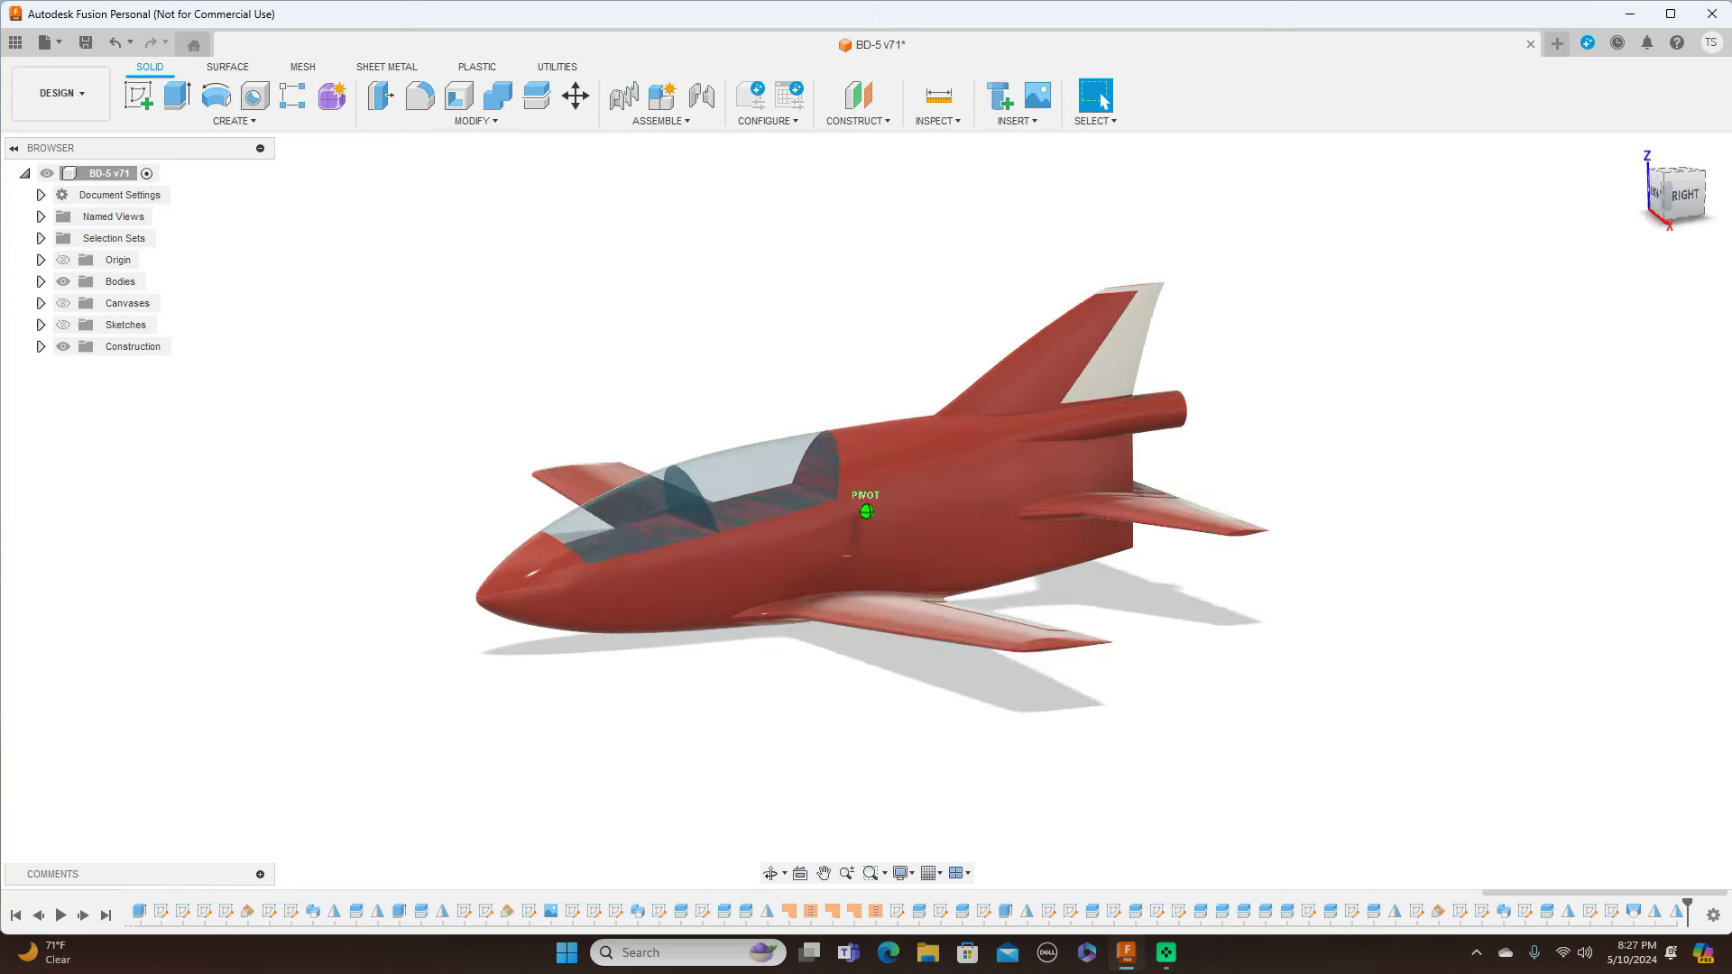
Examine the finished BD-5 aircraft model from the side, the rear and above
left_click(1683, 197)
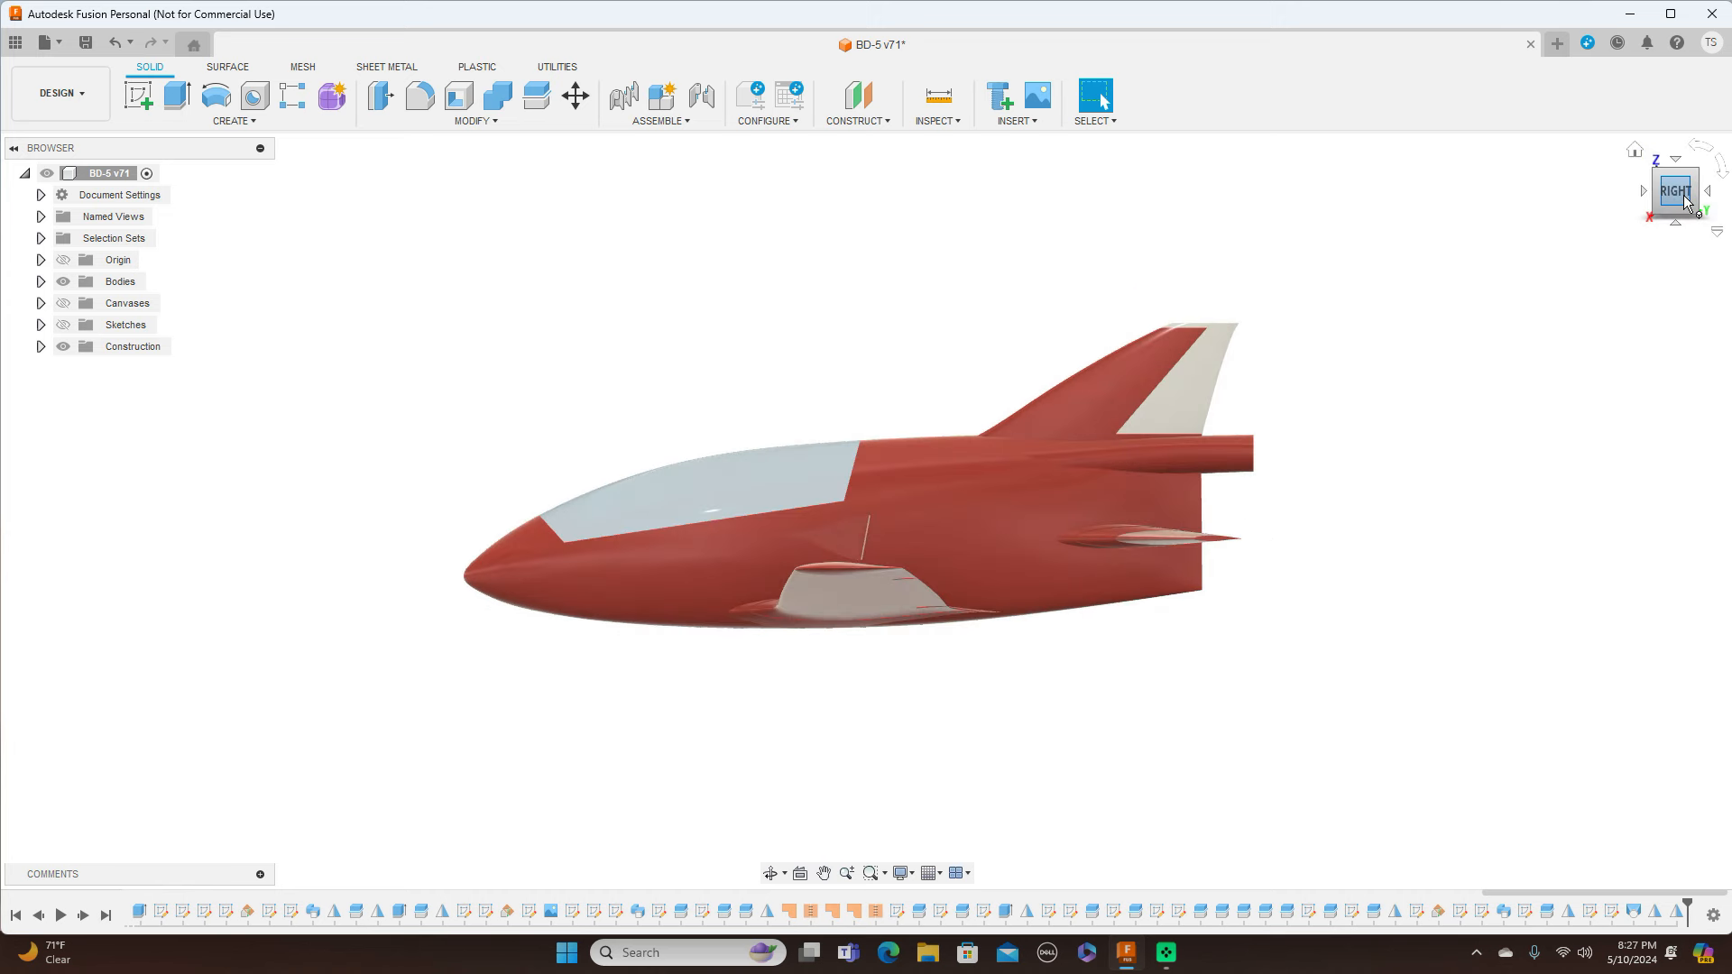
mouse_move(1664, 197)
left_mouse_down()
mouse_move(1683, 255)
mouse_move(1653, 304)
mouse_move(1583, 203)
mouse_move(1595, 193)
mouse_move(1580, 236)
mouse_move(1576, 221)
mouse_move(1659, 194)
left_mouse_up()
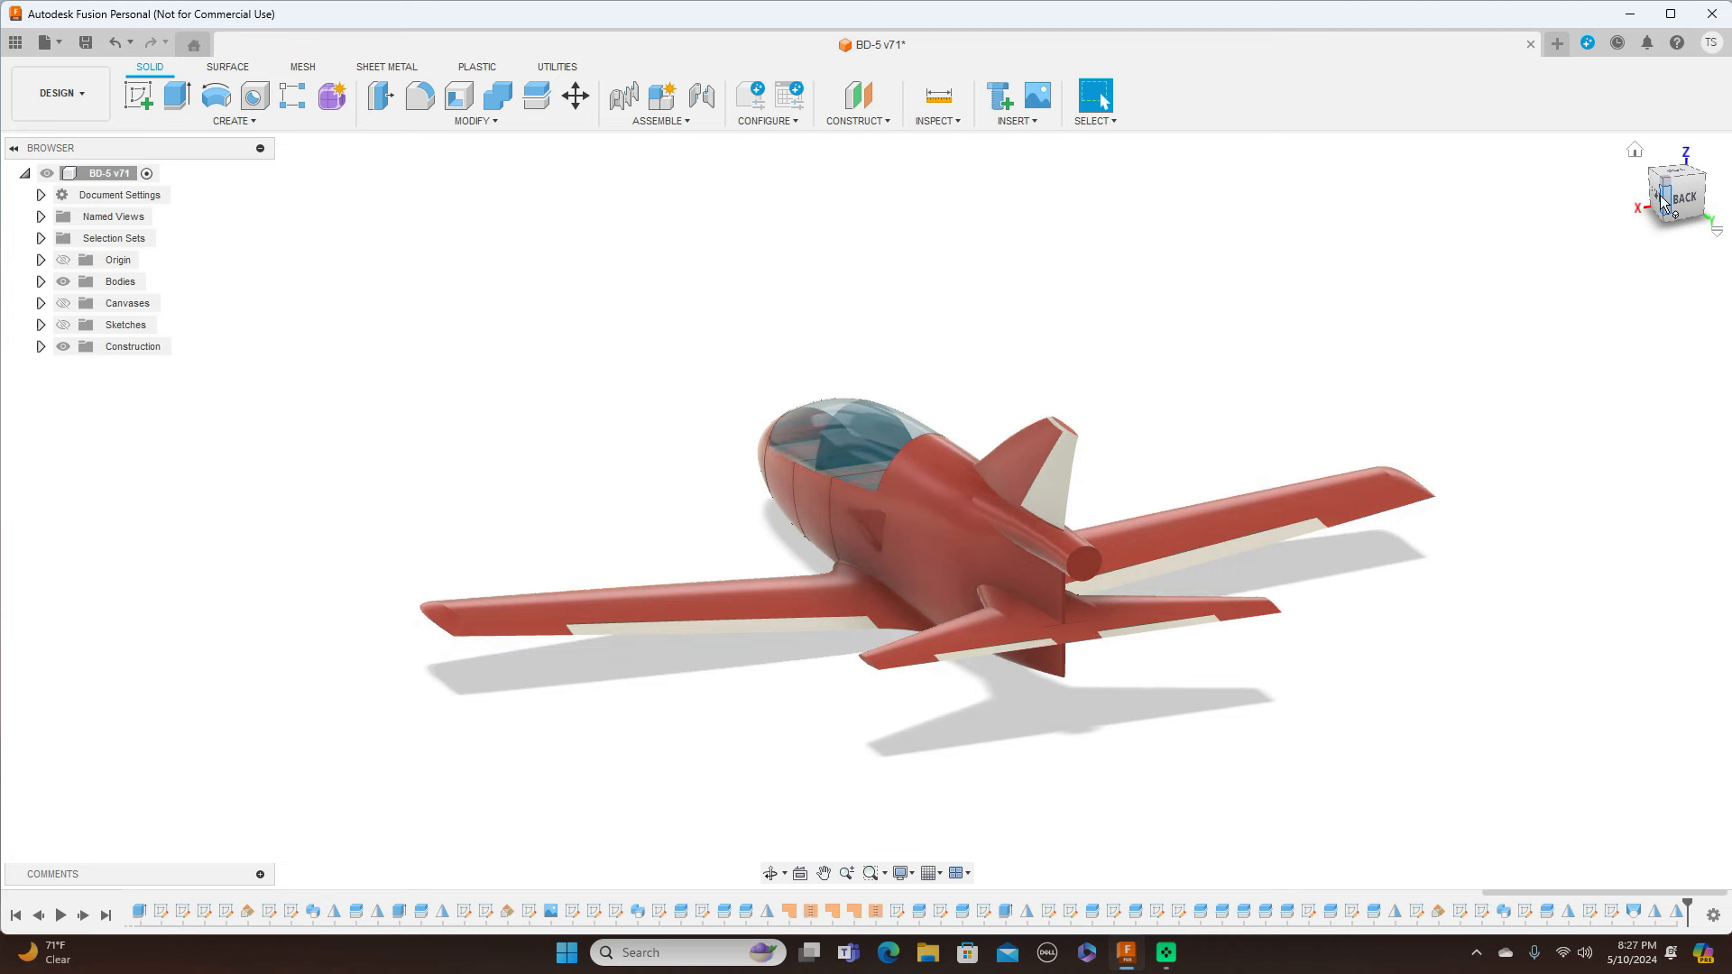
left_click(1663, 198)
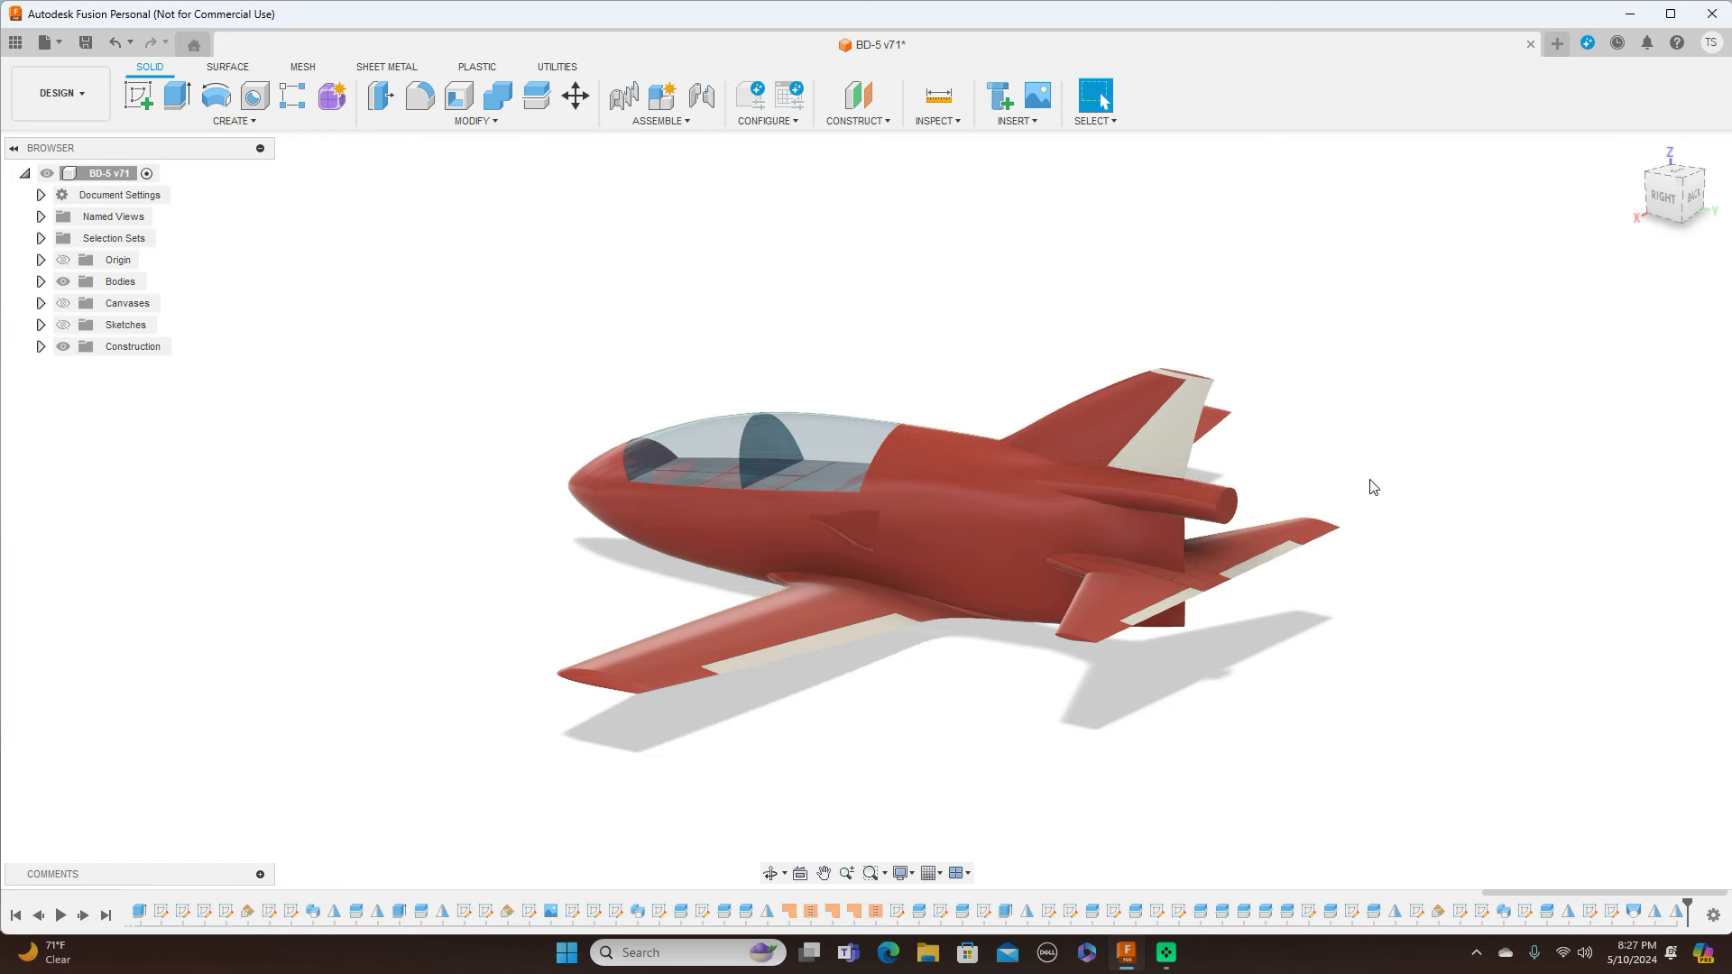
left_click_drag(1683, 209, 1662, 215)
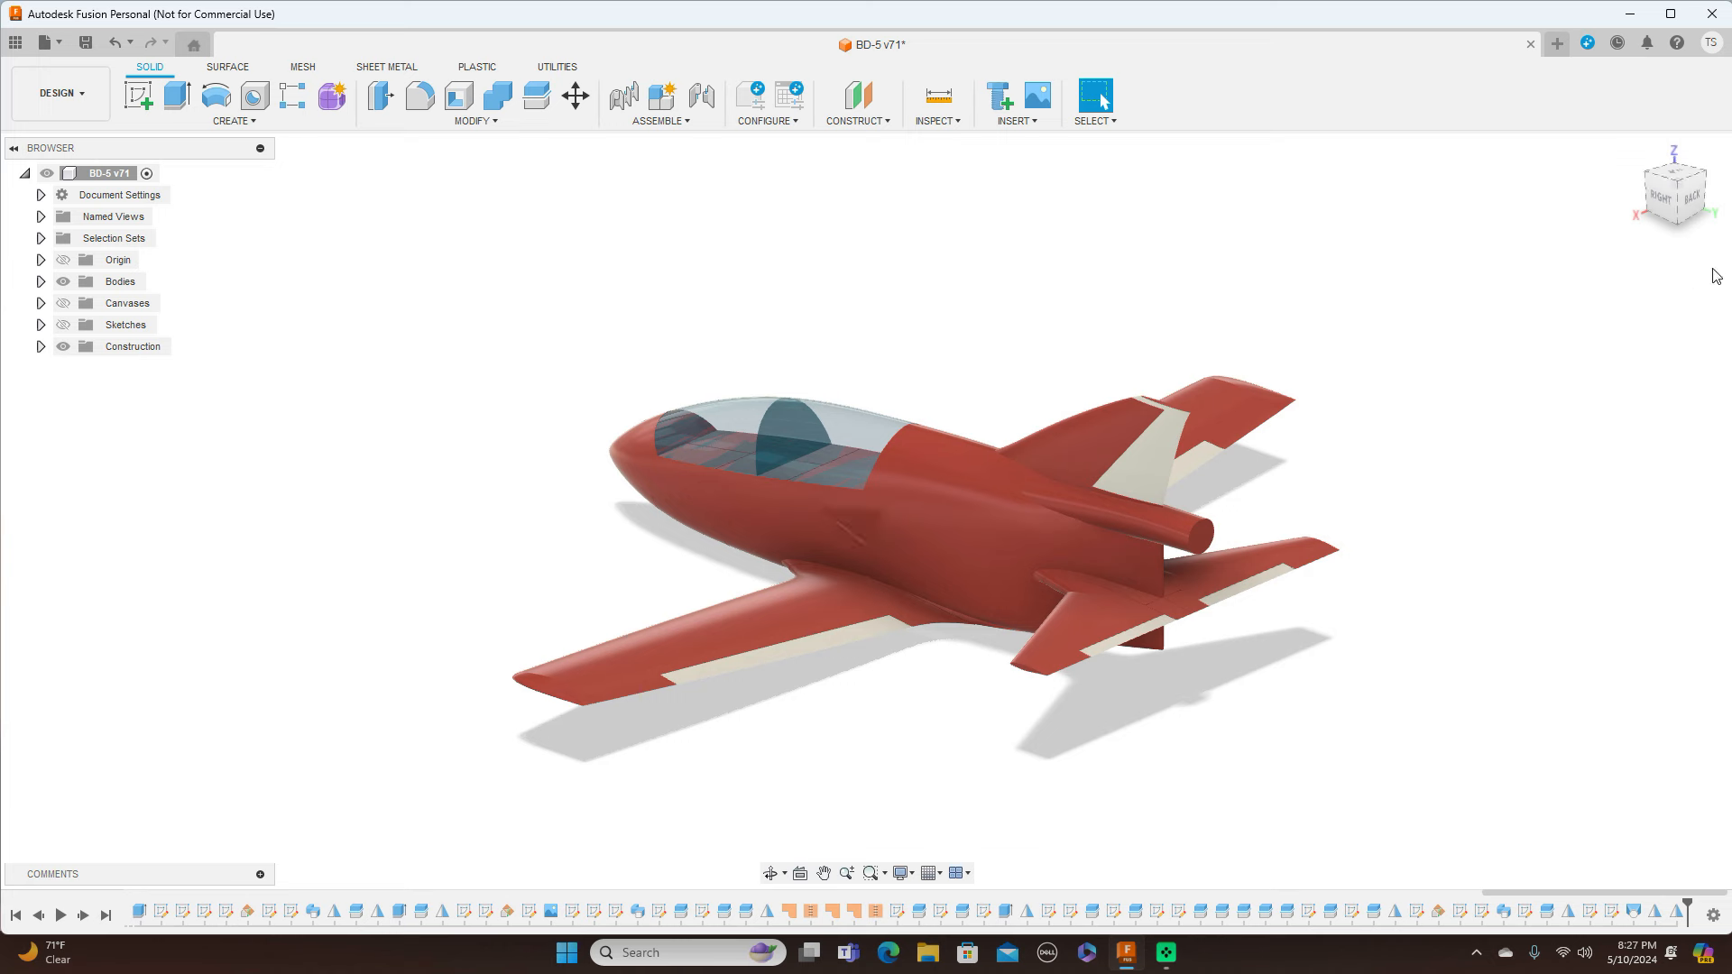
mouse_move(1677, 200)
left_mouse_down()
mouse_move(1728, 193)
mouse_move(1730, 218)
mouse_move(1675, 216)
left_mouse_up()
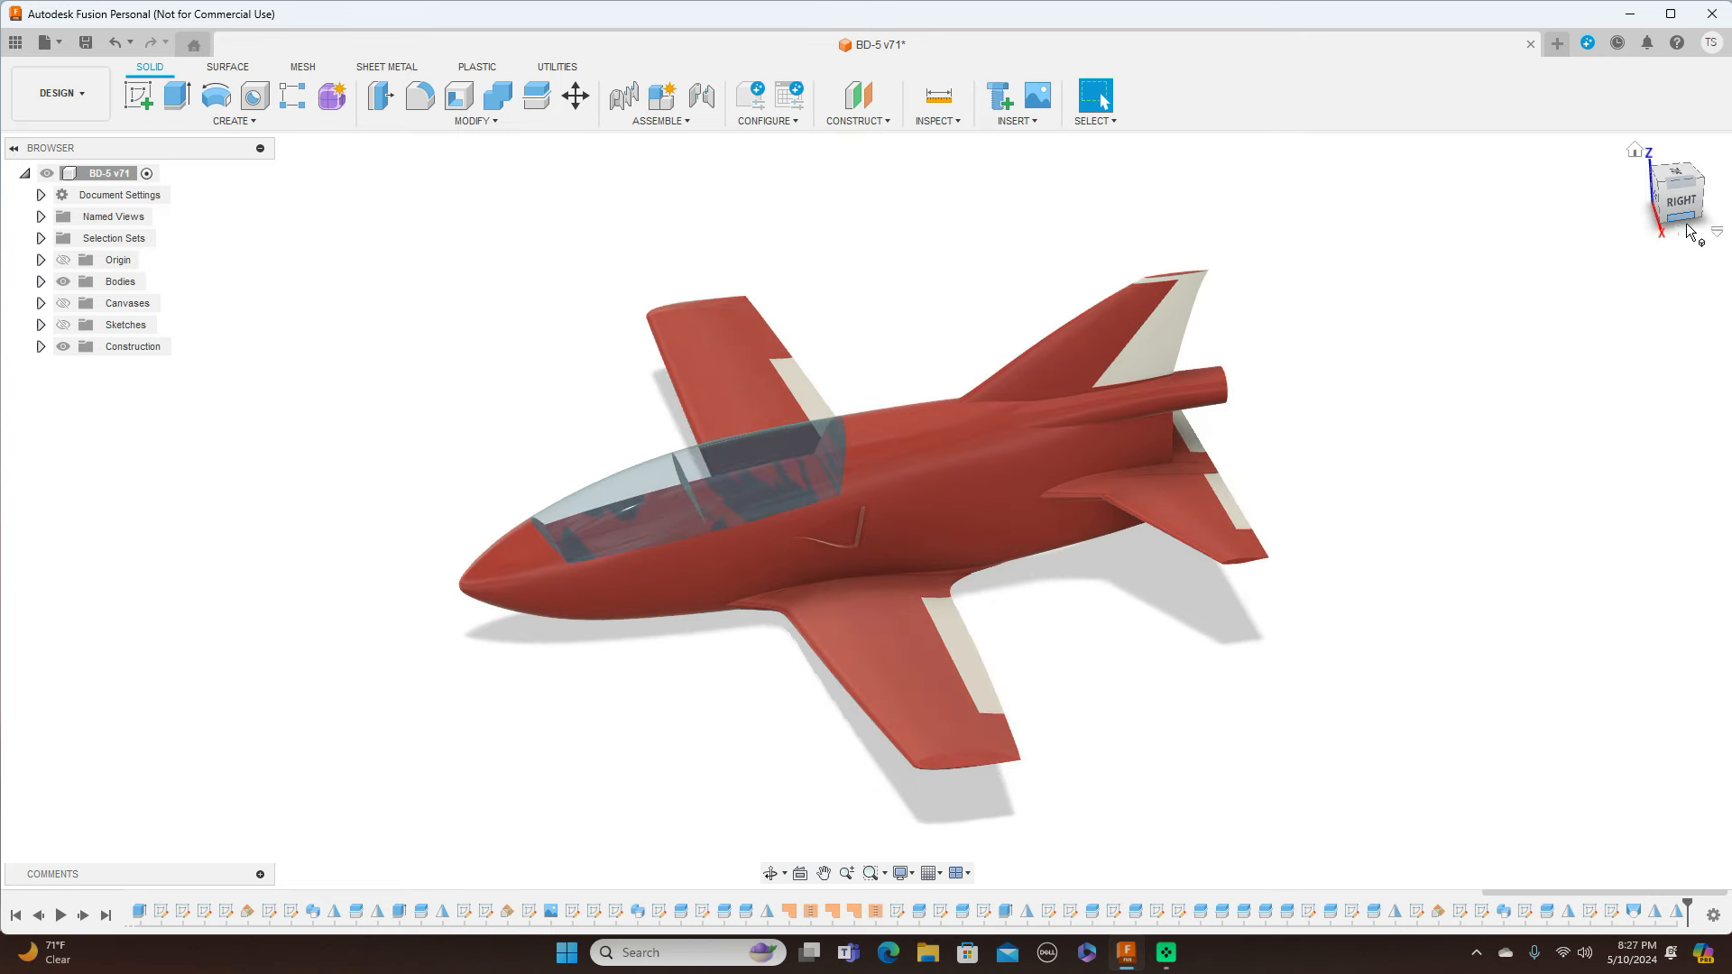
left_click(1680, 199)
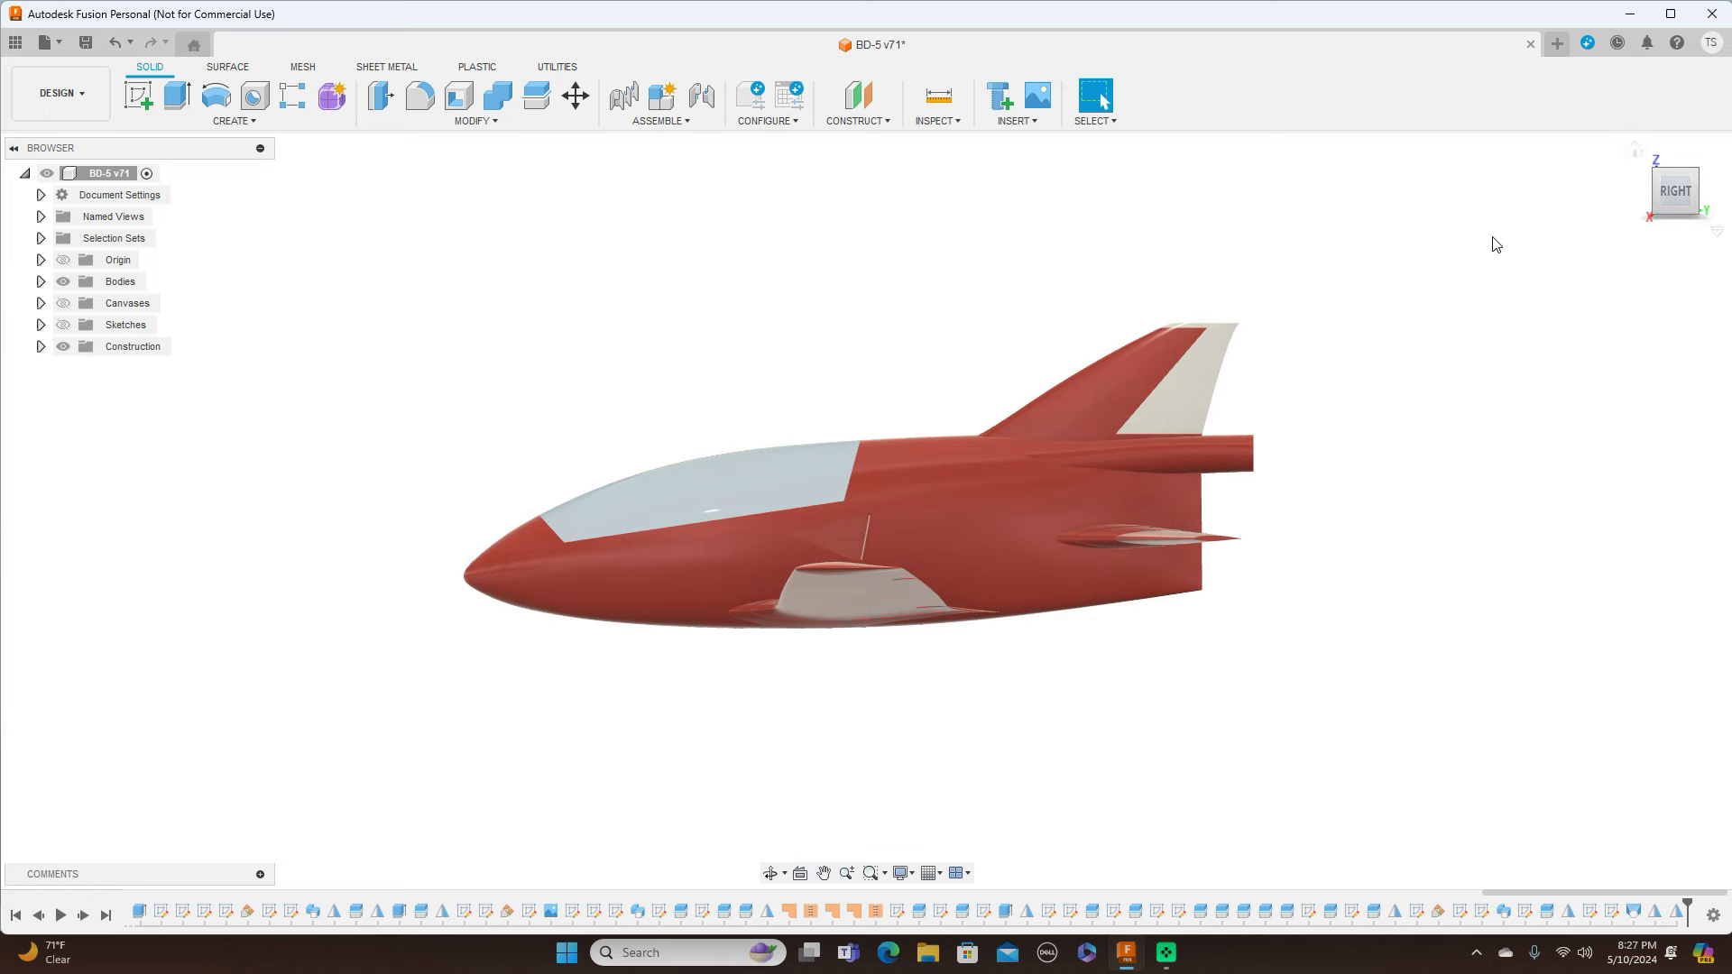
Create a new design and load the BD-5 image from the computer's Desktop folder as a canvas
left_click(62, 47)
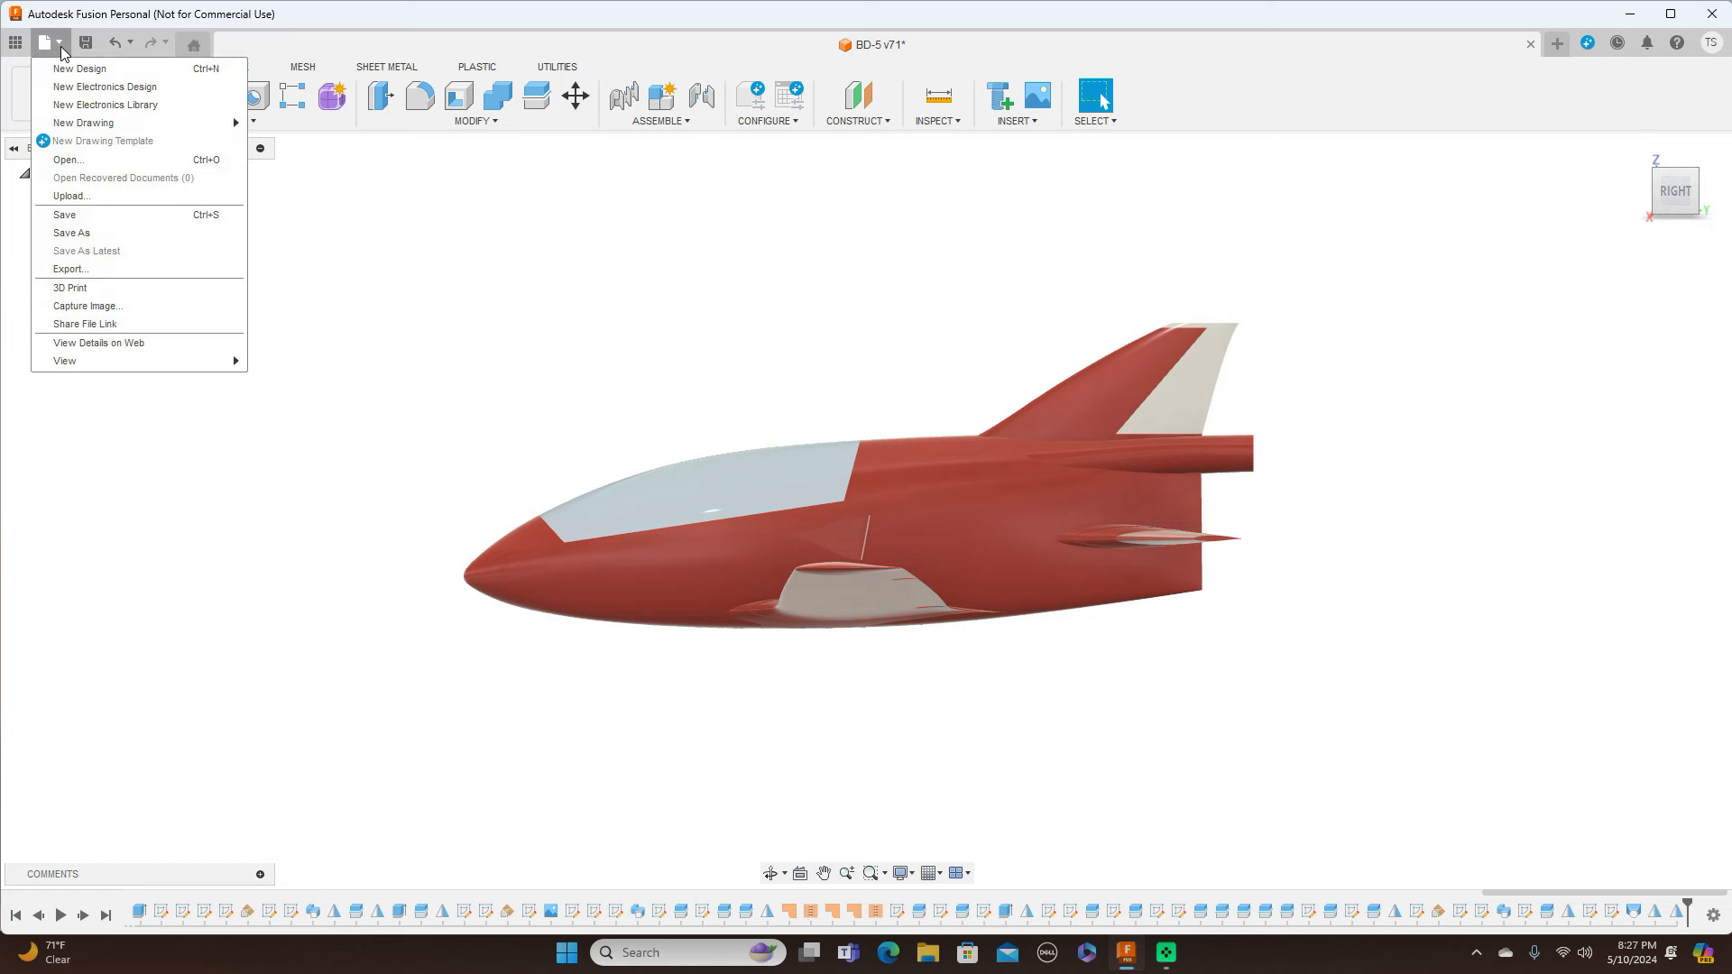
left_click(71, 68)
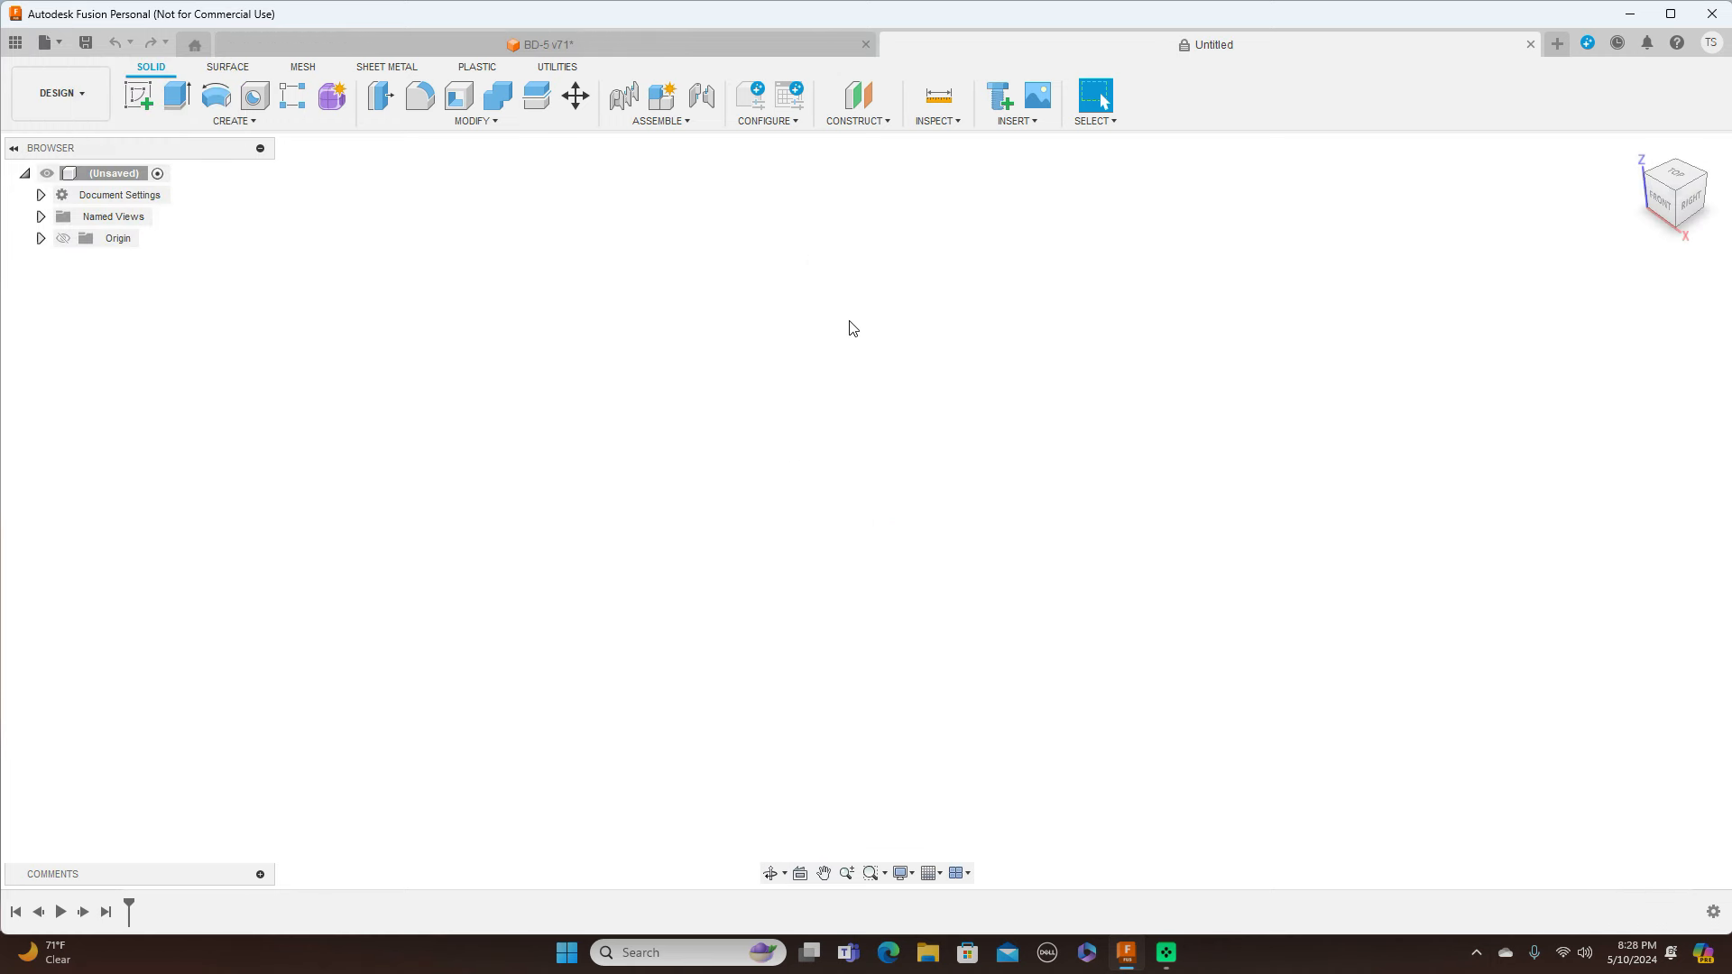
left_click(1043, 126)
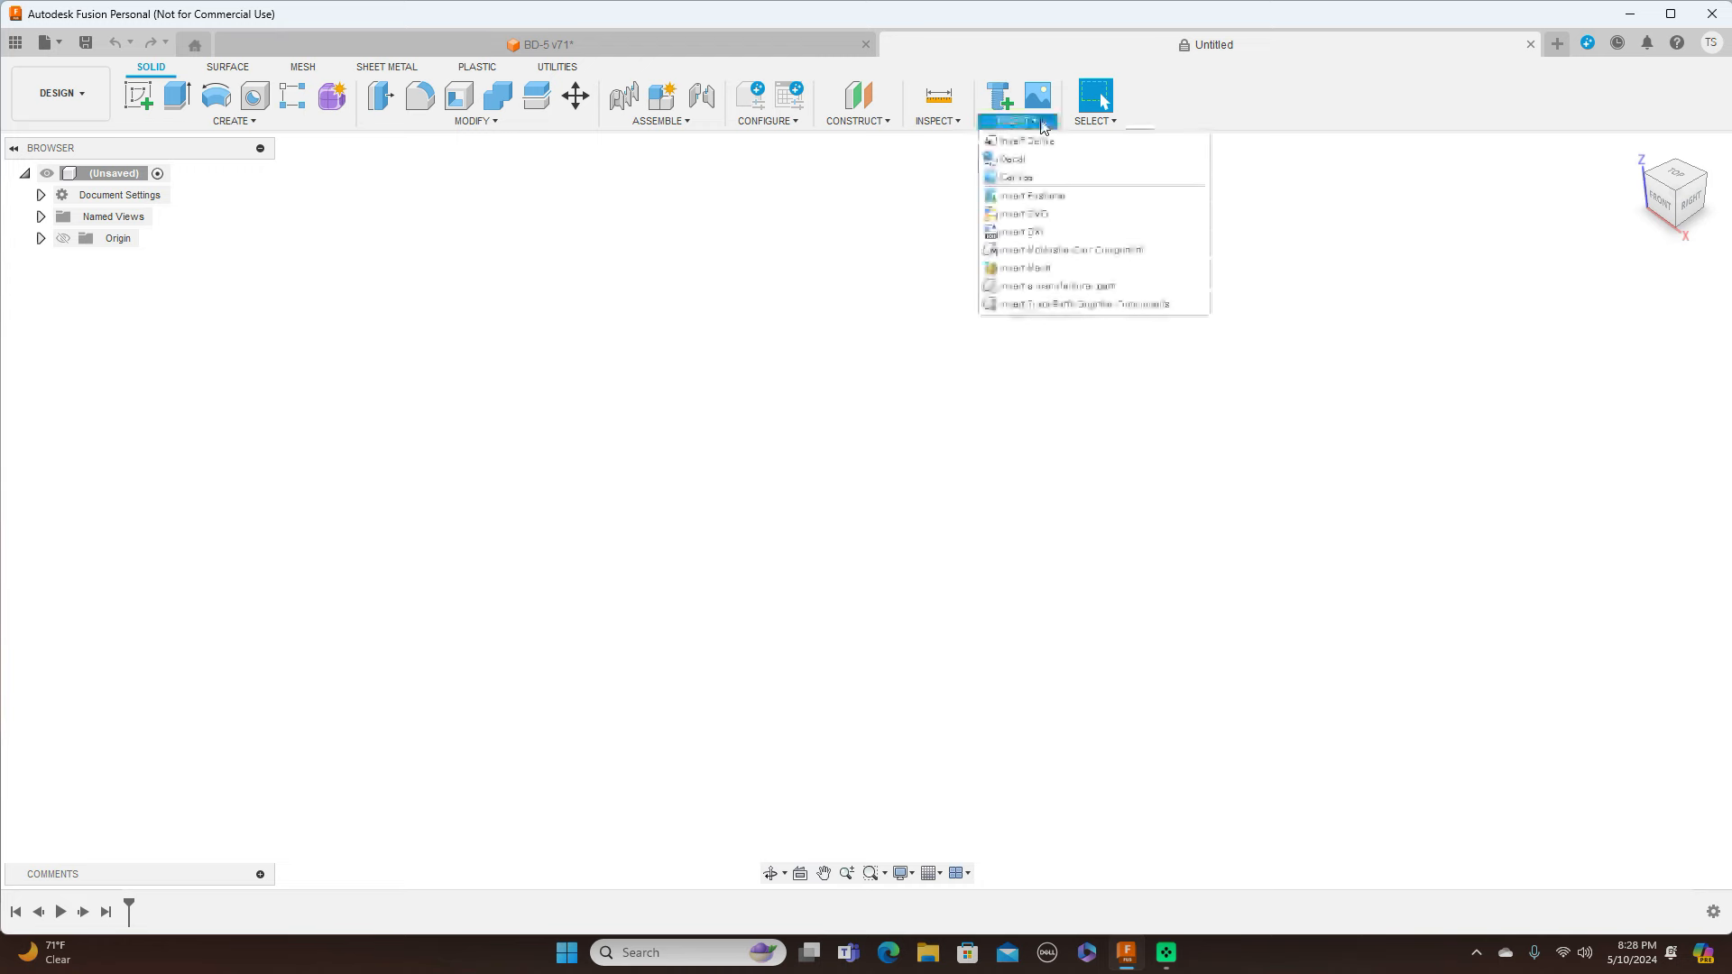
left_click(1037, 175)
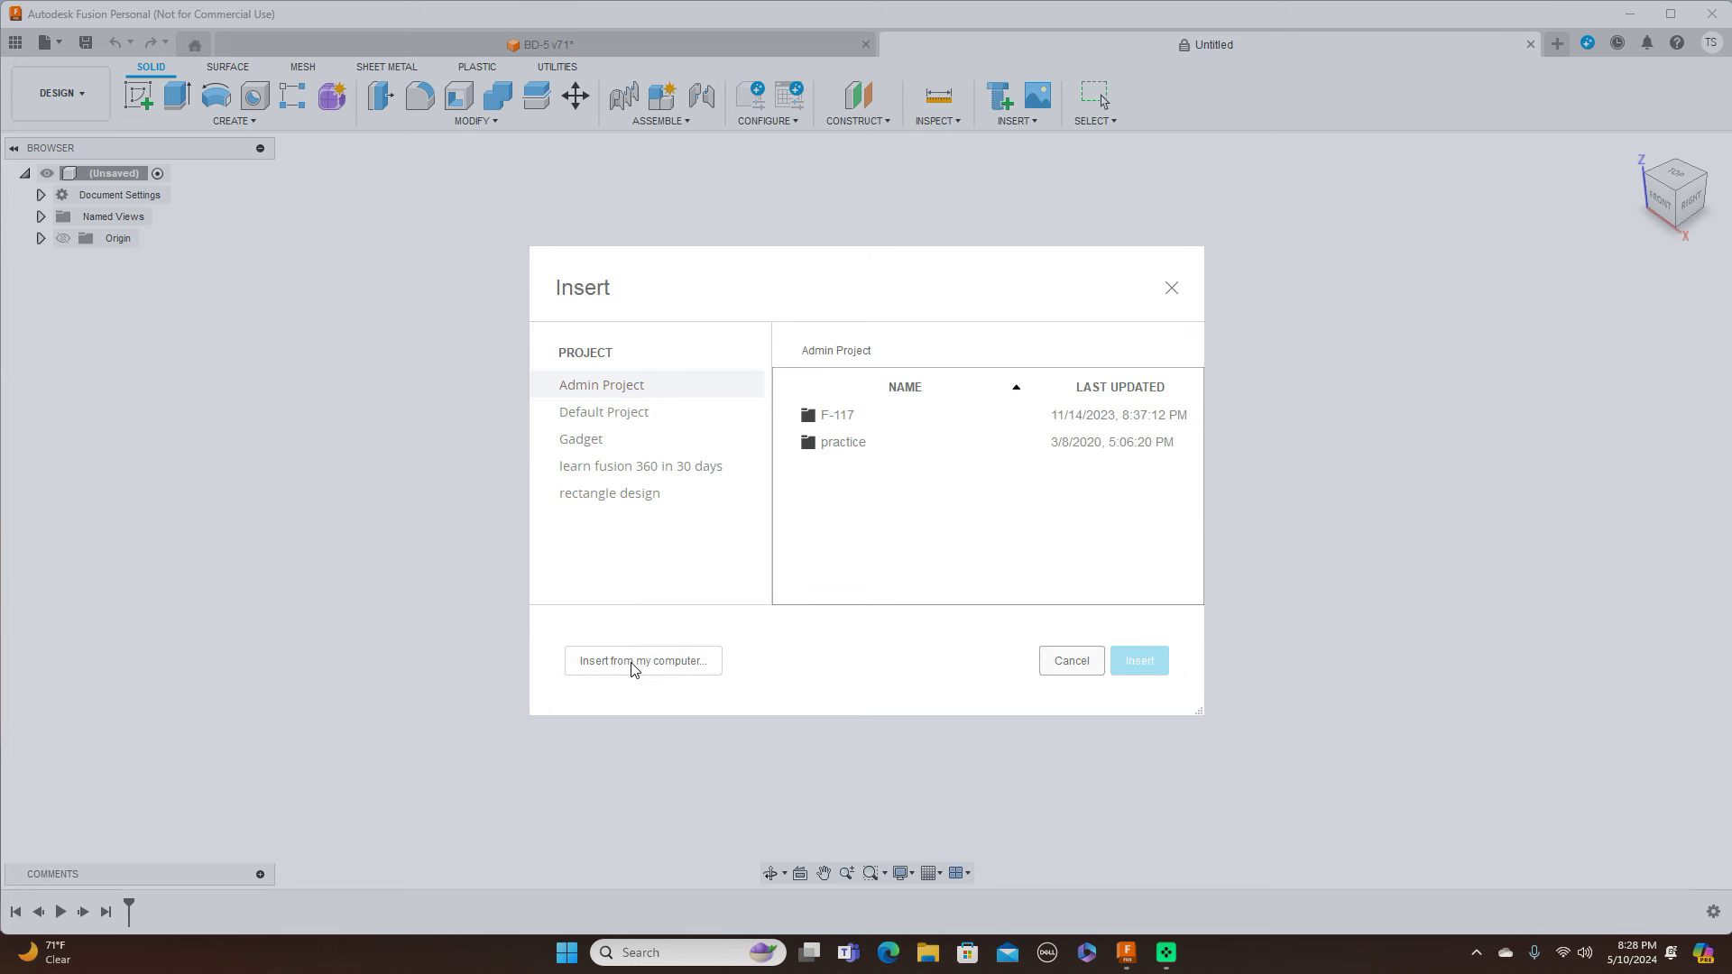
left_click(634, 661)
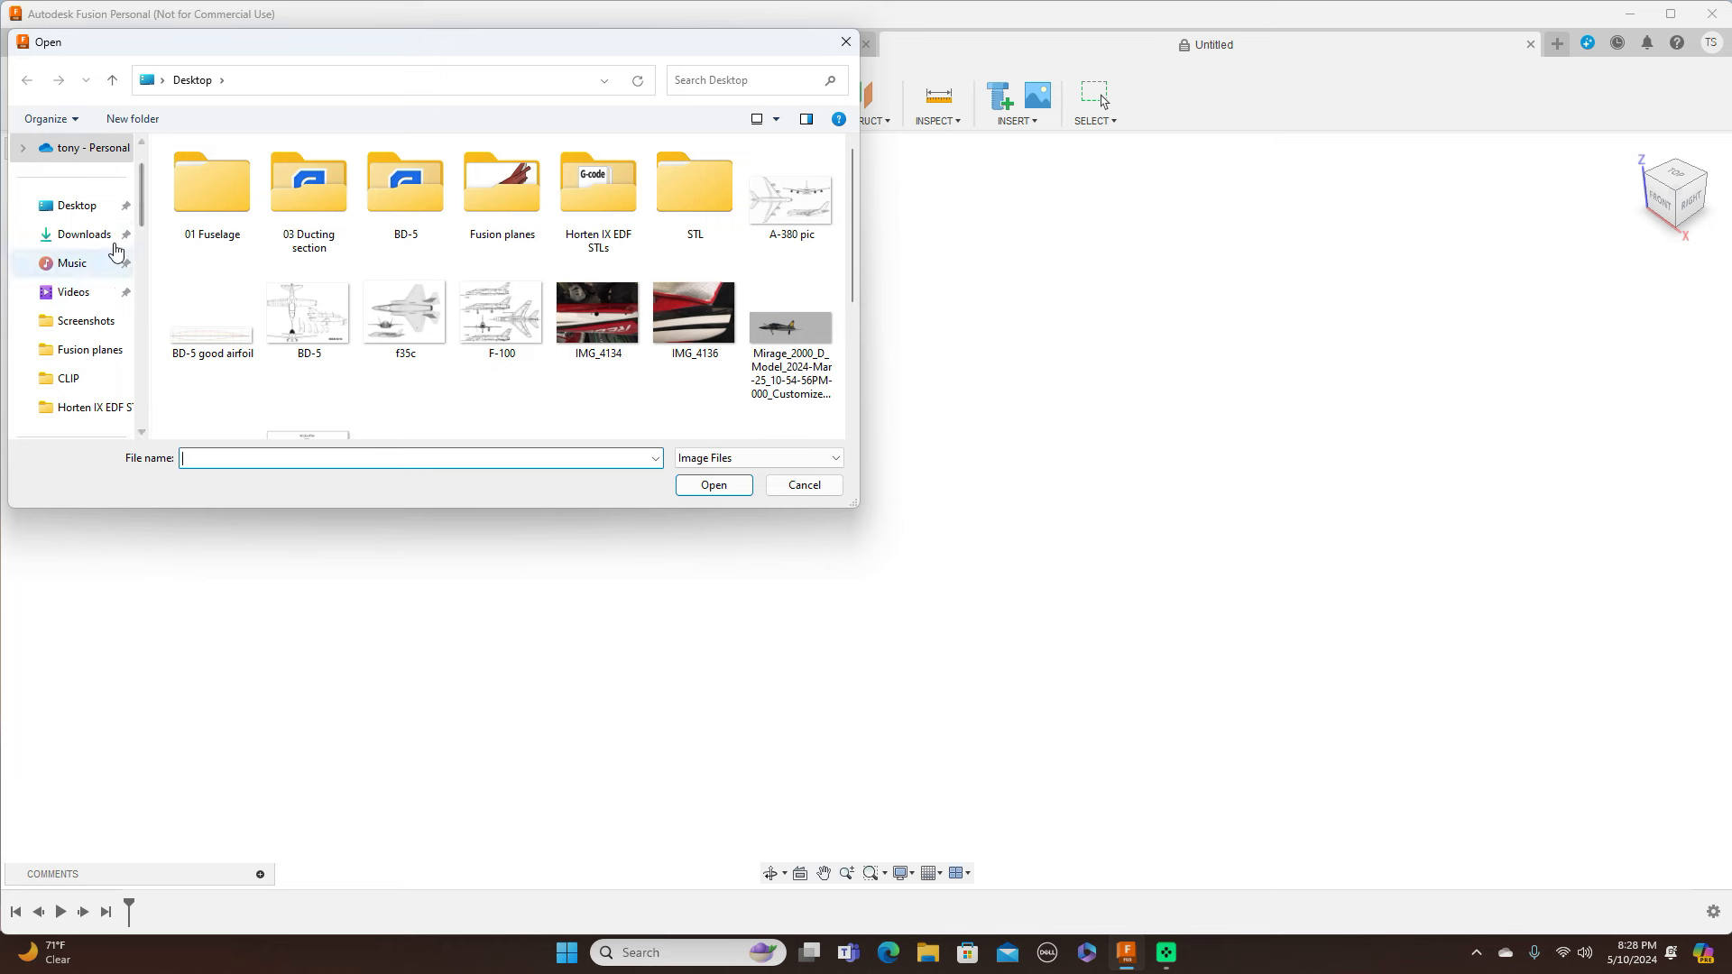
scroll(306, 199, "down", 3)
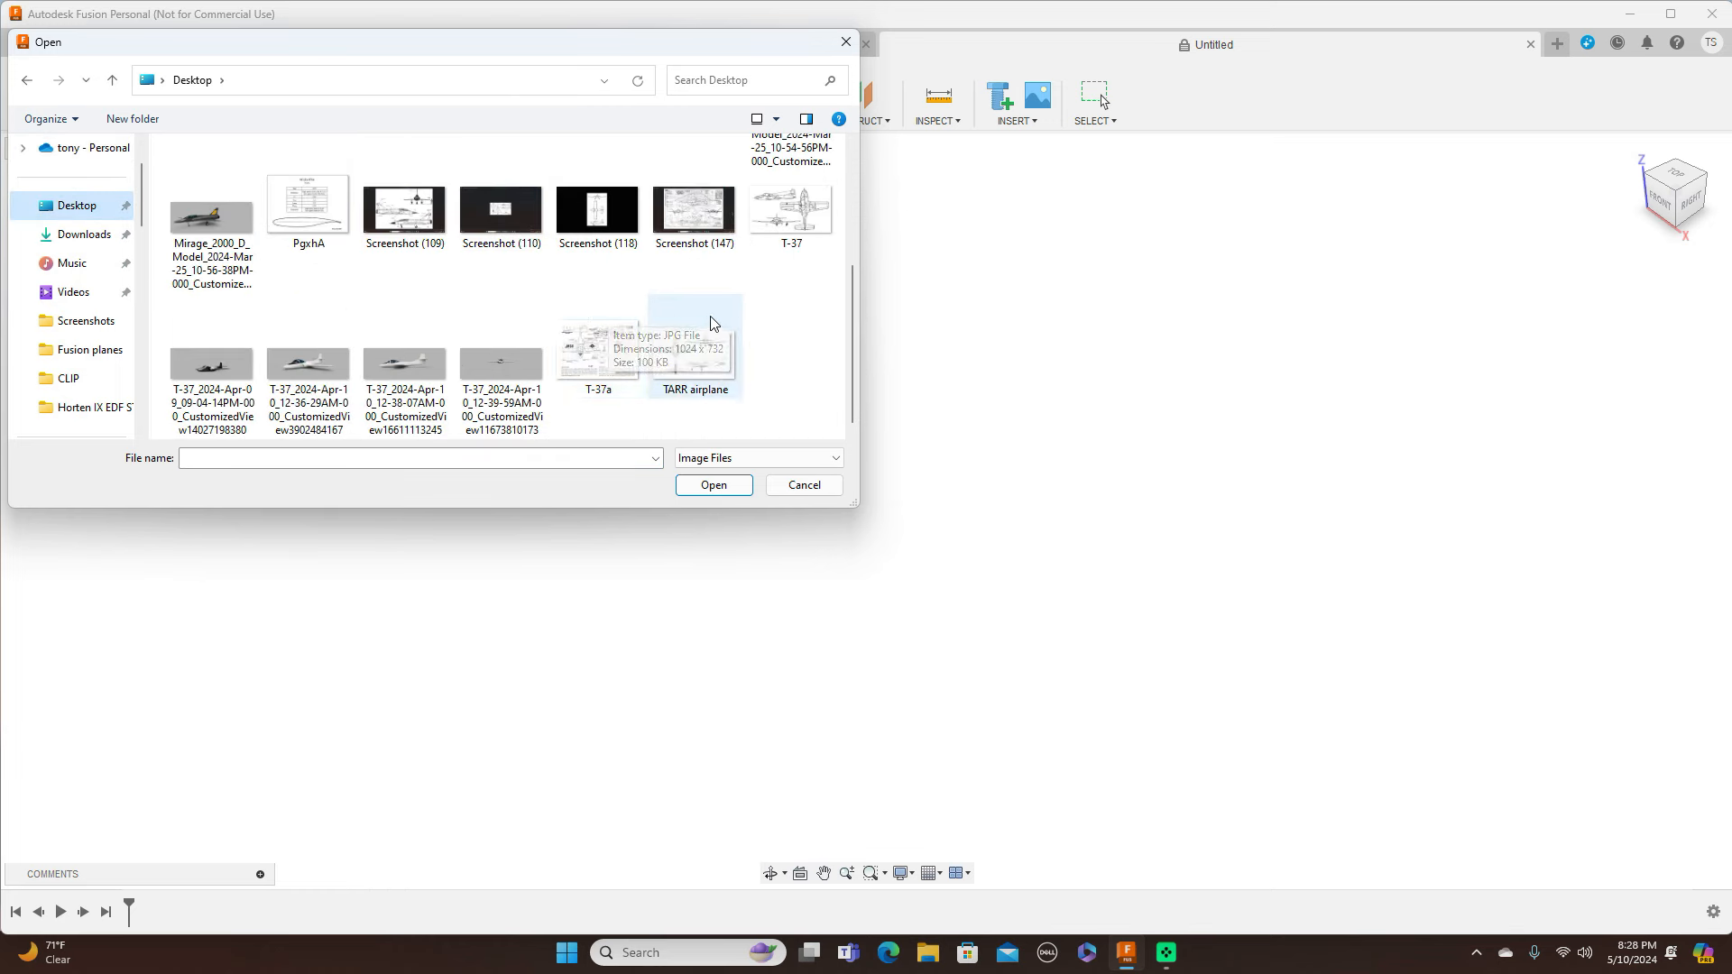
scroll(748, 315, "up", 3)
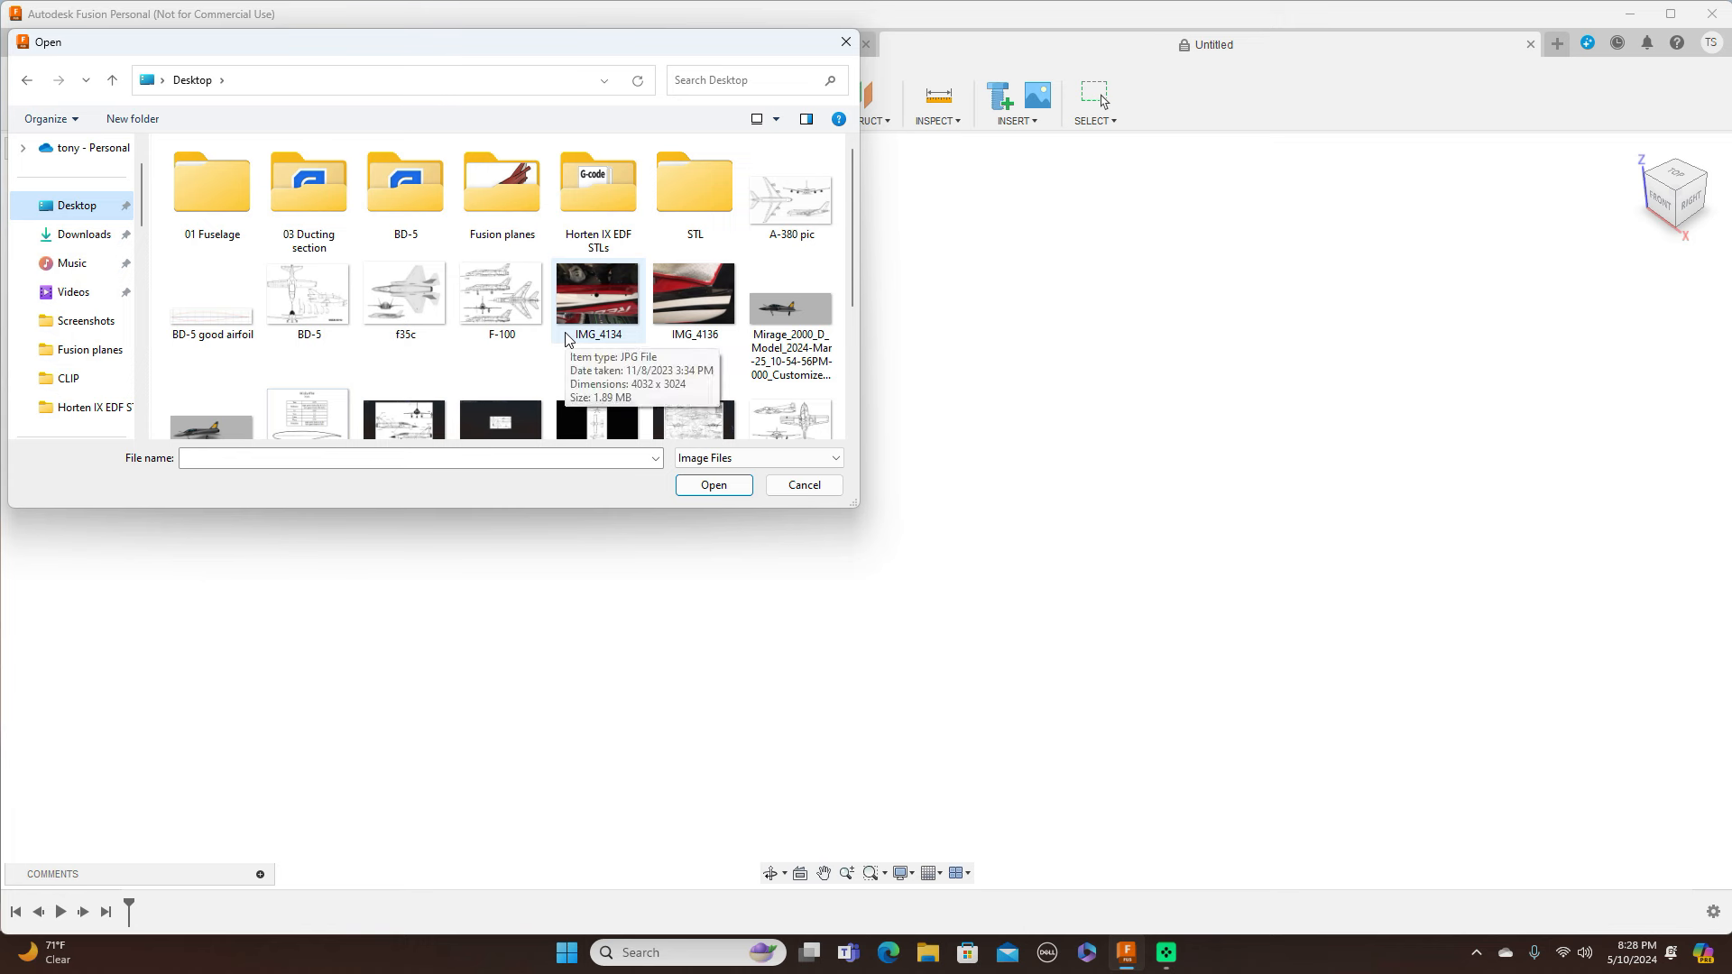
scroll(567, 338, "down", 1)
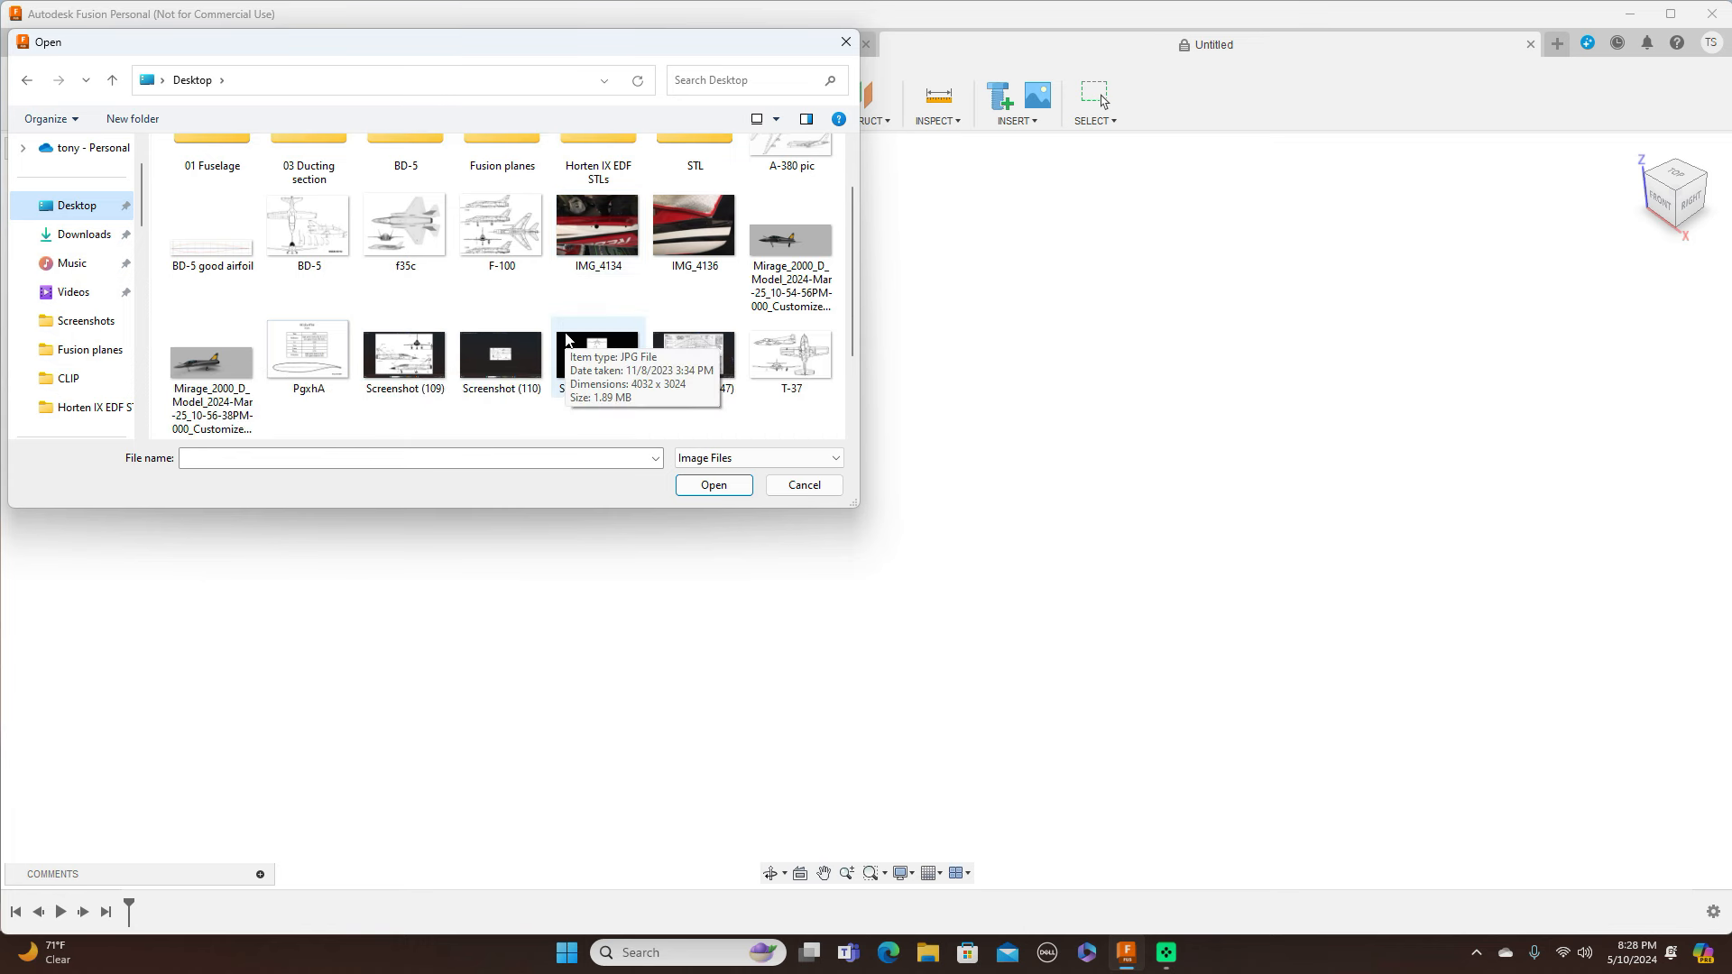
scroll(567, 339, "down", 2)
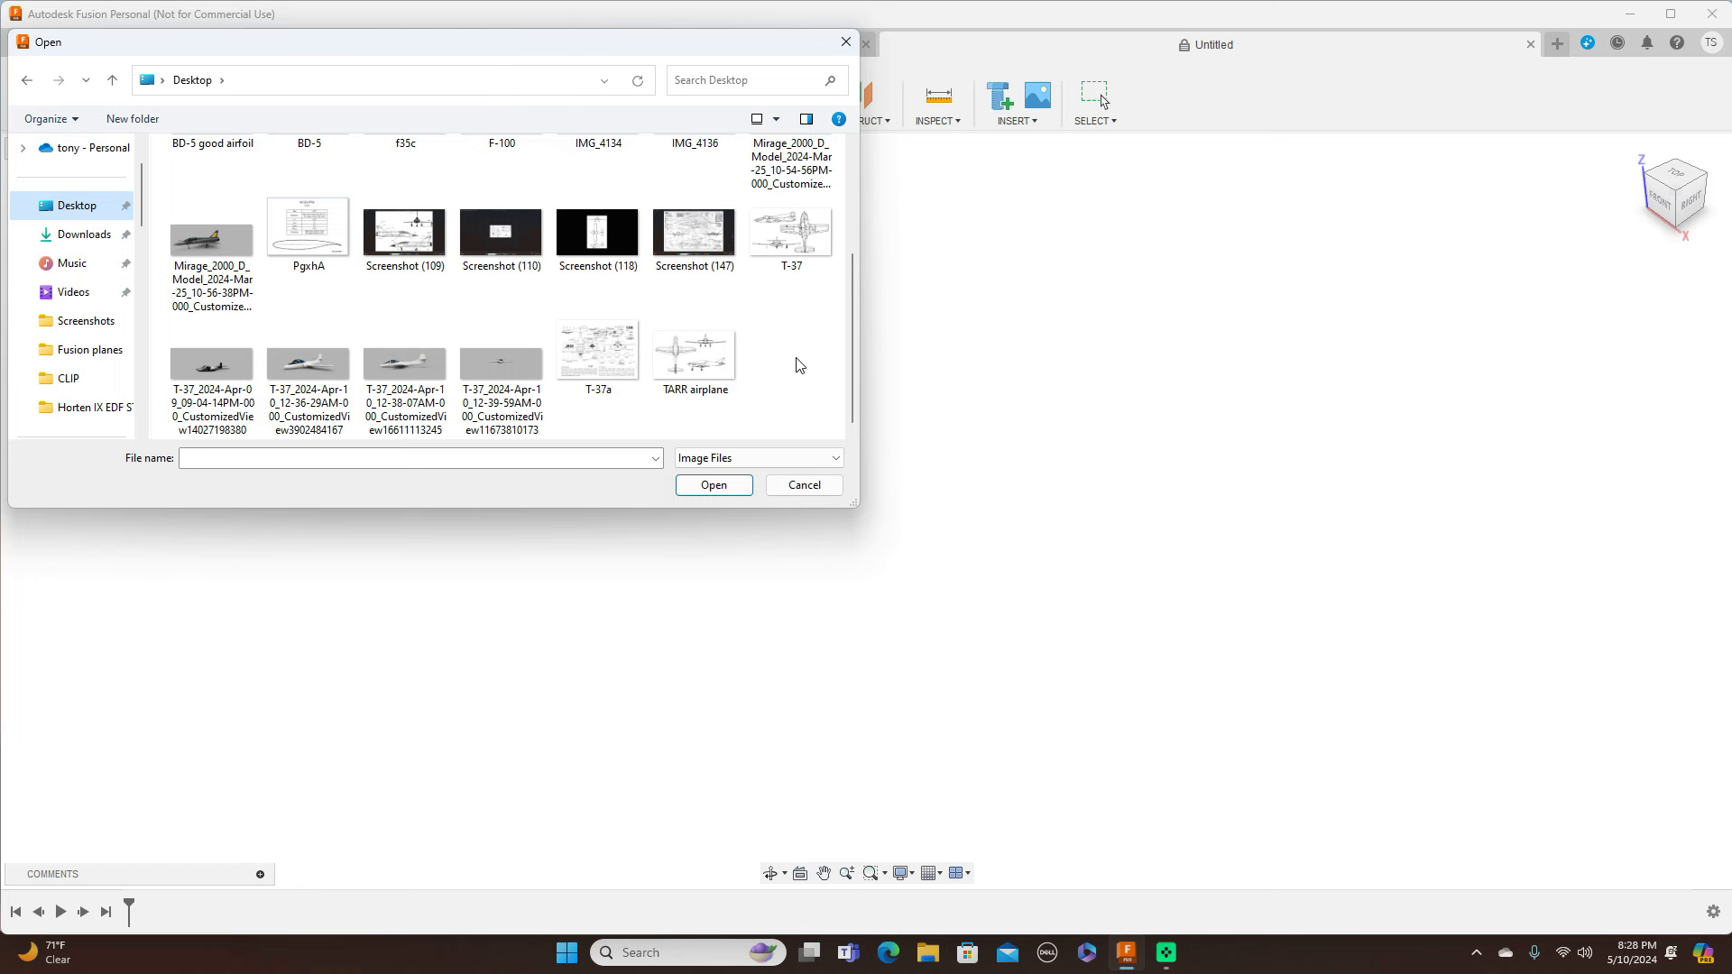
scroll(796, 364, "up", 1)
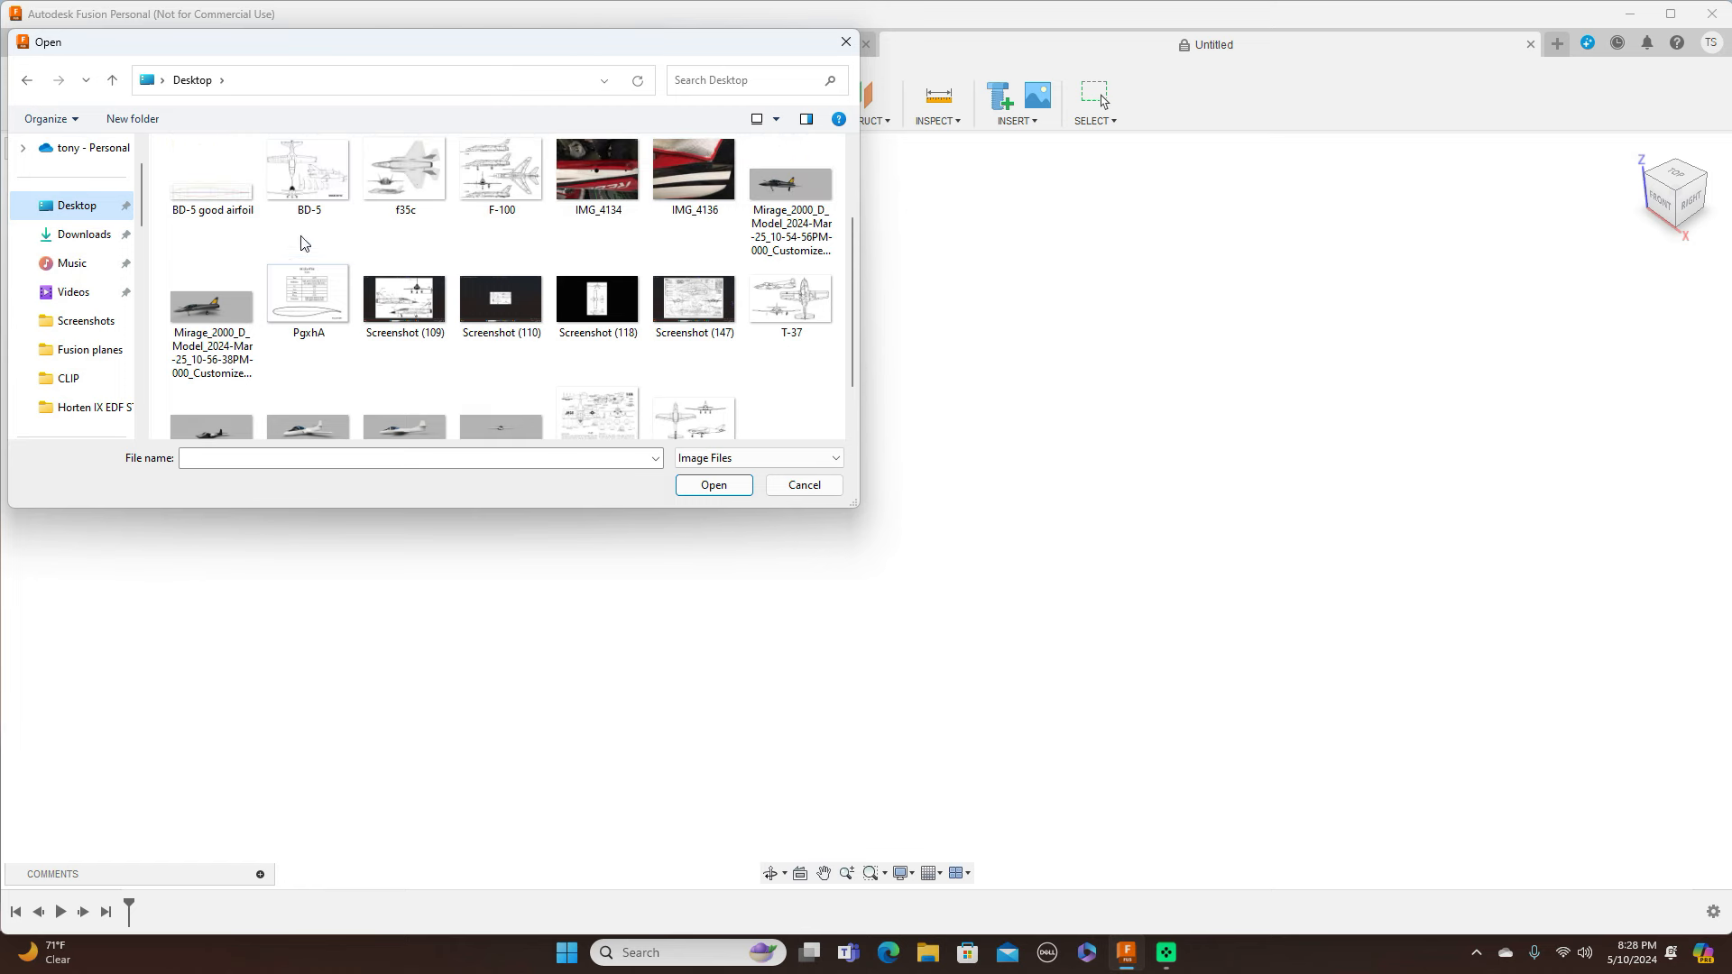
left_click(311, 180)
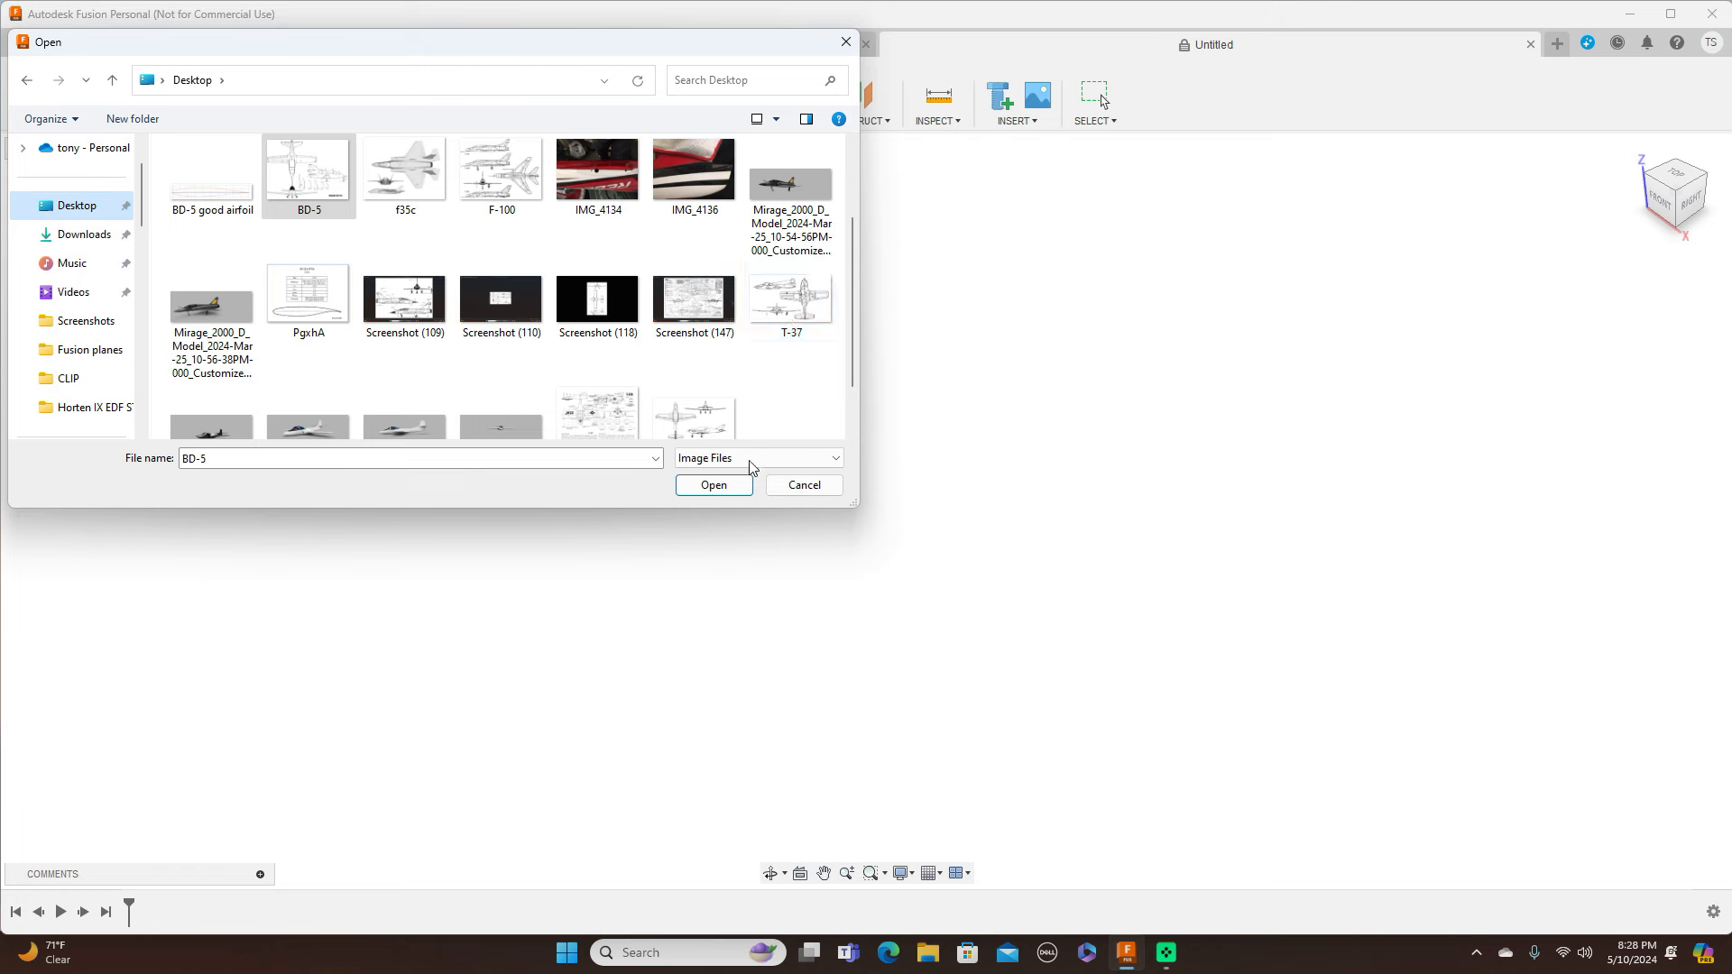
left_click(715, 484)
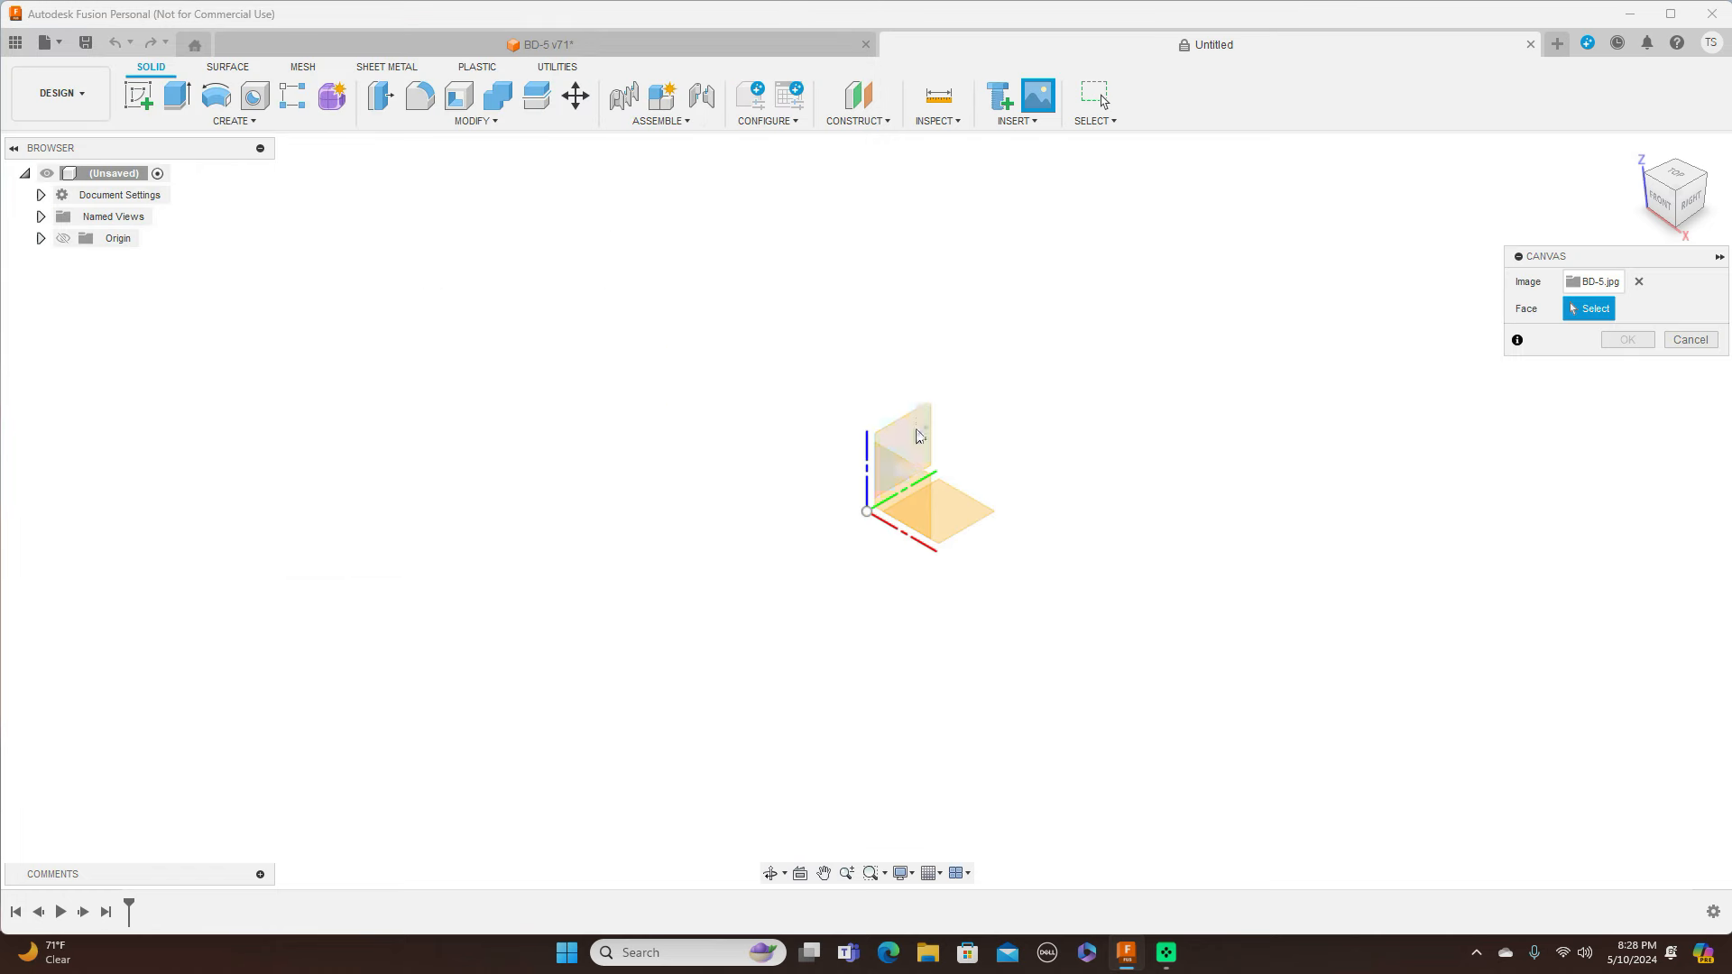
Place the canvas on the YZ plane and enlarge it to a plane XY scale of 10.66
left_click(917, 436)
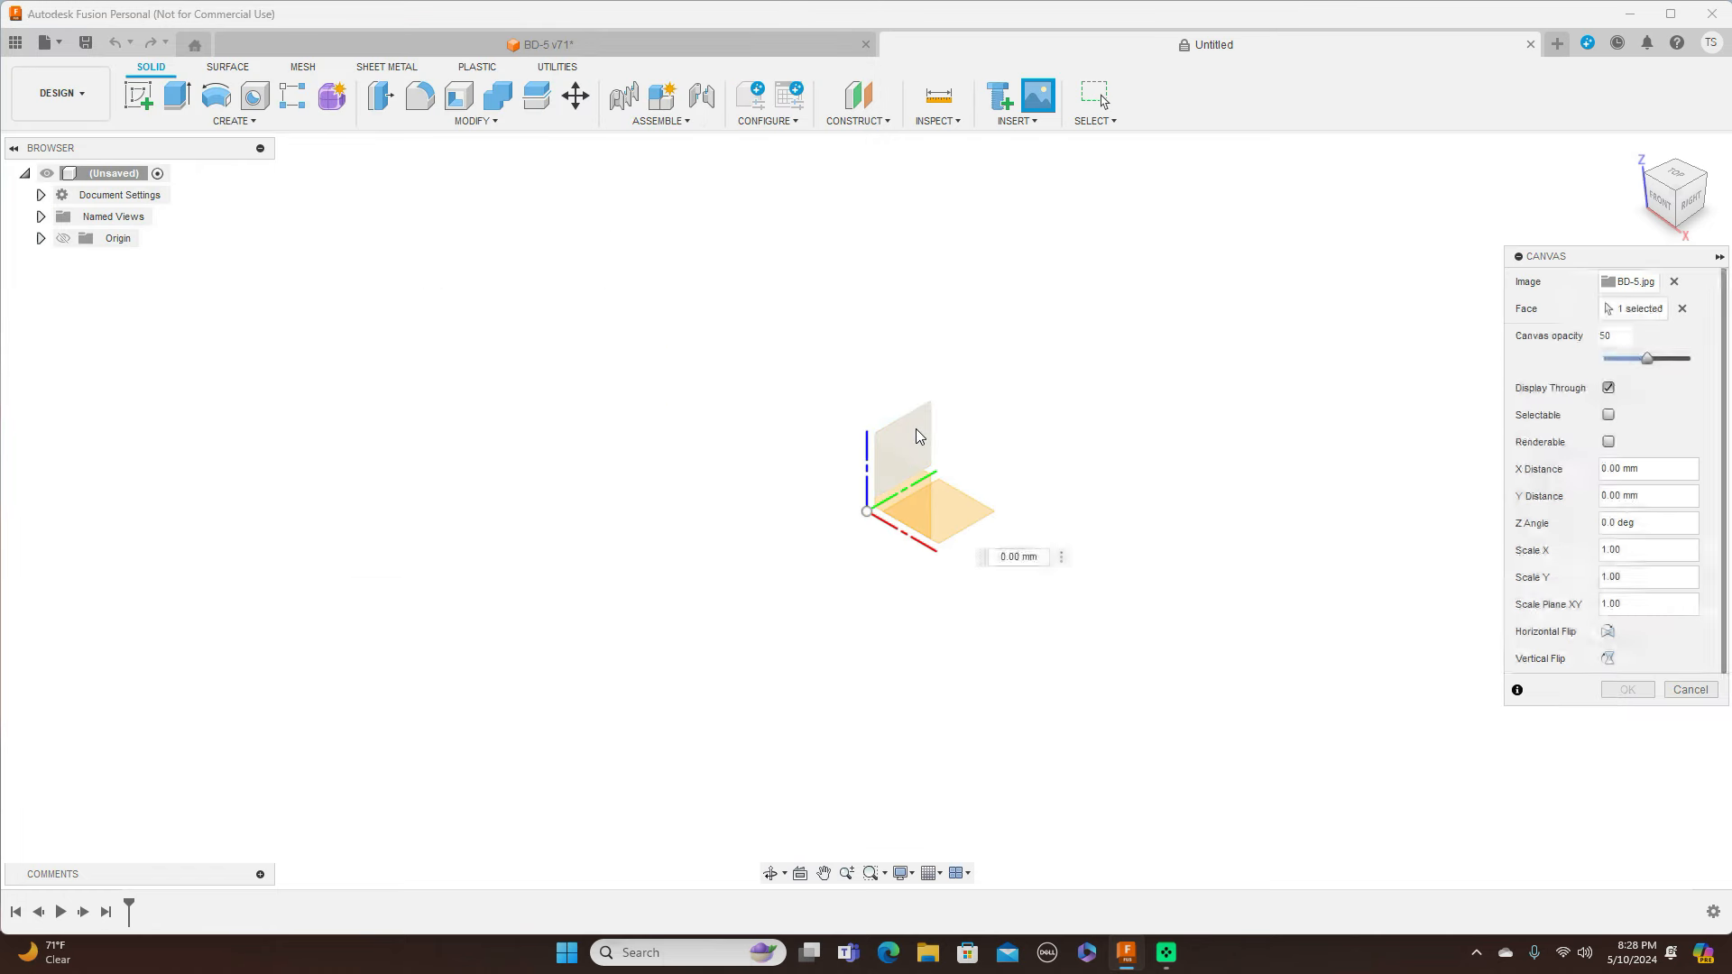
left_click(1699, 207)
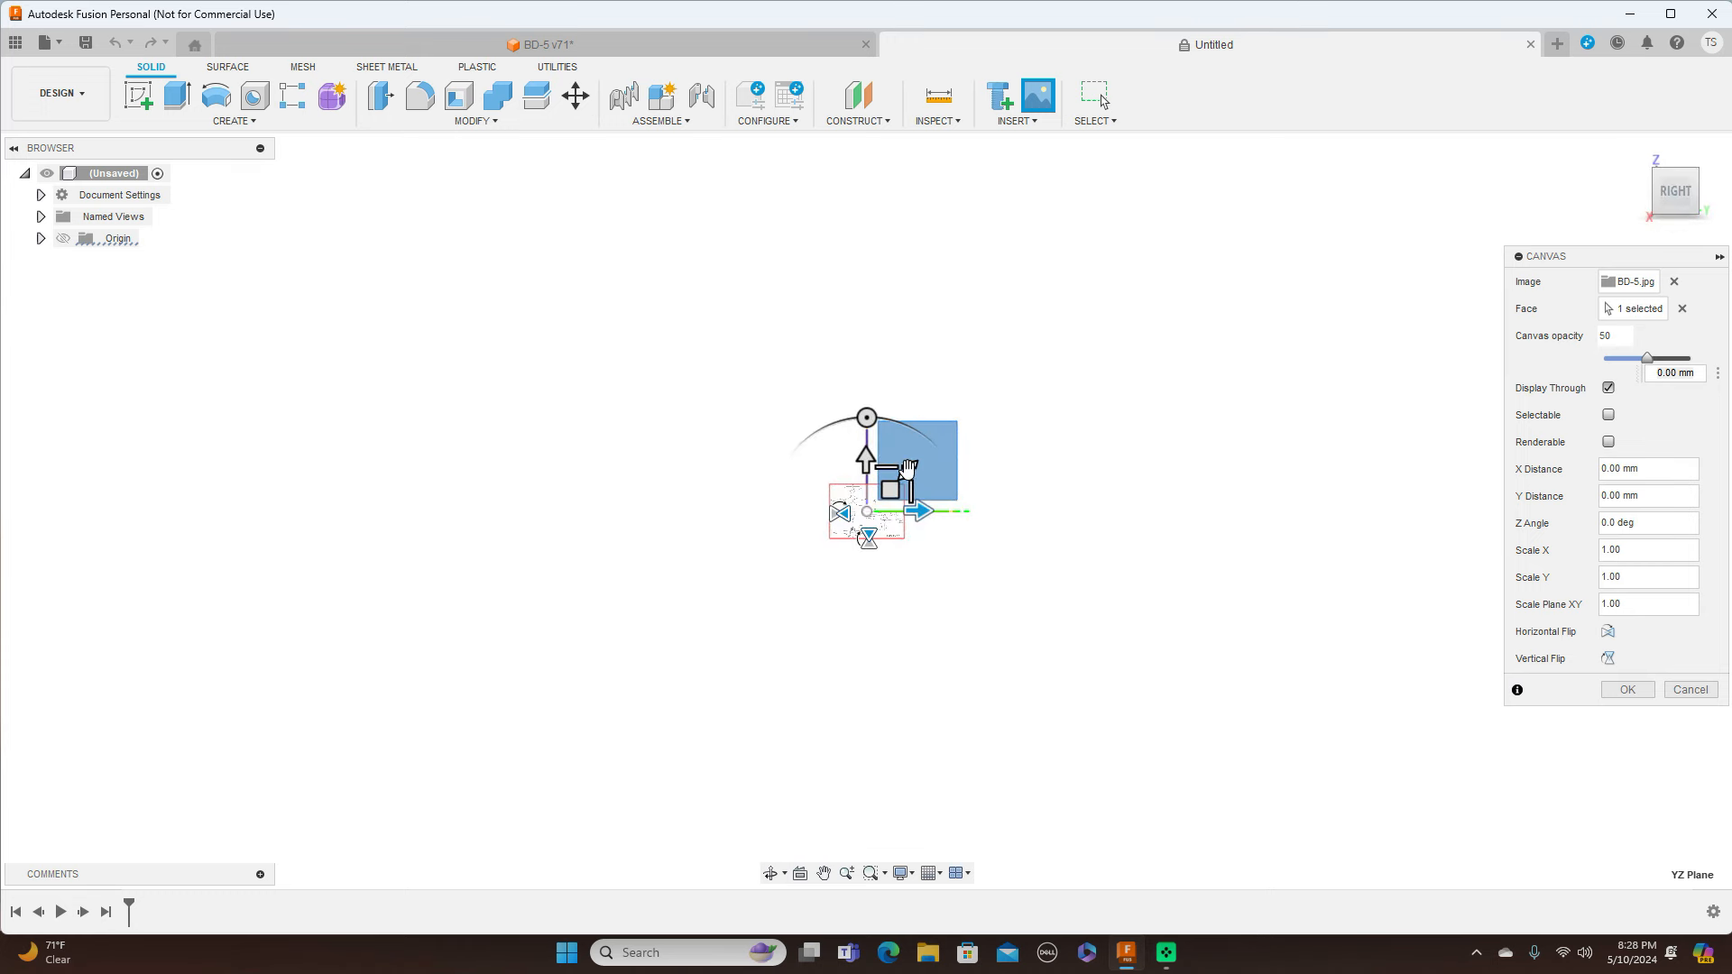
left_click_drag(907, 467, 1013, 406)
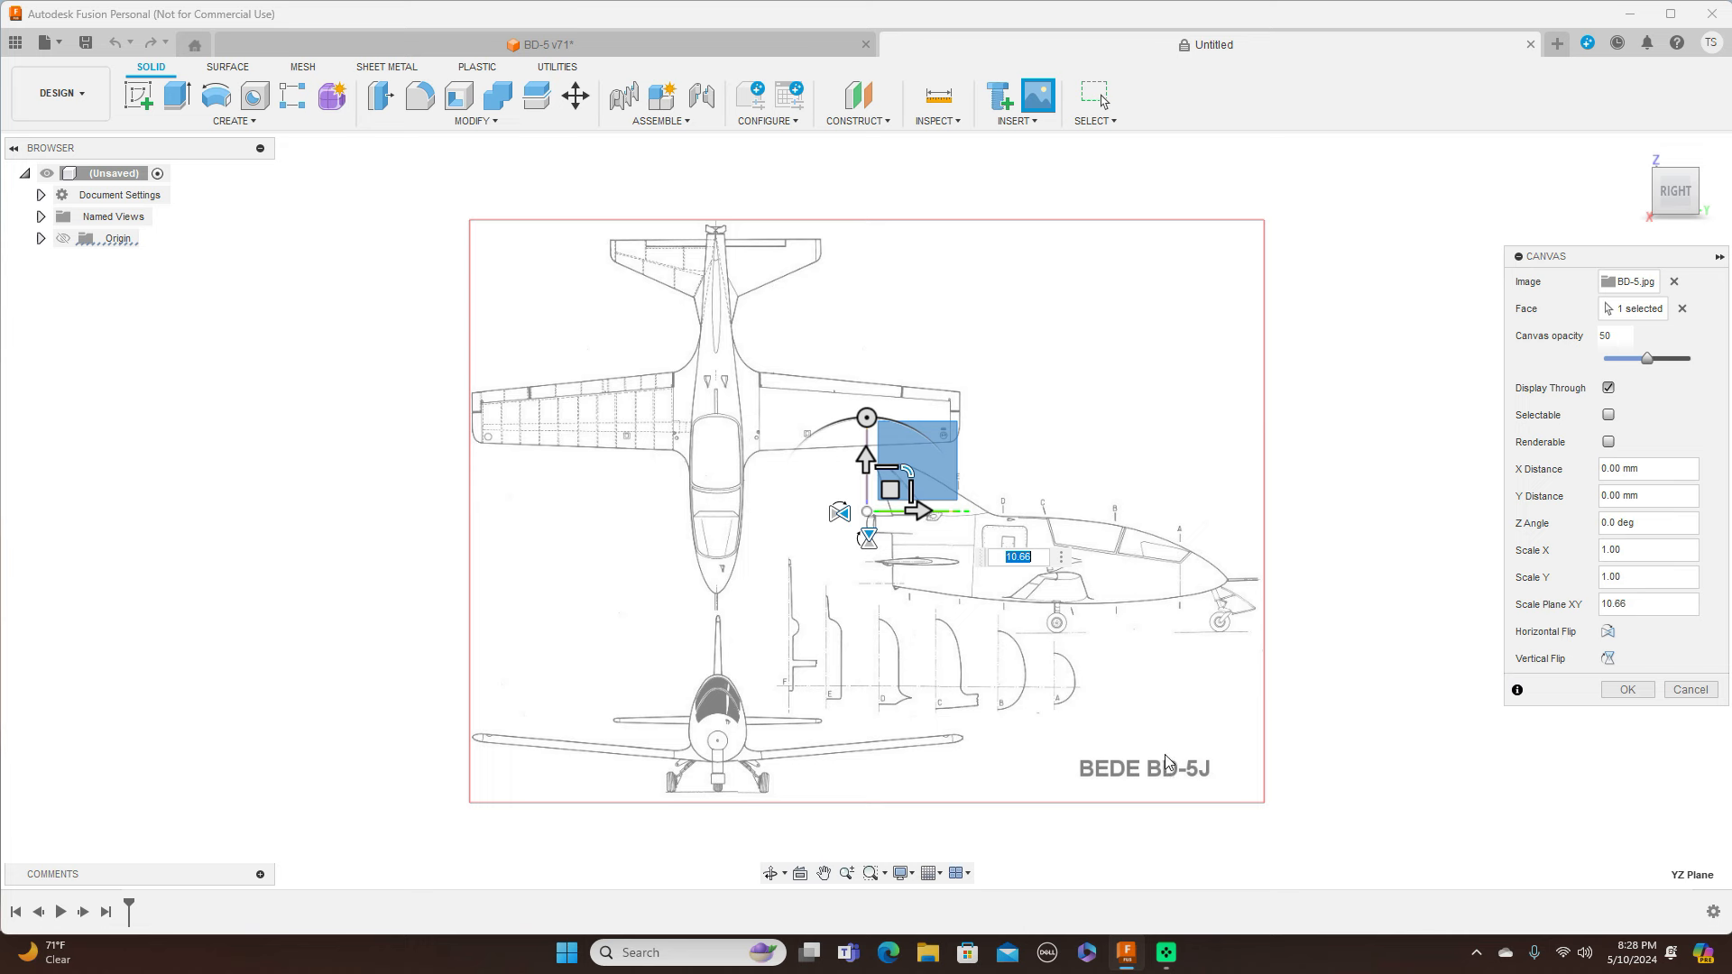
Flip the canvas horizontally only, so the side-view nose faces the opposite way, and finish inserting it
left_click(869, 538)
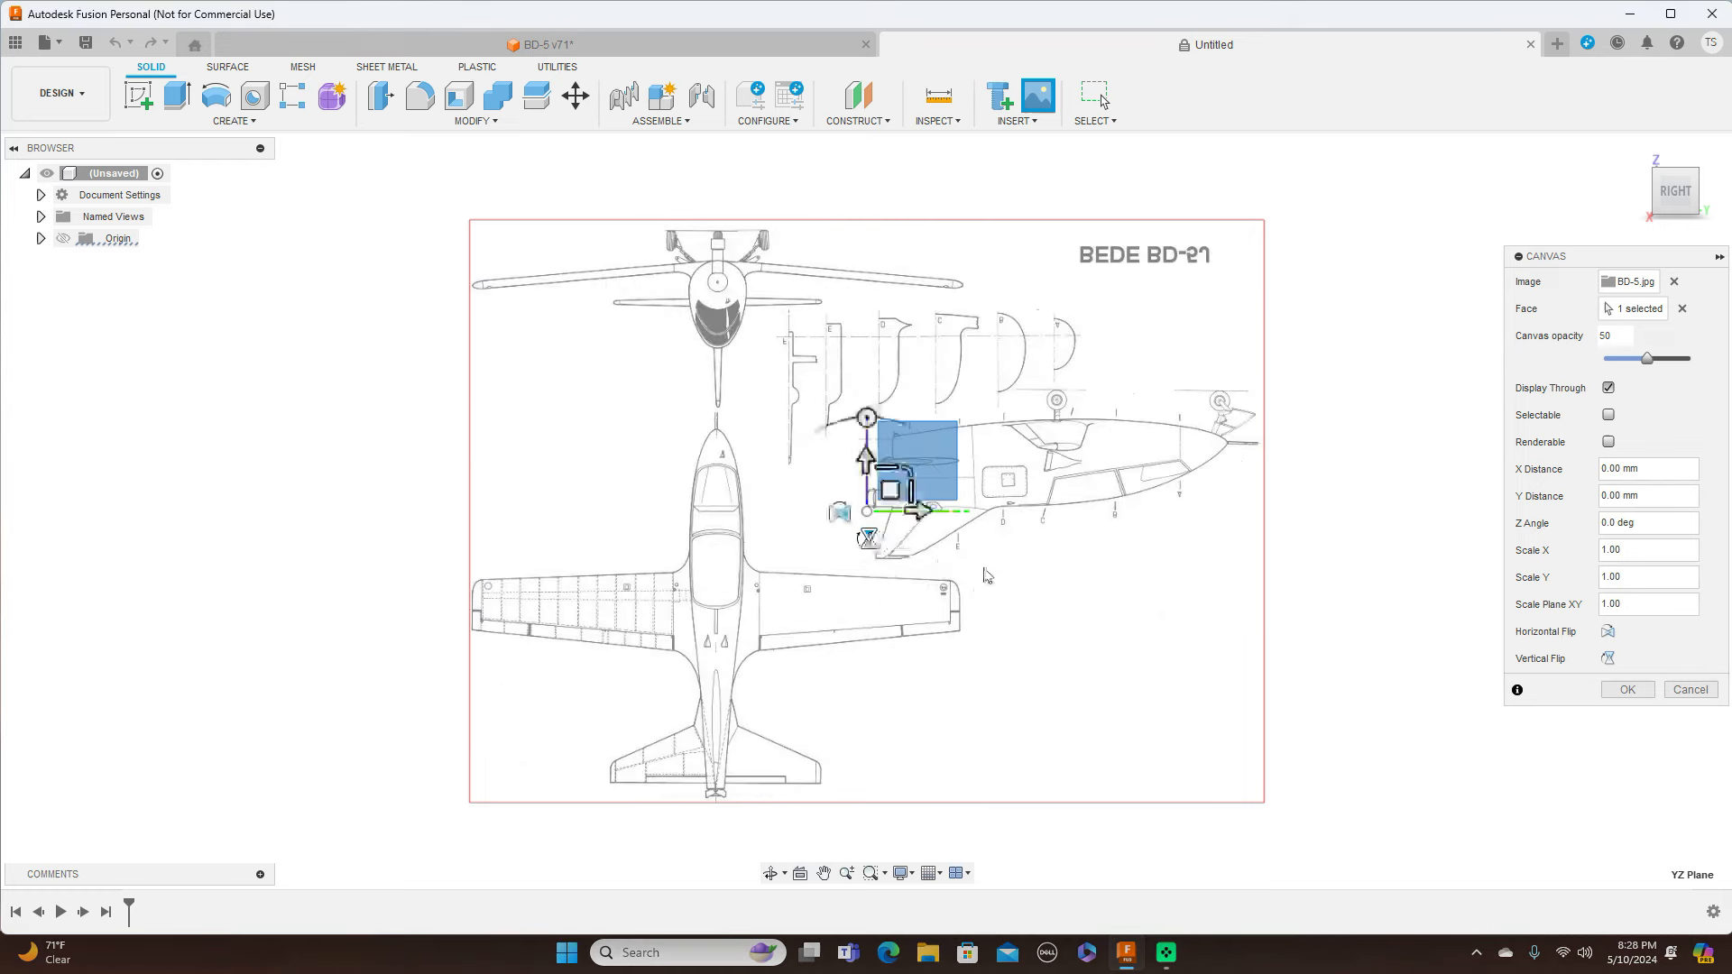
left_click(867, 536)
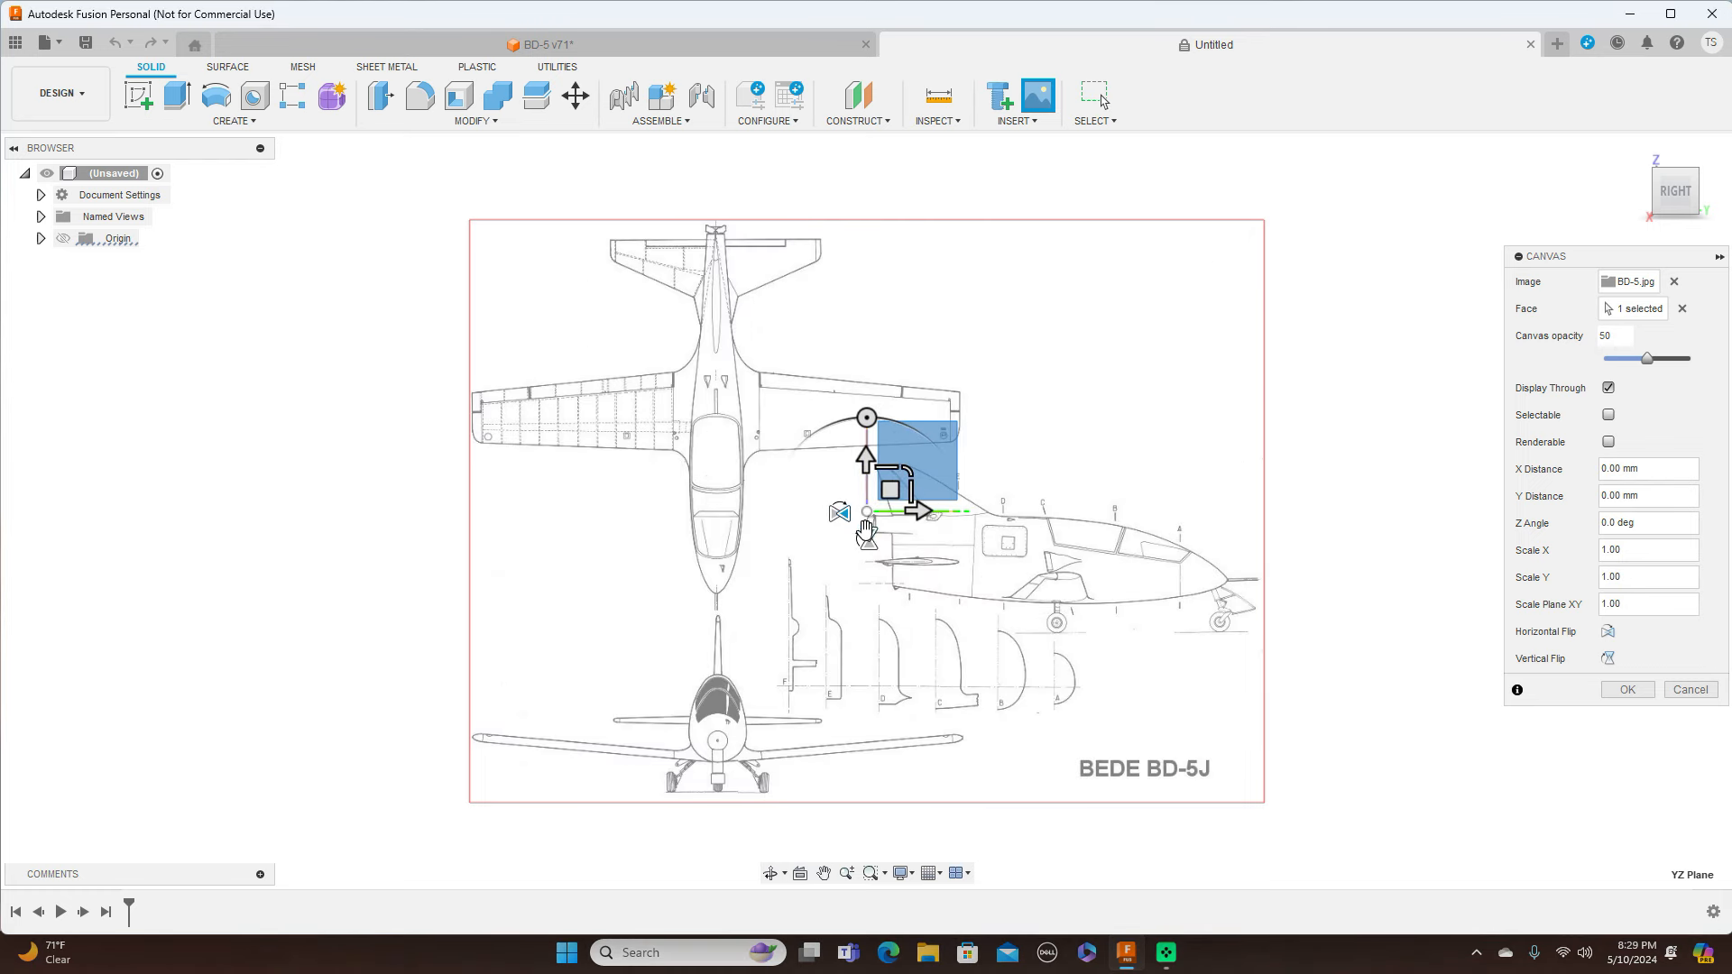
left_click(839, 513)
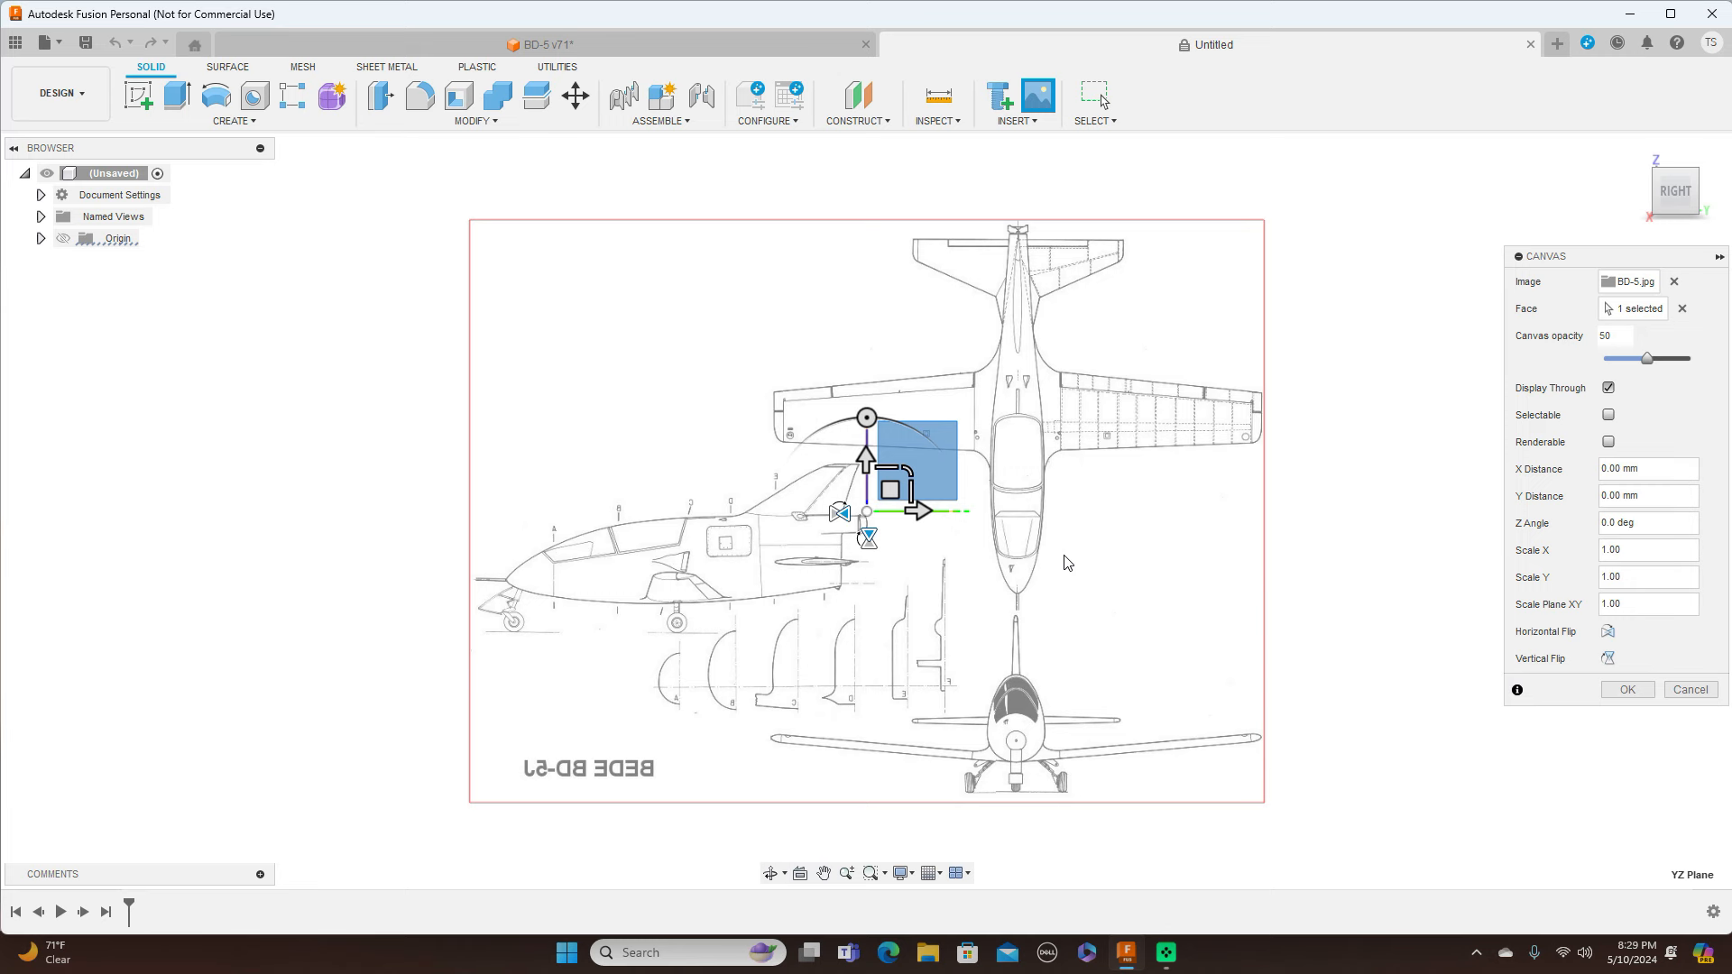
scroll(1065, 563, "up", 1)
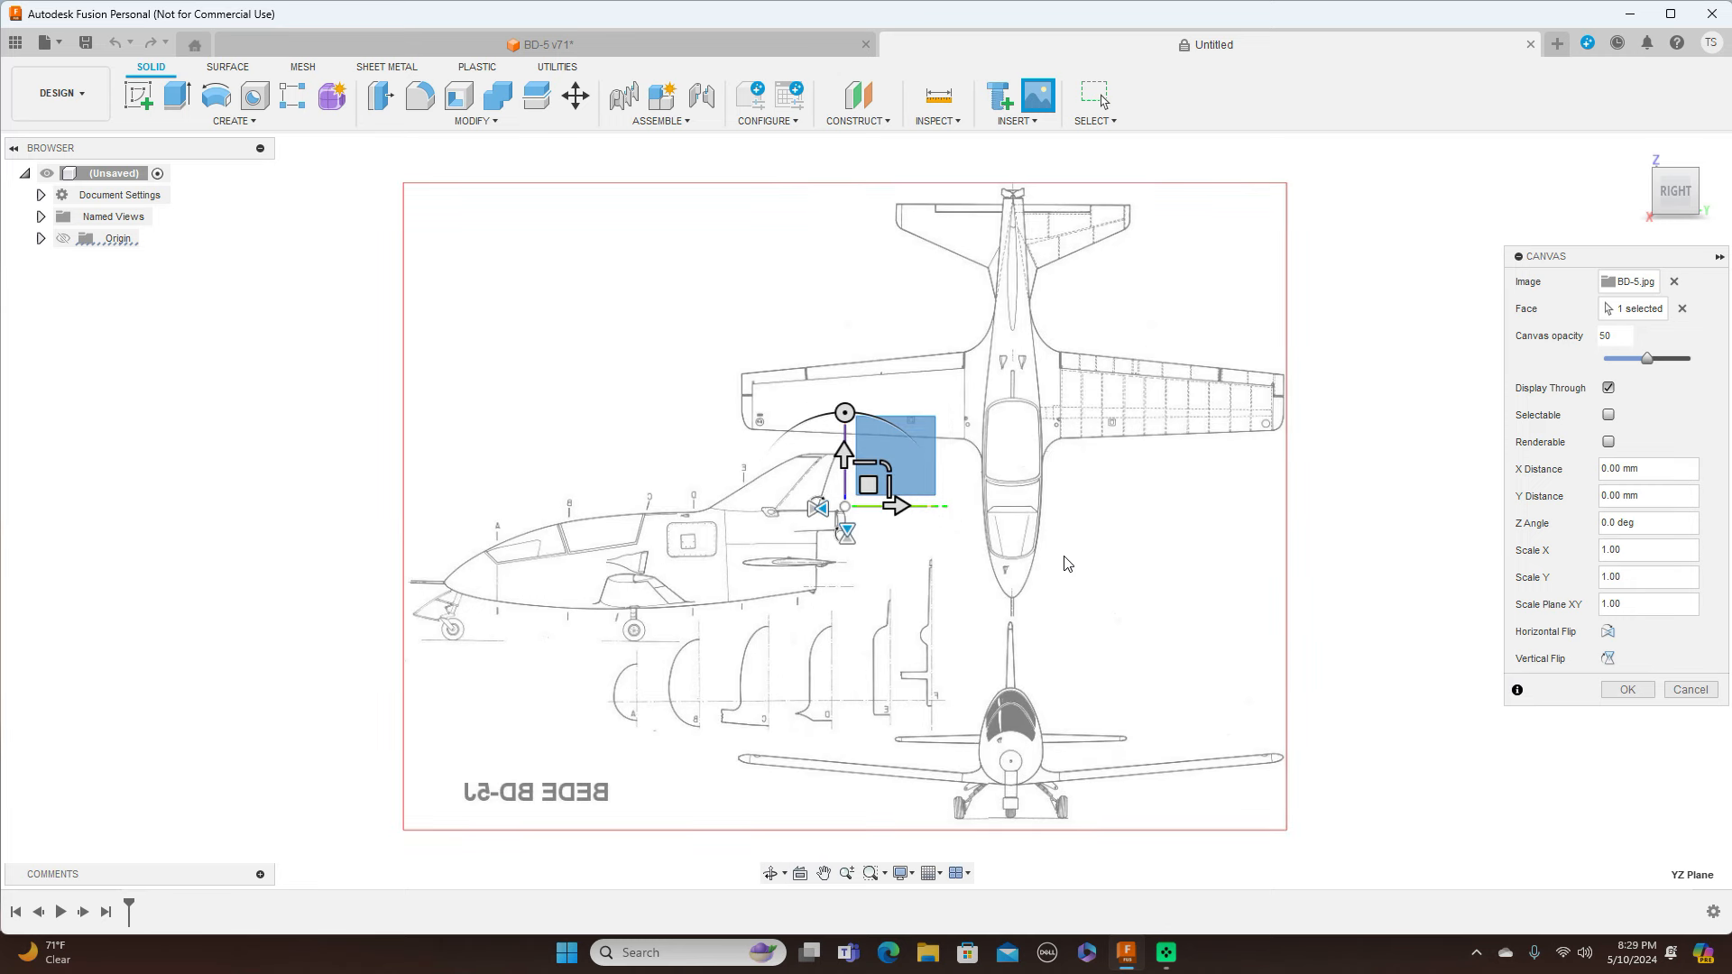
left_click(1627, 691)
Rename the BD-5 canvas as Side
scroll(1015, 685, "up", 1)
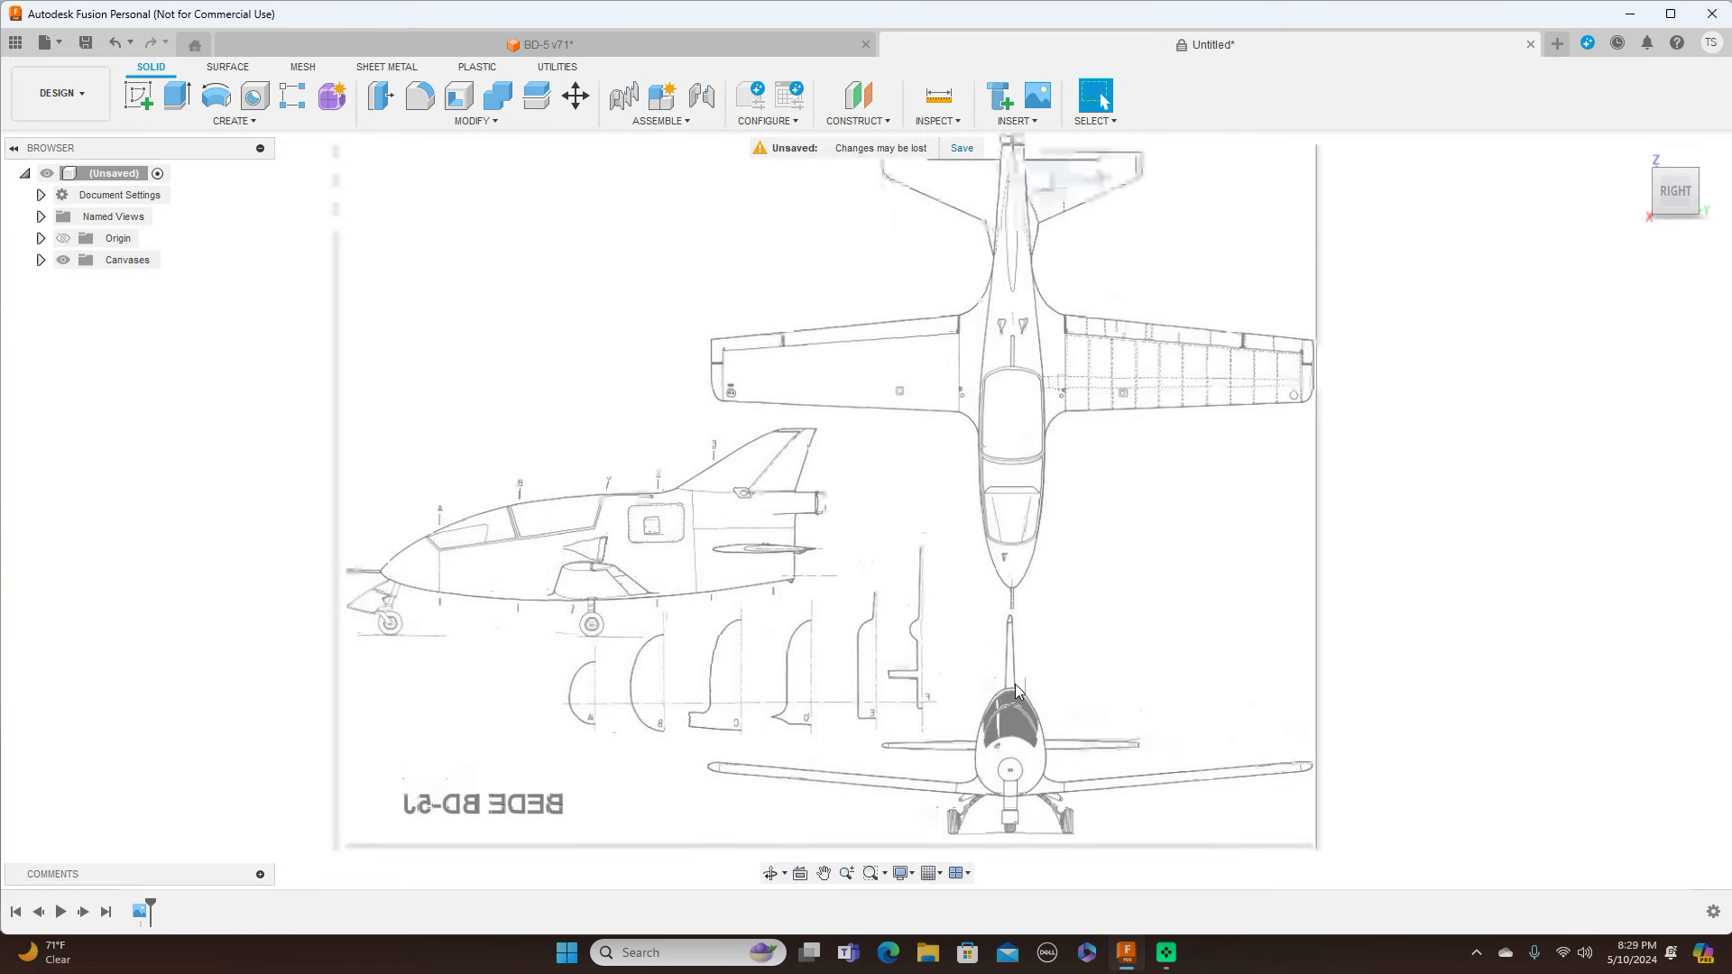
middle_click_drag(981, 673, 1197, 618)
scroll(1096, 610, "up", 2)
middle_click_drag(1117, 560, 1122, 583)
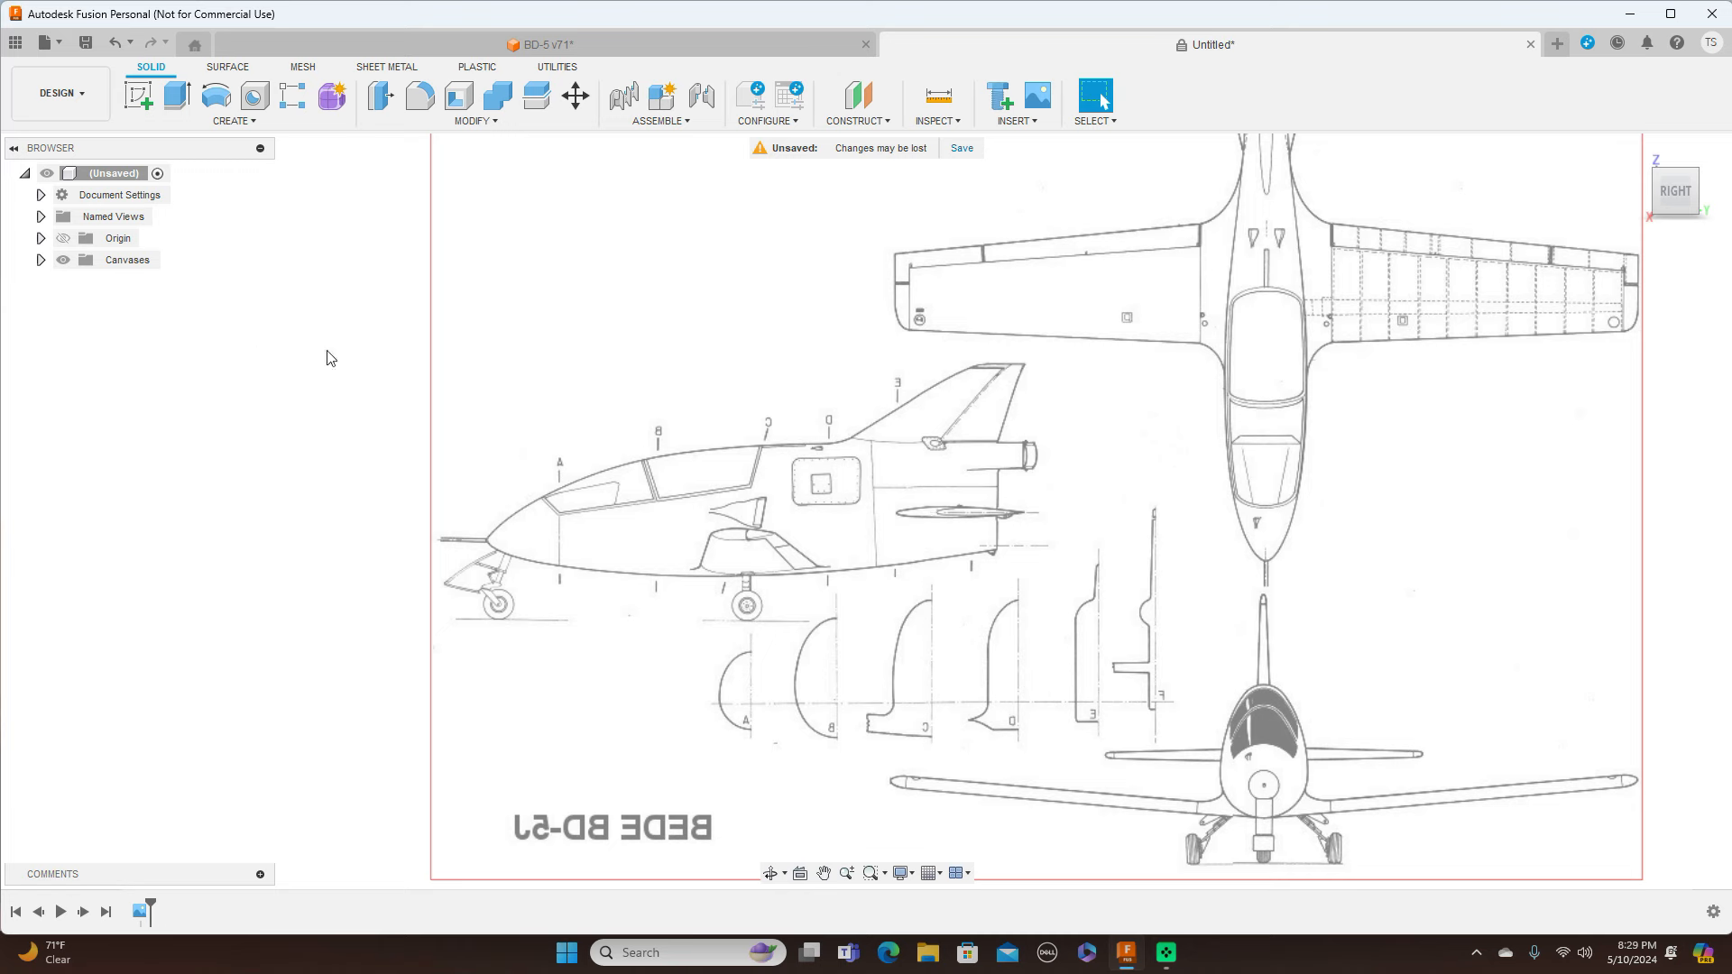
left_click(41, 260)
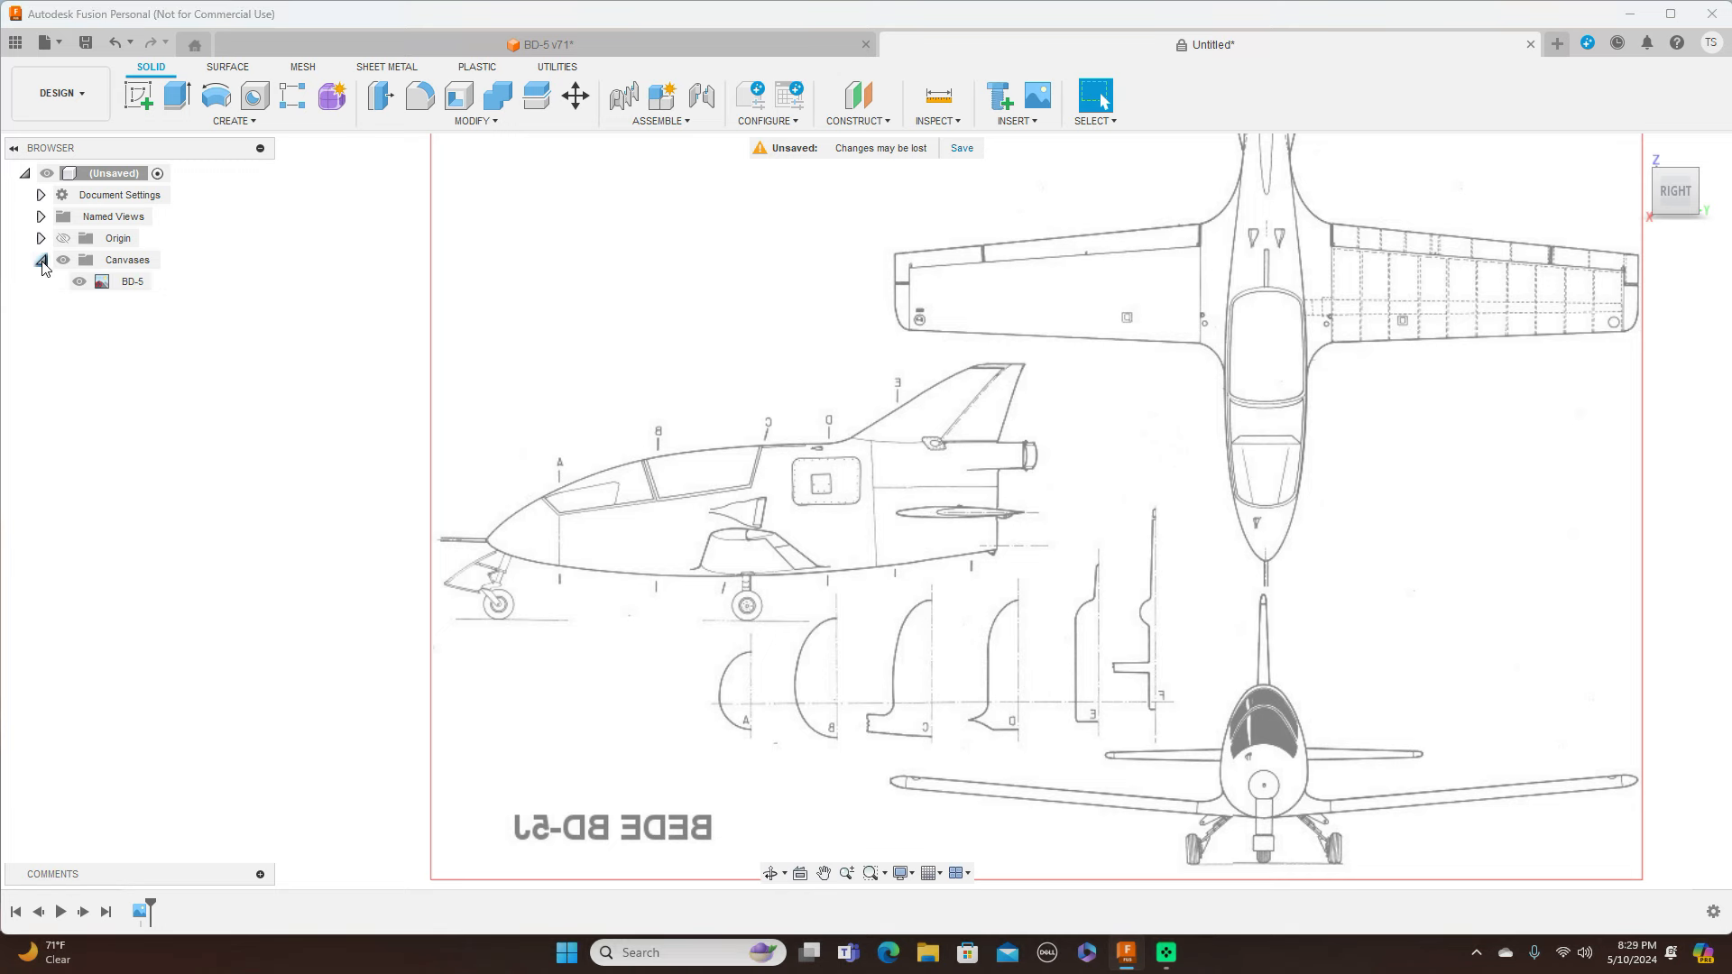
double_click(131, 281)
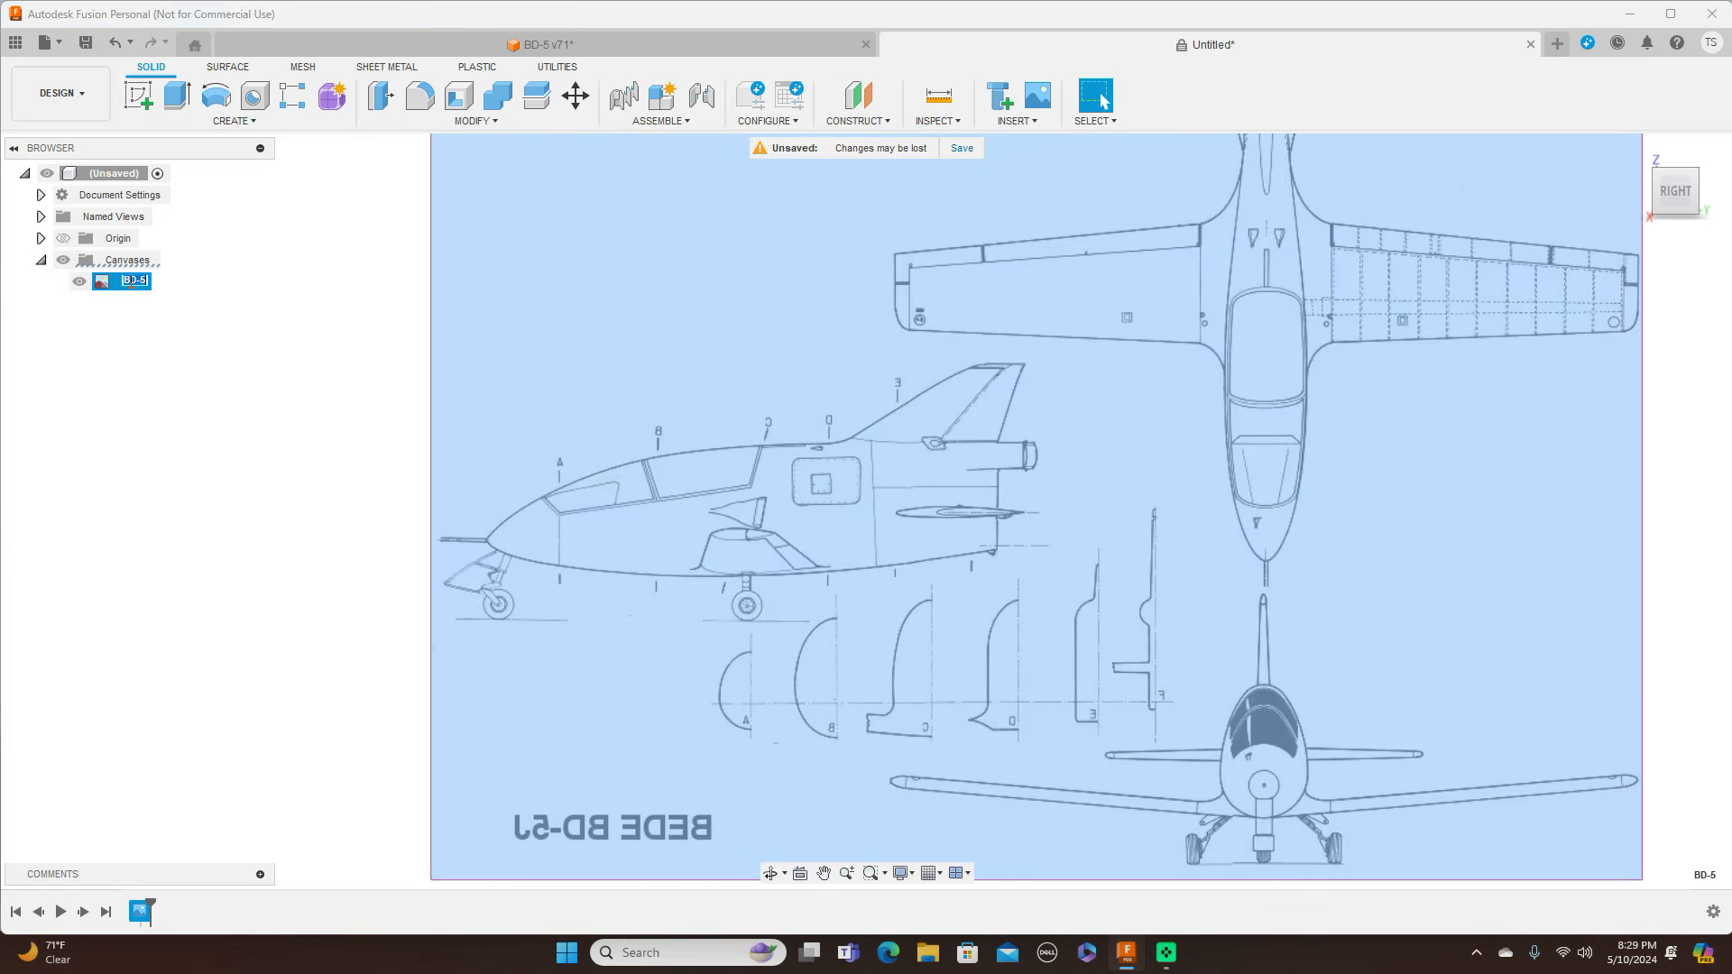
key("BackSpace")
type("Side")
key("Return")
left_click(217, 386)
Calibrate the Side canvas with a new fuselage length, measured from the nose tip to the rear edge in the side view
scroll(960, 526, "up", 2)
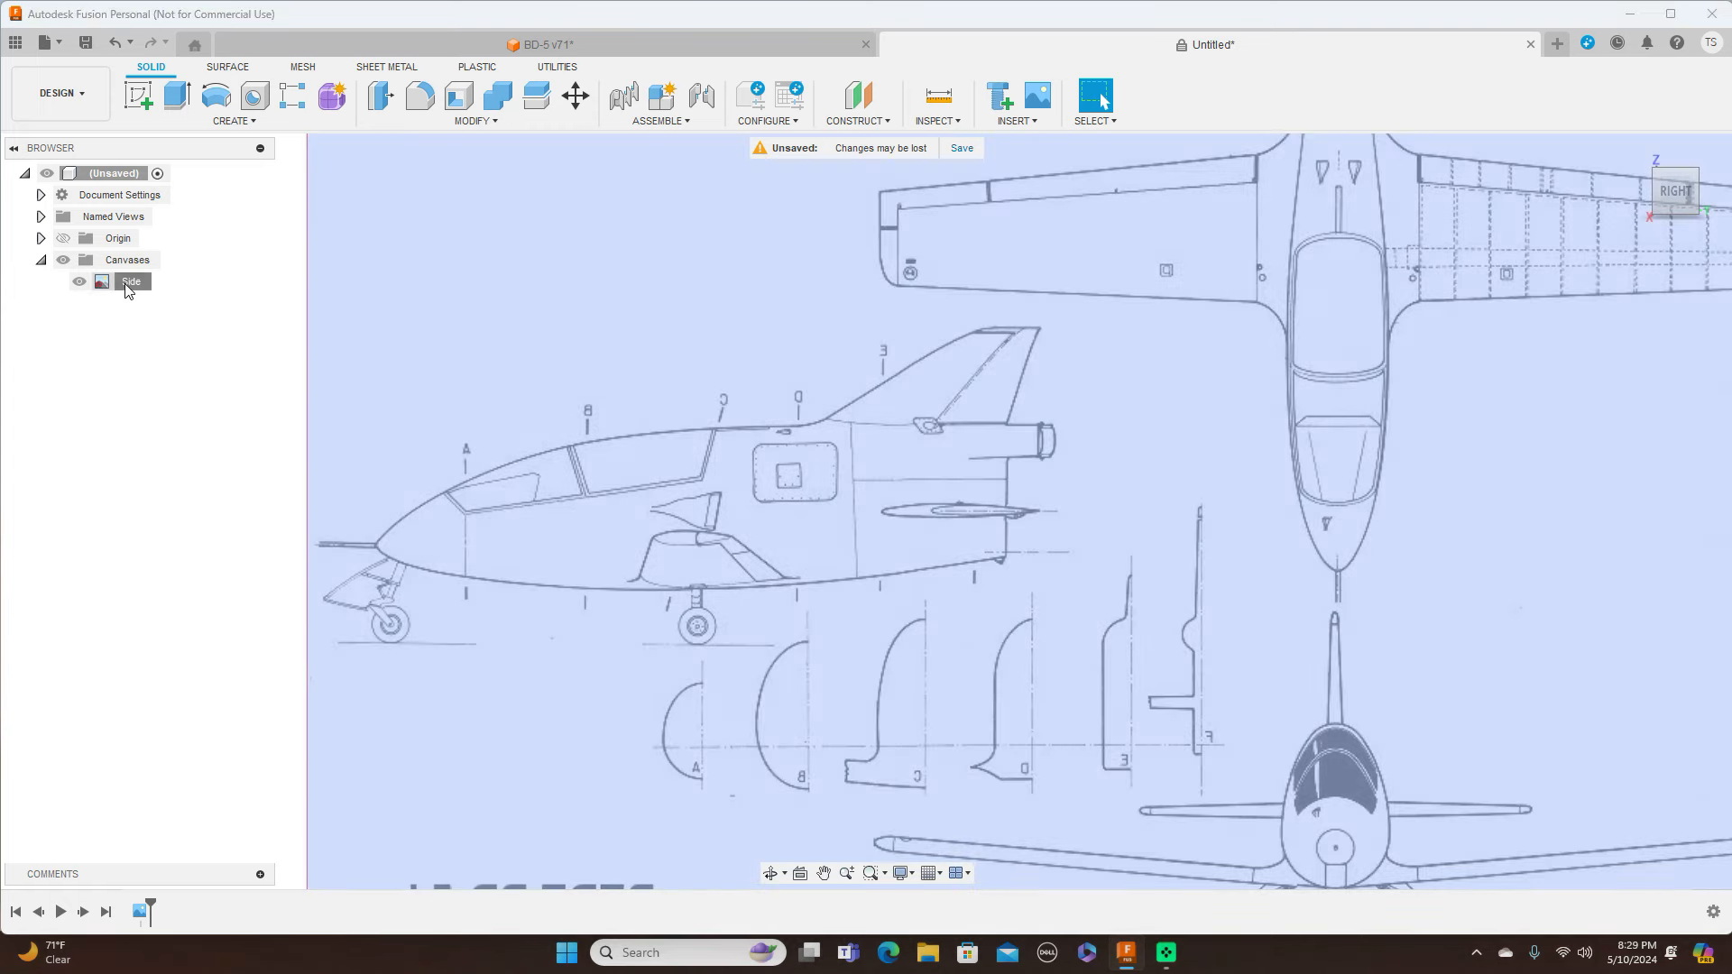
right_click(126, 285)
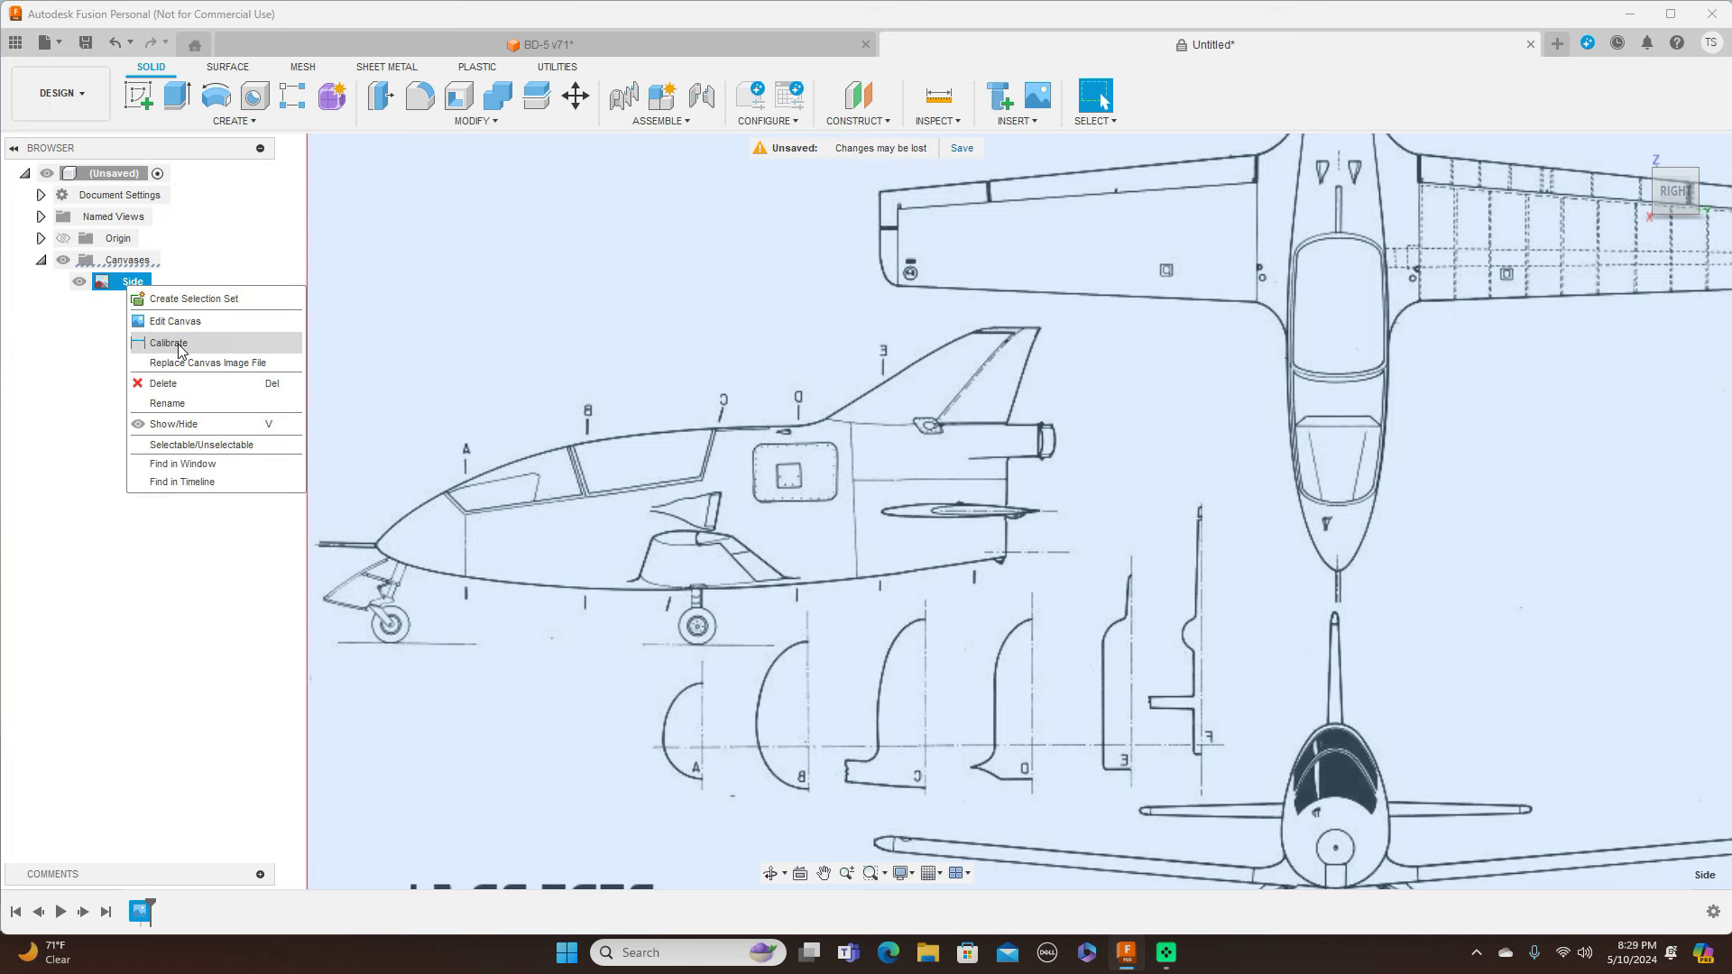
left_click(179, 351)
scroll(571, 406, "up", 1)
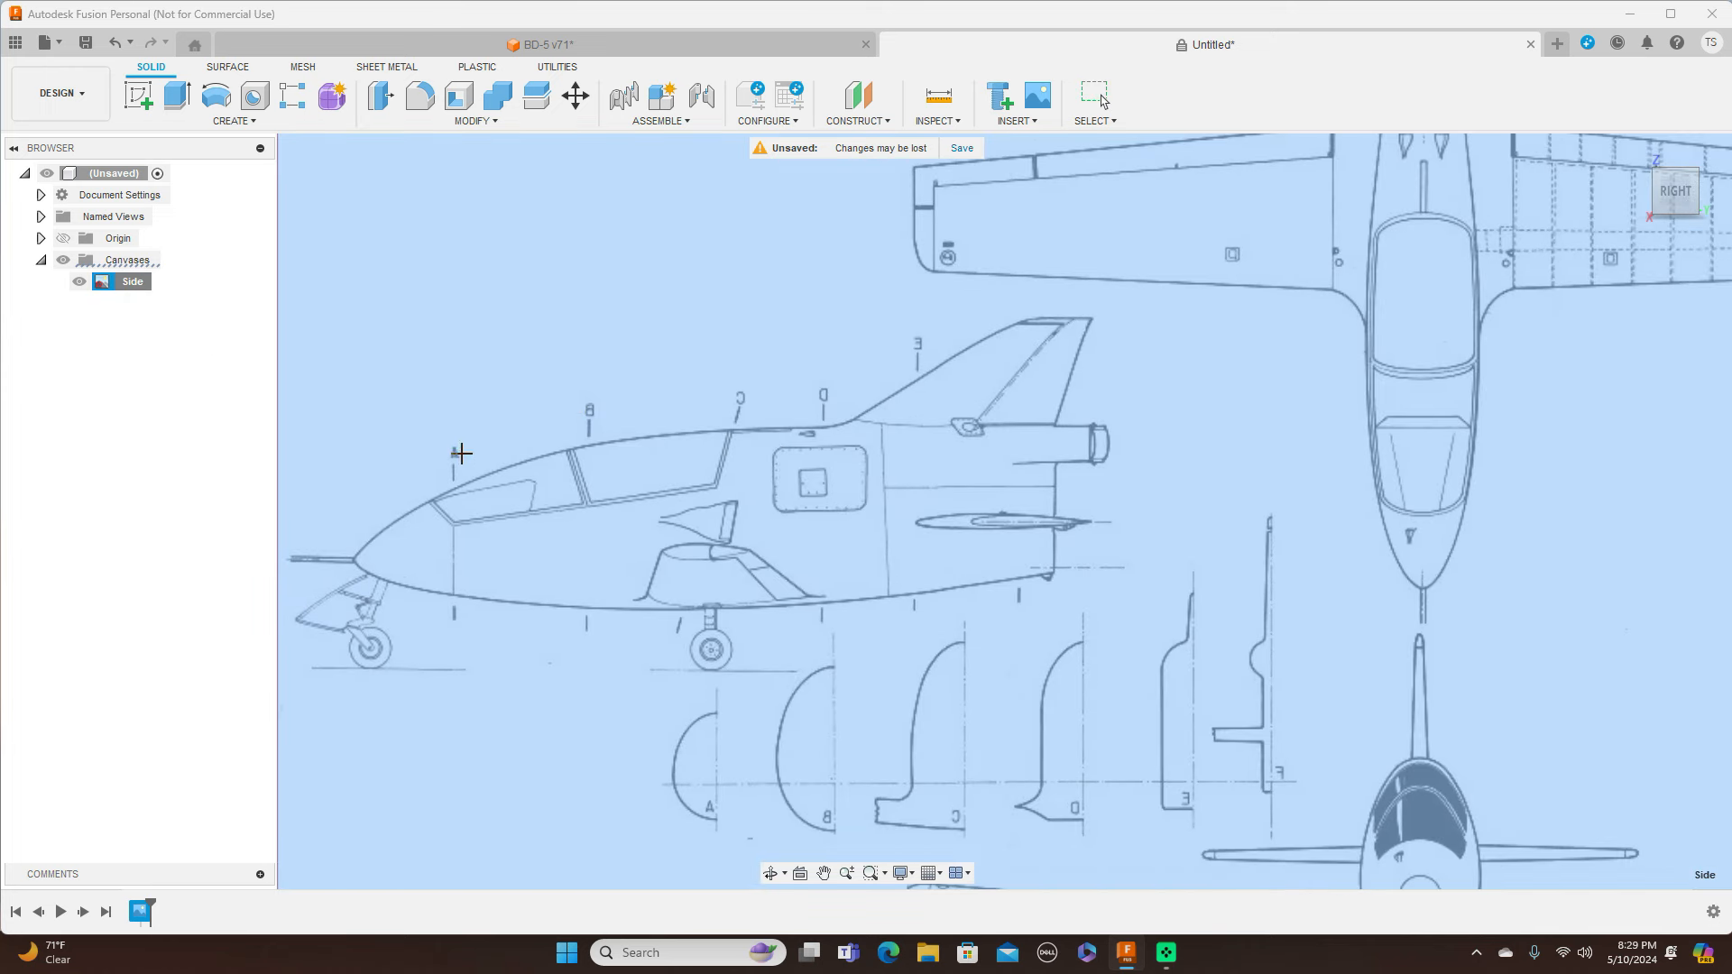
left_click(355, 558)
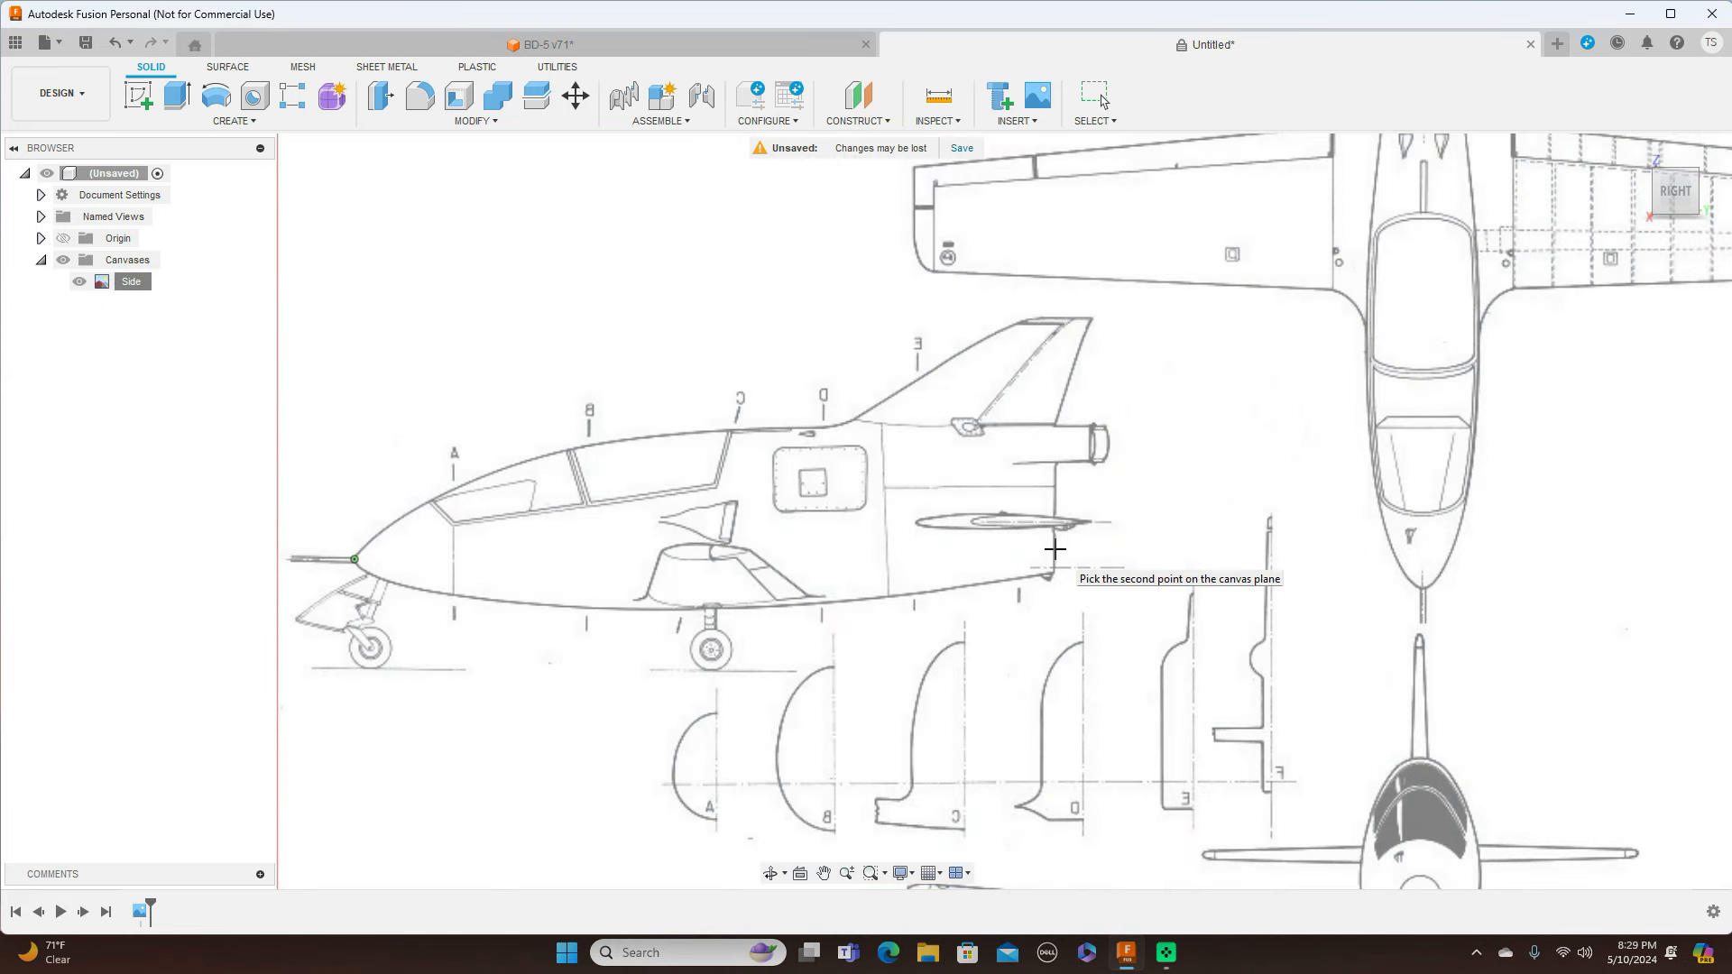
left_click(1054, 548)
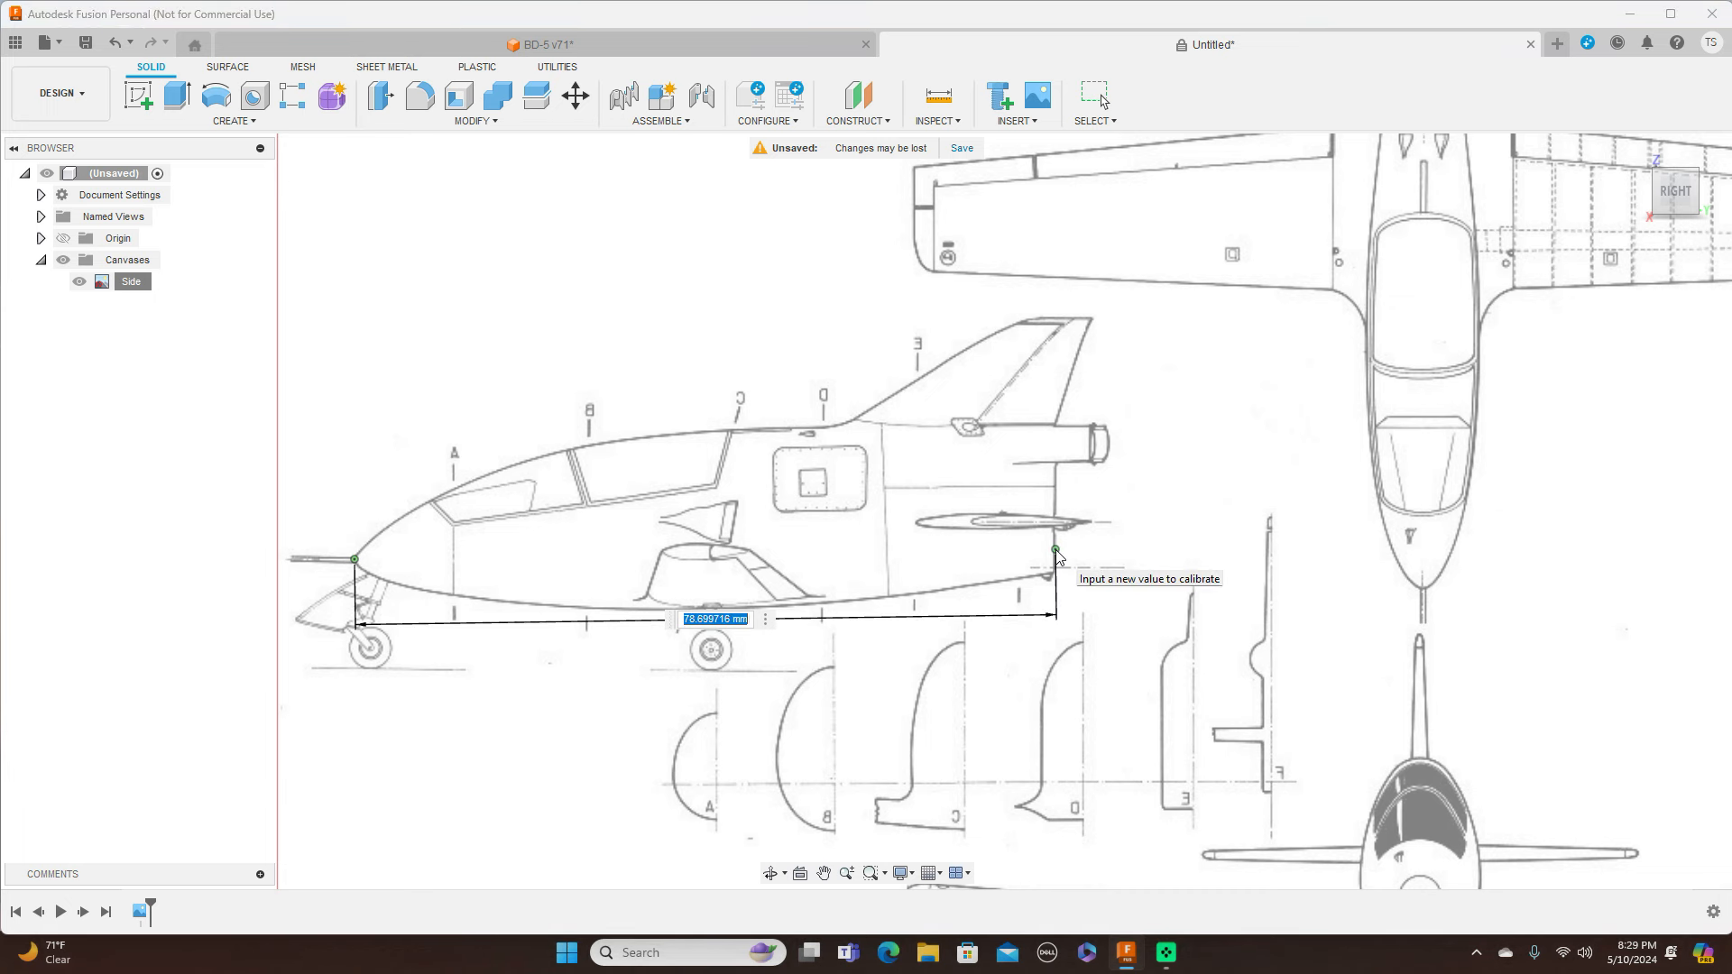
key("BackSpace")
key("Return")
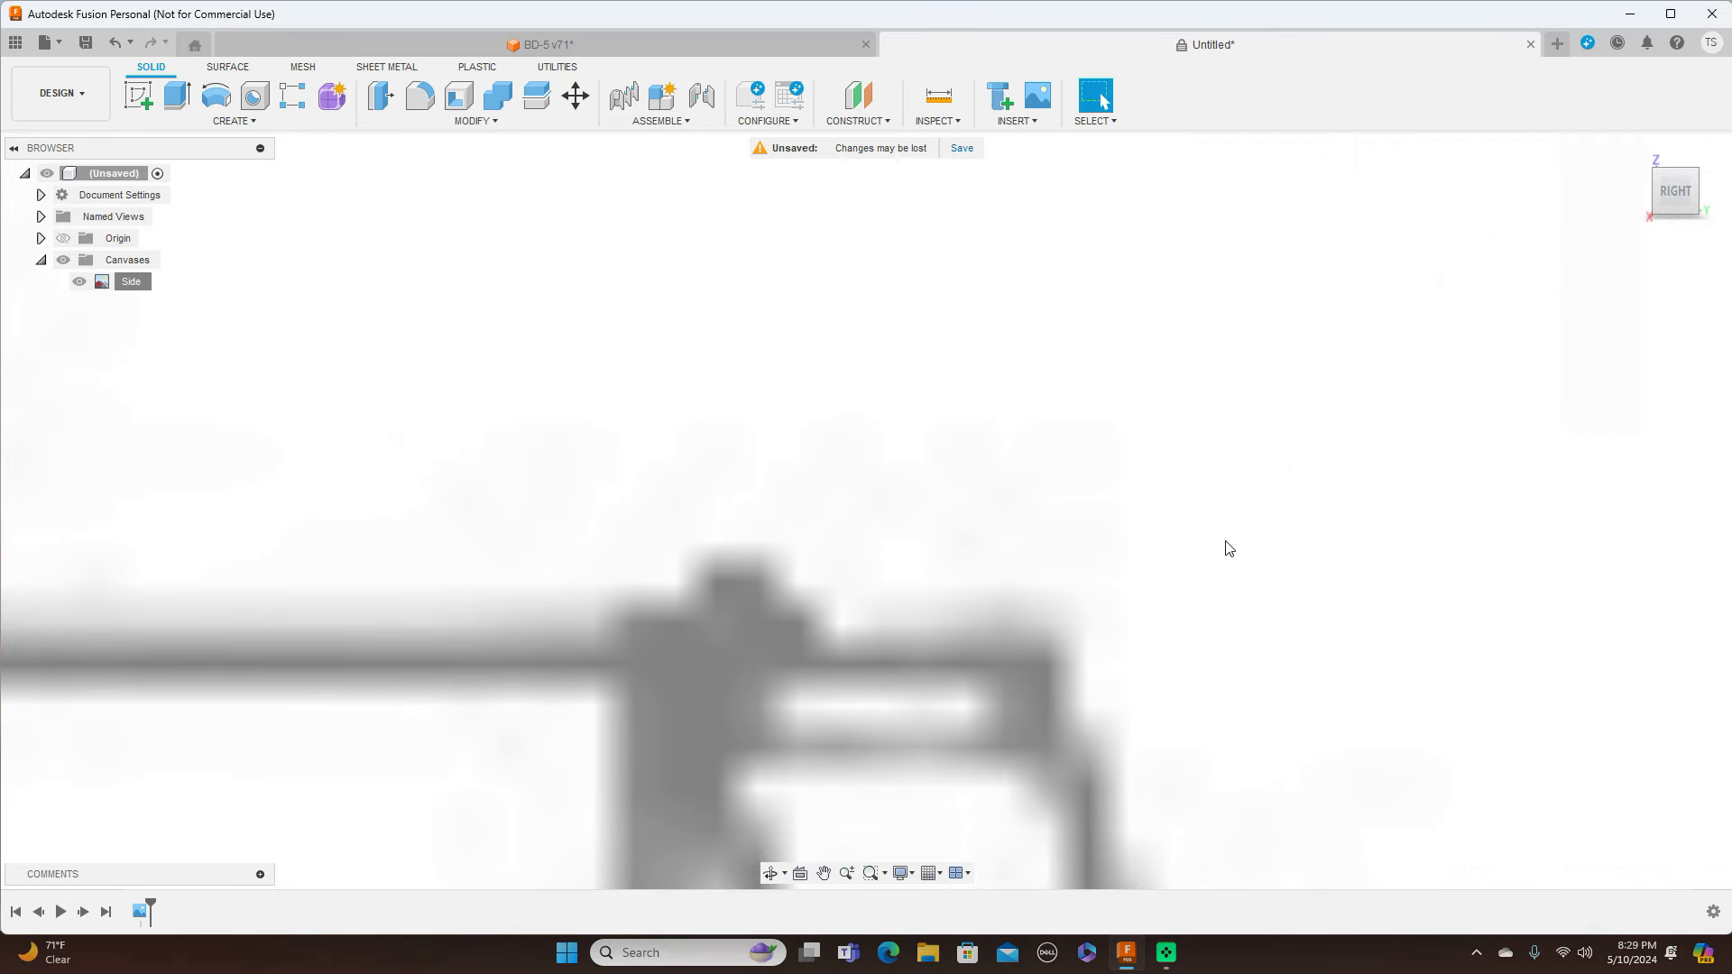
Show the origin axes and planes over the calibrated Side canvas
scroll(1227, 548, "down", 10)
scroll(1227, 548, "down", 5)
scroll(1226, 548, "up", 2)
middle_click_drag(1226, 549, 1261, 396)
scroll(1276, 464, "down", 5)
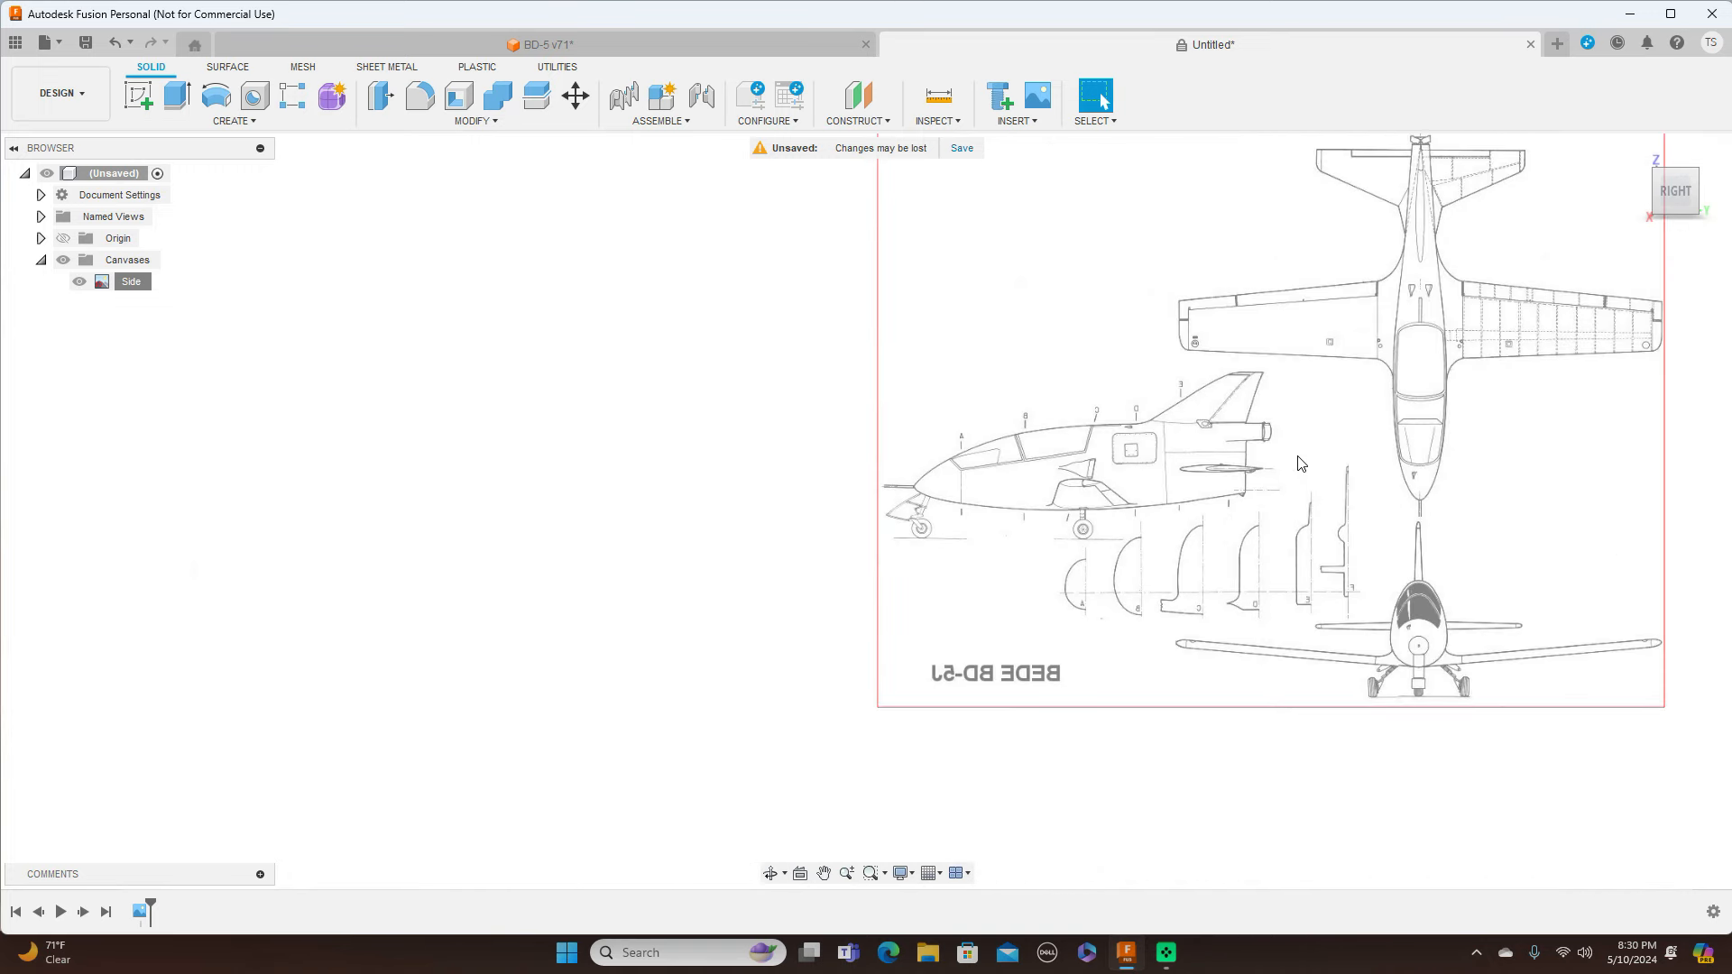
middle_click_drag(1317, 456, 1190, 463)
scroll(1191, 463, "down", 1)
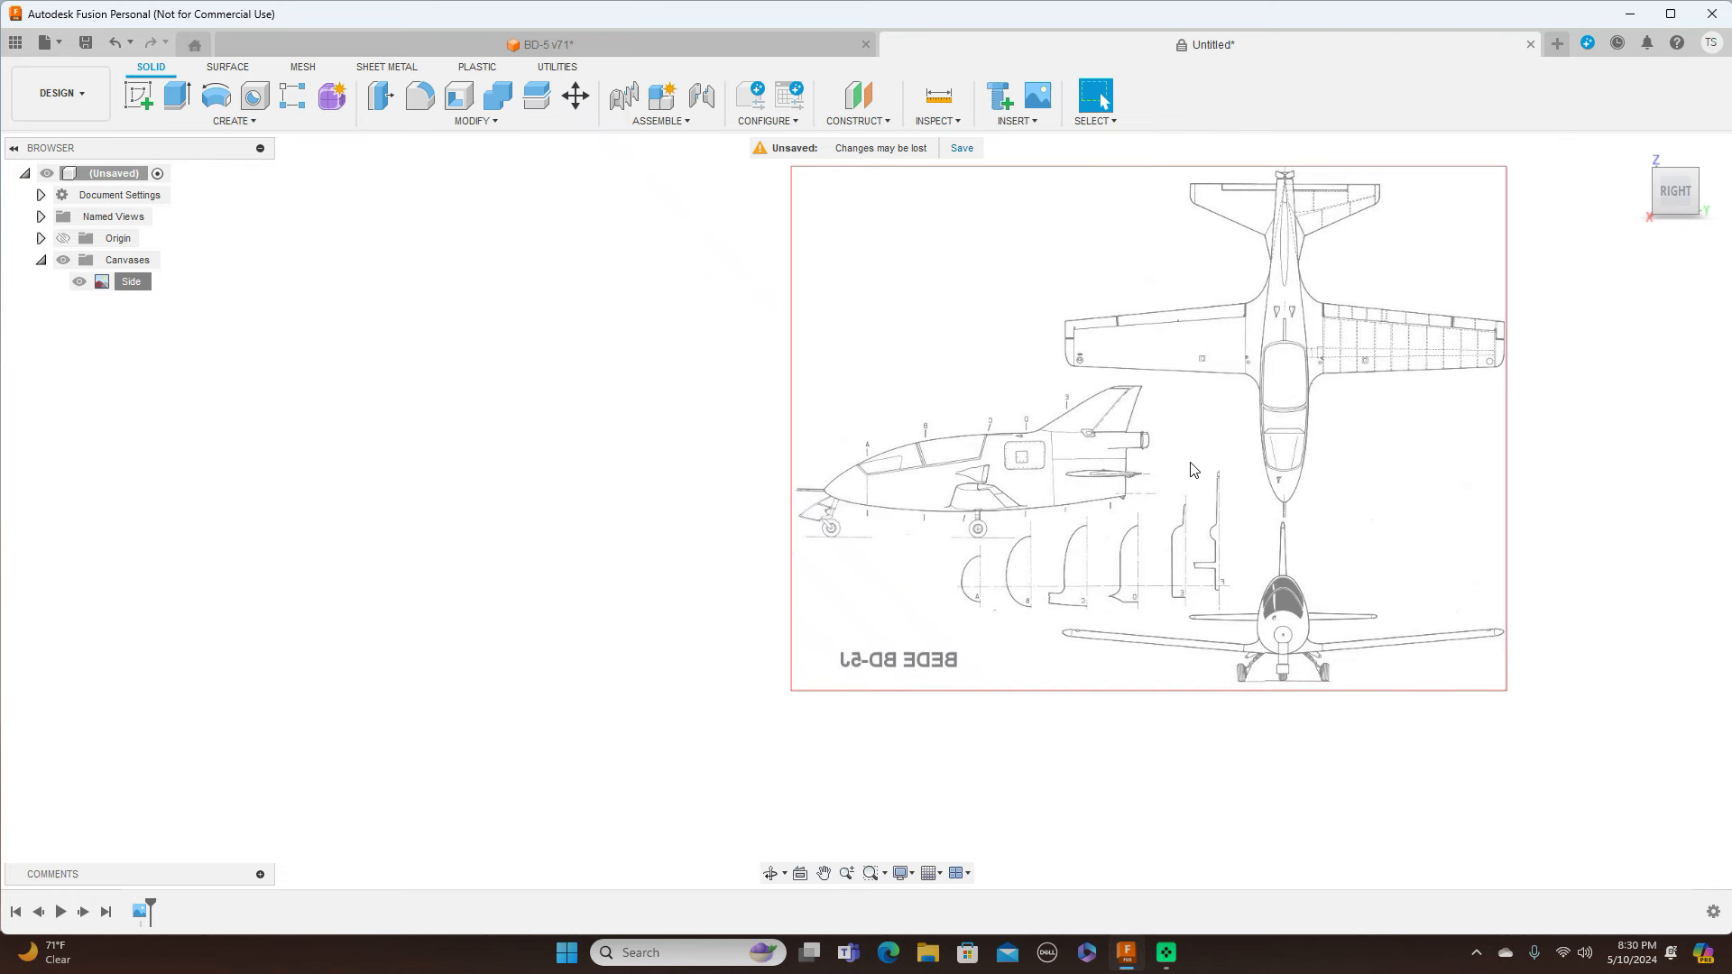
scroll(1235, 462, "up", 1)
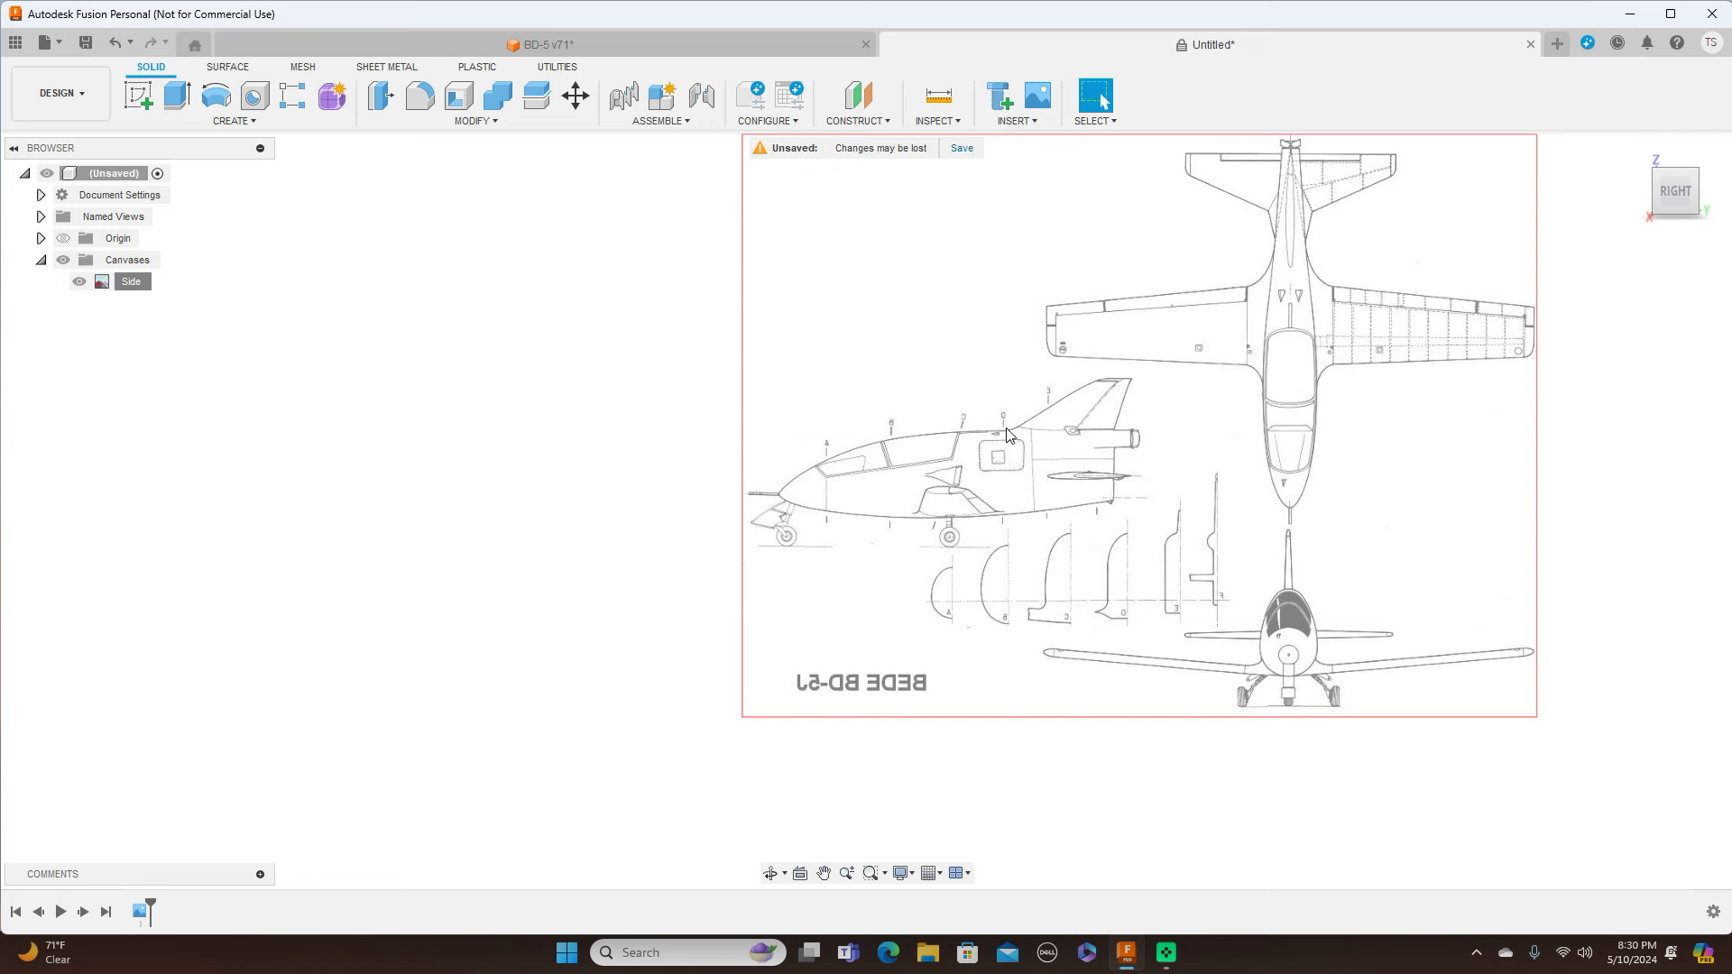
scroll(1008, 436, "up", 1)
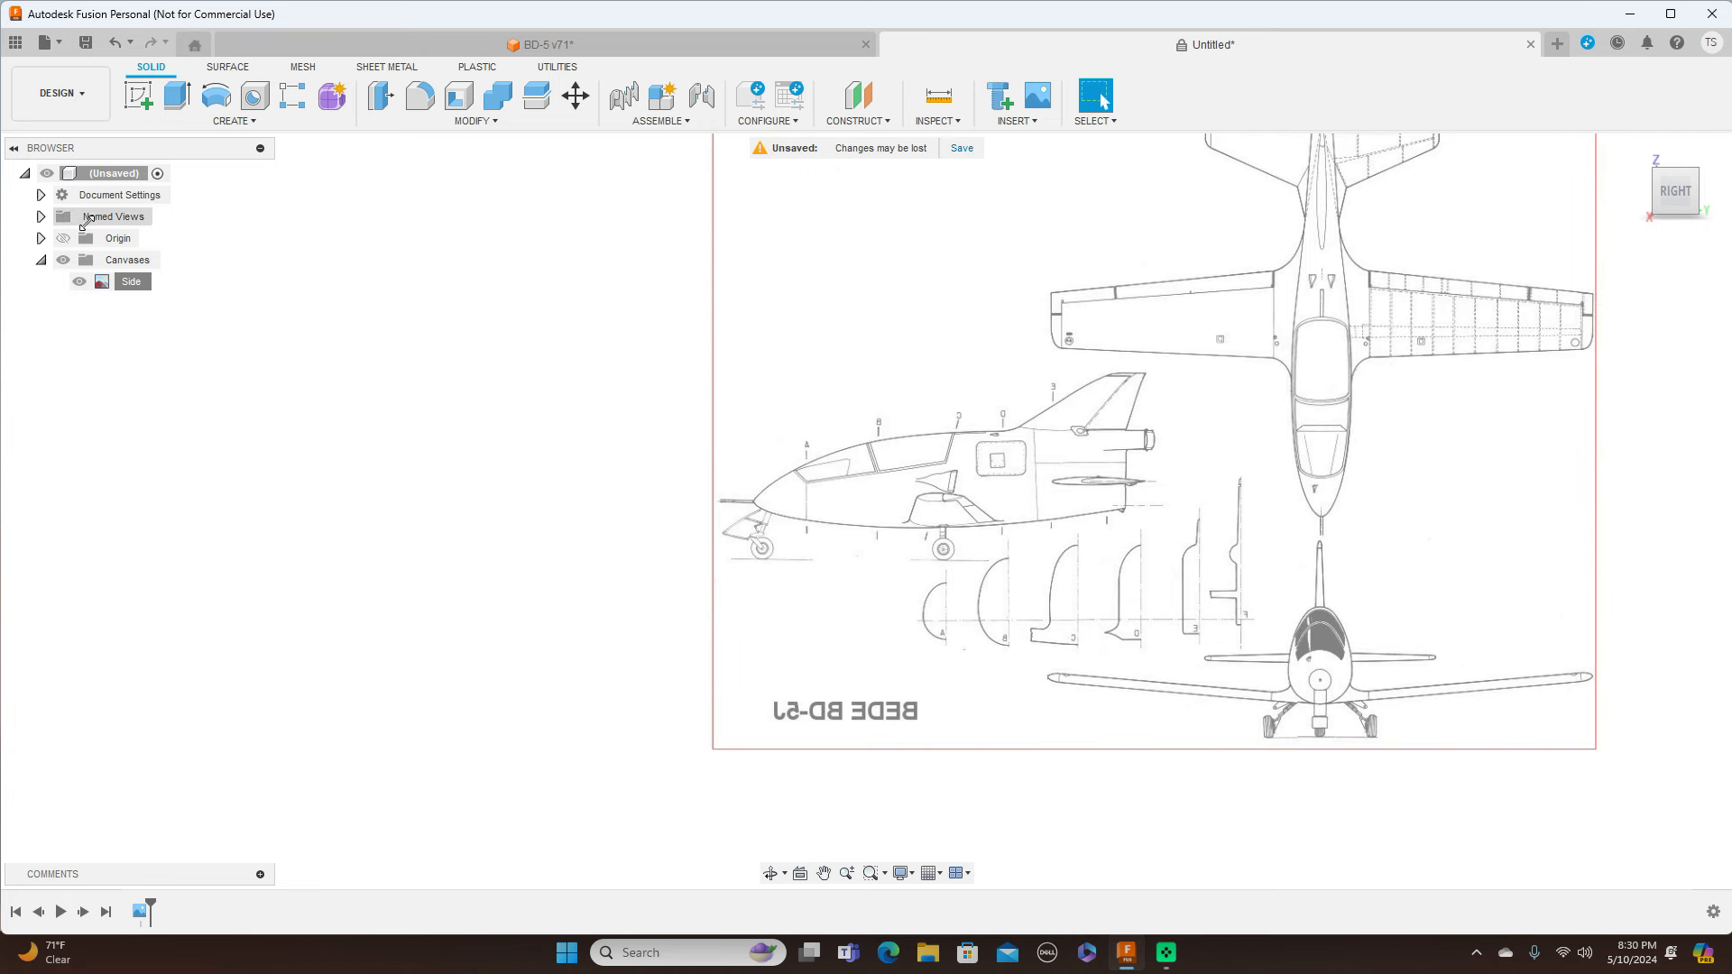
left_click(63, 238)
scroll(921, 309, "down", 1)
mouse_move(1115, 358)
middle_mouse_down()
mouse_move(997, 432)
mouse_move(882, 443)
middle_mouse_up()
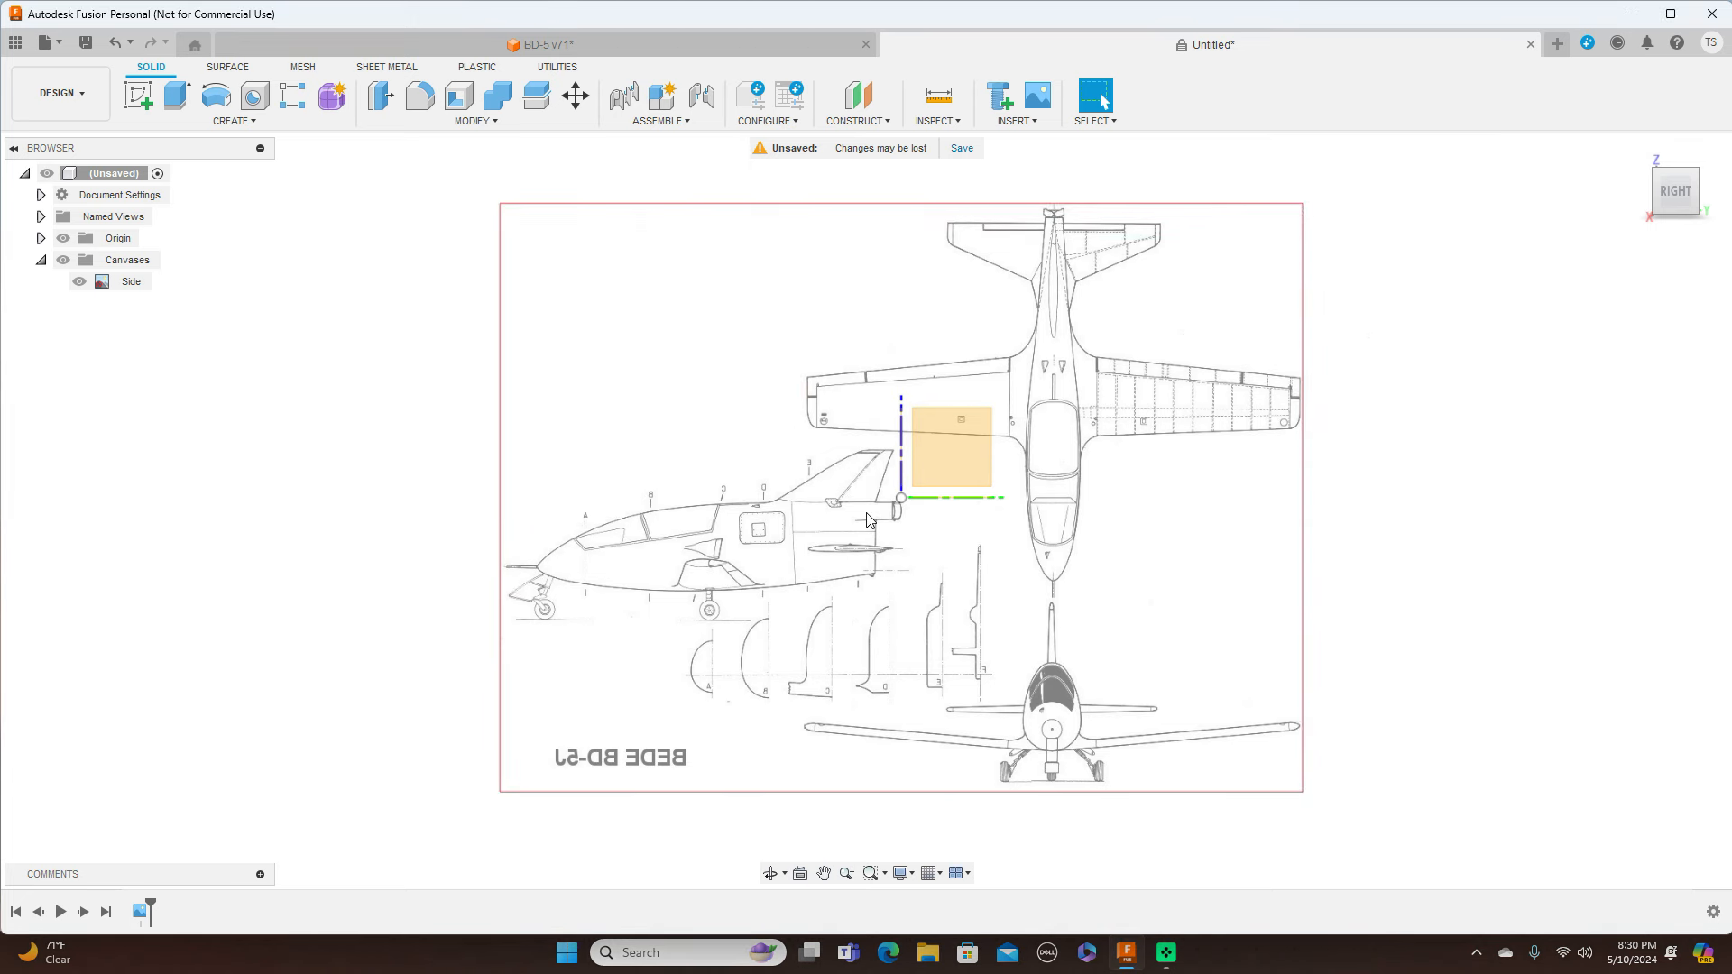
Move the Side canvas to X 2179.308 mm and Y 409.969 mm so the side-view nose tip sits on the origin
right_click(140, 291)
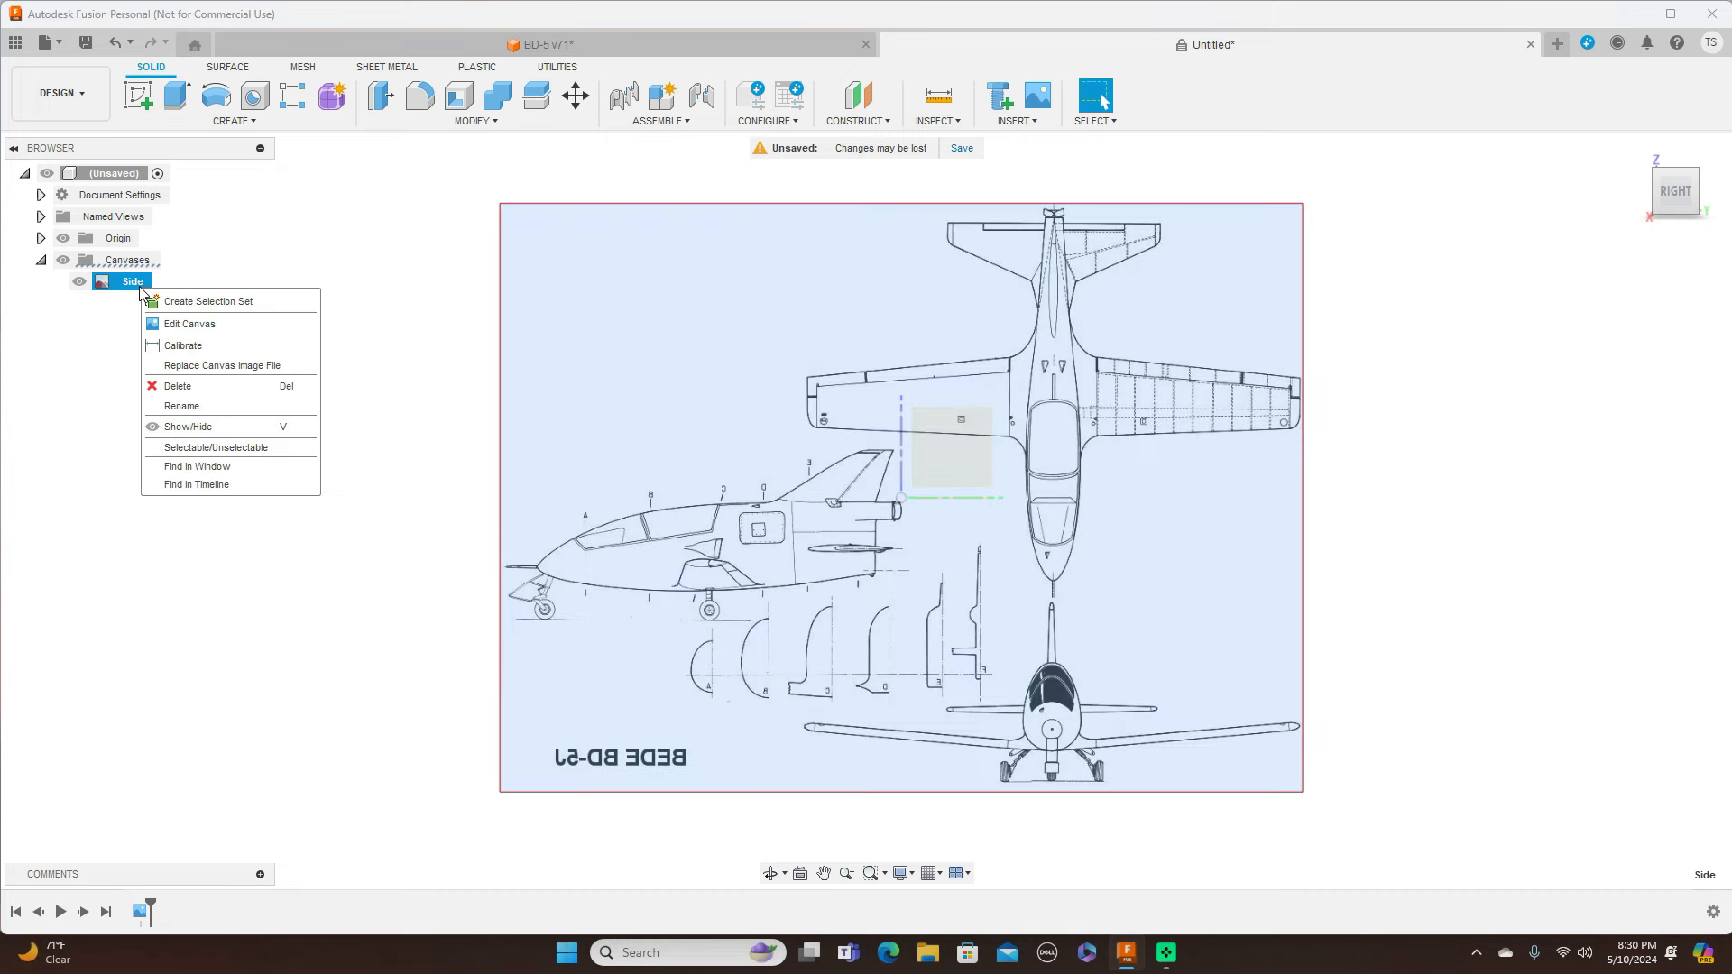
left_click(213, 323)
scroll(936, 415, "up", 2)
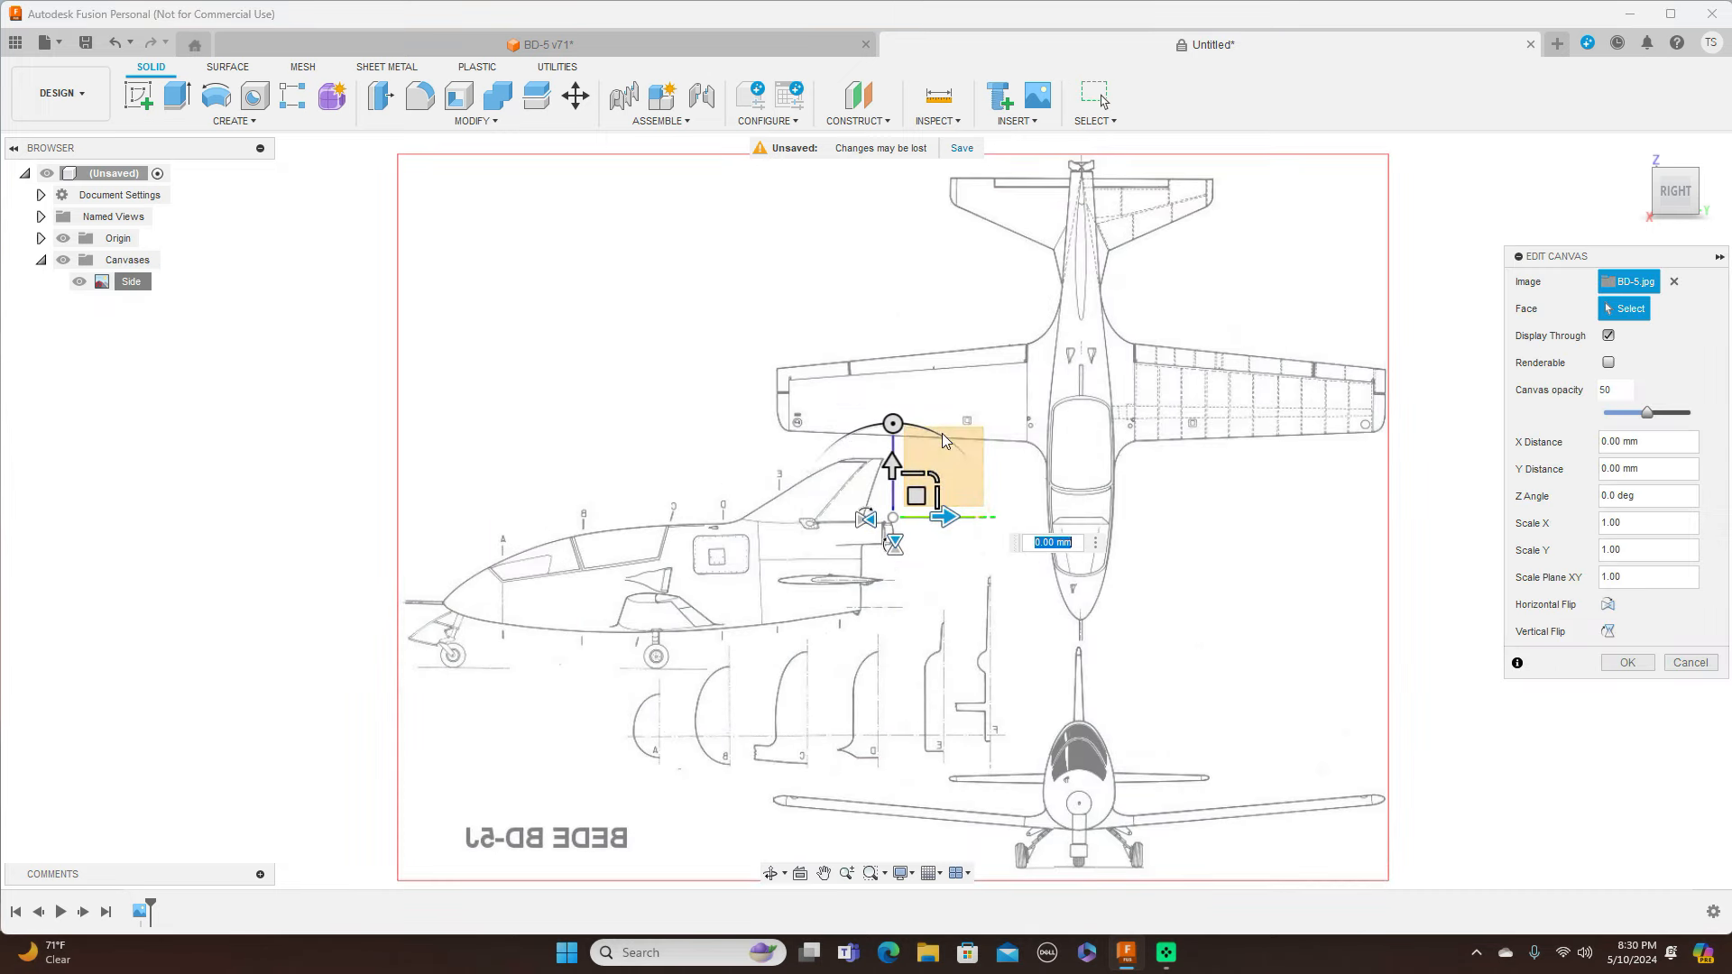
left_click_drag(918, 492, 1251, 377)
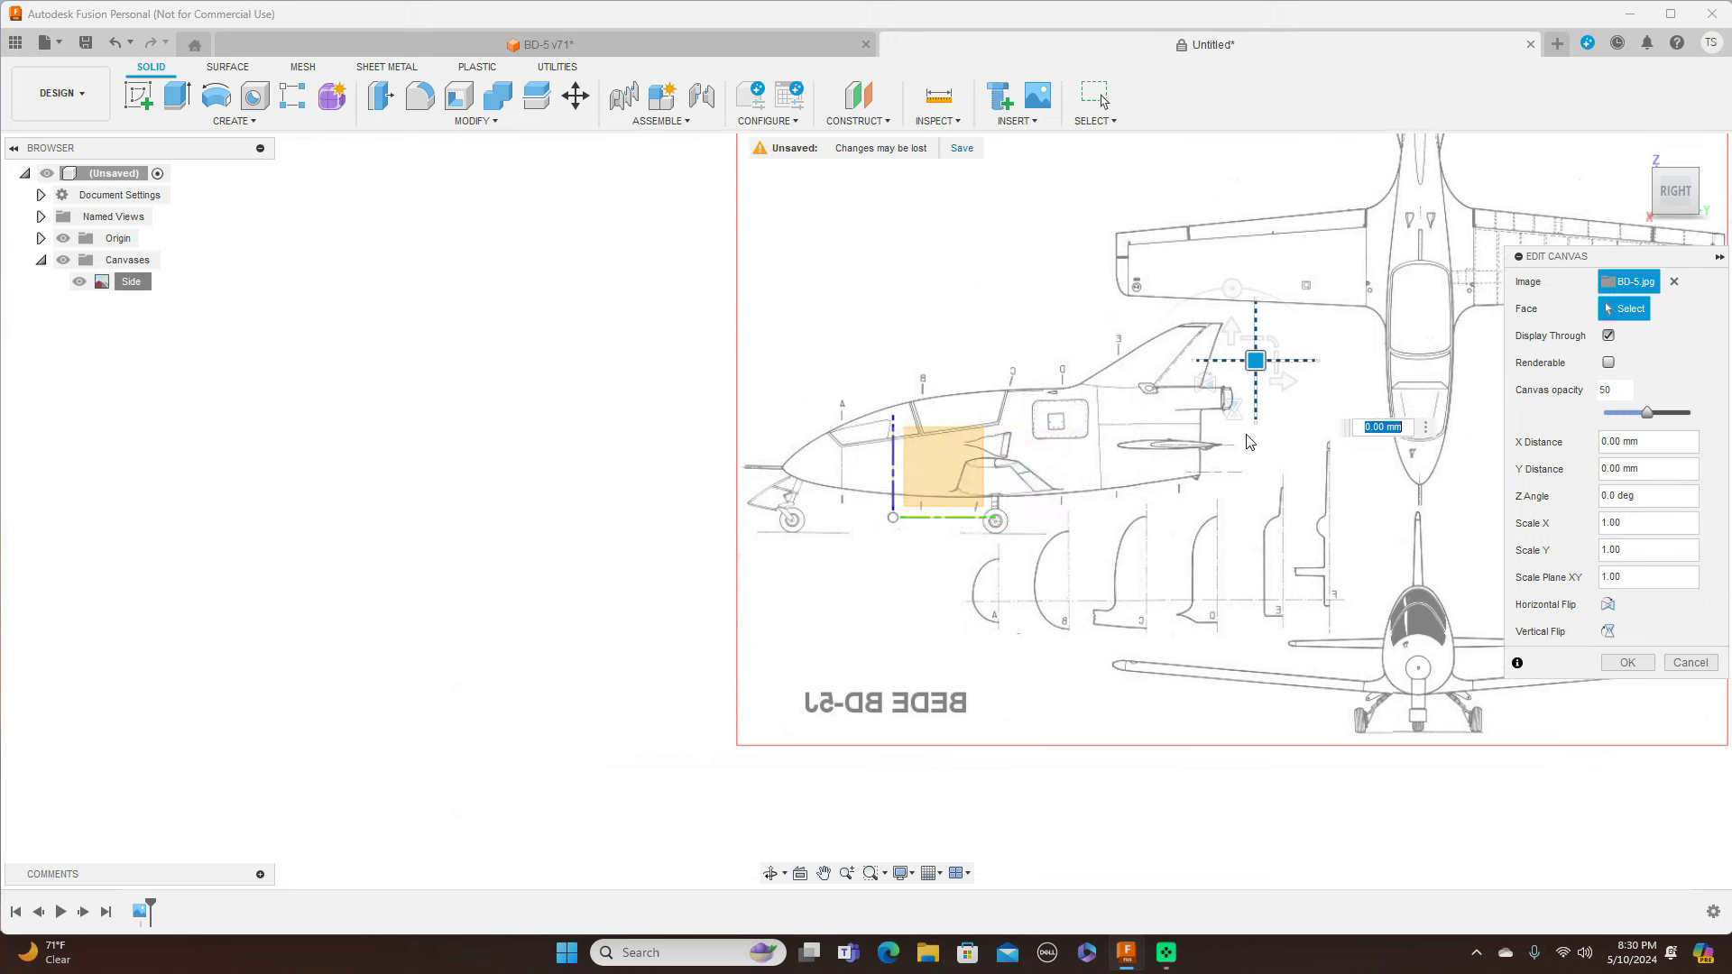
middle_click_drag(1237, 630, 977, 625)
left_click_drag(998, 376, 1109, 425)
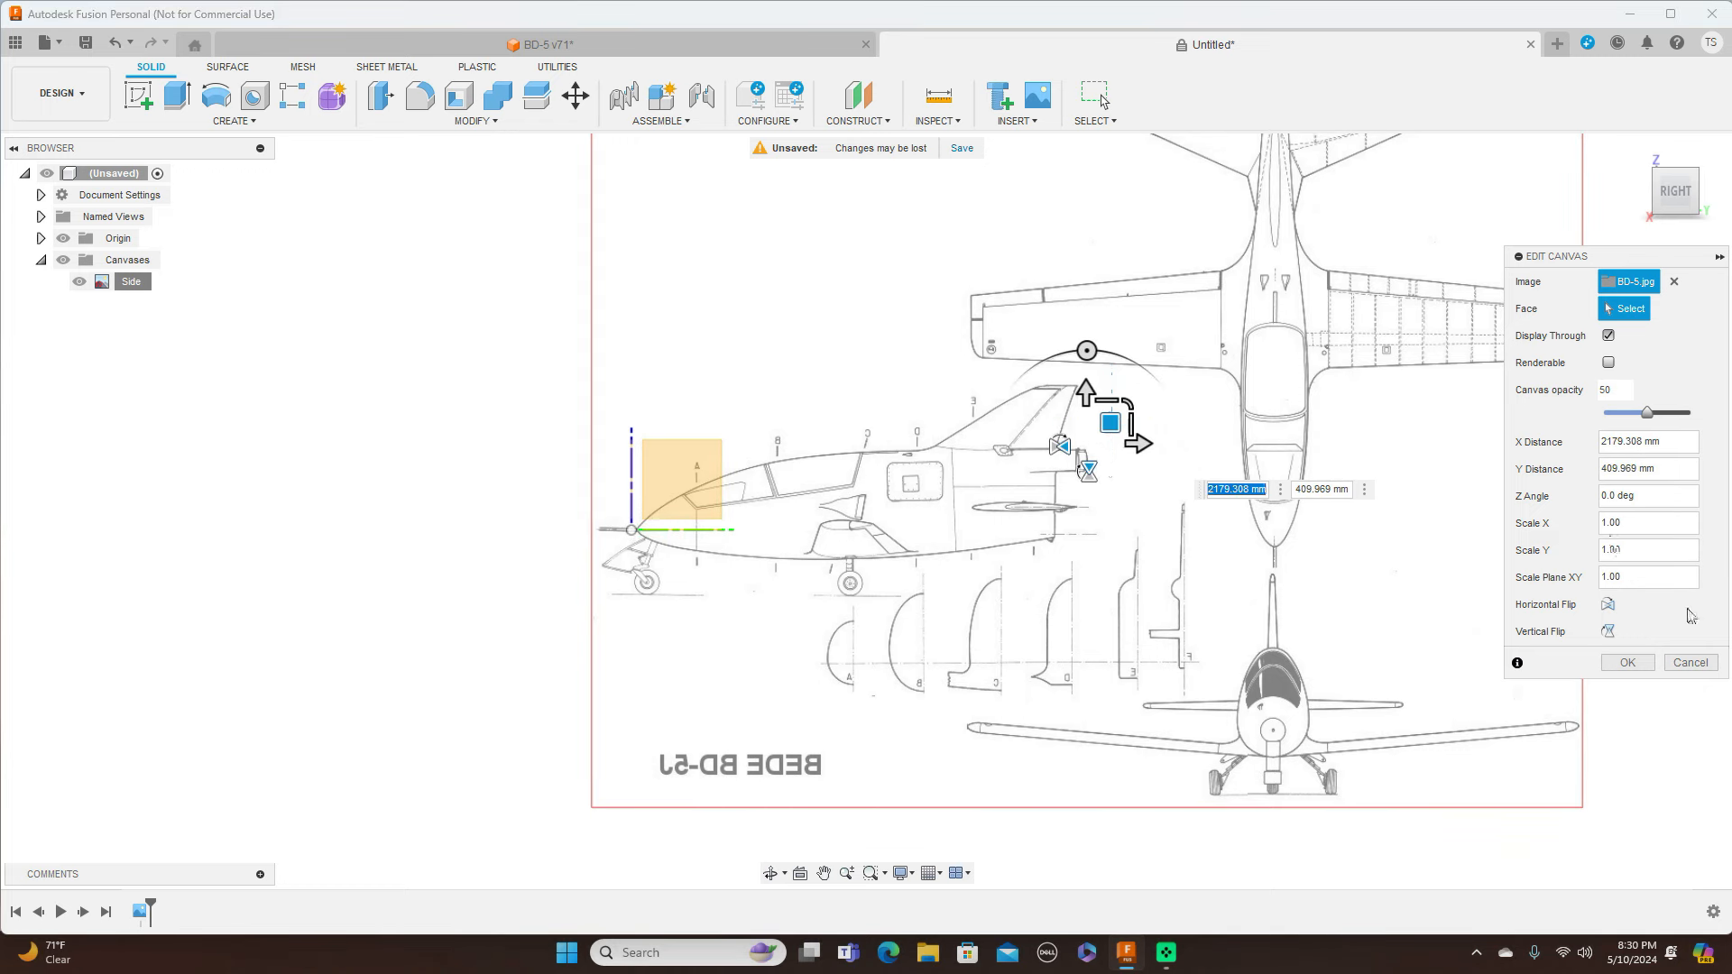
left_click(1626, 662)
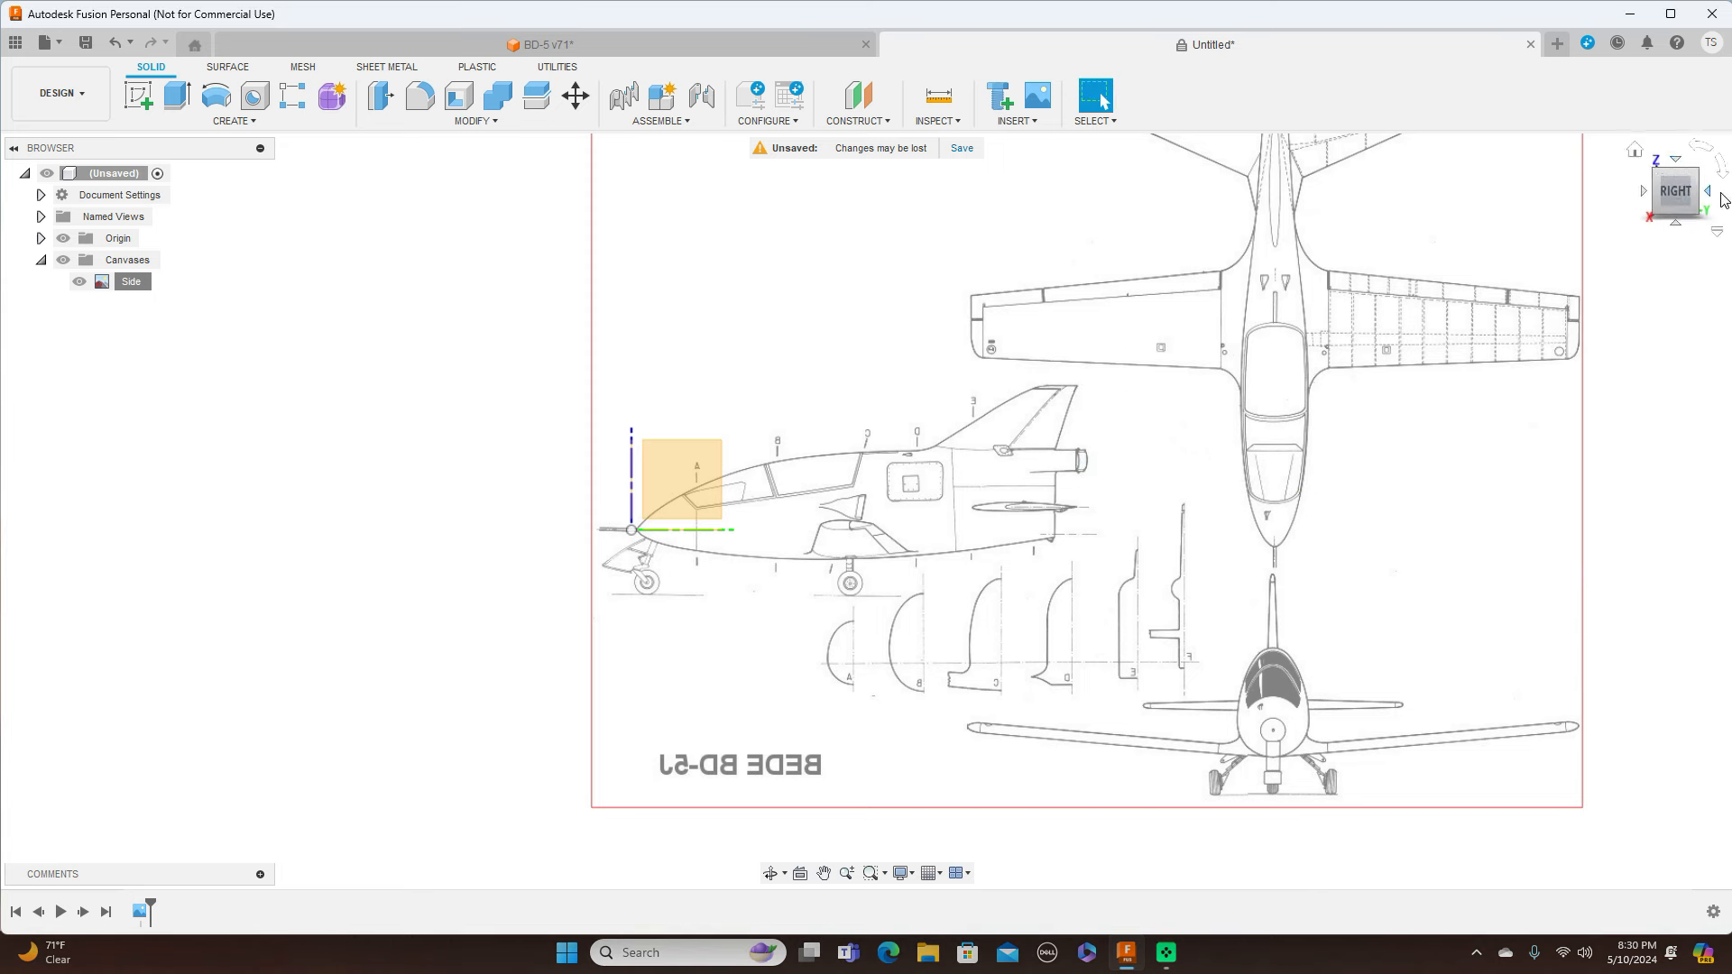
Insert the BD-5 image from the computer as a second canvas on the XY plane
left_click(1681, 162)
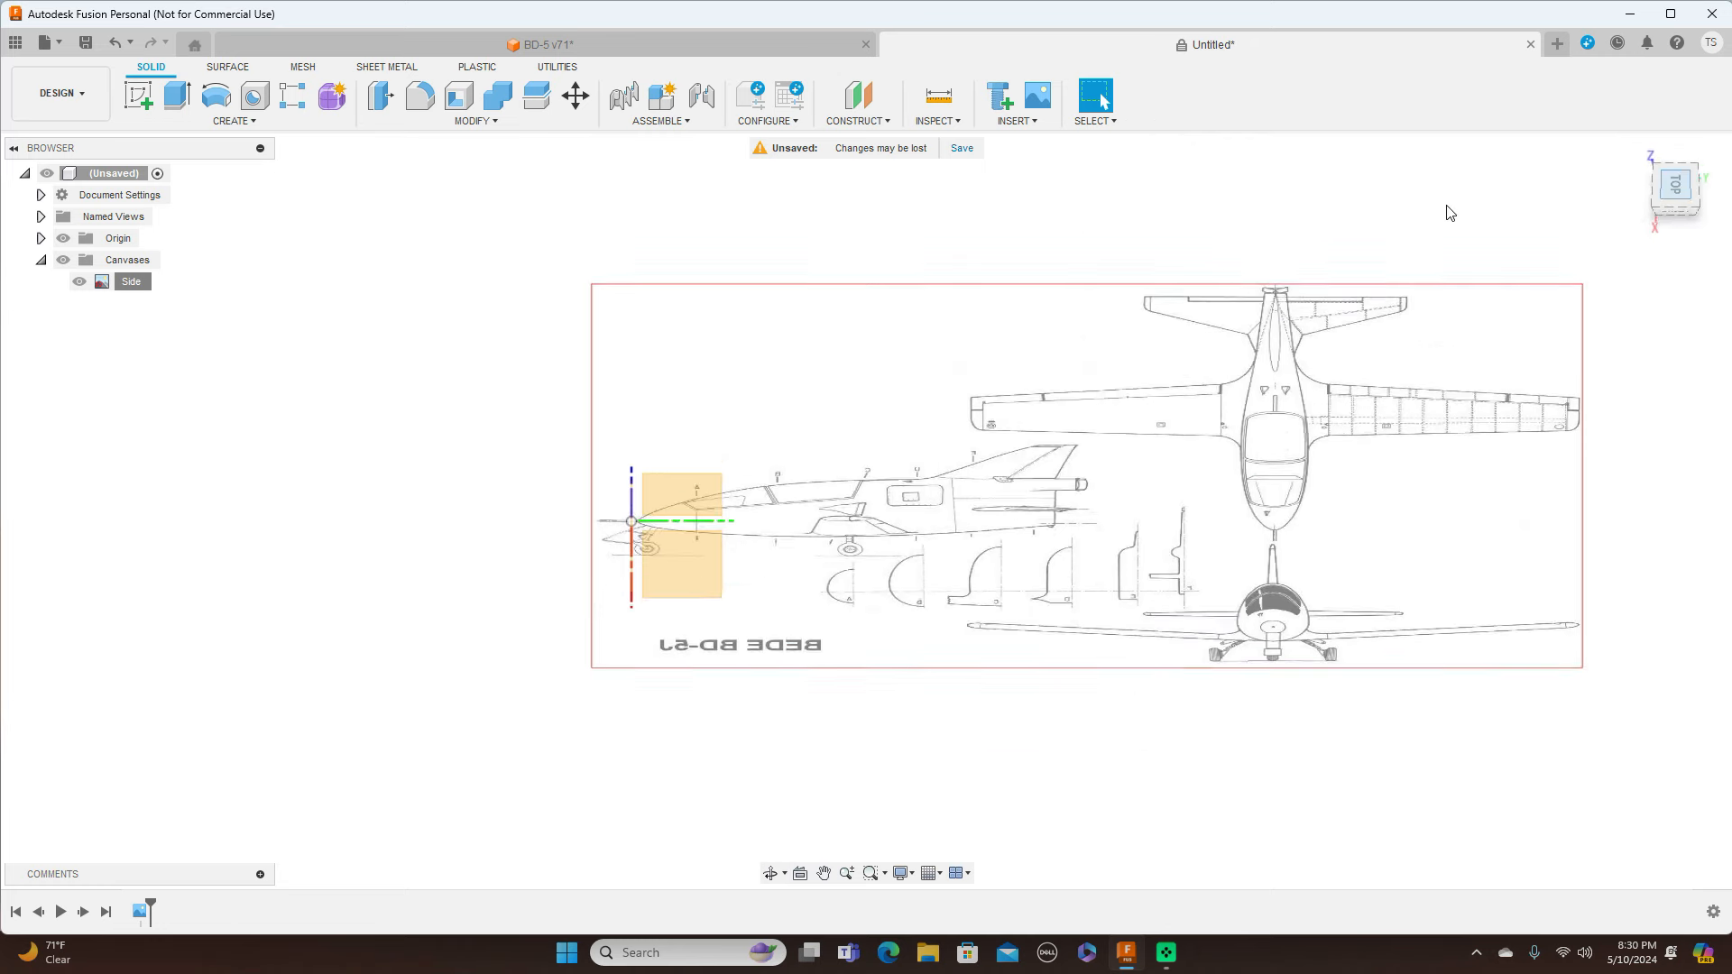
left_click(1042, 127)
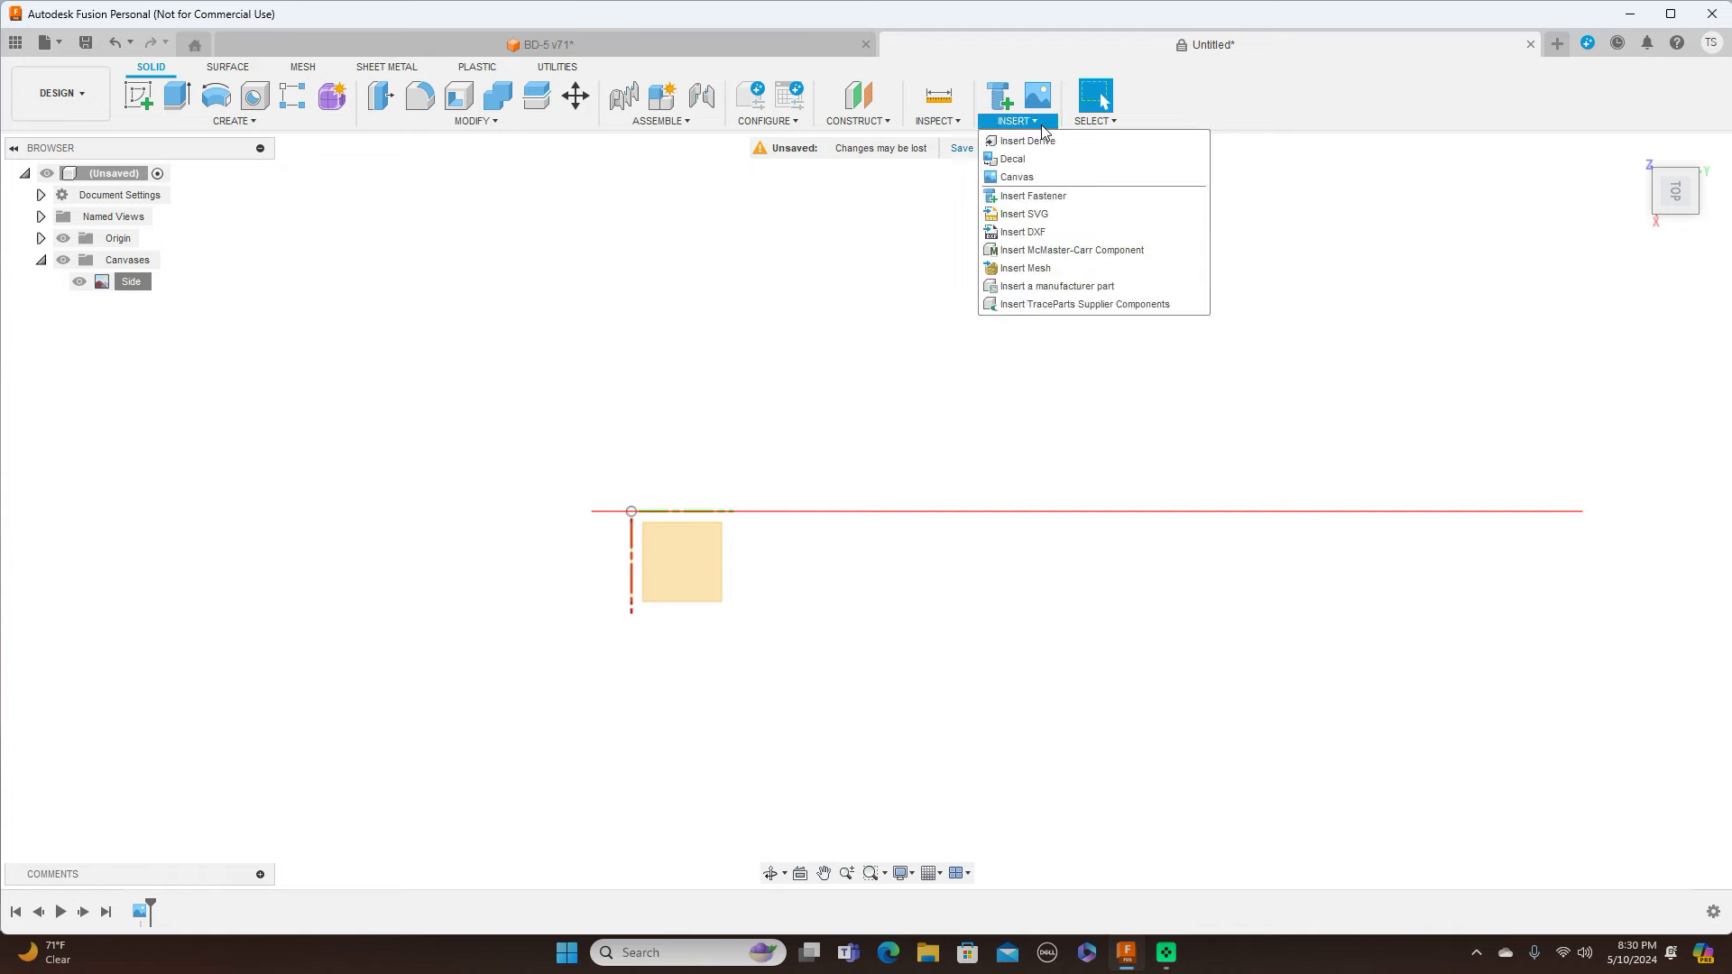
left_click(1039, 177)
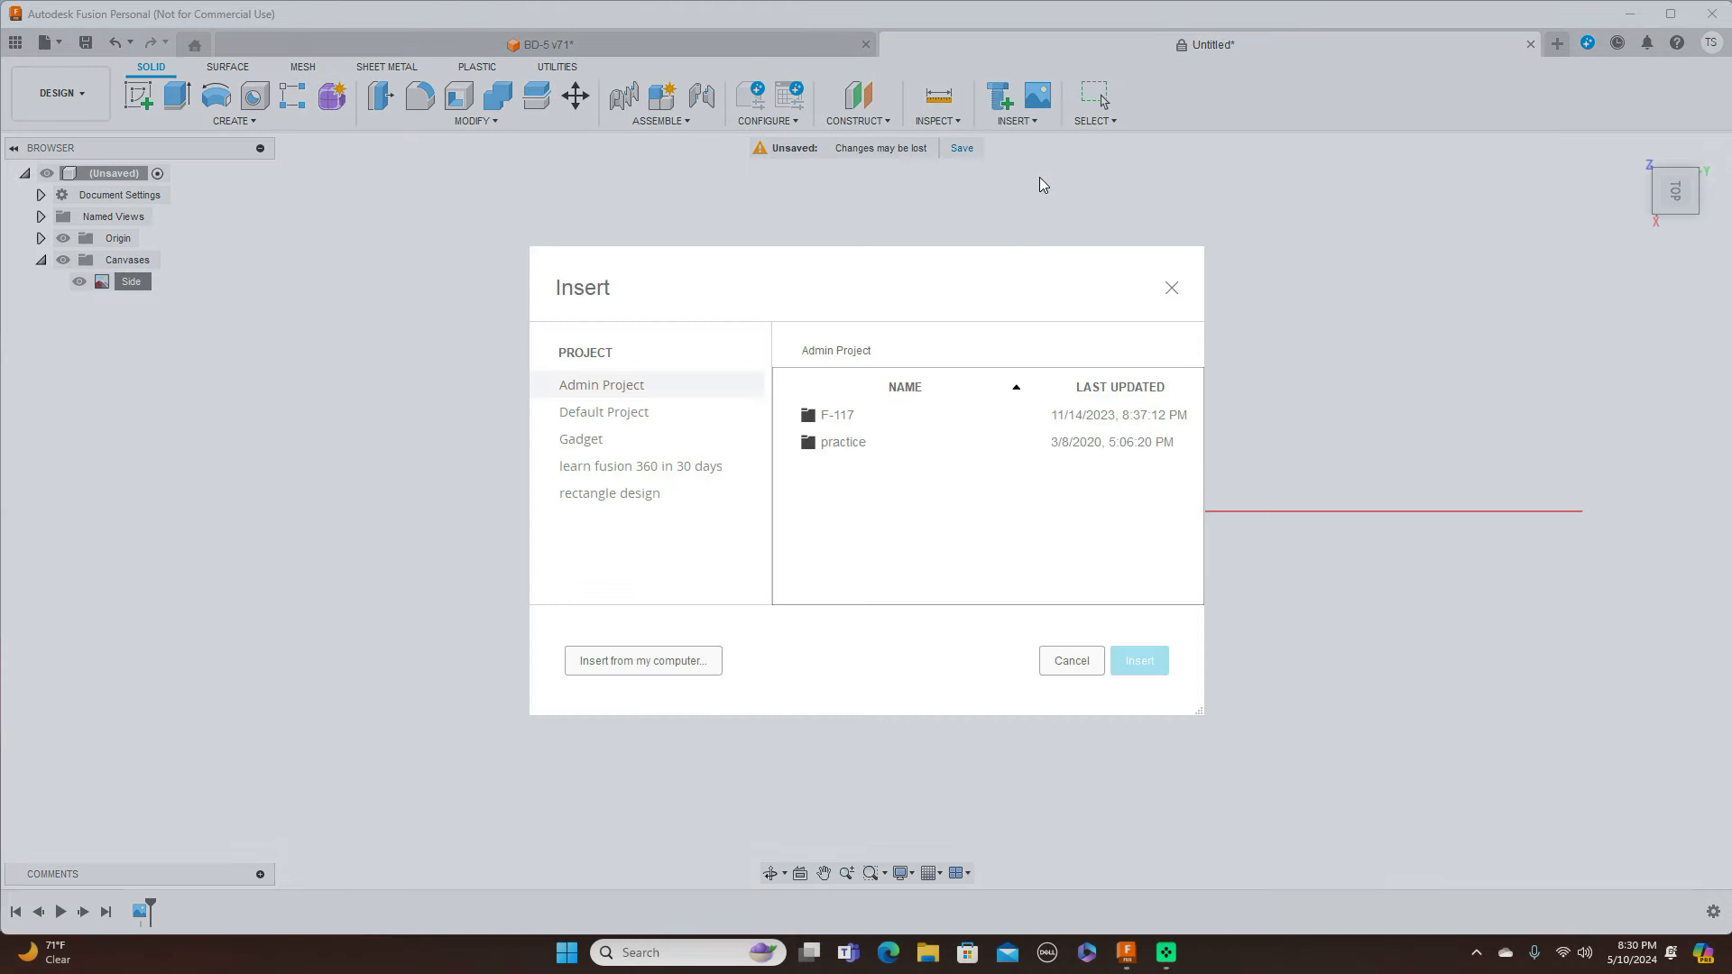
left_click(680, 664)
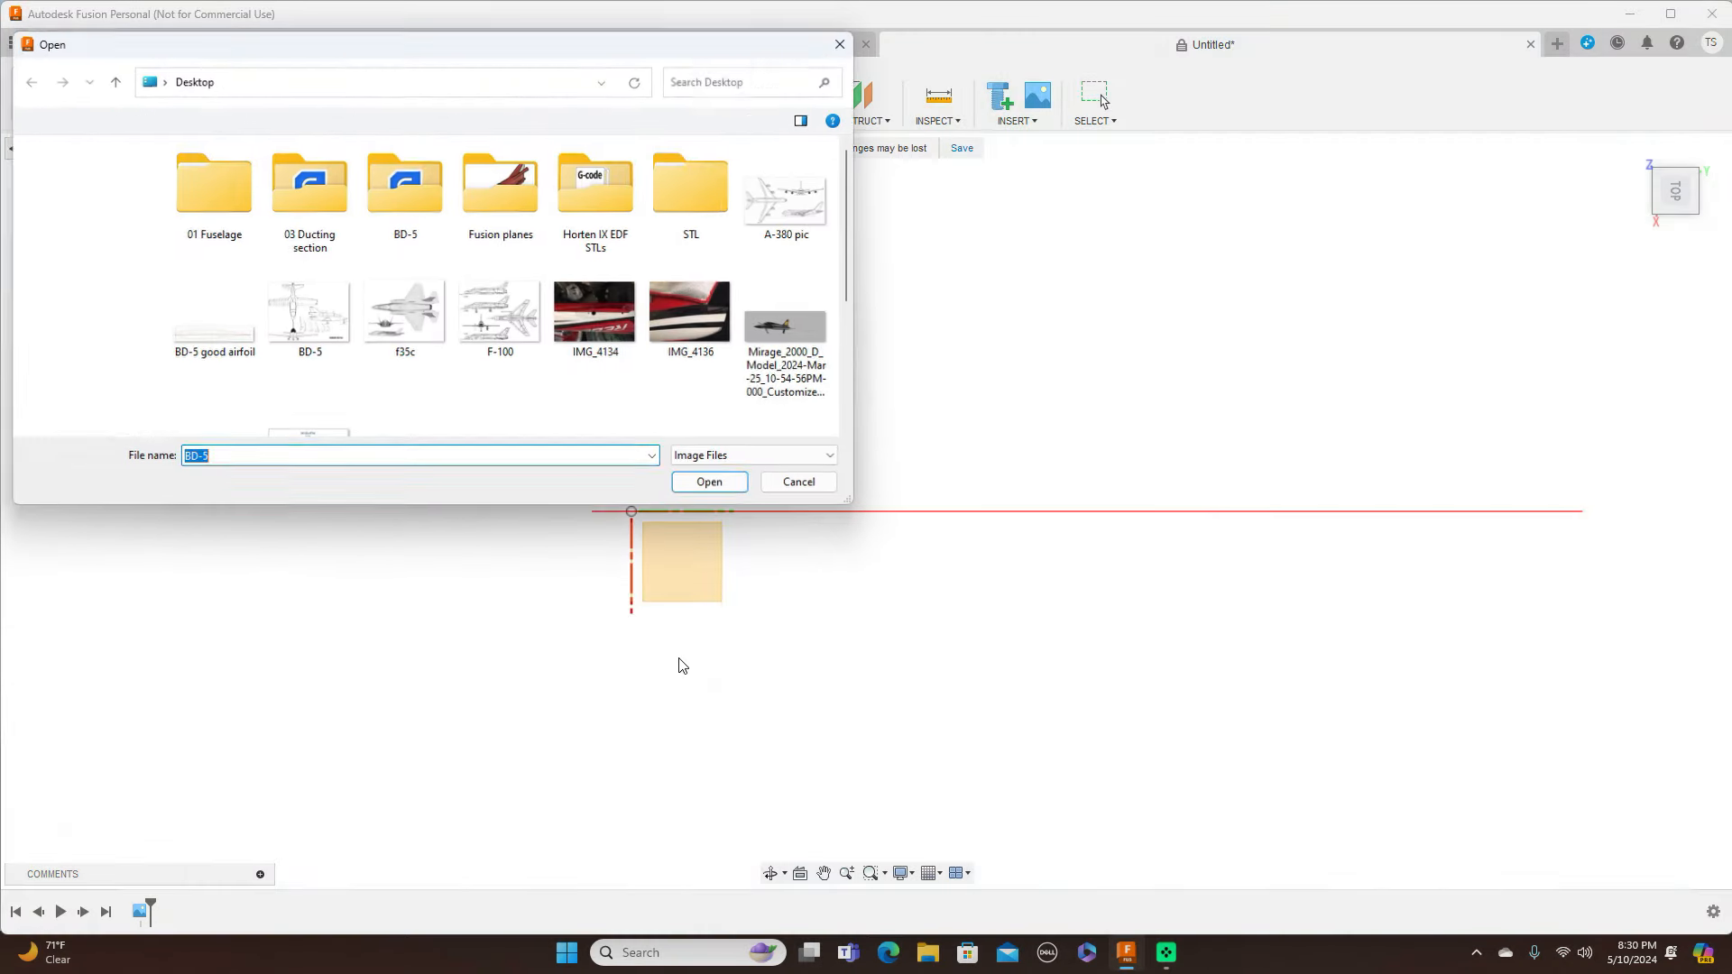
left_click(712, 485)
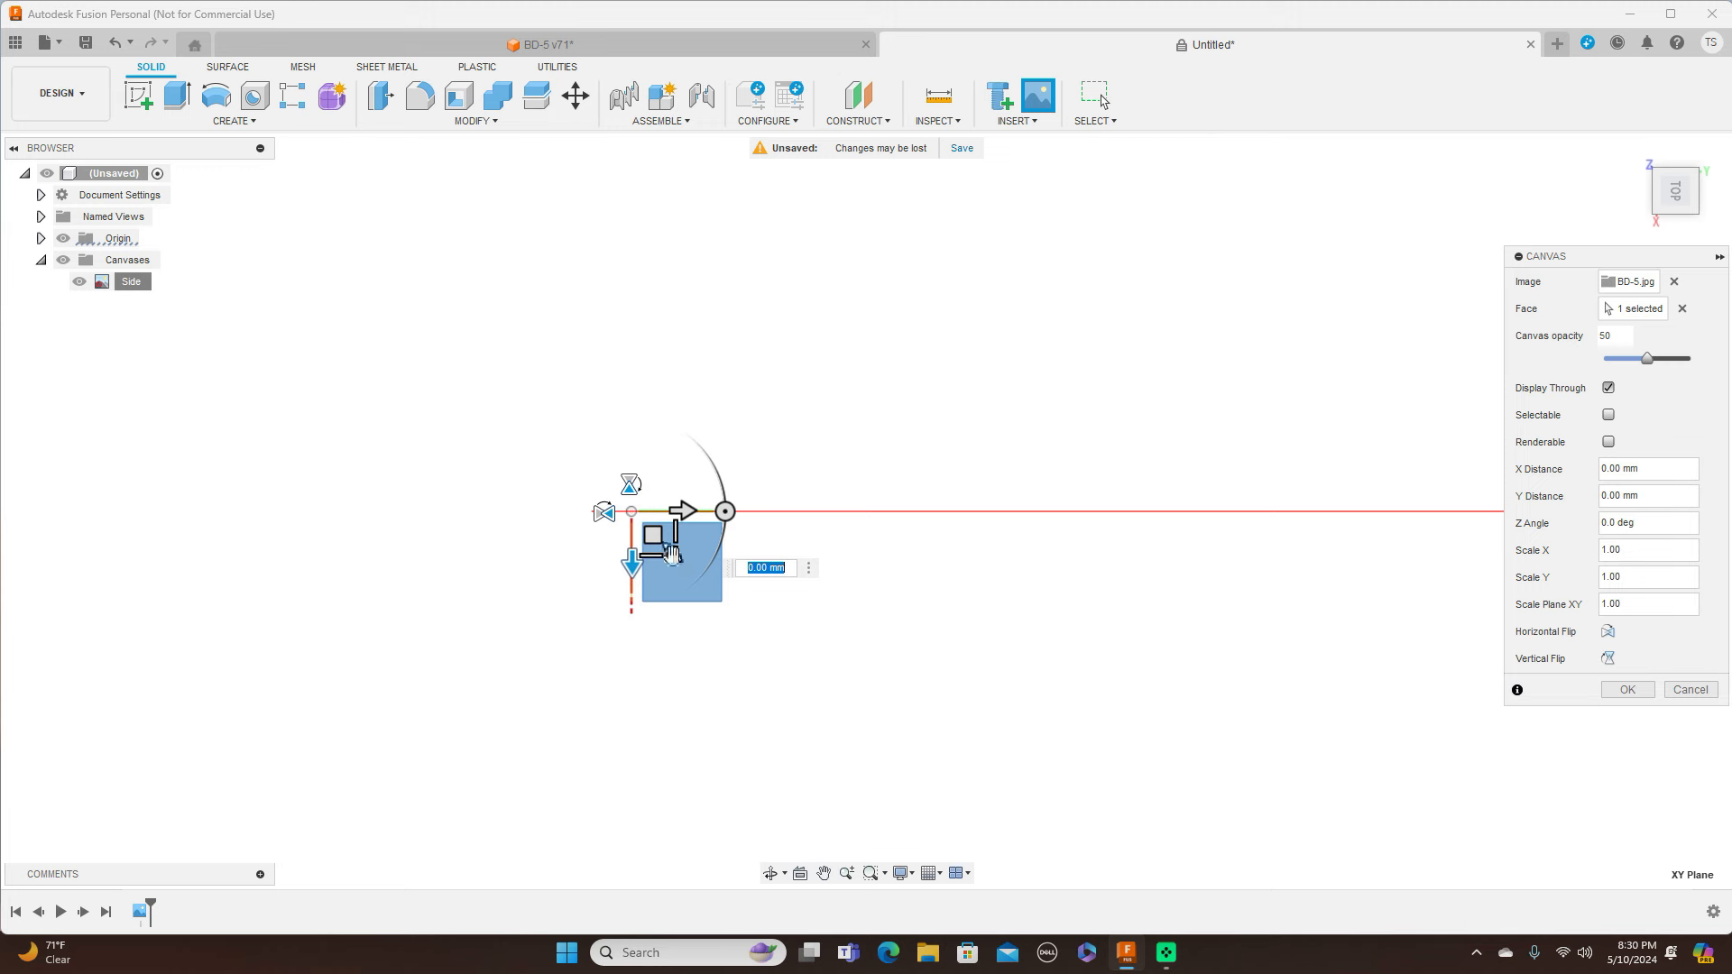
Enlarge the new canvas to a plane XY scale of 222.765 and finish inserting it
left_click_drag(672, 556, 819, 612)
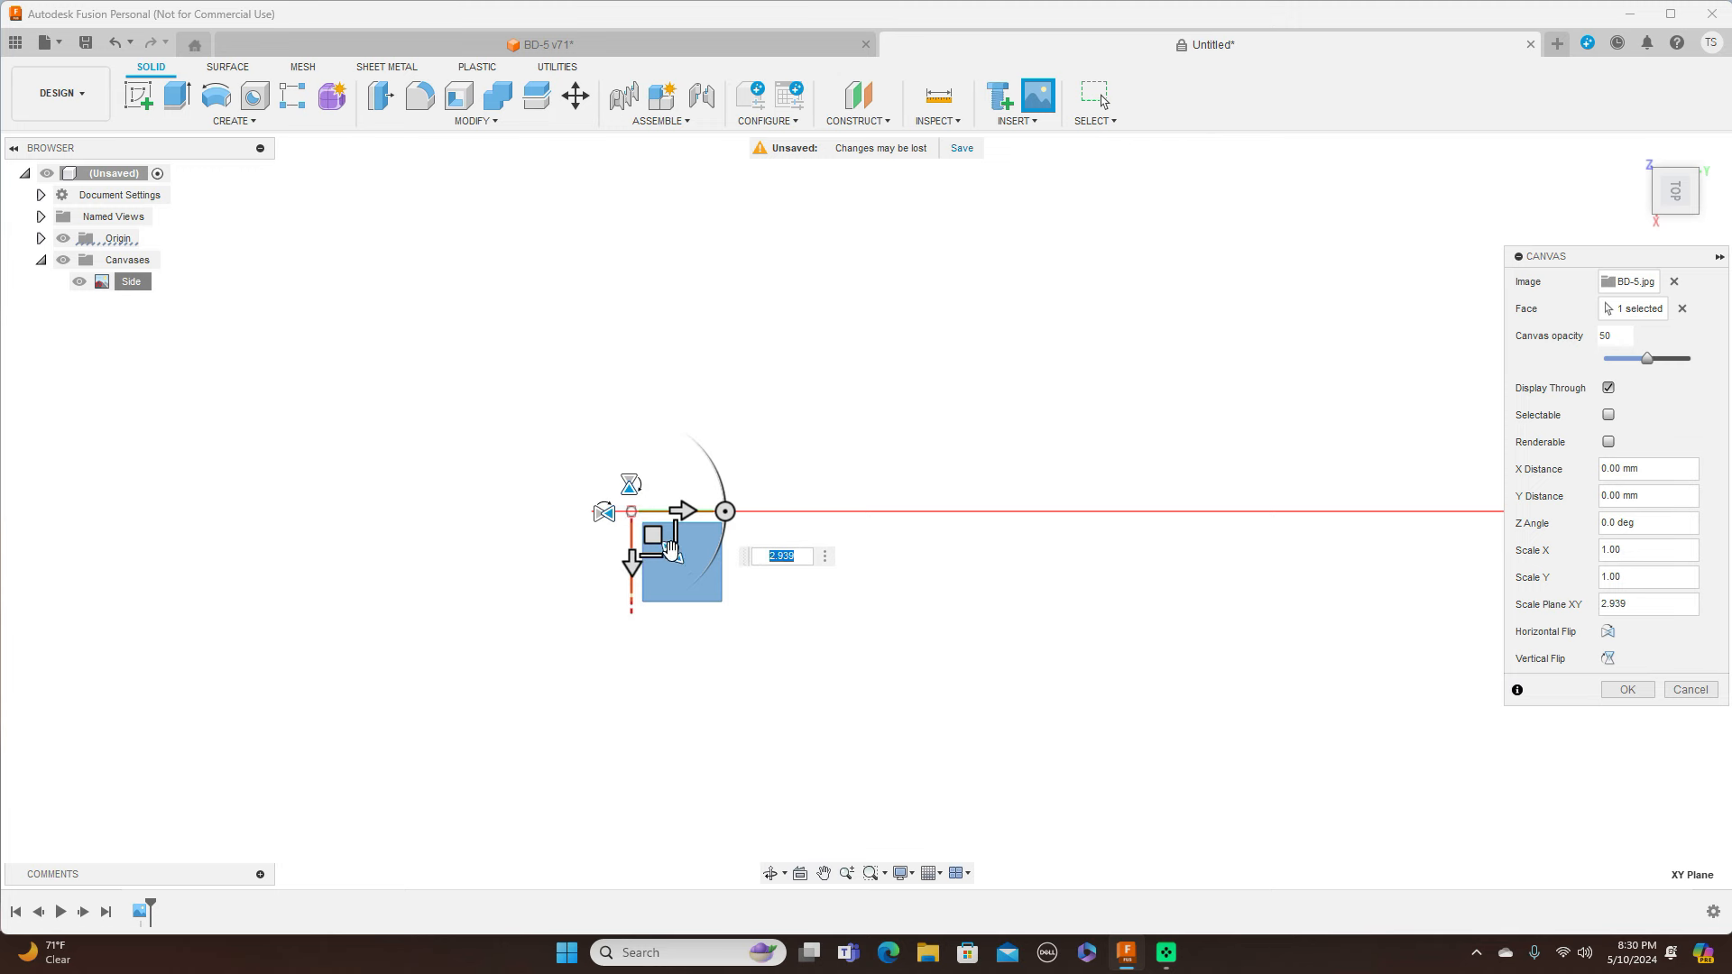
left_click_drag(671, 551, 758, 614)
left_click_drag(676, 553, 816, 623)
left_click_drag(672, 555, 717, 591)
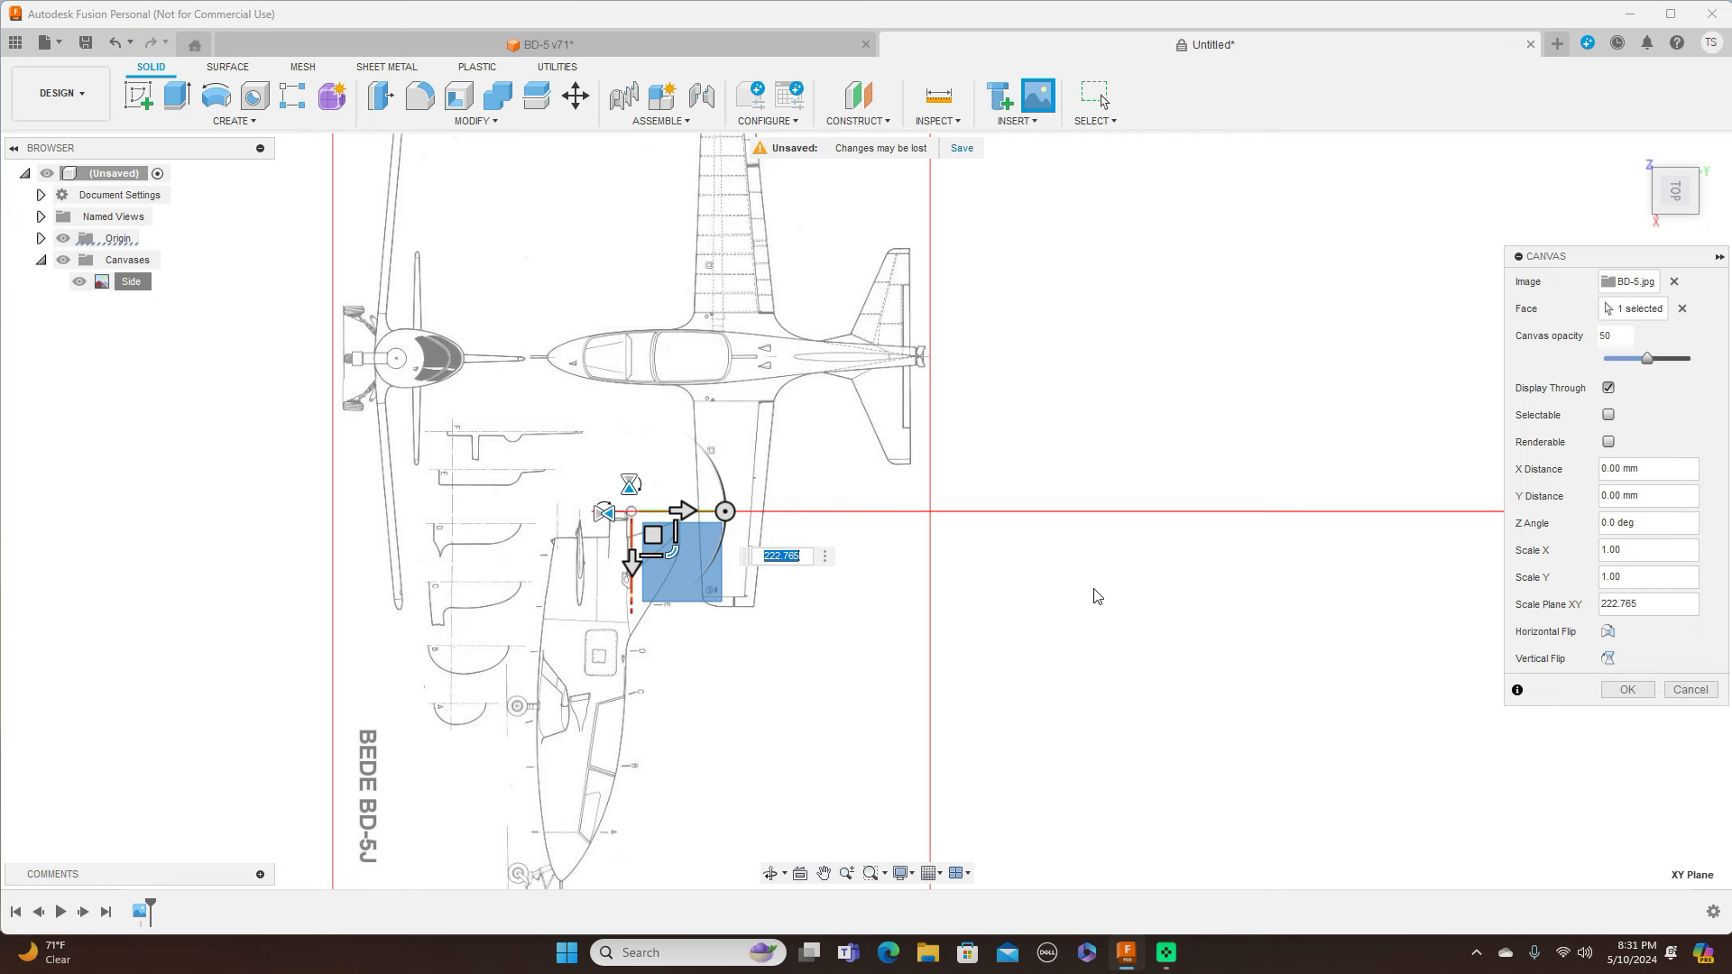
scroll(1094, 595, "down", 1)
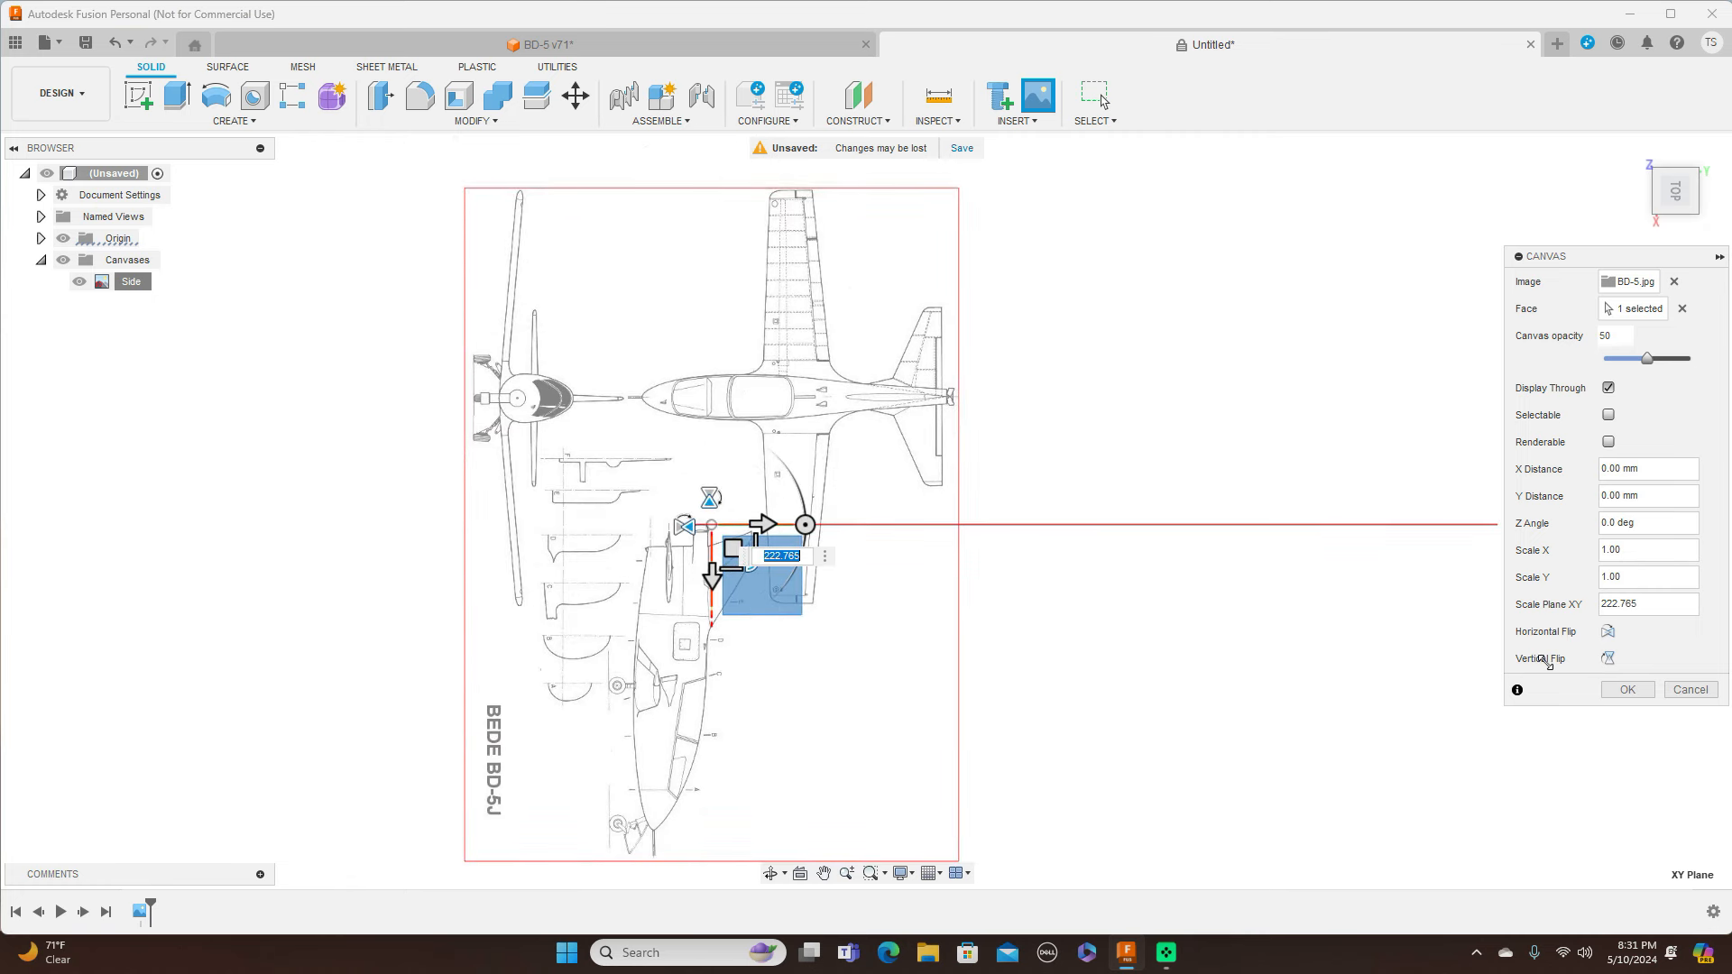
left_click(1627, 689)
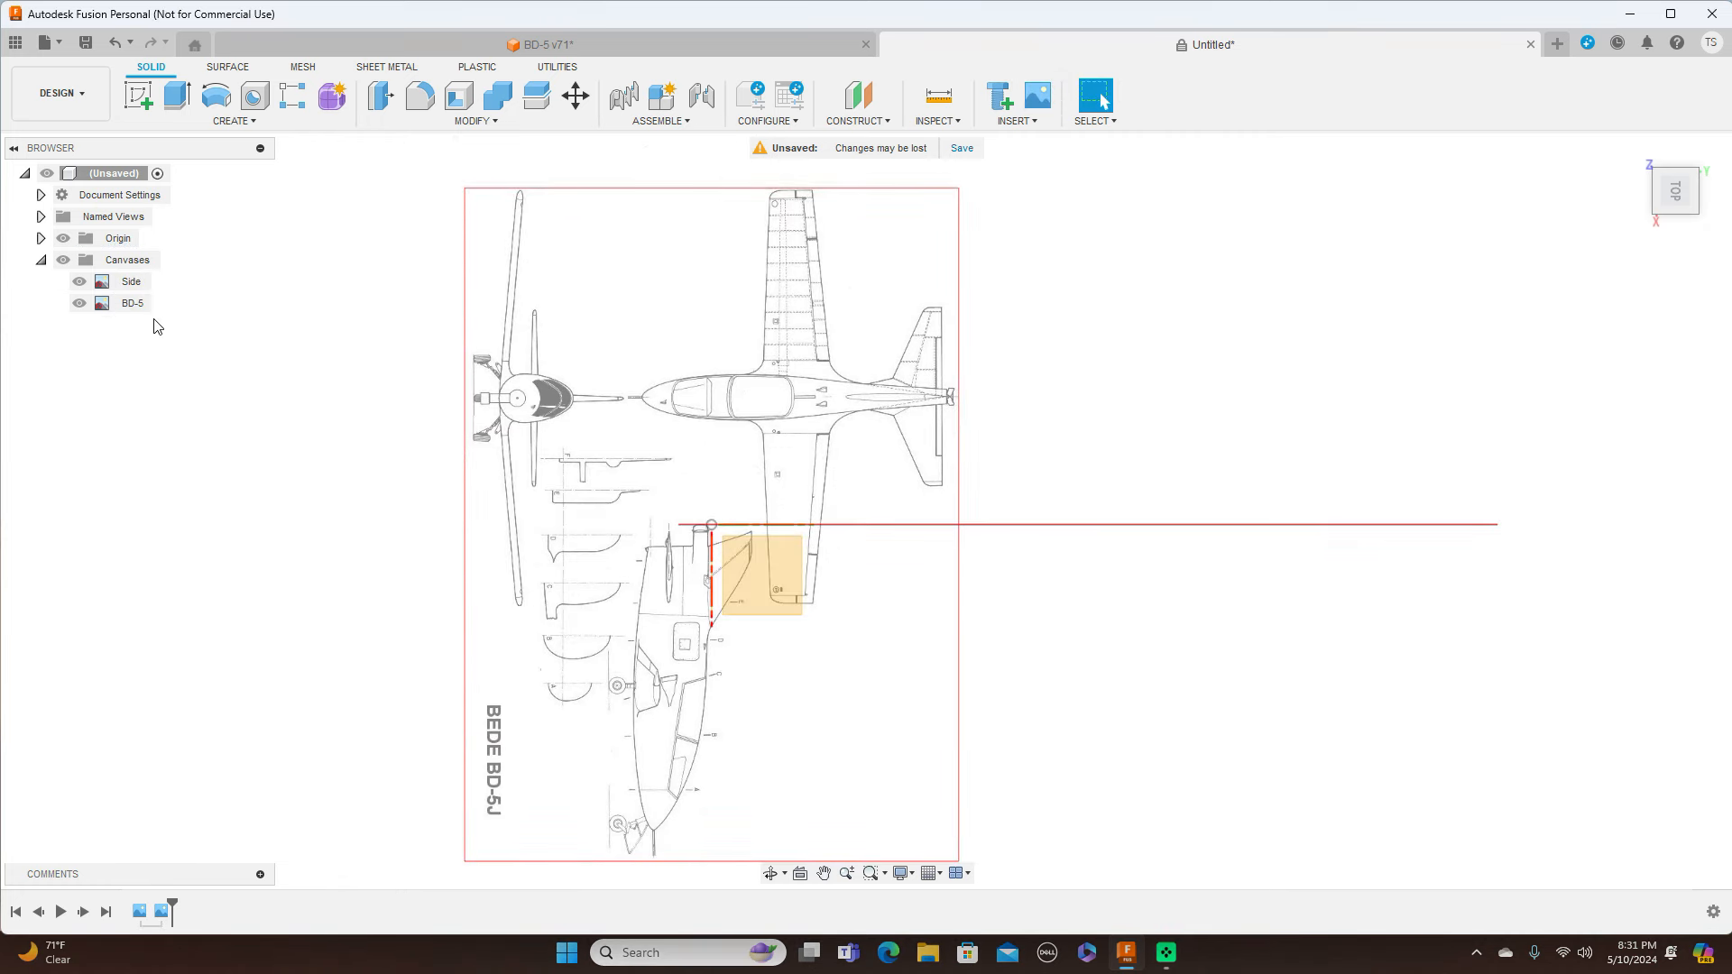
Rename the new BD-5 canvas as Top
left_click(131, 304)
double_click(131, 304)
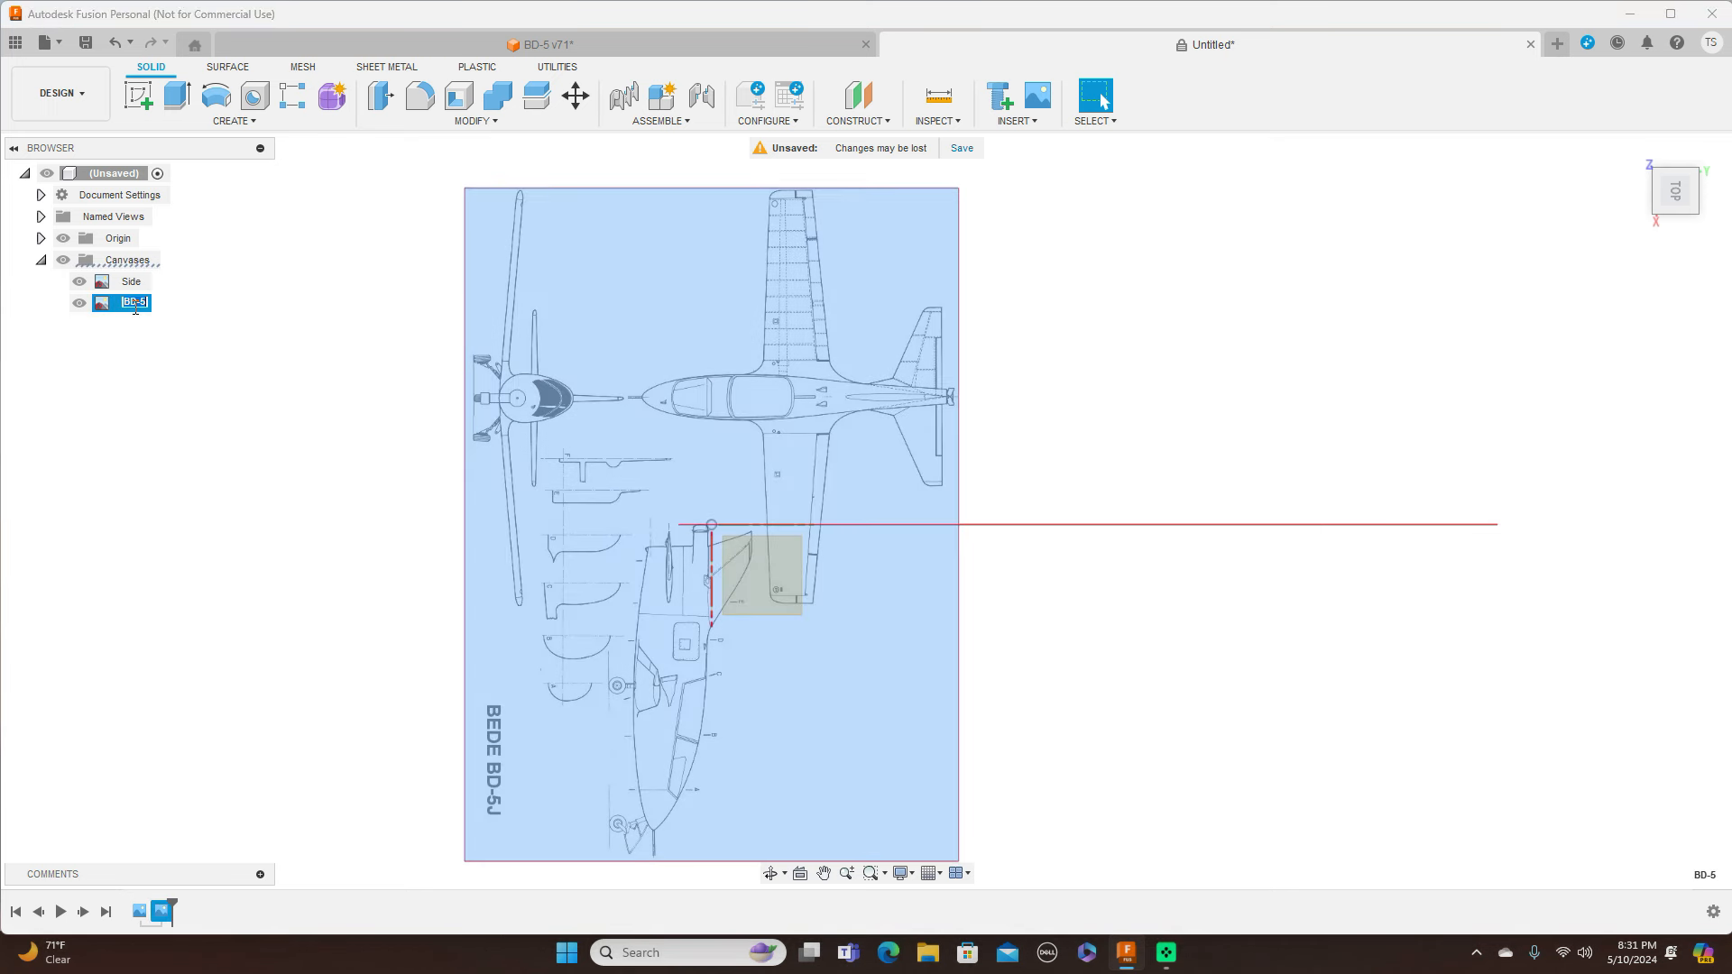
key("BackSpace")
key("Return")
left_click(311, 407)
Calibrate the Top canvas to 2000 mm between the nose tip and the rear fuselage edge in its side view
scroll(311, 407, "up", 2)
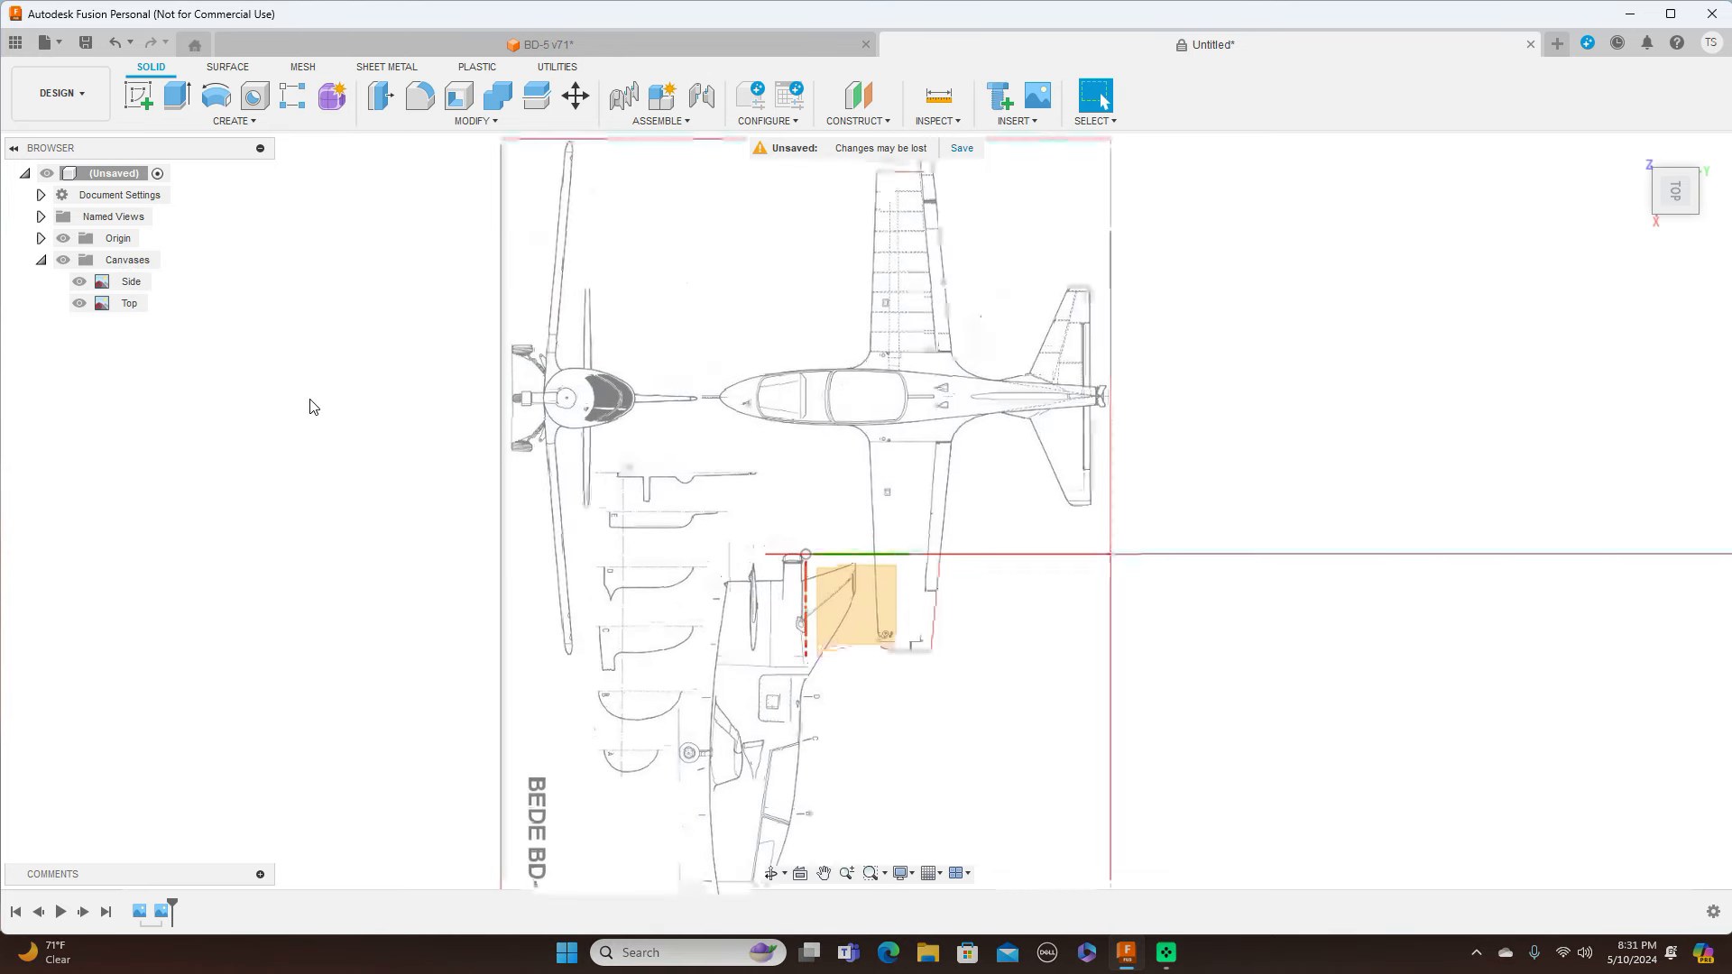
scroll(312, 407, "down", 1)
scroll(312, 407, "down", 1)
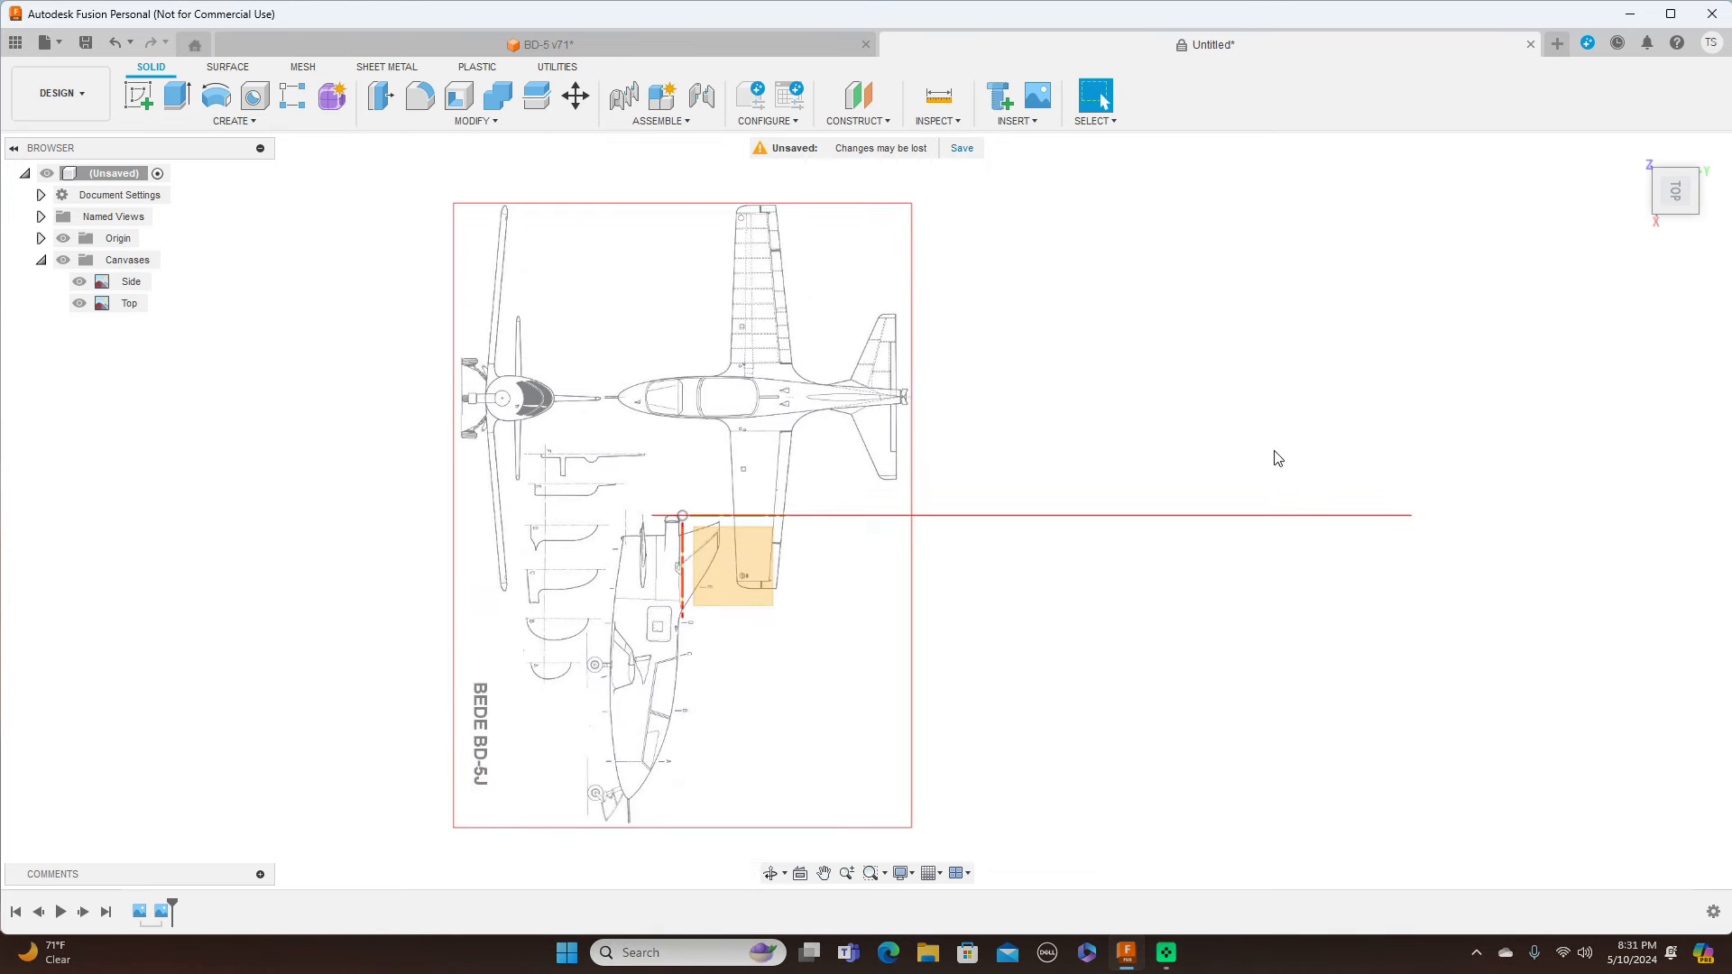
left_click(1700, 151)
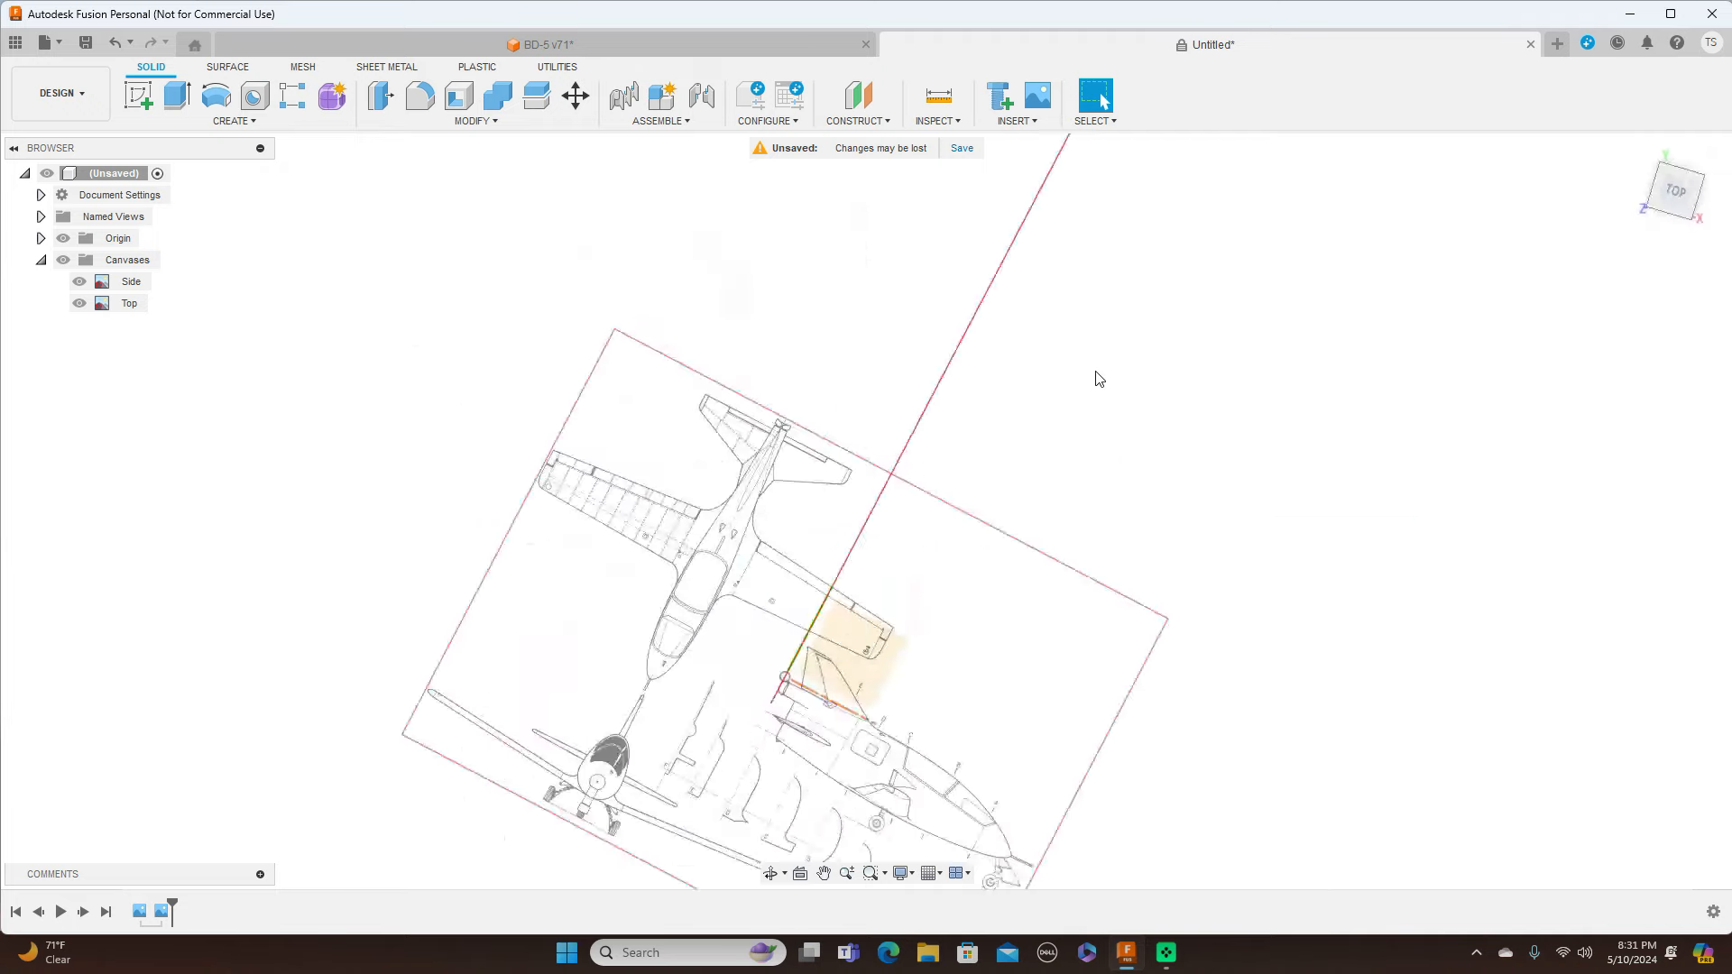
scroll(1045, 398, "down", 1)
scroll(1048, 399, "up", 2)
middle_click_drag(1473, 558, 1407, 242)
scroll(1162, 346, "up", 2)
middle_click_drag(1210, 427, 1340, 222)
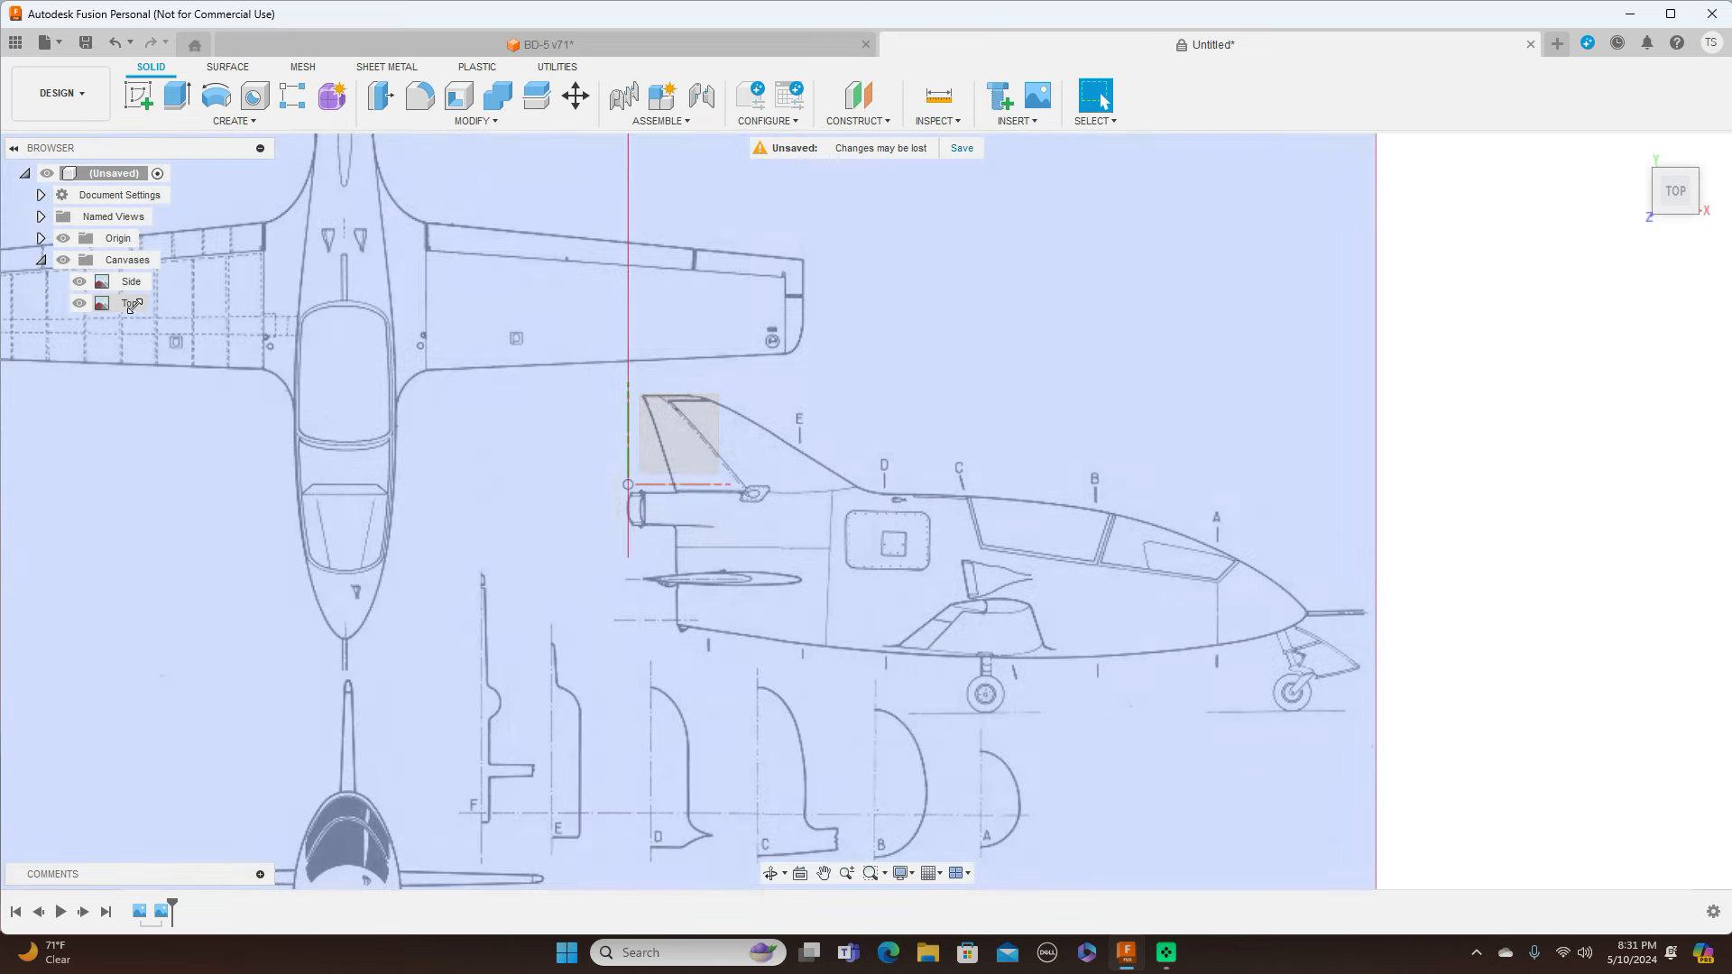
right_click(132, 306)
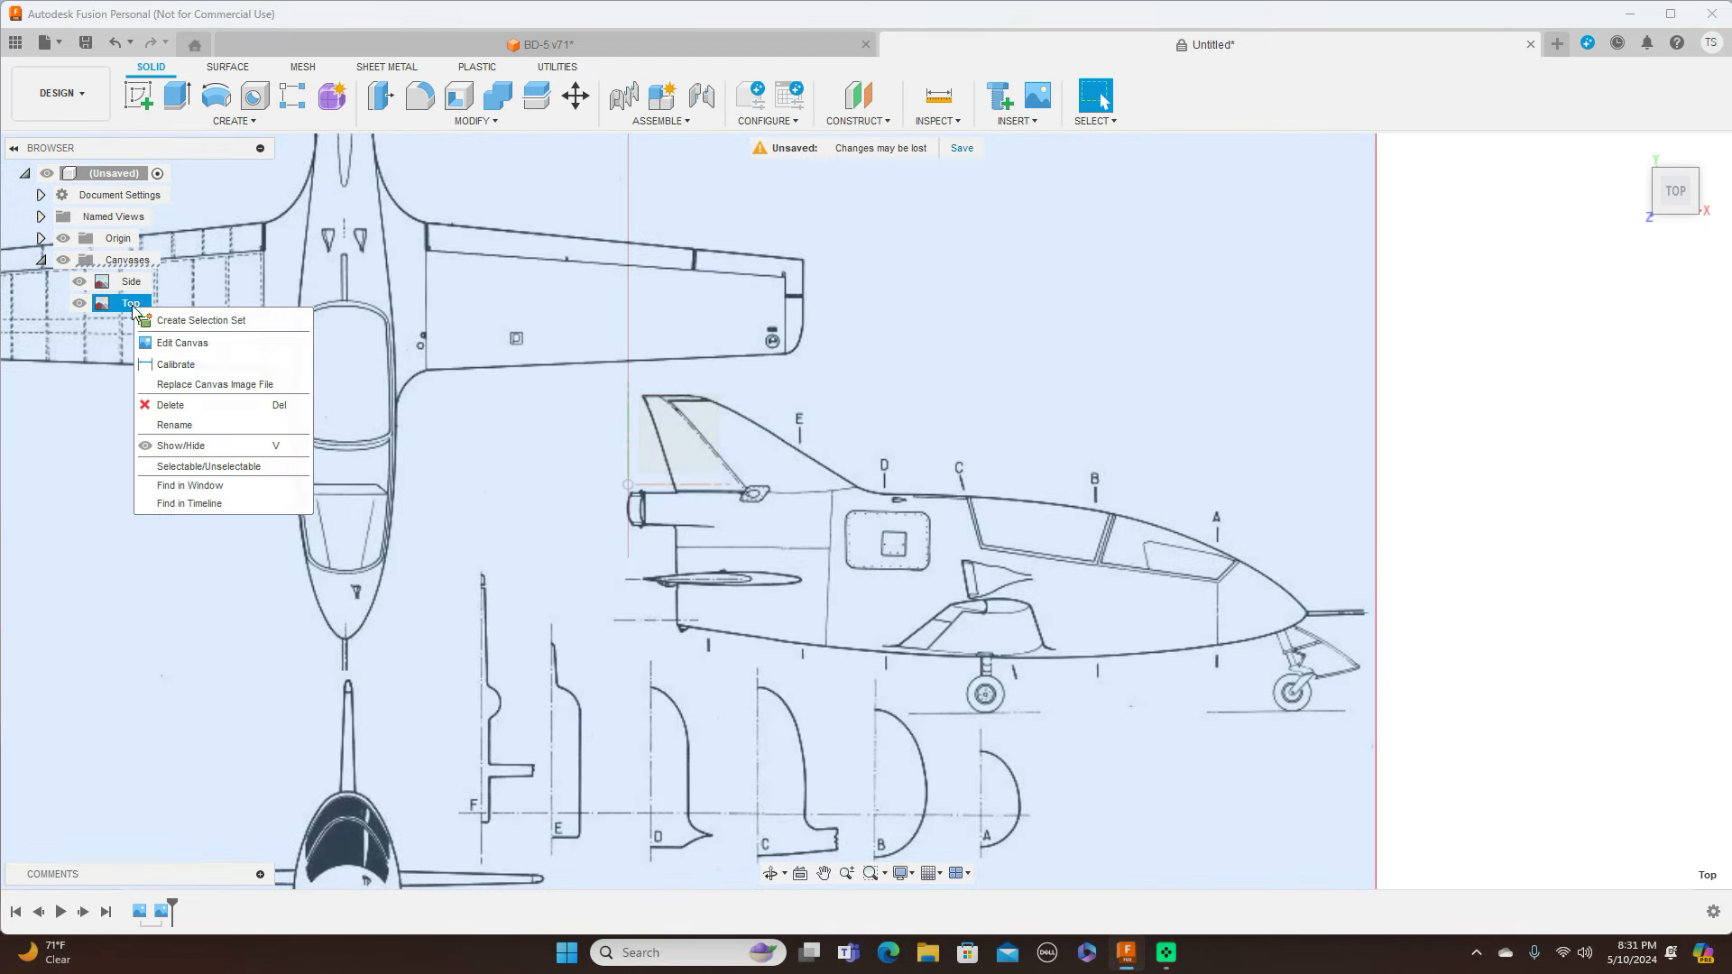
left_click(199, 366)
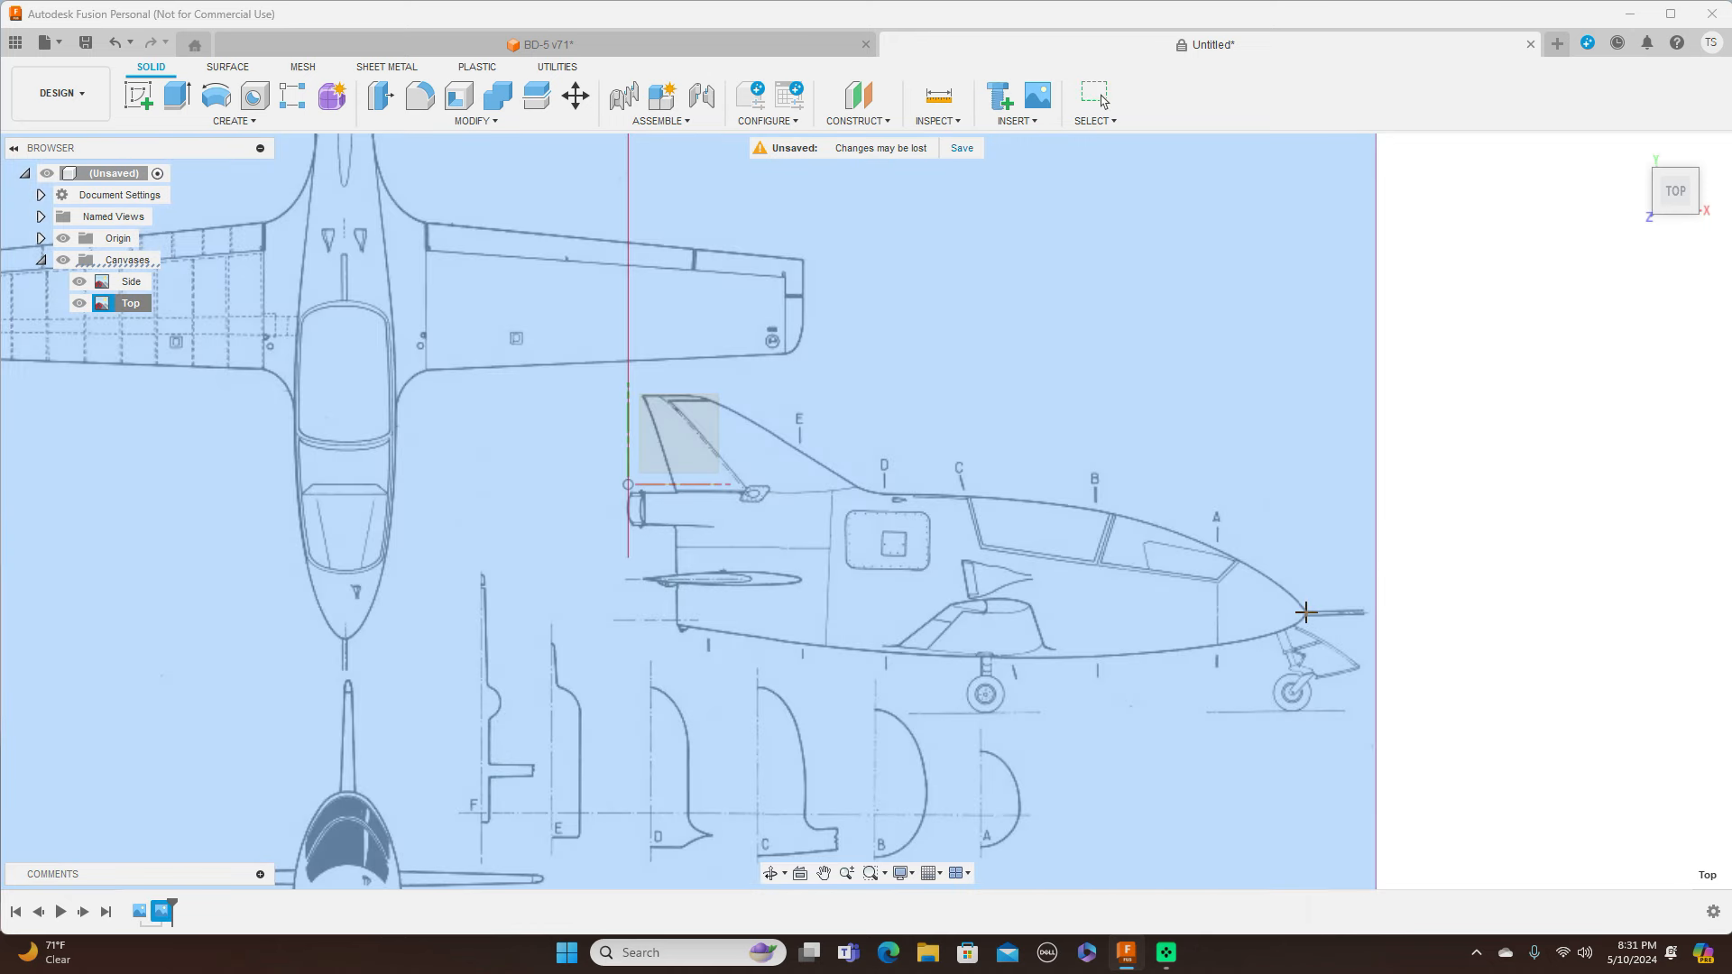
left_click(1306, 612)
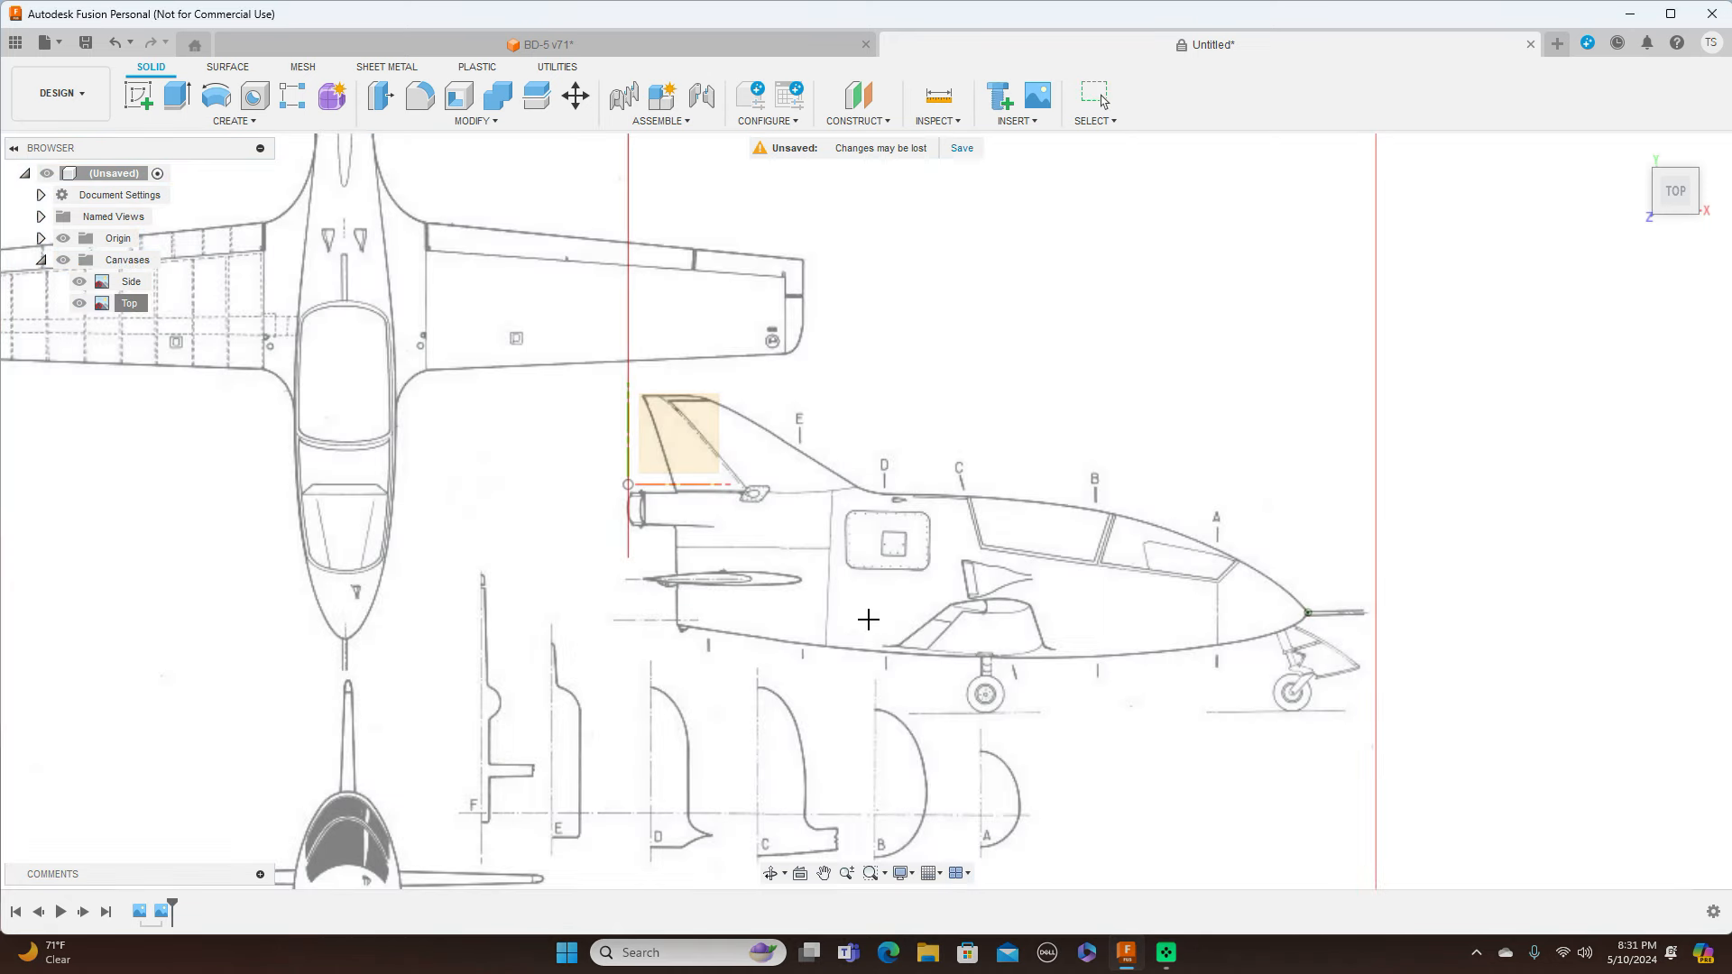
left_click(676, 599)
key("BackSpace")
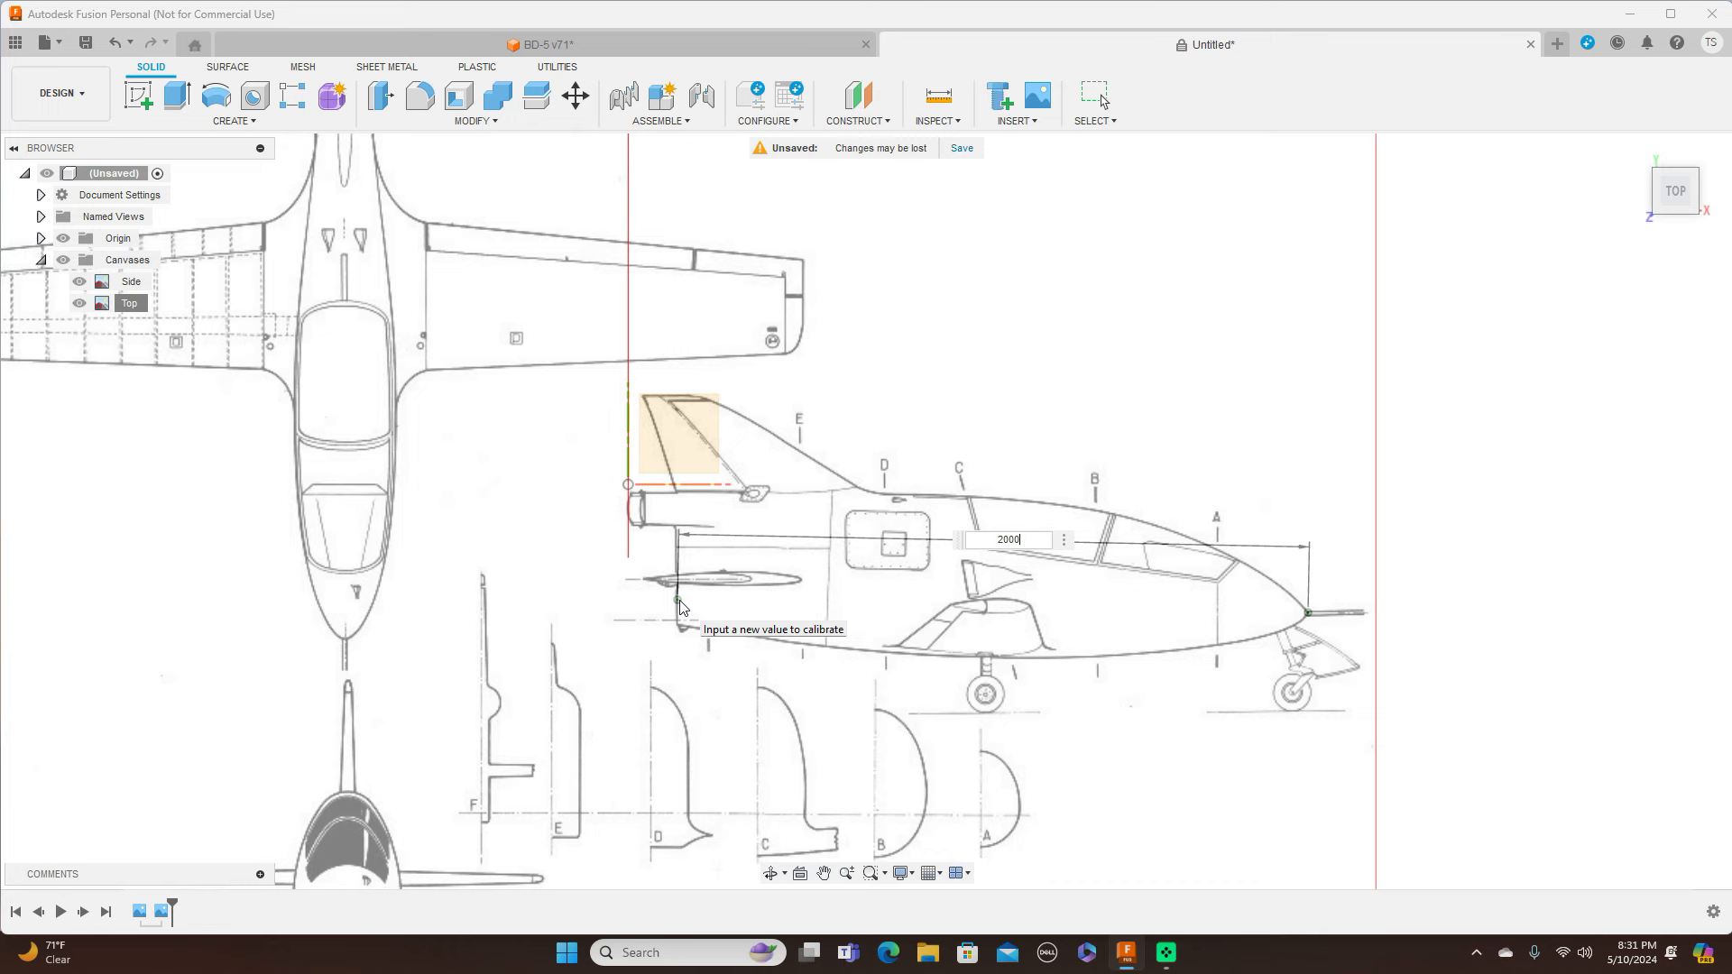
key("Return")
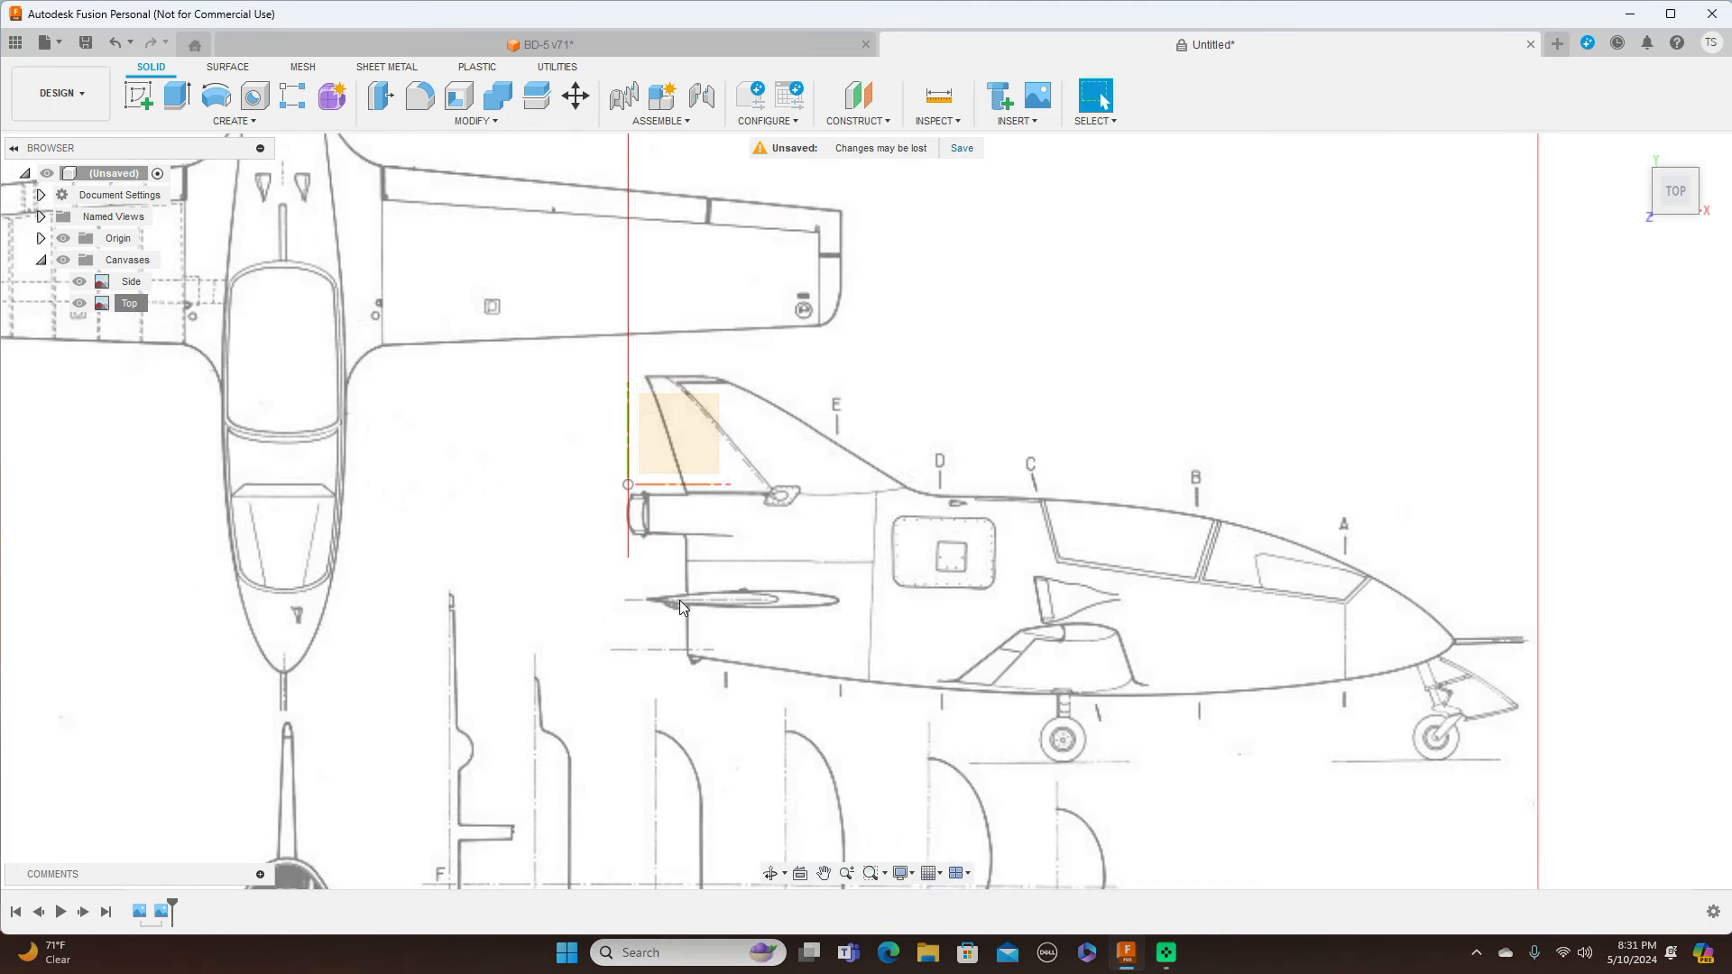
Move the Top canvas to X 895.087 mm and Y 519.839 mm, placing the top-view nose tip on the origin, and switch to the front view
scroll(689, 592, "down", 3)
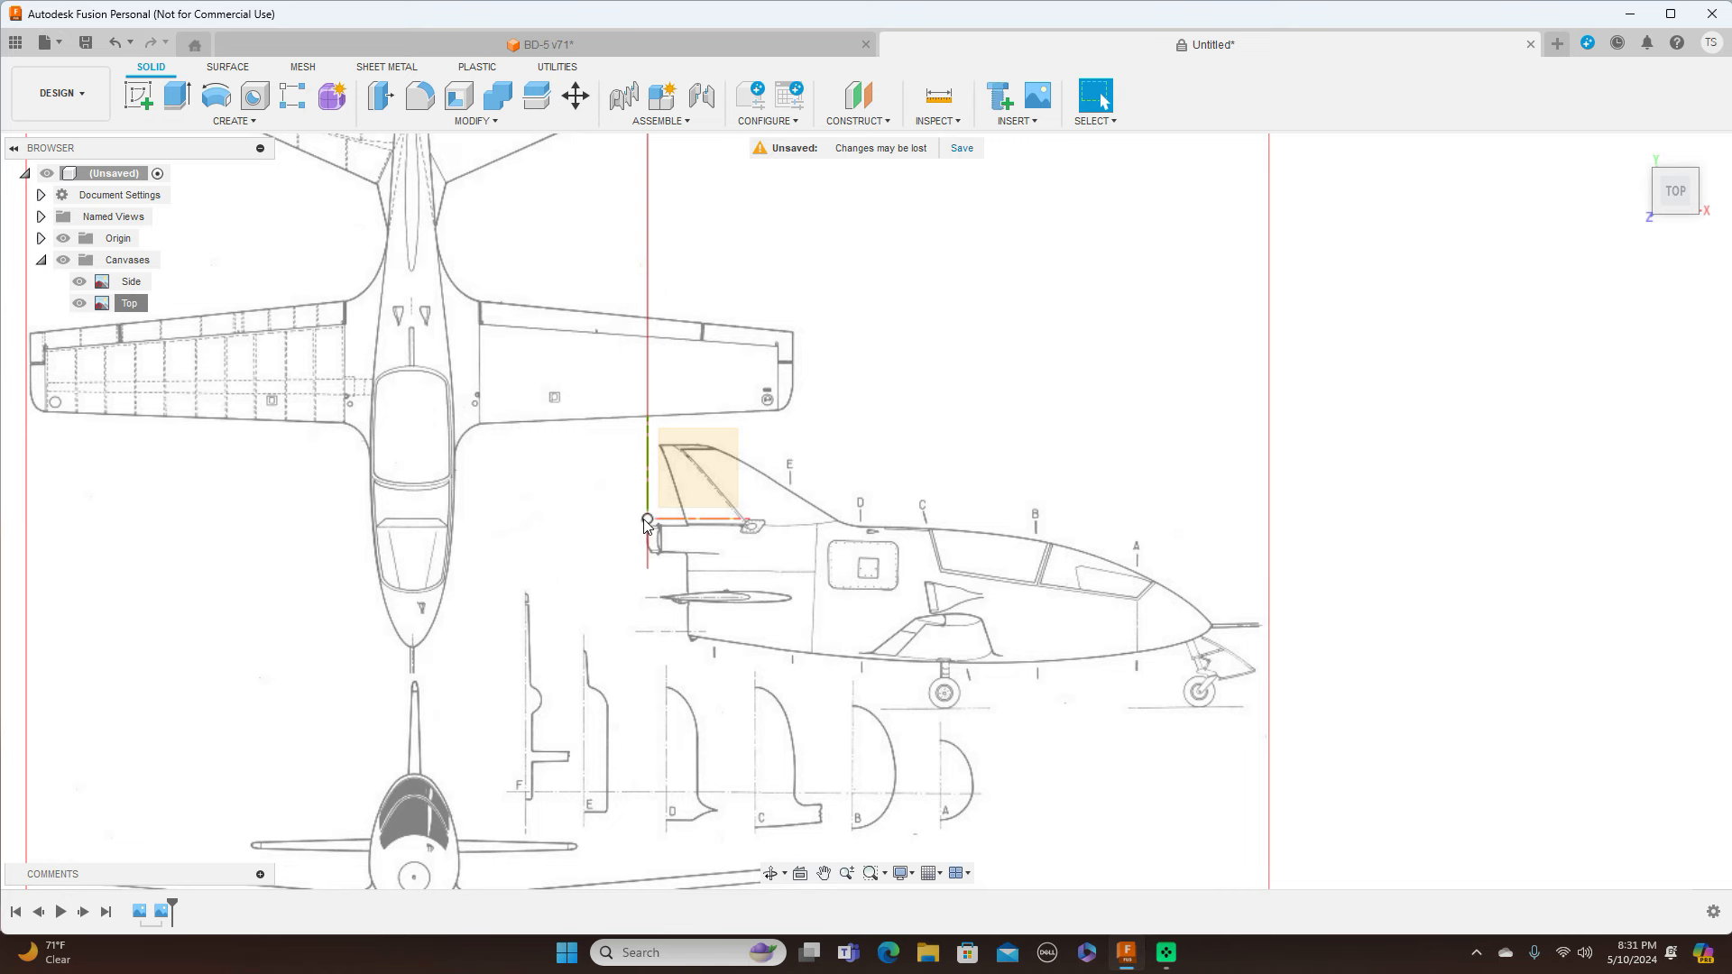
right_click(131, 304)
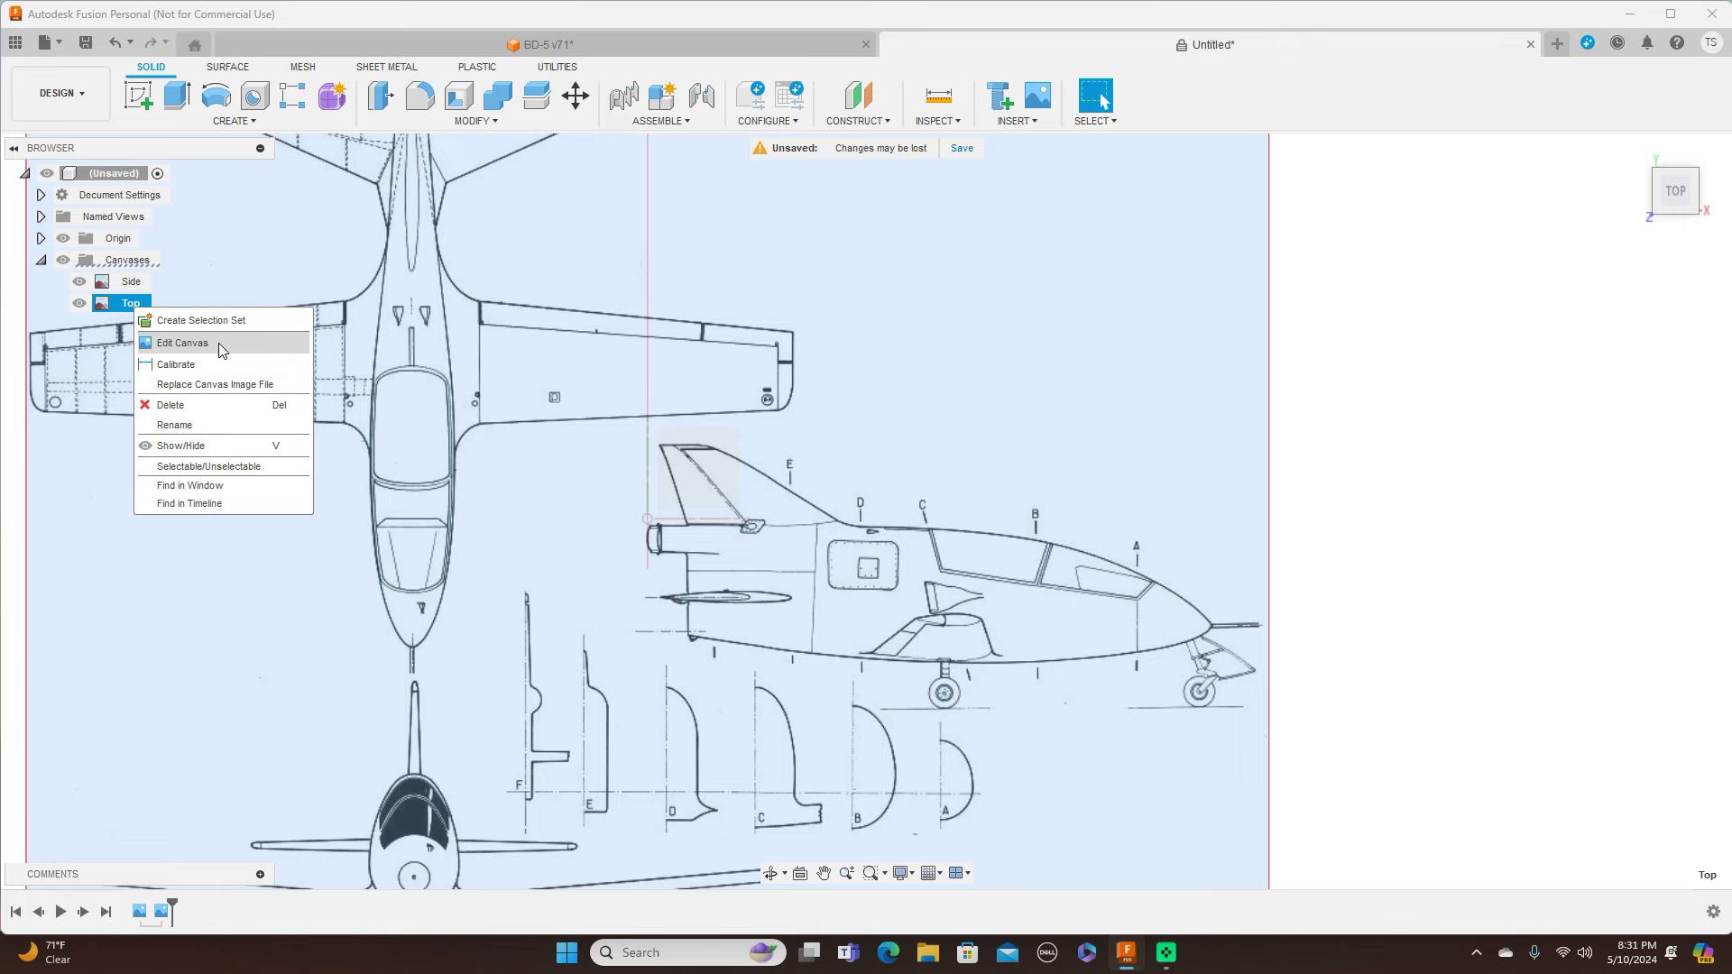
left_click(194, 343)
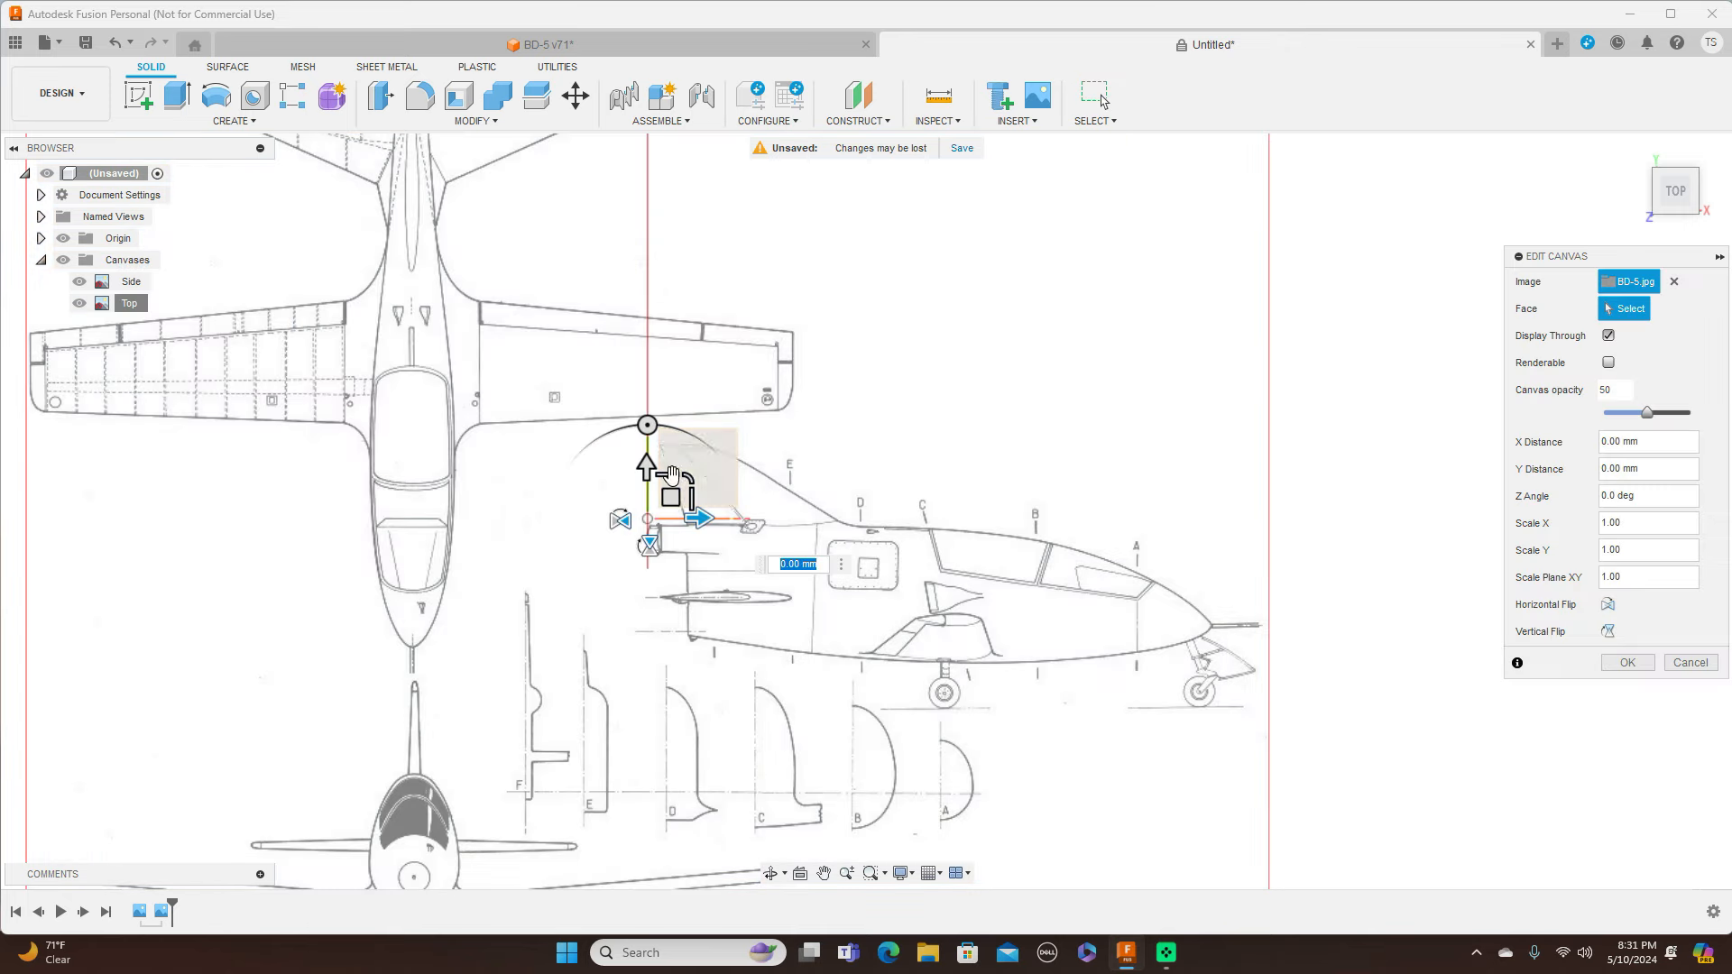
left_click_drag(821, 387, 906, 361)
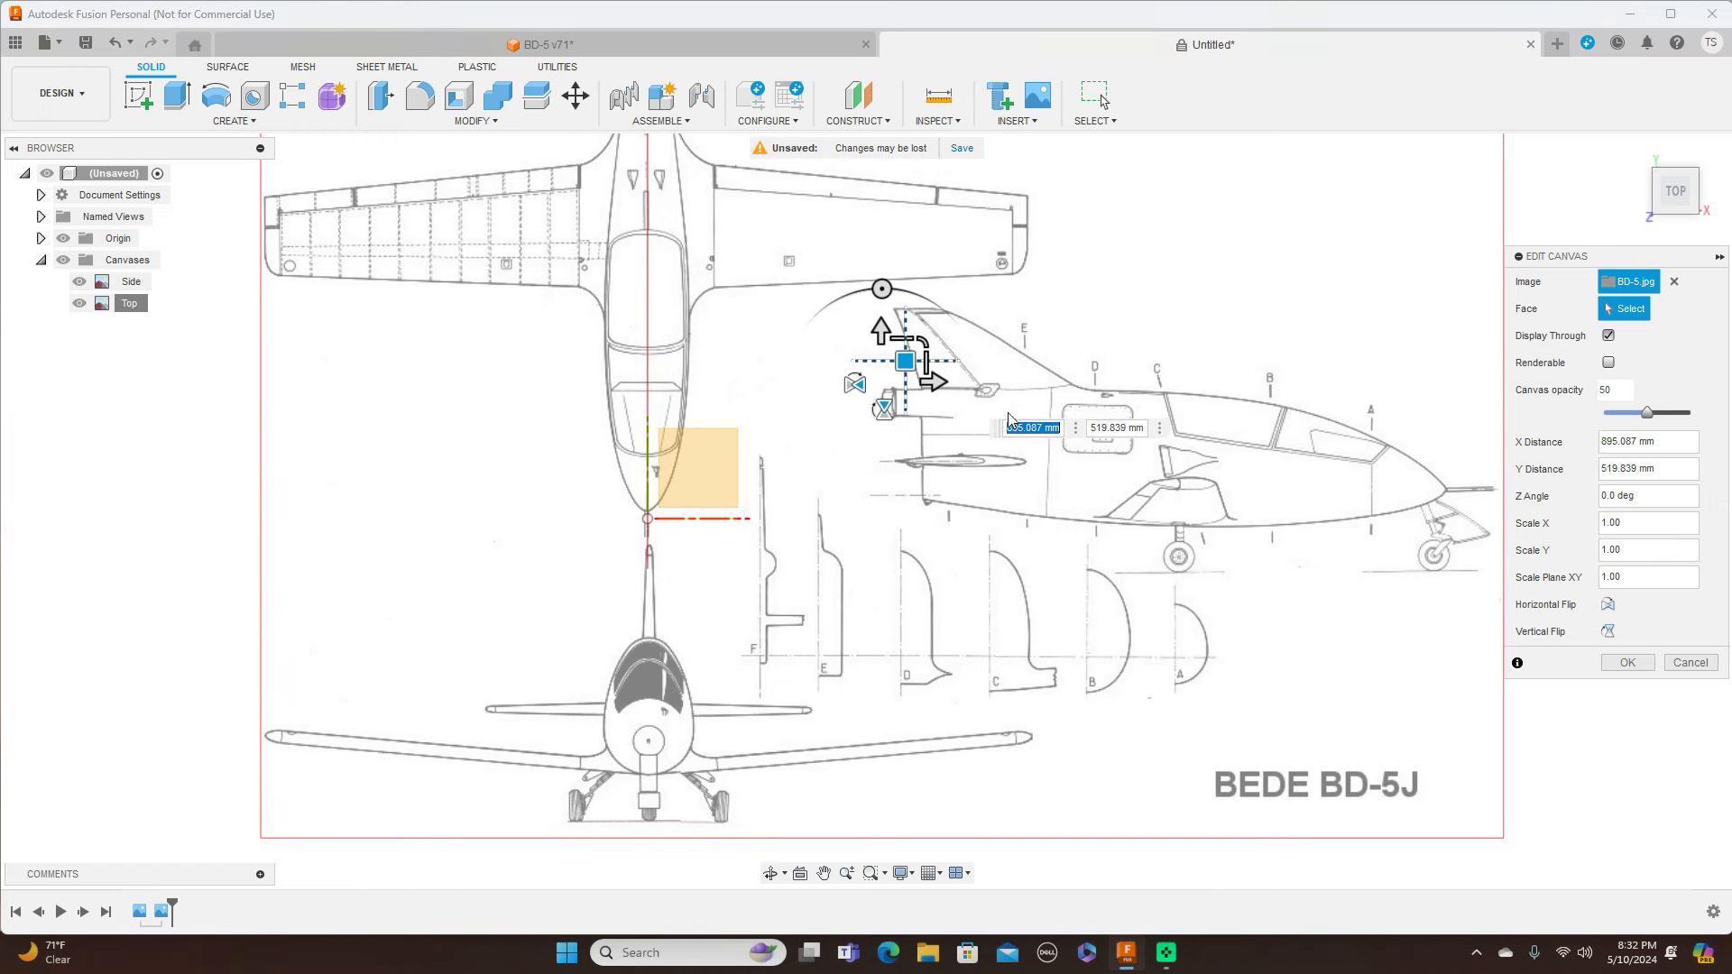
middle_click_drag(1168, 316, 1200, 551)
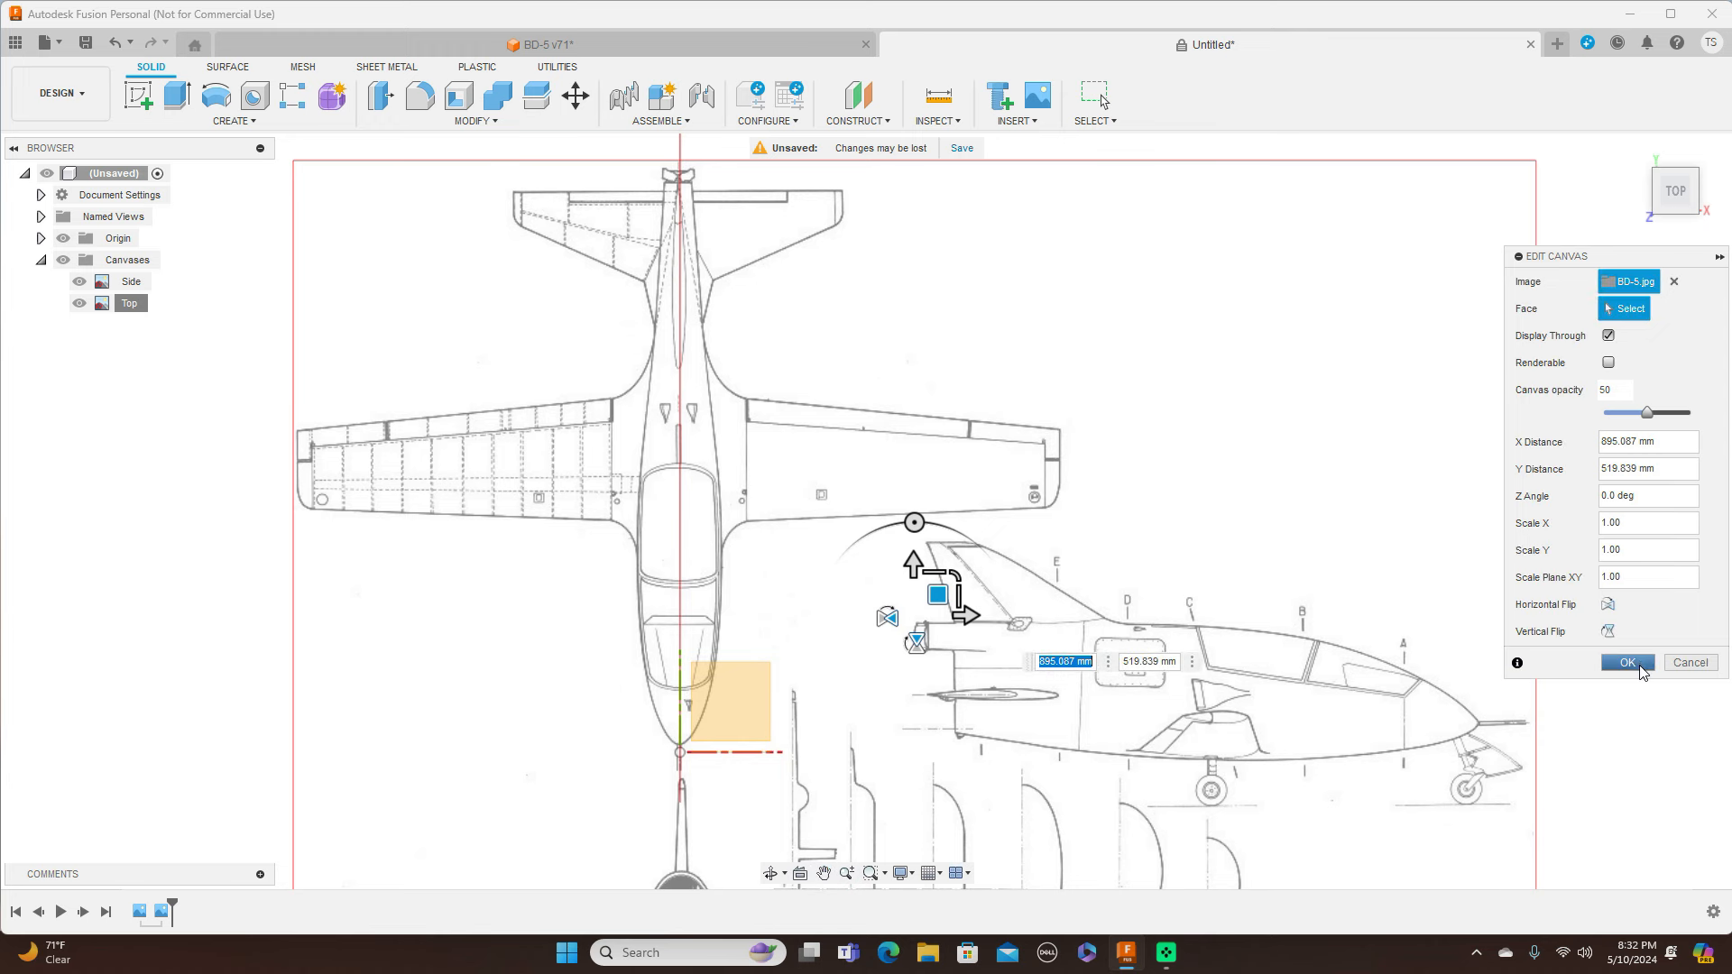
left_click(1637, 663)
left_click(1675, 226)
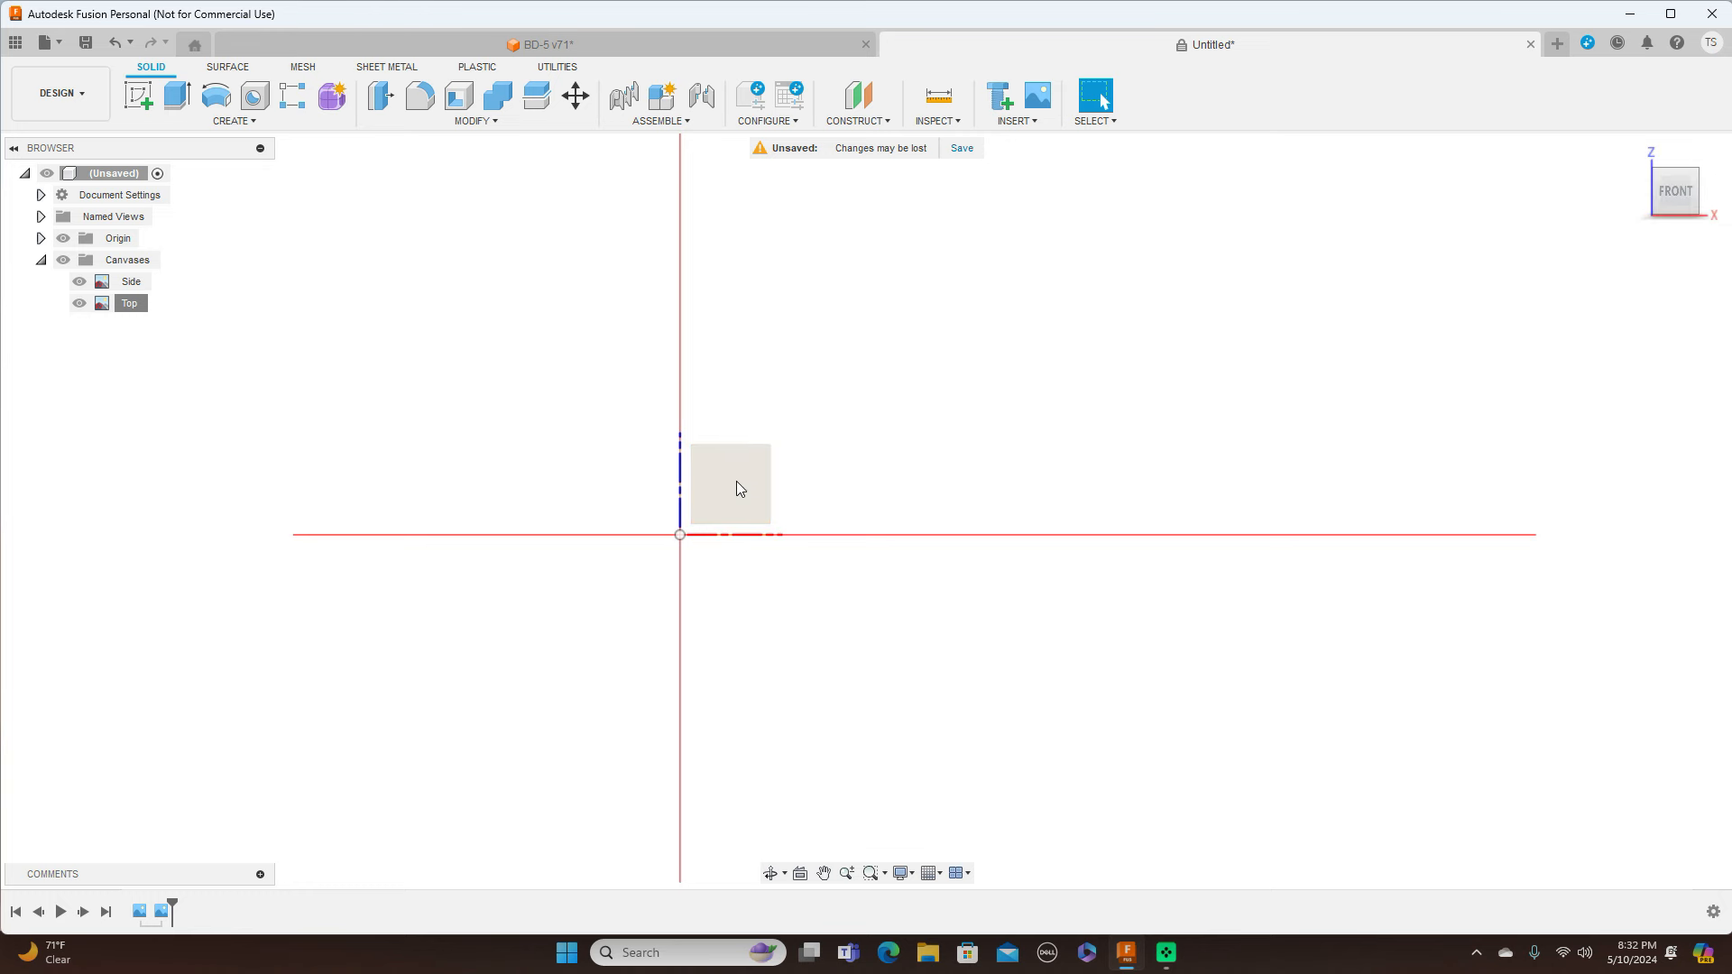
Insert the BD-5.jpg image as a canvas on the XZ plane, enlarged to a plane XY scale of 161.176
left_click(1028, 120)
left_click(1035, 180)
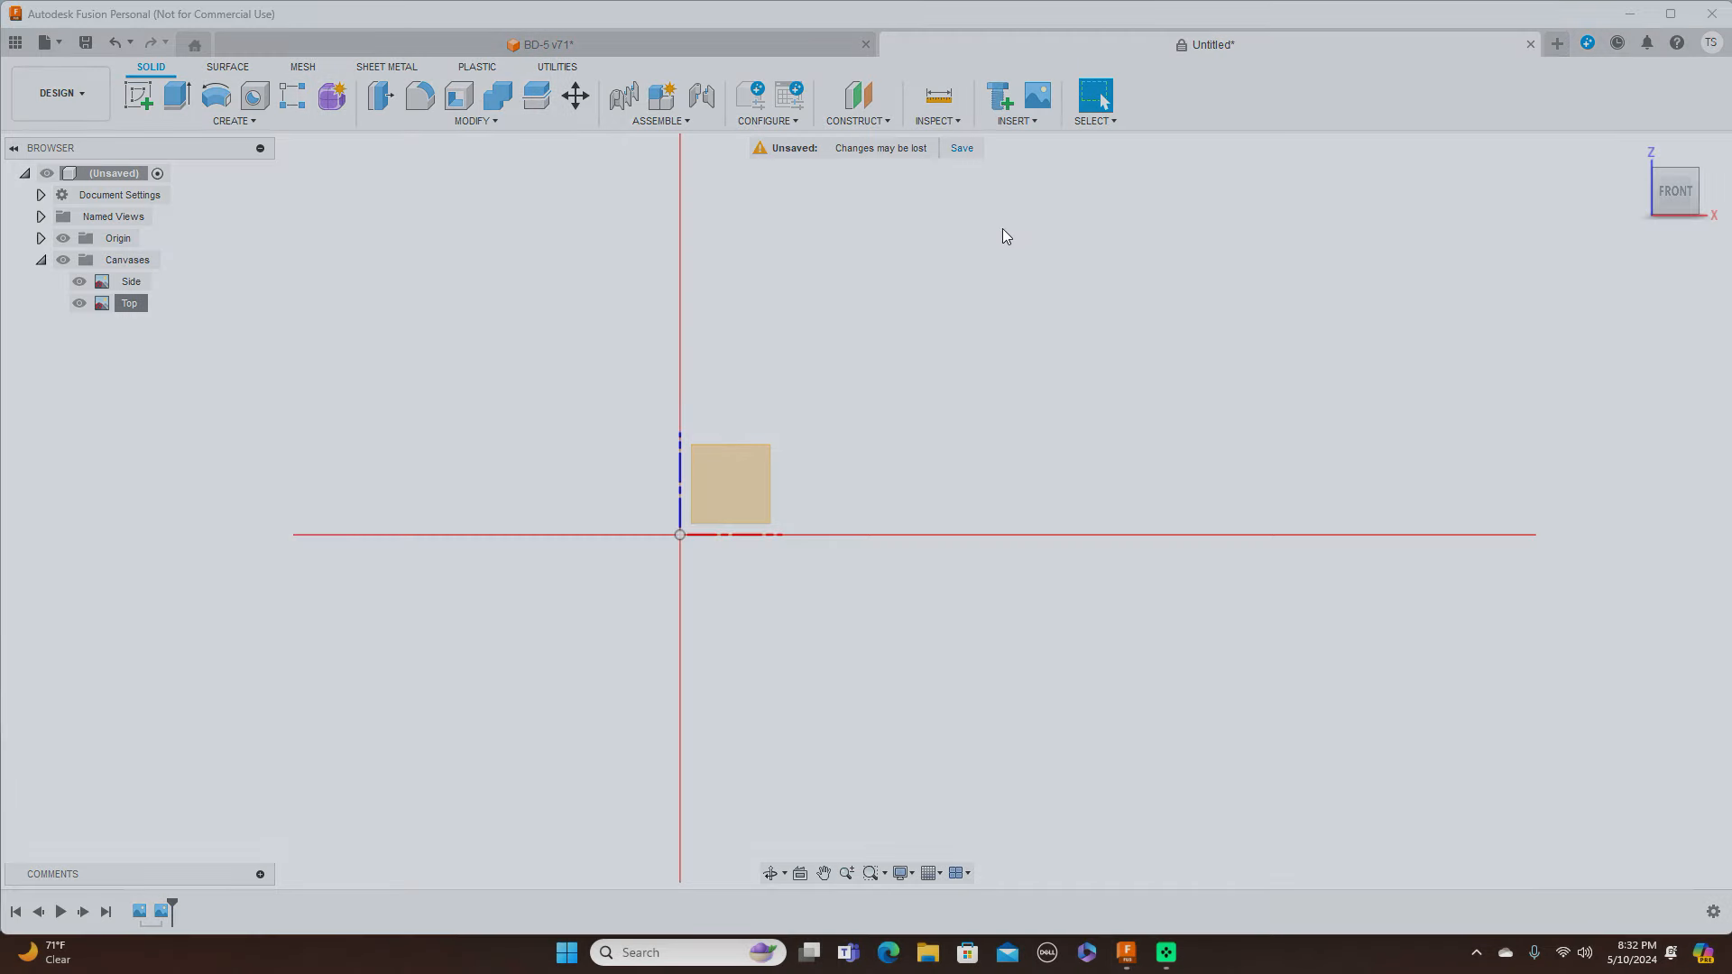
left_click(642, 661)
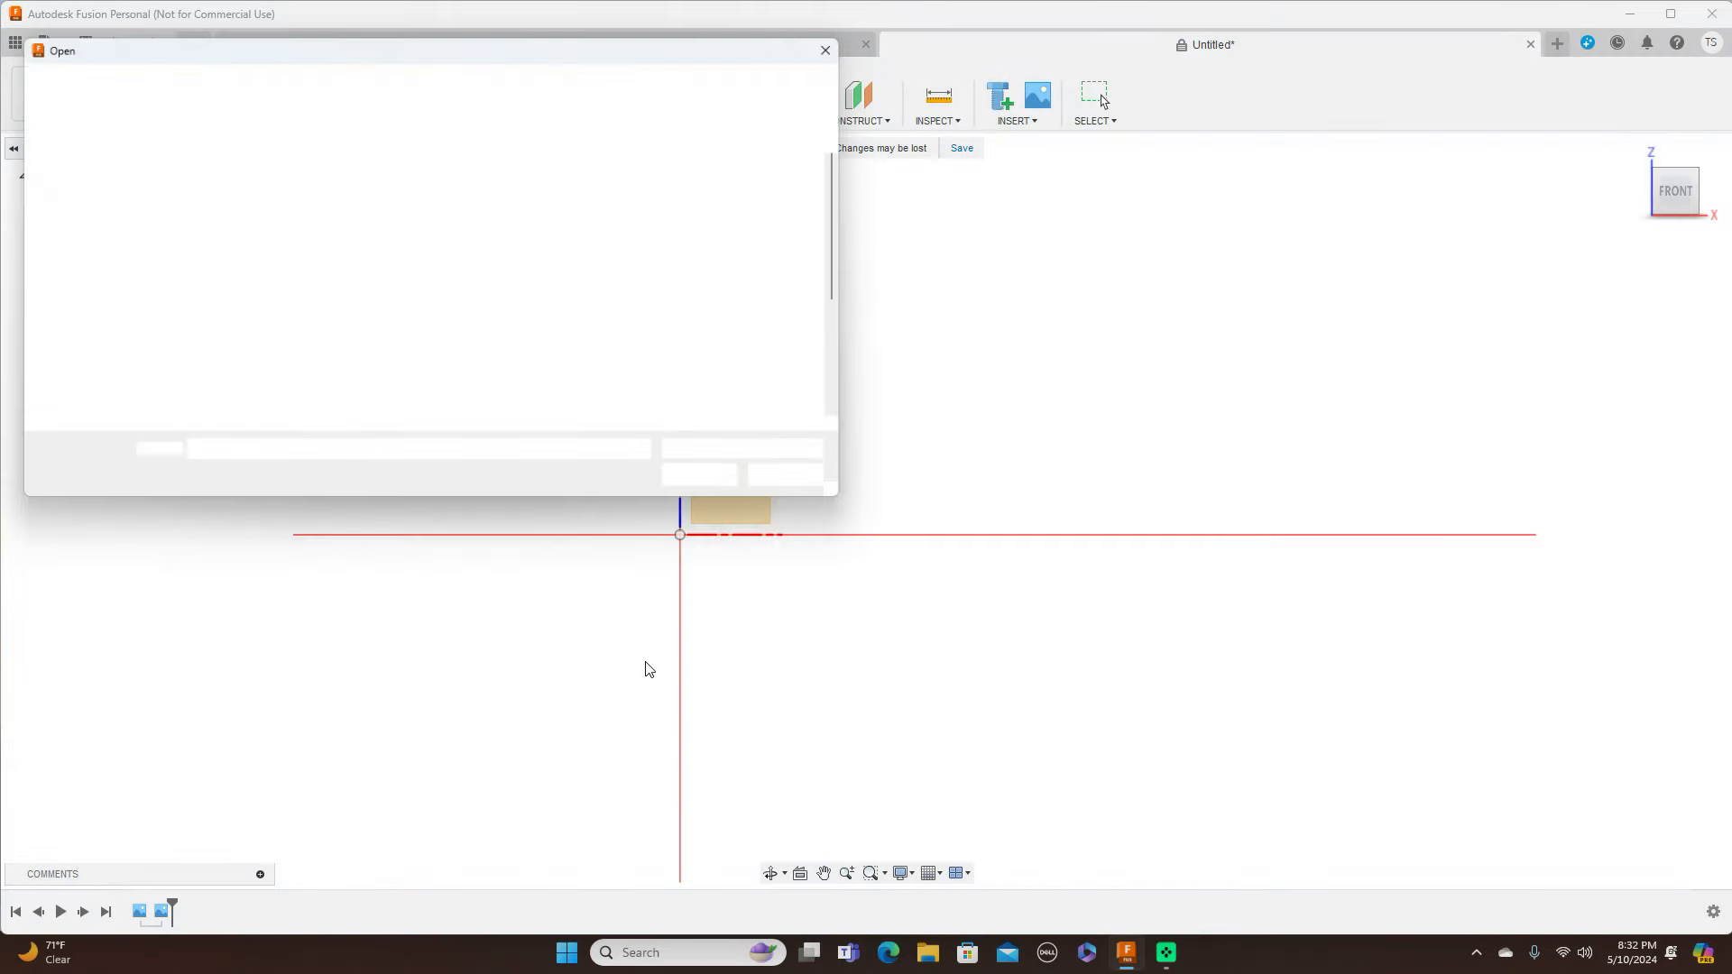
left_click(708, 488)
left_click(726, 491)
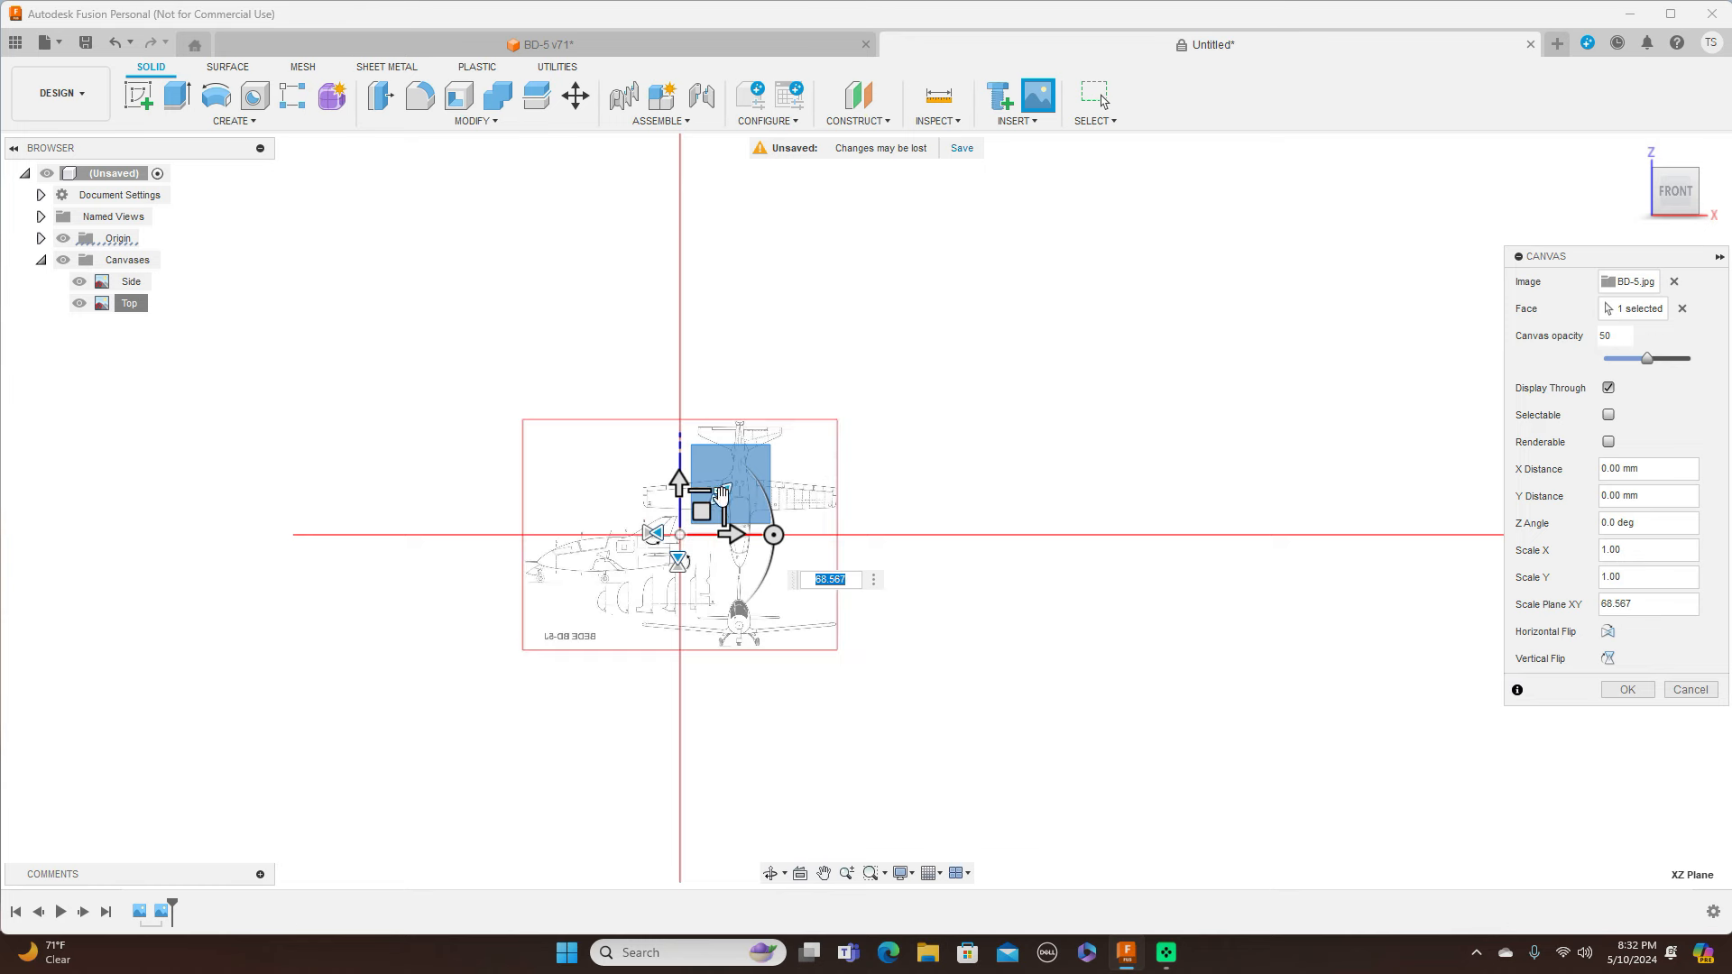
left_click_drag(764, 466, 787, 449)
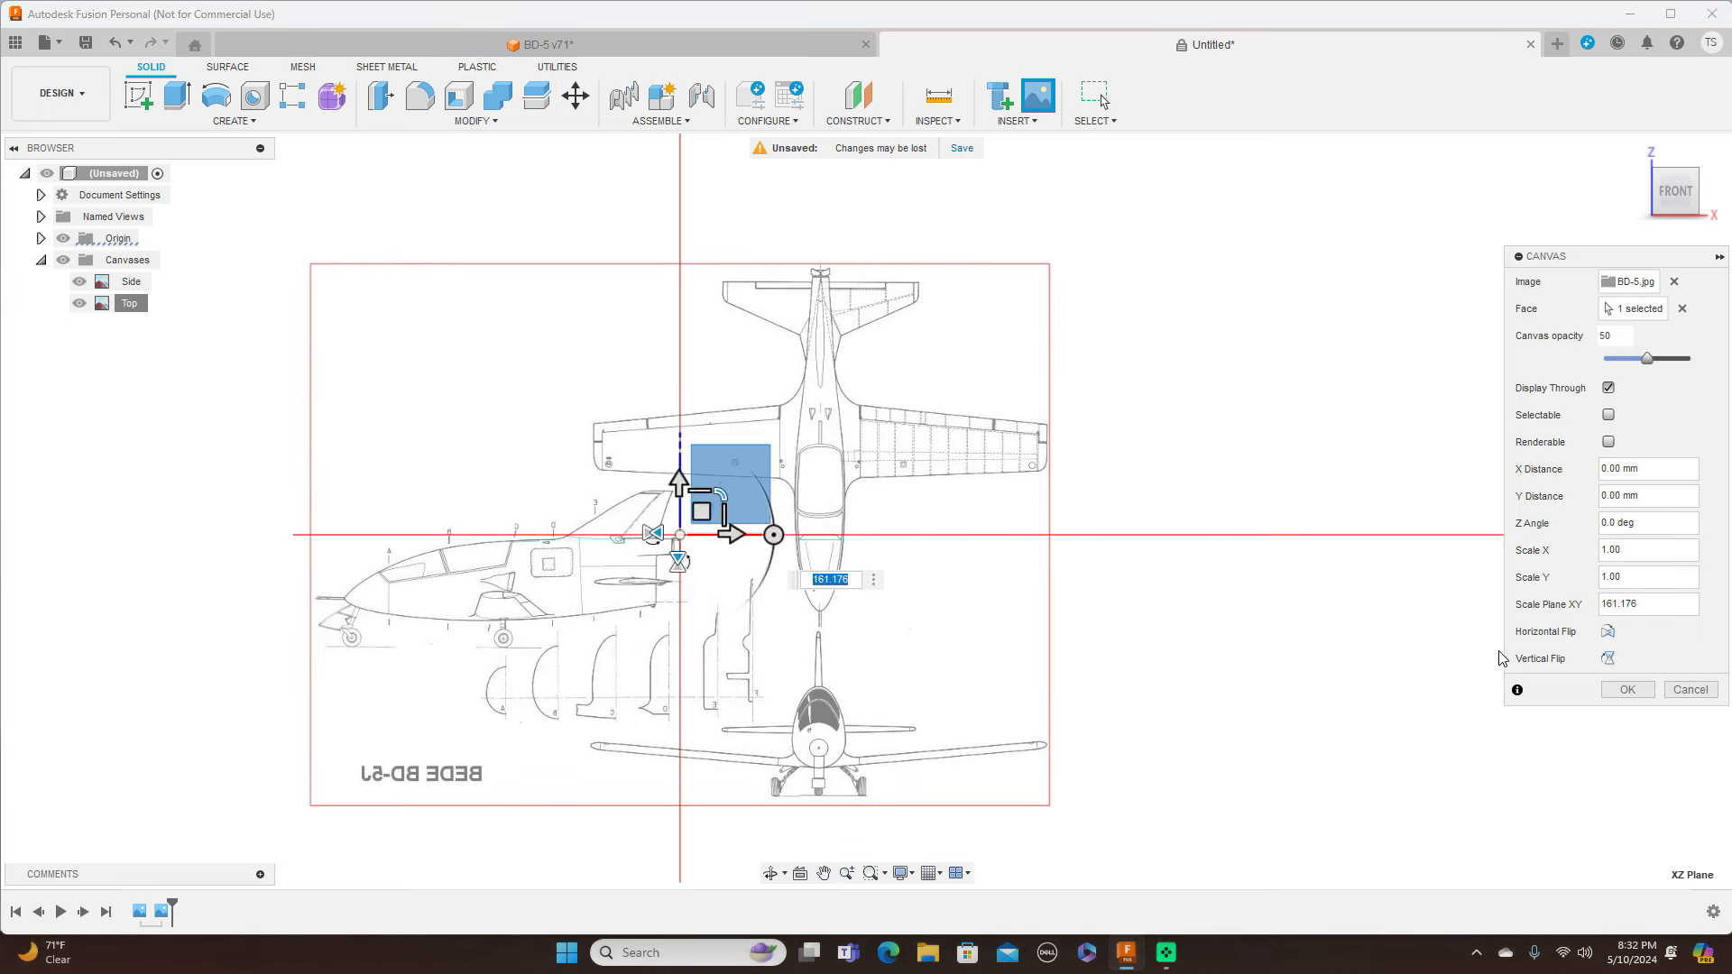
left_click(1624, 690)
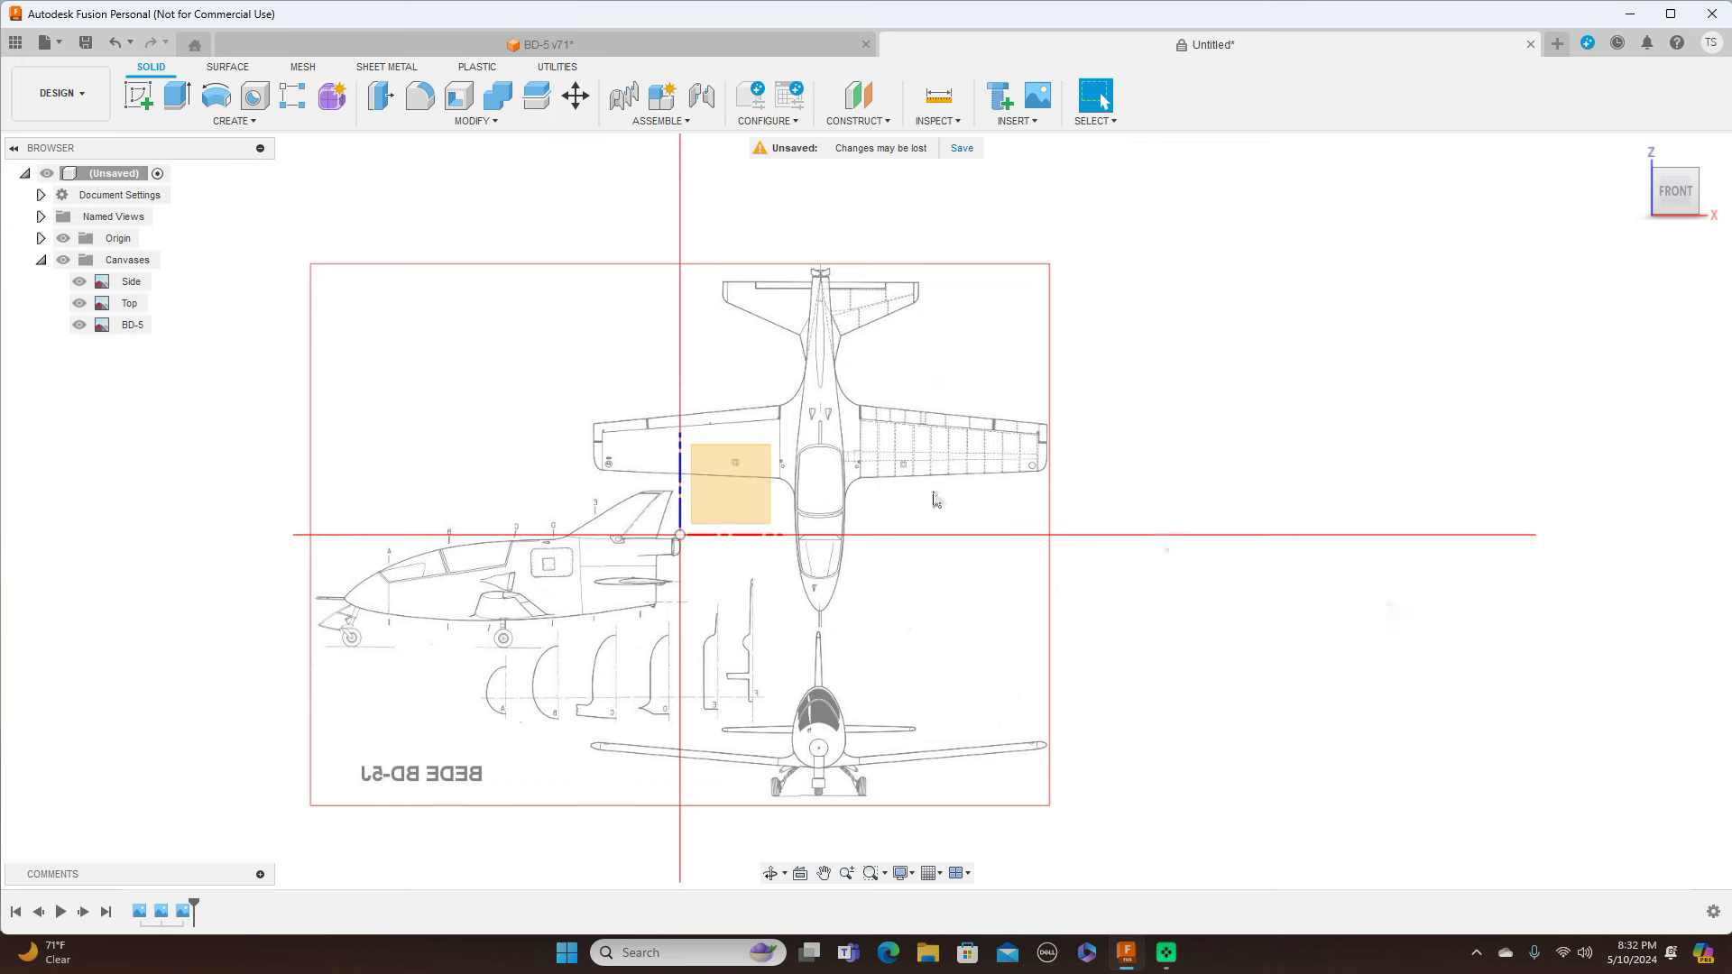
Rename the new BD-5 canvas as Front
left_click(129, 325)
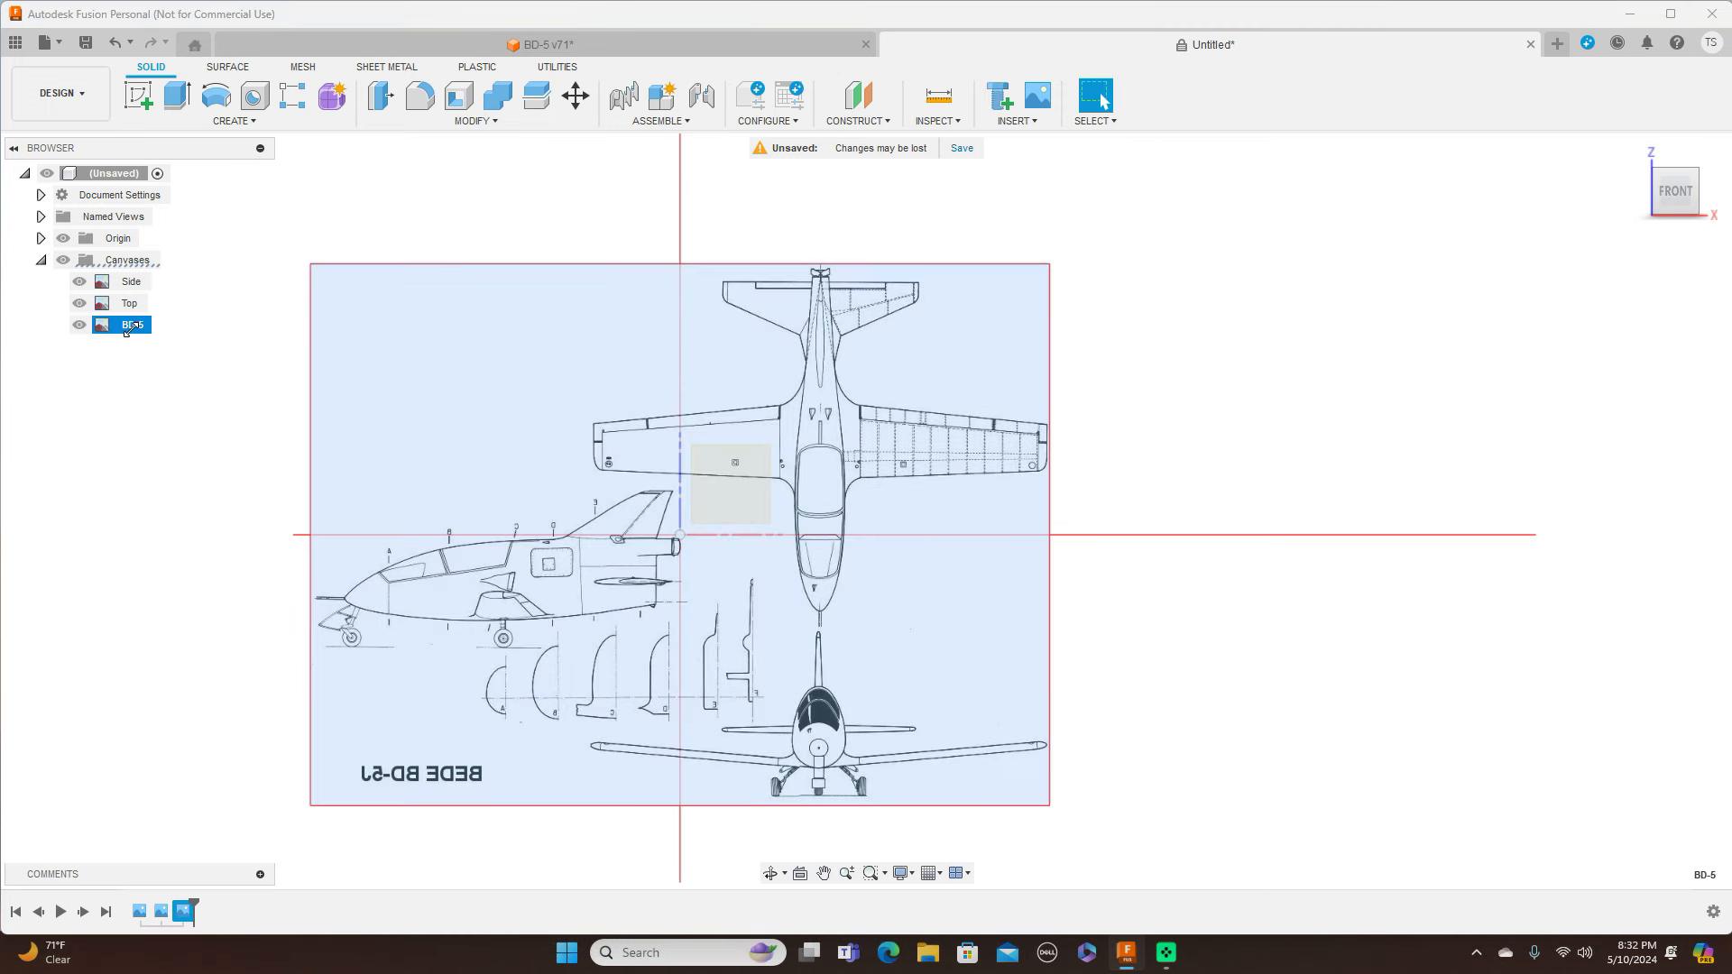
key("BackSpace")
key("Return")
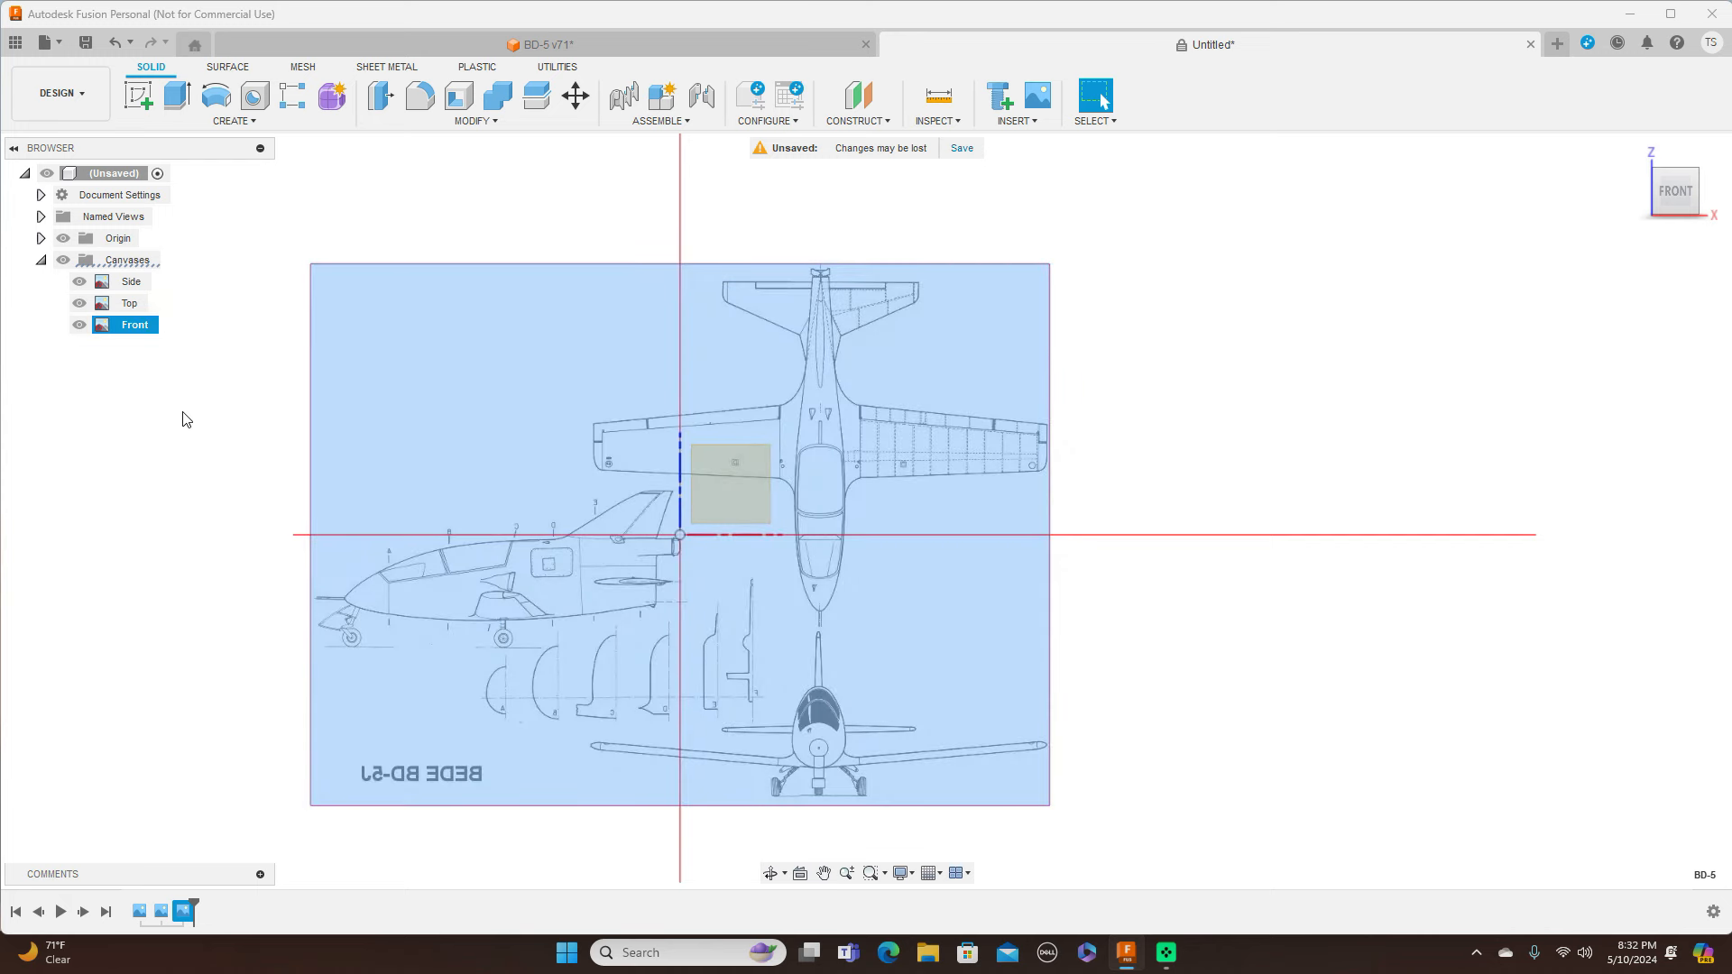
Calibrate the Front canvas to 2000 mm between the nose tip and the rear fuselage edge in its side view
scroll(183, 419, "up", 1)
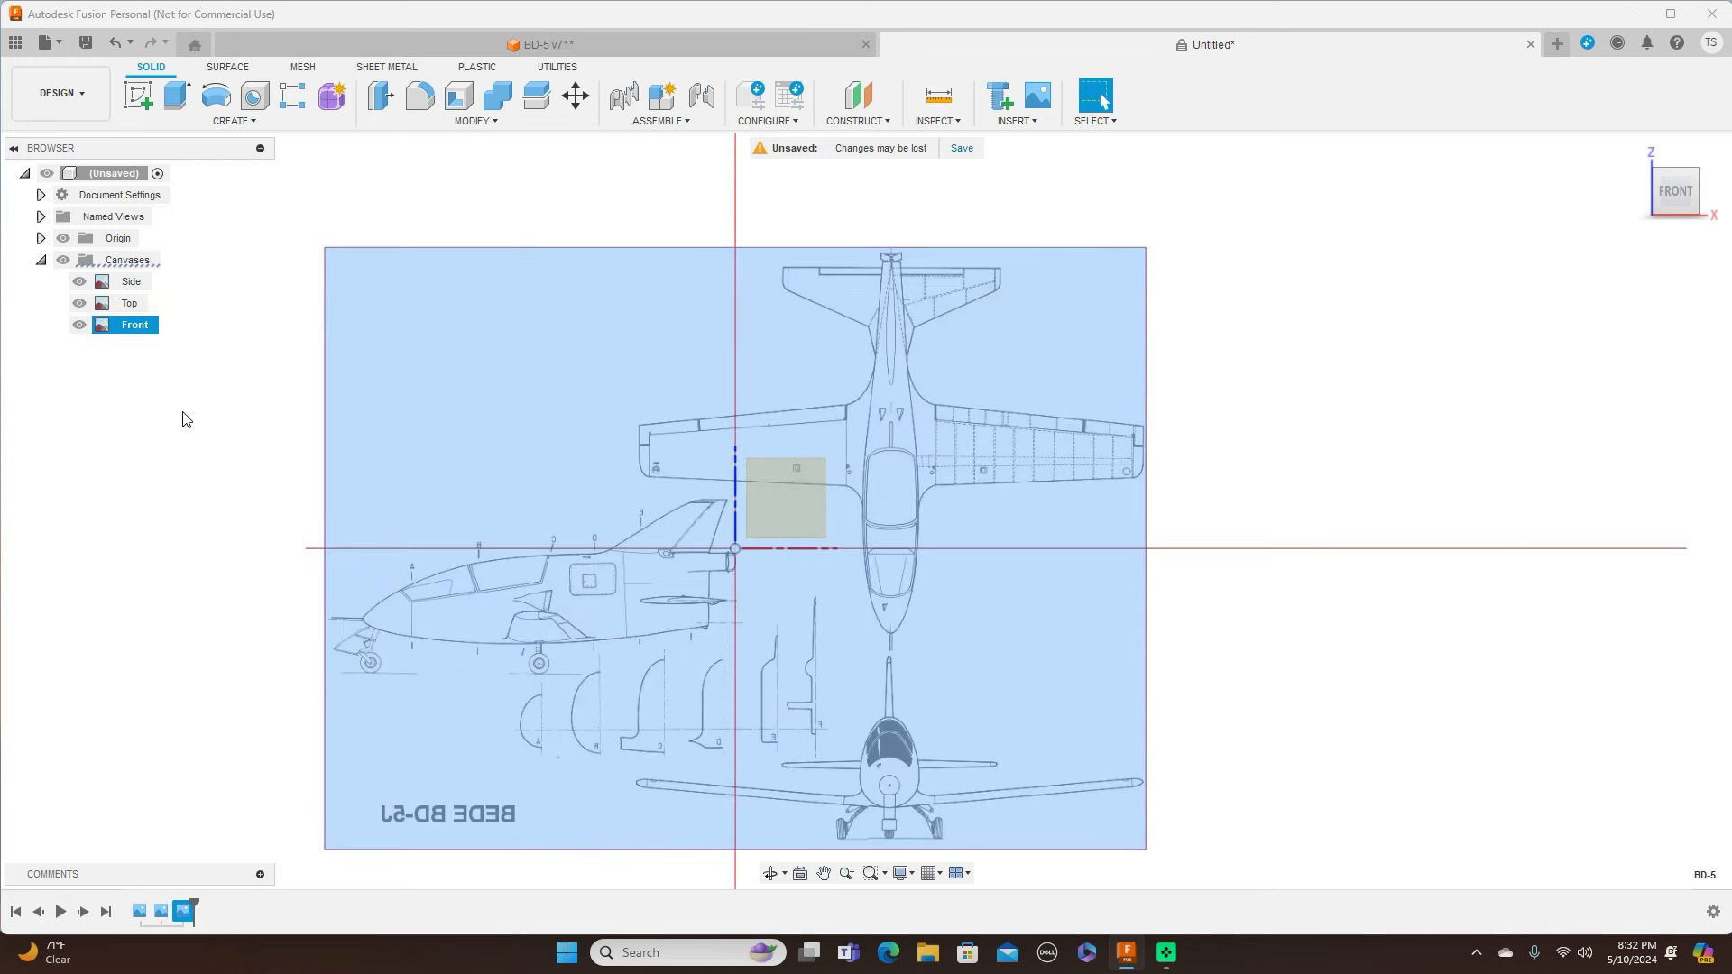
right_click(140, 331)
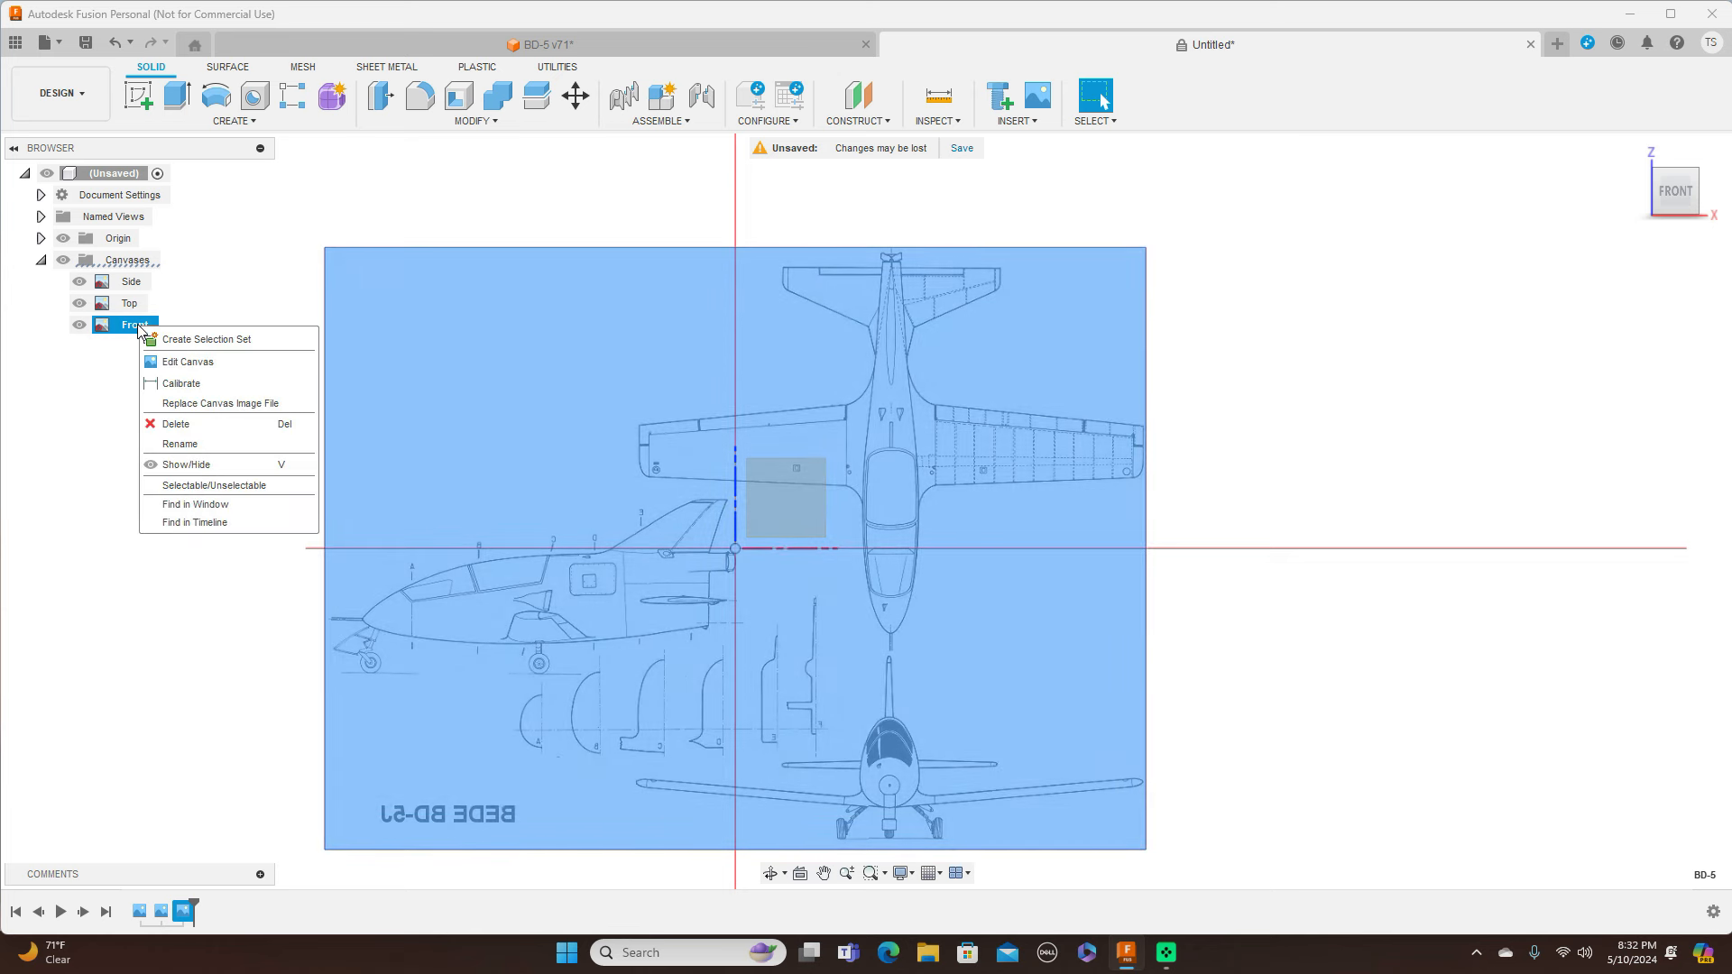
left_click(179, 382)
middle_click_drag(518, 429, 722, 267)
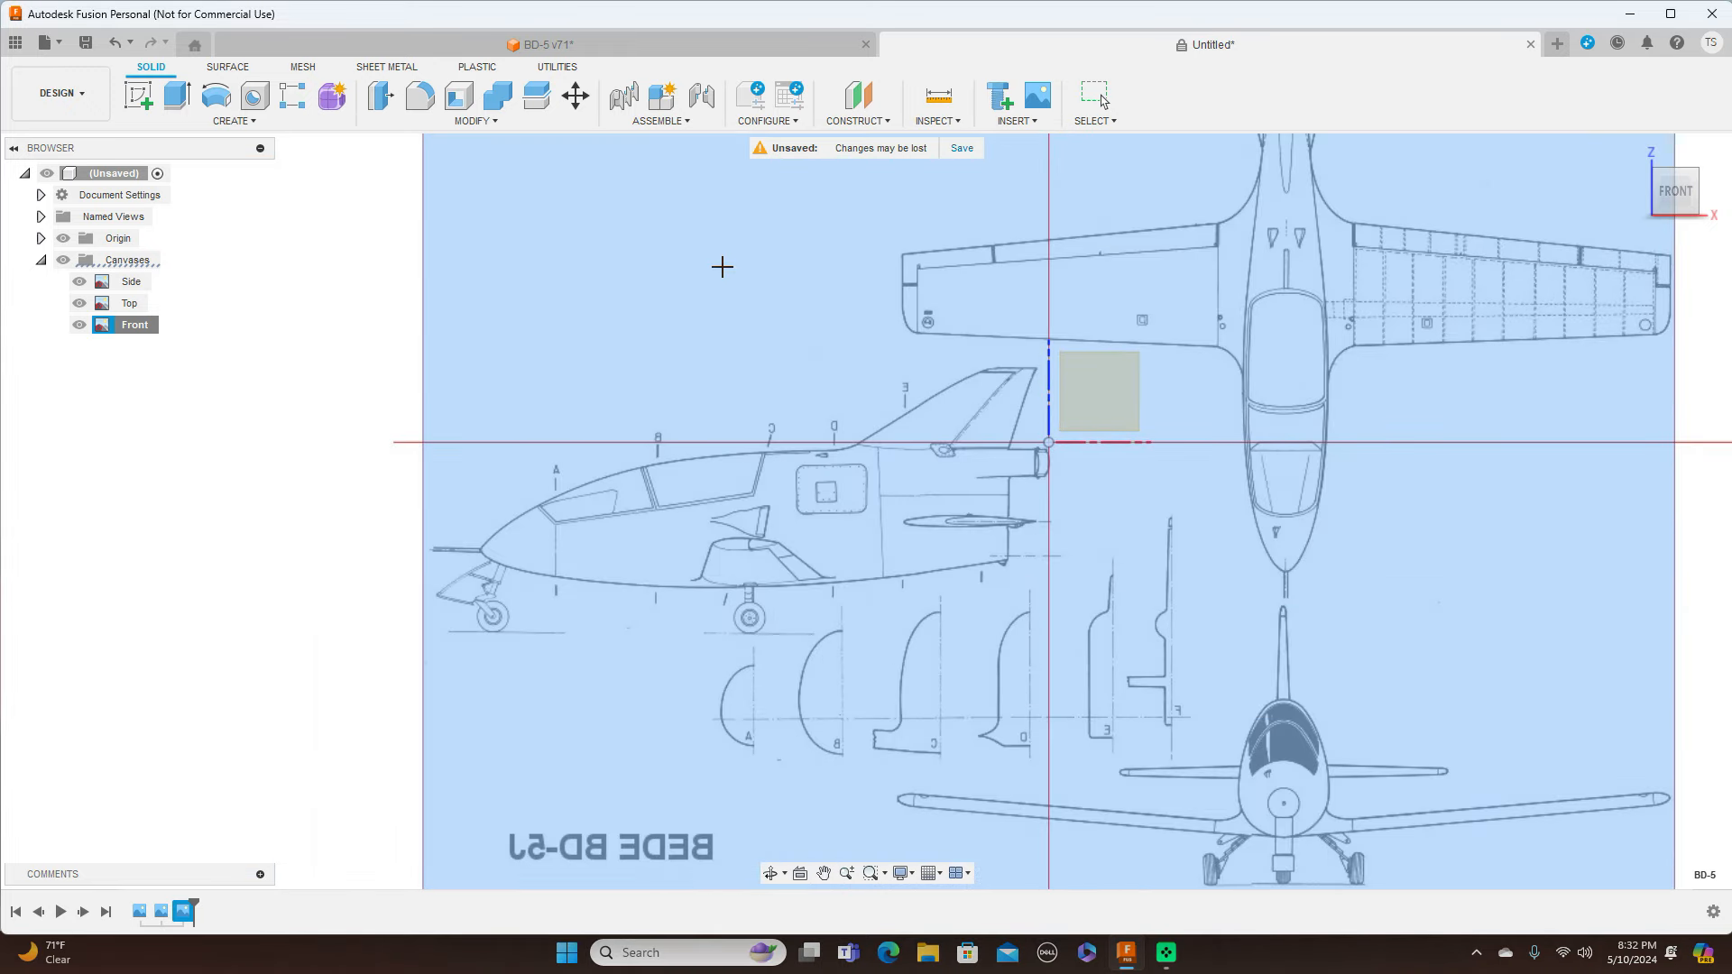
scroll(723, 281, "up", 2)
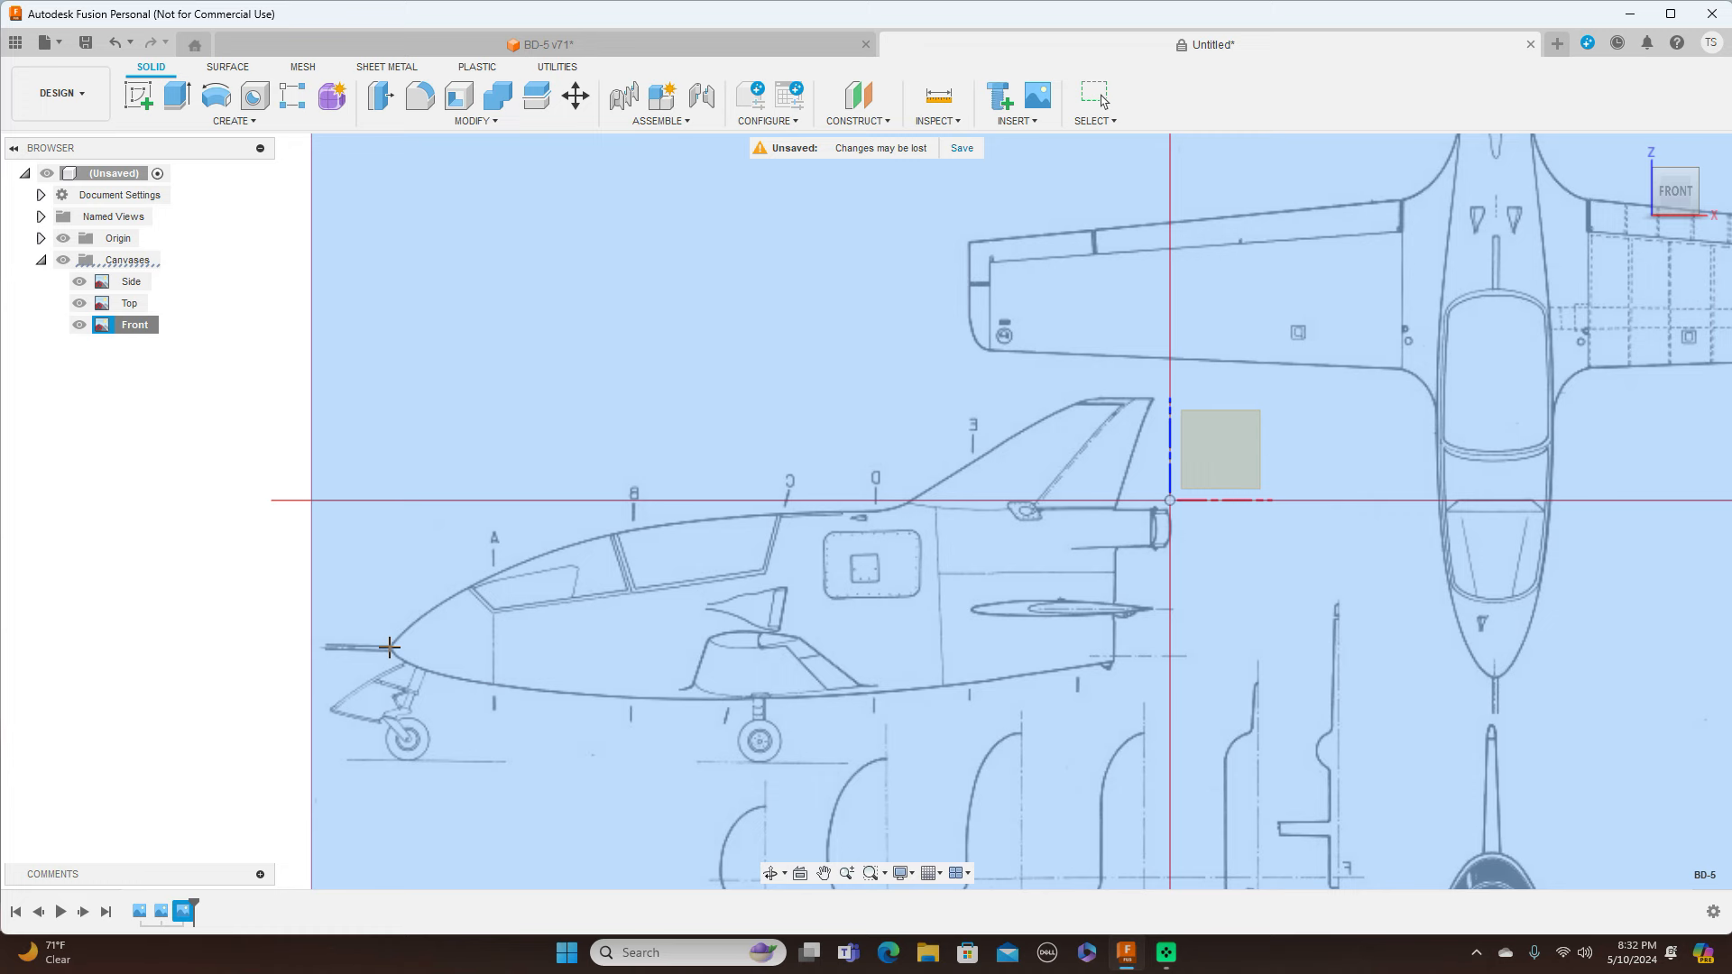
left_click(392, 646)
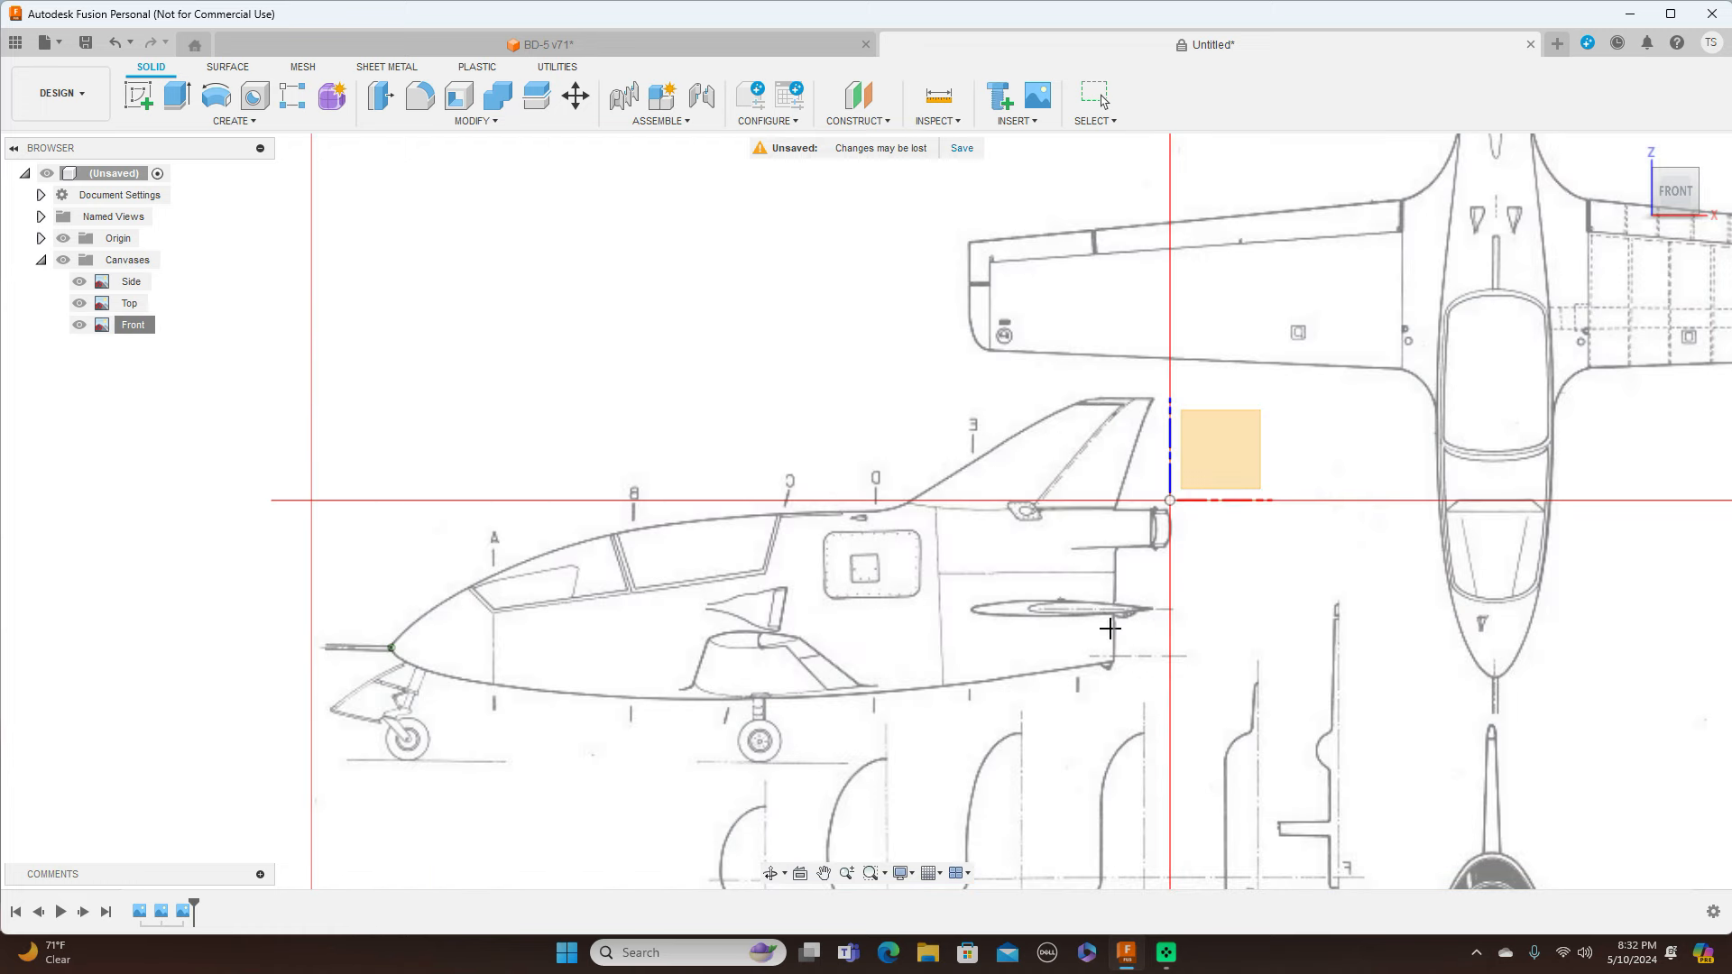
left_click(1115, 636)
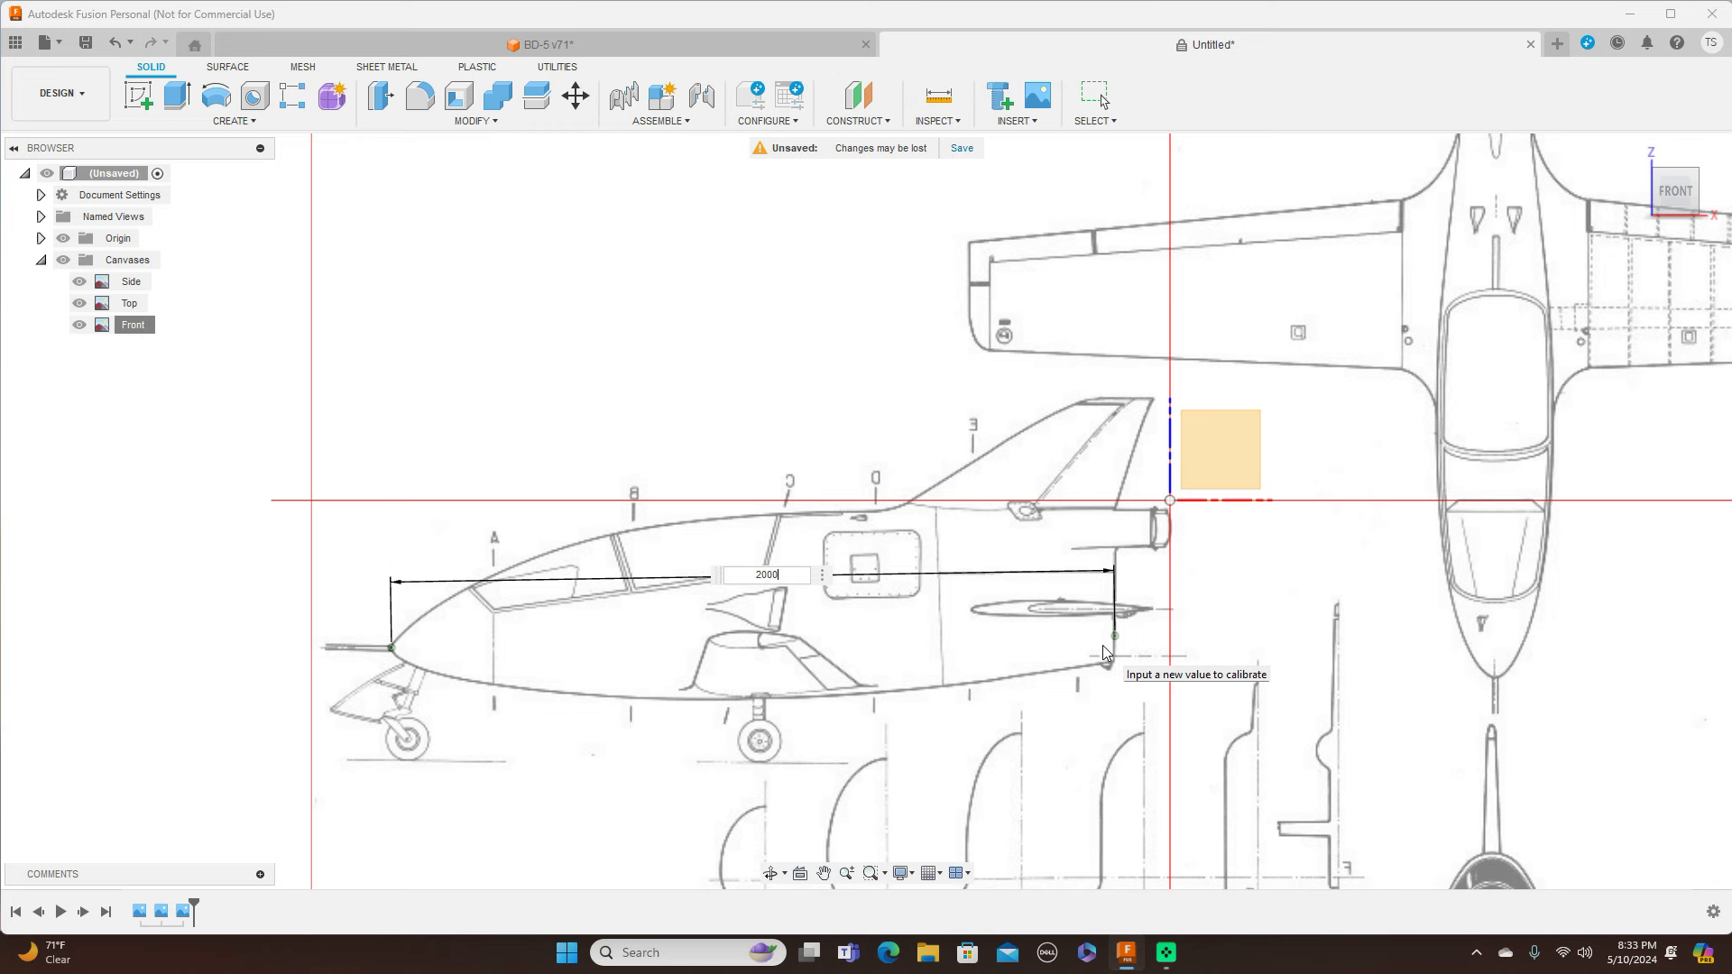
type("2000")
key("Return")
Move the Front canvas to X 1369.925 mm and Y -887.914 mm, placing the front-view nose centre on the origin
scroll(1012, 544, "down", 3)
scroll(1012, 544, "down", 3)
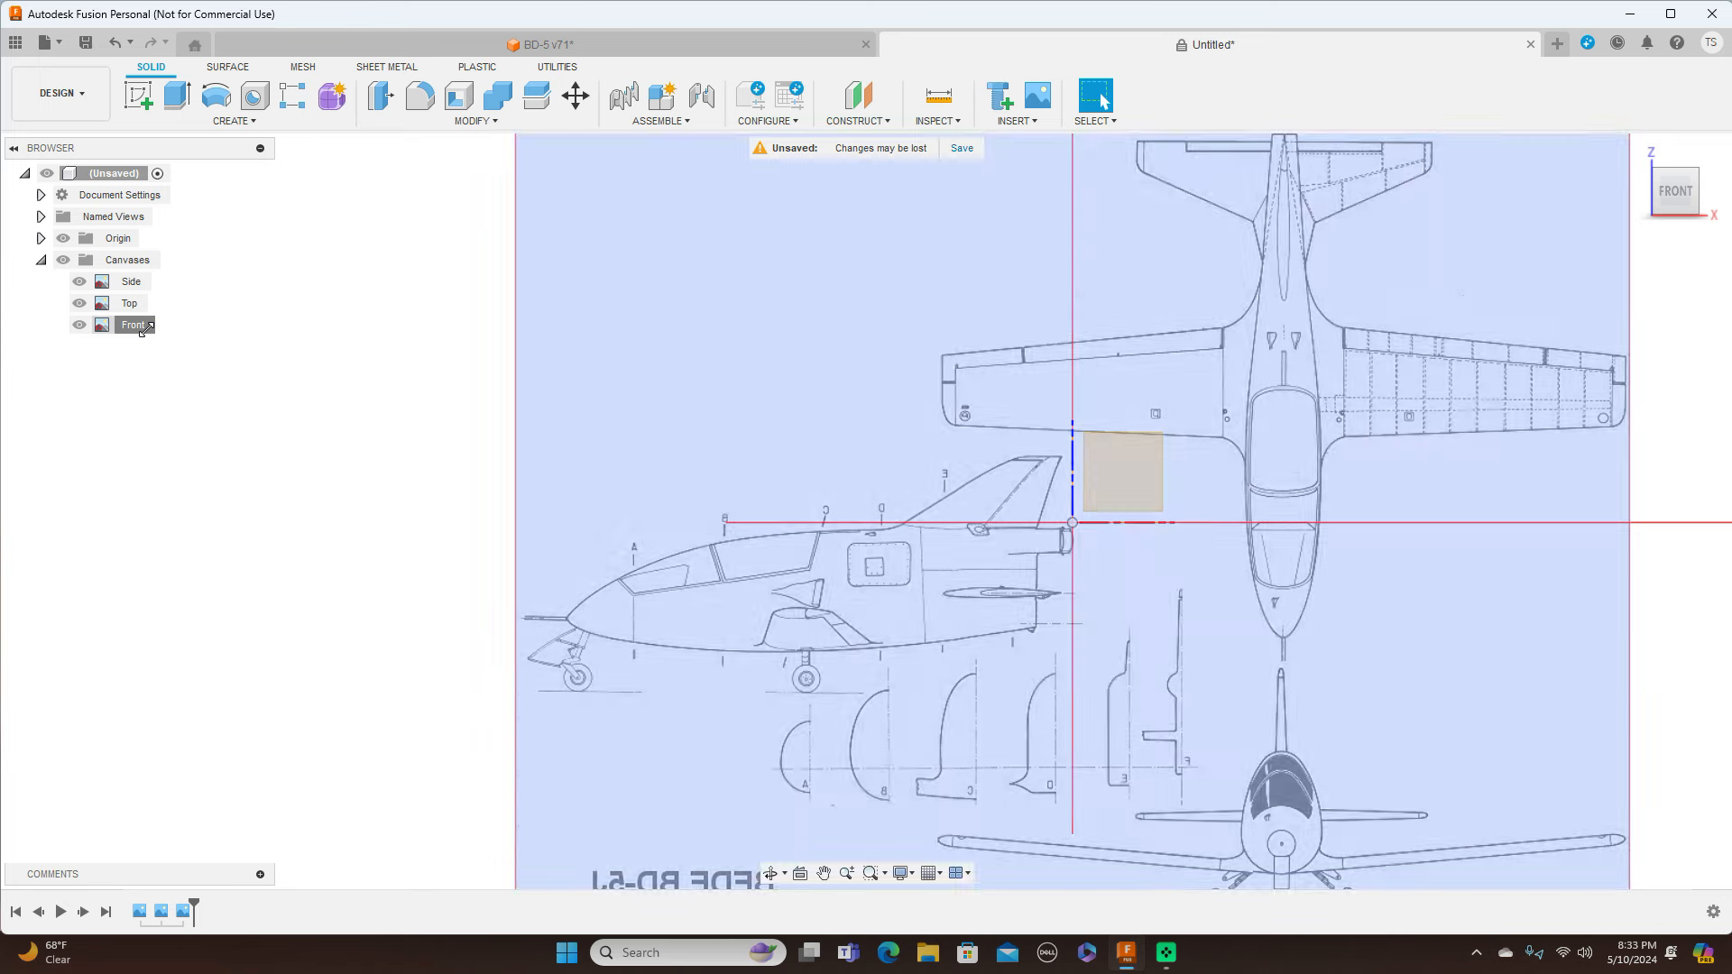
right_click(148, 330)
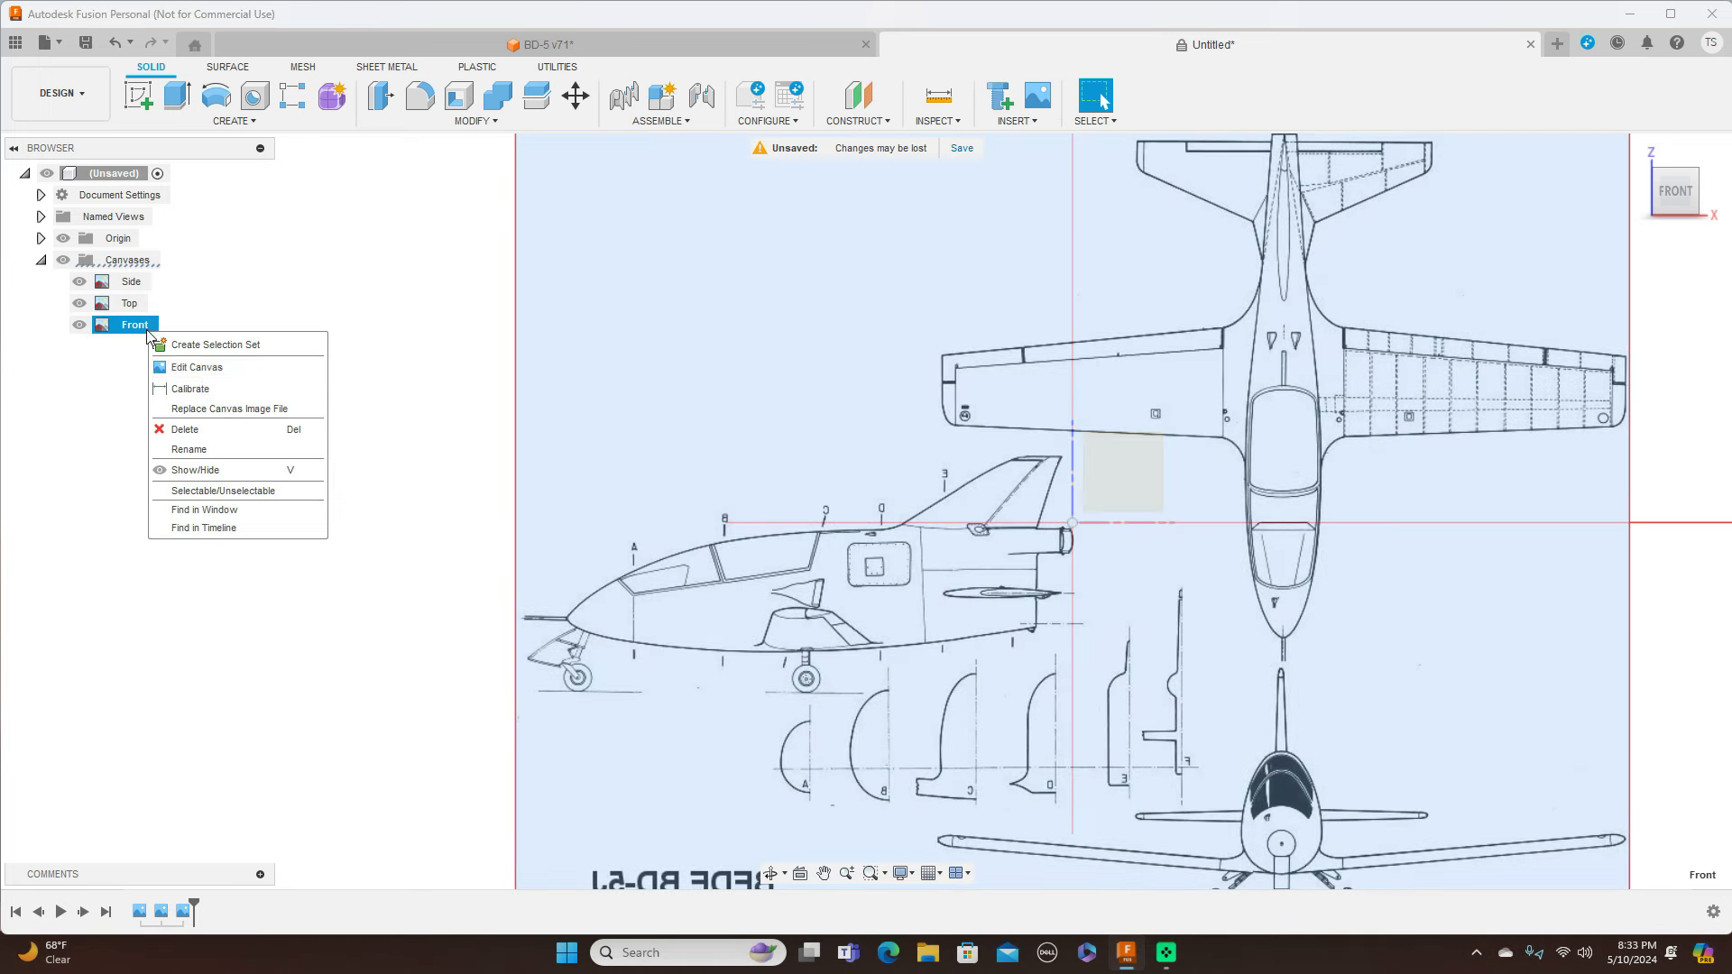
left_click(217, 374)
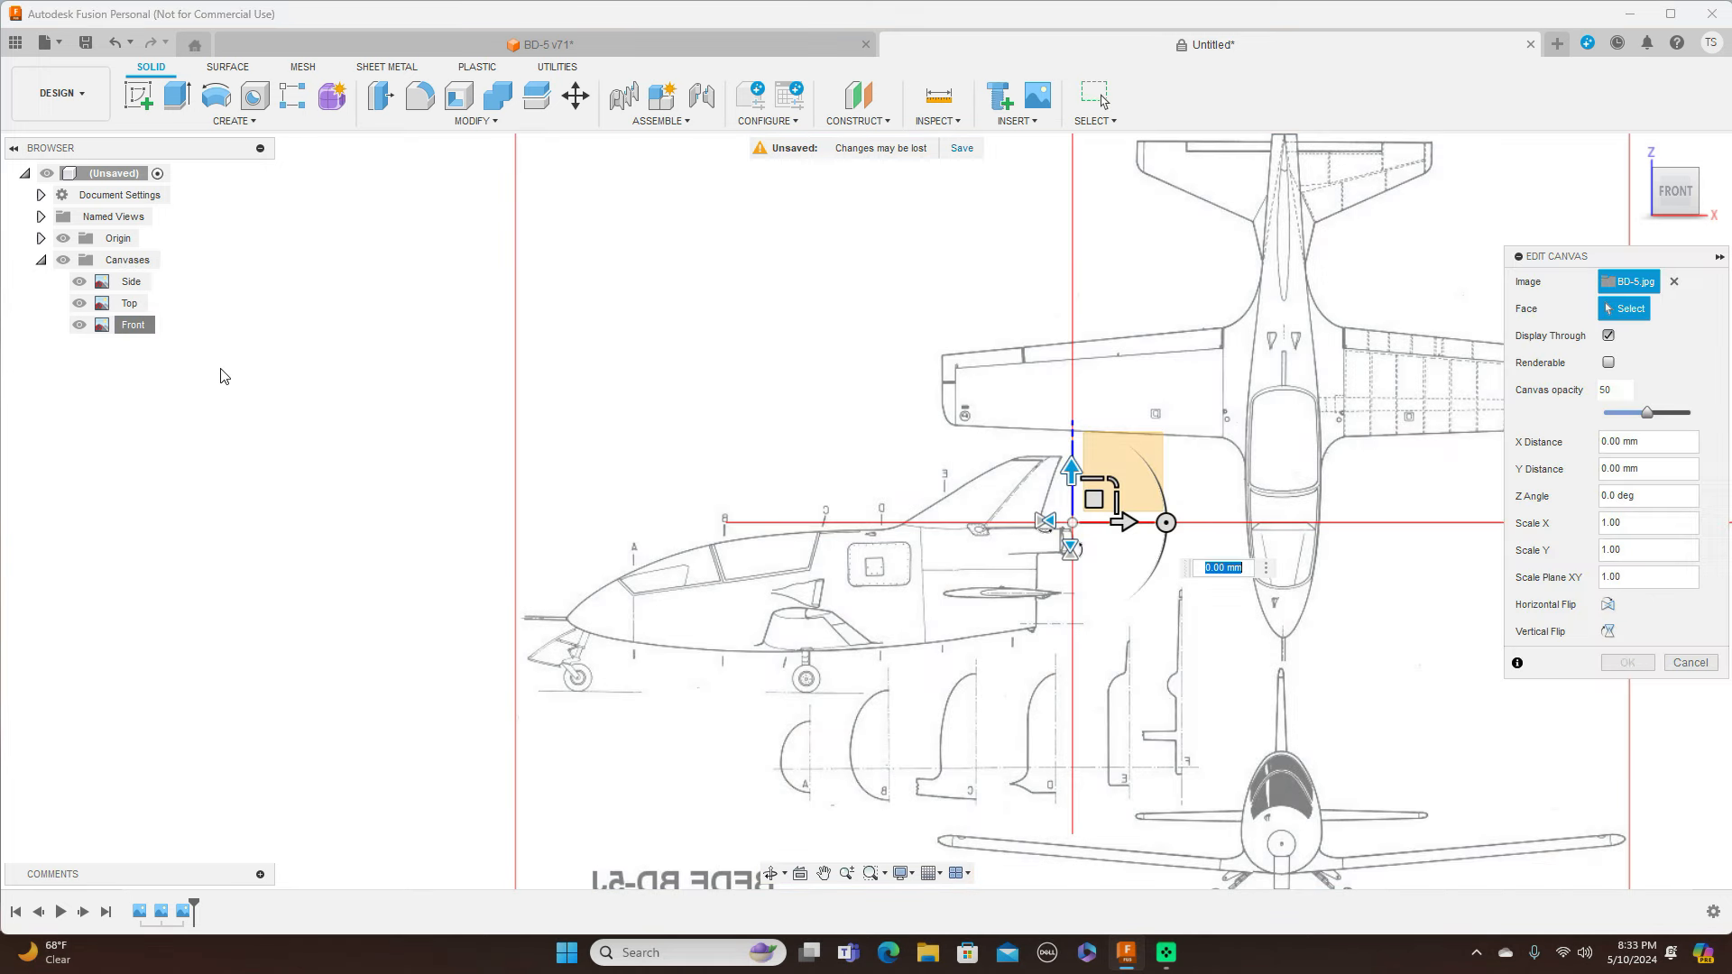
middle_click_drag(908, 360, 601, 294)
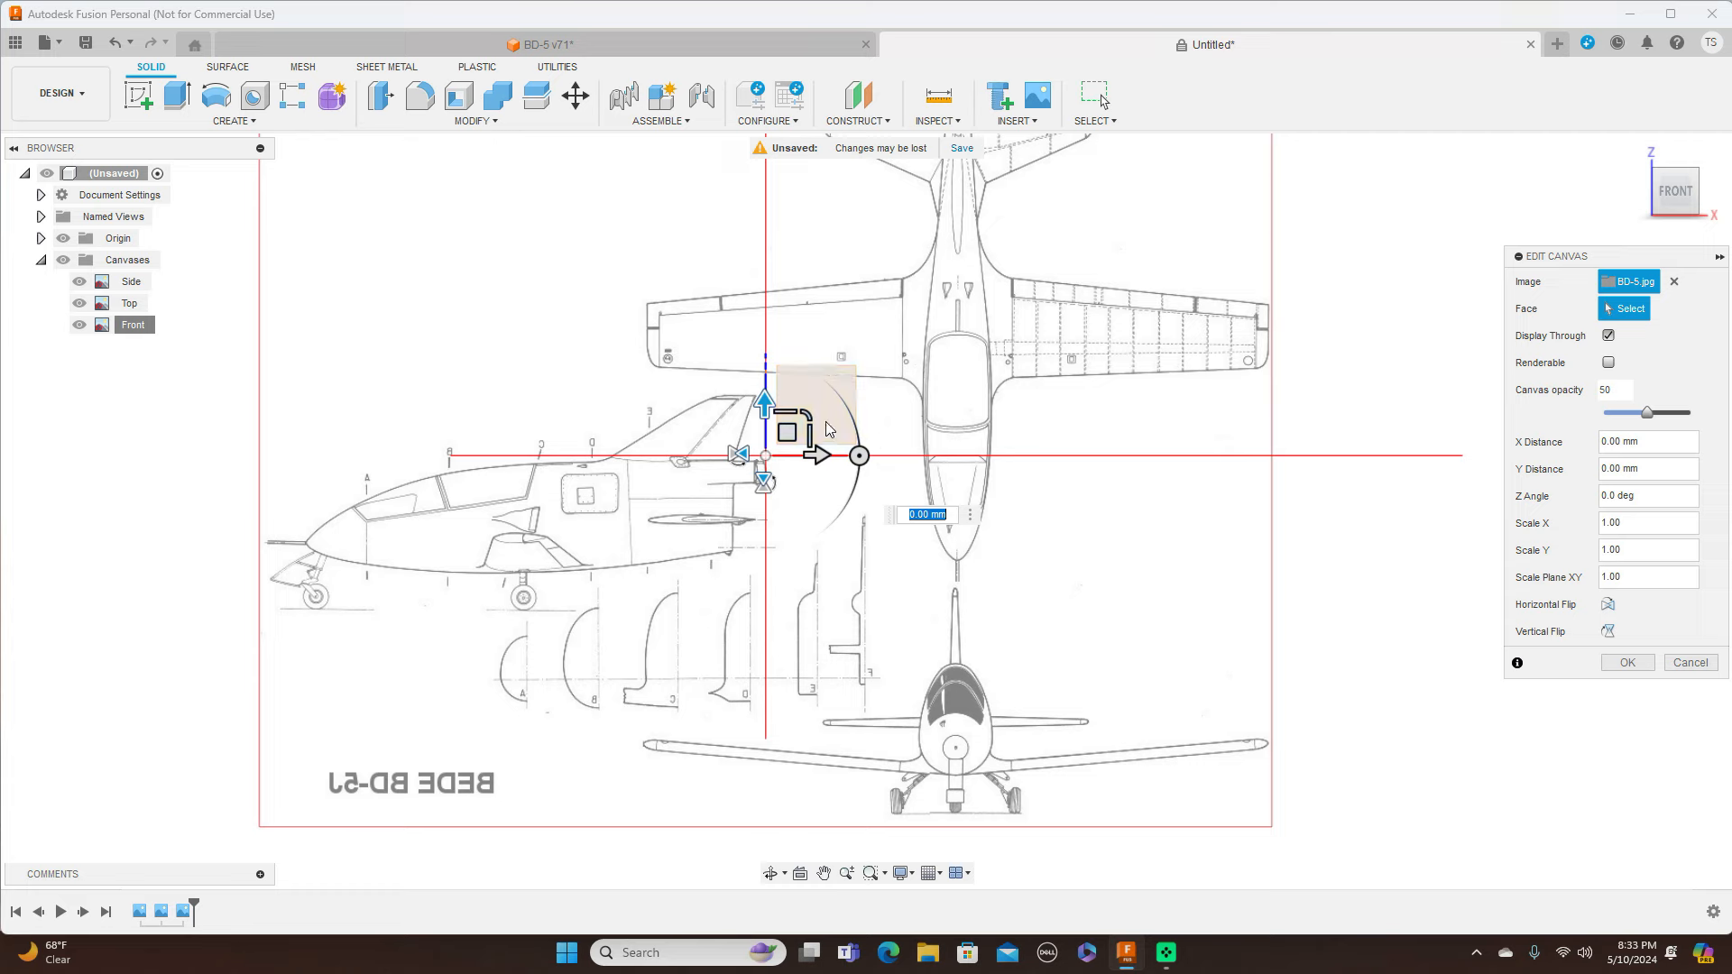
left_click(781, 408)
left_click_drag(781, 408, 602, 197)
middle_click_drag(965, 335, 1052, 468)
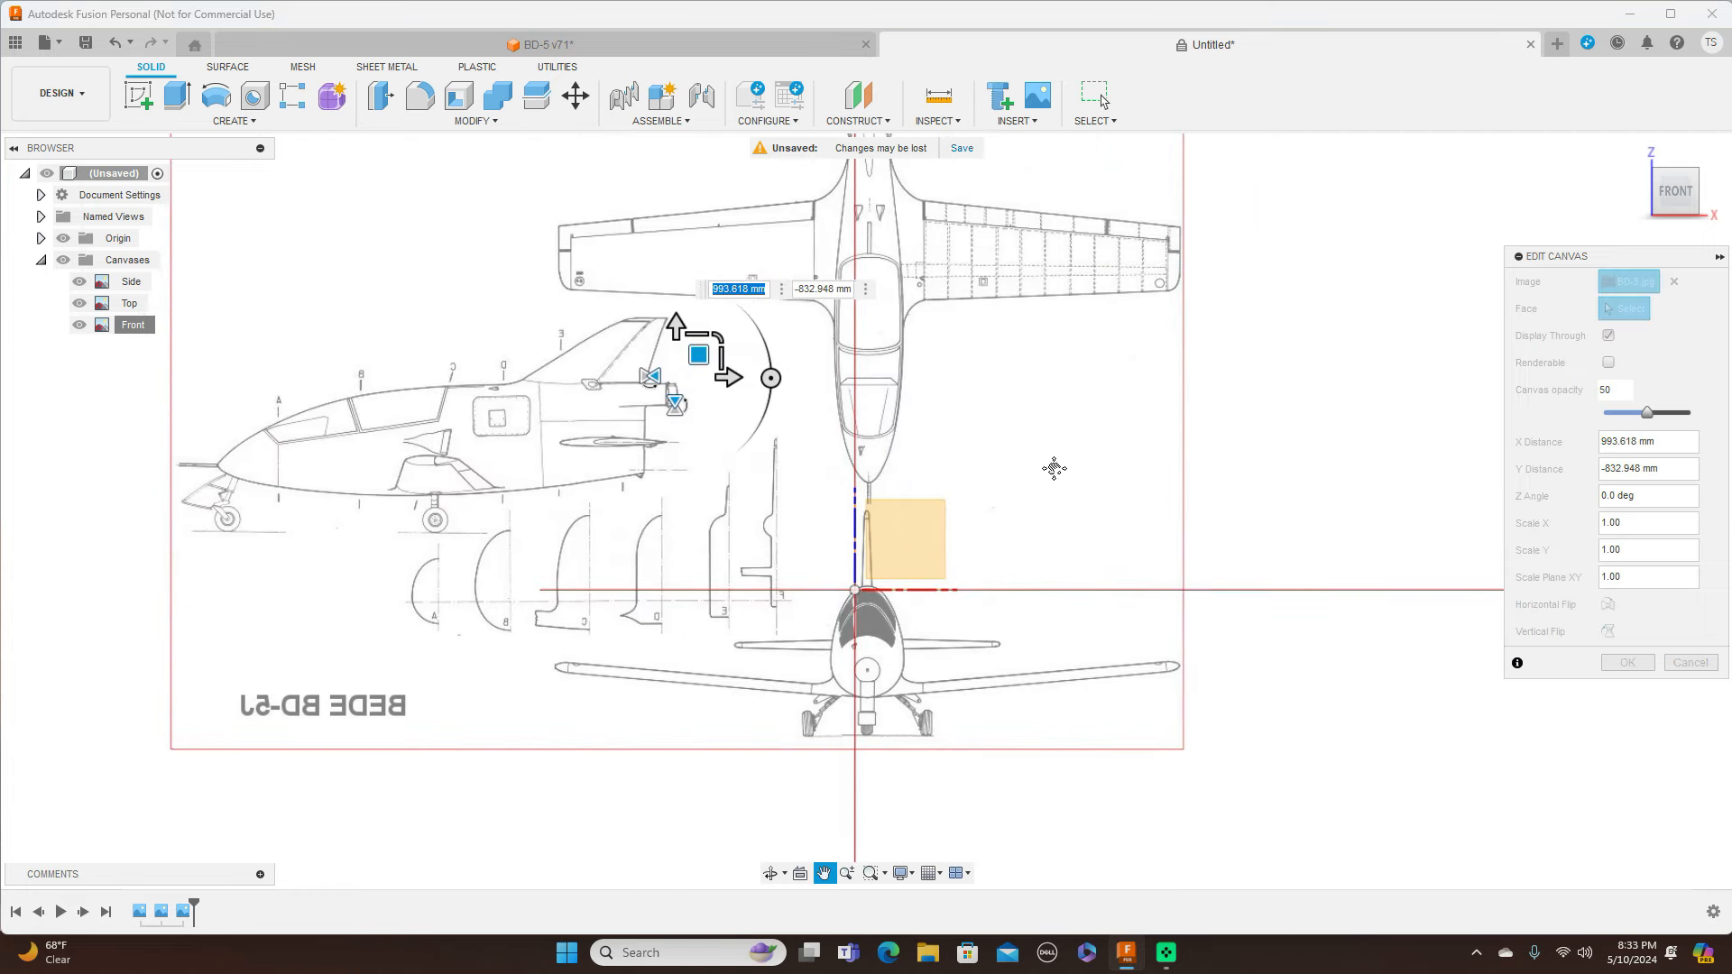
left_click_drag(698, 354, 687, 273)
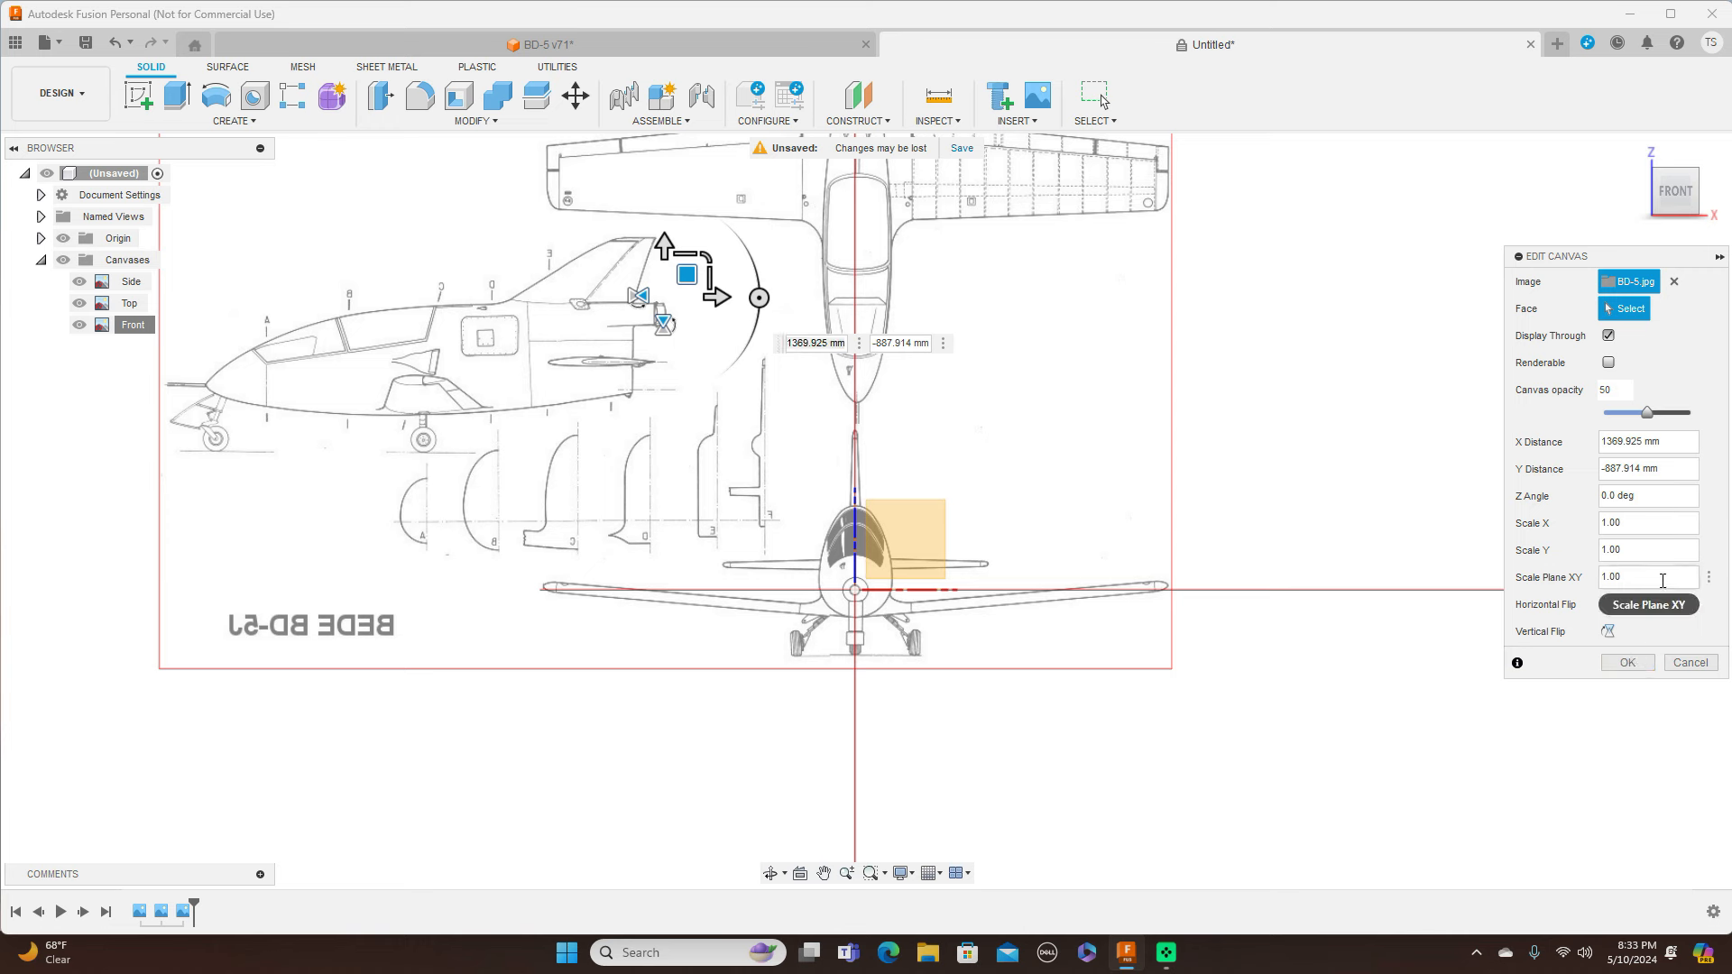
left_click(1627, 662)
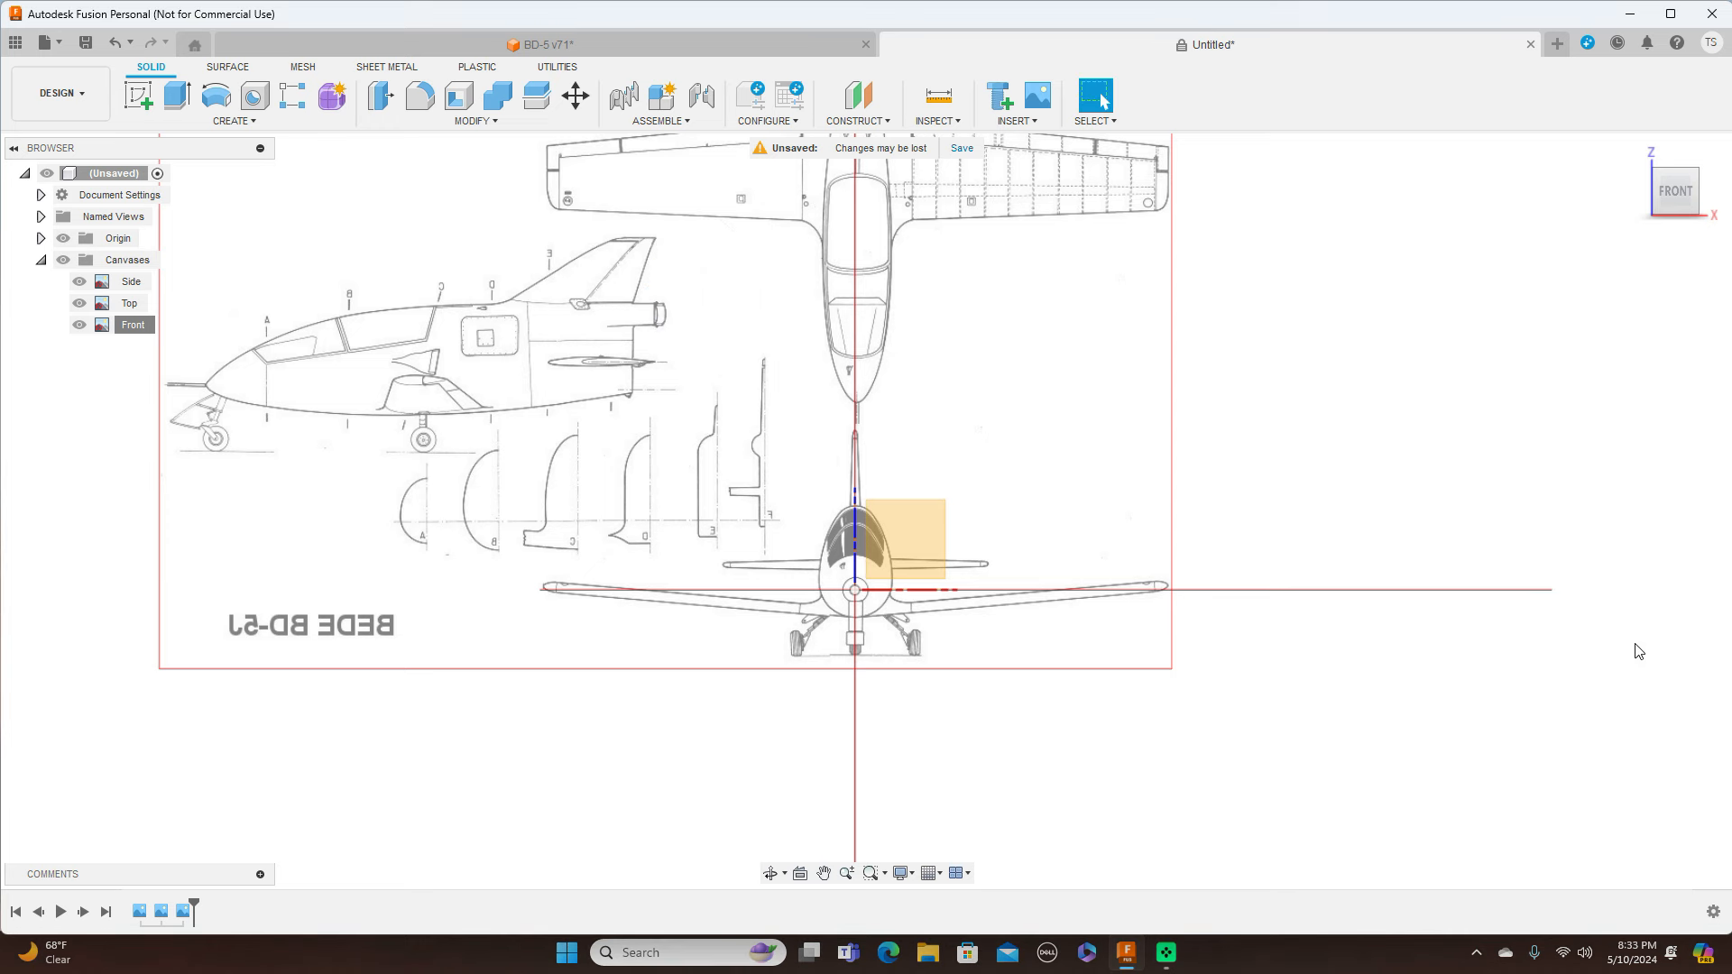
Examine the Side and Top canvases' alignment with the origin, and the fuselage cross-sections A to F on the blueprint
left_click(1711, 194)
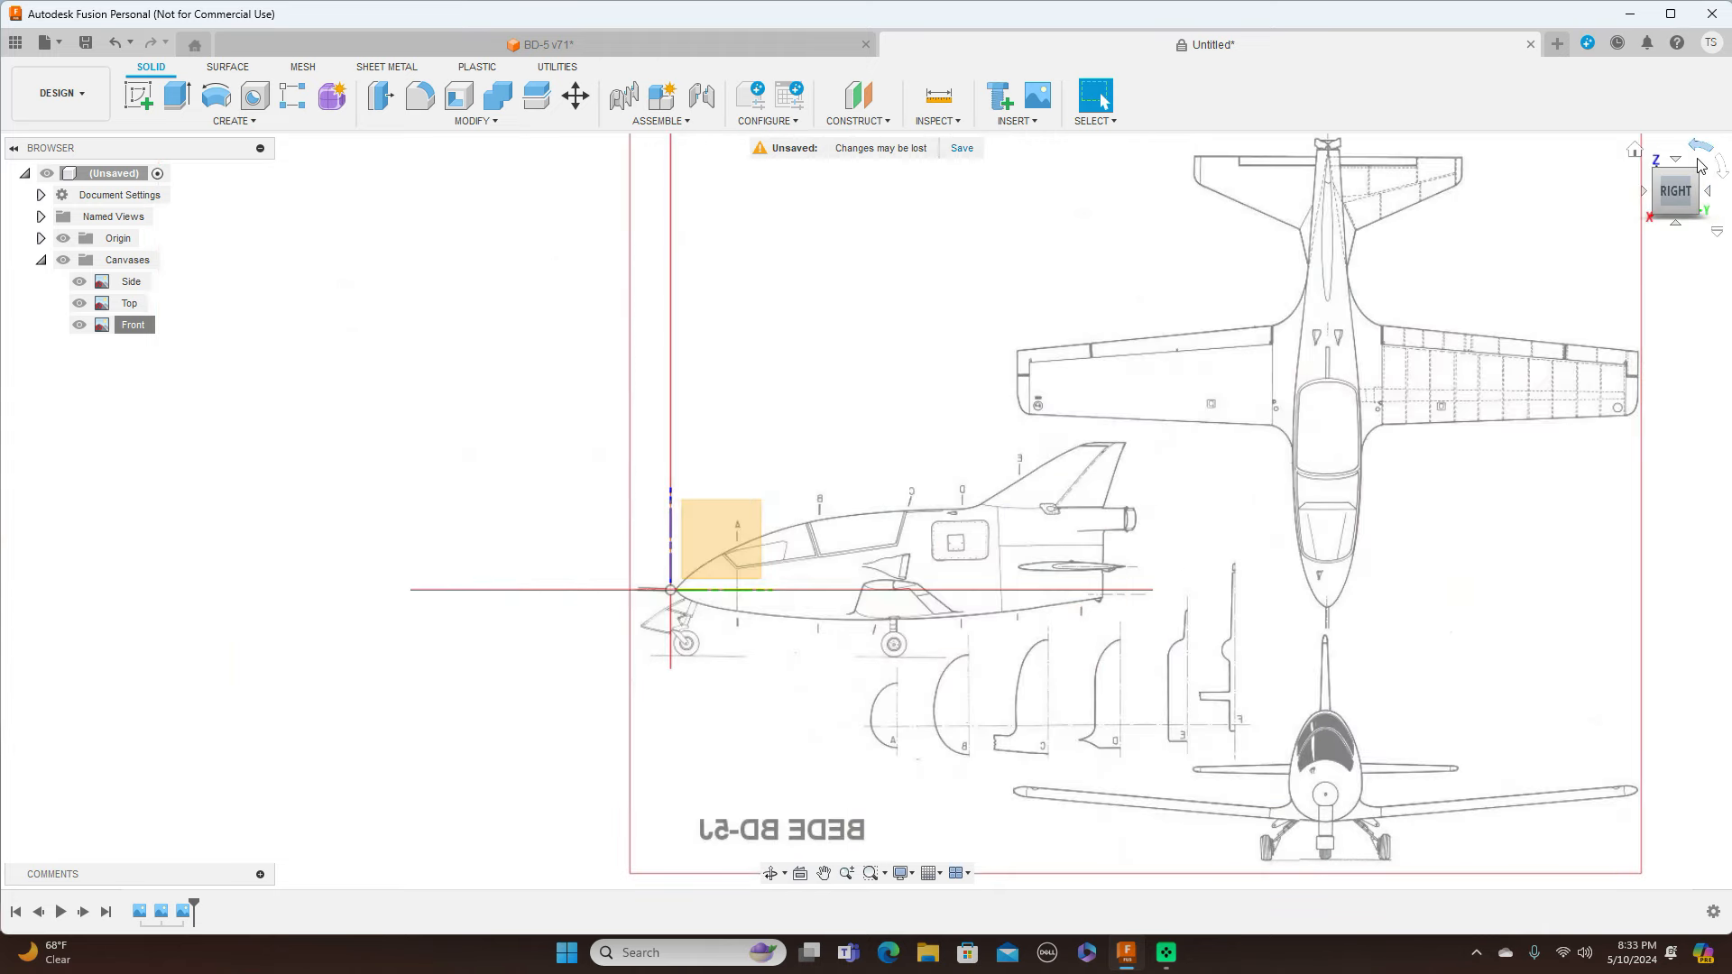
left_click(1679, 162)
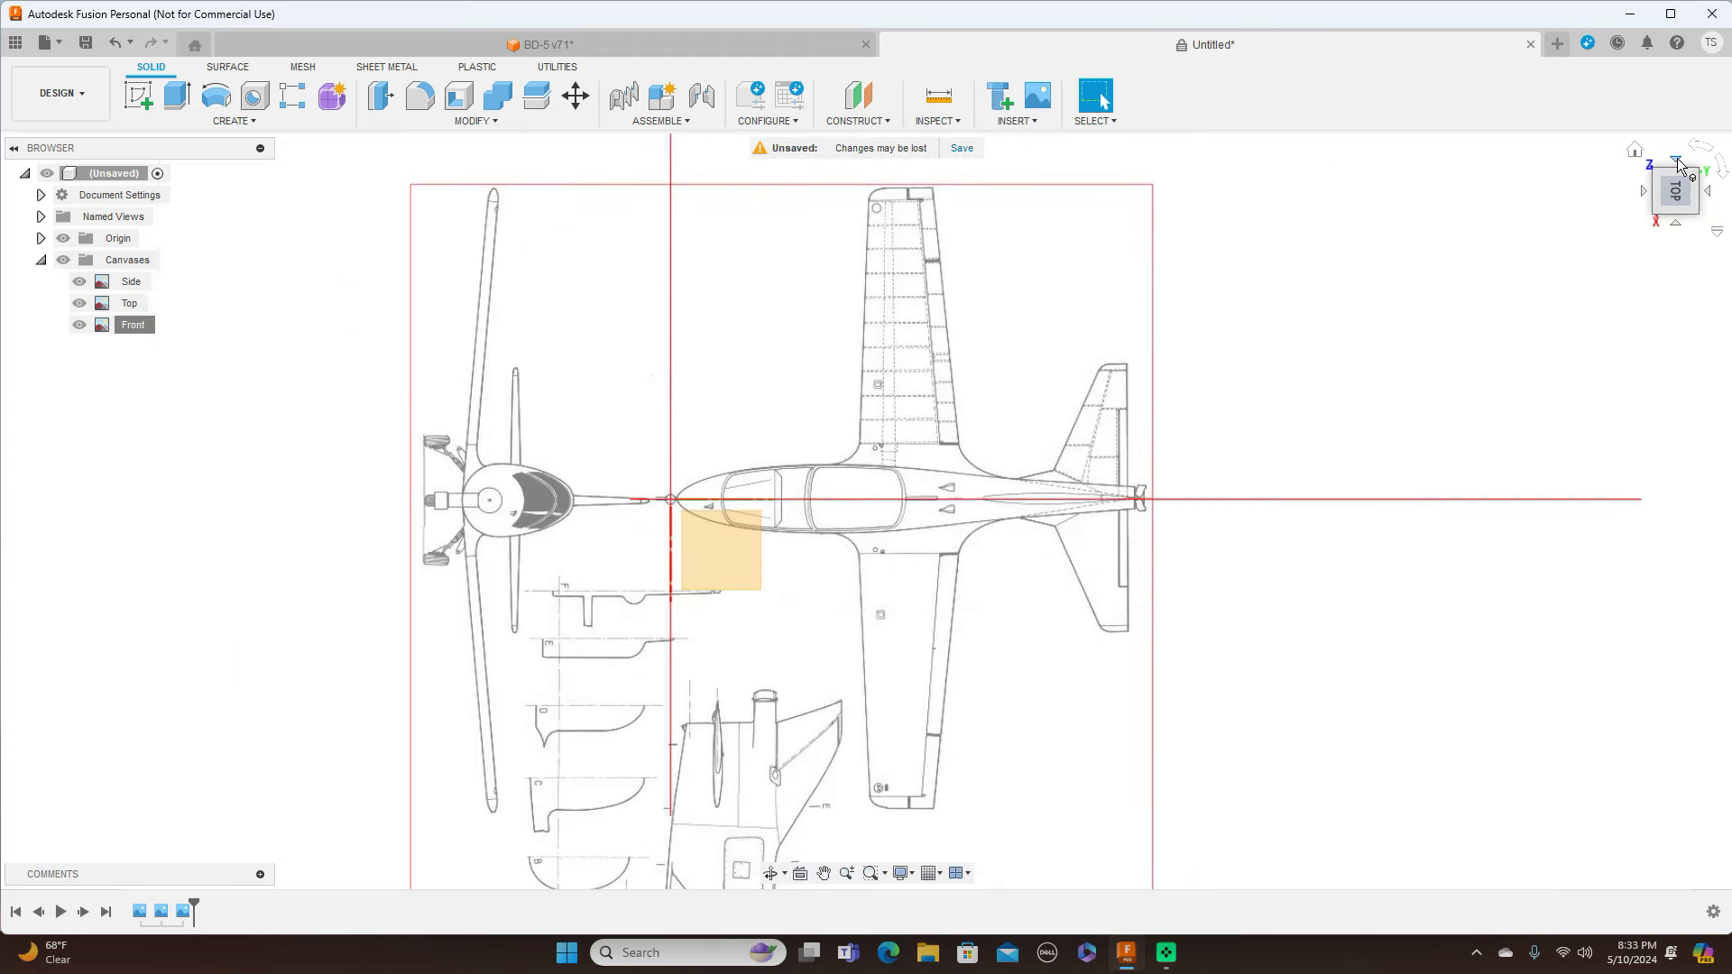
left_click(1676, 225)
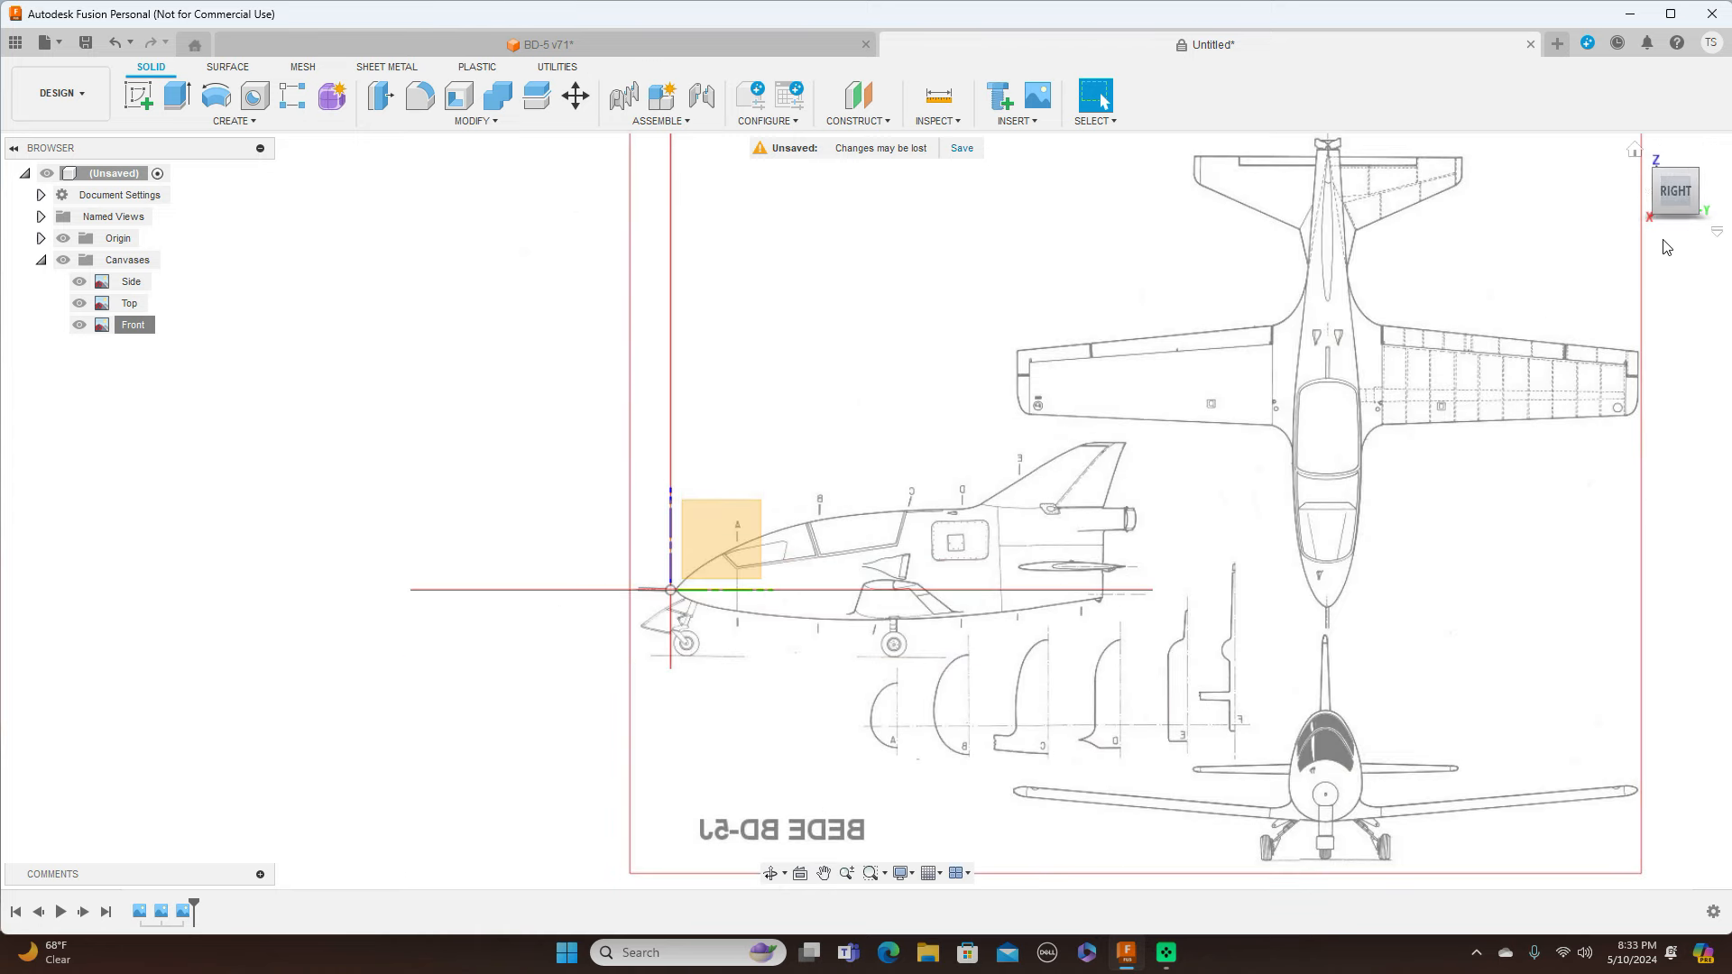
scroll(1498, 384, "up", 2)
scroll(1490, 399, "down", 3)
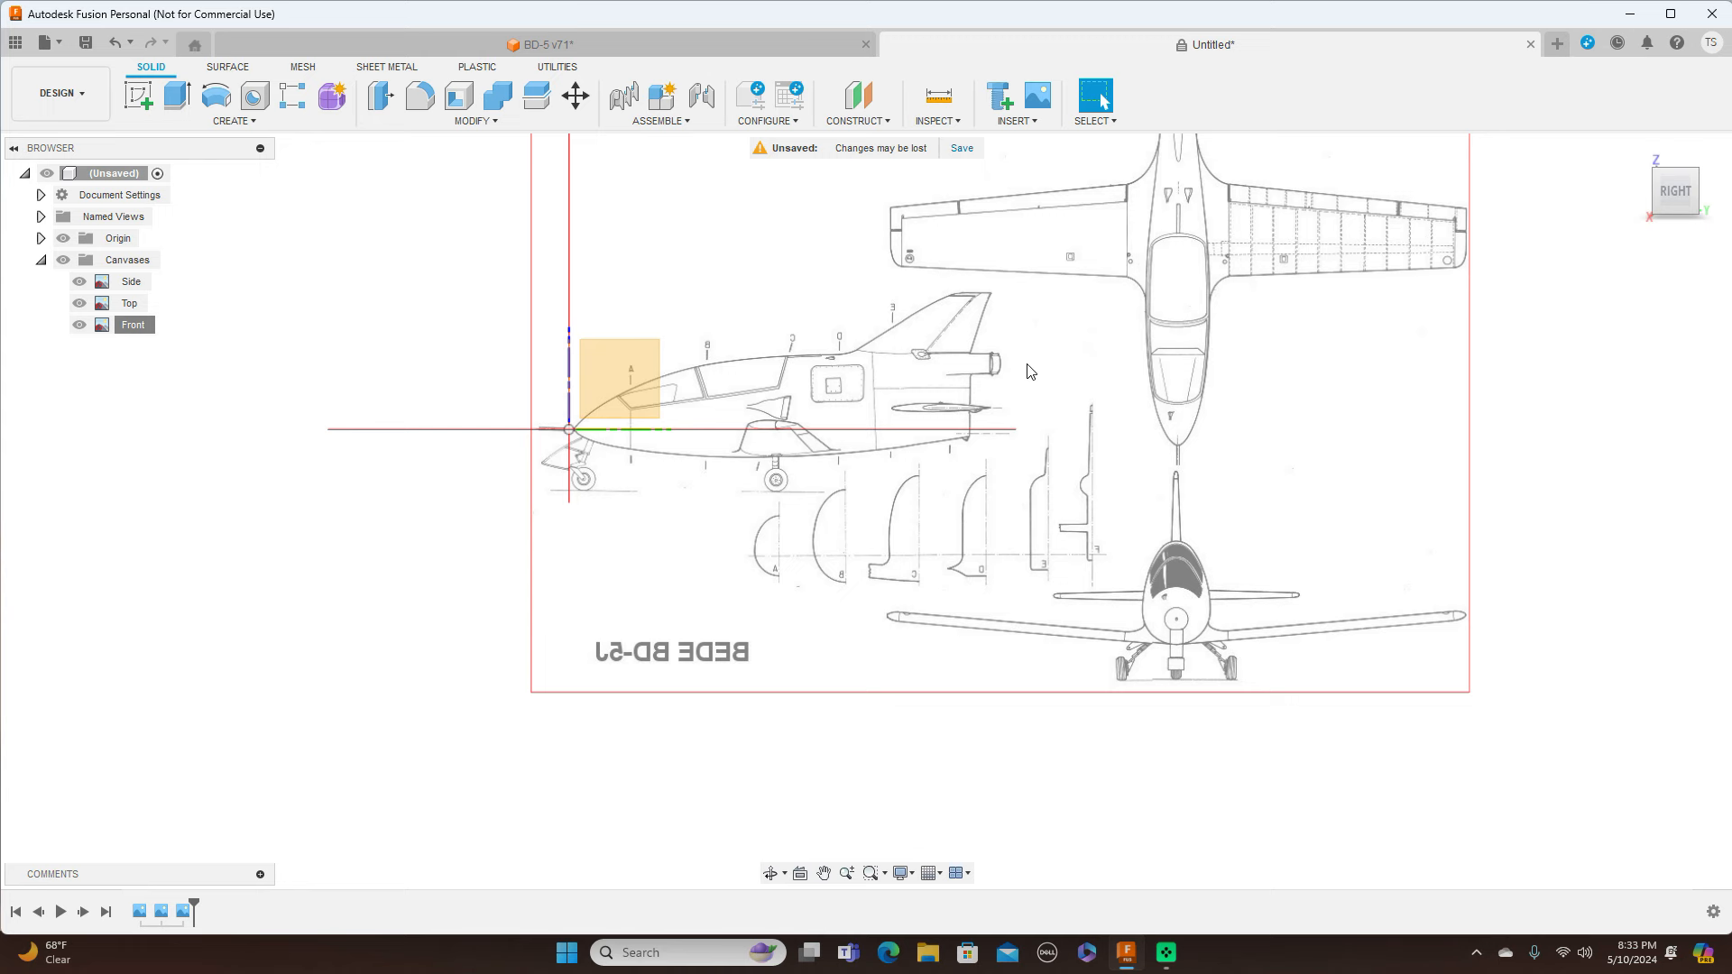
scroll(1028, 368, "up", 2)
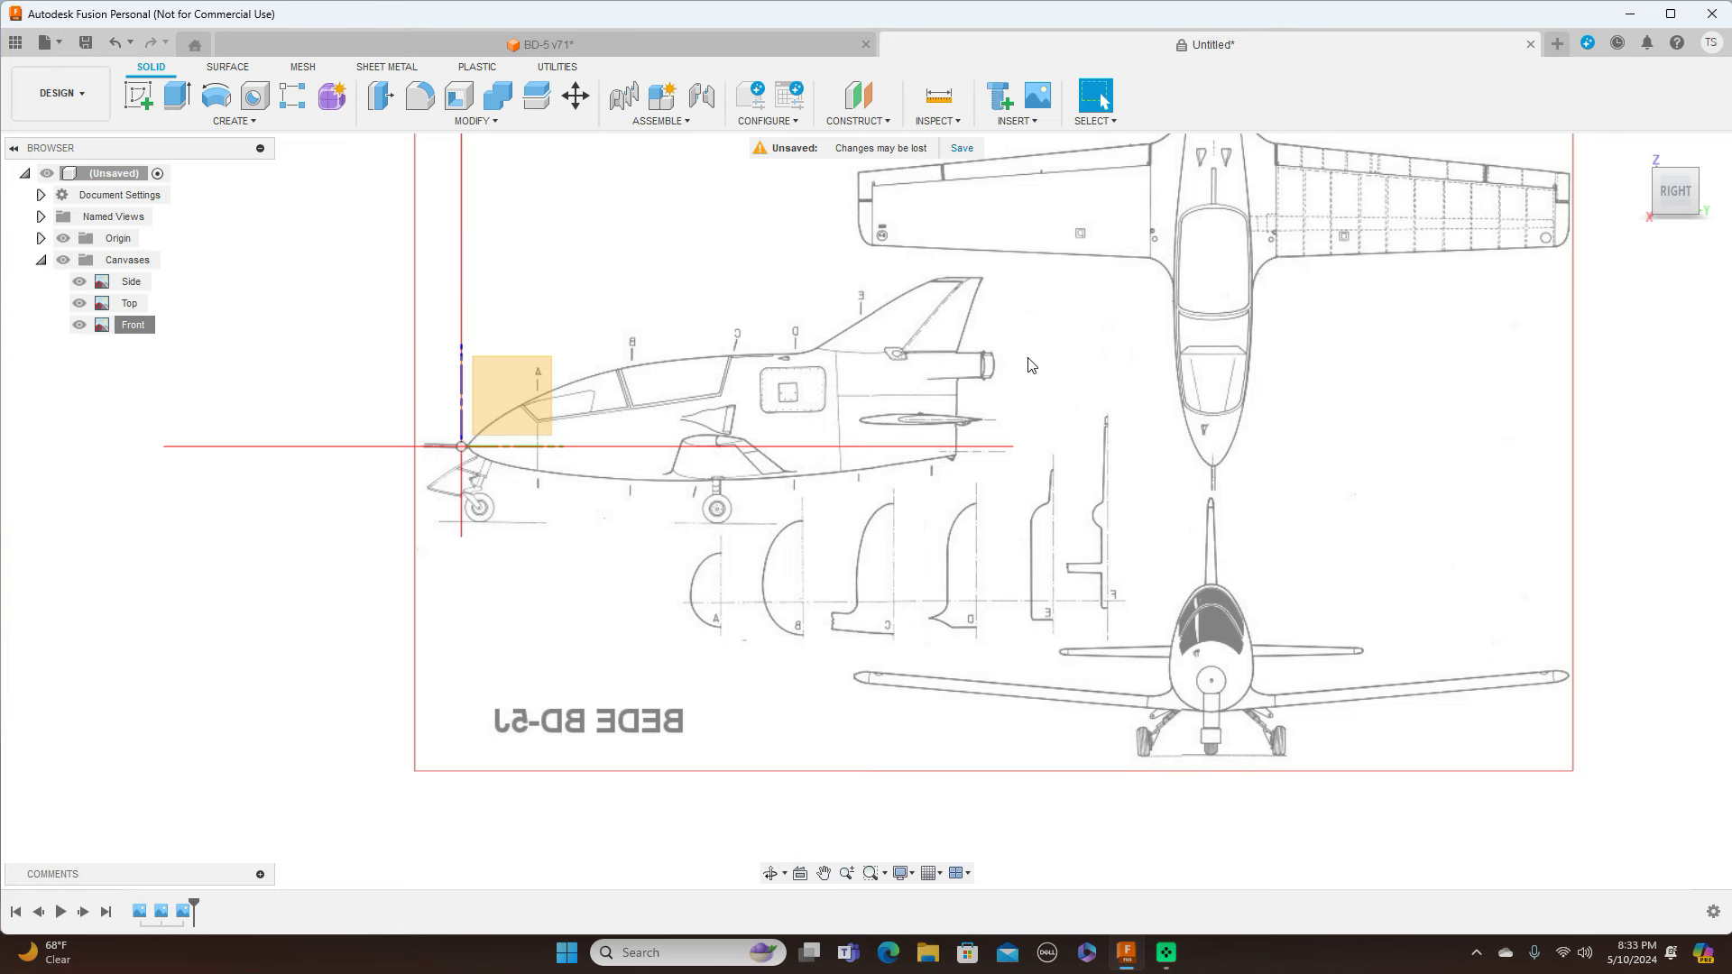
scroll(965, 364, "up", 2)
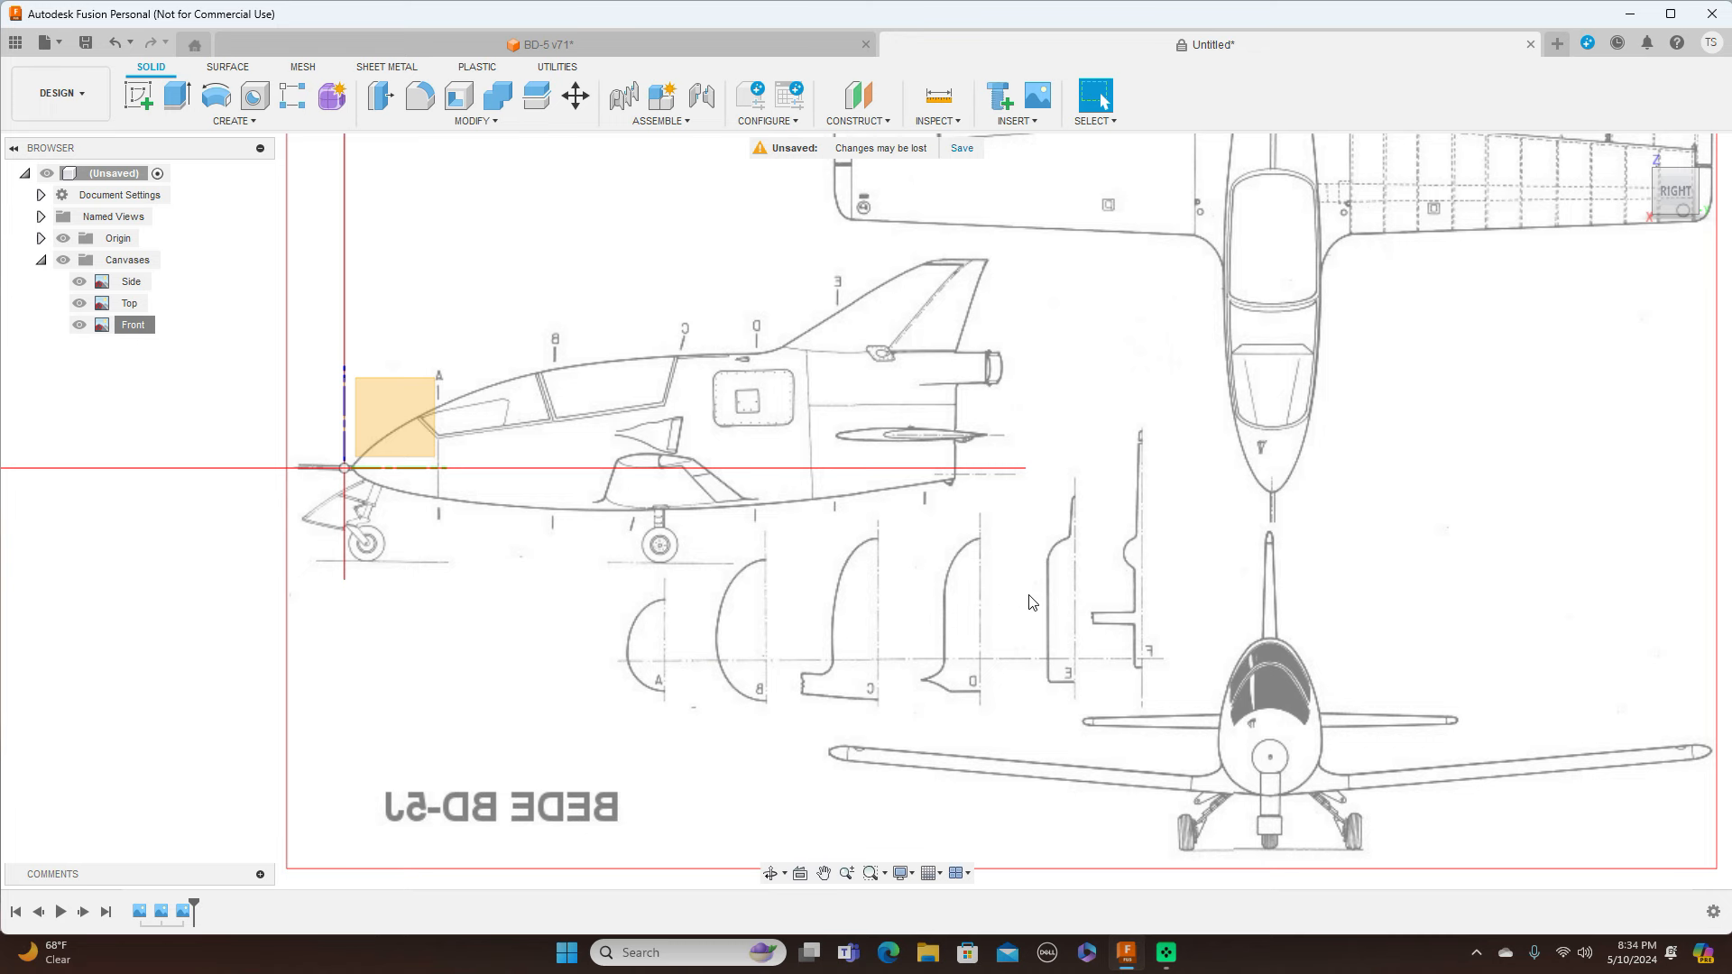
scroll(1091, 583, "up", 1)
scroll(1092, 578, "down", 1)
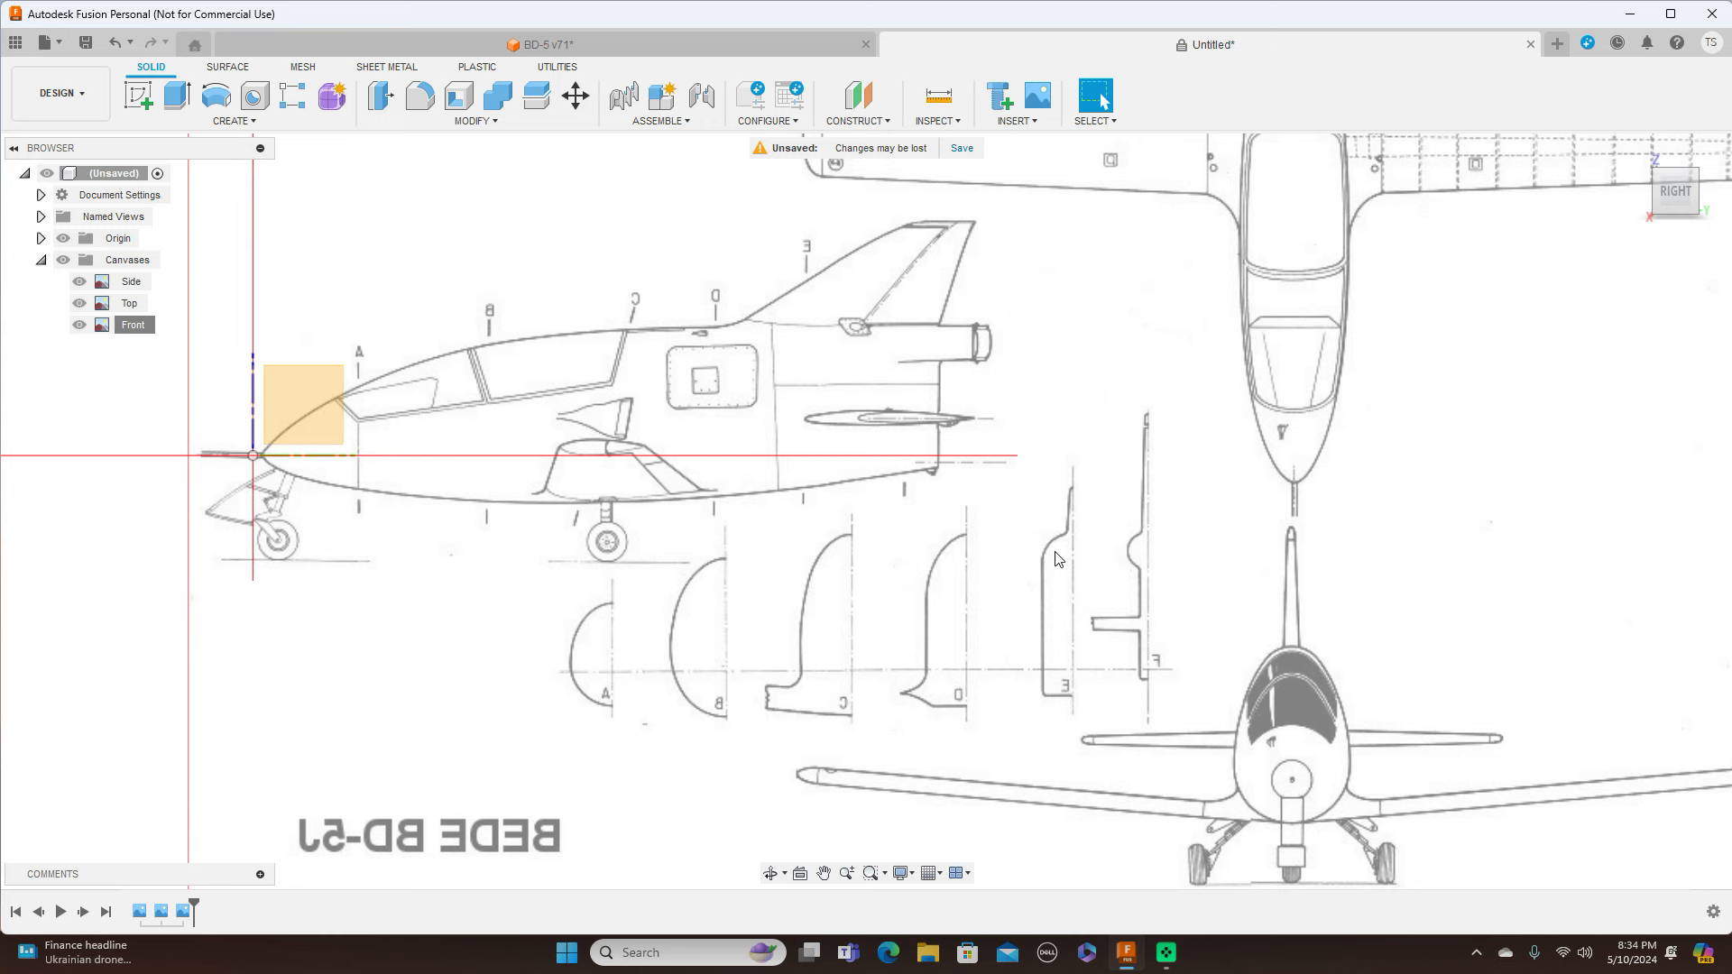
scroll(1130, 553, "down", 1)
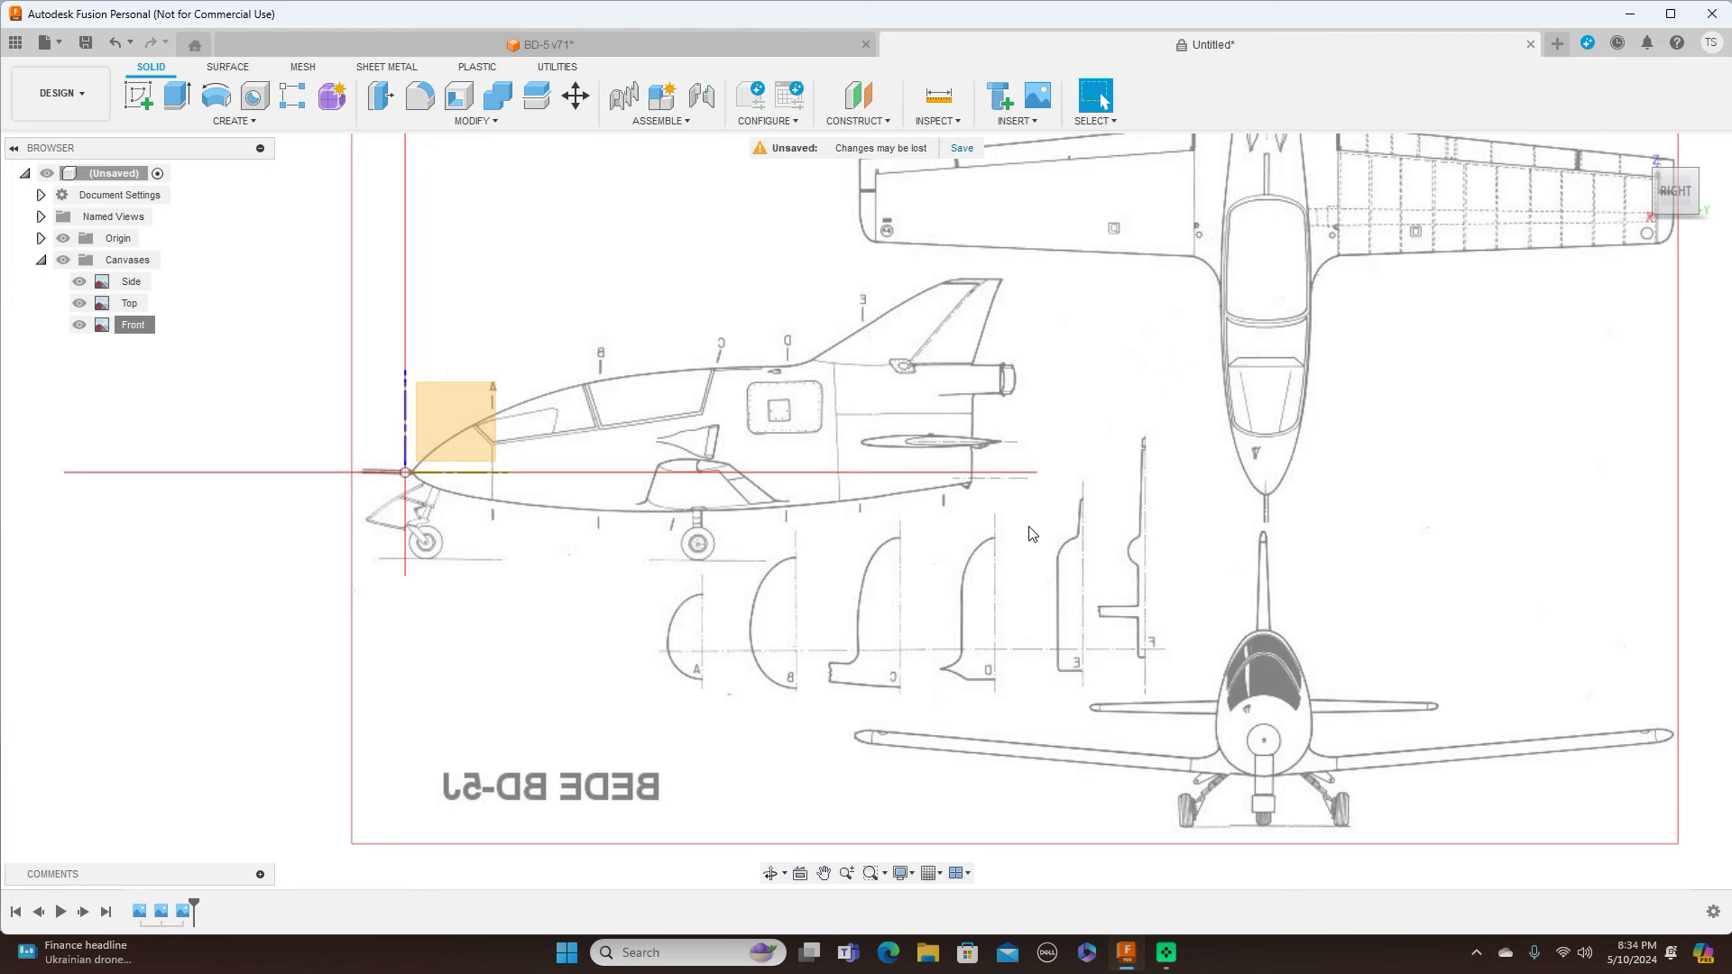
scroll(1031, 533, "up", 1)
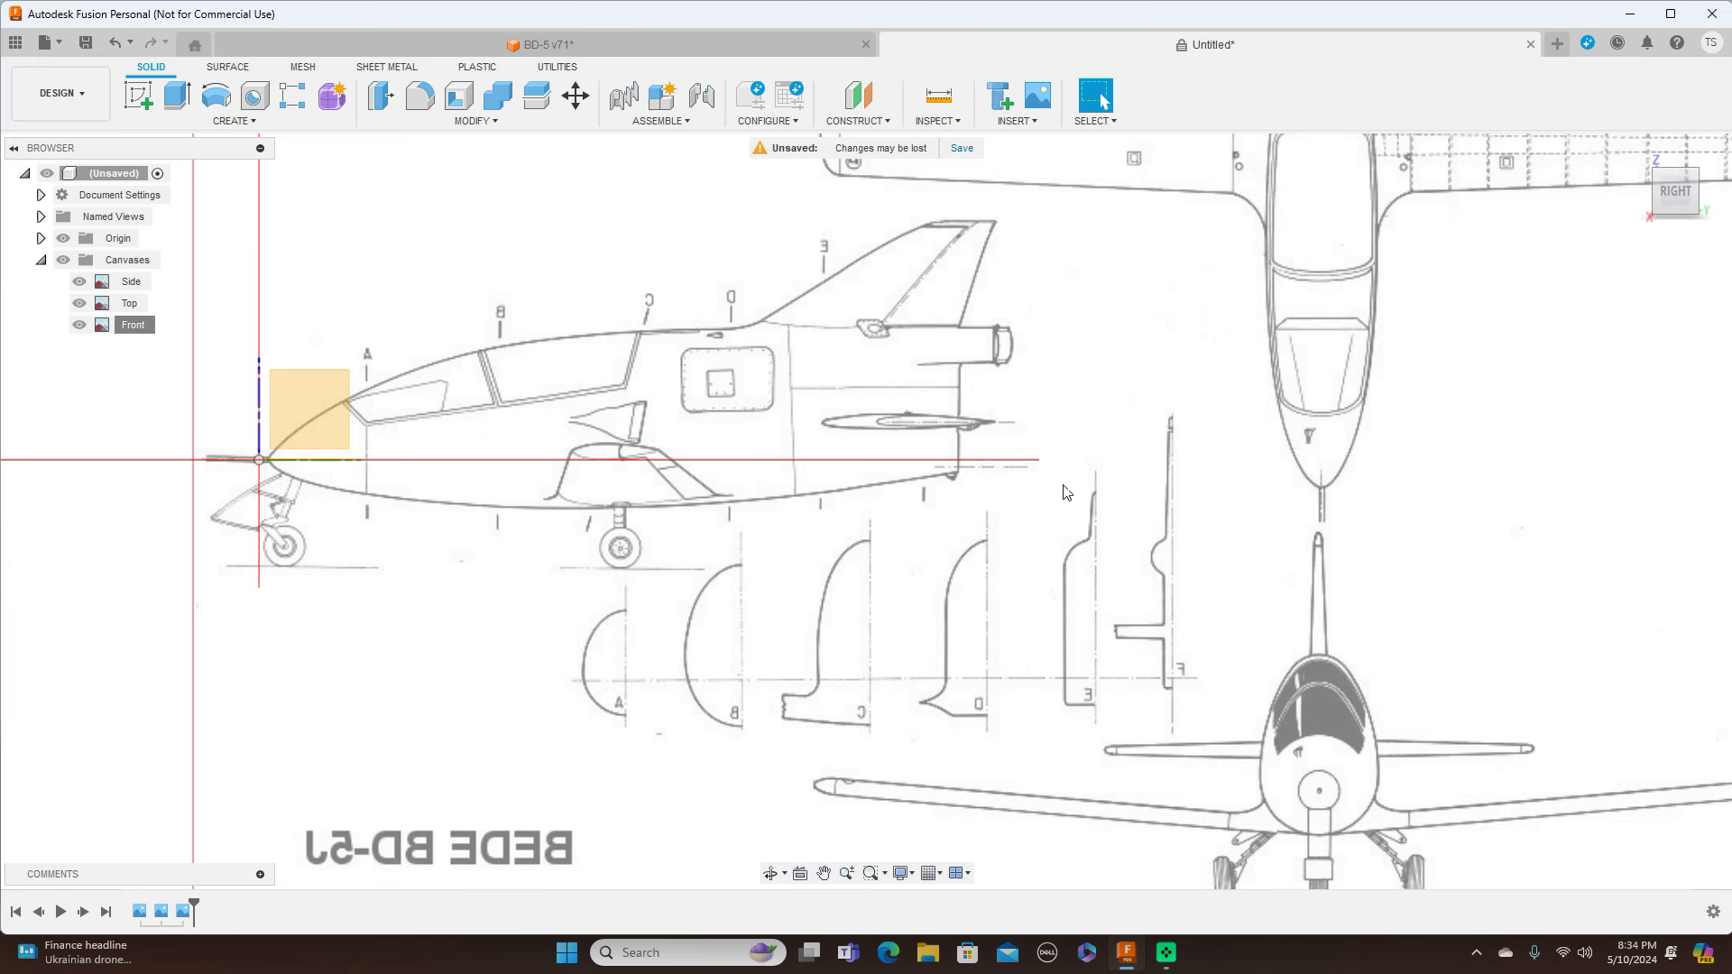
scroll(1065, 492, "down", 1)
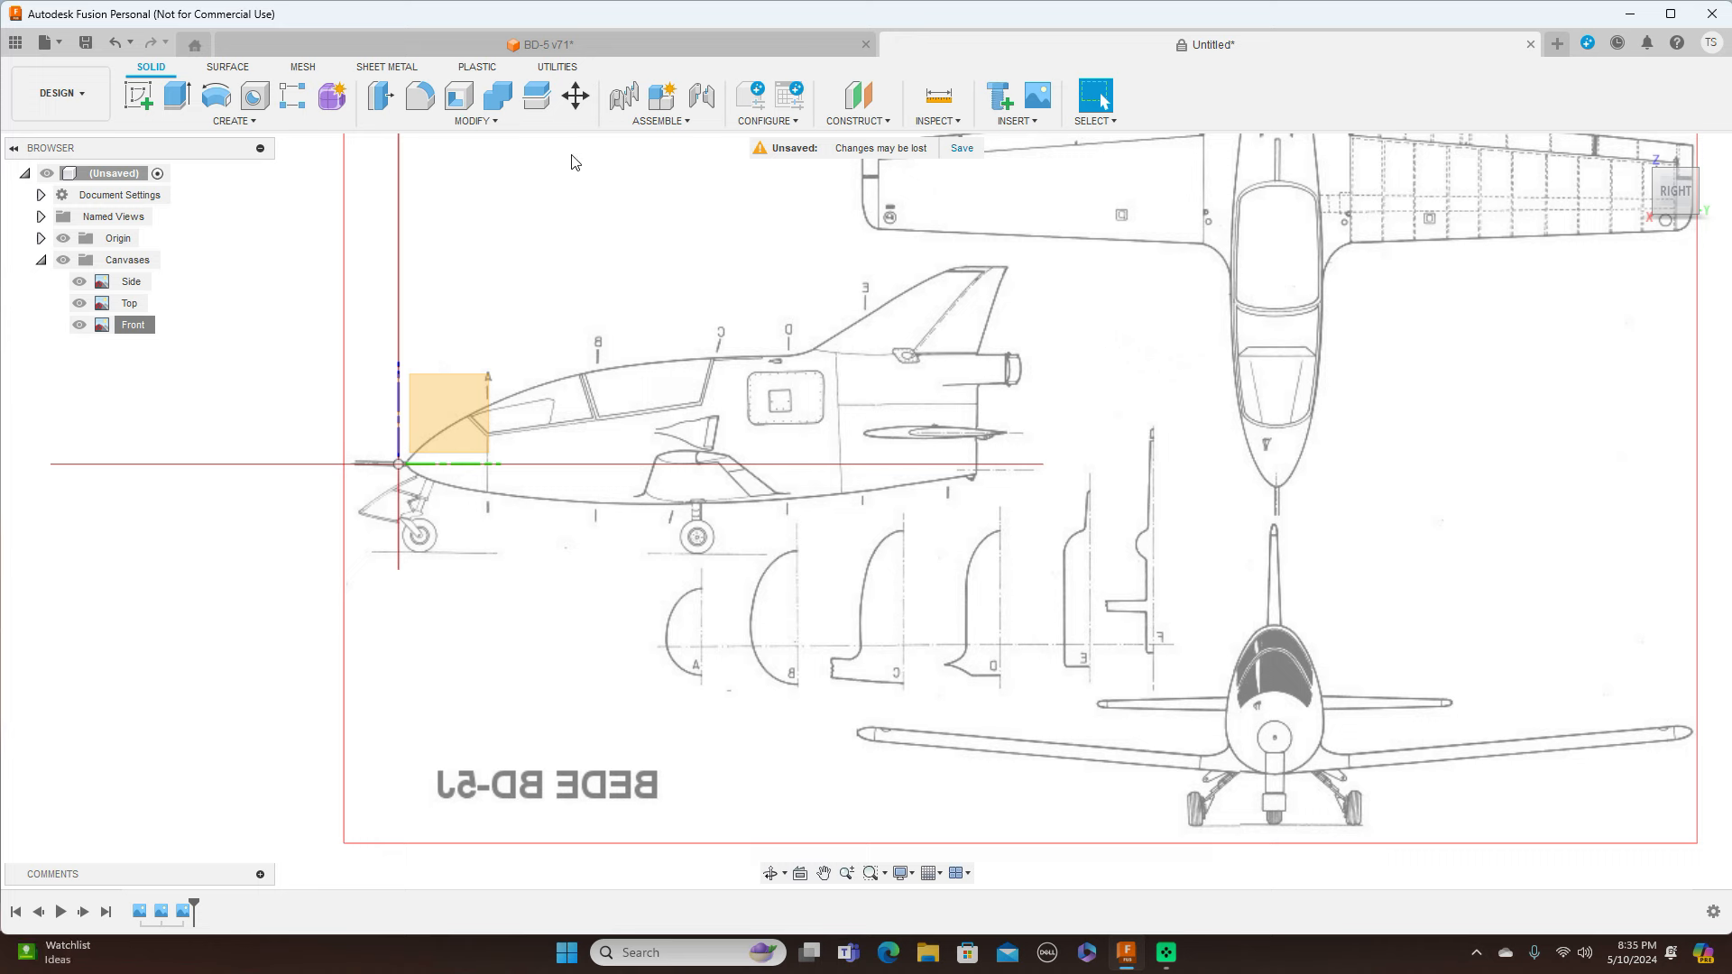
Create a new form for the fuselage and face the front view of the aircraft
left_click(333, 98)
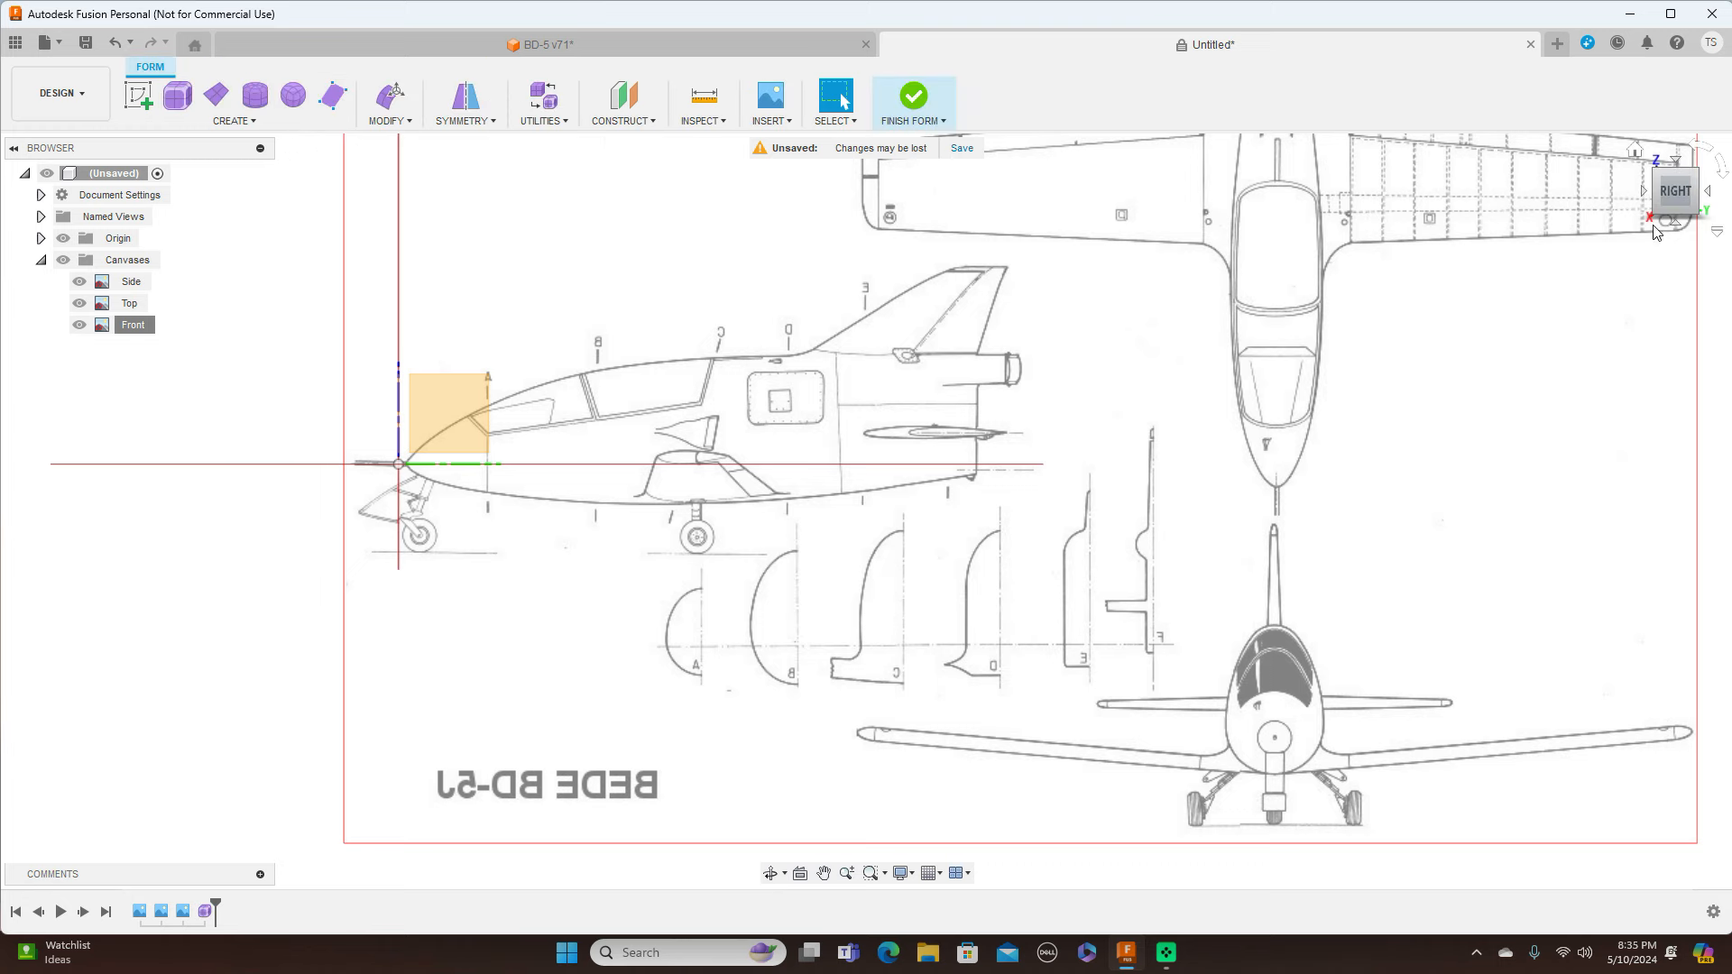
left_click(1644, 193)
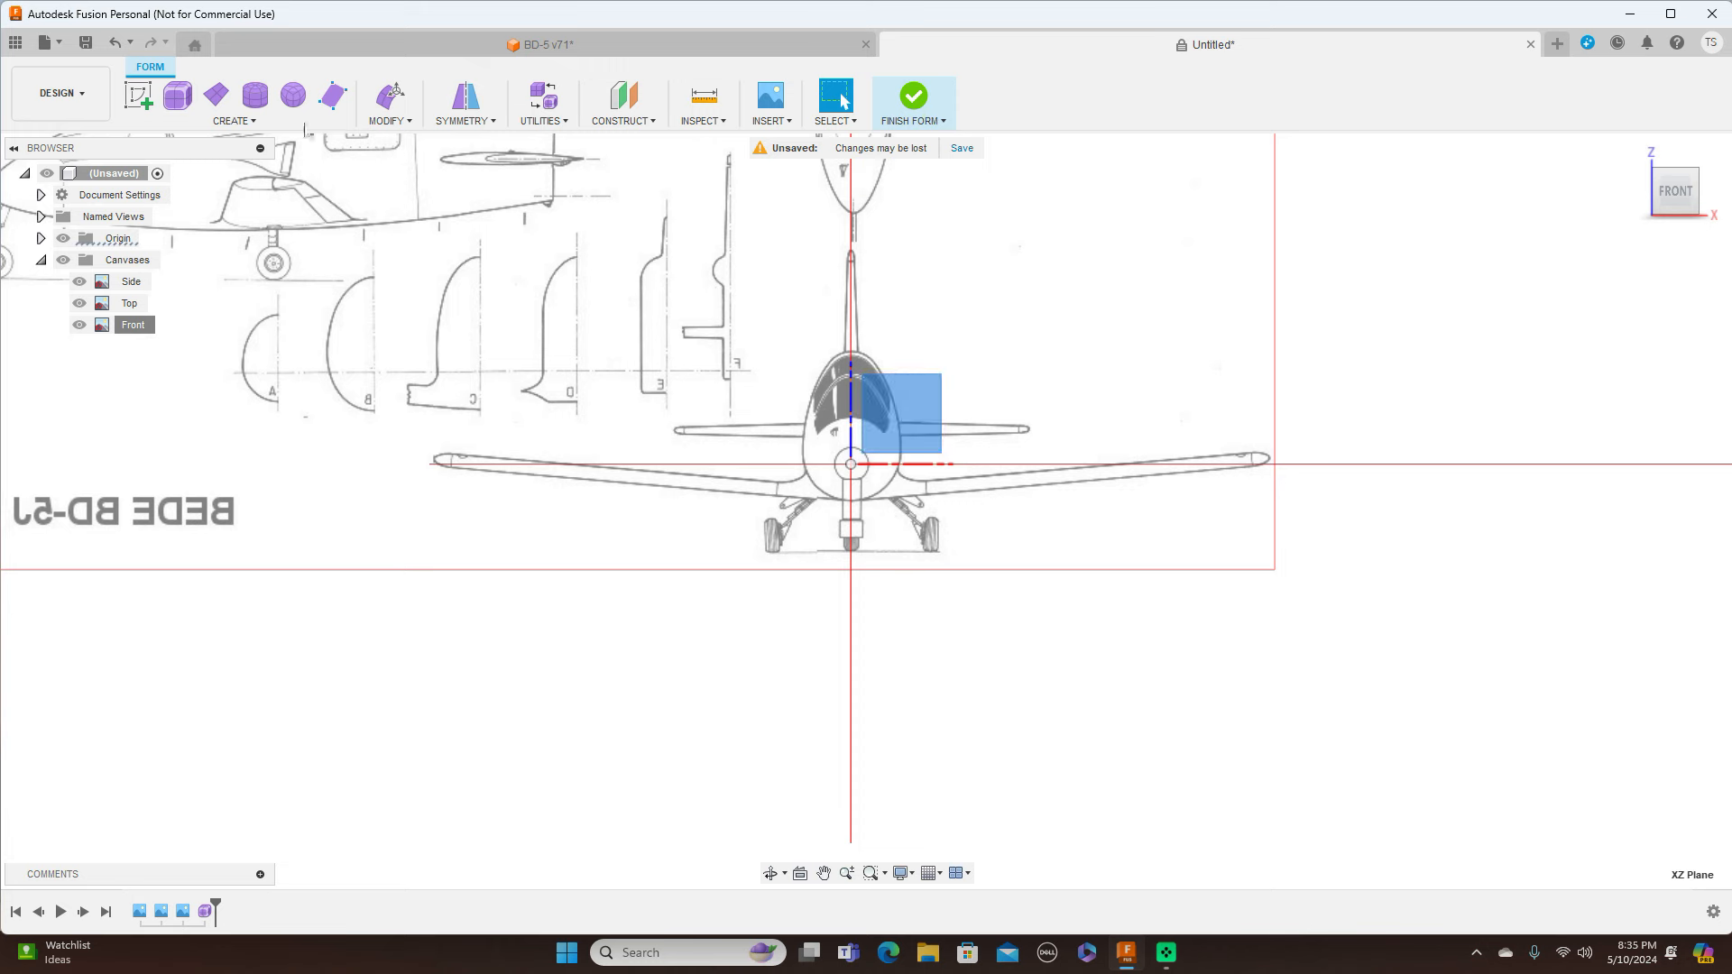
left_click(263, 104)
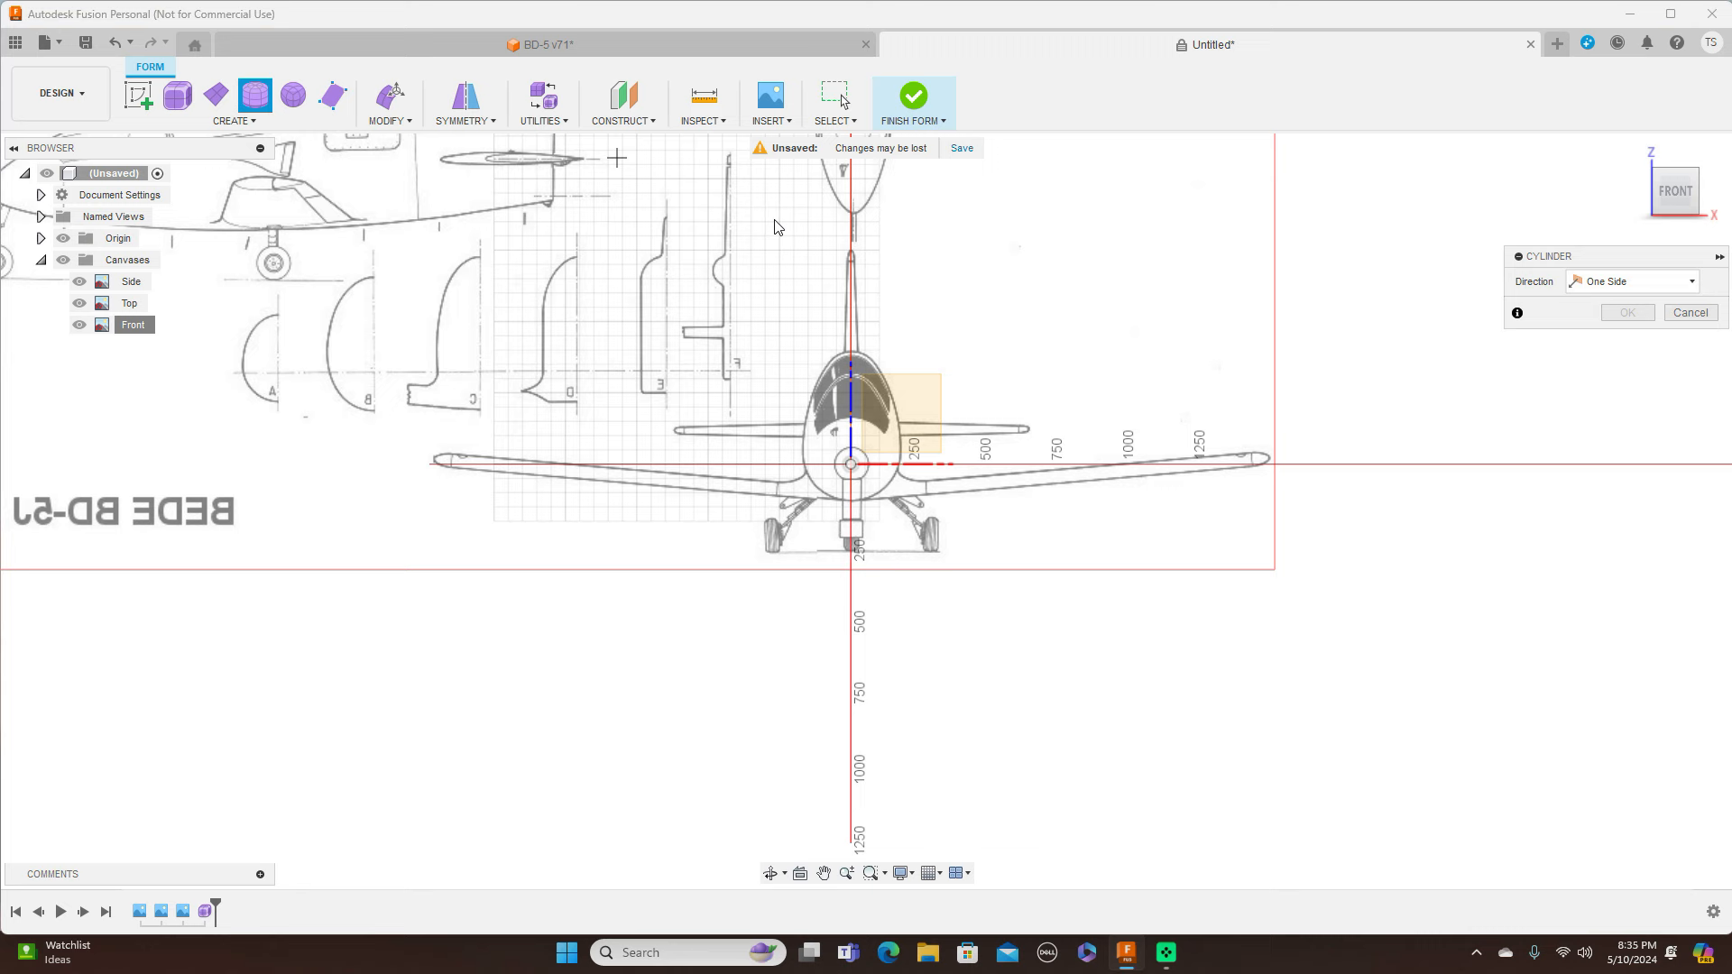
left_click(893, 411)
scroll(892, 412, "up", 3)
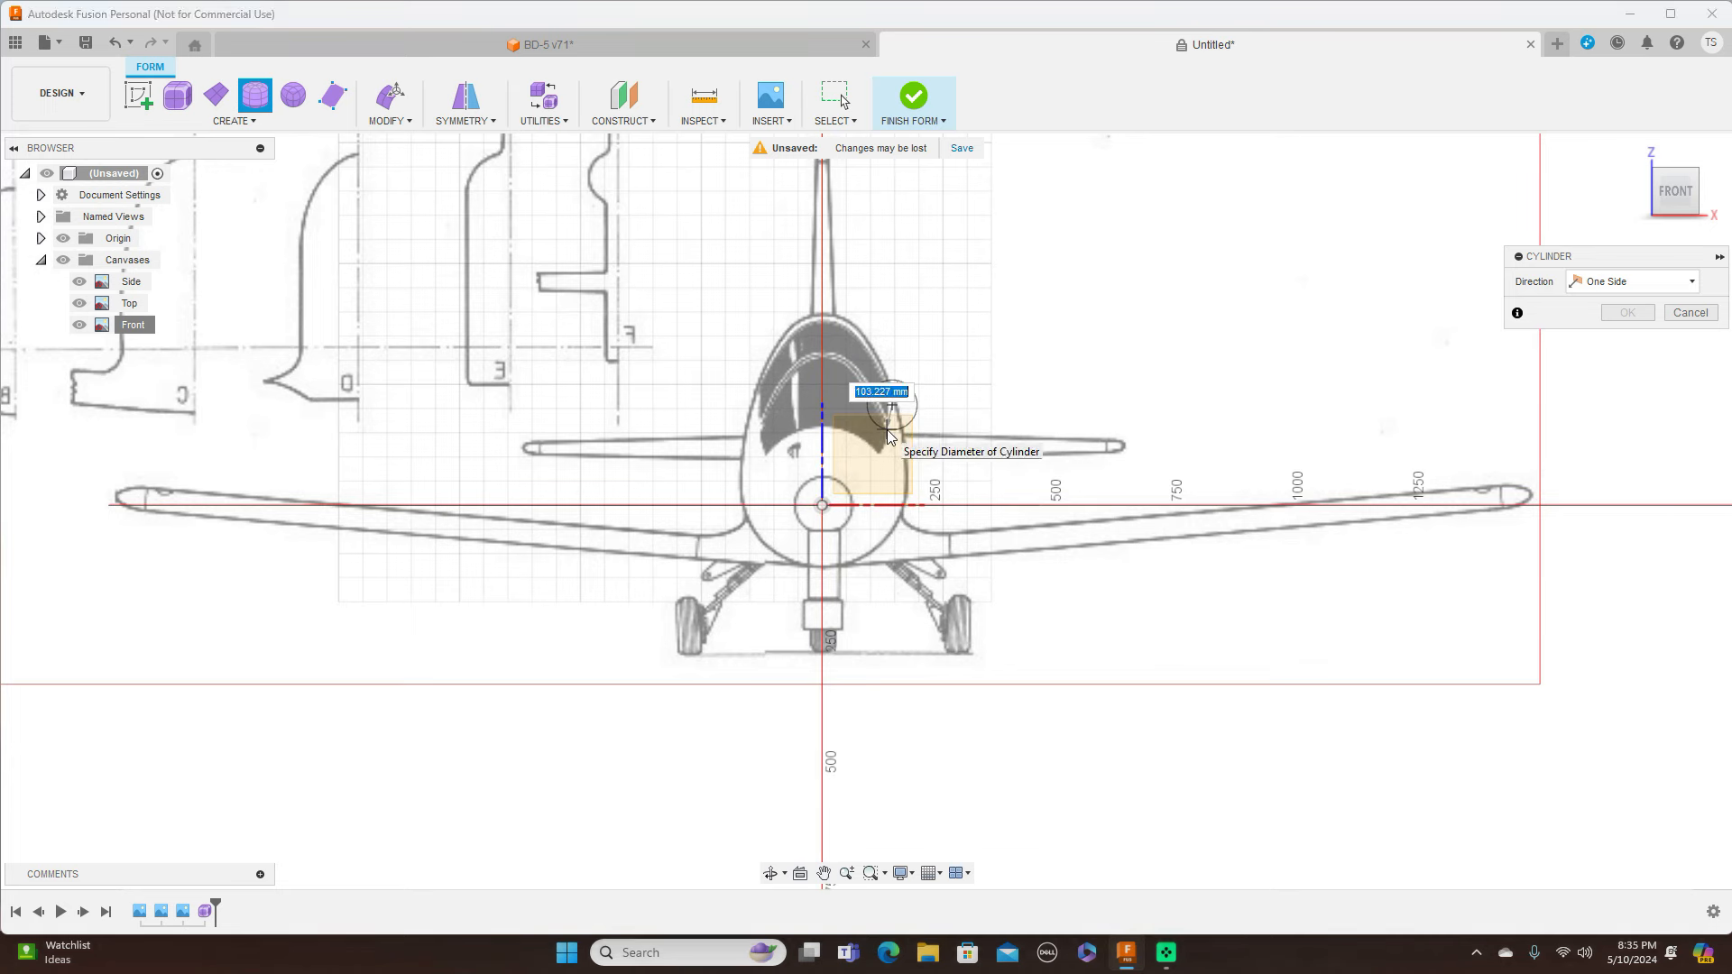
right_click(879, 431)
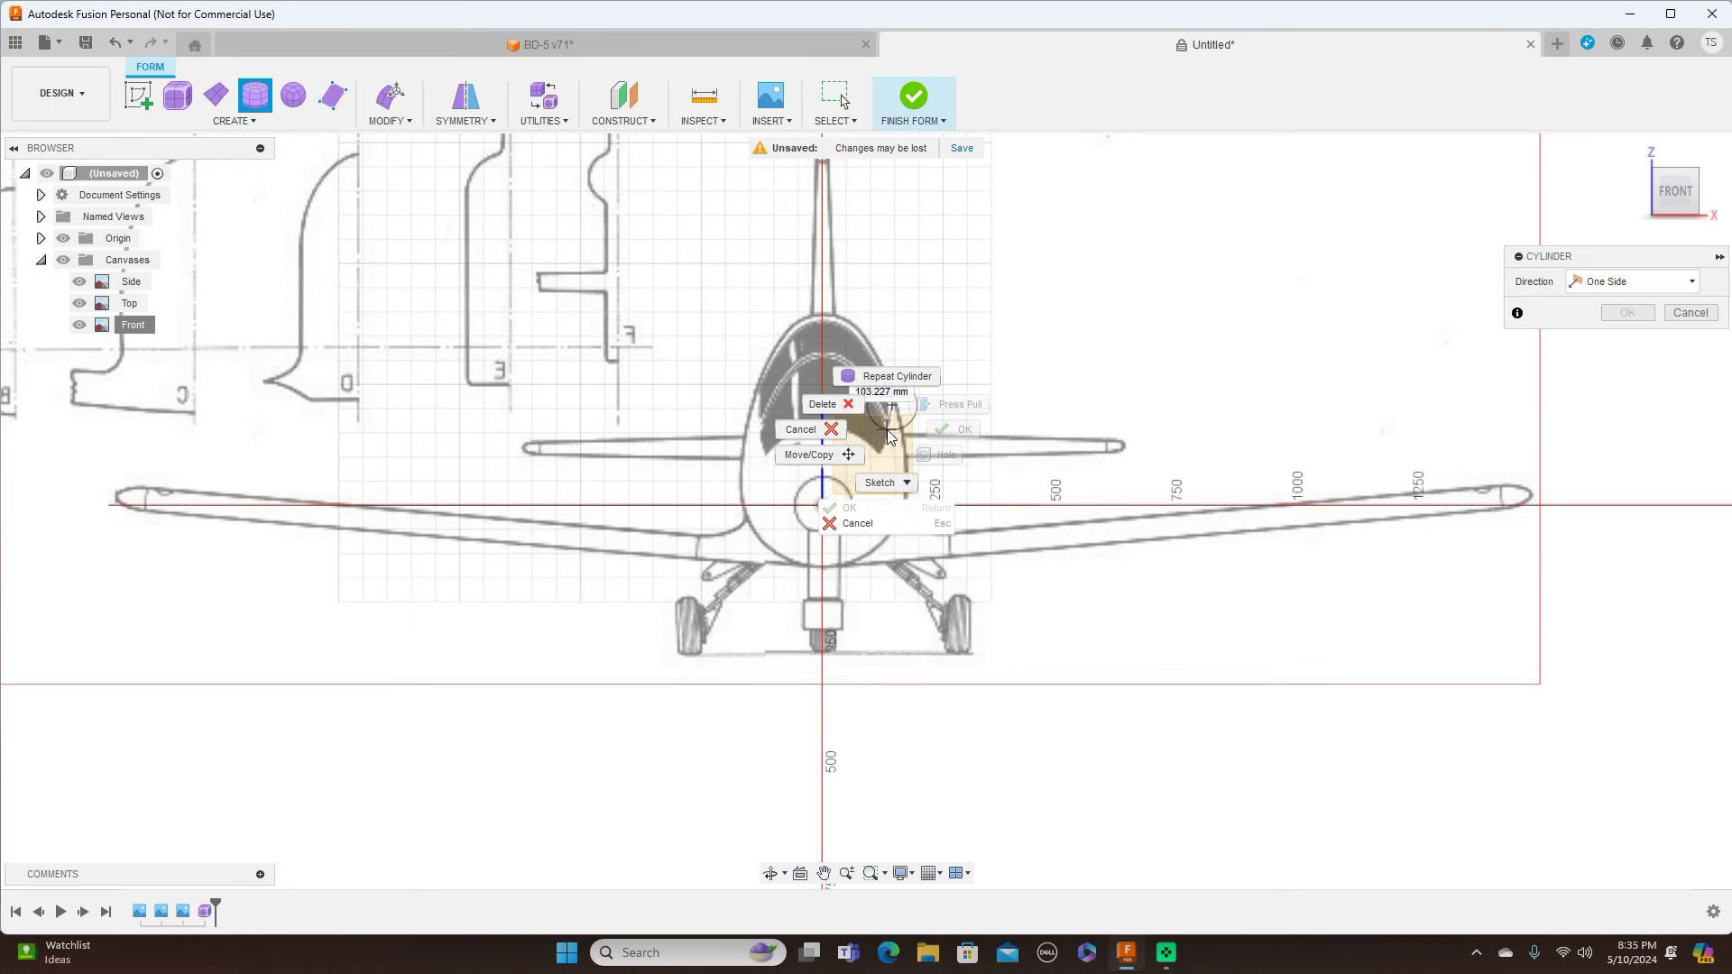
left_click(835, 408)
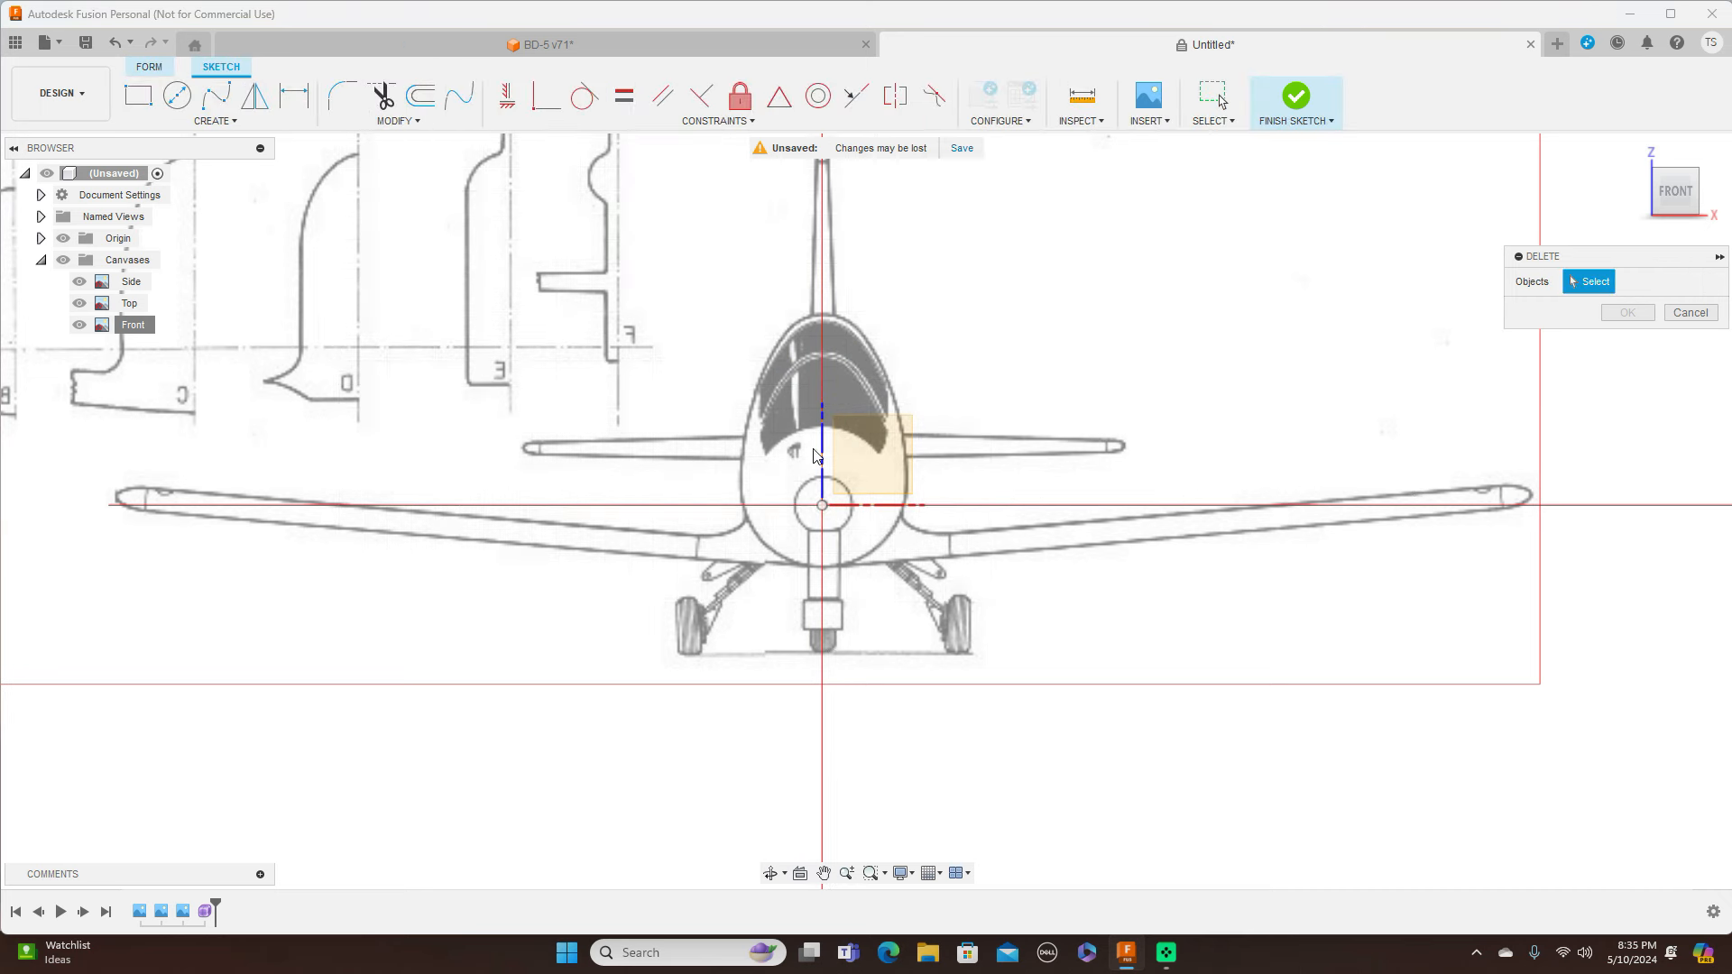
left_click(115, 45)
left_click(116, 45)
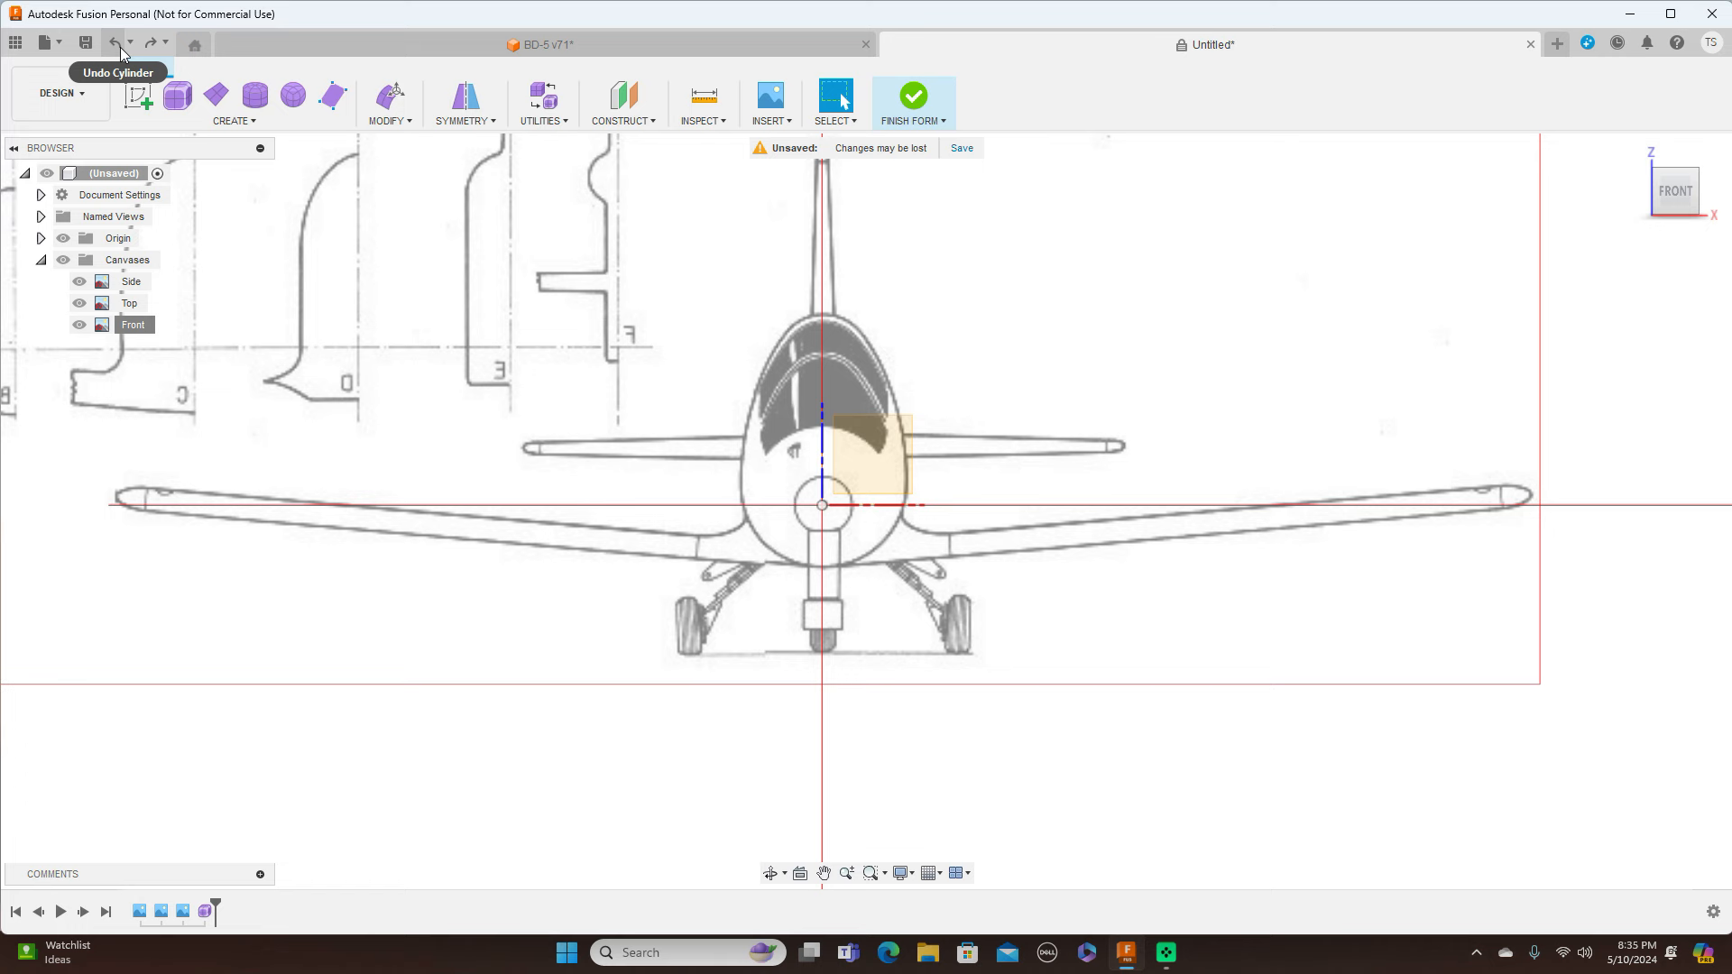
Create a form cylinder on the XZ plane, centred on the vertical axis above the origin and spanning the fuselage's height, about 519 mm in diameter
left_click(260, 101)
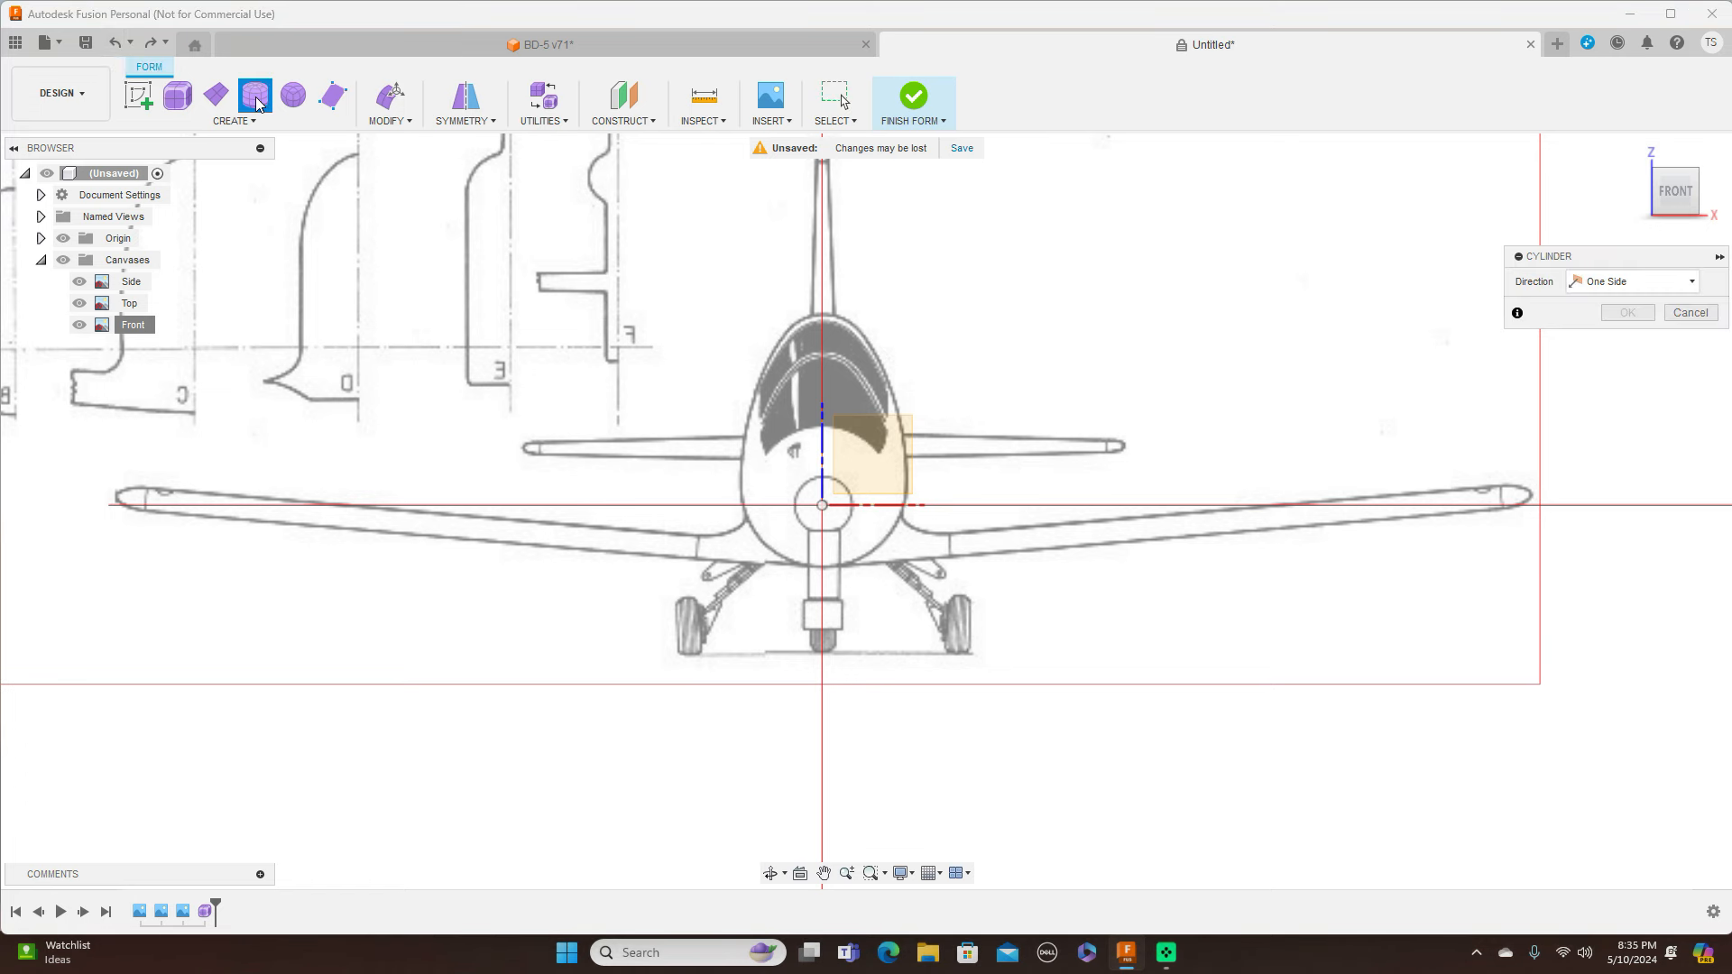
left_click(895, 474)
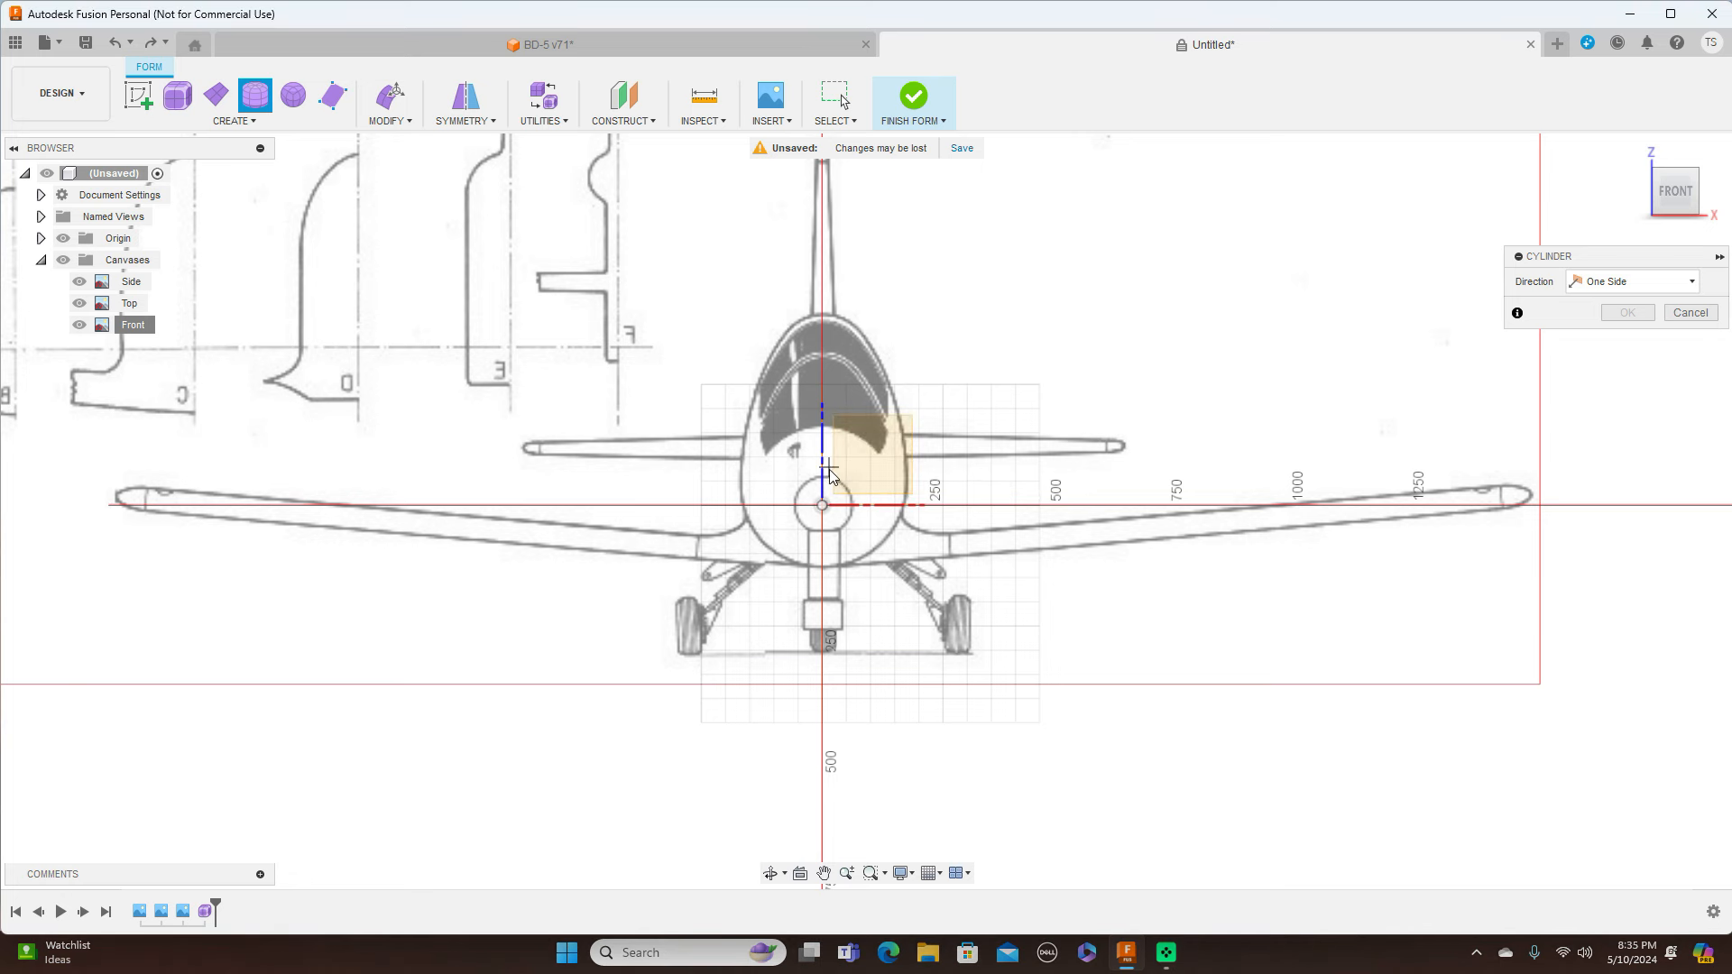
left_click(821, 505)
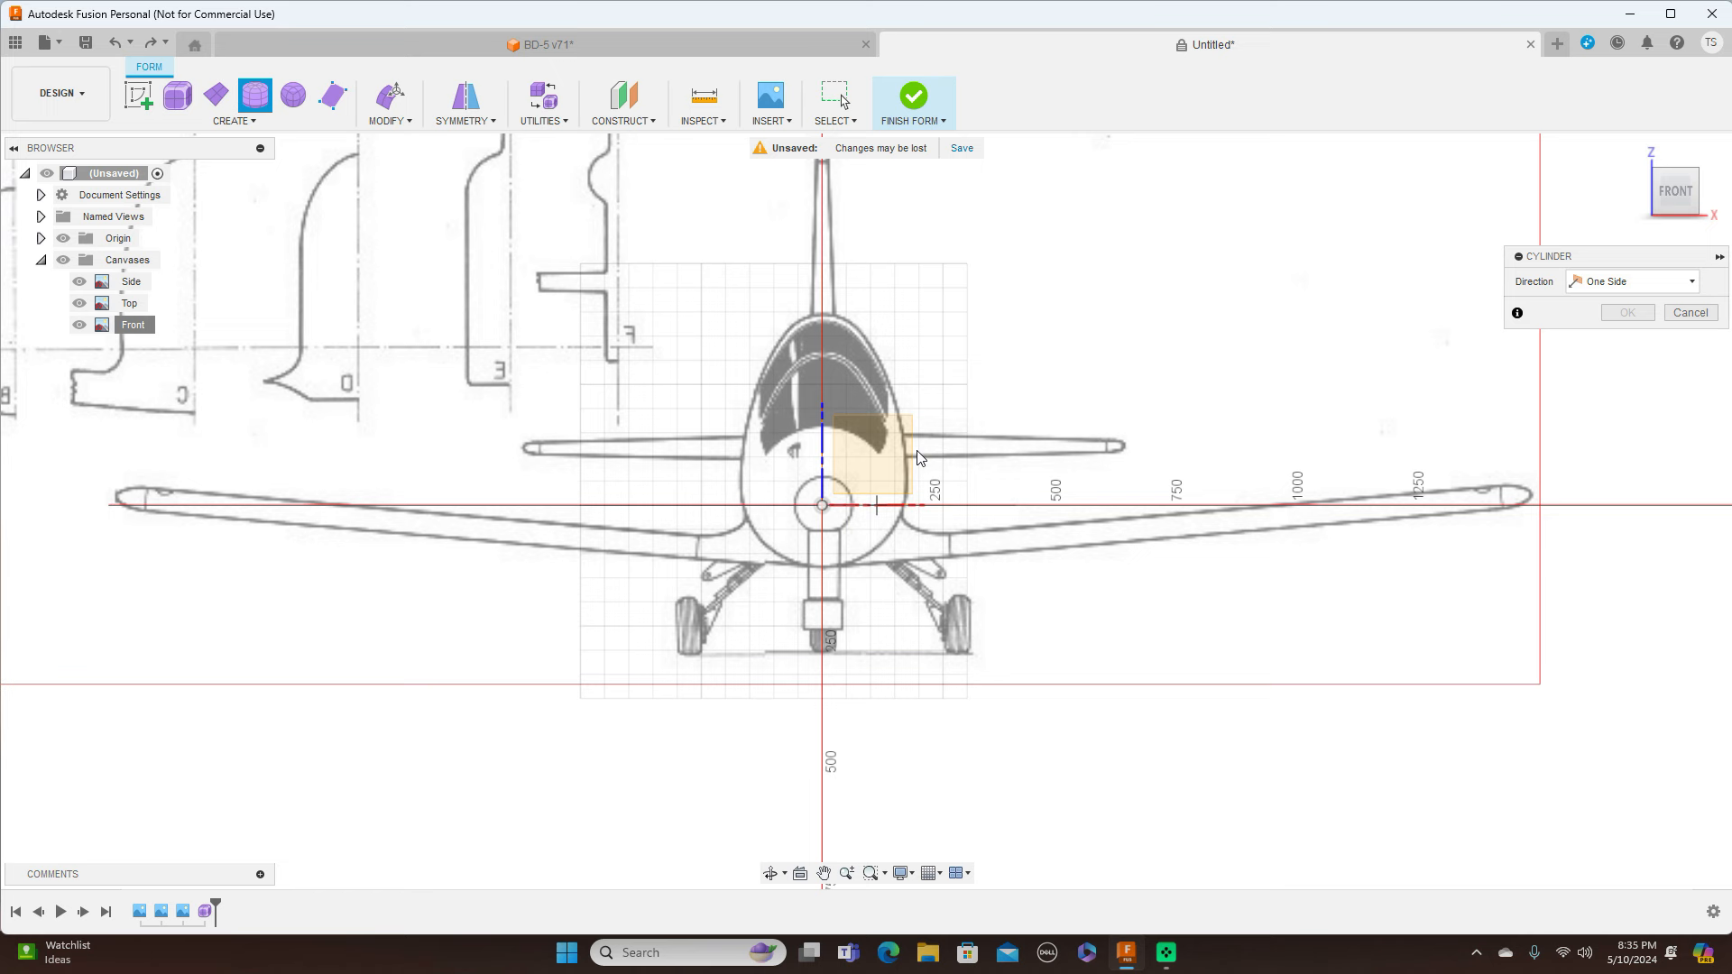
left_click(821, 439)
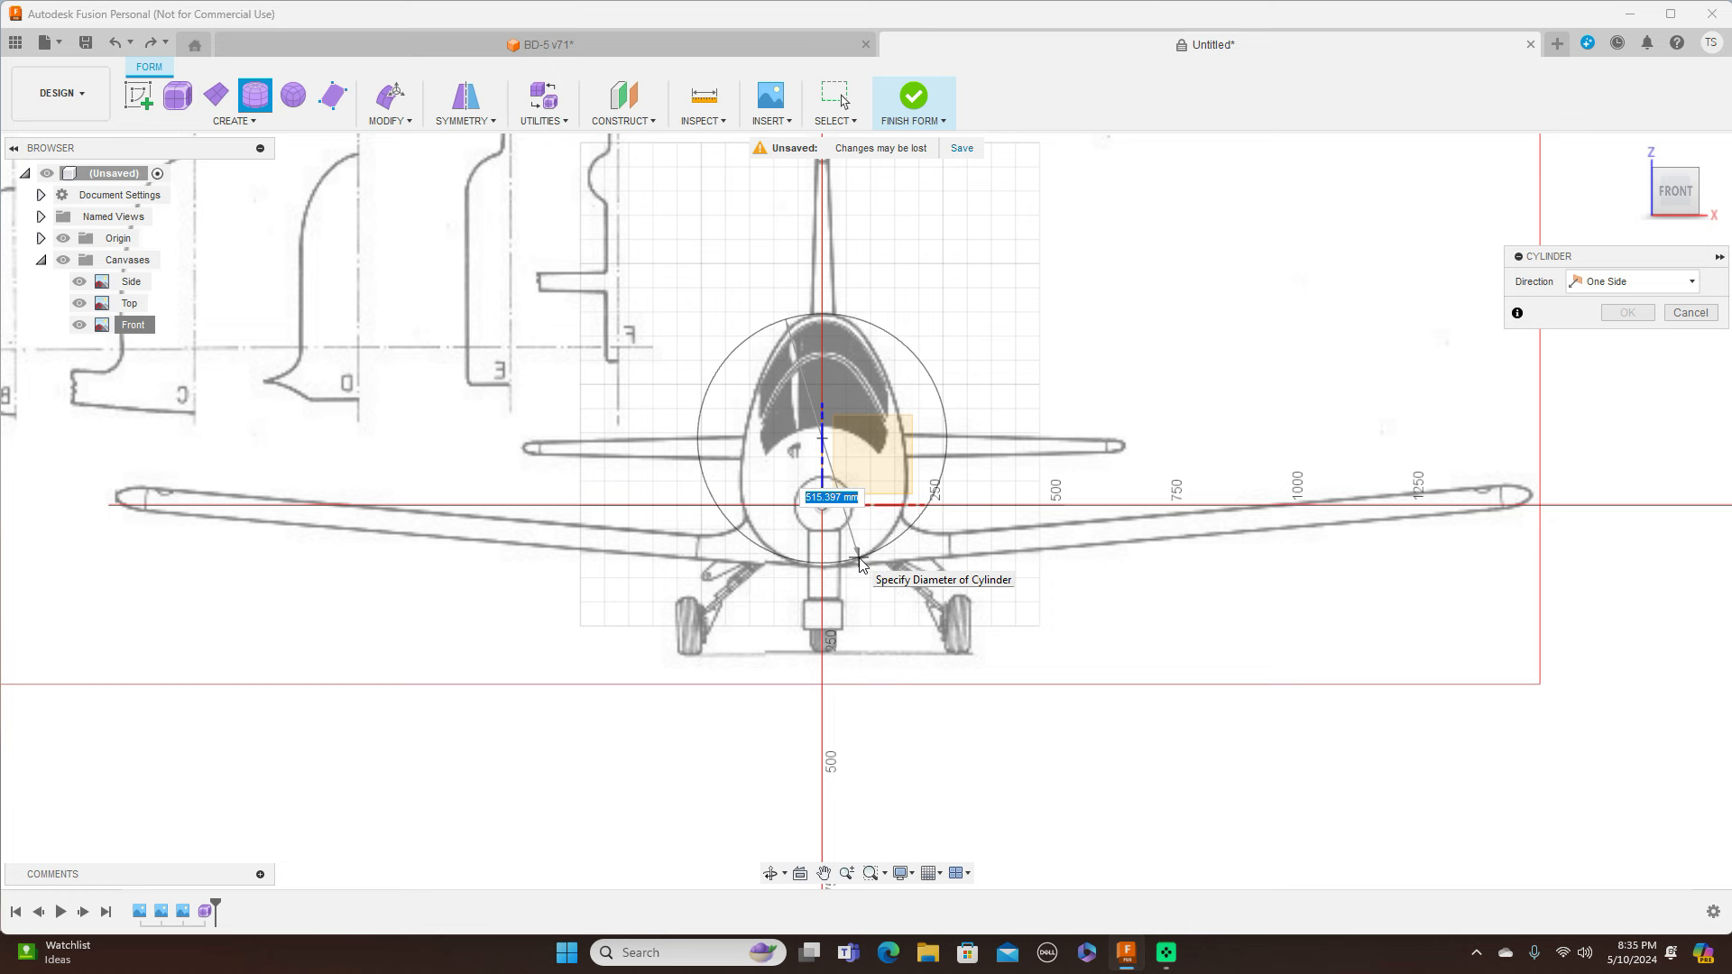
left_click(860, 566)
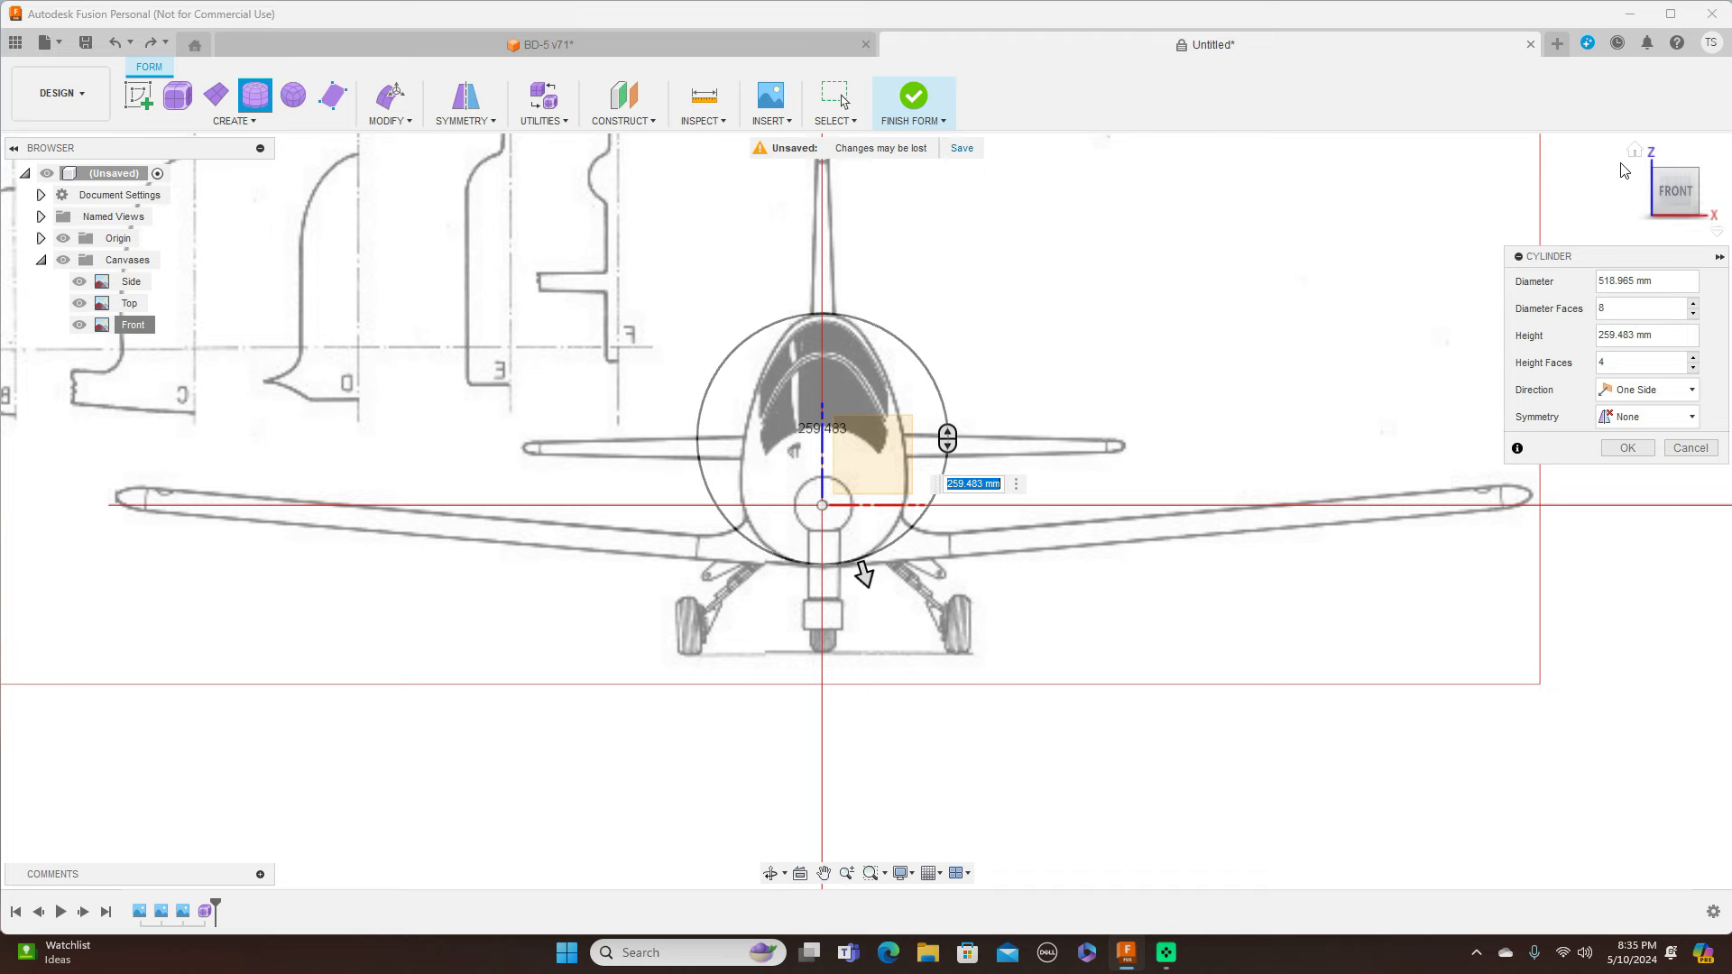
Set the cylinder's height to 2130 mm, extending it along the fuselage towards the tail in the top view
left_click(1710, 196)
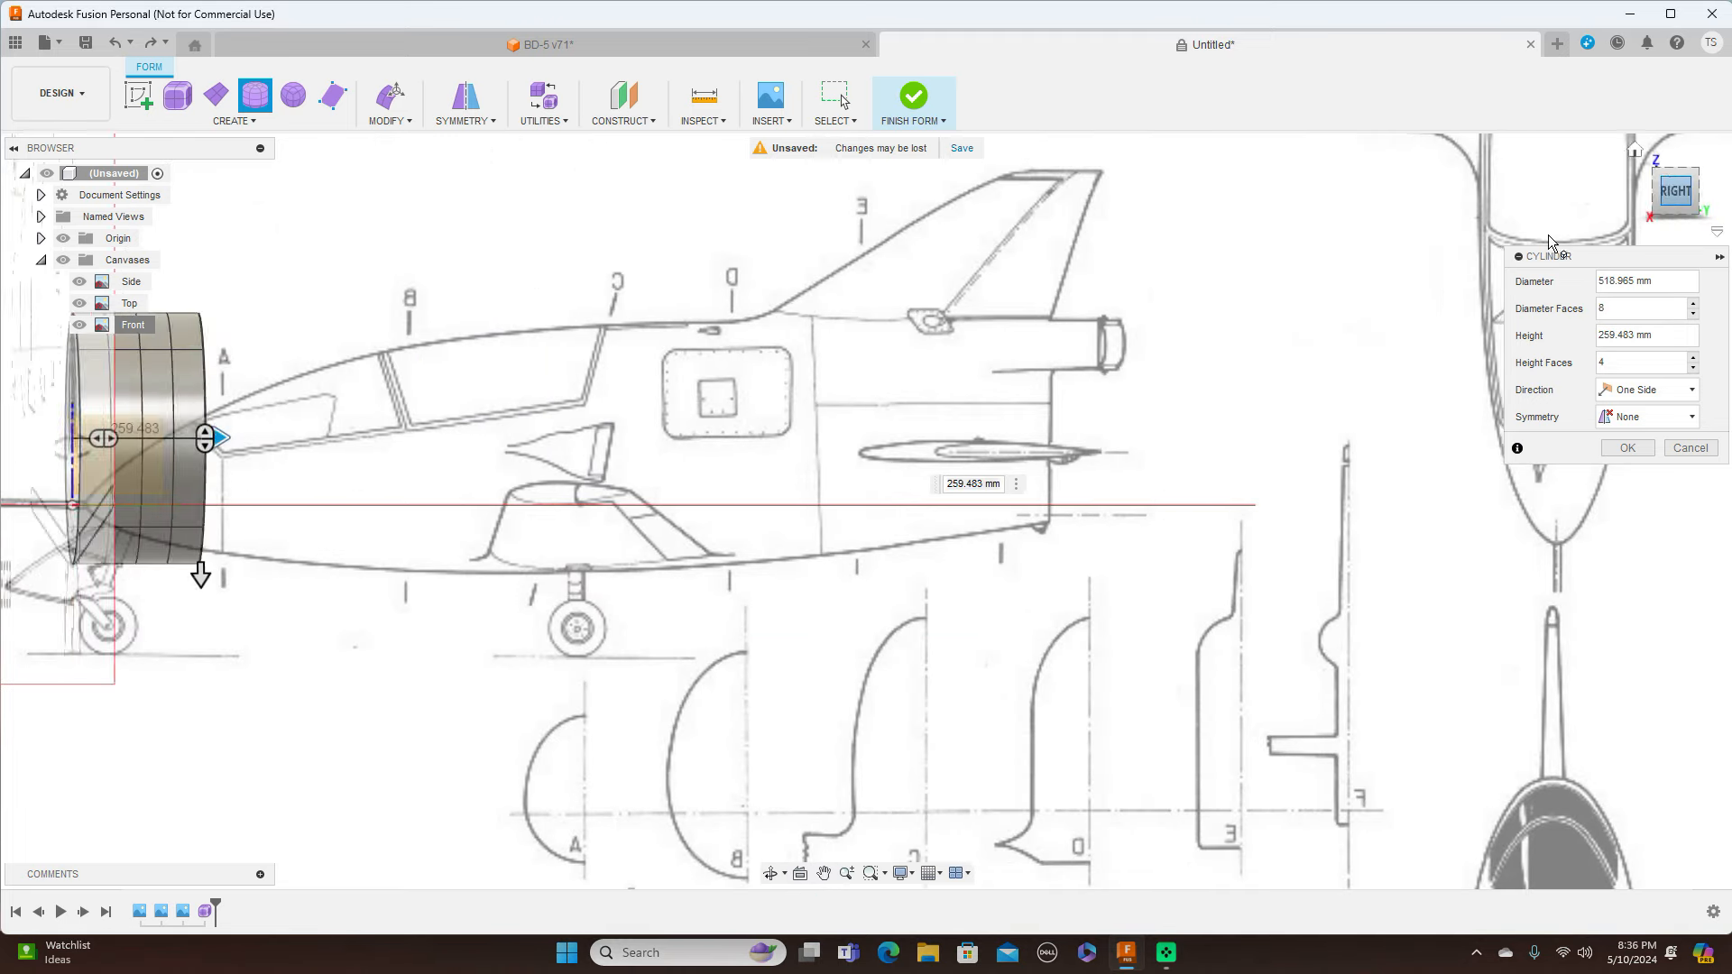
scroll(855, 430, "down", 2)
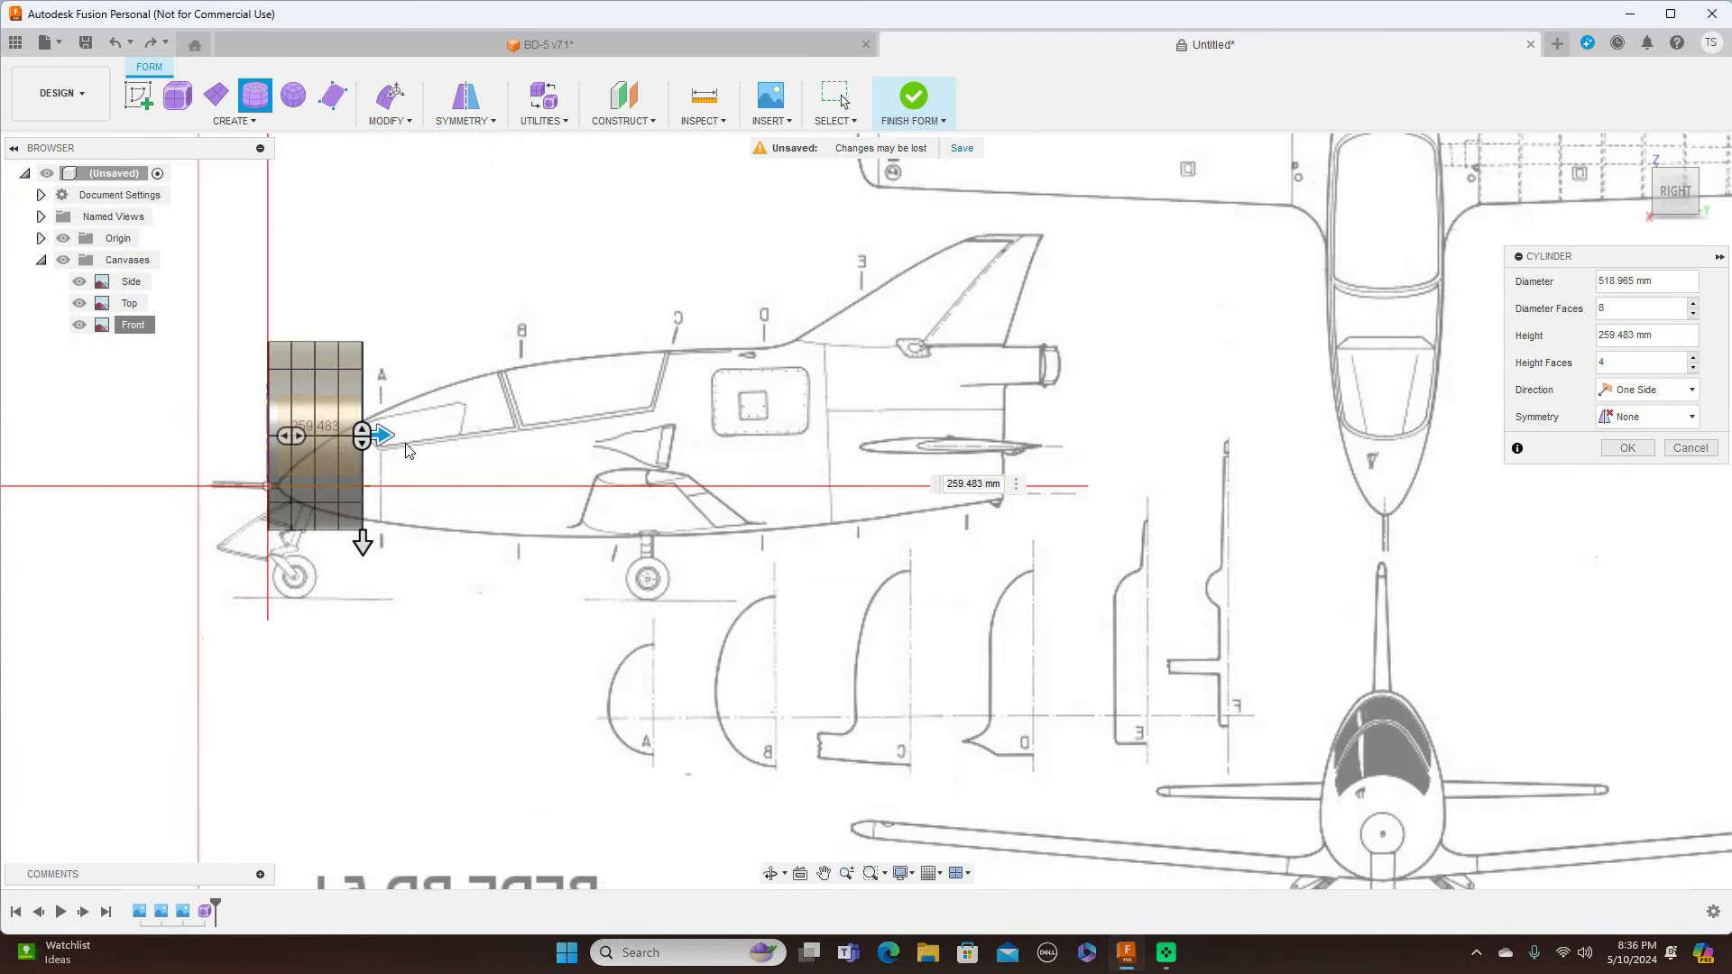
left_click(1677, 162)
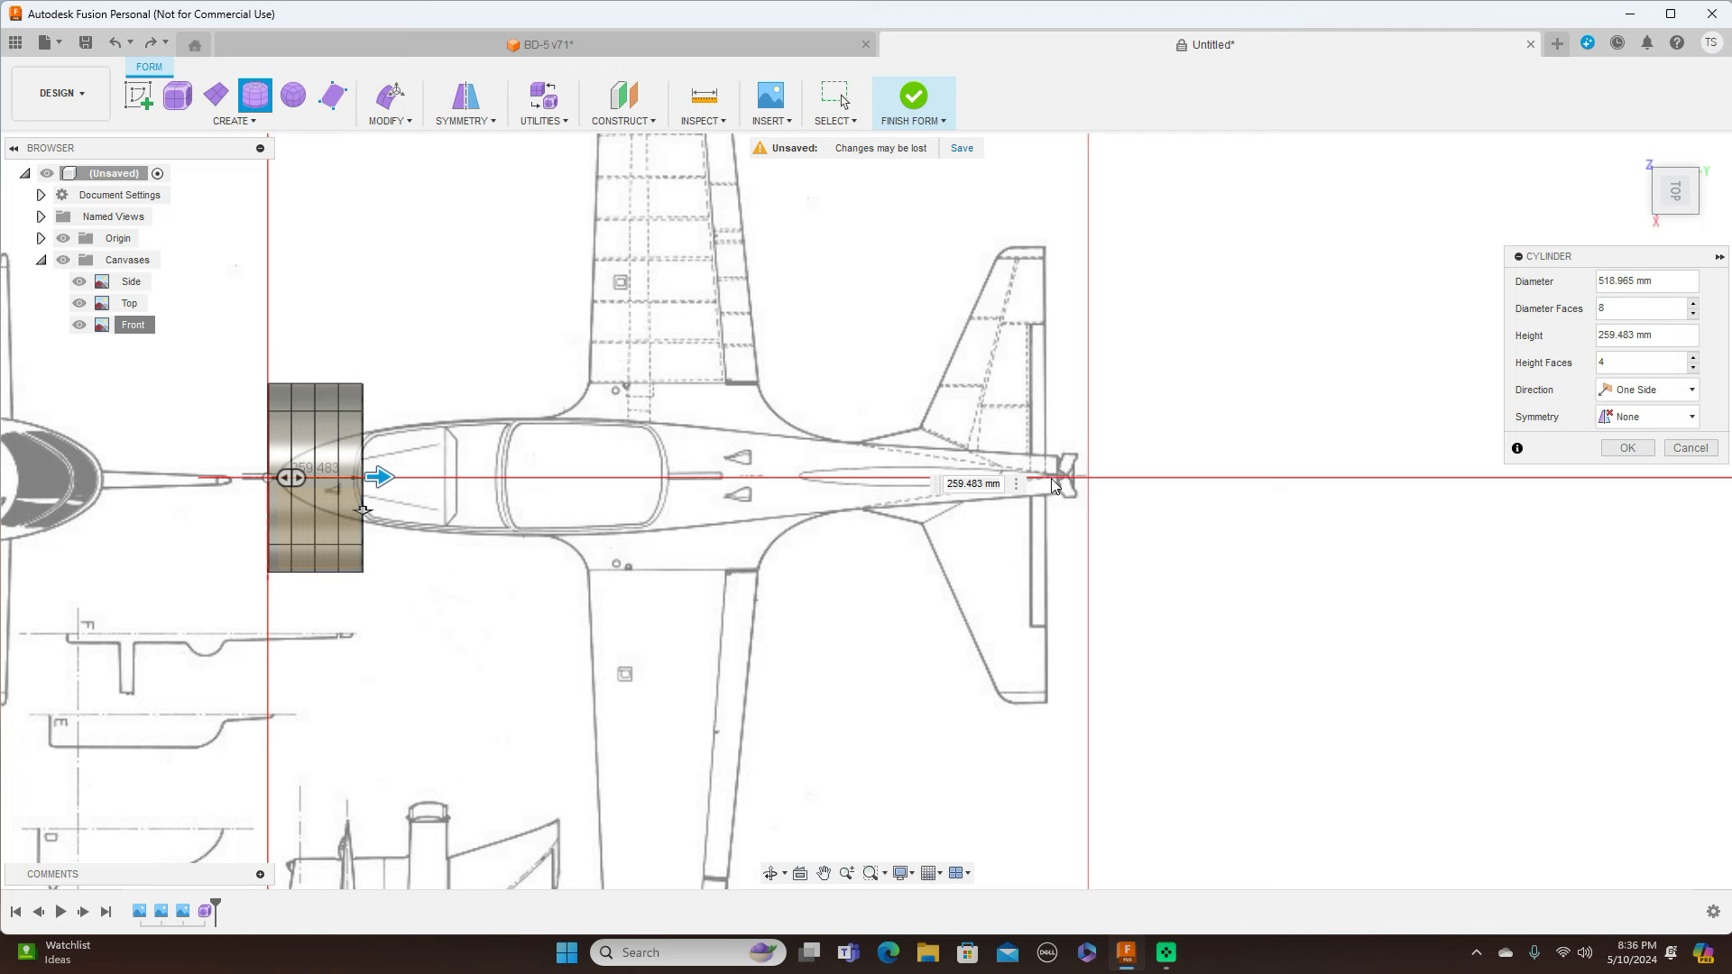
left_click_drag(381, 478, 1044, 476)
scroll(1062, 476, "up", 4)
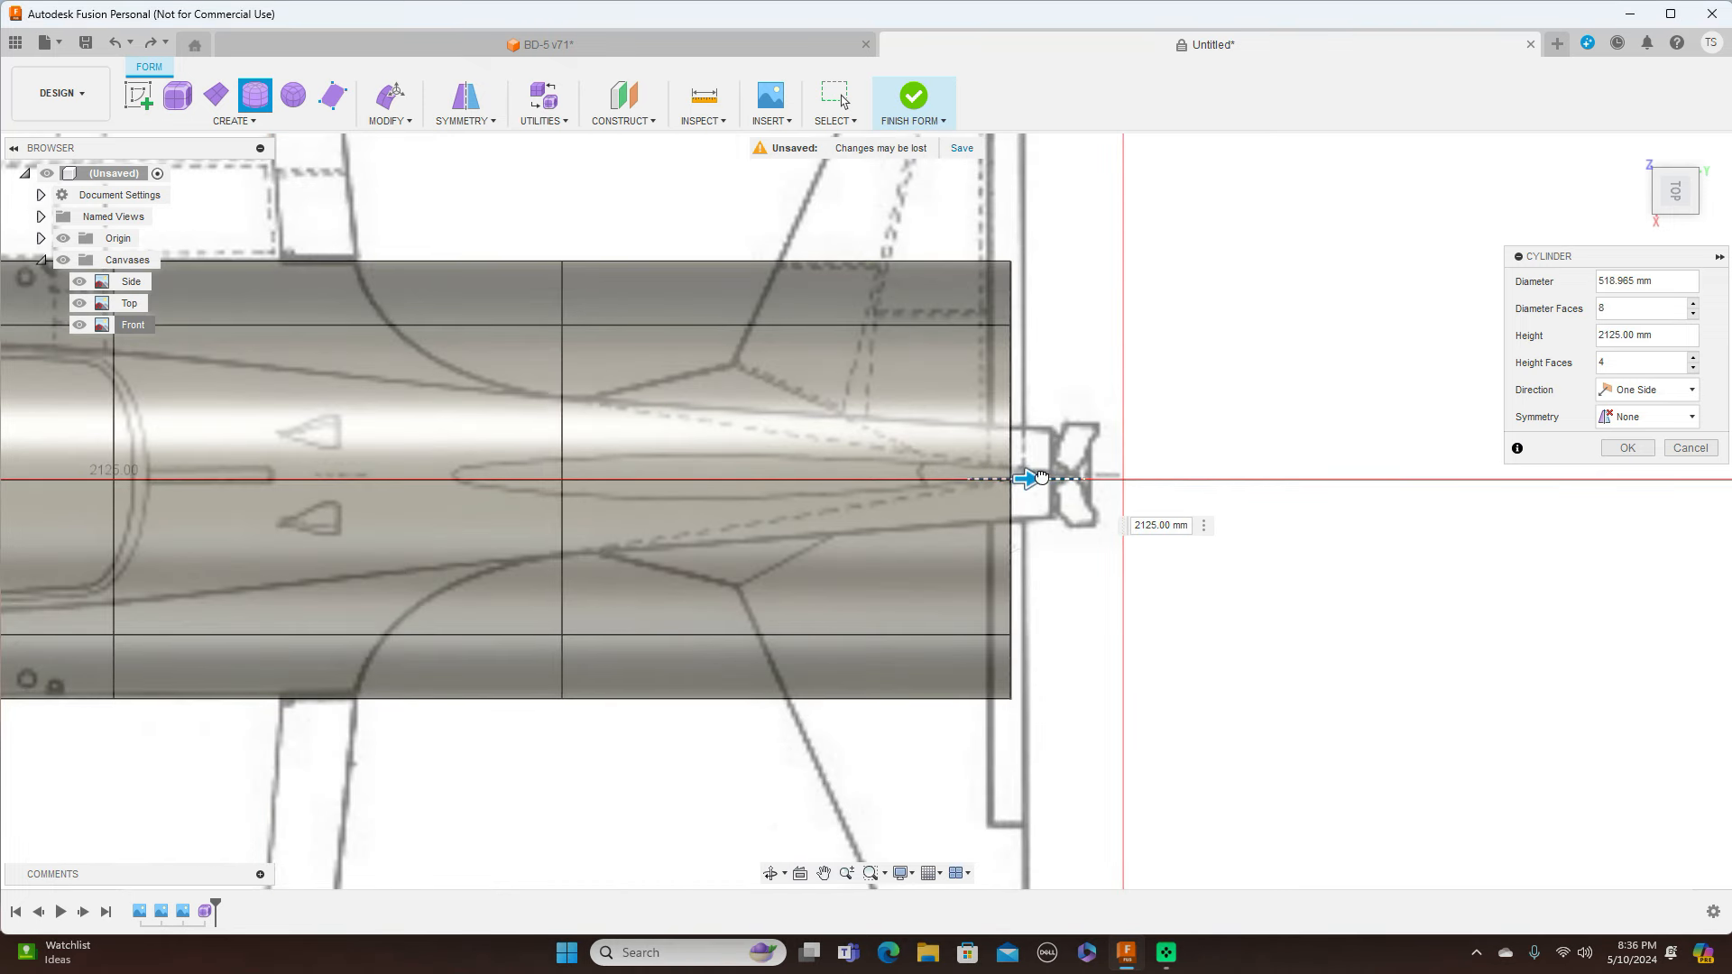
scroll(1039, 477, "up", 2)
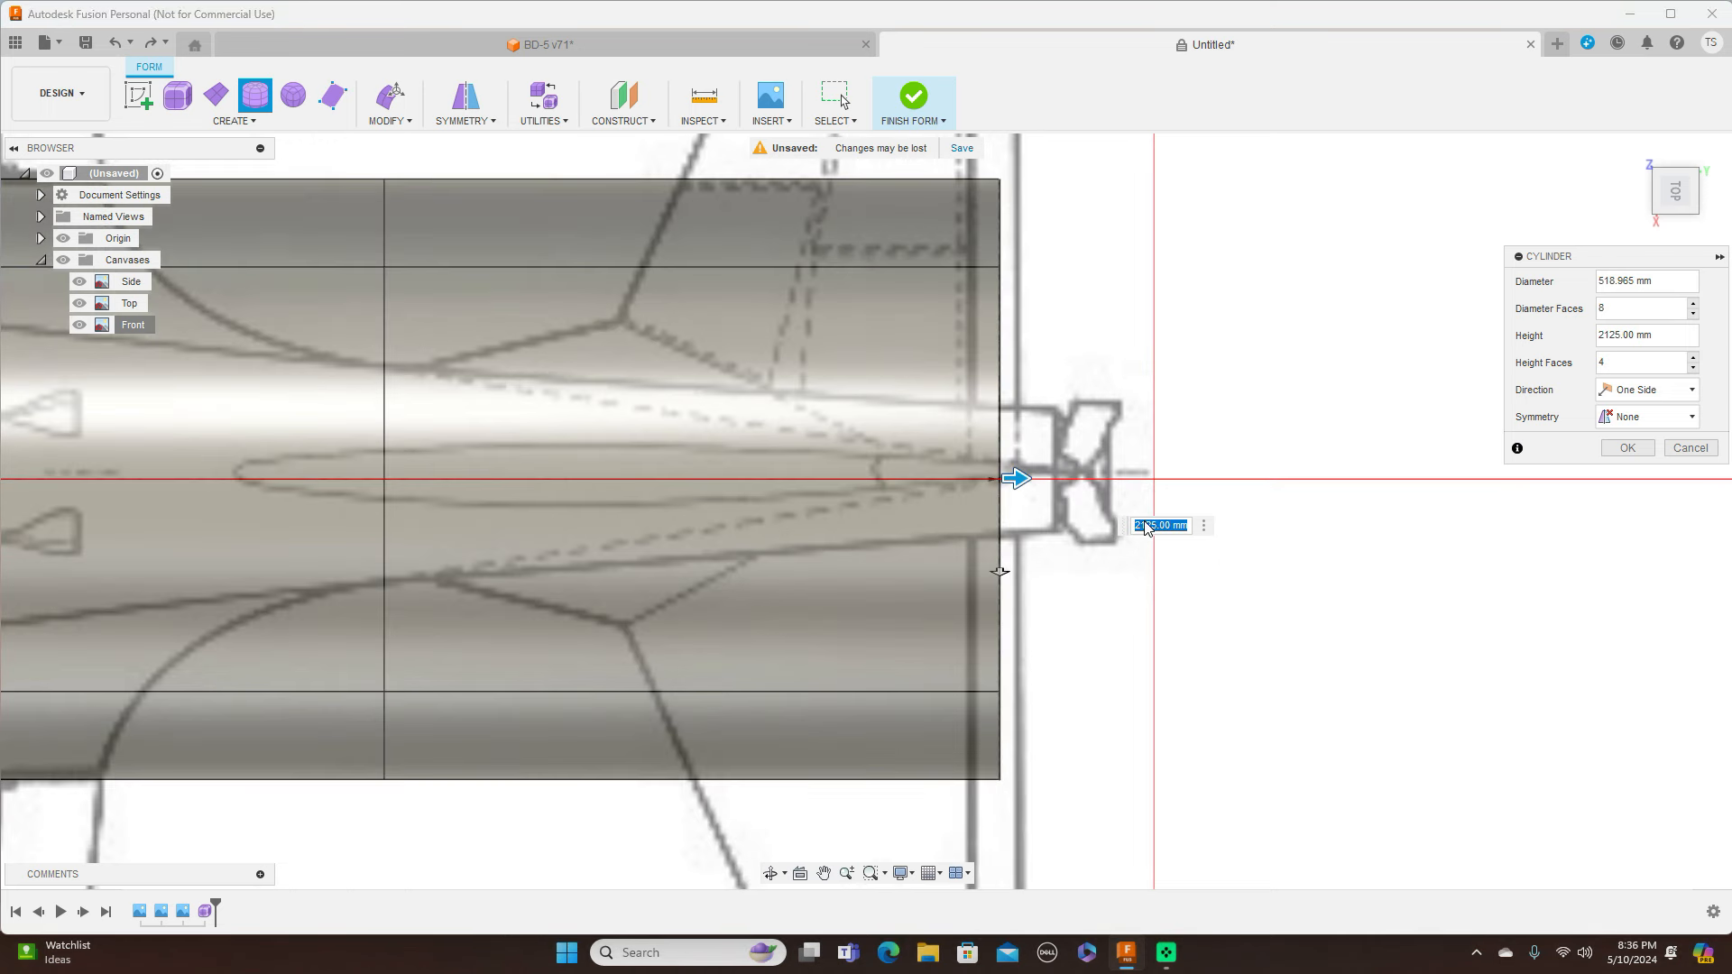
left_click(1152, 528)
key("BackSpace")
key("BackSpace")
type("30")
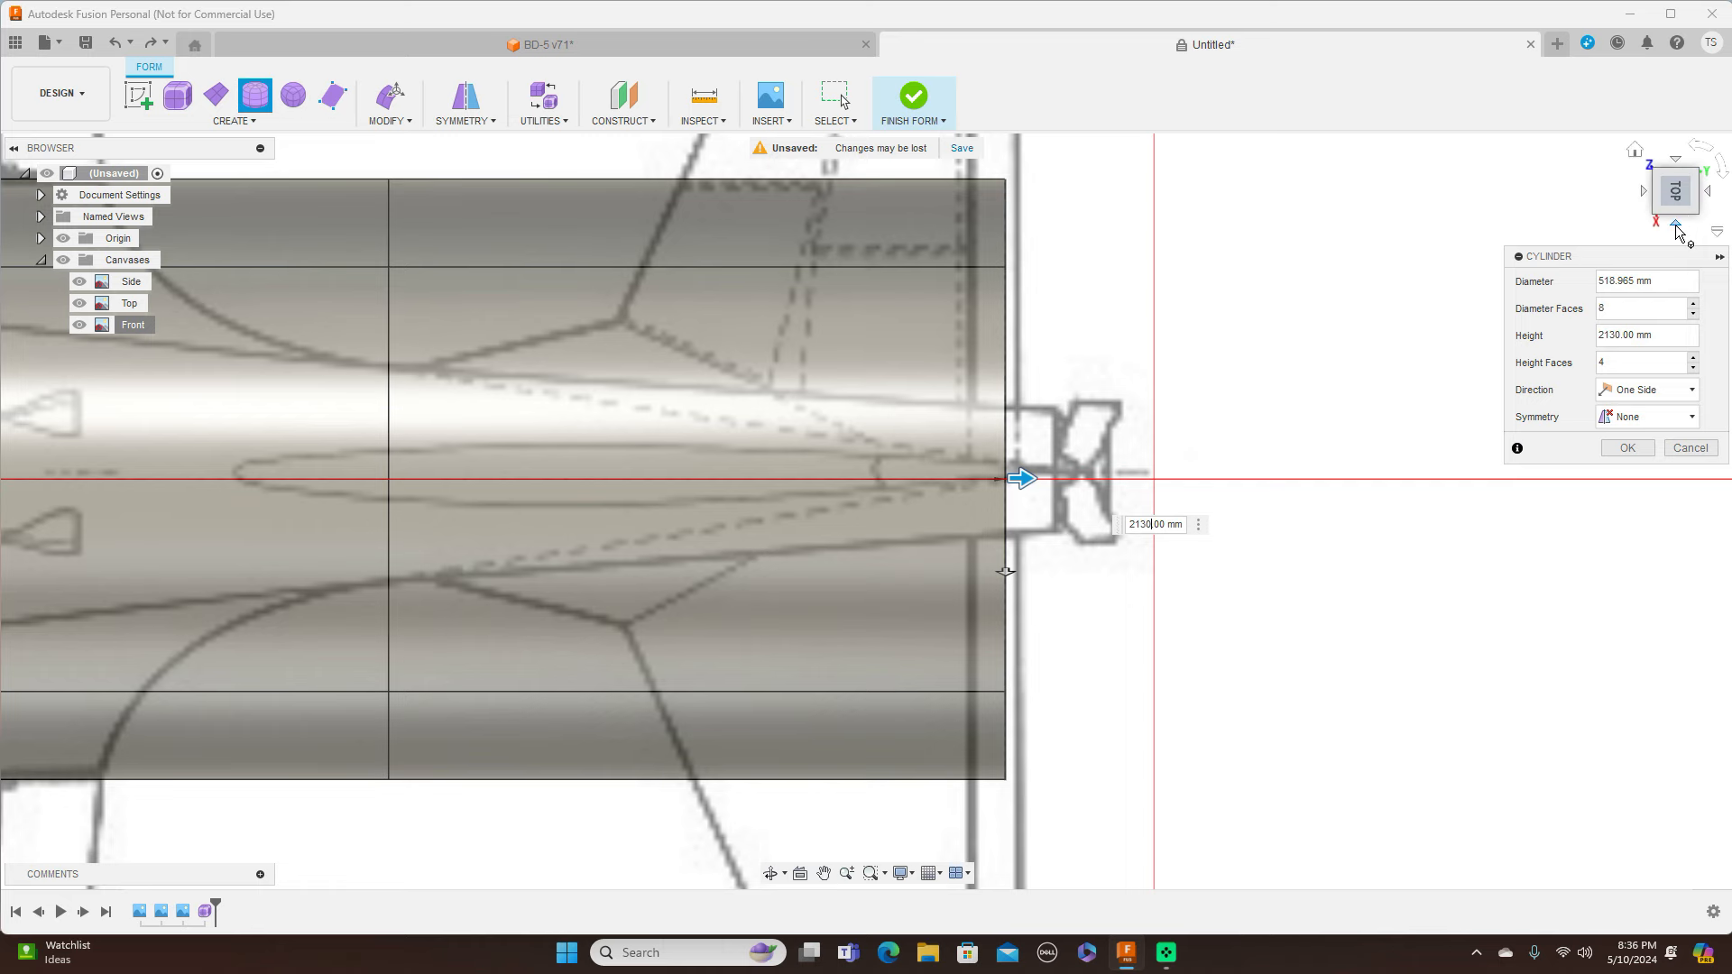
Set the cylinder's height to 2030 mm so it ends at the fuselage's rear edge in the side view
left_click(1676, 229)
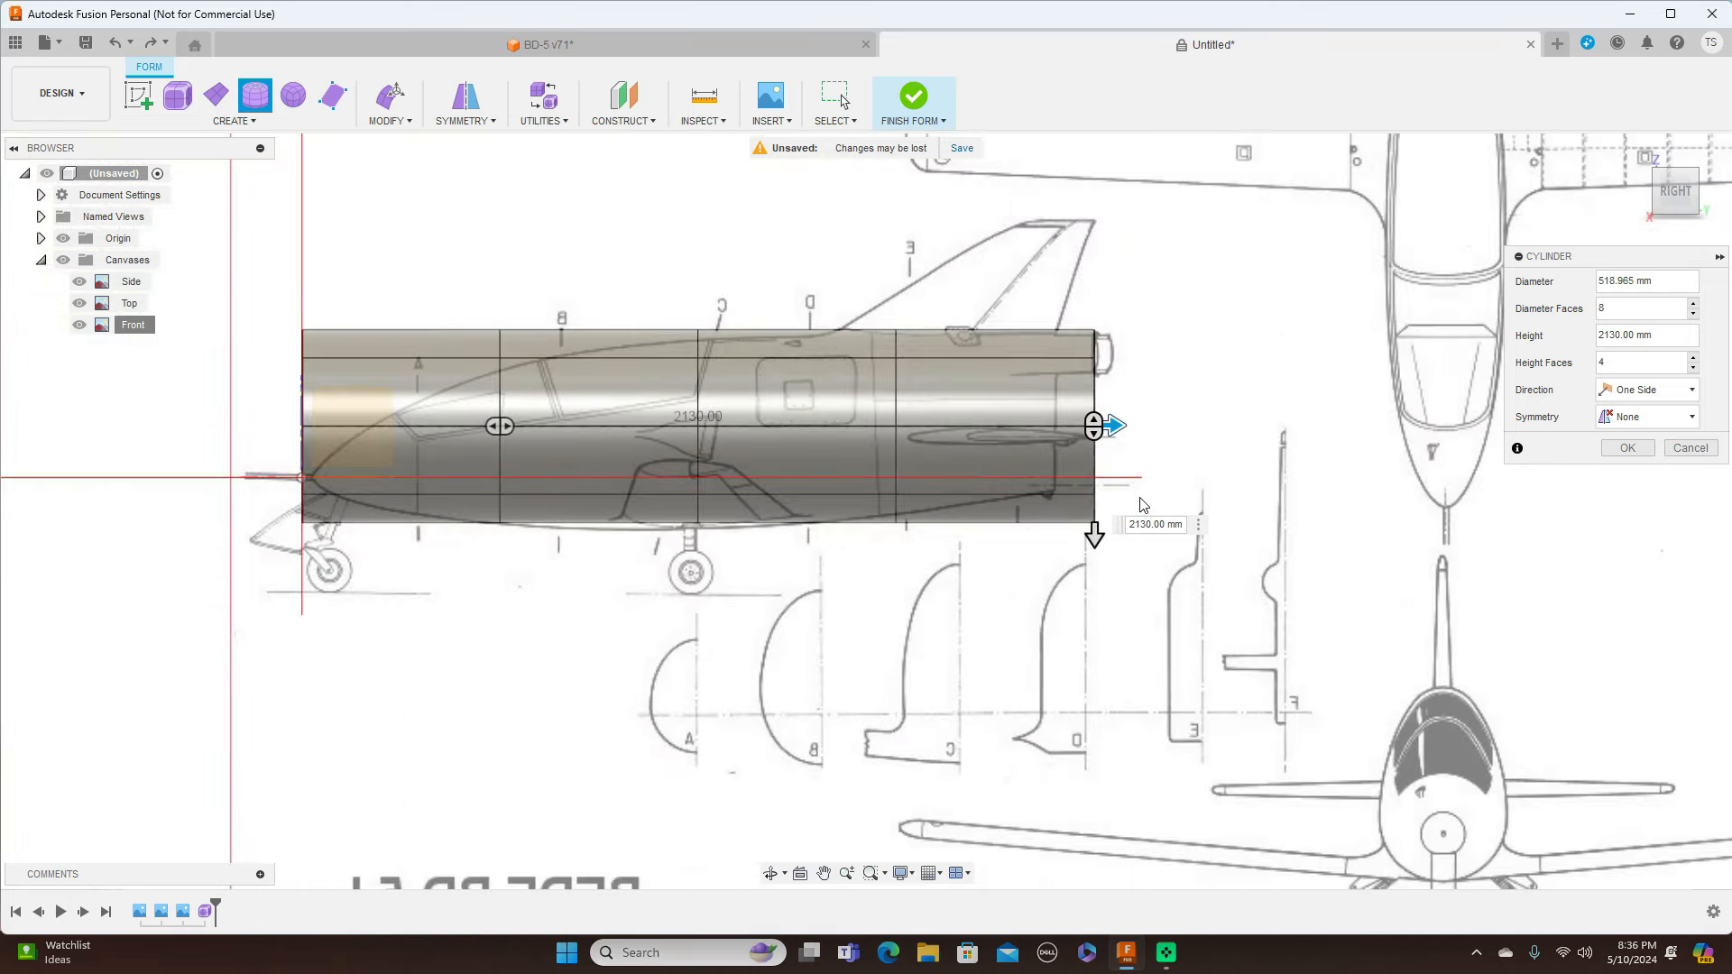
scroll(1155, 503, "down", 2)
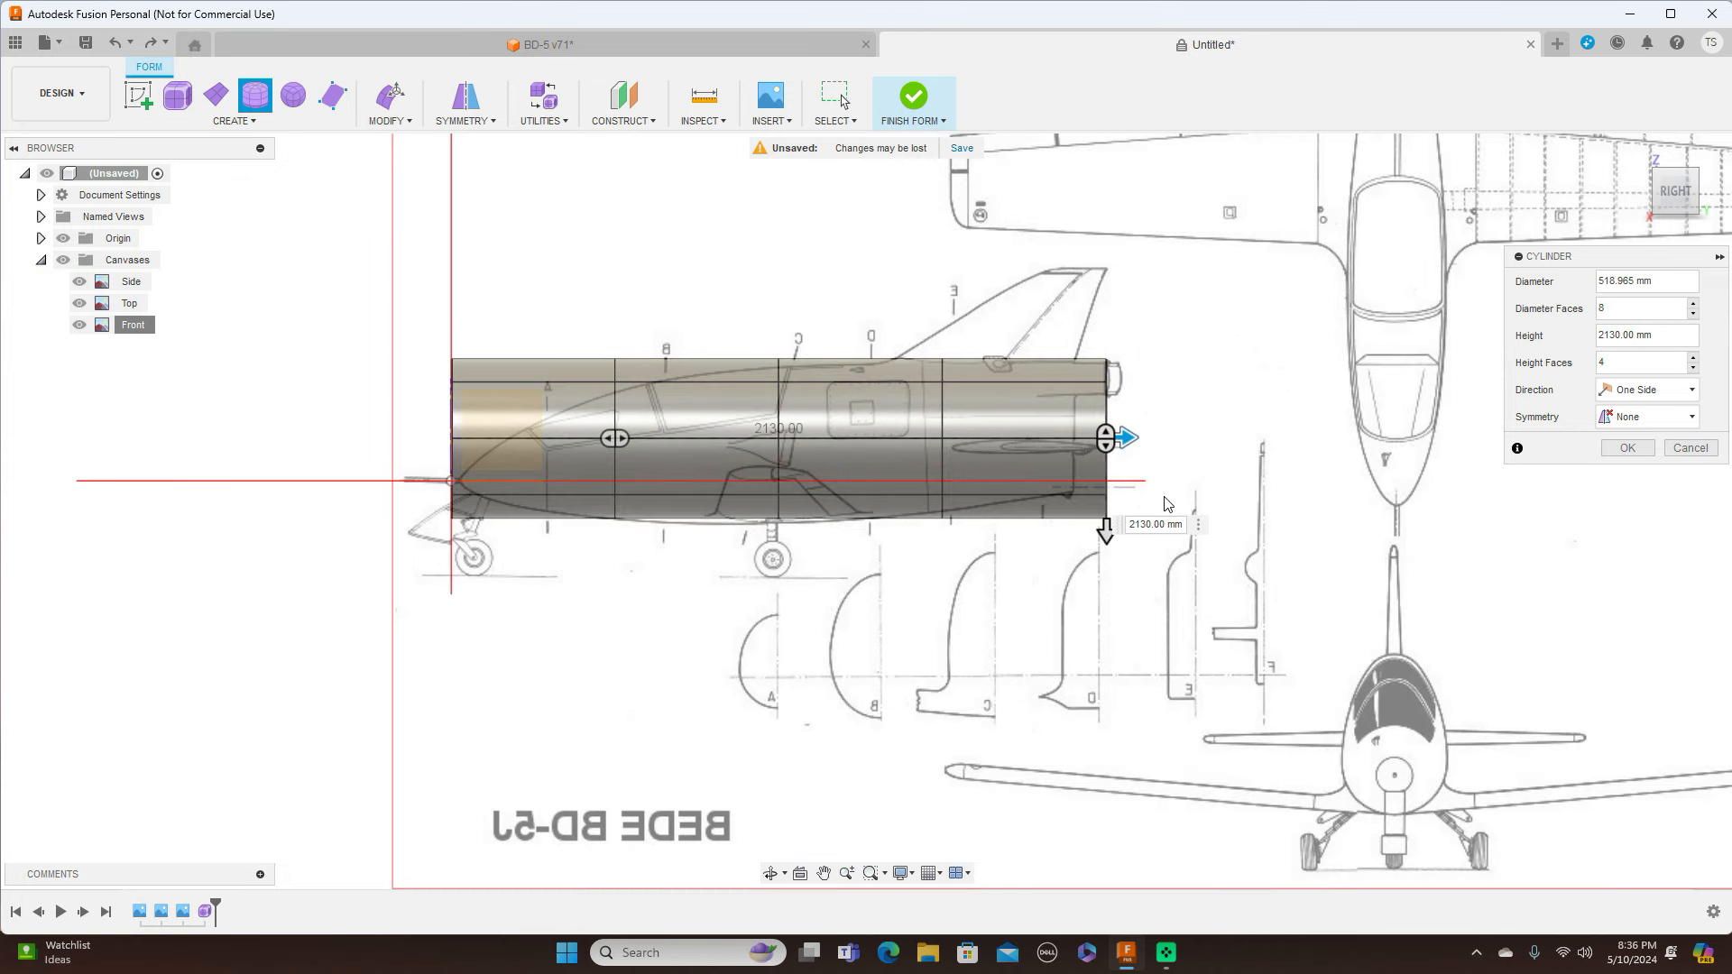
scroll(1171, 498, "up", 4)
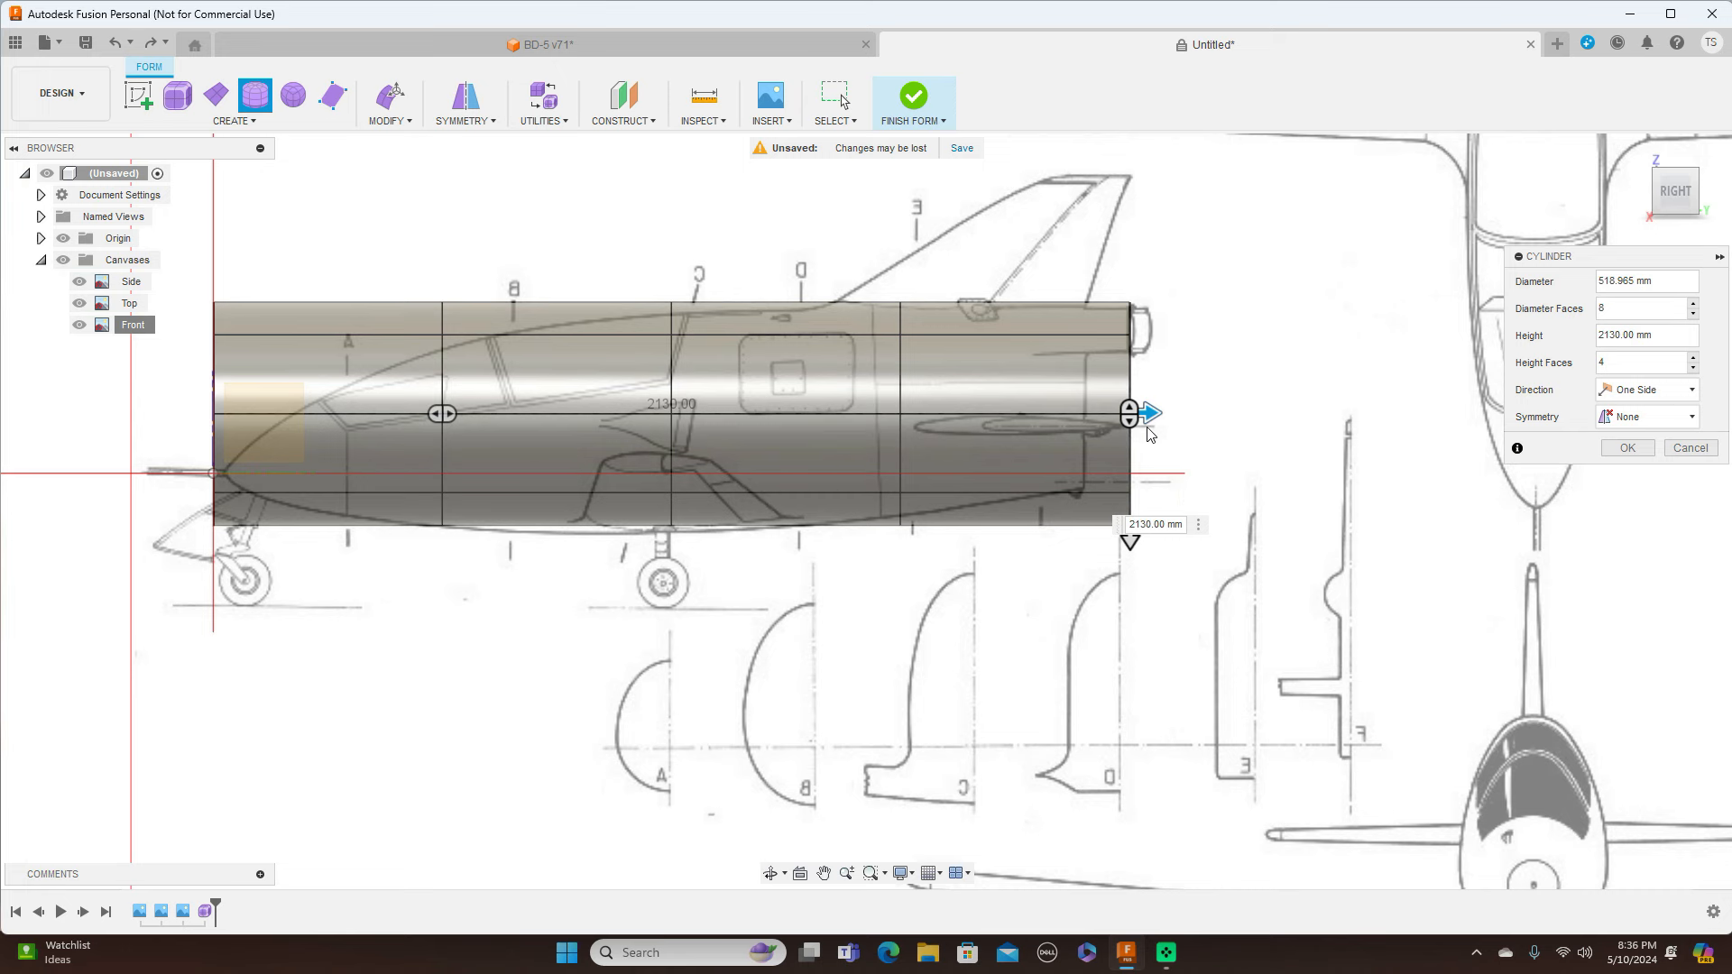
mouse_move(1151, 413)
left_mouse_down()
mouse_move(1102, 414)
mouse_move(1124, 414)
left_mouse_up()
scroll(1124, 415, "up", 2)
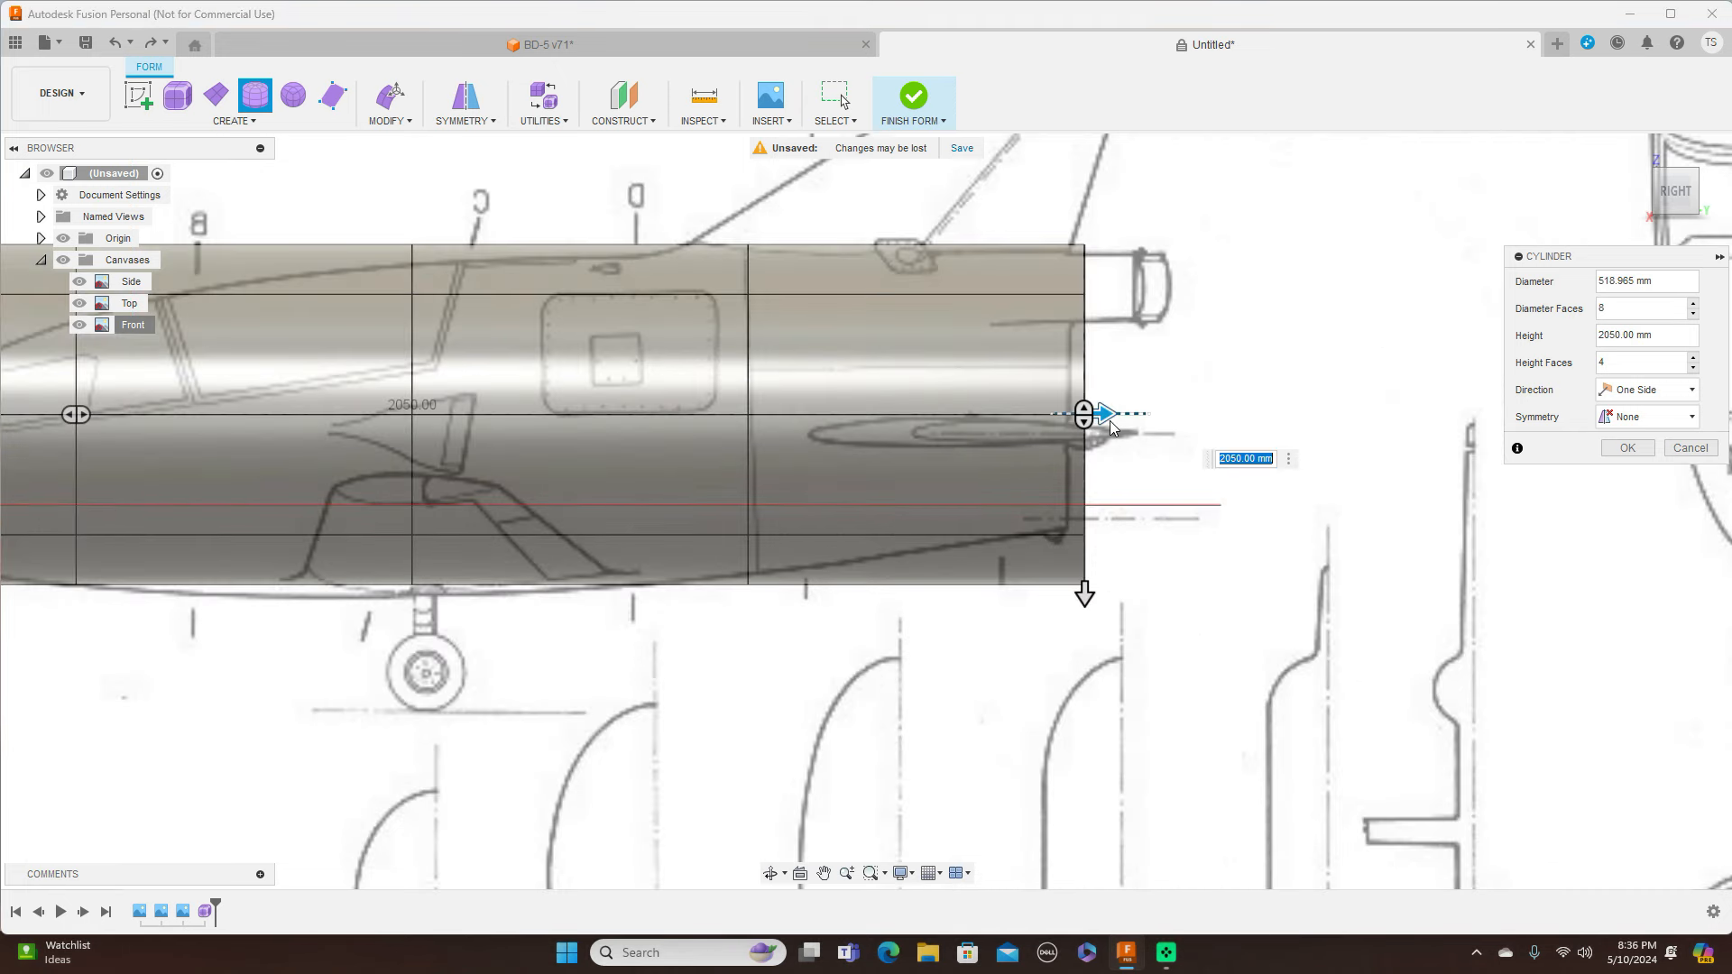
left_click(1243, 459)
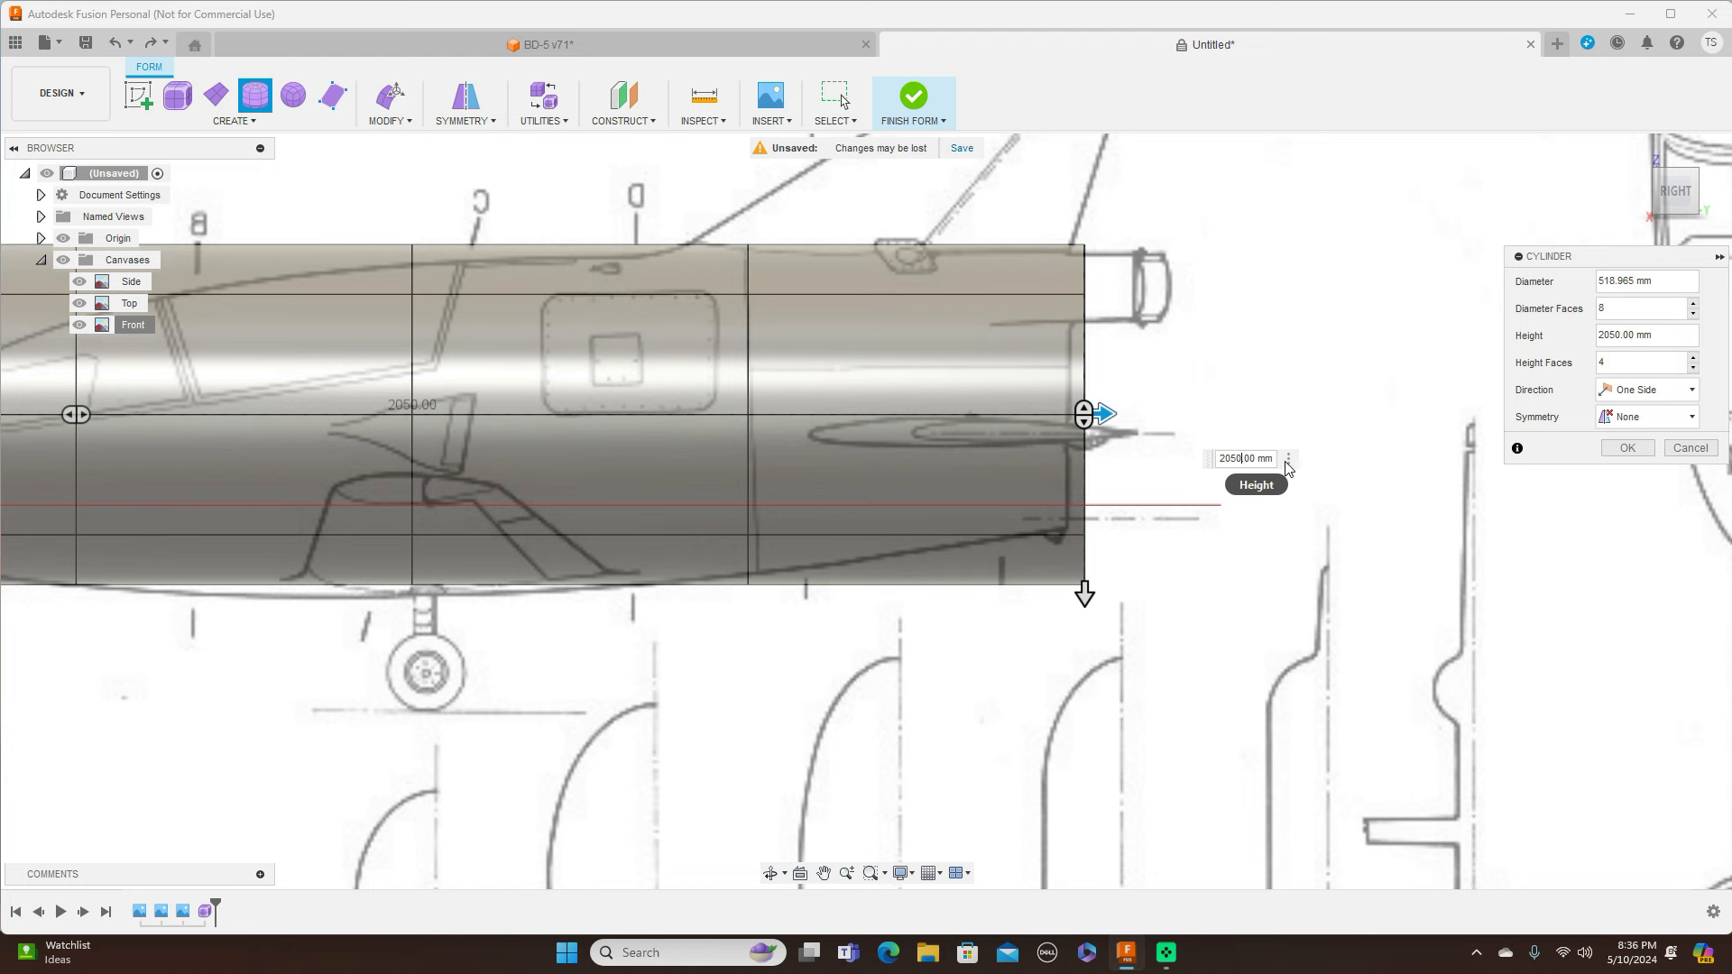
key("BackSpace")
key("BackSpace")
type("45")
key("Return")
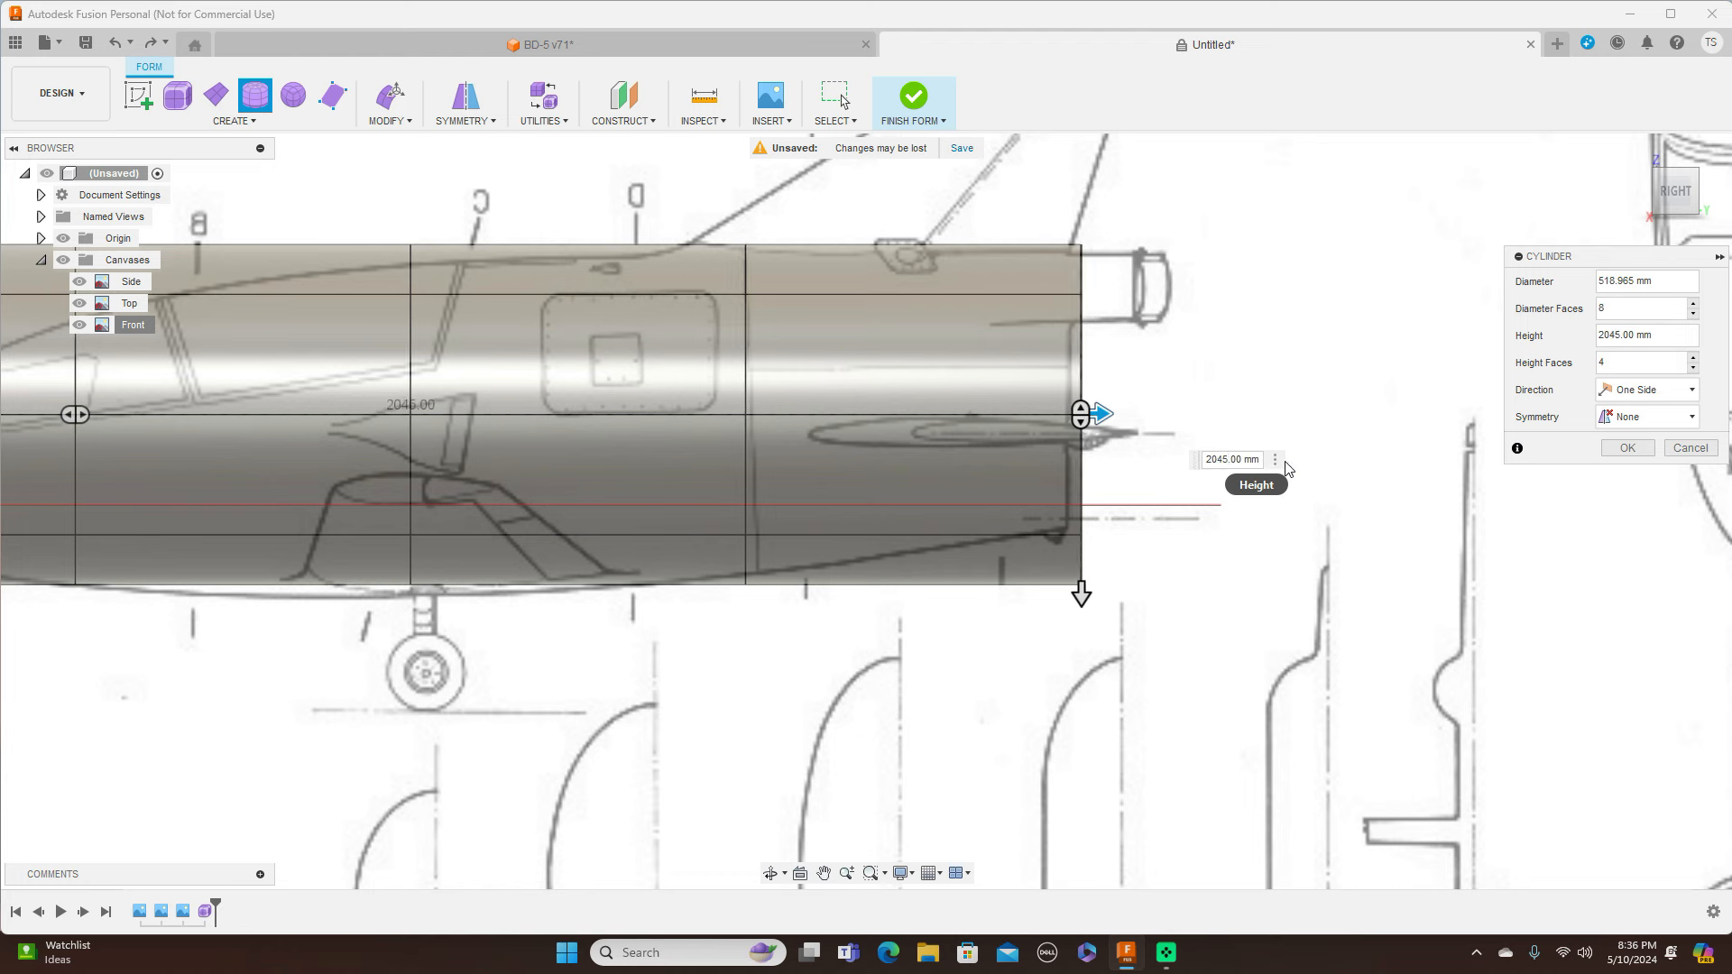
key("BackSpace")
type("0")
key("Return")
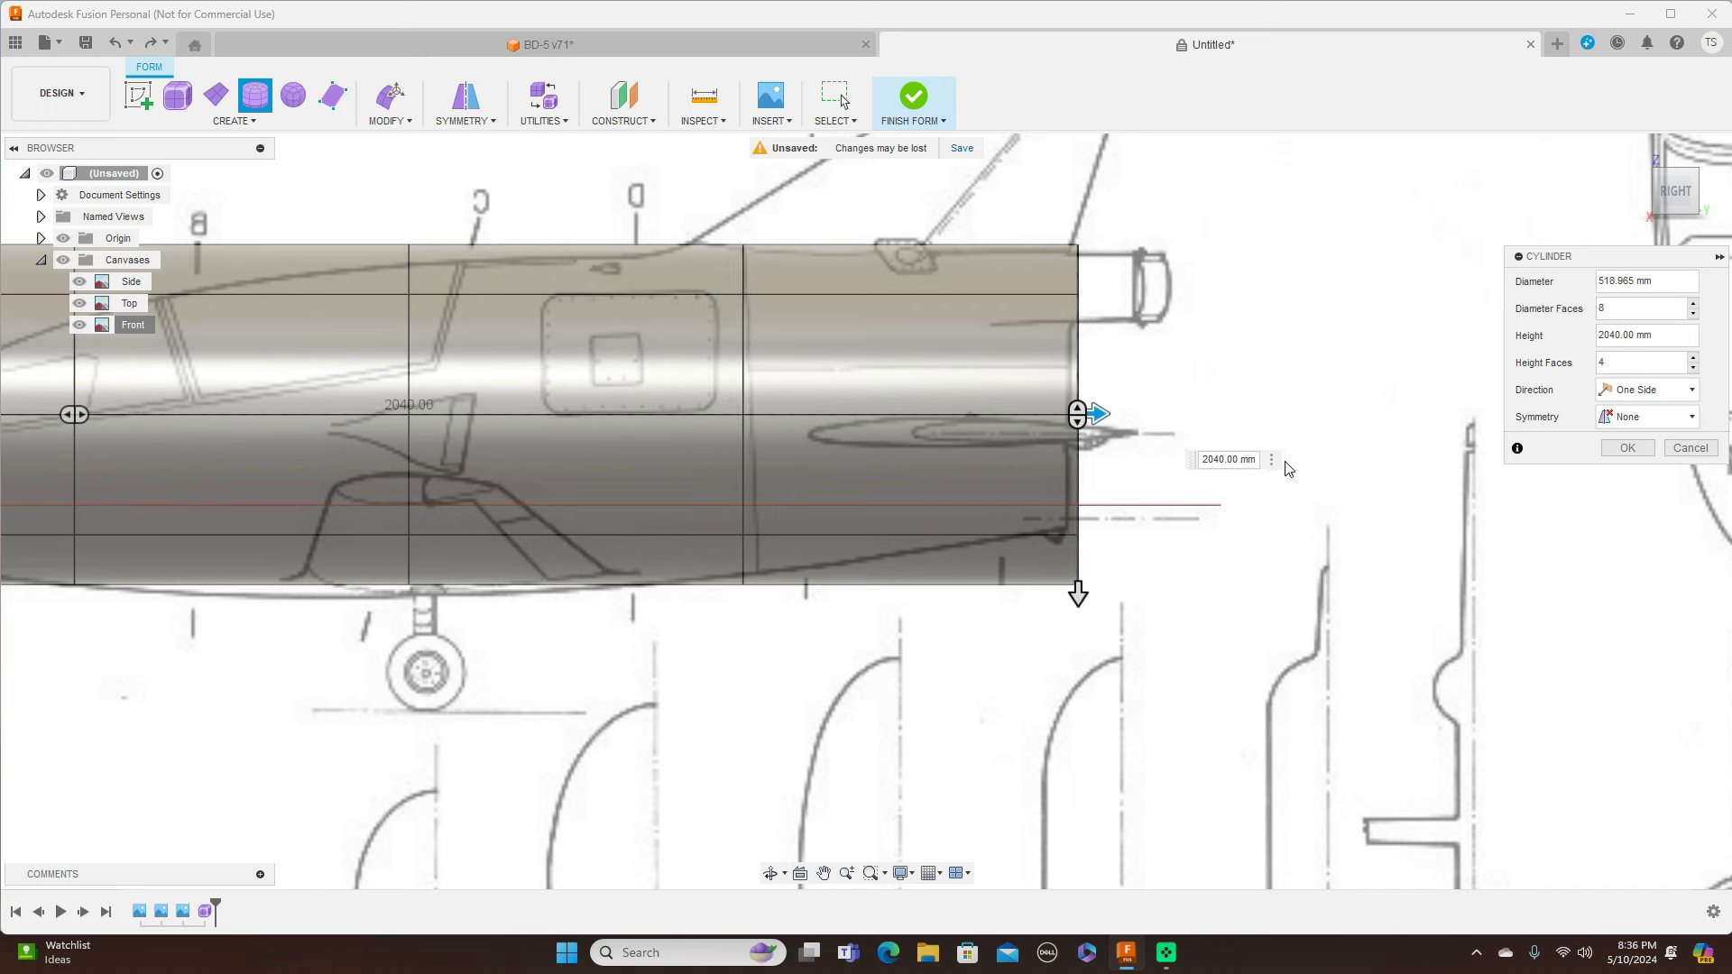
key("BackSpace")
type("3")
key("Return")
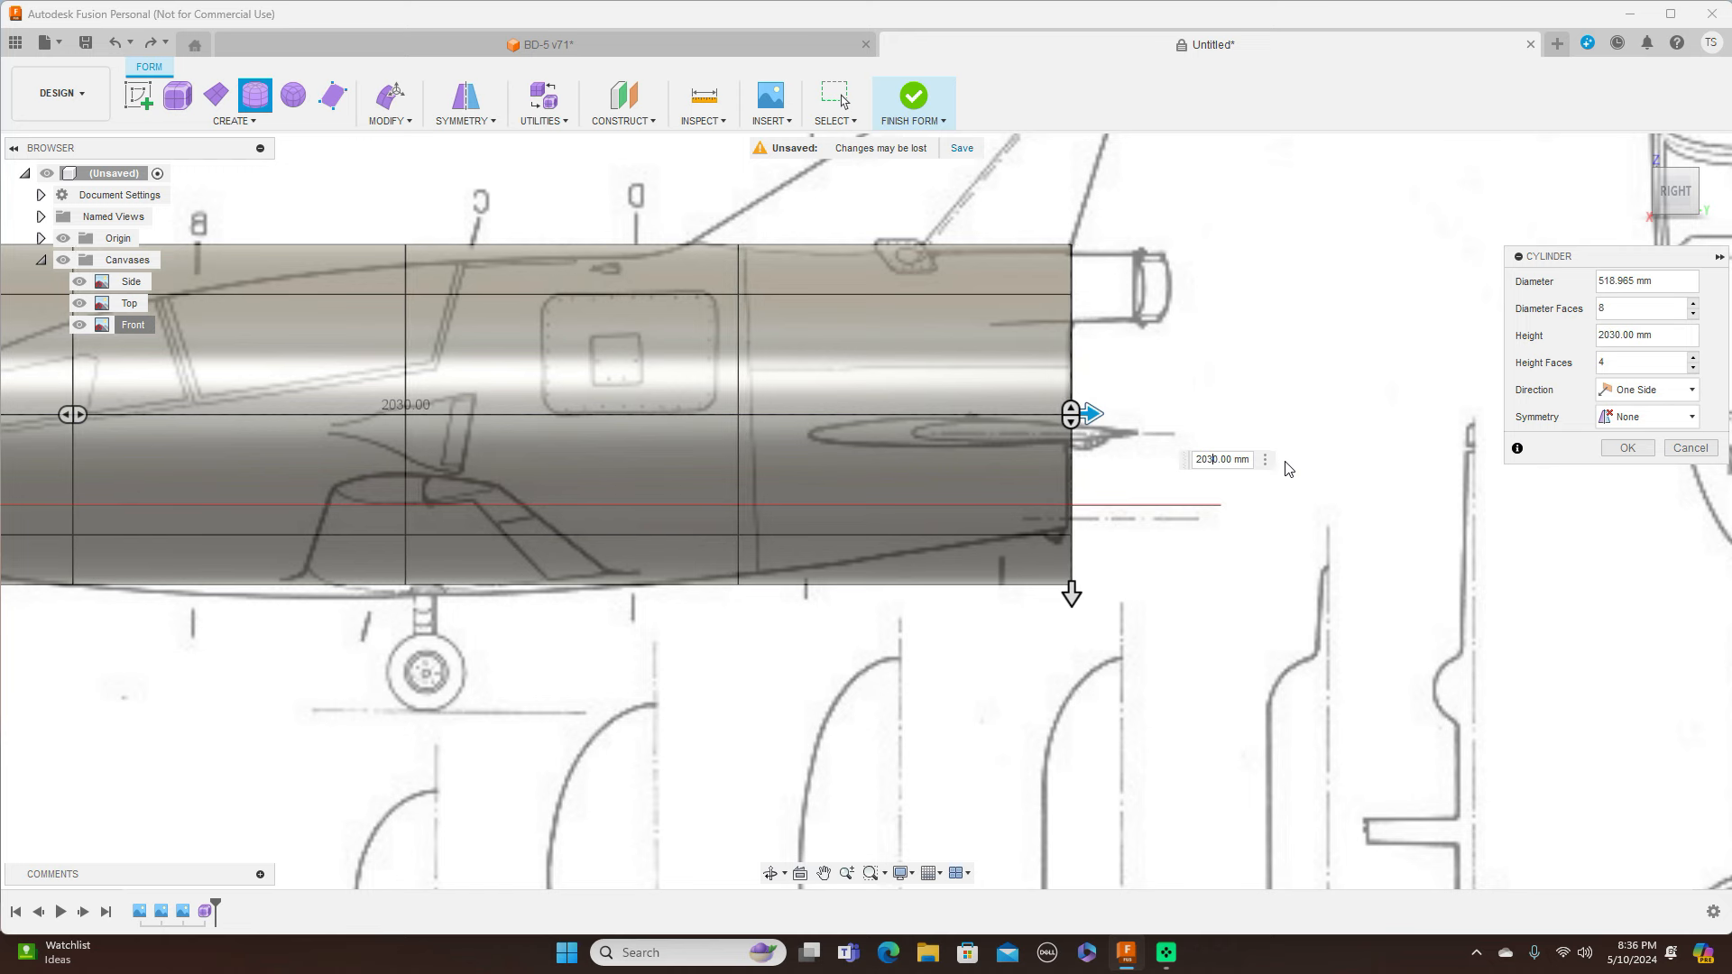
Divide the cylinder into 7 height faces and finish creating it
scroll(1095, 594, "down", 5)
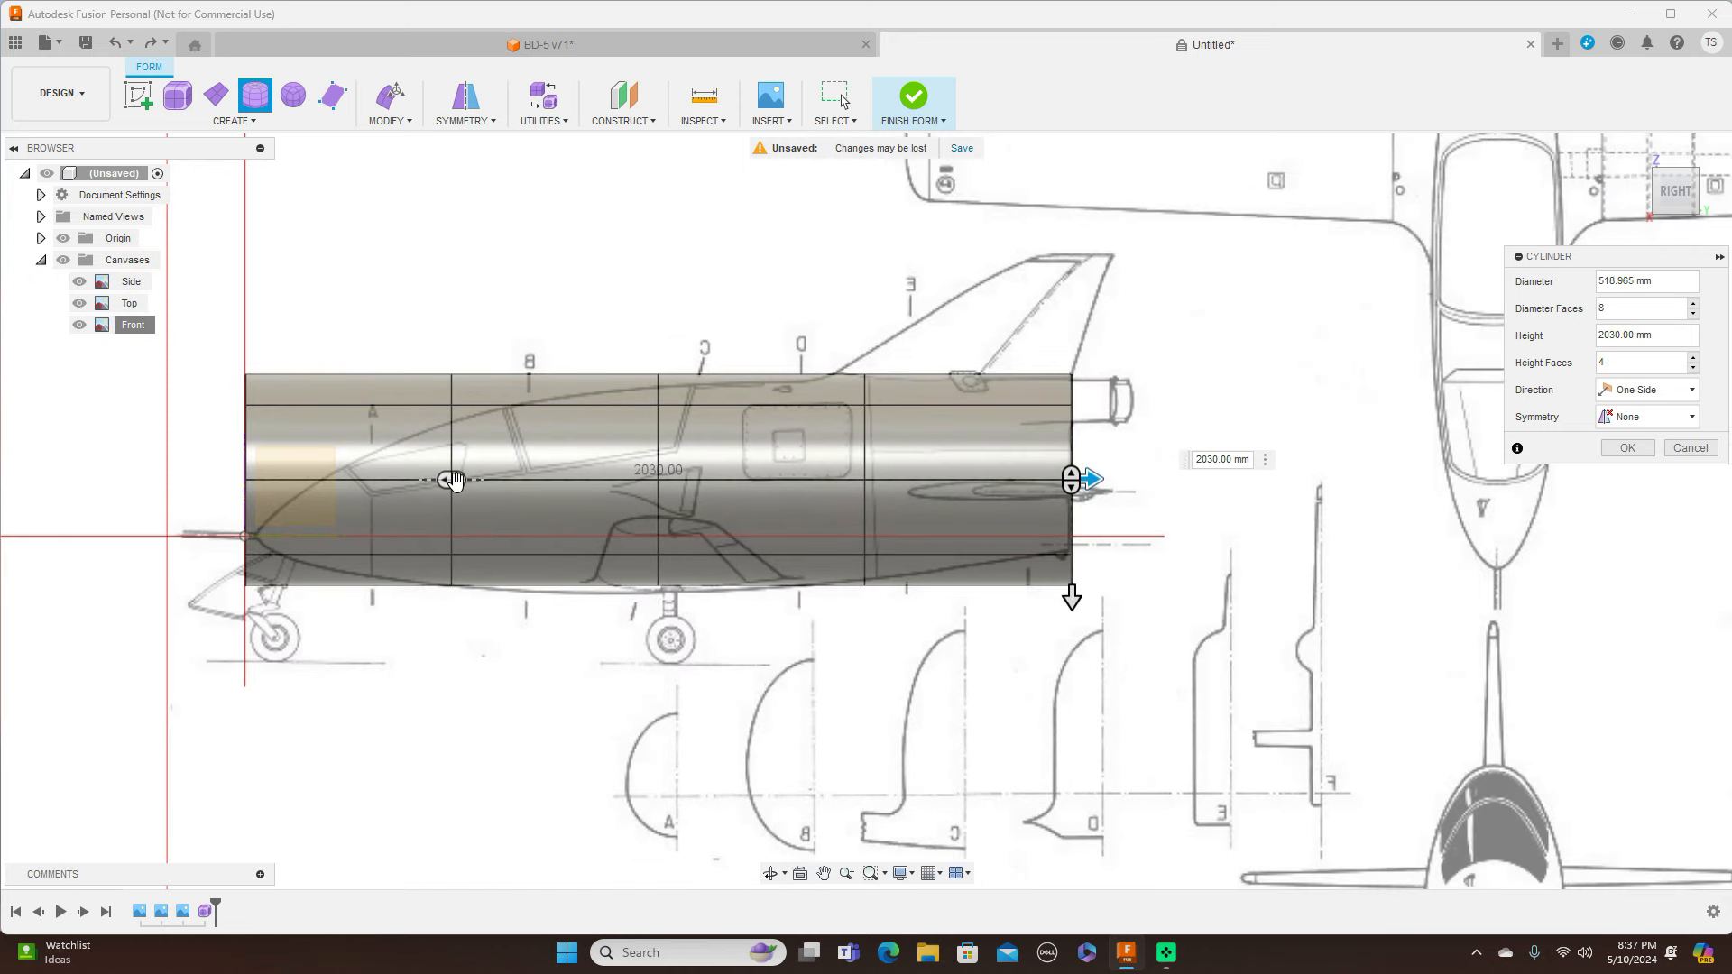
left_click_drag(454, 480, 576, 487)
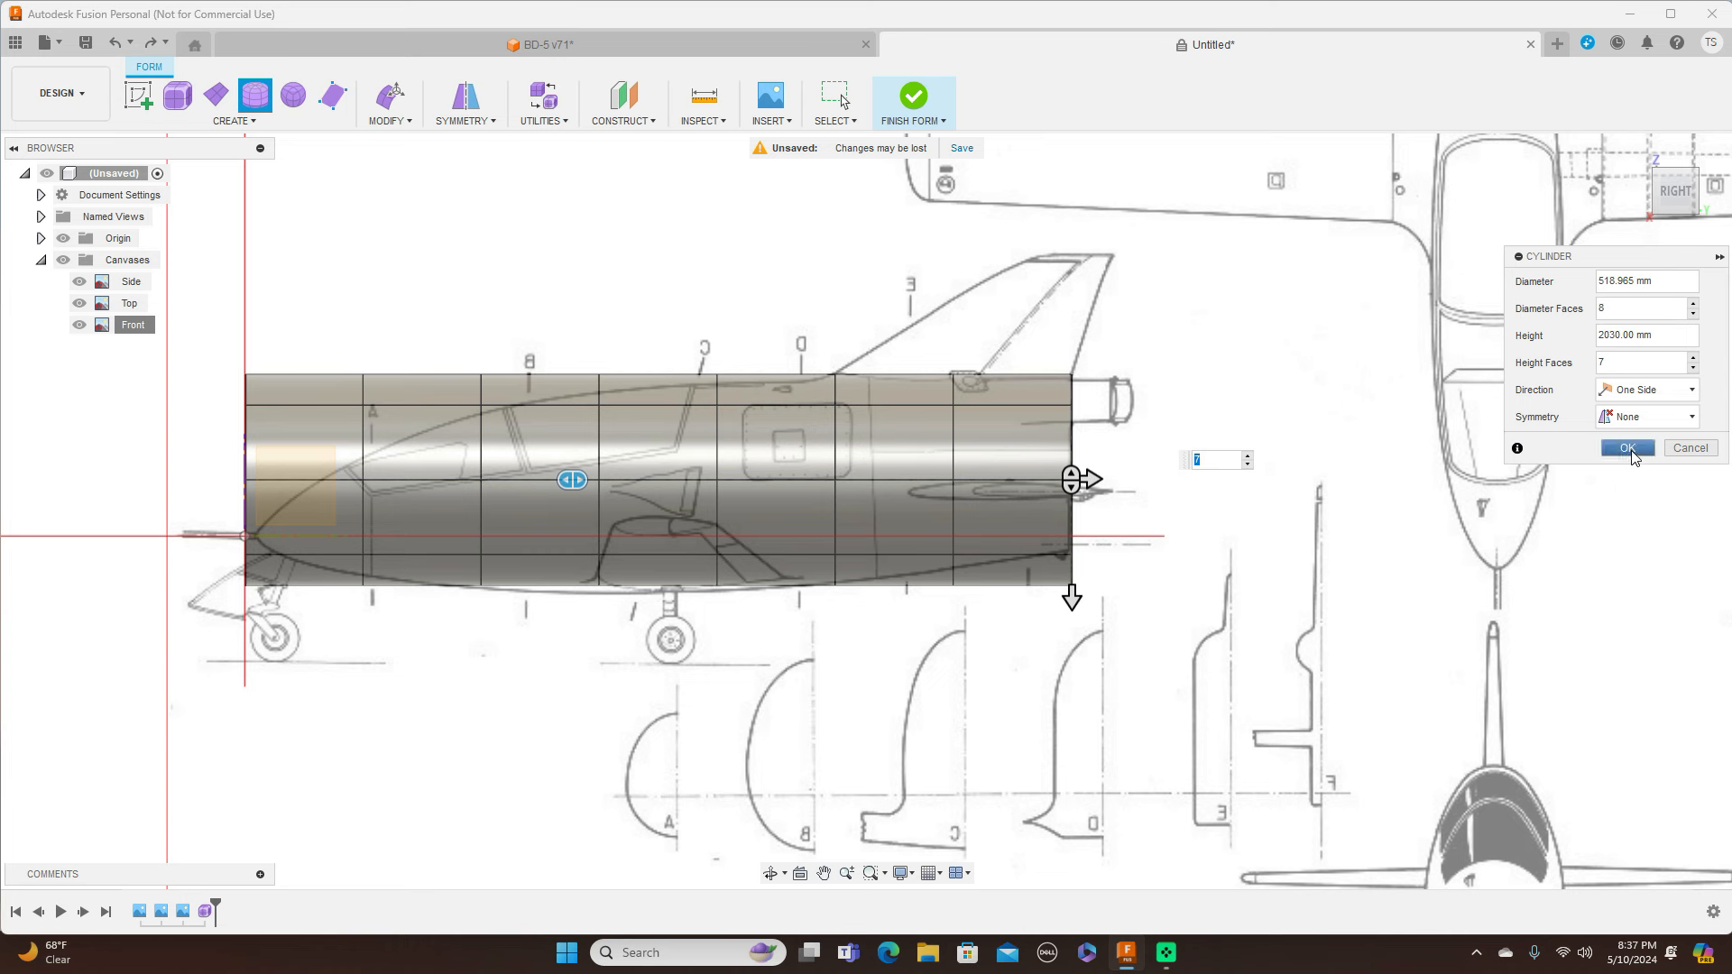
left_click(1629, 449)
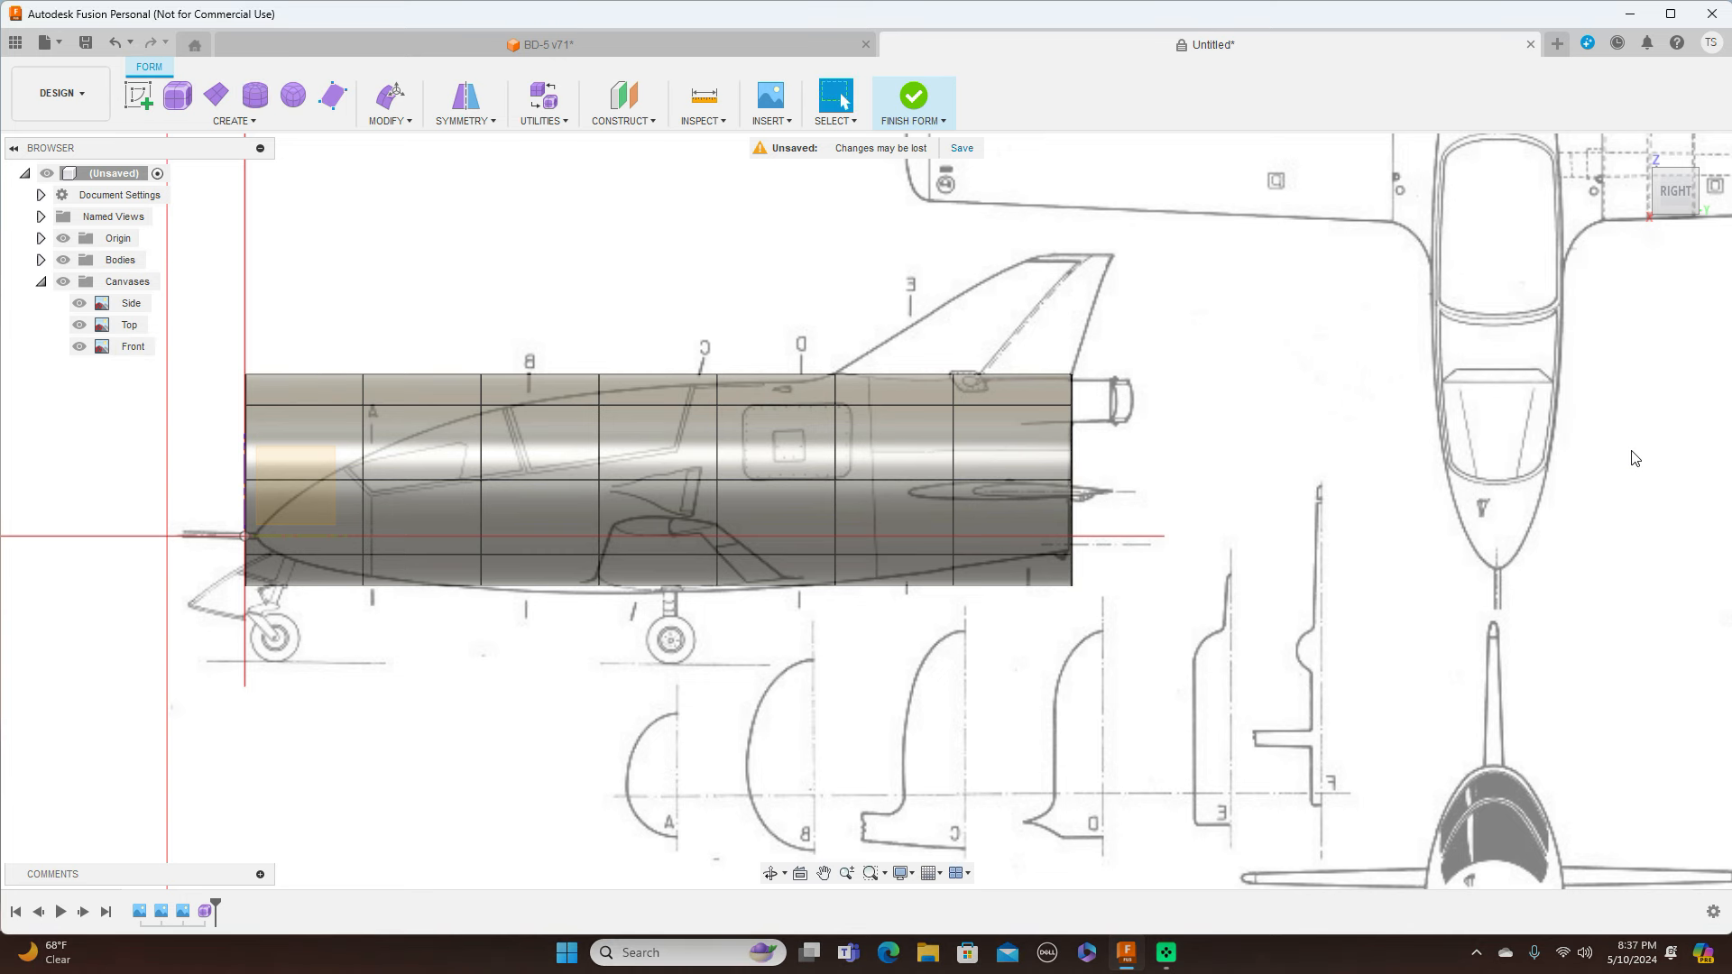
Scale the cylinder's front edge loop with Edit Form to about 0.435 in the side-view plane, narrowing the nose end
scroll(1218, 478, "up", 2)
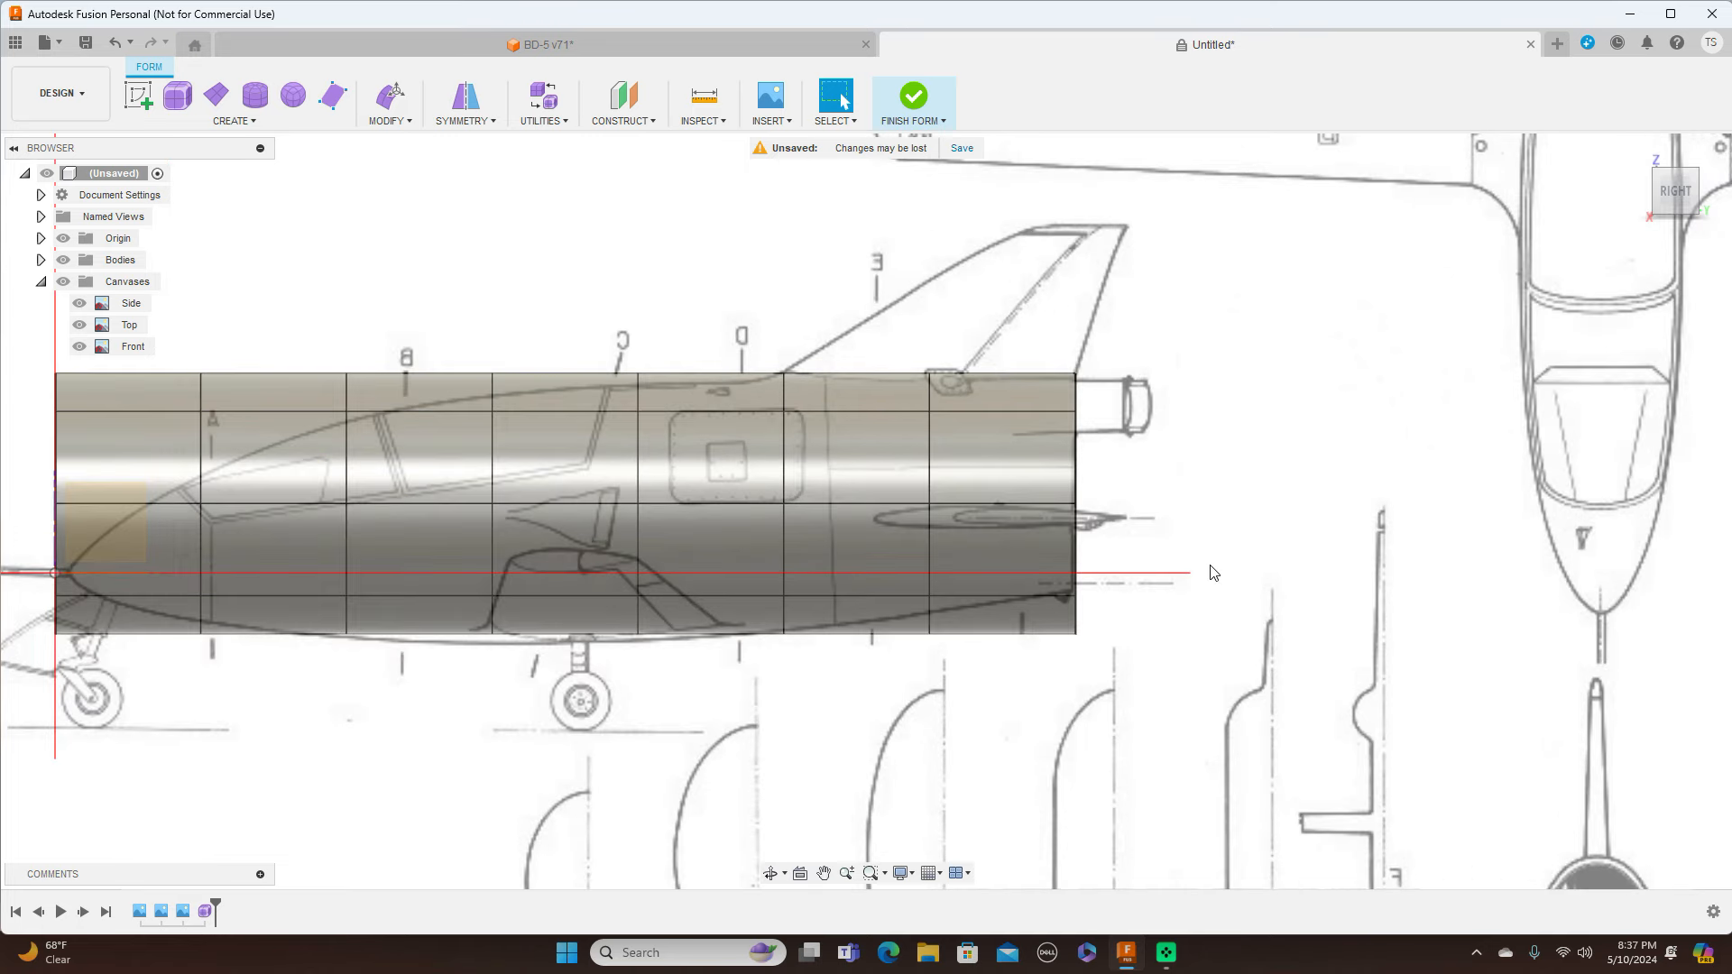
scroll(1213, 569, "down", 2)
scroll(1147, 621, "down", 1)
middle_click_drag(1160, 614, 1284, 571)
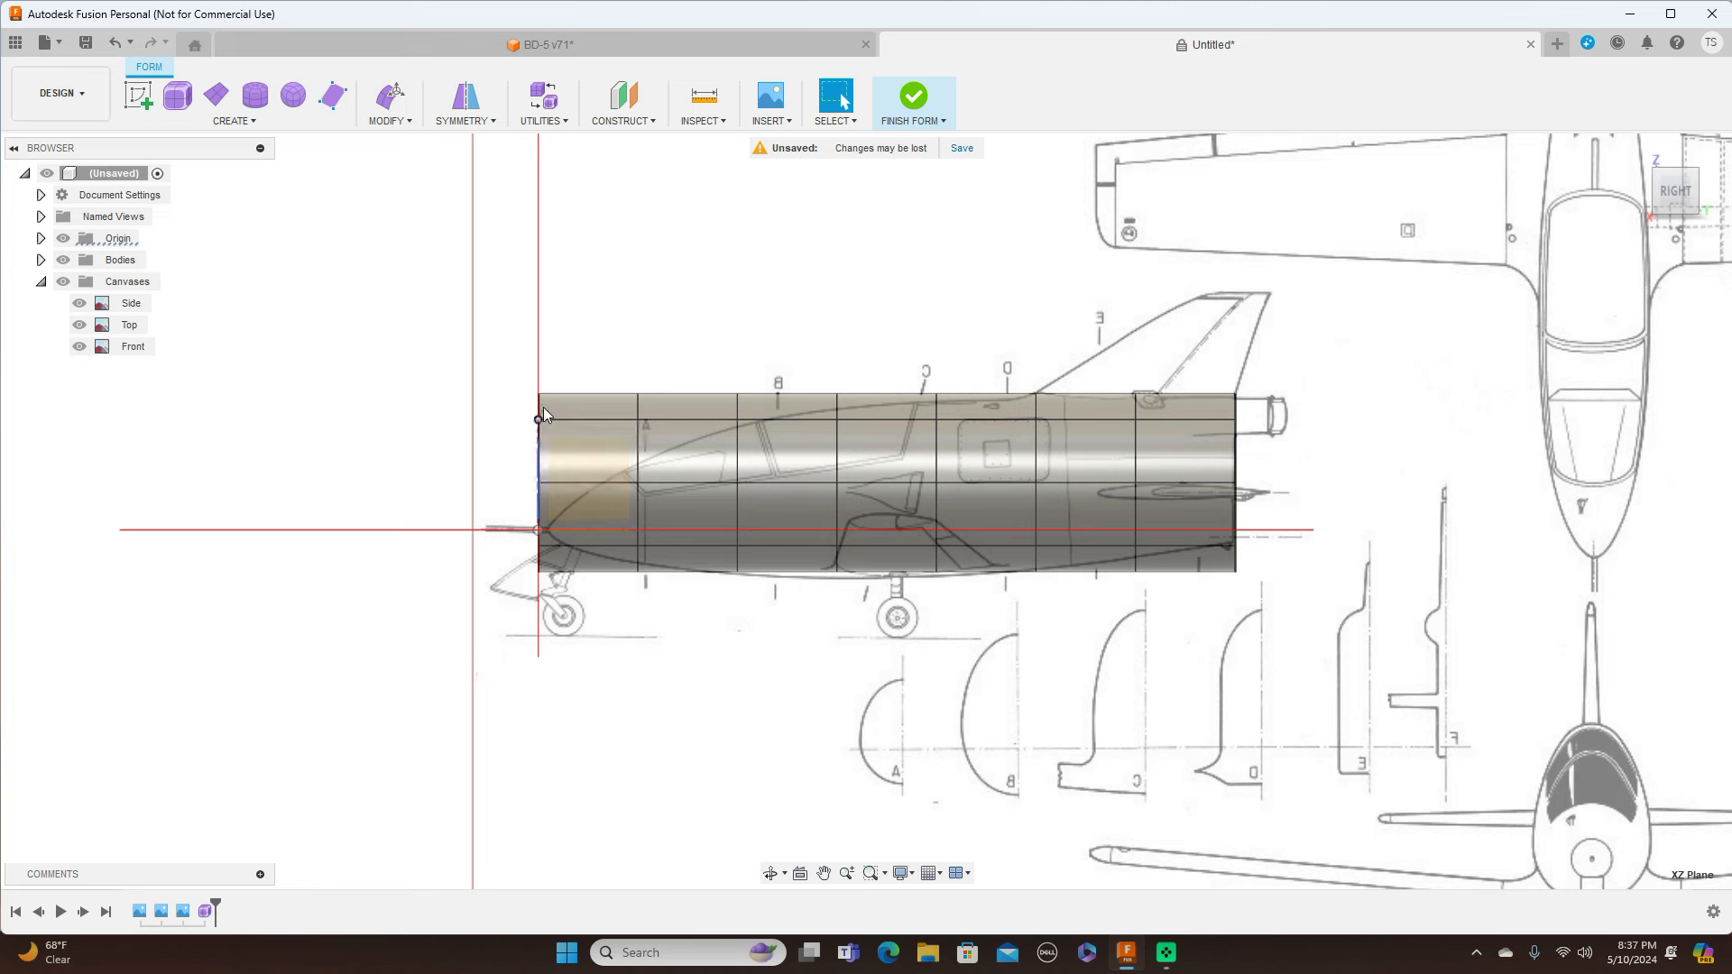
scroll(544, 406, "up", 3)
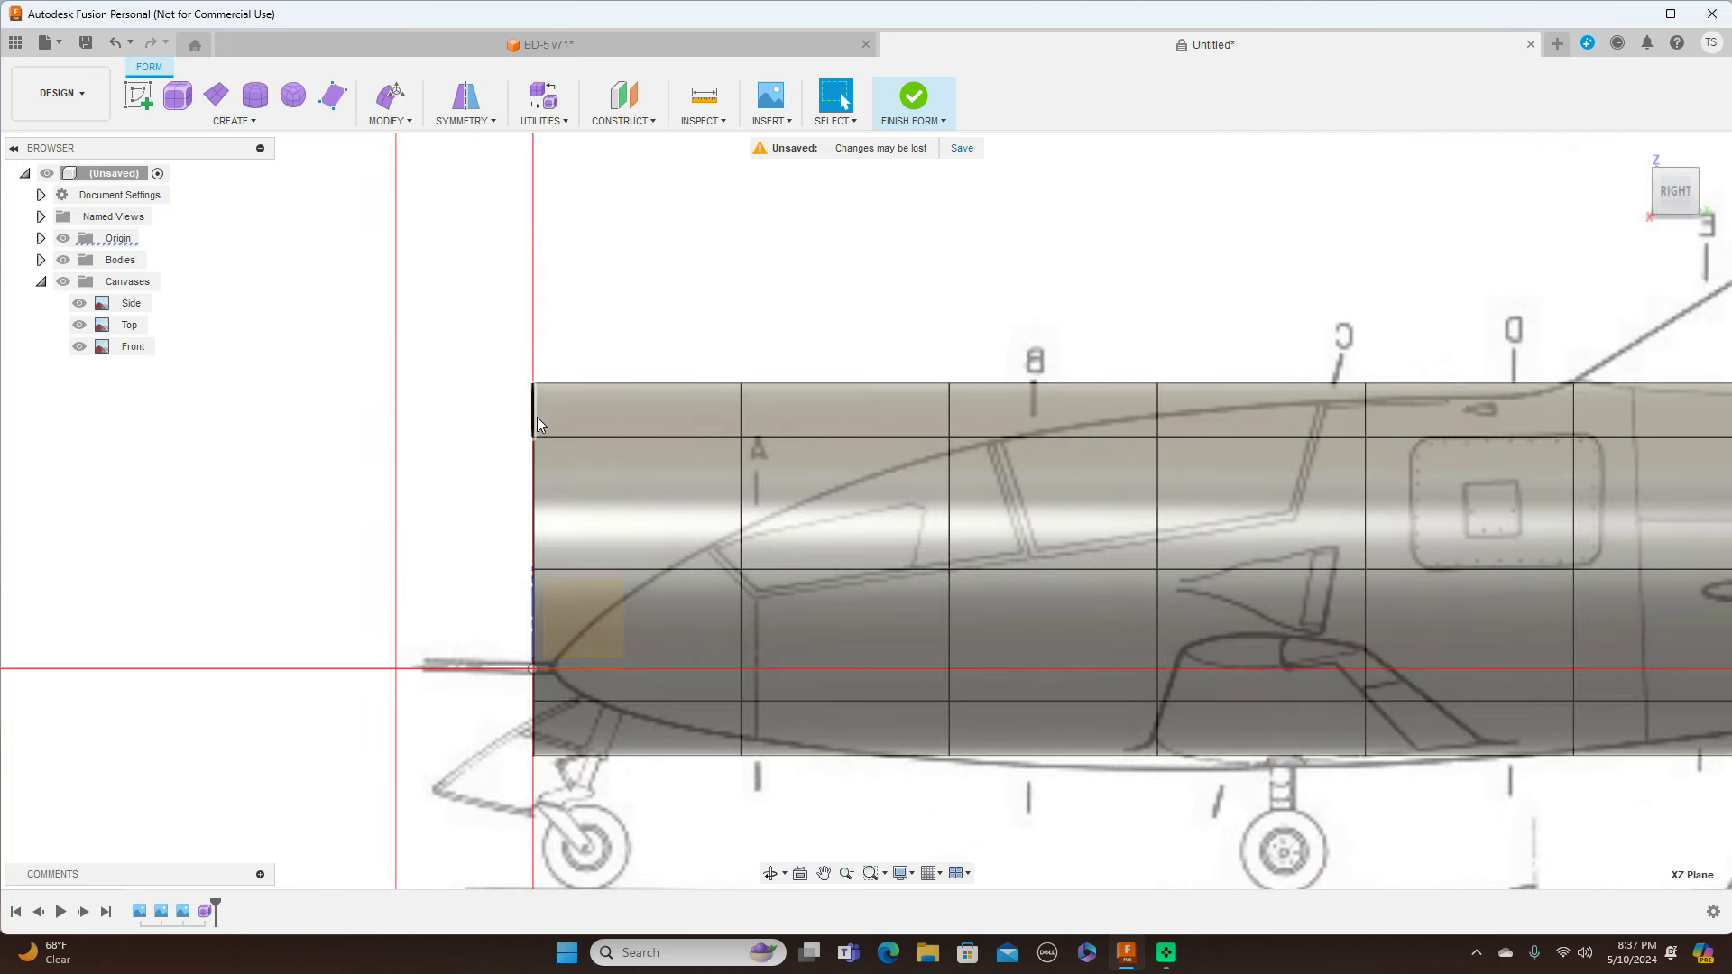
double_click(537, 417)
right_click(538, 417)
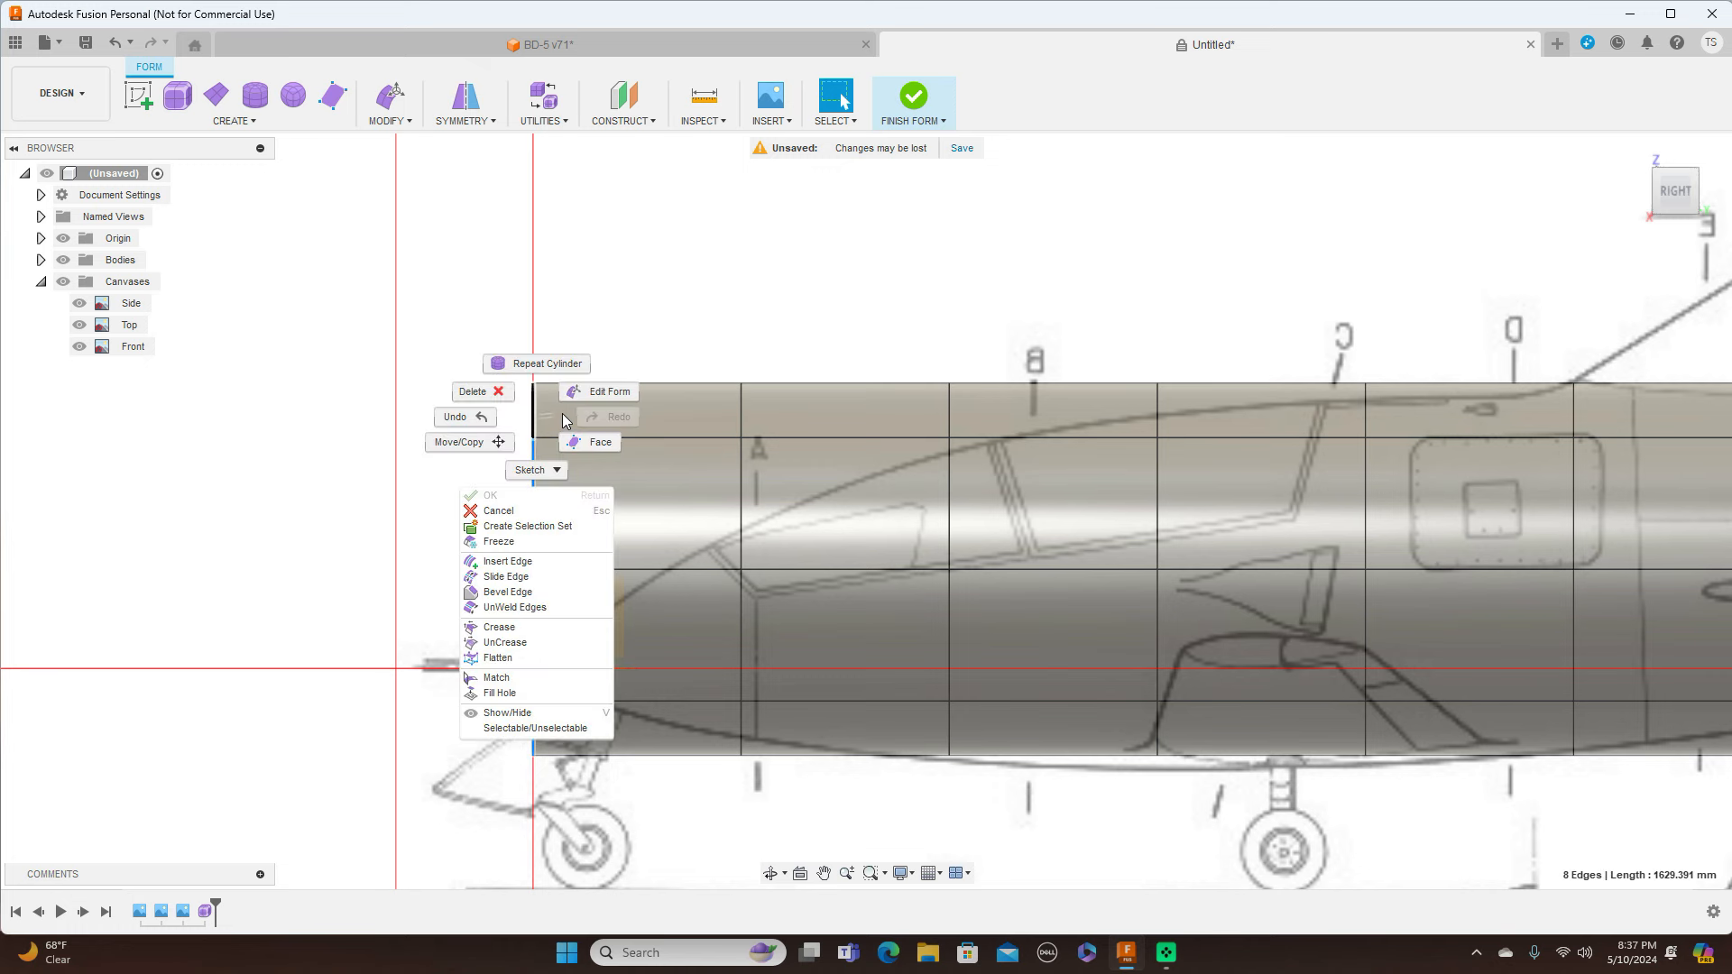
left_click(581, 397)
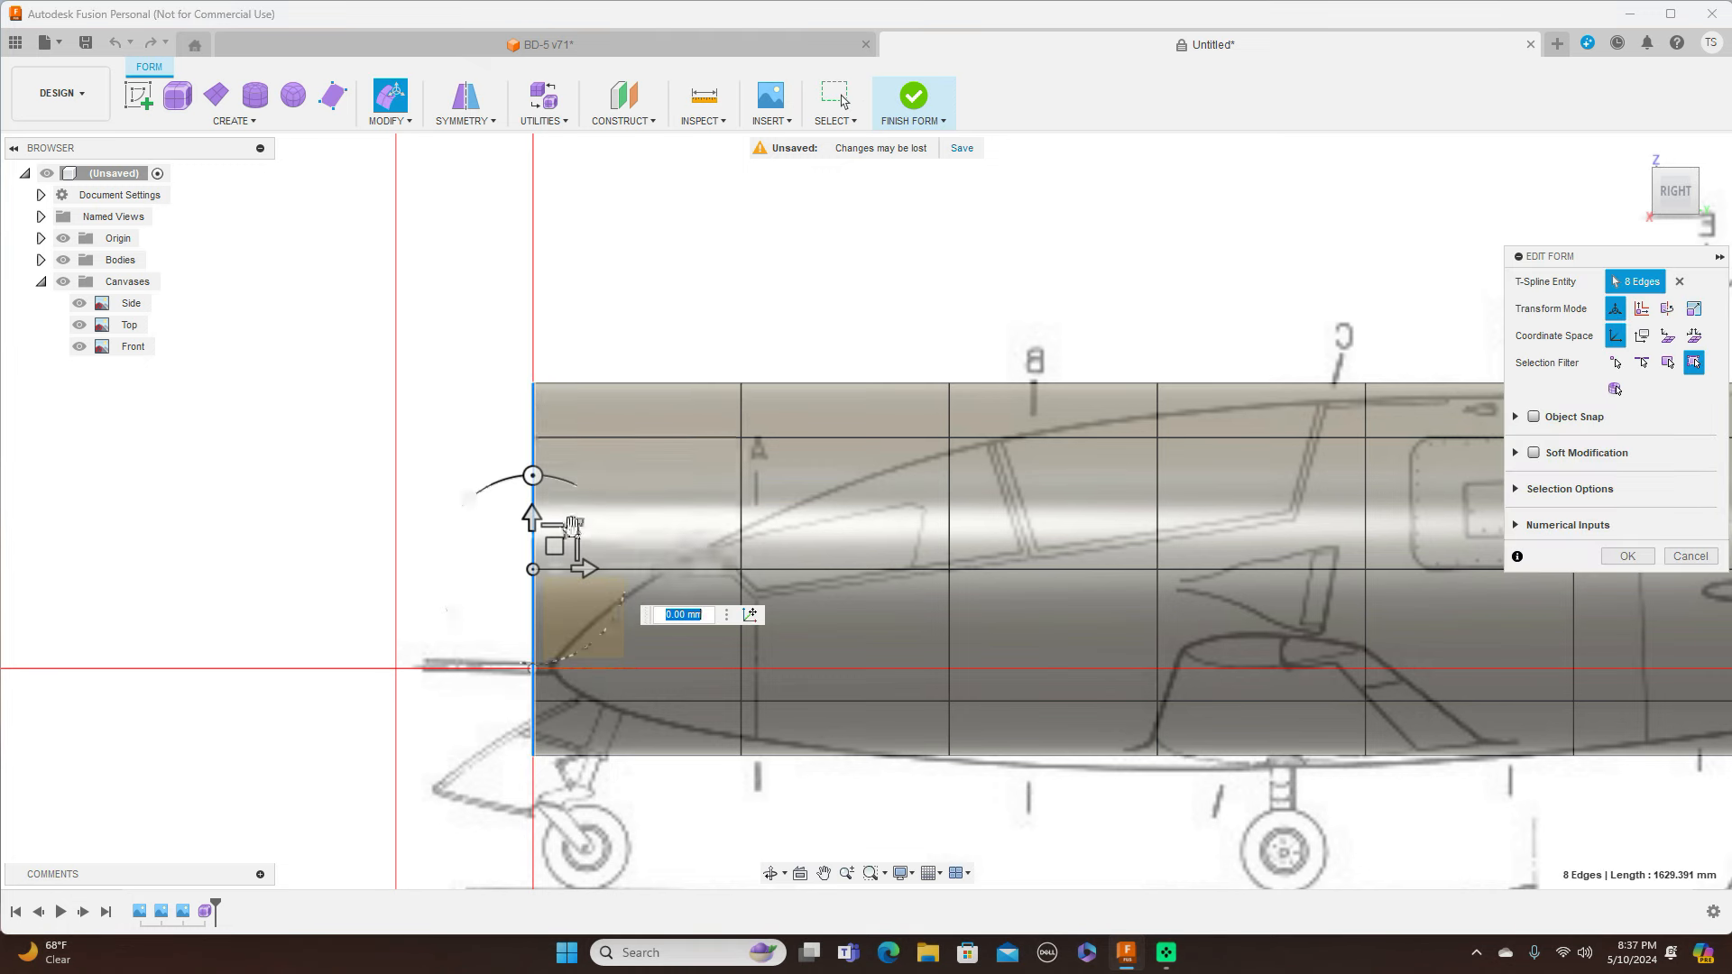
left_click_drag(573, 523, 544, 561)
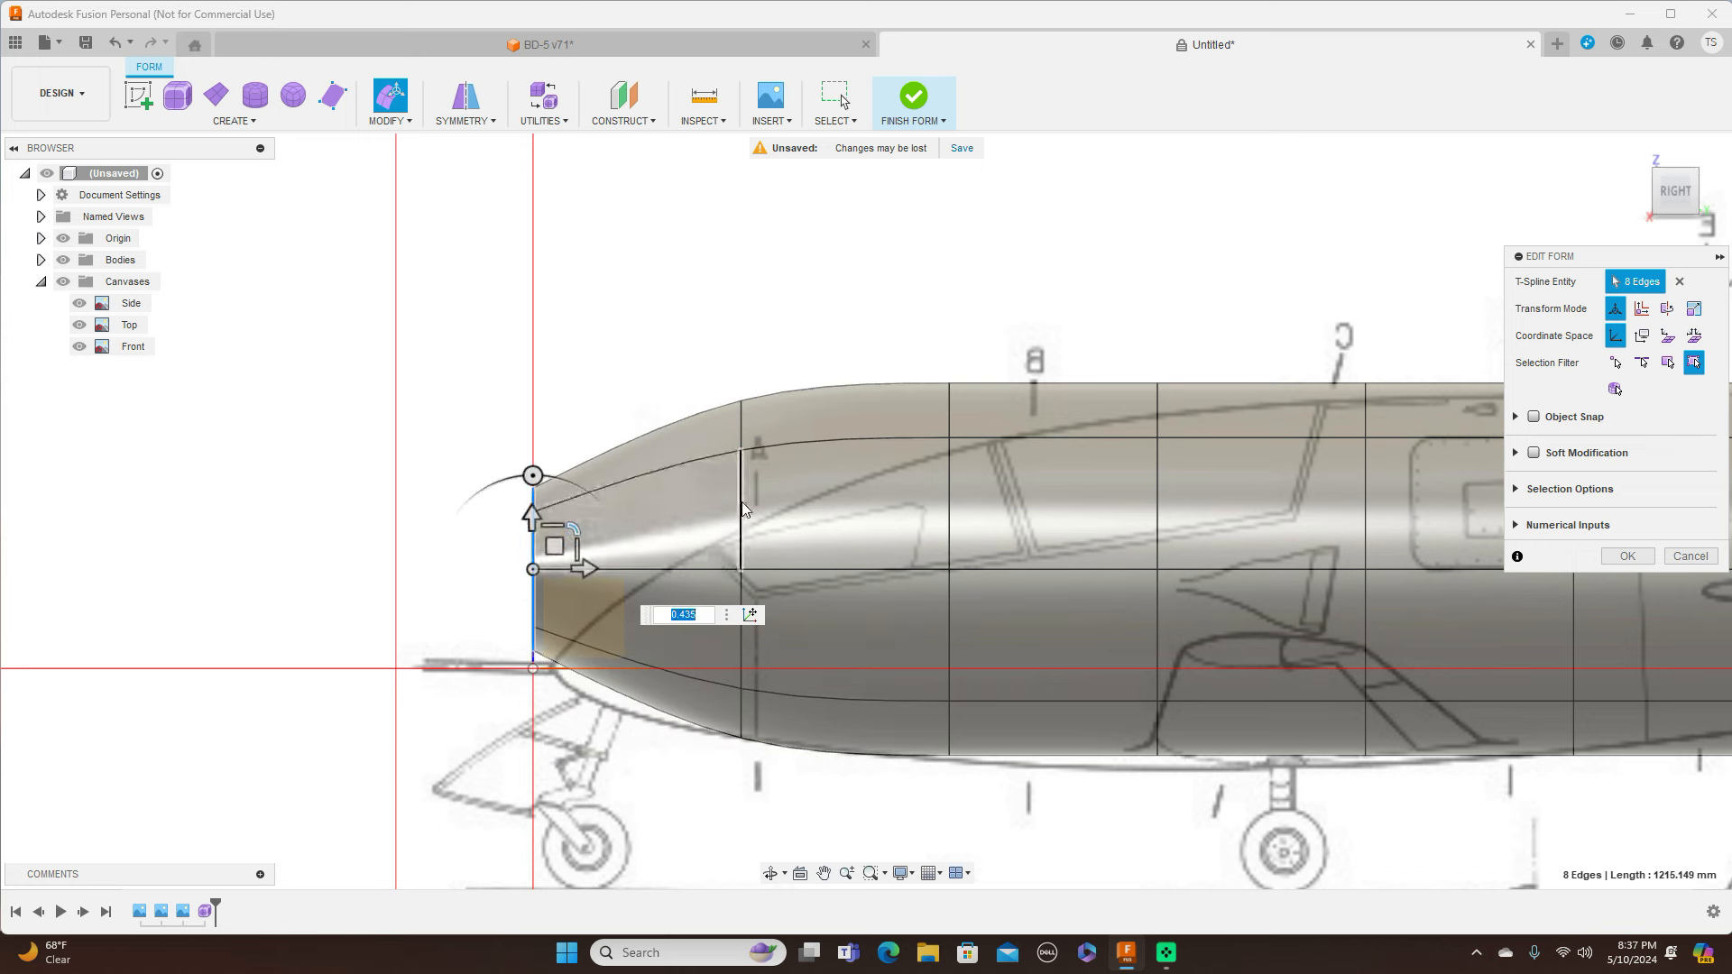
Lower the nose edge loop in the side view, and lower and shrink the second loop near station A towards the blueprint profile
left_click_drag(557, 546, 558, 615)
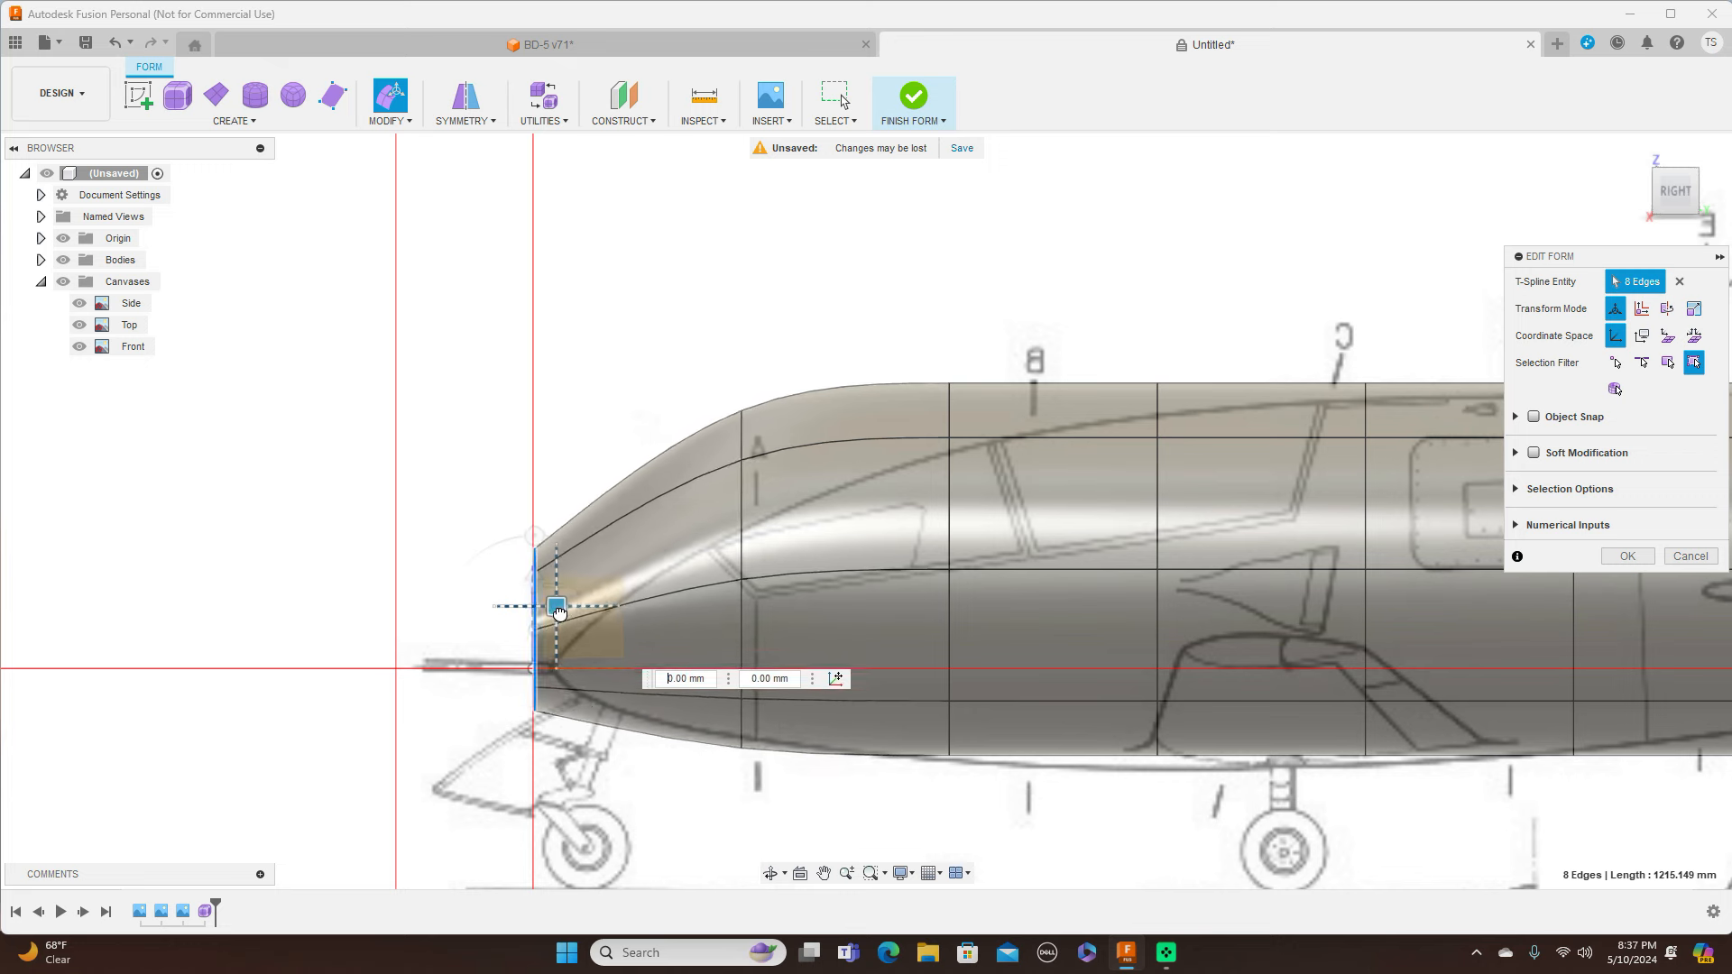
double_click(743, 532)
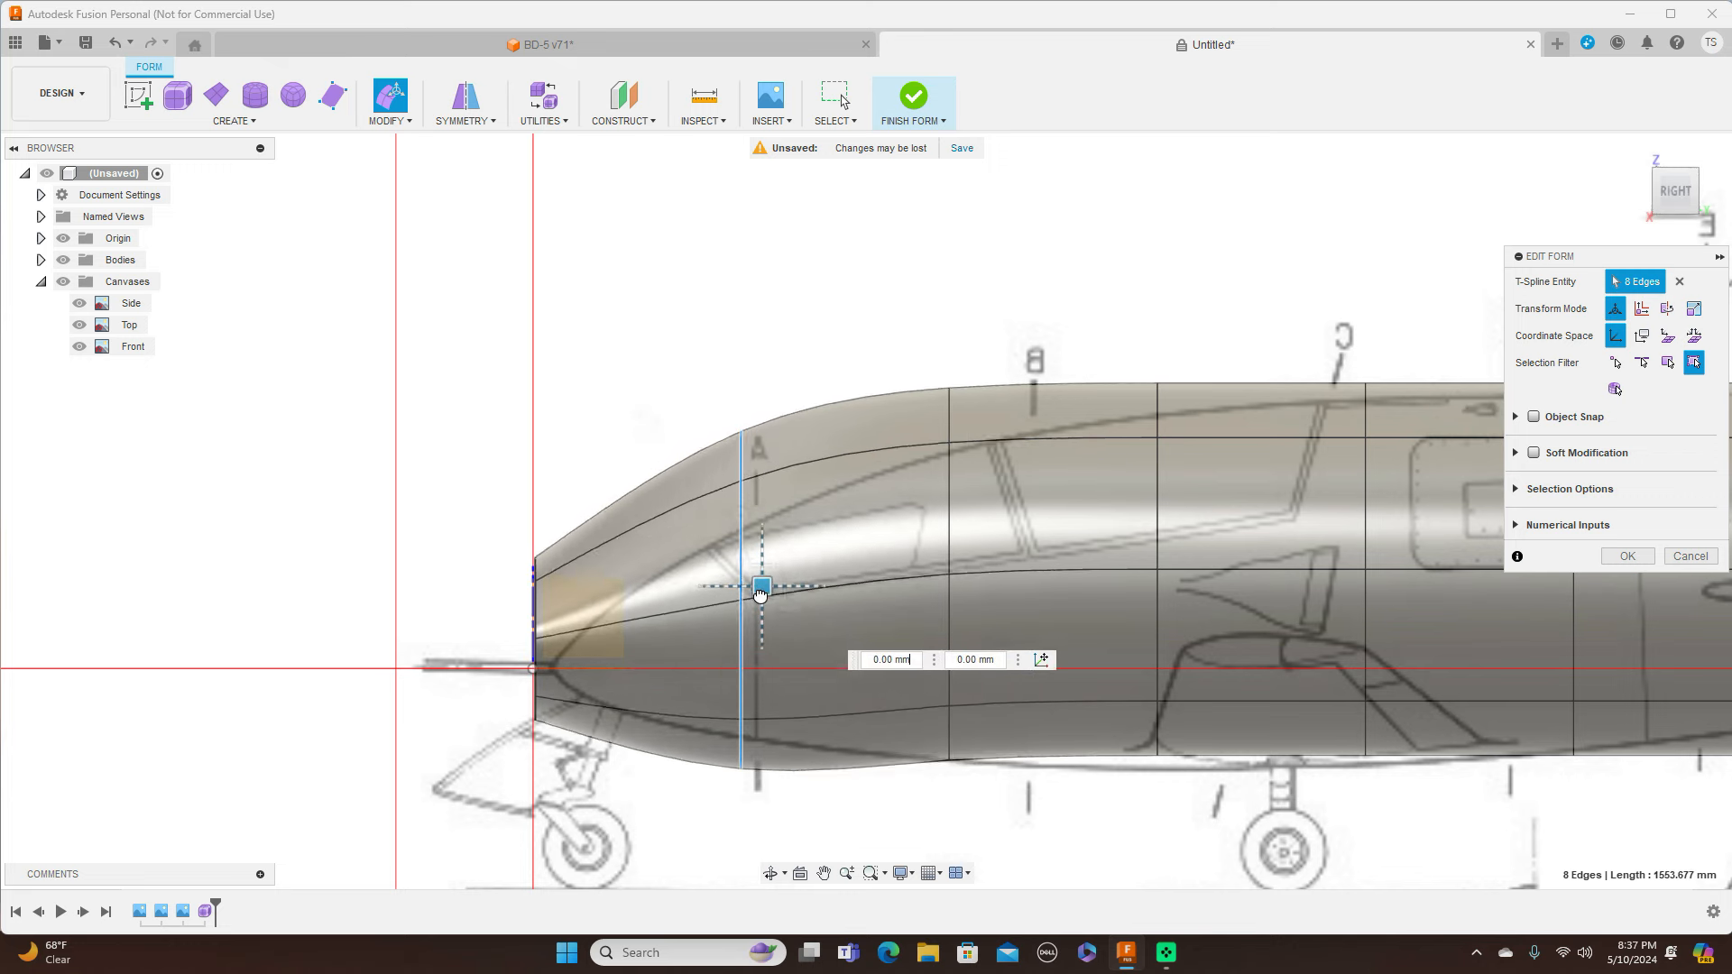
left_click_drag(761, 591, 761, 615)
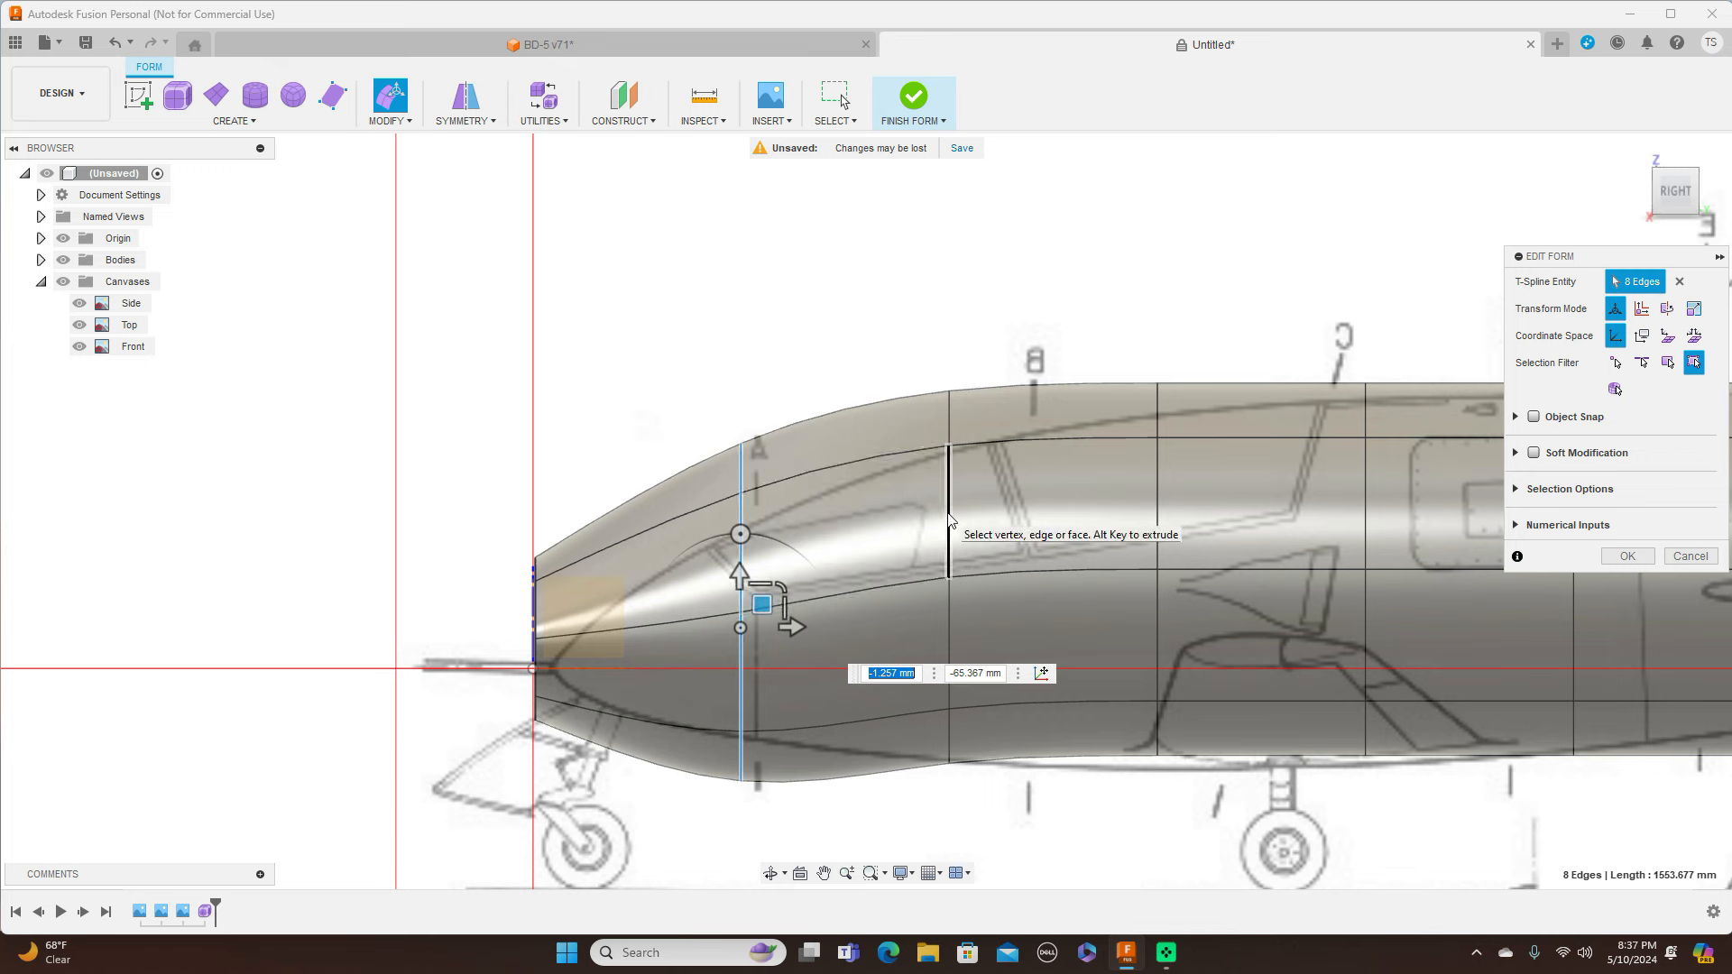
left_click_drag(765, 595, 764, 639)
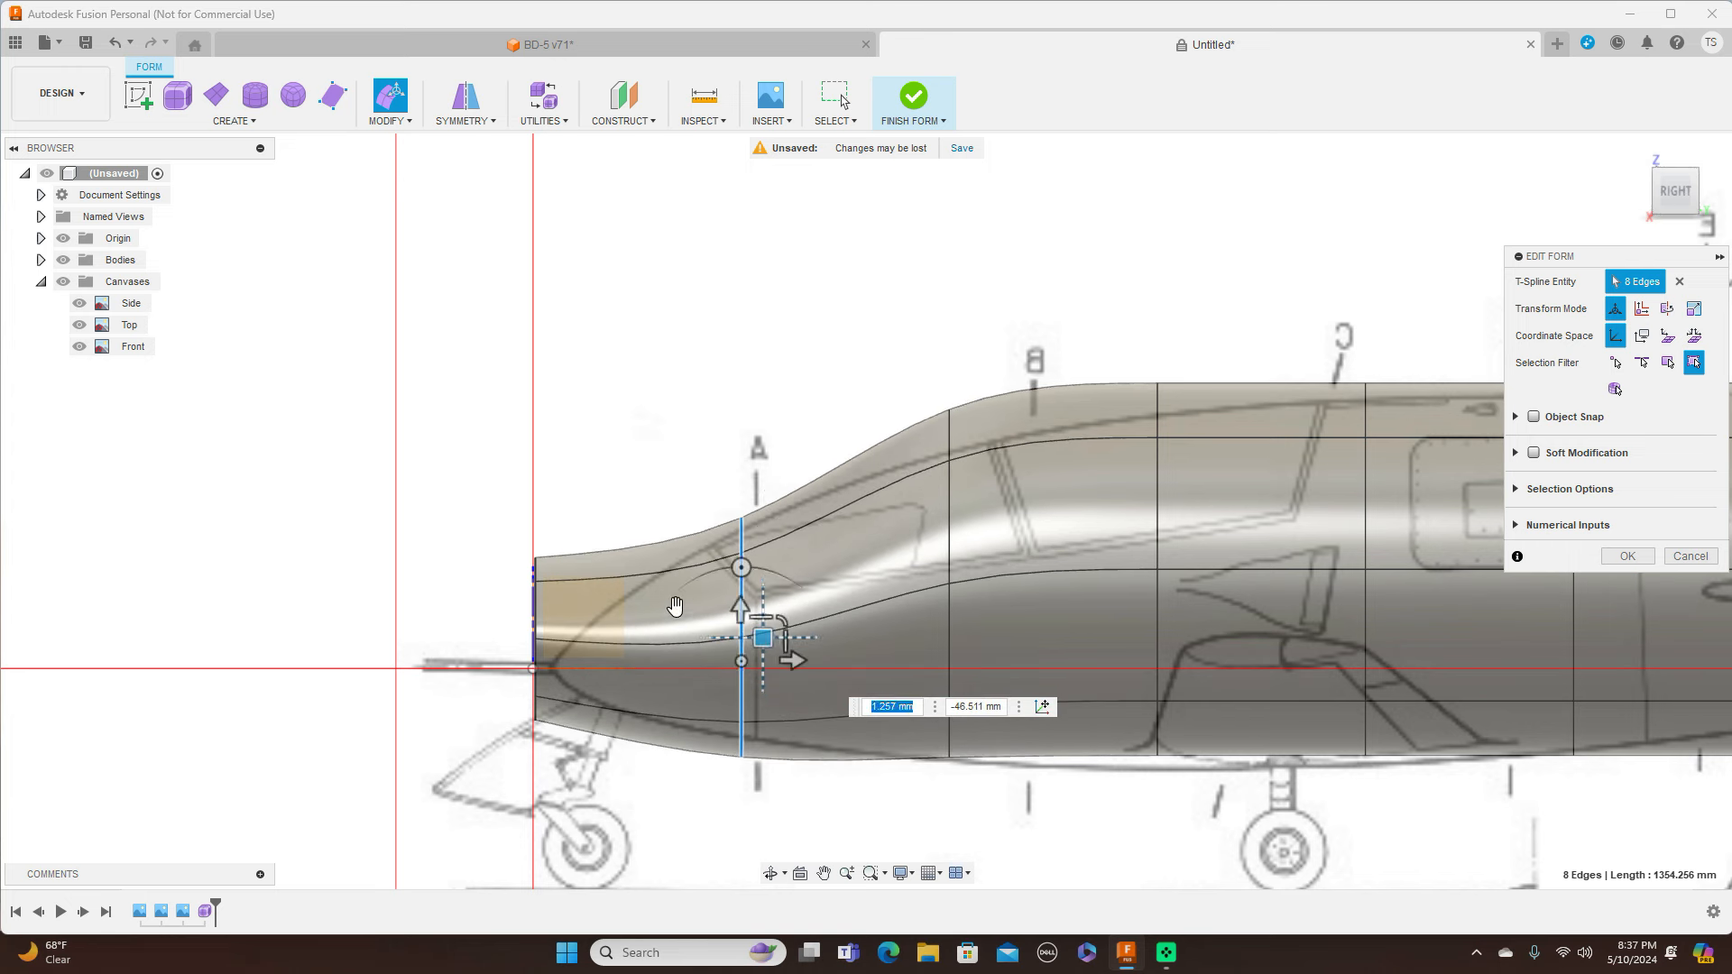
Lower and shrink the nose edge loop, and raise the station A loop about 12.6 mm to fit the side blueprint
double_click(536, 606)
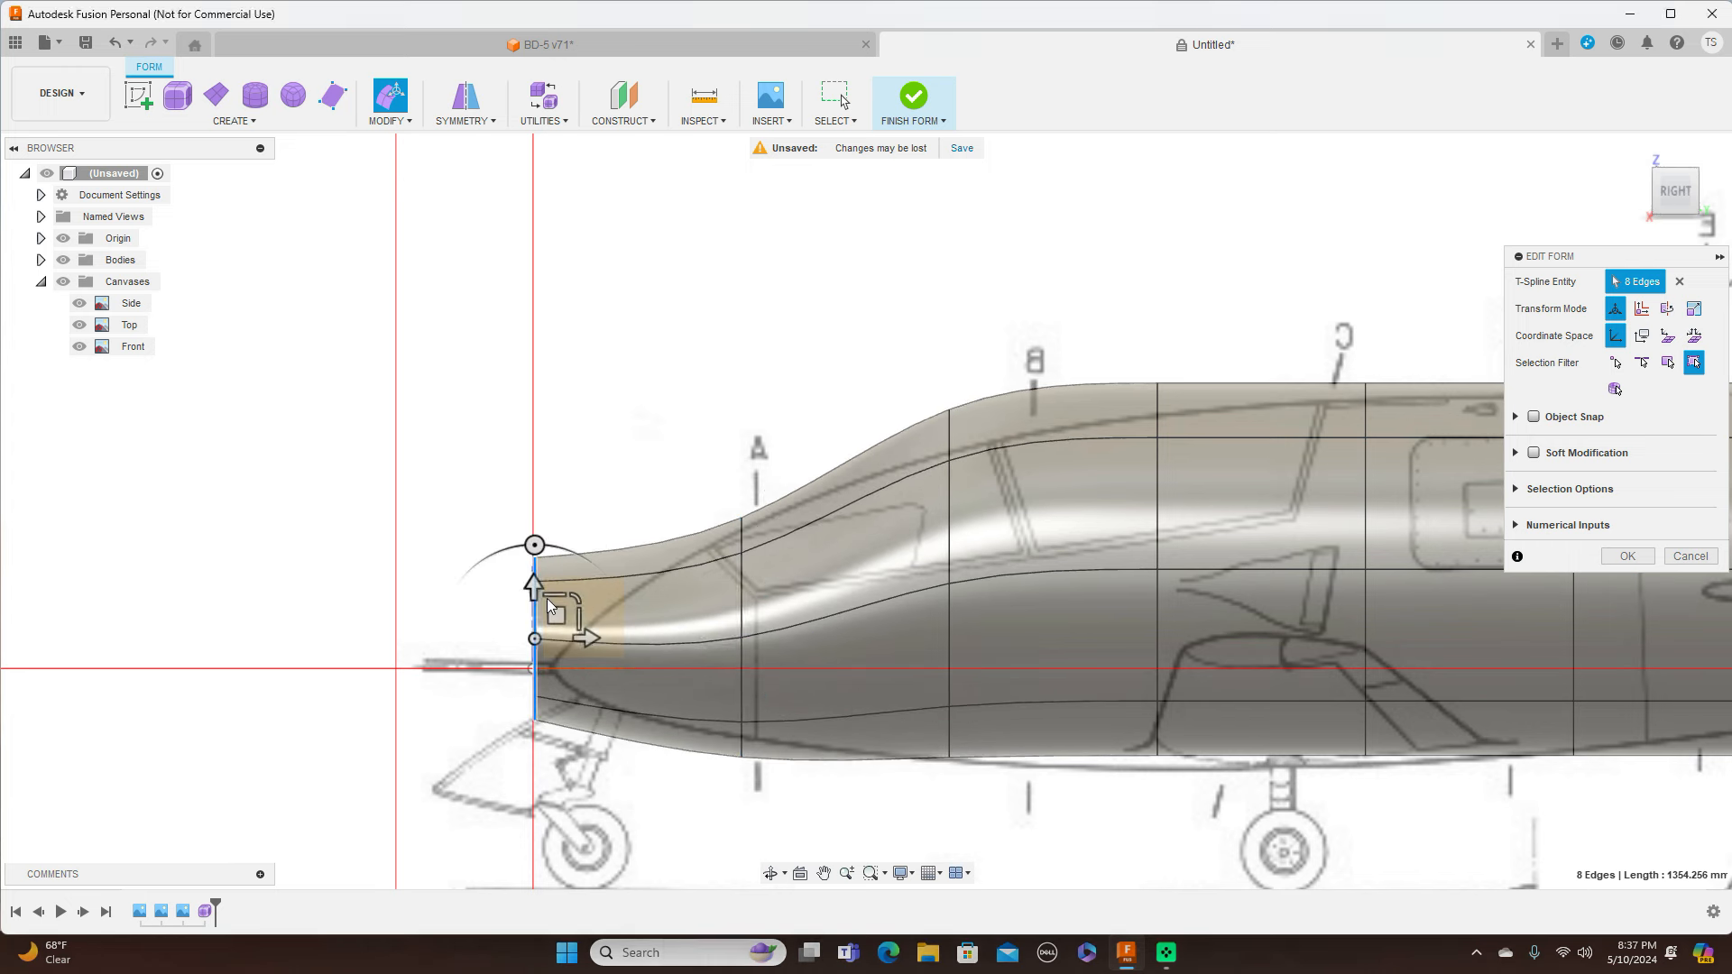
mouse_move(550, 605)
left_mouse_down()
mouse_move(559, 646)
mouse_move(555, 626)
left_mouse_up()
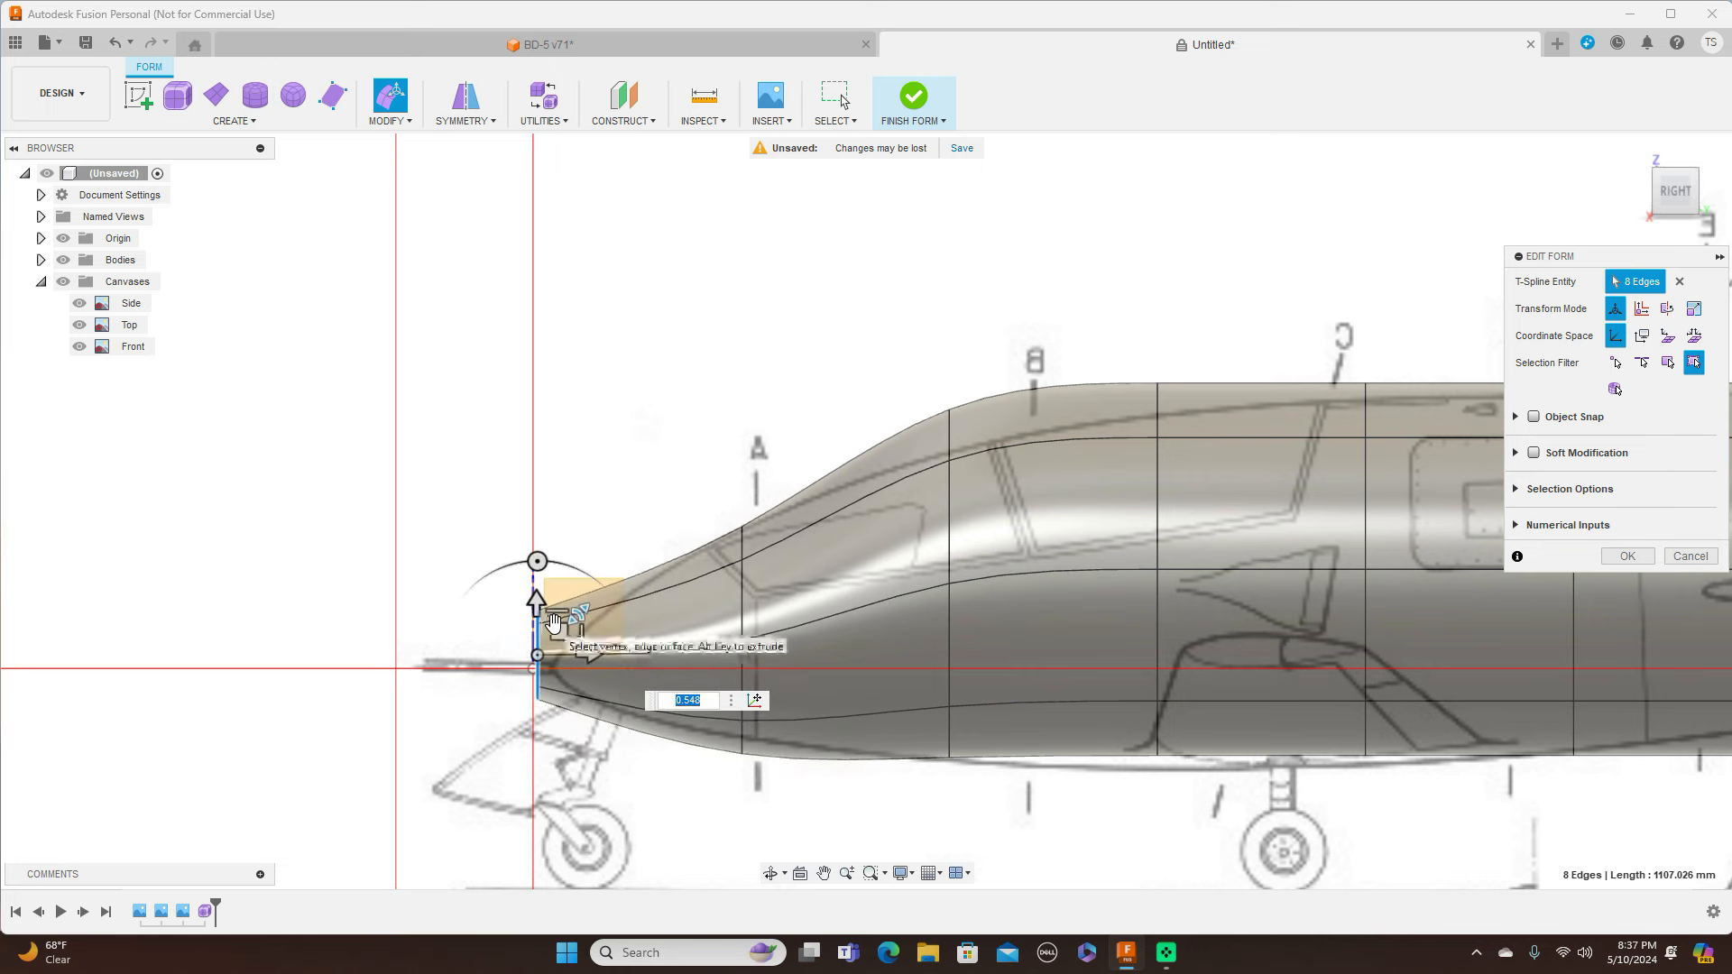
double_click(743, 611)
left_click_drag(762, 613, 760, 606)
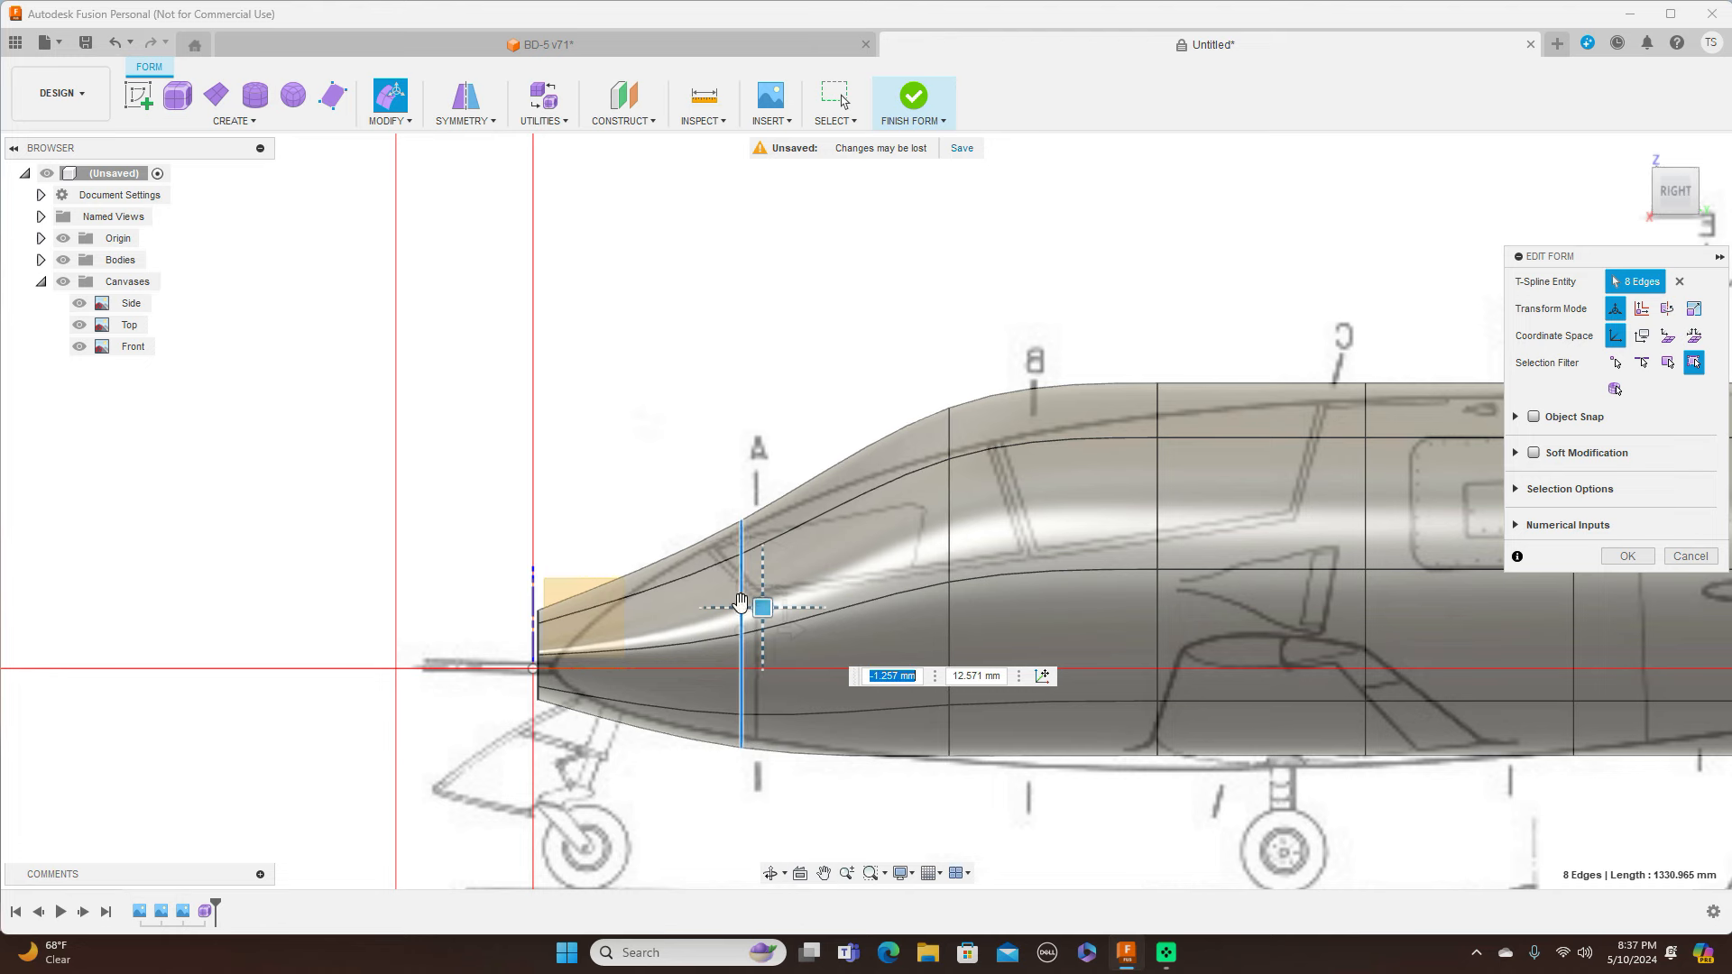
Move the nose edge loop about 19.8 mm rearward and 10.3 mm down onto the blueprint's nose tip
scroll(537, 638, "up", 4)
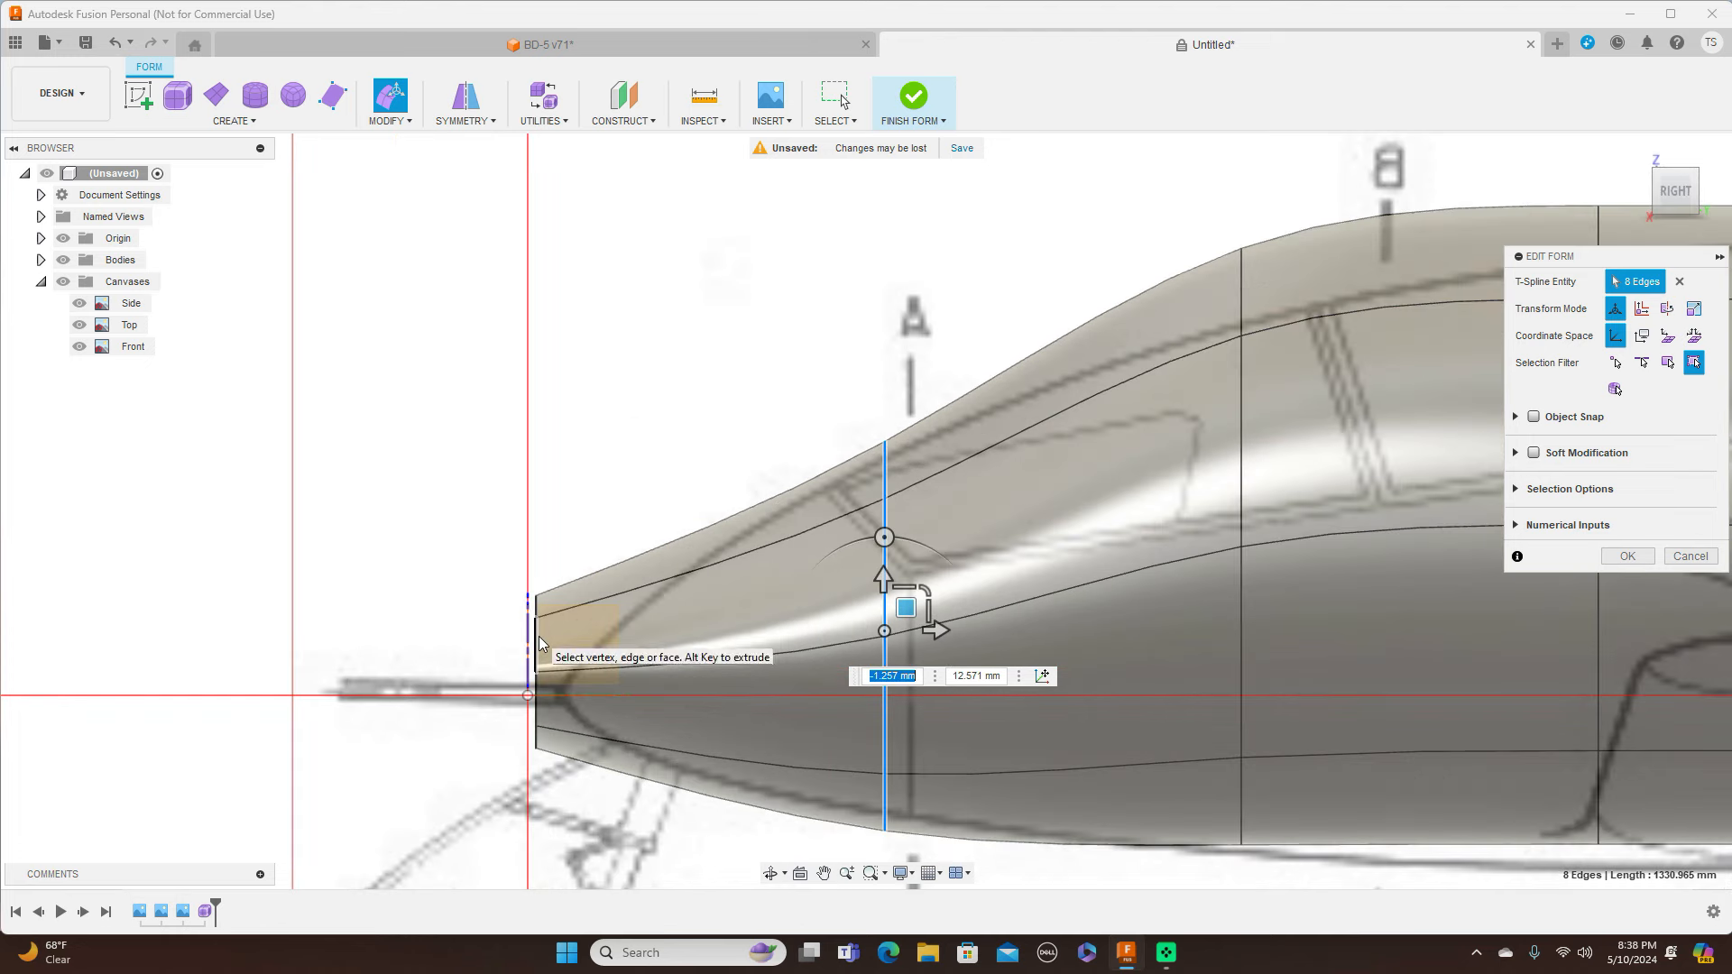
double_click(538, 644)
mouse_move(578, 631)
left_mouse_down()
mouse_move(556, 663)
mouse_move(584, 661)
left_mouse_up()
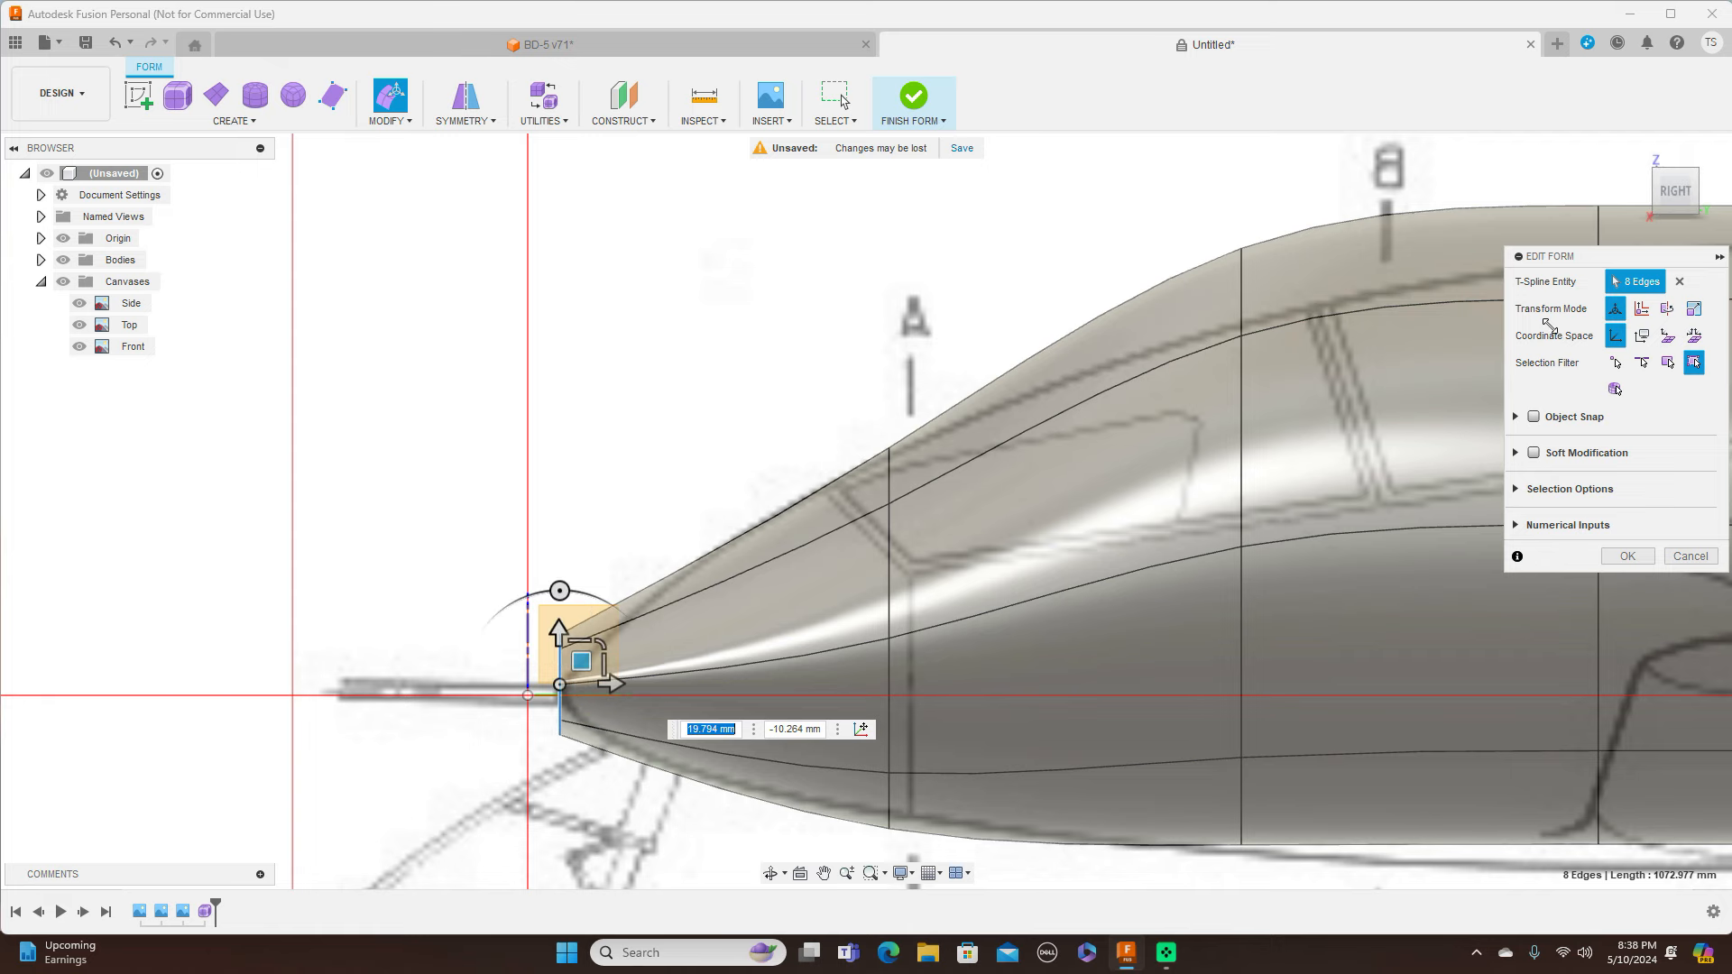
In the top view, narrow the nose loop's width to the nose tip and scale the second loop's width to 0.564
left_click(1679, 162)
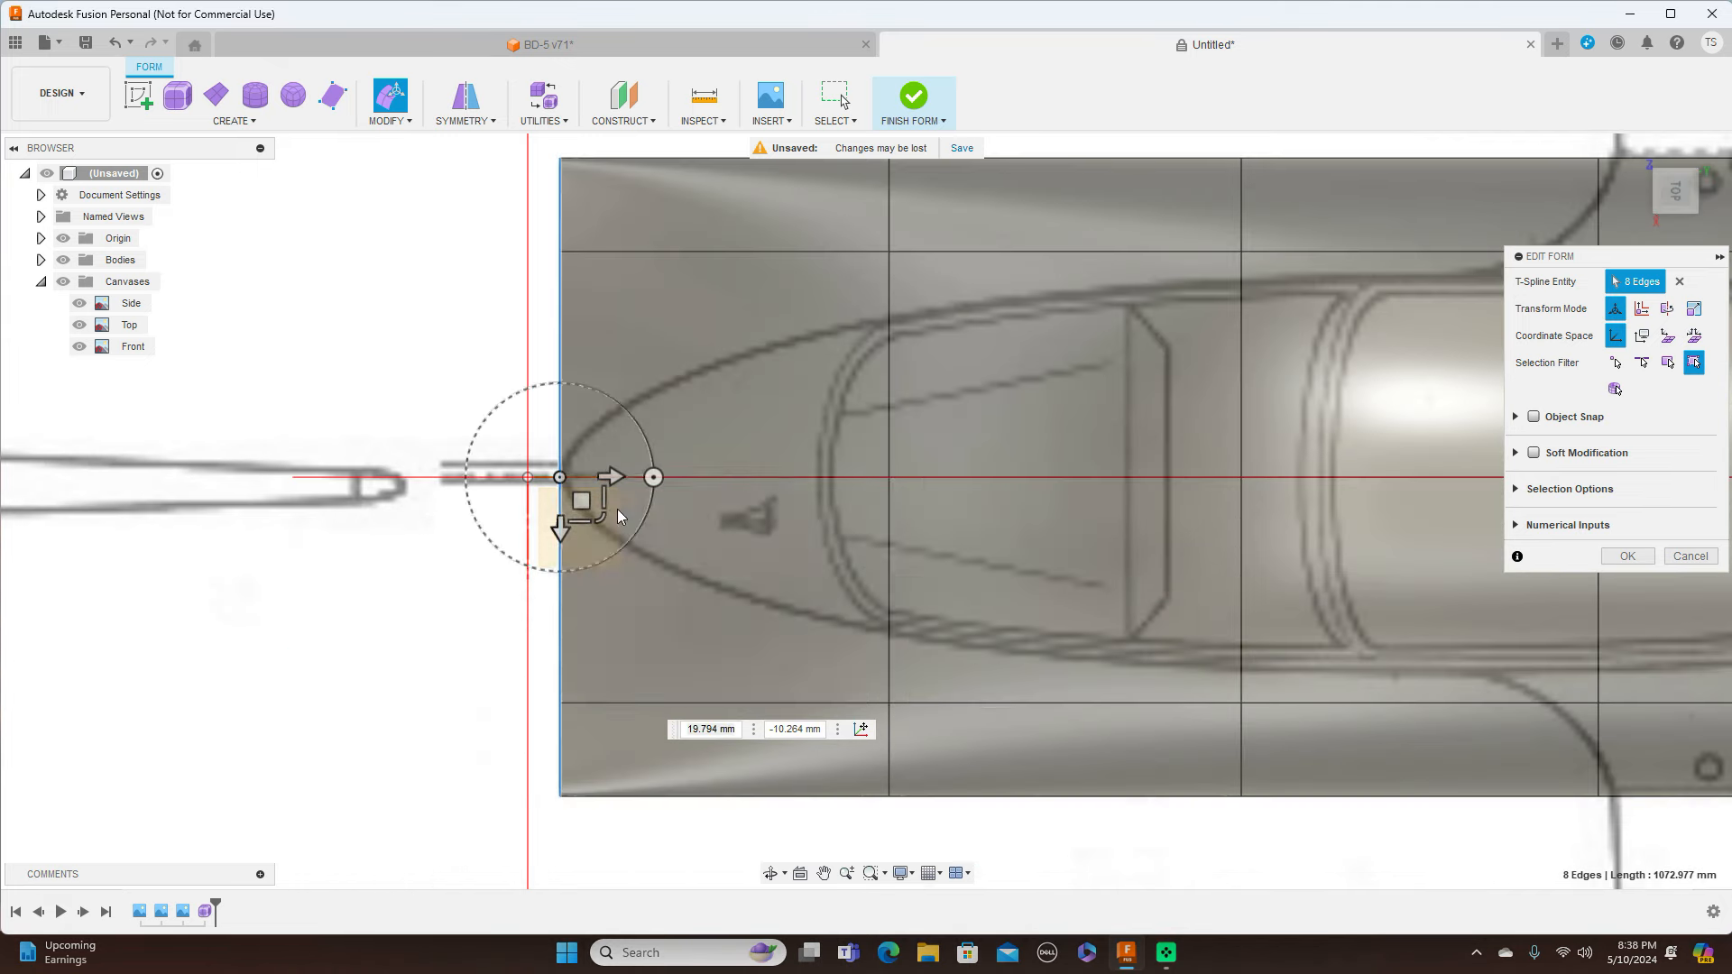
left_click_drag(603, 520, 560, 482)
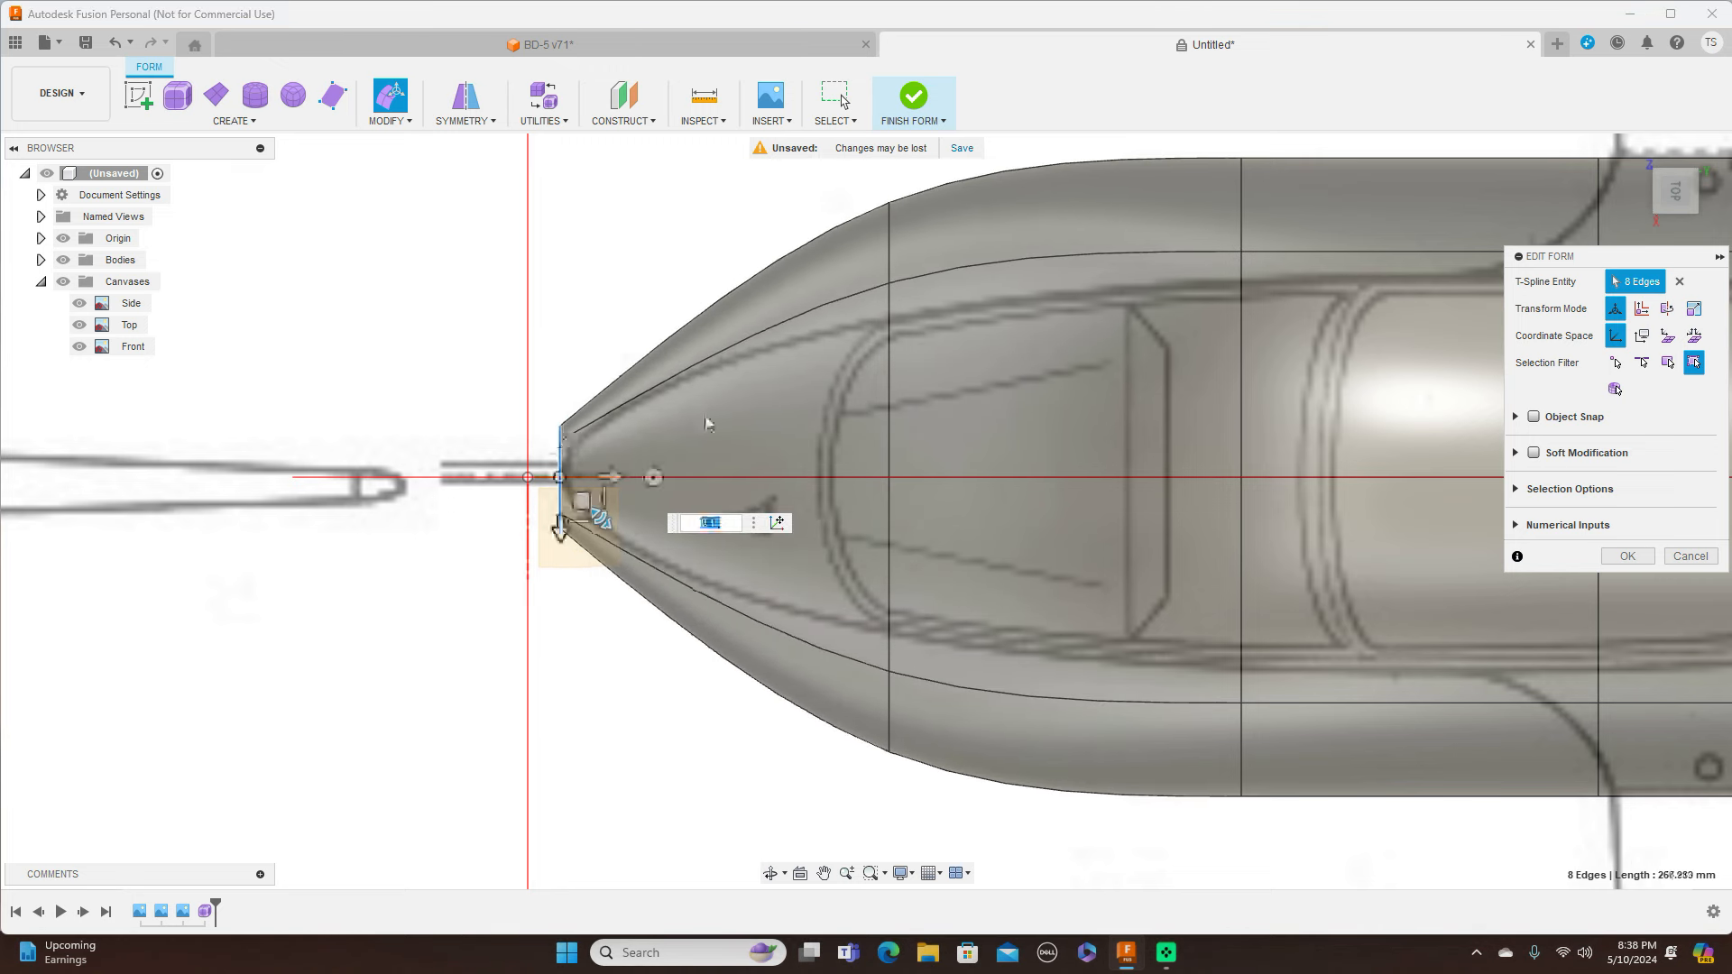
double_click(889, 354)
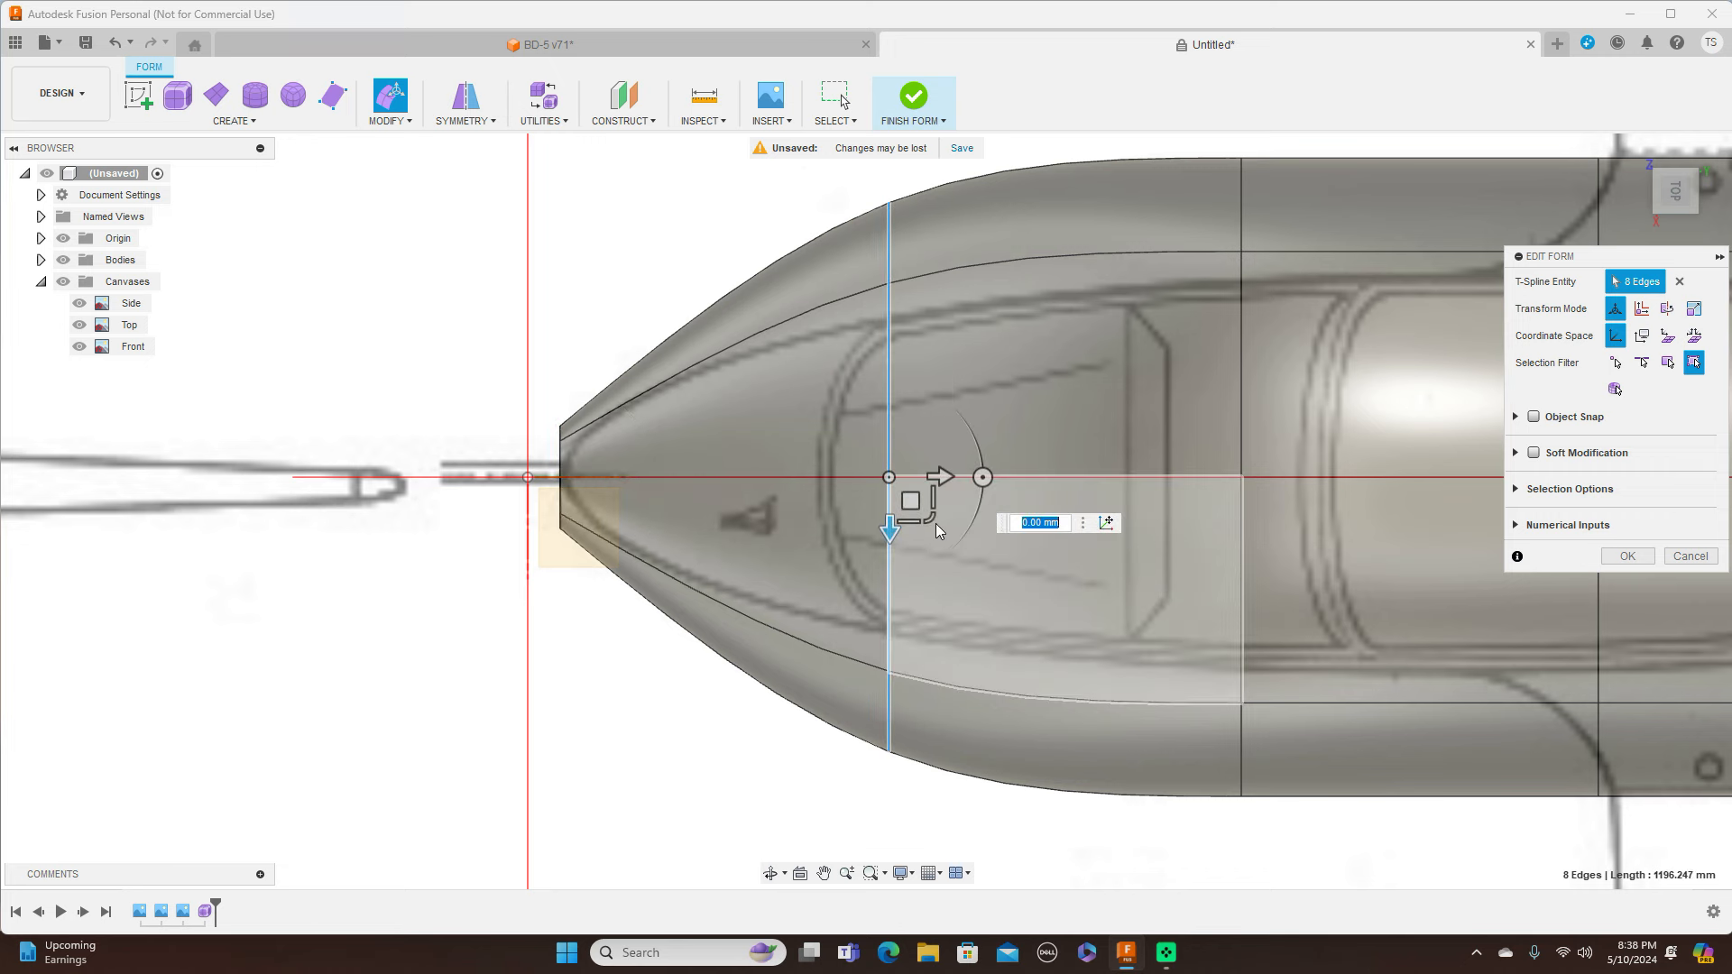
type("0.564")
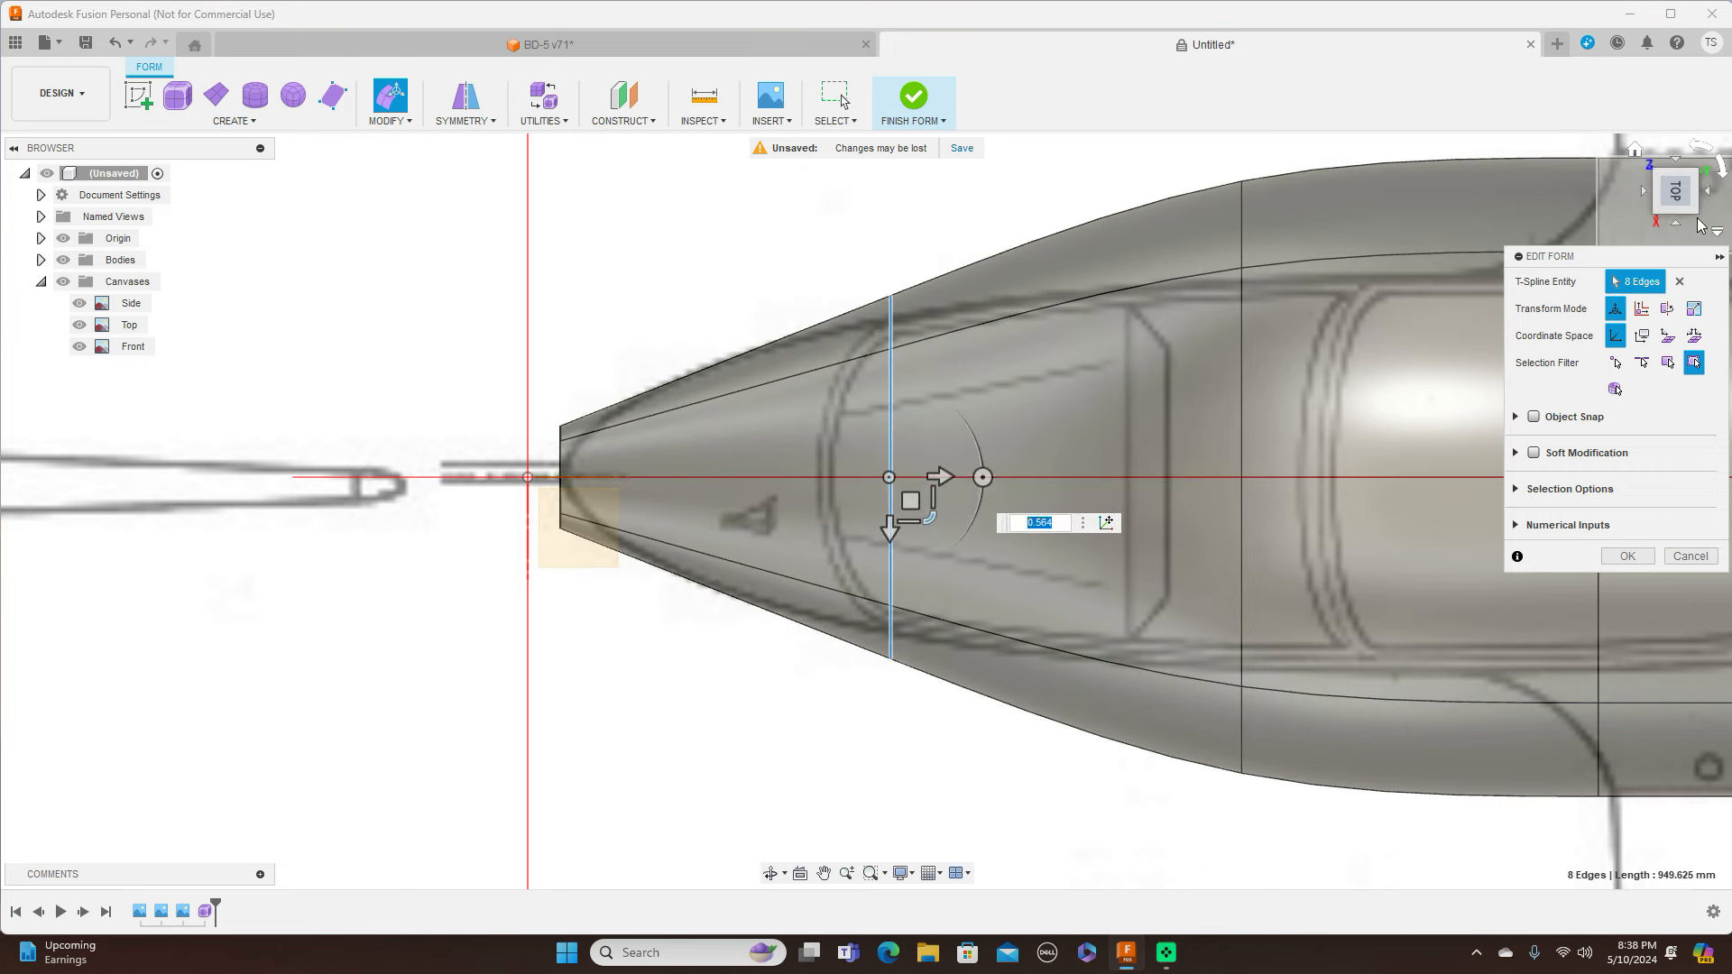
In the front view, scale down the nose opening's edge loop so it sits inside the blueprint's nose circle
left_click(1643, 191)
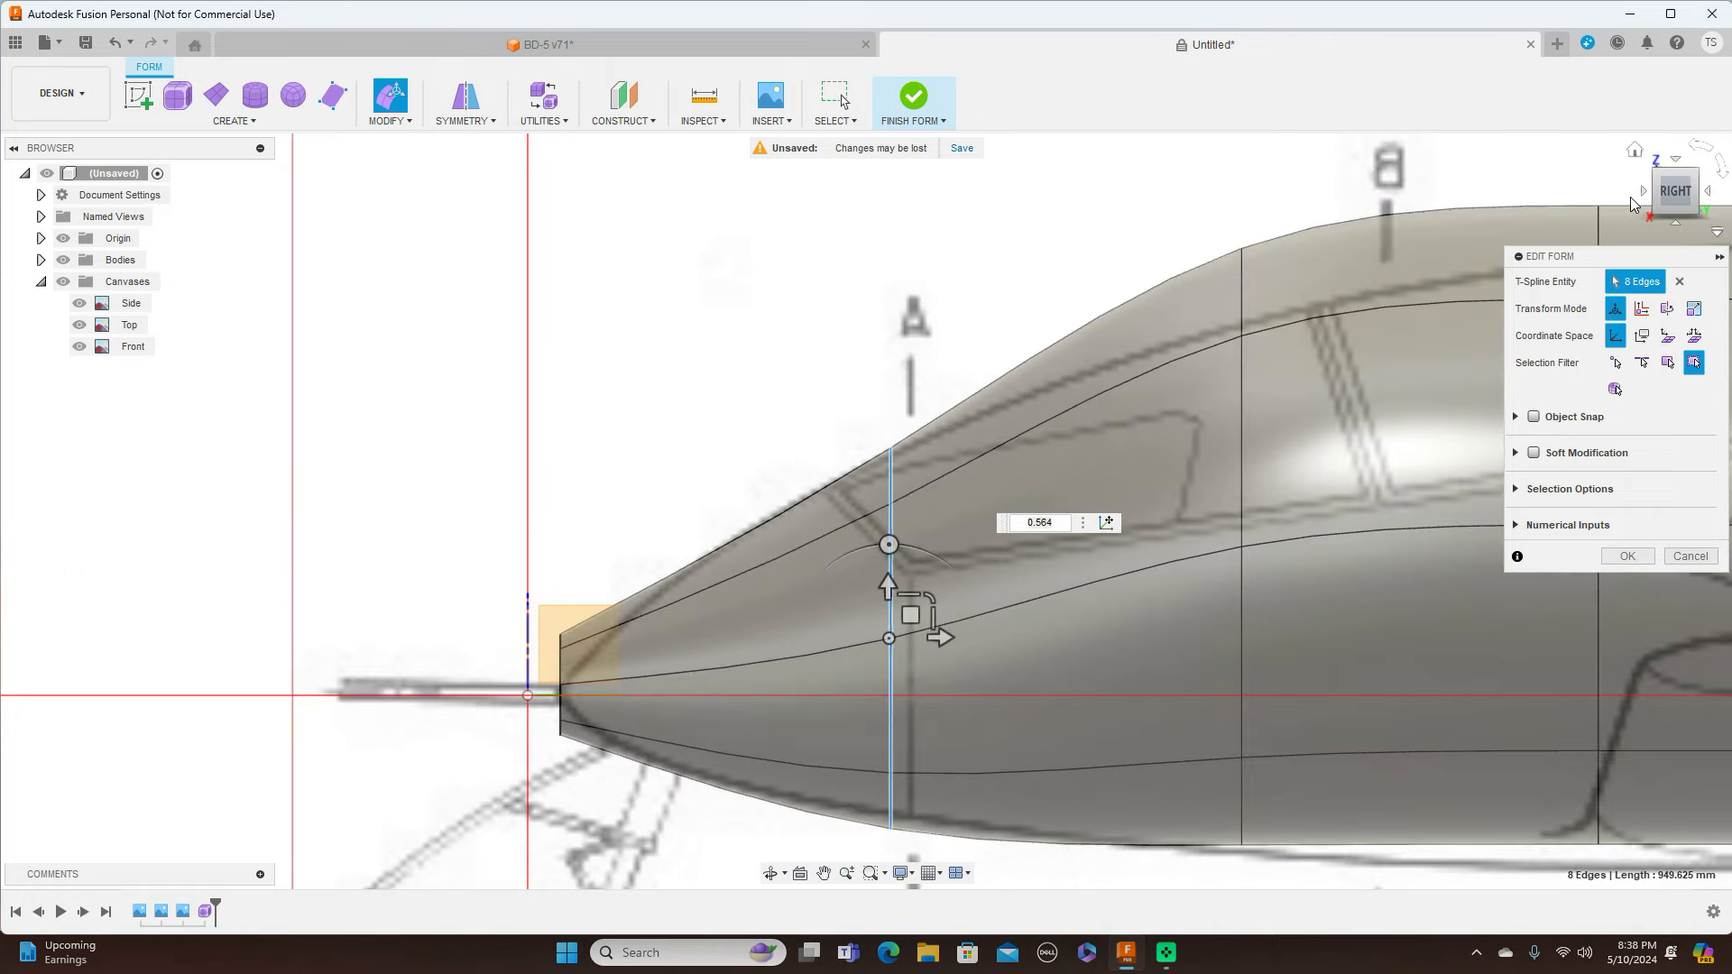
left_click(1643, 192)
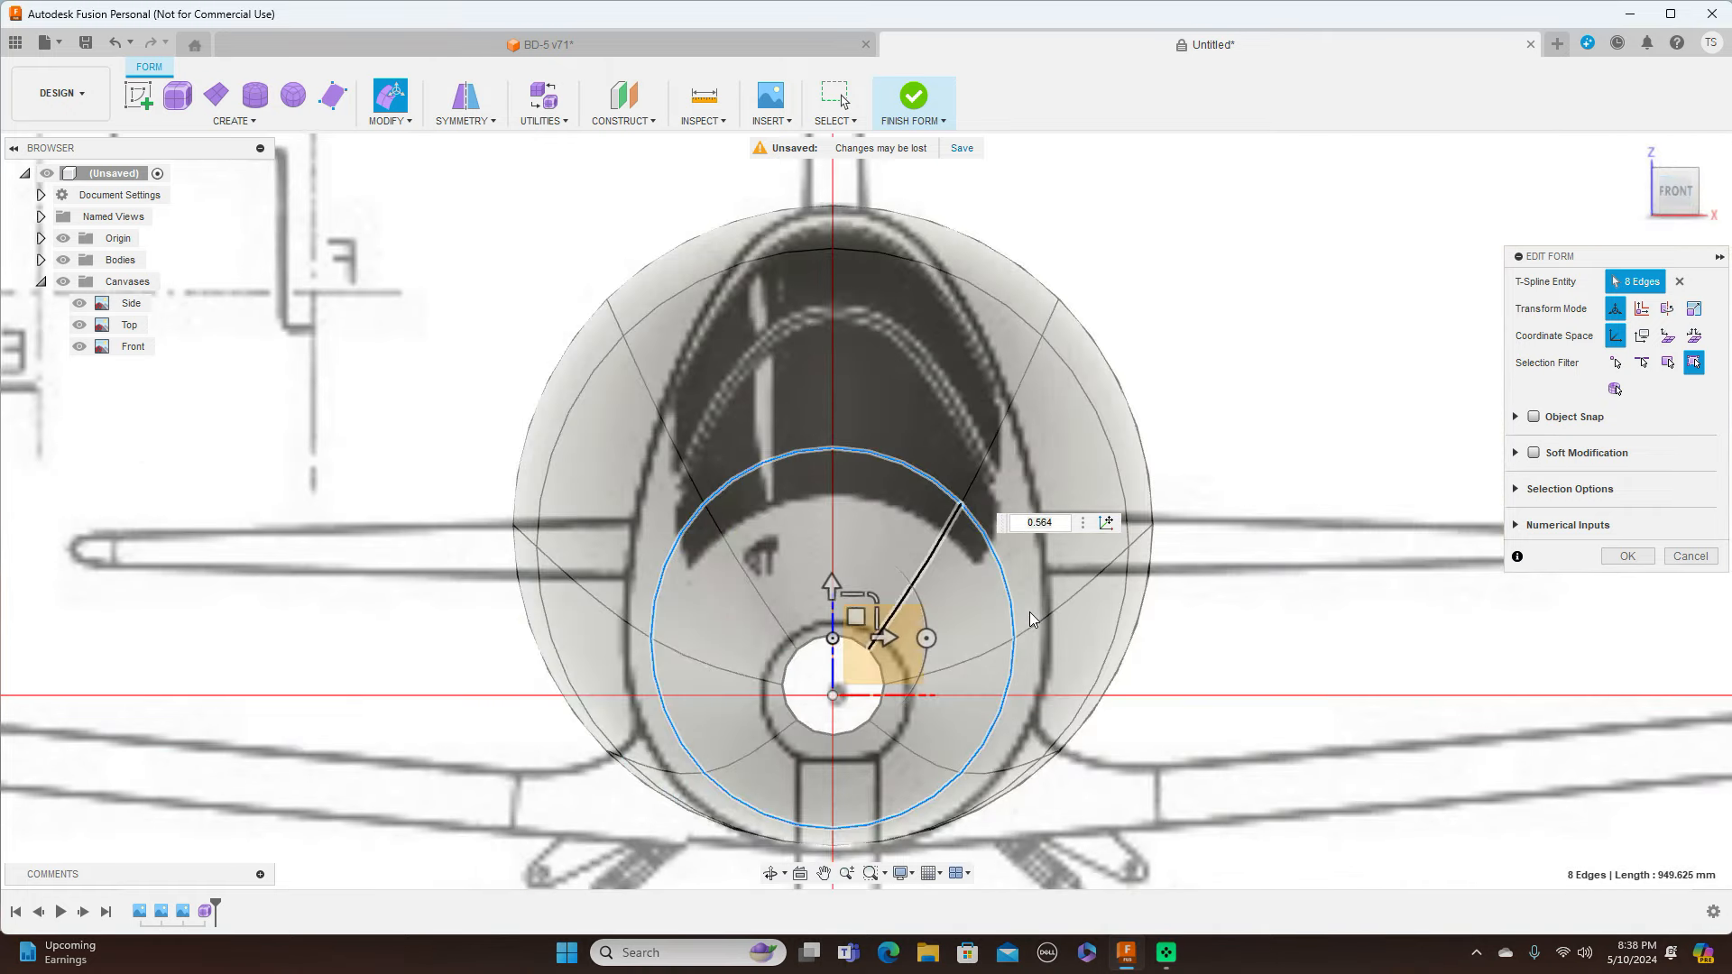
double_click(882, 673)
left_click_drag(881, 656, 875, 638)
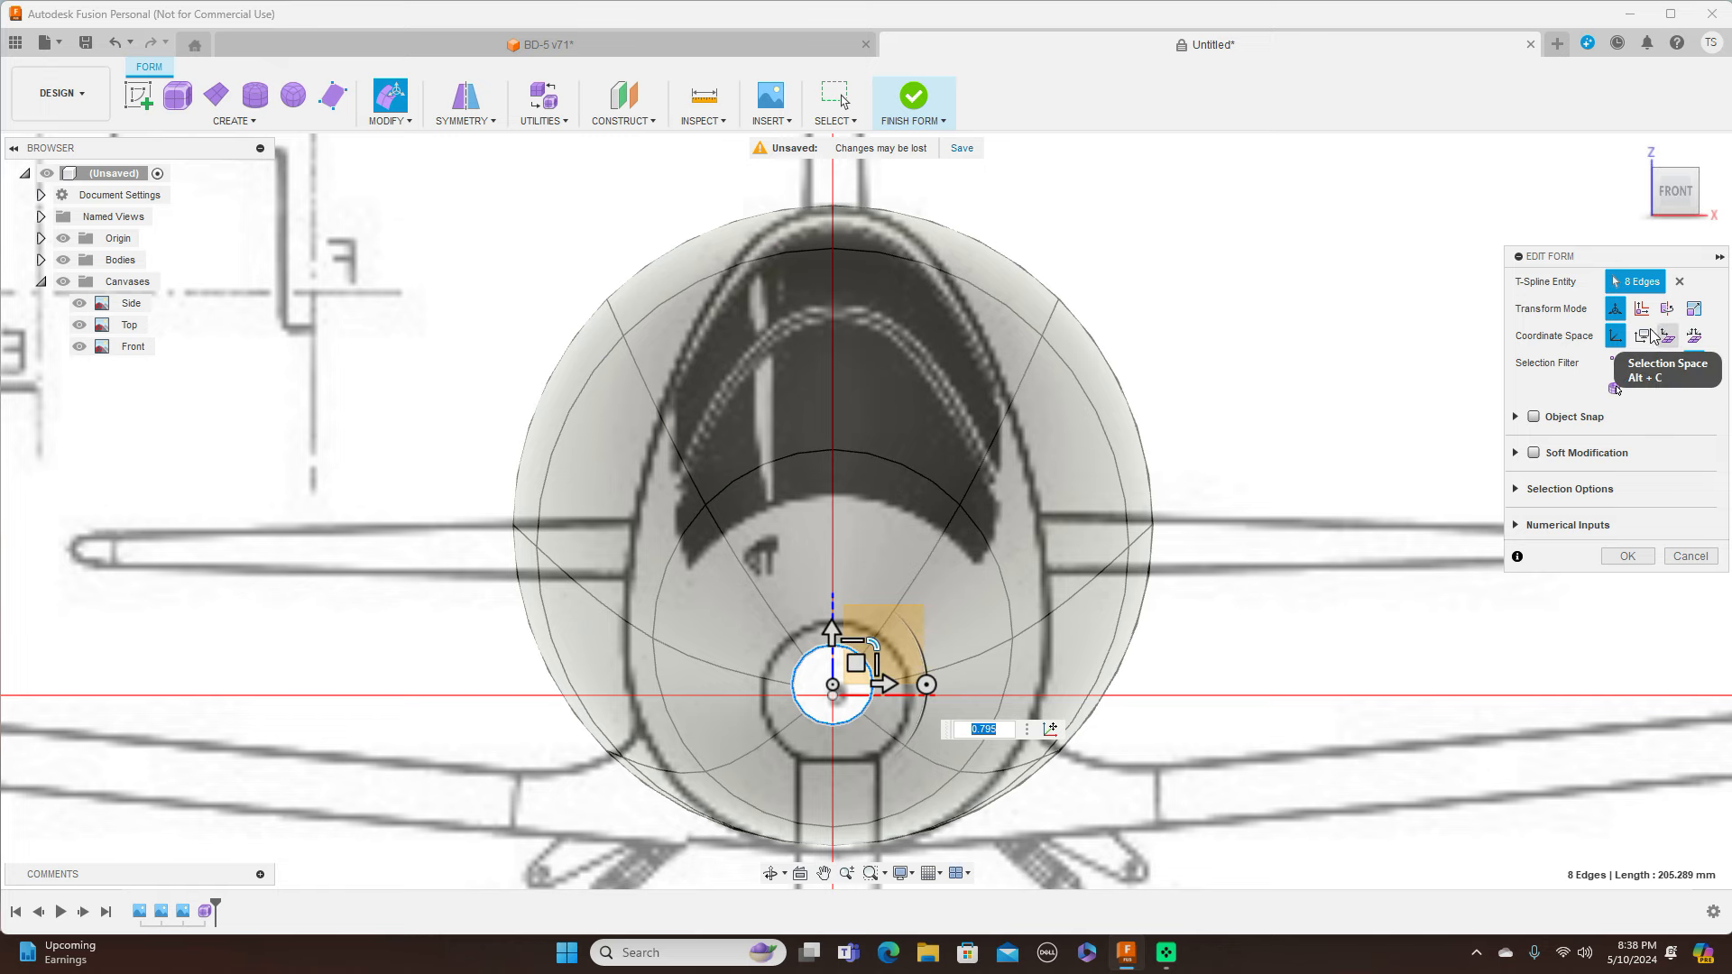
In the side view, lower the third edge loop and scale it to about 0.89, and lower the fourth loop about 33 mm
left_click(1709, 192)
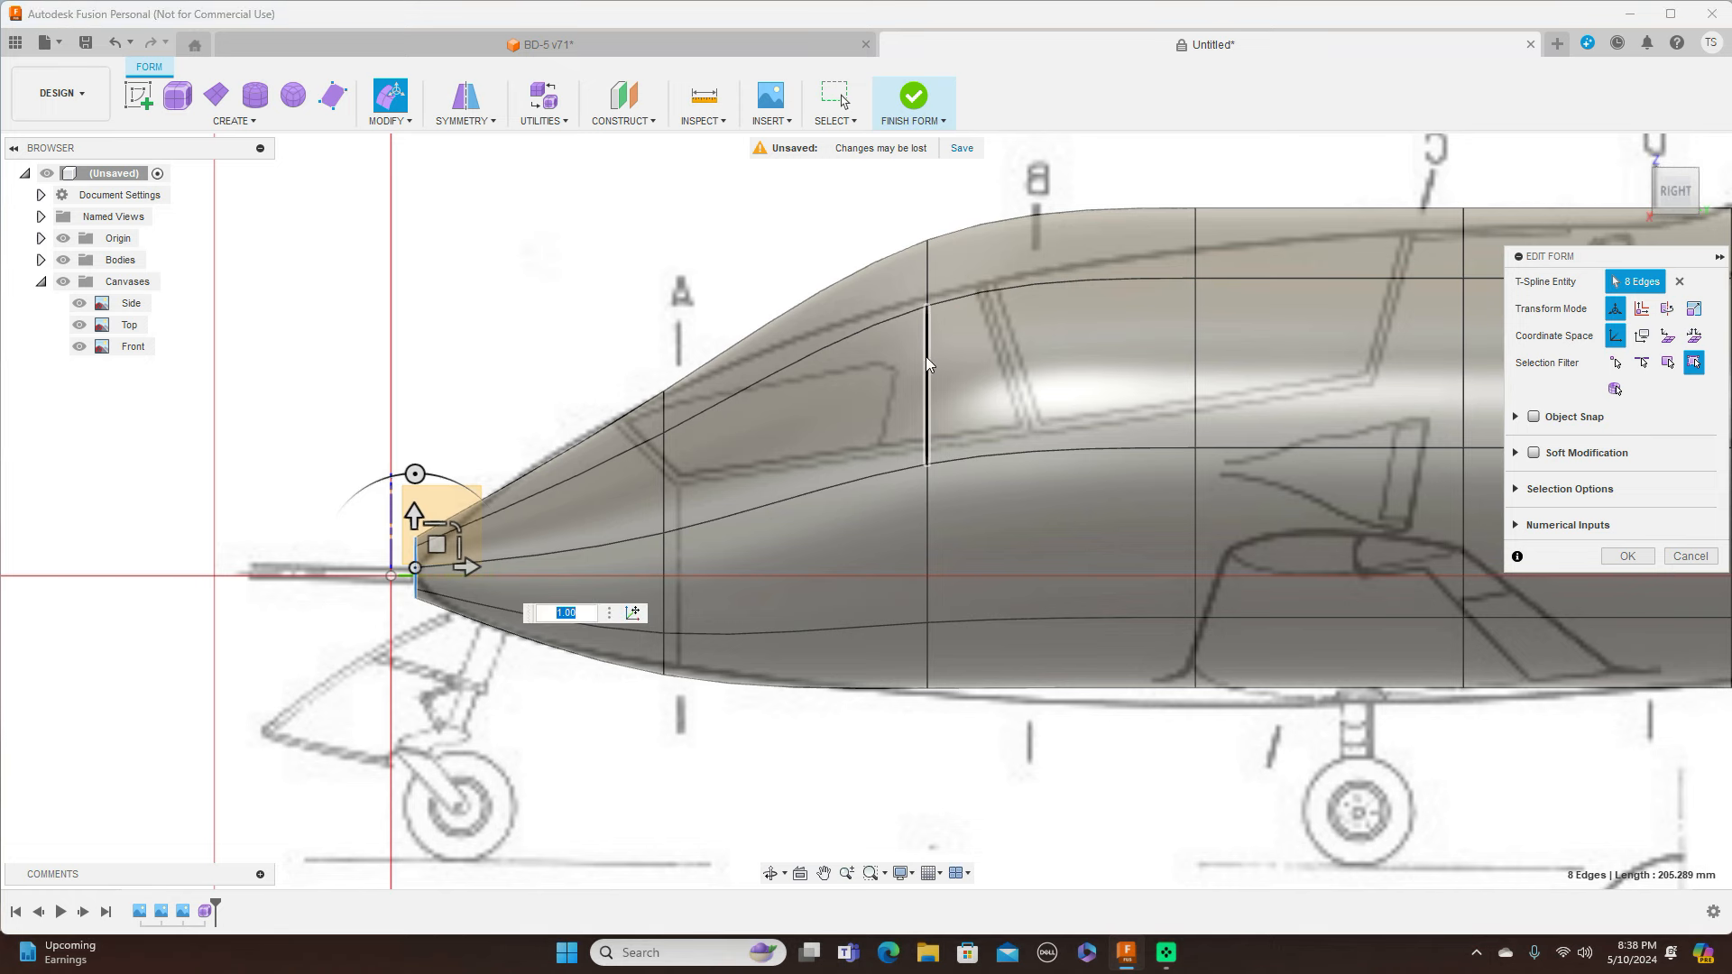
double_click(927, 357)
mouse_move(949, 440)
left_mouse_down()
mouse_move(949, 484)
mouse_move(965, 465)
left_mouse_up()
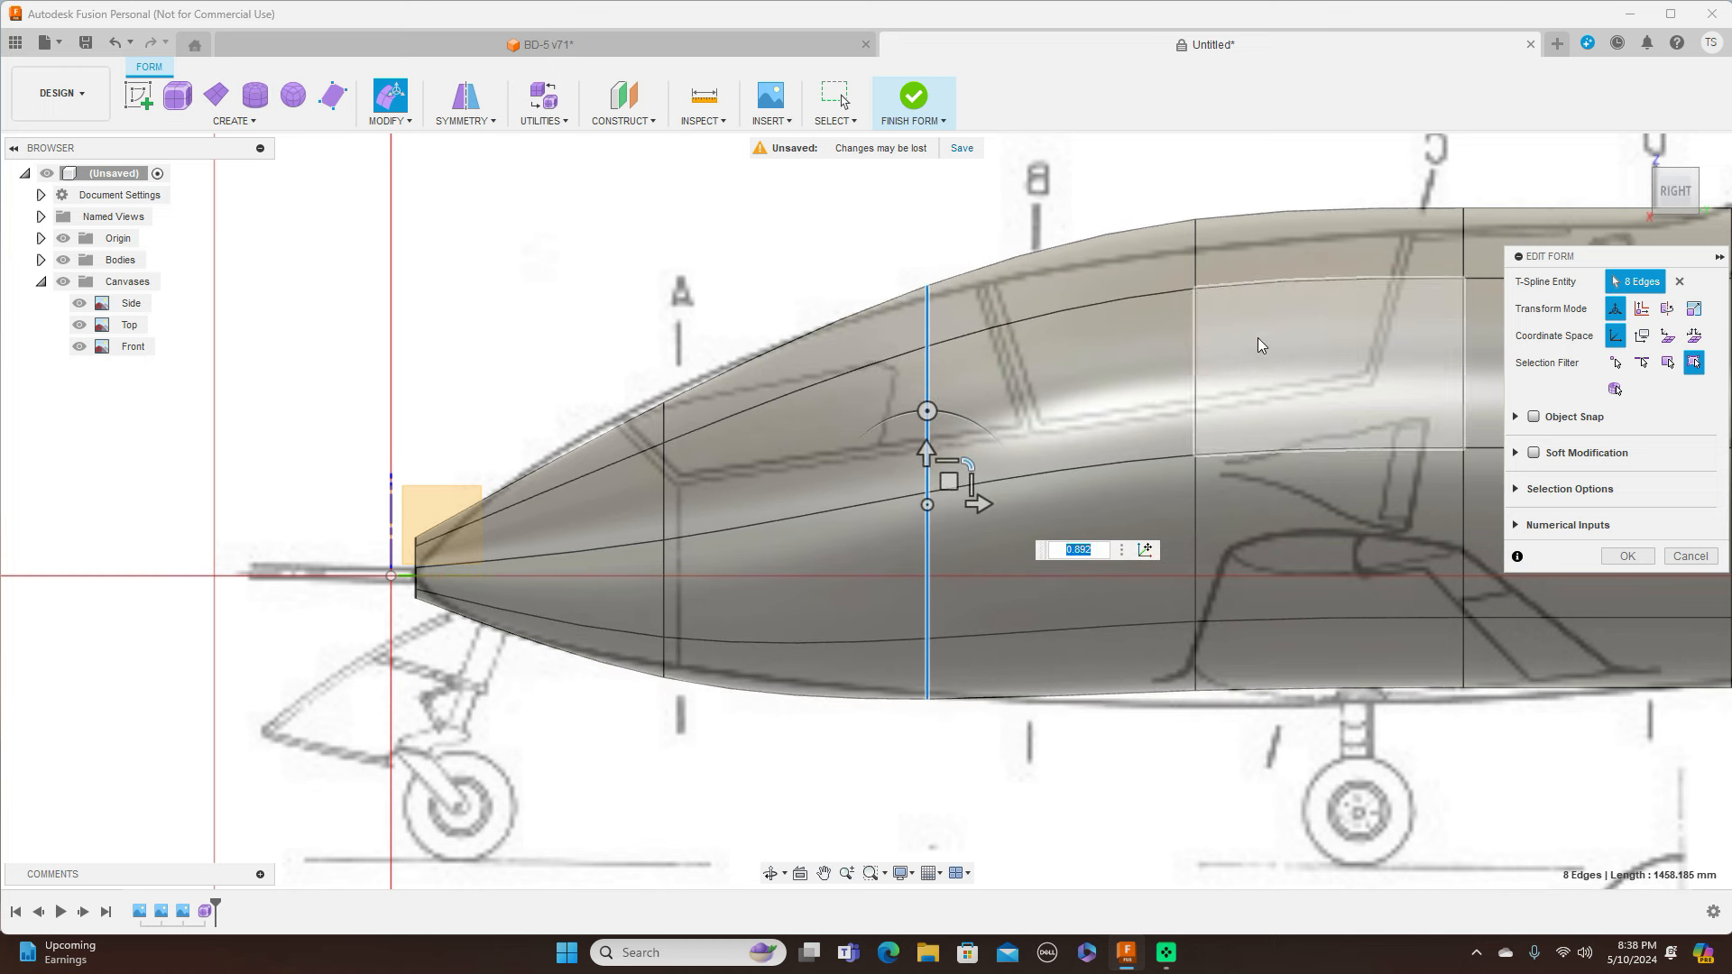
middle_click_drag(1295, 330, 1075, 365)
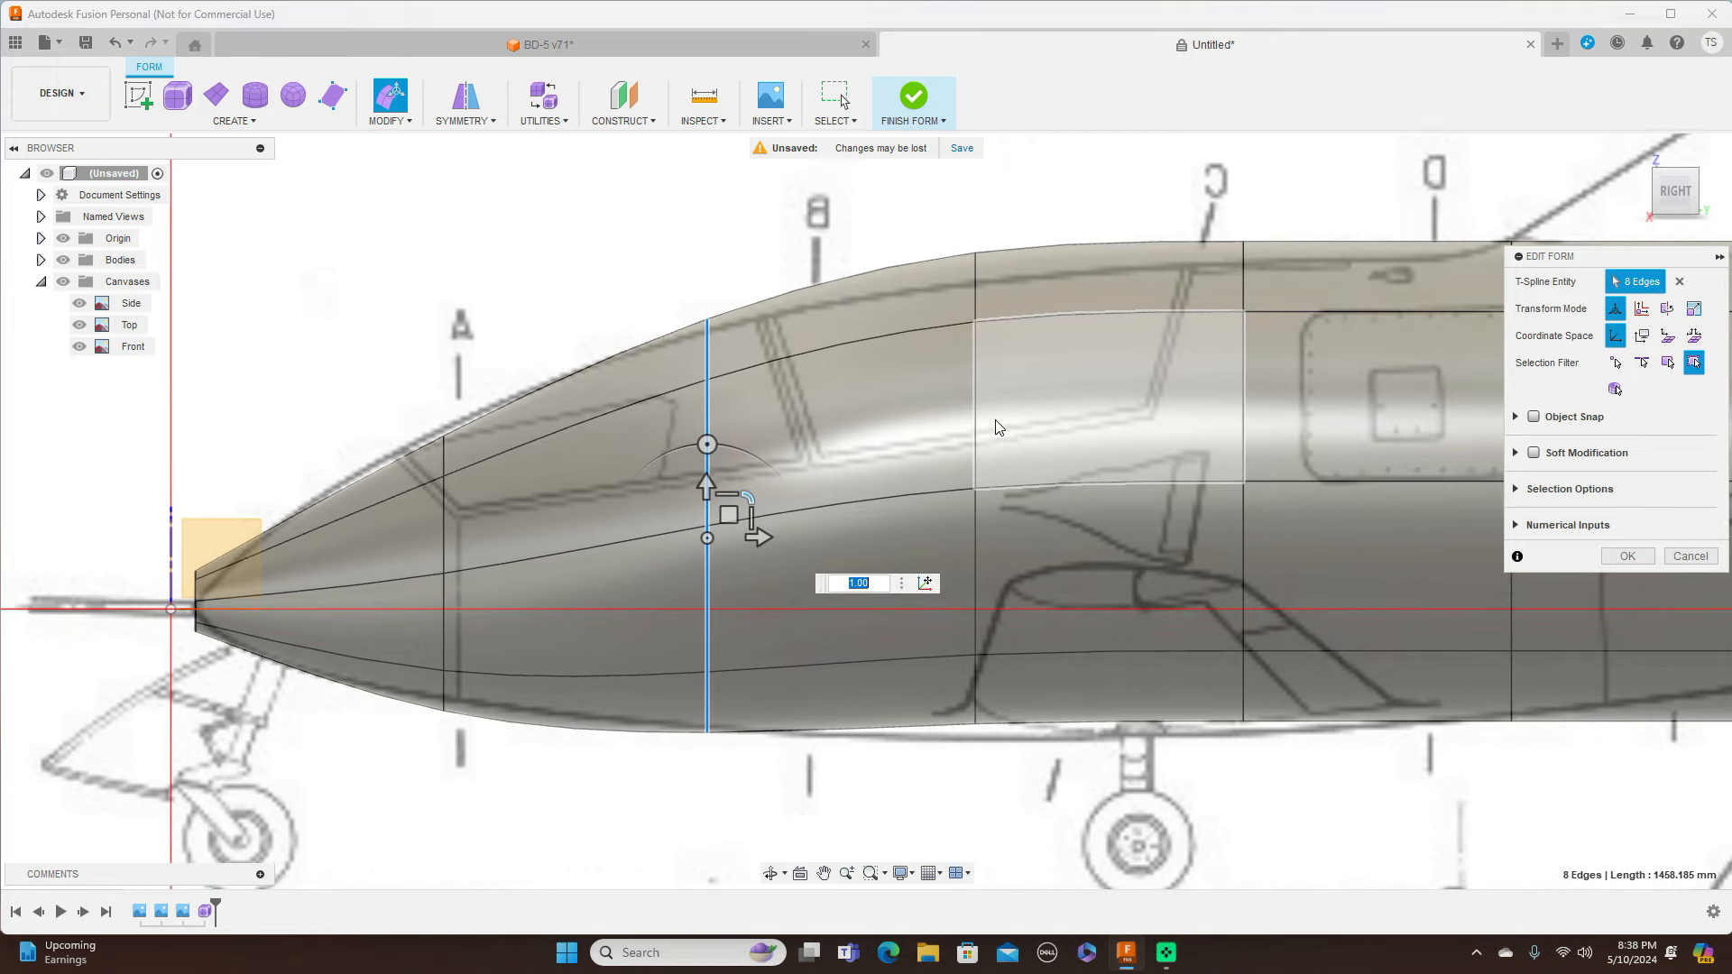
double_click(977, 432)
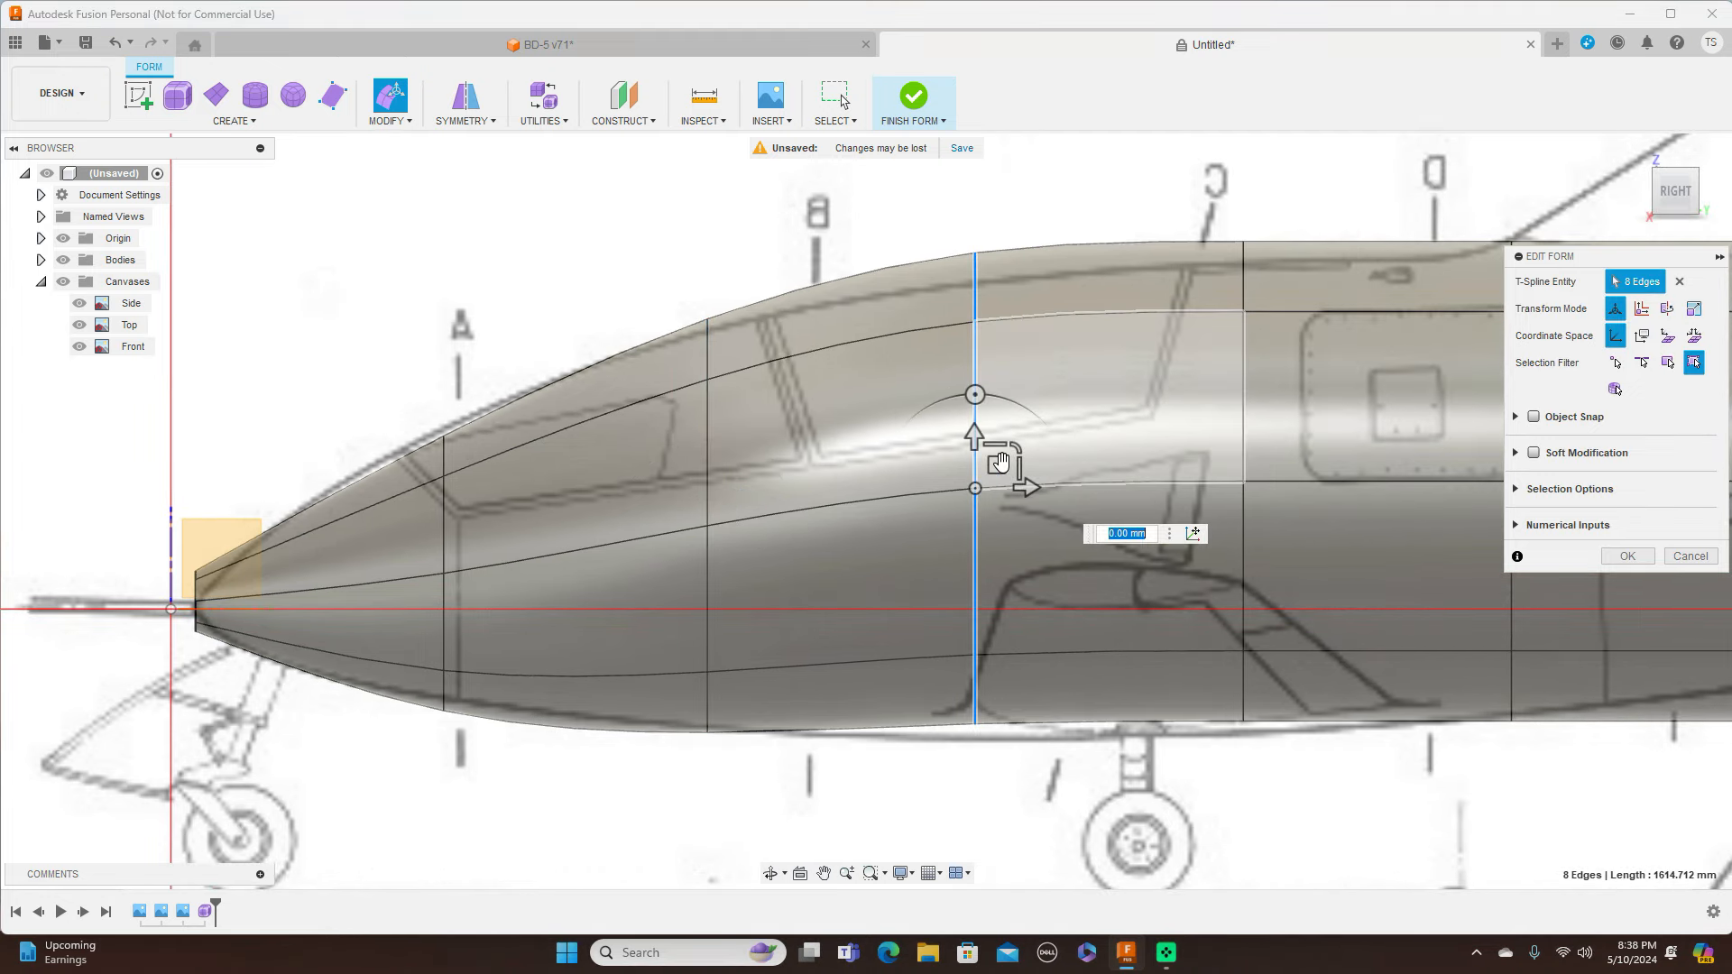
left_click_drag(997, 490, 997, 497)
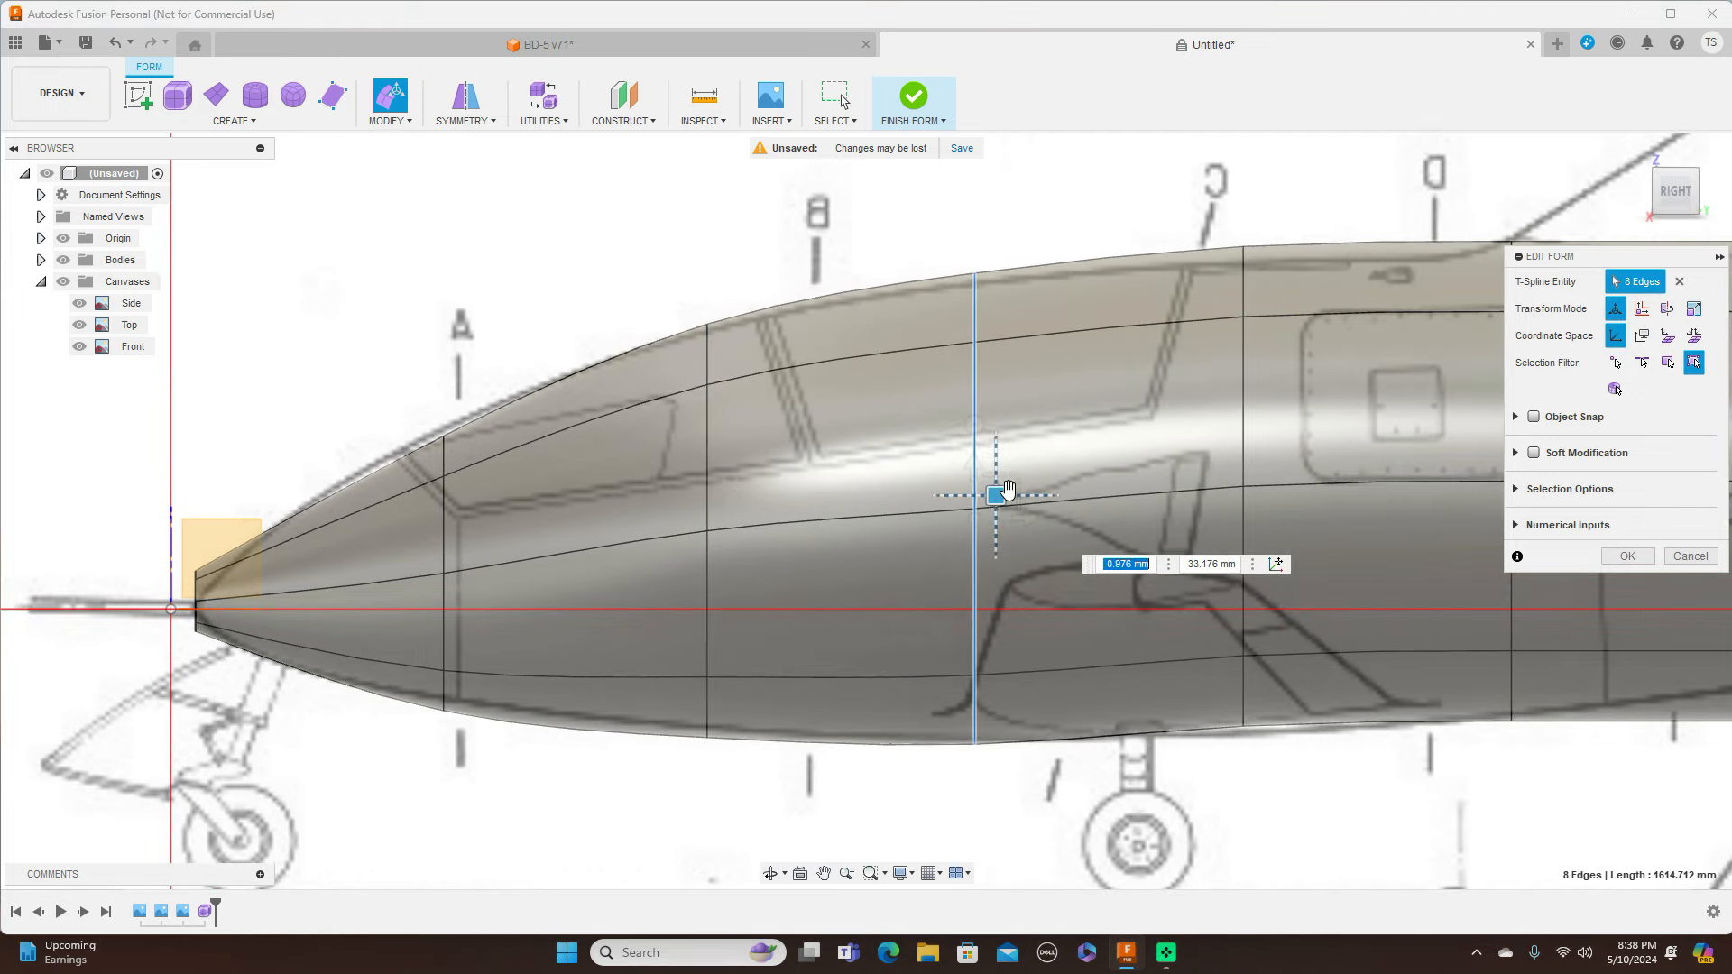
Lower the whole fifth edge loop, near station C, to match the fuselage outline in the side blueprint
left_click(1244, 368)
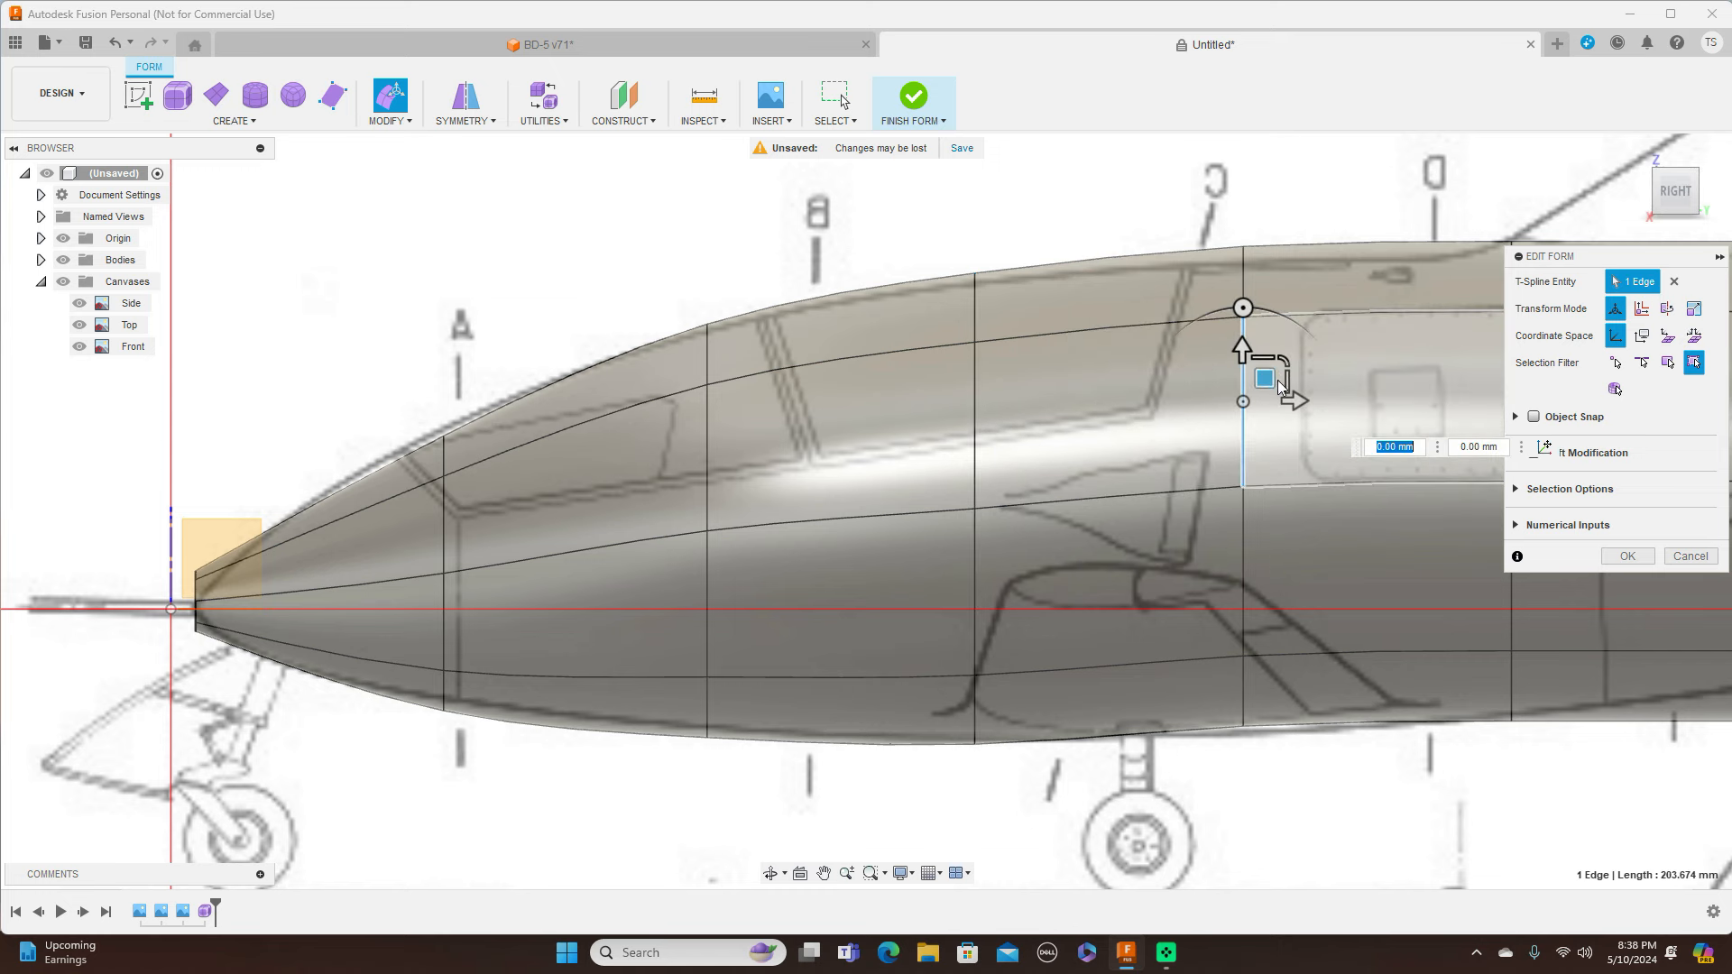
left_click_drag(1280, 387, 1278, 398)
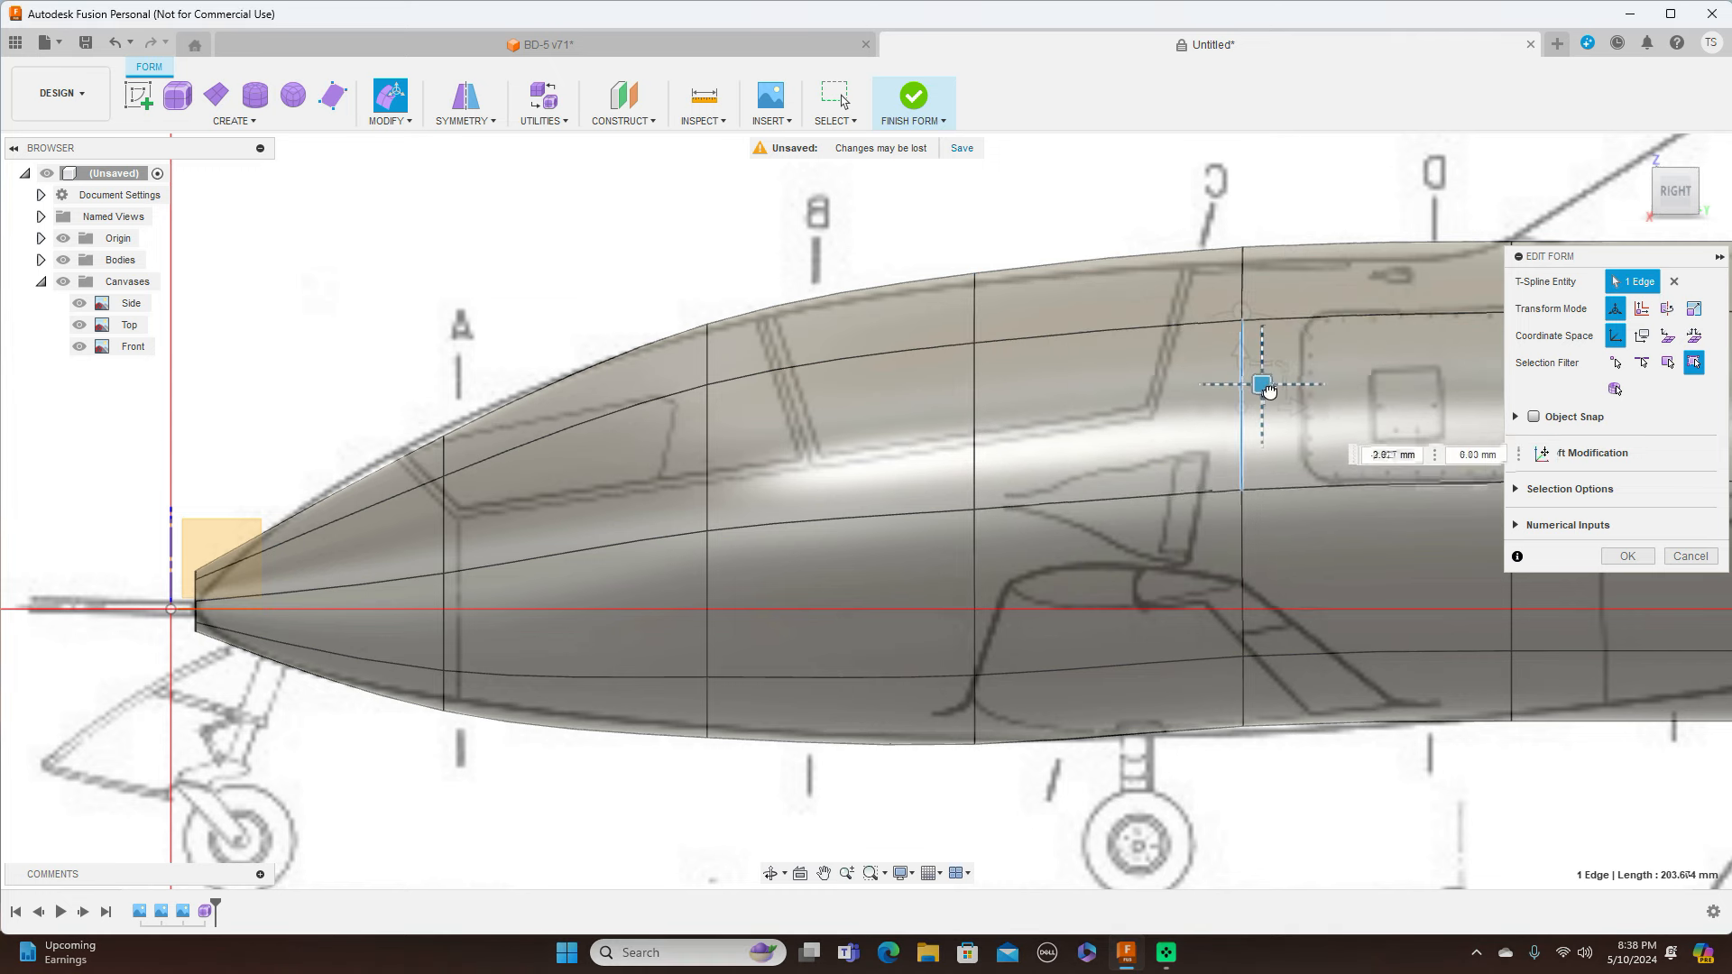
double_click(1243, 514)
left_click_drag(1265, 465, 1265, 481)
Raise the second-to-last edge loop about 20 mm, and raise the rear end loop and scale it to about 0.93
middle_click_drag(1298, 181, 807, 178)
scroll(1100, 275, "down", 3)
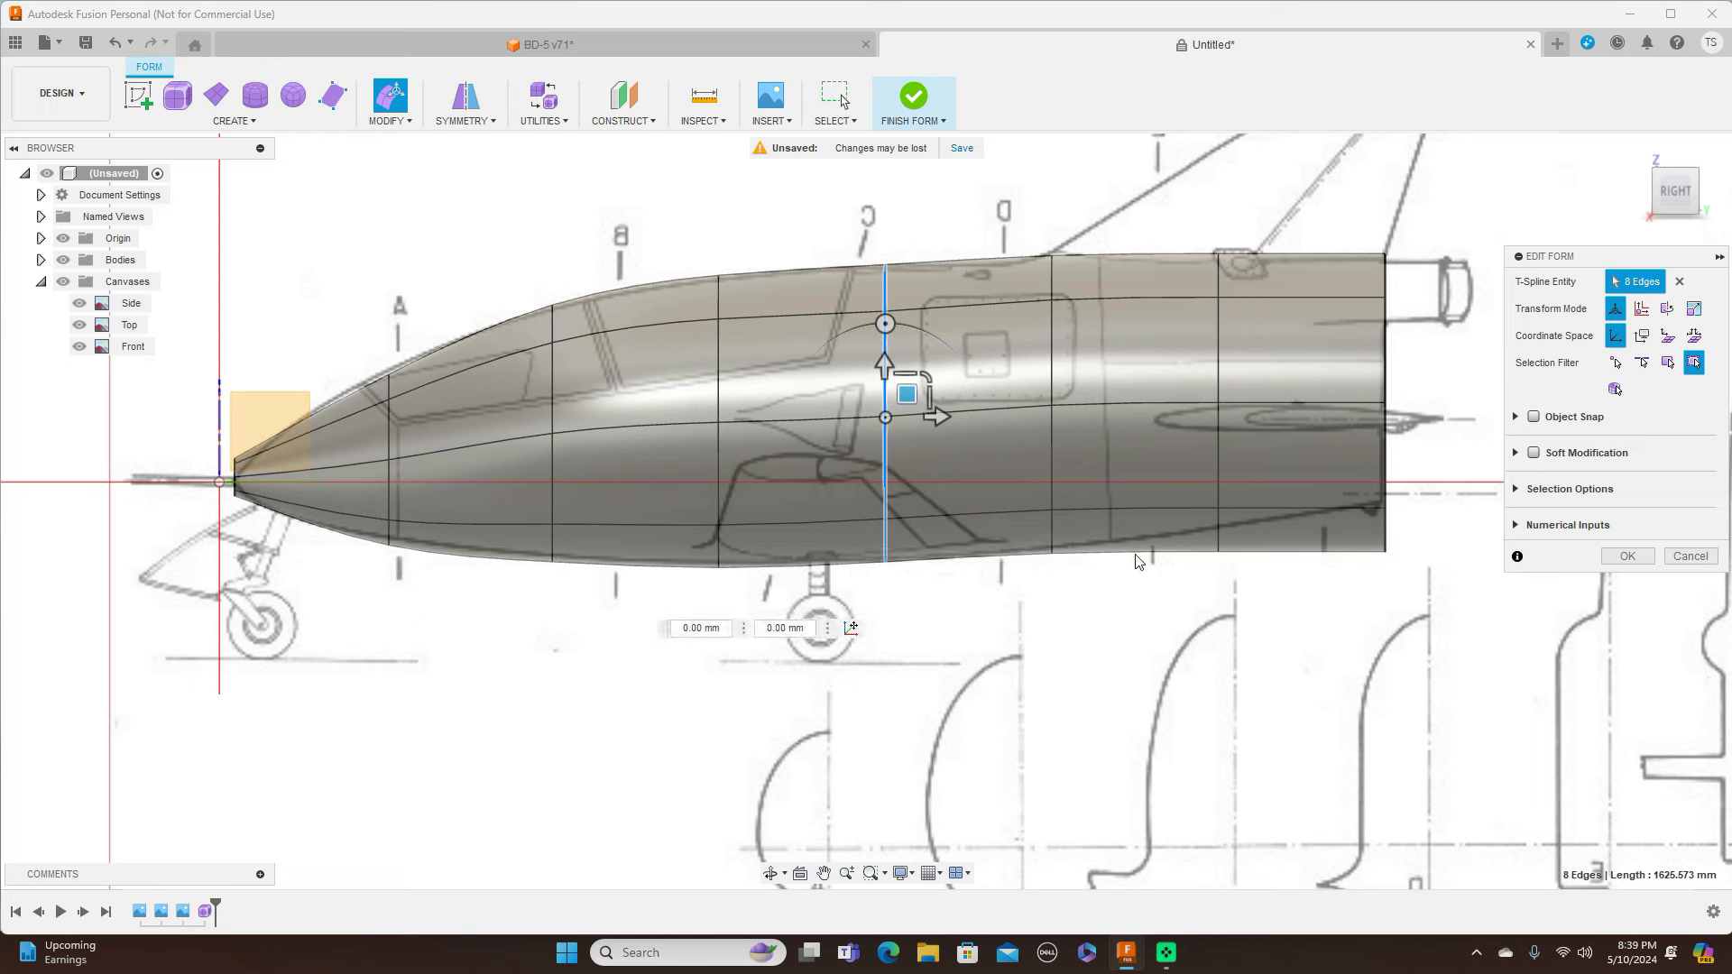
left_click(1220, 370)
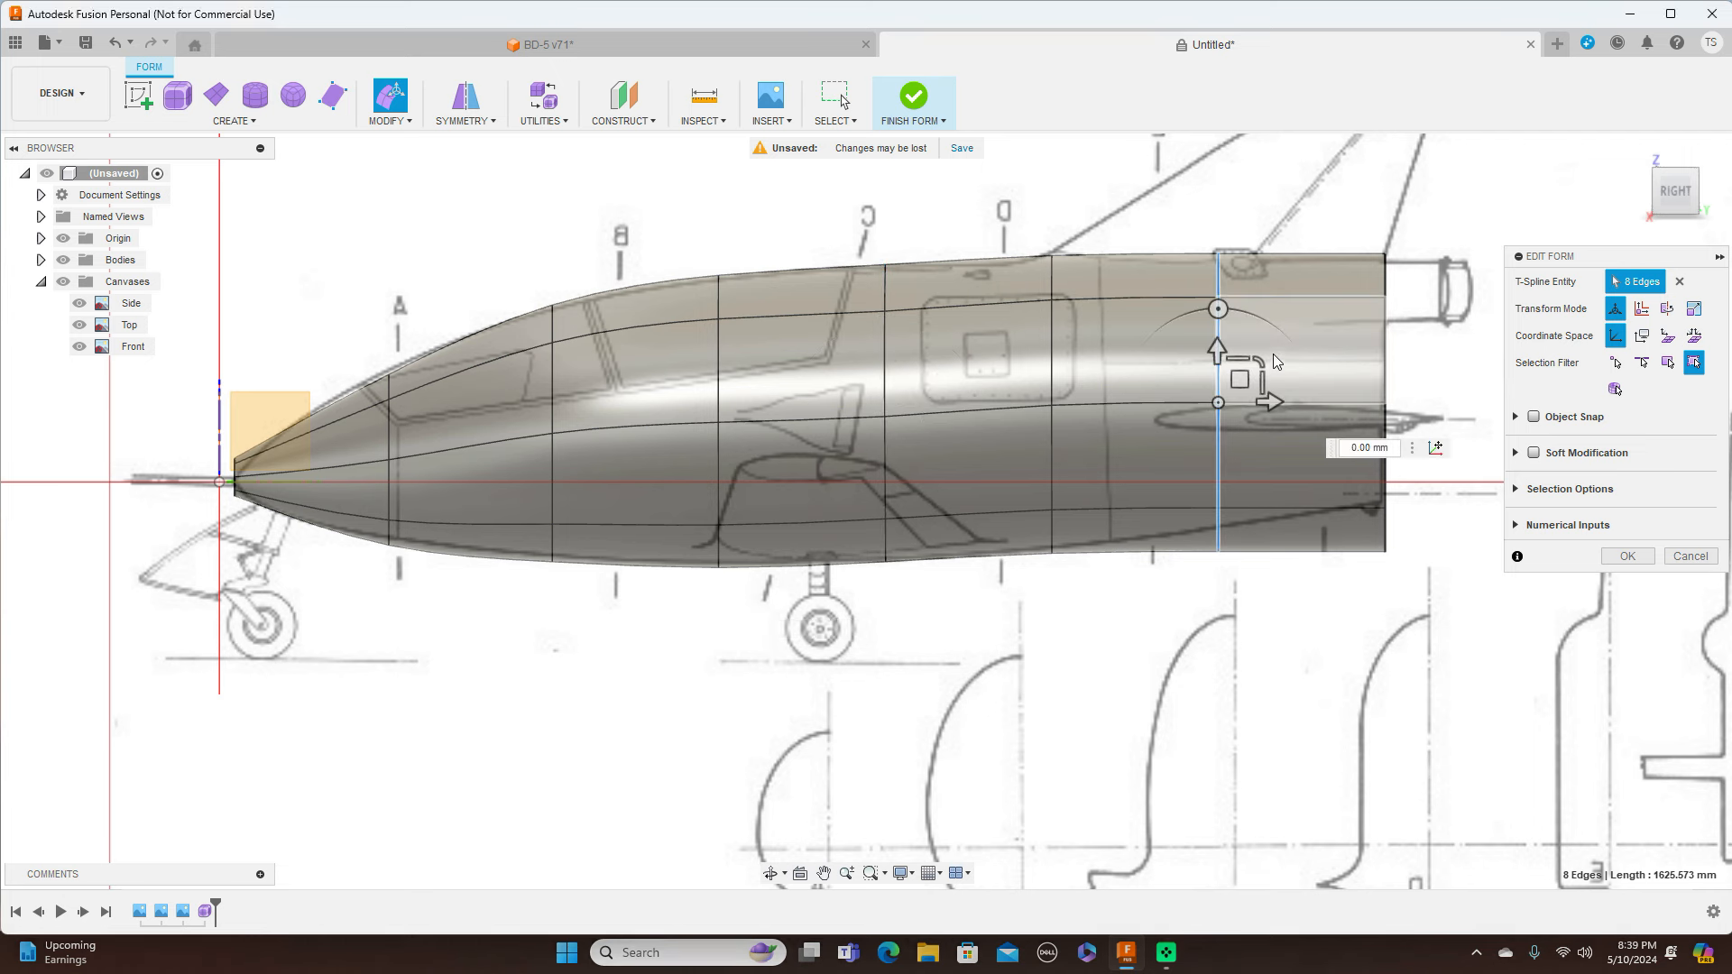
left_click(1259, 368)
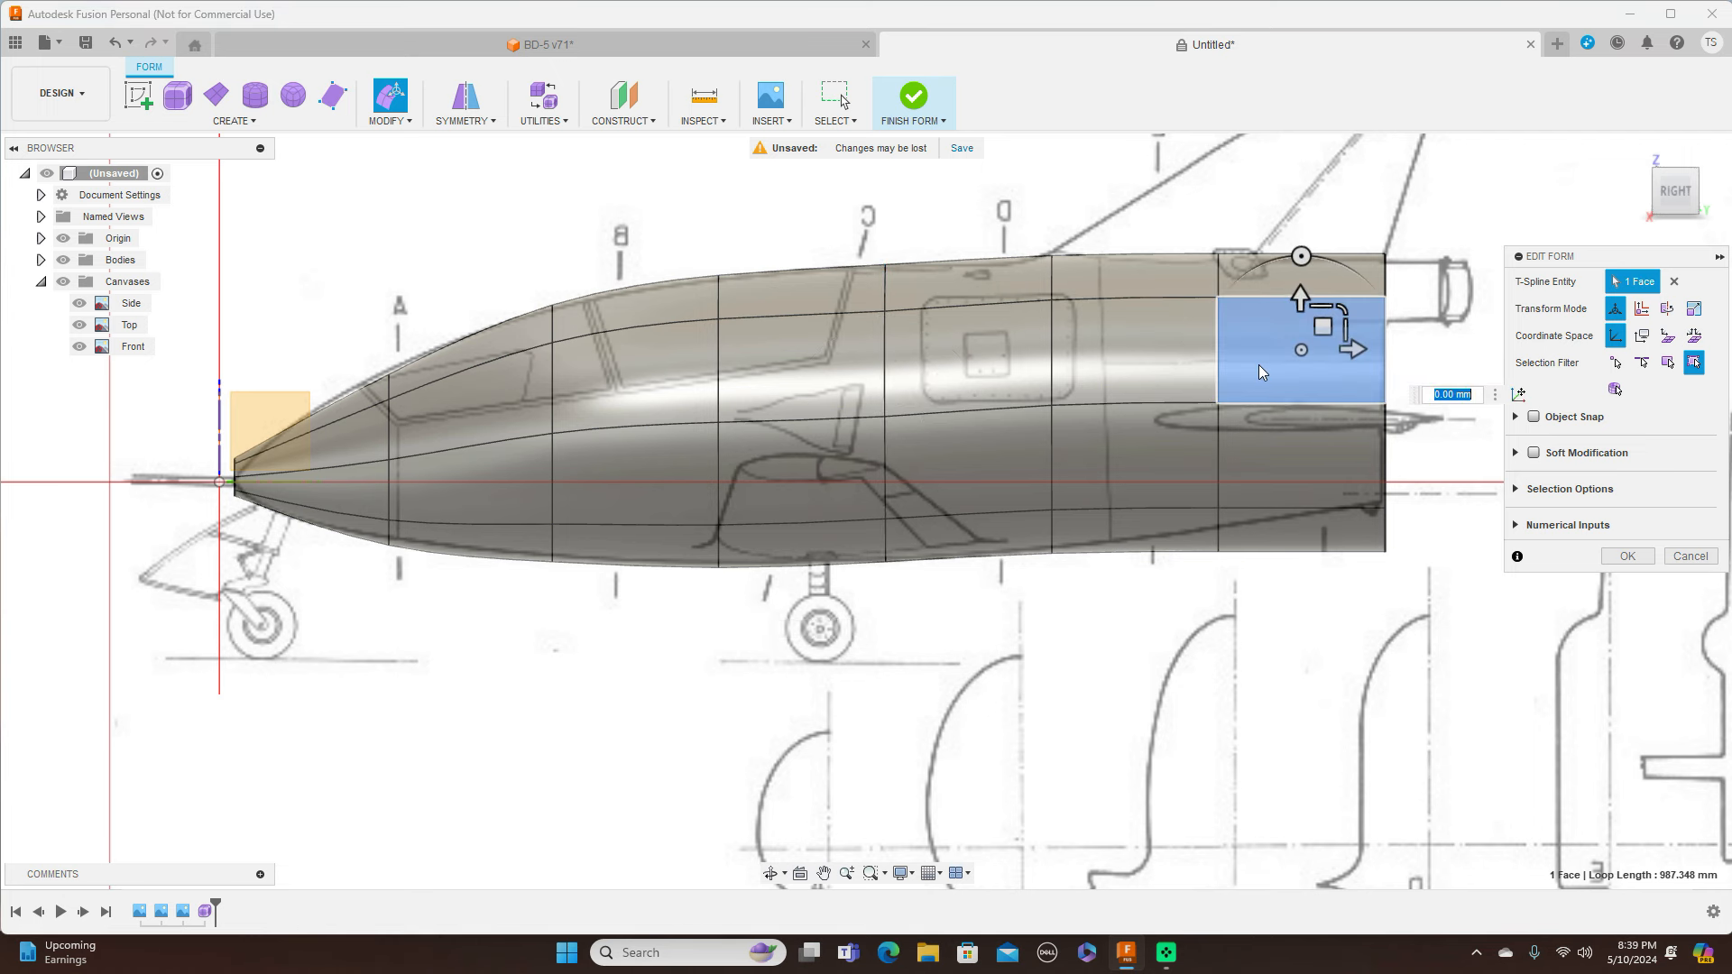
double_click(1219, 447)
left_click_drag(1239, 379, 1239, 364)
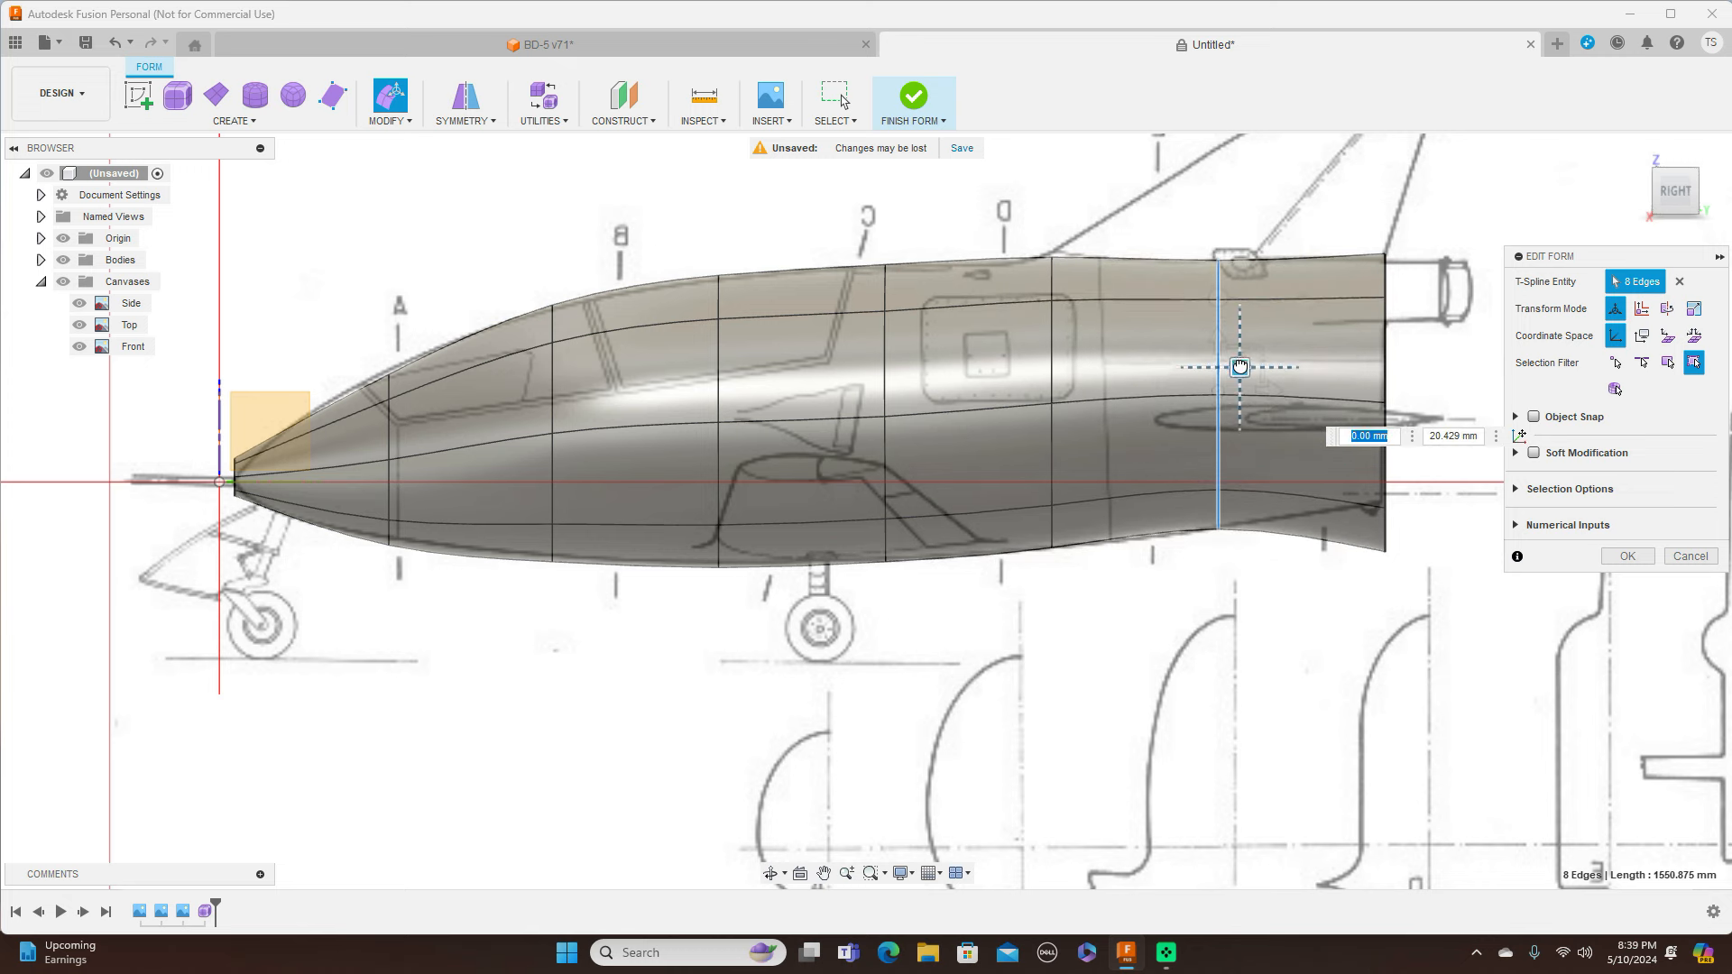
double_click(1386, 339)
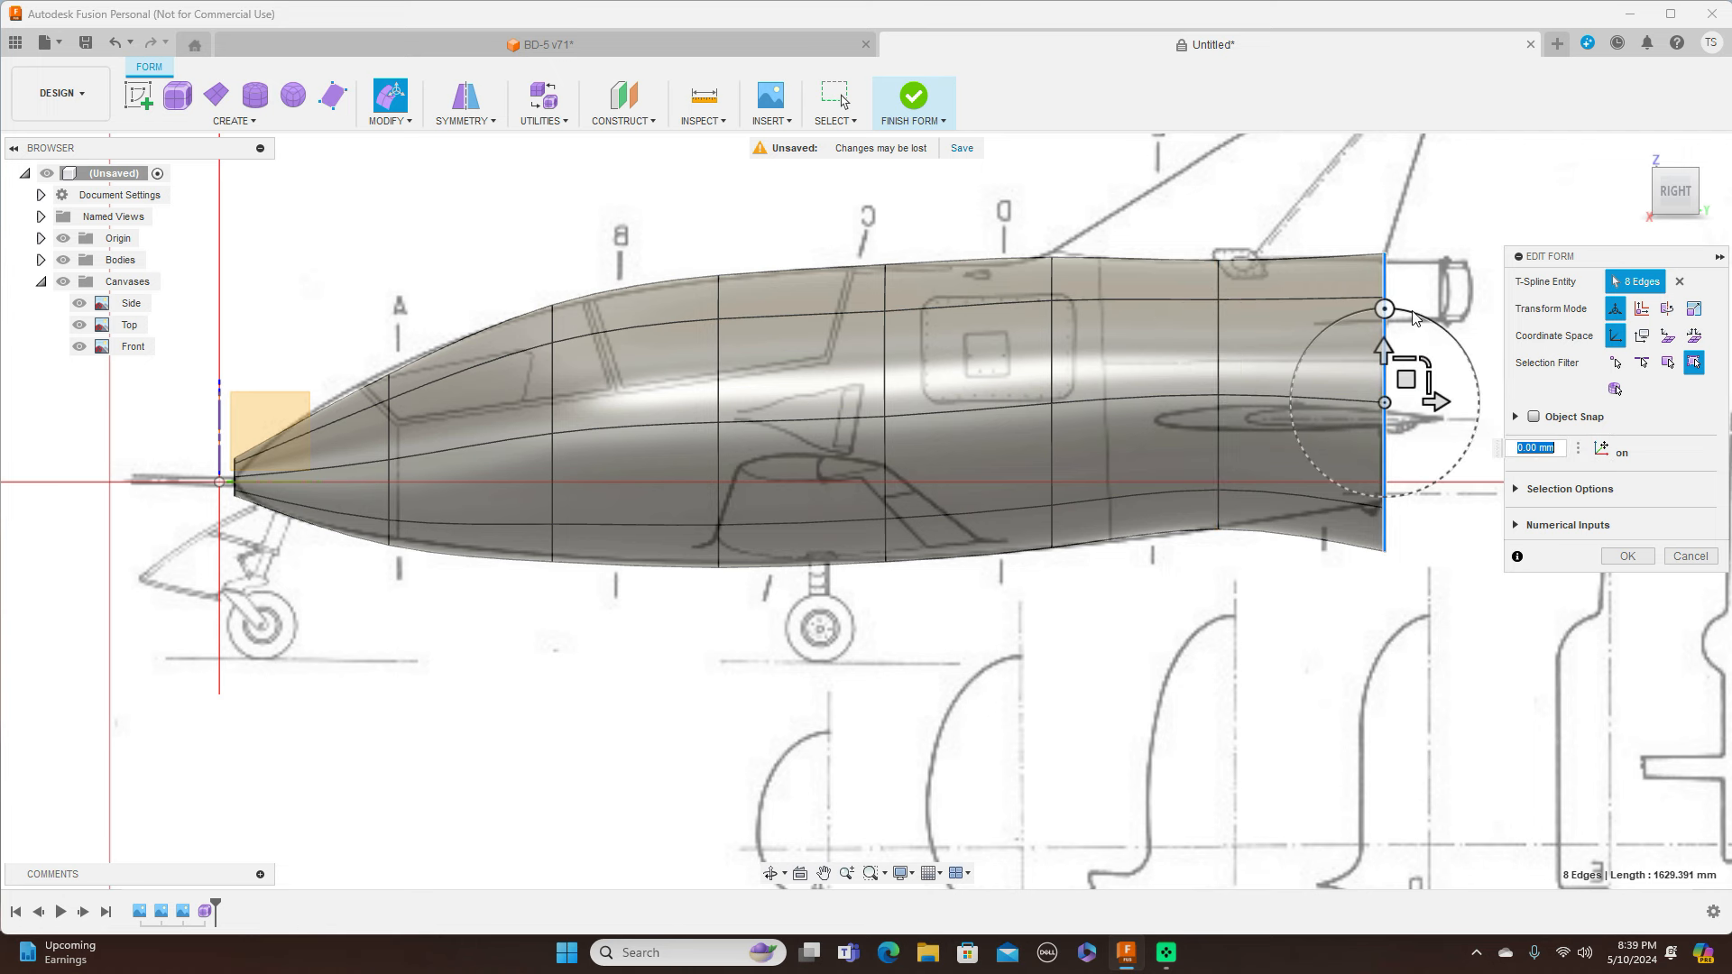
mouse_move(1425, 361)
left_mouse_down()
mouse_move(1408, 374)
mouse_move(1423, 347)
left_mouse_up()
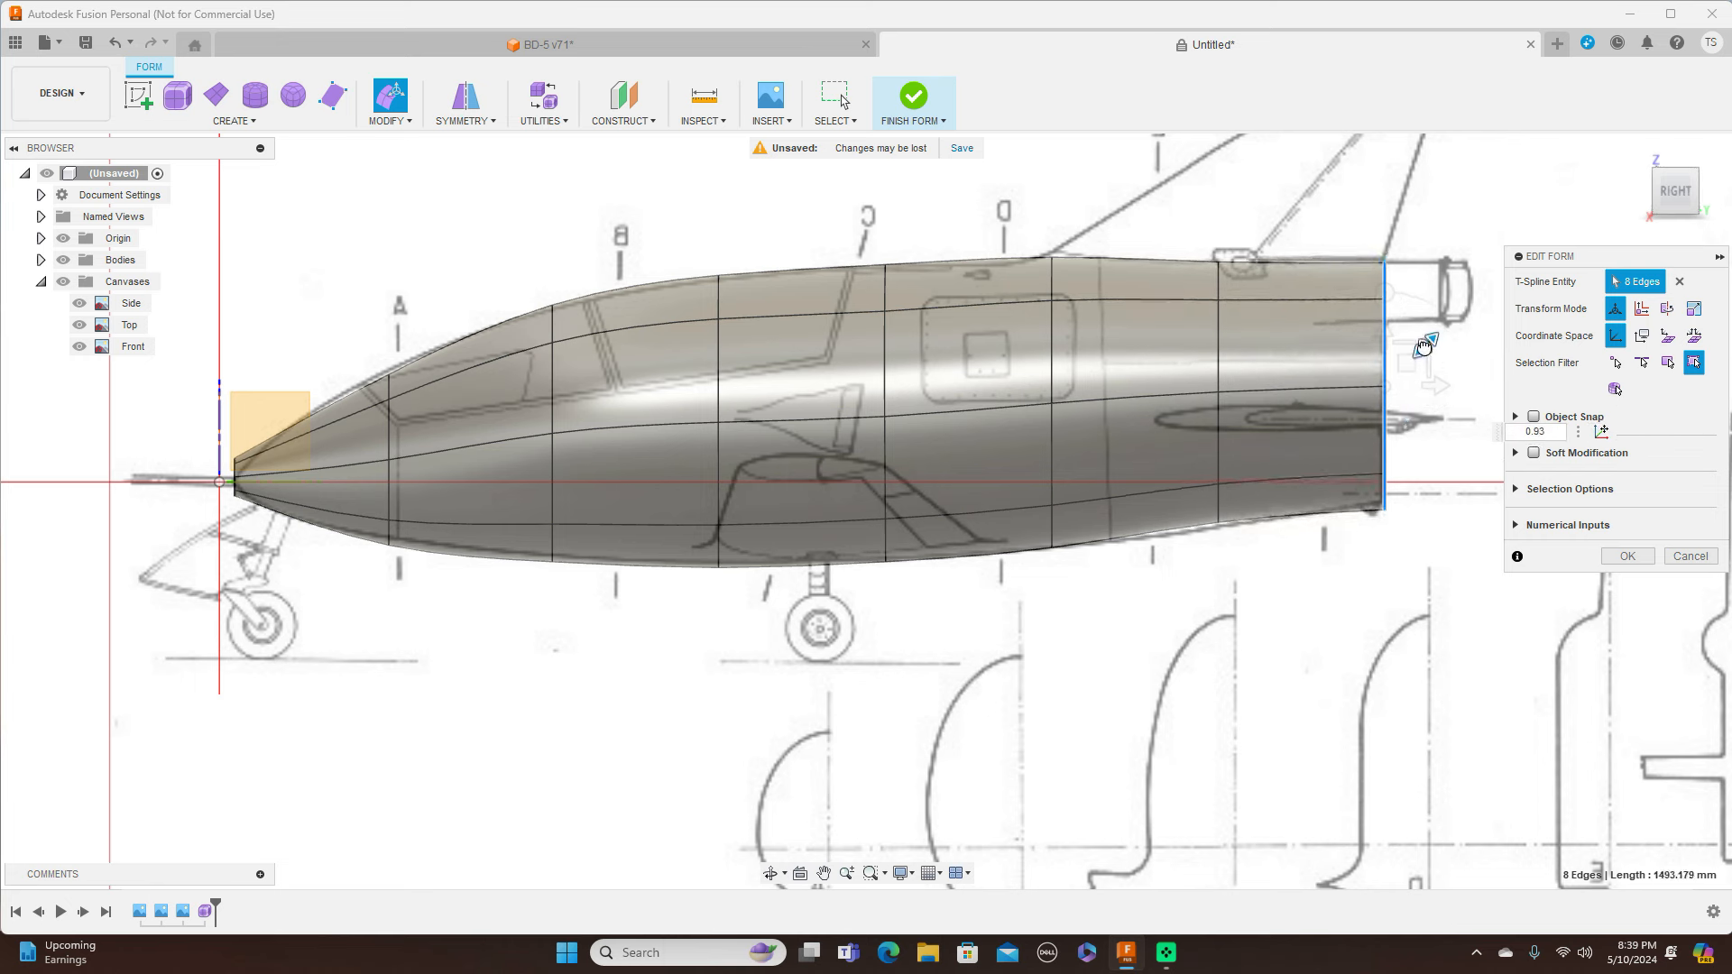
Scale the second-to-last edge loop to about 1.04 and lower the third loop from the rear about 3 mm
double_click(1218, 366)
left_click_drag(1240, 373, 1260, 353)
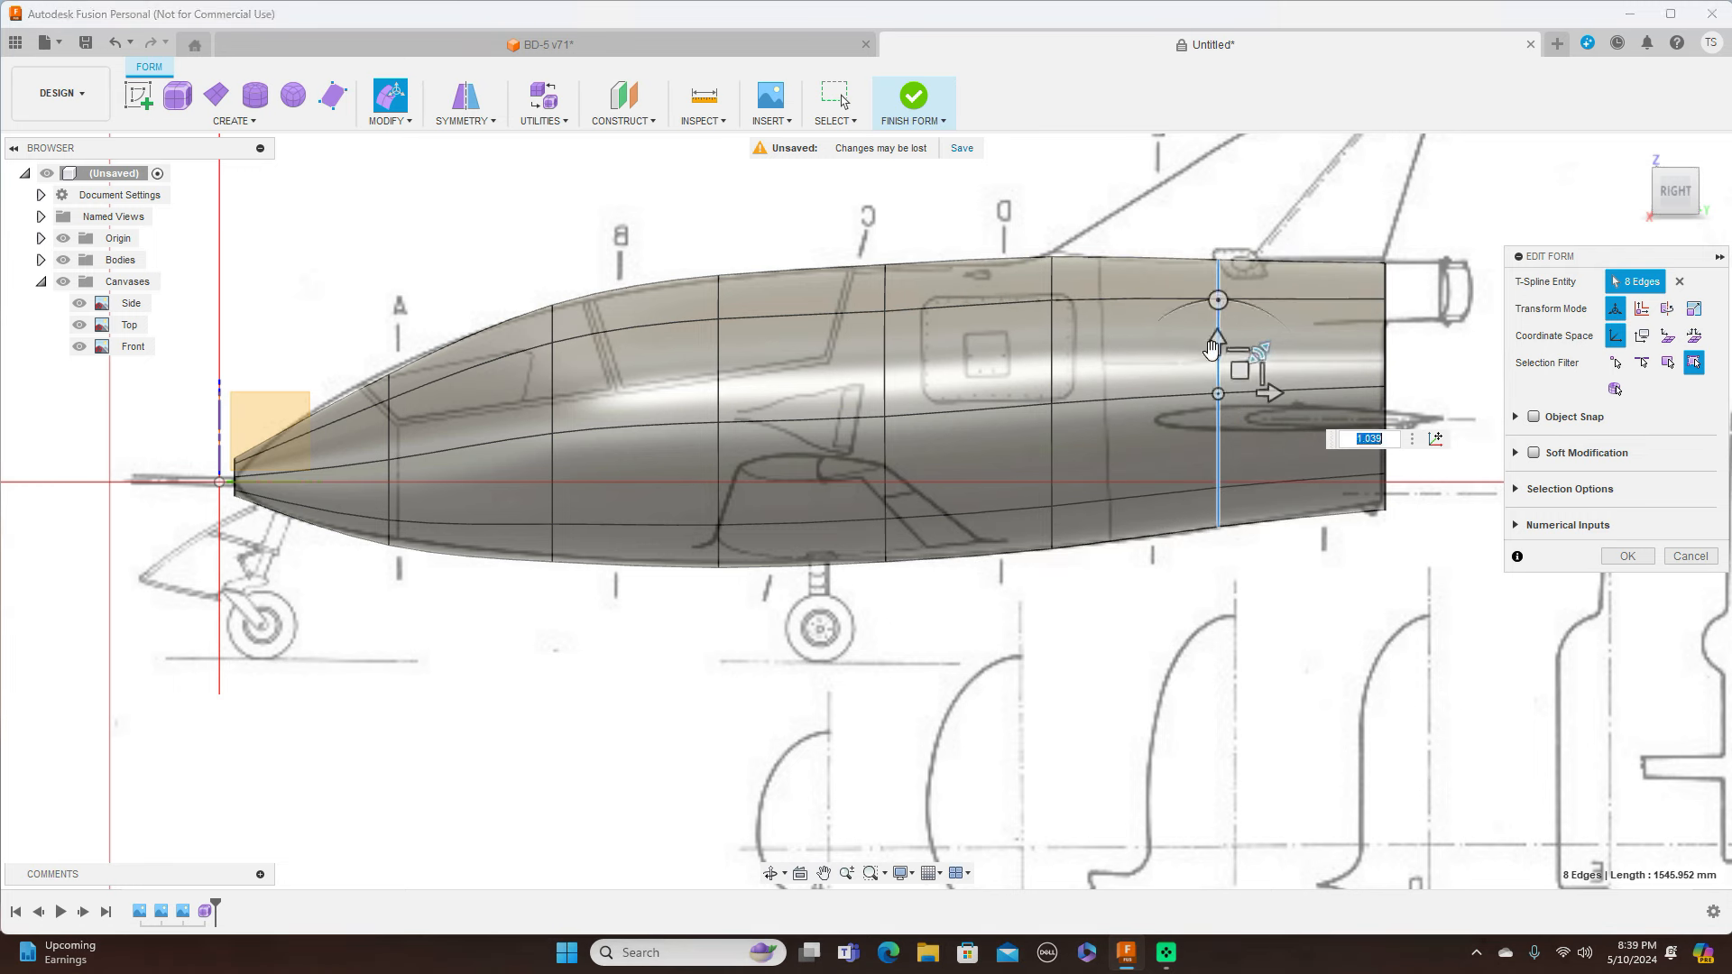
double_click(1054, 354)
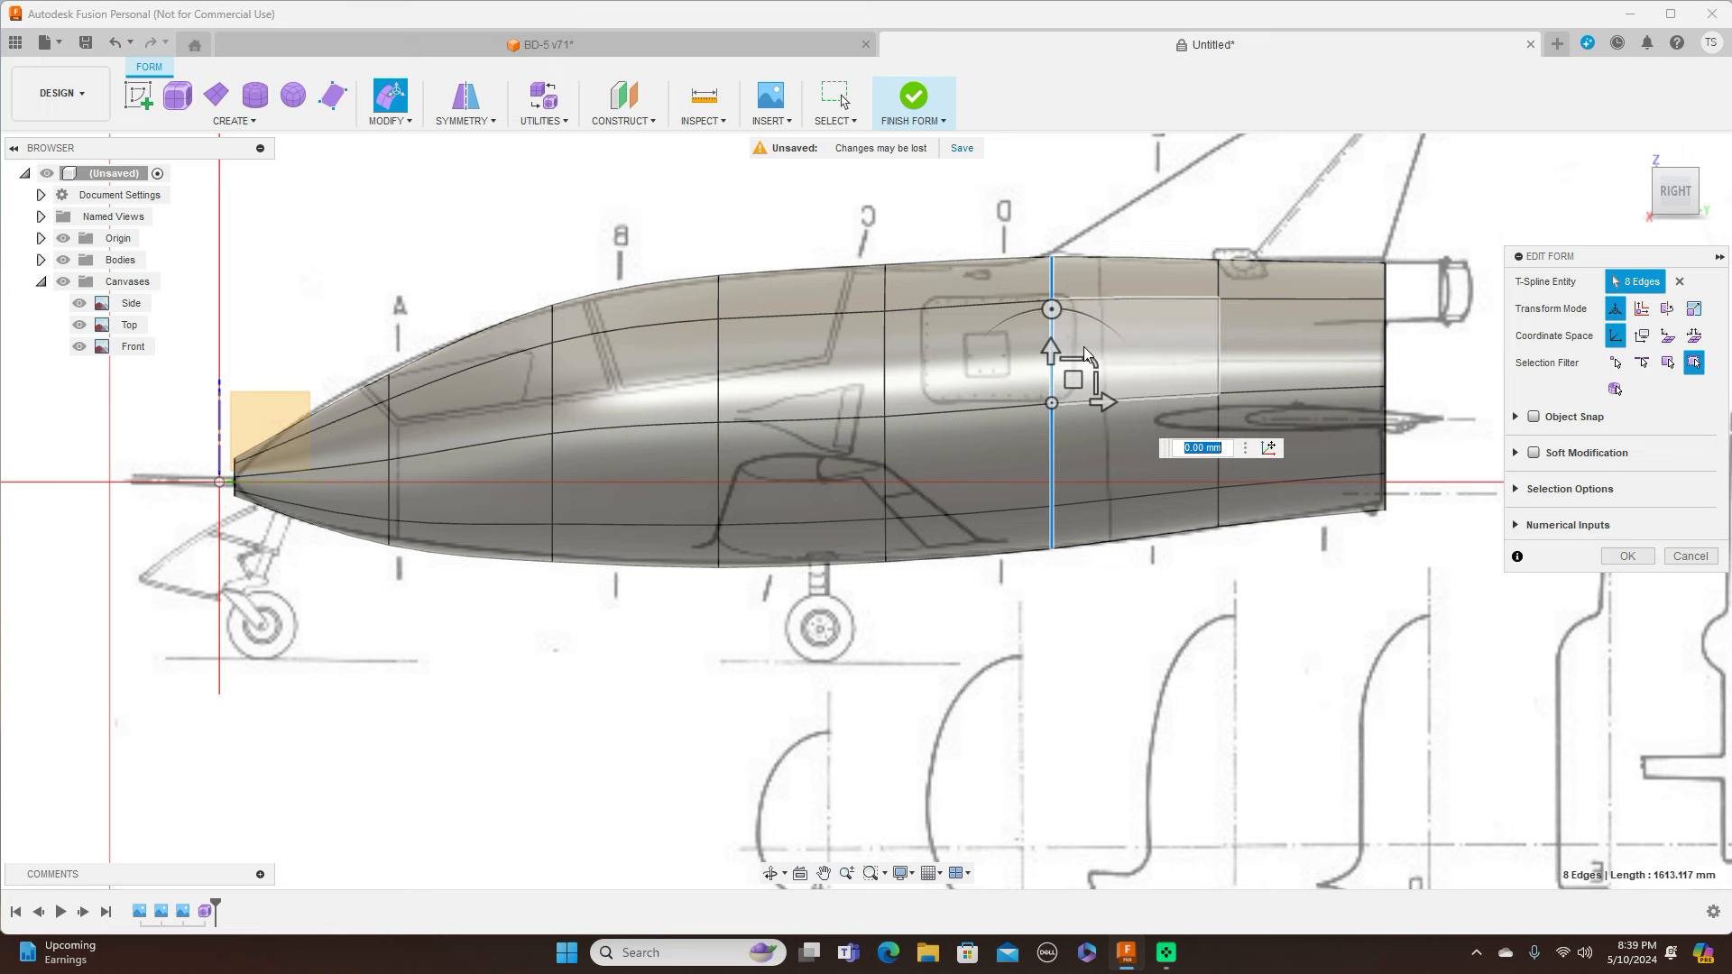
left_click_drag(1093, 361, 1074, 383)
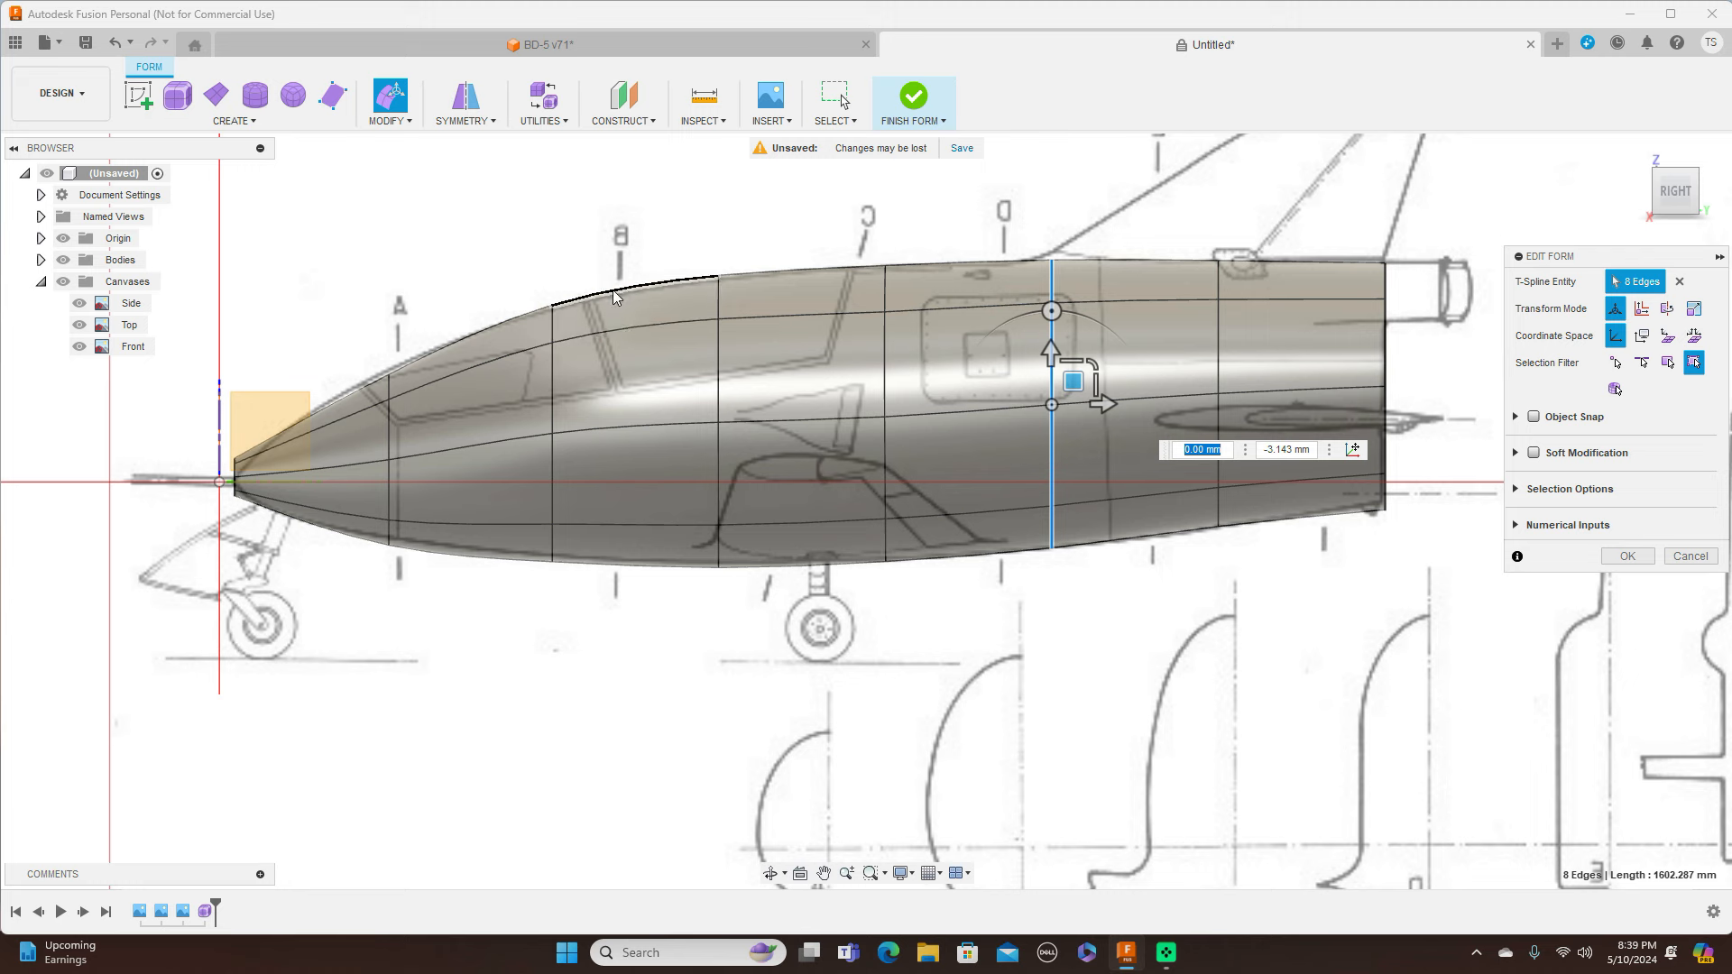
Lower the top canopy edge at station B about 9.4 mm and raise the top vertex near station A about 14 mm
left_click(635, 285)
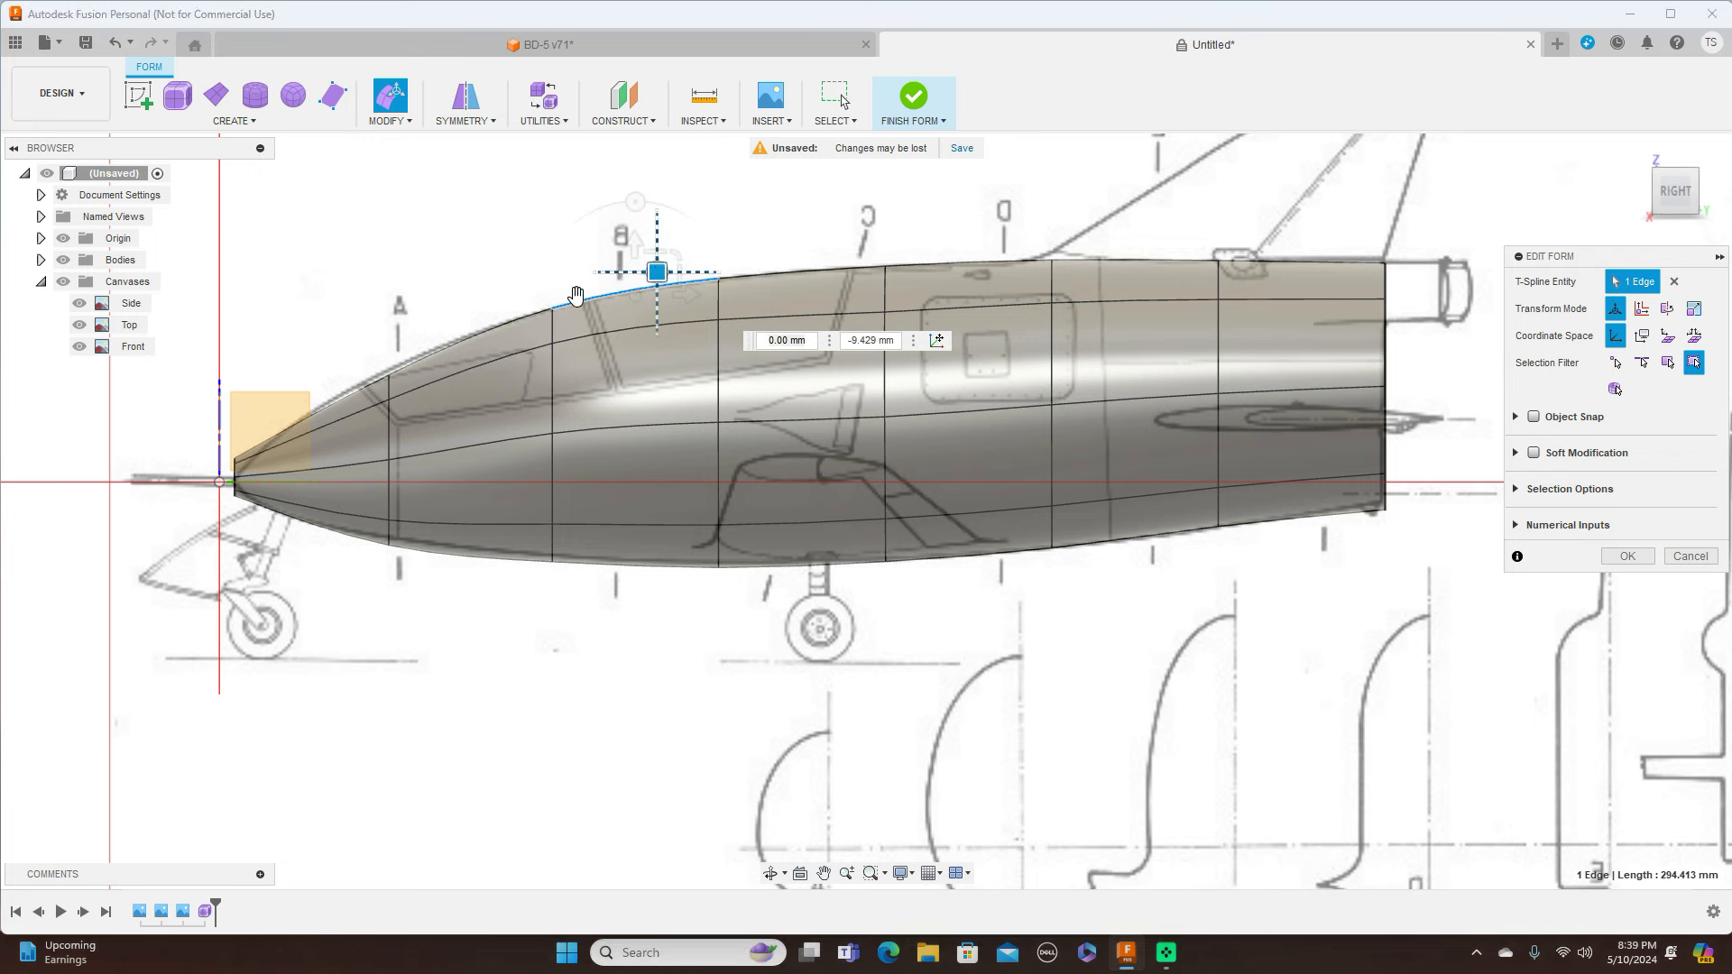
left_click(390, 373)
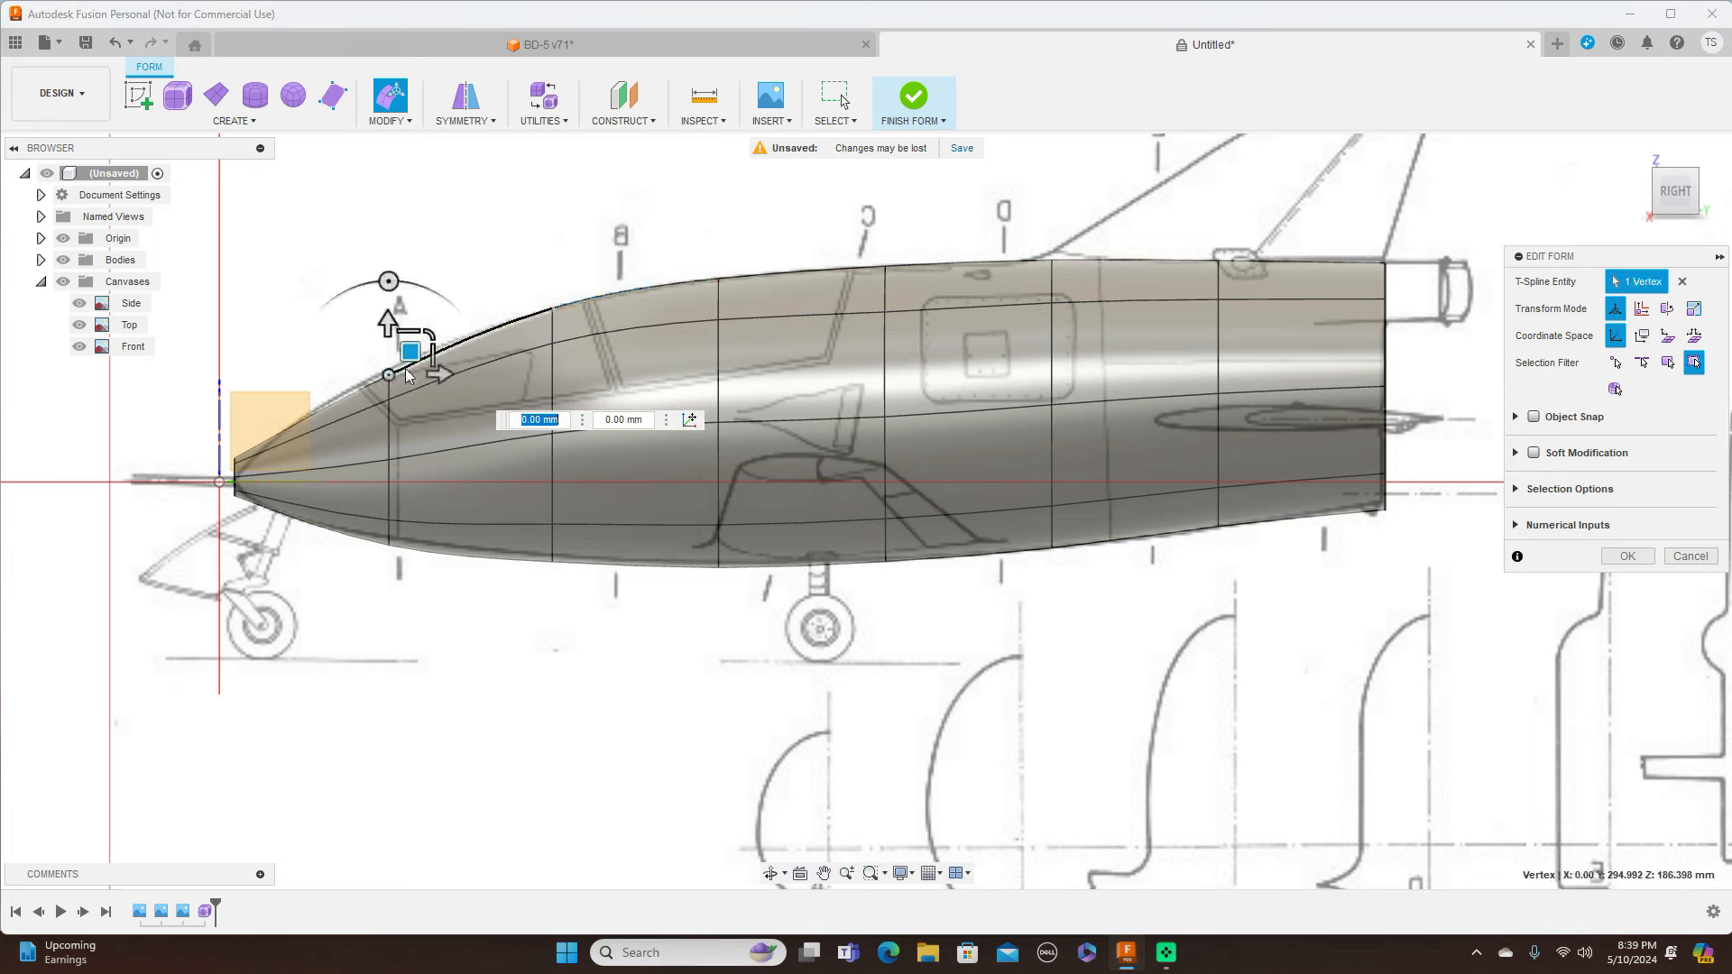
left_click_drag(410, 352, 408, 343)
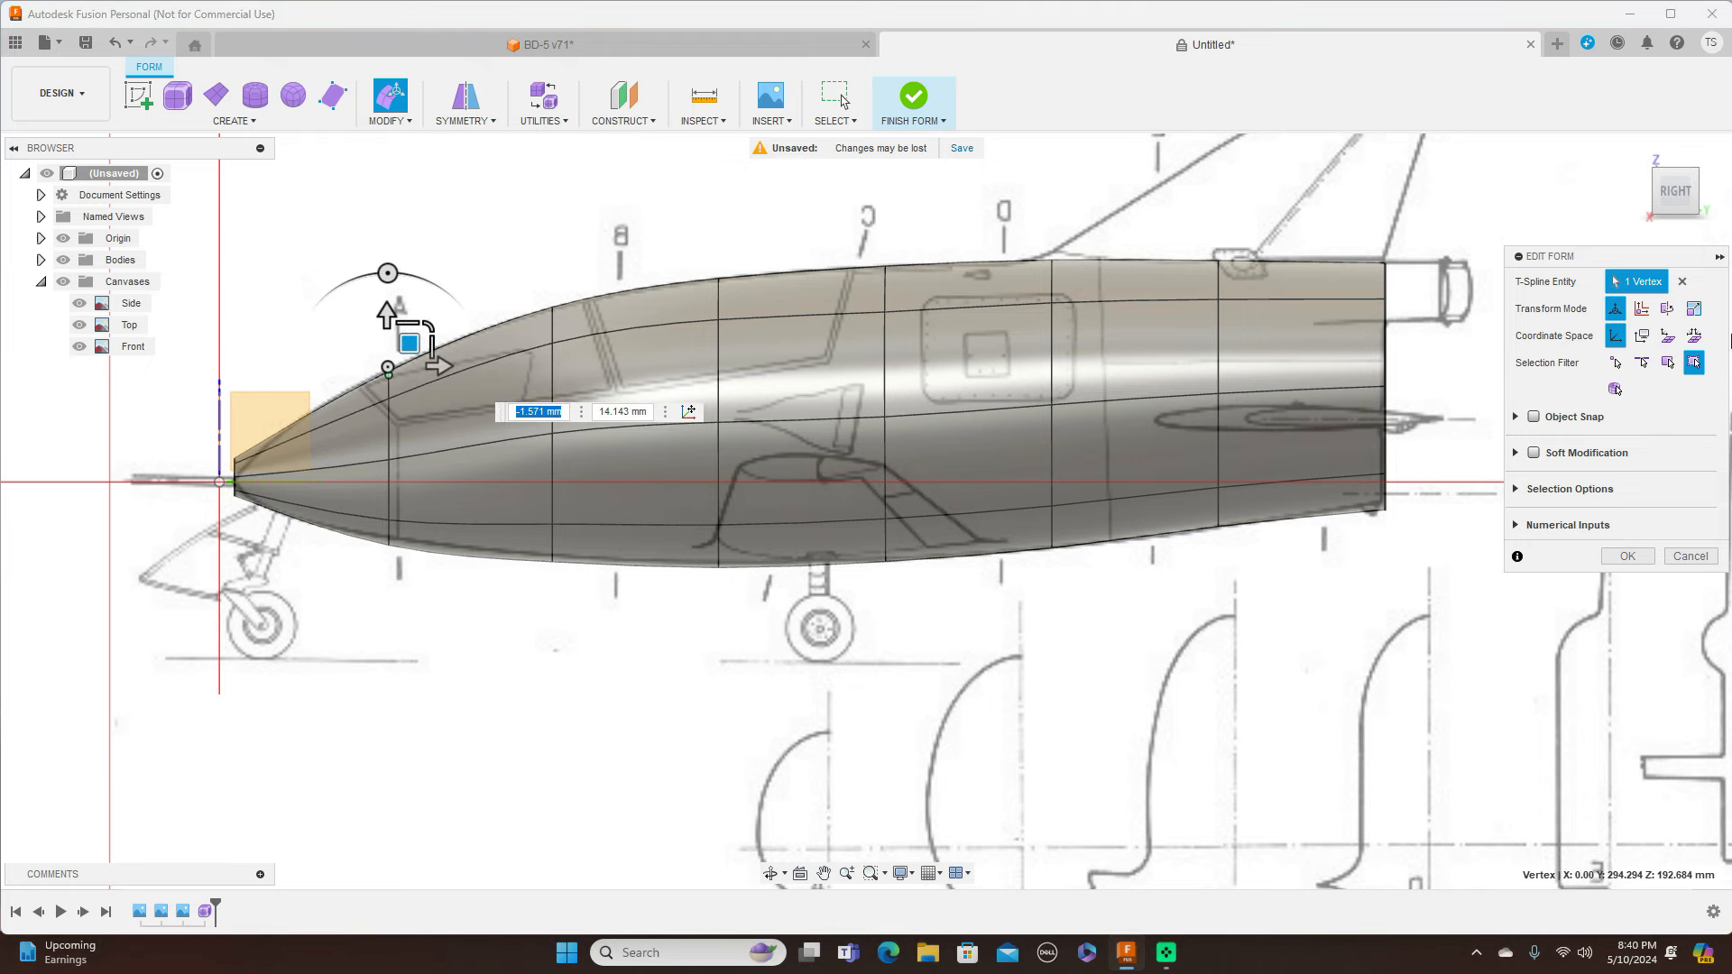
In the top view, narrow the fourth and third edge loops from the nose toward the fuselage outline
left_click(1674, 157)
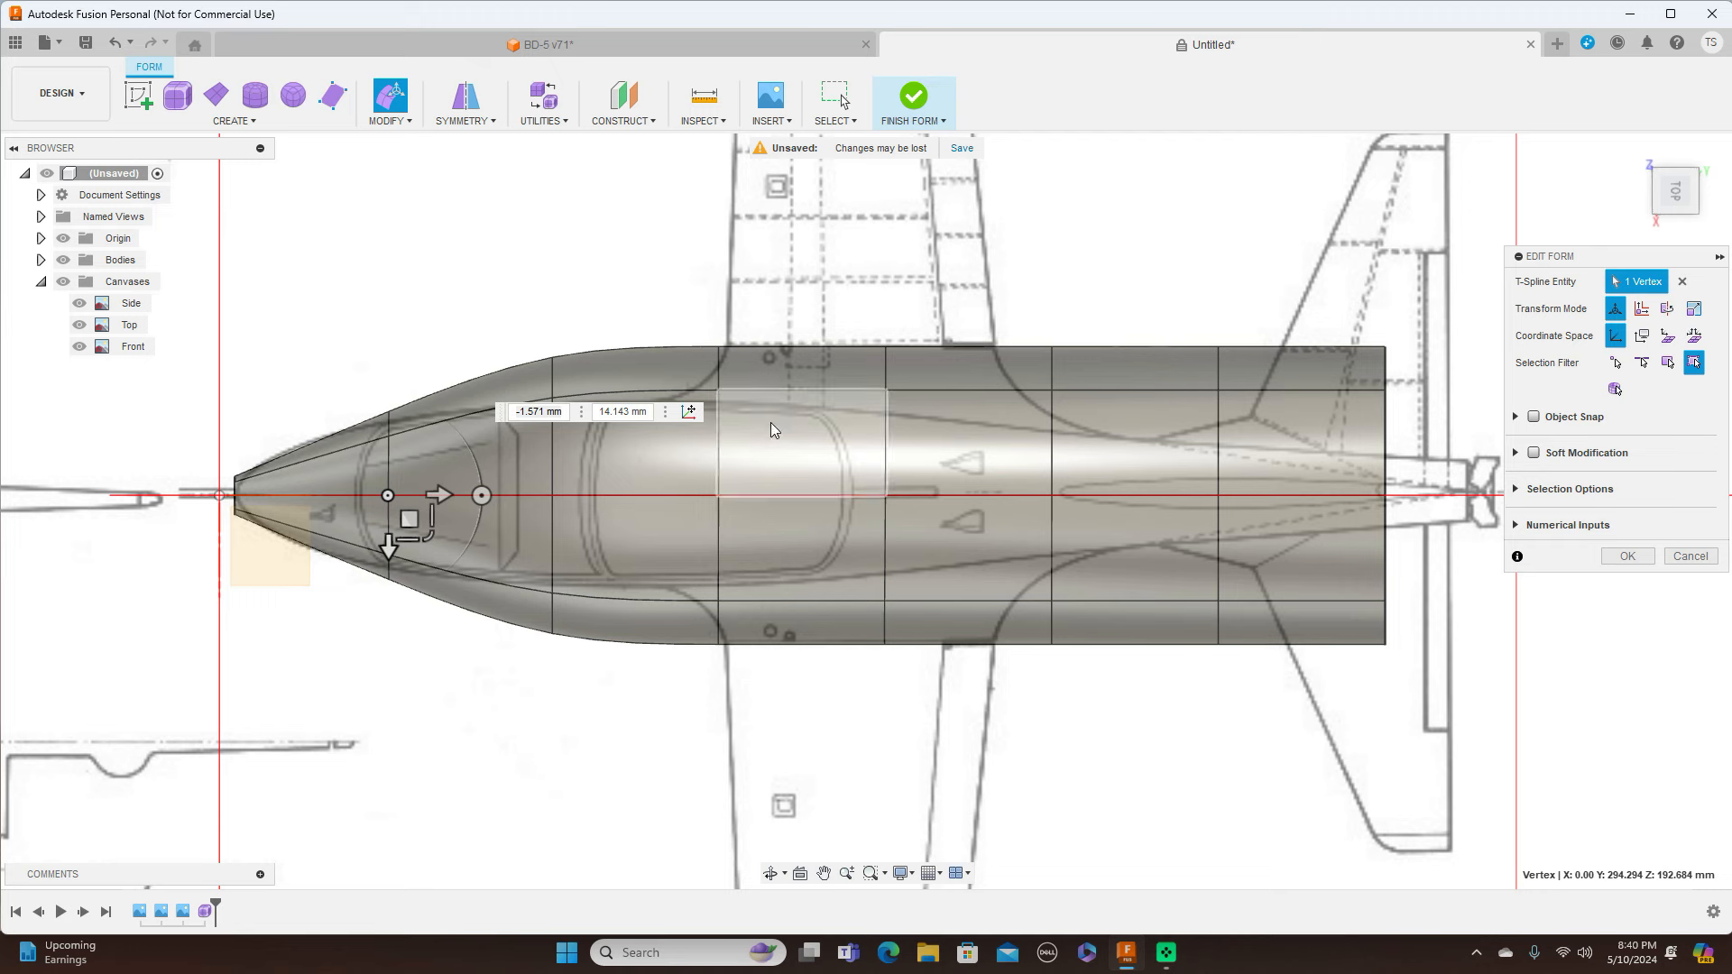
double_click(719, 431)
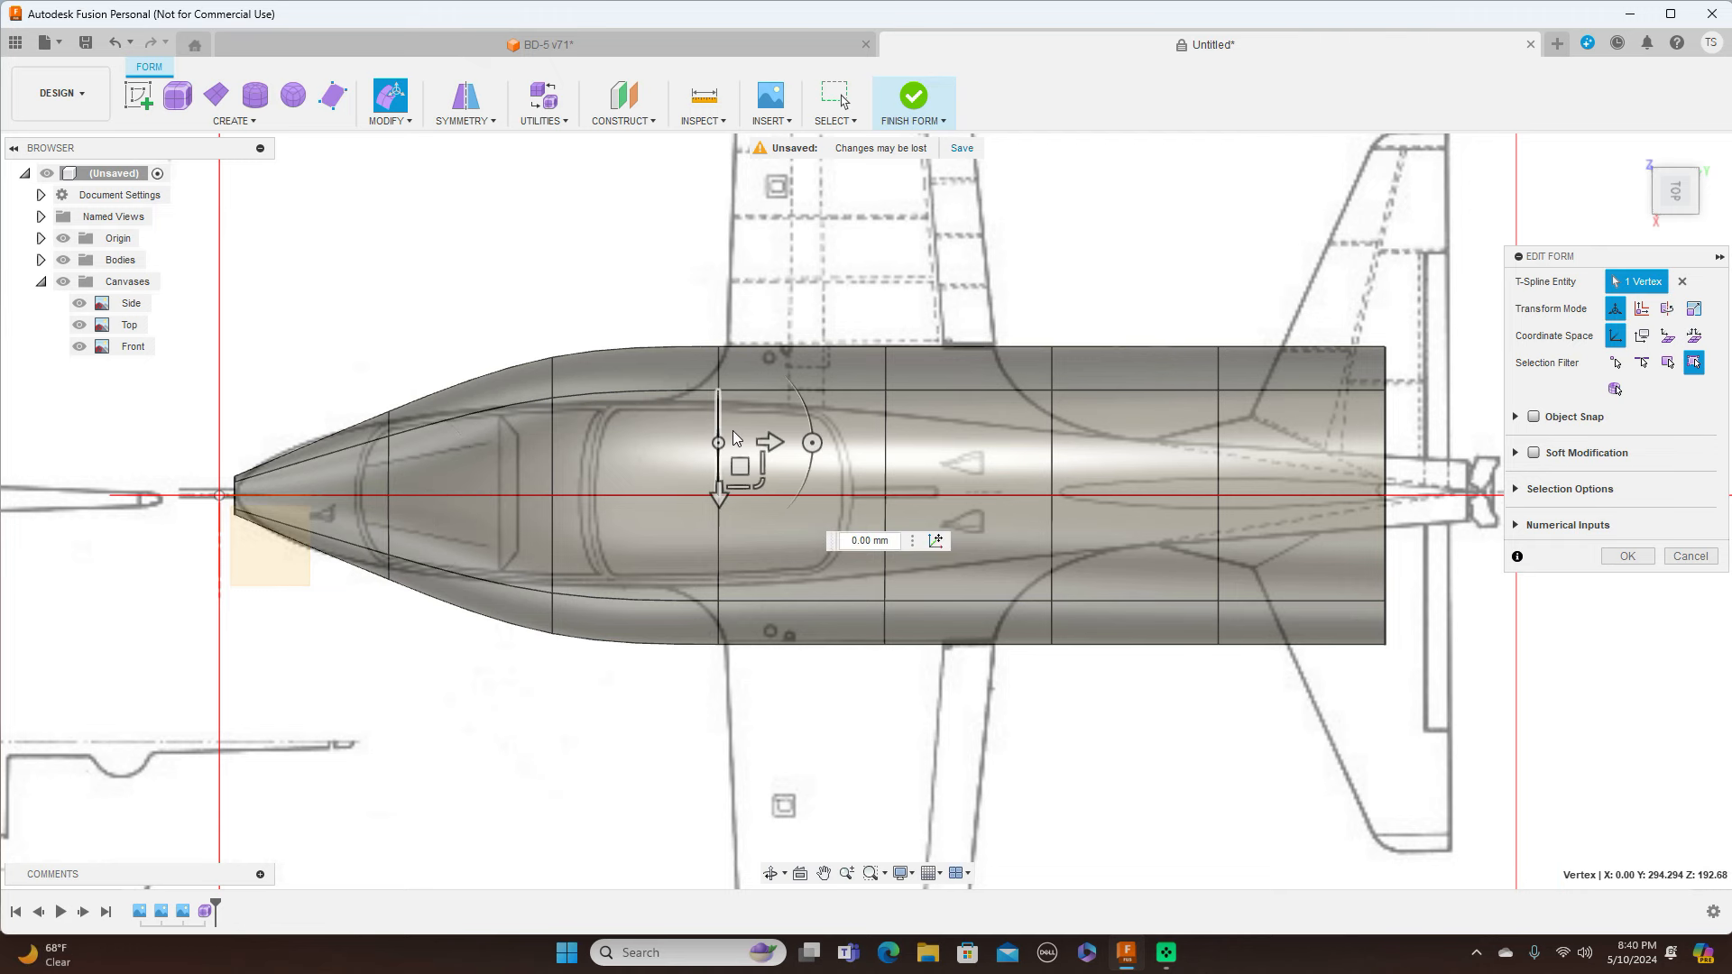
left_click_drag(759, 539, 736, 509)
double_click(551, 456)
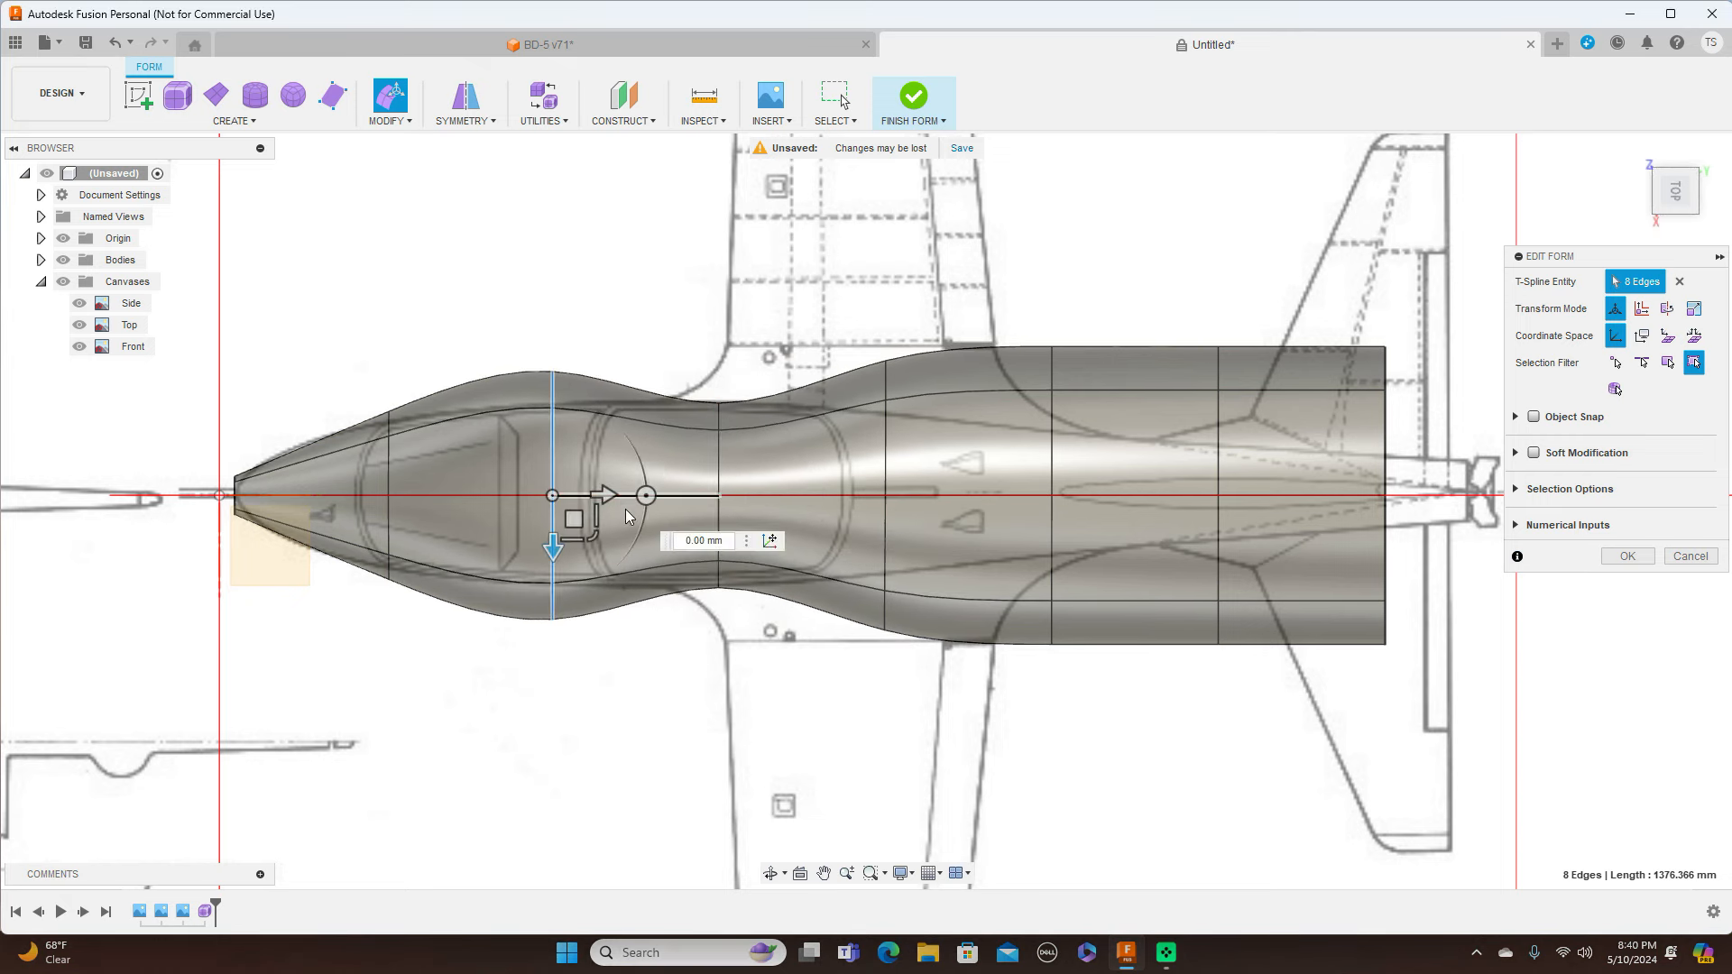
left_click_drag(593, 536, 587, 520)
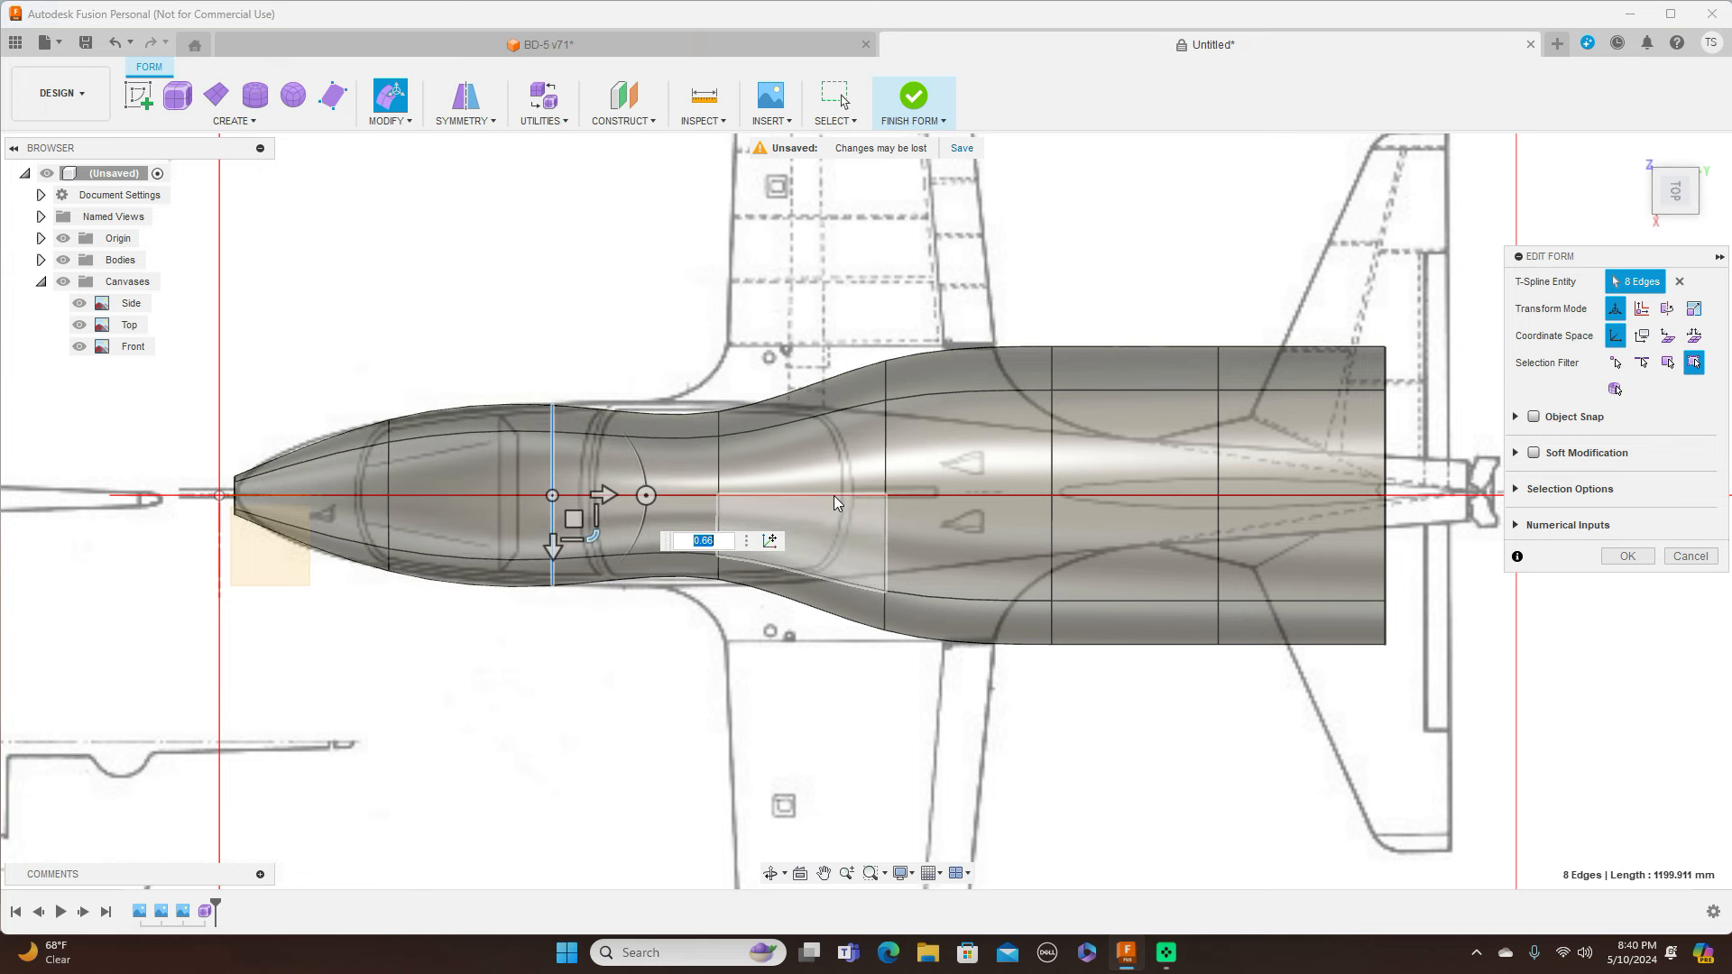
Scale the fifth edge loop's width to about 0.475 and narrow the sixth loop toward the tapering outline in the top blueprint
double_click(885, 505)
left_click_drag(933, 546, 919, 500)
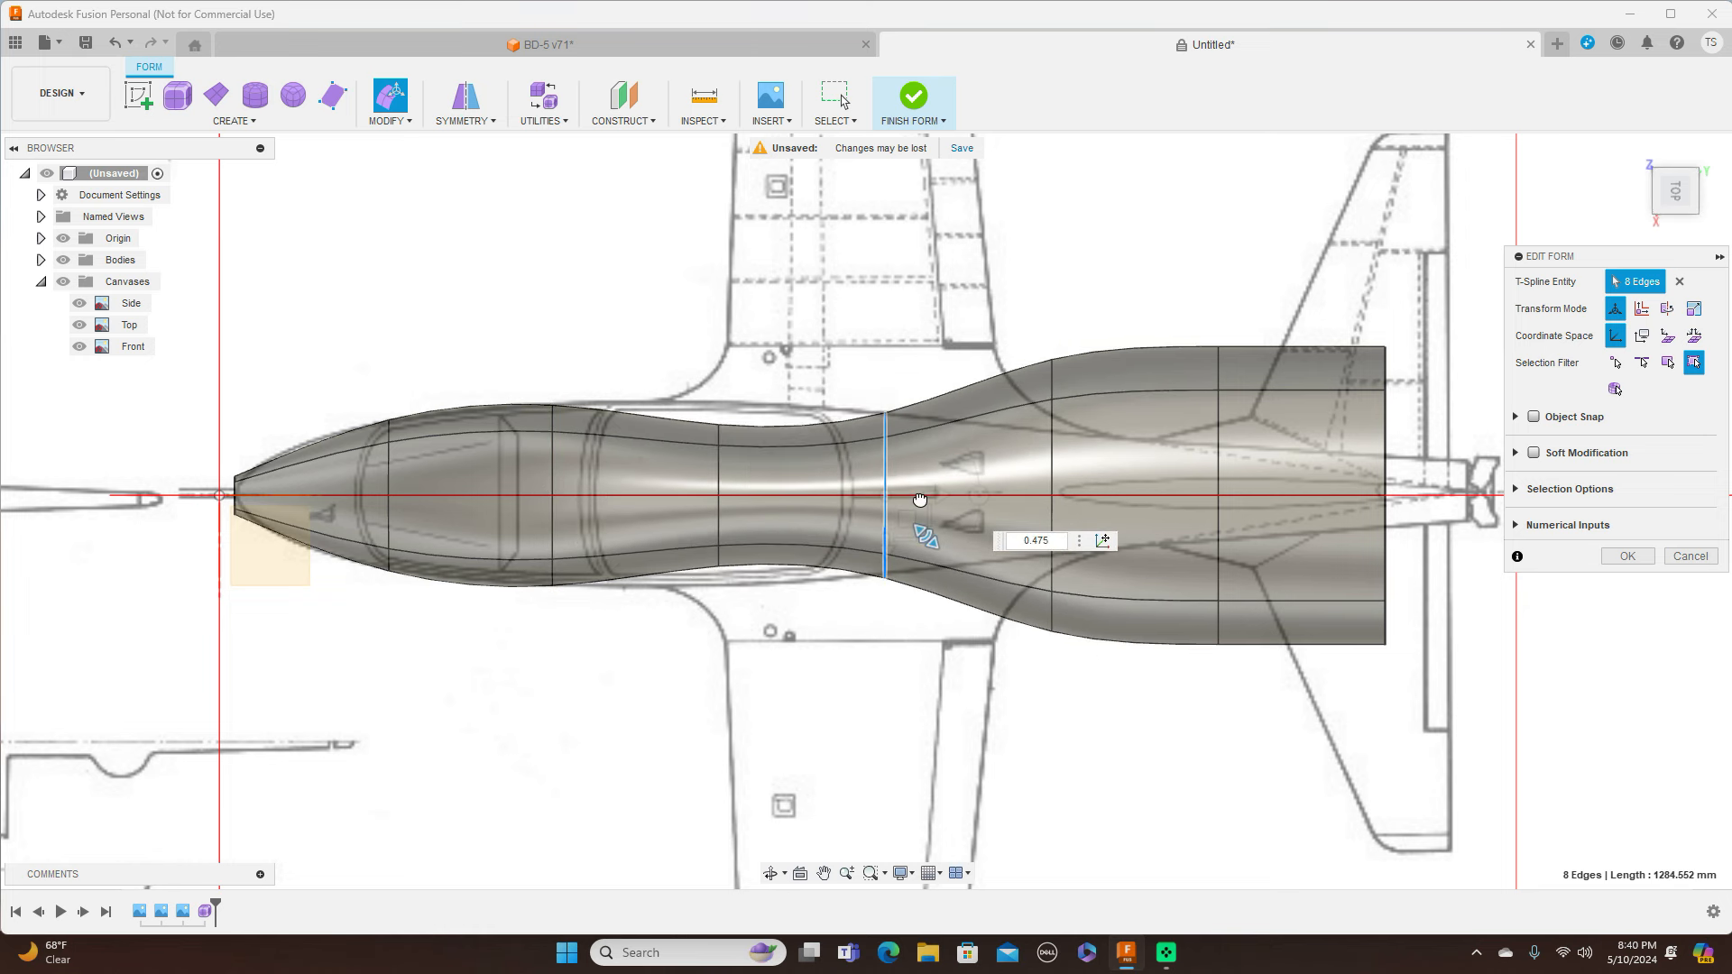
double_click(1057, 458)
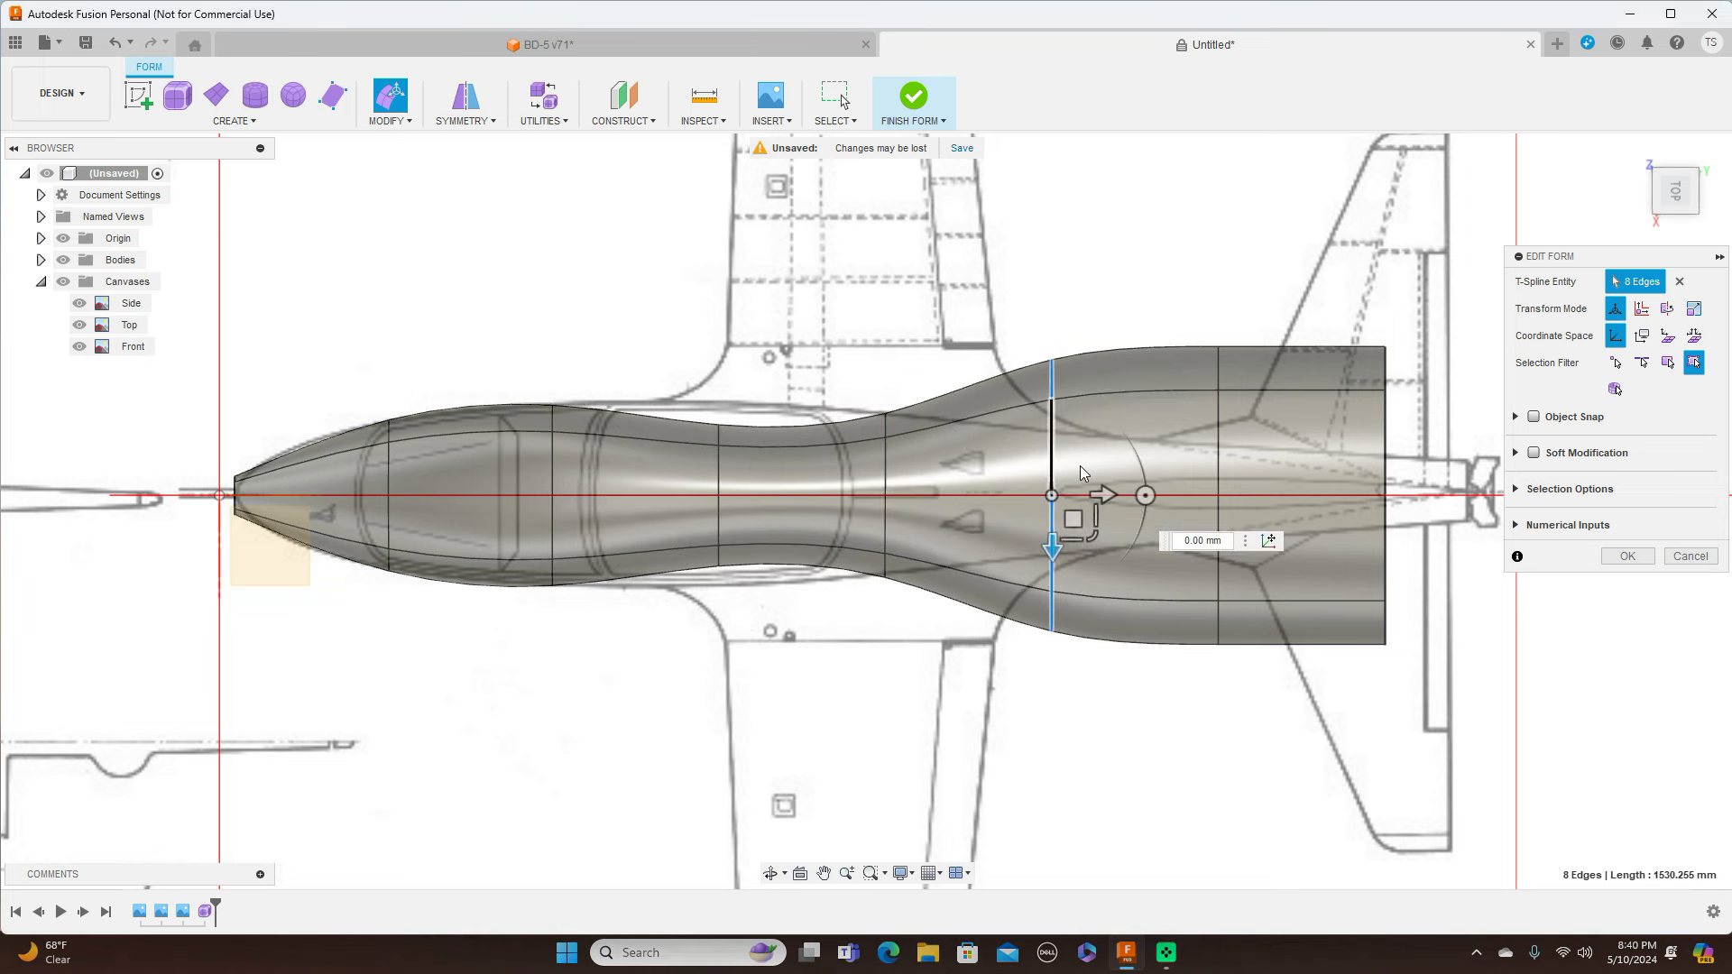
left_click_drag(1092, 533, 1085, 495)
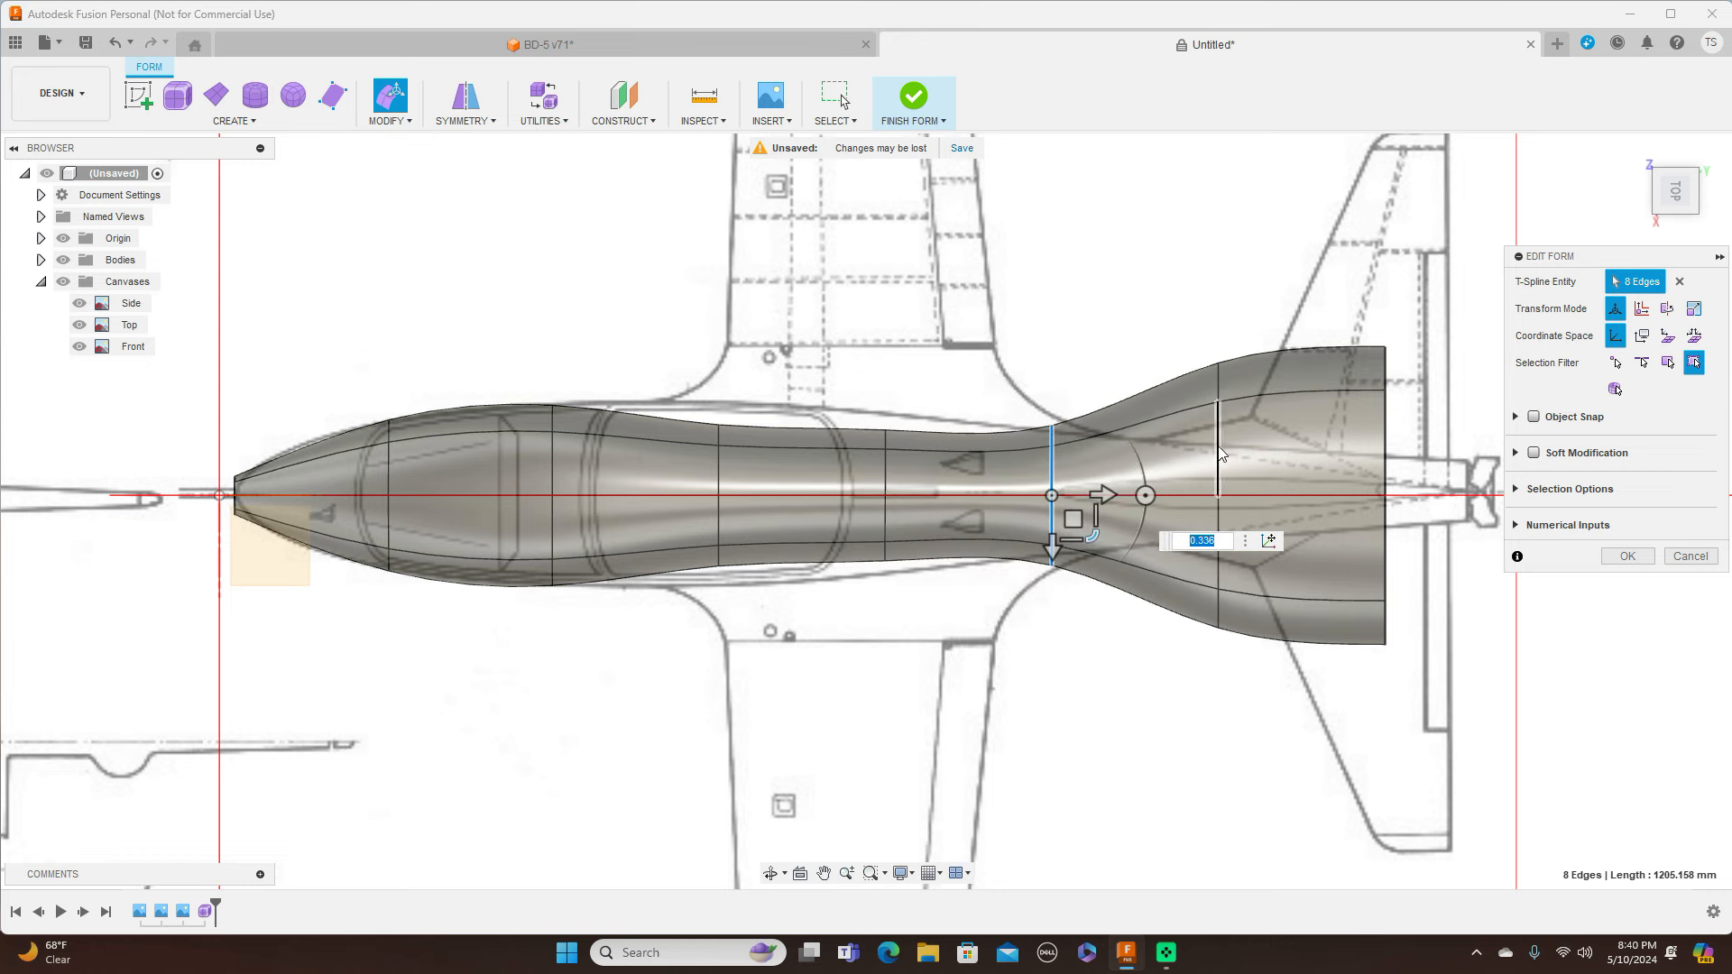
Narrow the second-to-last edge loop to the tail outline, refining it by about 0.93, and scale the rear end loop's width to about 0.12
double_click(1219, 453)
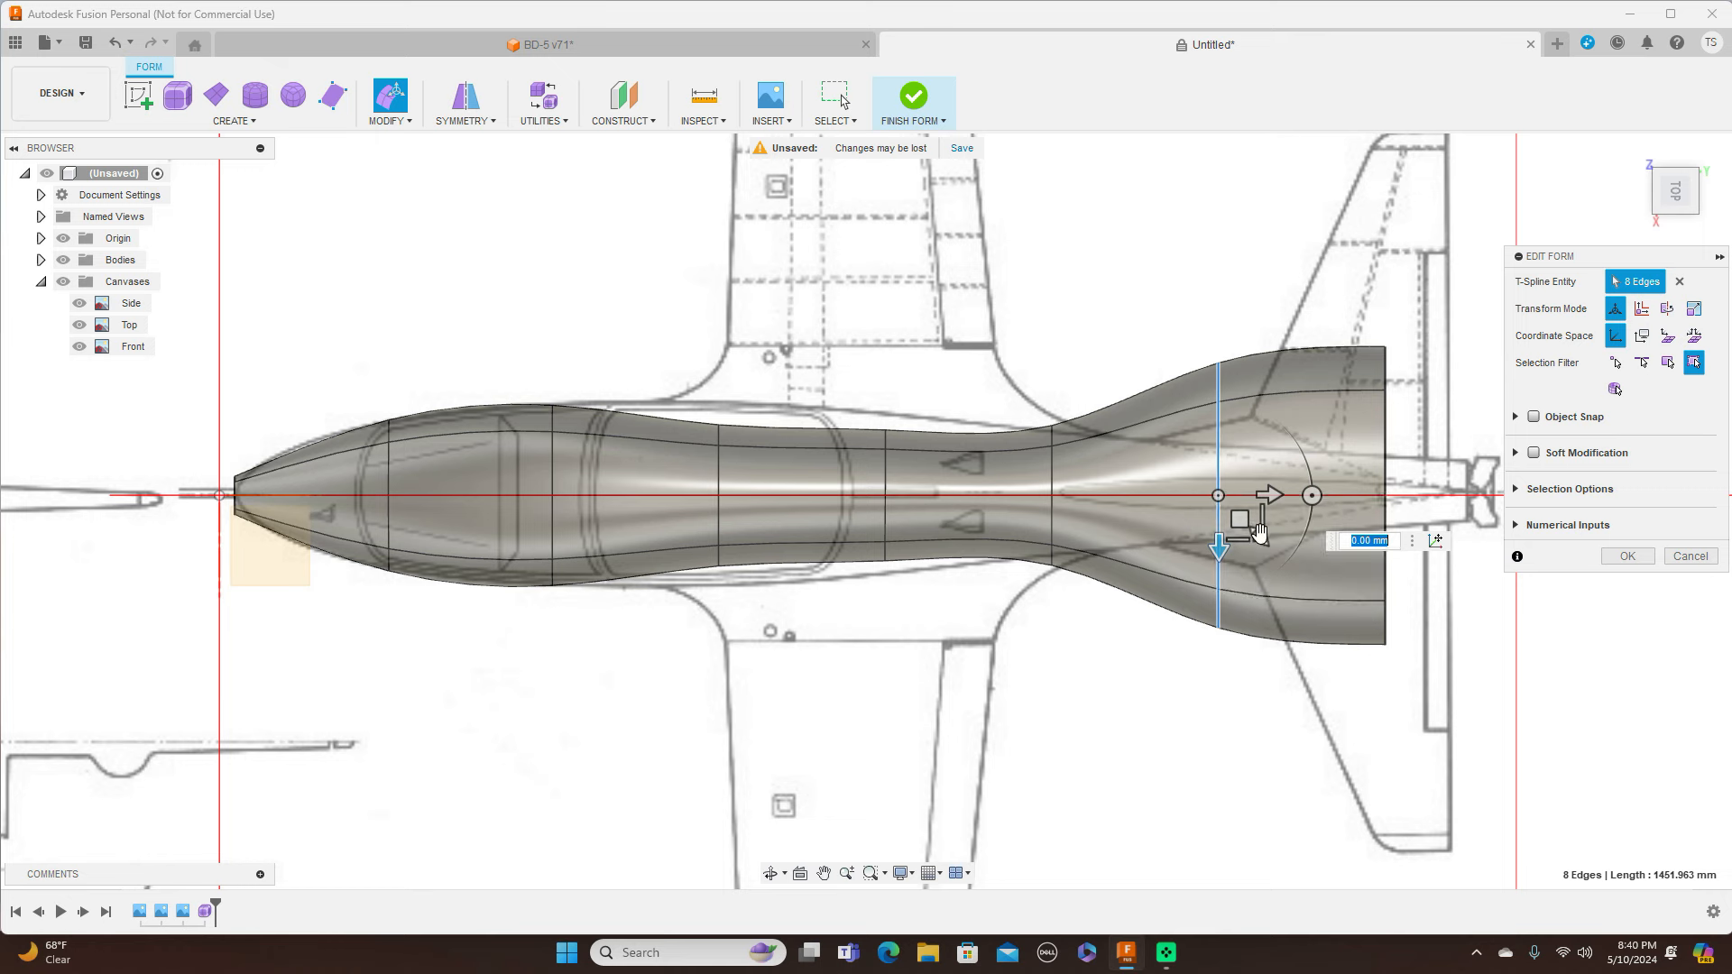
left_click_drag(1260, 532, 1238, 485)
double_click(1385, 453)
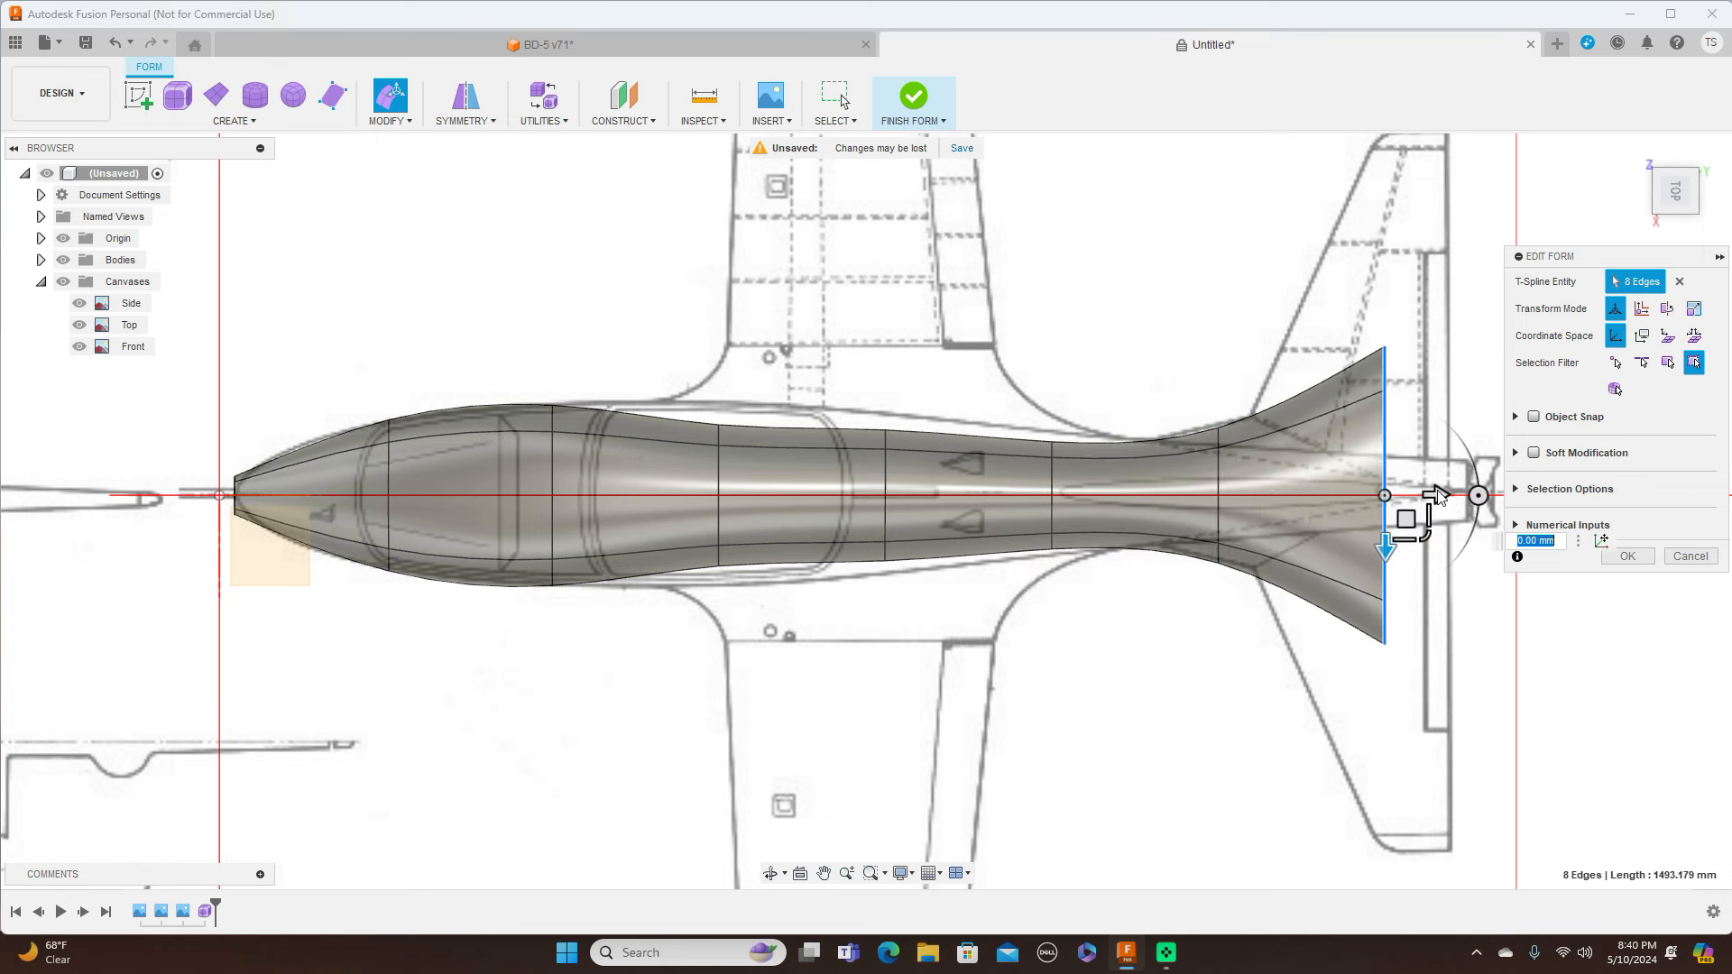
left_click_drag(1426, 535, 1403, 475)
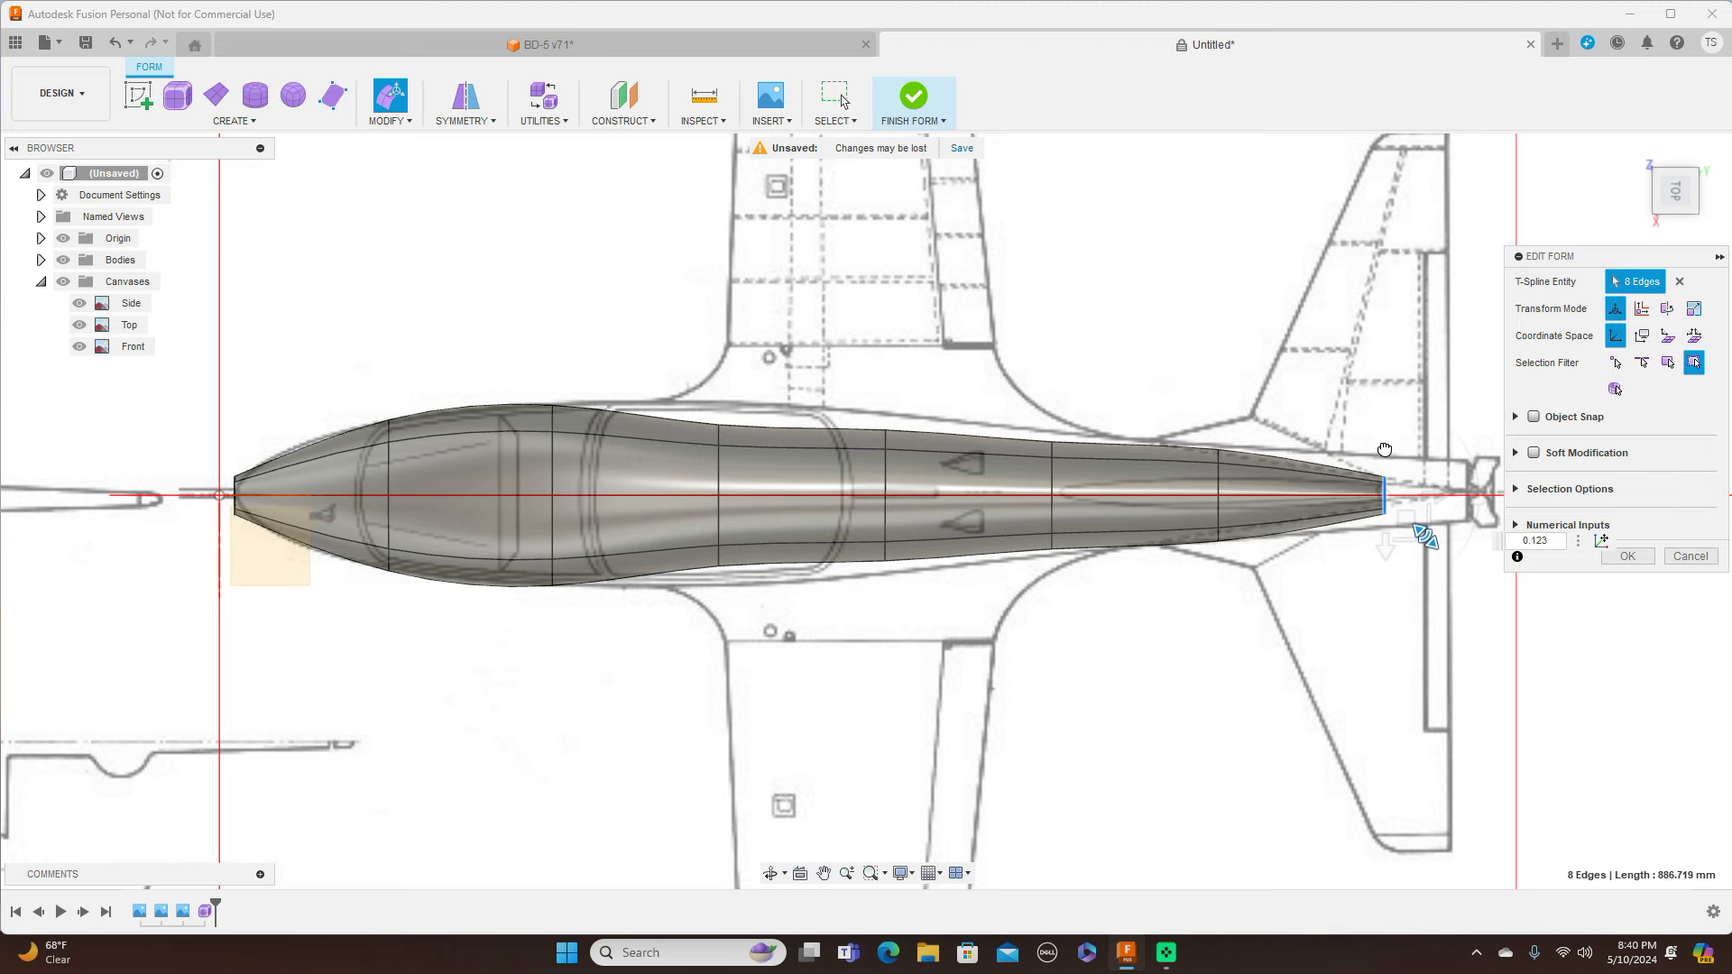
double_click(1220, 478)
mouse_move(1261, 531)
left_mouse_down()
mouse_move(1256, 495)
mouse_move(1267, 512)
left_mouse_up()
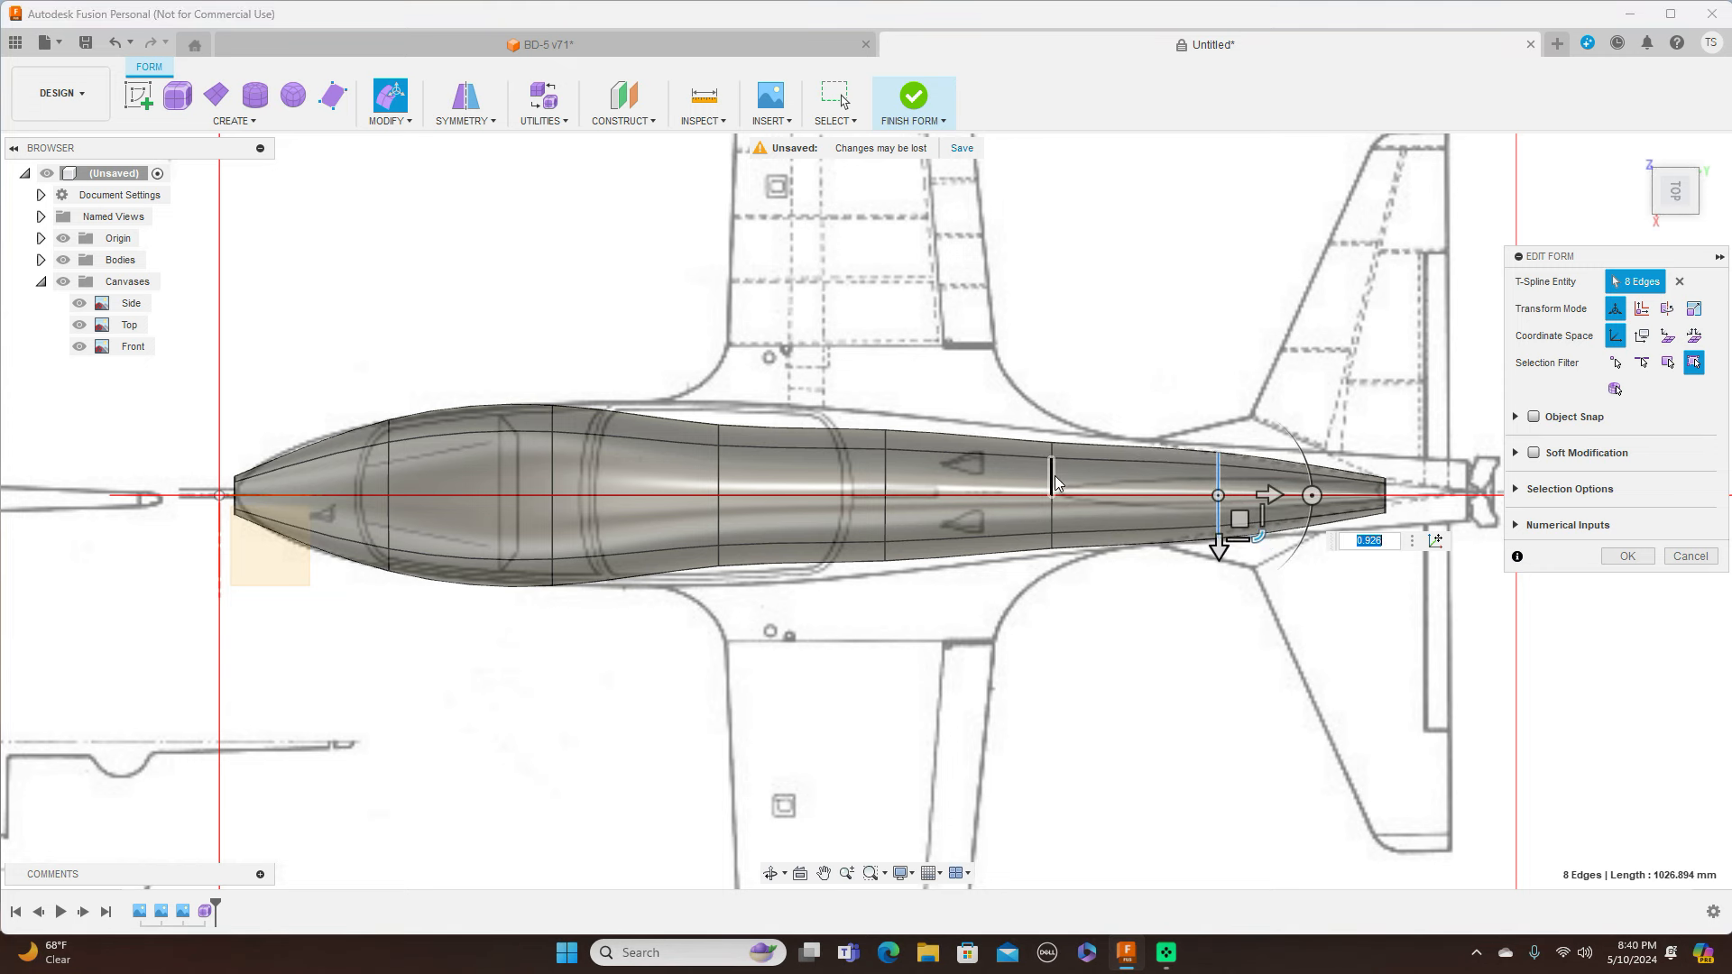
Widen the sixth edge loop, third from the rear, by a factor of about 1.24 to meet the top blueprint outline
left_click(1054, 479)
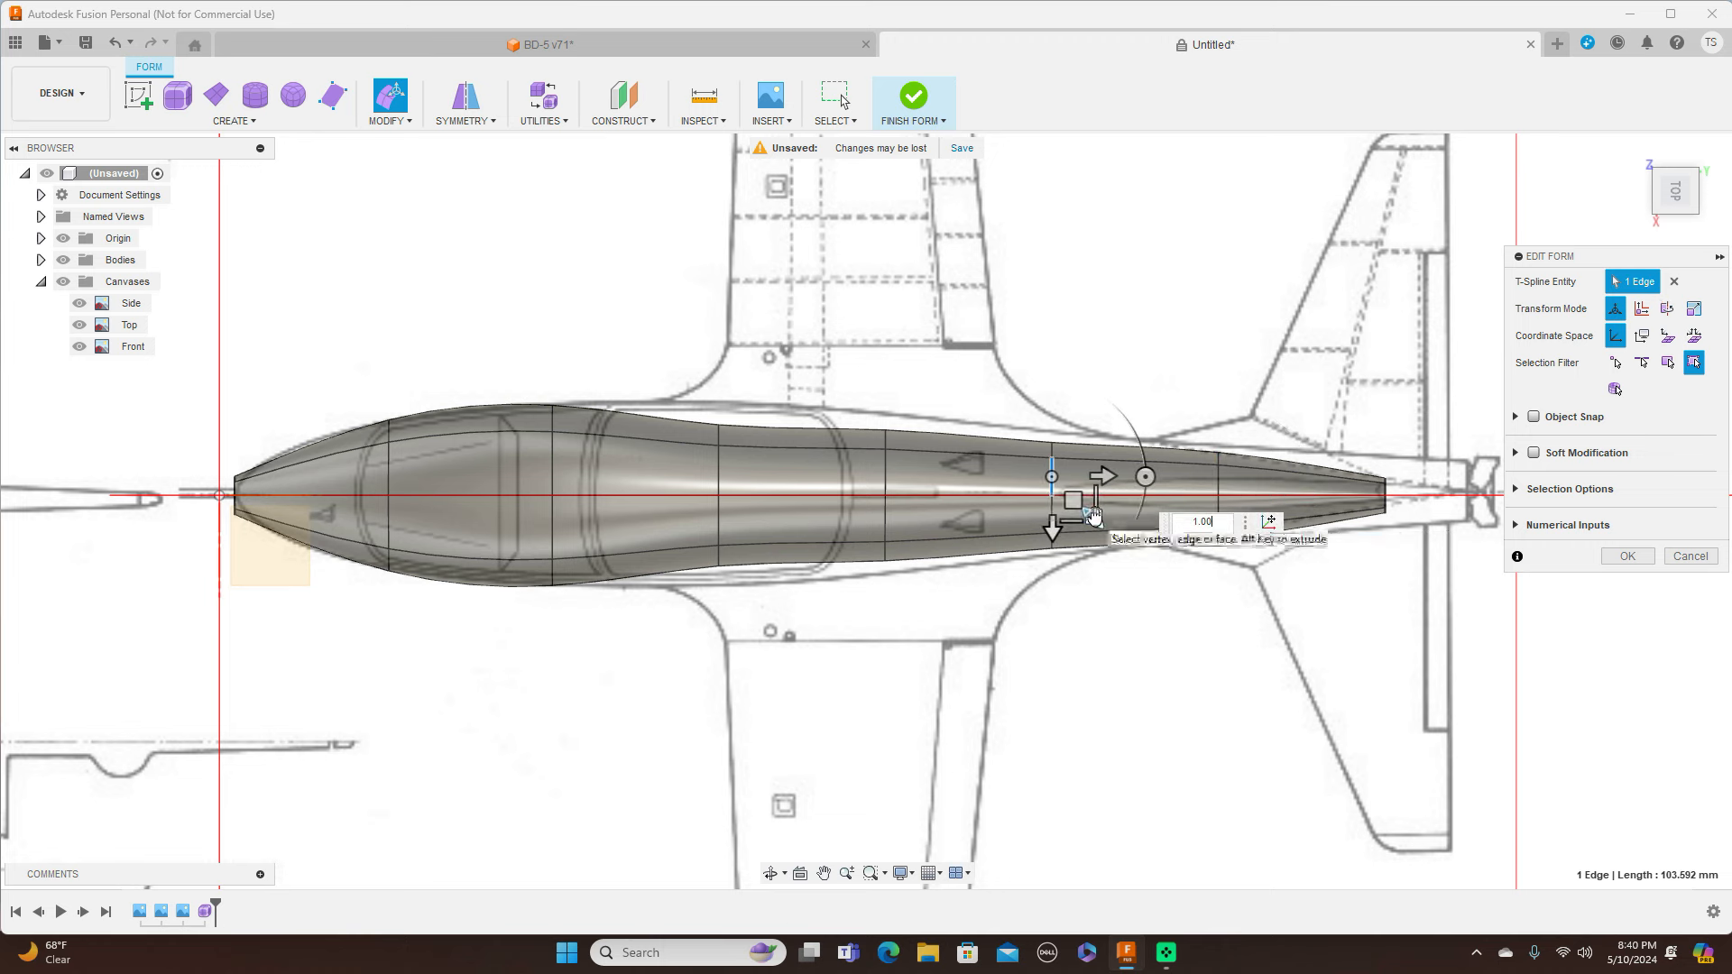
left_click_drag(1093, 518, 1094, 514)
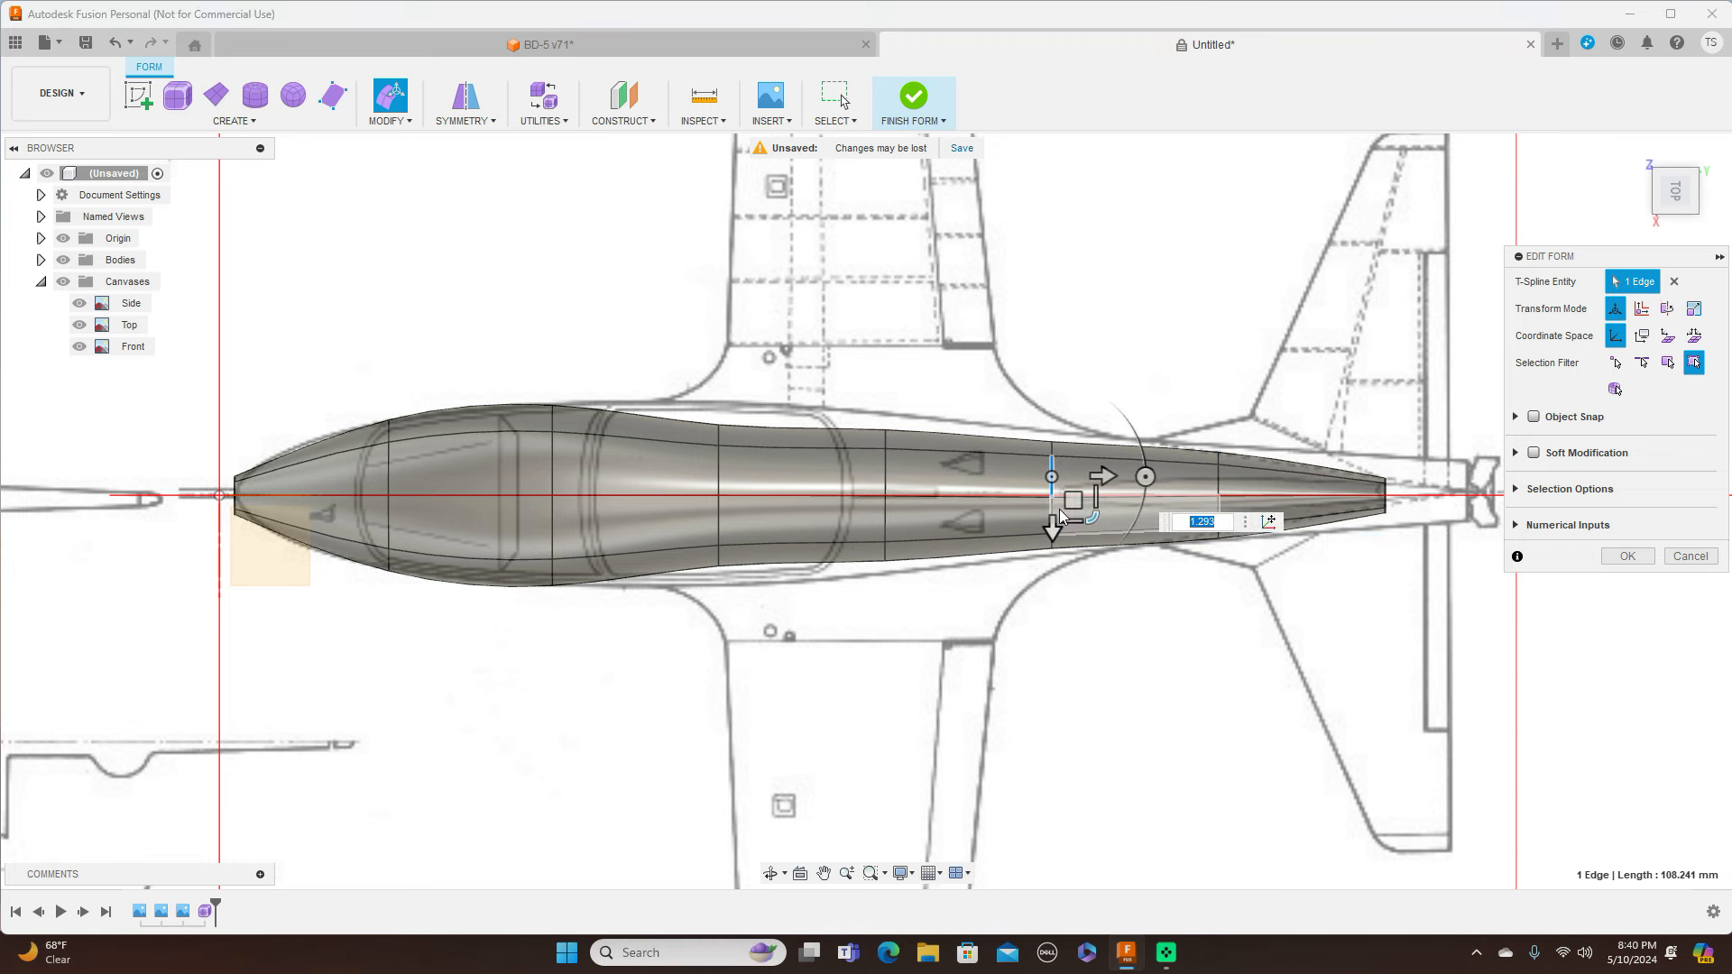
scroll(1060, 516, "up", 3)
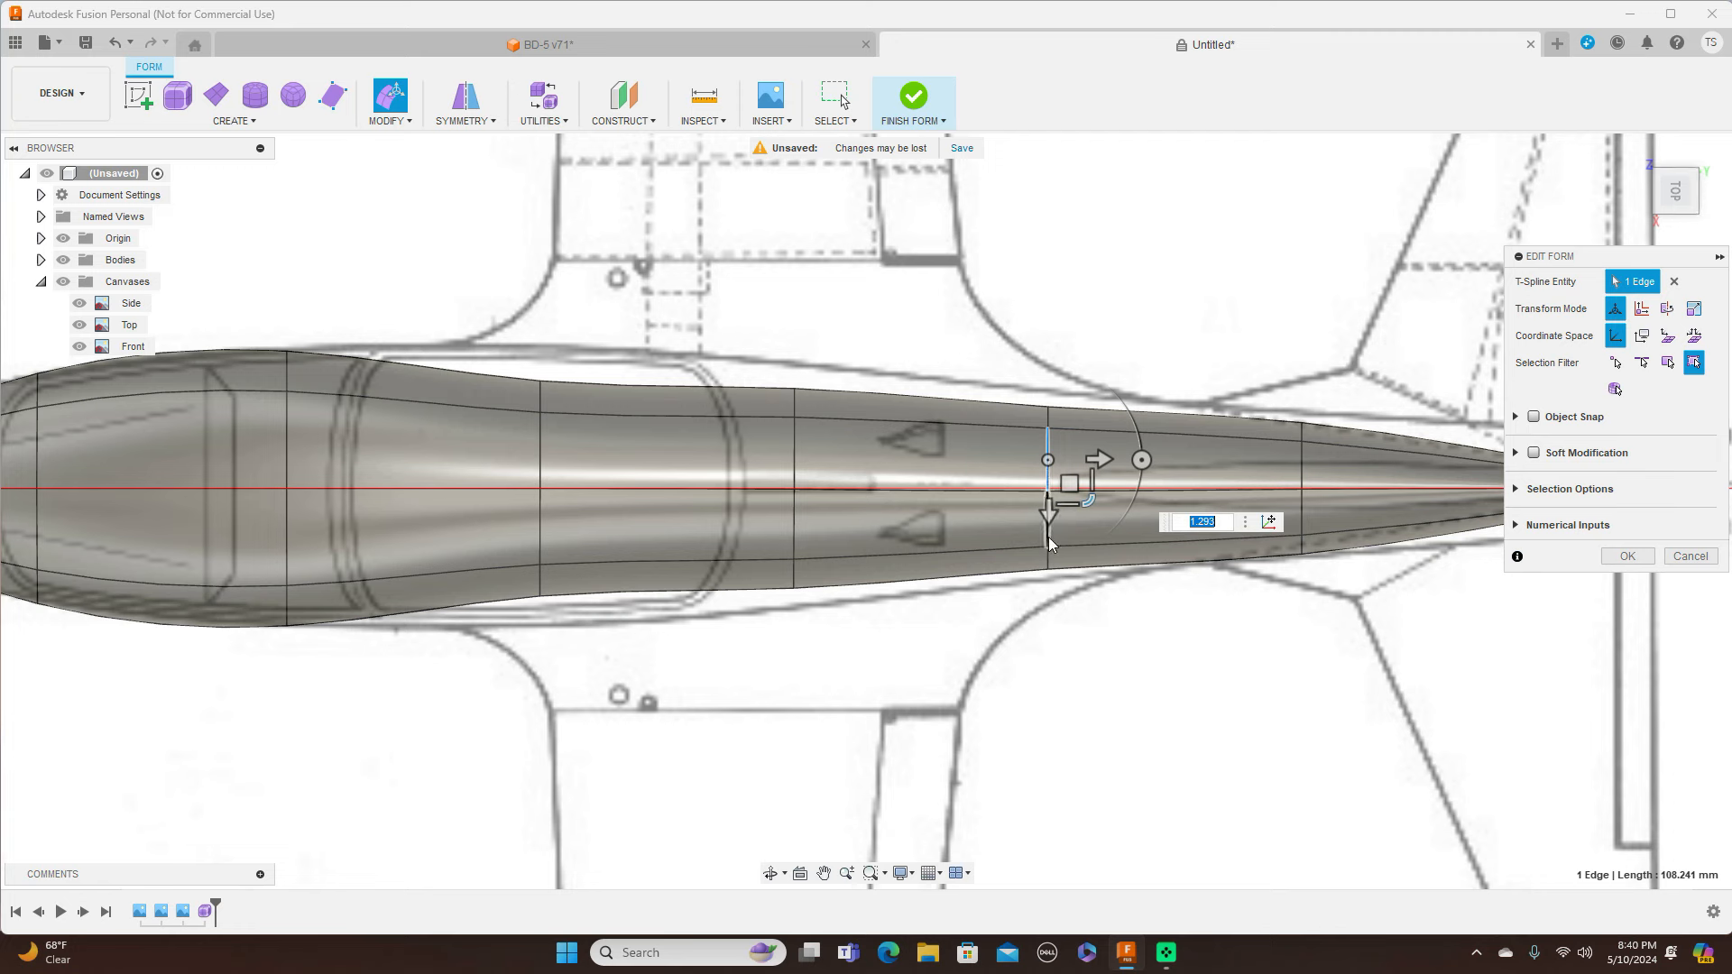
double_click(1048, 540)
left_click_drag(1089, 528, 1090, 538)
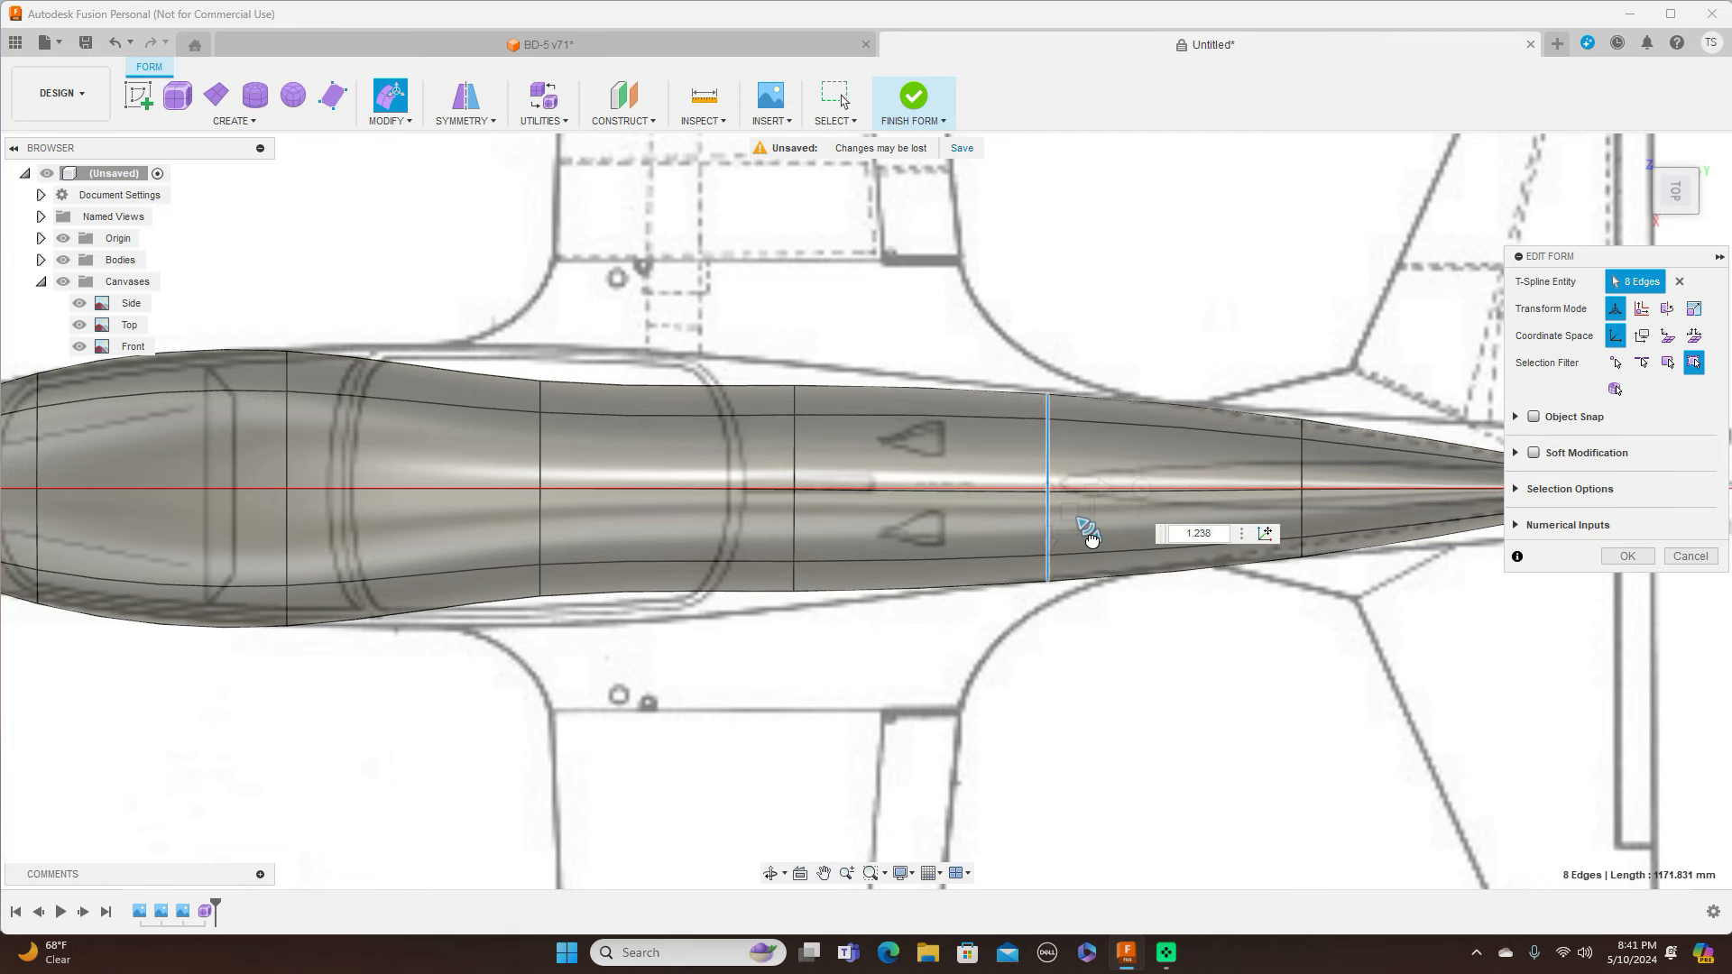
Widen the fifth edge loop by about 1.24 and the fourth loop behind the canopy frame to match the top outline
double_click(795, 460)
left_click_drag(830, 523, 837, 542)
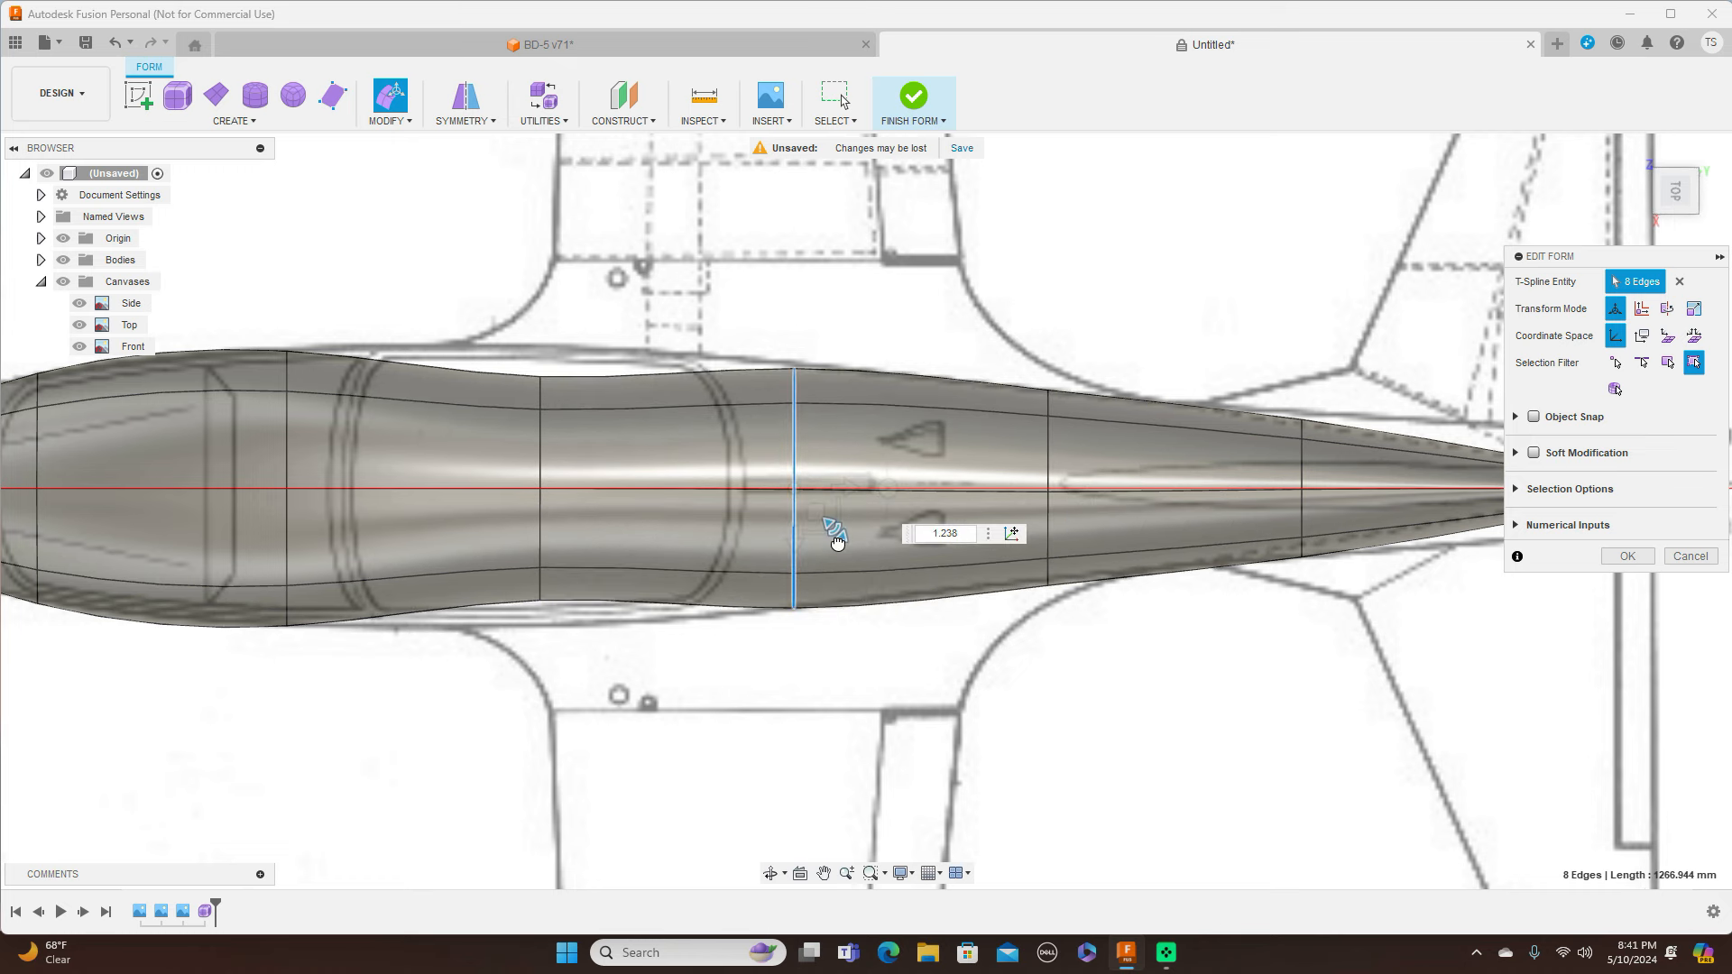
double_click(541, 446)
left_click_drag(578, 524, 592, 547)
Scale the third edge loop's width, just ahead of the canopy frame, to 0.98
scroll(934, 507, "down", 4)
middle_click_drag(847, 300, 1067, 255)
scroll(1067, 254, "down", 1)
scroll(938, 271, "up", 3)
scroll(938, 282, "up", 1)
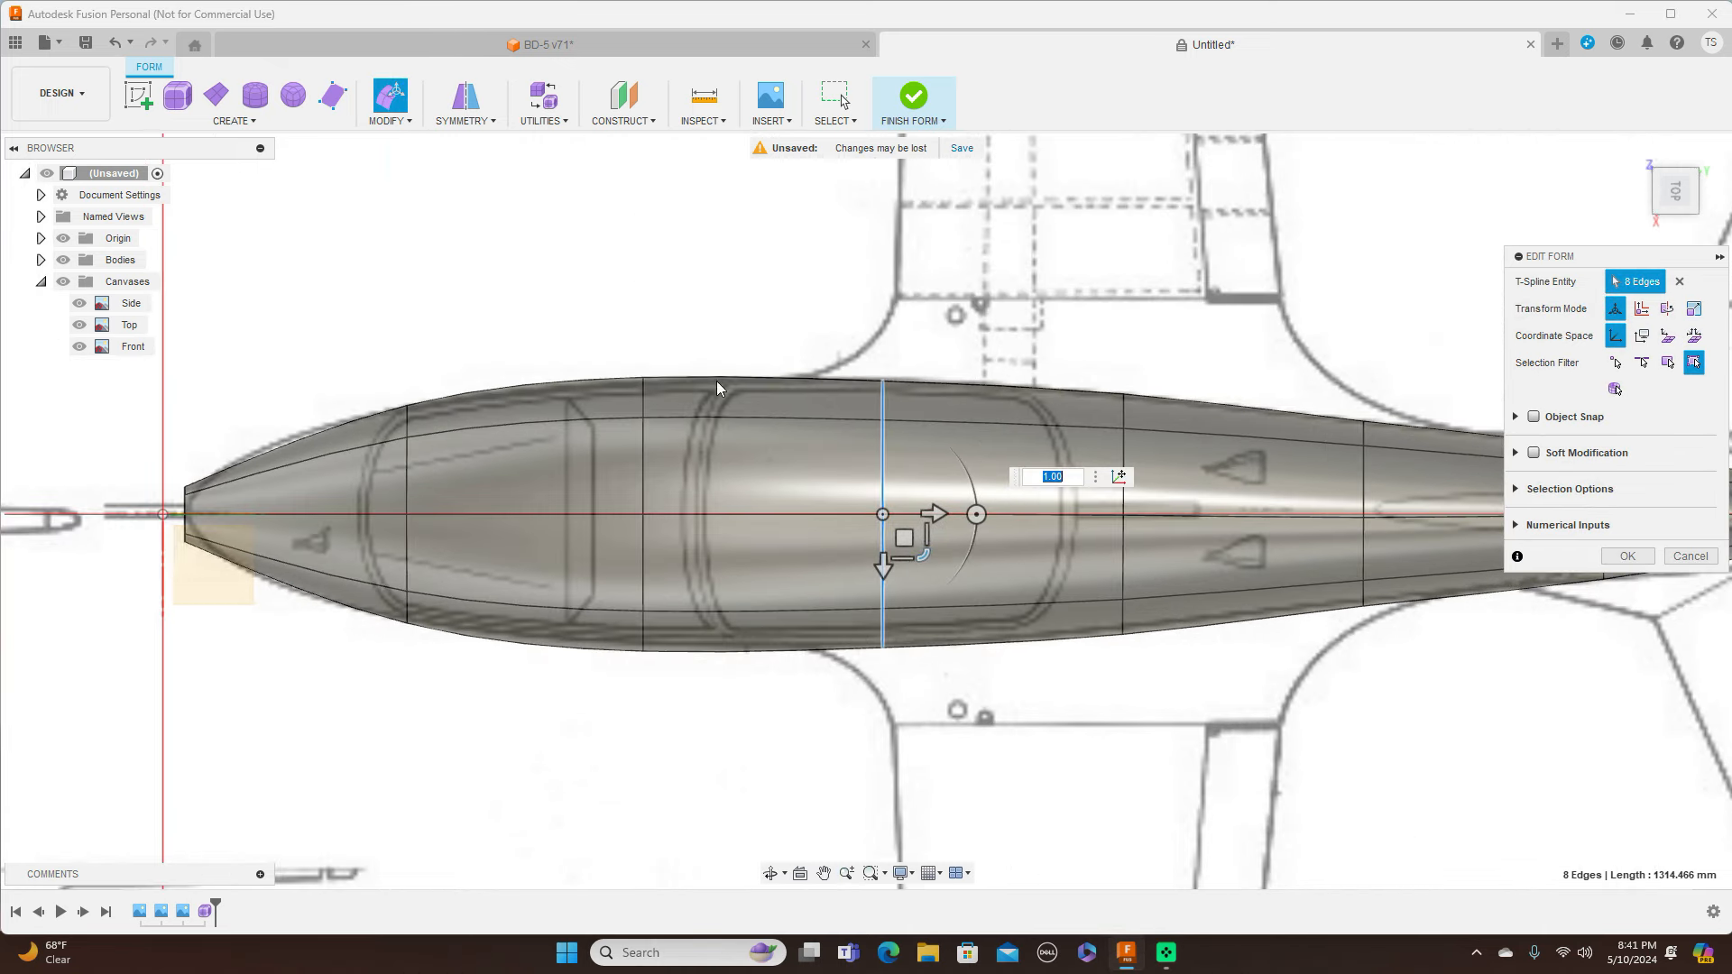
double_click(646, 481)
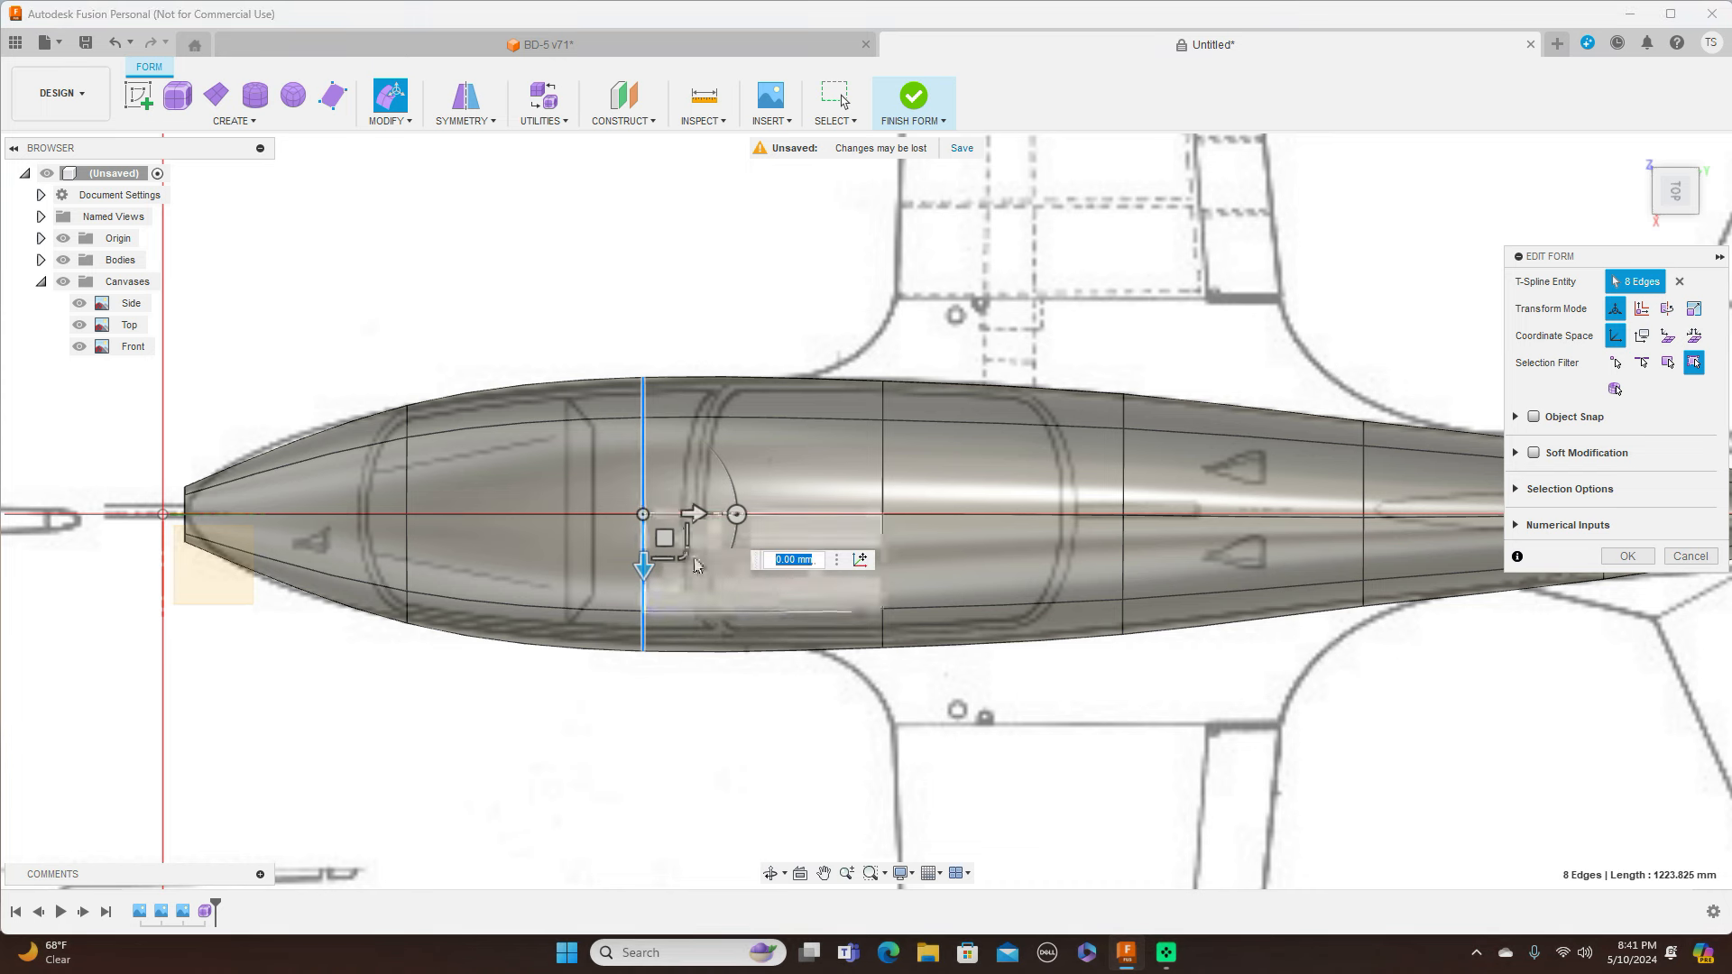
type("0.98")
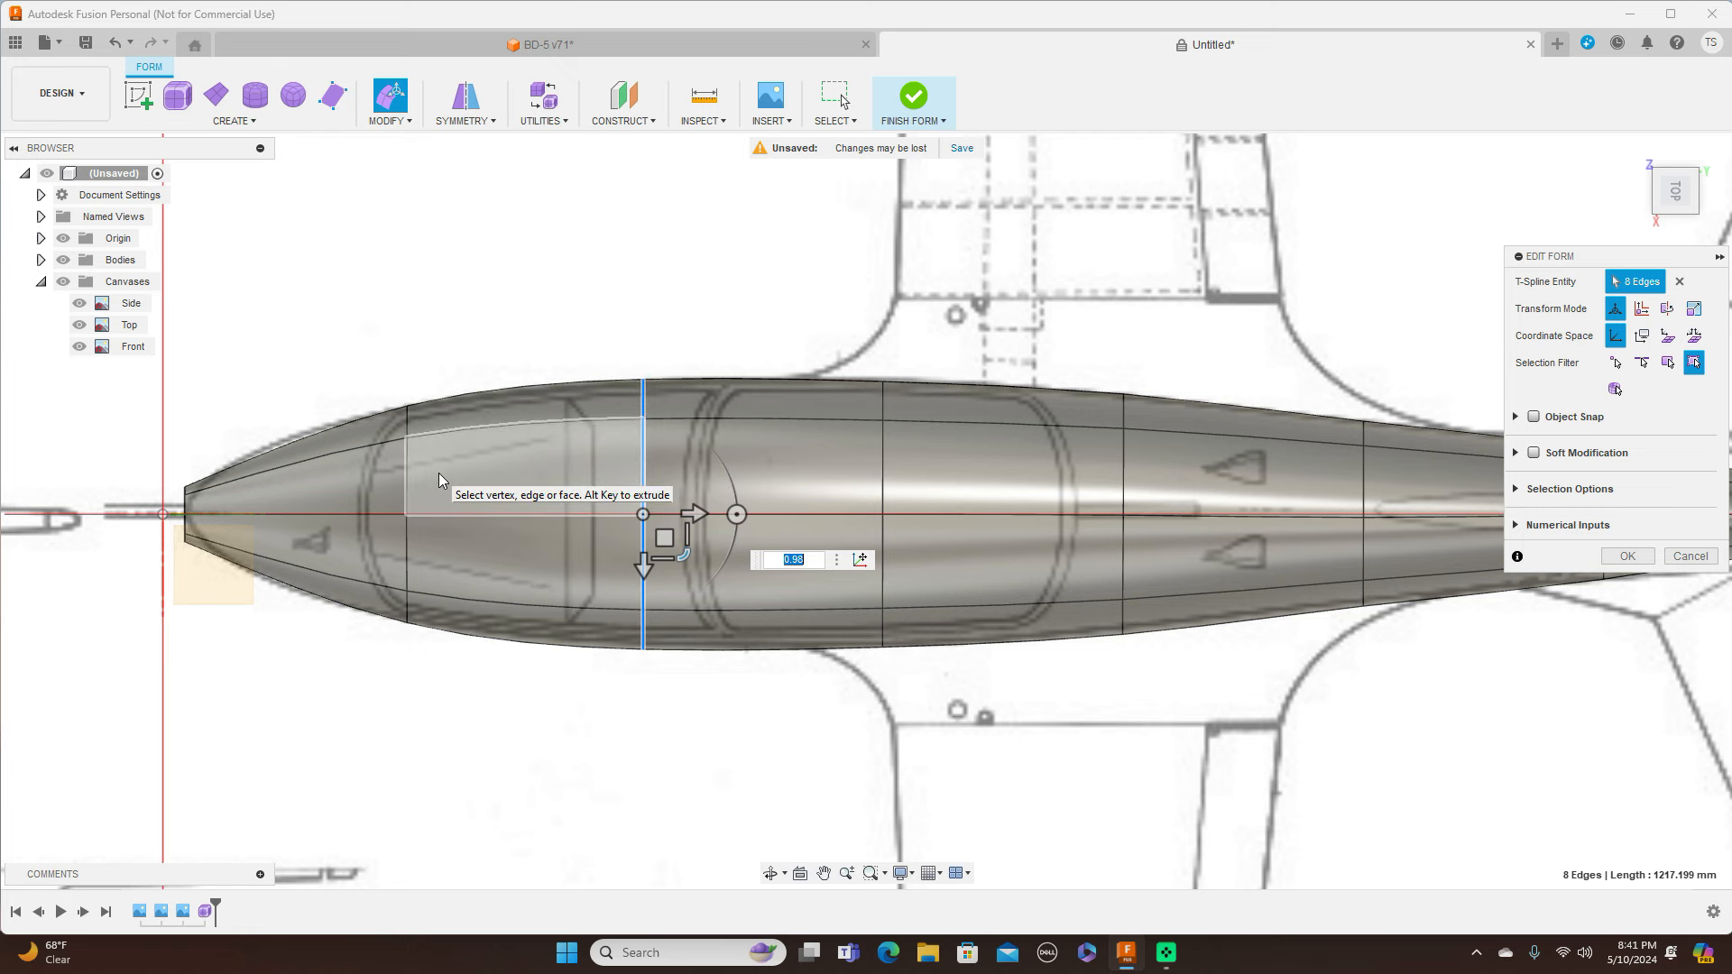
Scale the nose end loop's width to about 0.88 to match the nose tip in the top blueprint
scroll(236, 468, "up", 3)
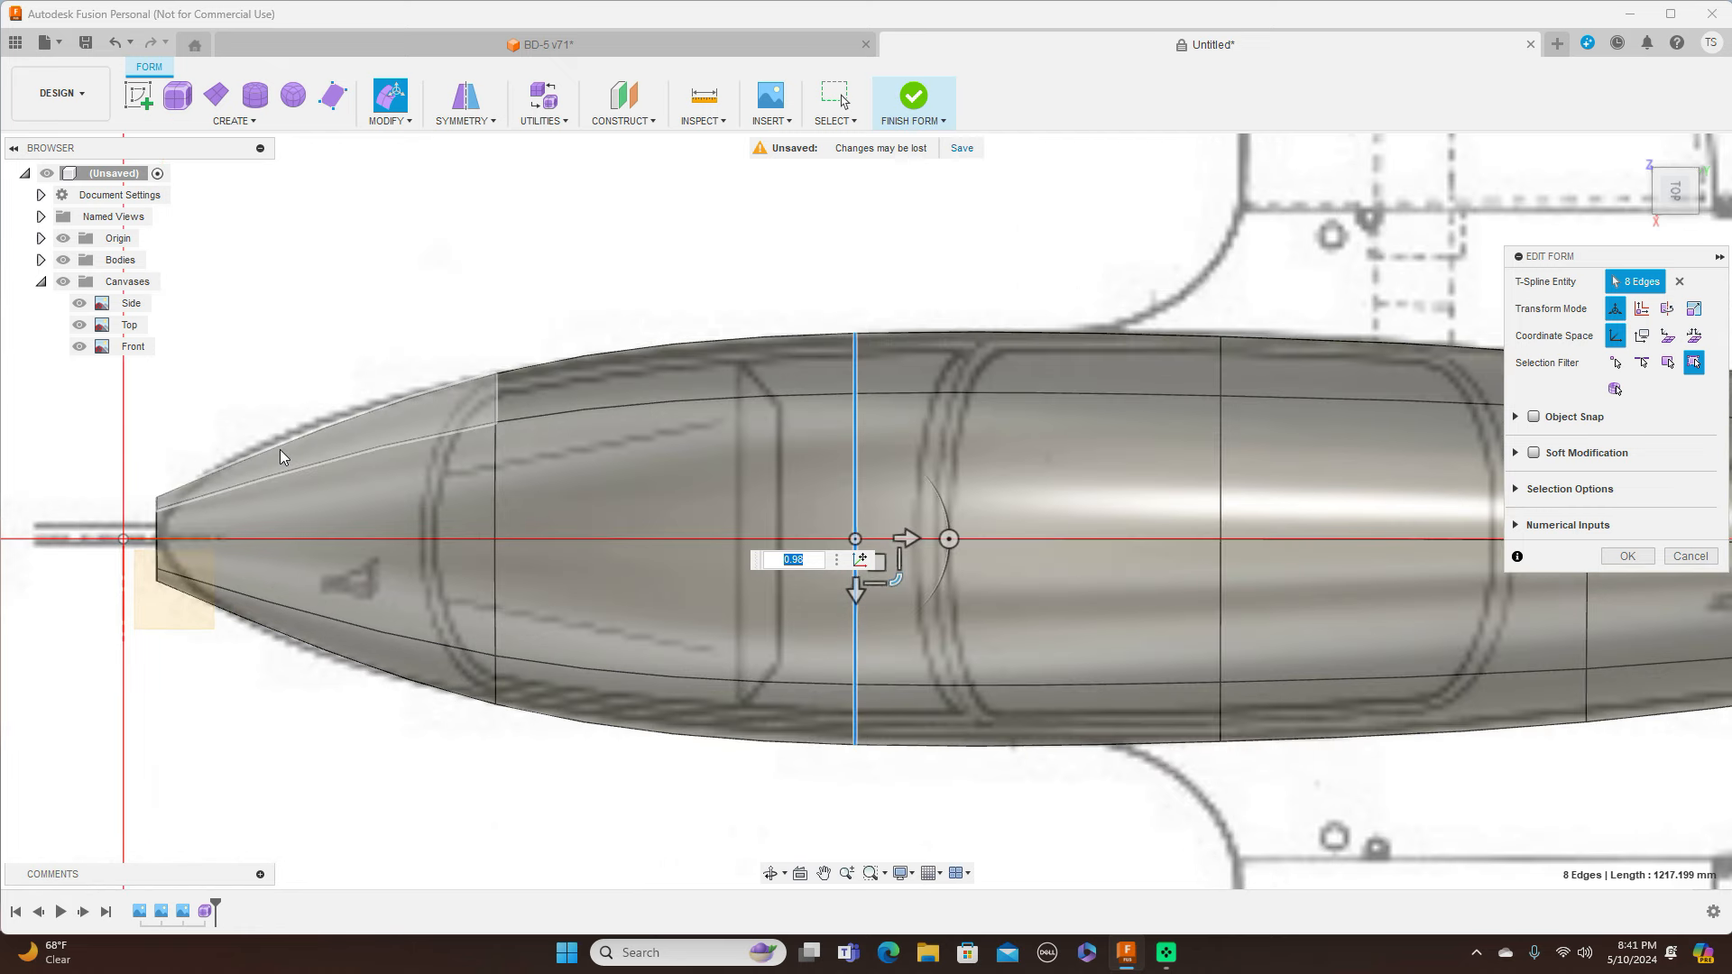
scroll(159, 529, "up", 3)
double_click(155, 532)
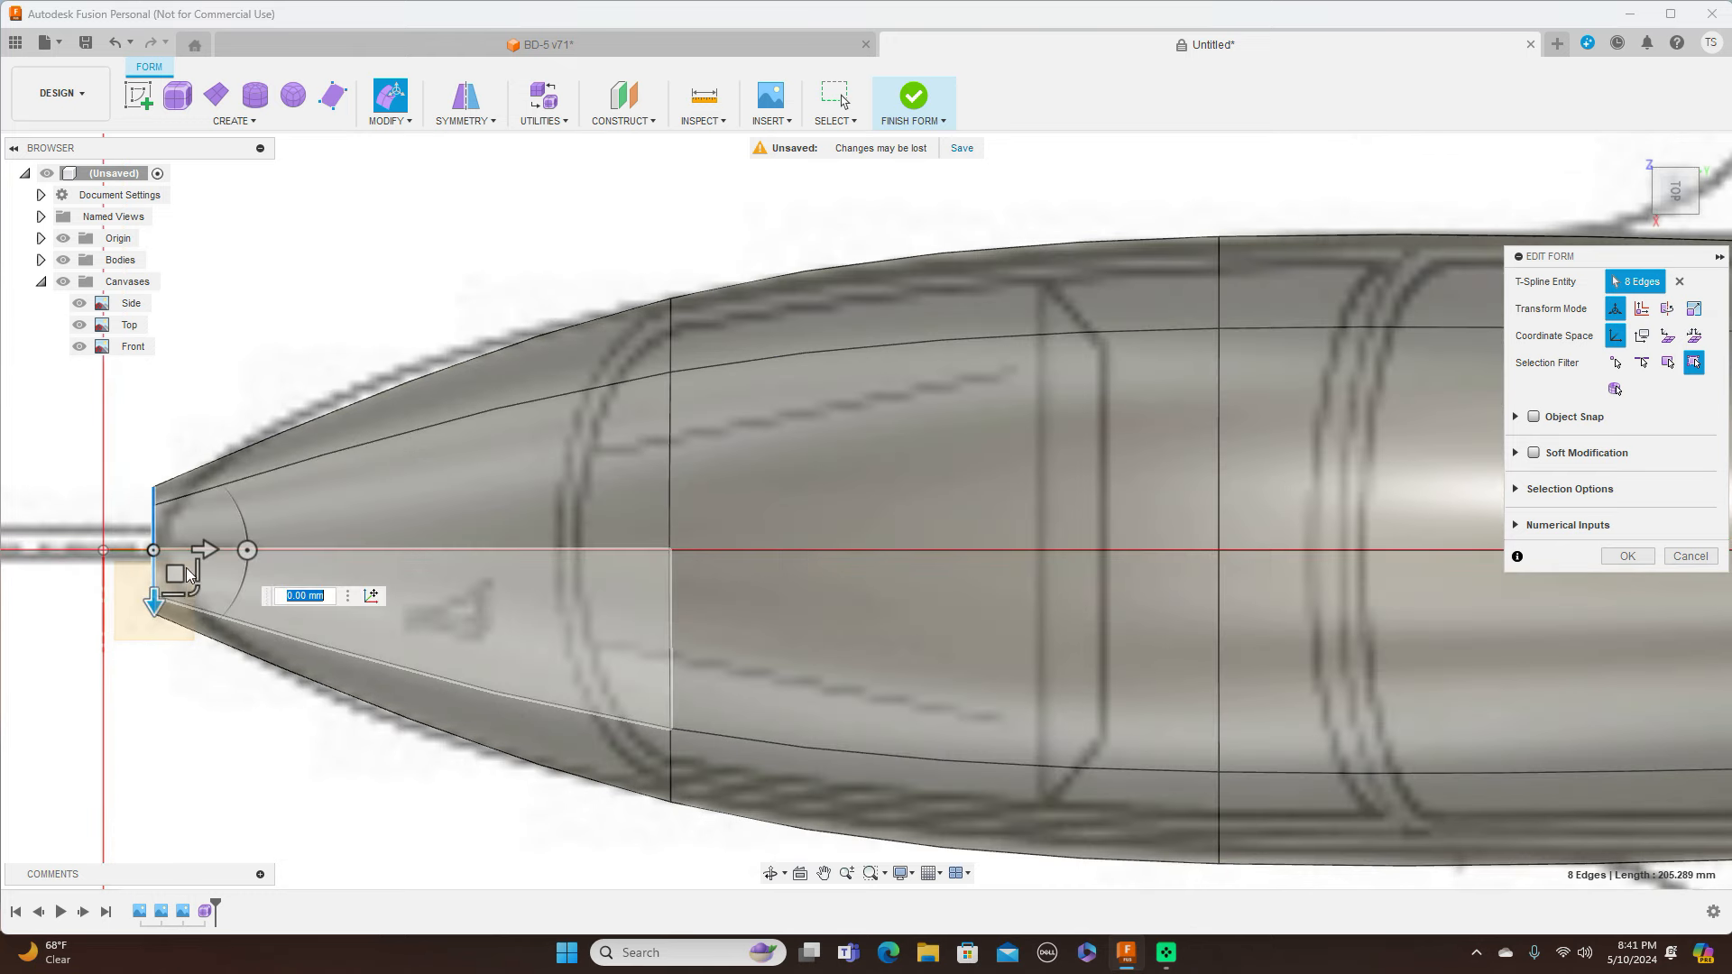
left_click_drag(196, 593, 199, 584)
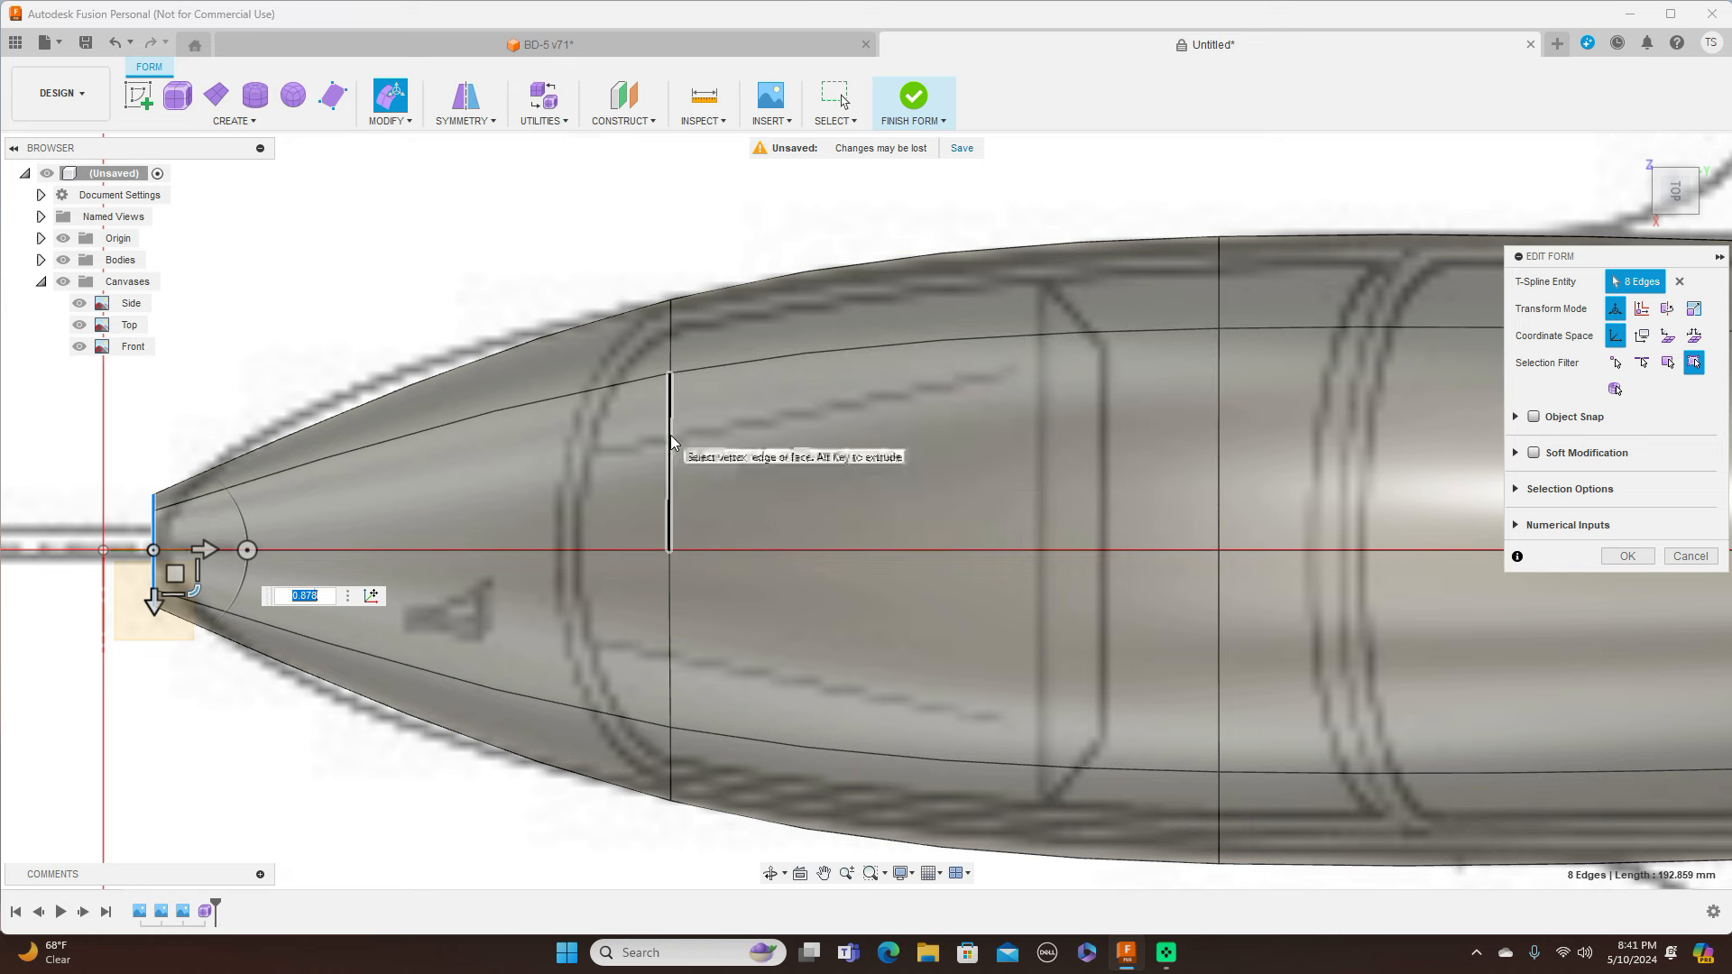
Insert an Exact edge loop at location 0.50 between the nose end loop and the second loop
double_click(669, 435)
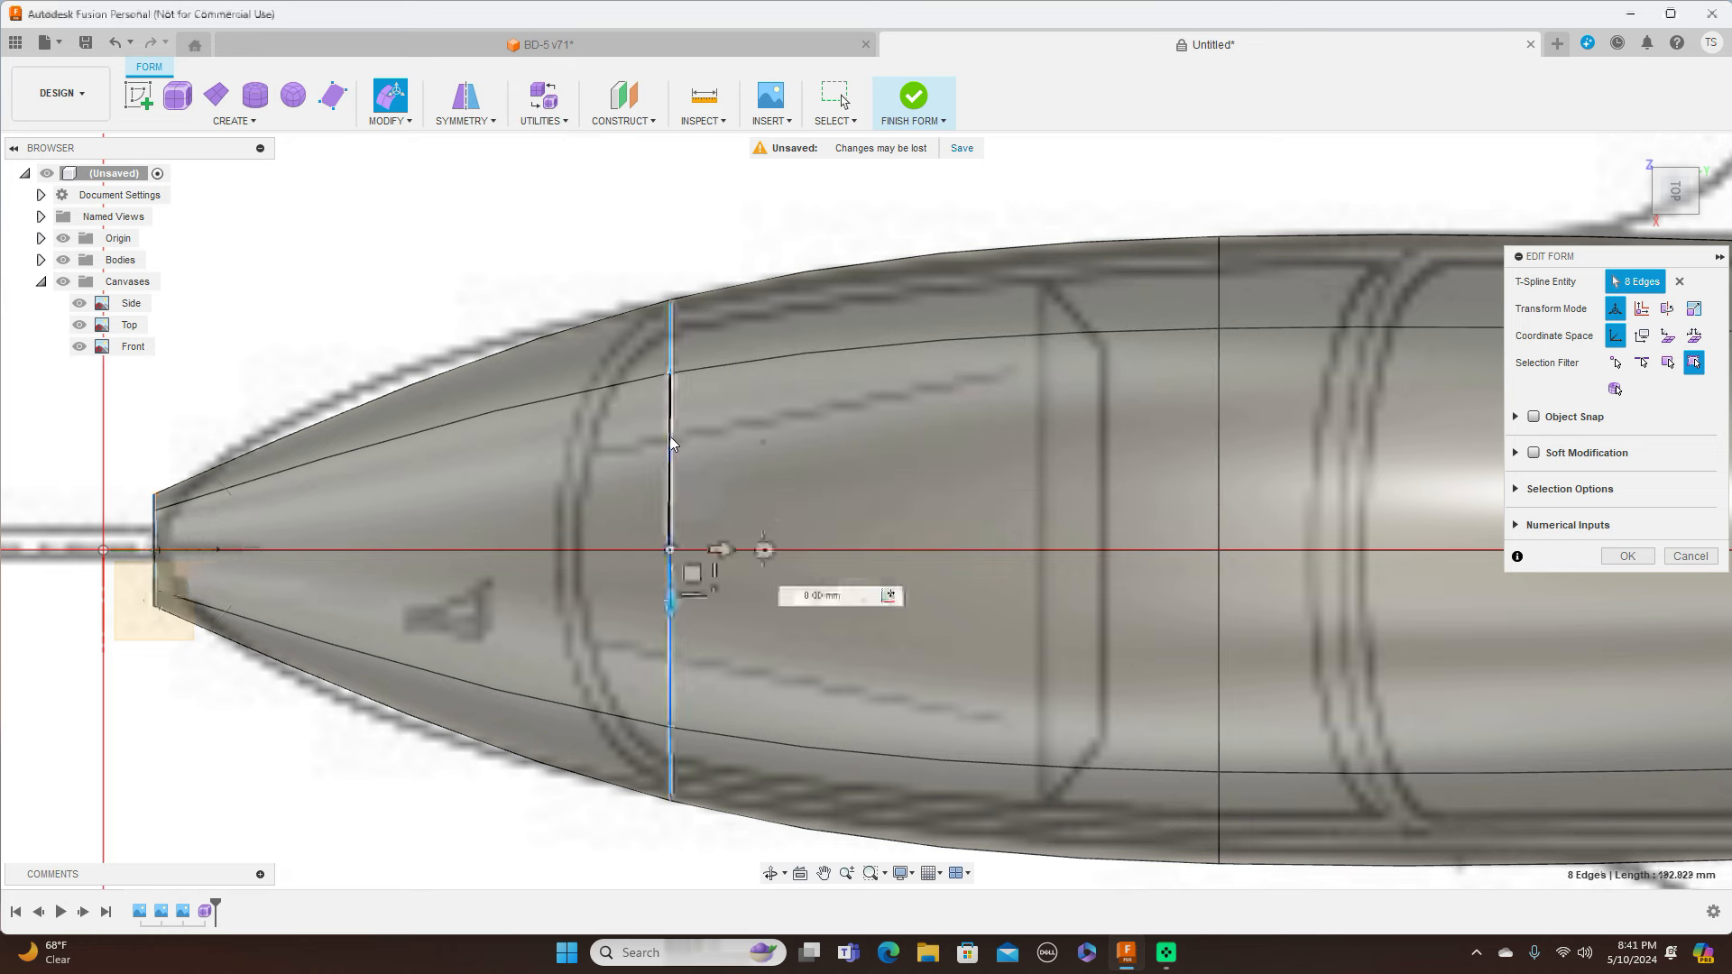
left_click(413, 121)
left_click(443, 185)
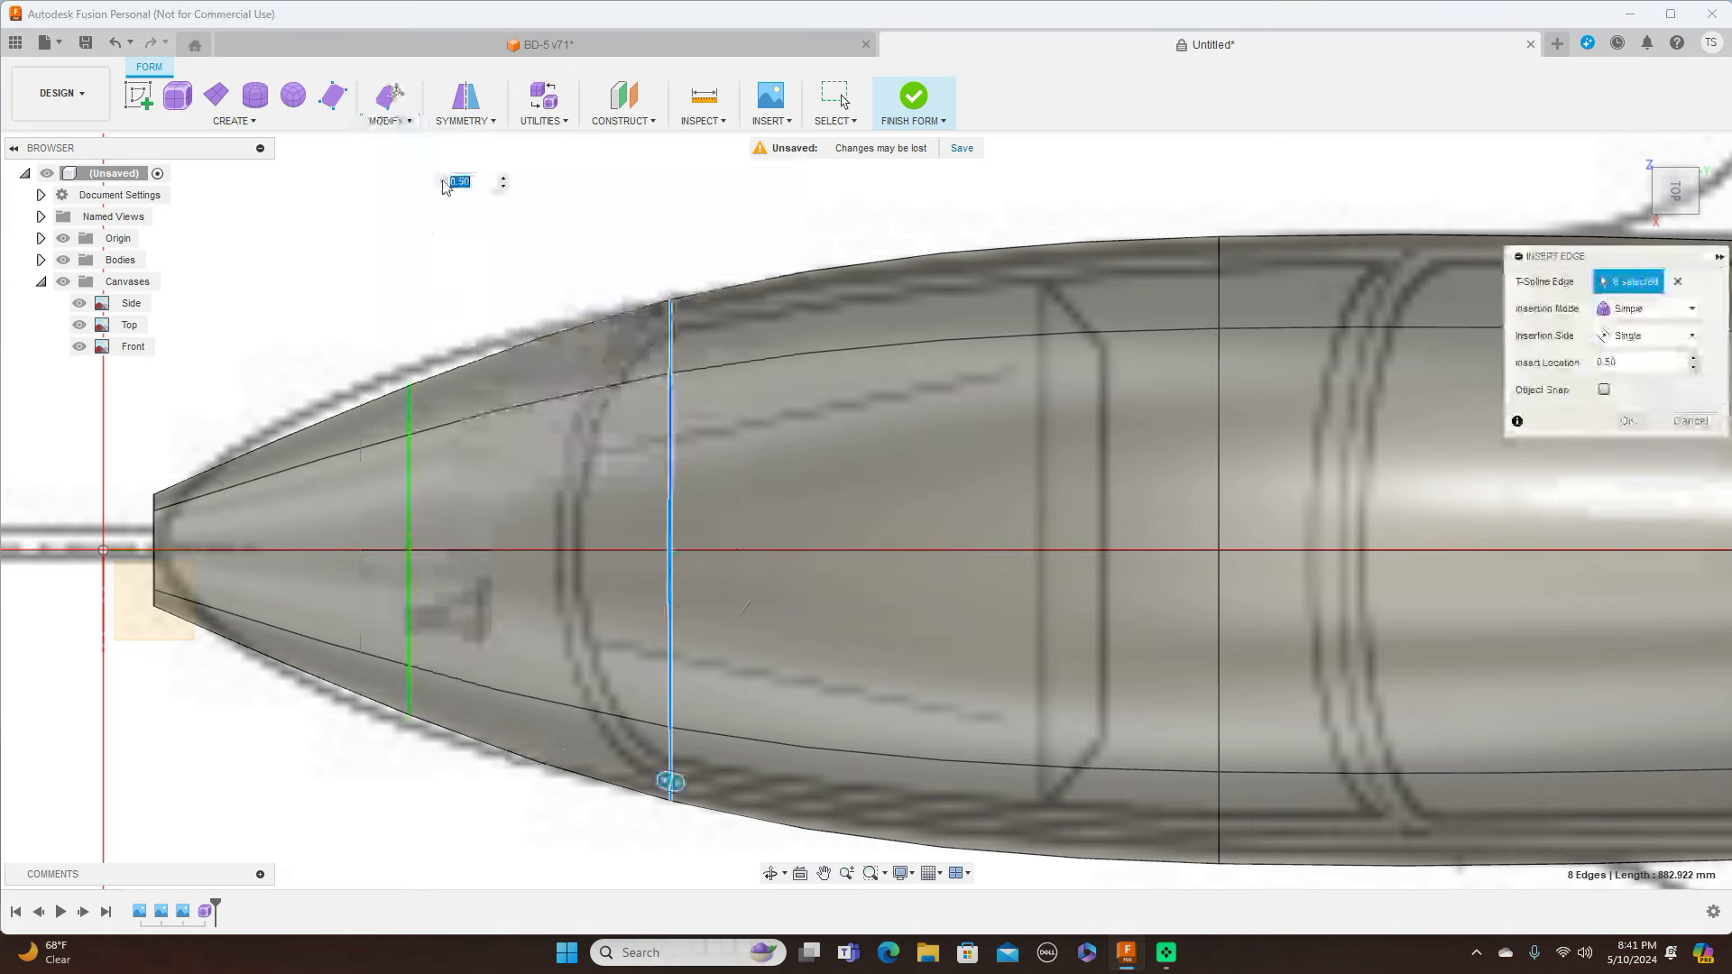
left_click(1670, 312)
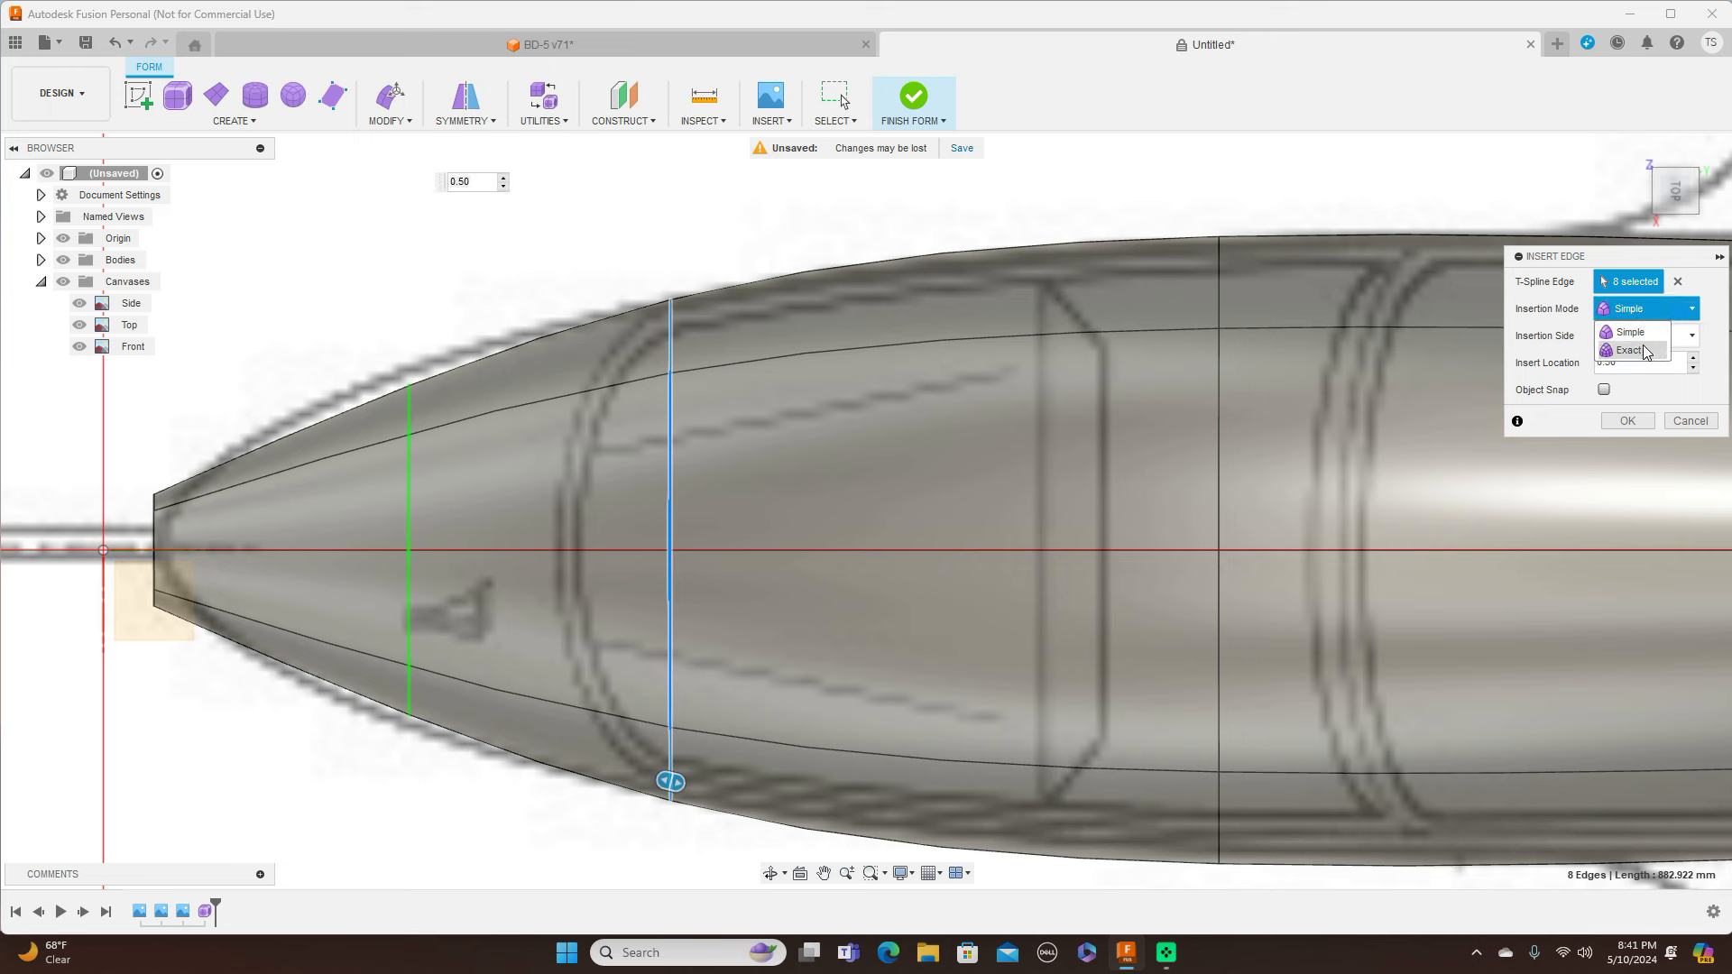
left_click(1644, 351)
left_click(1645, 395)
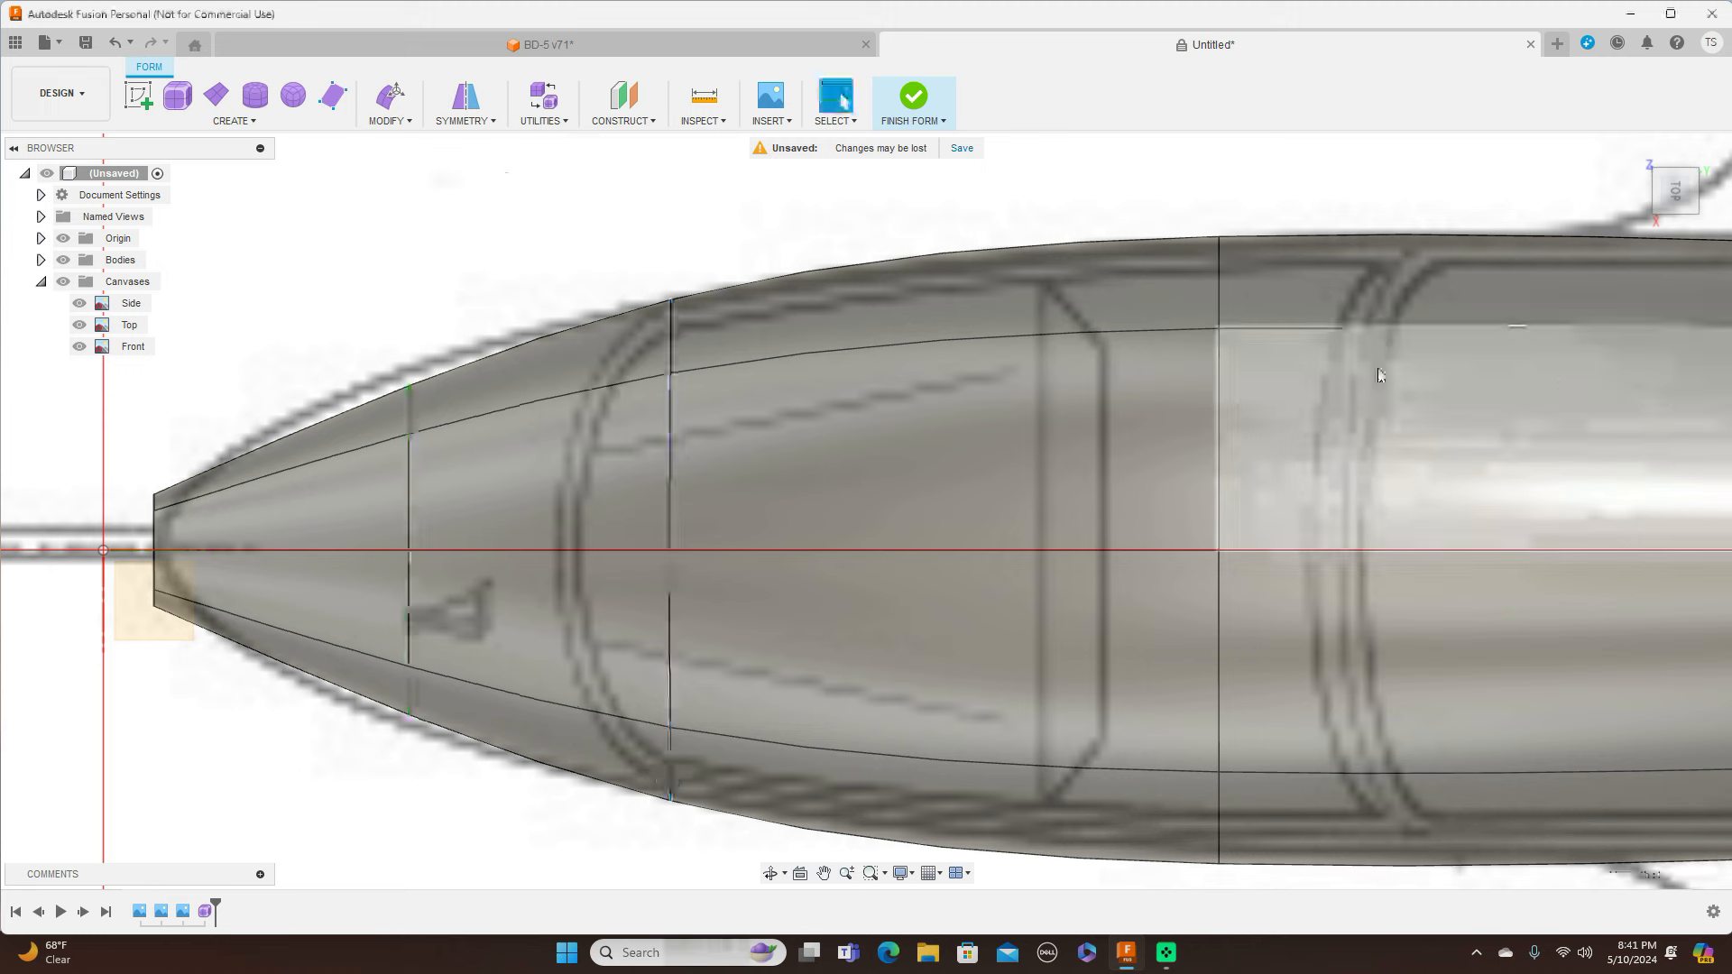
Scale the new nose edge loop's width to about 1.118 so it follows the top blueprint outline
double_click(407, 492)
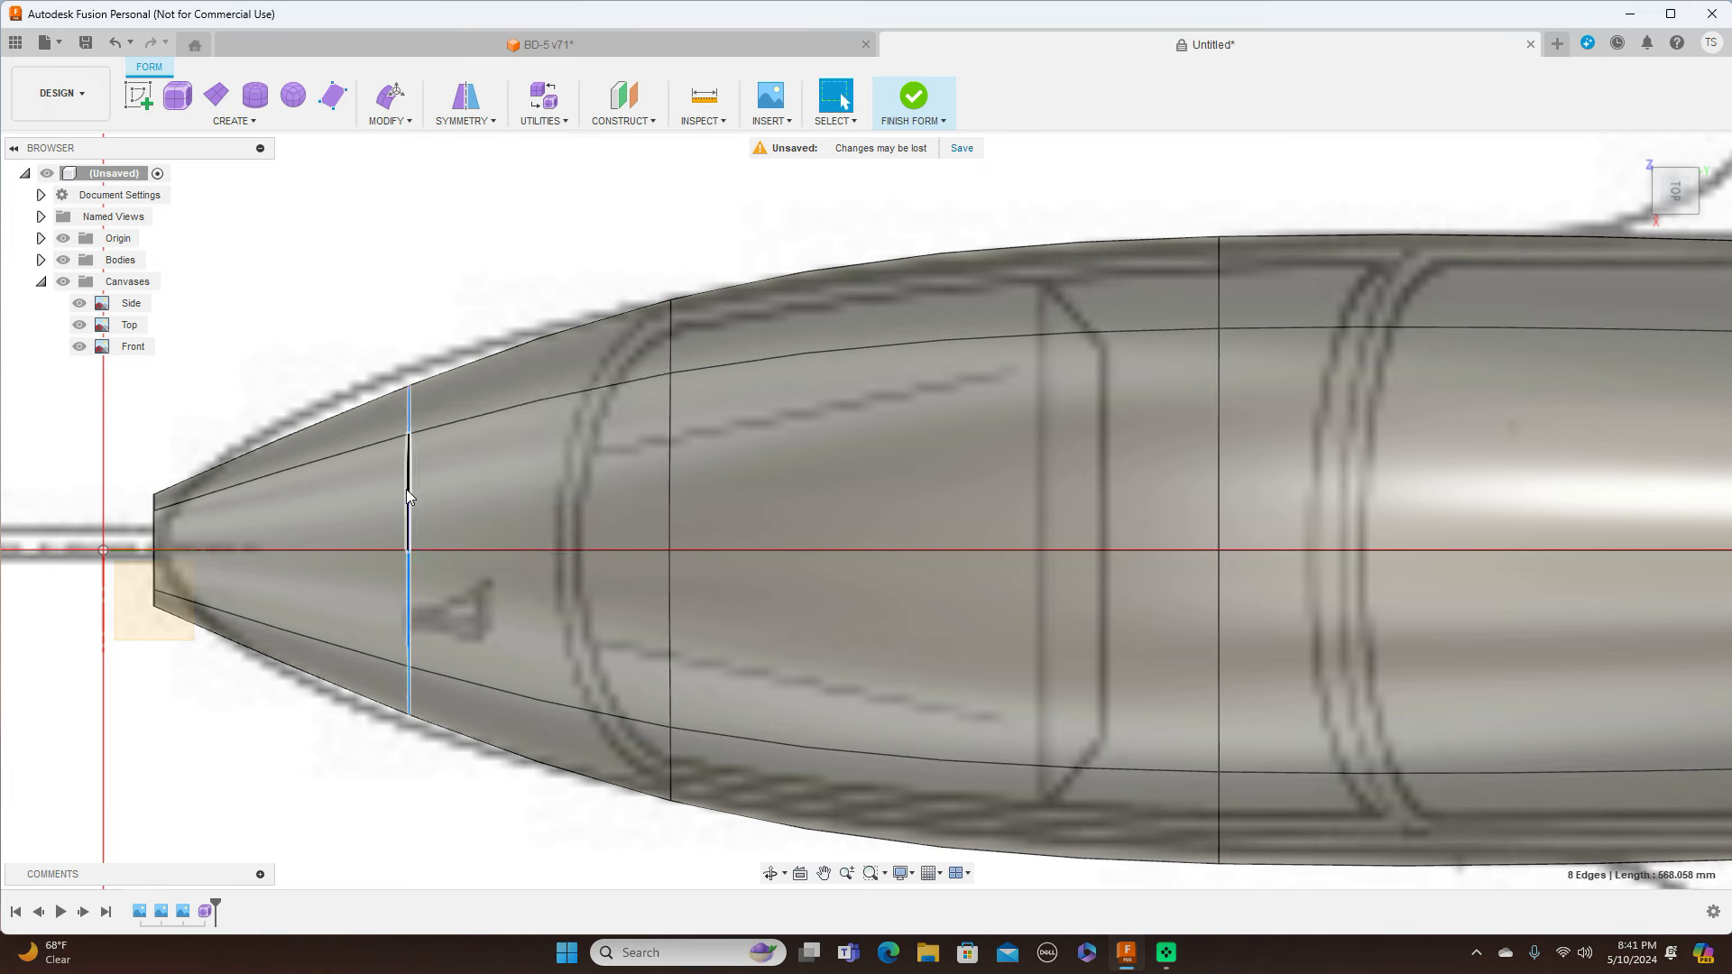
right_click(406, 489)
left_click(454, 462)
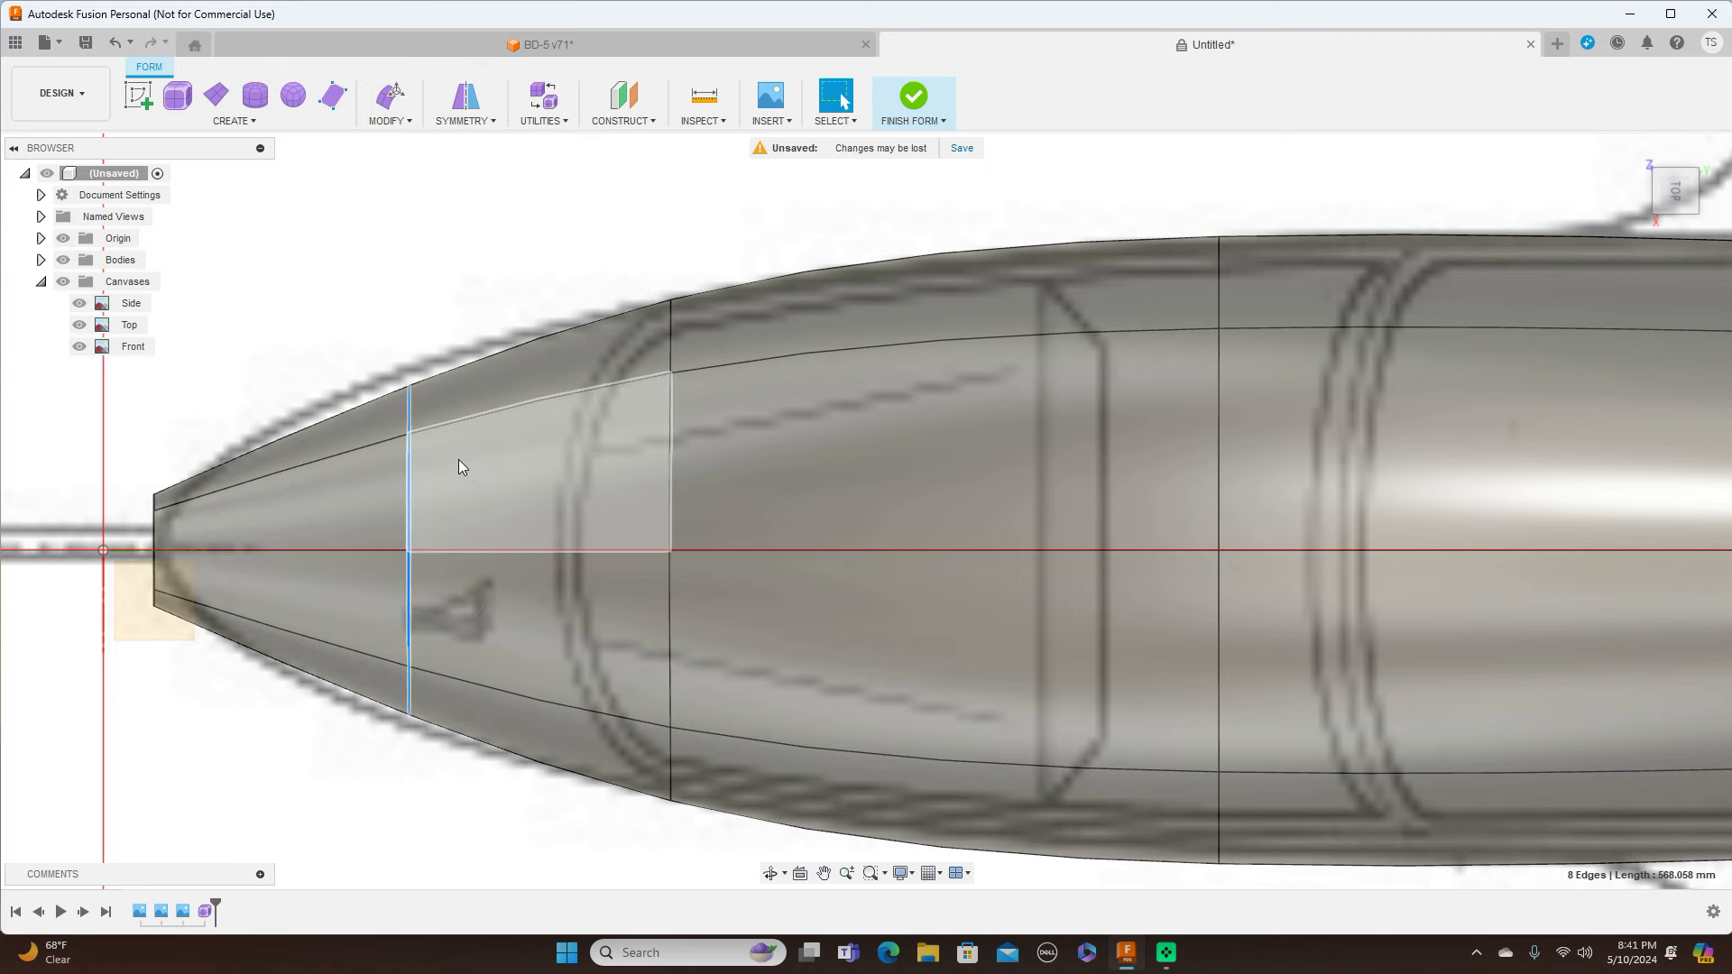
left_click_drag(448, 591, 452, 595)
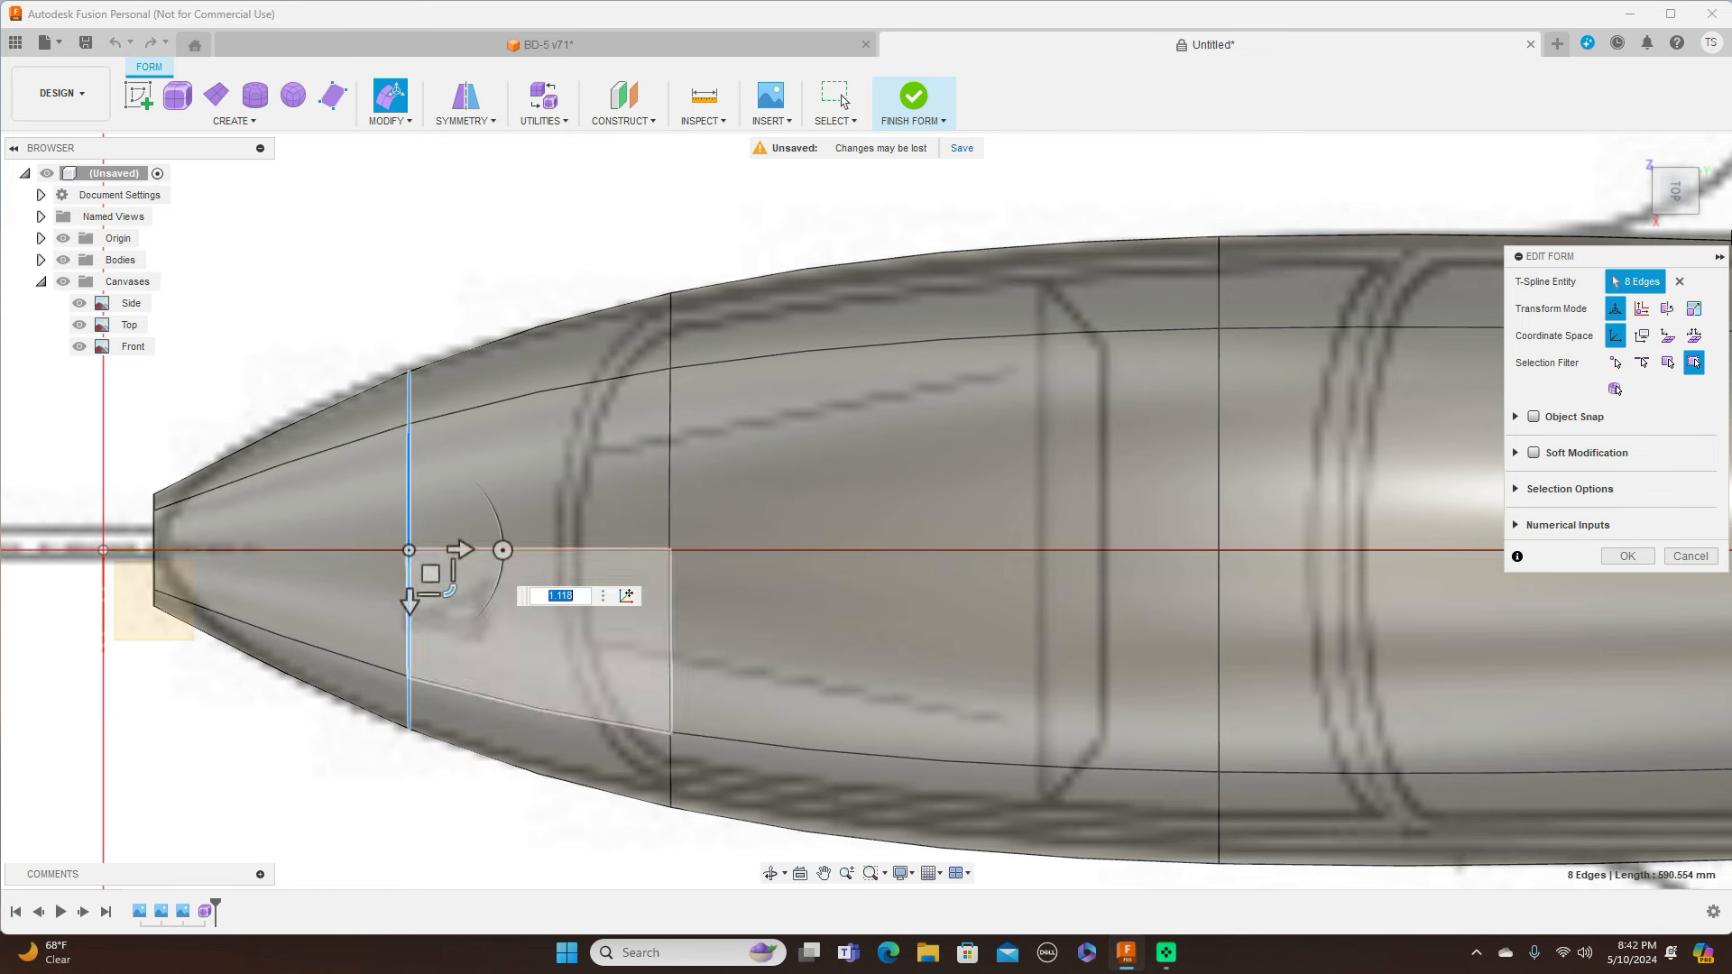
In the right side view, lower the nose end loop slightly and scale its height to about 0.73
left_click(1677, 227)
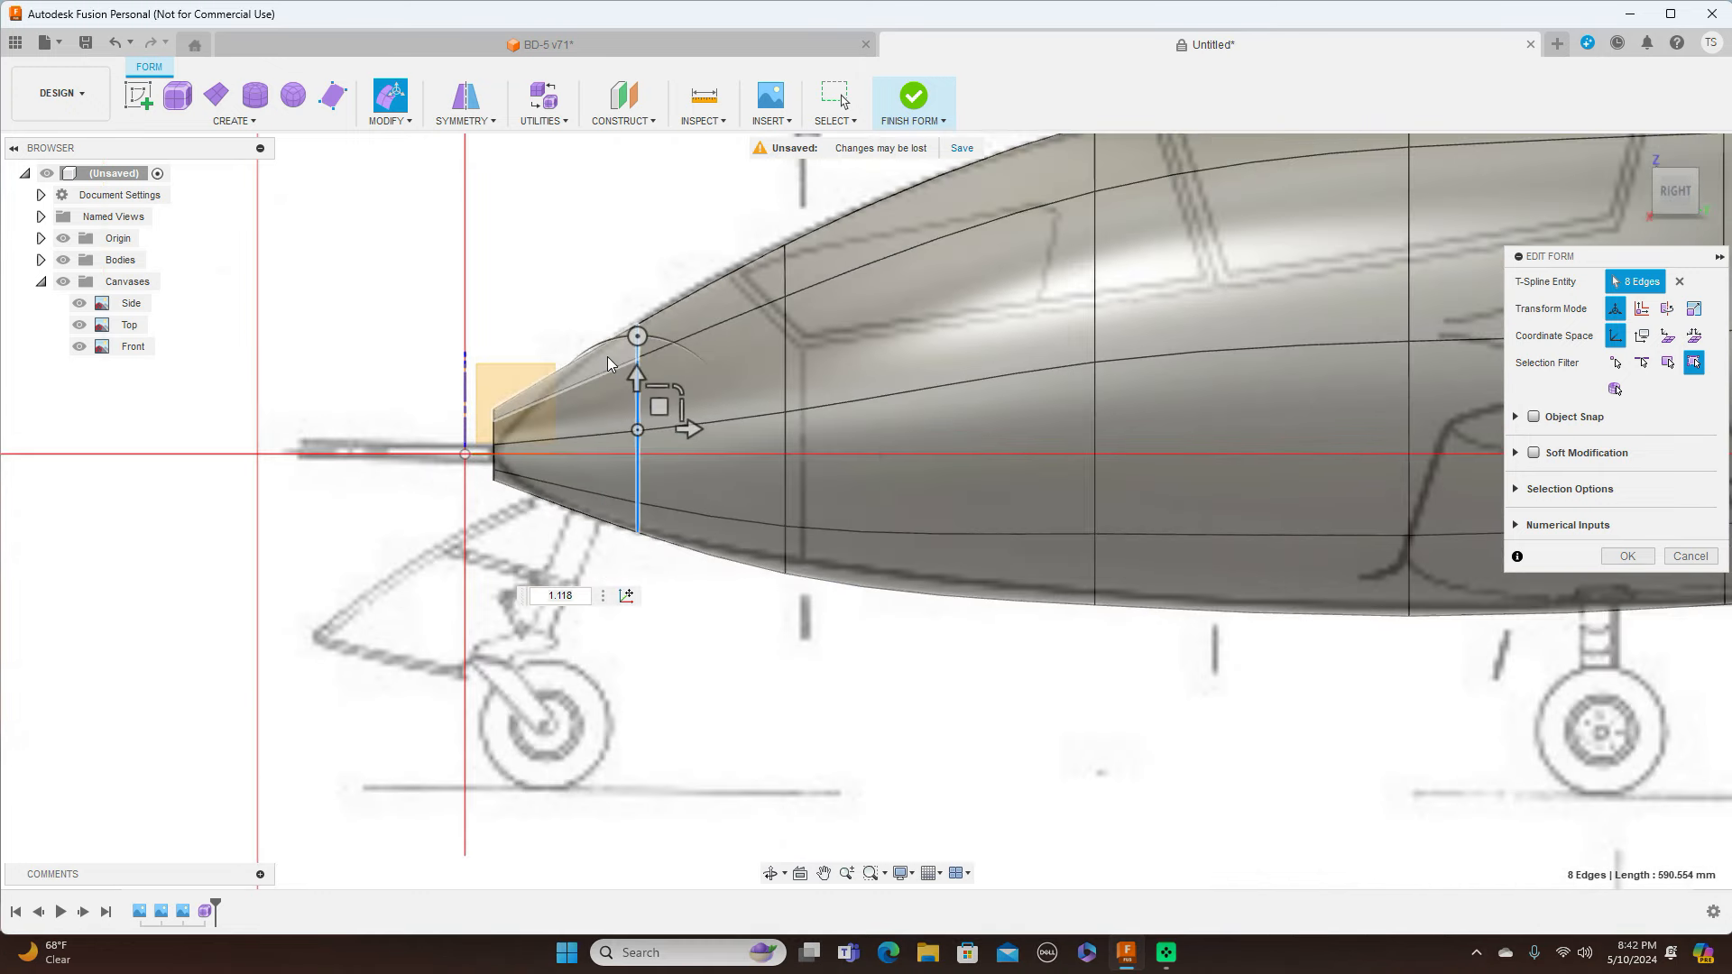
scroll(608, 355, "up", 2)
double_click(436, 467)
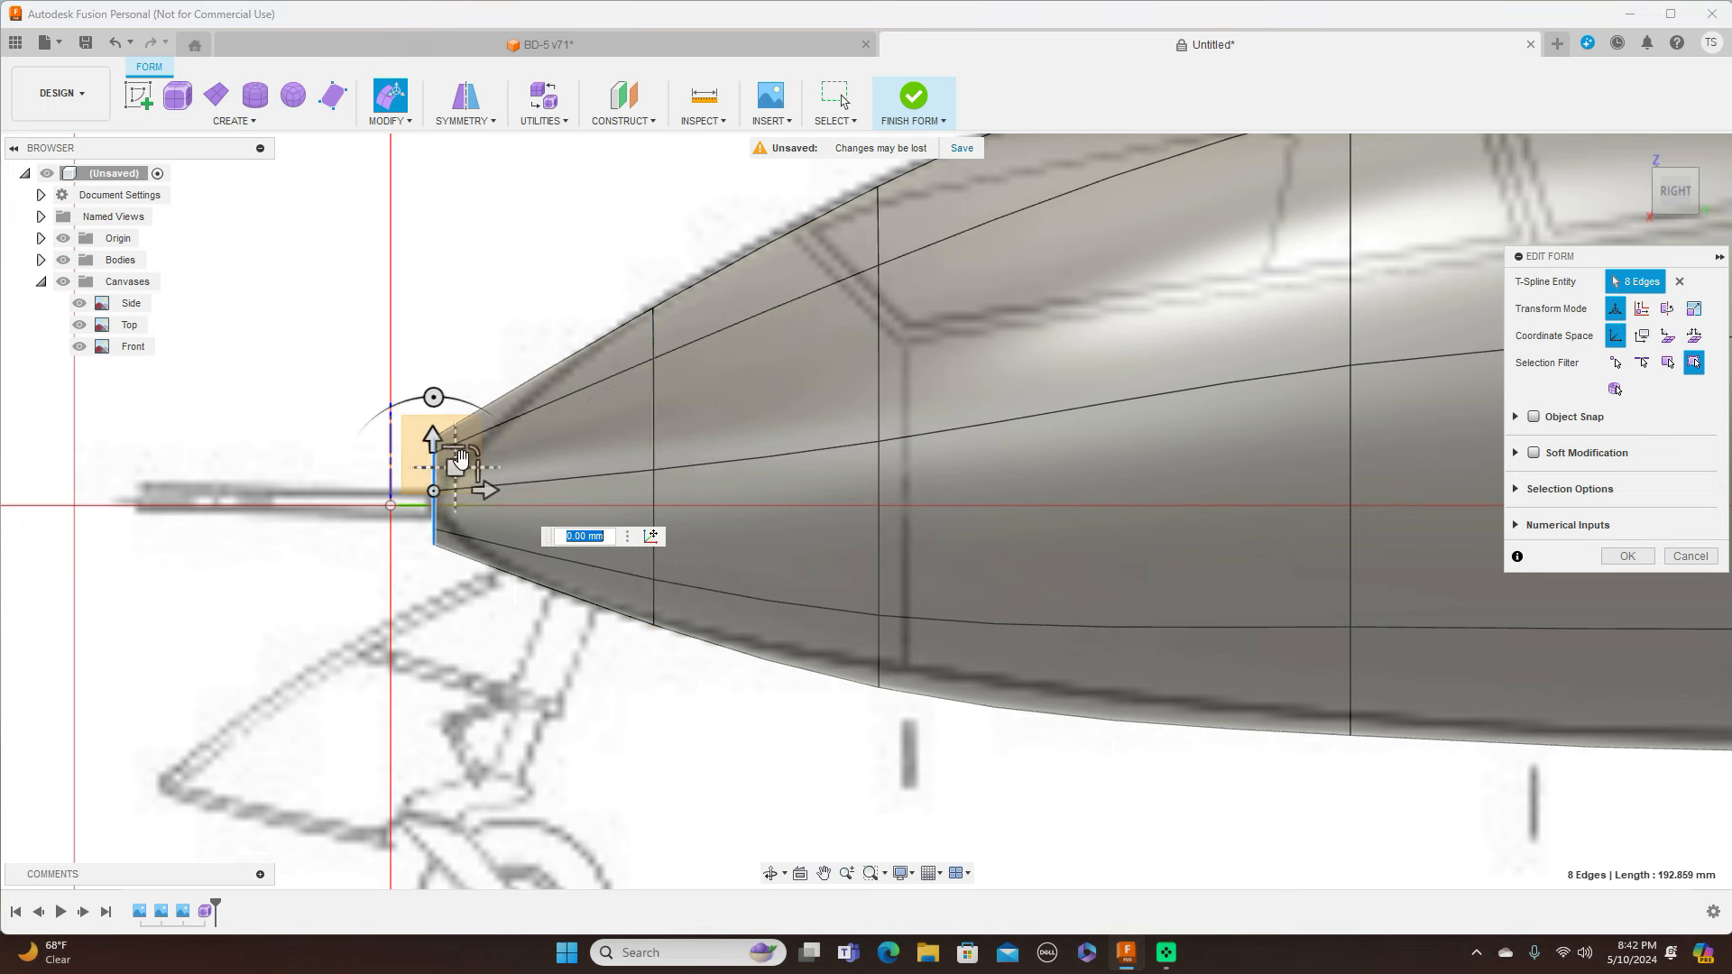
left_click_drag(478, 453, 593, 462)
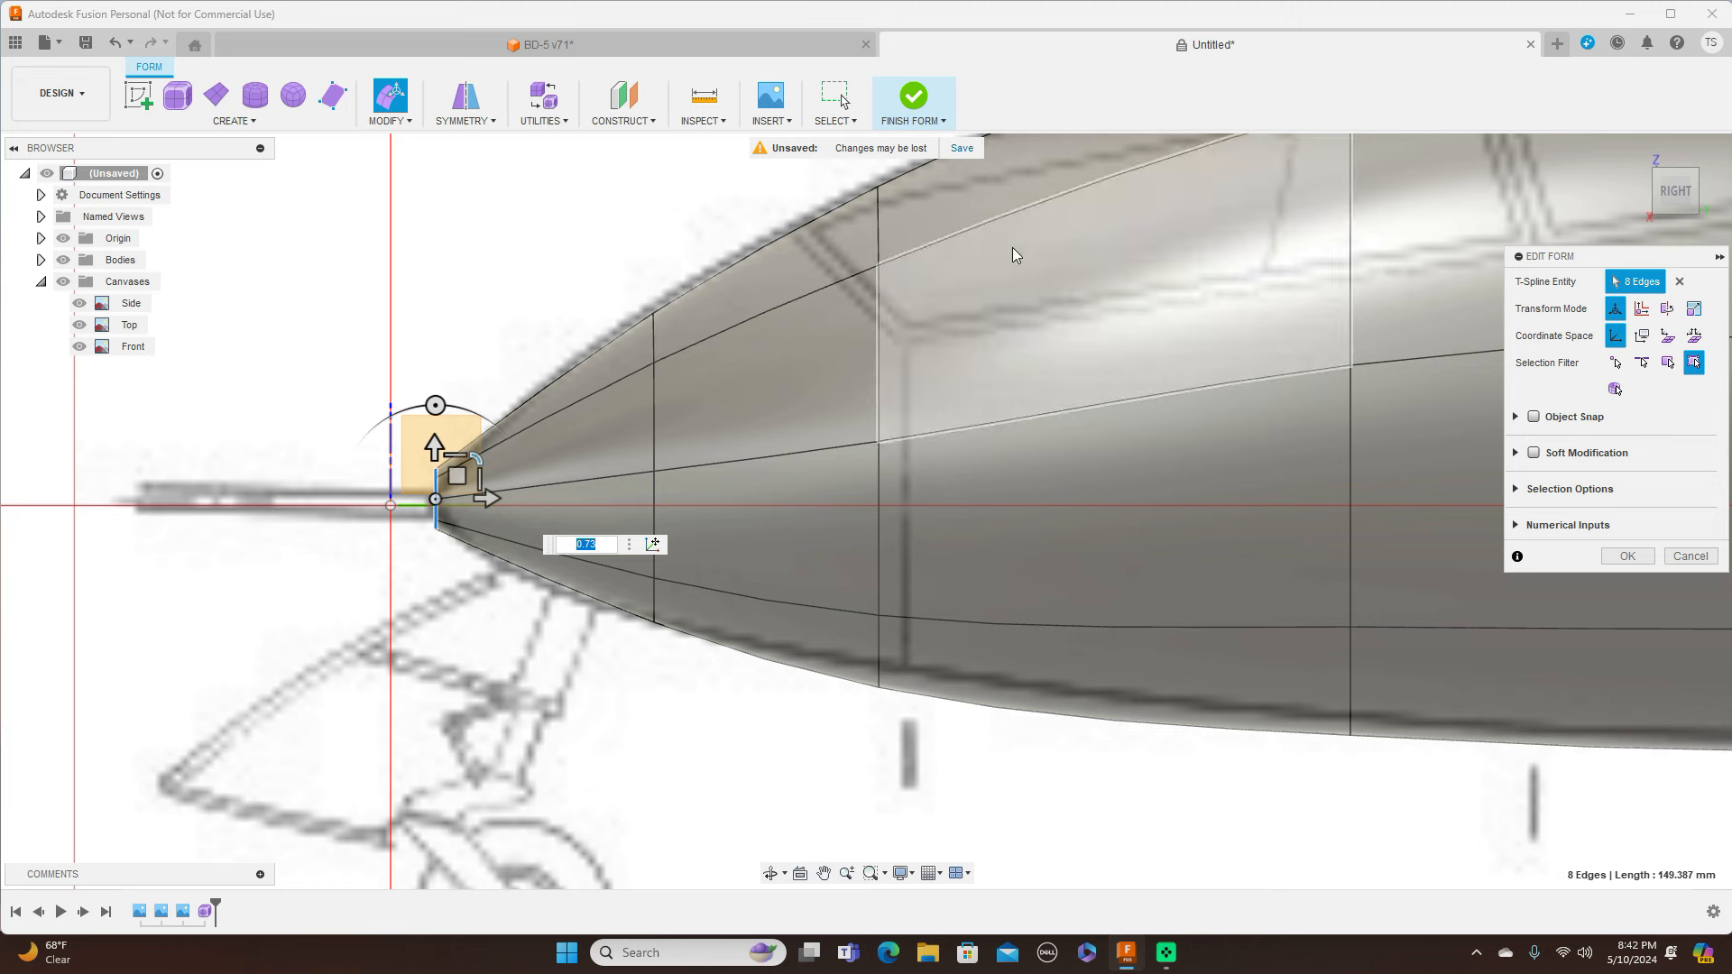
Raise the top vertex of the inserted nose loop about 8.2 mm to meet the side blueprint outline
left_click(653, 313)
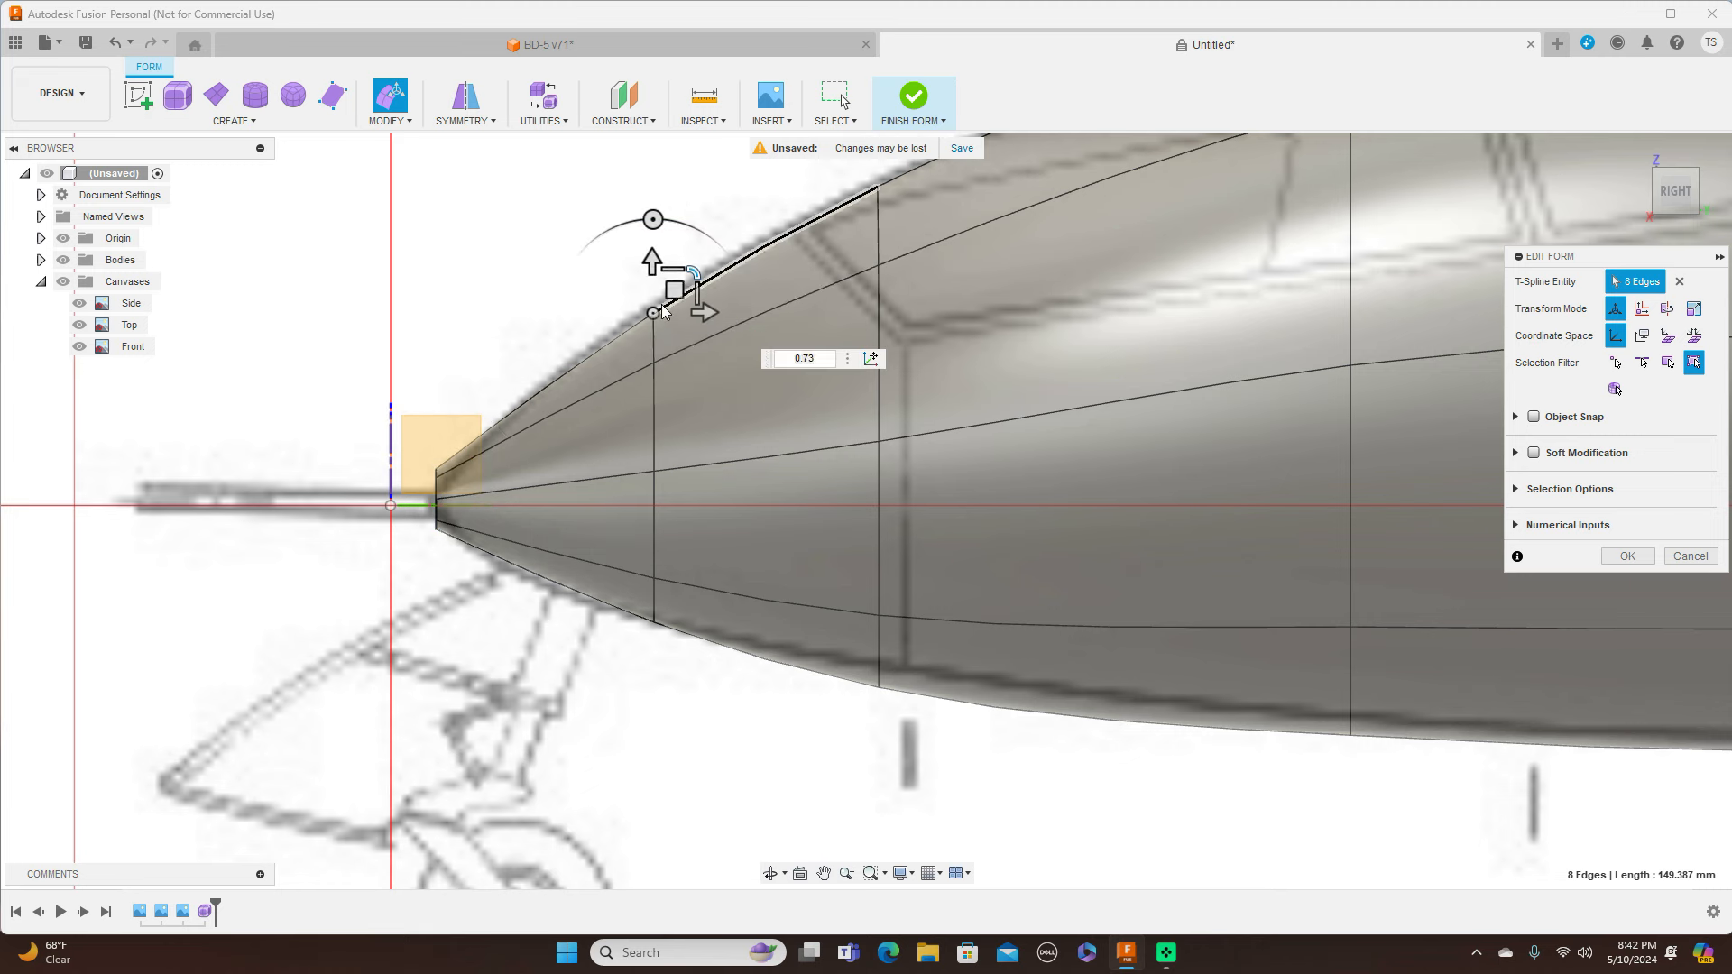
left_click_drag(671, 295, 675, 276)
scroll(1046, 631, "down", 4)
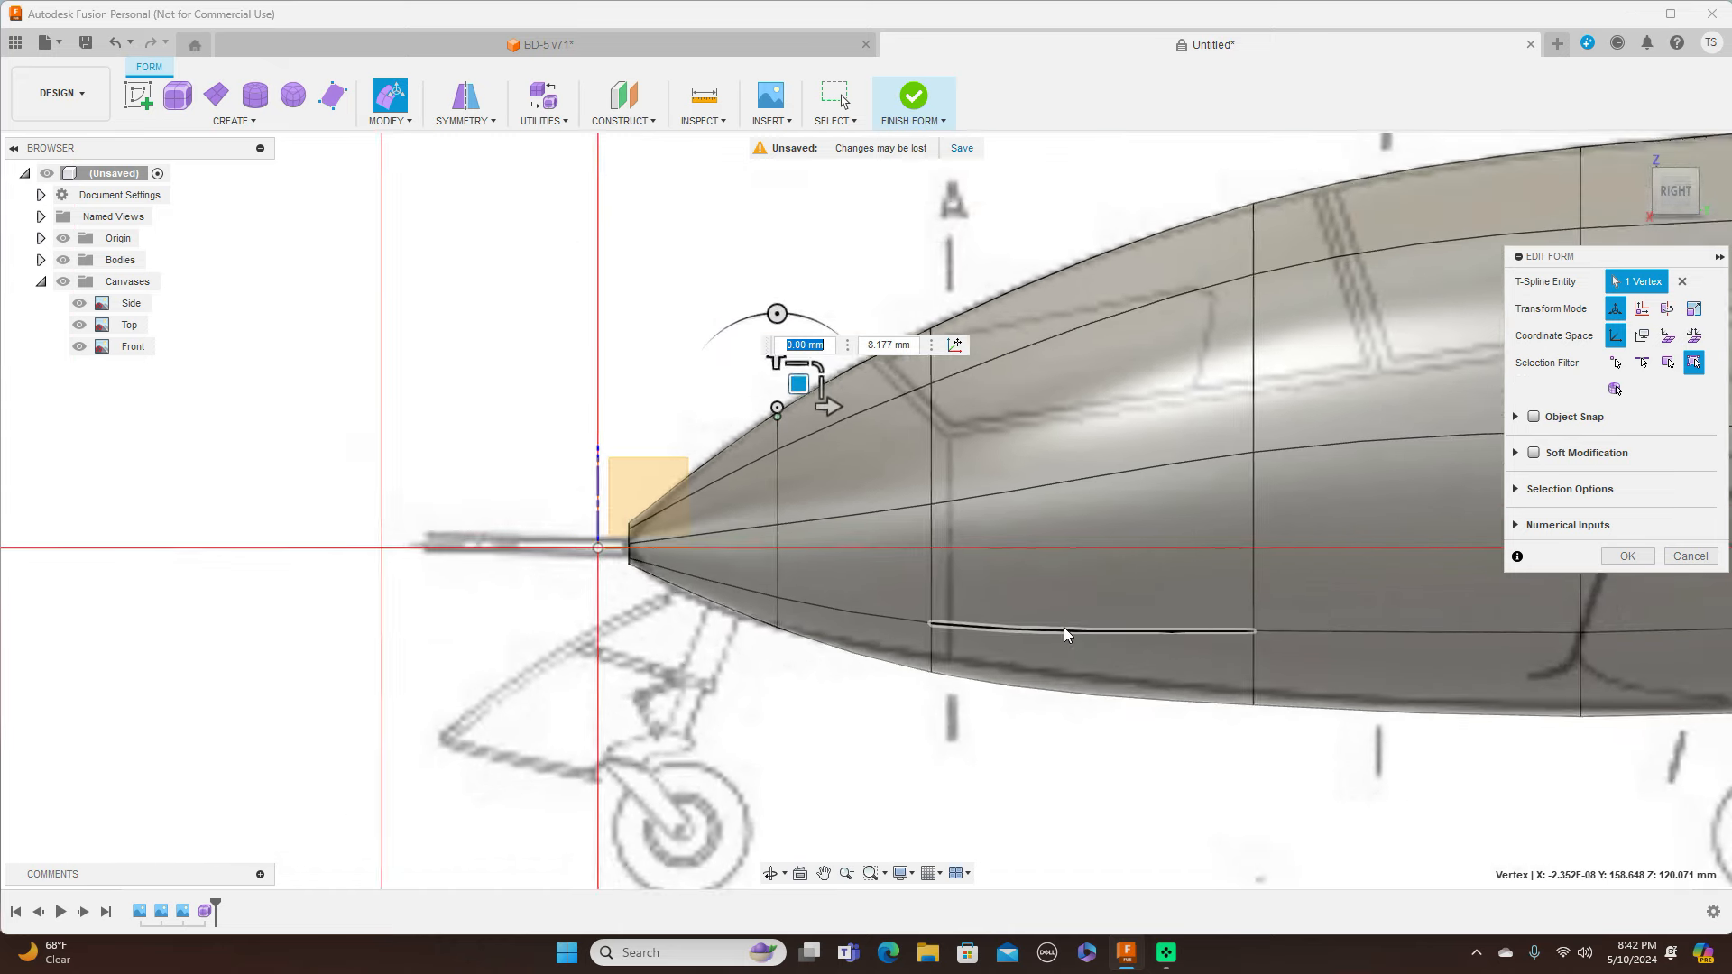
middle_click_drag(1160, 720, 863, 681)
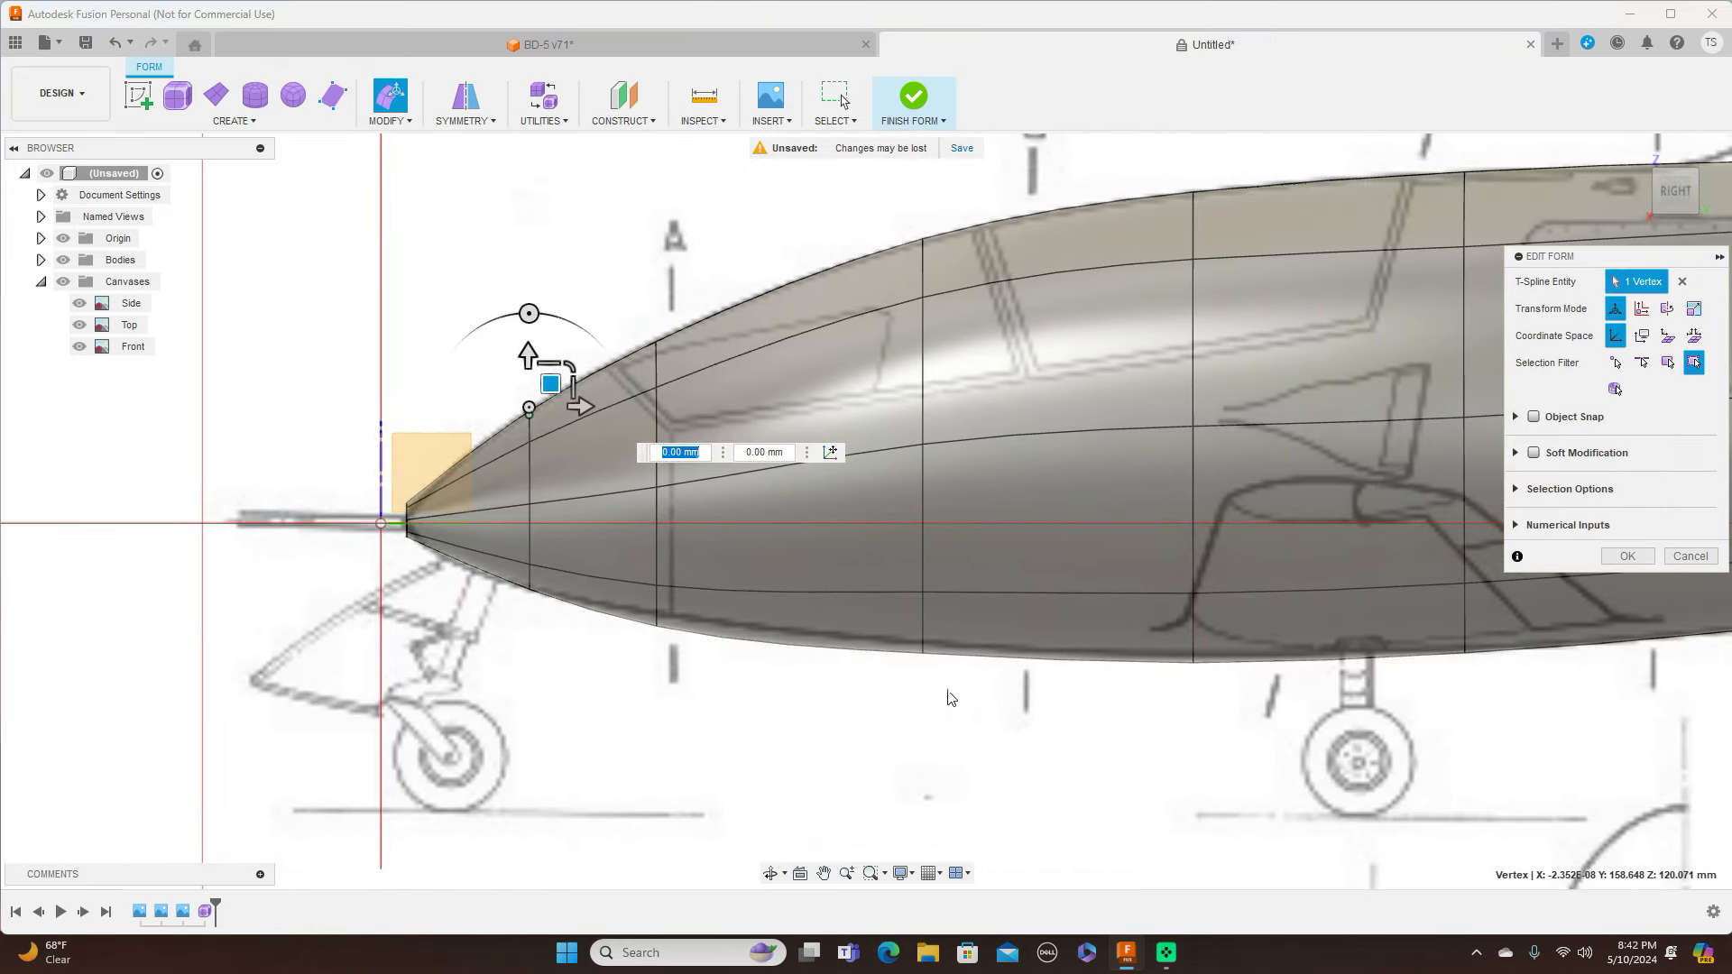
Raise the belly edge just behind section A about 15.5 mm, its front vertex about 7.7 mm, and the belly vertex ahead of the main wheel
scroll(950, 695, "up", 2)
left_click(655, 628)
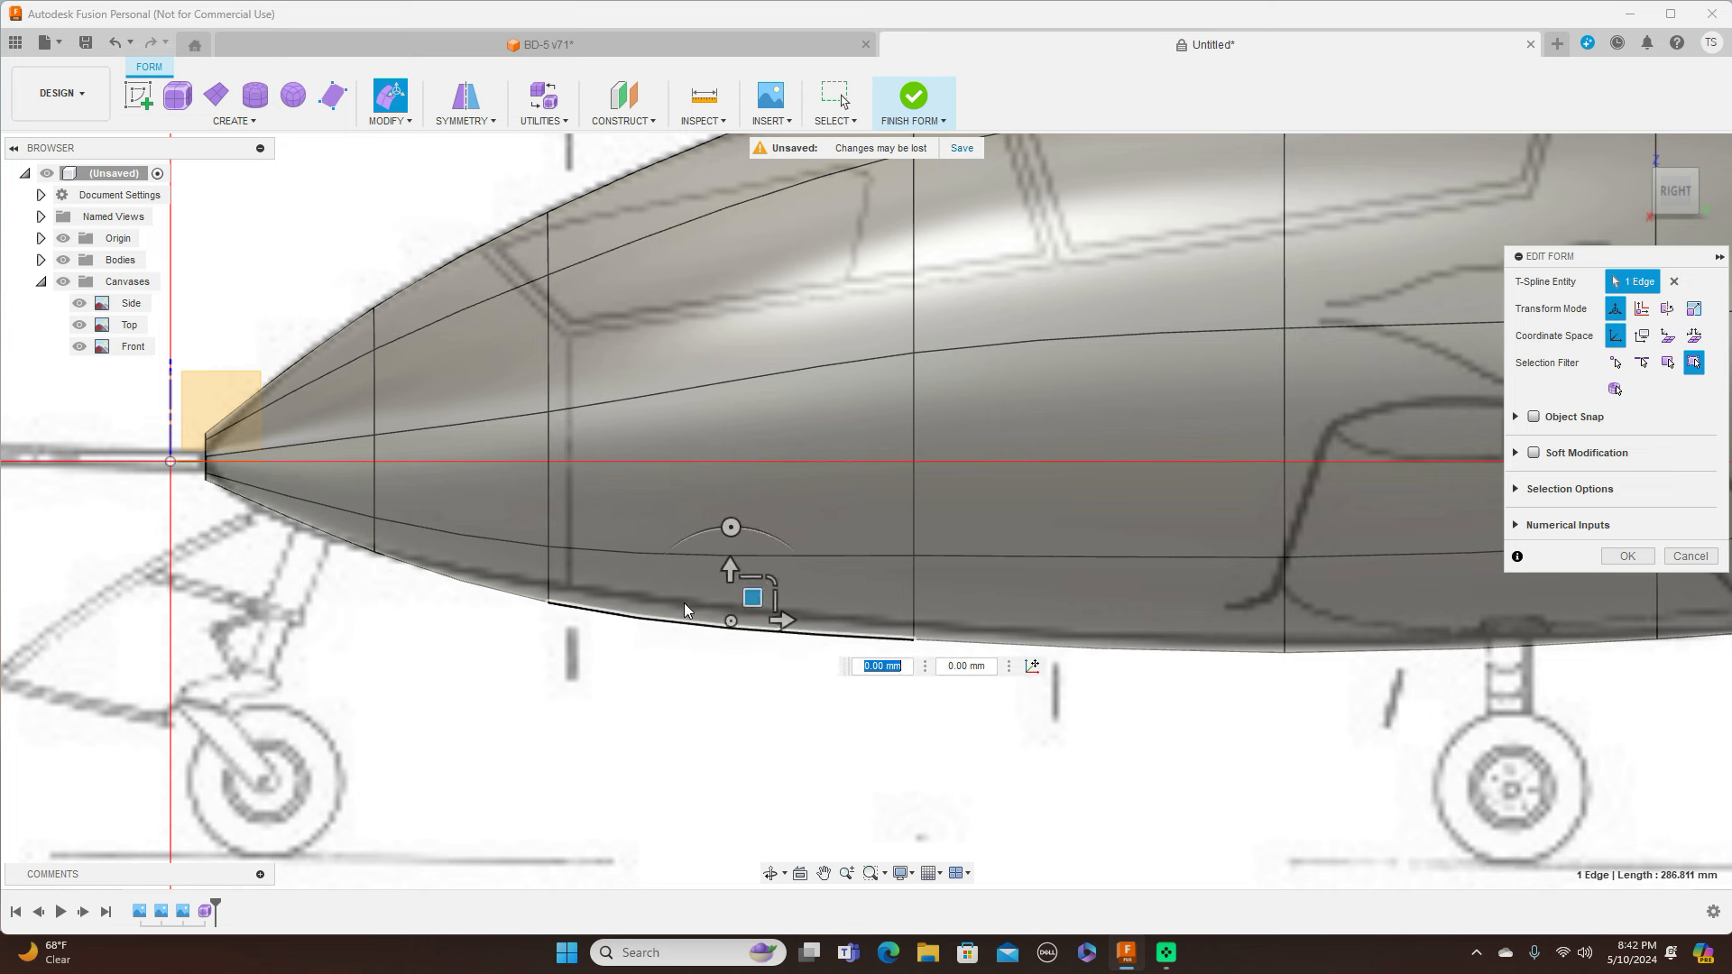
left_click_drag(753, 594, 755, 573)
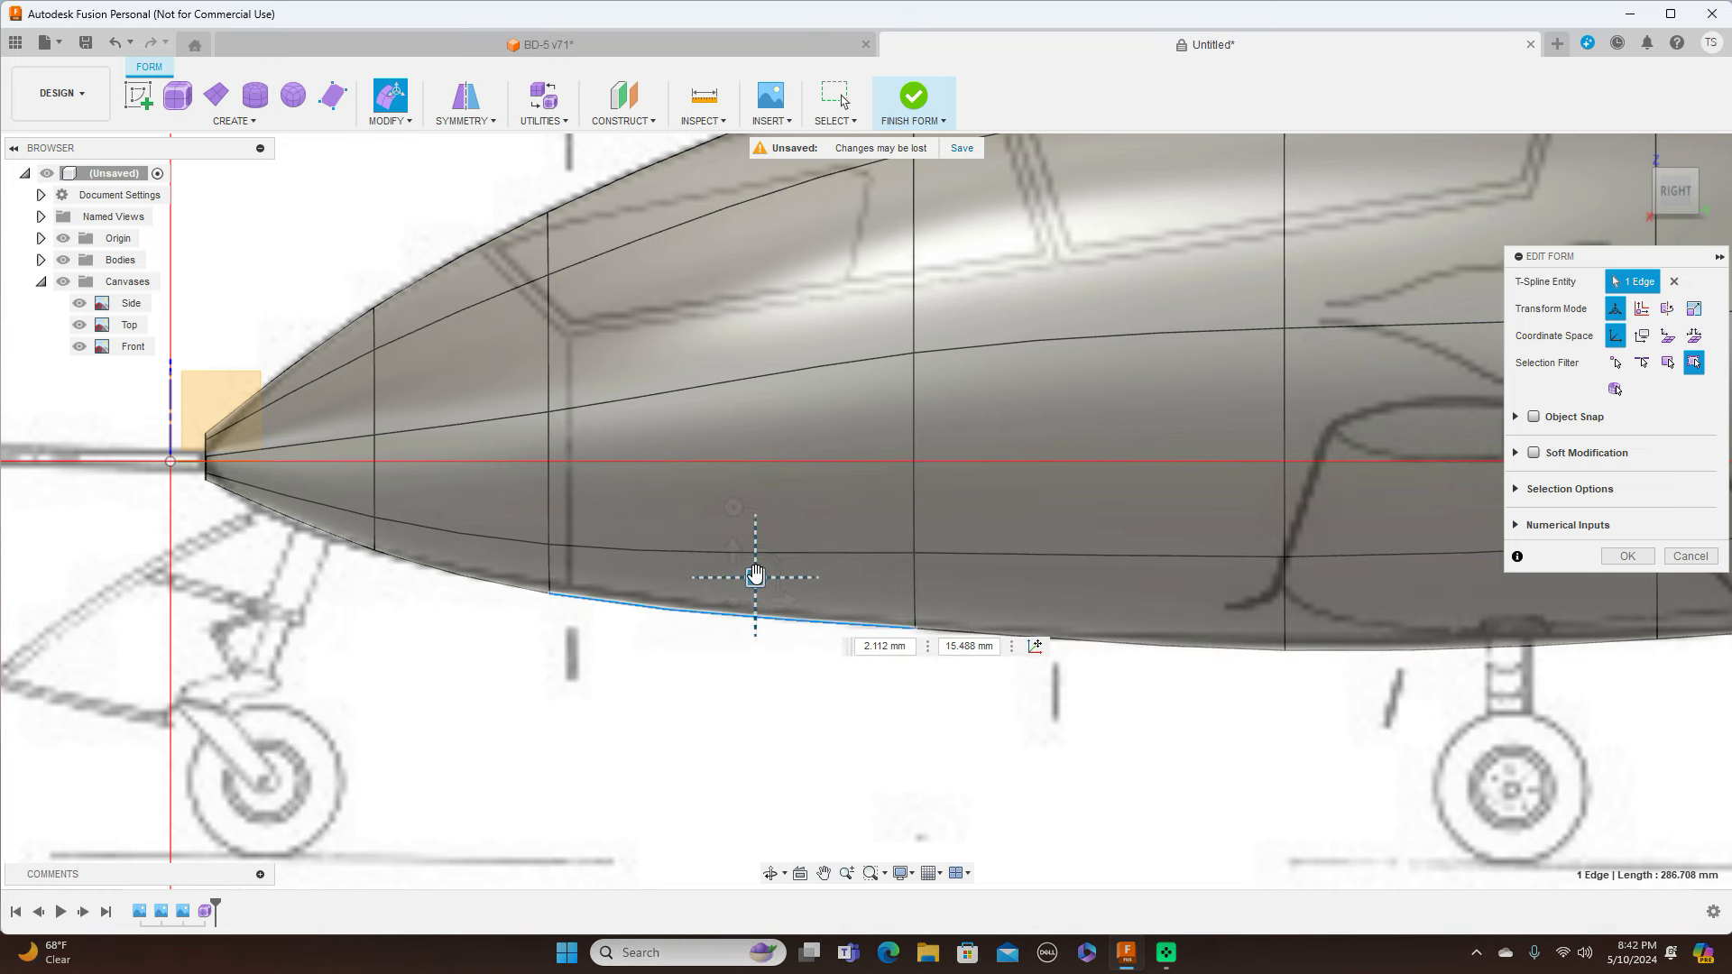
left_click(549, 593)
left_click_drag(571, 566, 571, 559)
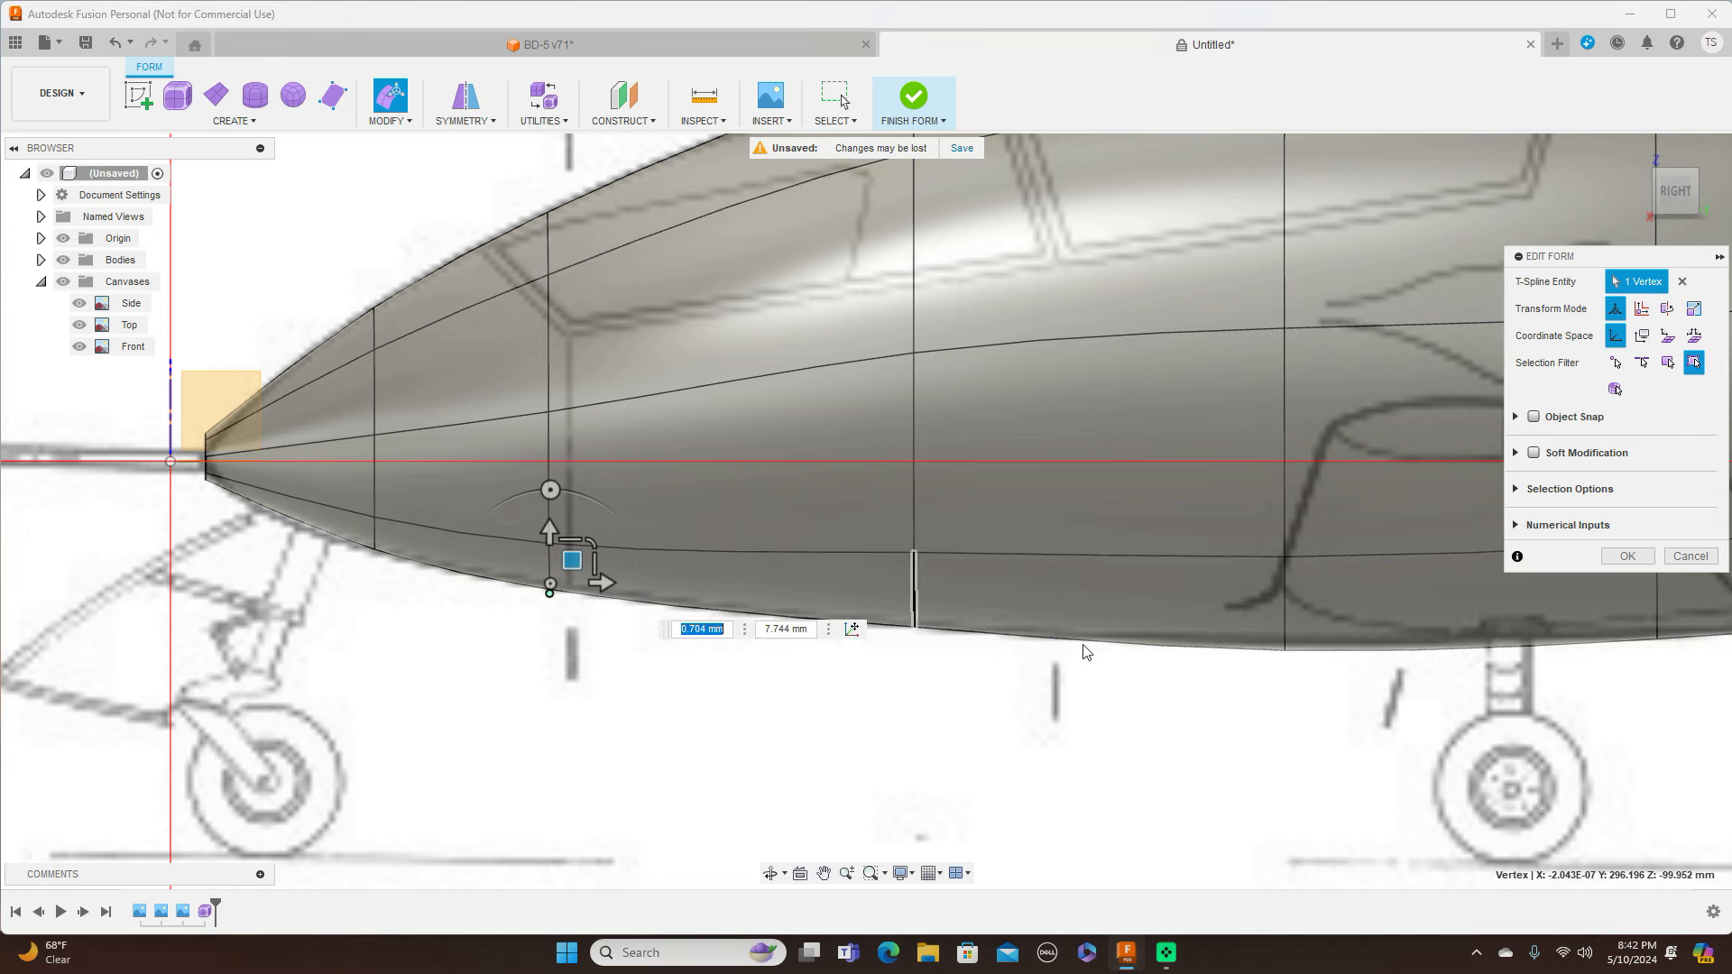
left_click(1285, 649)
left_click_drag(1306, 624, 1305, 603)
Raise the tail end's bottom vertex slightly and lower the belly vertex one loop ahead about 4.2 mm to follow the side blueprint
middle_click_drag(1456, 716, 778, 667)
middle_click_drag(1398, 700, 707, 718)
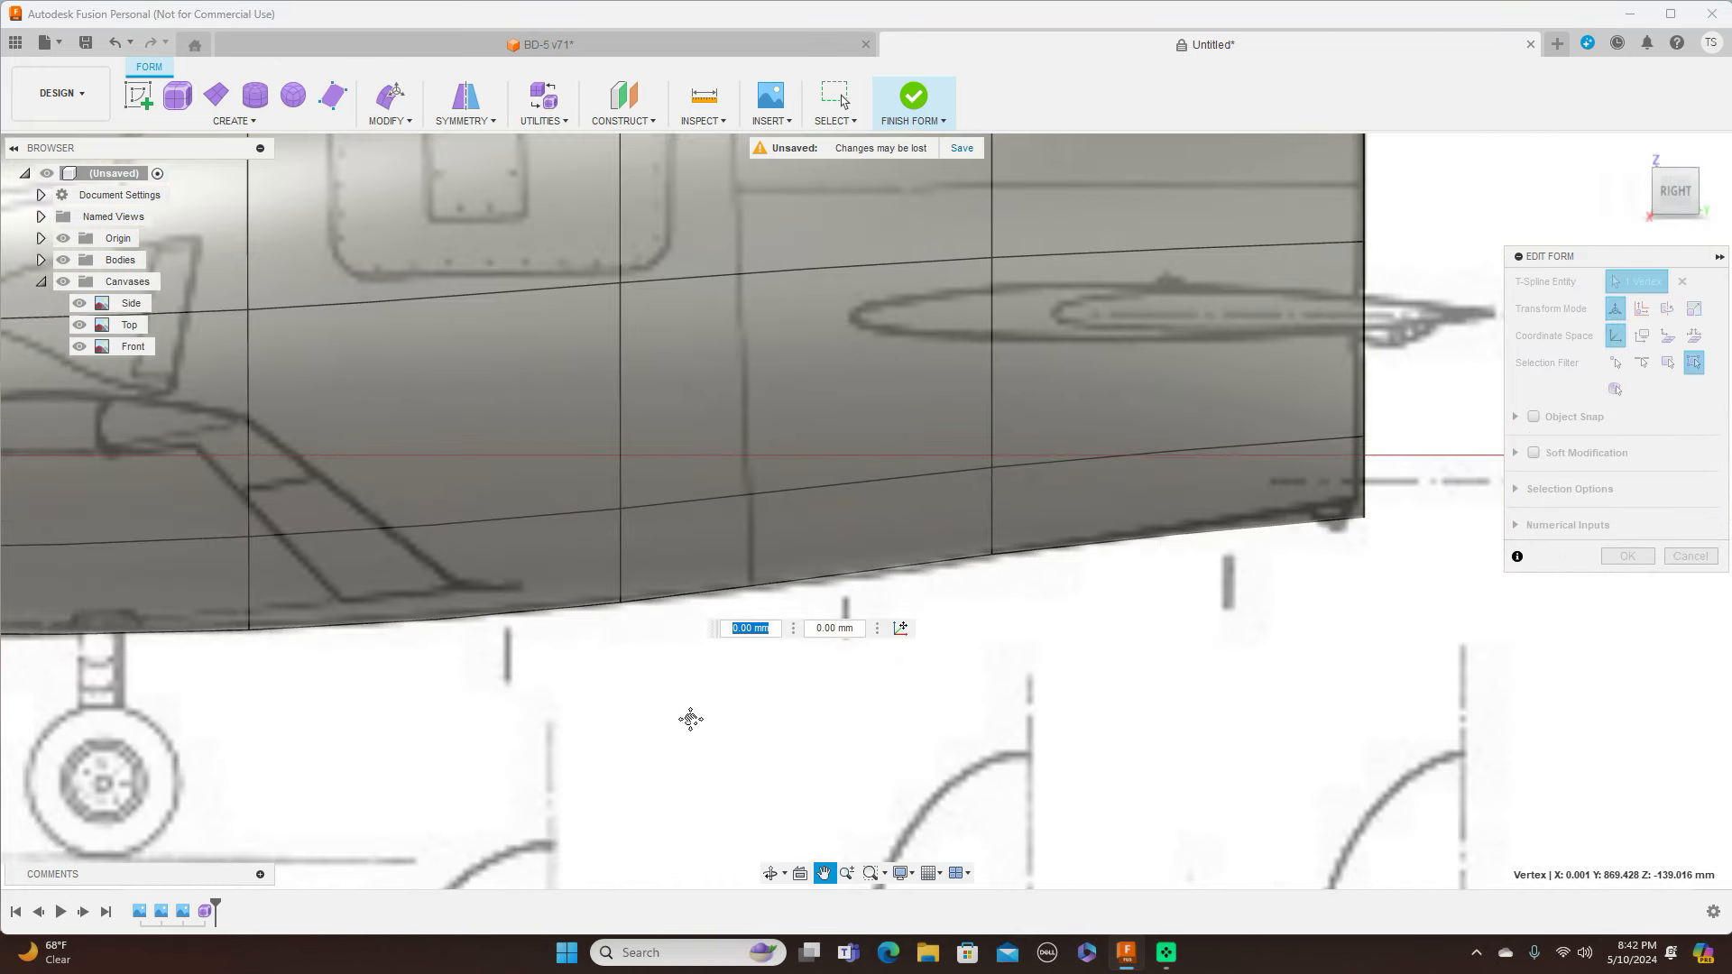
left_click(1364, 520)
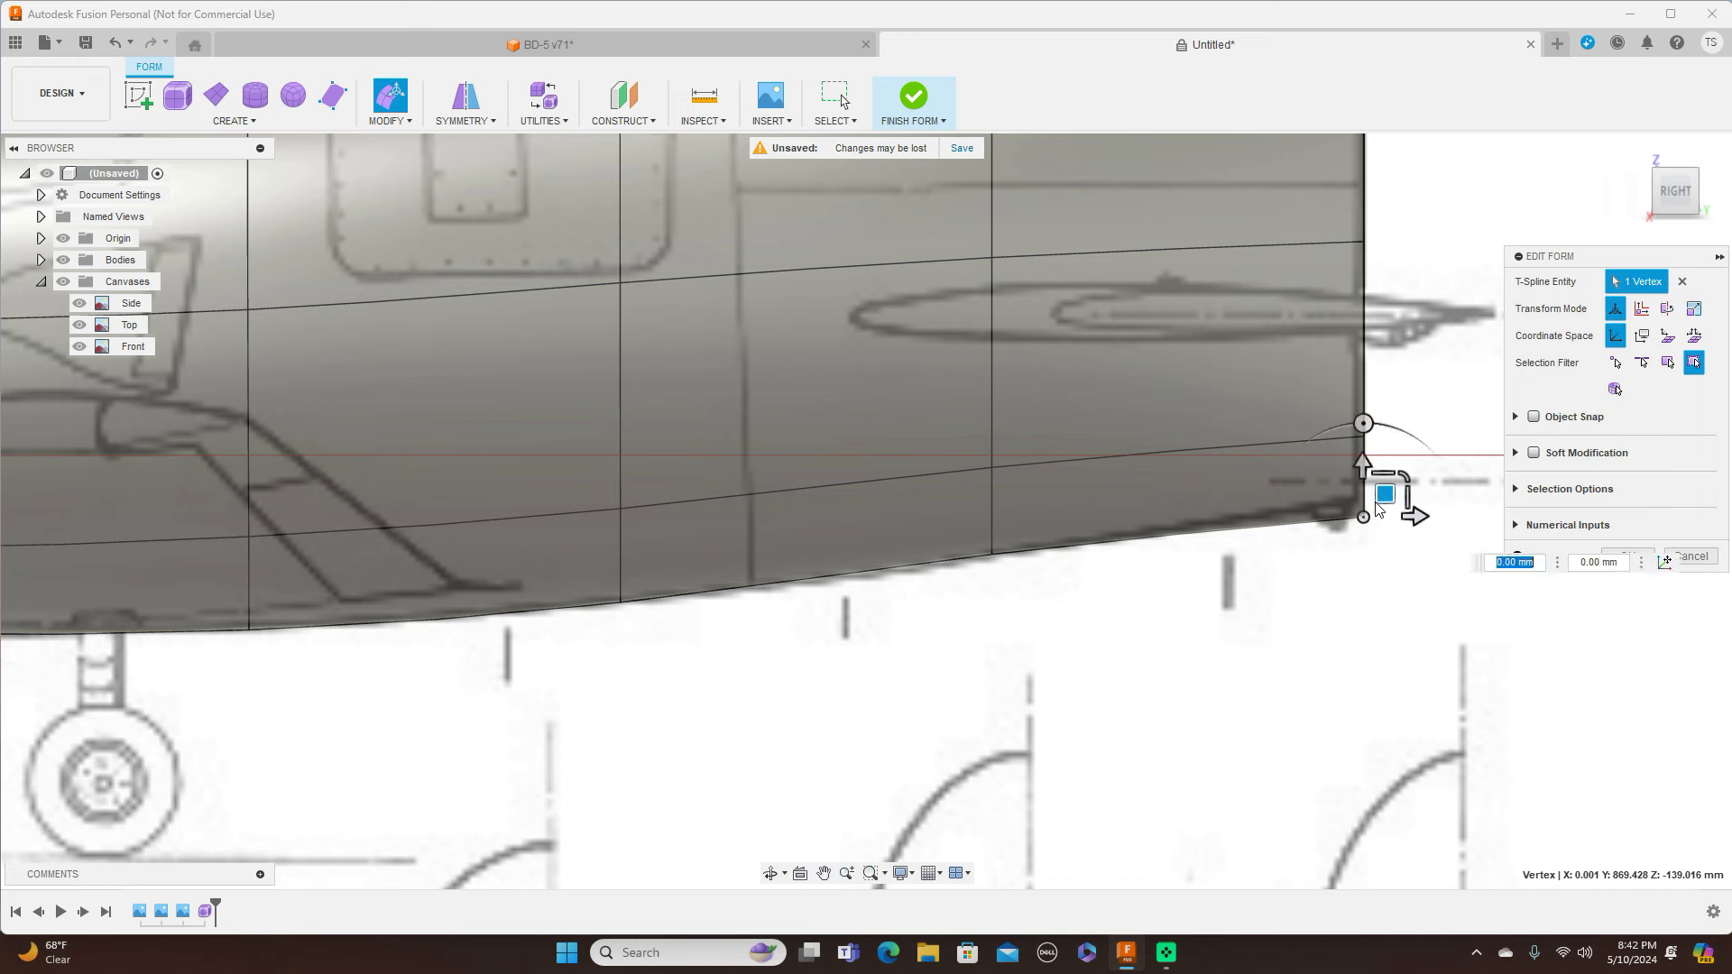
left_click_drag(1394, 487, 1390, 471)
left_click(992, 553)
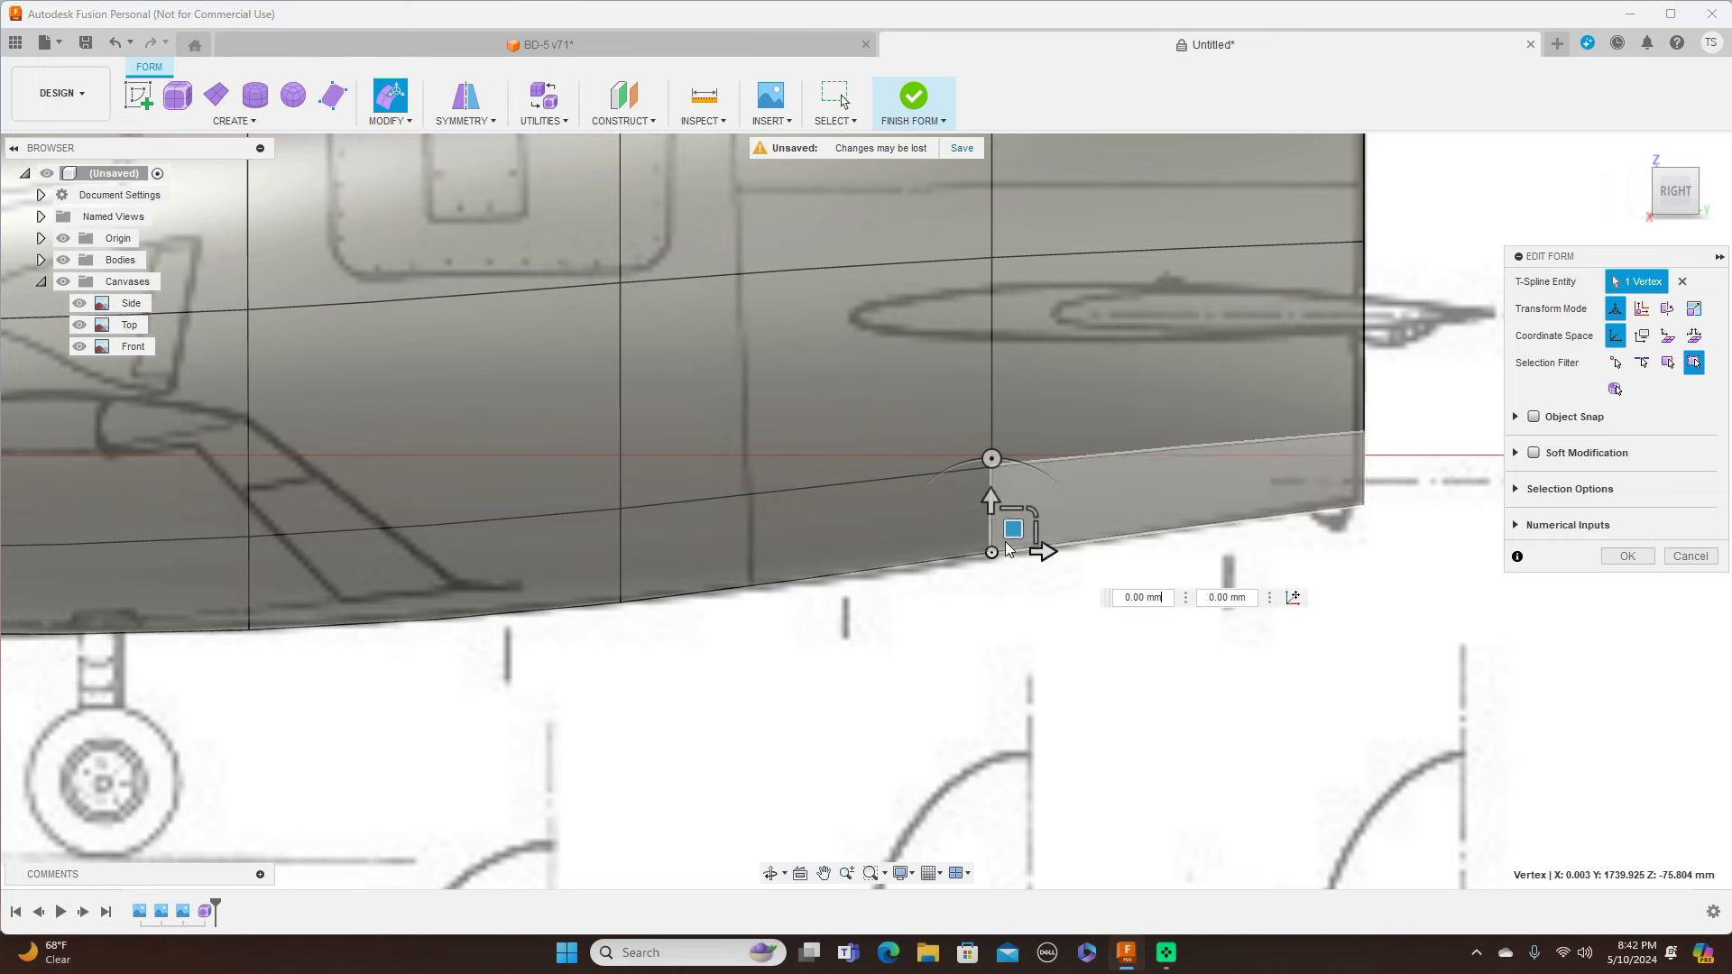
left_click_drag(1013, 530, 1013, 542)
Close the open nose end of the fuselage form with Fill Hole in Collapse mode, leaving Weld Center Vertices and Keep Creases off
scroll(1013, 541, "down", 5)
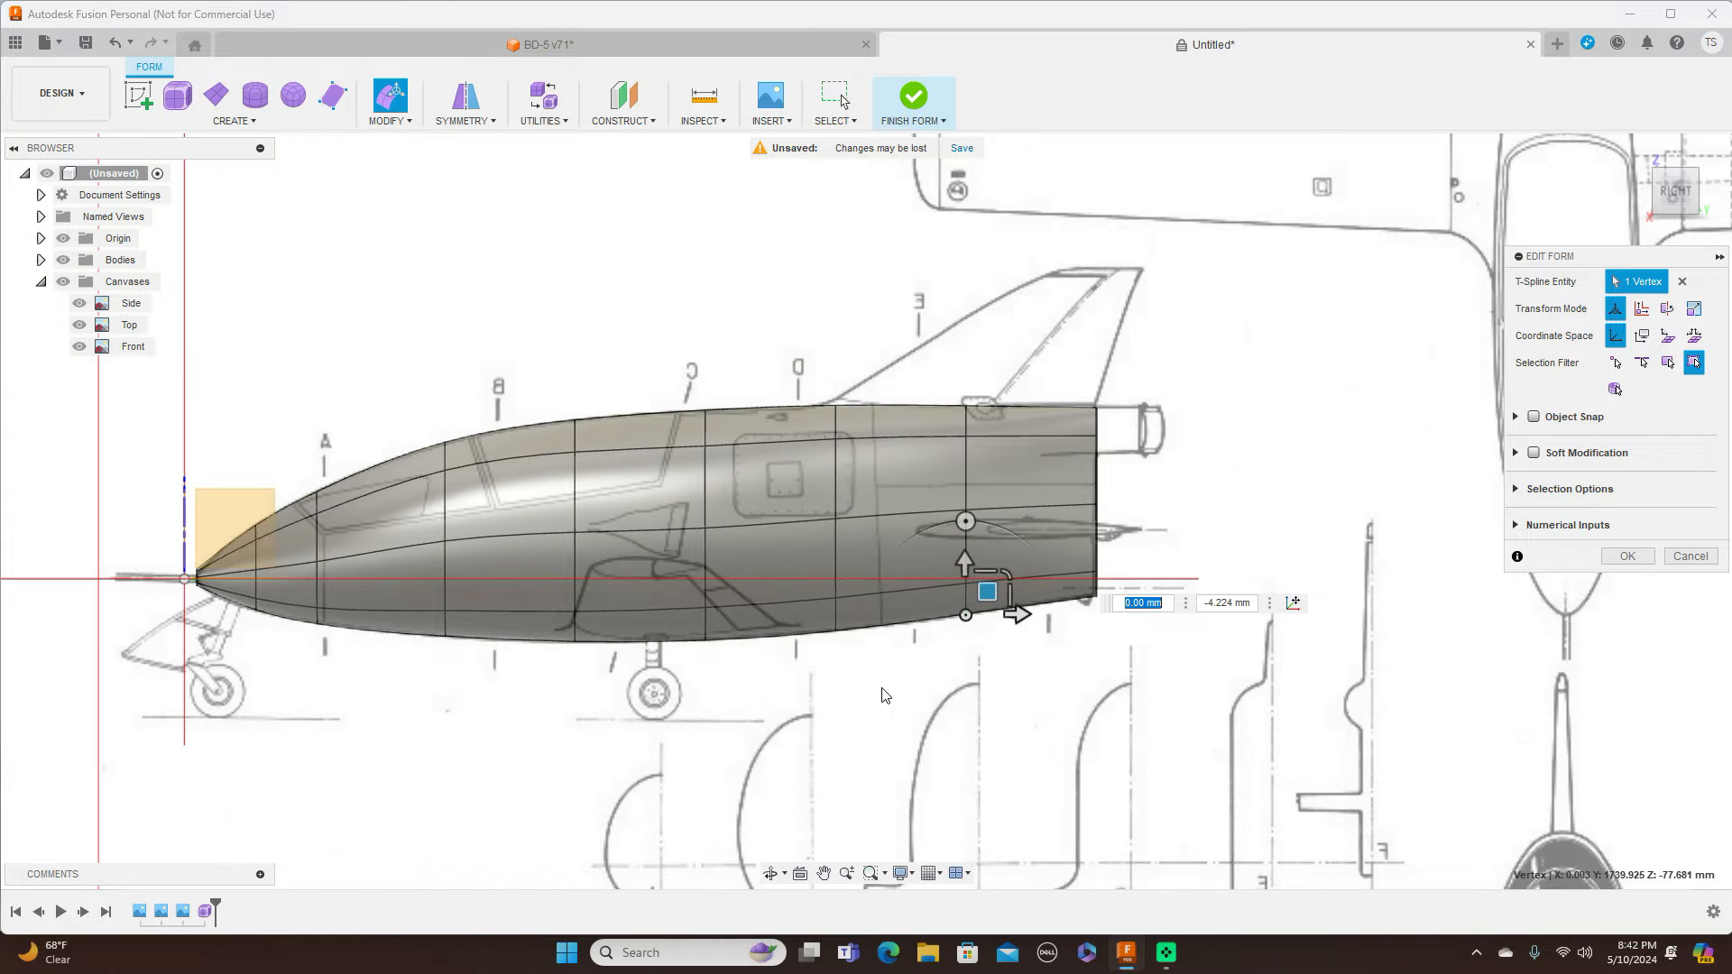
middle_click_drag(648, 731, 1124, 632)
scroll(990, 658, "up", 4)
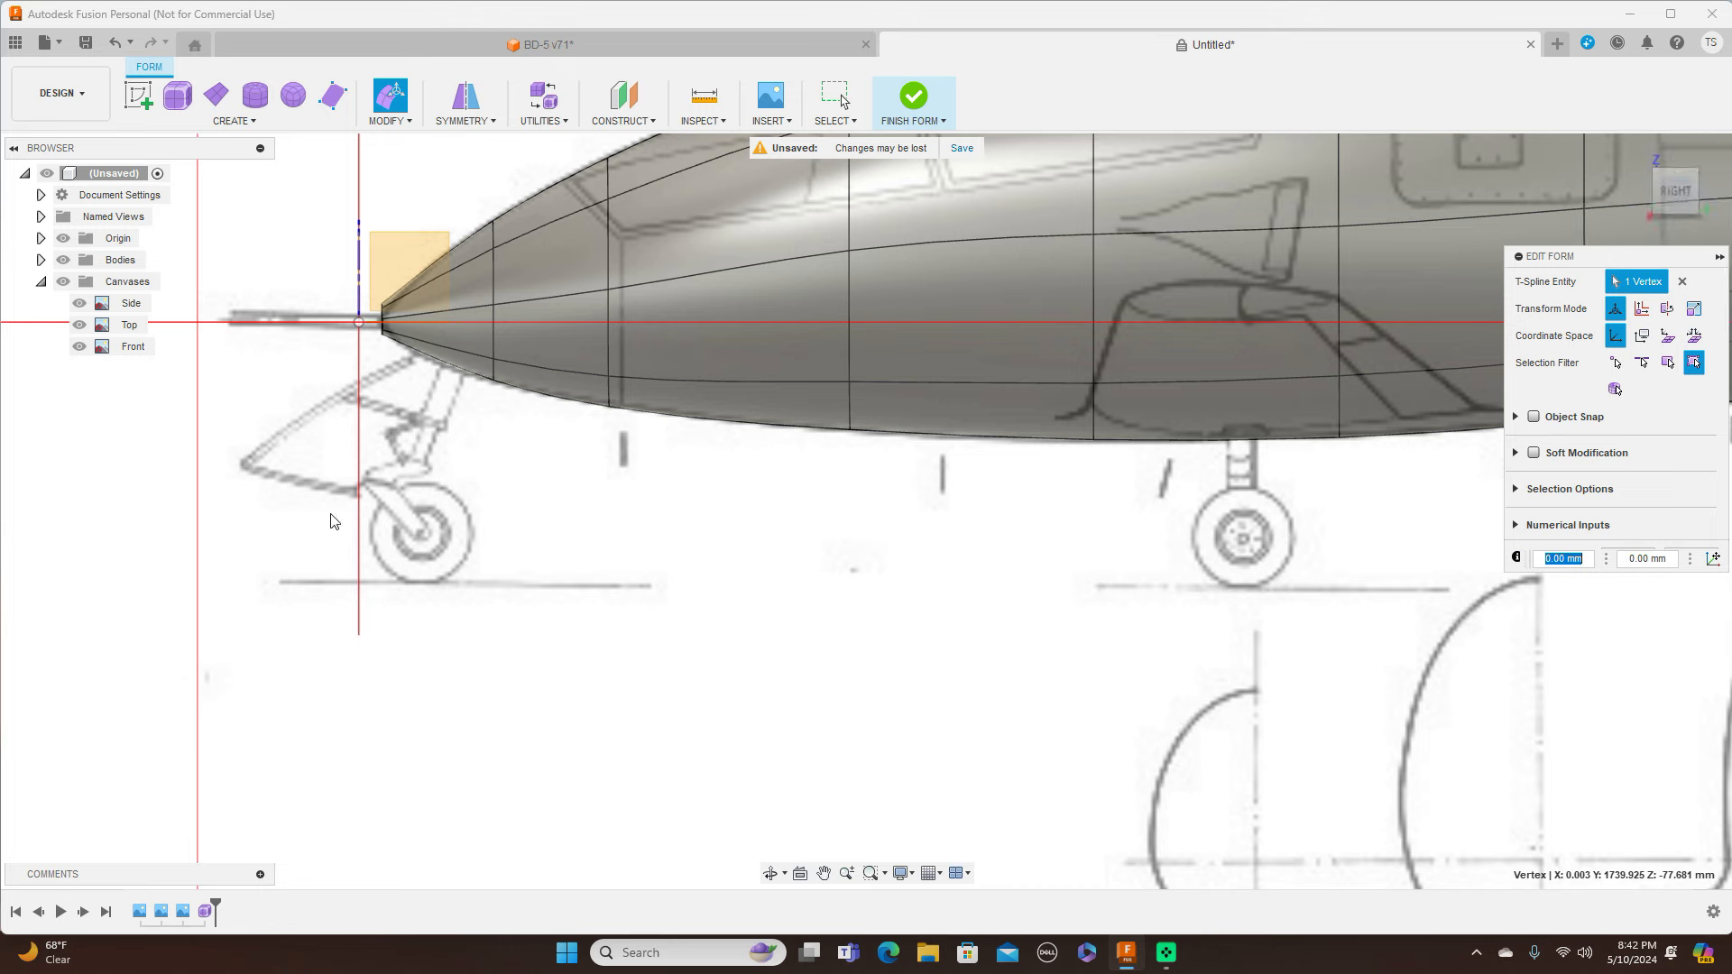
scroll(333, 511, "up", 2)
middle_click_drag(456, 587, 465, 803)
scroll(416, 501, "up", 2)
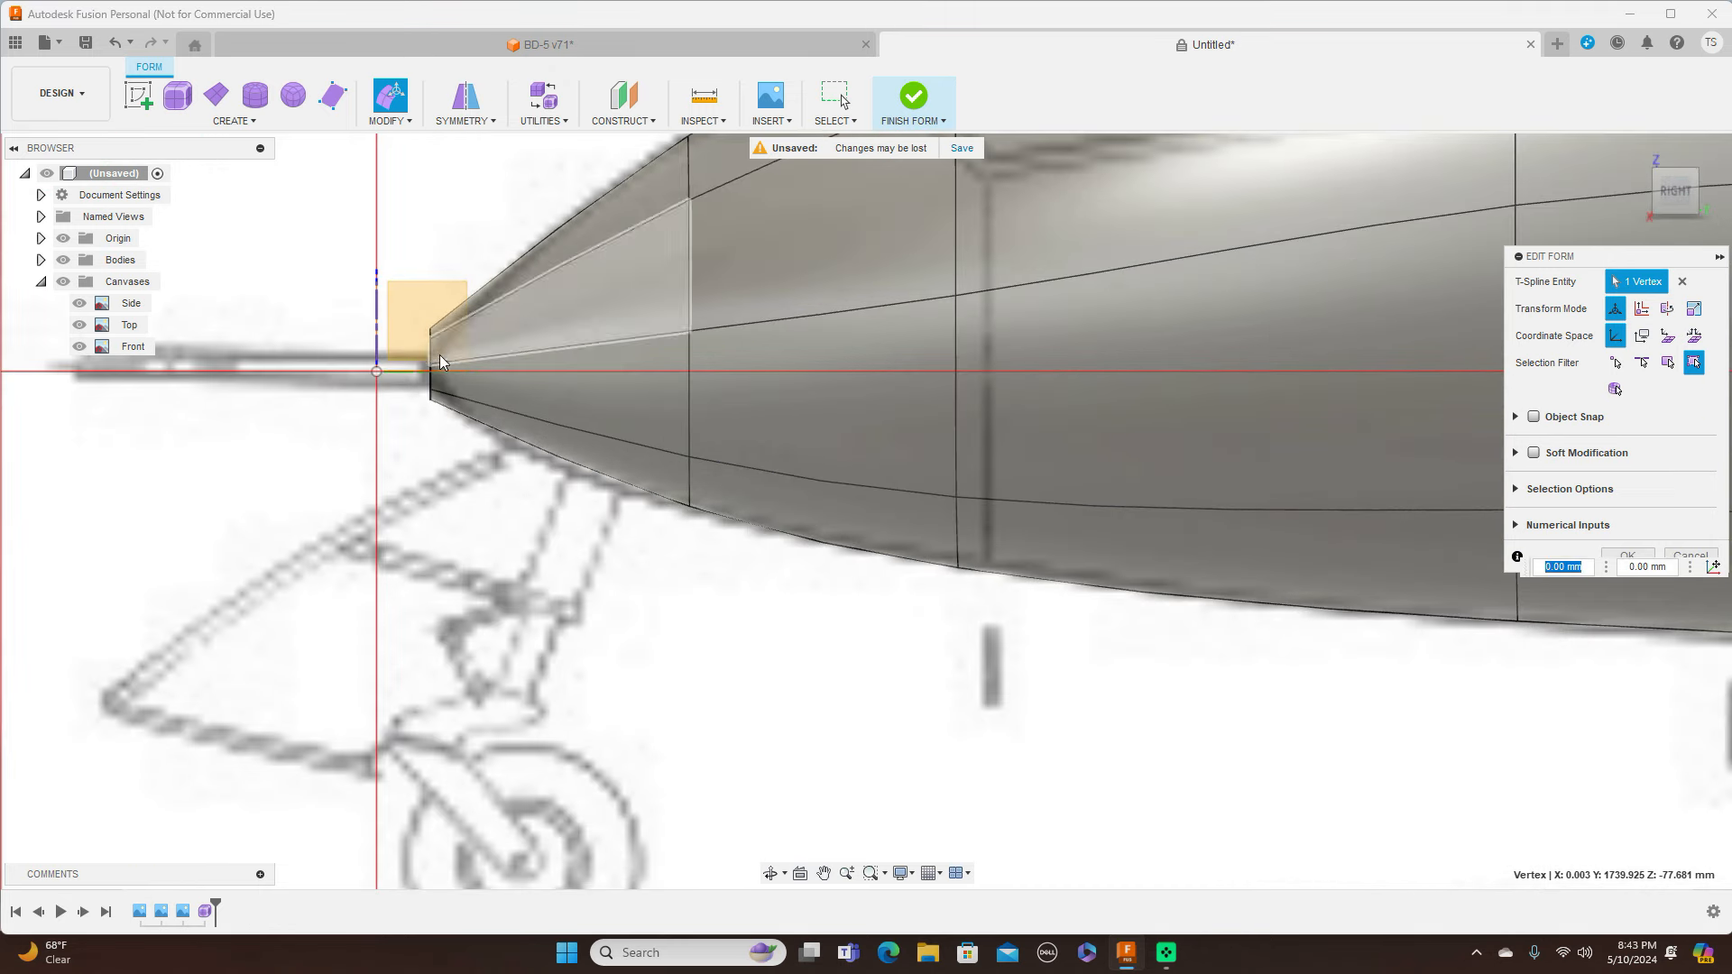
scroll(431, 355, "up", 2)
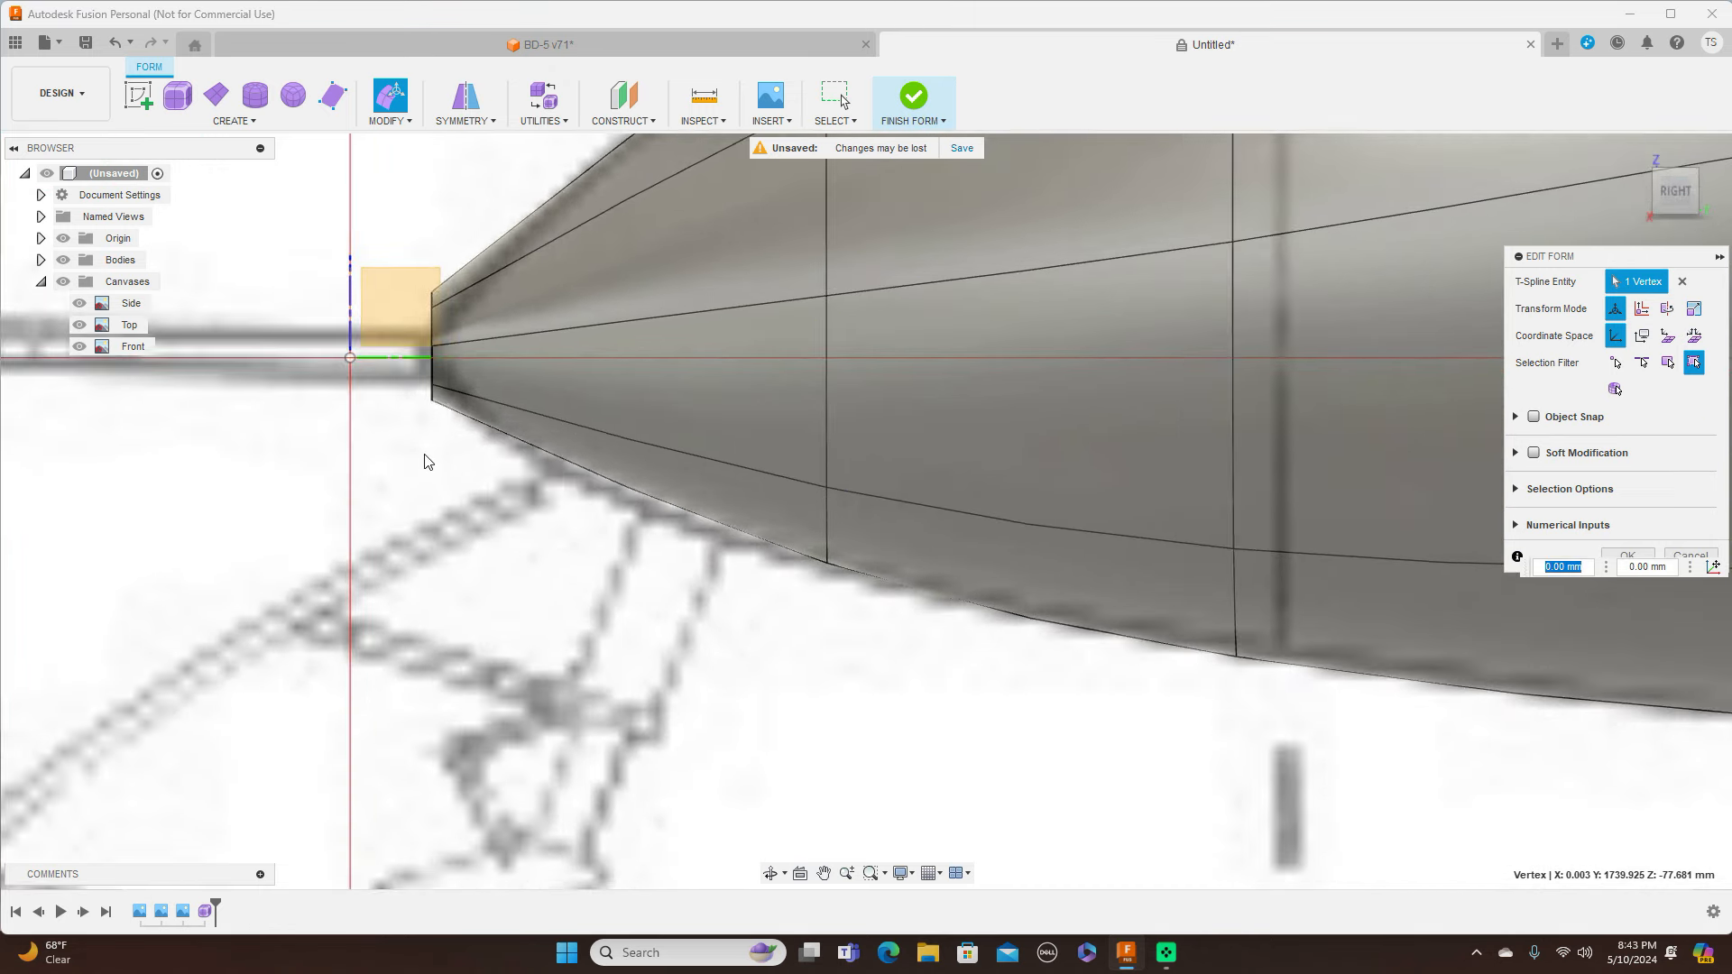
left_click(408, 119)
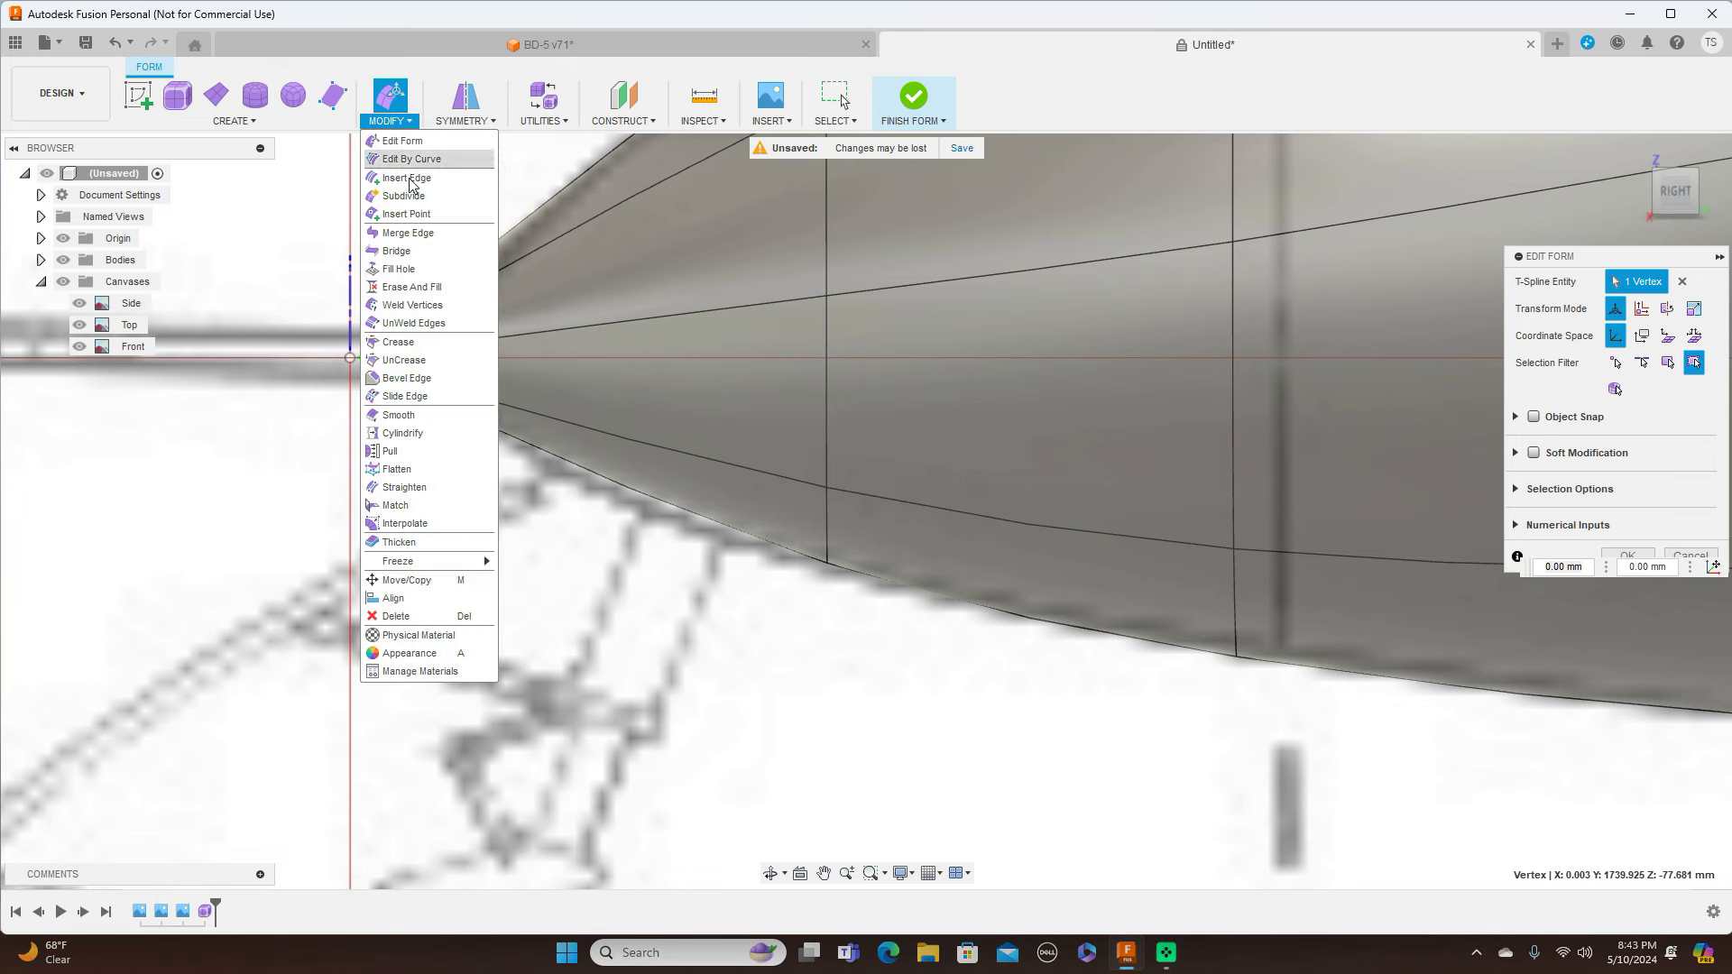
left_click(436, 268)
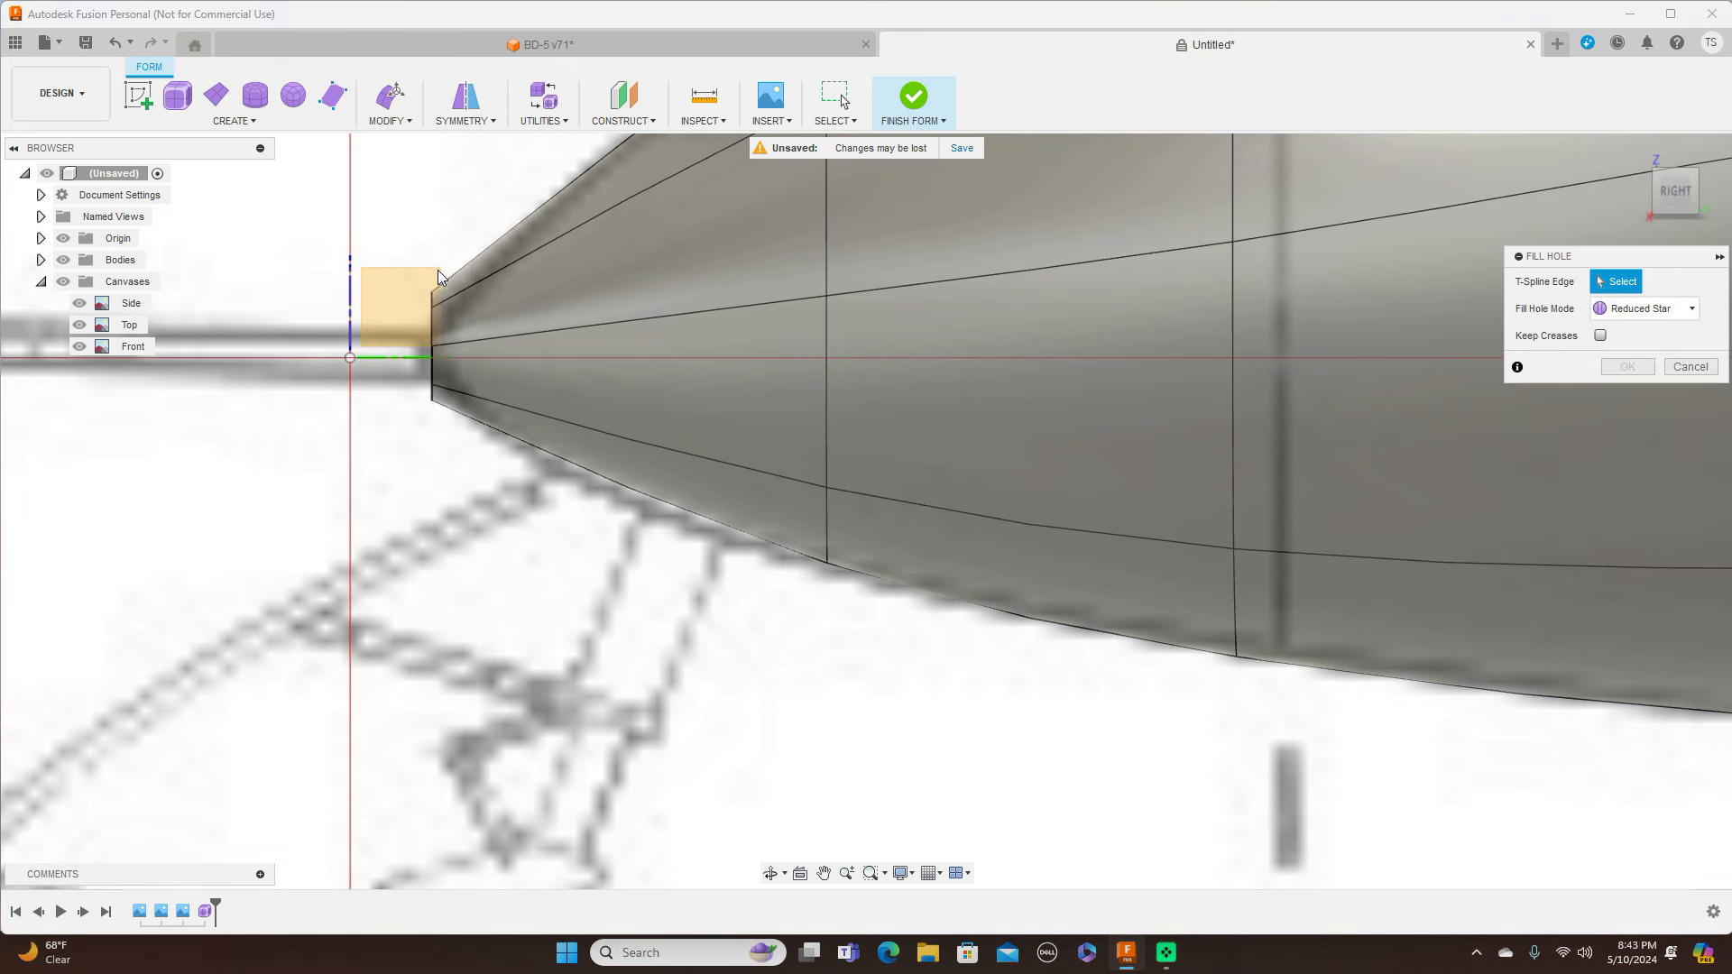
left_click(432, 322)
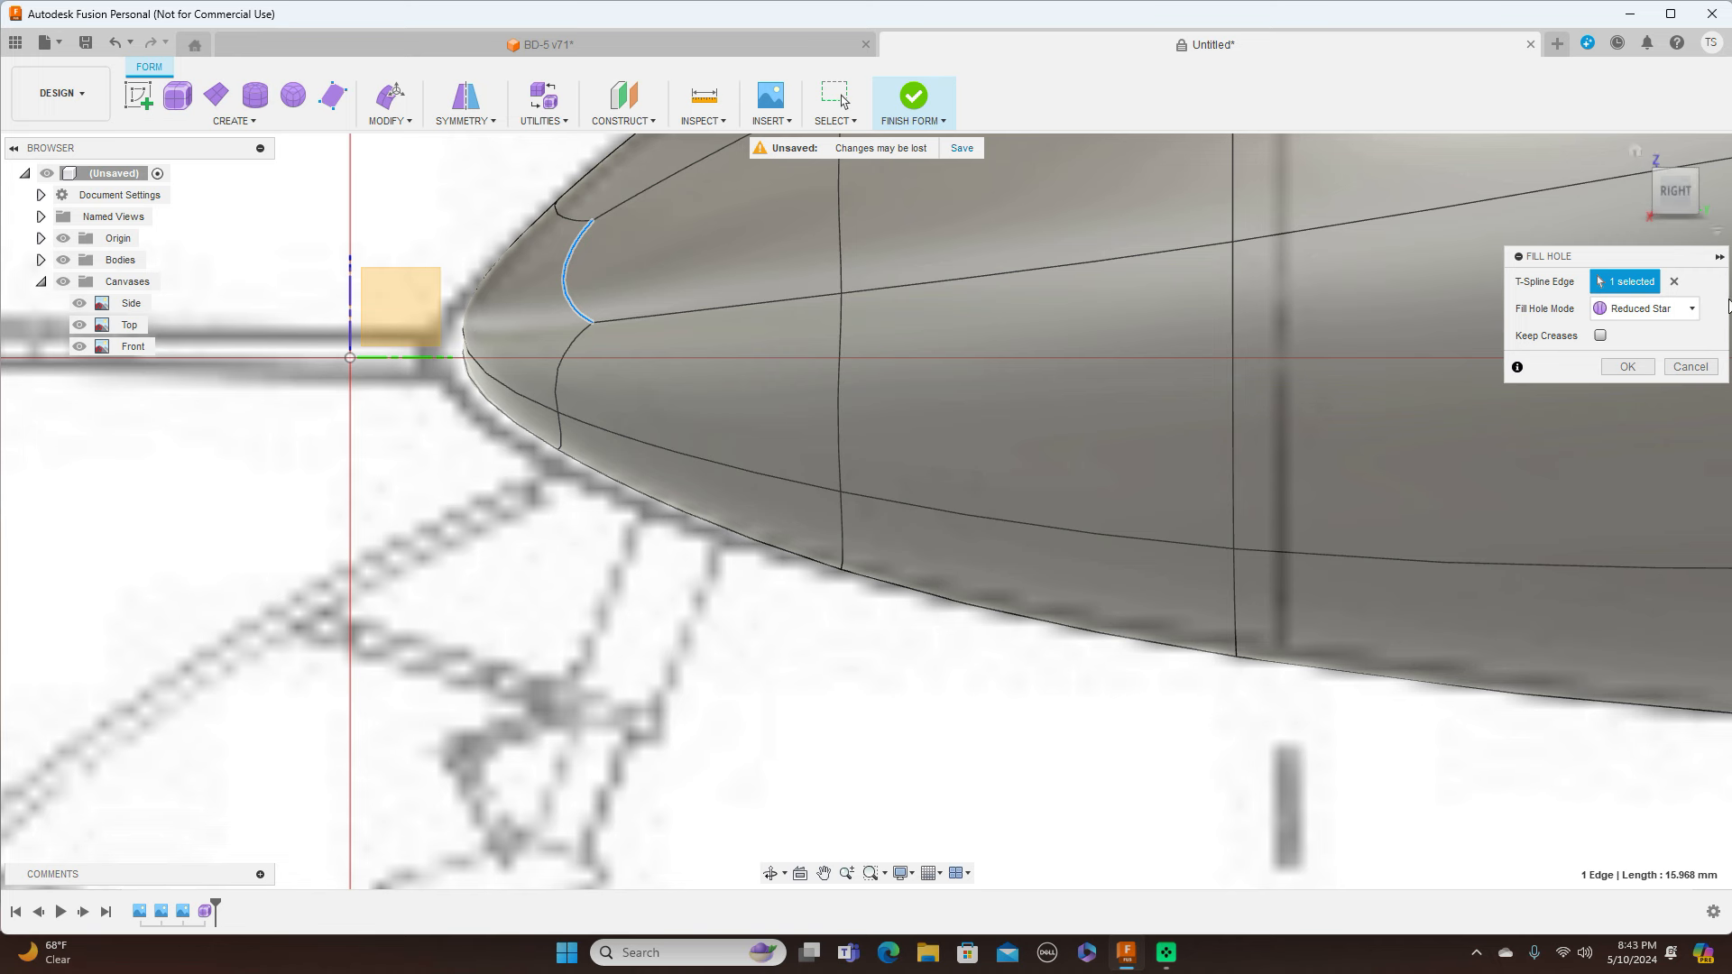
left_click(1693, 311)
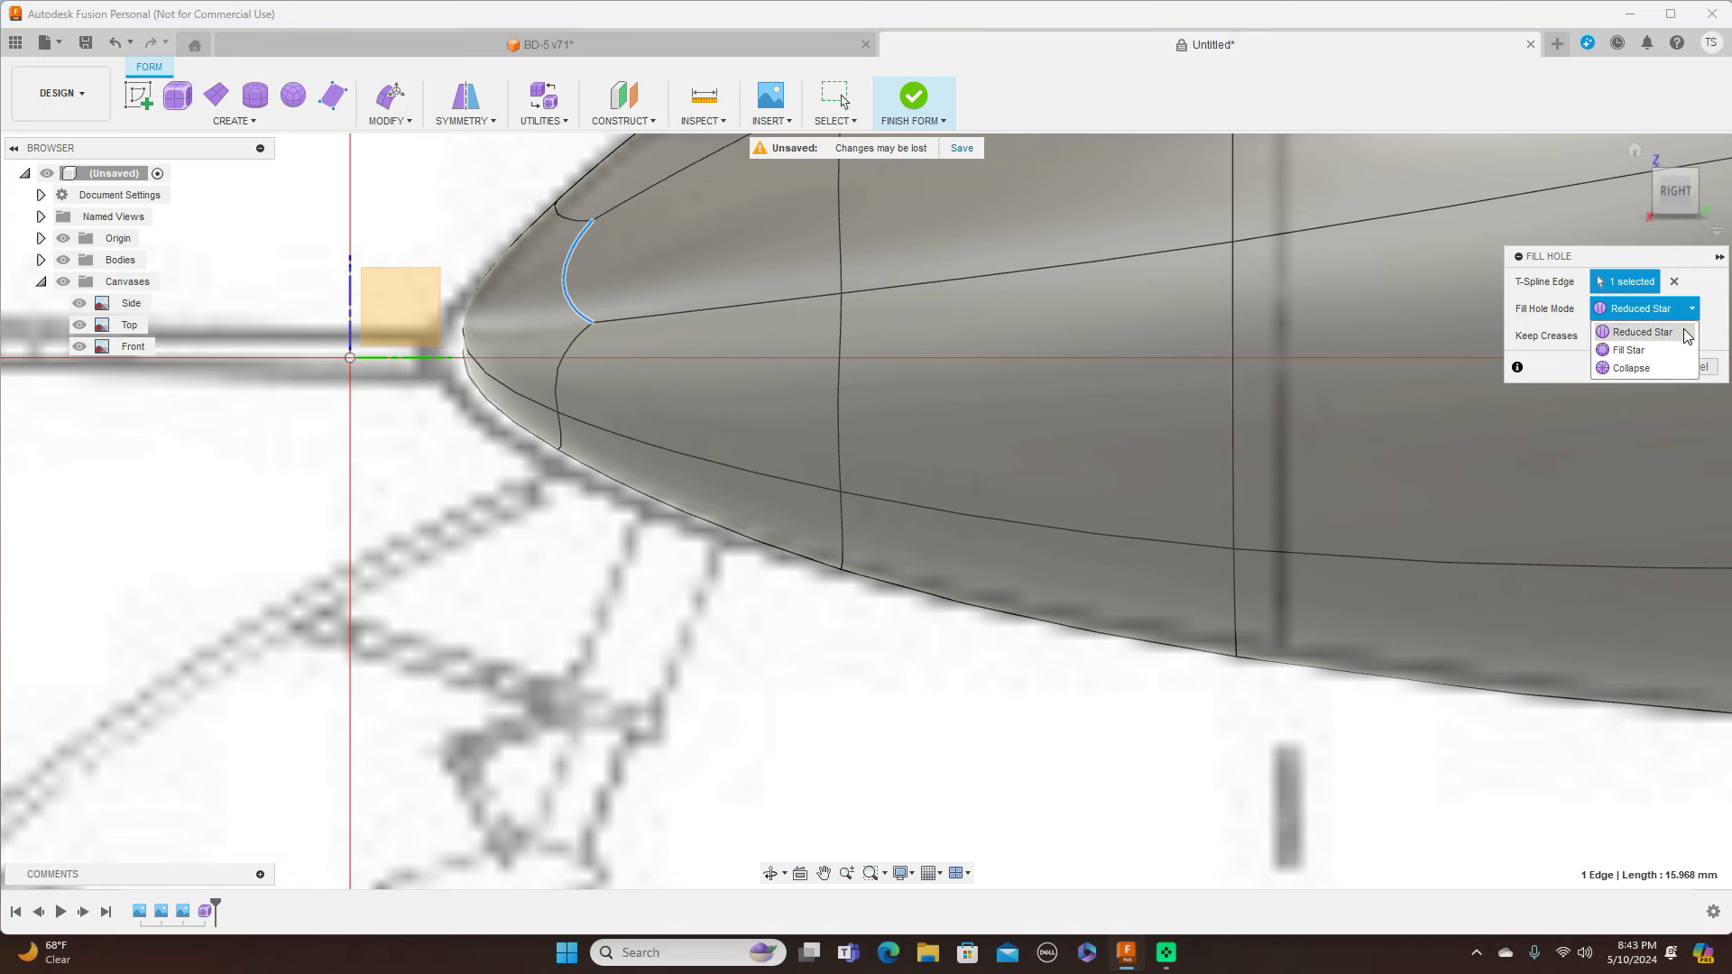
left_click(1633, 351)
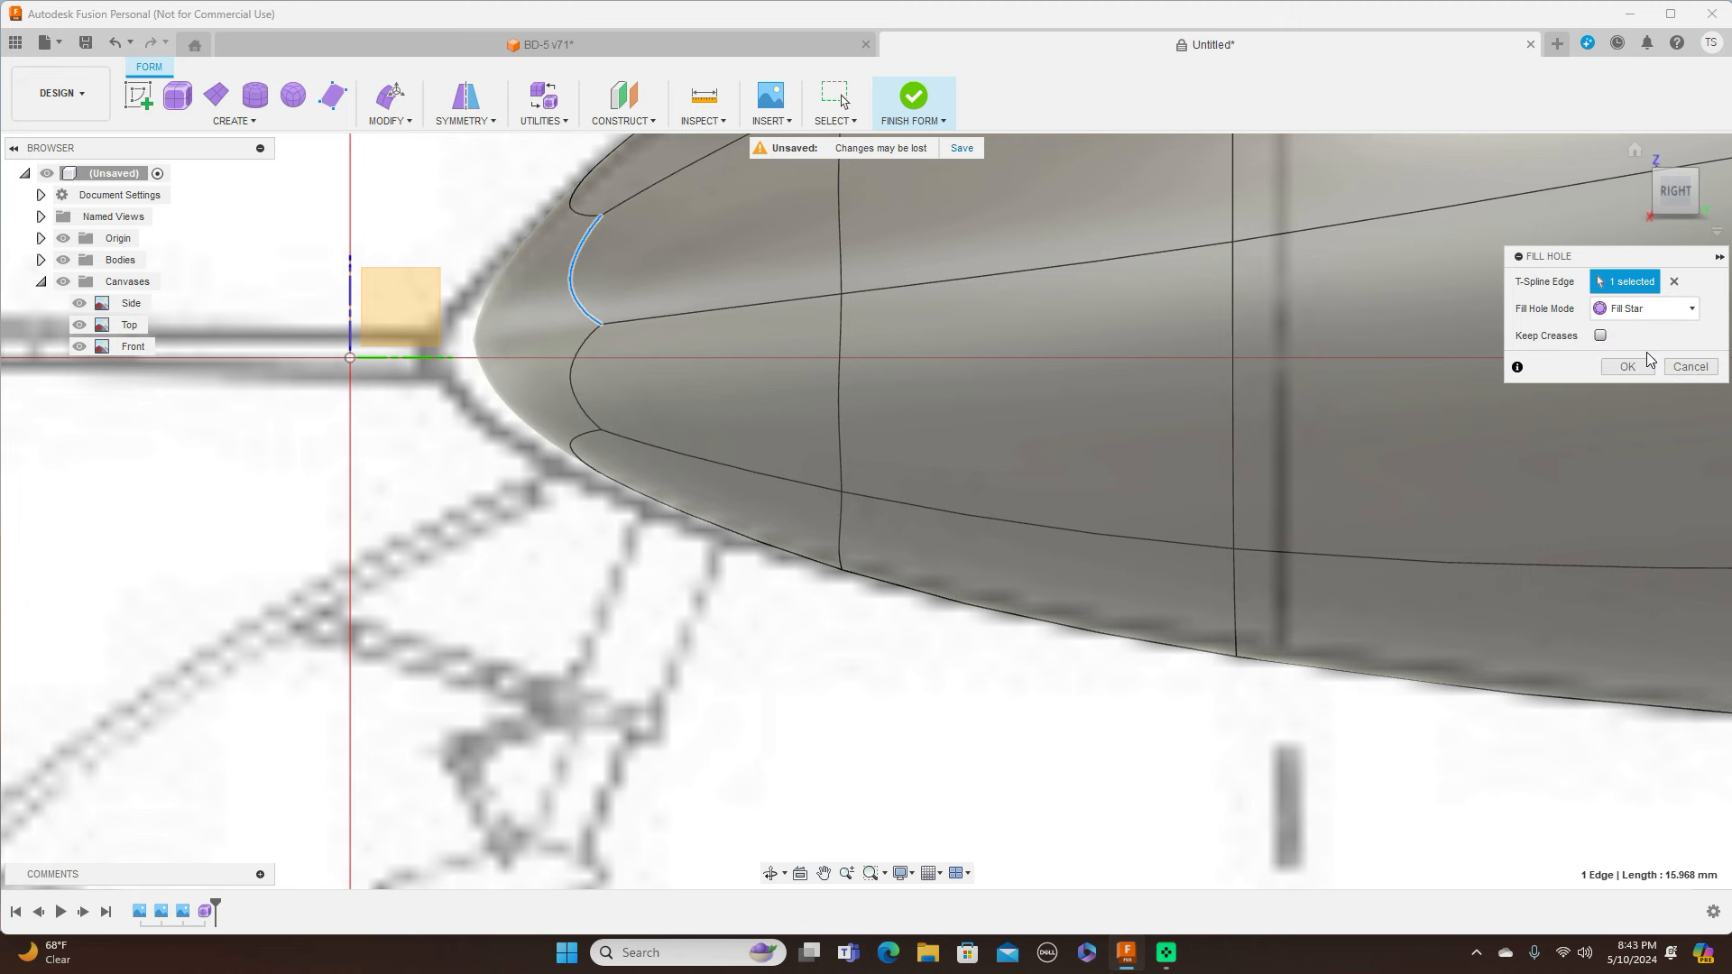
left_click(1690, 308)
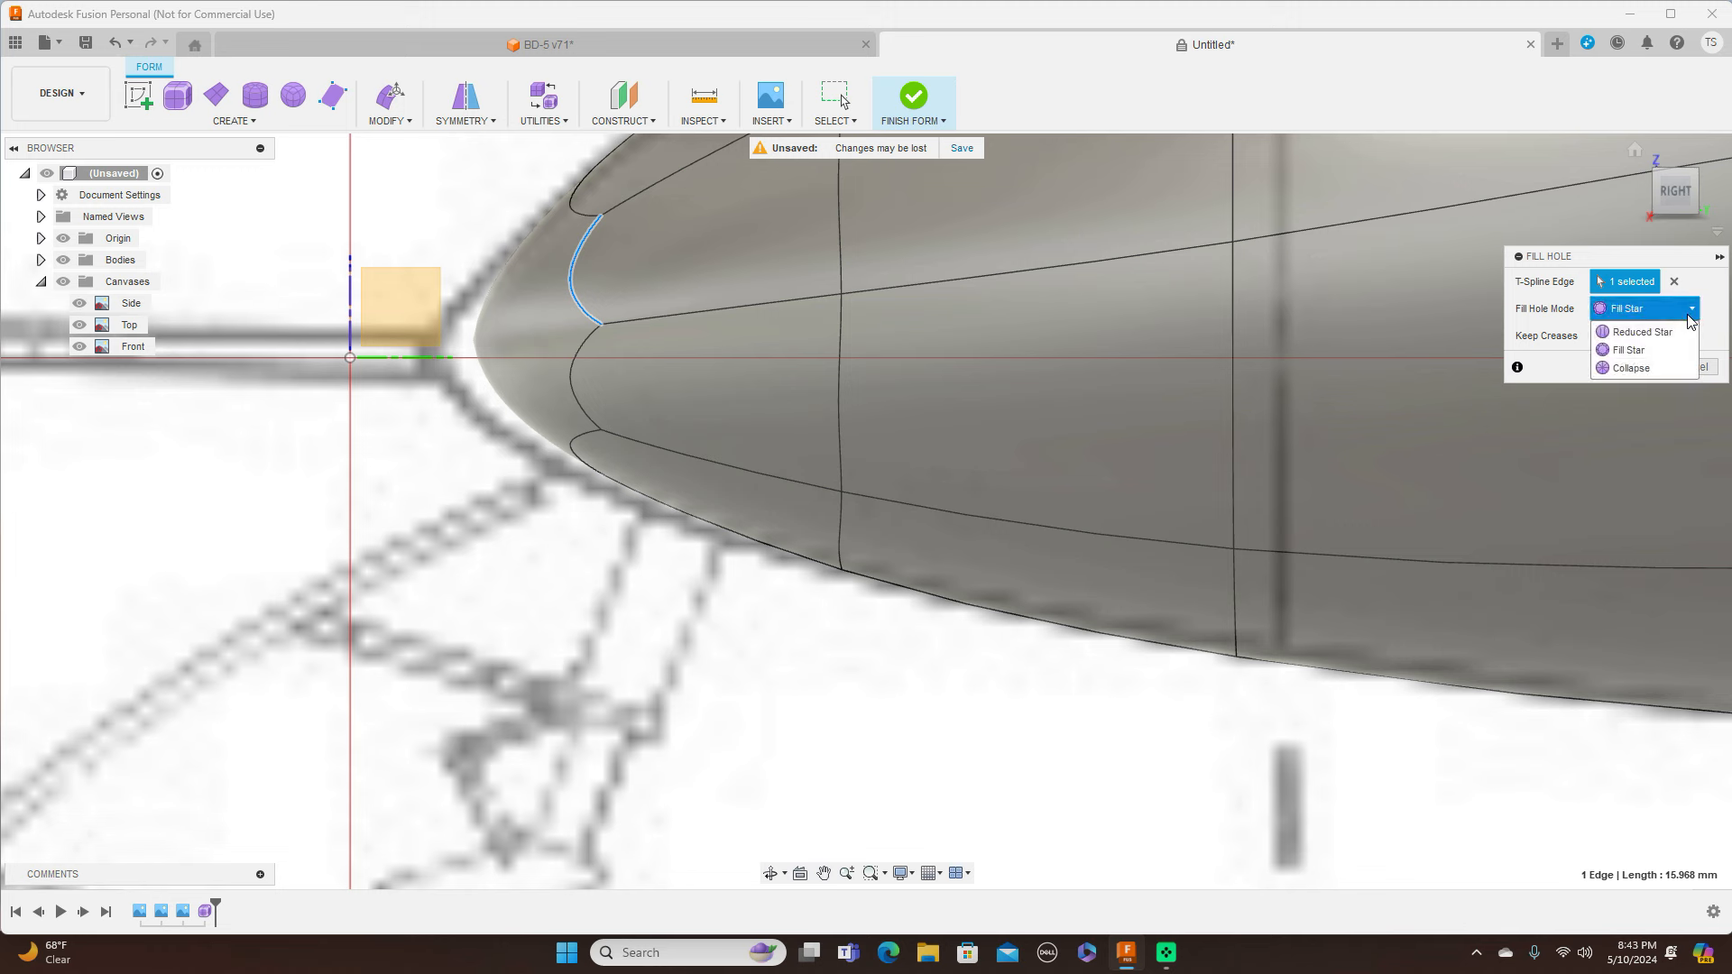
left_click(1656, 371)
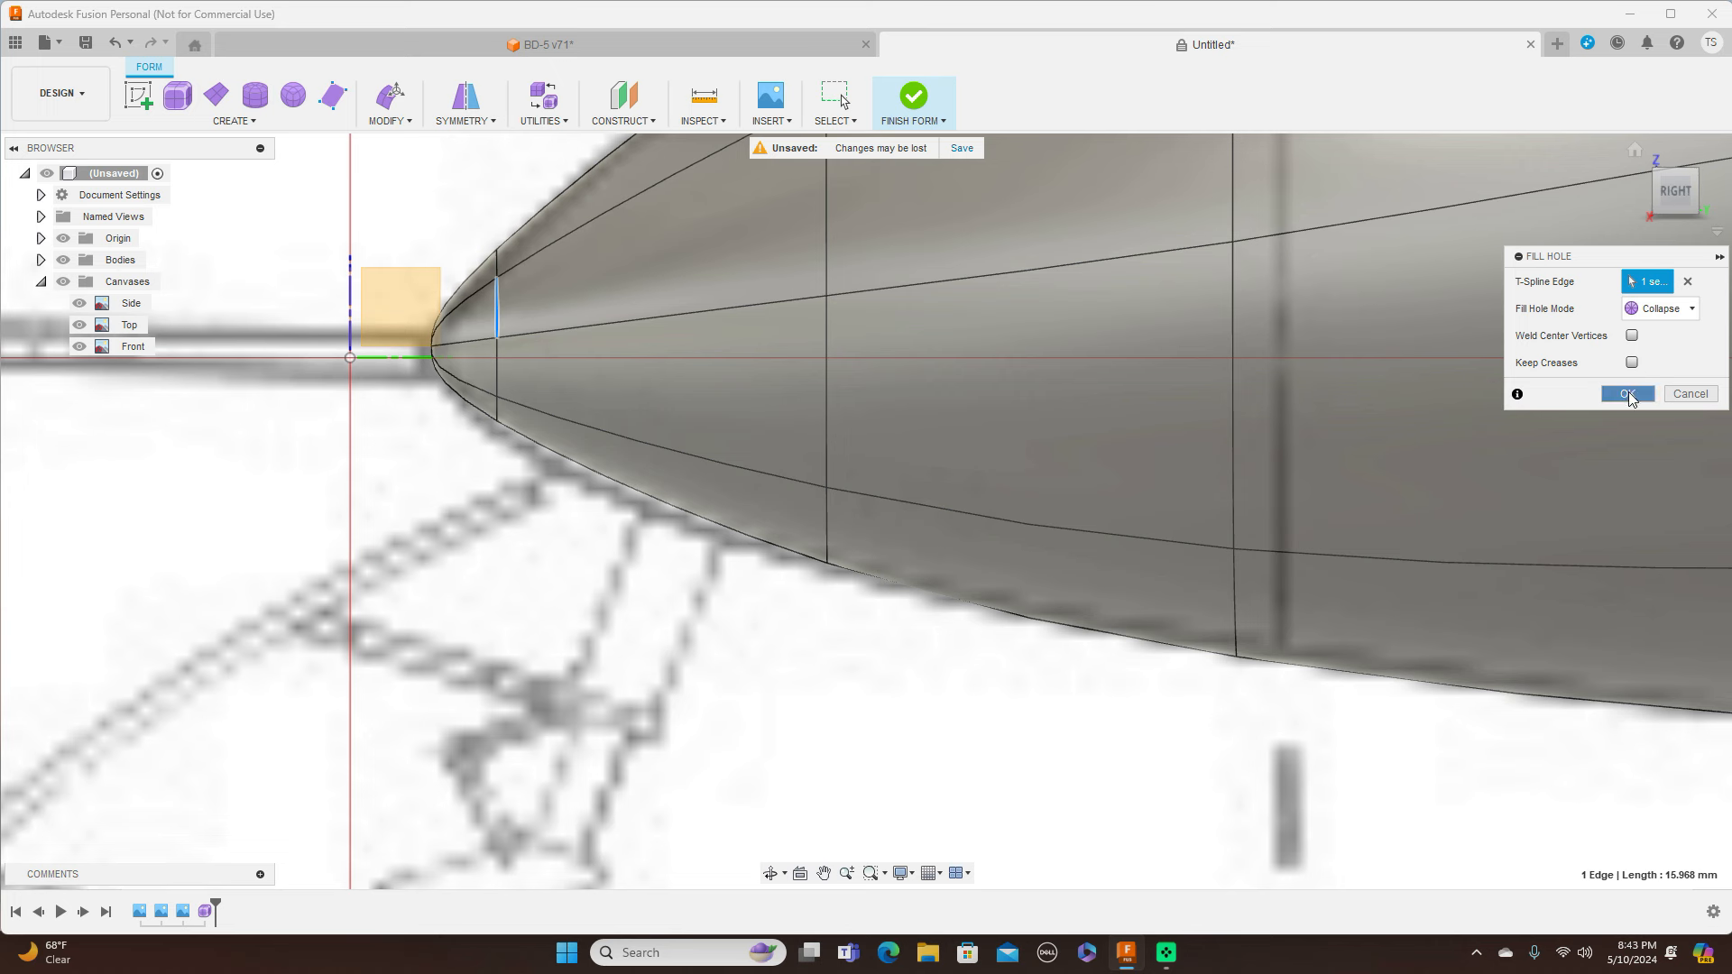
left_click(1628, 393)
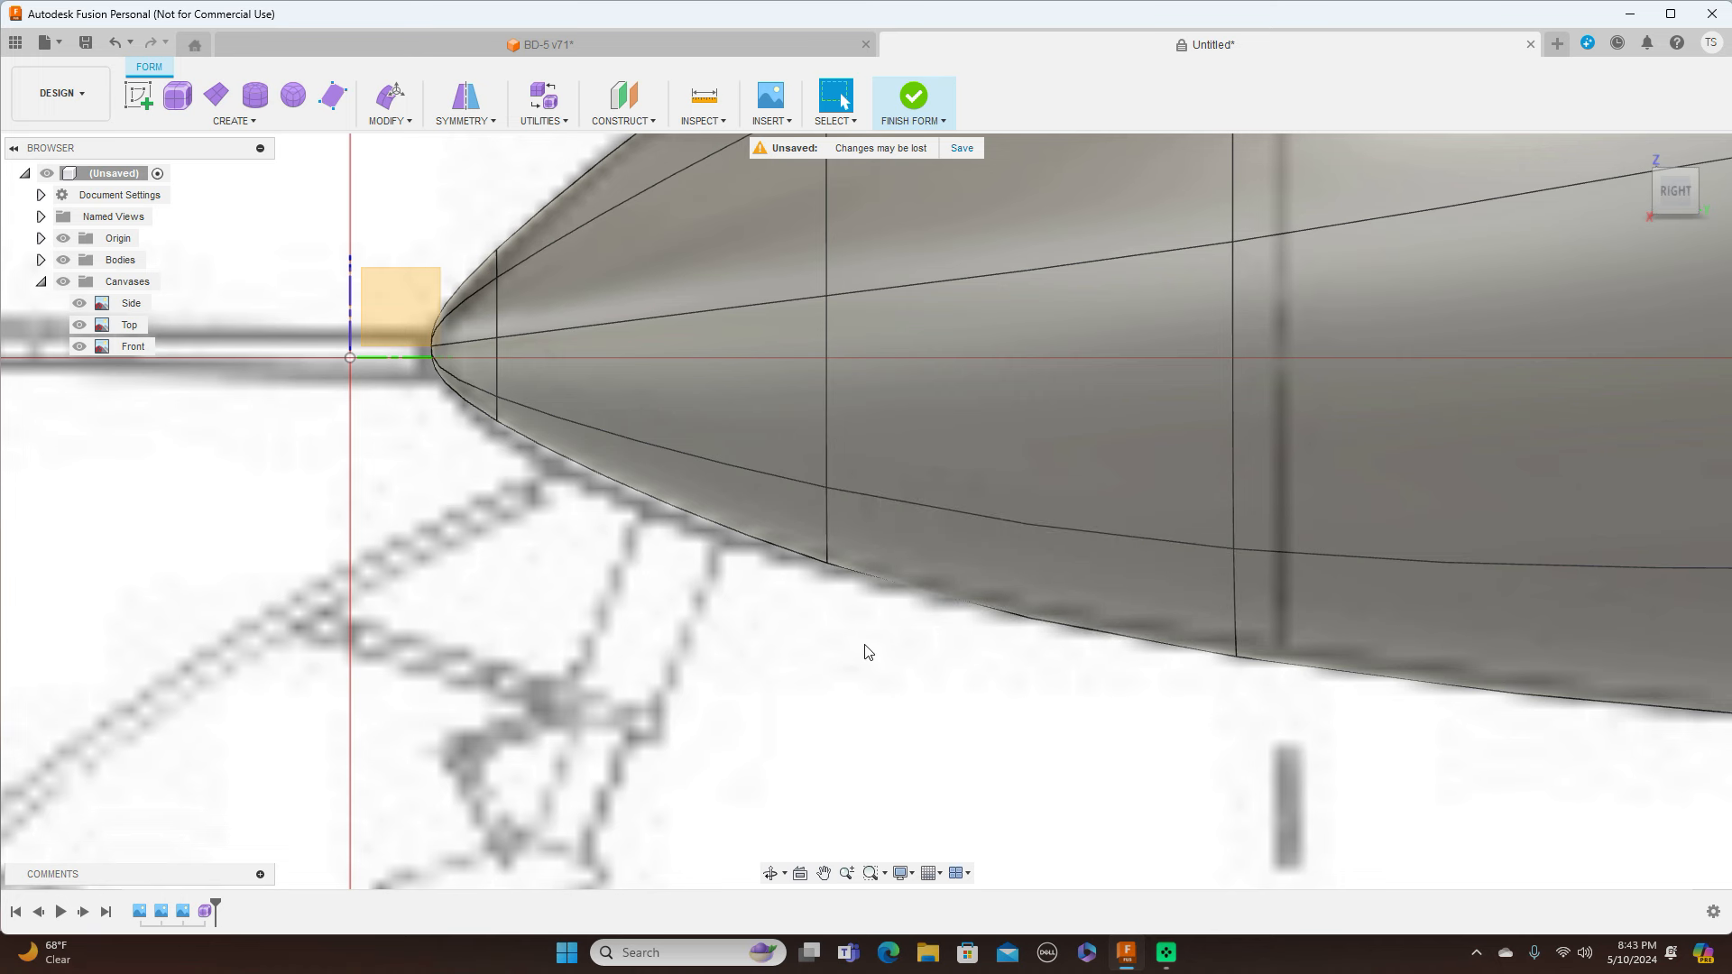
Lower the bottom vertex of the loop at the nose tip about 6 mm to meet the side blueprint outline, and finish editing
right_click(496, 422)
left_click(552, 399)
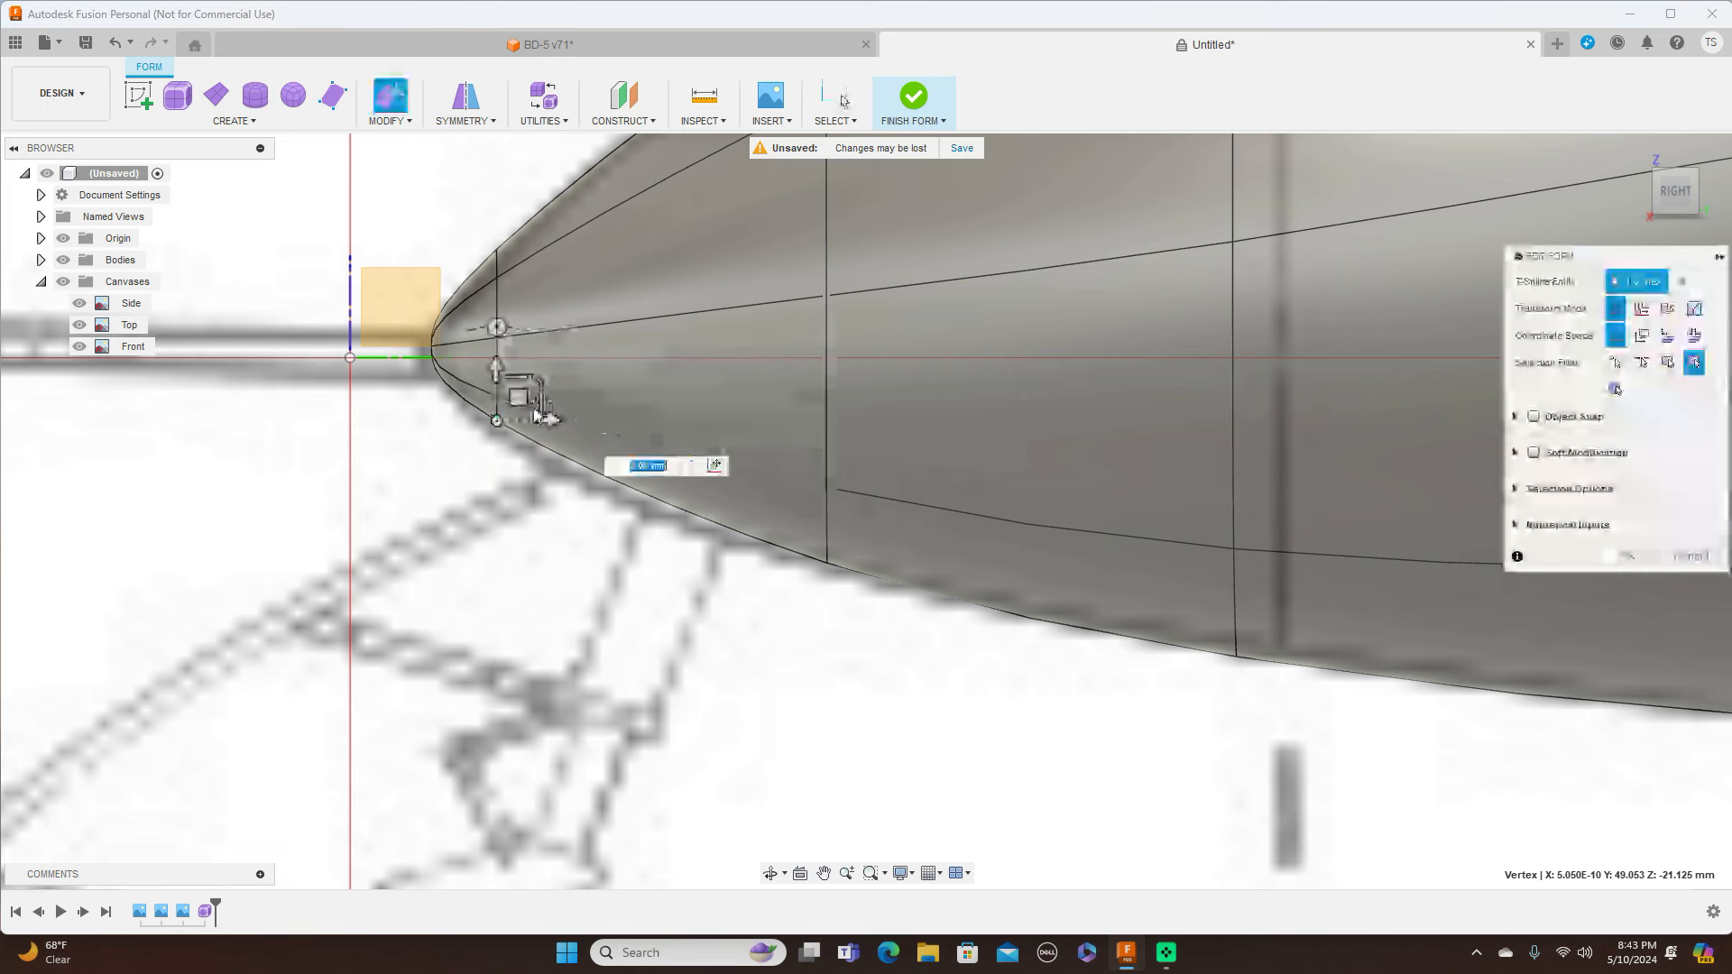
left_click_drag(523, 397, 520, 416)
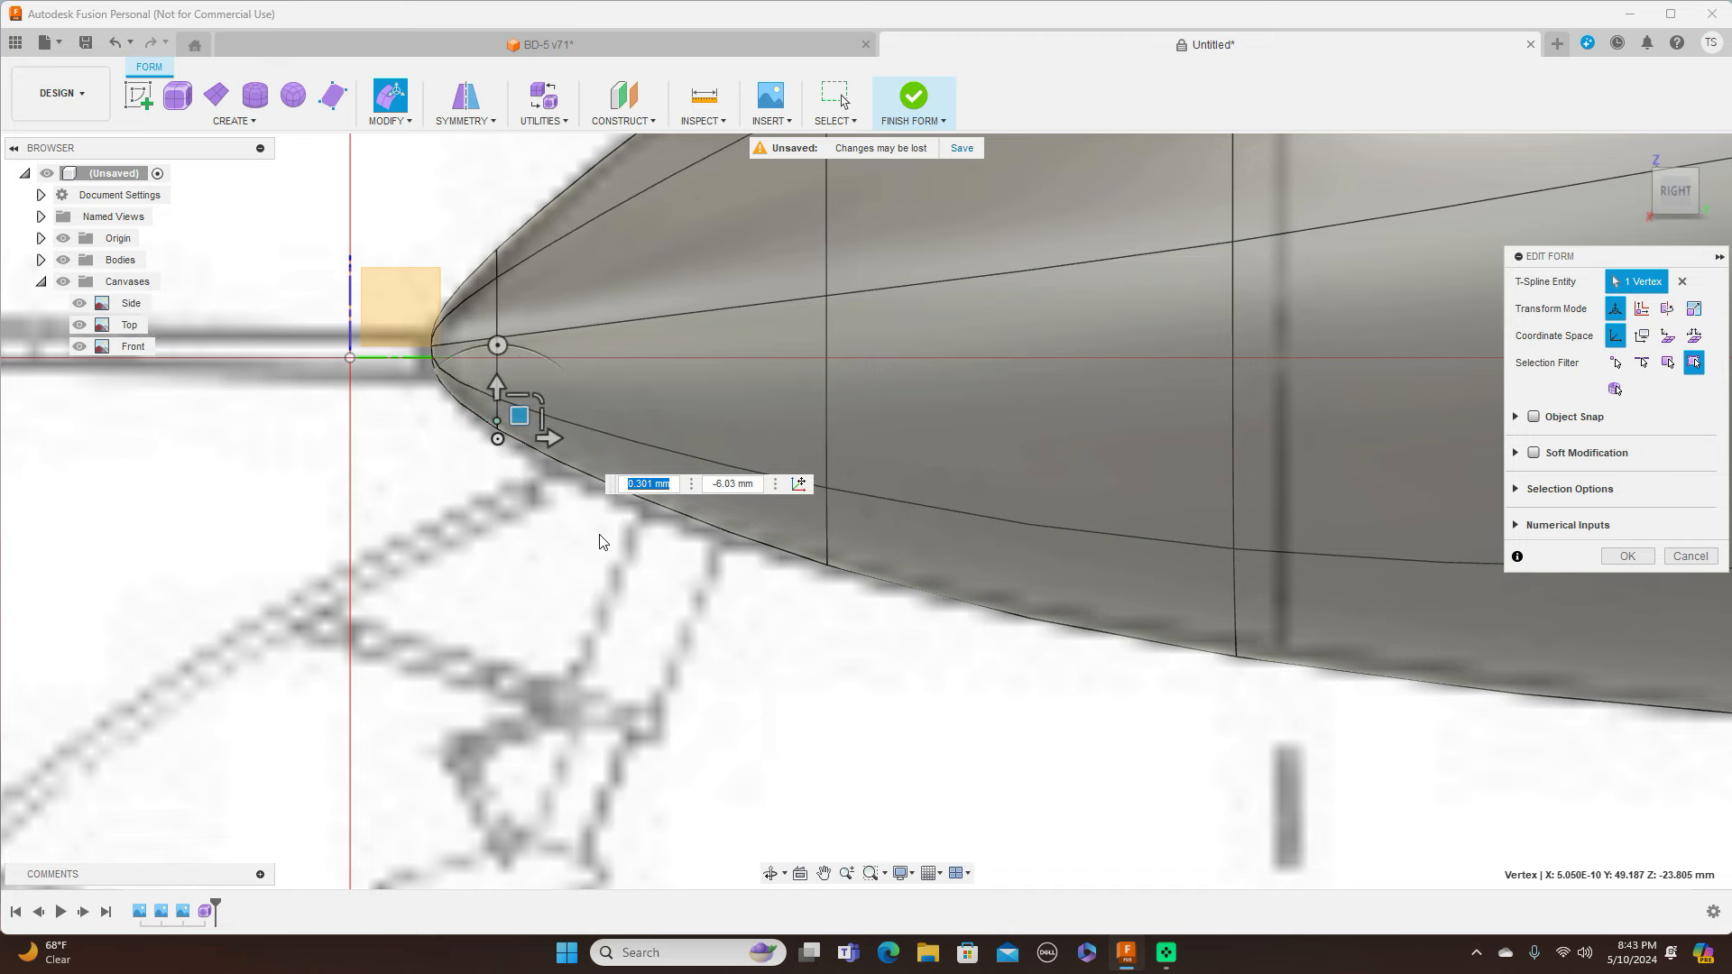
scroll(603, 542, "down", 5)
scroll(603, 542, "down", 5)
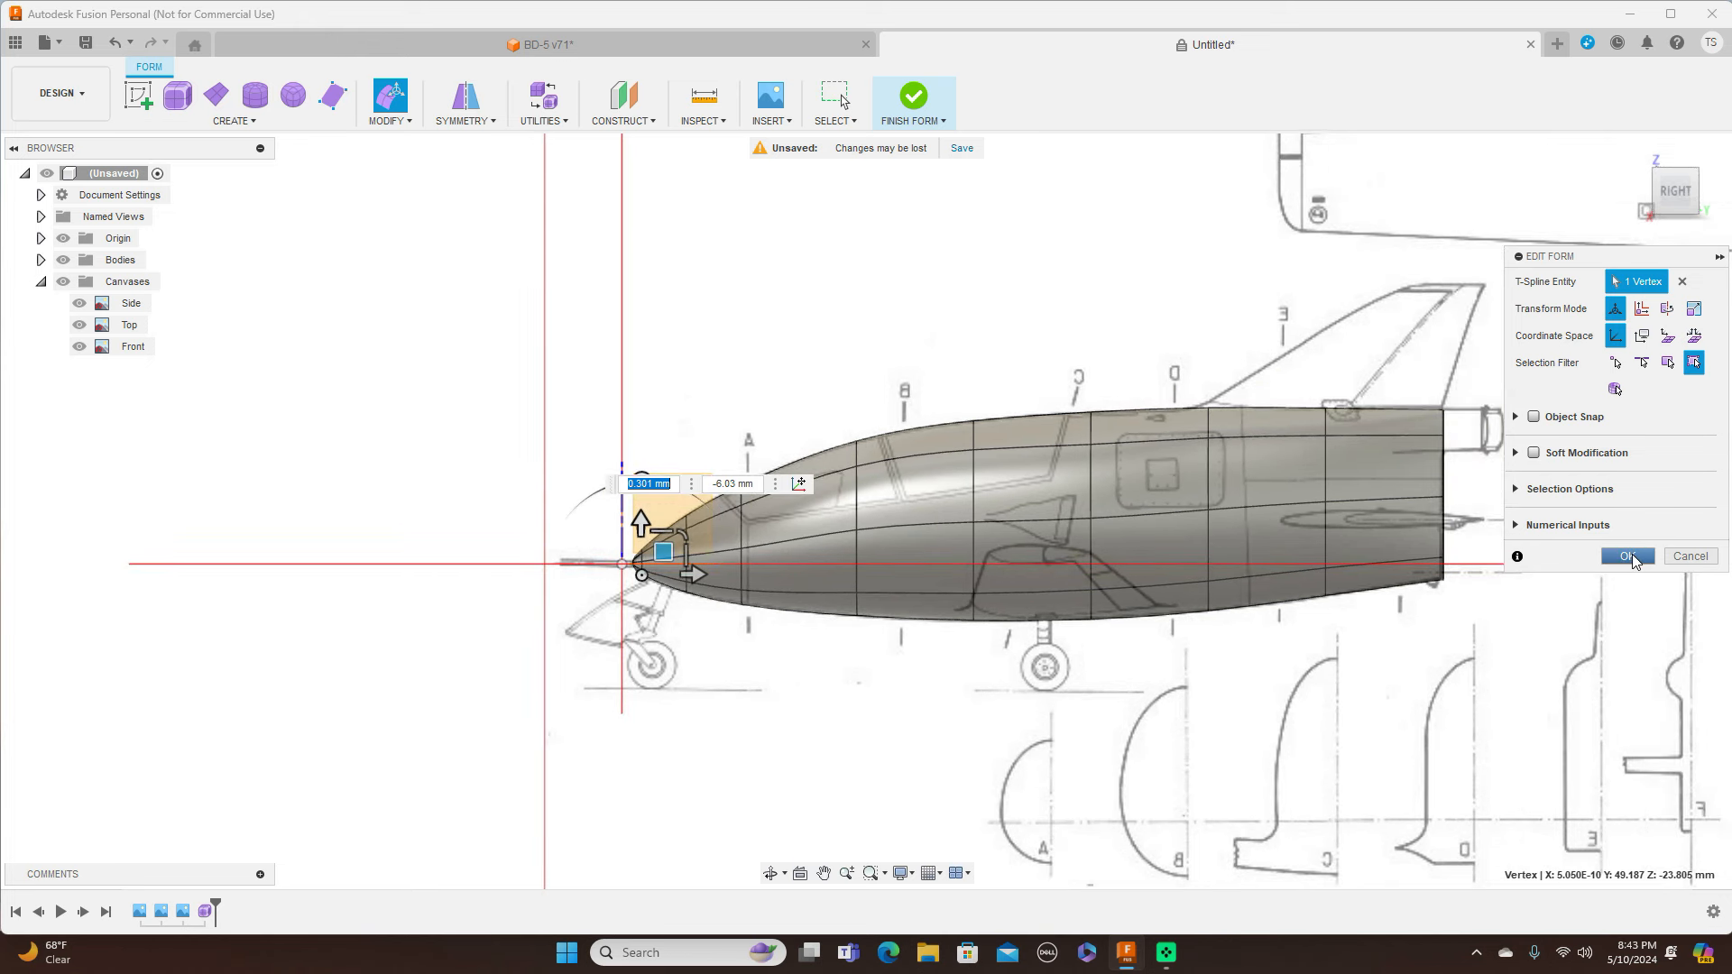
left_click(1628, 556)
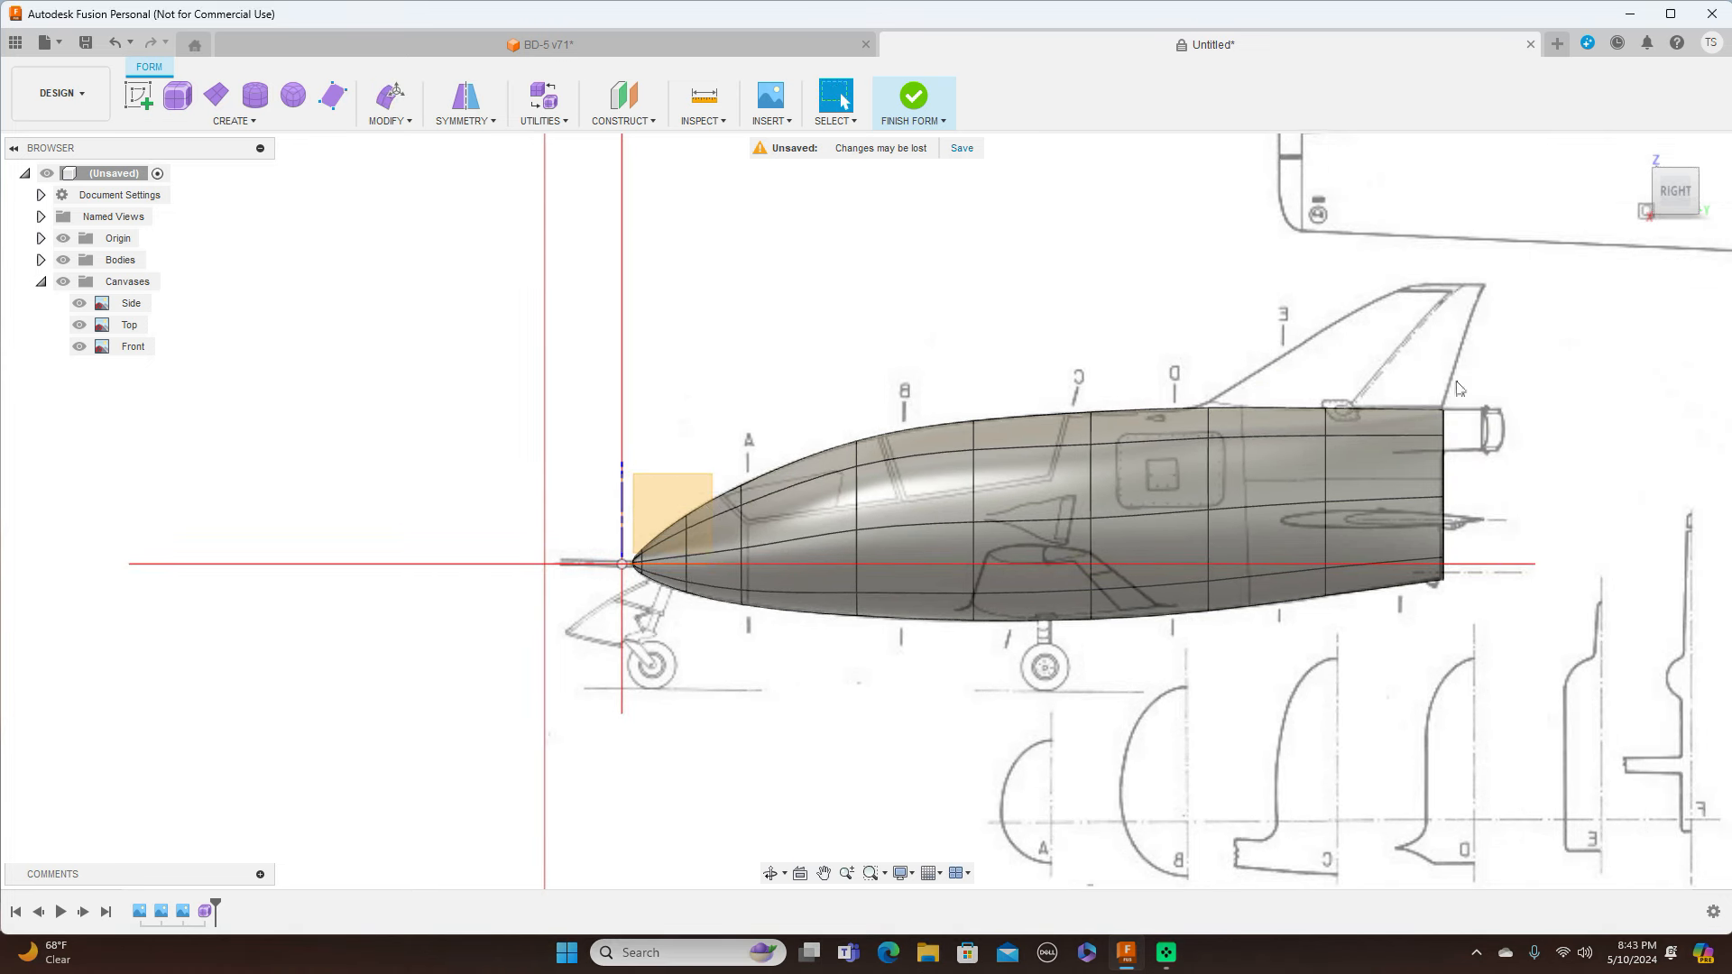
Finish the form and check the resulting fuselage body from the front and right side
left_click(945, 127)
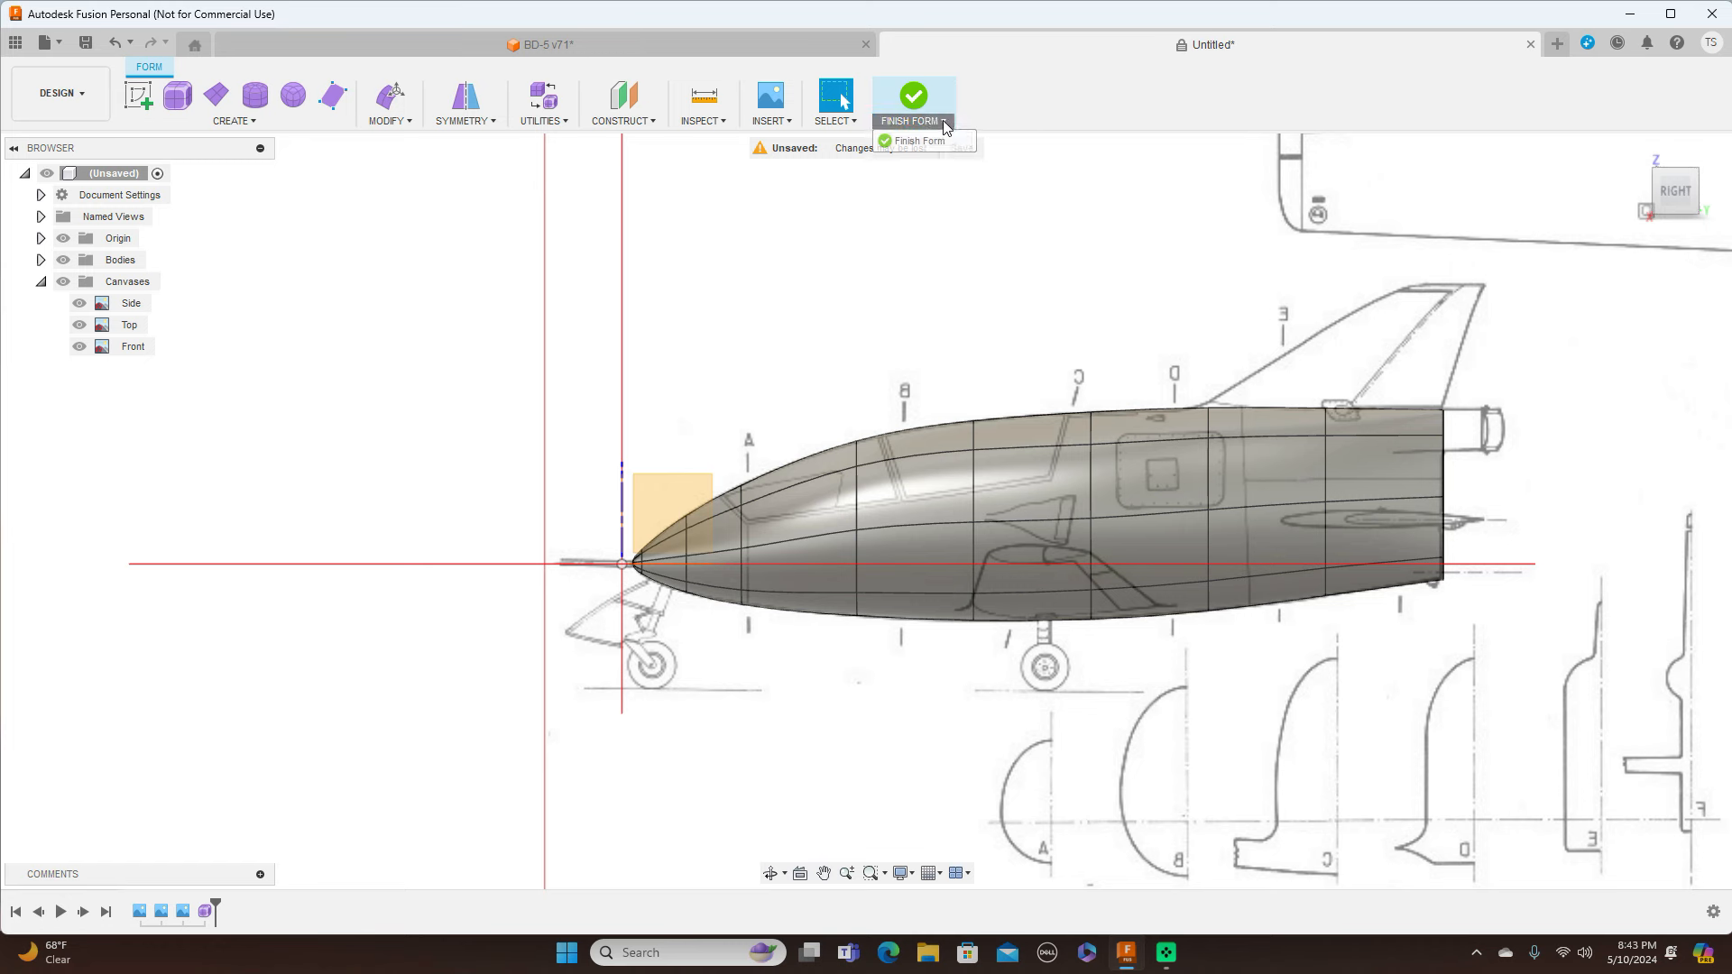
left_click(929, 142)
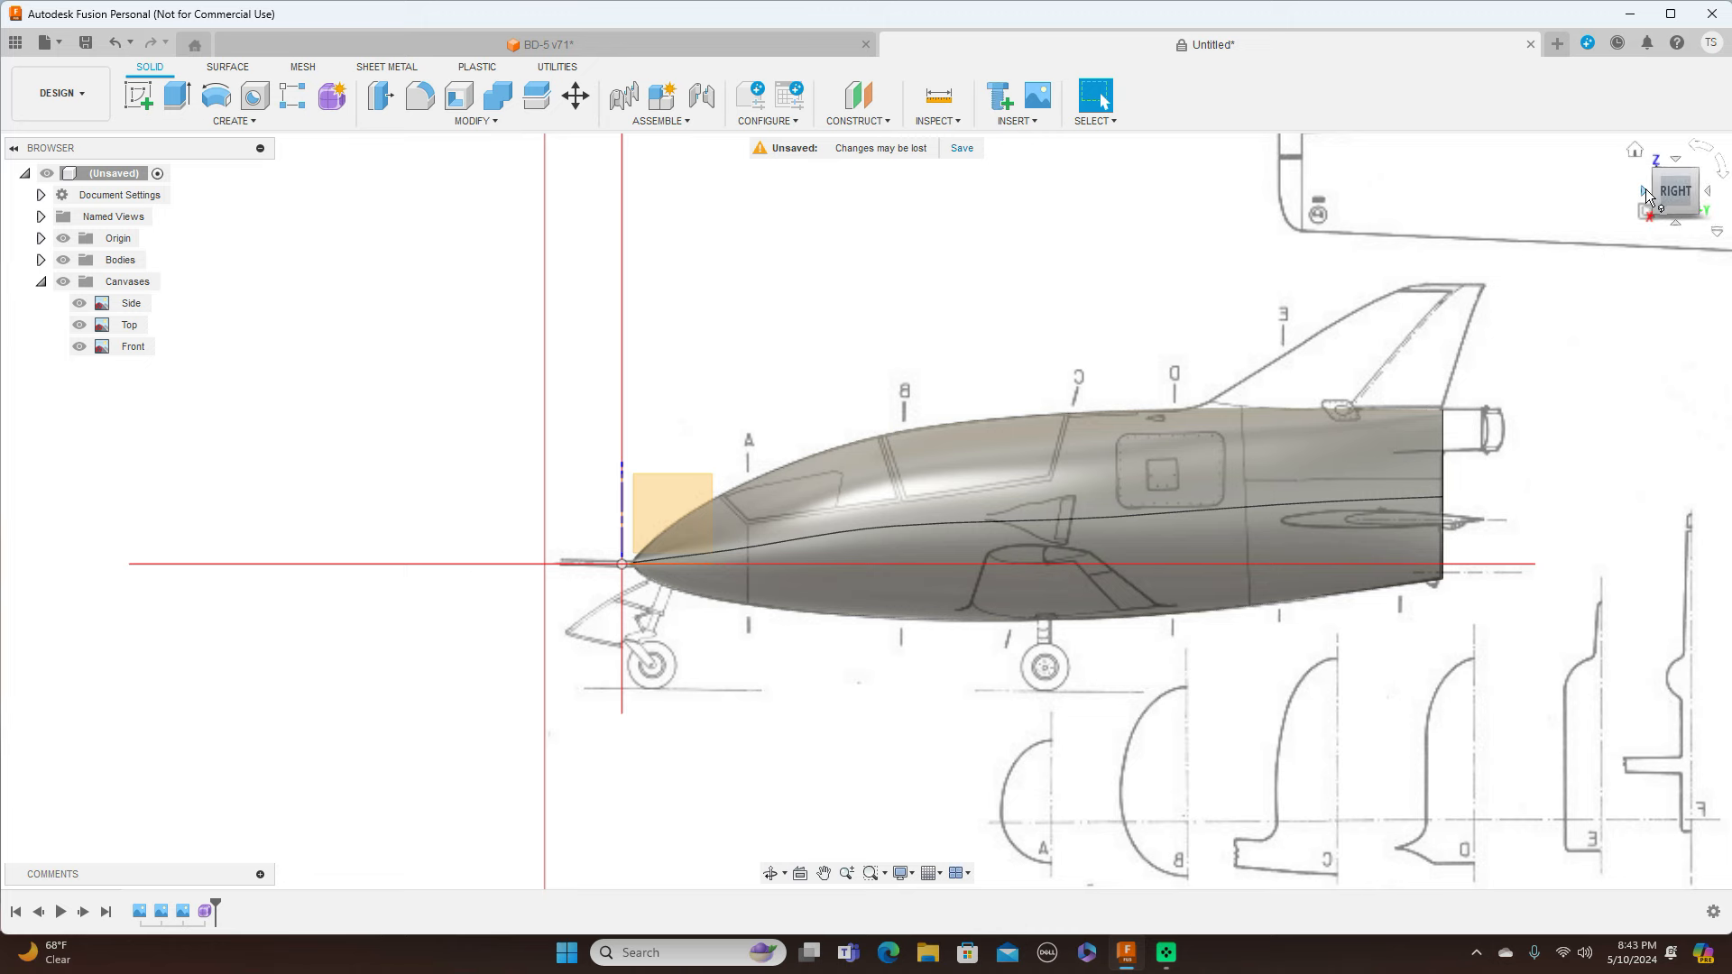
left_click(1642, 191)
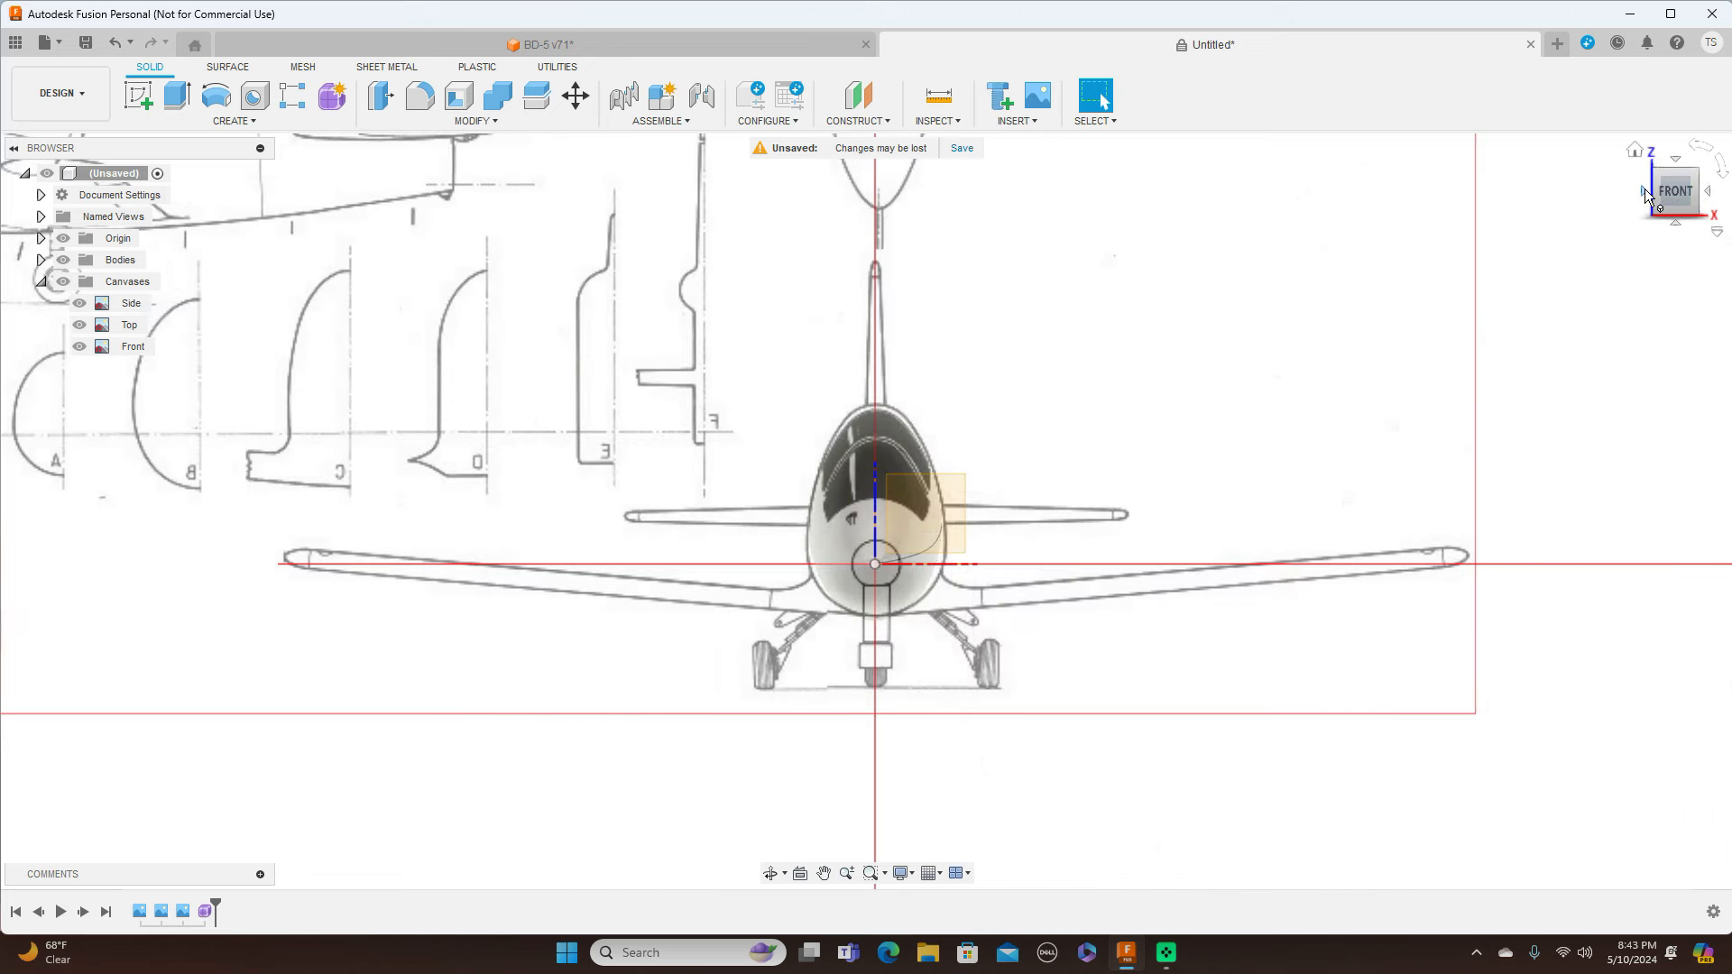
left_click(1710, 193)
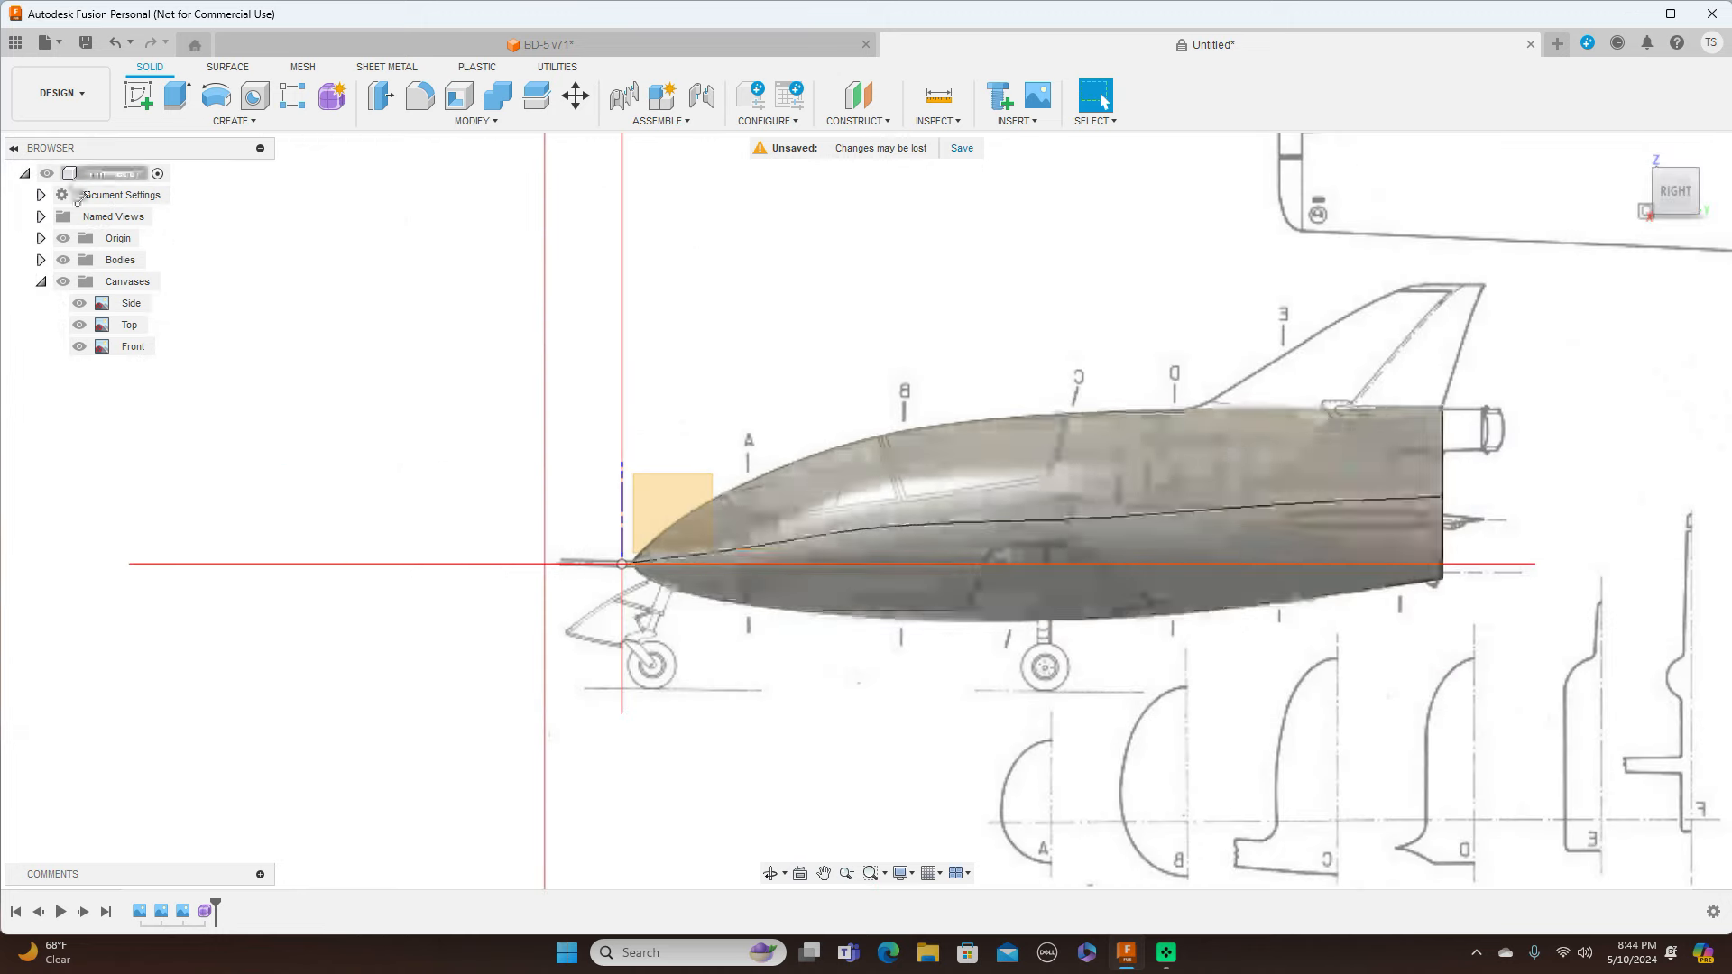
Hide all blueprint canvases and inspect the bare fuselage body from the top
left_click(64, 283)
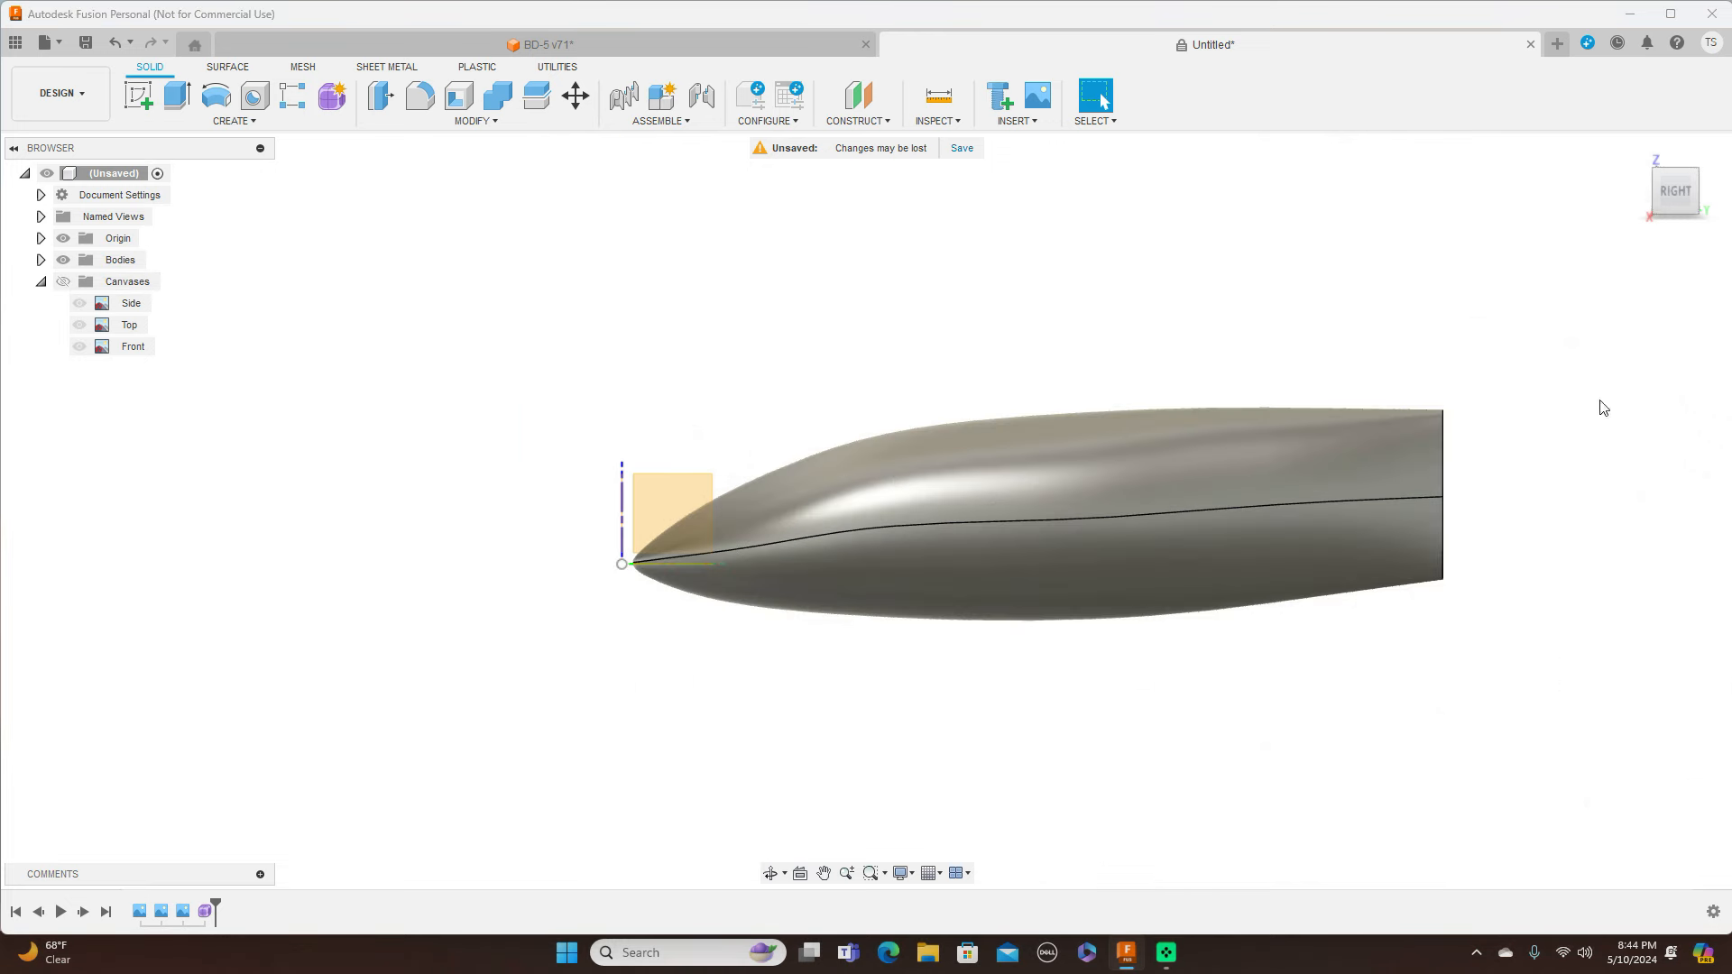
mouse_move(1674, 185)
left_mouse_down()
mouse_move(1686, 293)
mouse_move(1540, 176)
mouse_move(1556, 198)
mouse_move(1596, 198)
left_mouse_up()
left_click(1664, 194)
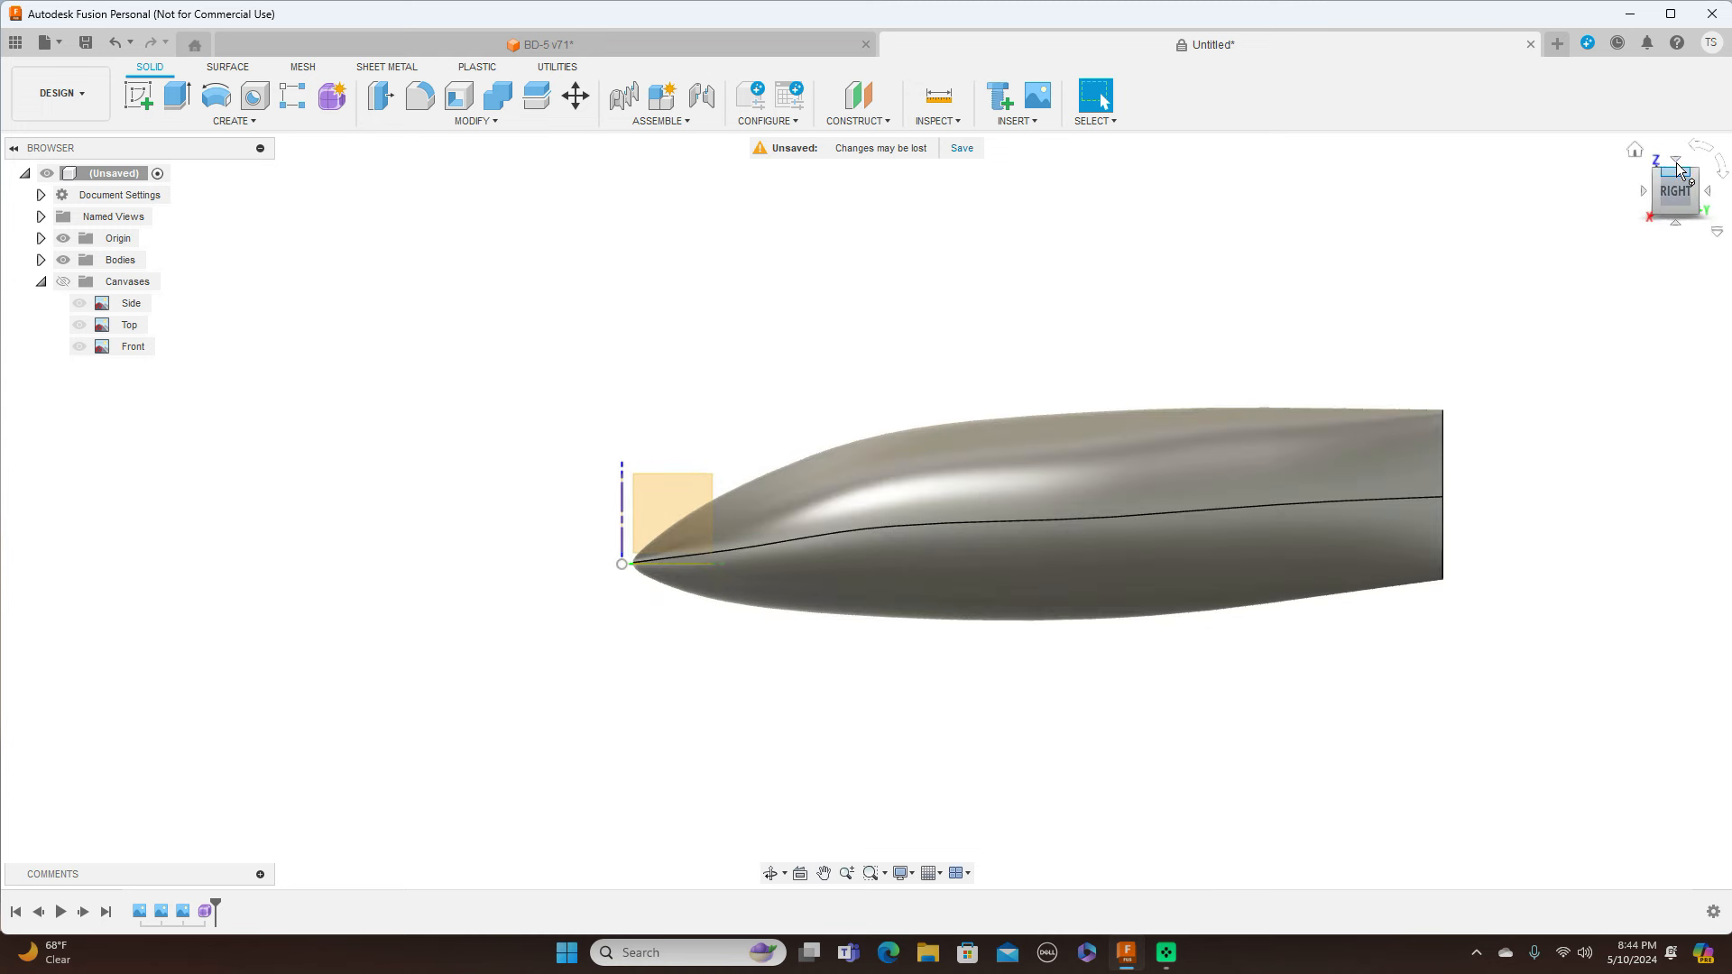
left_click(1676, 158)
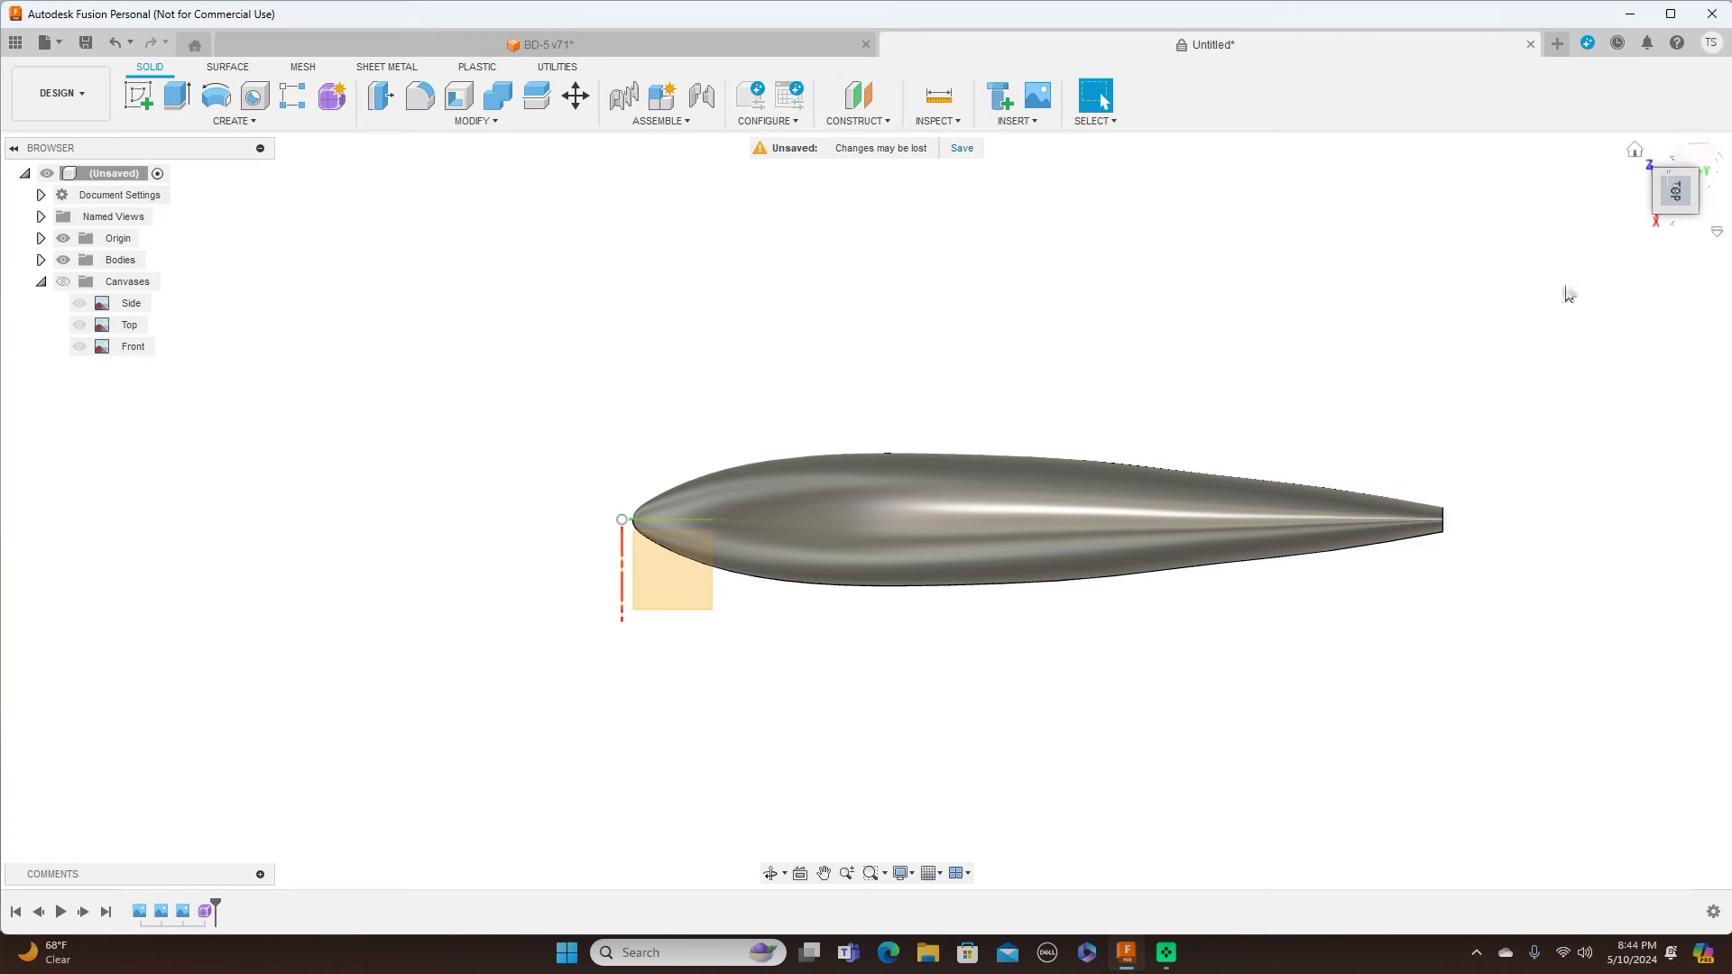
scroll(1563, 375, "up", 3)
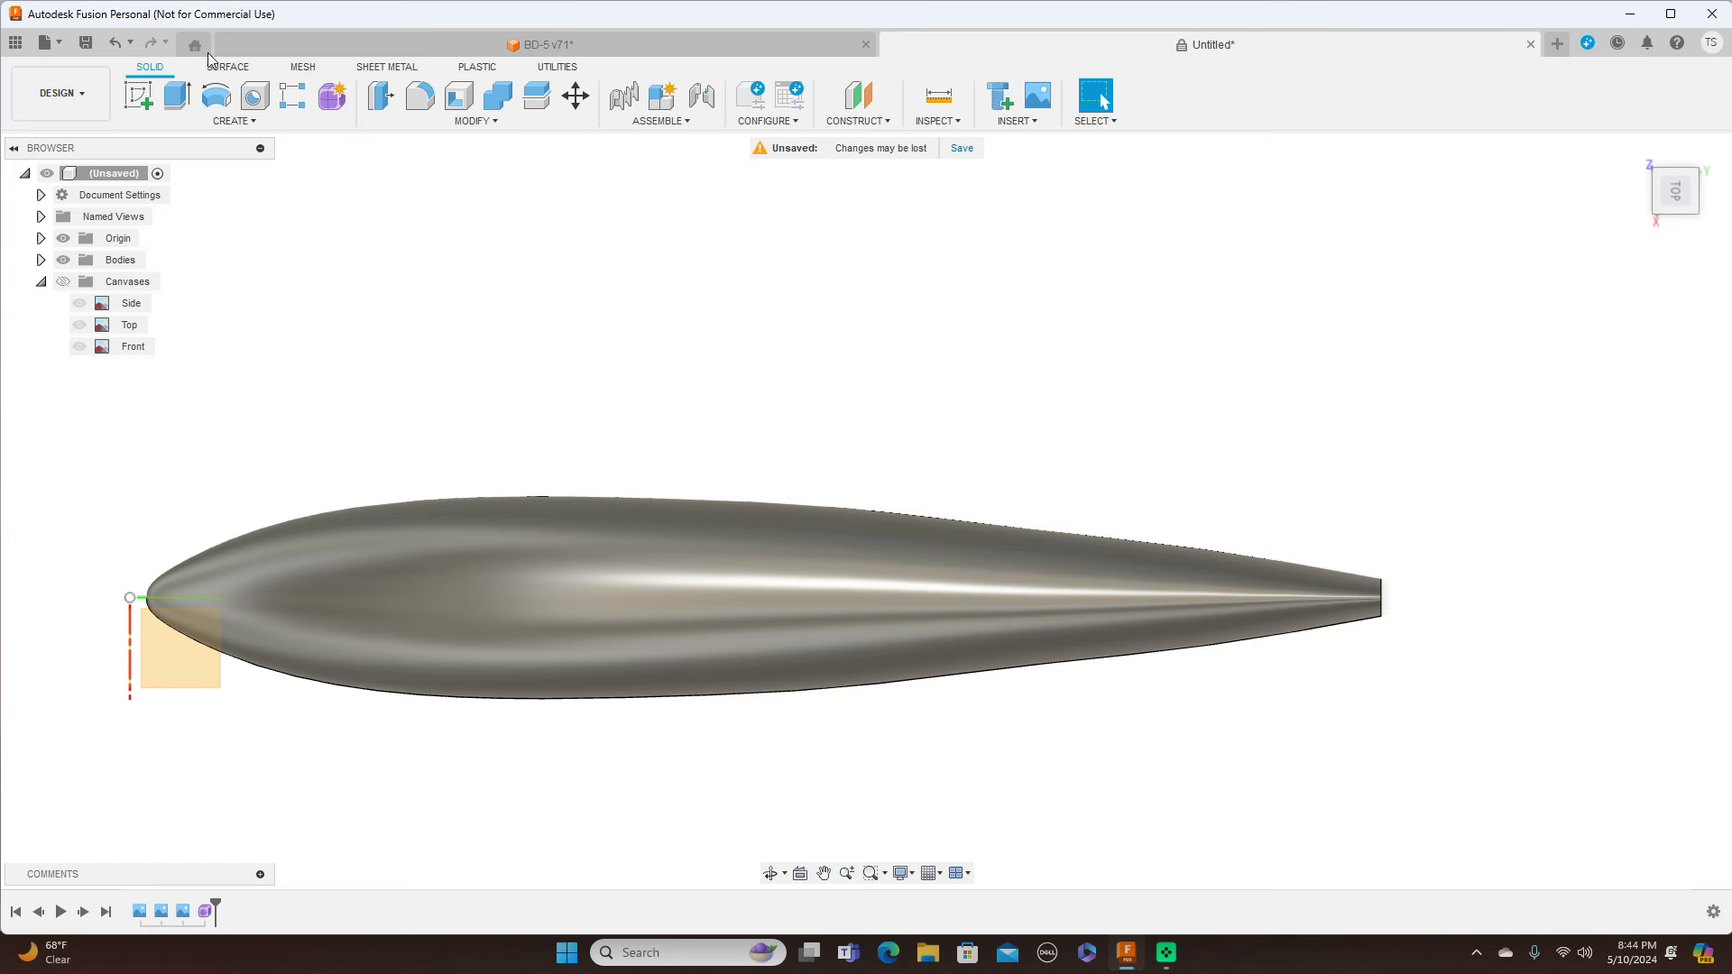
Undo hiding the canvases and finishing the form to return to form editing
left_click(114, 43)
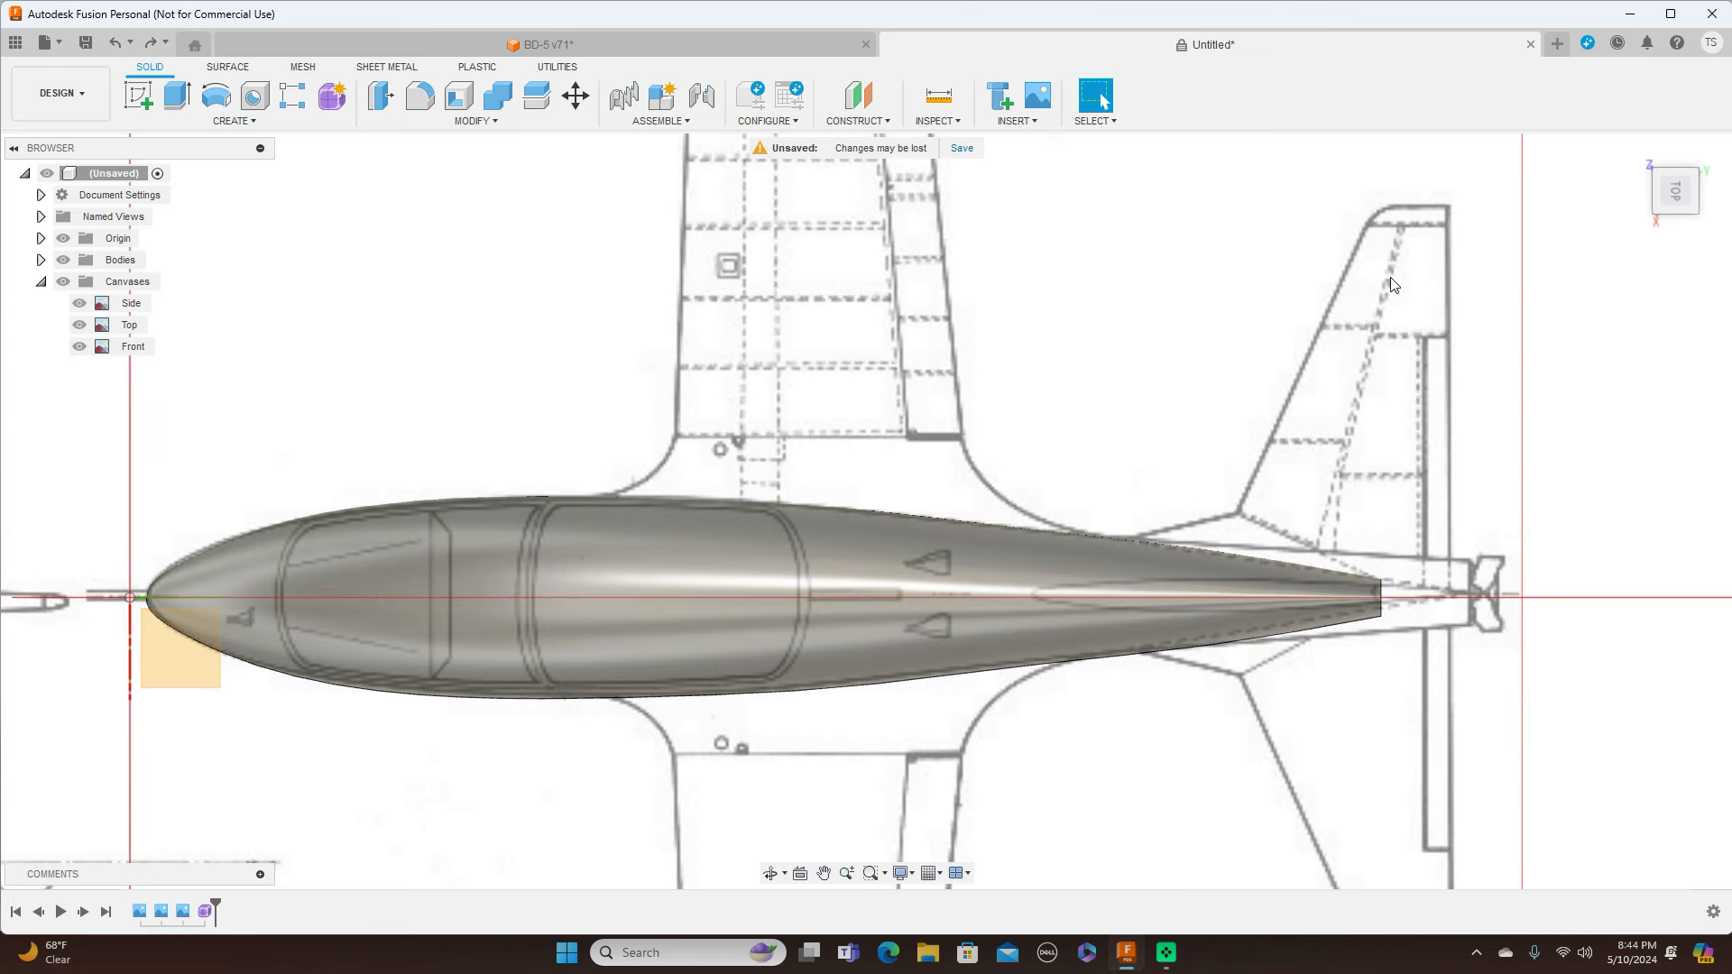
scroll(1360, 331, "up", 2)
scroll(1360, 331, "down", 3)
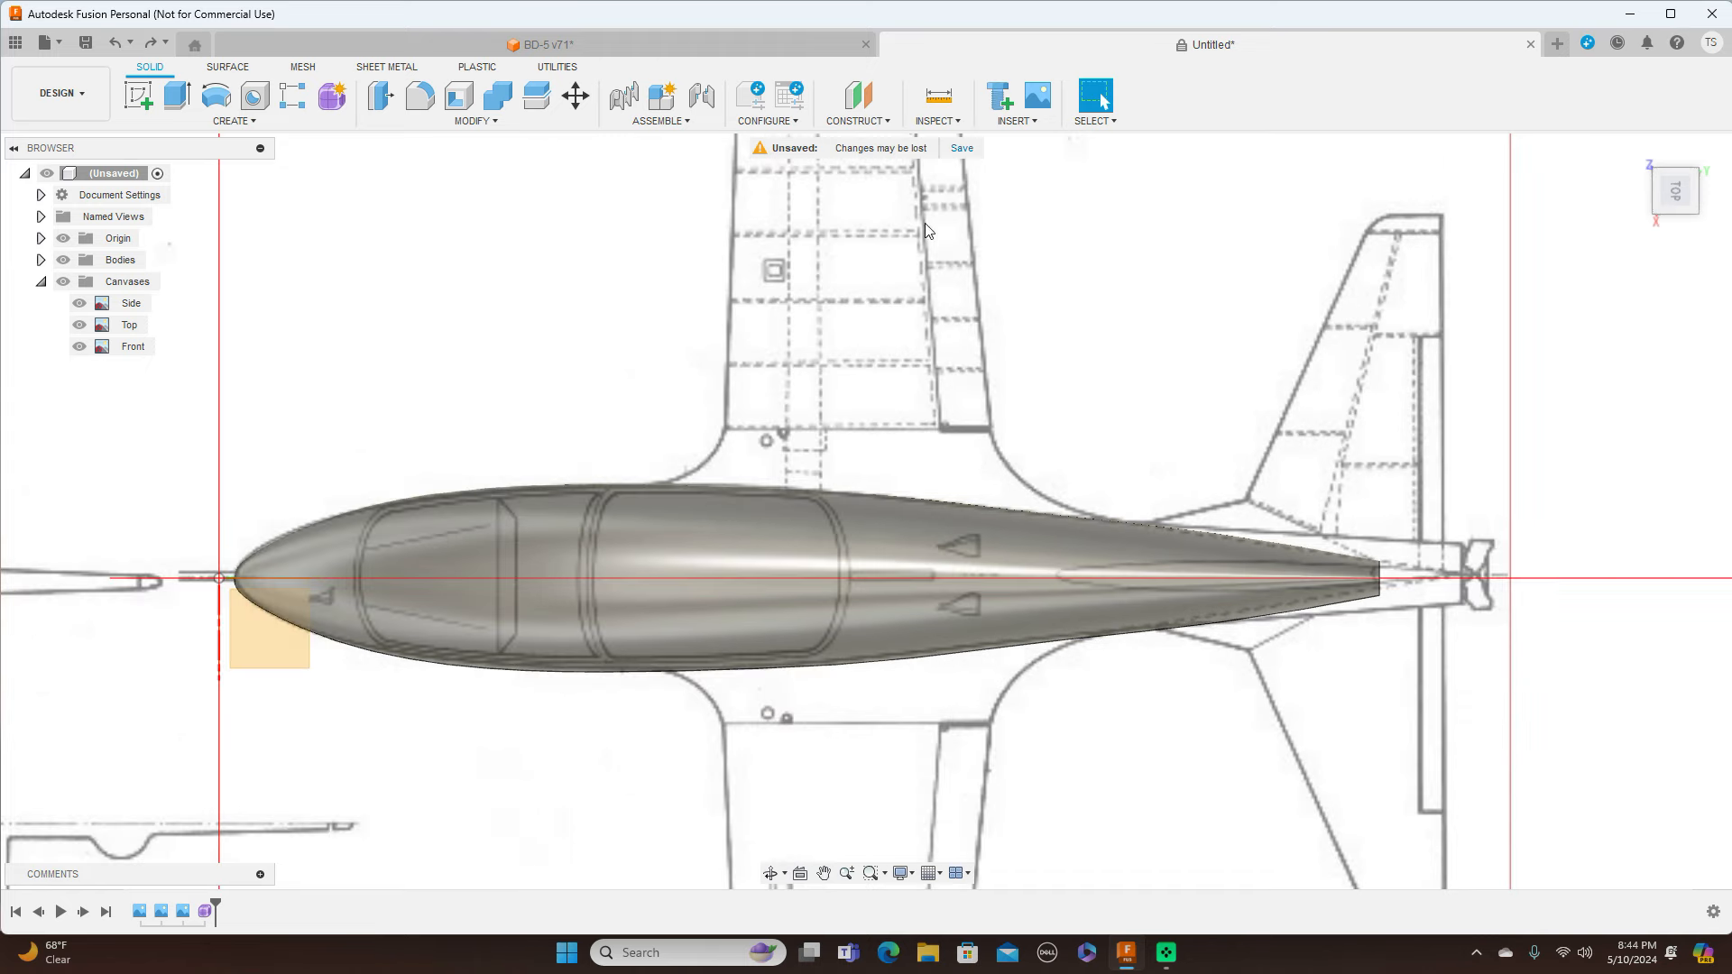
left_click(114, 42)
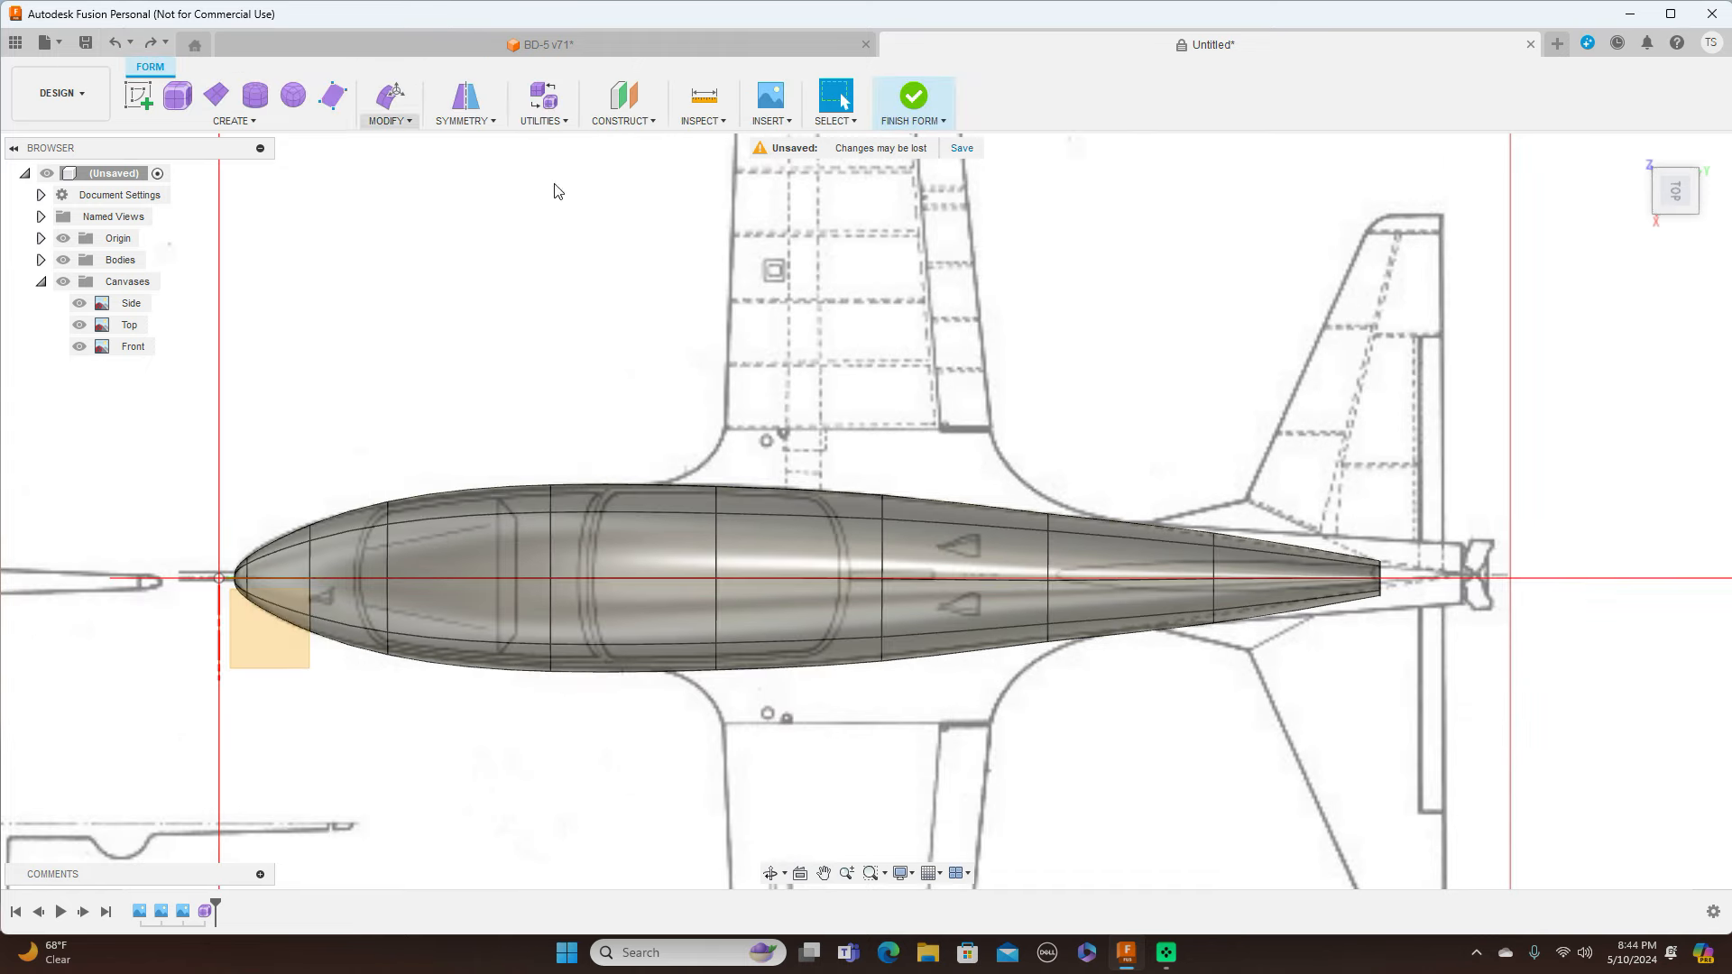
Scale the tail opening's edge loop widthwise to about 0.377, checking it from the right and back, and finish editing
scroll(1404, 458, "up", 2)
scroll(1353, 340, "up", 2)
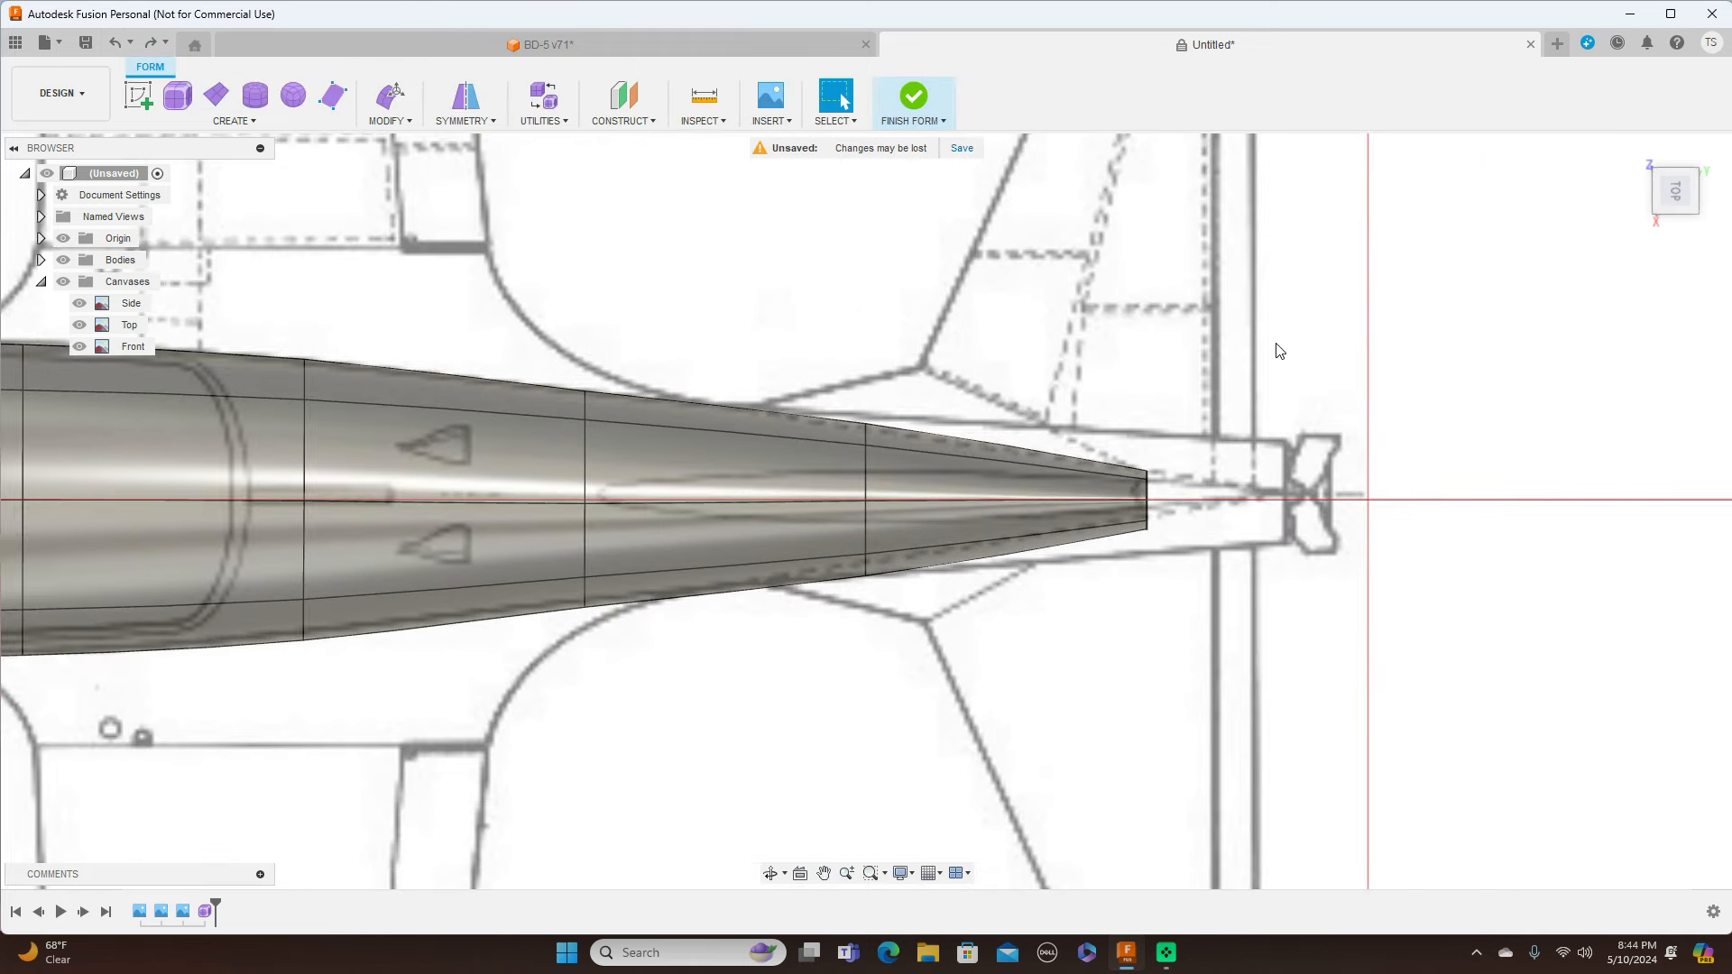
scroll(1165, 480, "up", 2)
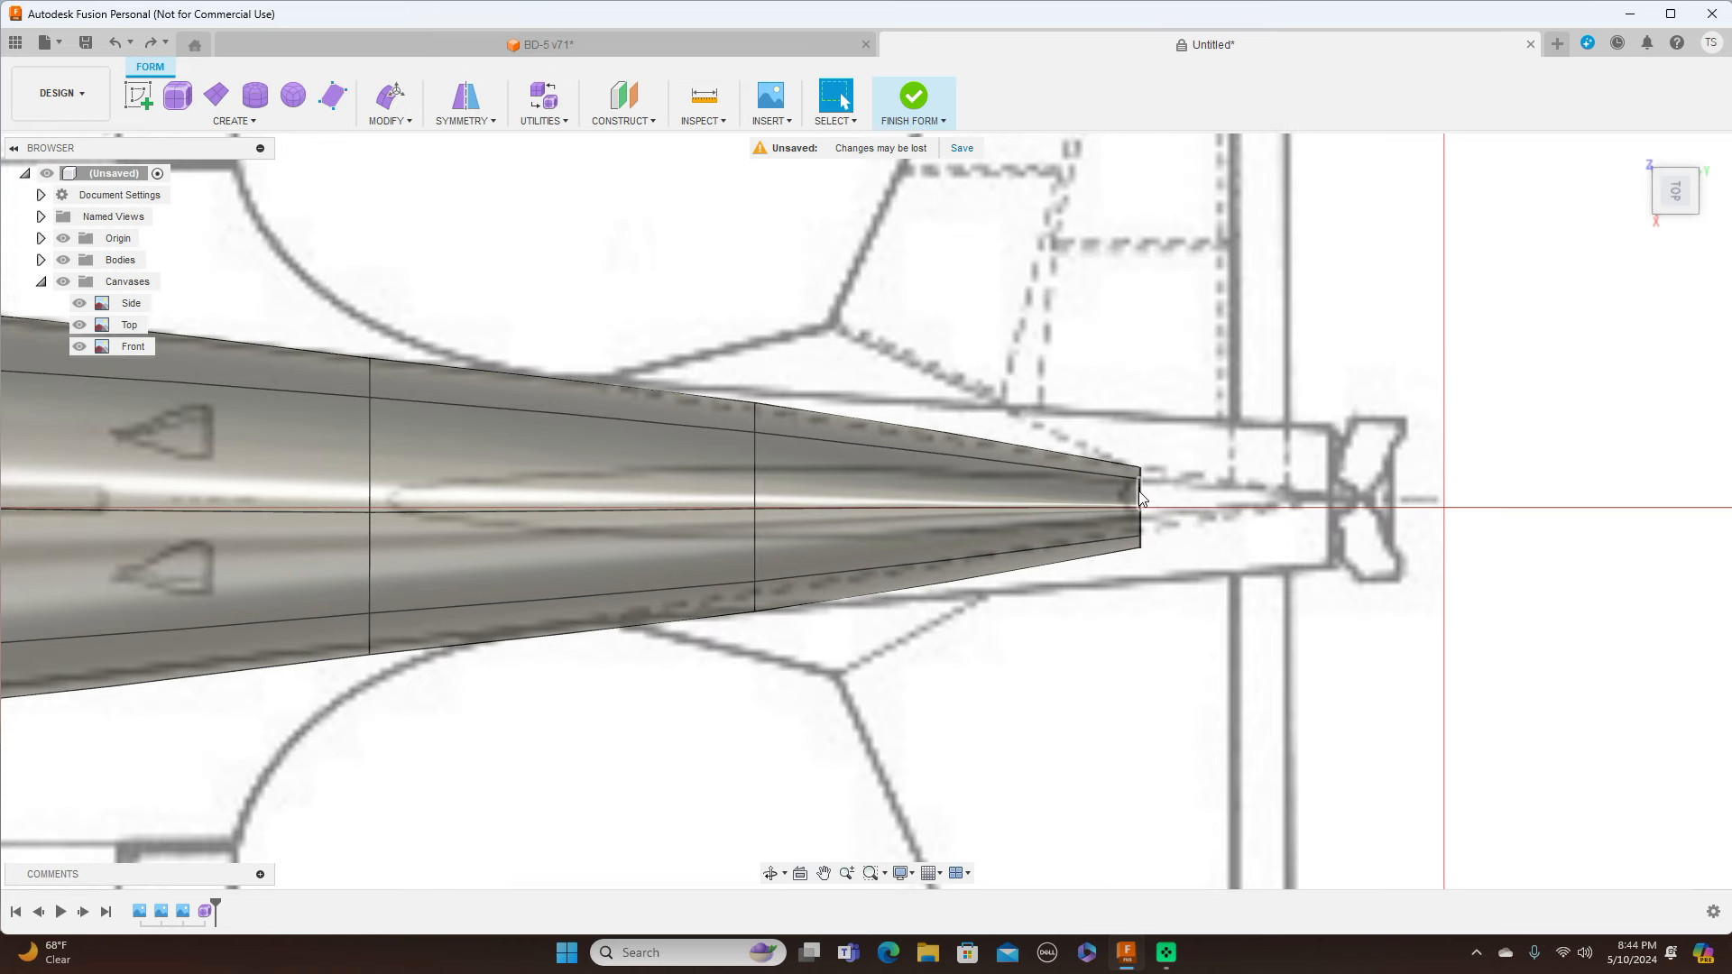
double_click(1141, 500)
right_click(1141, 500)
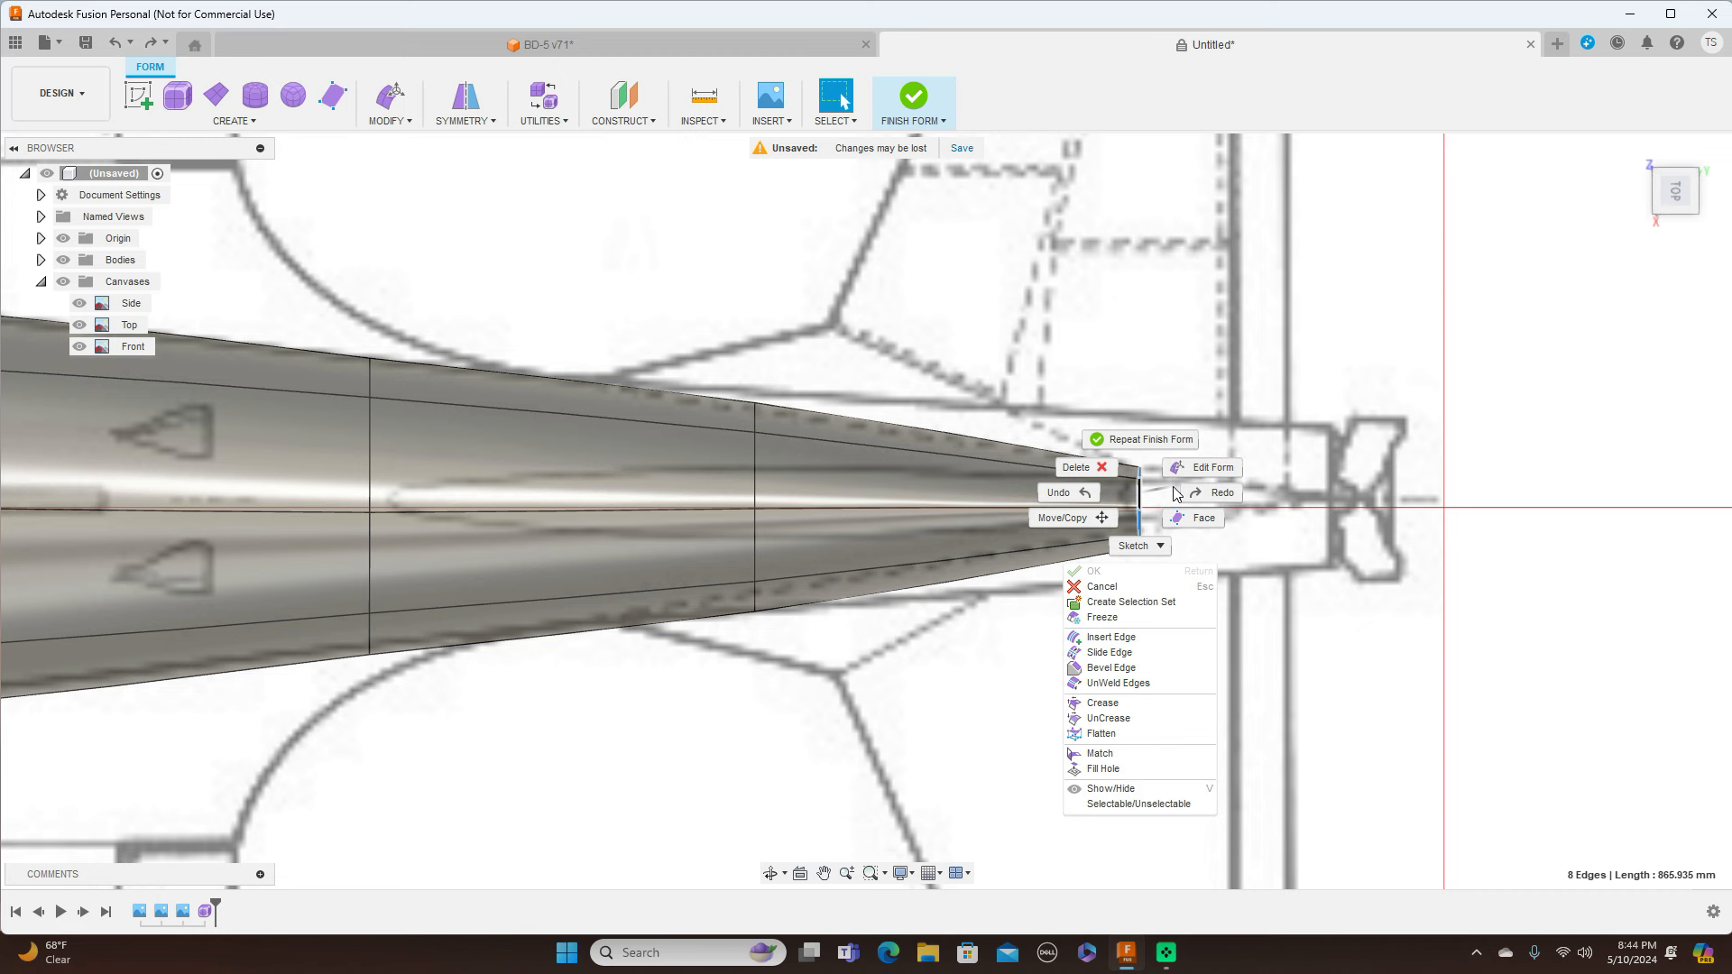
left_click(1200, 467)
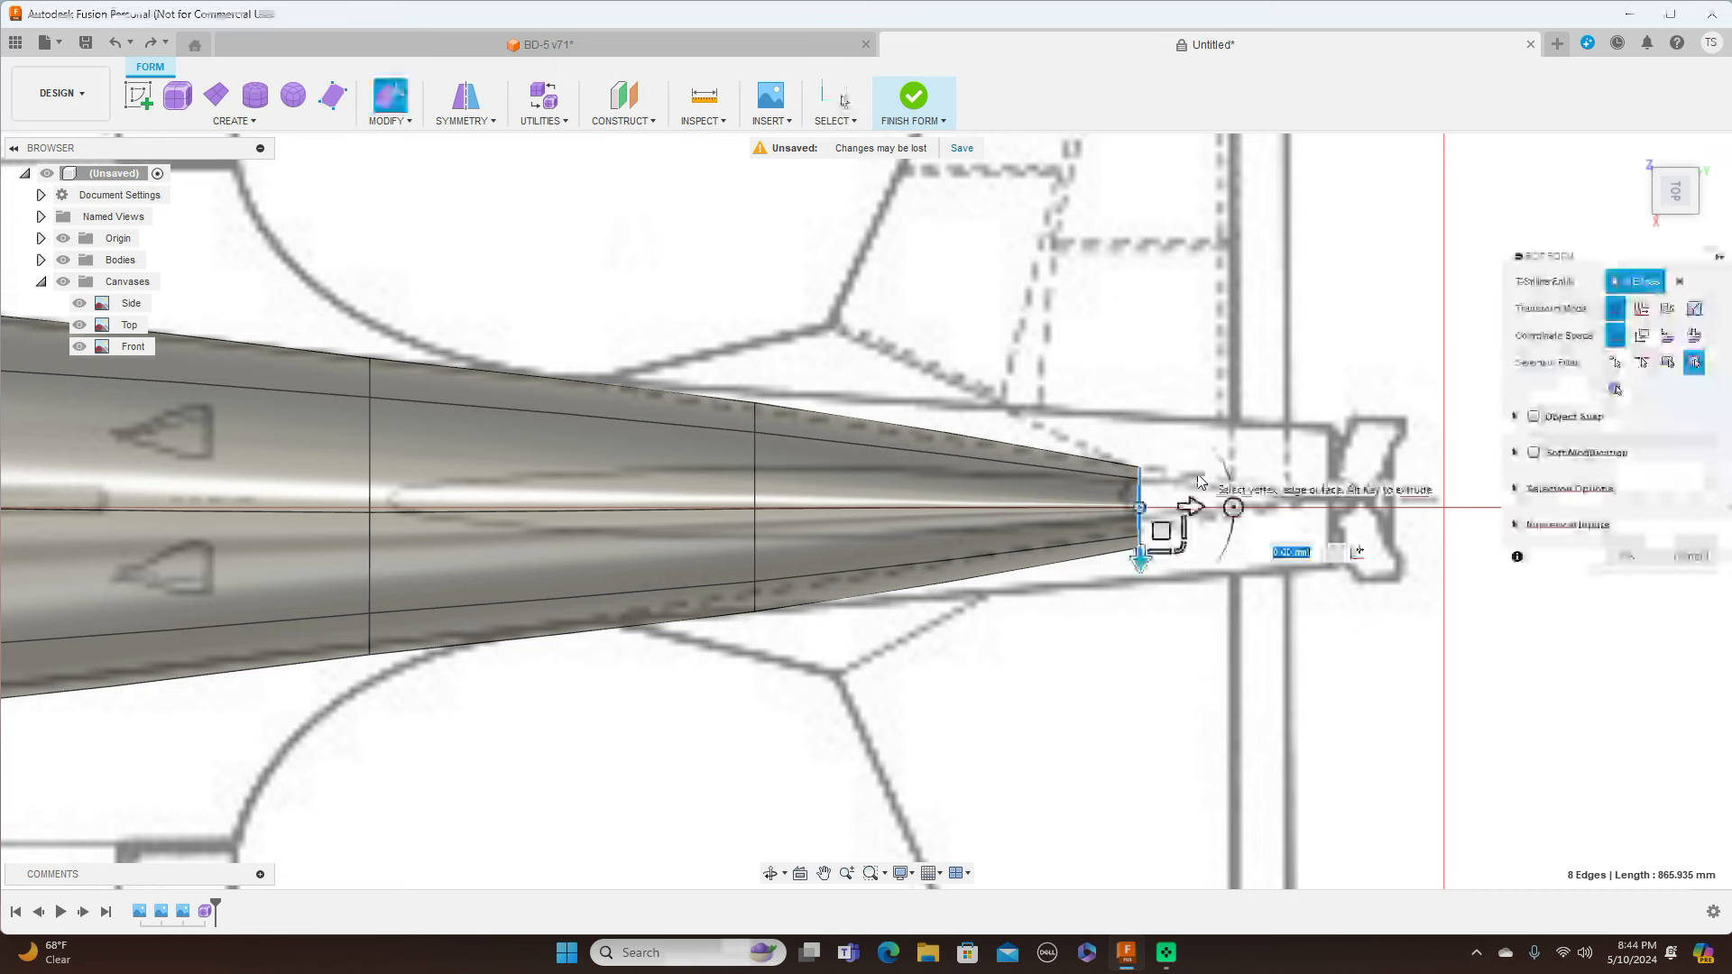
left_click_drag(1188, 540, 1161, 548)
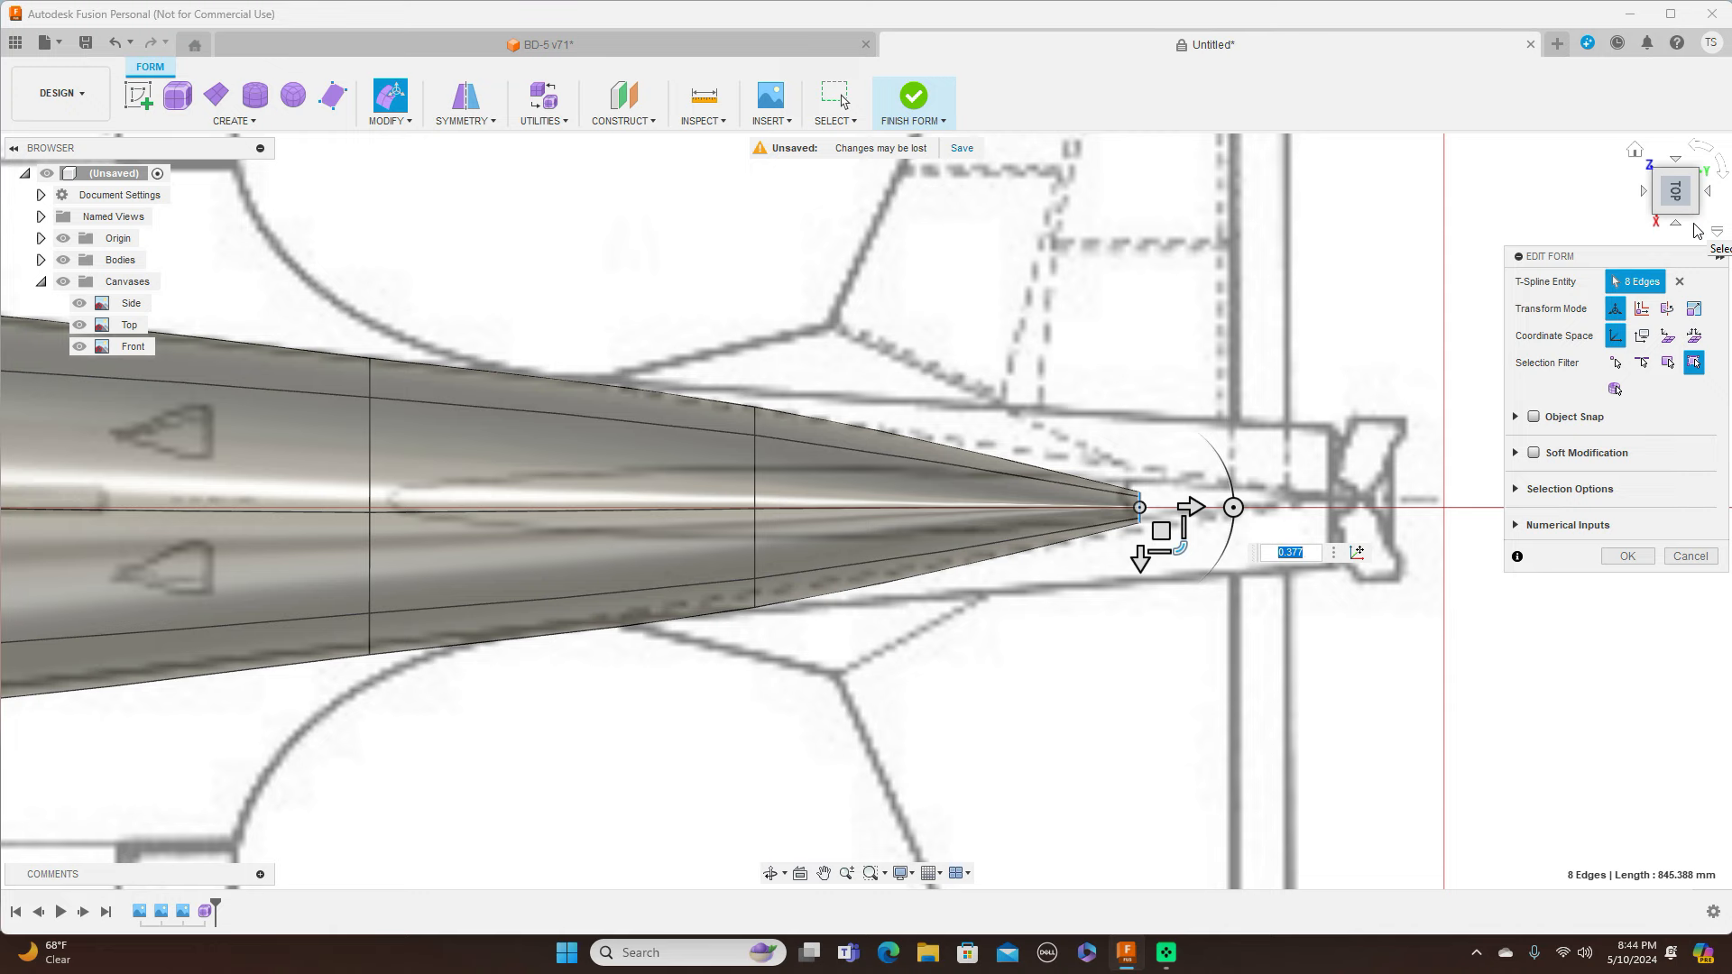
left_click(1685, 218)
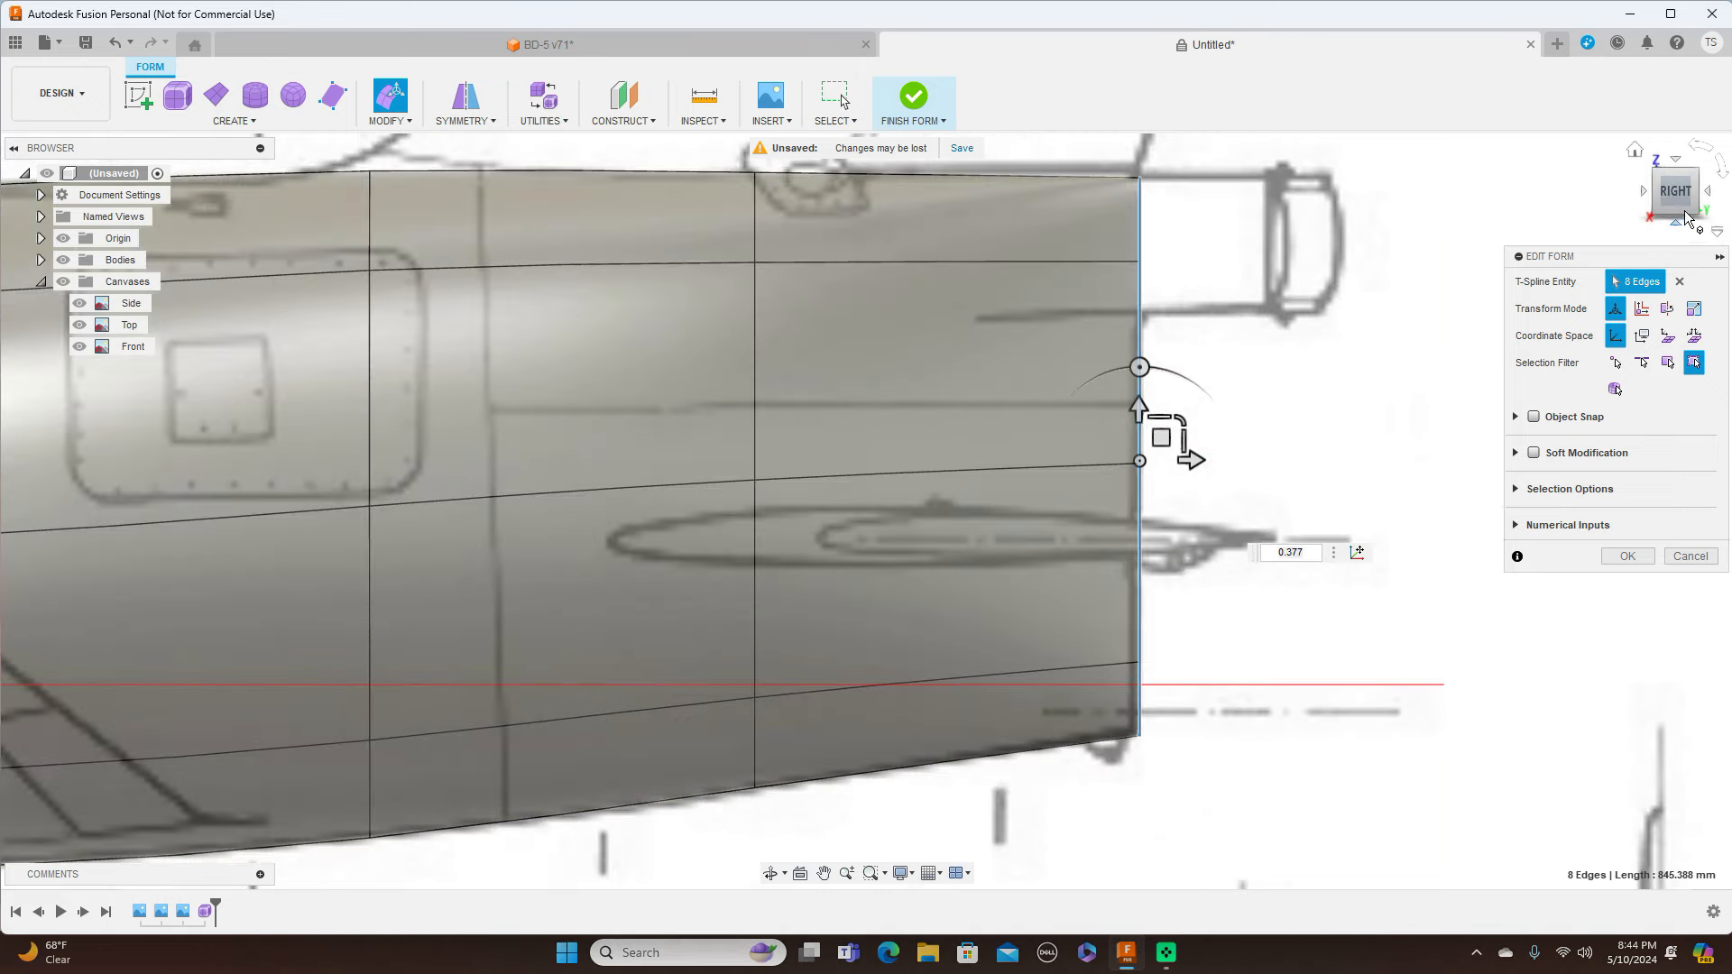
left_click(1712, 195)
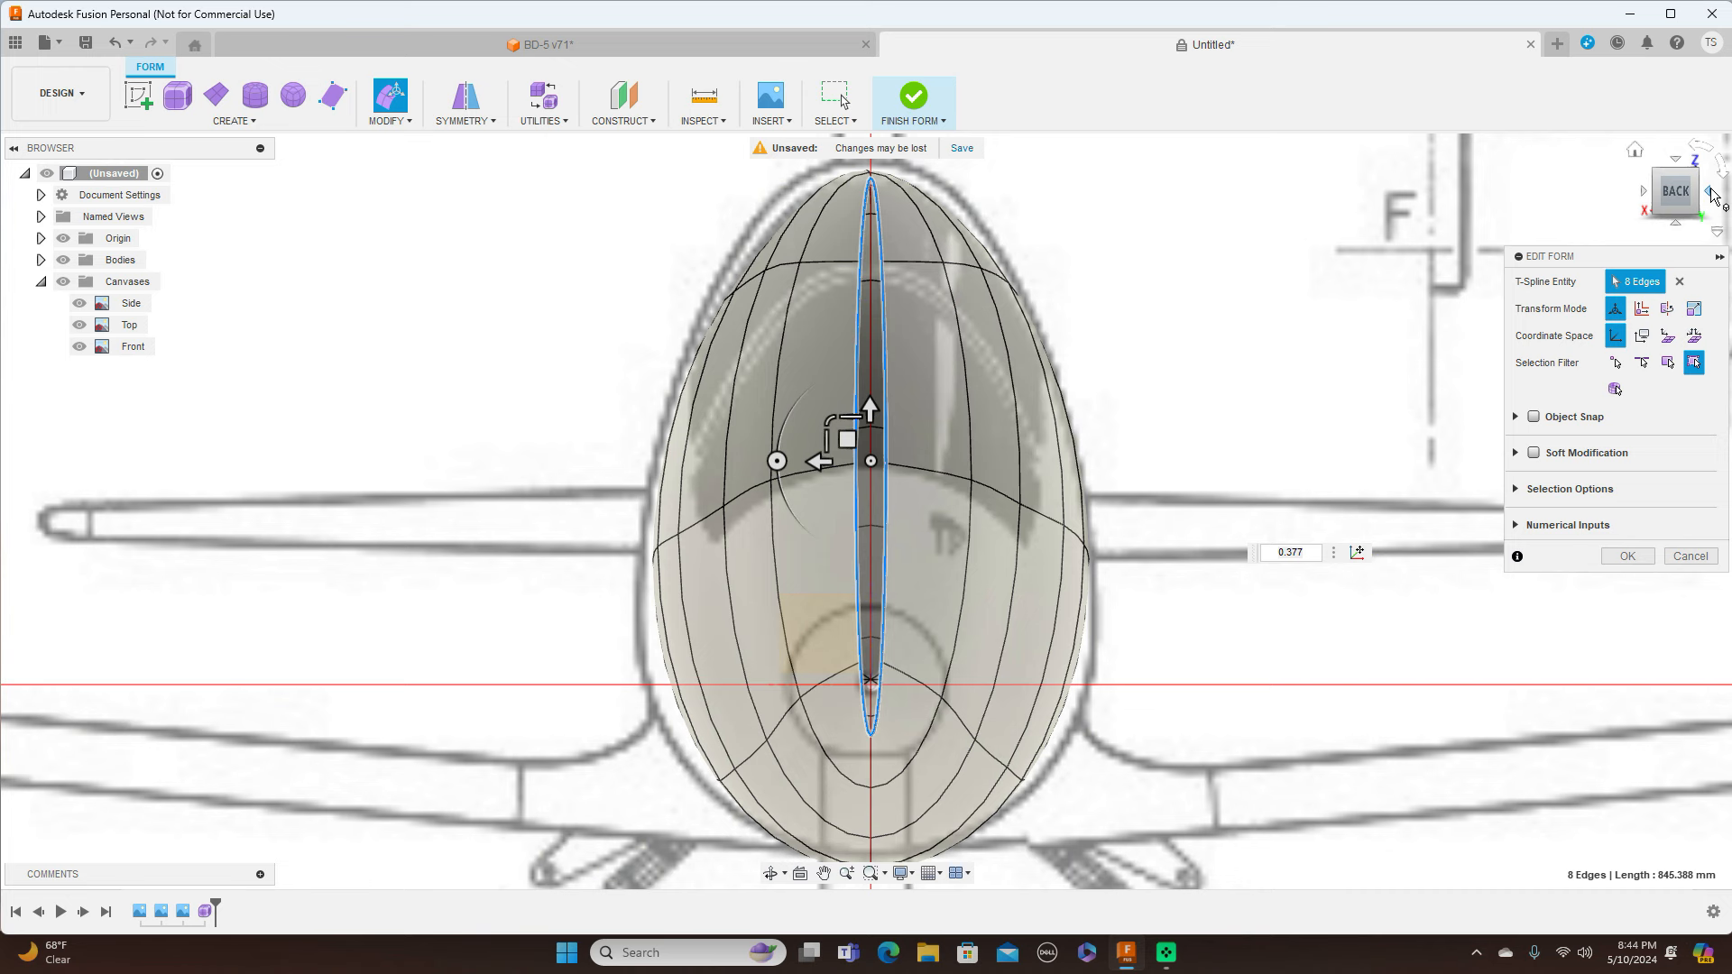
left_click(1627, 556)
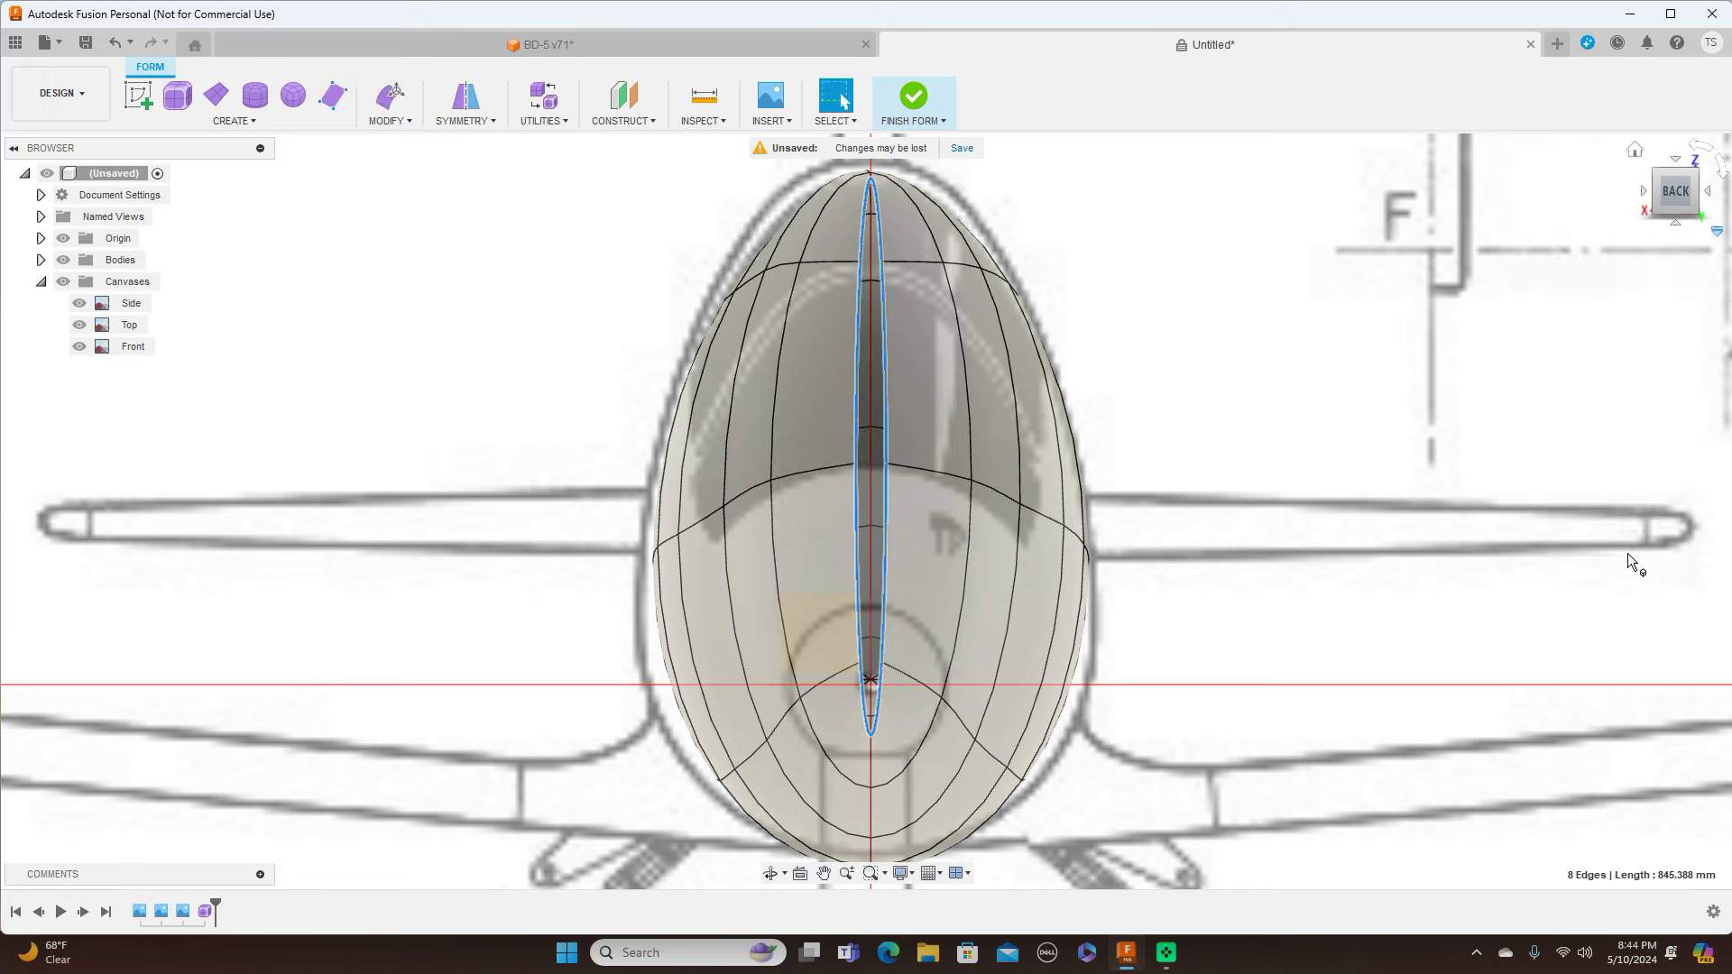
Finish the form and check the fuselage body from the right side
left_click(1644, 191)
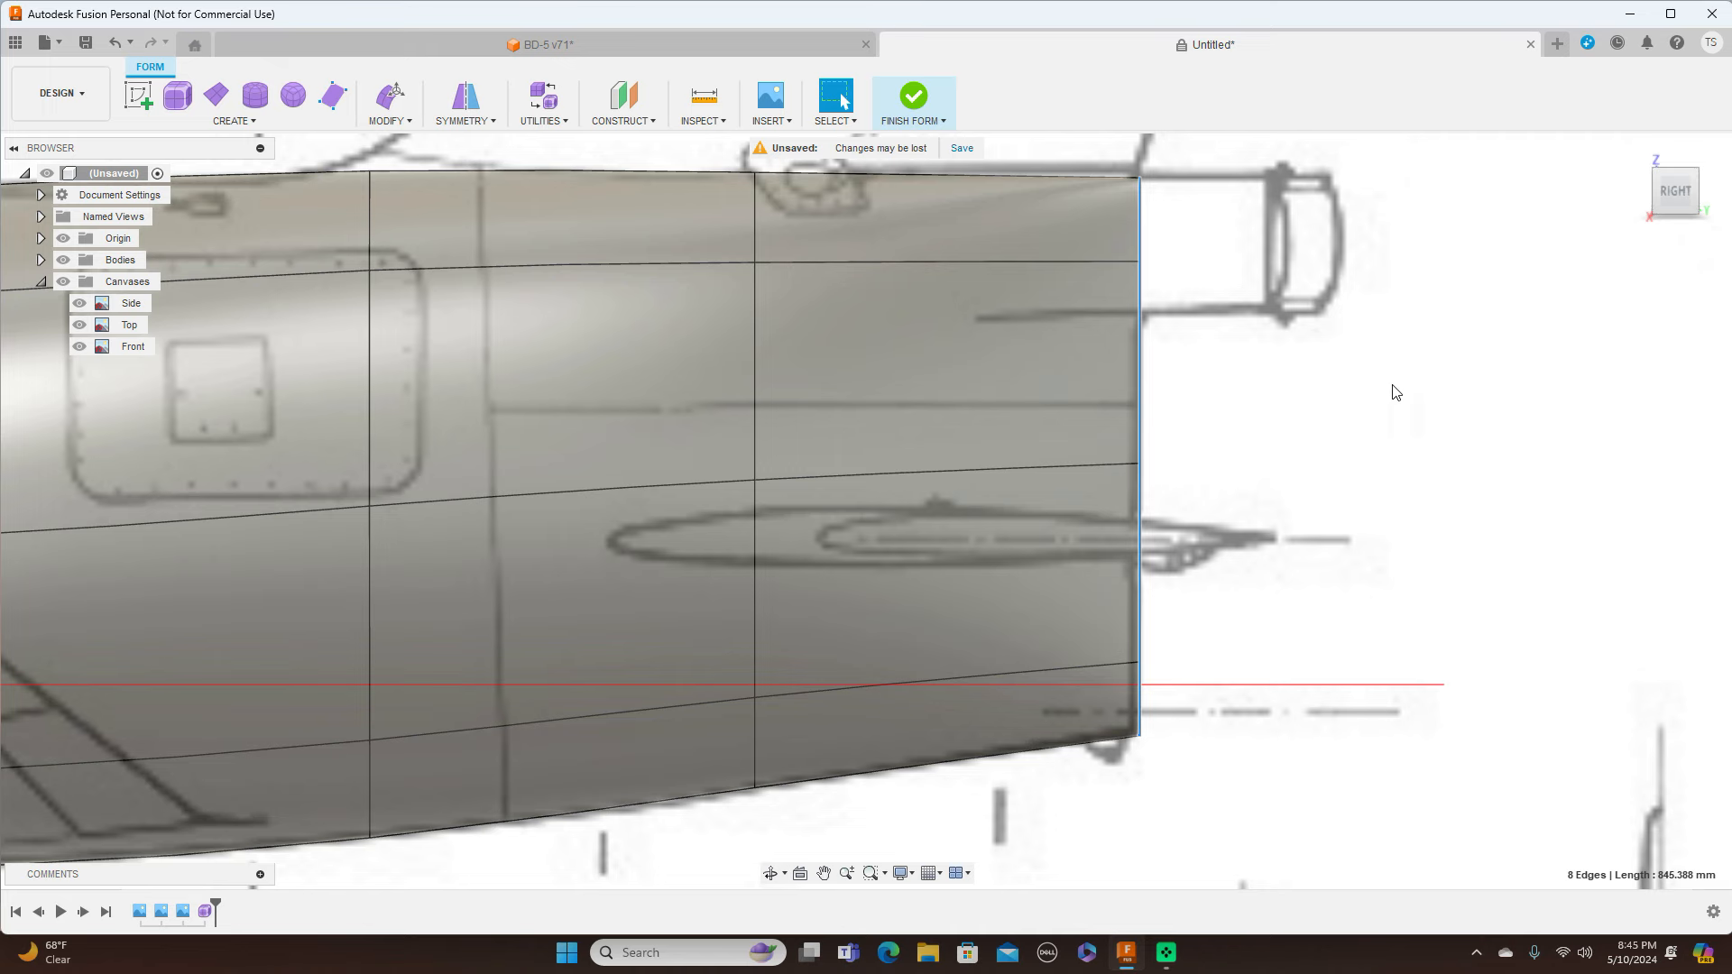
scroll(1396, 393, "down", 5)
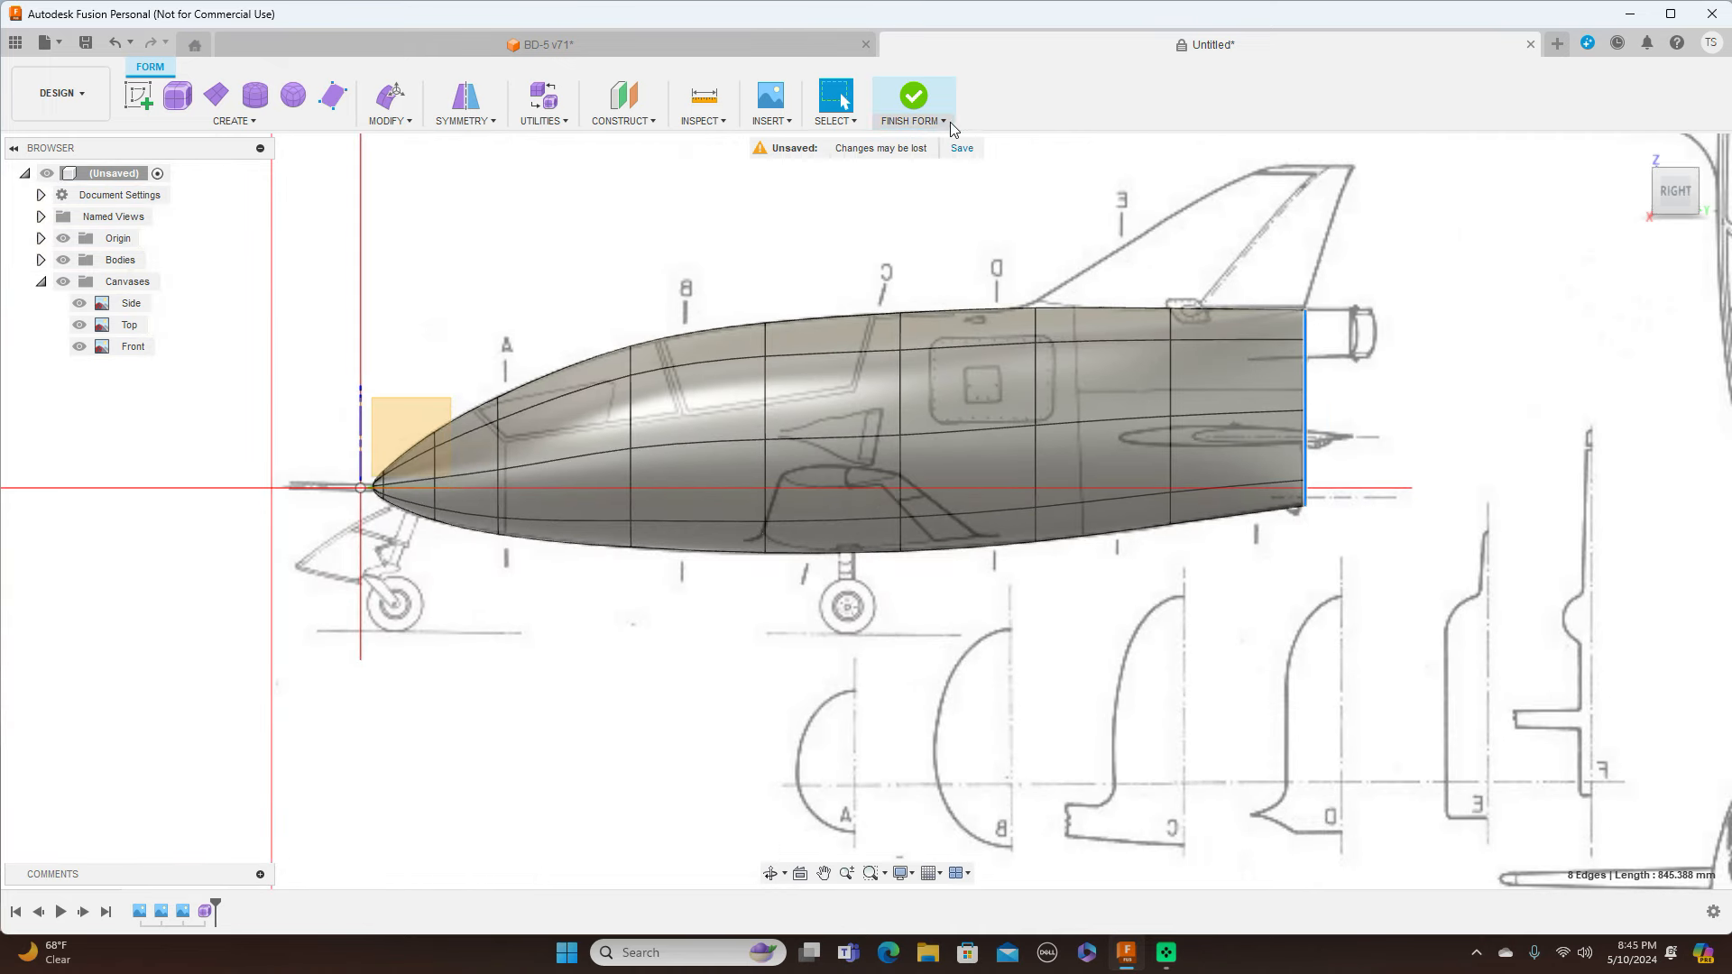
left_click(945, 123)
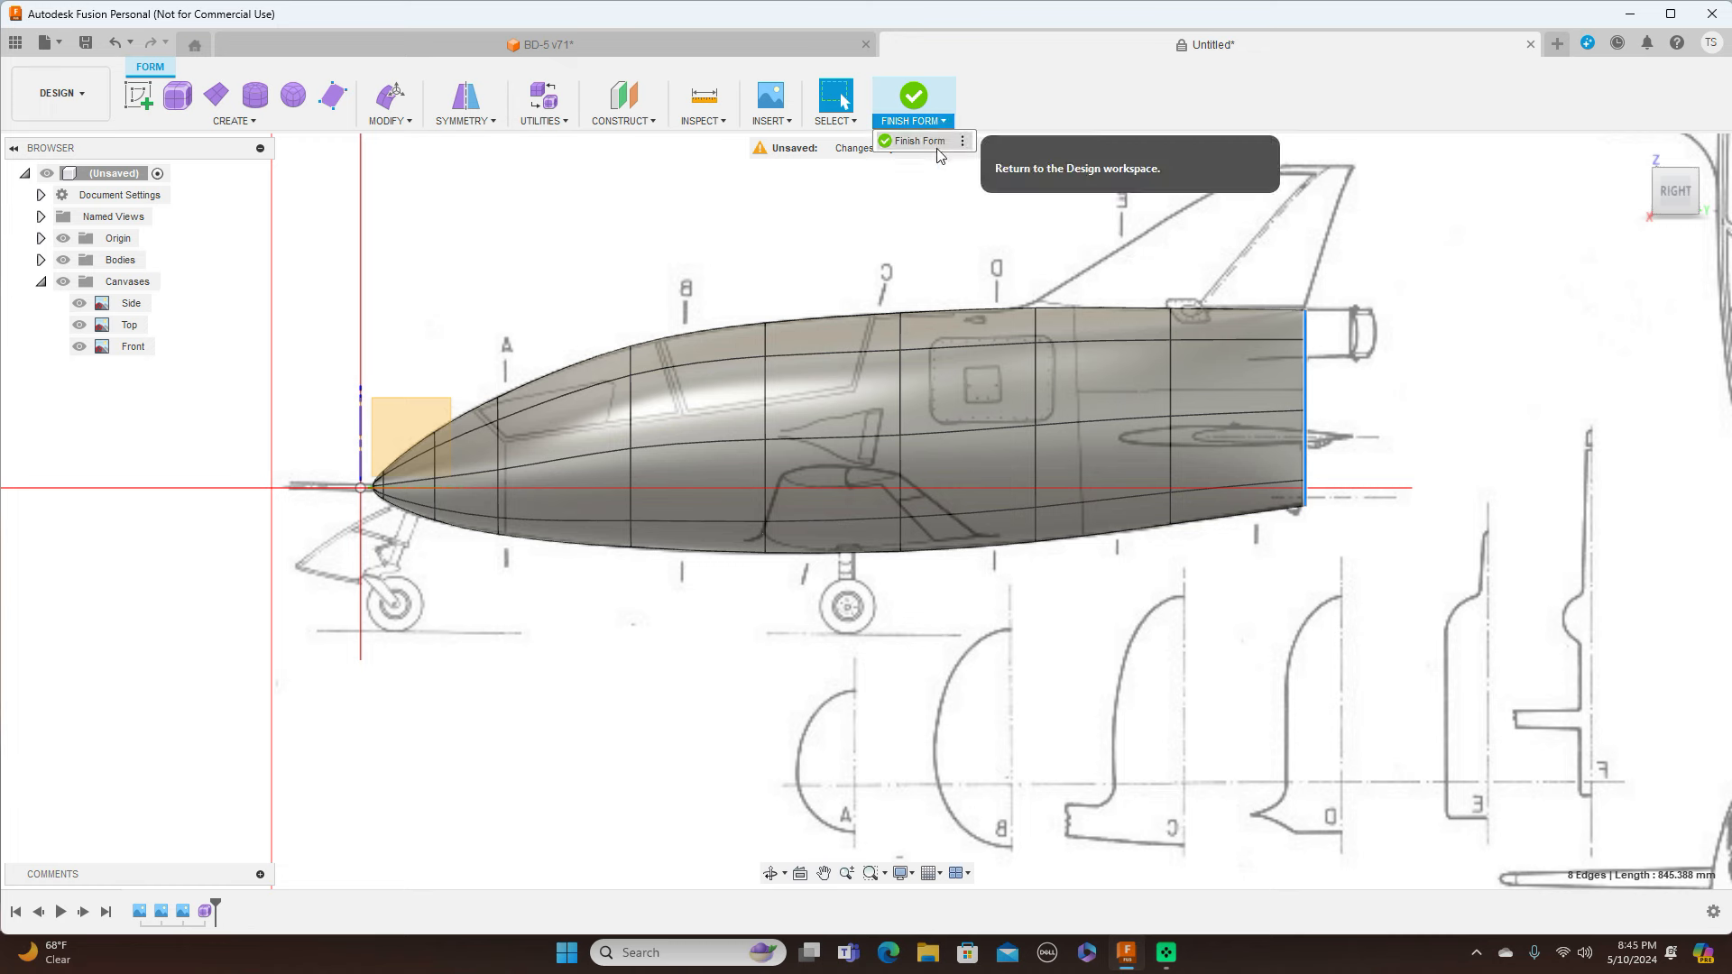
left_click(938, 142)
middle_click_drag(1143, 278, 1147, 359)
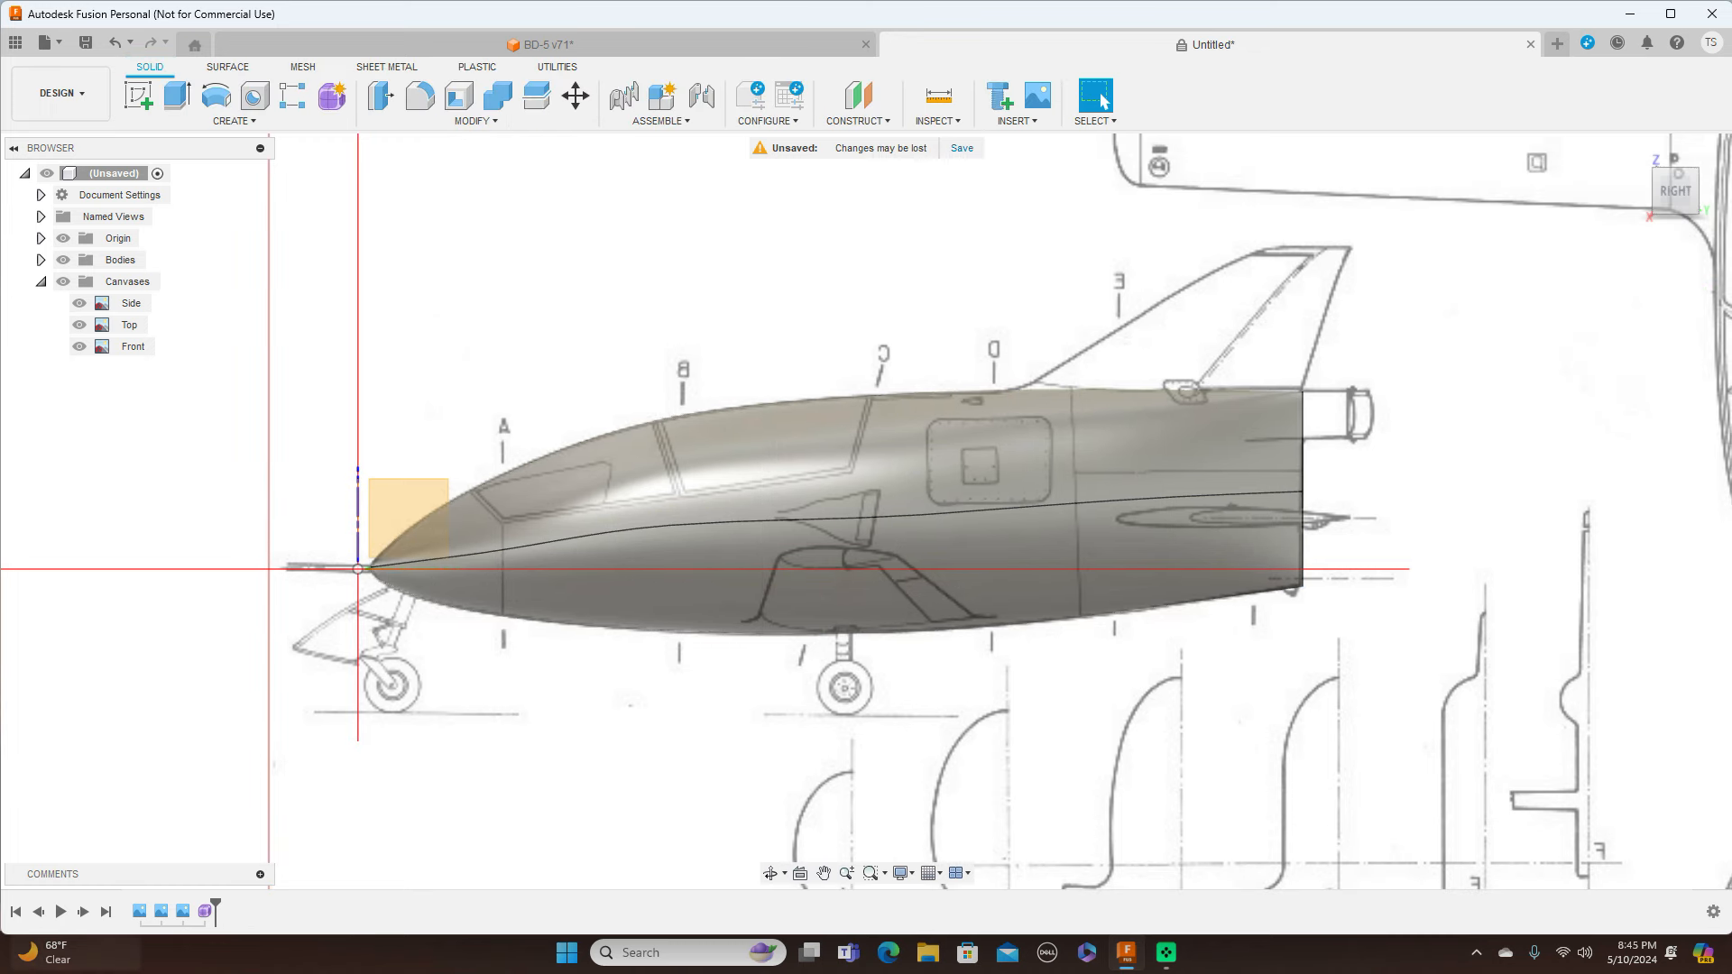
Reopen the fuselage form for editing and switch it to box display
left_click(203, 910)
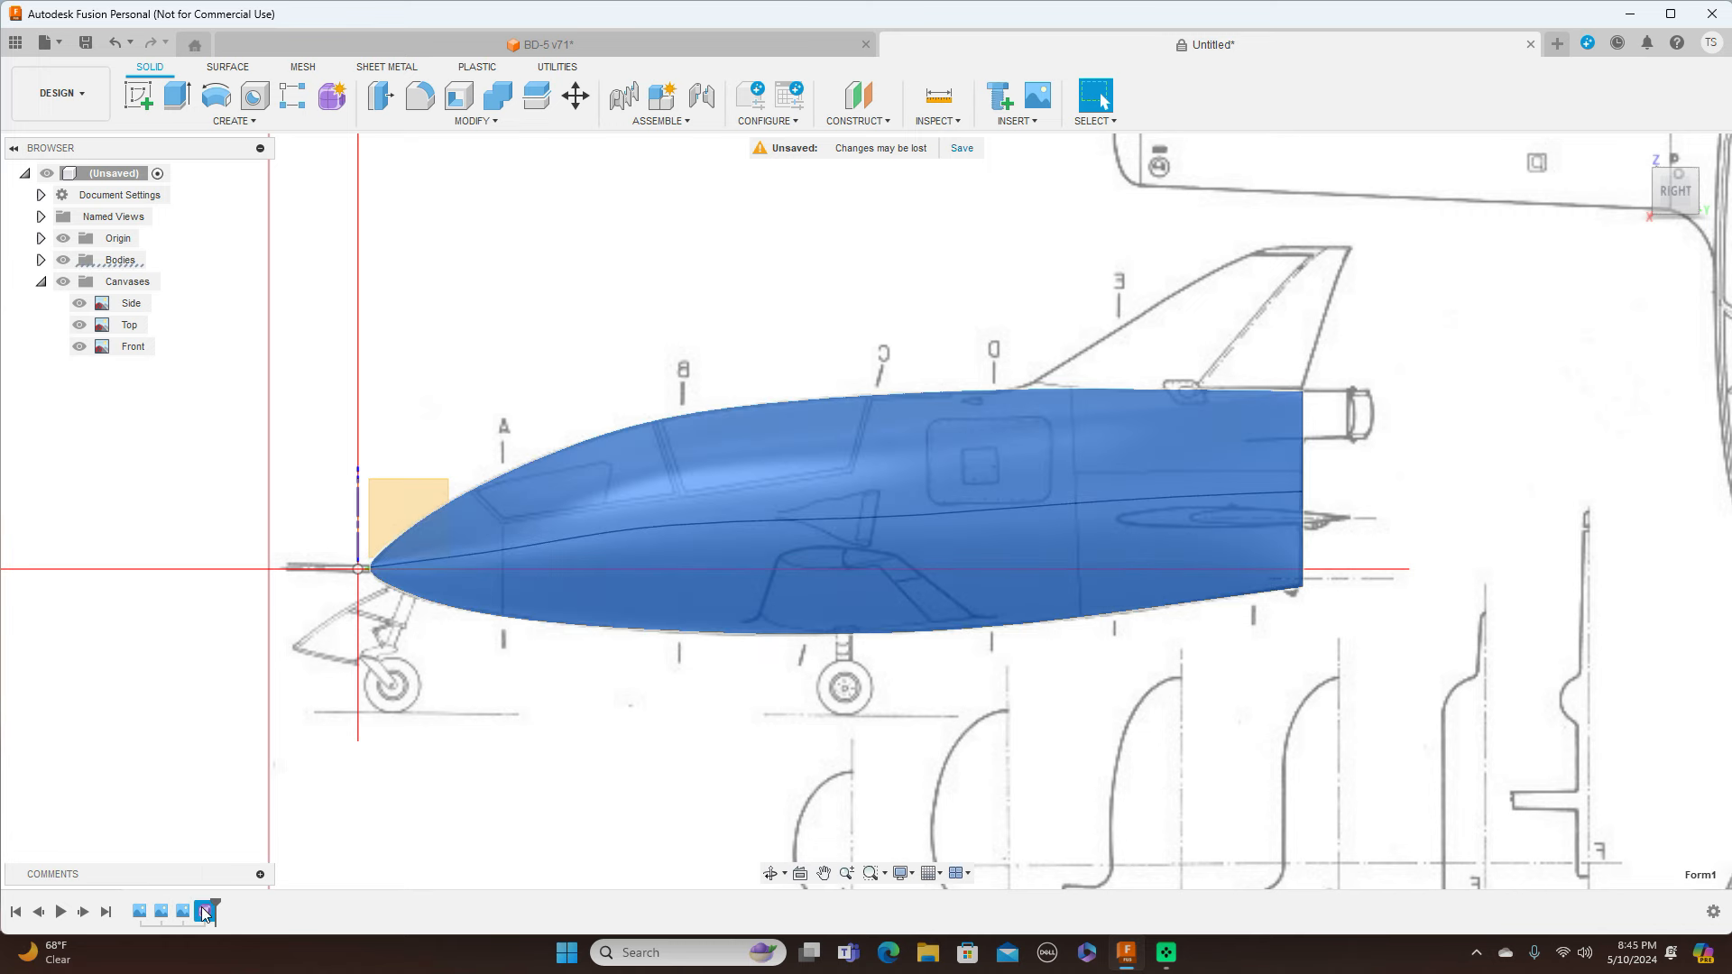
right_click(202, 906)
left_click(252, 735)
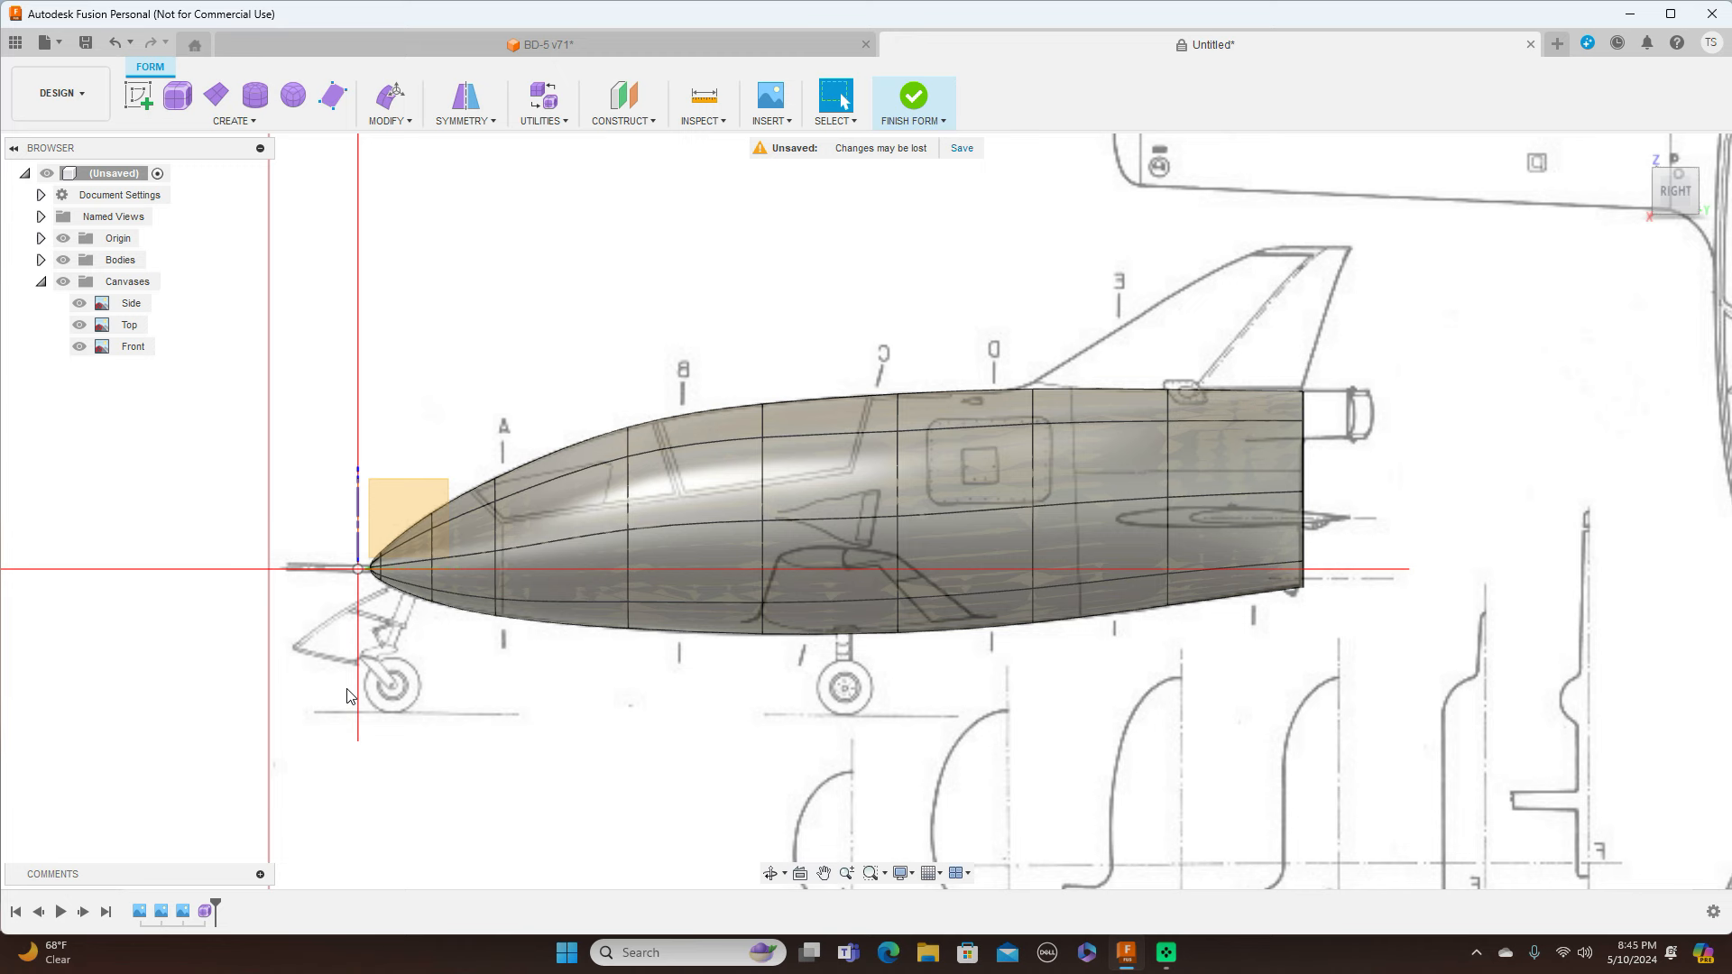
key("alt+1")
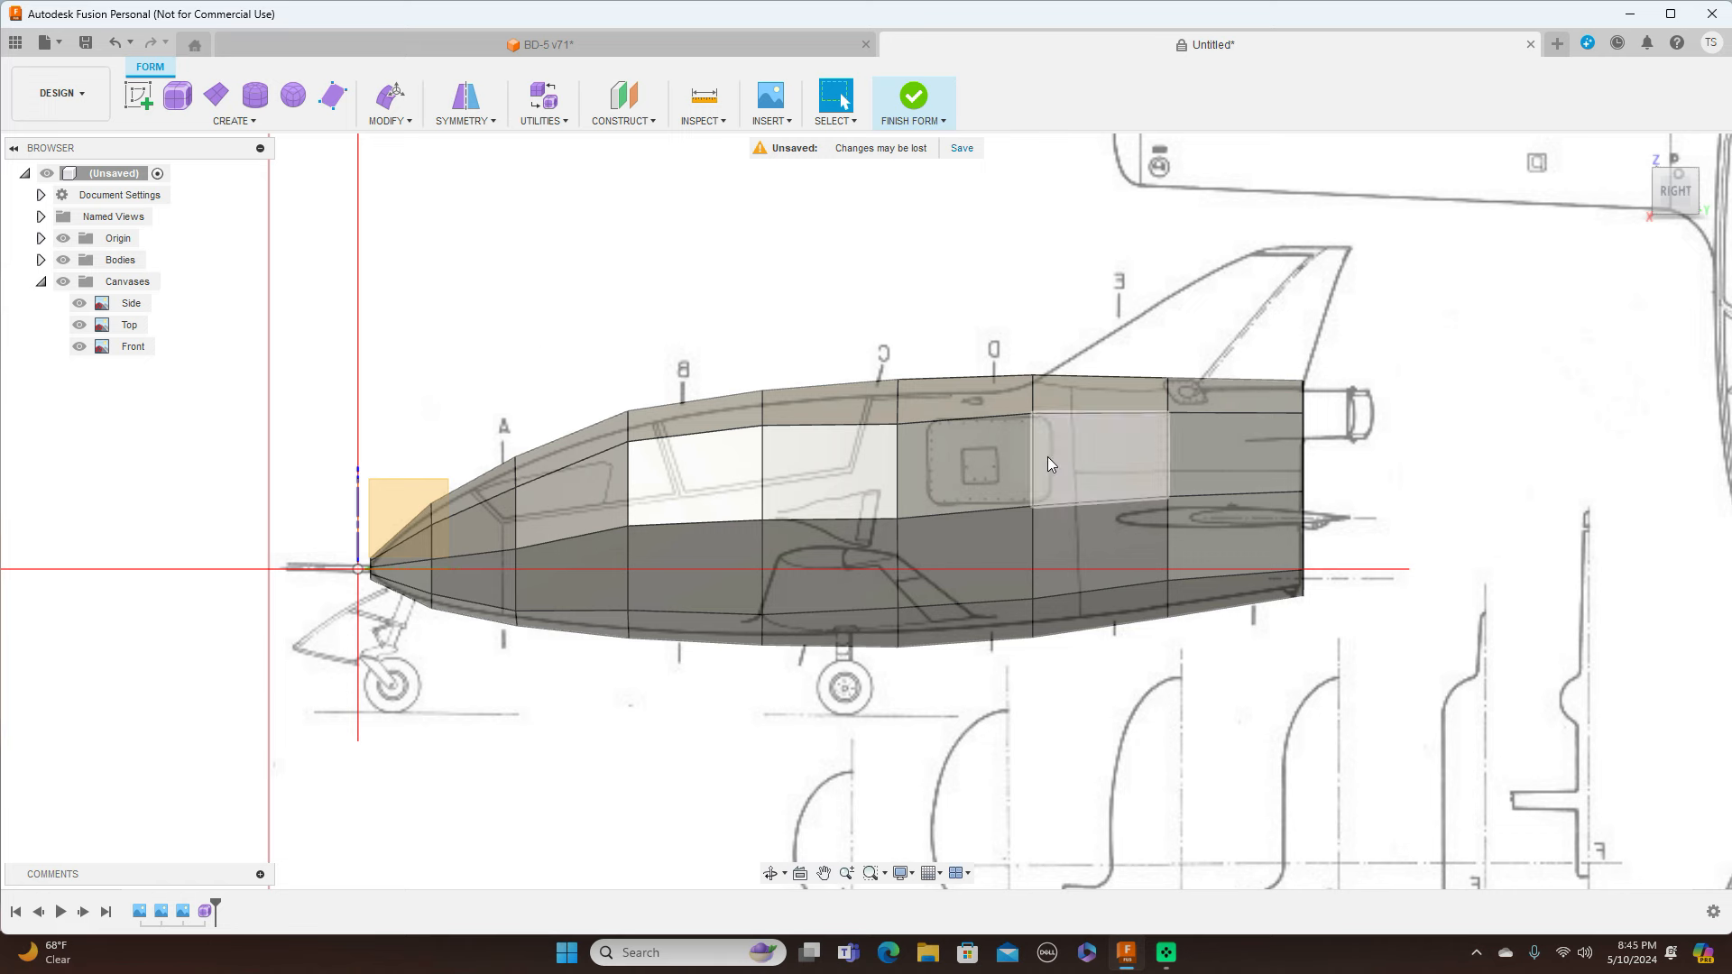
Raise the mid-height vertex of the loop just behind section C about 12 mm
left_click(897, 519)
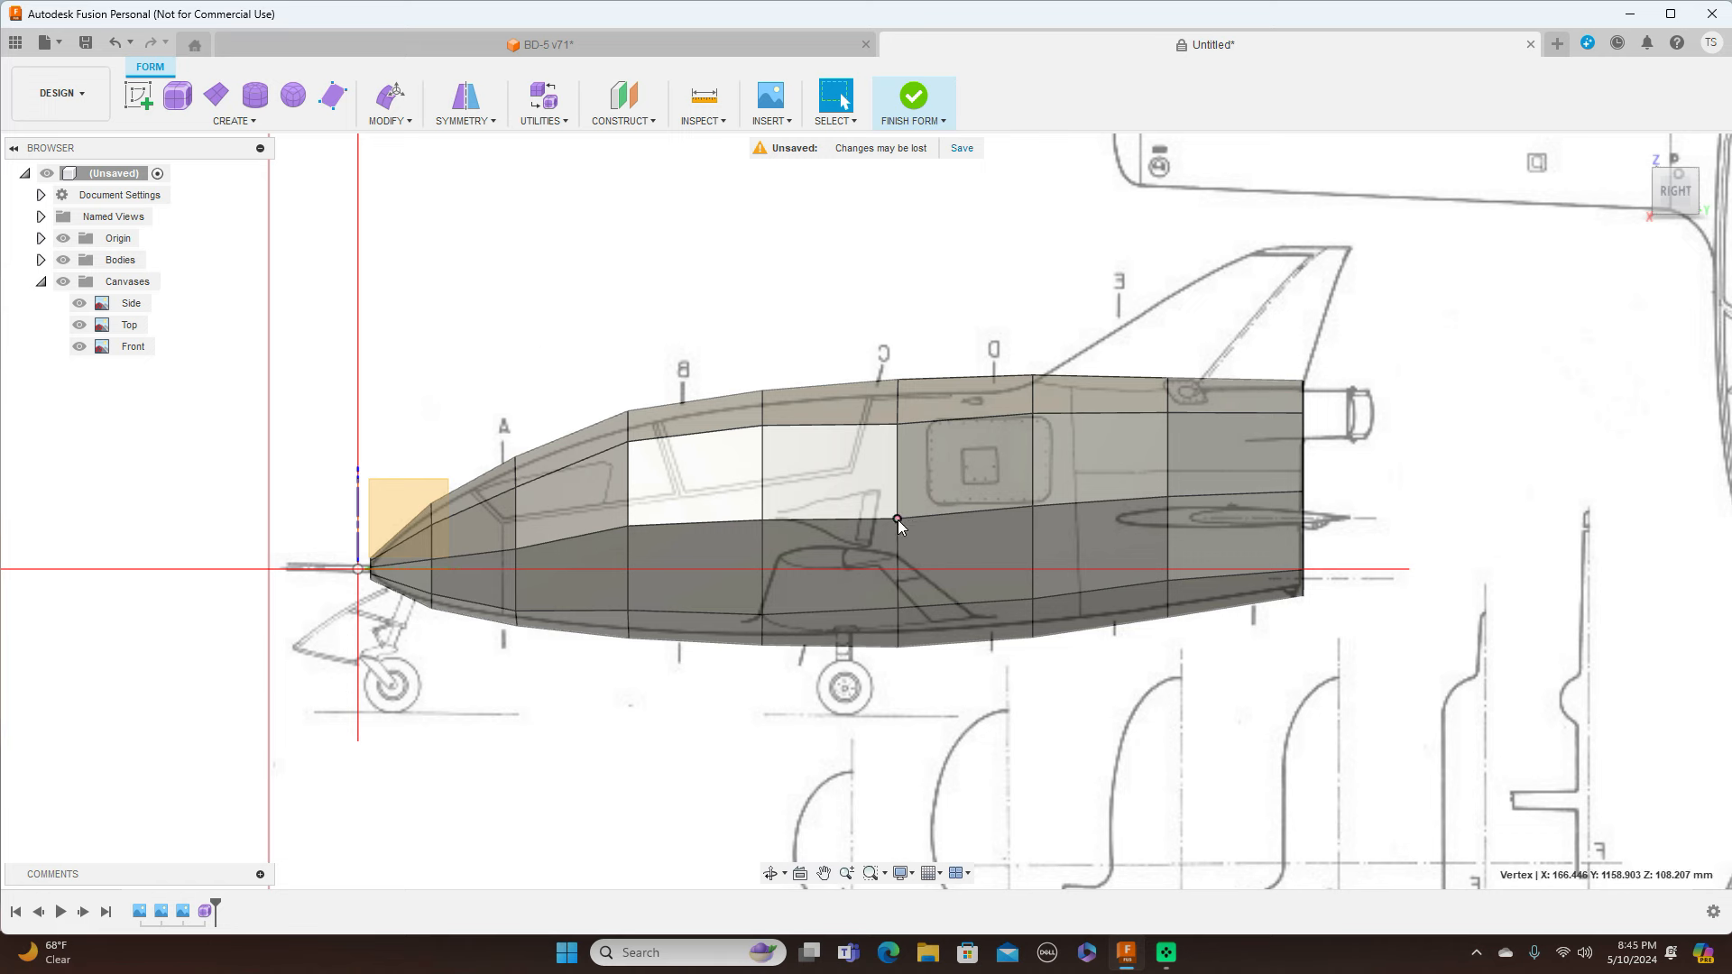
right_click(897, 518)
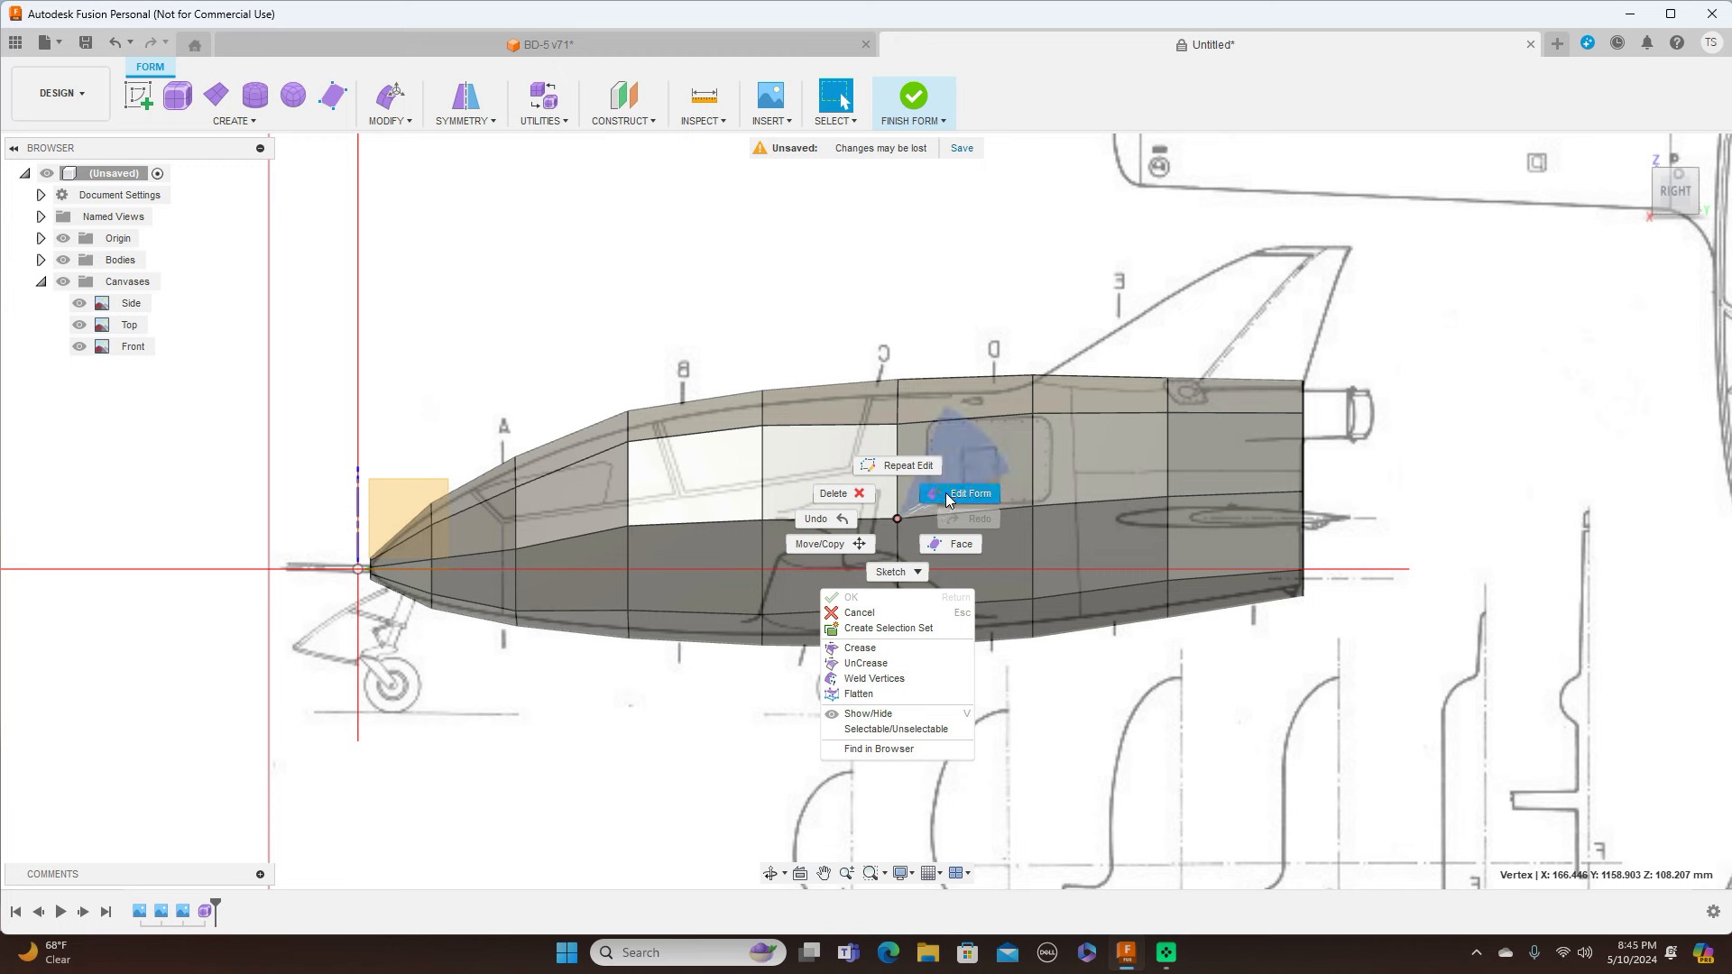
left_click(938, 505)
left_click_drag(937, 503, 920, 491)
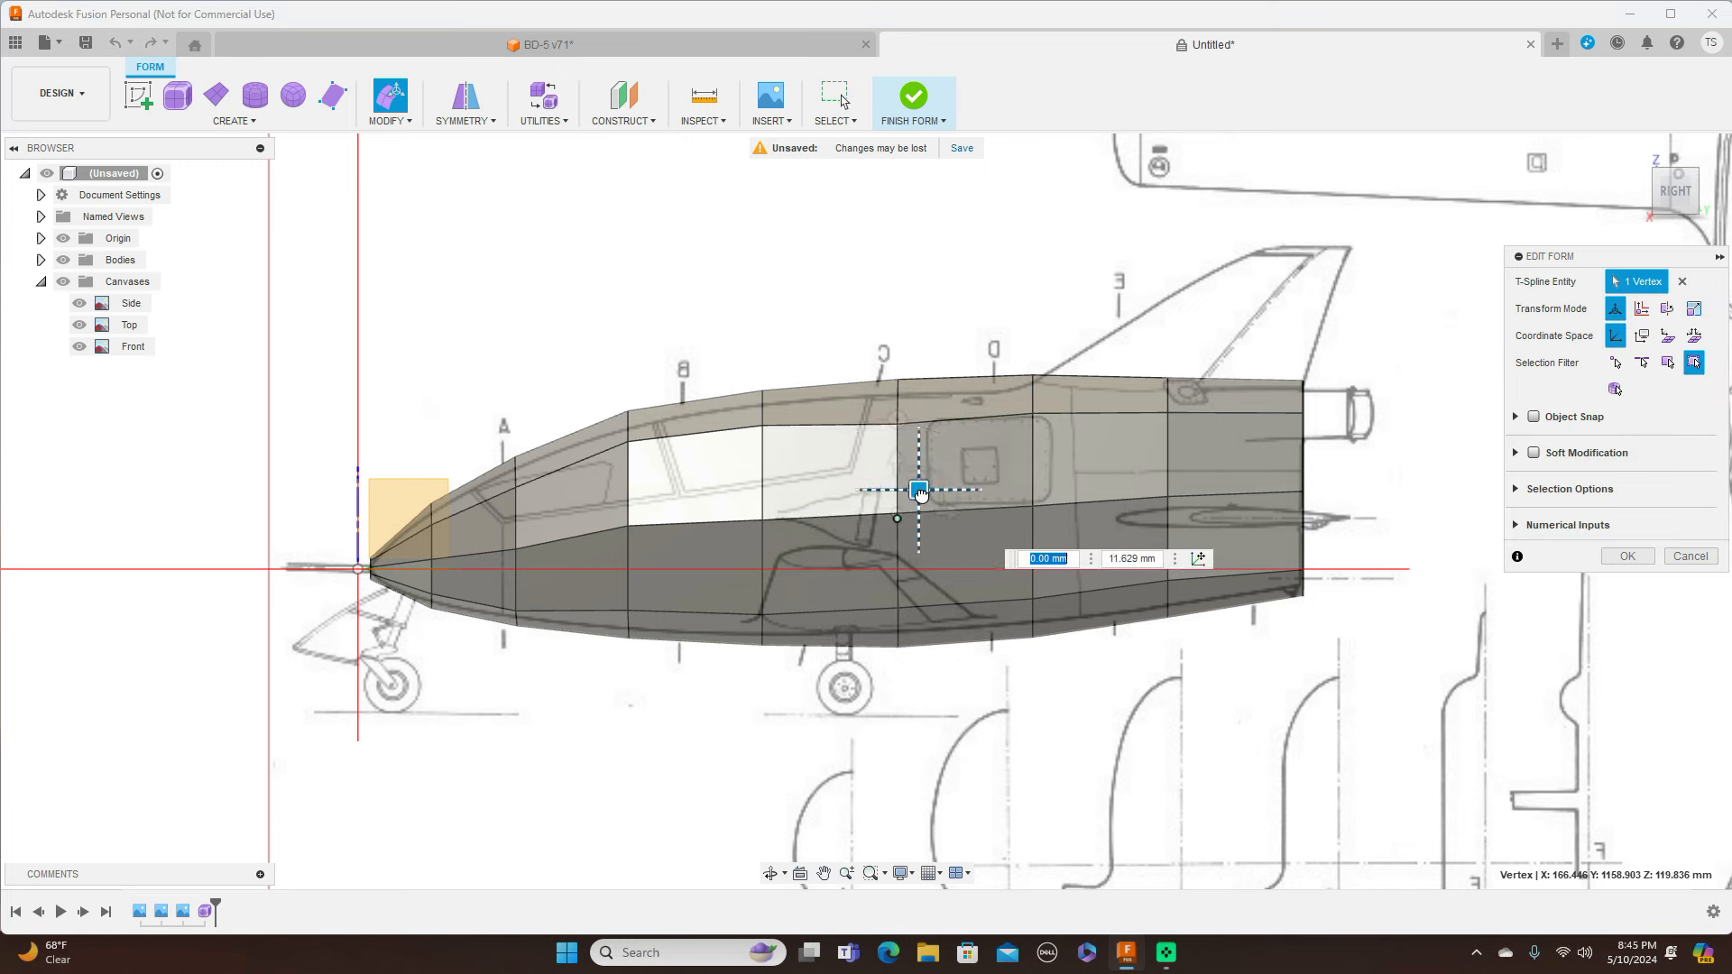
Lower the upper side vertex between sections B and C about 6 mm, and raise the one just behind section C about 10 mm
left_click(762, 426)
left_click_drag(784, 400, 786, 406)
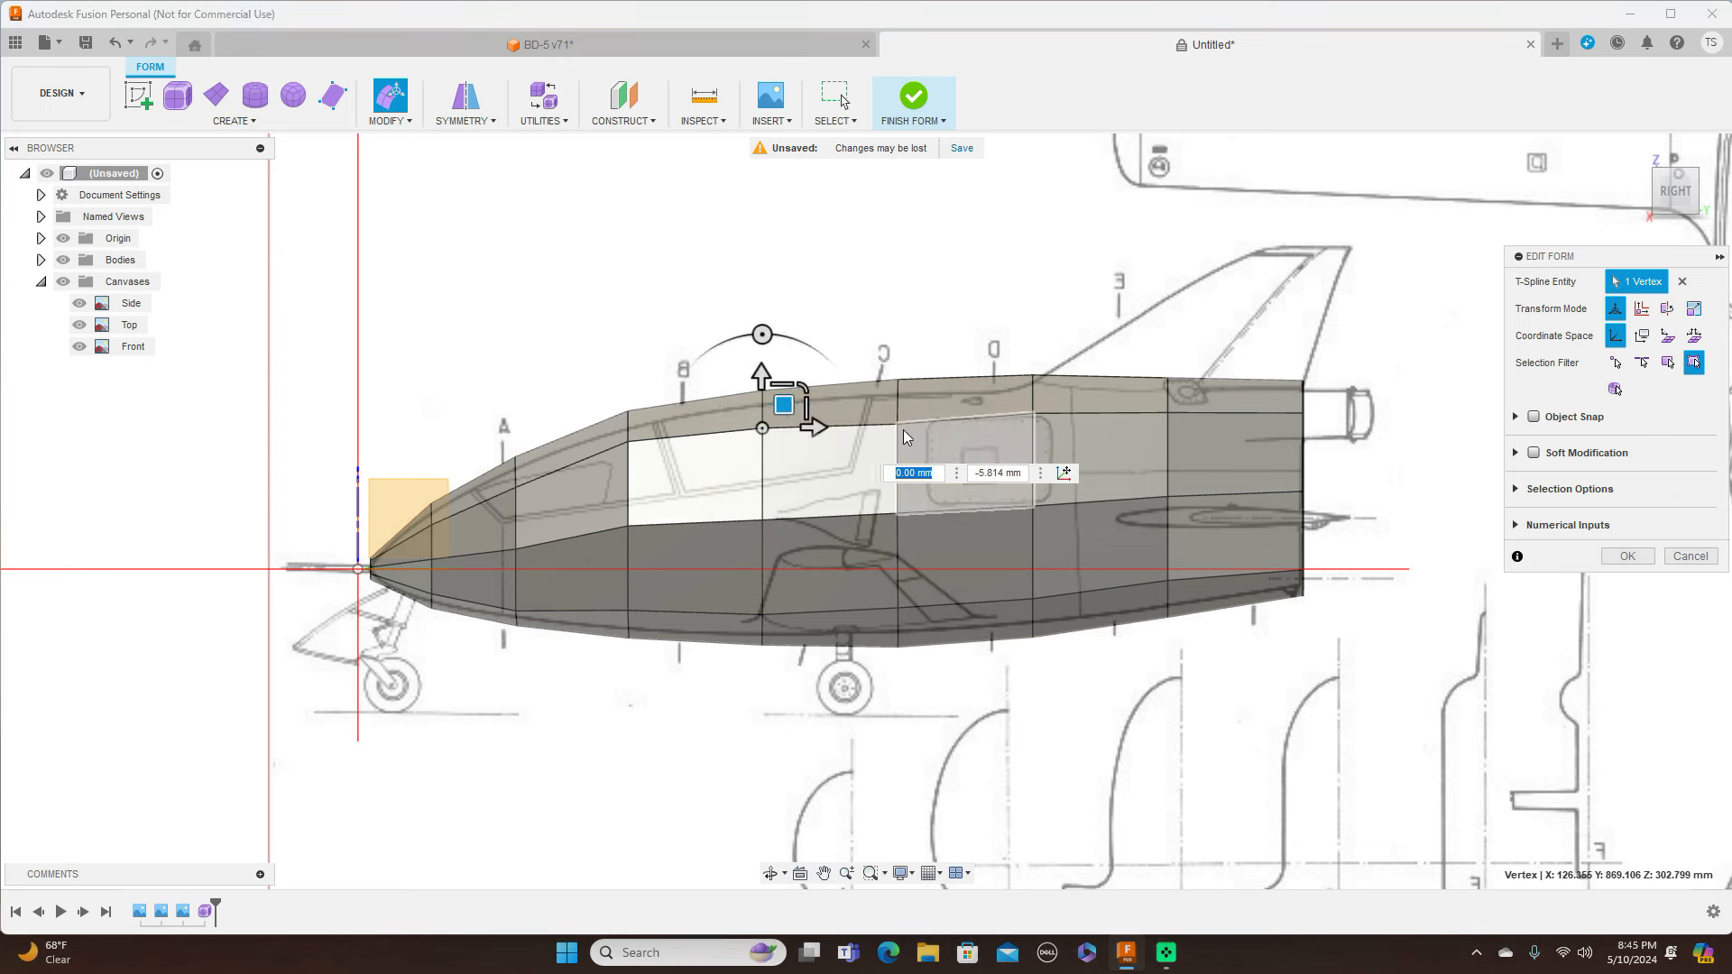
left_click(900, 427)
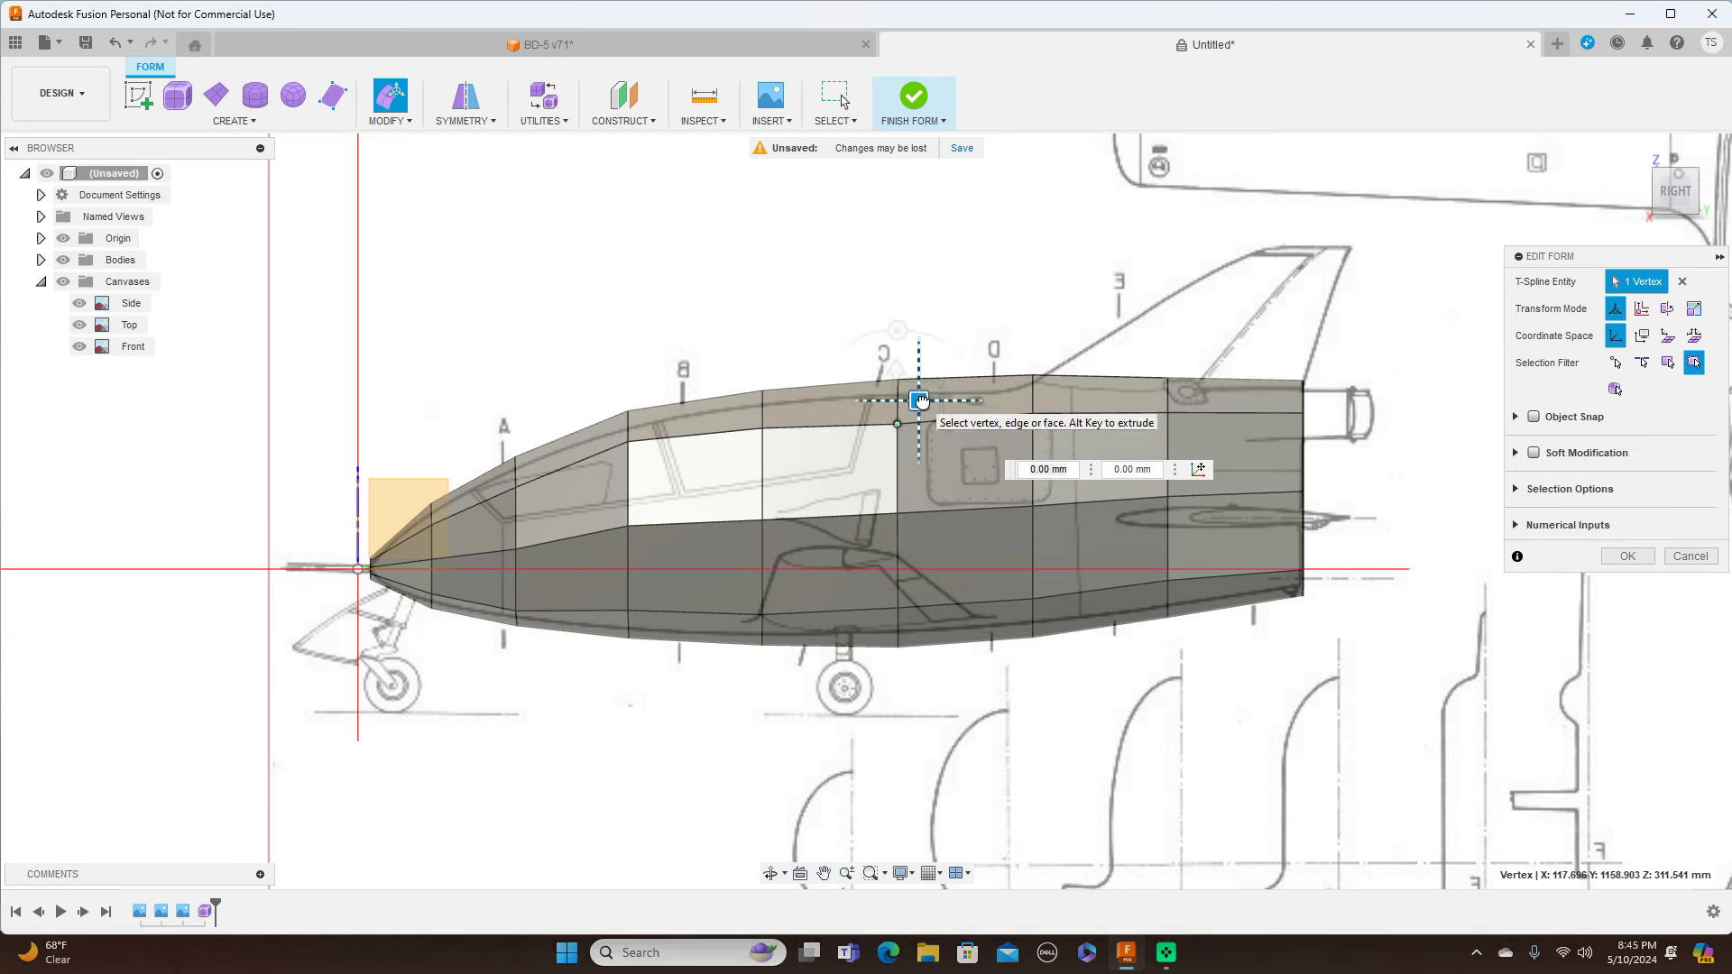
left_click_drag(919, 401, 920, 396)
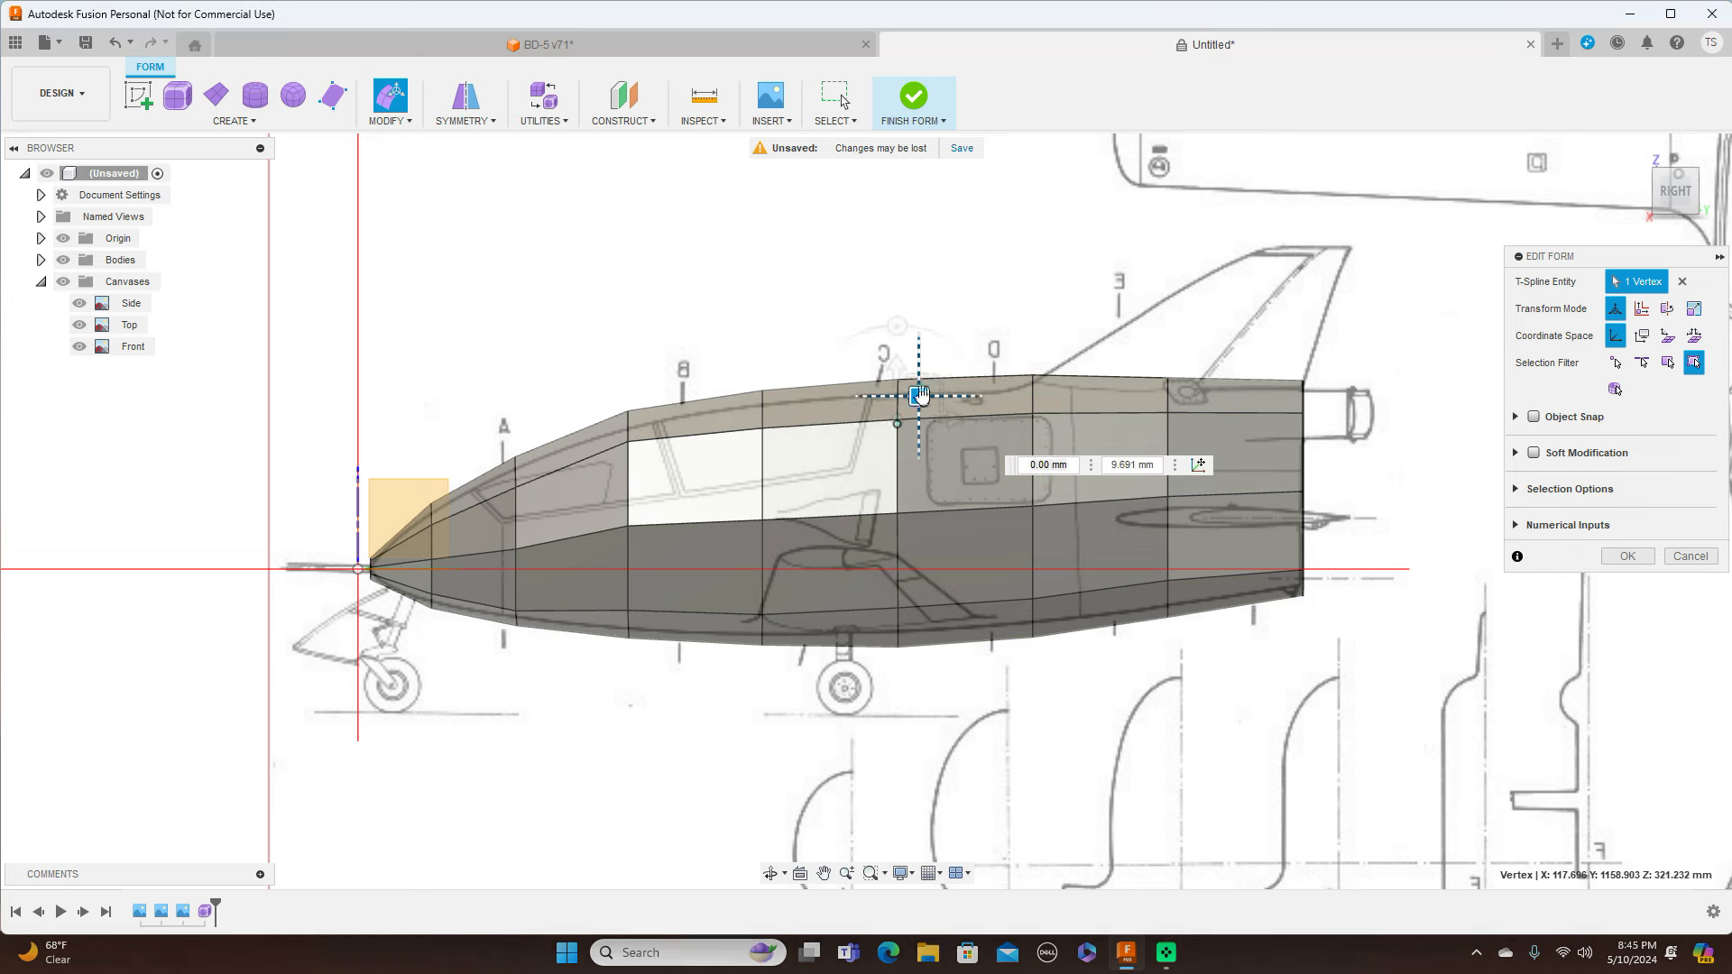
On the loop just ahead of section B, lower the upper side vertex about 21 mm and the mid-height vertex about 17 mm
left_click(647, 418)
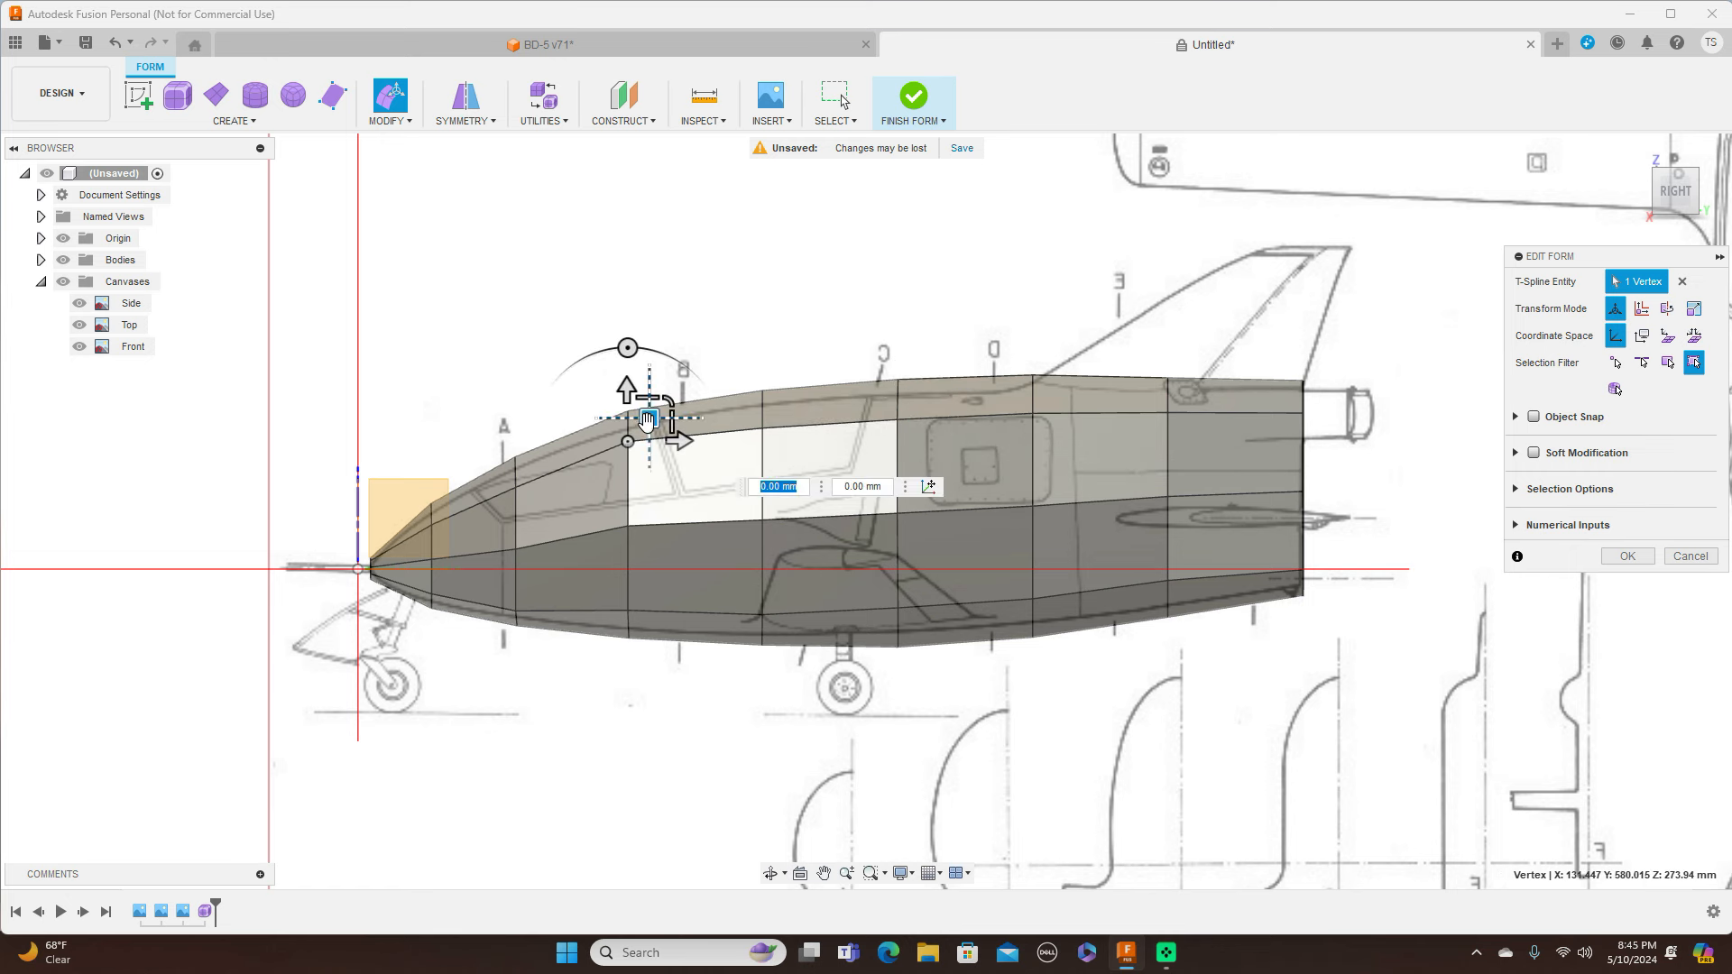
left_click_drag(648, 418, 646, 437)
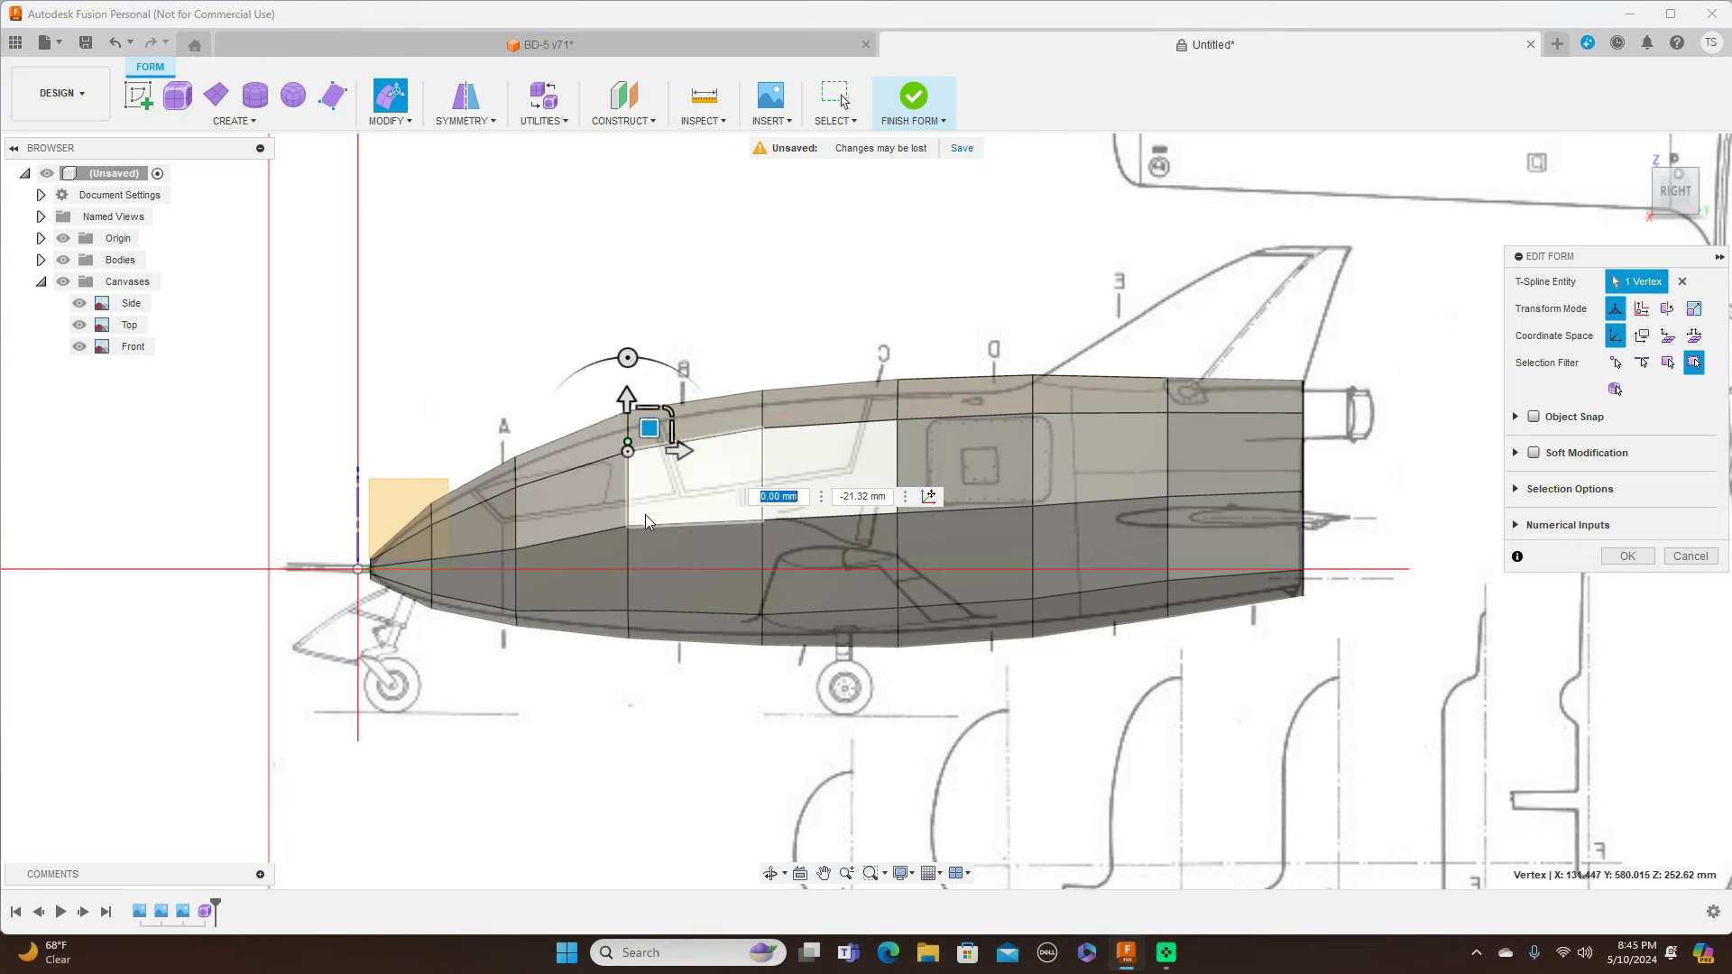
left_click(625, 525)
left_click_drag(650, 504, 650, 511)
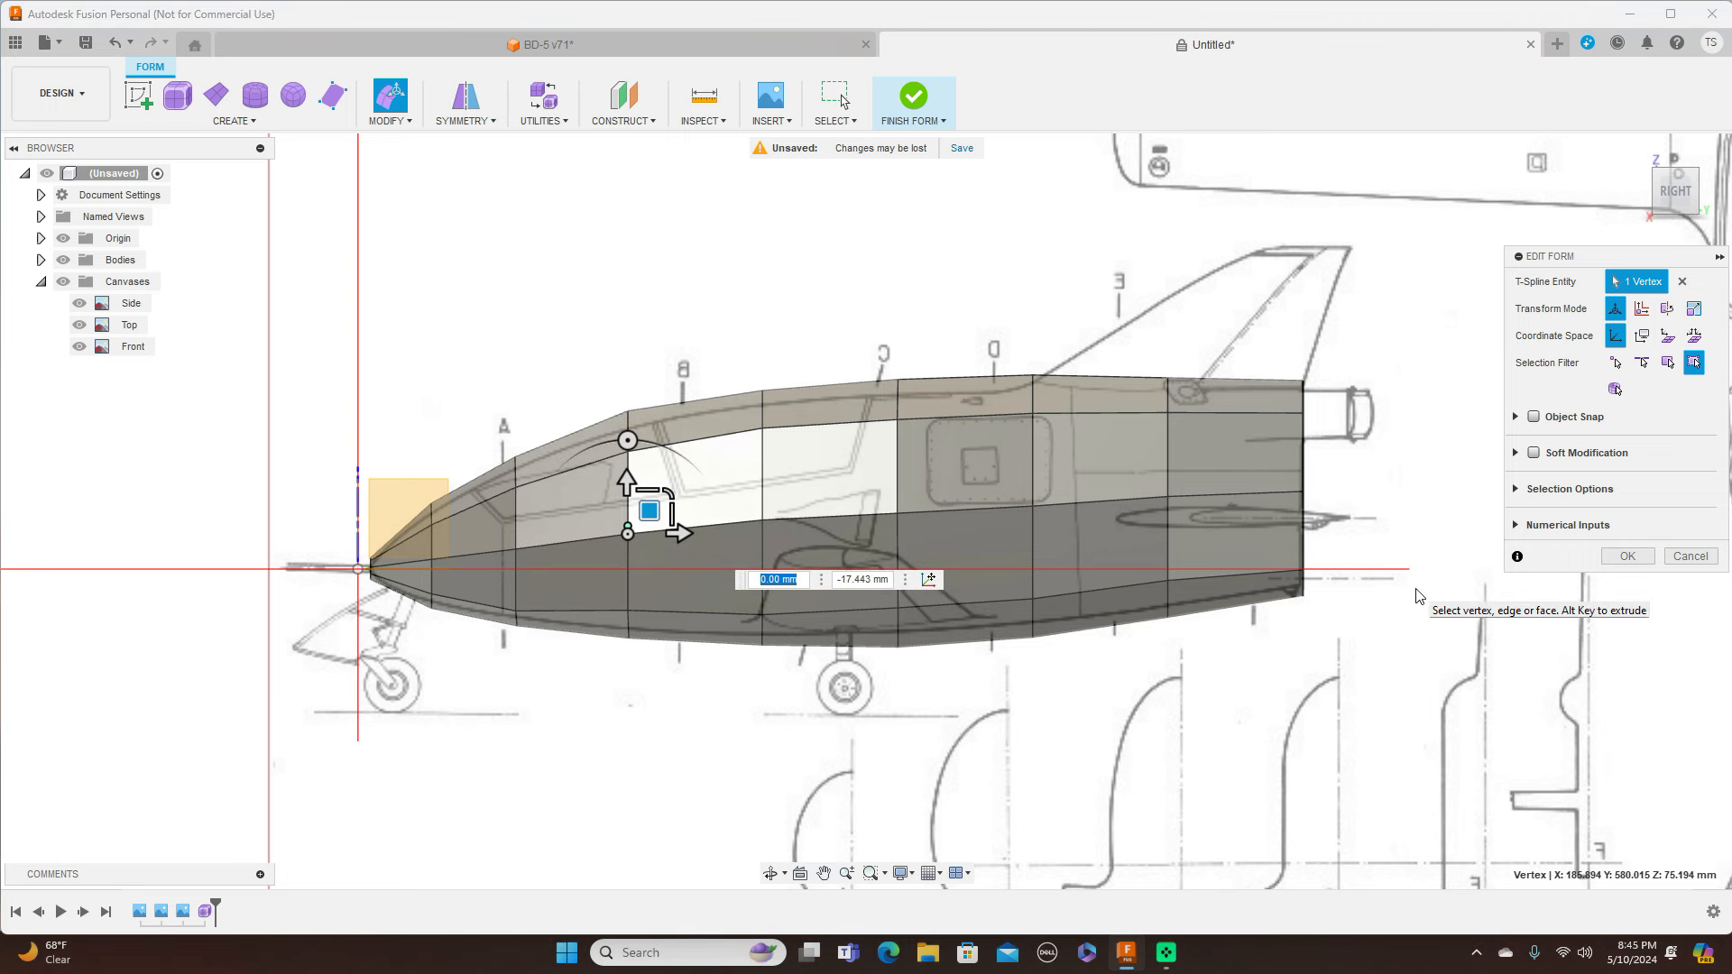
Lower the upper side vertex between sections B and C about 4 mm, and raise the mid-height vertex just behind section D about 4 mm
left_click(763, 430)
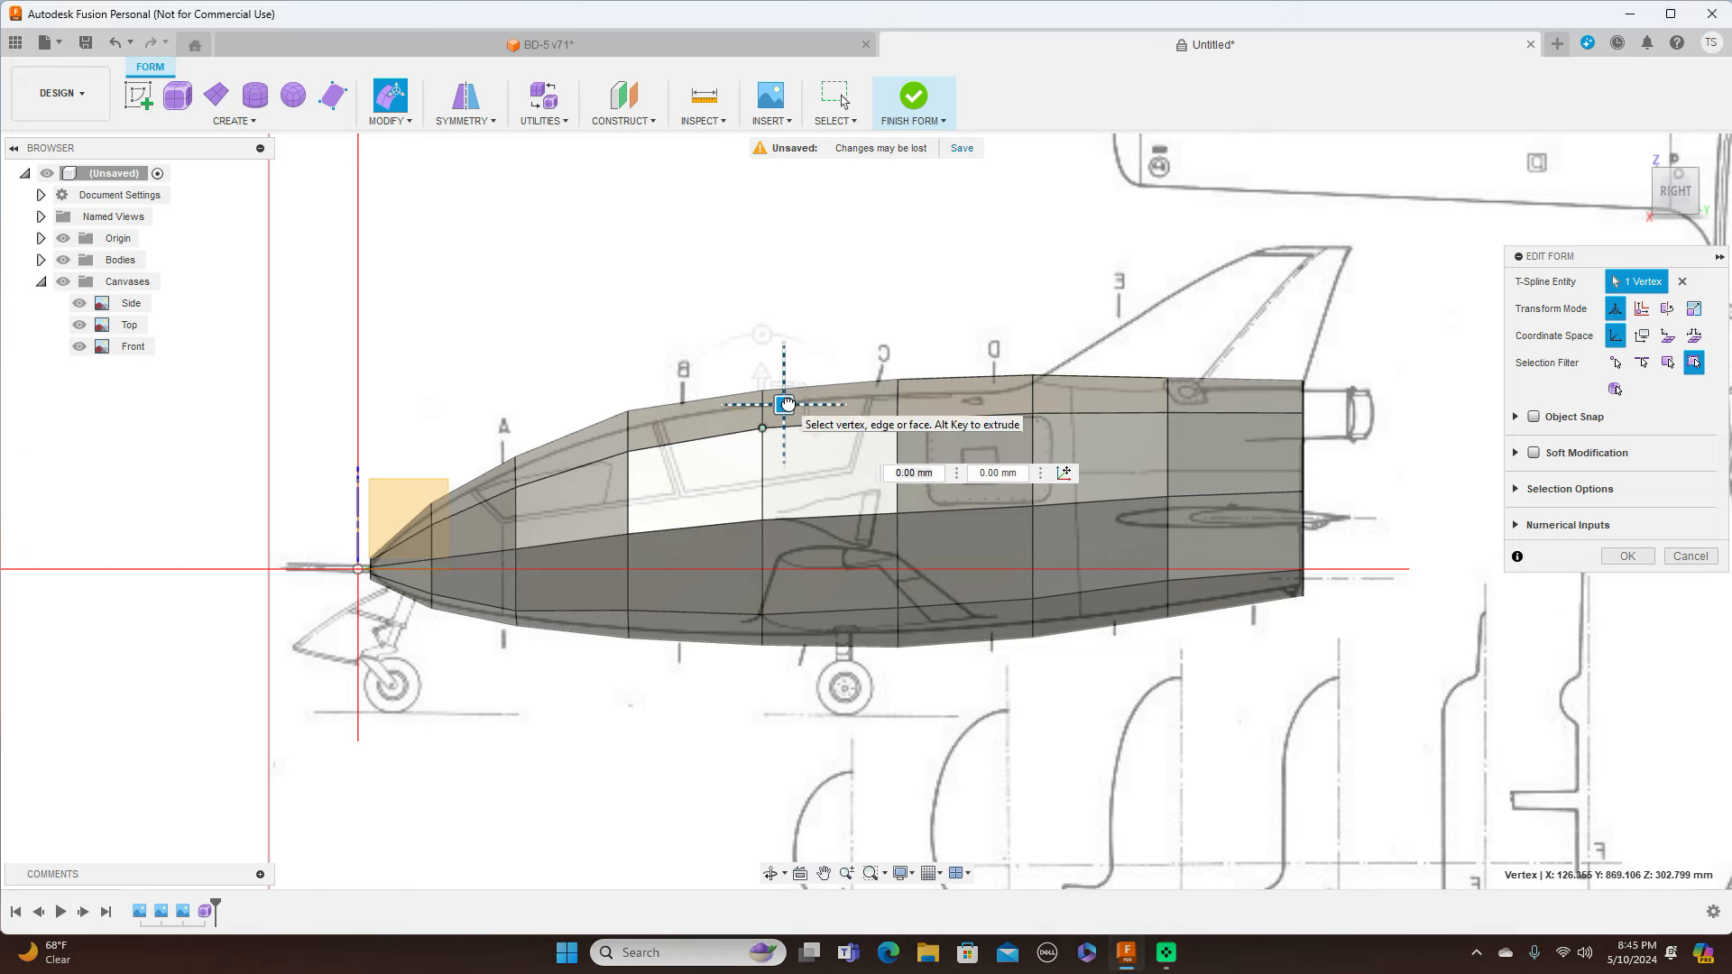
left_click_drag(787, 405, 787, 406)
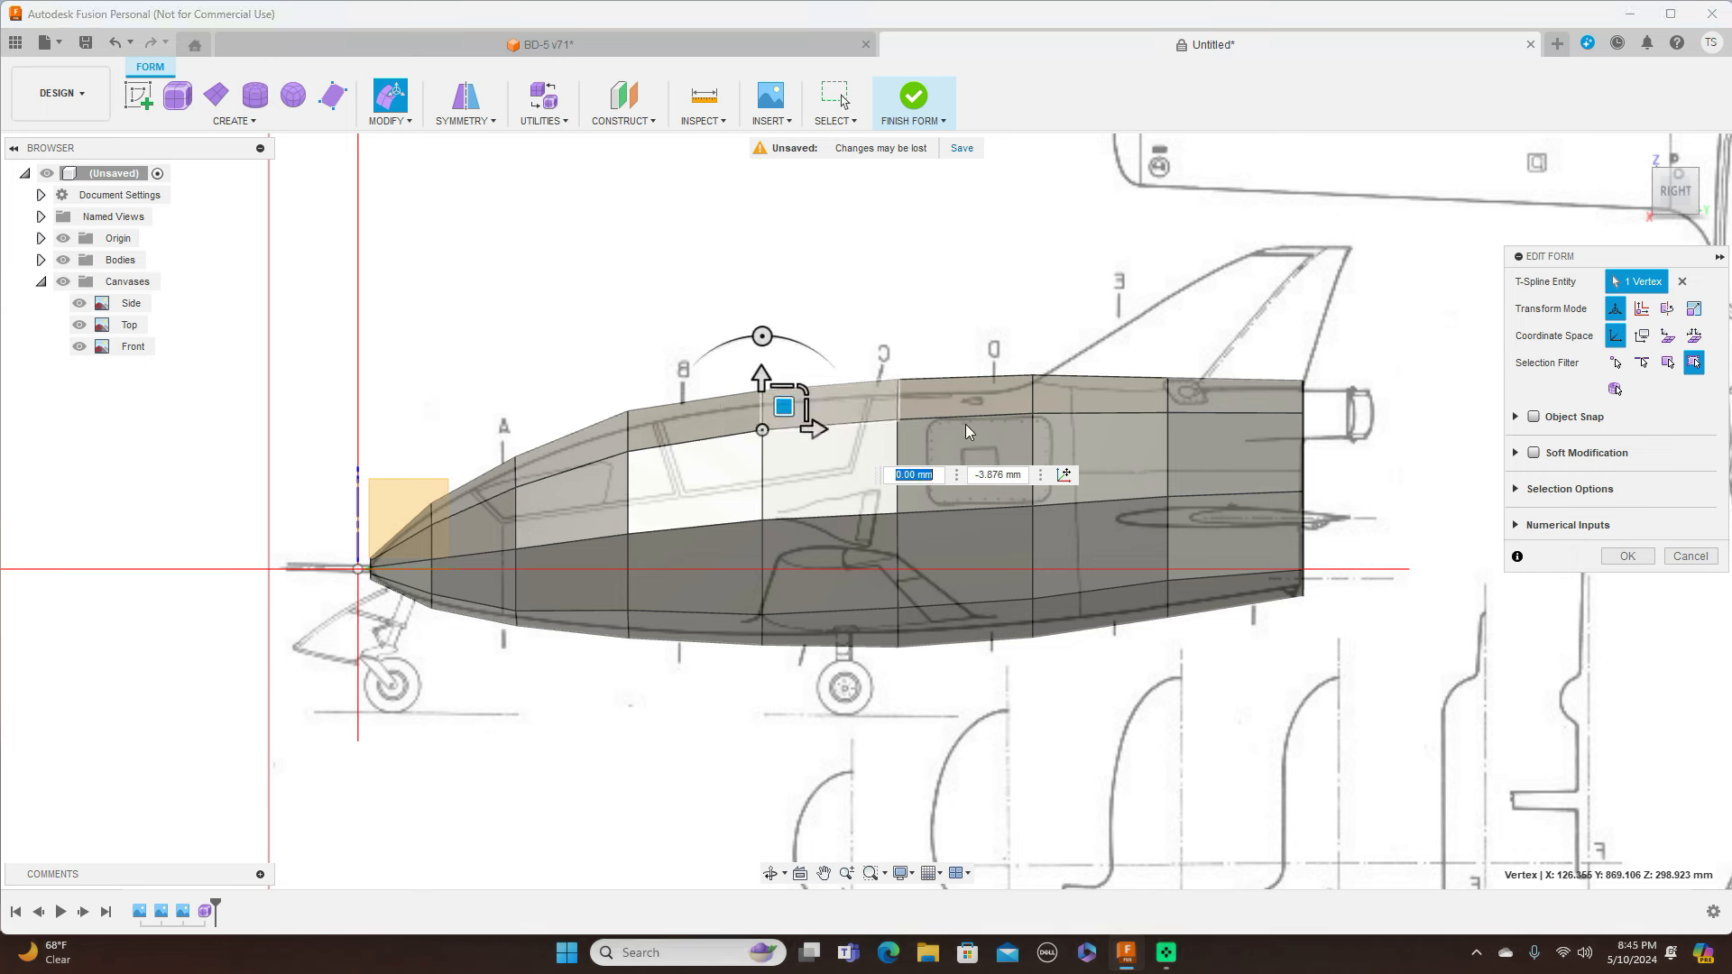
left_click(1033, 415)
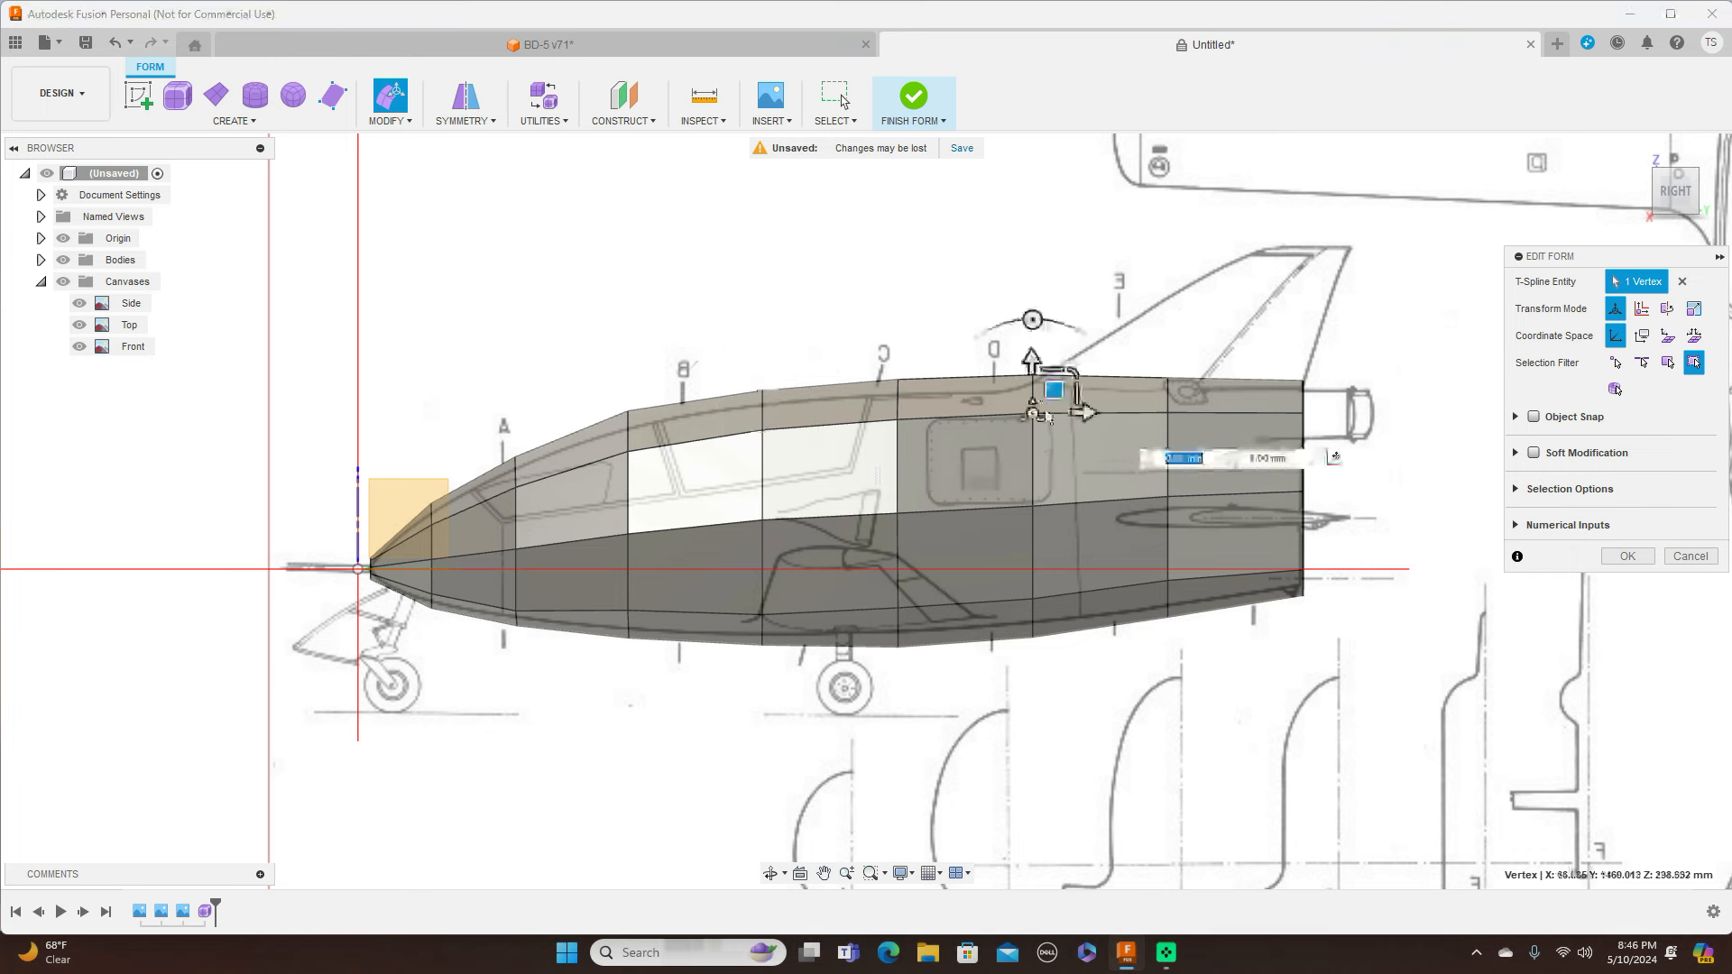
left_click_drag(1058, 398, 1054, 480)
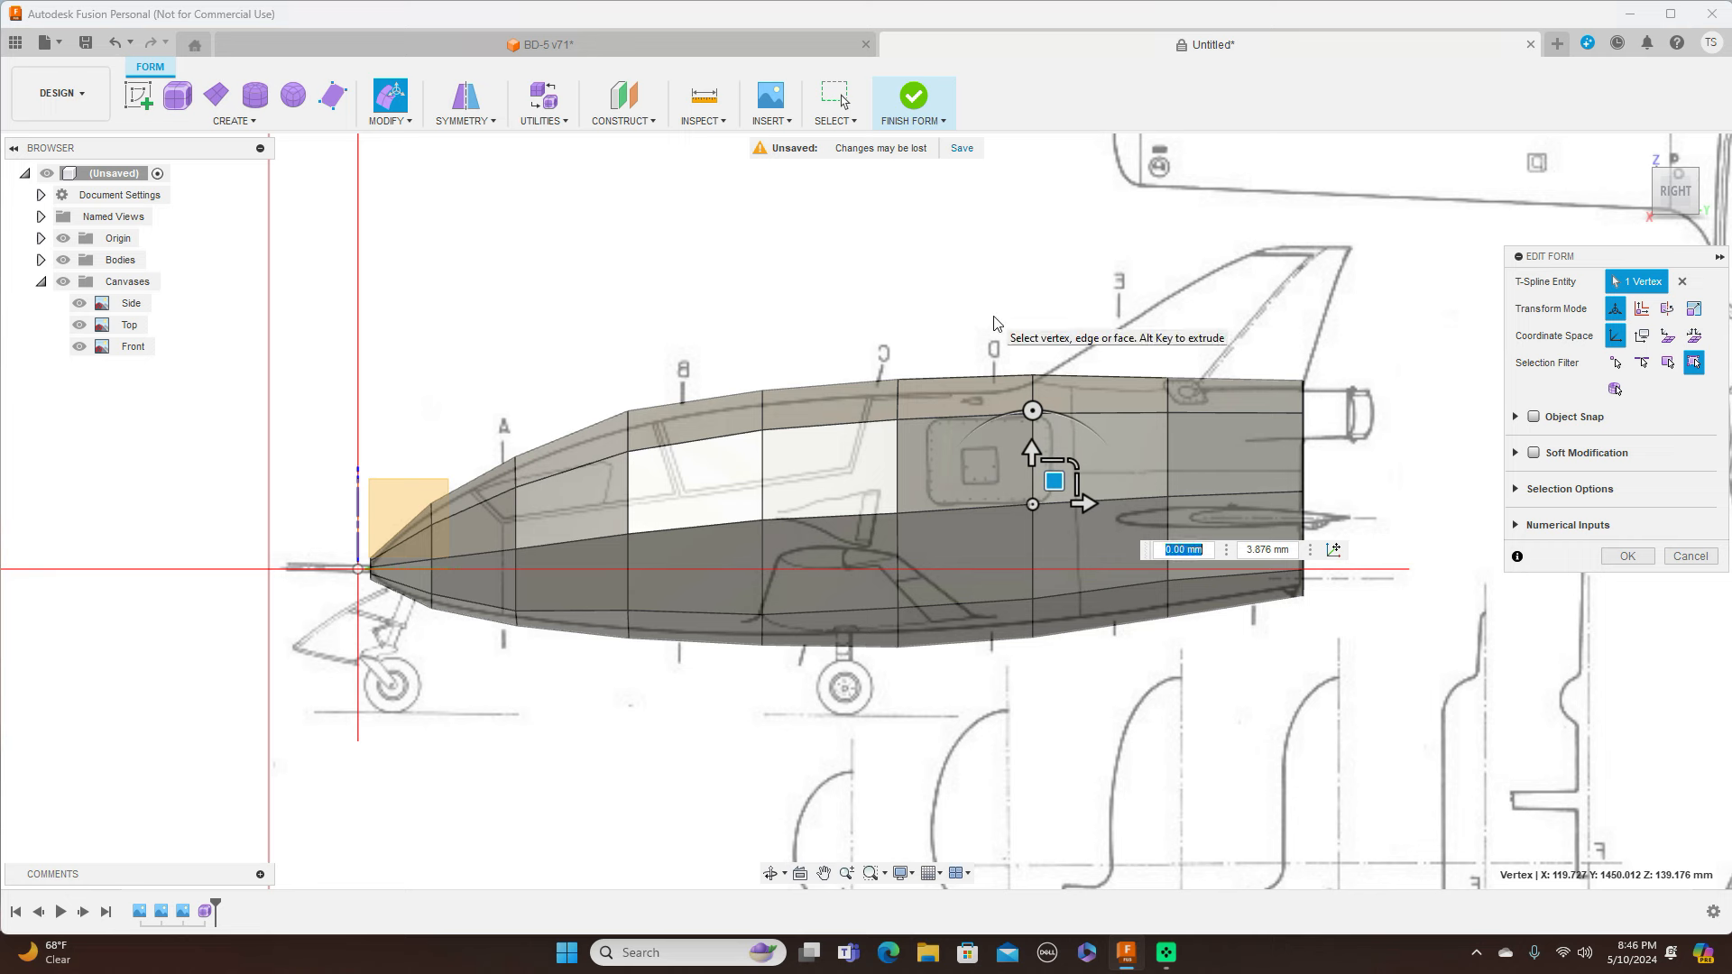
Switch back to smooth display, accept the vertex edits and finish the form
key("alt+3")
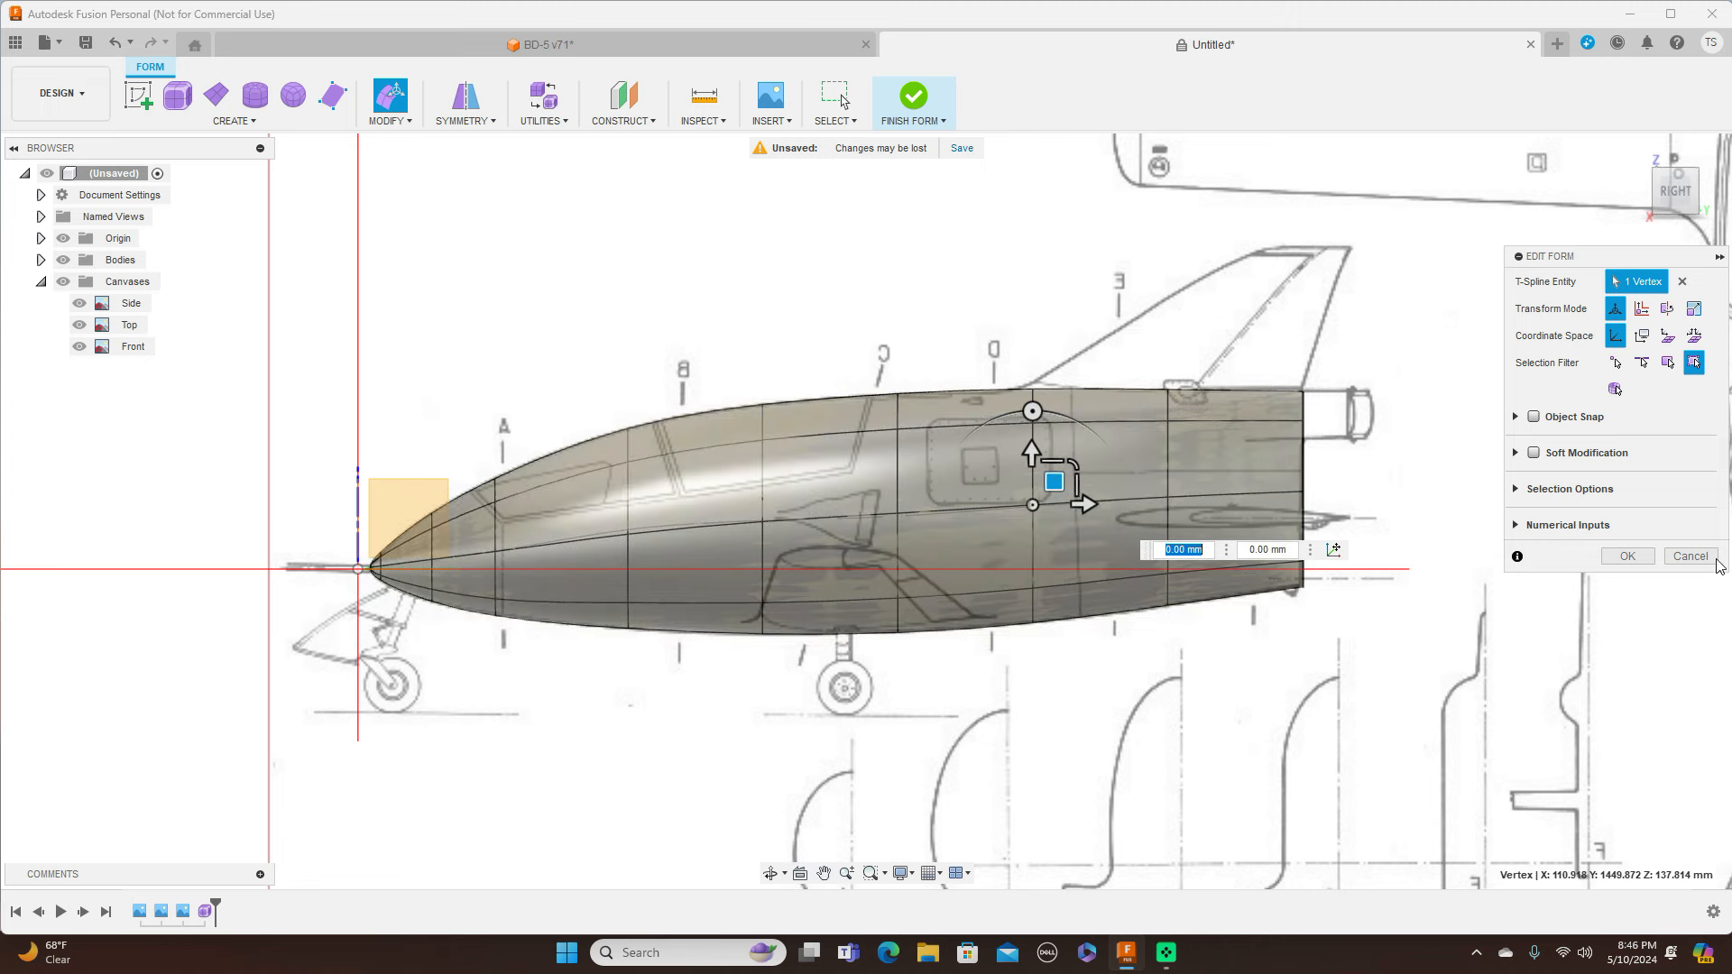
left_click(1634, 557)
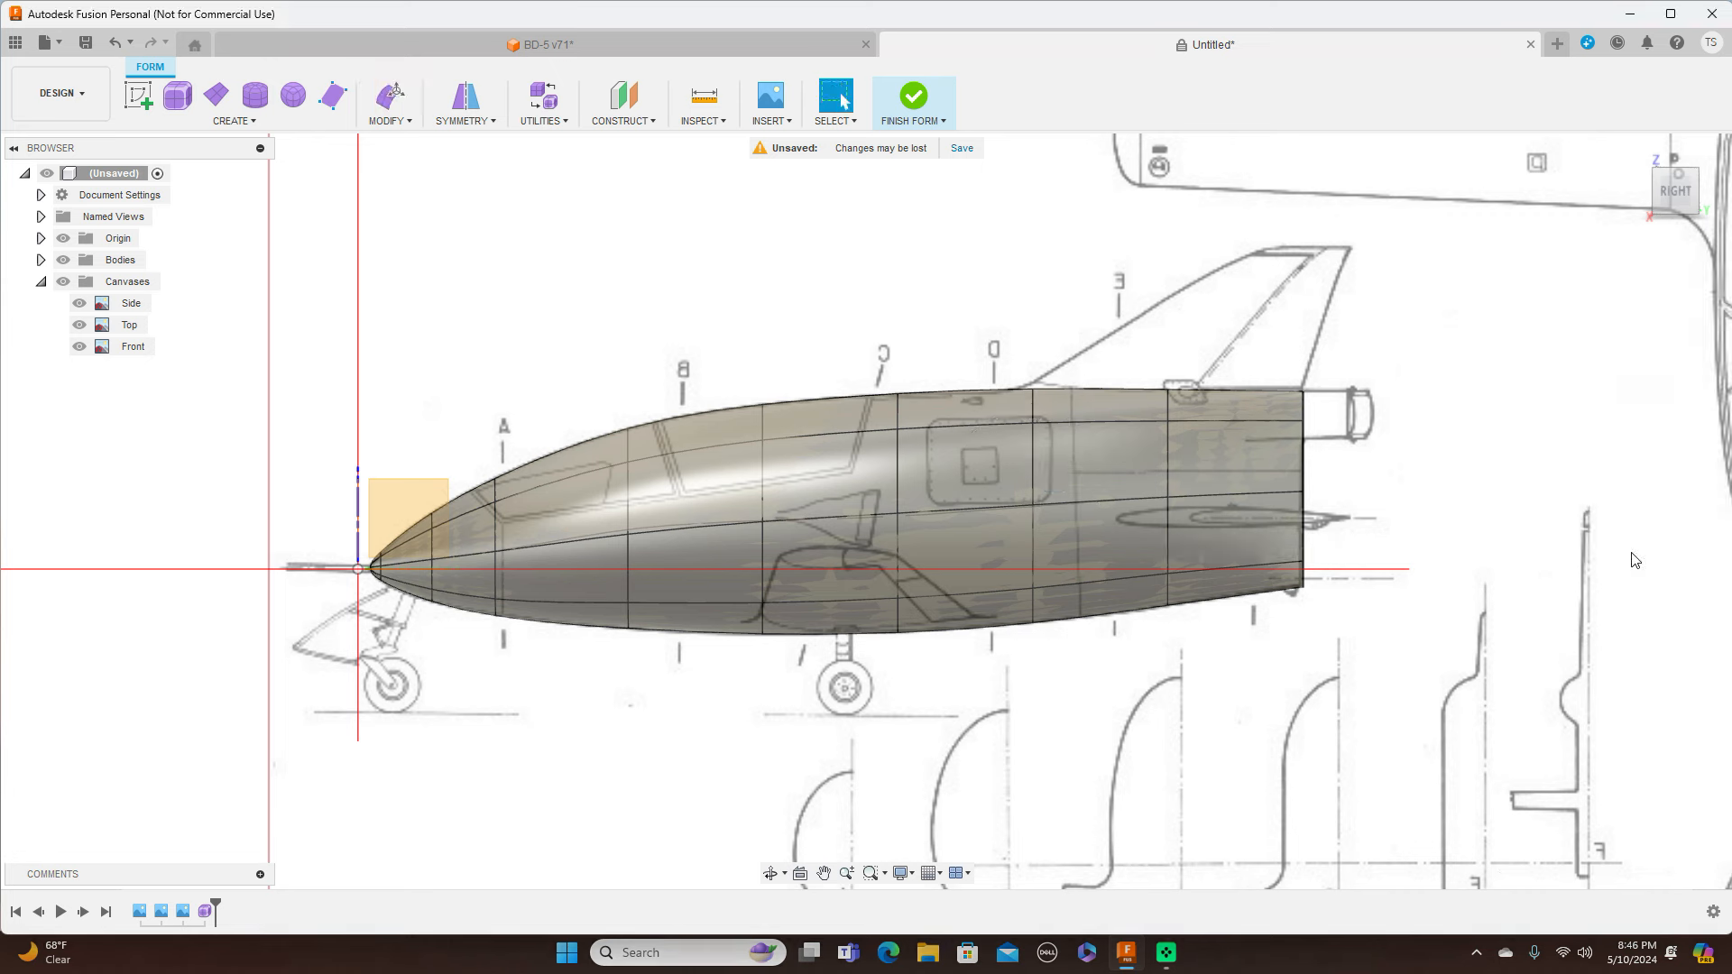
left_click(941, 122)
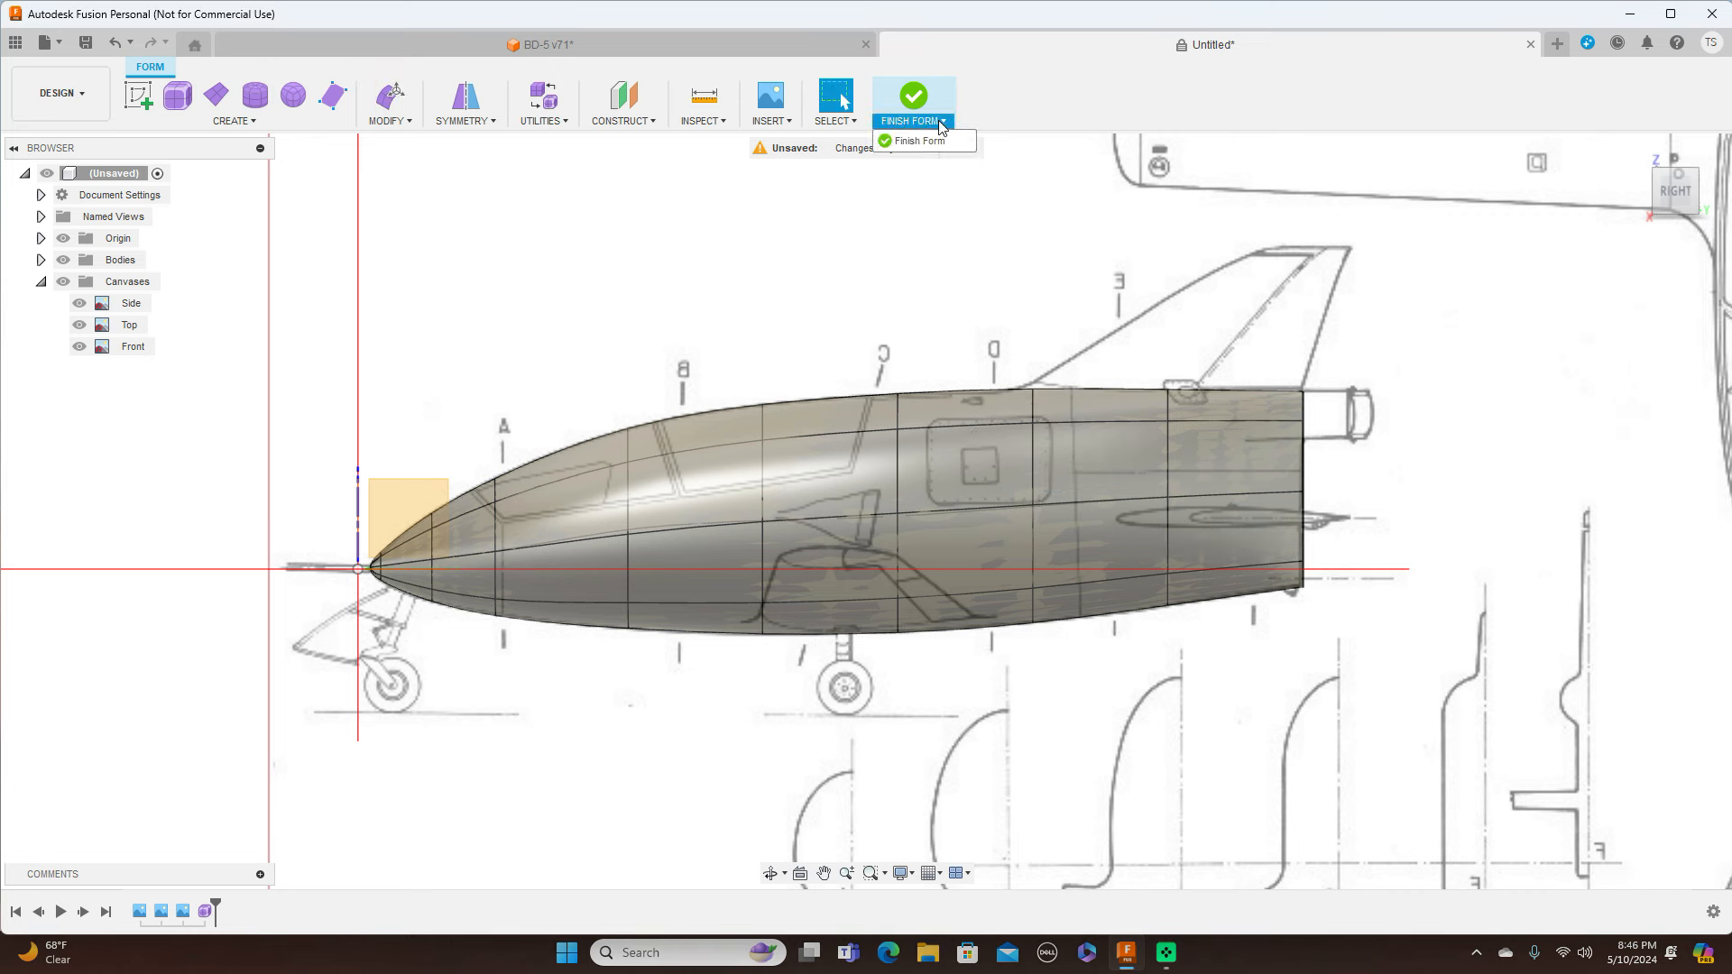
left_click(929, 142)
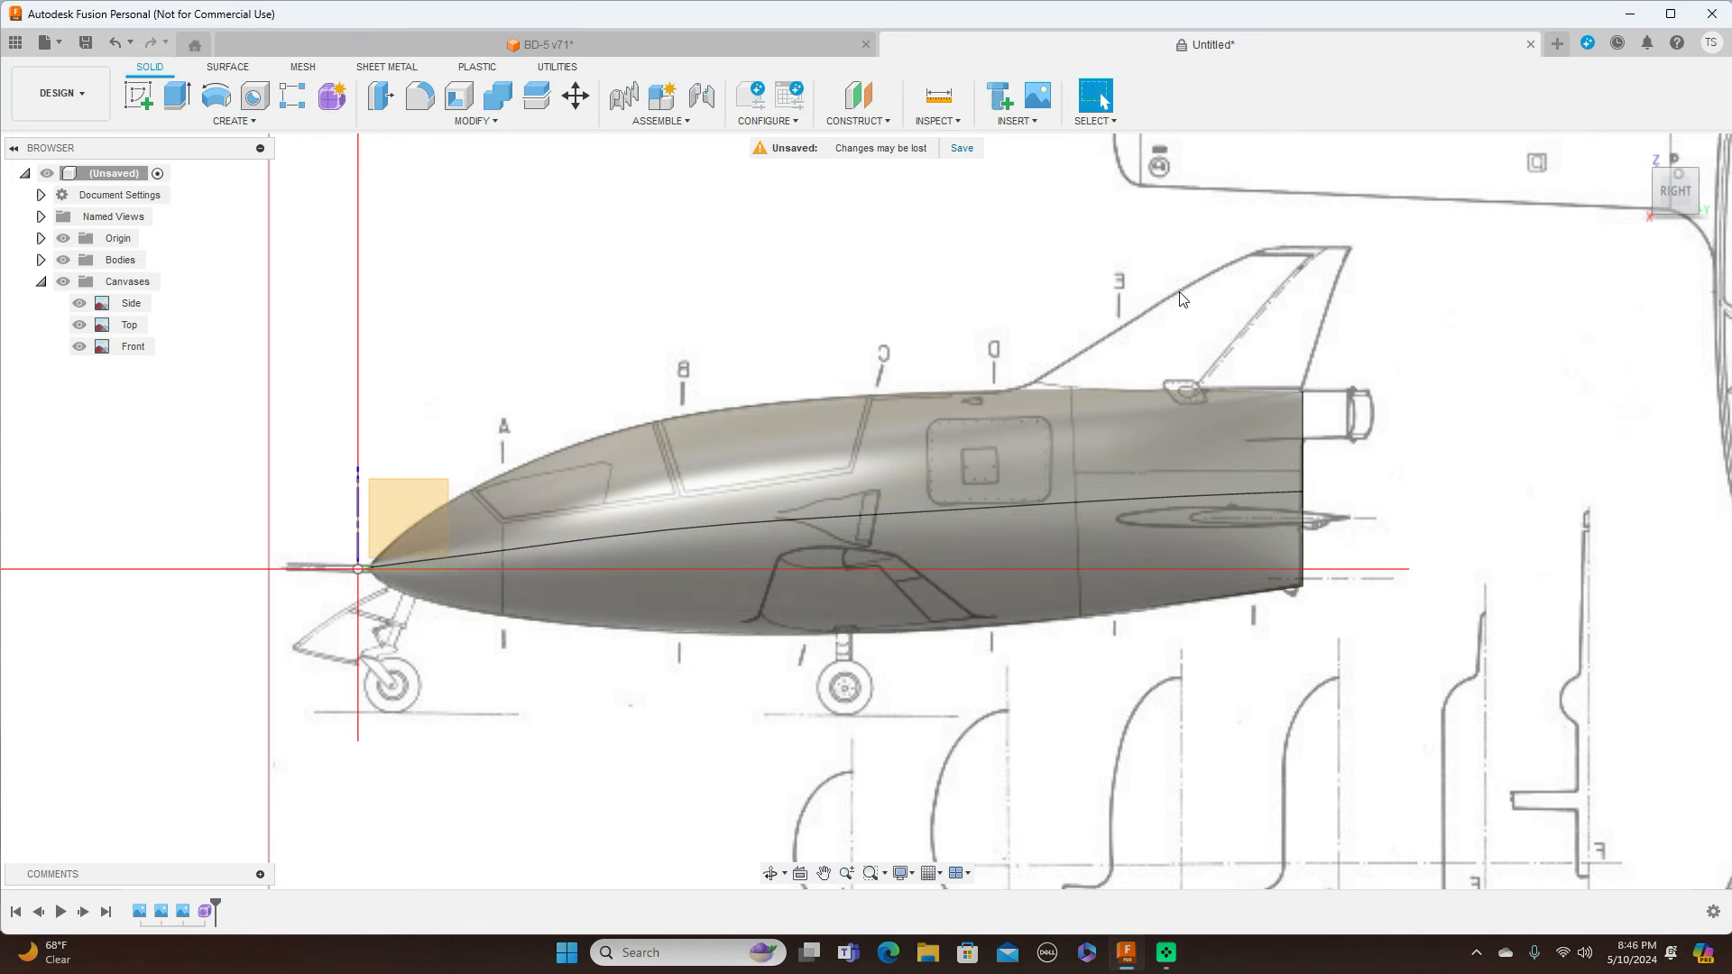
Create a zebra analysis of the fuselage body with horizontal stripes and 20 repeats, examining it from the side and rear
left_click(963, 121)
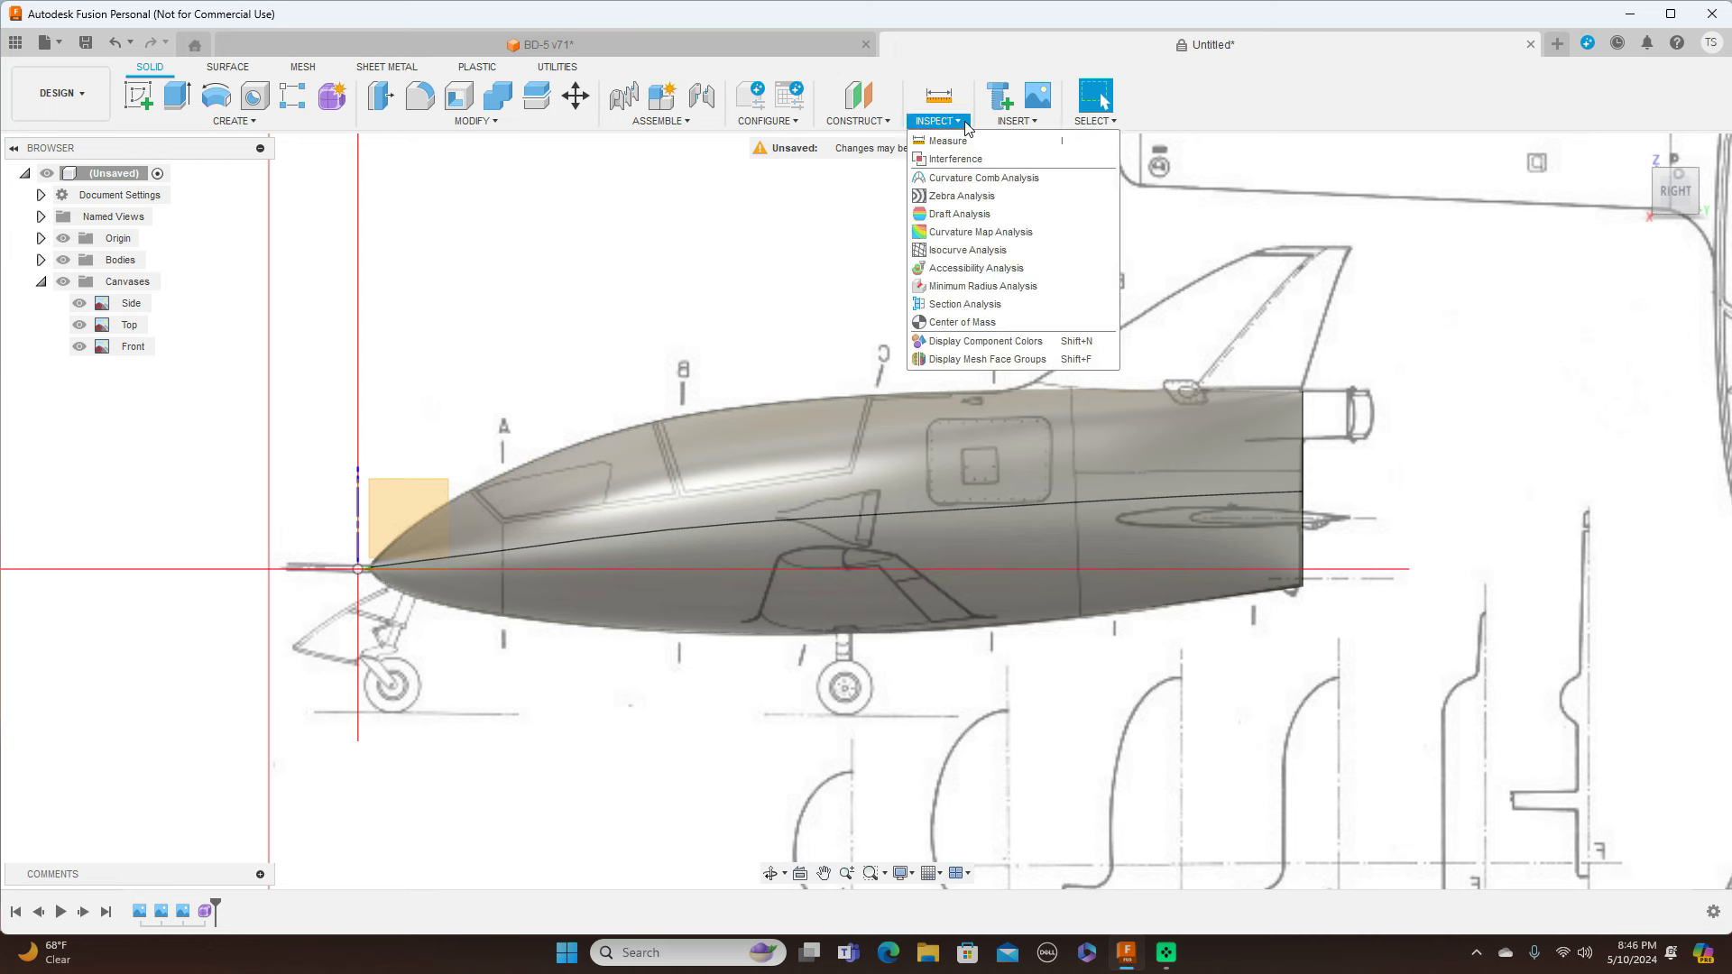
left_click(963, 196)
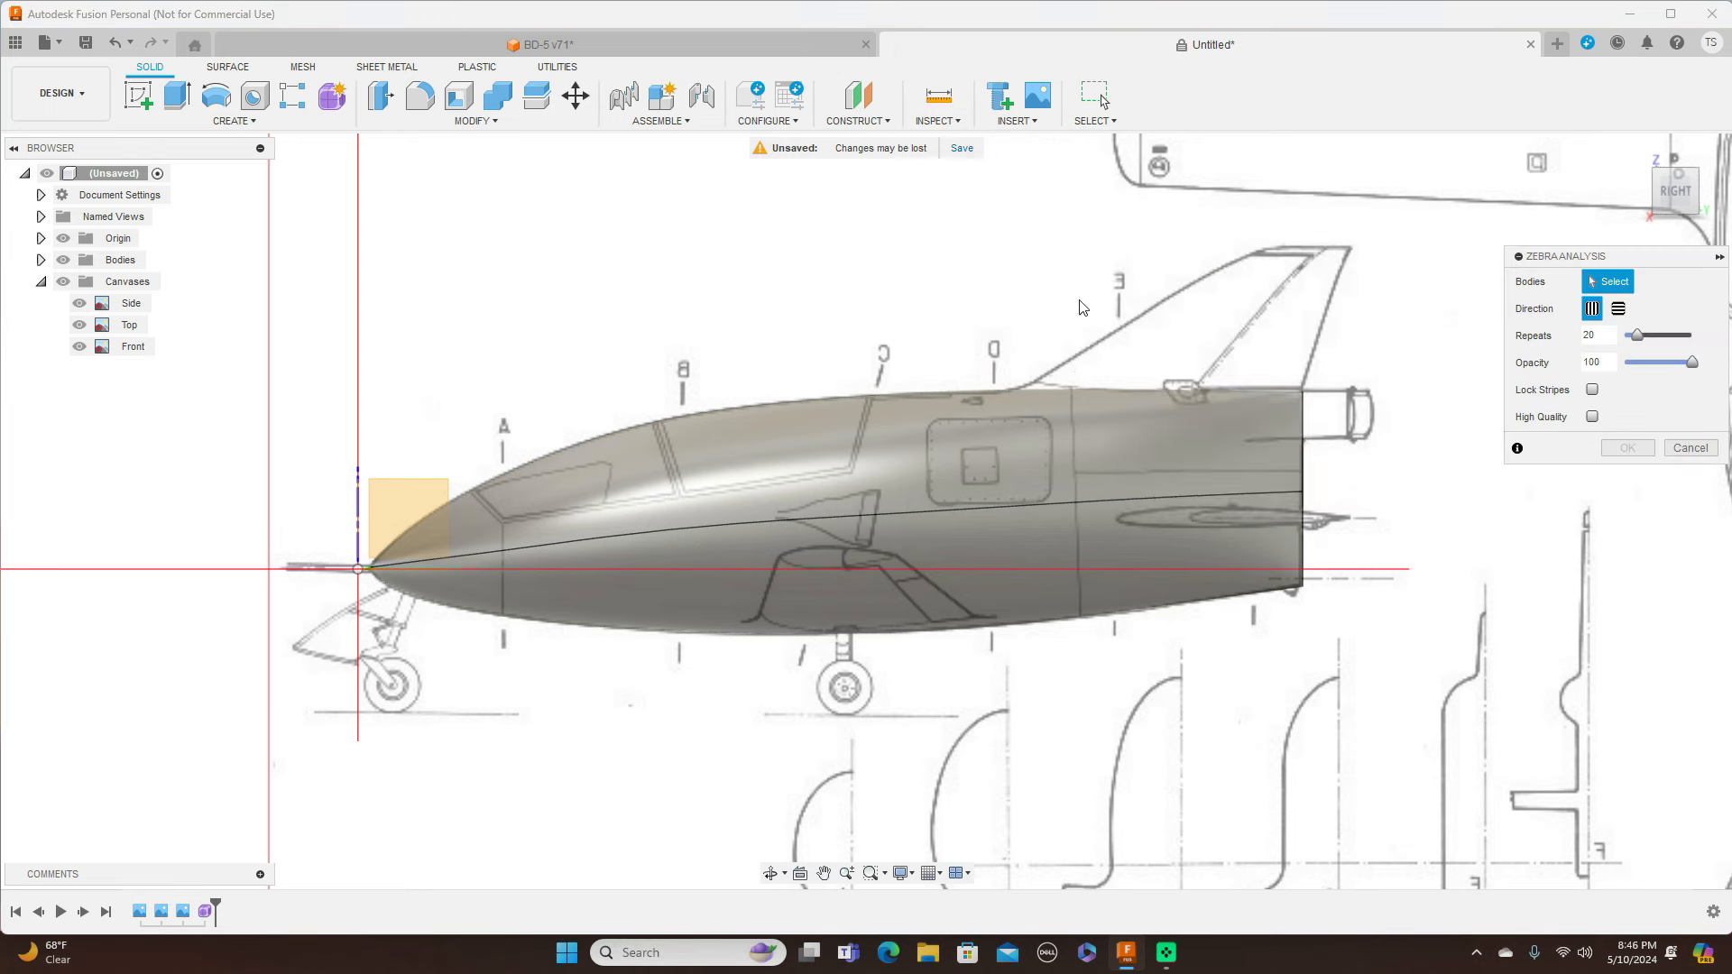
left_click(1039, 459)
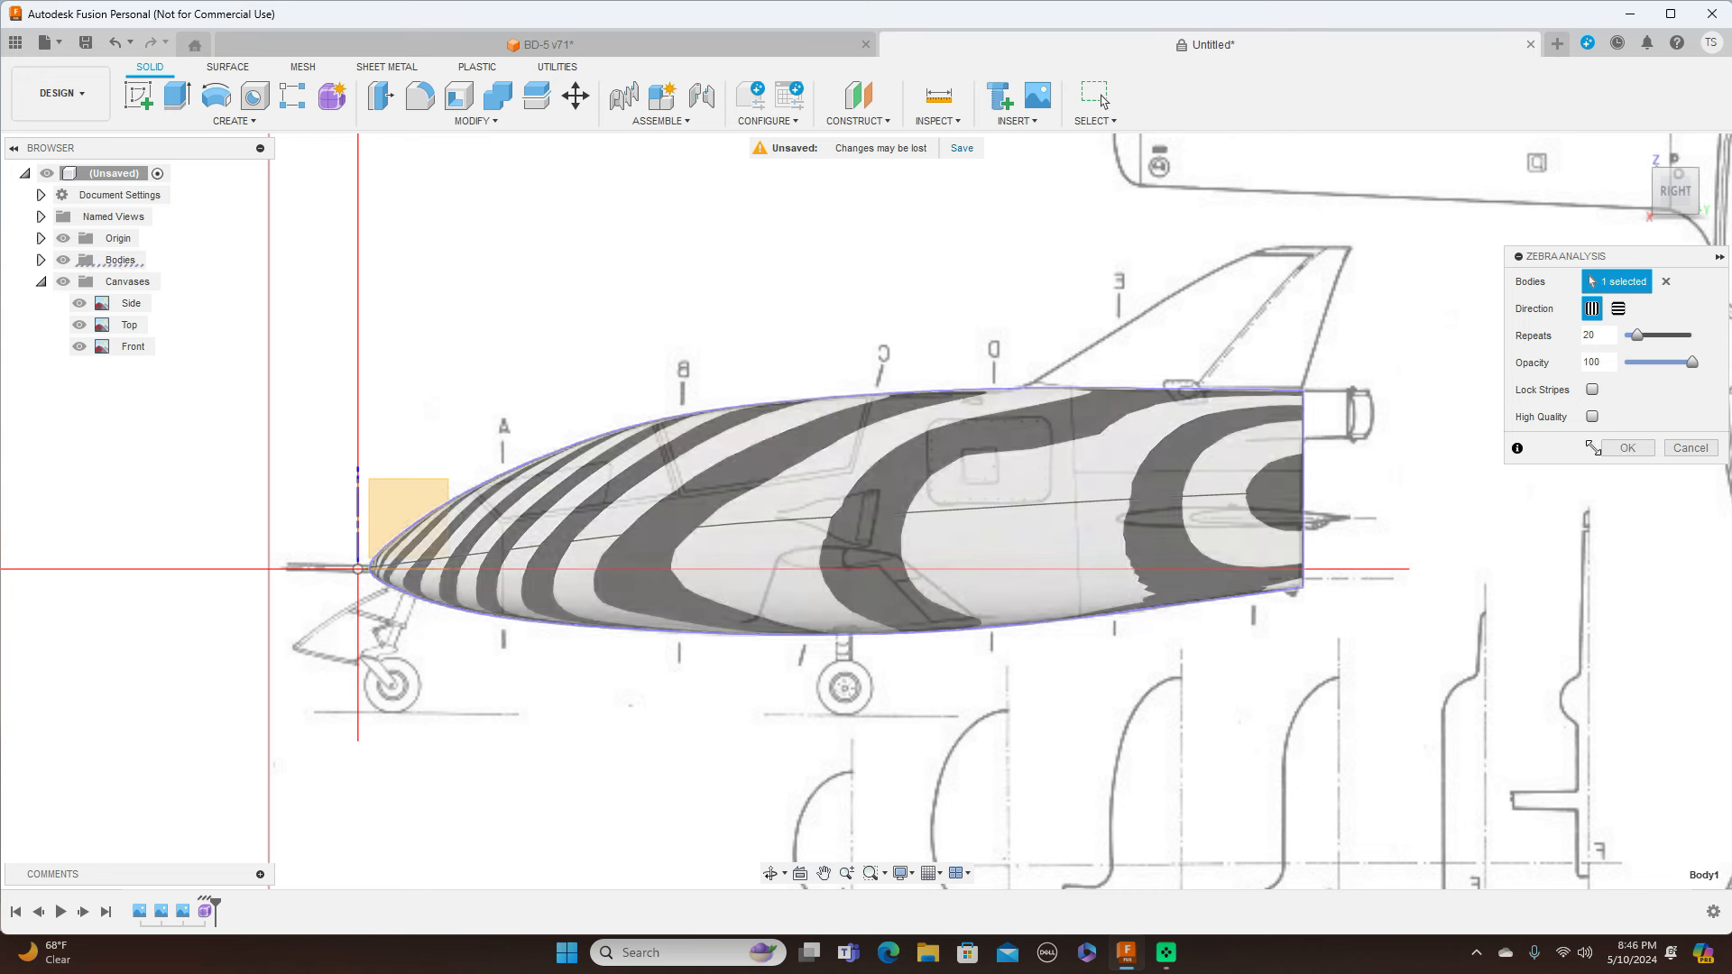
left_click(1618, 309)
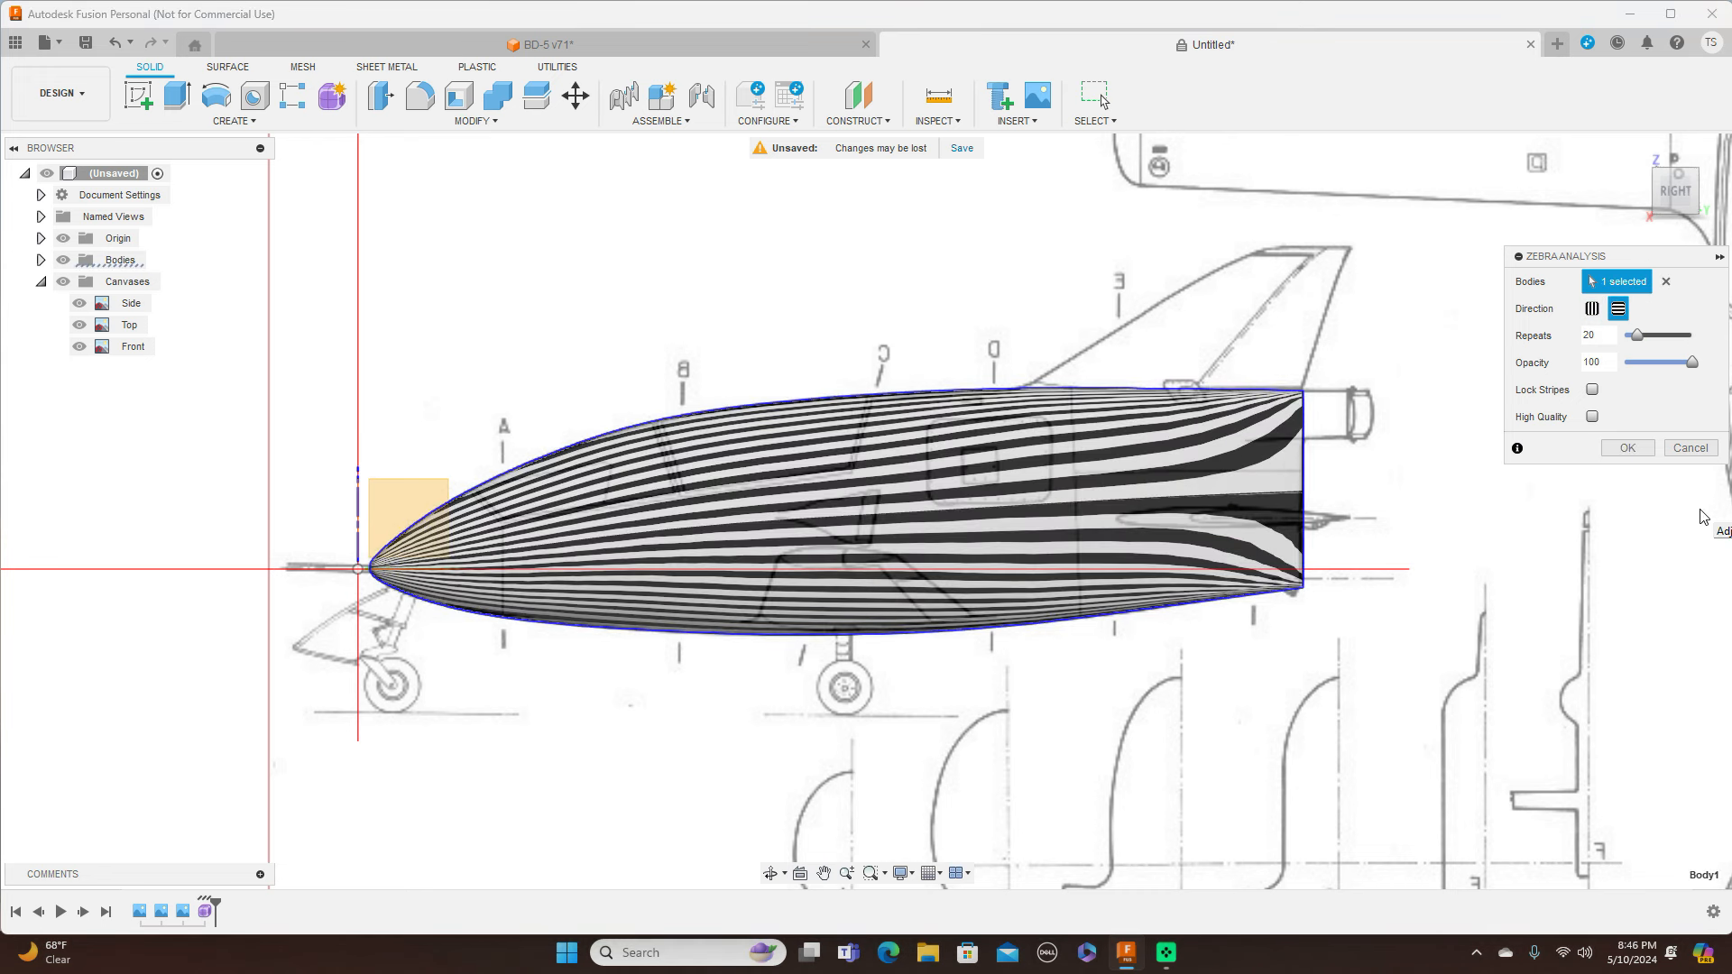
left_click(1705, 193)
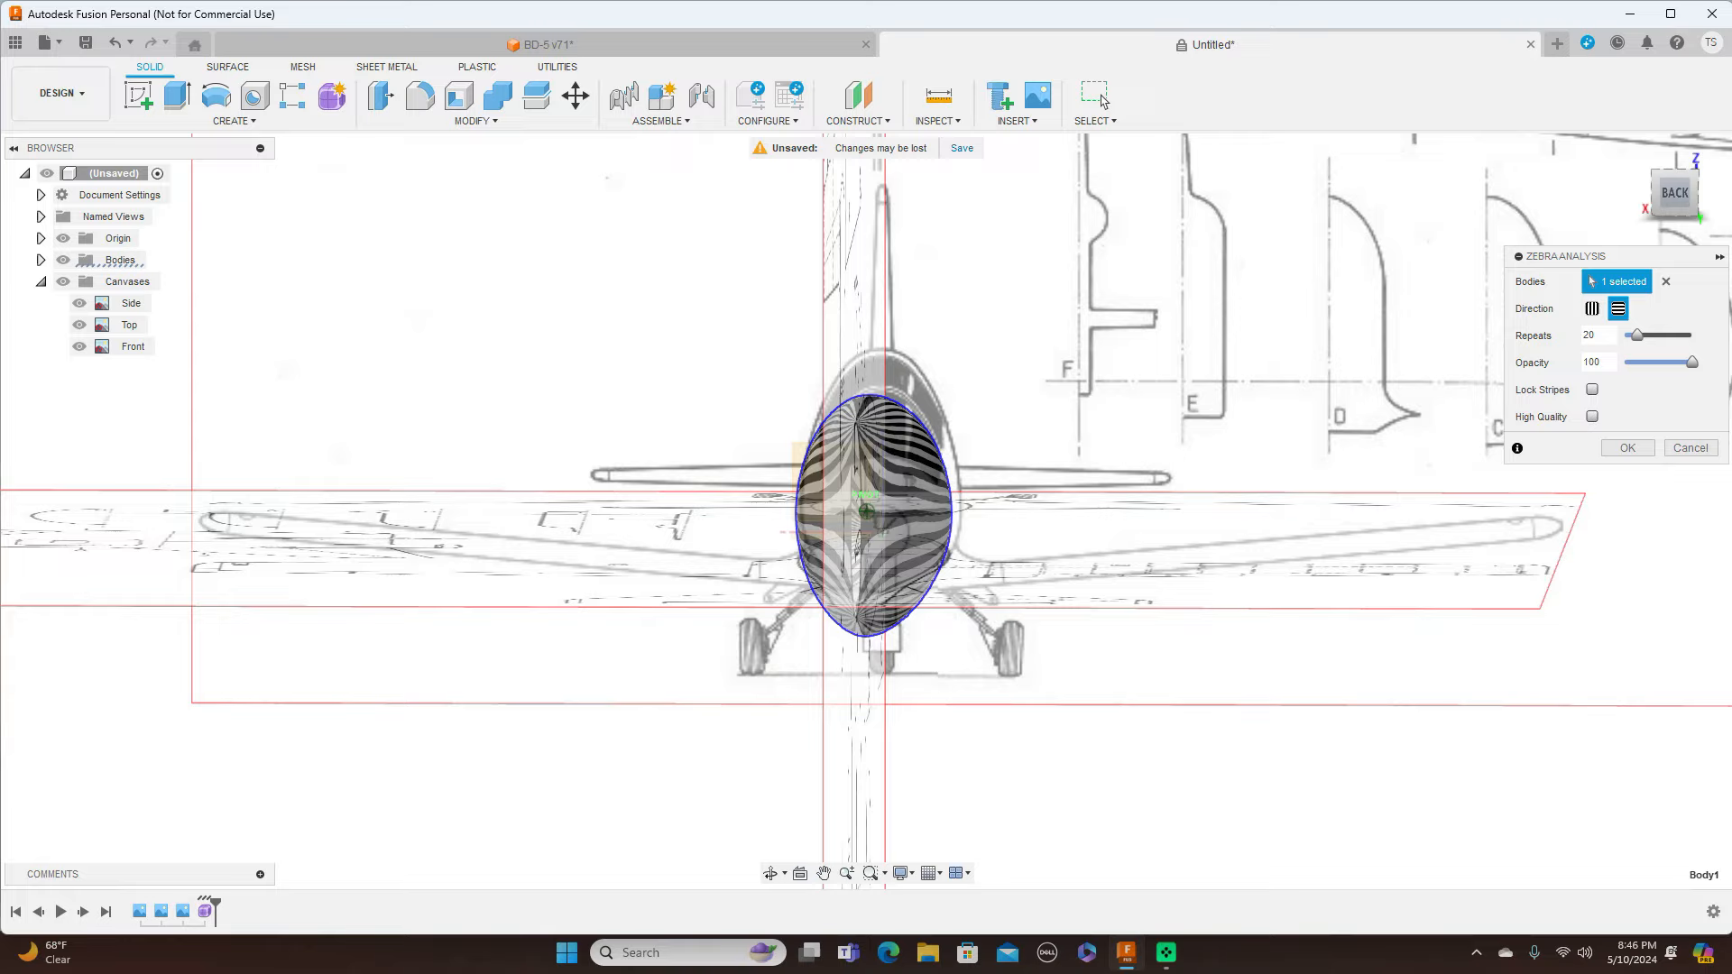
left_click(1656, 193)
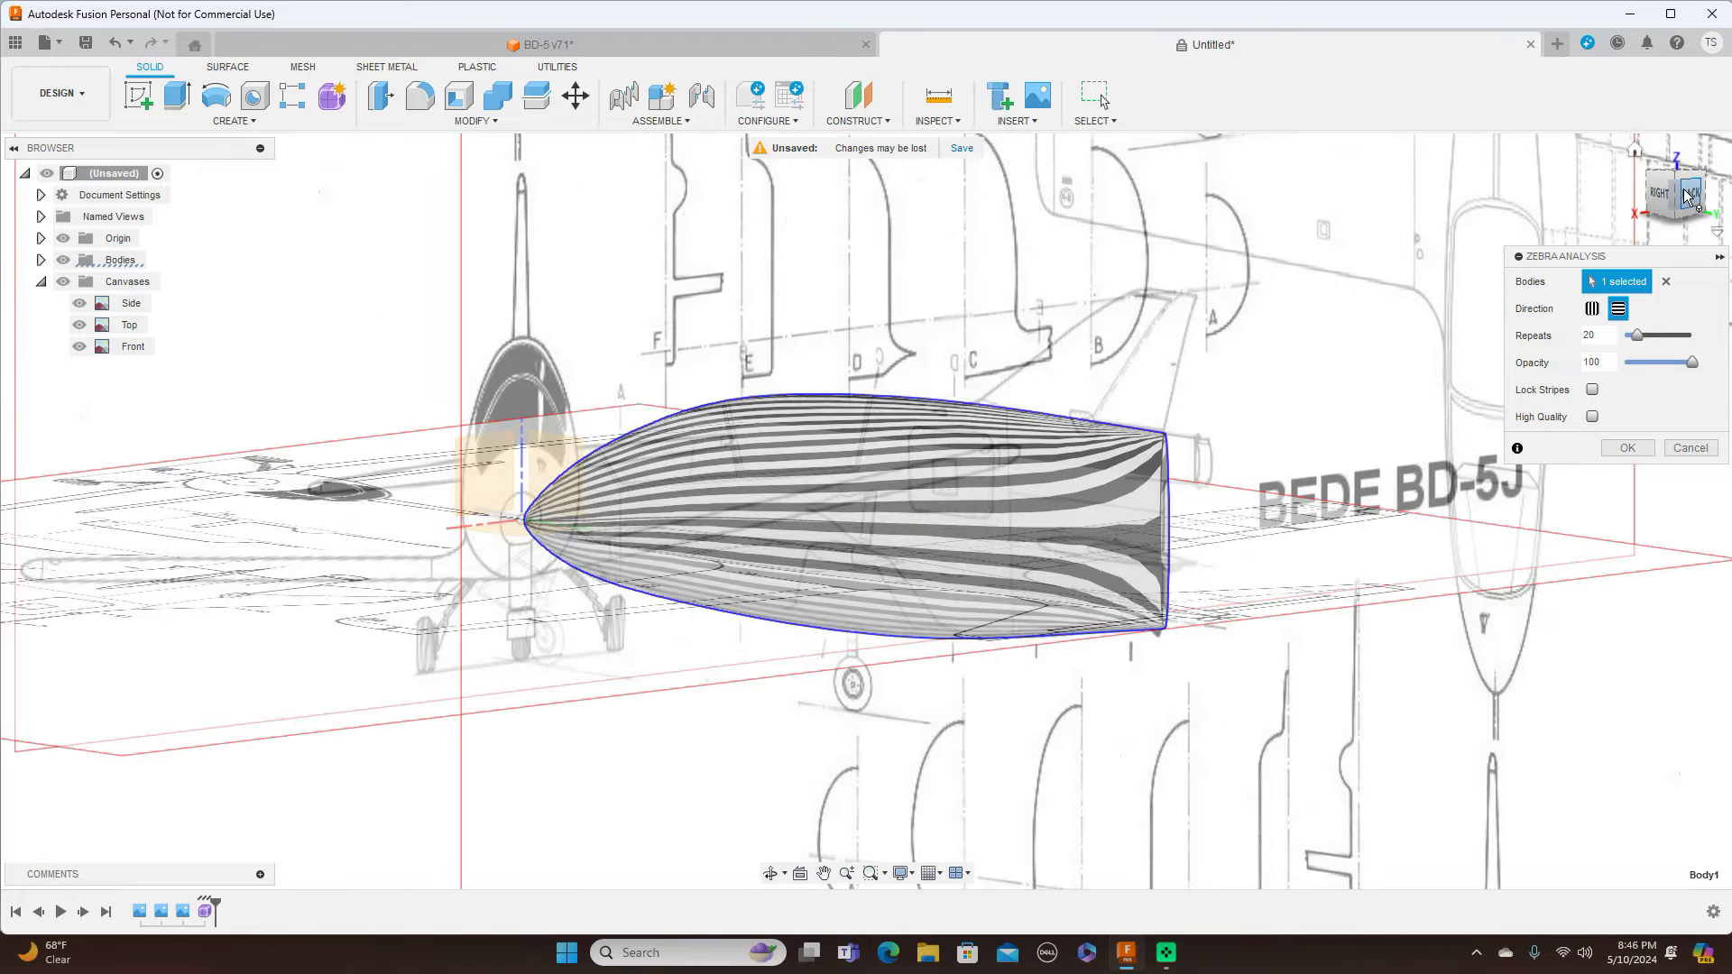
left_click(1665, 196)
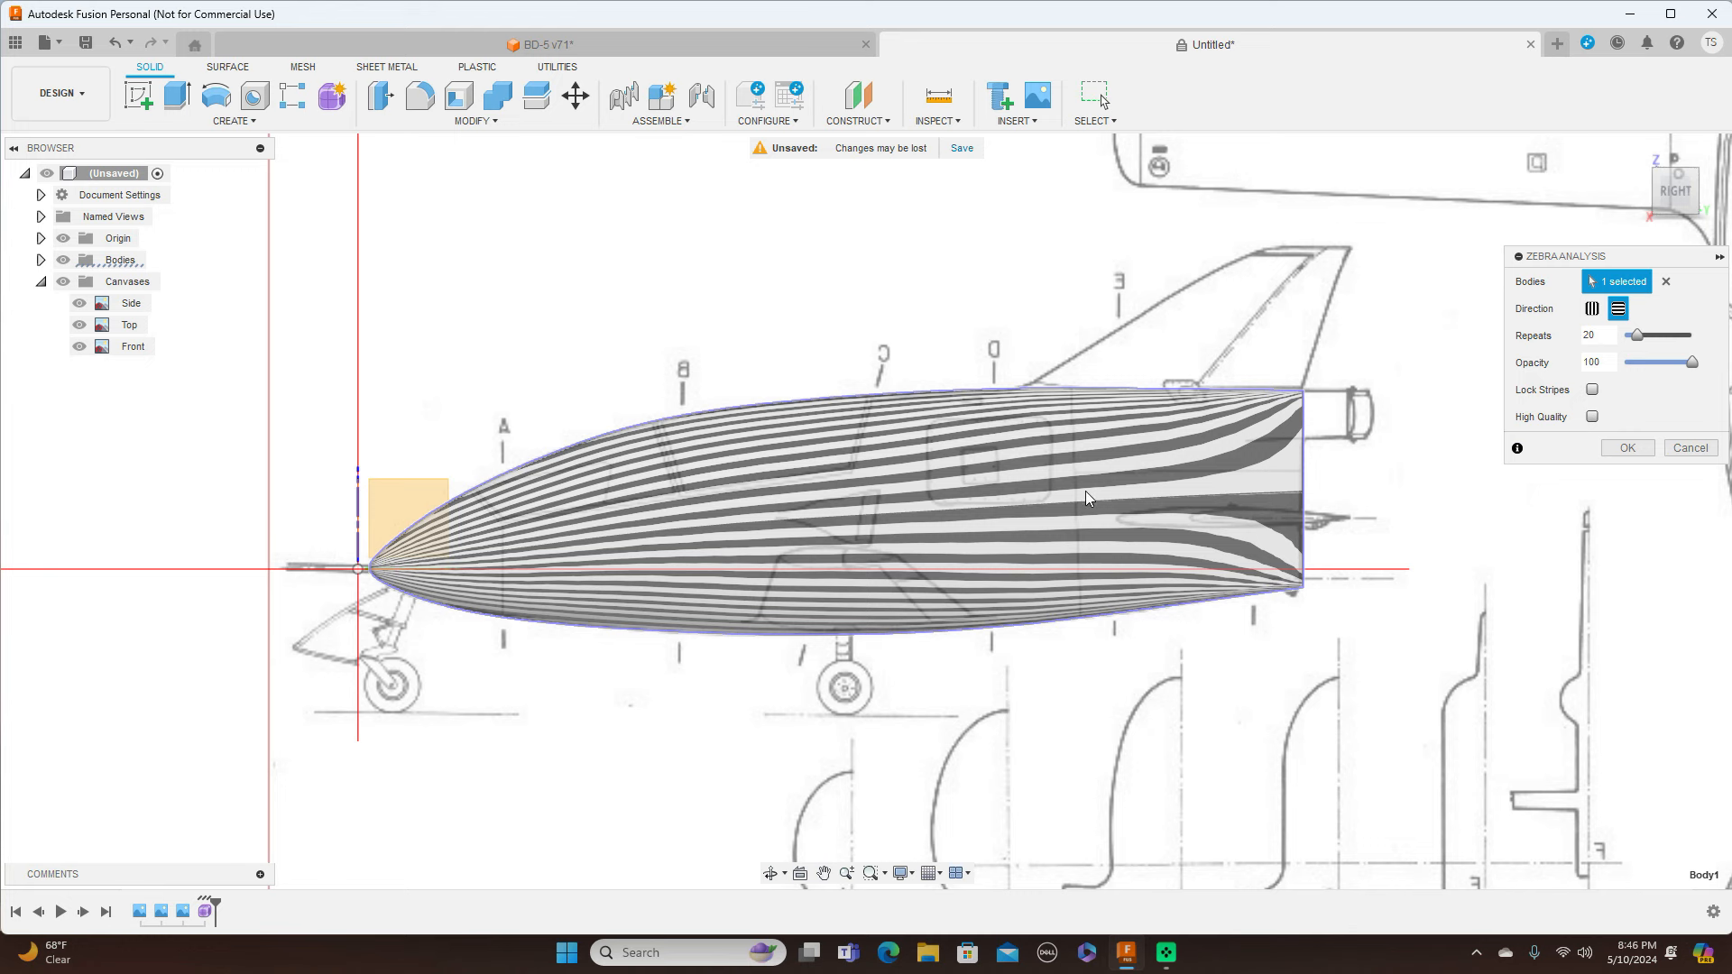
scroll(1151, 546, "down", 3)
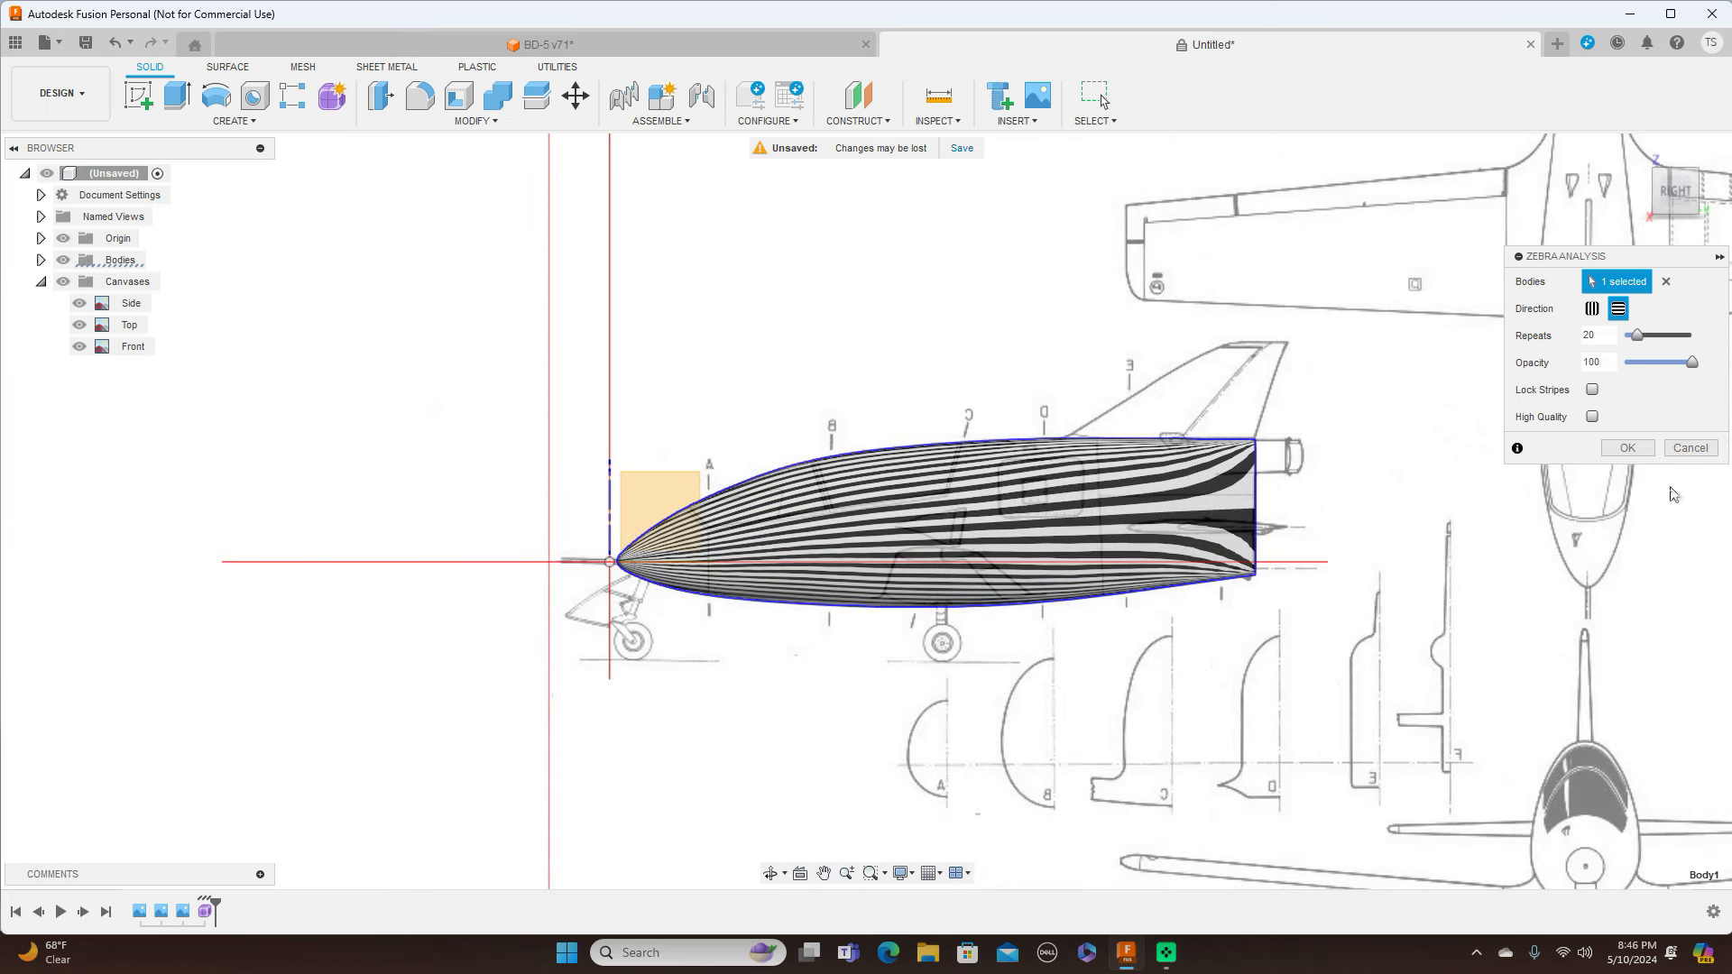
left_click(1634, 449)
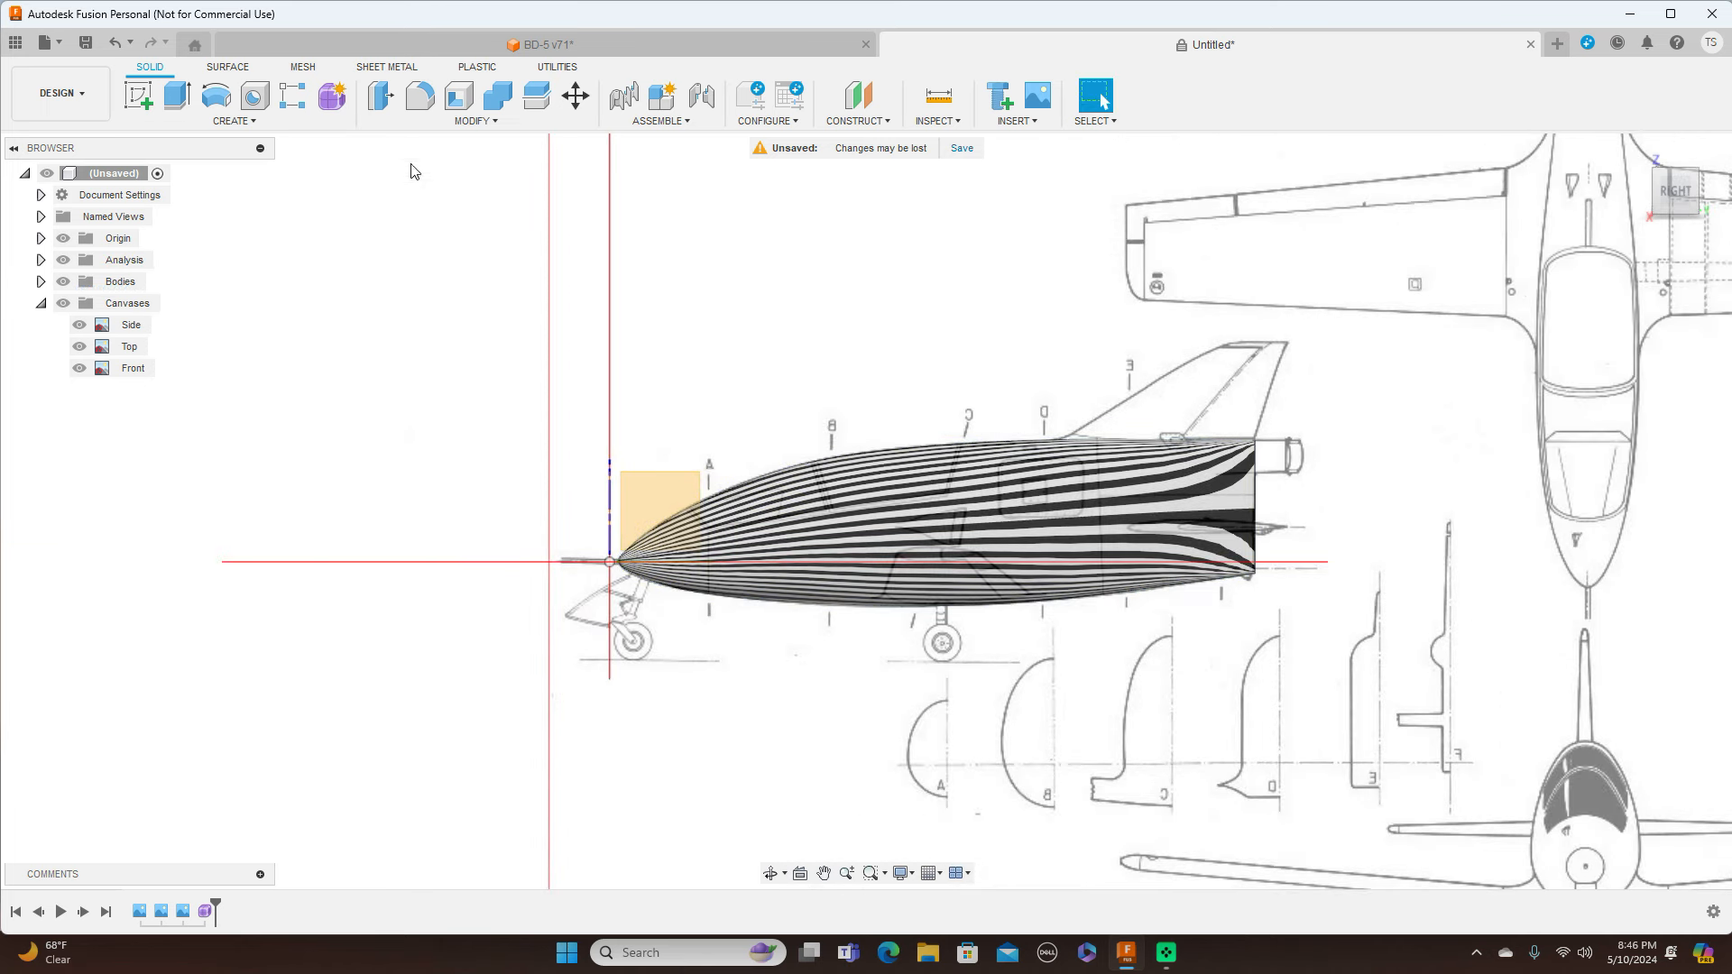
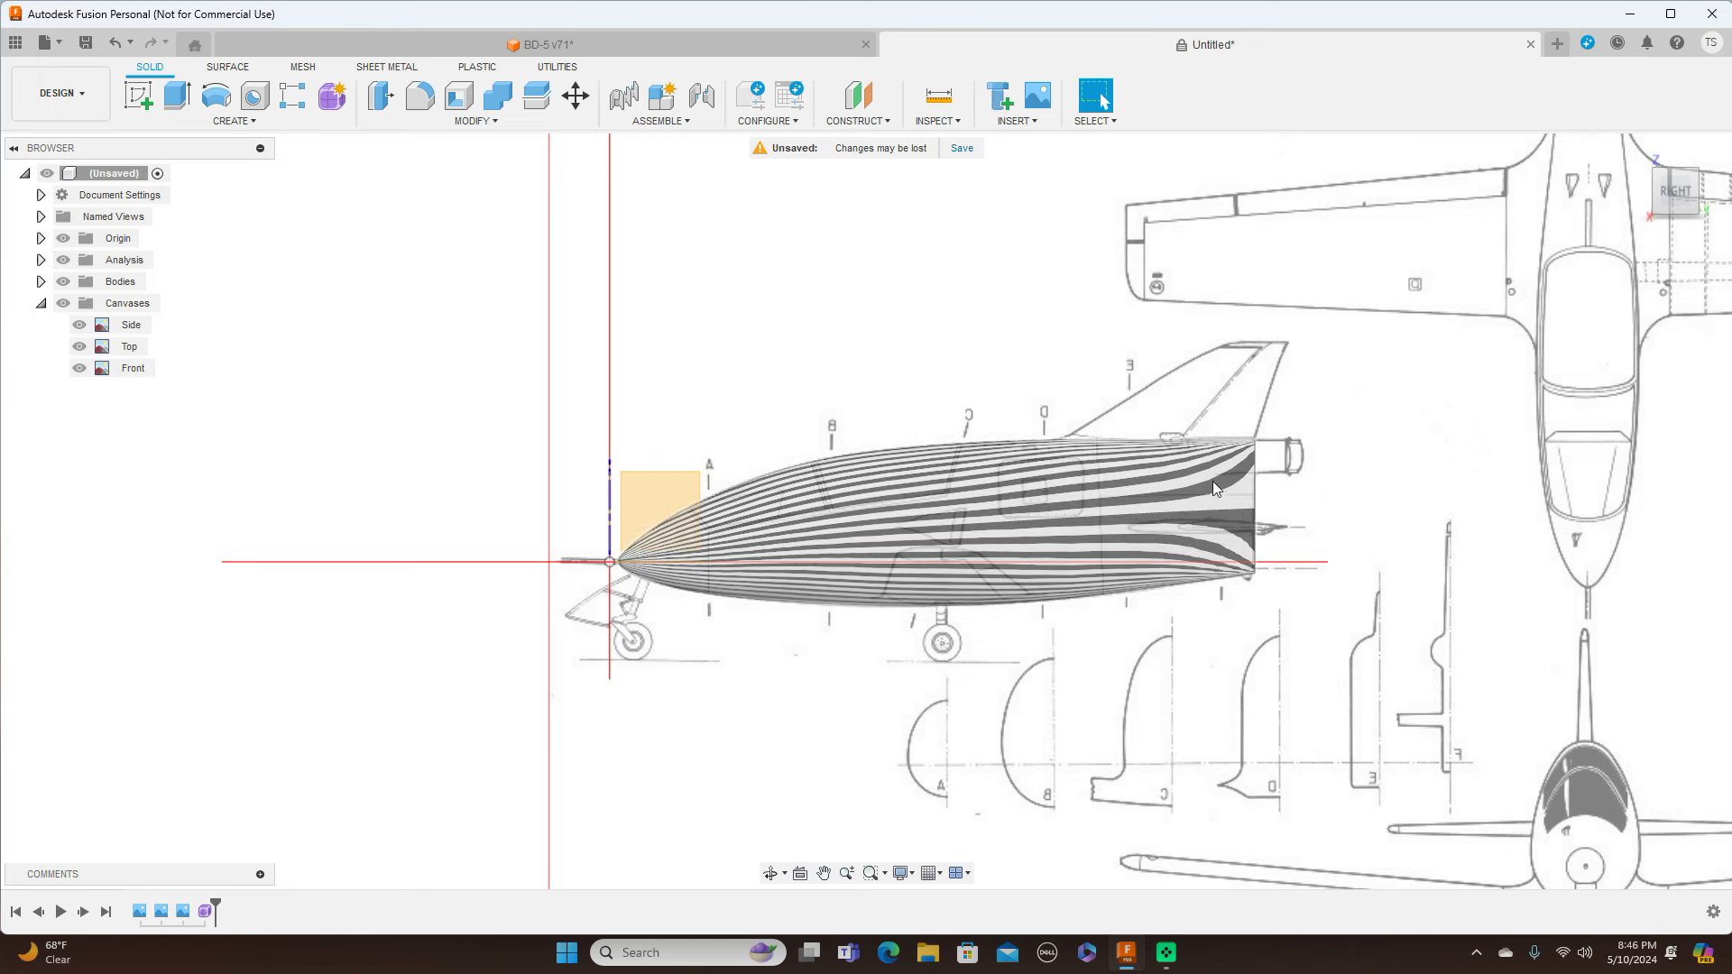
Hide the zebra analysis and reopen the fuselage form for editing
left_click(63, 261)
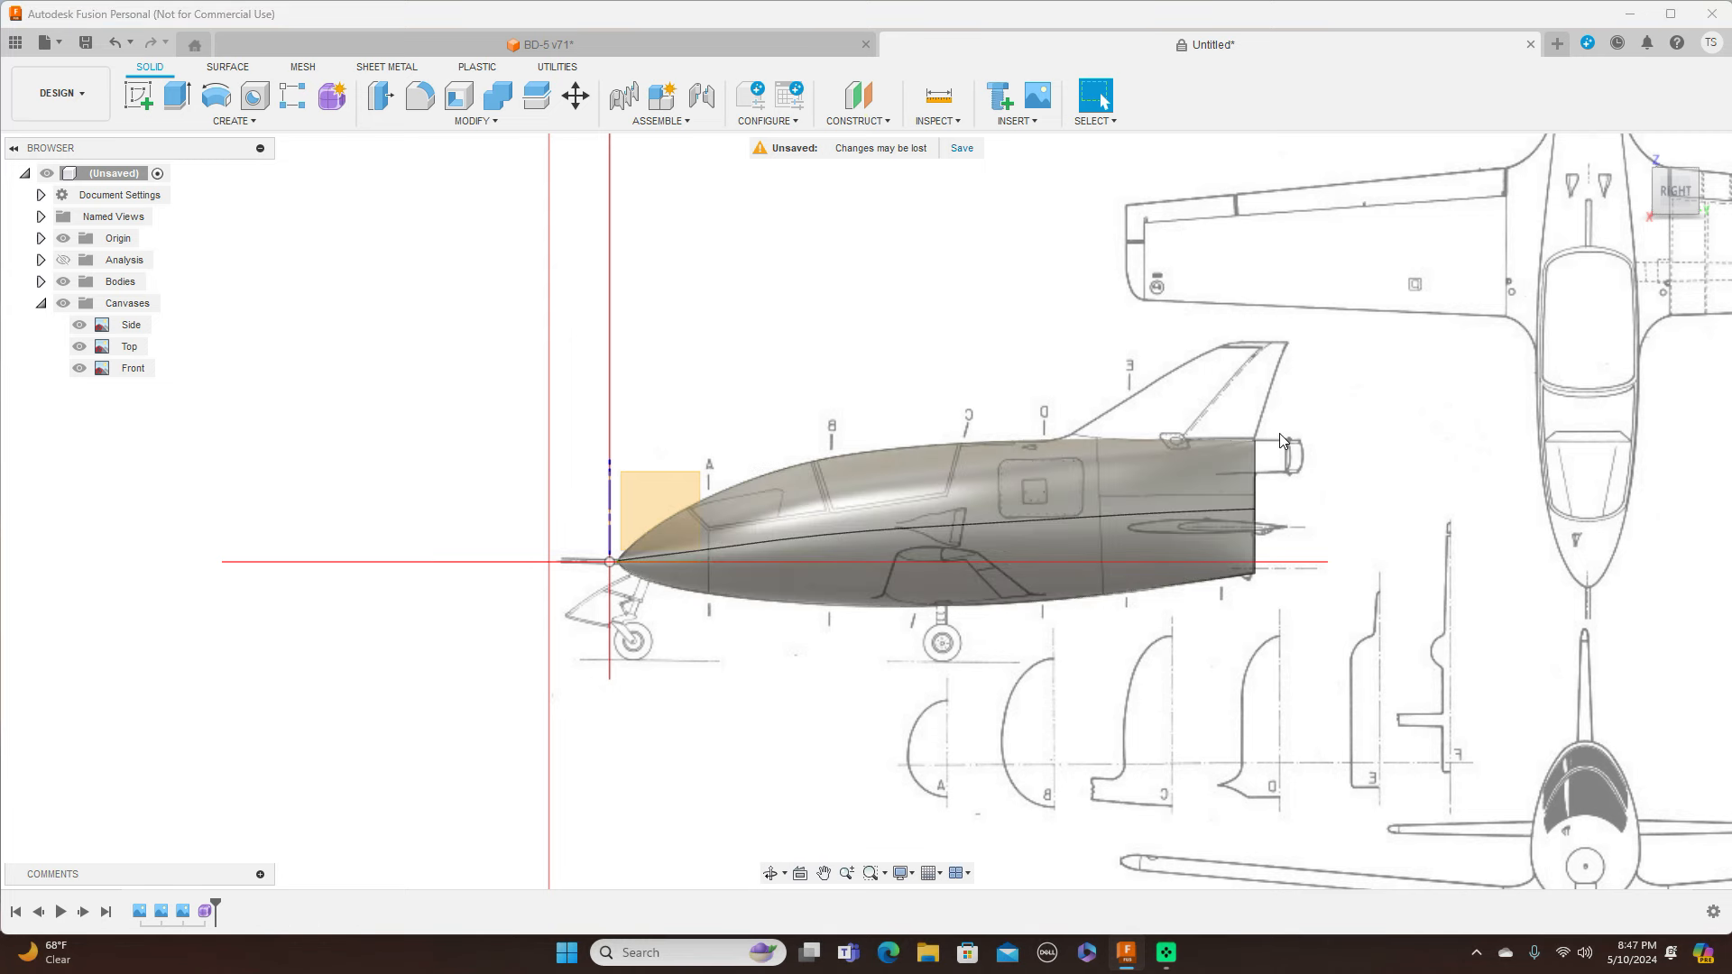
scroll(1281, 440, "up", 5)
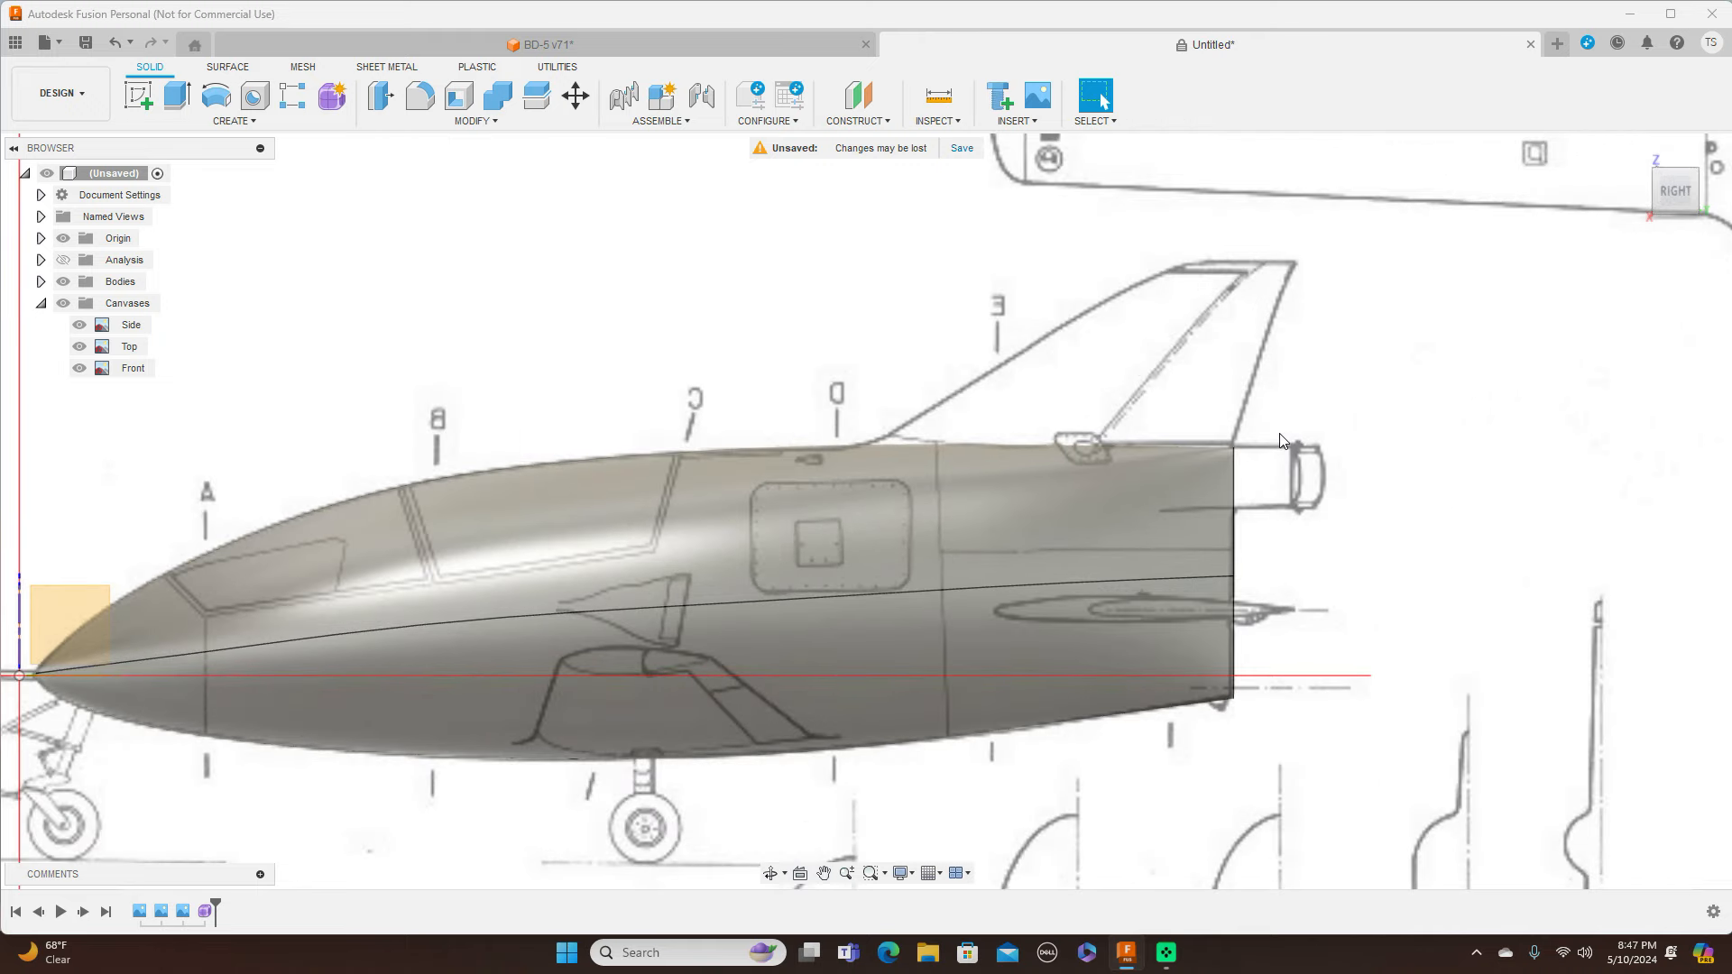
scroll(1282, 439, "down", 5)
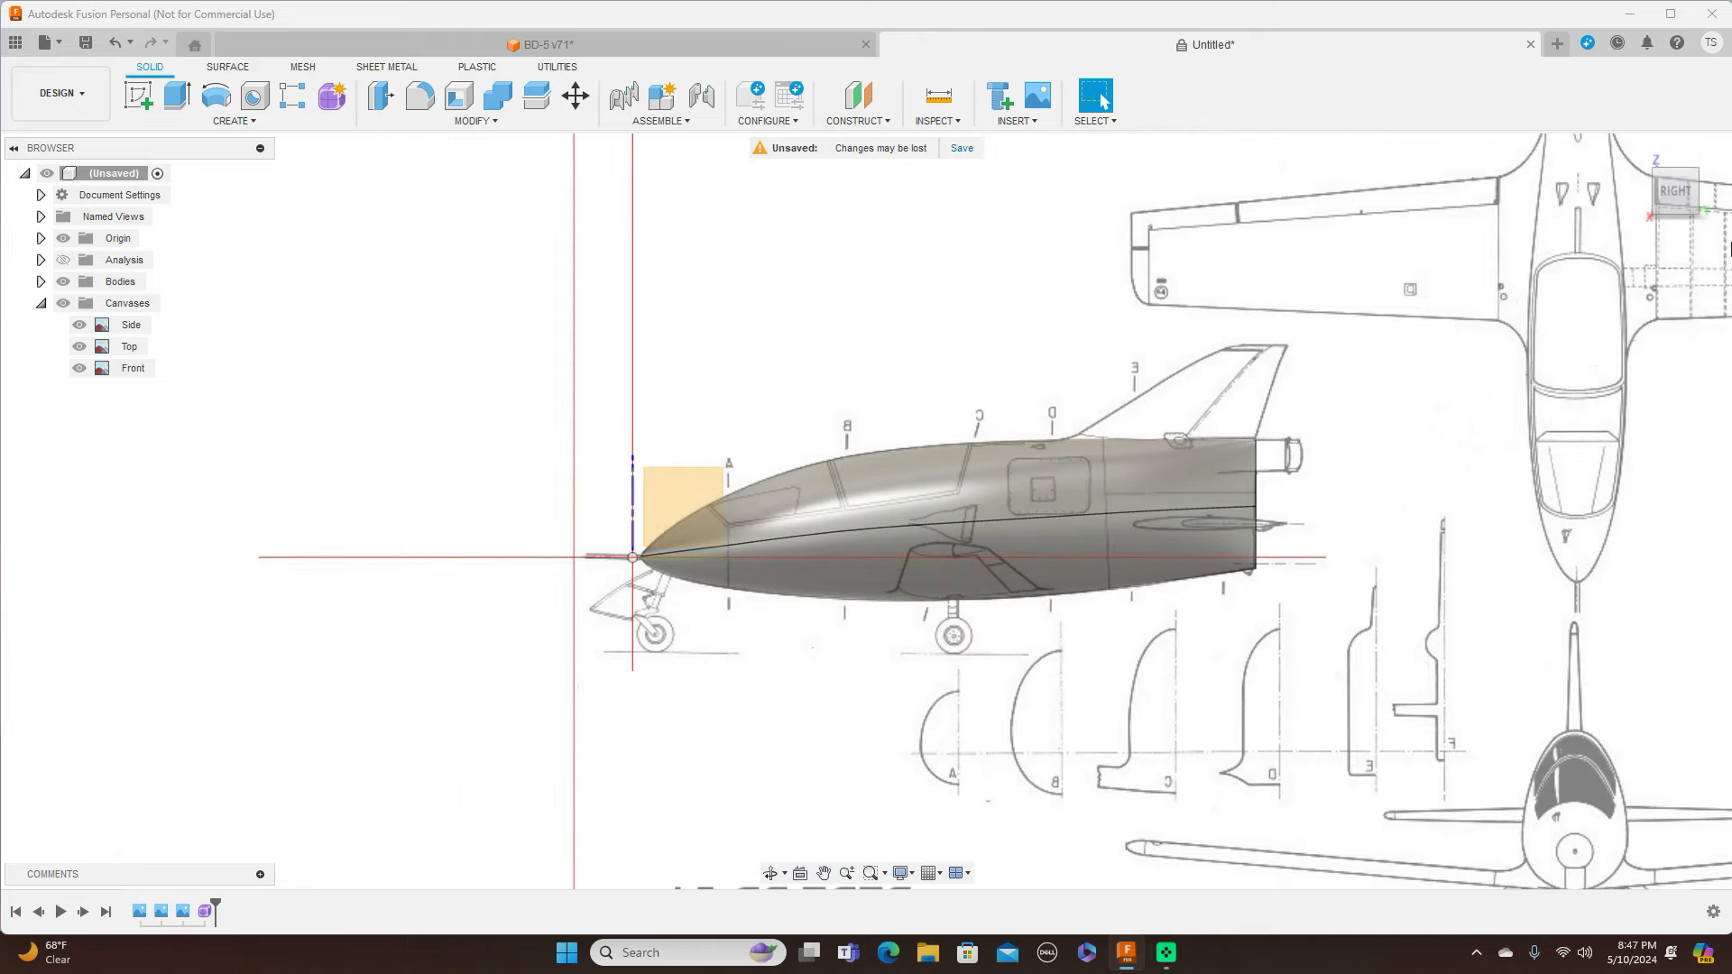
left_click(1708, 191)
mouse_move(1664, 193)
left_mouse_down()
mouse_move(1643, 206)
mouse_move(1683, 198)
left_mouse_up()
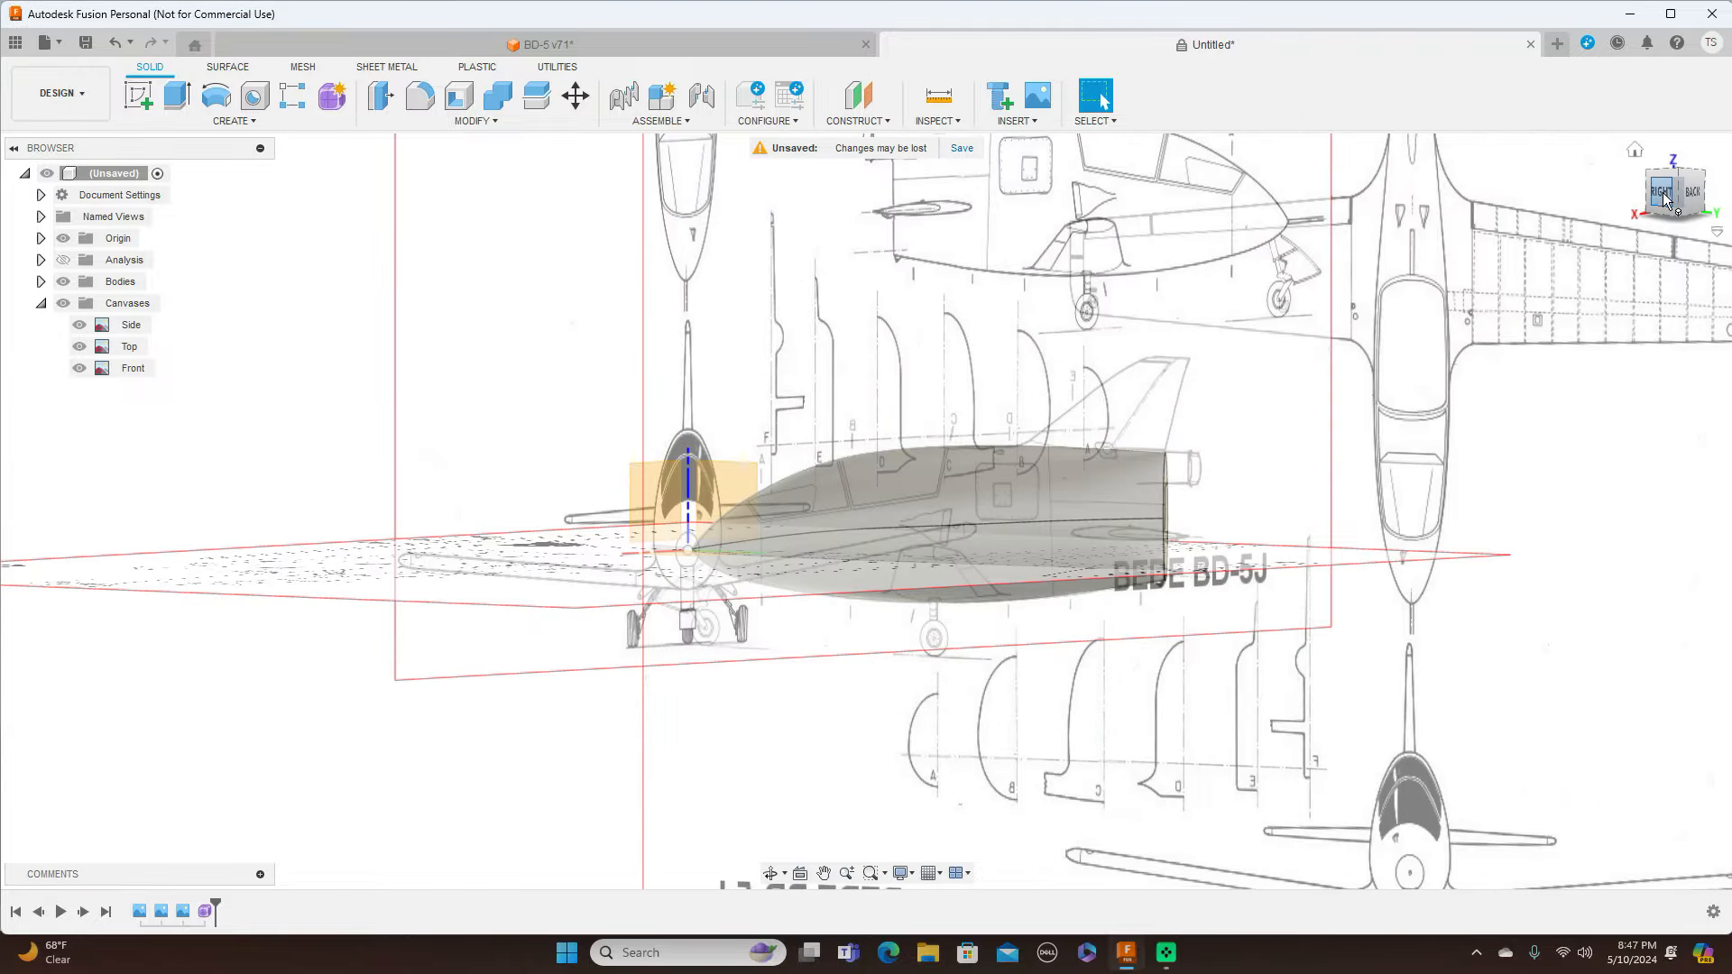
left_click(1664, 195)
left_click(210, 911)
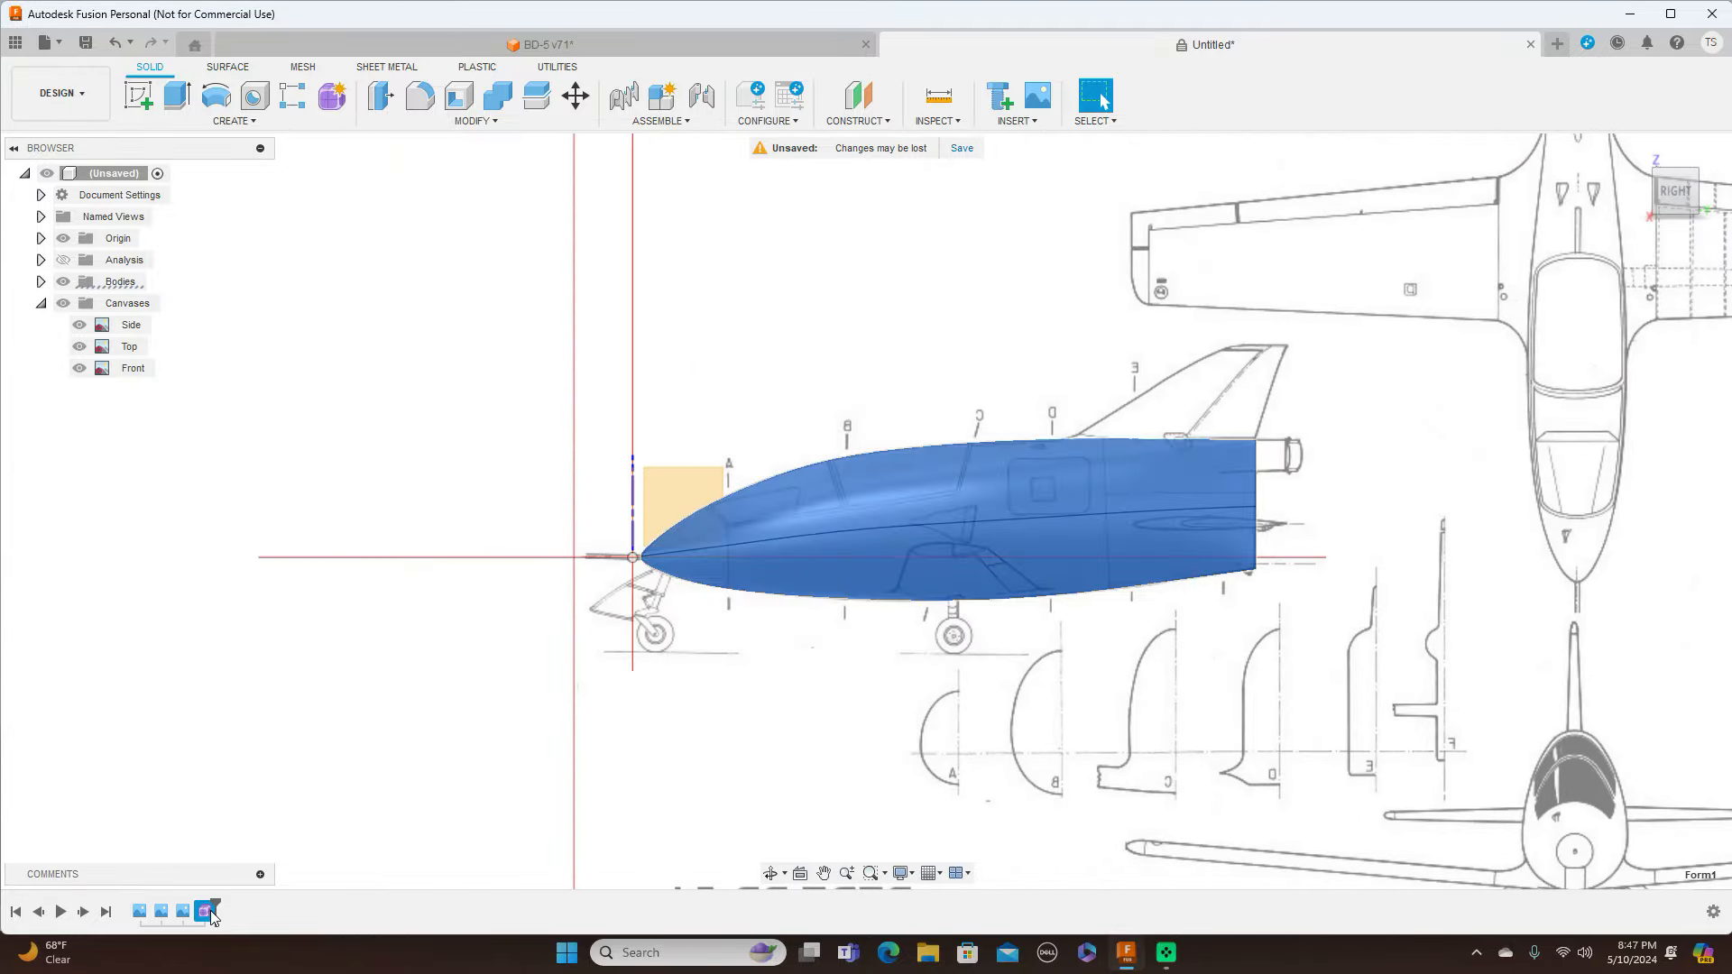
right_click(209, 910)
left_click(264, 739)
scroll(992, 738, "up", 4)
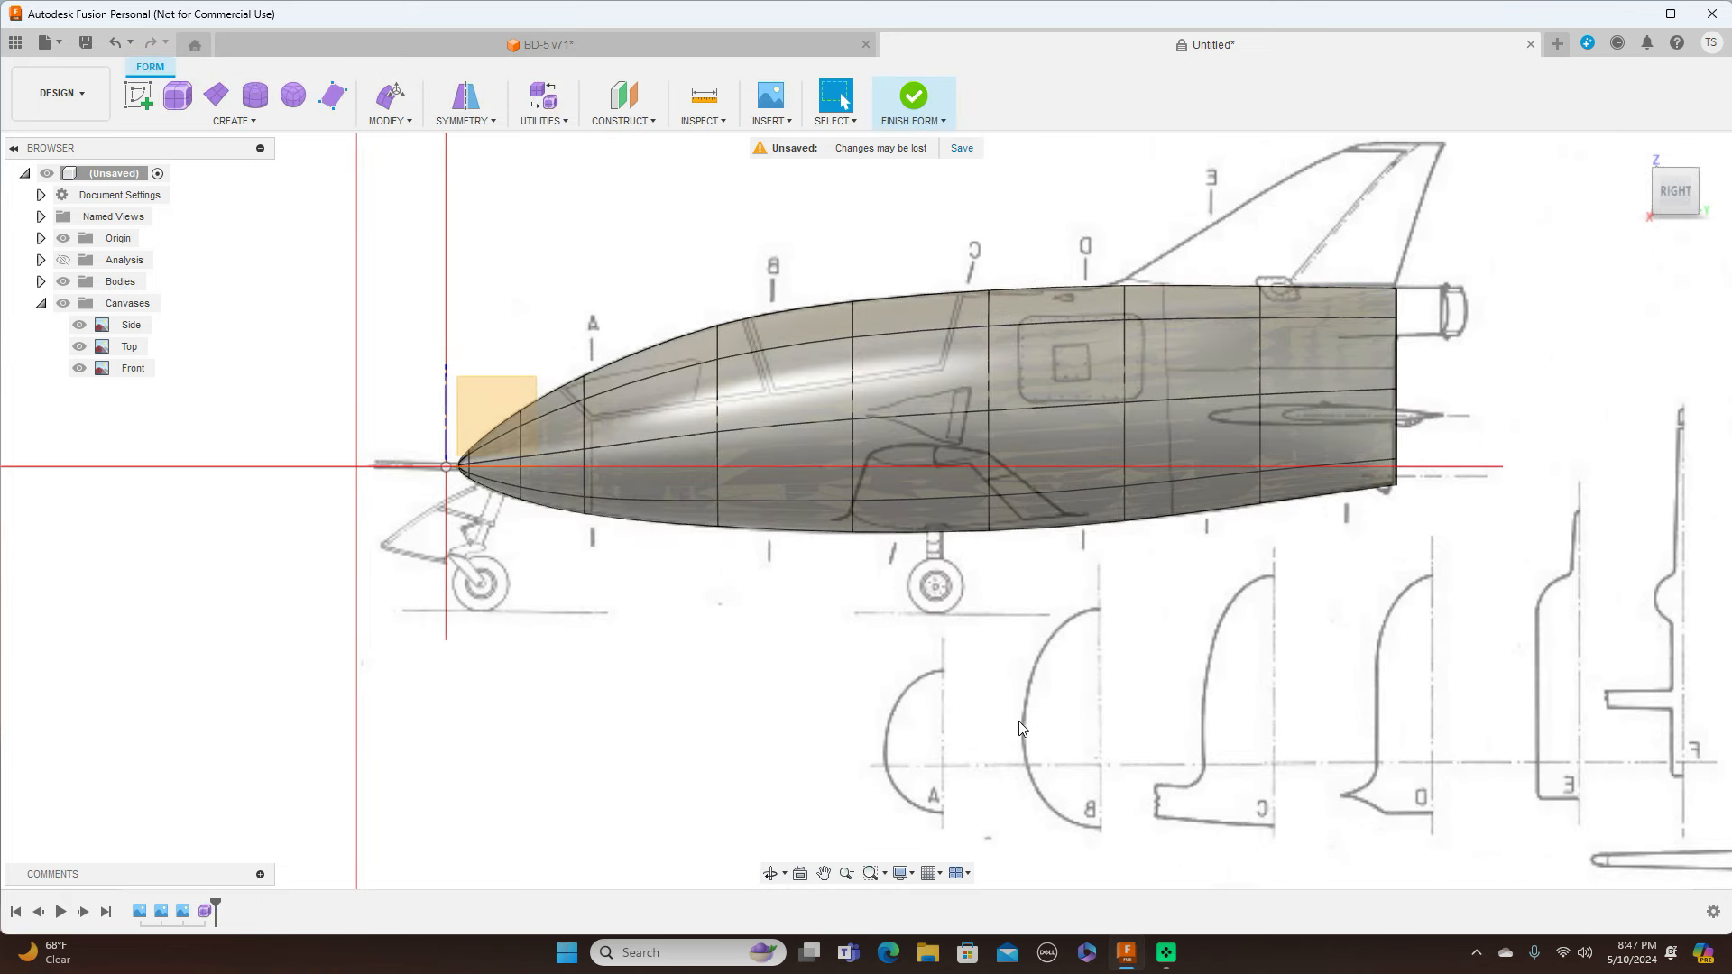
View the fuselage form from behind and hide all the blueprint canvases
left_click(1718, 201)
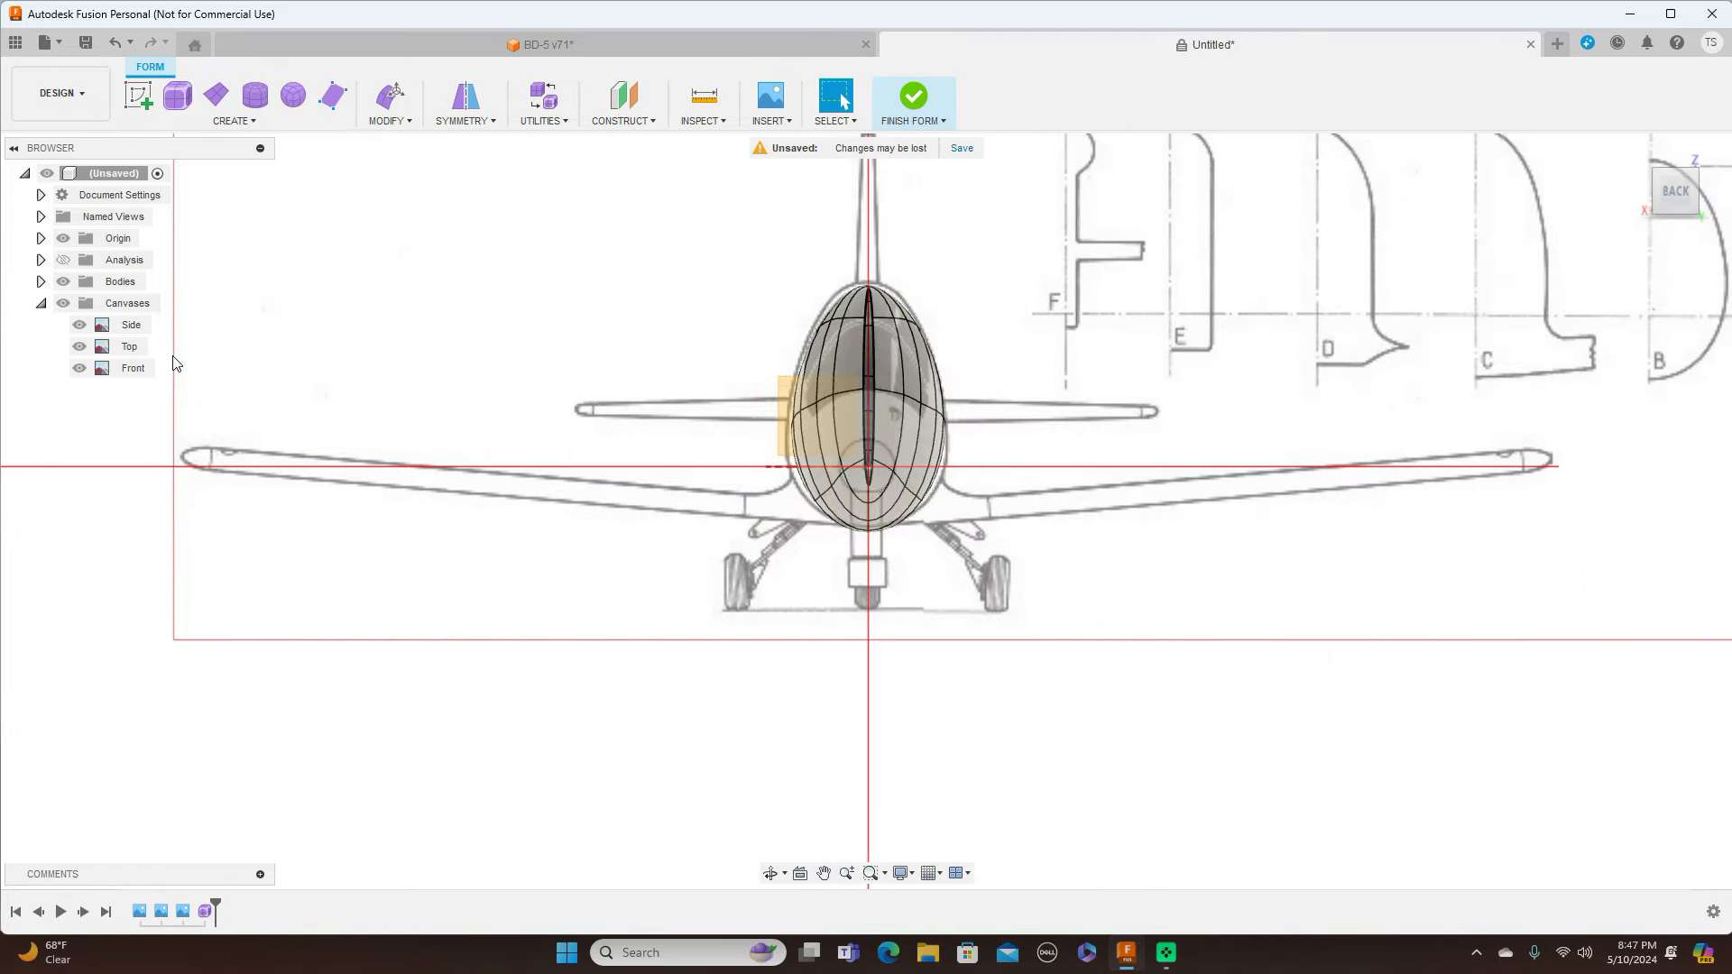
left_click(64, 303)
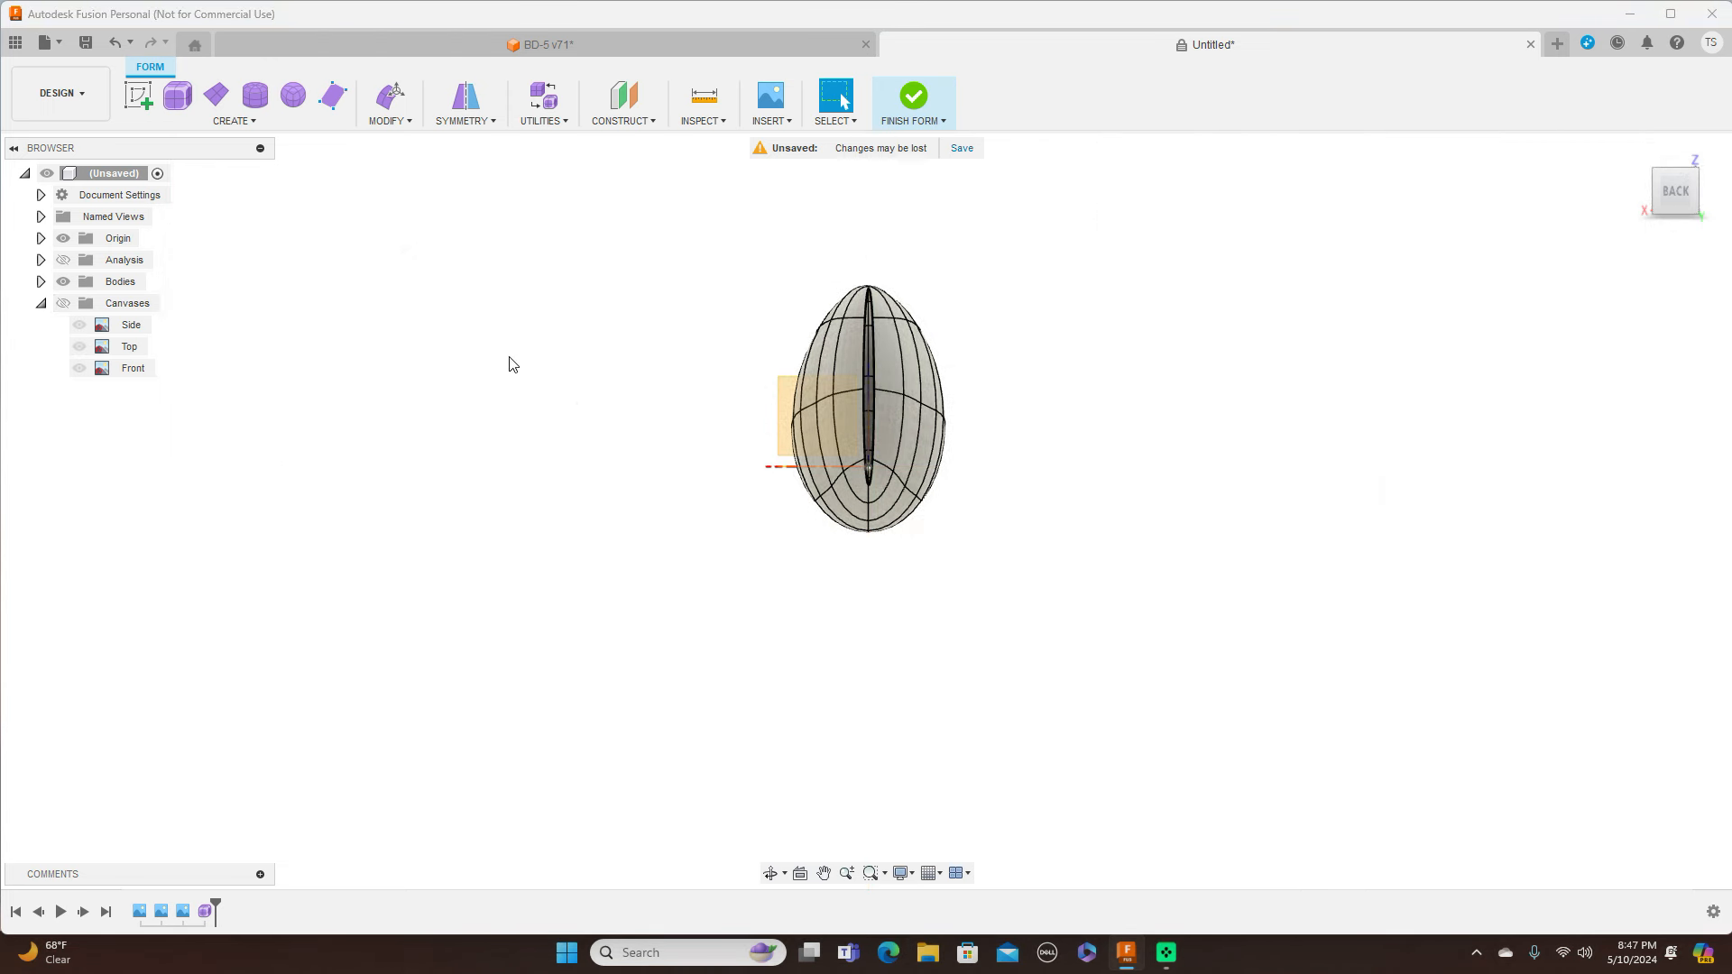
scroll(509, 361, "up", 3)
middle_click_drag(663, 352, 570, 353)
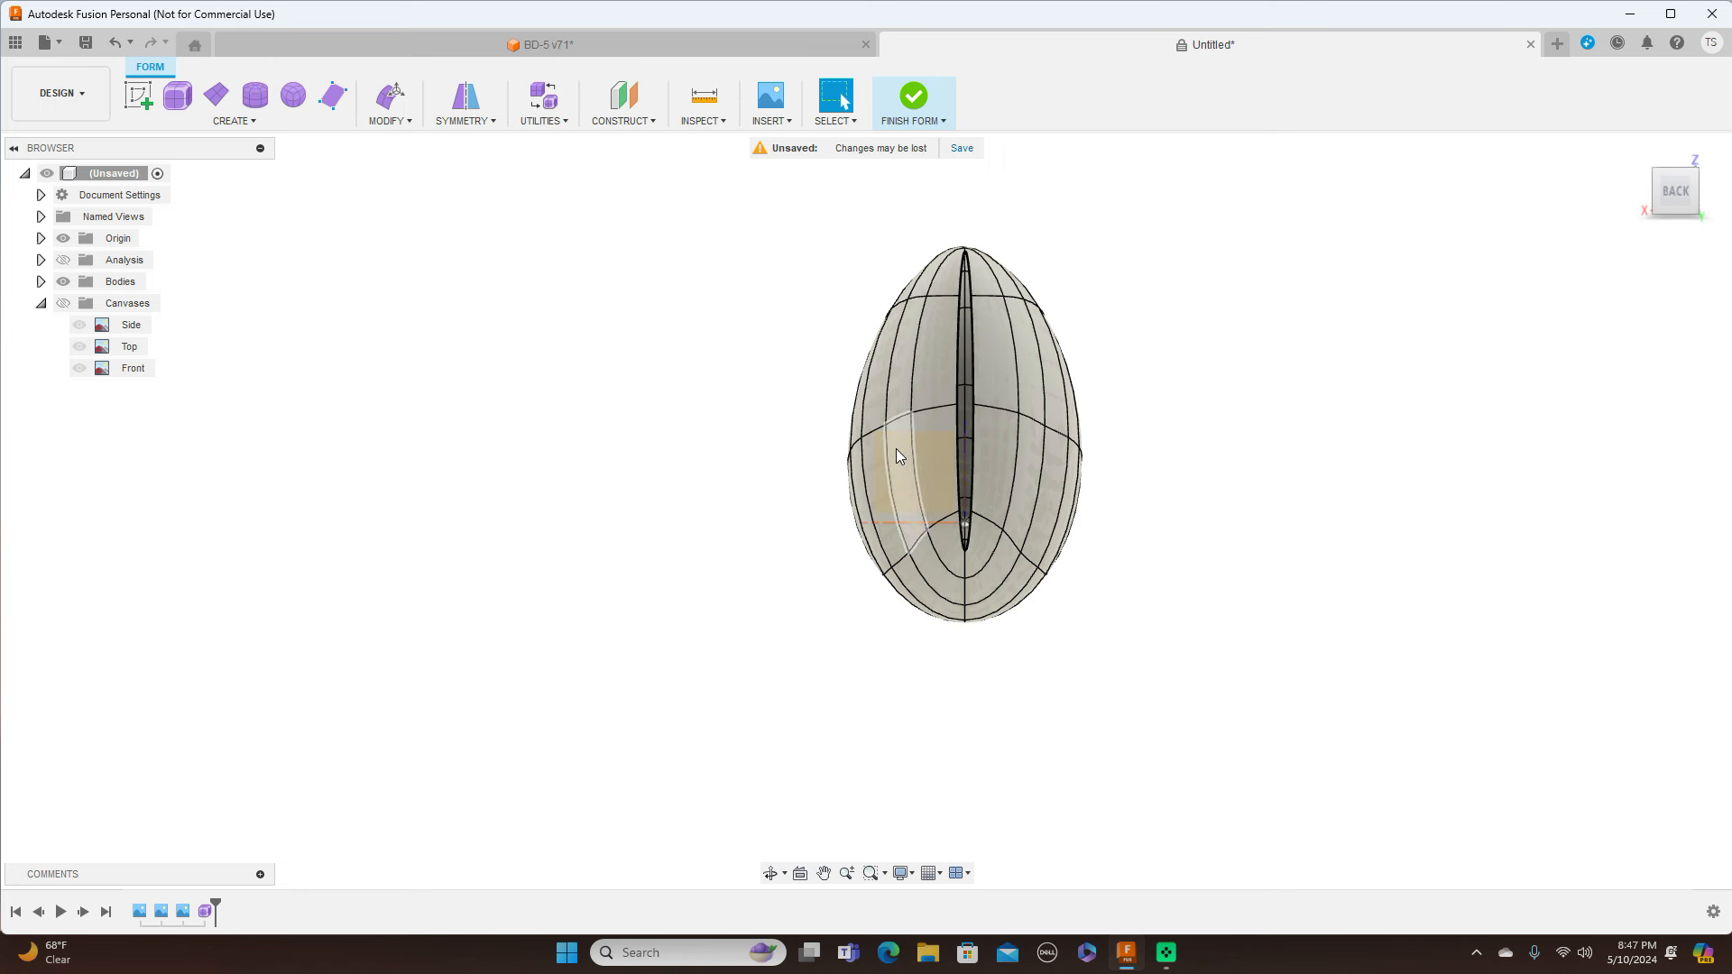
Select the four mid-height faces on the +X side near the tail and move them inward about 12.65 mm
left_click(870, 408)
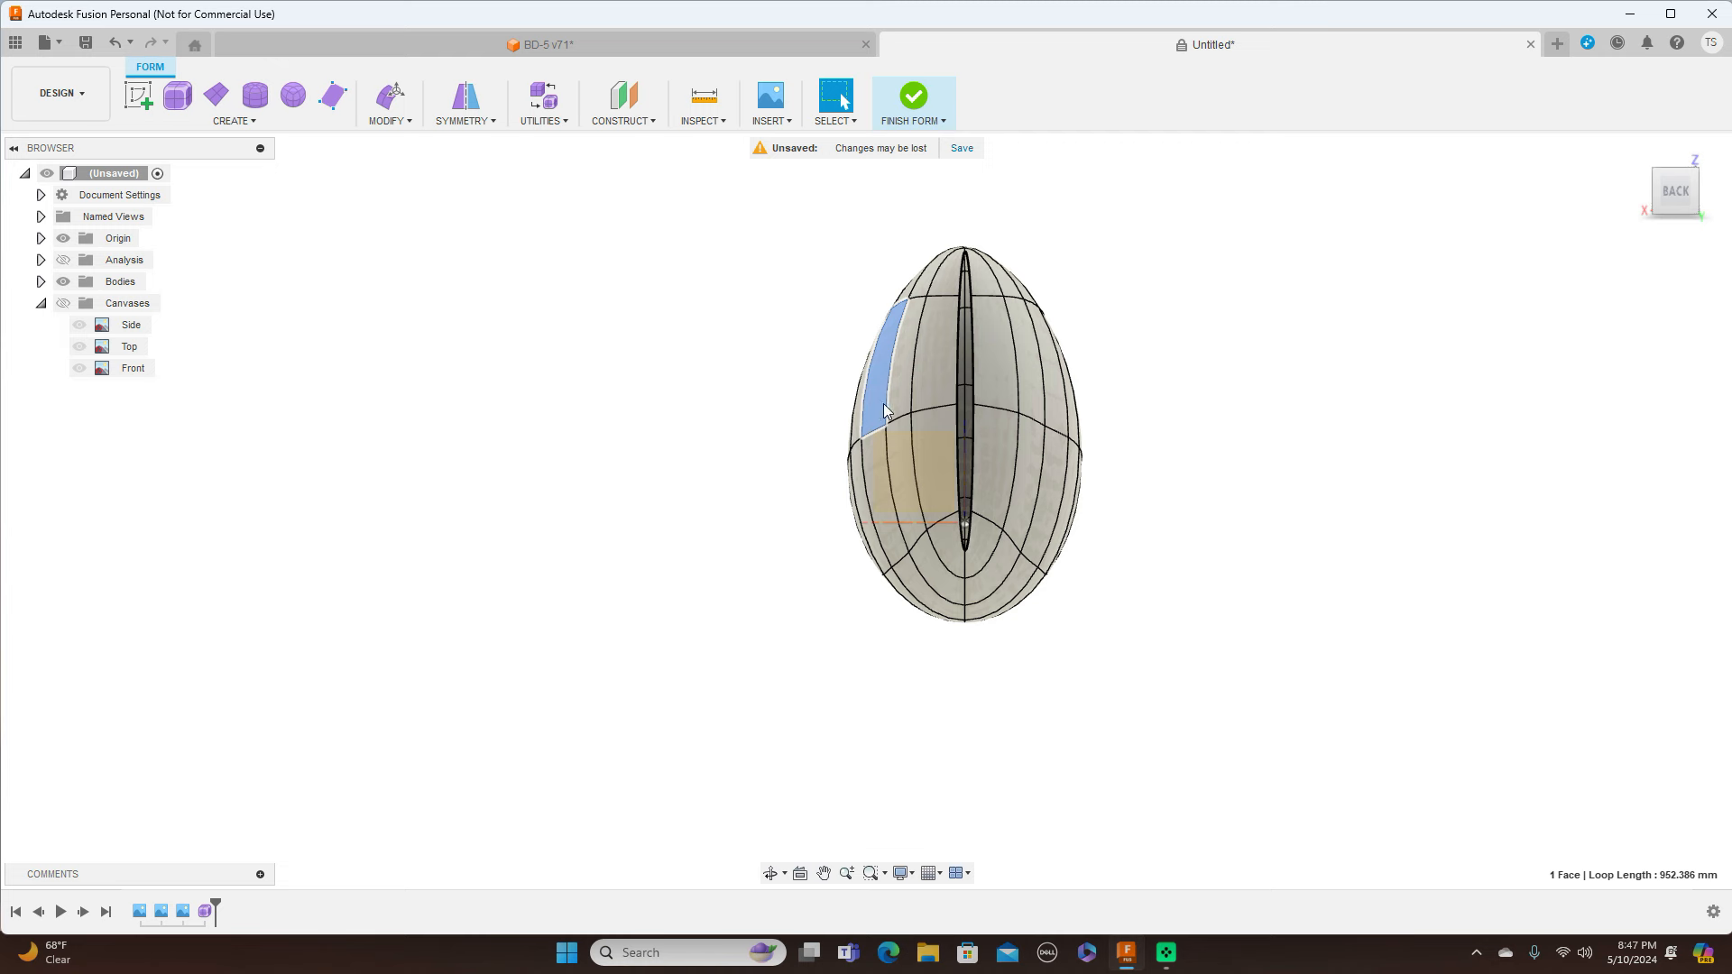
left_click(896, 402)
left_click(874, 451)
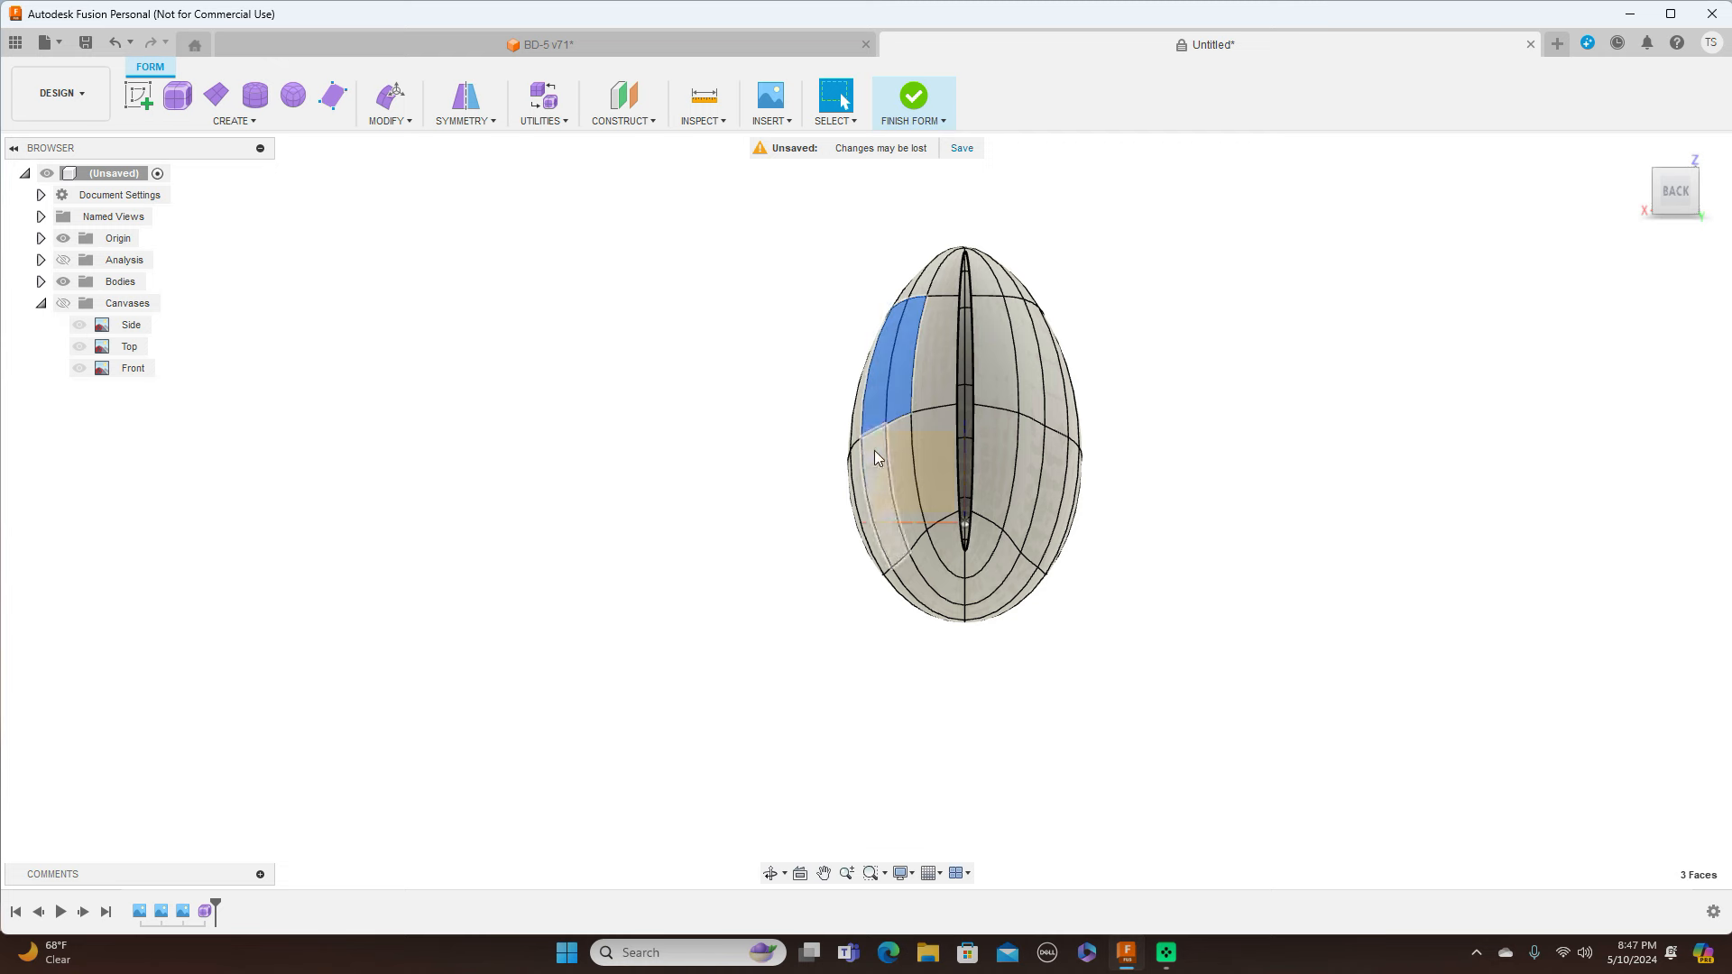
left_click(893, 451)
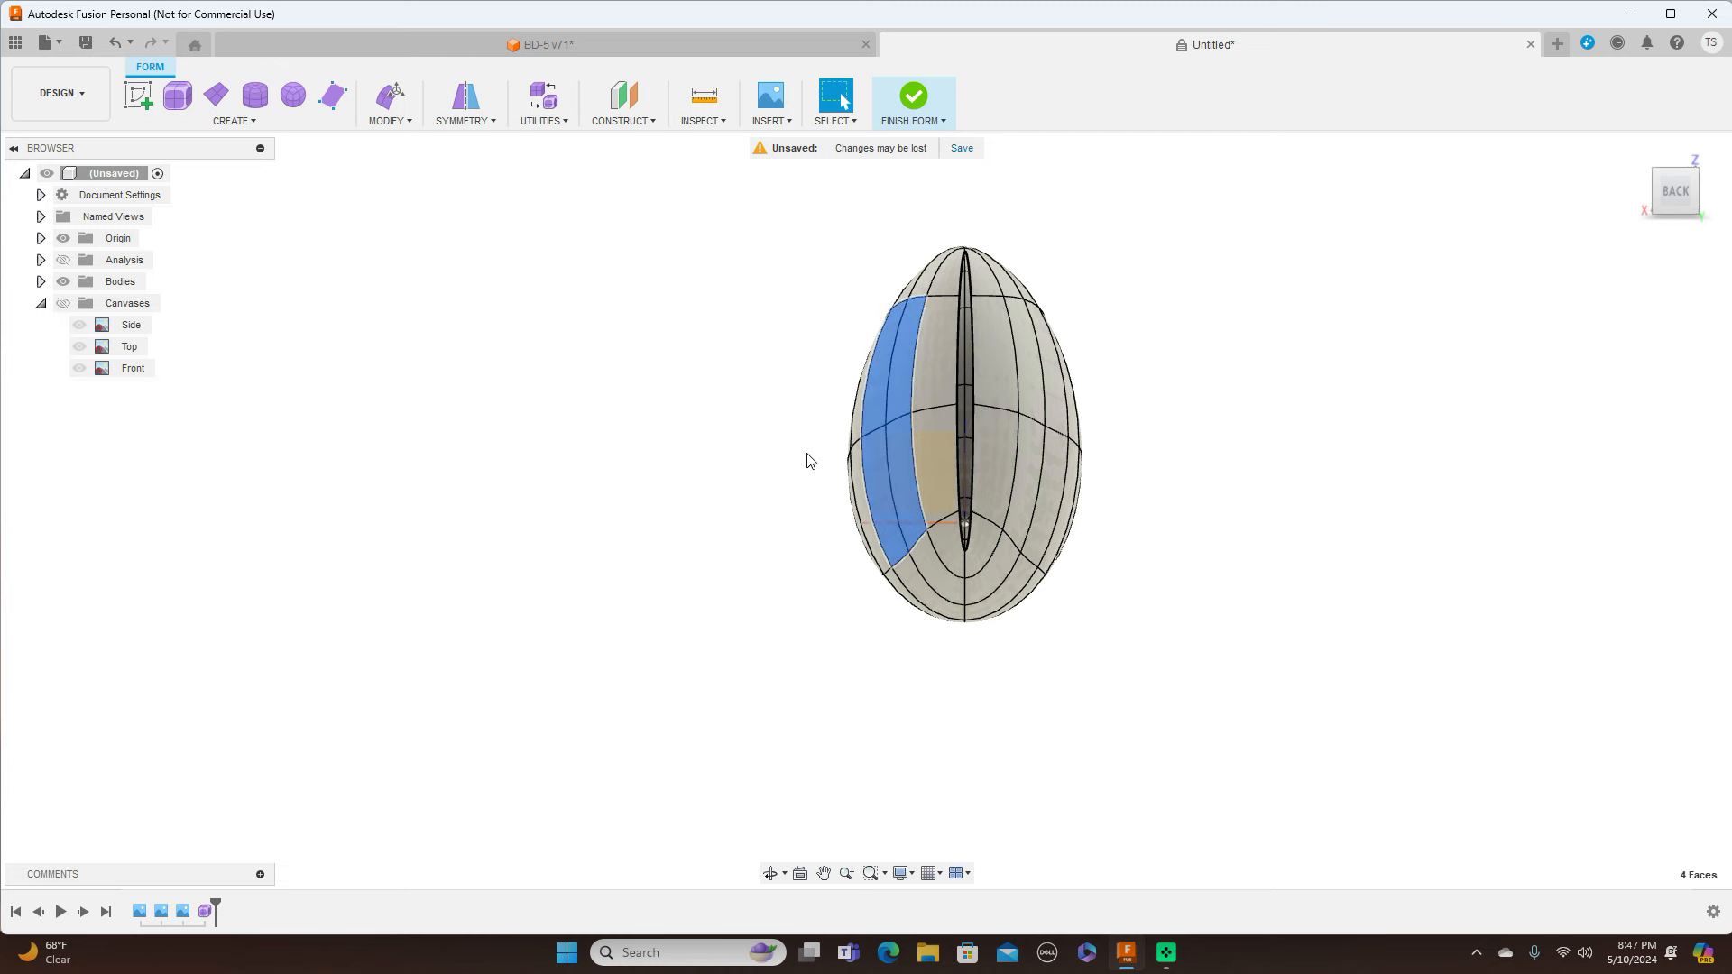
right_click(808, 457)
left_click(867, 425)
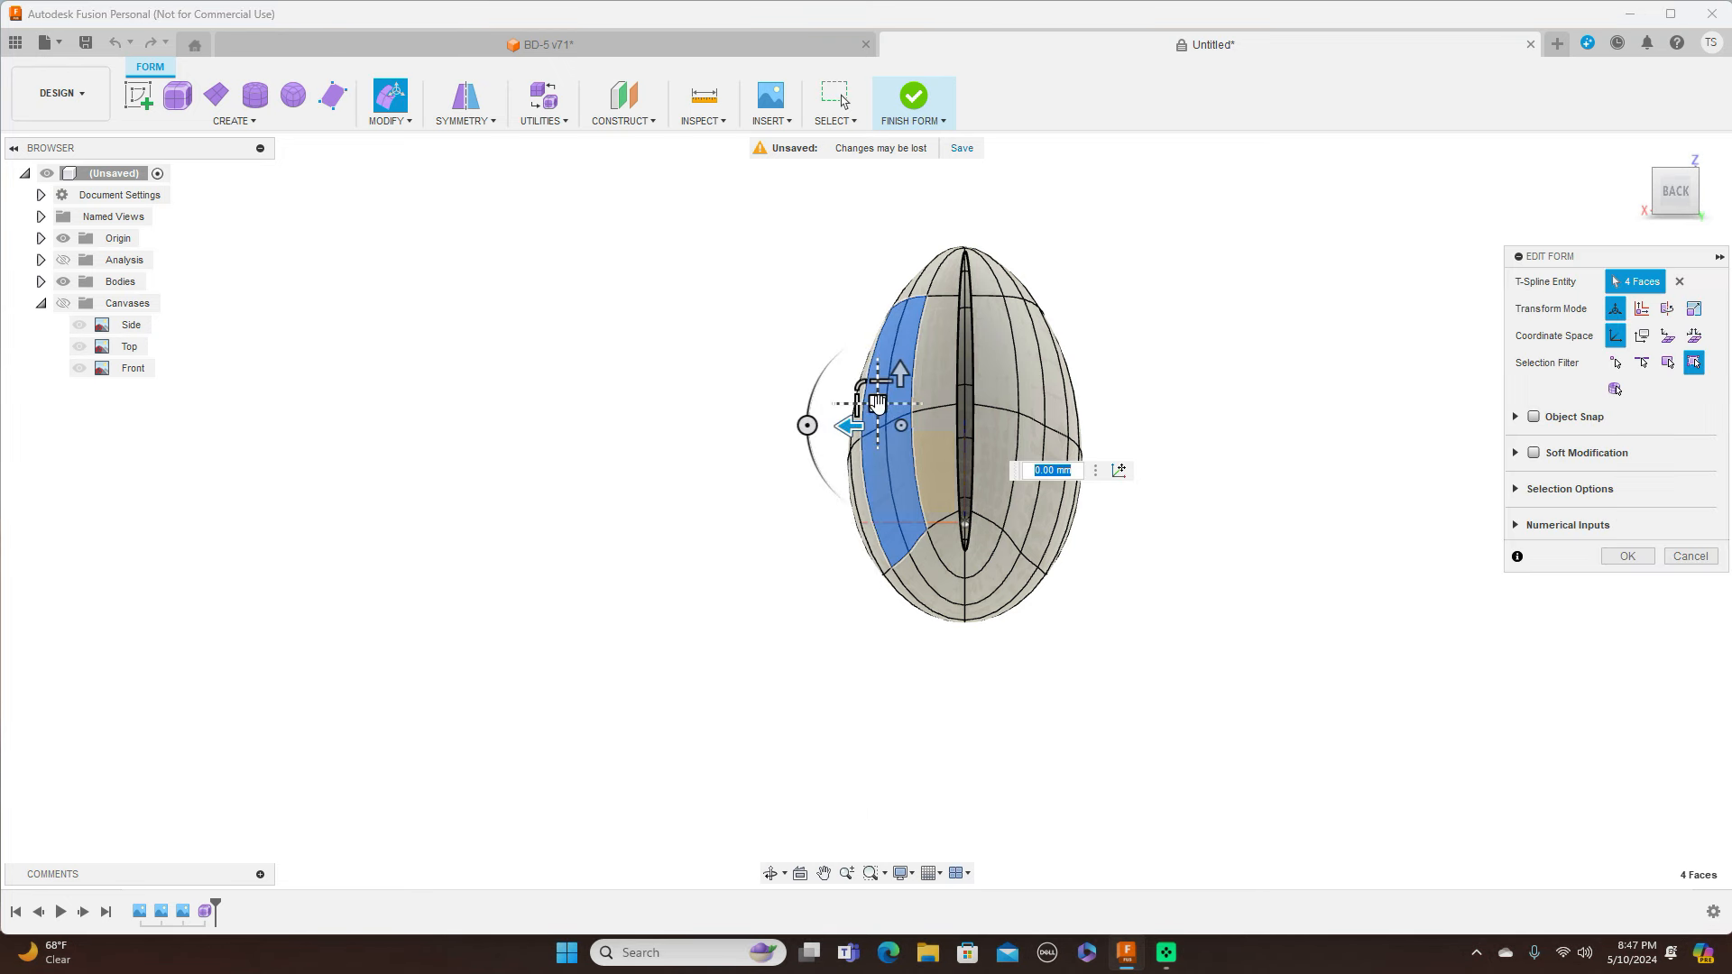
left_click_drag(879, 405, 886, 406)
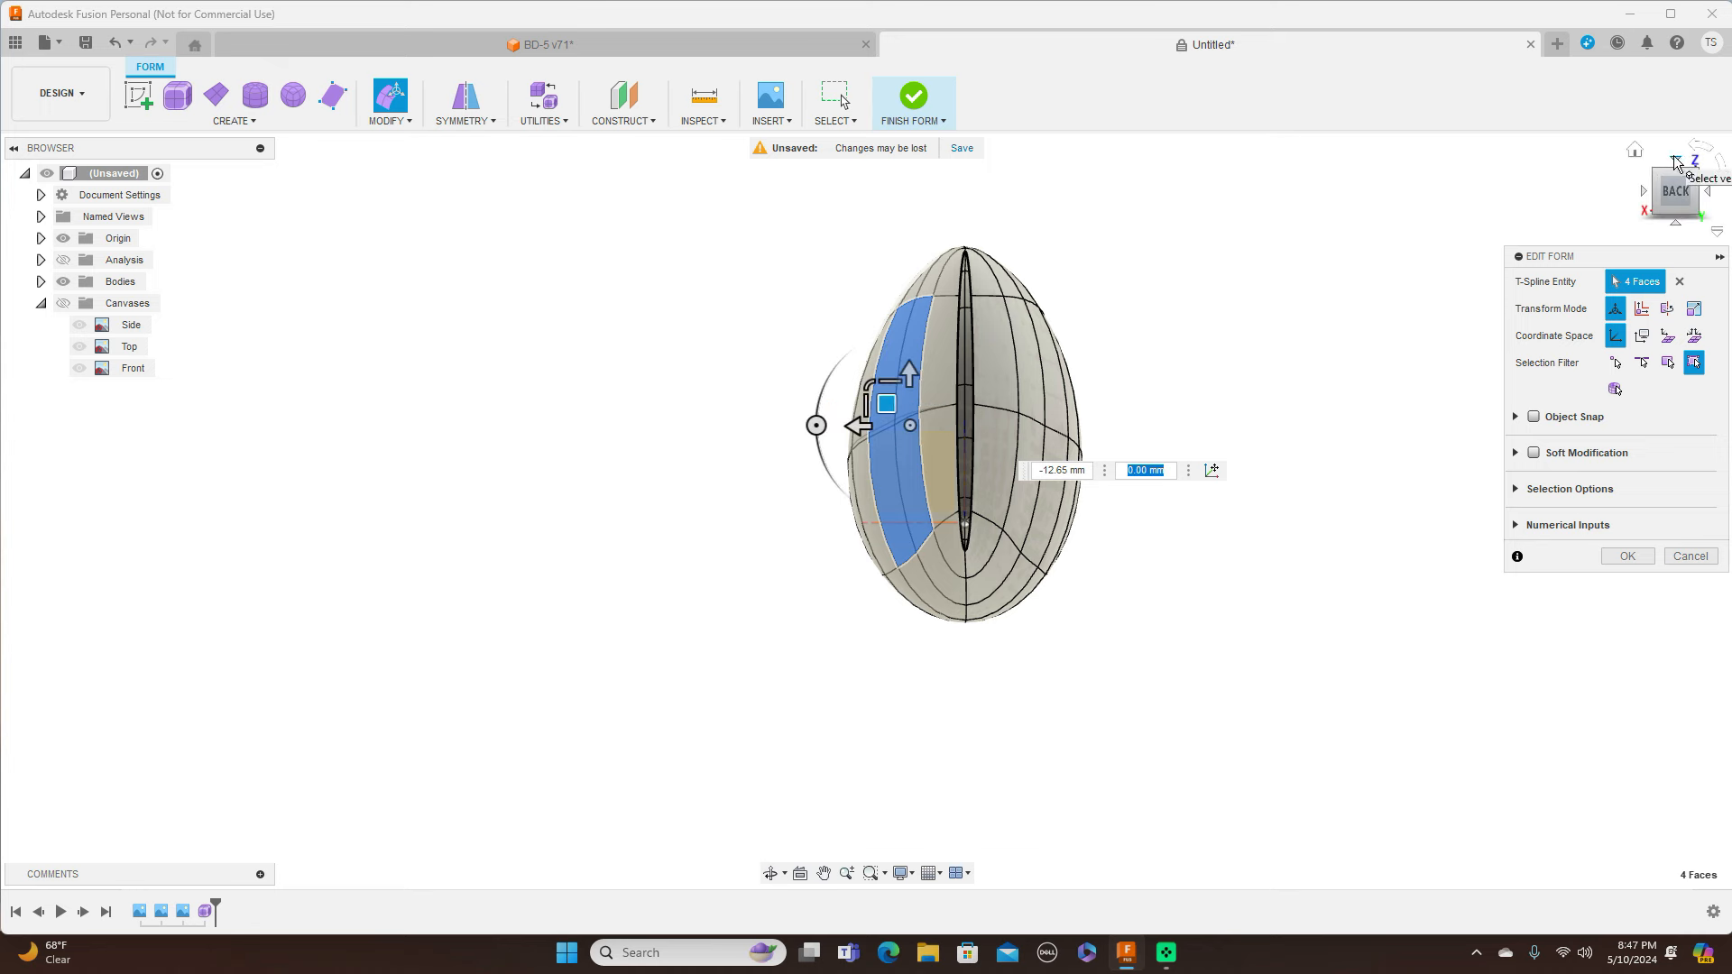
Rotate the four selected side faces by -1 degree in the top view
left_click(1675, 162)
middle_click_drag(1430, 521, 1252, 421)
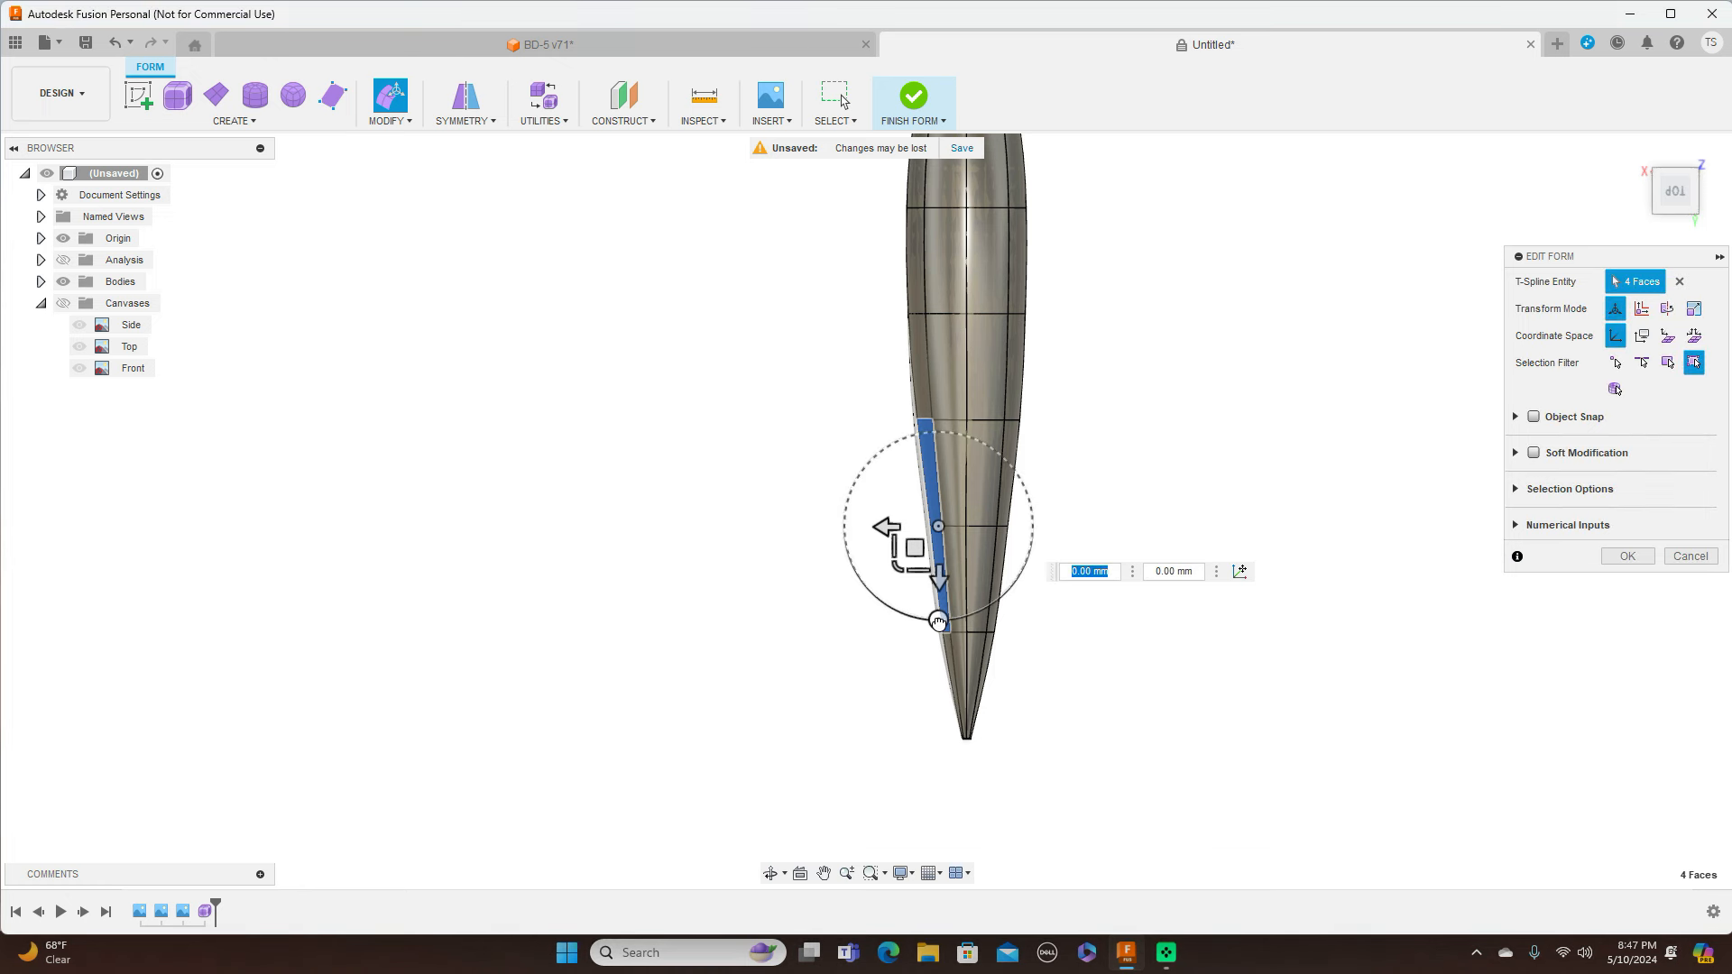
left_click(938, 623)
left_click_drag(938, 622, 932, 621)
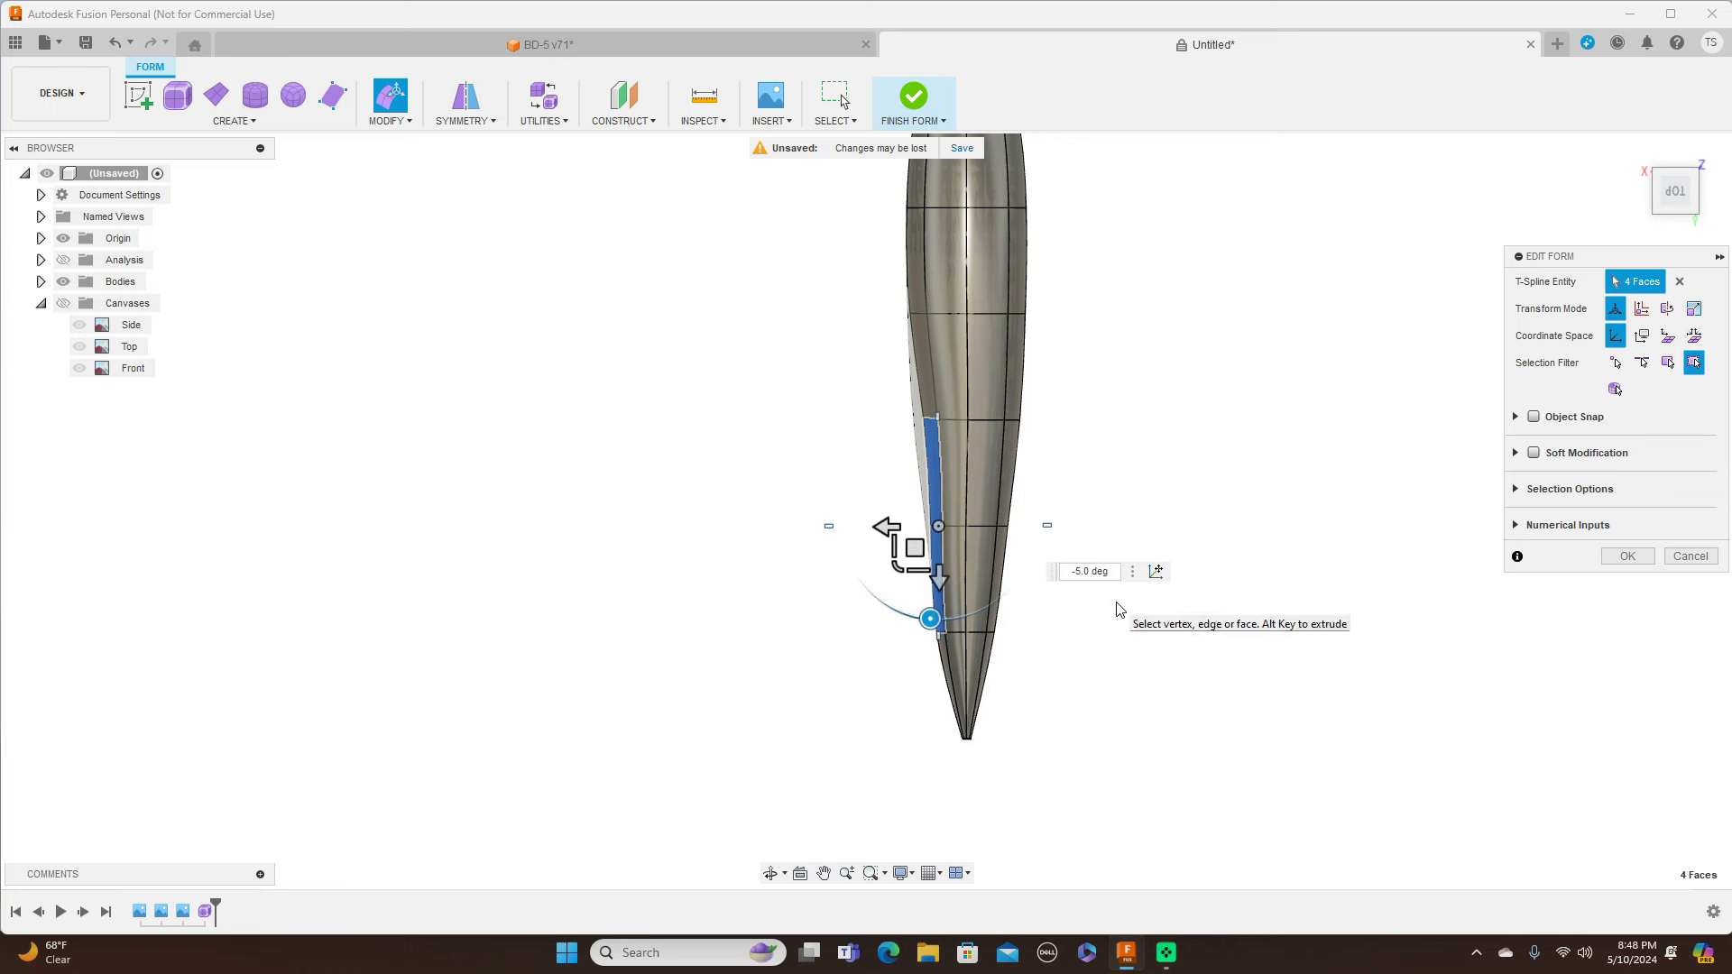
key("Return")
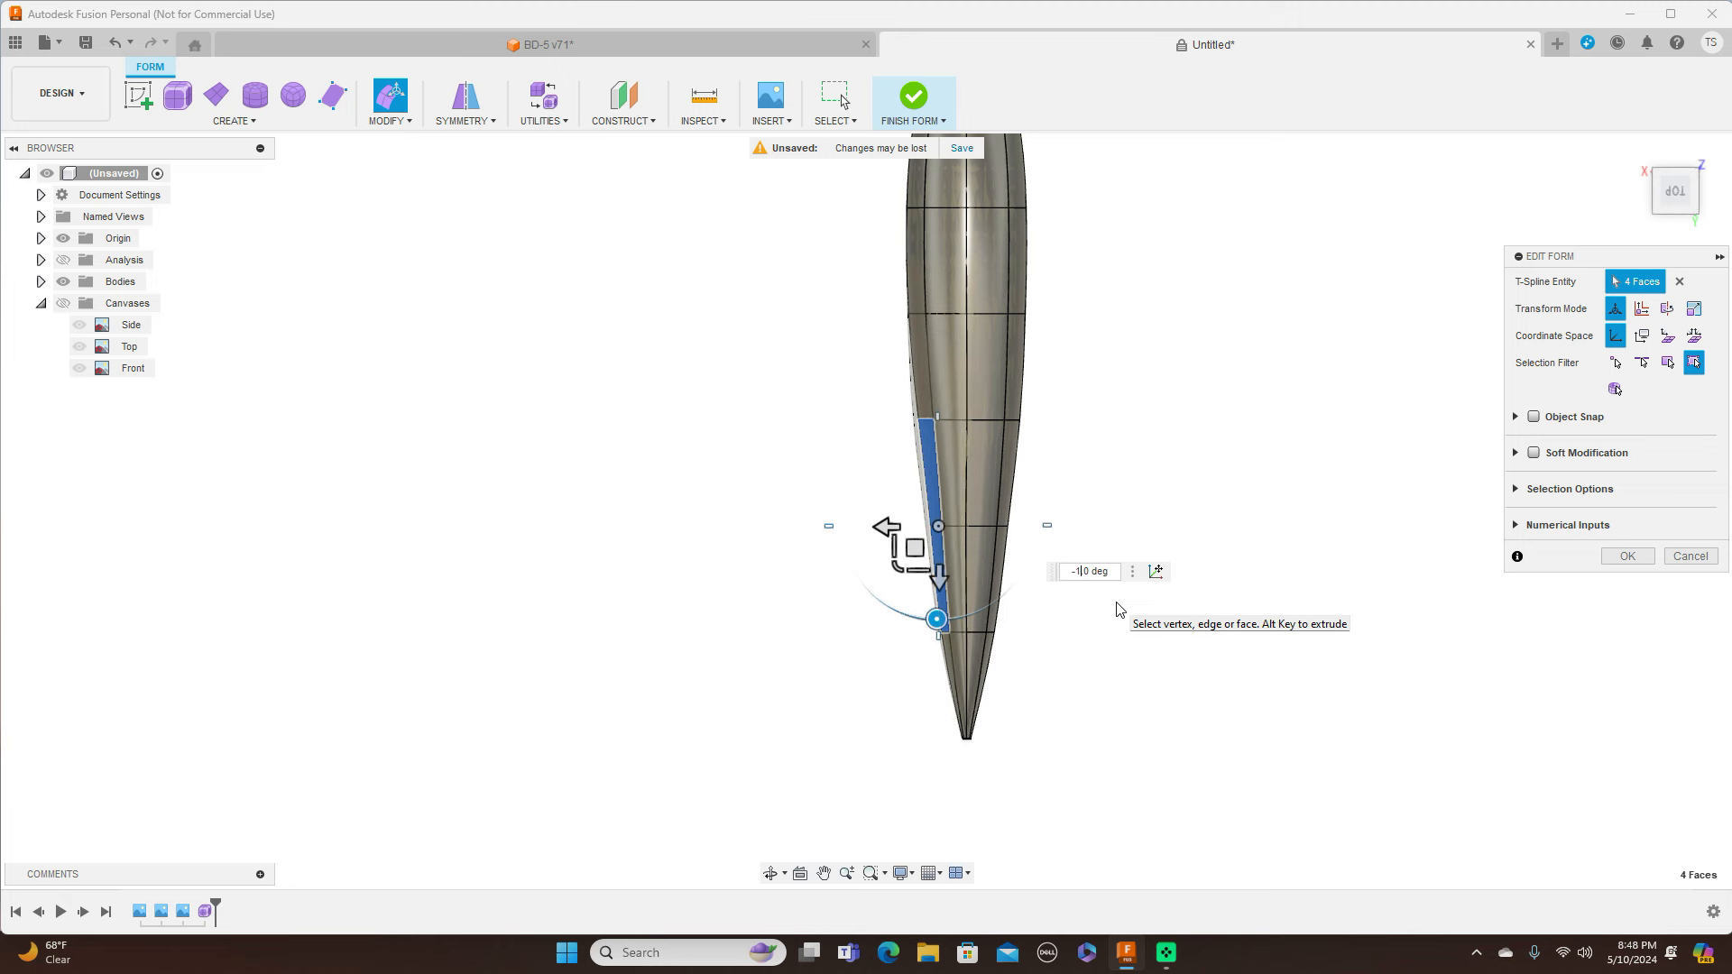
scroll(1013, 665, "up", 3)
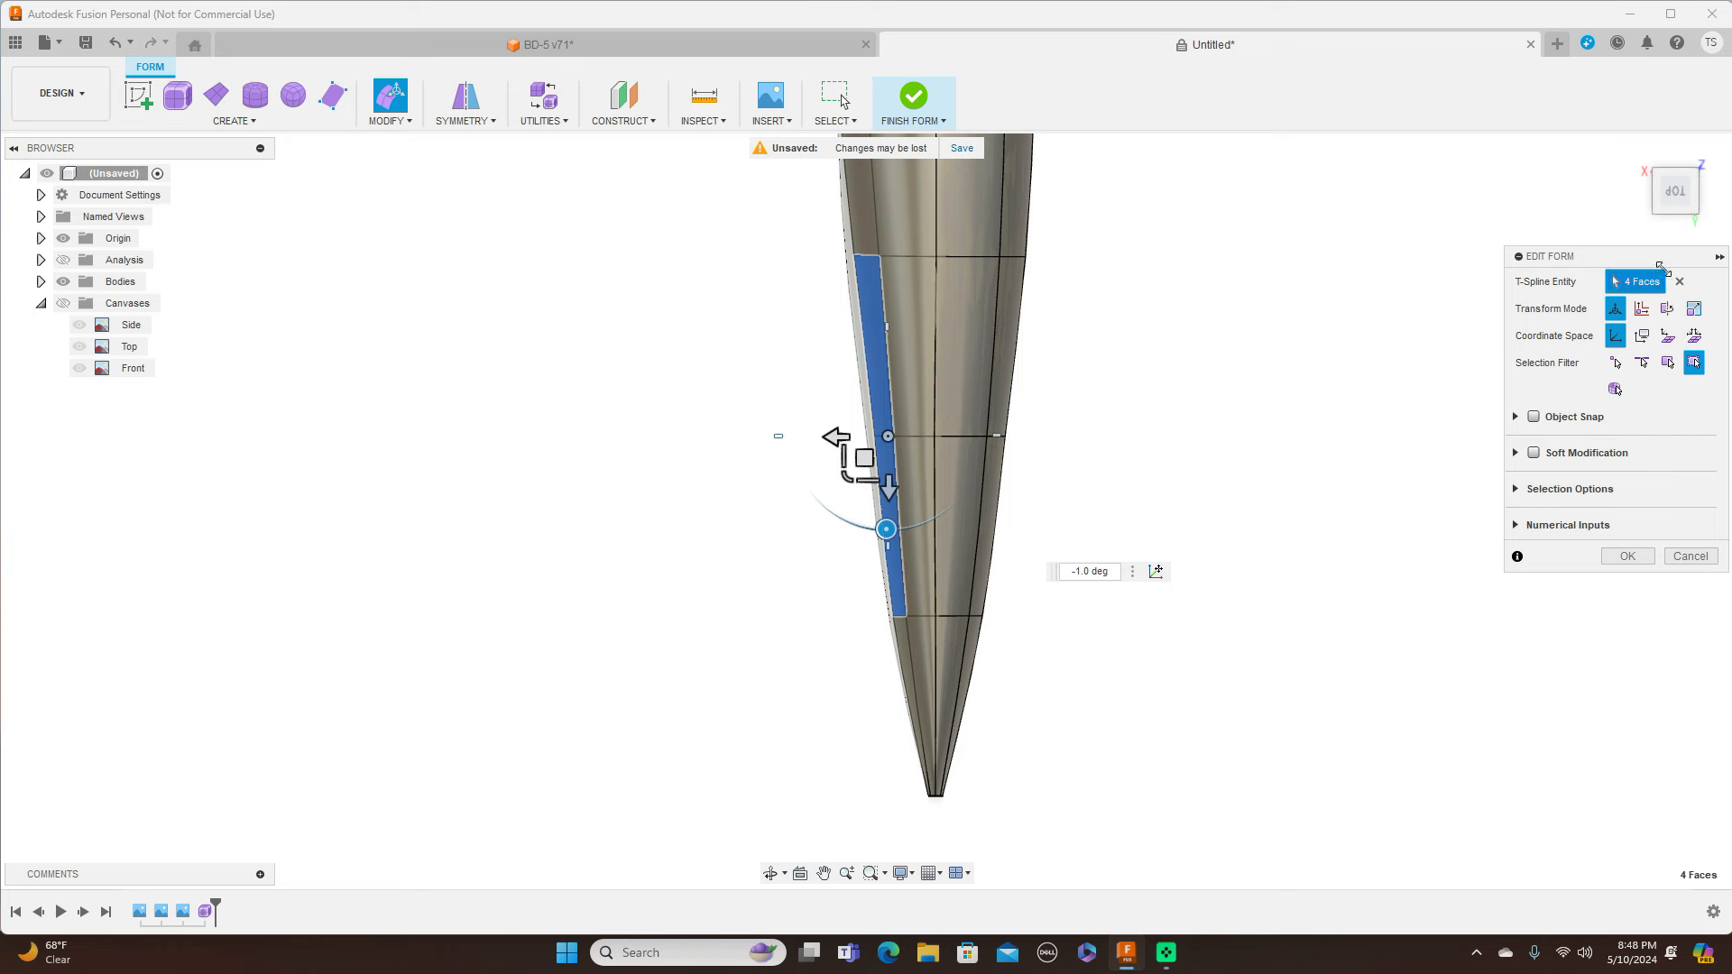
Move the two mid-height edges shared by those side faces about 36 mm inward and about 6 mm down
left_click_drag(1675, 214, 1675, 164)
scroll(1060, 461, "up", 2)
scroll(1058, 460, "up", 2)
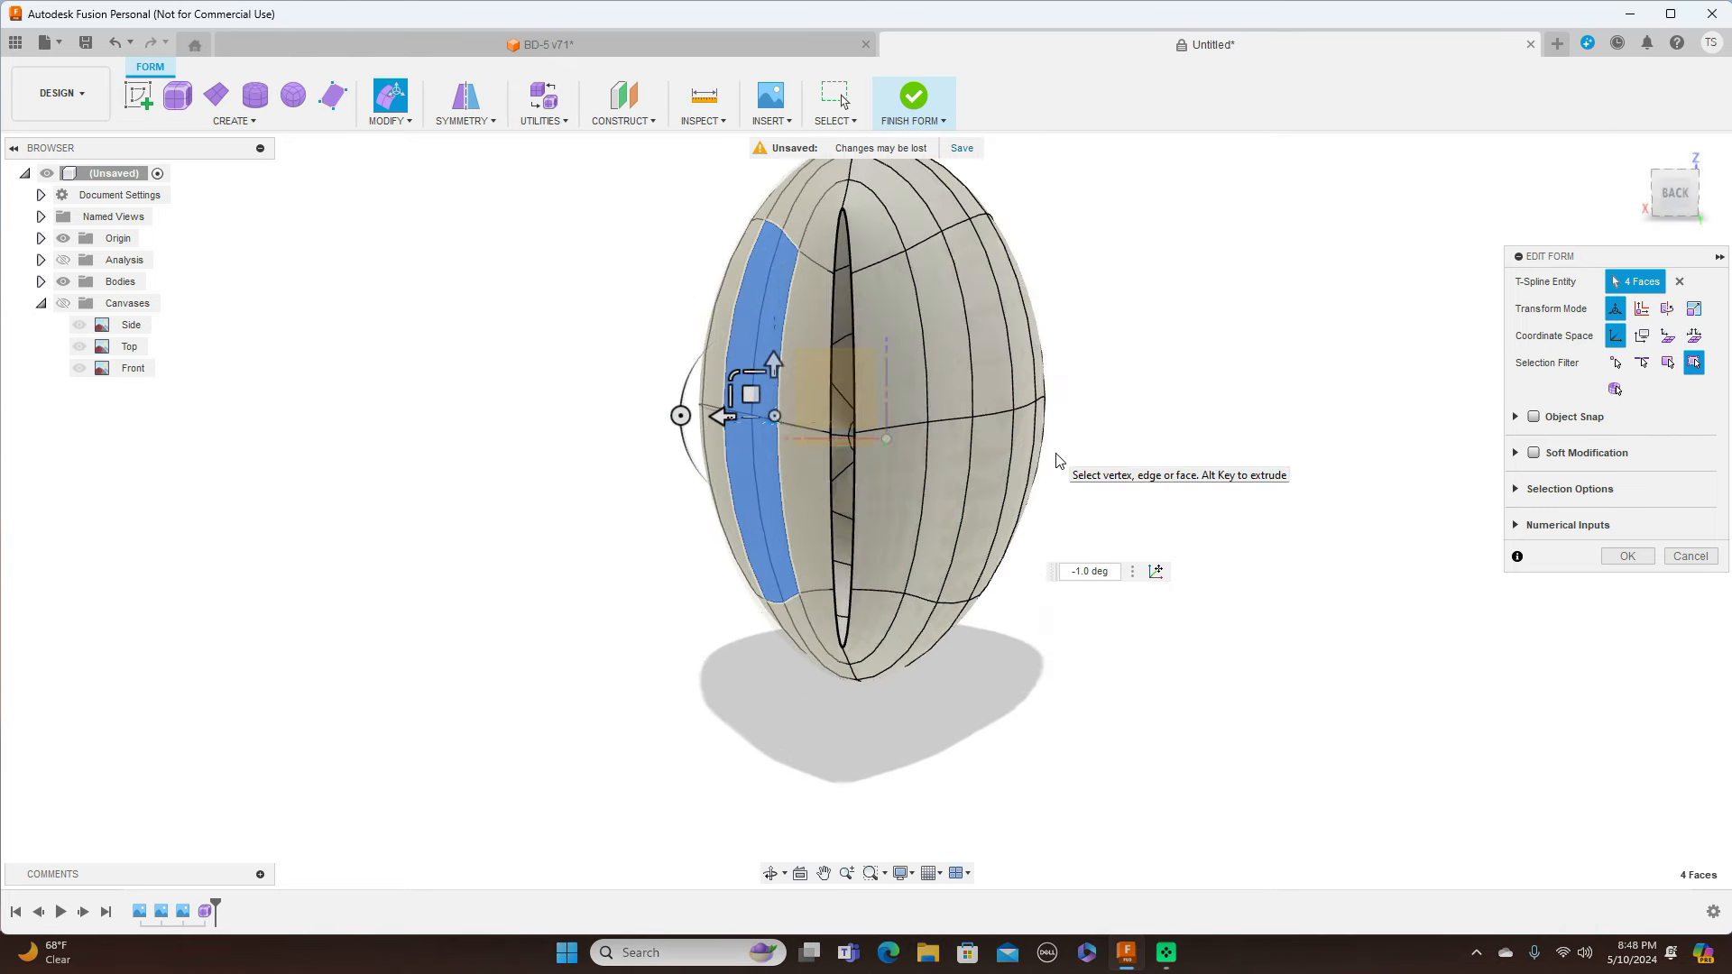
left_click(639, 424)
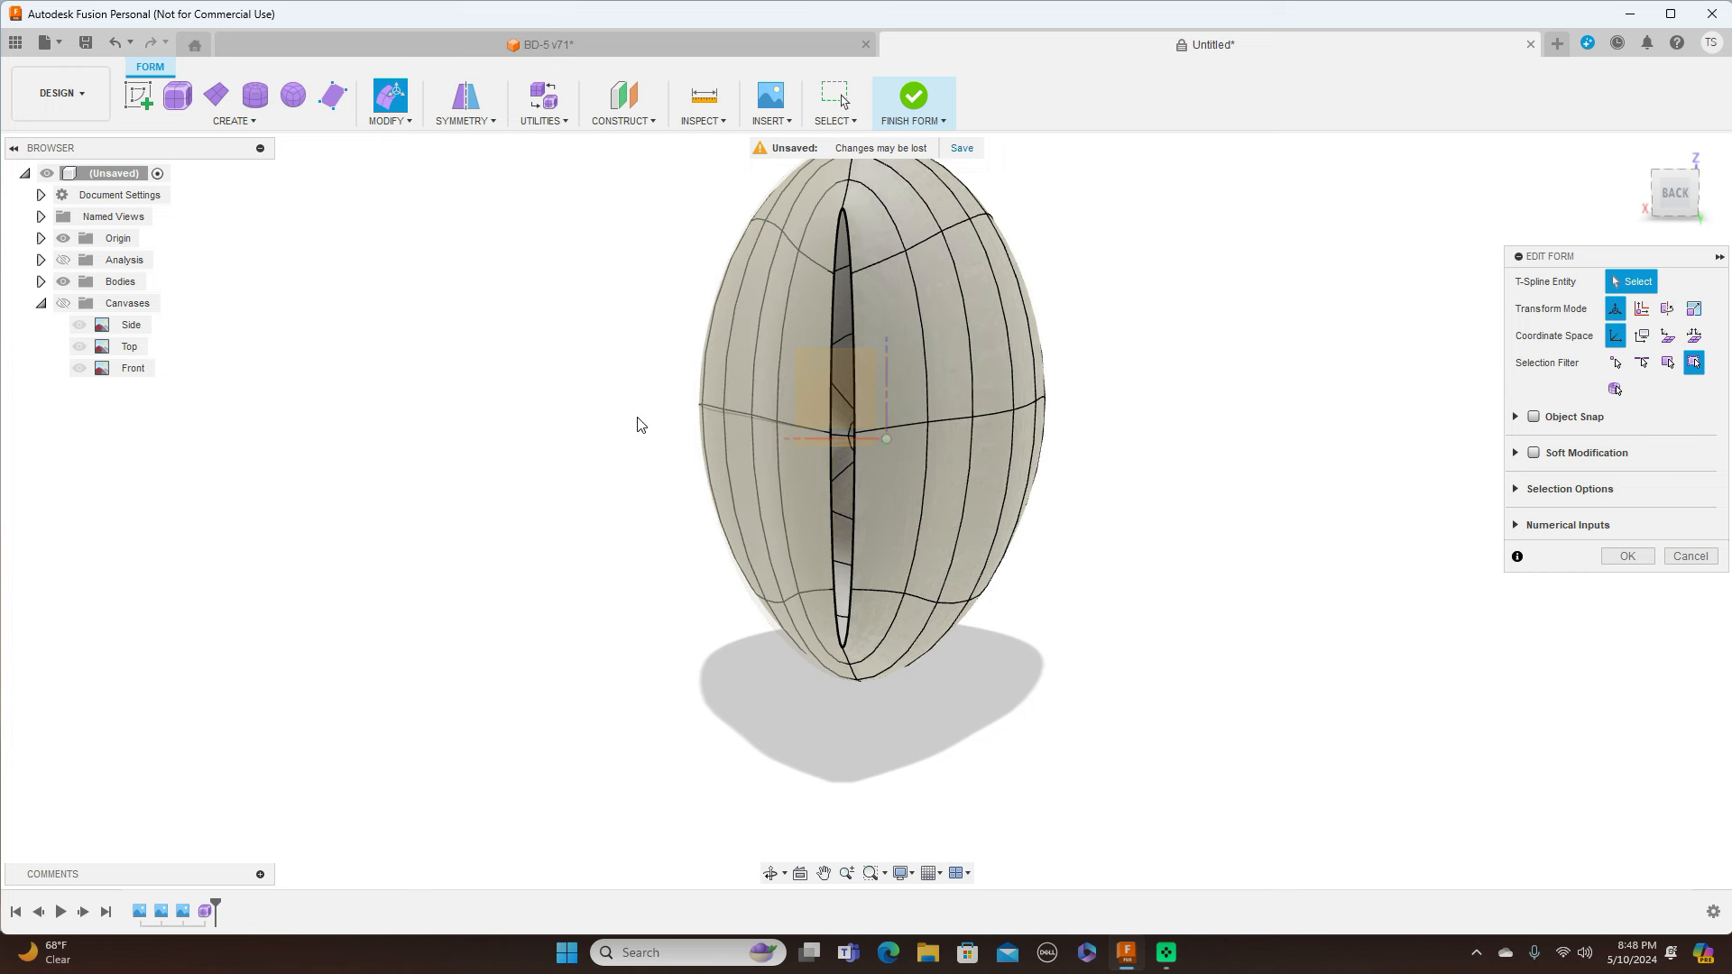
left_click(739, 412)
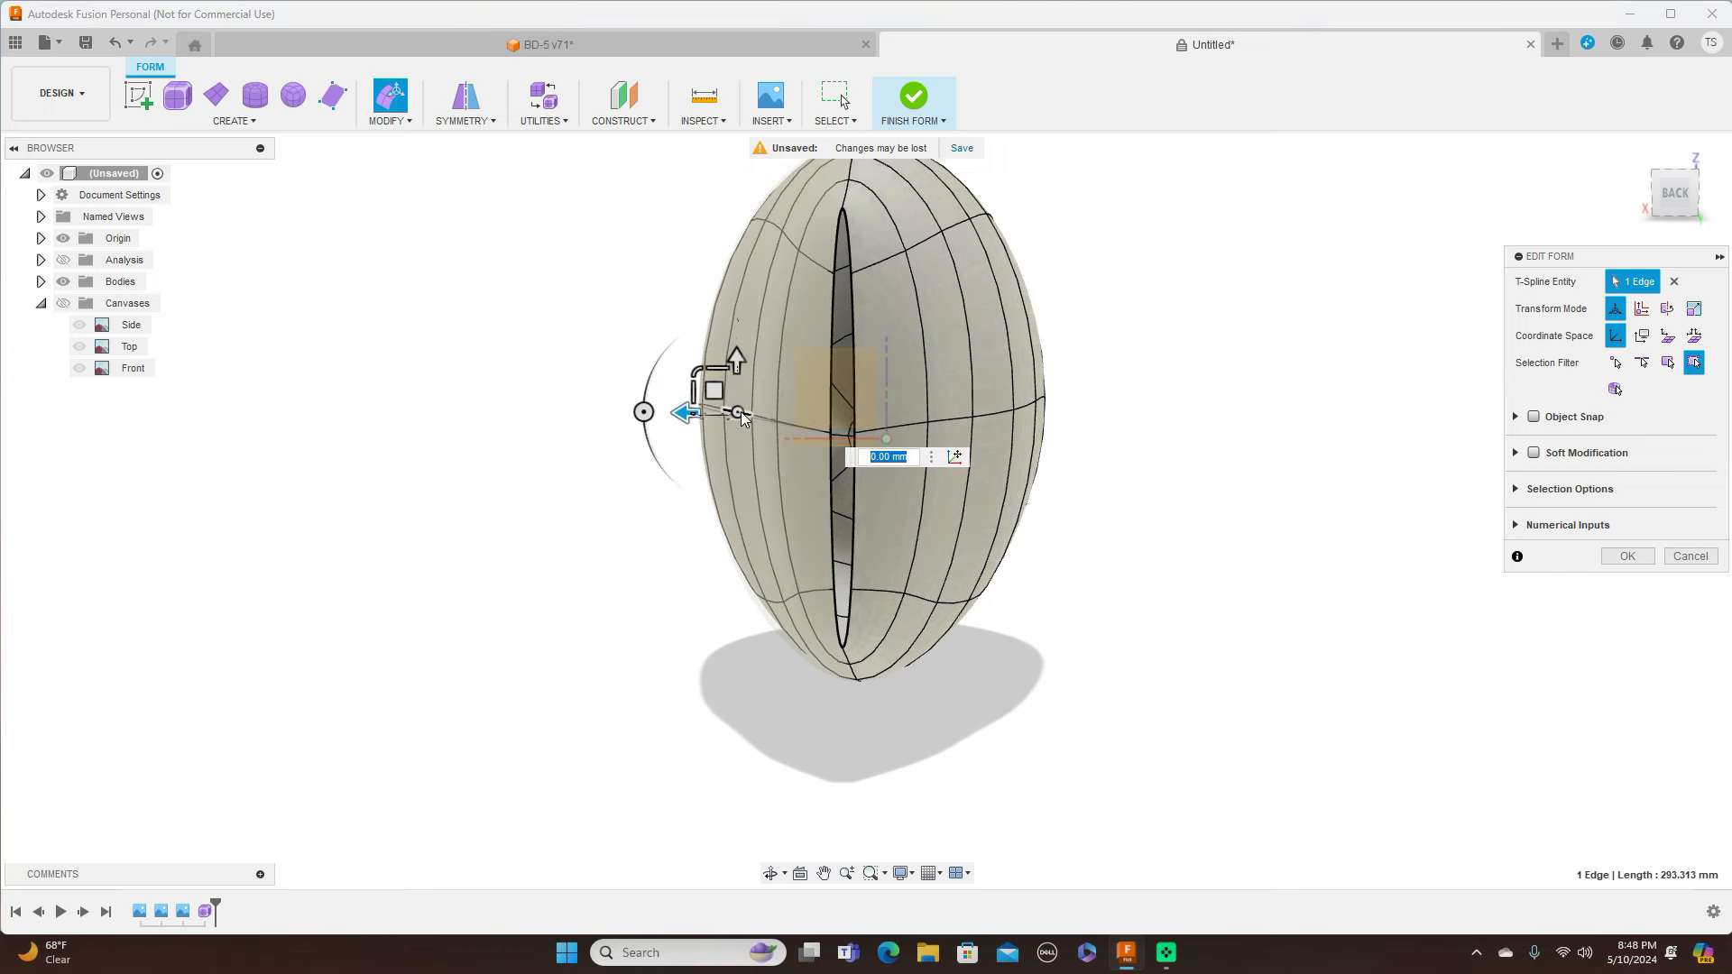
left_click(776, 424, "shift")
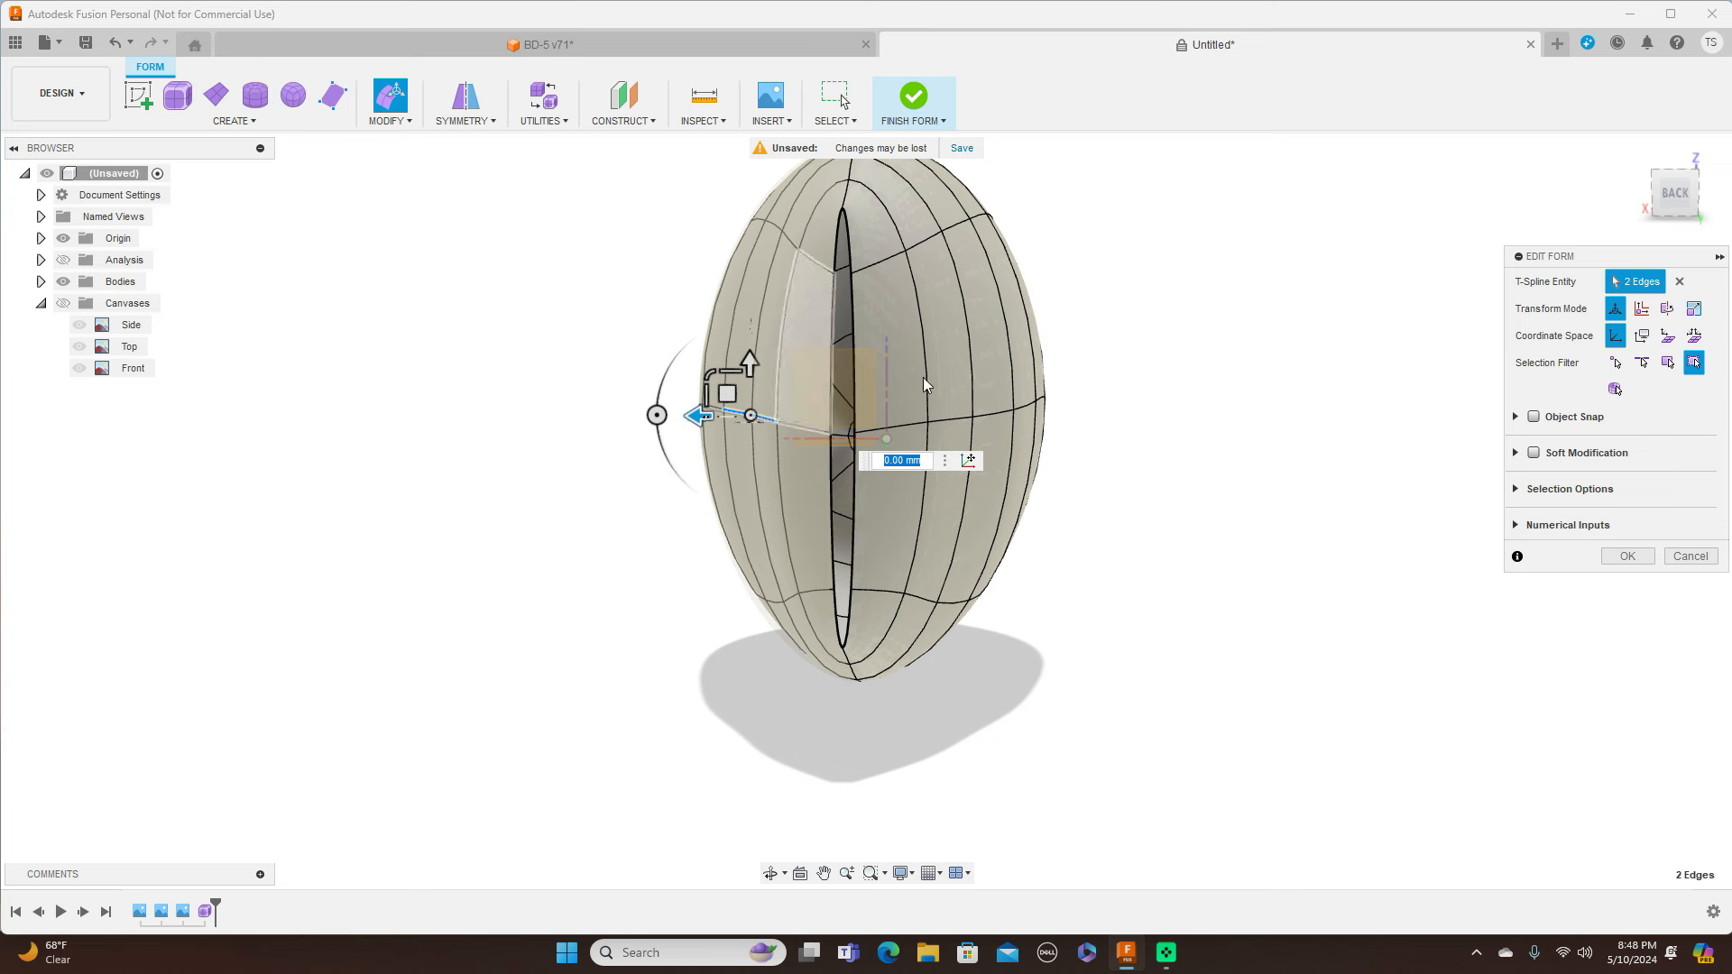
left_click(728, 393)
left_click_drag(728, 393, 767, 396)
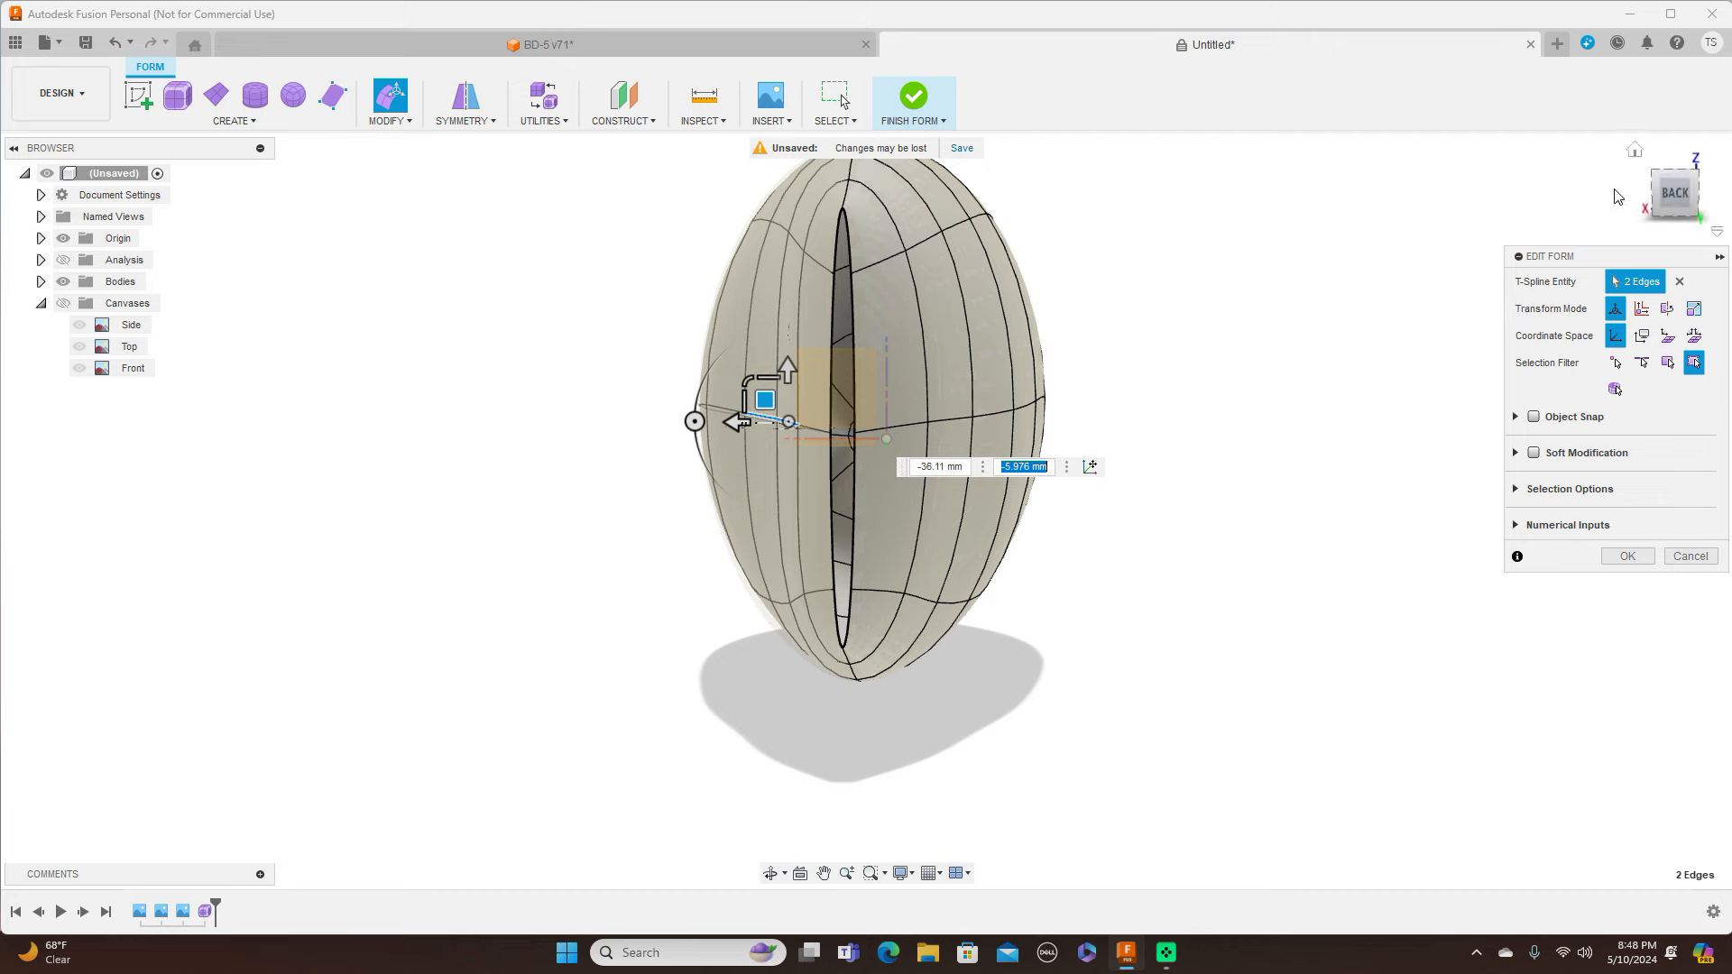
Show all reference canvases and compare the fuselage form with them from the top and back
mouse_move(1670, 180)
left_mouse_down()
mouse_move(1670, 217)
mouse_move(1714, 203)
mouse_move(1718, 248)
left_mouse_up()
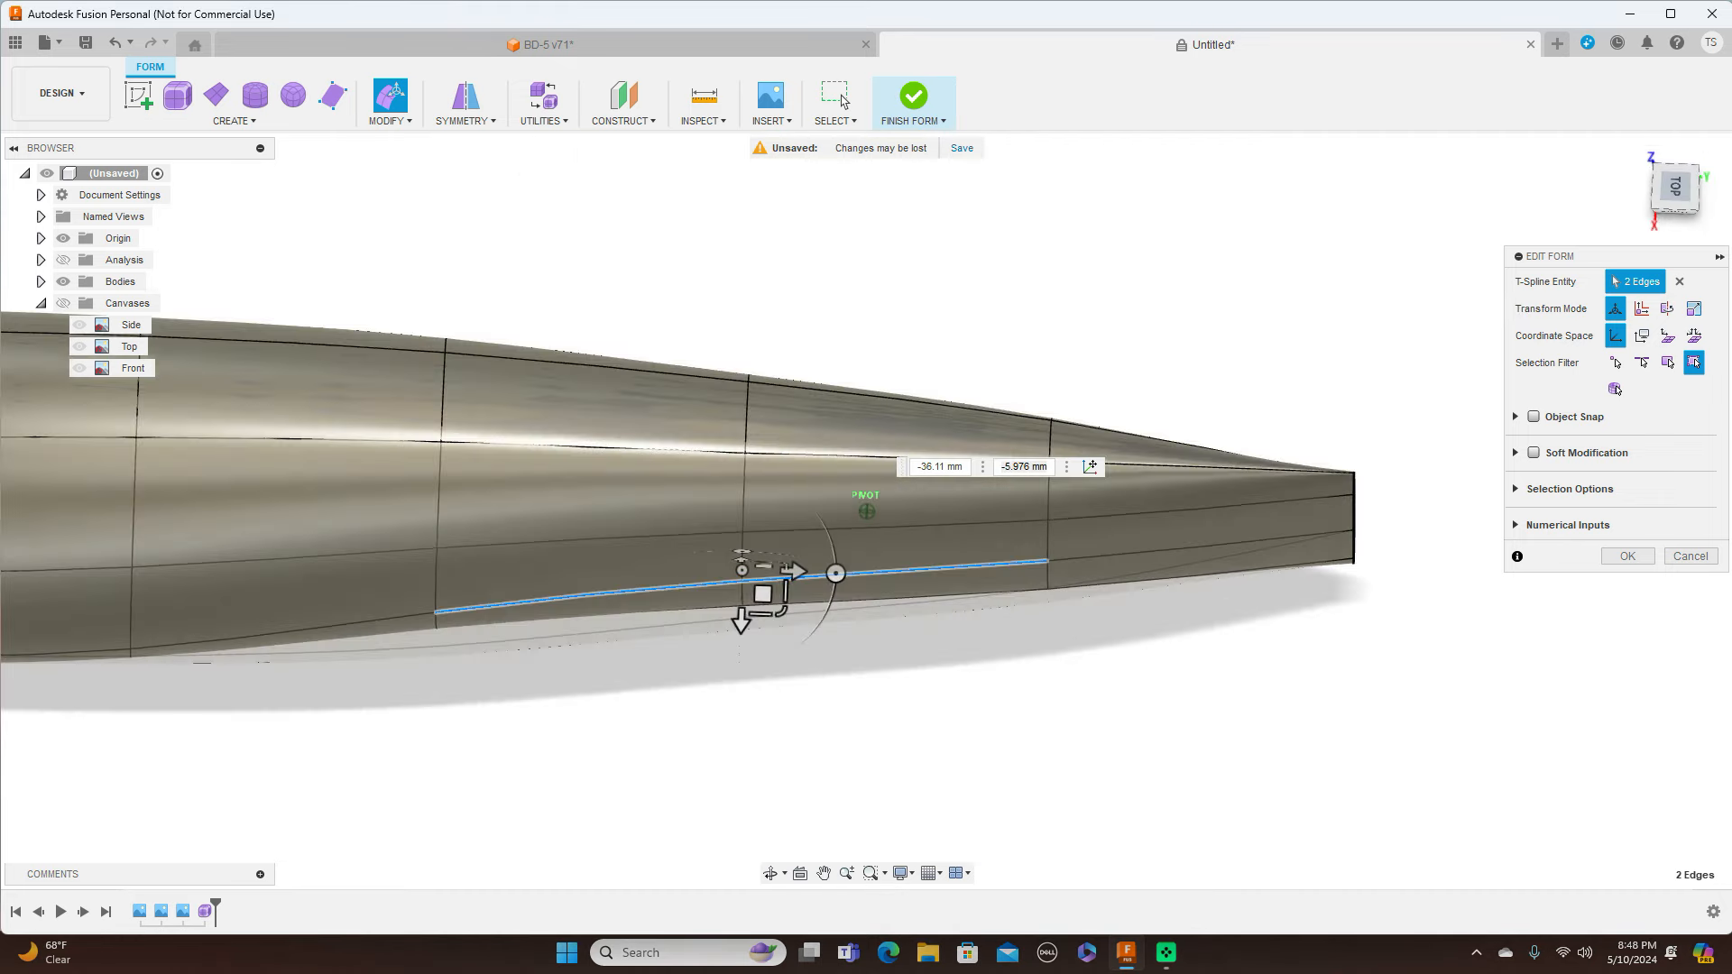
left_click(1673, 189)
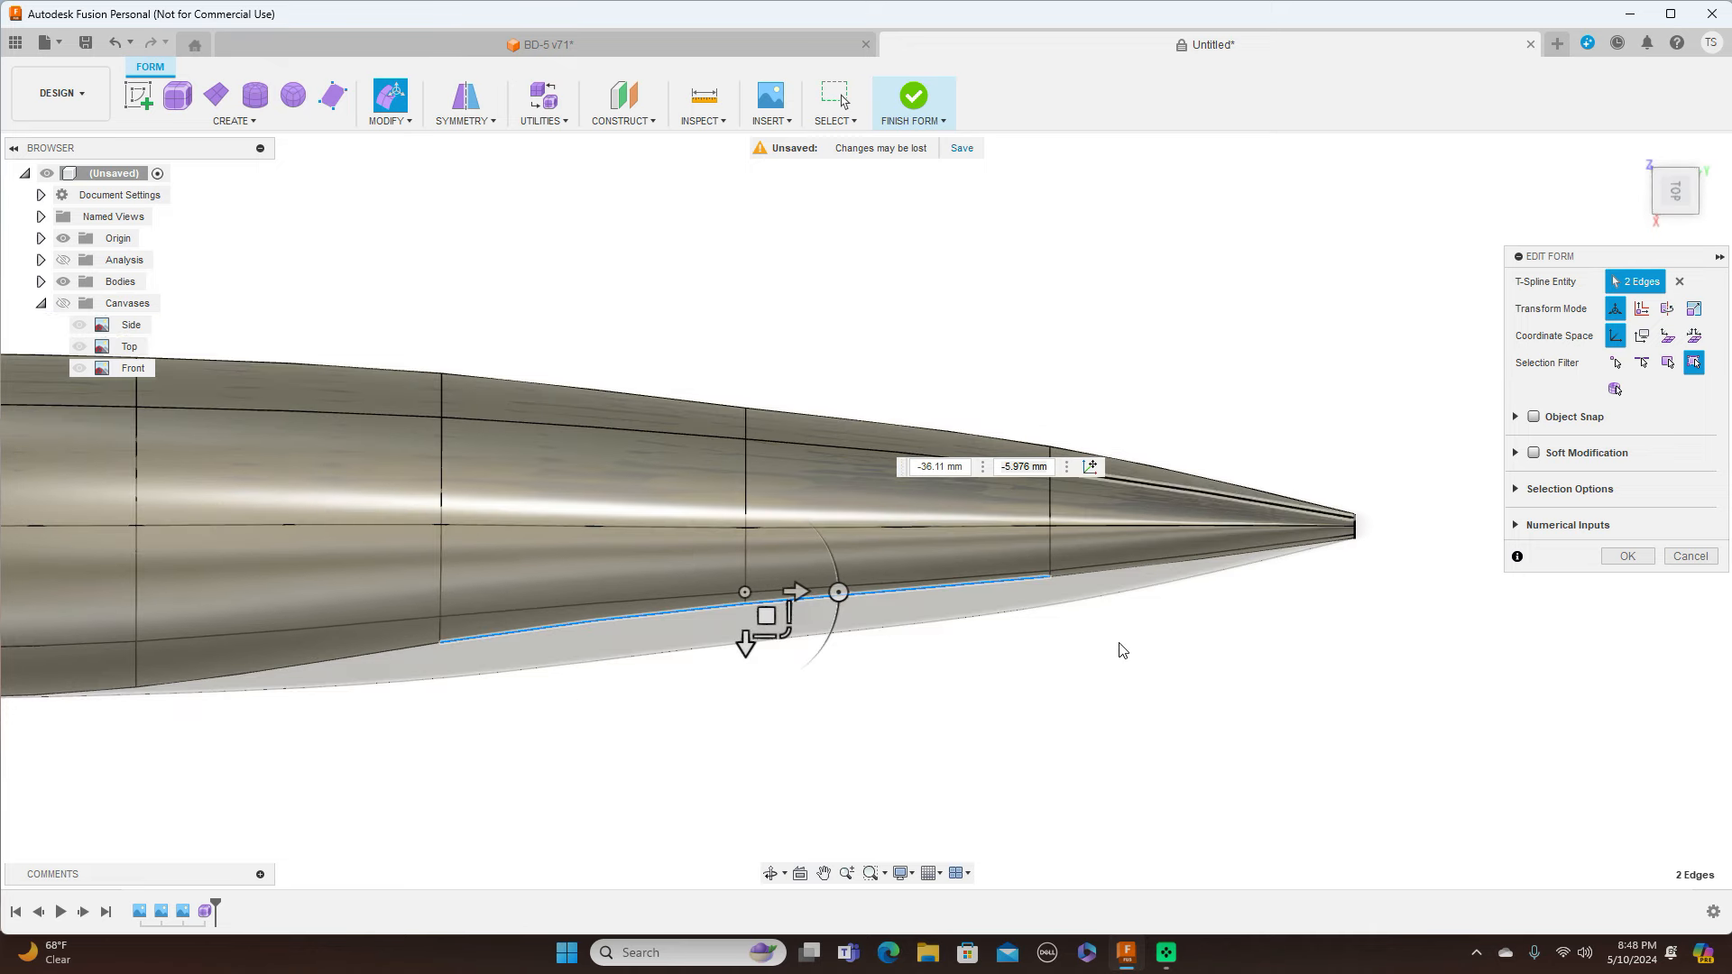
middle_click_drag(956, 762, 1163, 602)
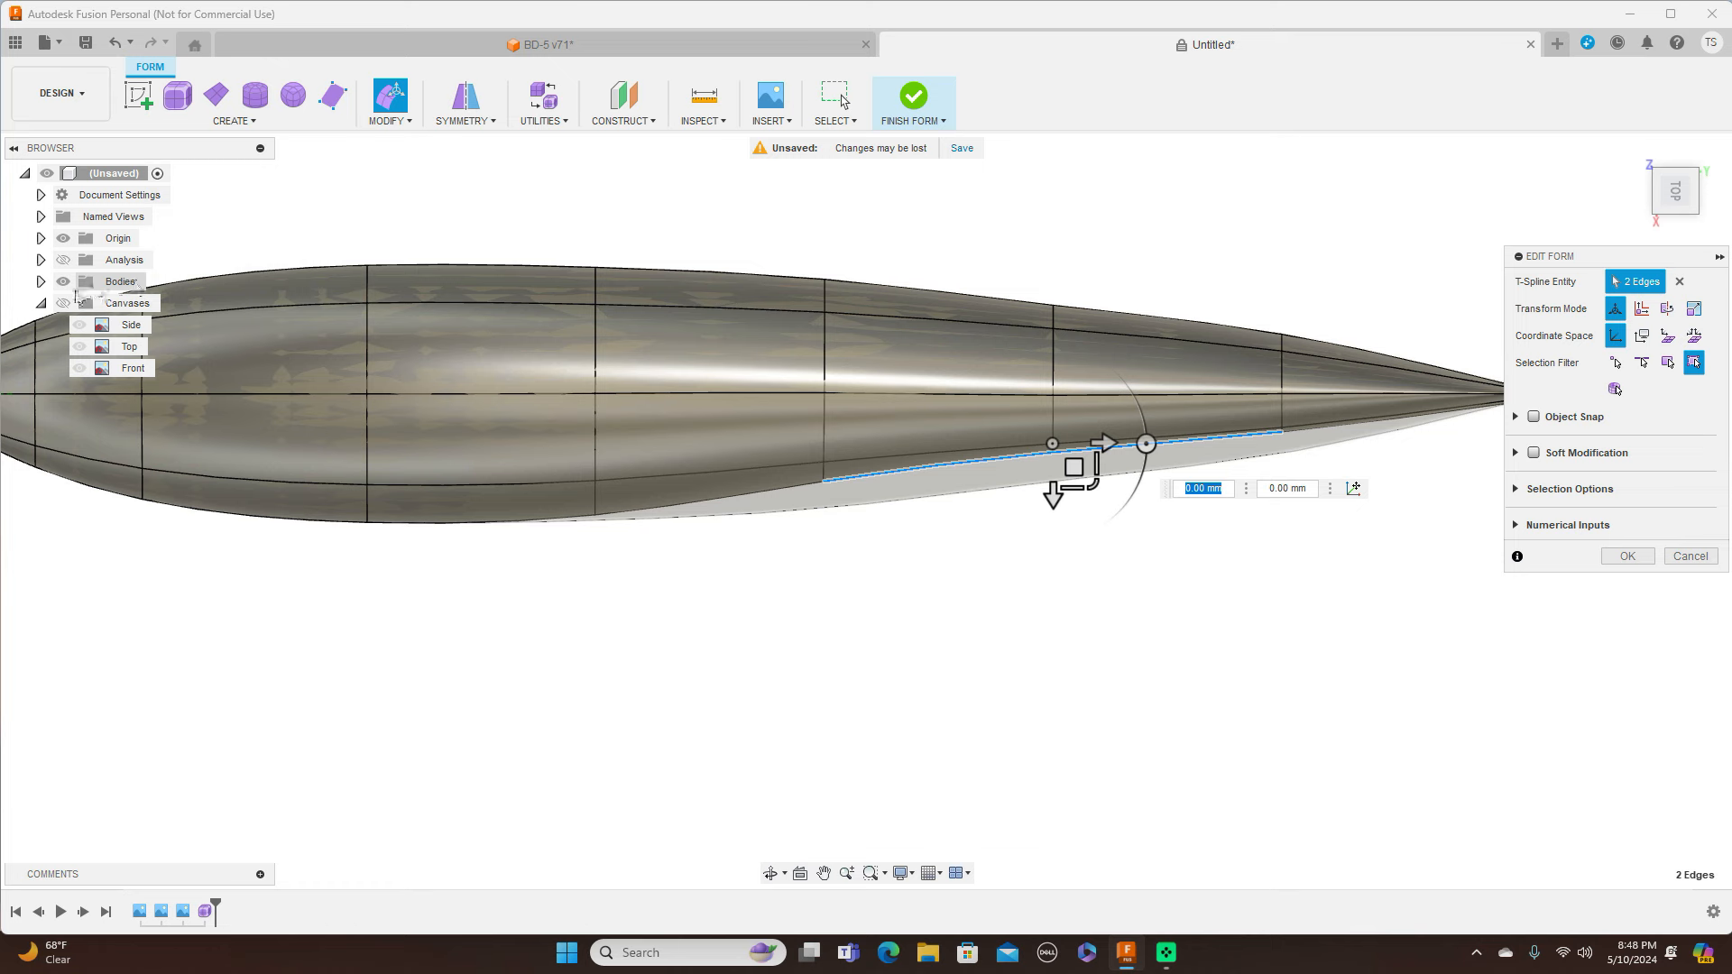
left_click(63, 303)
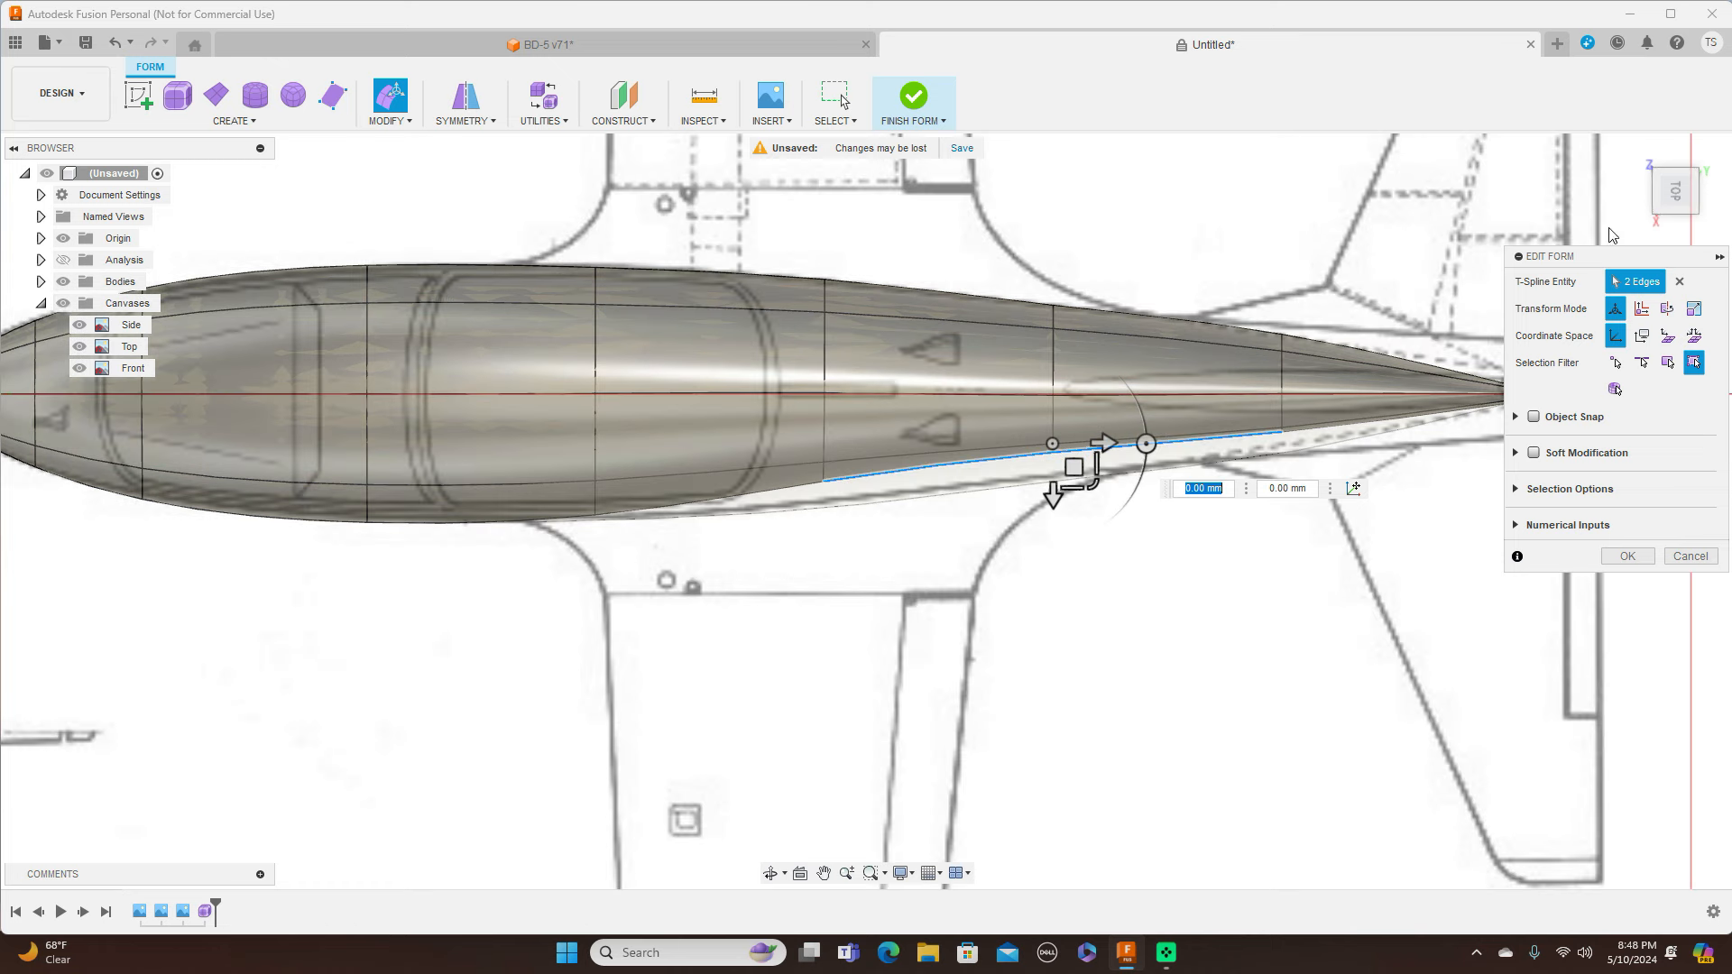
mouse_move(1675, 202)
left_mouse_down()
mouse_move(1667, 170)
mouse_move(1623, 168)
mouse_move(1676, 214)
left_mouse_up()
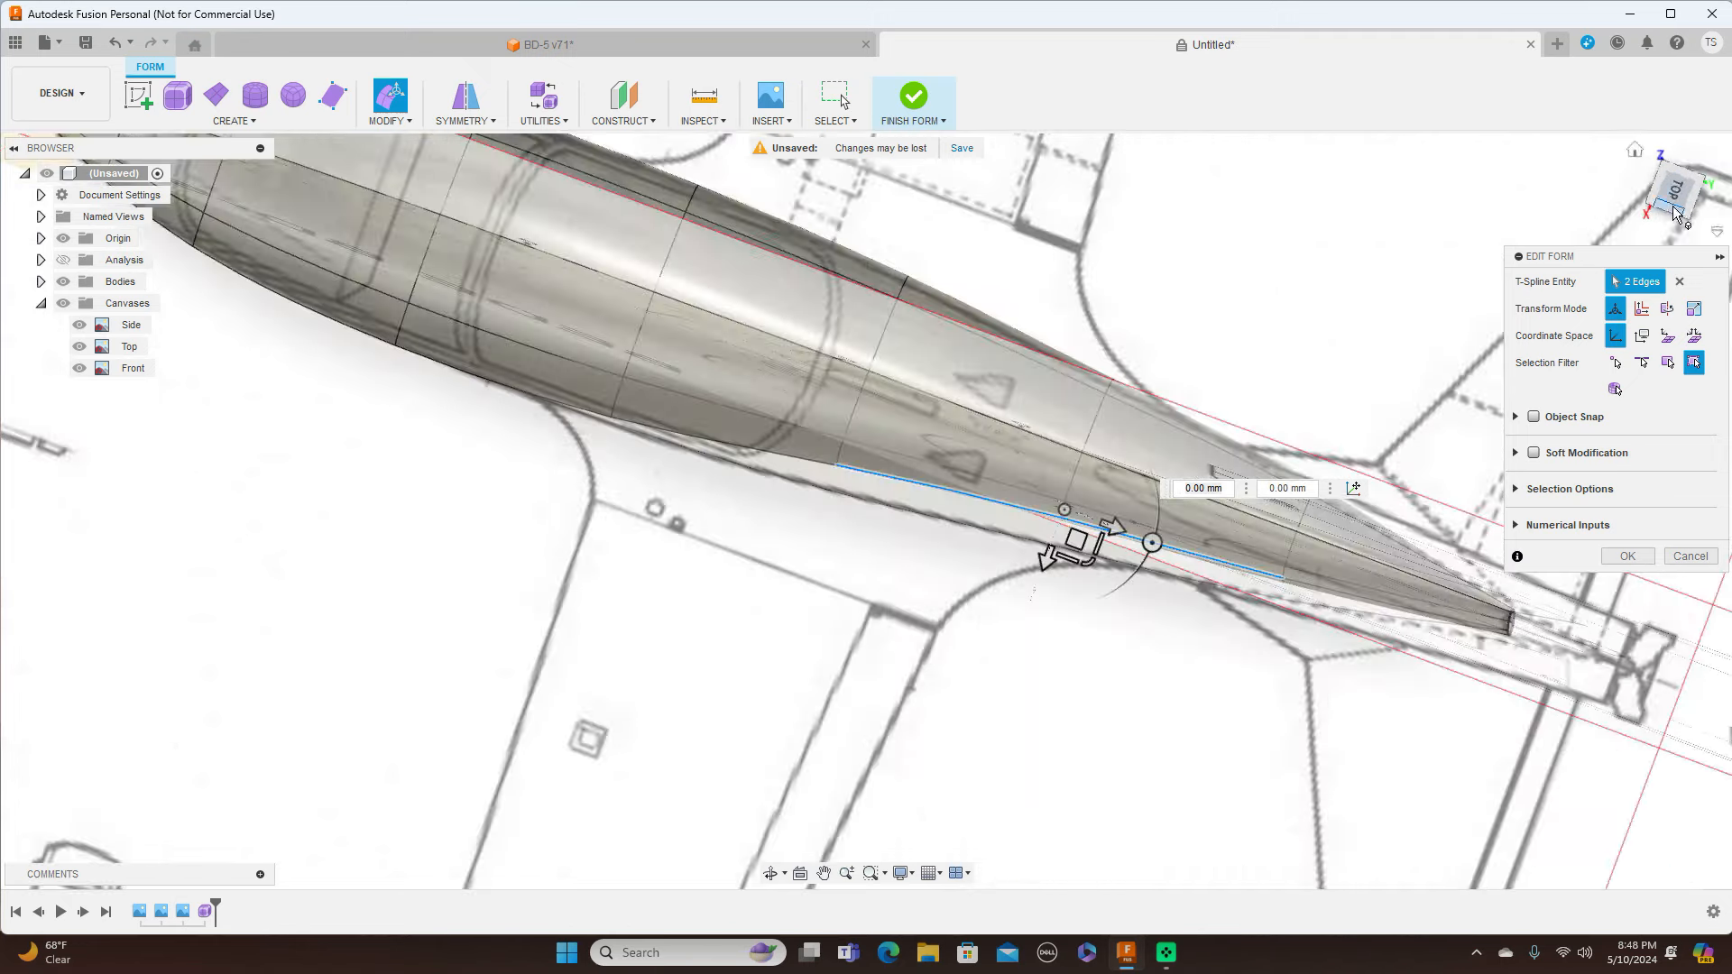
left_click(1675, 197)
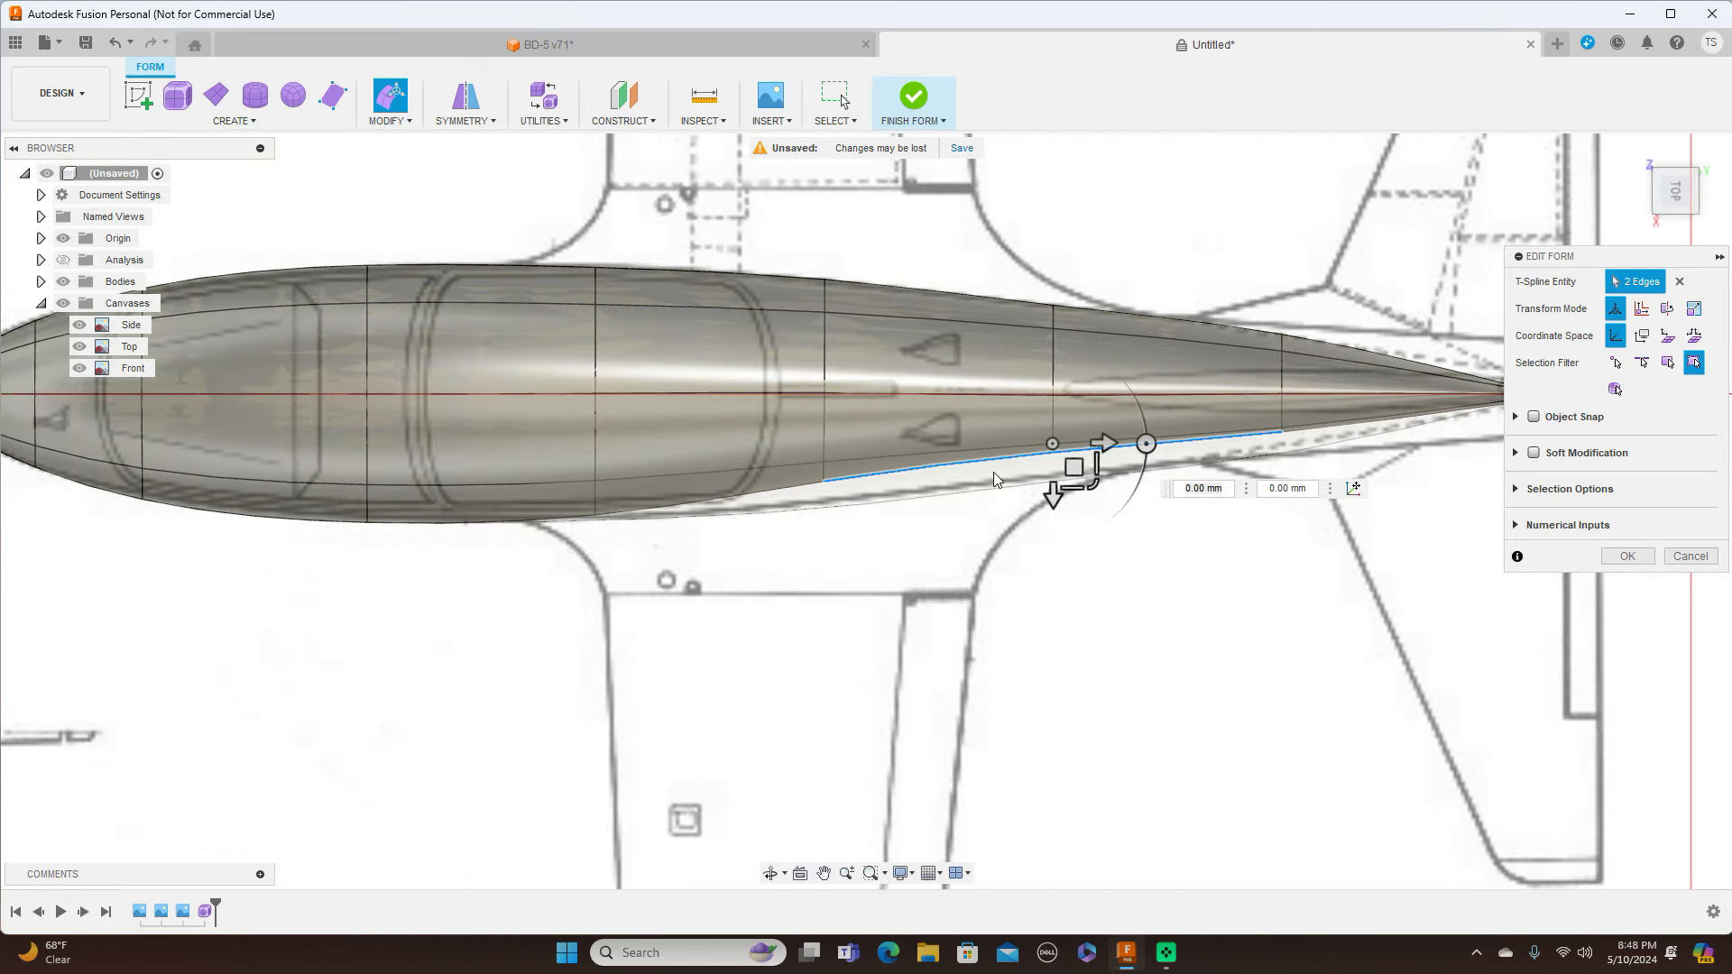
left_click_drag(1671, 197, 1696, 220)
left_click(1678, 200)
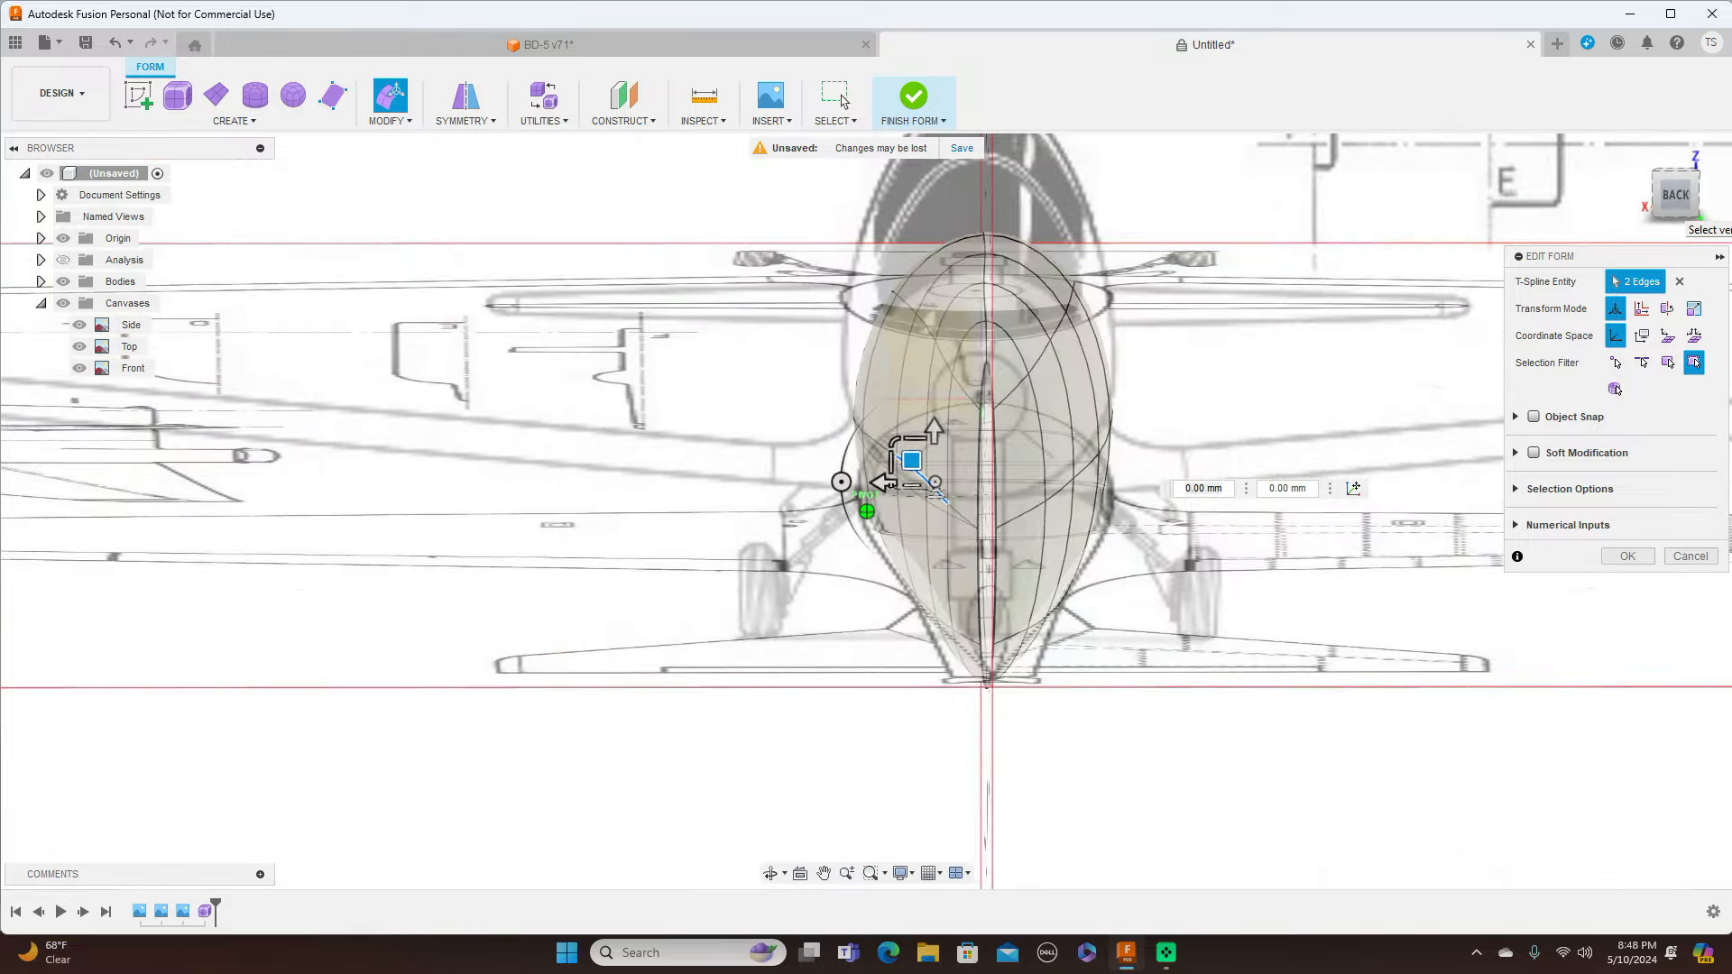
left_click(1672, 197)
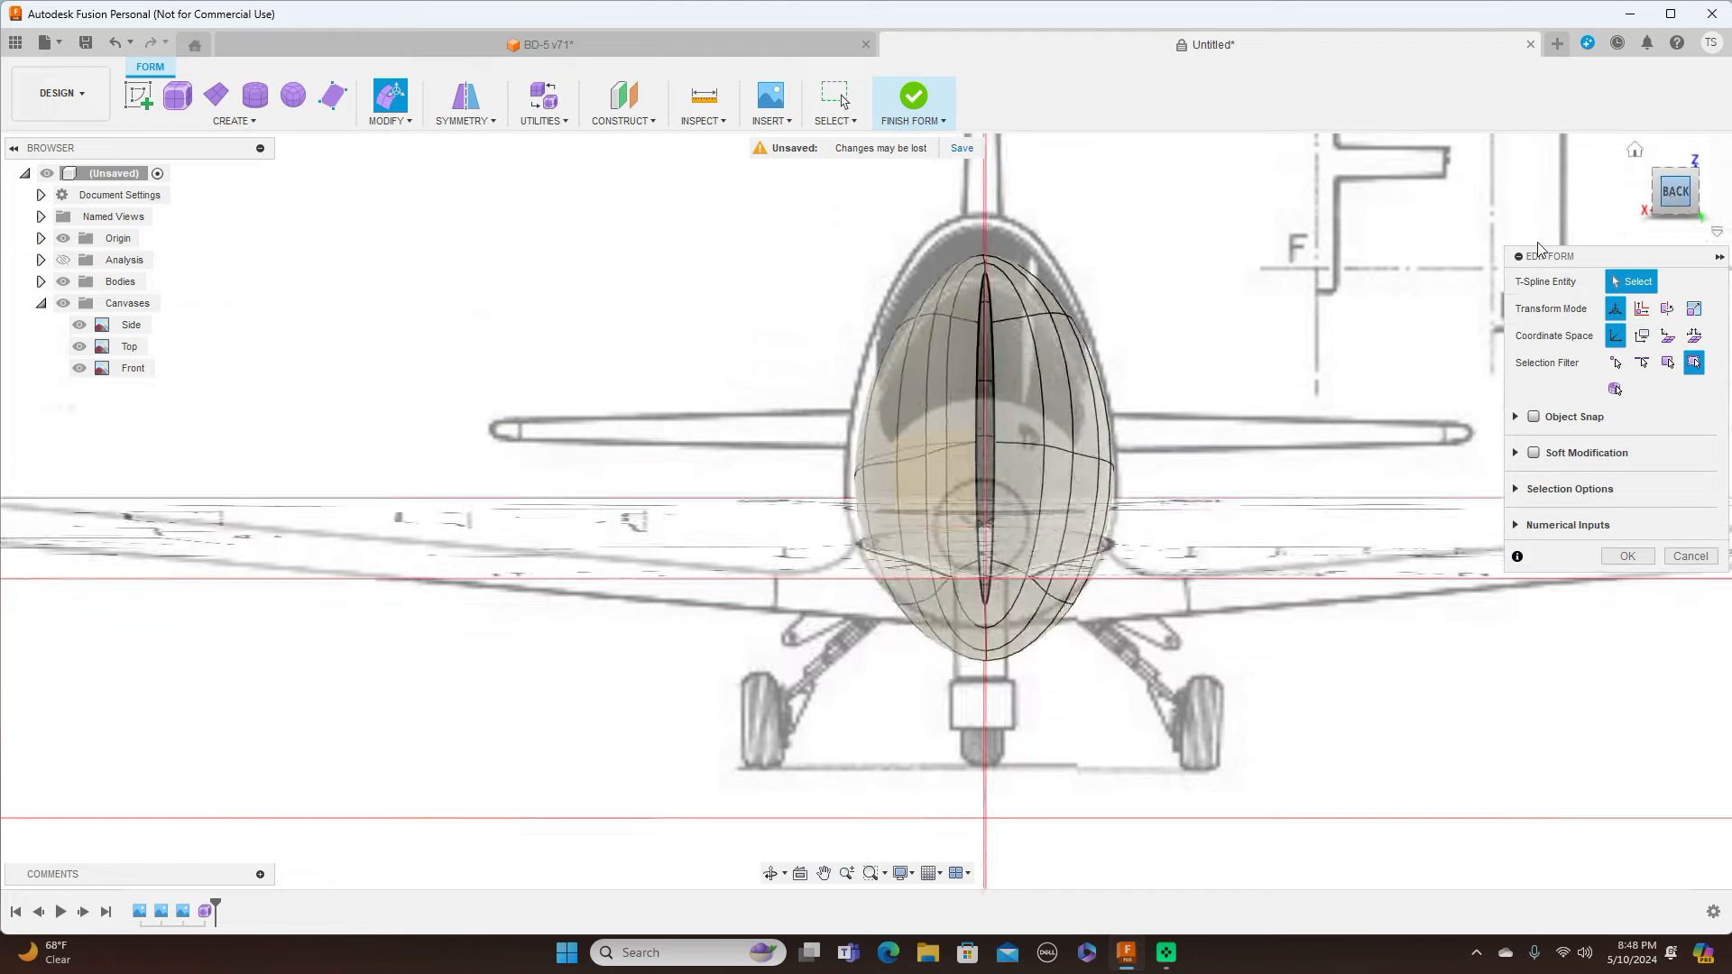
Move the vertex at the fuselage's widest side point inward by about 17.6 mm and up about 0.7 mm, then check it from above
scroll(1020, 512, "up", 2)
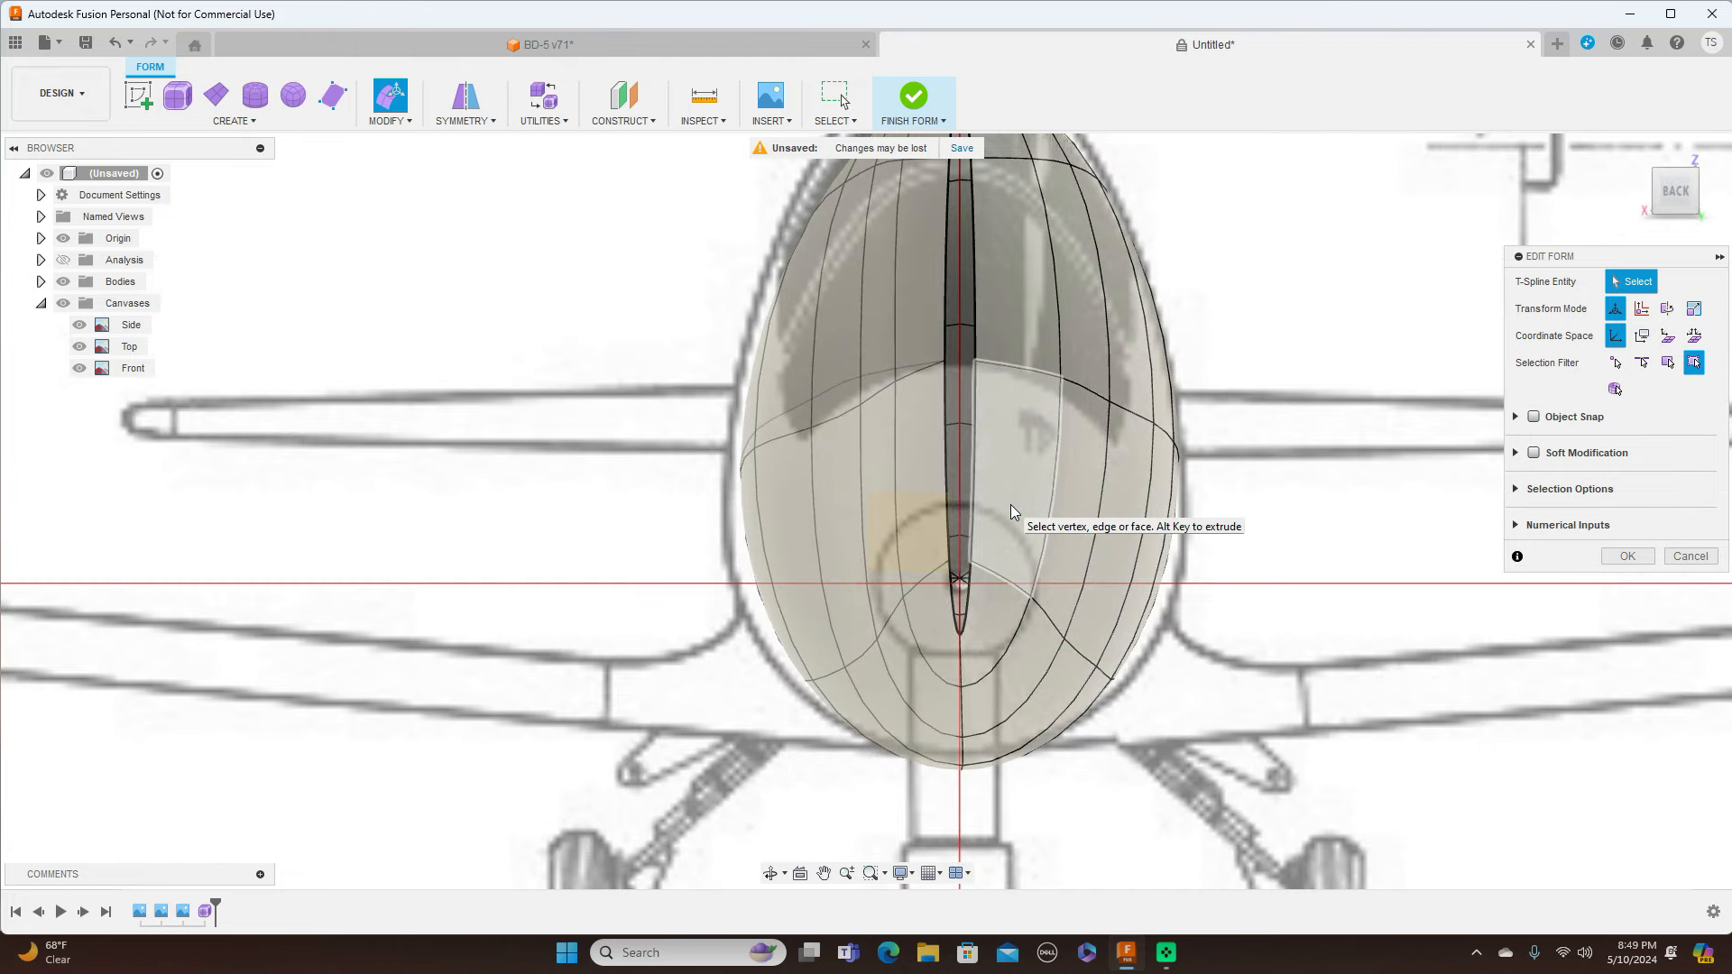
left_click(755, 448)
right_click(755, 448)
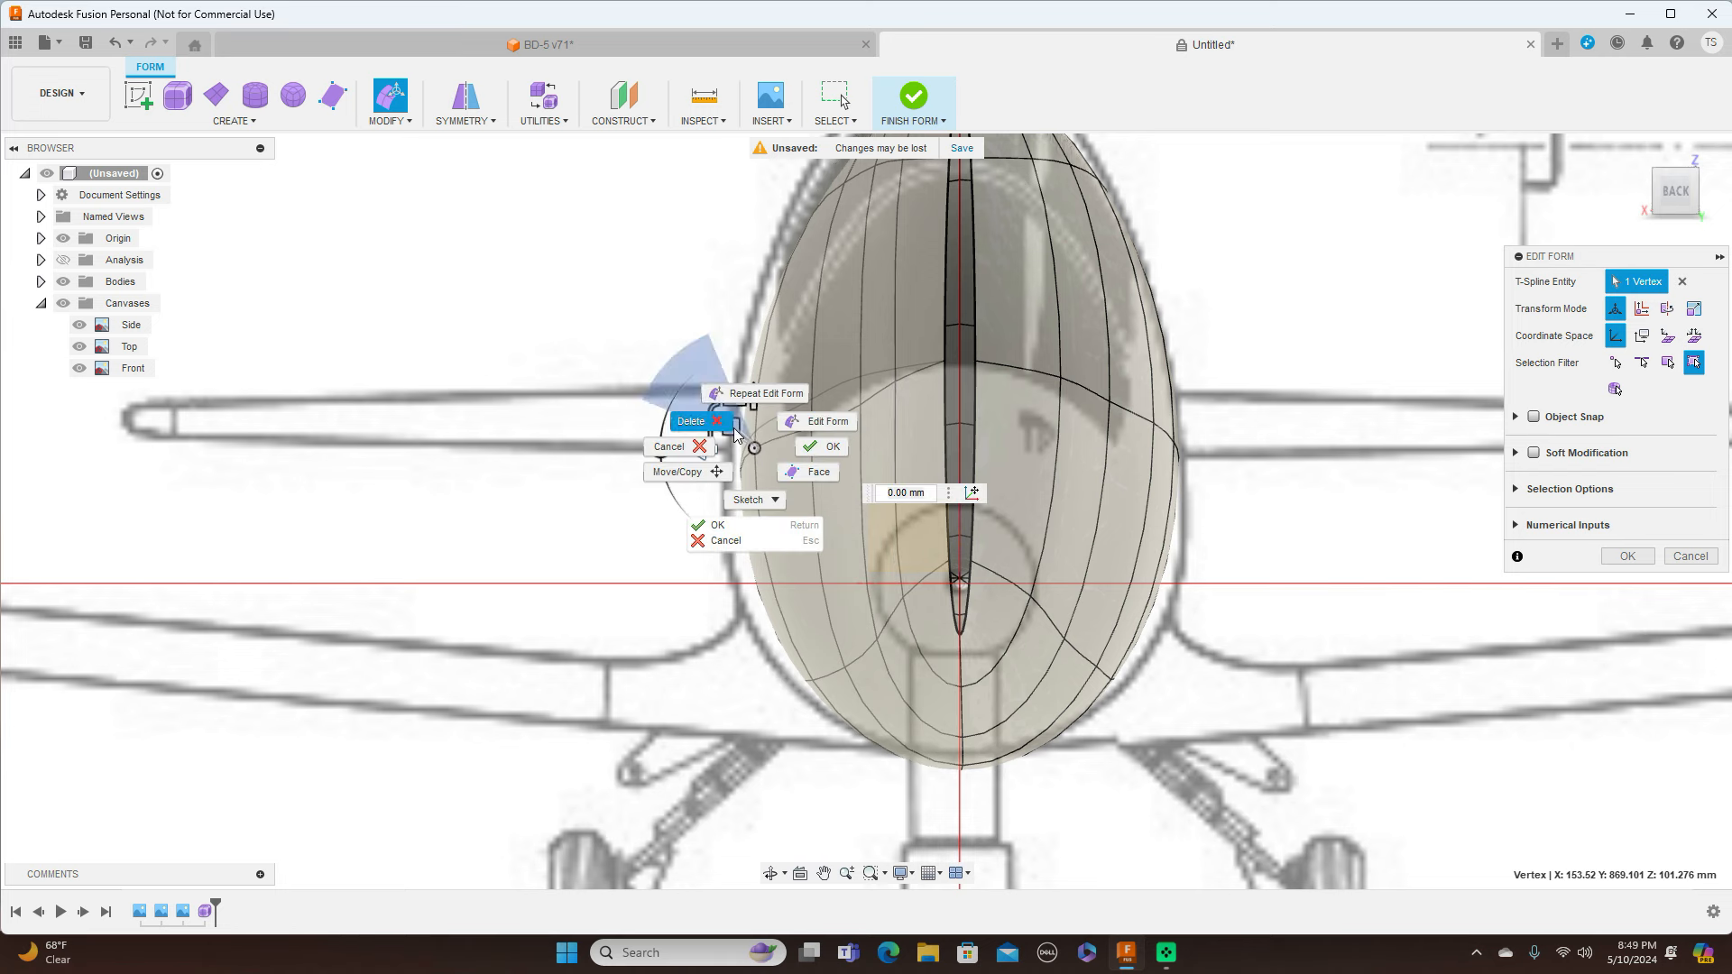
left_click(595, 442)
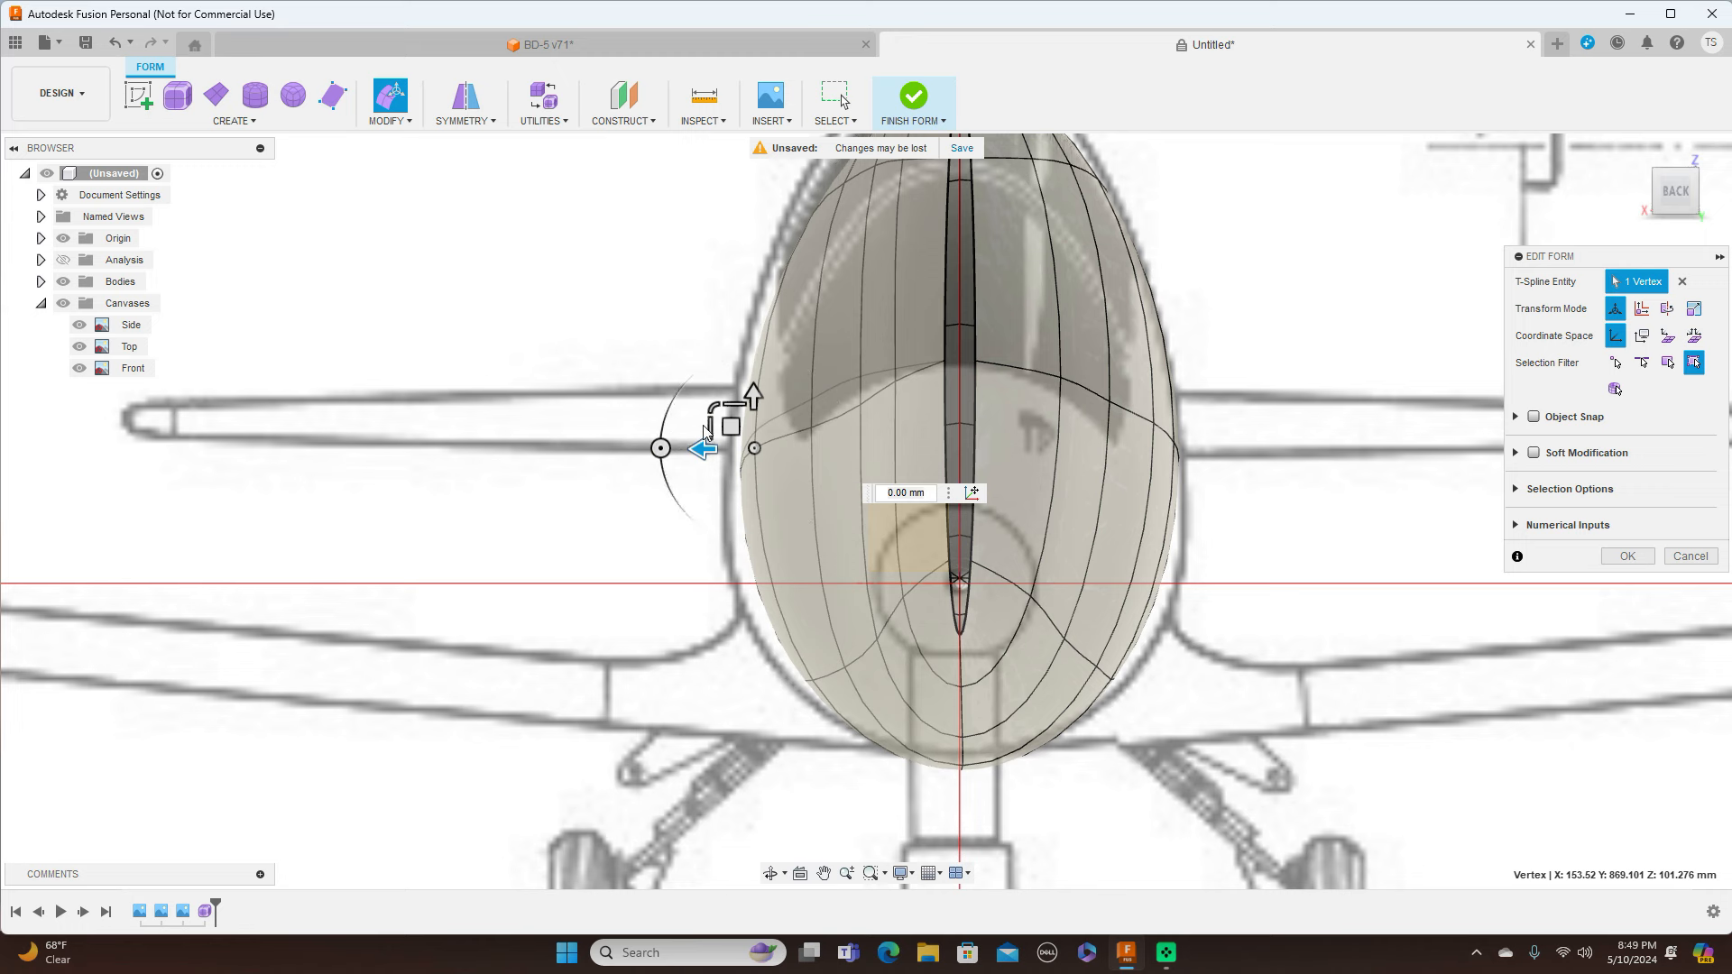
left_click_drag(730, 426, 756, 426)
key("Tab")
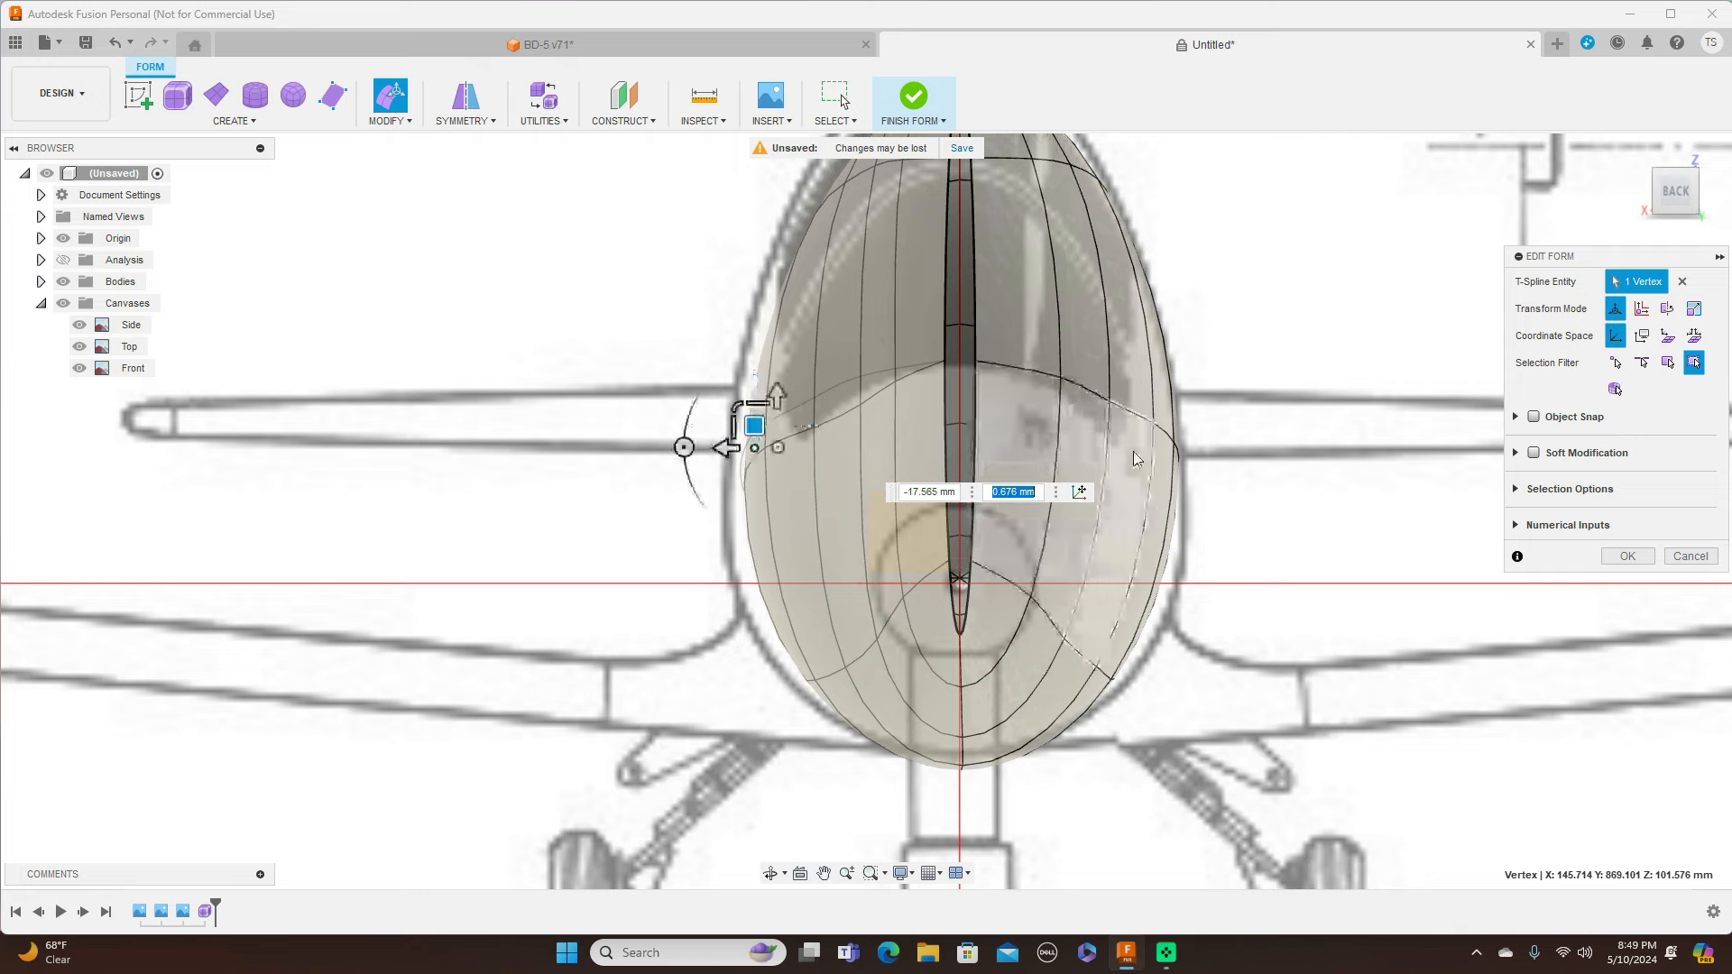
left_click(1645, 192)
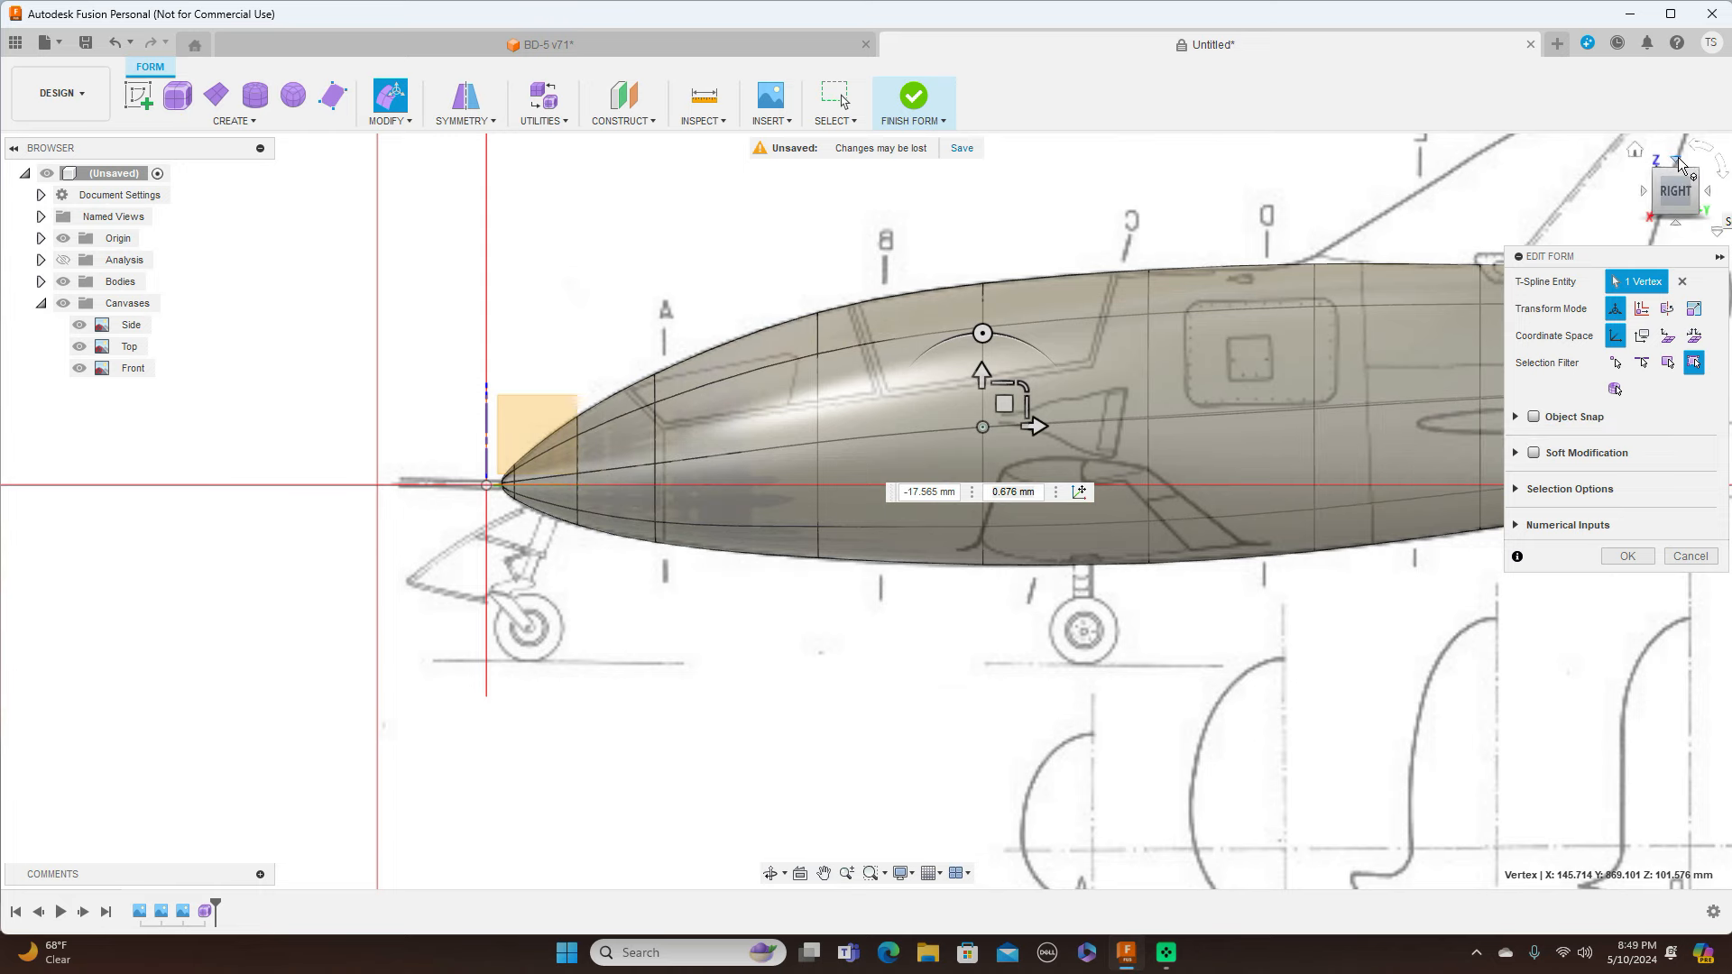
left_click(1676, 162)
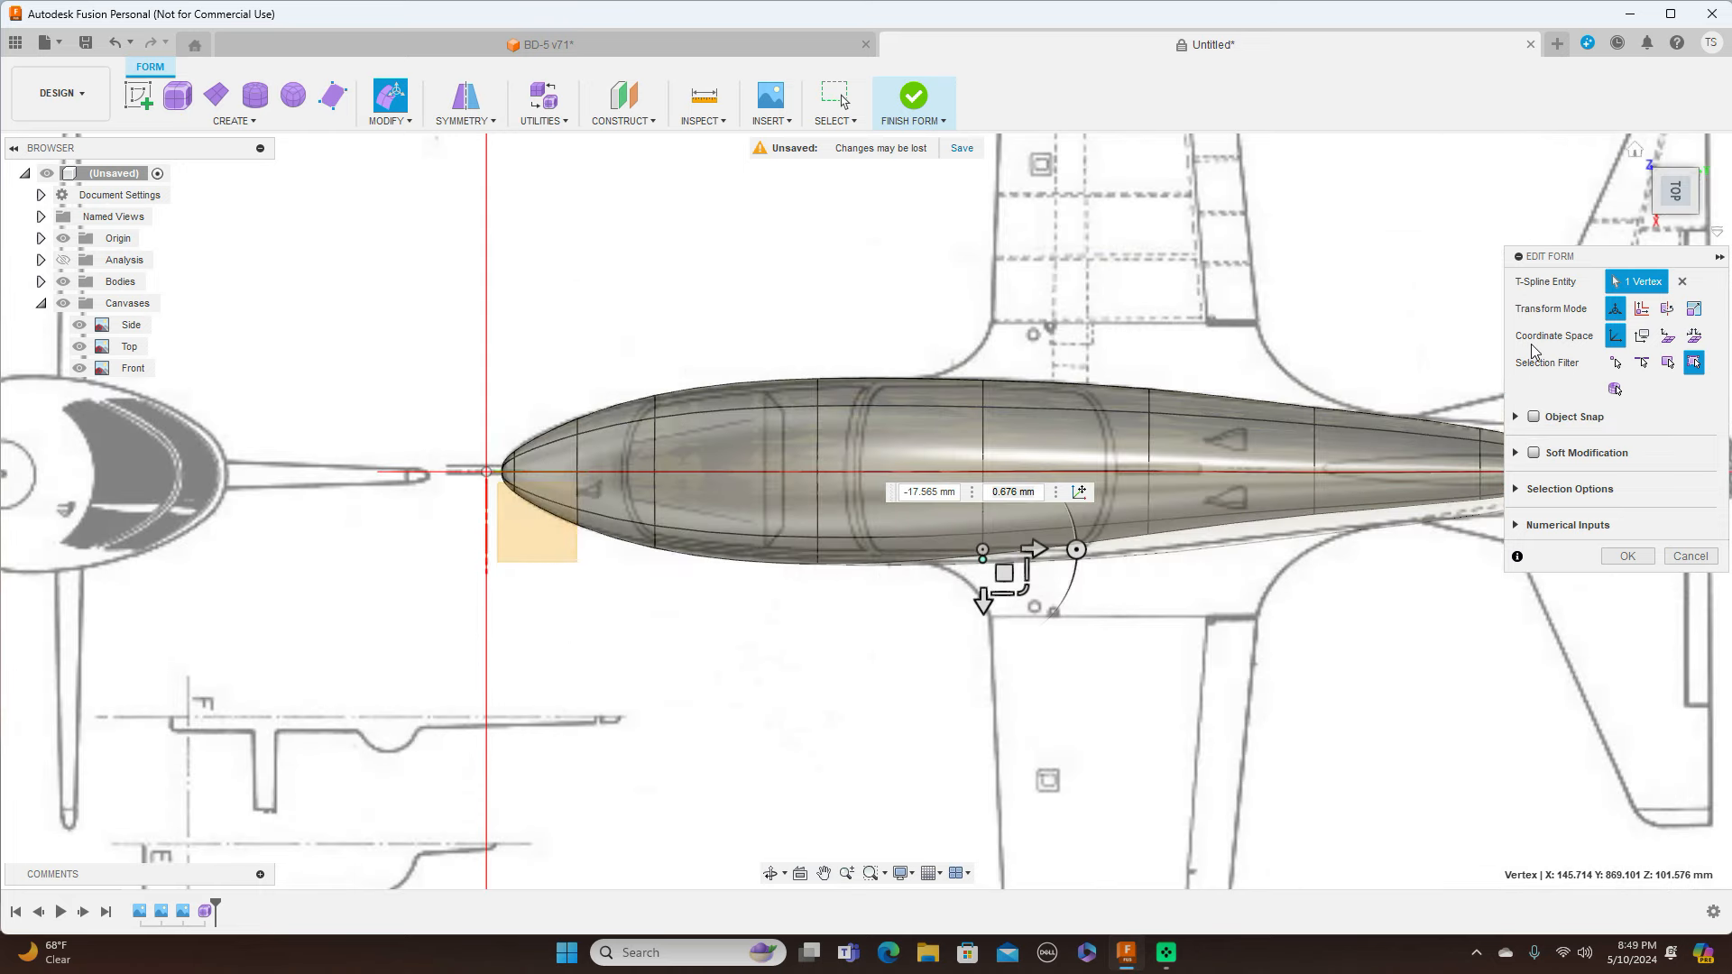
scroll(1475, 652, "down", 1)
middle_click_drag(1475, 653, 1237, 657)
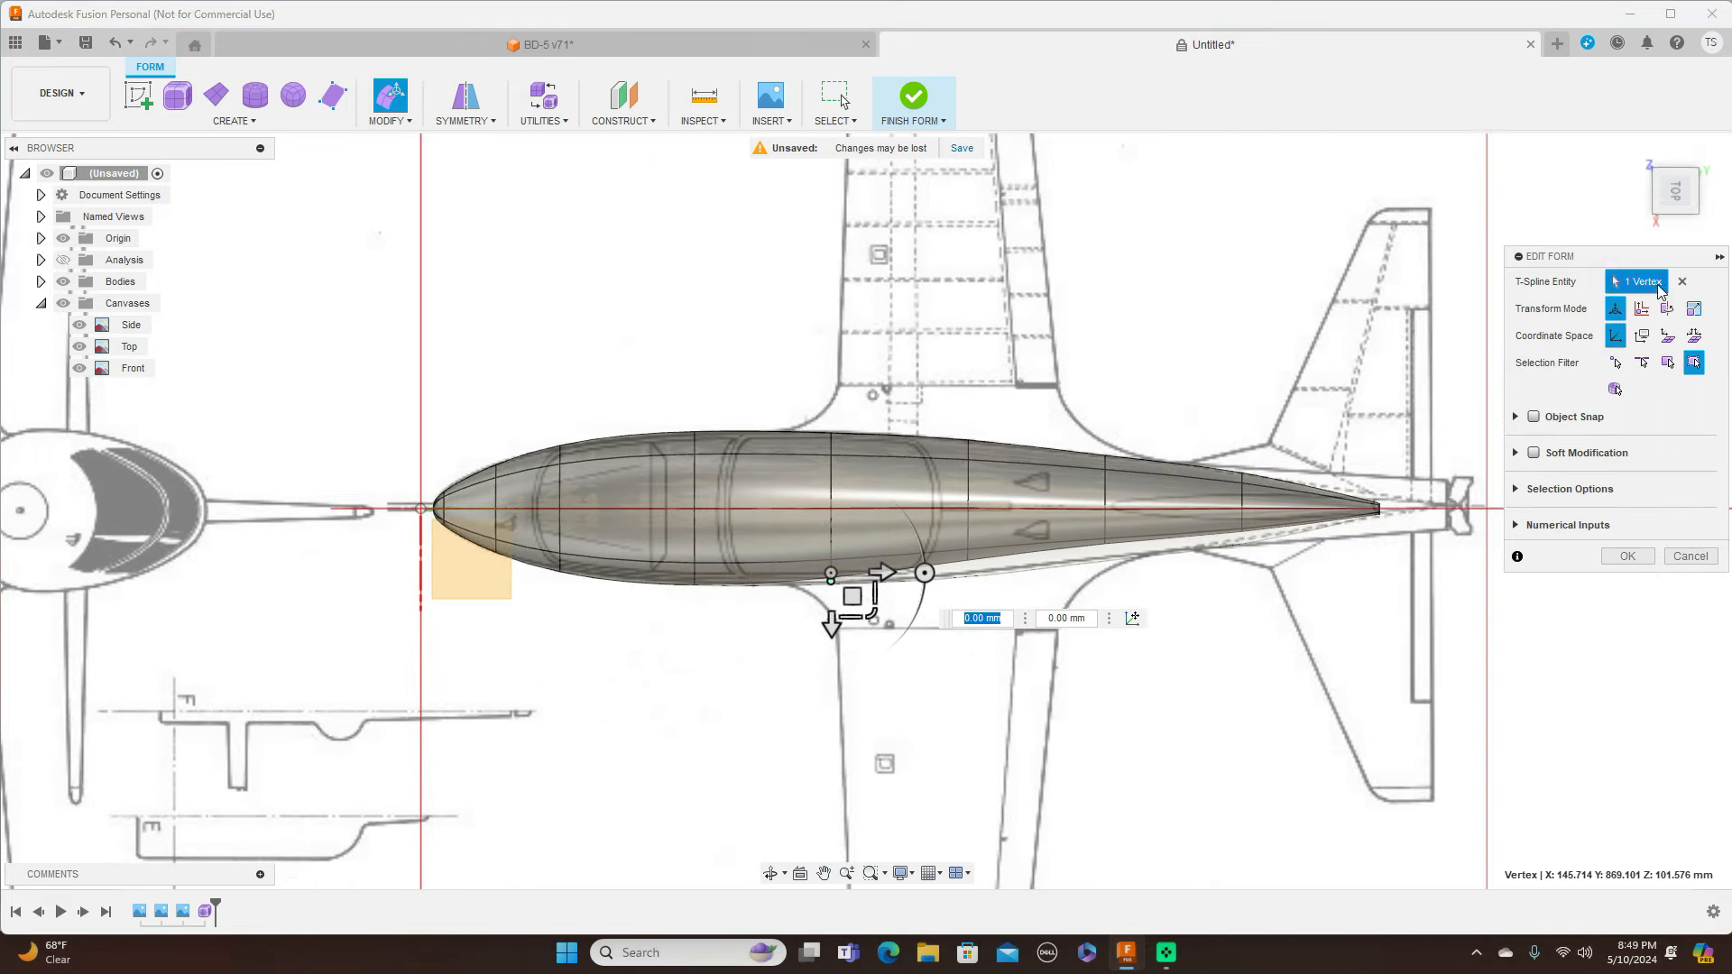
left_click(1677, 225)
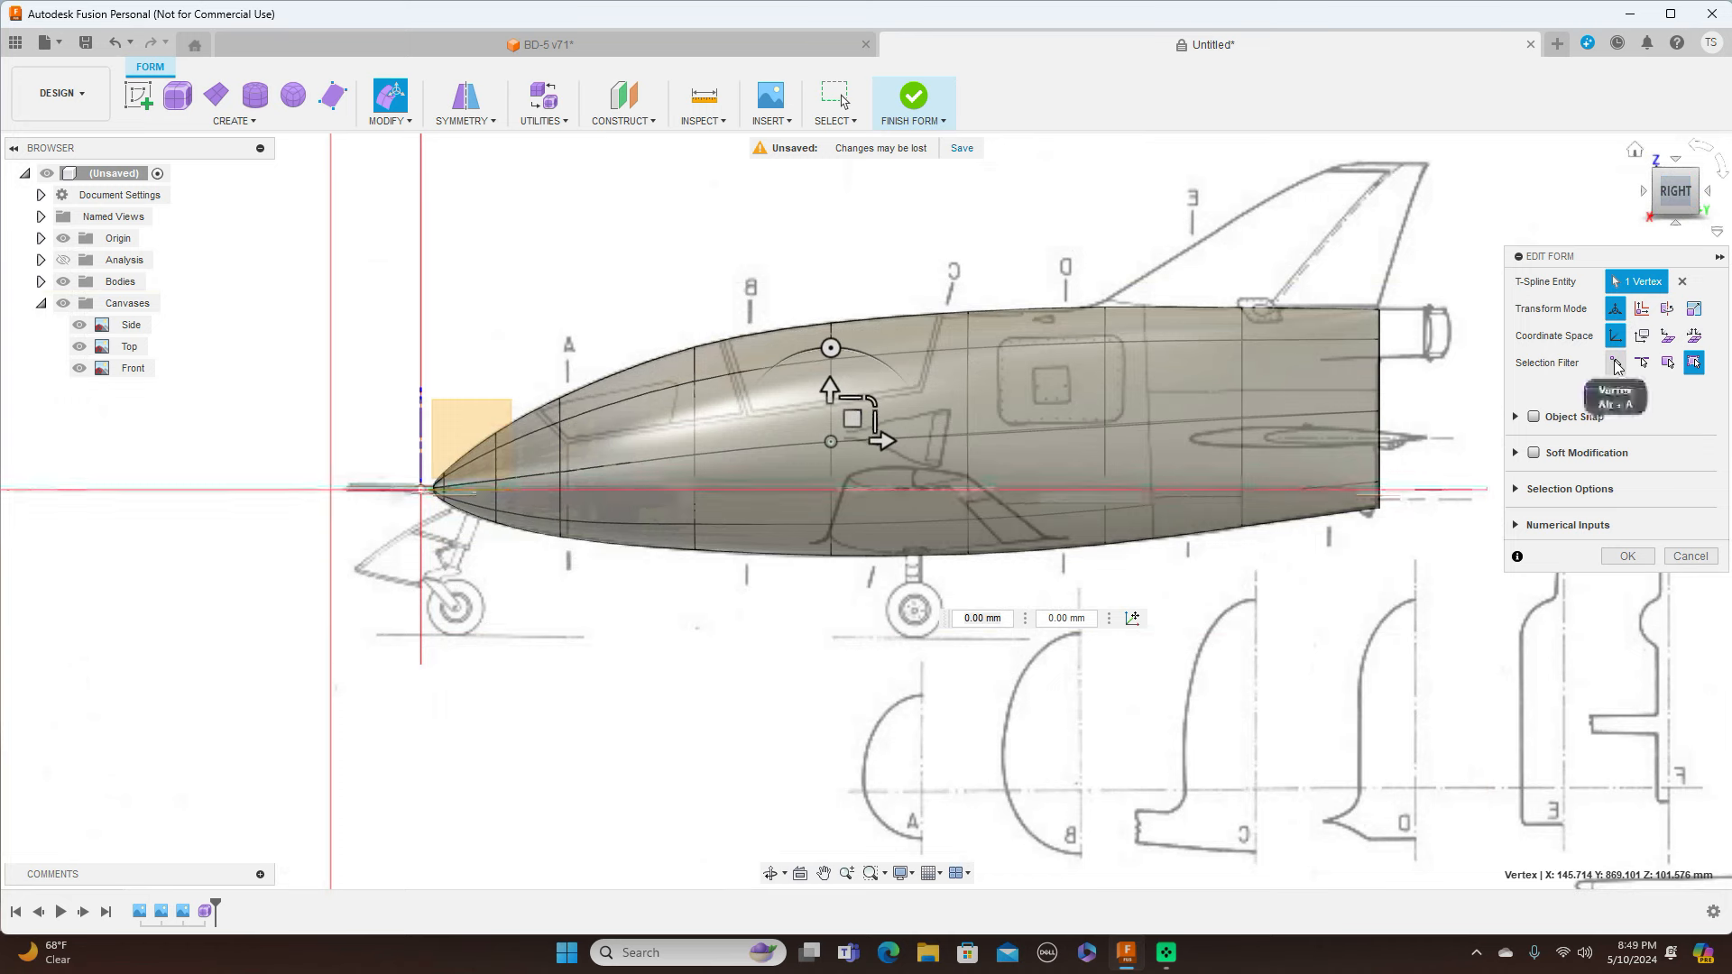
left_click(1024, 374)
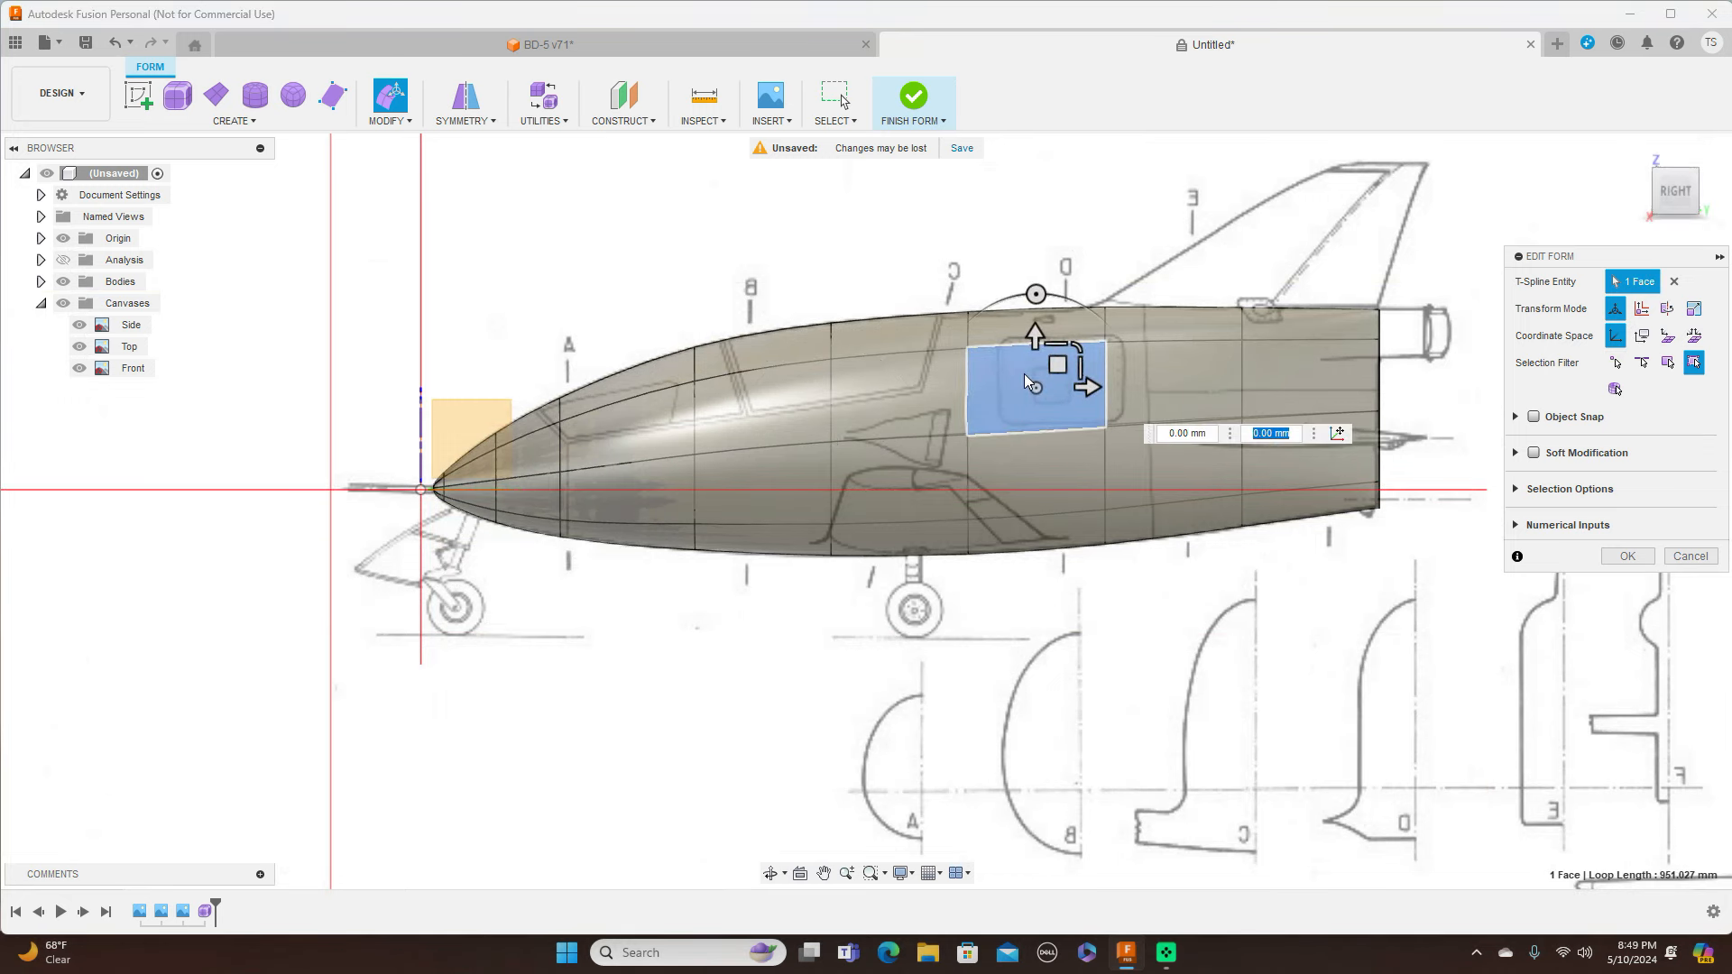
left_click(1173, 367, "shift")
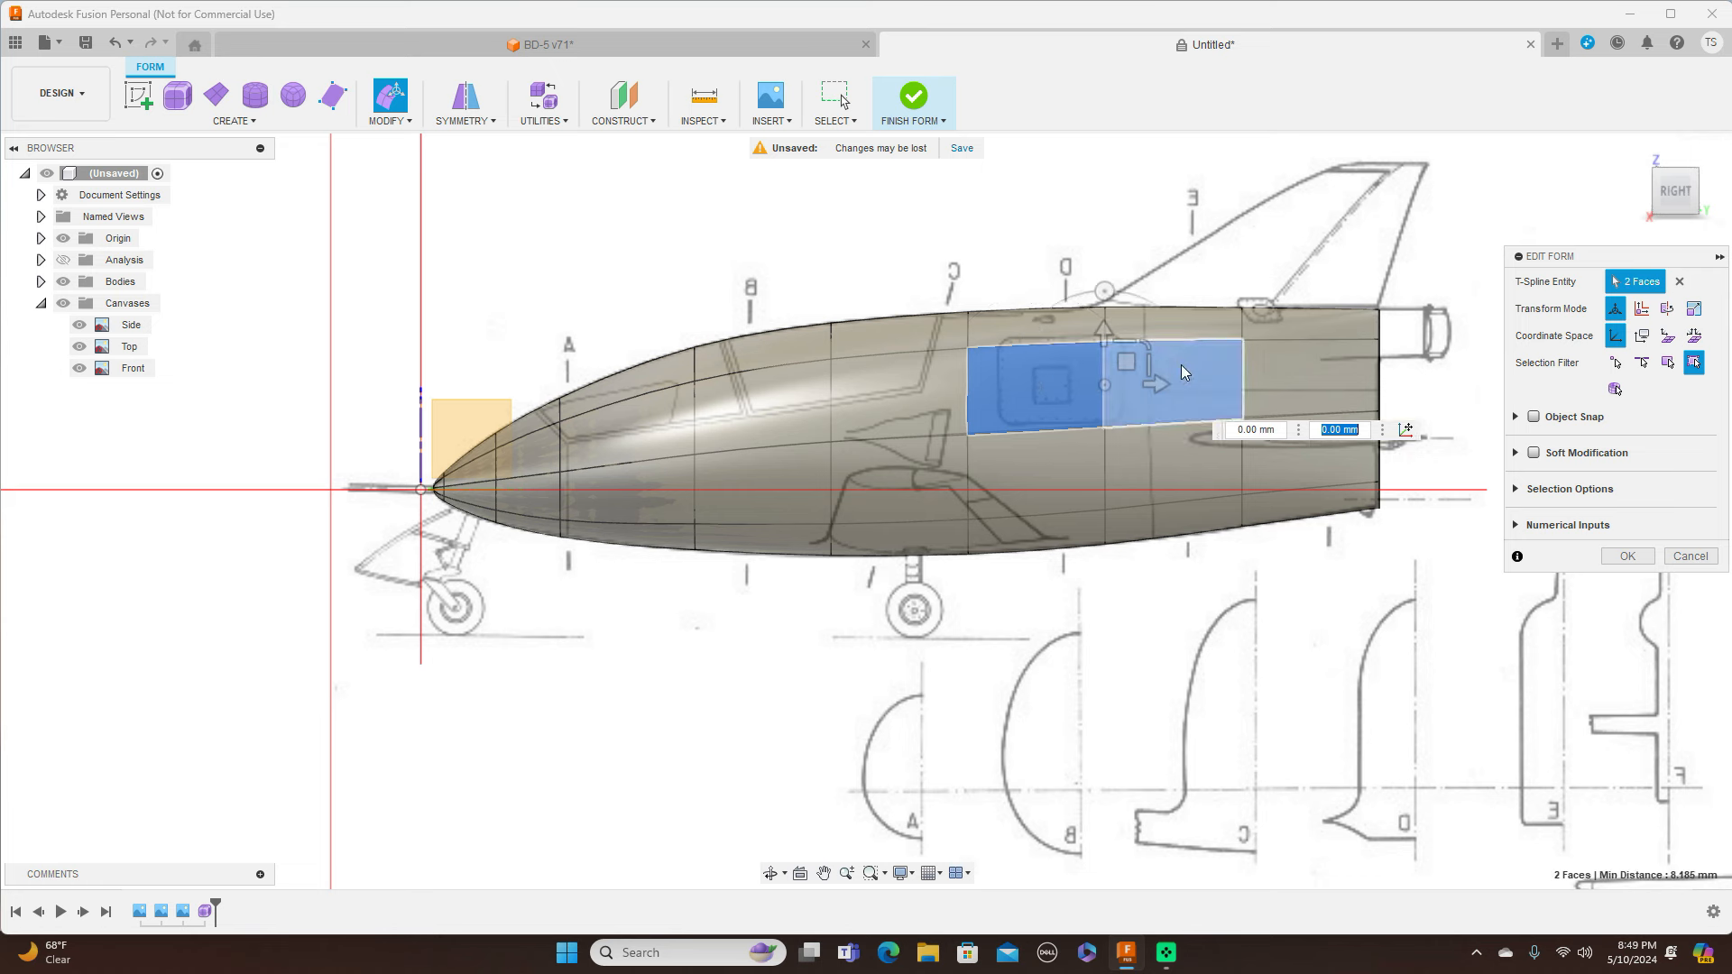
left_click(1315, 368, "shift")
left_click(1067, 462, "shift")
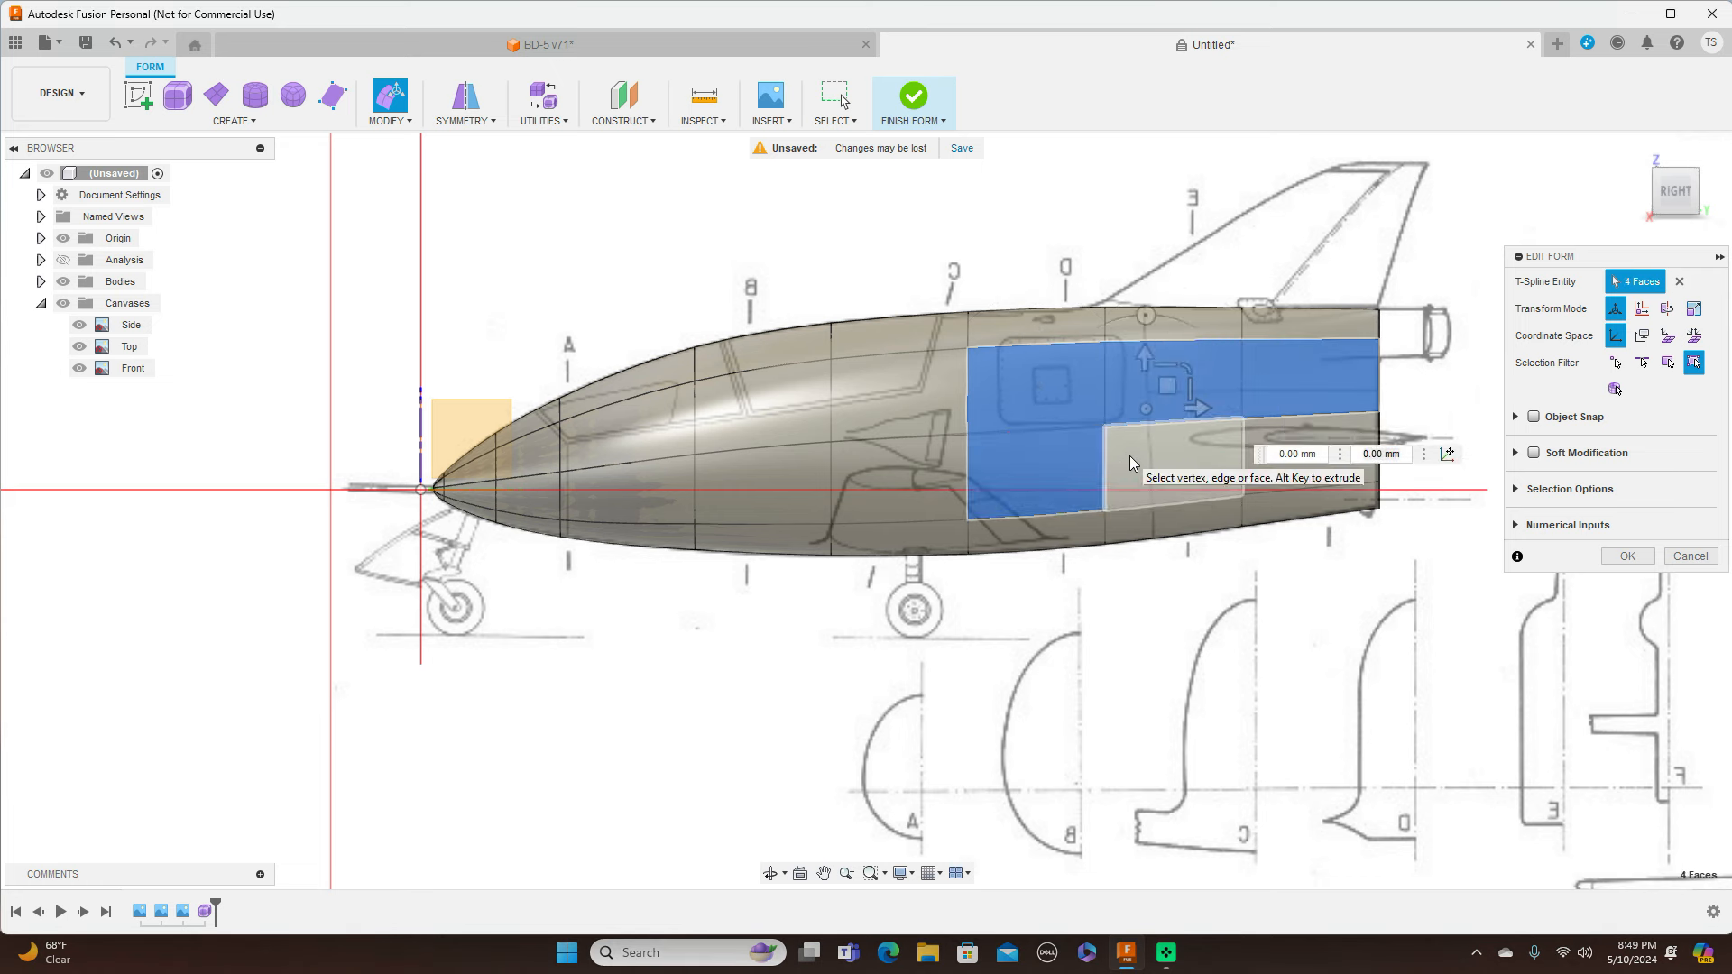
left_click(1130, 462, "shift")
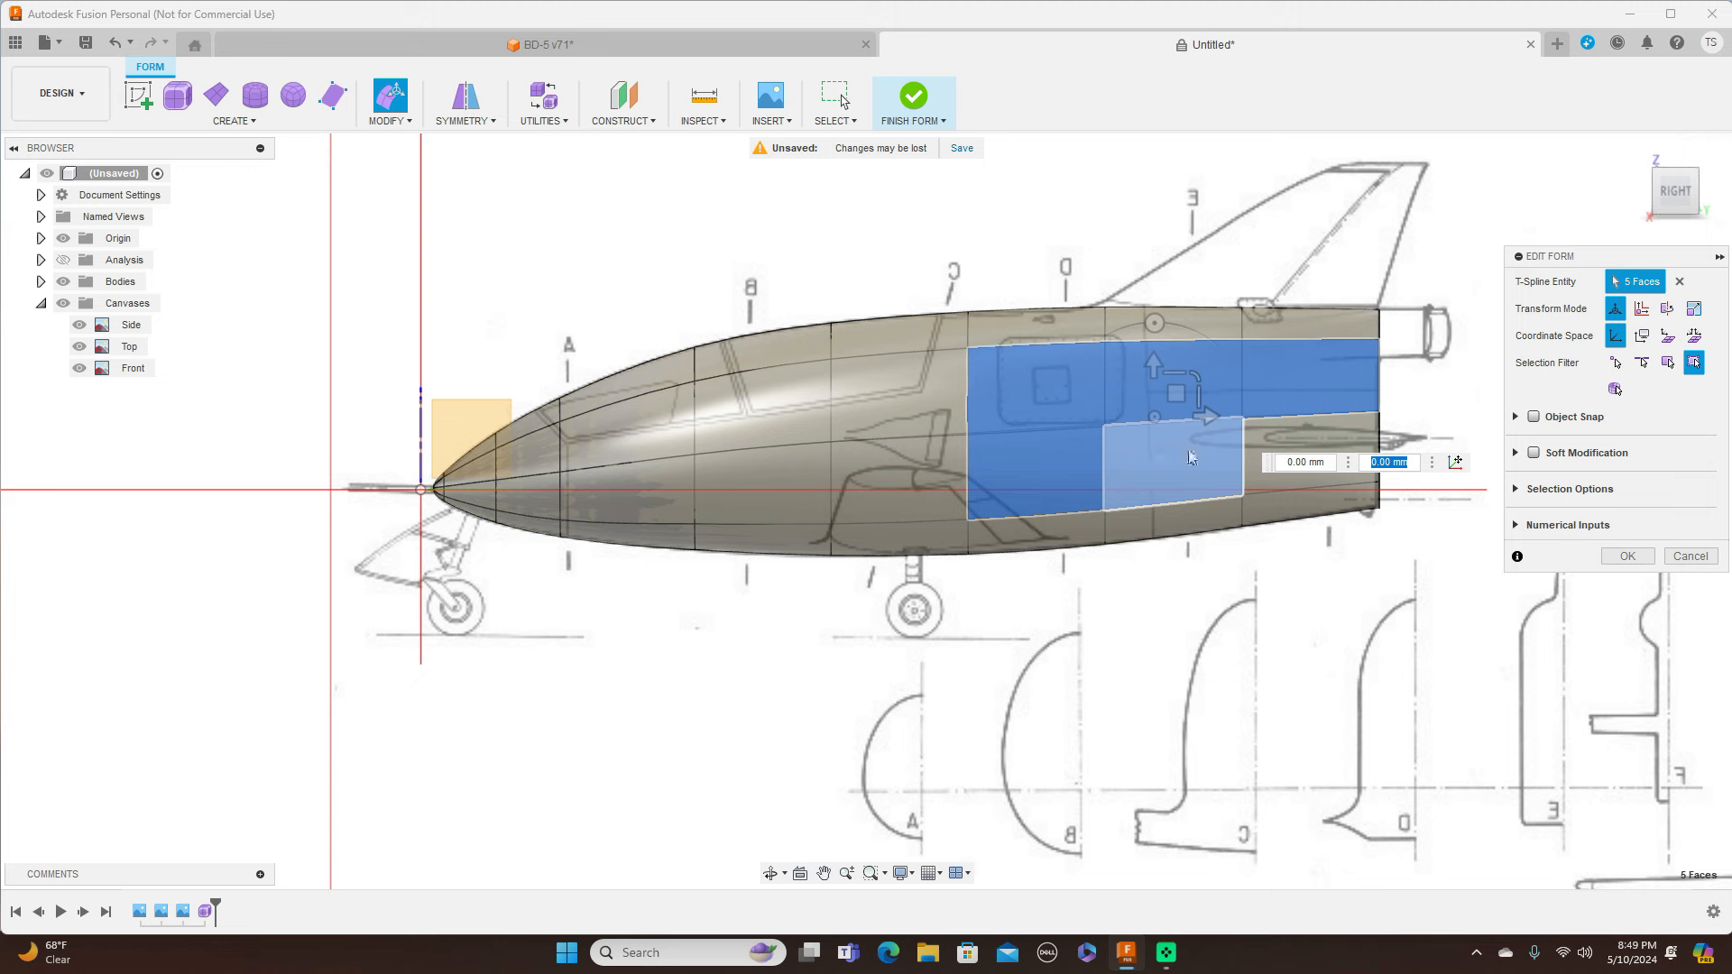
left_click(1329, 377)
Move the four side faces of the aft fuselage, excluding the tail end, outward about 22.9 mm and aft about 3.8 mm
left_click(1163, 368)
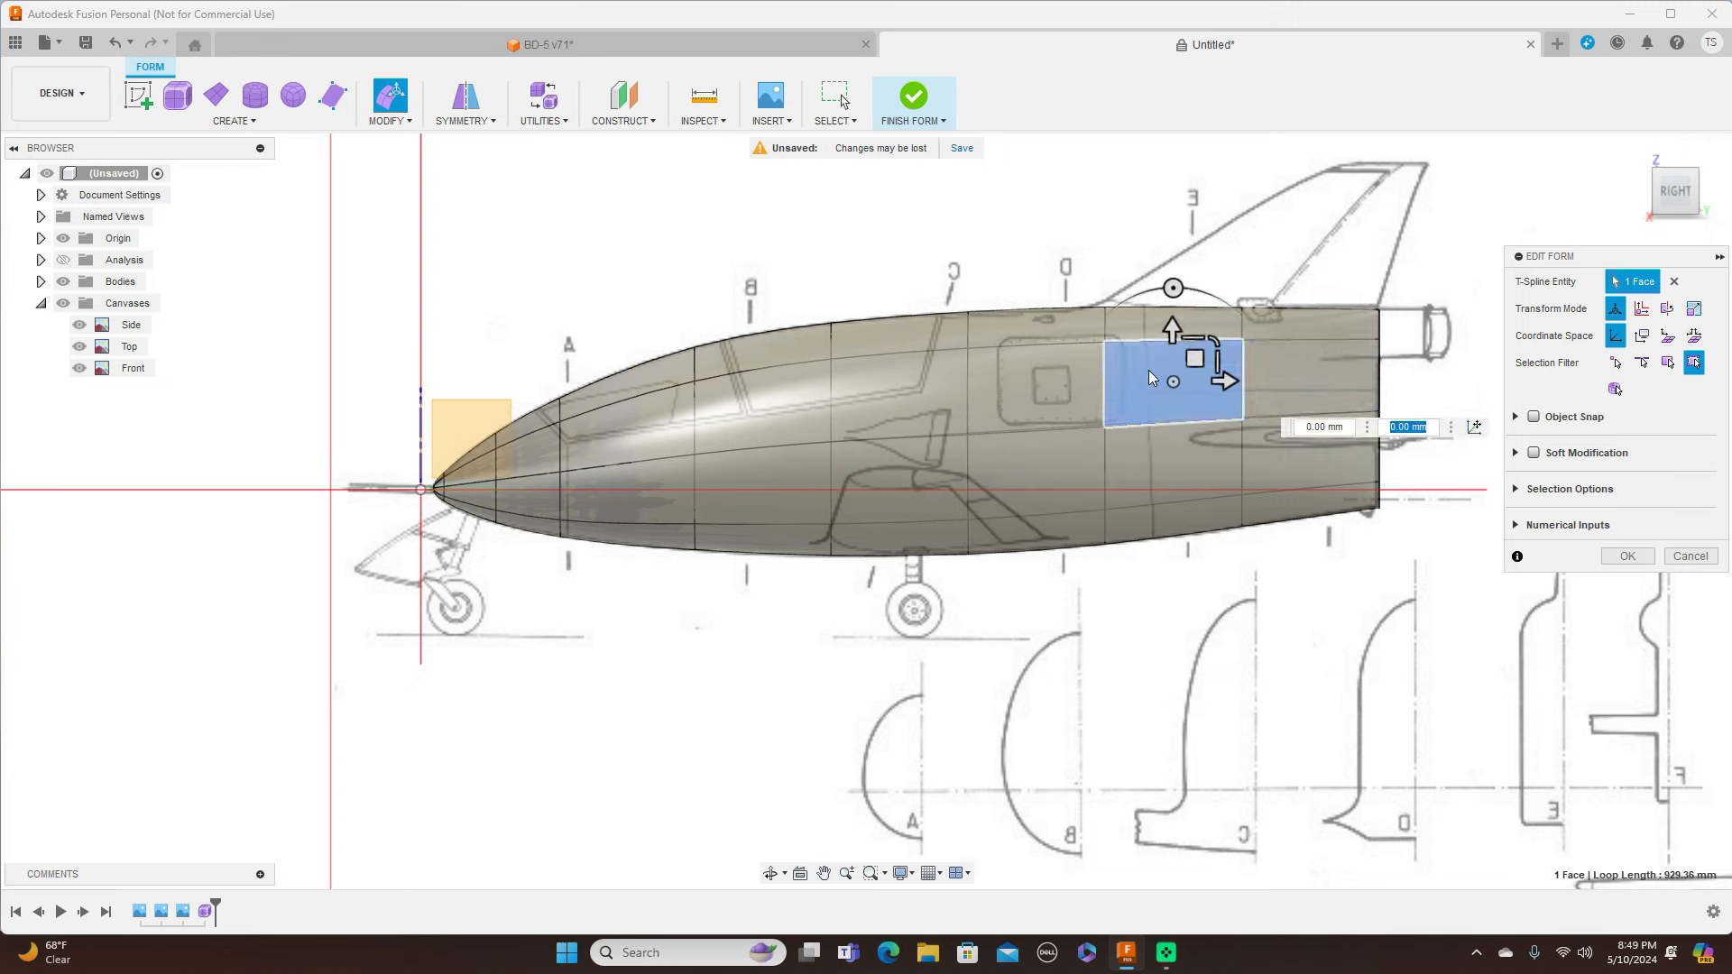
left_click(1070, 386, "shift")
left_click(1065, 452, "shift")
left_click(1140, 462, "shift")
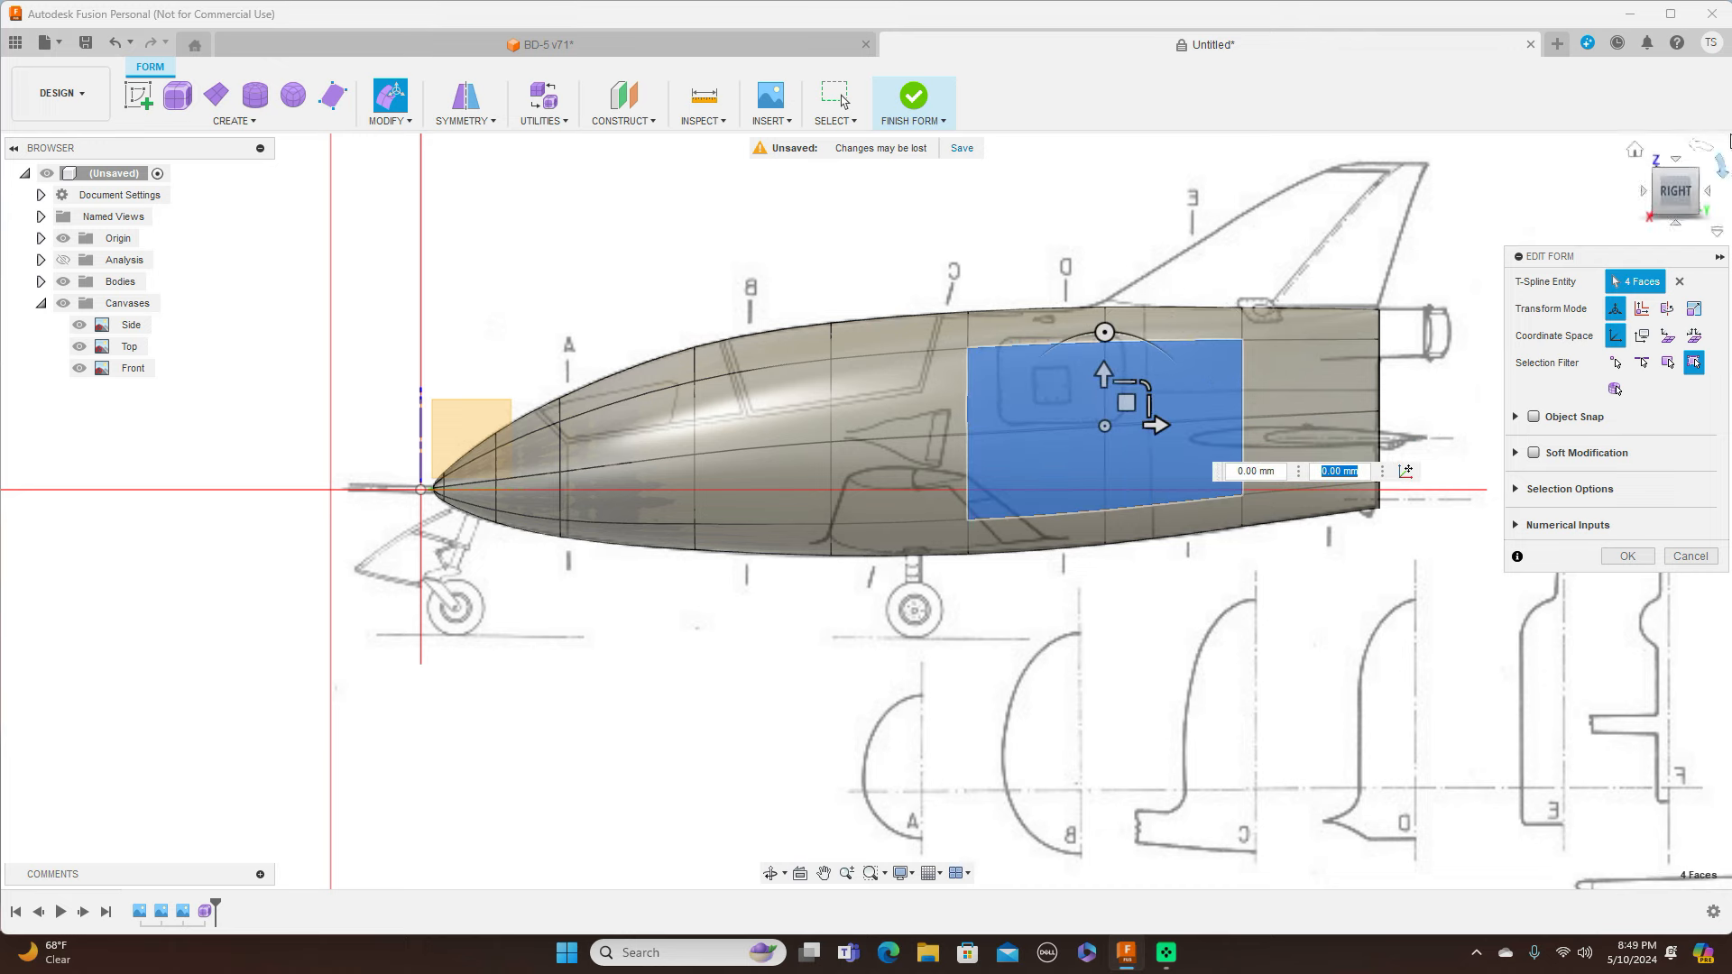
left_click(1675, 158)
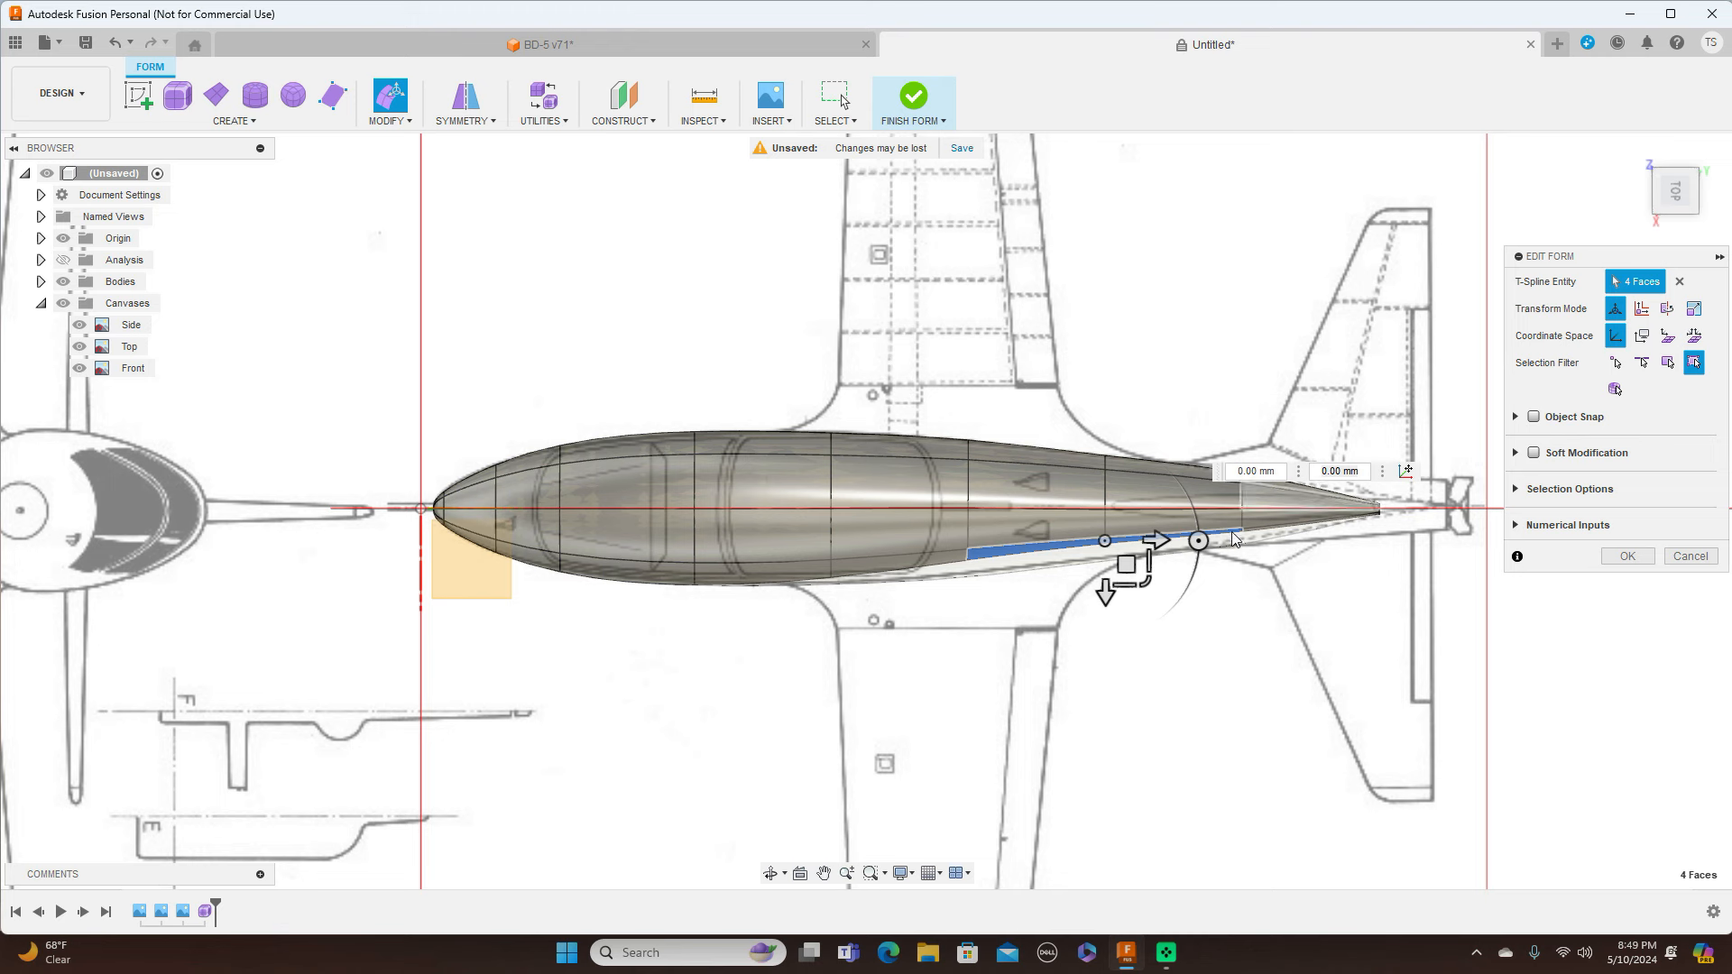
left_click(1125, 566)
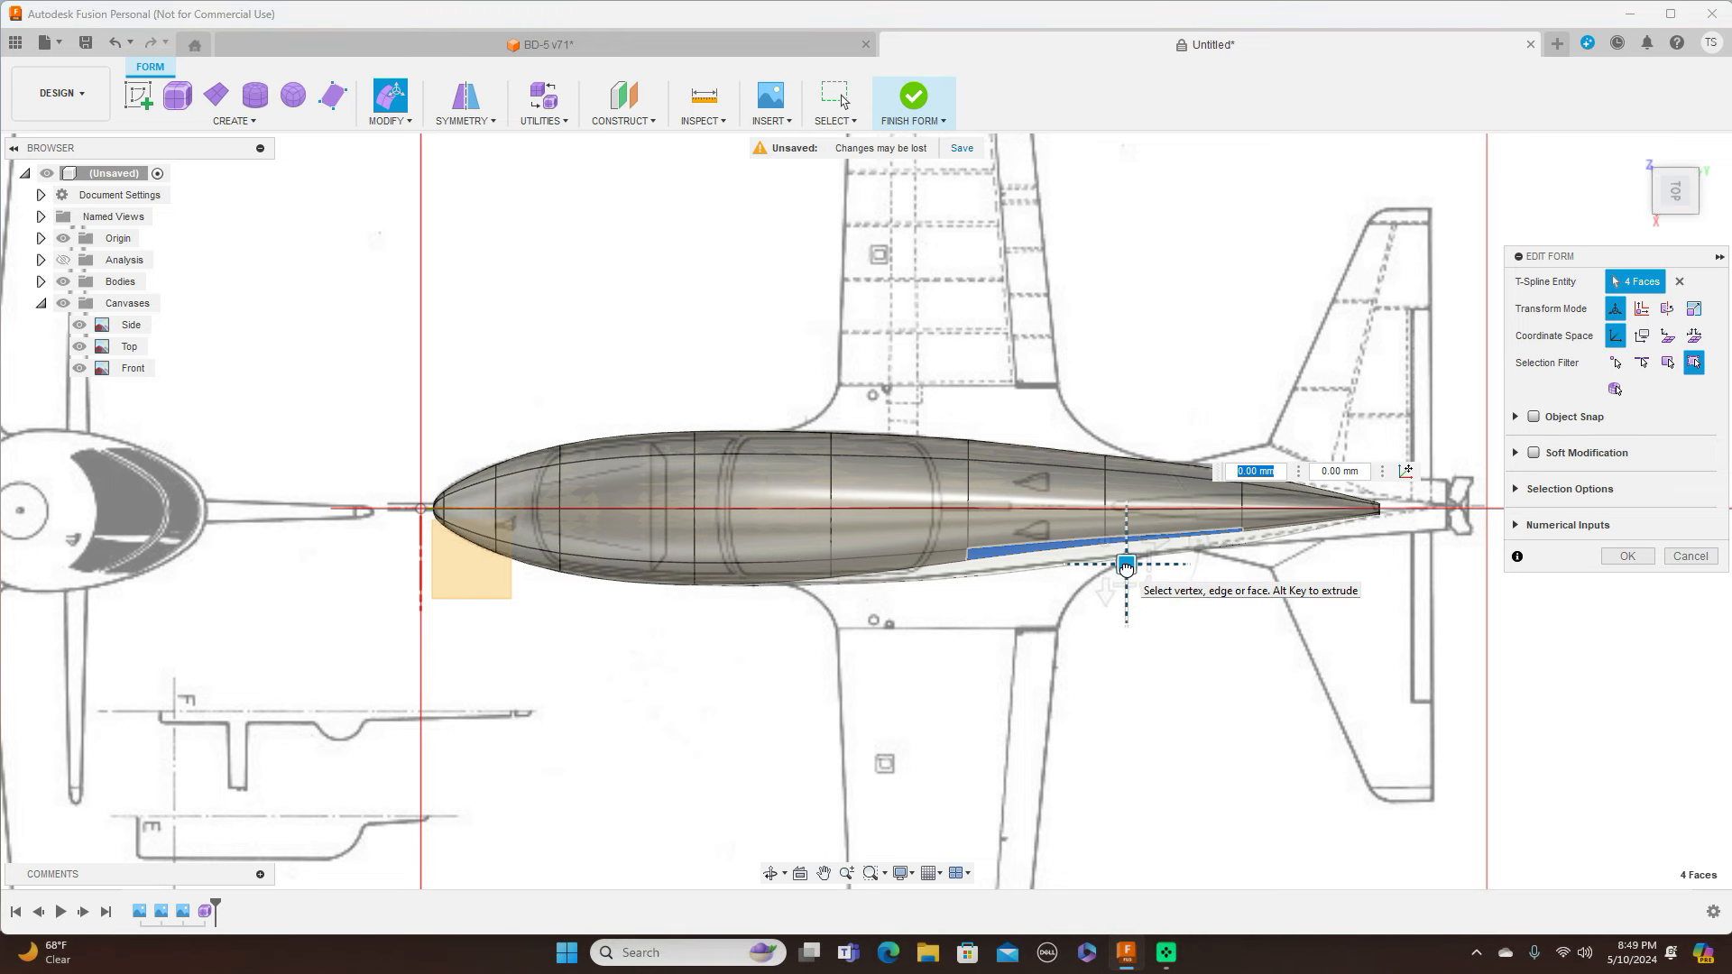
left_click_drag(1125, 566, 1127, 578)
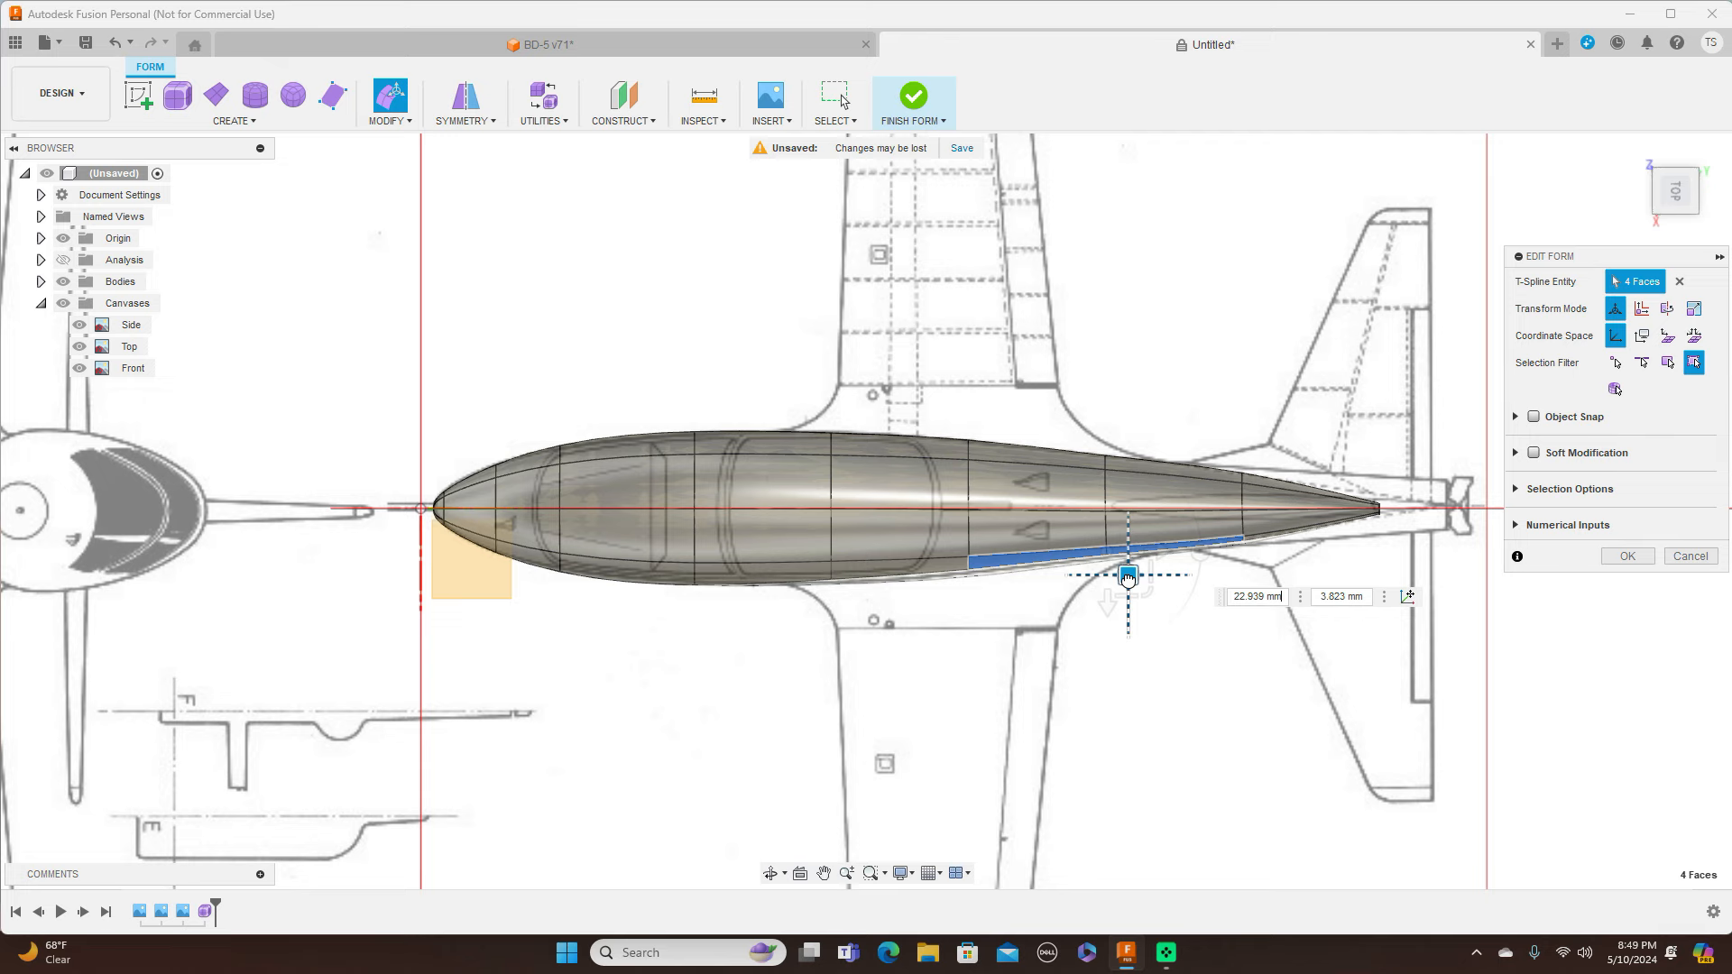
left_click_drag(1128, 578, 1128, 578)
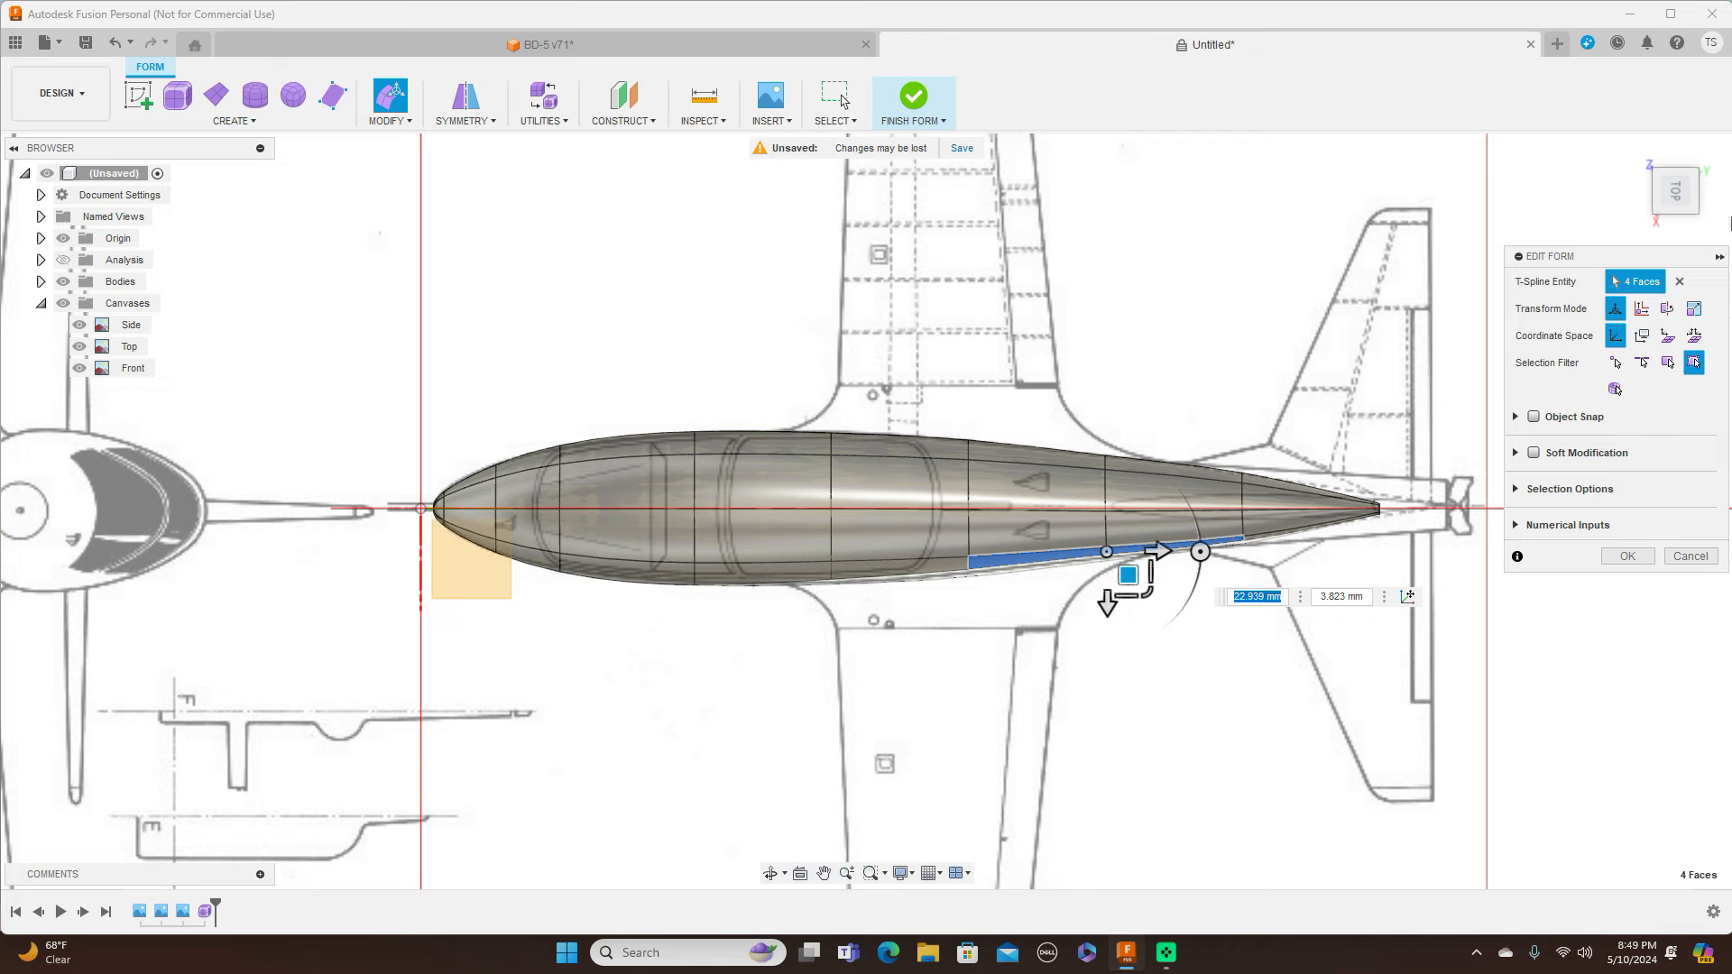
Move the mid-height side edge just ahead of those faces outward about 9.6 mm and check it from the side and back
left_click(1683, 230)
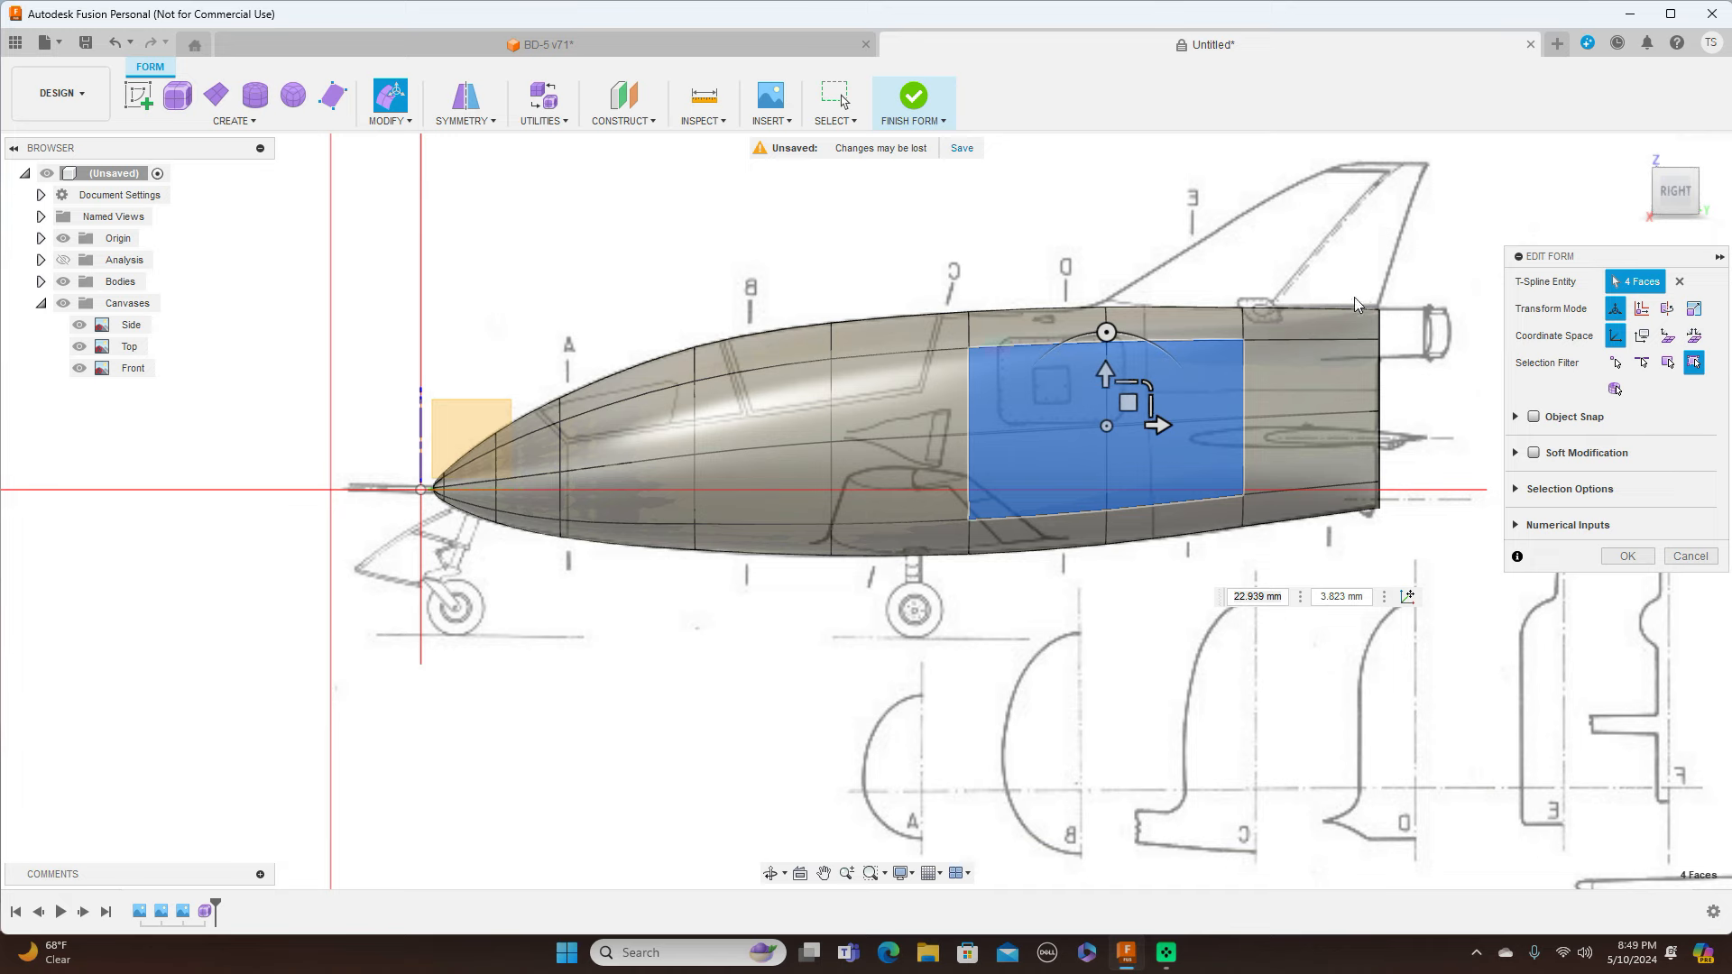
left_click(918, 437)
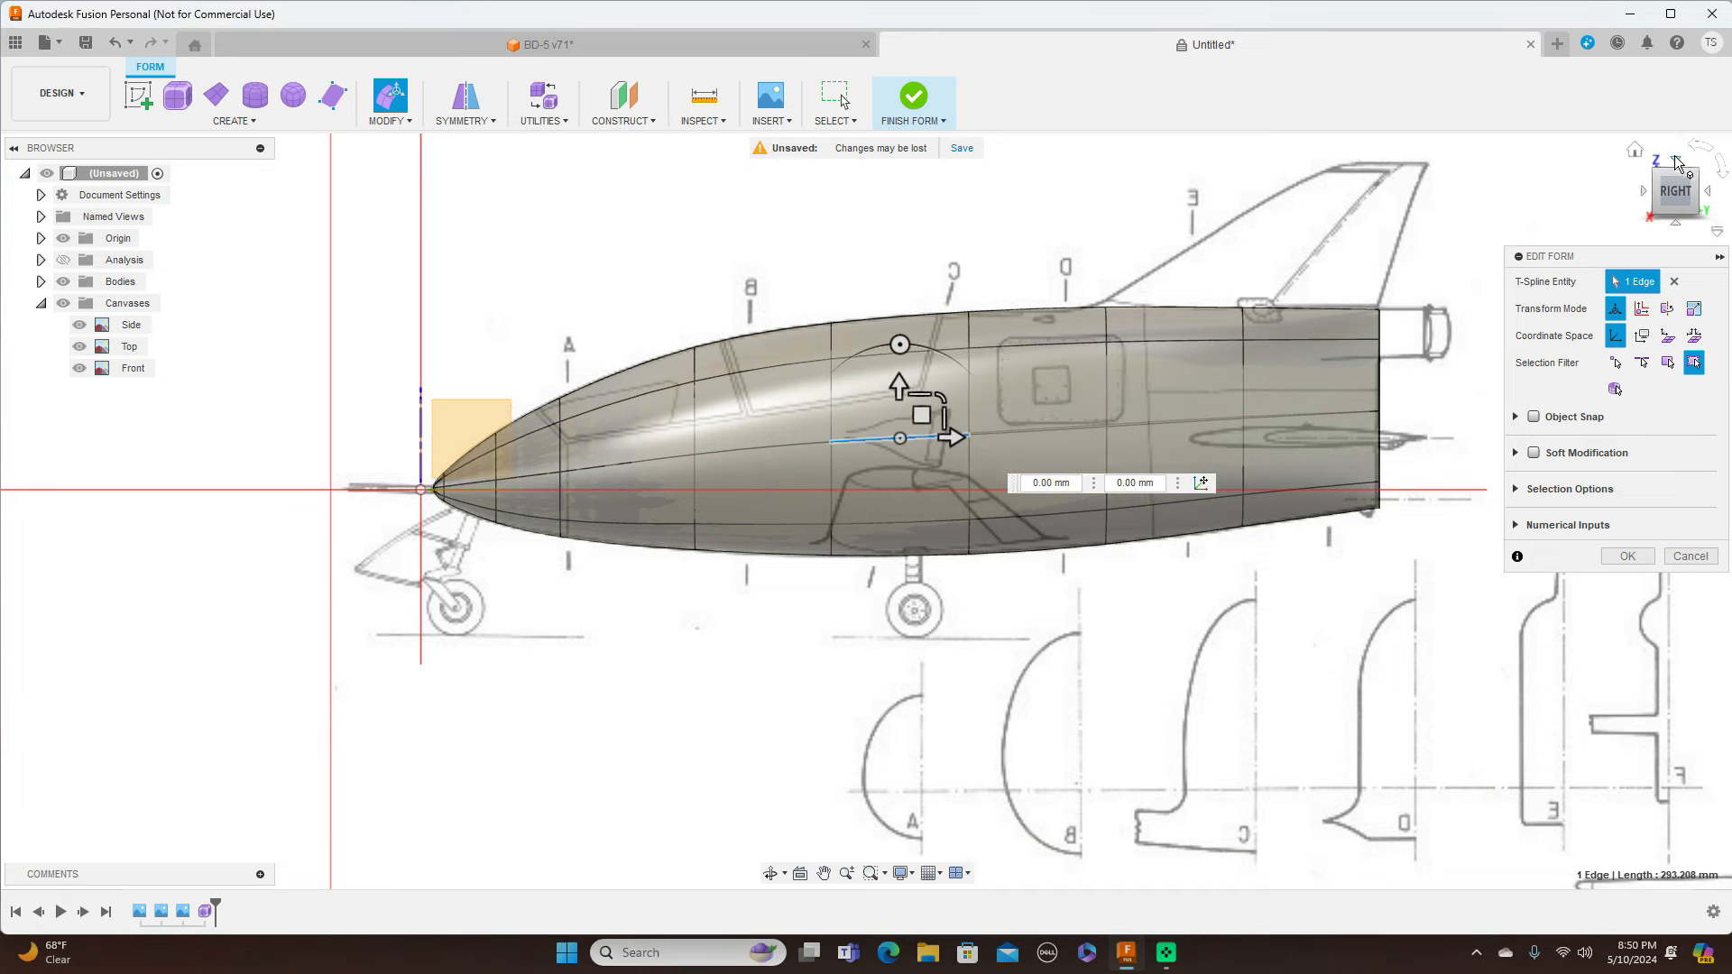
left_click(1675, 158)
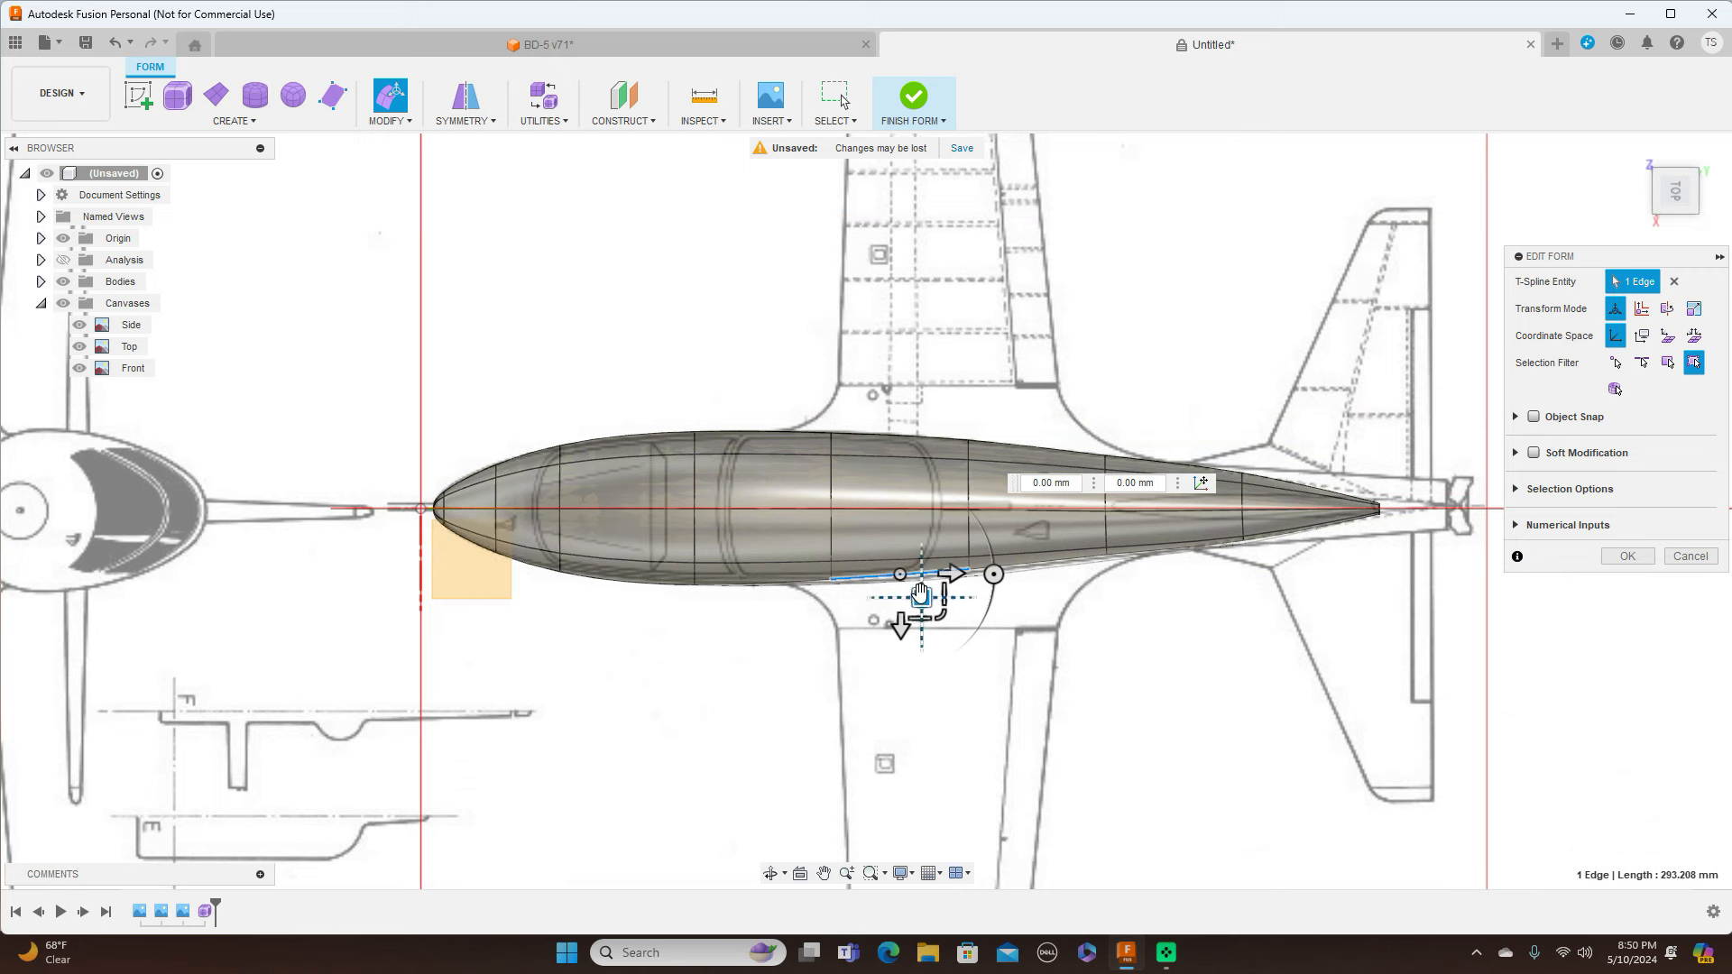
left_click_drag(920, 596, 920, 600)
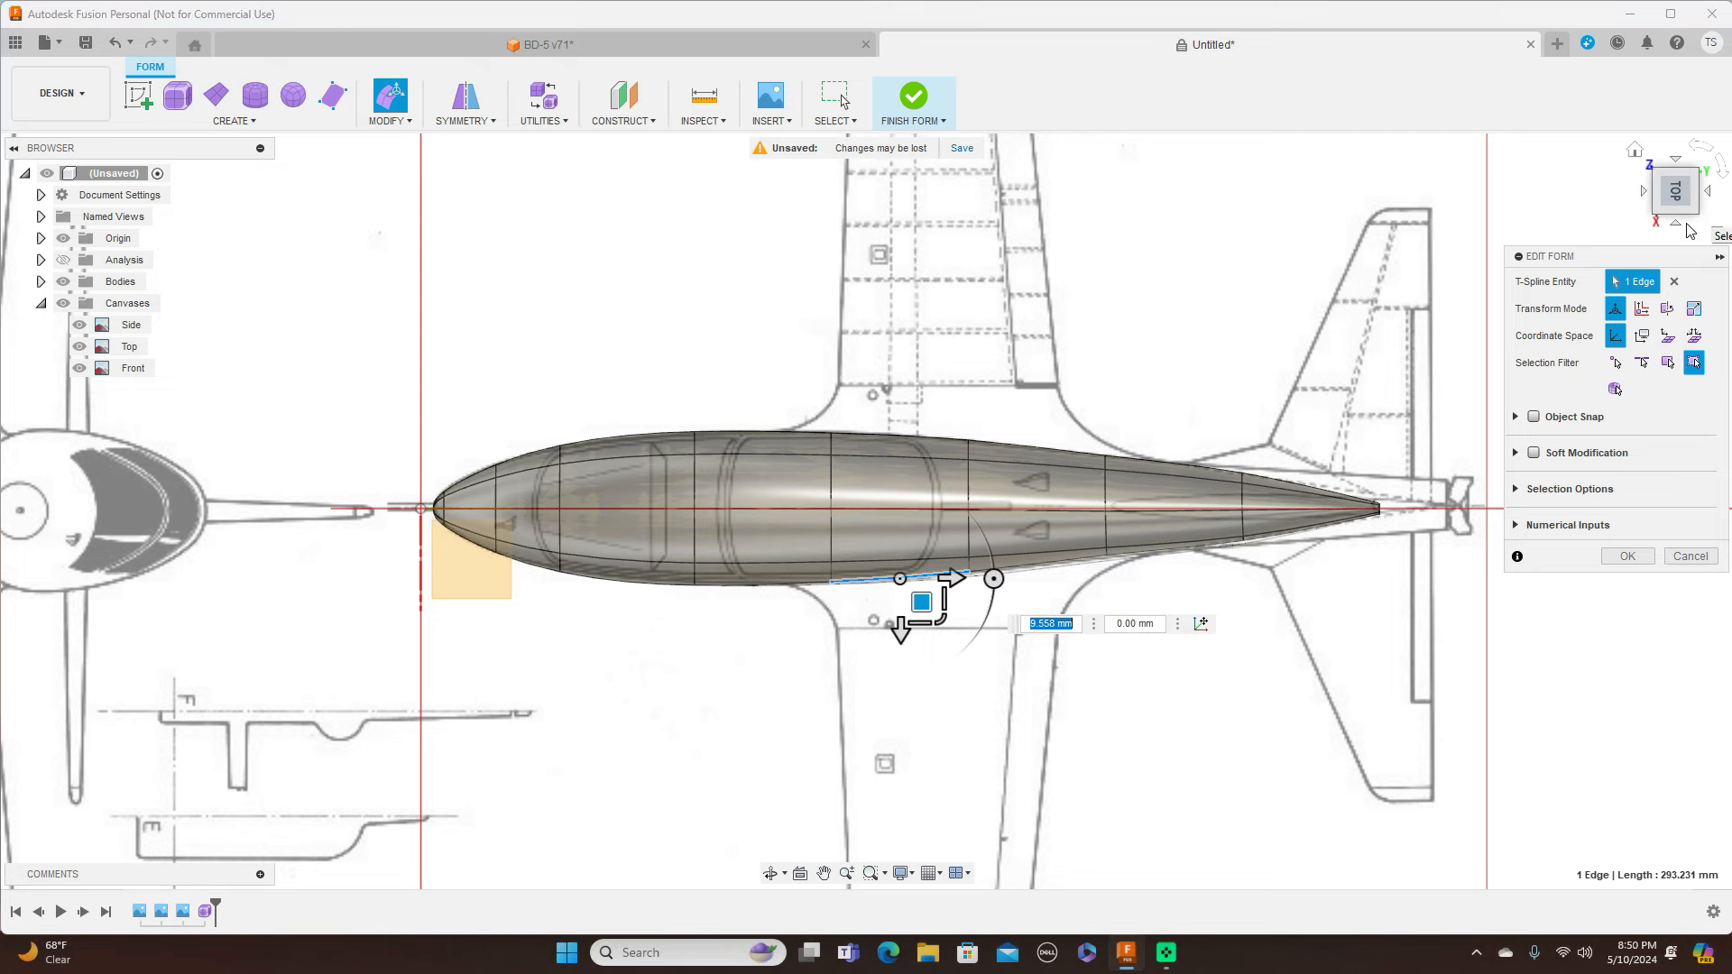
left_click(1675, 228)
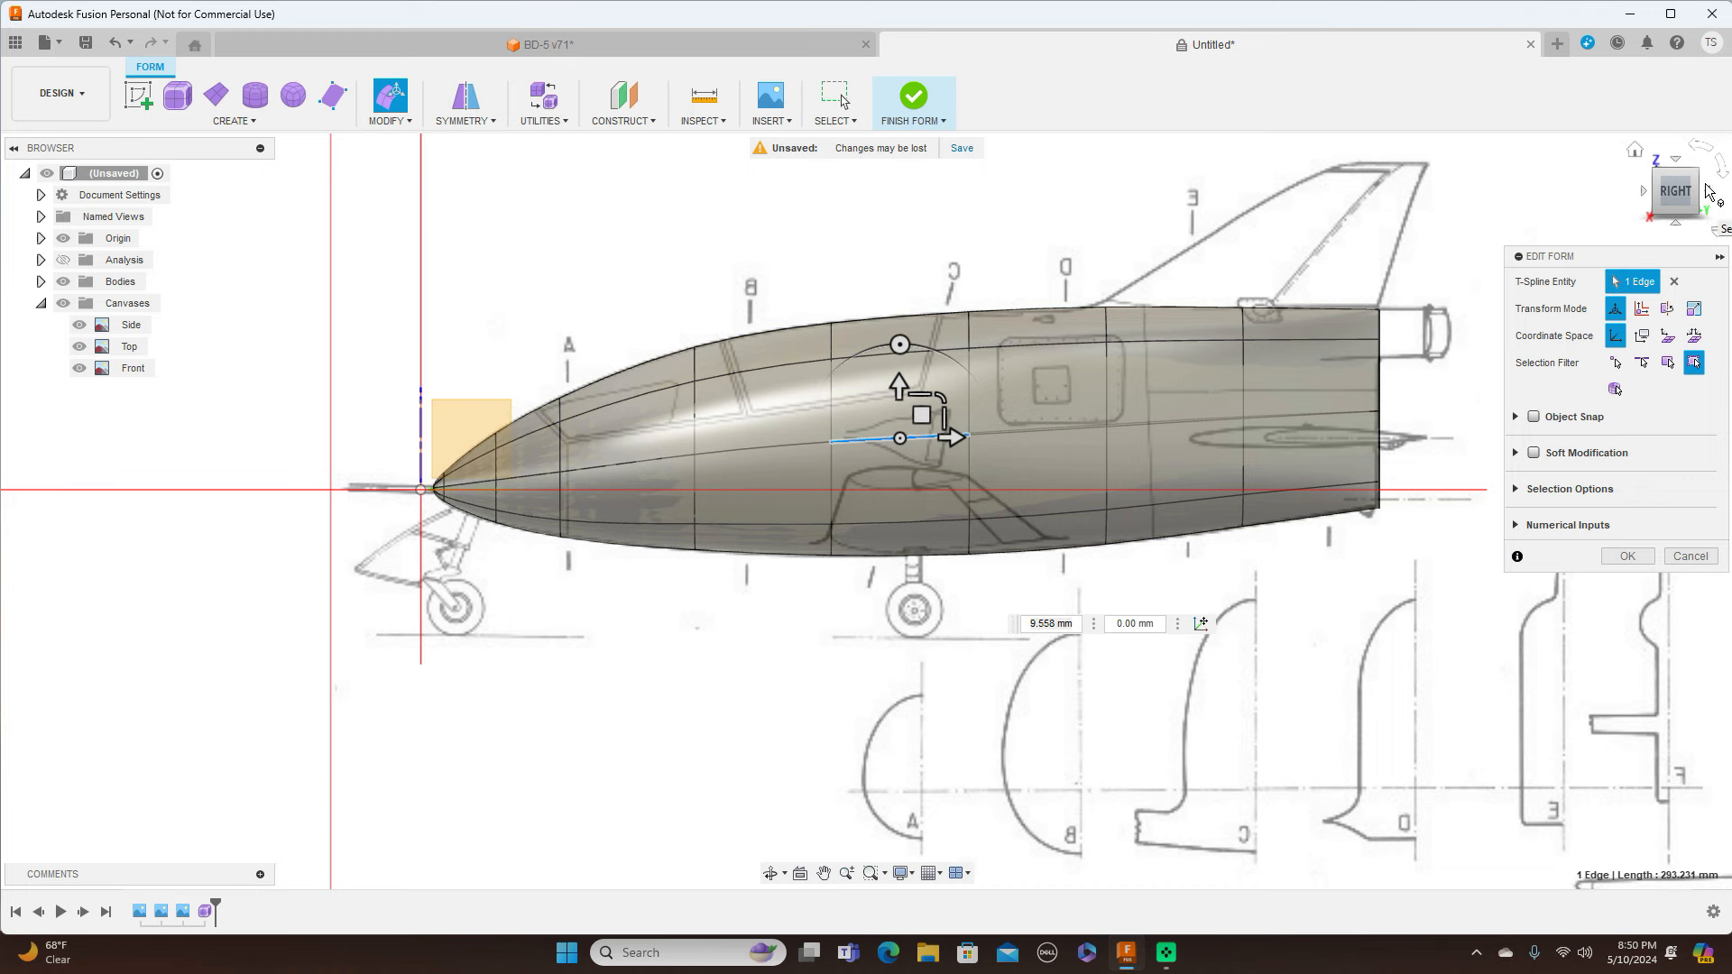
left_click(1708, 191)
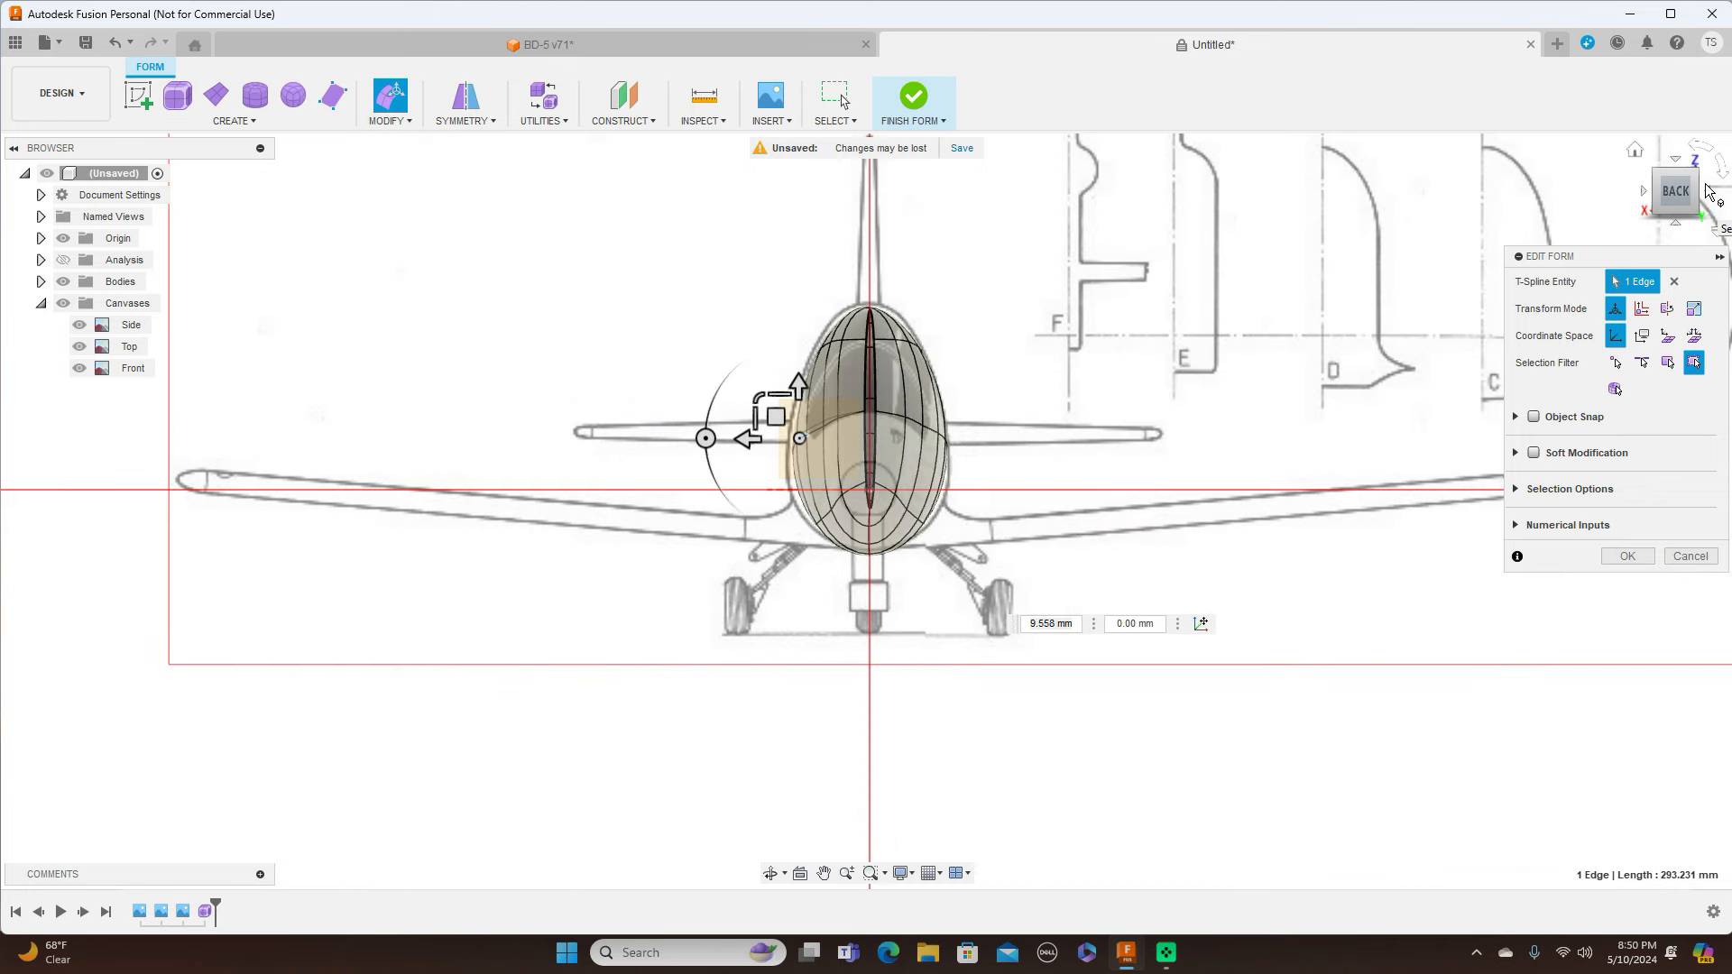
left_click(1645, 192)
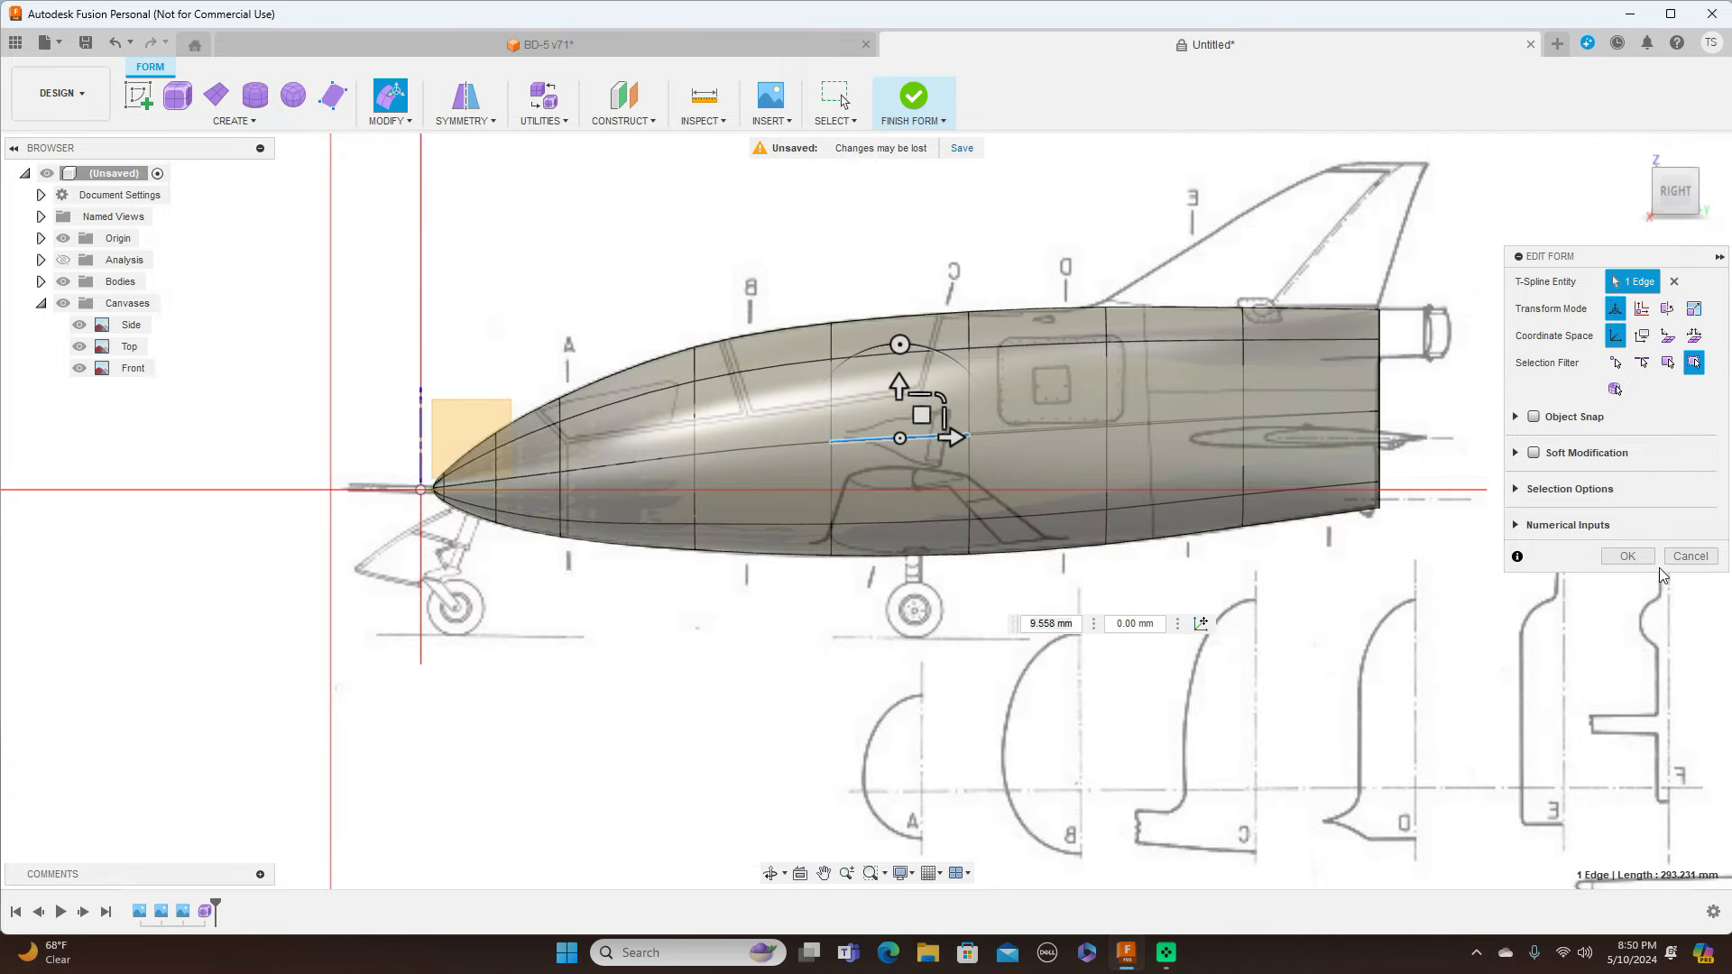
Accept the form edits and finish the fuselage form
left_click(1629, 556)
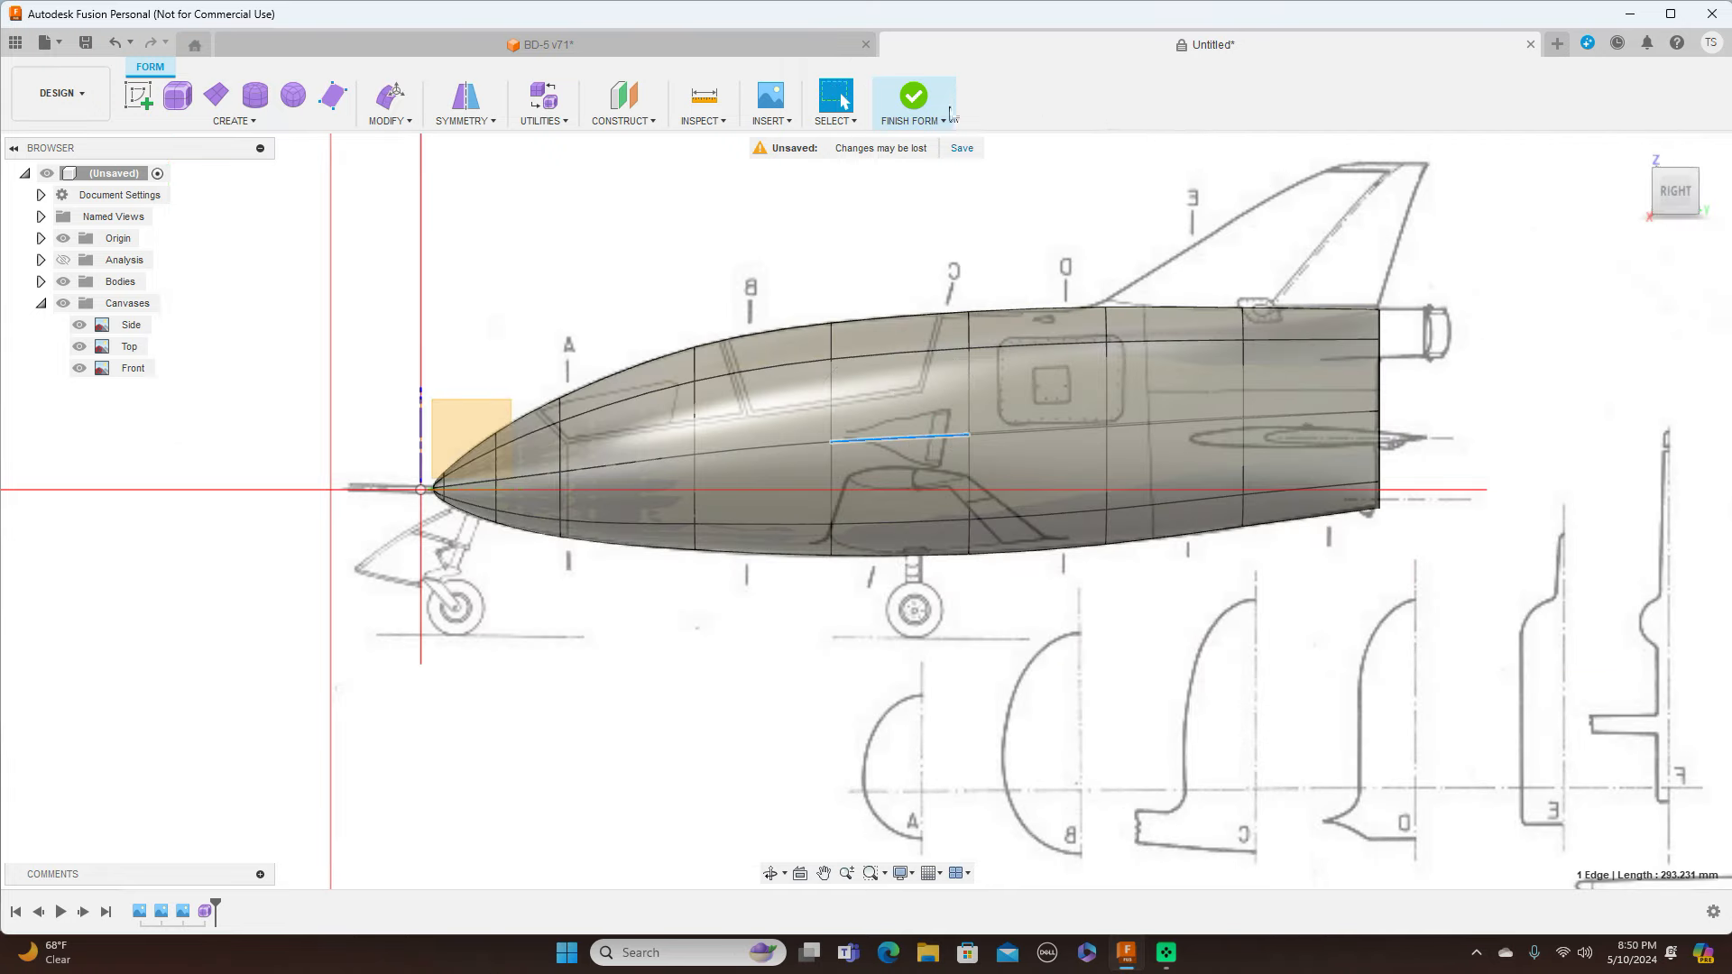
left_click(912, 118)
left_click(923, 144)
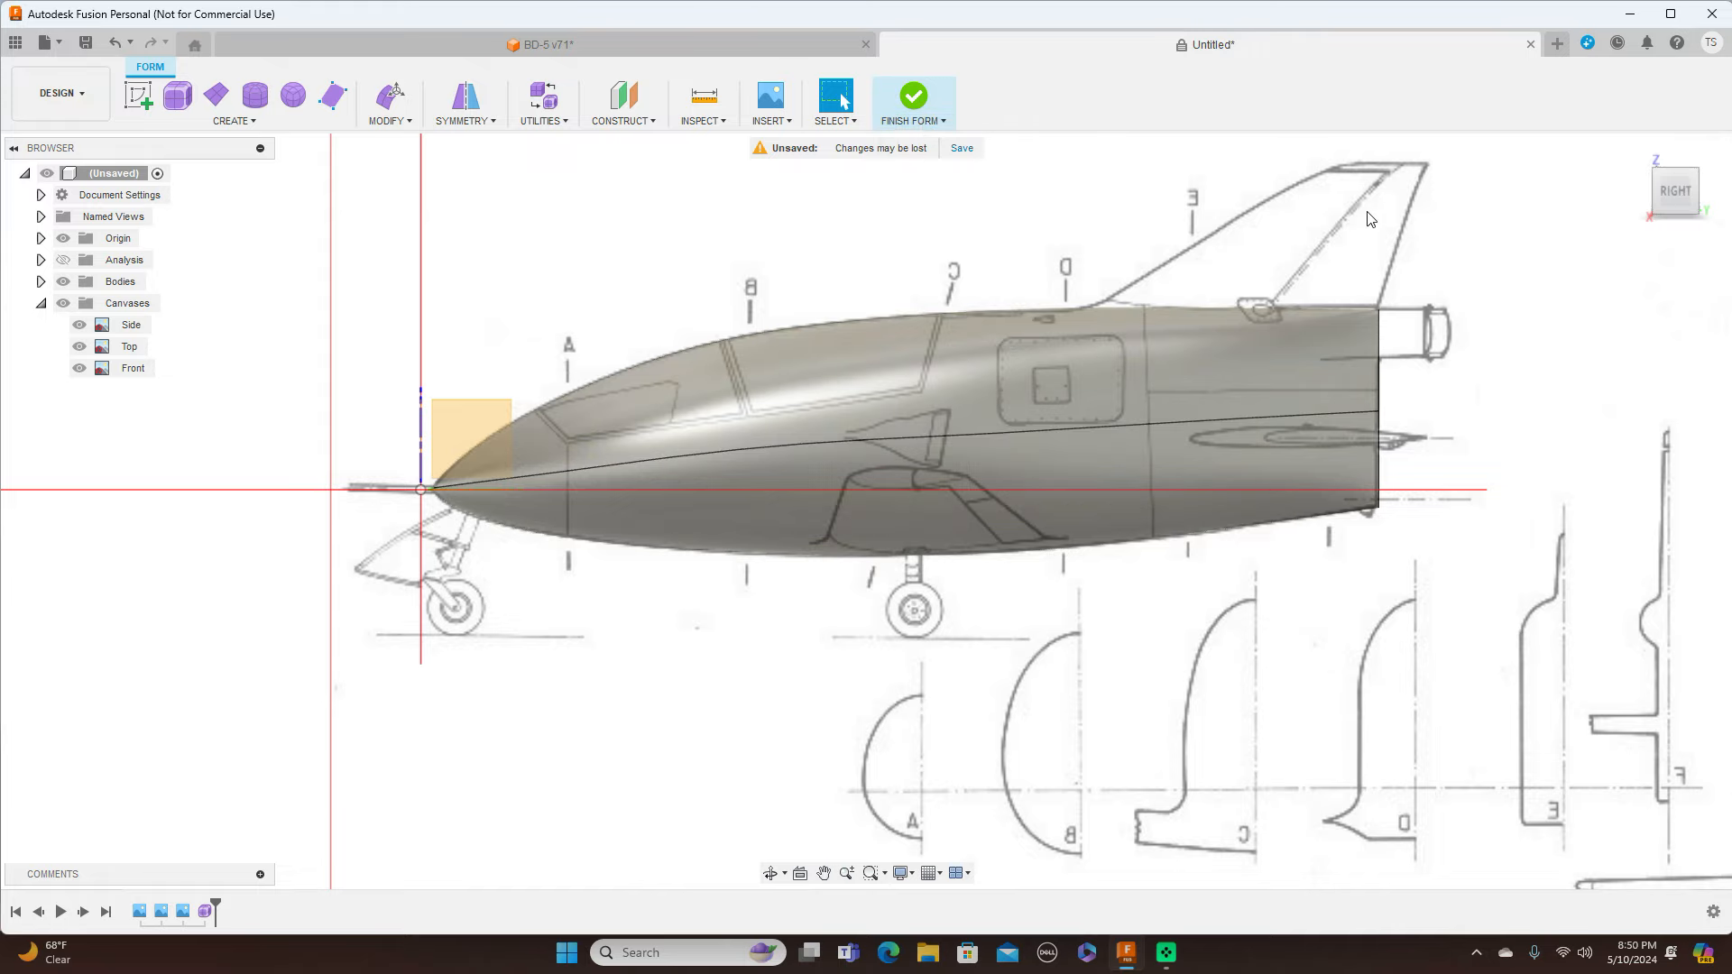
Hide all the reference canvases and view the finished fuselage body from the right side
left_click(1699, 193)
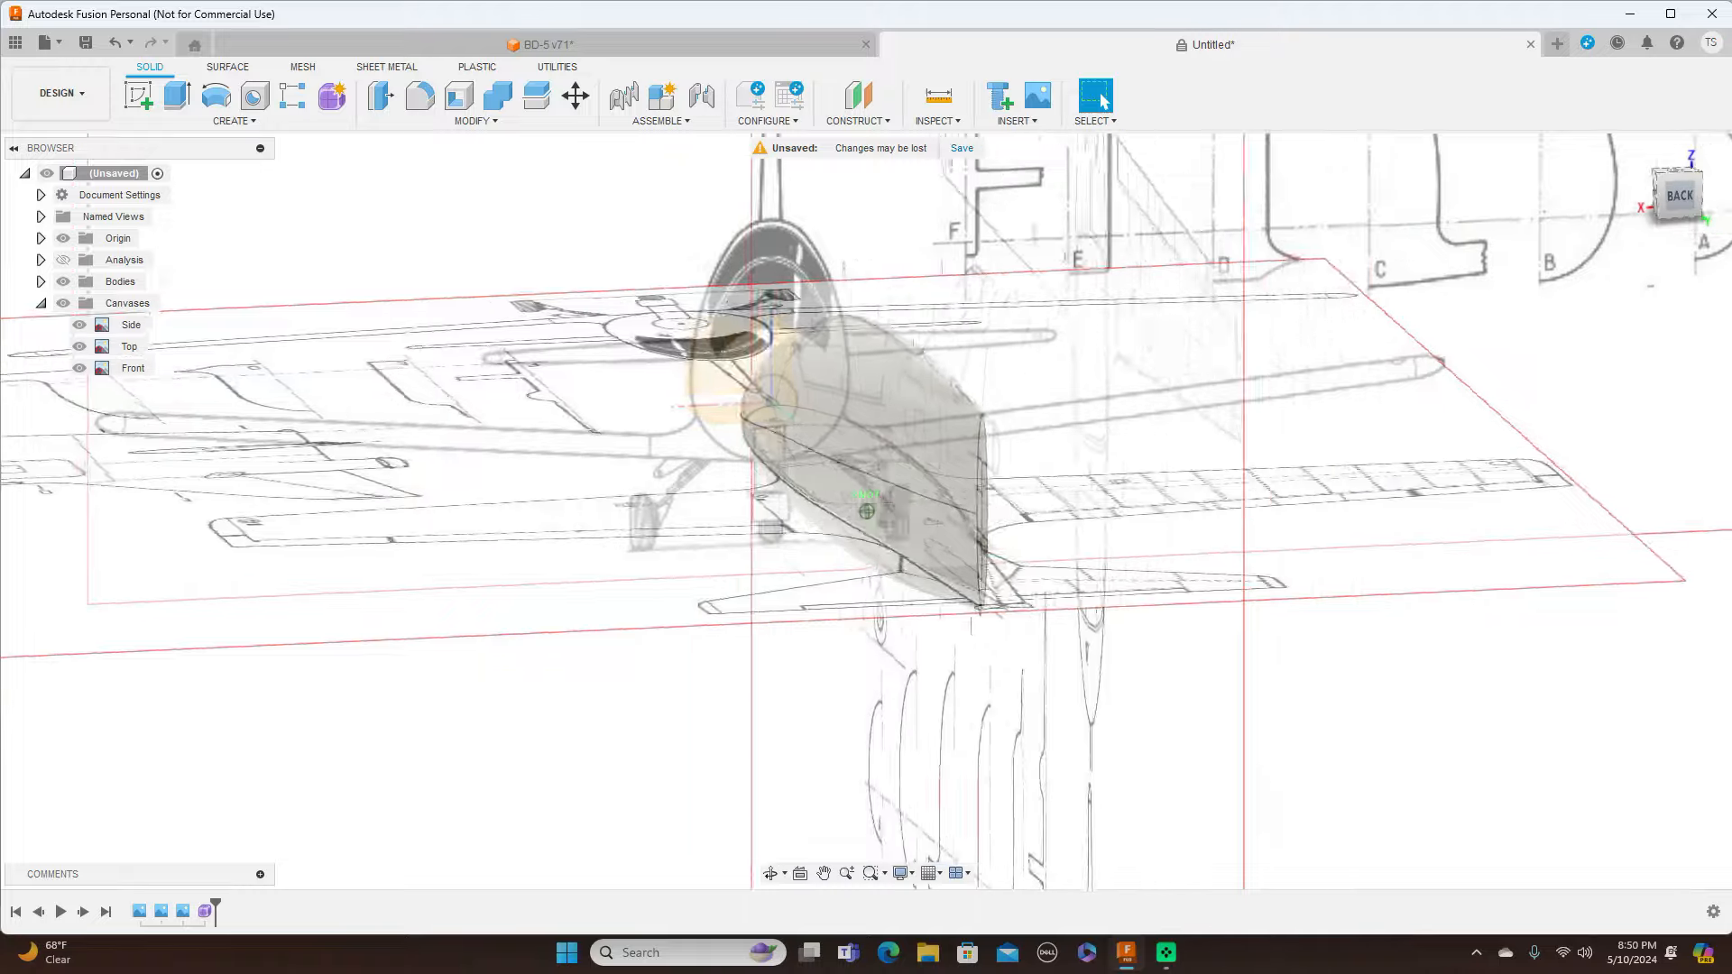
left_click(1692, 193)
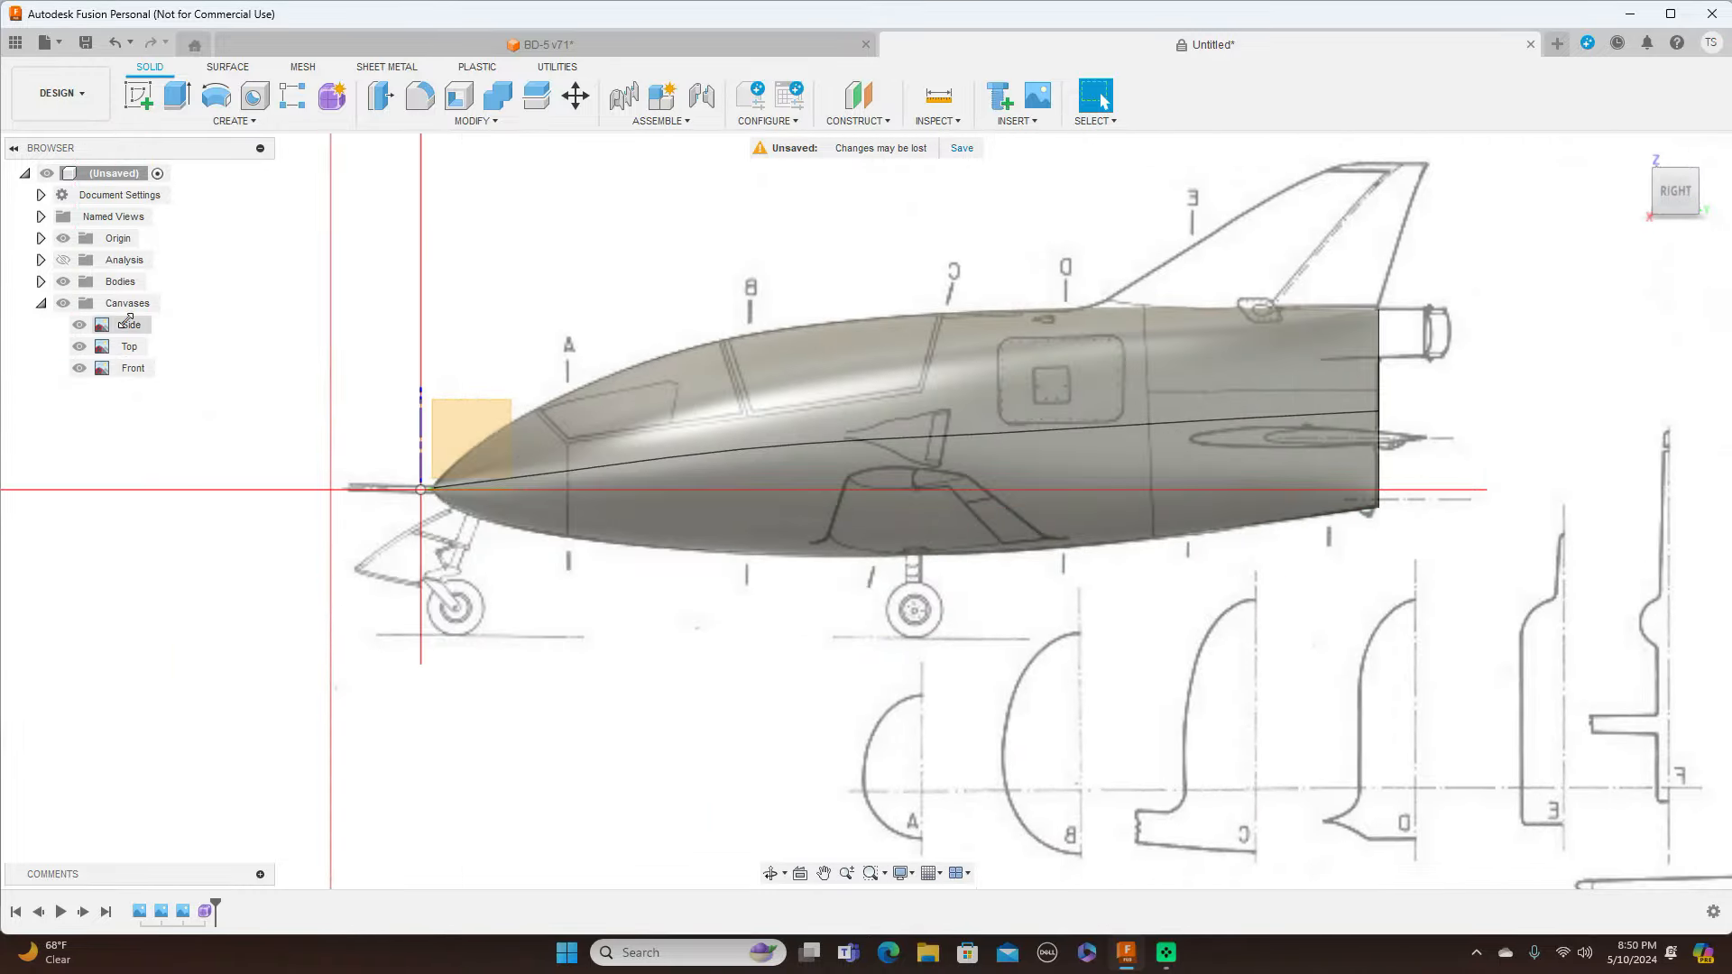
left_click(63, 303)
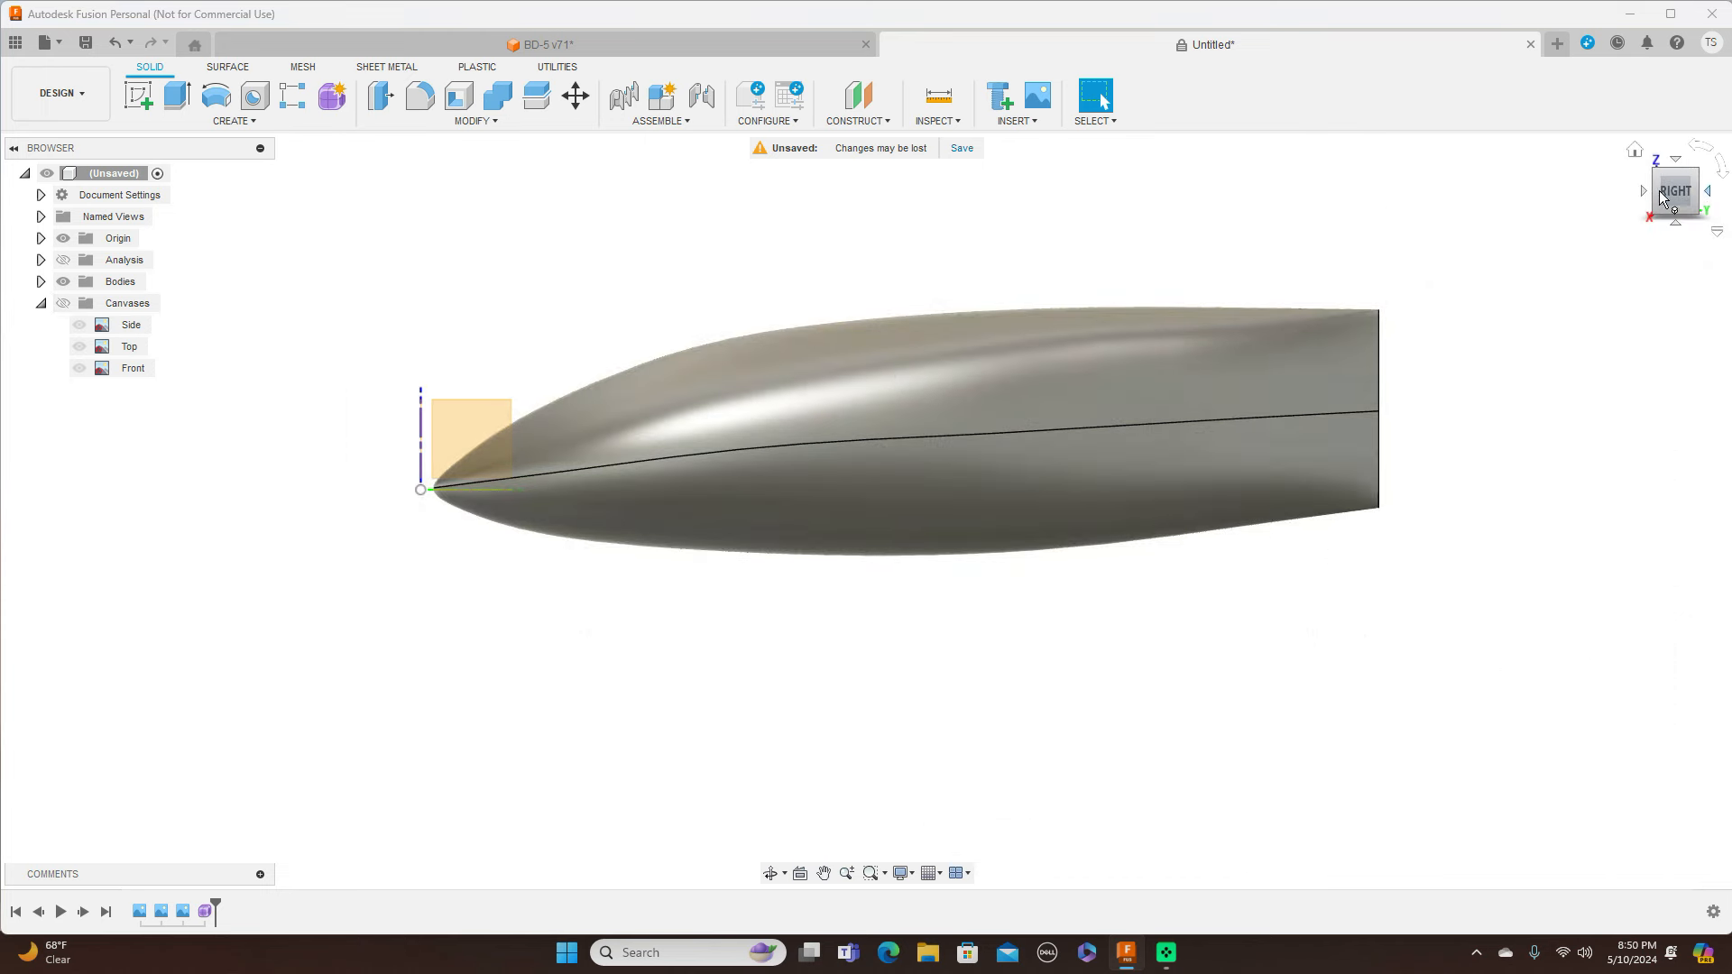
mouse_move(1679, 193)
left_mouse_down()
mouse_move(1516, 196)
mouse_move(1683, 191)
left_mouse_up()
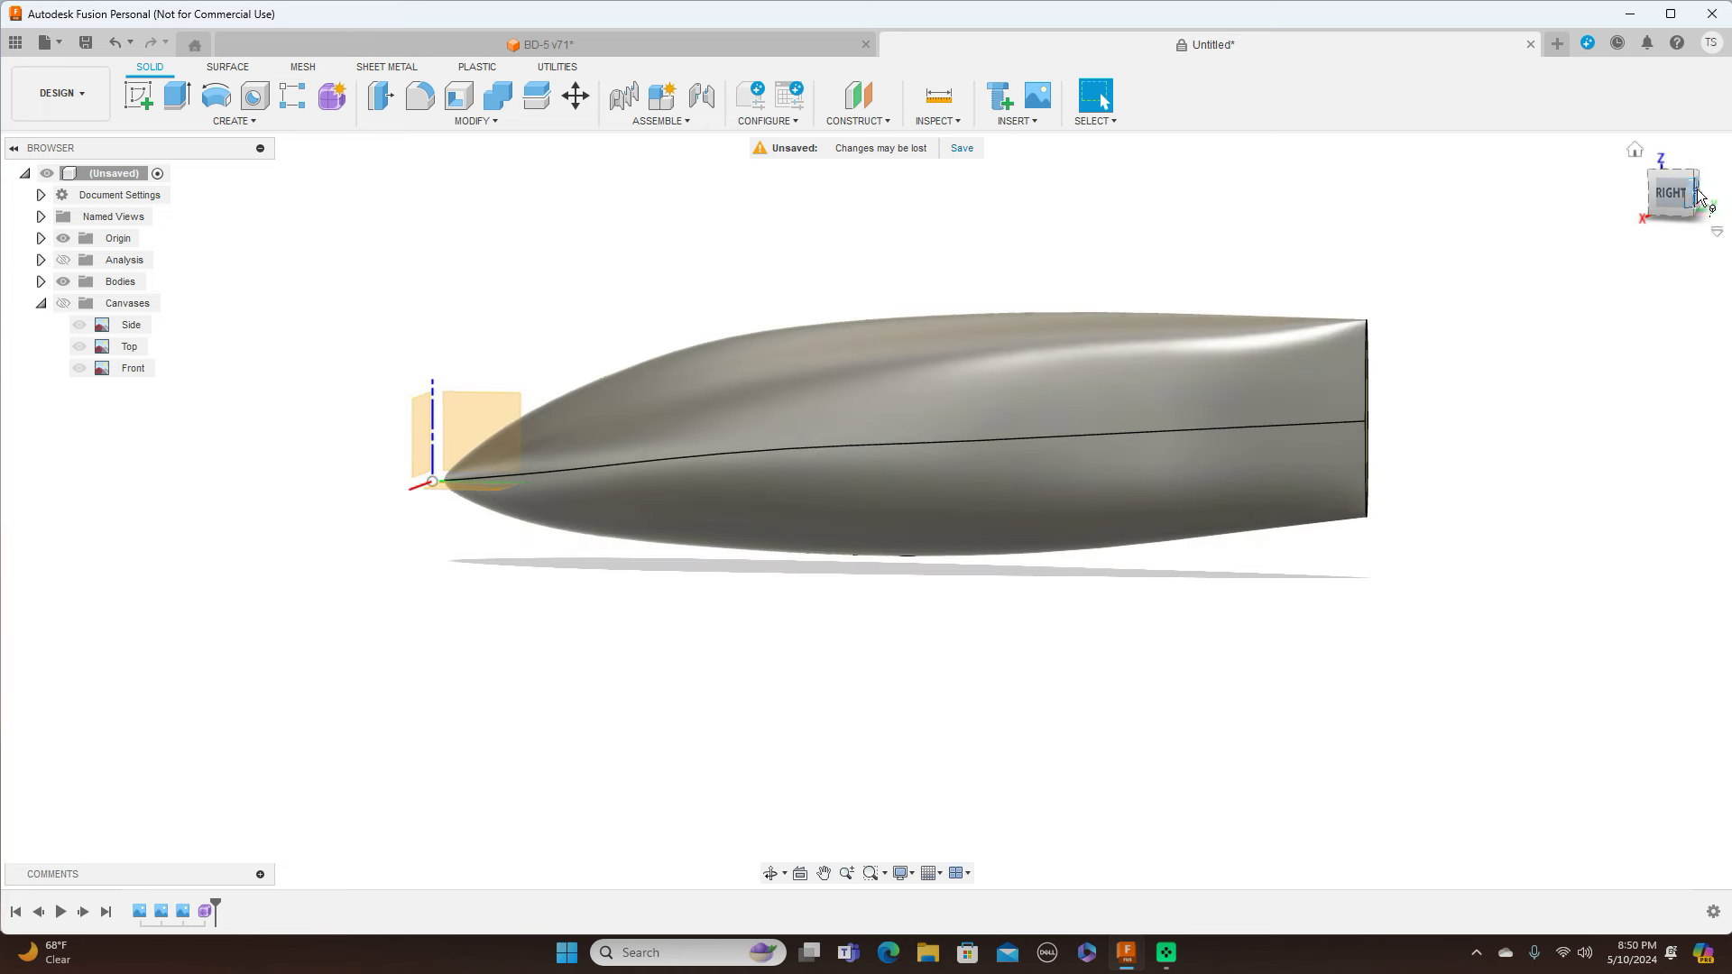
left_click(1671, 194)
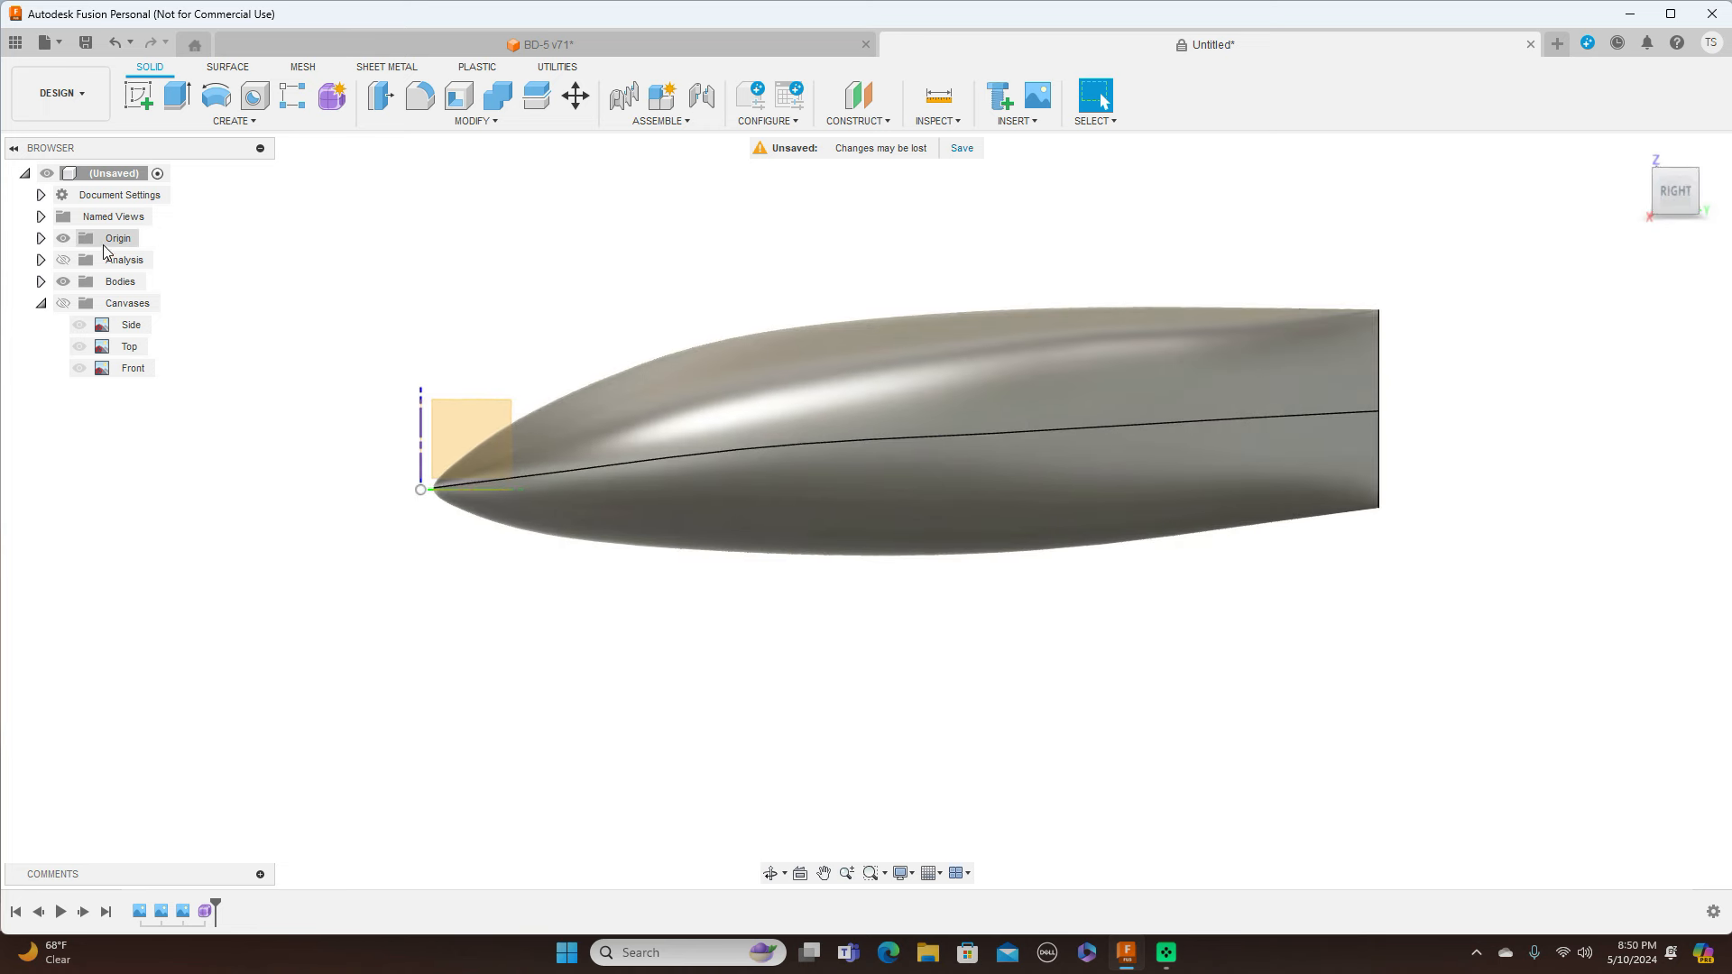
Examine the fuselage's surface flow with the zebra stripe analysis from the side and rear, then hide the analysis
left_click(63, 261)
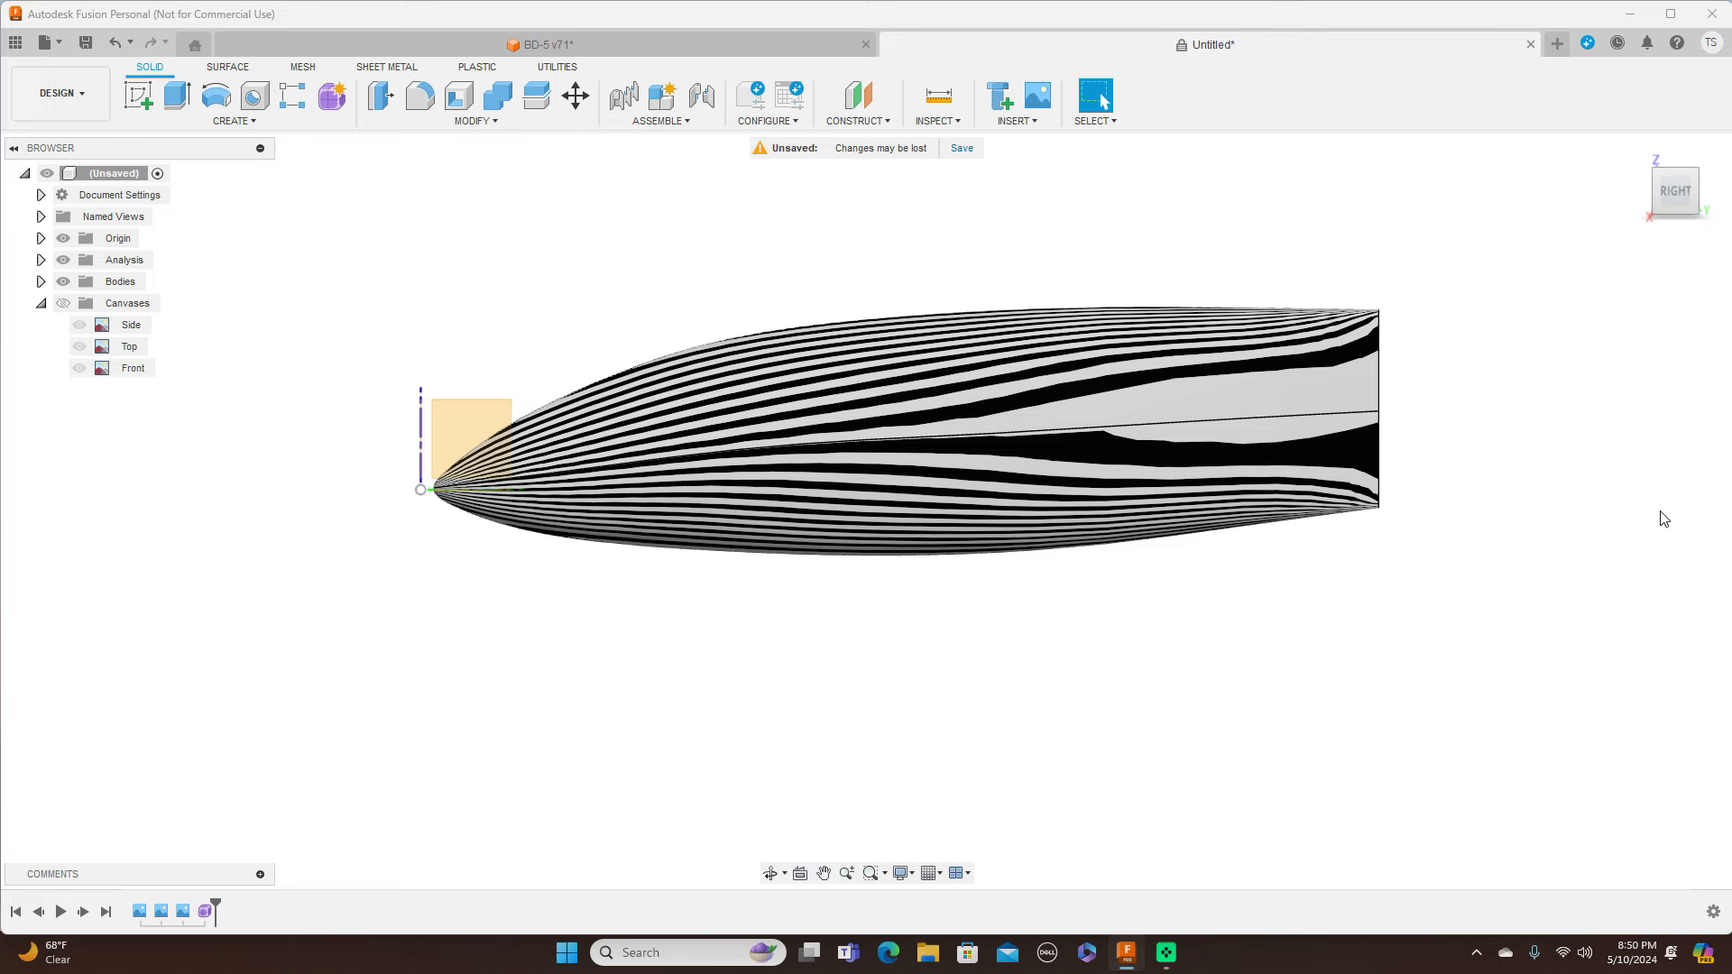
left_click(1699, 200)
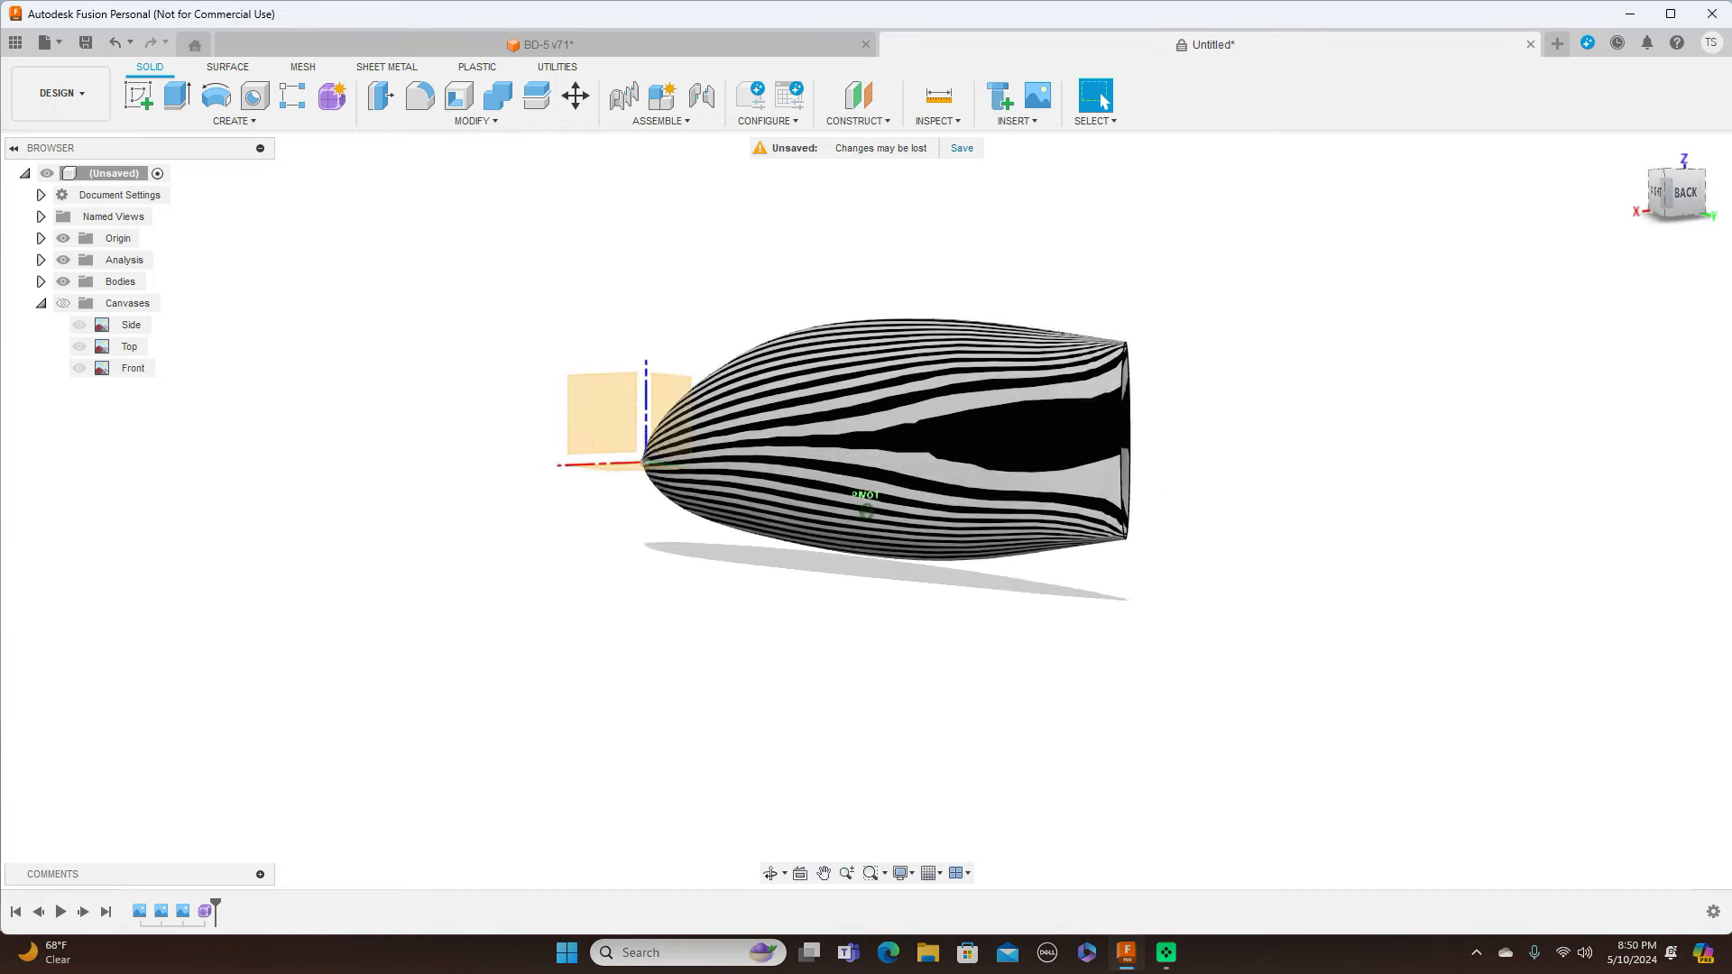
left_click_drag(1660, 195, 1709, 192)
left_click(1657, 193)
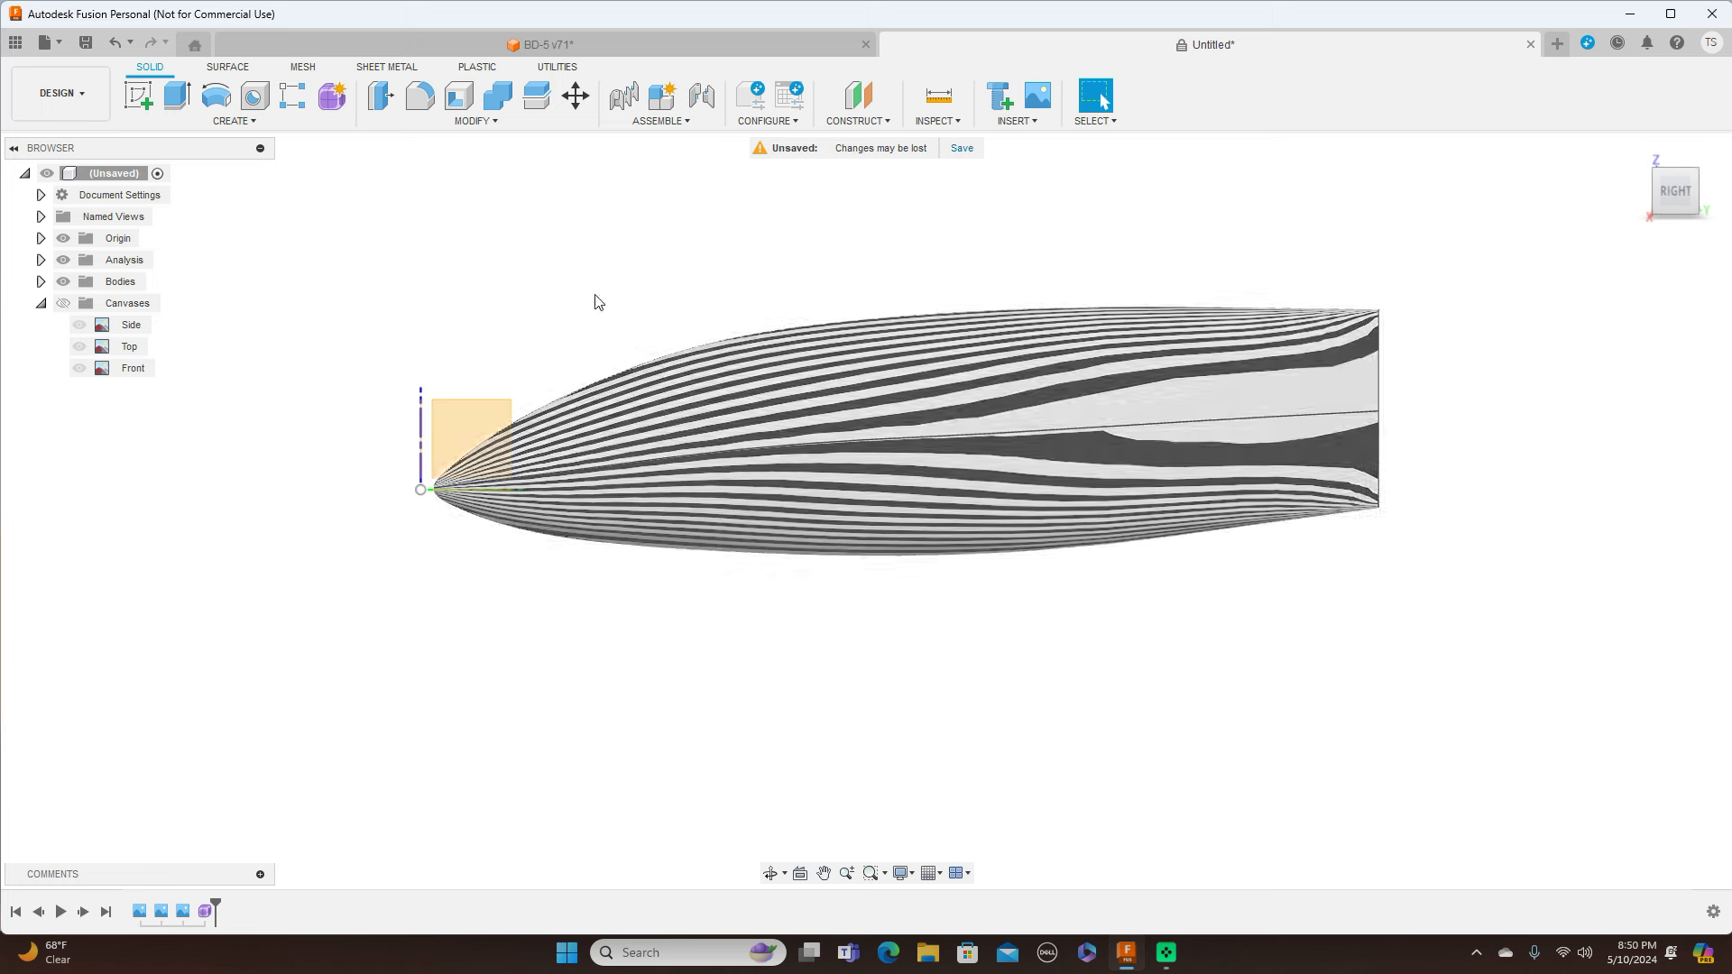
left_click(65, 264)
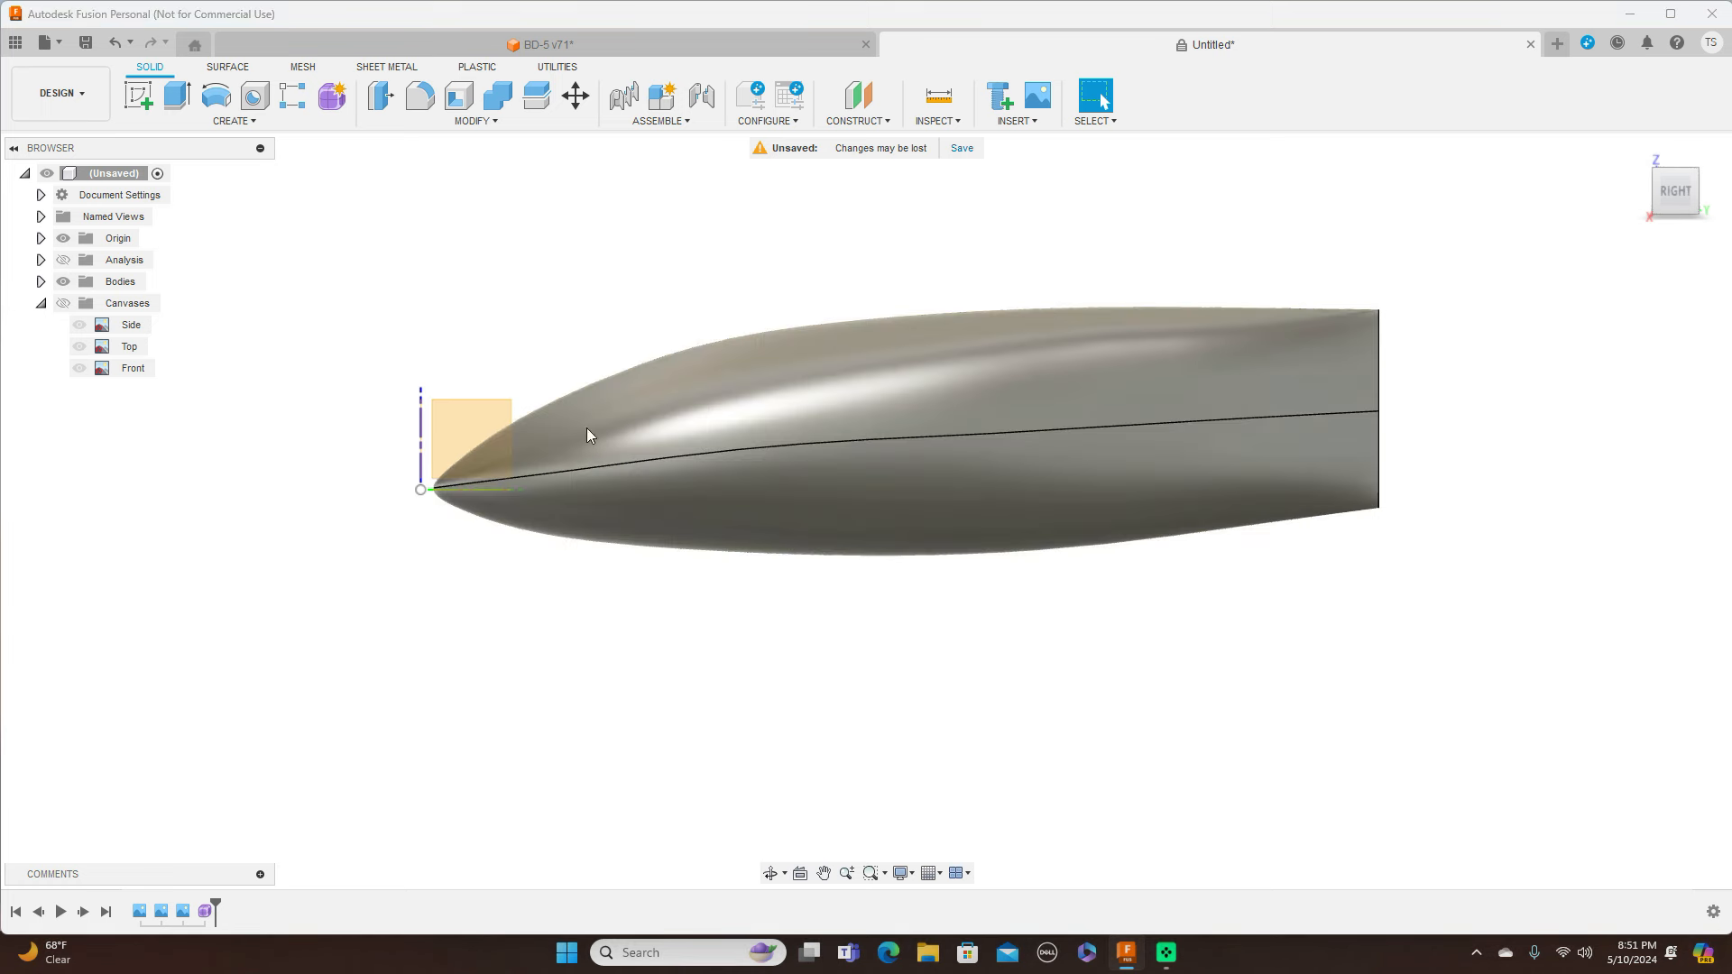
Reopen the fuselage's form feature for T-spline editing
left_click_drag(1674, 191, 1647, 203)
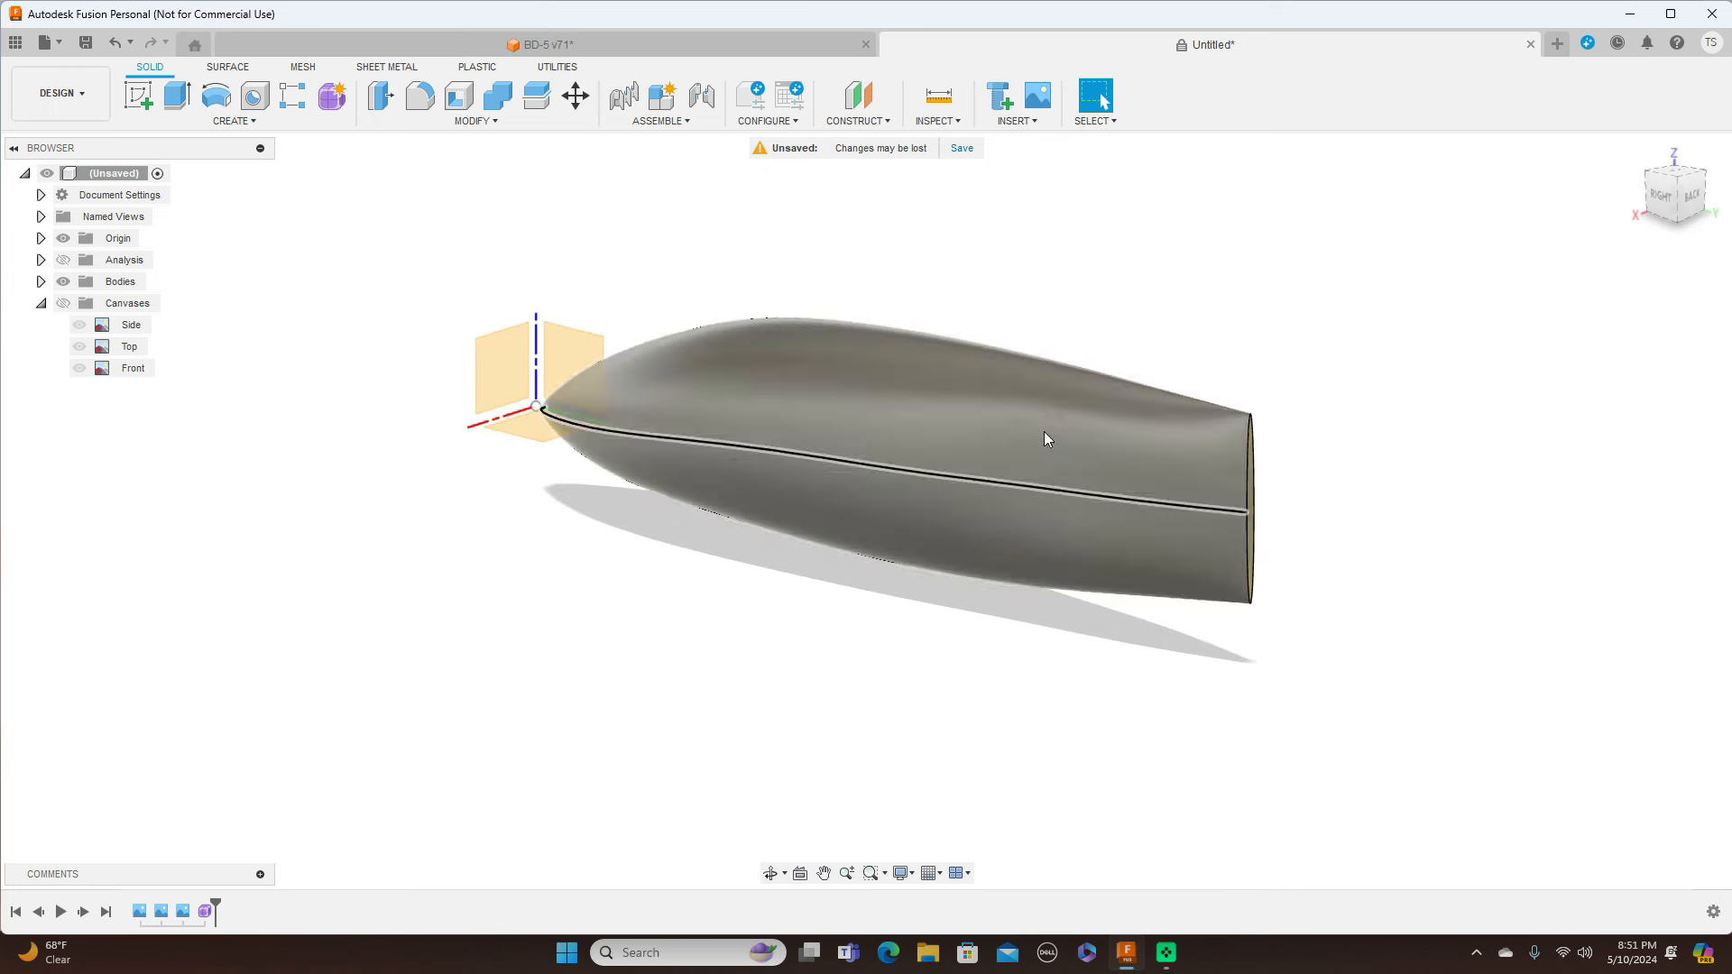
left_click(200, 913)
right_click(200, 912)
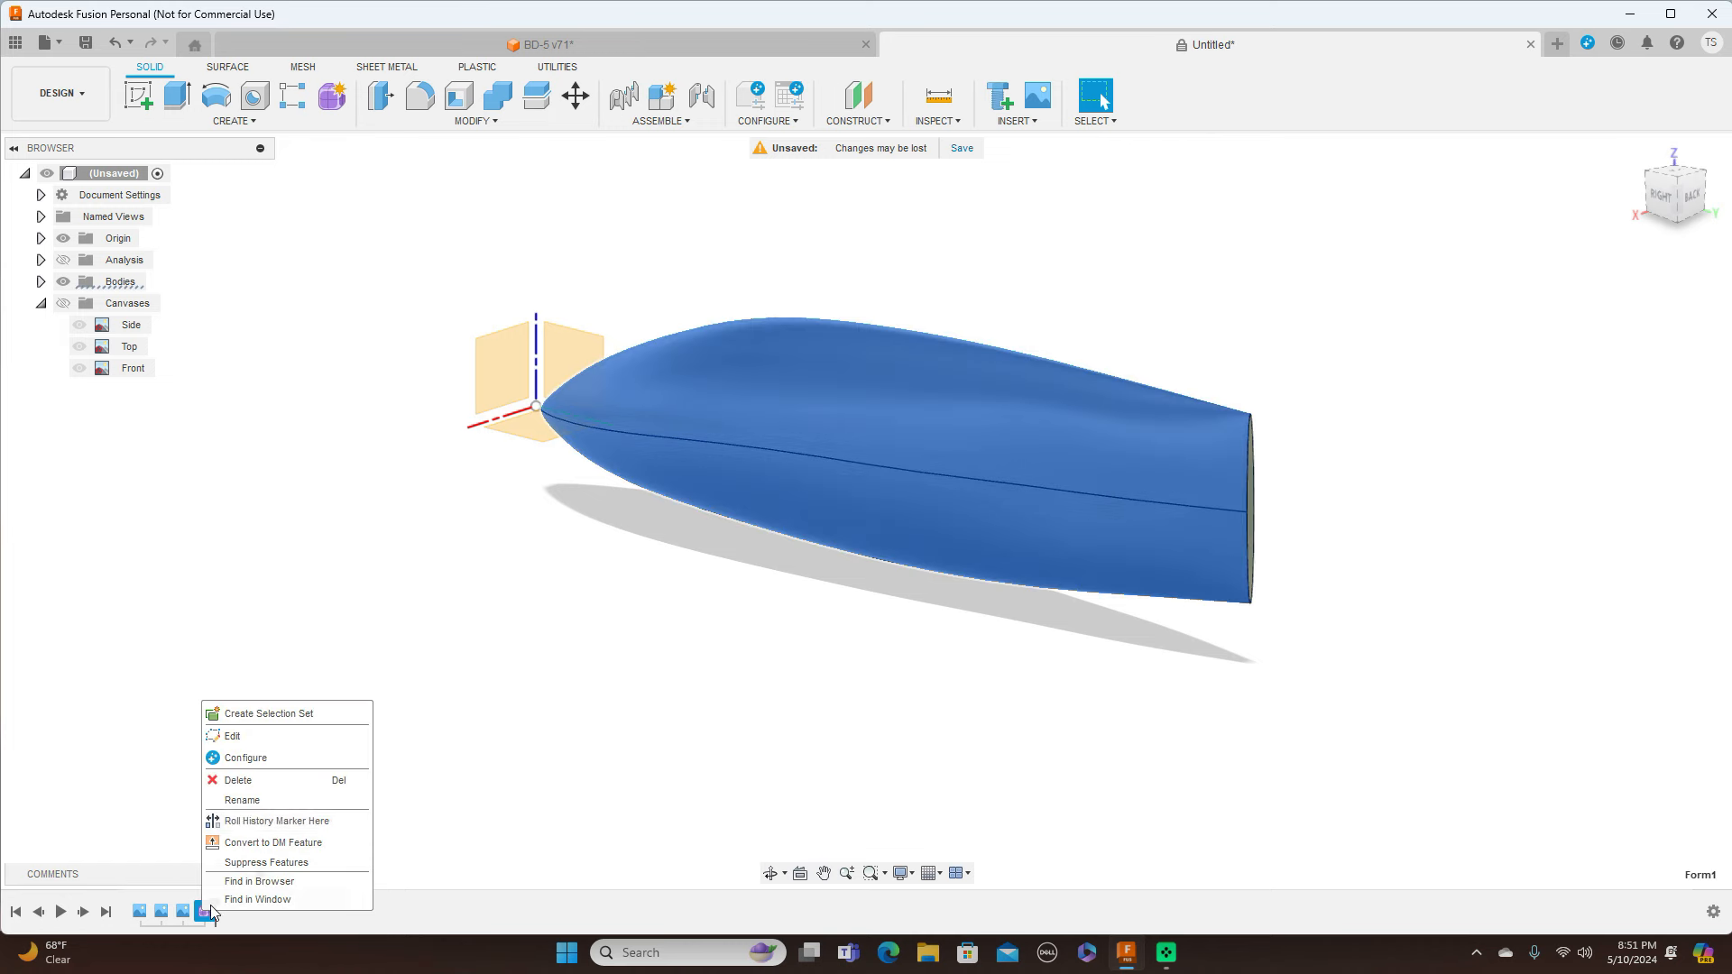
left_click(257, 736)
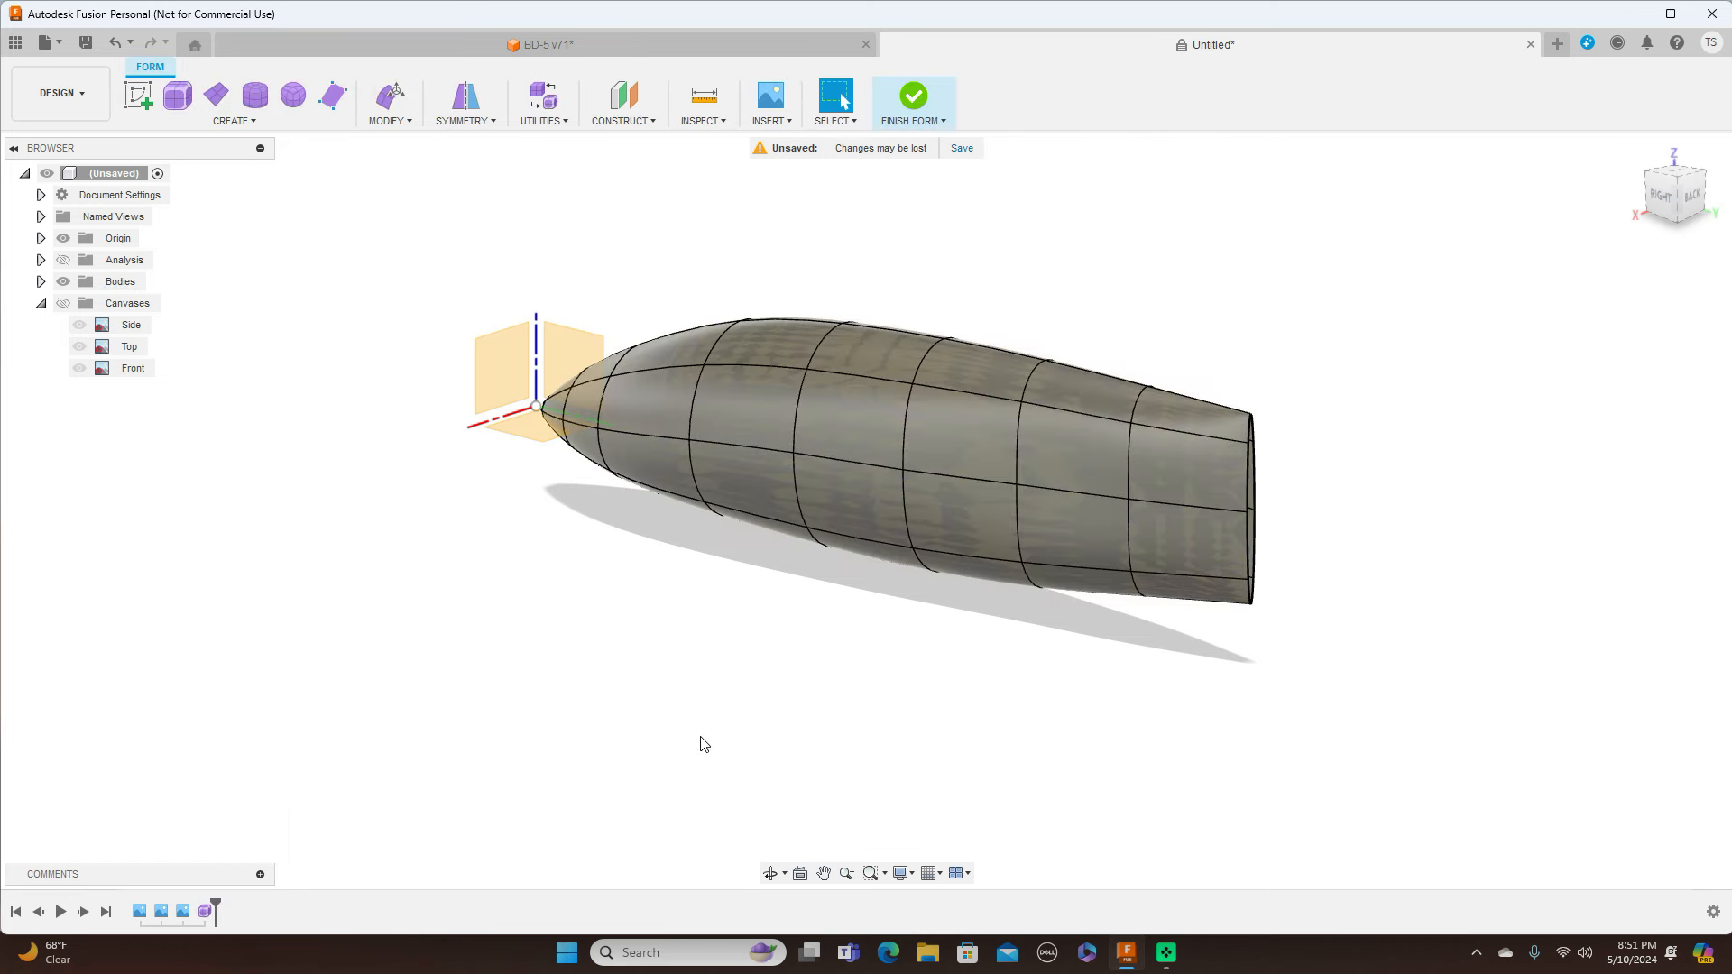
scroll(703, 743, "up", 1)
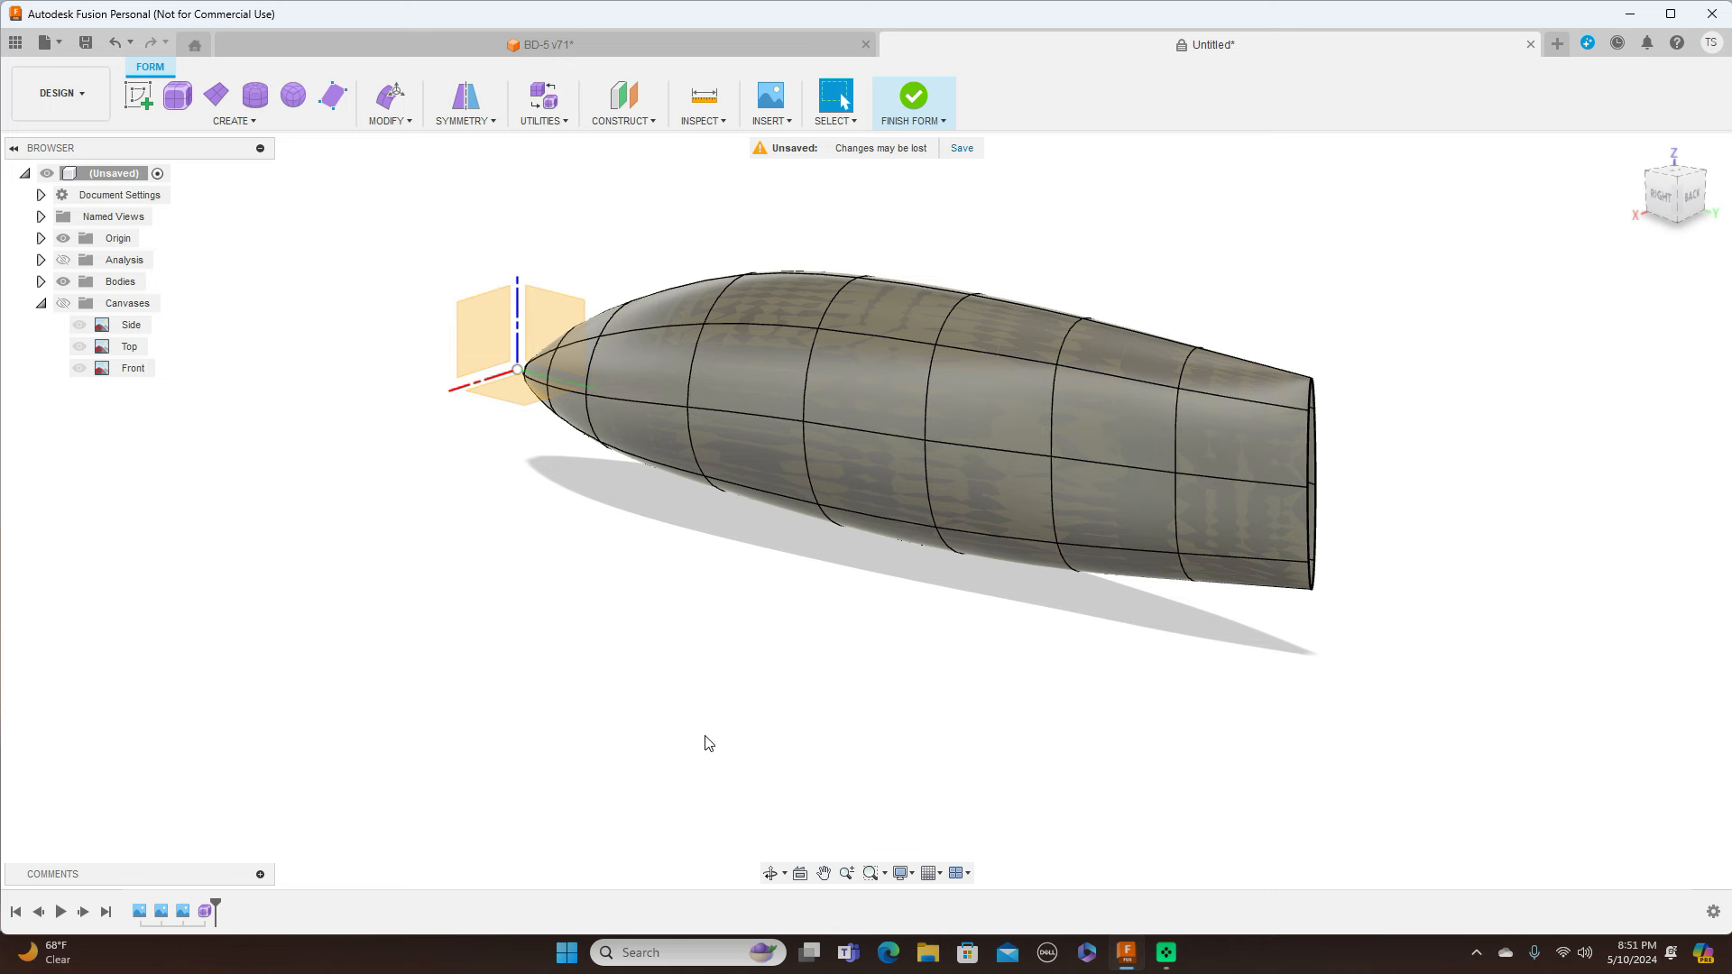
Move the mid-height side vertex just aft of the fuselage's midlength inward by about 8.6 mm
left_click(982, 448)
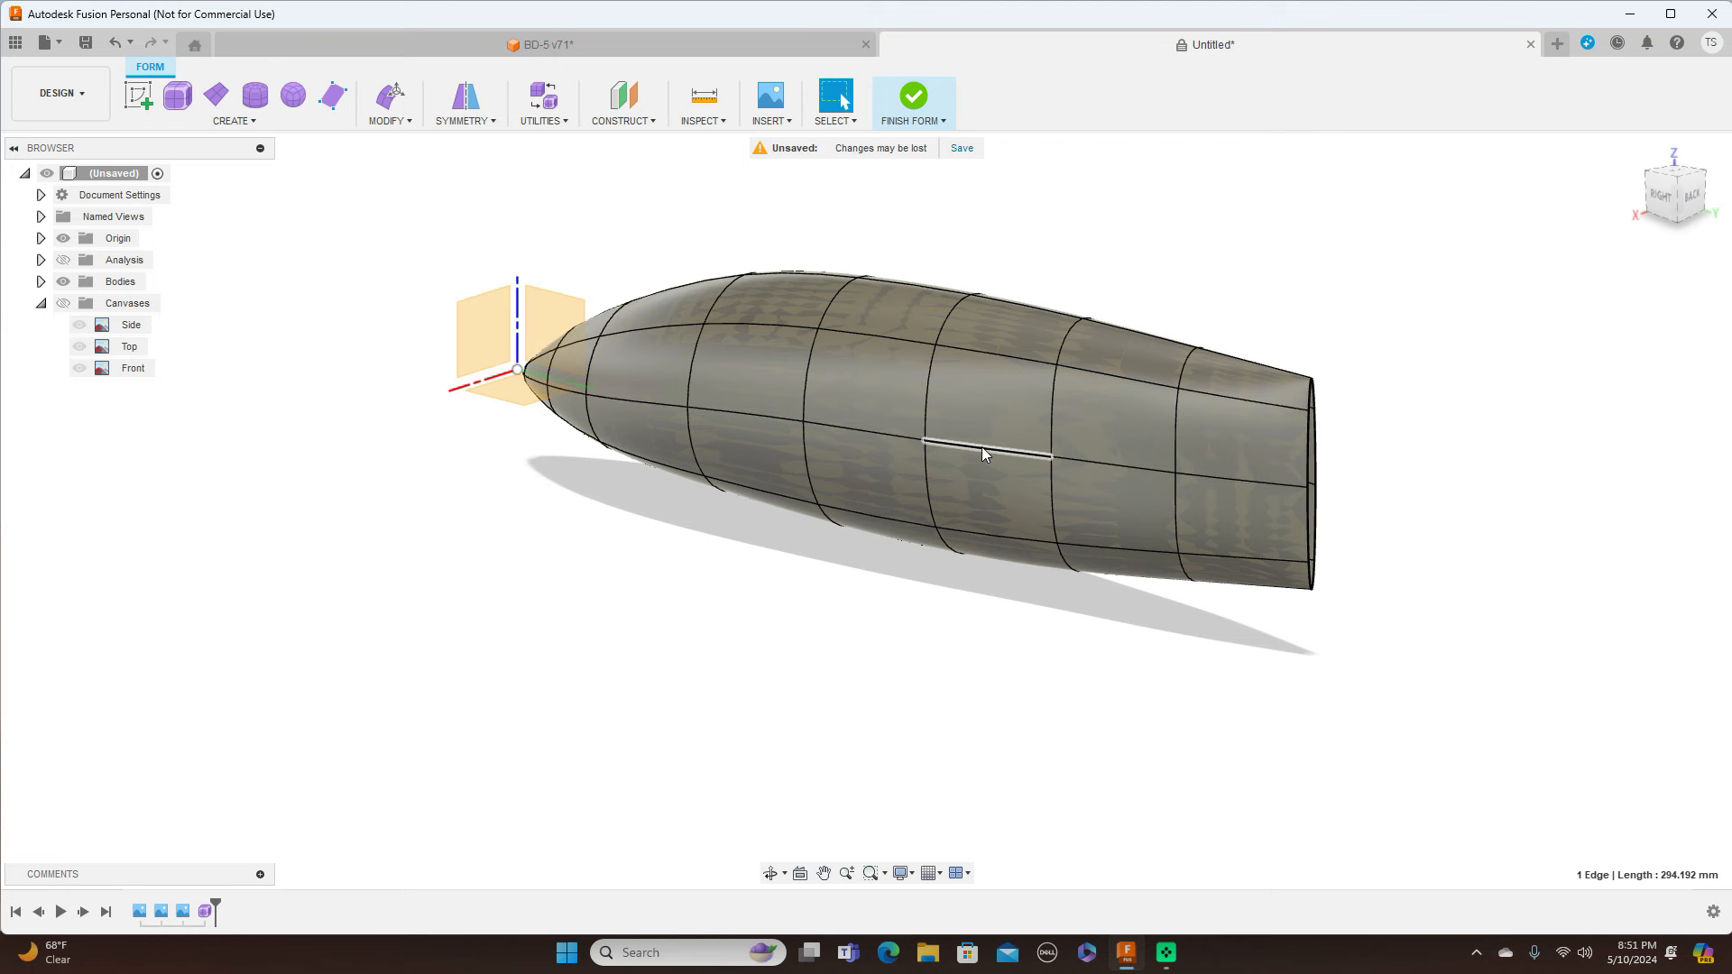
left_click(1219, 249)
left_click(925, 440)
right_click(927, 440)
left_click(992, 415)
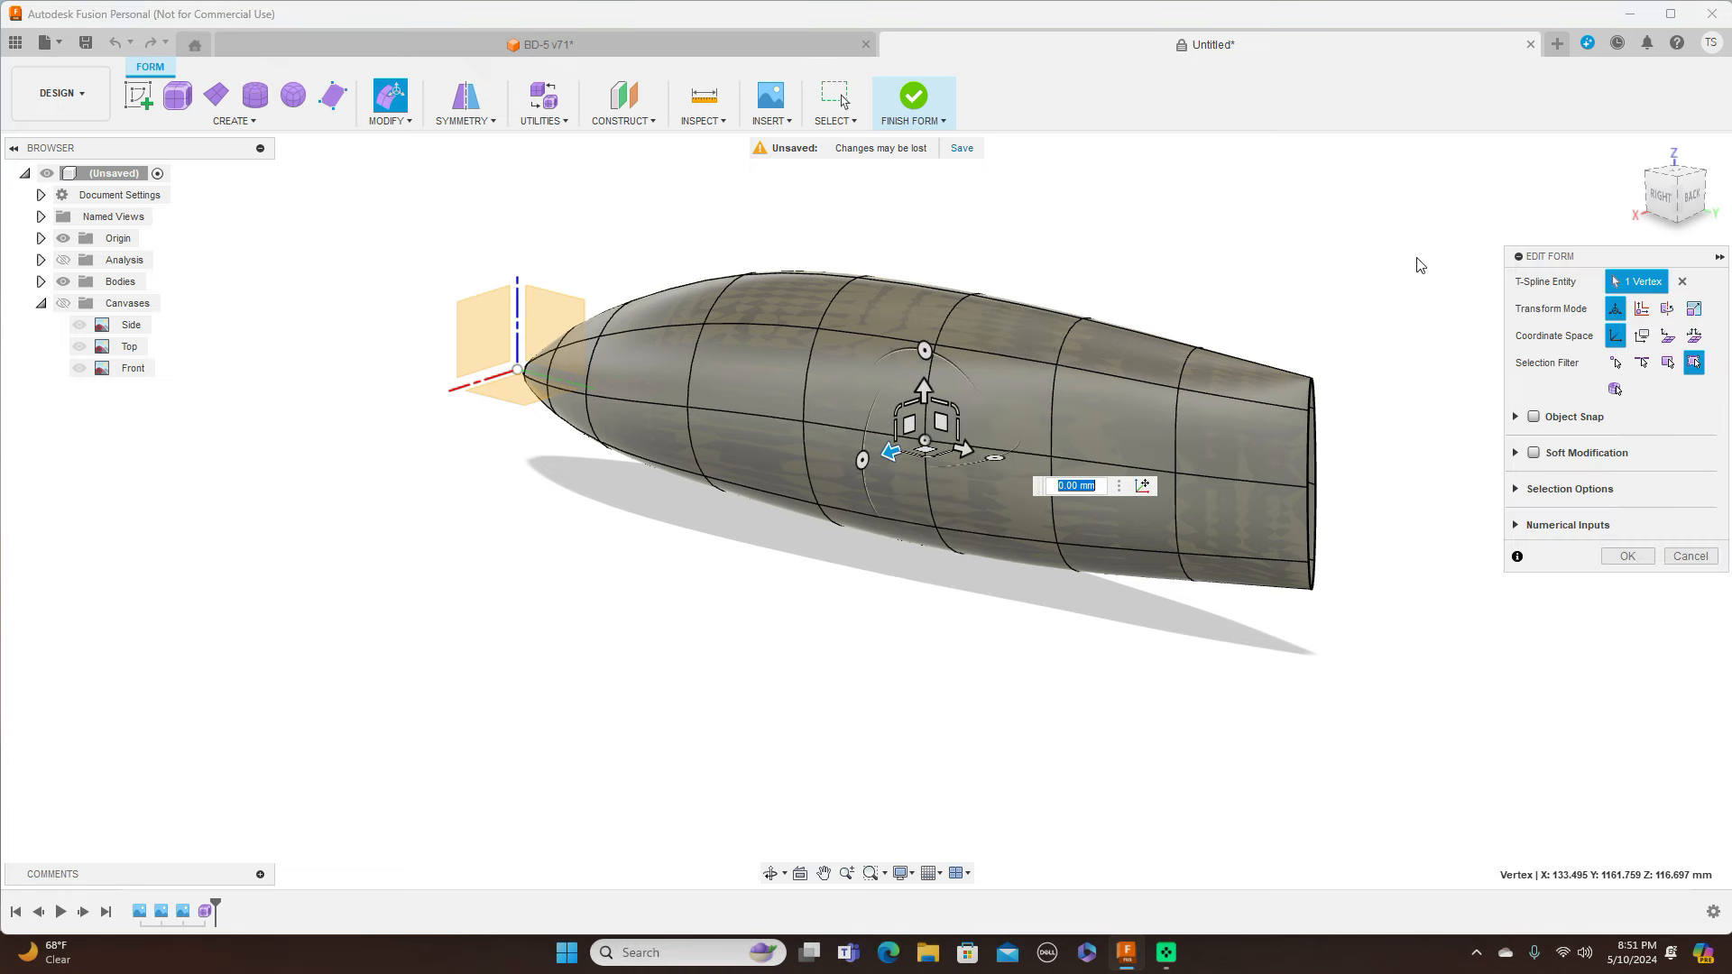
left_click(1665, 197)
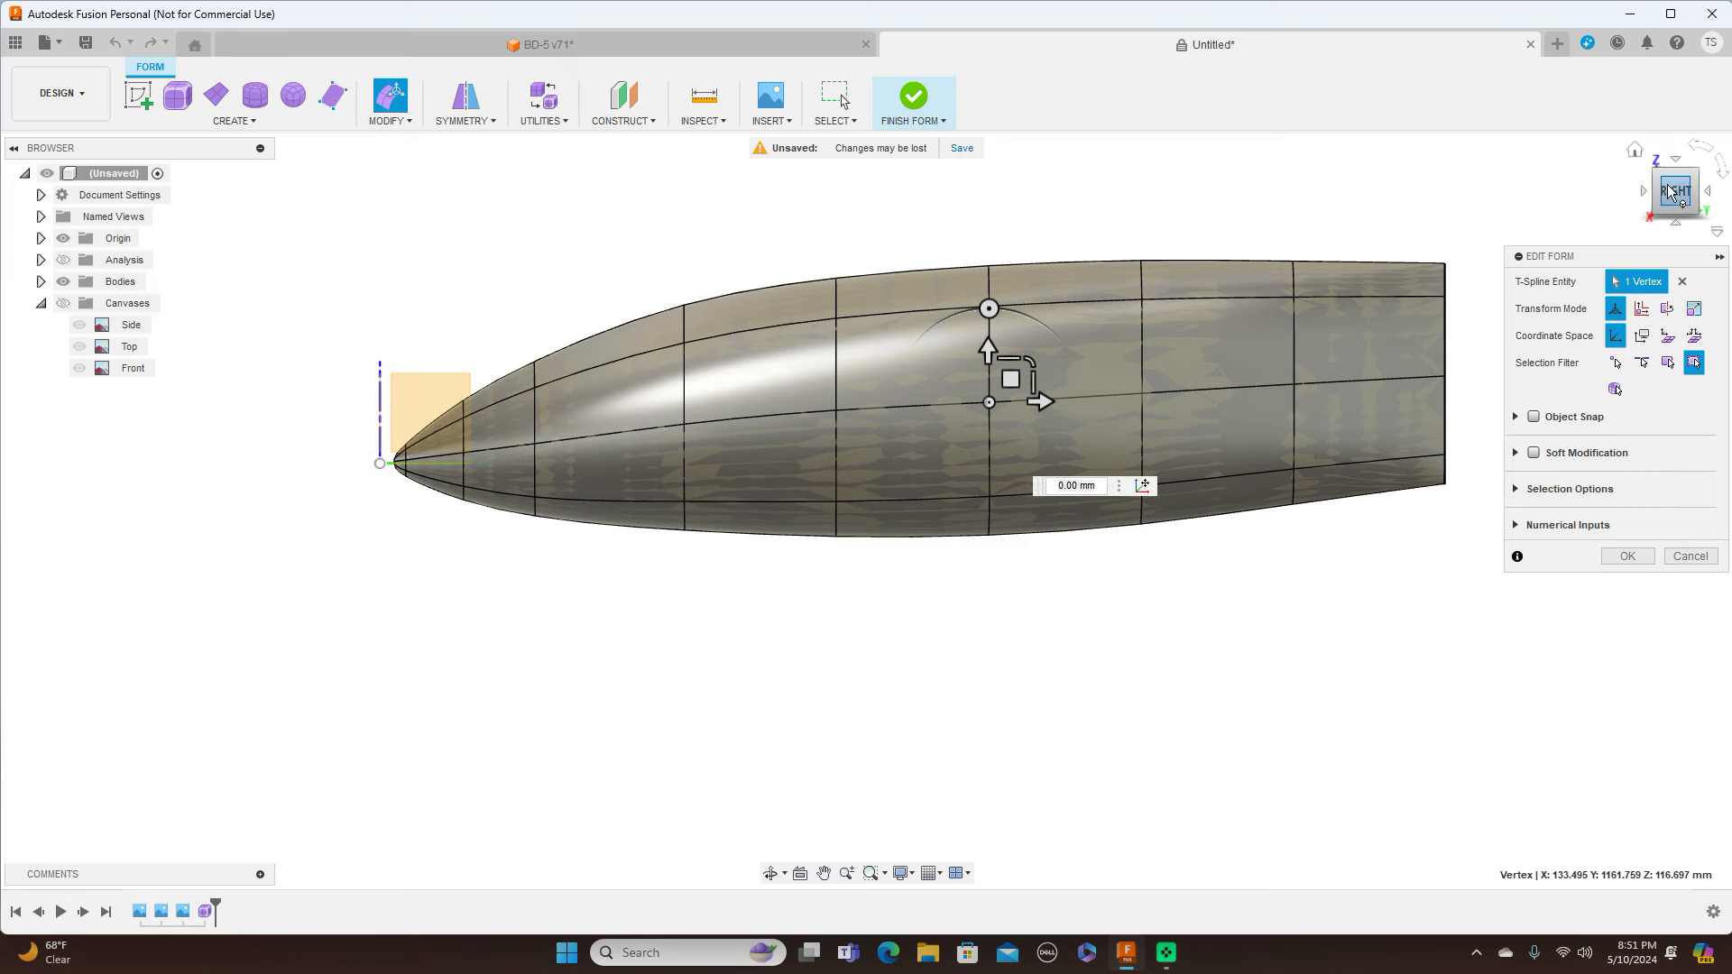
left_click(1676, 162)
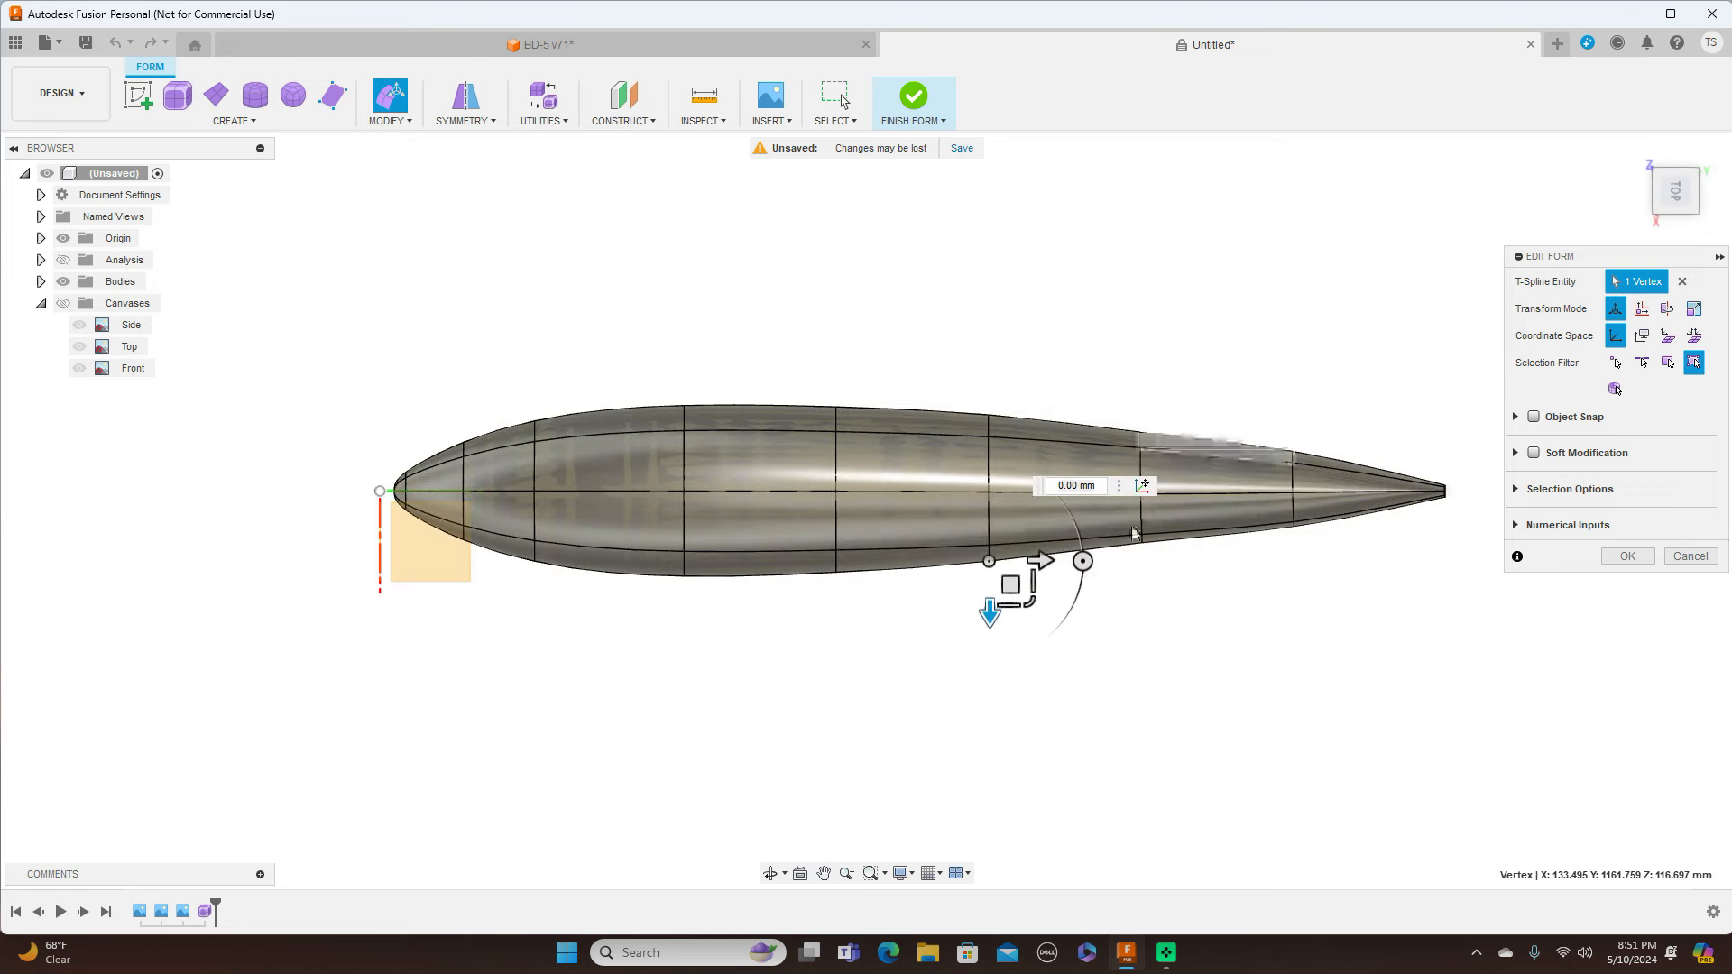
left_click_drag(1011, 585, 1011, 579)
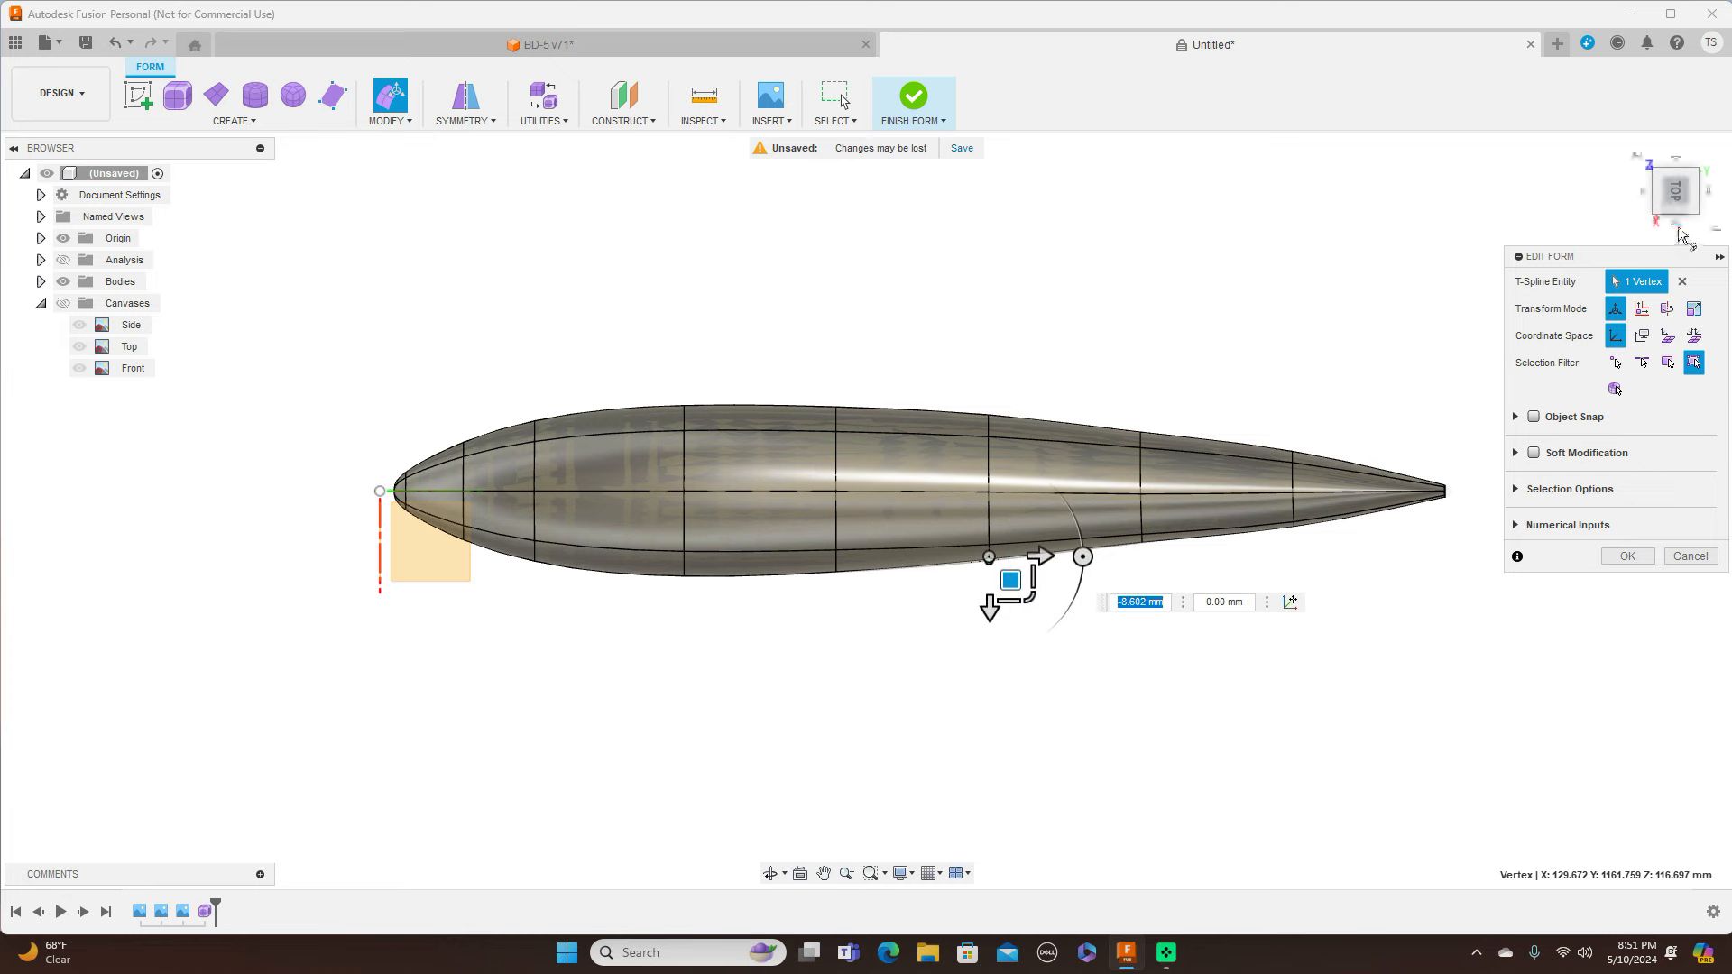
Examine the fuselage form from the side, back and above, comparing its top outline with the reference canvases
left_click(1677, 227)
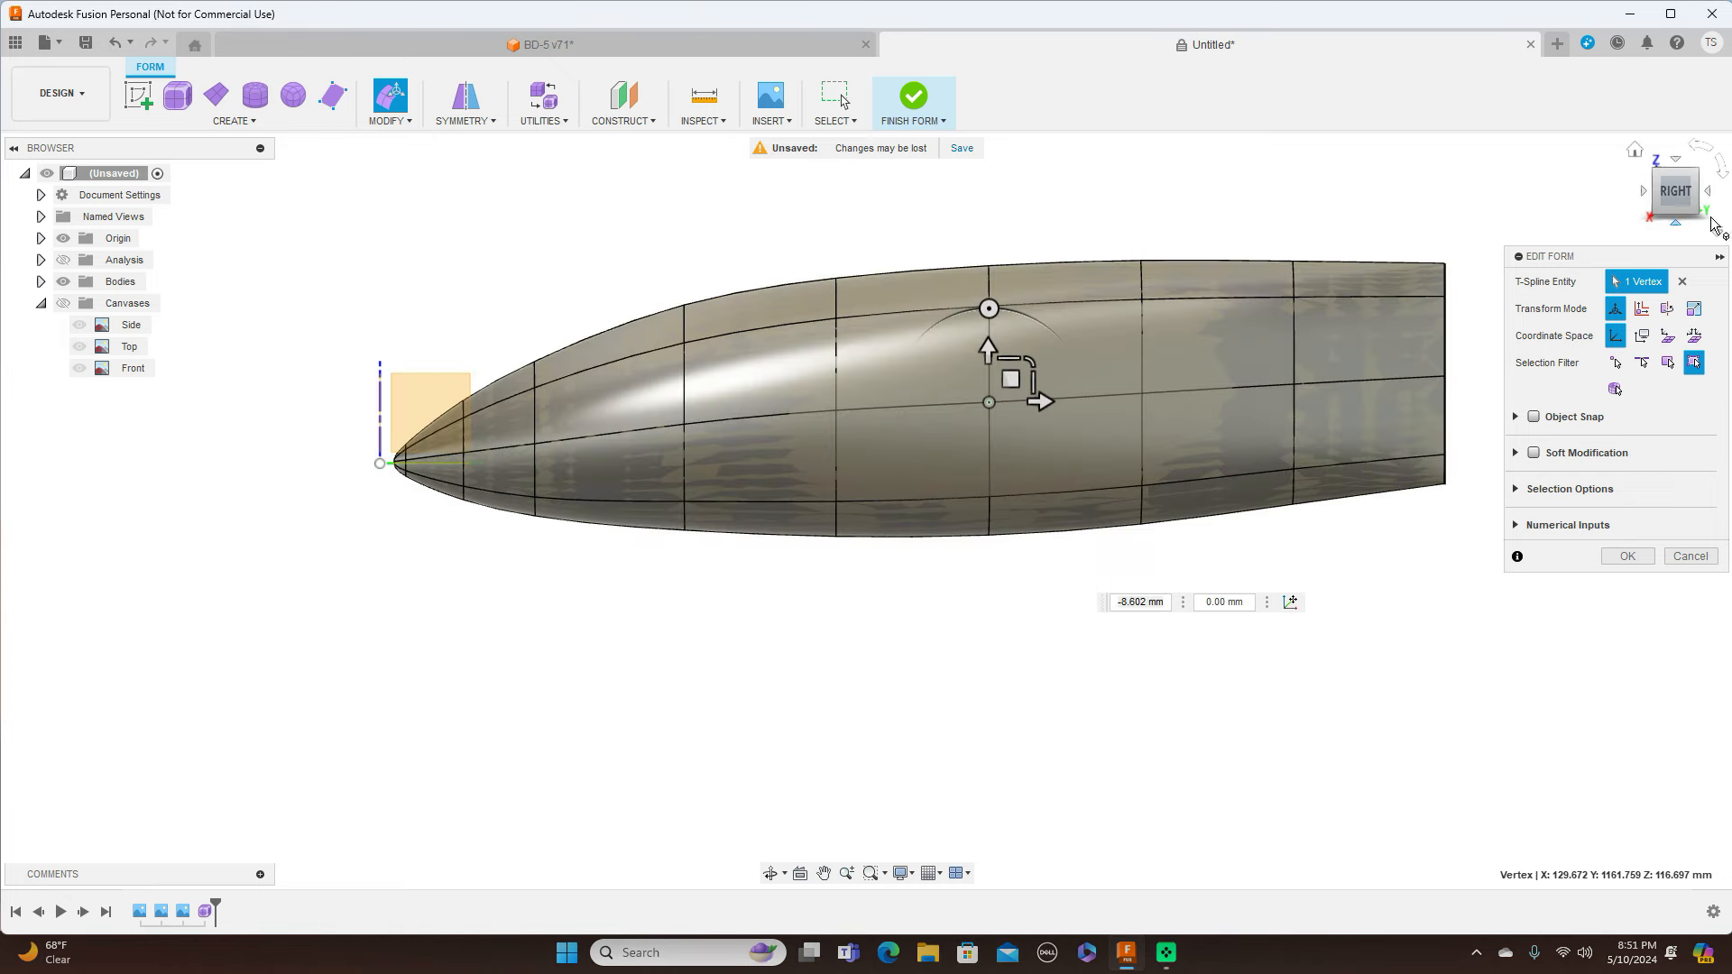
left_click(1712, 196)
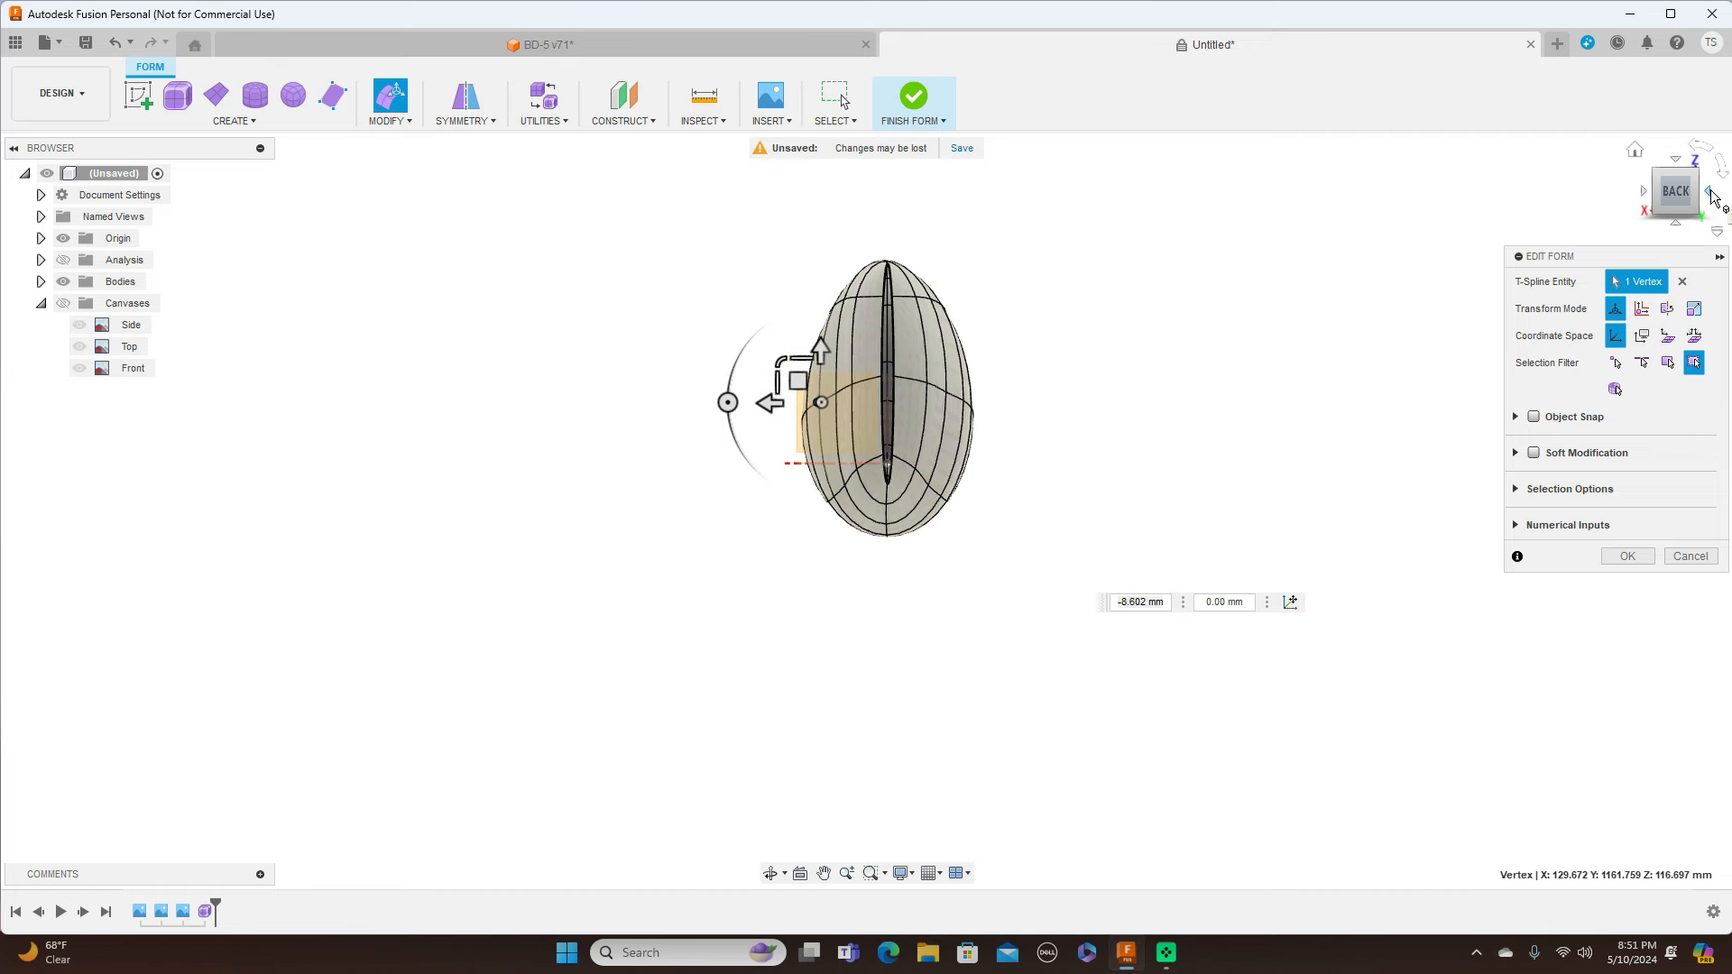
left_click(1645, 191)
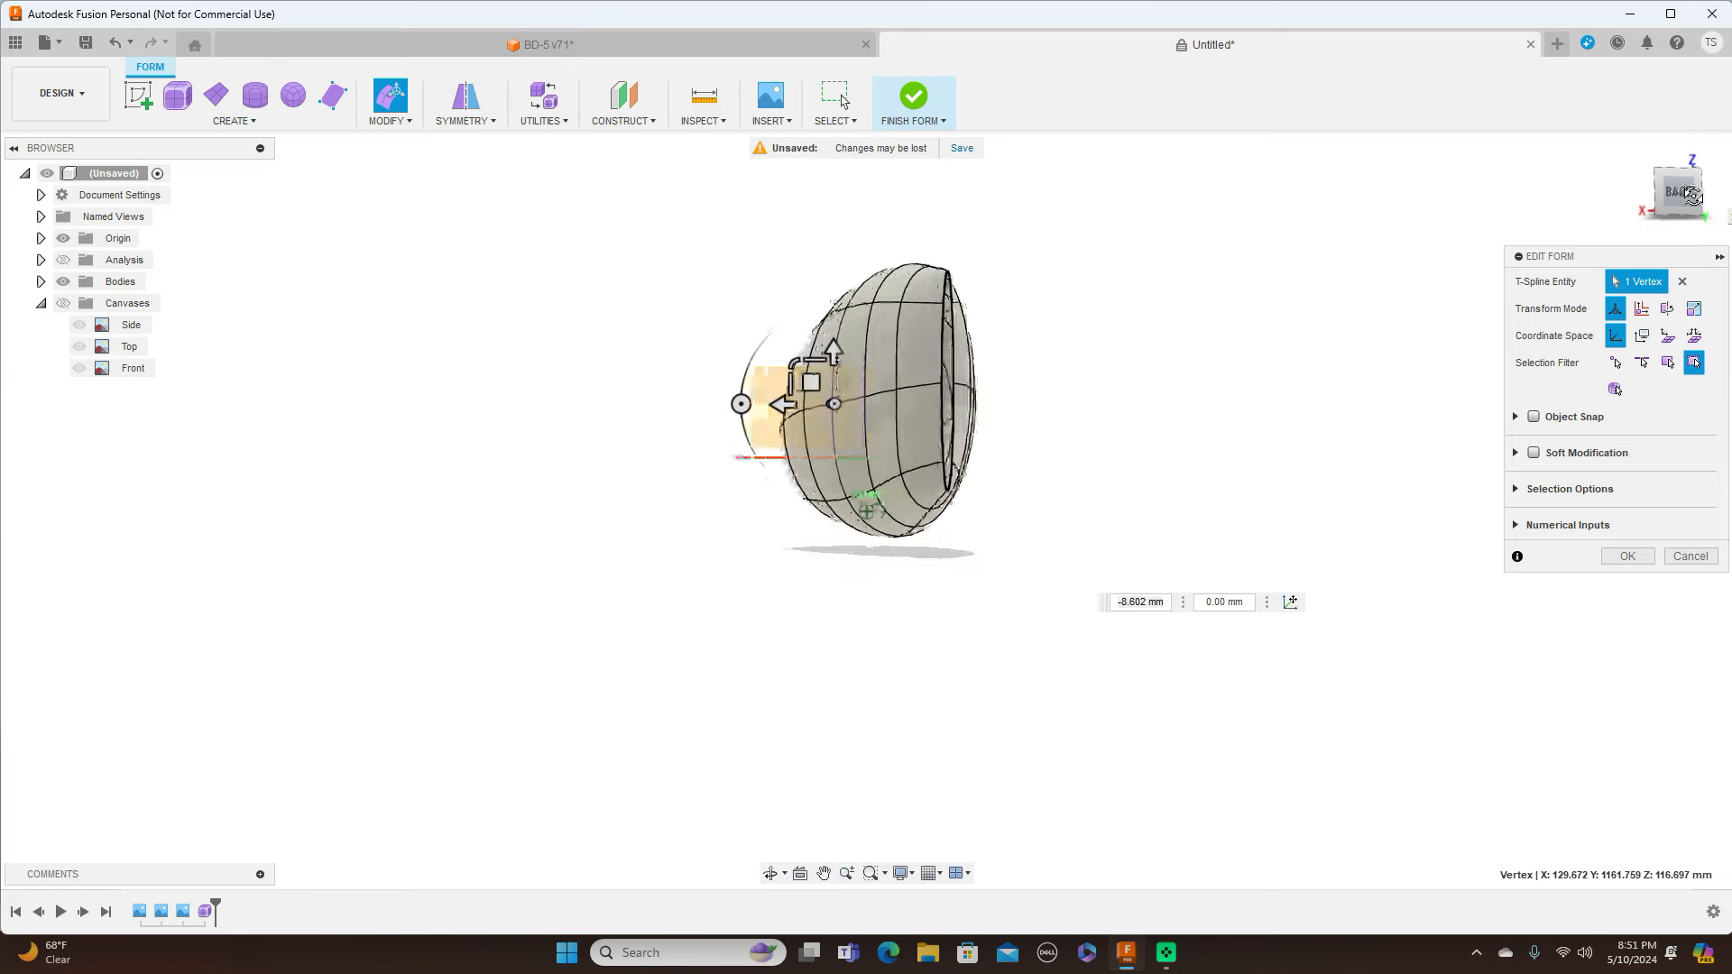
mouse_move(1670, 192)
left_mouse_down()
mouse_move(1613, 191)
mouse_move(1614, 236)
mouse_move(1671, 246)
mouse_move(1723, 191)
left_mouse_up()
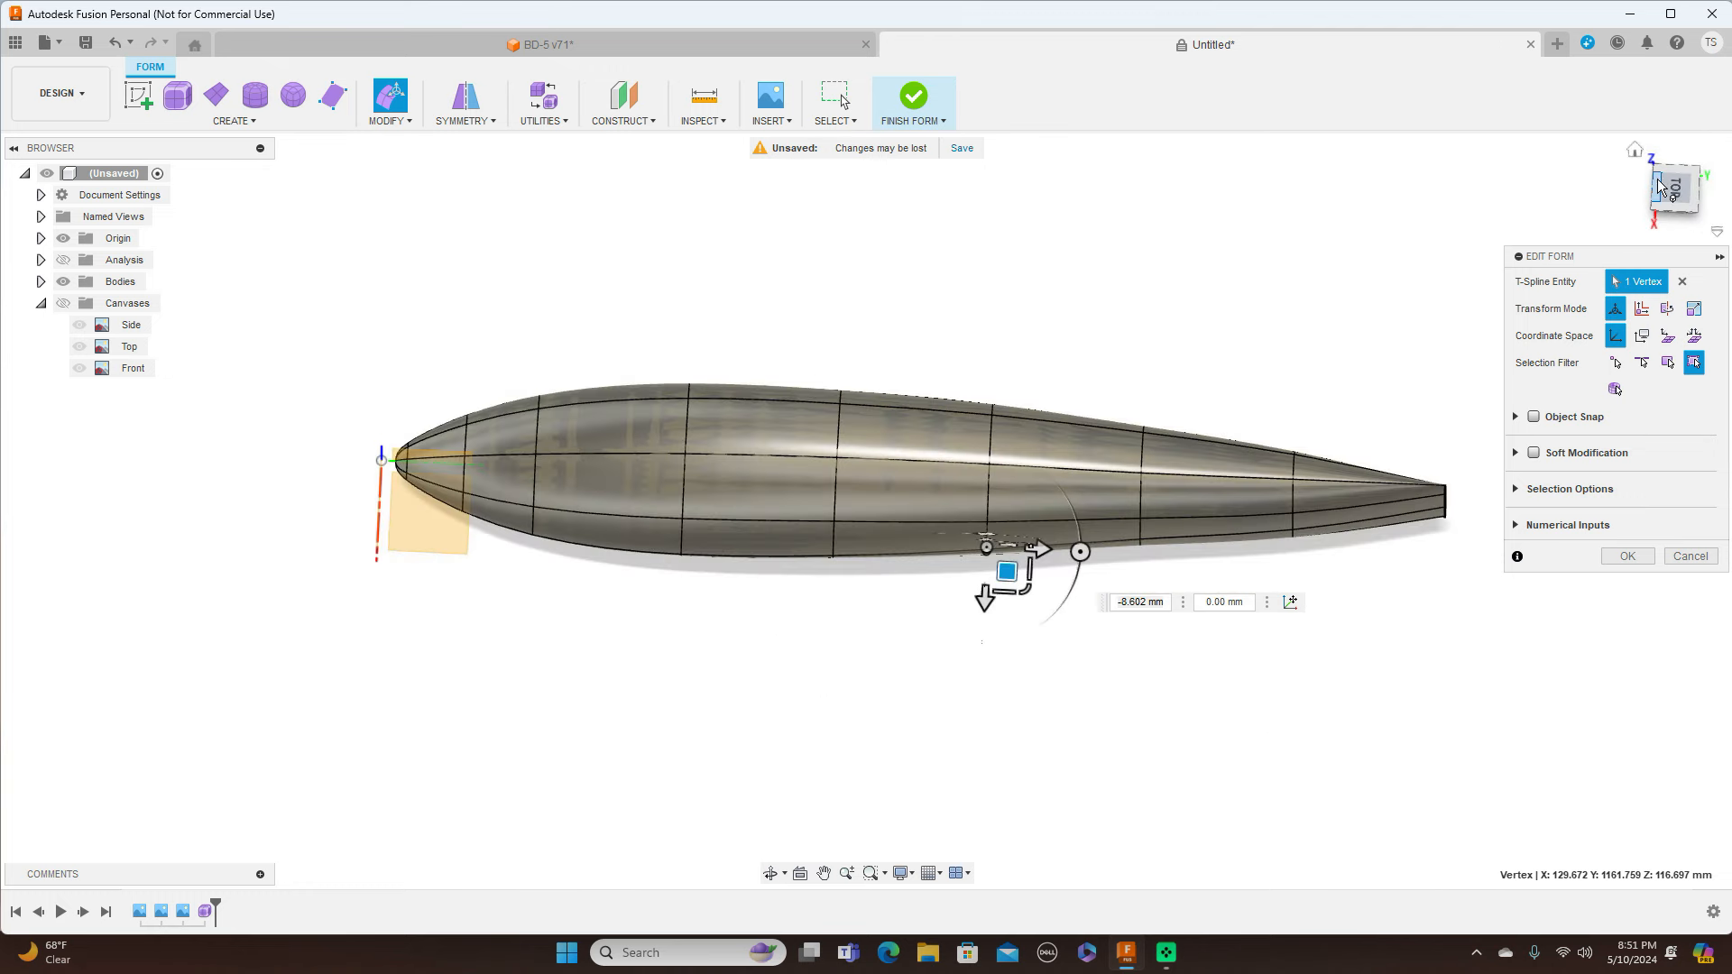
left_click(1668, 188)
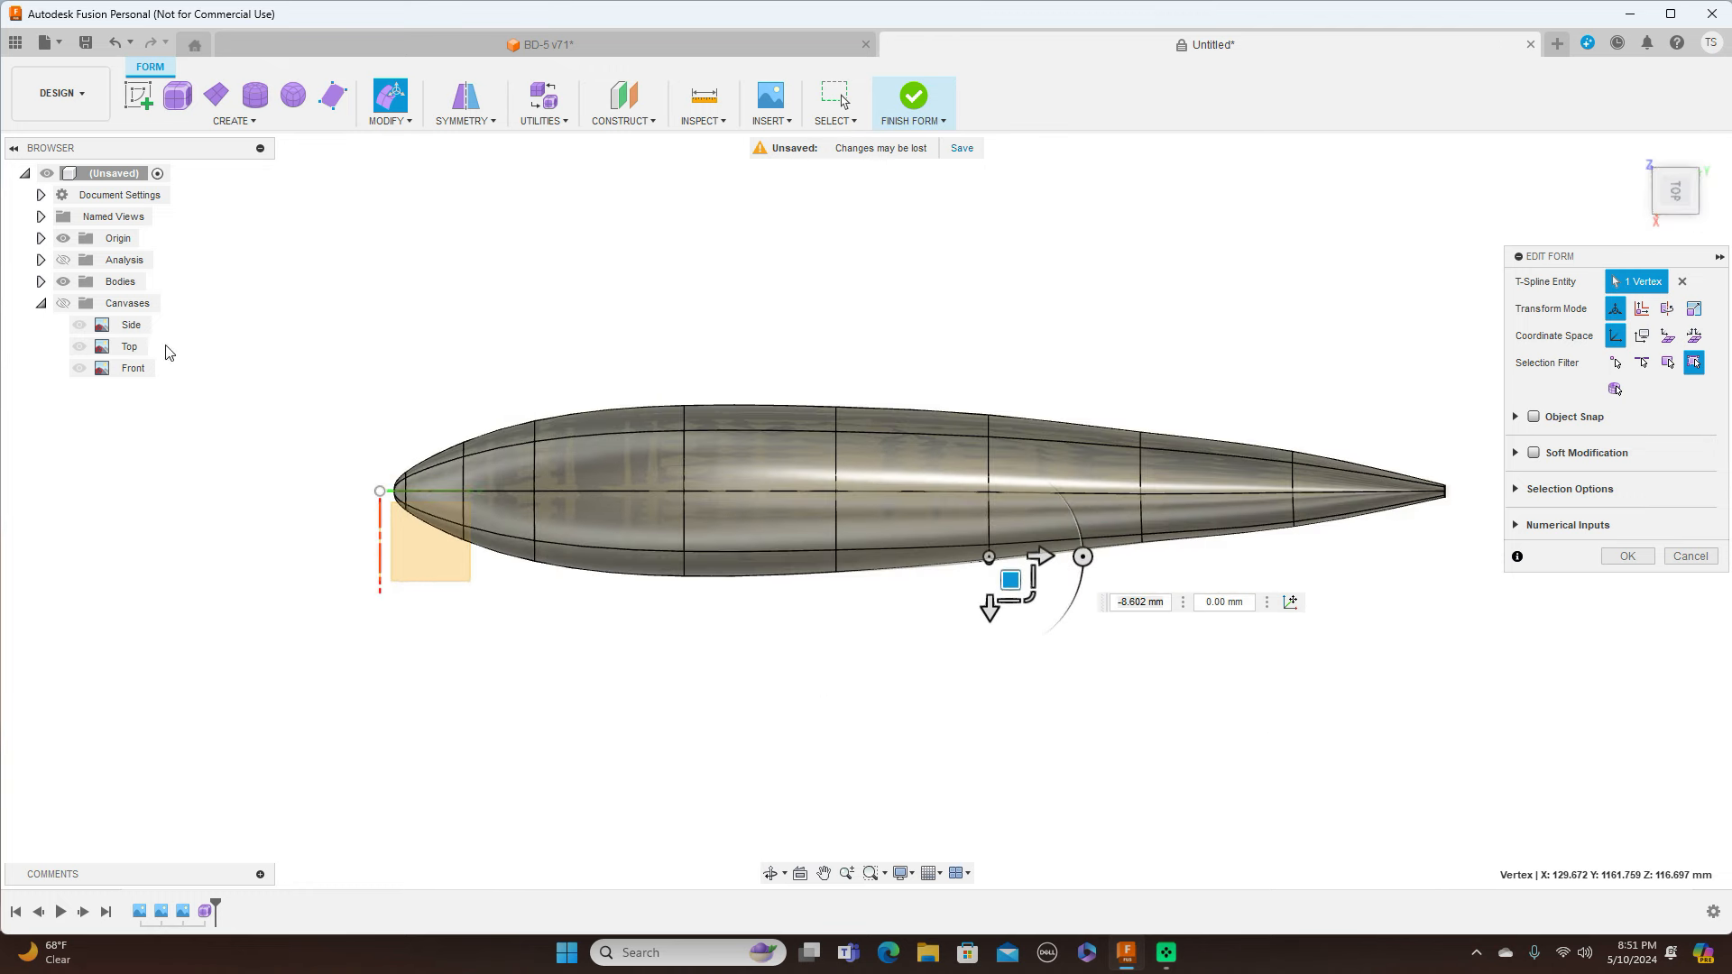
left_click(63, 304)
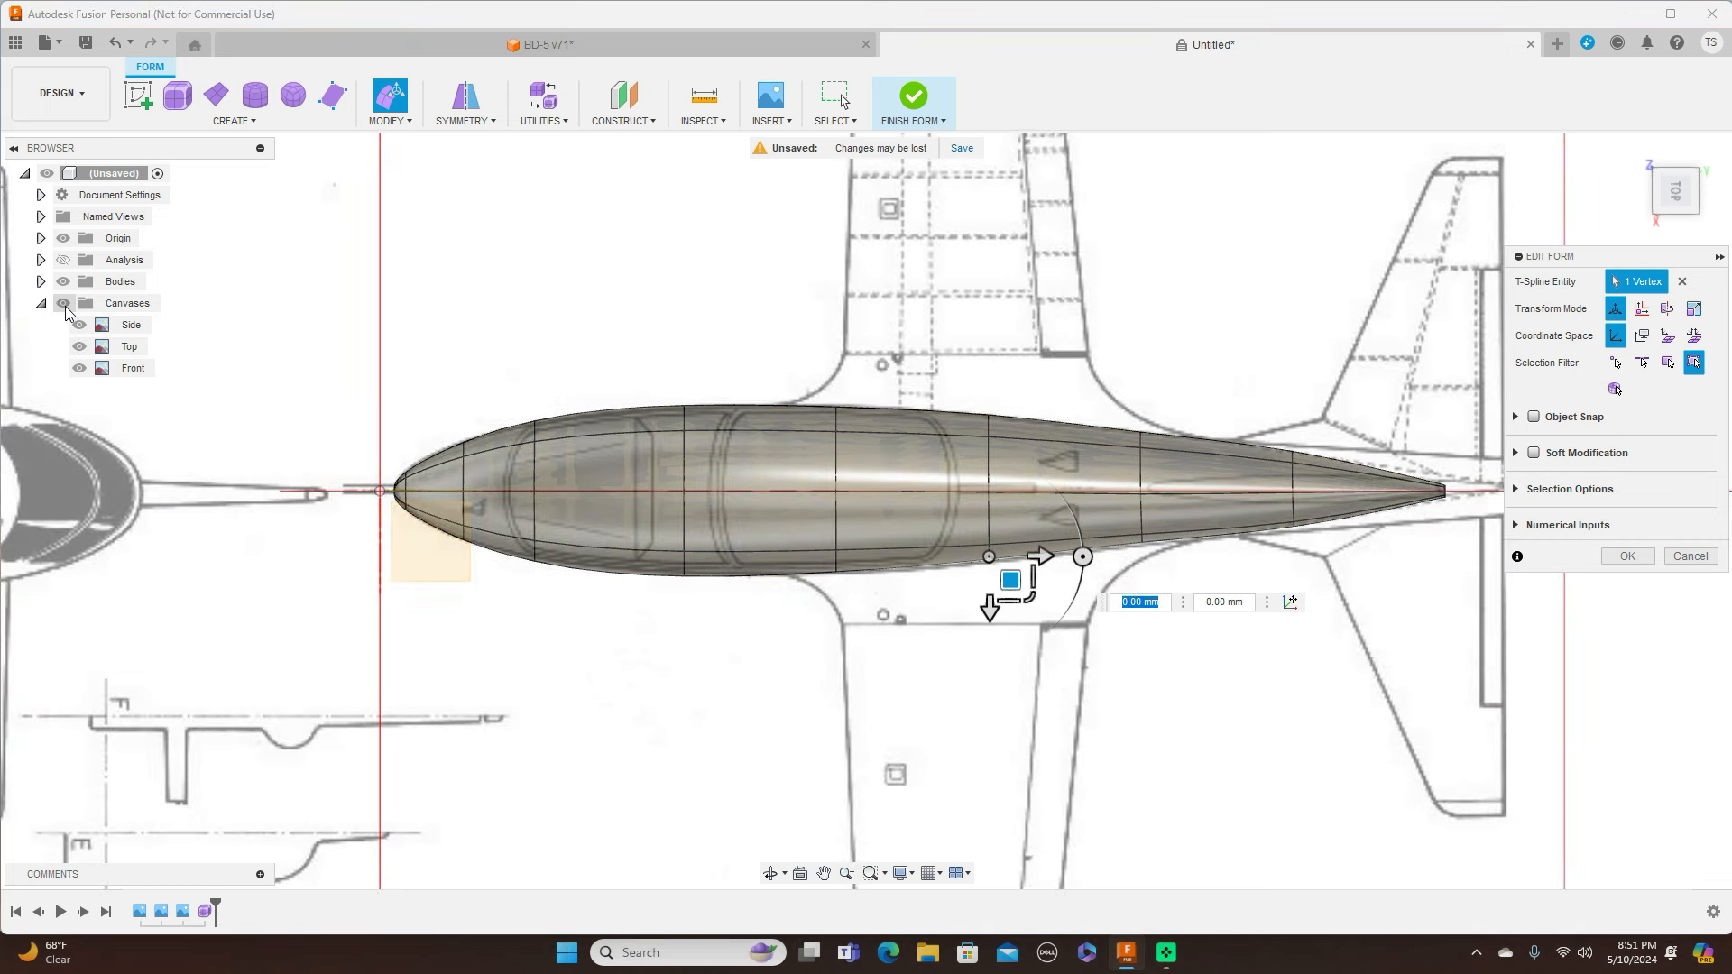
left_click(63, 304)
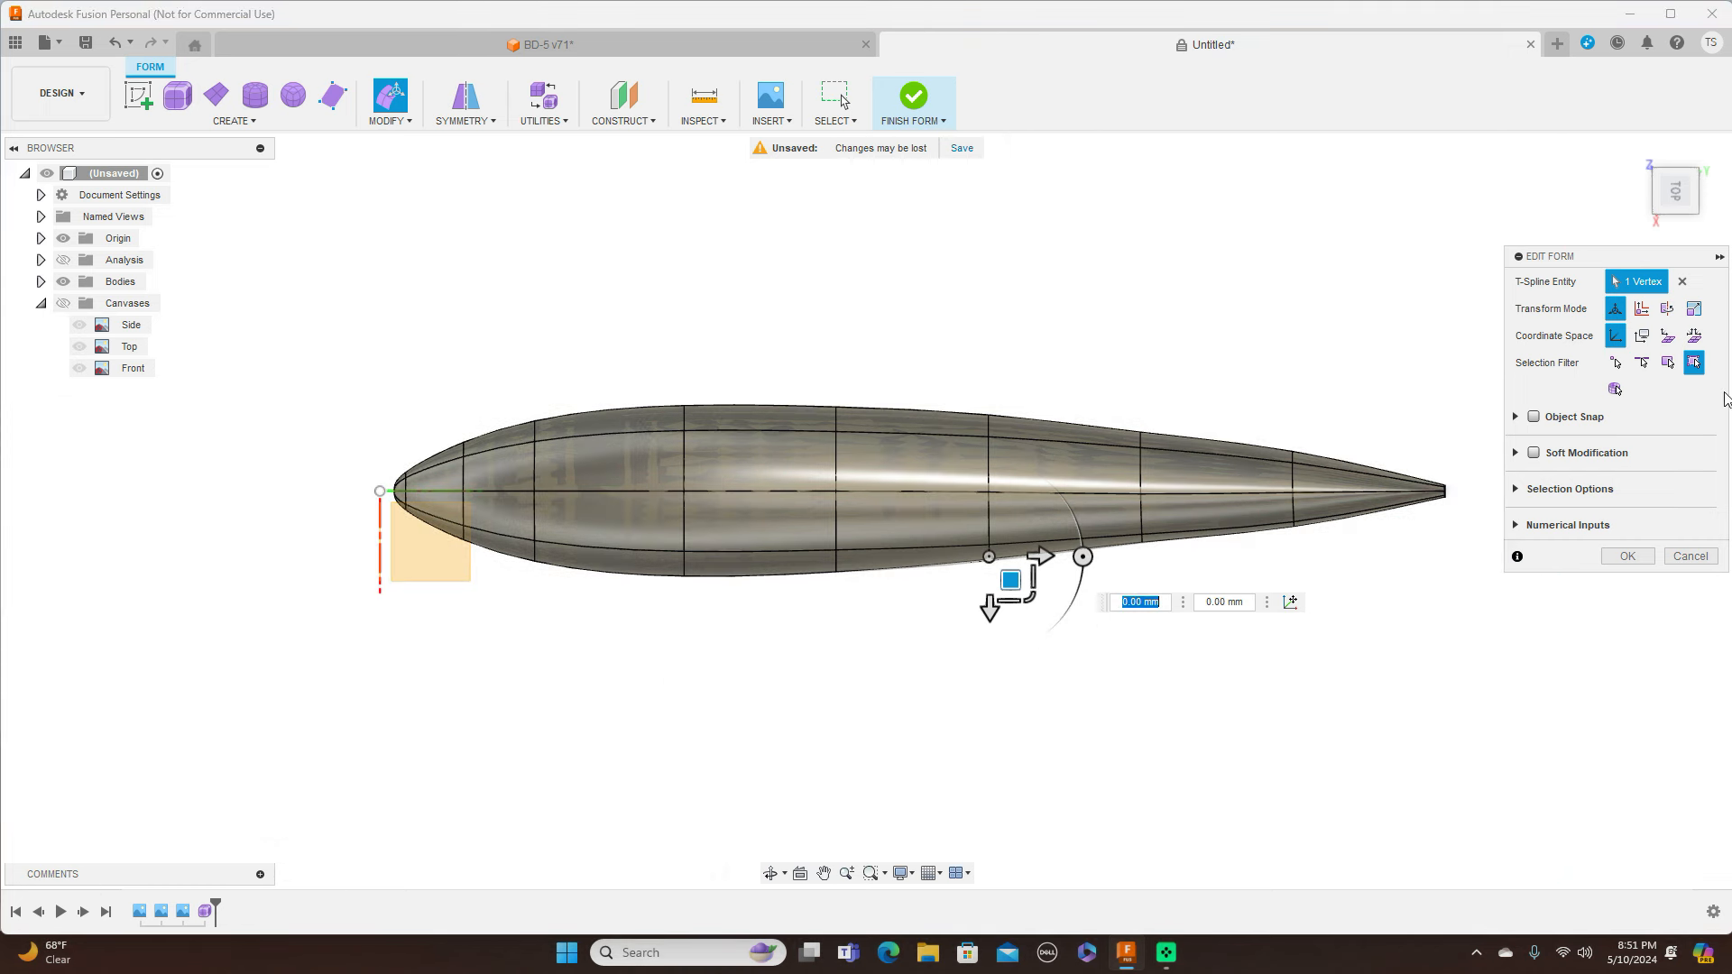
Raise the four aft bottom centreline edges by about 22.4 mm, then another 61.9 mm with a shift of about 5.2 mm toward negative X
left_click(1673, 225)
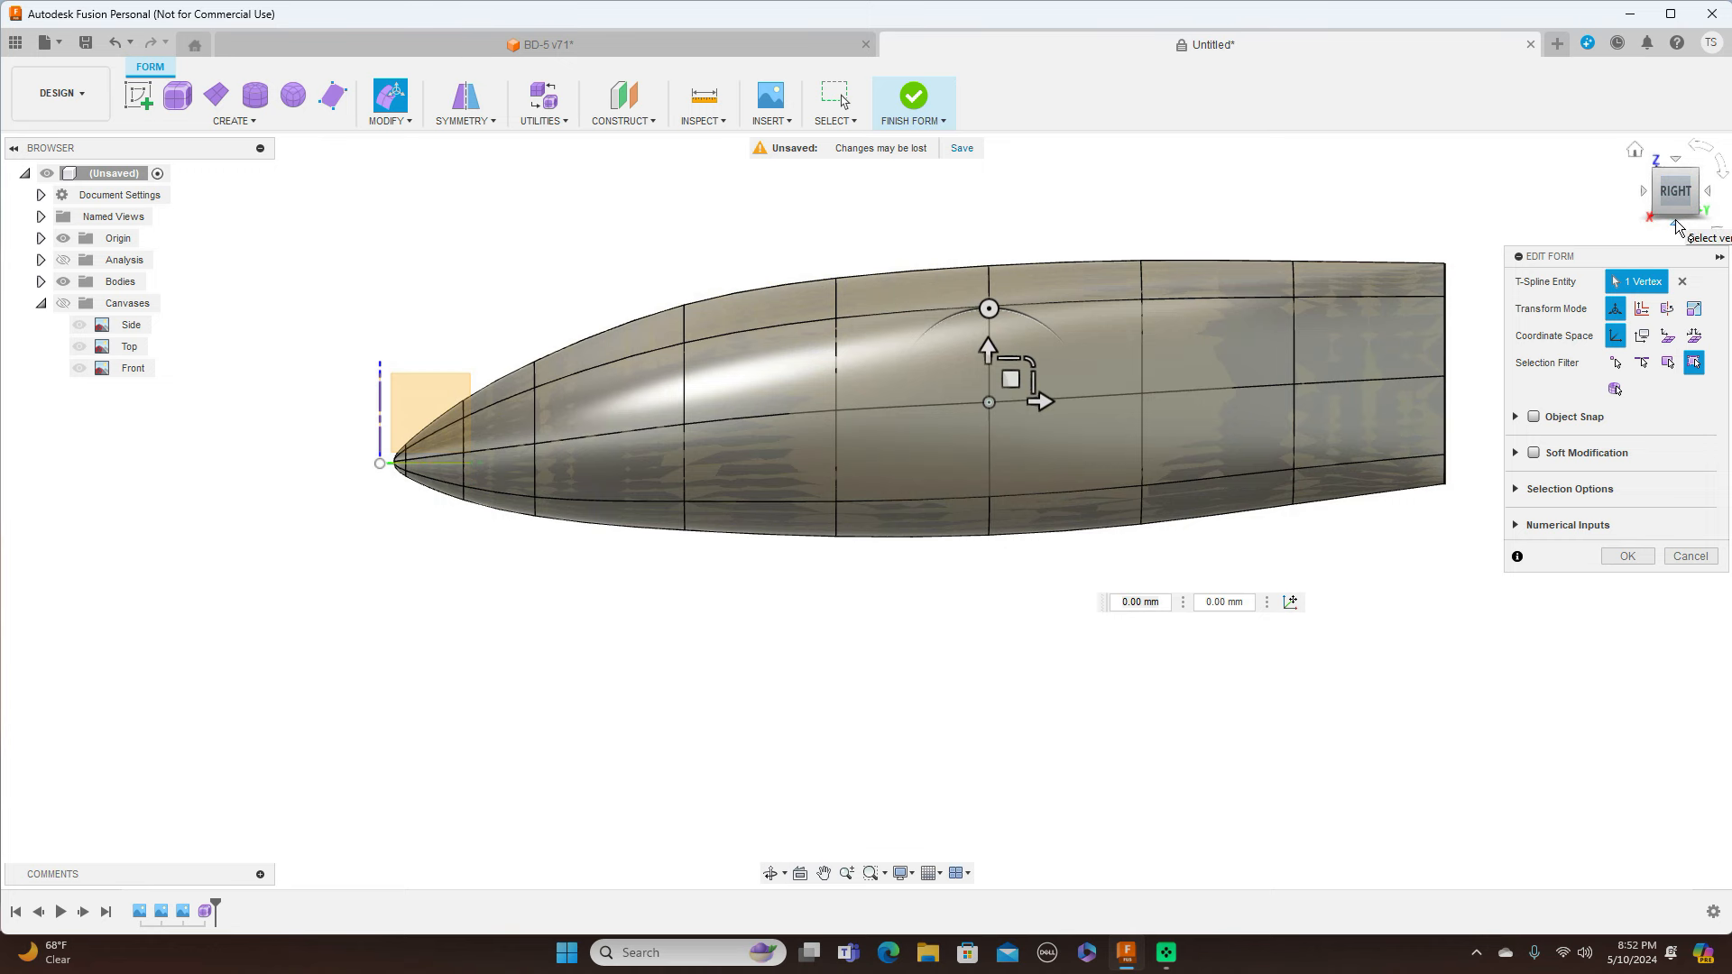
left_click(1675, 226)
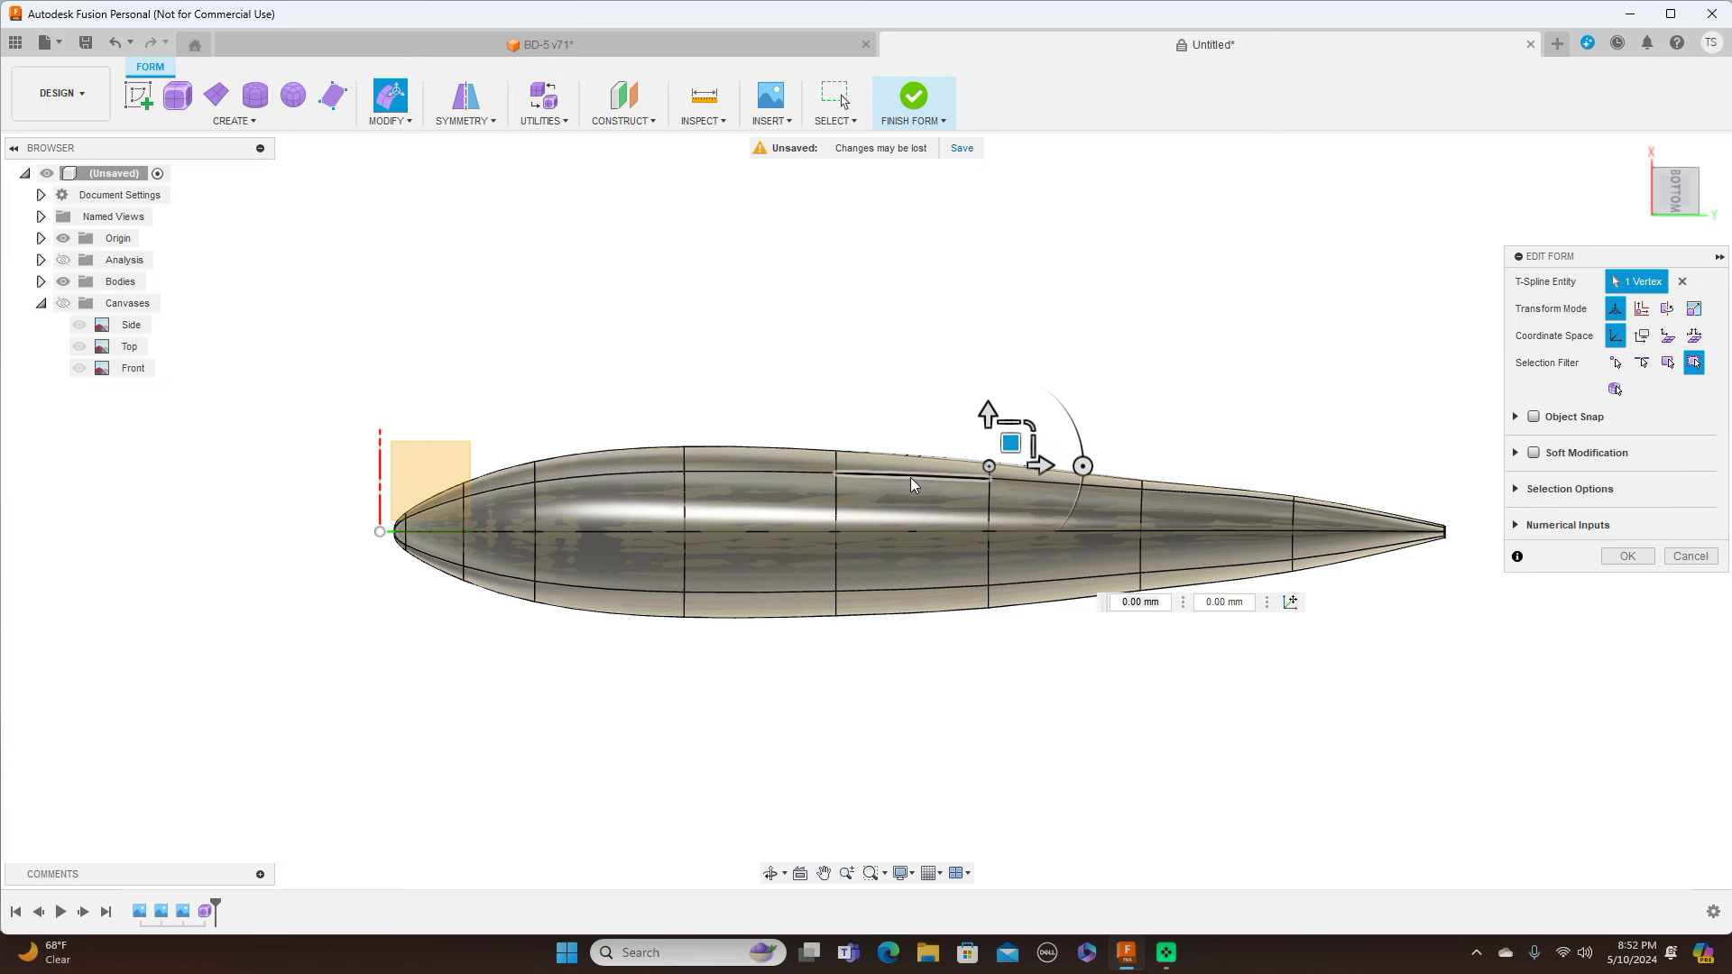
left_click(933, 533)
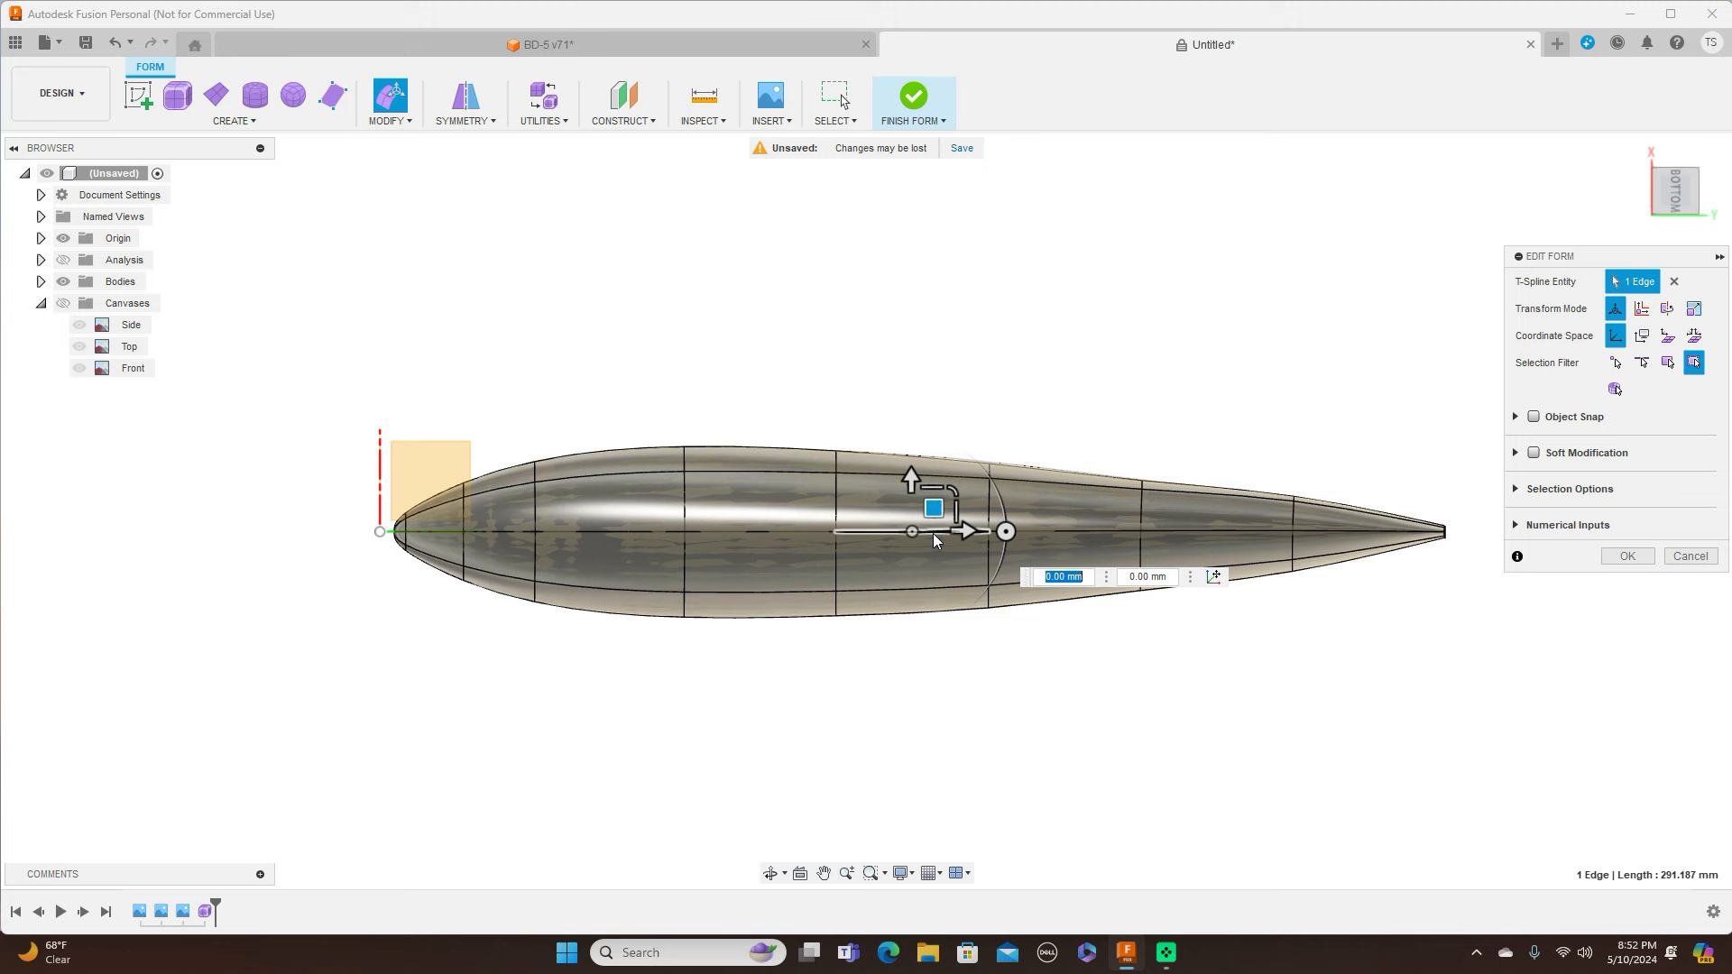
left_click(1064, 534, "shift")
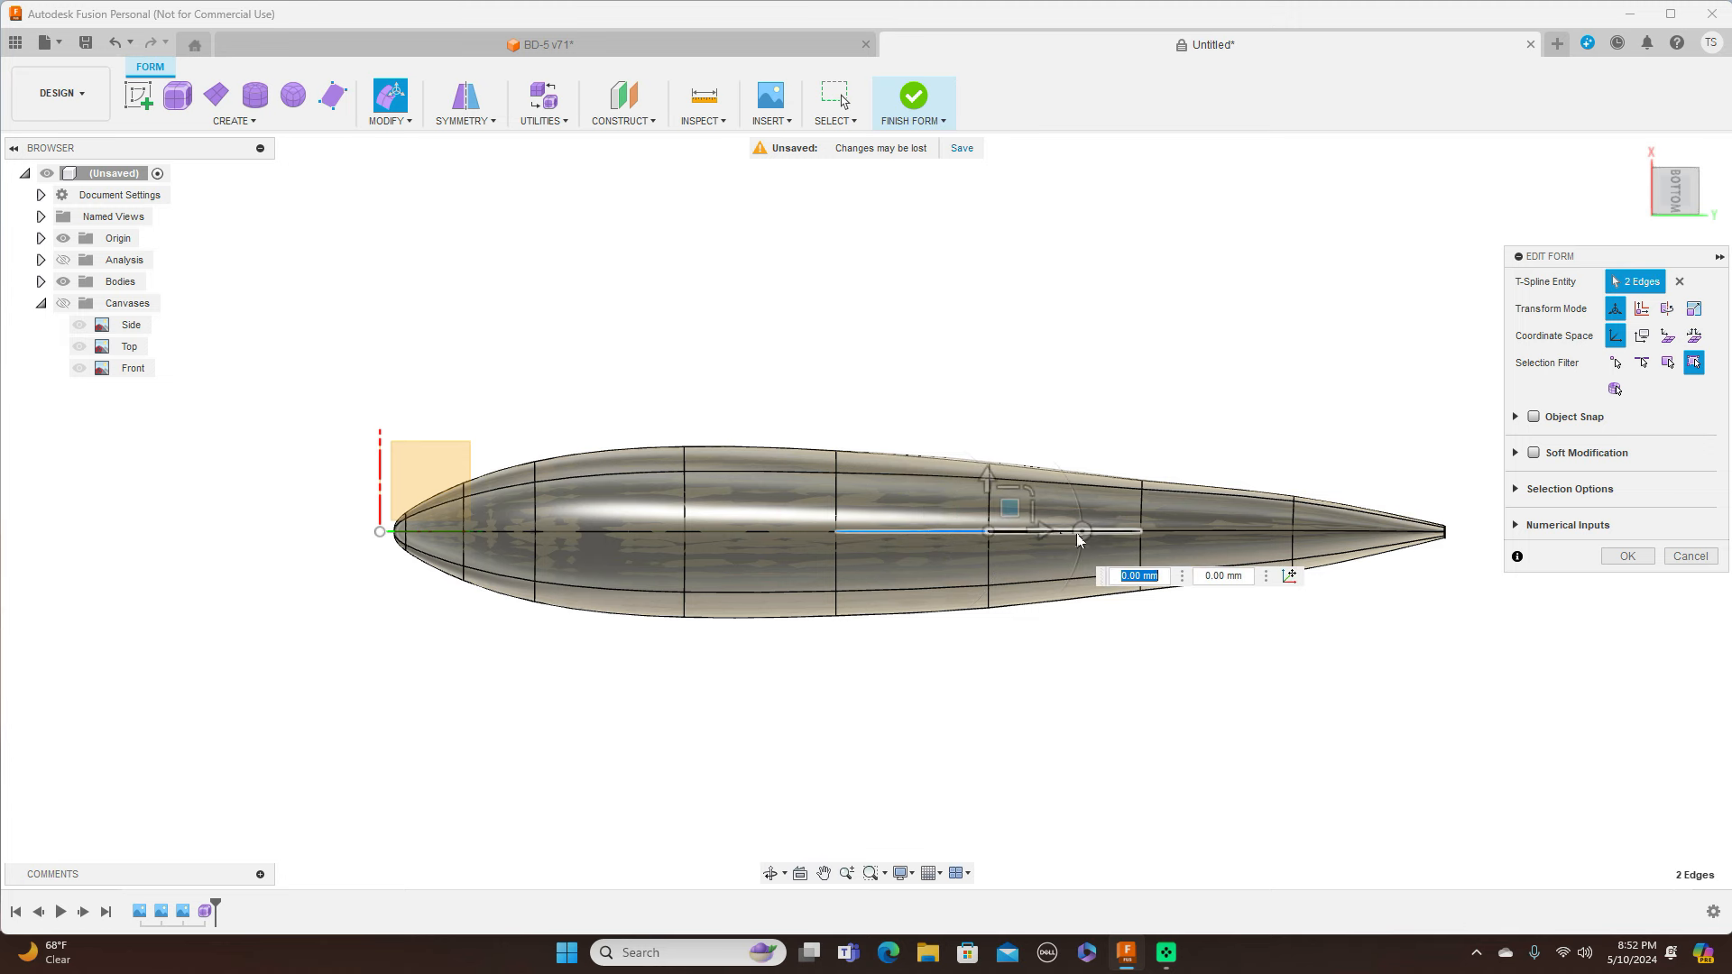
left_click(1161, 532, "shift")
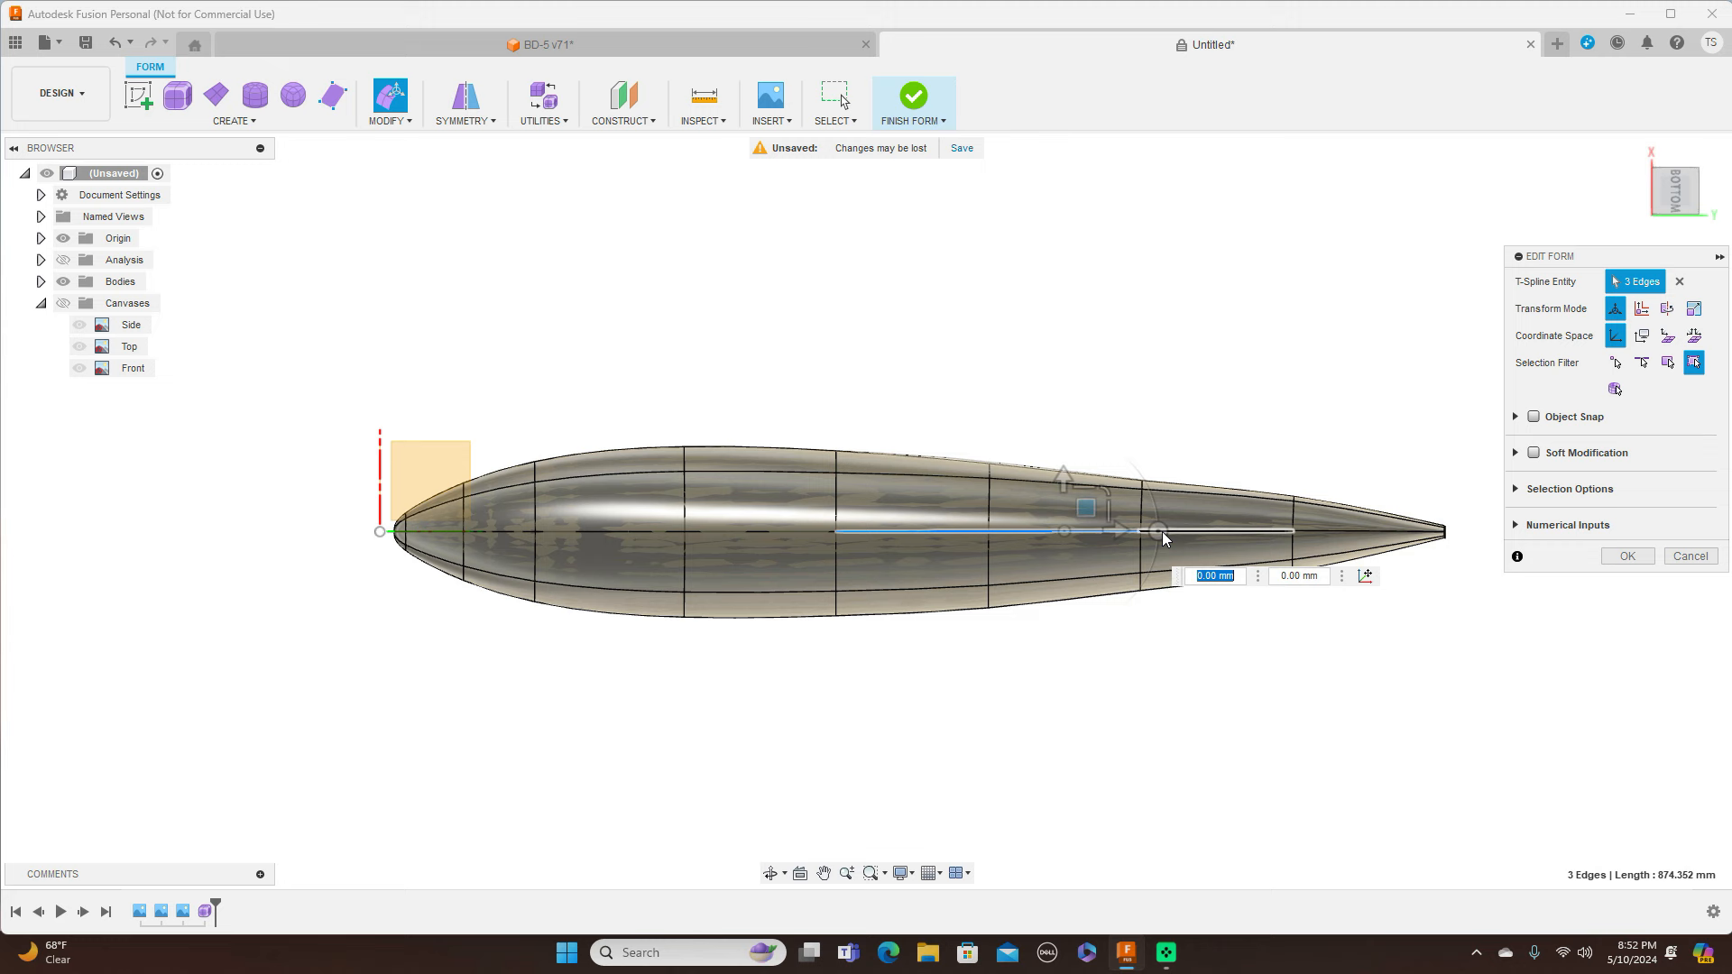
left_click(1311, 532, "shift")
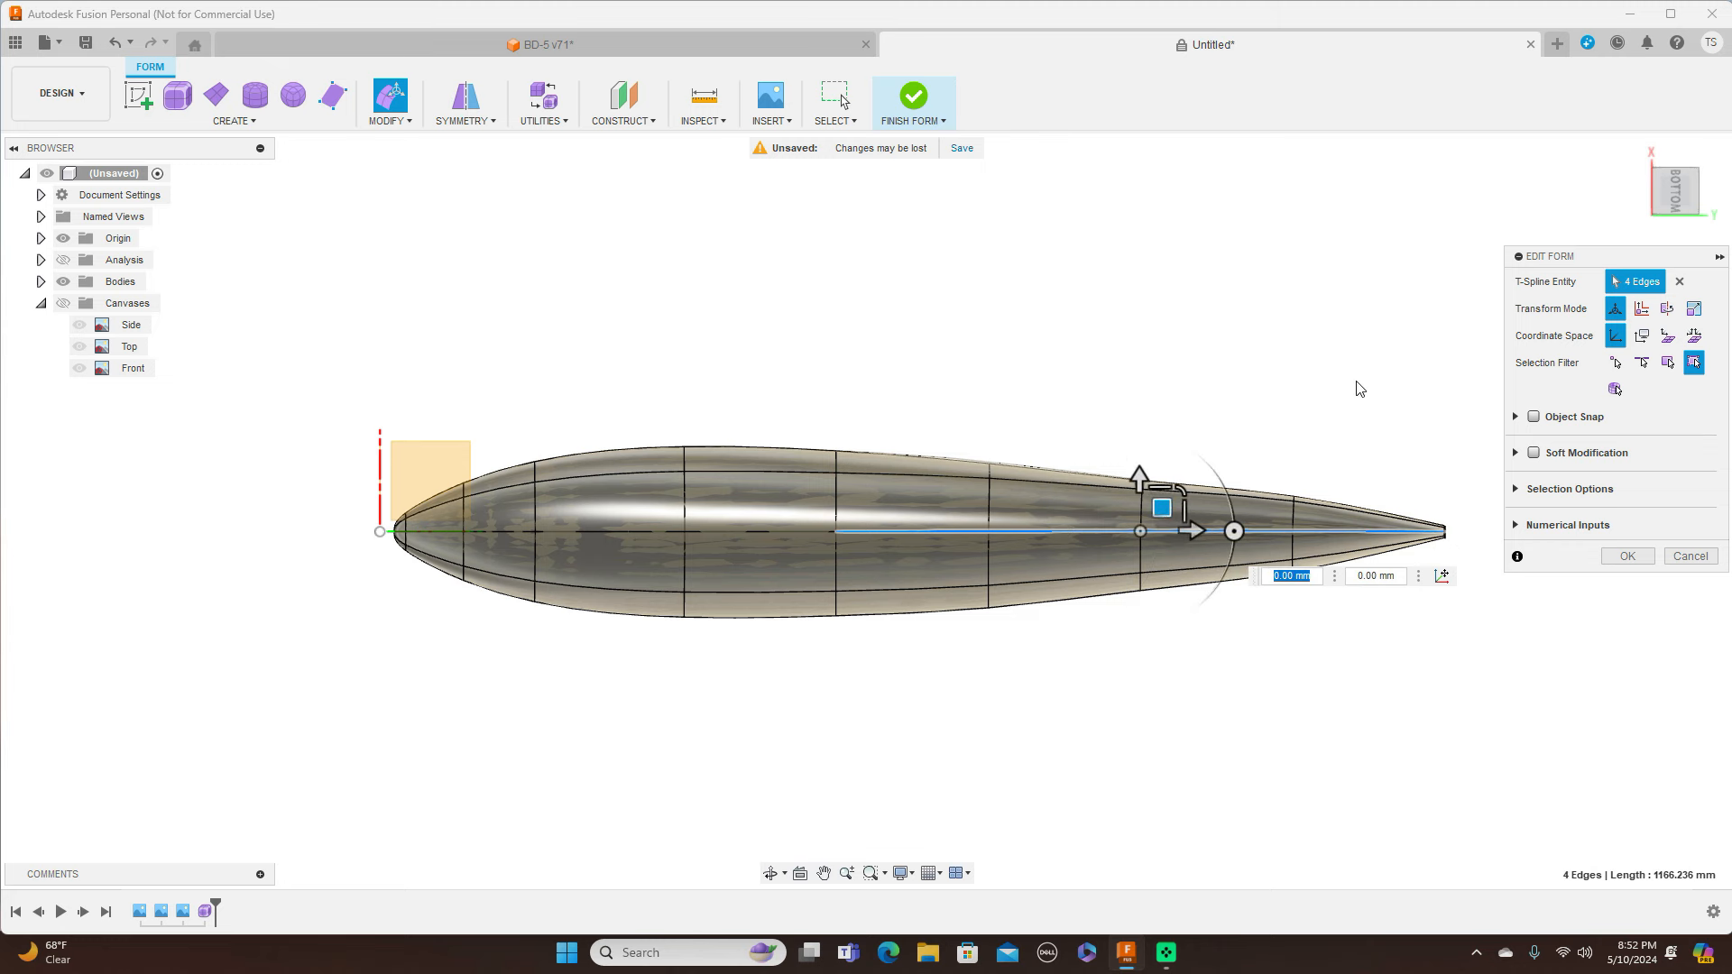
left_click(1677, 161)
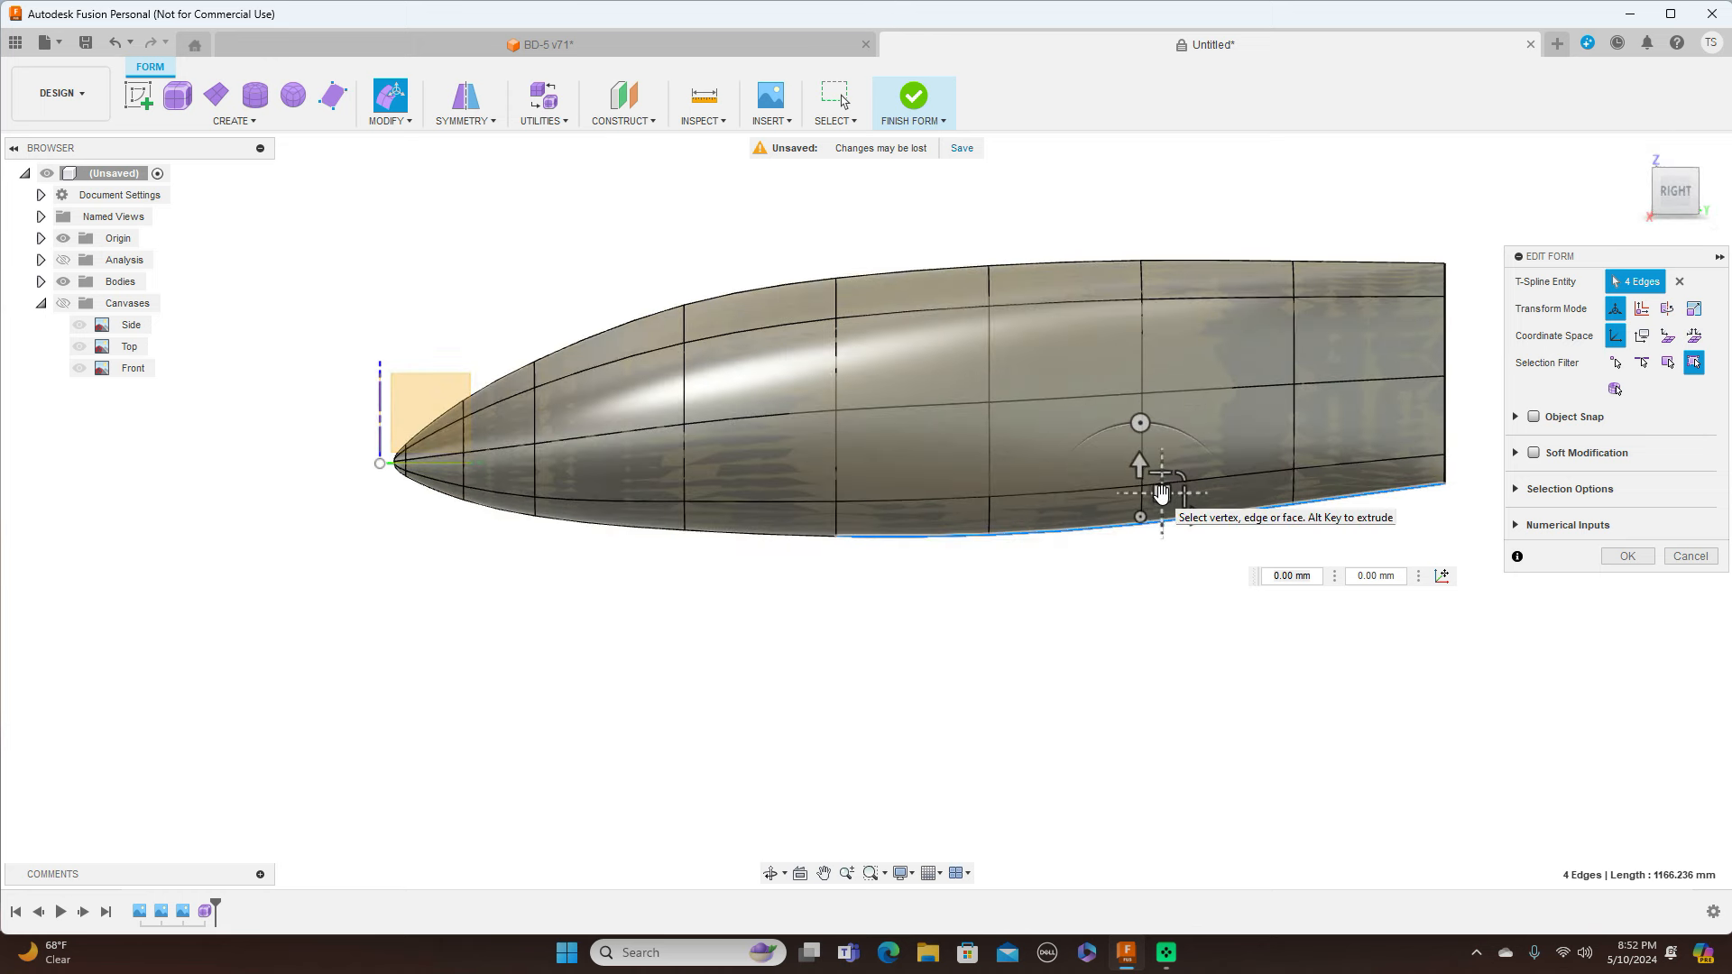
left_click_drag(1162, 492, 1162, 484)
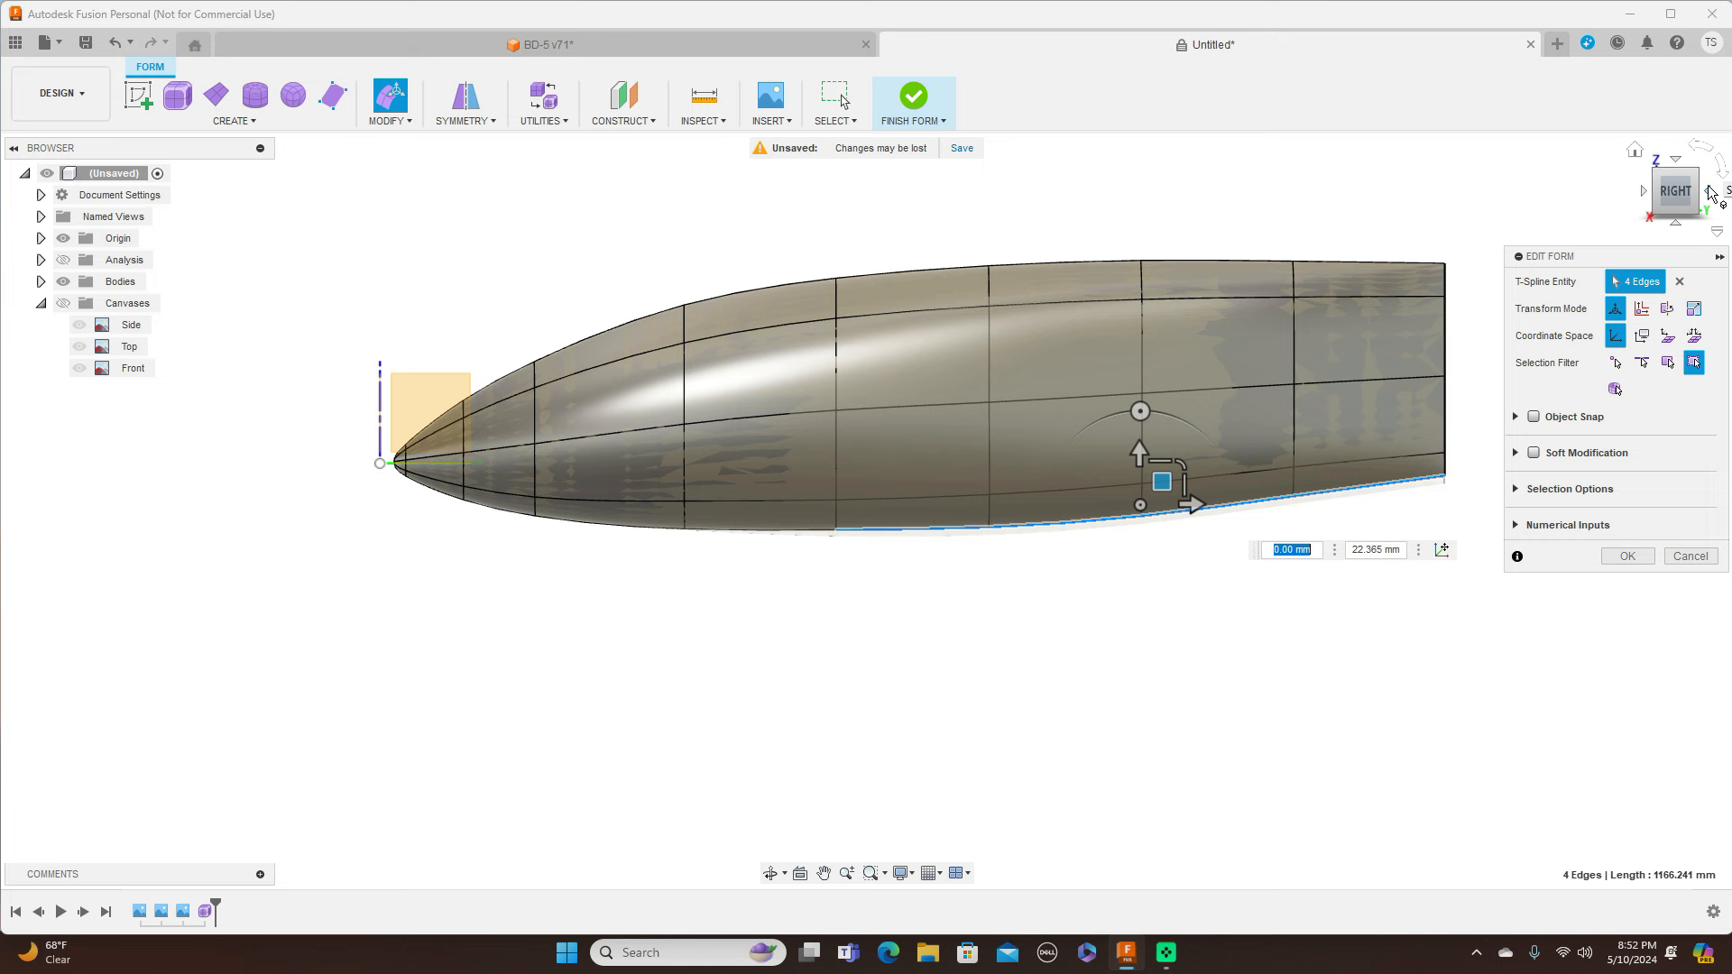
left_click(1711, 192)
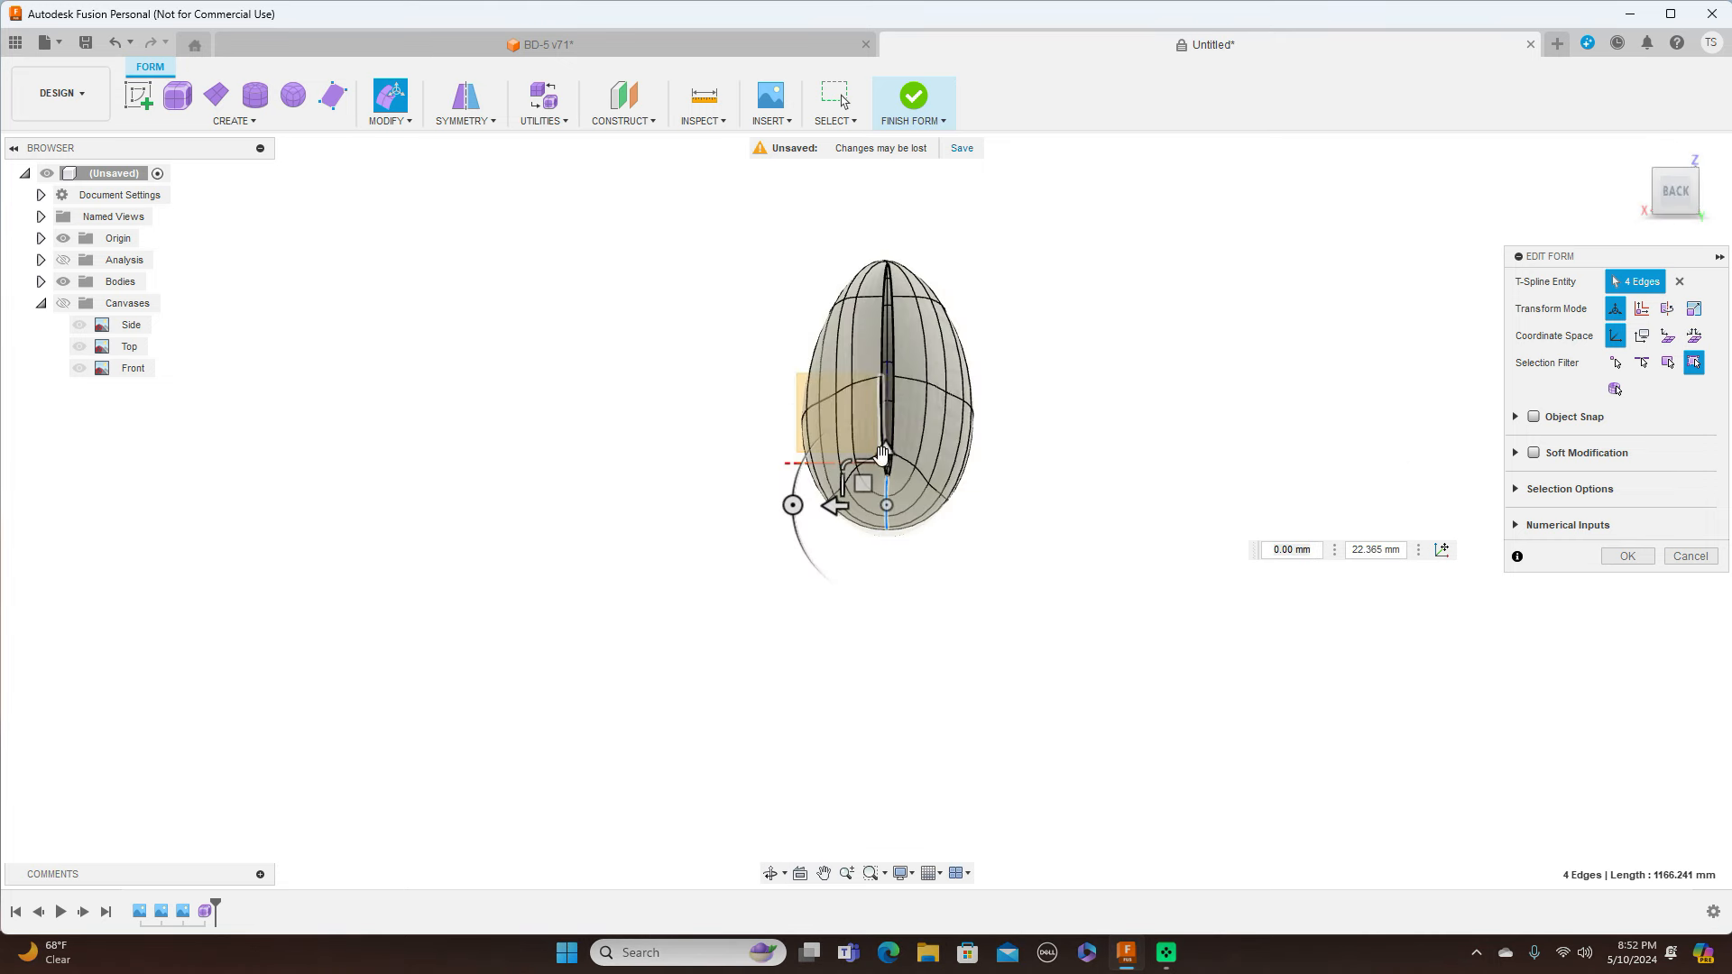
left_click_drag(857, 478, 862, 448)
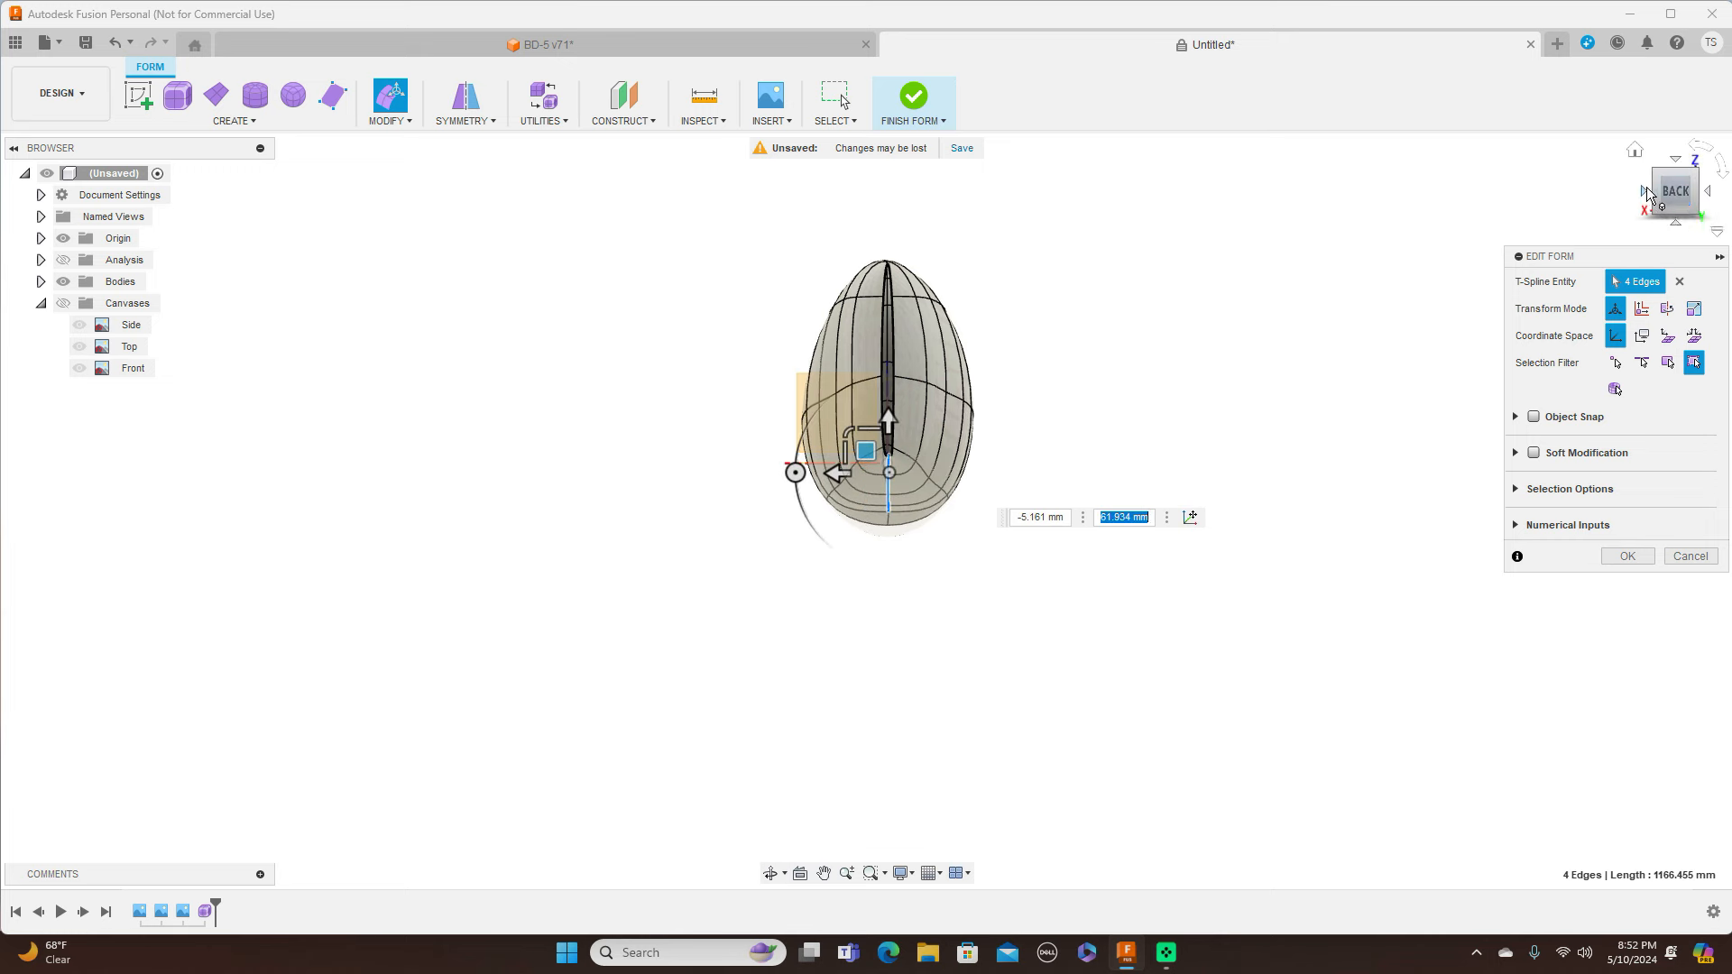
View the raised aft bottom edges from the fuselage's side and apply their move
left_click(1643, 191)
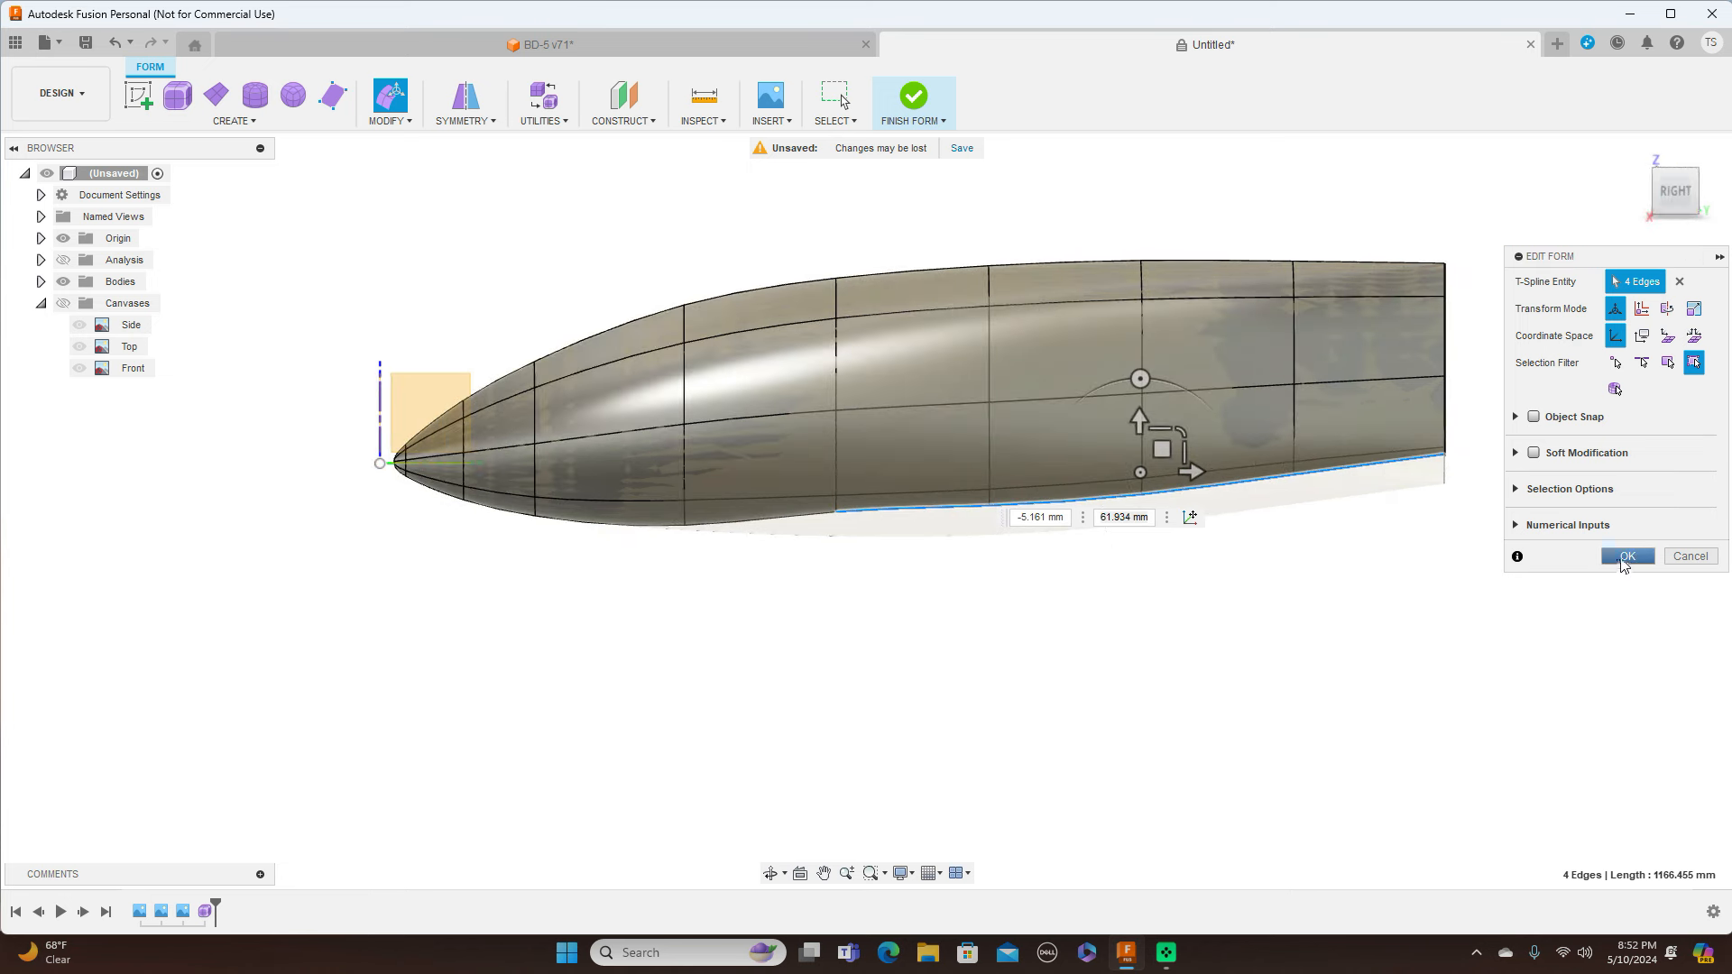
left_click(1626, 558)
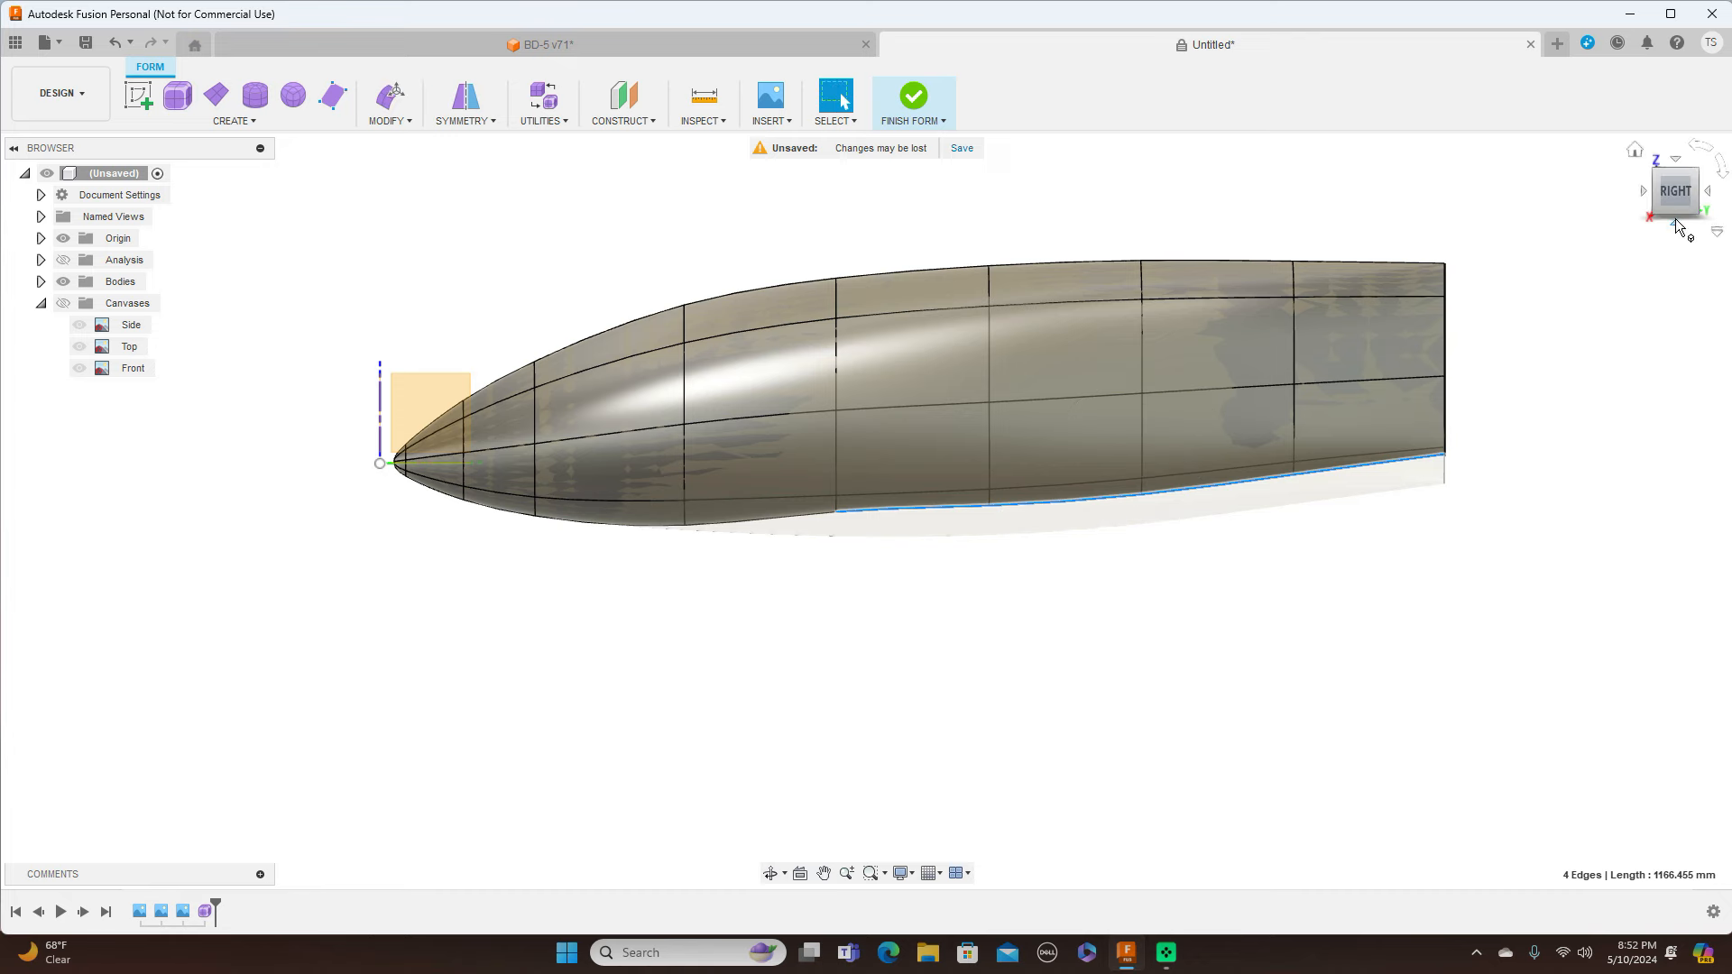
Lower the eight aft underside faces beside the bottom centreline by about 53.3 mm, shifting them about 1.7 mm lengthwise, against the displayed side canvas
mouse_move(1678, 194)
left_mouse_down()
mouse_move(1683, 7)
mouse_move(1683, 47)
mouse_move(1533, 194)
mouse_move(1480, 190)
mouse_move(1511, 77)
mouse_move(1675, 217)
left_mouse_up()
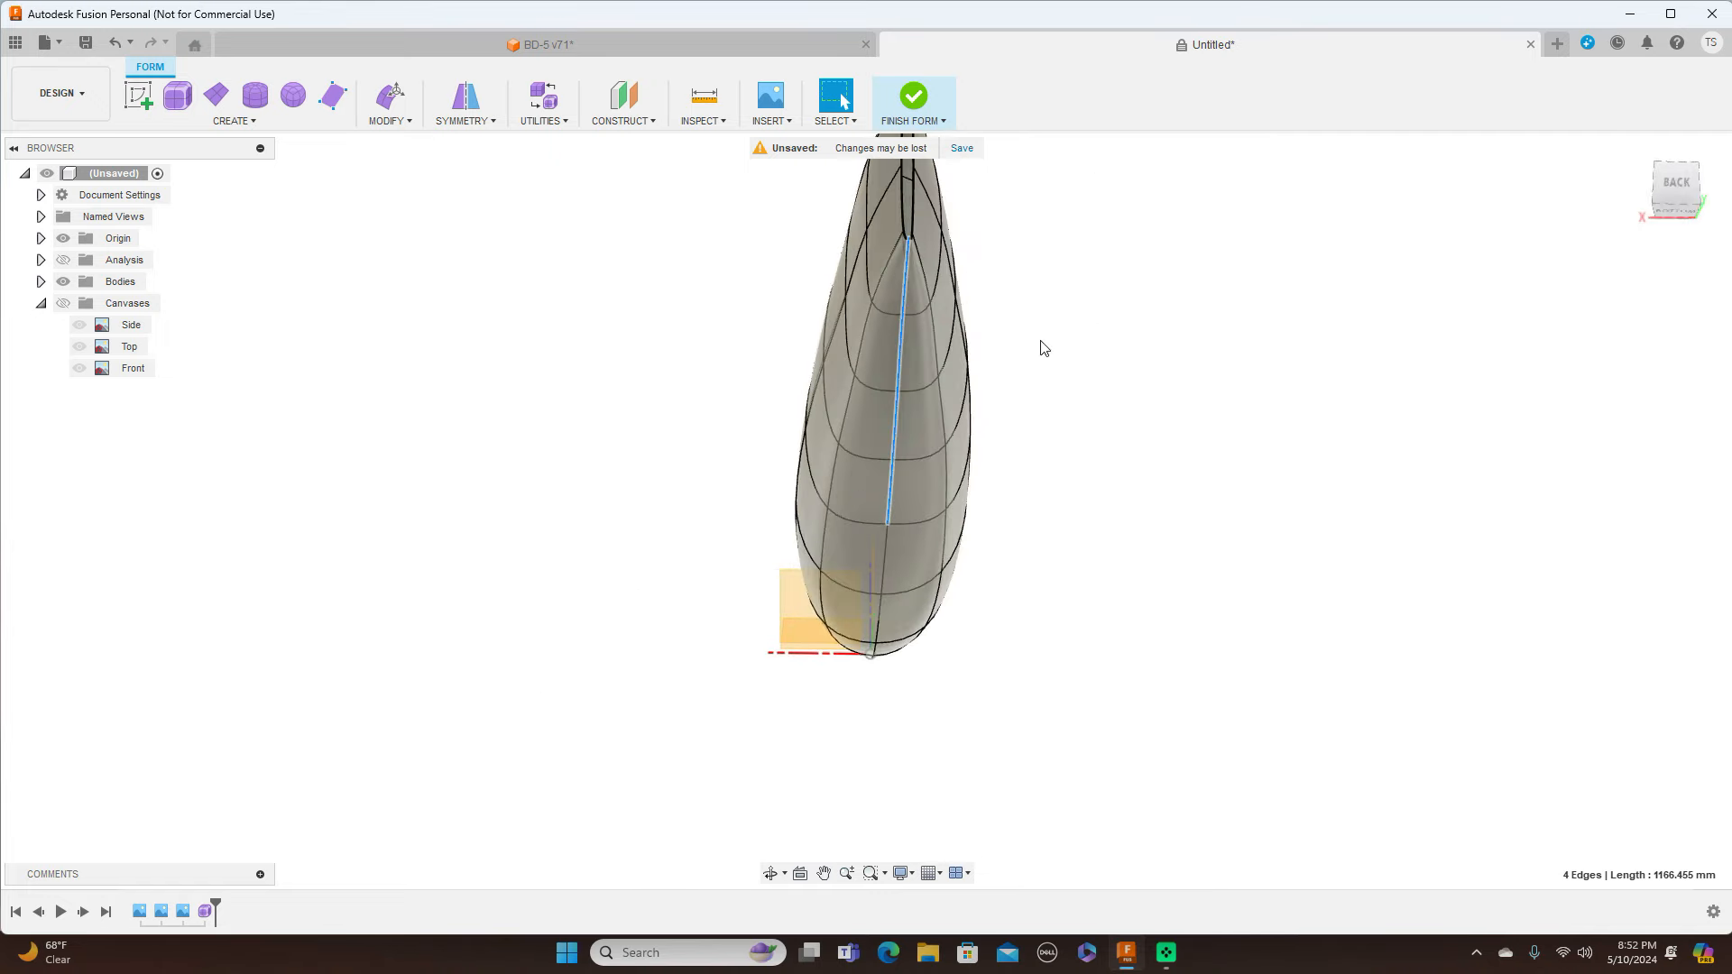
left_click(862, 488)
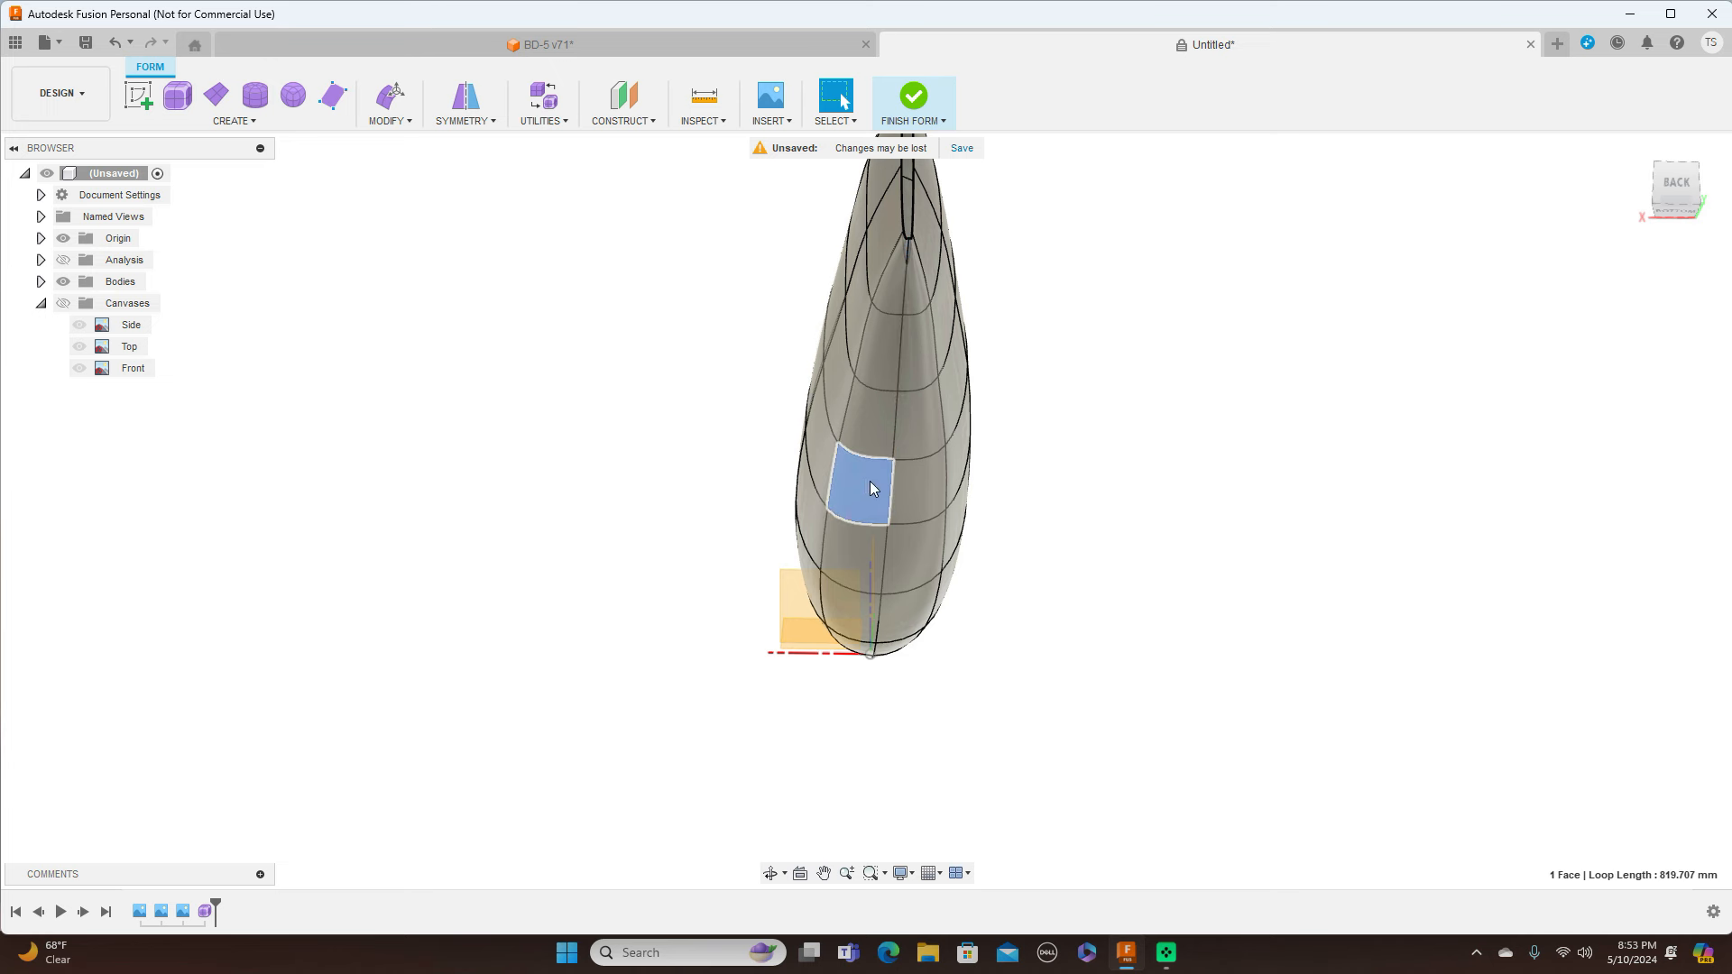
left_click(918, 480, "shift")
left_click(906, 419, "shift")
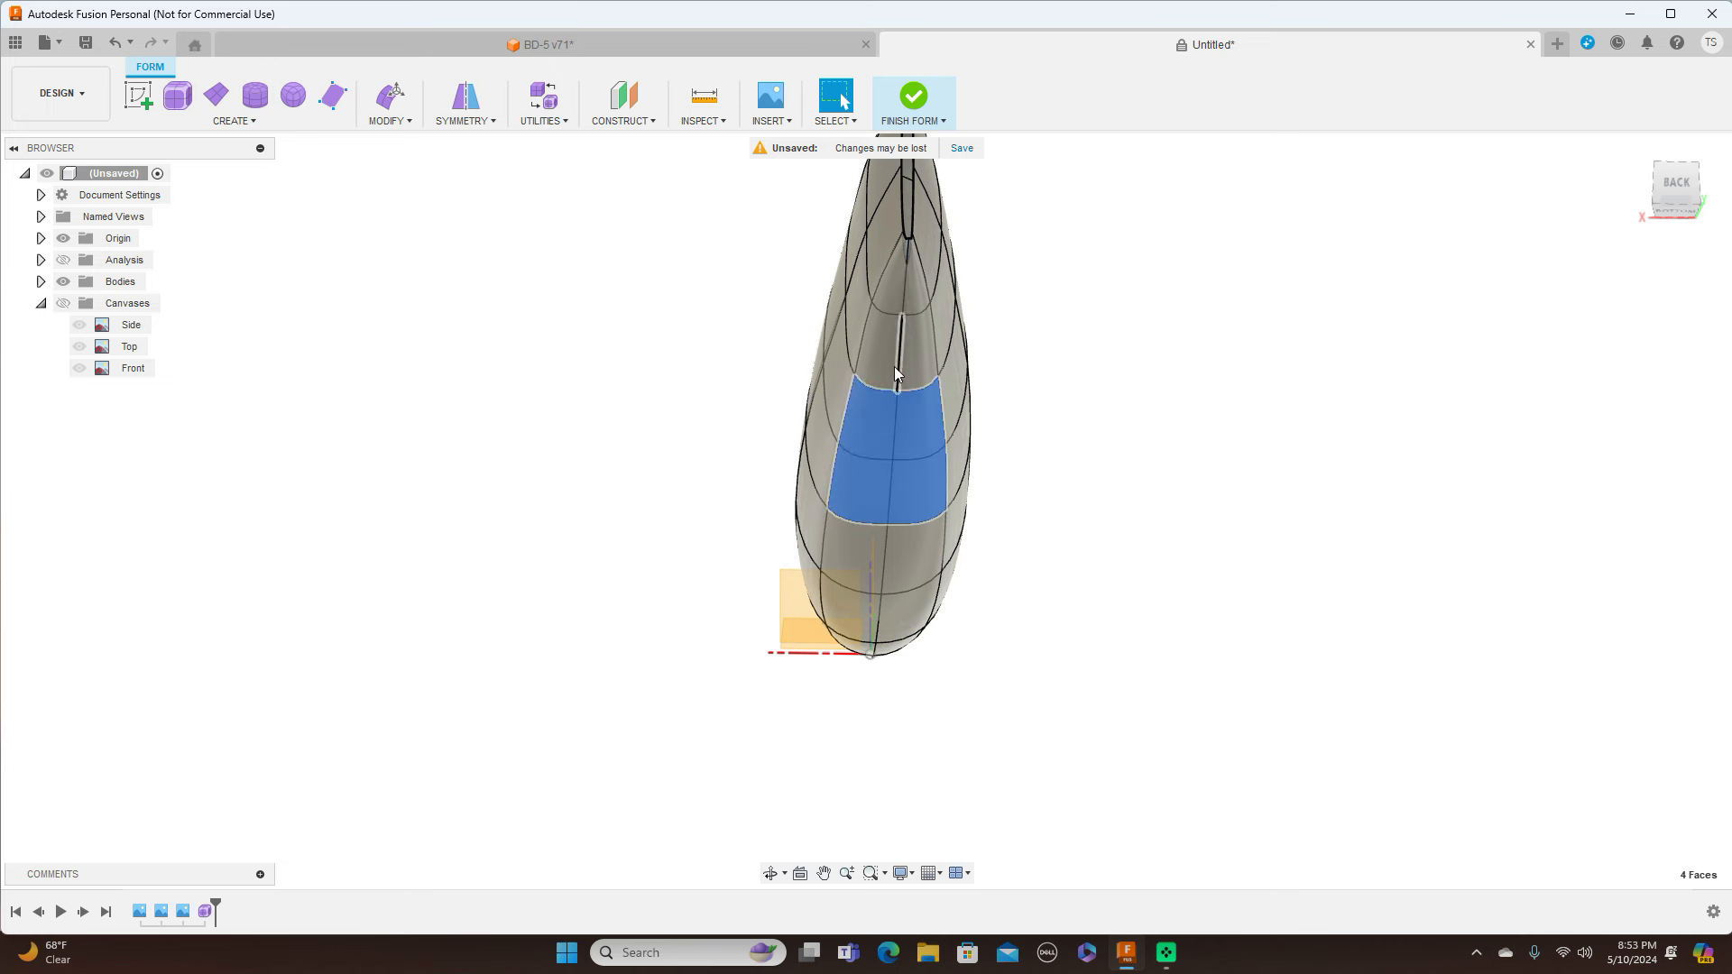
left_click(882, 365, "shift")
left_click(913, 327, "shift")
left_click(917, 298, "shift")
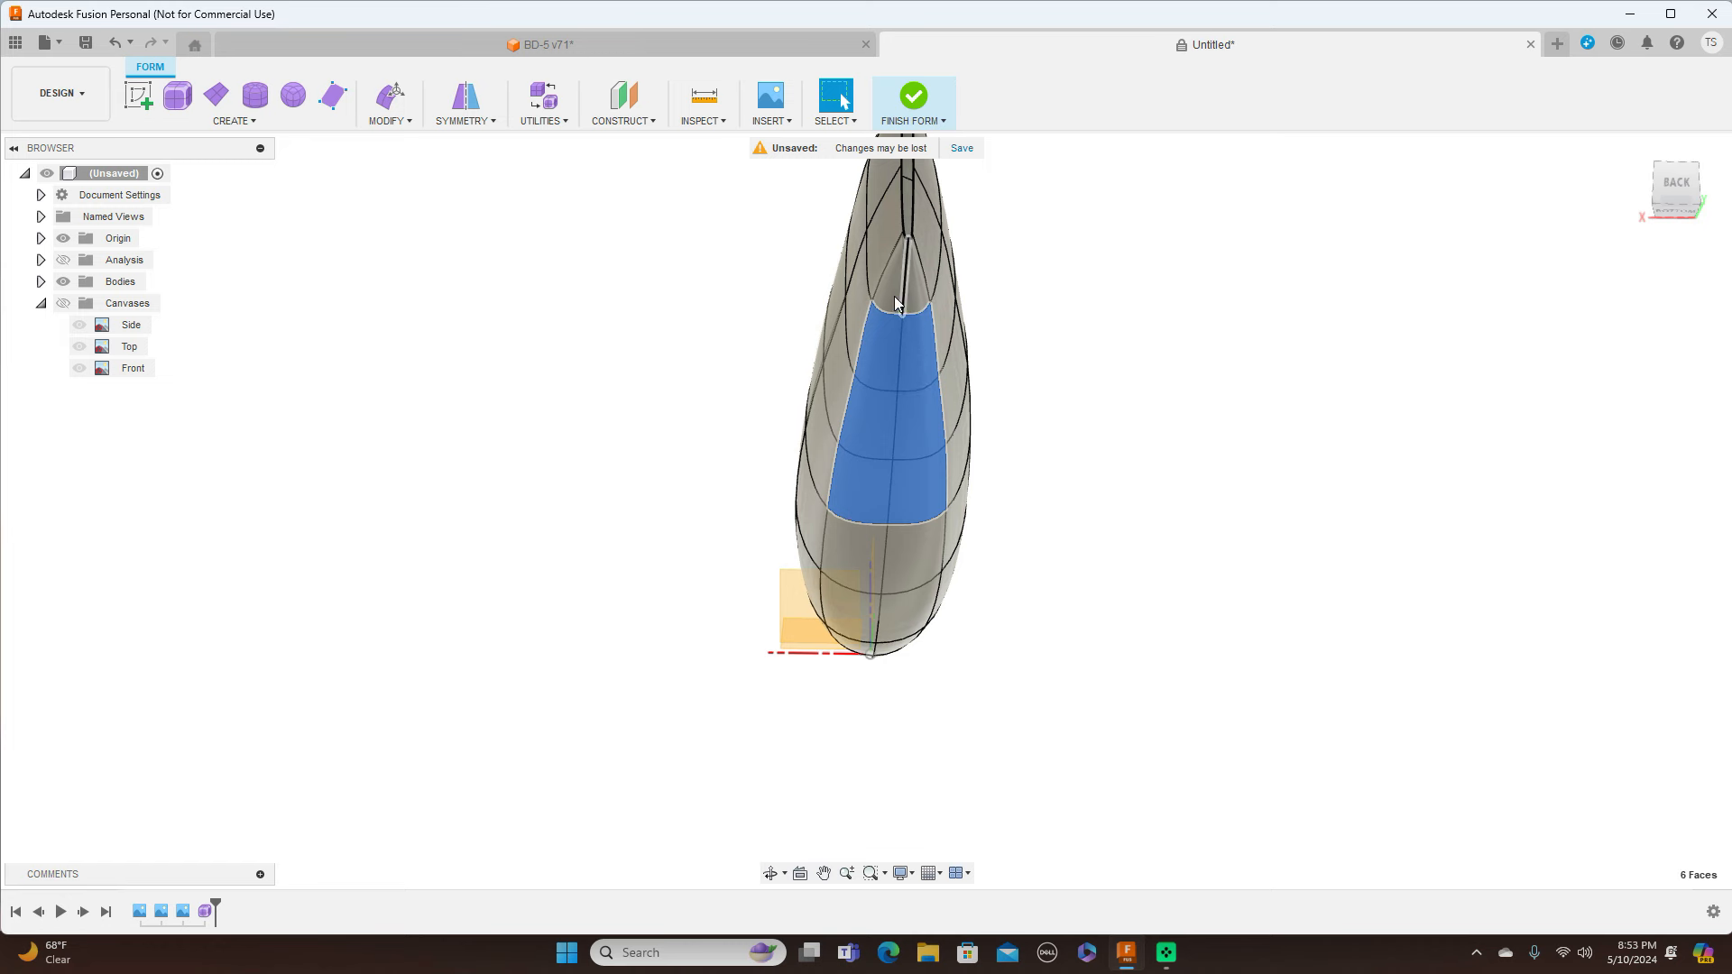
left_click(891, 275, "shift")
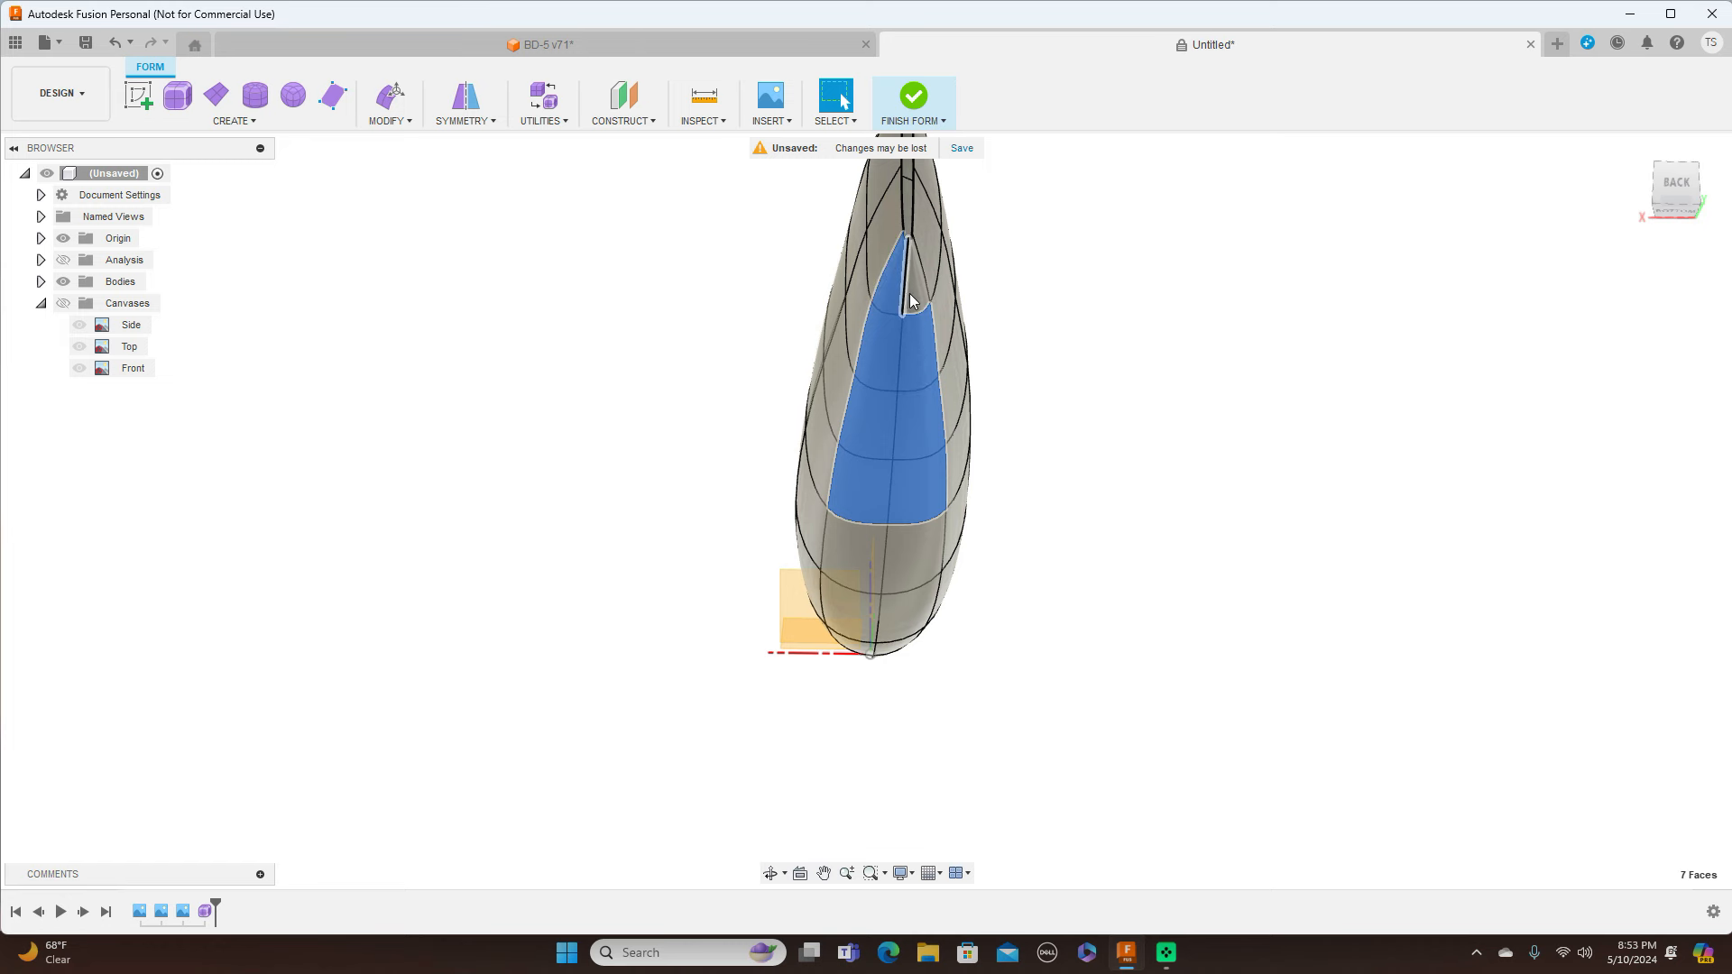
right_click(1157, 318)
left_click(1219, 283)
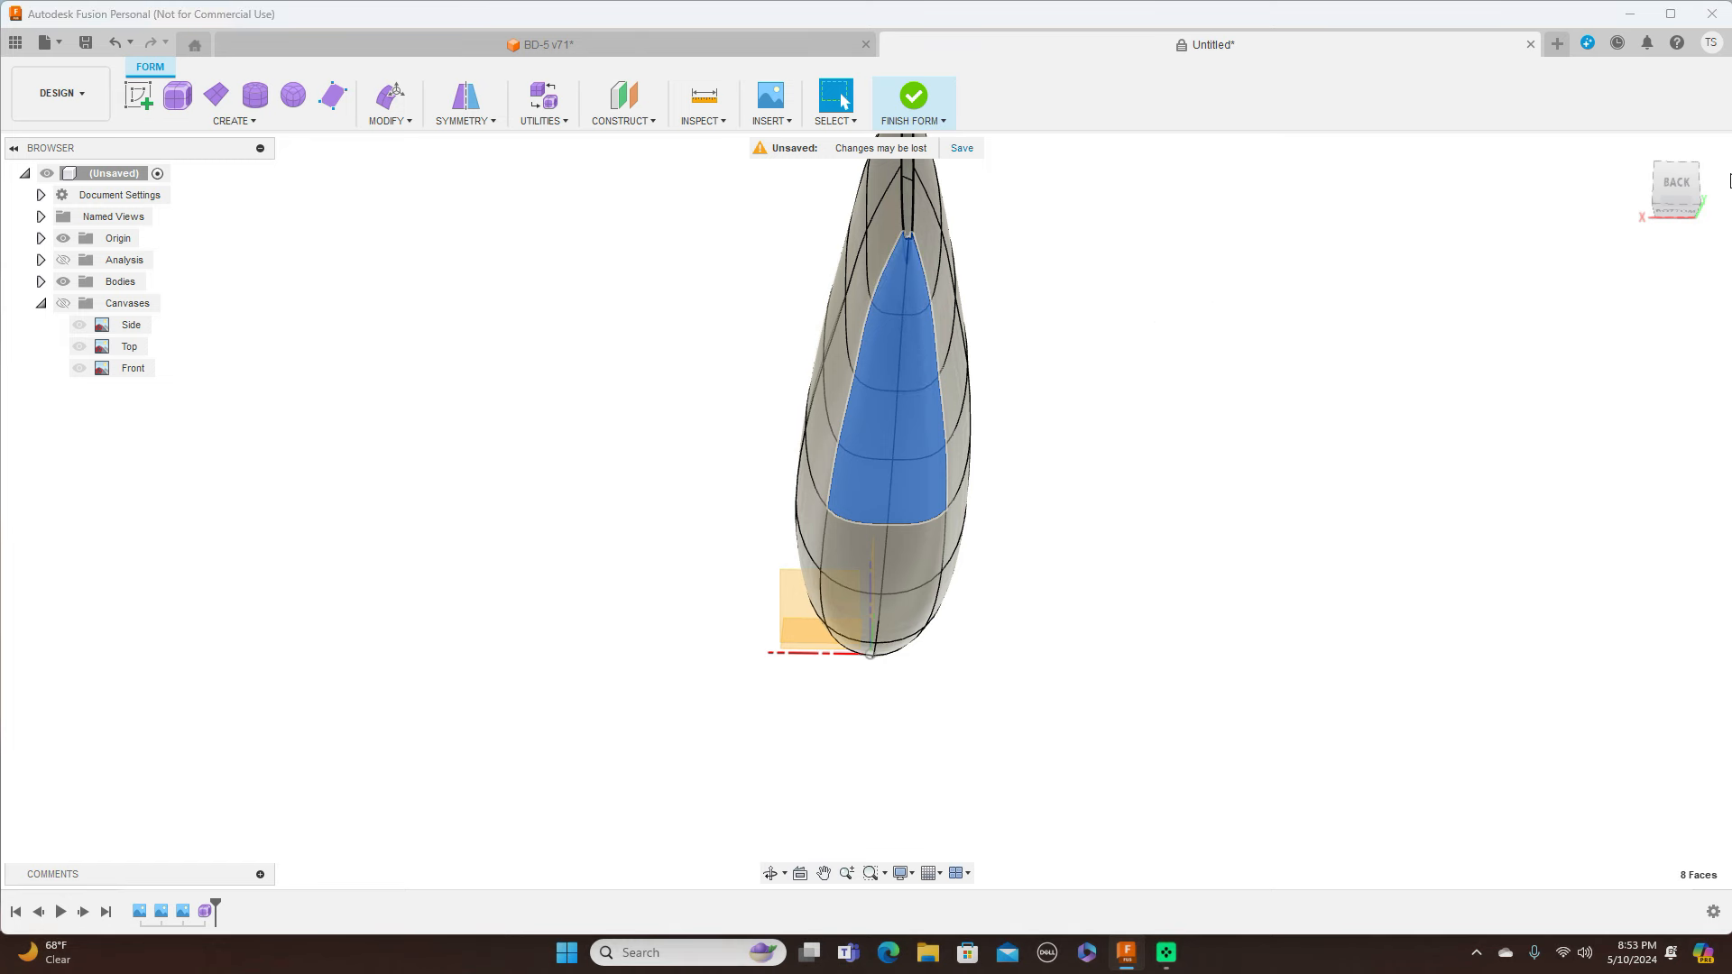
left_click(1679, 186)
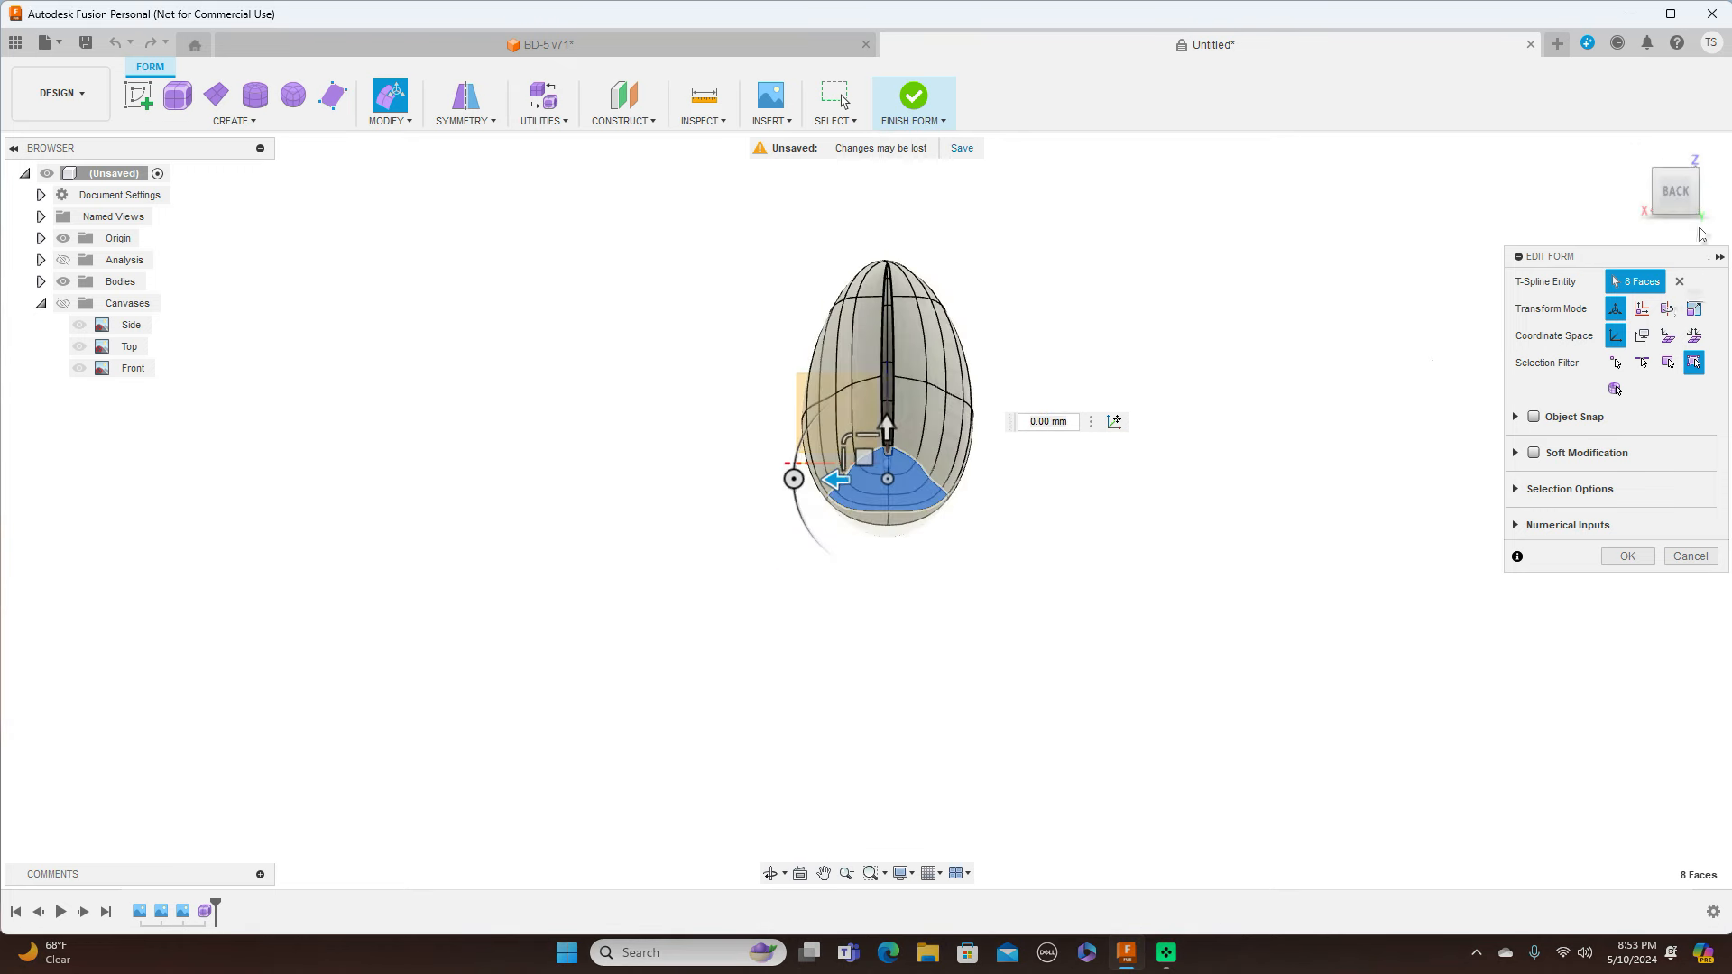
left_click(1644, 192)
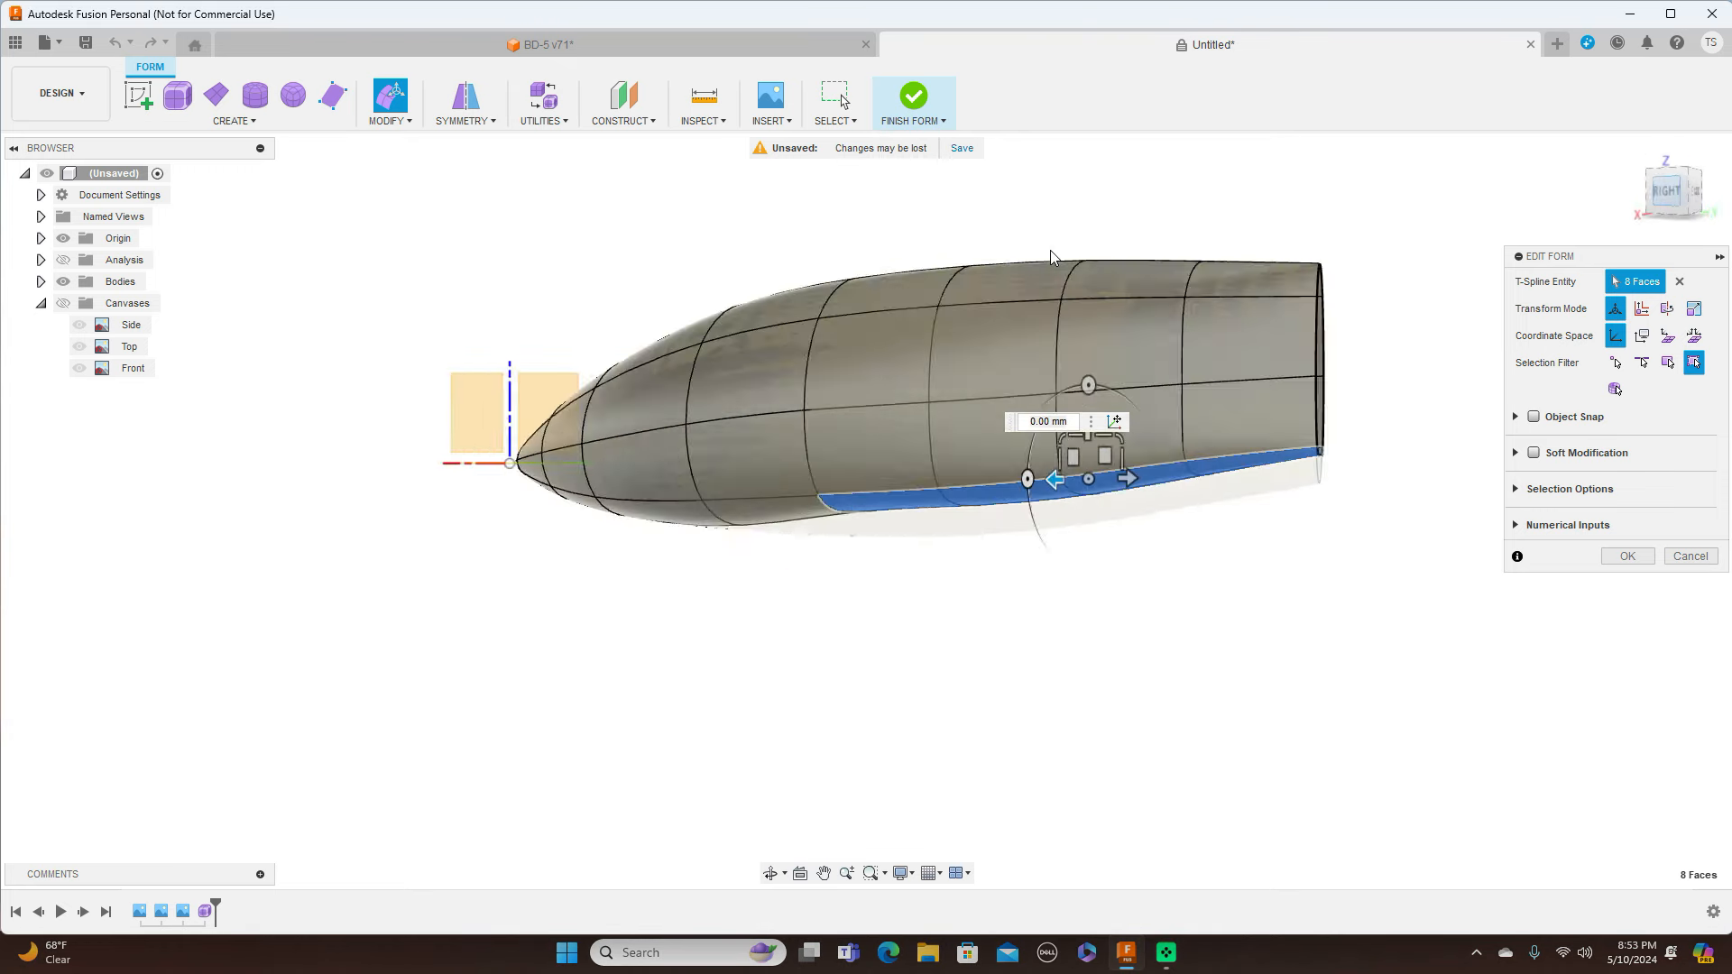
left_click(65, 303)
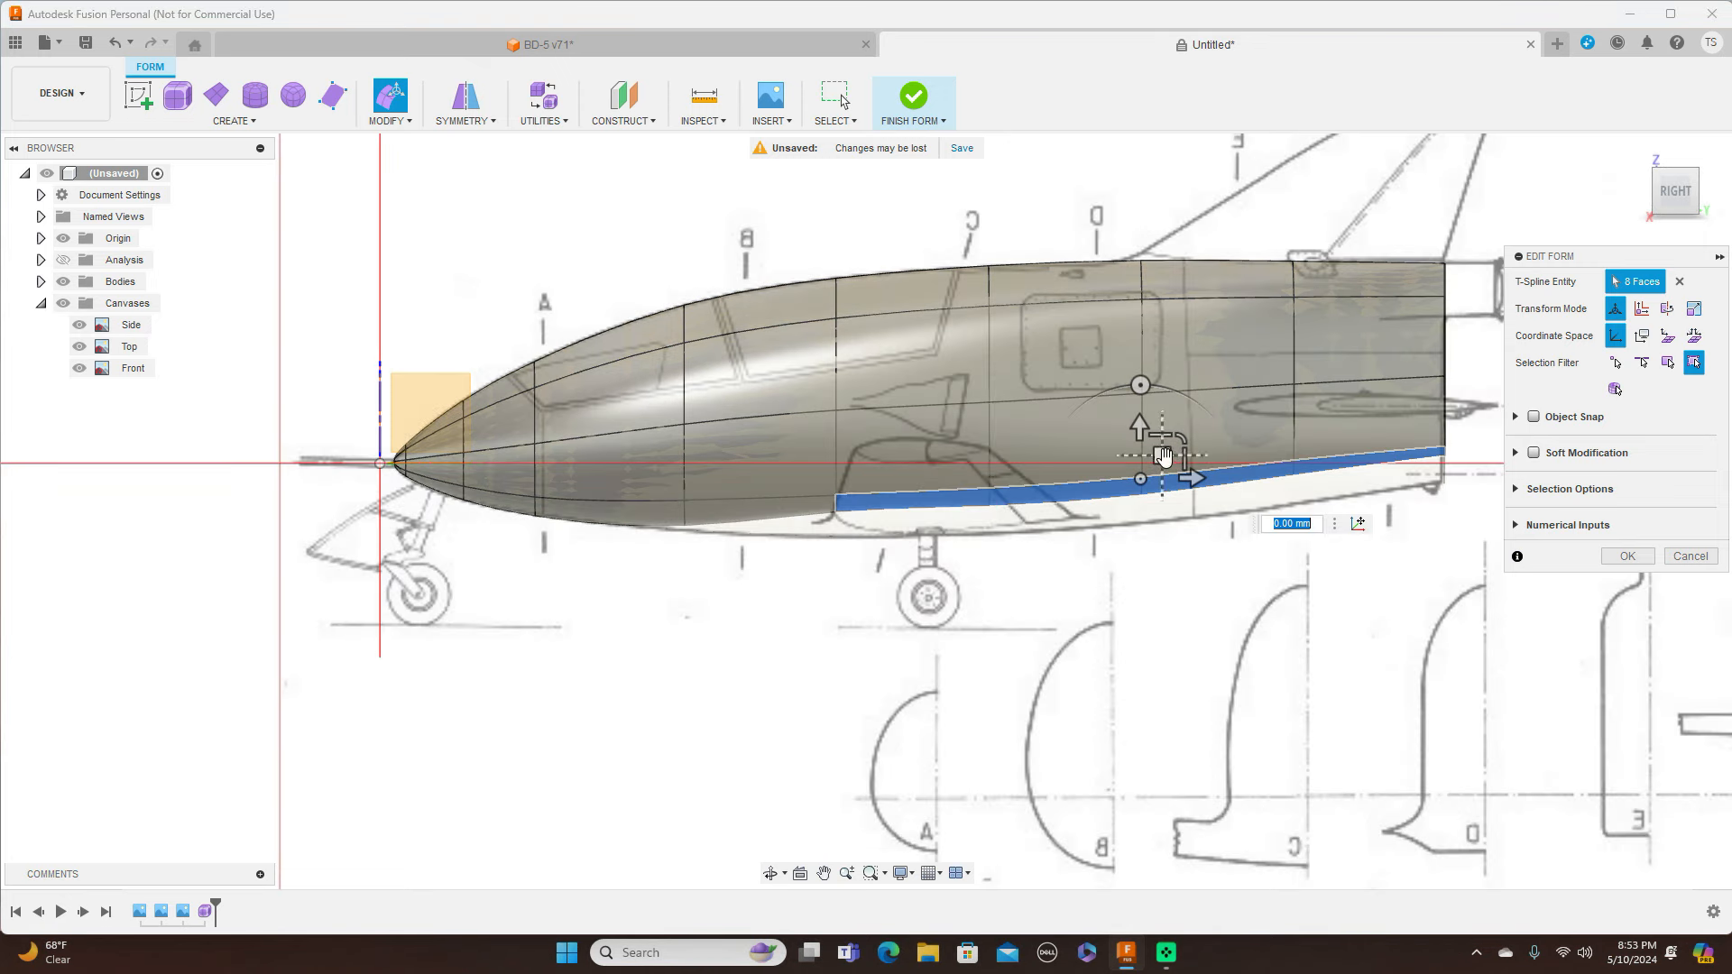
left_click_drag(1163, 457, 1164, 486)
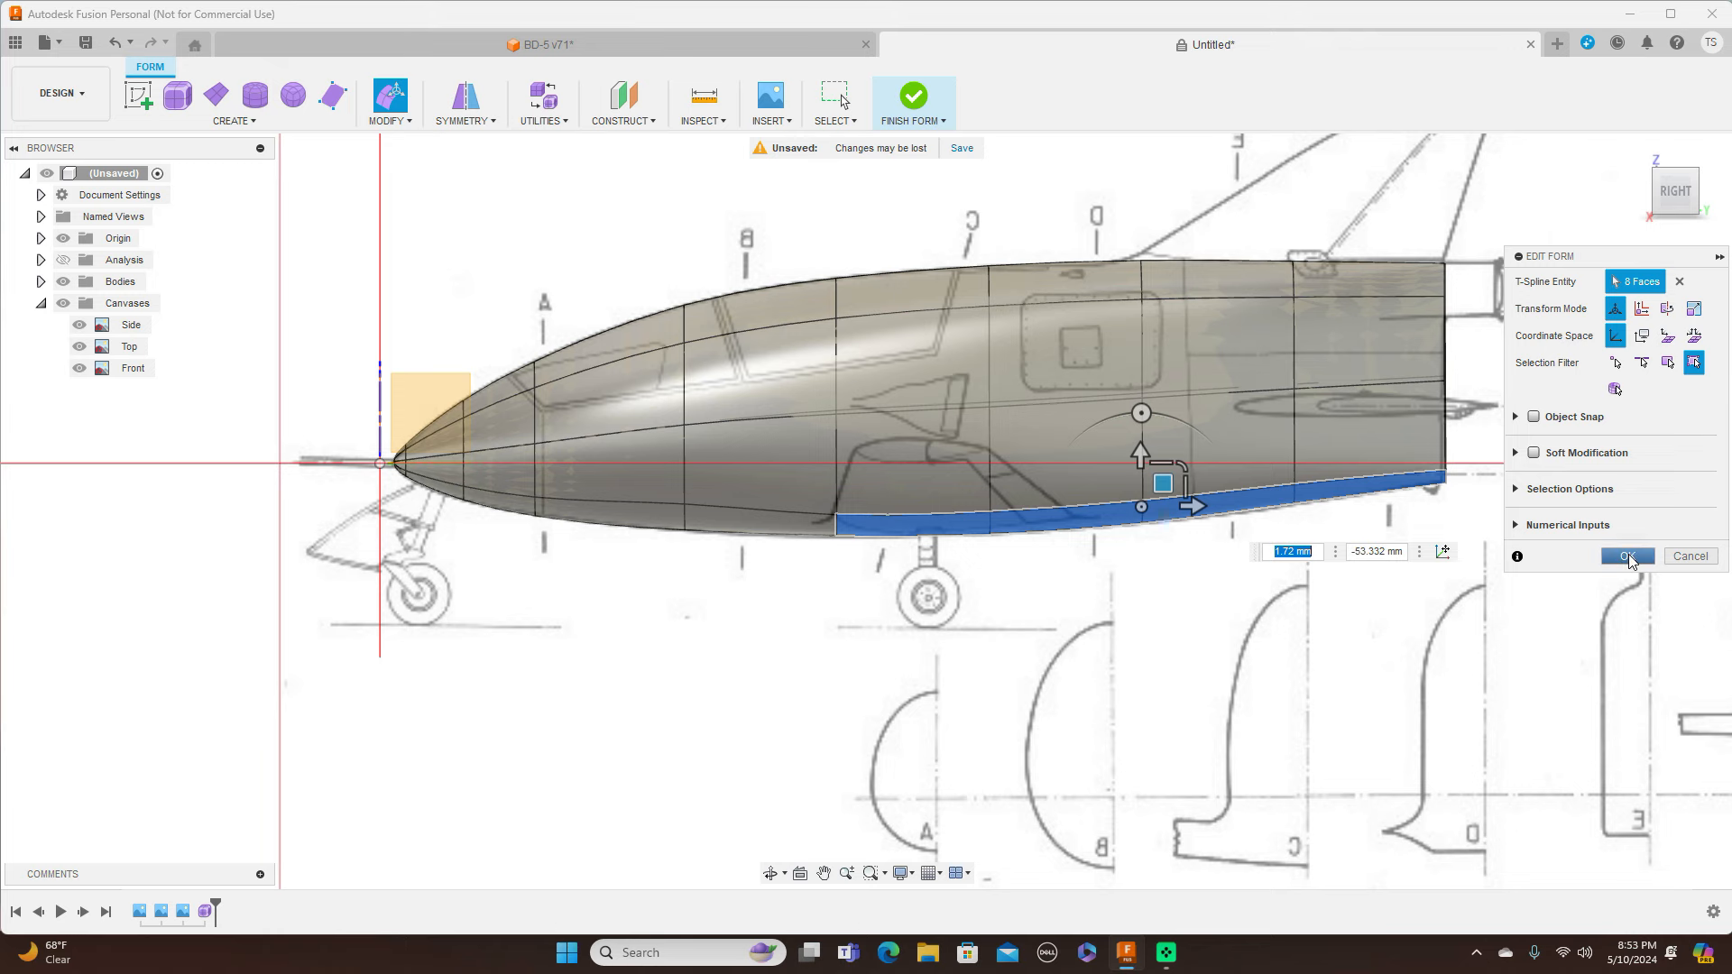
left_click(1627, 554)
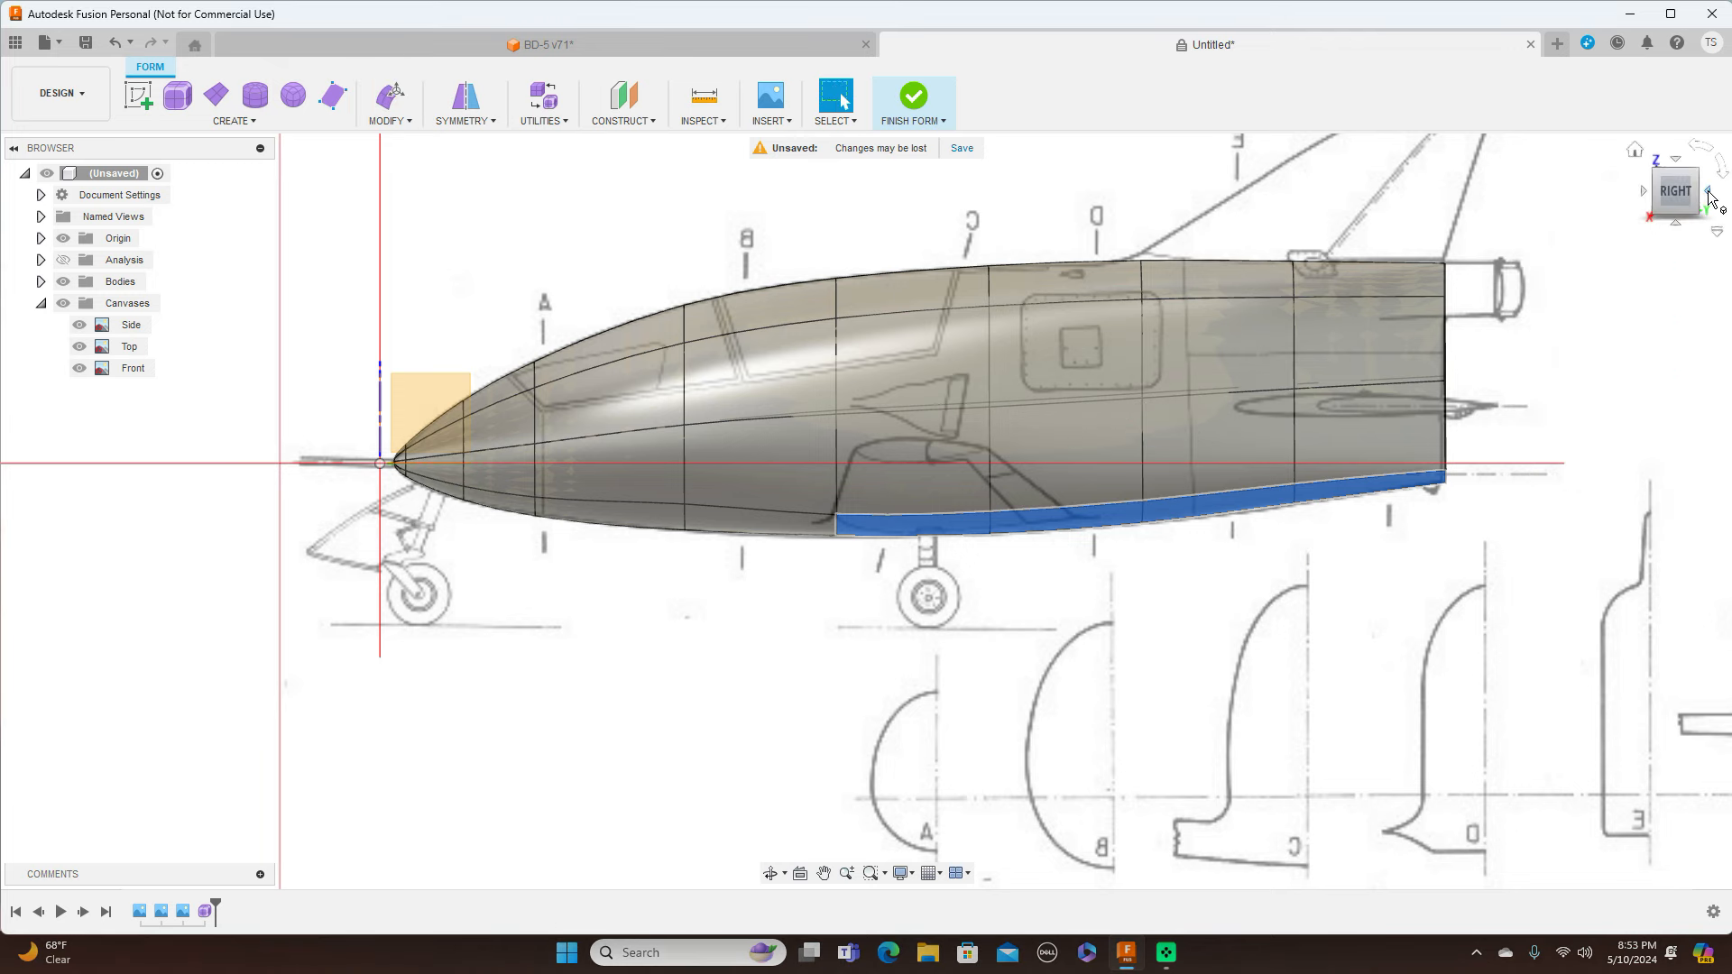
Finish the form edit, hide the reference canvases and inspect the fuselage body from several angles
left_click(1710, 198)
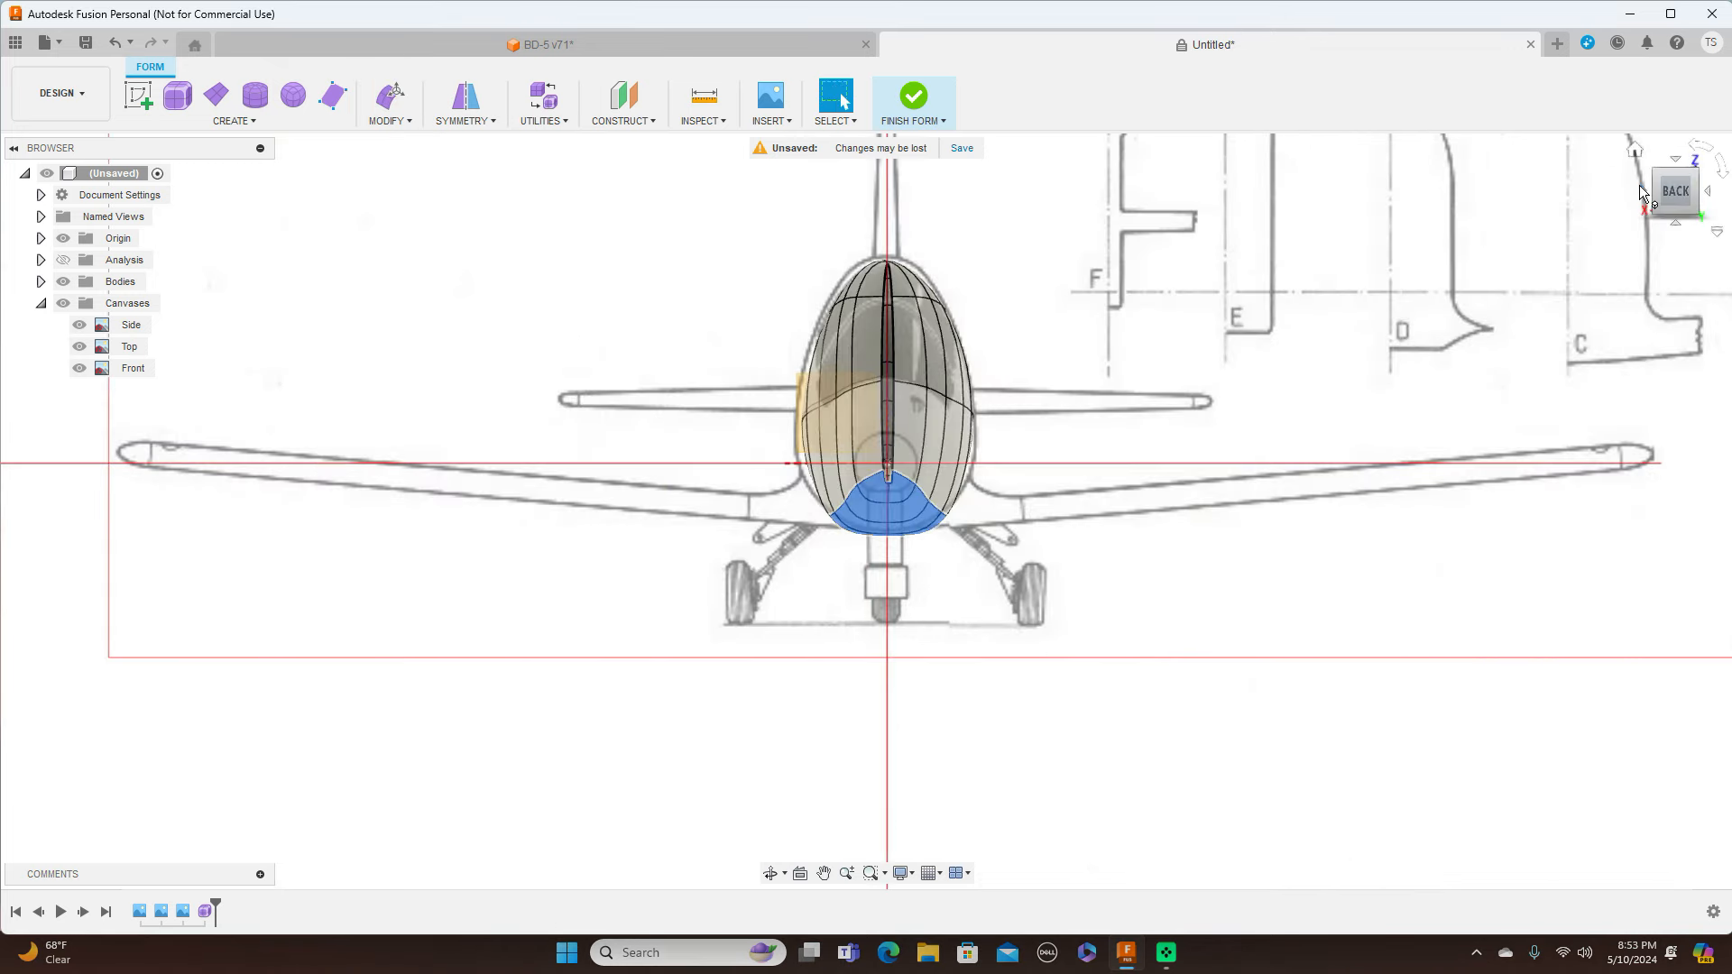
left_click(1643, 194)
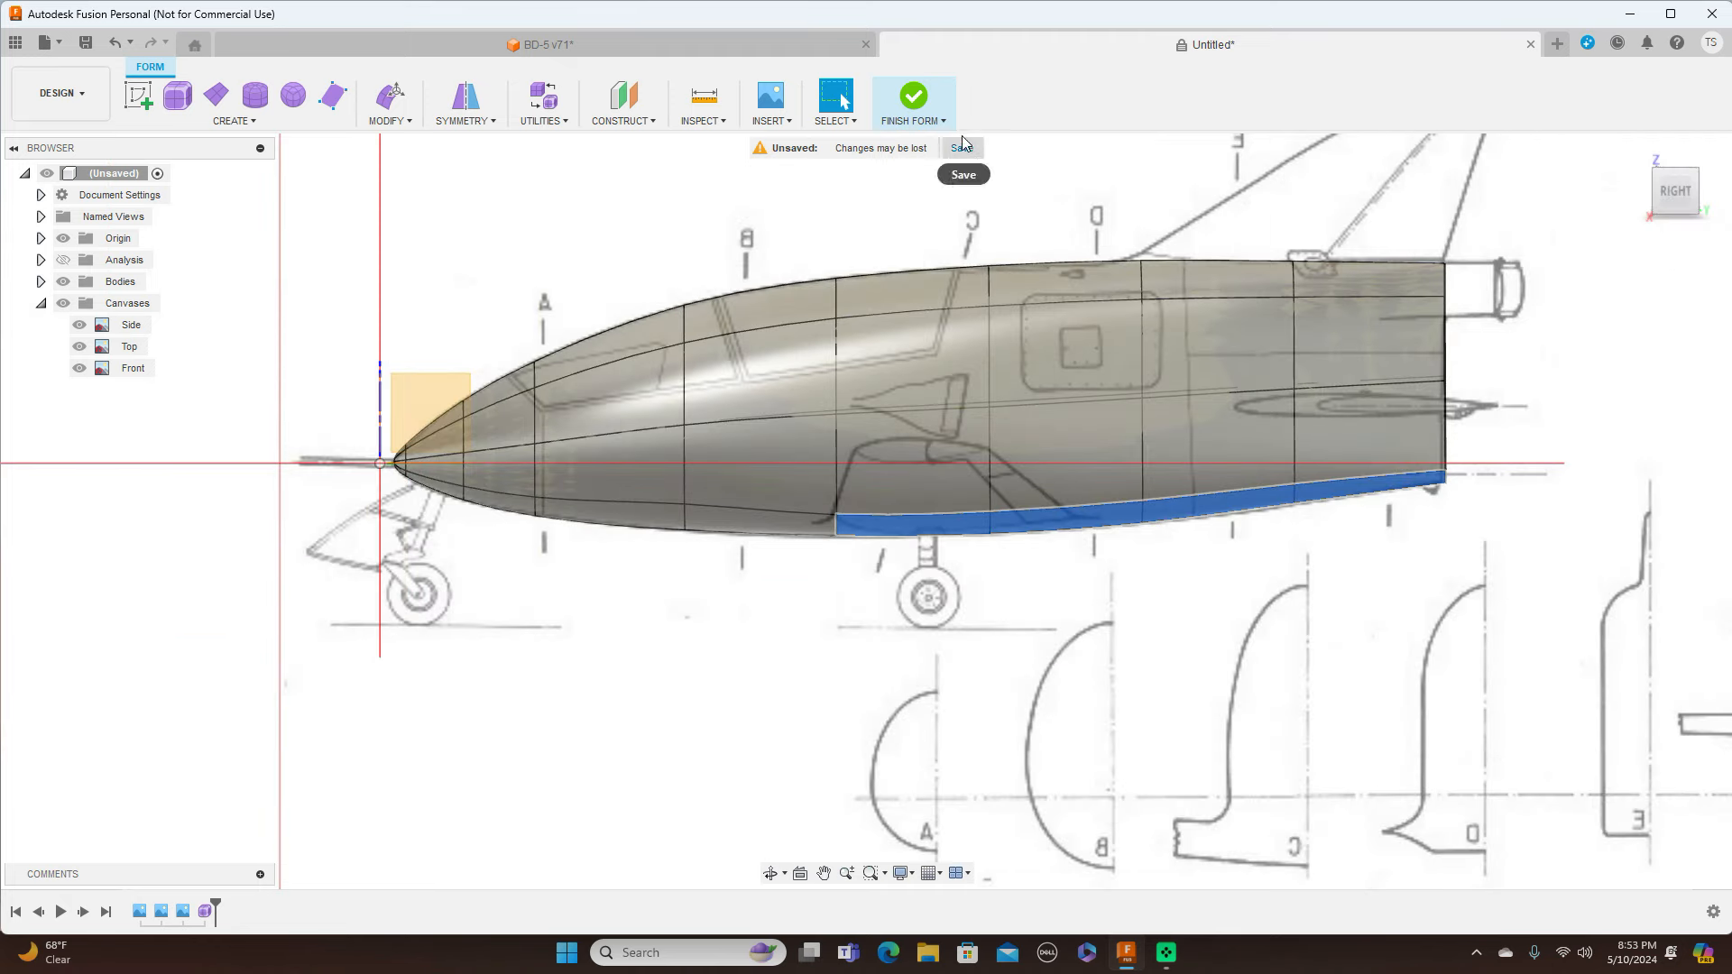
left_click(942, 121)
left_click(918, 141)
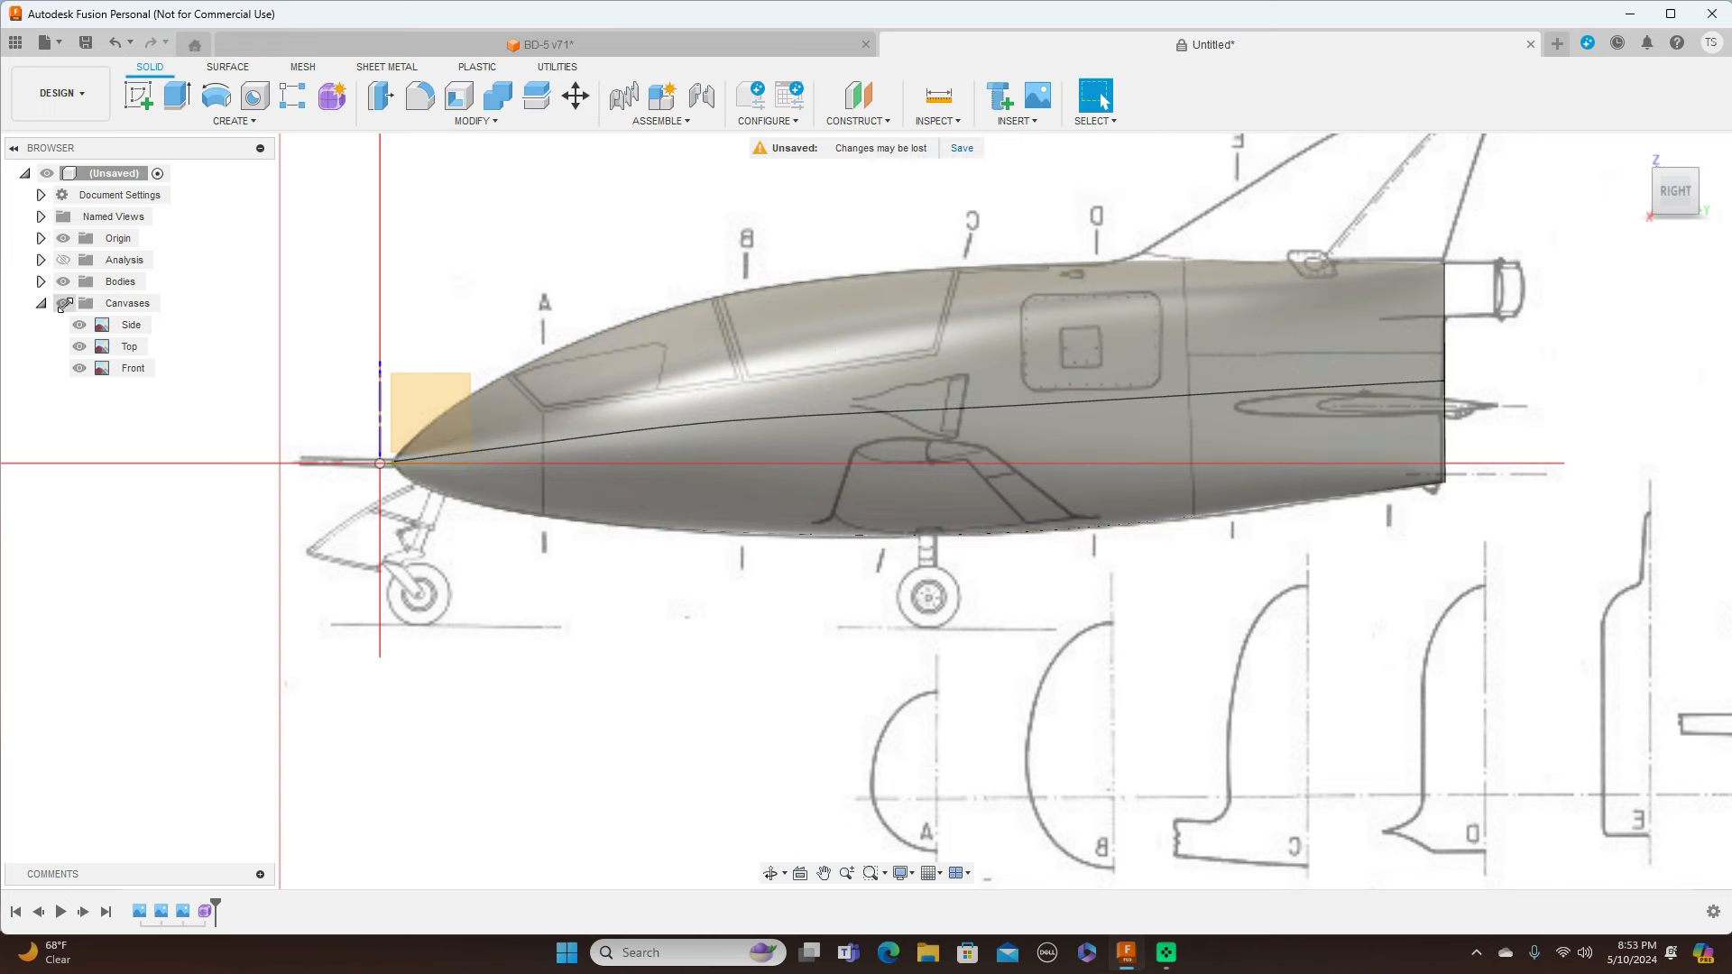
left_click(64, 303)
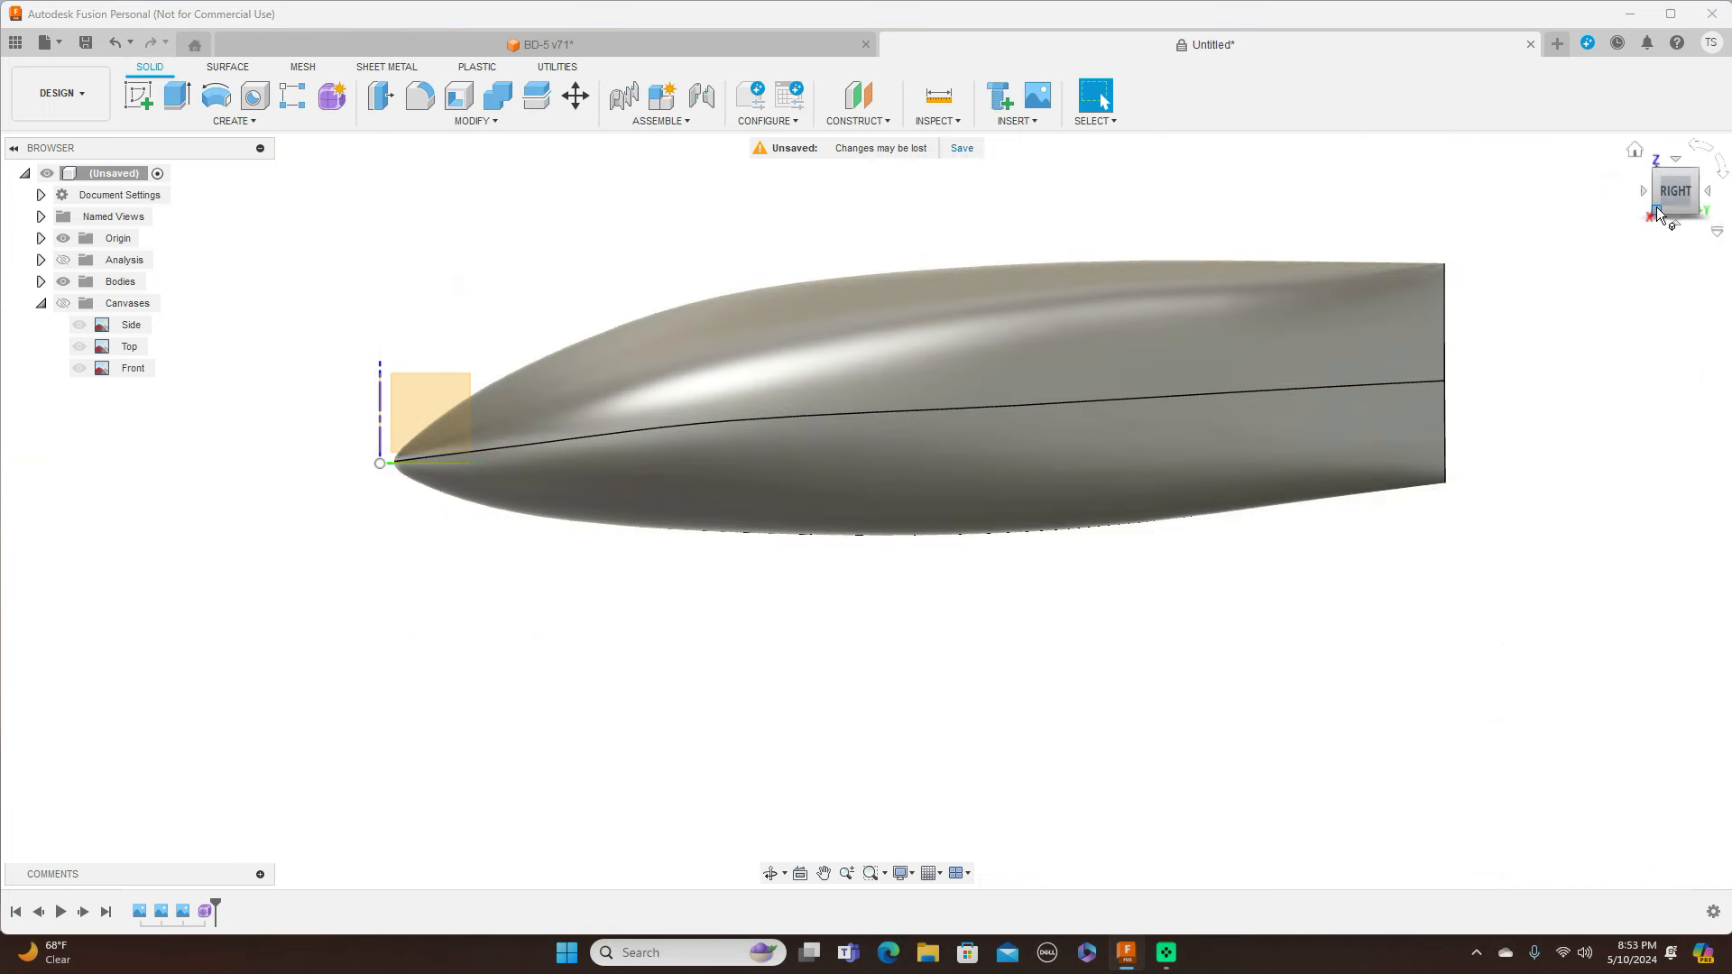
mouse_move(1656, 220)
left_mouse_down()
mouse_move(1674, 173)
mouse_move(1658, 162)
mouse_move(1662, 216)
mouse_move(1668, 177)
left_mouse_up()
mouse_move(866, 510)
middle_mouse_down("shift")
mouse_move(866, 604)
mouse_move(856, 469)
middle_mouse_up("shift")
mouse_move(1674, 191)
left_mouse_down()
mouse_move(1676, 171)
mouse_move(1665, 209)
mouse_move(1636, 193)
left_mouse_up()
mouse_move(866, 511)
middle_mouse_down("shift")
mouse_move(879, 496)
mouse_move(900, 551)
mouse_move(929, 555)
middle_mouse_up("shift")
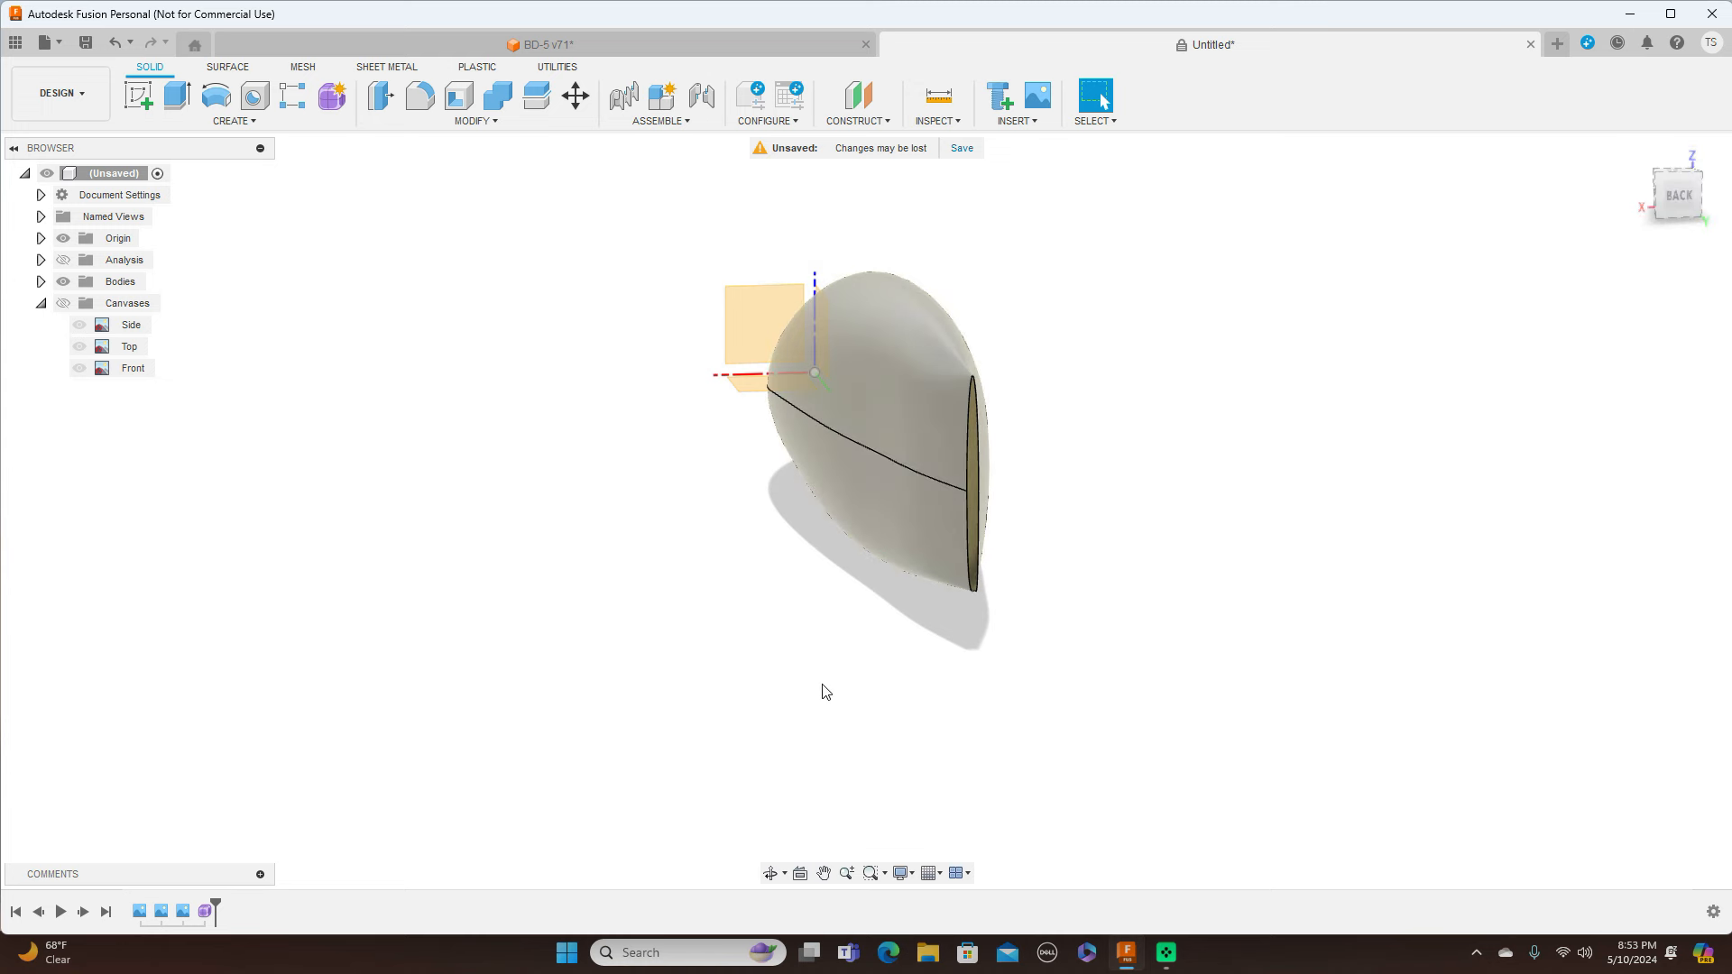
Reopen the form and move the two side edges one station ahead of the tail end inward by about 8.5 mm and down about 0.2 mm
right_click(205, 912)
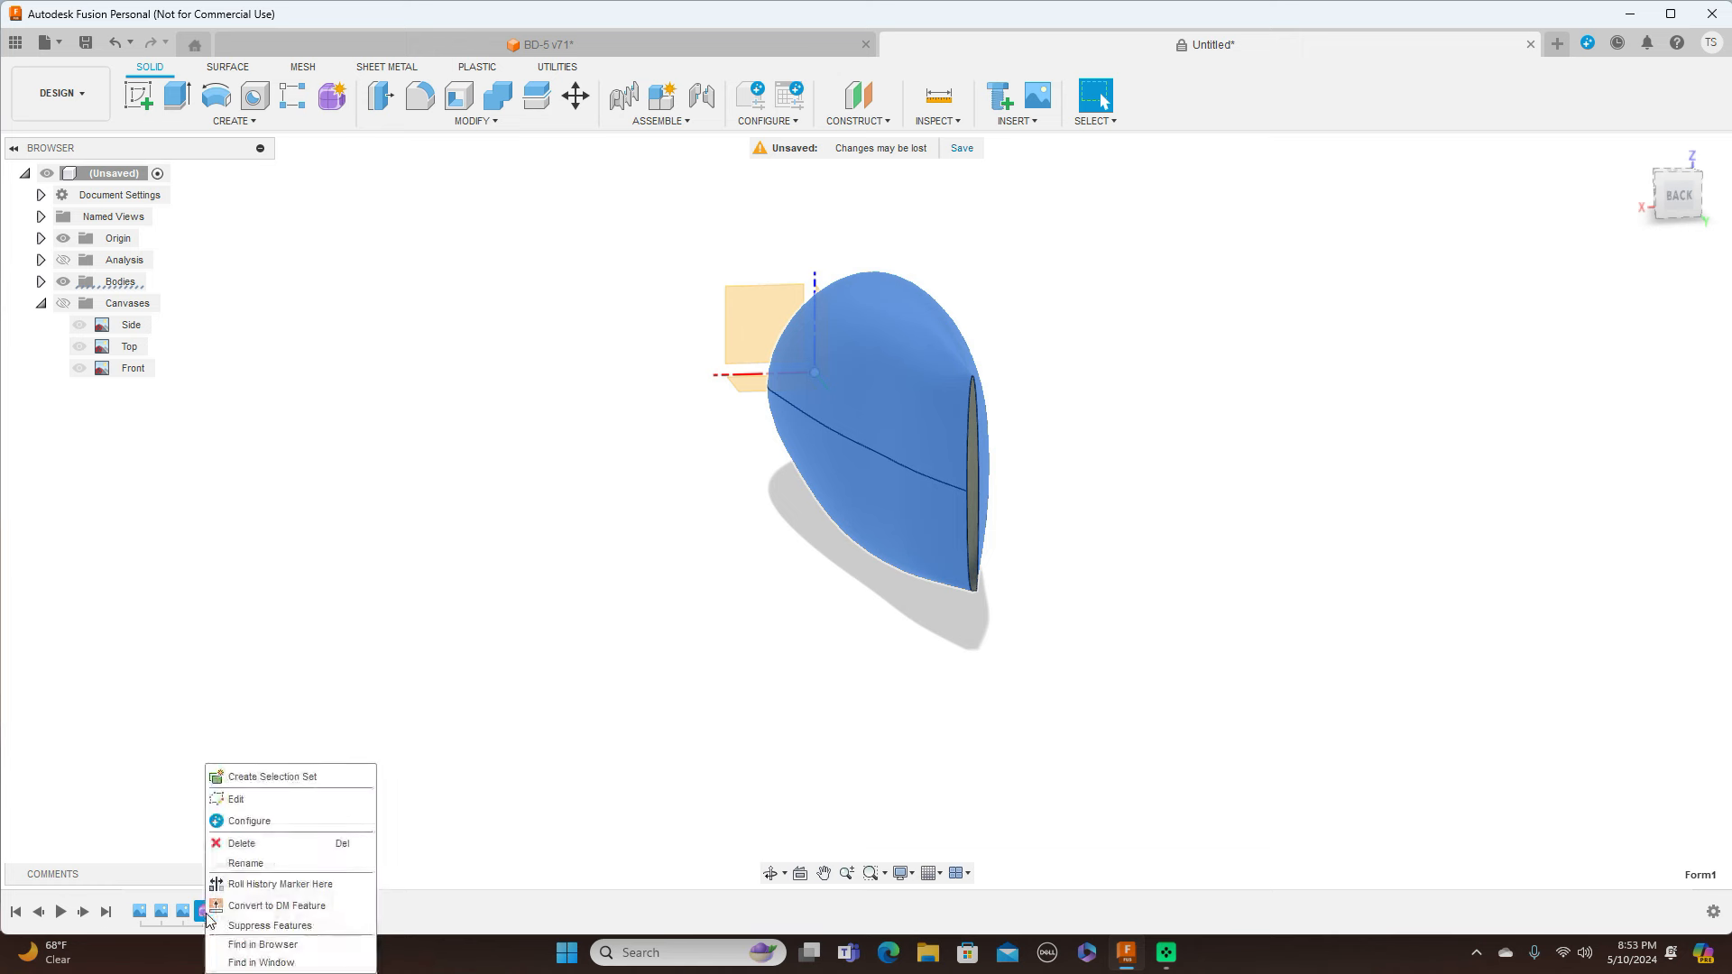
left_click(251, 801)
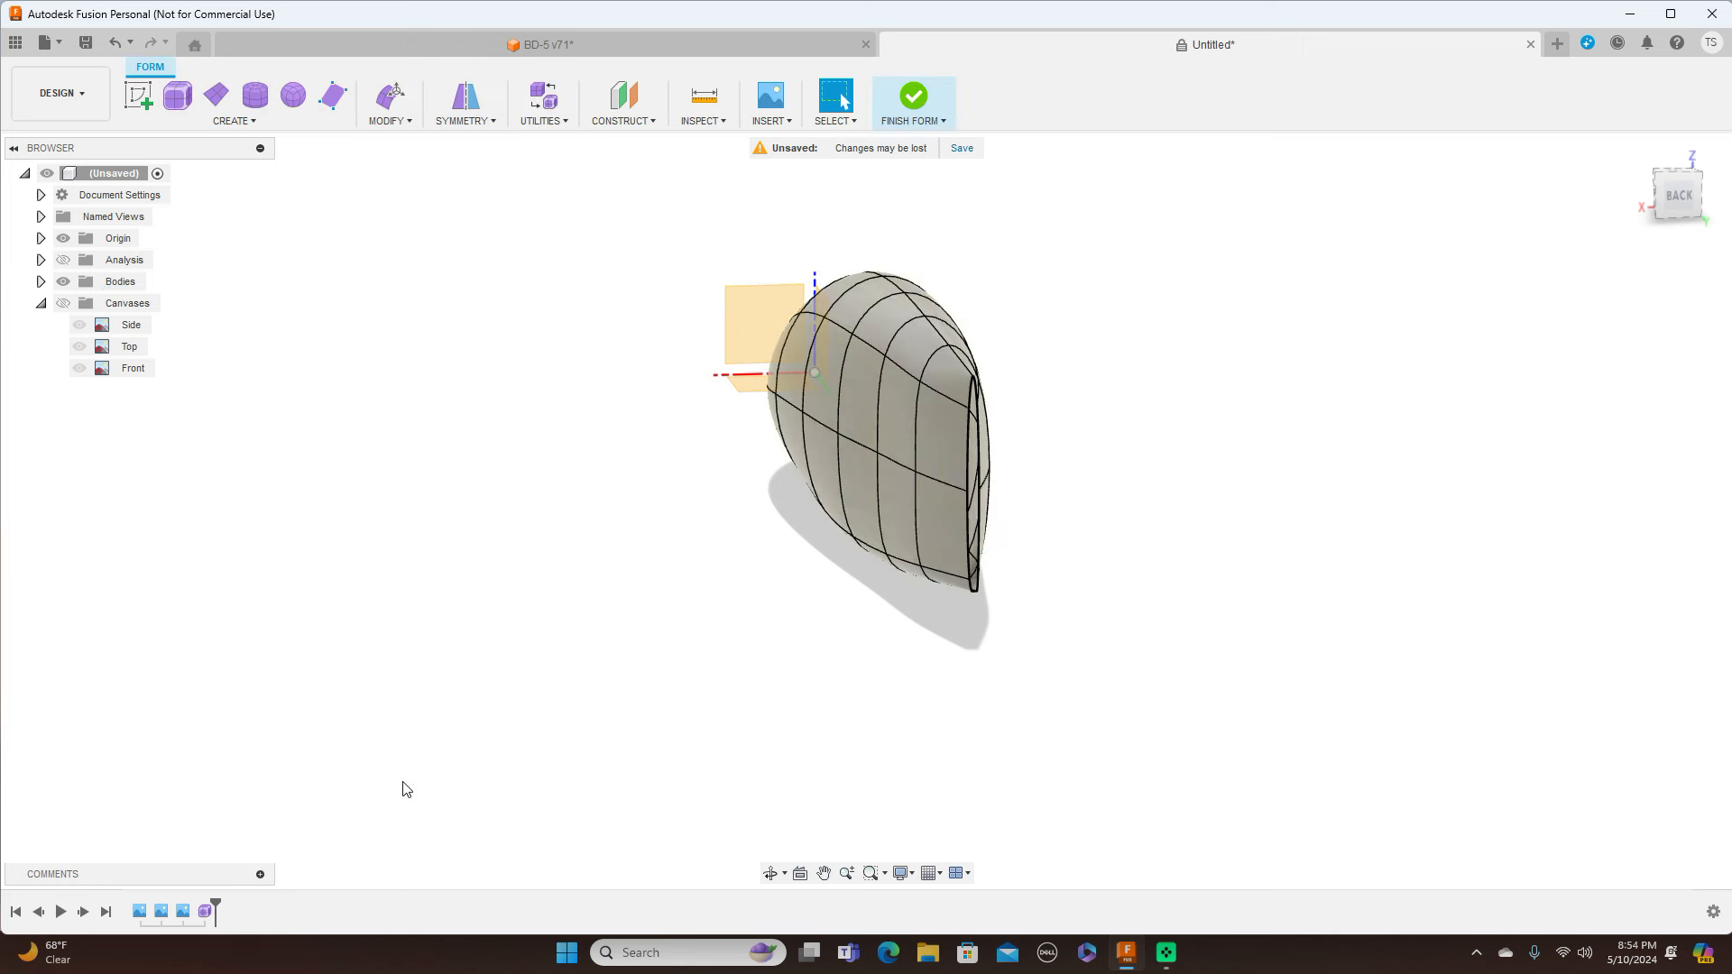
scroll(778, 678, "up", 3)
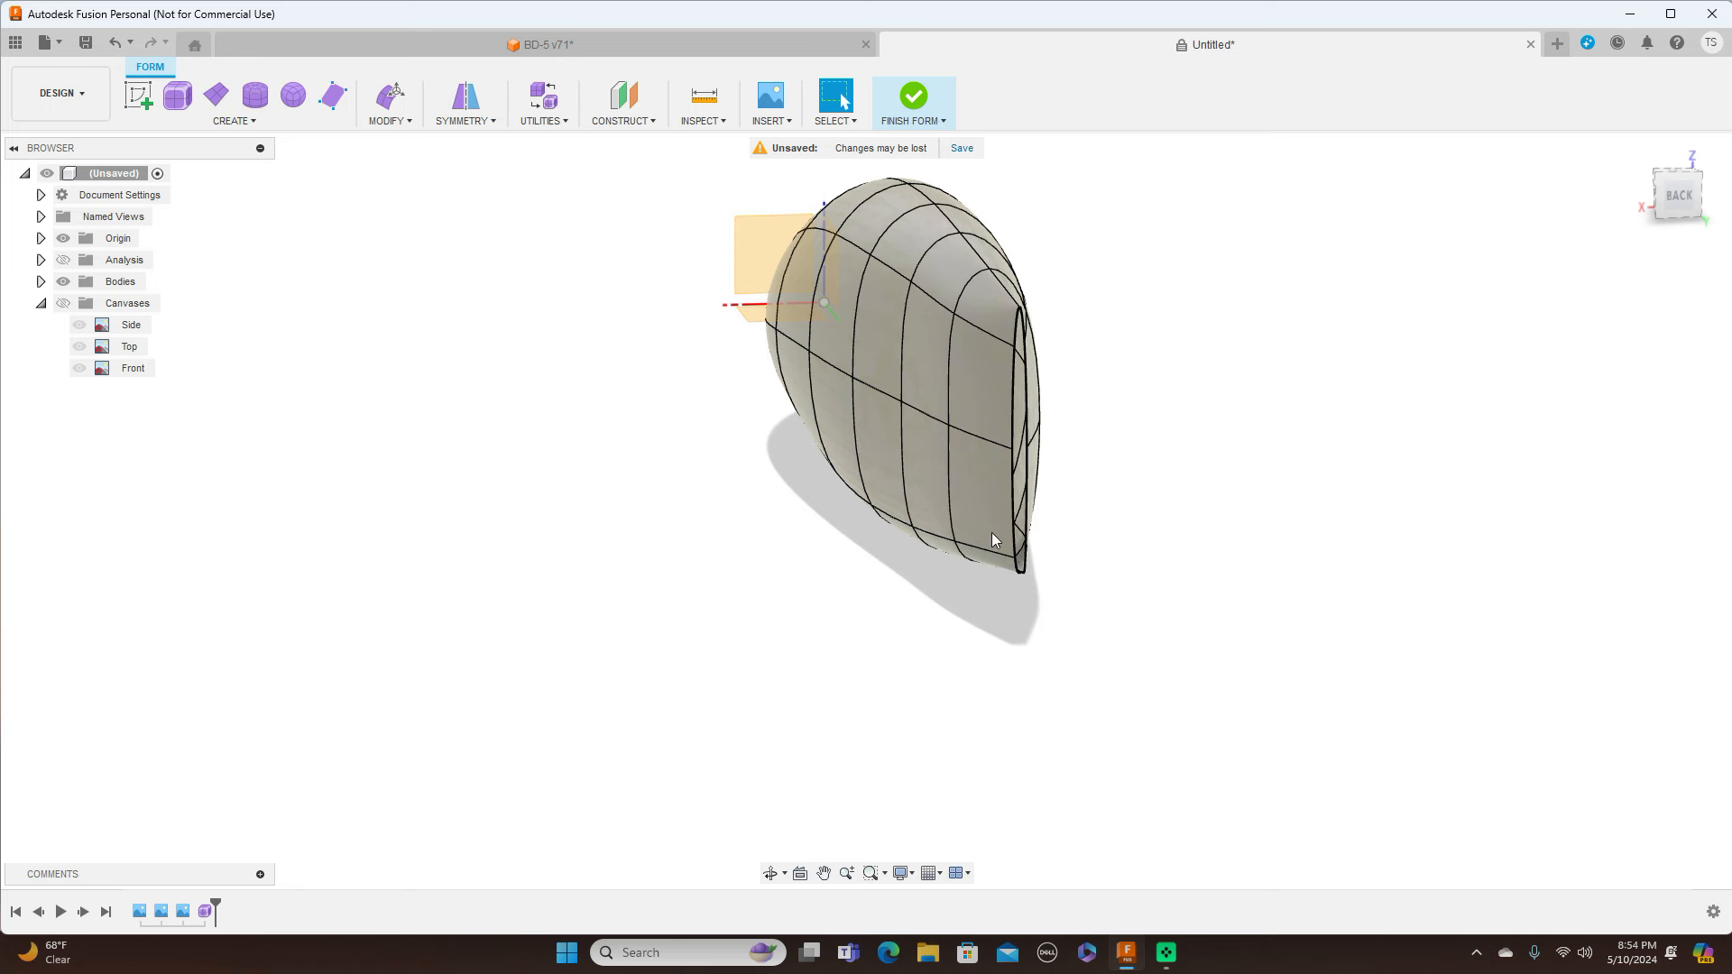
left_click(949, 383)
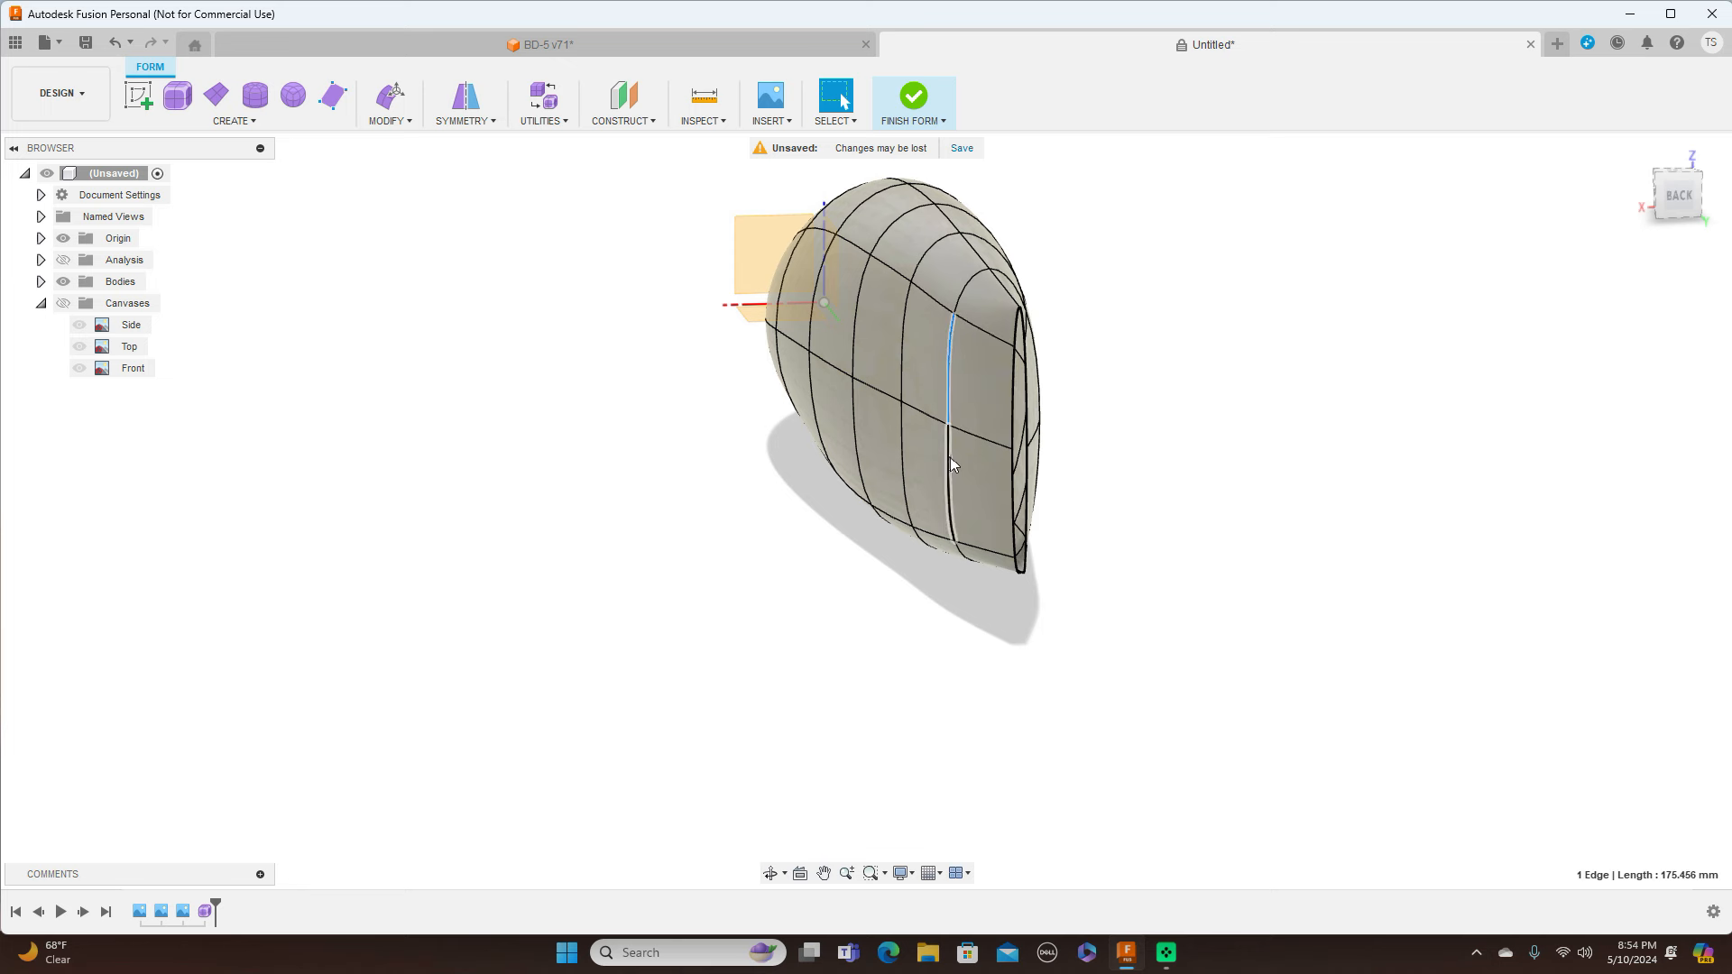
right_click(1147, 437)
left_click(1209, 405)
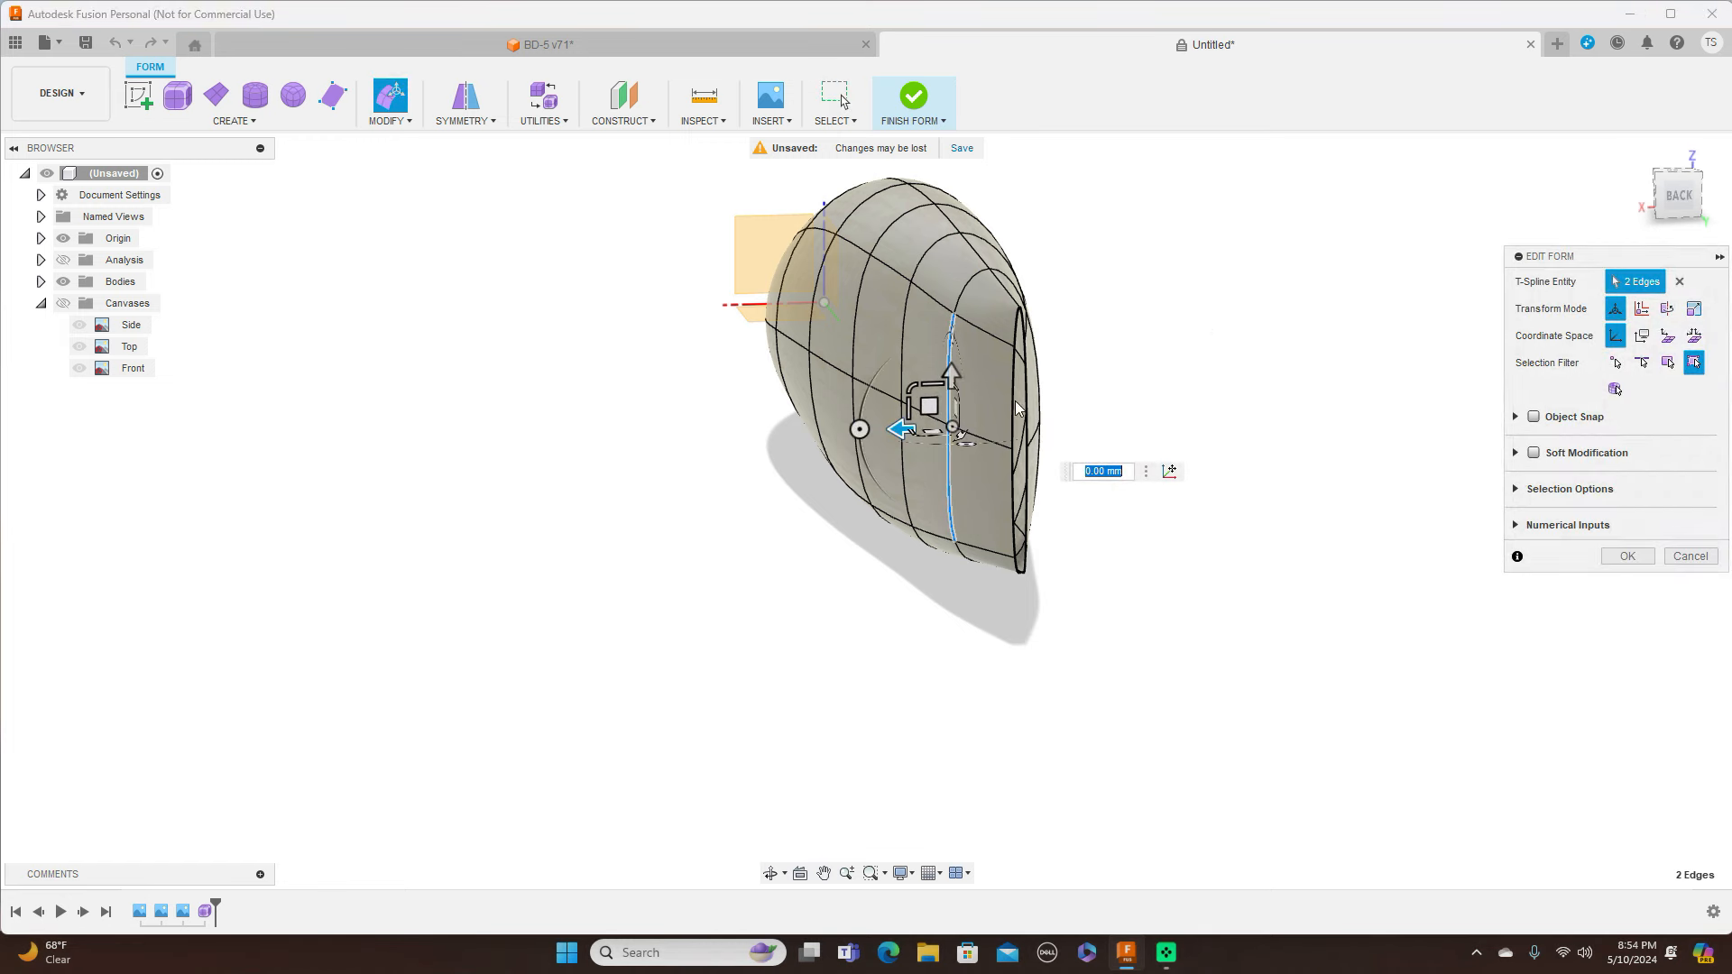
left_click_drag(946, 408, 940, 406)
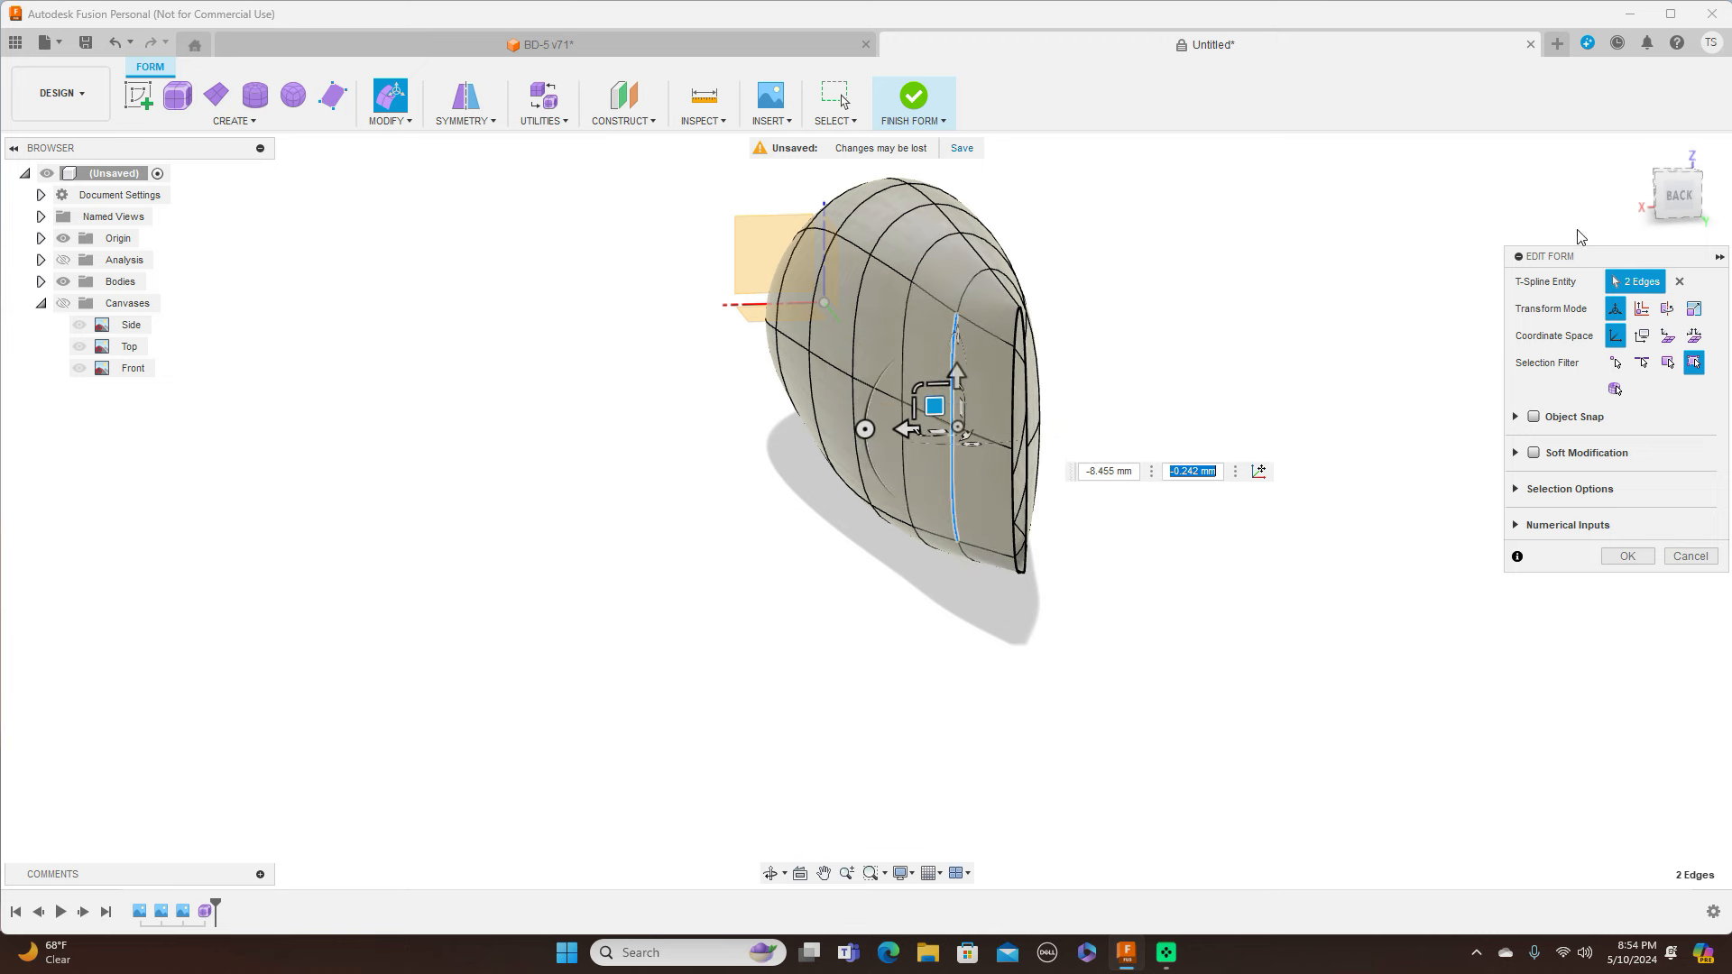
left_click(1664, 198)
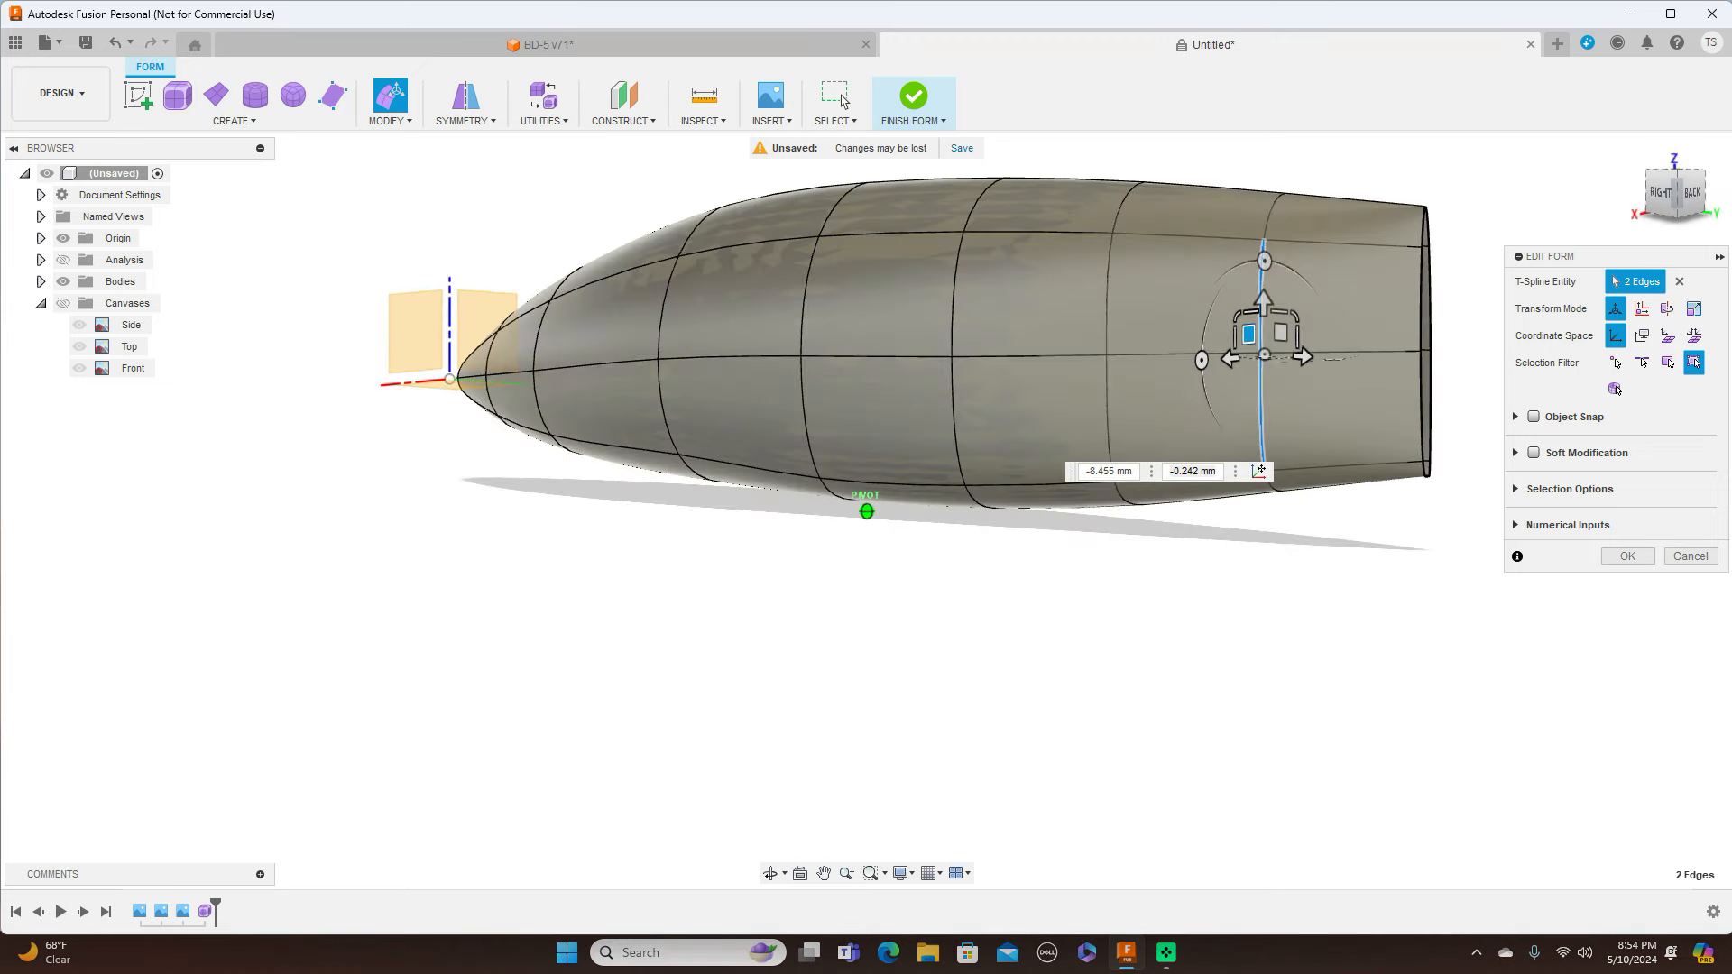
scroll(1302, 611, "up", 5)
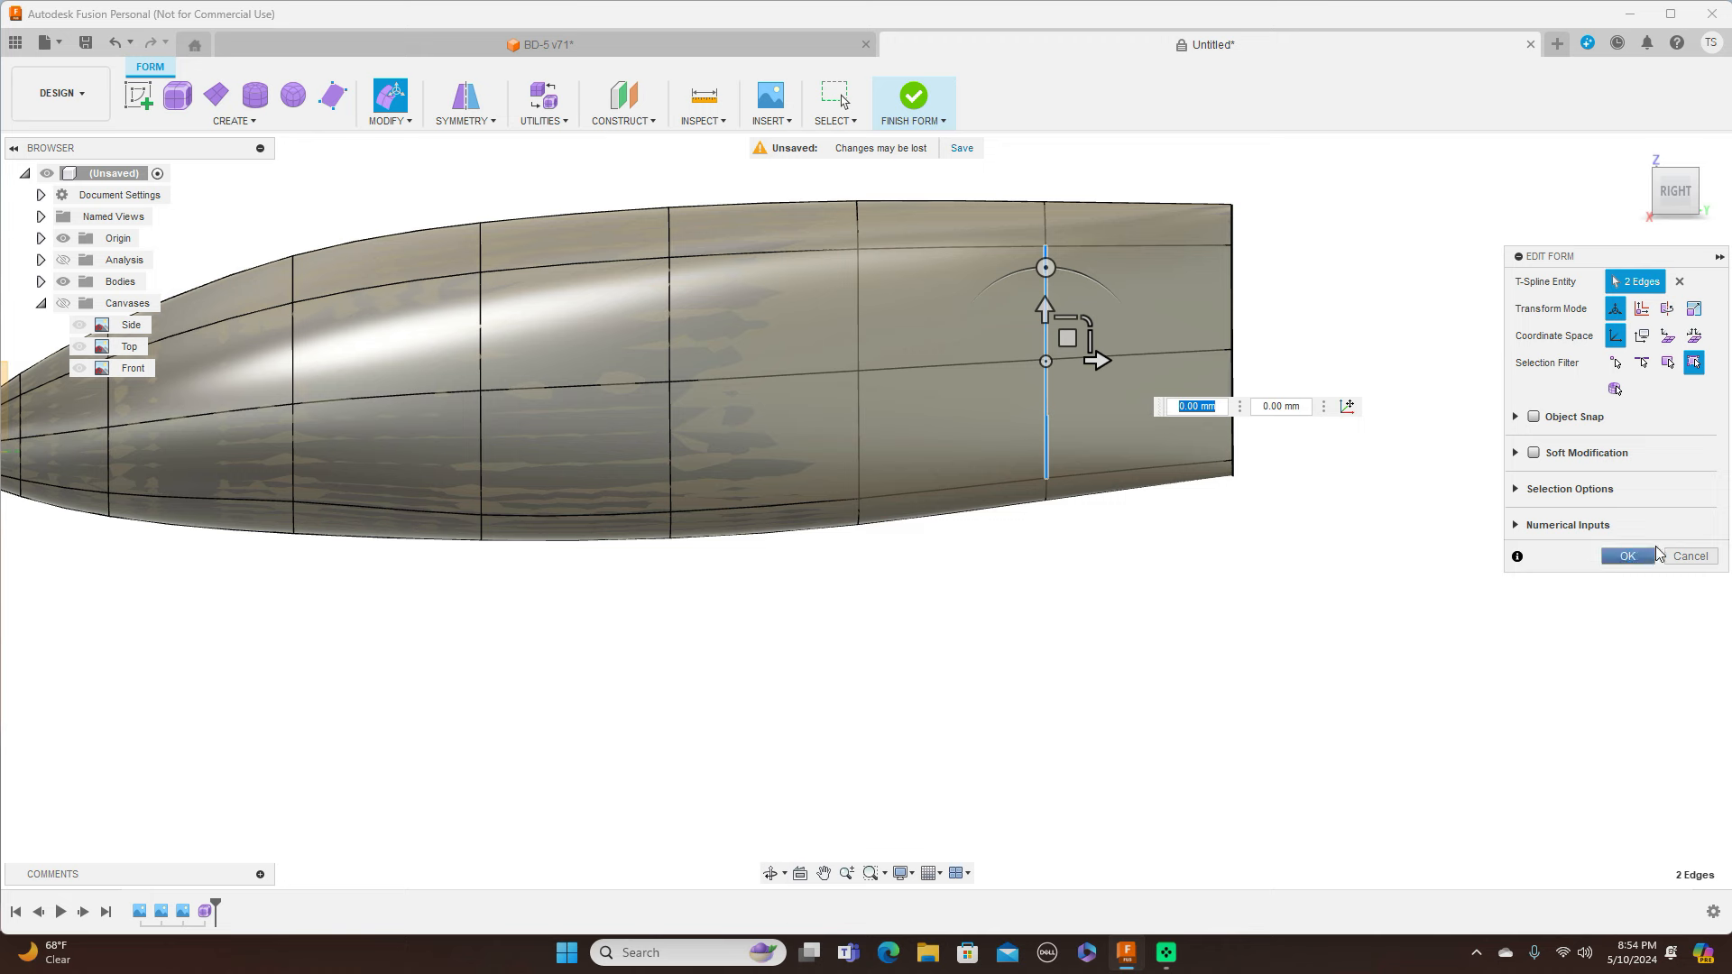
left_click(1627, 555)
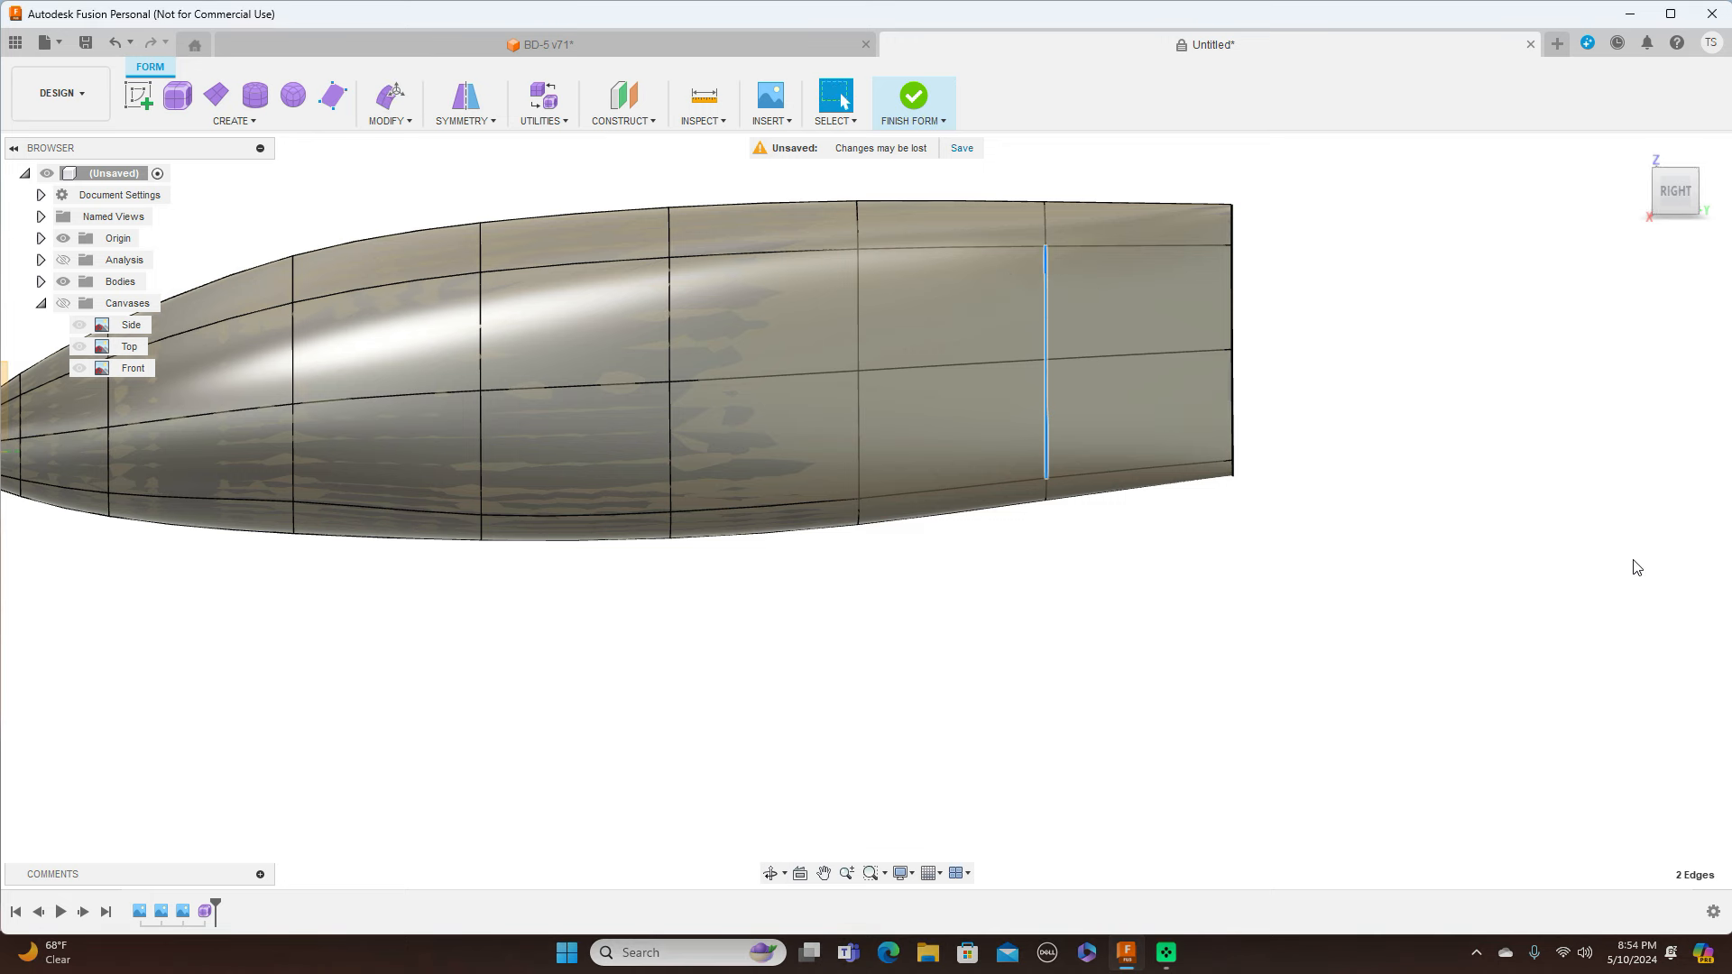
Finish the form edit and check the fuselage body's surfaces from underneath and from the side
scroll(1494, 580, "down", 2)
left_click(940, 122)
left_click(947, 142)
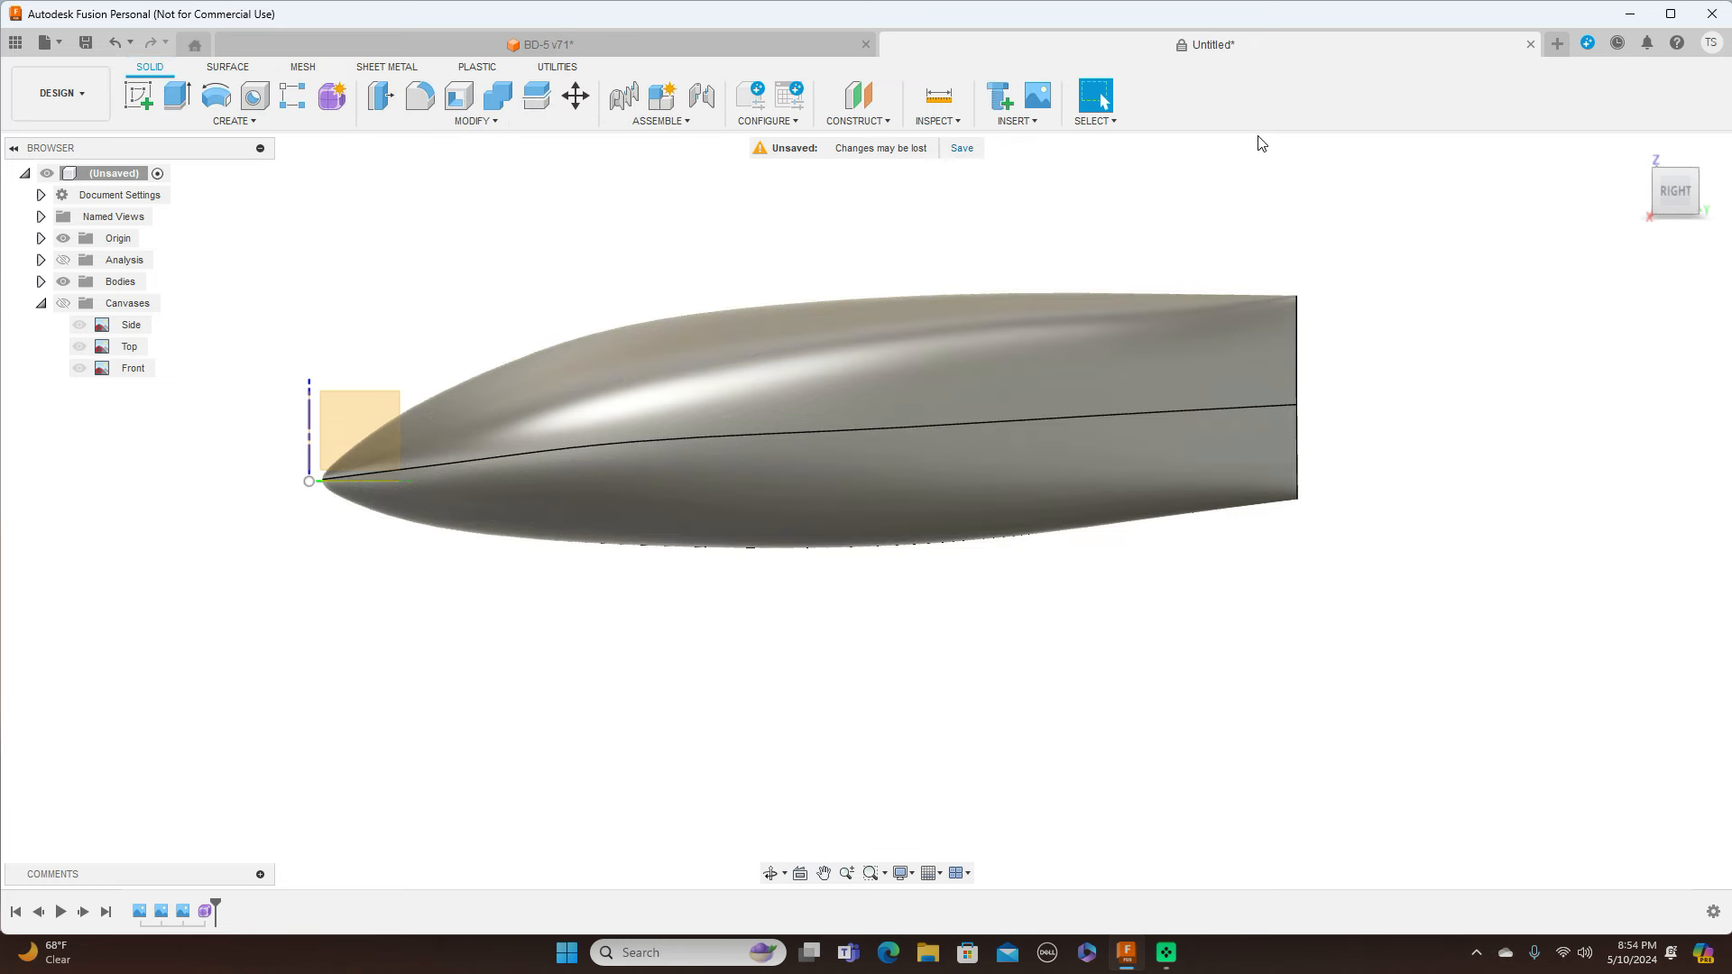
mouse_move(1694, 194)
left_mouse_down()
mouse_move(1578, 194)
mouse_move(1616, 192)
mouse_move(1622, 228)
mouse_move(1652, 236)
mouse_move(1685, 200)
mouse_move(1668, 148)
mouse_move(1656, 227)
mouse_move(1610, 216)
mouse_move(1616, 182)
mouse_move(1652, 170)
mouse_move(1681, 197)
left_mouse_up()
left_click(1681, 196)
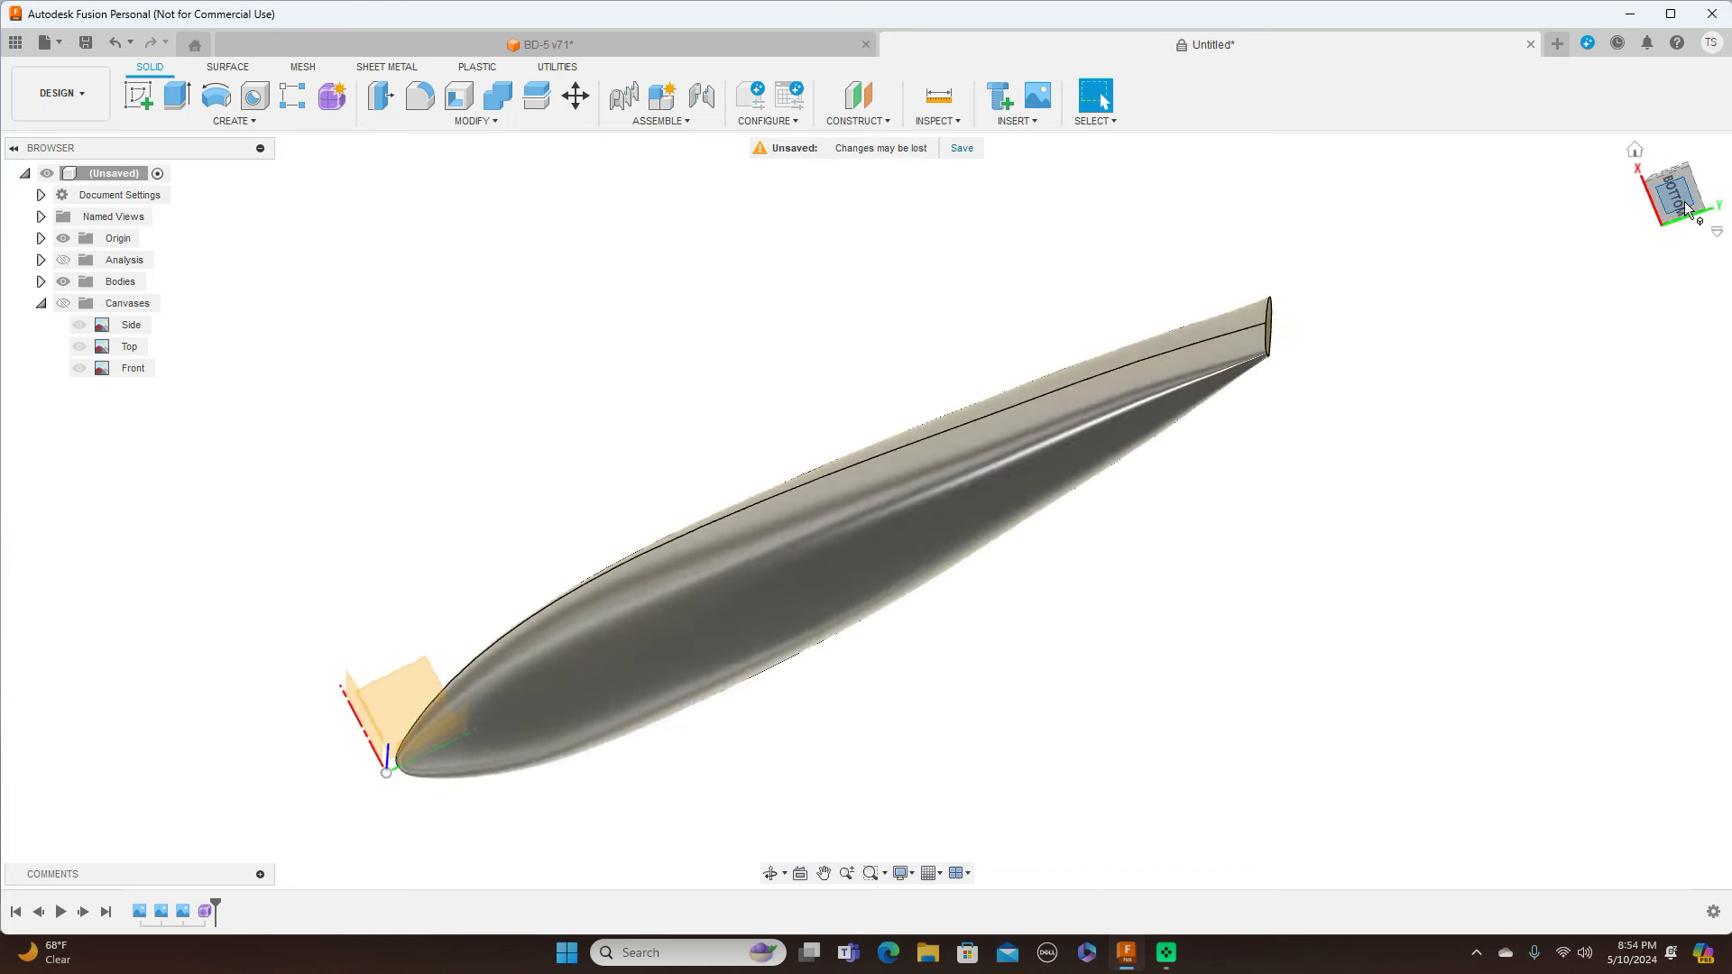
left_click(1678, 167)
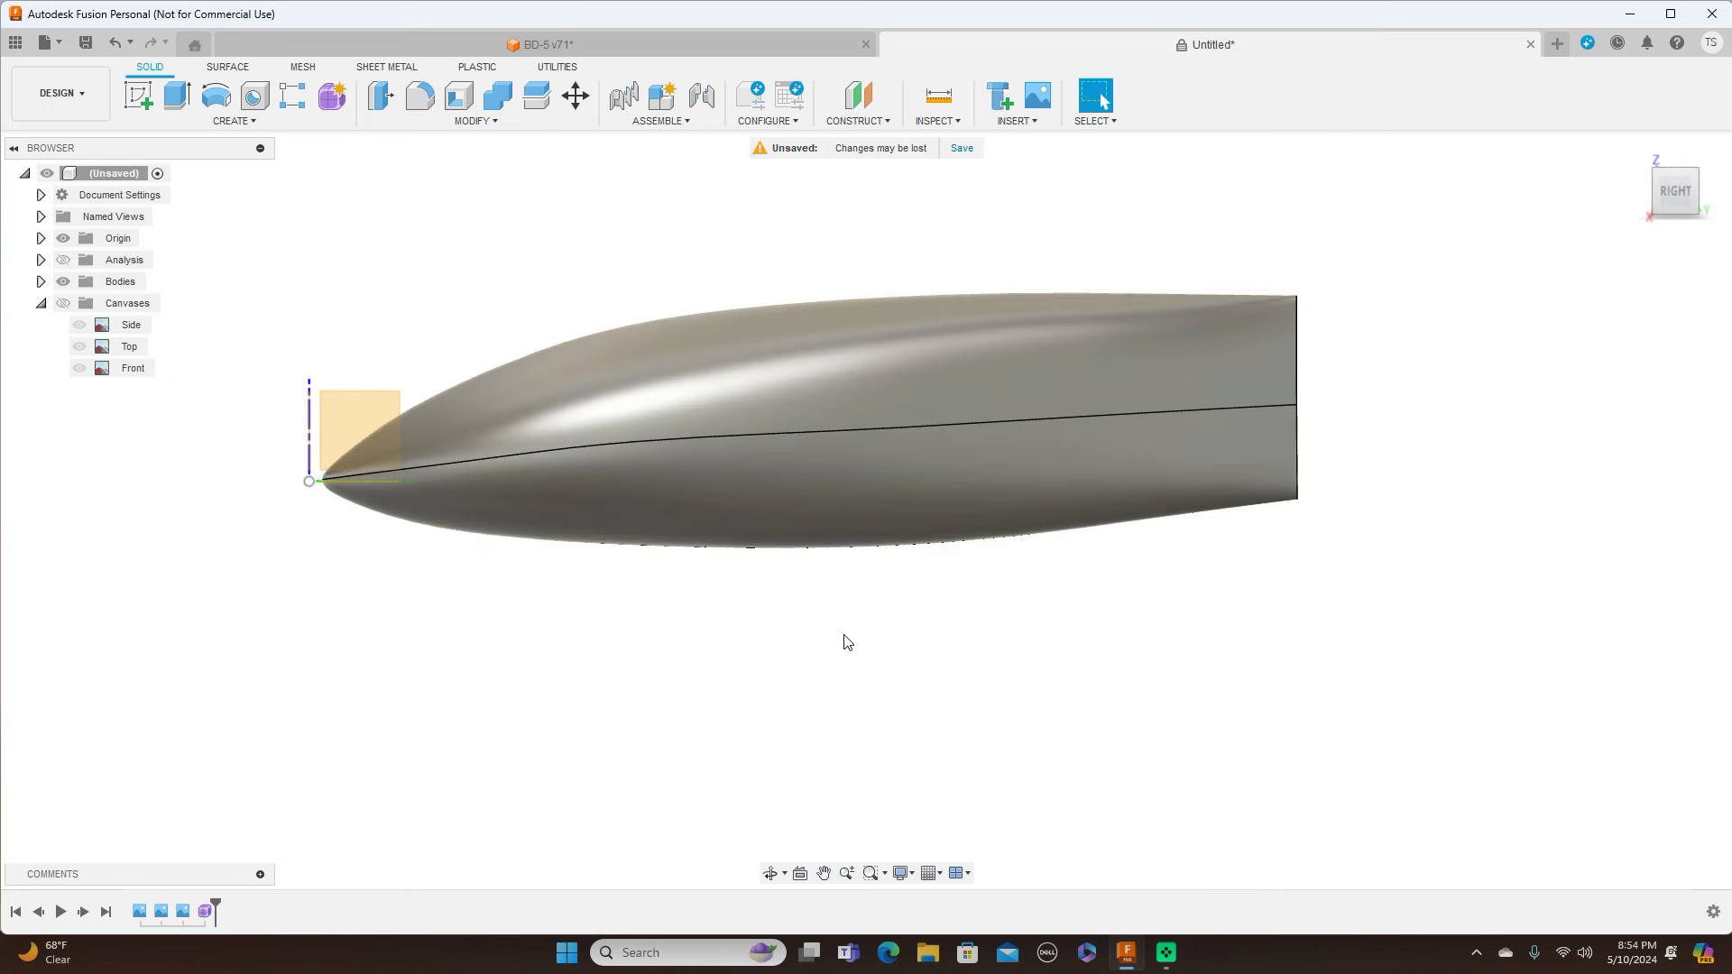
Reopen the fuselage form for editing
left_click(208, 913)
right_click(208, 913)
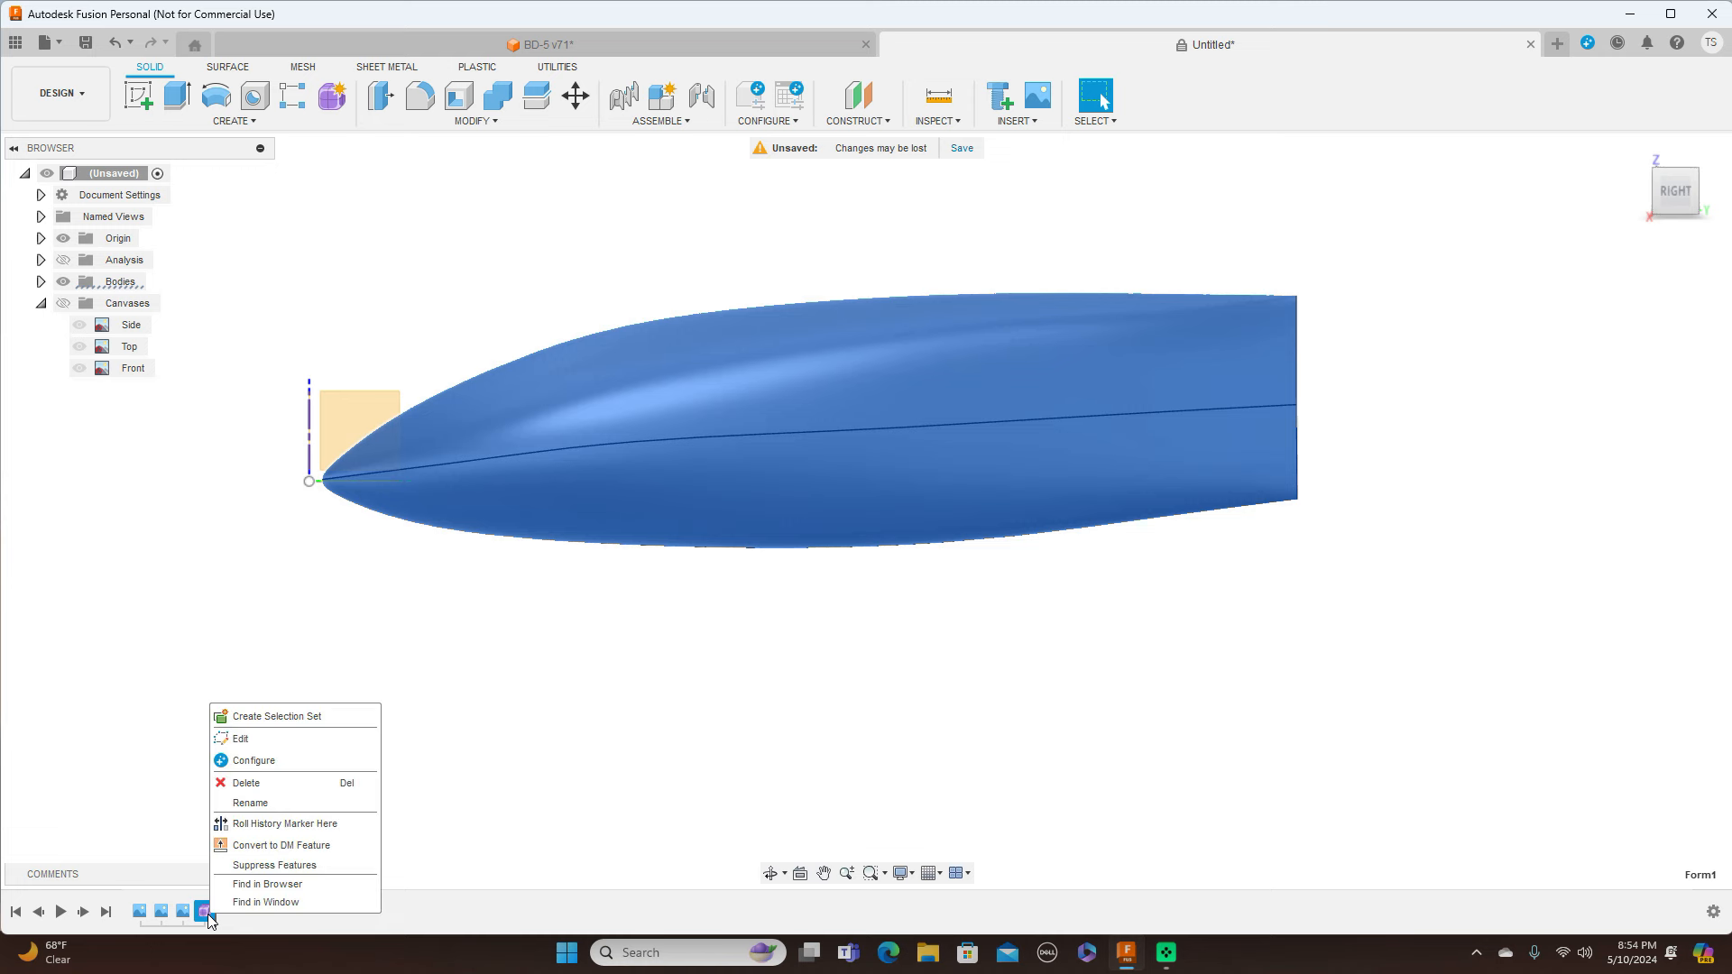
left_click(279, 740)
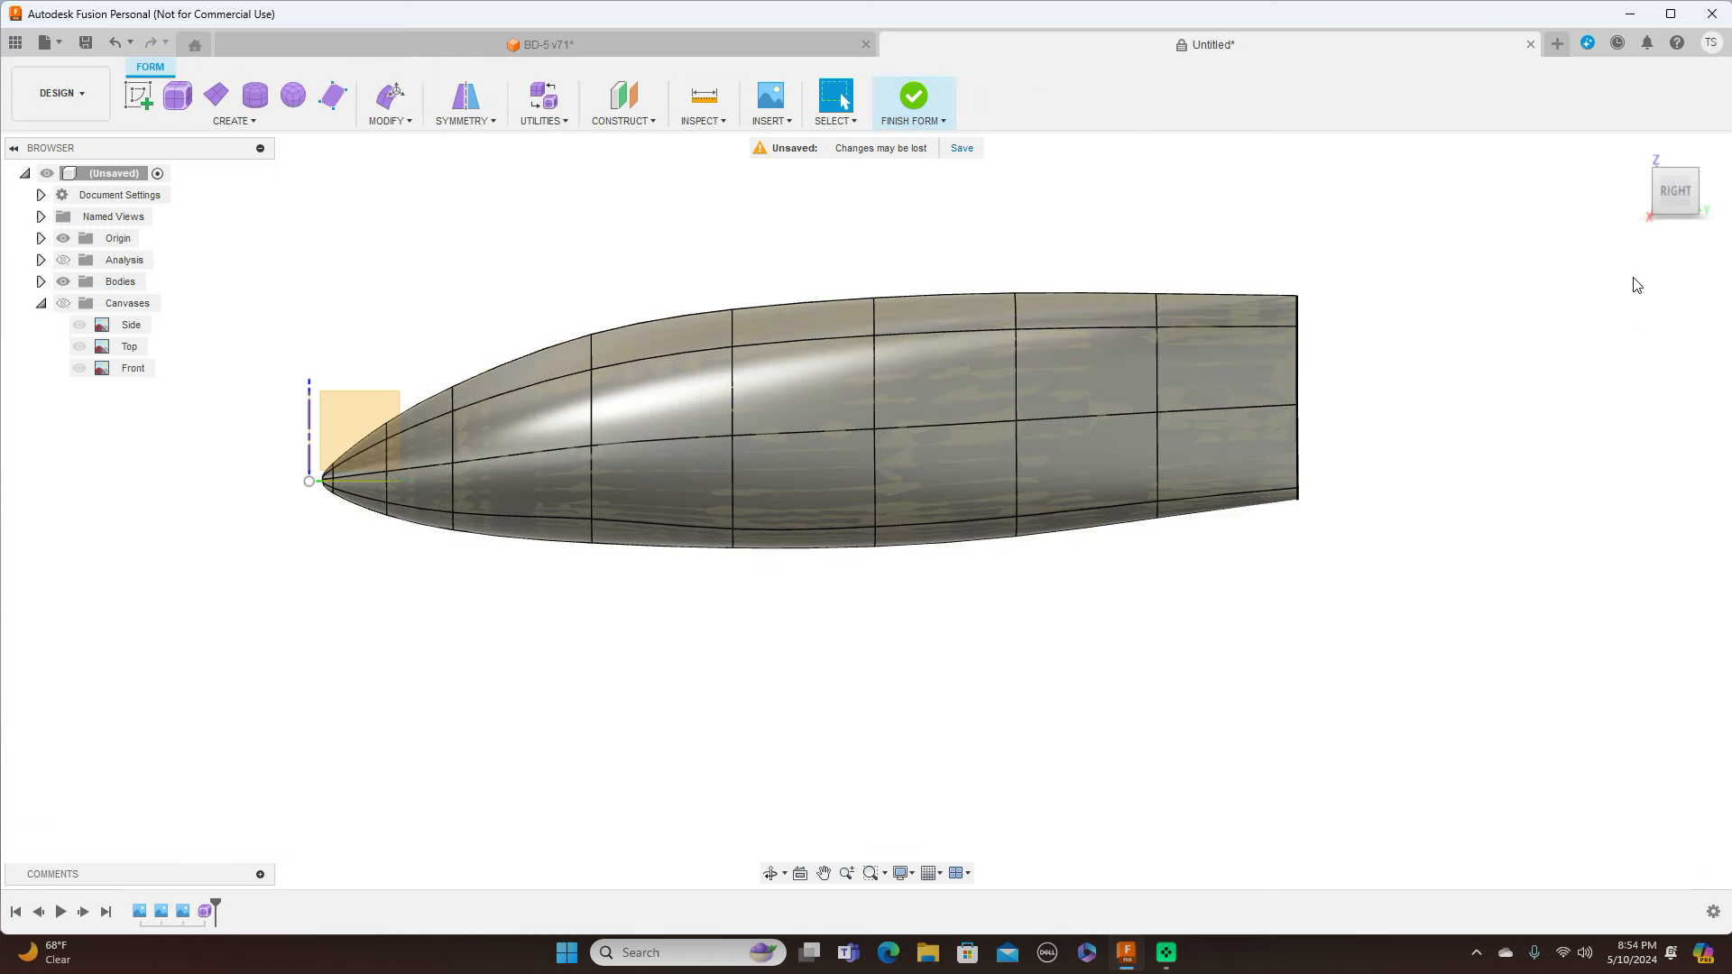
Raise the four aft edges along the fuselage's bottom centreline slightly with Edit Form
mouse_move(1673, 205)
left_mouse_down()
mouse_move(1673, 113)
mouse_move(1667, 137)
left_mouse_up()
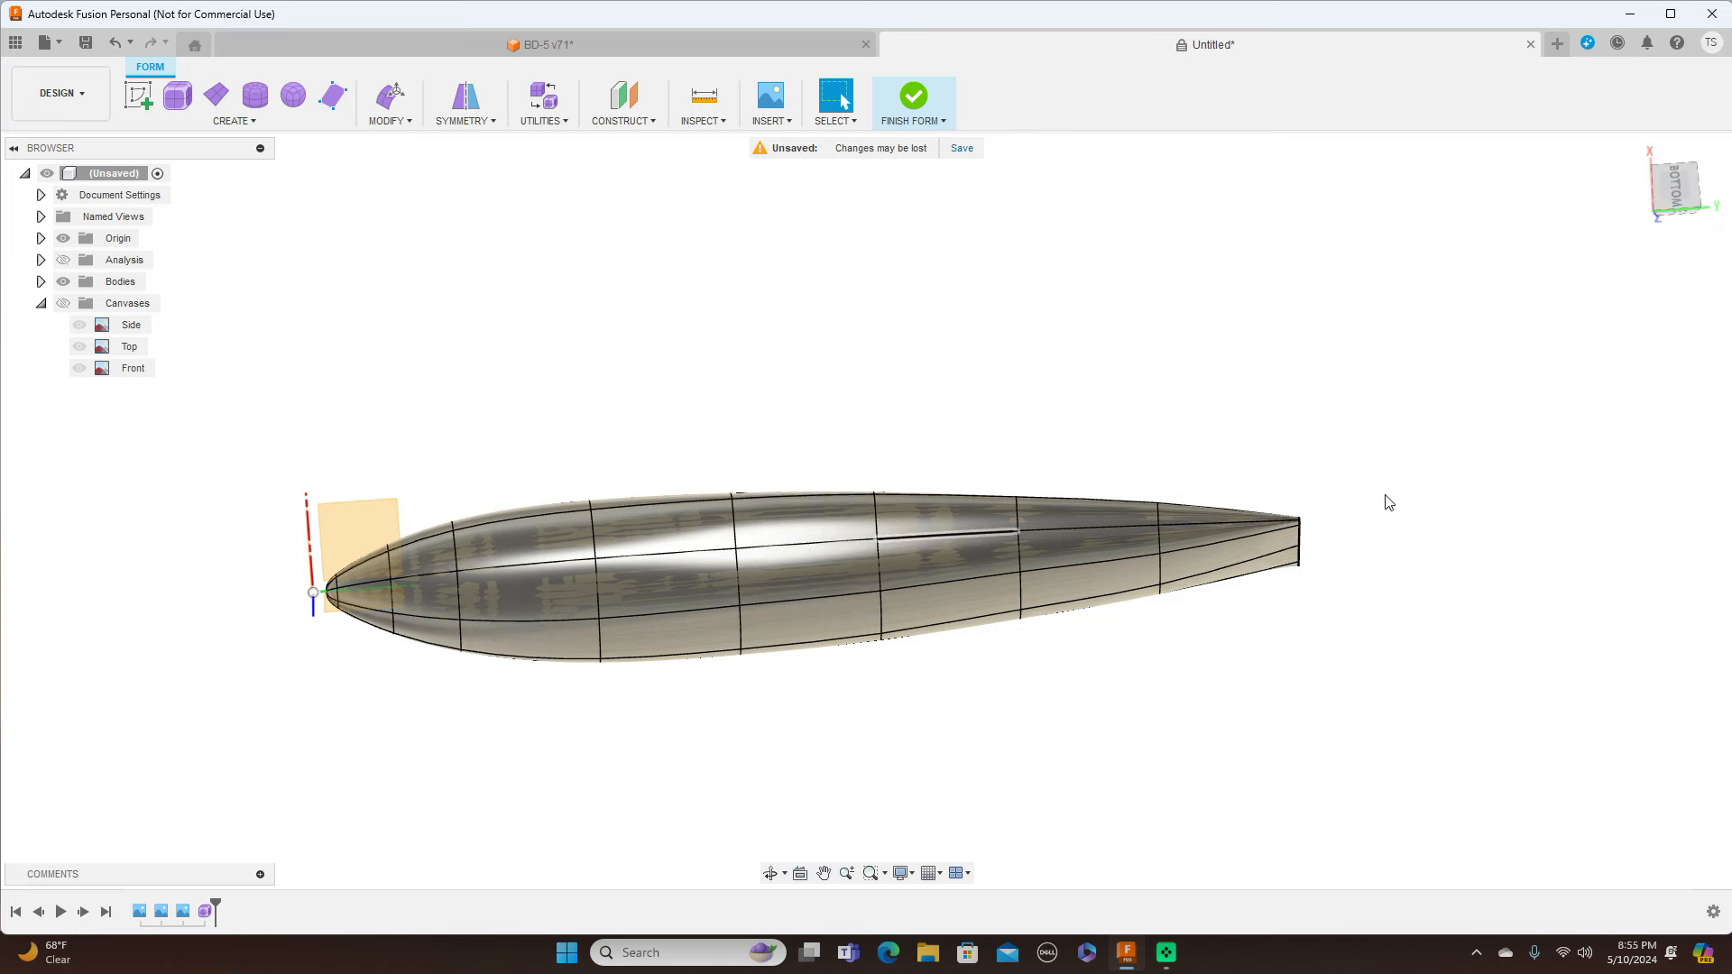
scroll(1379, 502, "up", 3)
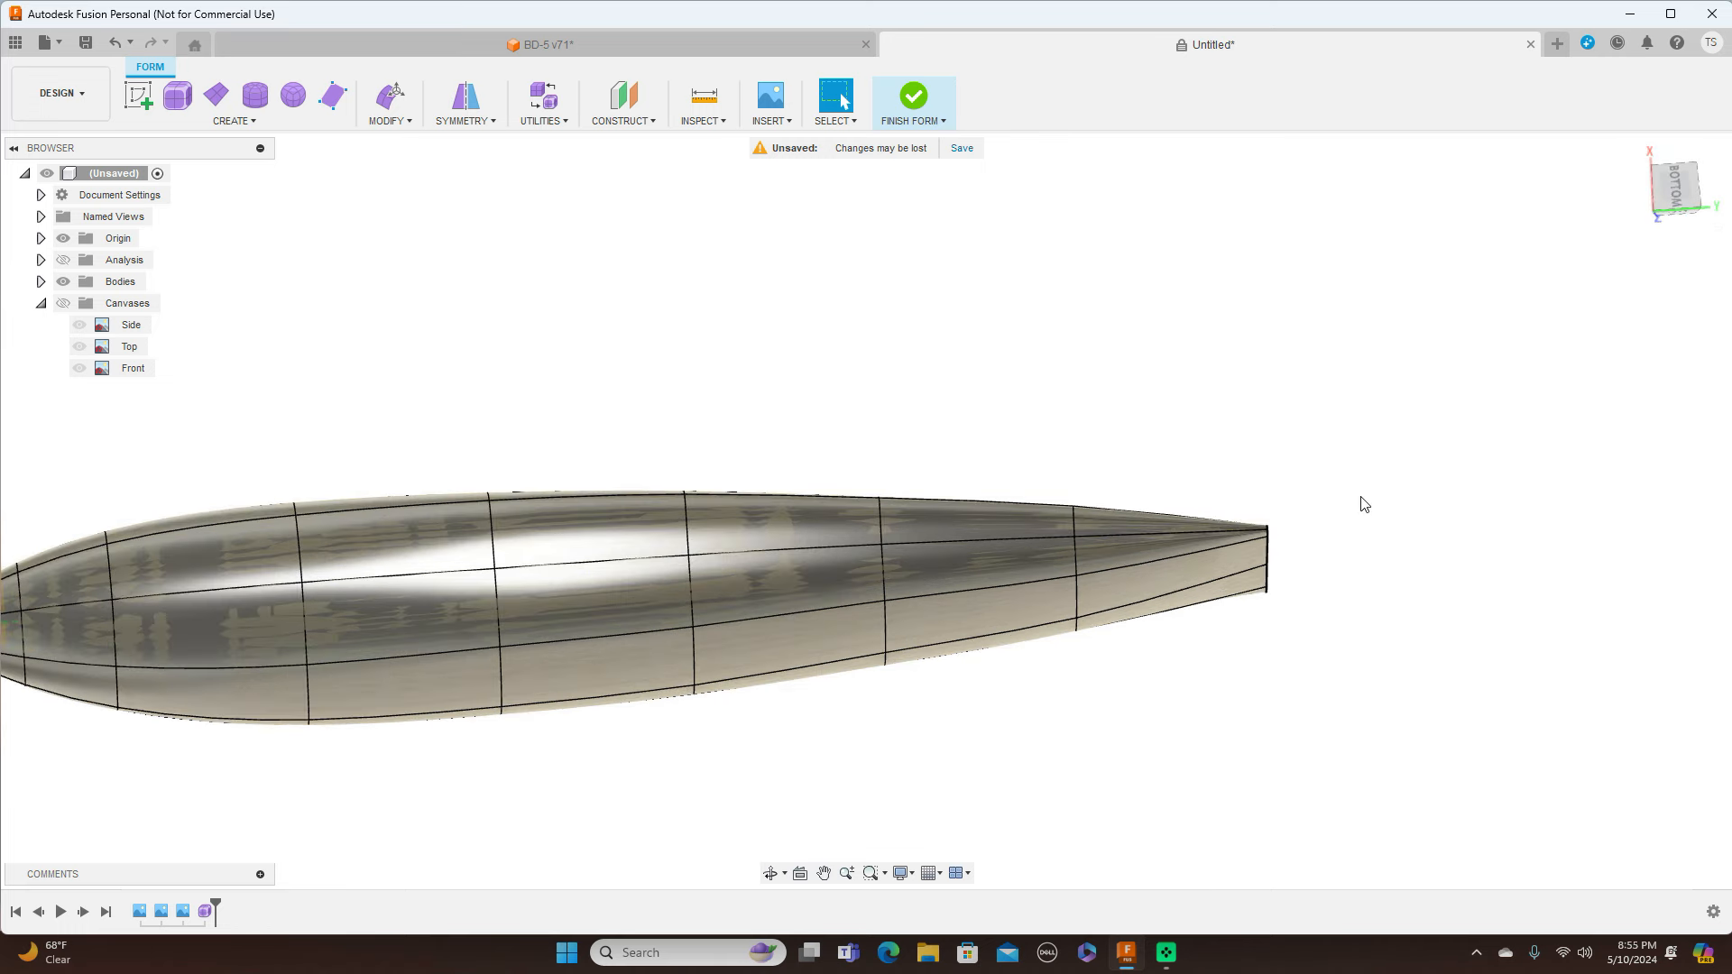
left_click(545, 568)
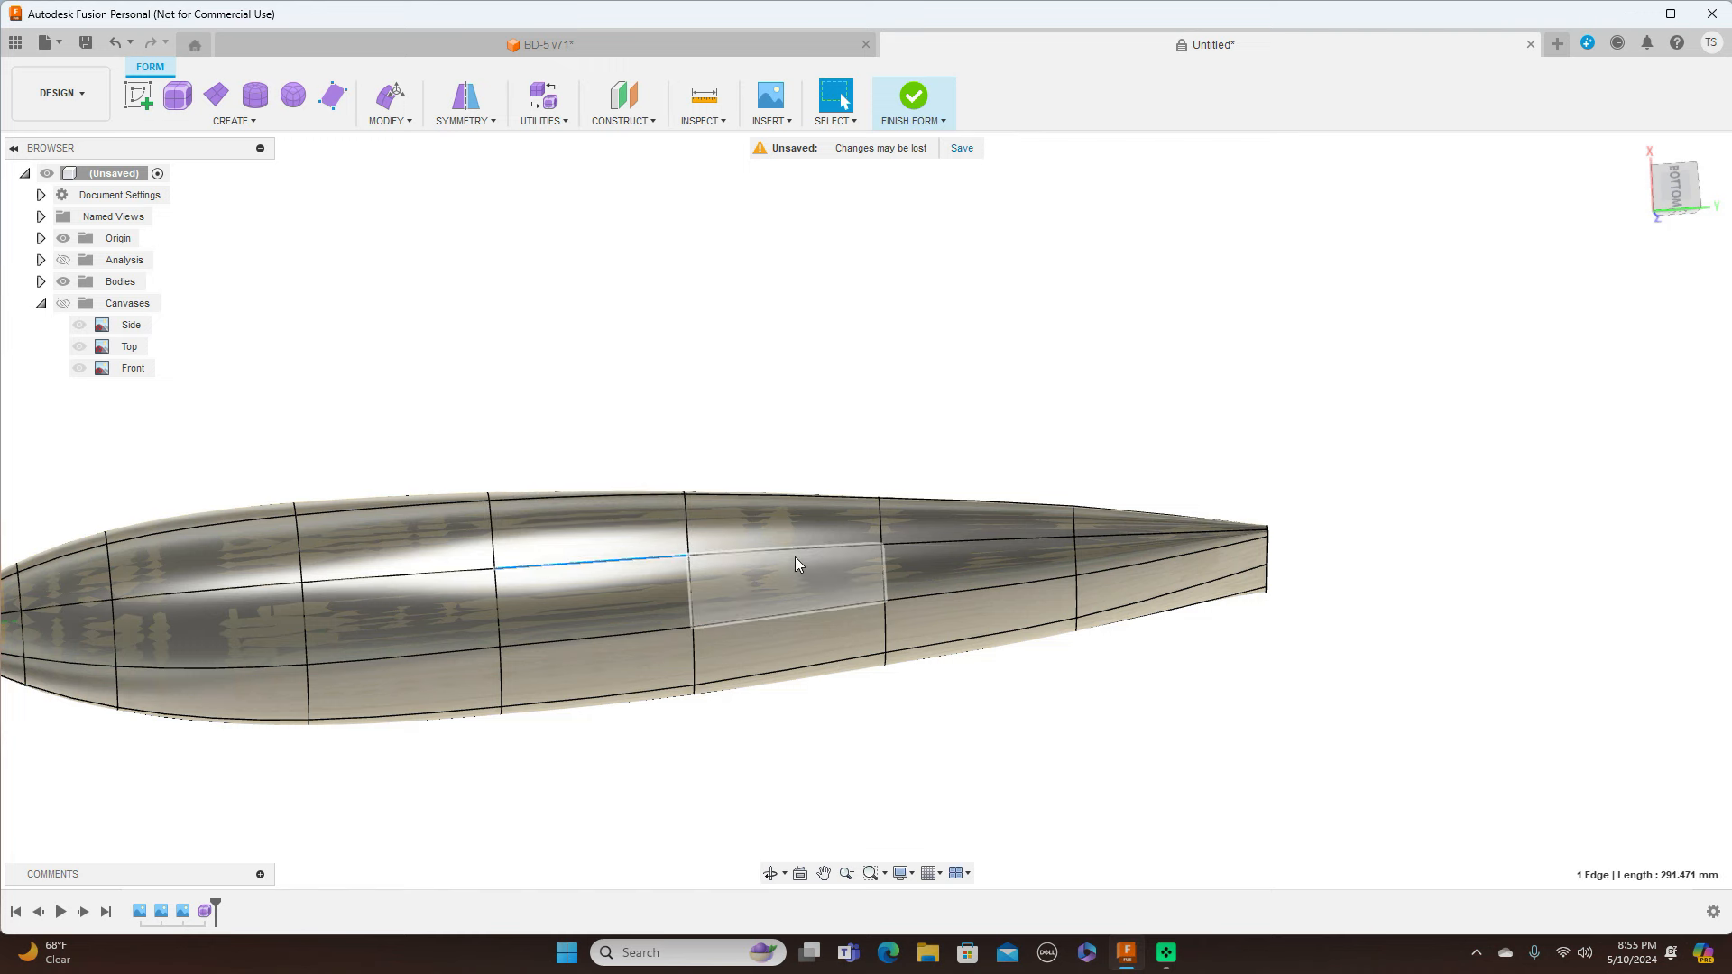
left_click(794, 551, "shift")
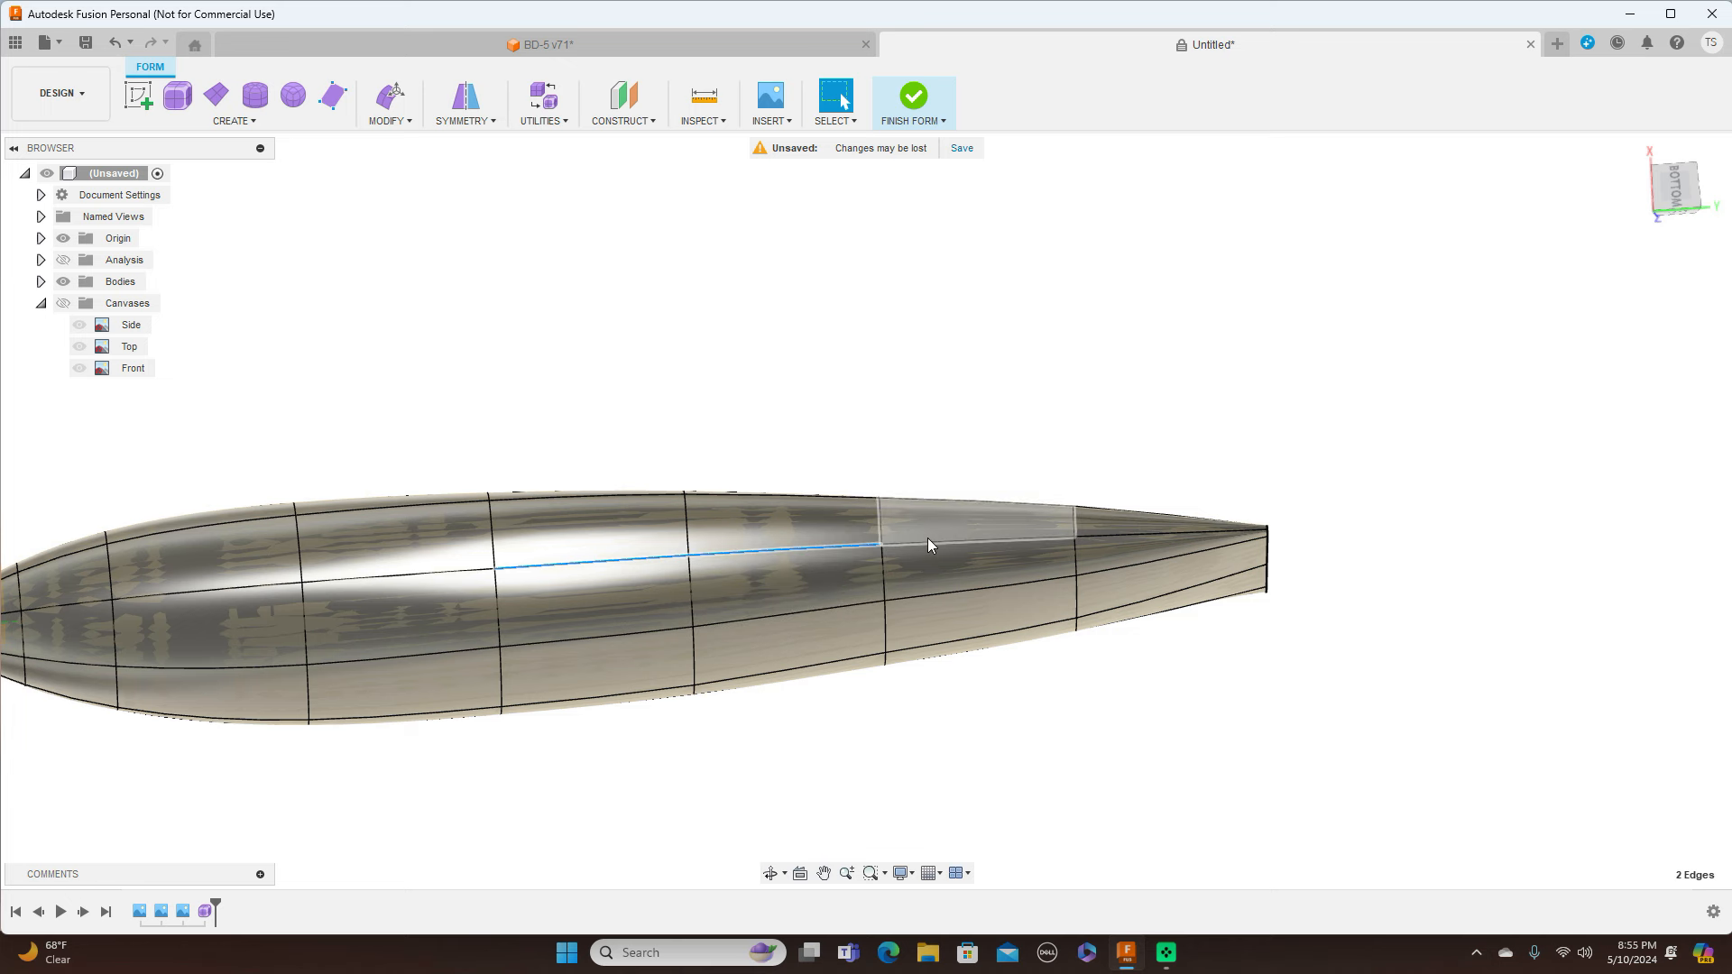
left_click(929, 541, "shift")
left_click(1144, 536, "shift")
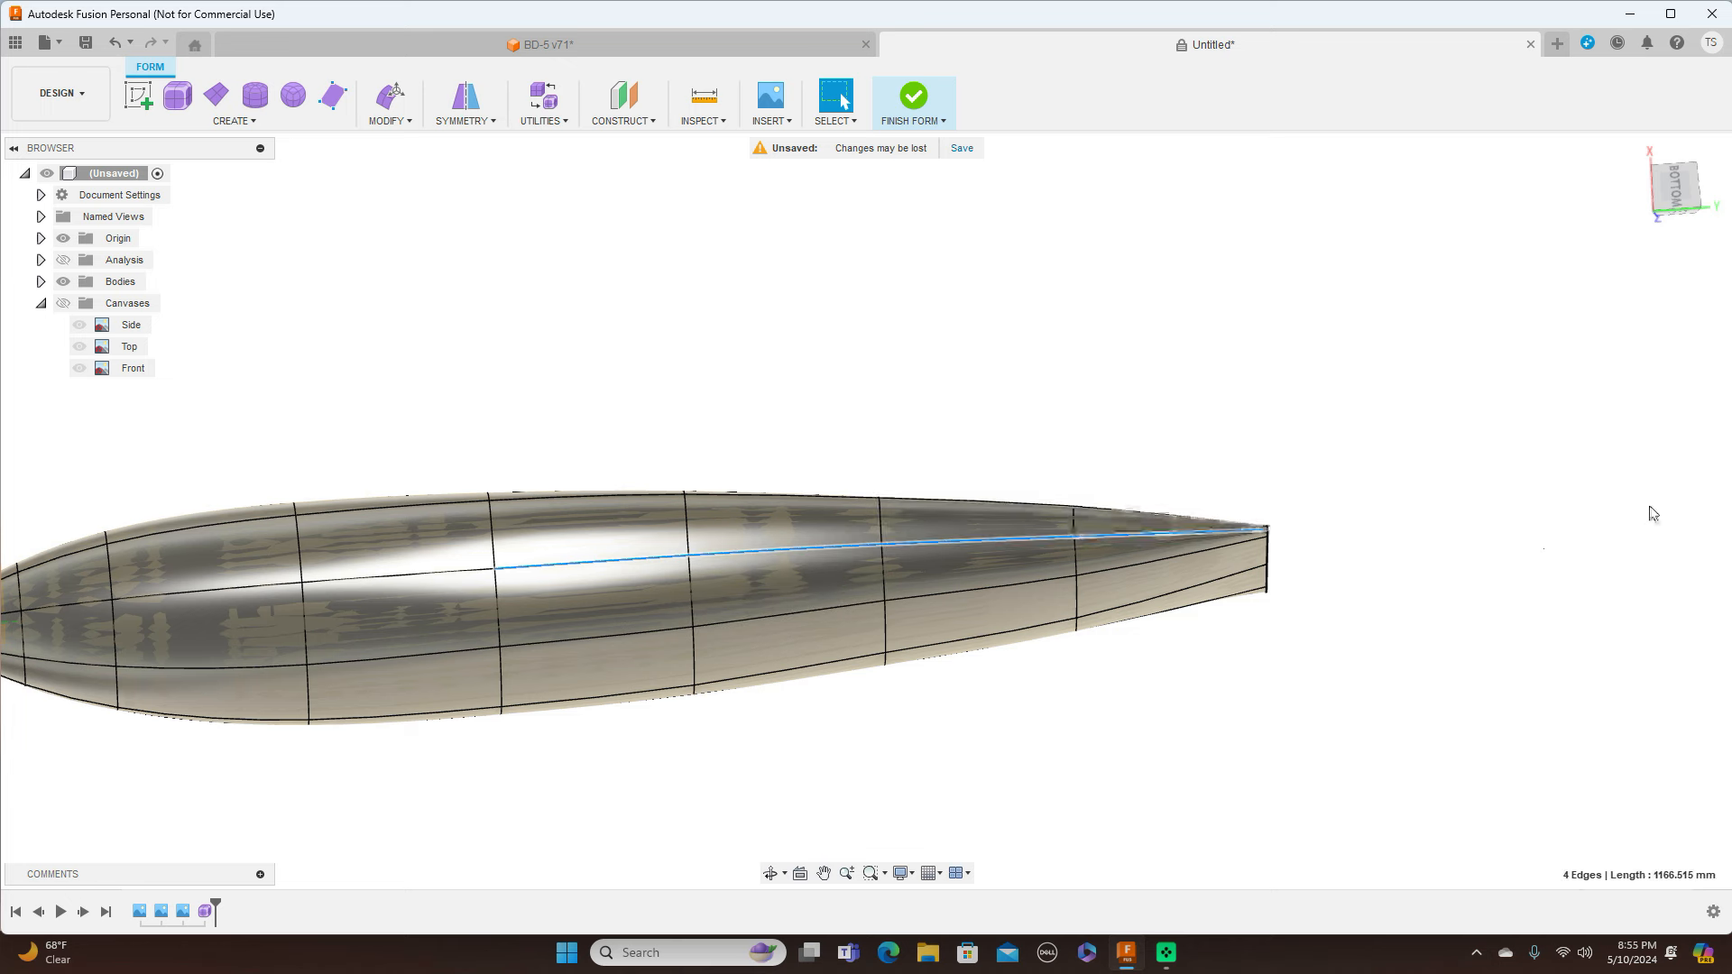
left_click(1683, 167)
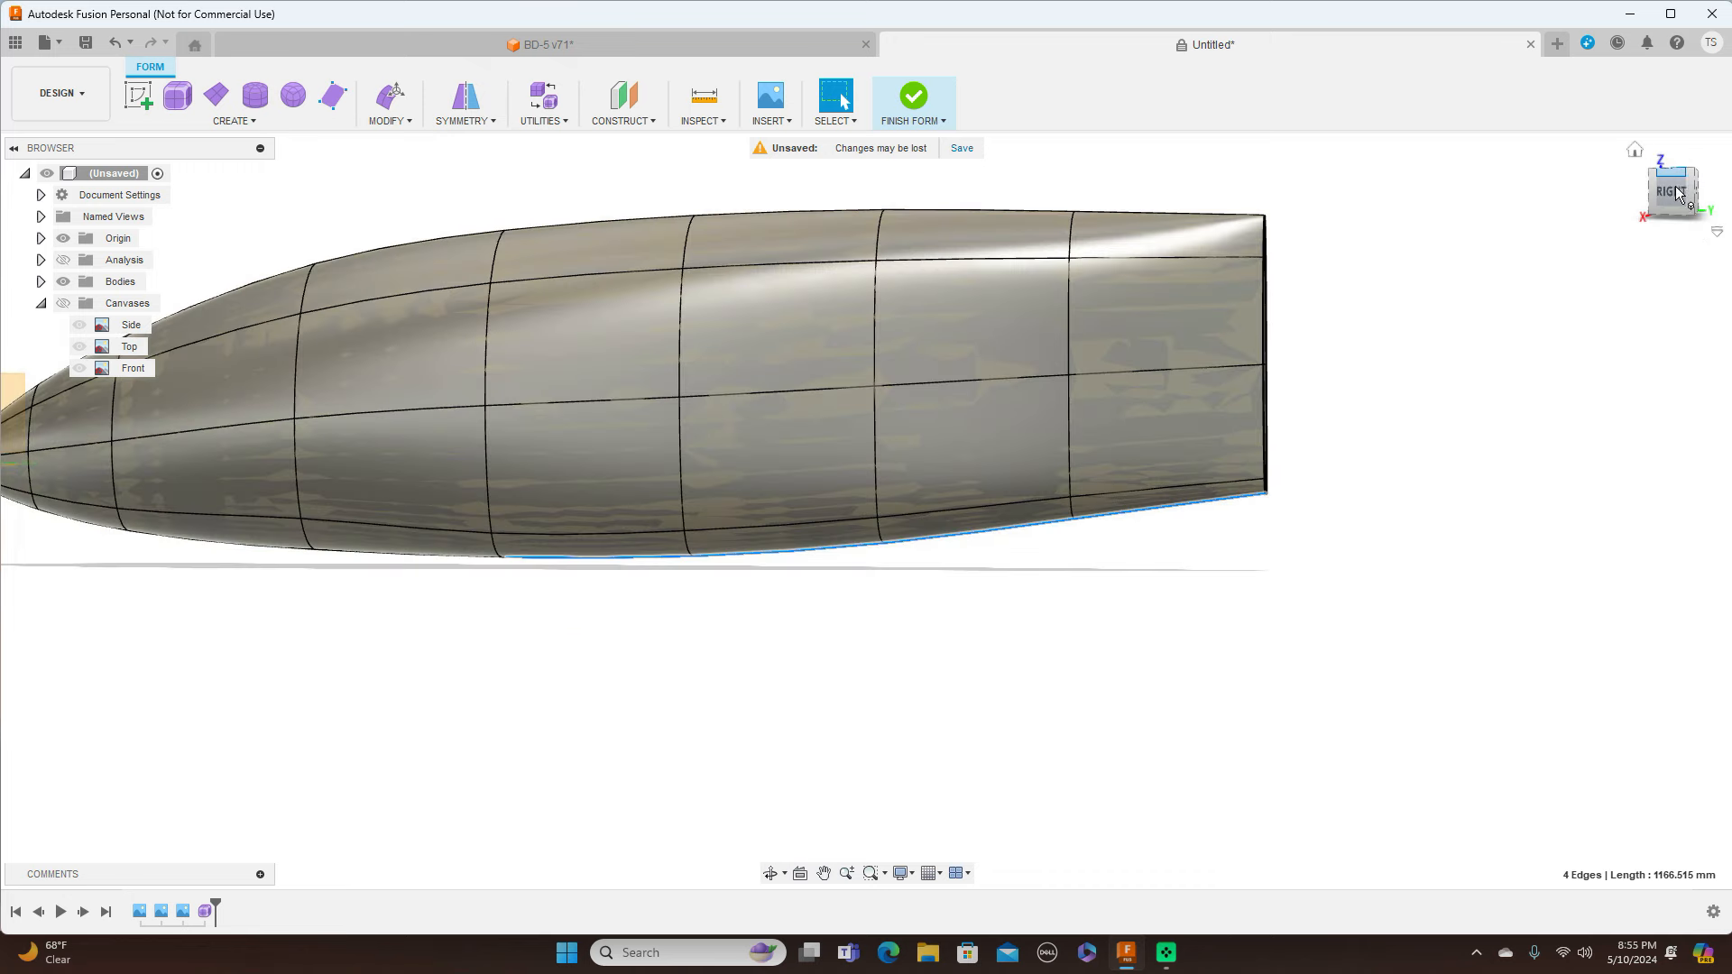
right_click(1398, 407)
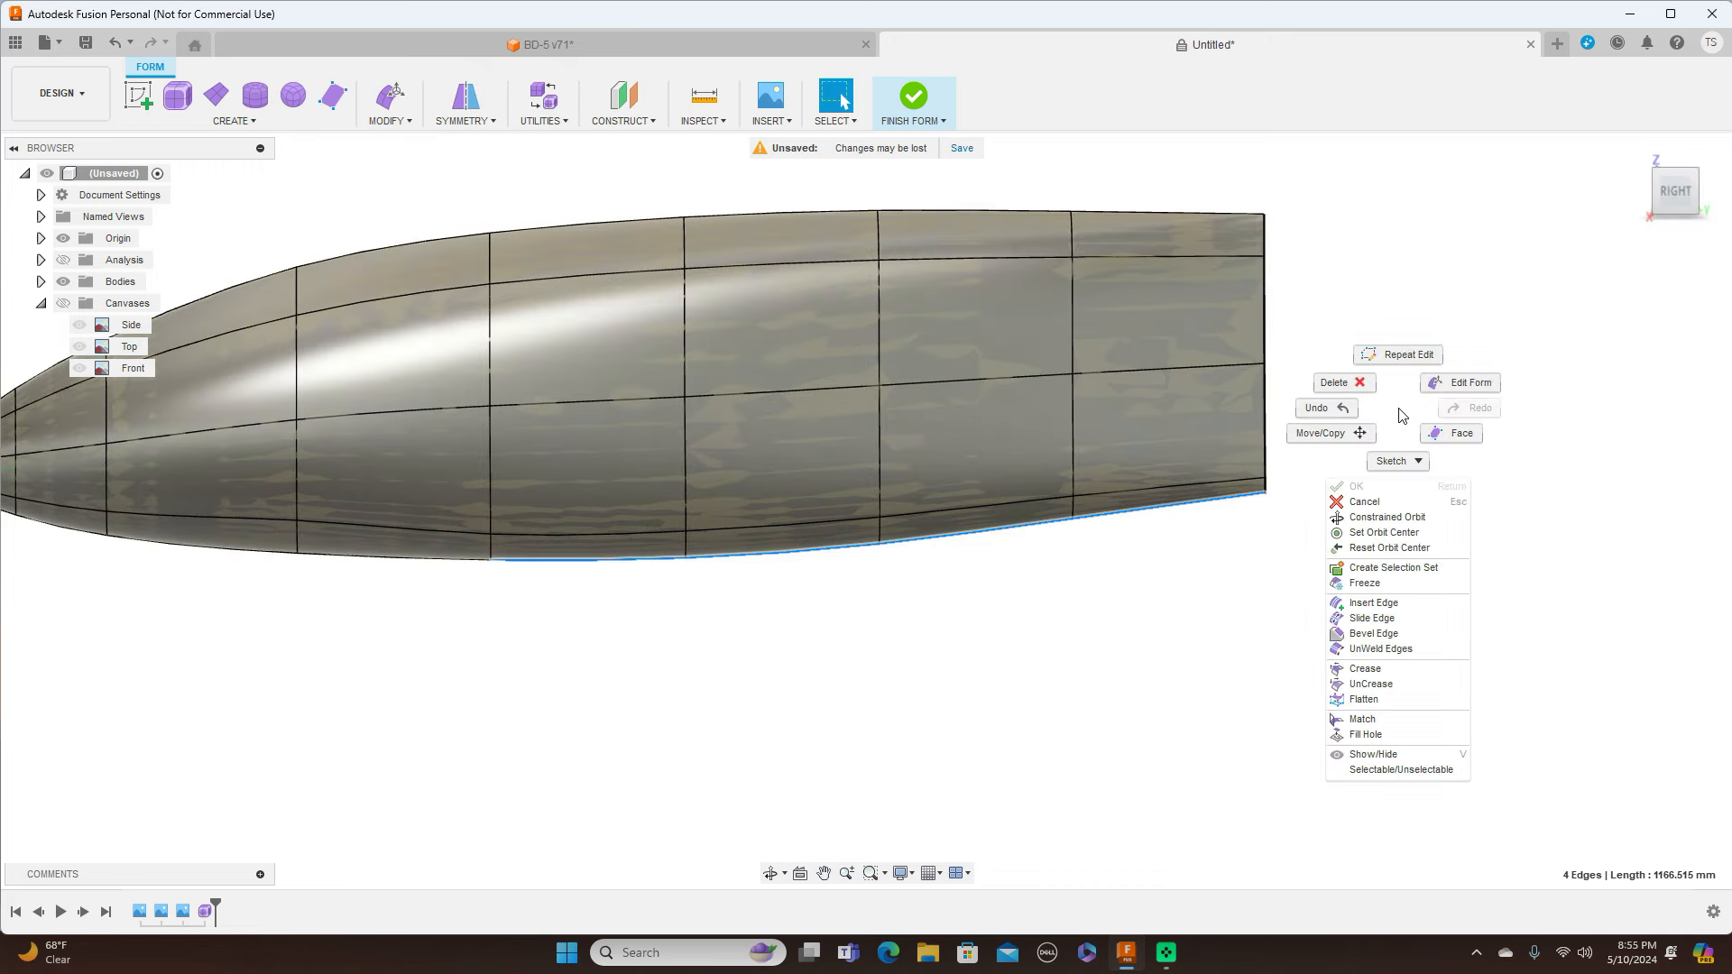
left_click(1461, 383)
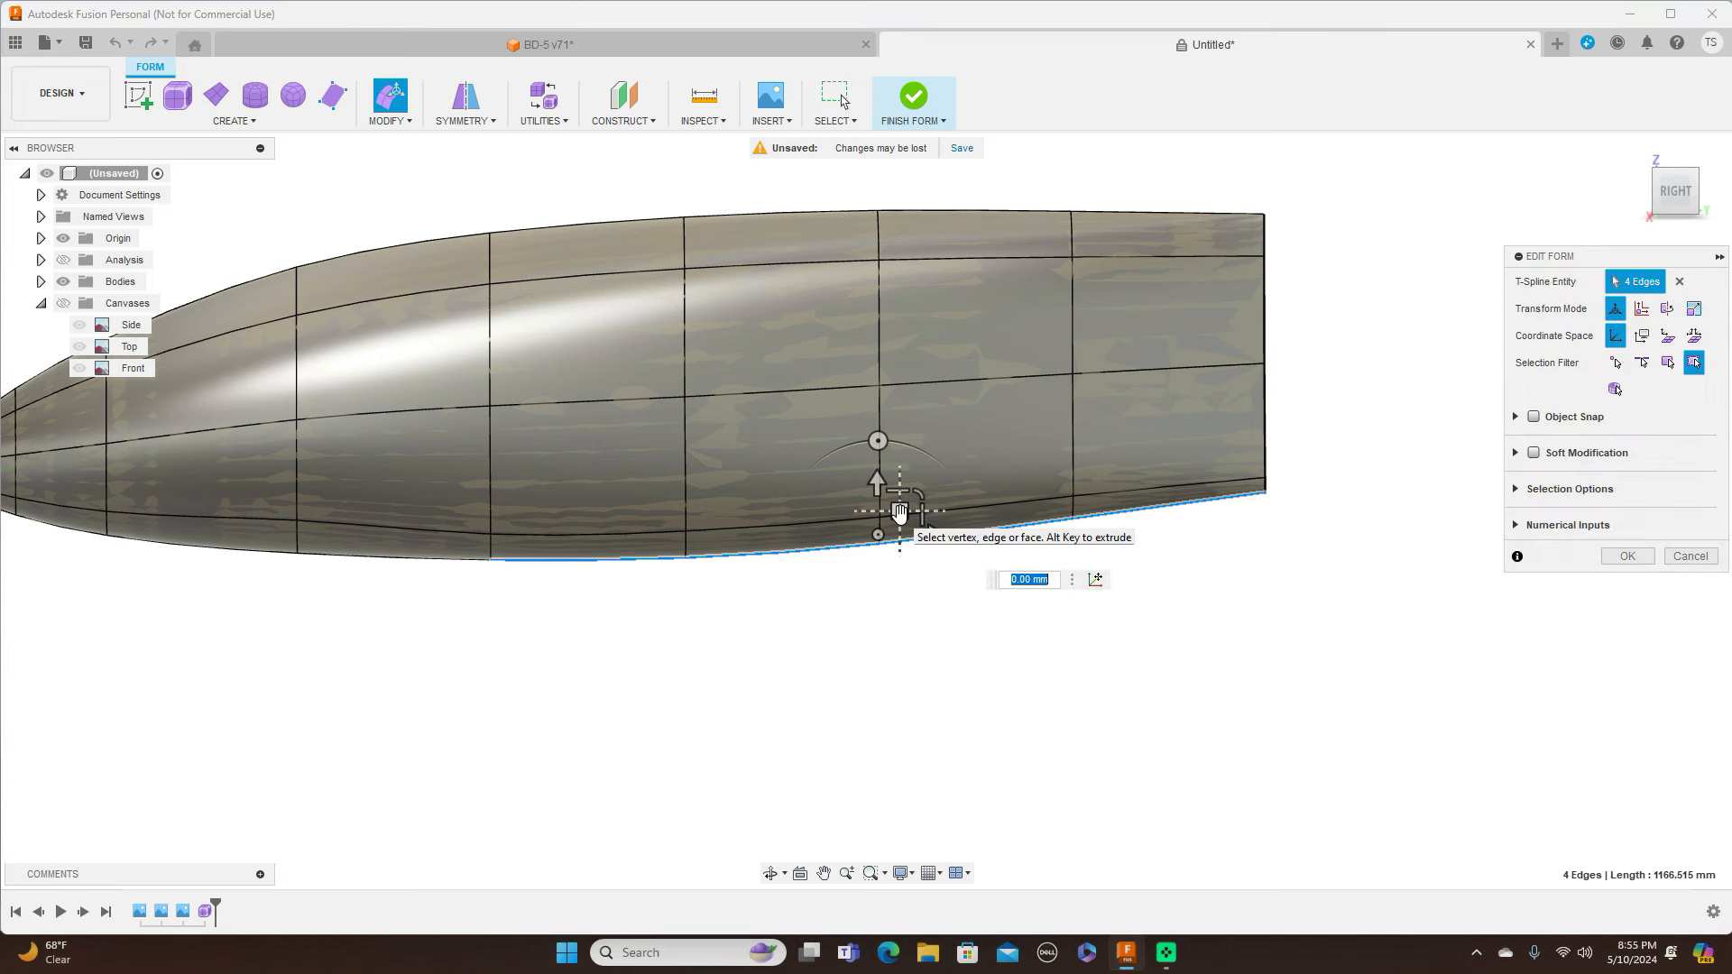
left_click_drag(899, 513, 900, 499)
mouse_move(1669, 211)
left_mouse_down()
mouse_move(1717, 38)
mouse_move(1676, 231)
left_mouse_up()
left_click(1676, 231)
left_click(1664, 217)
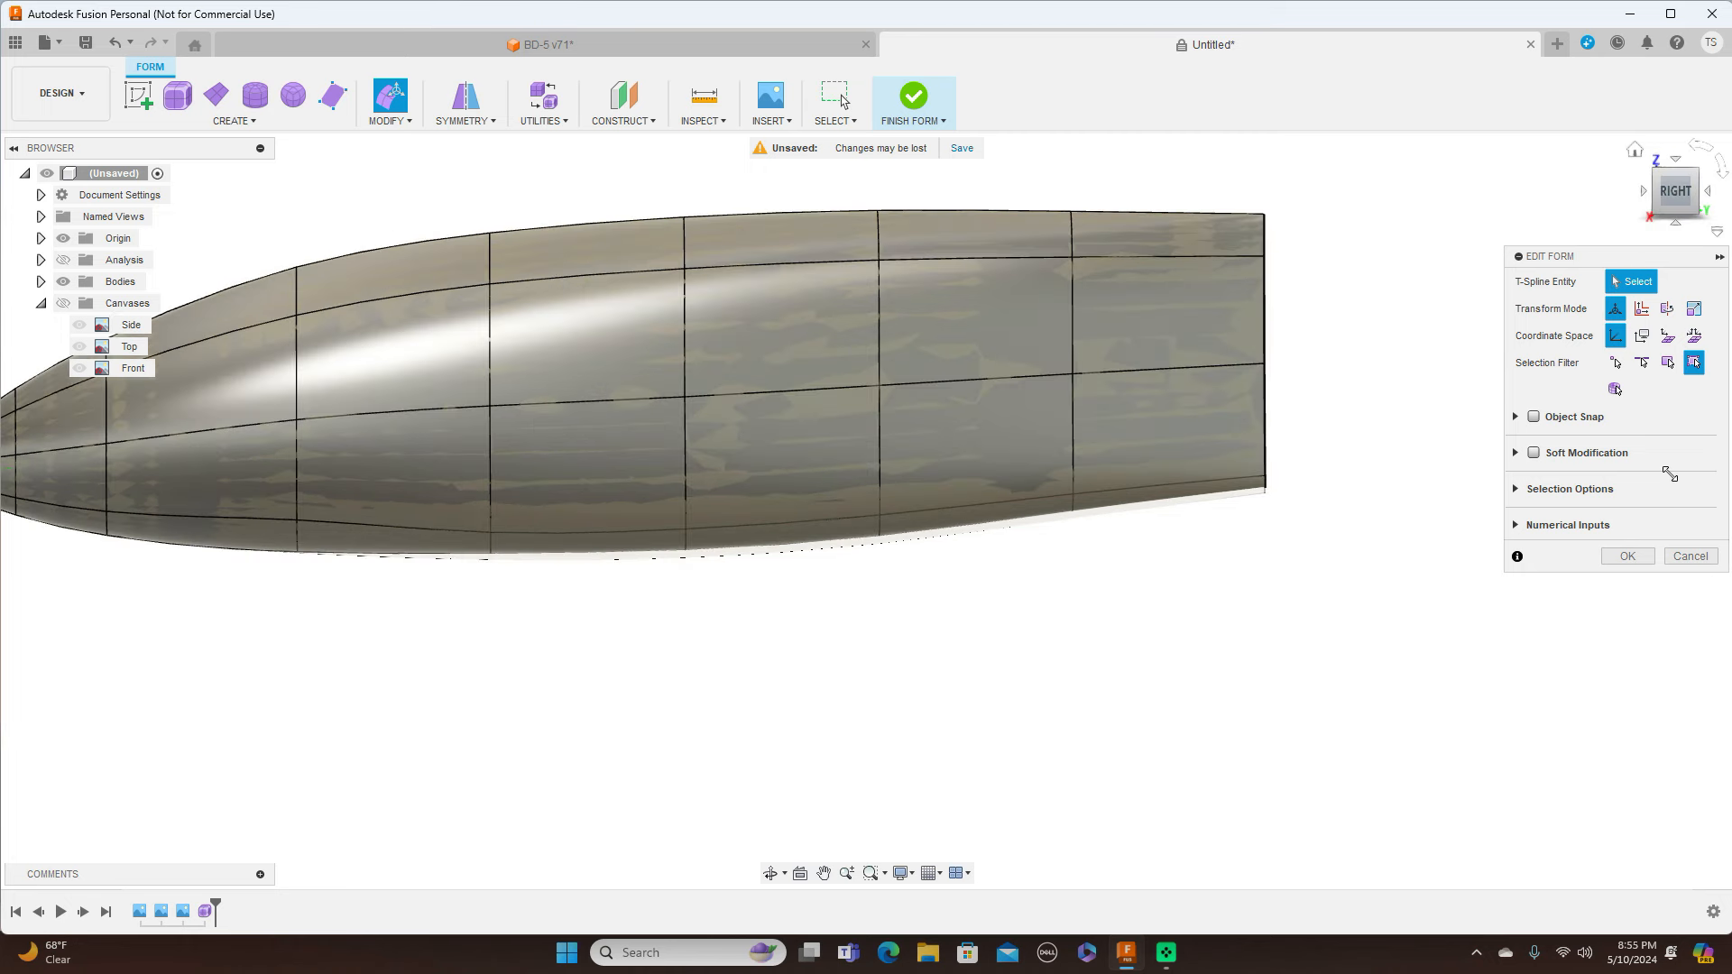
scroll(1443, 704, "down", 3)
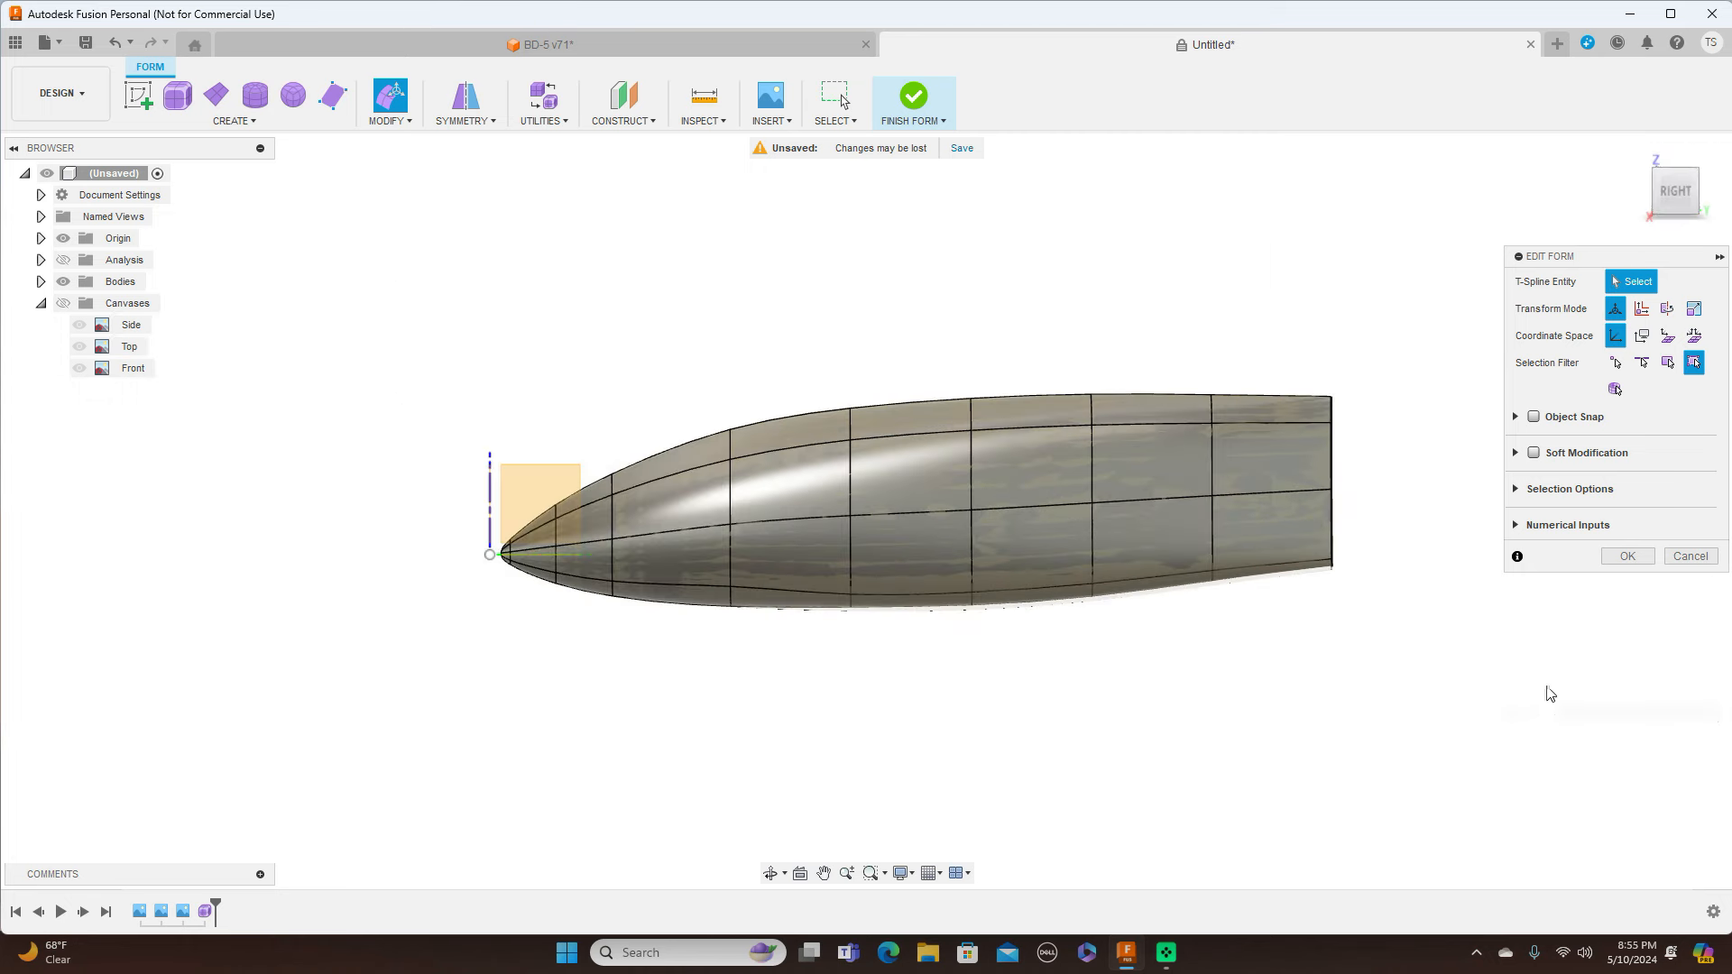
left_click(1641, 557)
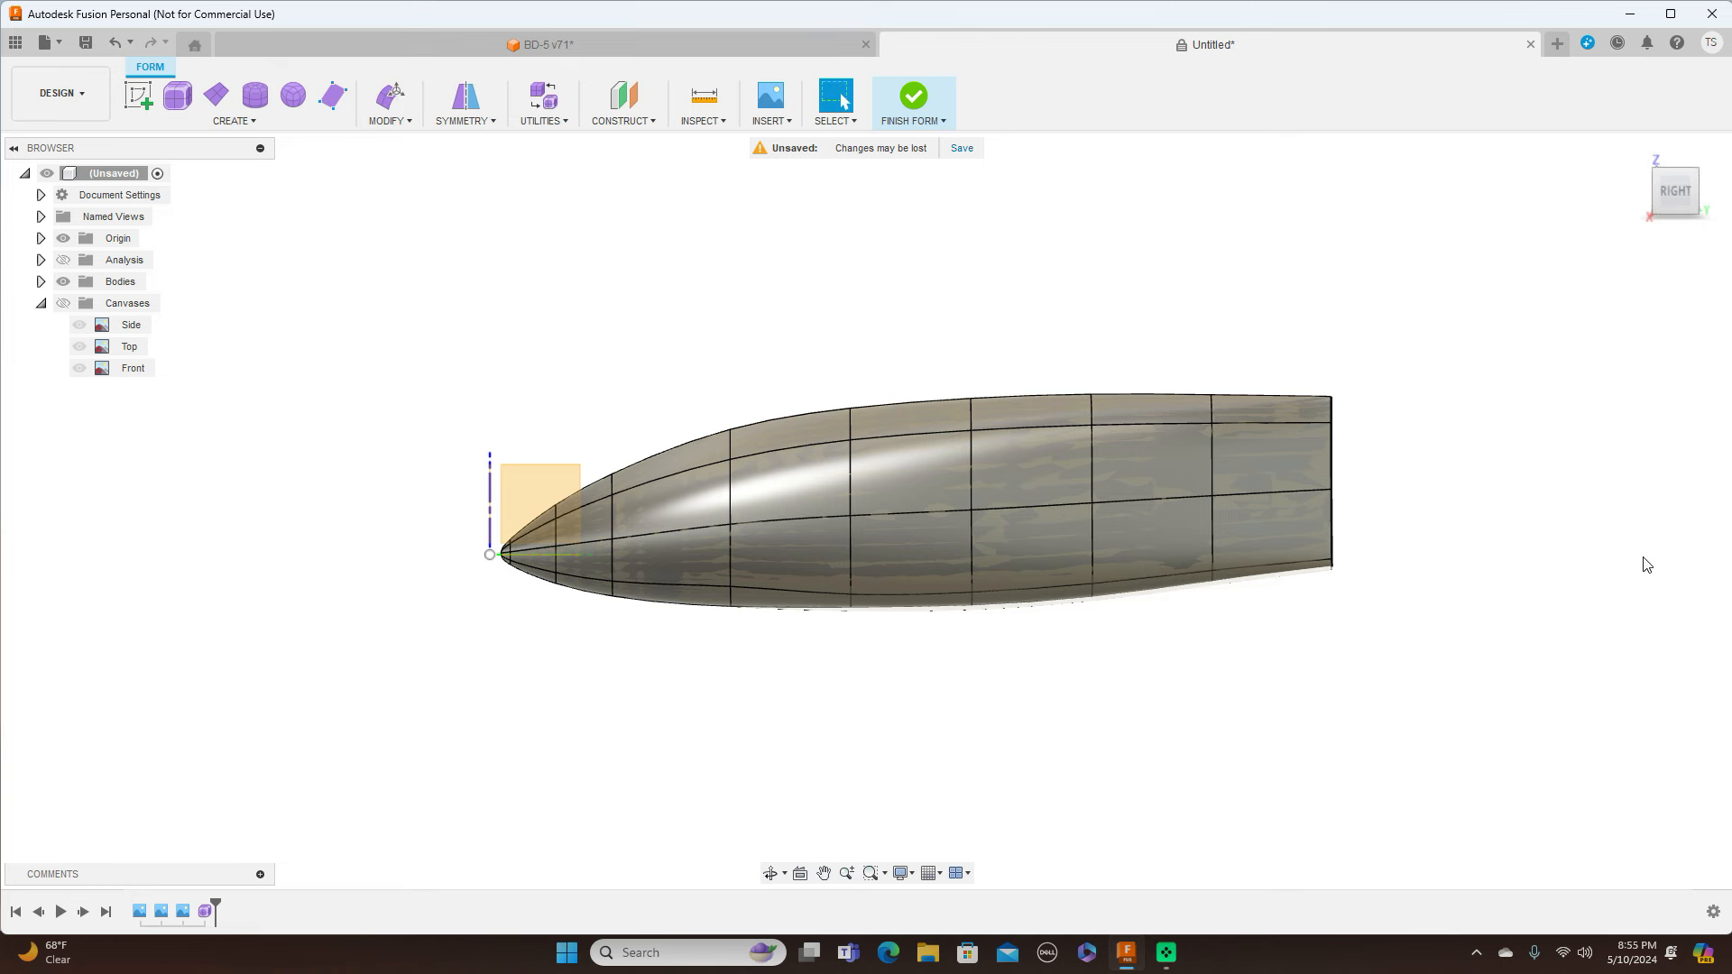
Display the reference canvases and compare the fuselage outline with them from the side and from underneath
left_click(64, 303)
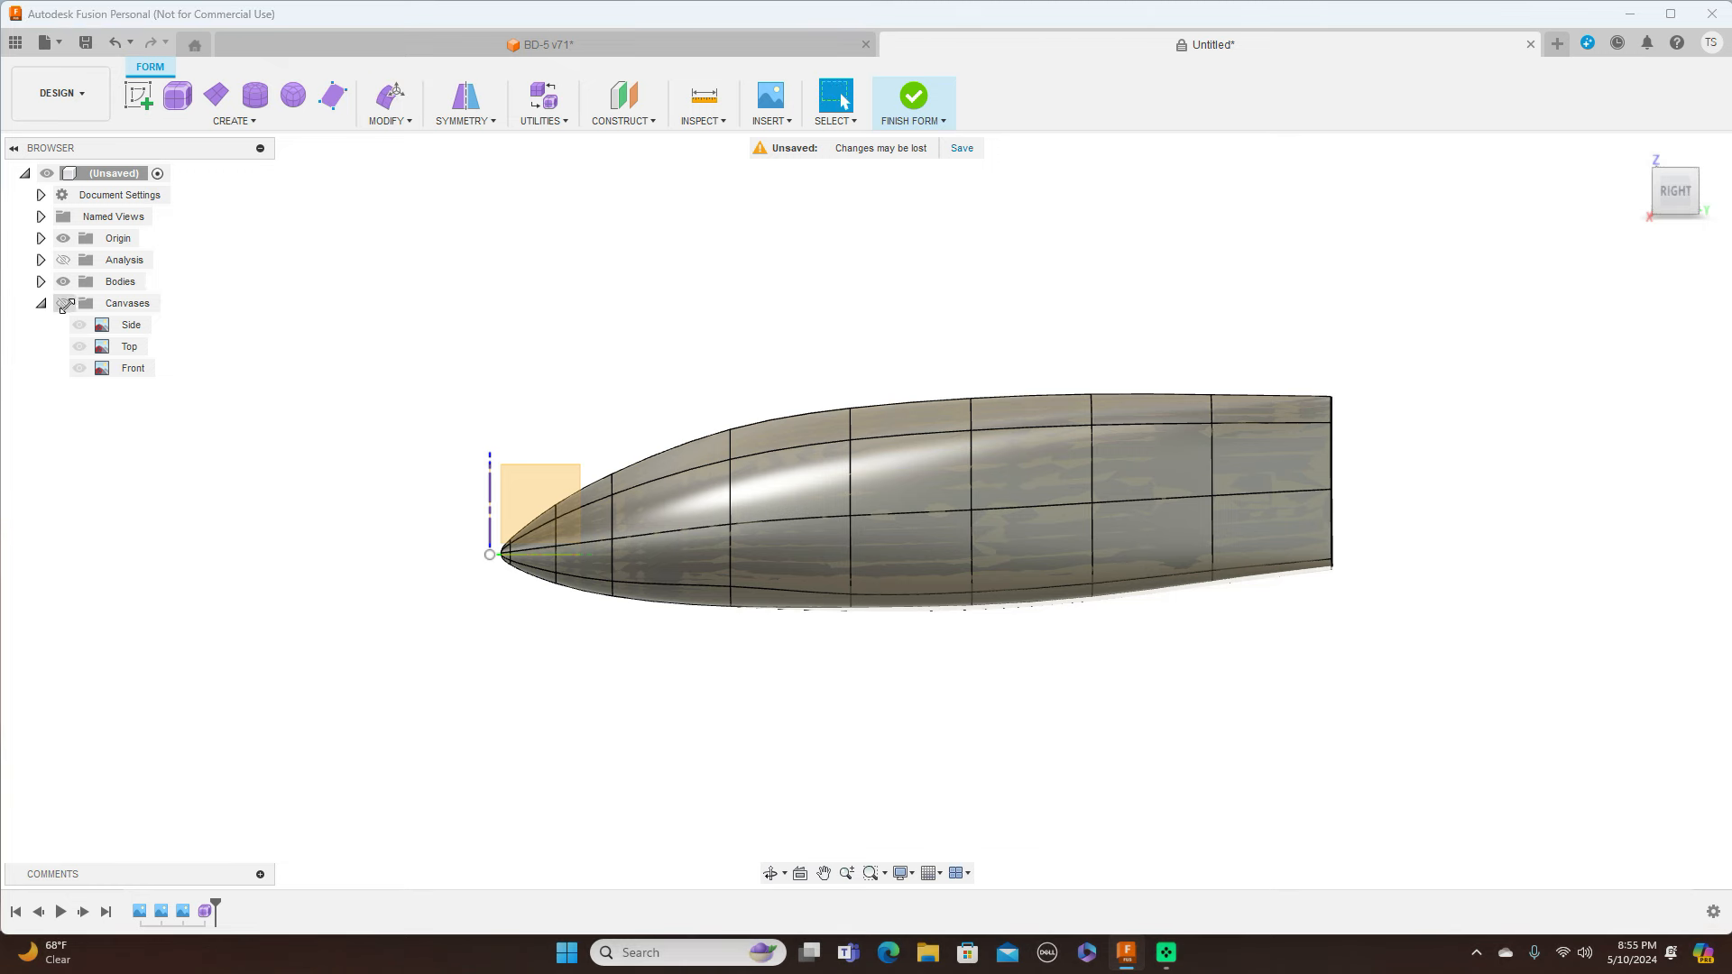
scroll(923, 577, "up", 2)
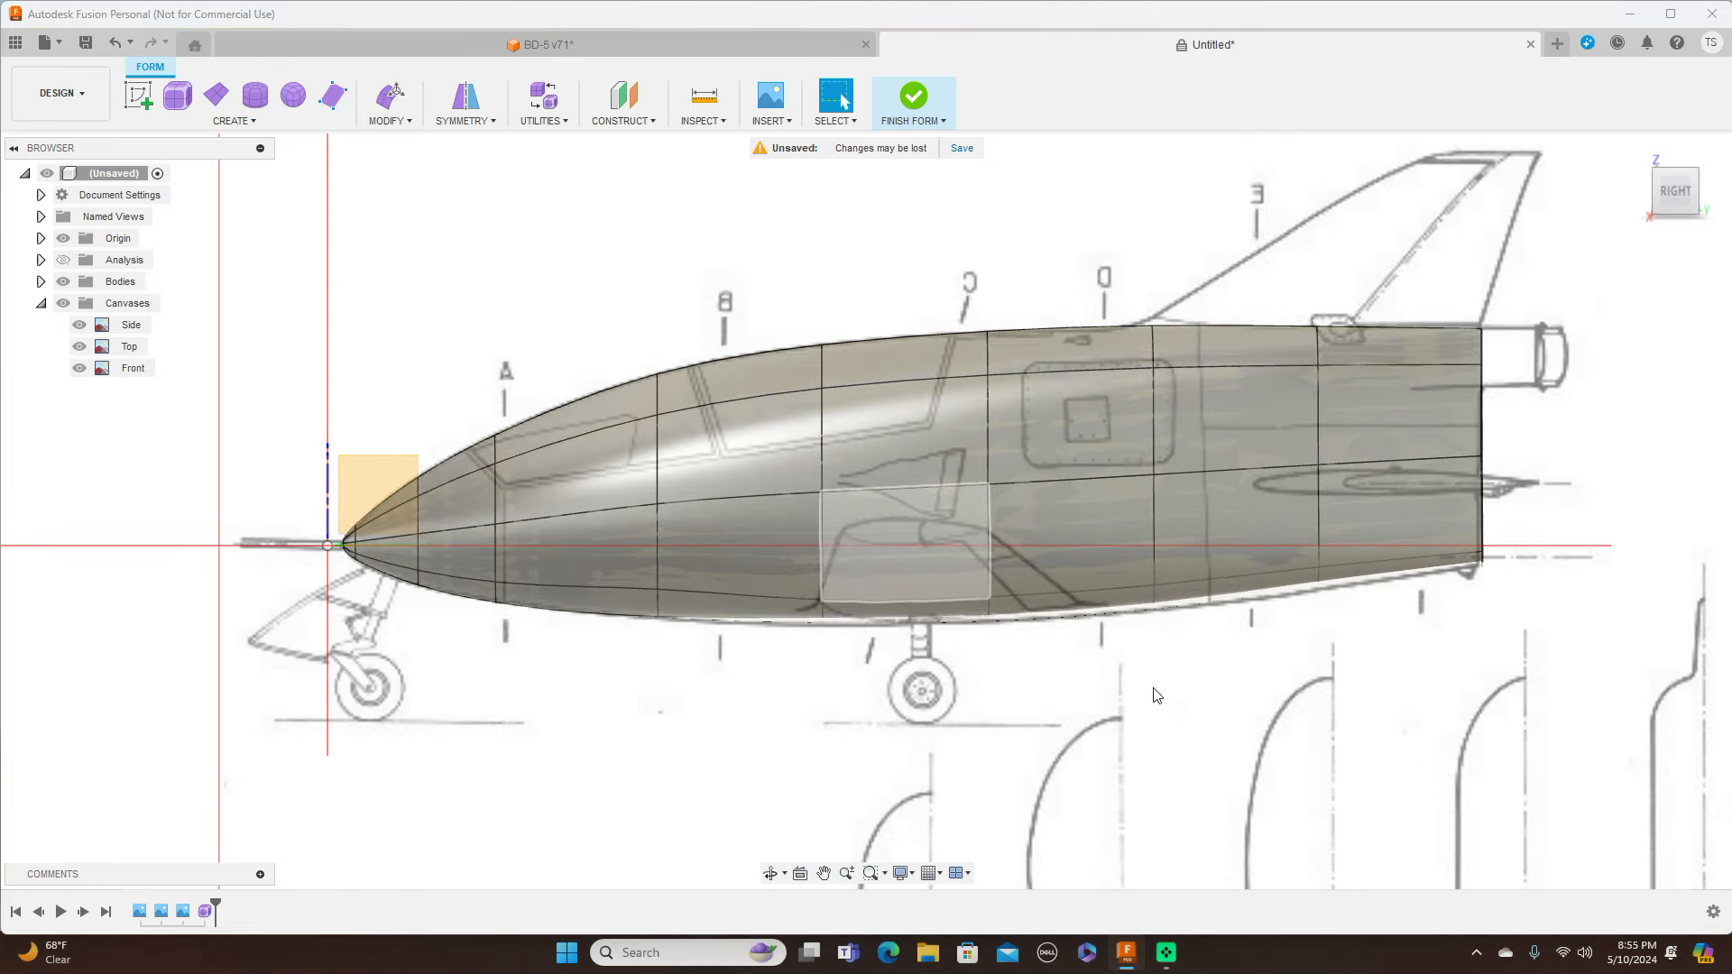
left_click(1671, 220)
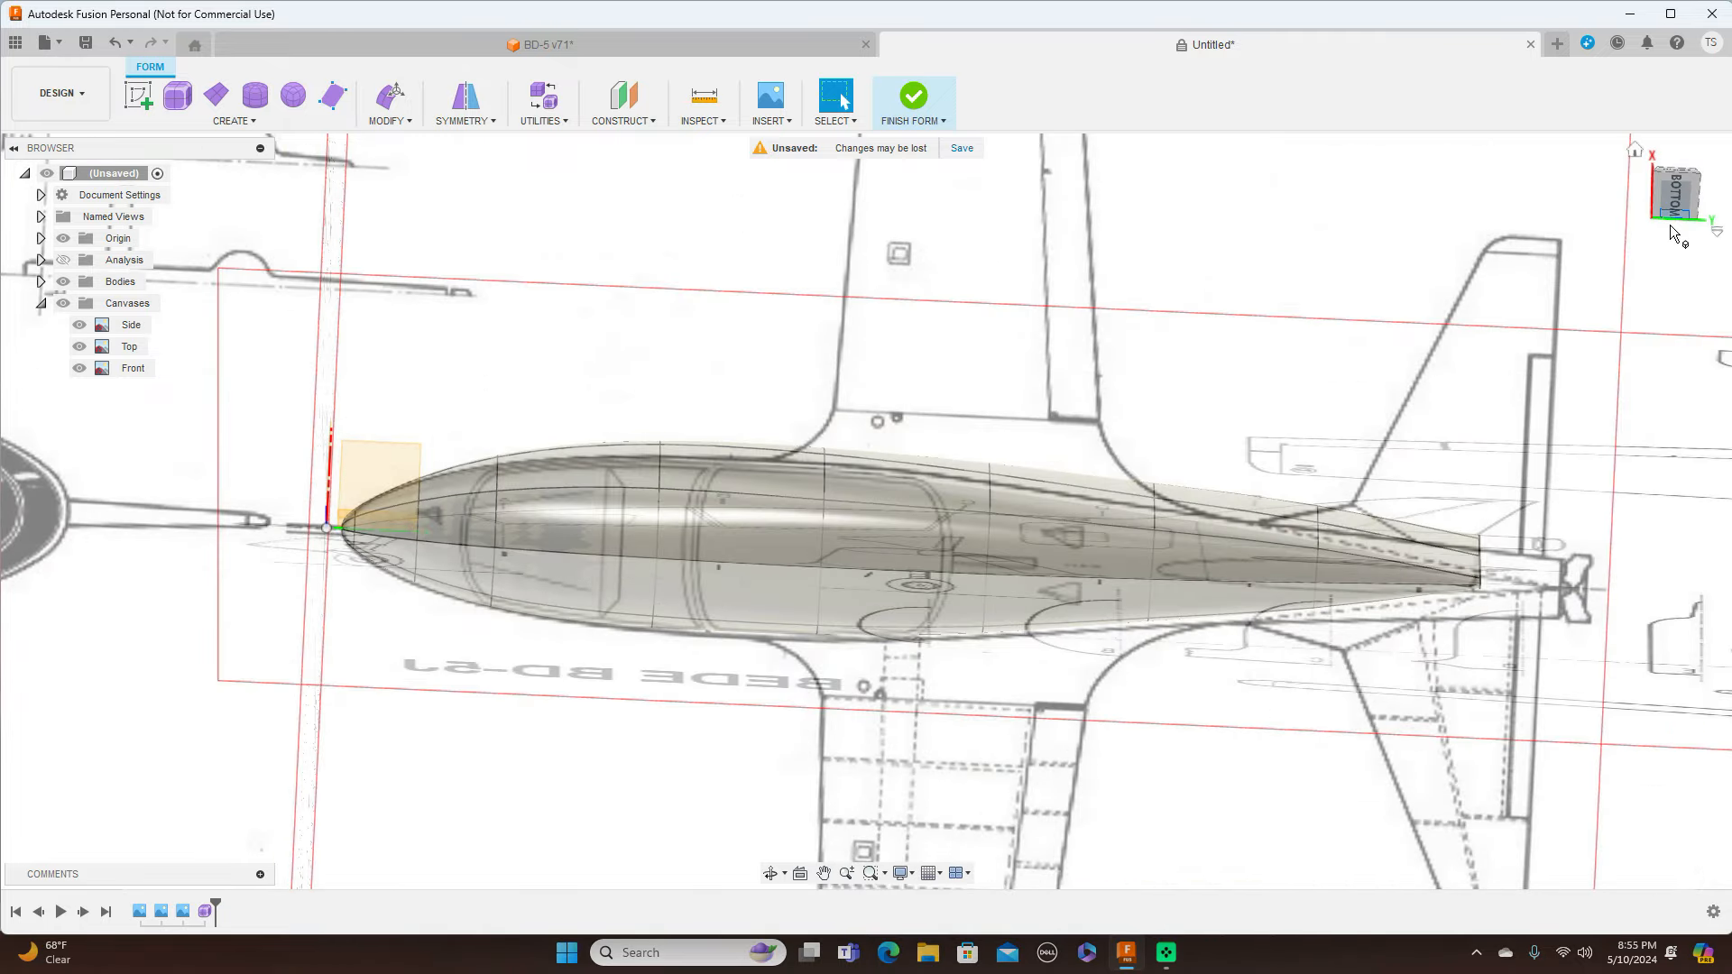
left_click(1673, 203)
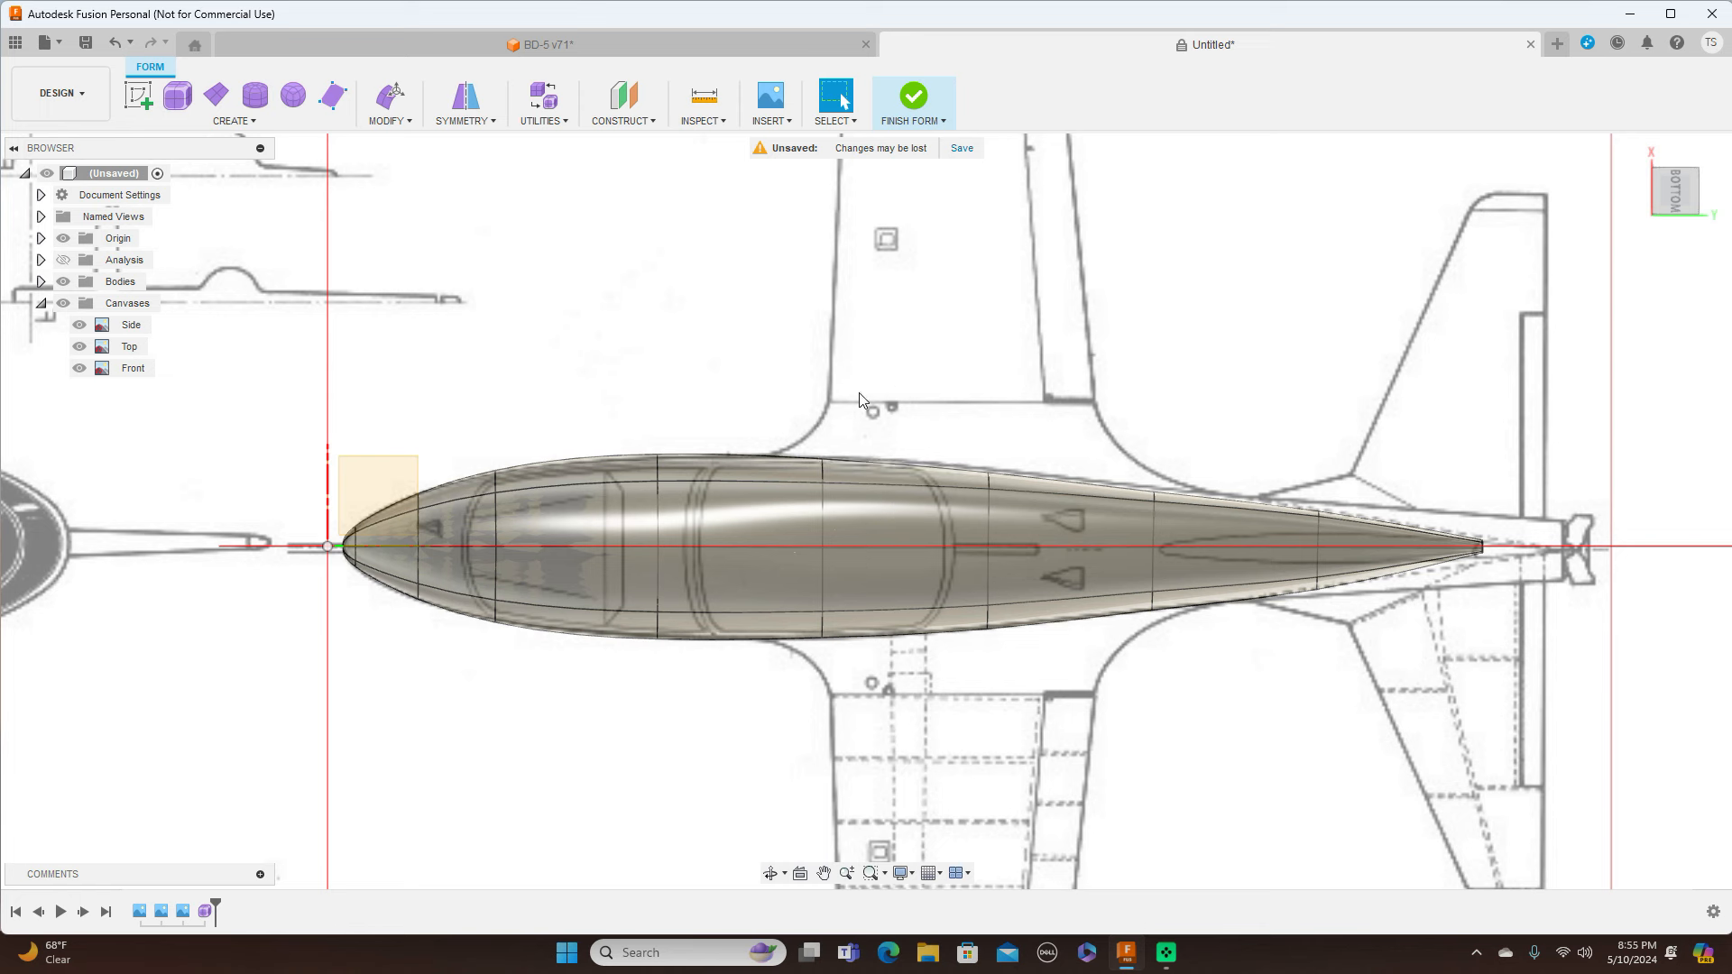
Lower the eight aft underside faces beside the bottom centreline by about 11.1 mm against the side canvas
left_click(878, 505)
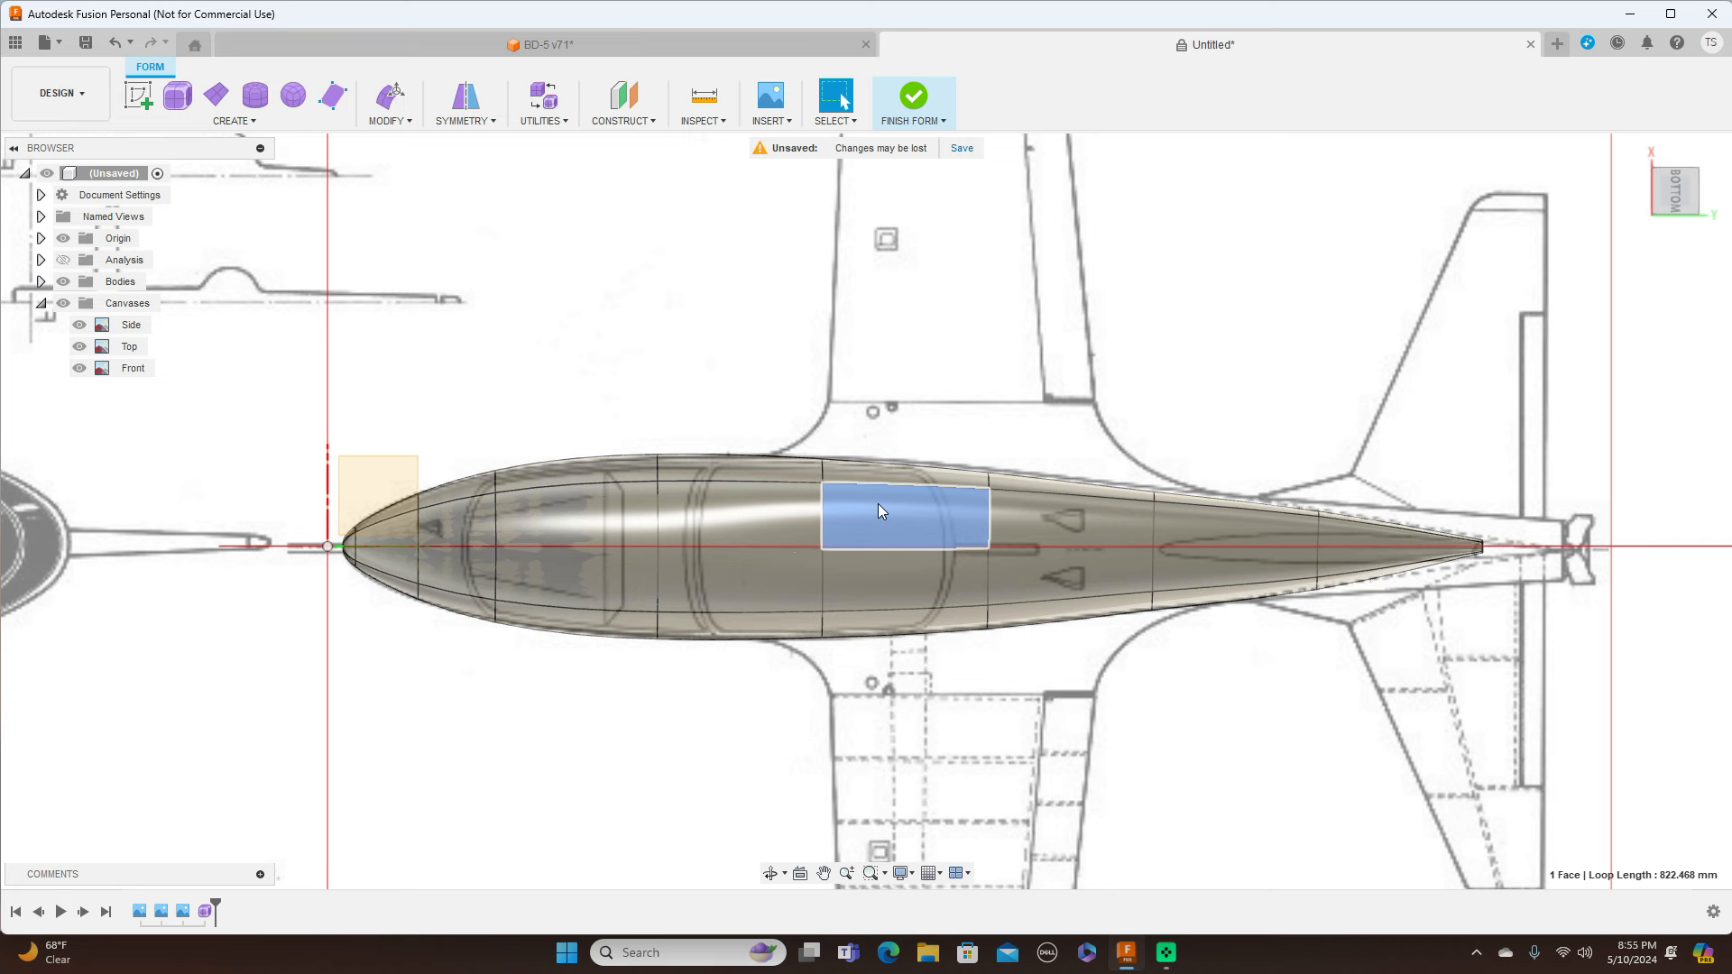
left_click(911, 566, "shift")
left_click(1045, 509, "shift")
left_click(1057, 571, "shift")
left_click(1195, 534, "shift")
left_click(1242, 568, "shift")
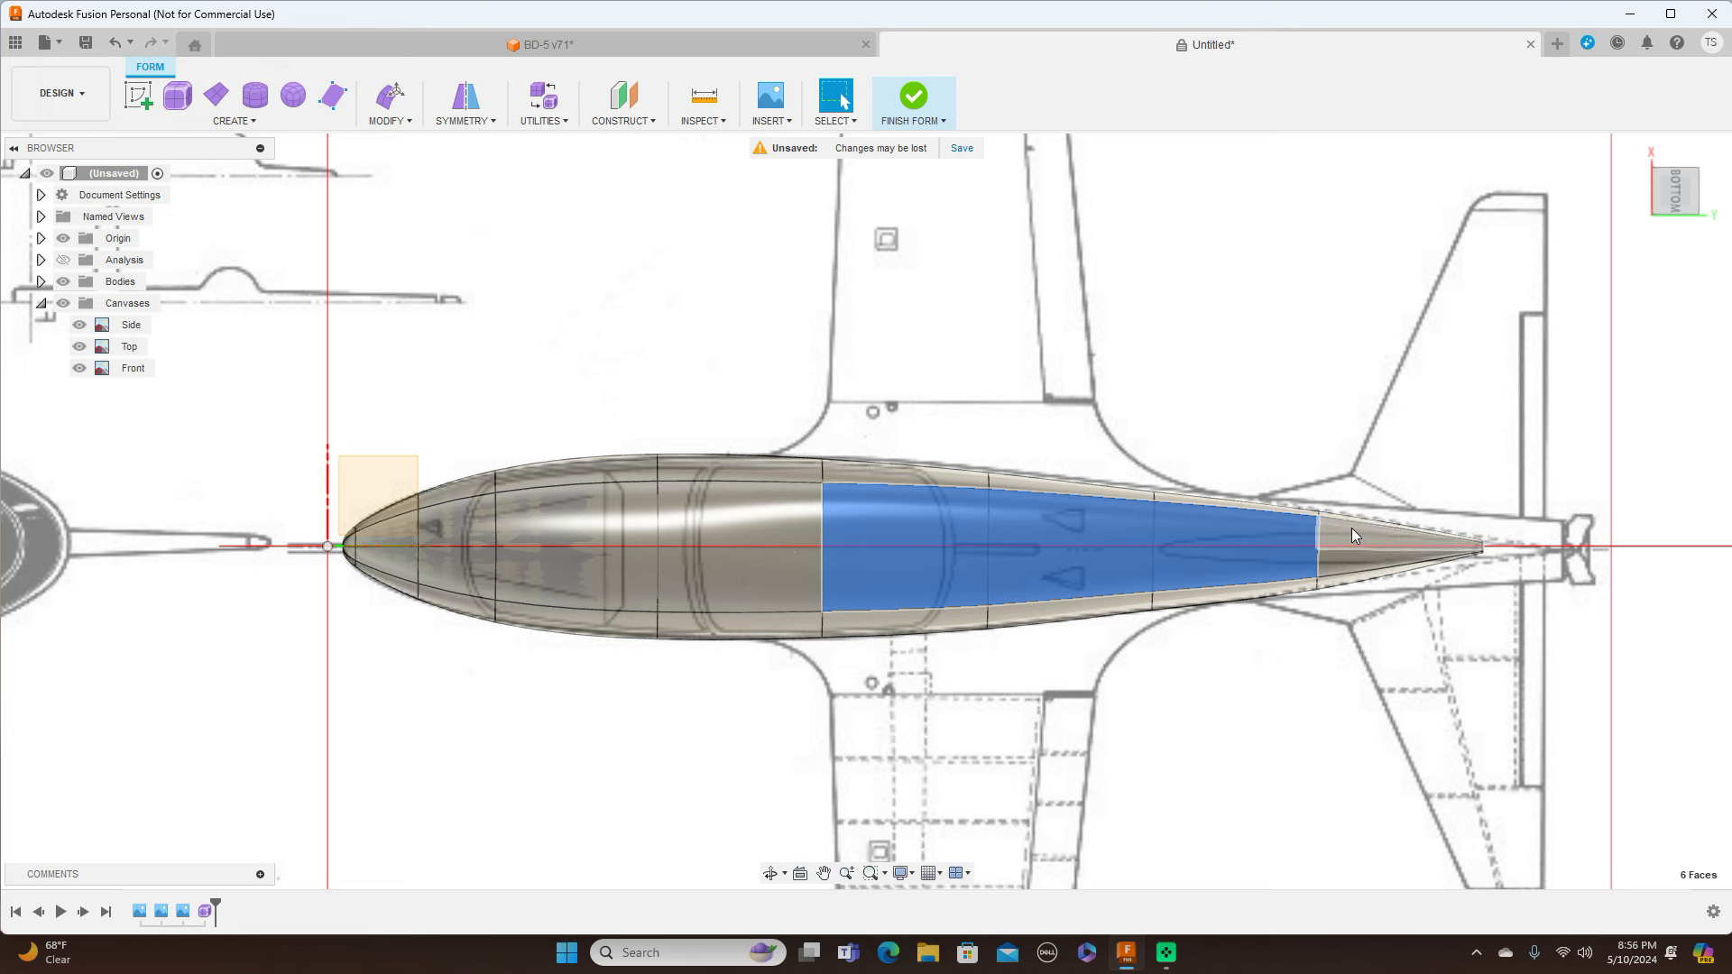
left_click(1350, 530, "shift")
left_click(1344, 559, "shift")
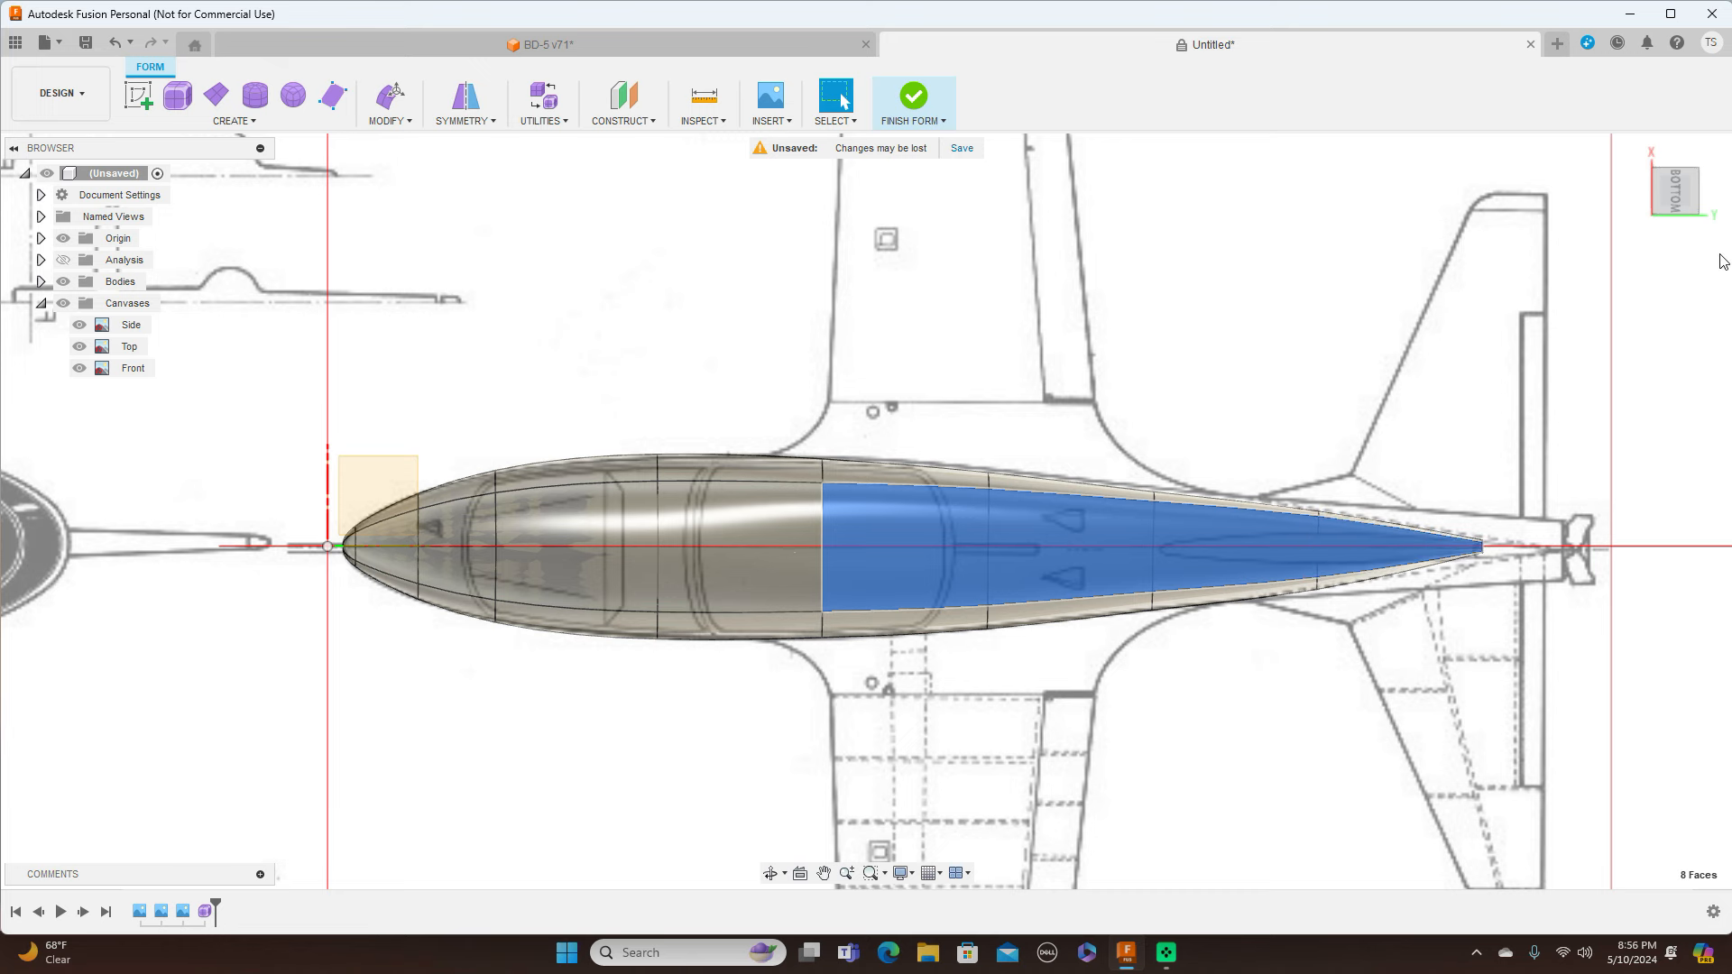
left_click(1676, 162)
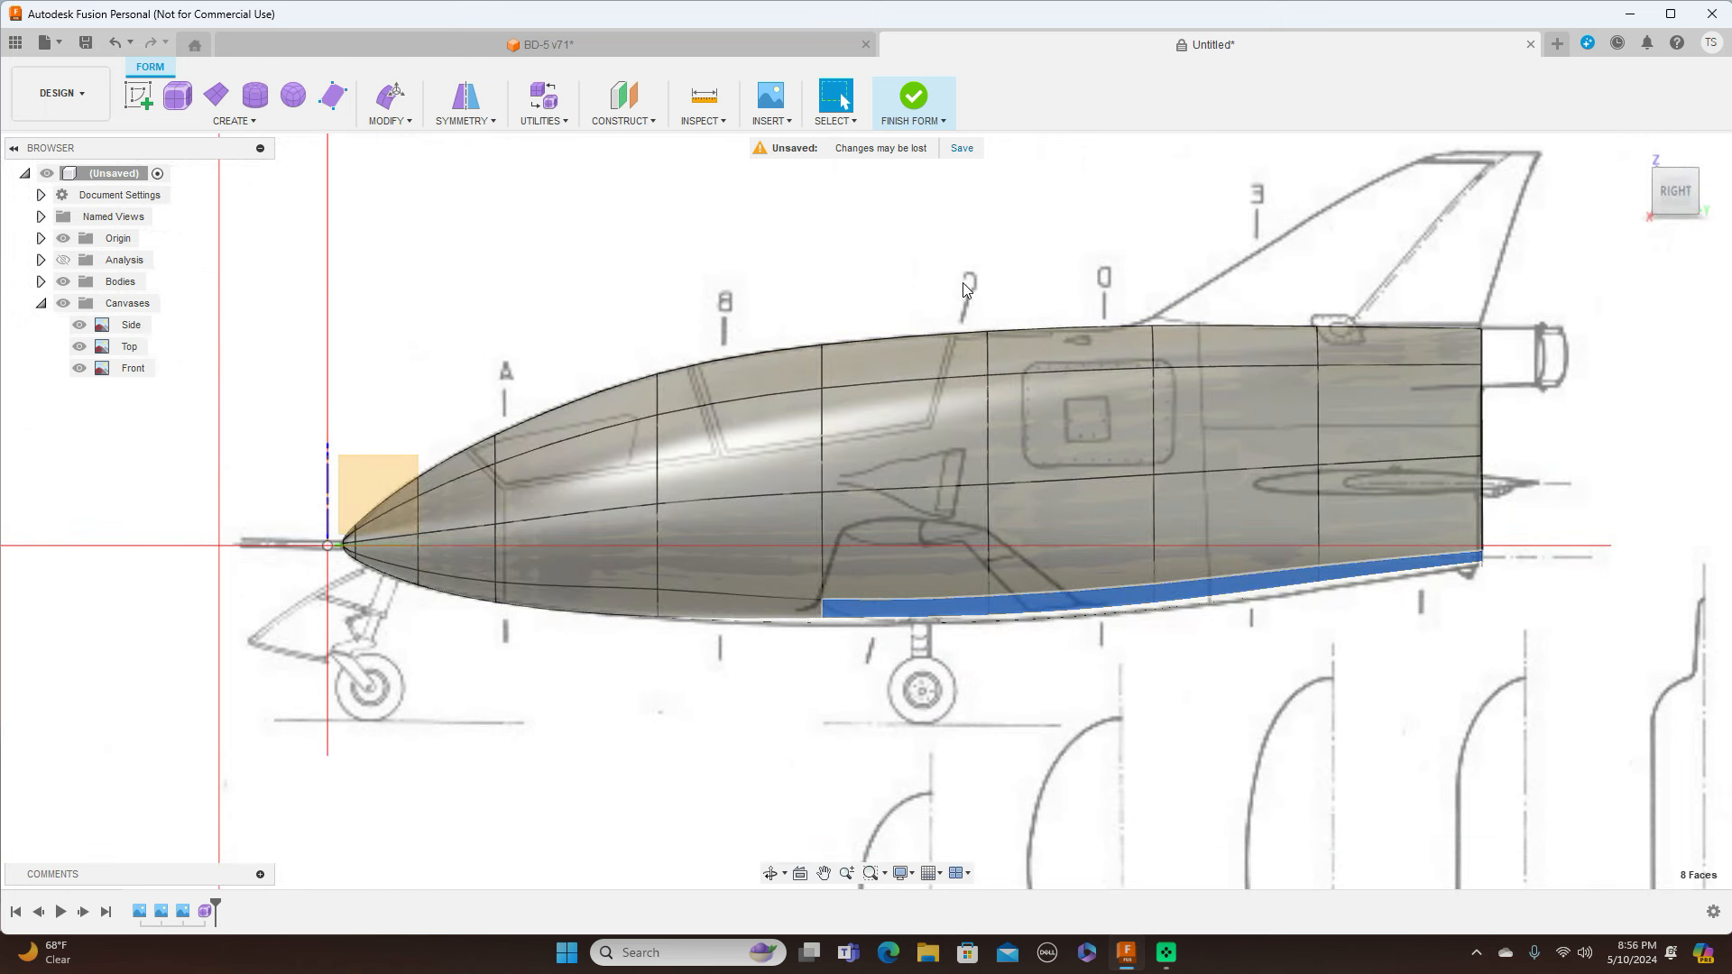
right_click(963, 287)
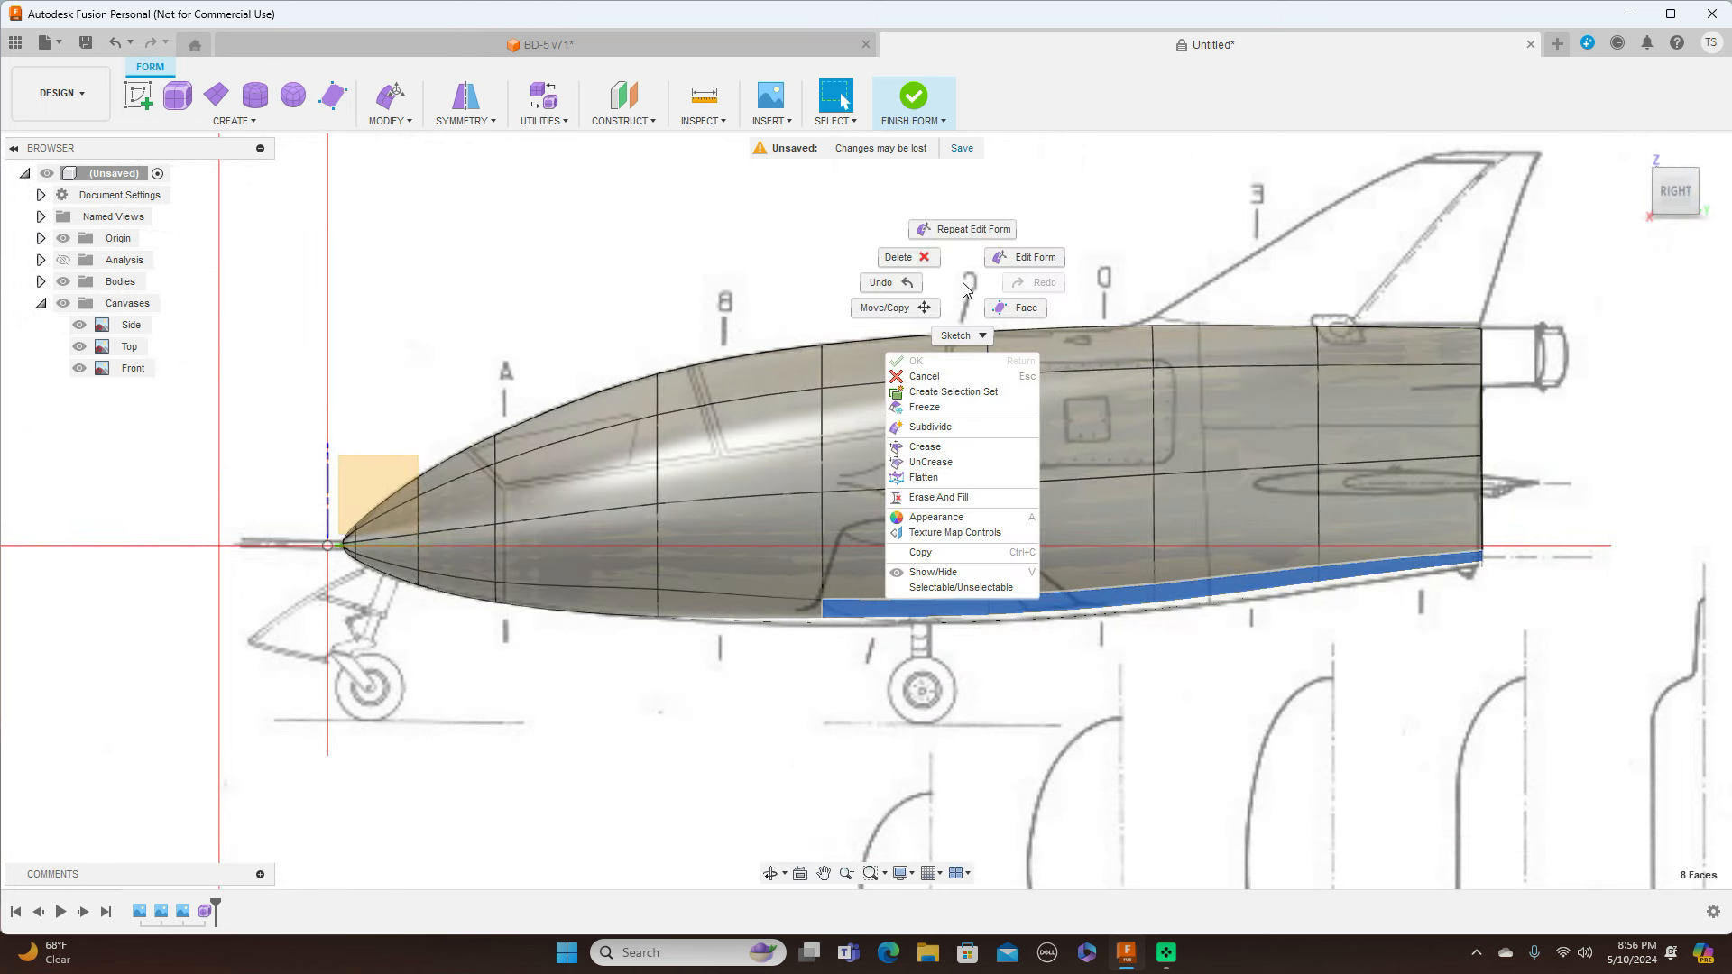
left_click(1024, 262)
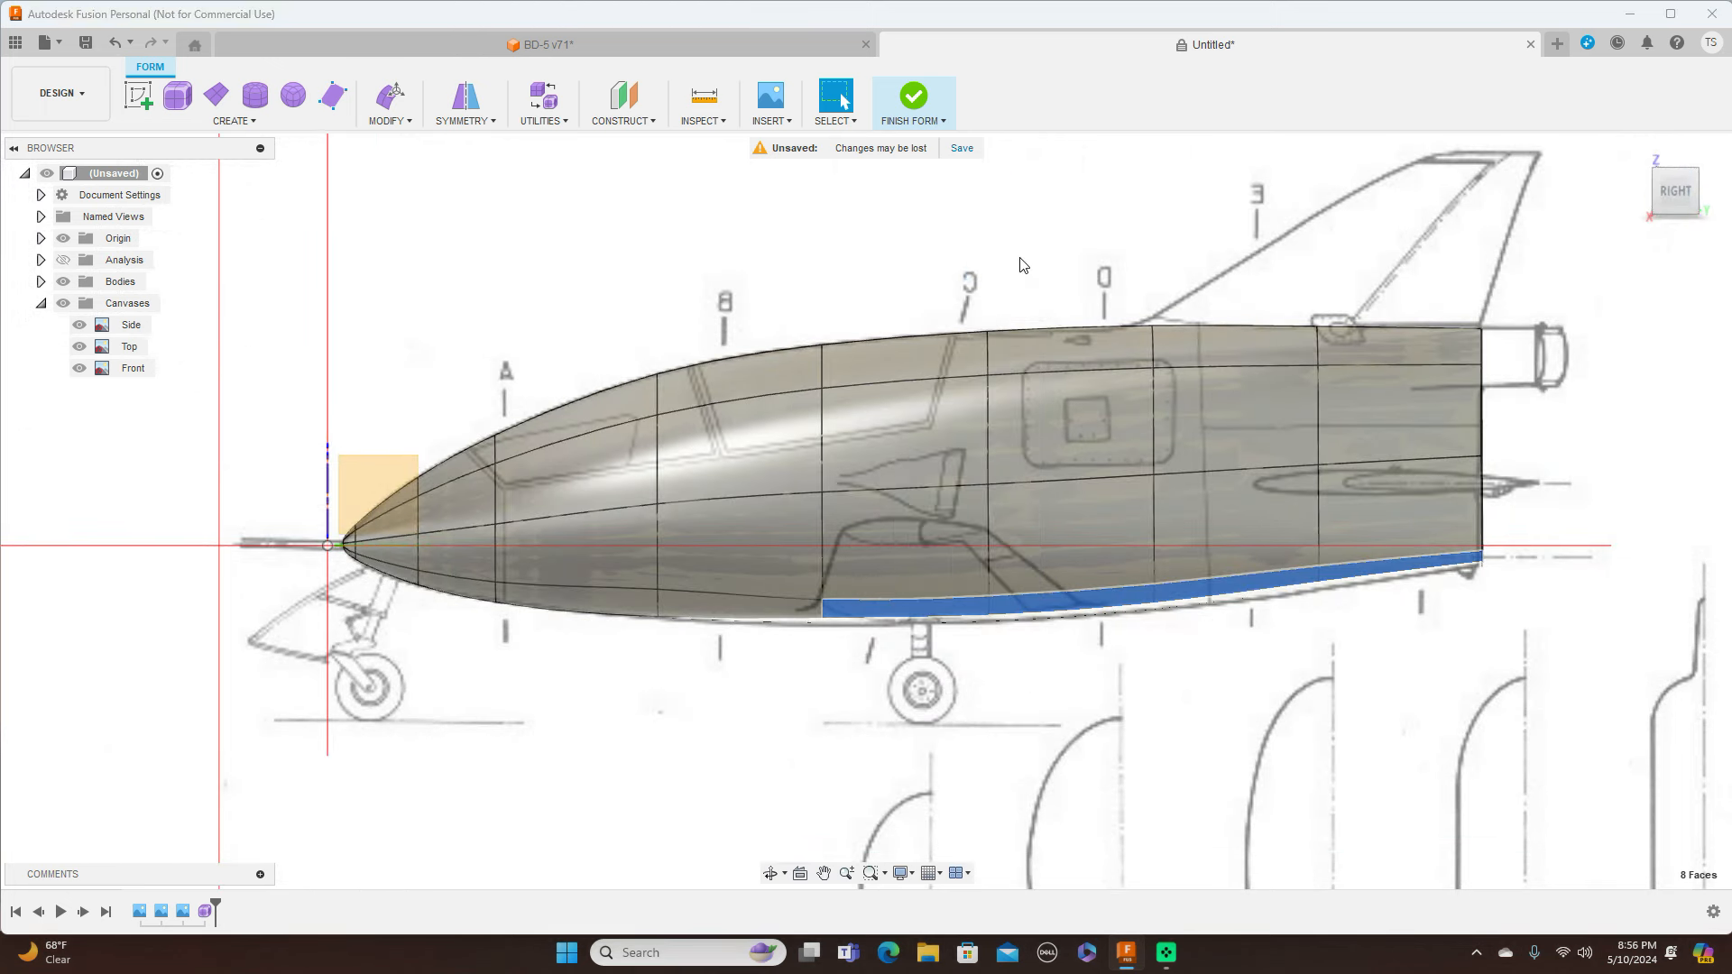
left_click_drag(1177, 565, 1175, 570)
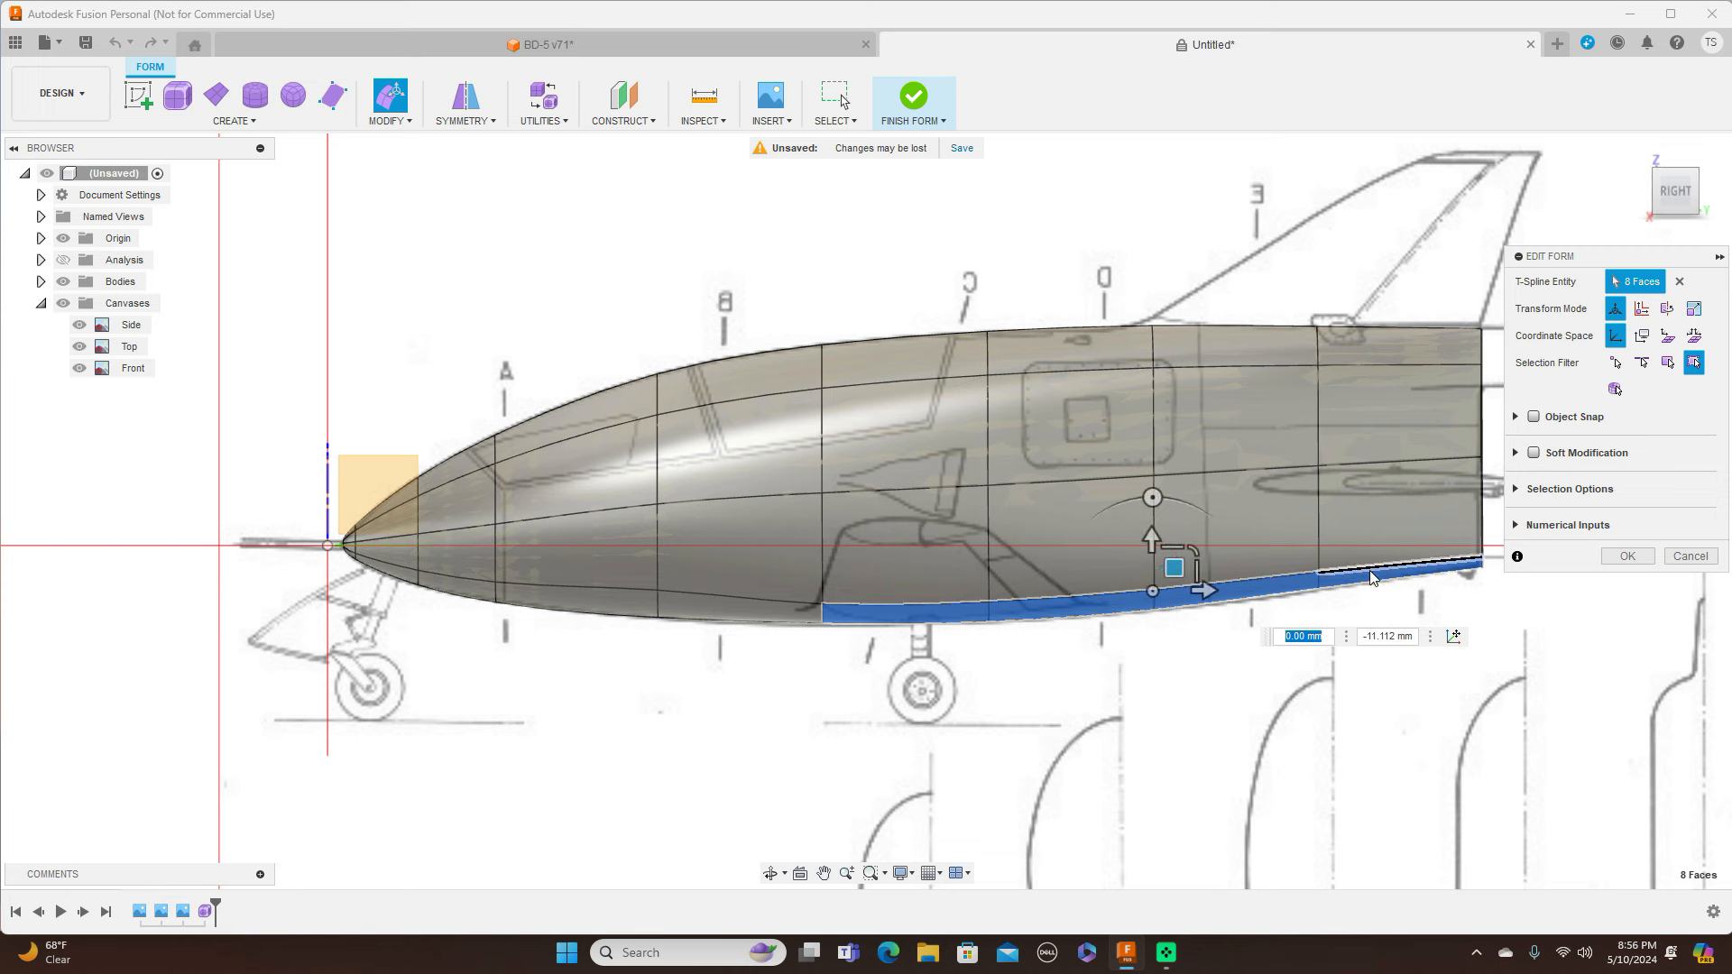
left_click(1629, 556)
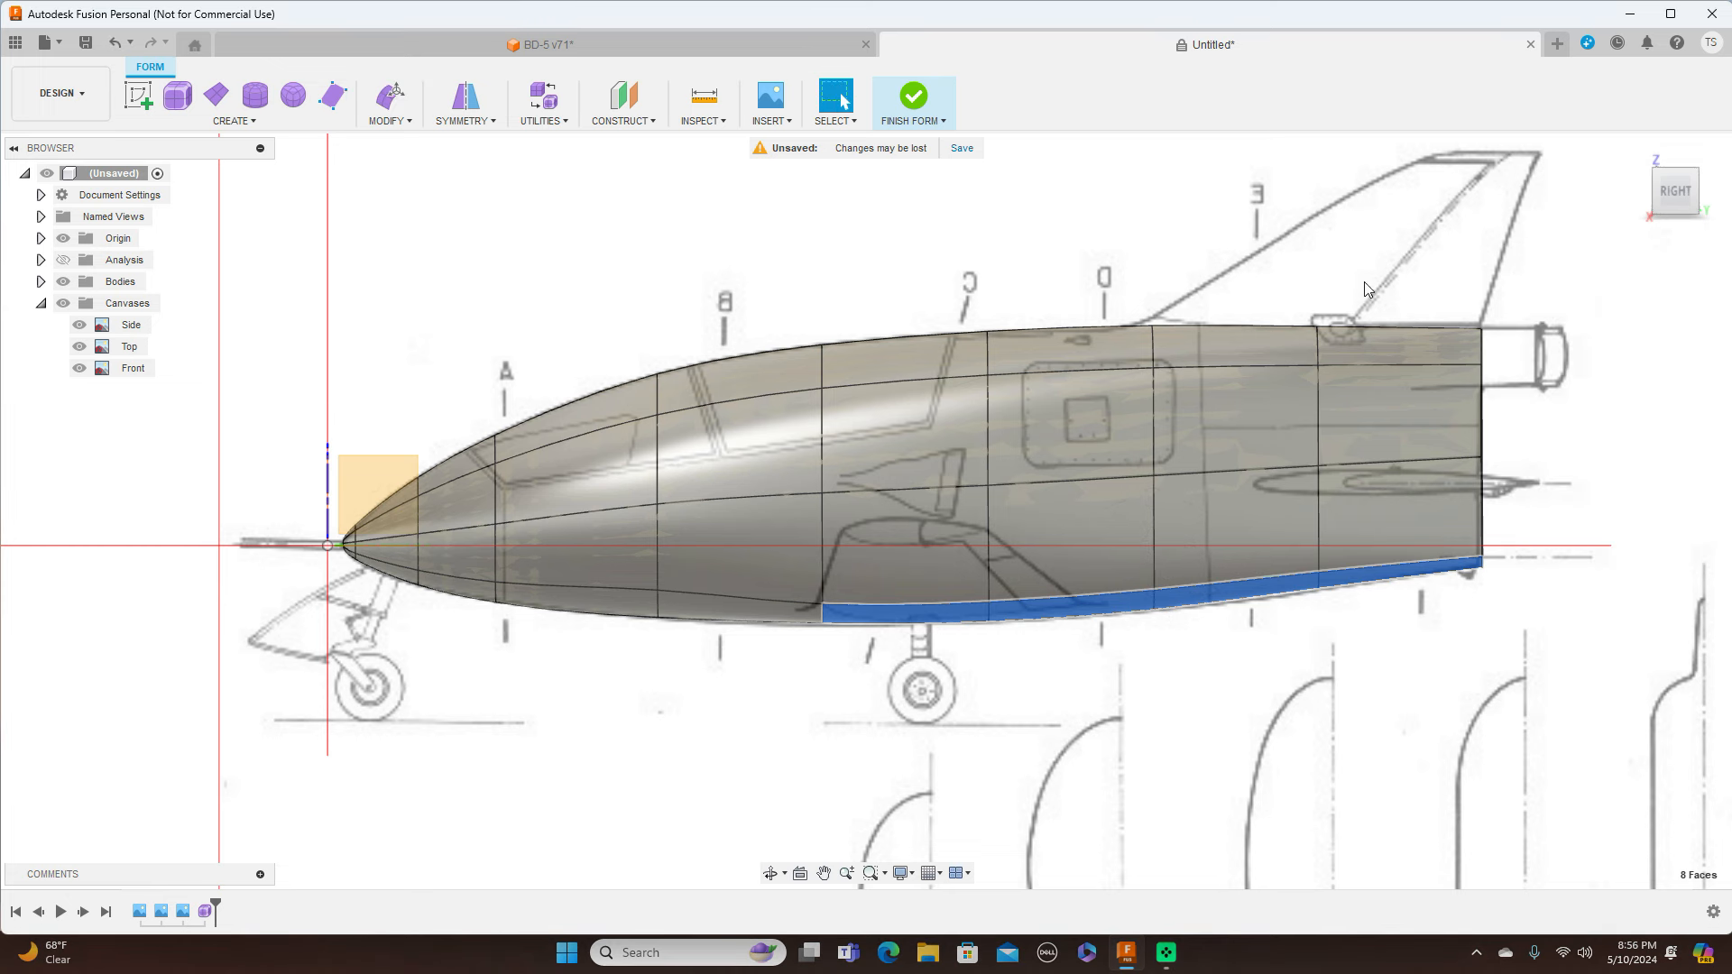
Finish the form edit, hide the reference canvases and inspect the fuselage body from the side and underneath
left_click(944, 123)
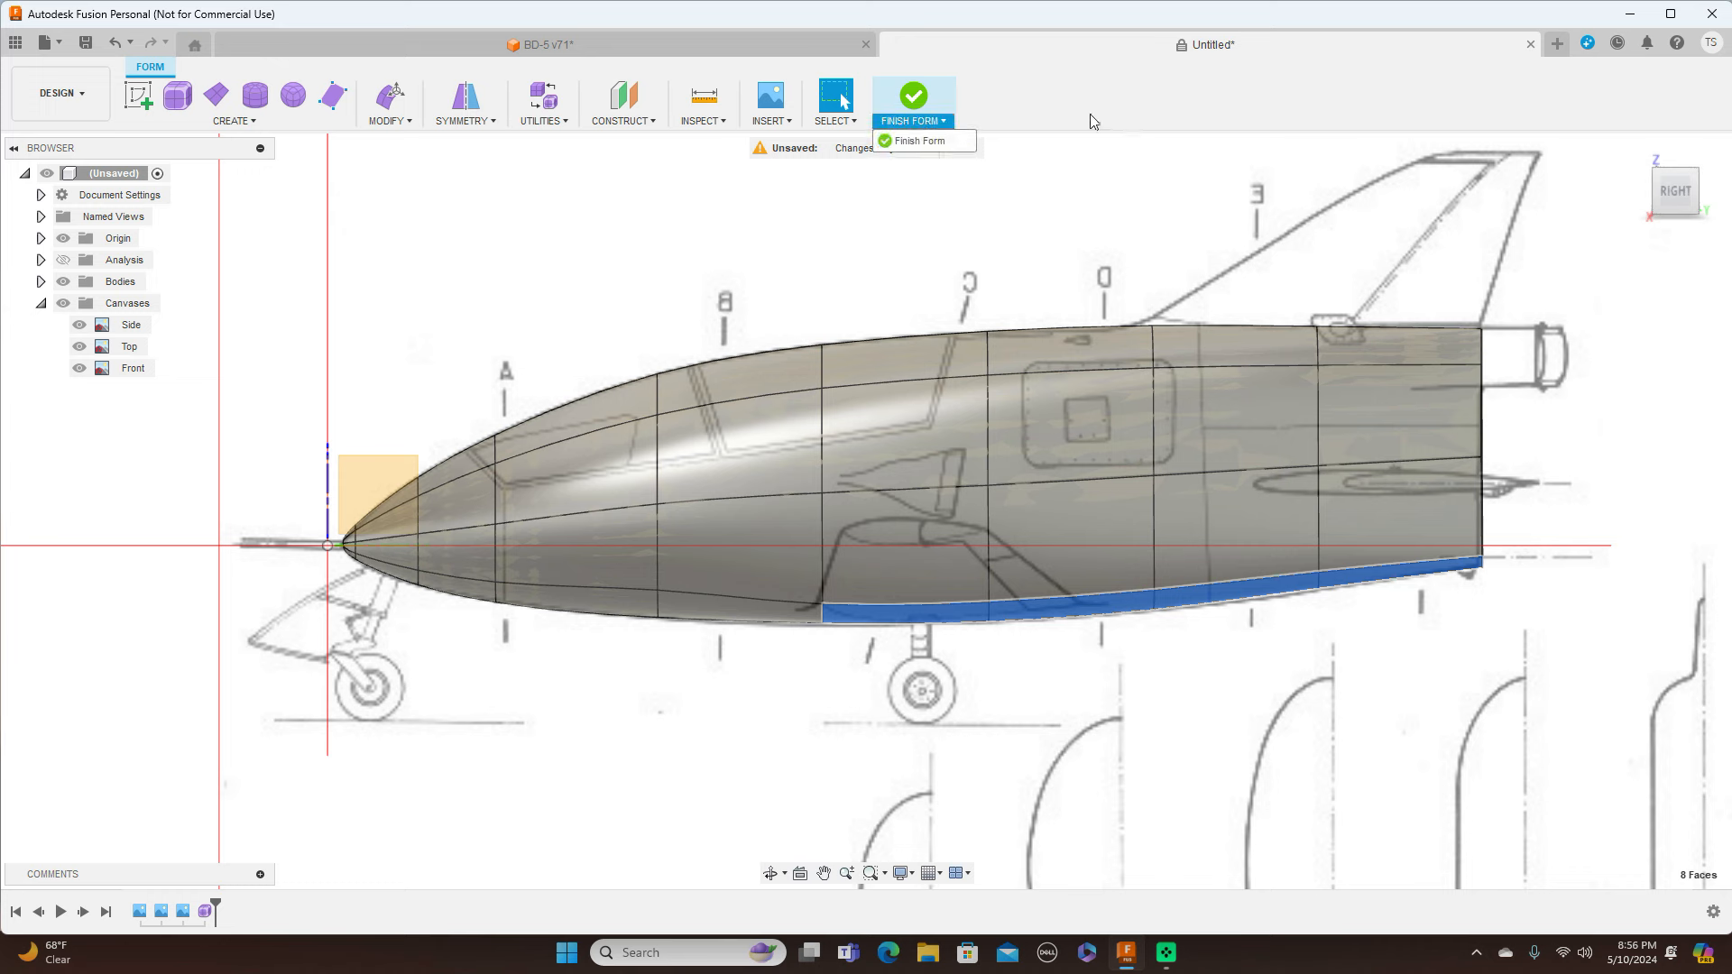
left_click(952, 142)
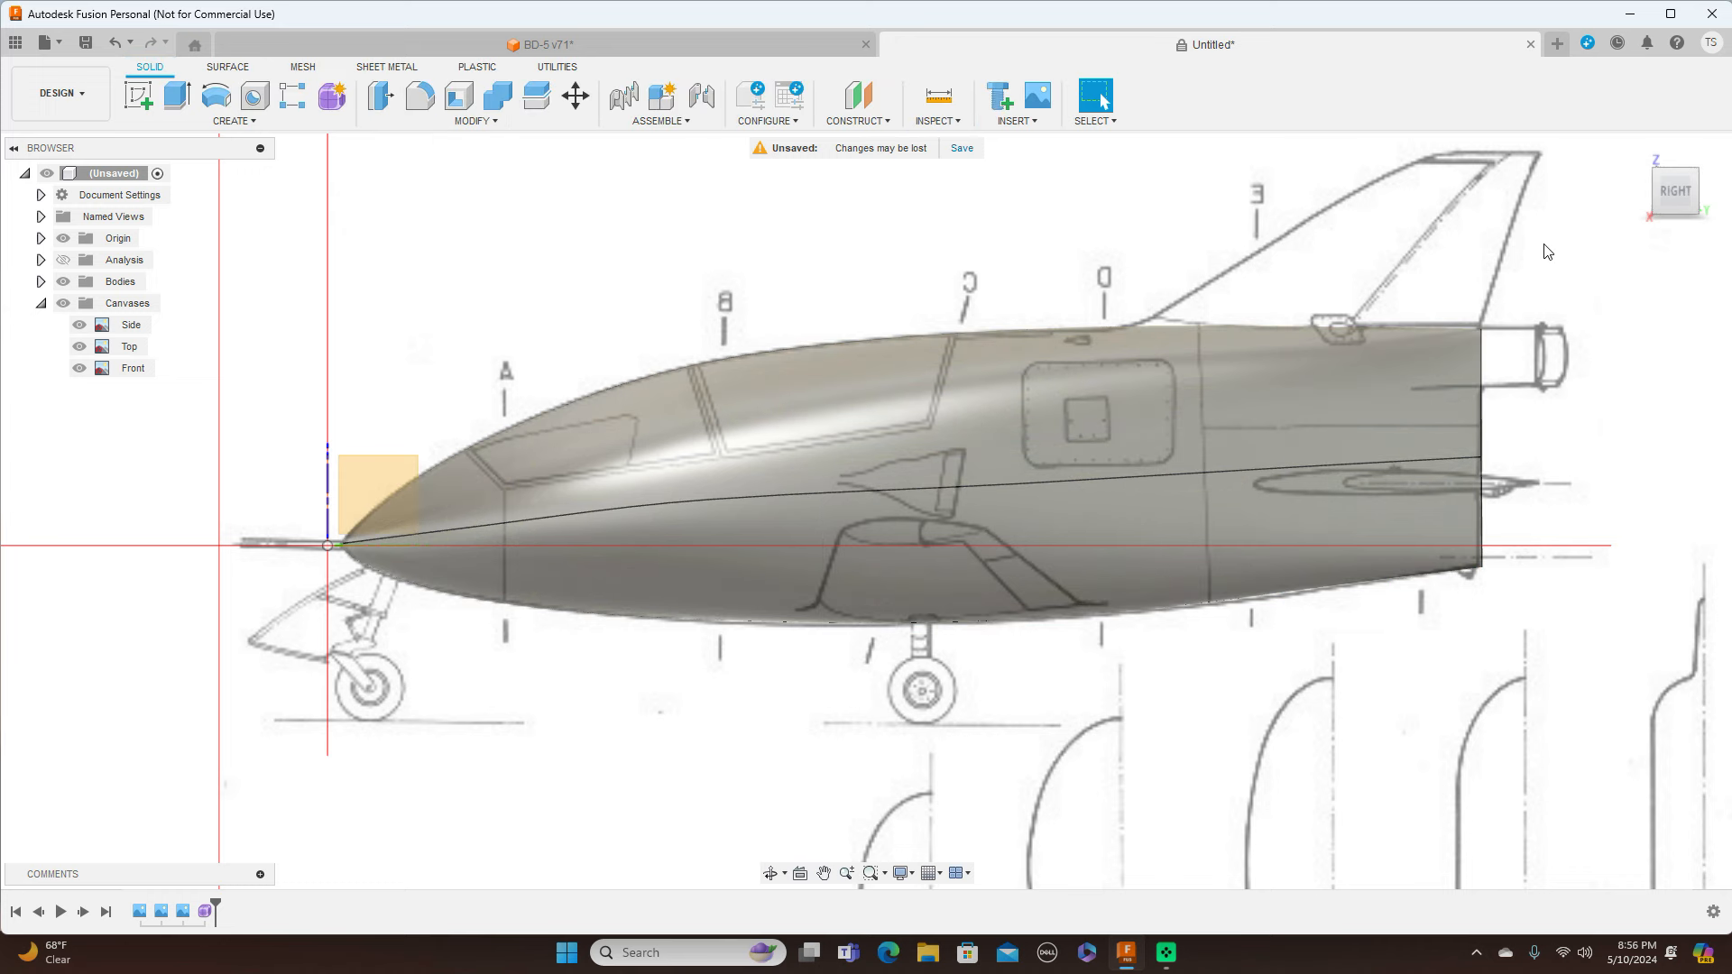
mouse_move(1679, 213)
left_mouse_down()
mouse_move(1662, 126)
mouse_move(1679, 210)
left_mouse_up()
left_click(1677, 200)
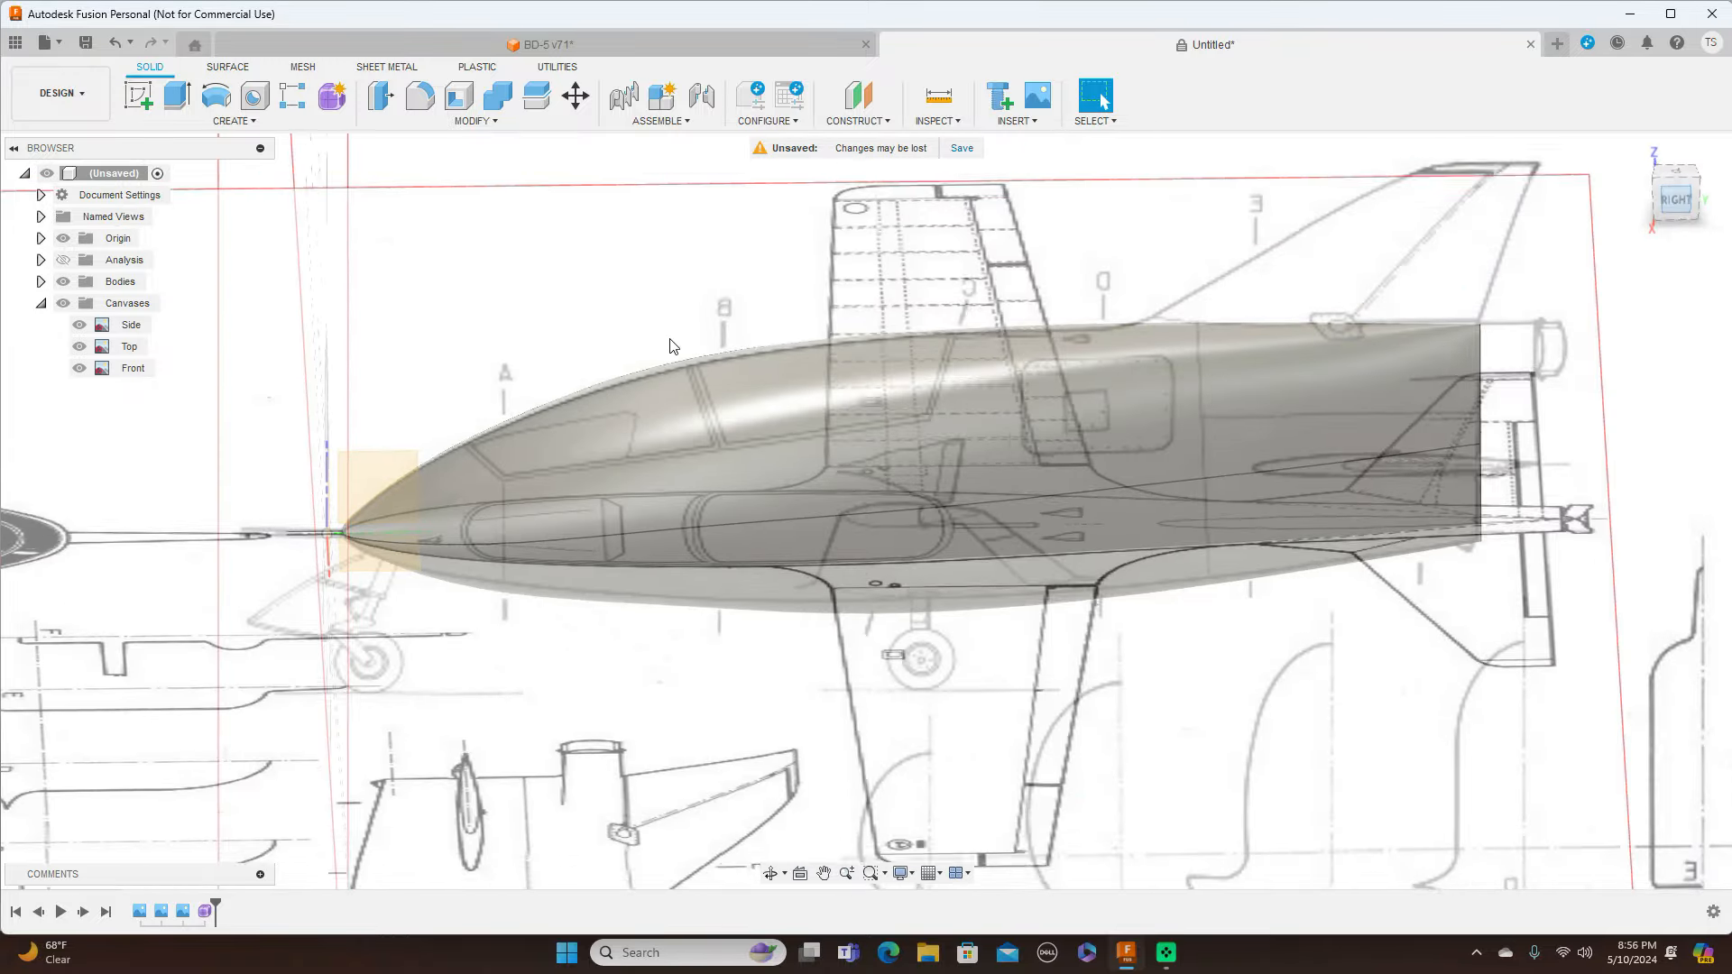
left_click(63, 303)
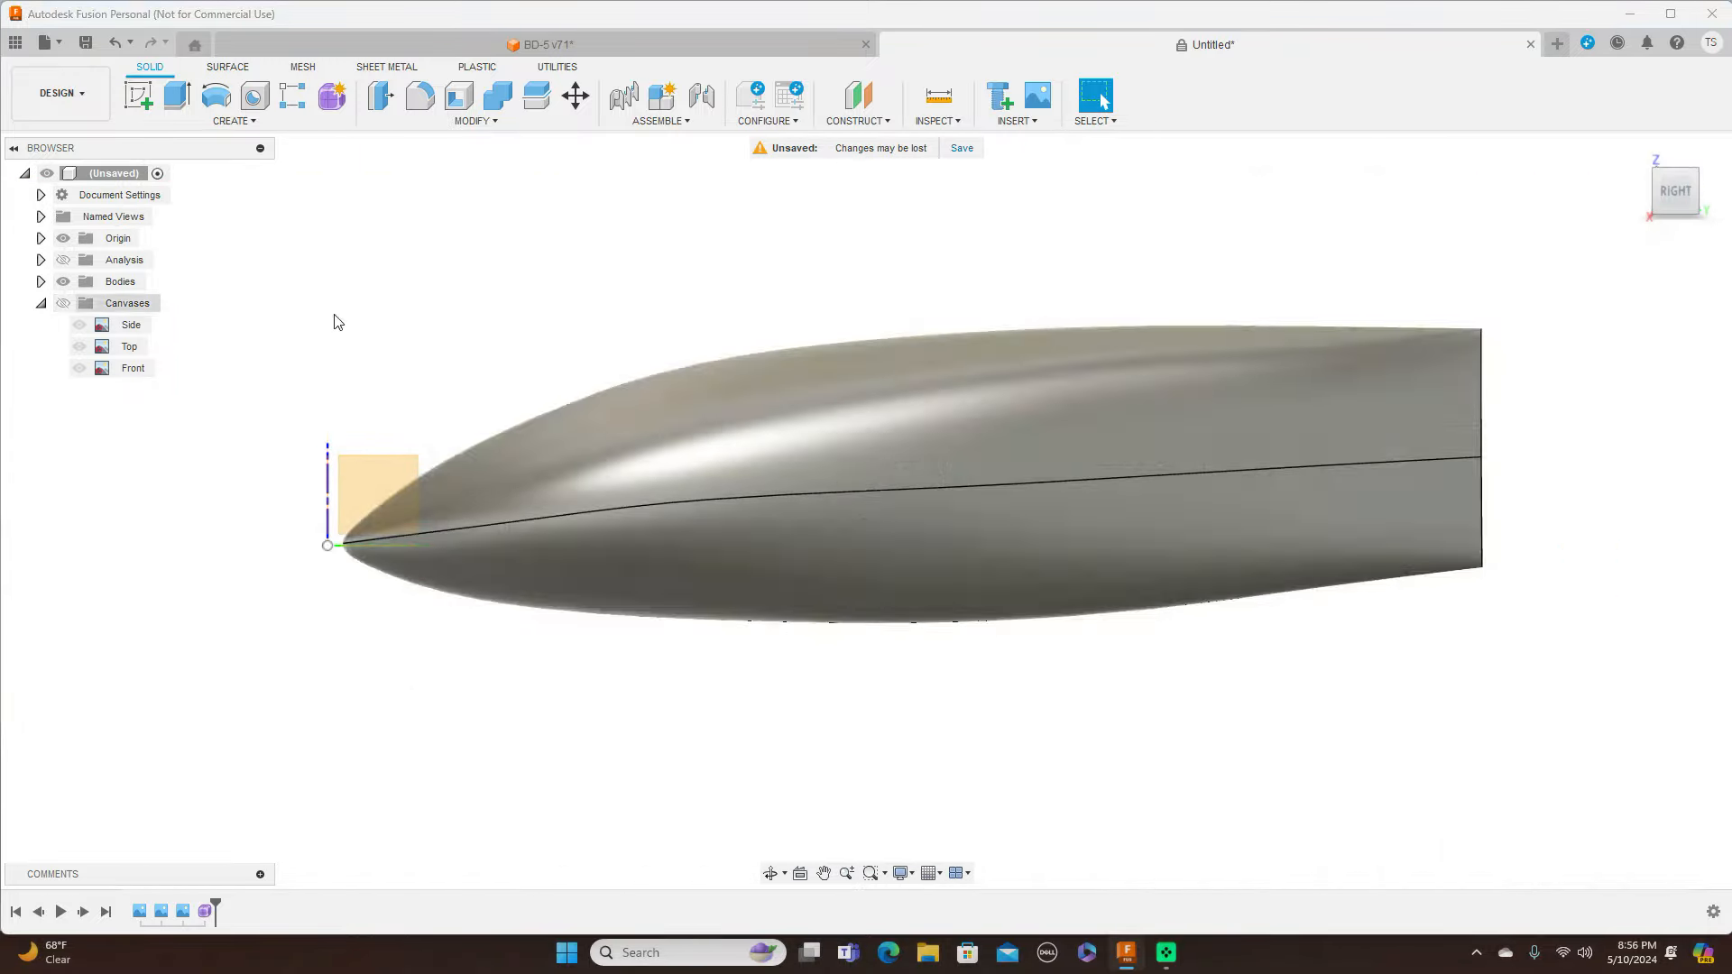
mouse_move(1668, 215)
left_mouse_down()
mouse_move(1685, 144)
mouse_move(1669, 131)
mouse_move(1671, 154)
mouse_move(1656, 131)
mouse_move(1685, 203)
left_mouse_up()
left_click(1685, 203)
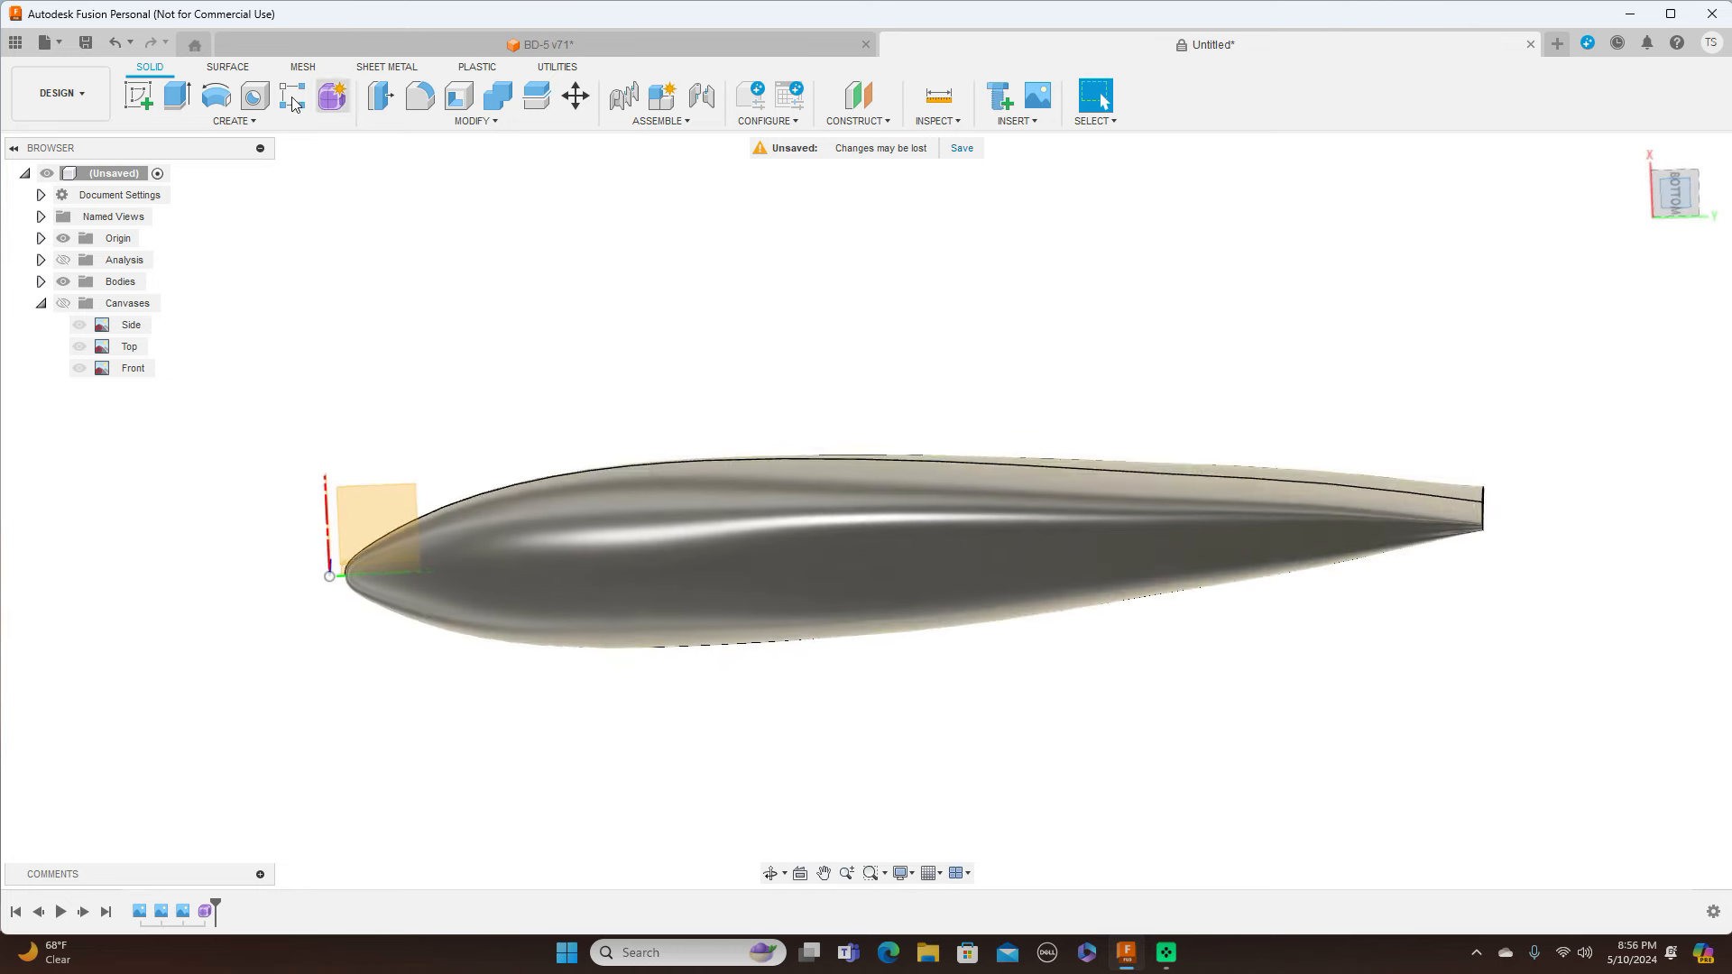
Turn on the zebra analysis, examine the fuselage's surface continuity from several angles, and hide the analysis again
left_click(63, 260)
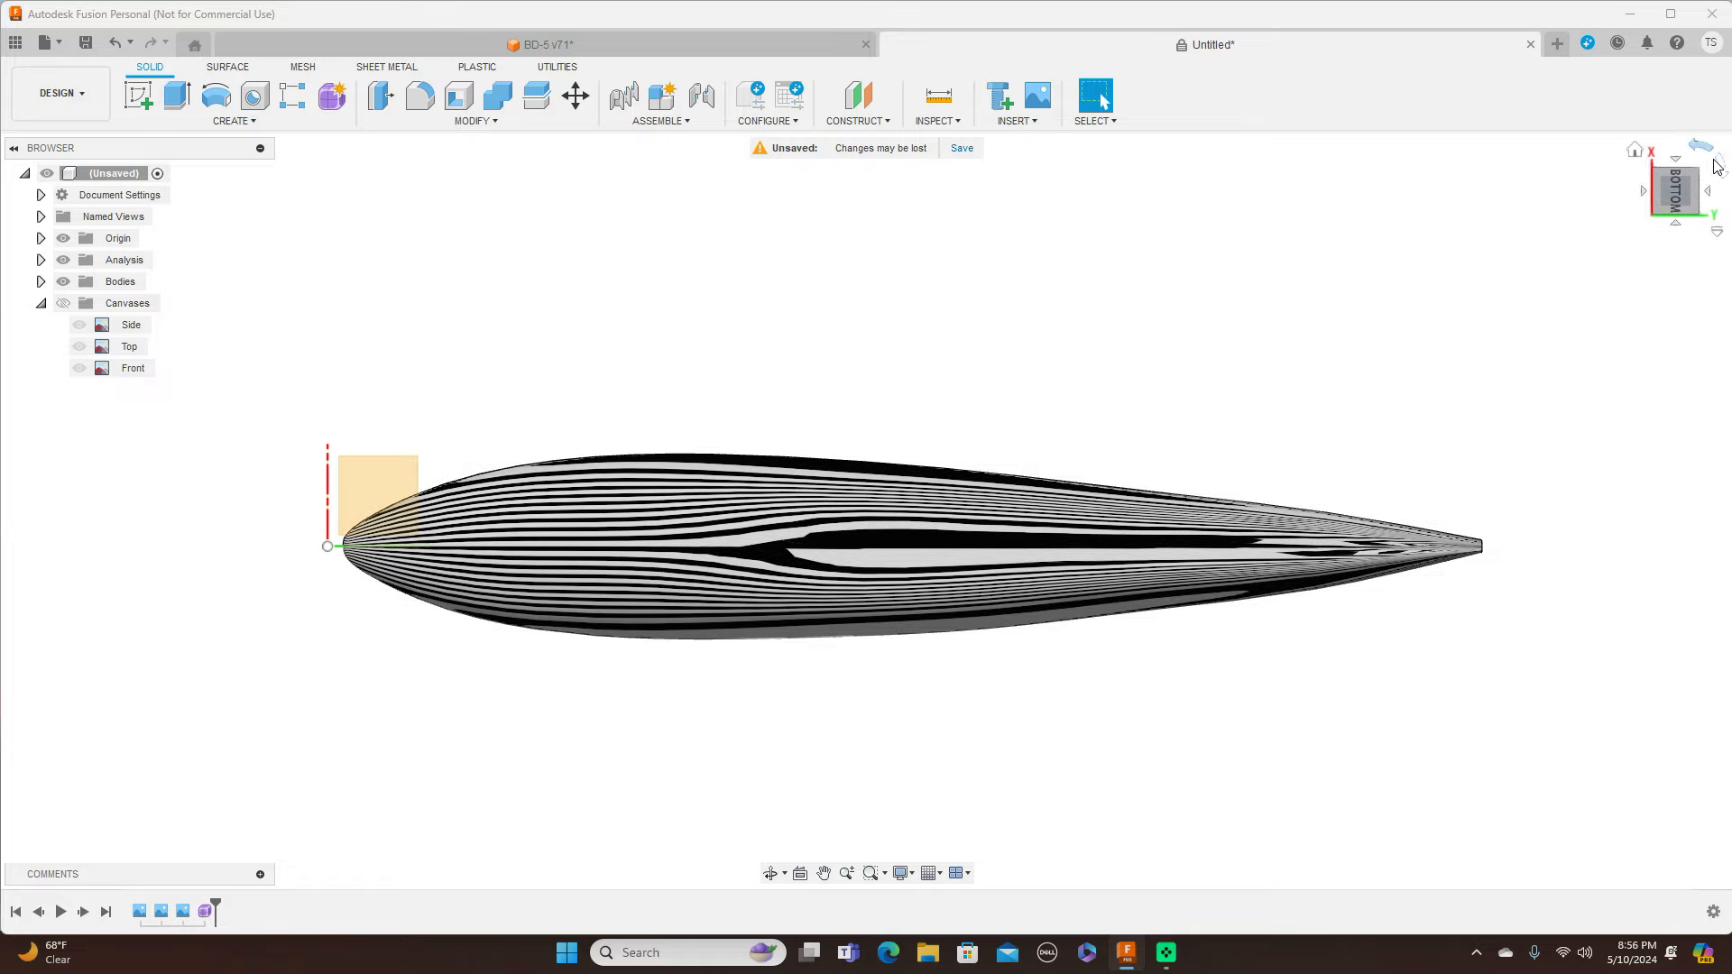
left_click_drag(1678, 171, 1681, 307)
left_click(1671, 187)
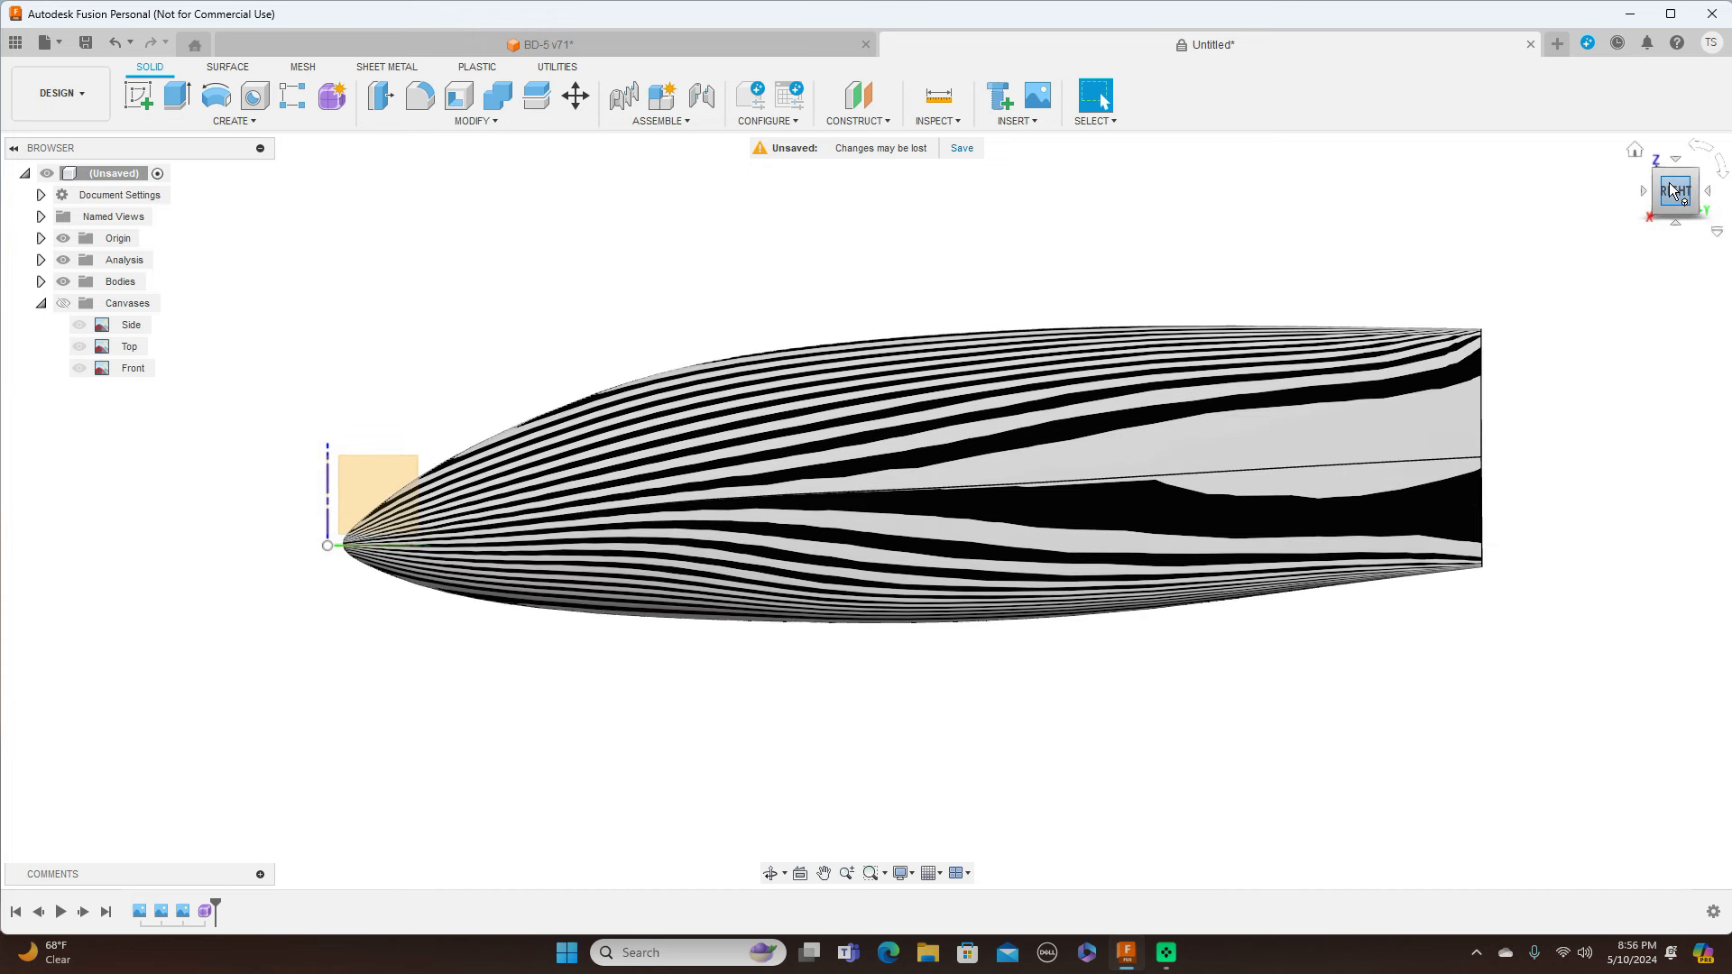
left_click(1652, 191)
mouse_move(1653, 191)
left_mouse_down()
mouse_move(1662, 215)
mouse_move(1664, 166)
mouse_move(1656, 216)
mouse_move(1448, 200)
mouse_move(1562, 213)
left_mouse_up()
left_click(1656, 192)
left_click(63, 259)
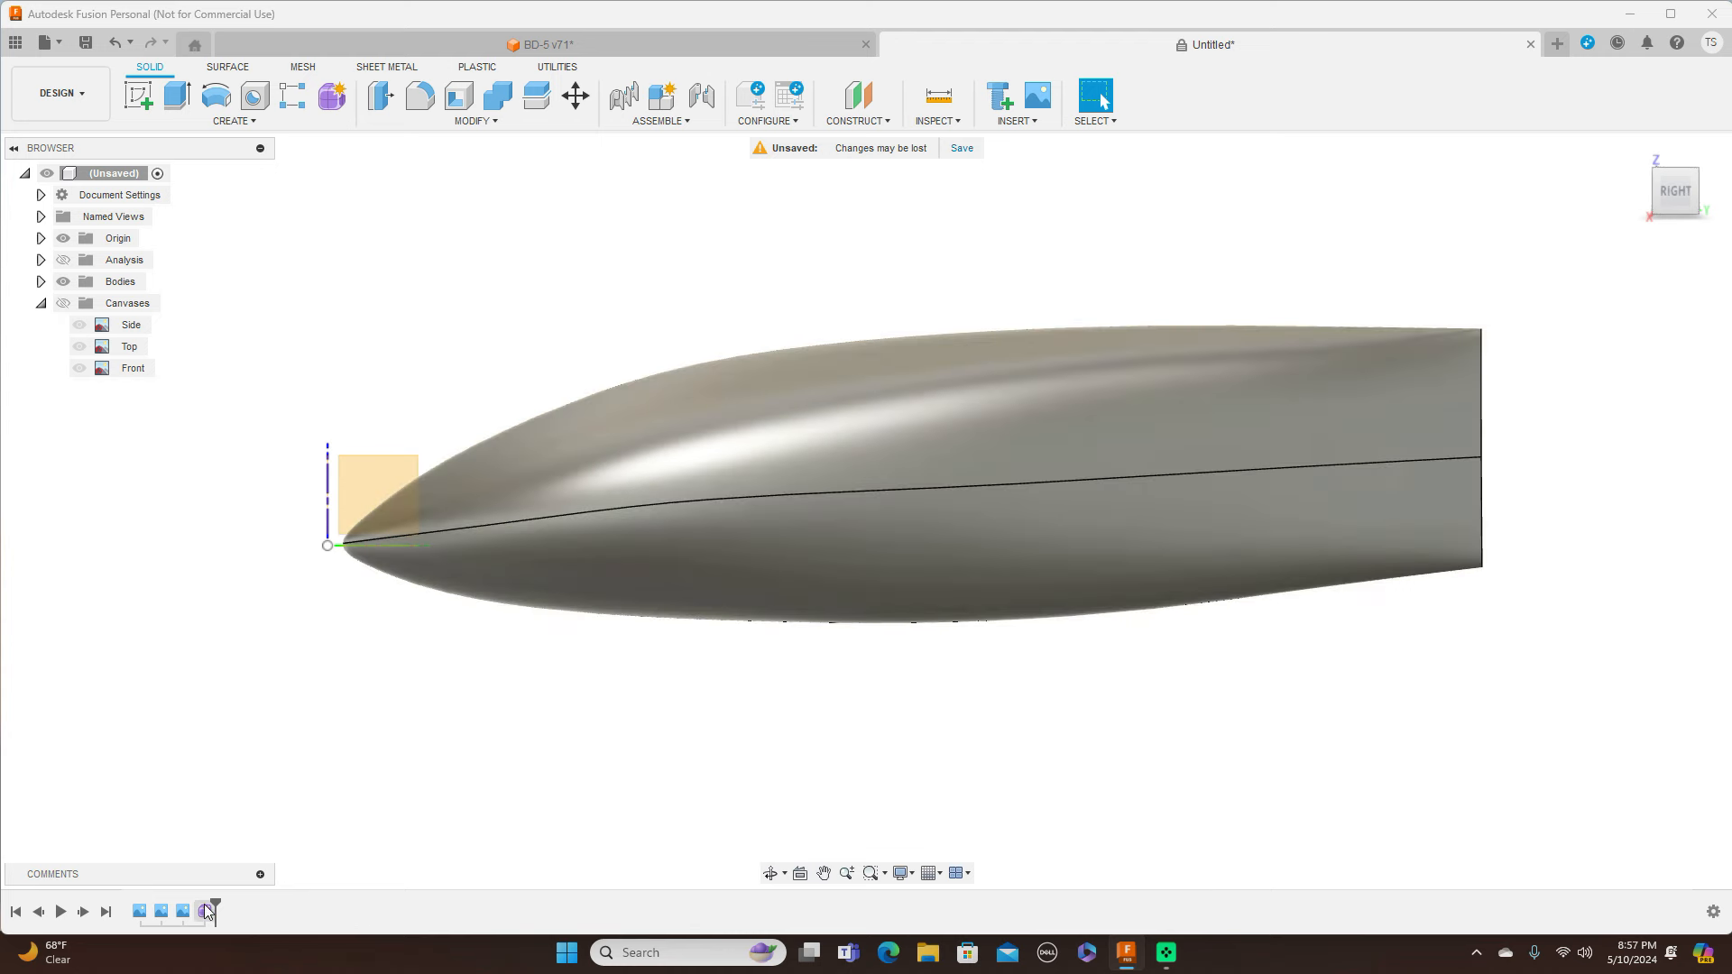
Reopen the fuselage form to continue refining its surfaces
left_click(205, 910)
right_click(205, 910)
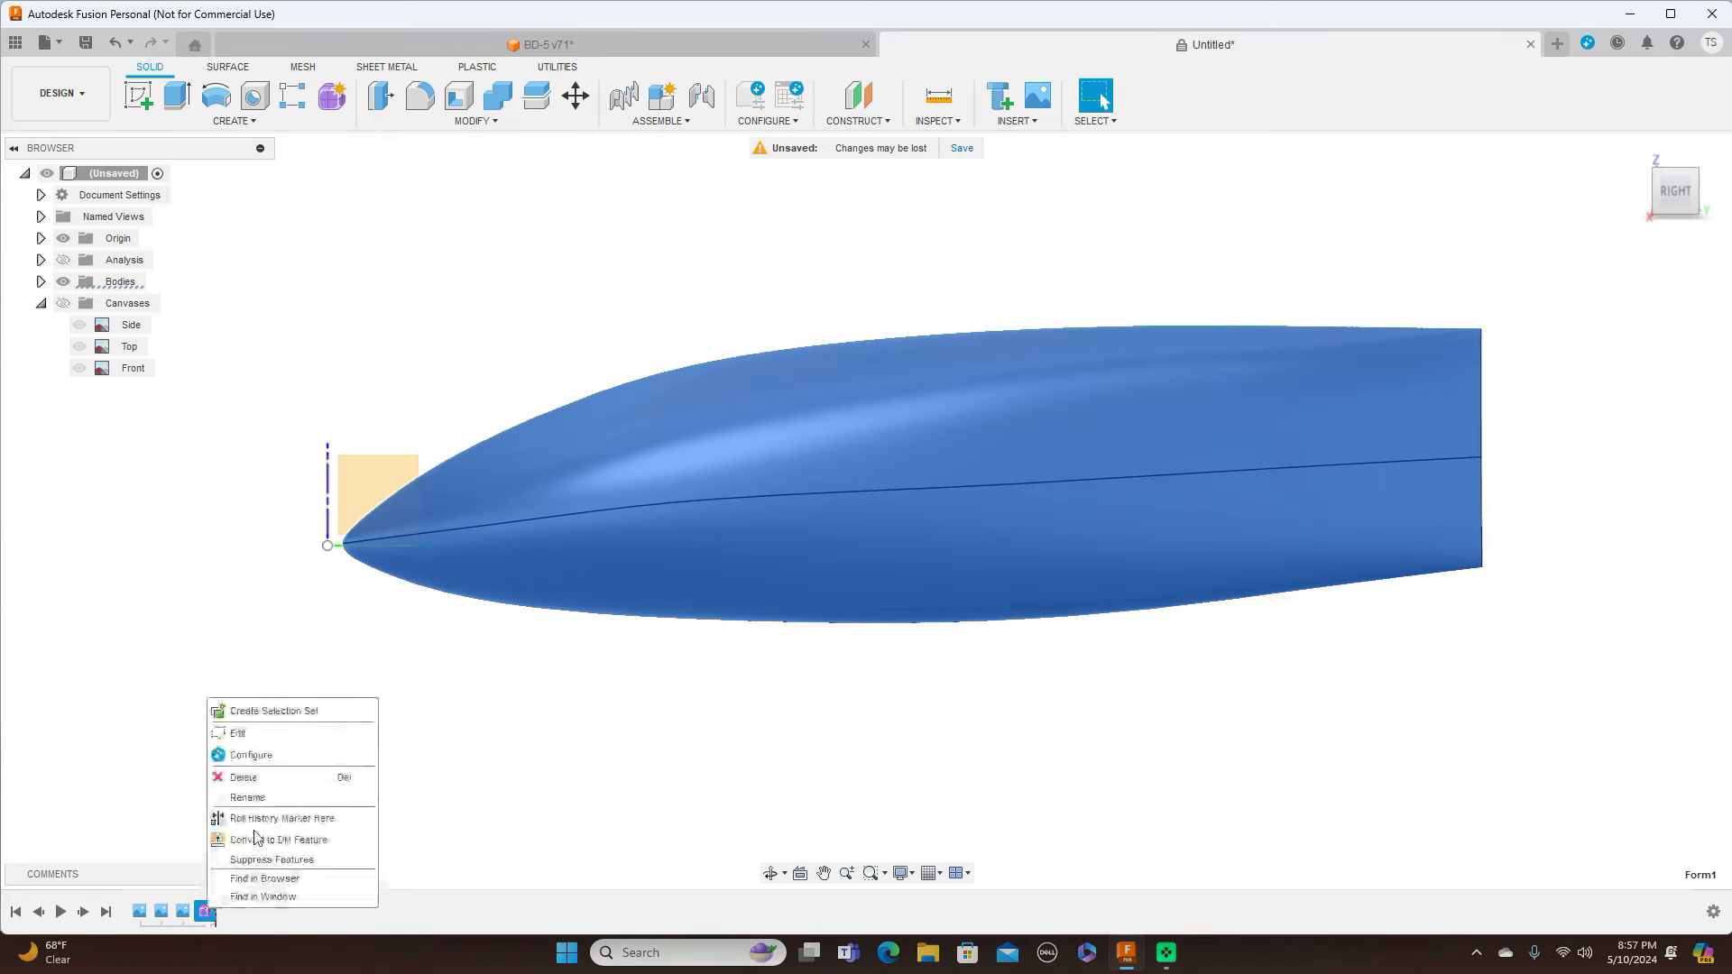
left_click(268, 735)
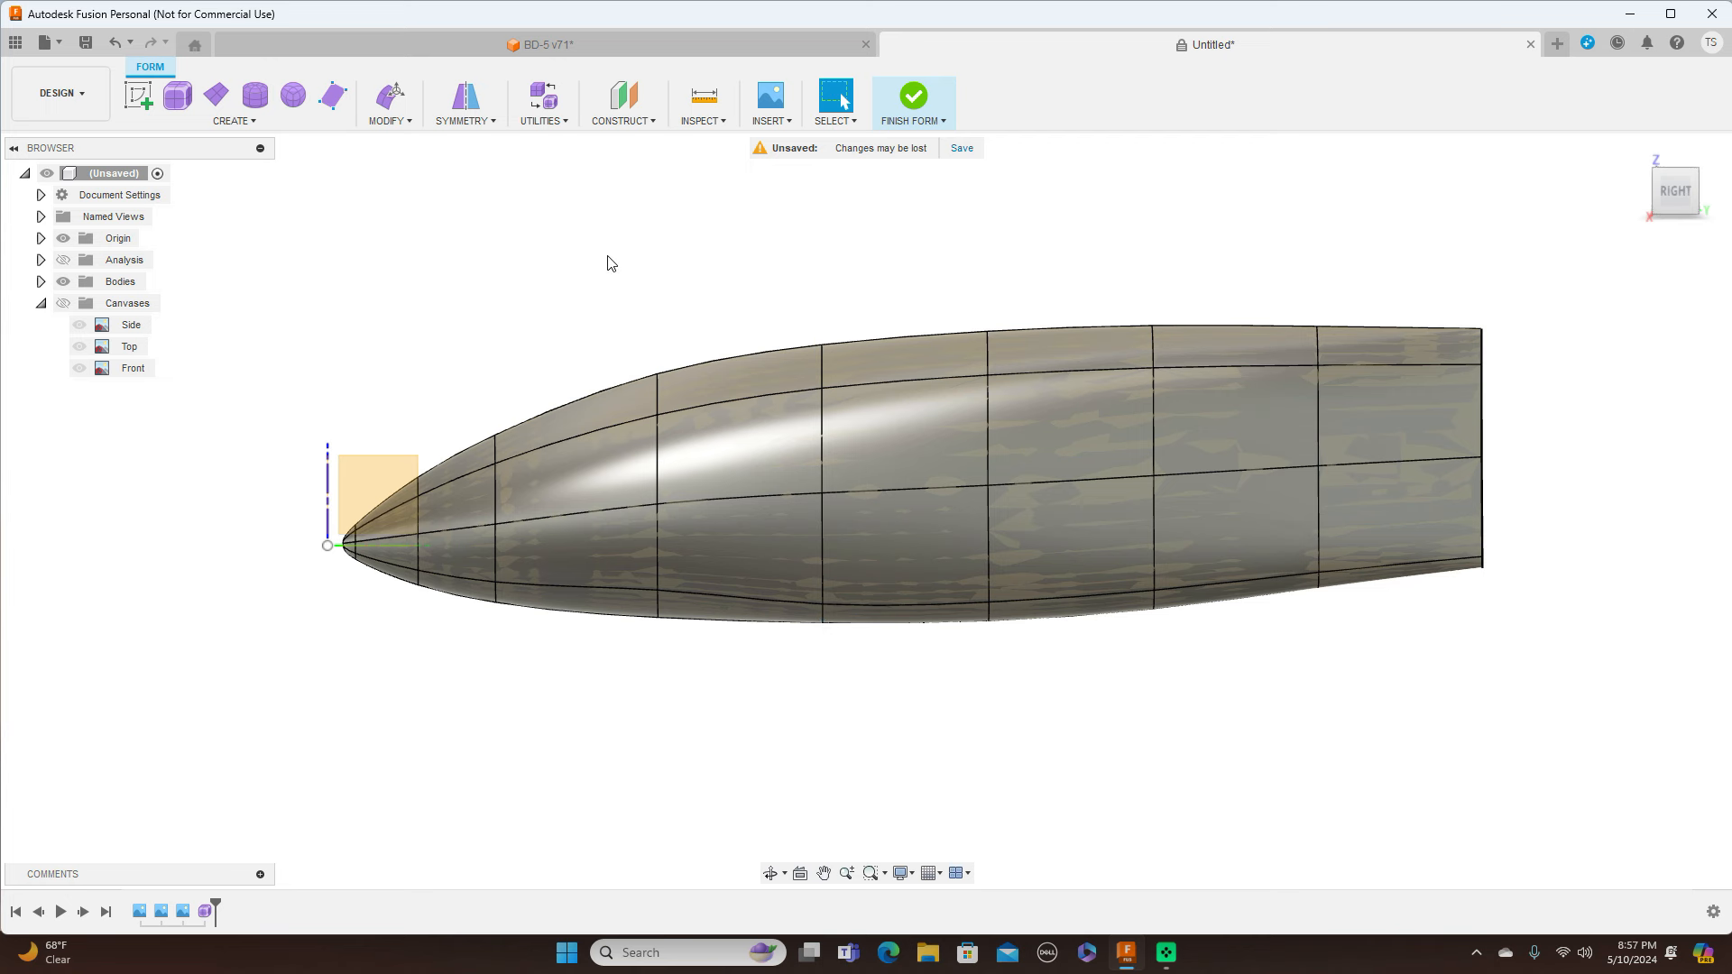
Crease the fuselage's lower side edge in the third bay forward of the open tail end
left_click(400, 125)
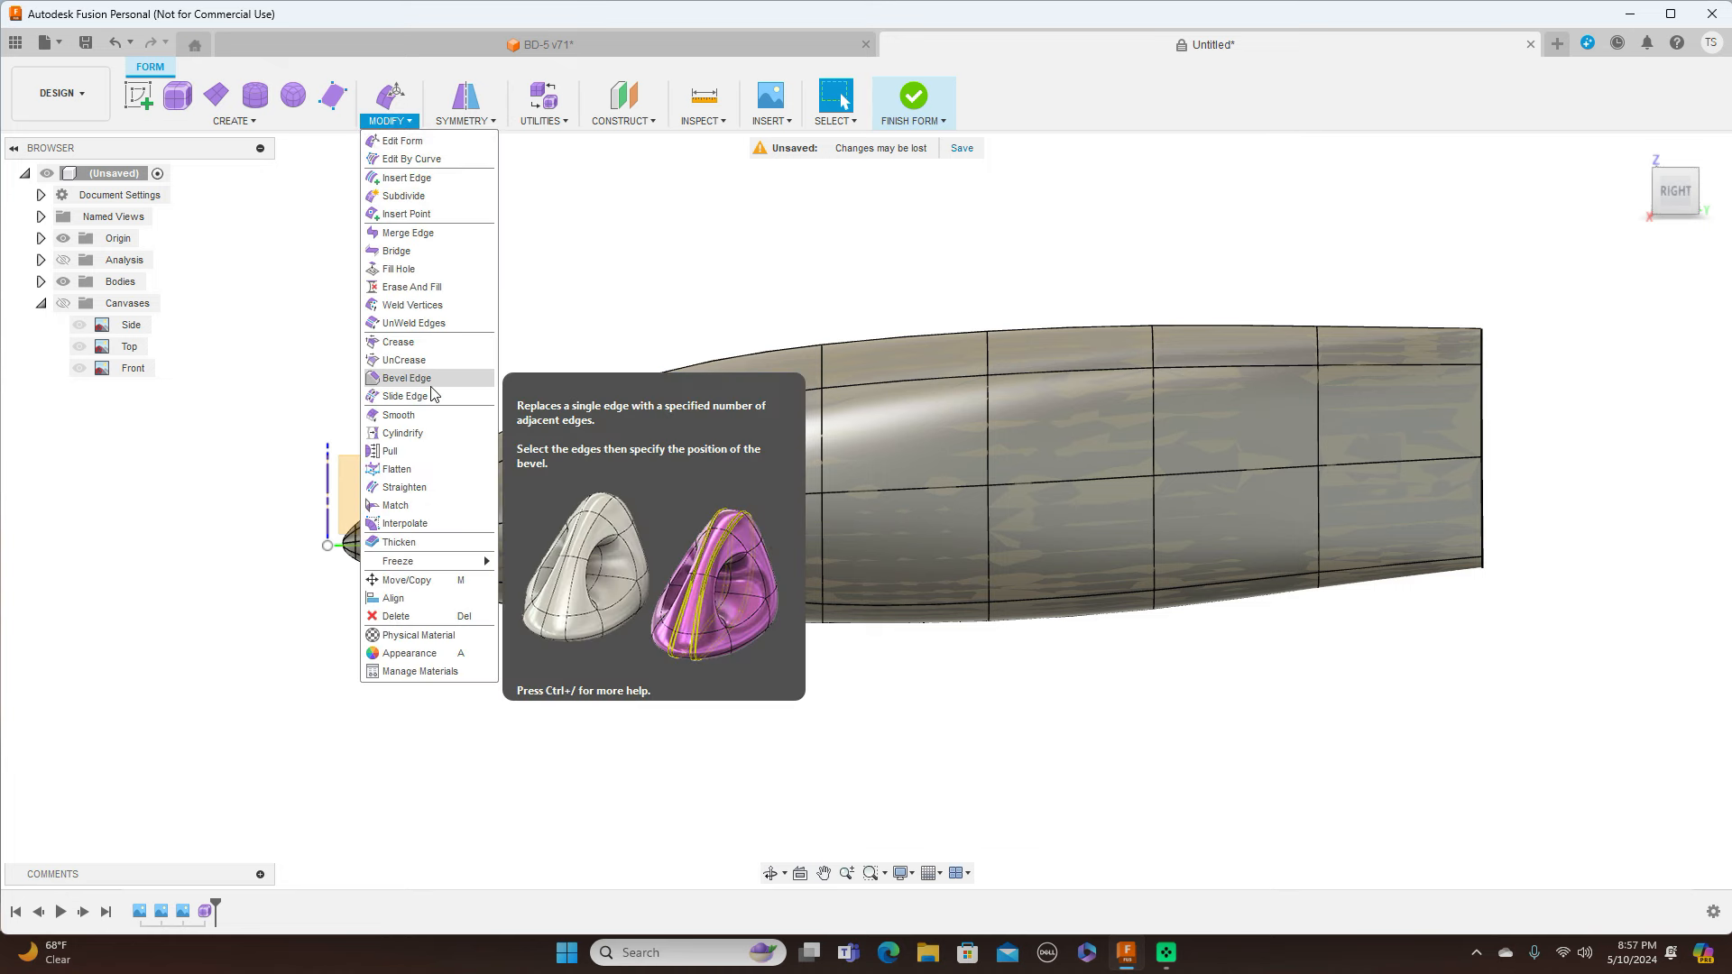
left_click(401, 343)
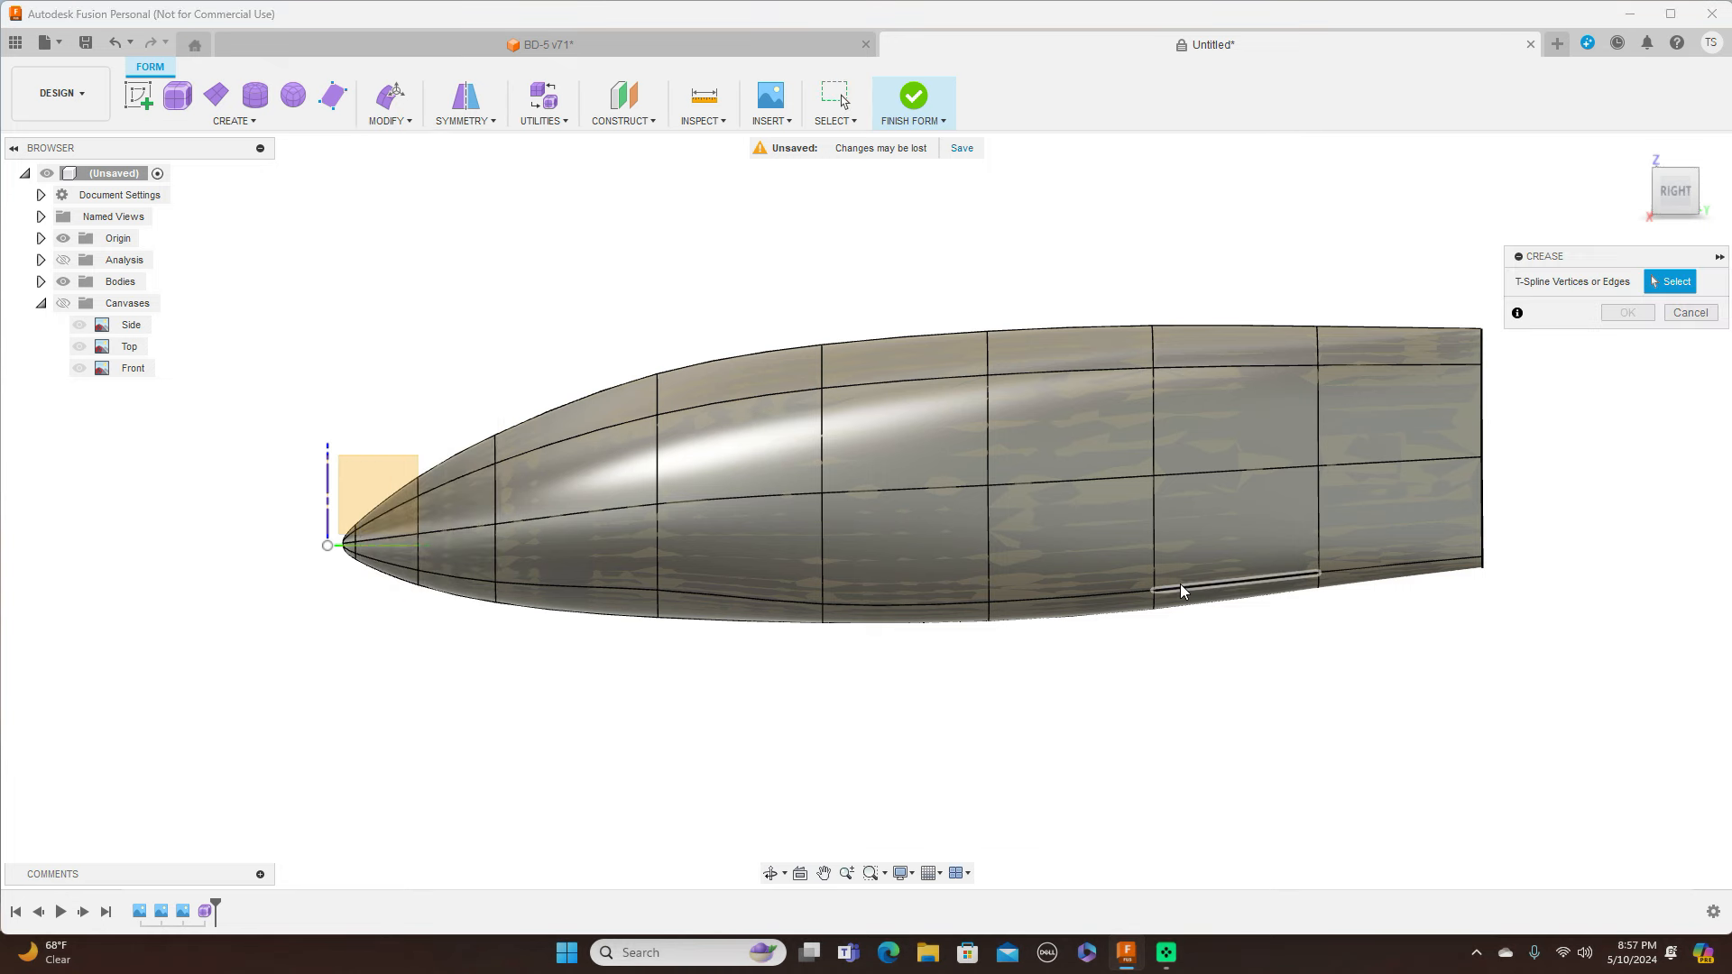
left_click(1117, 590)
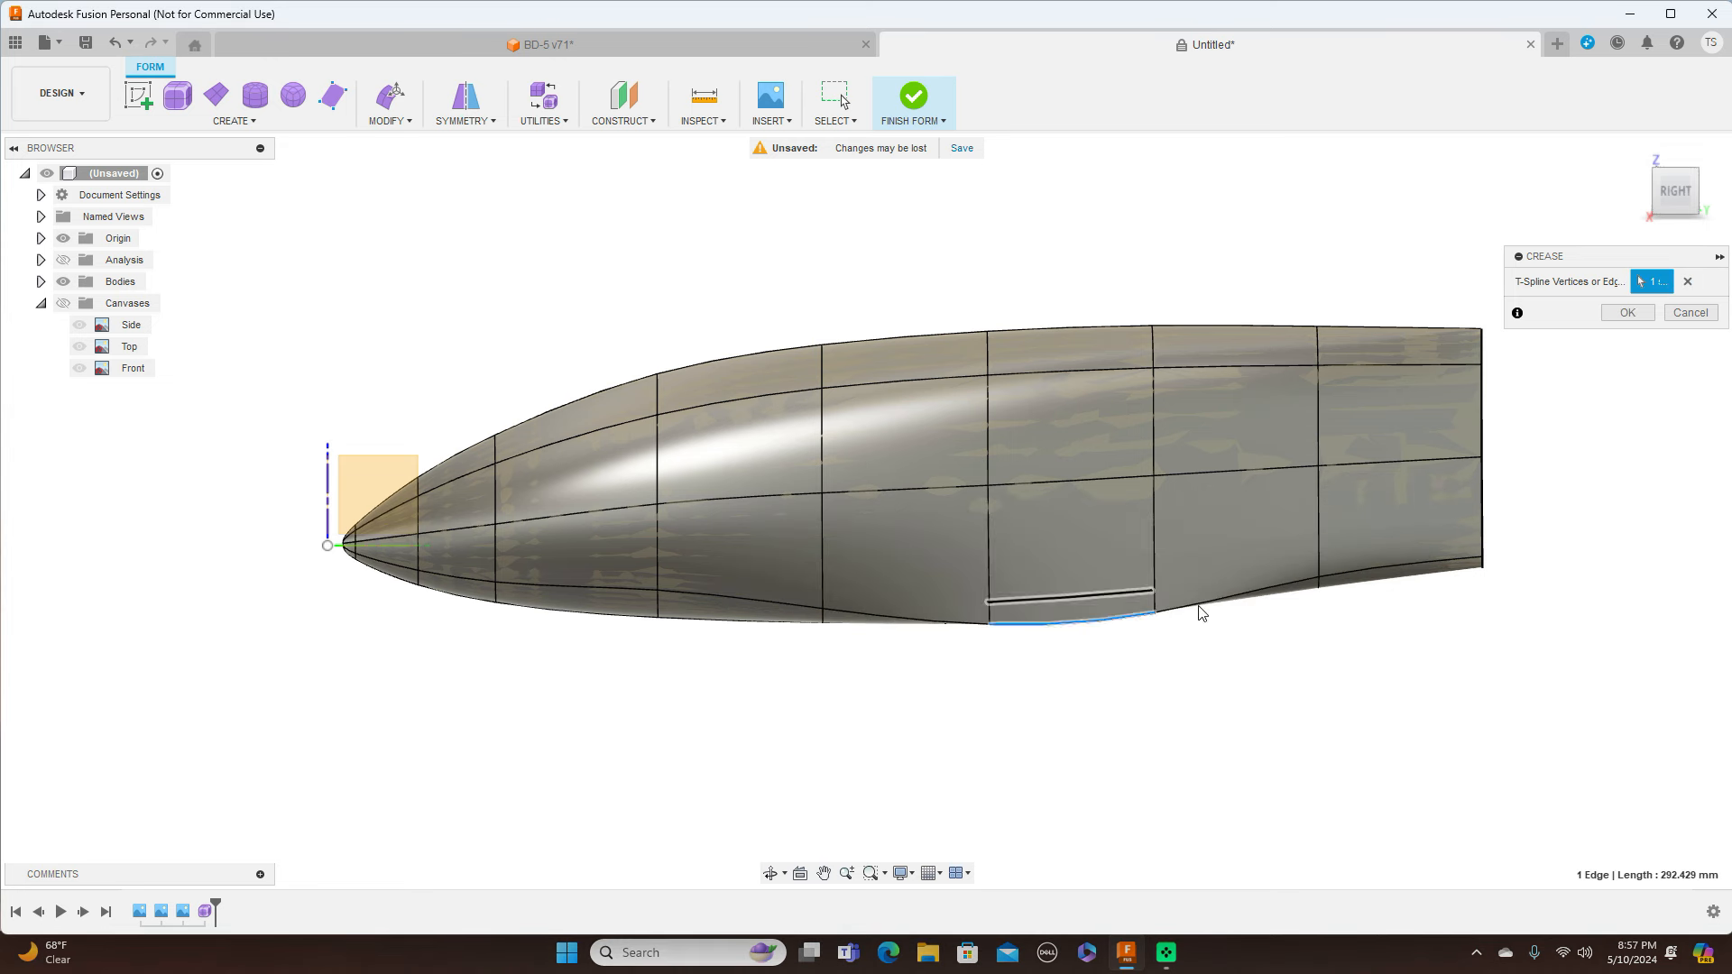
left_click(1628, 313)
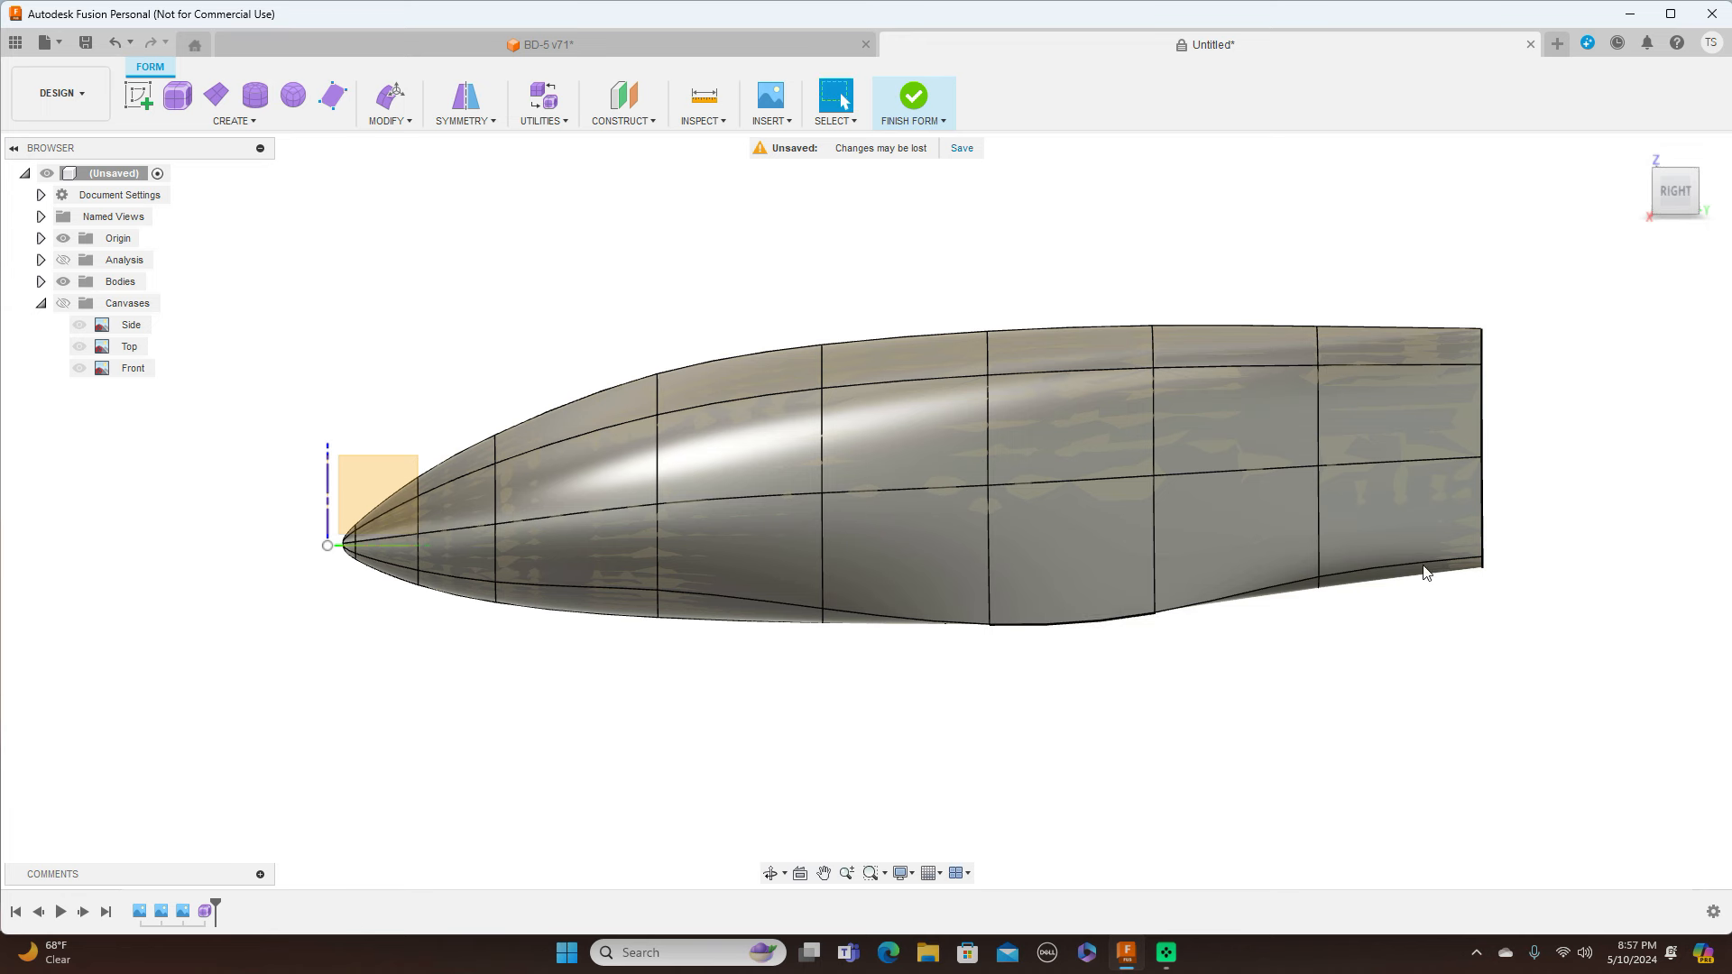
Edit the creased lower side edge, raising it about 41.3 mm and shifting it about 3.2 mm lengthwise
right_click(1120, 621)
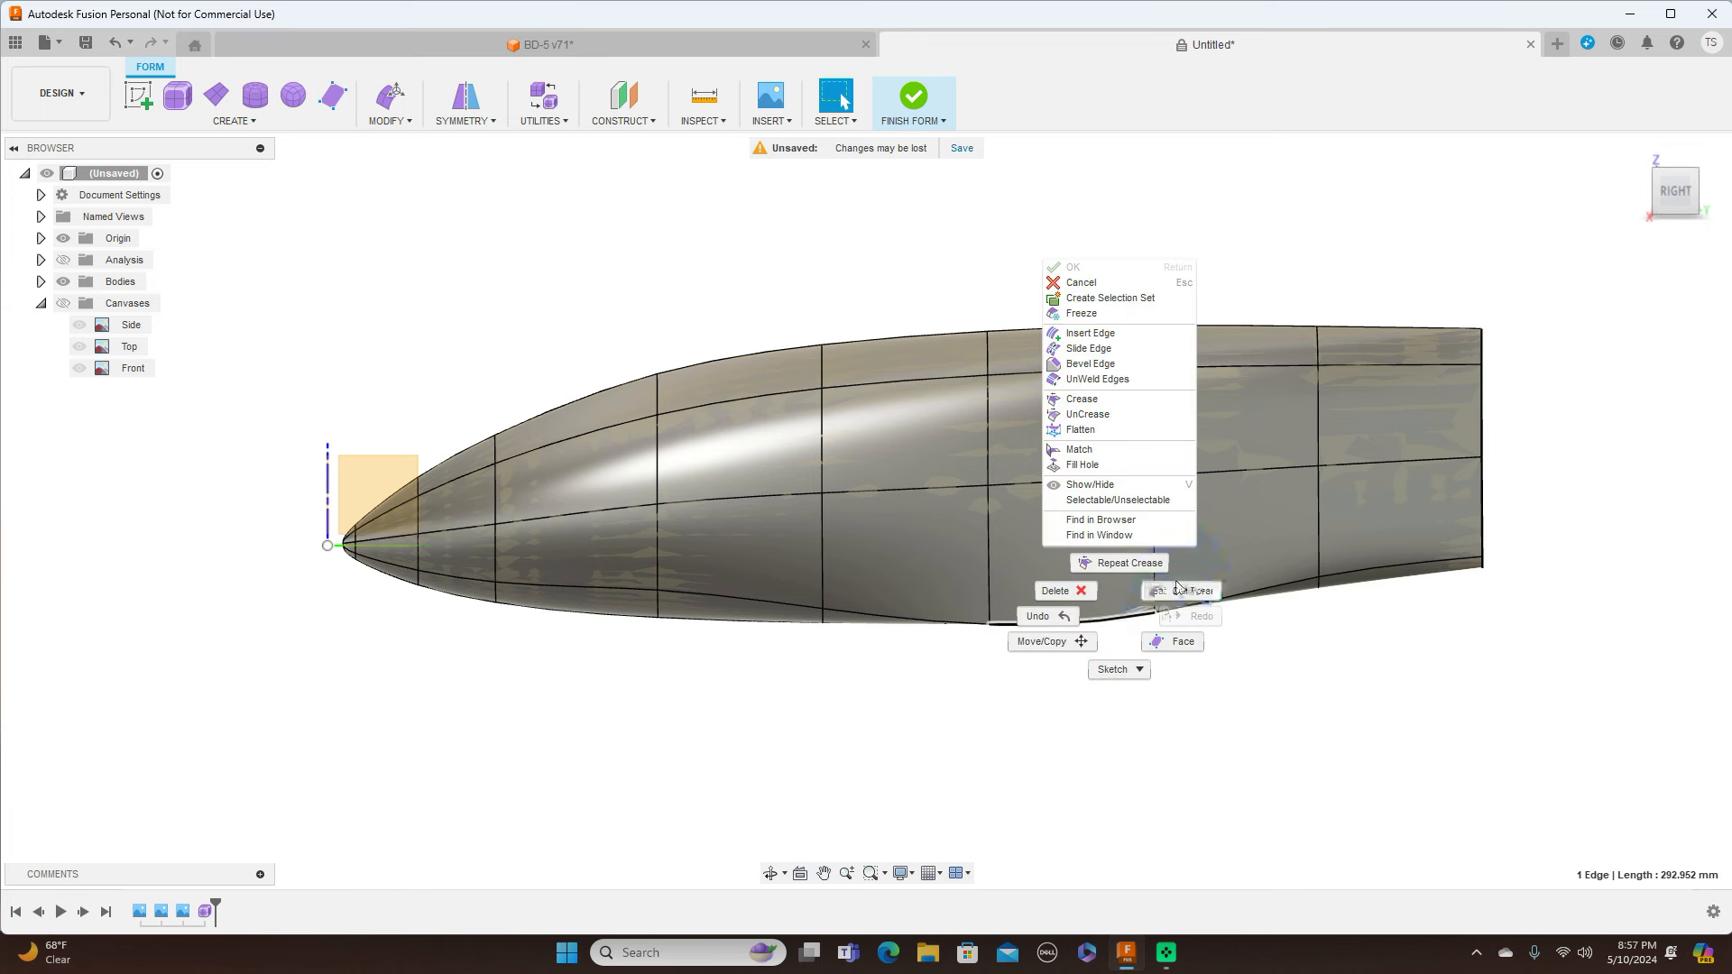
left_click(1295, 644)
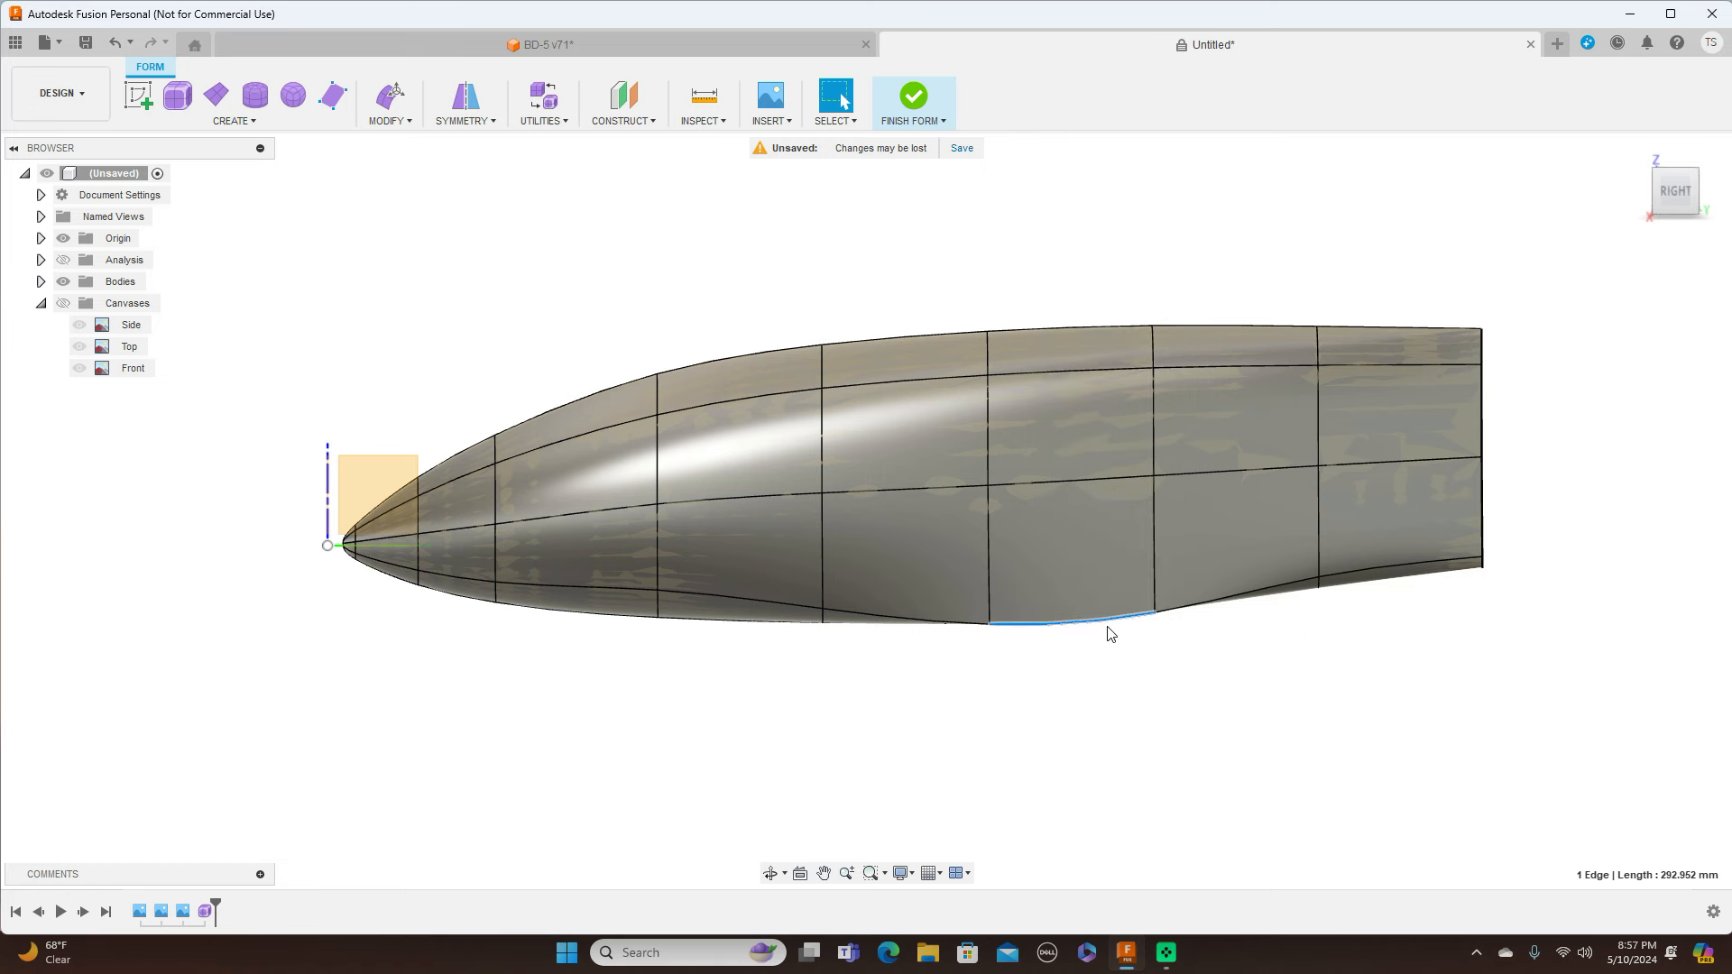
right_click(1110, 634)
left_click(1166, 600)
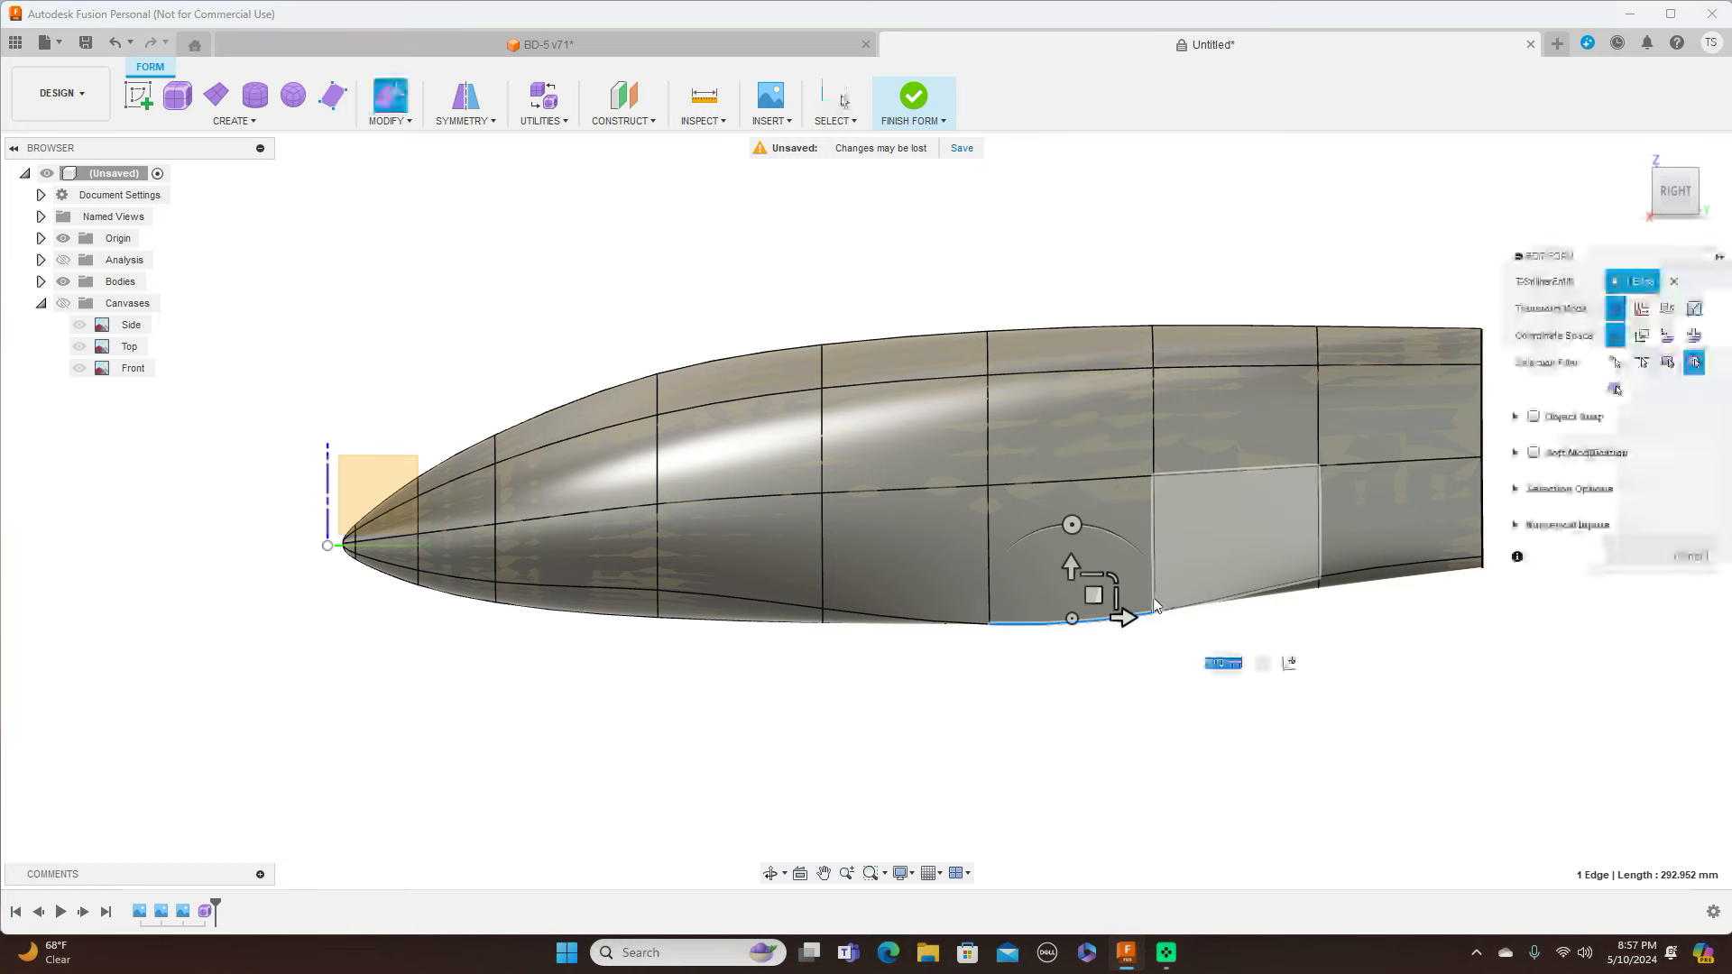
left_click_drag(1095, 593, 1091, 574)
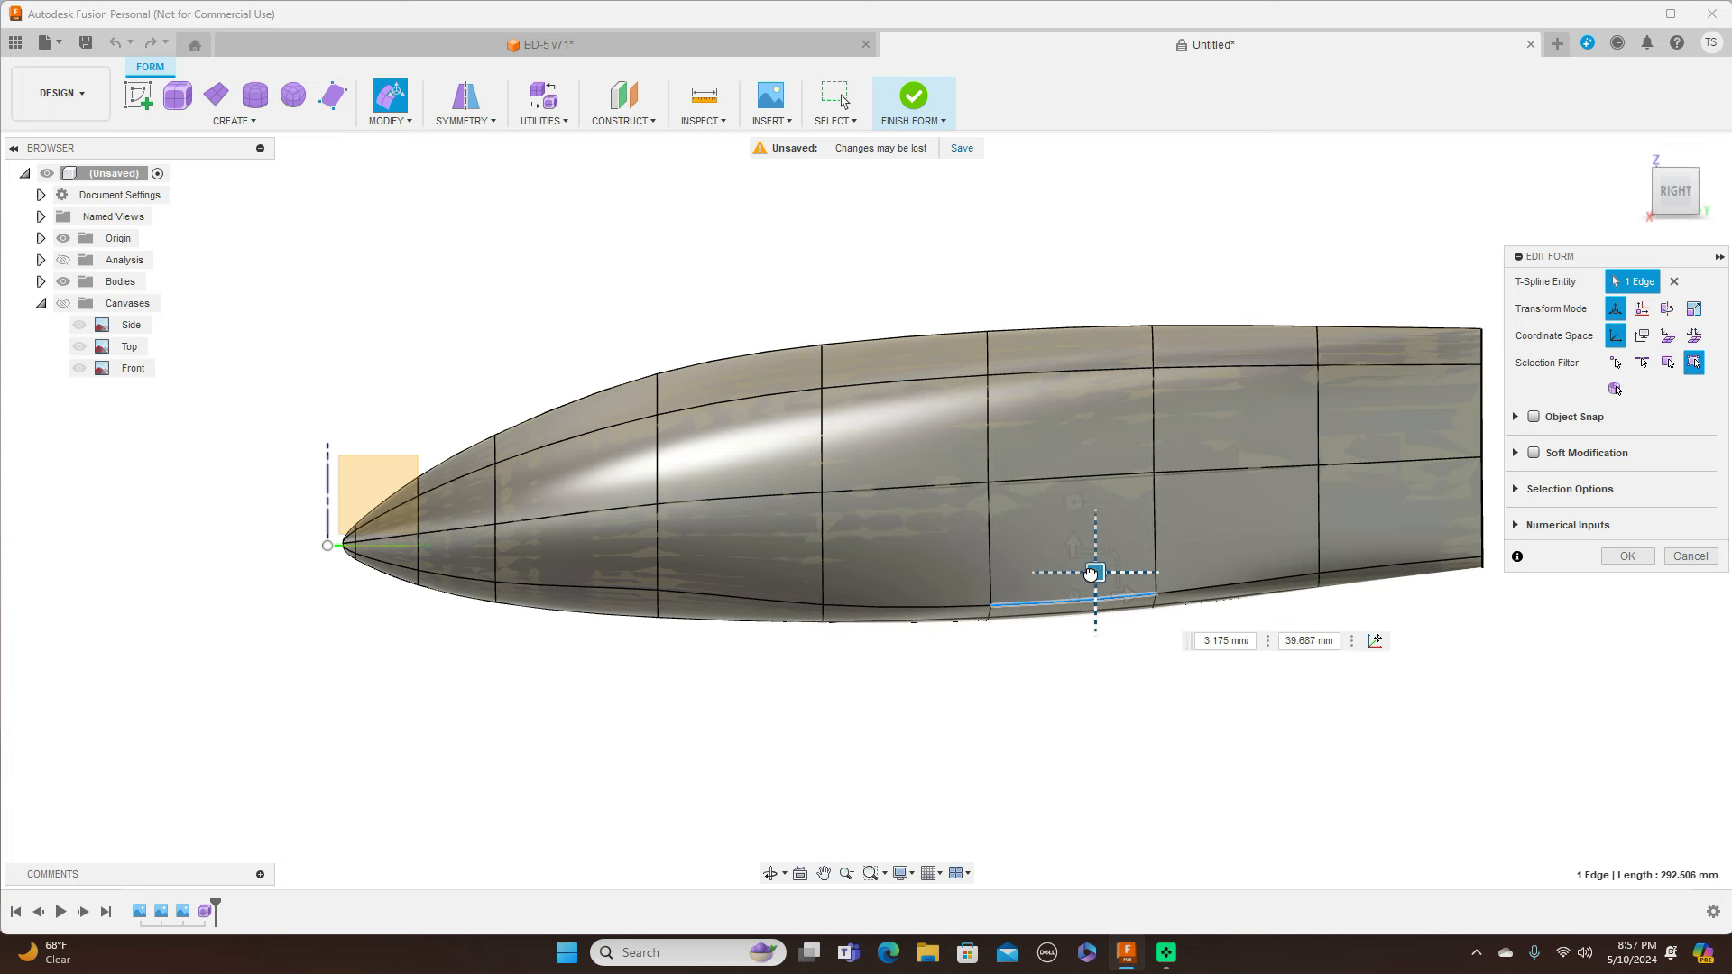
left_click_drag(1092, 573, 1094, 572)
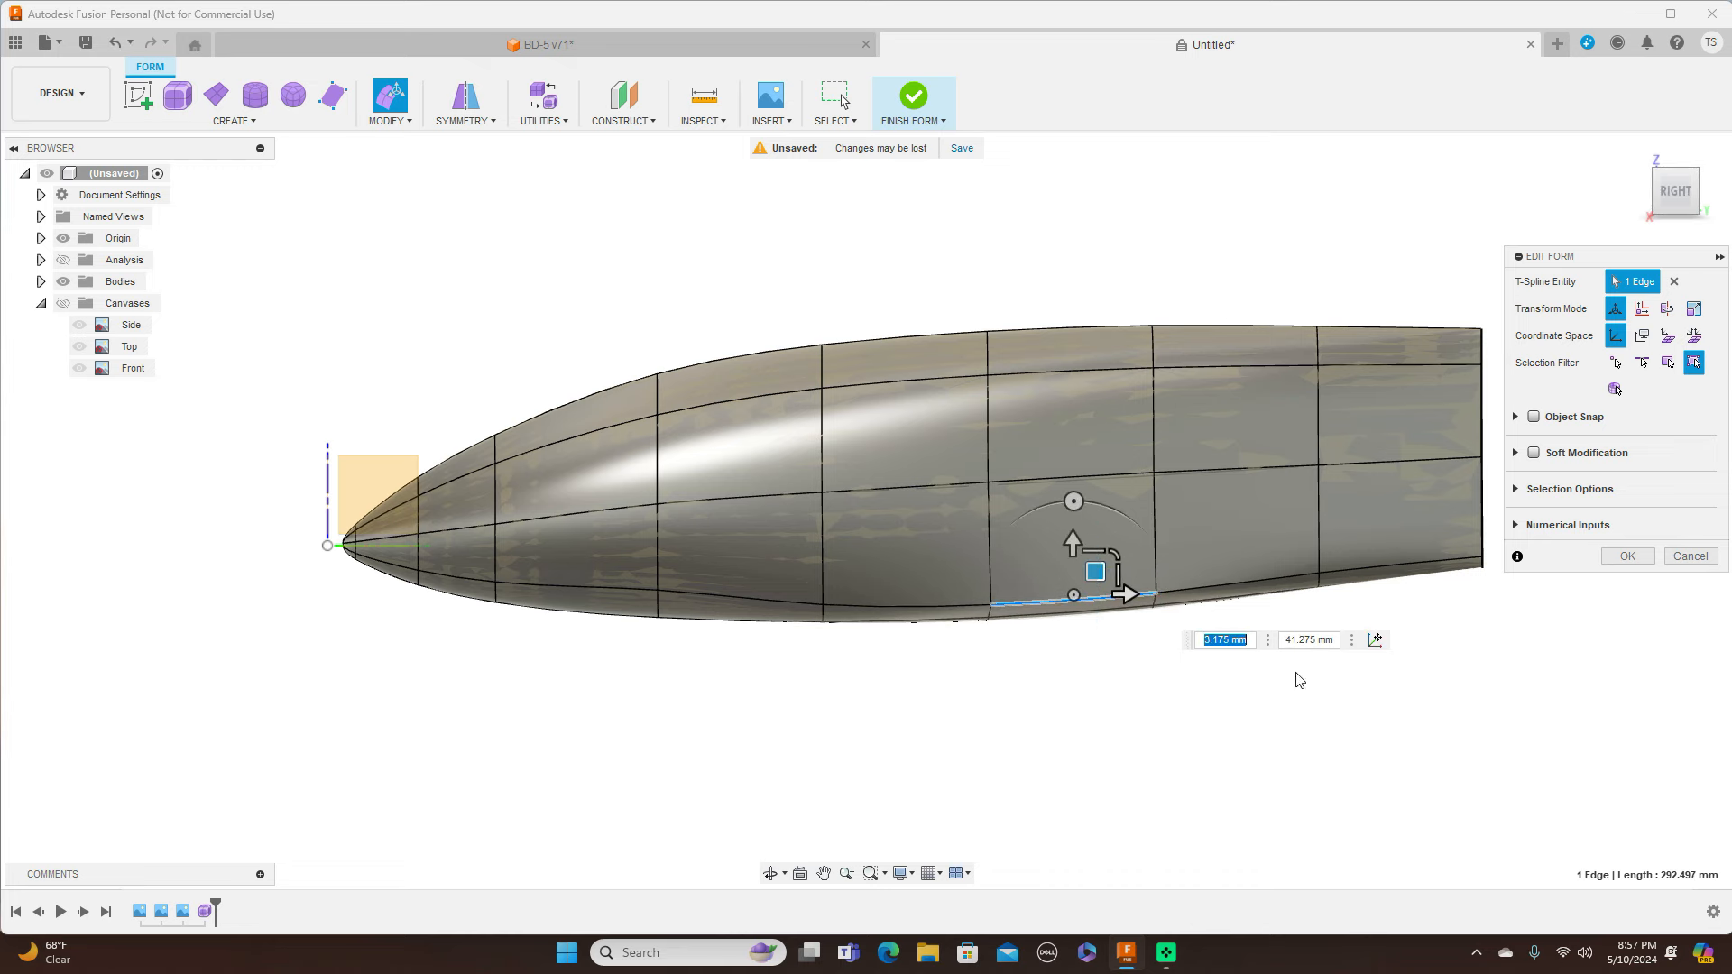
left_click(1699, 200)
mouse_move(1673, 193)
left_mouse_down()
mouse_move(1628, 193)
mouse_move(1721, 192)
mouse_move(1682, 180)
left_mouse_up()
middle_click_drag(866, 511, 721, 505, "shift")
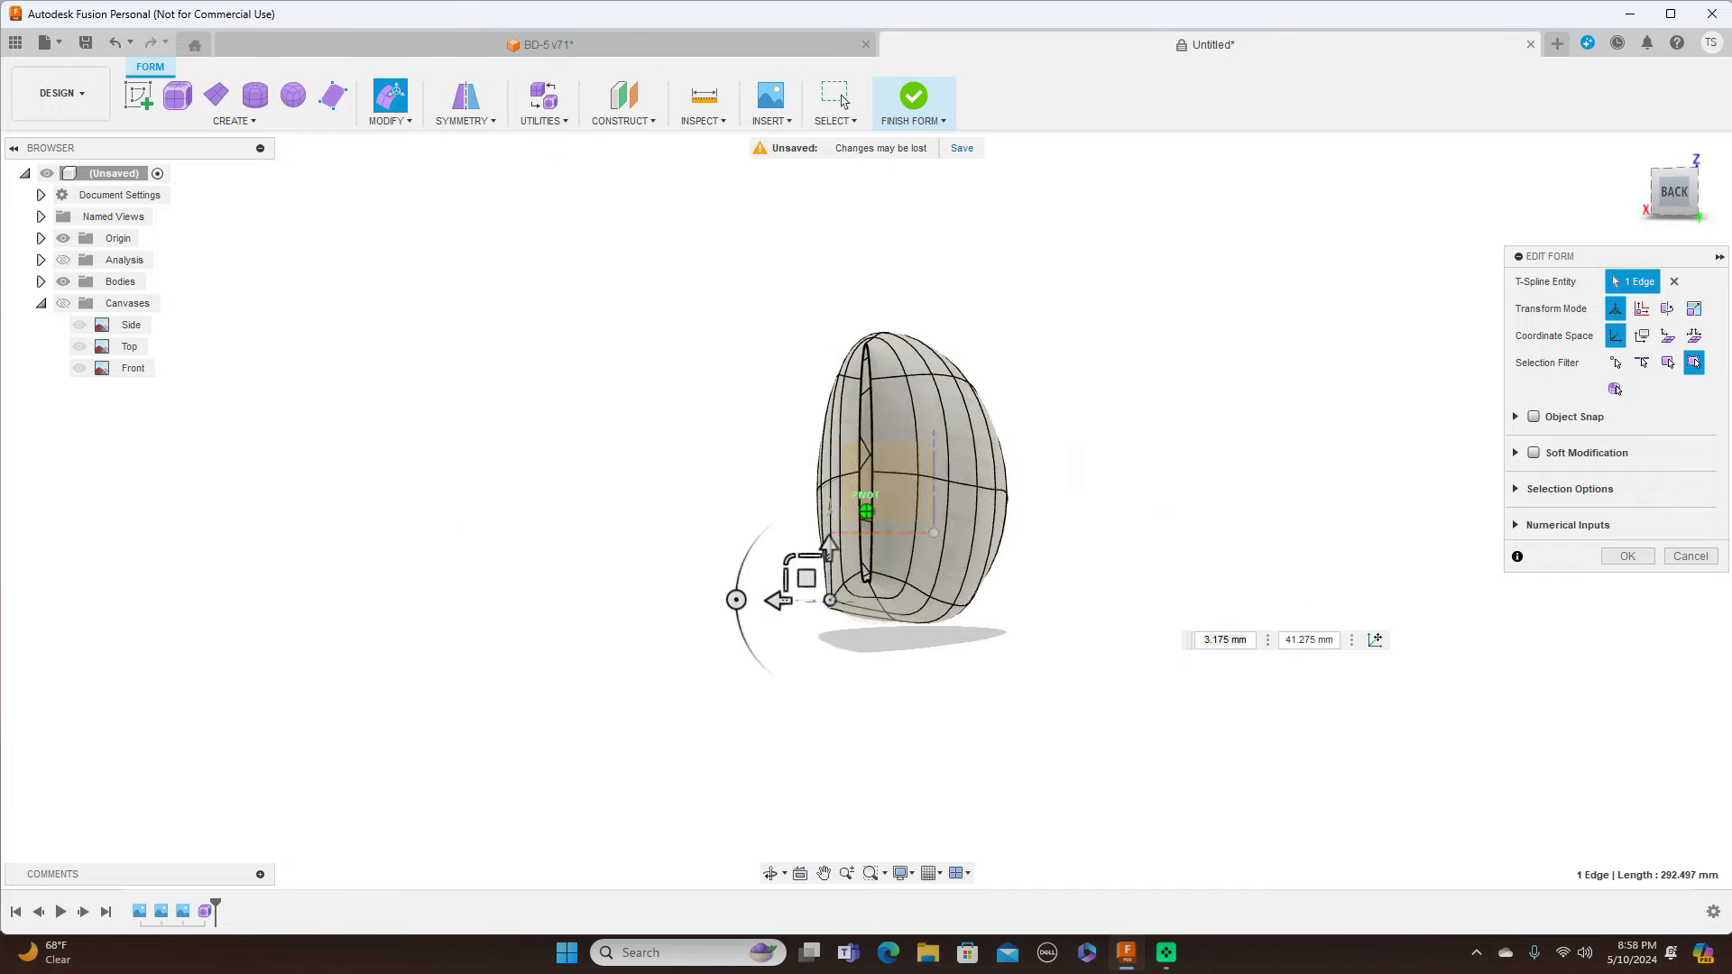
middle_click_drag(866, 511, 886, 546, "shift")
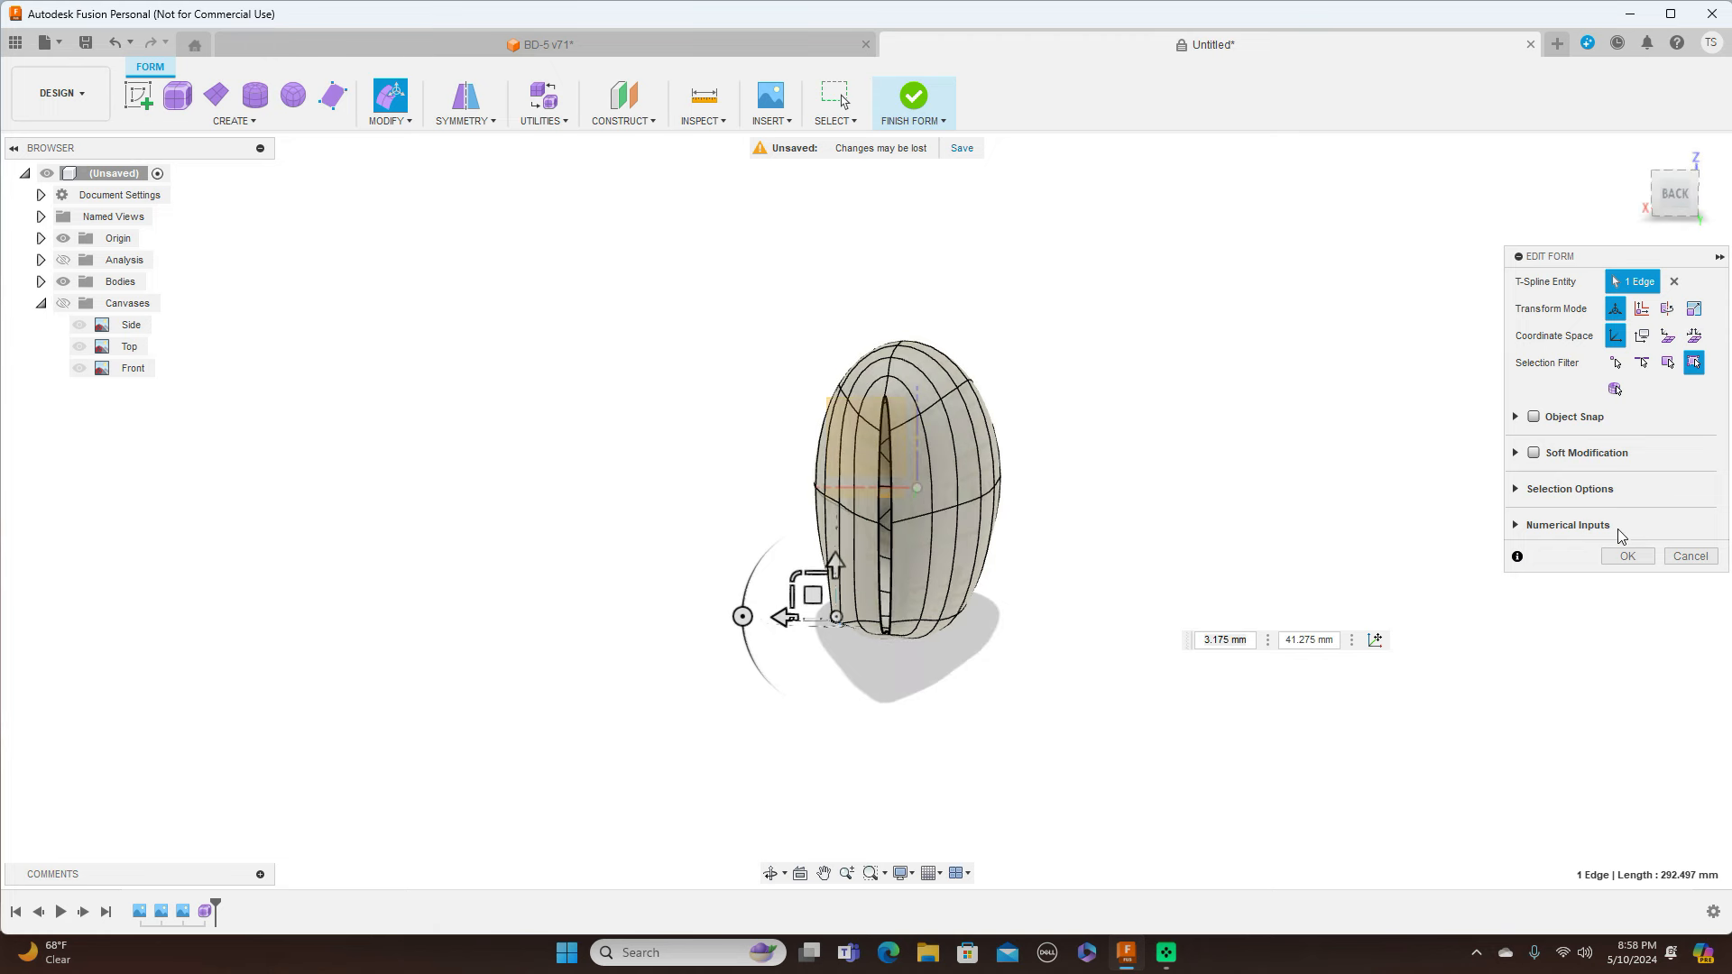
left_click(1627, 556)
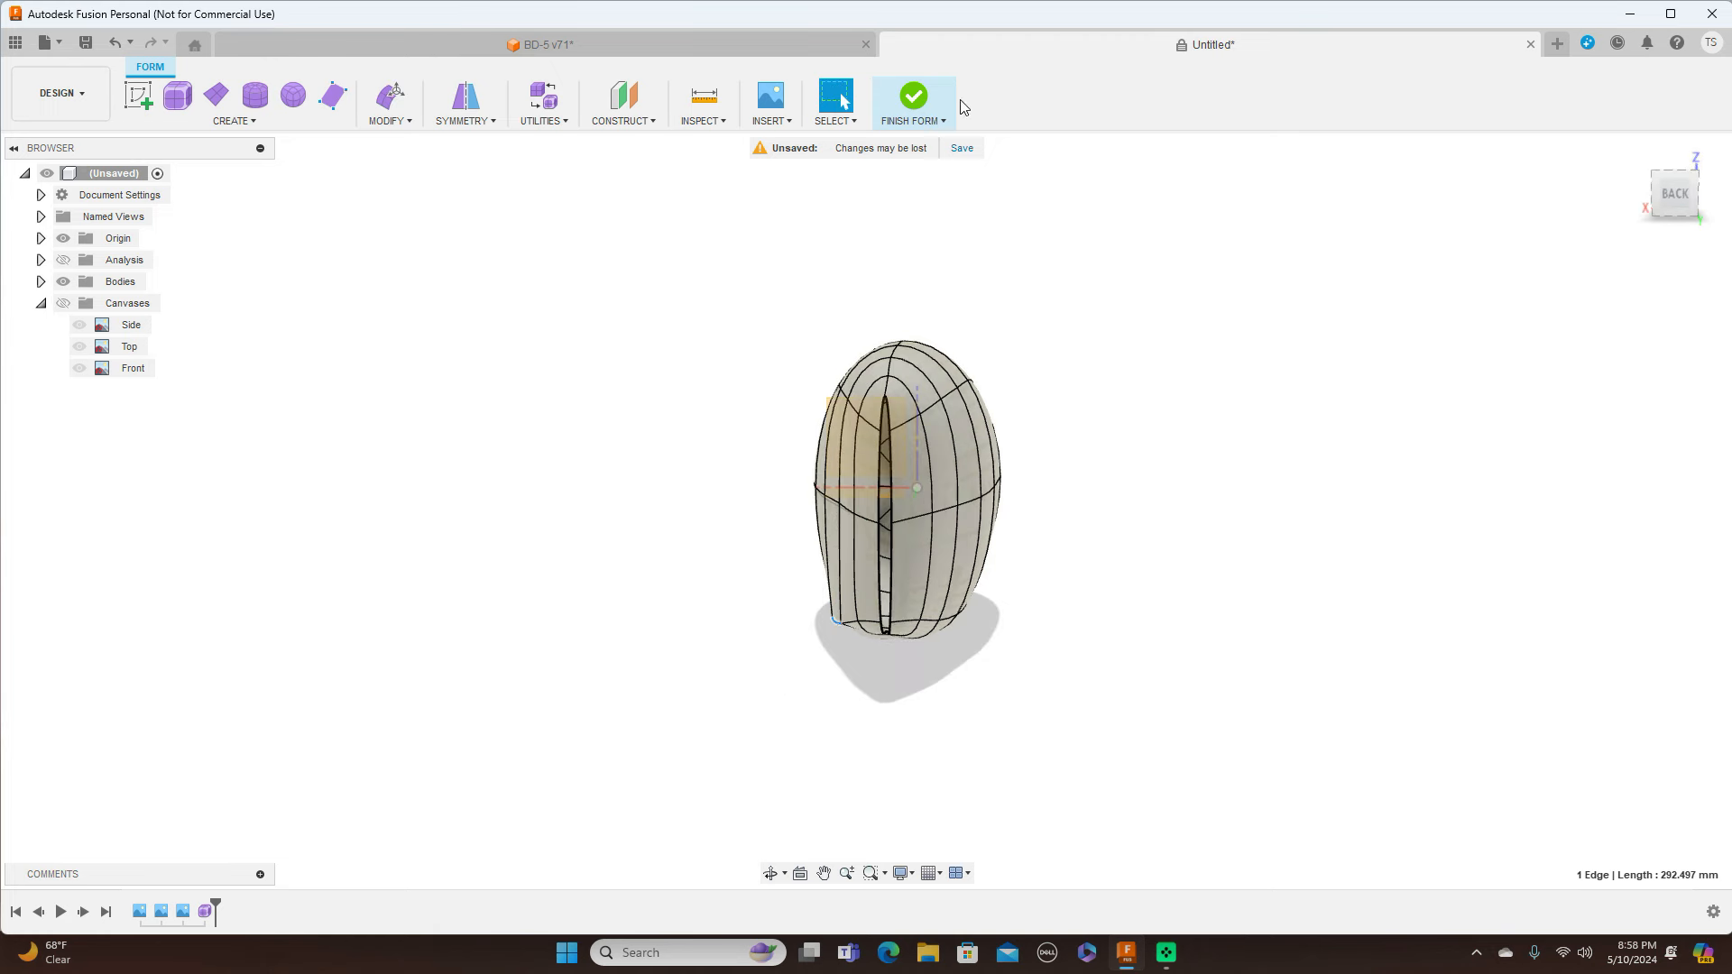
Finish the form edit and compare the fuselage with the reference canvases in side view, showing them only for the check
left_click(913, 99)
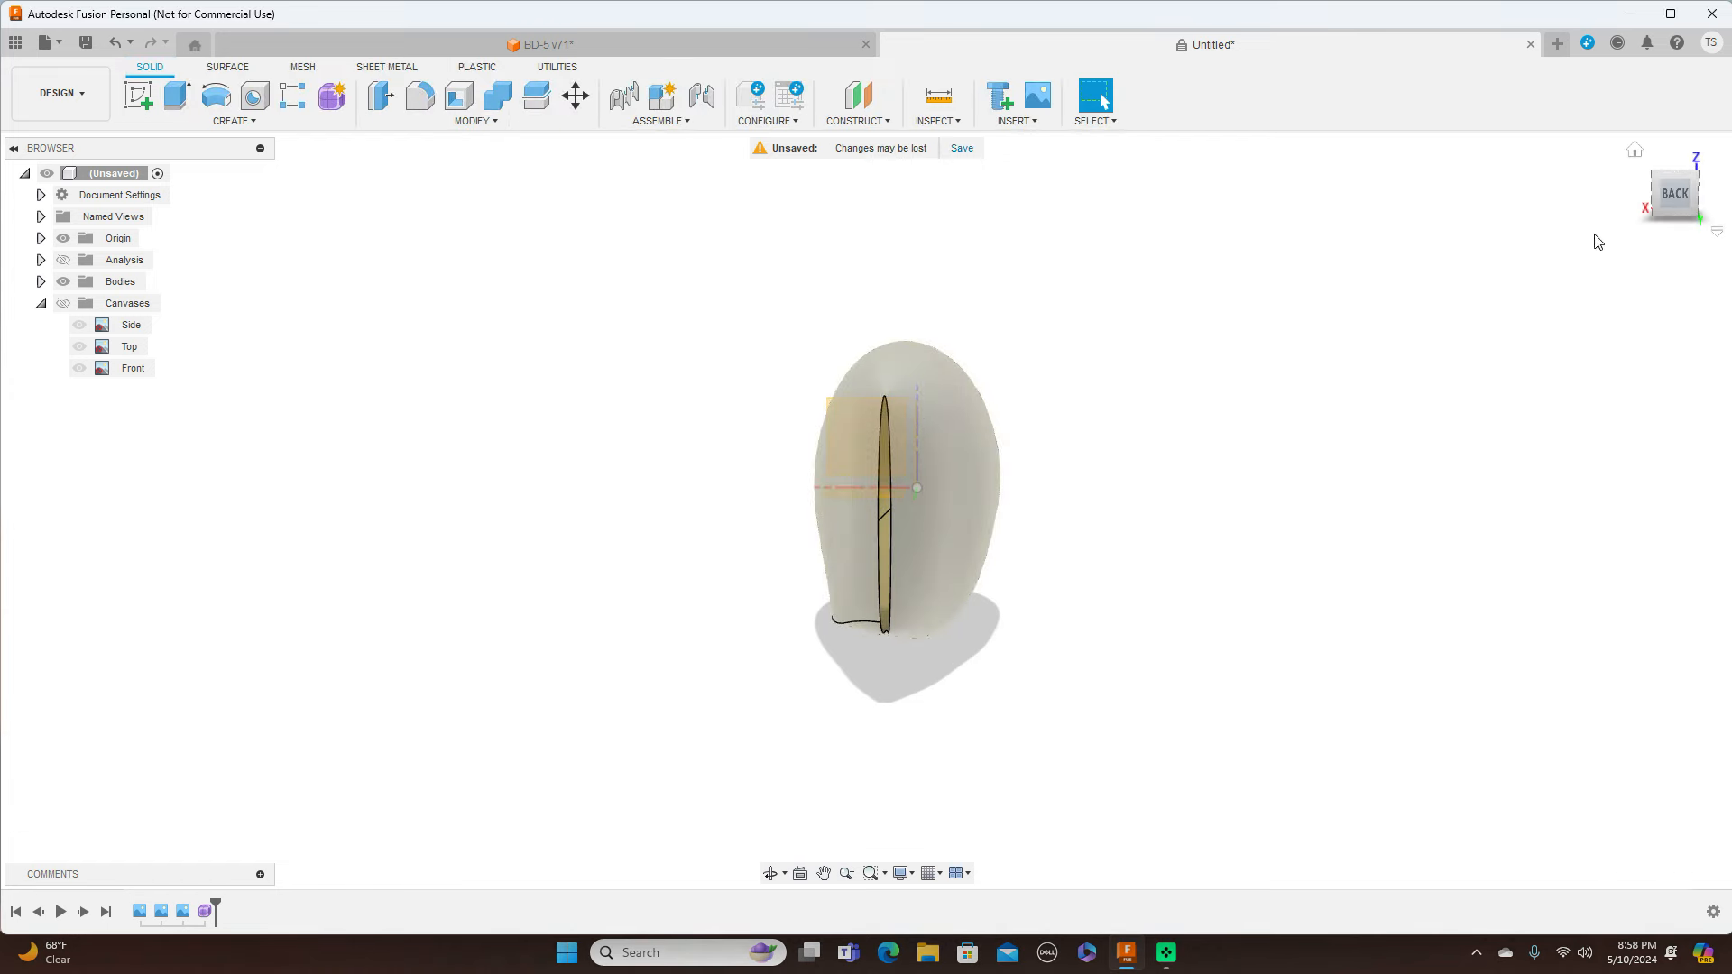
left_click(1654, 197)
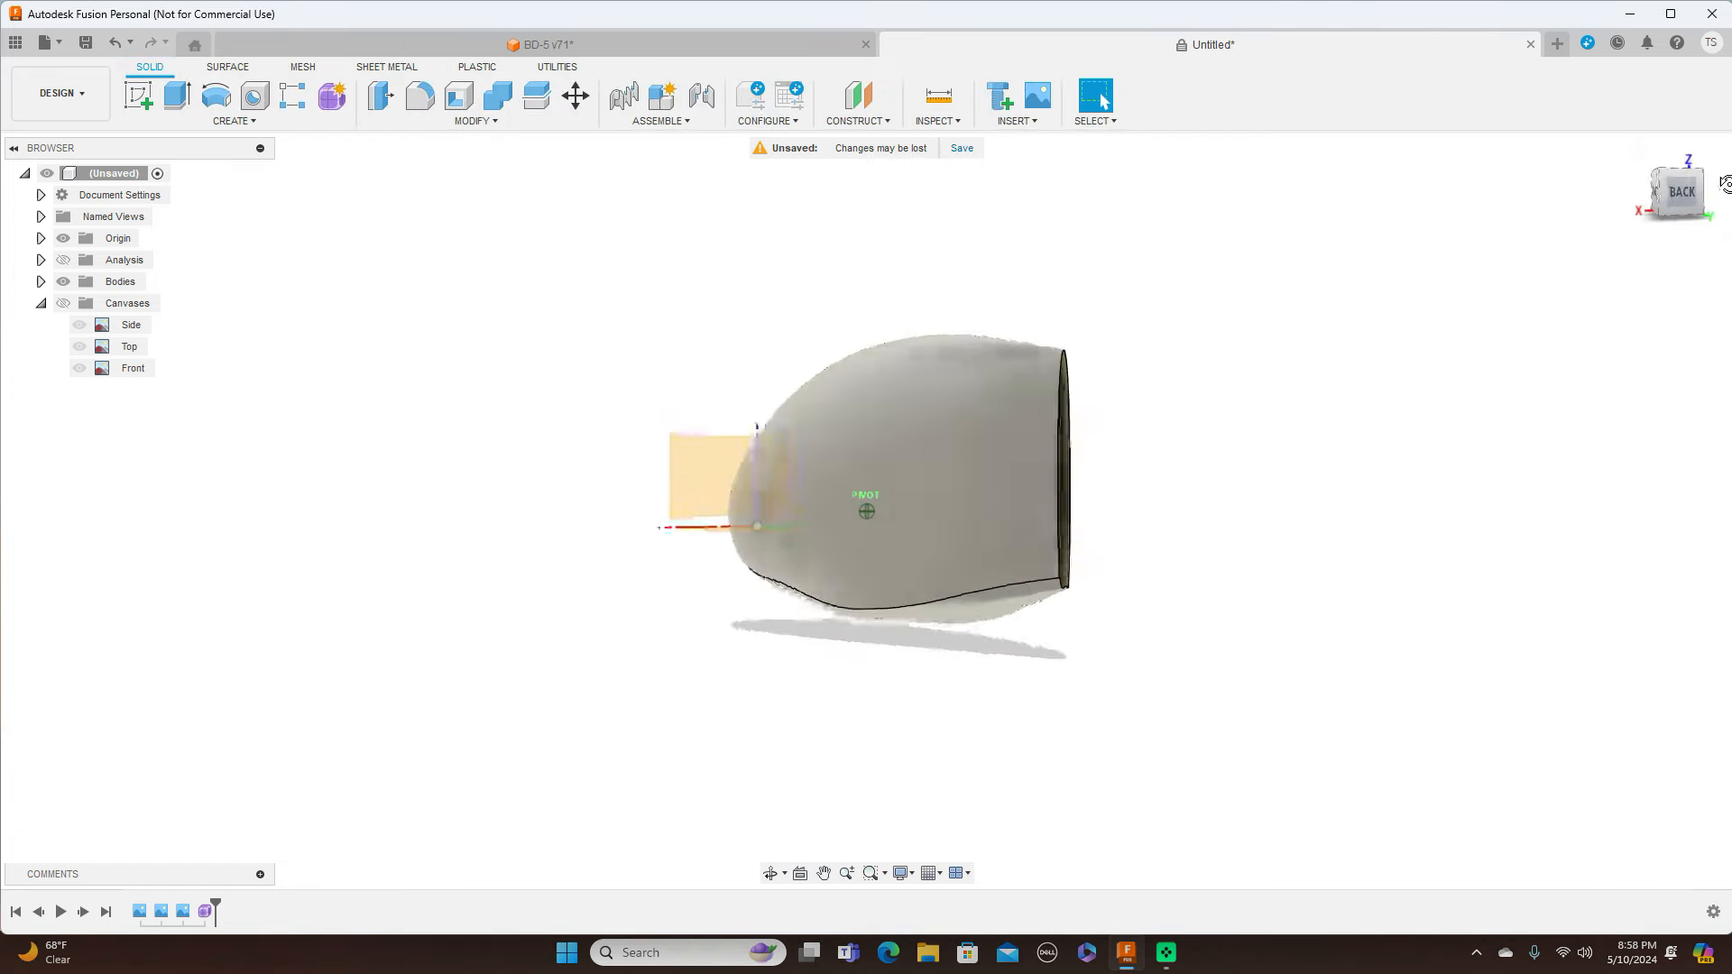
mouse_move(865, 510)
middle_mouse_down("shift")
mouse_move(816, 433)
mouse_move(866, 473)
mouse_move(762, 460)
middle_mouse_up("shift")
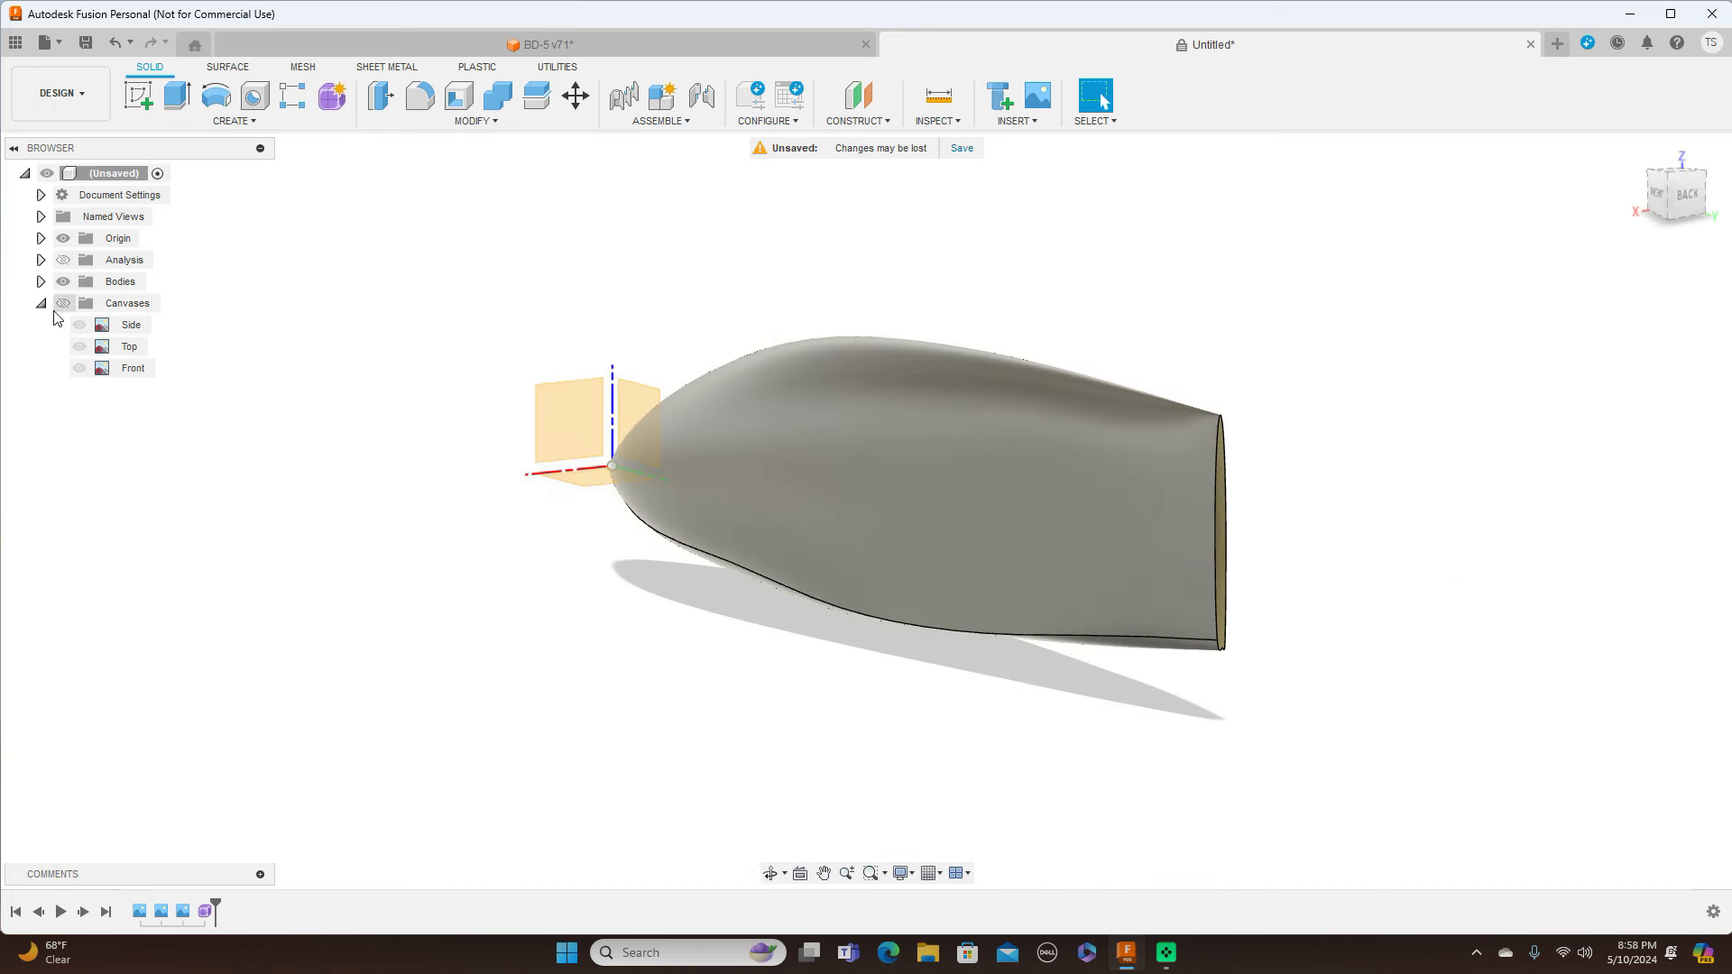
left_click(63, 304)
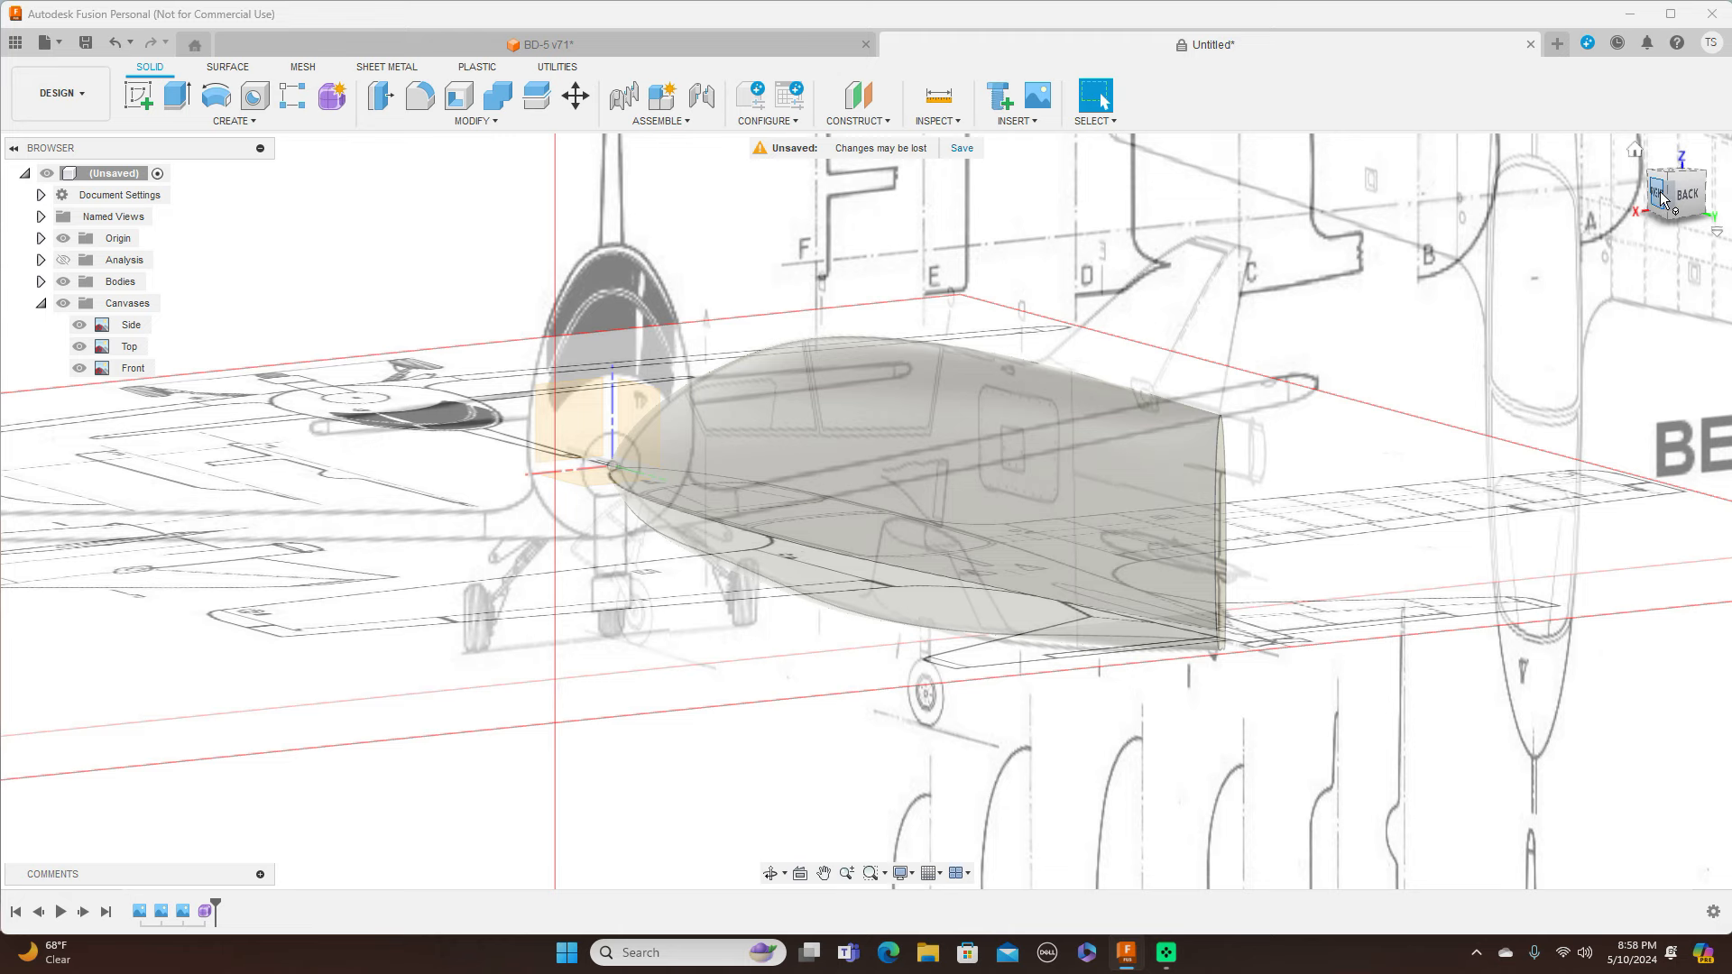
left_click(1659, 195)
middle_click_drag(1548, 530, 1305, 474)
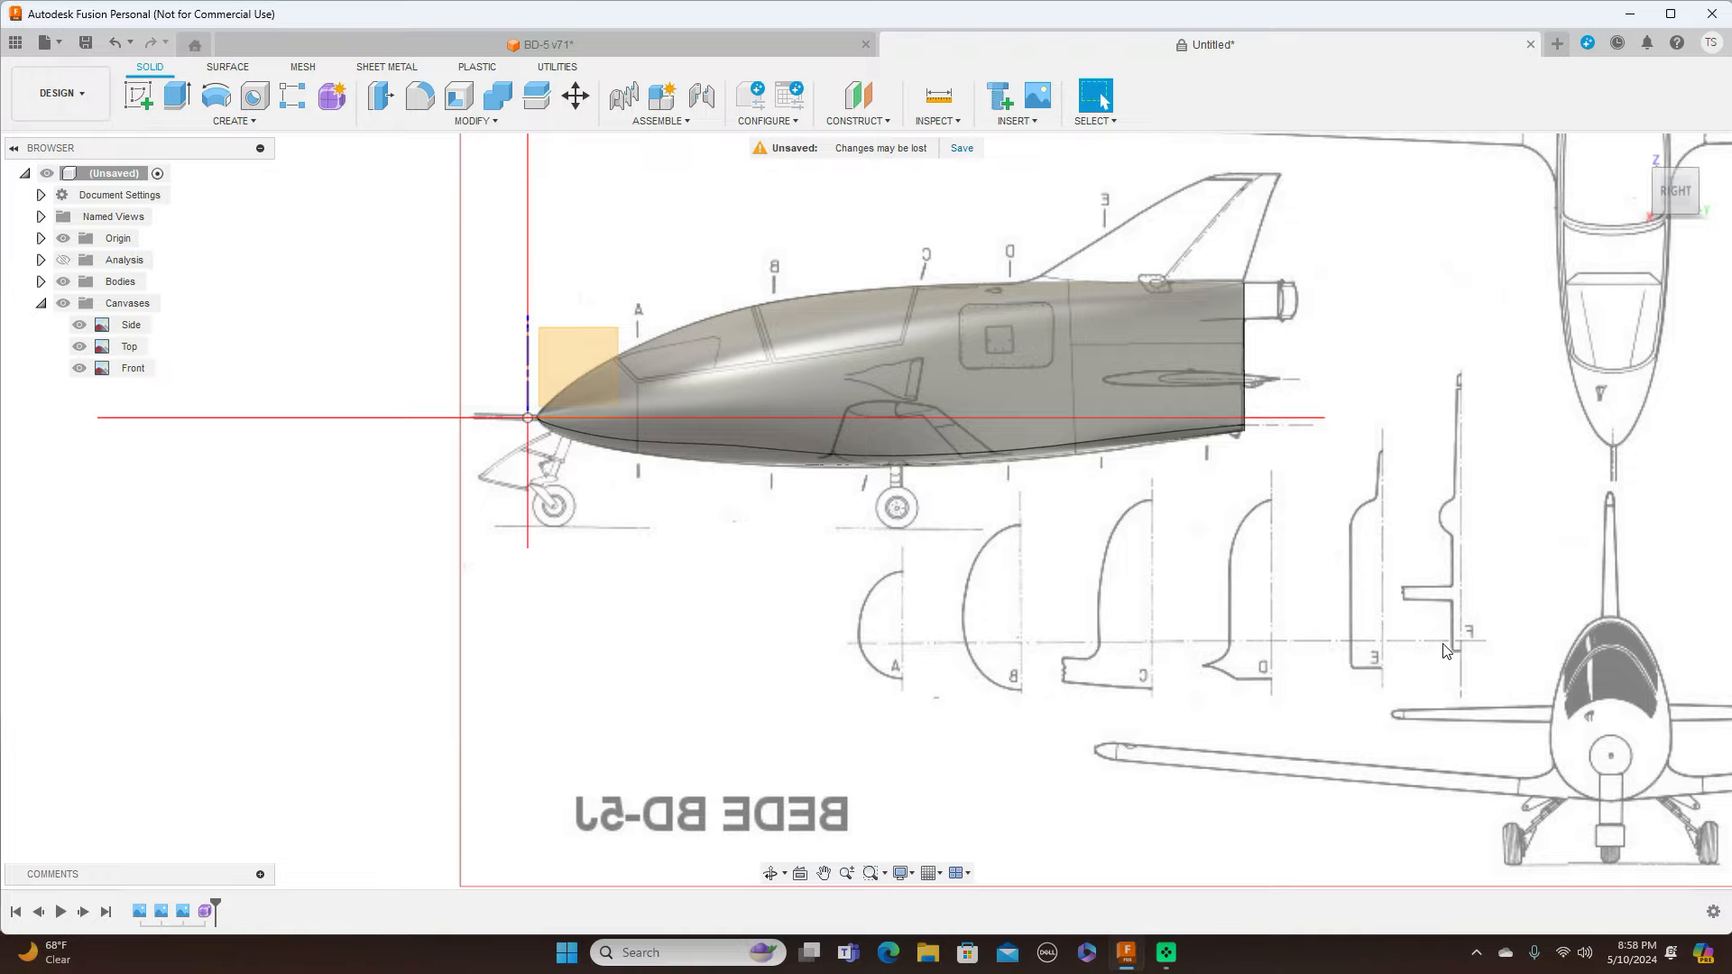
mouse_move(1677, 194)
left_mouse_down()
mouse_move(1676, 164)
mouse_move(1648, 188)
left_mouse_up()
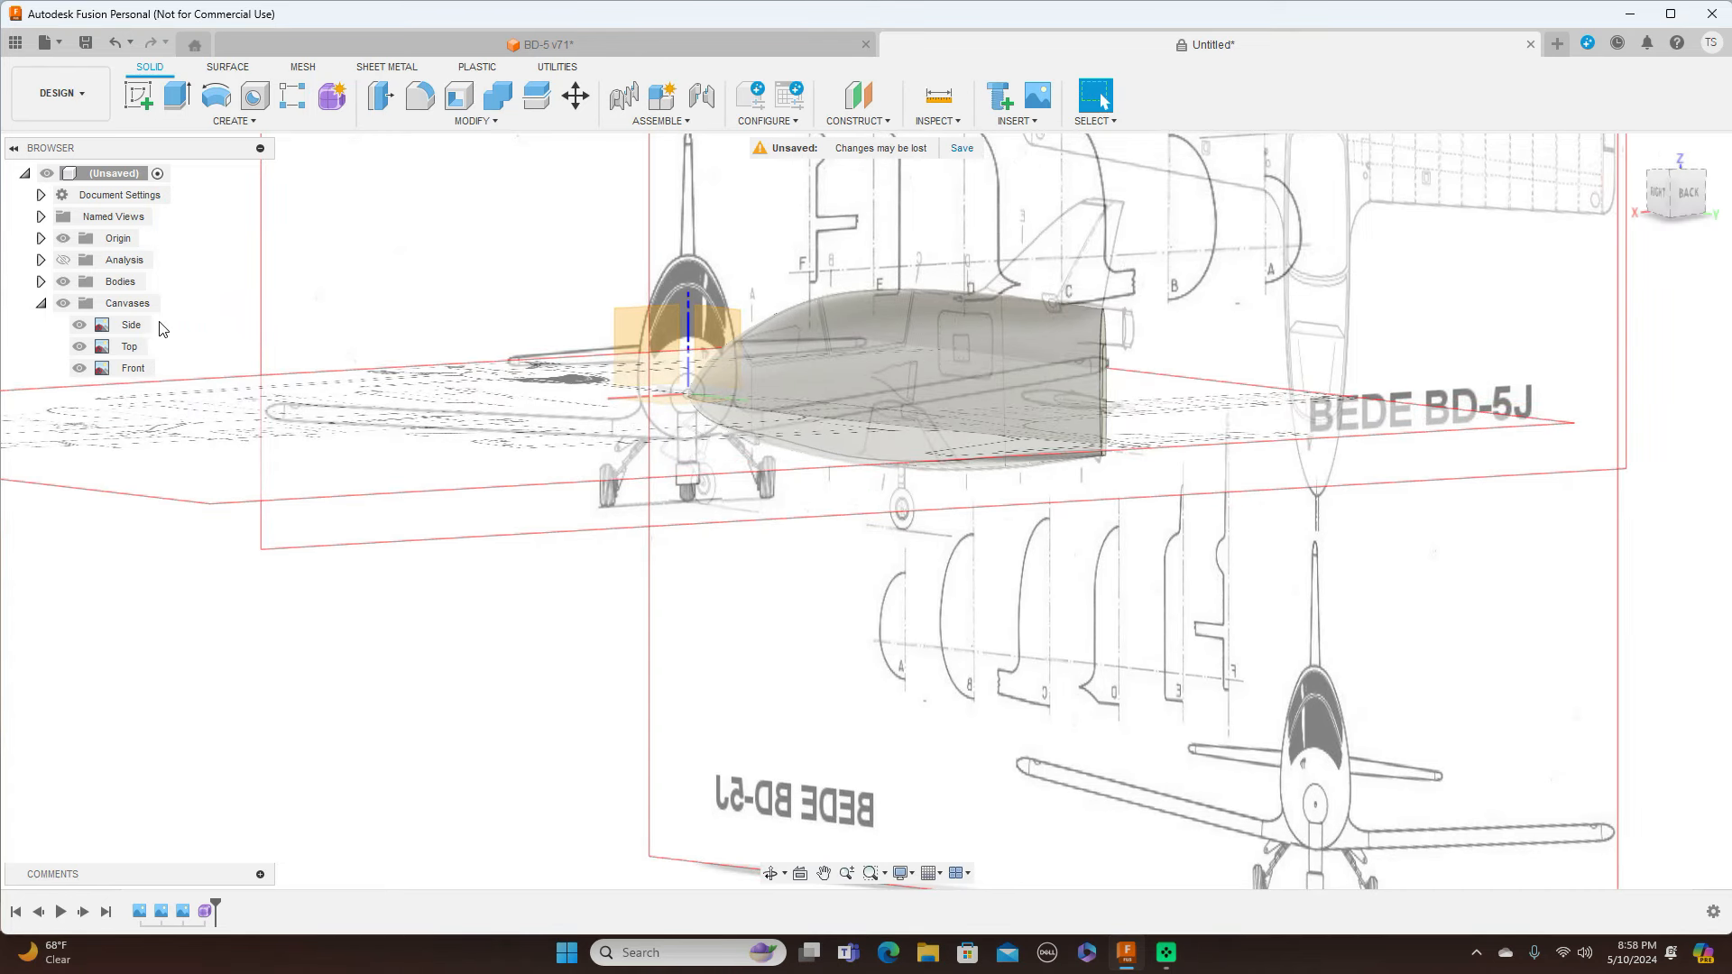
left_click(64, 303)
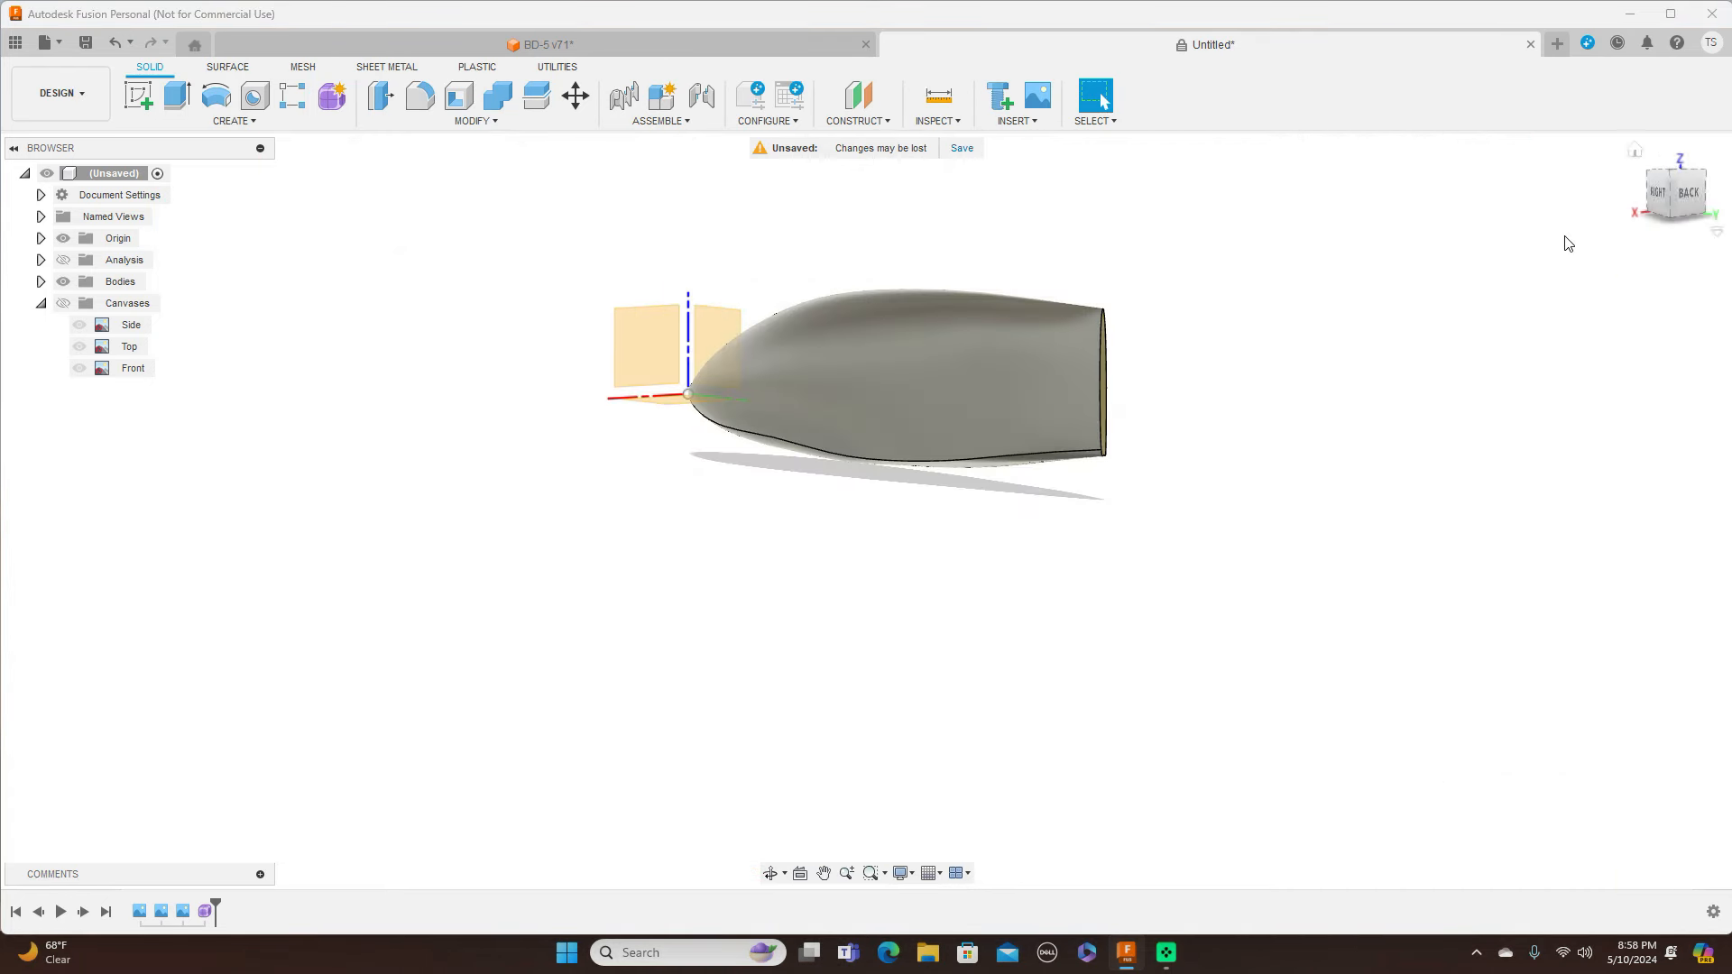
Examine the lower side and underside of the fuselage body along the creased line
left_click(1666, 216)
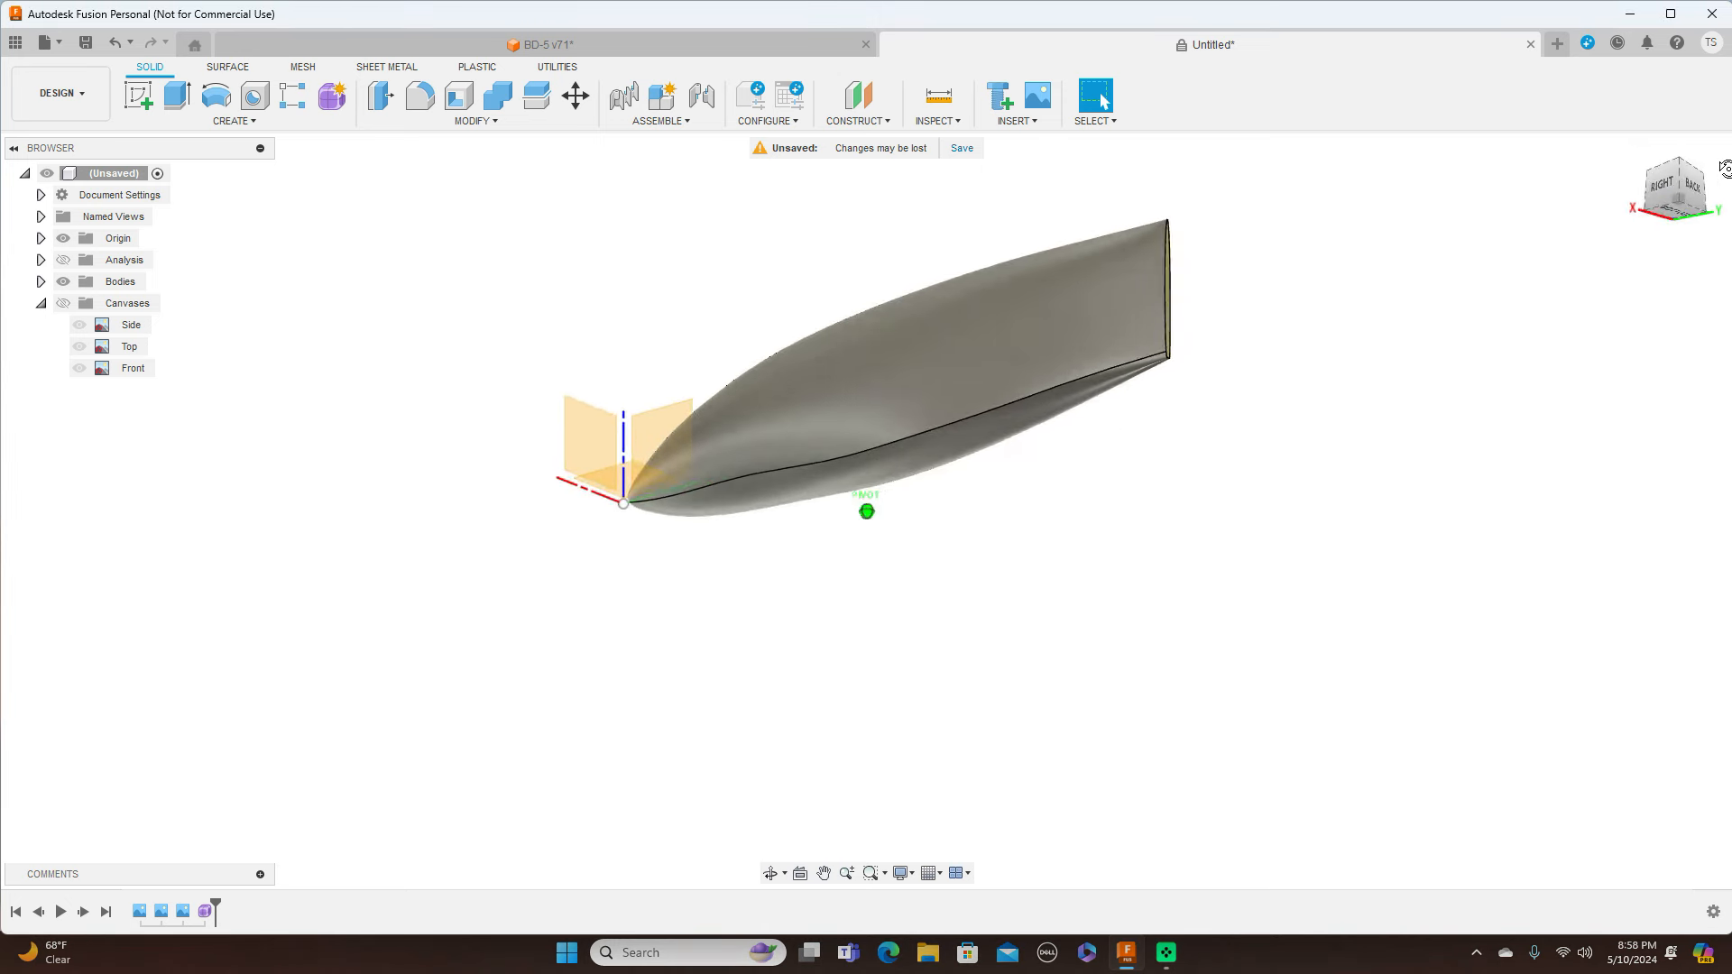
scroll(1289, 489, "up", 2)
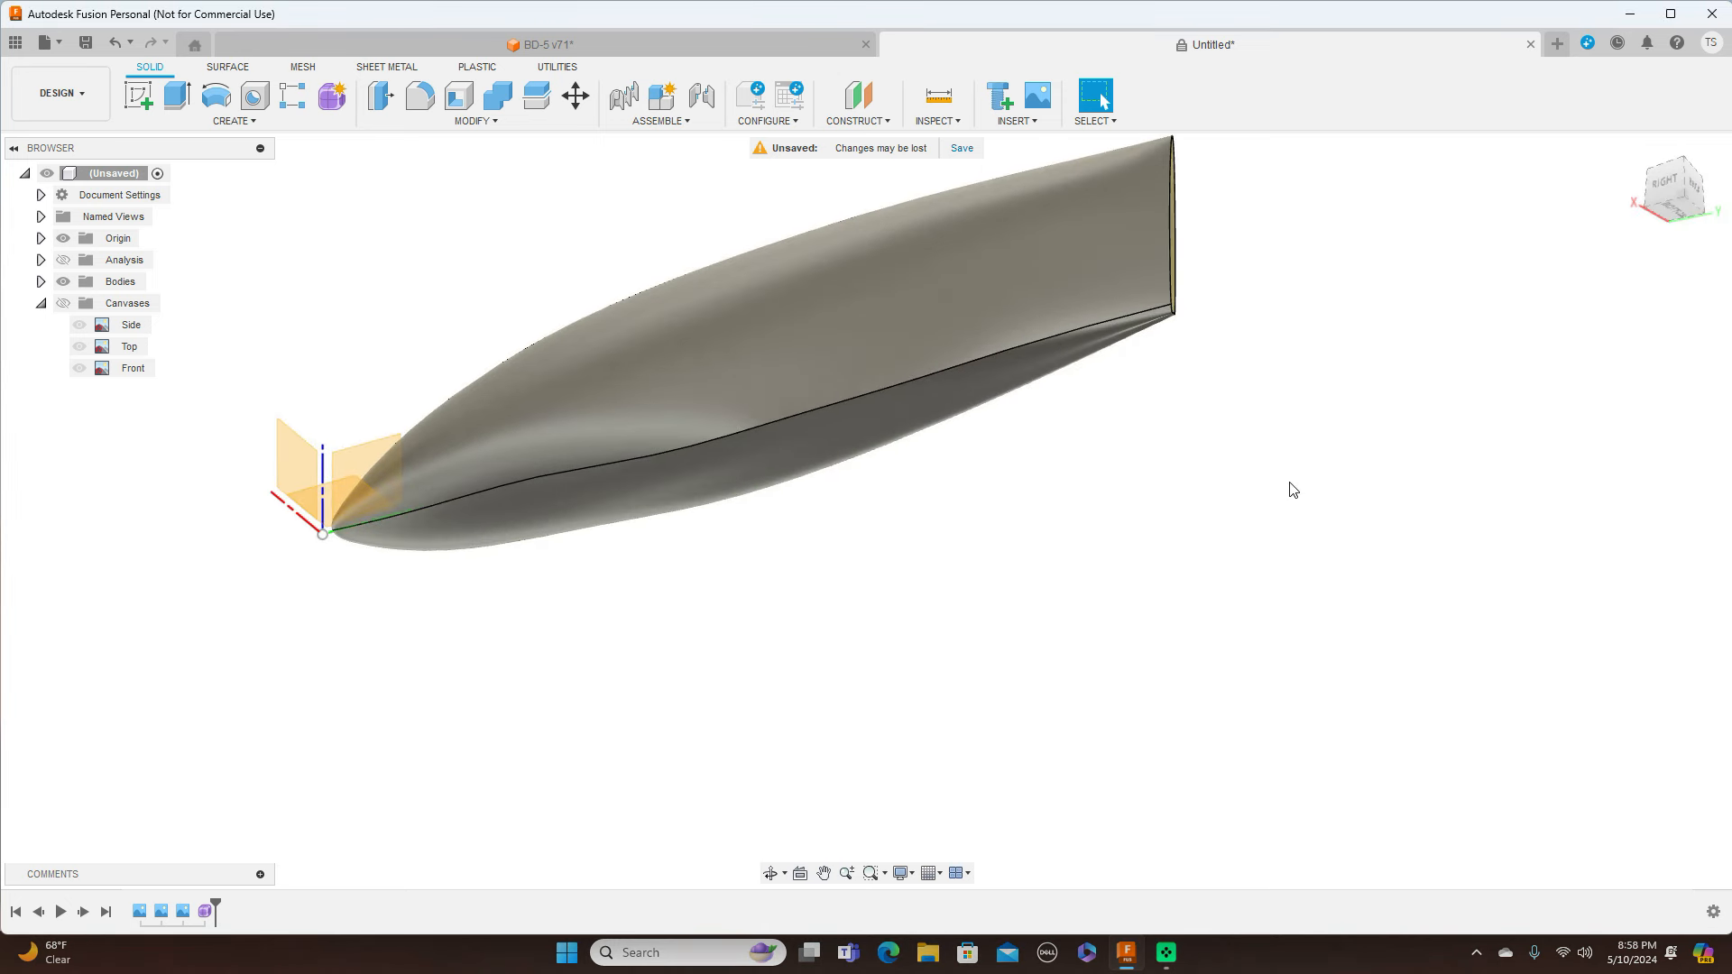
scroll(1290, 490, "up", 1)
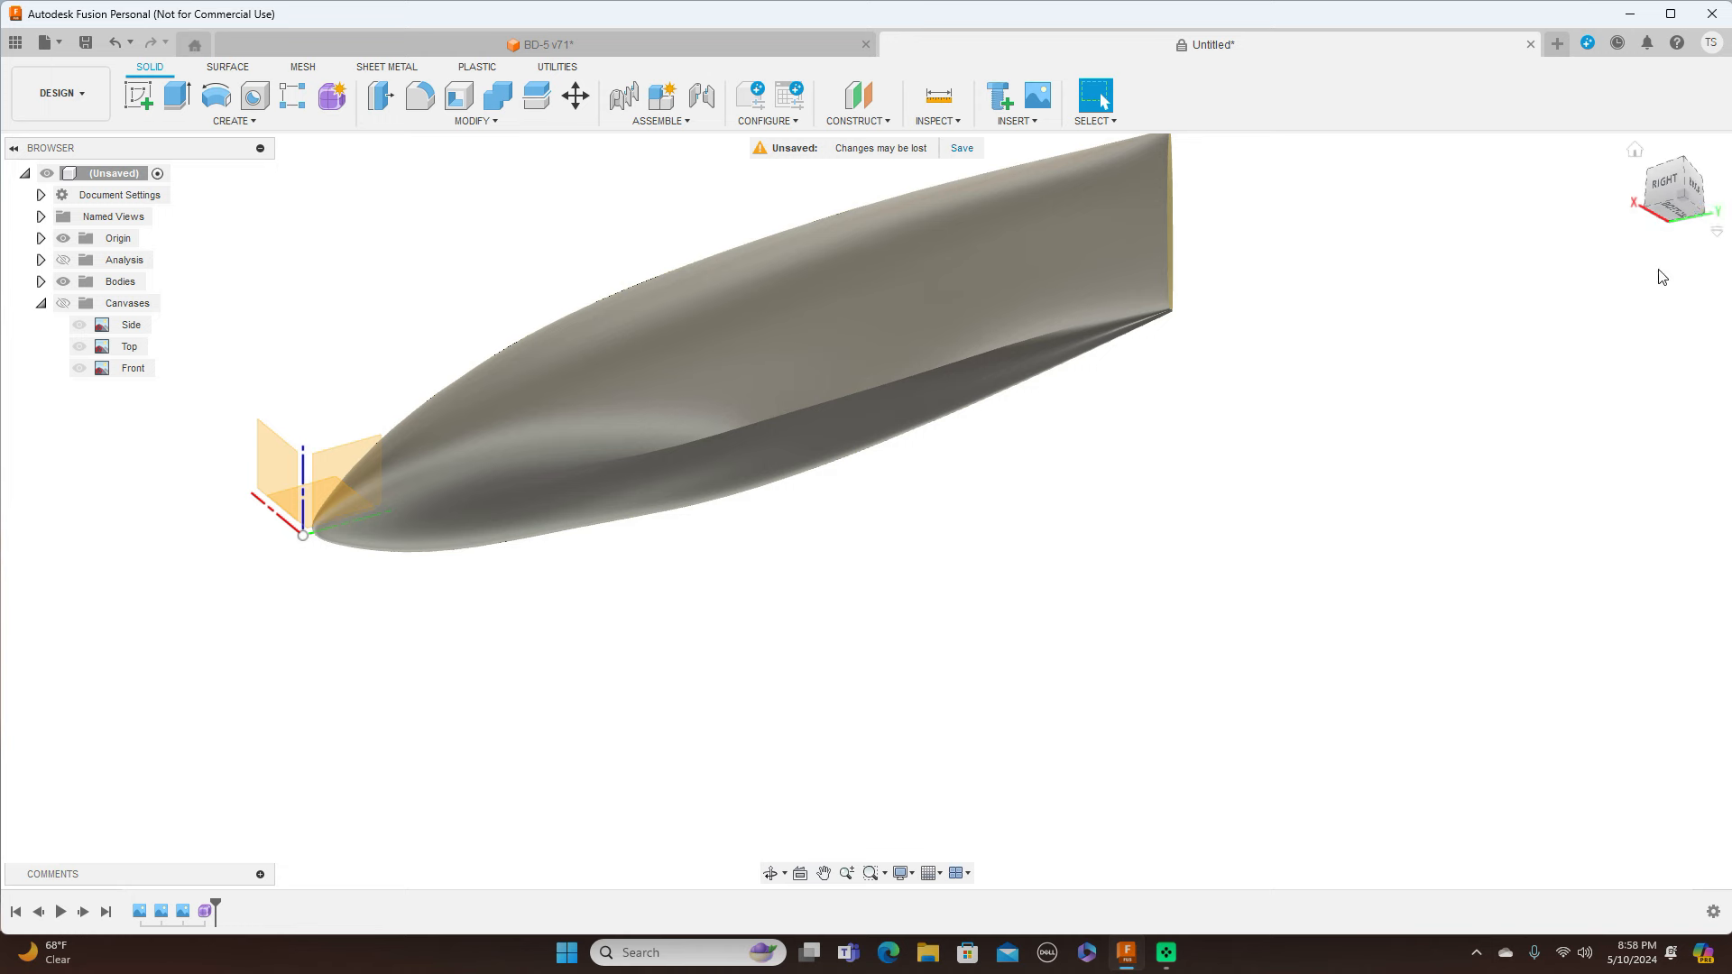
Reopen the fuselage form from the design history to edit its lower side edges
left_click_drag(1670, 197, 1643, 317)
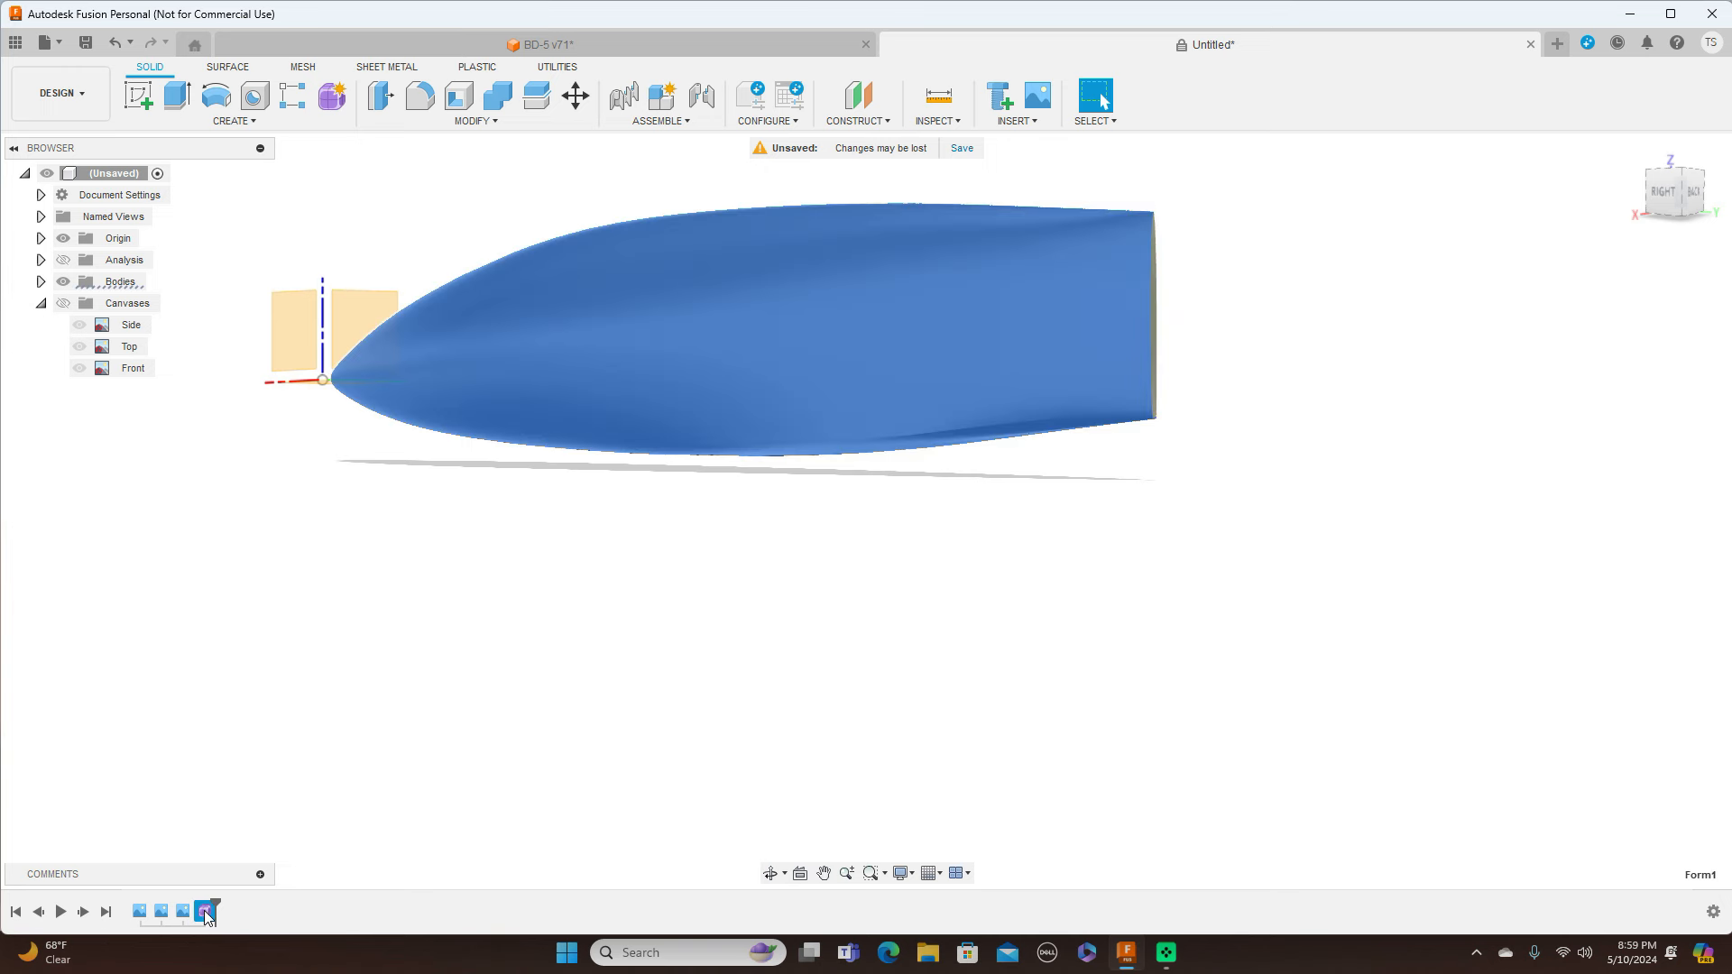
right_click(203, 911)
left_click(236, 735)
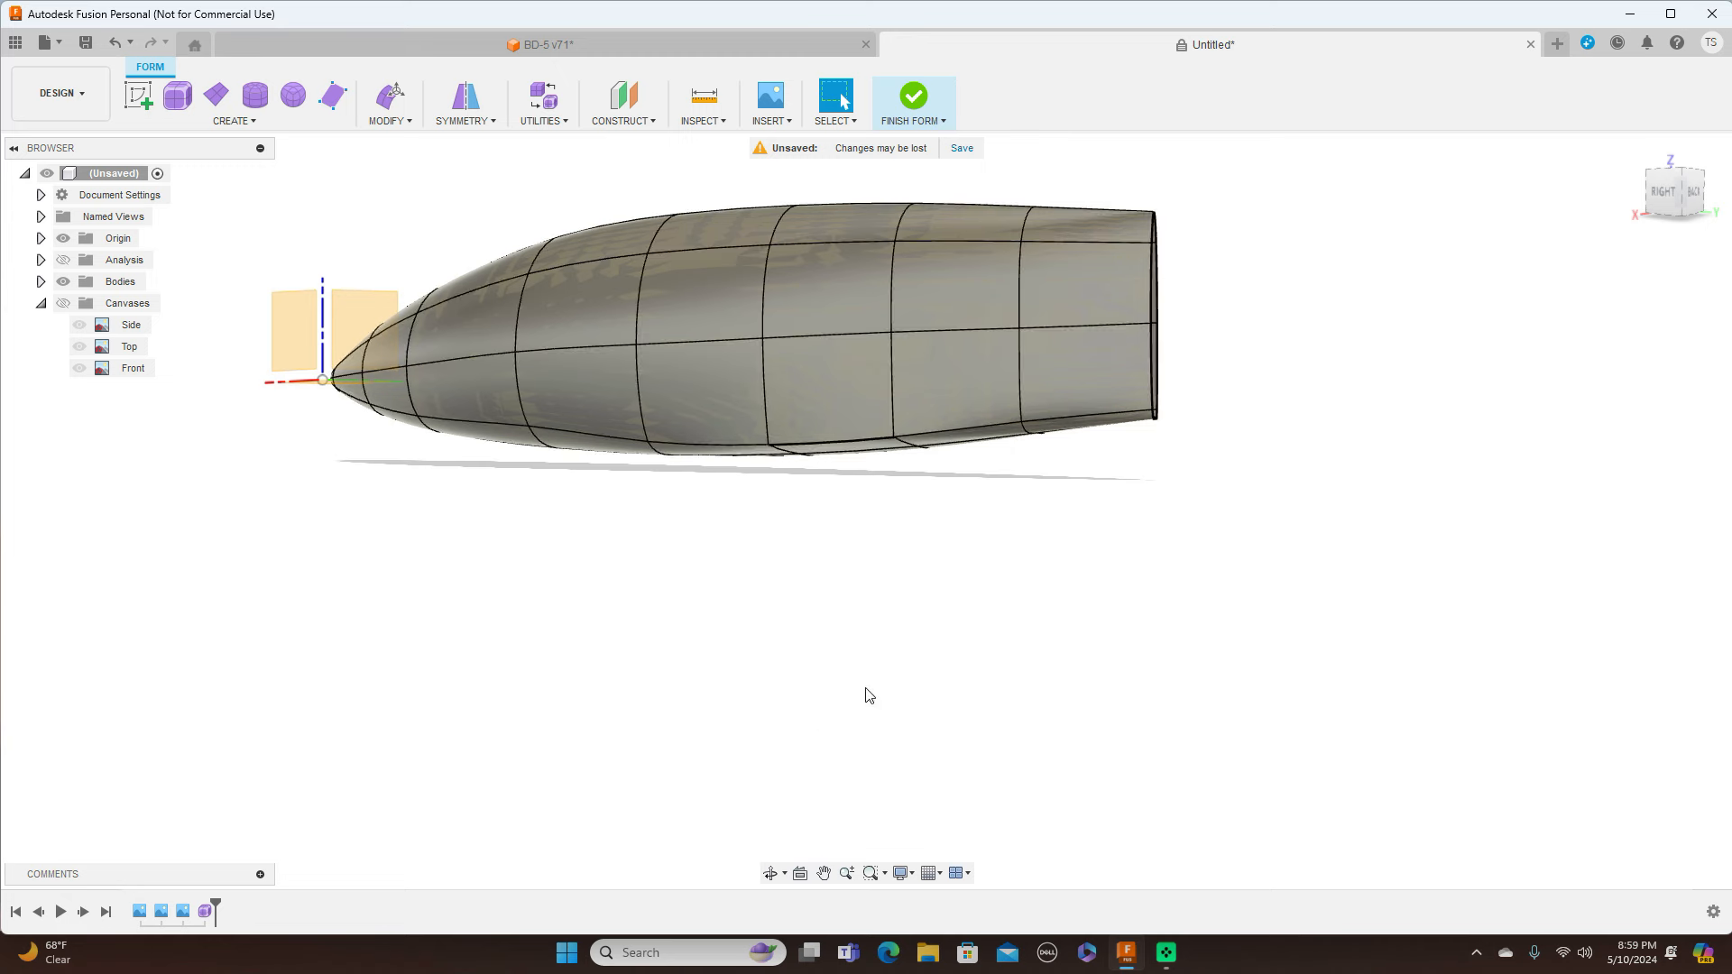
left_click(1062, 418)
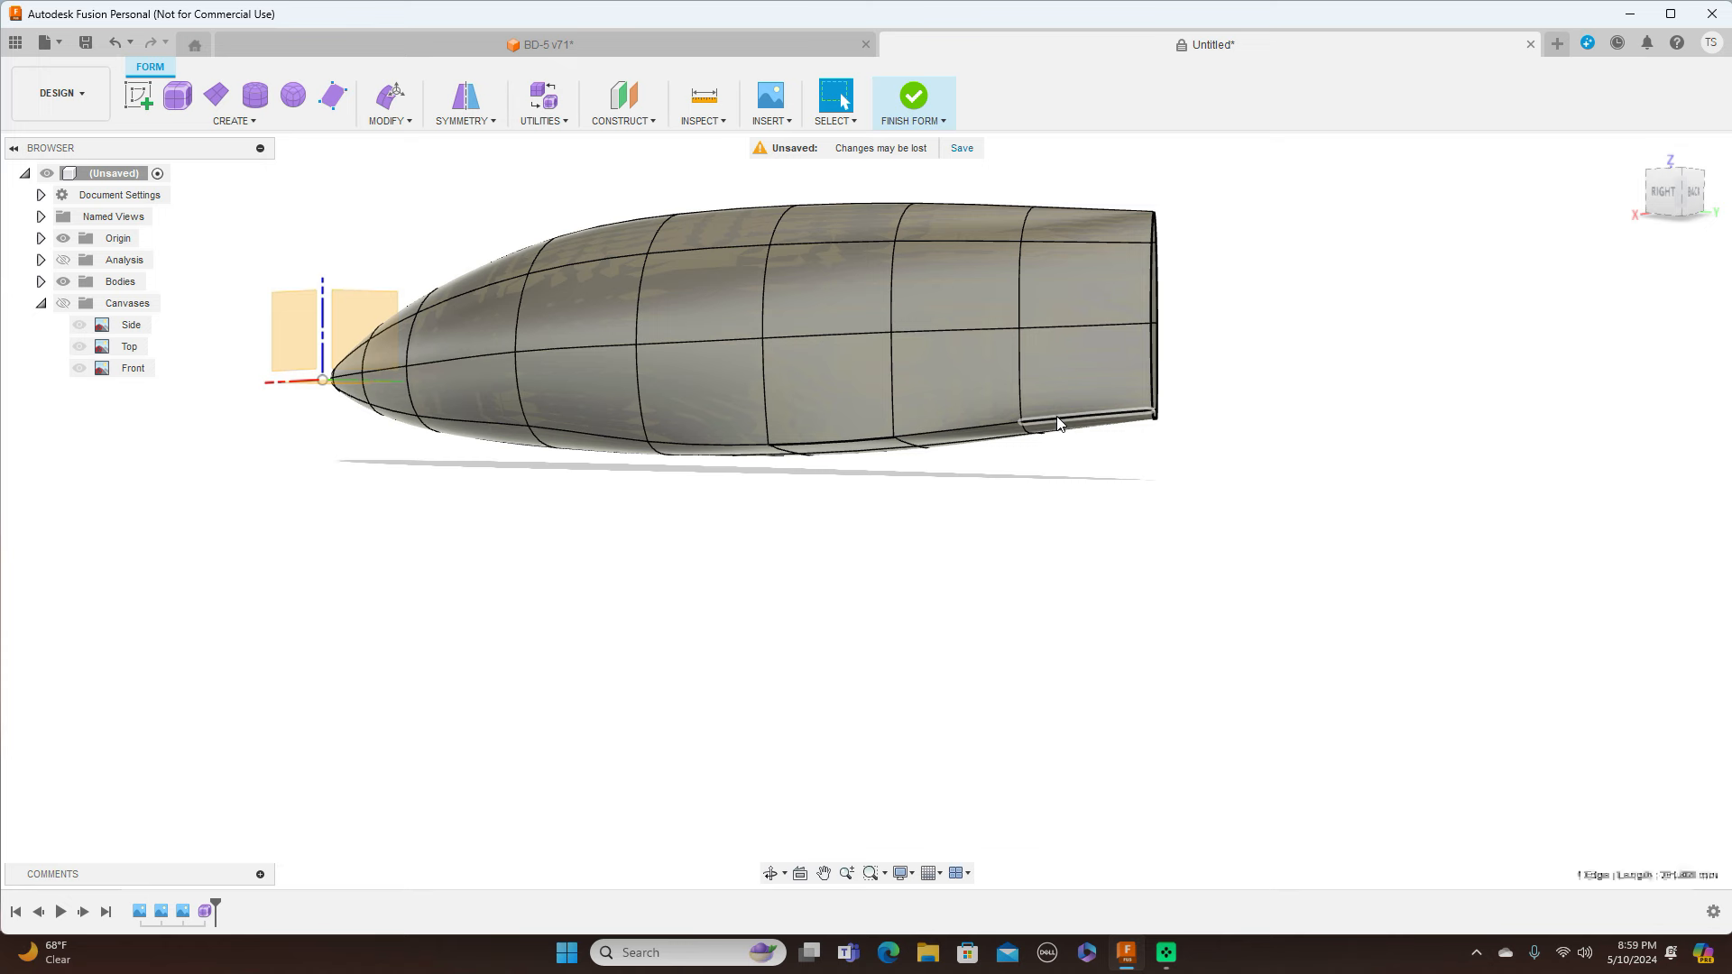
left_click(390, 120)
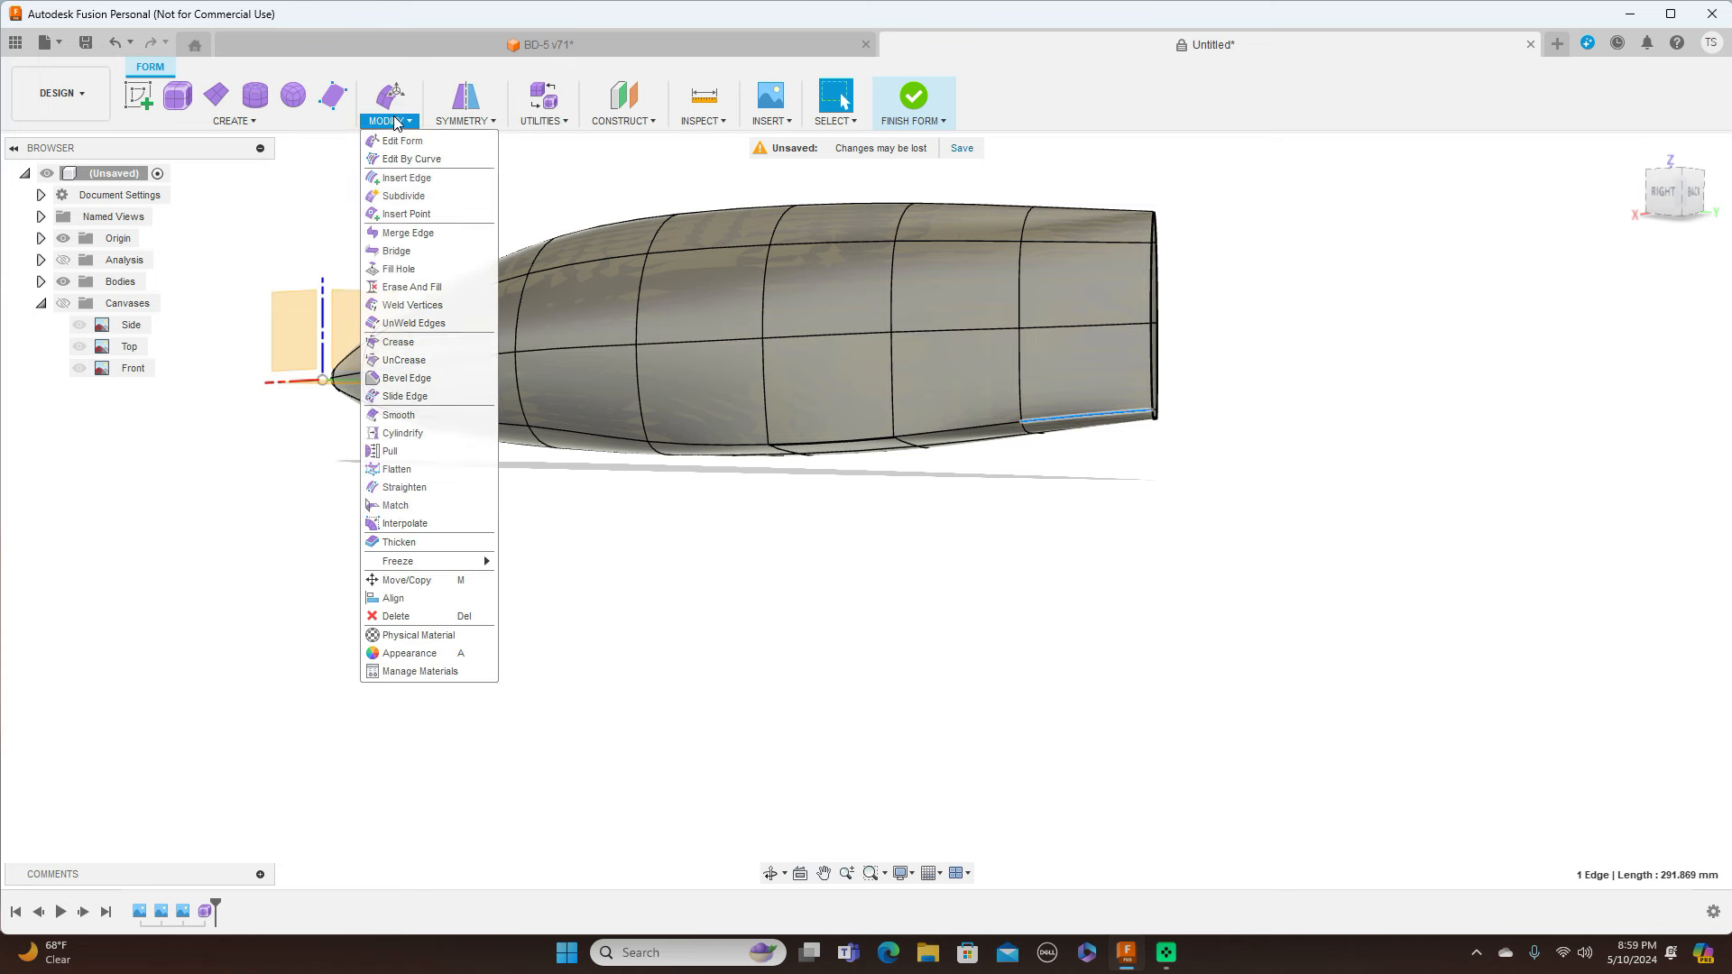
left_click(397, 341)
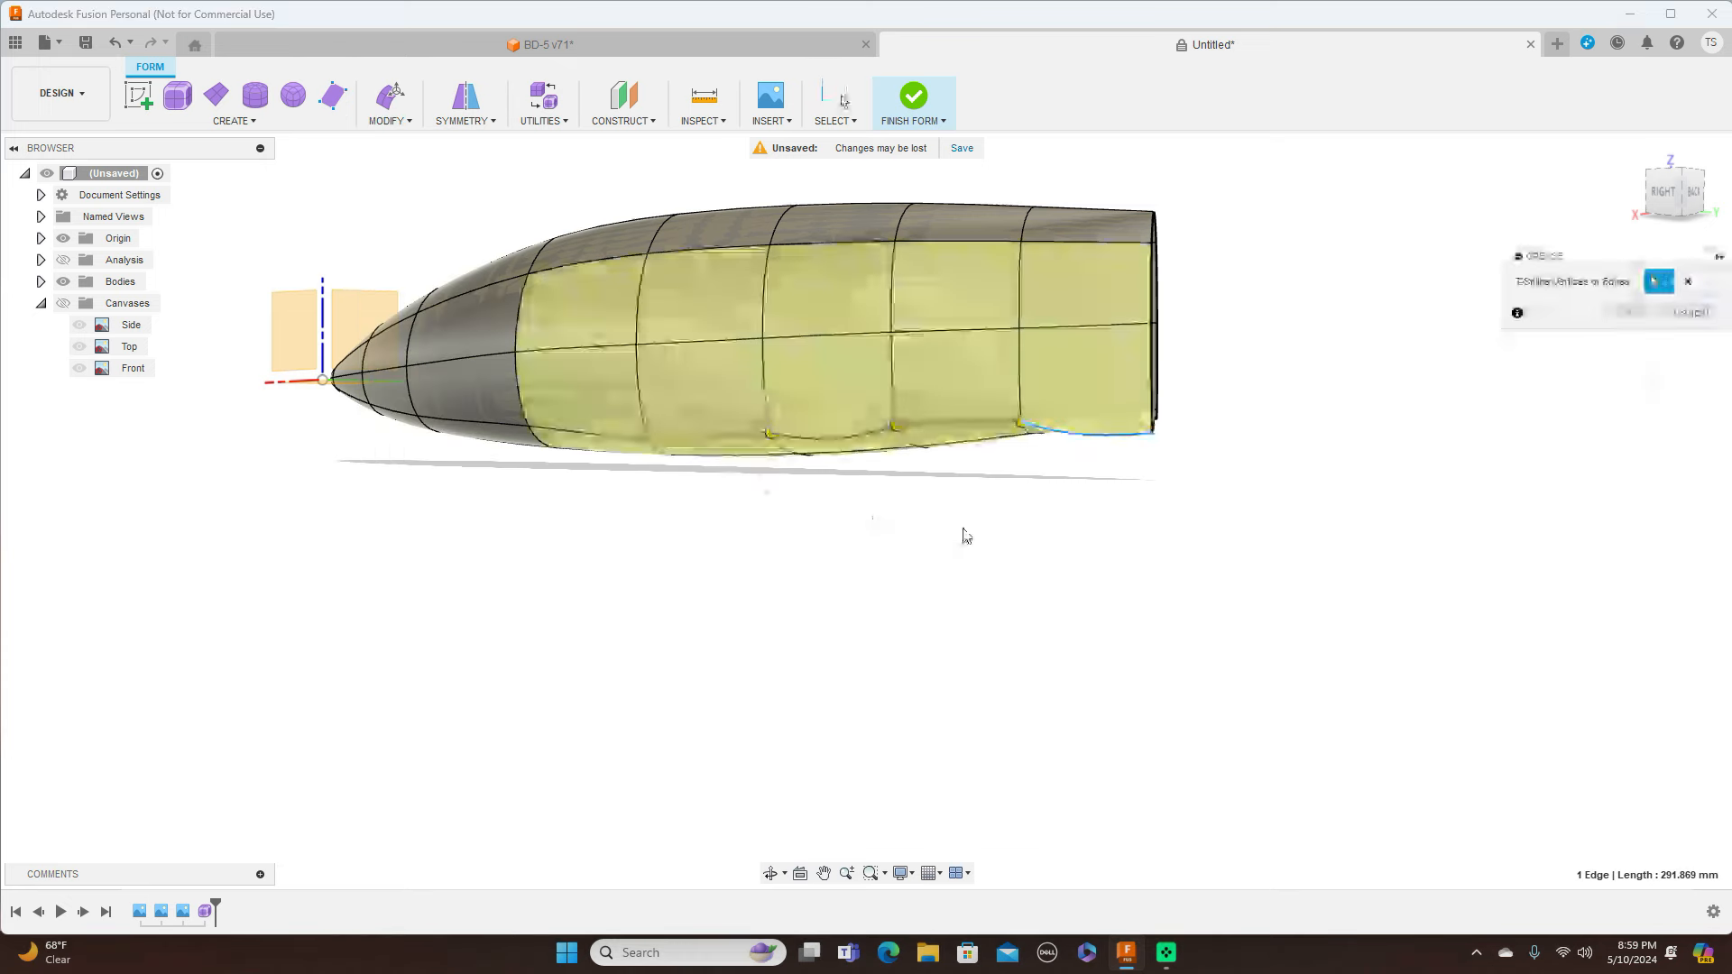
left_click(1690, 313)
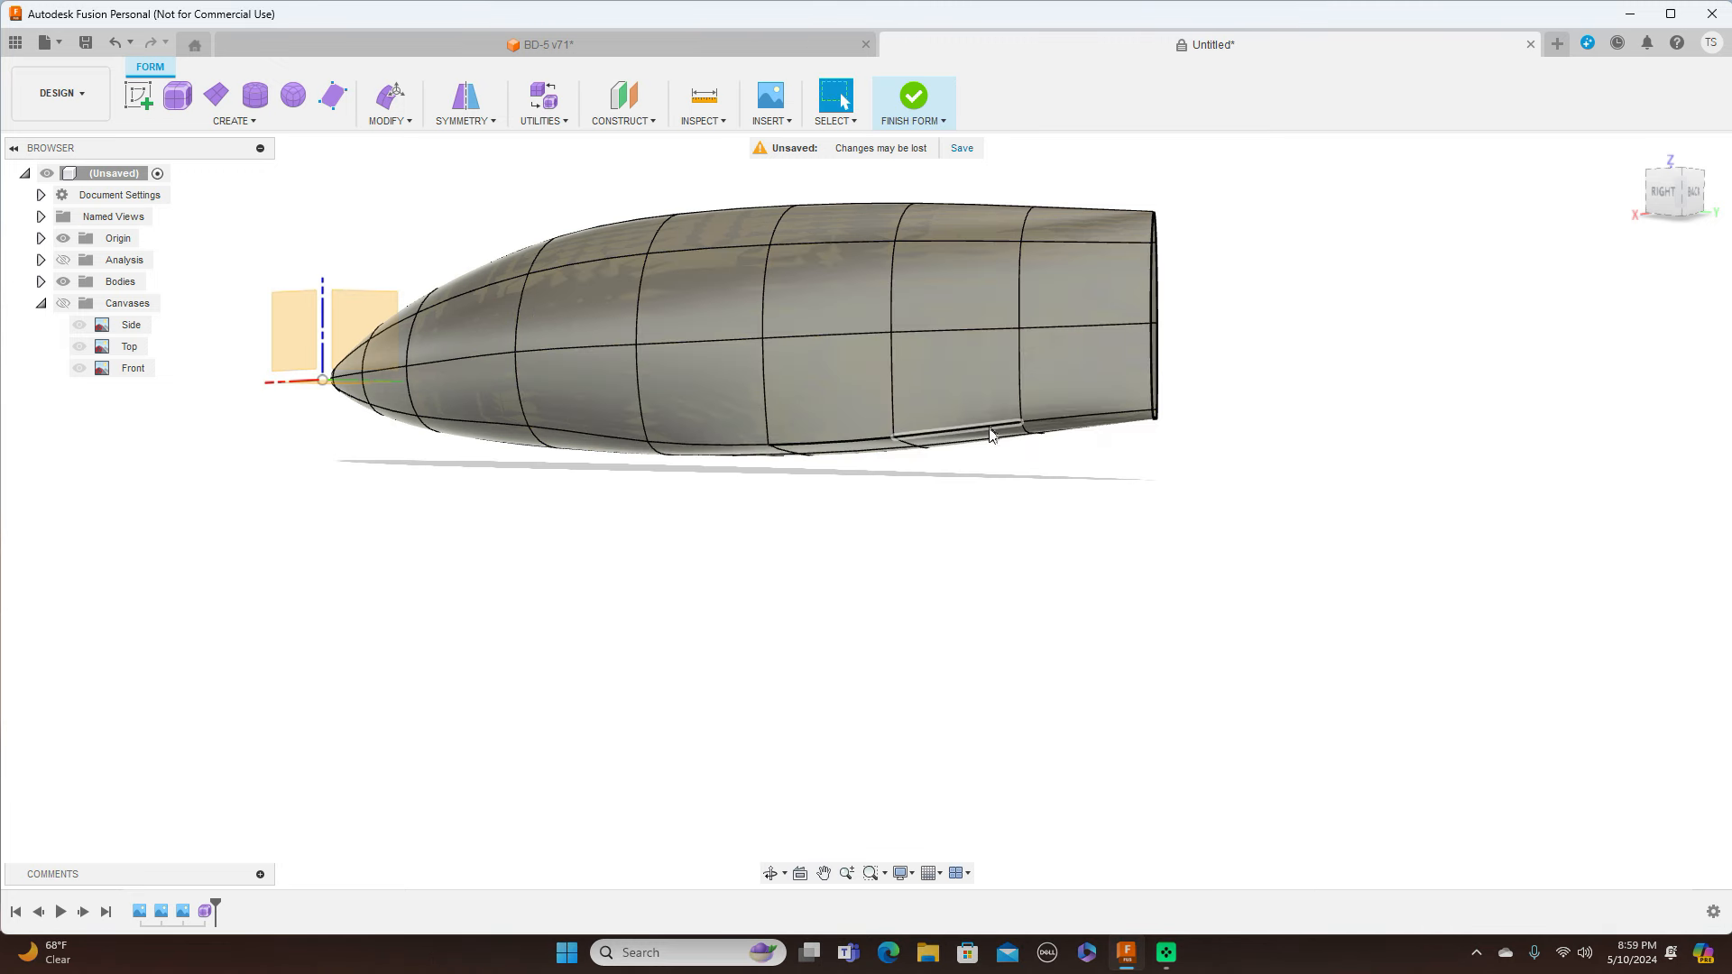
Edit the second-to-last lower side edge of the form, moving it about 5.7 mm sideways and 0.5 mm vertically
left_click(990, 434)
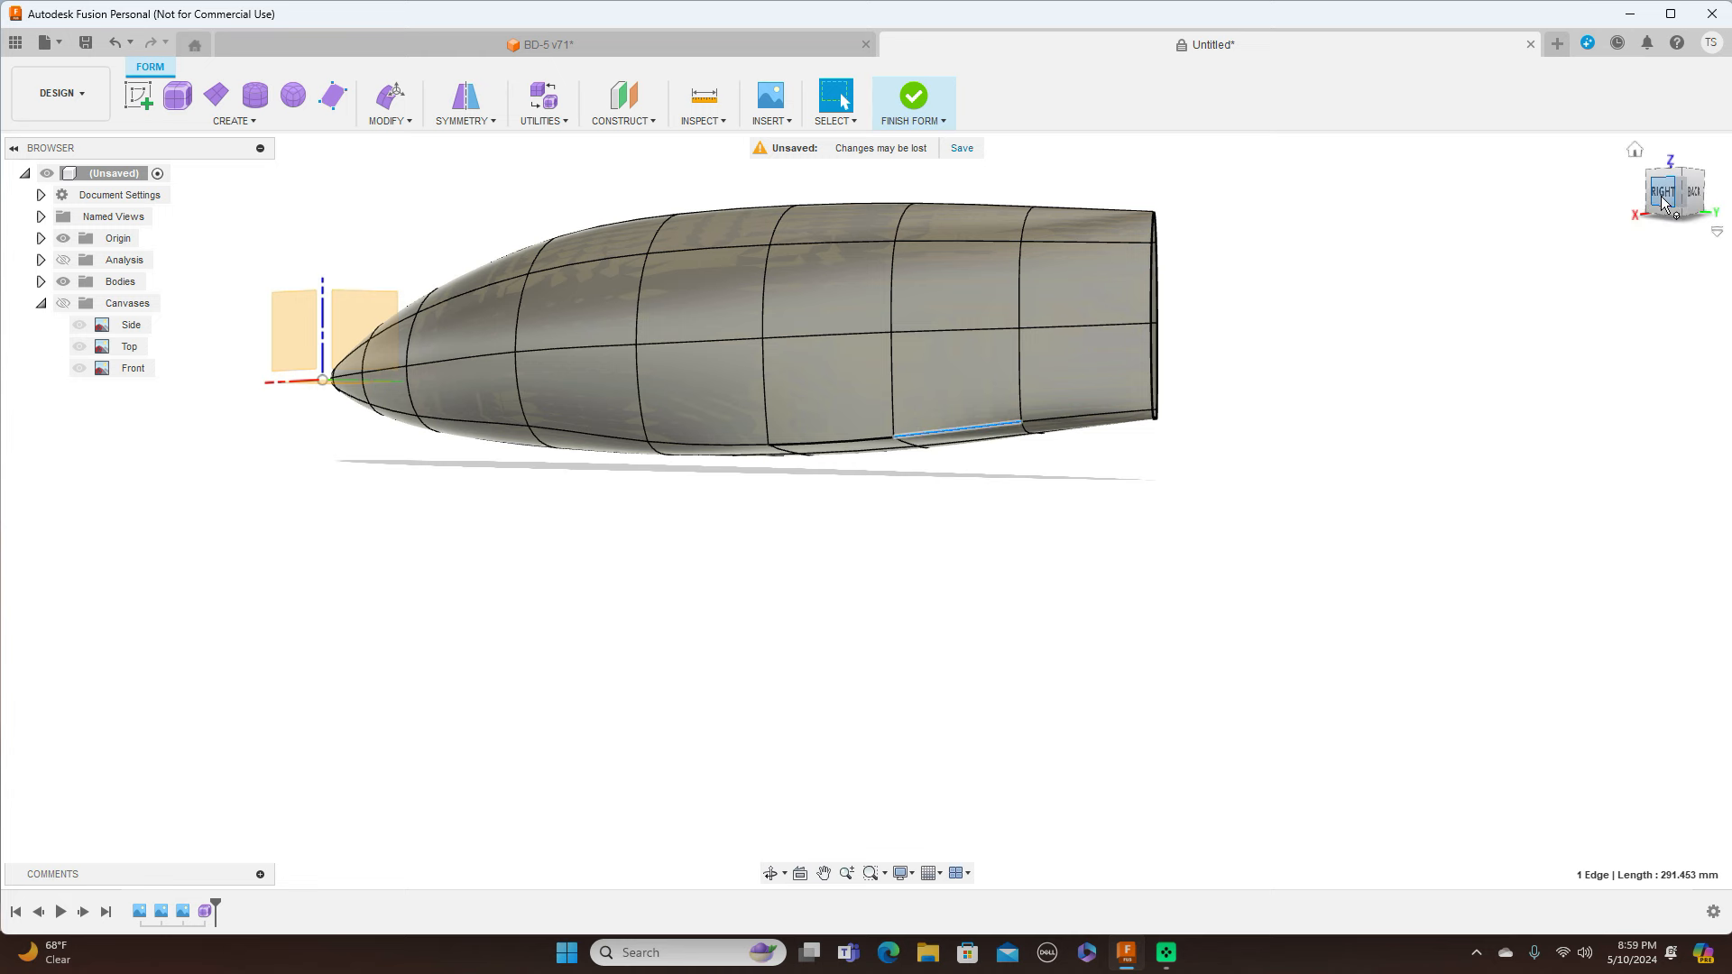
left_click_drag(1679, 192, 1658, 206)
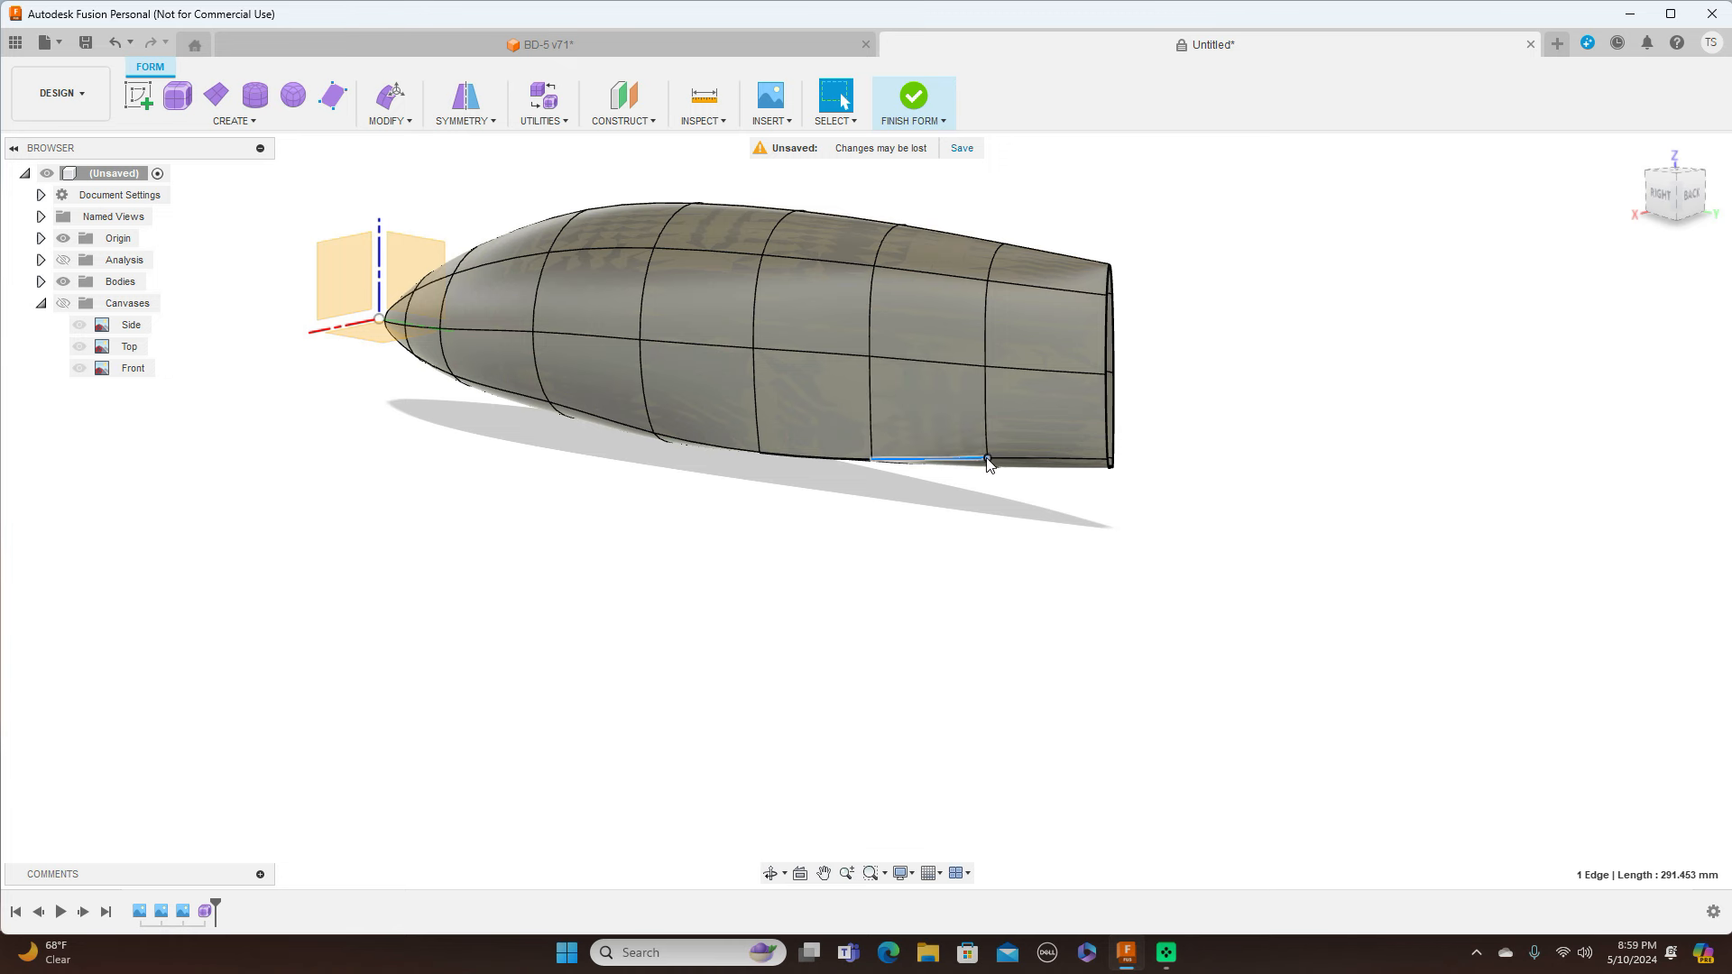
right_click(971, 485)
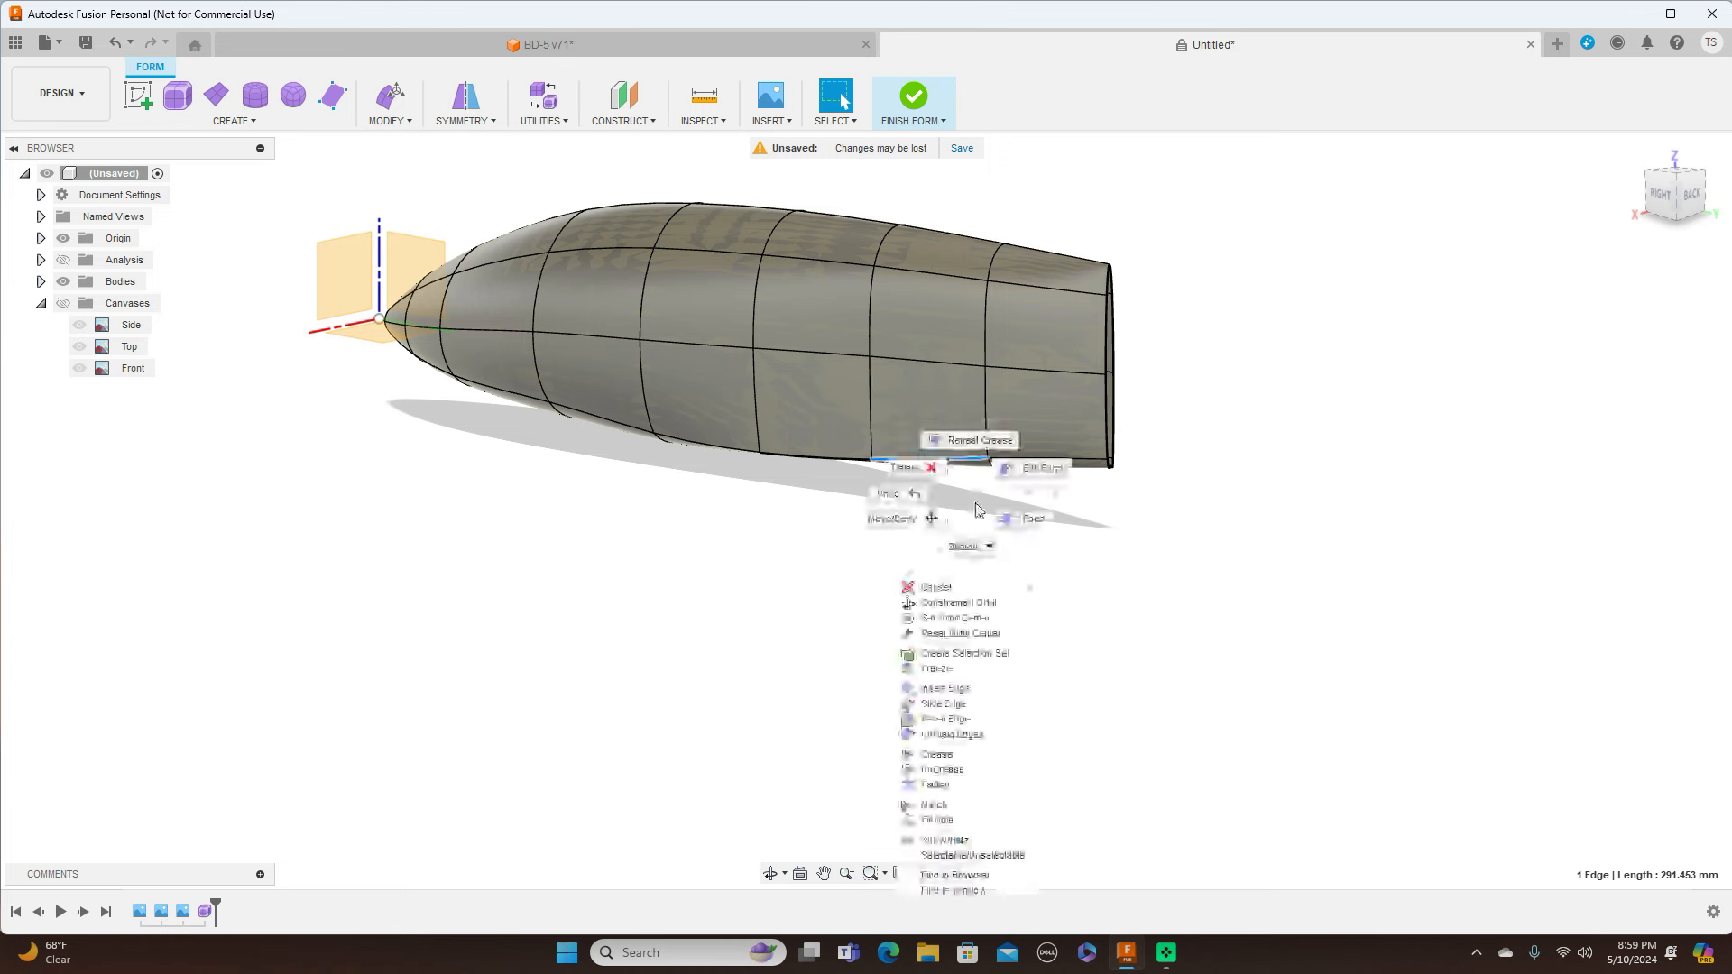
left_click(1021, 470)
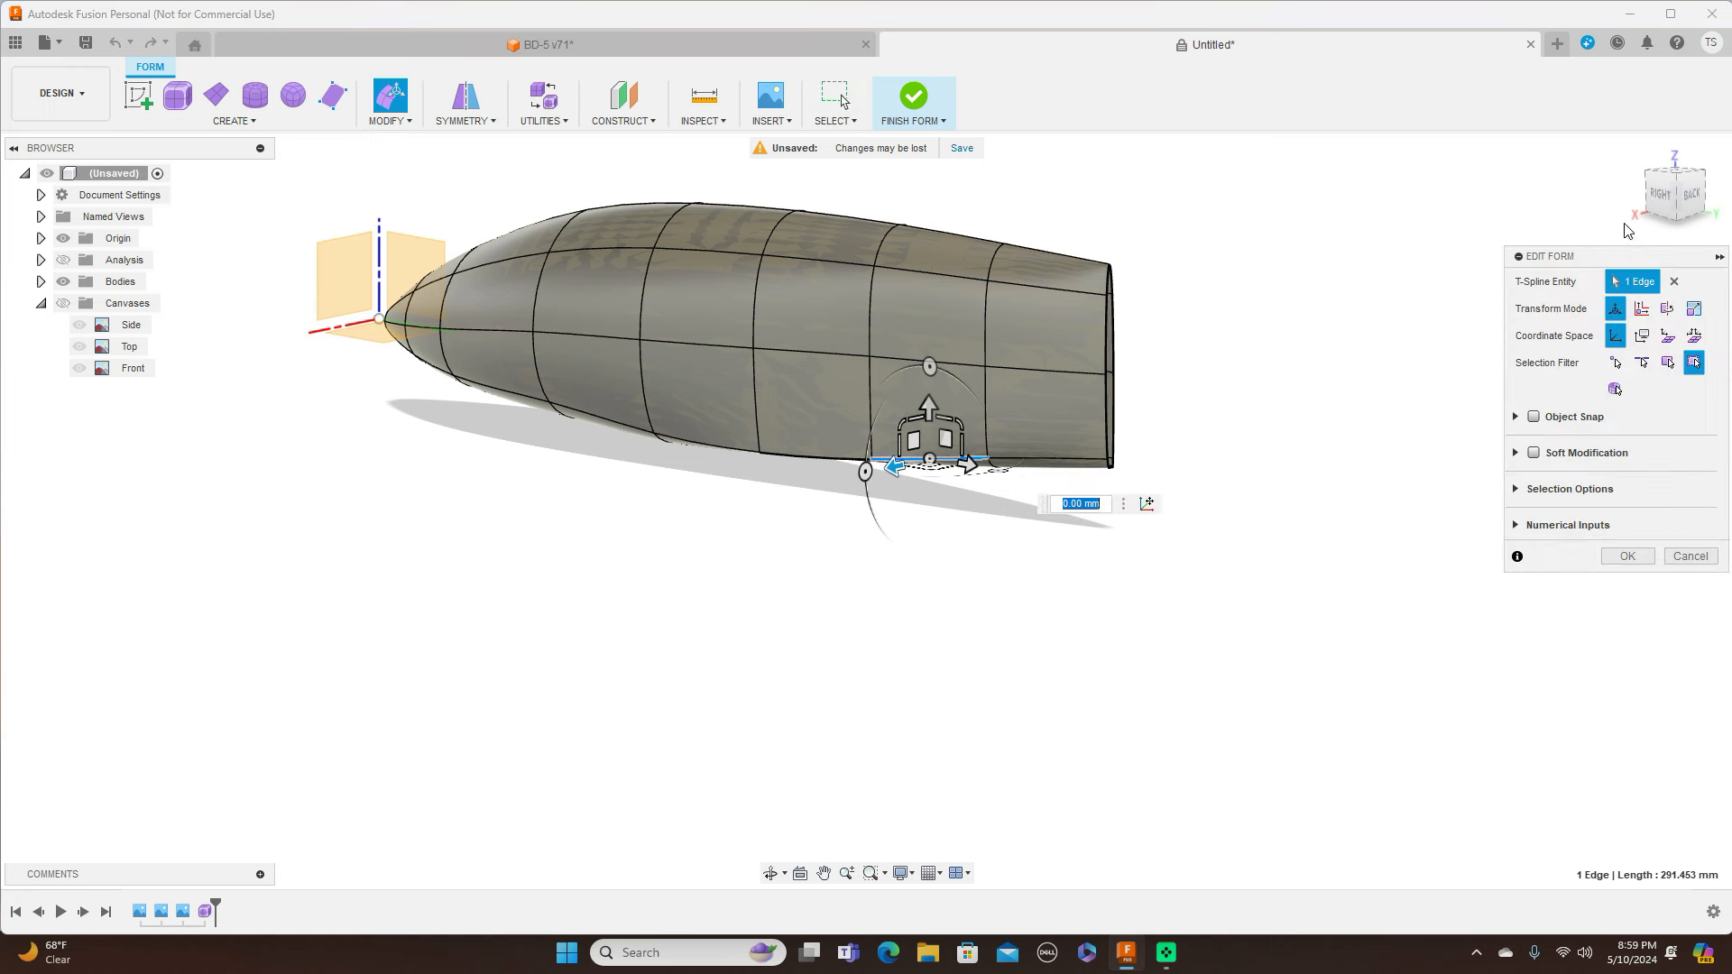
left_click_drag(1688, 193, 1601, 208)
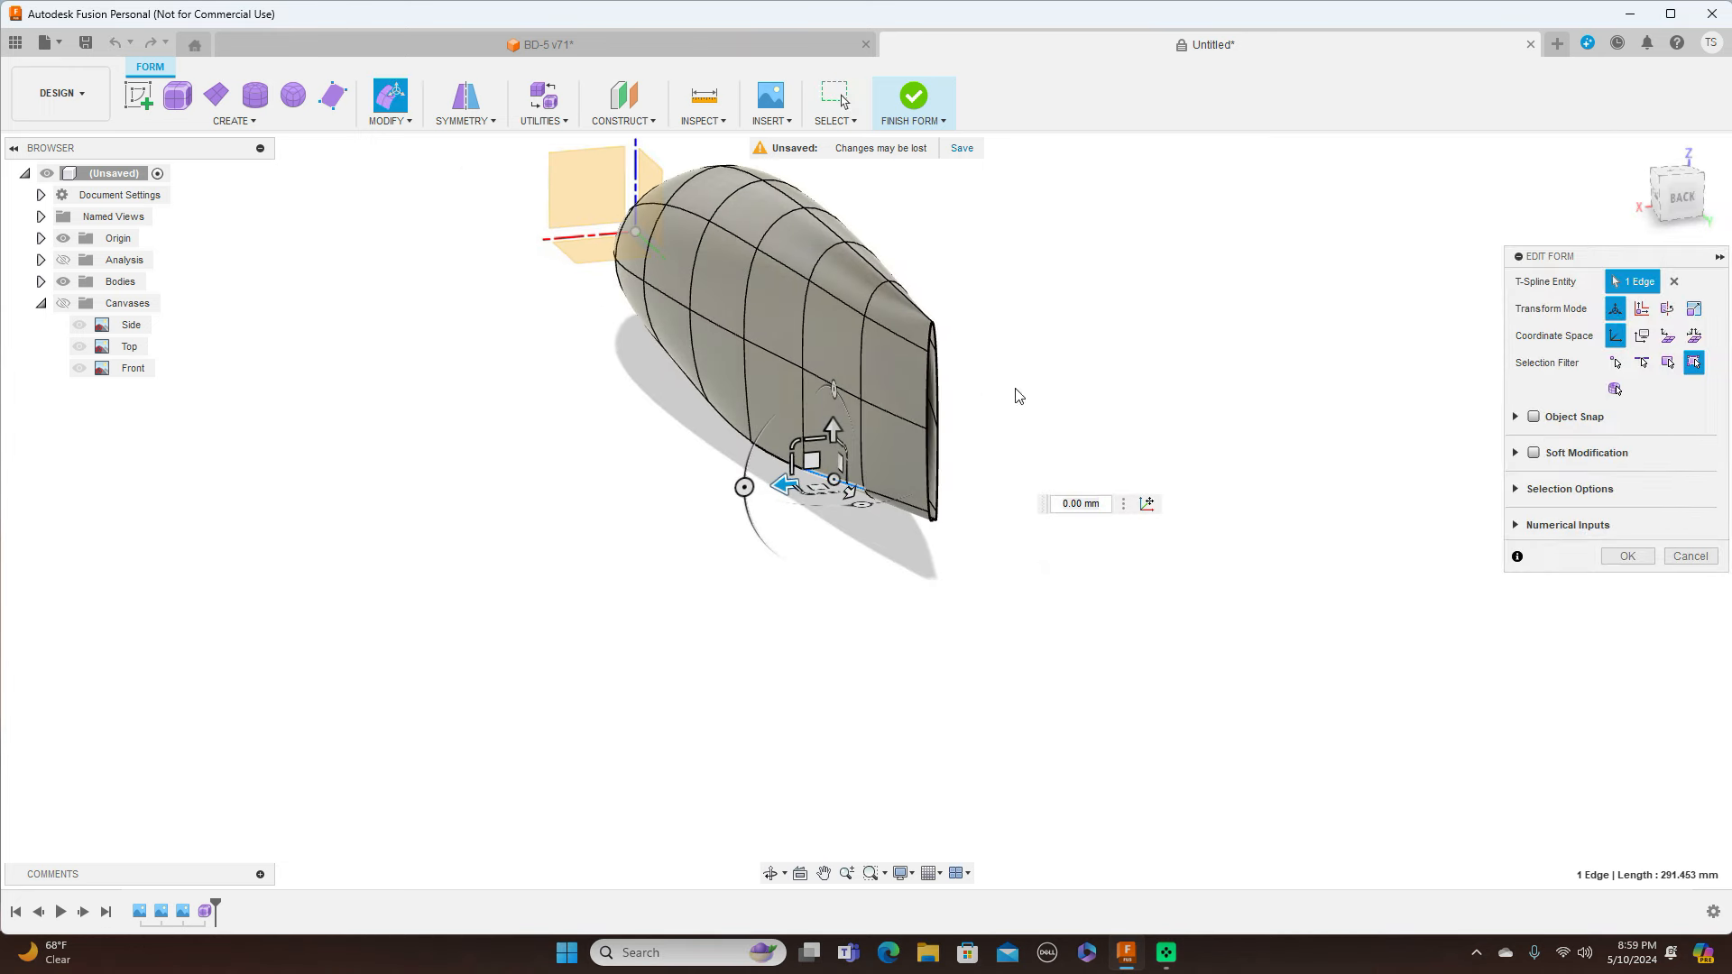
left_click(812, 451)
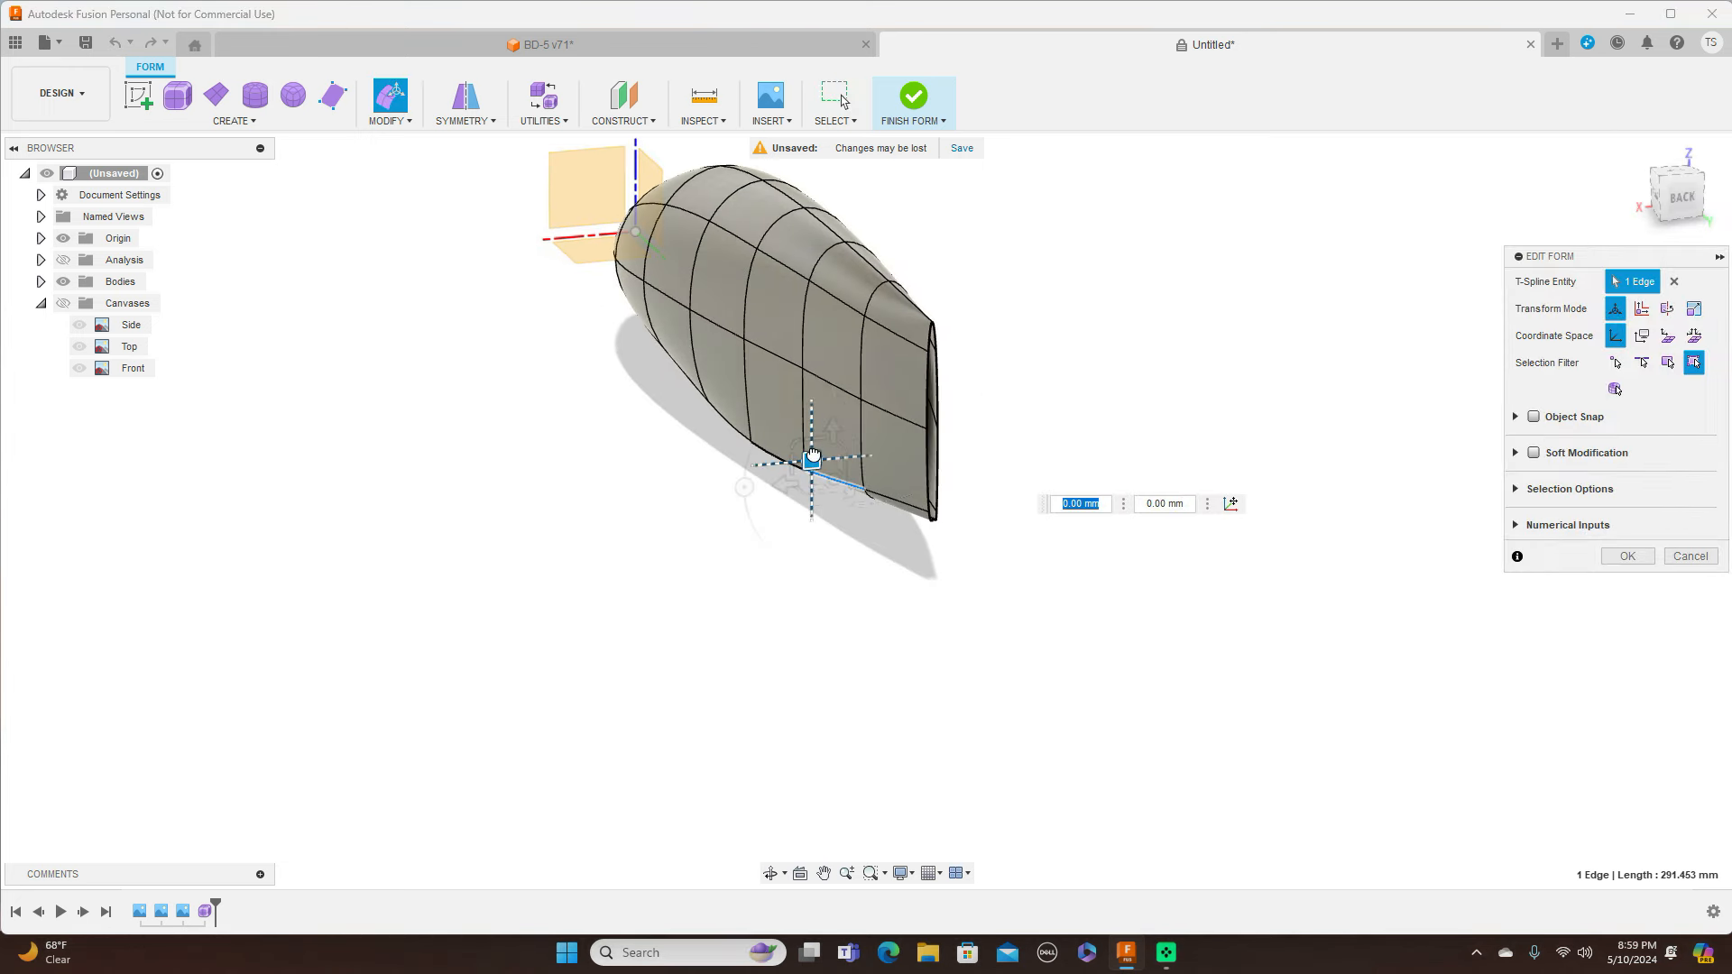
left_click_drag(813, 453, 809, 452)
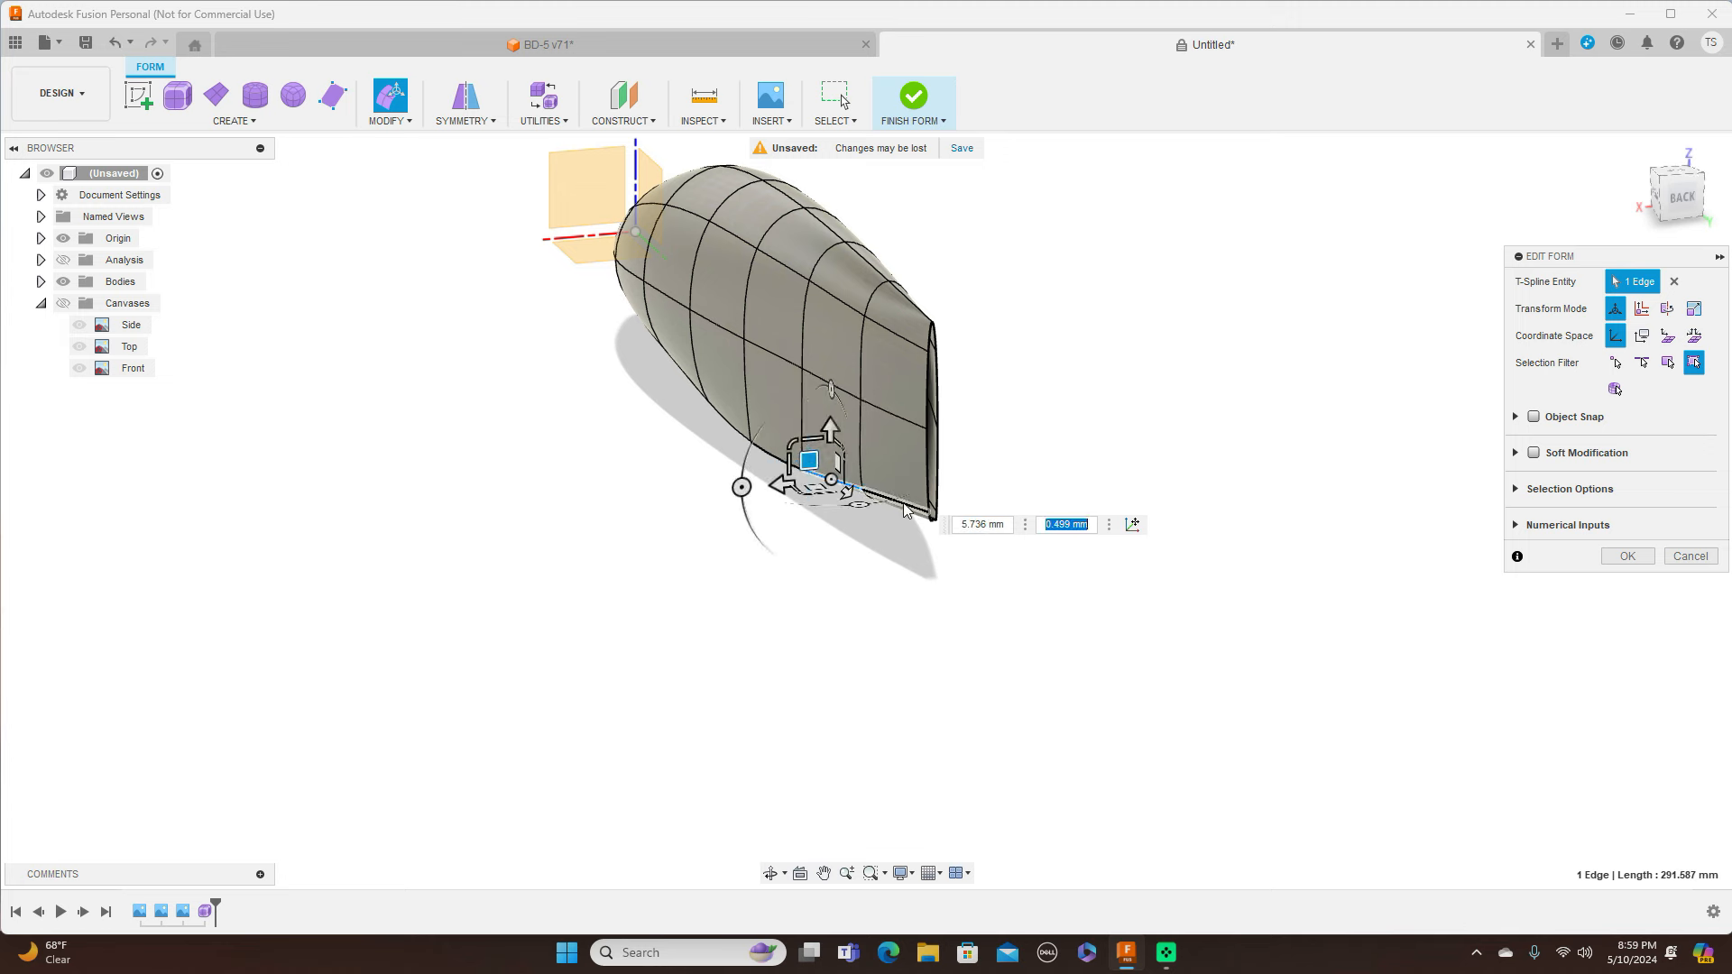
Move the rearmost lower side edge about 7.6 mm sideways and -1.2 mm vertically
left_click(903, 503)
left_click(872, 483)
left_click_drag(872, 483, 869, 484)
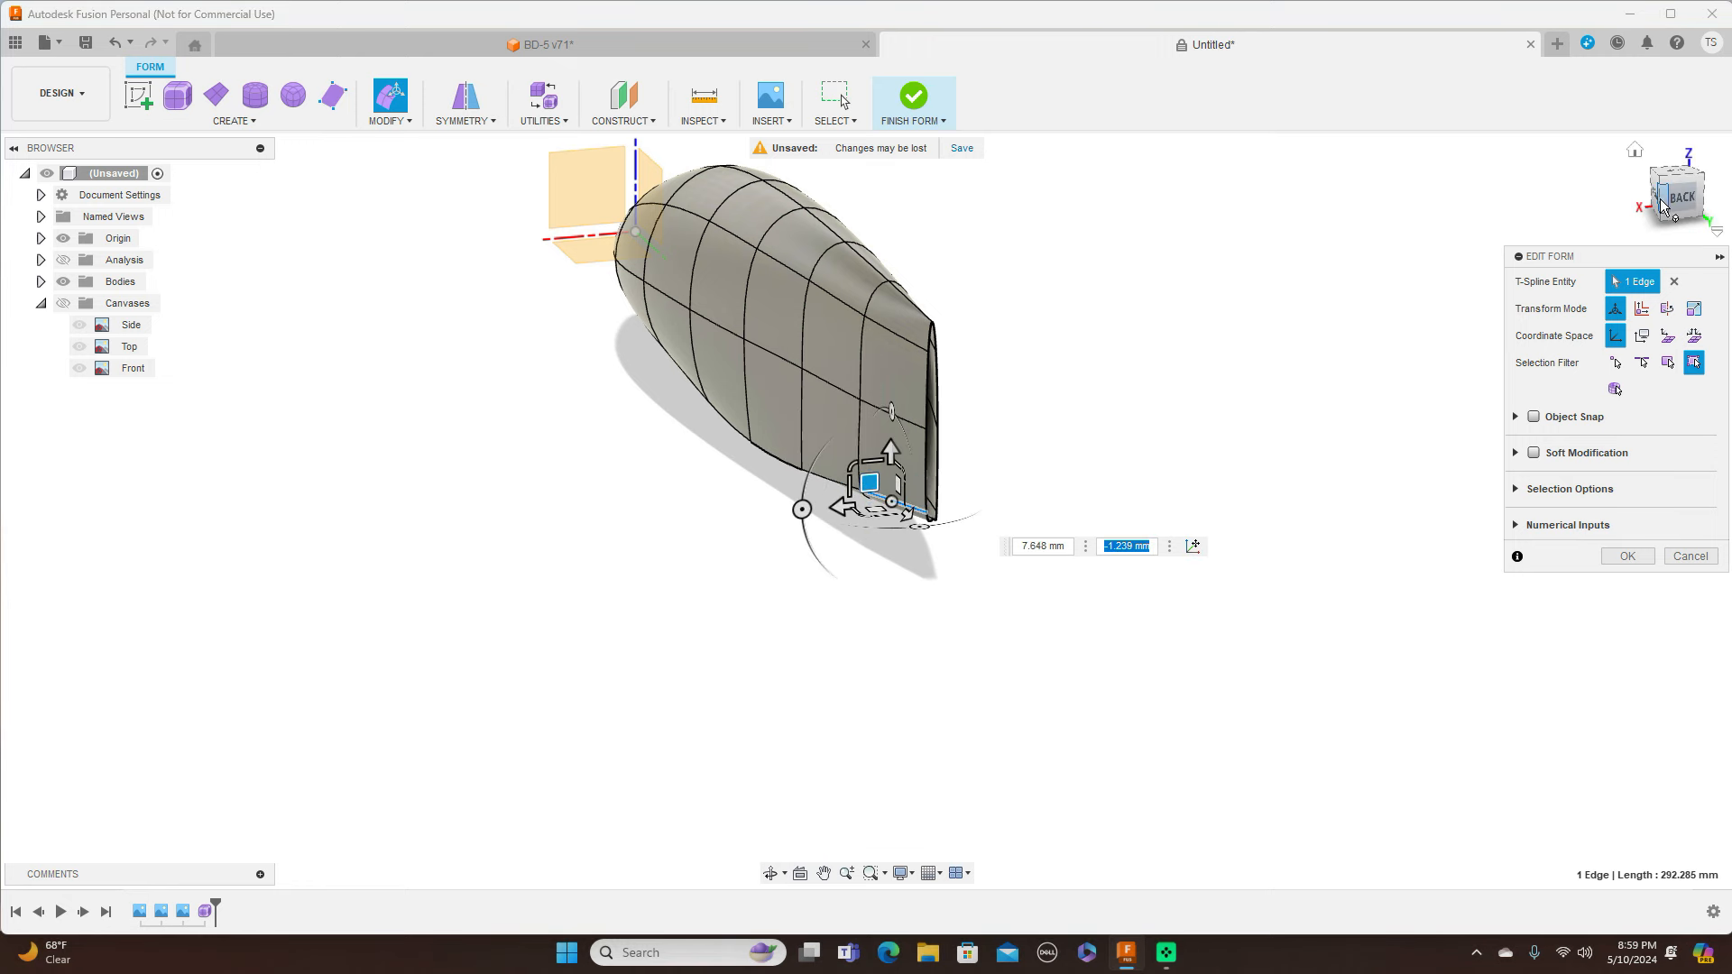
Show the reference canvases, compare the edited edges with them in side view, then confirm the edit and finish the form
left_click(1656, 198)
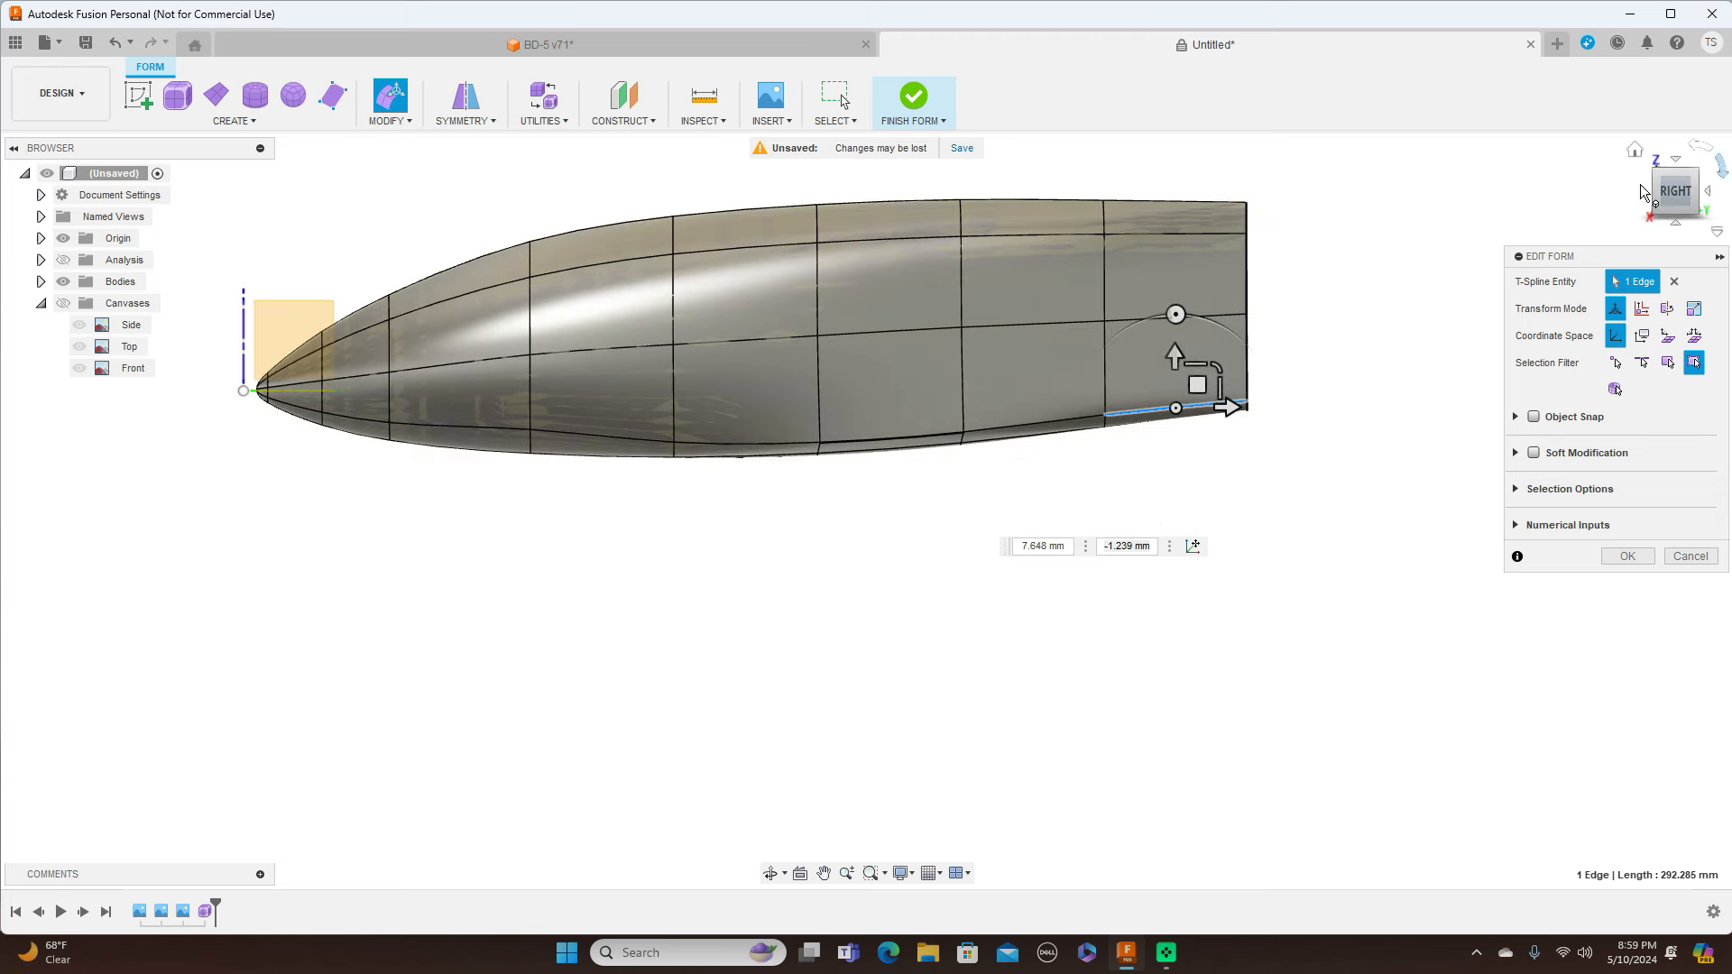
left_click(1675, 221)
middle_click_drag(866, 512, 929, 505, "shift")
left_click_drag(1675, 202, 1675, 261)
left_click(1673, 193)
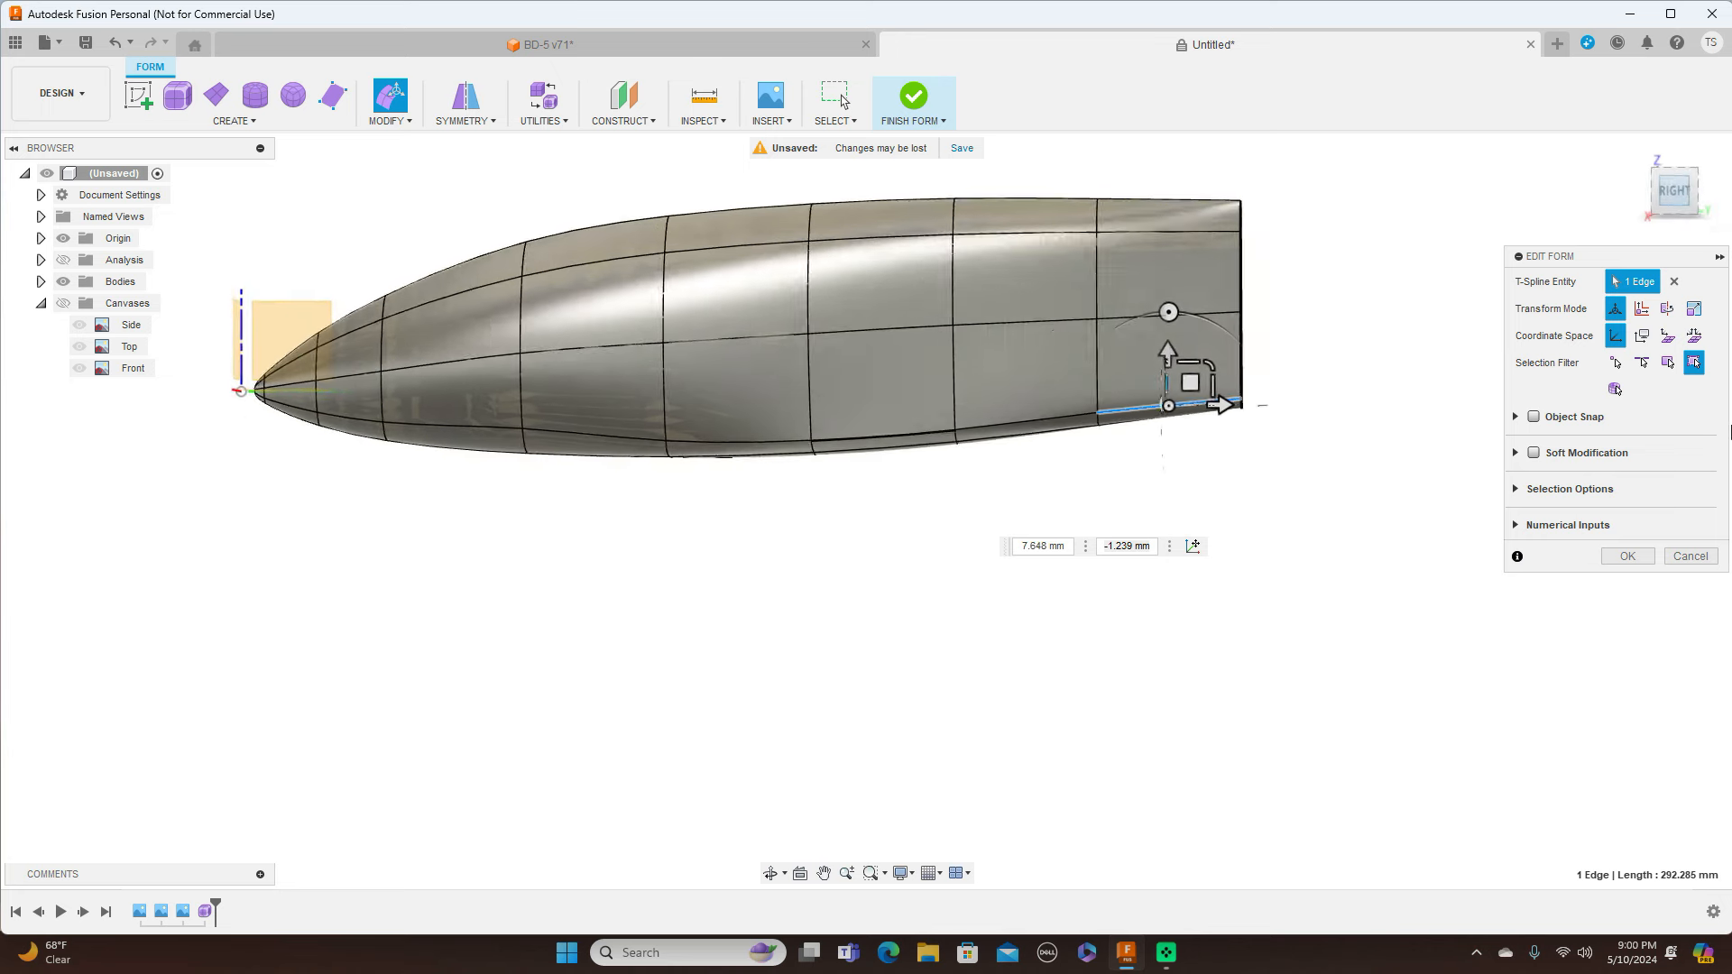
left_click(65, 305)
scroll(1037, 546, "up", 3)
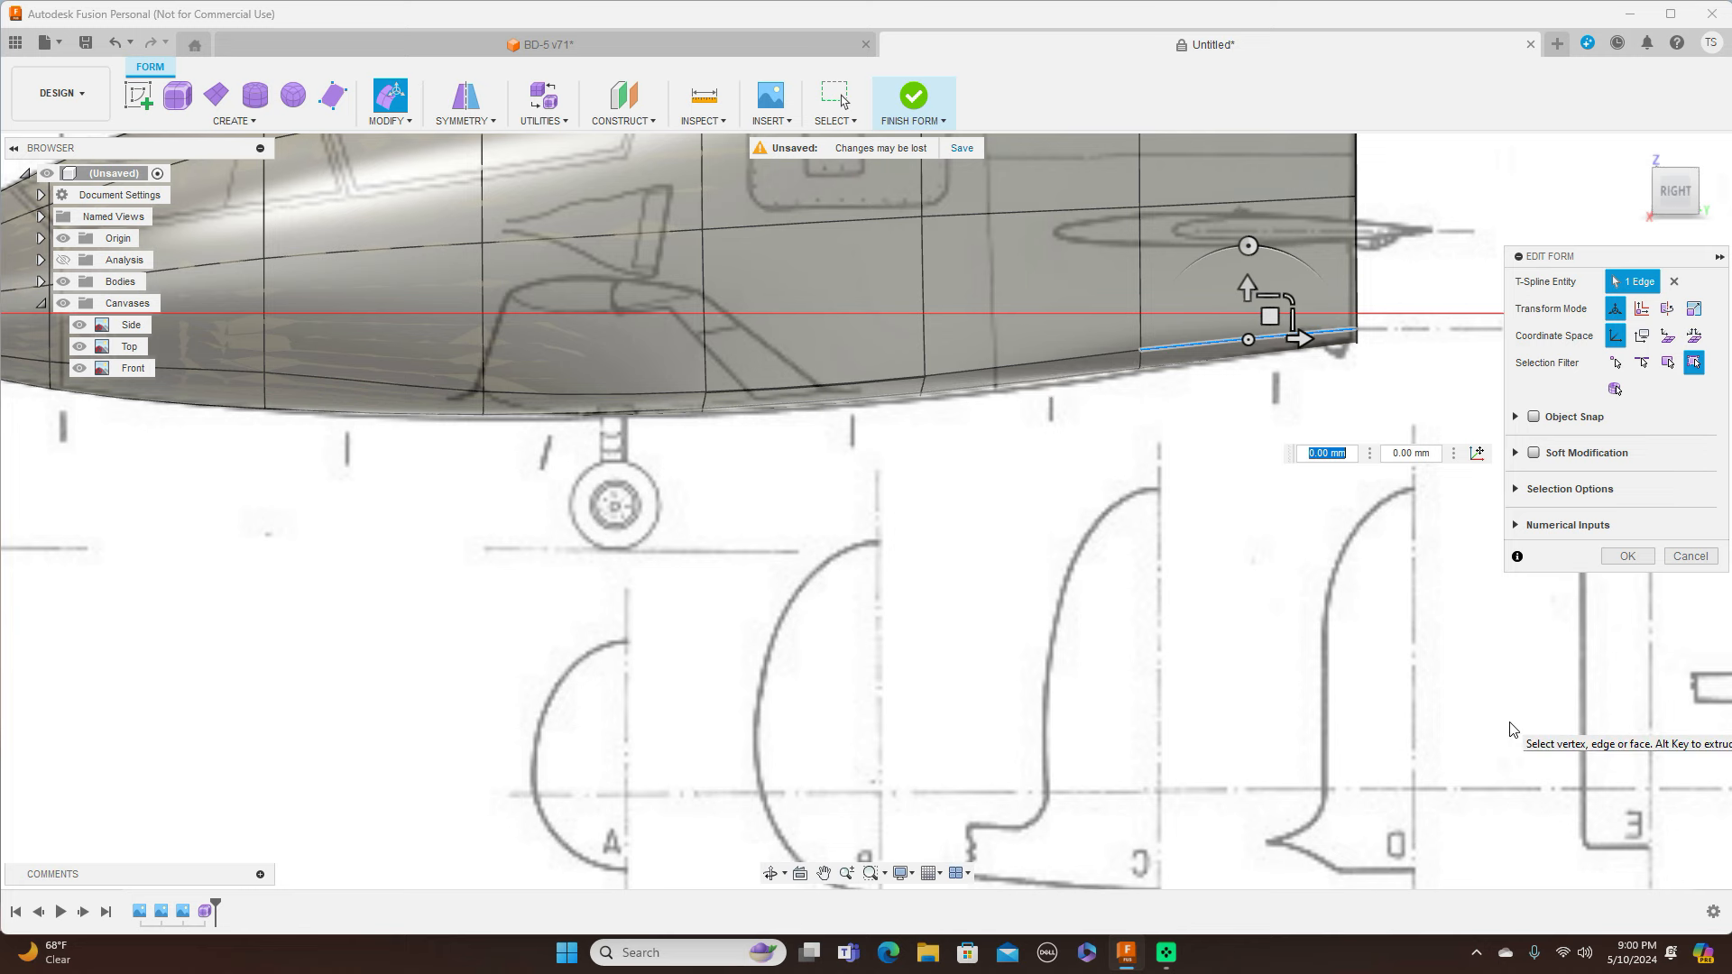
scroll(1519, 724, "down", 2)
left_click(1632, 561)
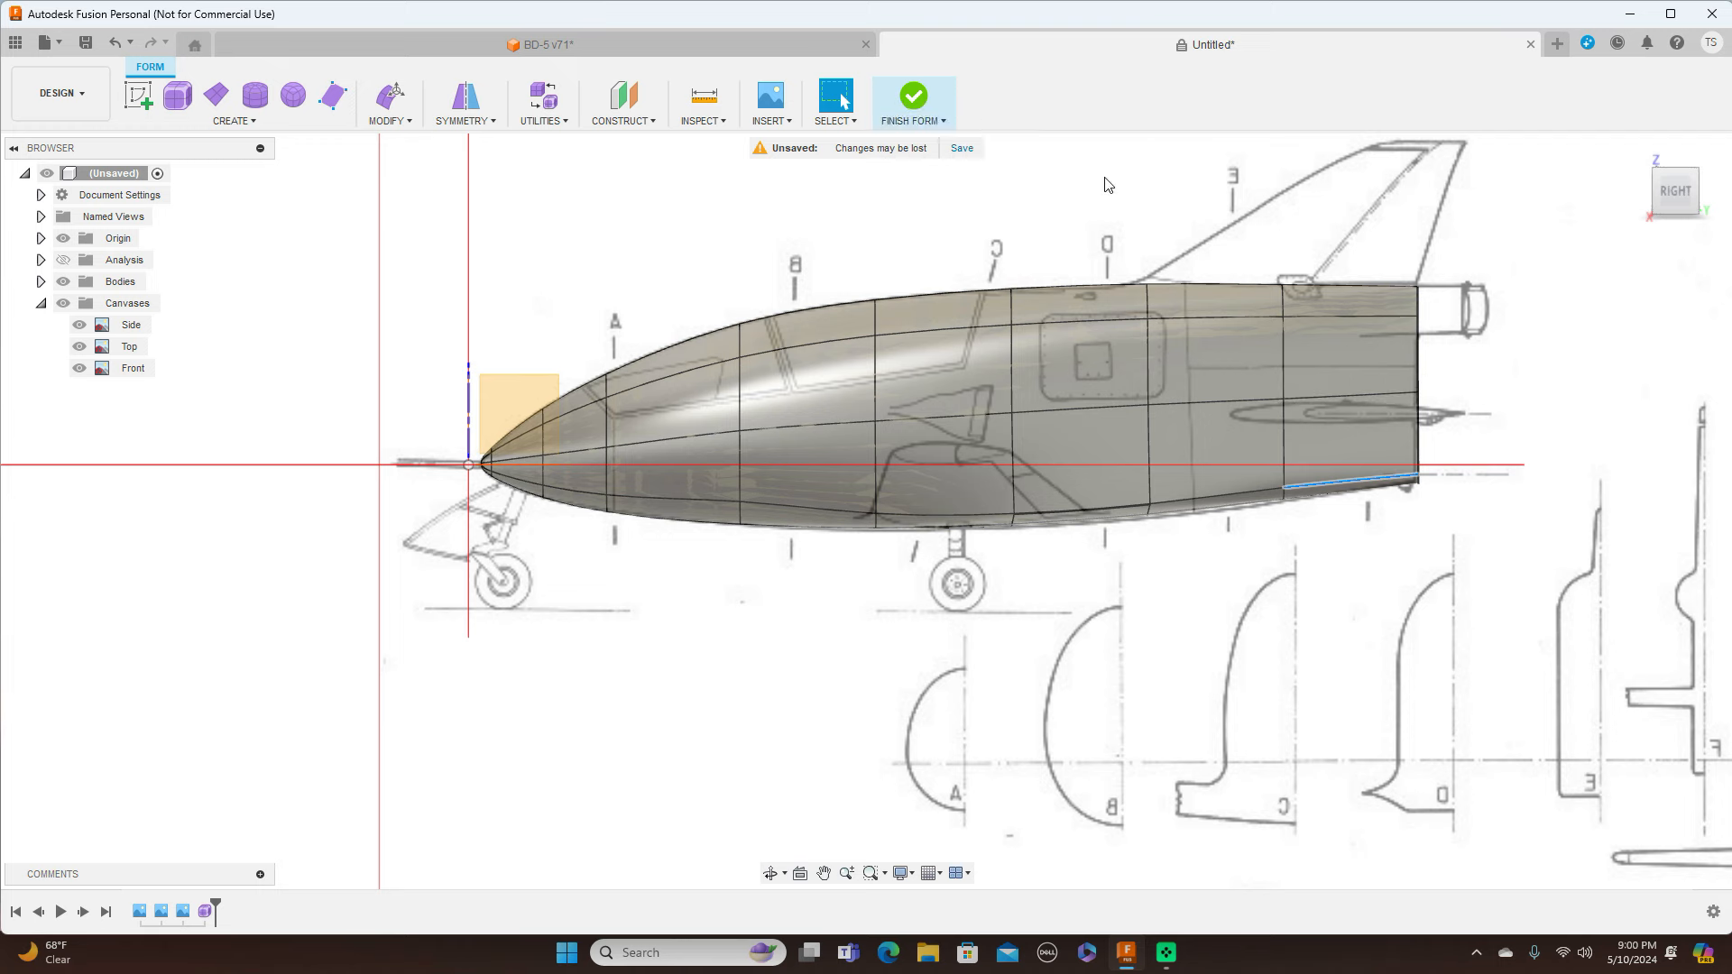
left_click(913, 101)
Hide the reference canvases and examine the fuselage body's lower crease line from the rear, underside, side and front
left_click(1705, 190)
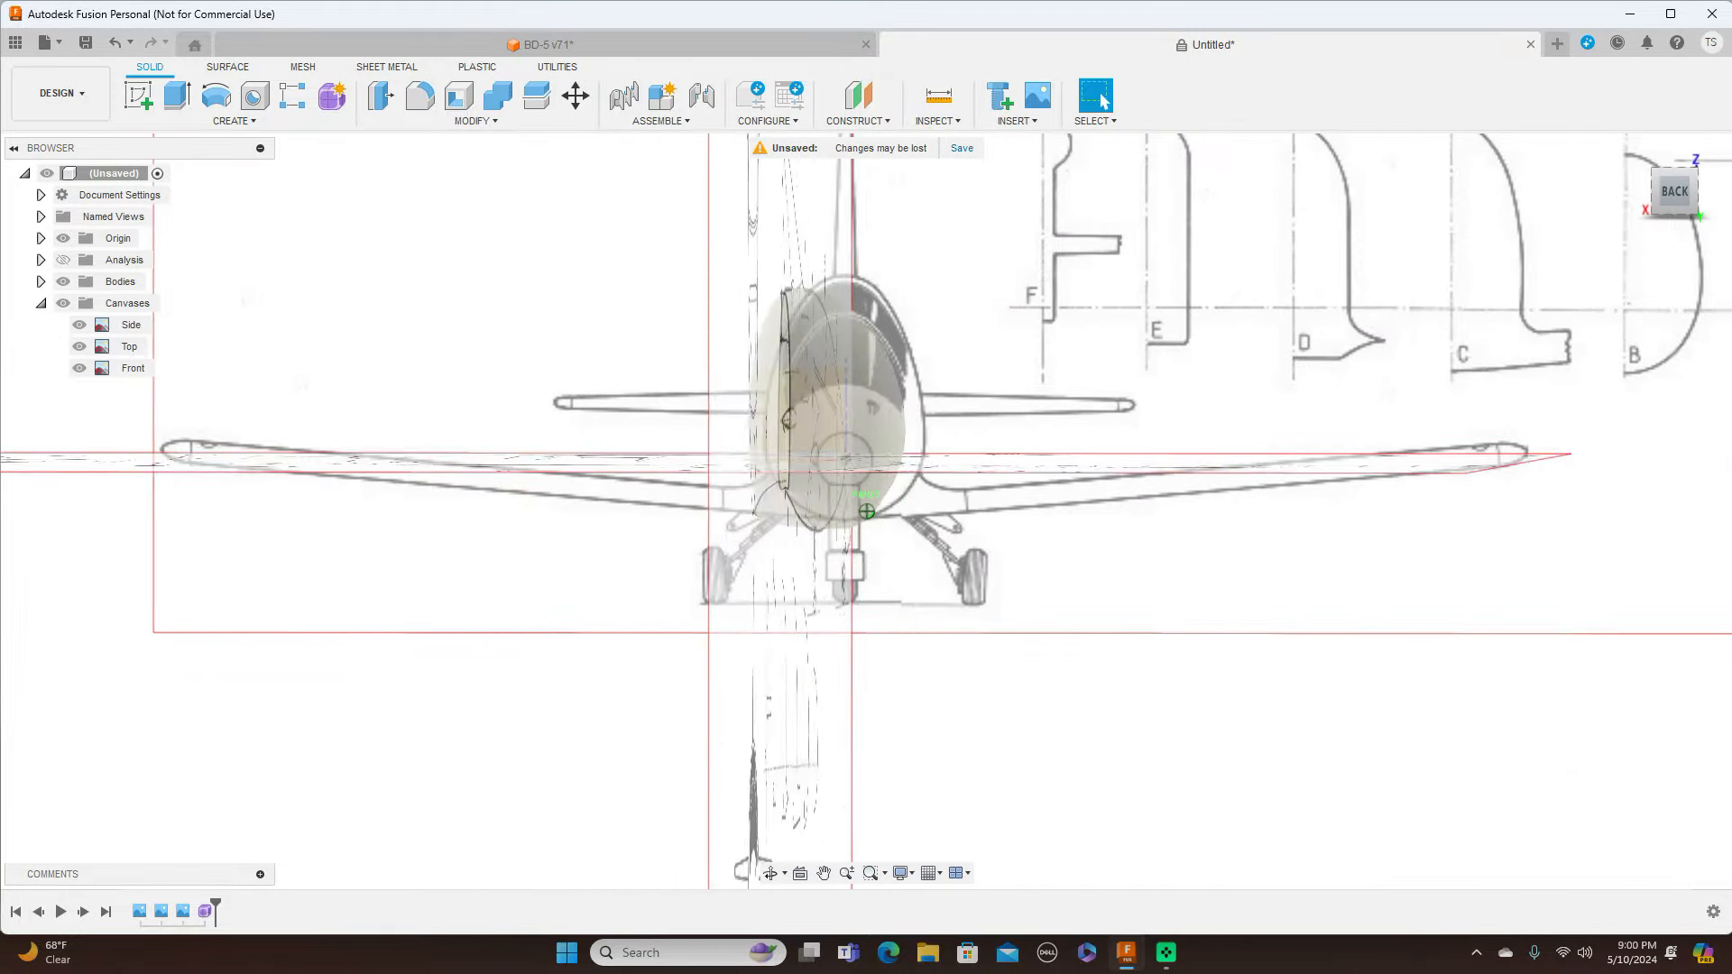
mouse_move(1675, 191)
left_mouse_down()
mouse_move(1658, 216)
mouse_move(1686, 194)
left_mouse_up()
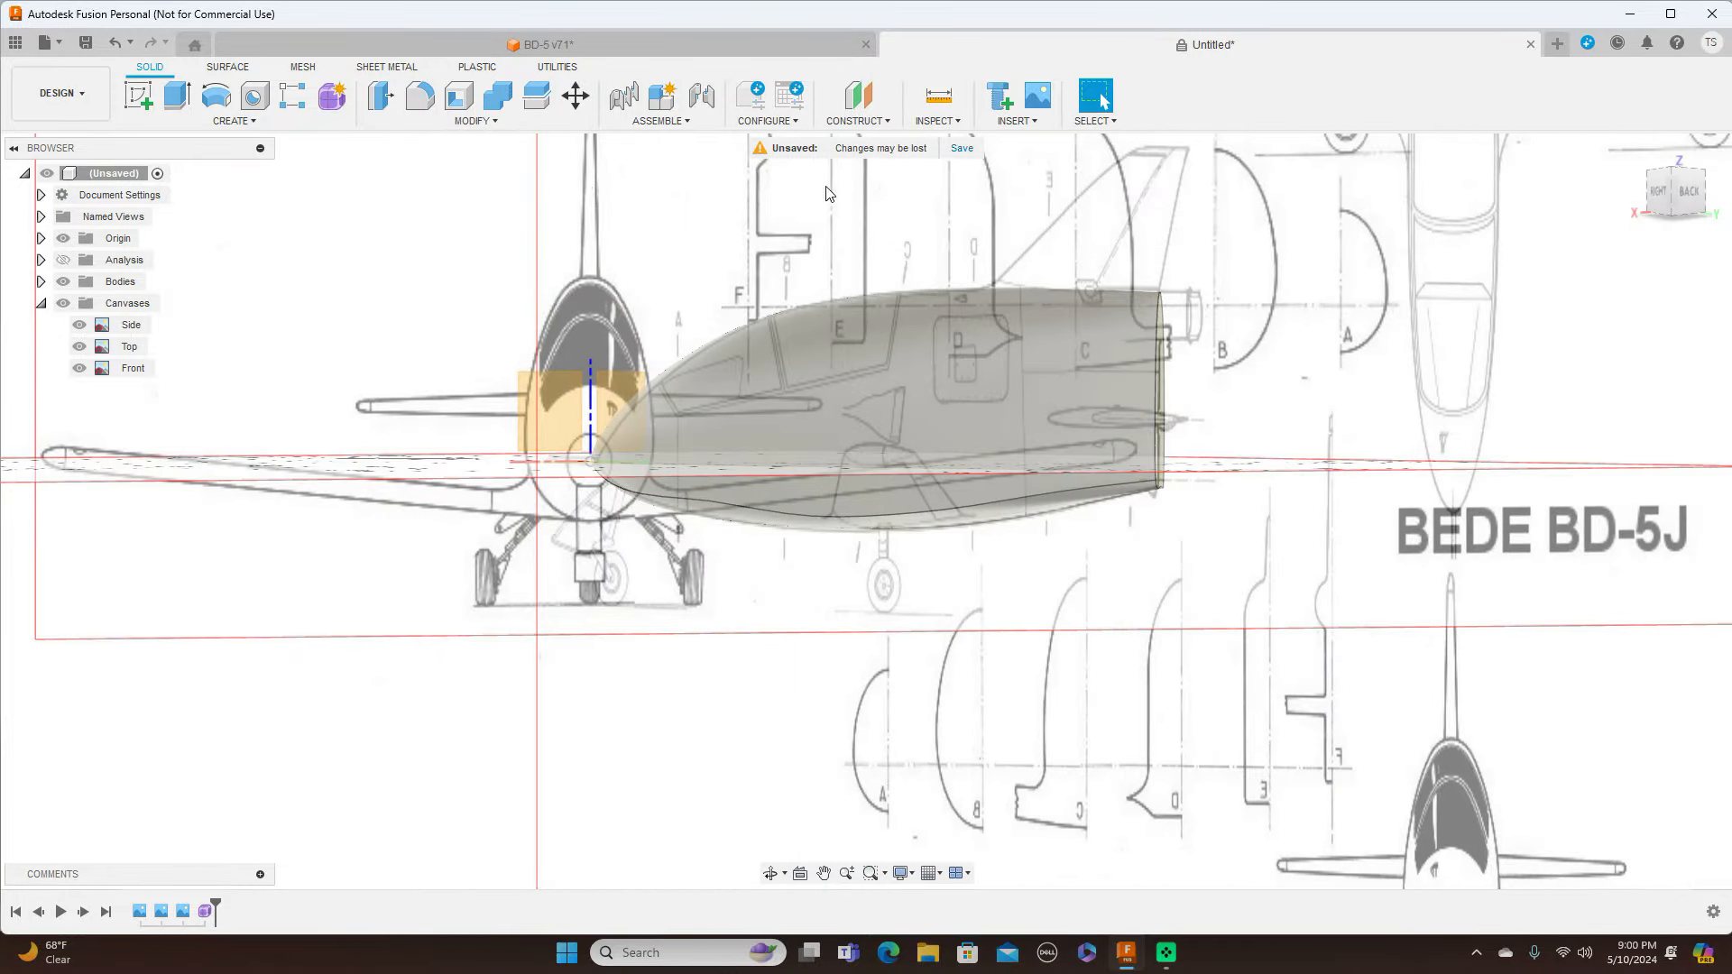
left_click(63, 303)
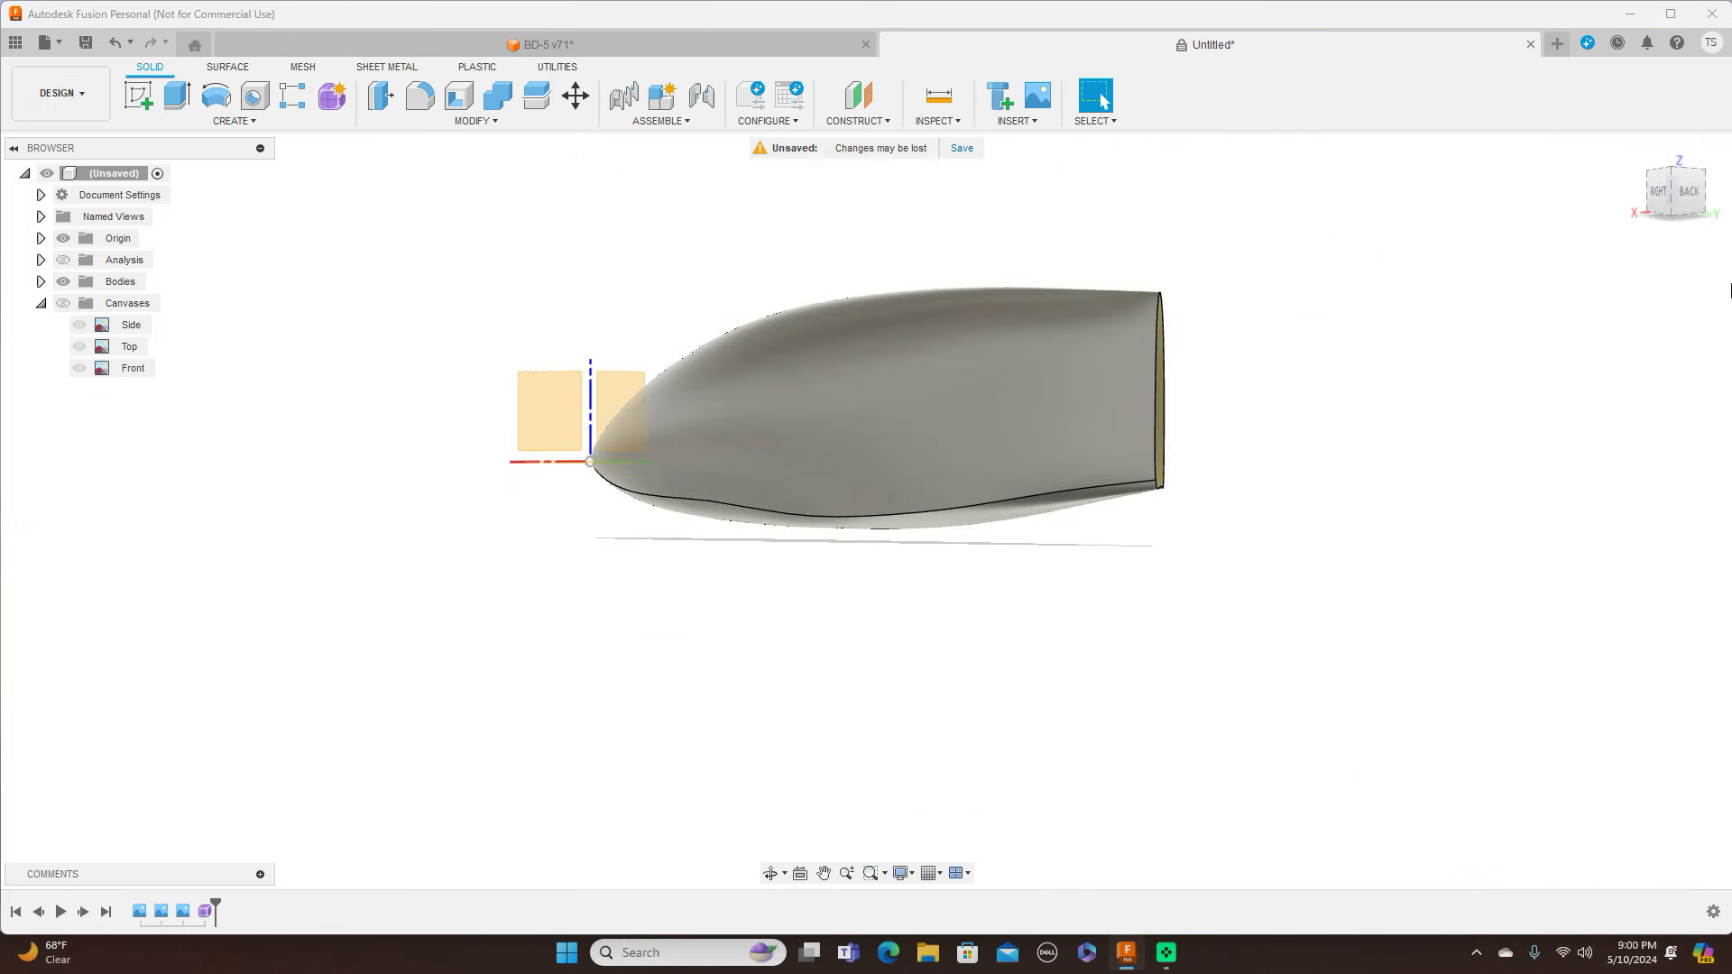
left_click(1696, 215)
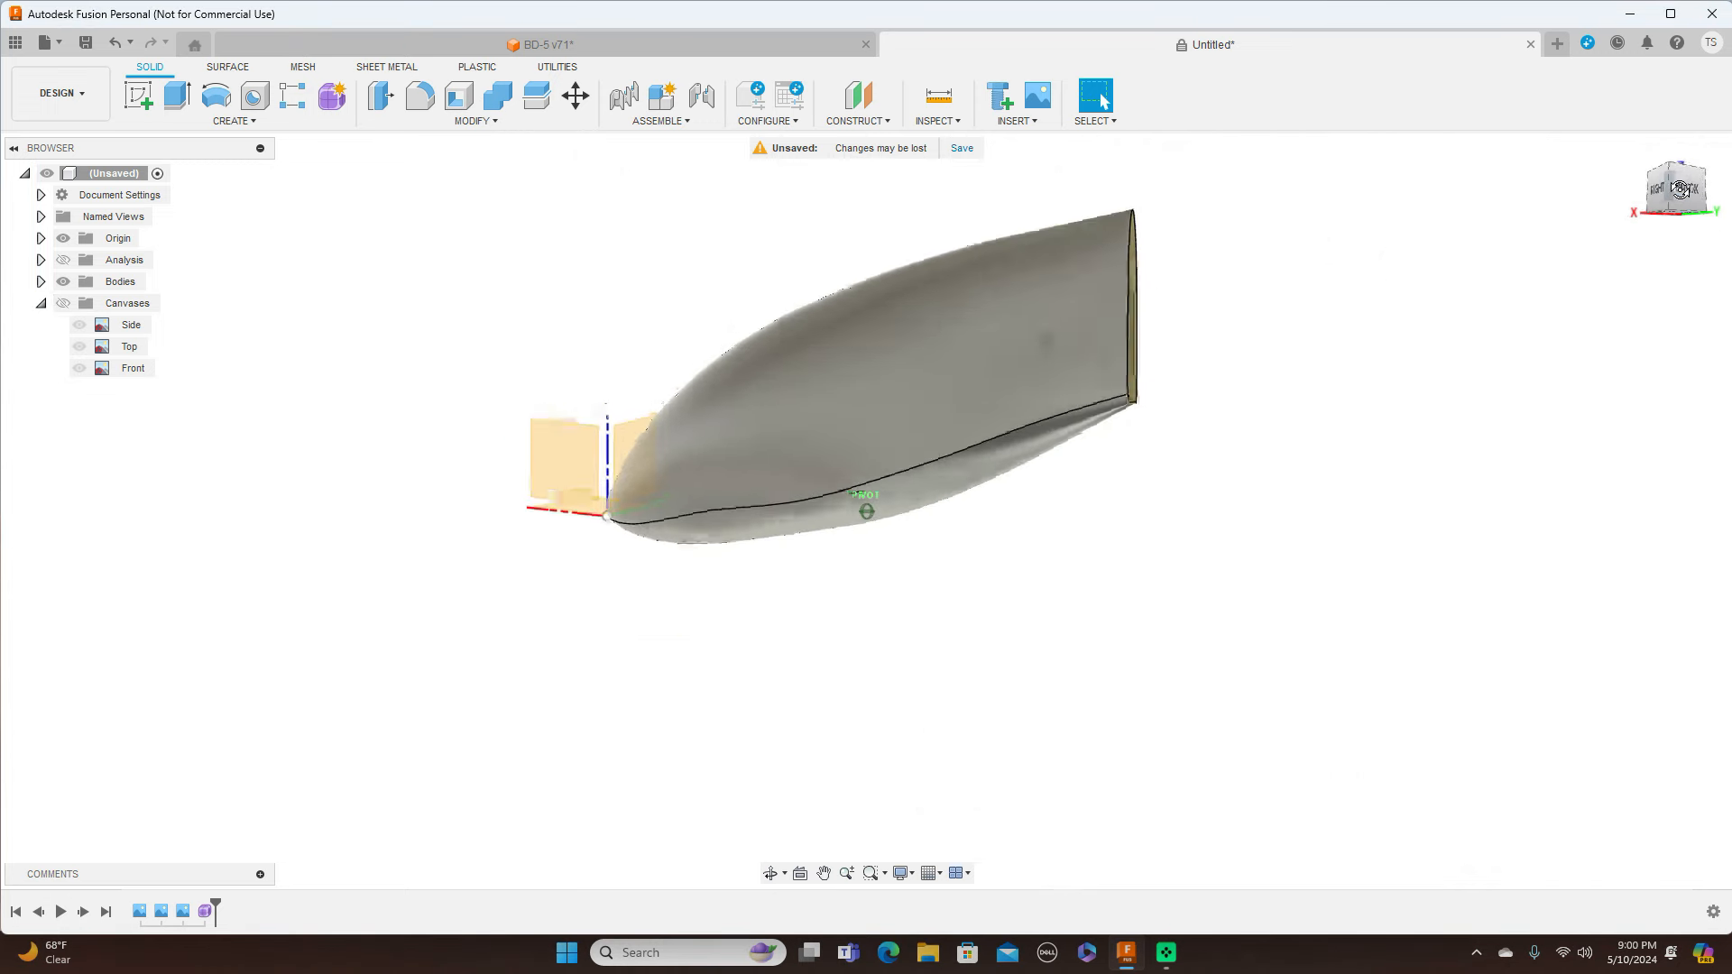
mouse_move(1676, 190)
left_mouse_down()
mouse_move(1676, 213)
mouse_move(1714, 213)
mouse_move(1699, 213)
left_mouse_up()
left_click(1678, 192)
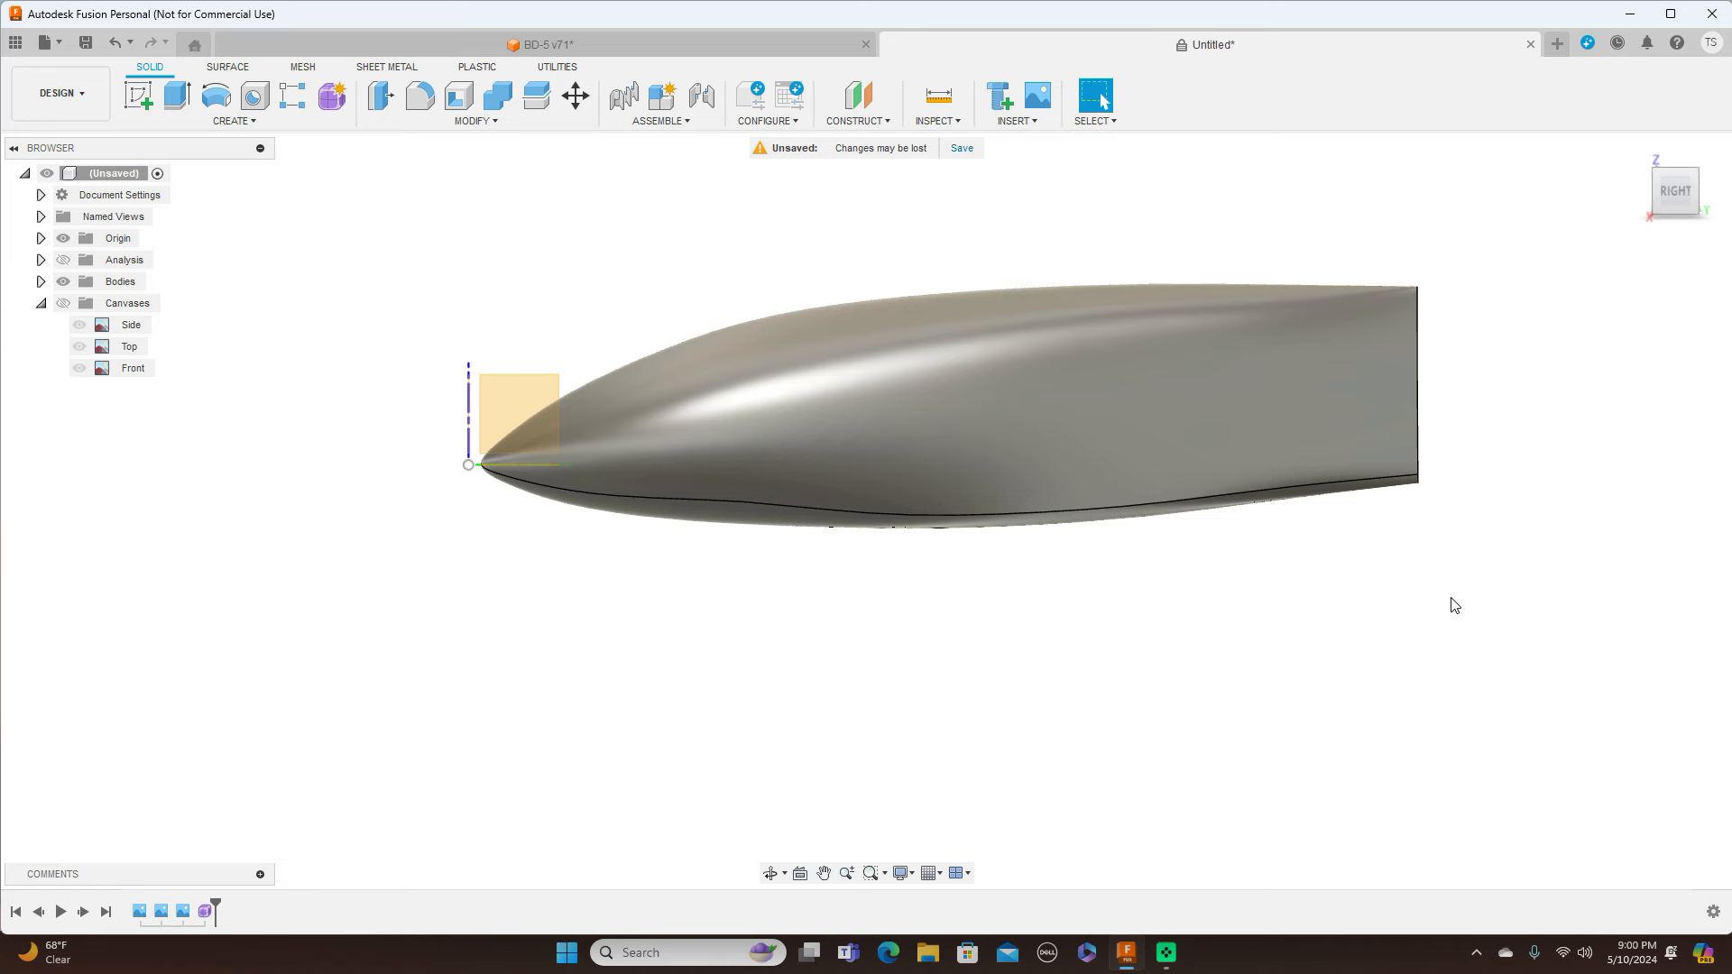
left_click(1662, 202)
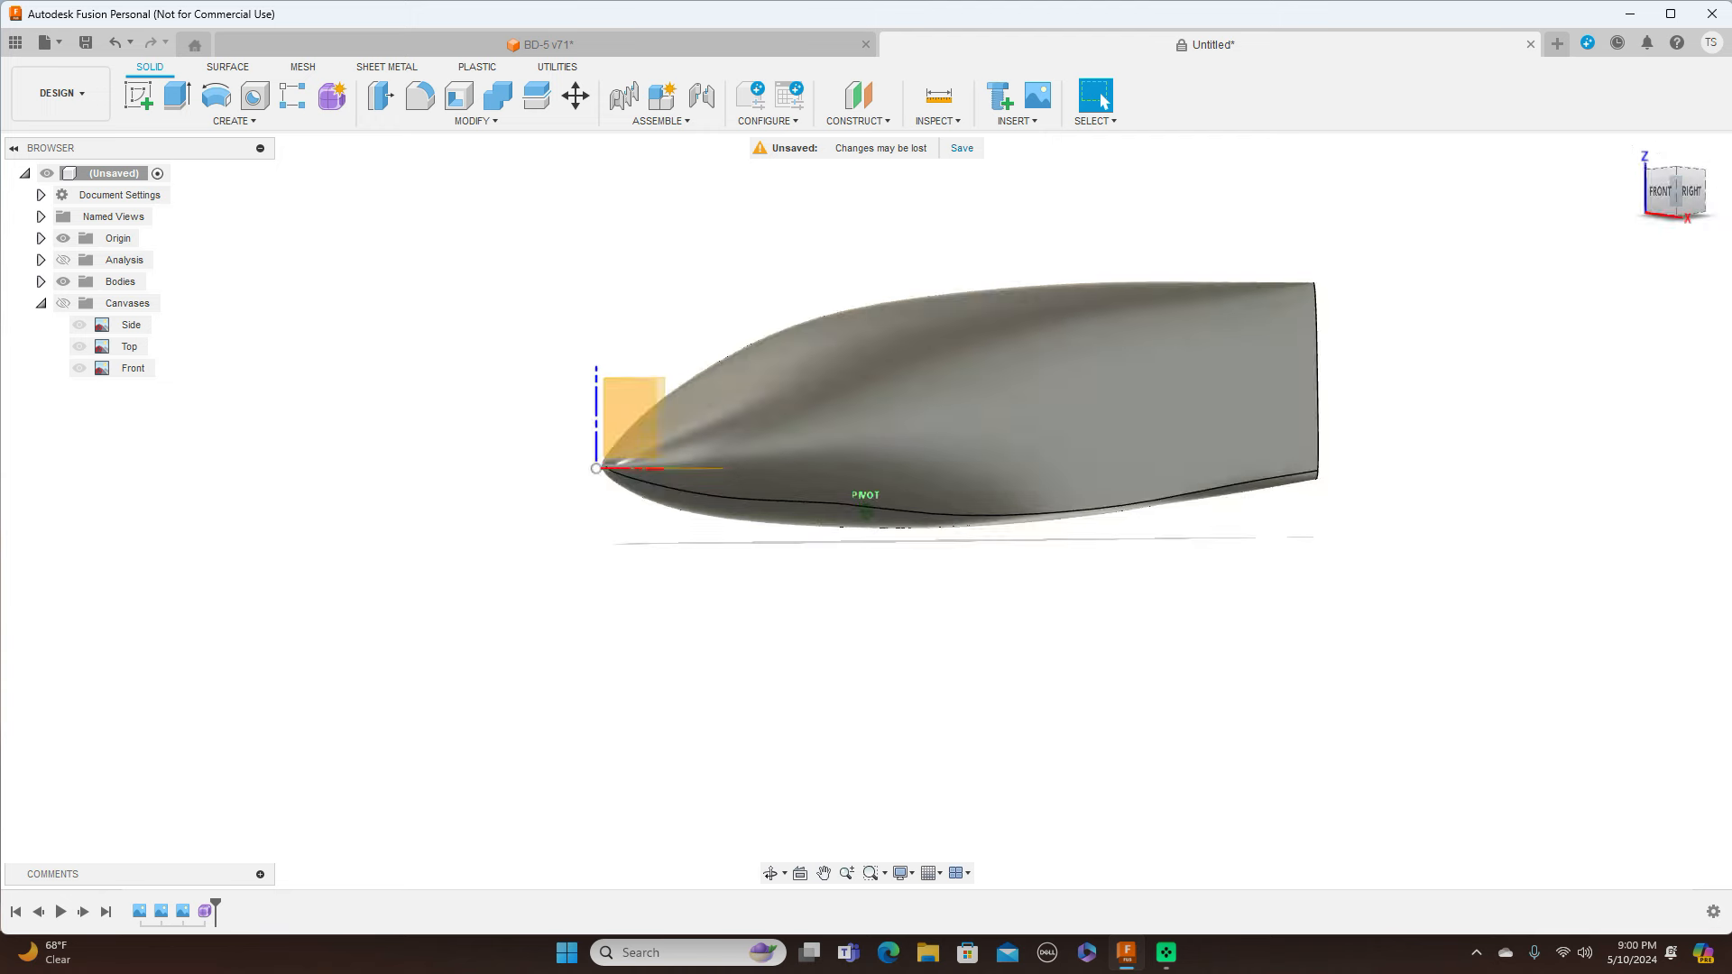
mouse_move(1674, 189)
left_mouse_down()
mouse_move(1674, 221)
mouse_move(1687, 193)
left_mouse_up()
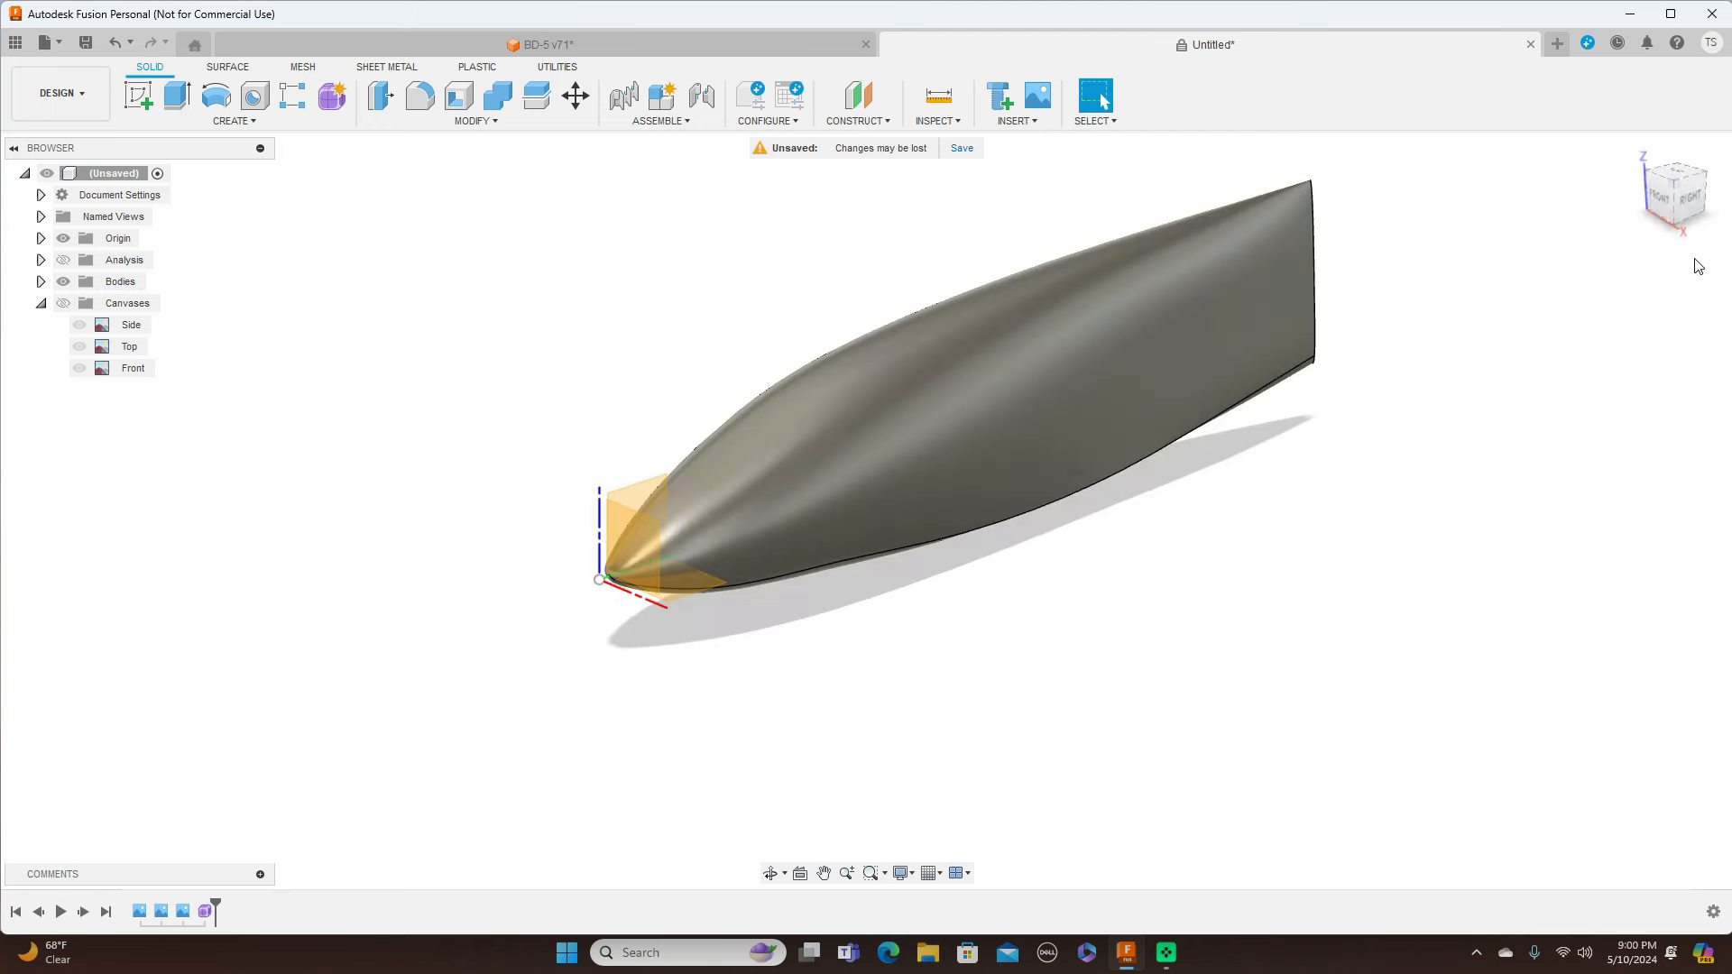
left_click(1699, 199)
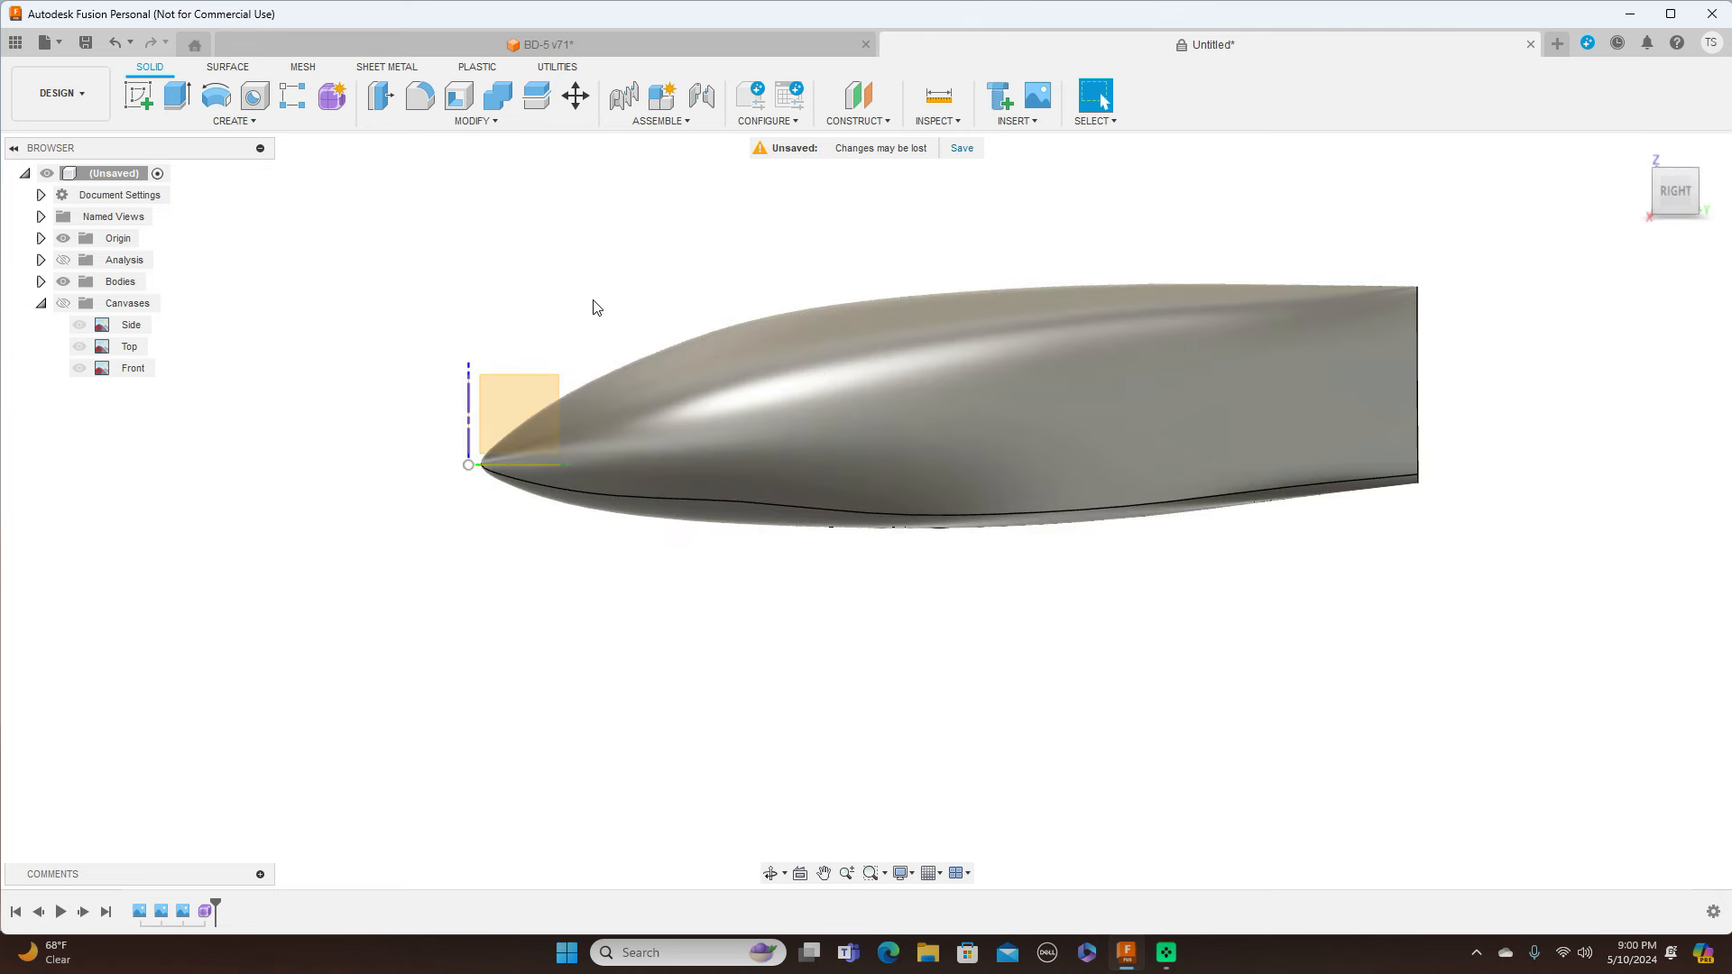
Split the fuselage body in half lengthwise, using the vertical YZ origin plane as the splitting tool
left_click(535, 95)
left_click(1209, 433)
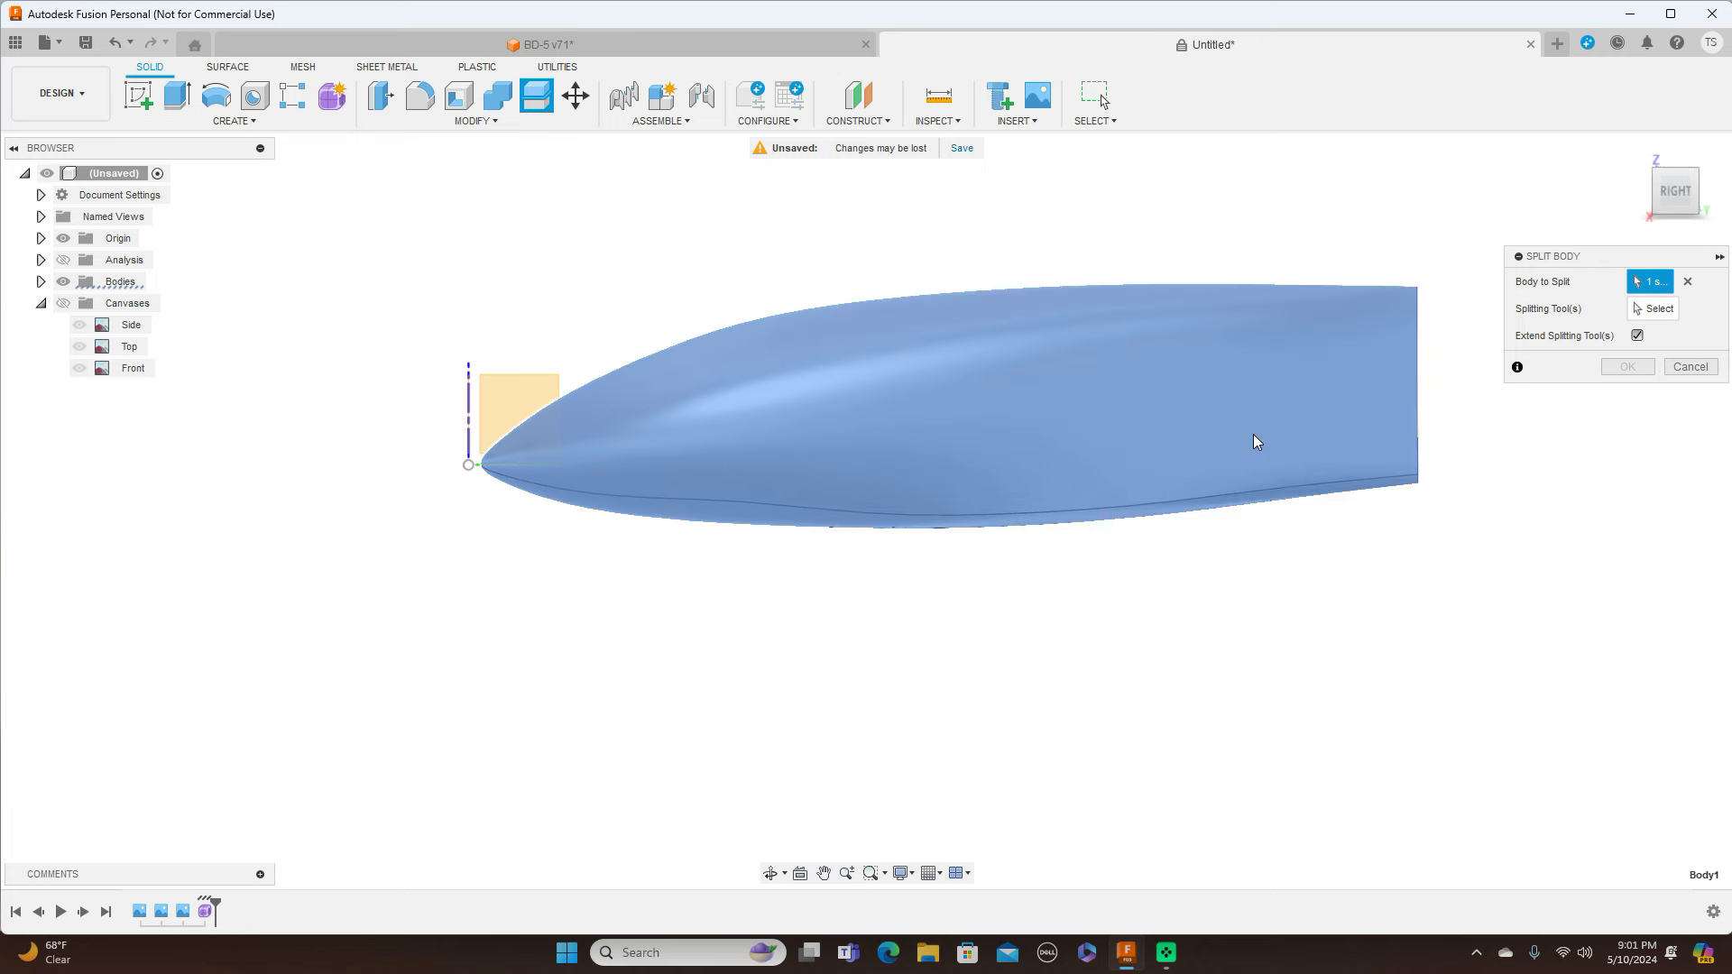
left_click(1675, 315)
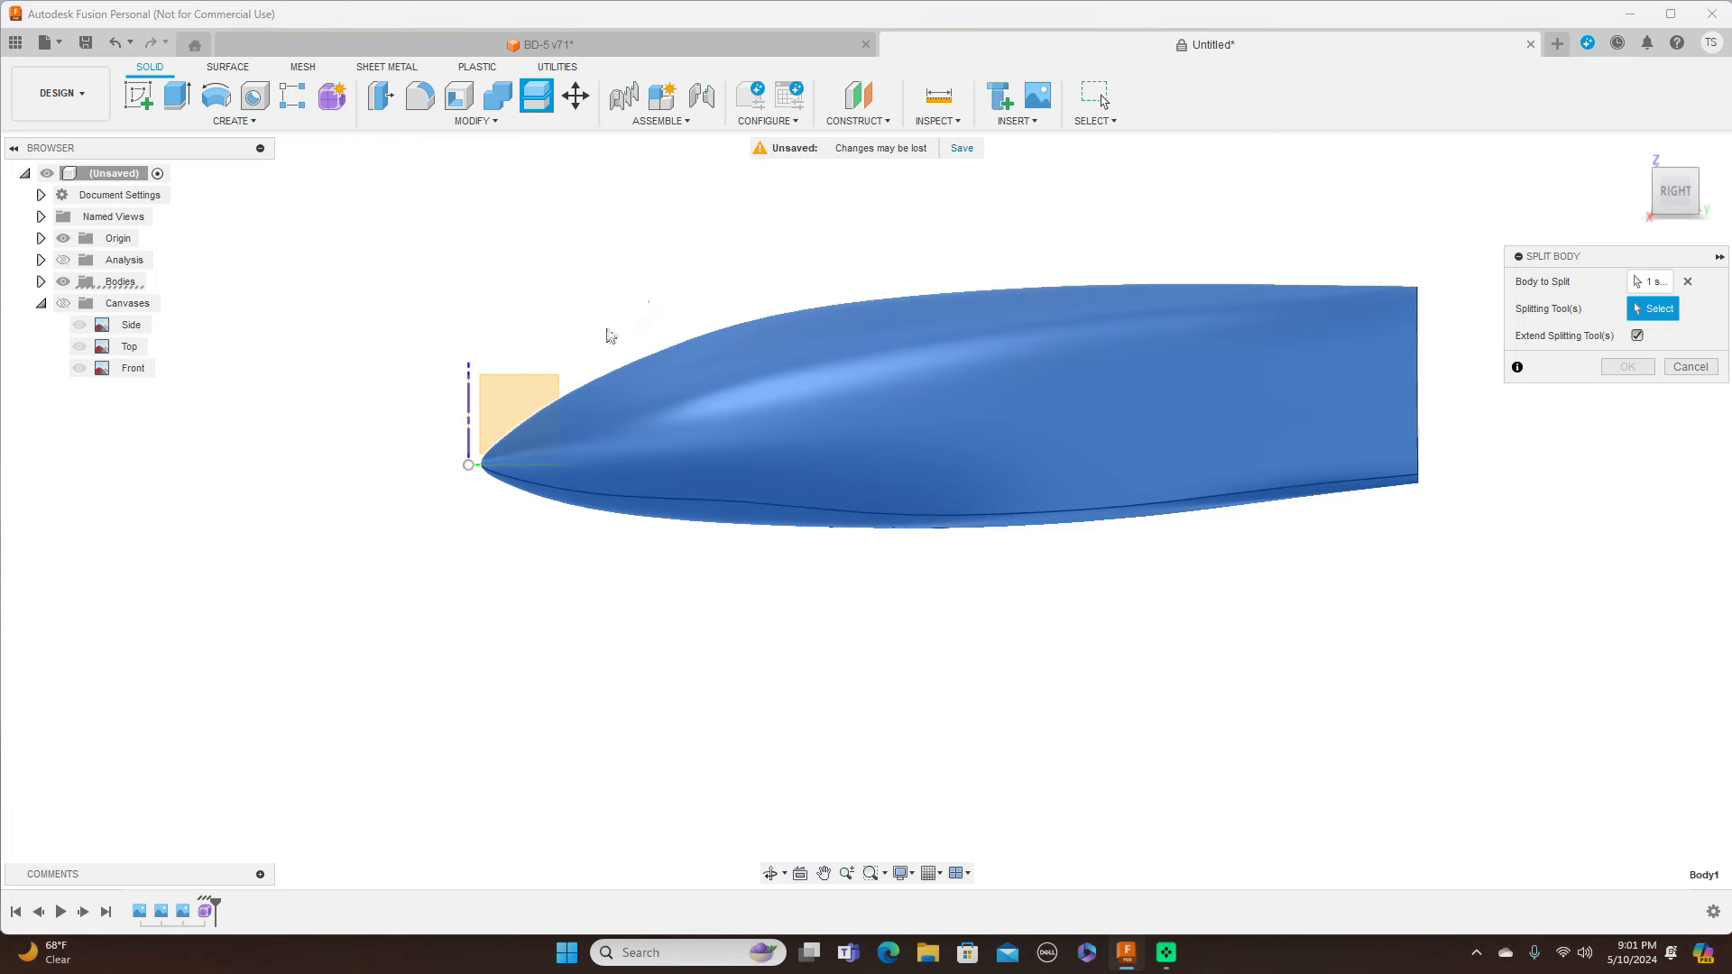
left_click(536, 389)
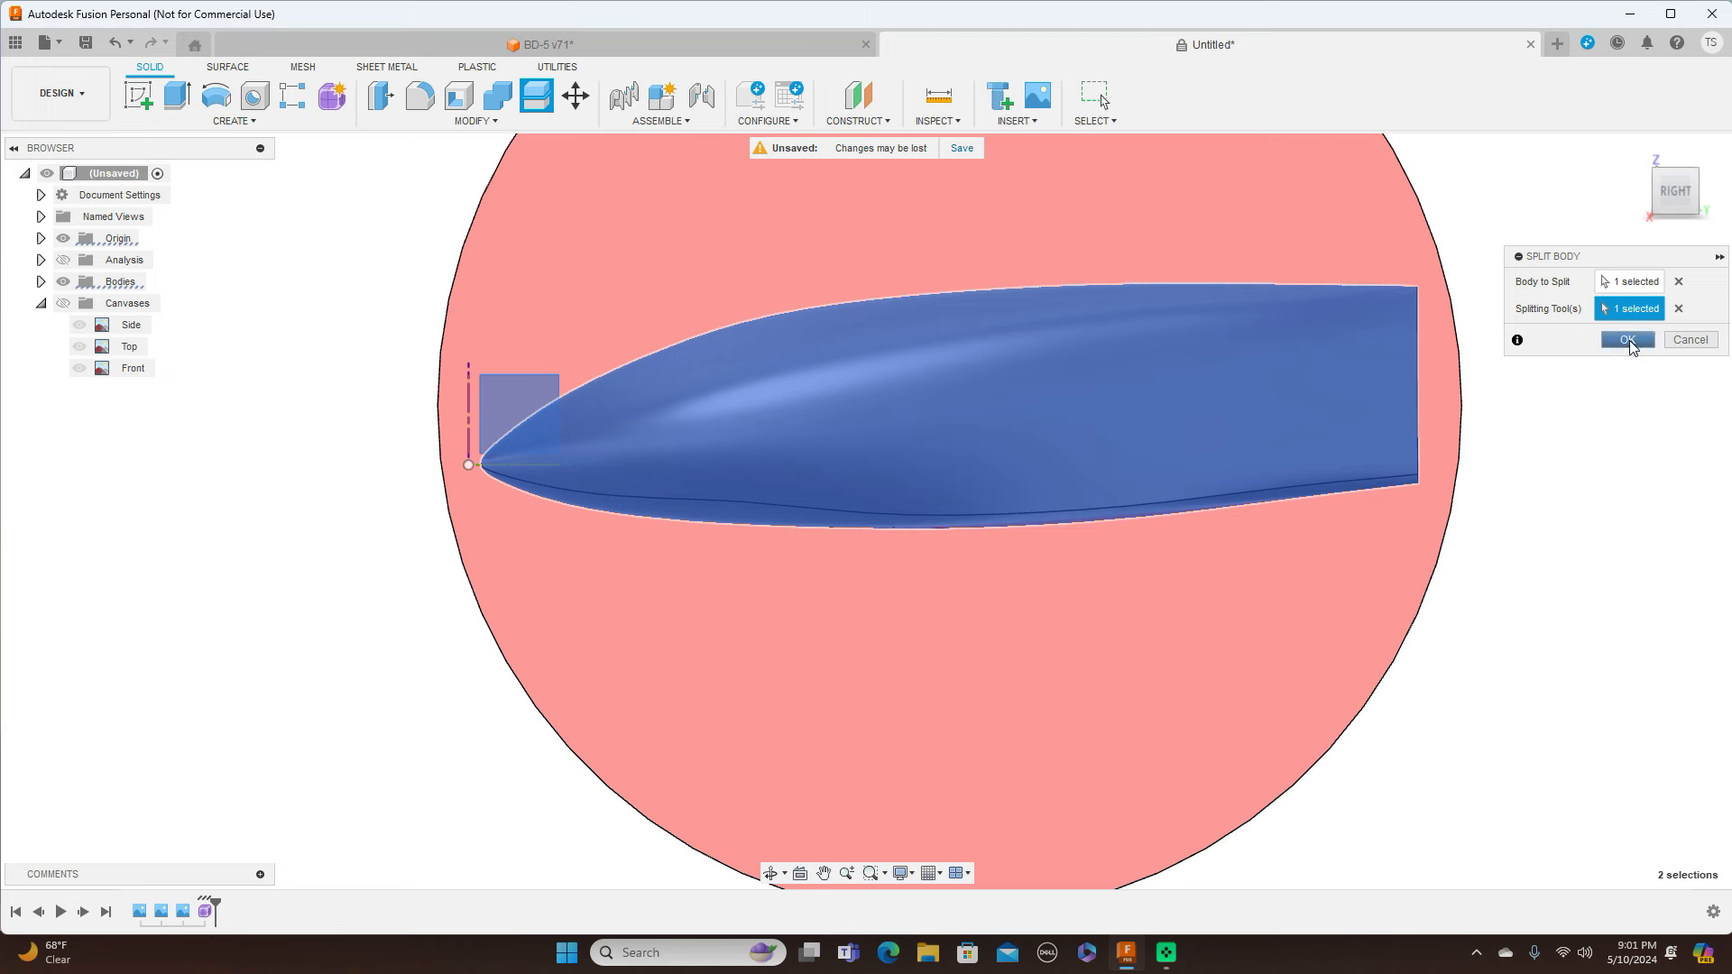
left_click(1629, 341)
Hide Body1 so only the Body2 half of the fuselage shows, and inspect that half from the front
left_click(1675, 158)
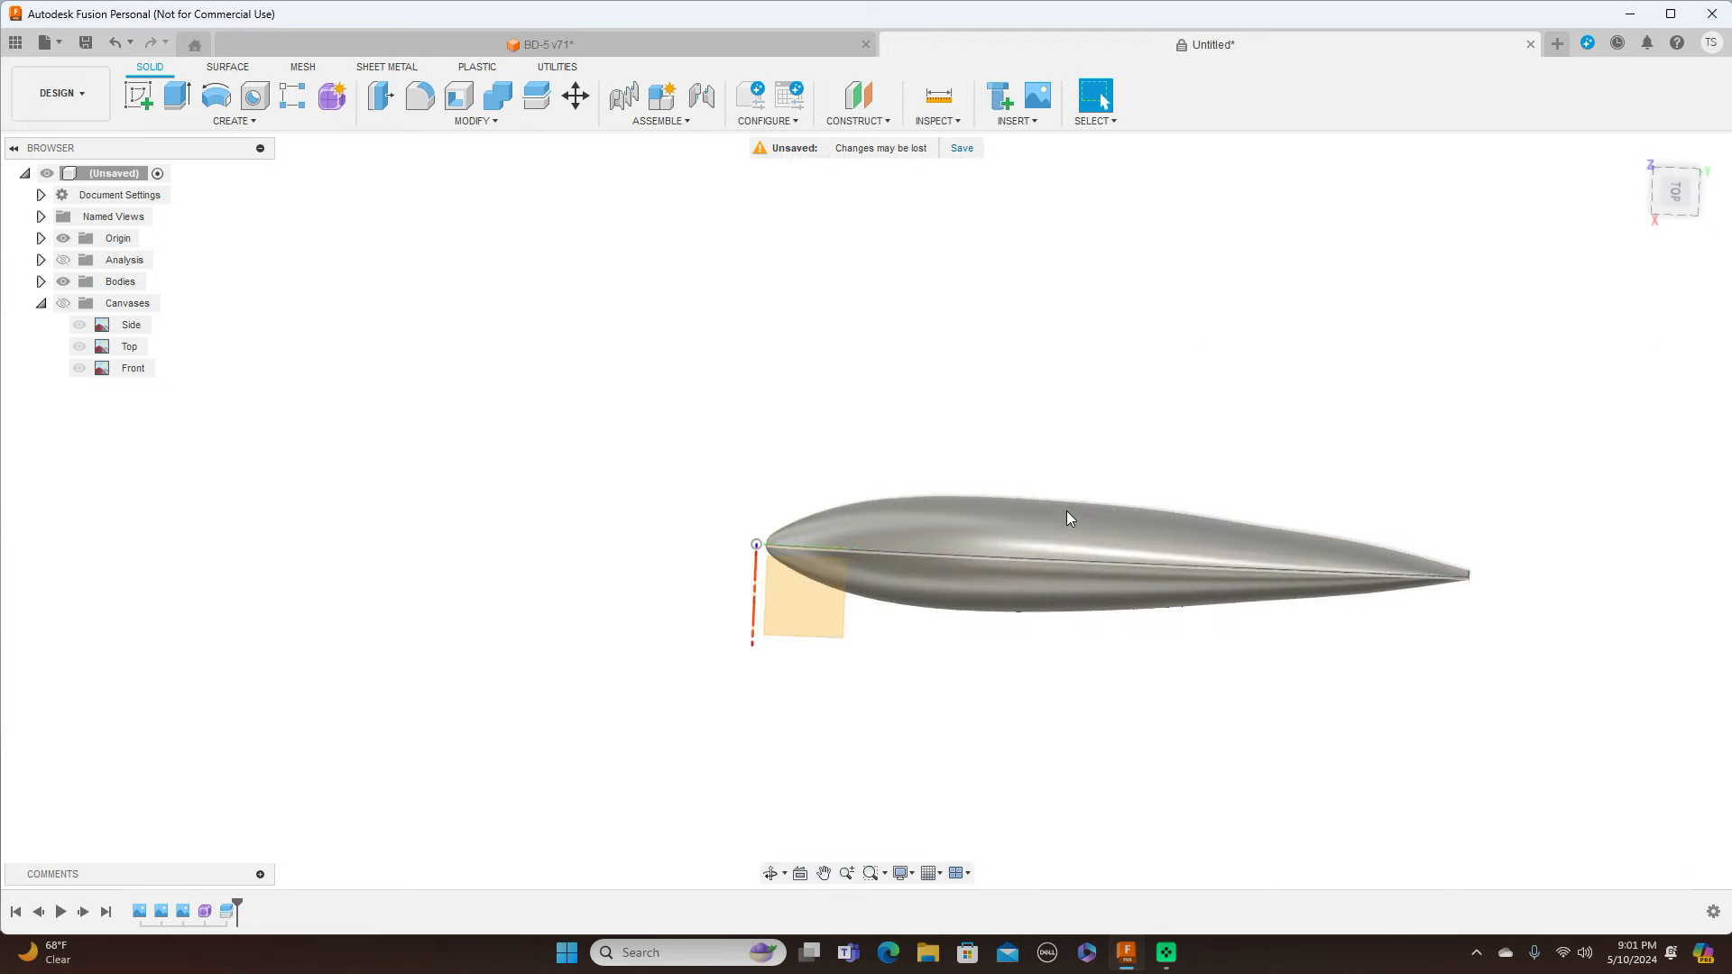
left_click(41, 282)
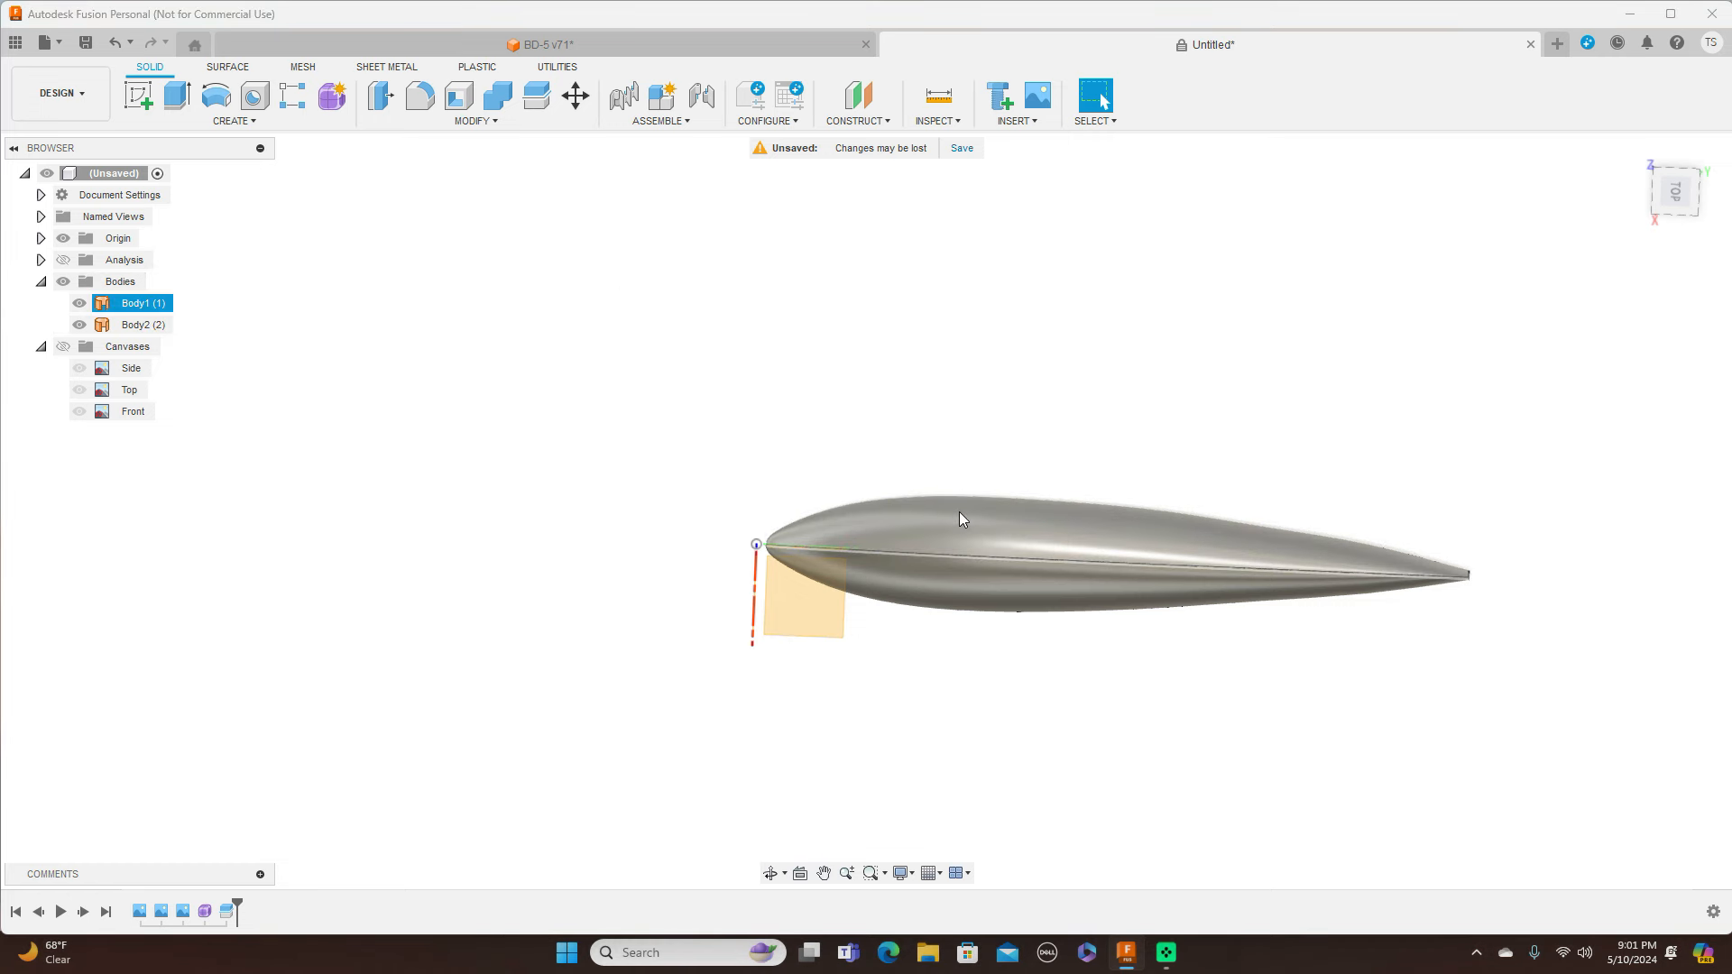
left_click(79, 305)
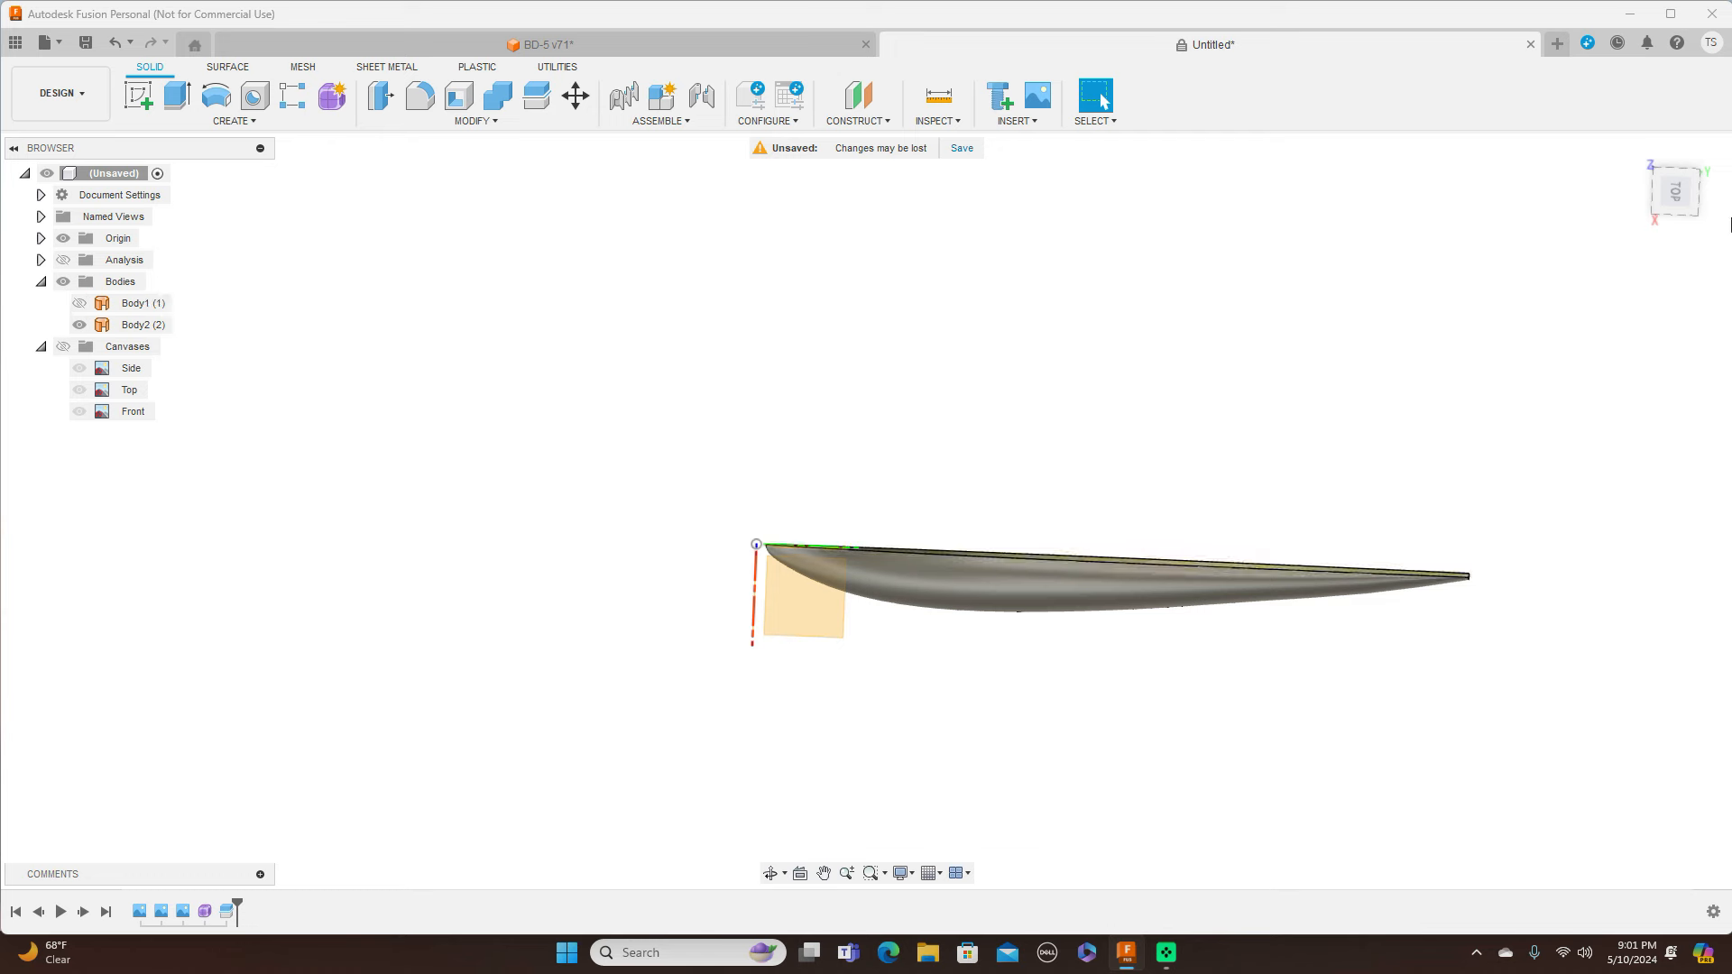
middle_click_drag(866, 511, 1109, 351, "shift")
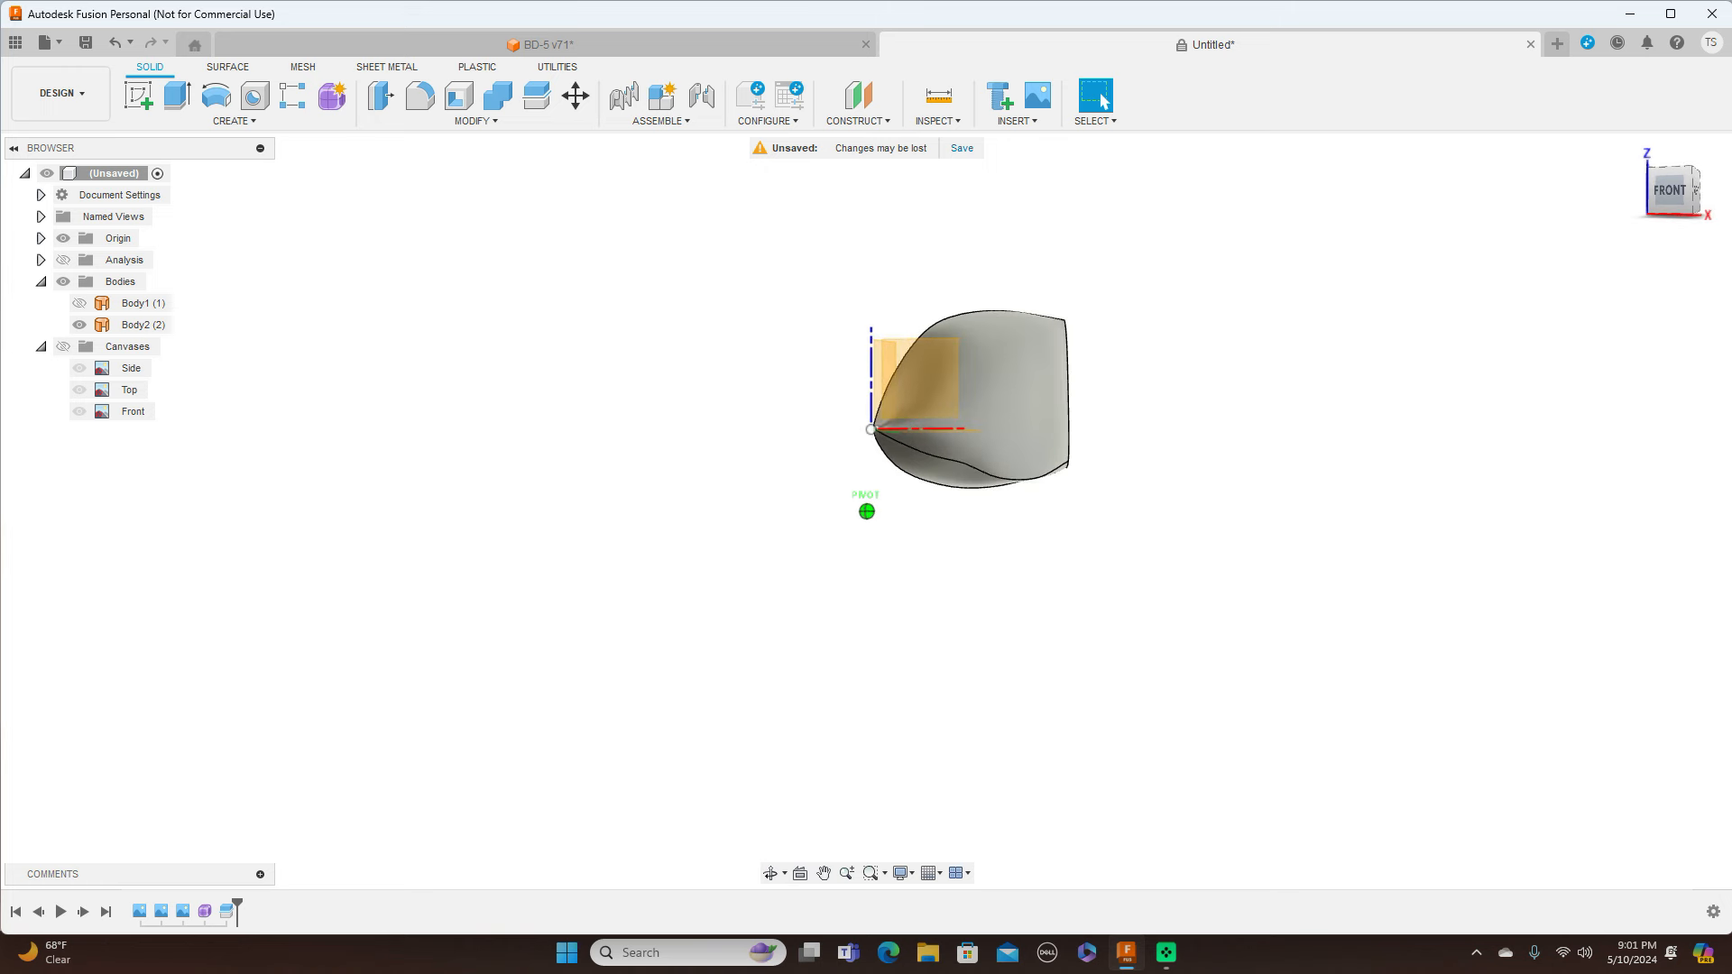
left_click(1672, 195)
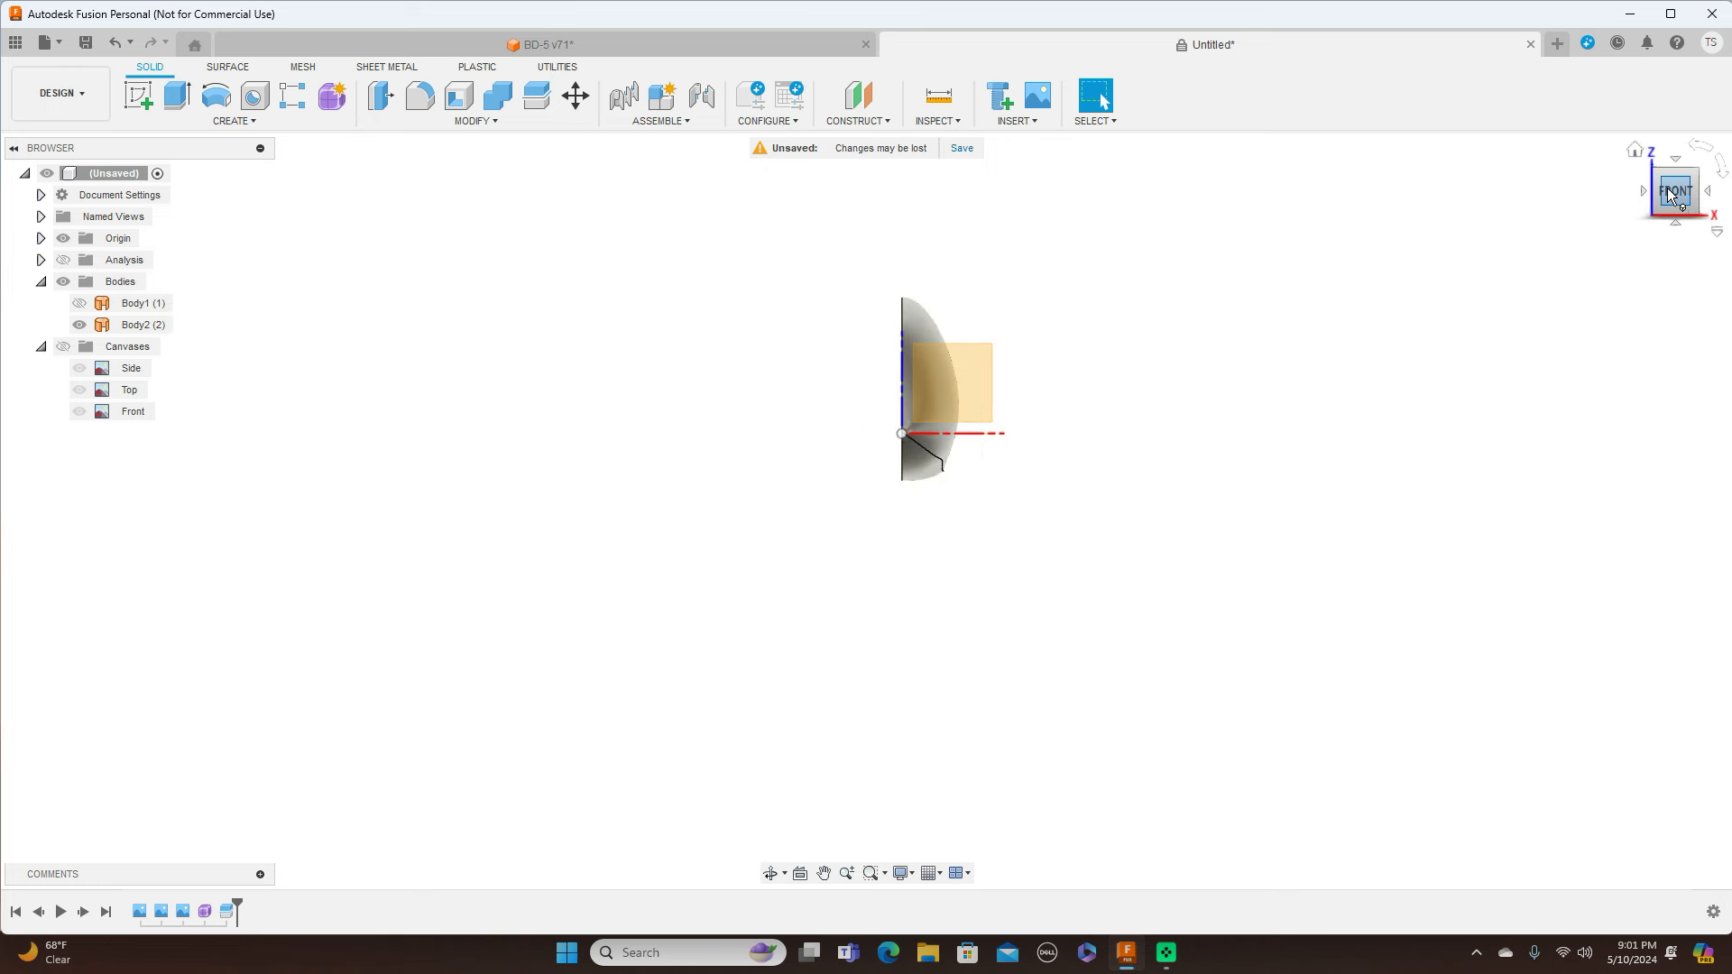
middle_click_drag(1713, 193, 1725, 195, "shift")
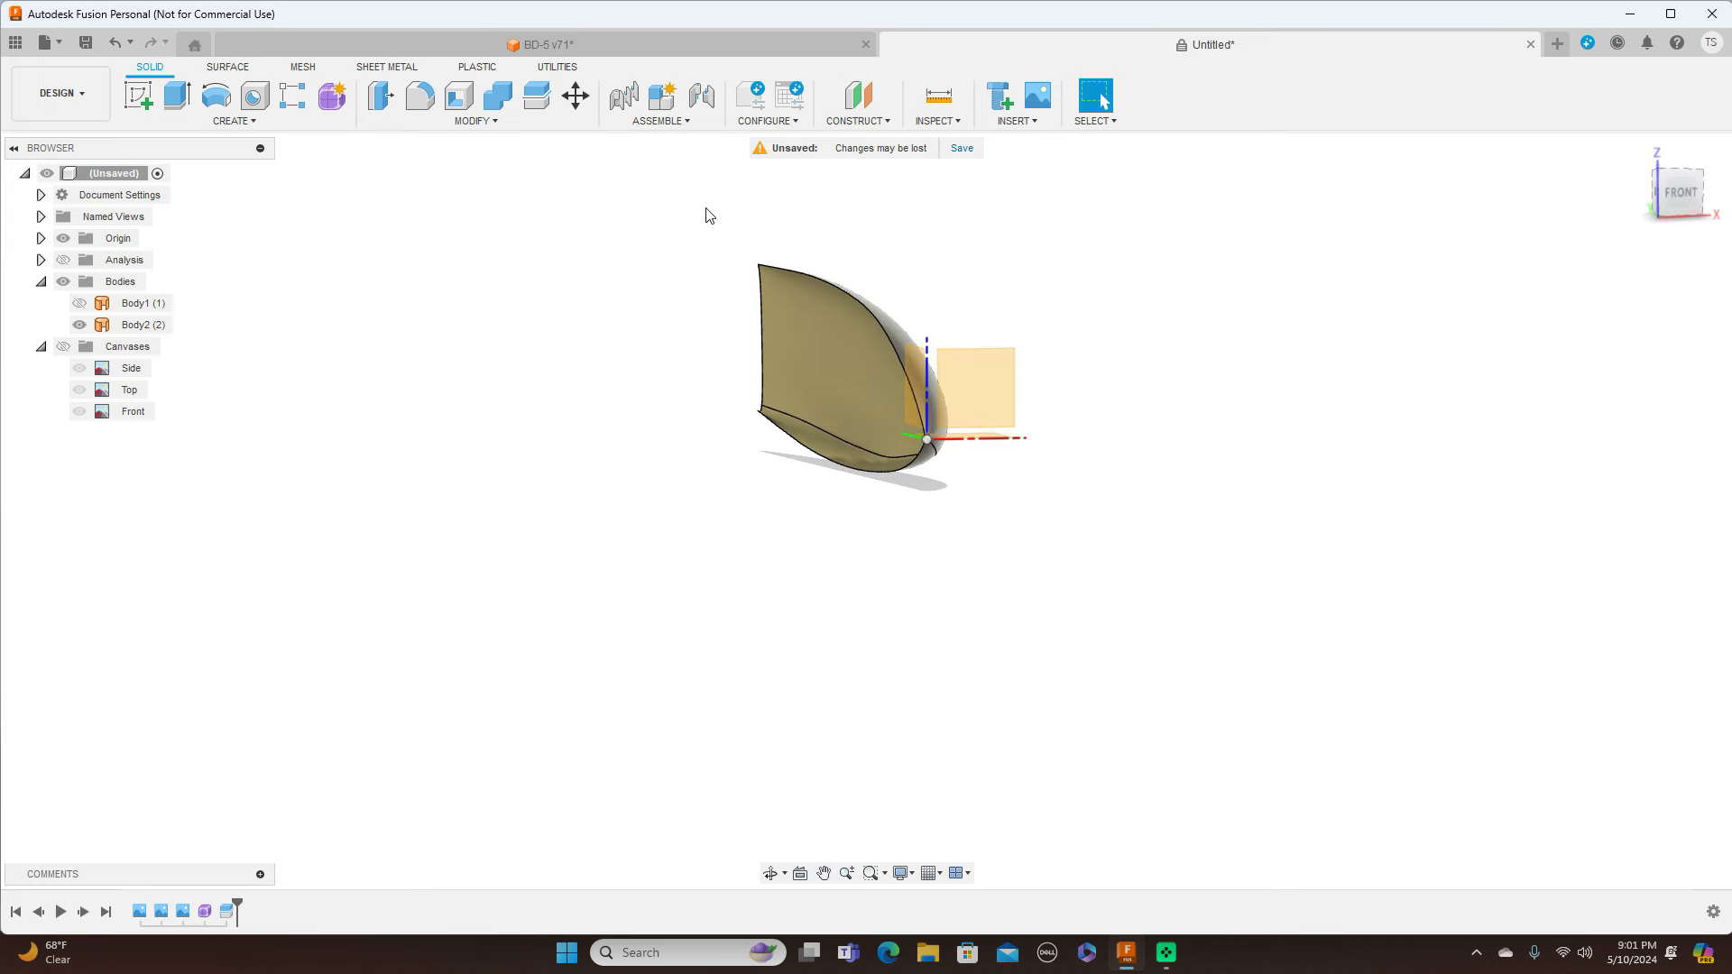
Mirror the Body2 half across the YZ origin plane with the Join operation, and check the fuselage from the front
left_click(251, 127)
left_click(154, 505)
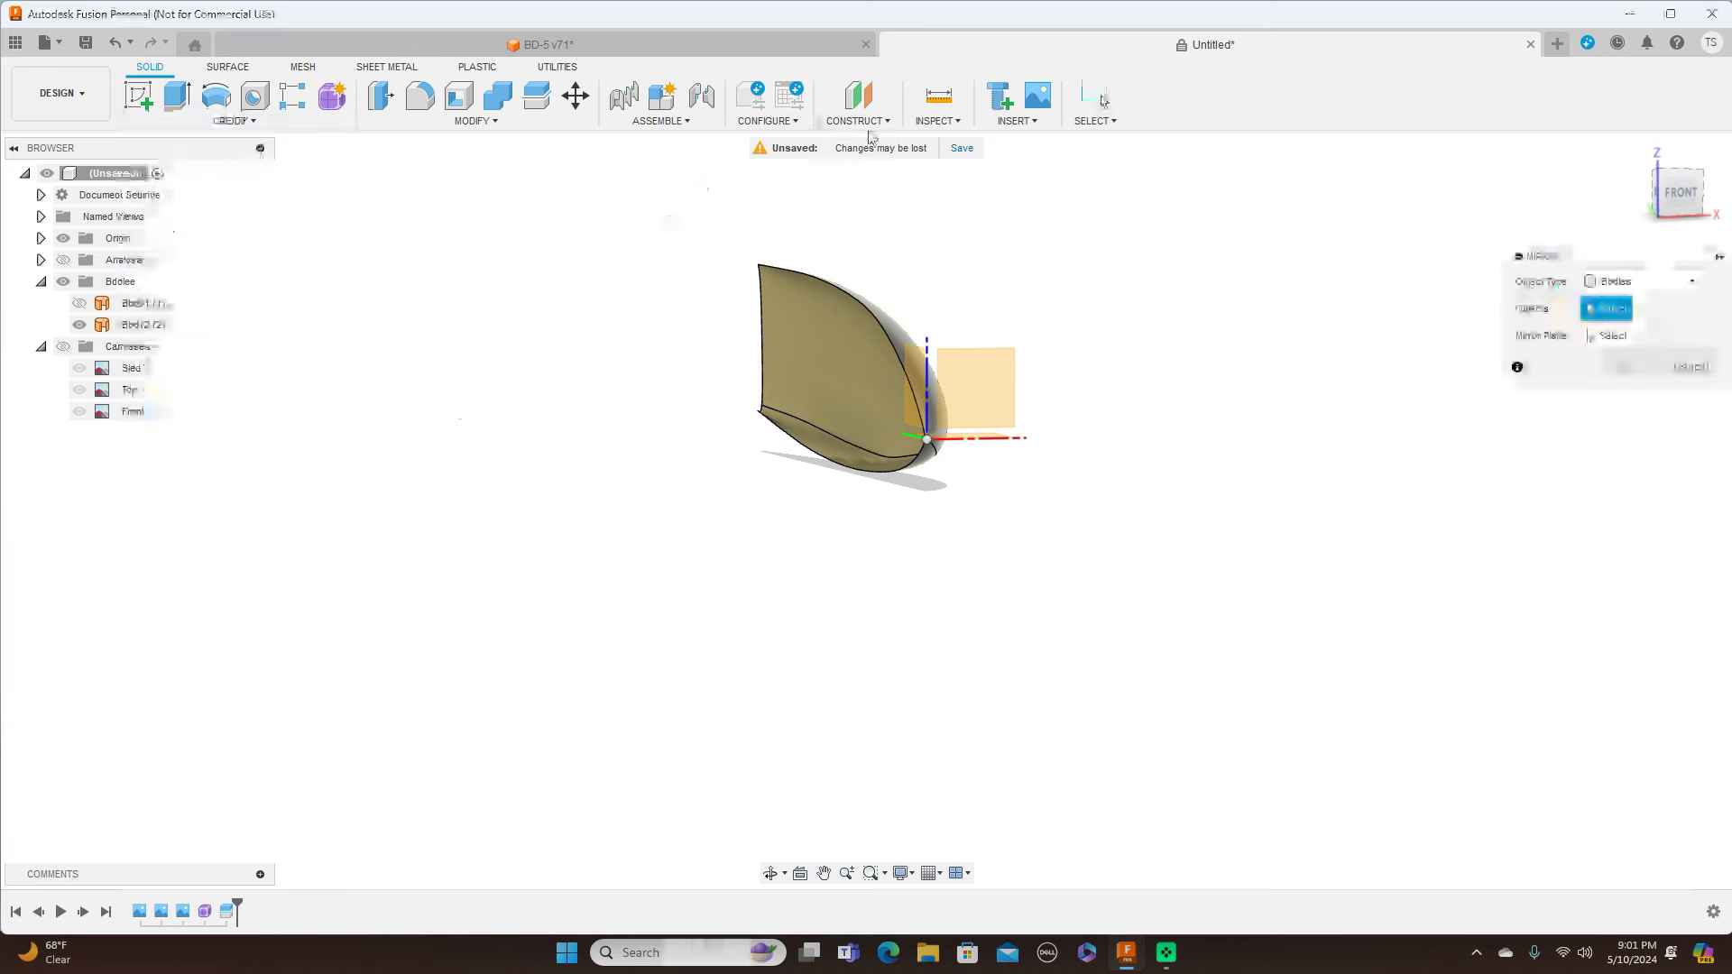
left_click(906, 322)
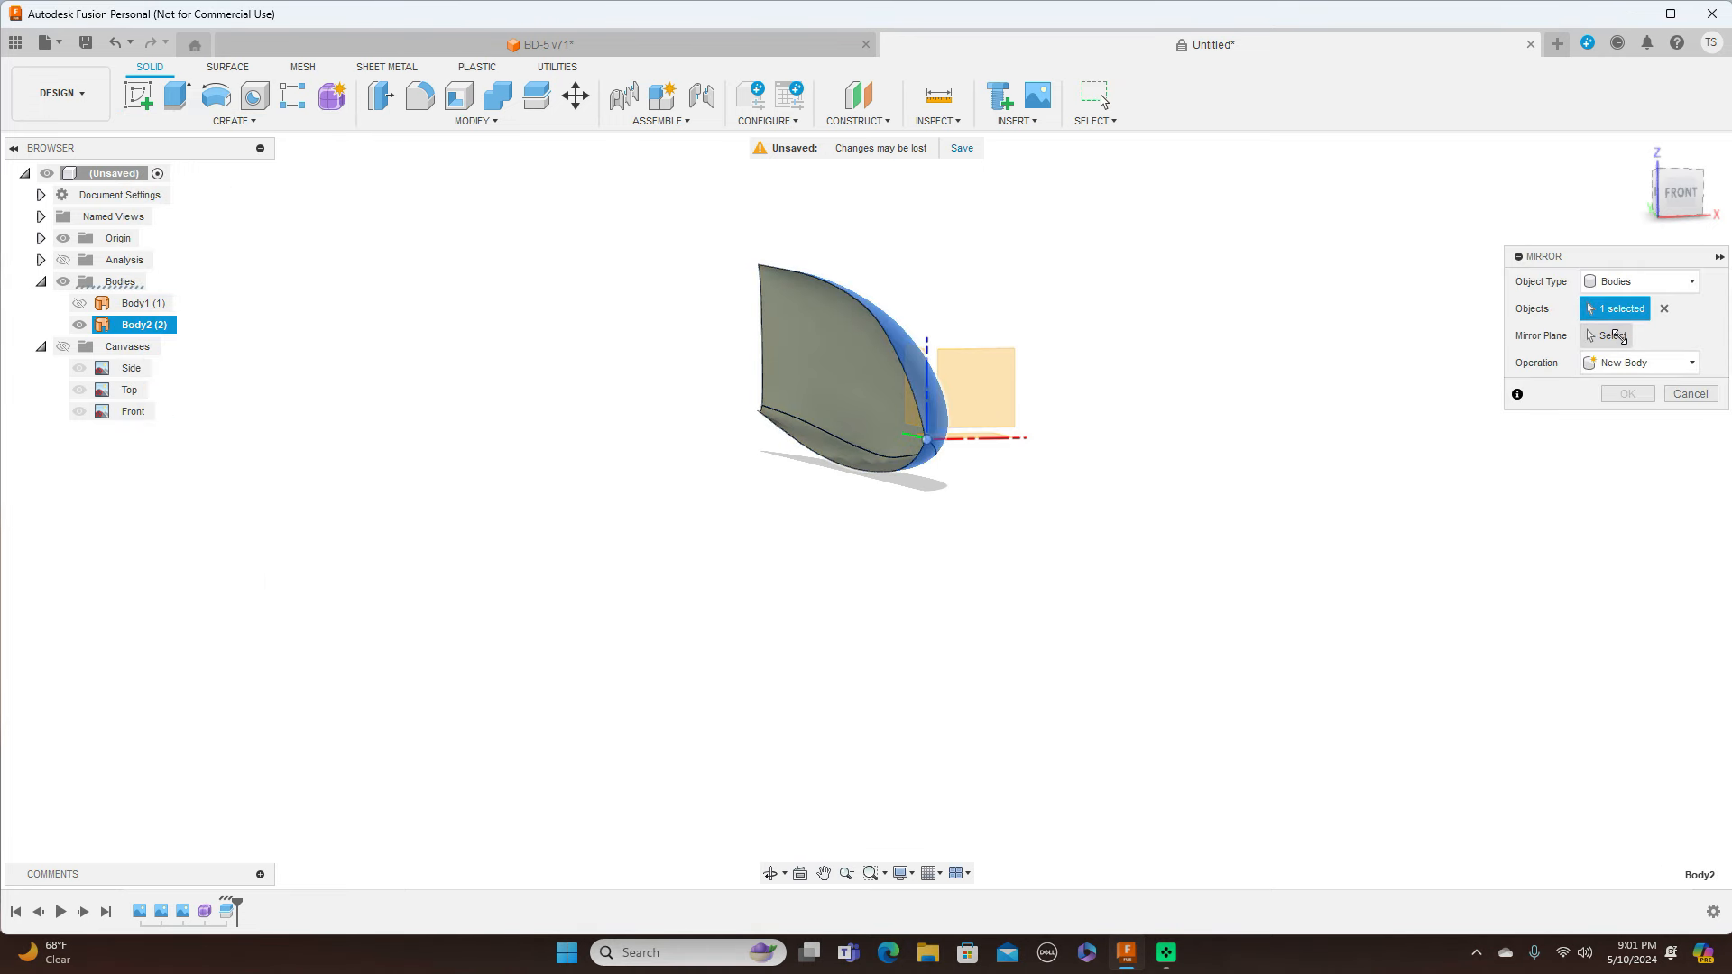
left_click(1613, 336)
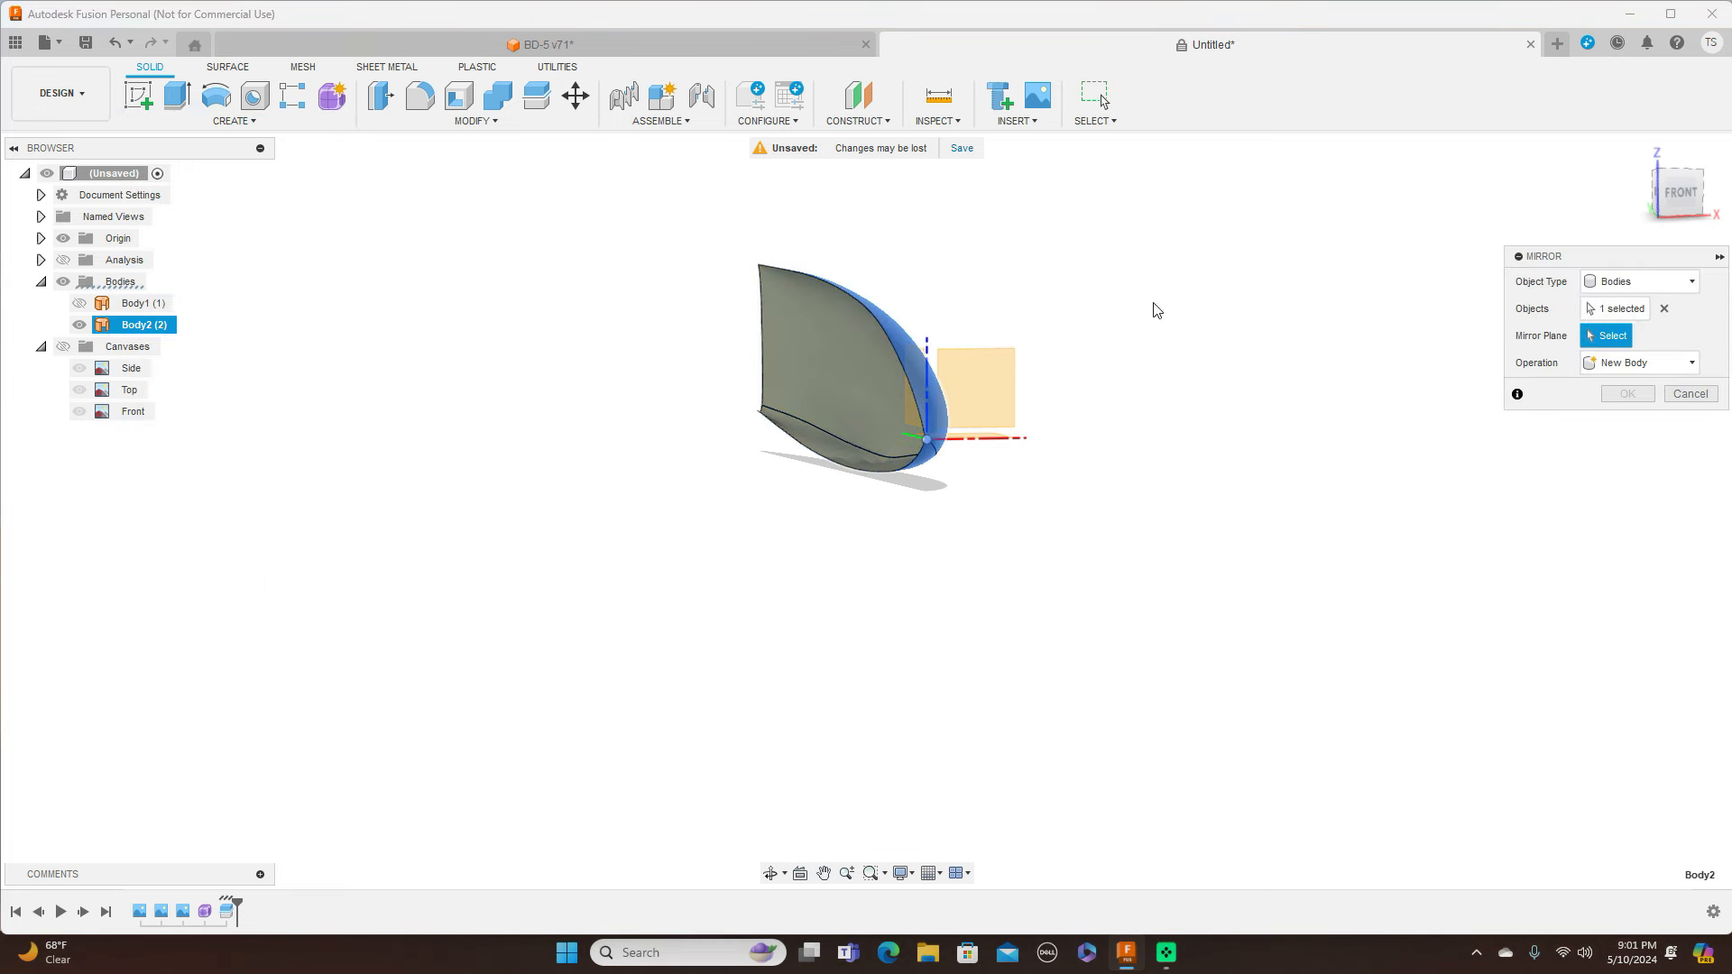
left_click(918, 377)
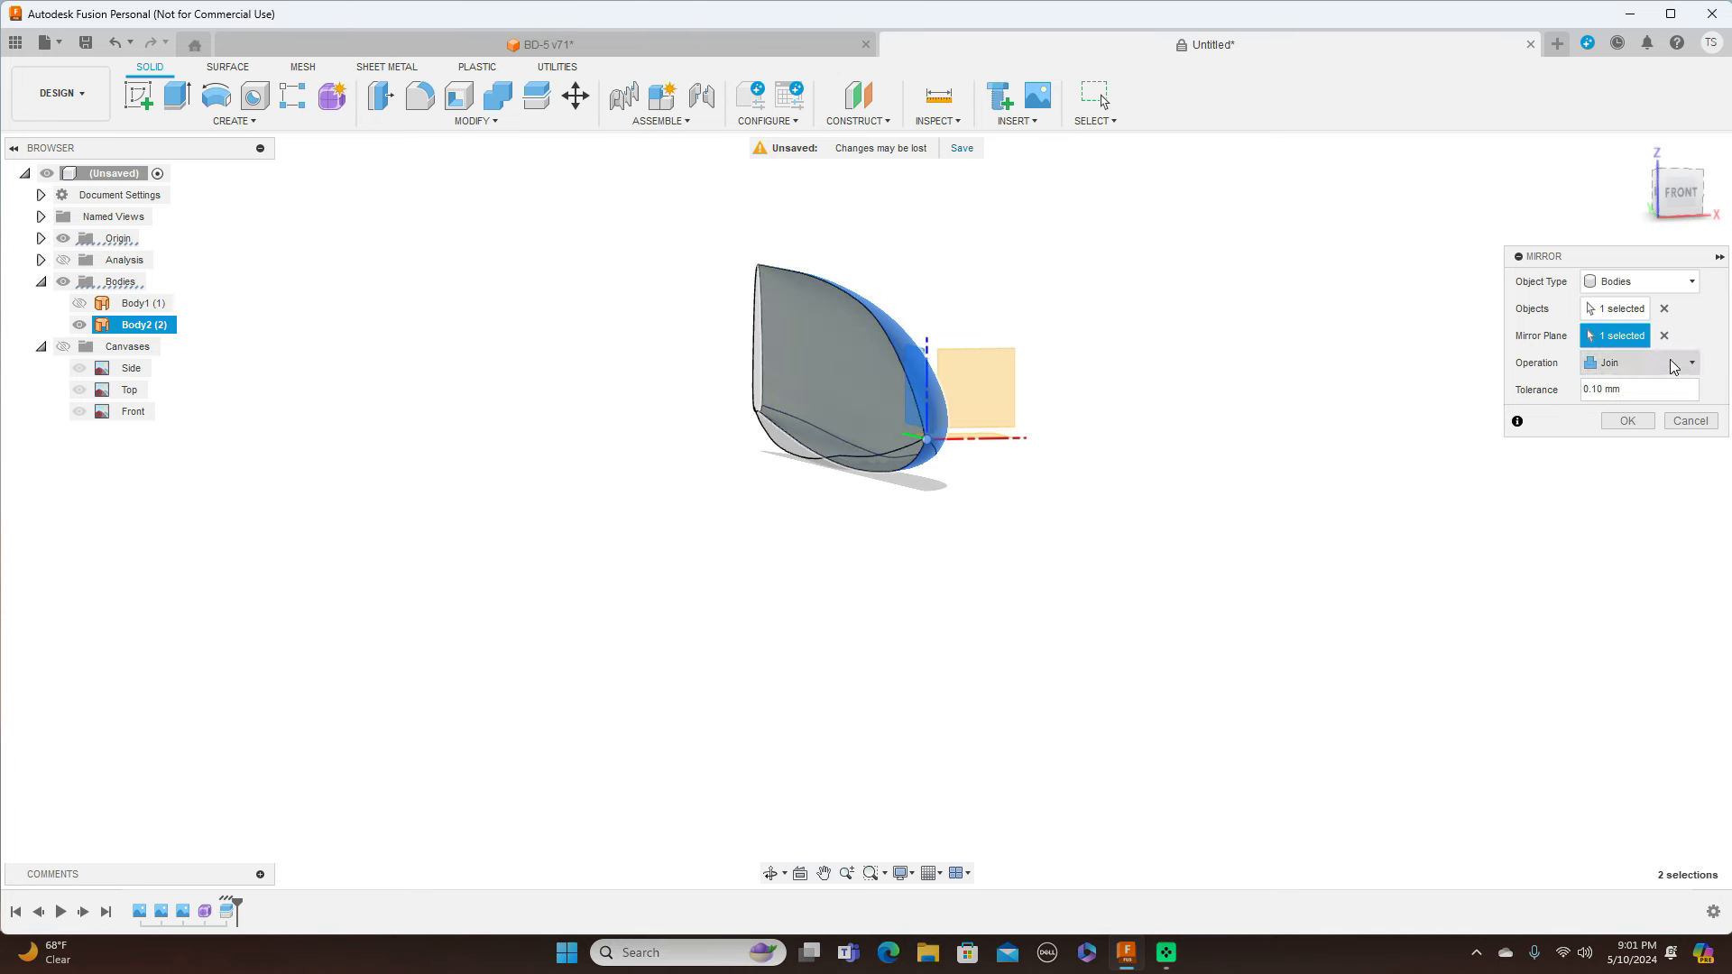
left_click(1627, 422)
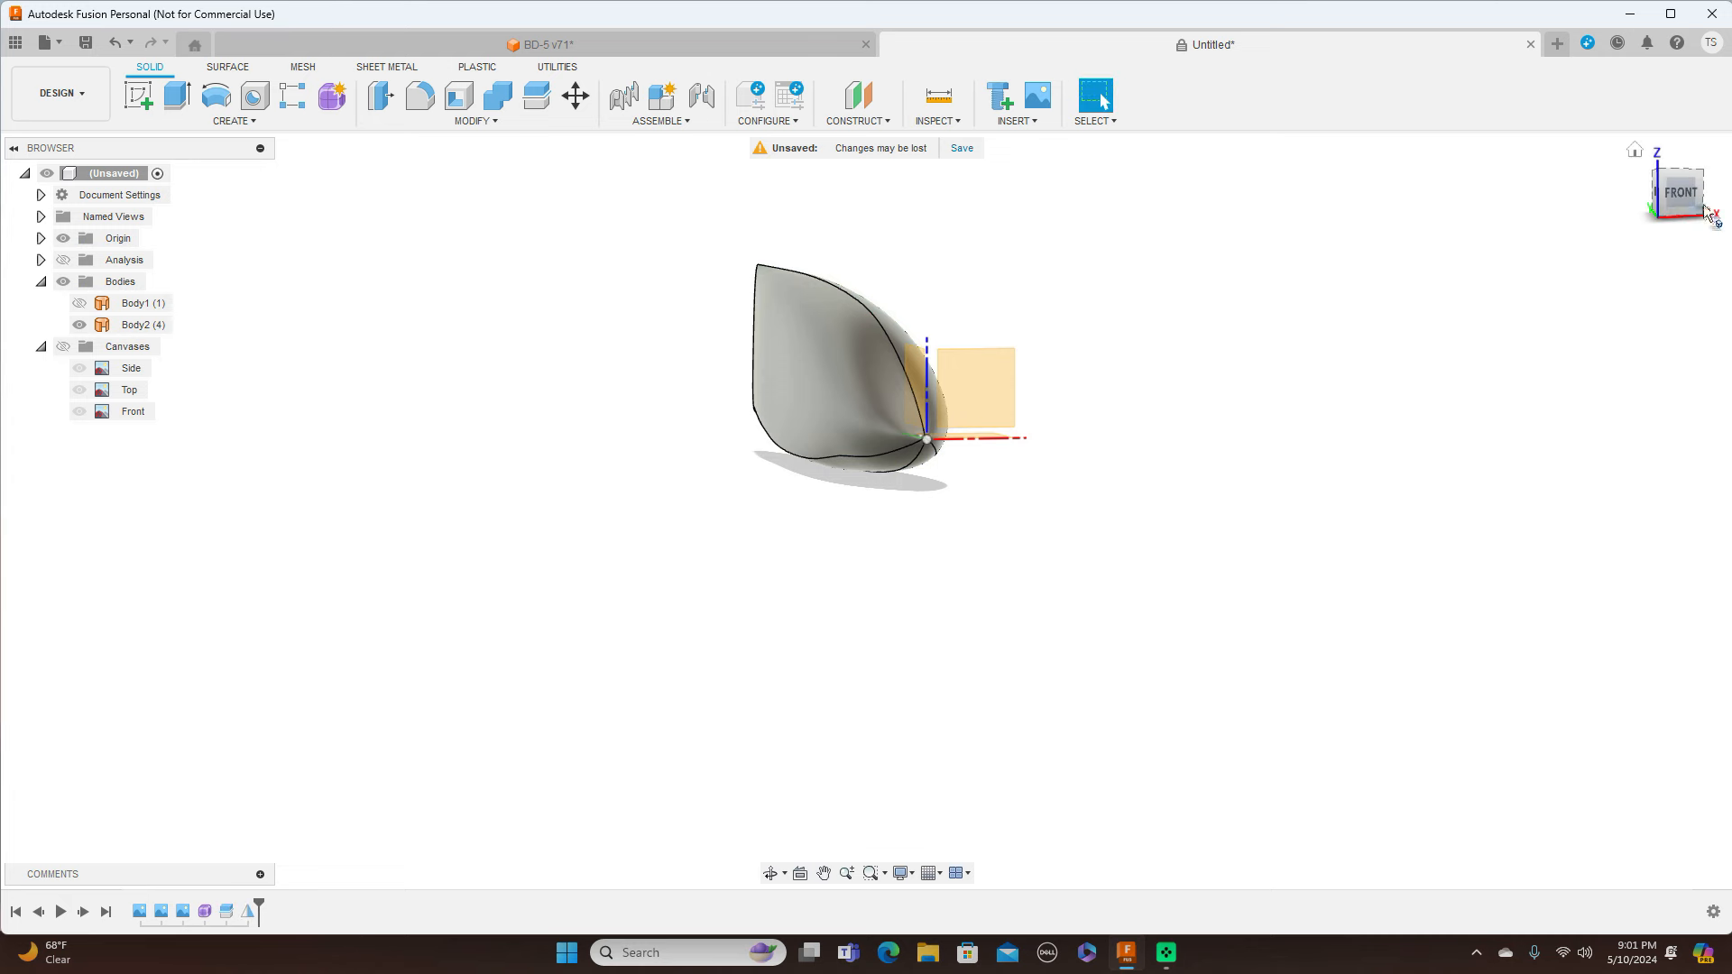
left_click(1681, 193)
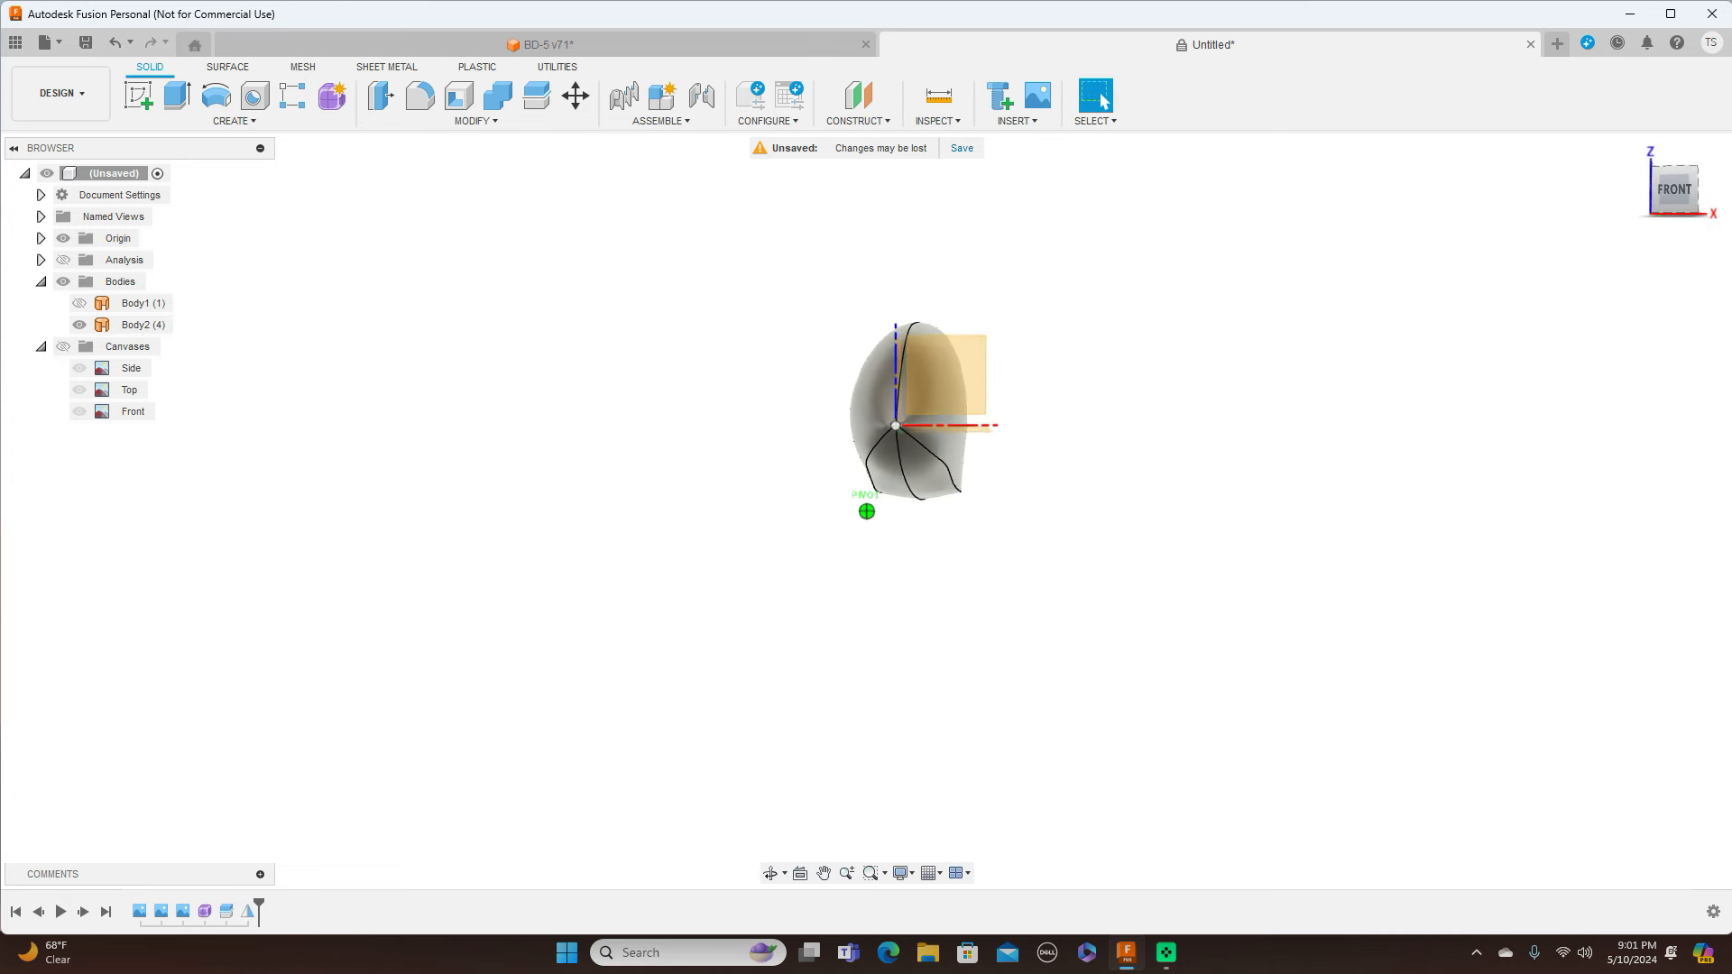
Inspect the mirrored fuselage's side contour and lower edge from the right side, from slightly above and from slightly below
middle_click_drag(867, 511, 811, 379, "shift")
left_click_drag(1674, 199, 1720, 201)
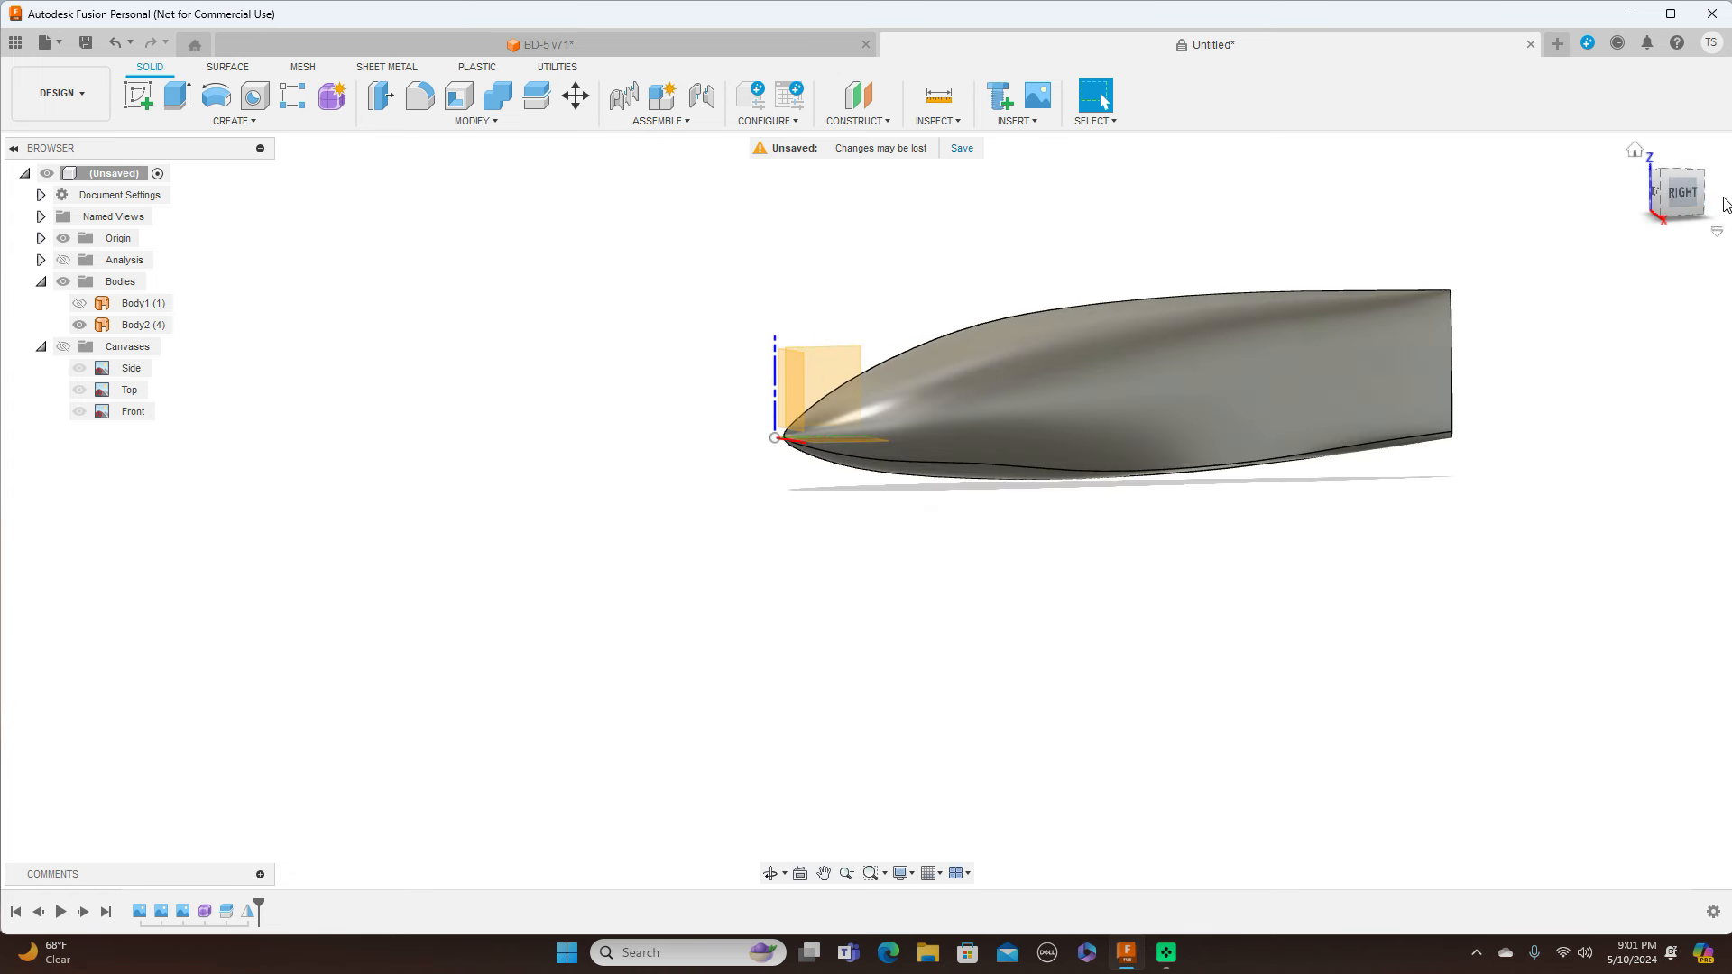
left_click(1690, 204)
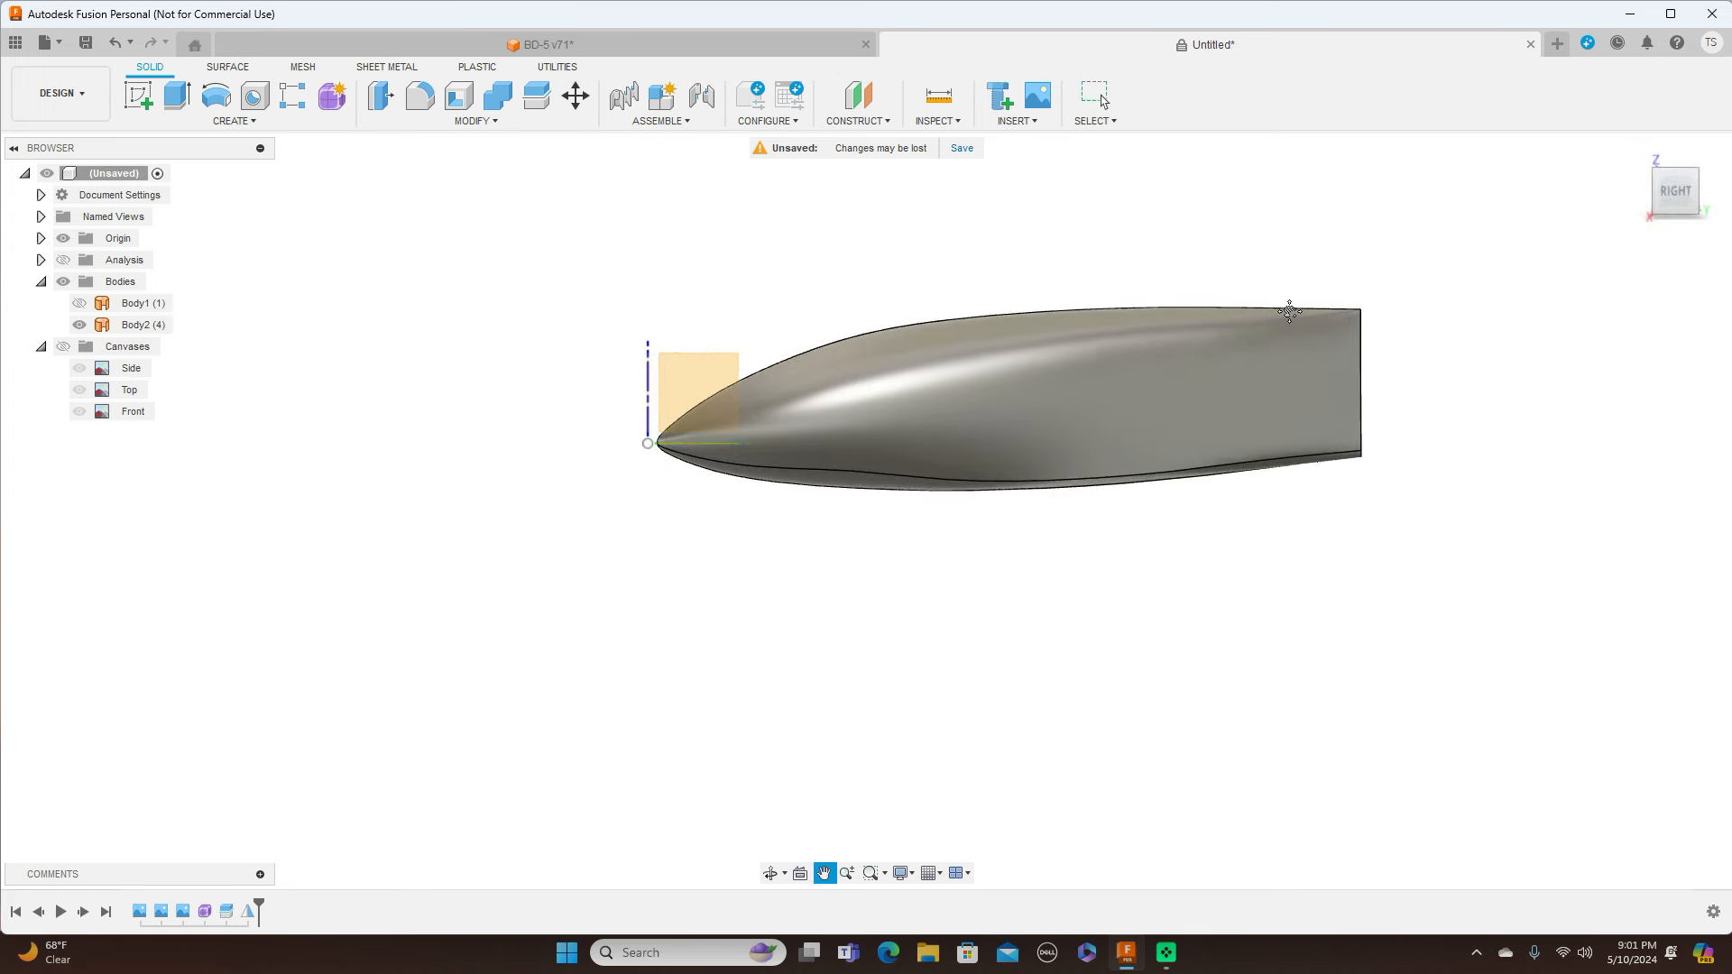
scroll(1414, 335, "up", 1)
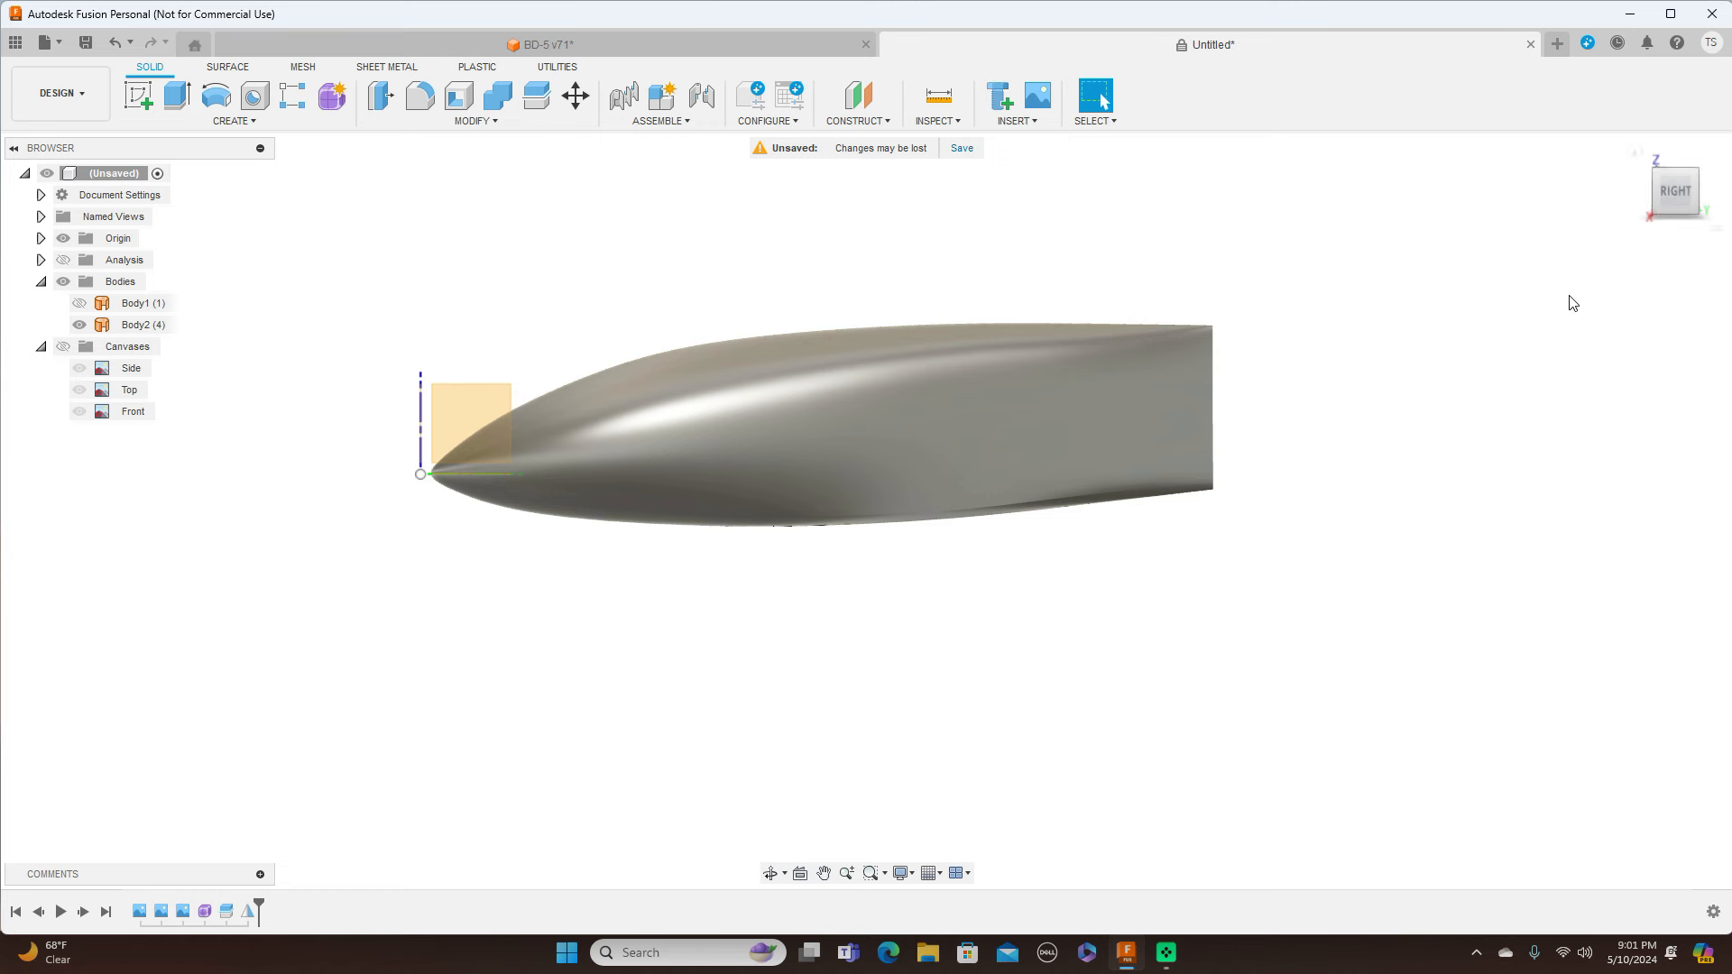
left_click(1679, 183)
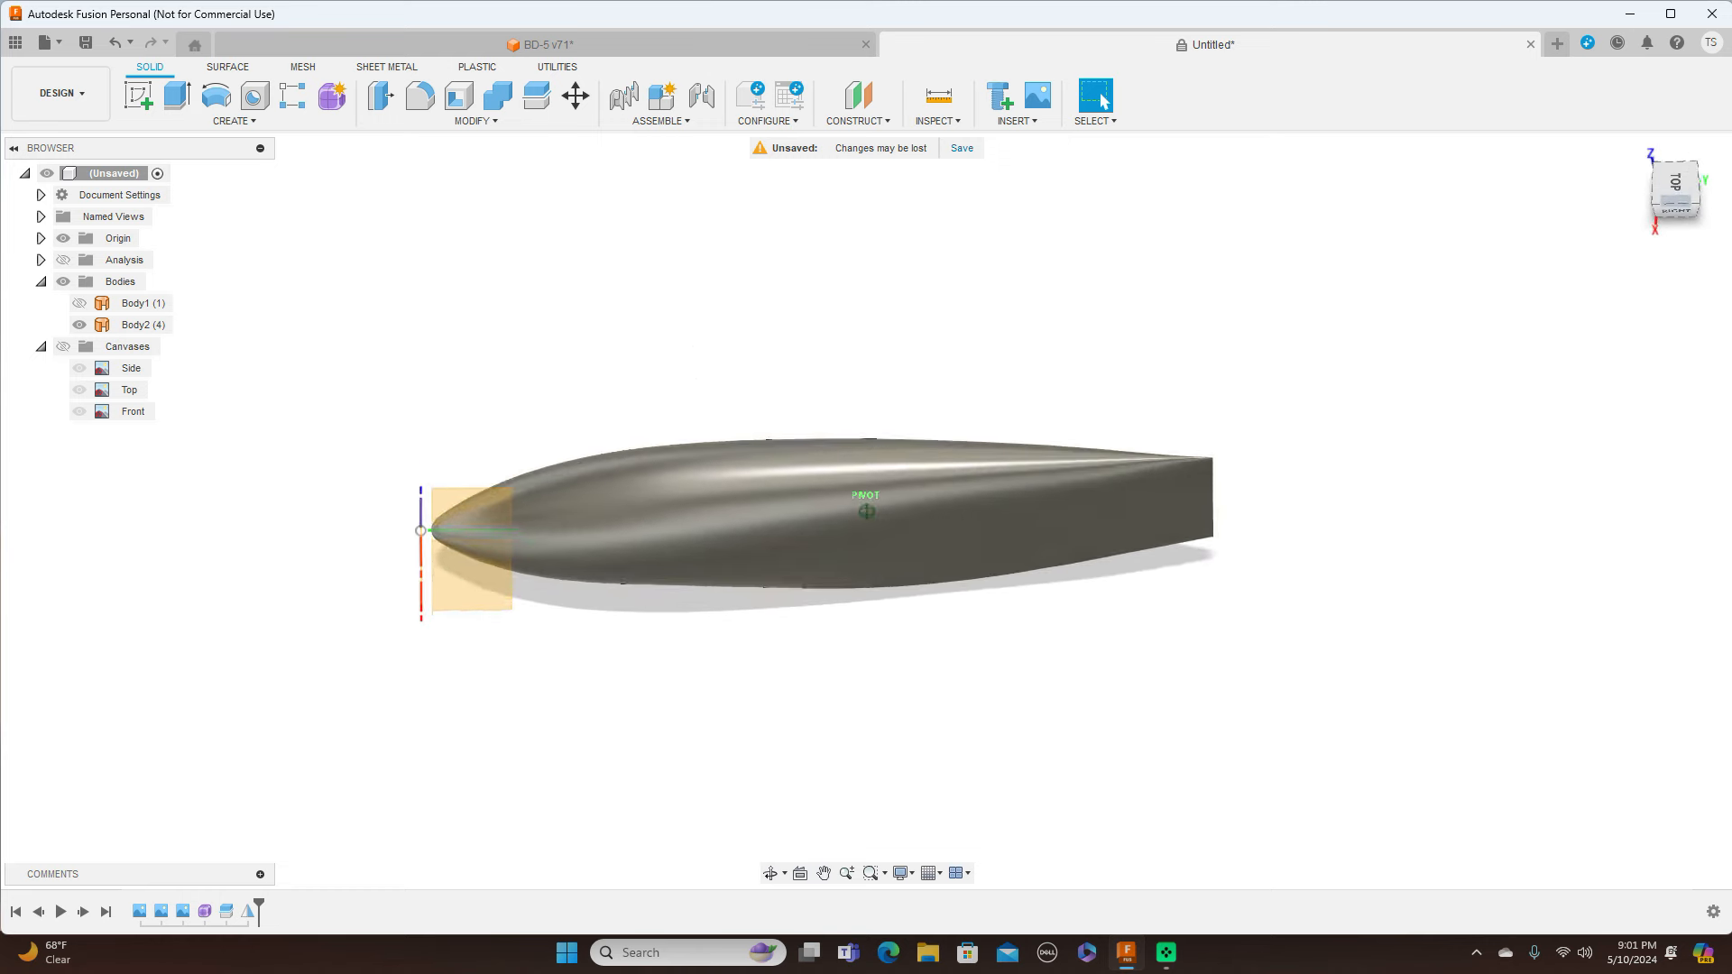
left_click(1677, 196)
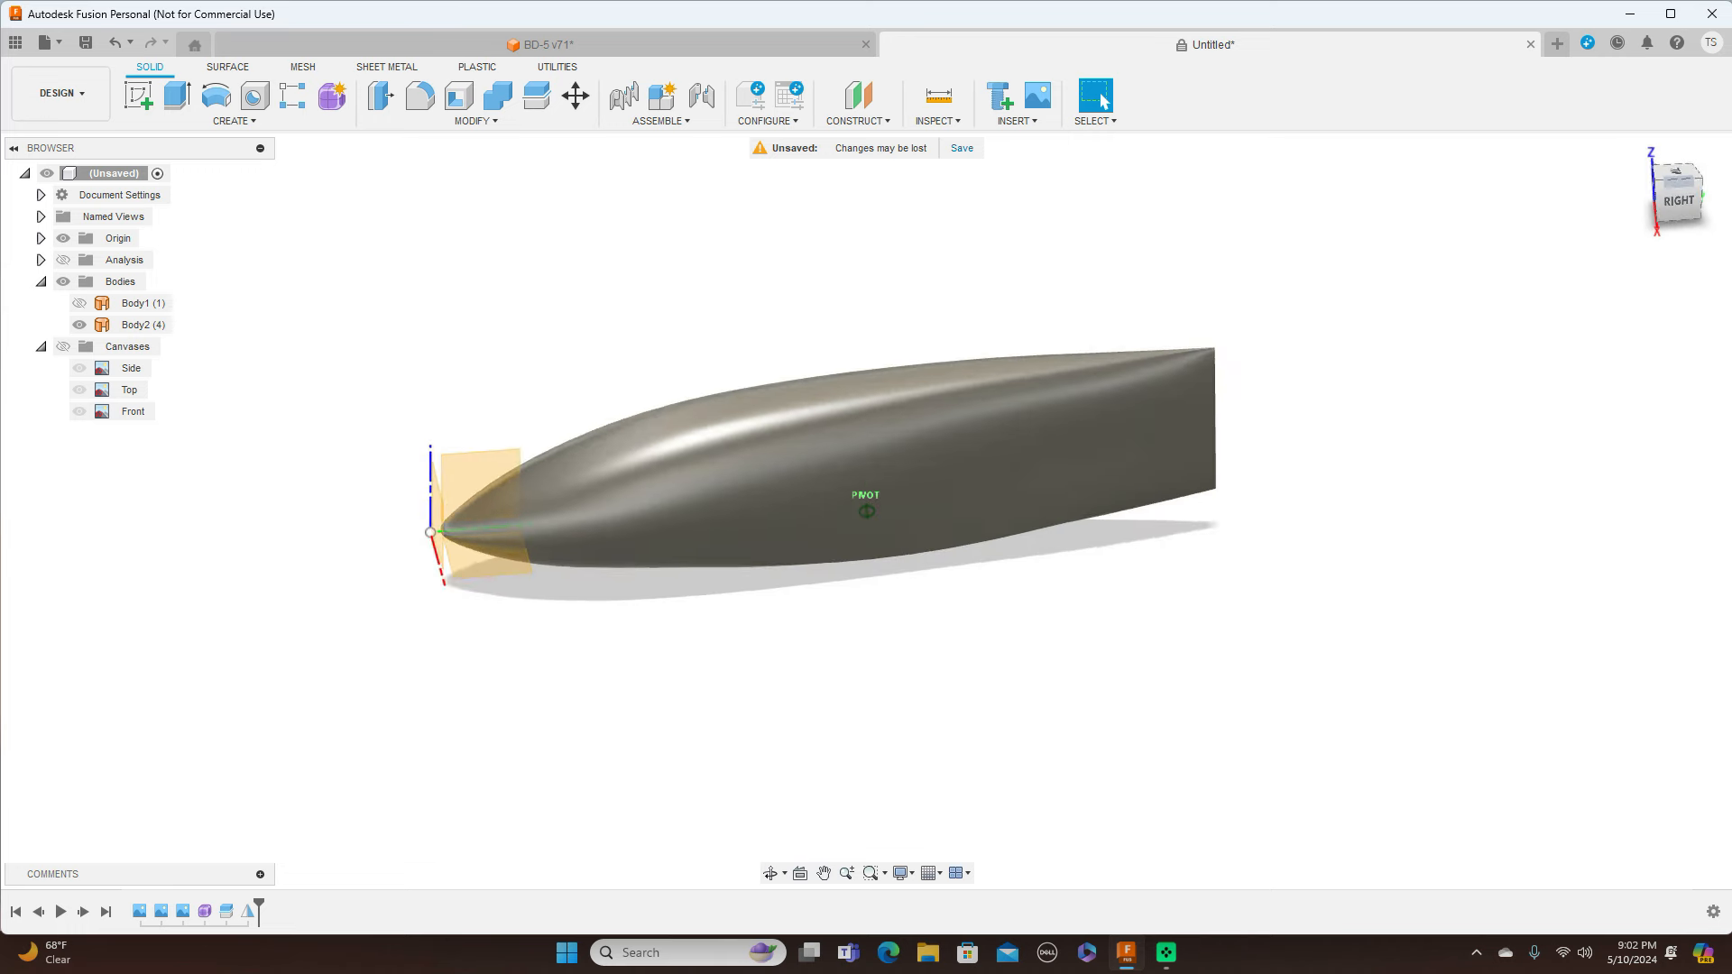
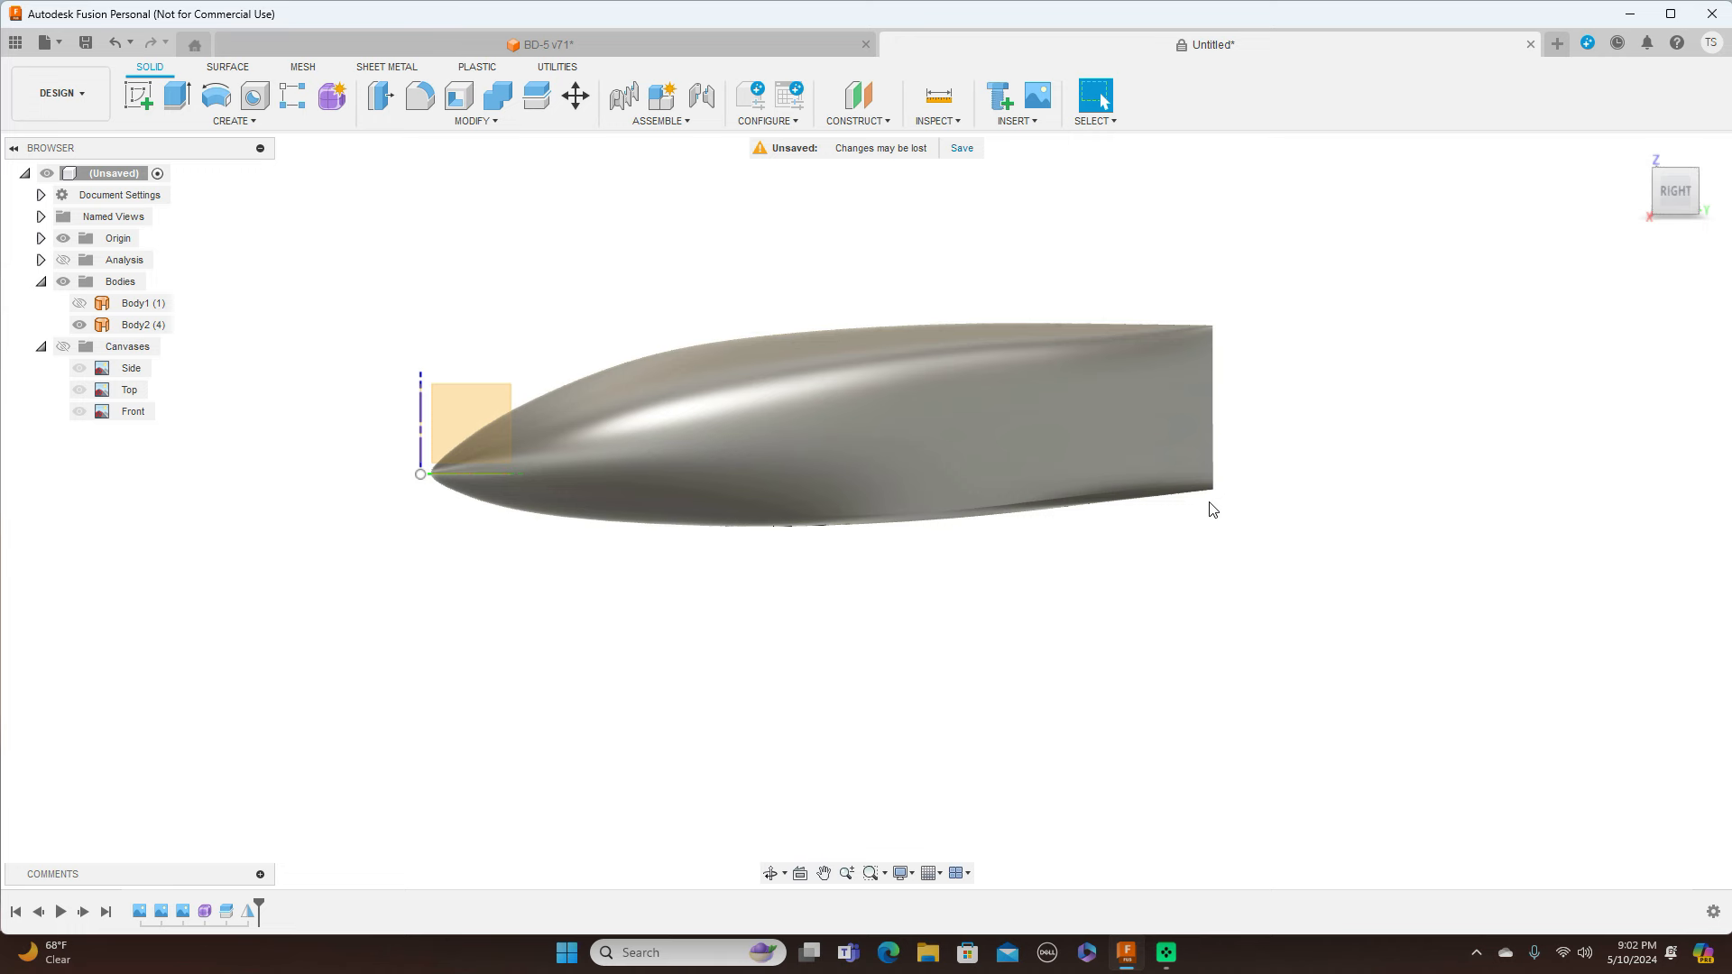
left_click_drag(1676, 215, 1690, 175)
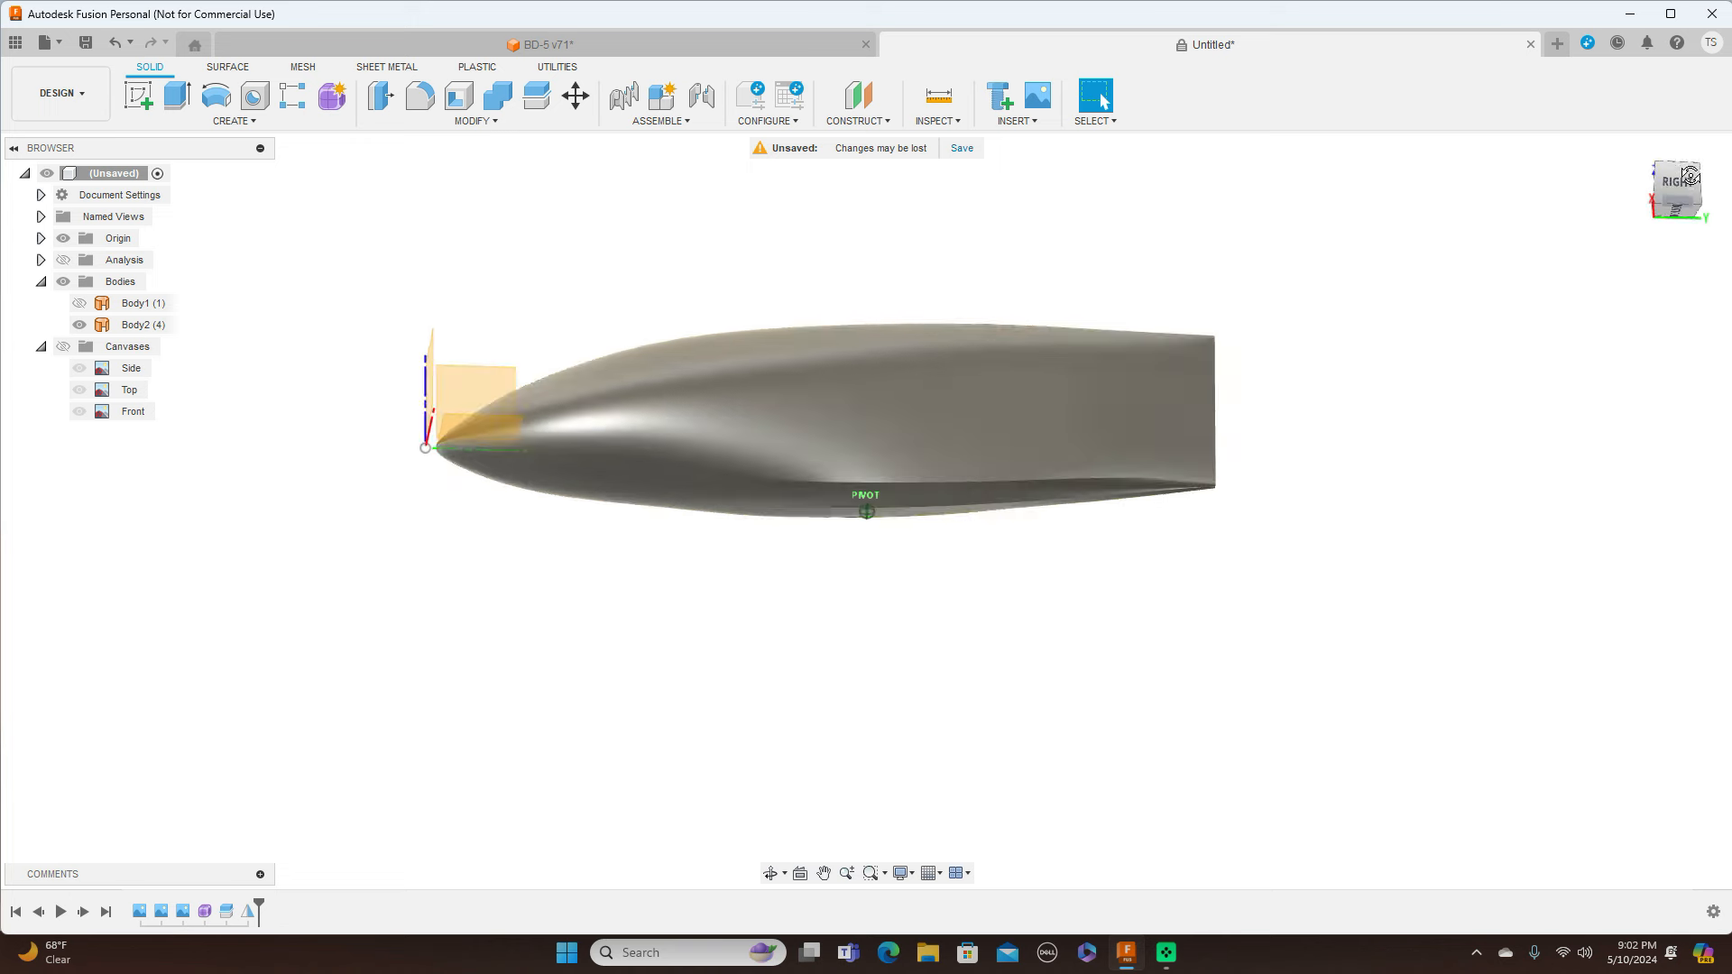
left_click(1683, 186)
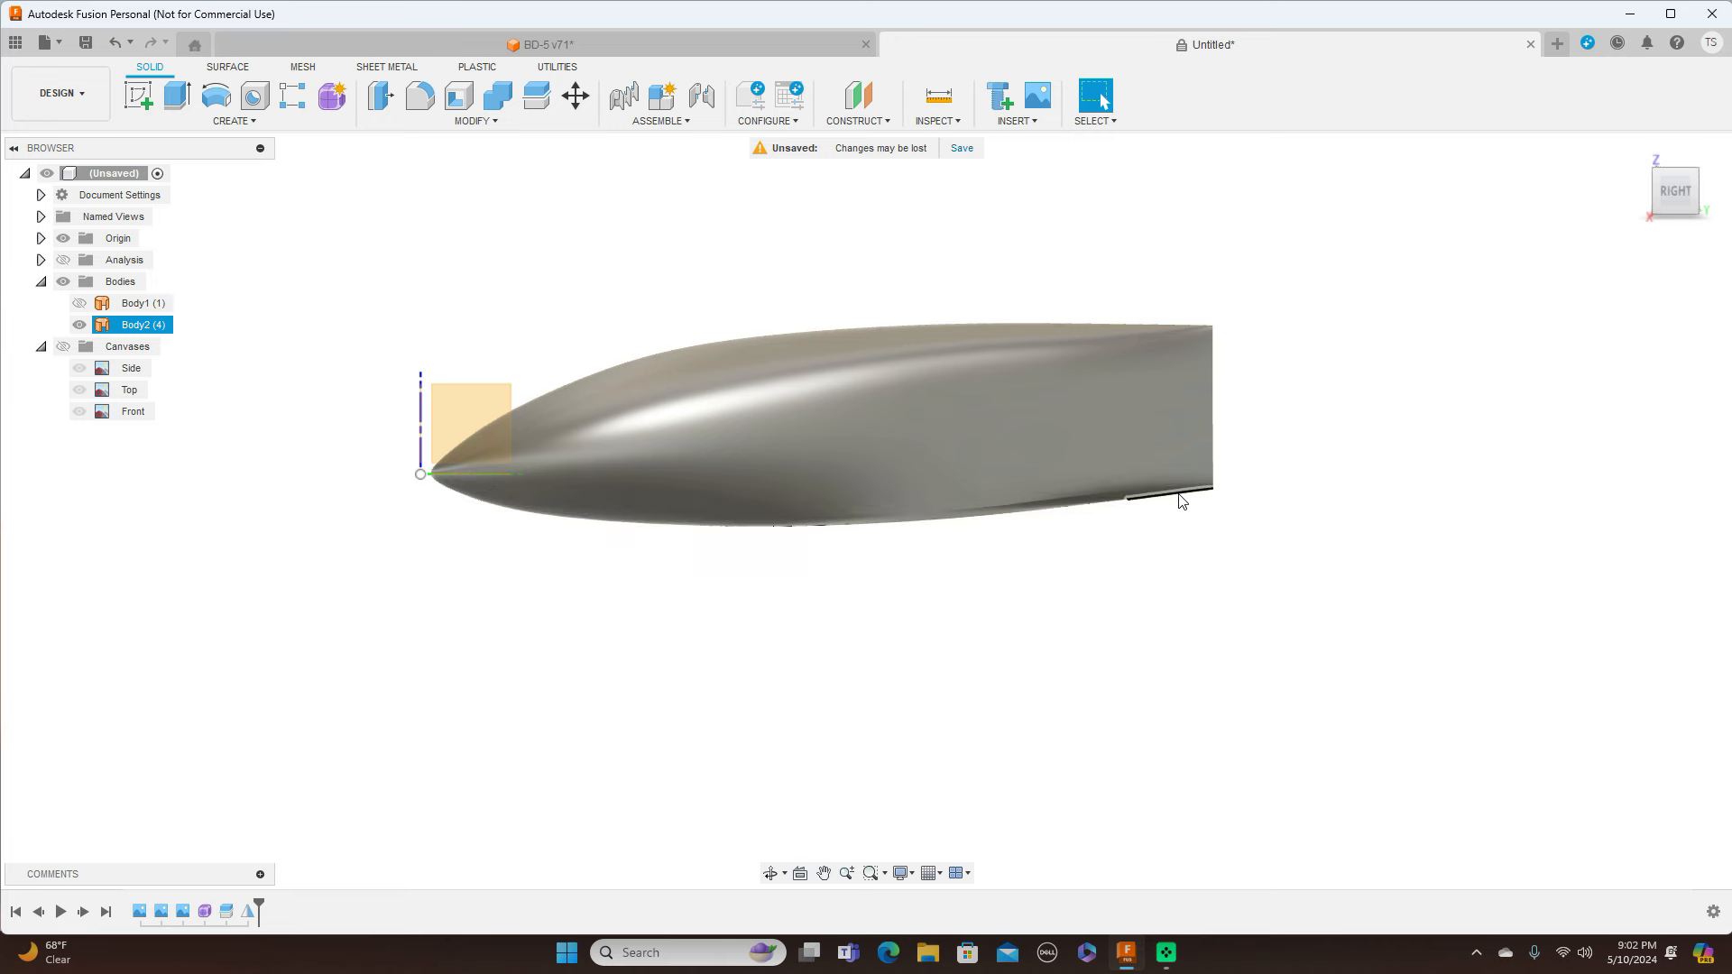
Show the reference canvases again and compare the mirrored fuselage with them from the front, back and right side
left_click(65, 346)
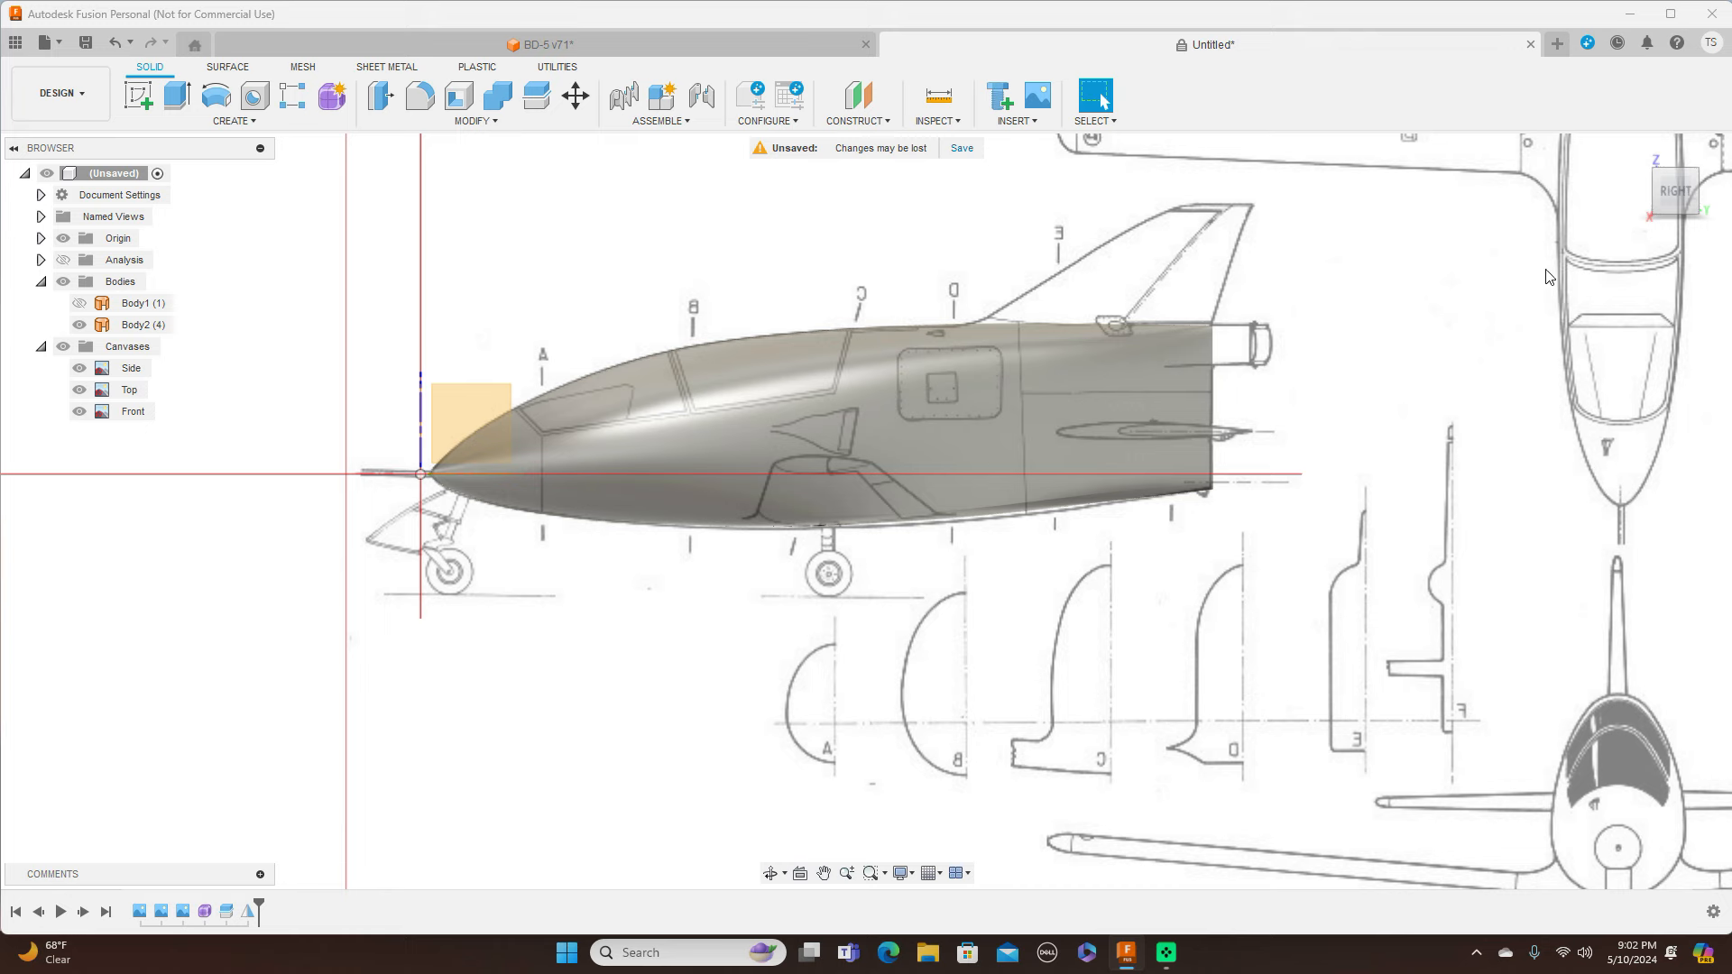
left_click(1642, 187)
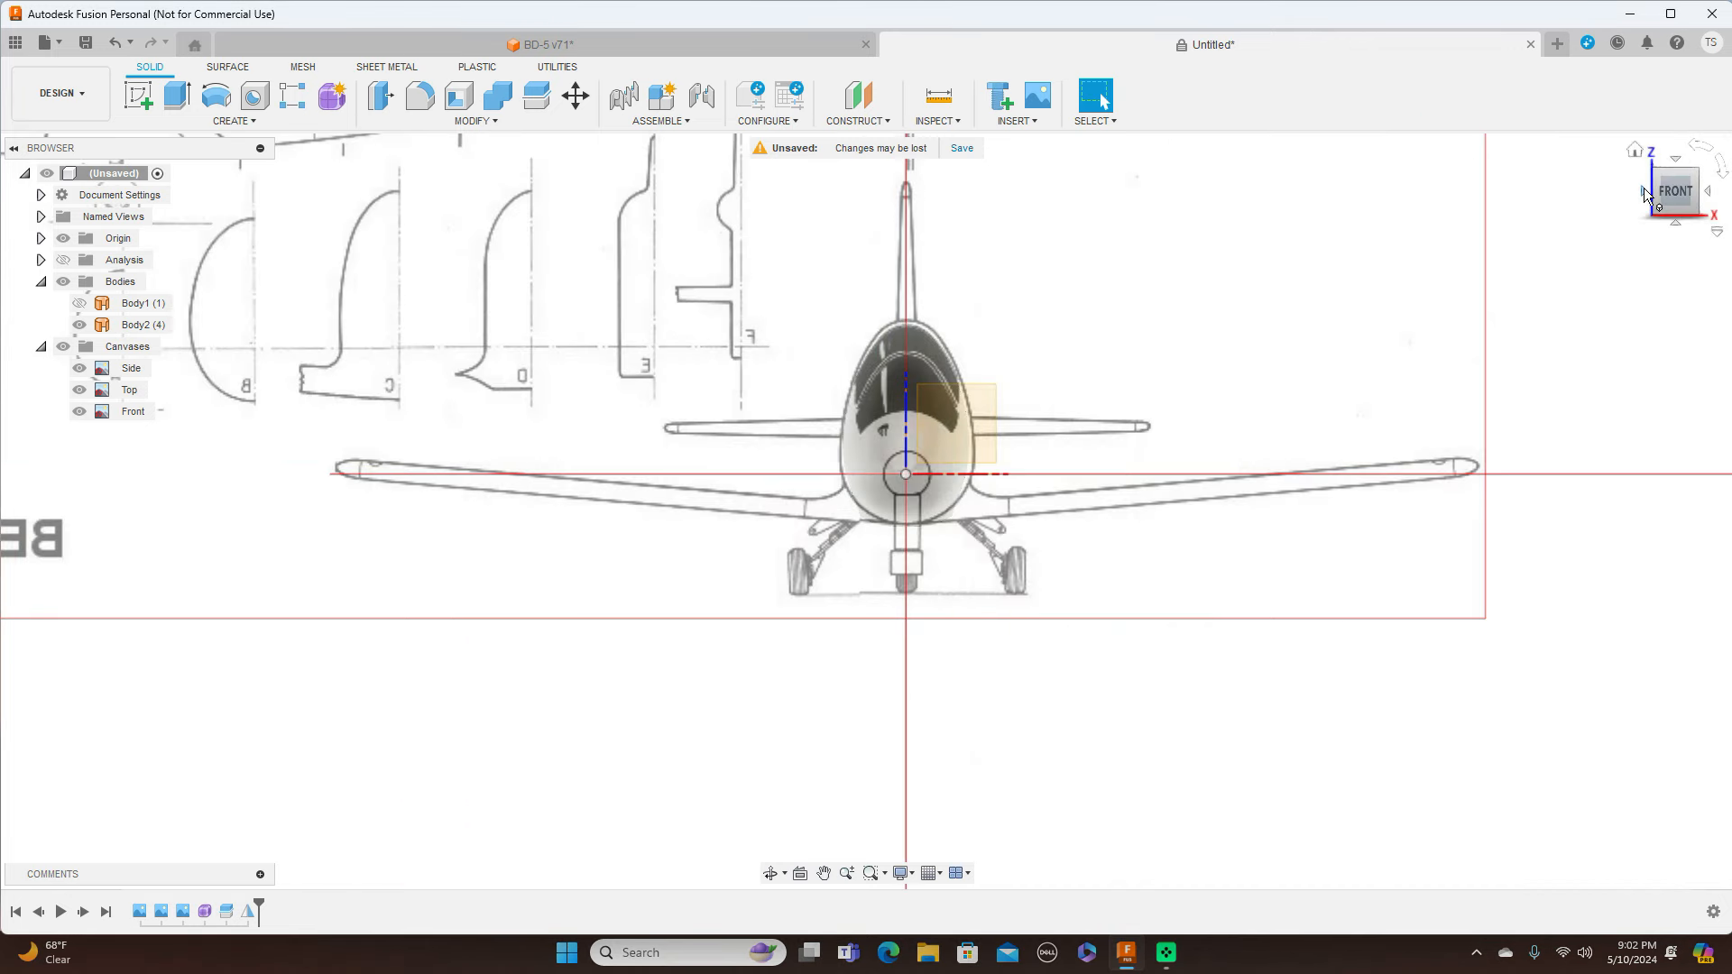
left_click(1707, 198)
left_click(1701, 200)
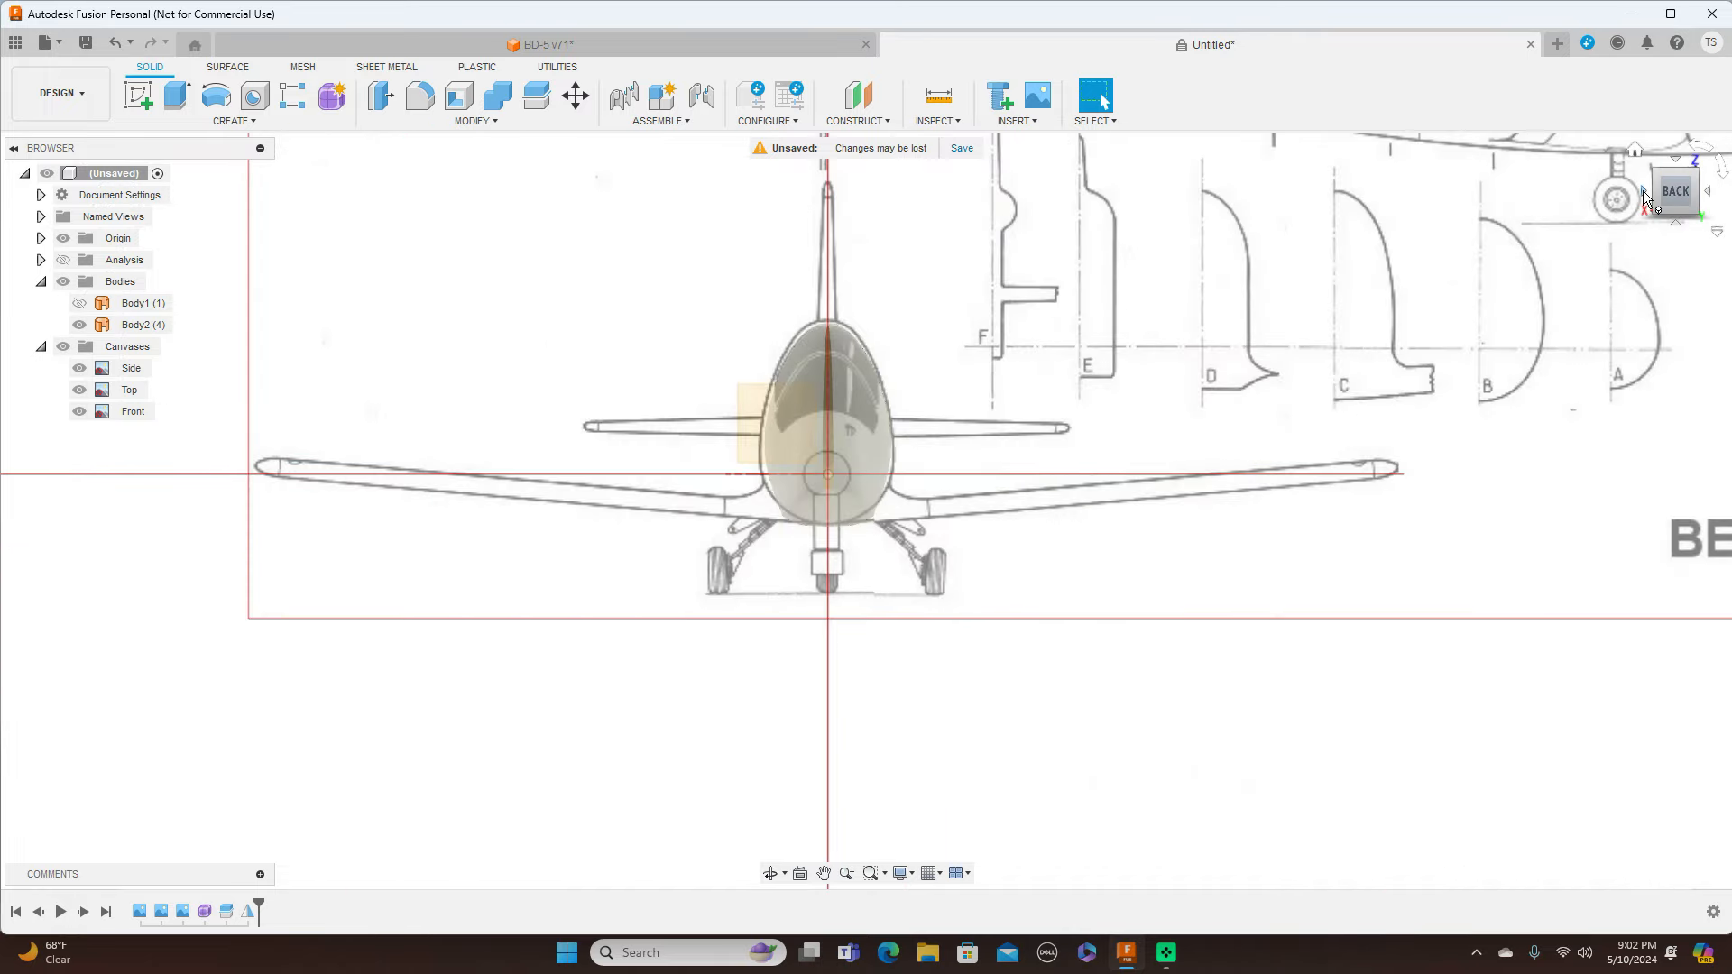
left_click(1643, 195)
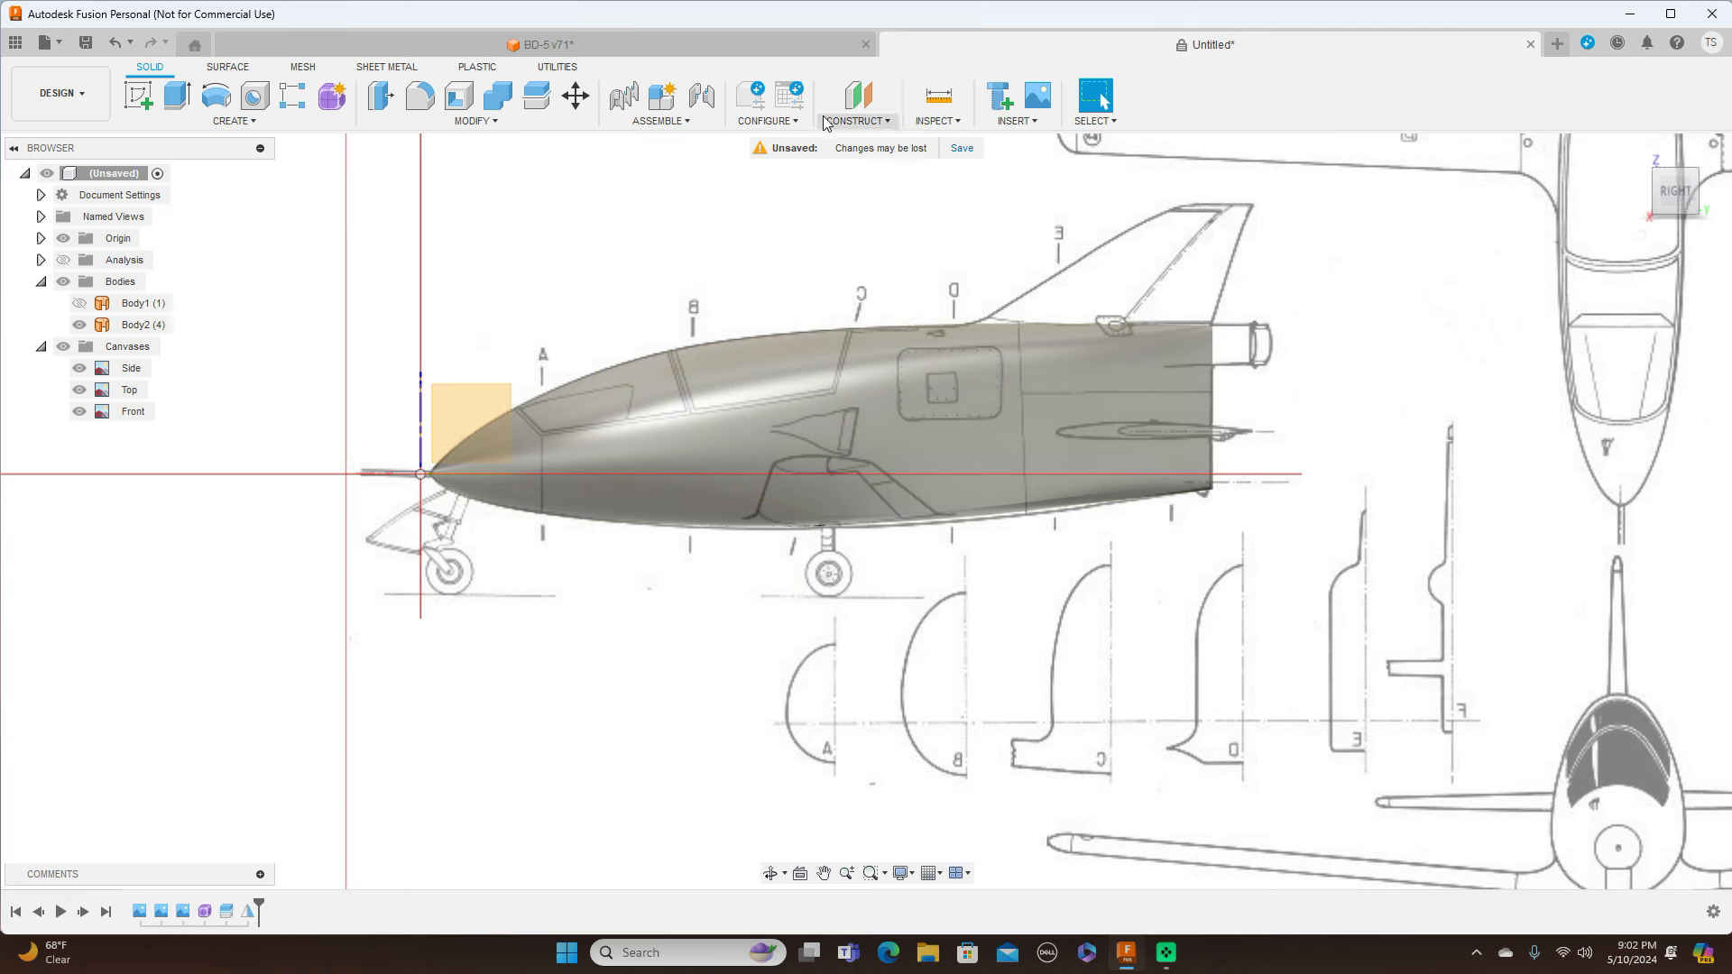
Create a construction plane offset 1625 mm from the XZ origin plane, across the rear part of the fuselage
left_click(886, 123)
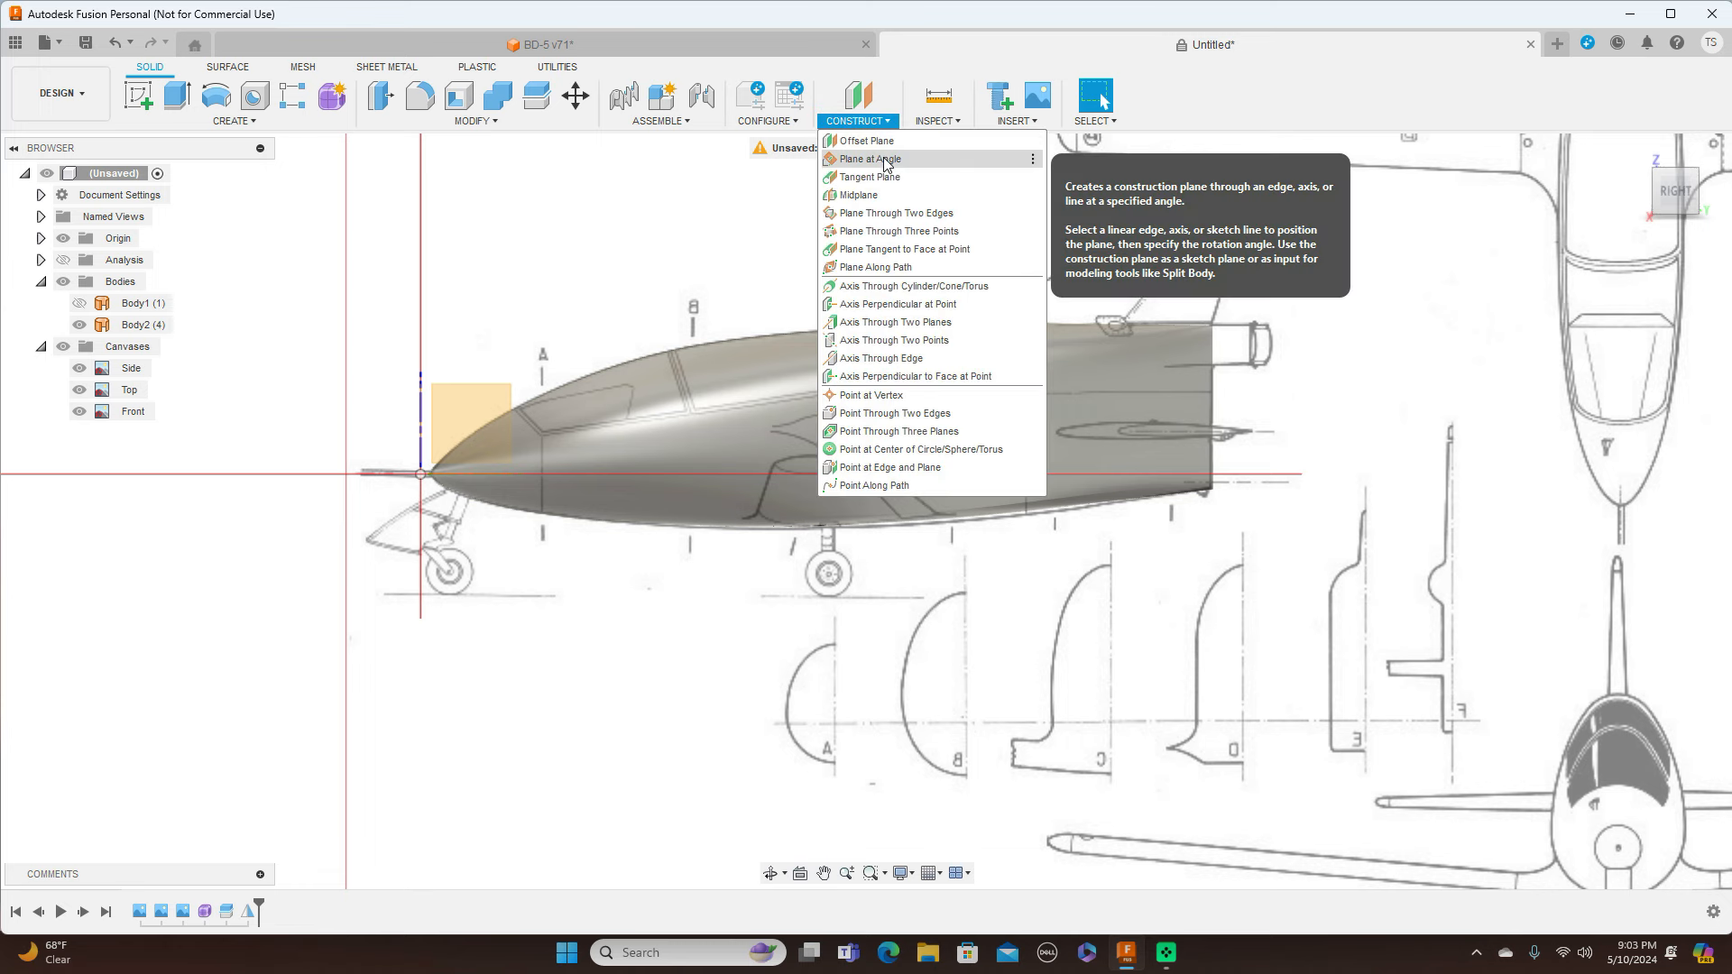
left_click(867, 141)
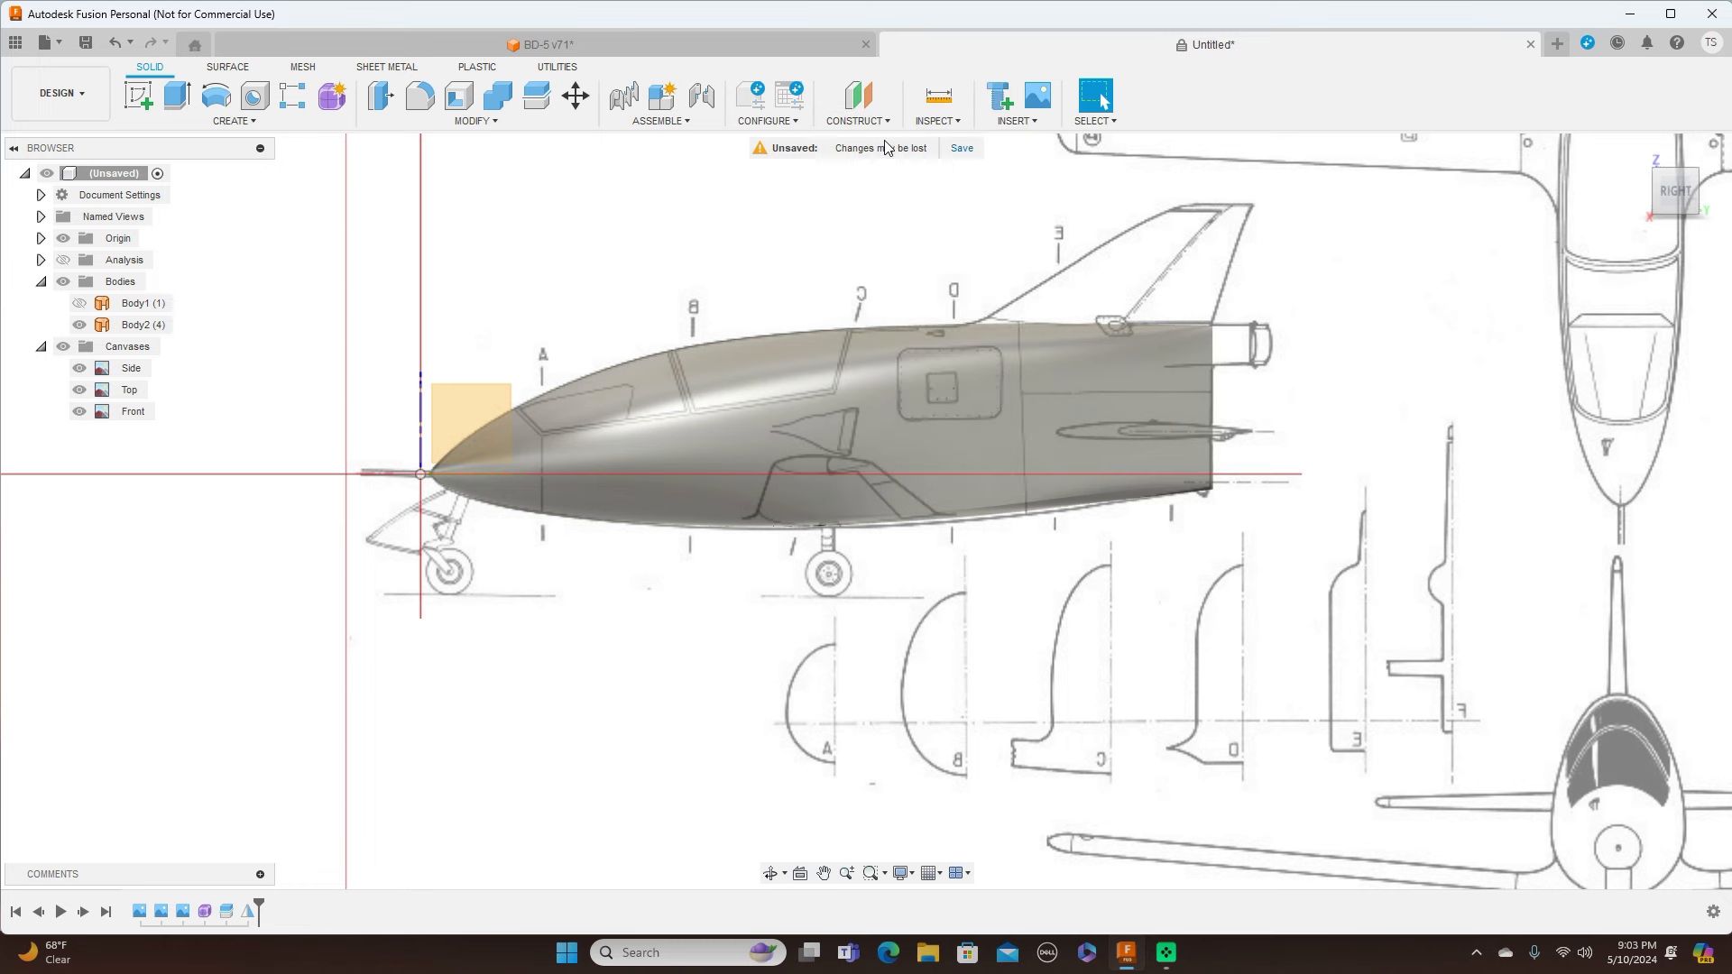
left_click(421, 431)
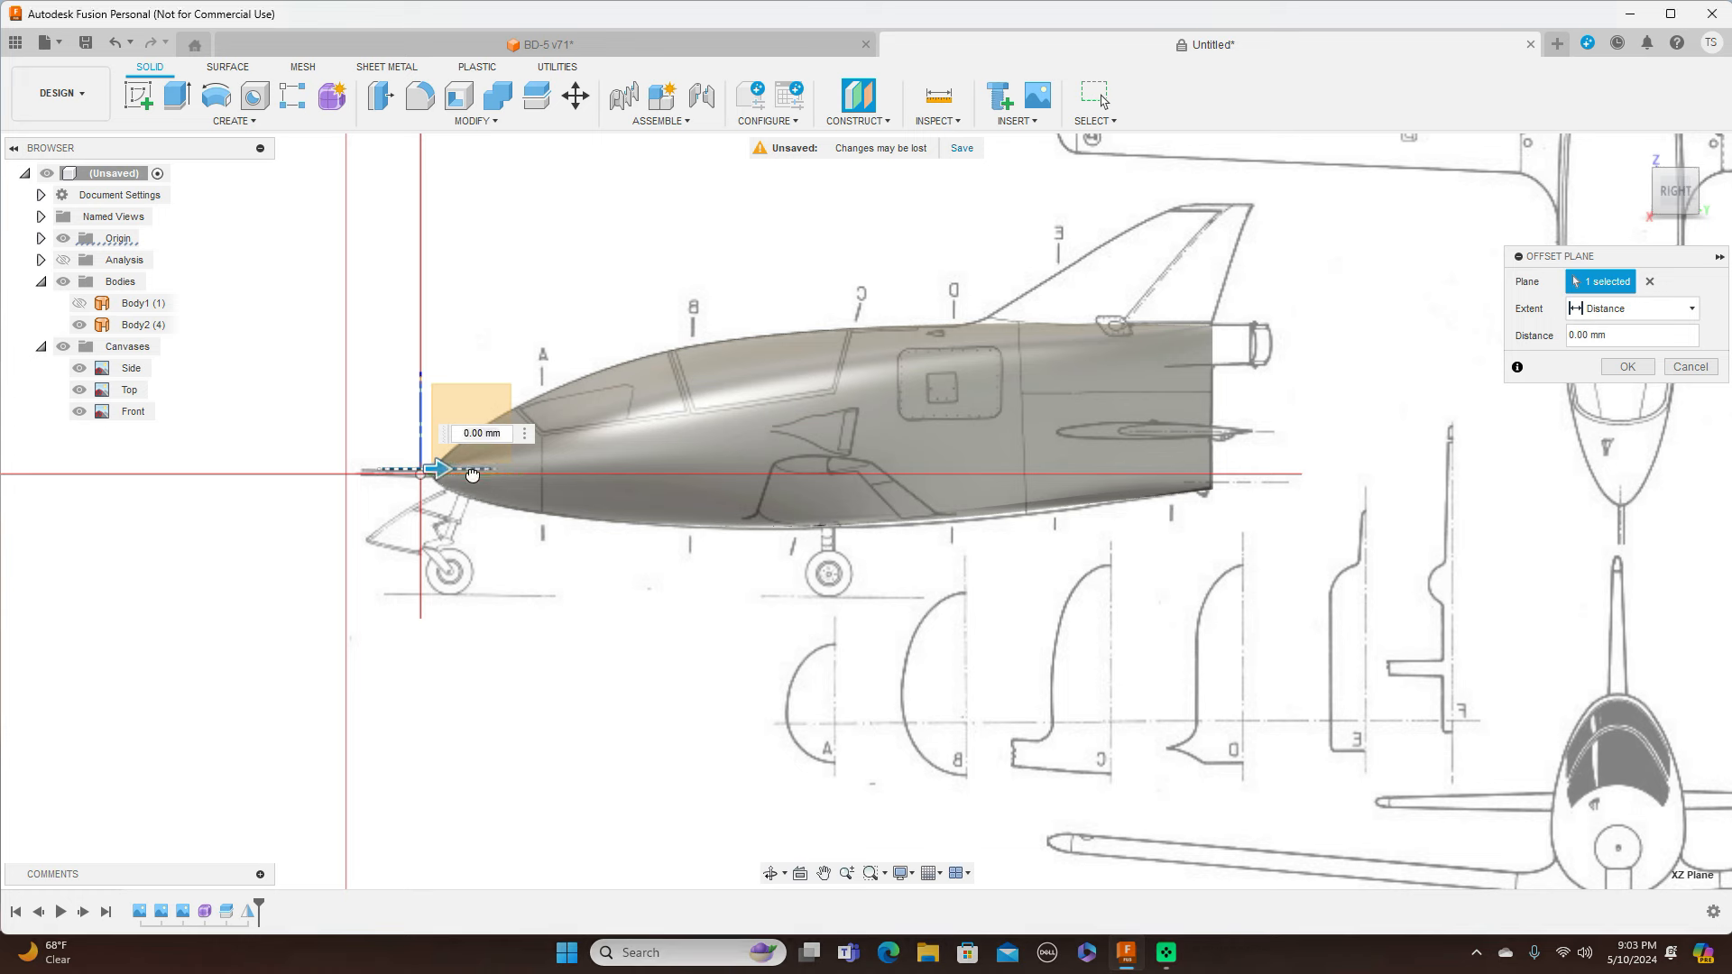
left_click_drag(1186, 462, 1288, 460)
scroll(1288, 460, "up", 1)
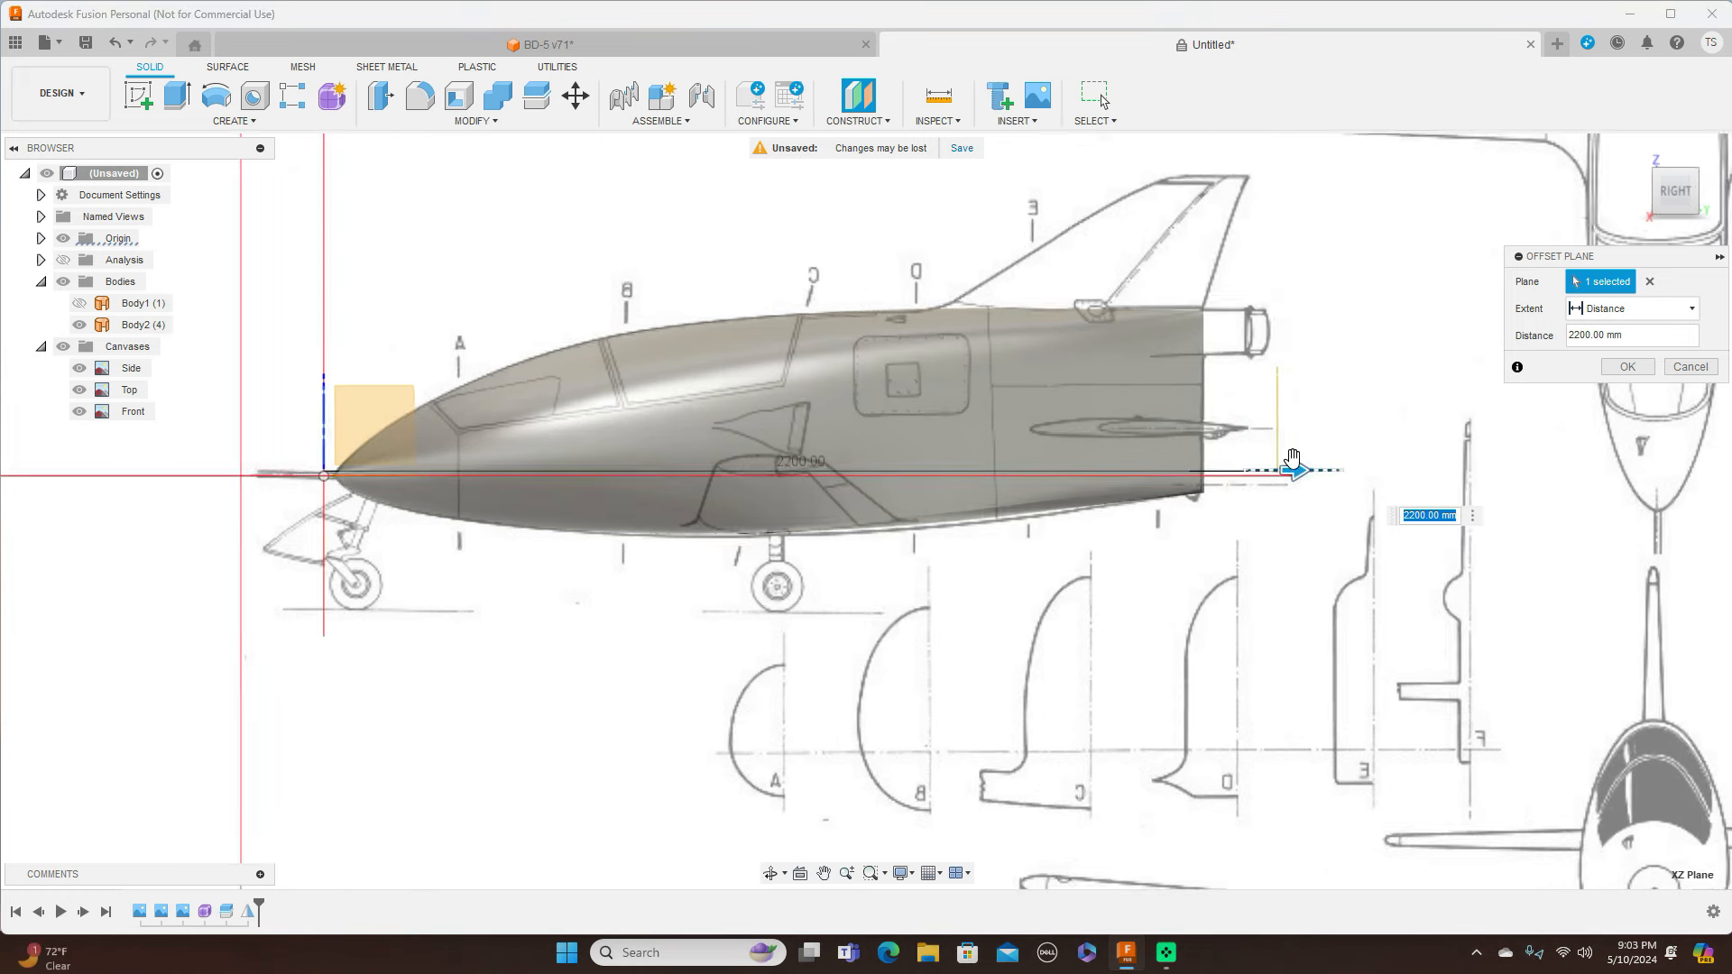
scroll(1292, 458, "up", 2)
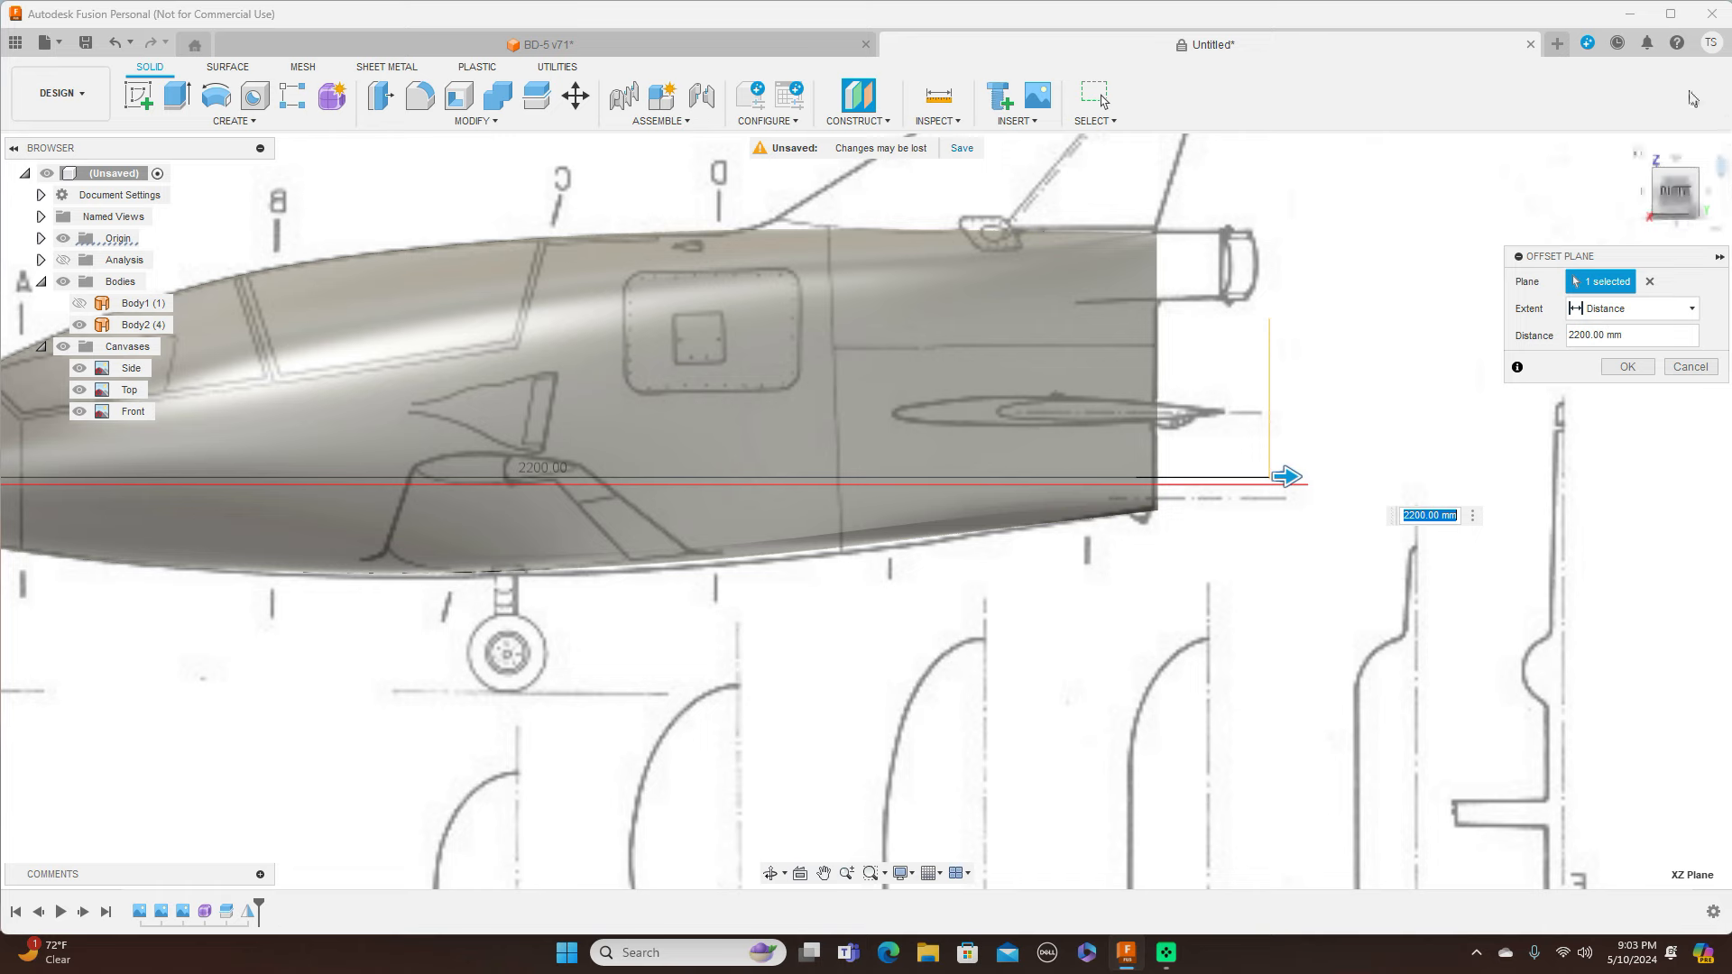
left_click(1677, 162)
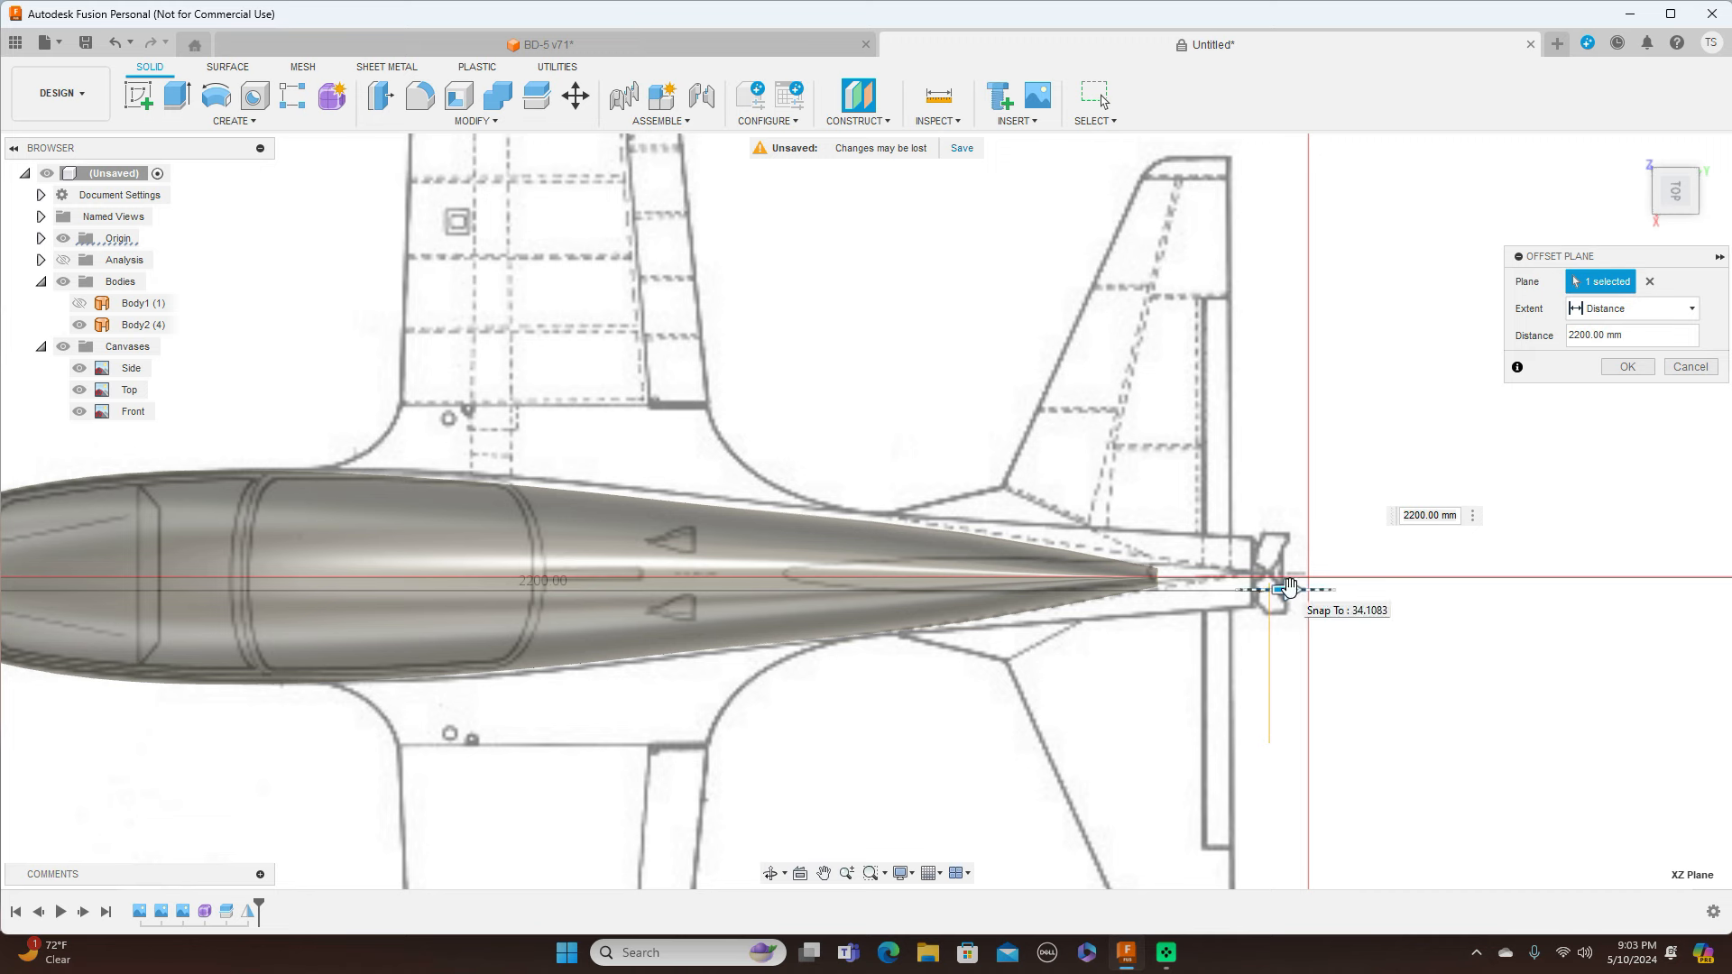
left_click_drag(1287, 586, 913, 575)
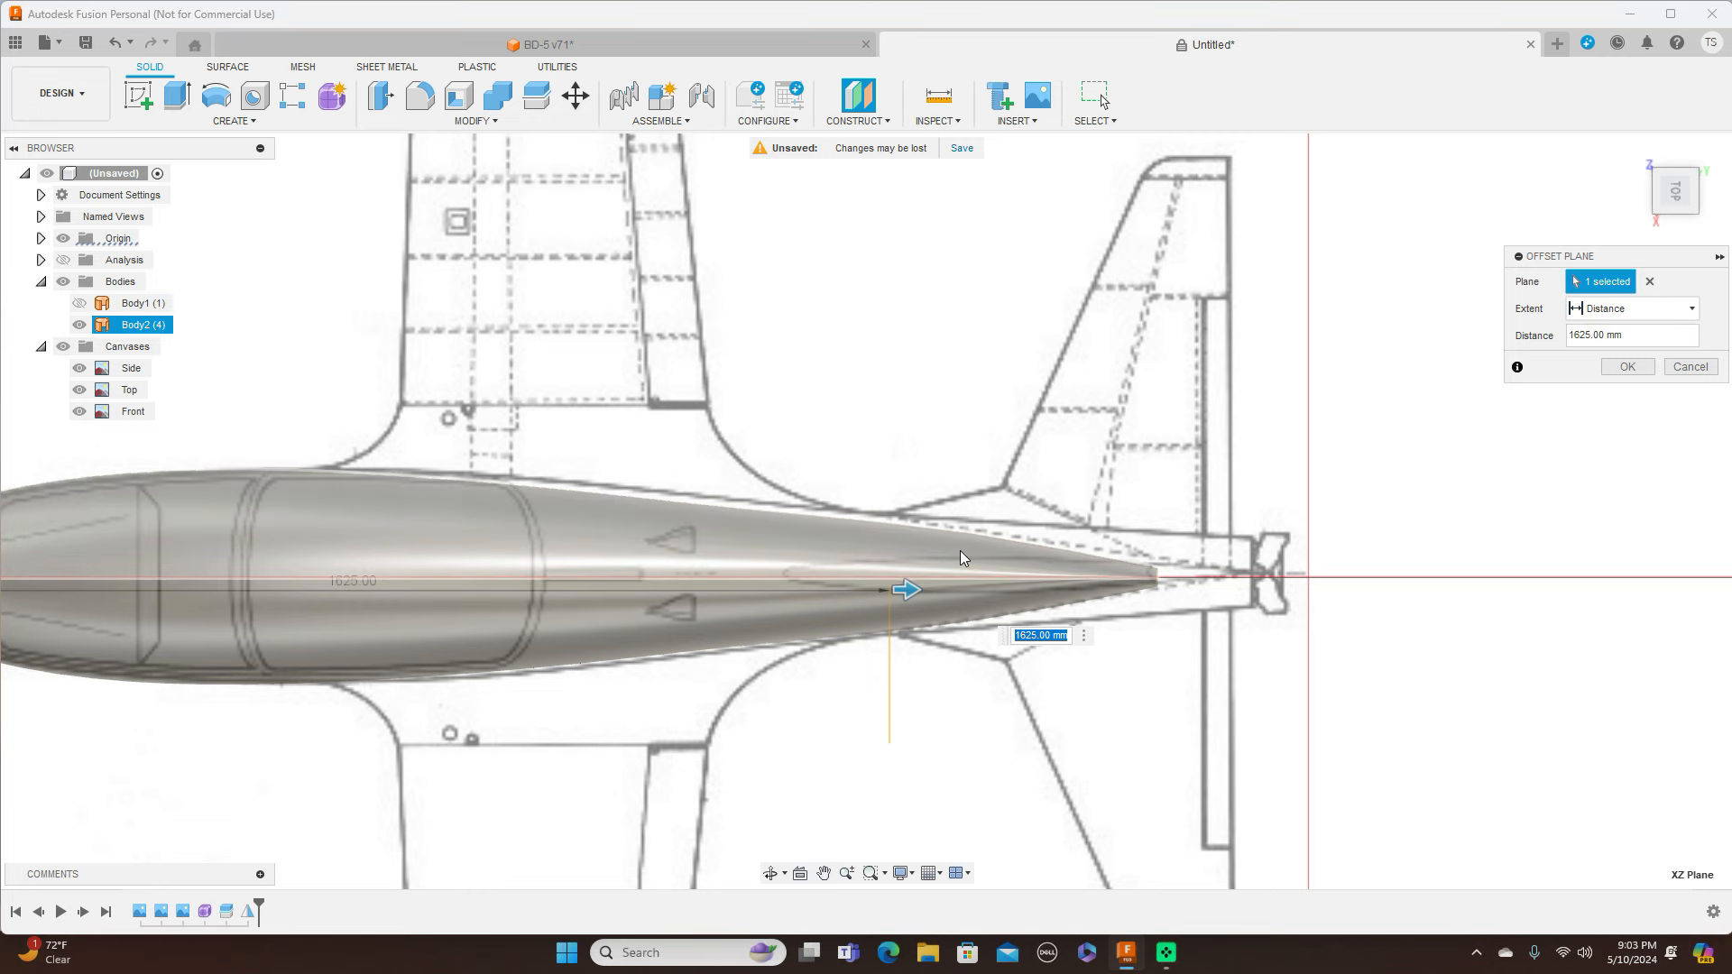
left_click(1627, 366)
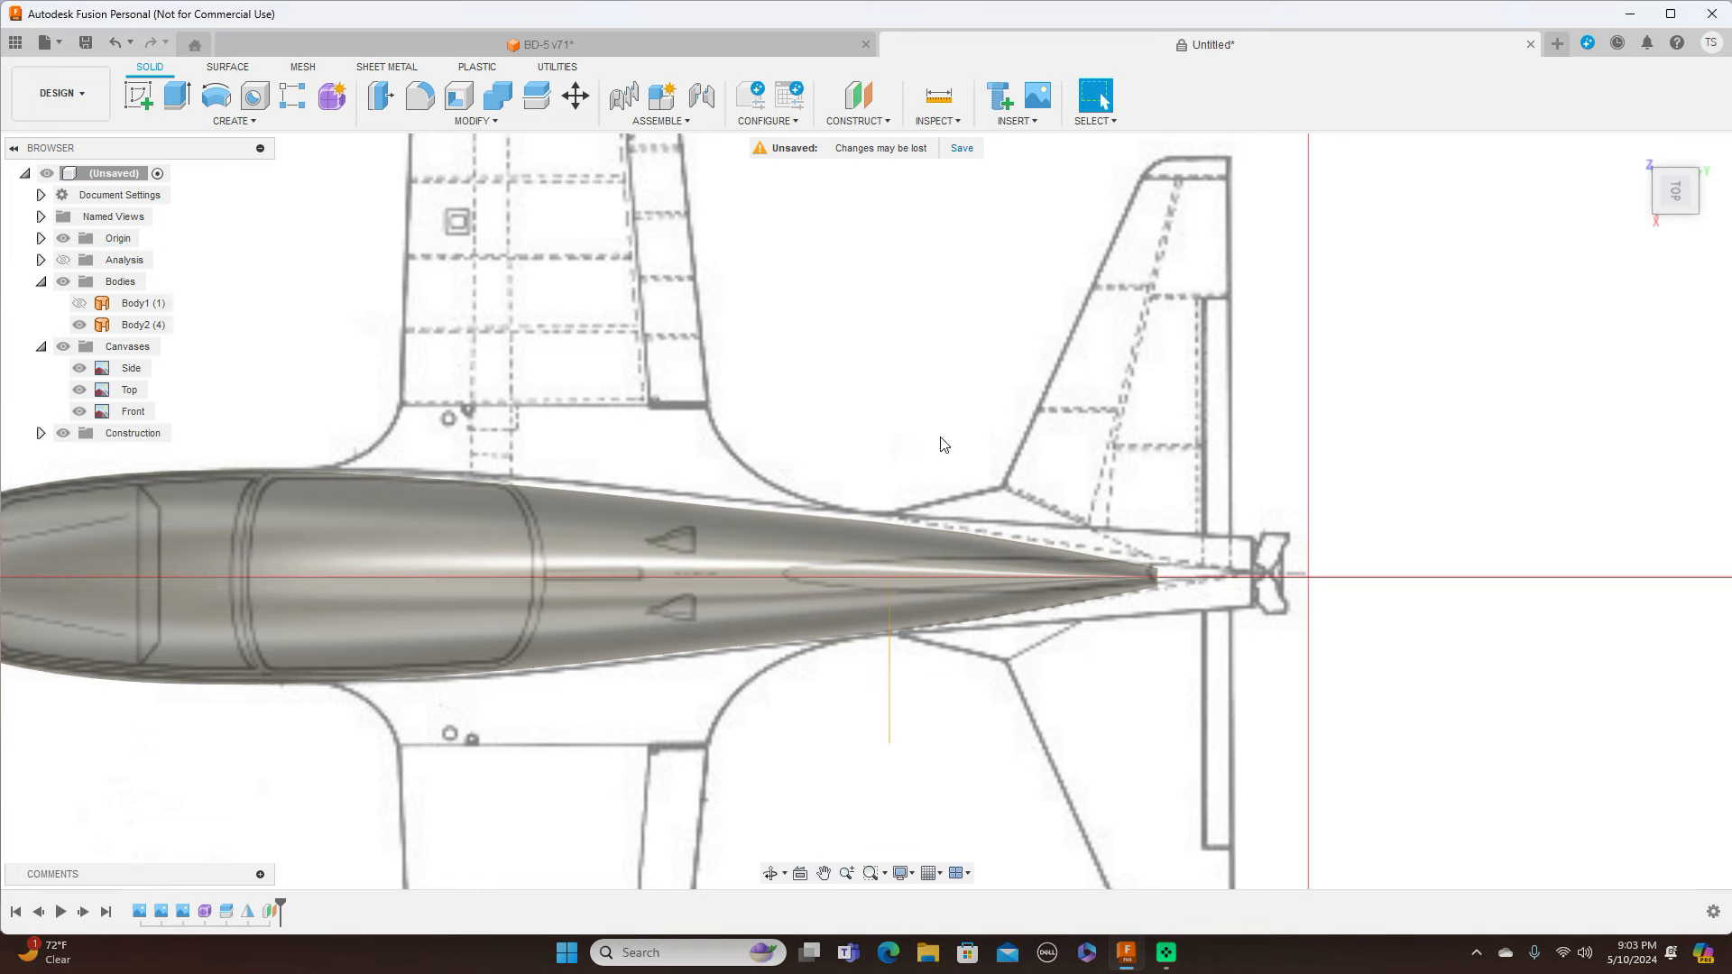
Reopen the fuselage's T-spline form for editing from the design history, with the fuselage viewed from above
scroll(1575, 627, "down", 1)
scroll(1575, 627, "down", 1)
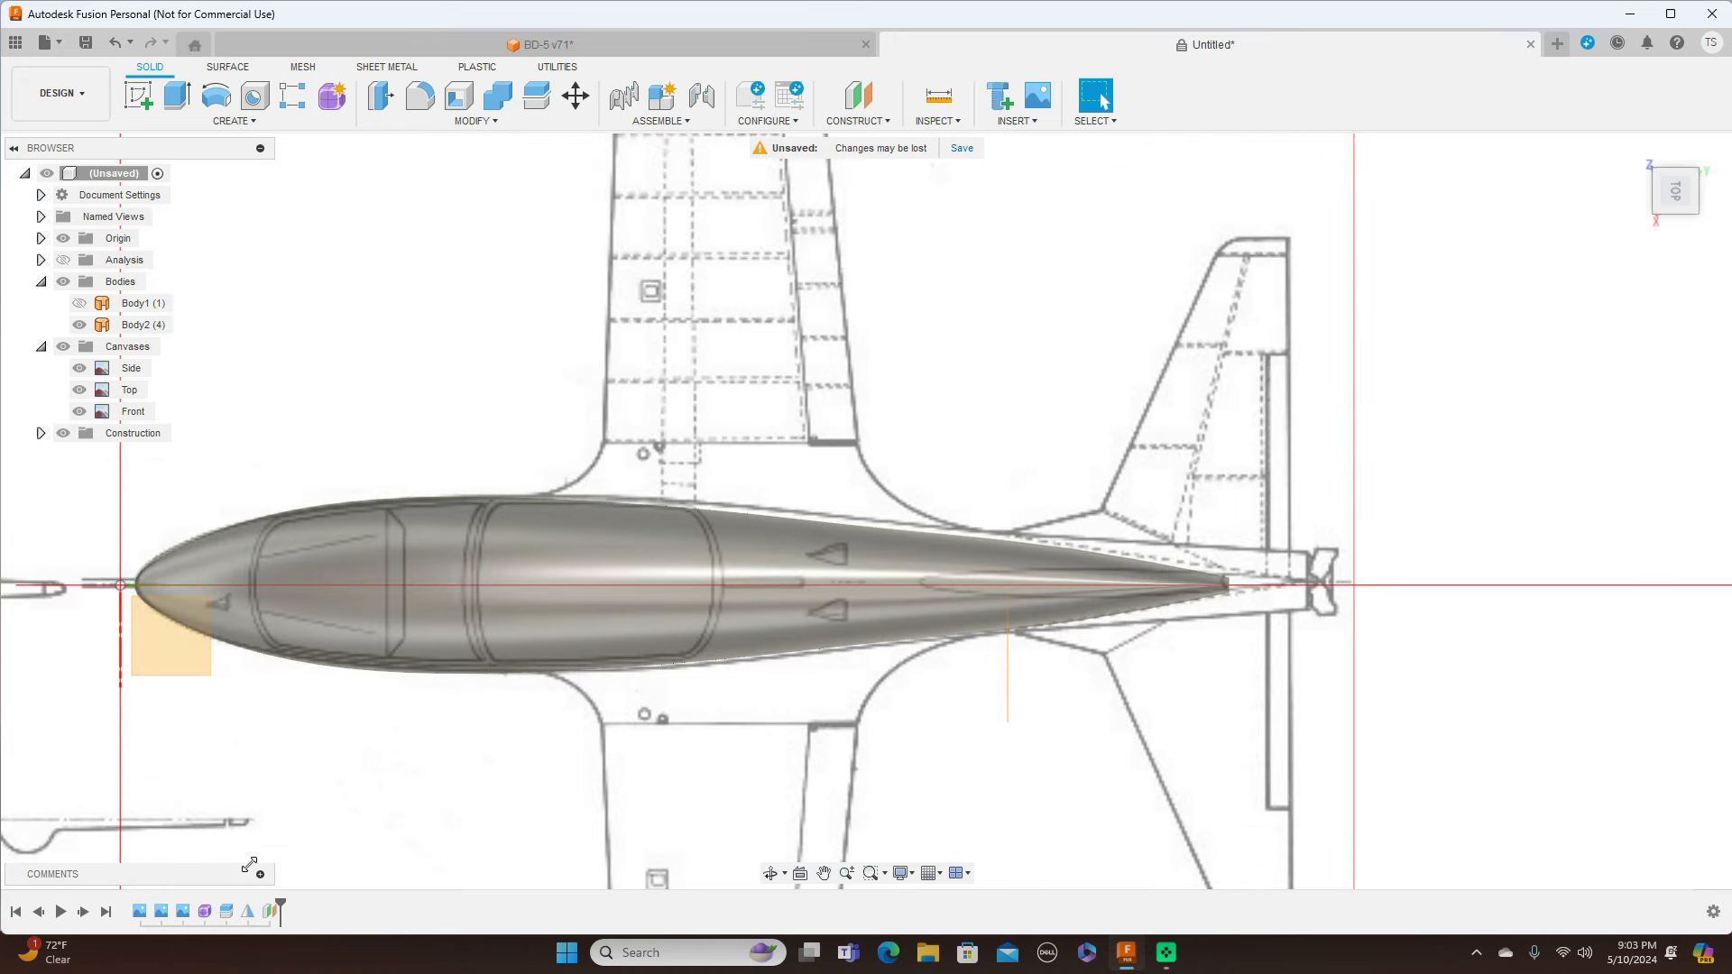
right_click(206, 916)
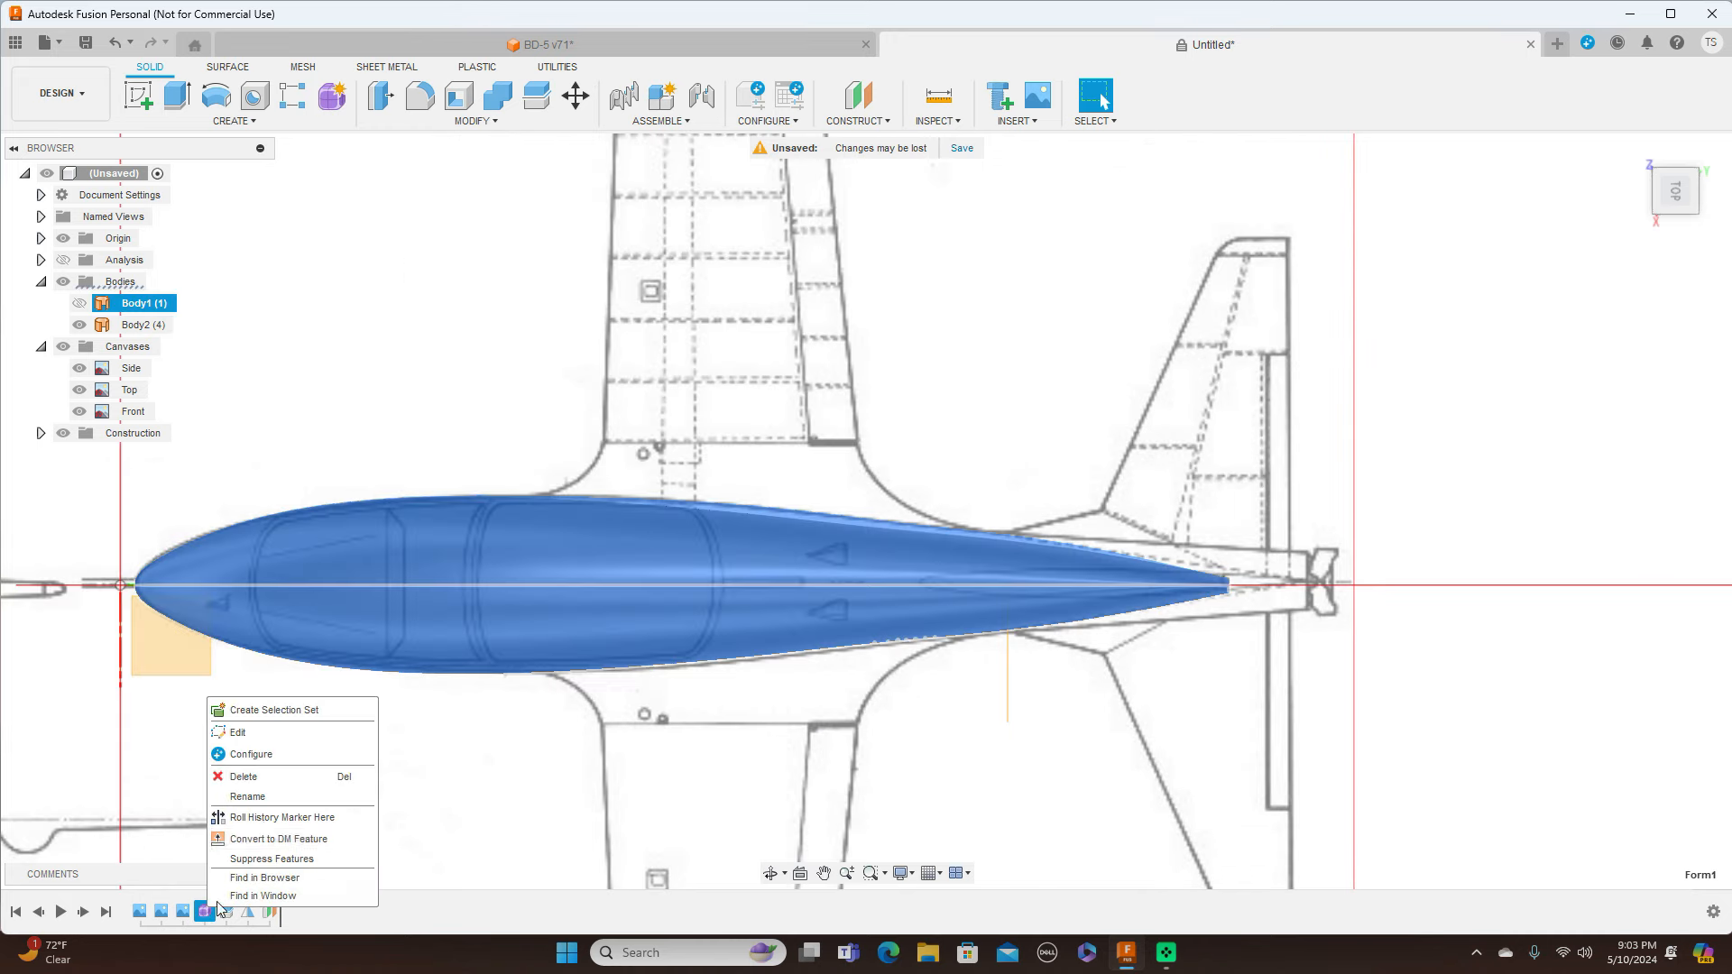
left_click(279, 740)
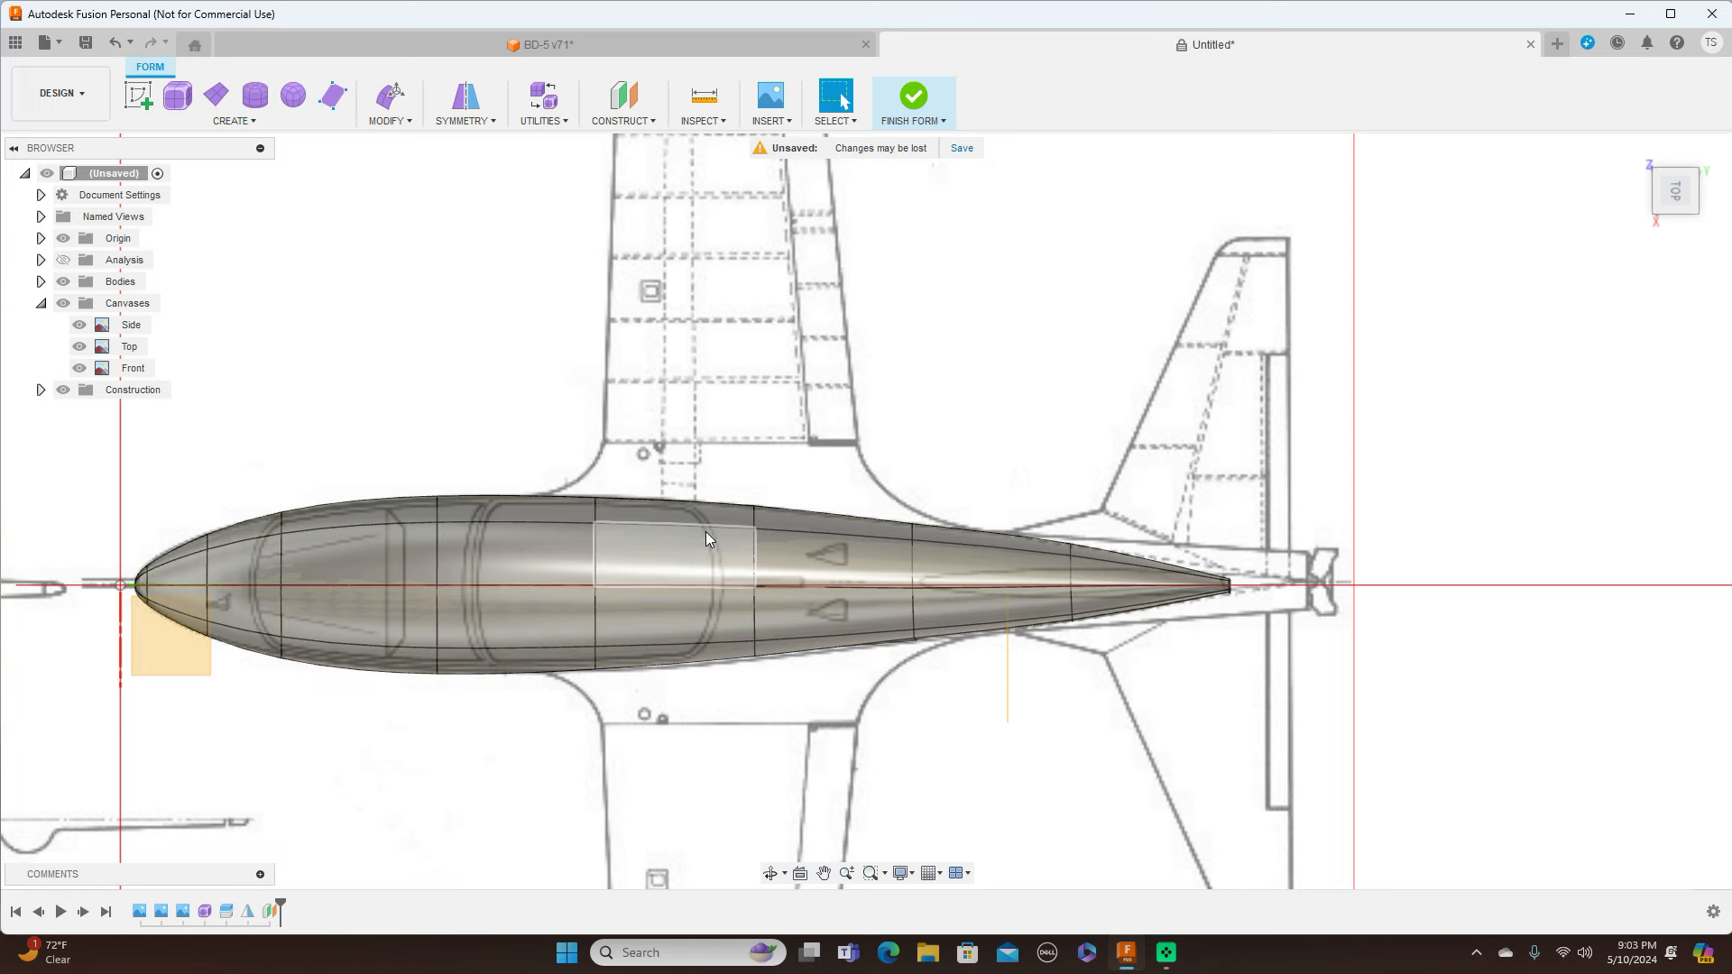
scroll(882, 394, "up", 1)
middle_click_drag(953, 378, 1013, 246)
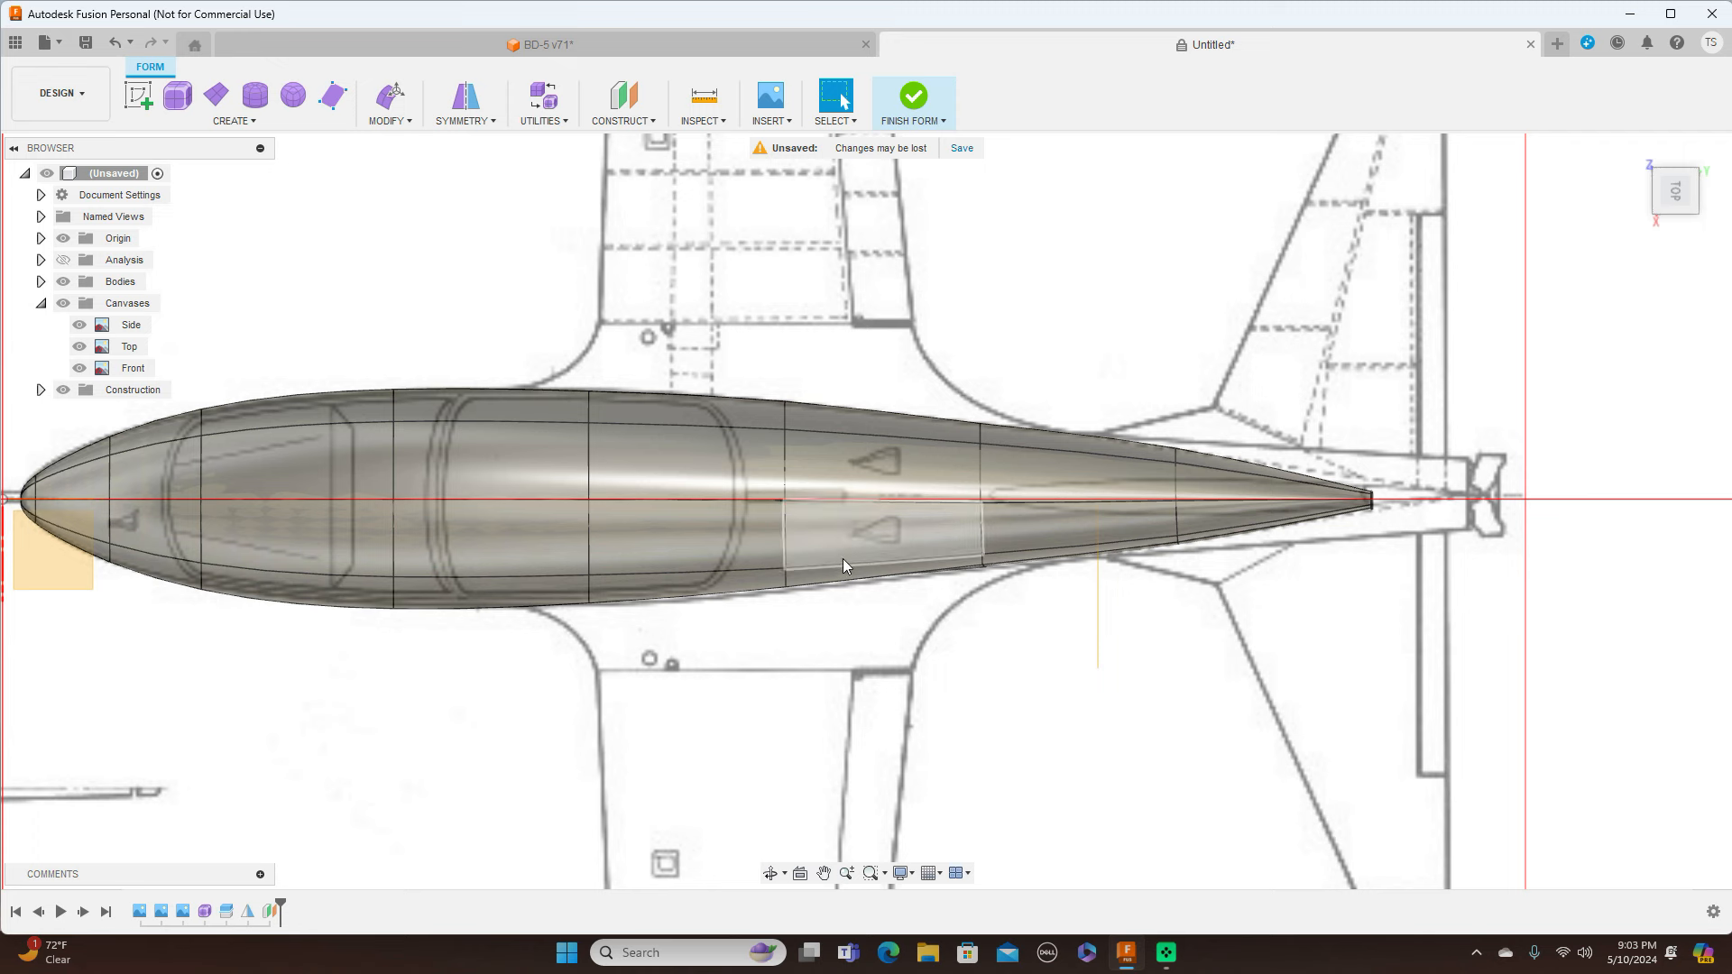
Scale the fuselage's cross-section edge loop just behind the canopy by a factor of about 1.05, then finish the form
double_click(979, 478)
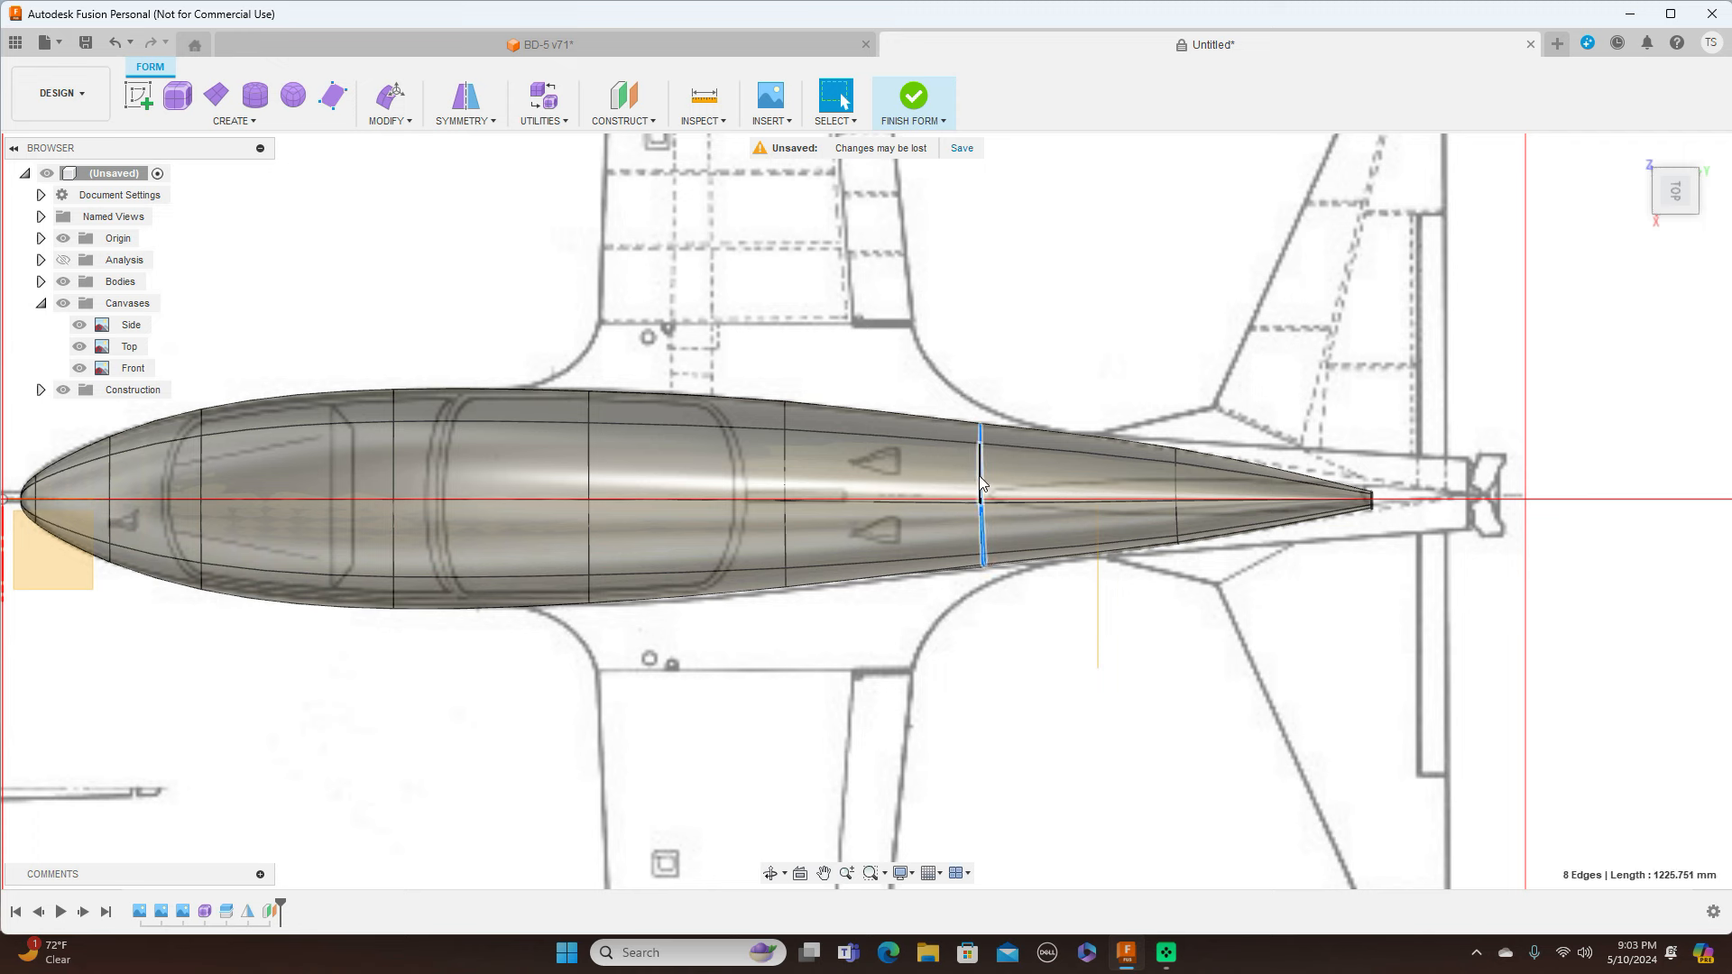
right_click(982, 483)
left_click(1042, 451)
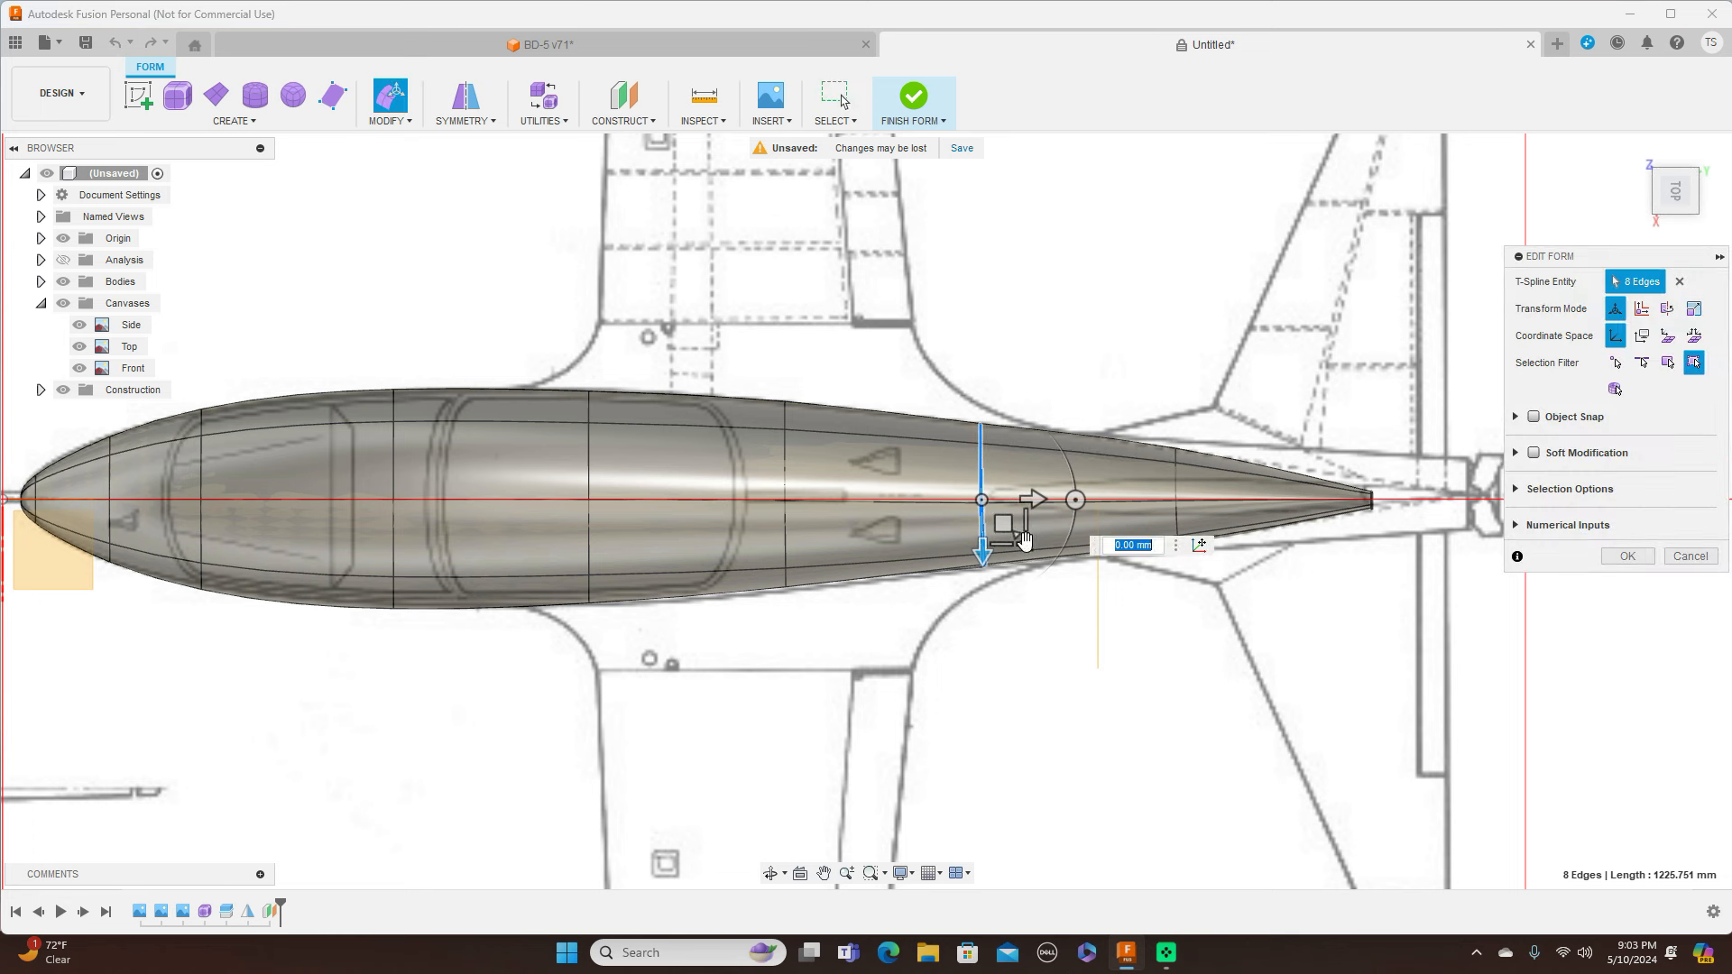
left_click(1228, 313)
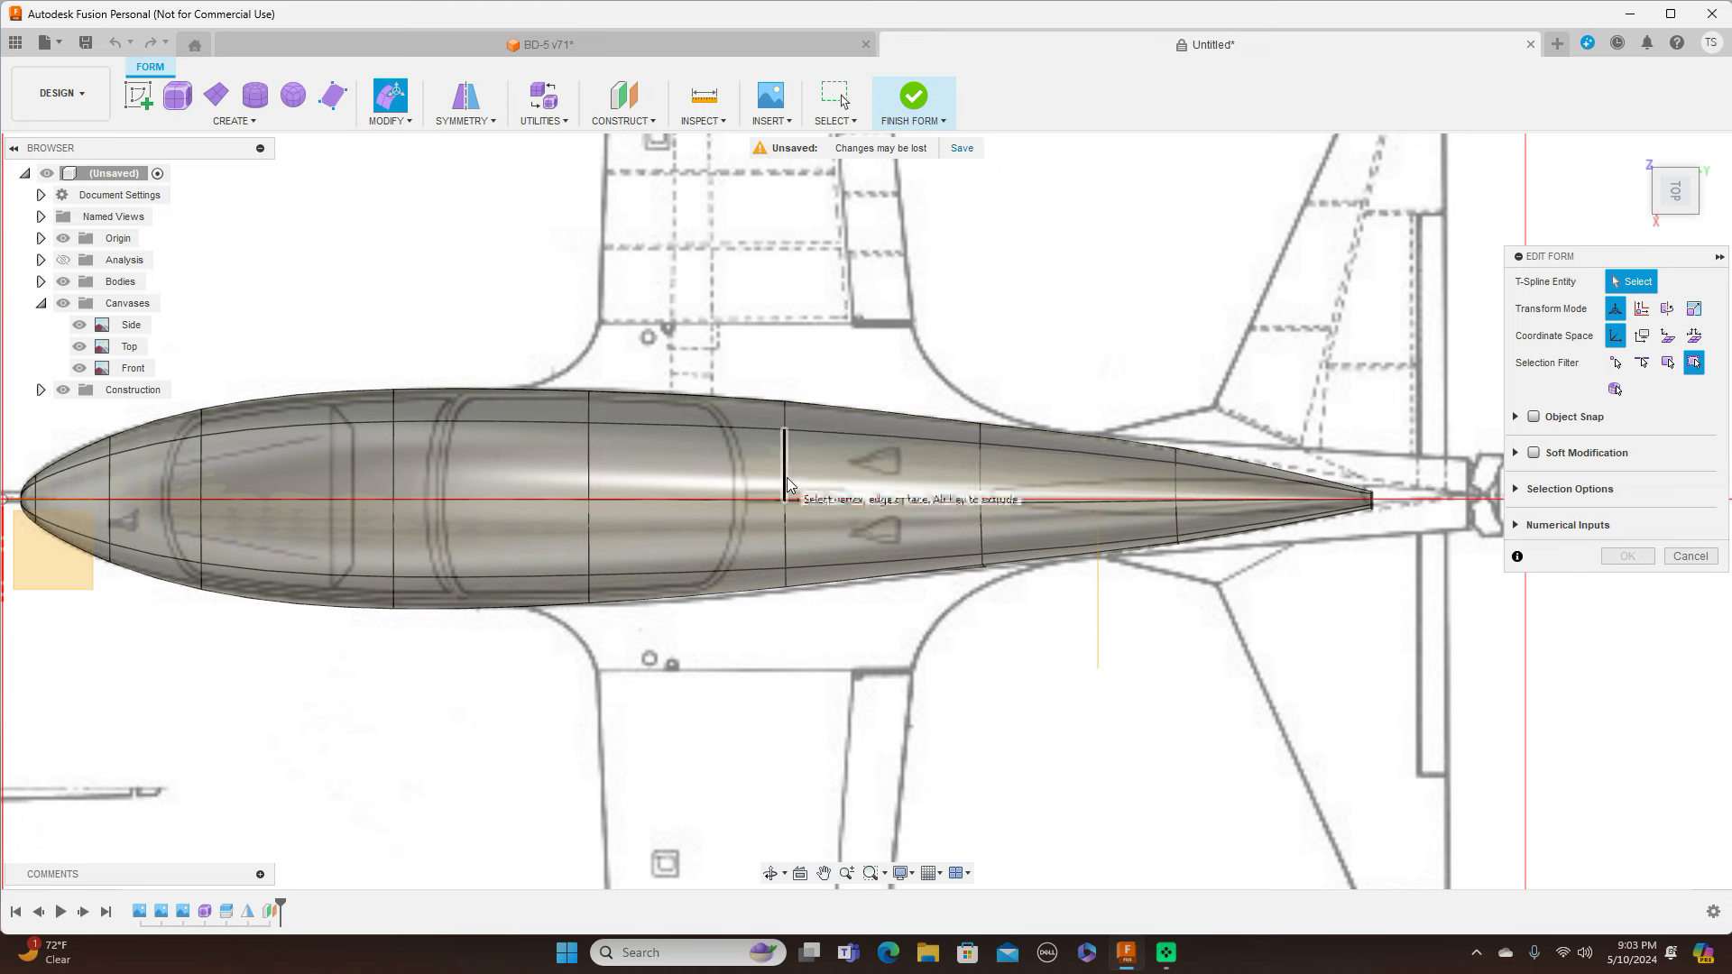
double_click(786, 495)
left_click_drag(825, 544, 825, 548)
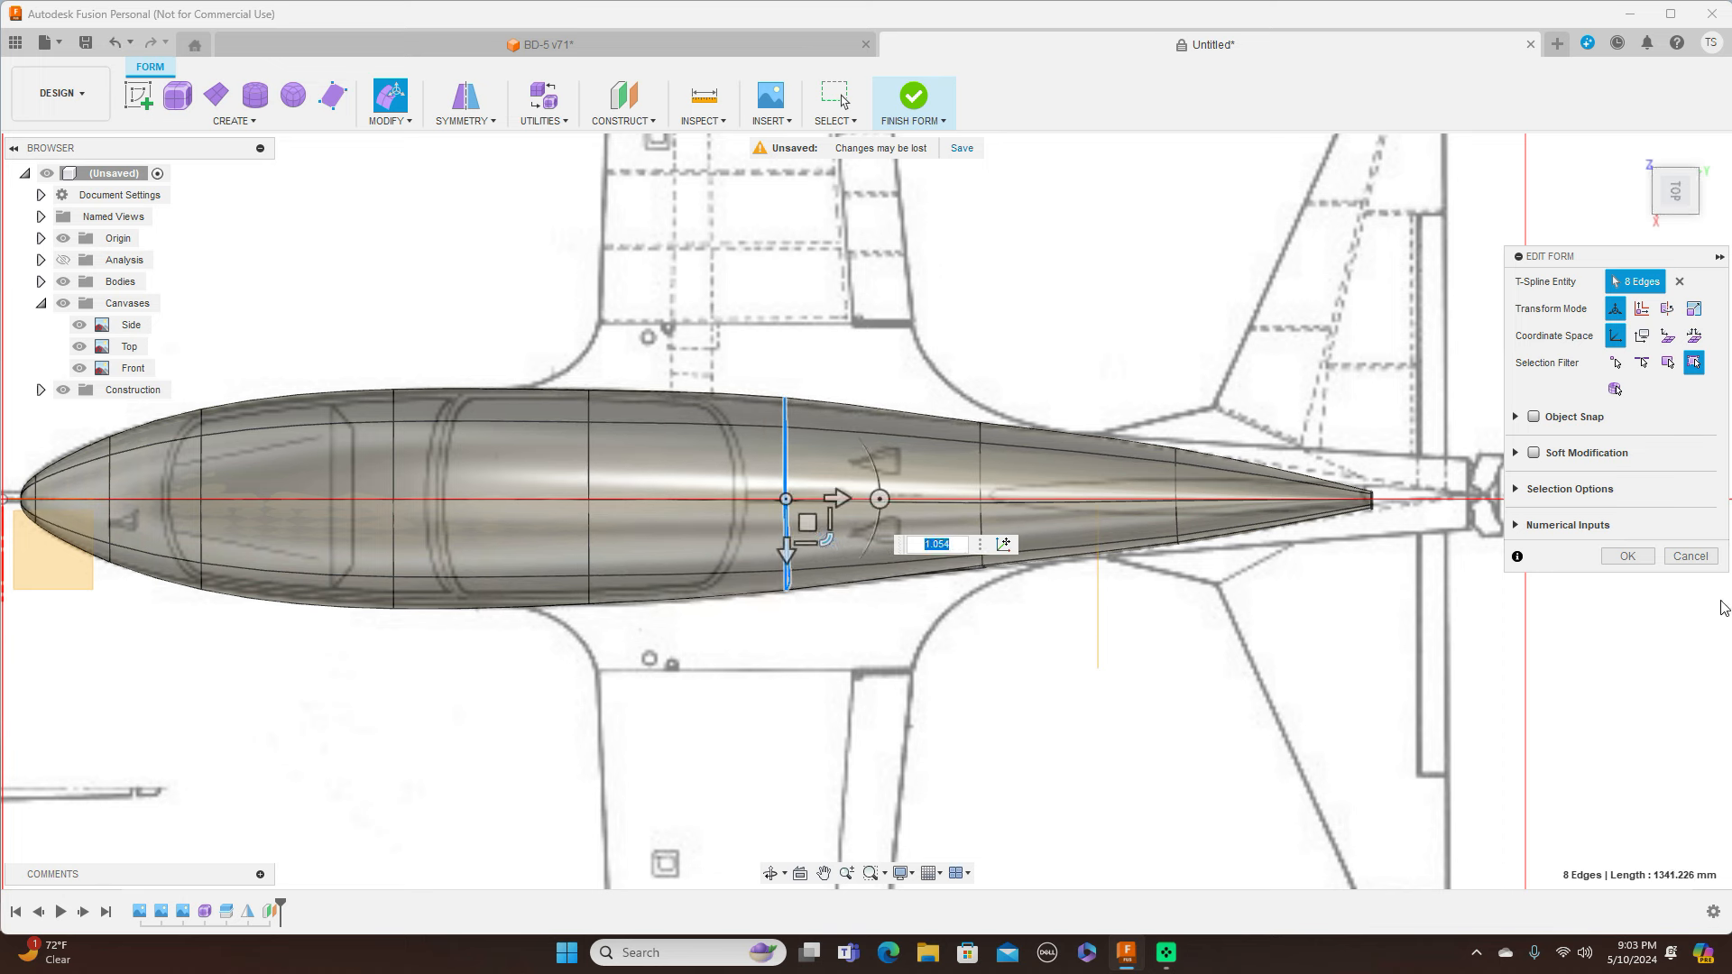
left_click(1635, 558)
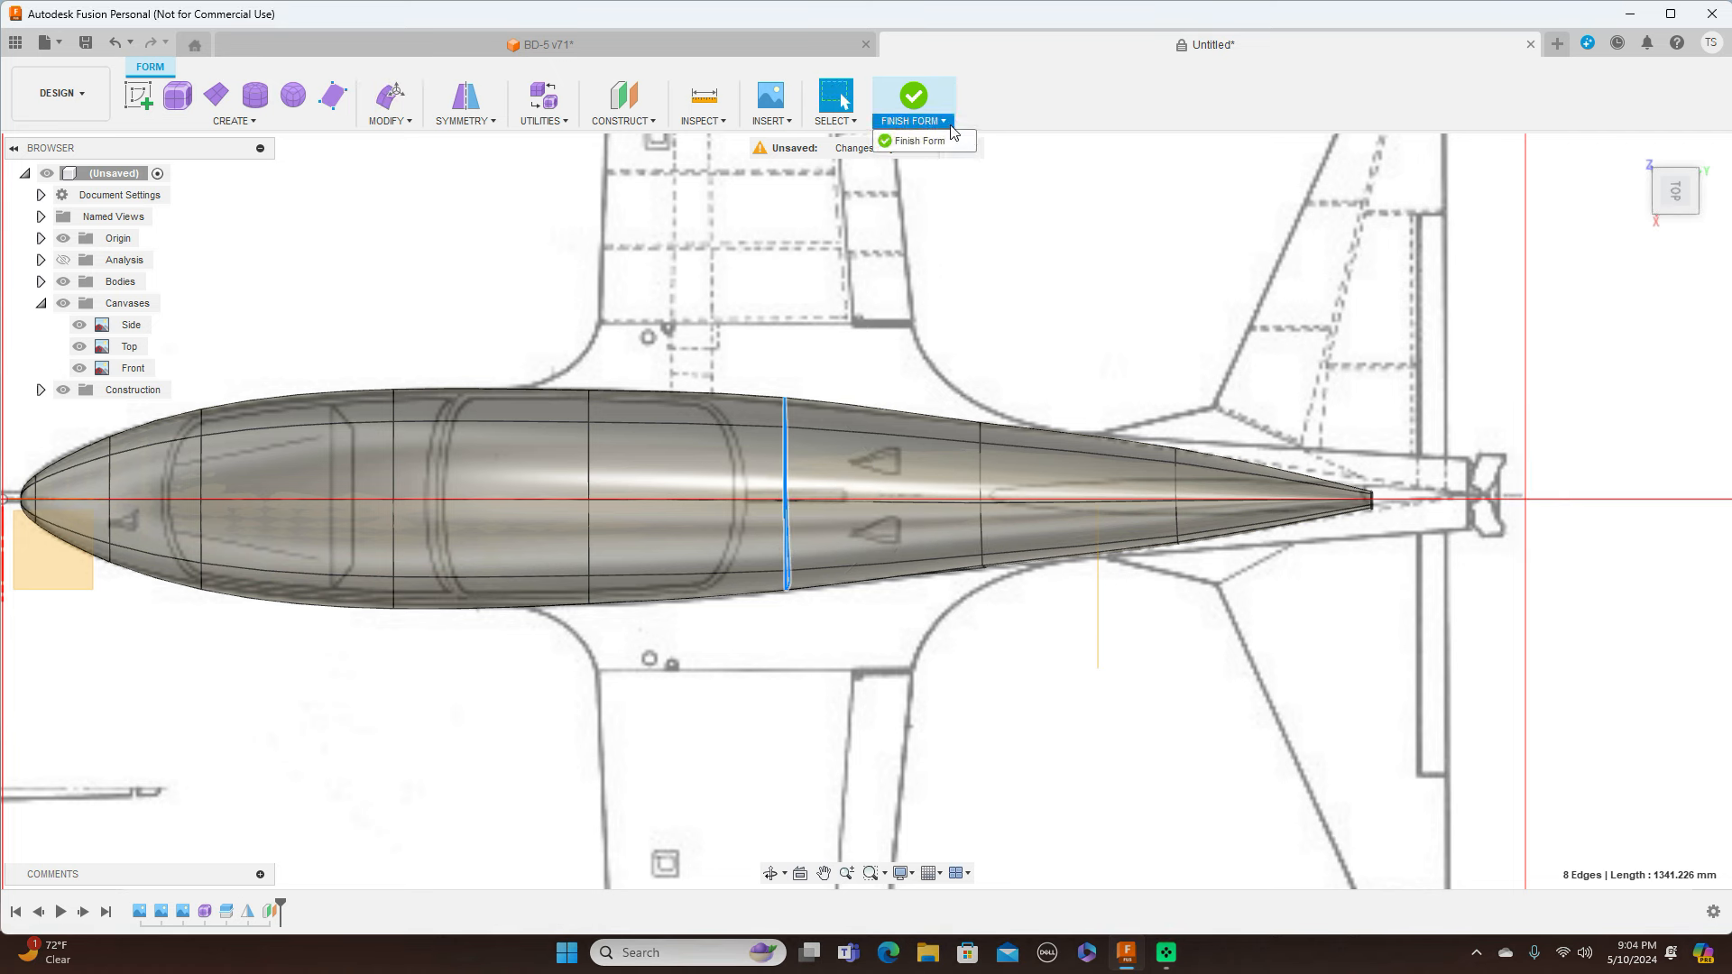
left_click(915, 141)
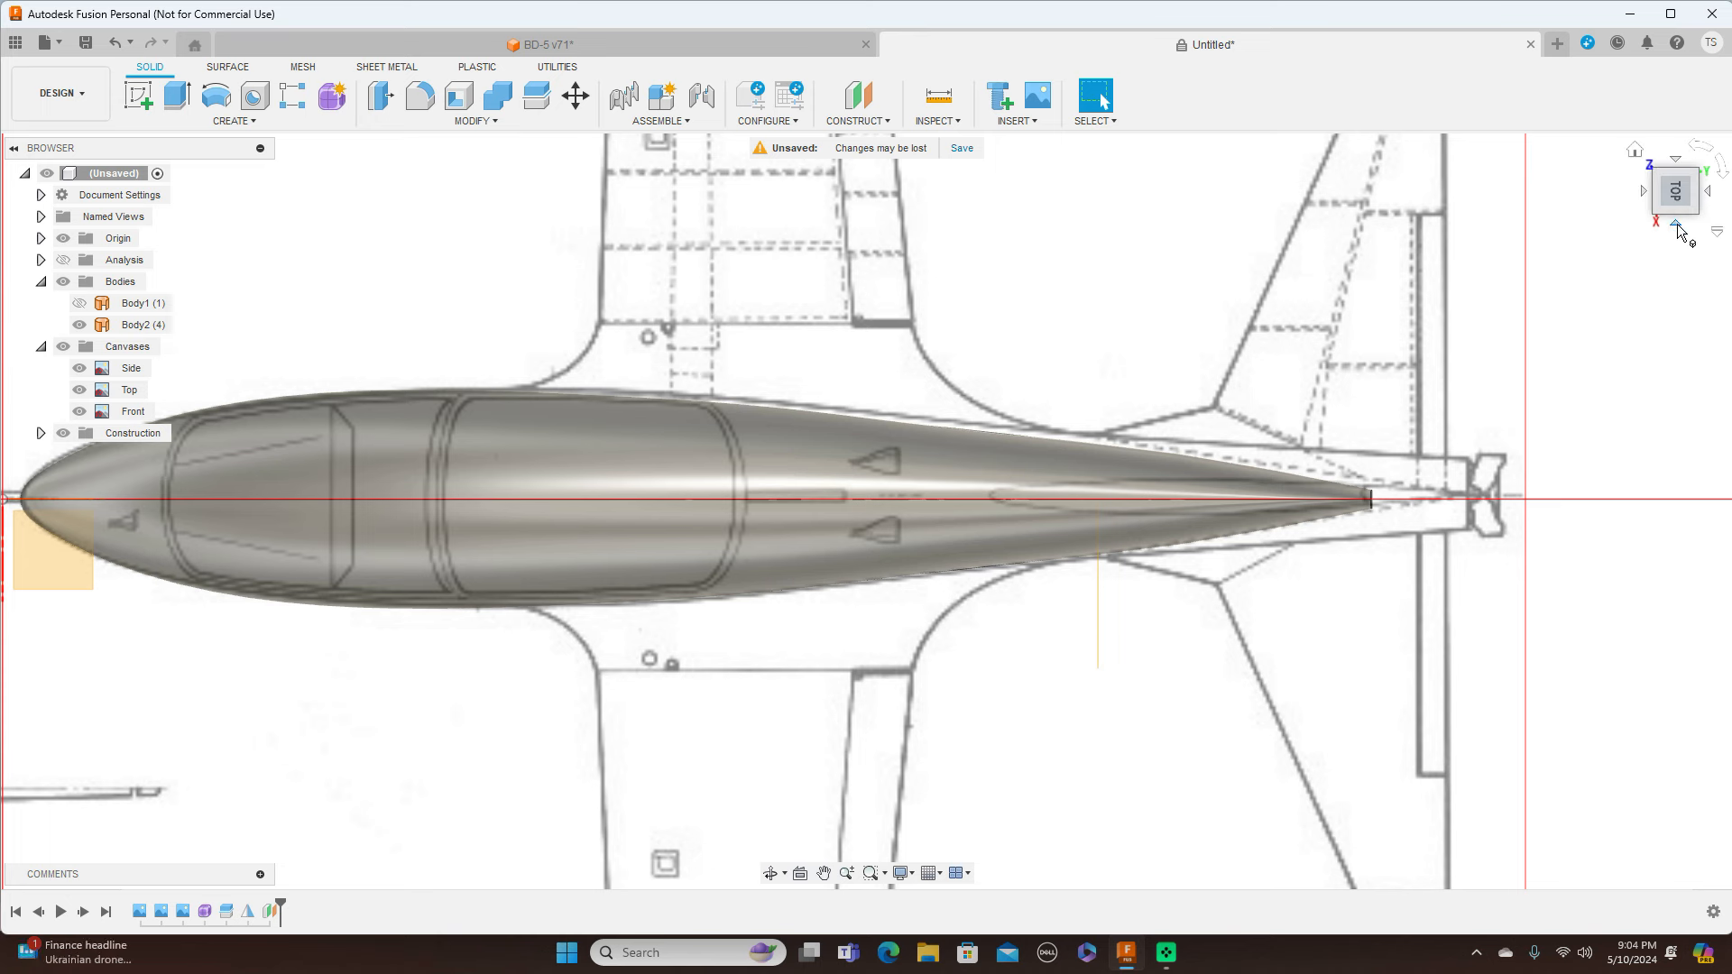
Compare the updated fuselage's side outlines behind the canopy with the top-view canvas
left_click(939, 565)
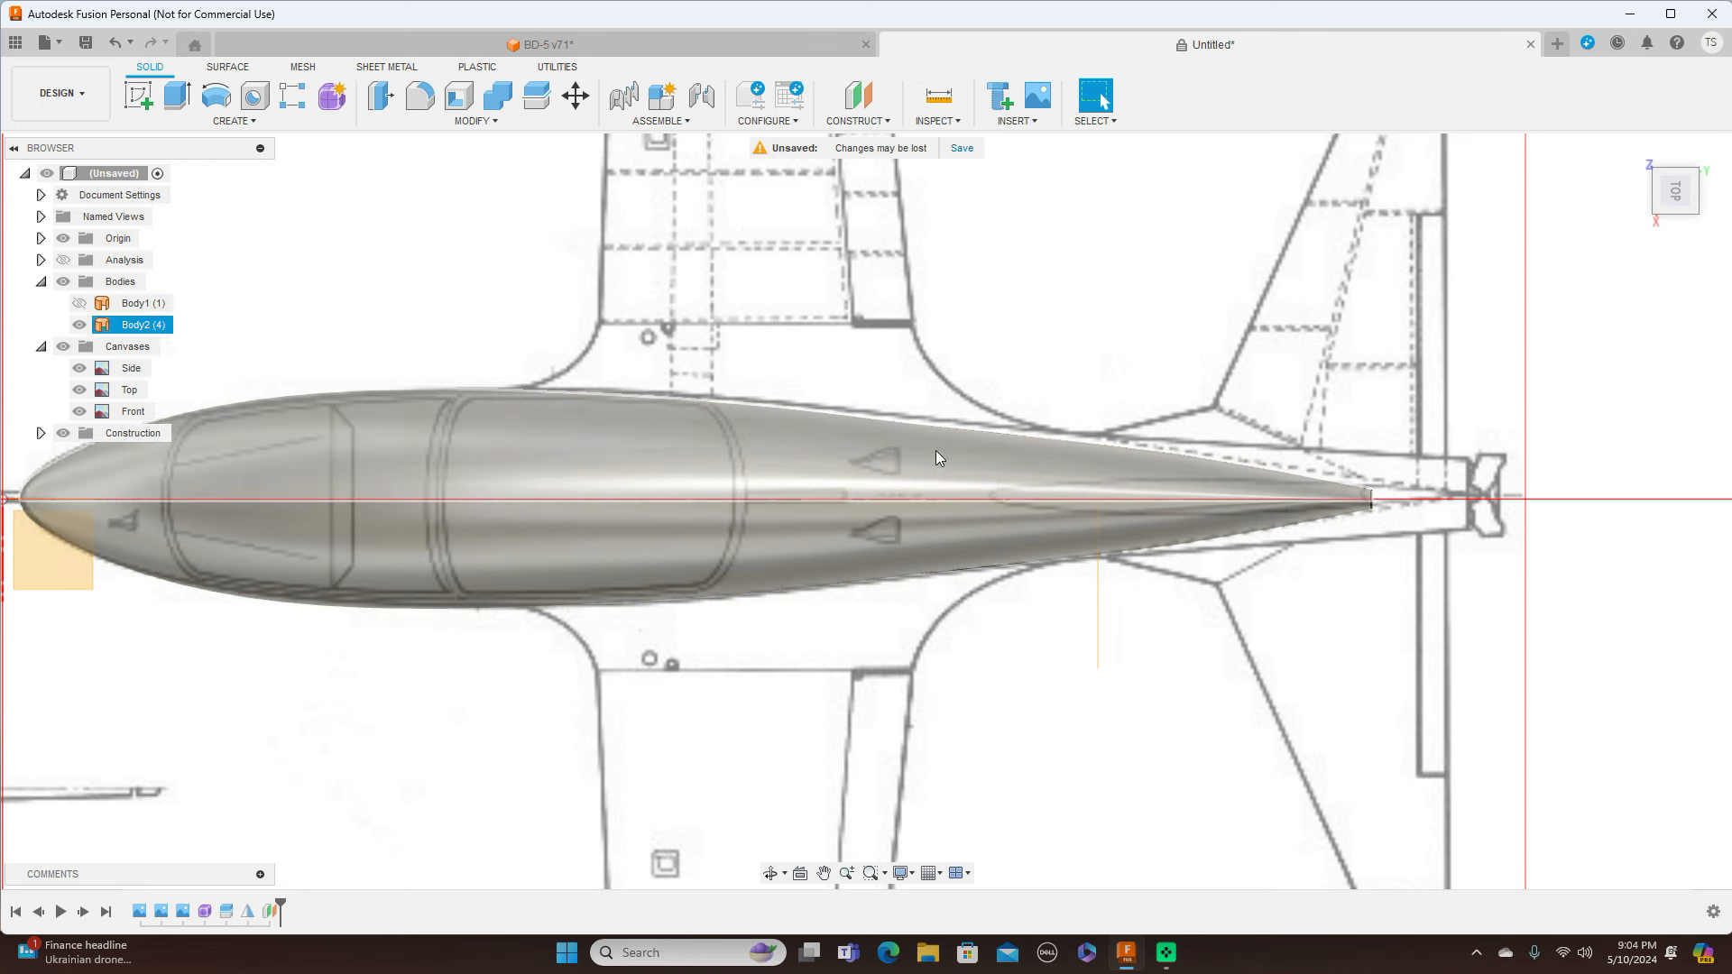
key("Escape")
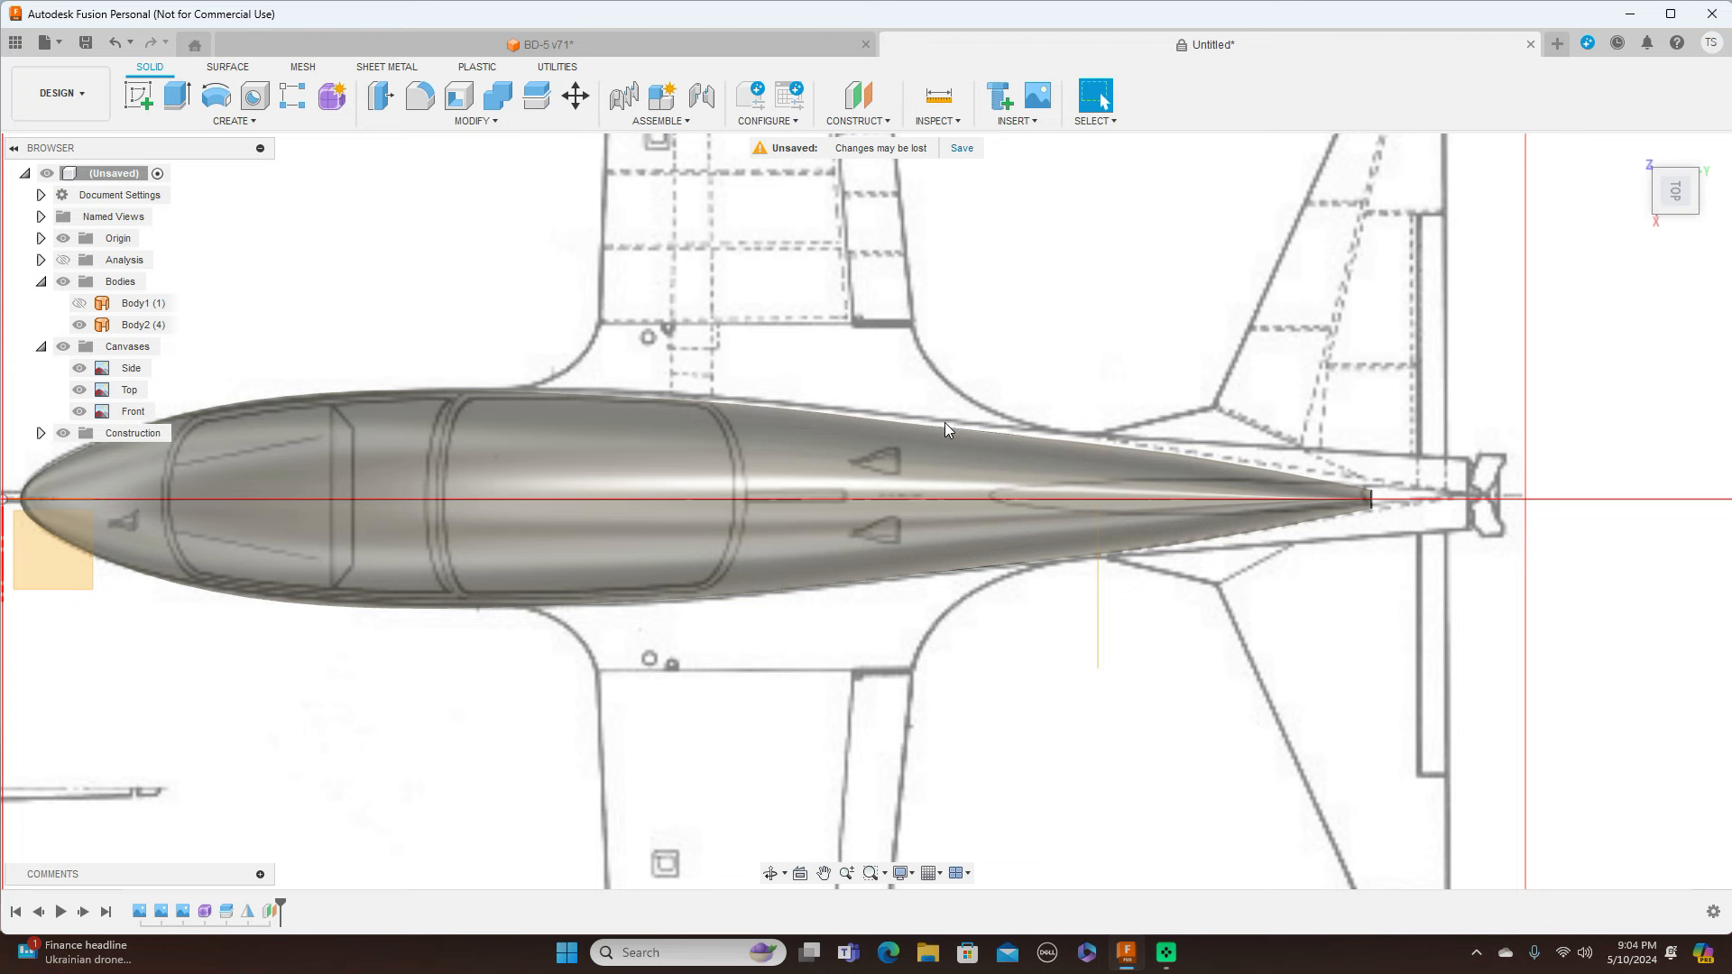
left_click(912, 430)
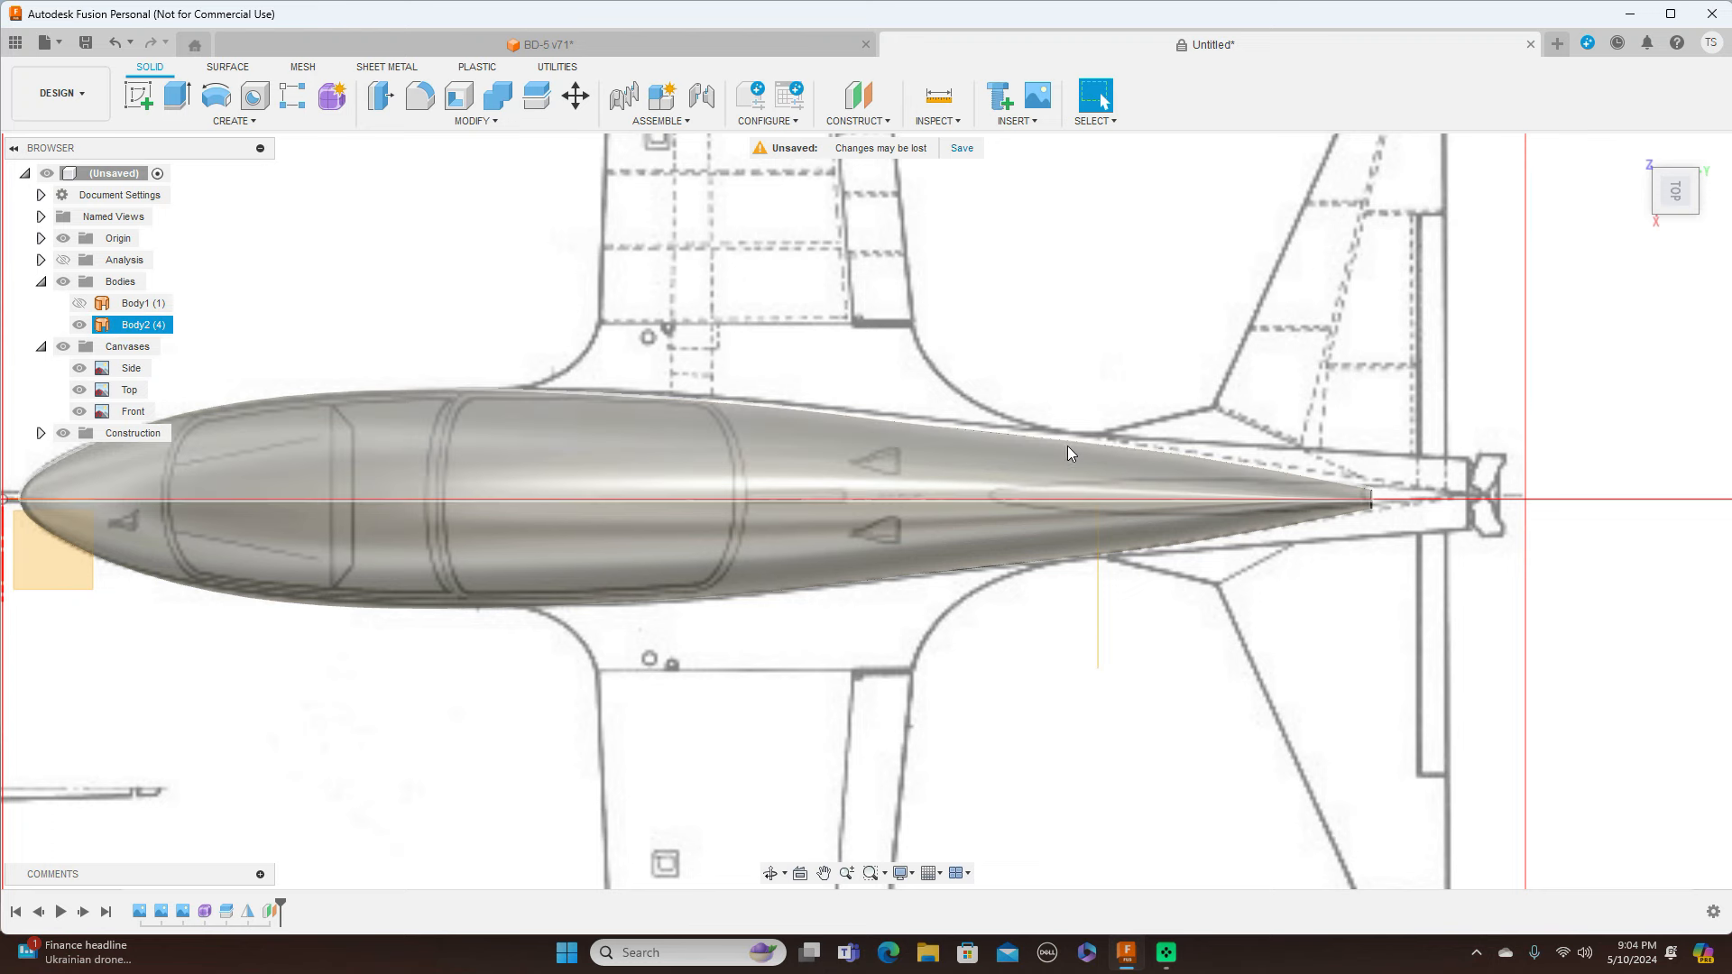
scroll(1306, 473, "down", 2)
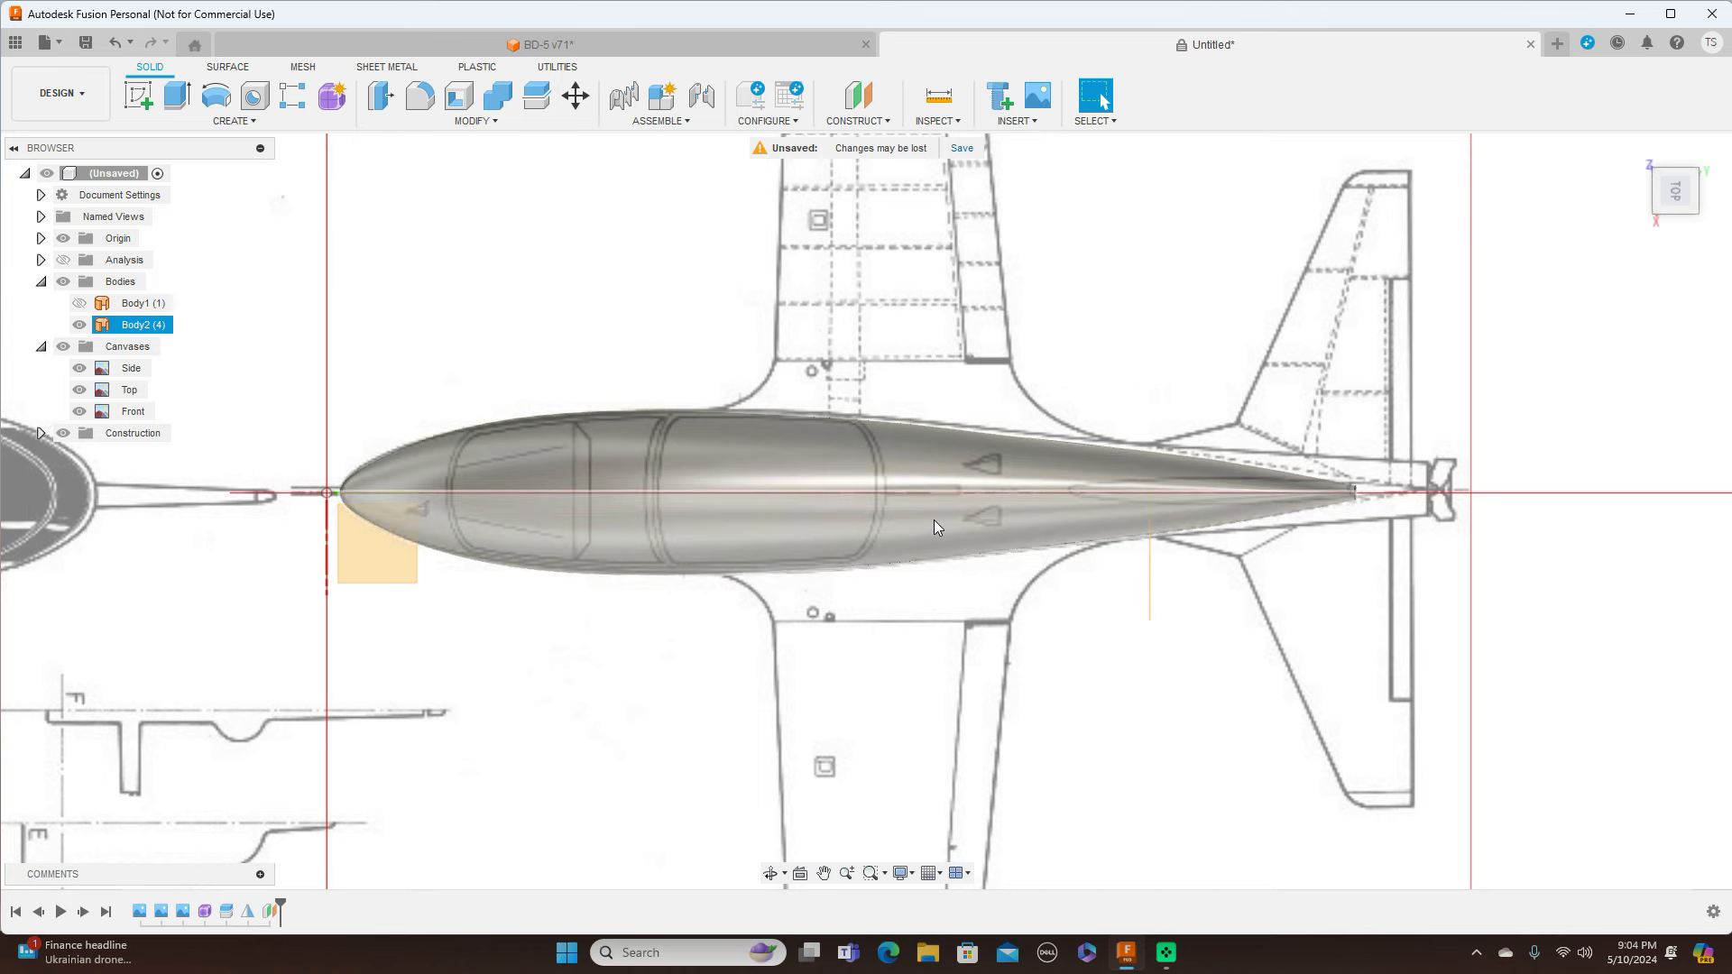
scroll(933, 528, "up", 1)
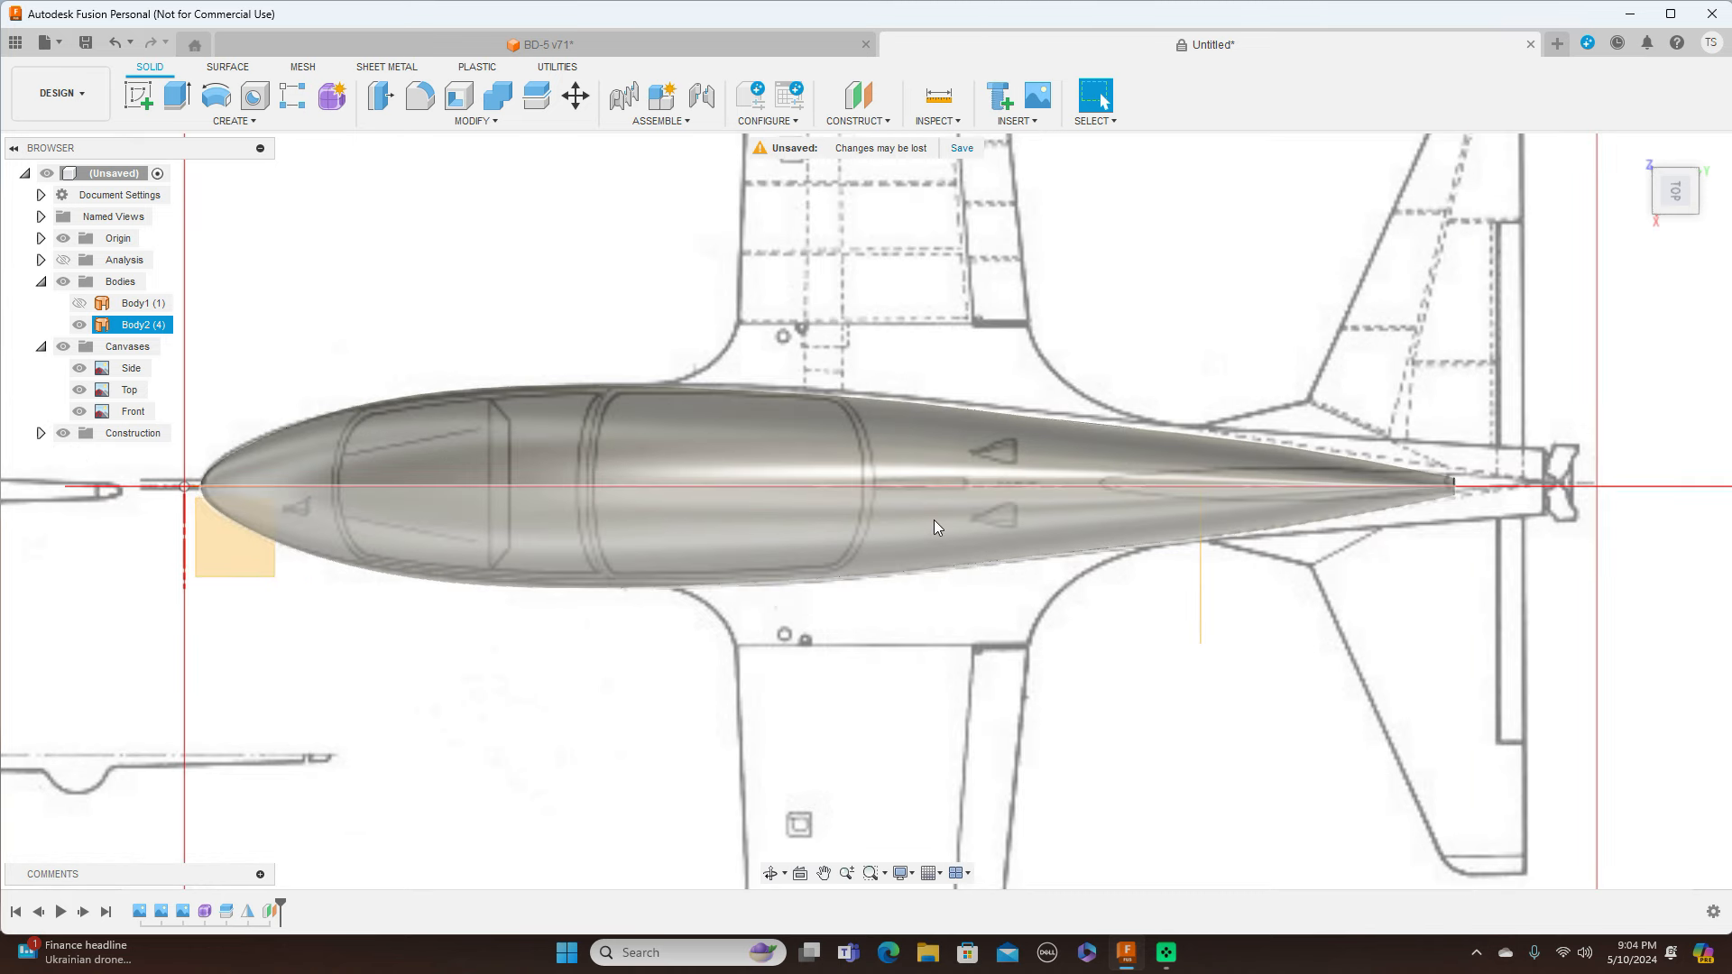
Start a new form and place a T-spline cylinder about 104 mm in diameter on the rear offset plane, centred near the fuselage's upper edge
scroll(934, 528, "down", 1)
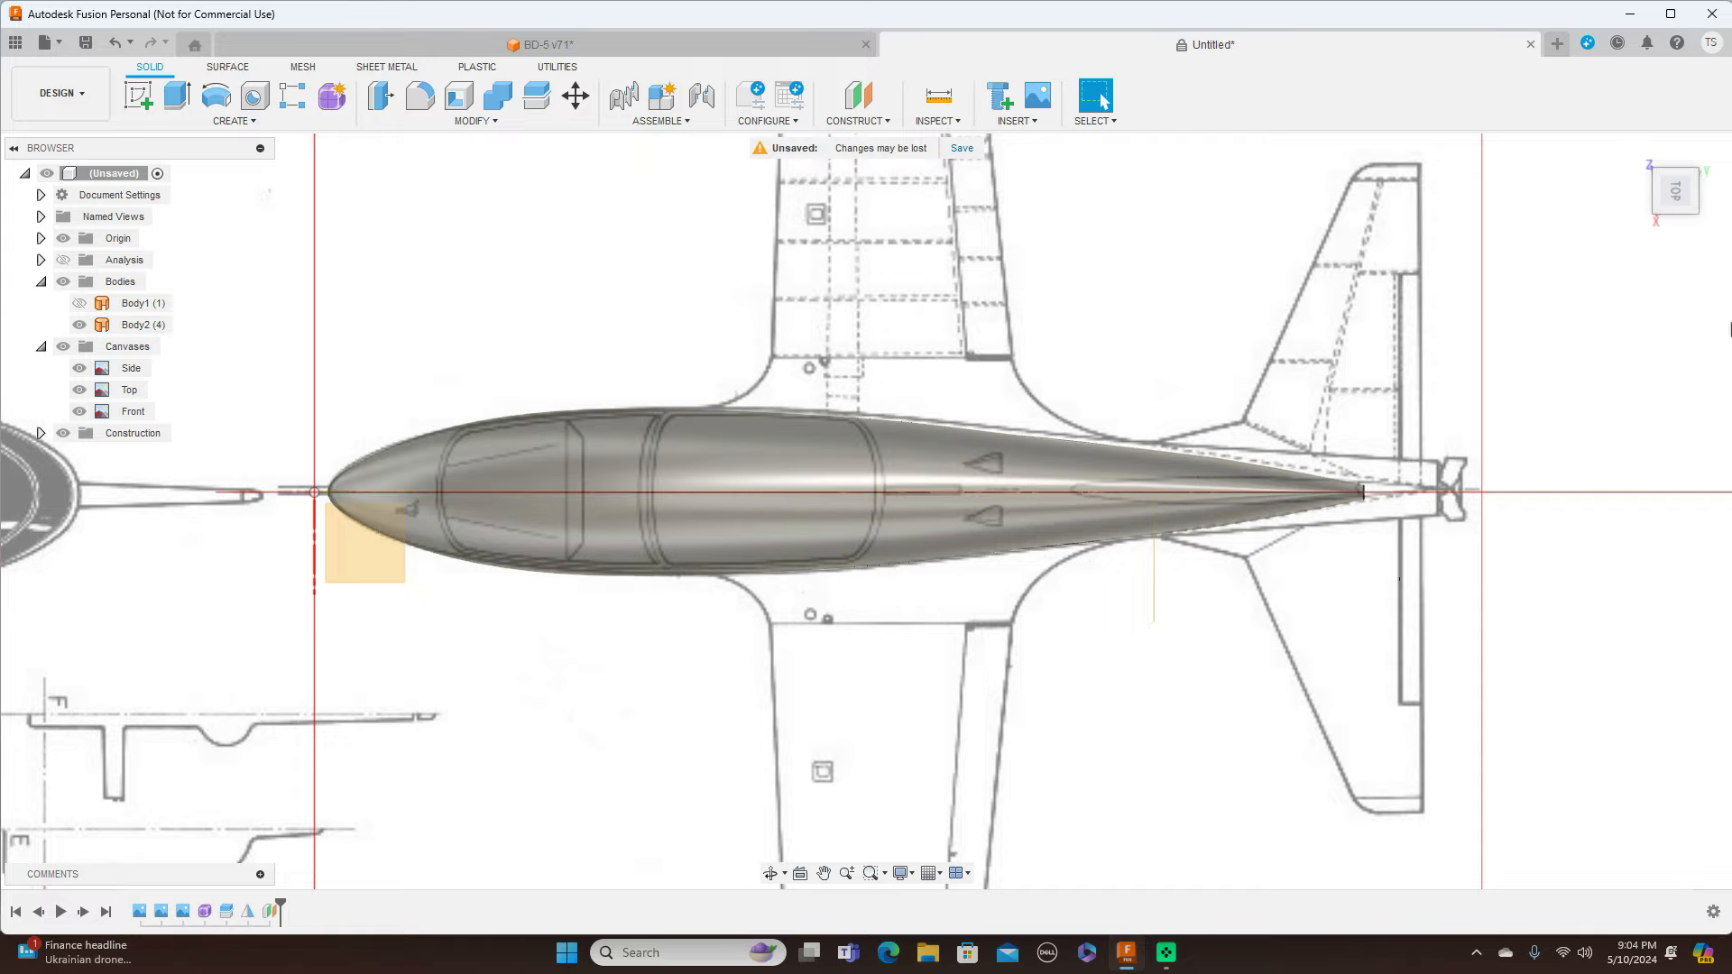
left_click(1653, 213)
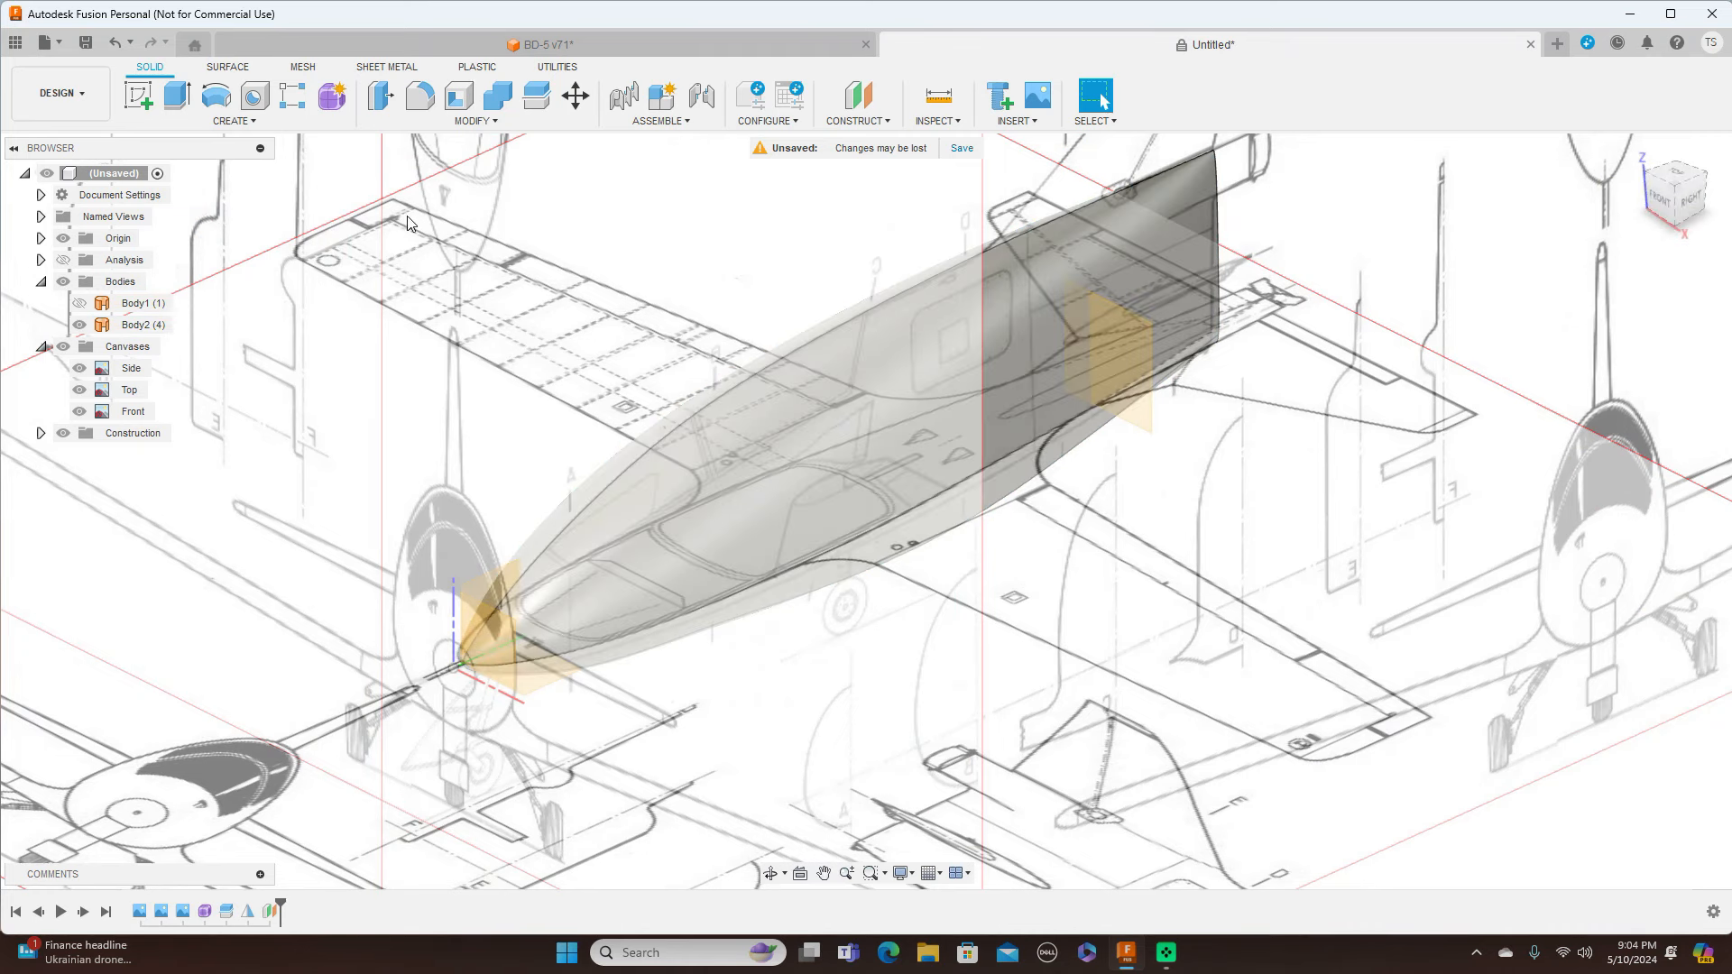
left_click(333, 101)
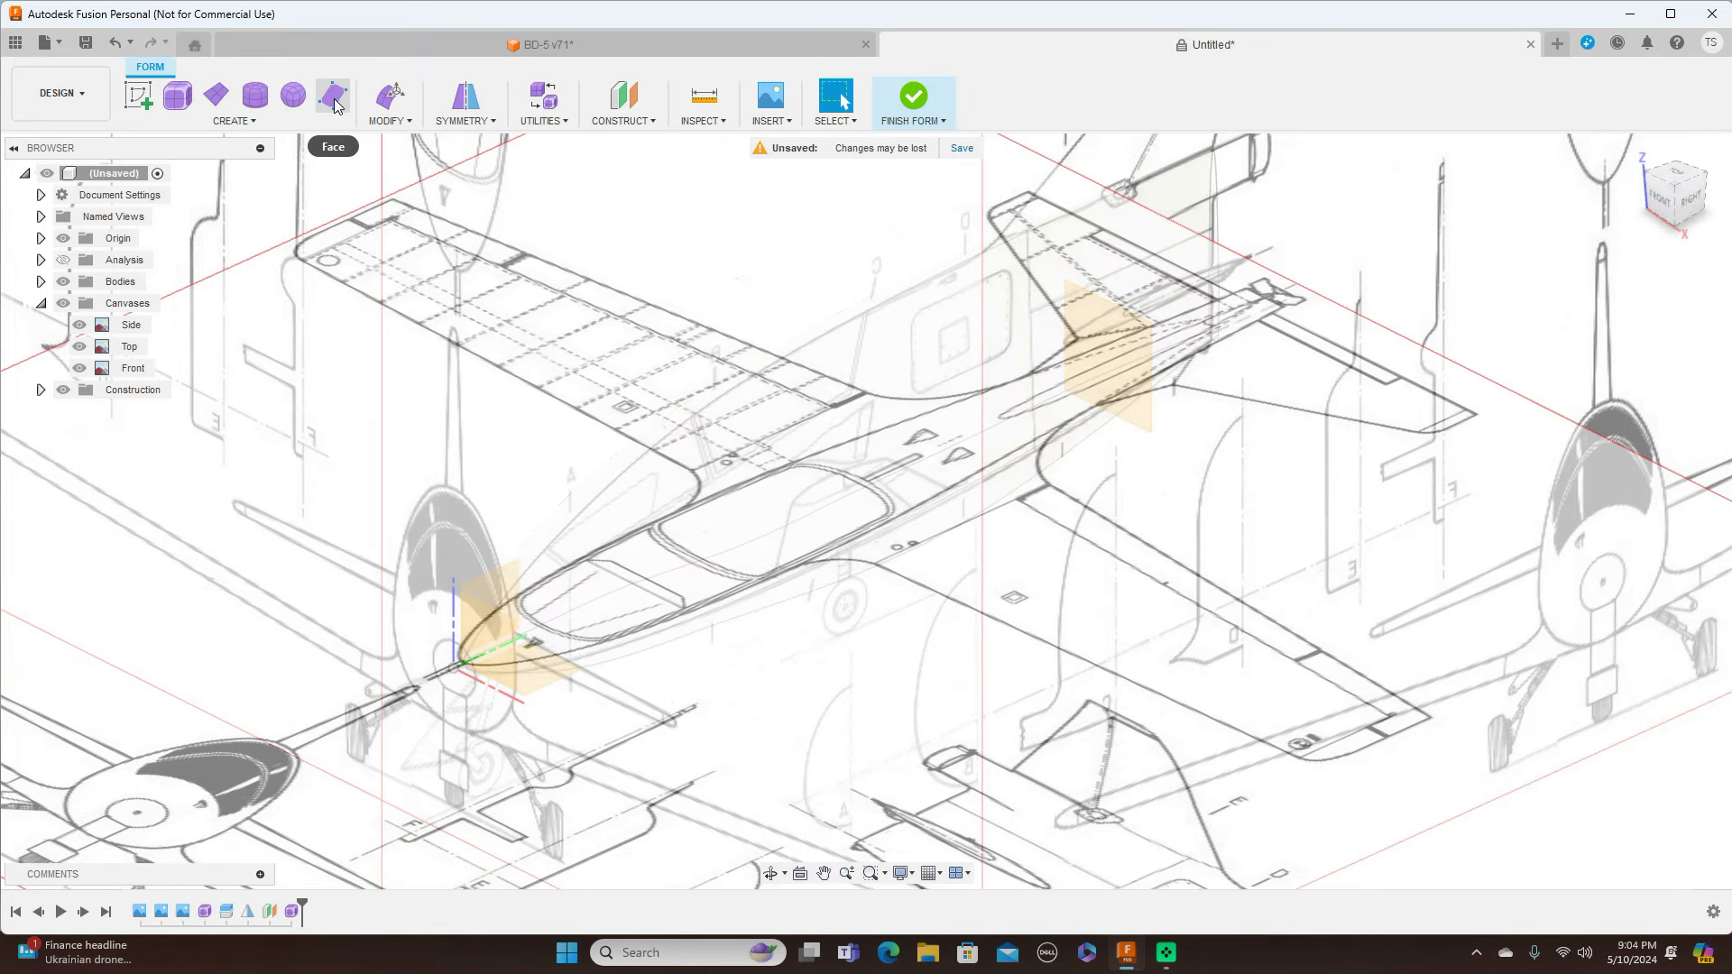
left_click(258, 95)
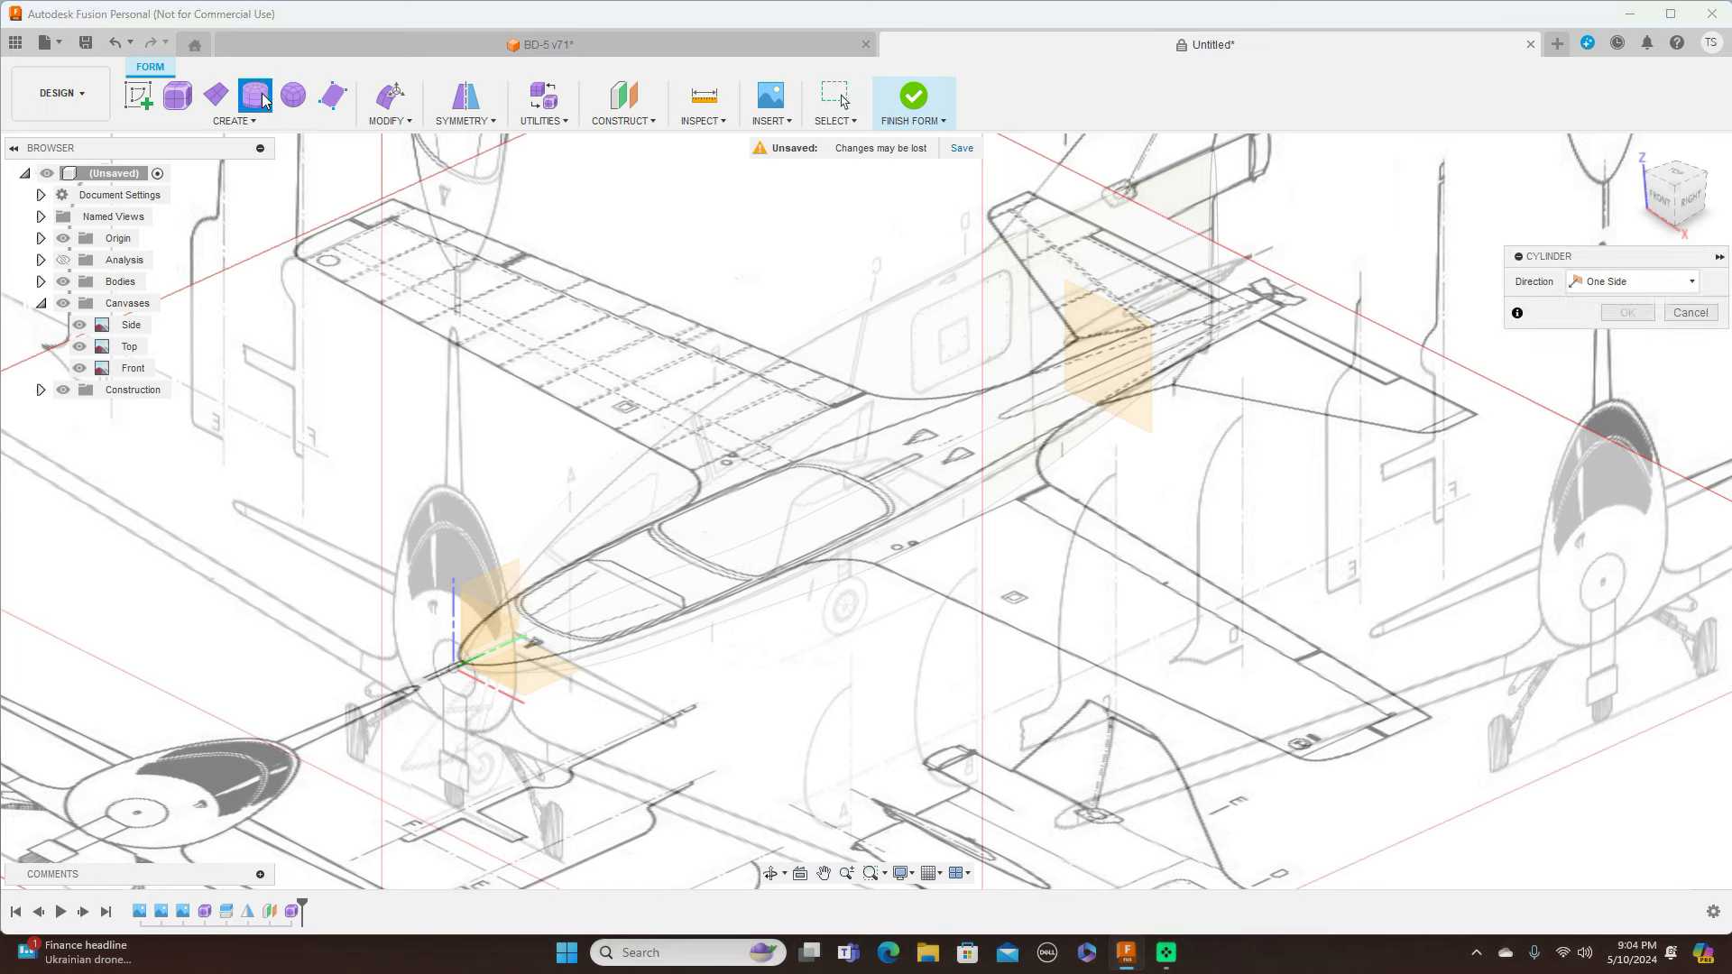
left_click(1108, 338)
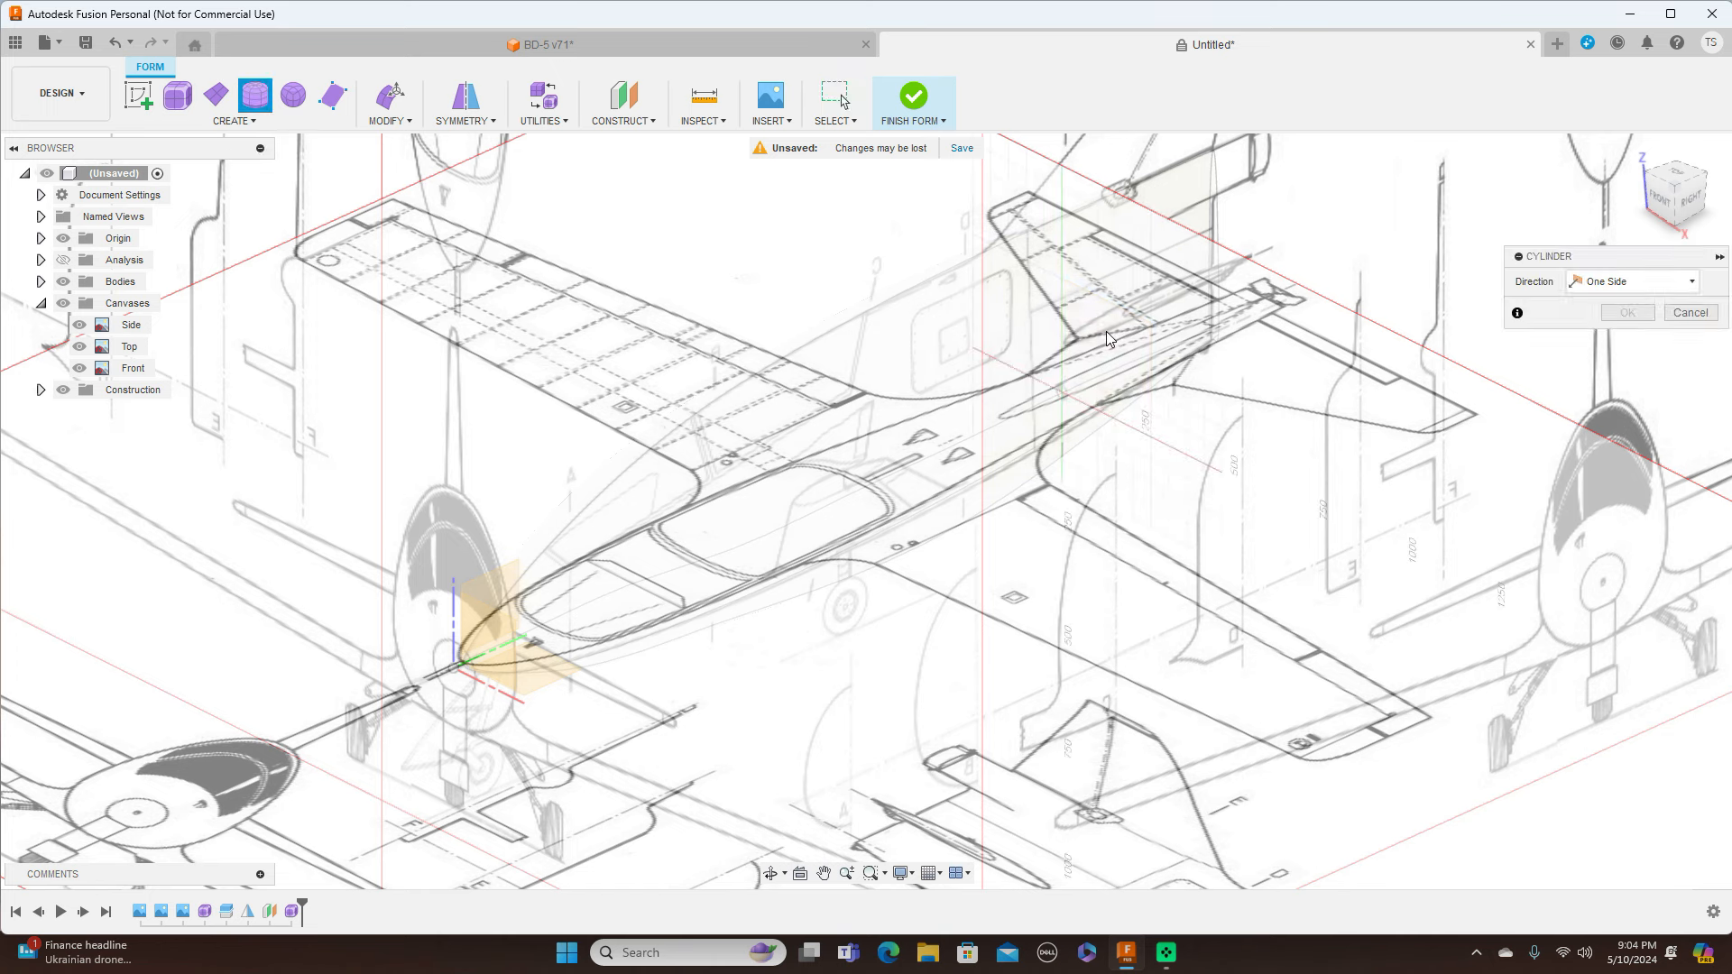
left_click(1646, 202)
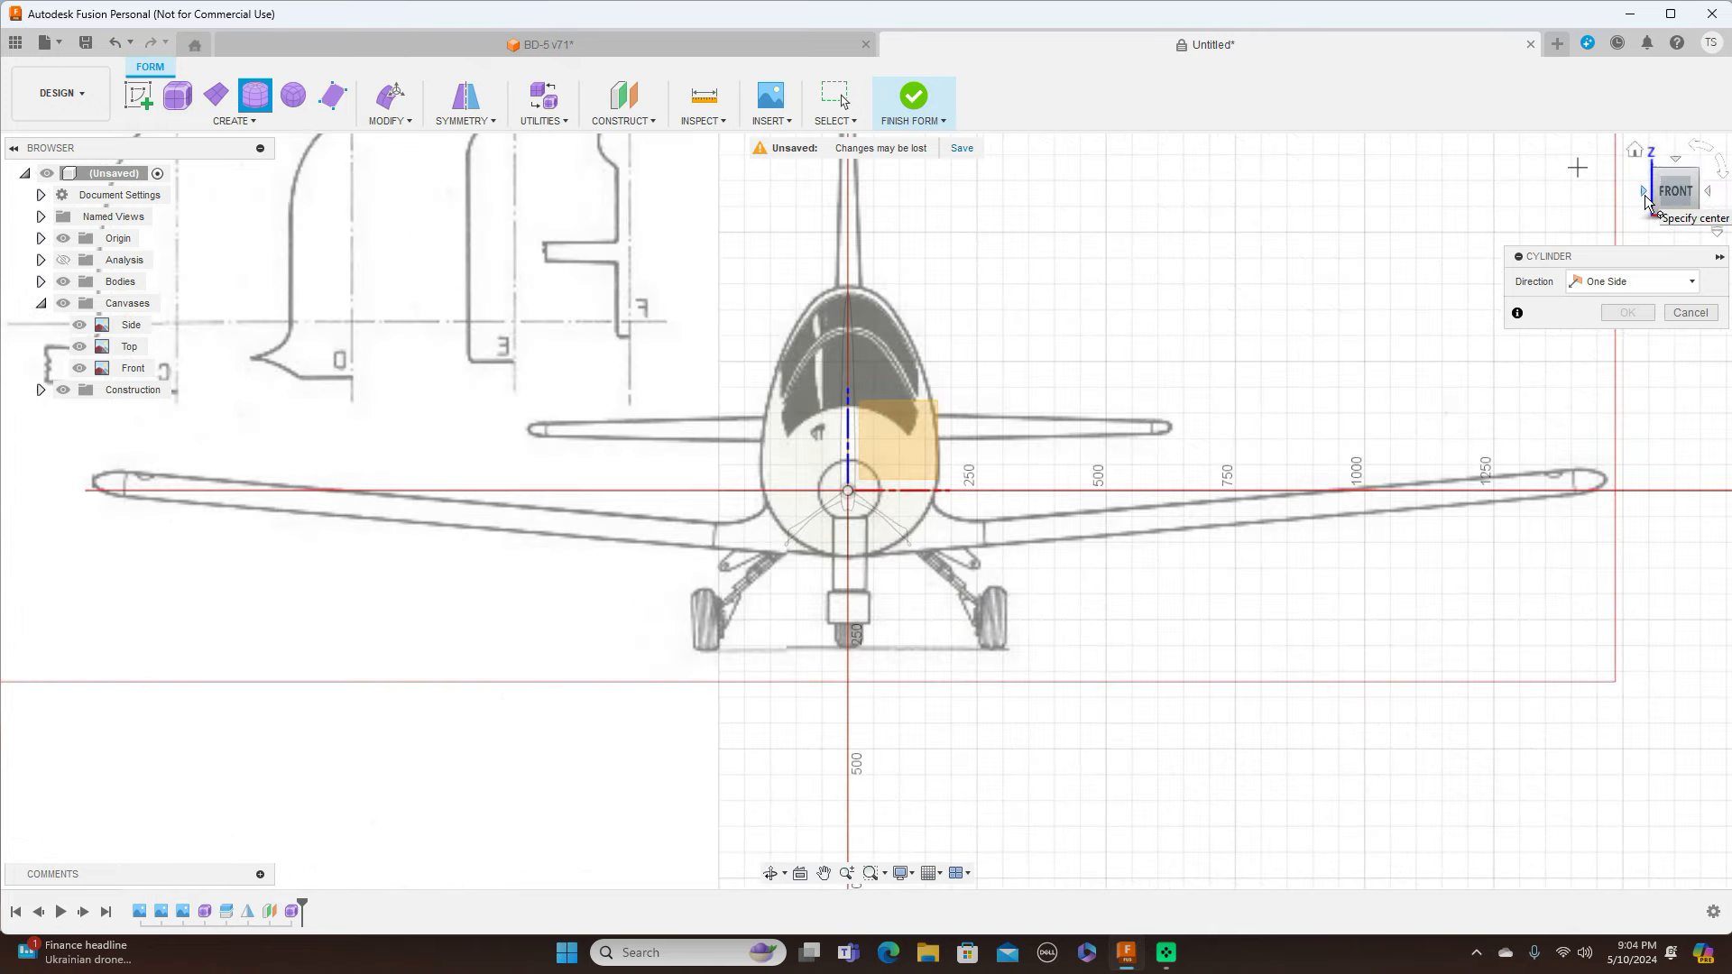
left_click(849, 310)
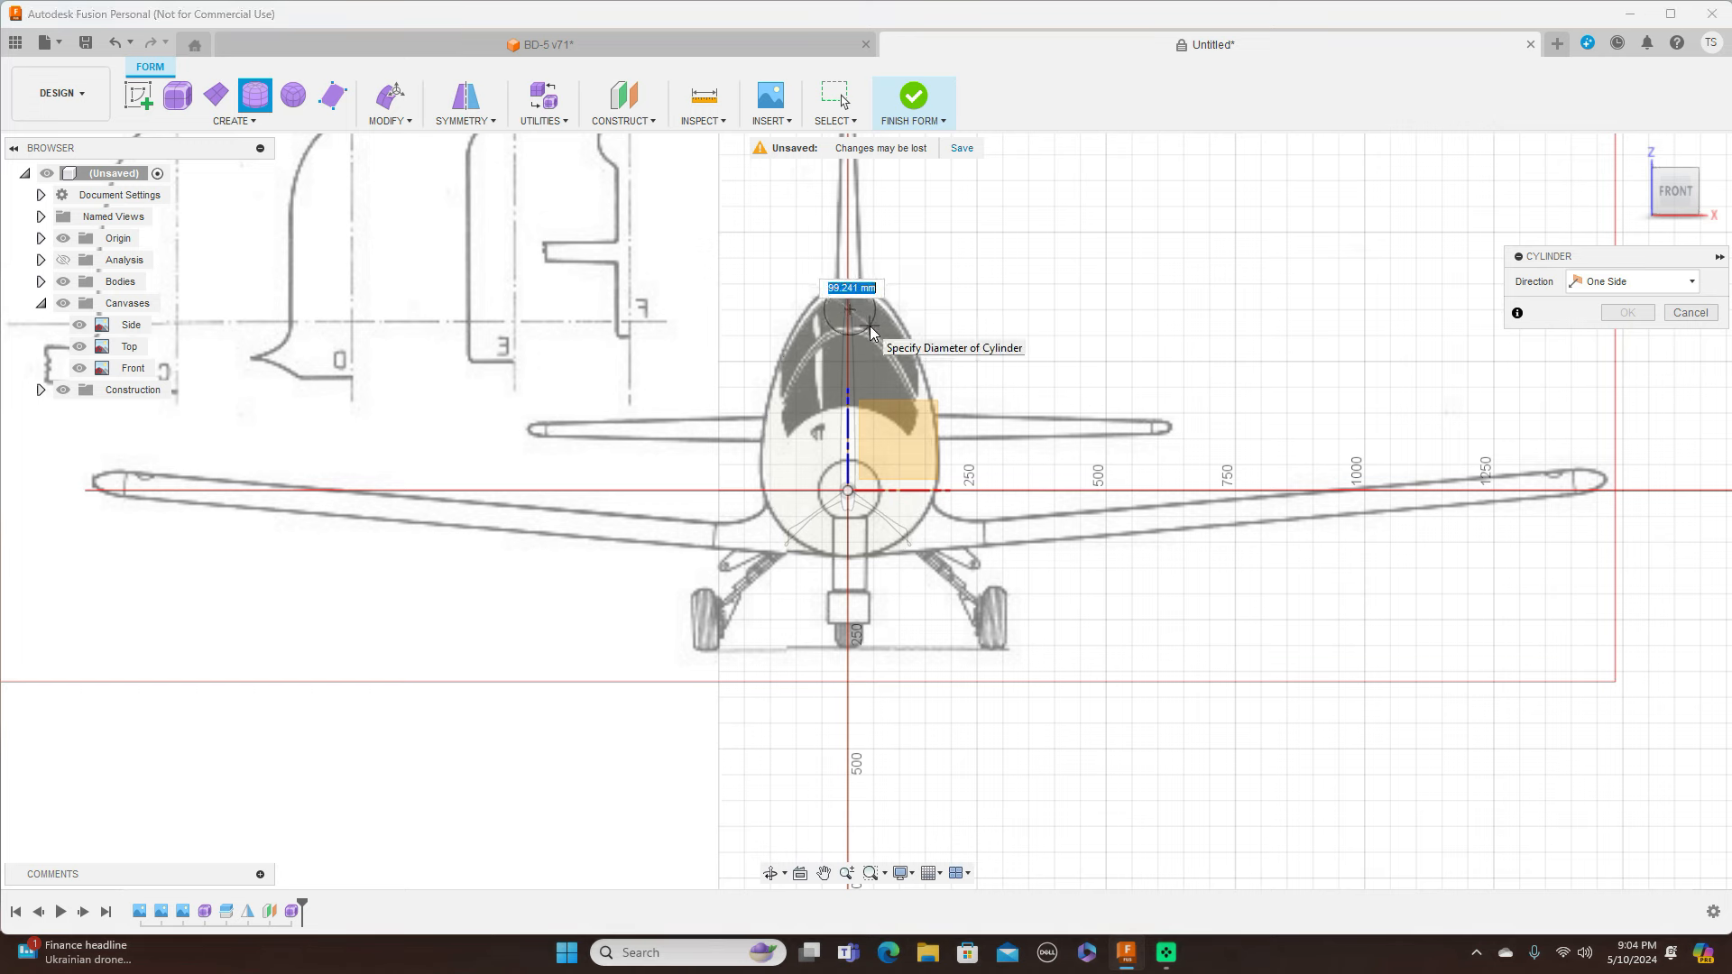
left_click(871, 334)
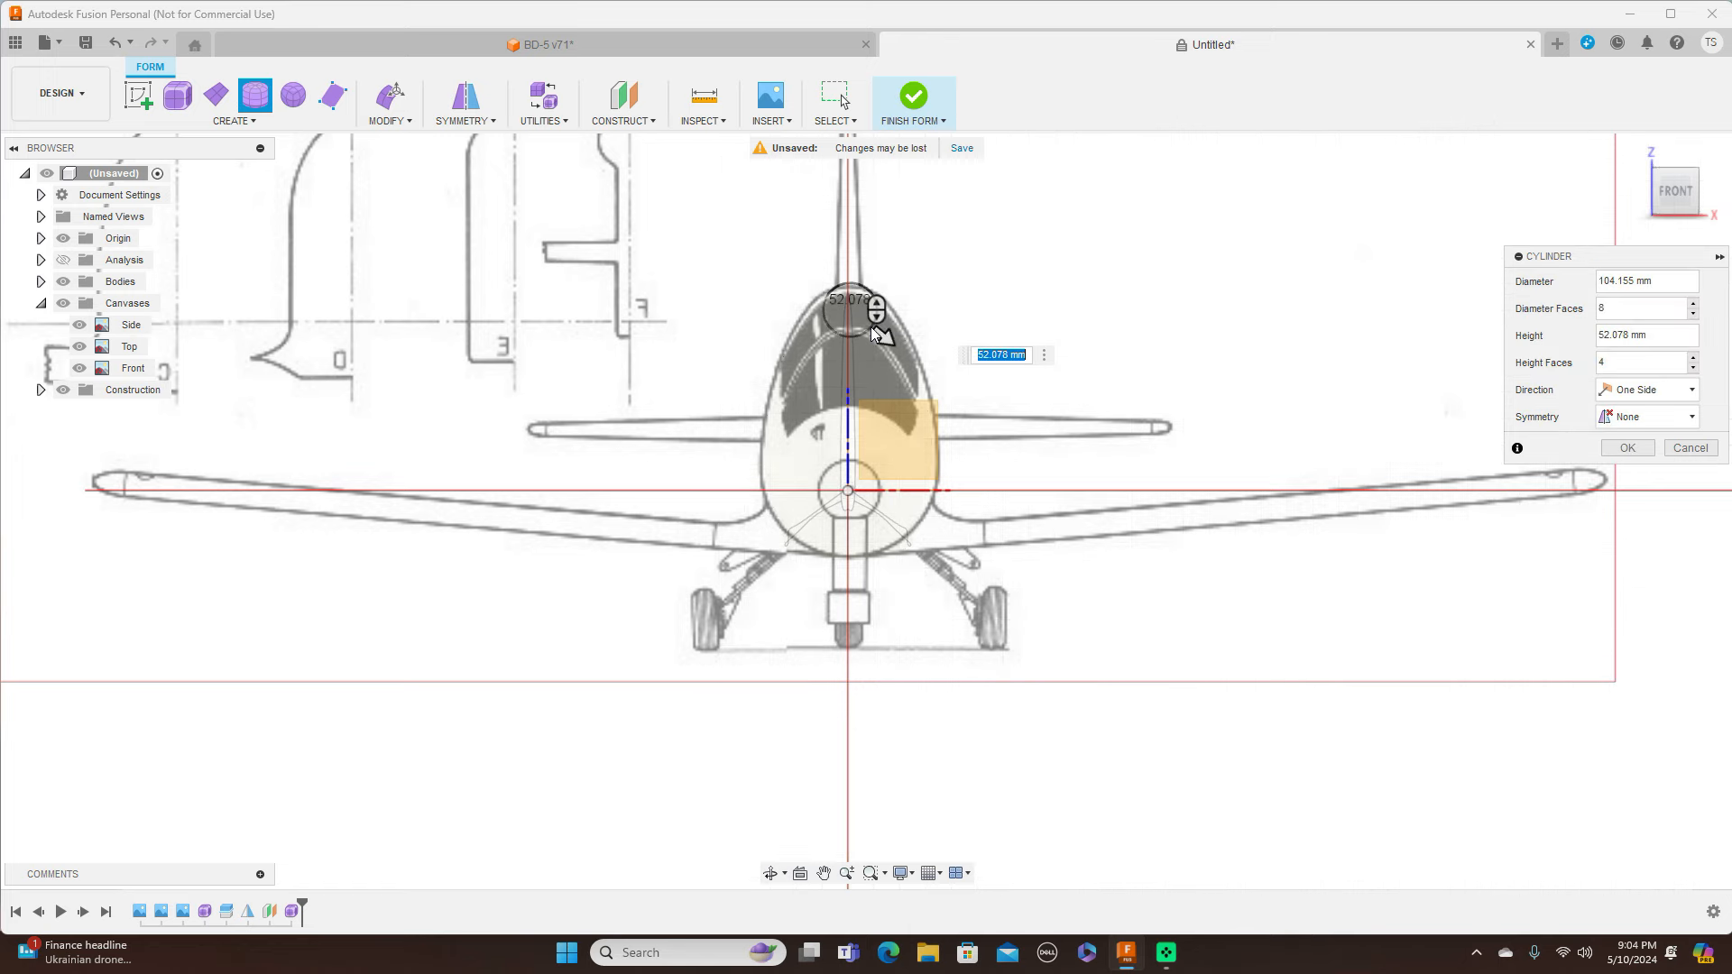
Extend the cylinder 600 mm rearward past the tail, keeping 8 diameter faces and 4 height faces, and create it
left_click(1710, 194)
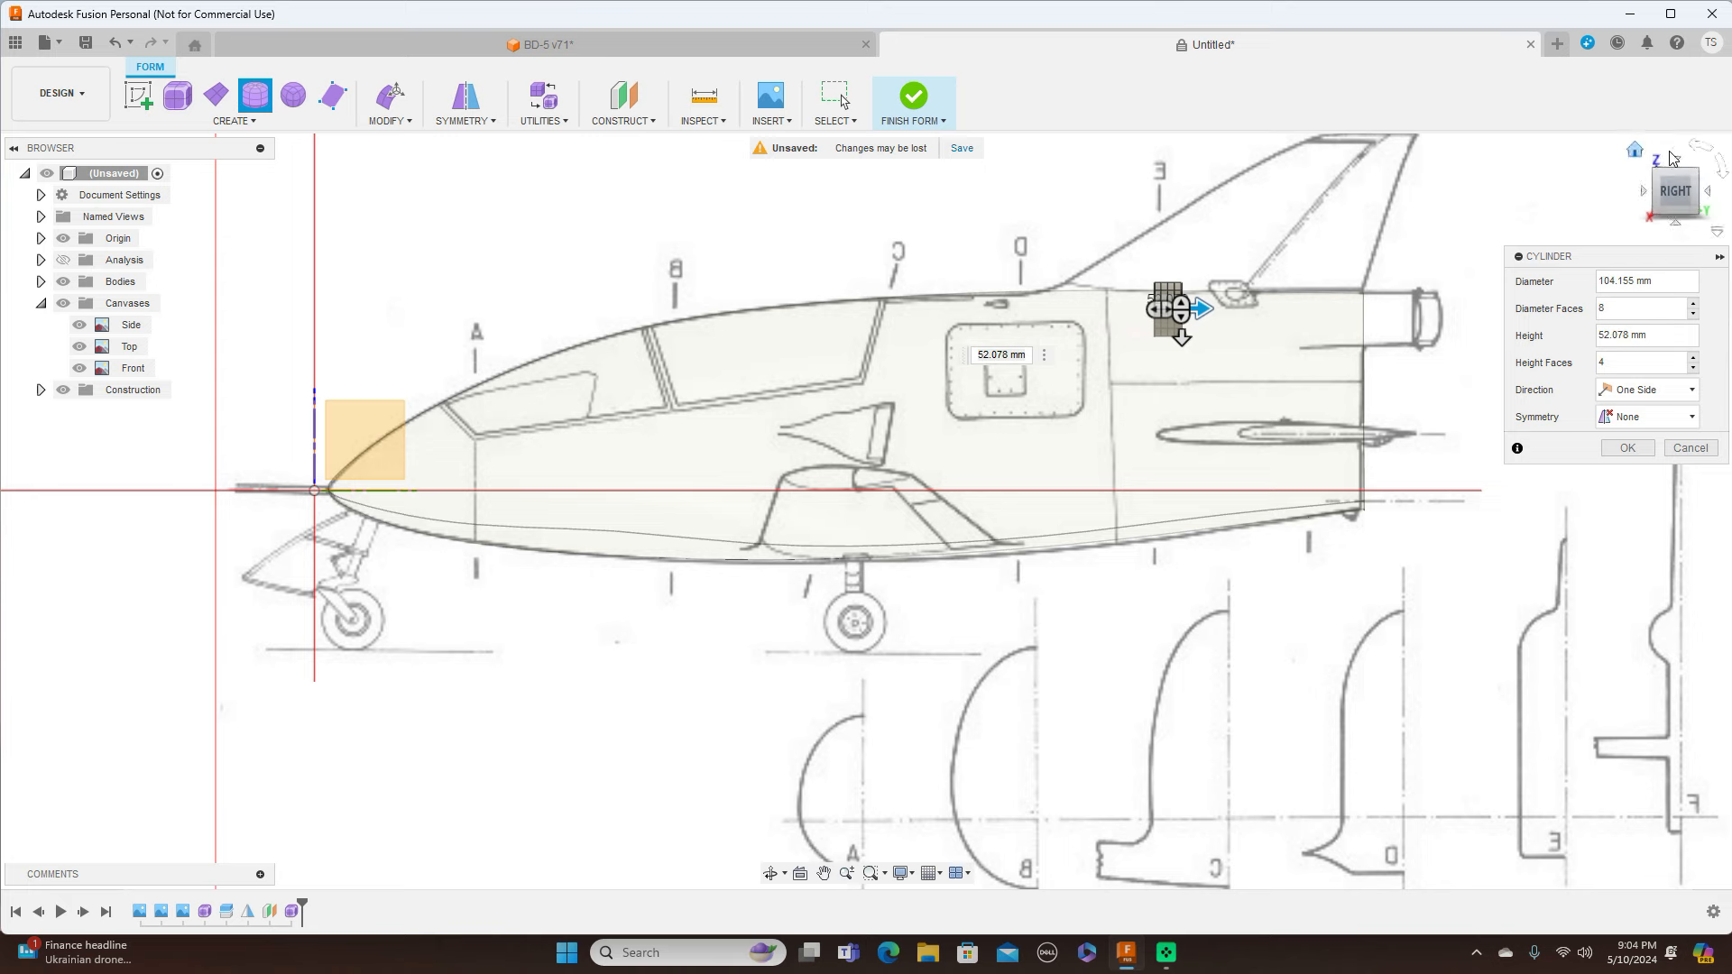
left_click(1674, 160)
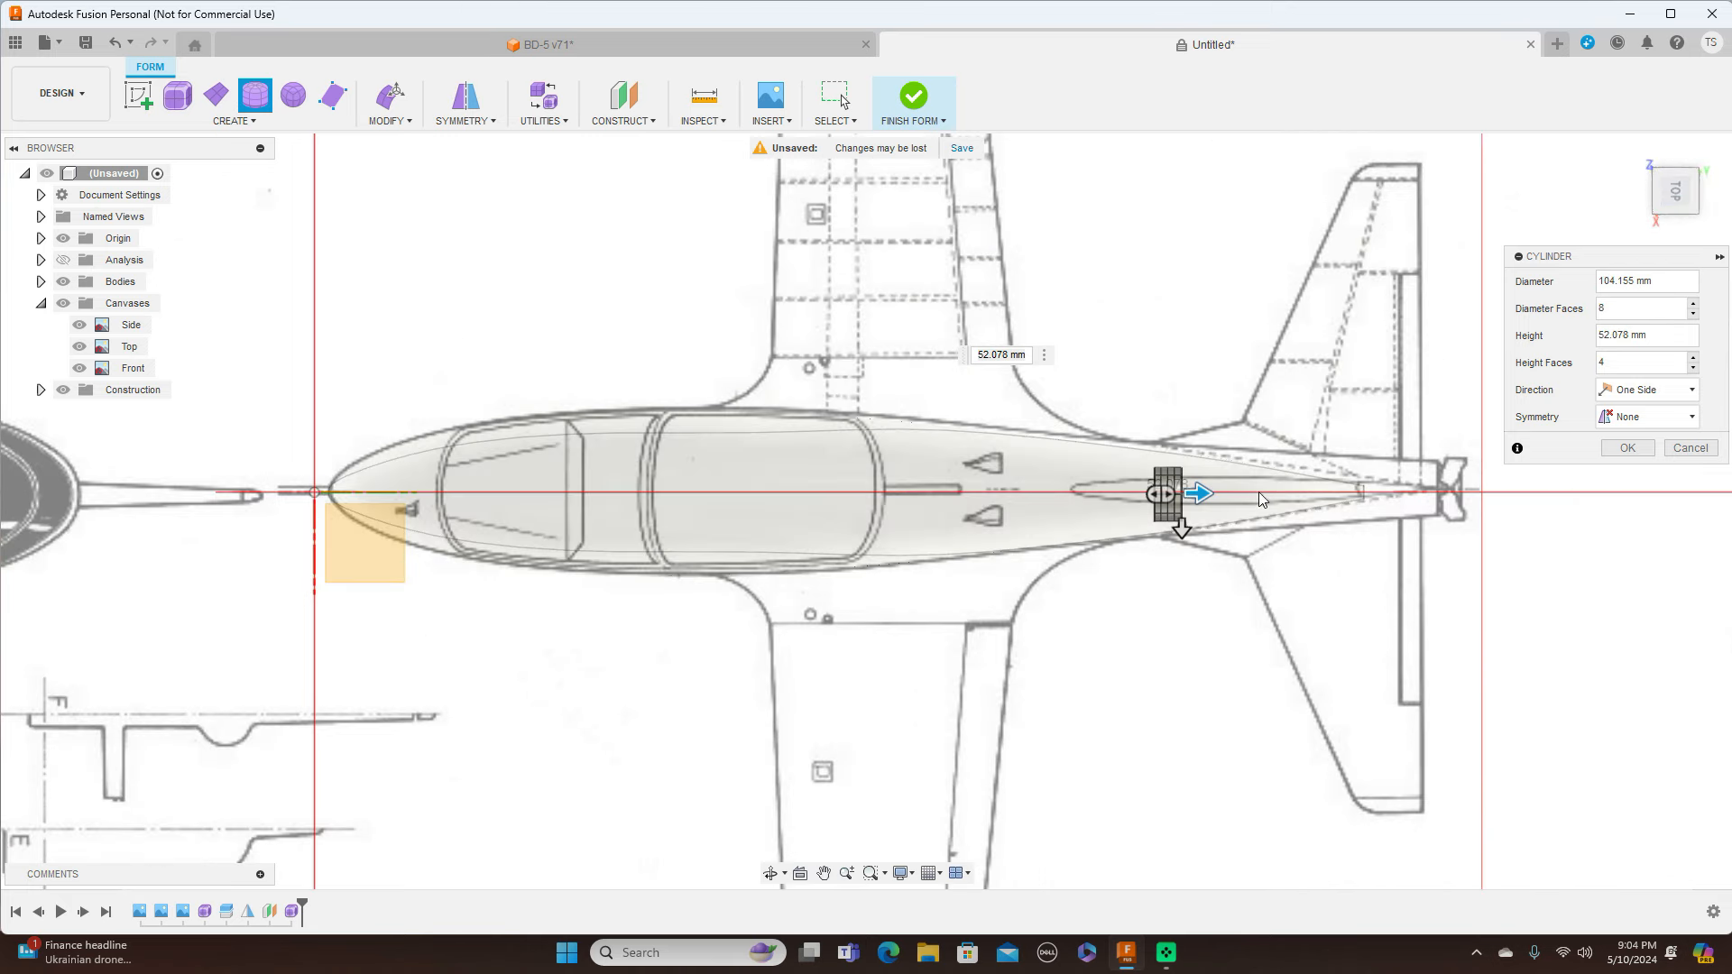
left_click_drag(1202, 491, 1482, 492)
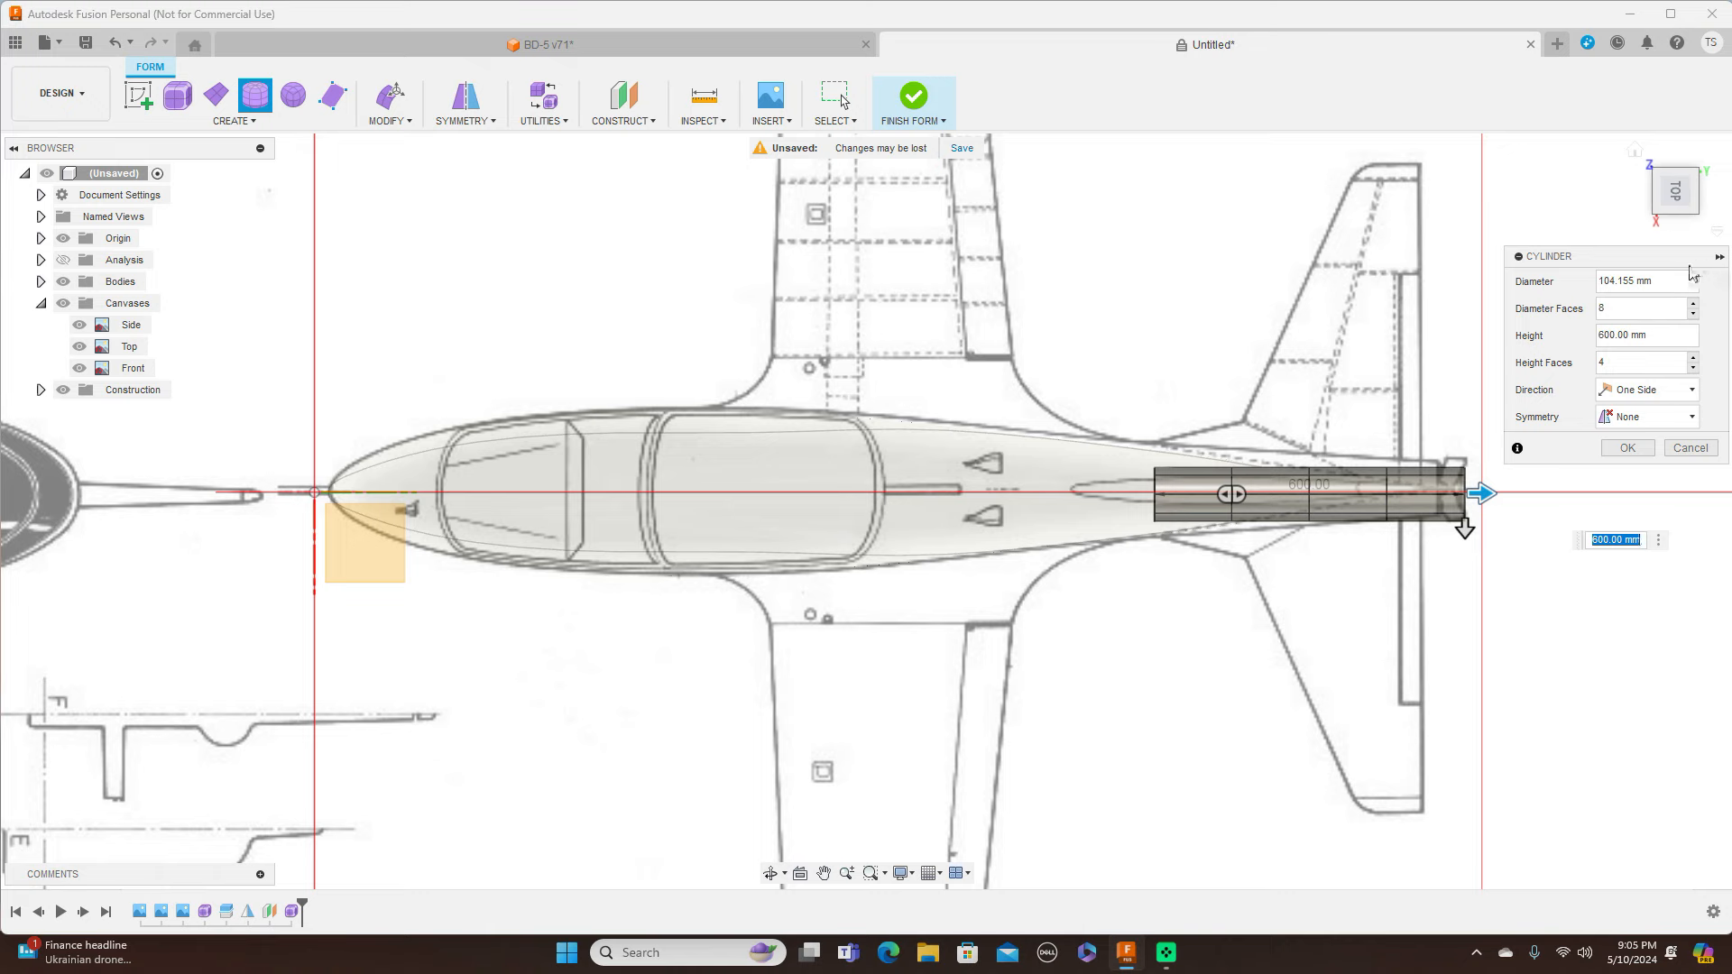
left_click(1683, 230)
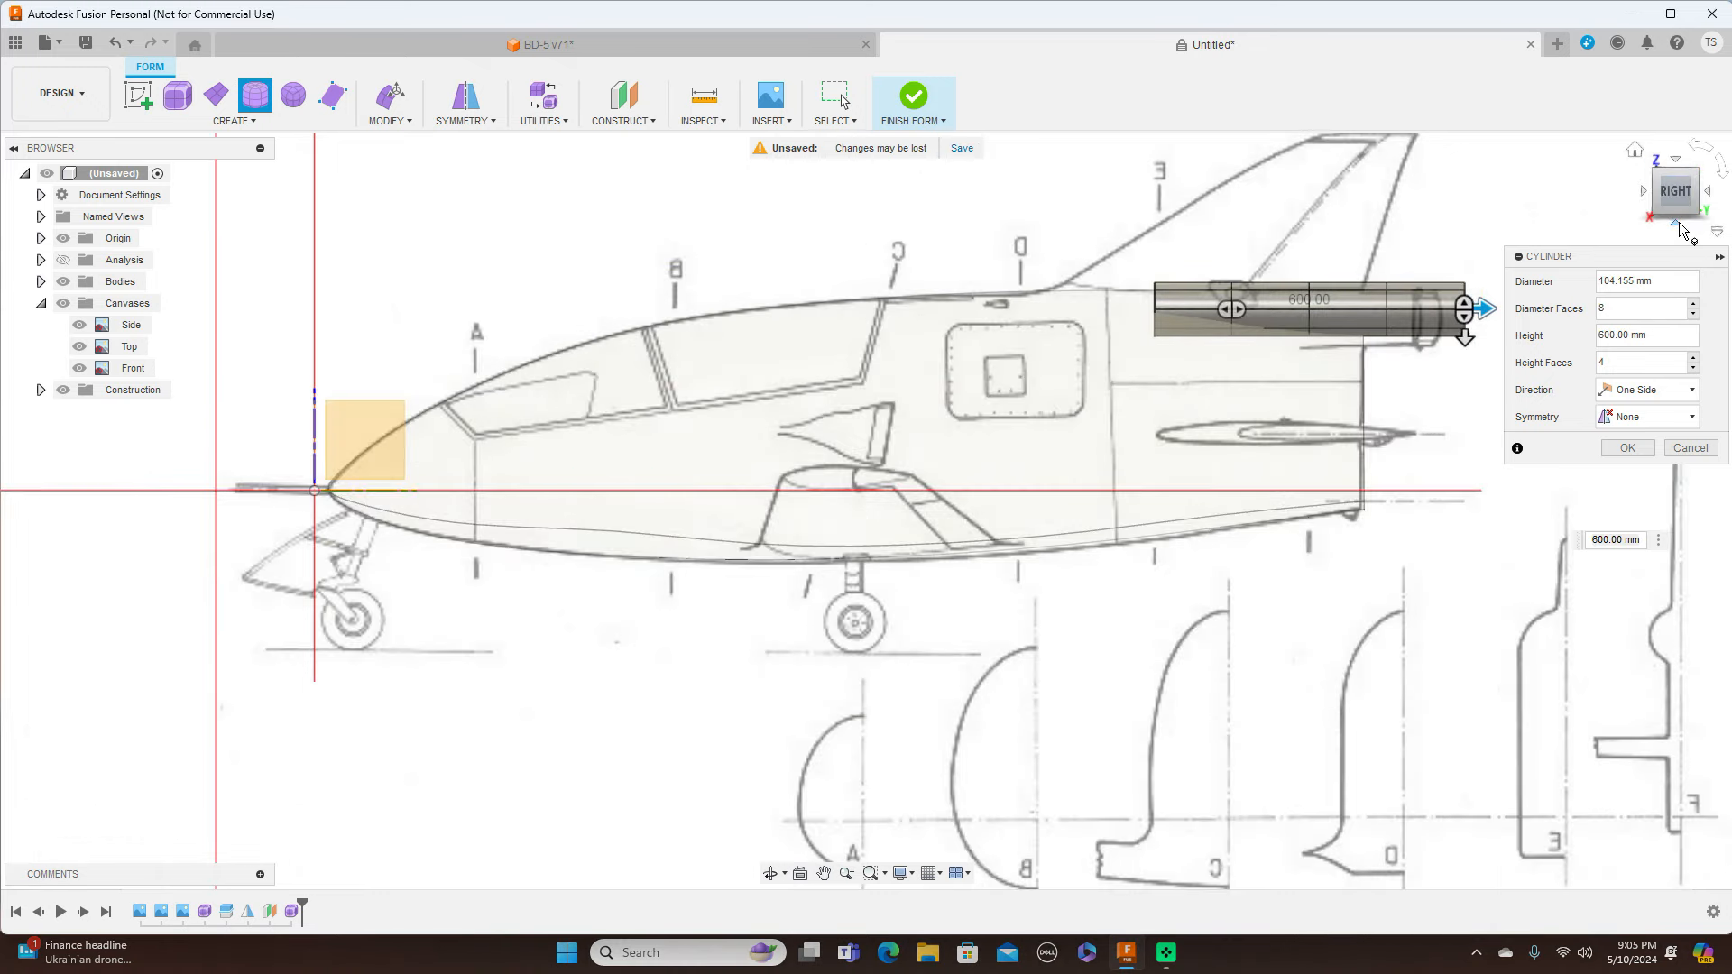
scroll(1275, 328, "up", 4)
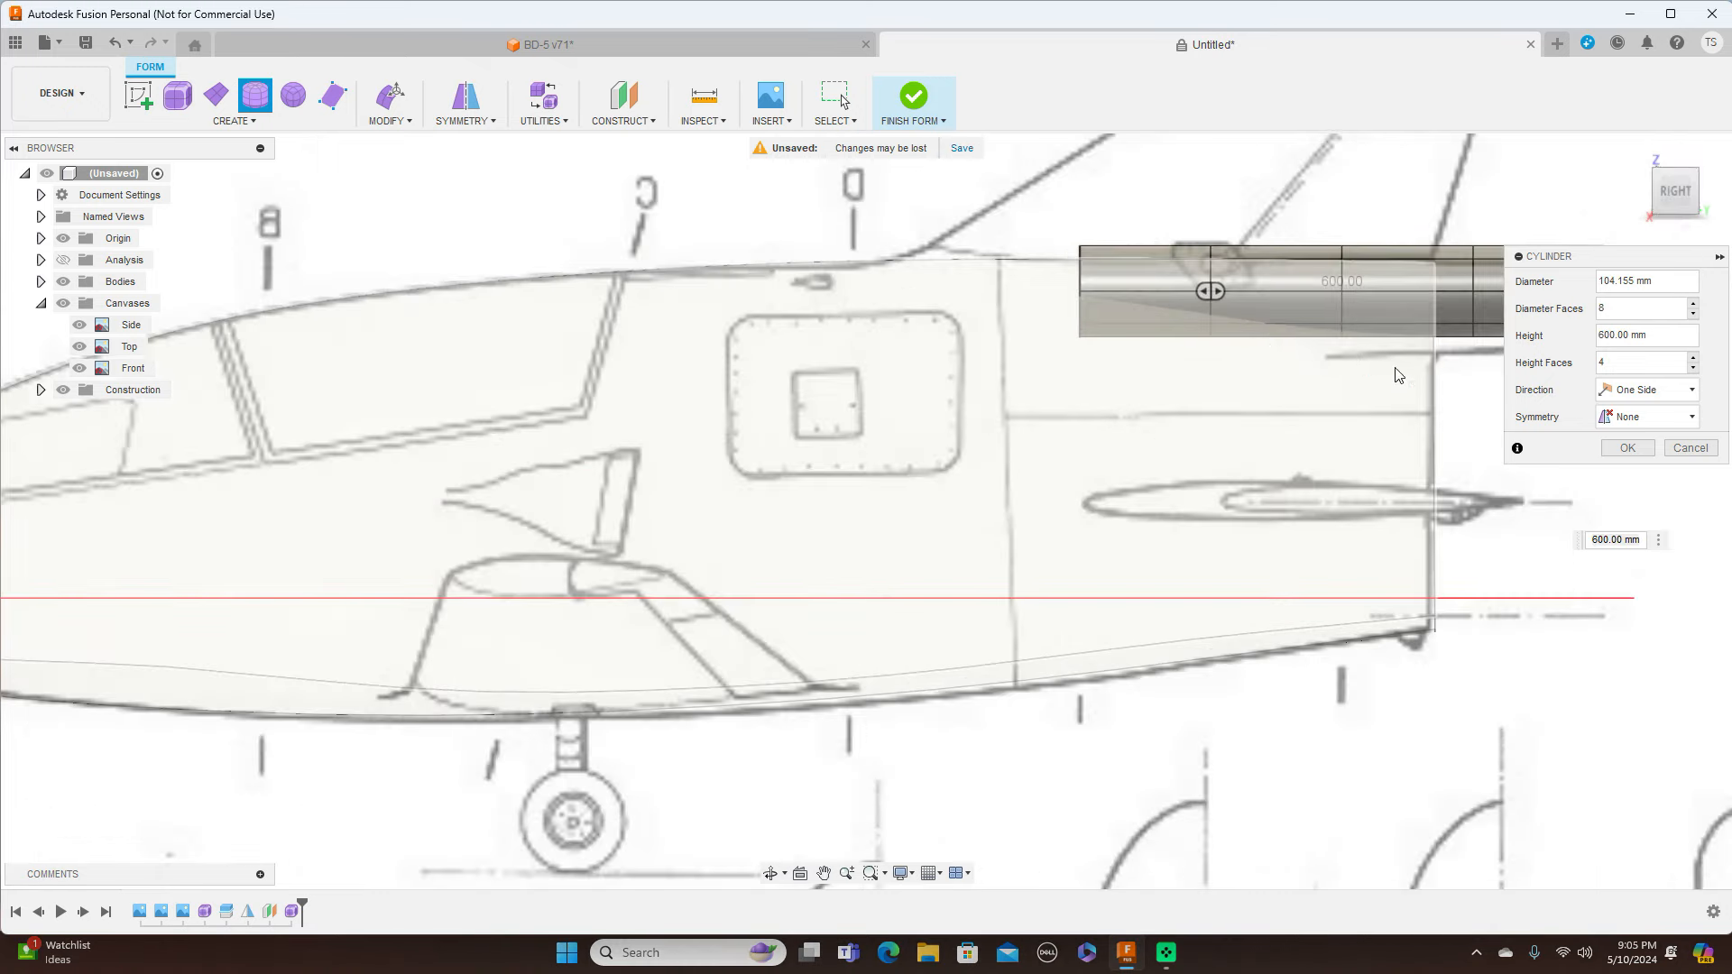
scroll(1541, 557, "down", 5)
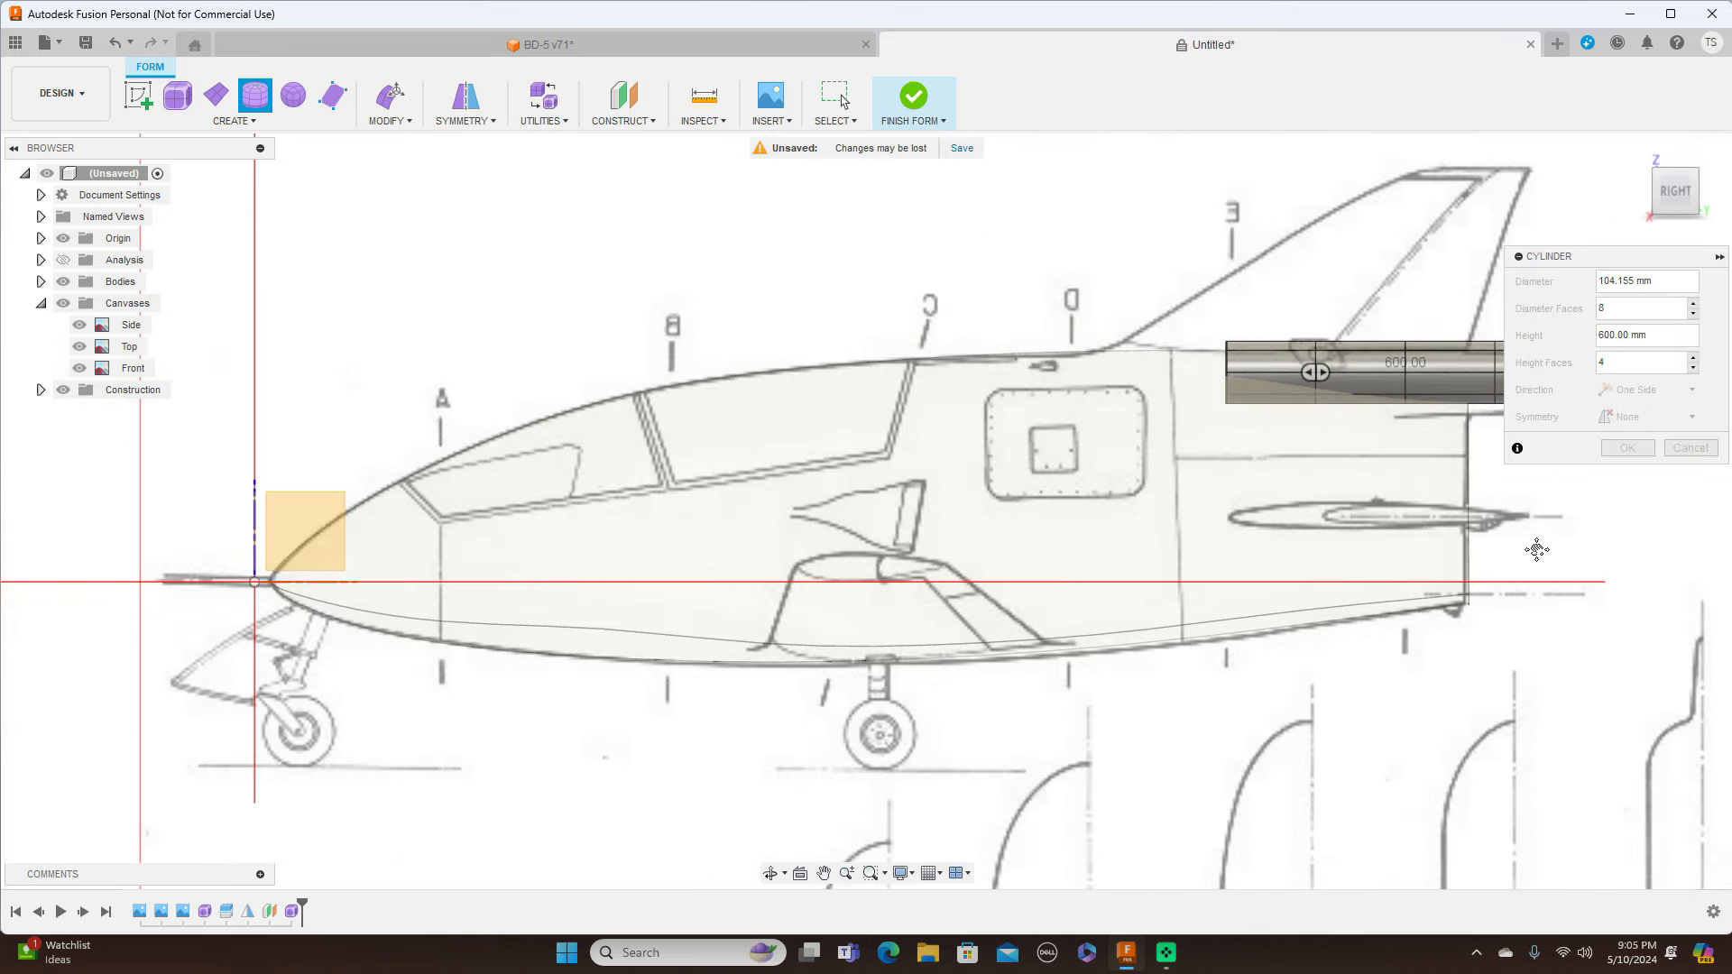
scroll(1255, 611, "up", 3)
scroll(1257, 608, "up", 2)
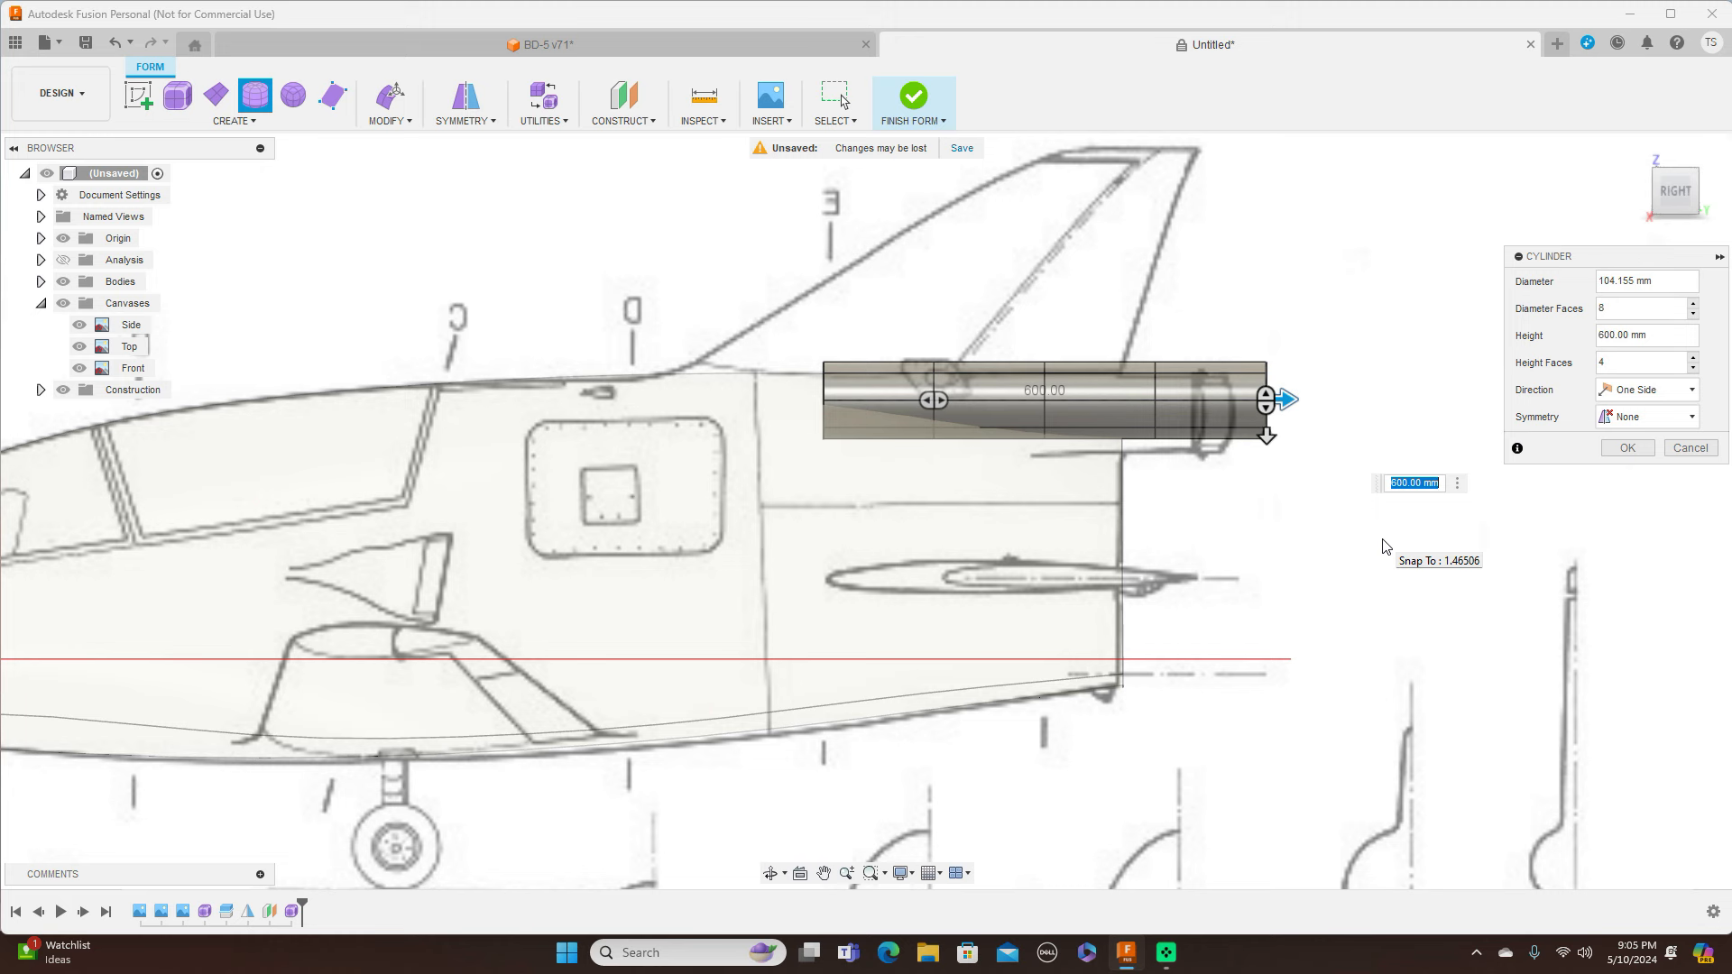
left_click(1650, 449)
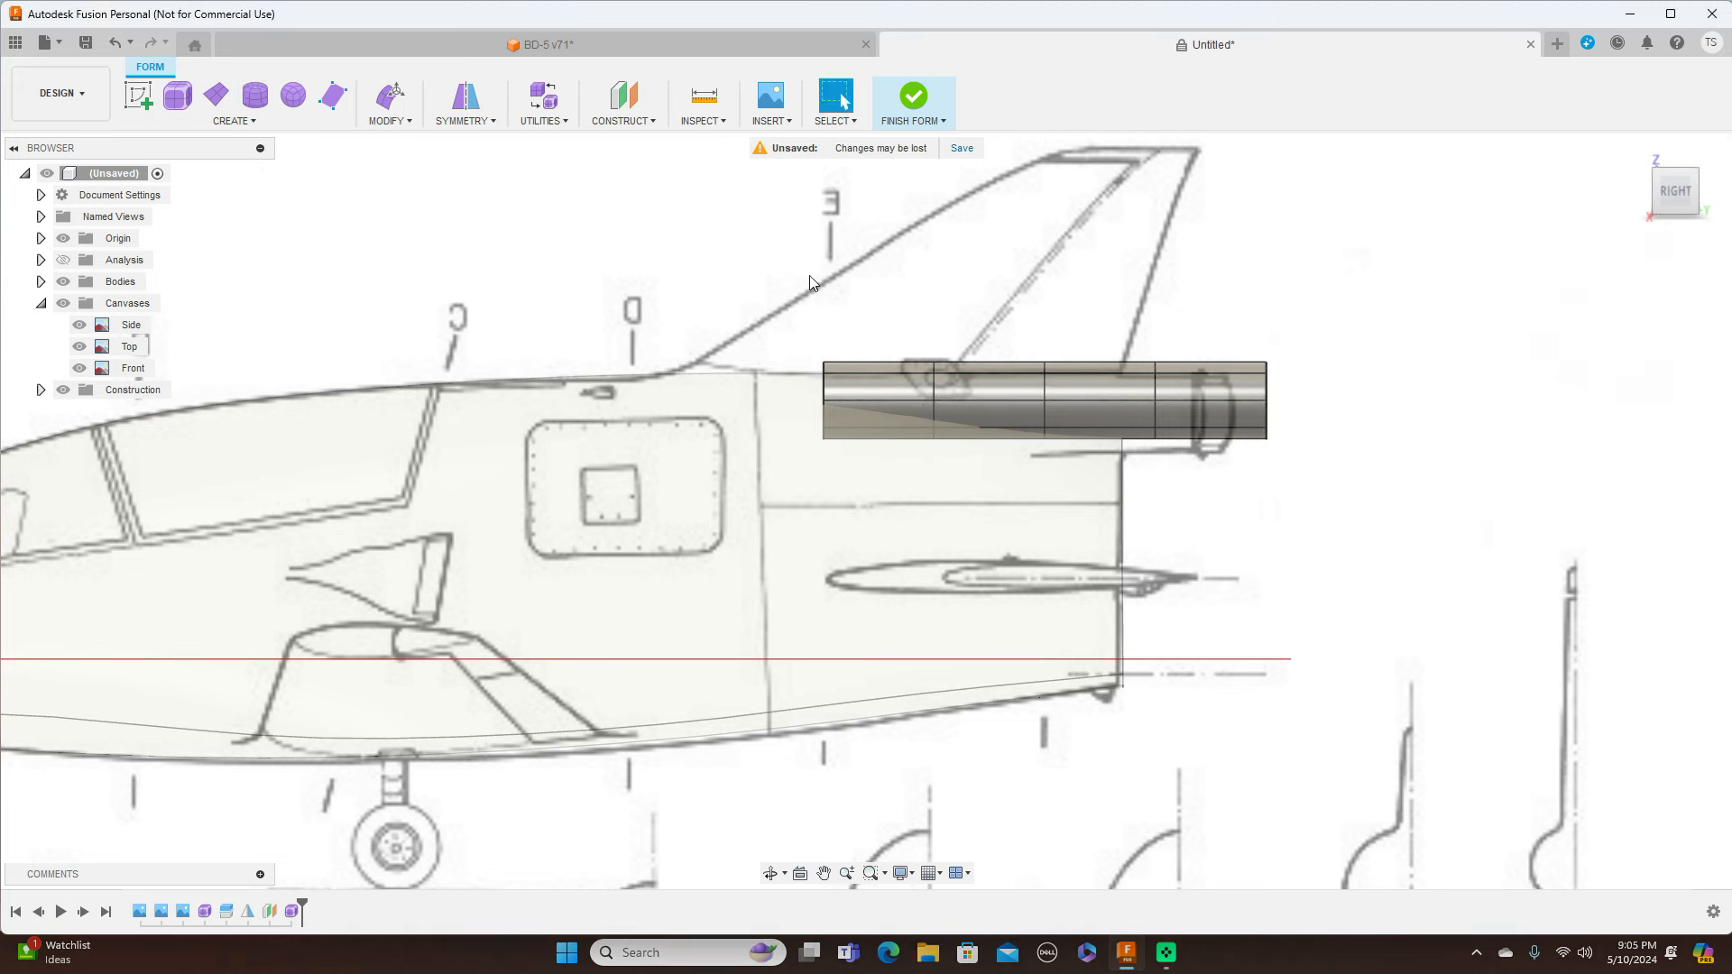
Move the whole cylinder body about -47.7 mm in Y and -22 mm in Z to align with the exhaust outline in the side canvas
left_click_drag(799, 279, 1358, 533)
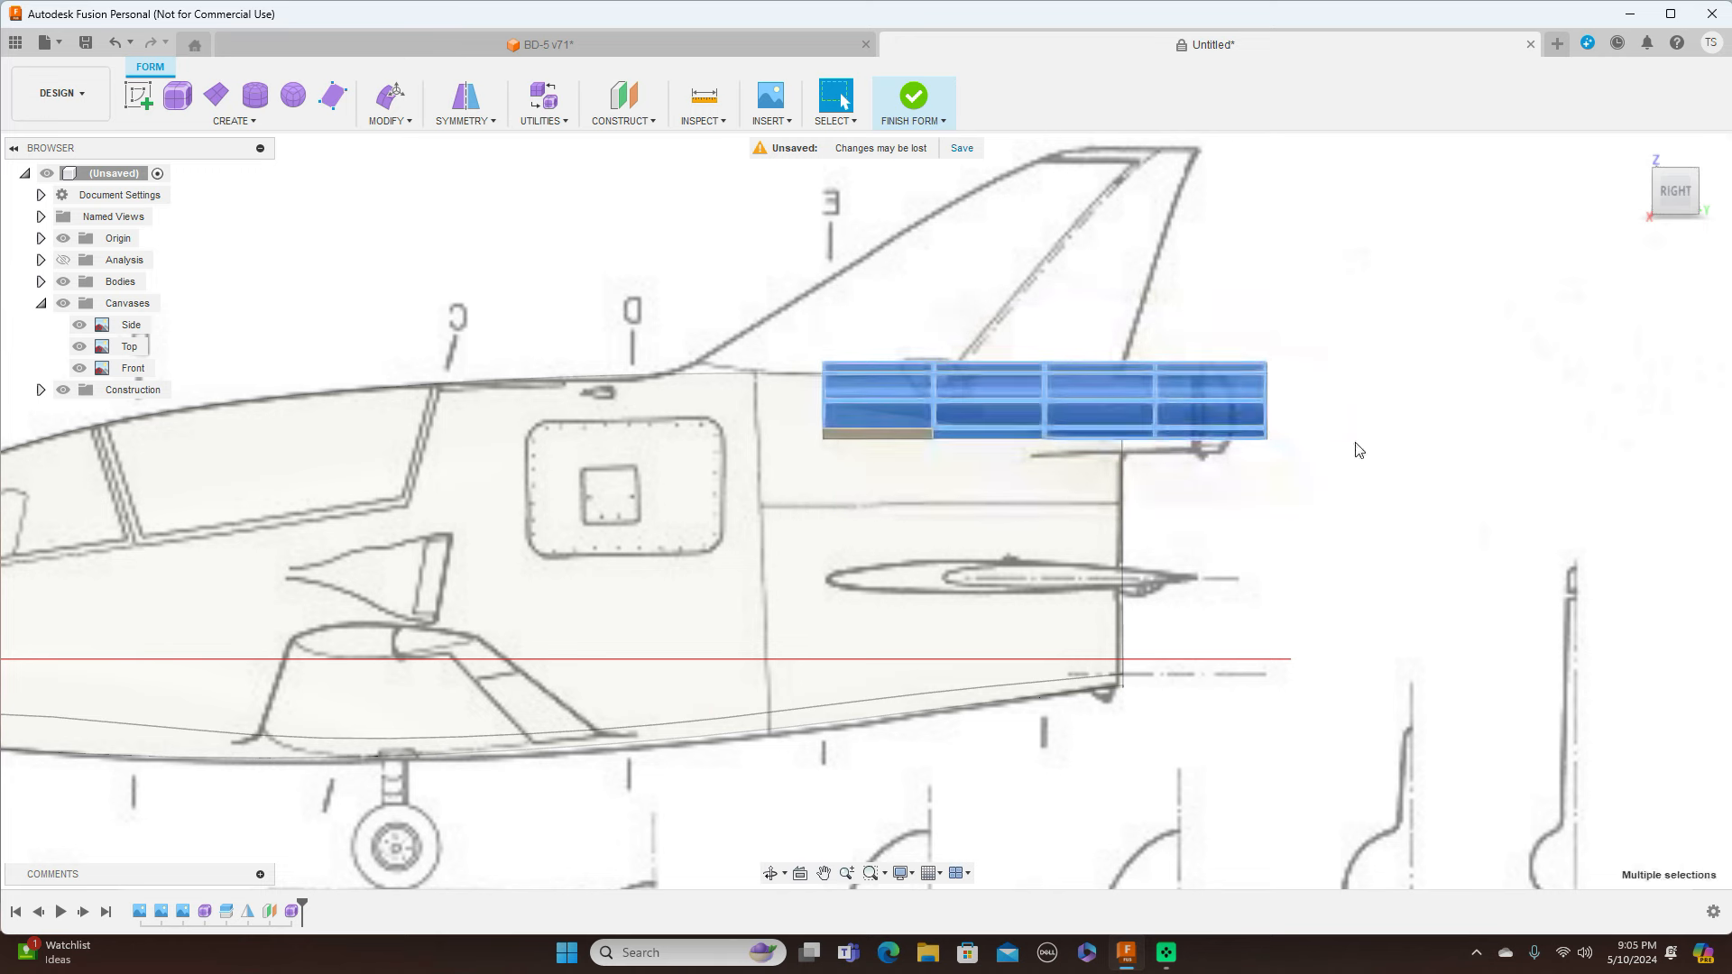
right_click(1357, 415)
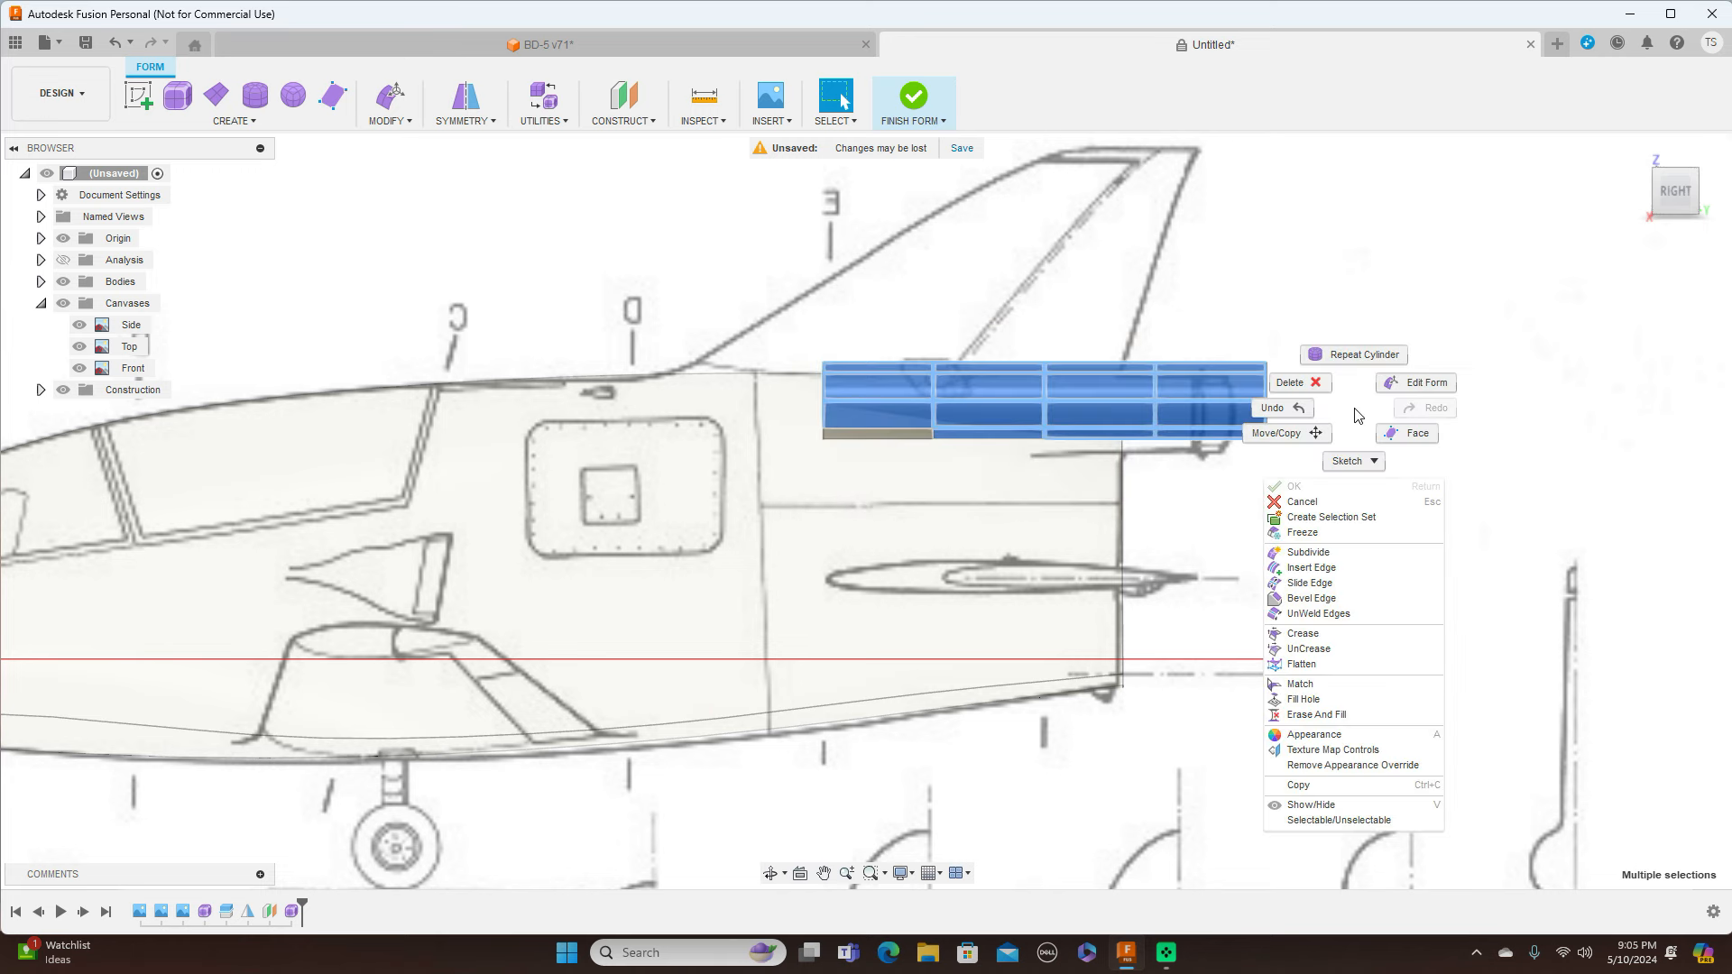
left_click(1286, 432)
left_click_drag(1065, 377, 1031, 392)
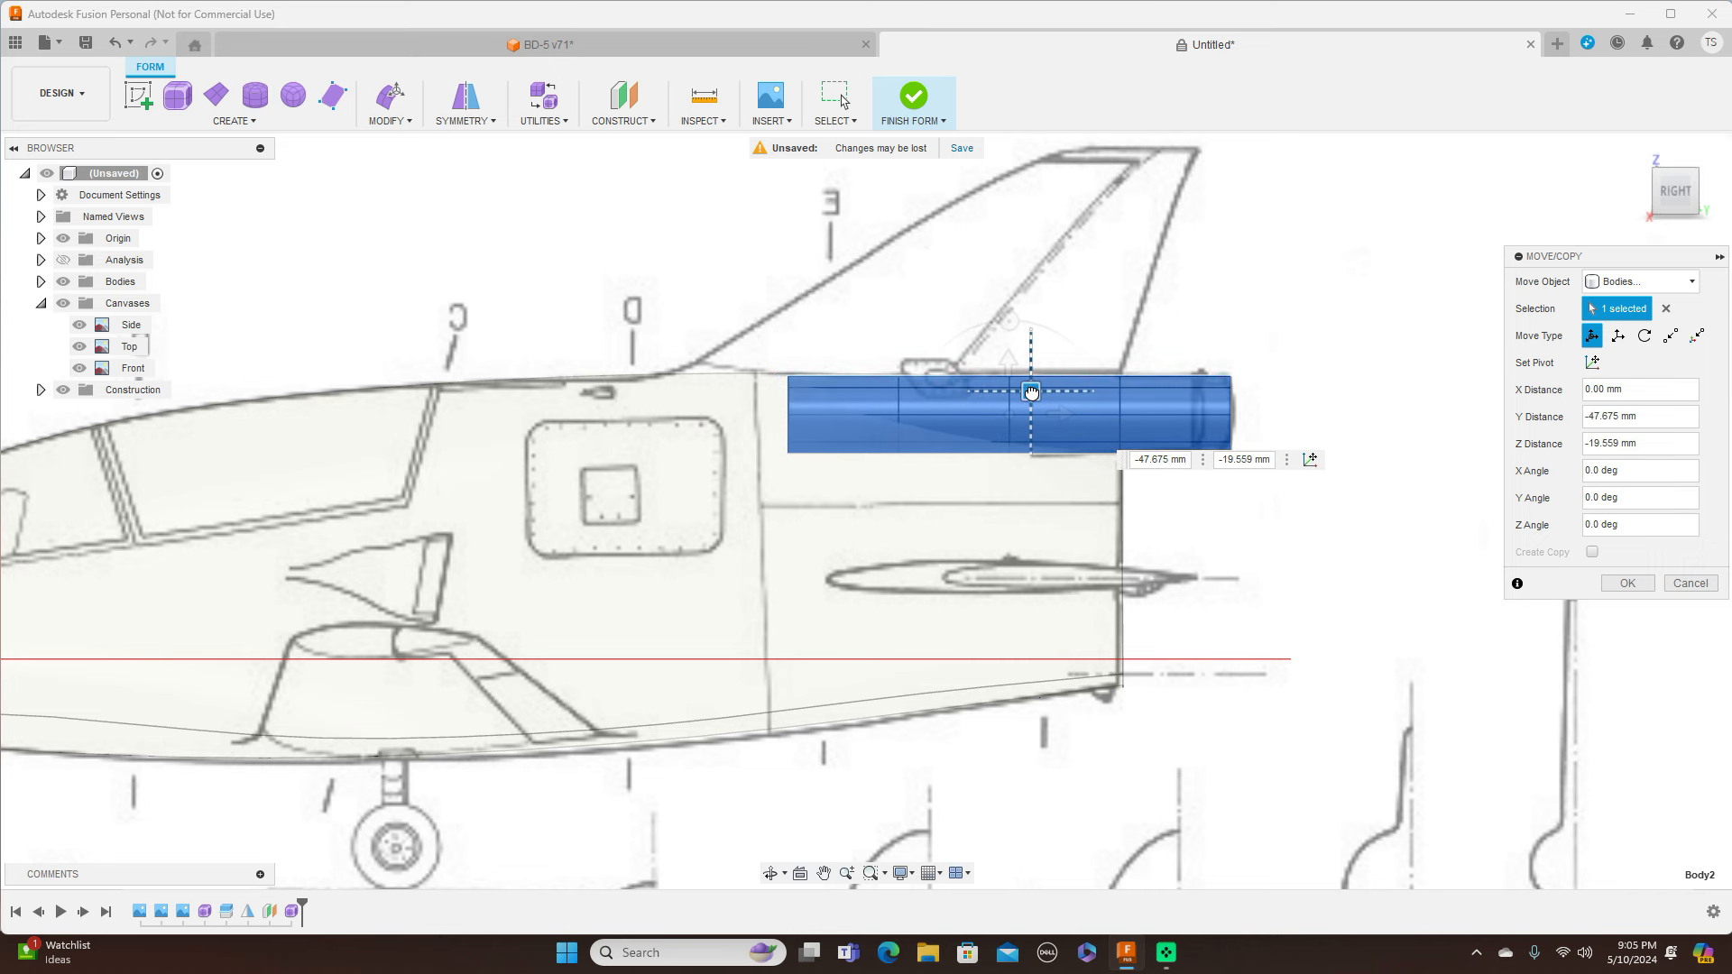
left_click_drag(1031, 393, 1031, 393)
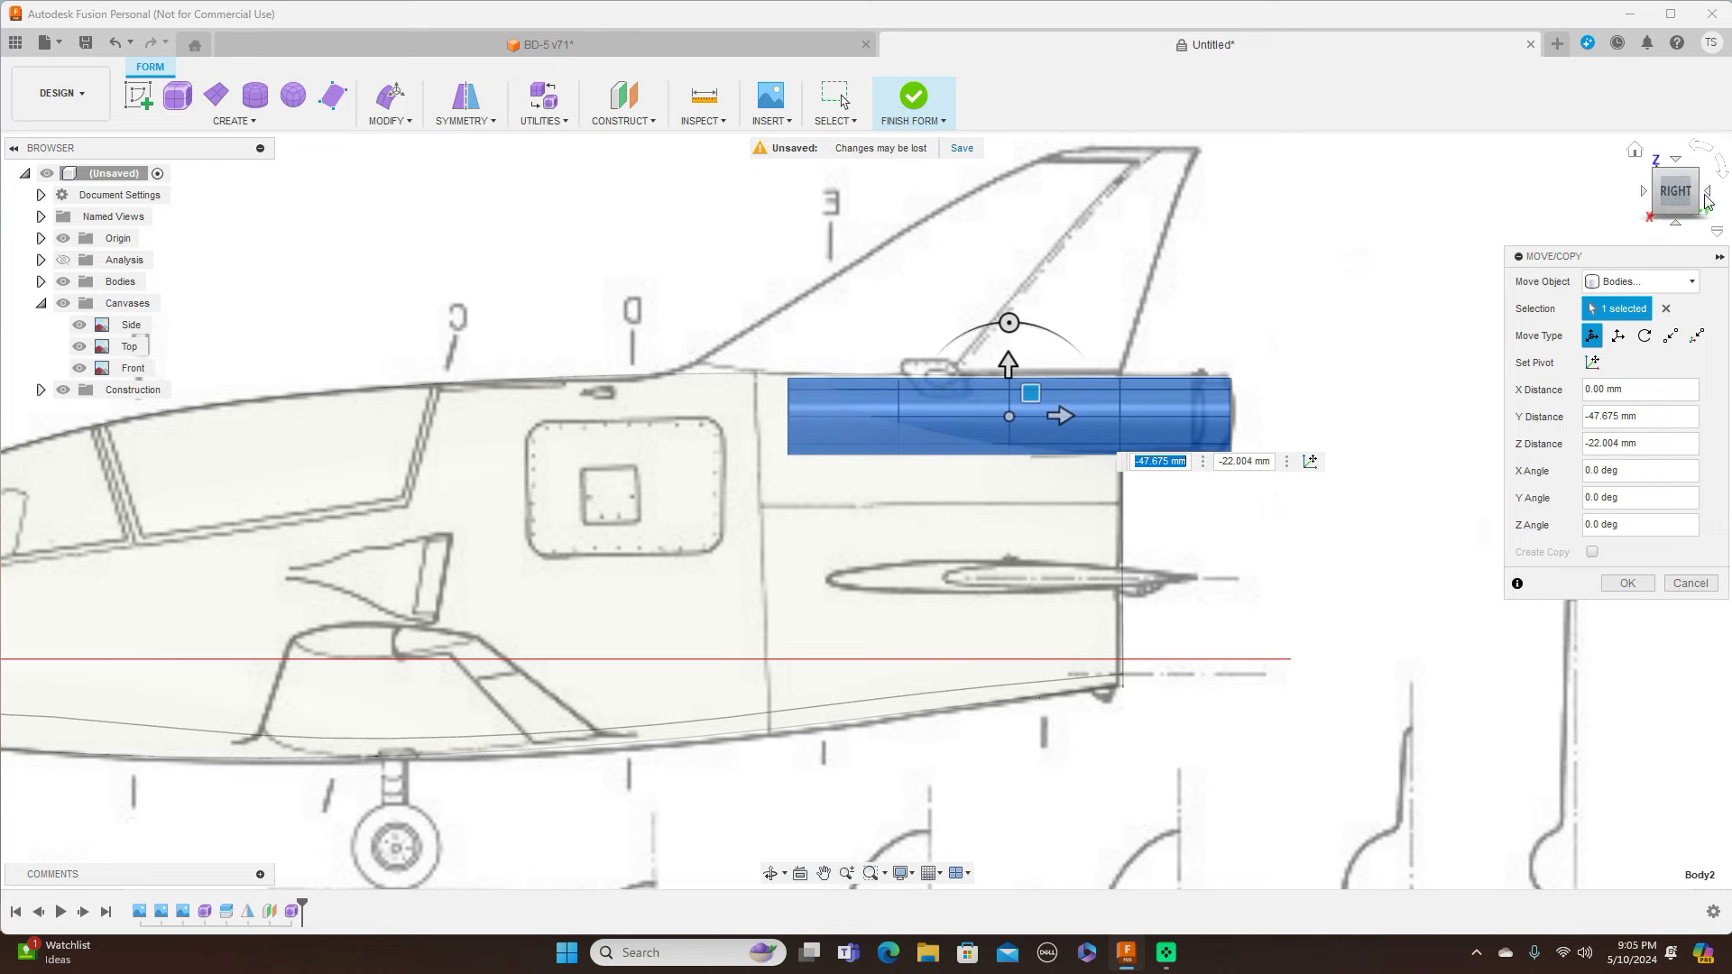
left_click(1680, 165)
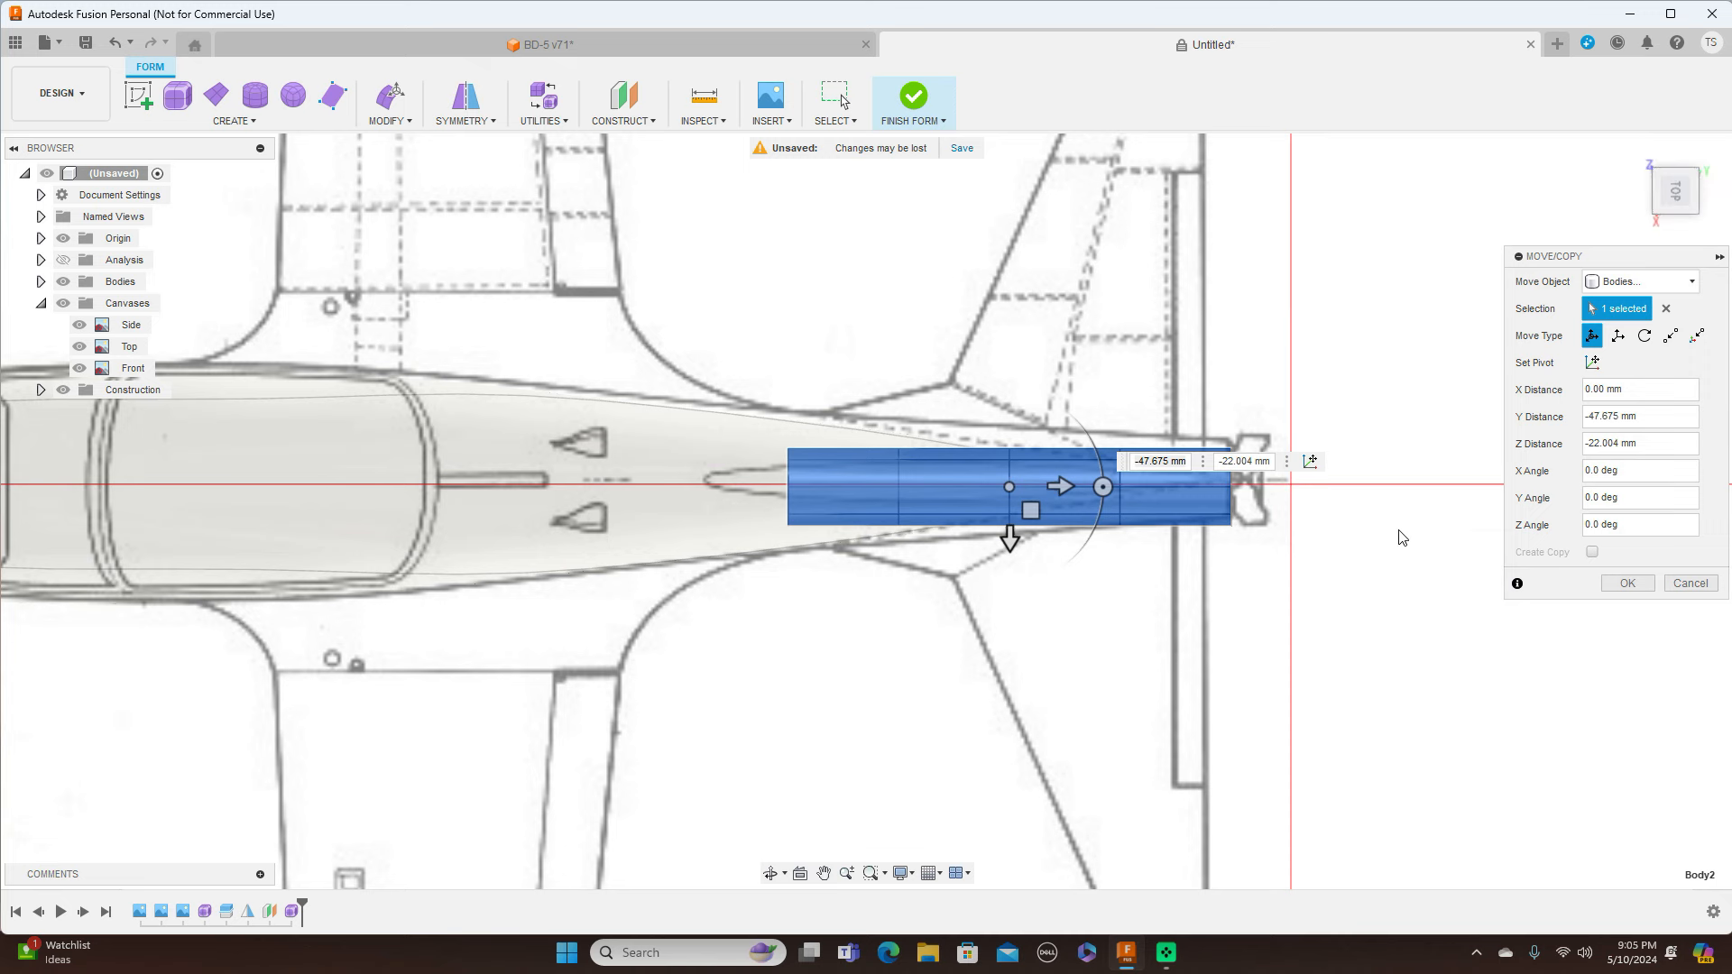
left_click(1627, 582)
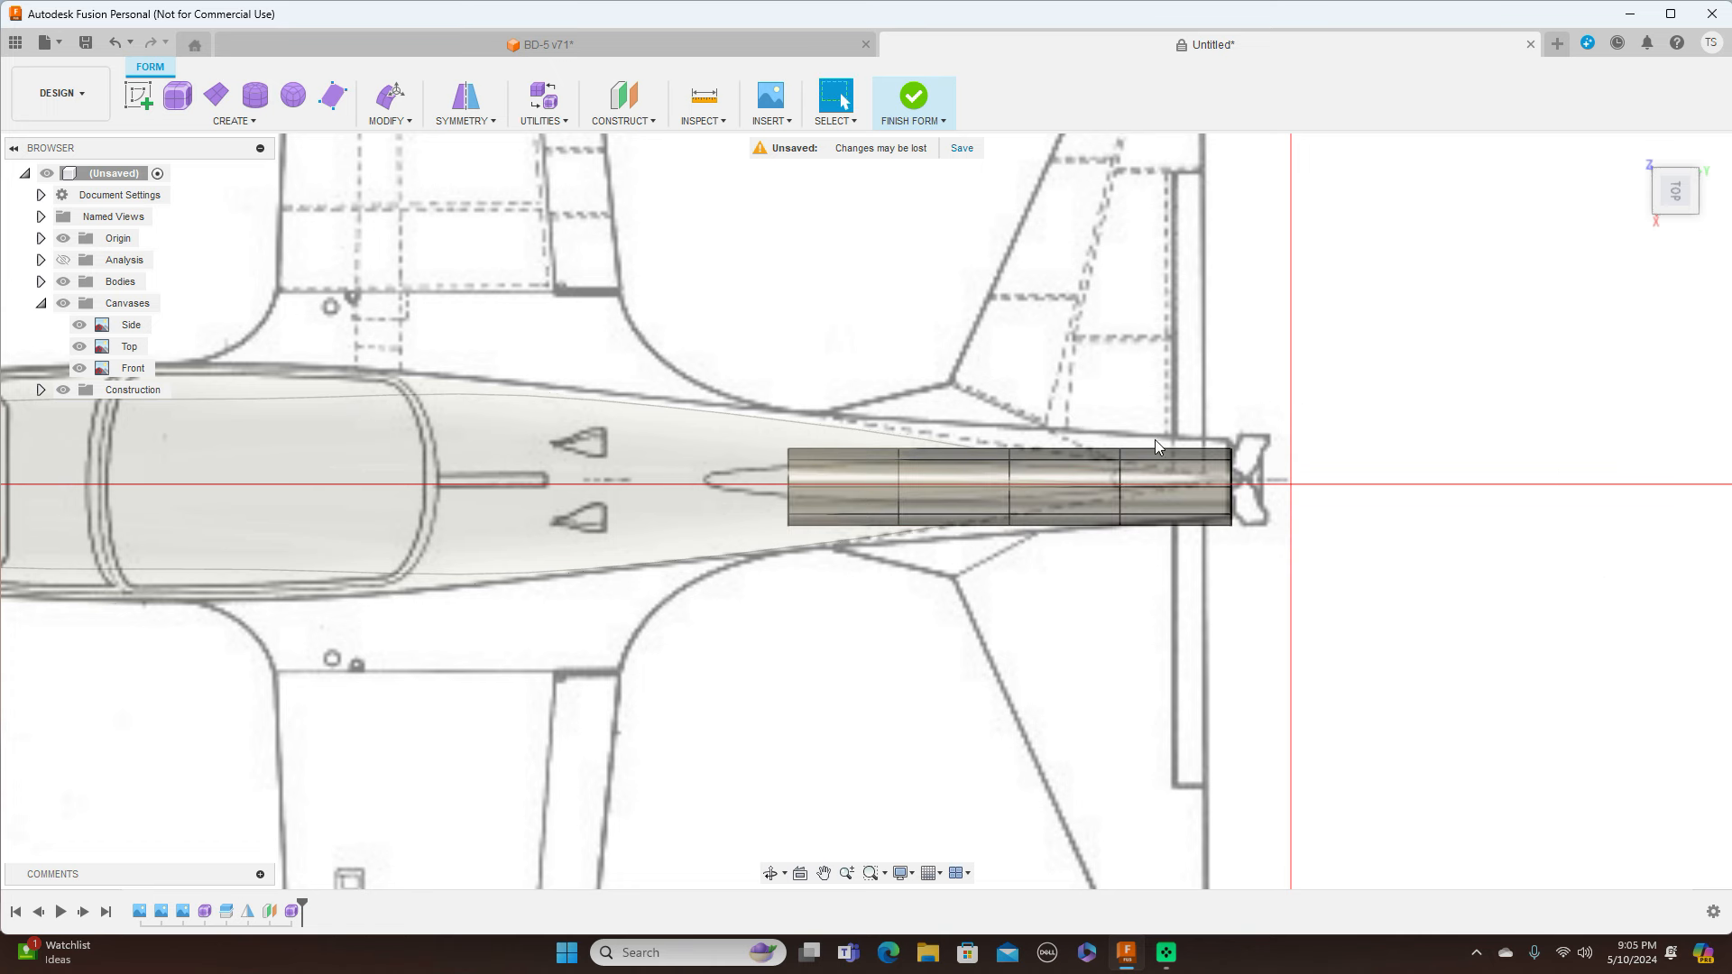
Widen the cylinder's front two edge loops in top view by factors of about 1.49 and 1.57 to follow the fuselage outline
double_click(792, 469)
right_click(792, 469)
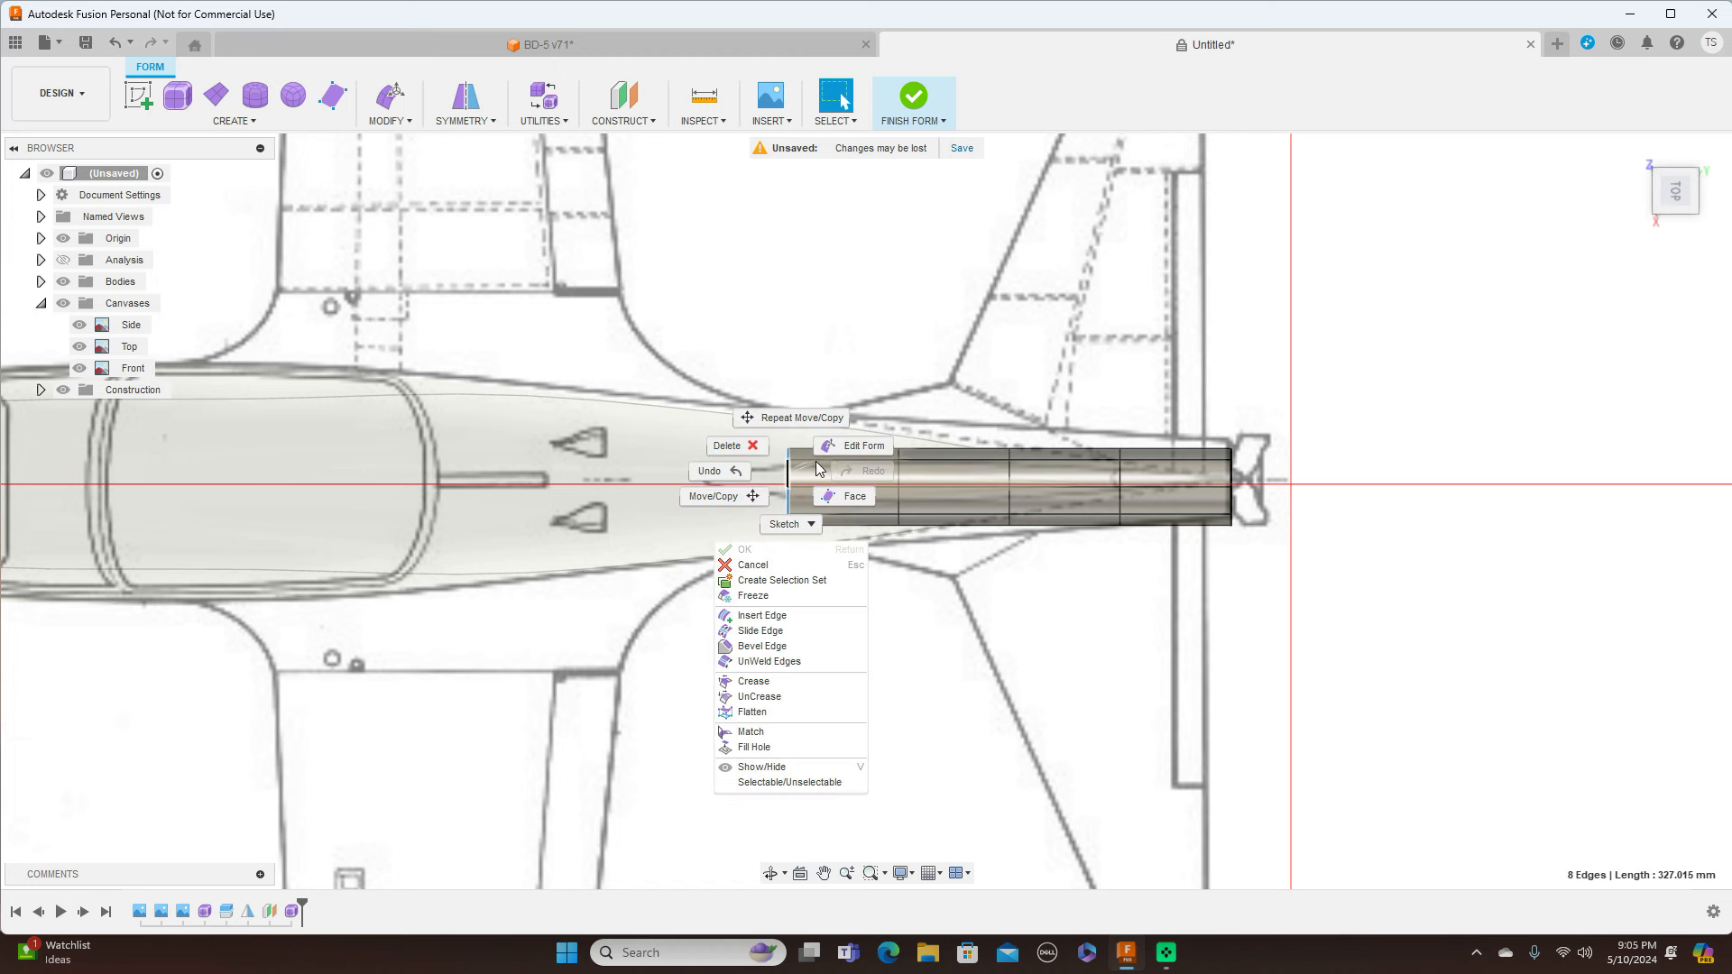
left_click(832, 447)
left_click_drag(830, 525, 850, 545)
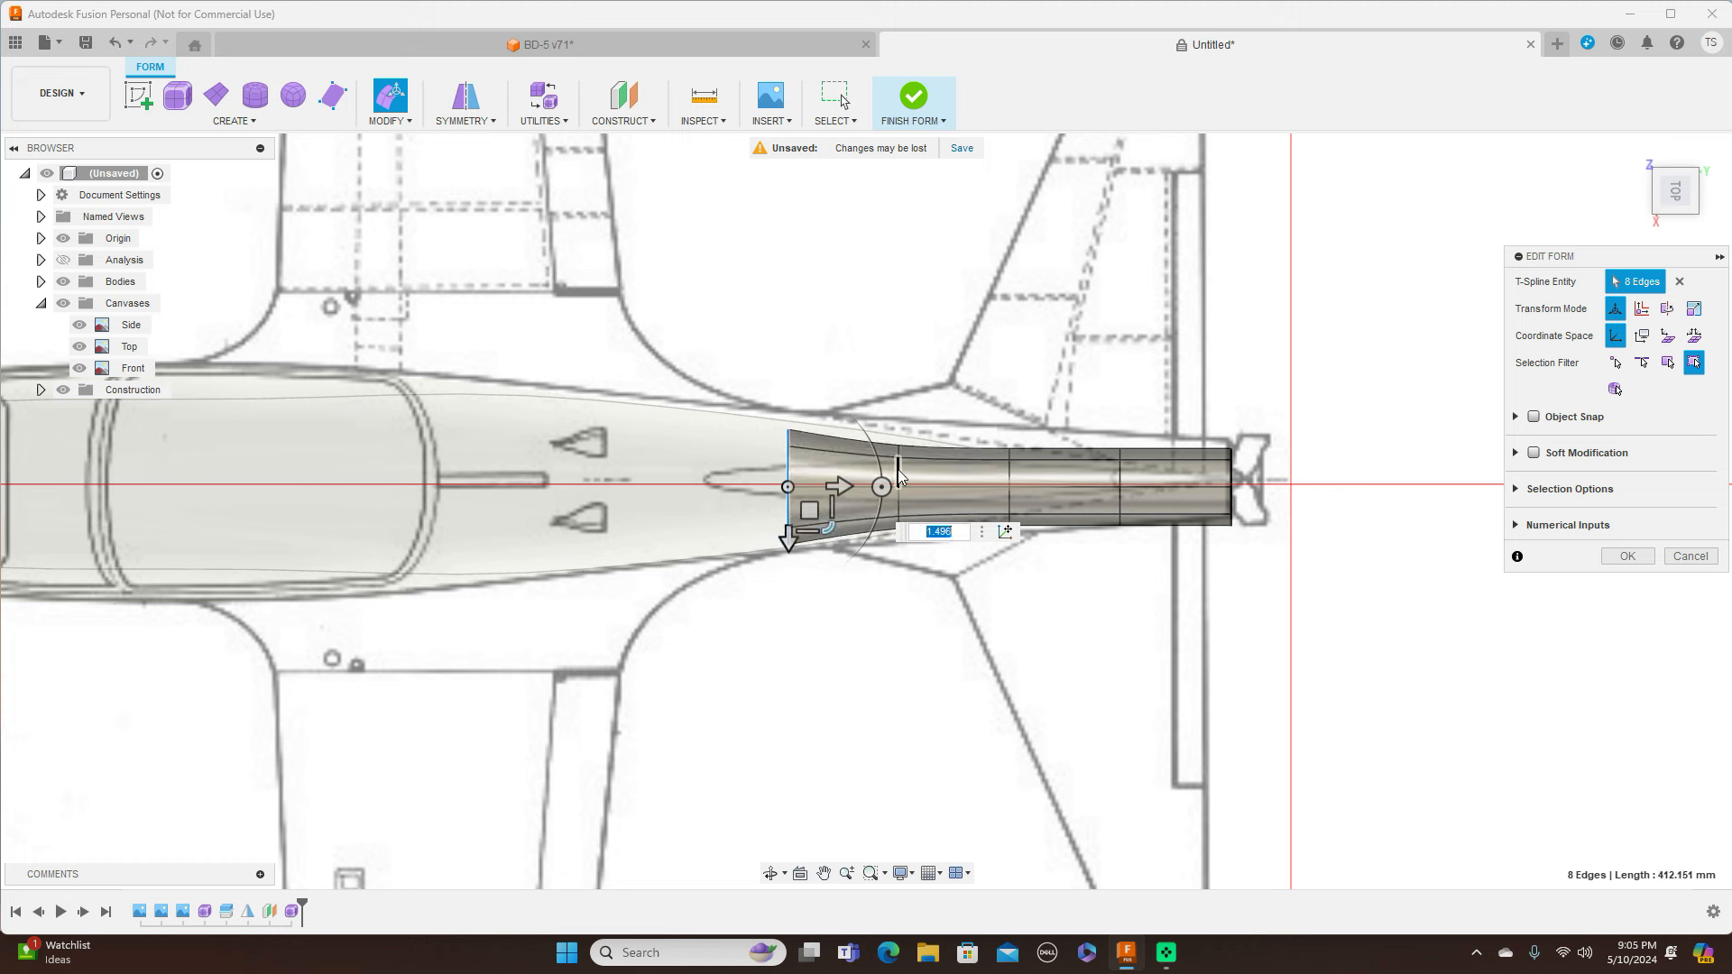
double_click(898, 475)
left_click_drag(941, 528, 950, 554)
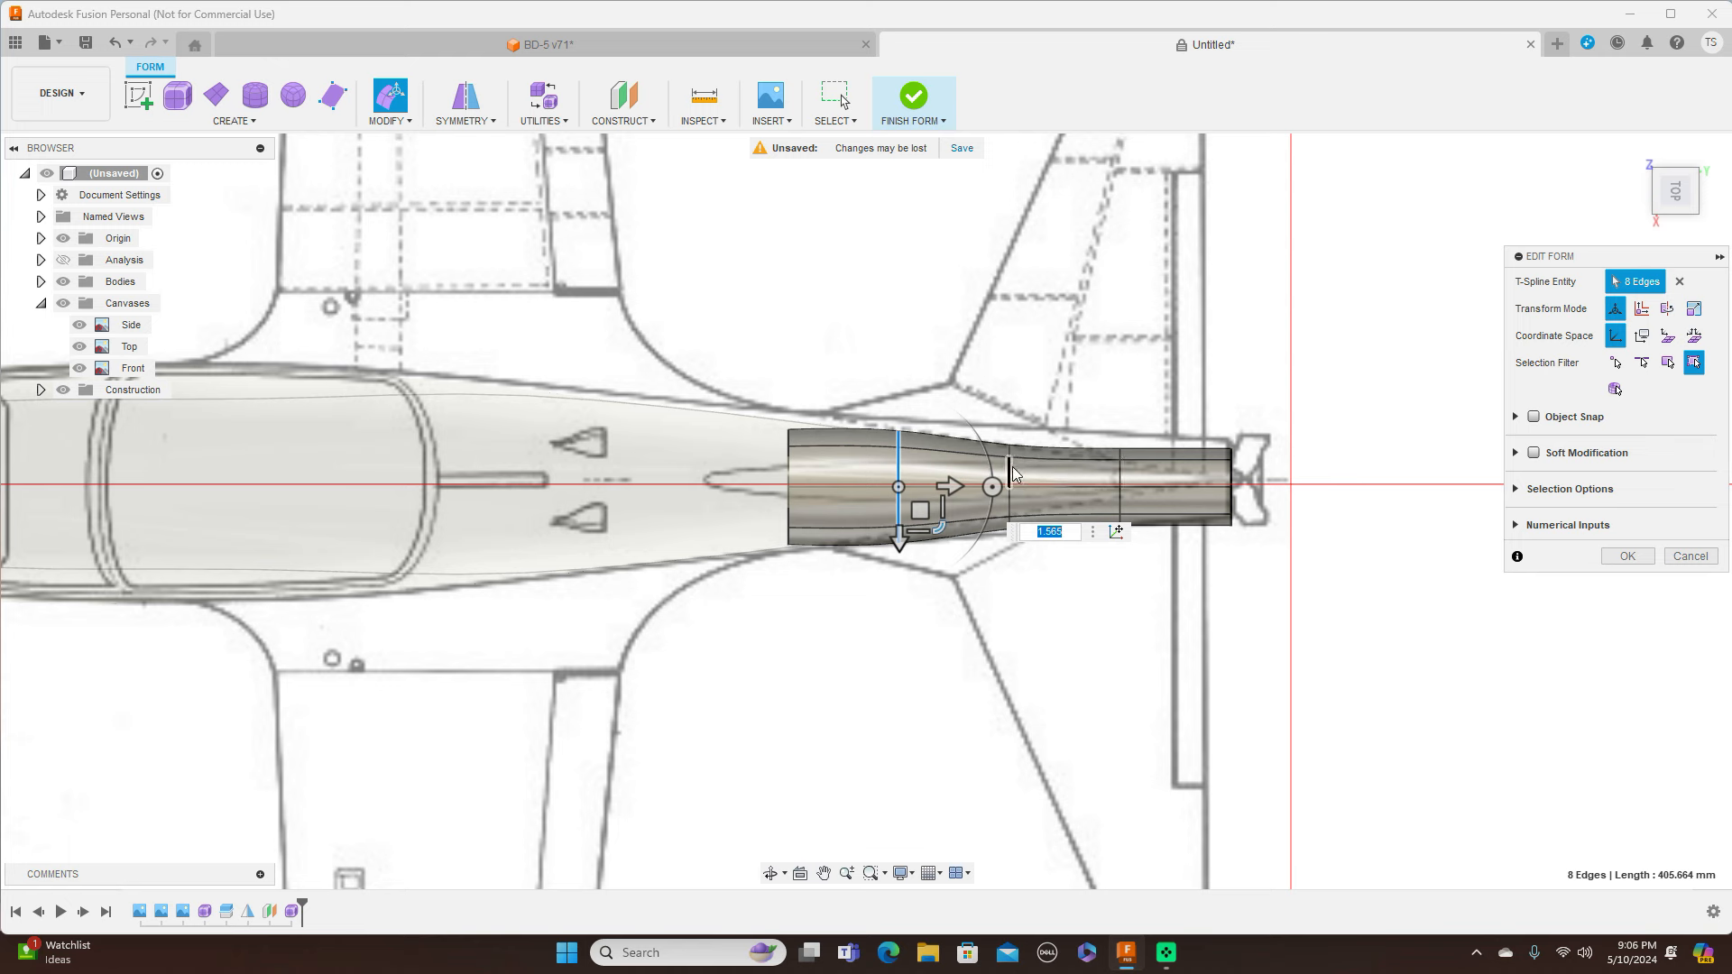
Widen the cylinder's middle, fourth and rear edge loops in top view so its sides taper along the tail outline
double_click(1012, 476)
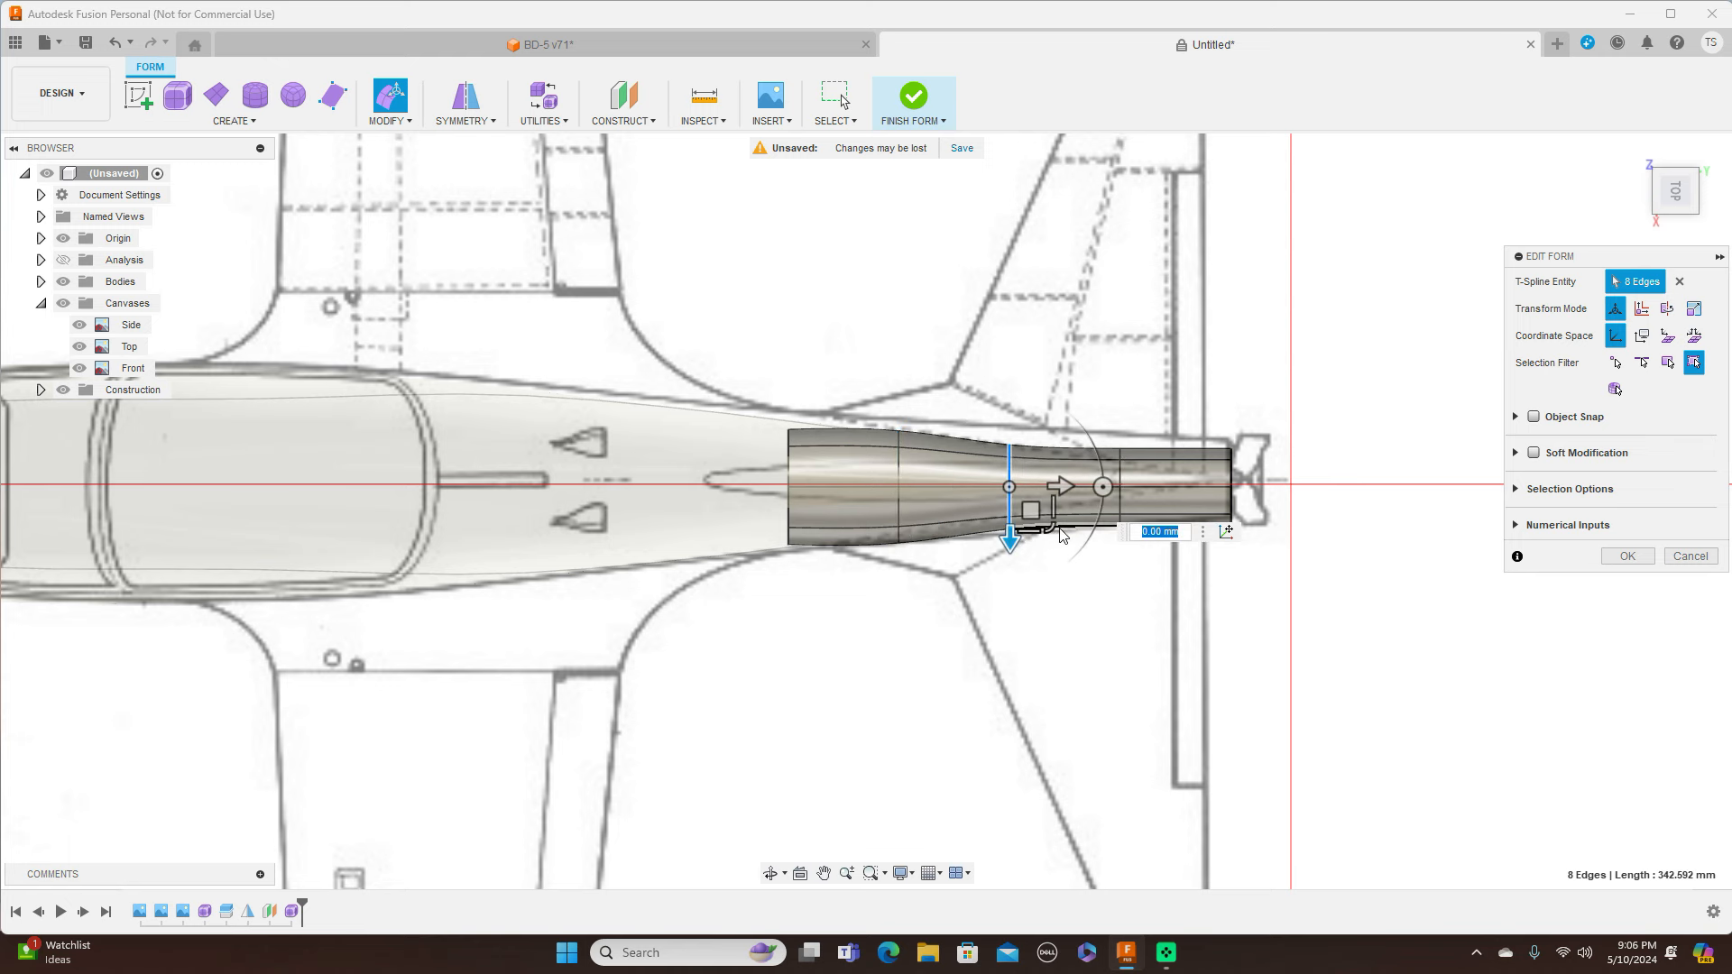
left_click_drag(1053, 526, 1058, 538)
double_click(1120, 521)
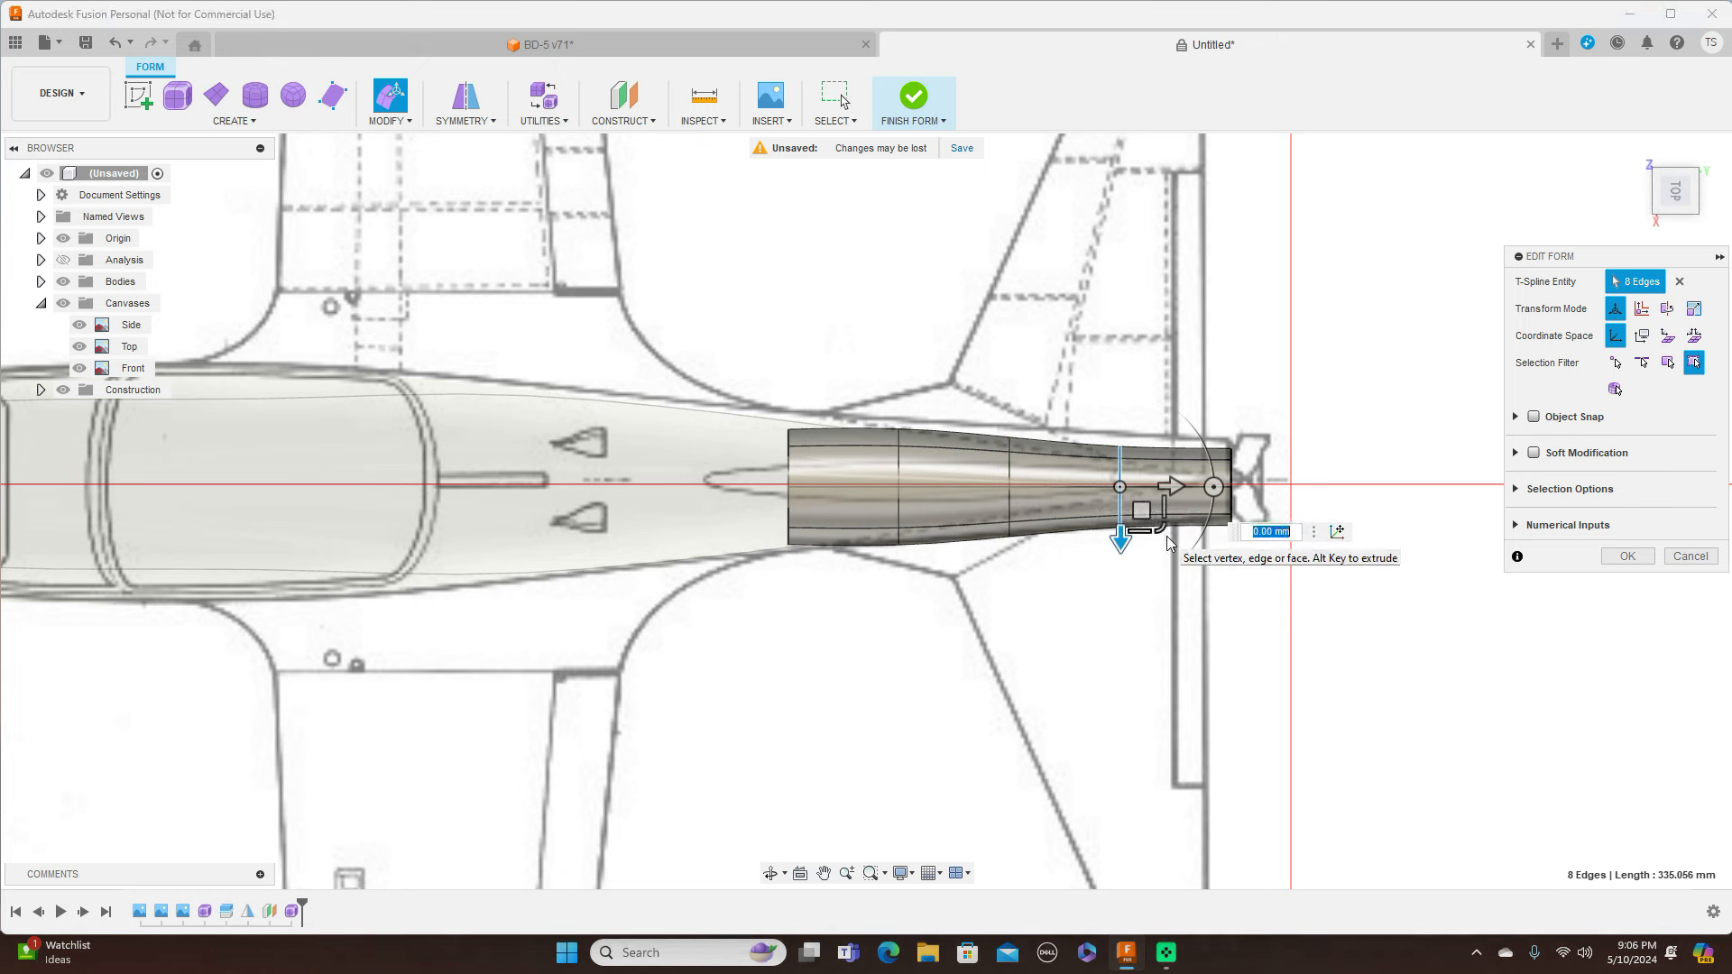
left_click_drag(1161, 530, 1165, 543)
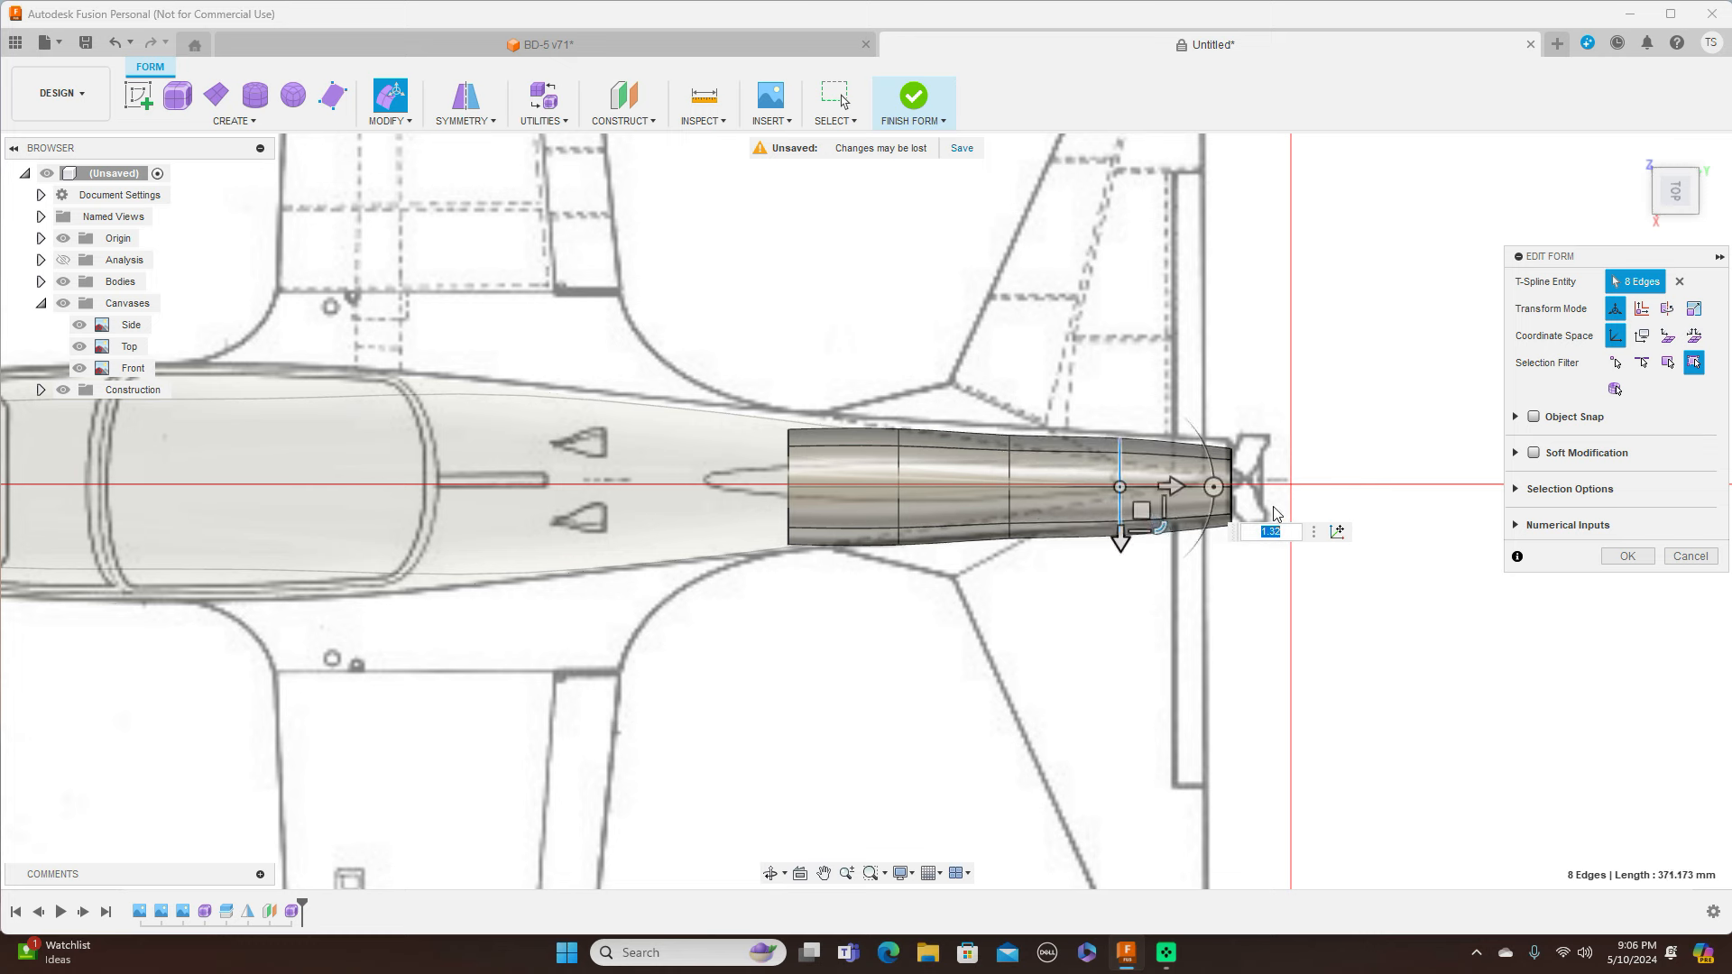
double_click(1232, 478)
left_click_drag(1273, 528, 1274, 532)
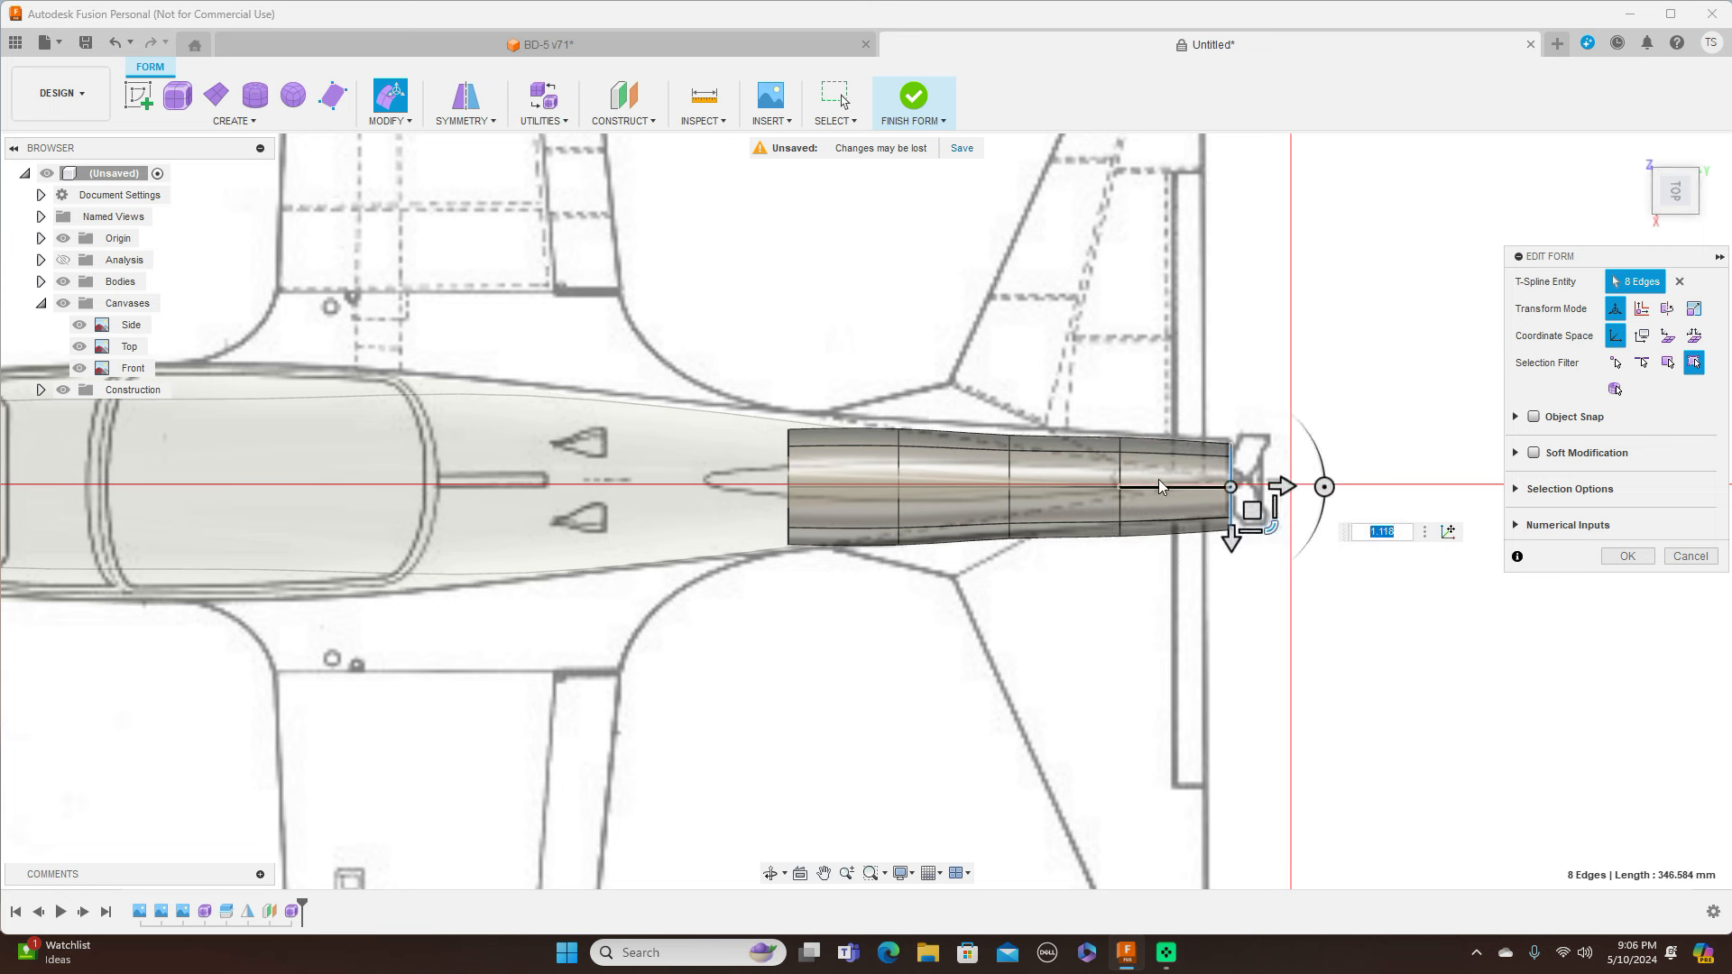
Scale the cylinder's middle edge loop in width by 1.118 to smooth the taper, and accept the form edit
double_click(1010, 470)
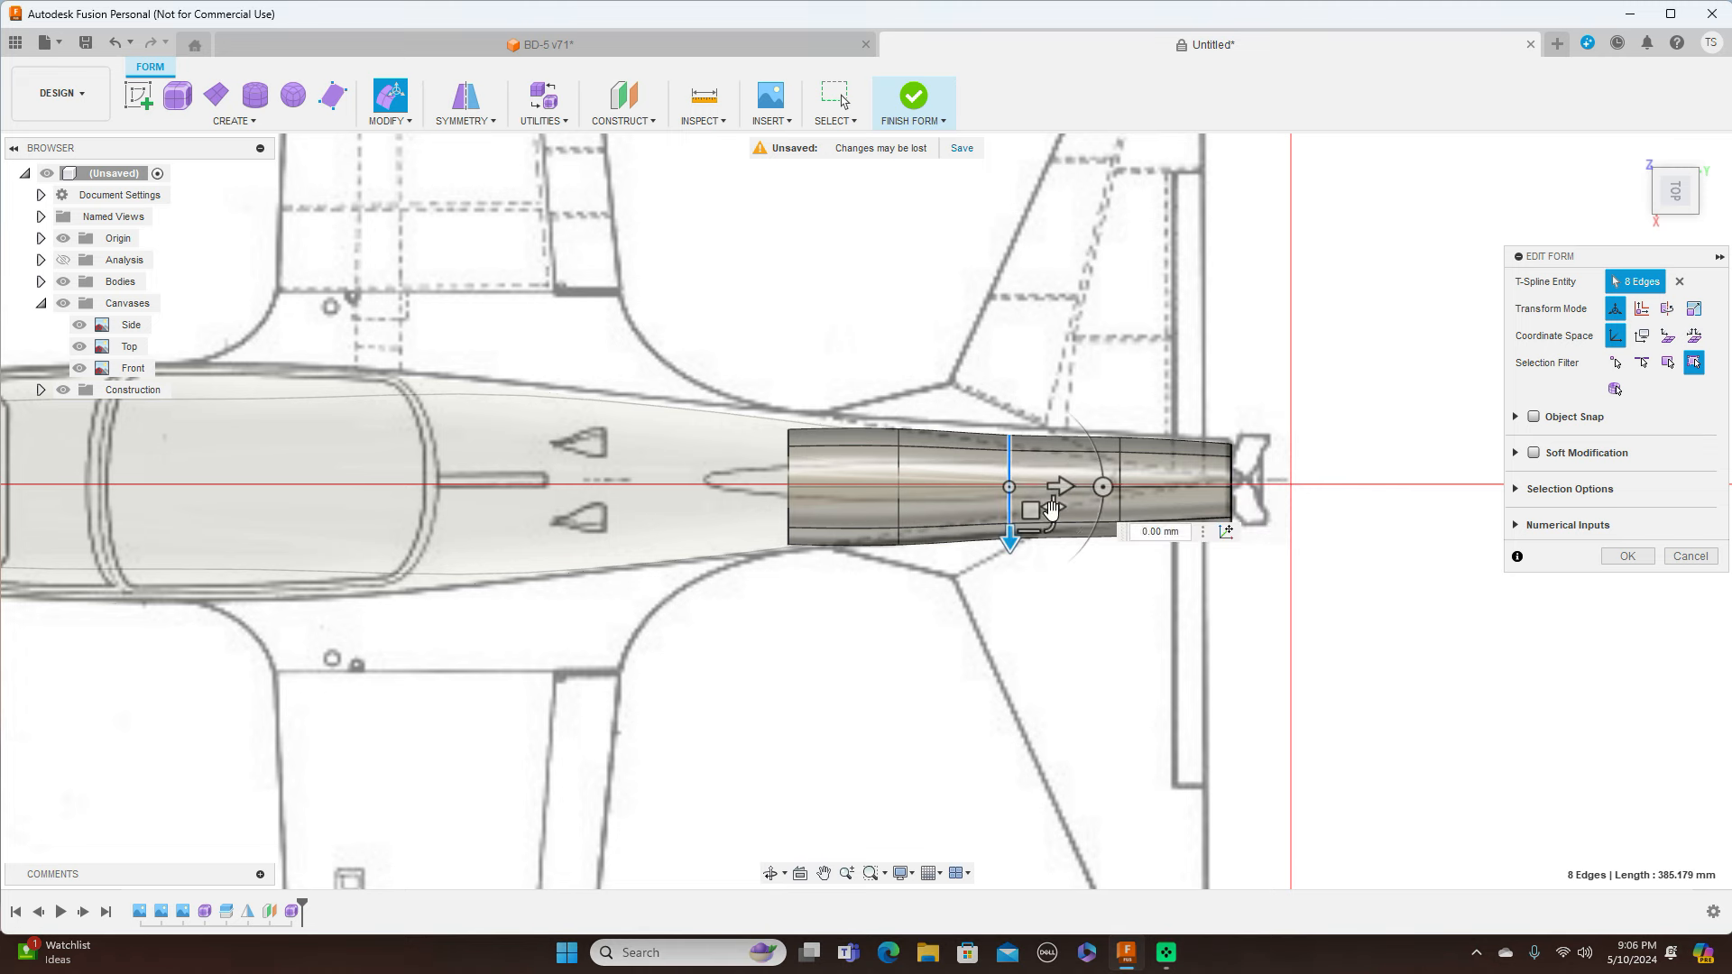
left_click_drag(1051, 528, 1052, 528)
type("1.118")
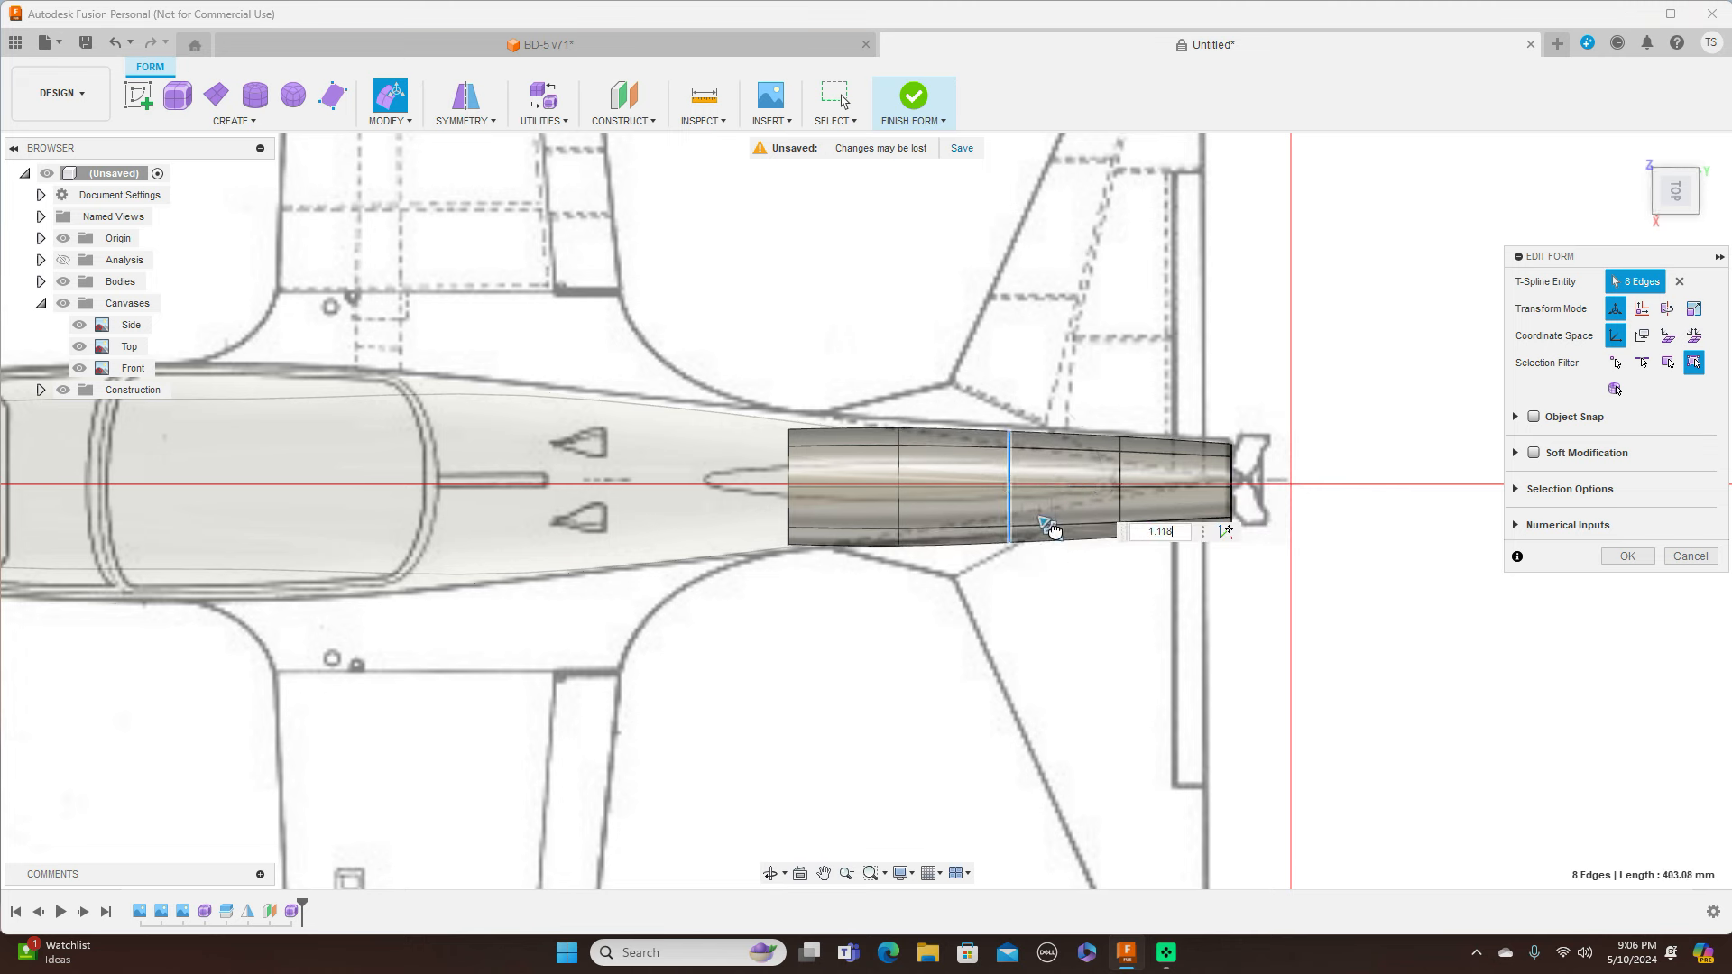
key("Return")
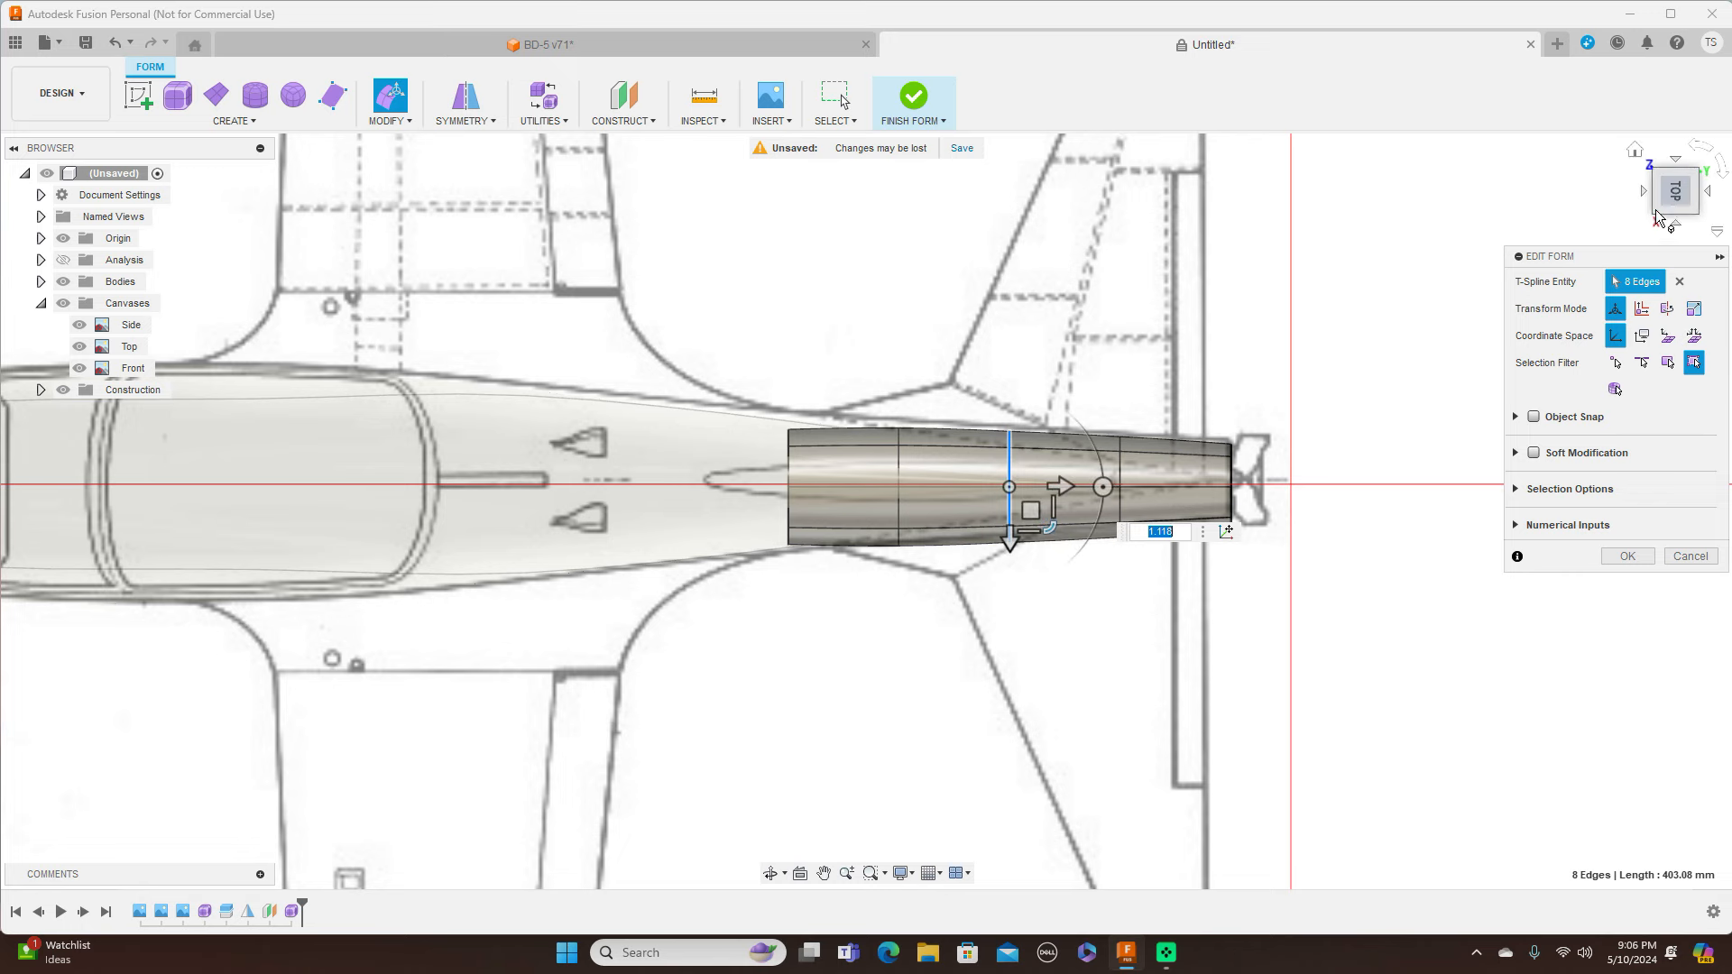
left_click(1679, 227)
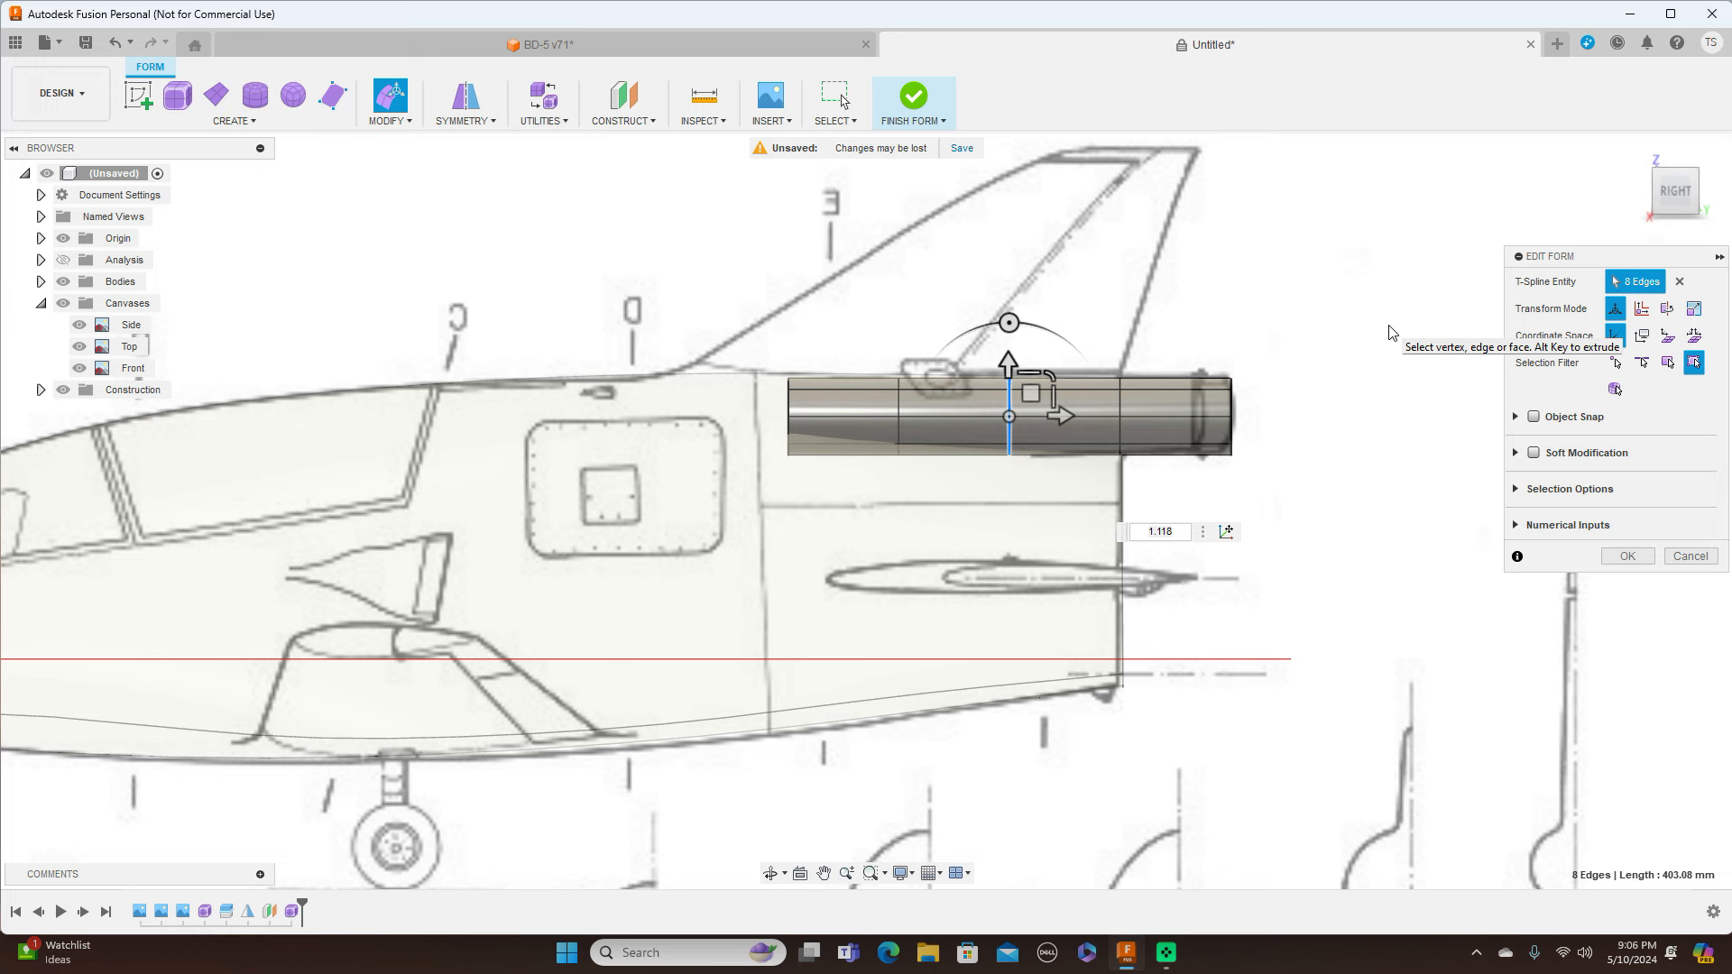
scroll(938, 384, "up", 3)
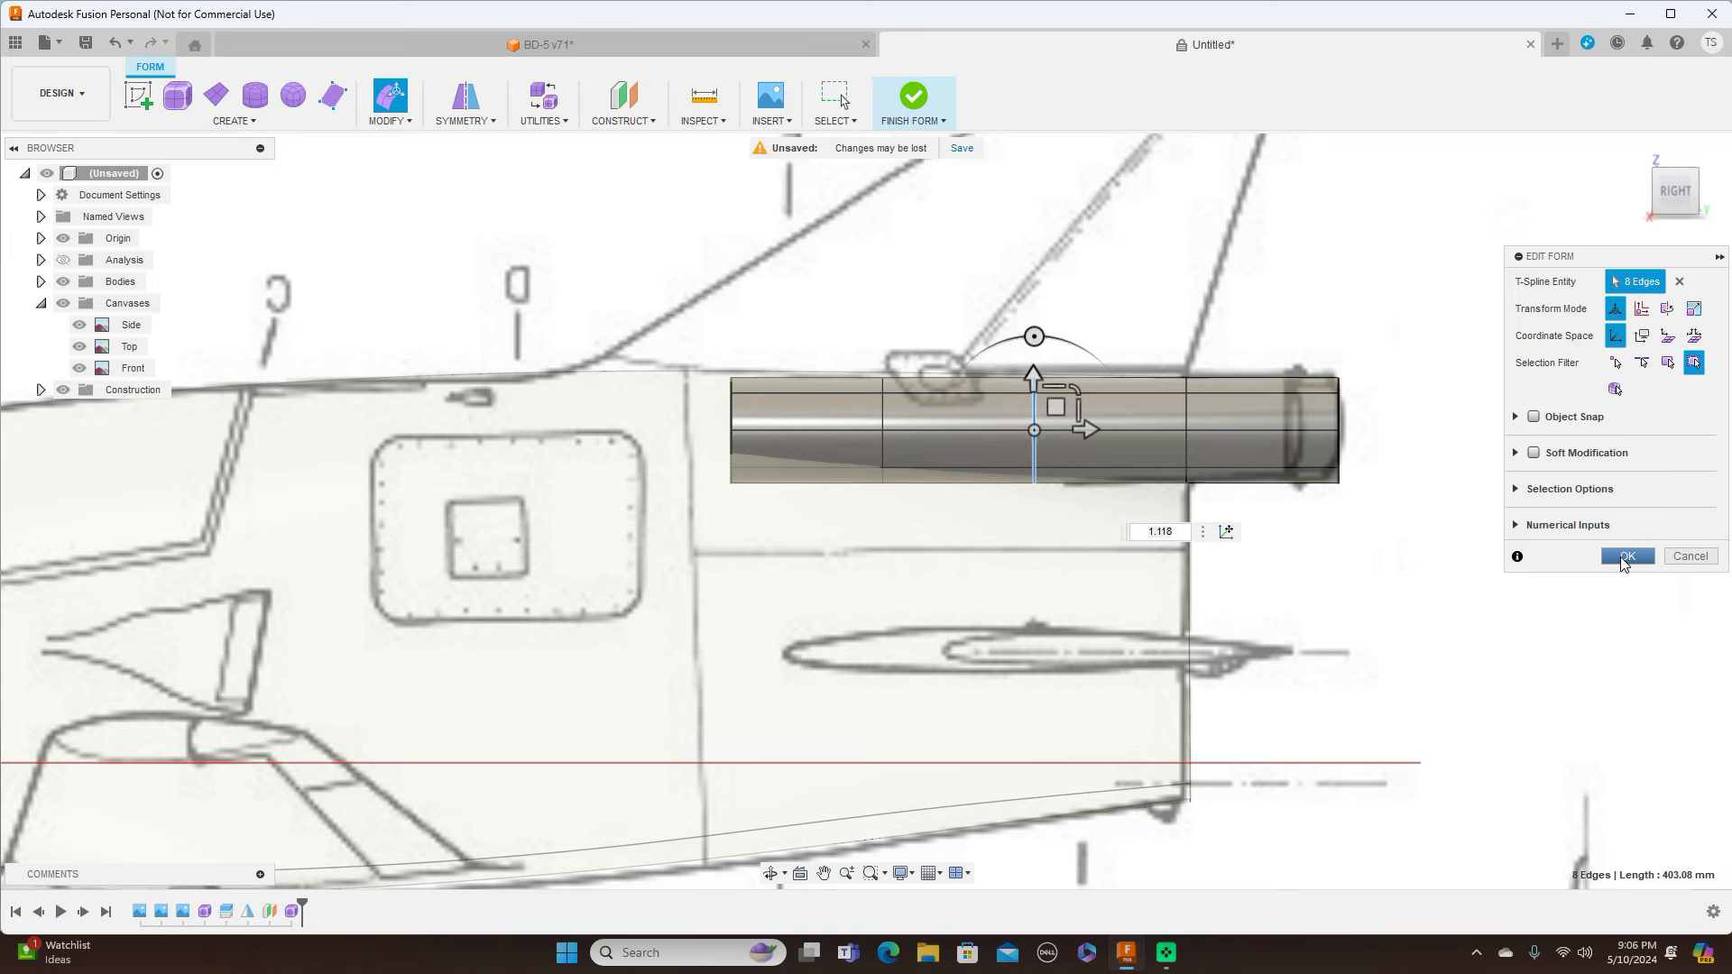
left_click(1625, 557)
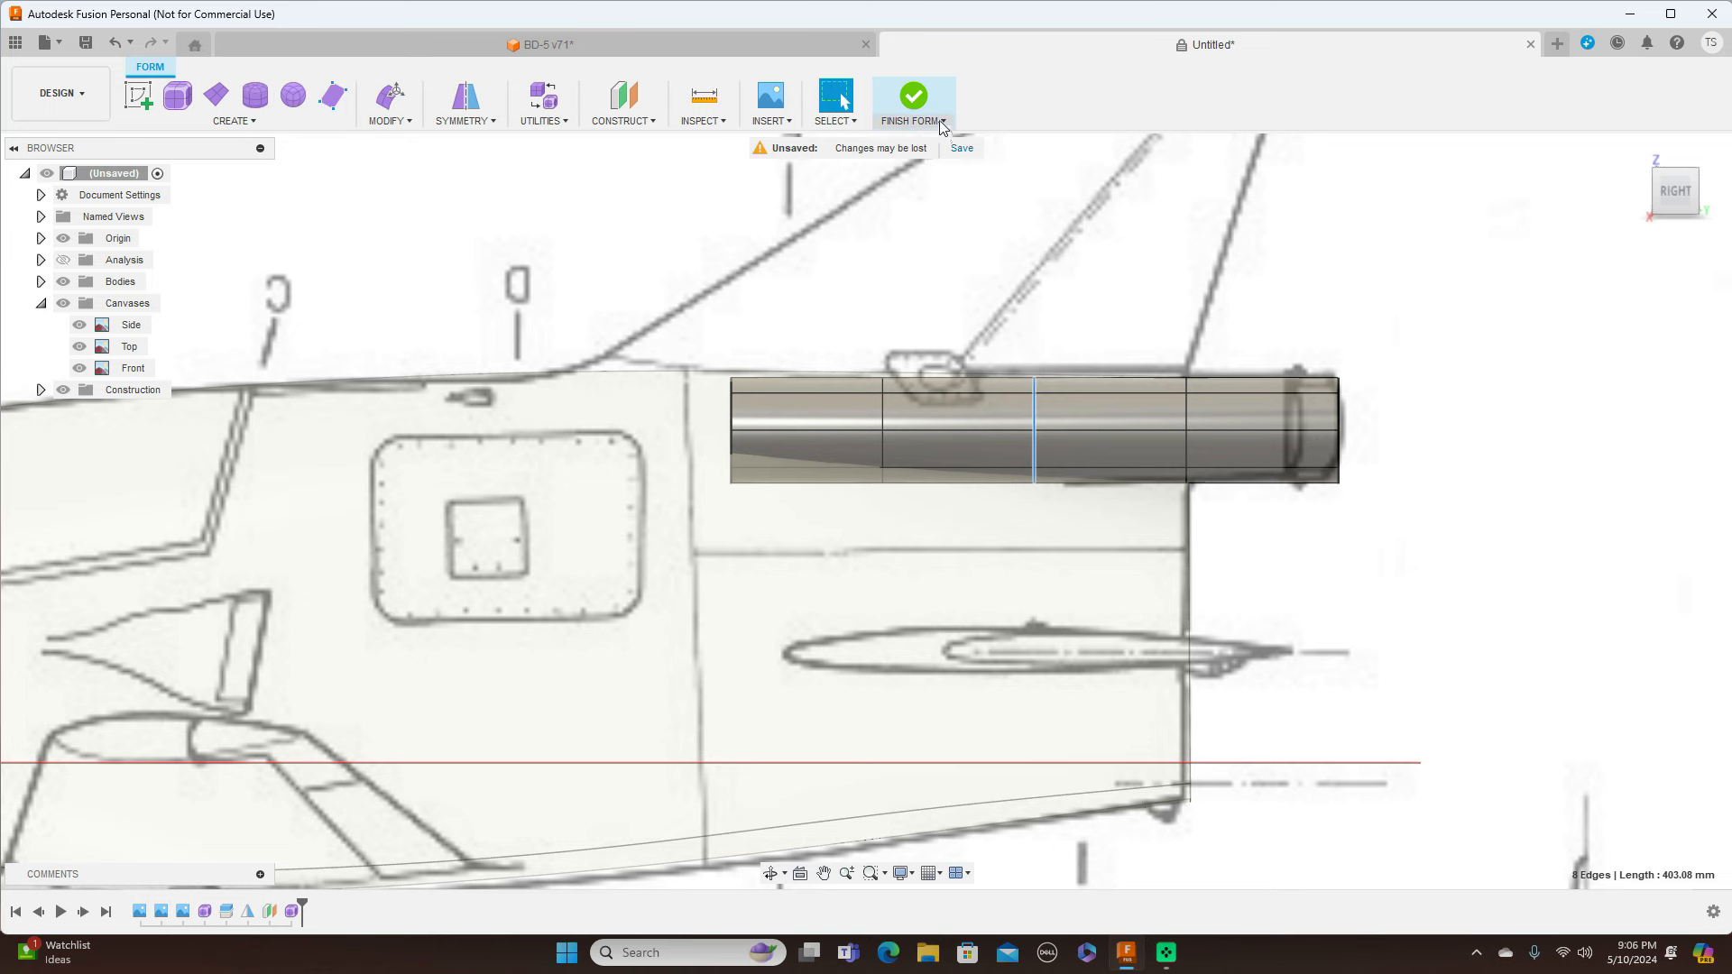
Finish the form and hide the reference canvases to check the exhaust section against the fuselage from above
left_click(913, 99)
scroll(1460, 356, "down", 5)
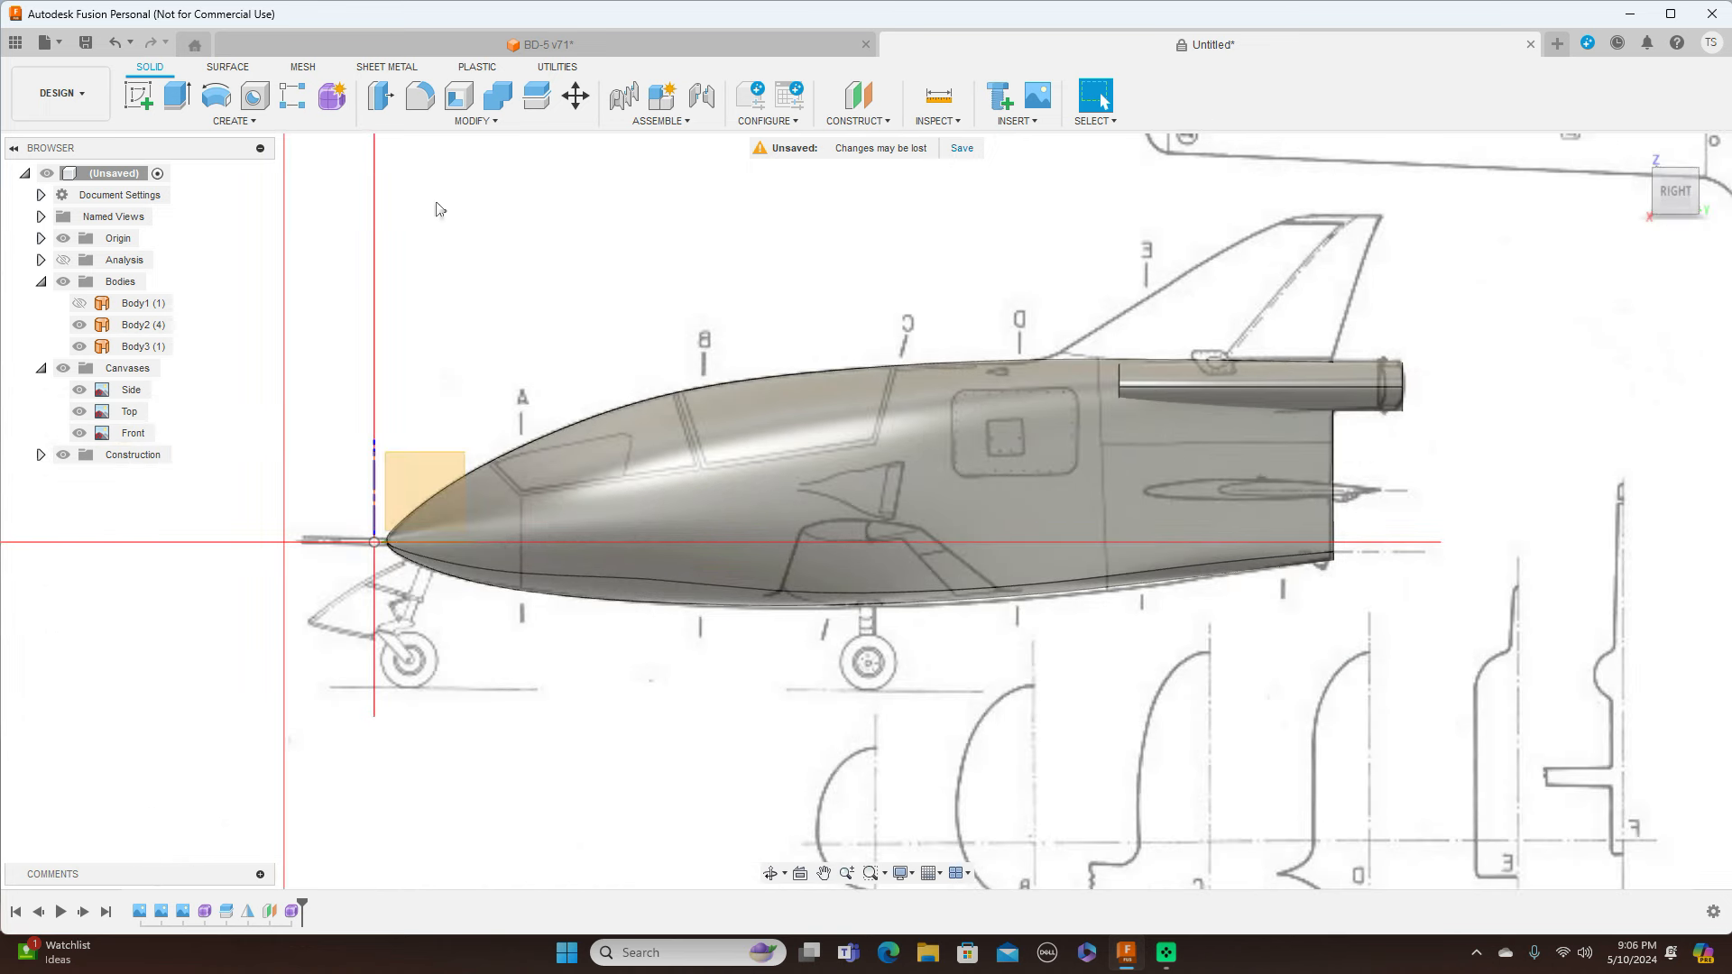
left_click(63, 368)
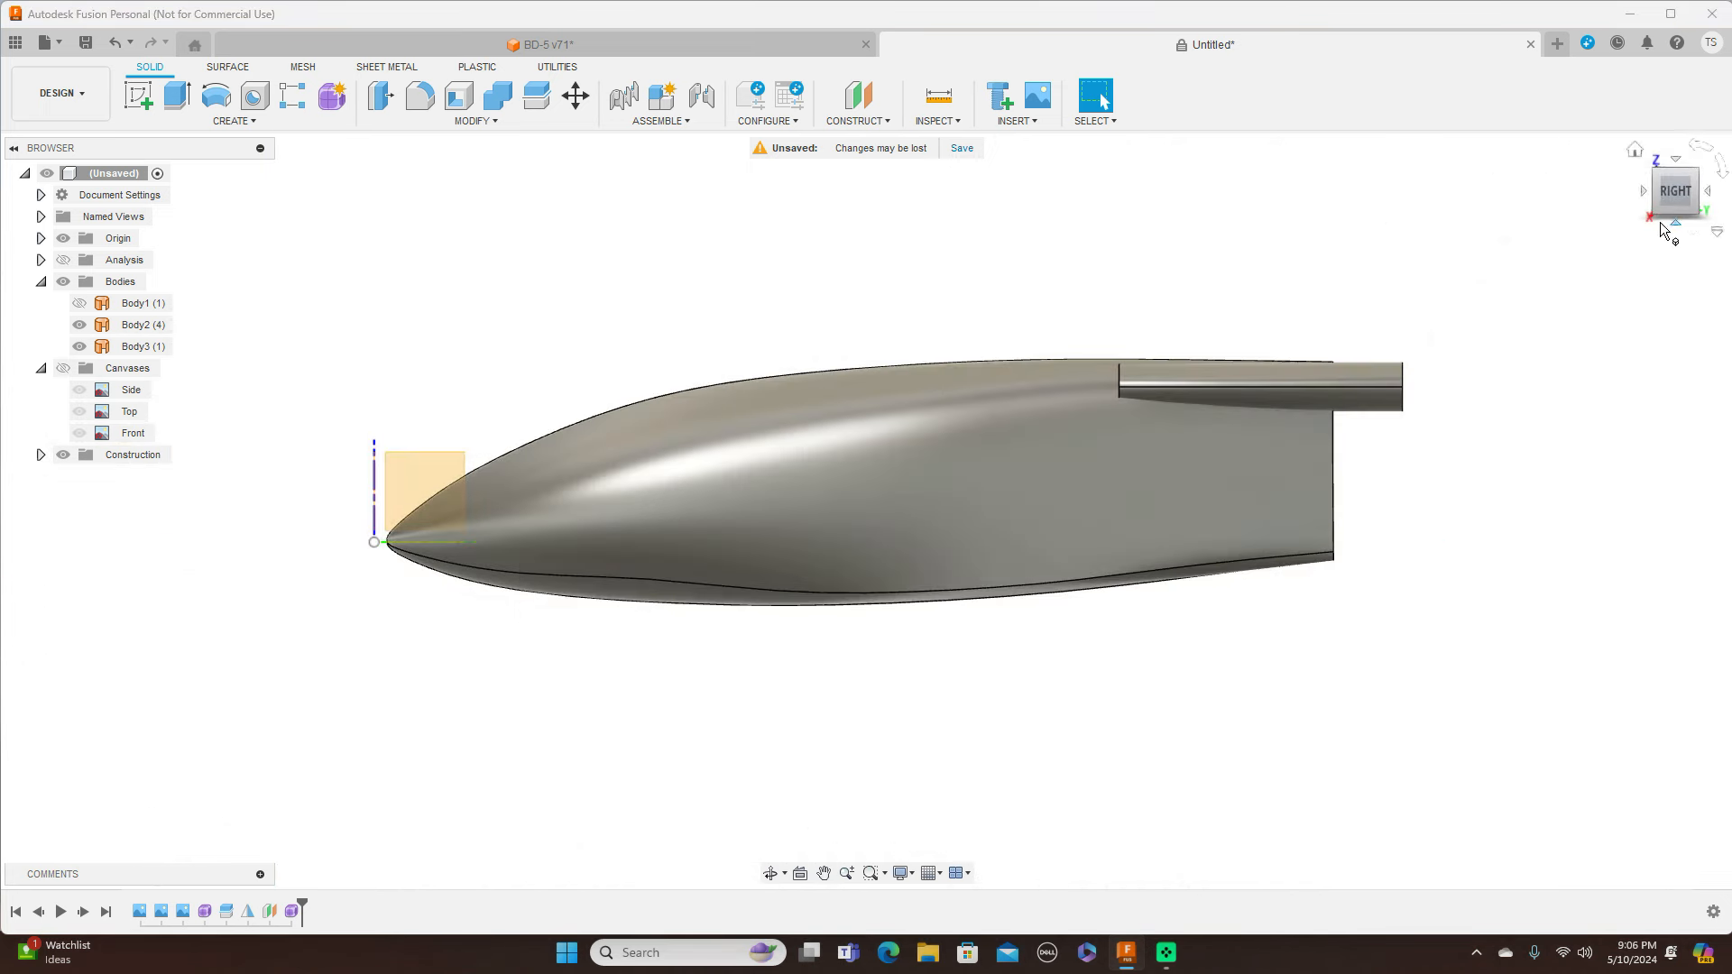
left_click(1672, 158)
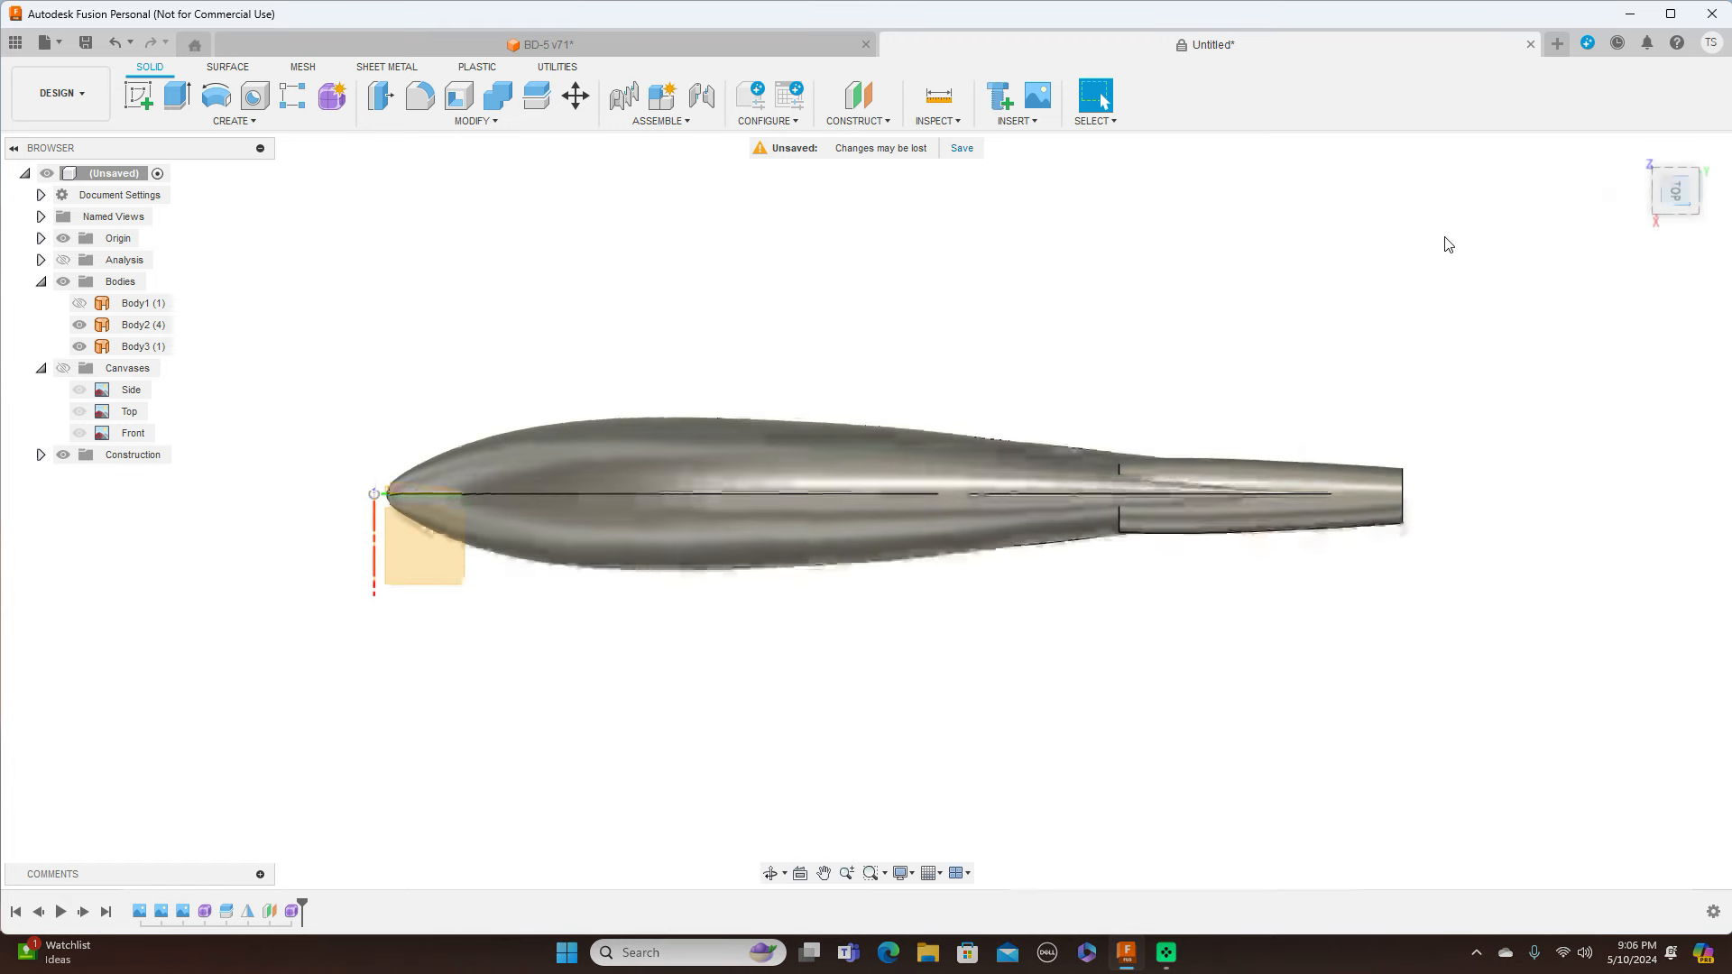
left_click(1205, 469)
key("Escape")
scroll(1205, 469, "up", 2)
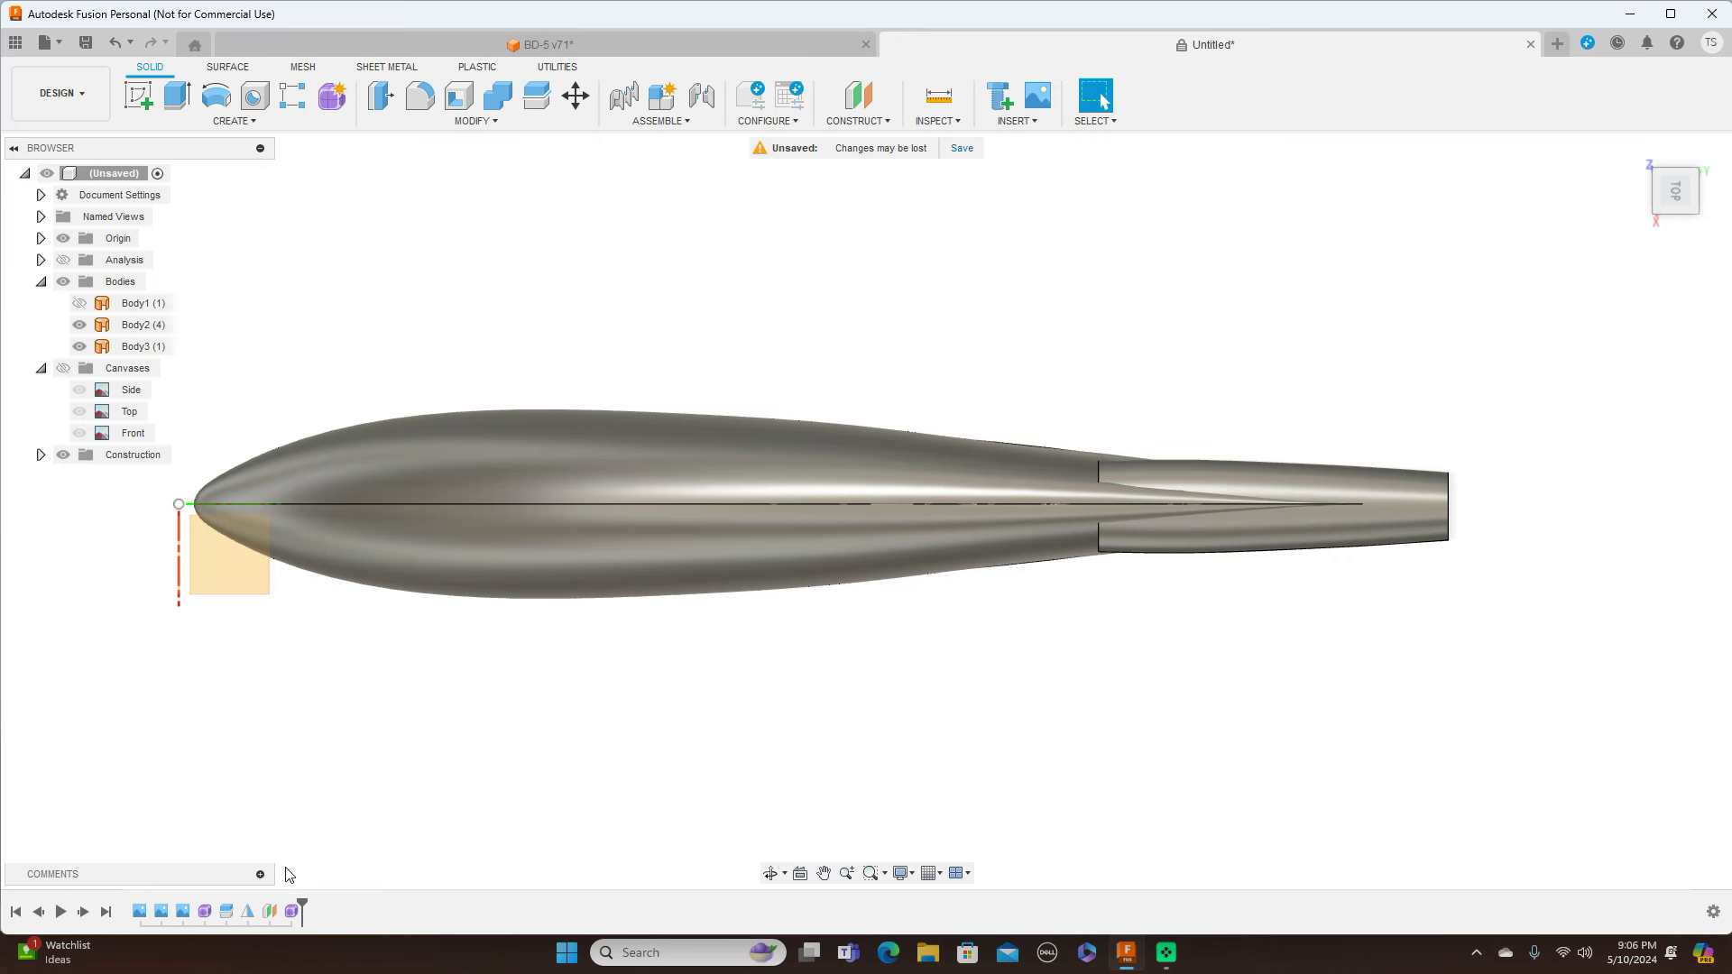
Reopen the exhaust form for editing and try scaling its front edge loop in width by 0.944
left_click(294, 913)
right_click(294, 913)
left_click(365, 738)
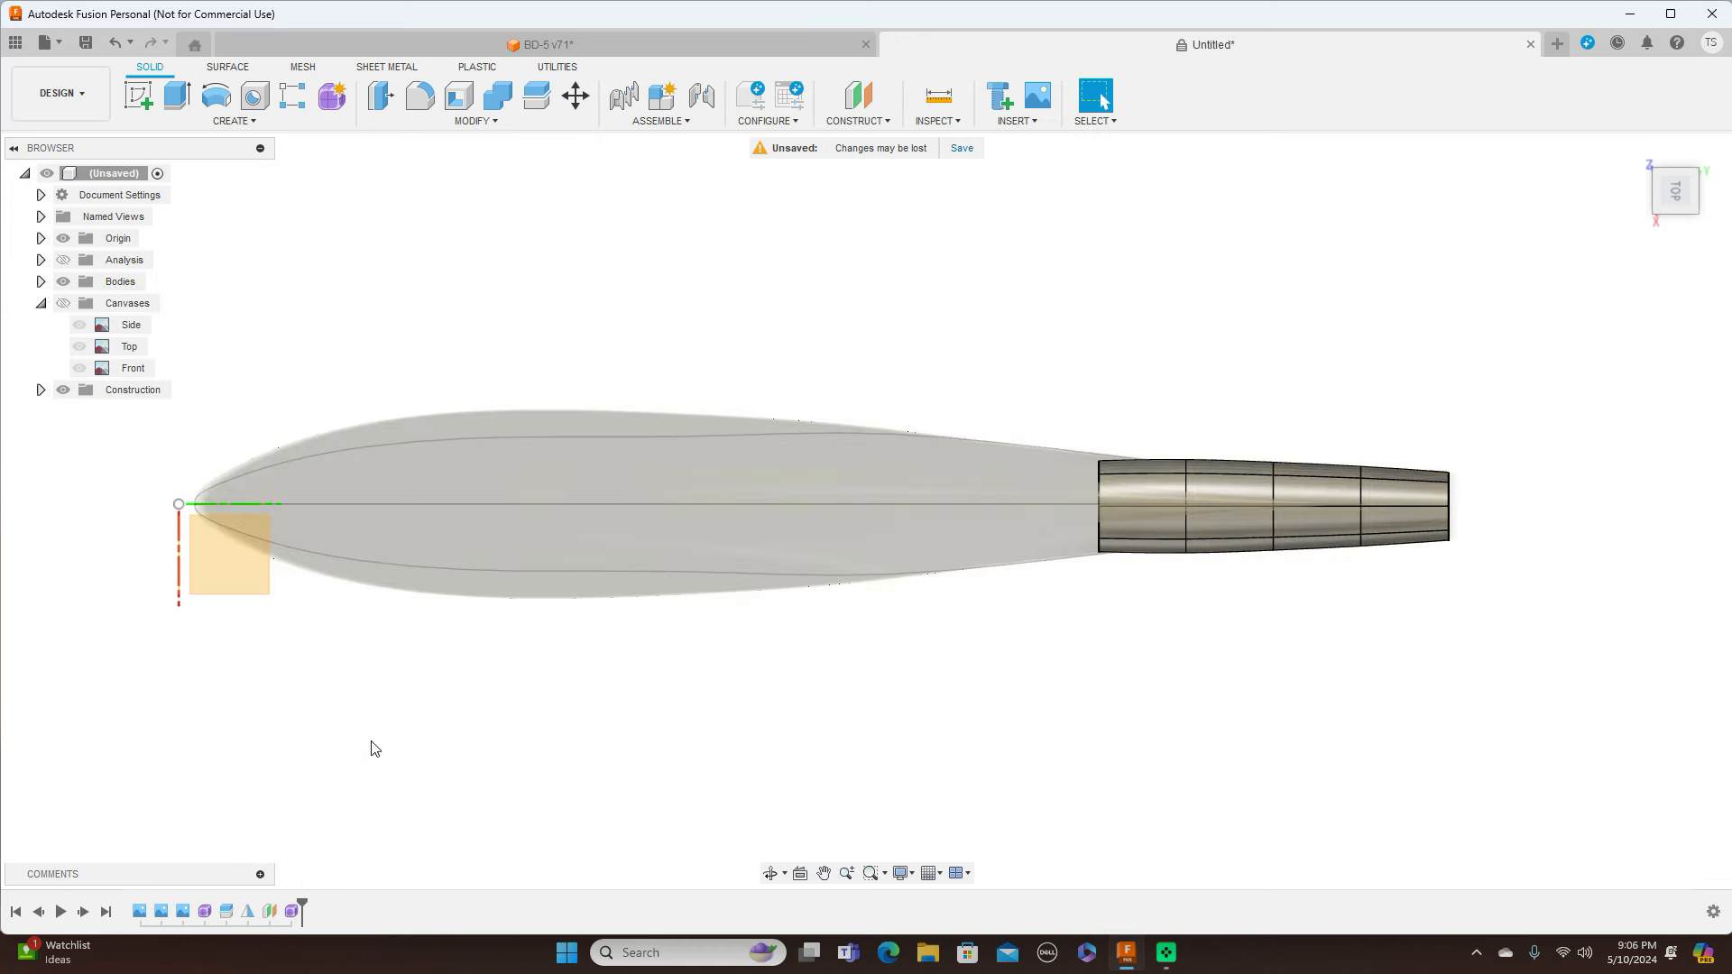
double_click(1100, 490)
right_click(1099, 490)
left_click(1167, 458)
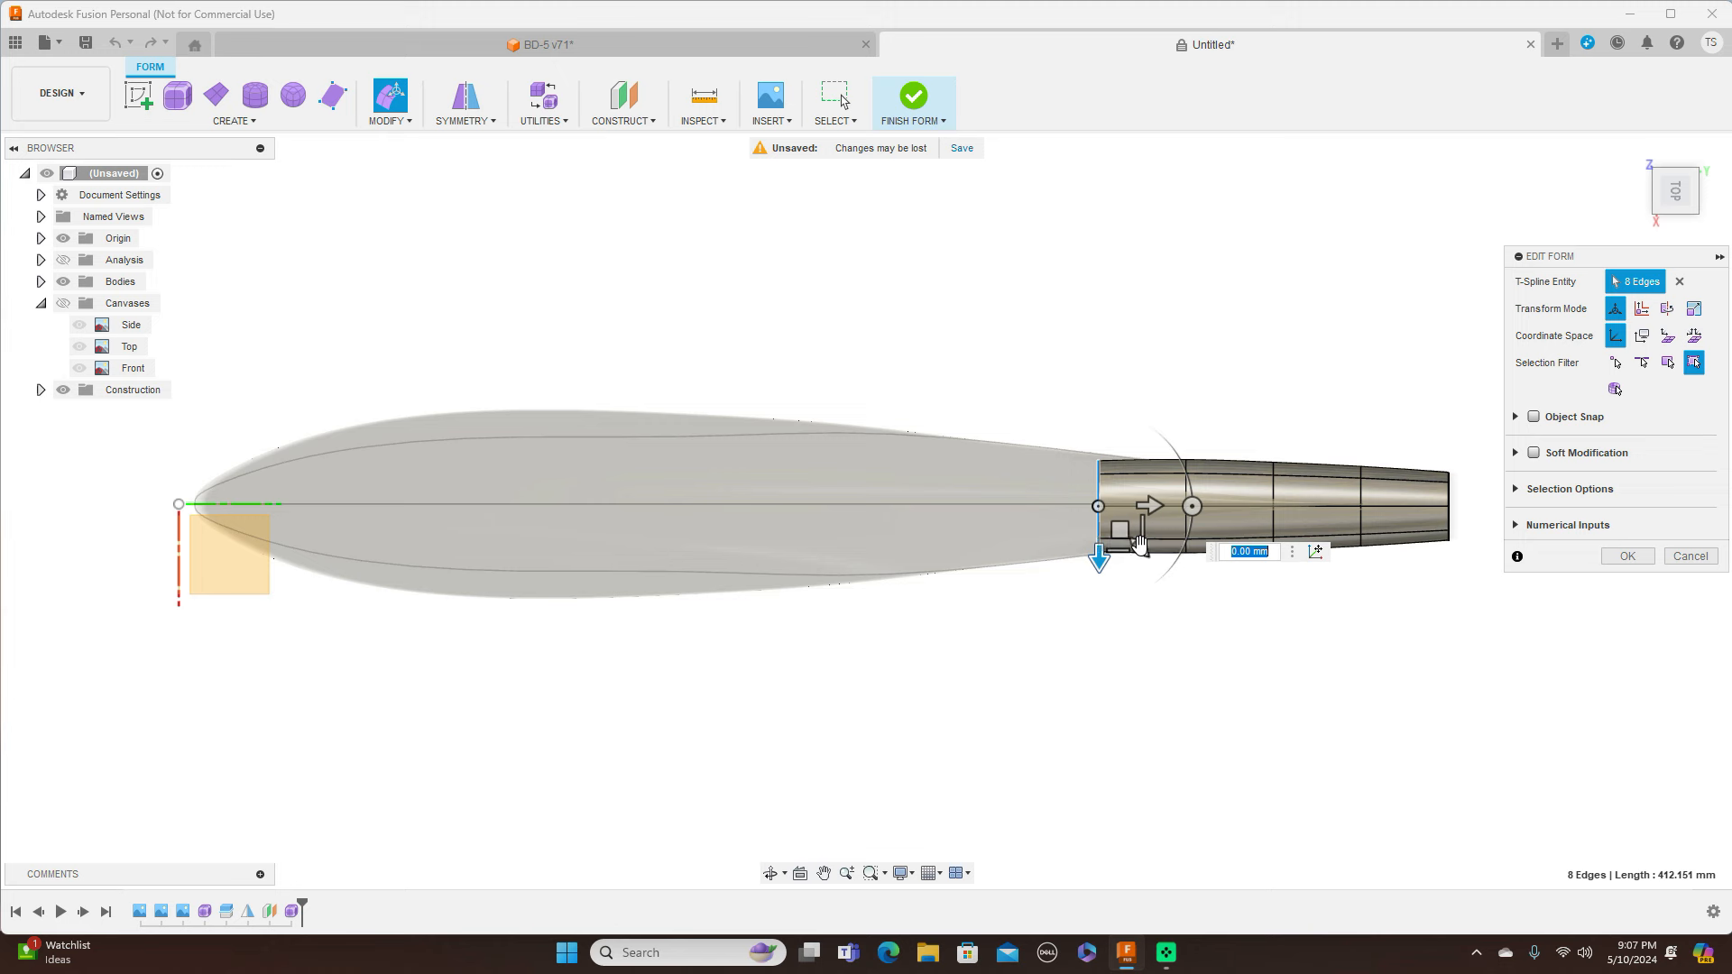
left_click_drag(1139, 547, 1135, 544)
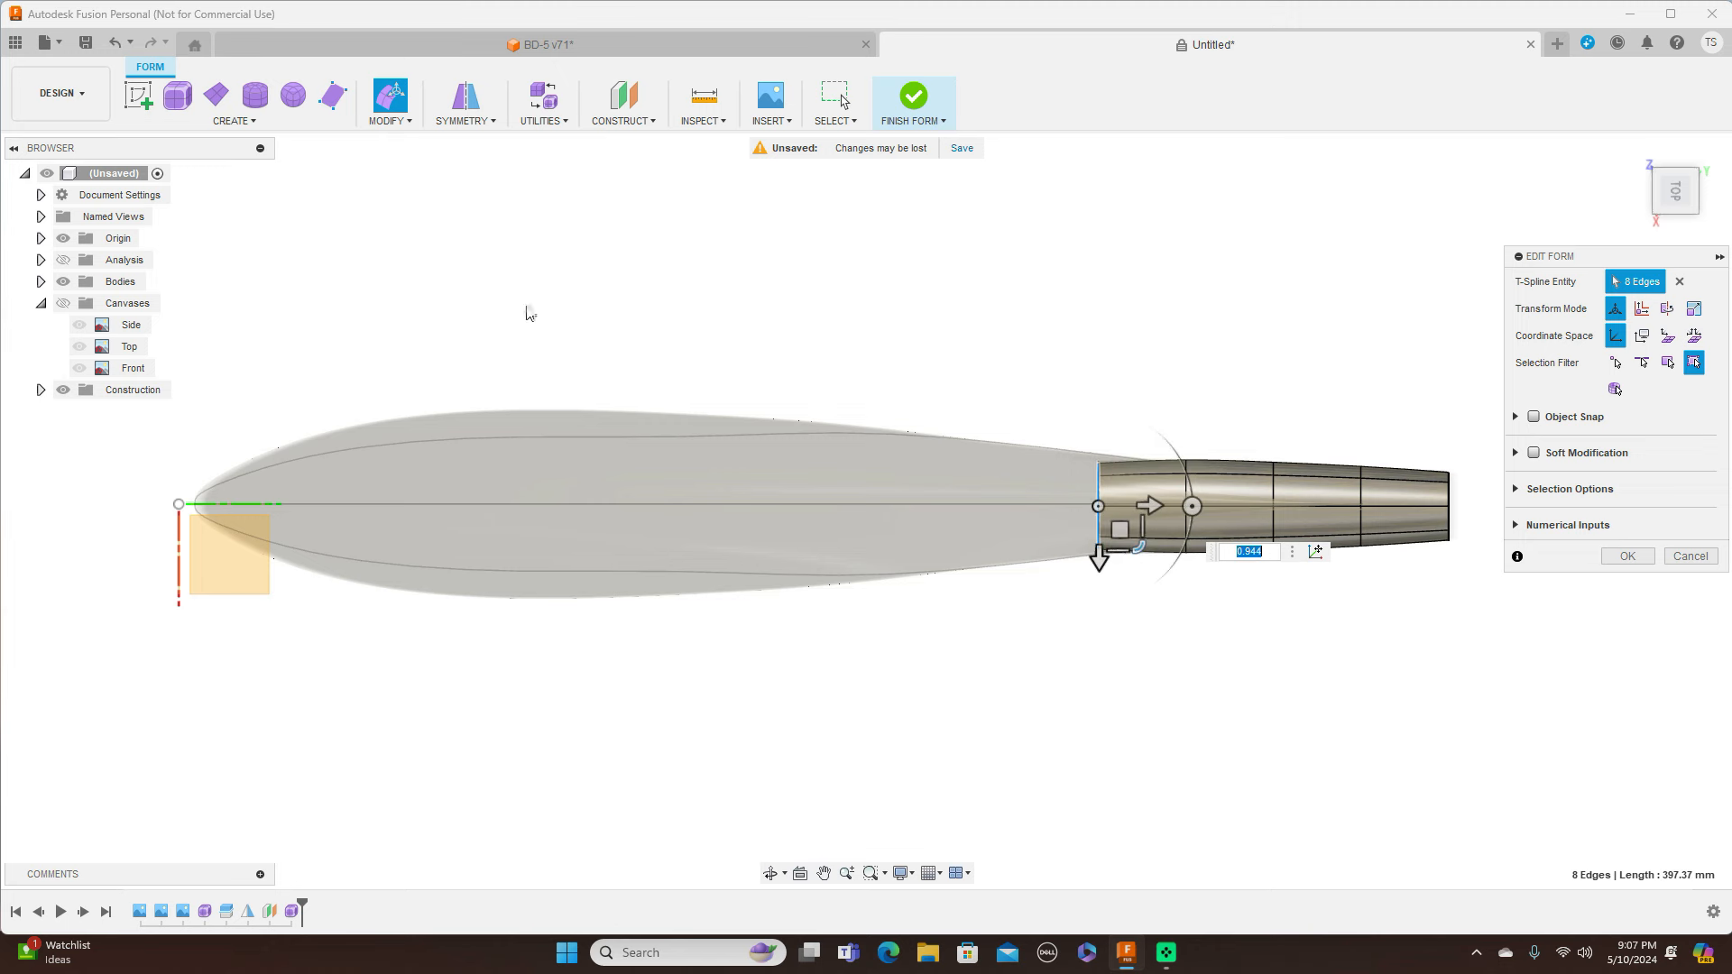
Show the reference canvases again and scale the exhaust's second edge loop in width by 0.866
left_click(63, 303)
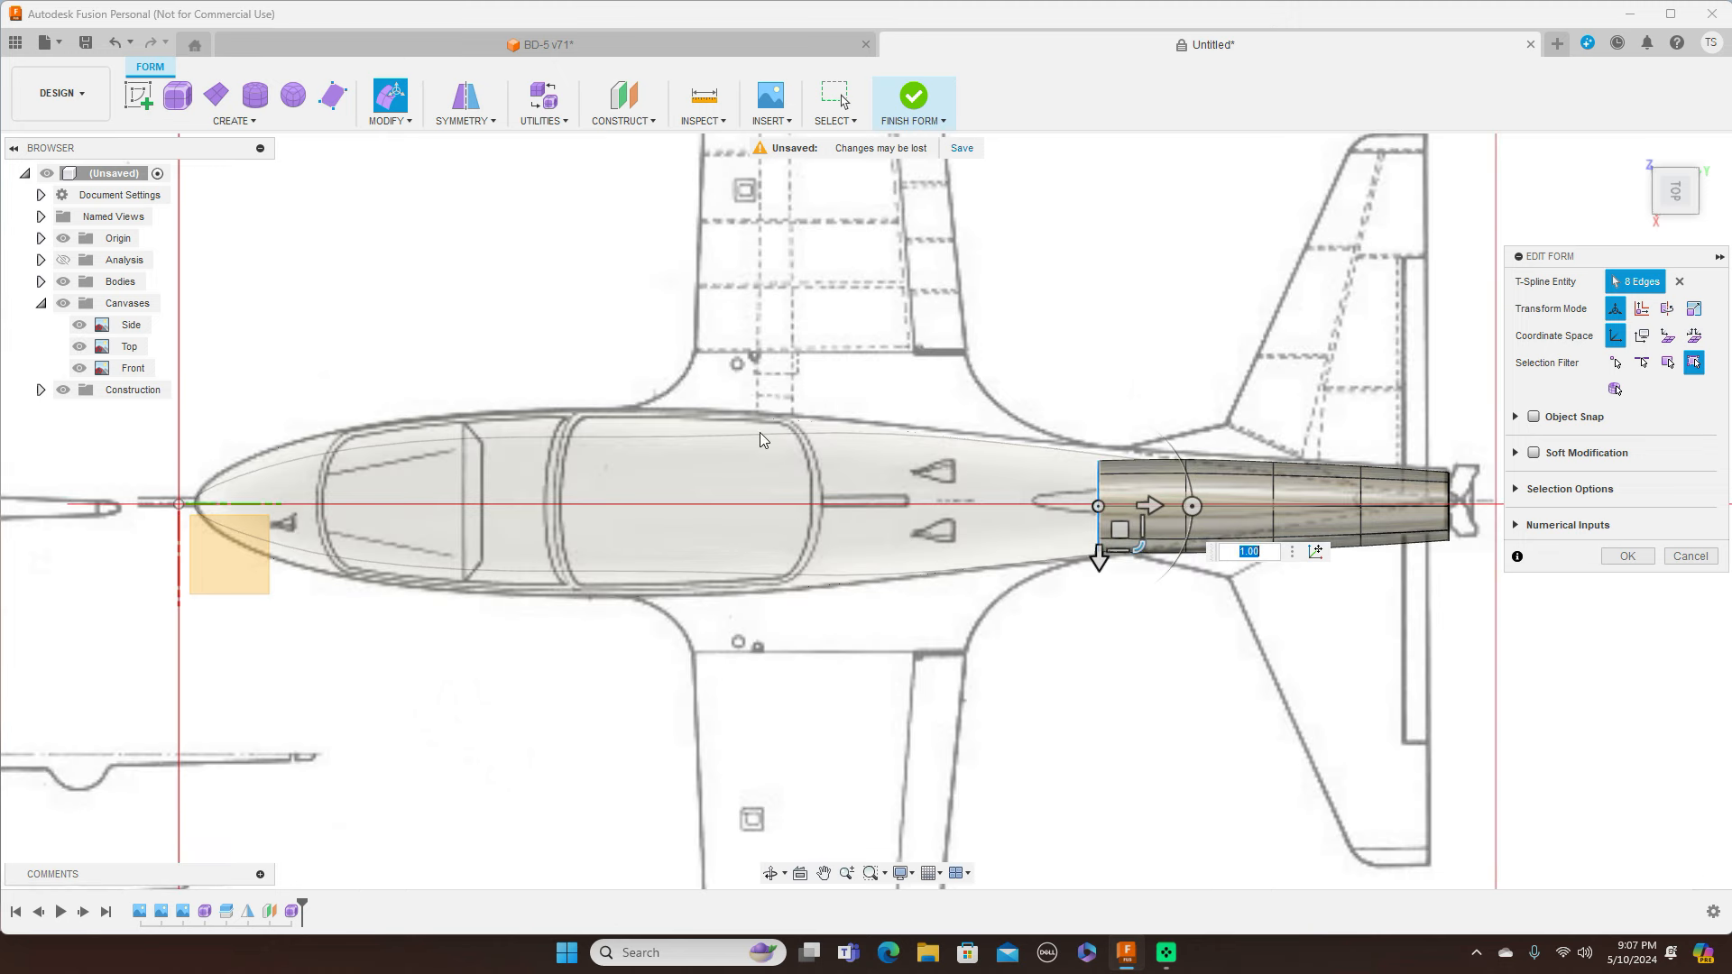
scroll(1205, 476, "up", 3)
double_click(1177, 494)
type("0.866")
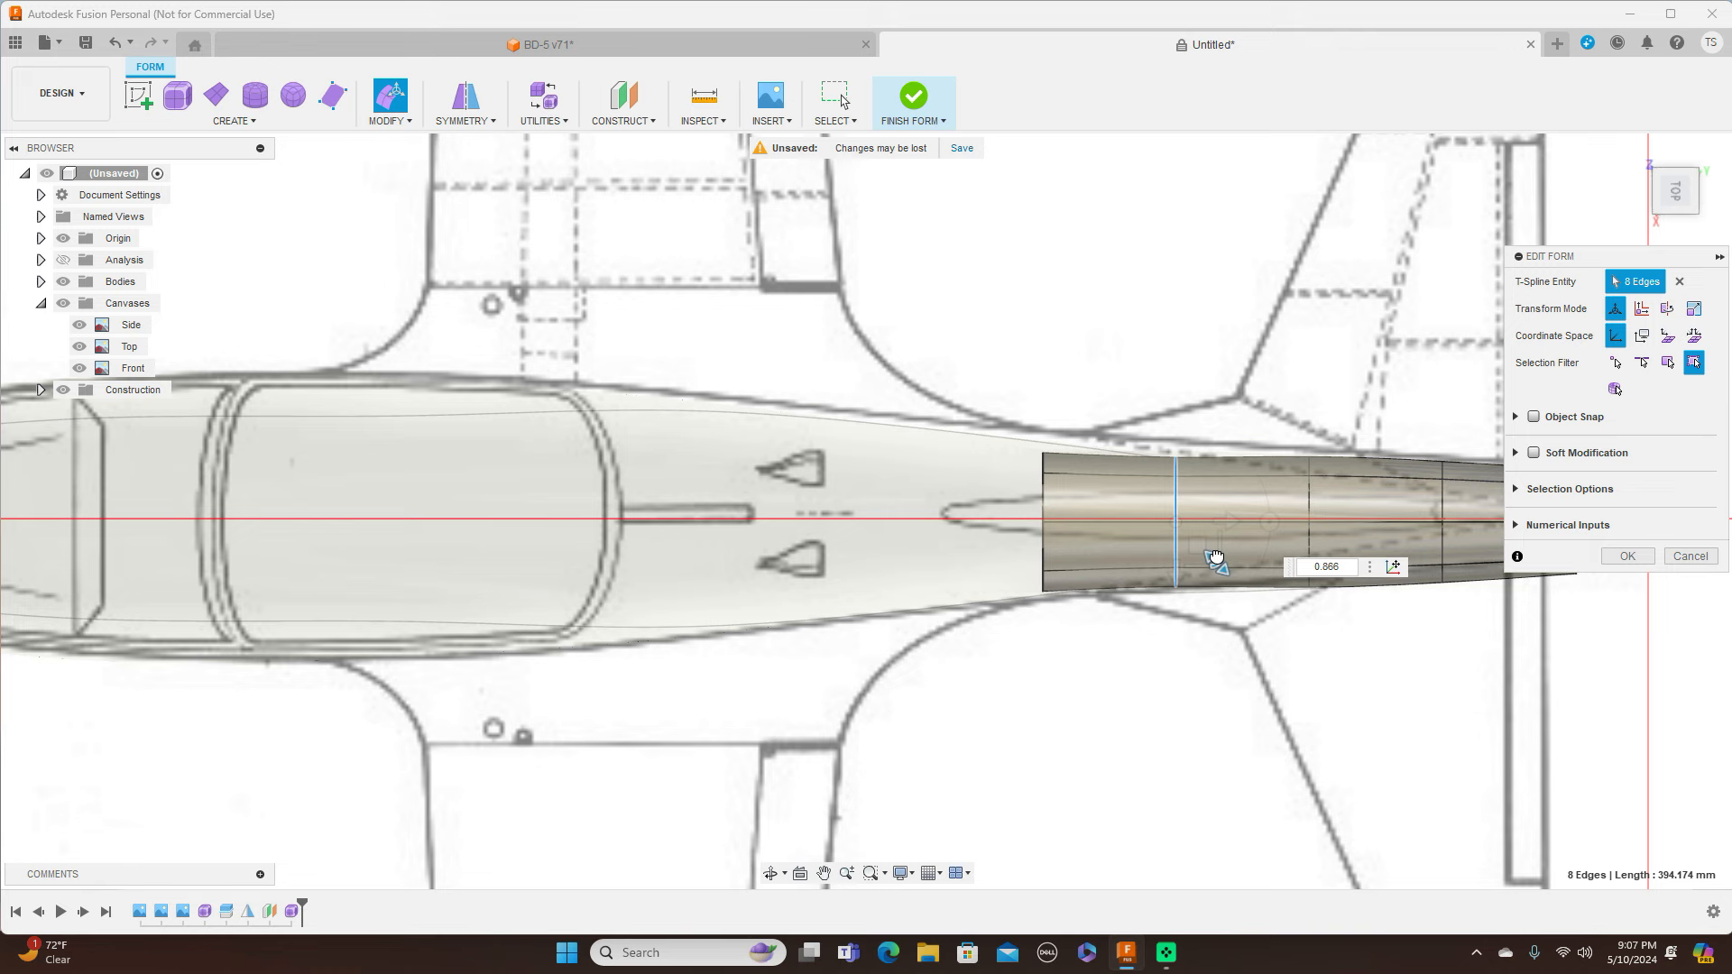
scroll(1384, 627, "up", 2)
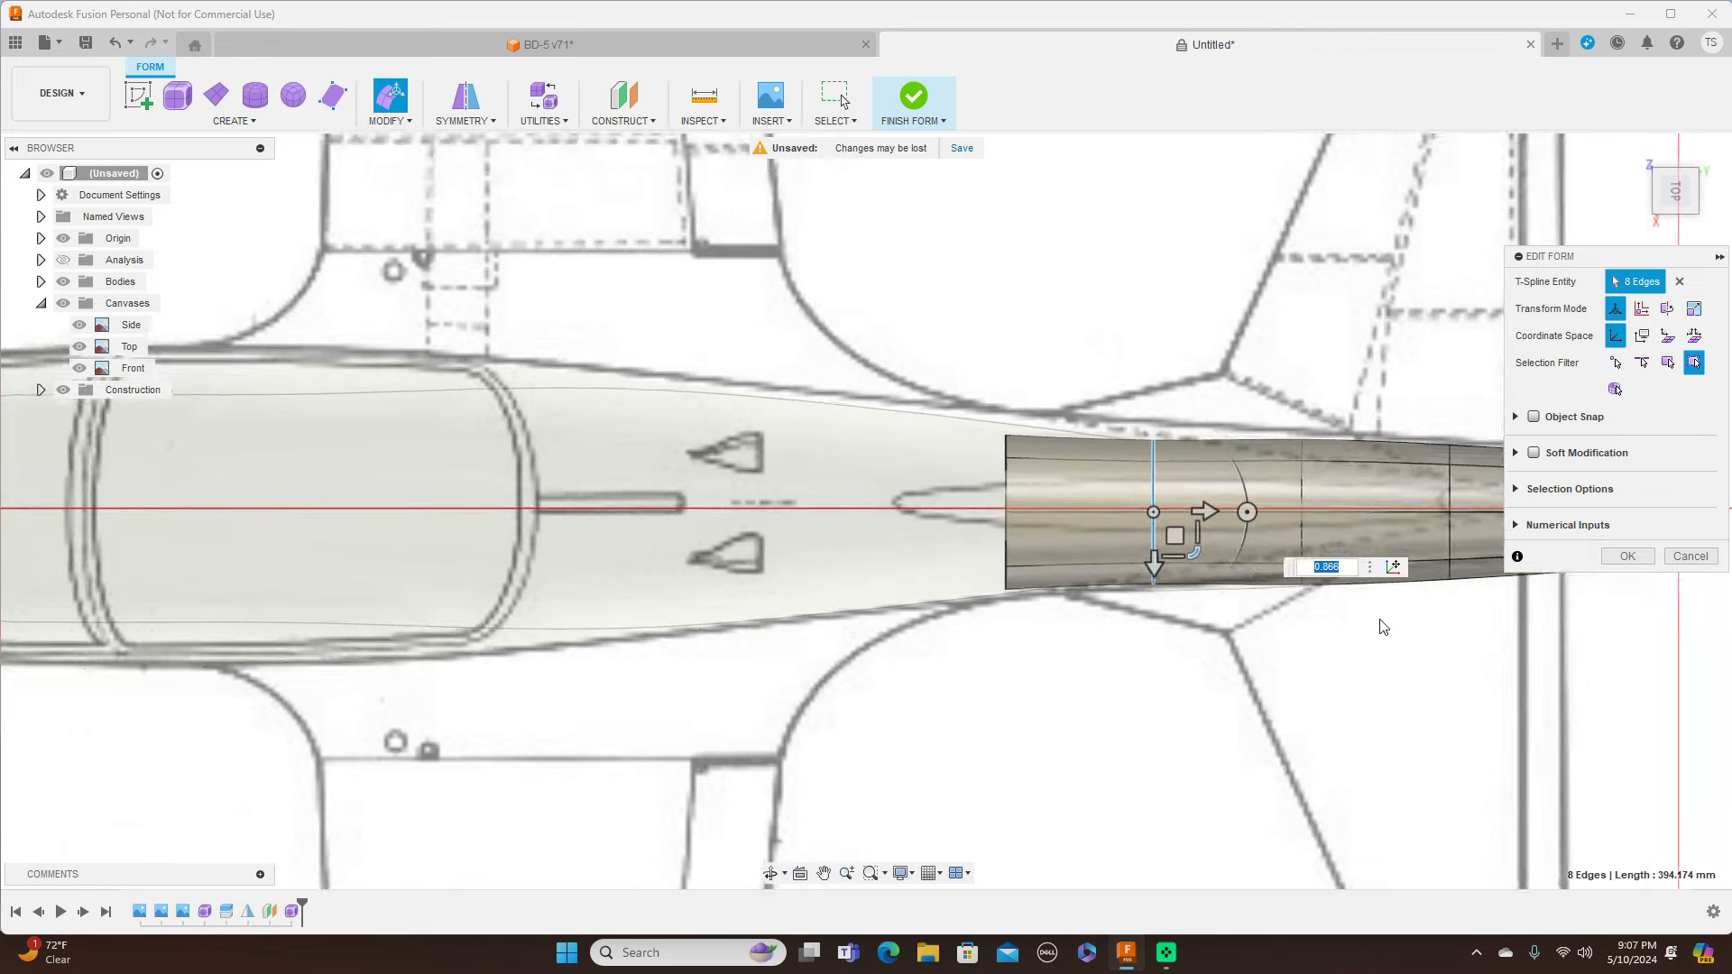
scroll(1383, 627, "up", 2)
middle_click_drag(1319, 641, 1079, 613)
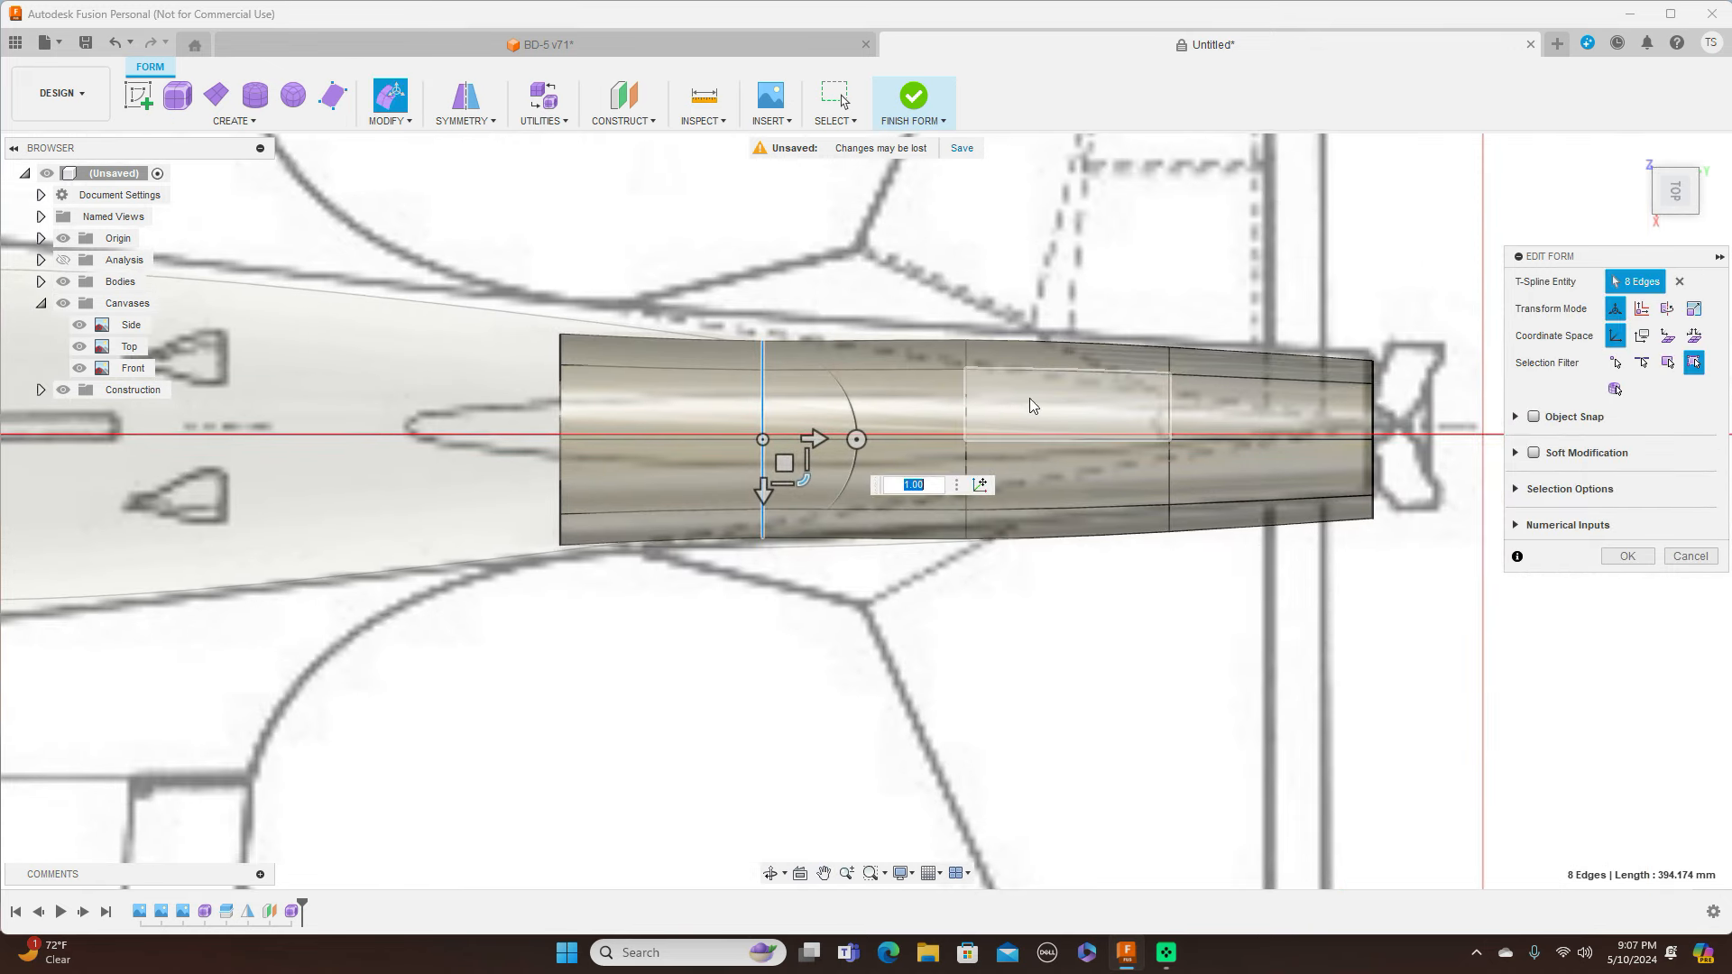
Scale the exhaust's middle edge loop in width by 0.904 and its fourth loop by 0.878 to straighten the taper
double_click(968, 410)
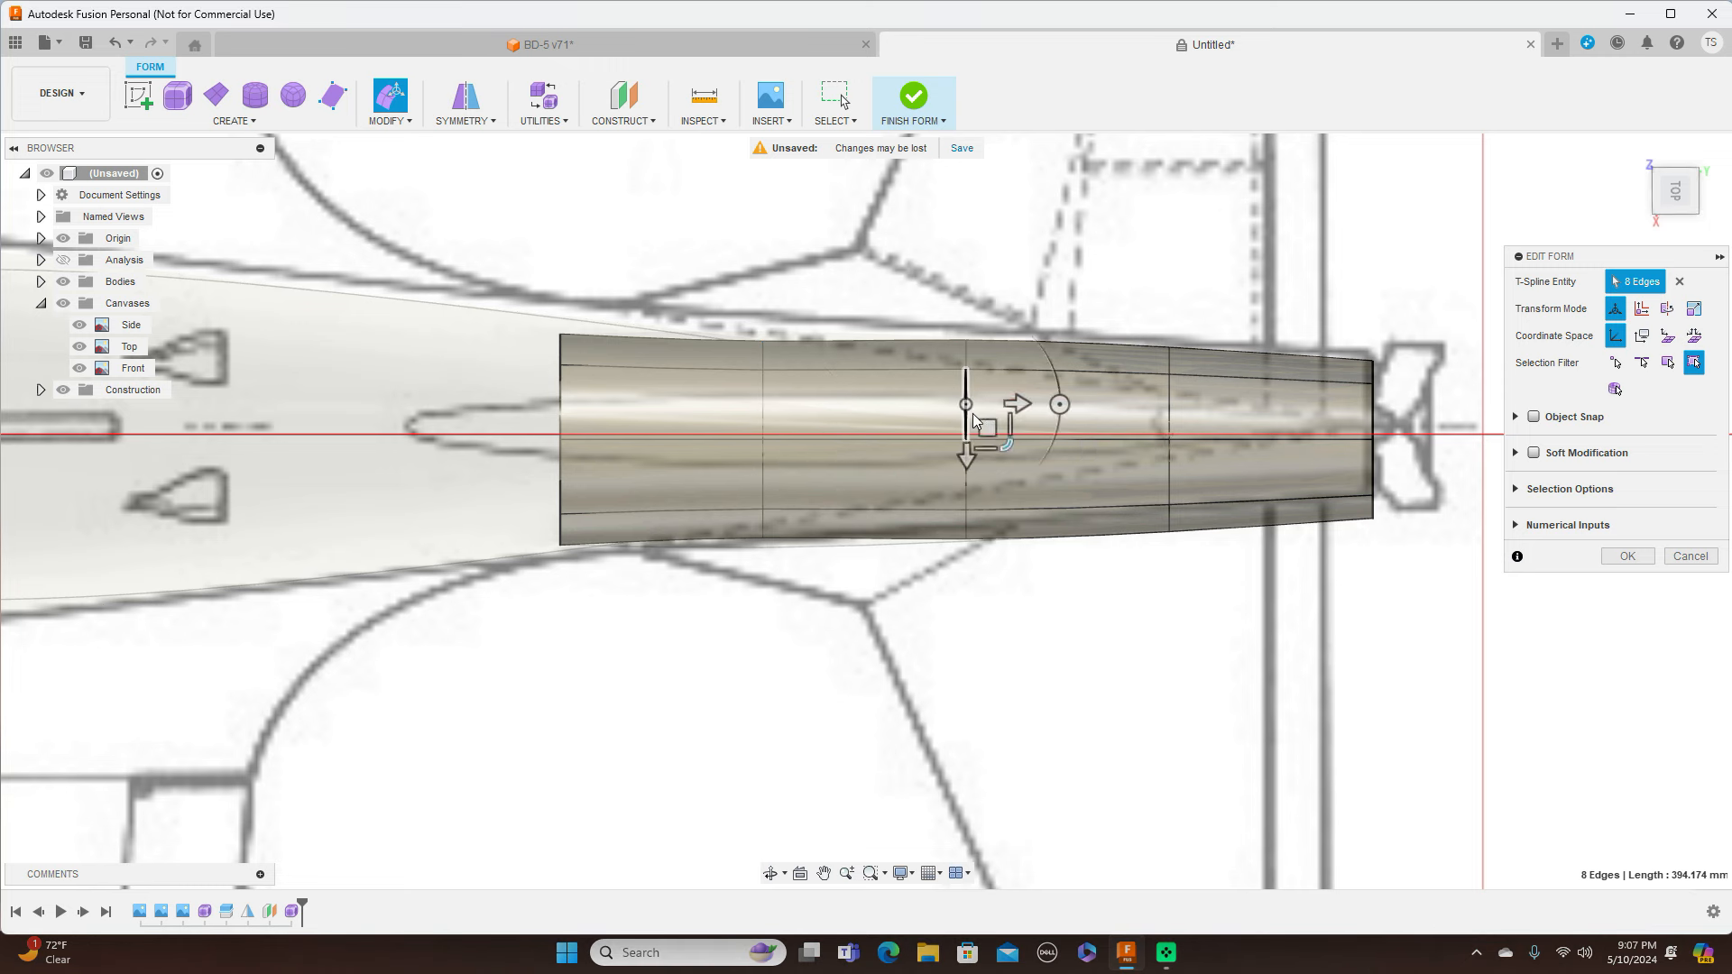
left_click_drag(1008, 482, 1006, 478)
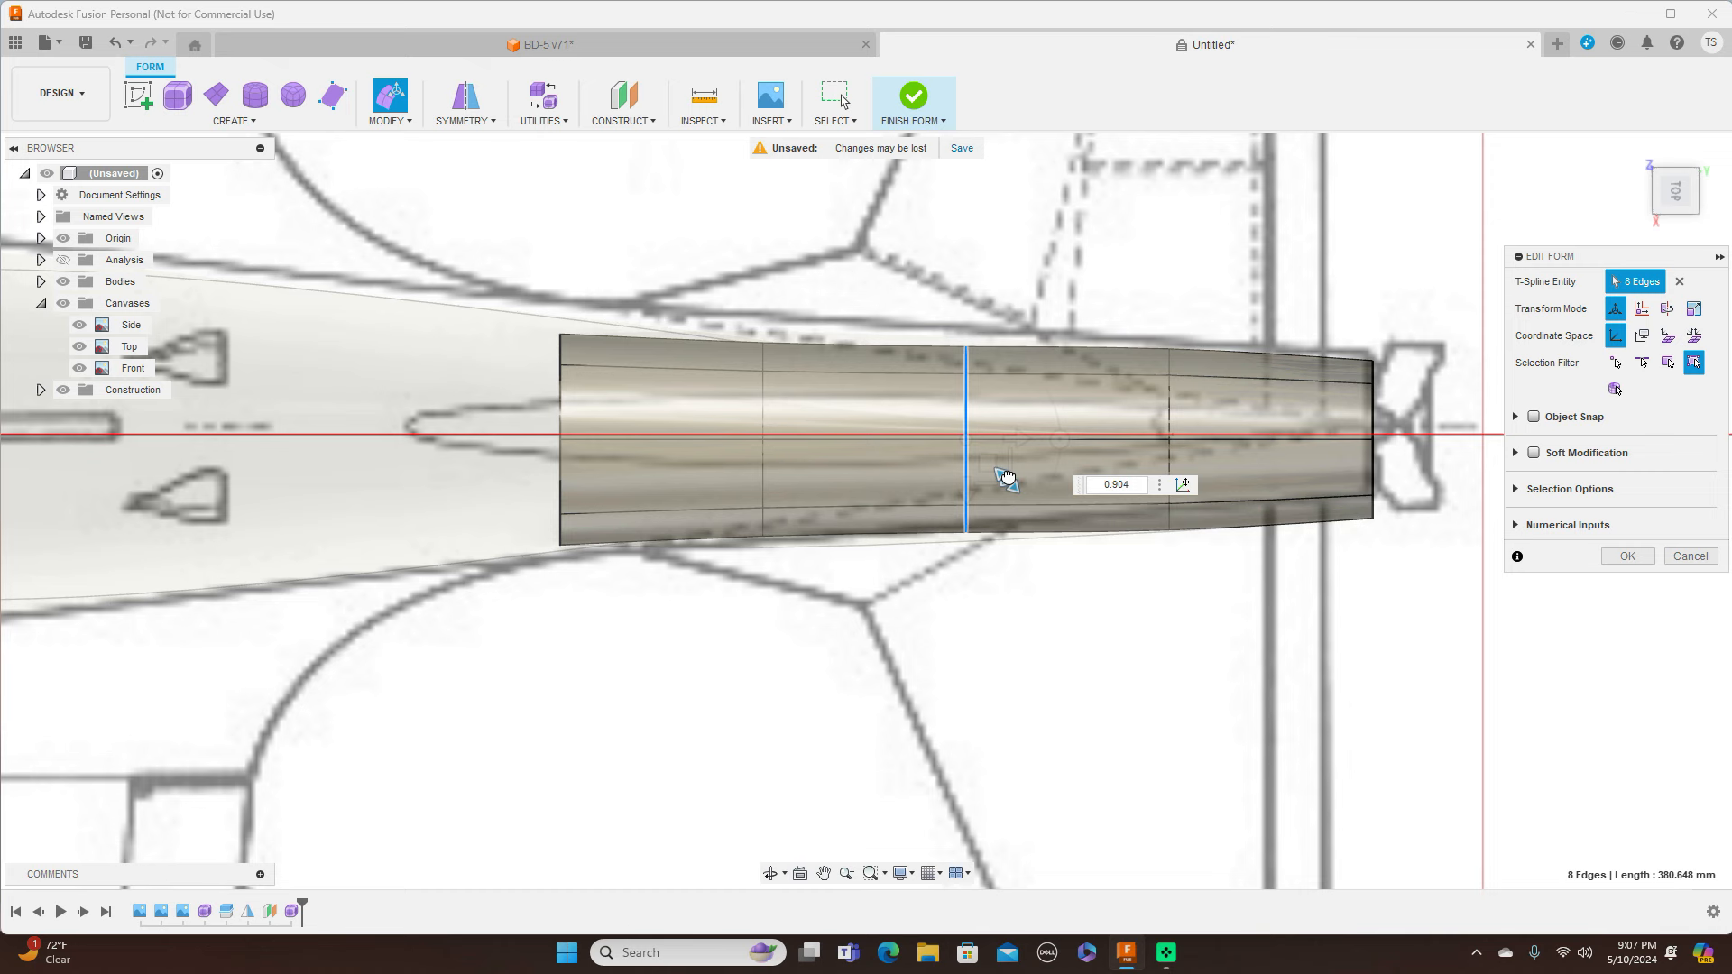
double_click(1168, 416)
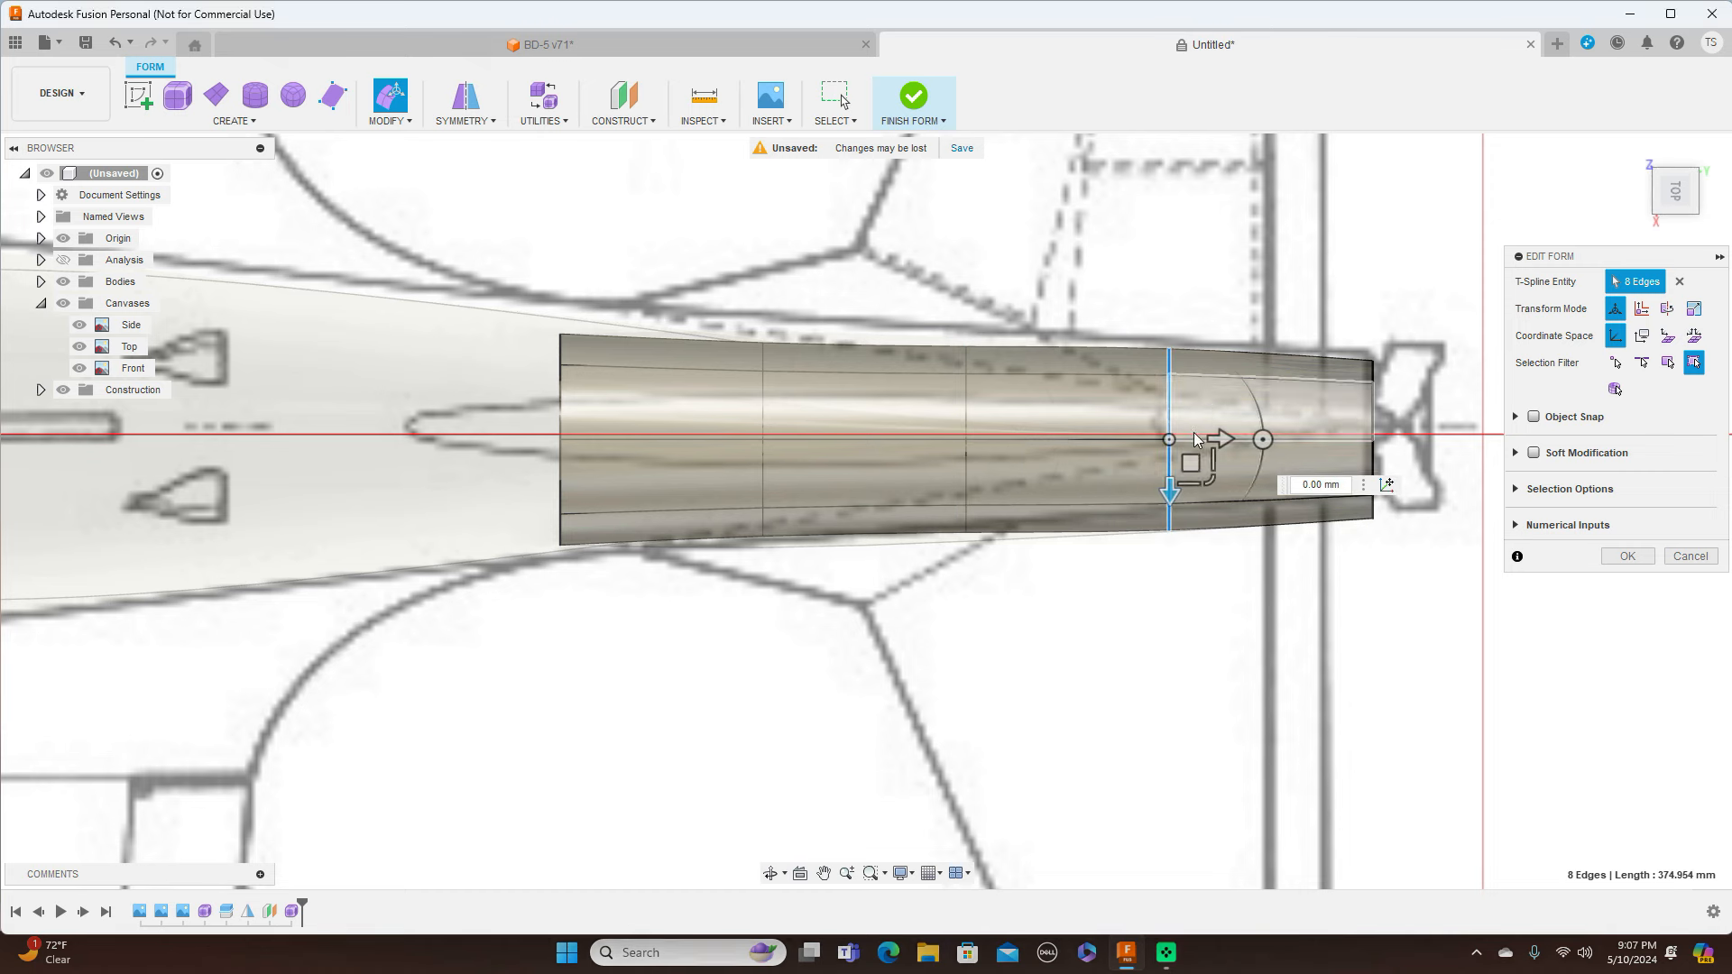
left_click_drag(1210, 479, 1207, 478)
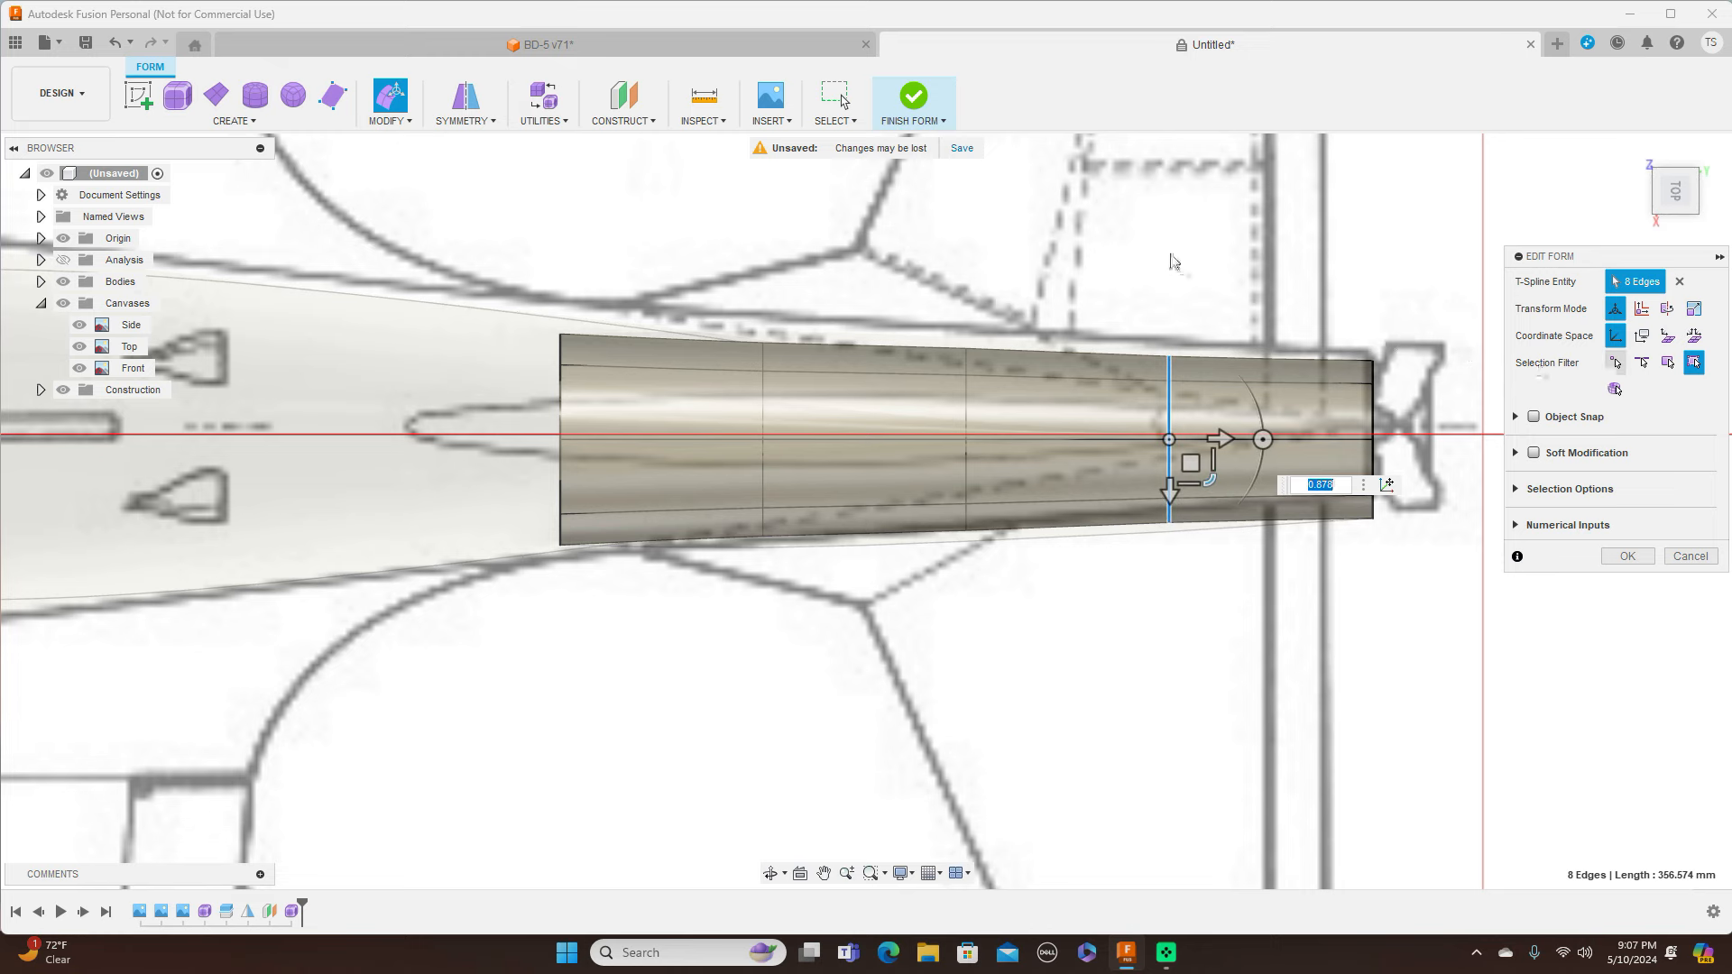
Accept the edge loop edits, finish the form, and compare the exhaust with the side and top canvases
left_click(1674, 229)
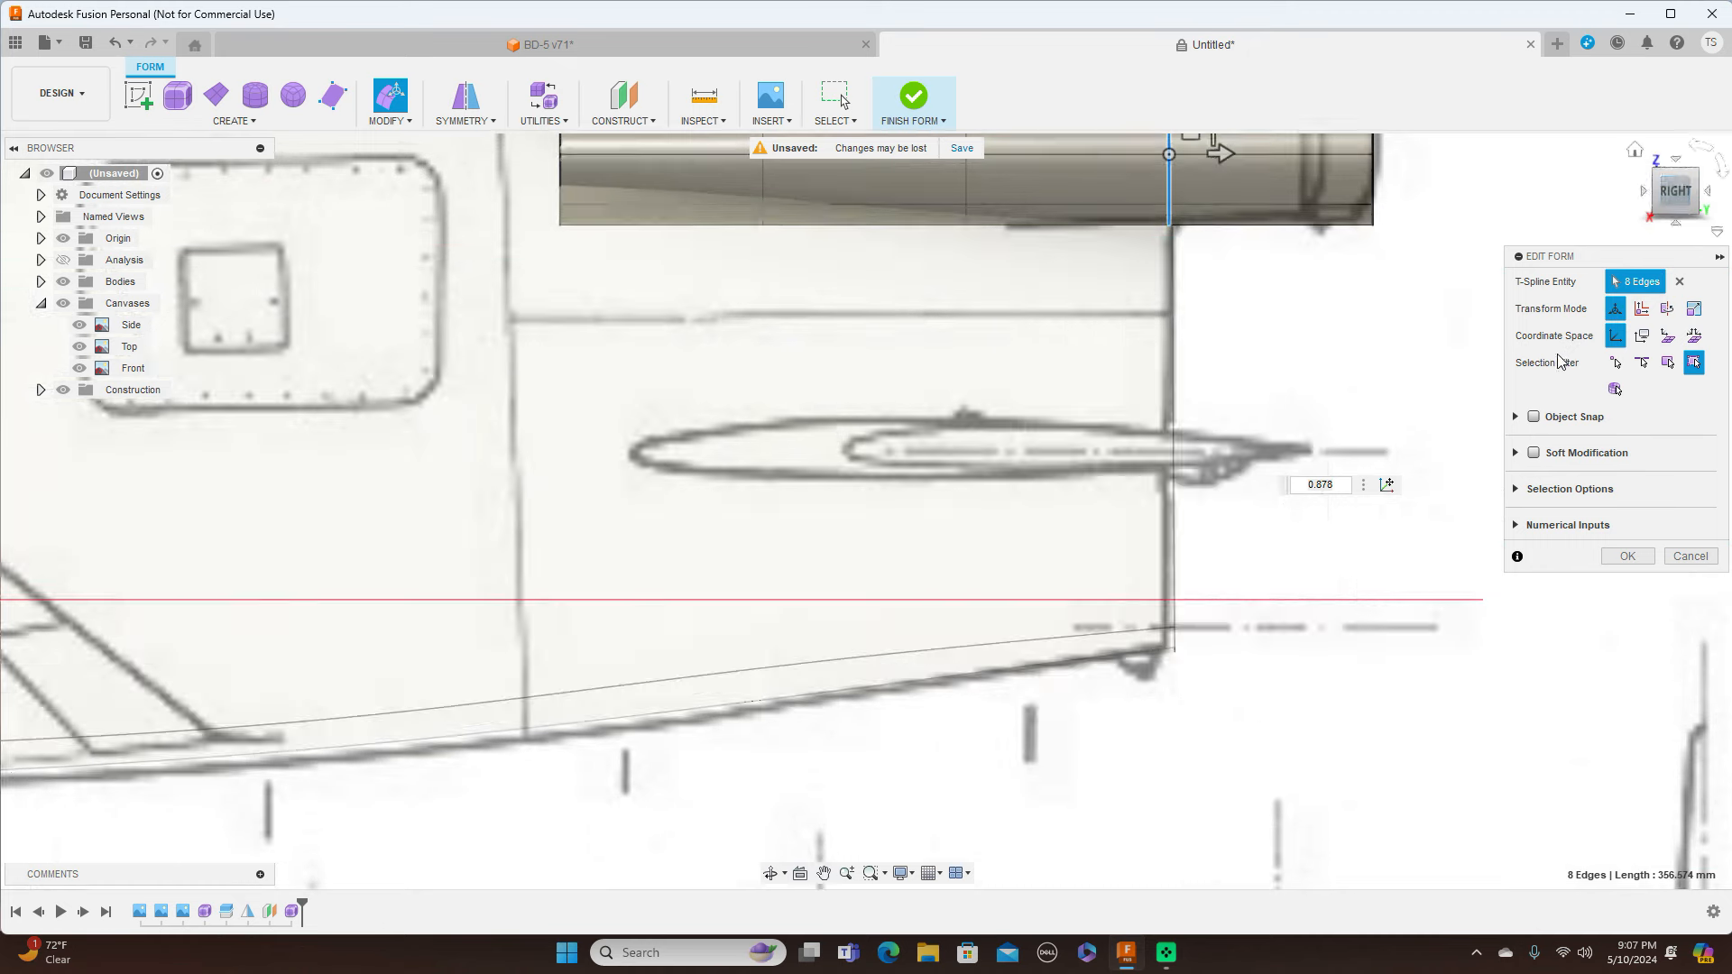
scroll(1164, 403, "down", 5)
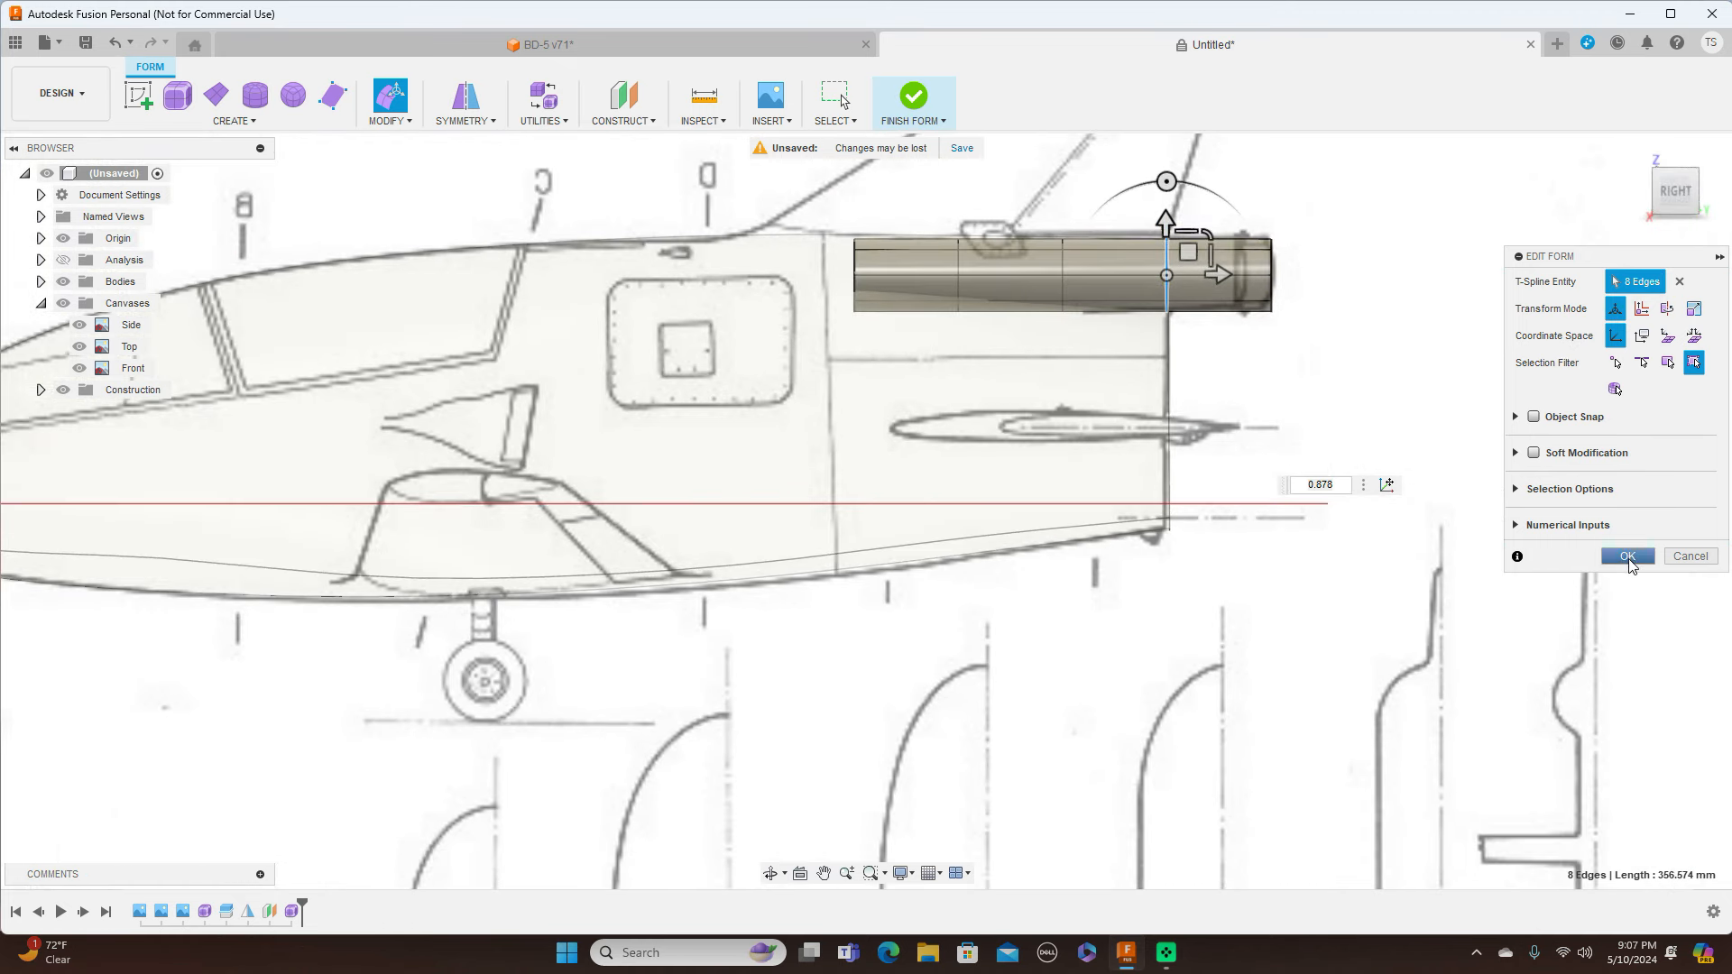
left_click(1629, 556)
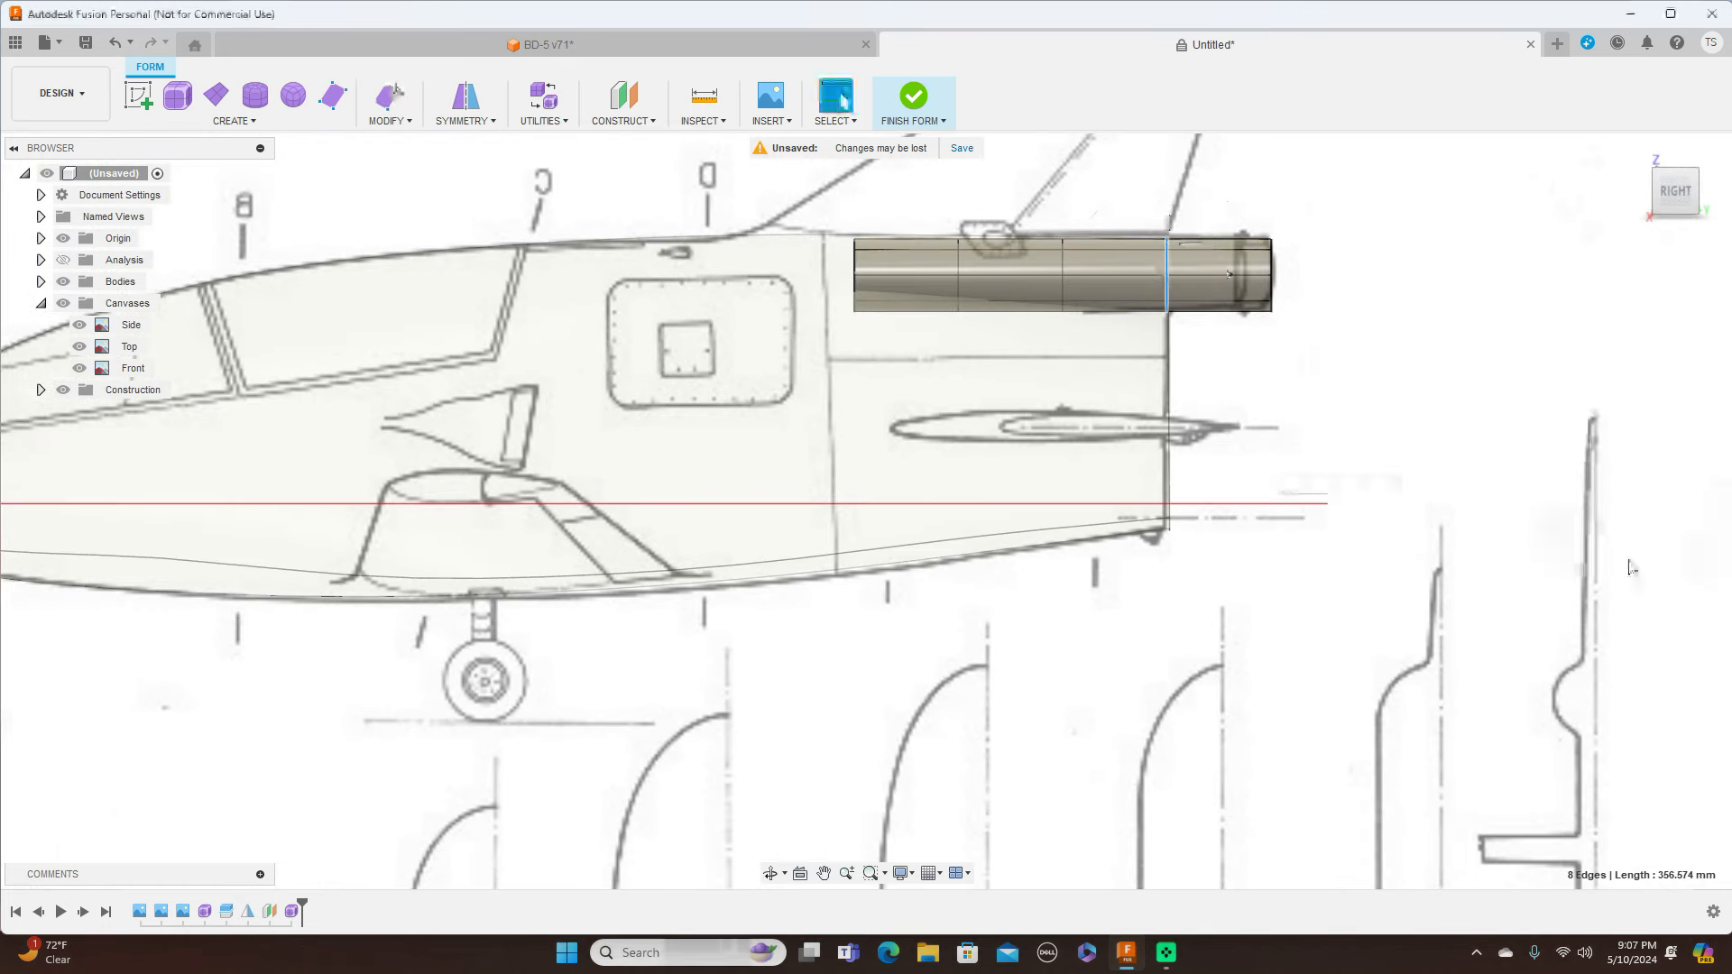
left_click(938, 116)
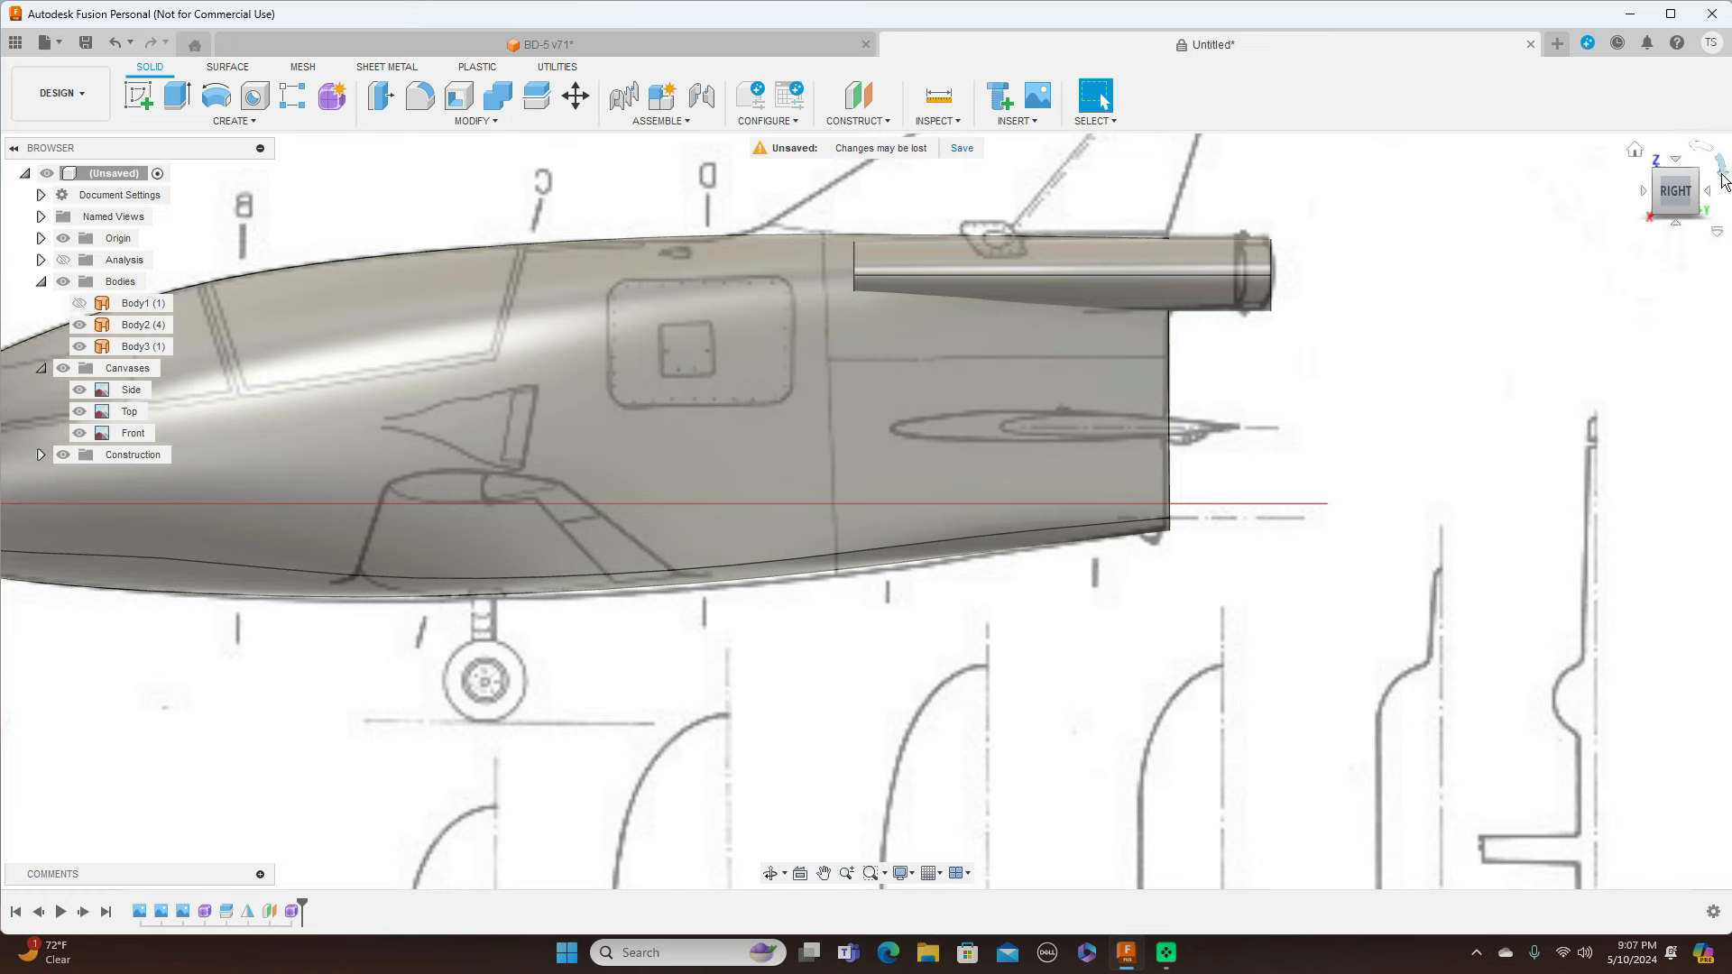
left_click(1677, 162)
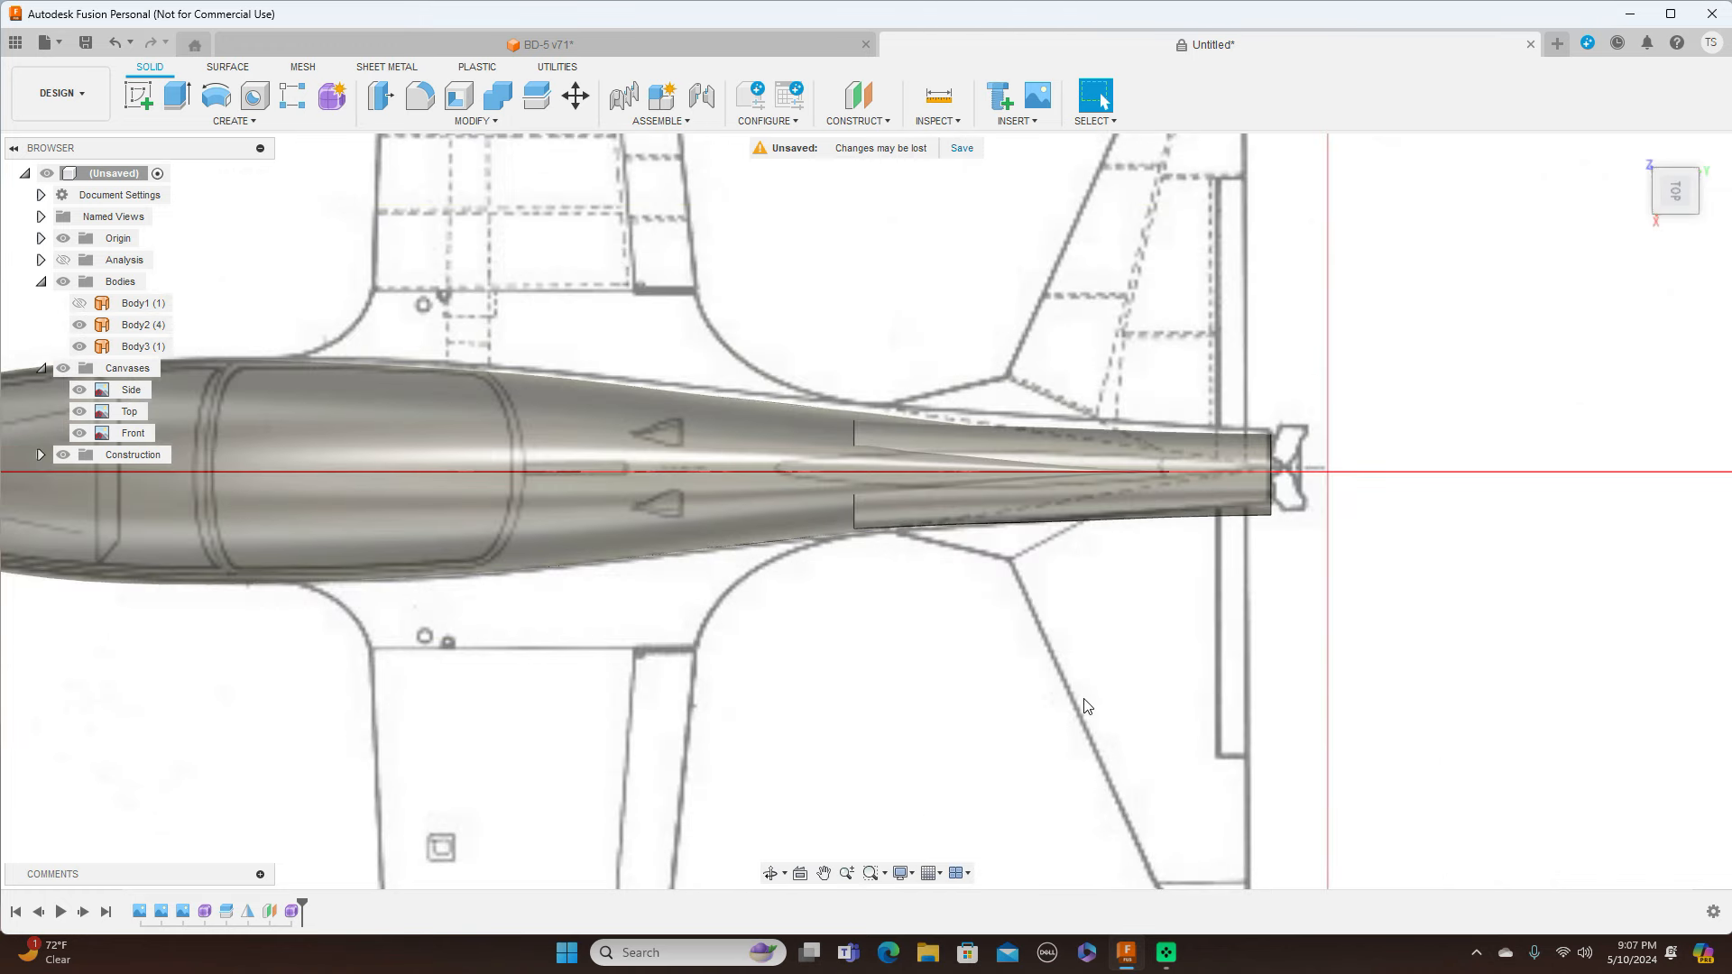
scroll(1074, 714, "up", 2)
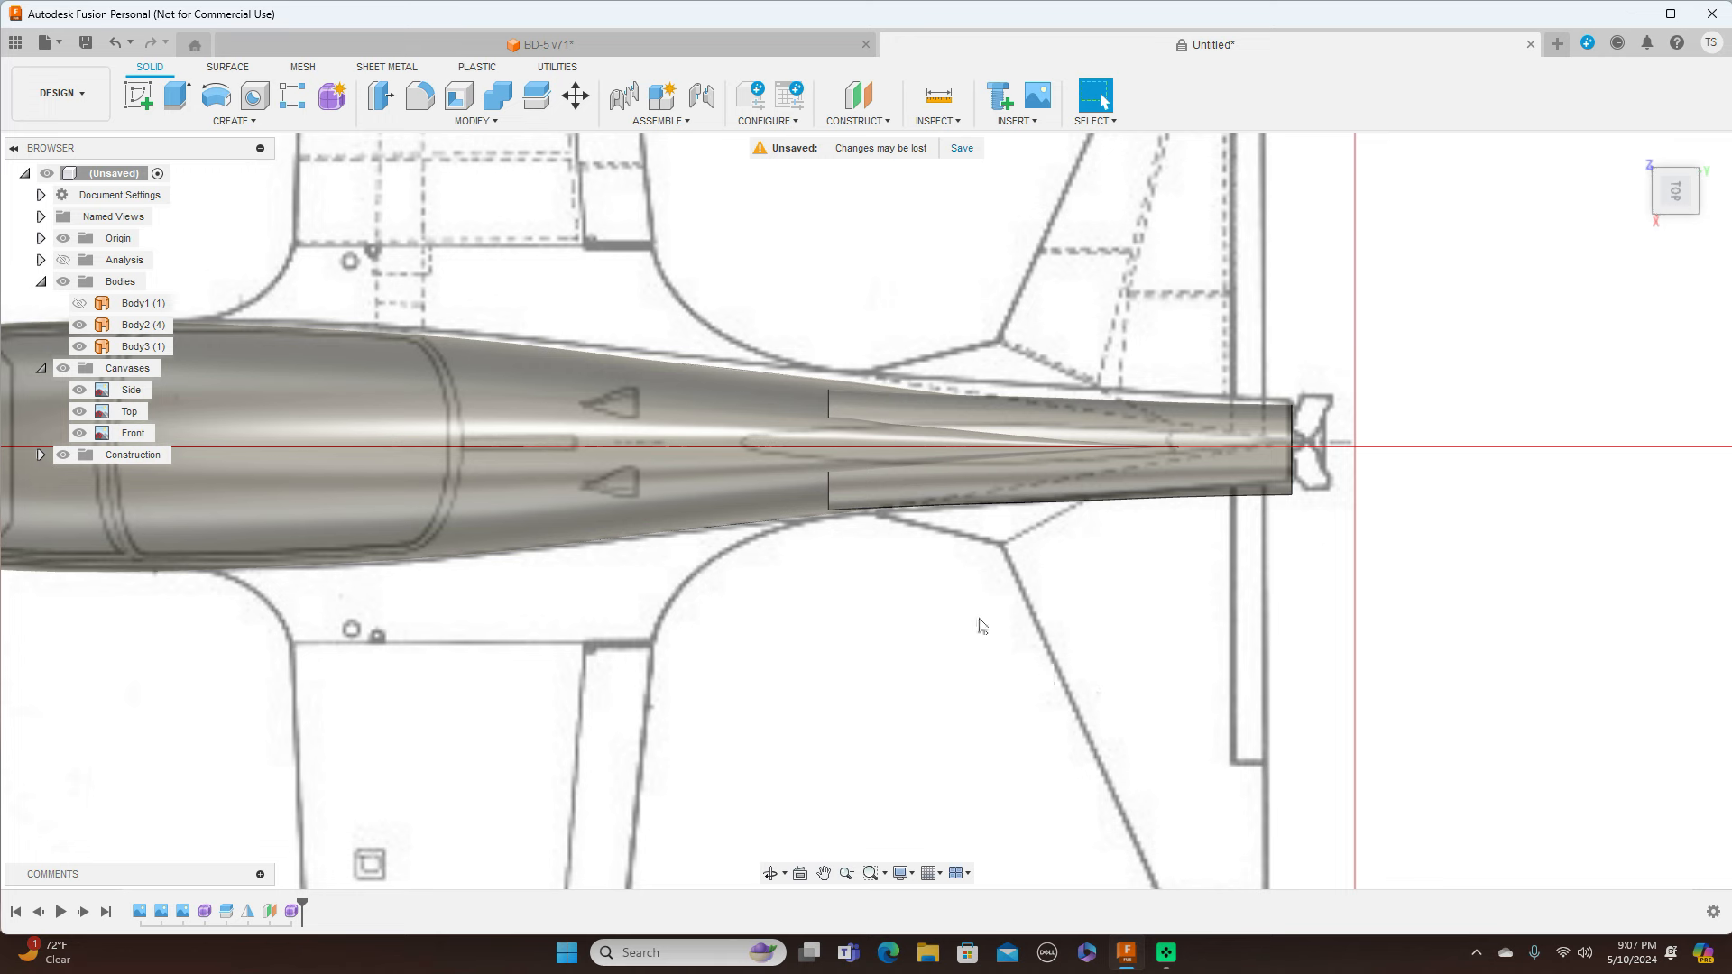
Reopen the exhaust form, scale its front edge loop in width by 0.83, and finish the form
right_click(289, 912)
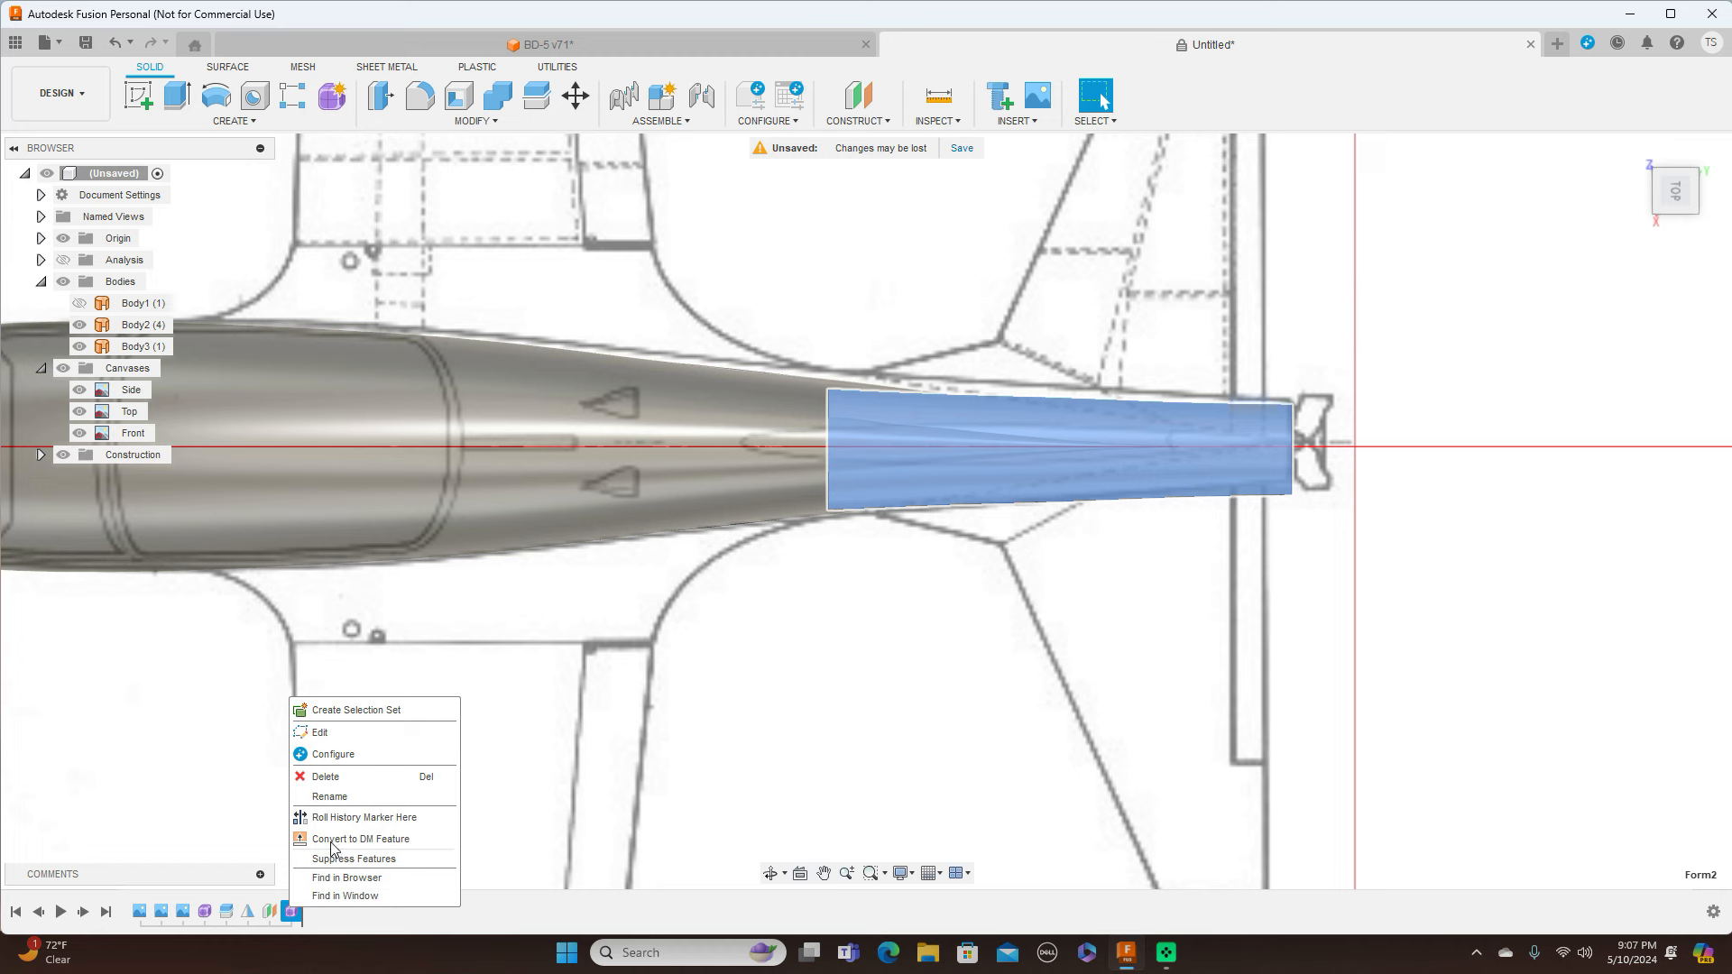
left_click(321, 732)
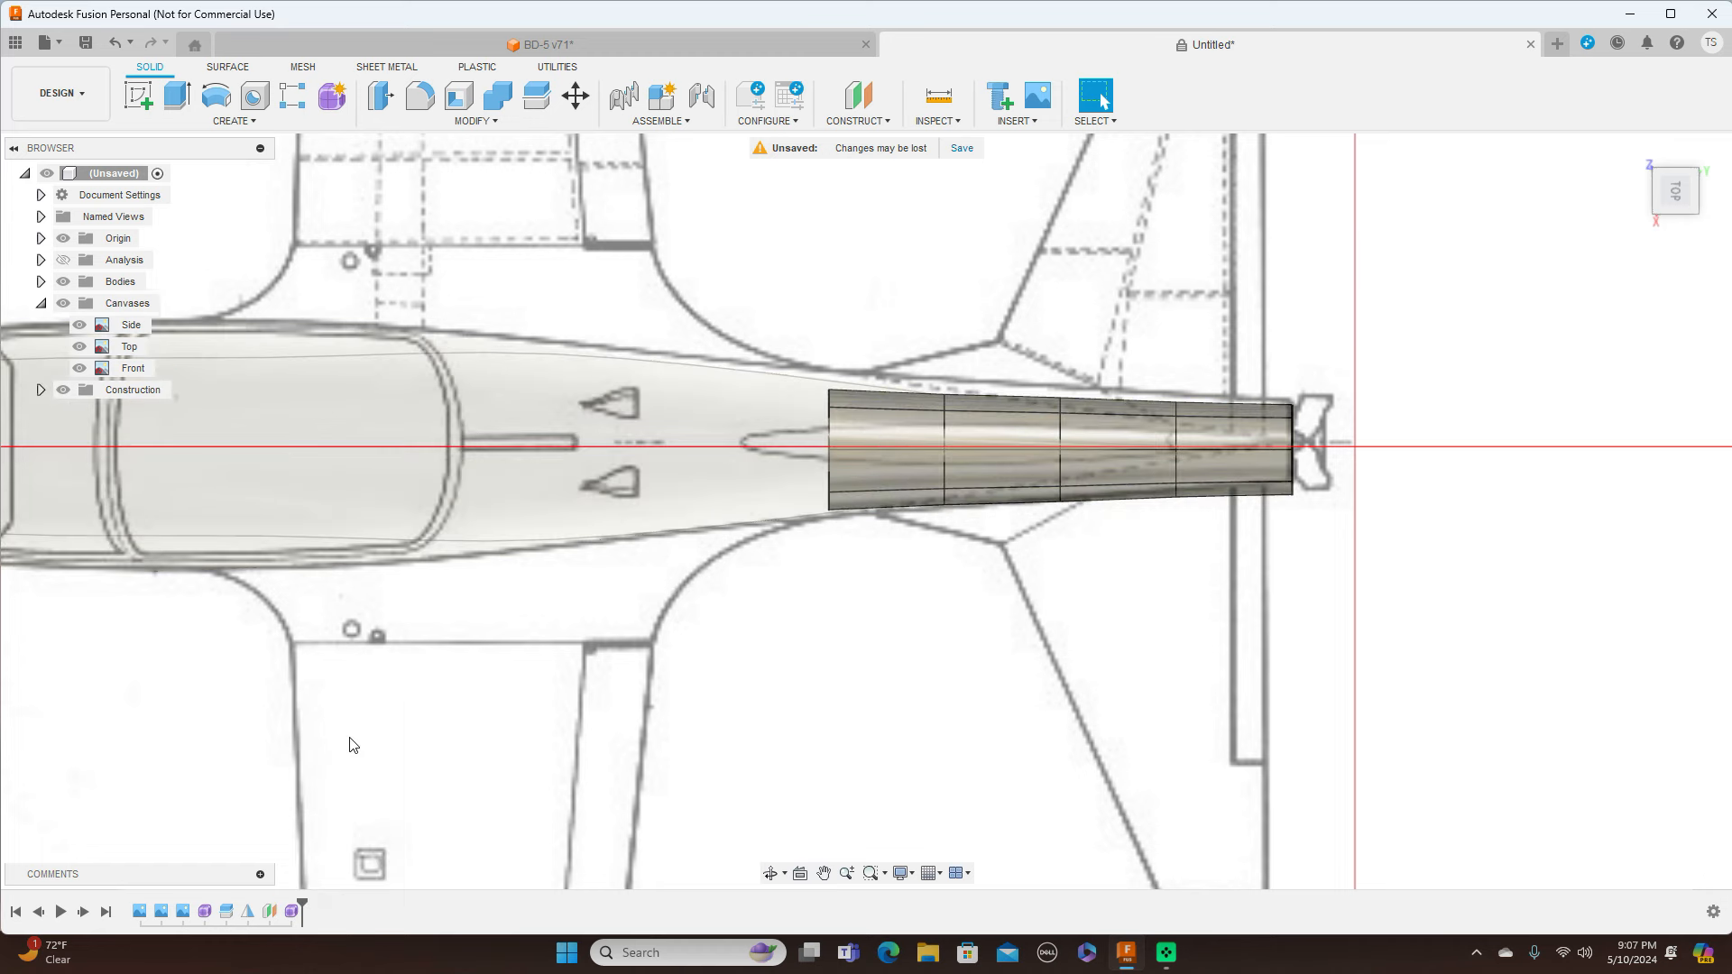
double_click(829, 422)
right_click(828, 423)
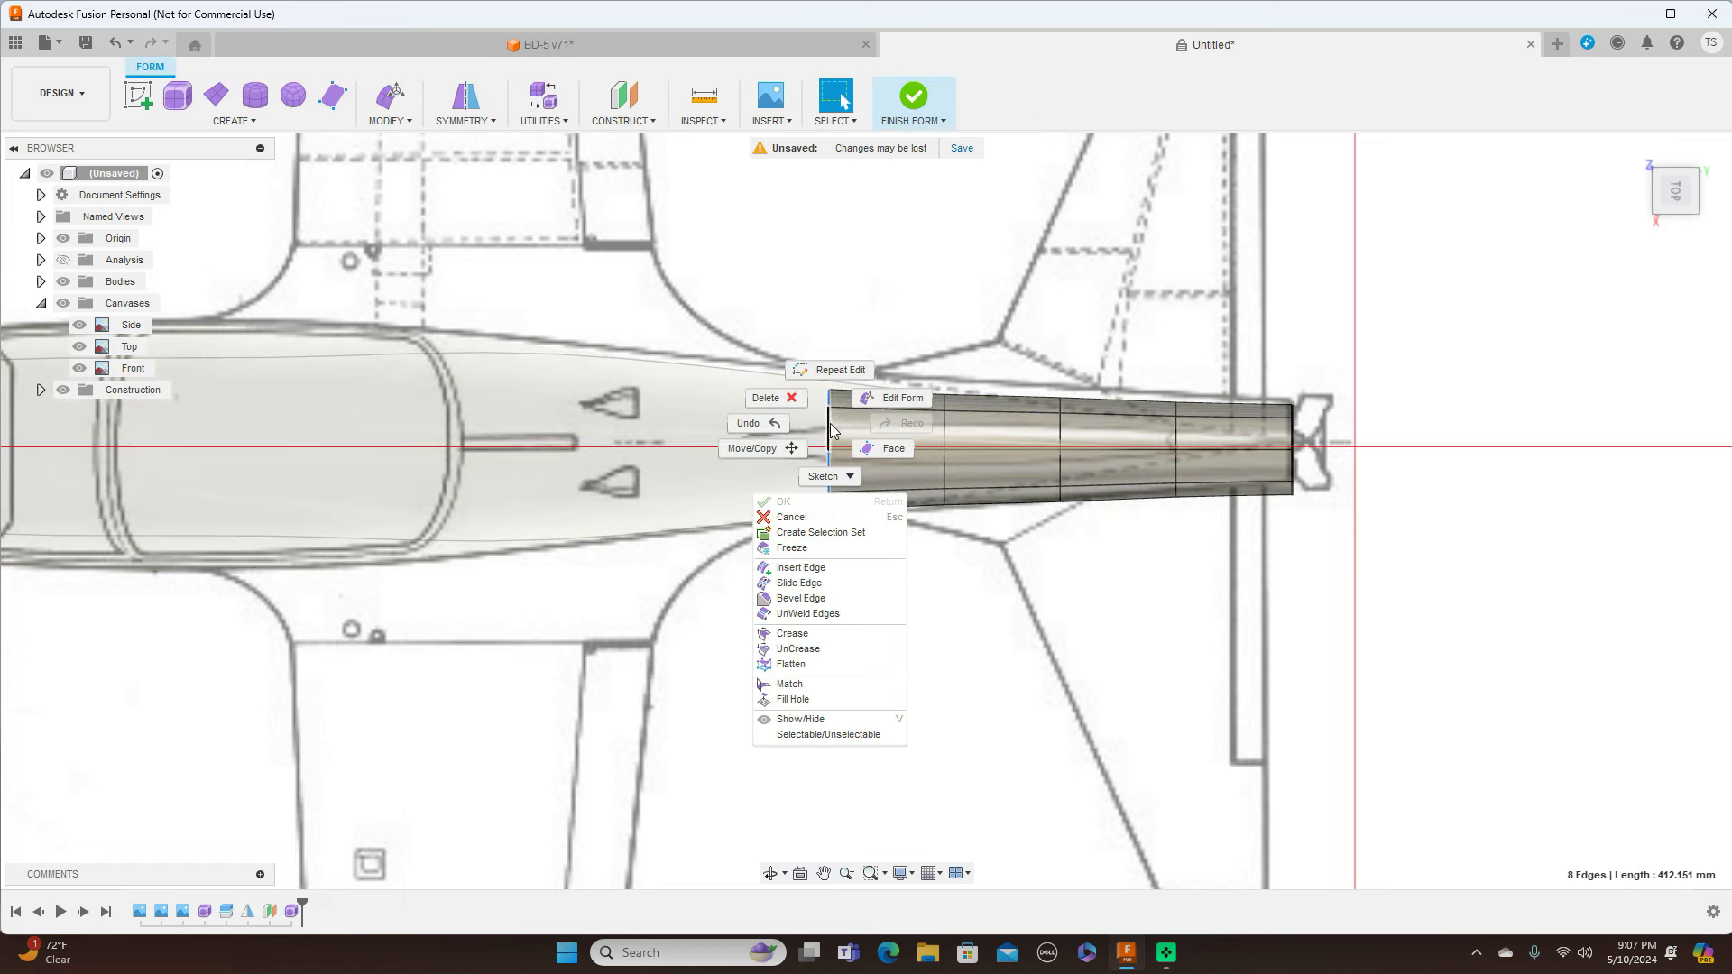
left_click(880, 399)
left_click_drag(869, 487, 828, 496)
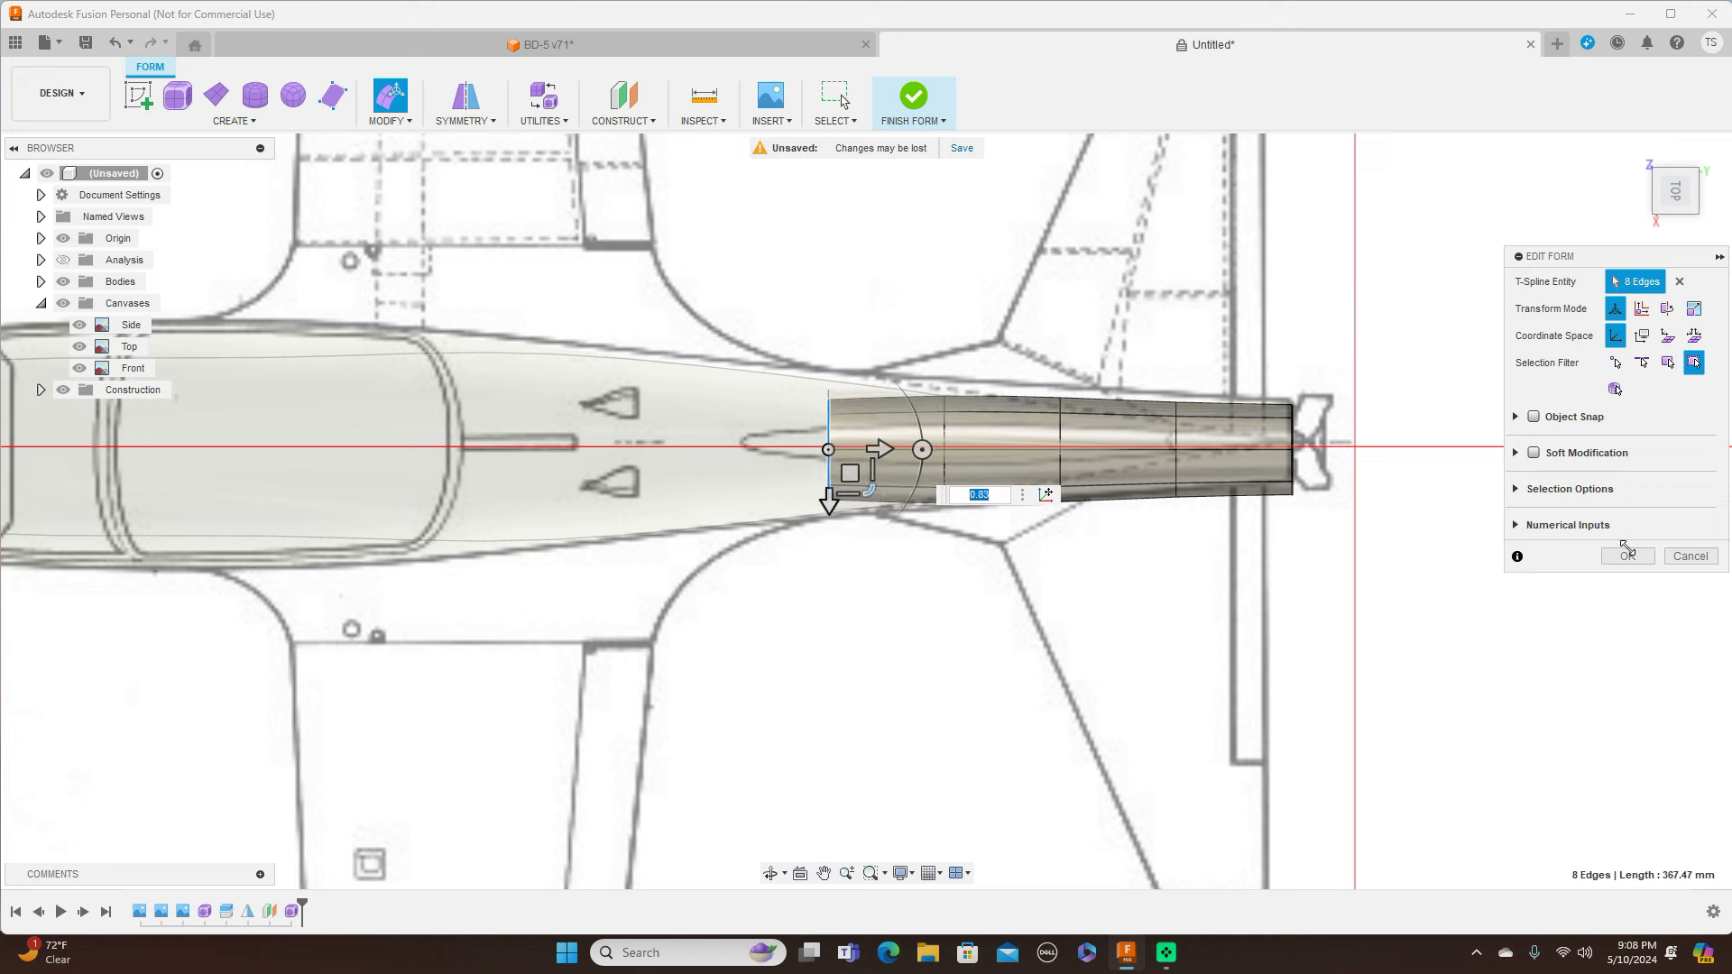
left_click(1626, 554)
left_click(934, 121)
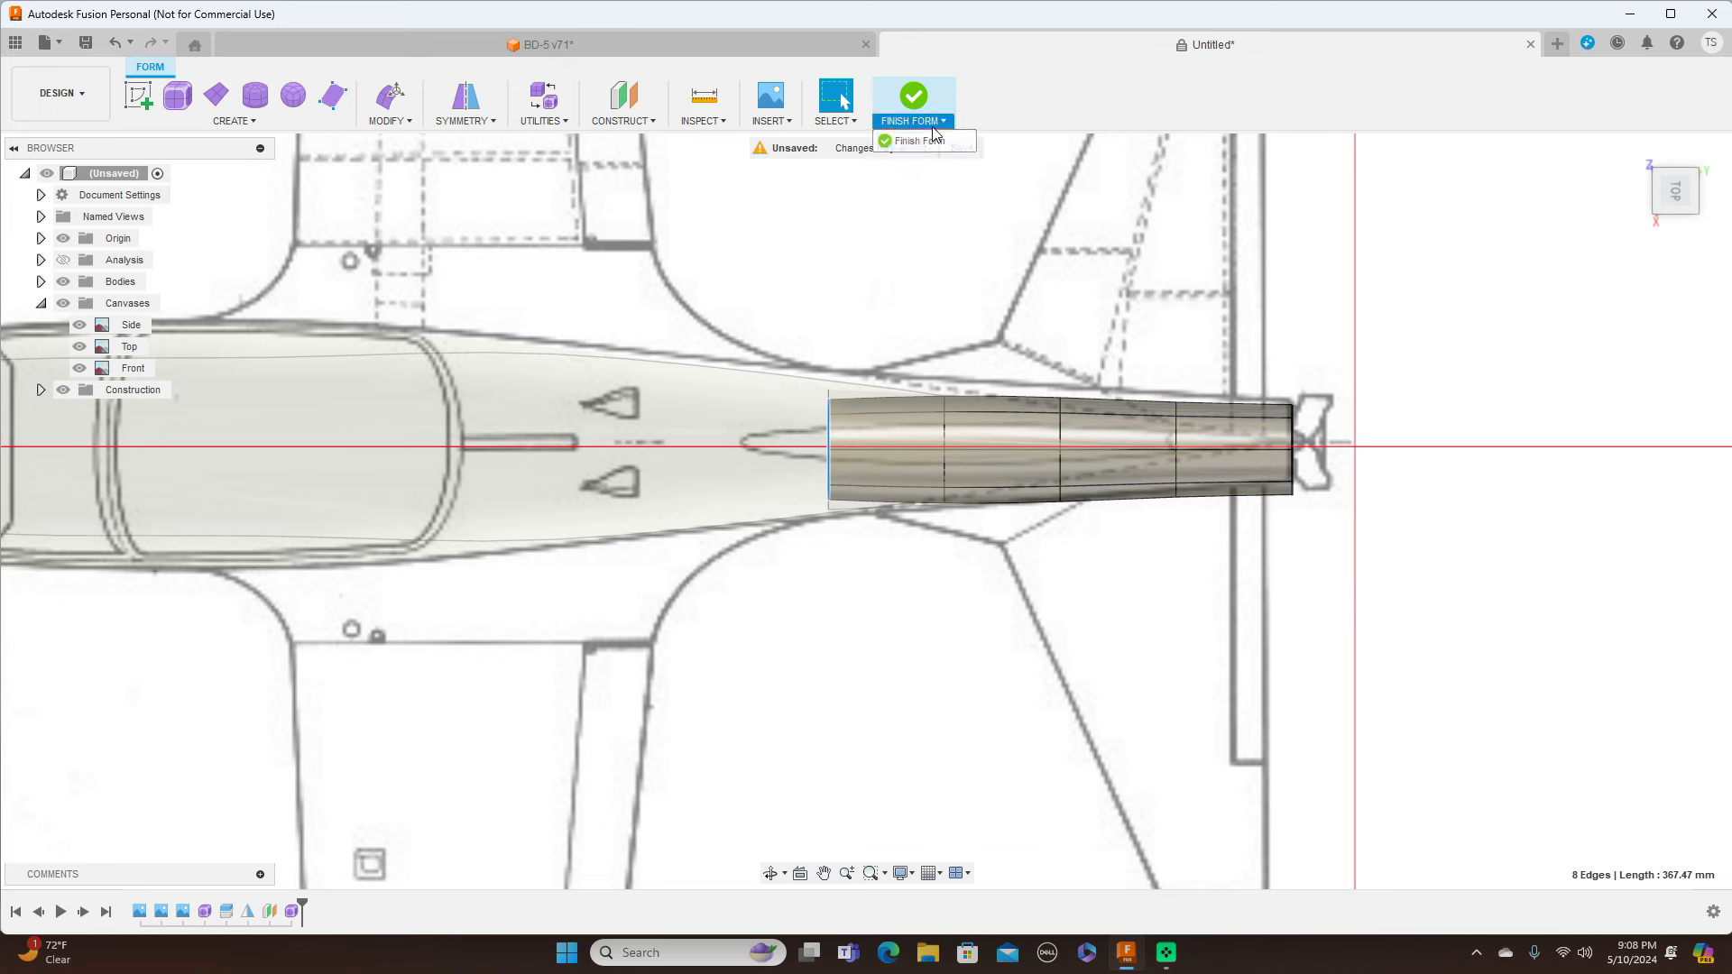
left_click(939, 143)
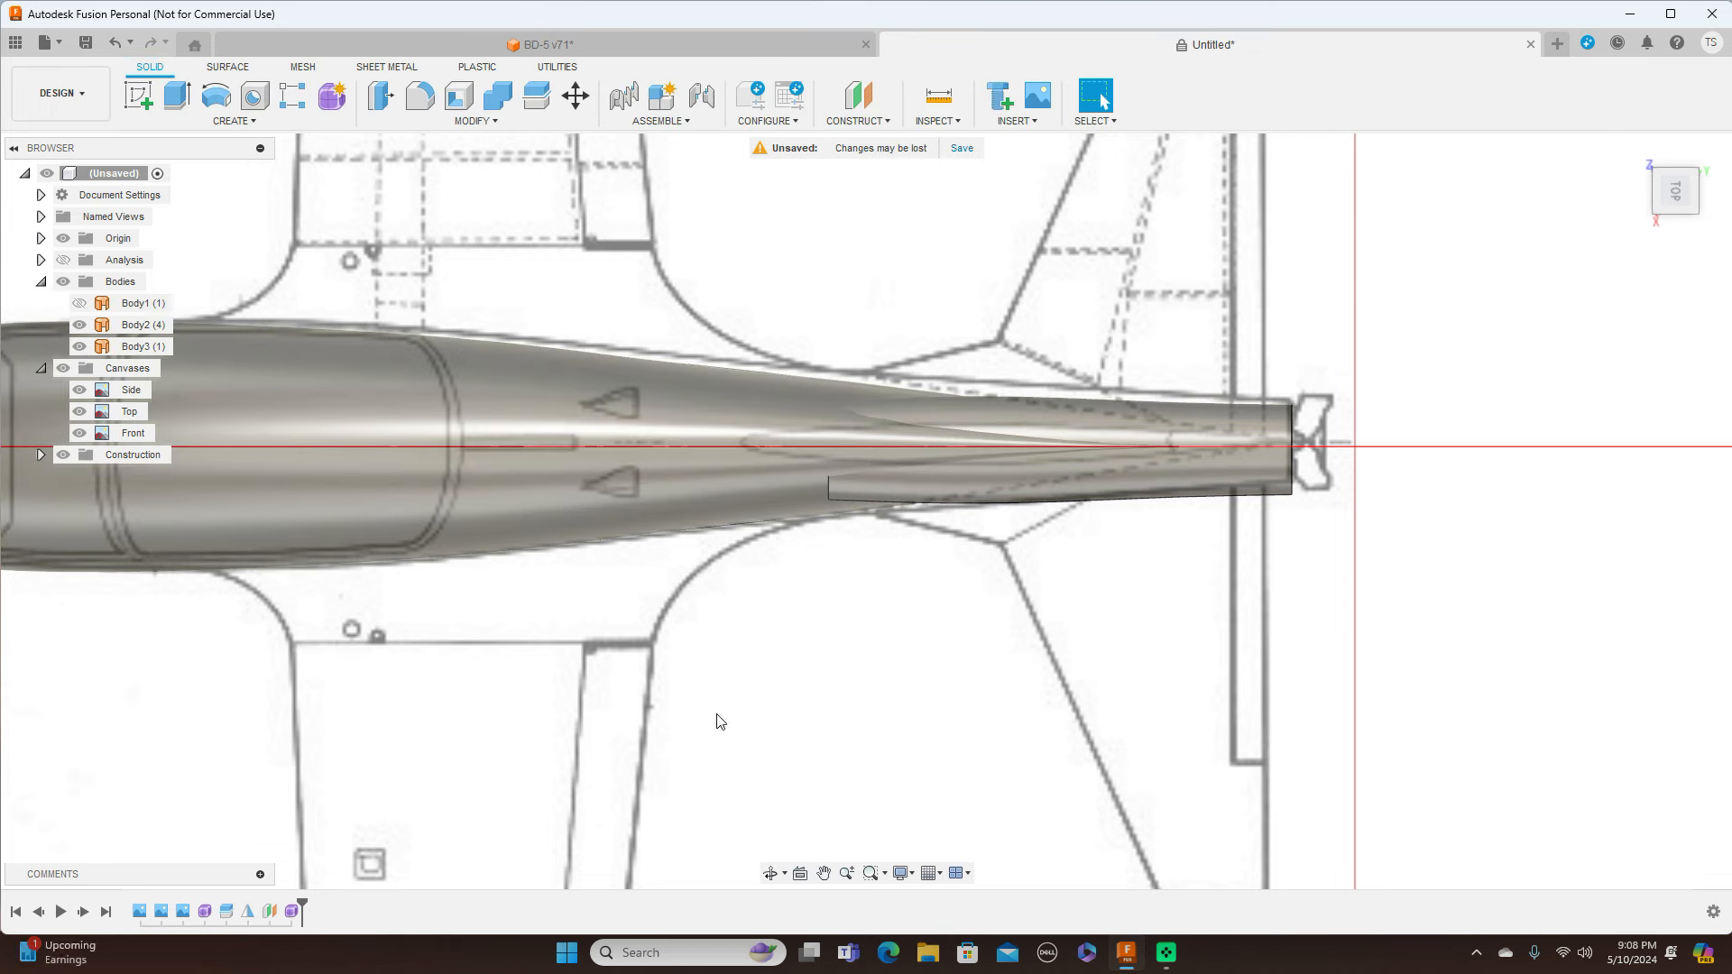
left_click(291, 910)
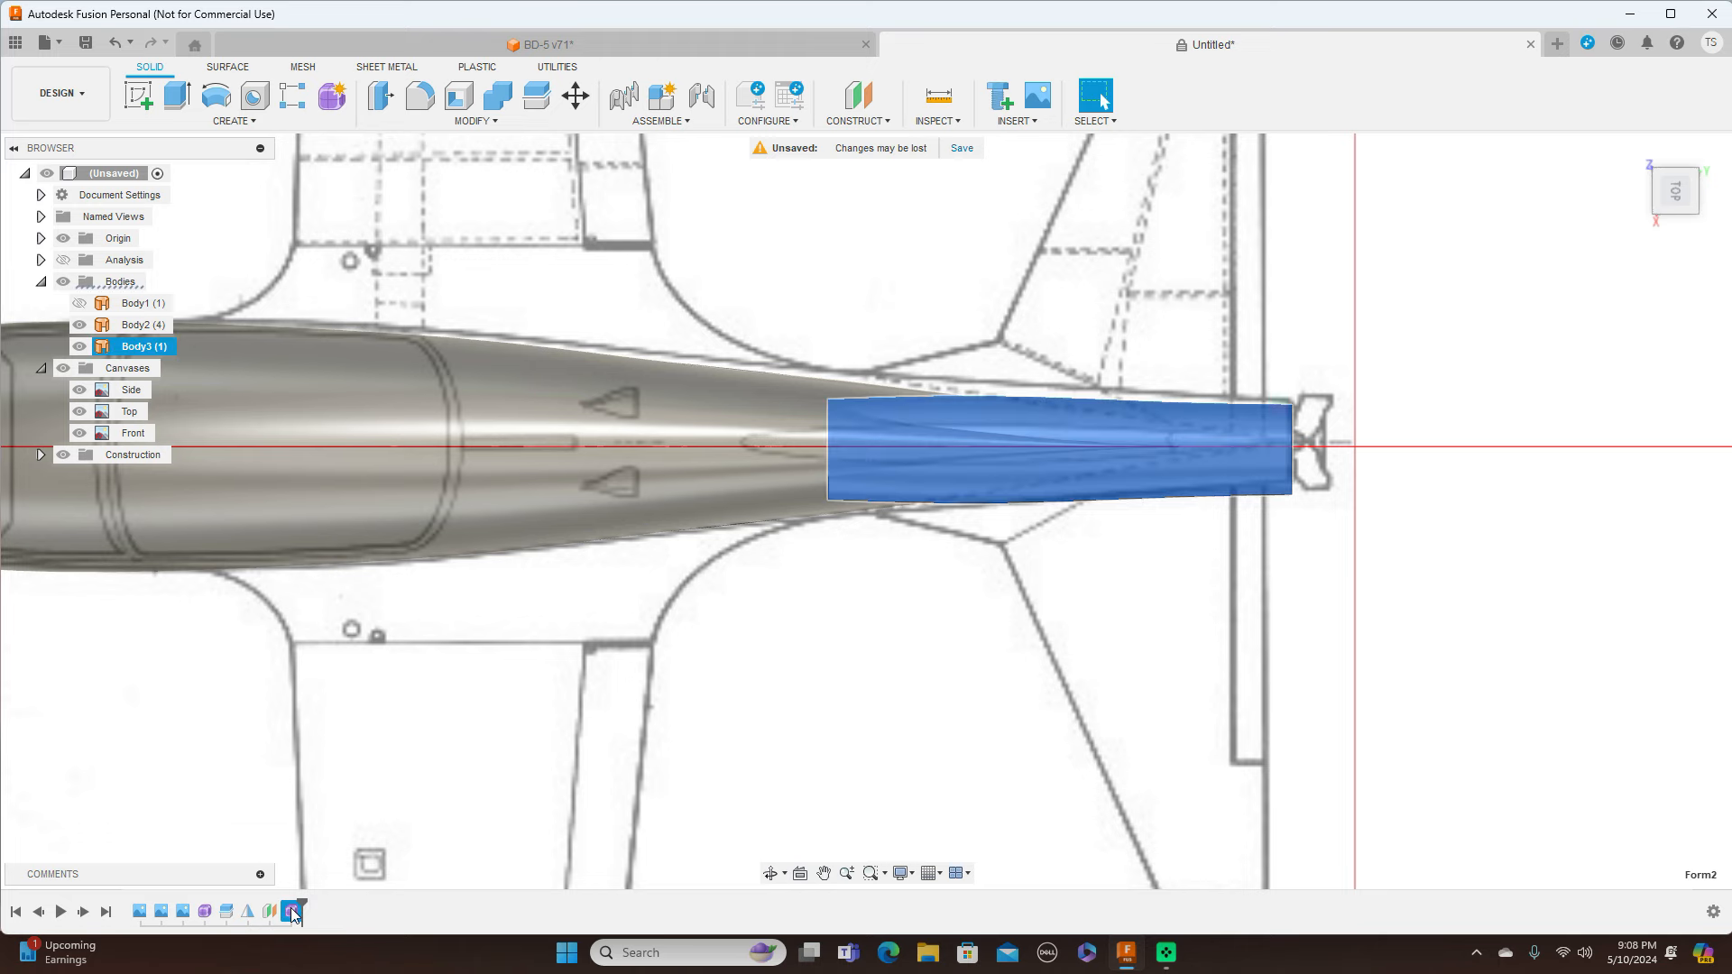
key("Escape")
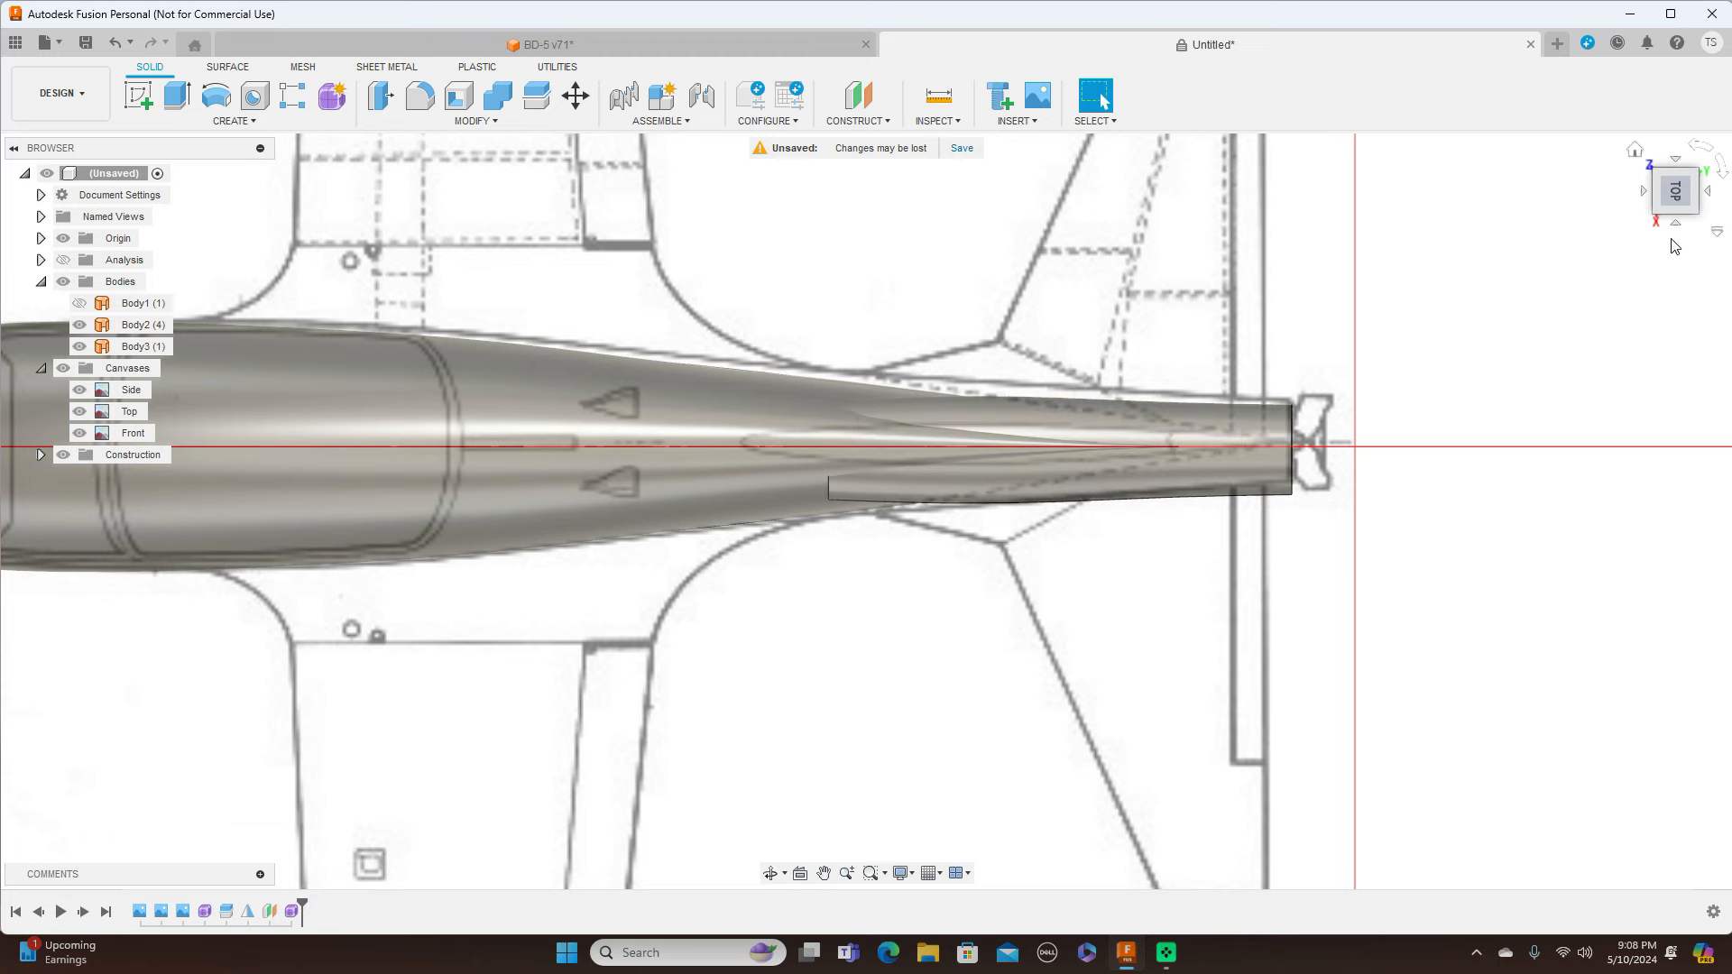
left_click(1676, 224)
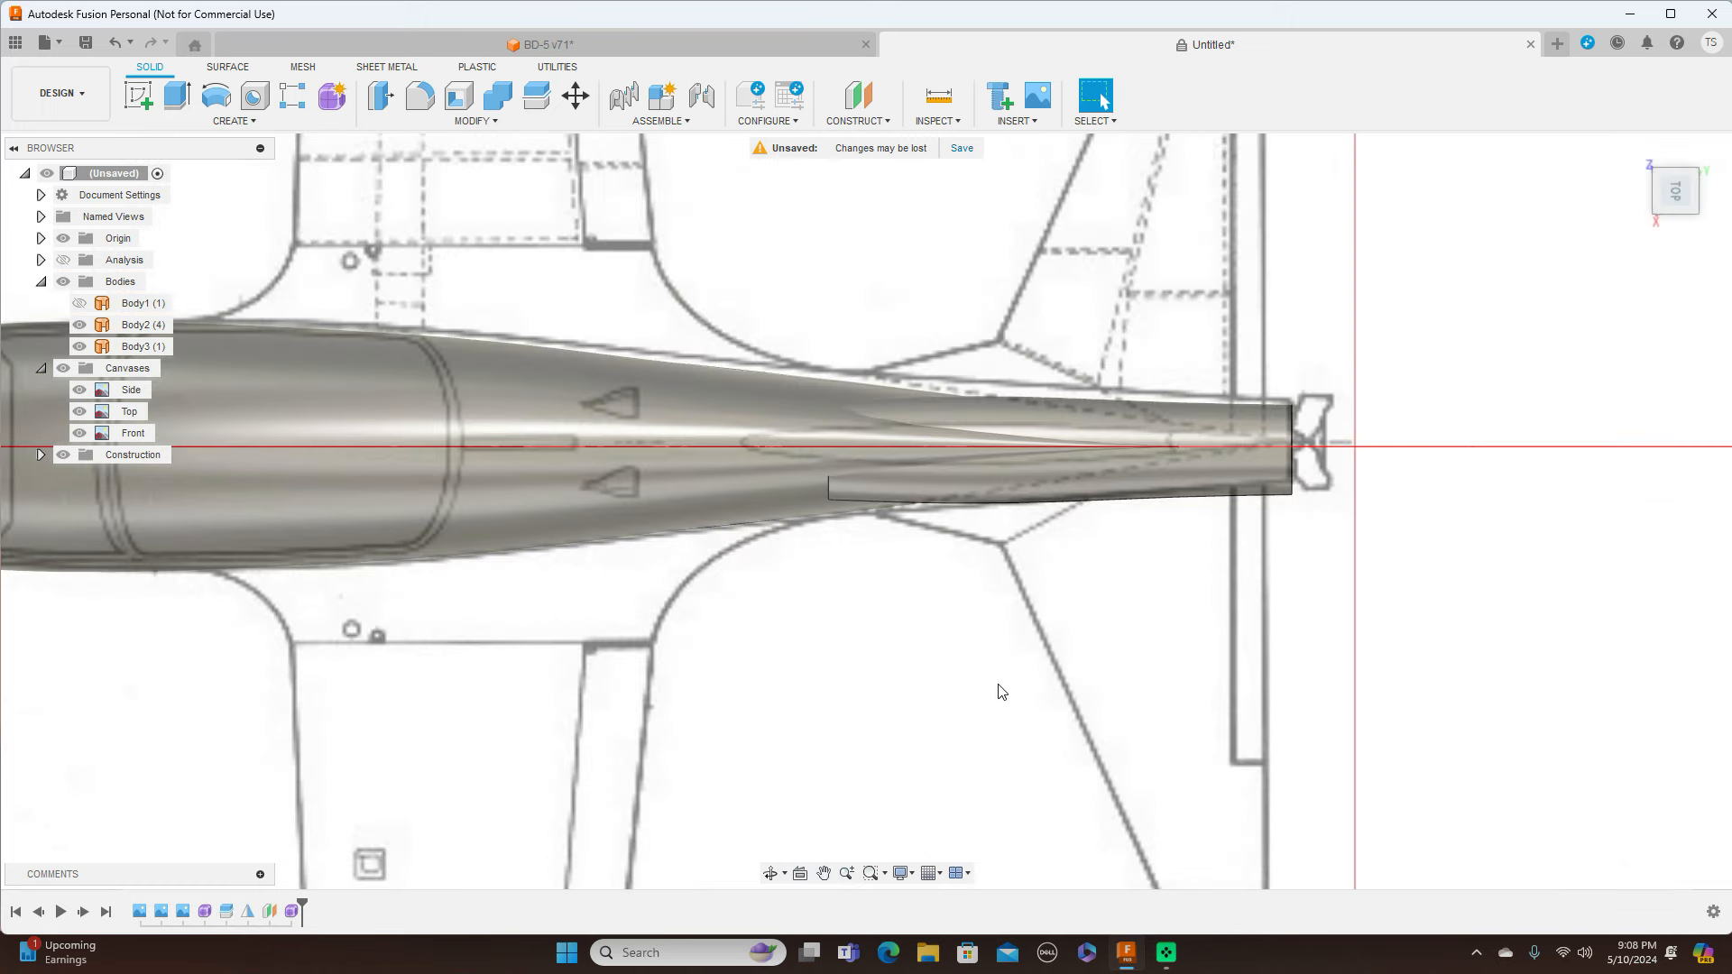
Reopen the exhaust form, narrow its front edge loop in width by a further factor of 0.761, and accept the edit
left_click(292, 911)
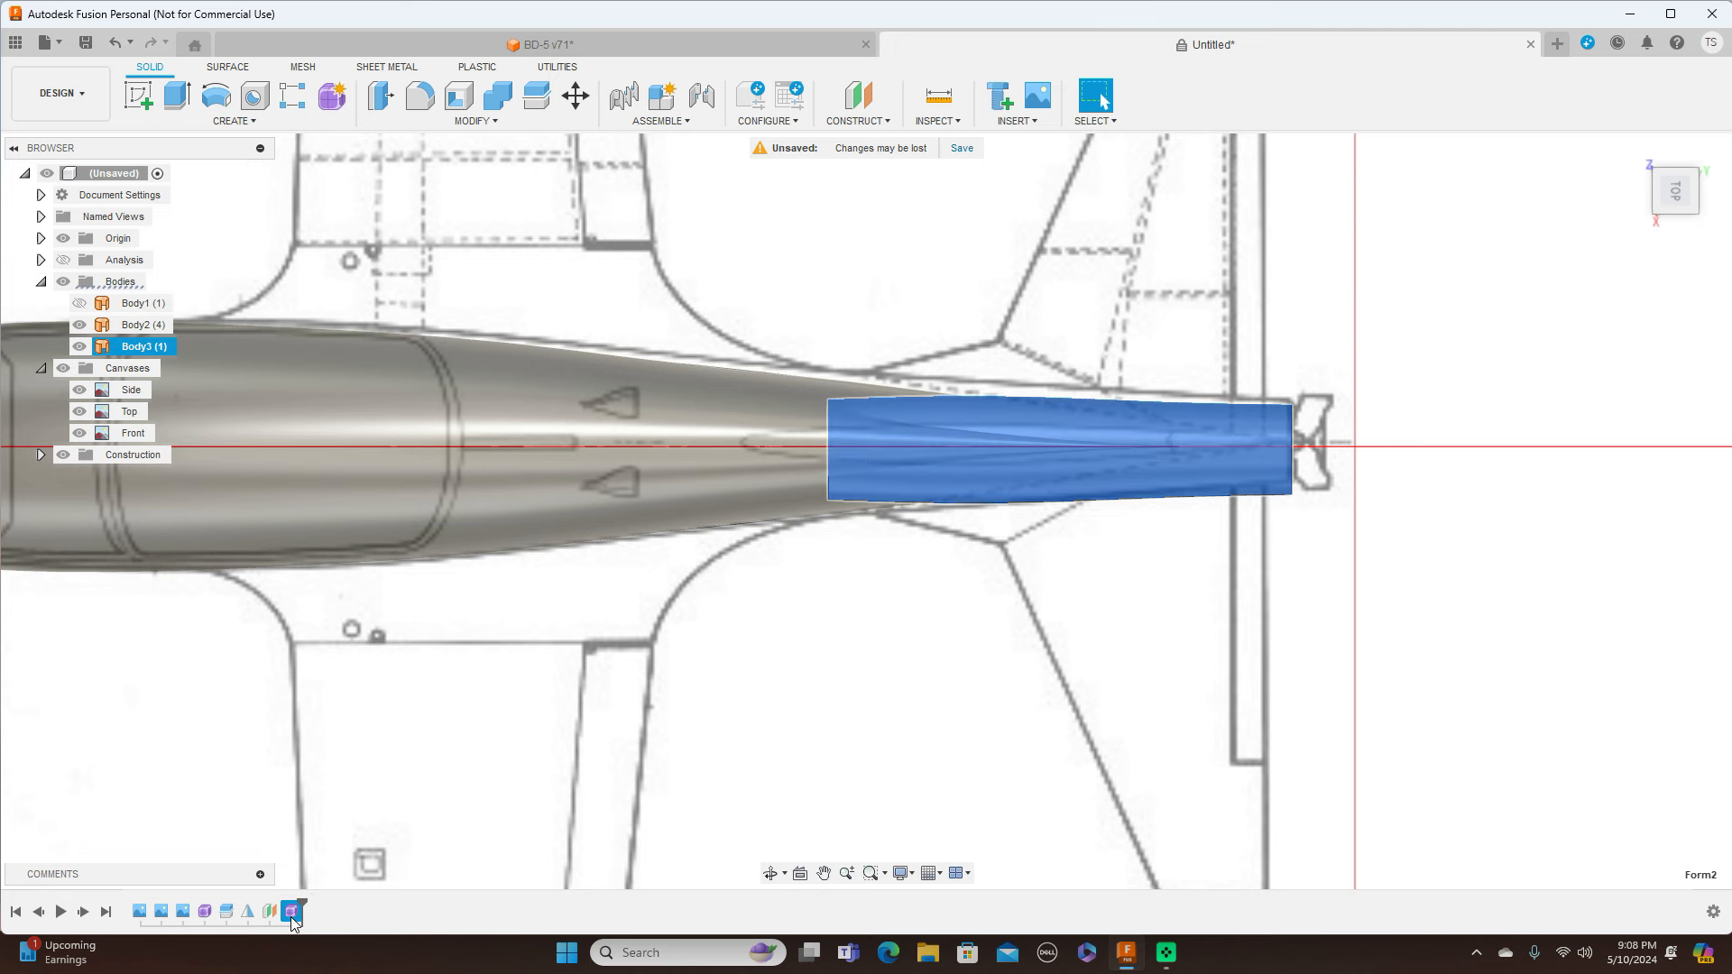
right_click(294, 911)
left_click(361, 741)
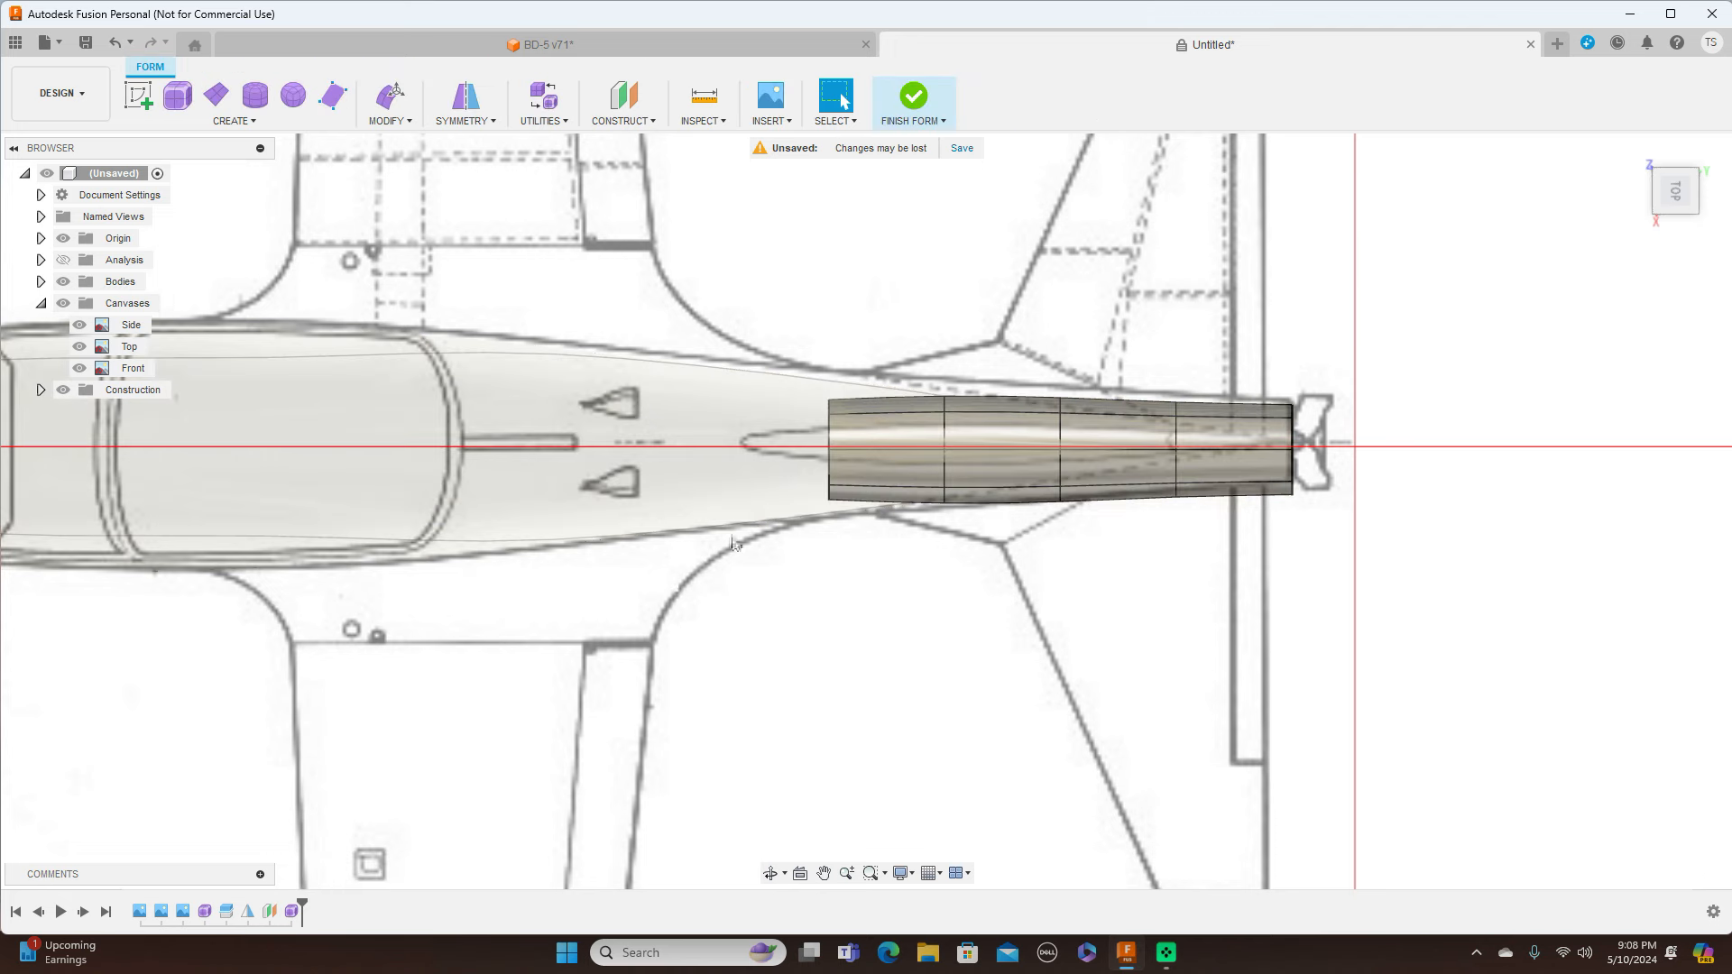
double_click(832, 429)
right_click(873, 325)
left_click(916, 296)
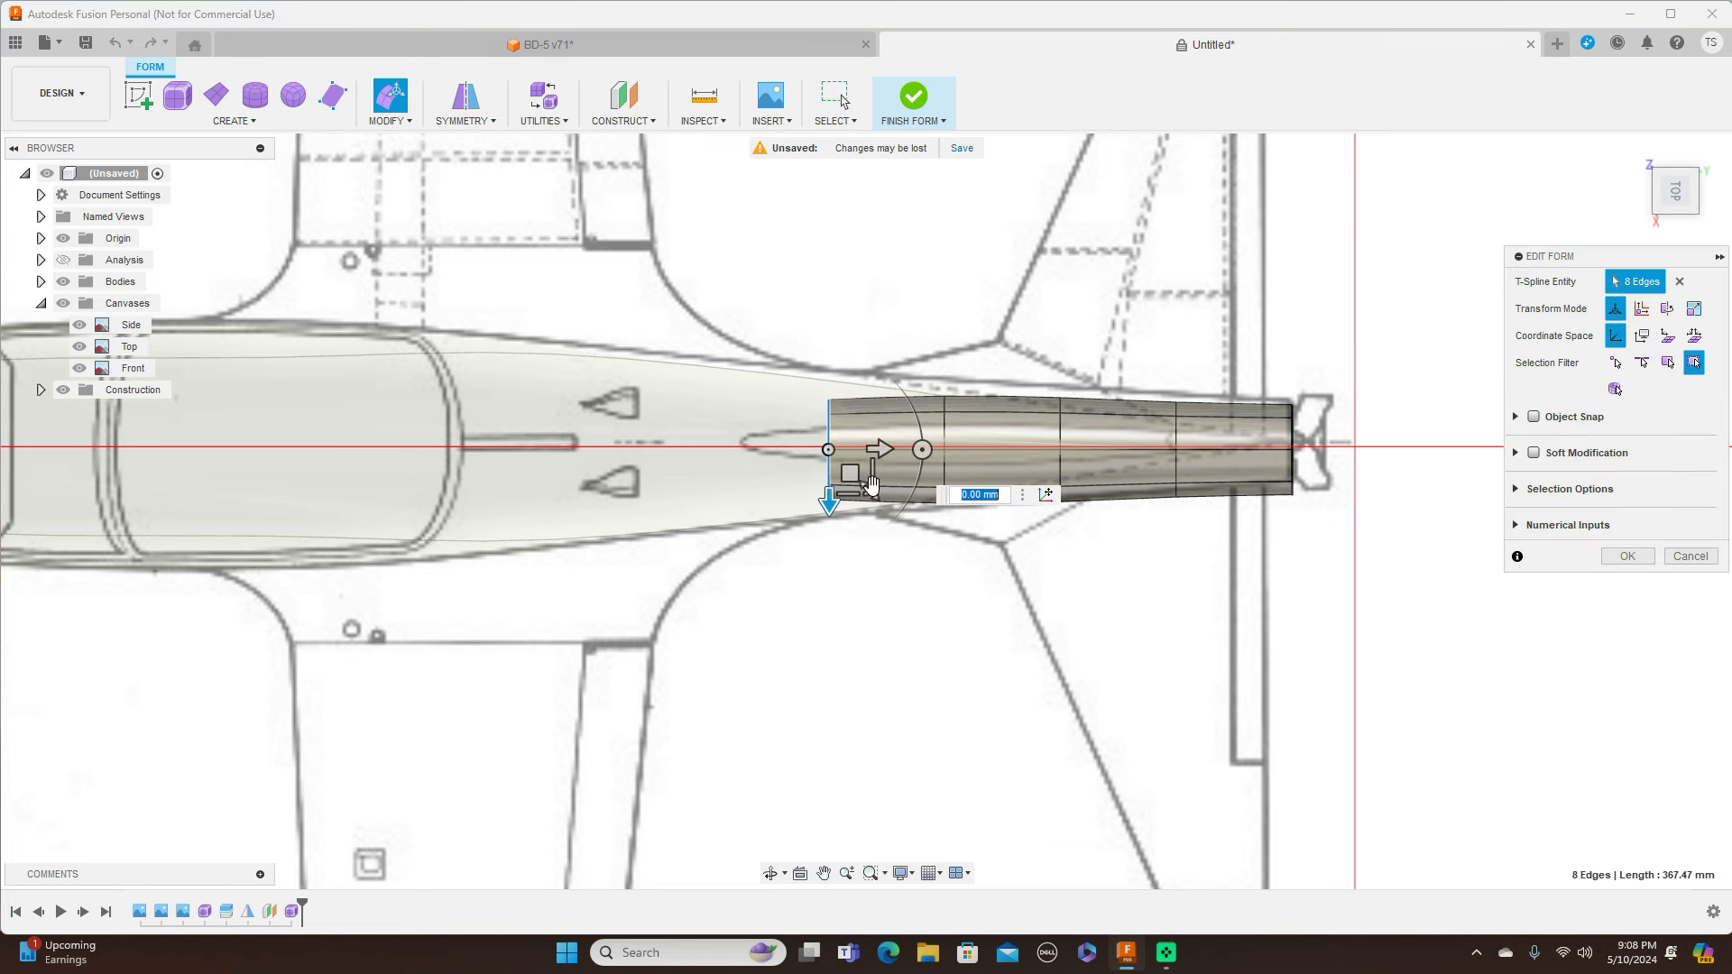
left_click_drag(871, 491, 871, 476)
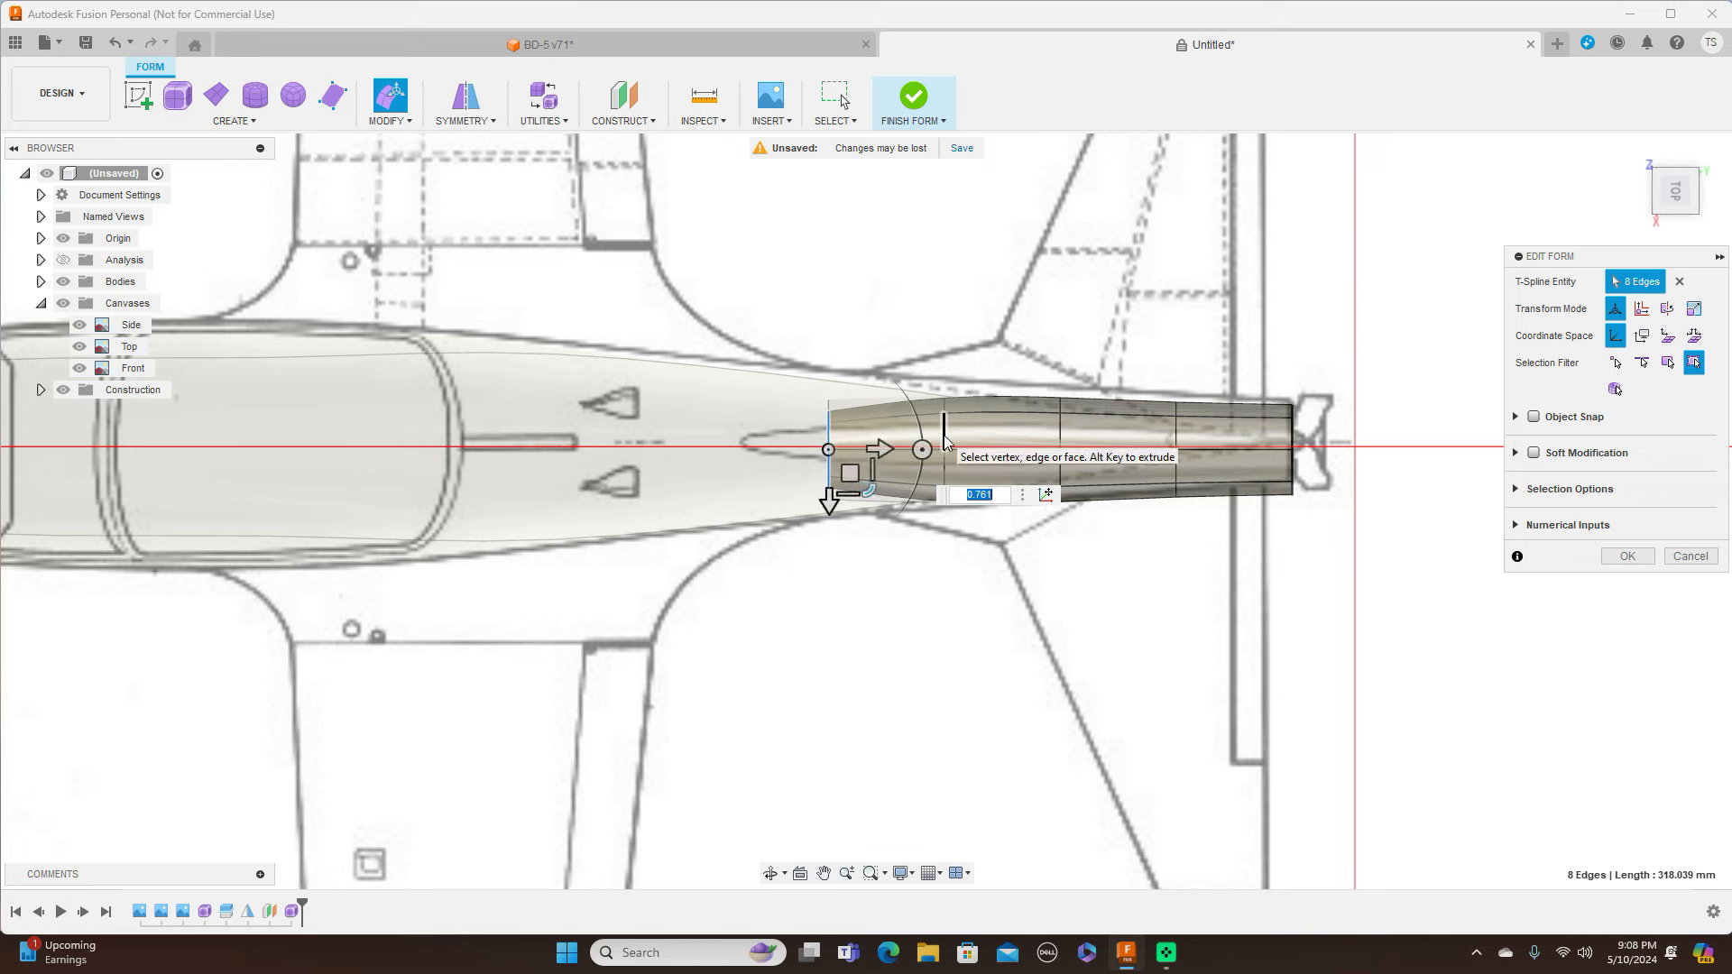
left_click(1624, 554)
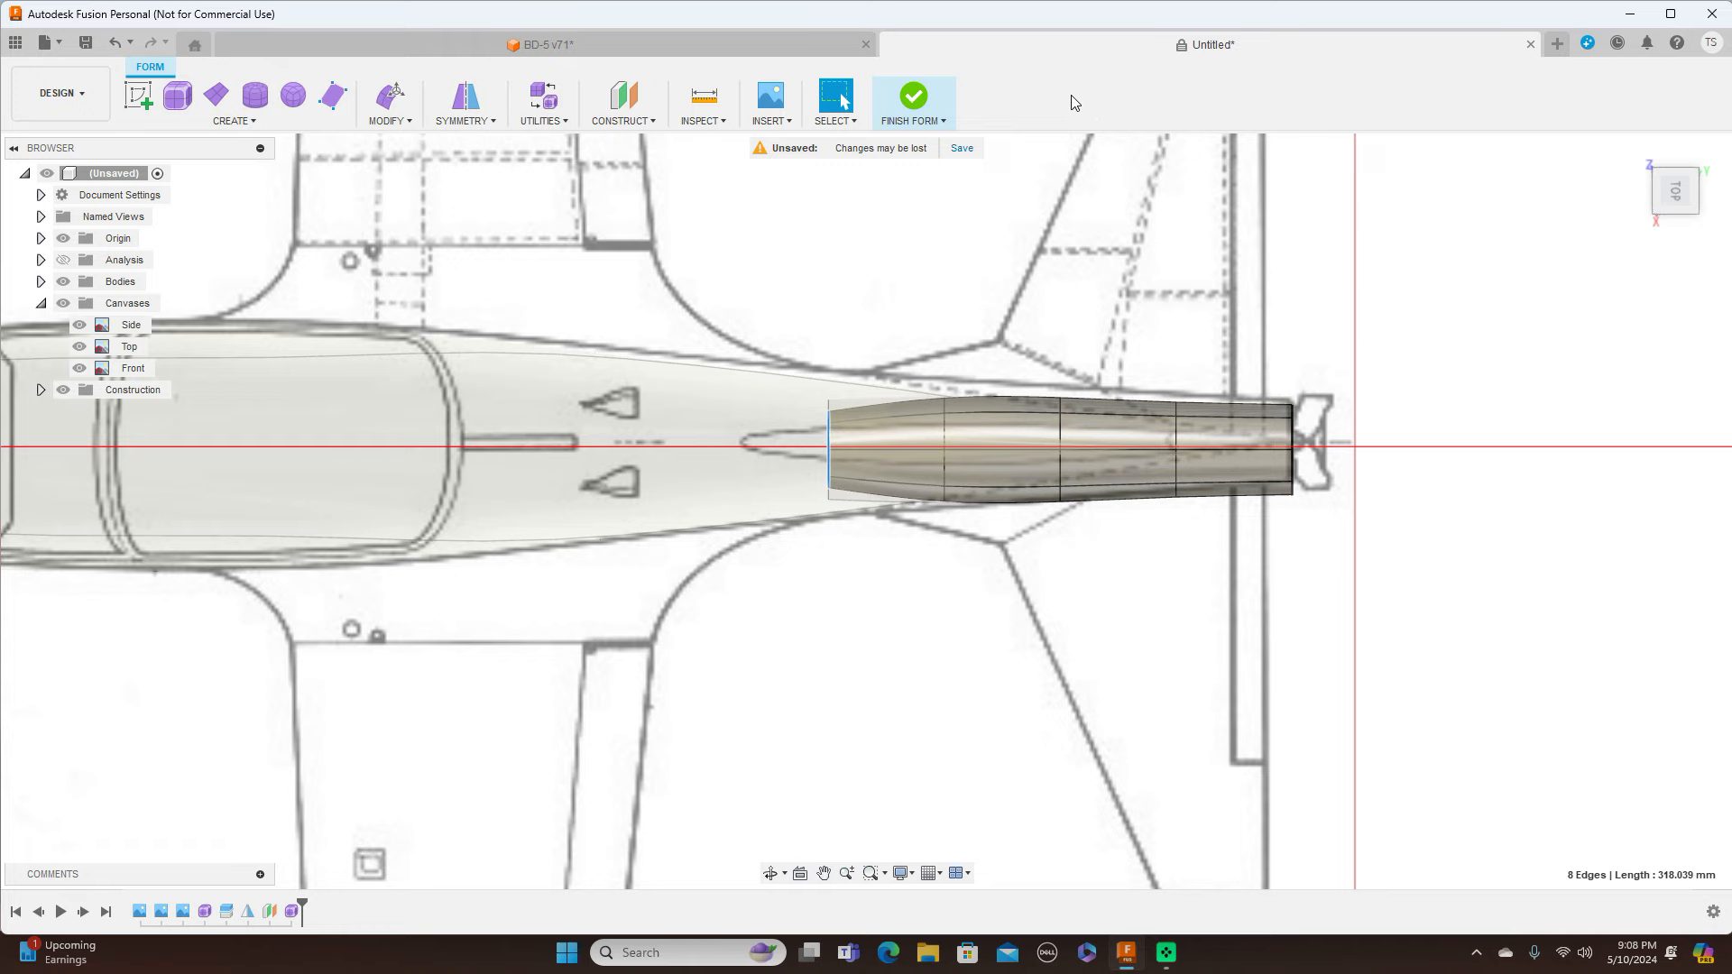
Finish the current form edit and inspect the tail tube on the fuselage from the top and right side
left_click(922, 116)
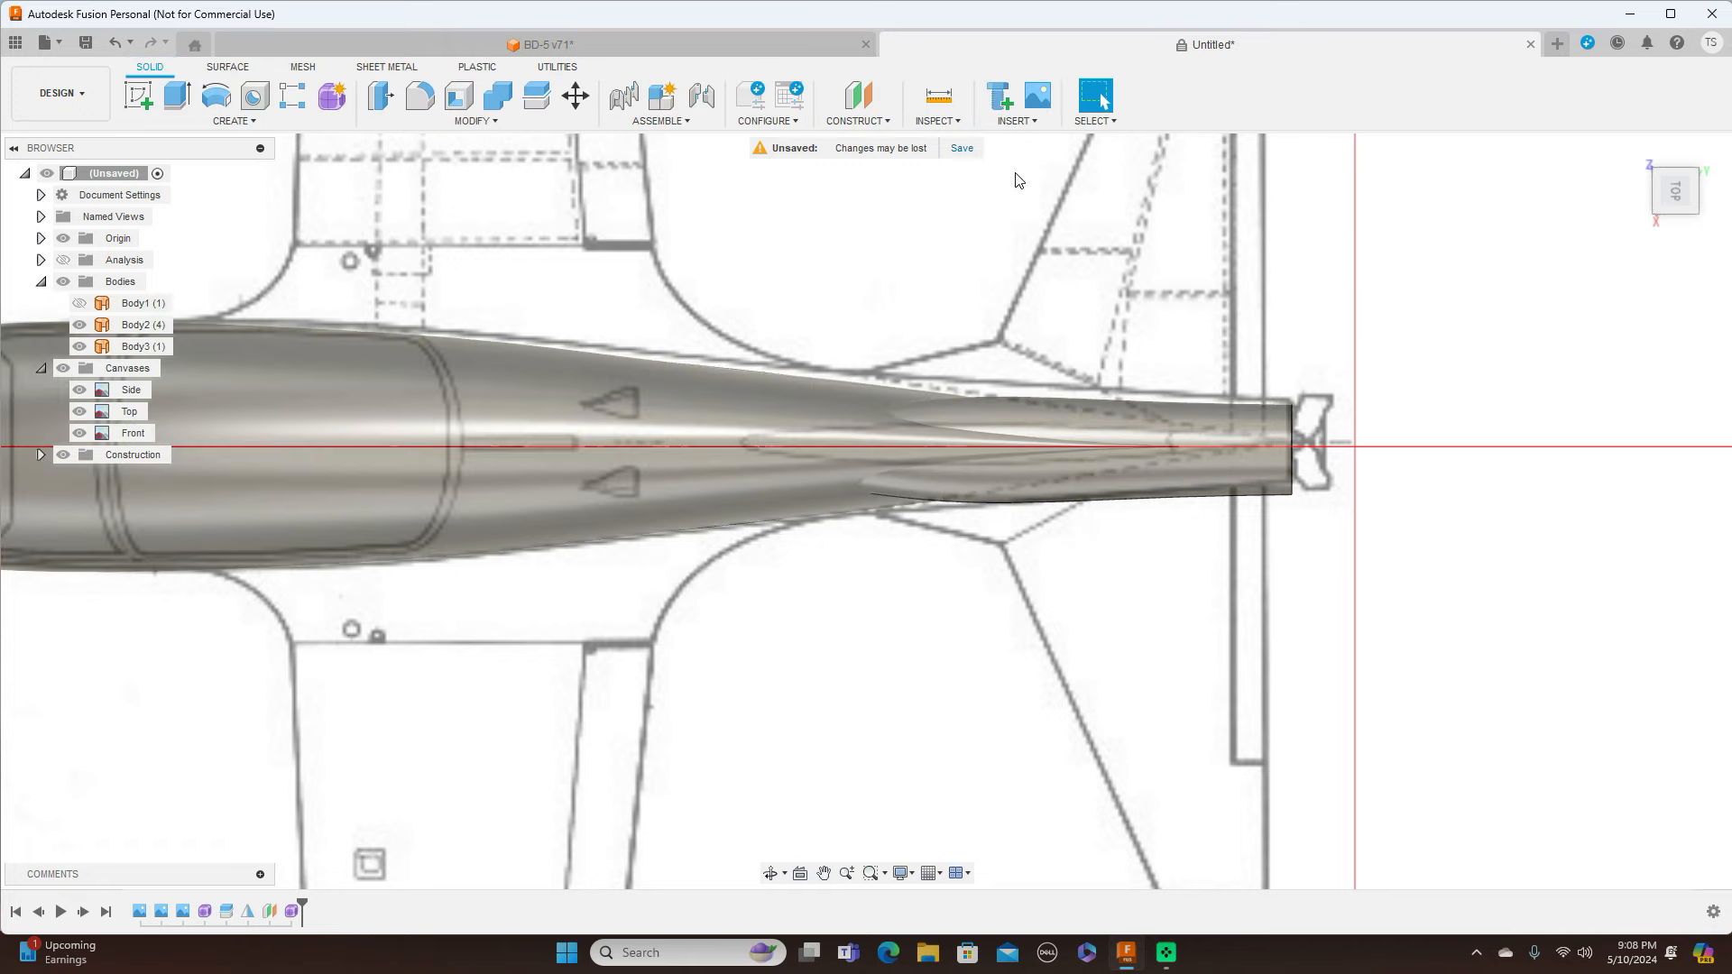
left_click(1667, 216)
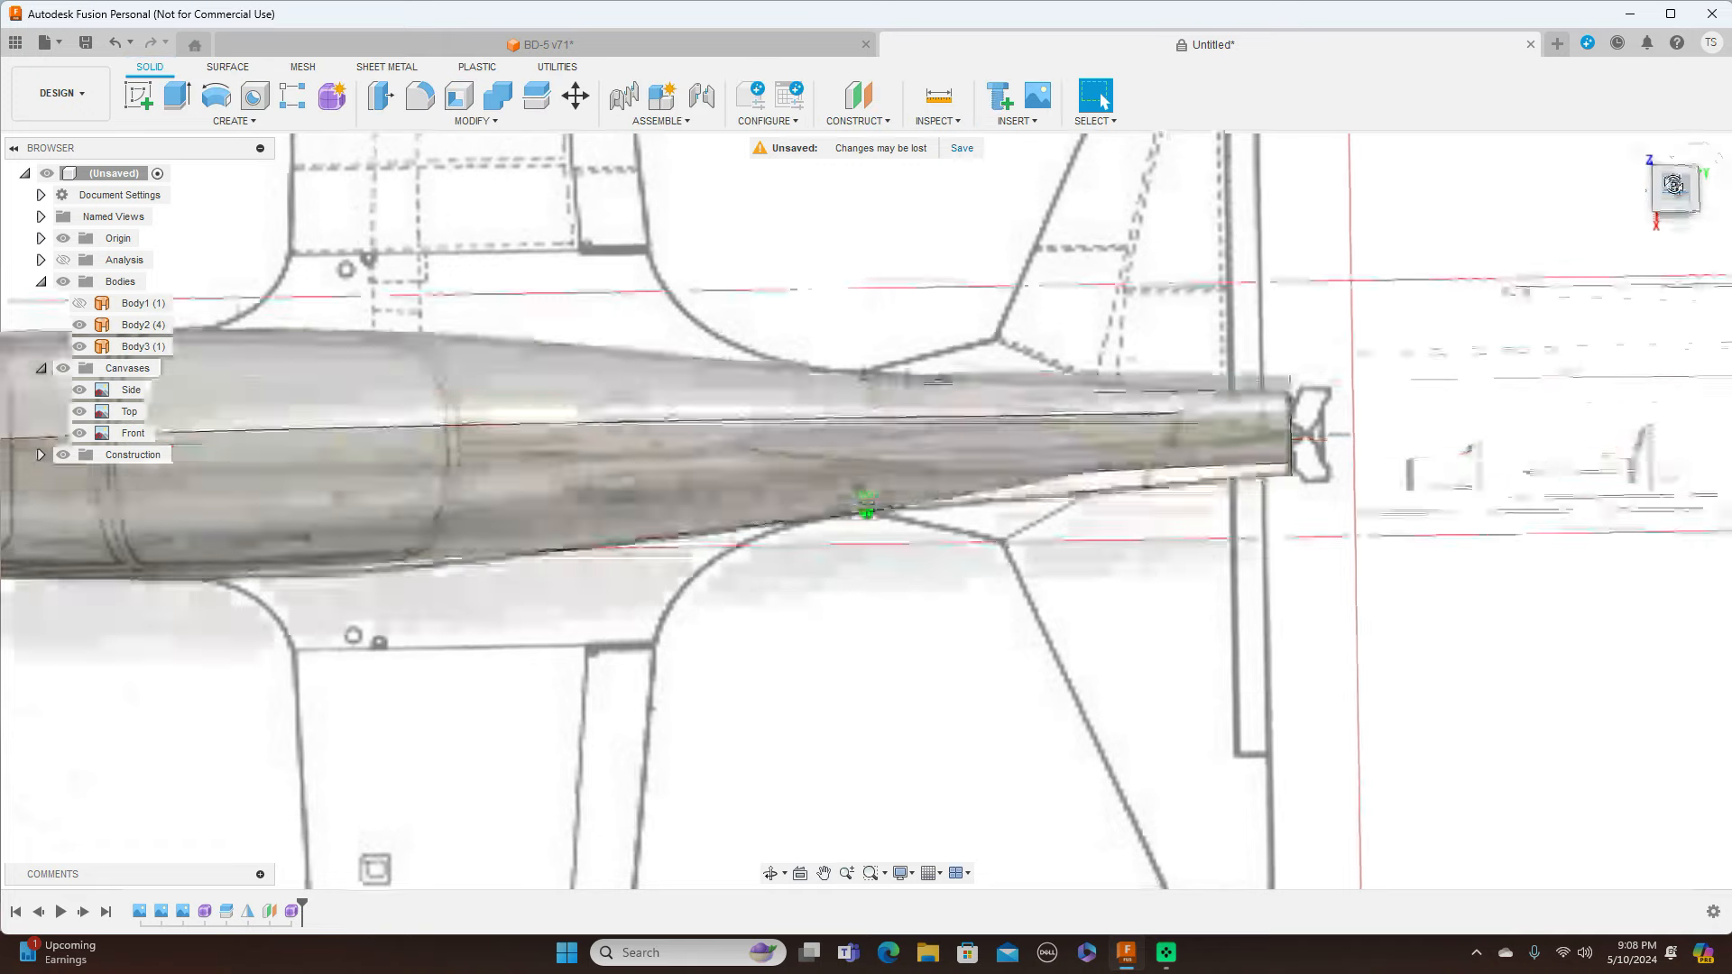
mouse_move(866, 511)
middle_mouse_down("shift")
mouse_move(866, 461)
mouse_move(882, 586)
middle_mouse_up("shift")
left_click_drag(1678, 237, 1678, 211)
left_click(1671, 203)
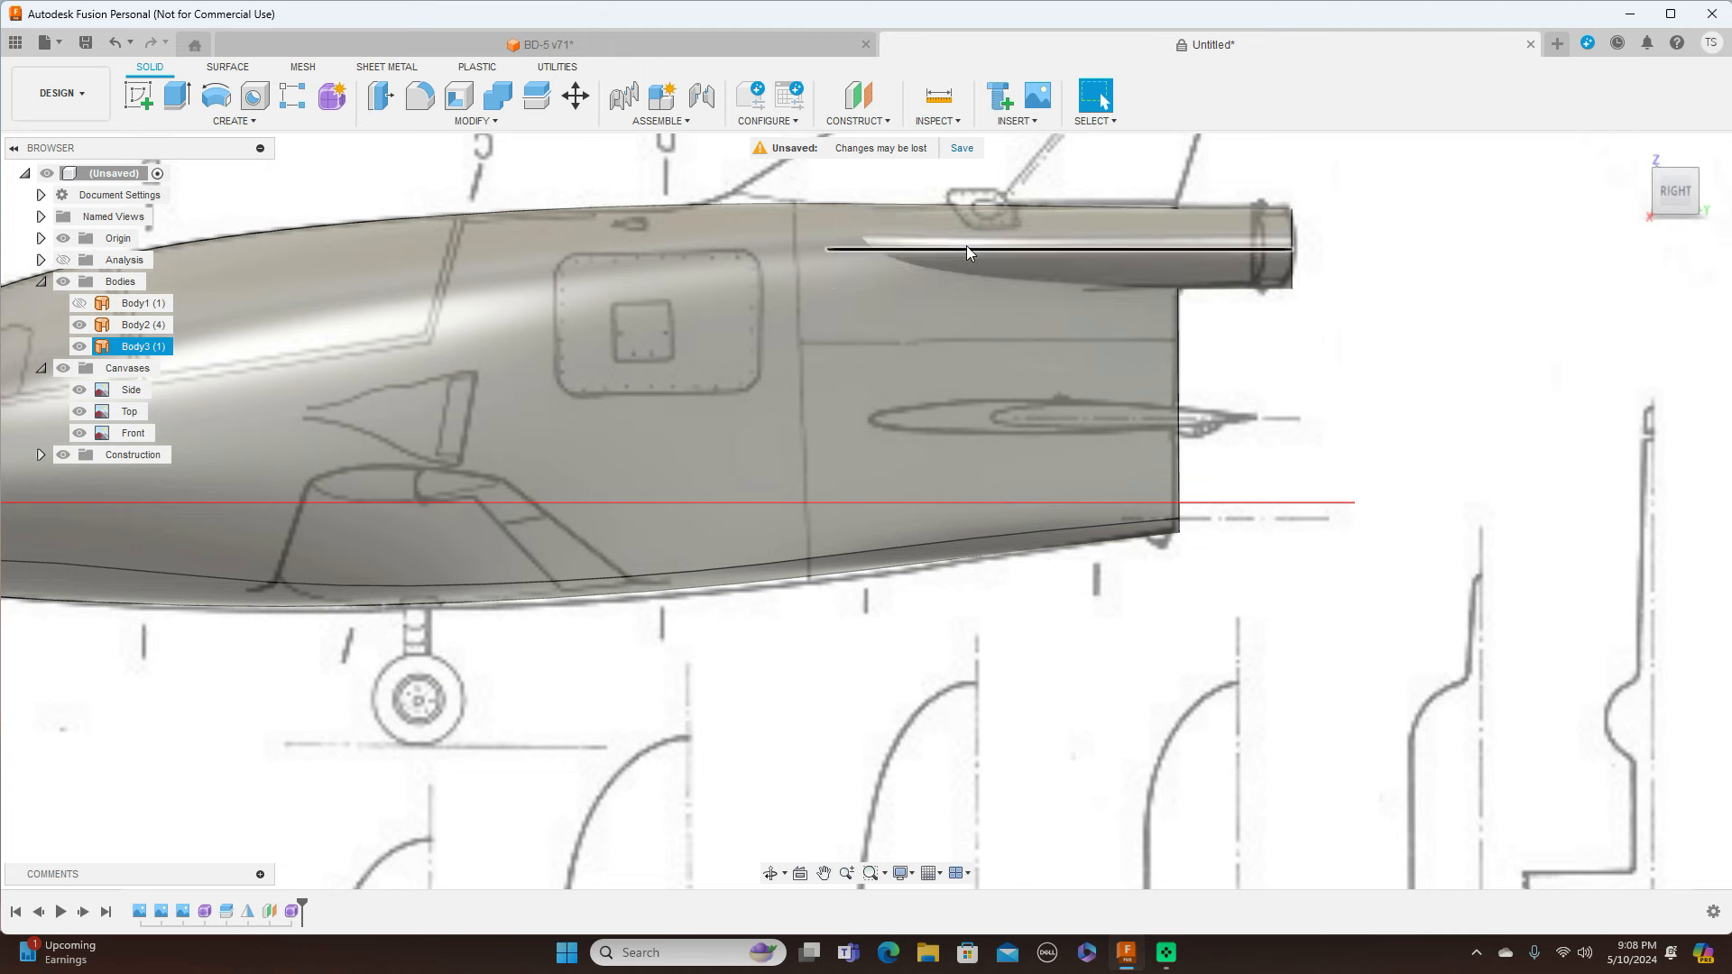
Reopen the tail tube's form for editing and scale its second edge ring from the front narrower across the width
right_click(290, 911)
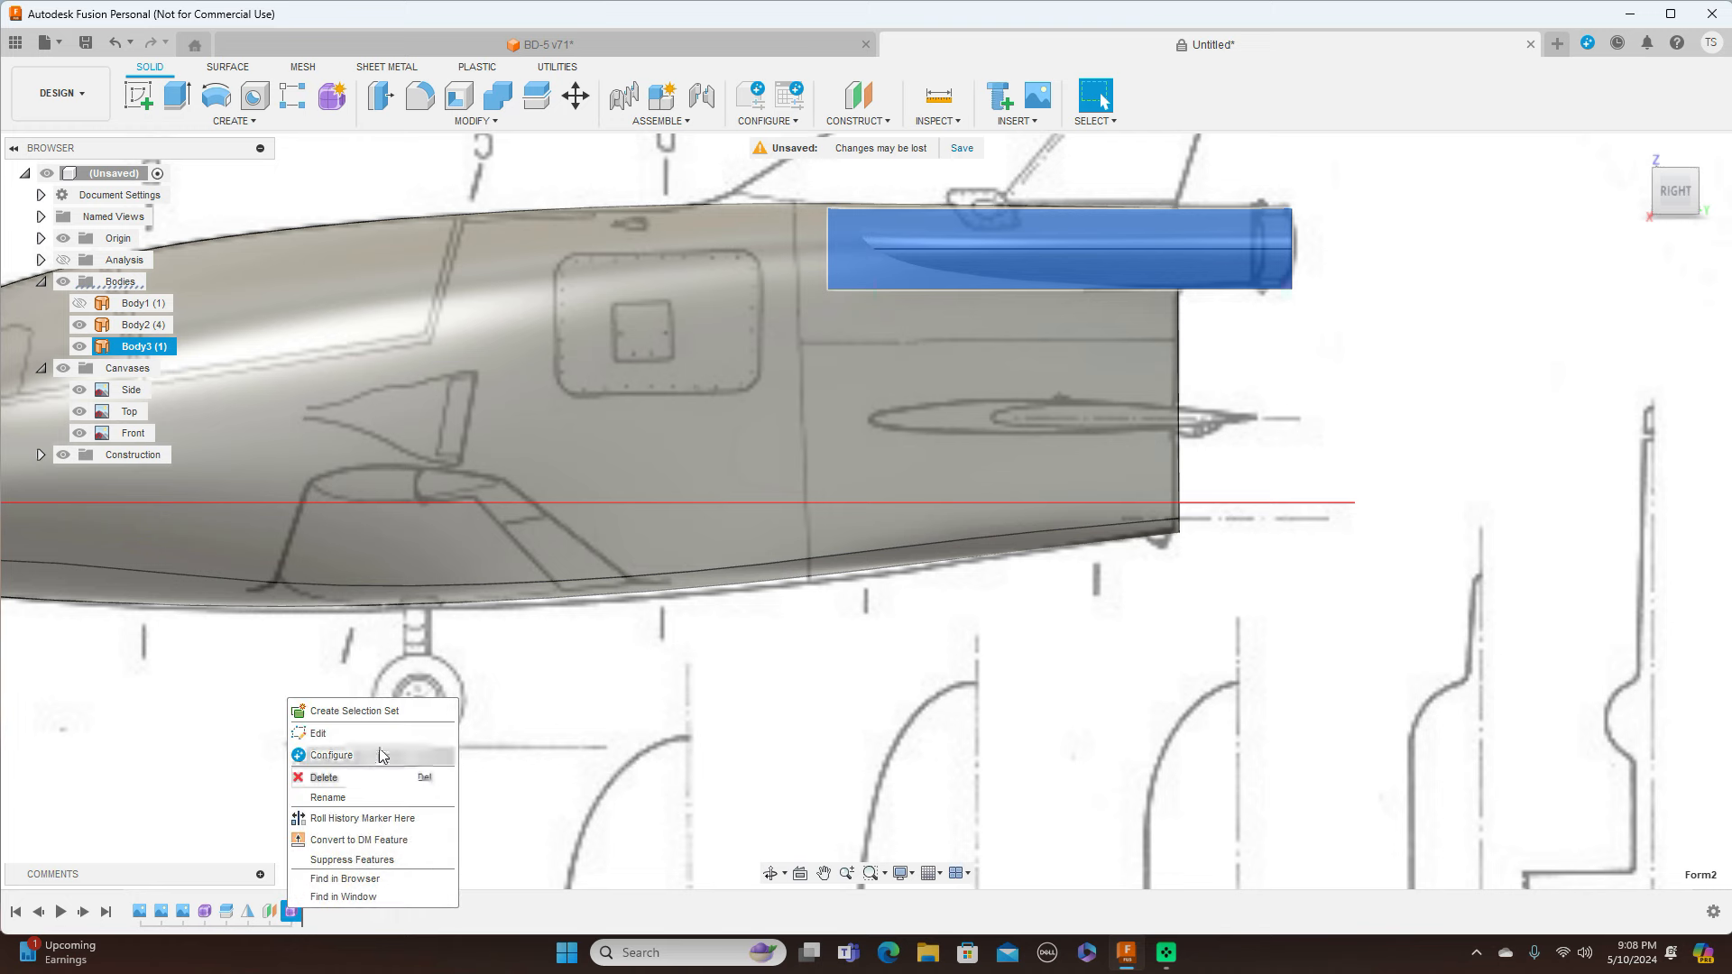
left_click(382, 733)
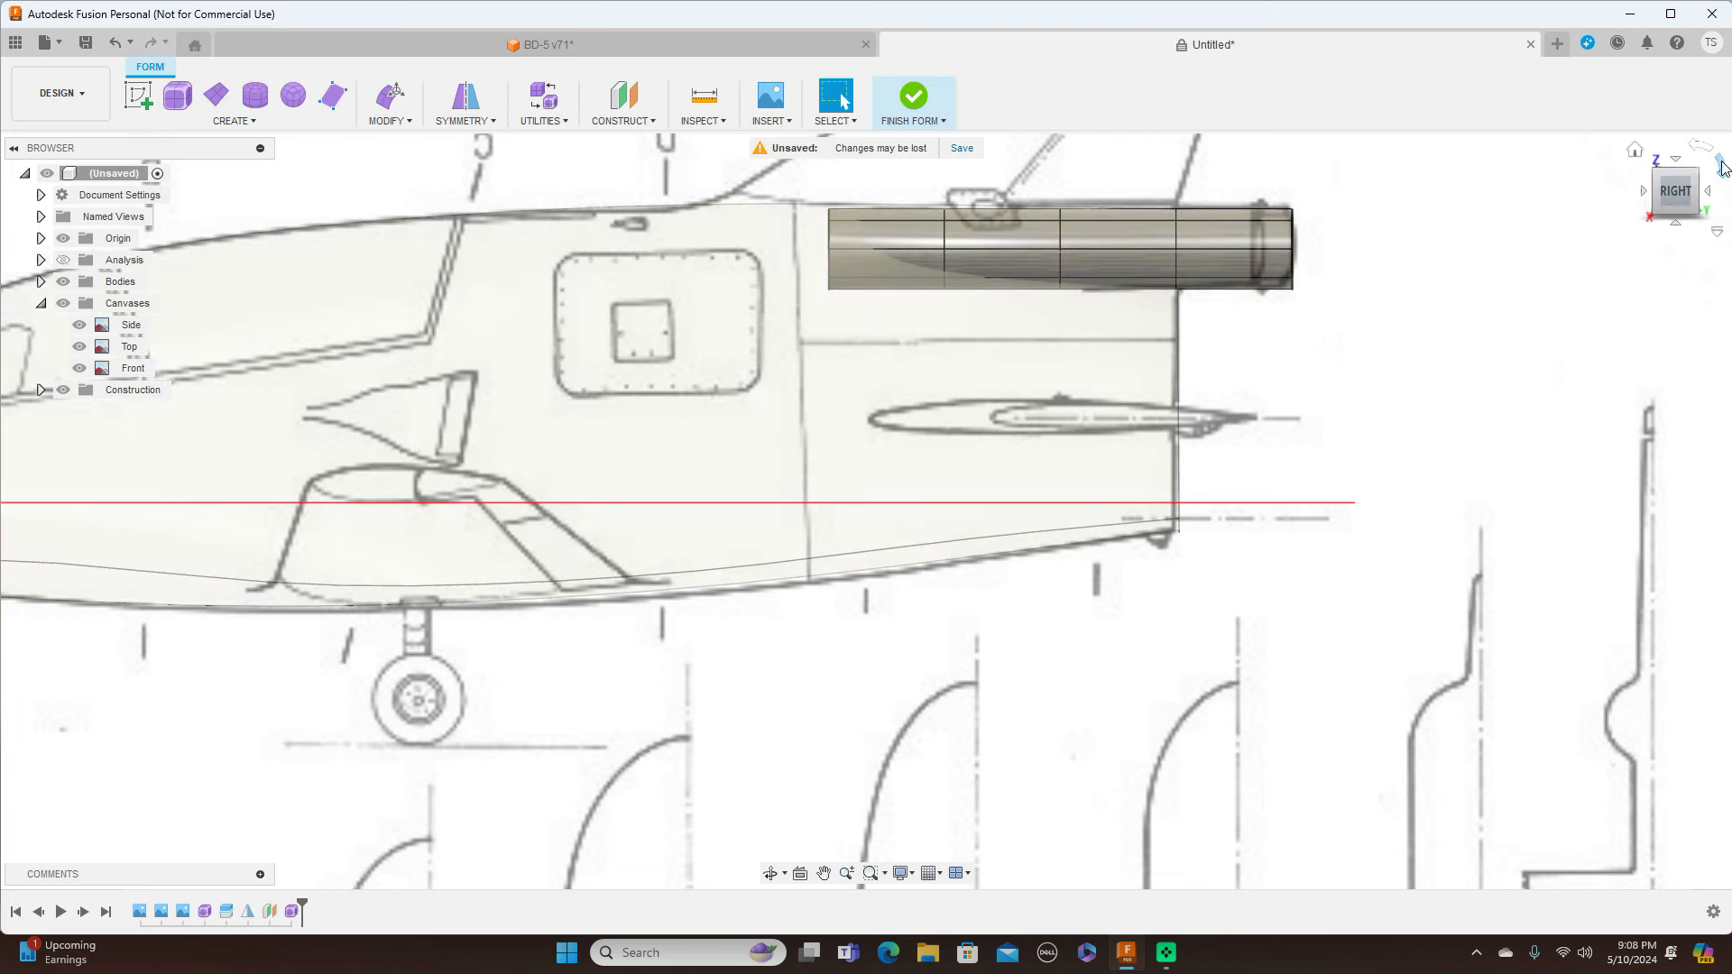
left_click(1675, 161)
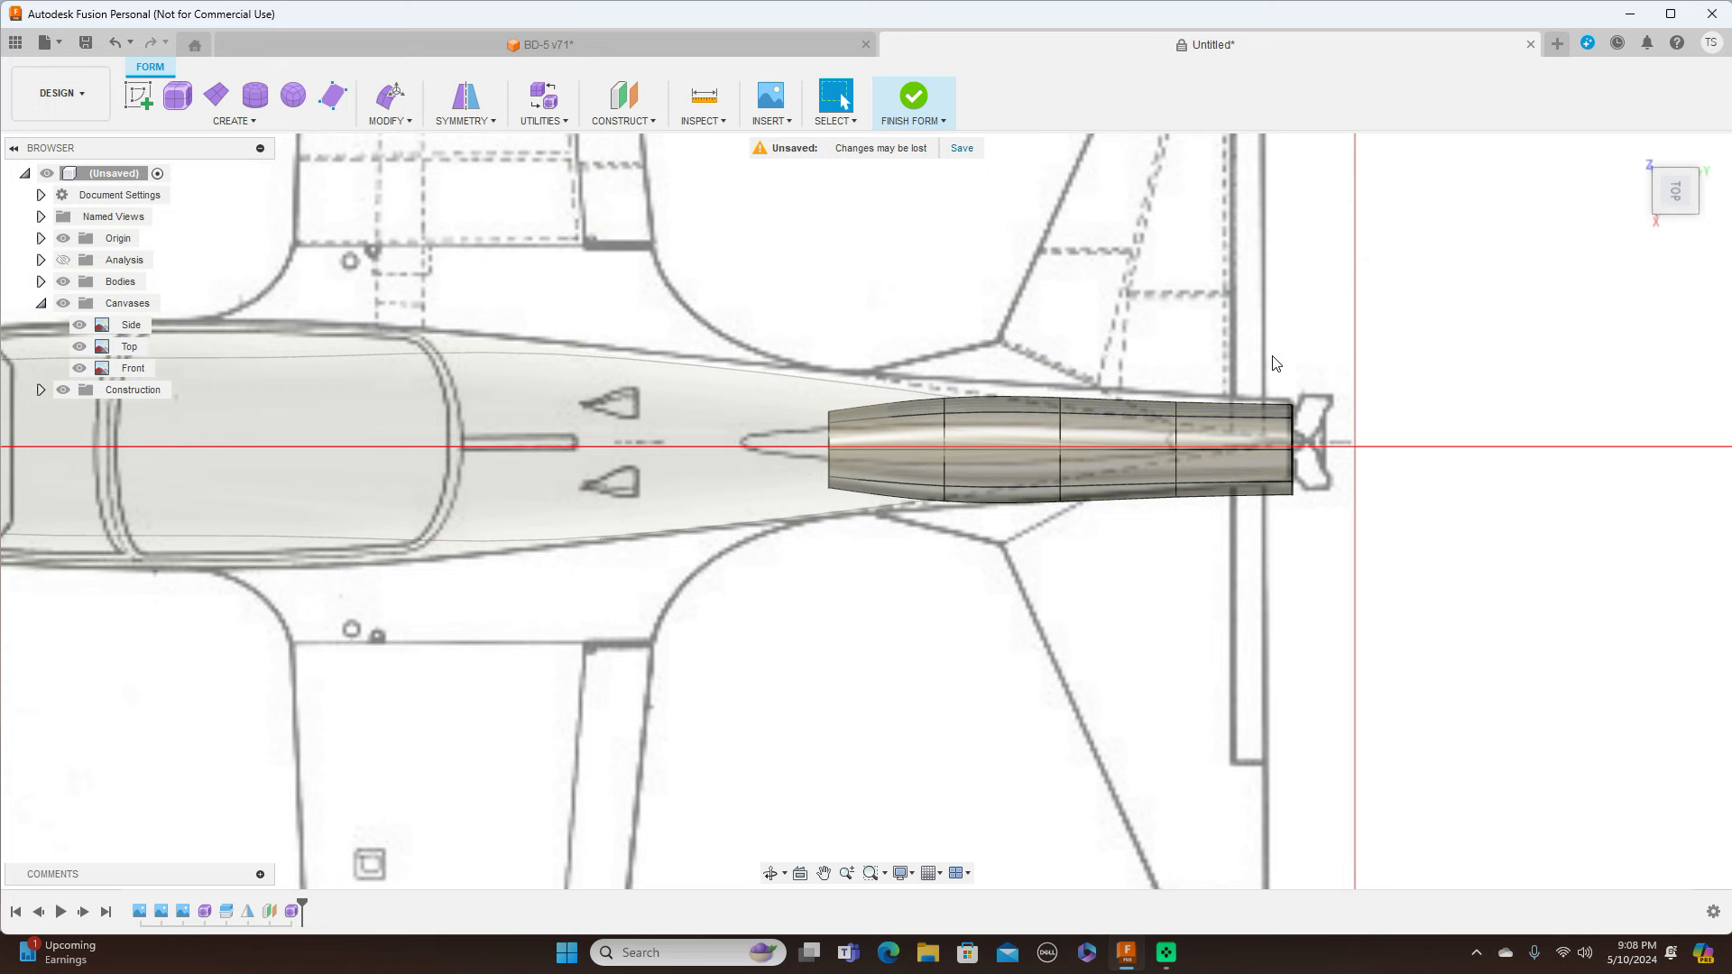
double_click(944, 436)
right_click(952, 437)
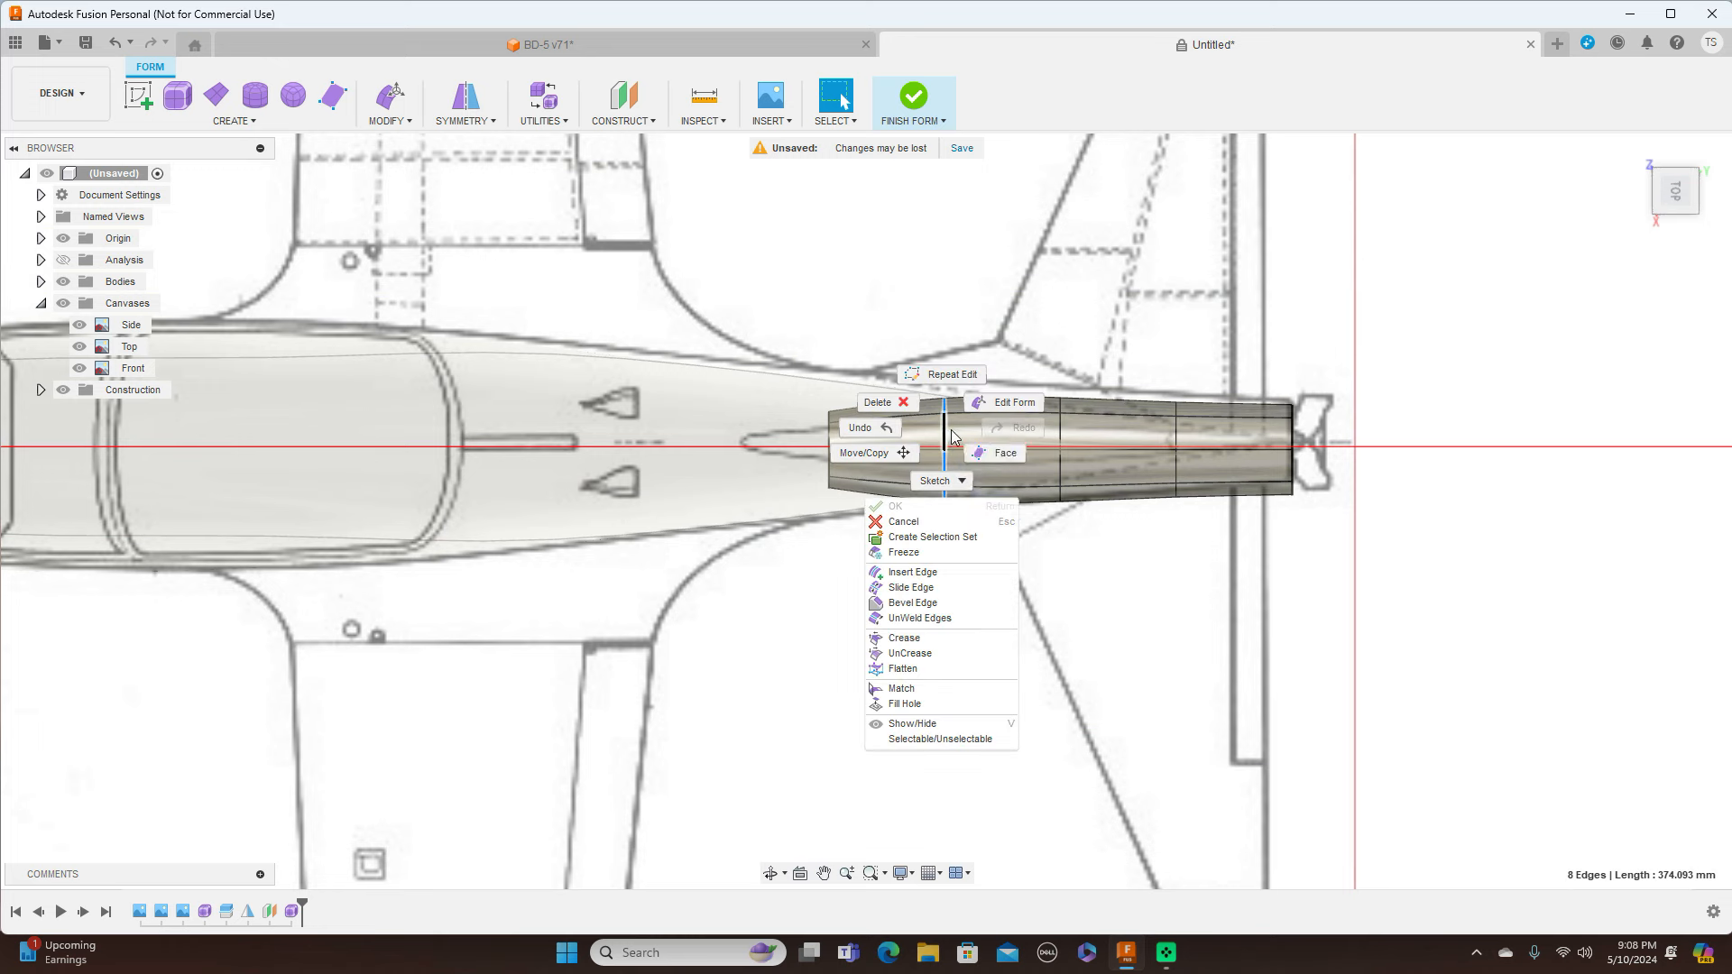
left_click(1018, 402)
left_click_drag(984, 489, 983, 485)
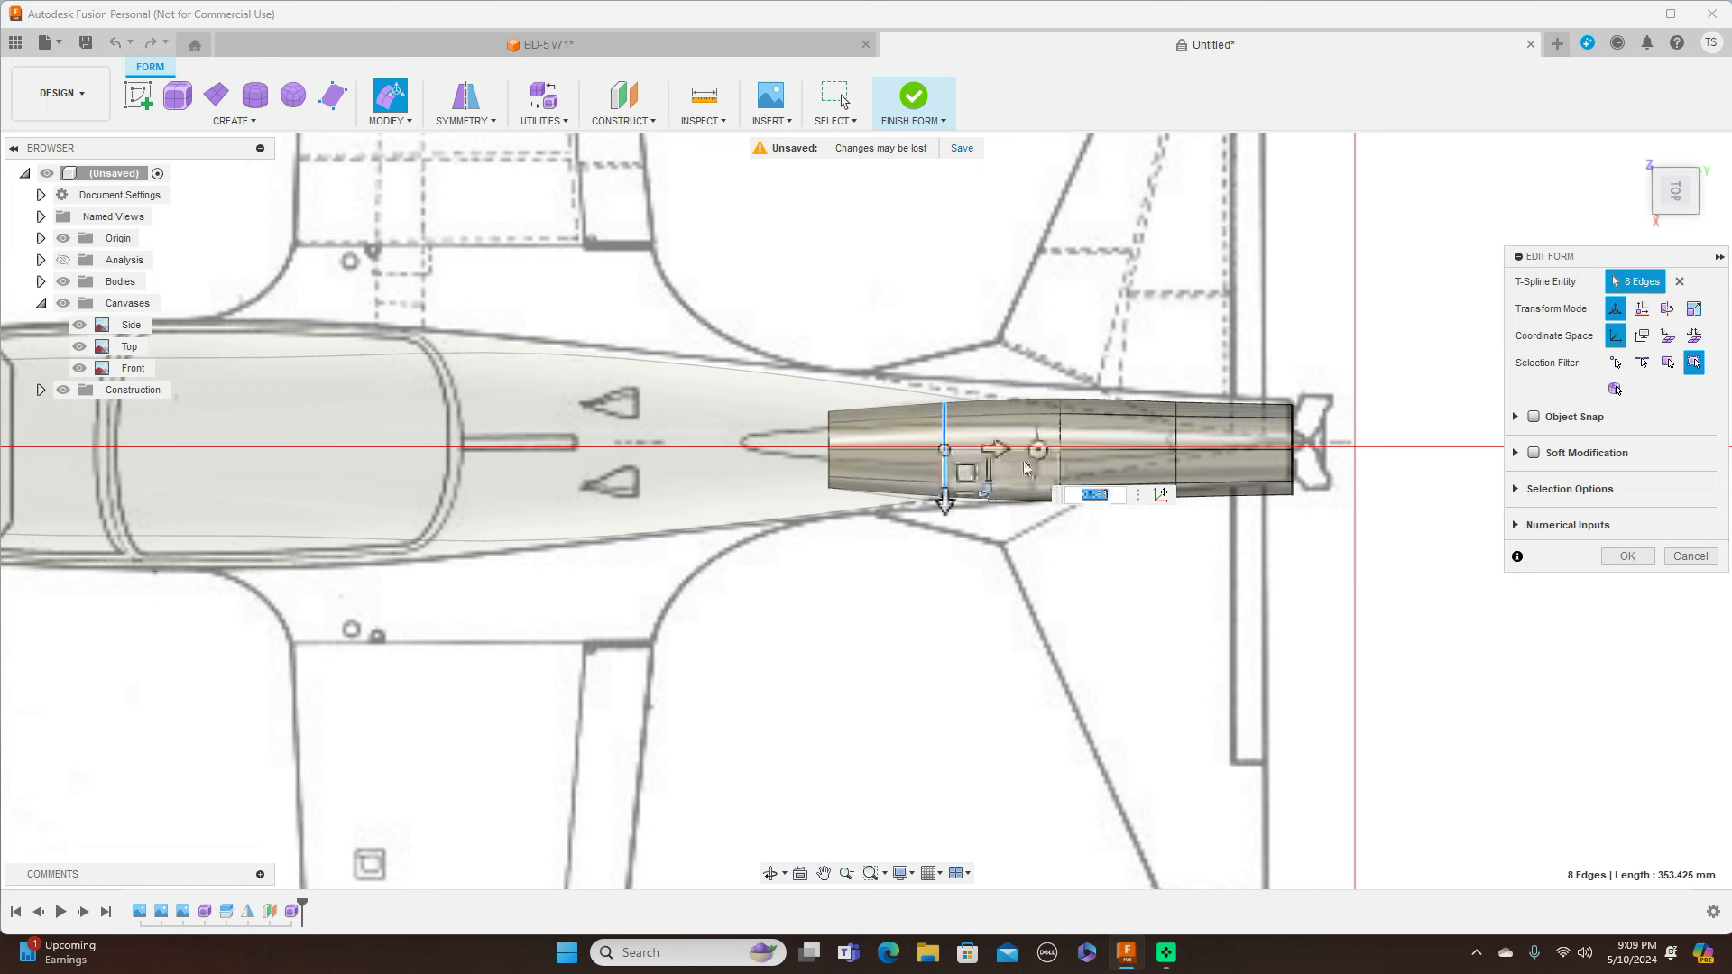
Scale the tail tube's middle edge ring across its width by 0.892 and finish the form edit
double_click(1061, 433)
left_click_drag(1093, 485, 1100, 487)
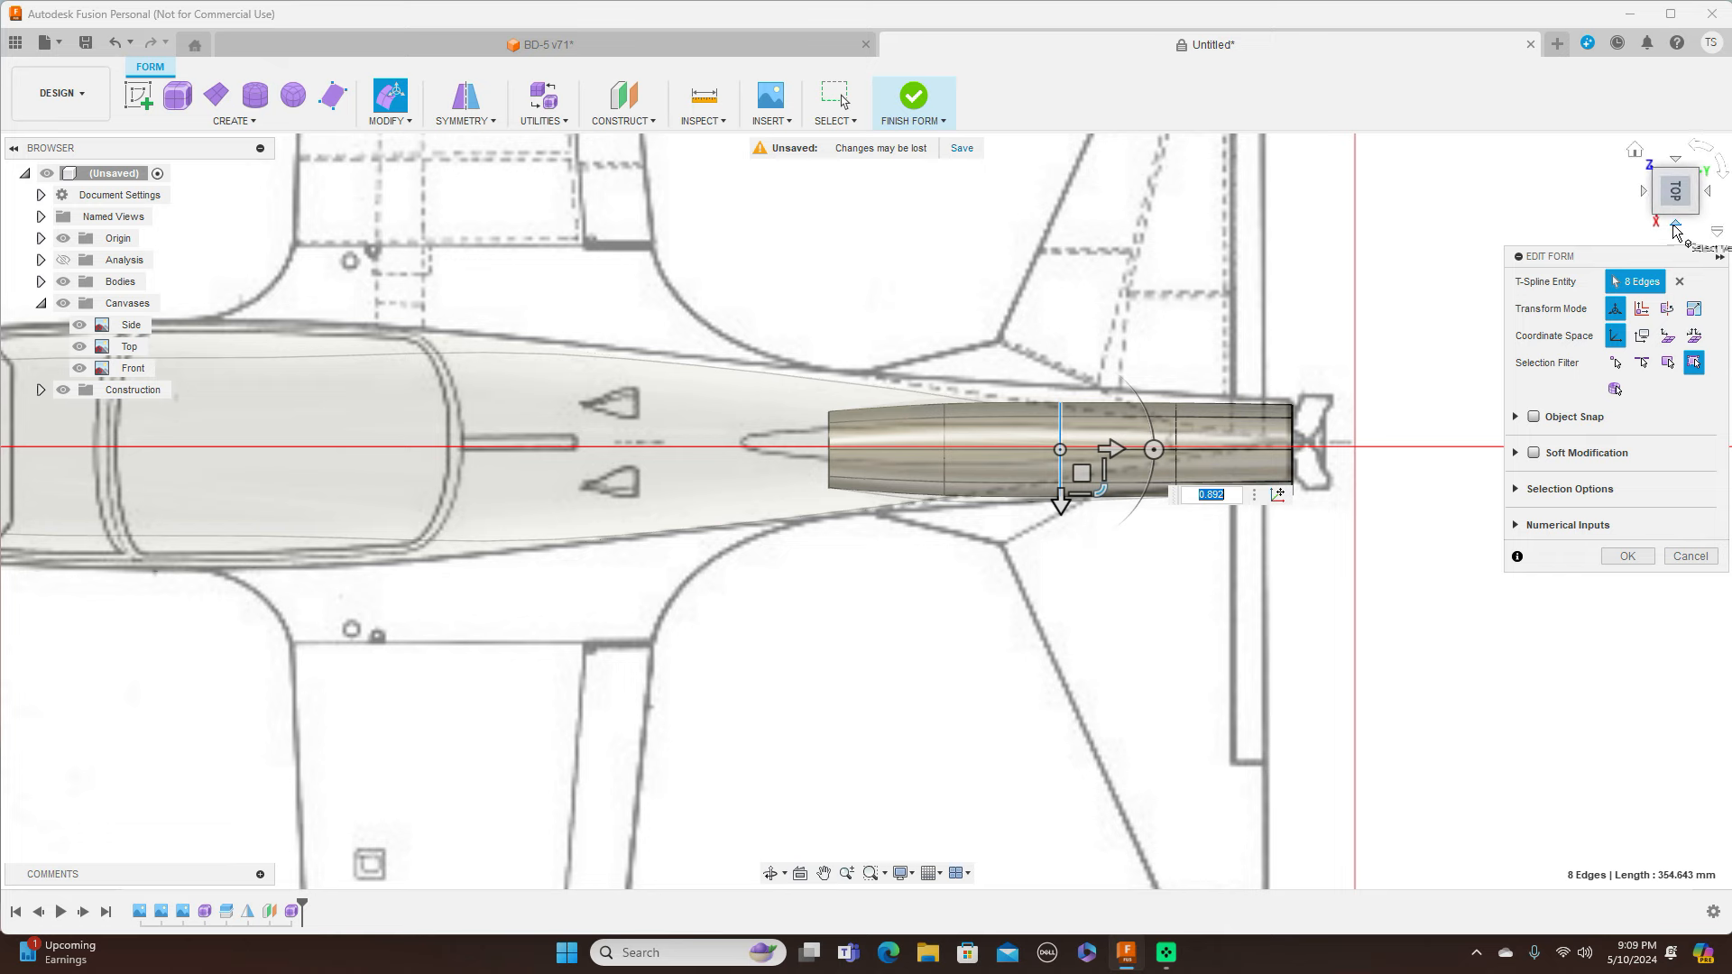
left_click(1674, 230)
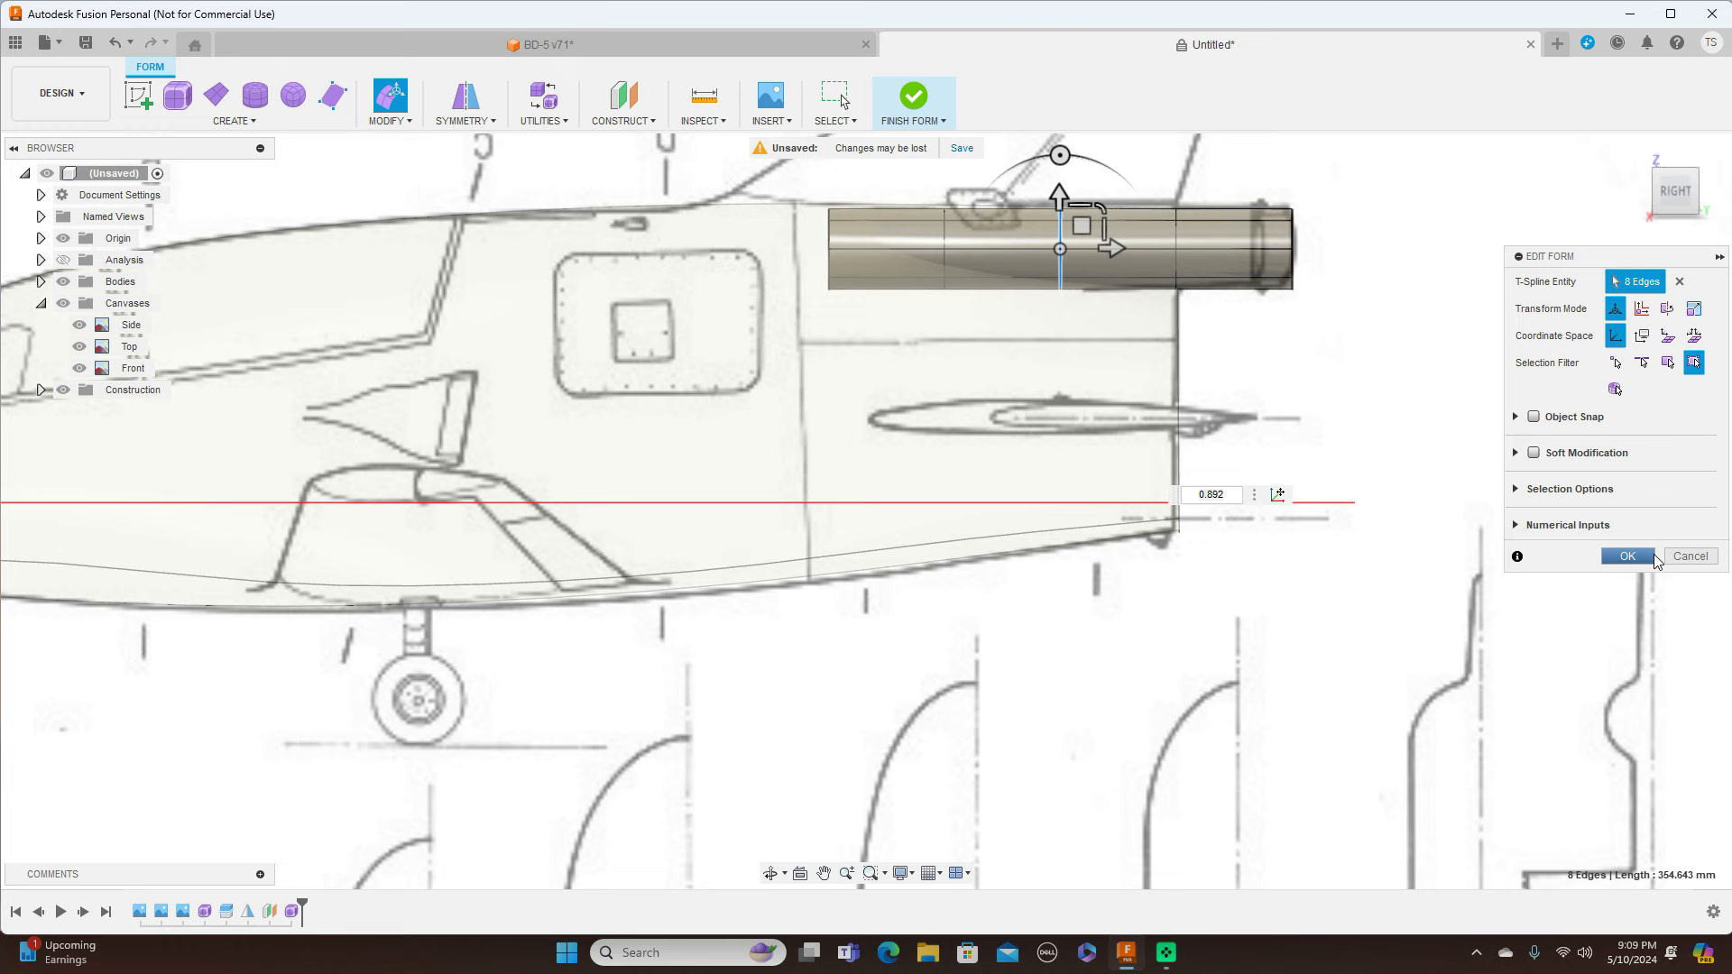
left_click(1628, 556)
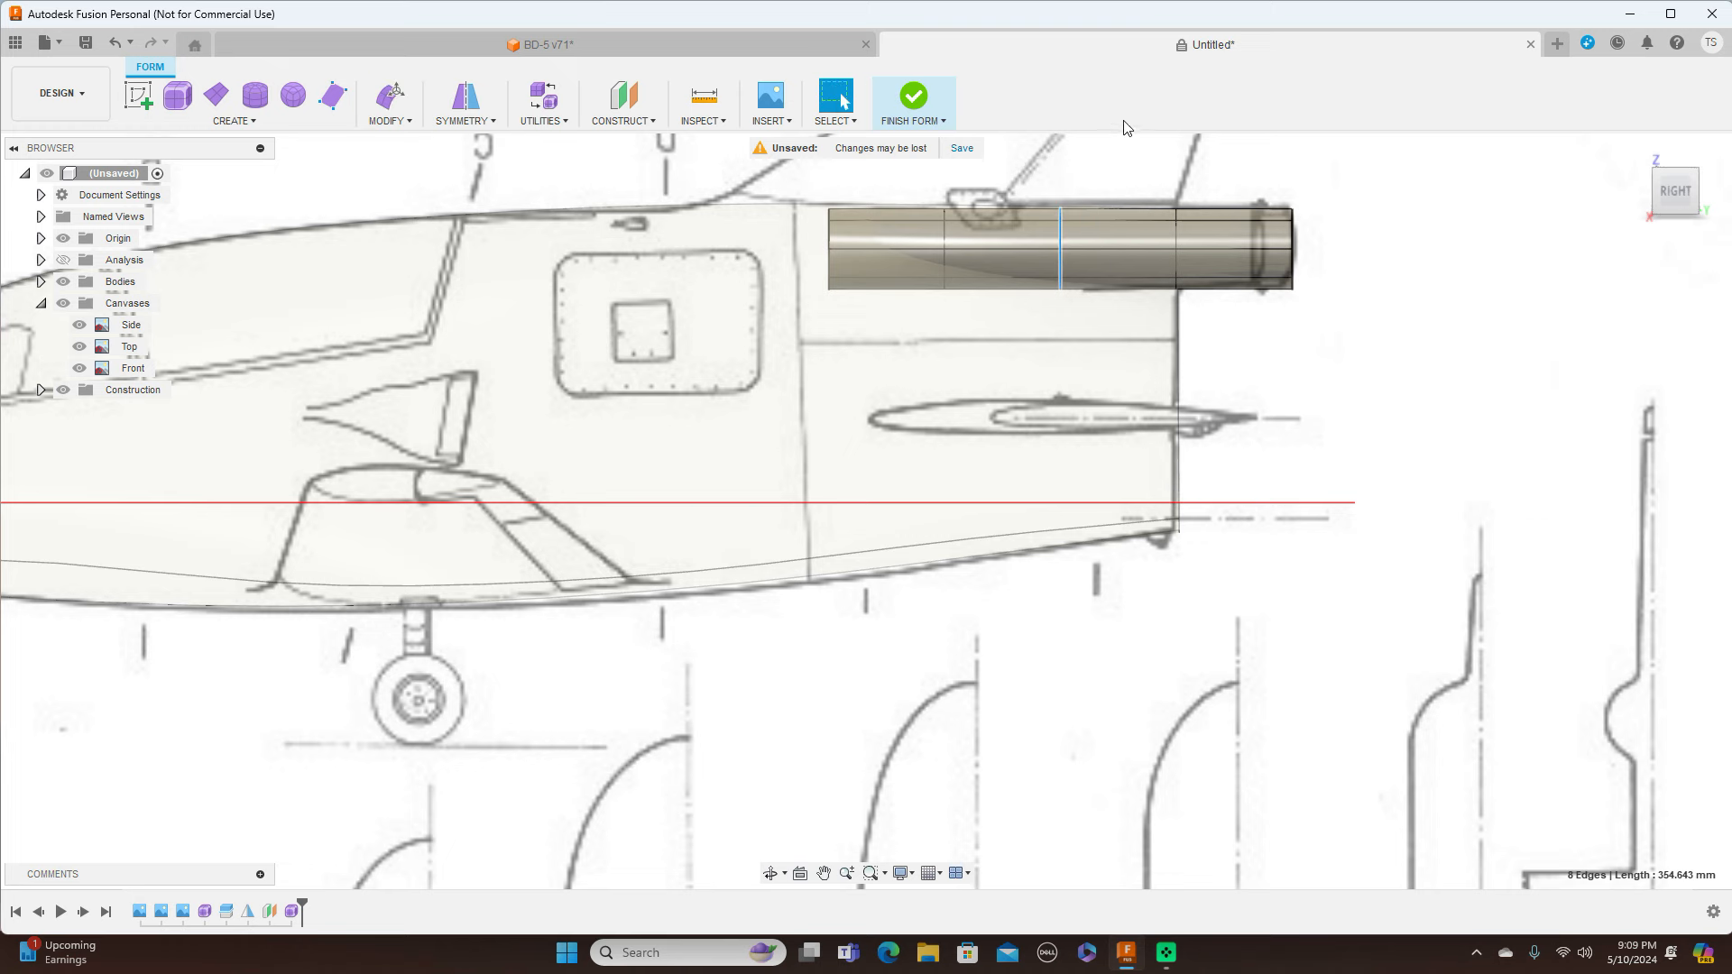
left_click(913, 102)
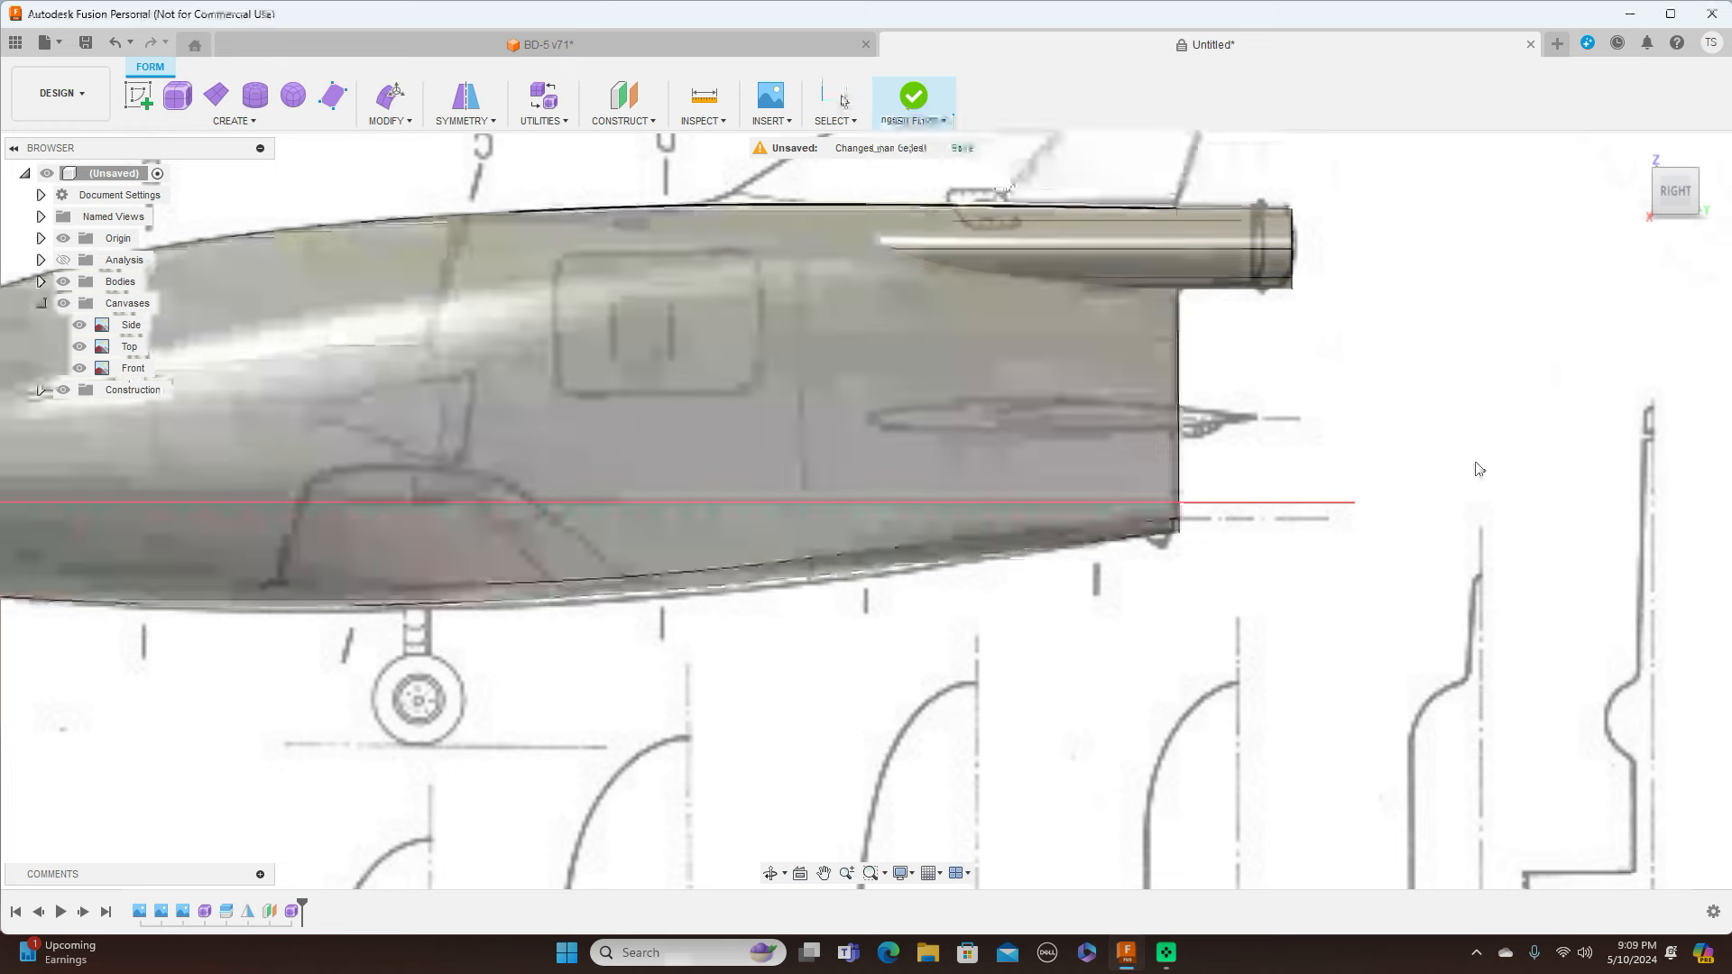
Hide all reference canvases and examine the fuselage and tail tube shape at an angle and from the right side
scroll(1465, 540, "down", 5)
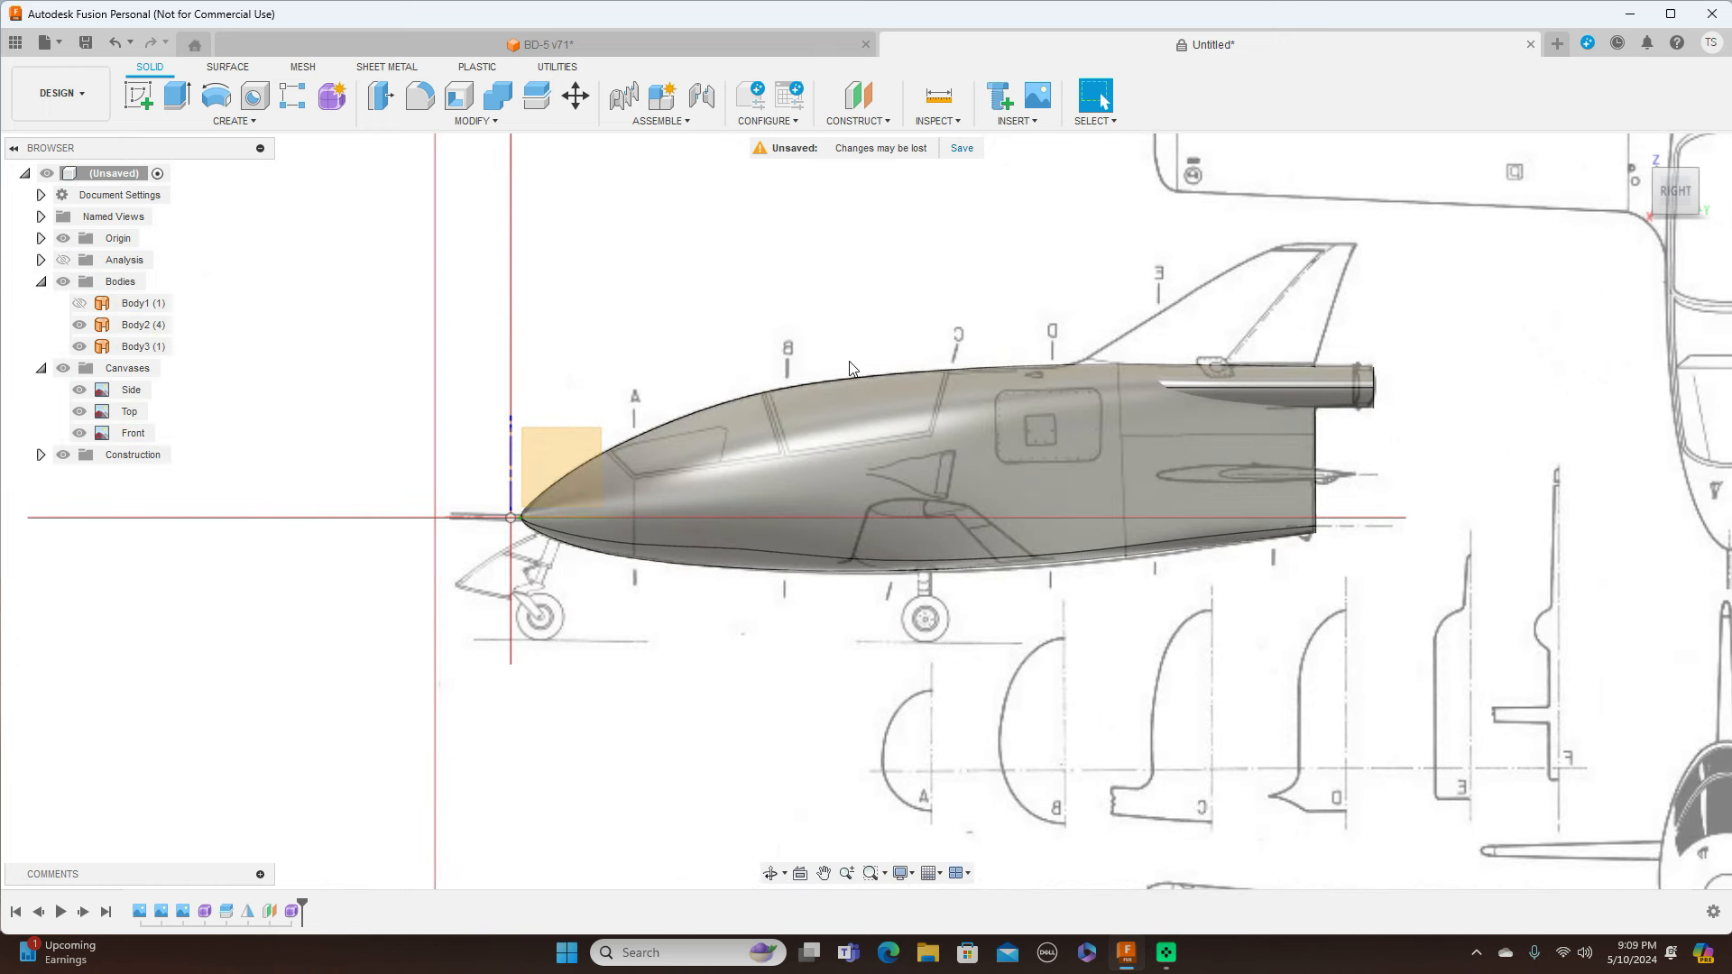
left_click(64, 368)
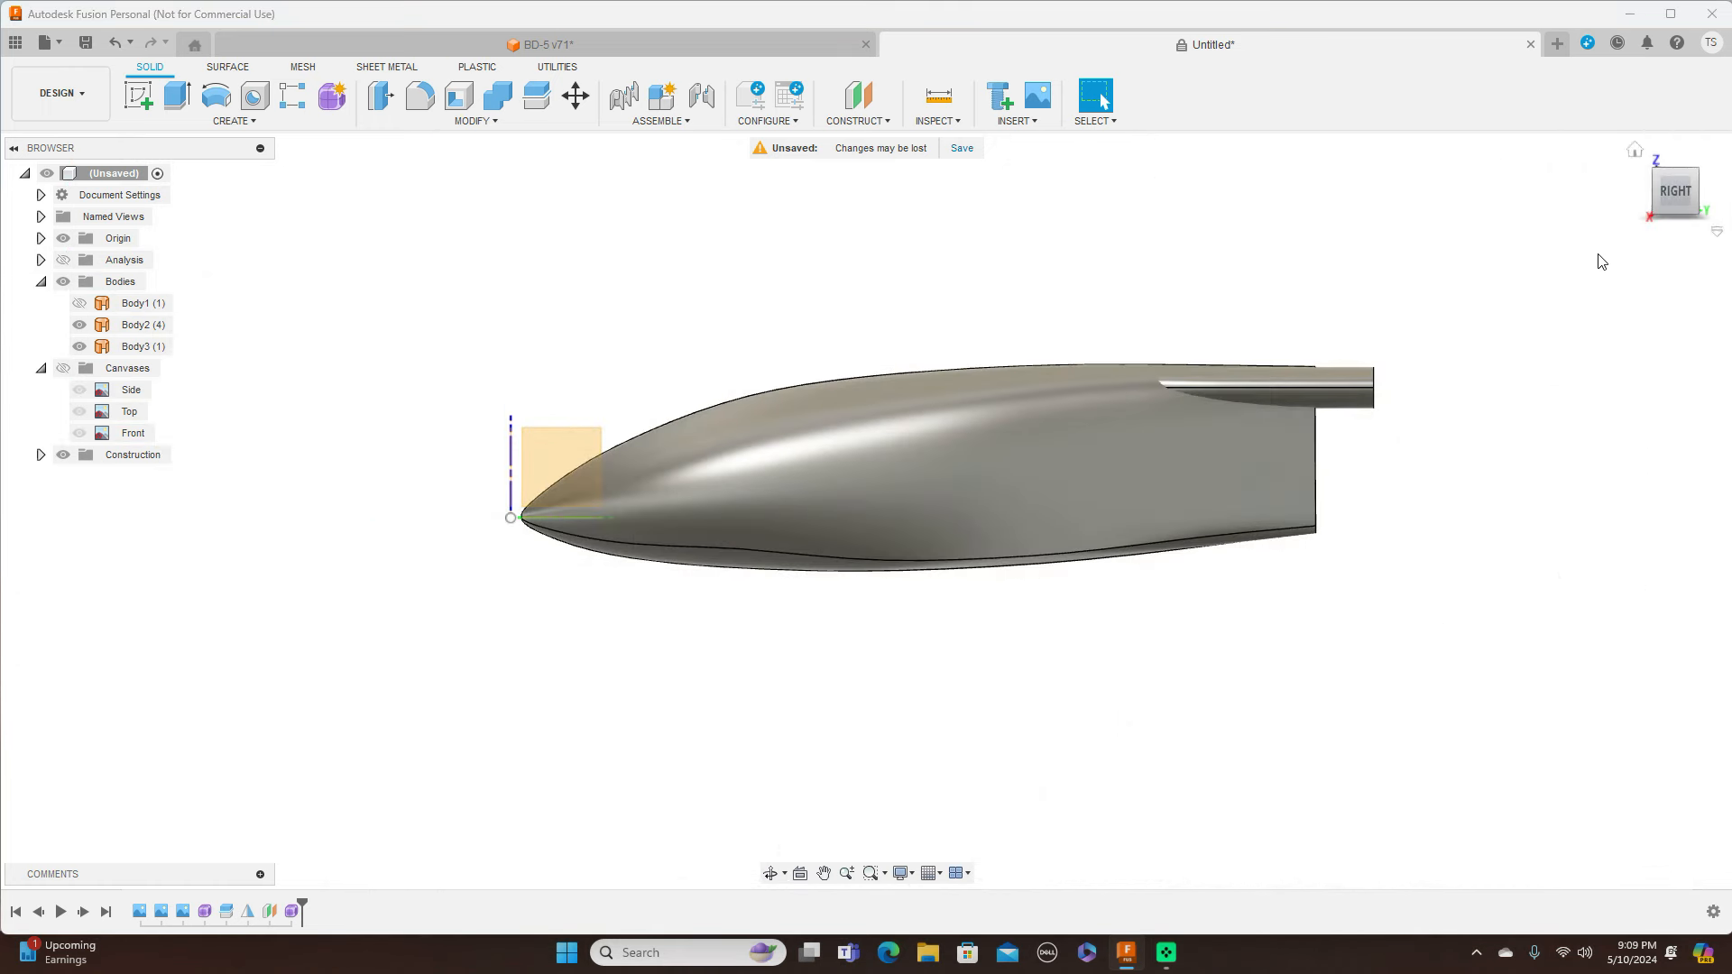
mouse_move(1674, 186)
left_mouse_down()
mouse_move(1669, 332)
mouse_move(1670, 155)
mouse_move(1670, 171)
mouse_move(1546, 193)
mouse_move(1559, 301)
mouse_move(1688, 217)
mouse_move(1705, 194)
mouse_move(1670, 178)
left_mouse_up()
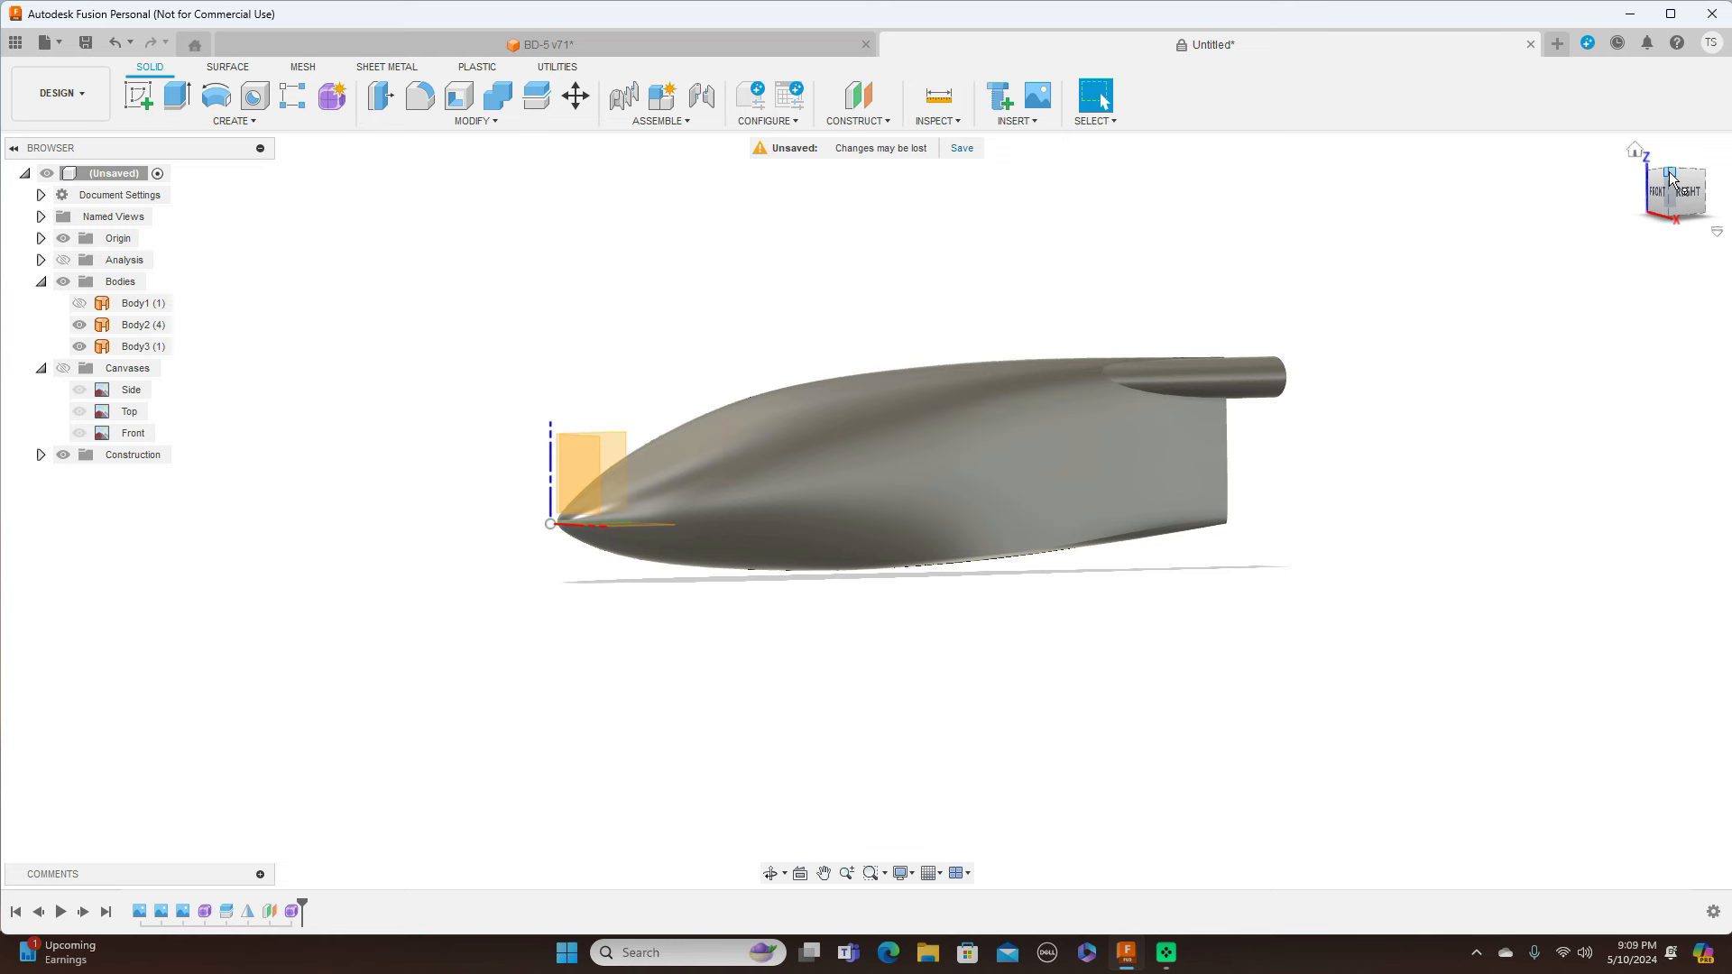
left_click(1688, 192)
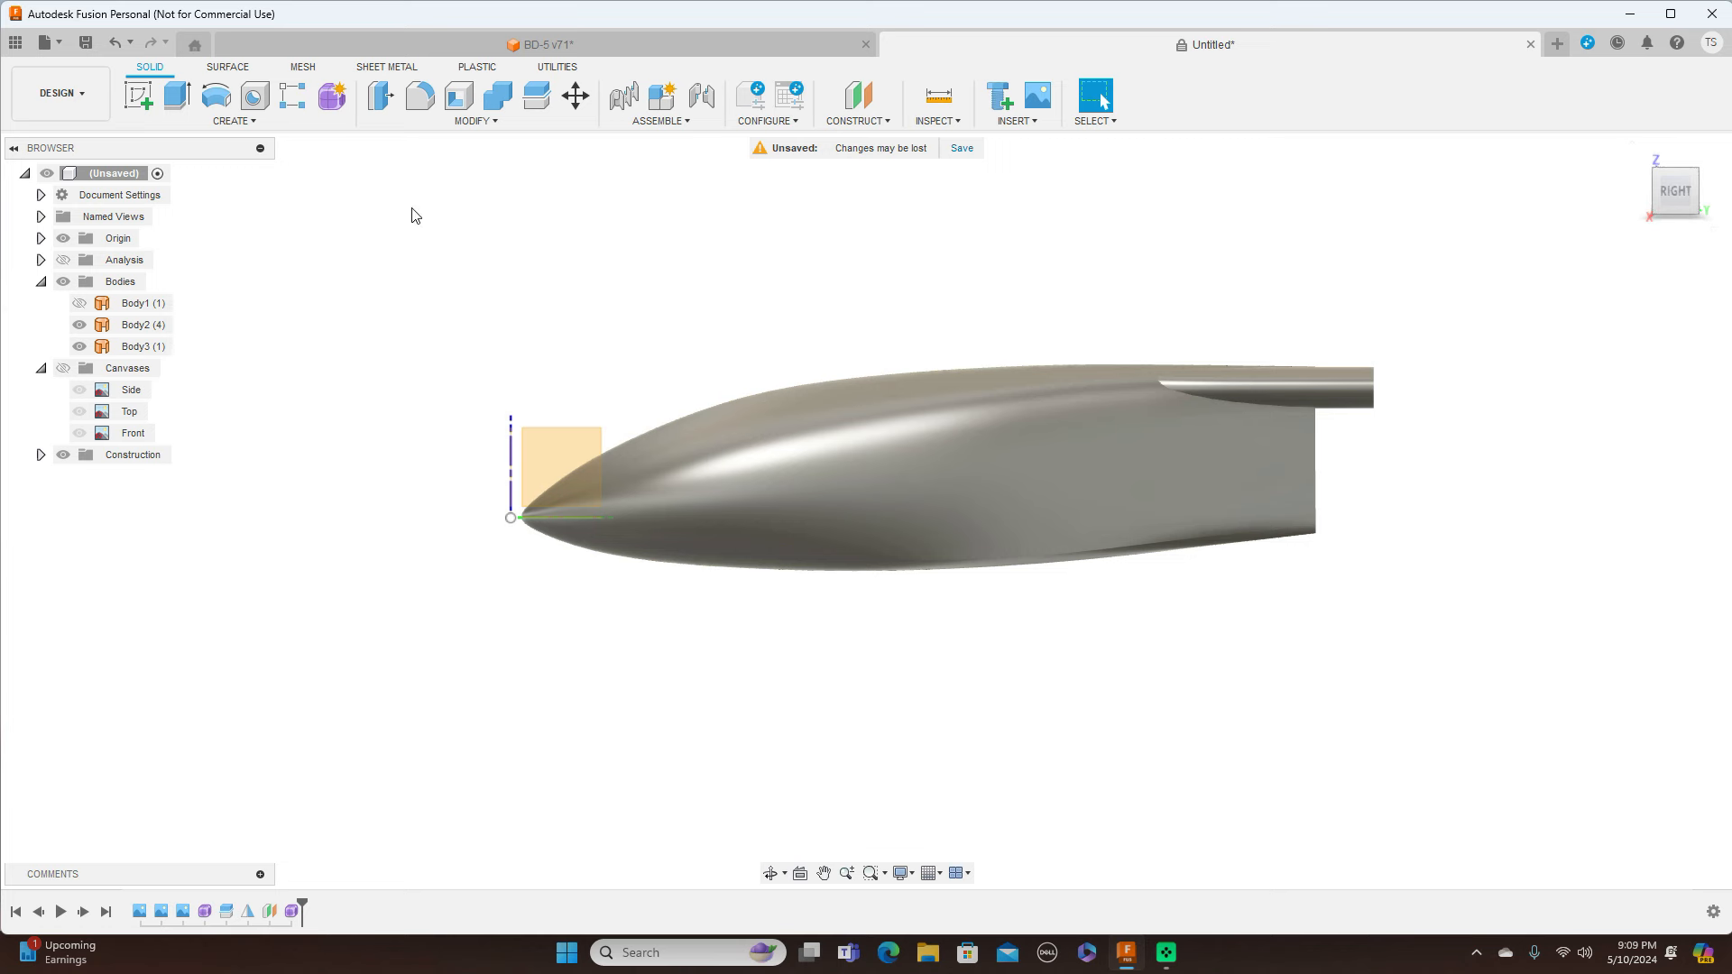
Inspect the reference canvases with all bodies hidden, and restore the view of the bodies without canvases
left_click(63, 281)
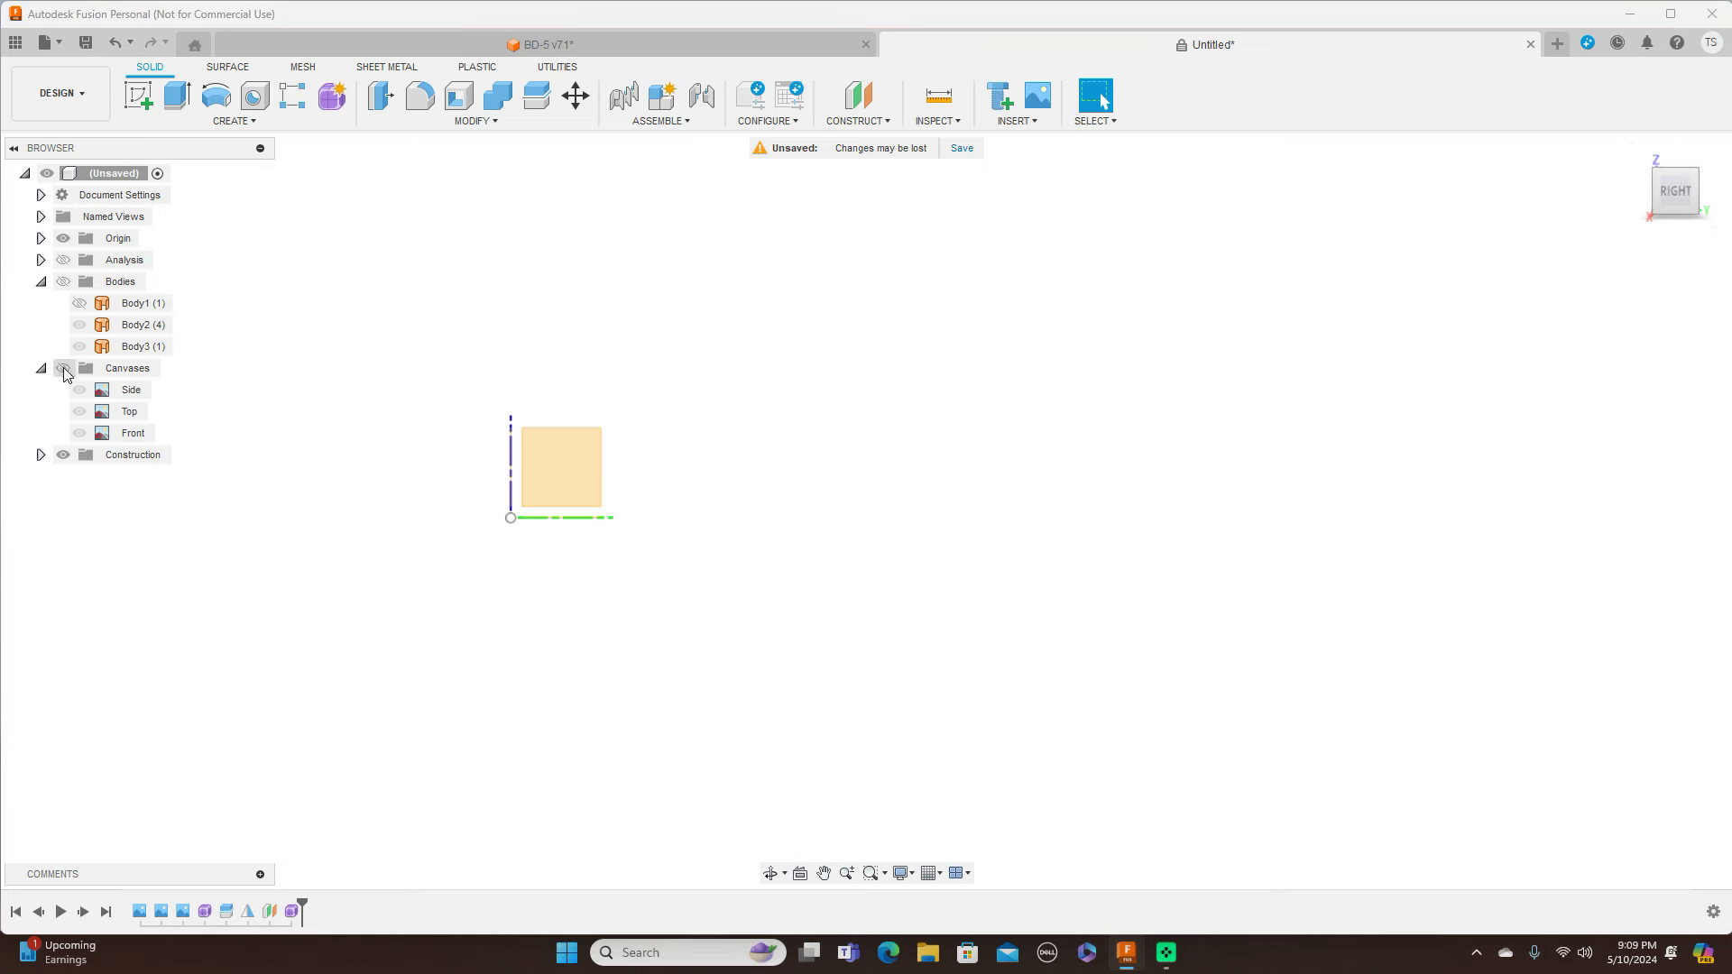
left_click(63, 368)
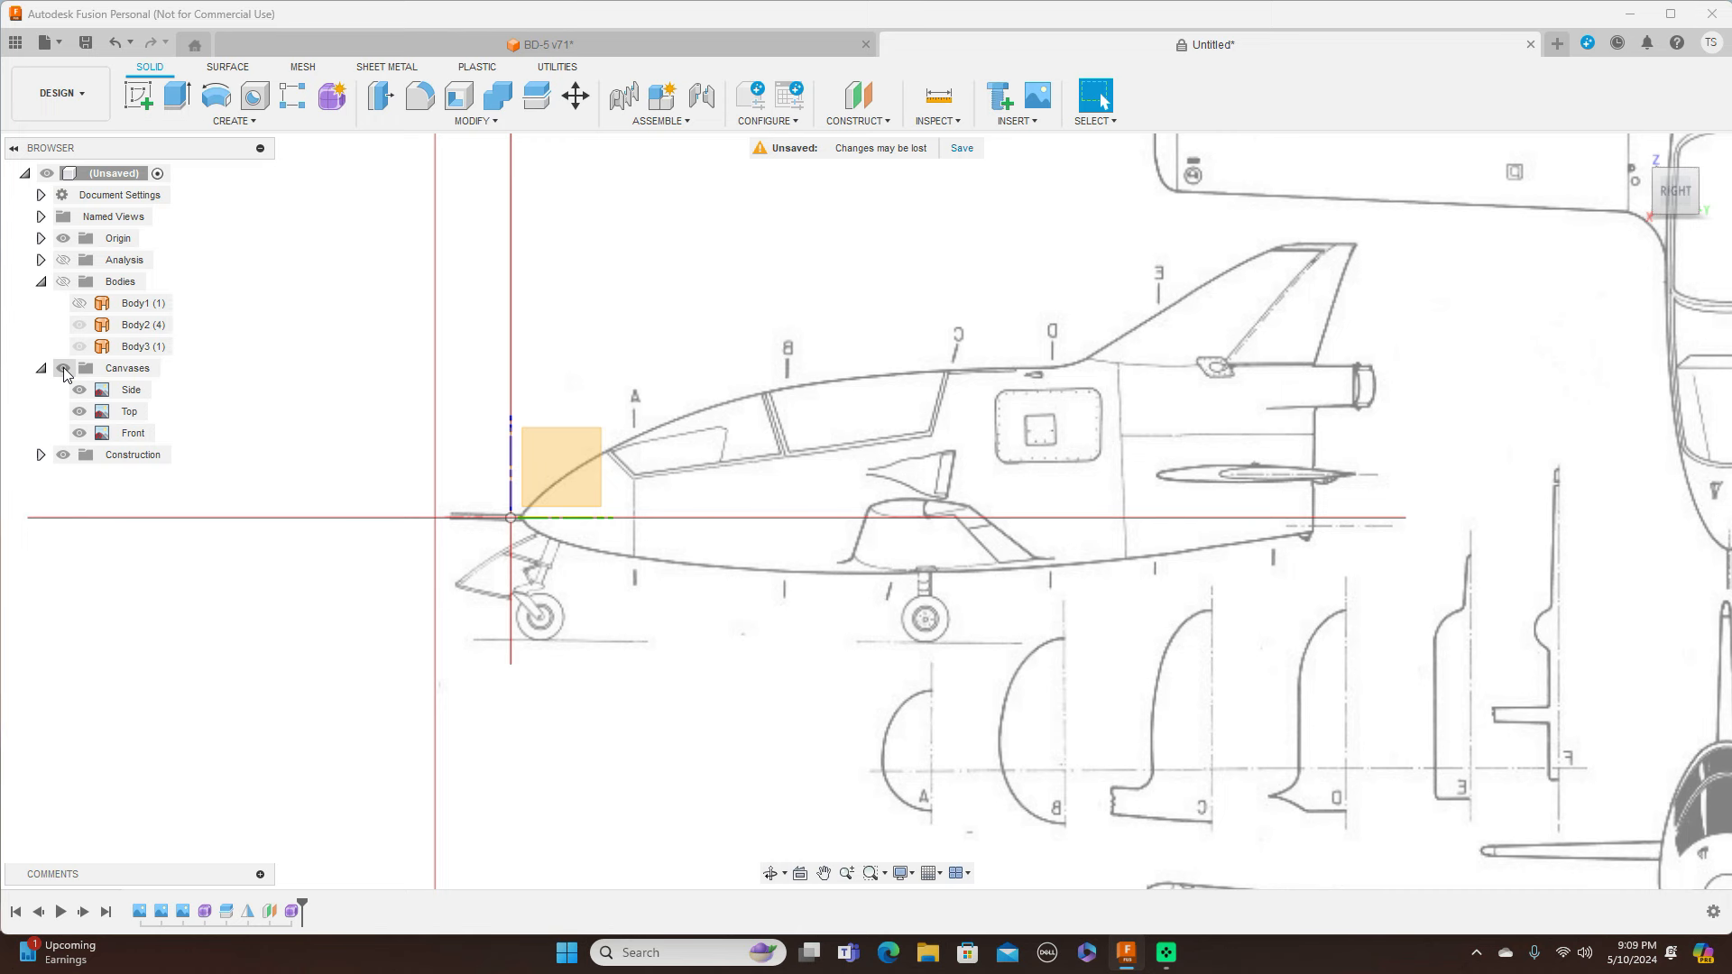
left_click(63, 368)
left_click(63, 282)
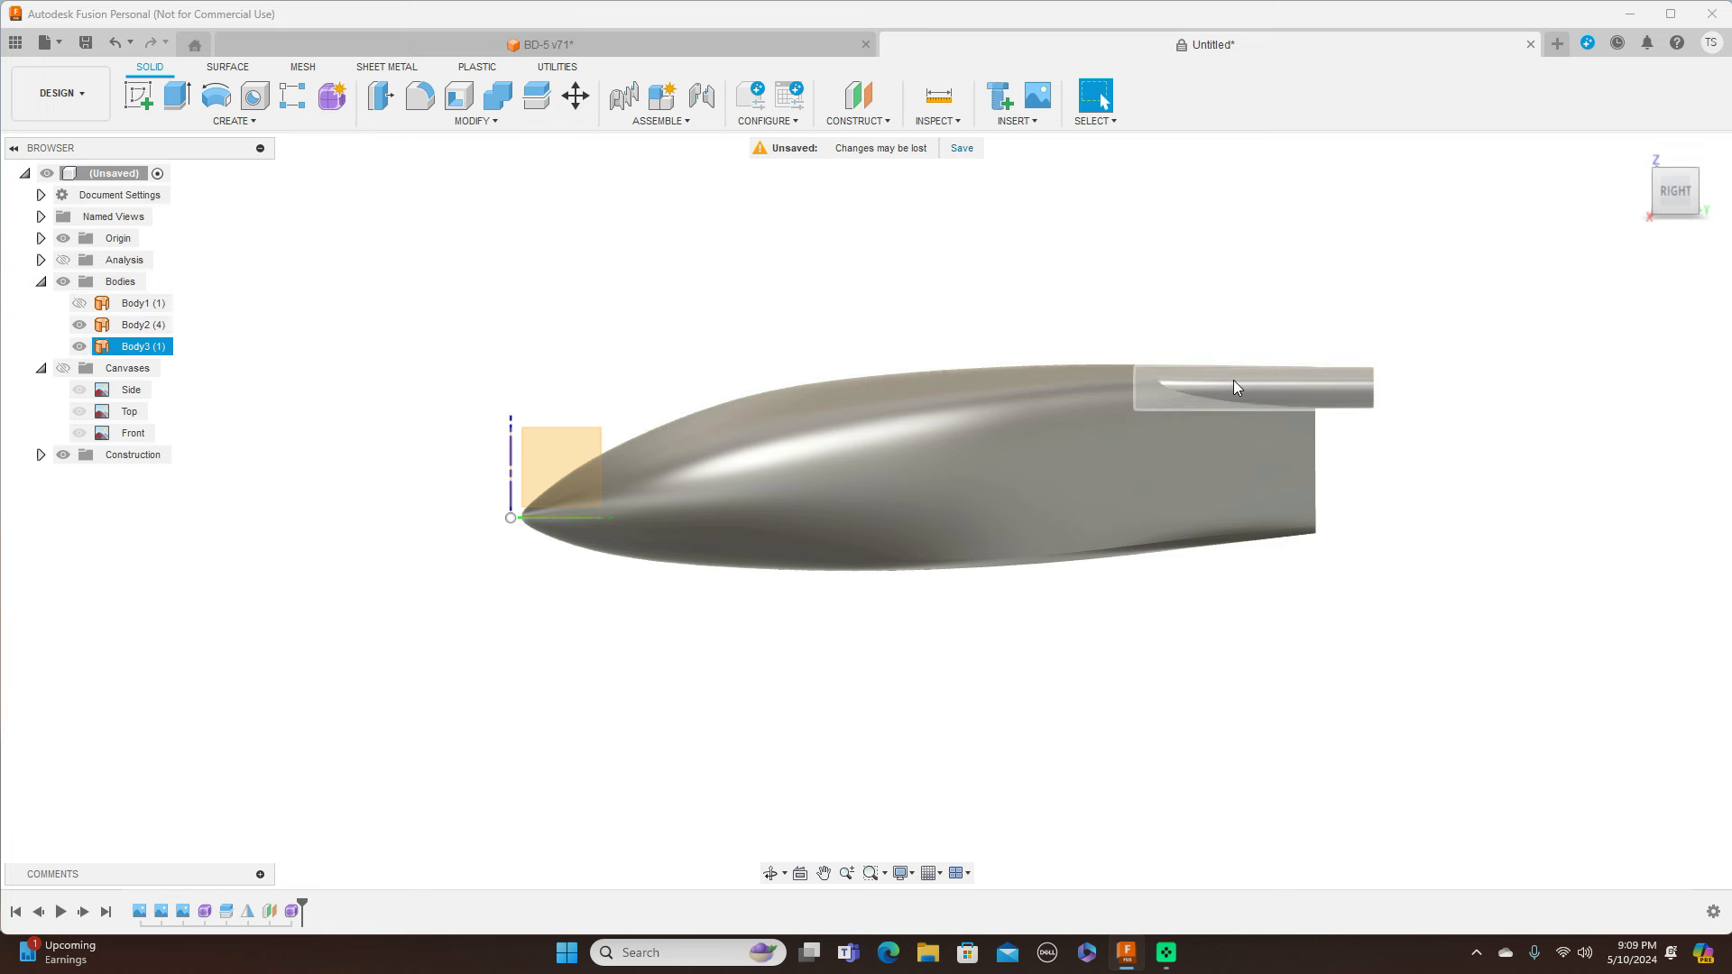
left_click(1166, 590)
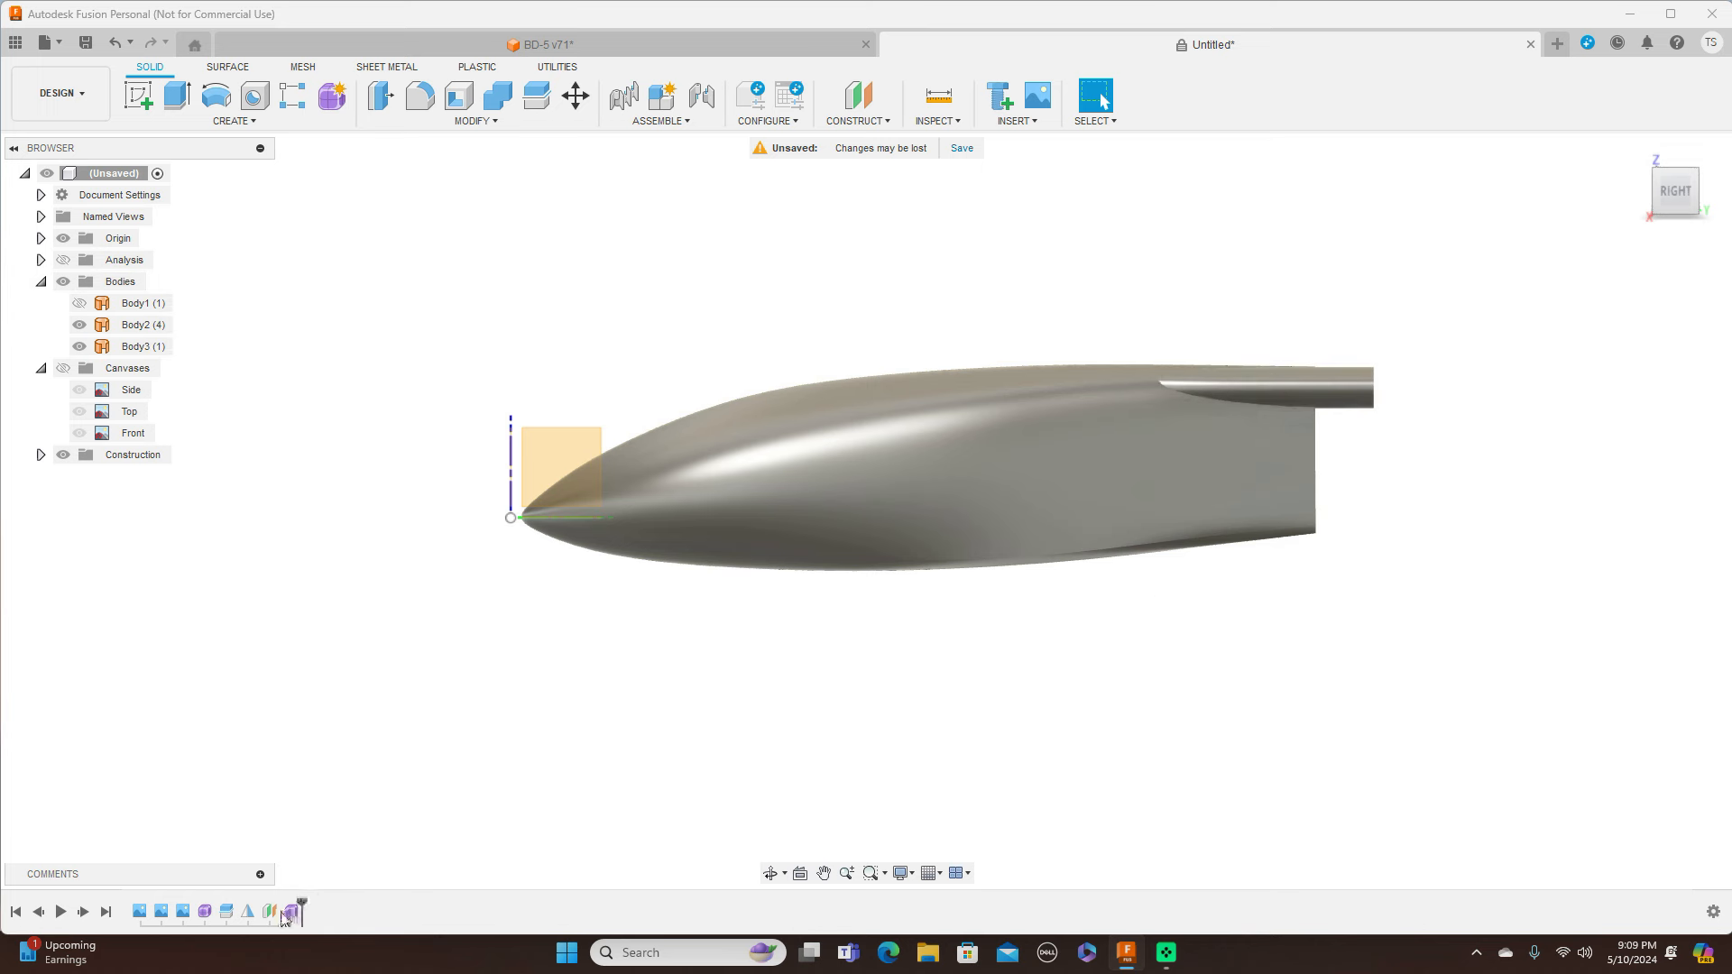
Reopen the tail tube's form and scale its middle edge ring narrower in the top view by about 0.88
right_click(290, 911)
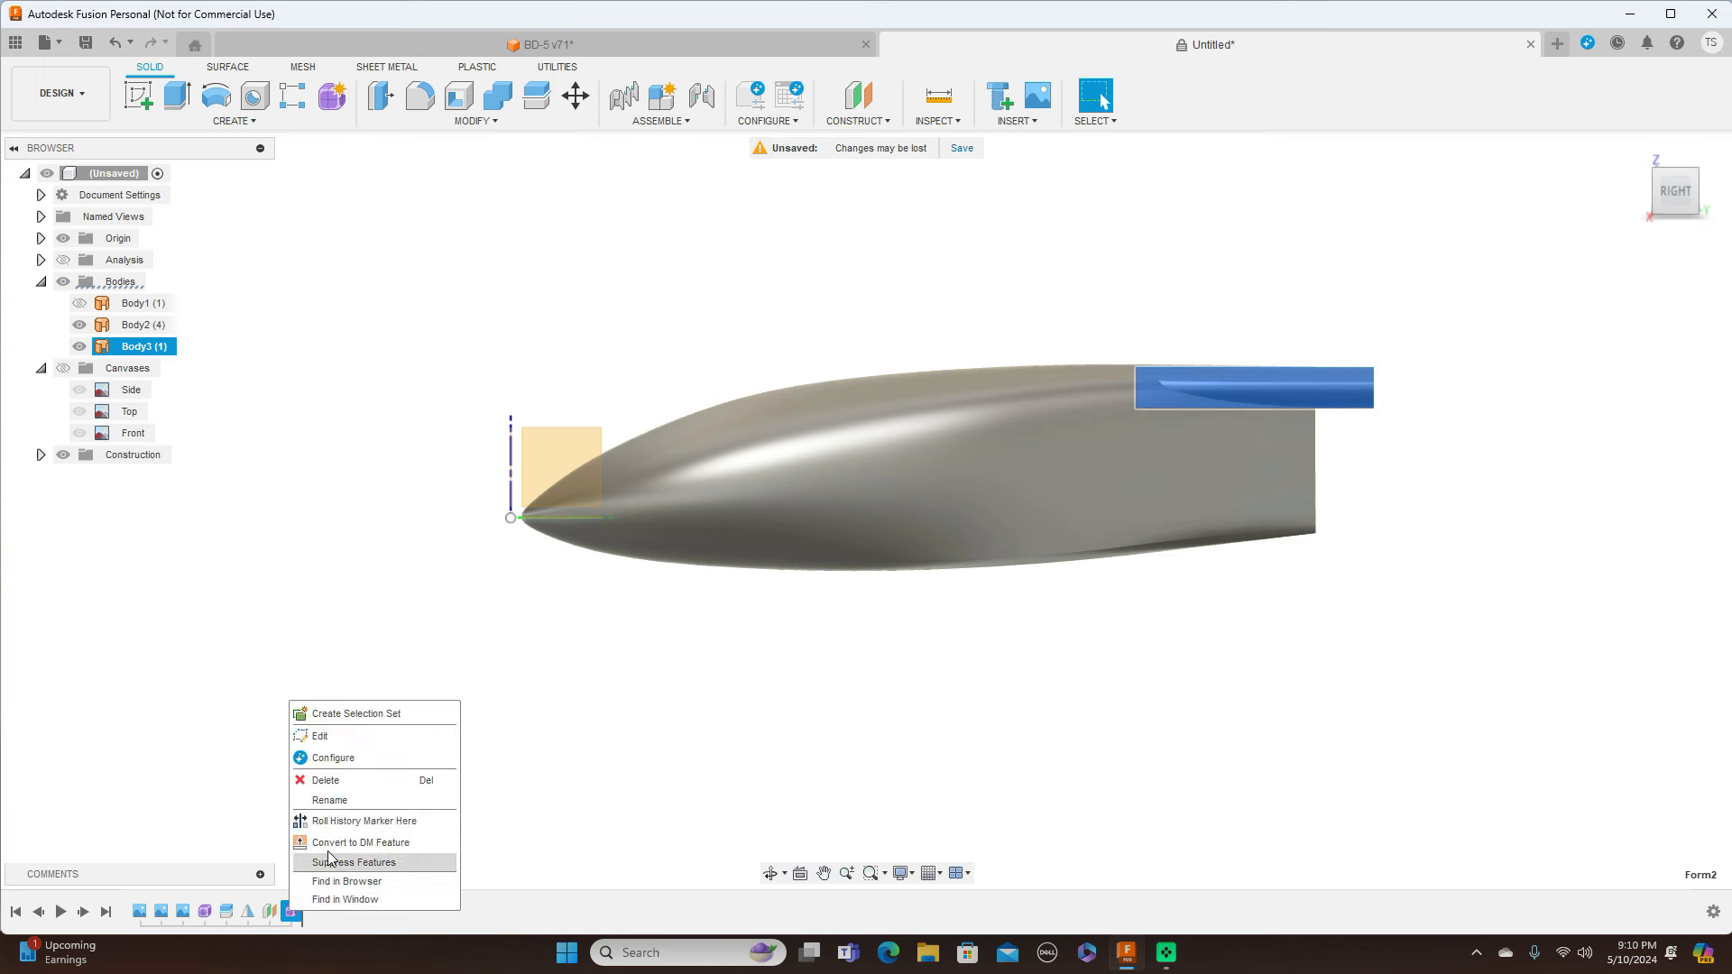
left_click(346, 736)
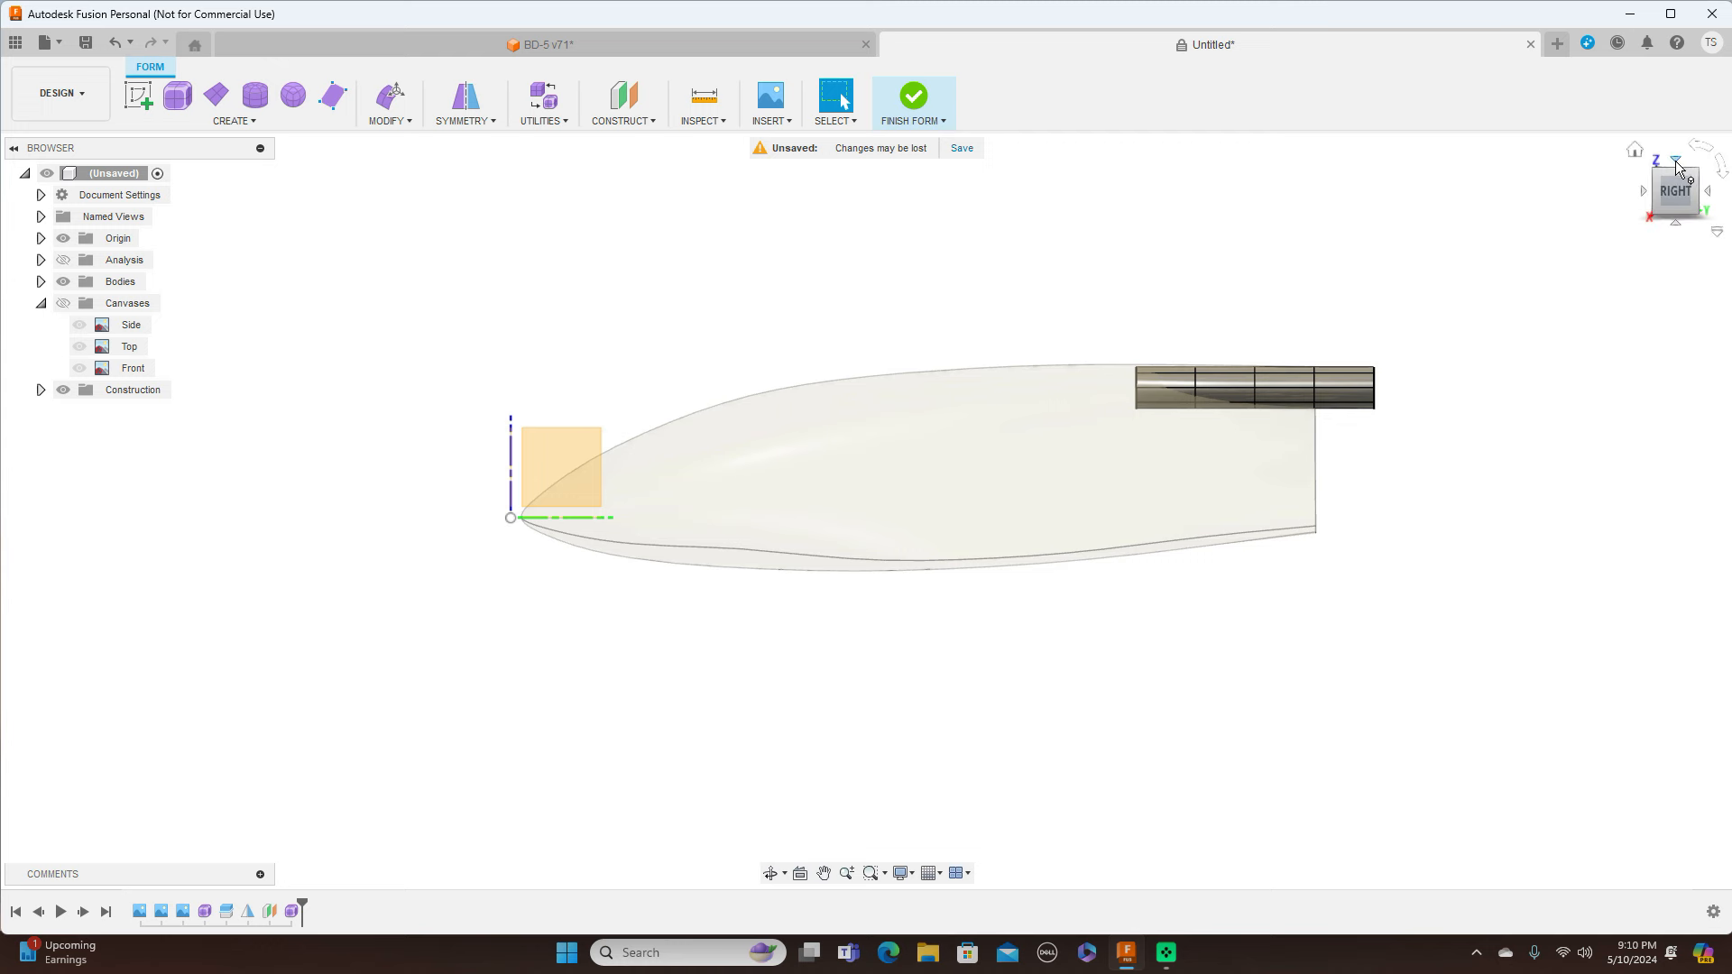
left_click(1675, 162)
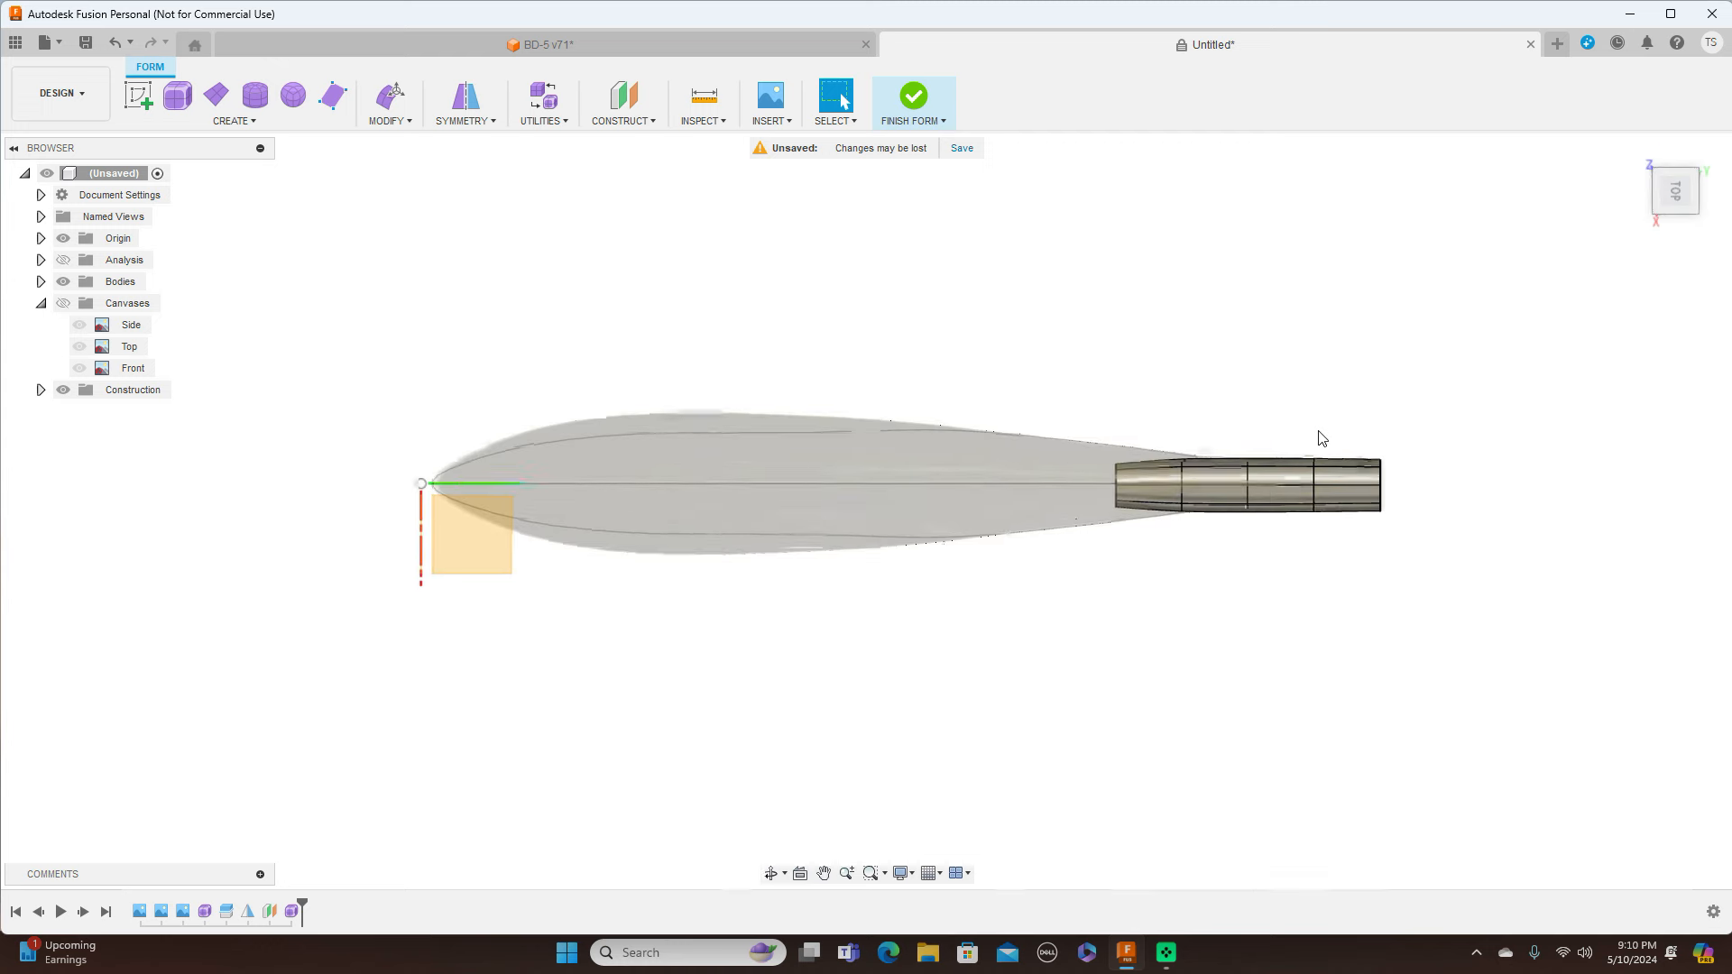
scroll(1321, 439, "up", 2)
double_click(1224, 495)
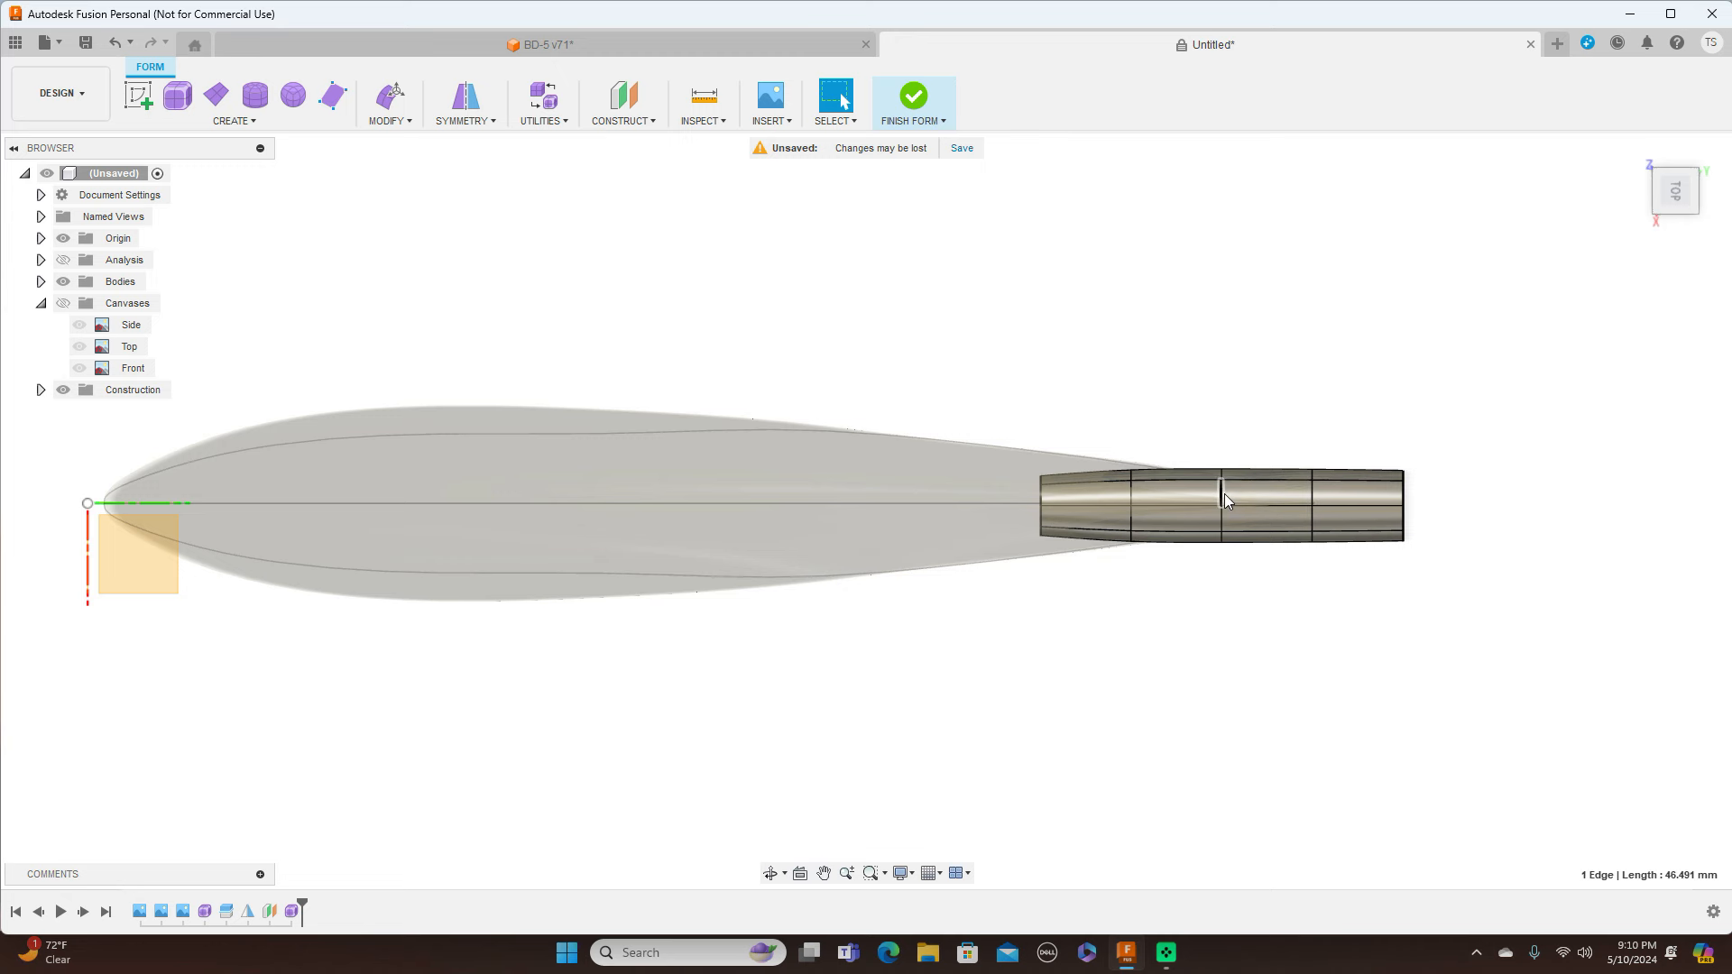
right_click(1224, 494)
left_click(1272, 472)
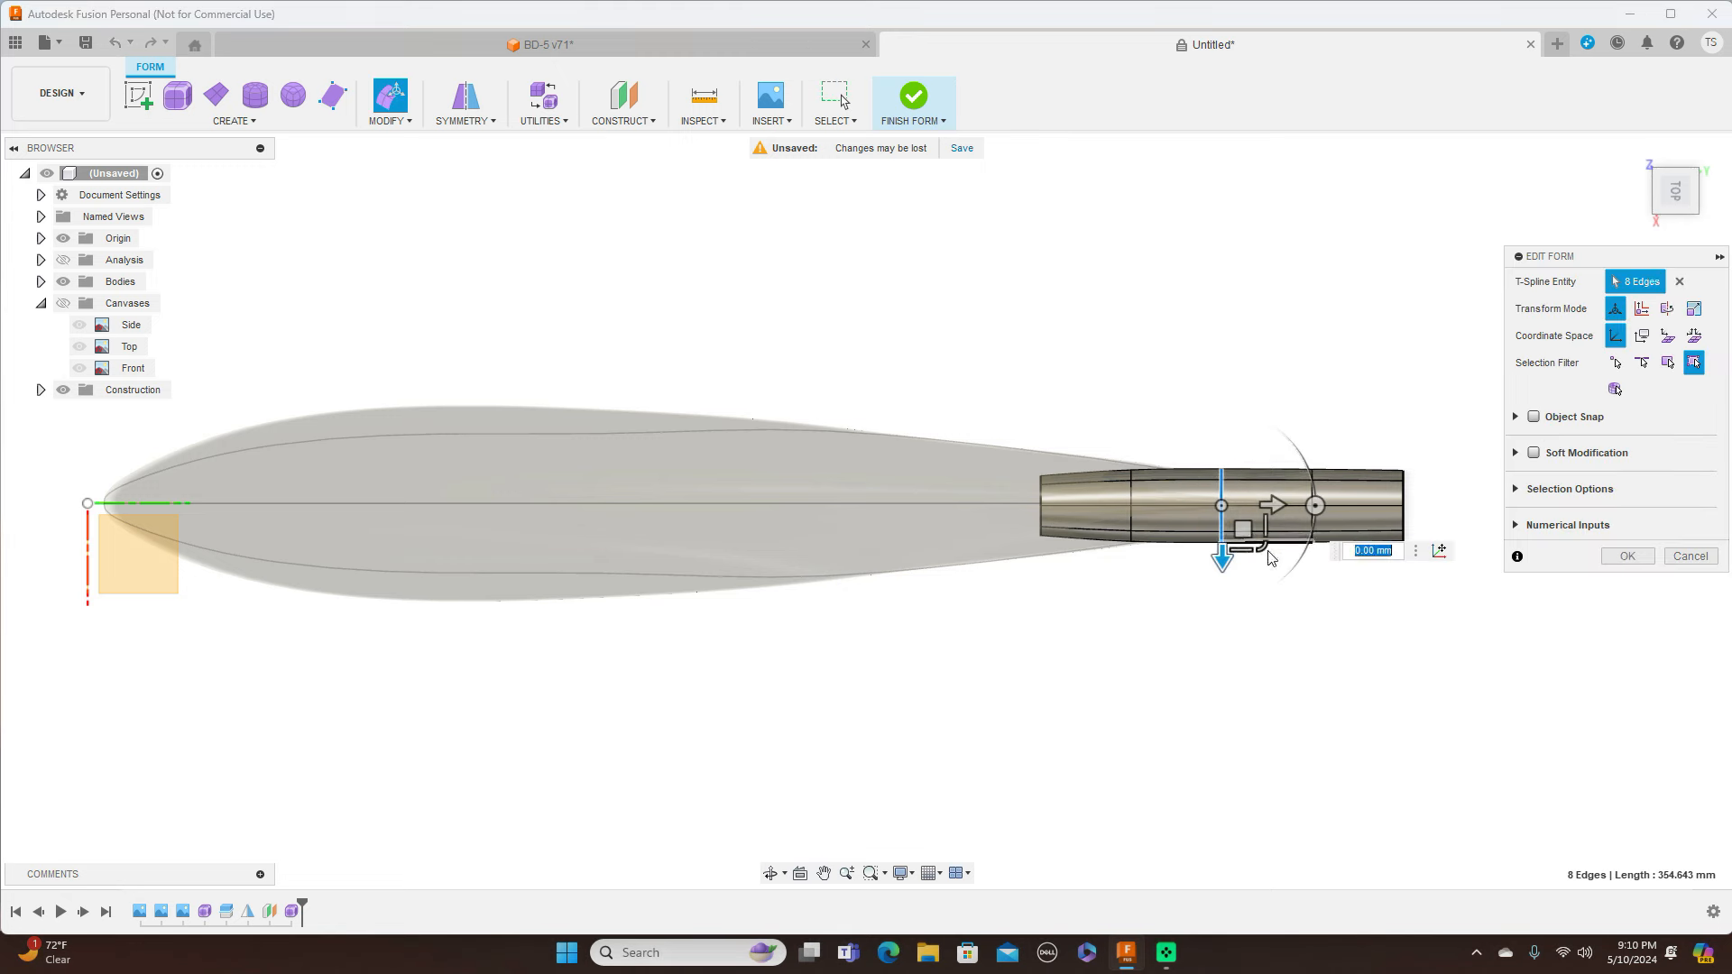
left_click(1261, 547)
left_click_drag(1261, 547, 1256, 547)
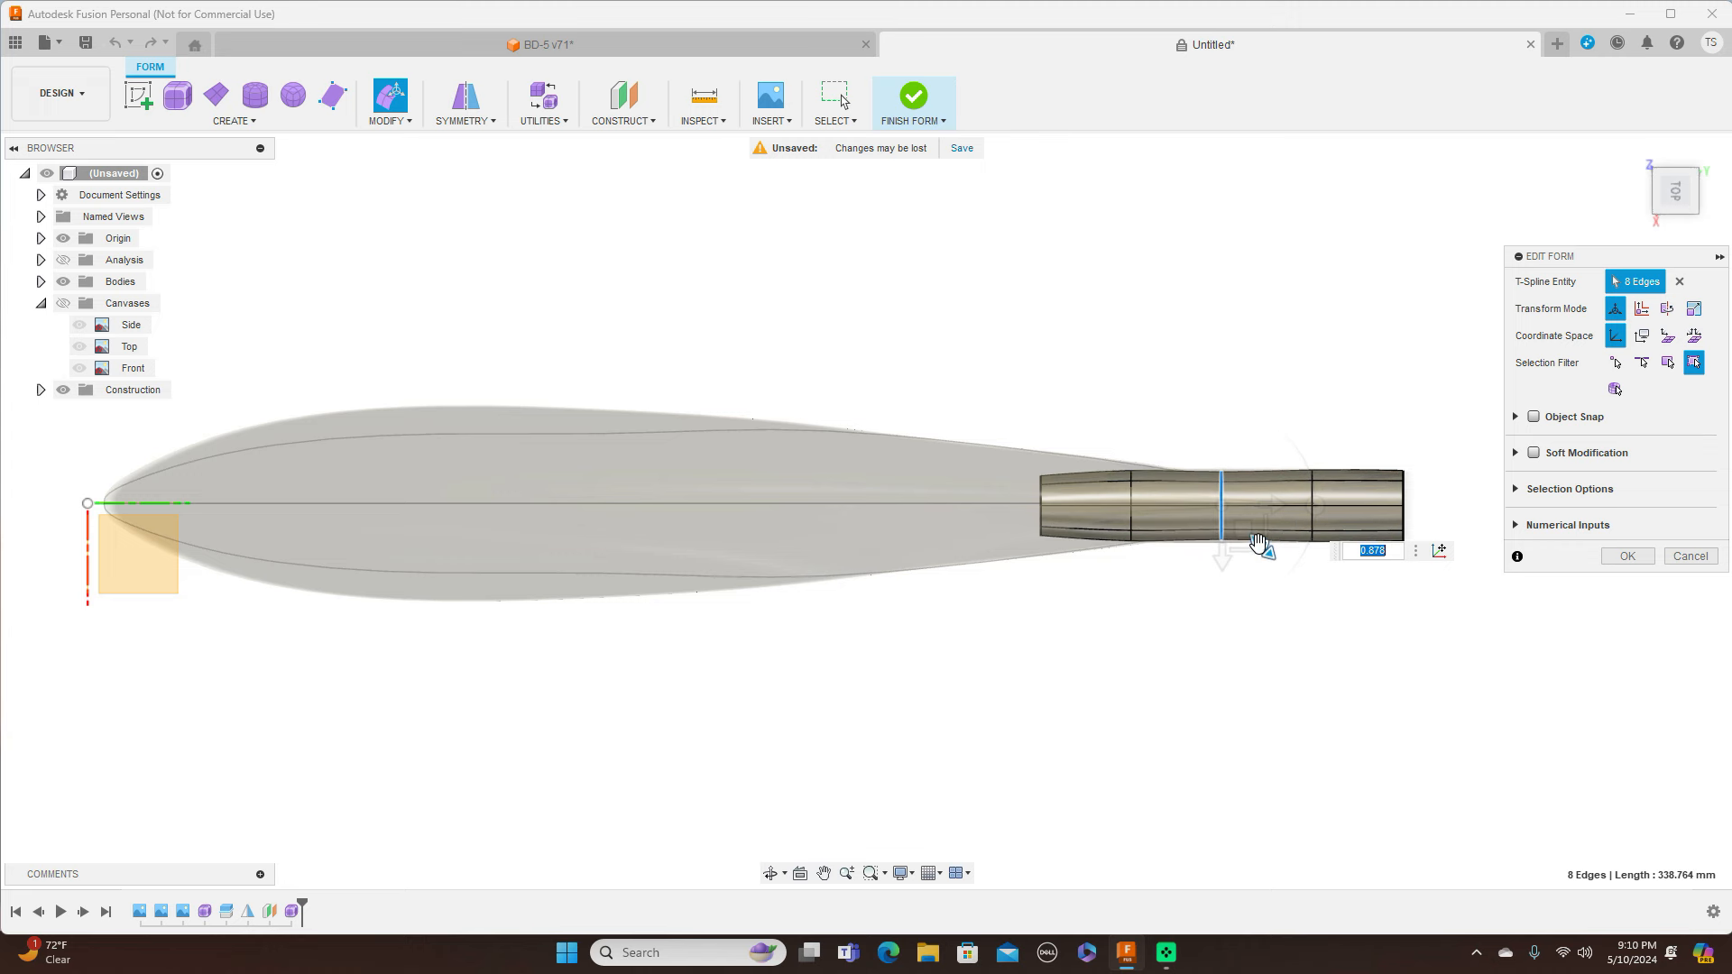
Scale the tail tube's second edge ring from the front by about 0.81 across its width and confirm the edit
double_click(1131, 495)
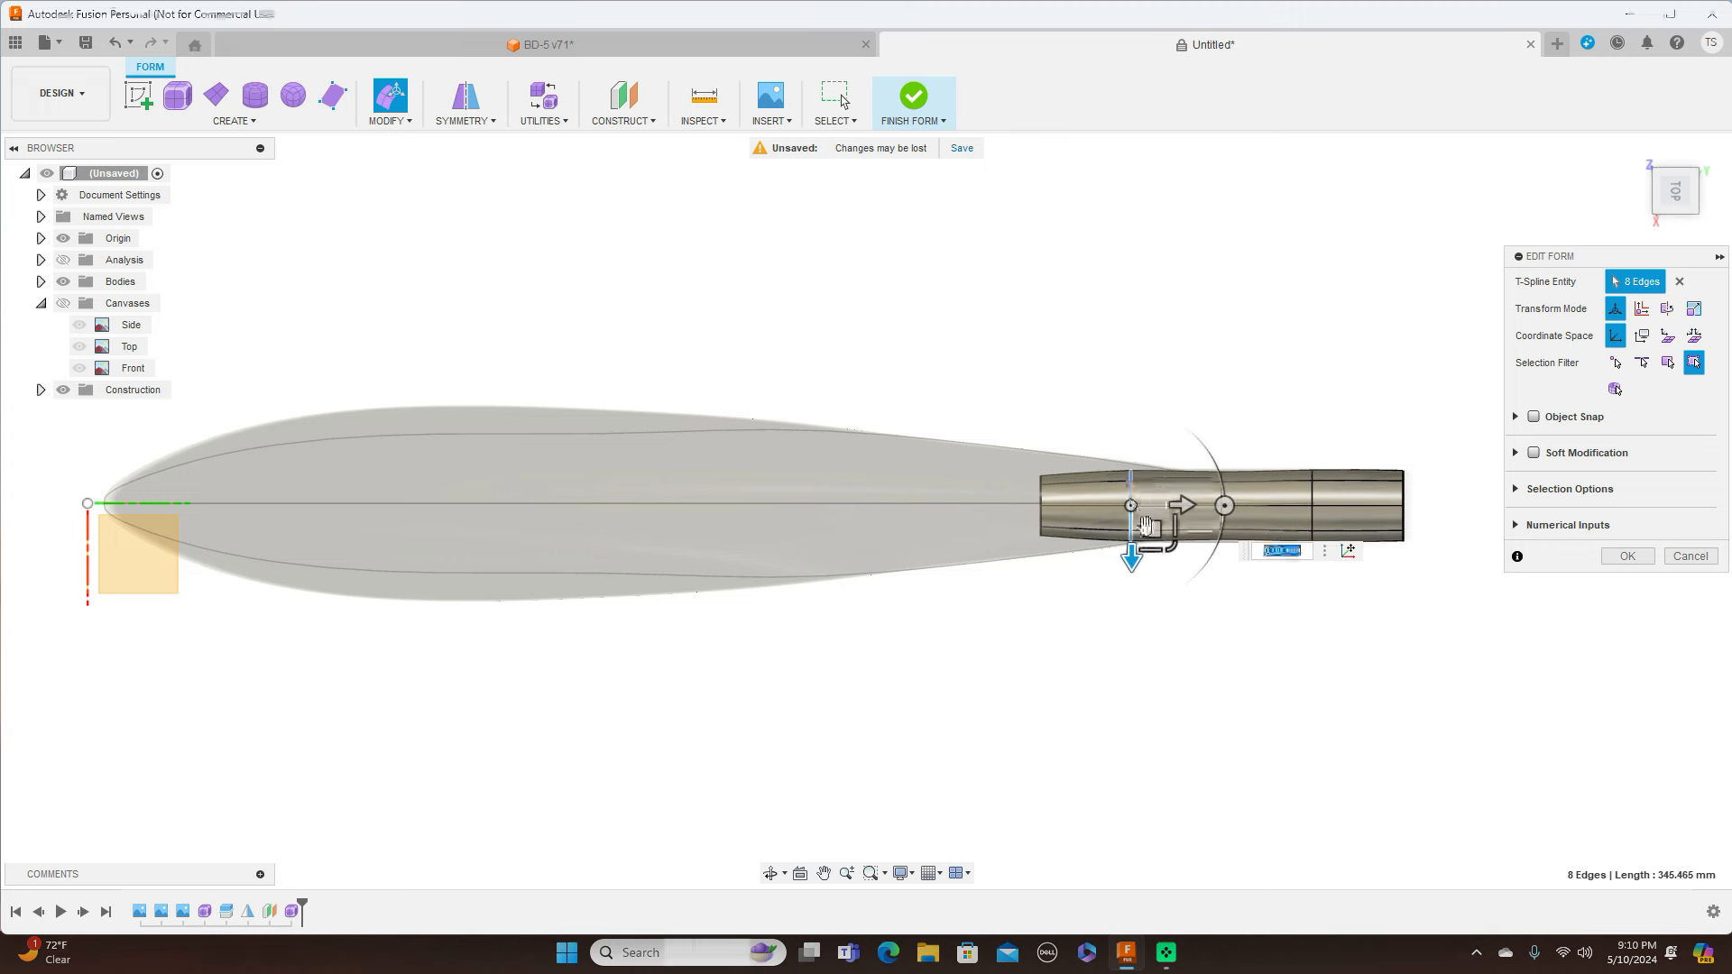
left_click(1171, 546)
type("0.918")
left_click_drag(1173, 540, 1173, 532)
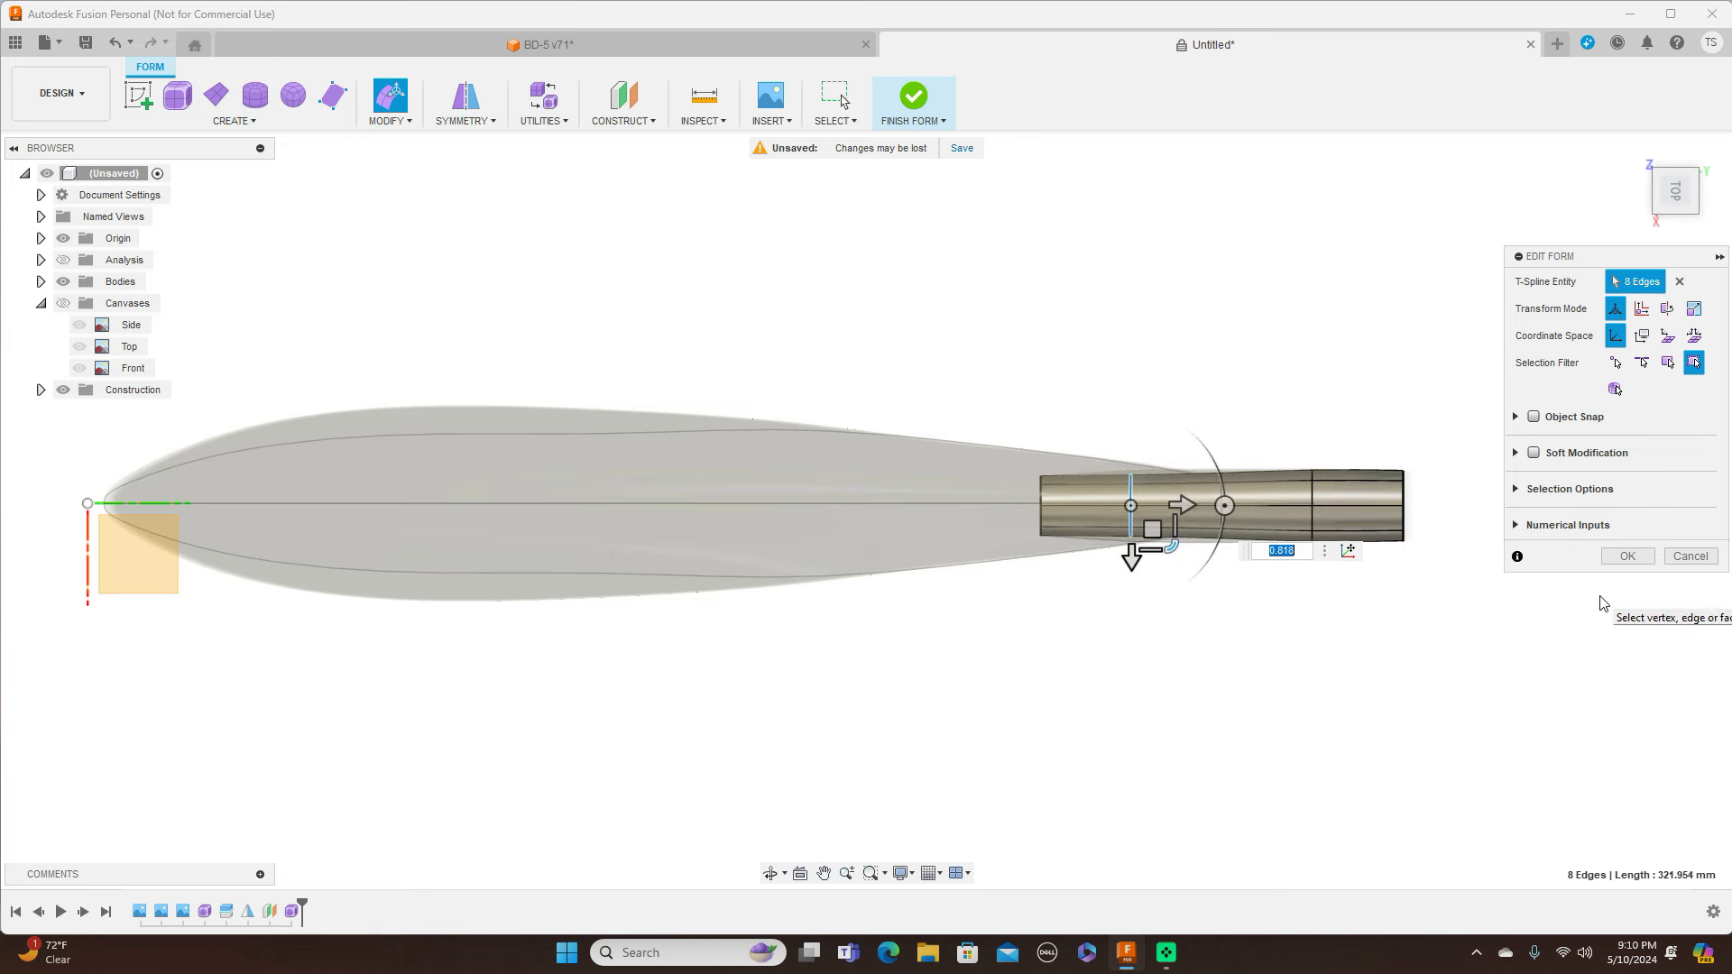
left_click(1627, 556)
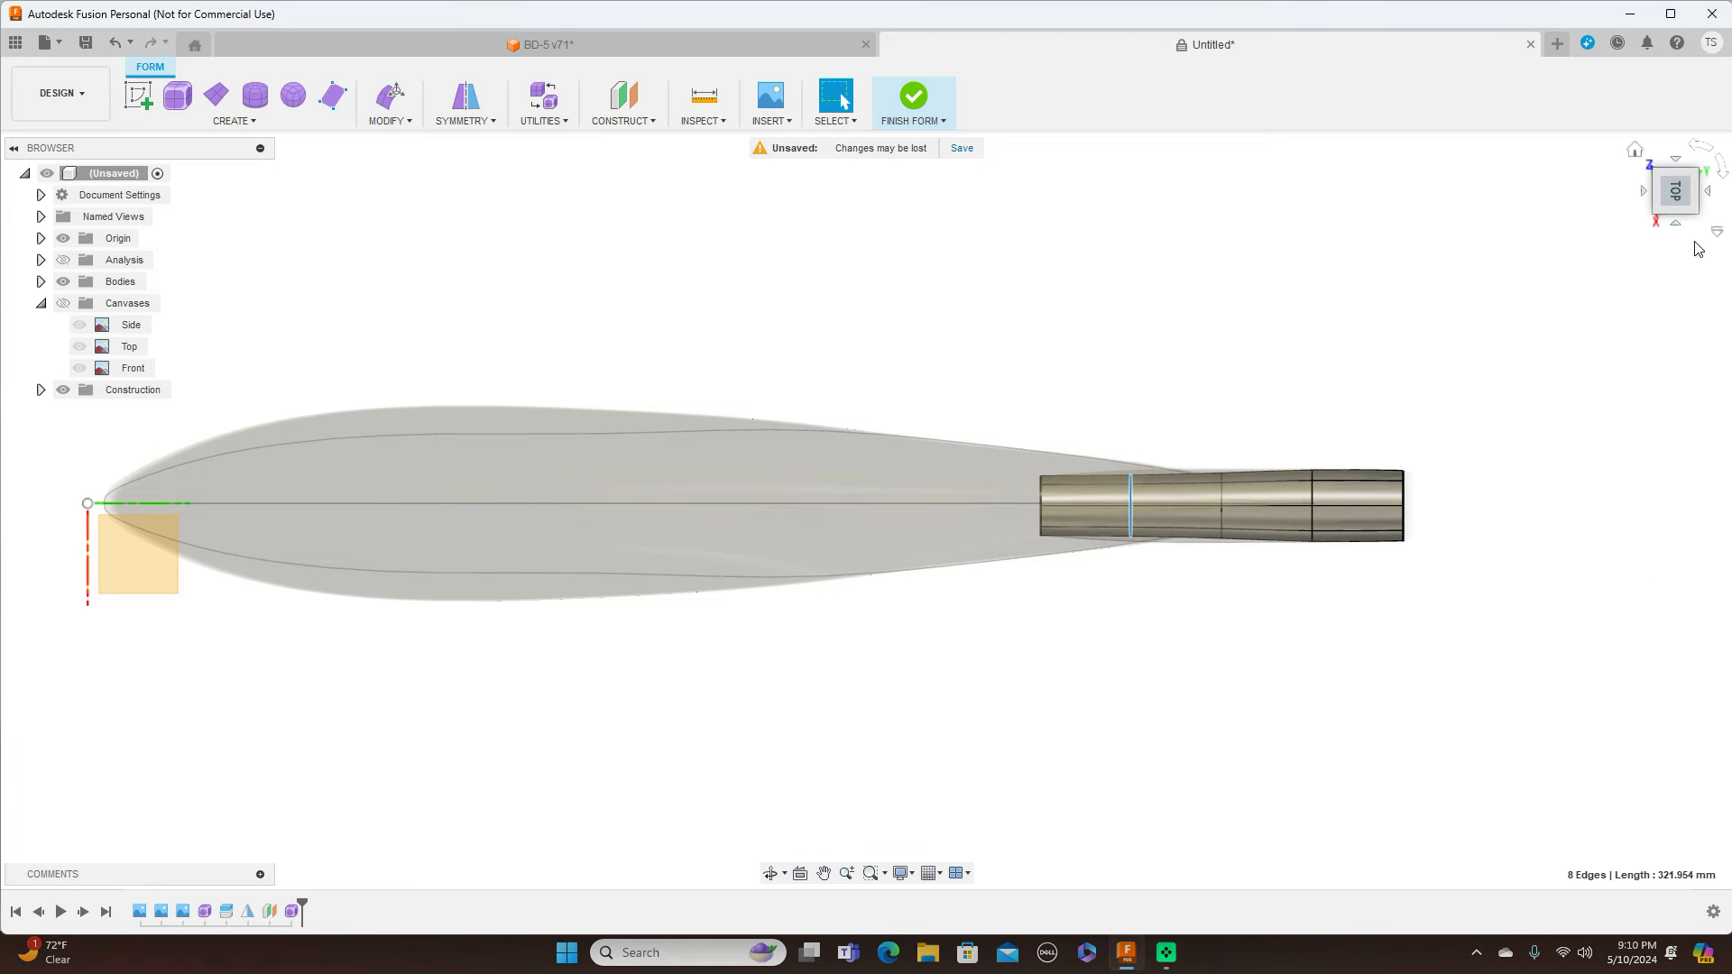
Scale the tail tube's middle edge ring across its width by a further 0.866 and check it from the right side
left_click(1678, 228)
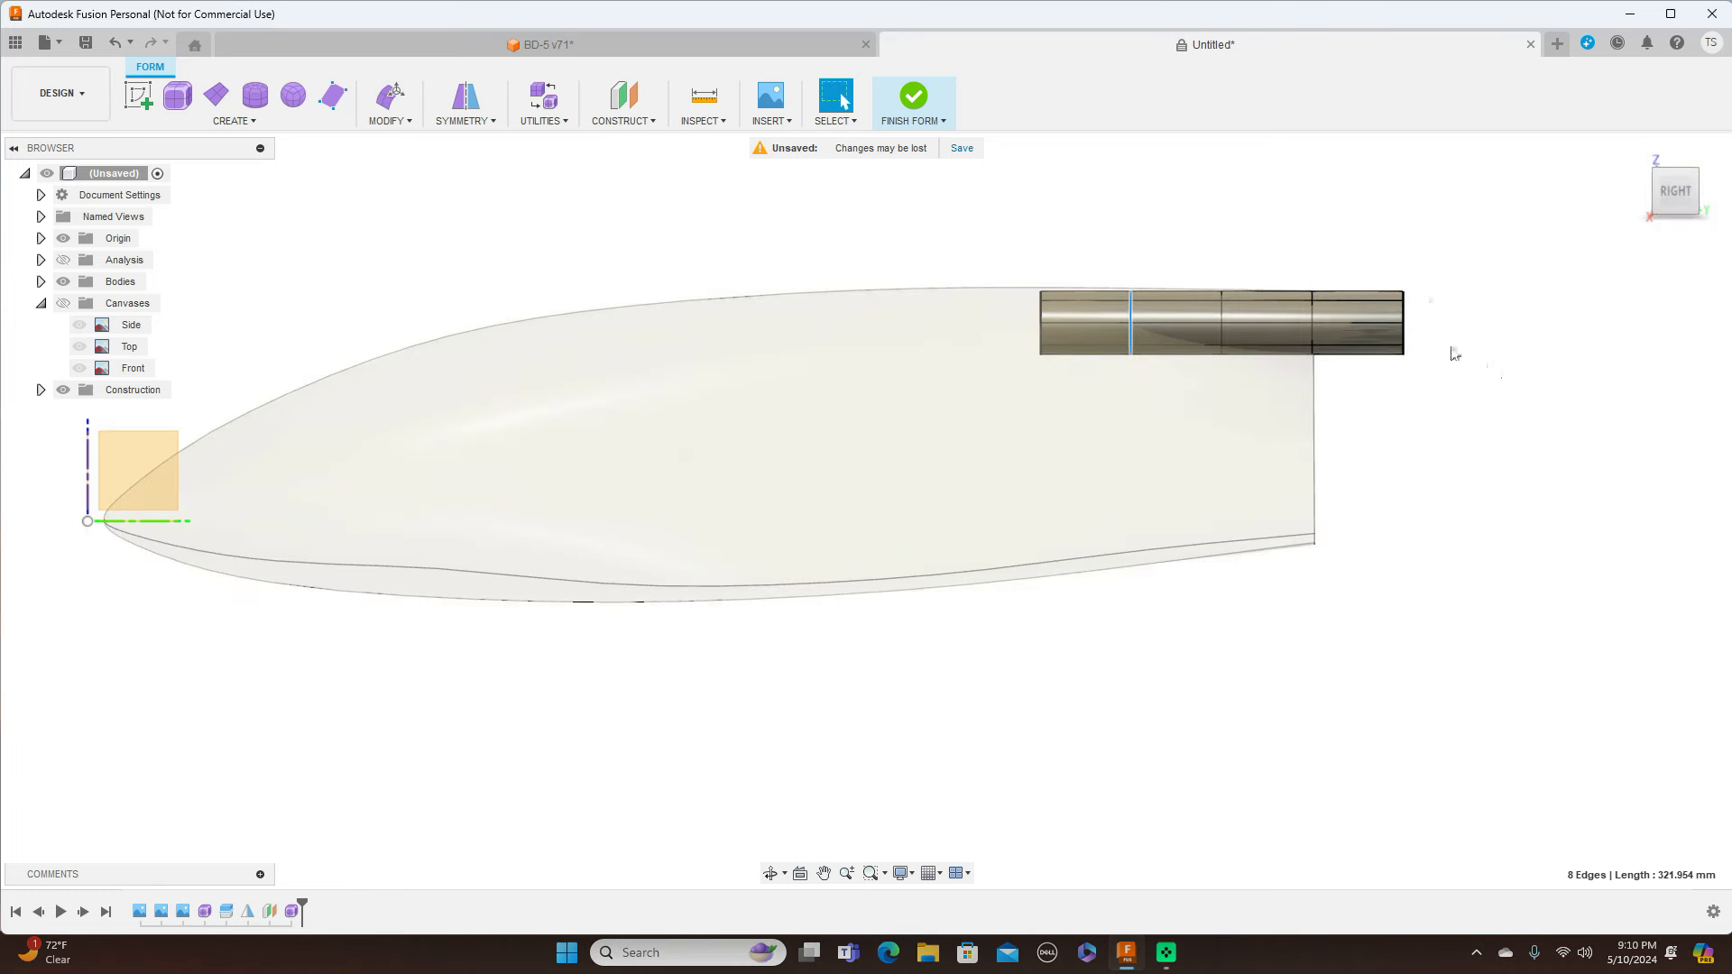
double_click(1221, 310)
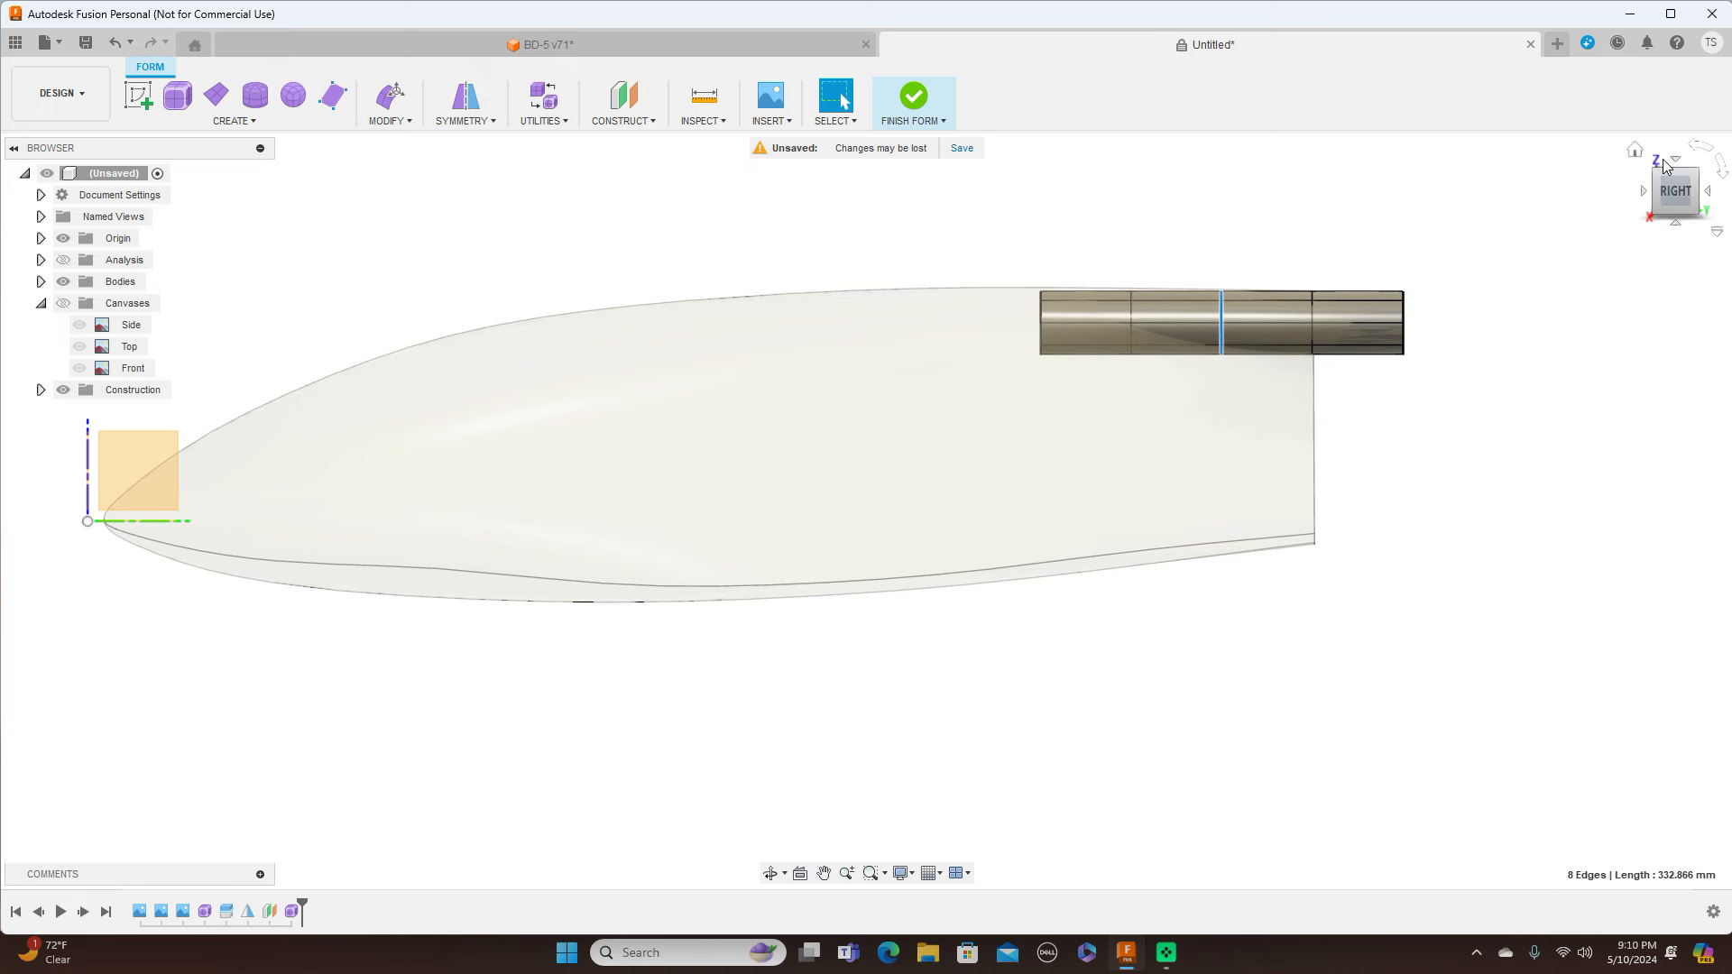
left_click(1678, 161)
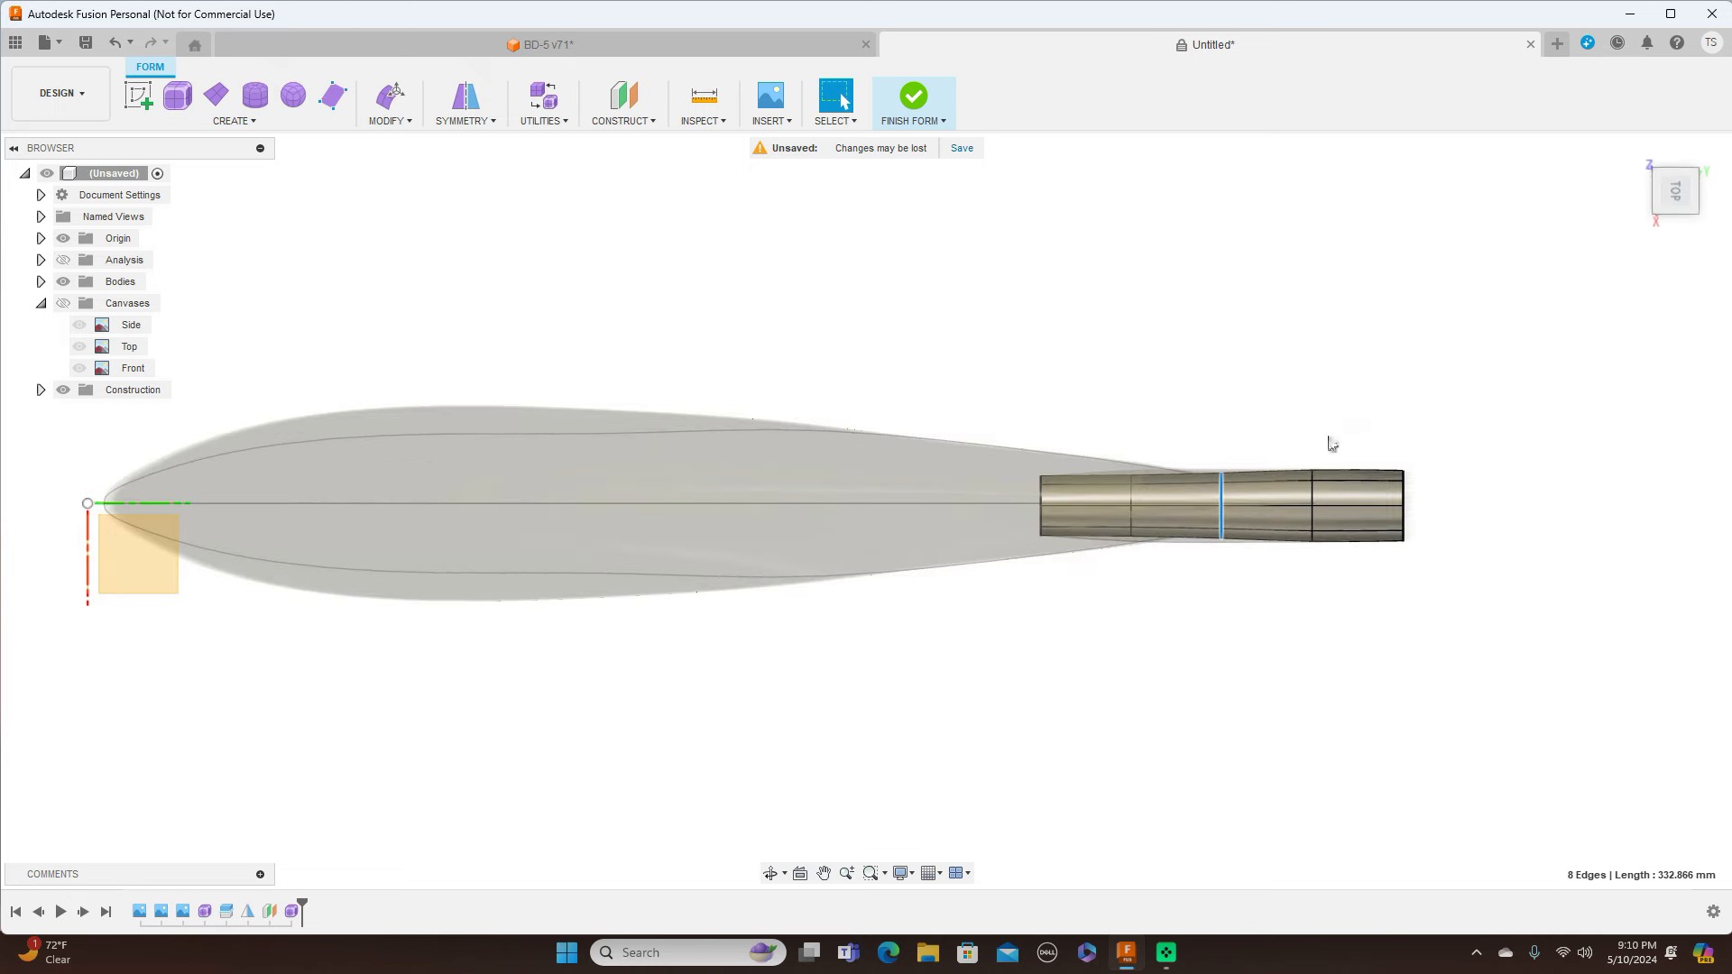
right_click(1340, 331)
left_click(1397, 282)
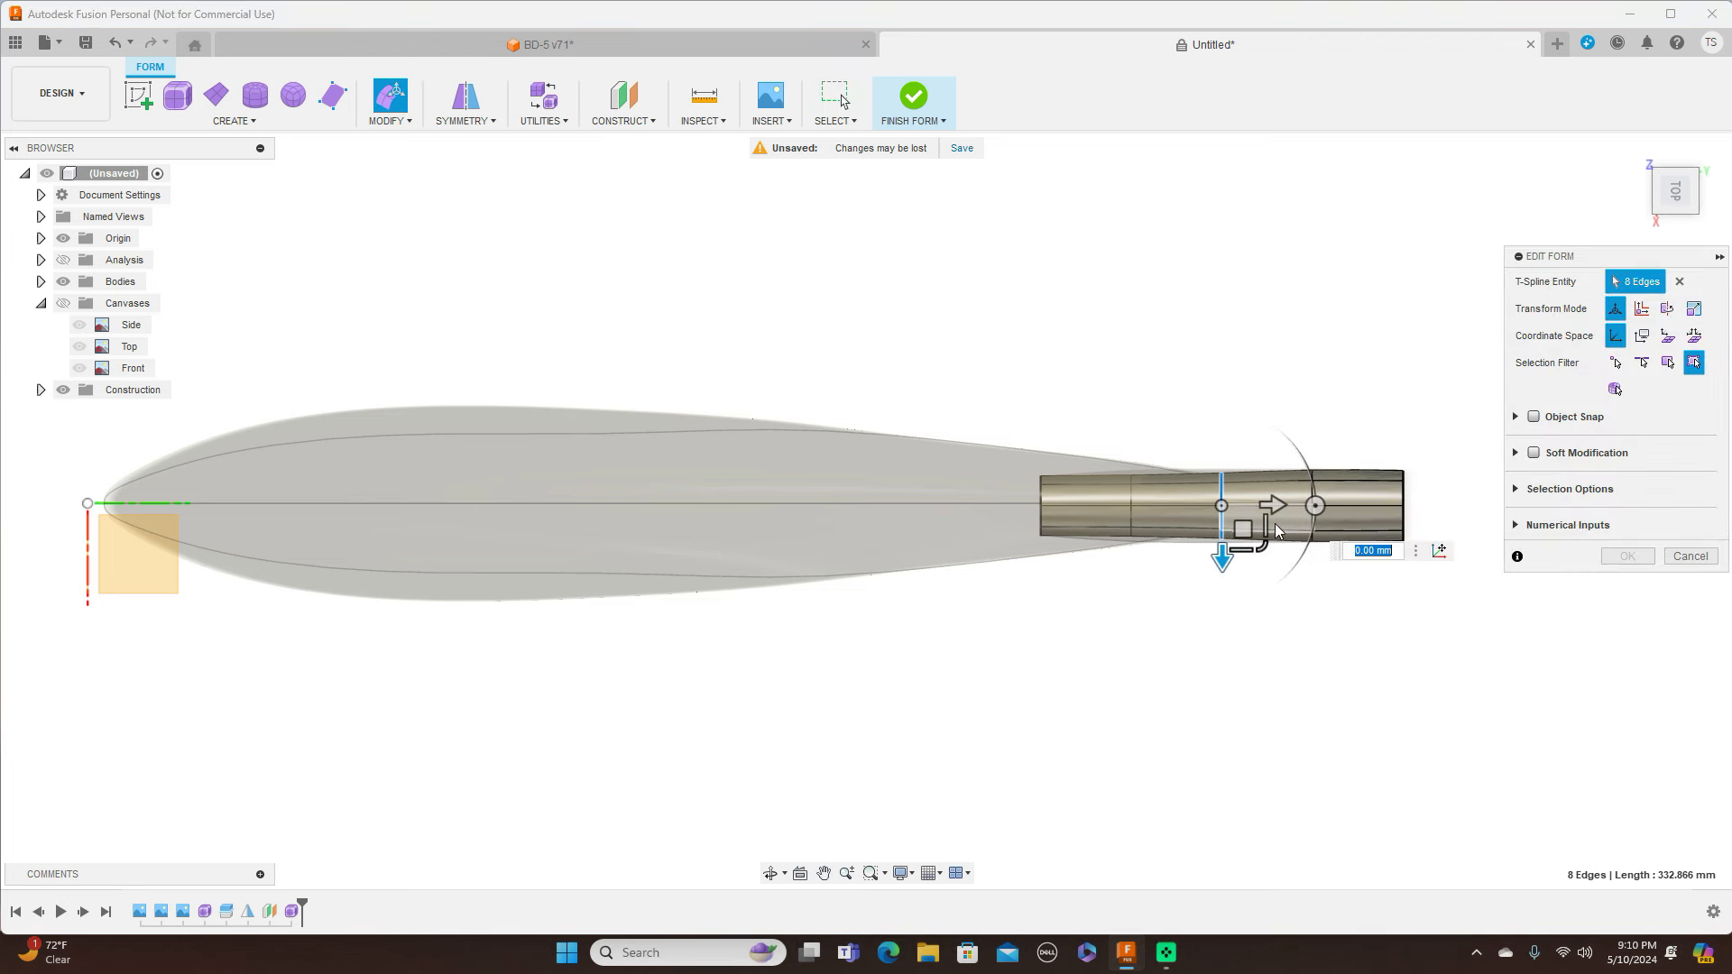
left_click_drag(1260, 543, 1263, 545)
left_click_drag(1262, 545, 1227, 545)
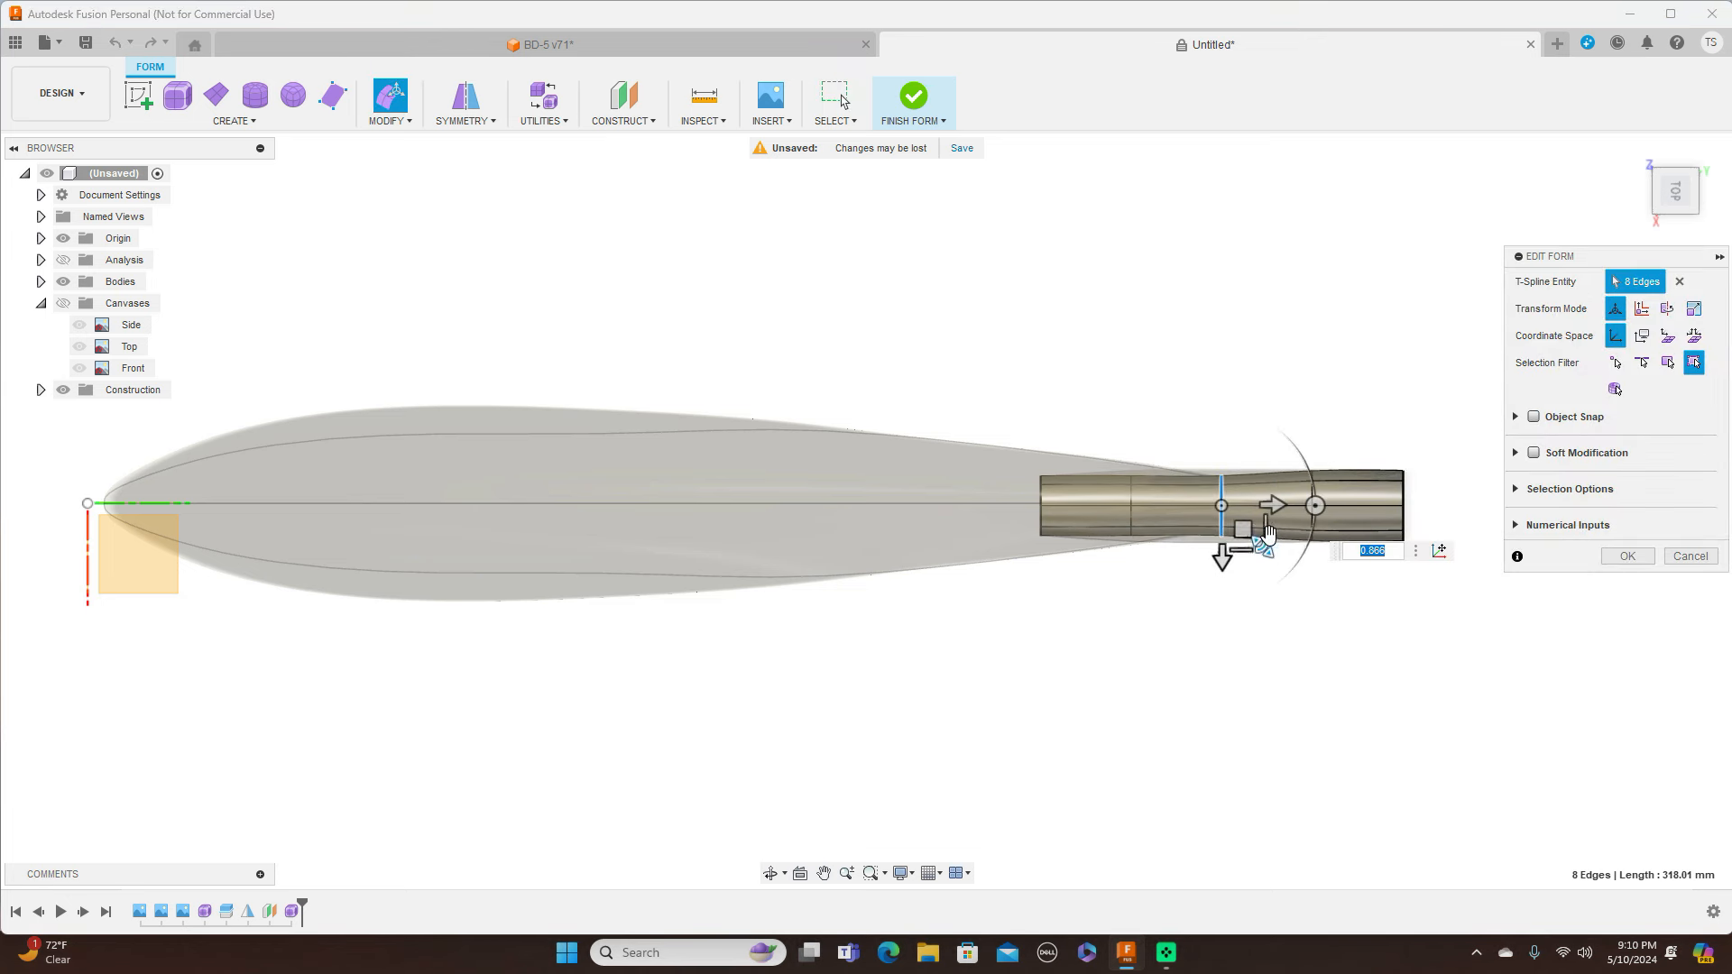
left_click(1677, 232)
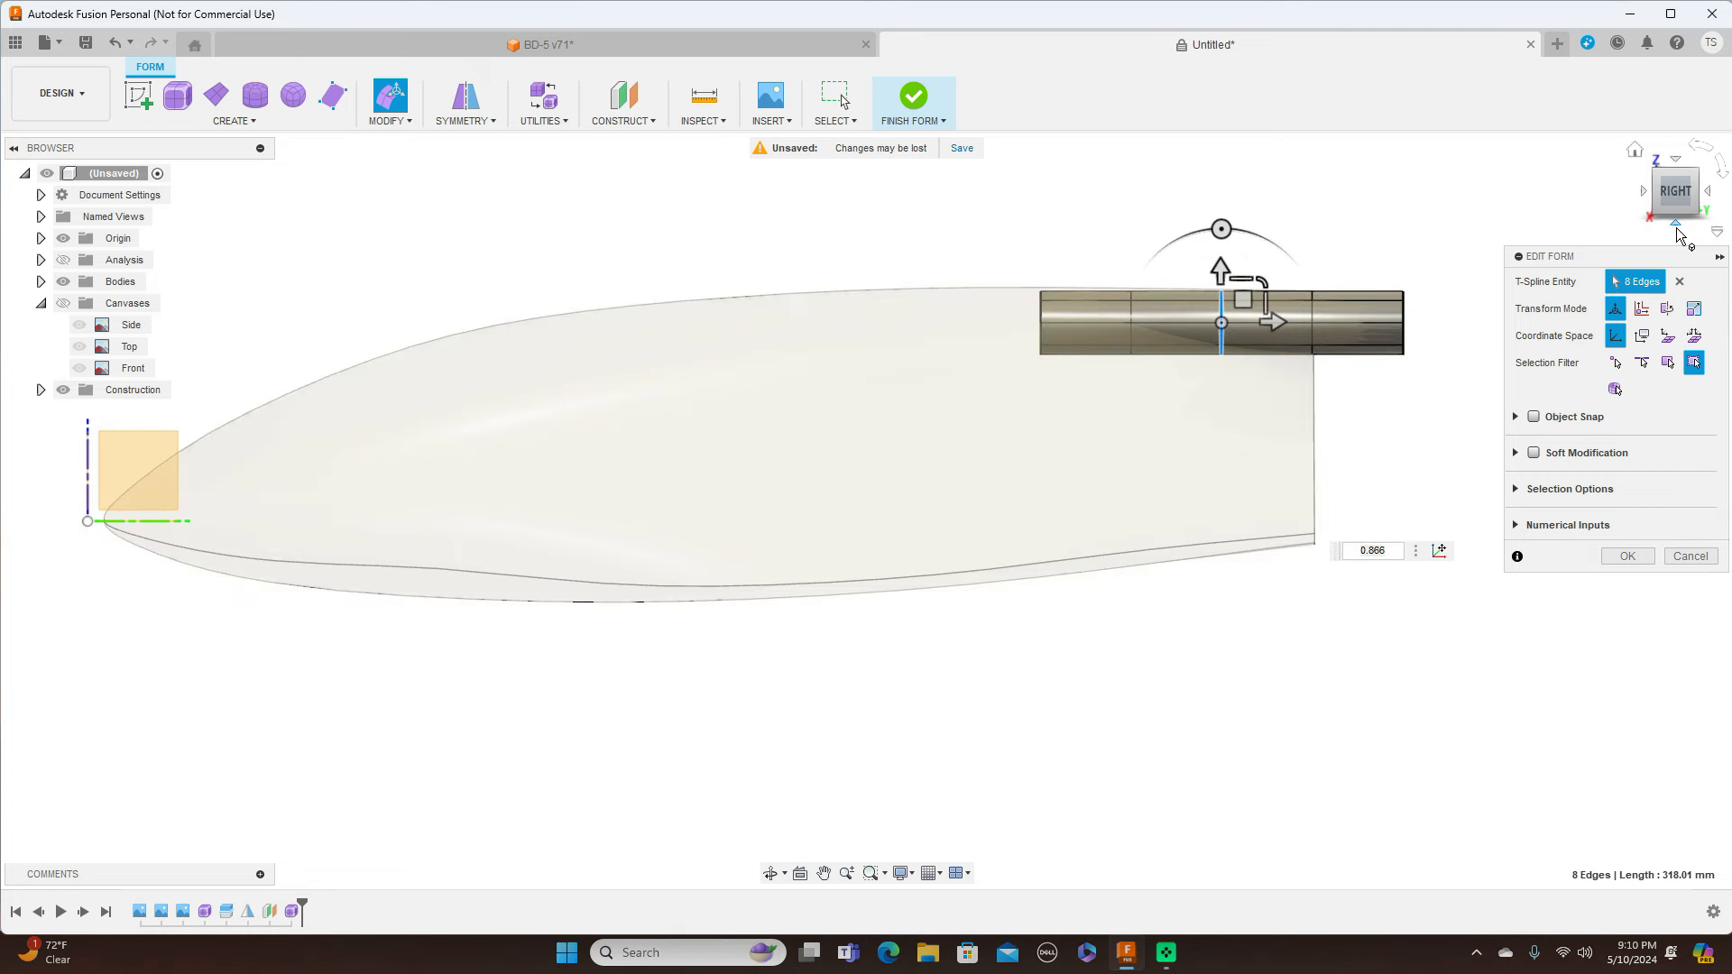
Scale the tail tube's second edge ring across its width by about 0.842 in the top view and finish the form
double_click(1131, 318)
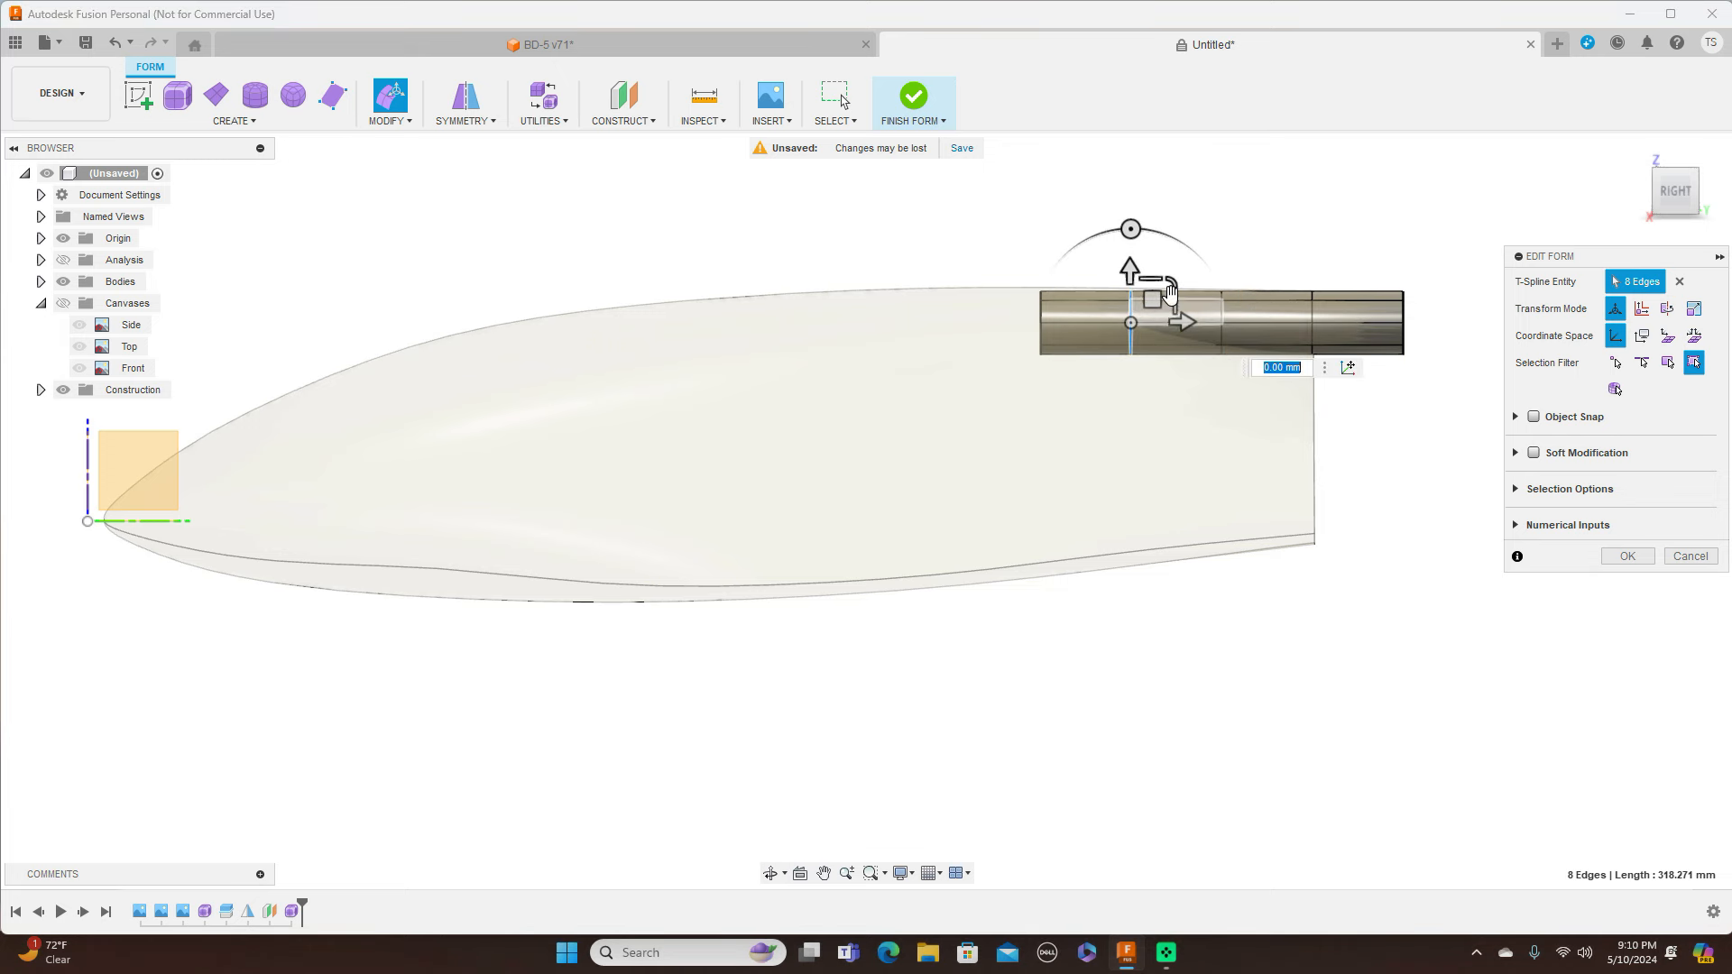
left_click(1674, 157)
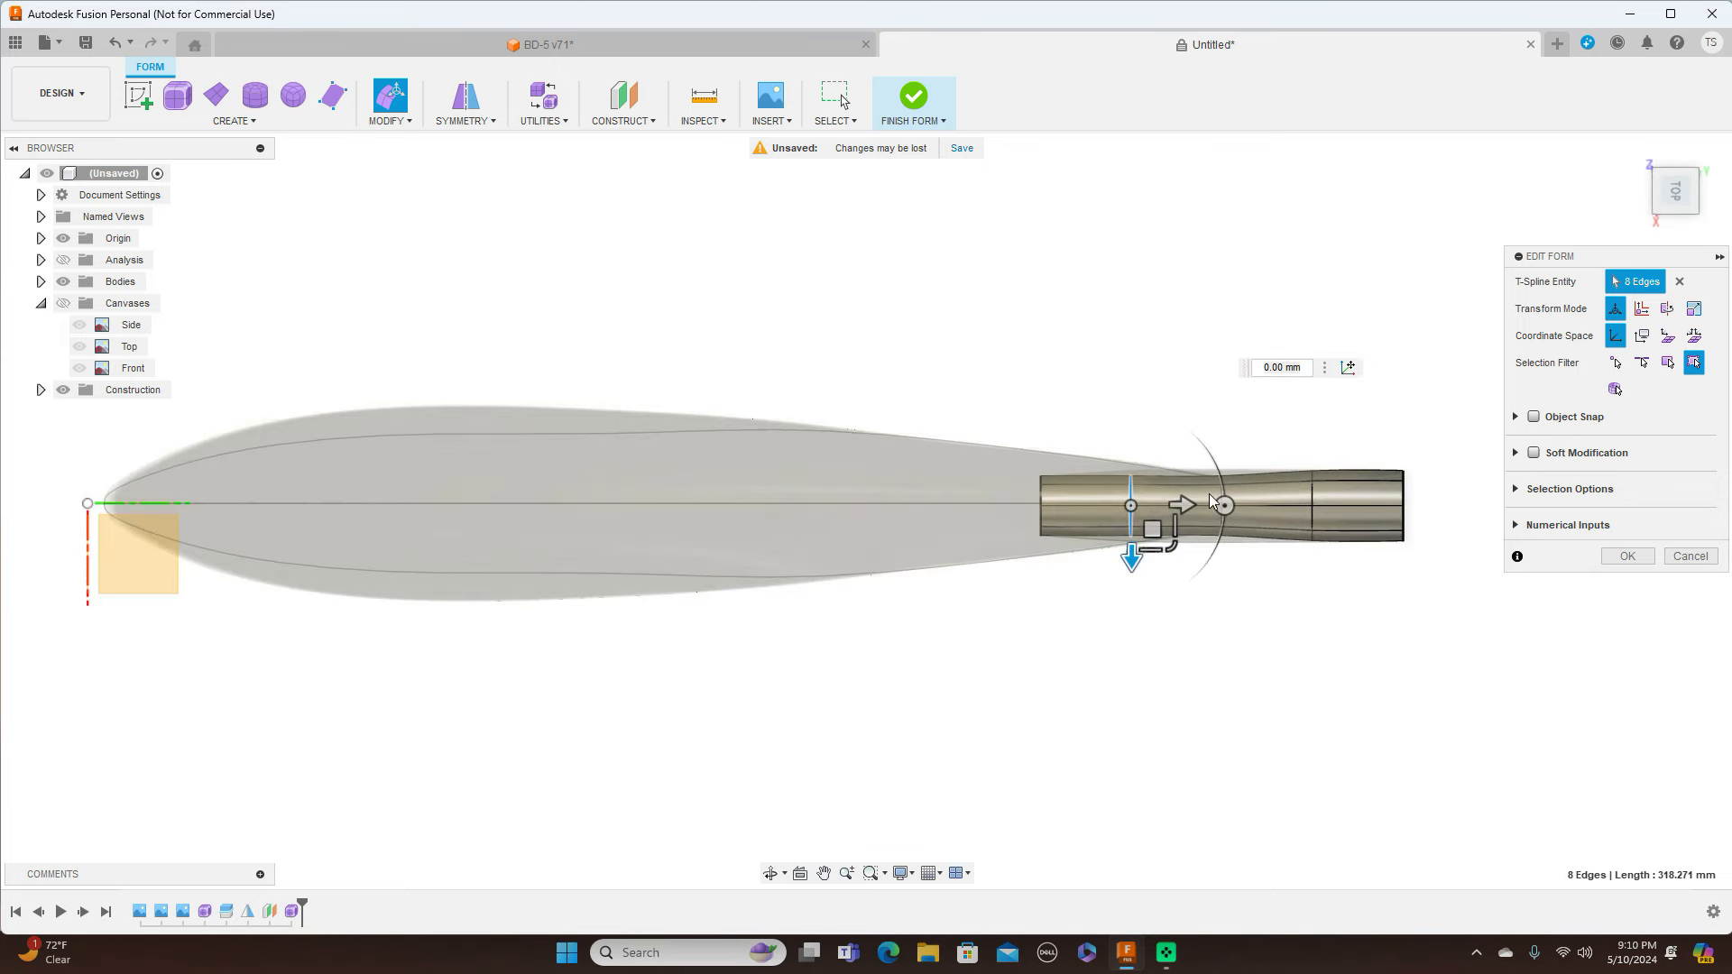
left_click(1170, 546)
type("0.866")
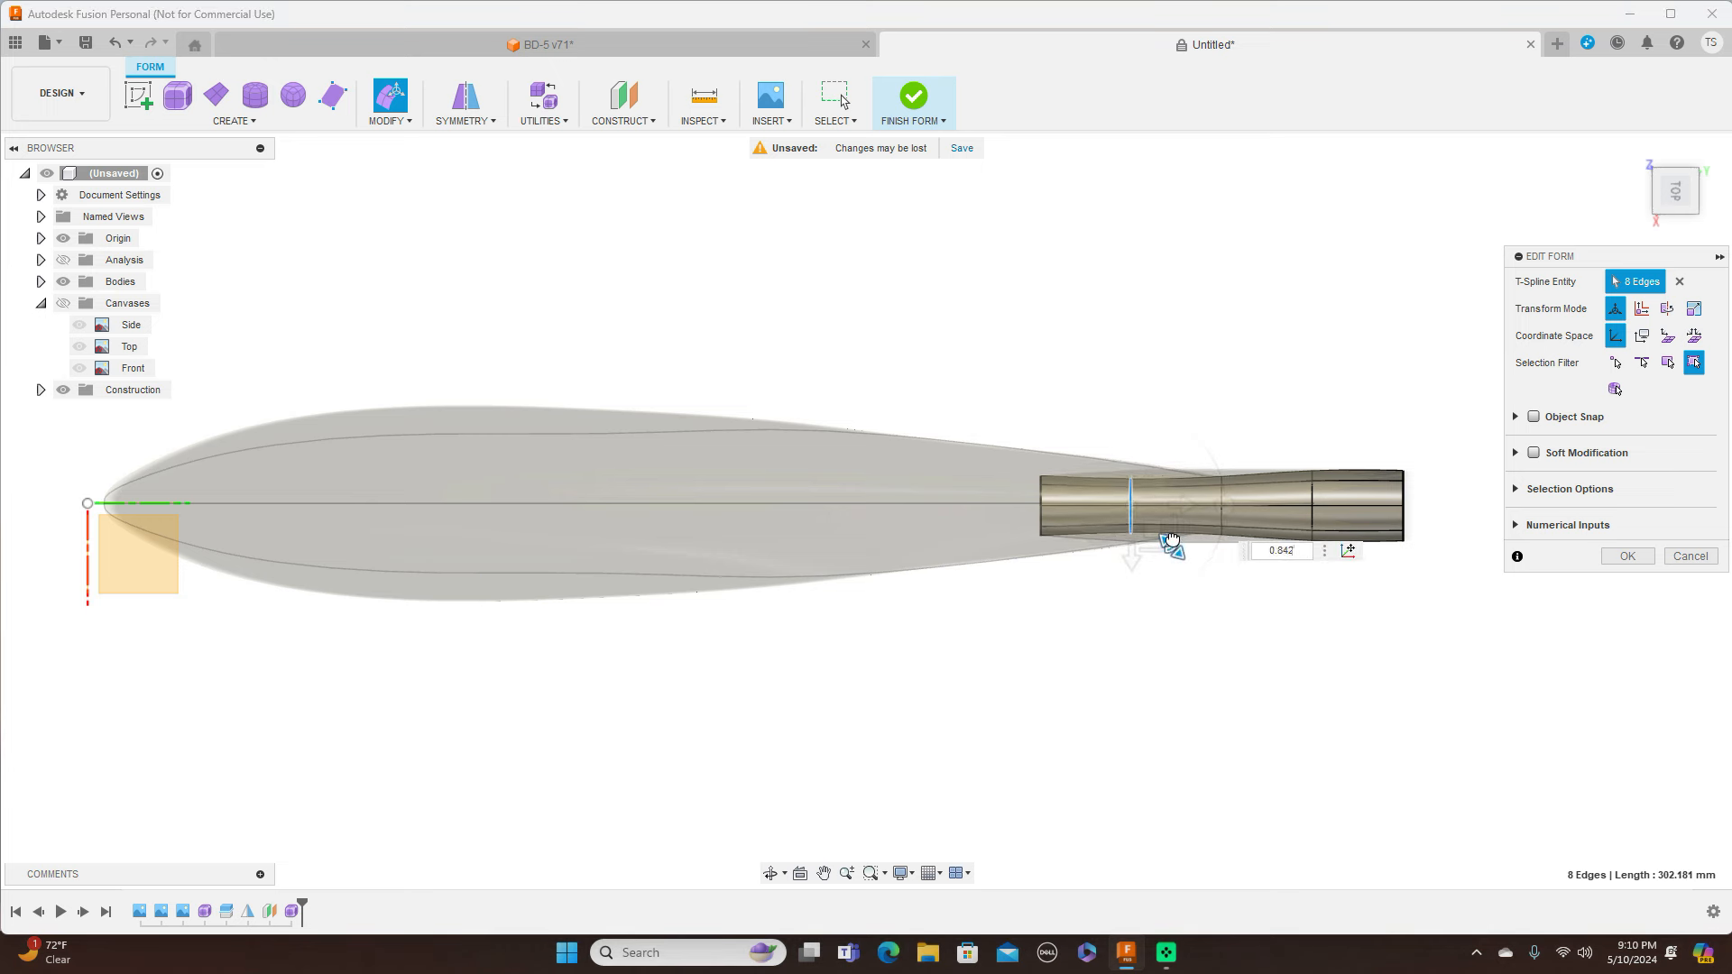
left_click(1635, 557)
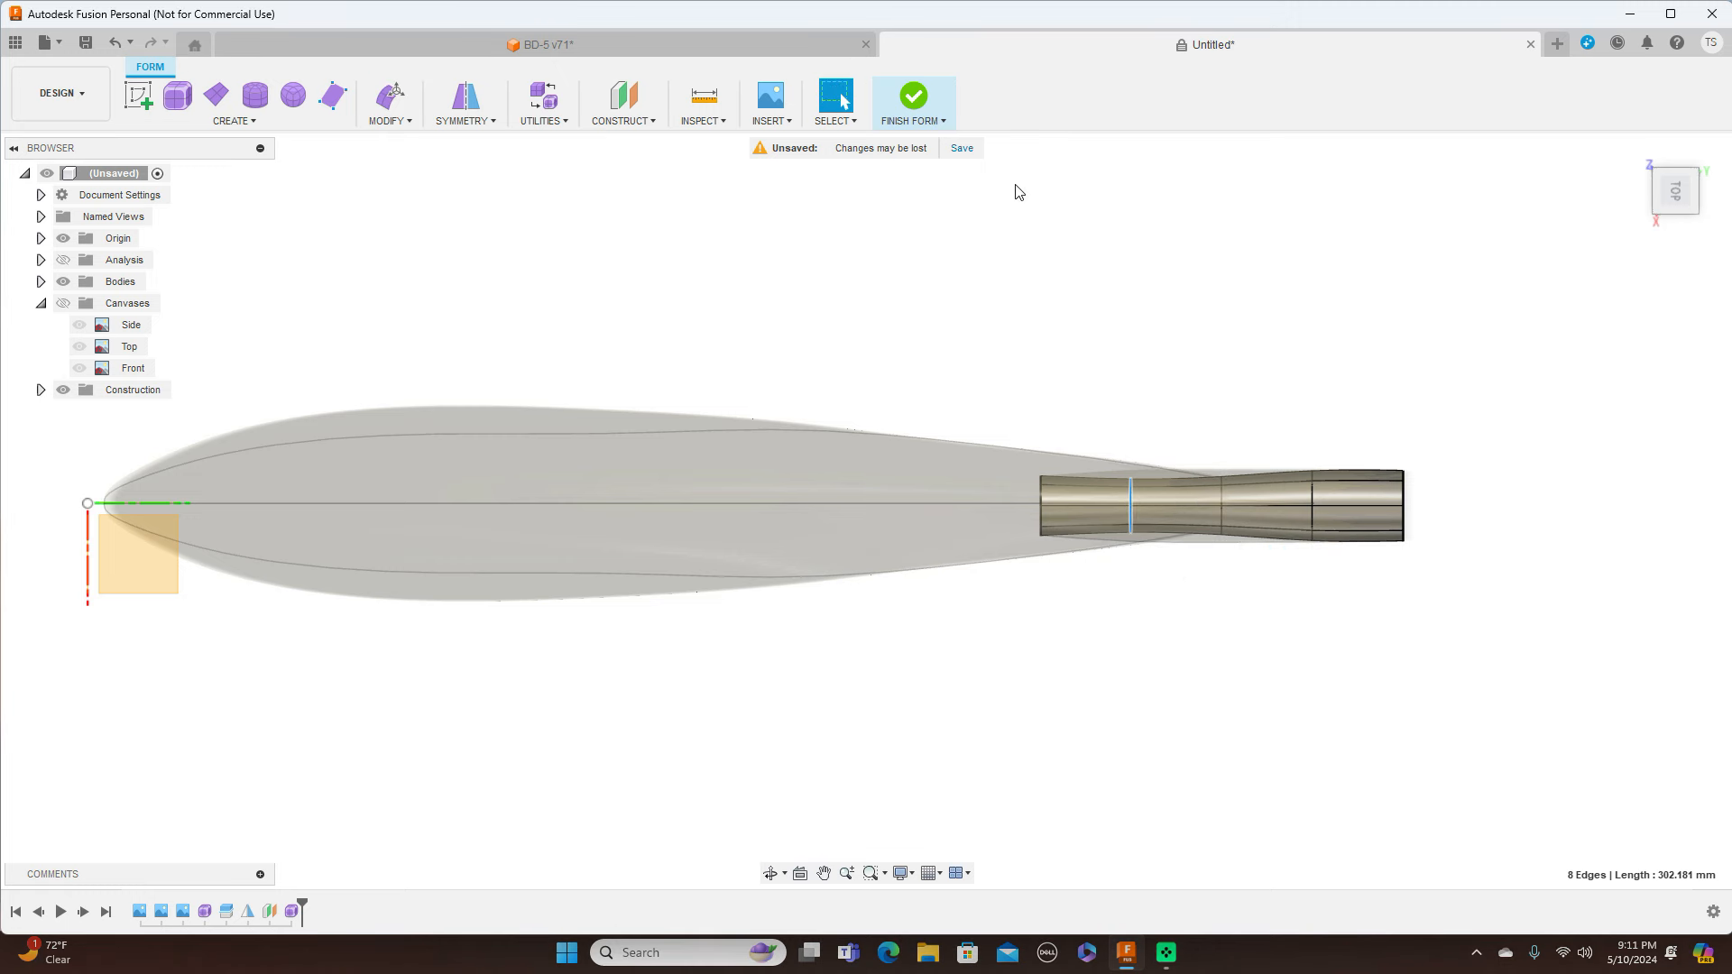
left_click(923, 123)
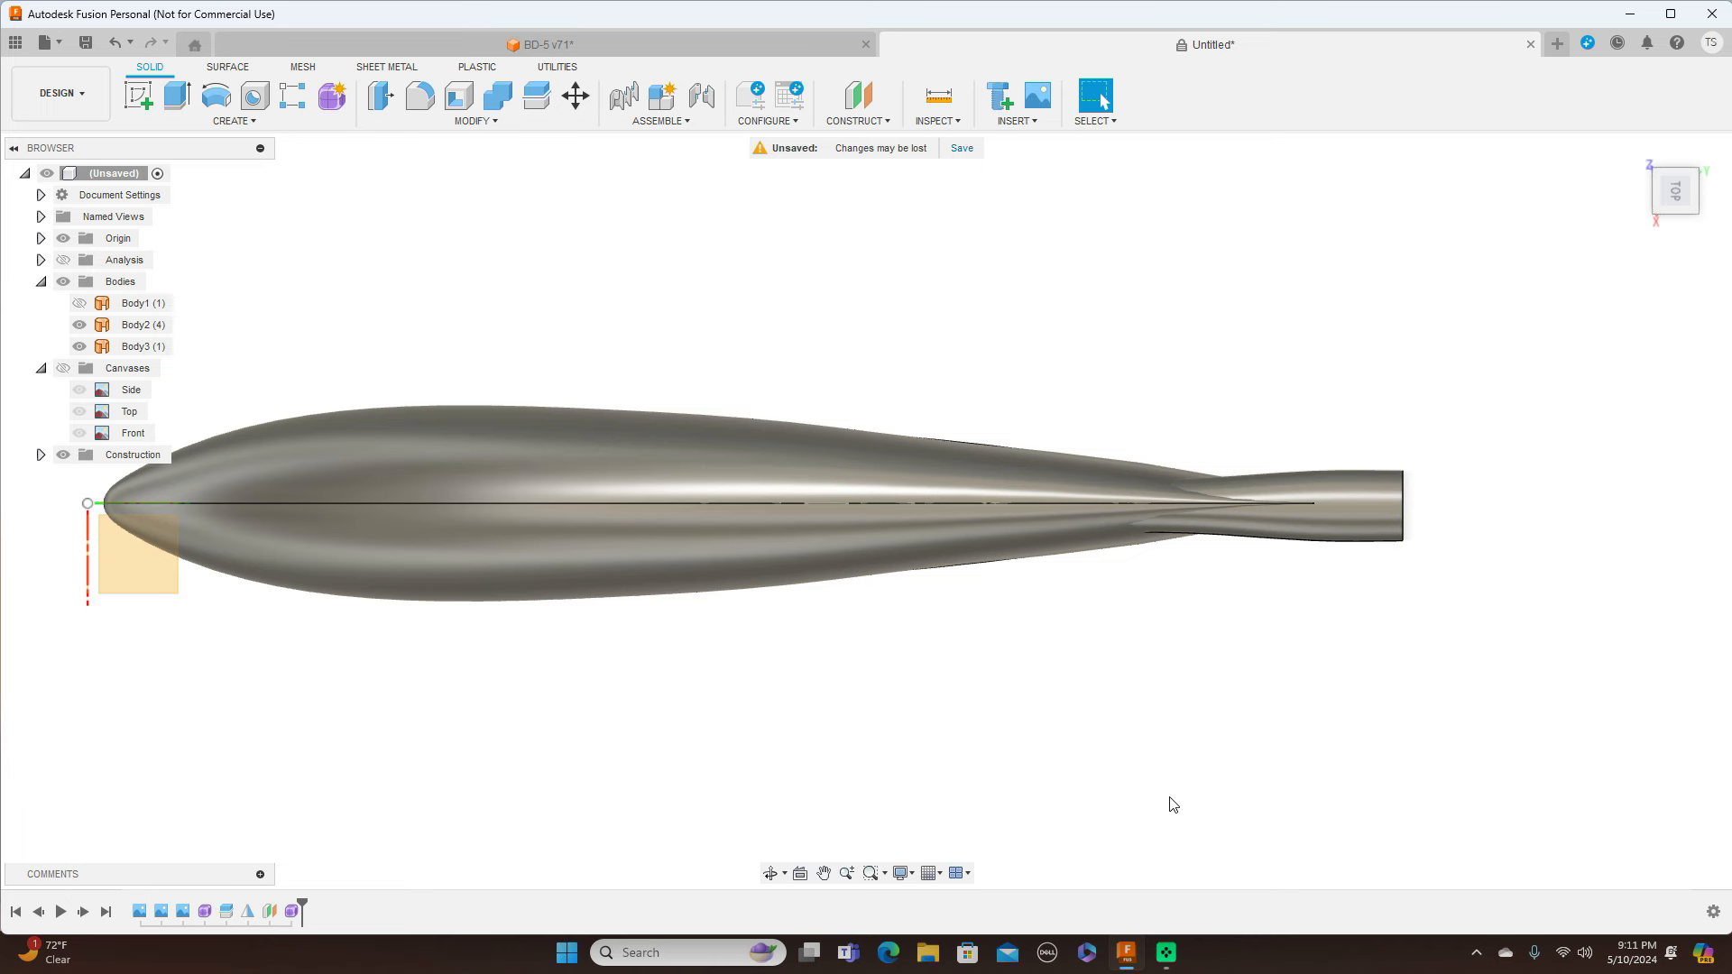
Reopen the tail tube's form and scale the edge ring next to its aft end across its width by about 0.83
right_click(294, 911)
left_click(334, 731)
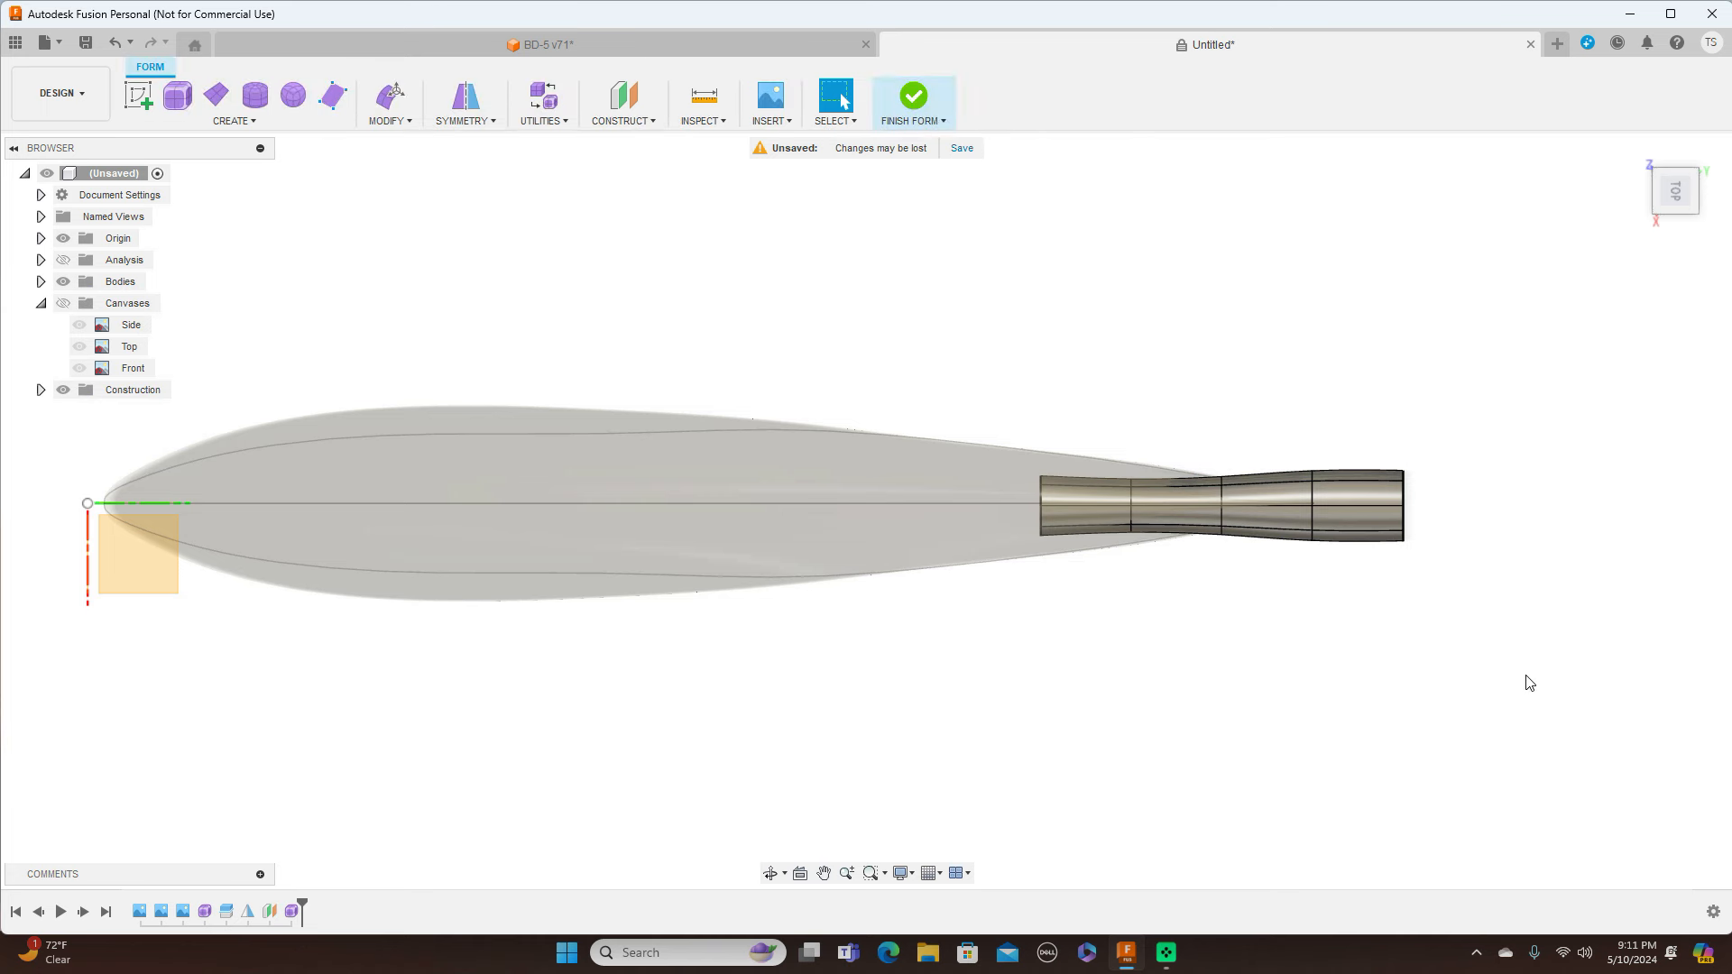
double_click(1313, 490)
right_click(1313, 491)
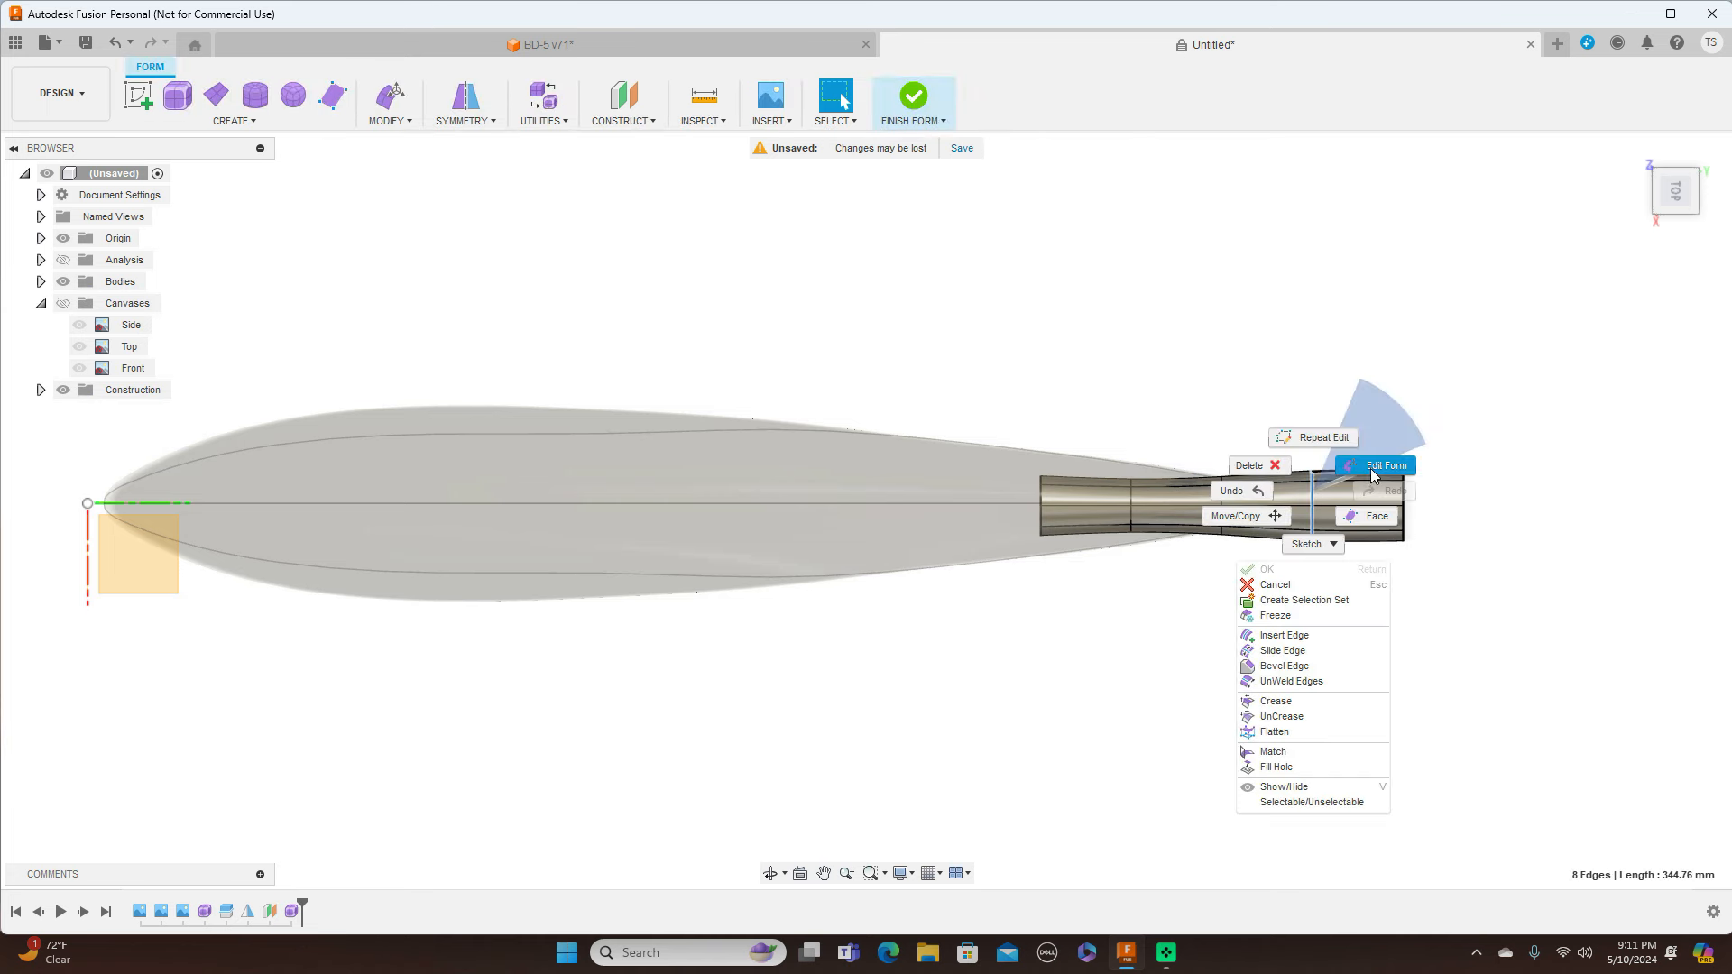
left_click(1372, 476)
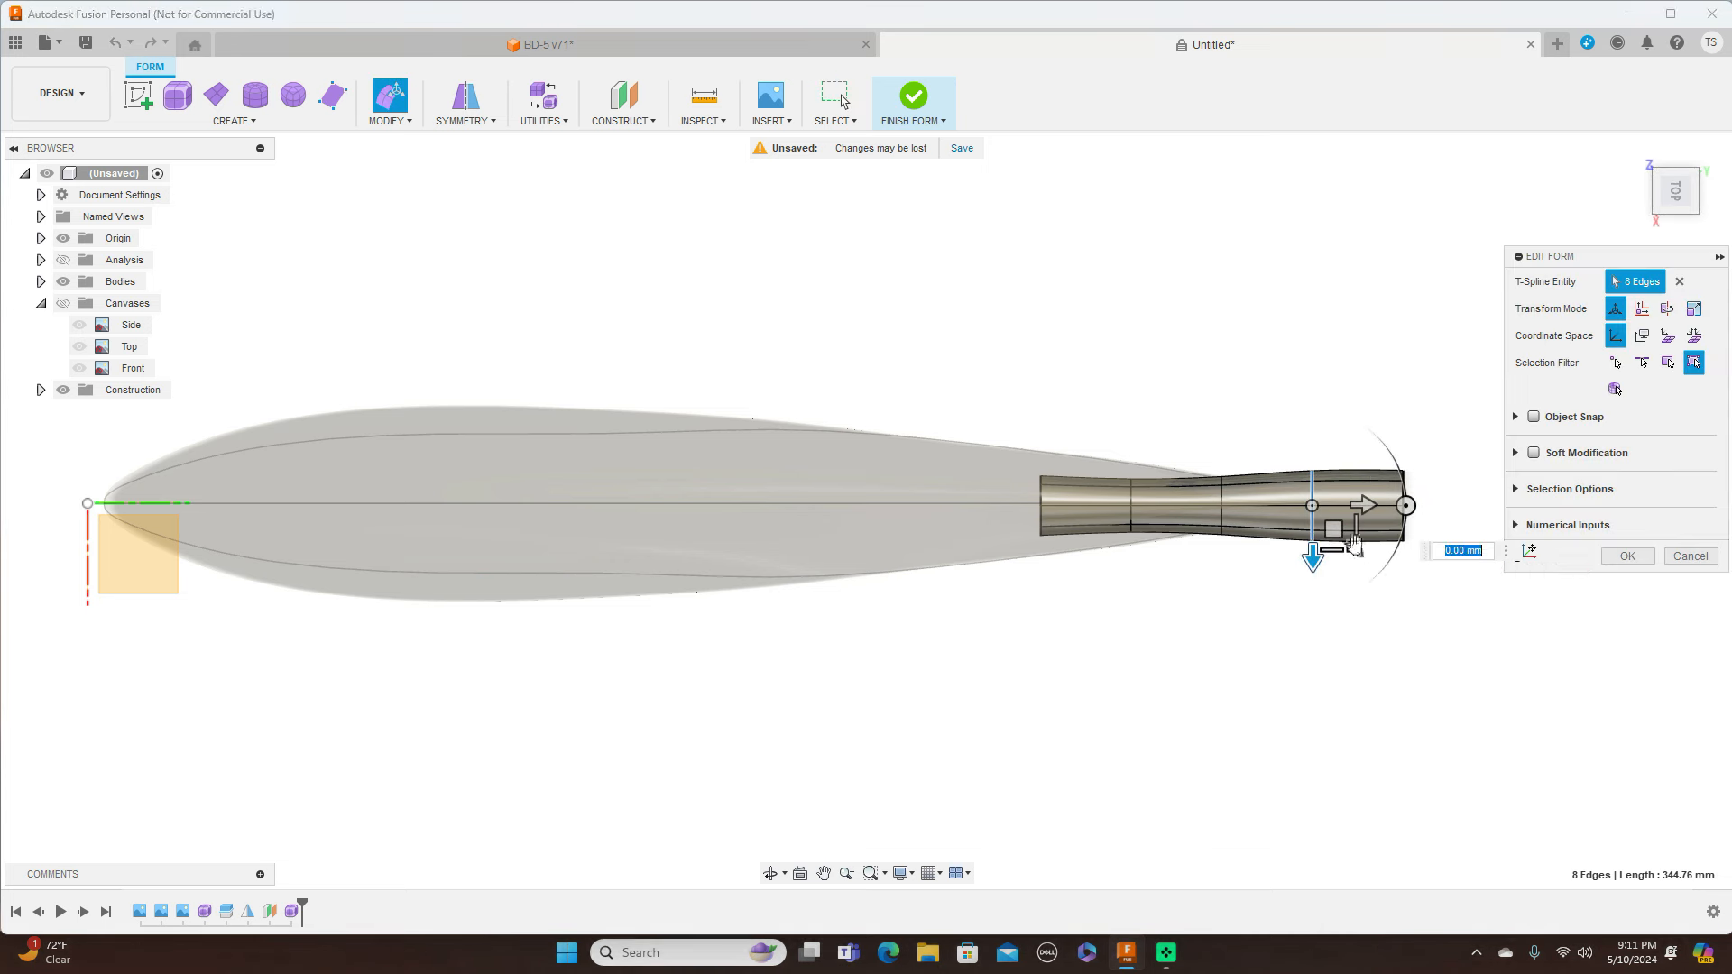
left_click_drag(1358, 551, 1351, 539)
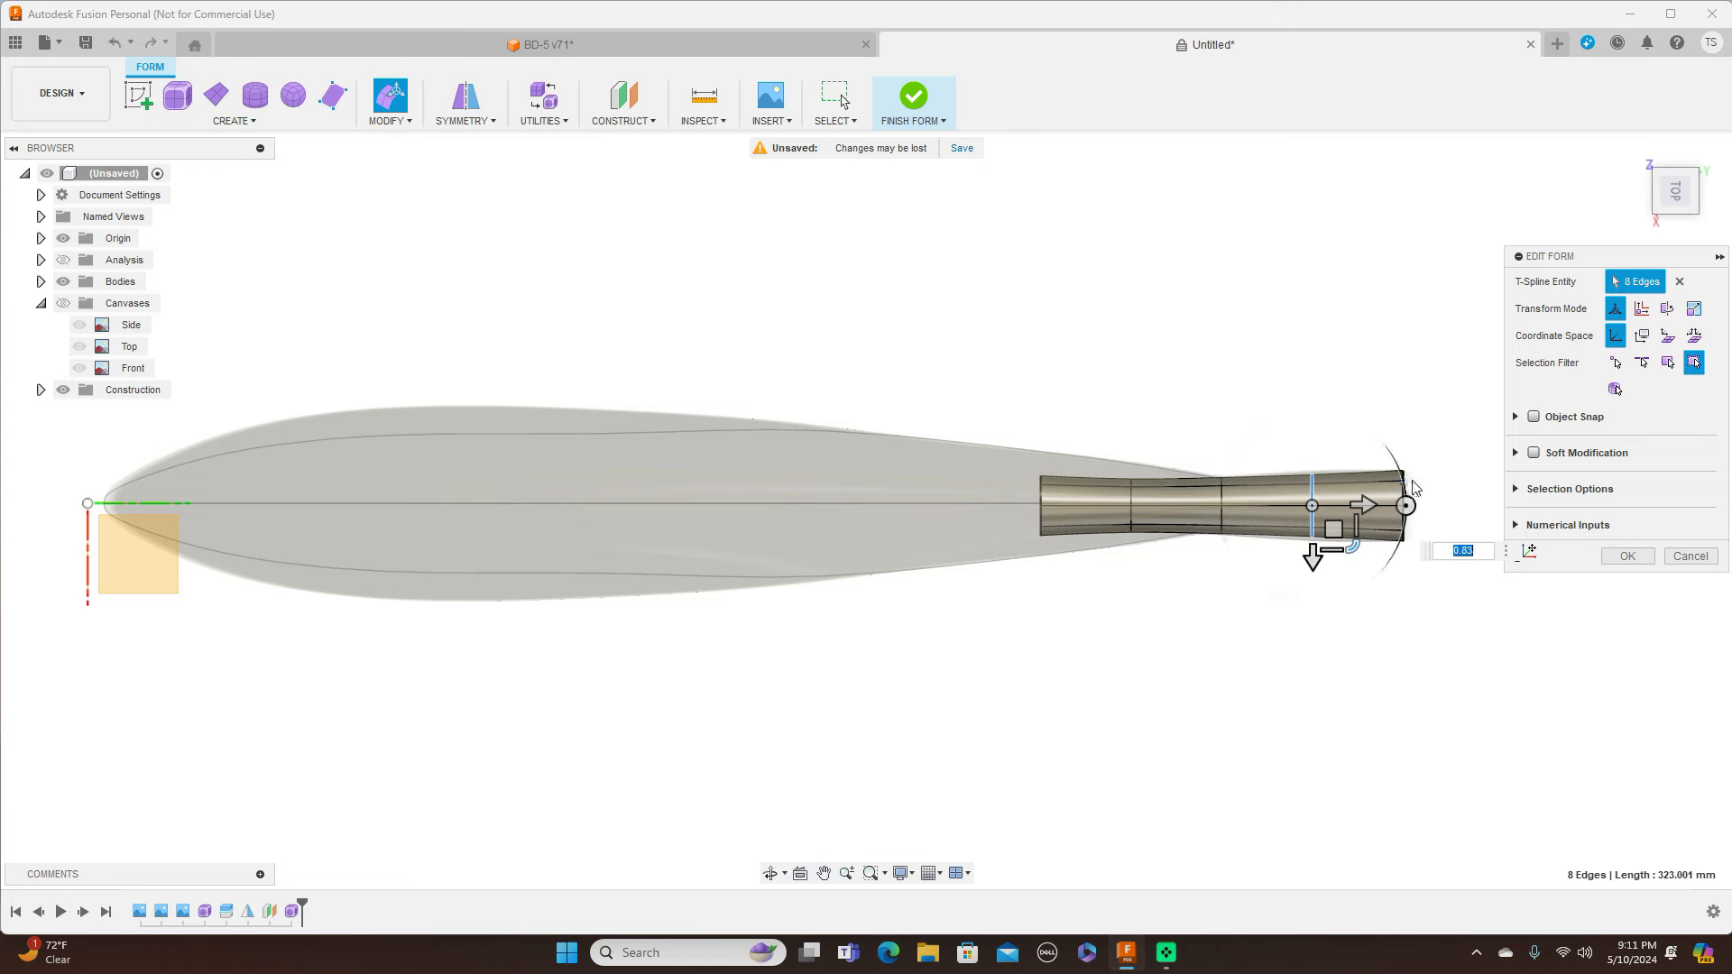
Scale the tail tube's aft end ring and its neighbouring ring narrower to straighten the sides, and finish the form
scroll(1411, 487, "up", 3)
double_click(1398, 521)
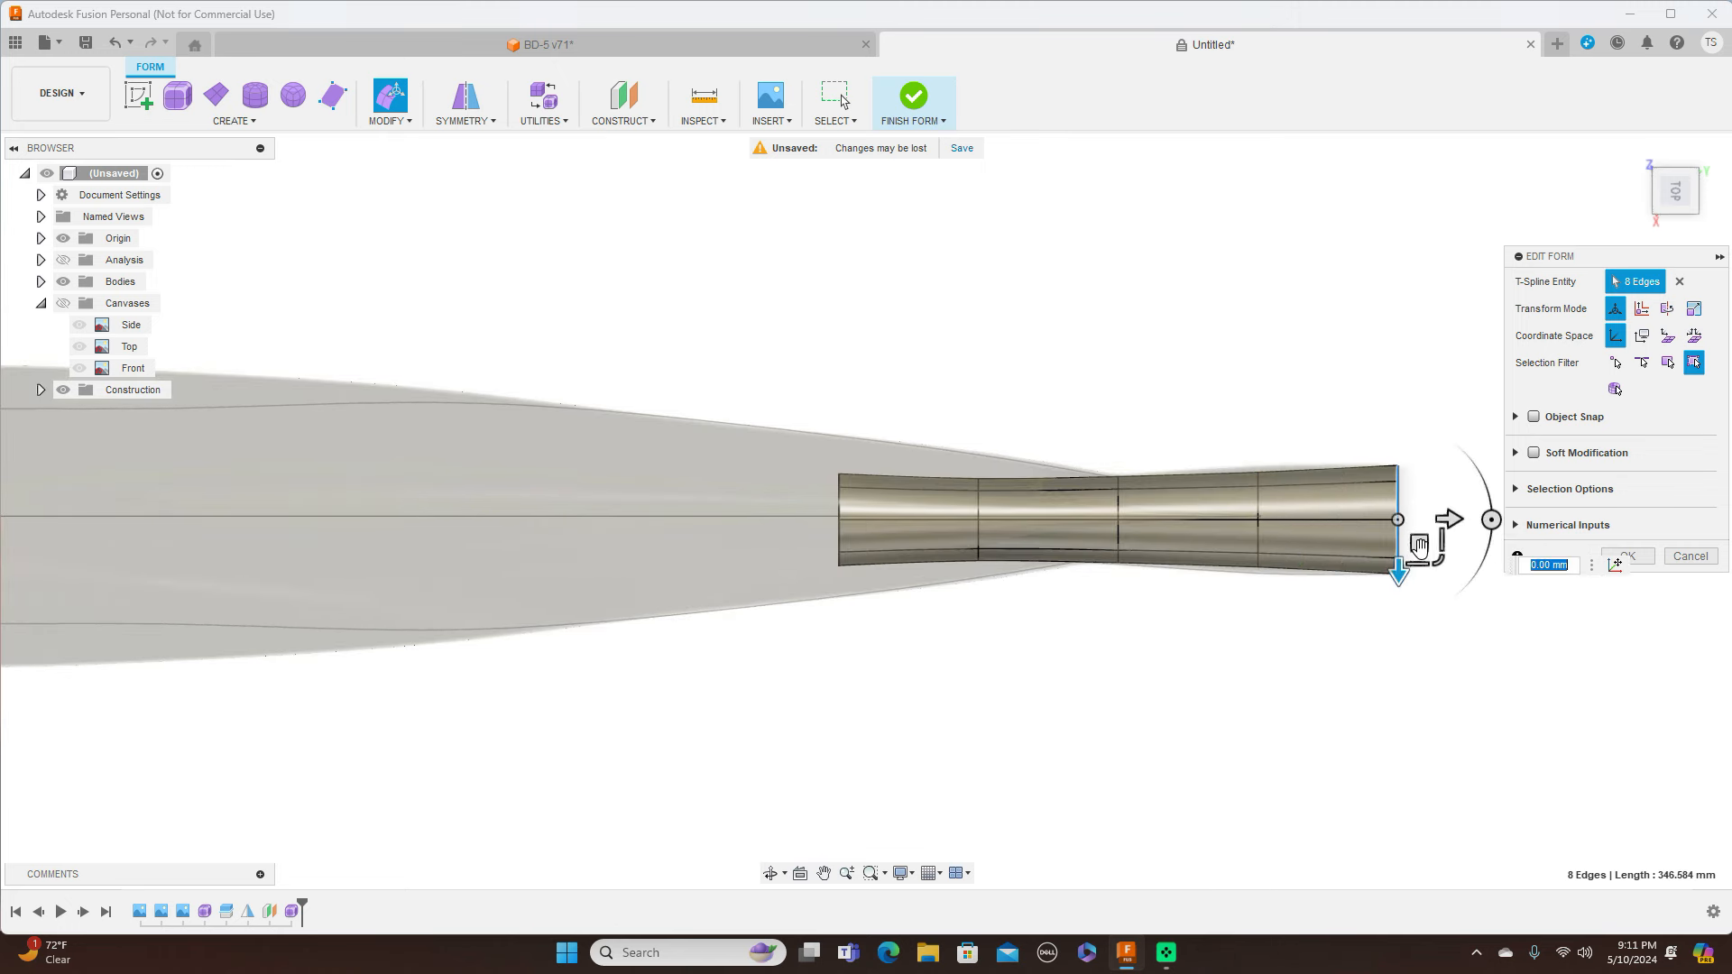
left_click_drag(1438, 560, 1355, 539)
double_click(1259, 509)
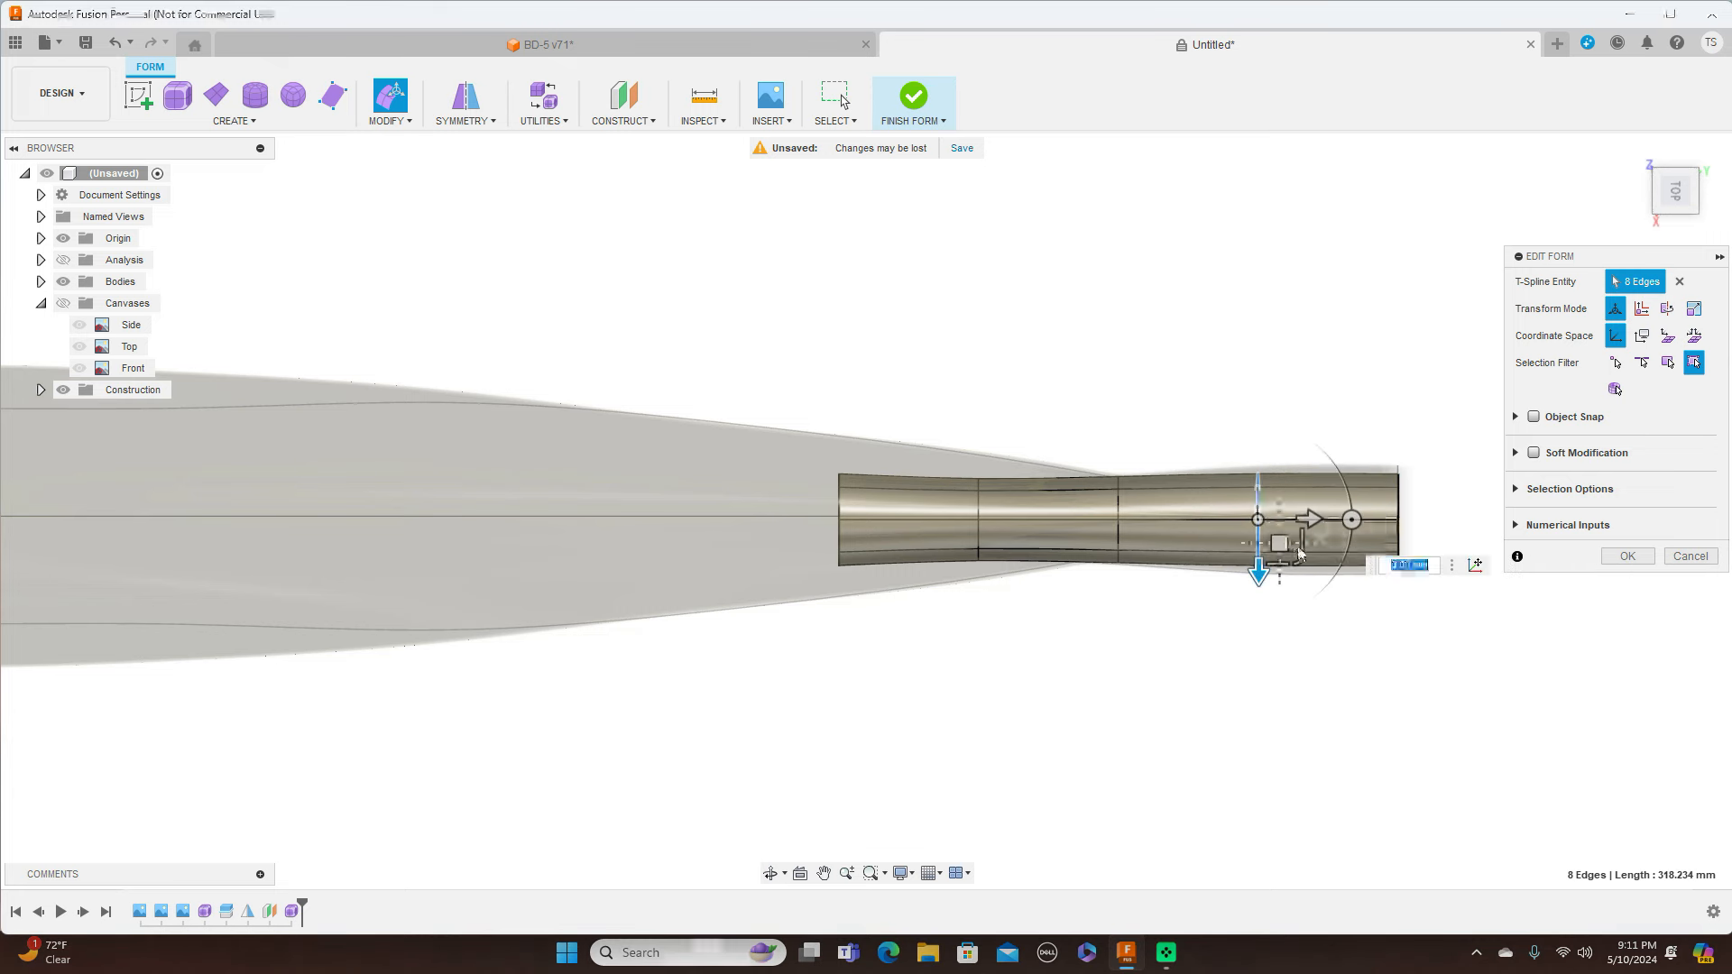
left_click_drag(1299, 560, 1295, 551)
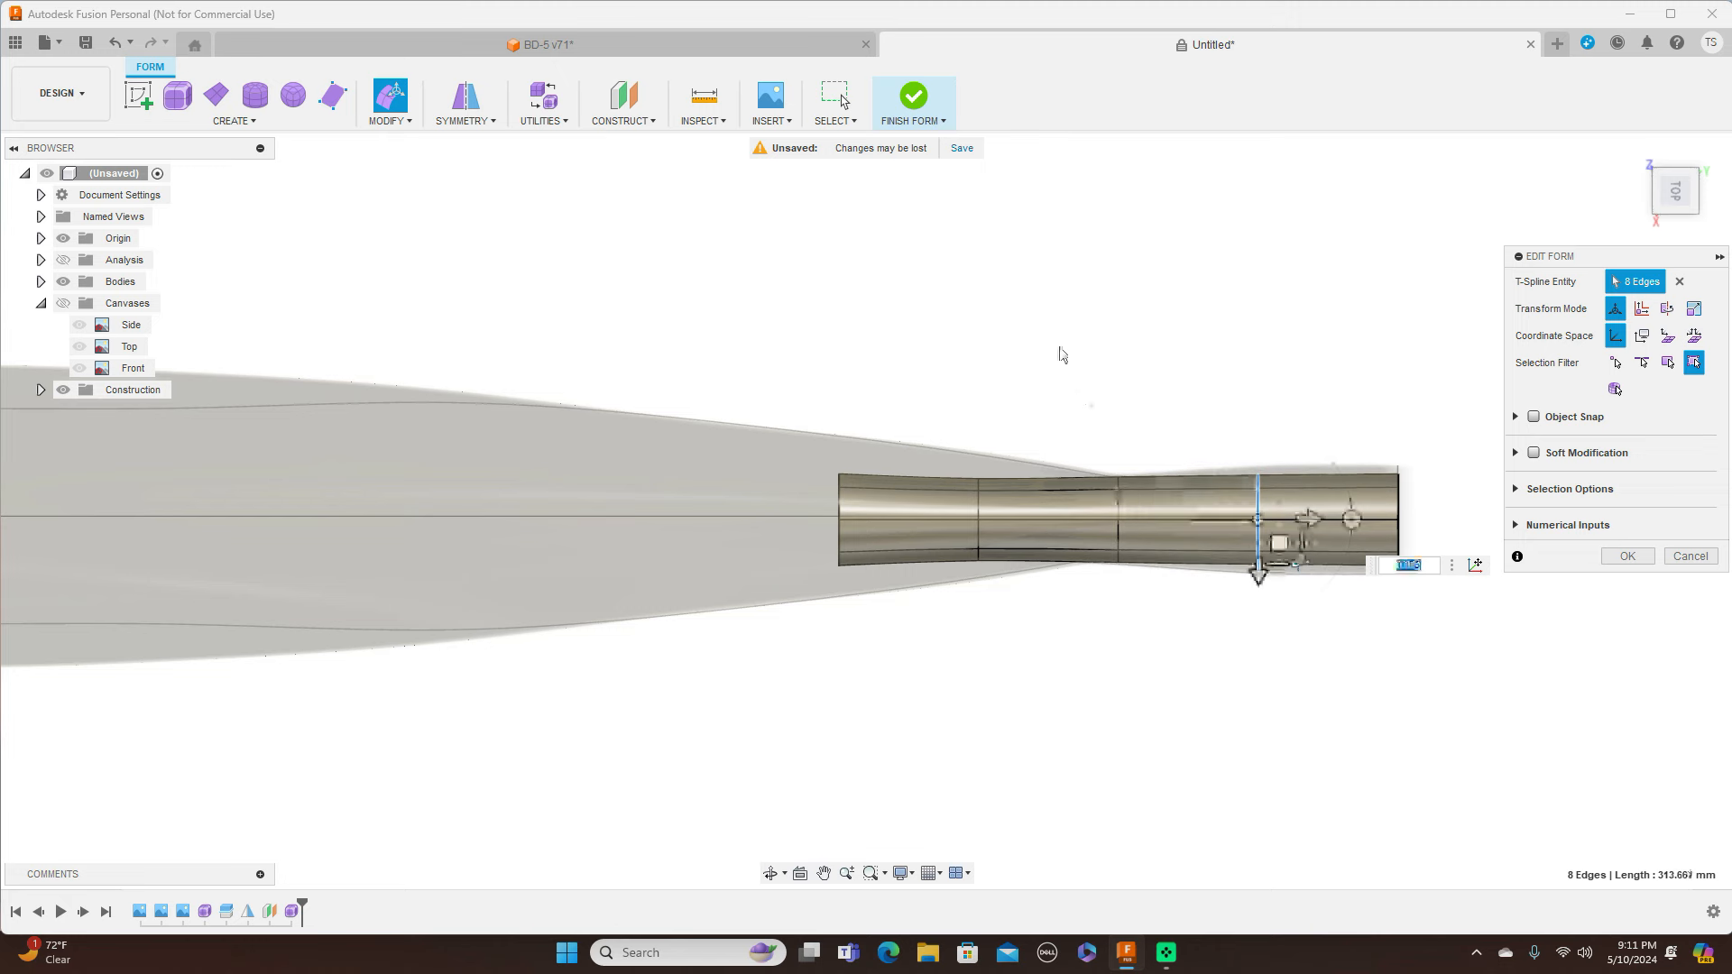
left_click(1623, 556)
left_click(947, 123)
left_click(934, 140)
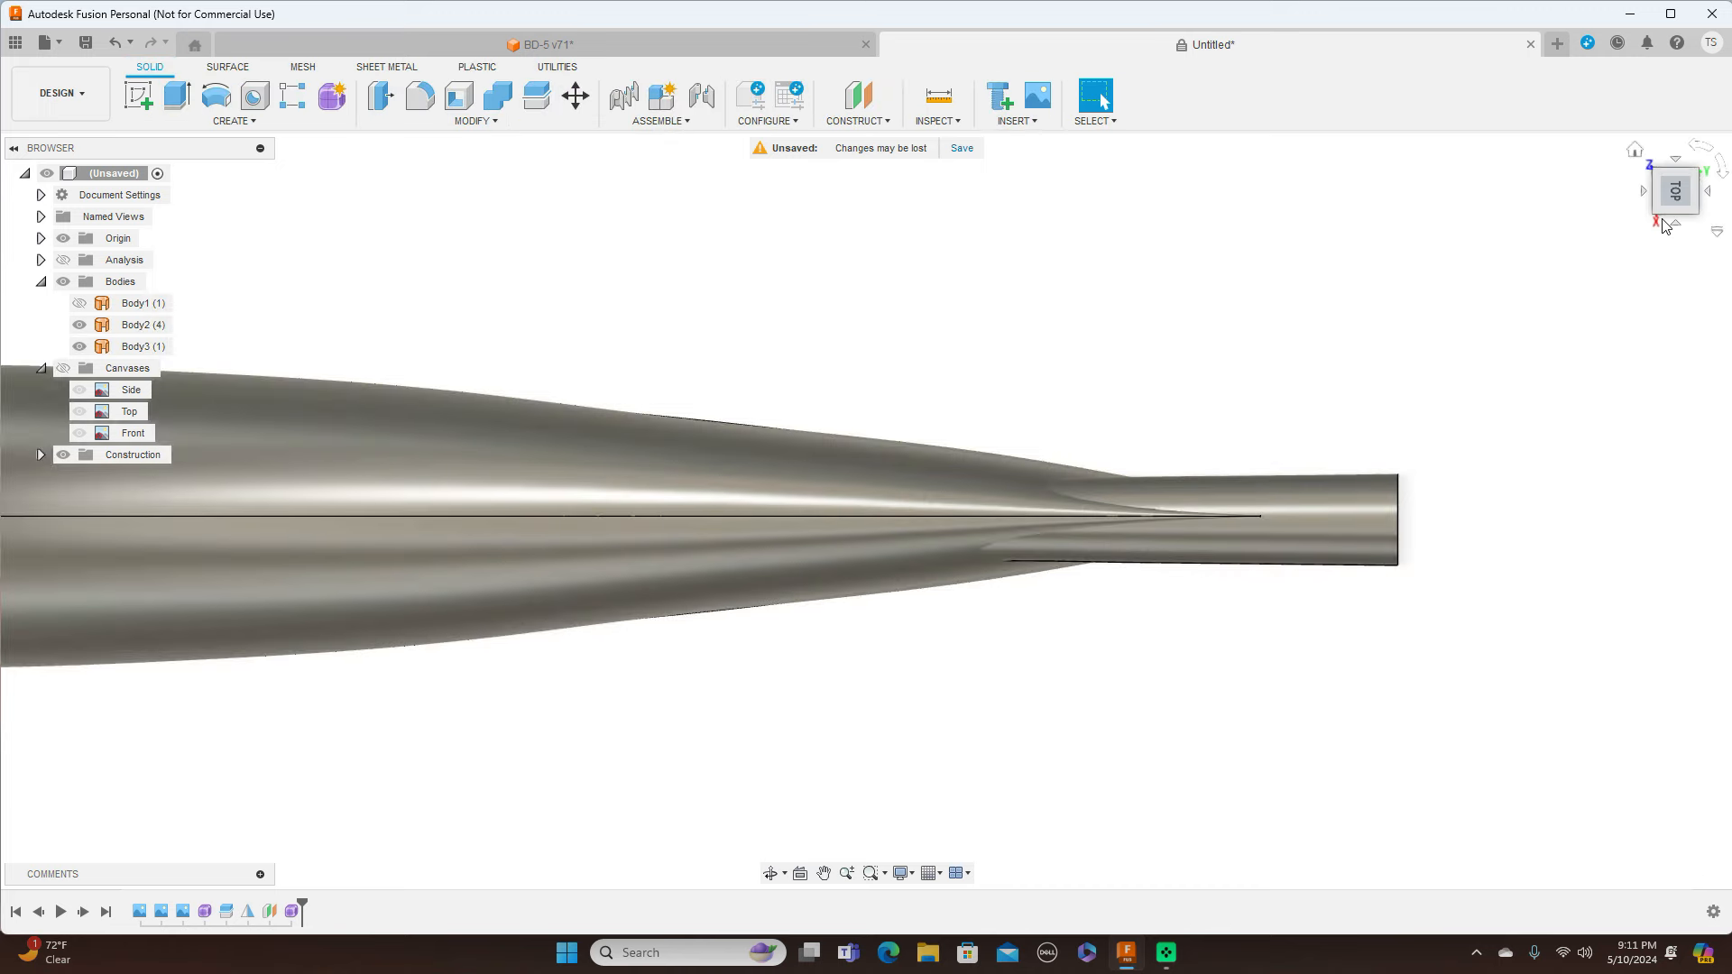
Compare the fuselage and tail tube with the reference canvases from the right, top and front, and hide the canvases again
left_click(1675, 225)
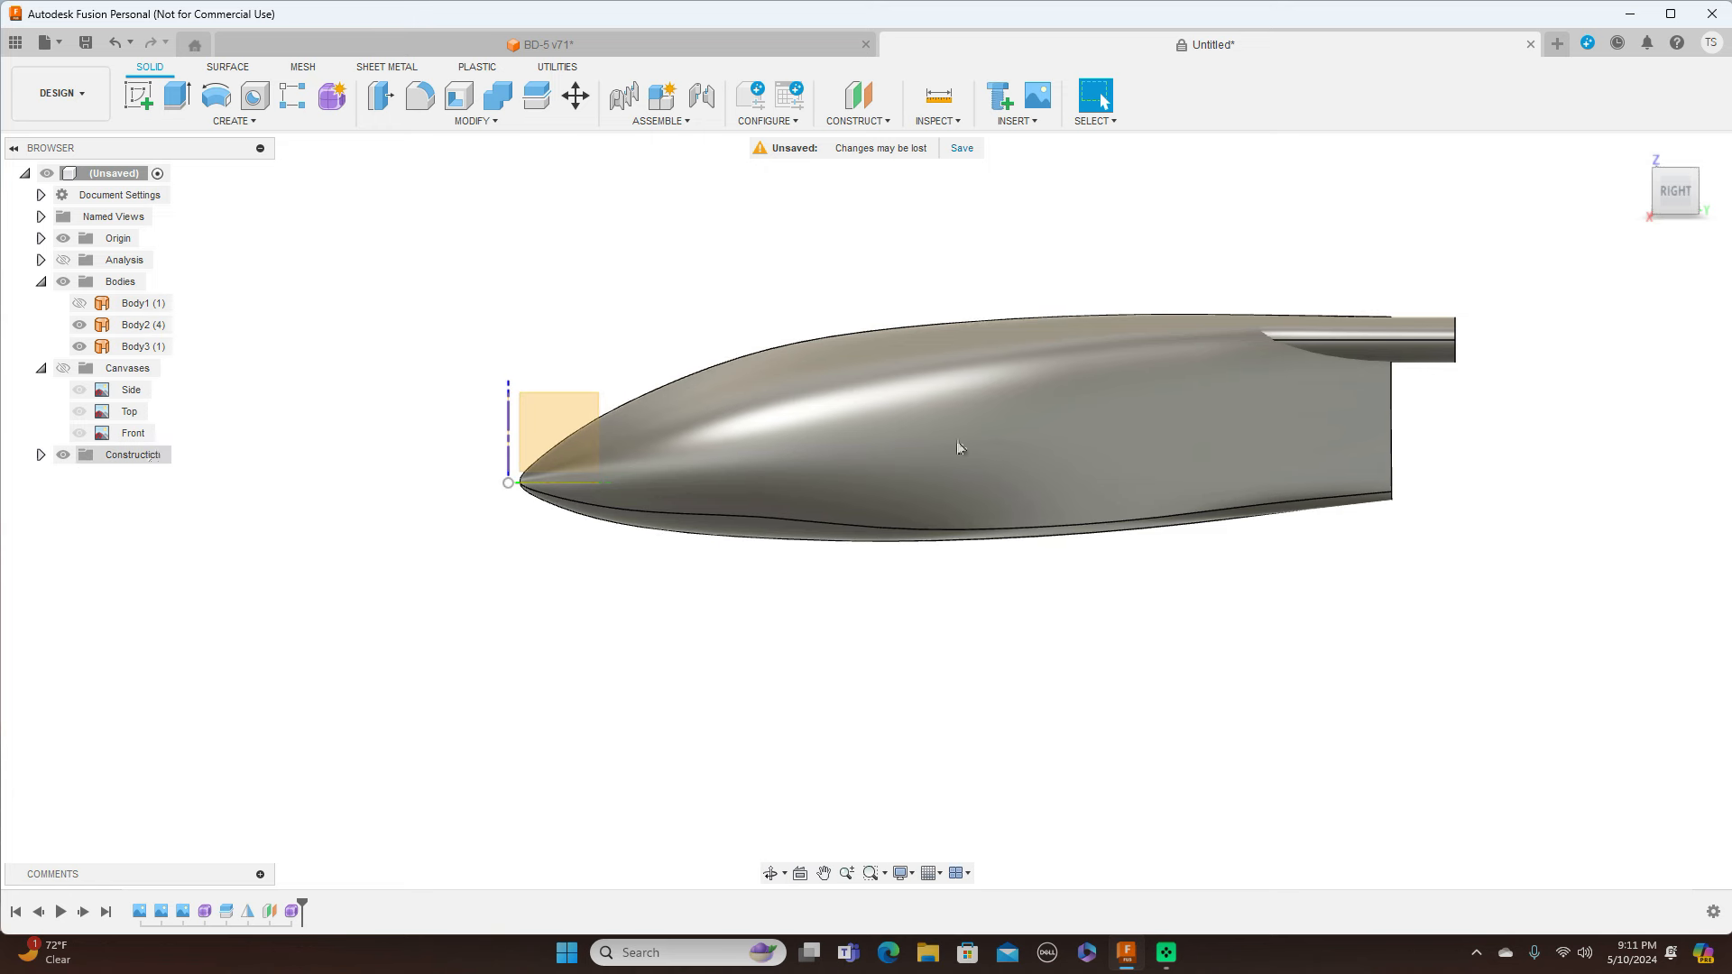
left_click(1679, 167)
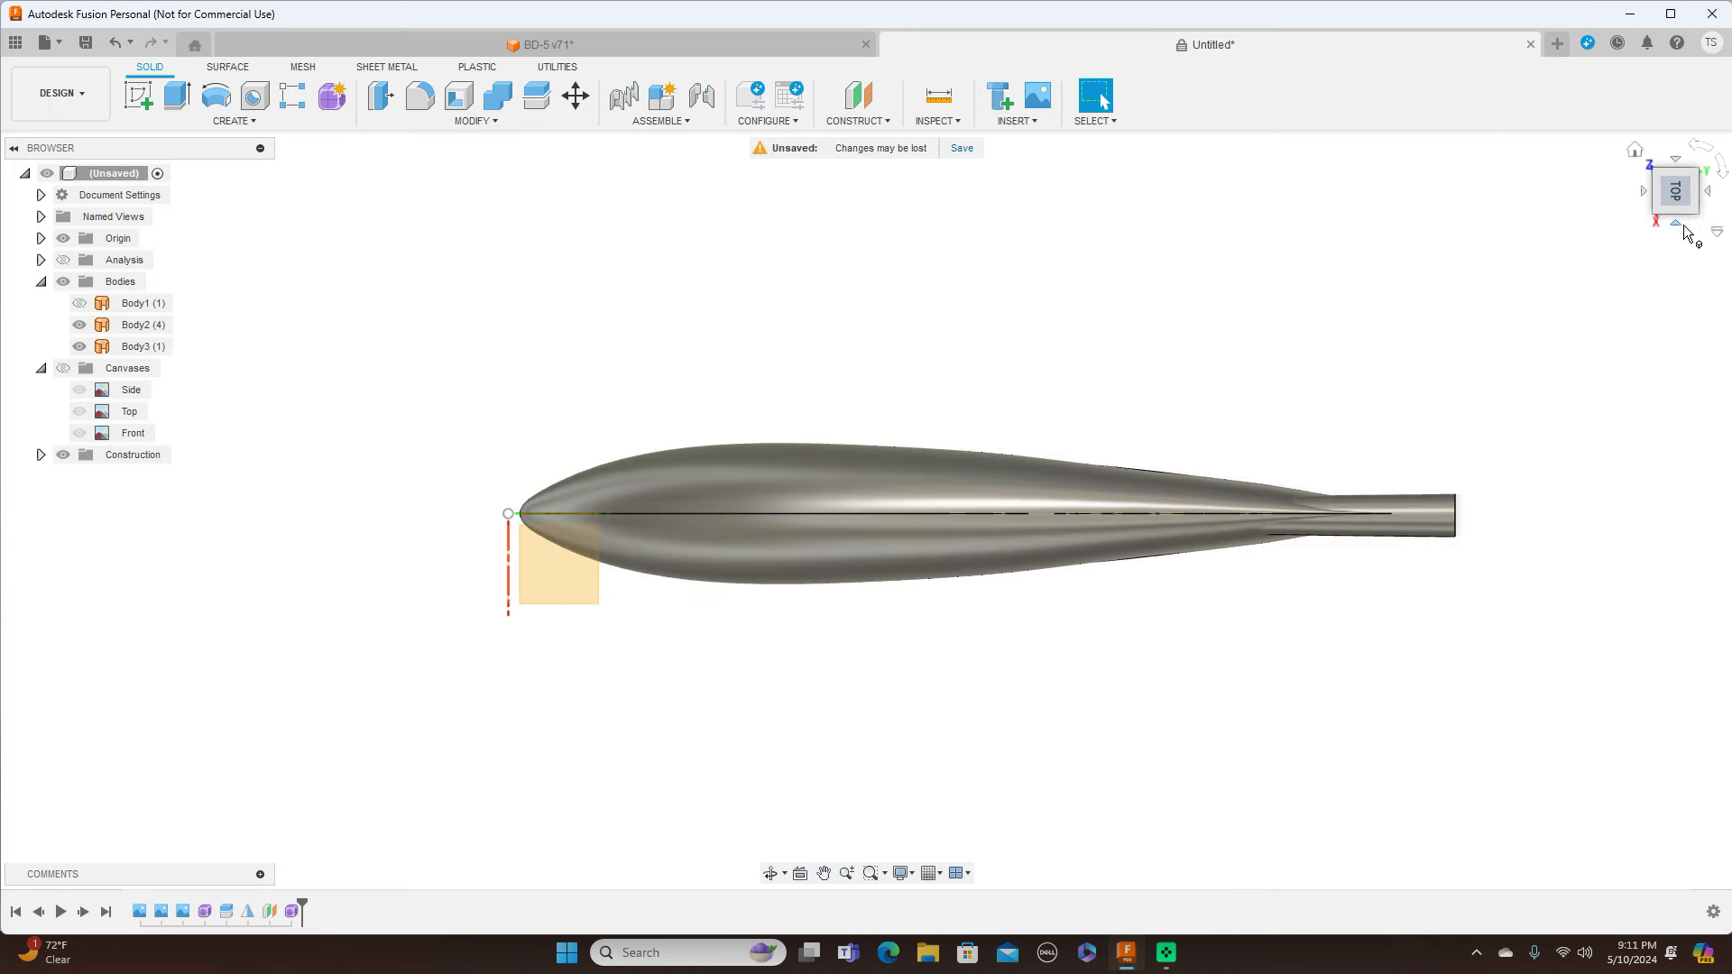
left_click(1676, 224)
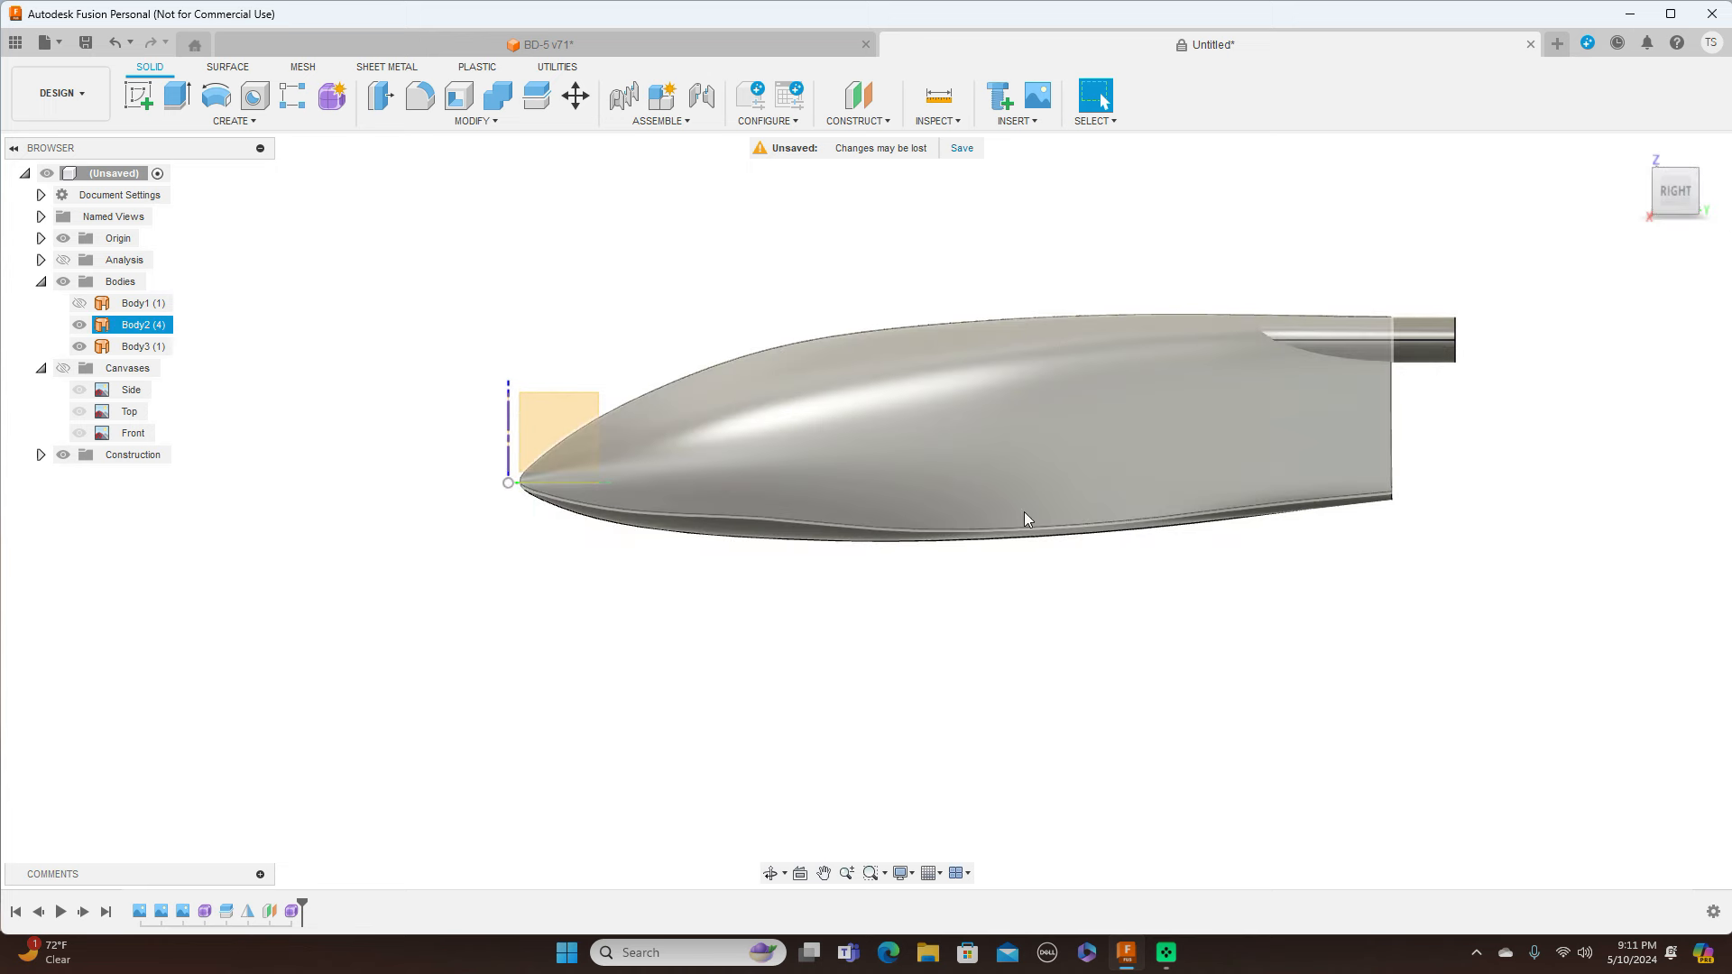
left_click(63, 368)
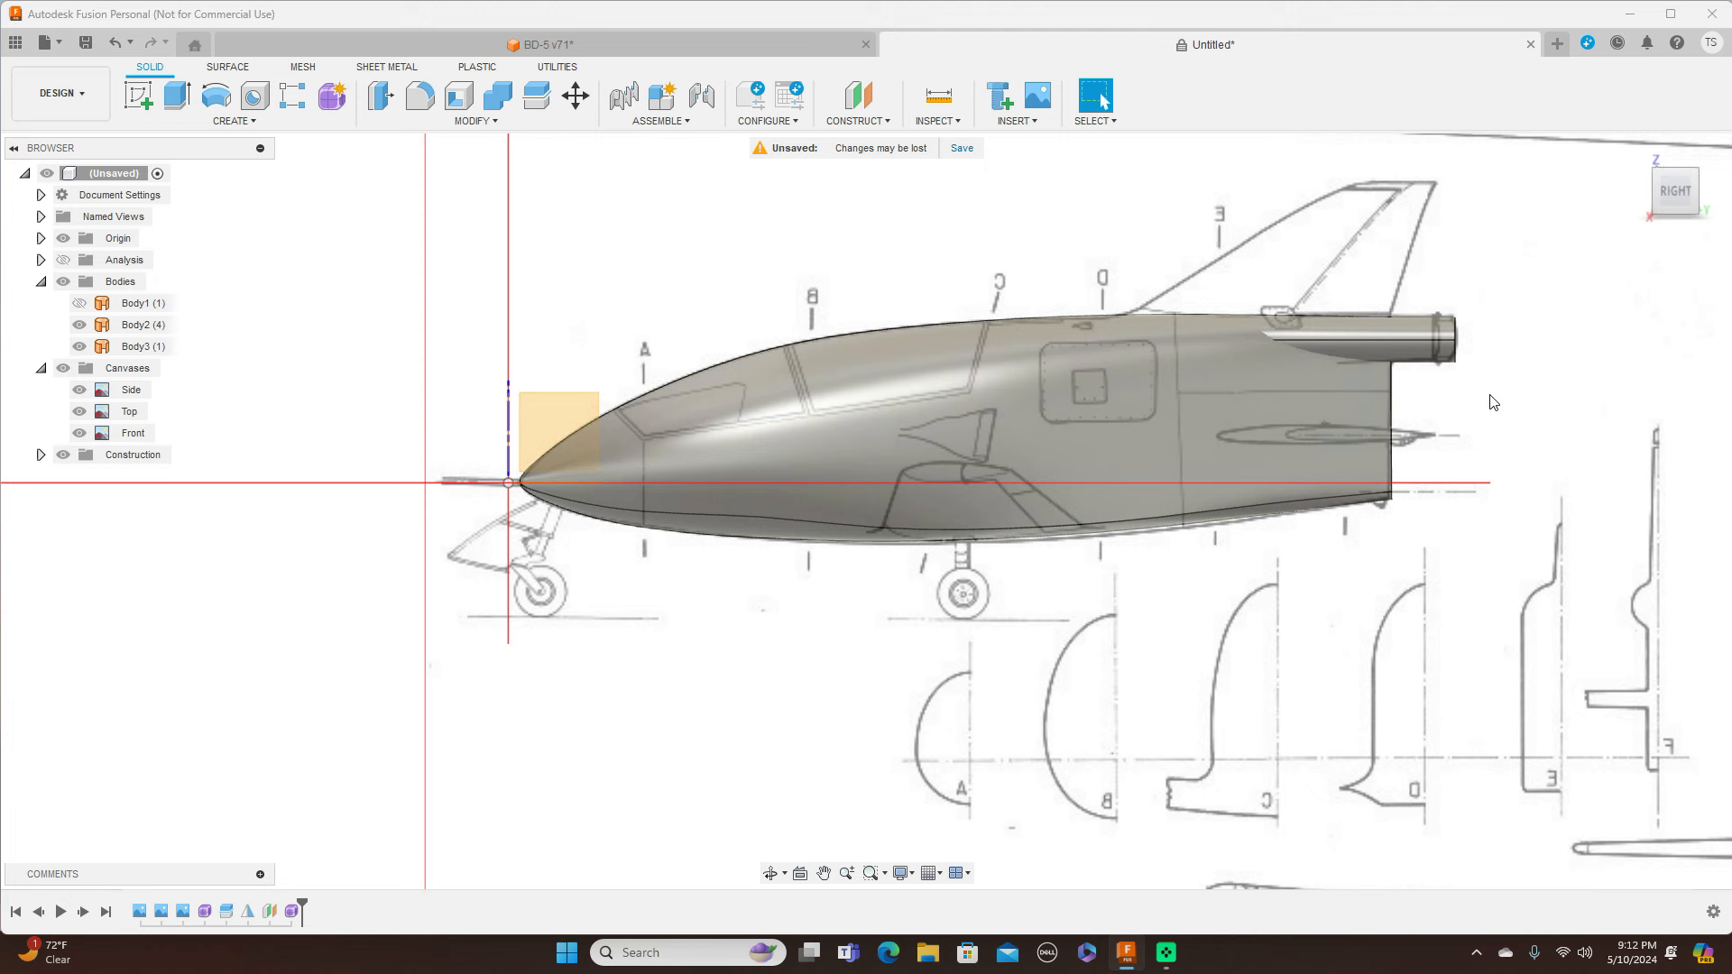
left_click(1675, 160)
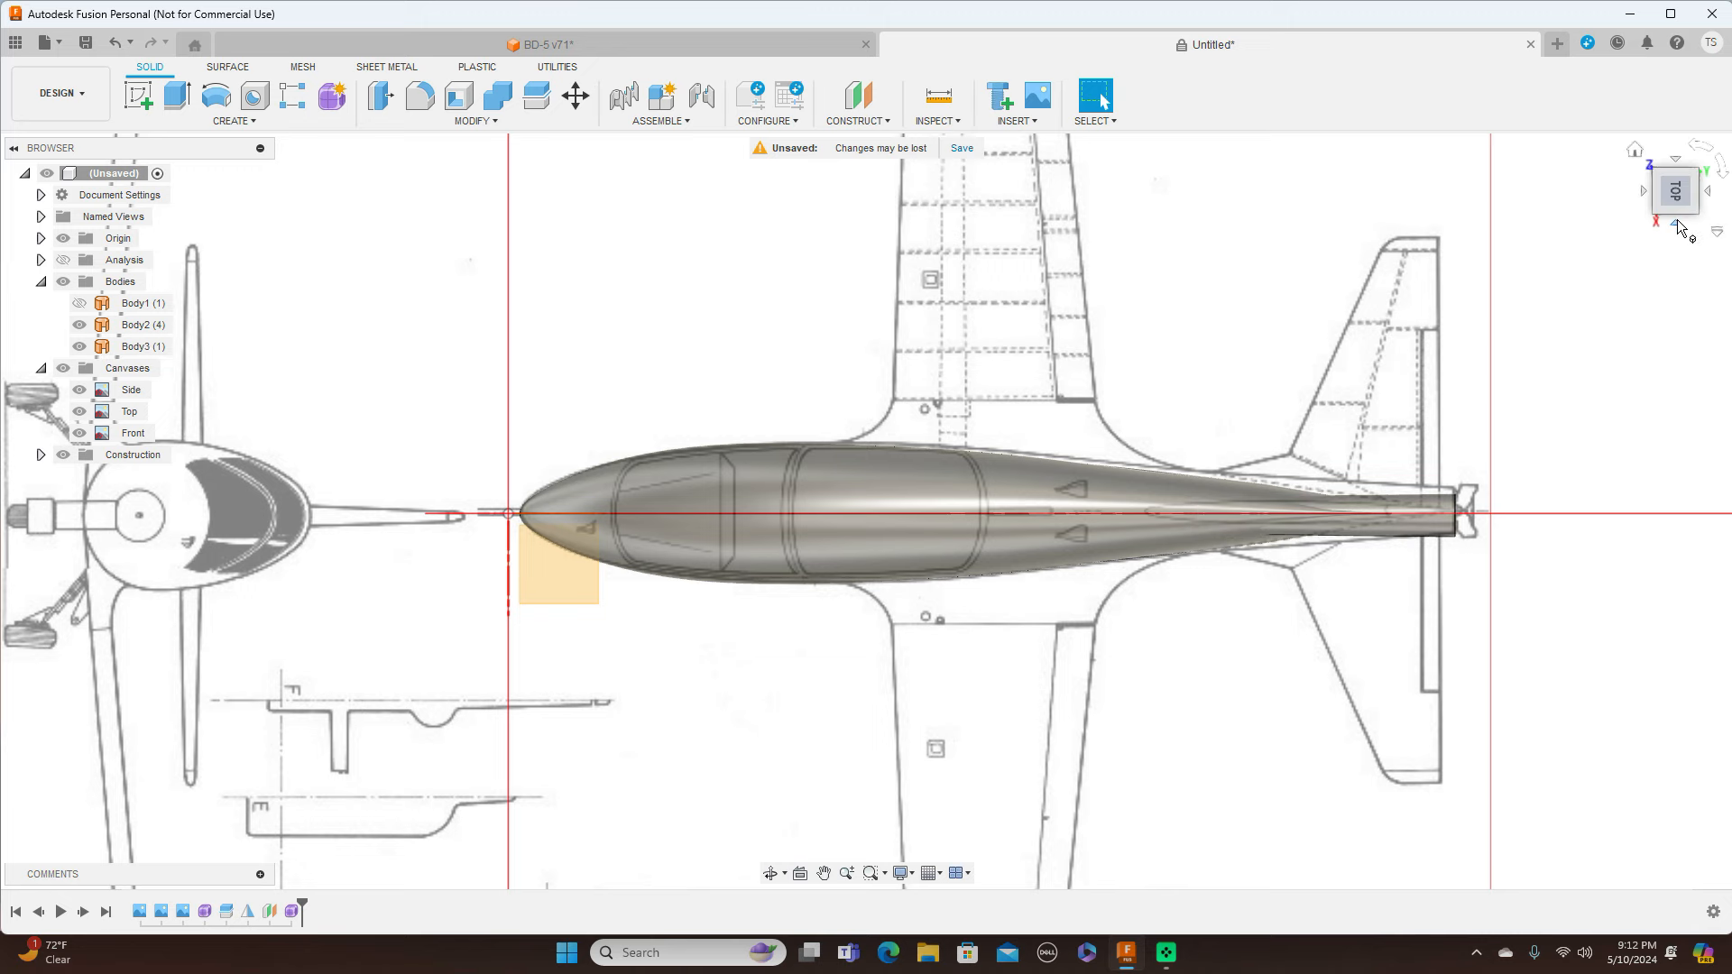
left_click(1675, 222)
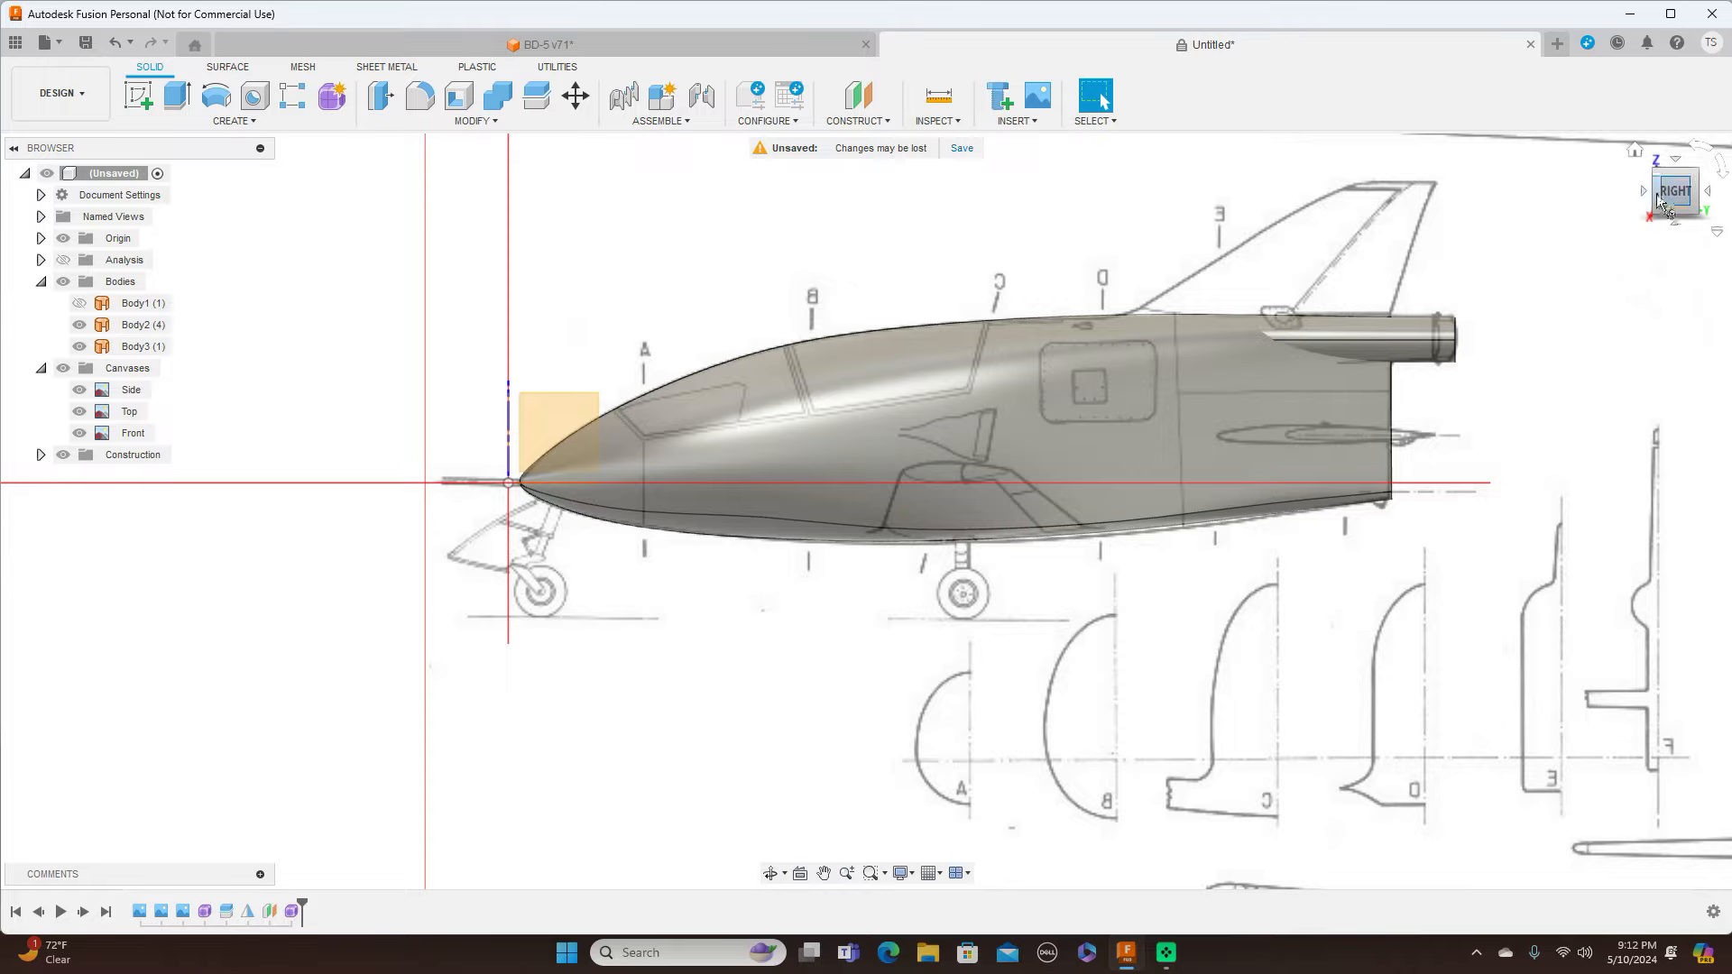
left_click(1644, 191)
mouse_move(867, 512)
middle_mouse_down("shift")
mouse_move(938, 523)
mouse_move(866, 528)
middle_mouse_up("shift")
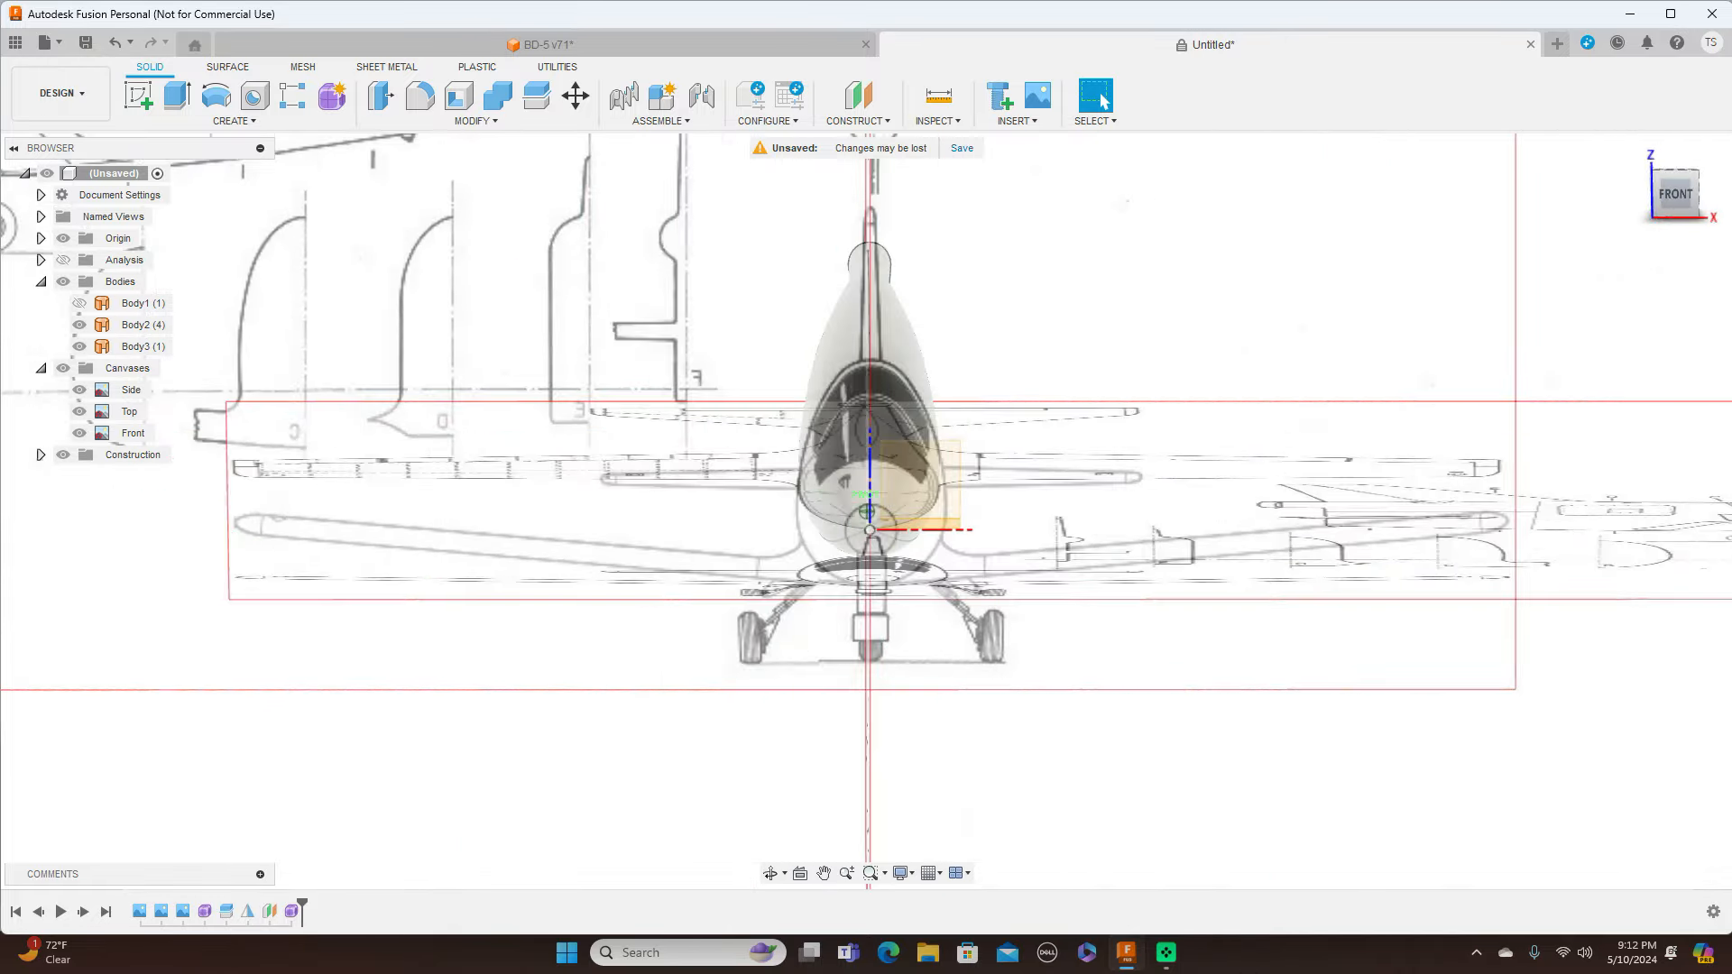
left_click_drag(1683, 194, 1660, 200)
left_click(1683, 191)
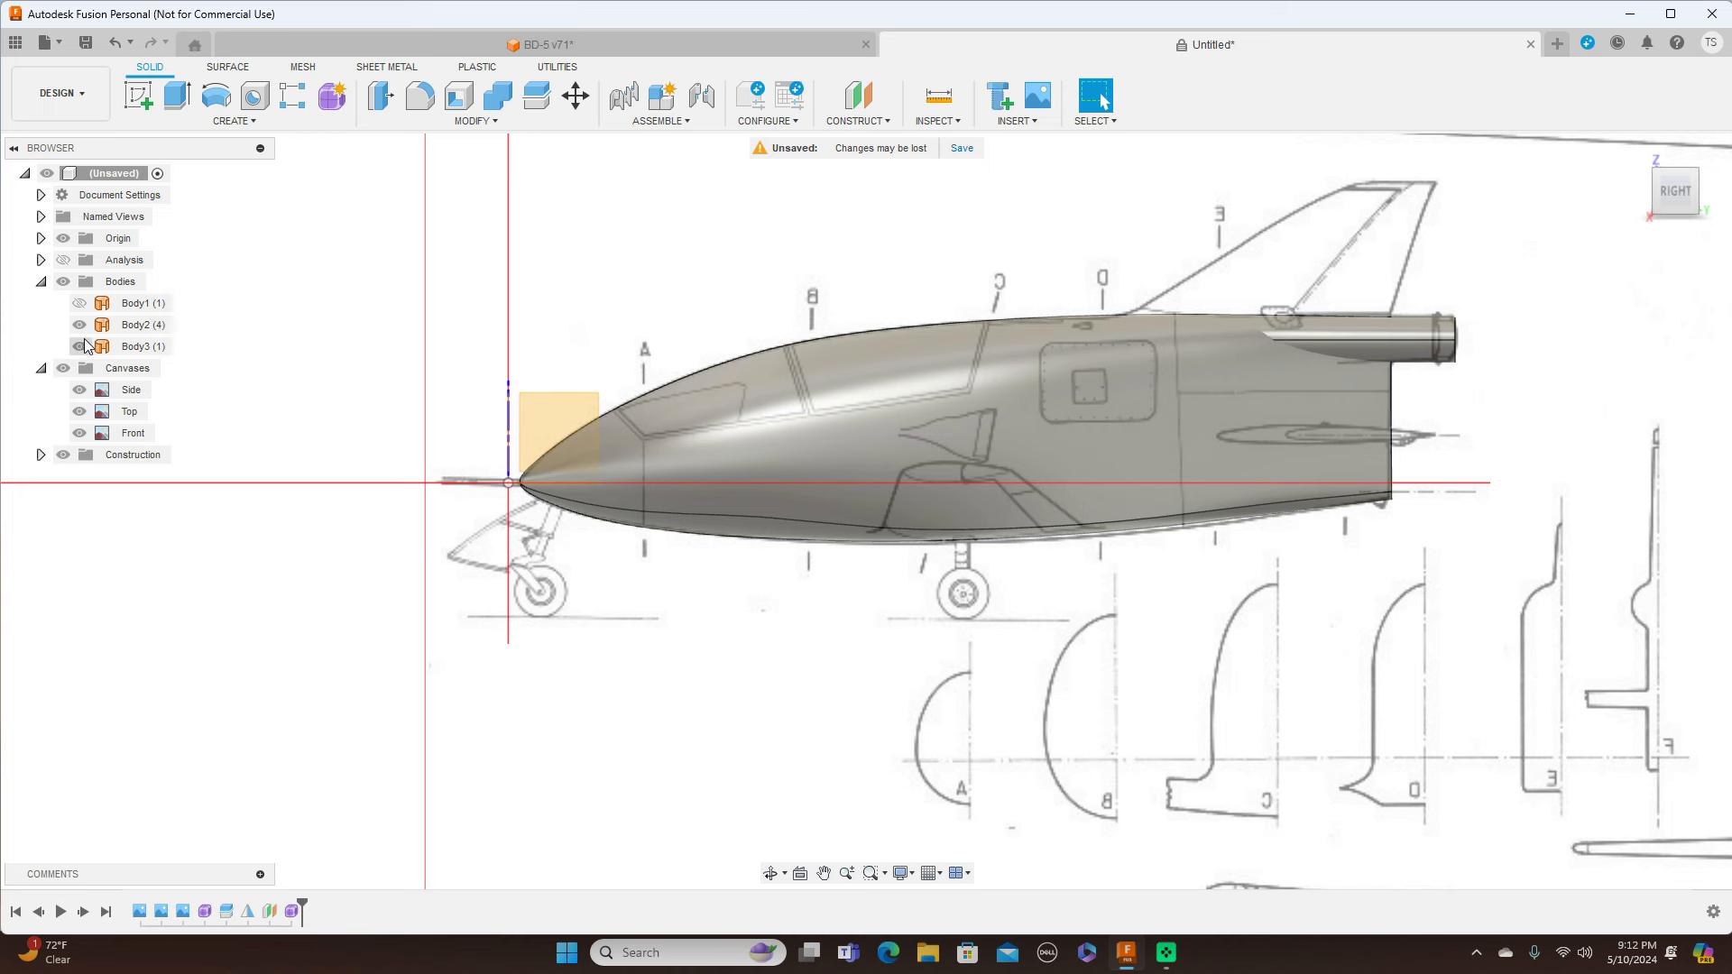
left_click(65, 369)
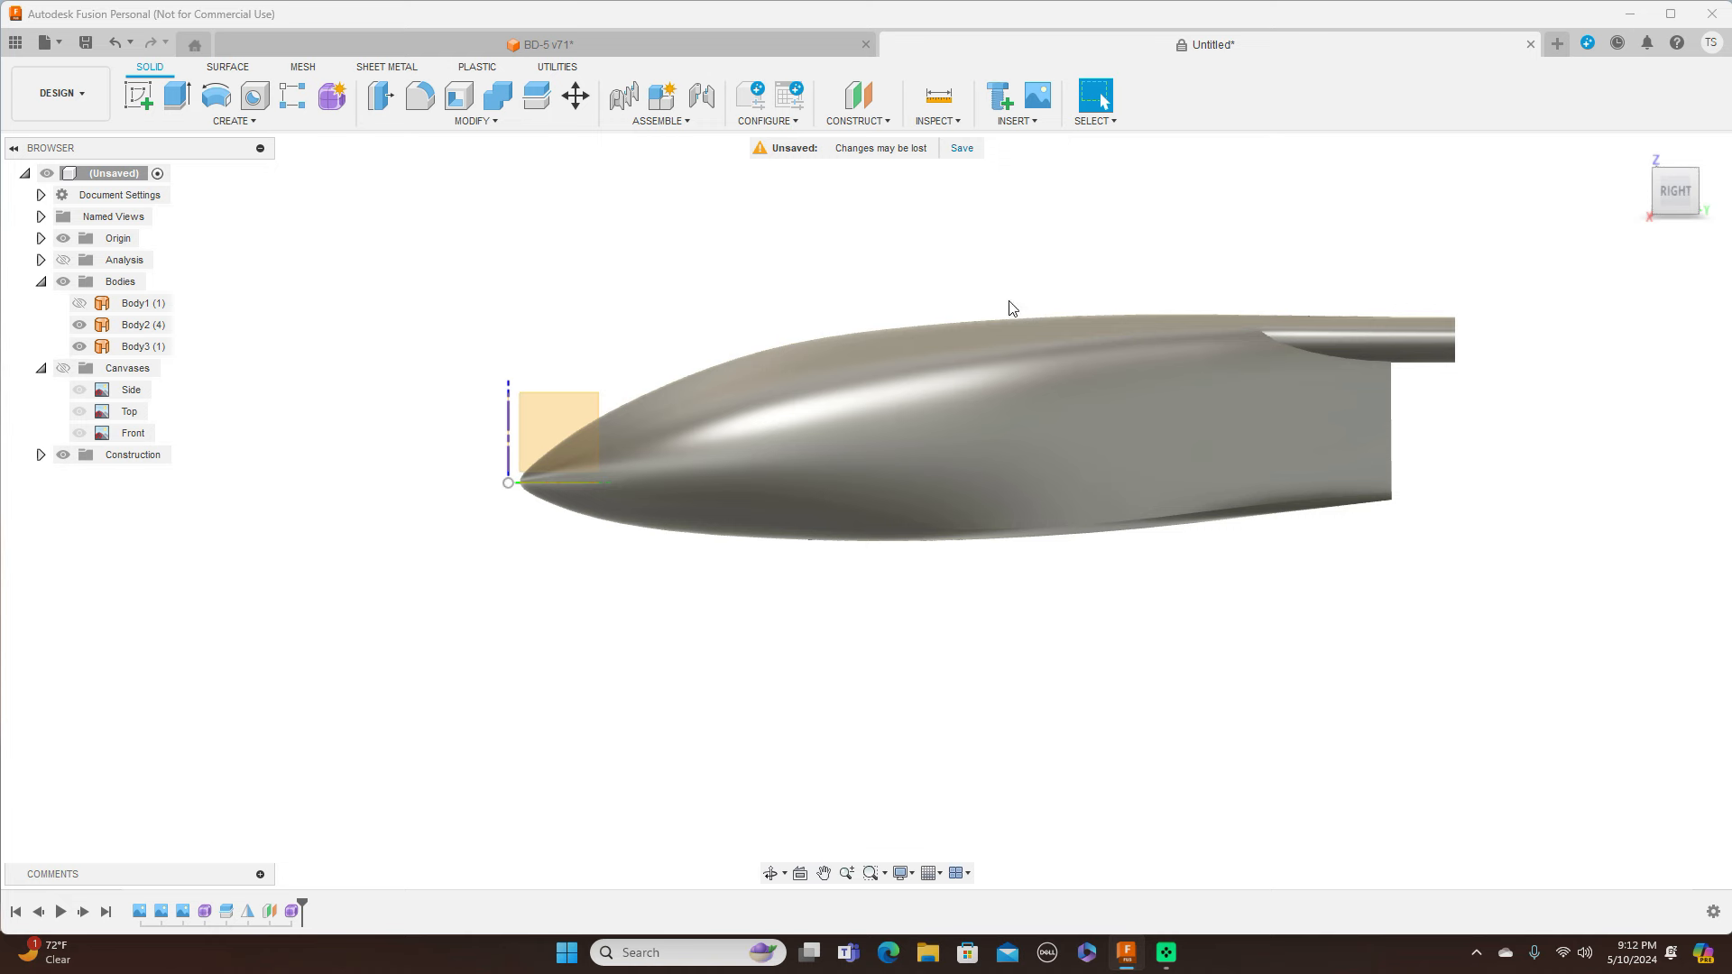
Inspect the fuselage and tail tube from below, the front and the right side with the canvases hidden
mouse_move(1655, 193)
left_mouse_down()
mouse_move(1703, 191)
mouse_move(1683, 144)
left_mouse_up()
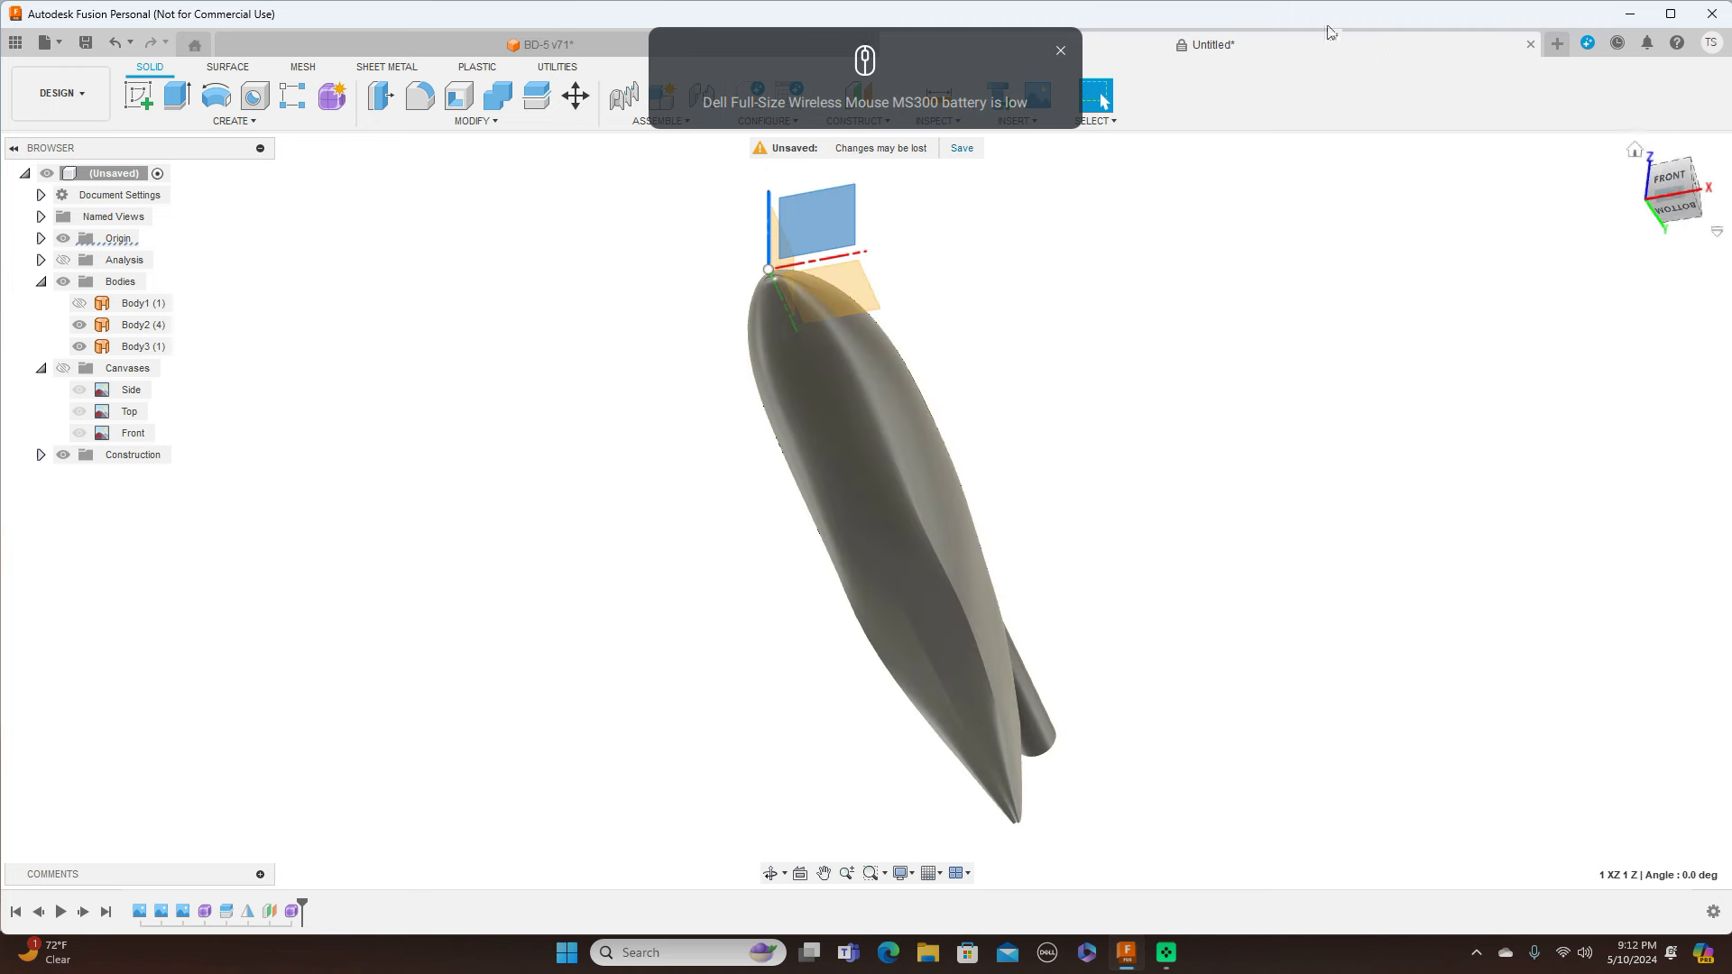
left_click(1059, 51)
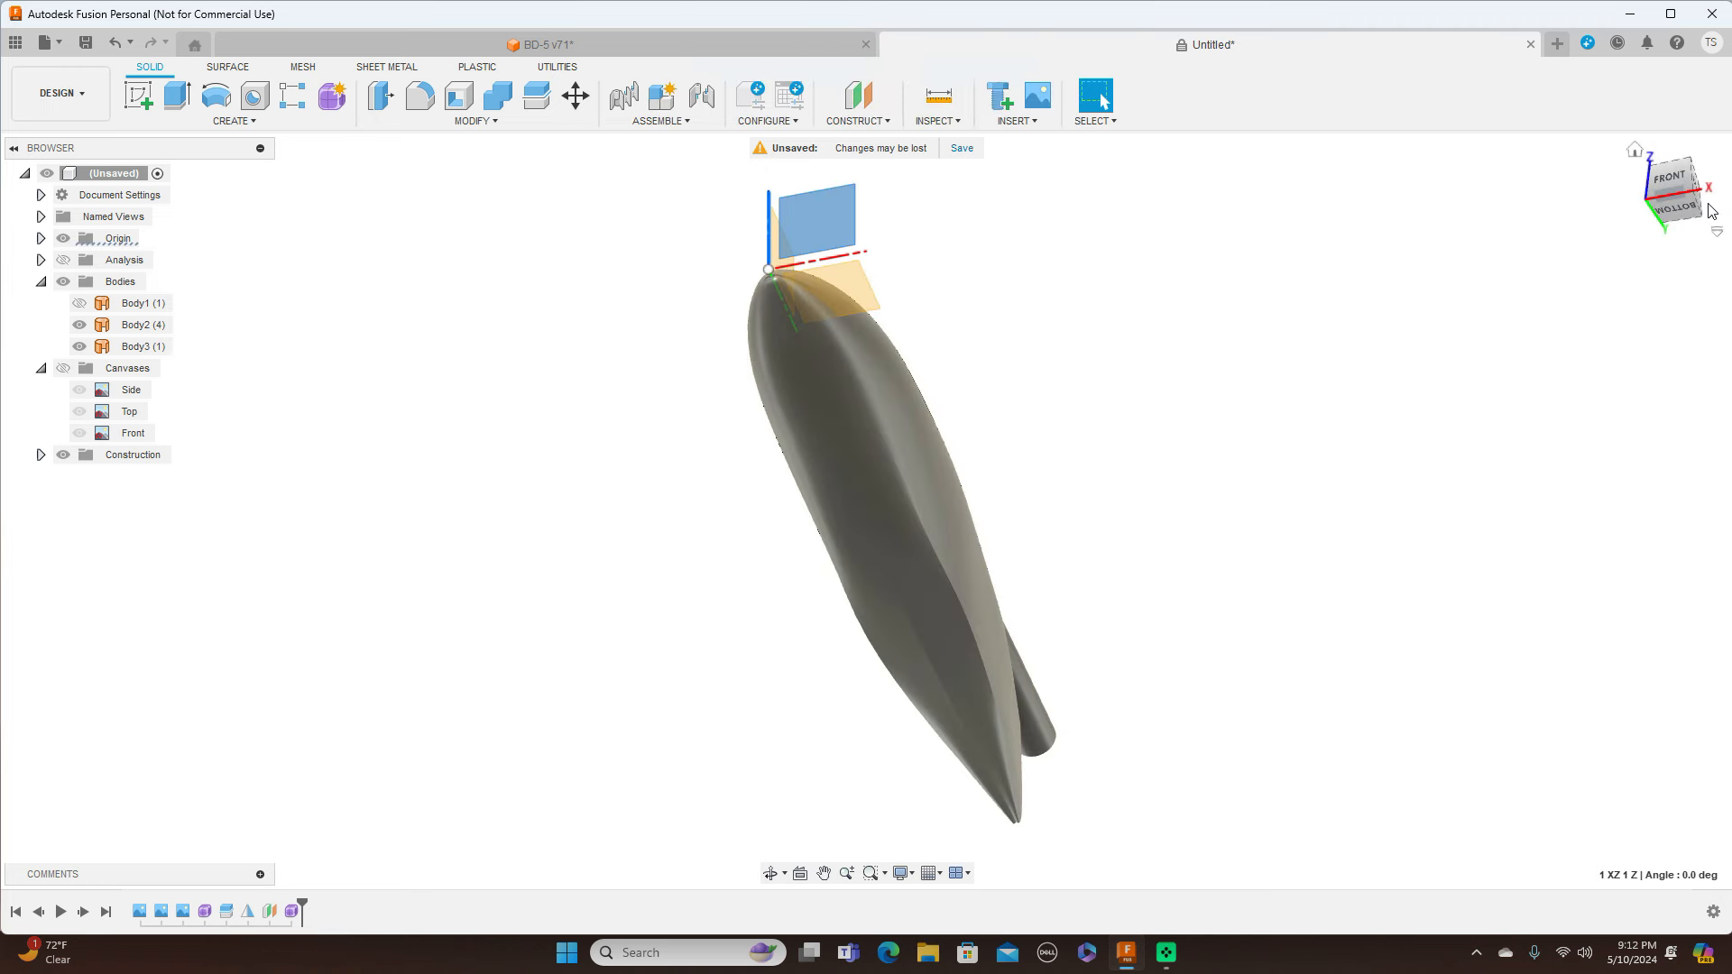
left_click(1673, 181)
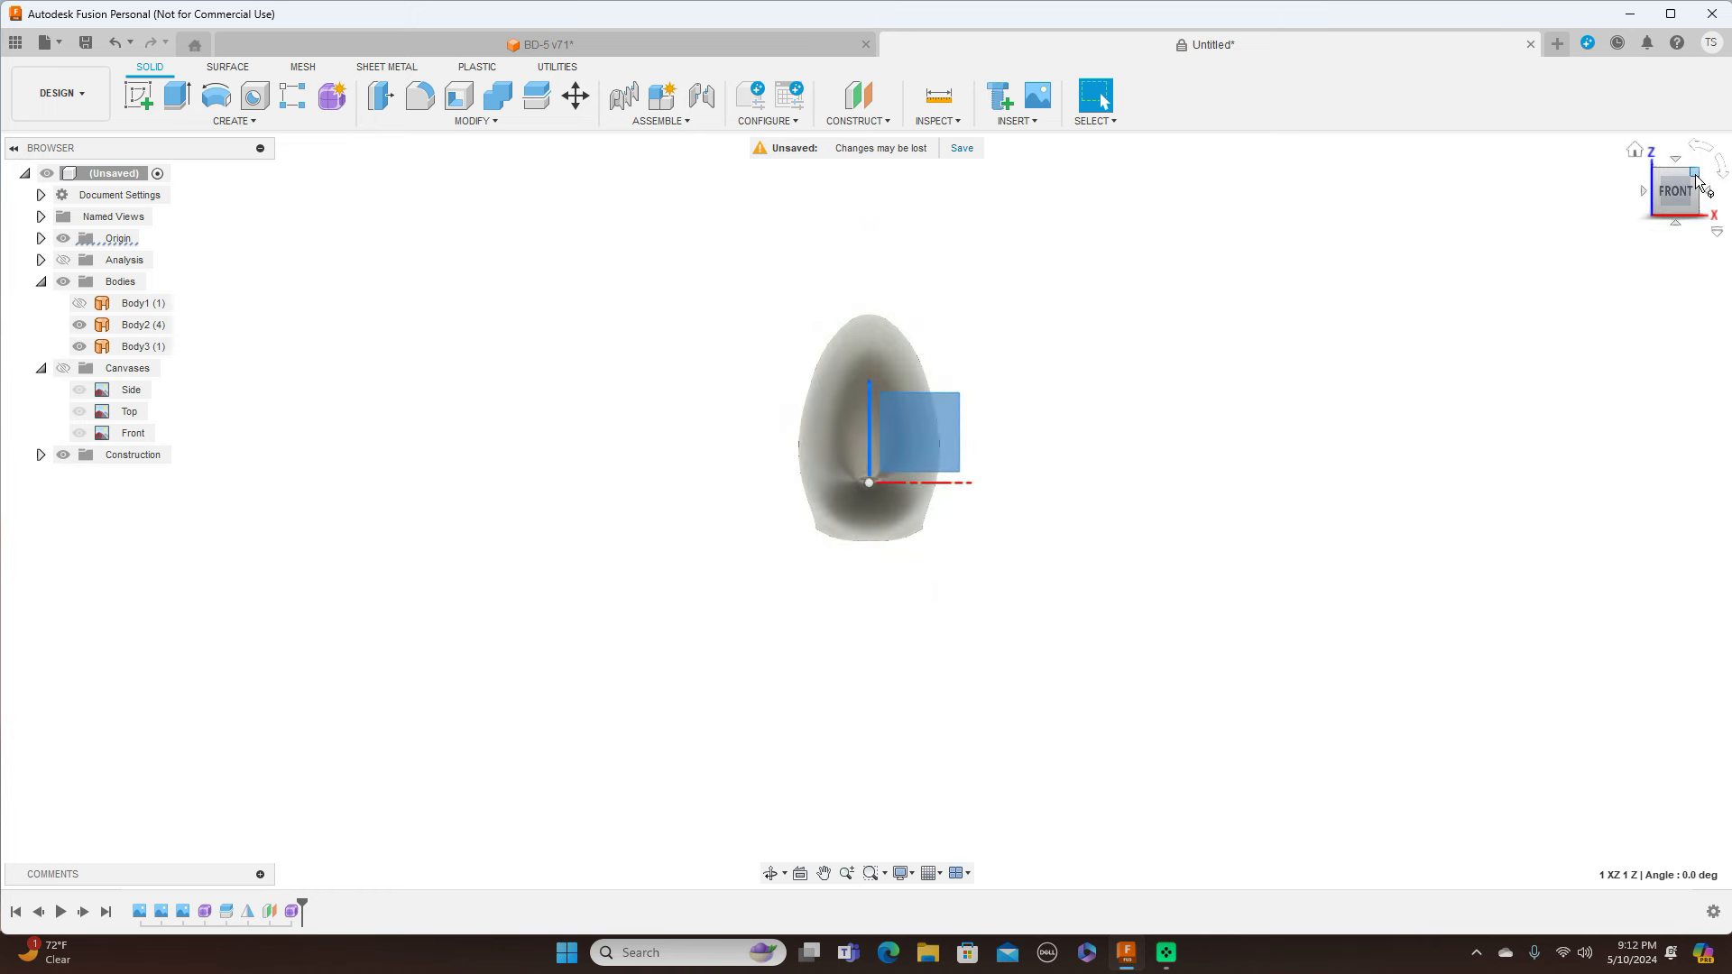
mouse_move(1689, 192)
left_mouse_down()
mouse_move(1517, 193)
mouse_move(1550, 219)
mouse_move(1692, 188)
left_mouse_up()
left_click(1662, 193)
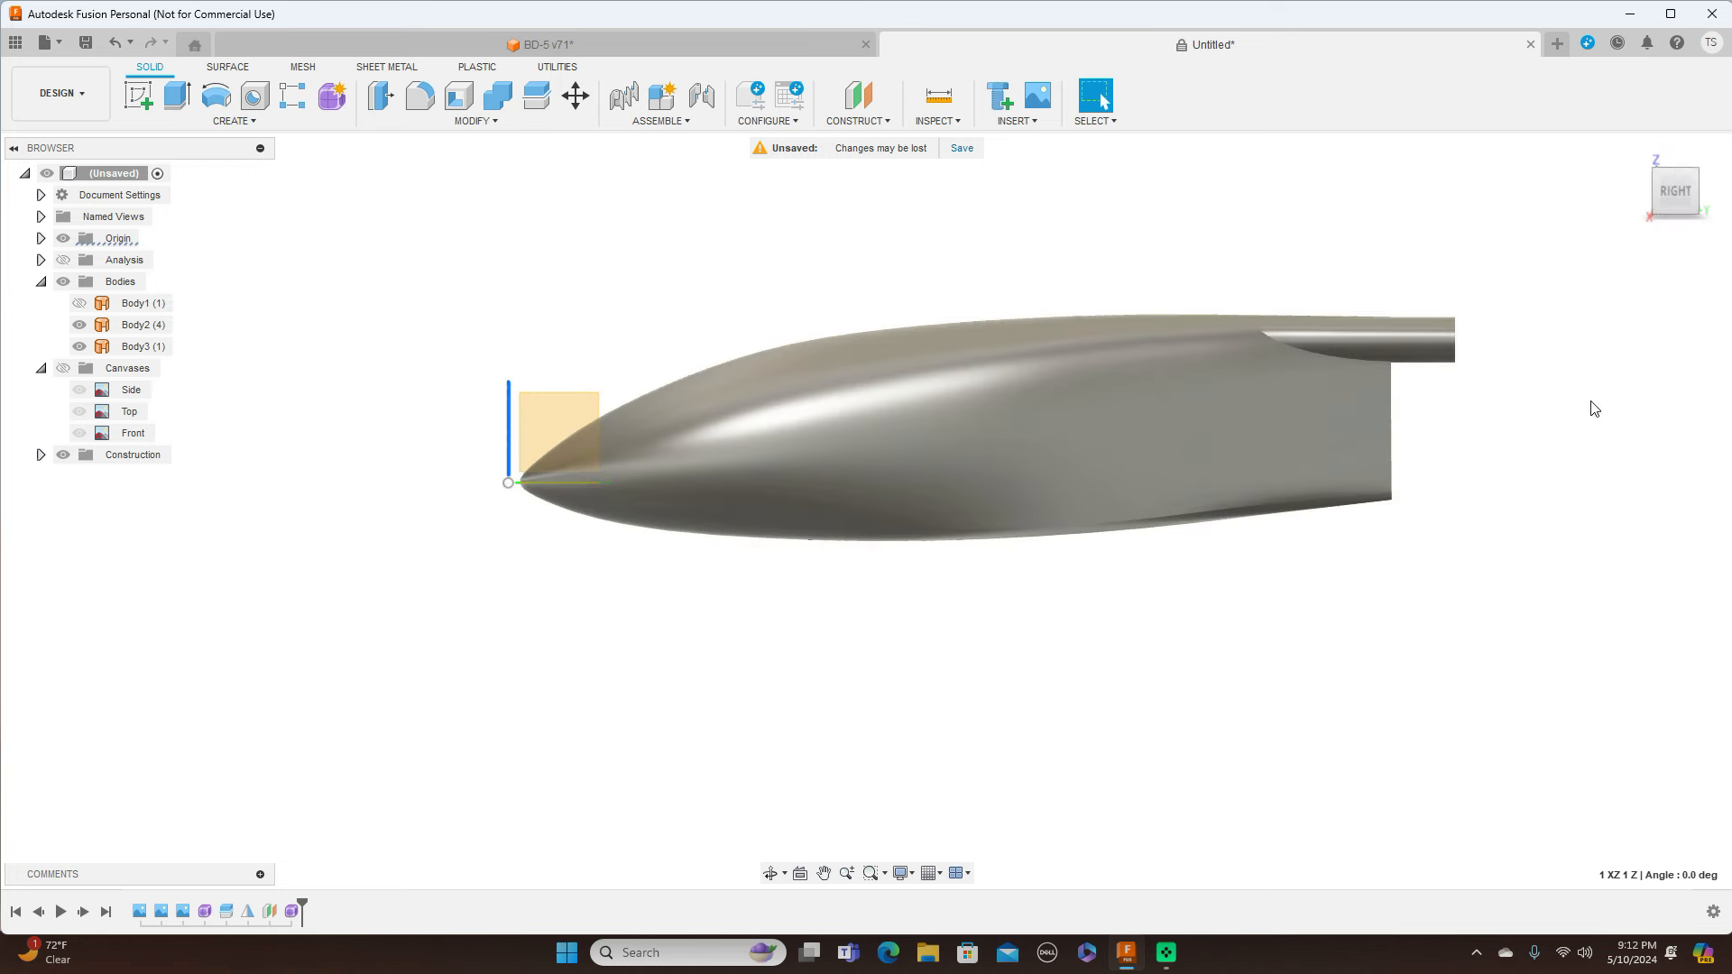
middle_click_drag(1594, 411, 1342, 637)
scroll(1357, 467, "up", 1)
middle_click_drag(1343, 435, 1346, 359)
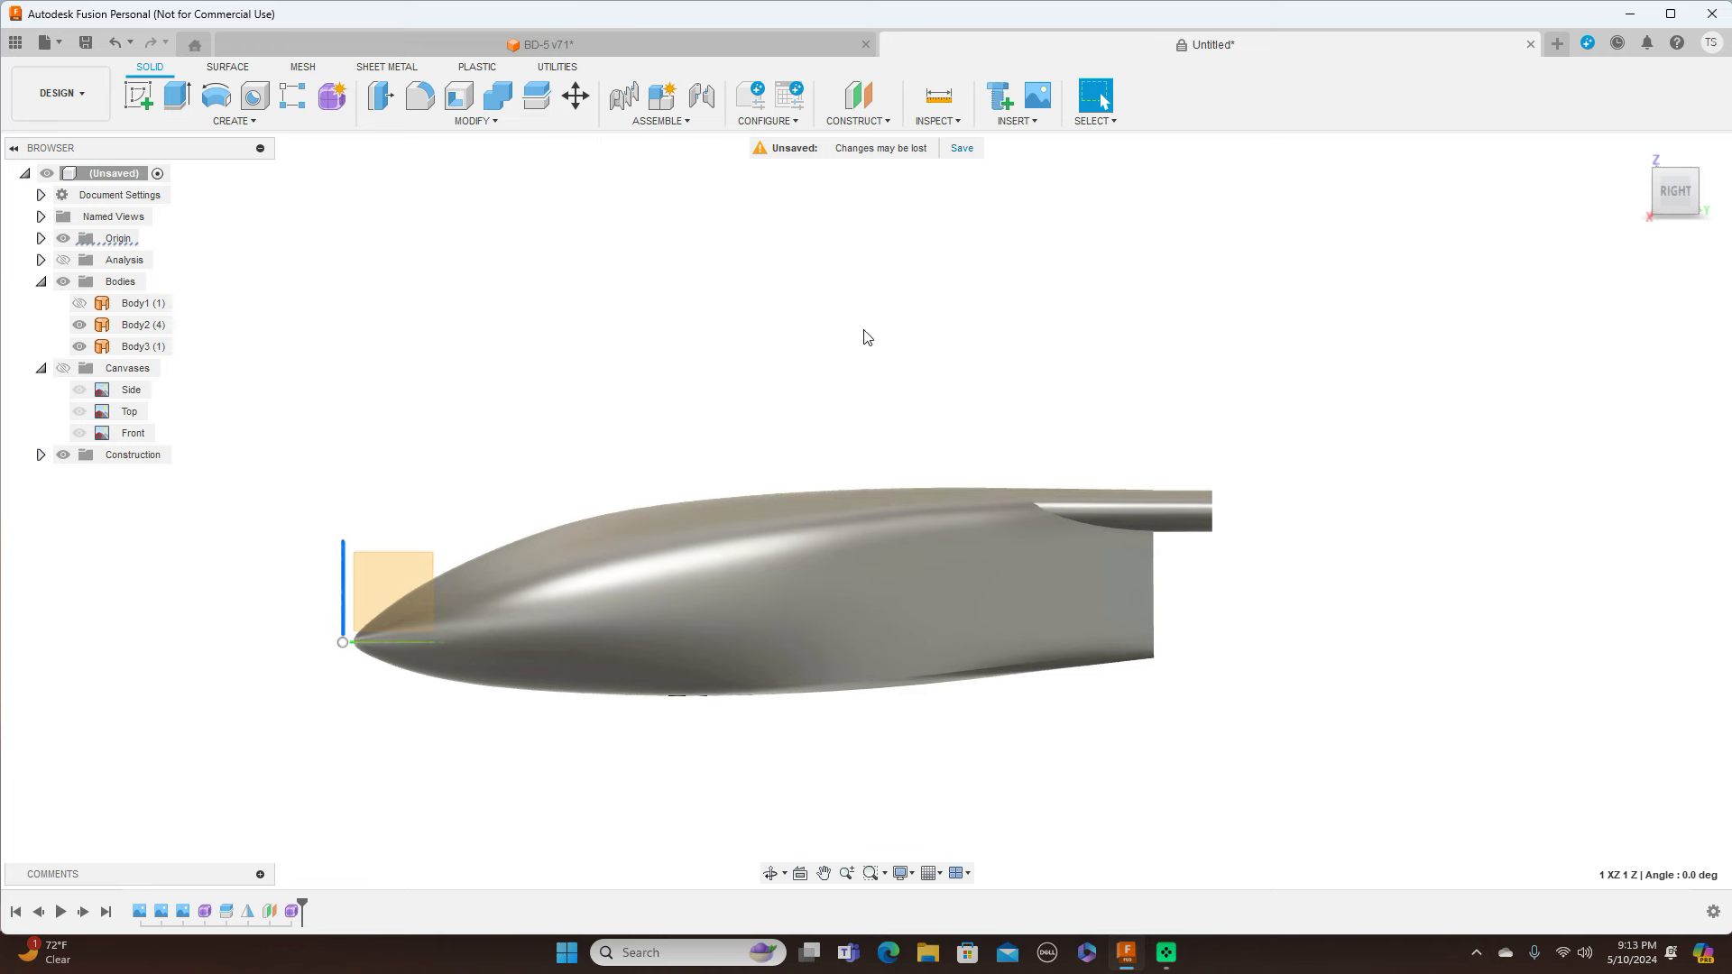
Show the reference canvases and frame the aircraft's side profile with its vertical fin in the right view
left_click(63, 368)
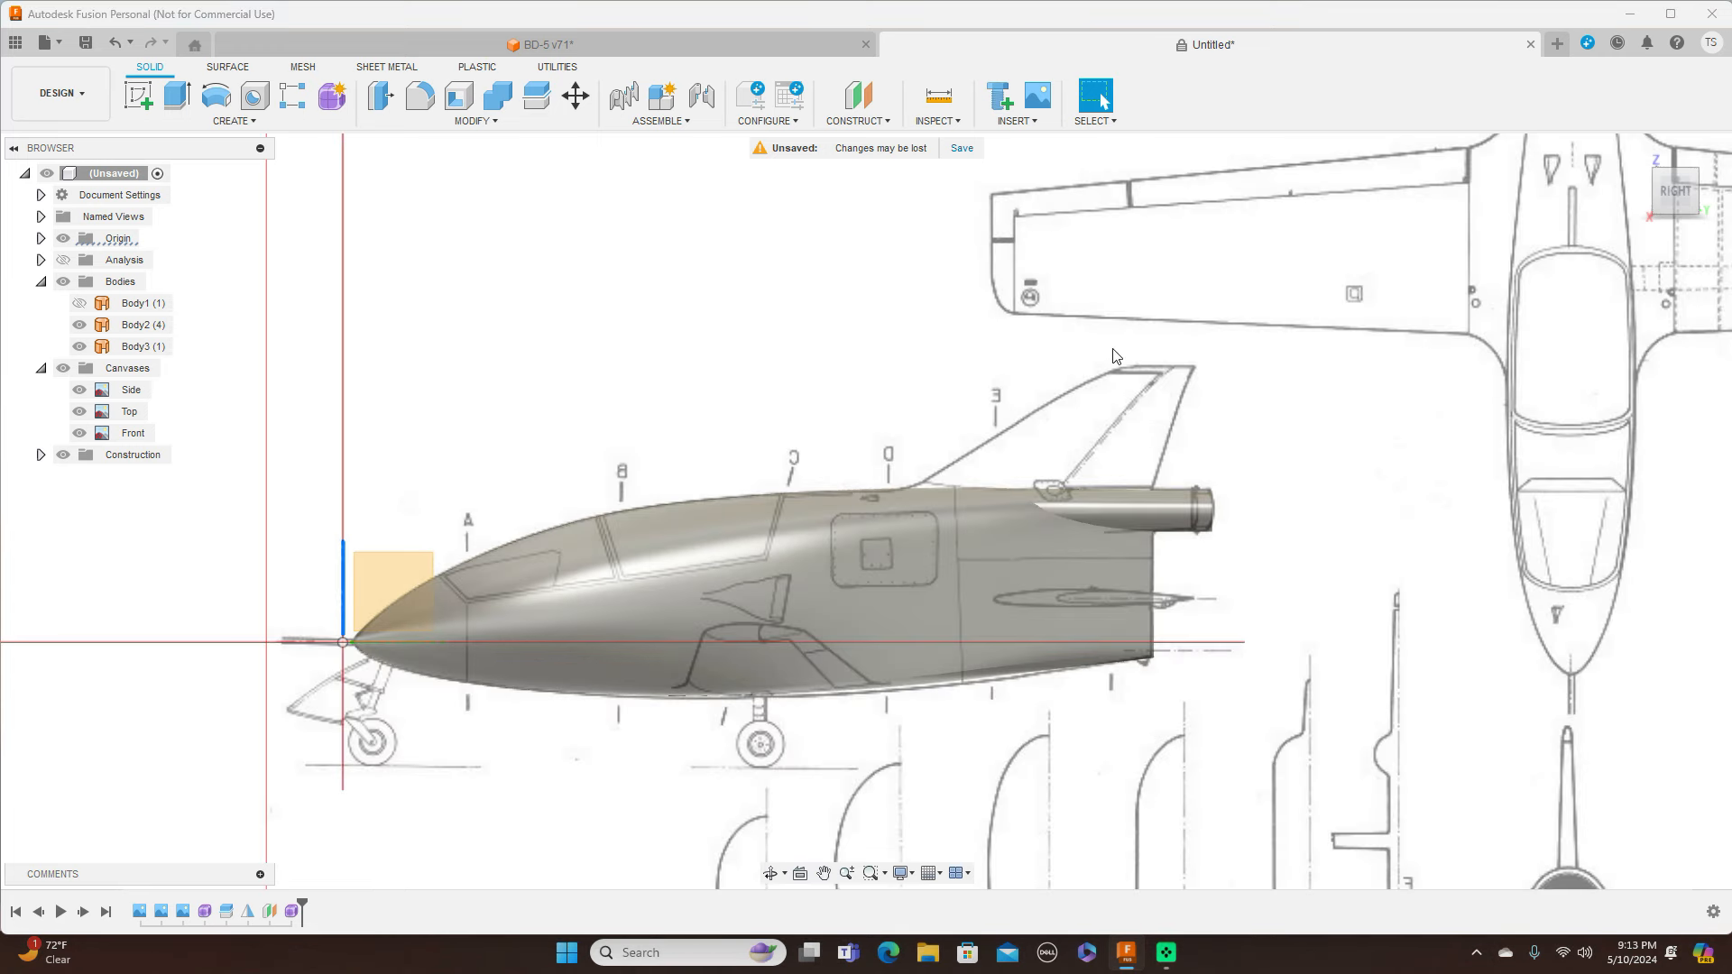
scroll(1436, 379, "up", 1)
middle_click_drag(1418, 458, 1452, 339)
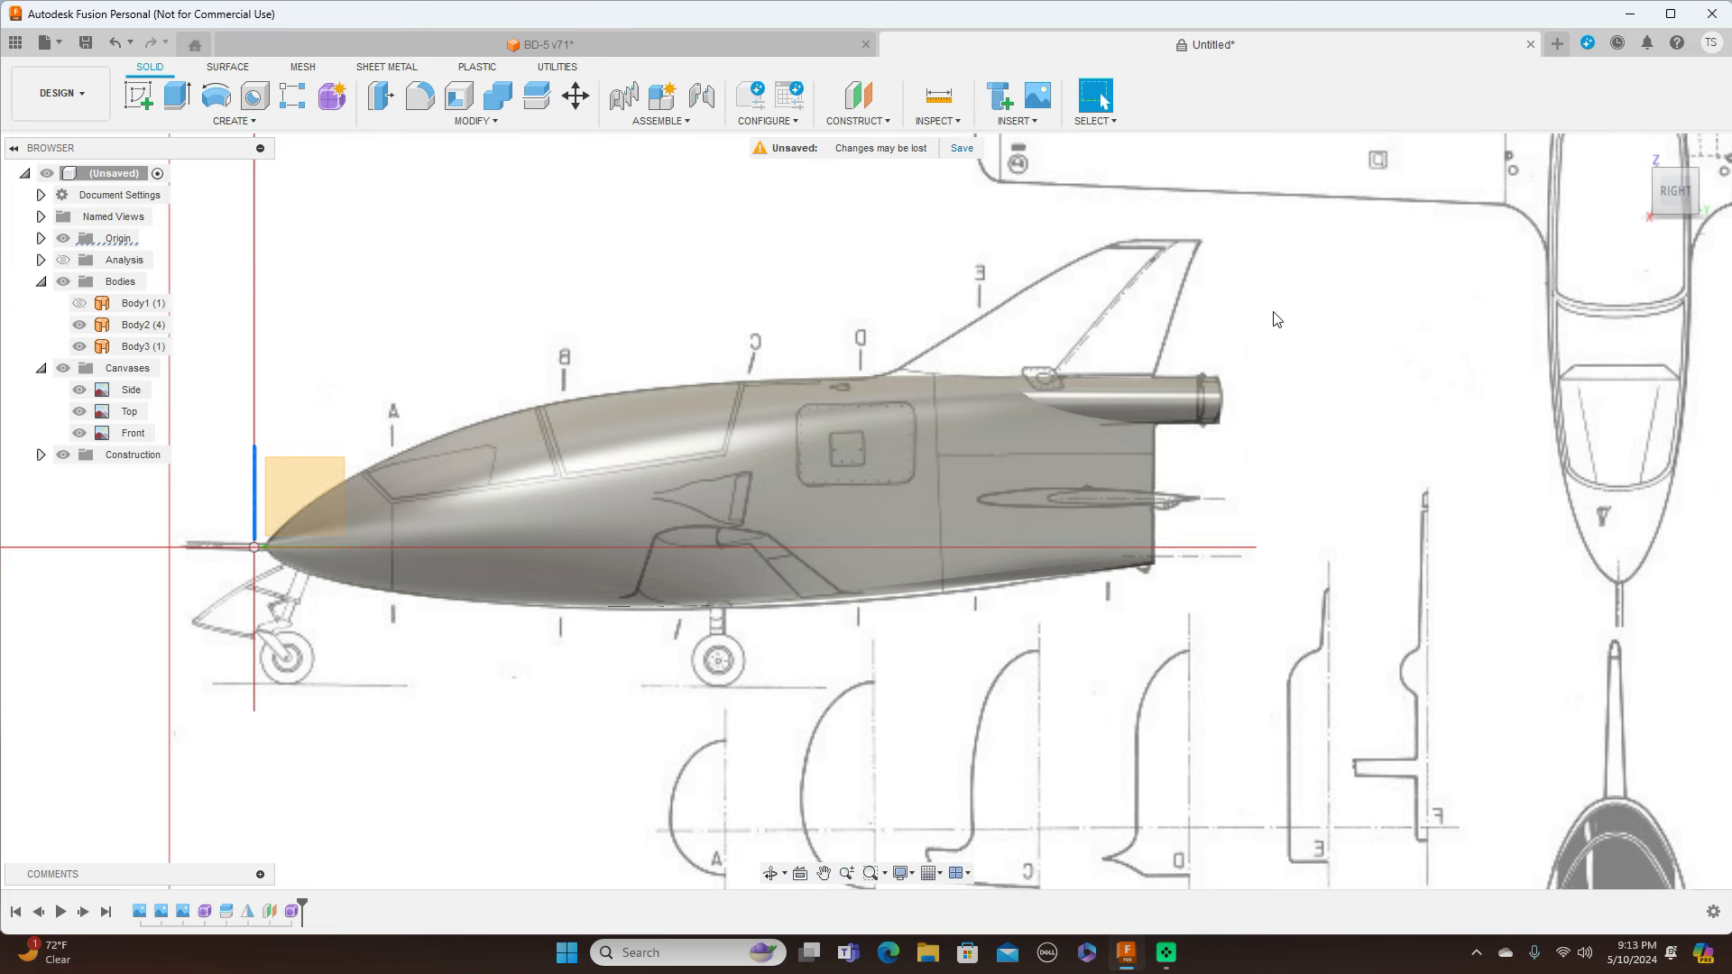
left_click(138, 95)
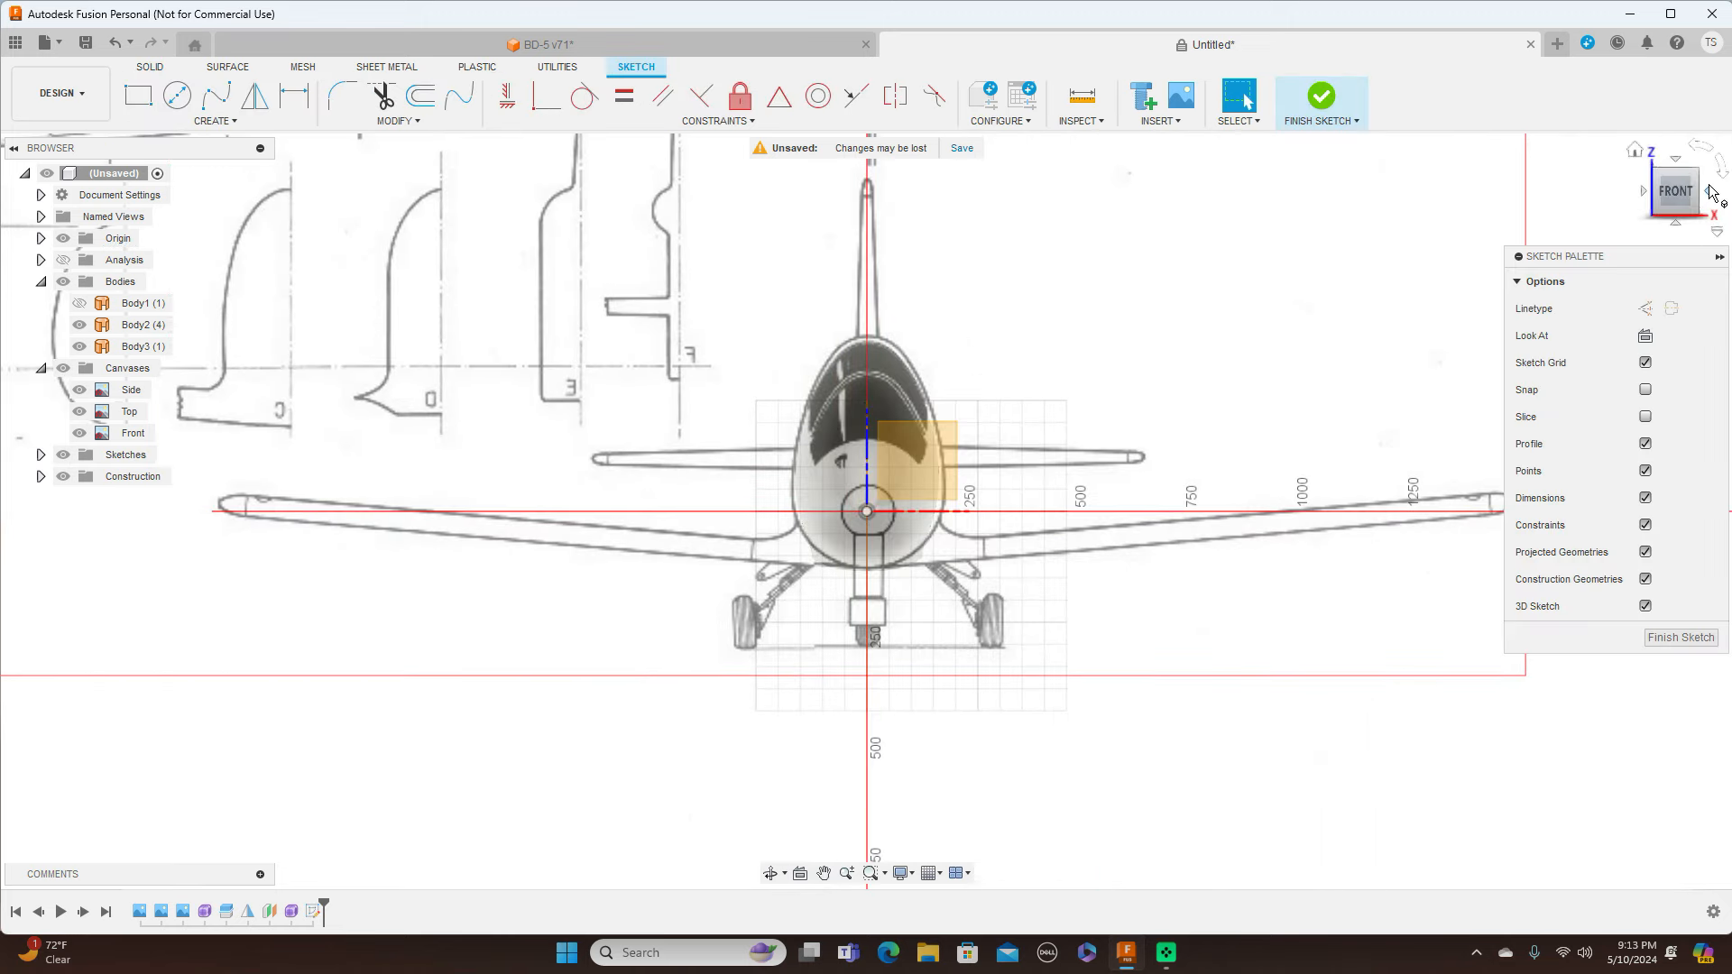
left_click(1709, 192)
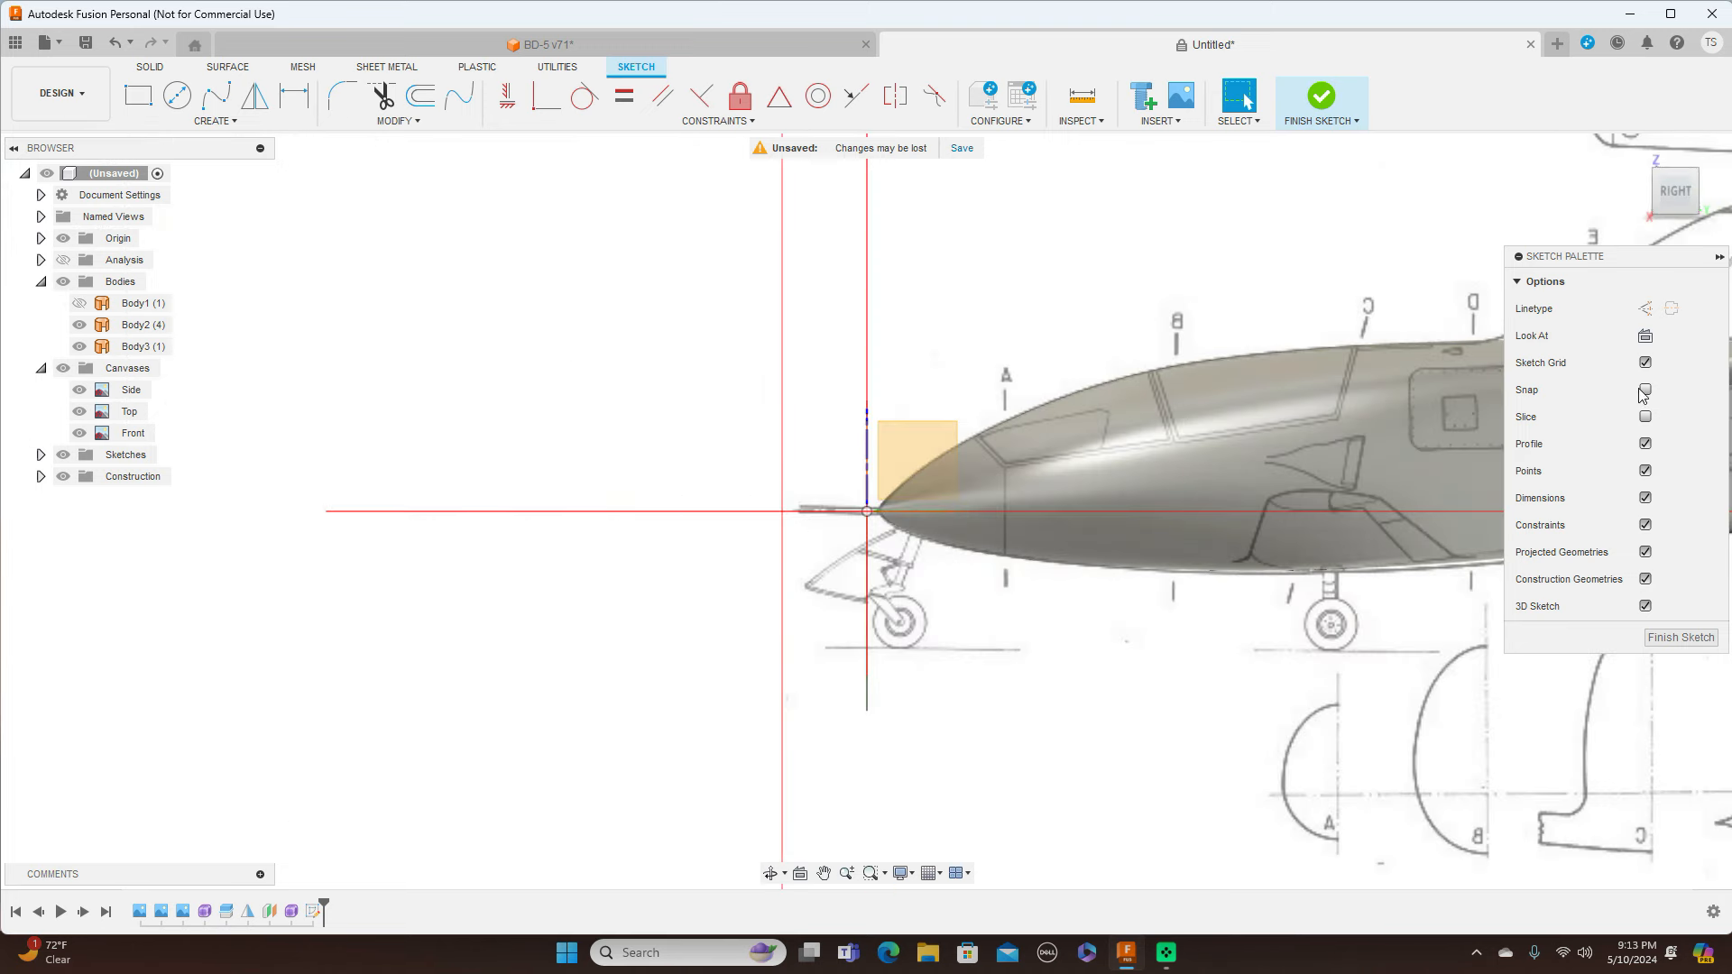
right_click(1243, 679)
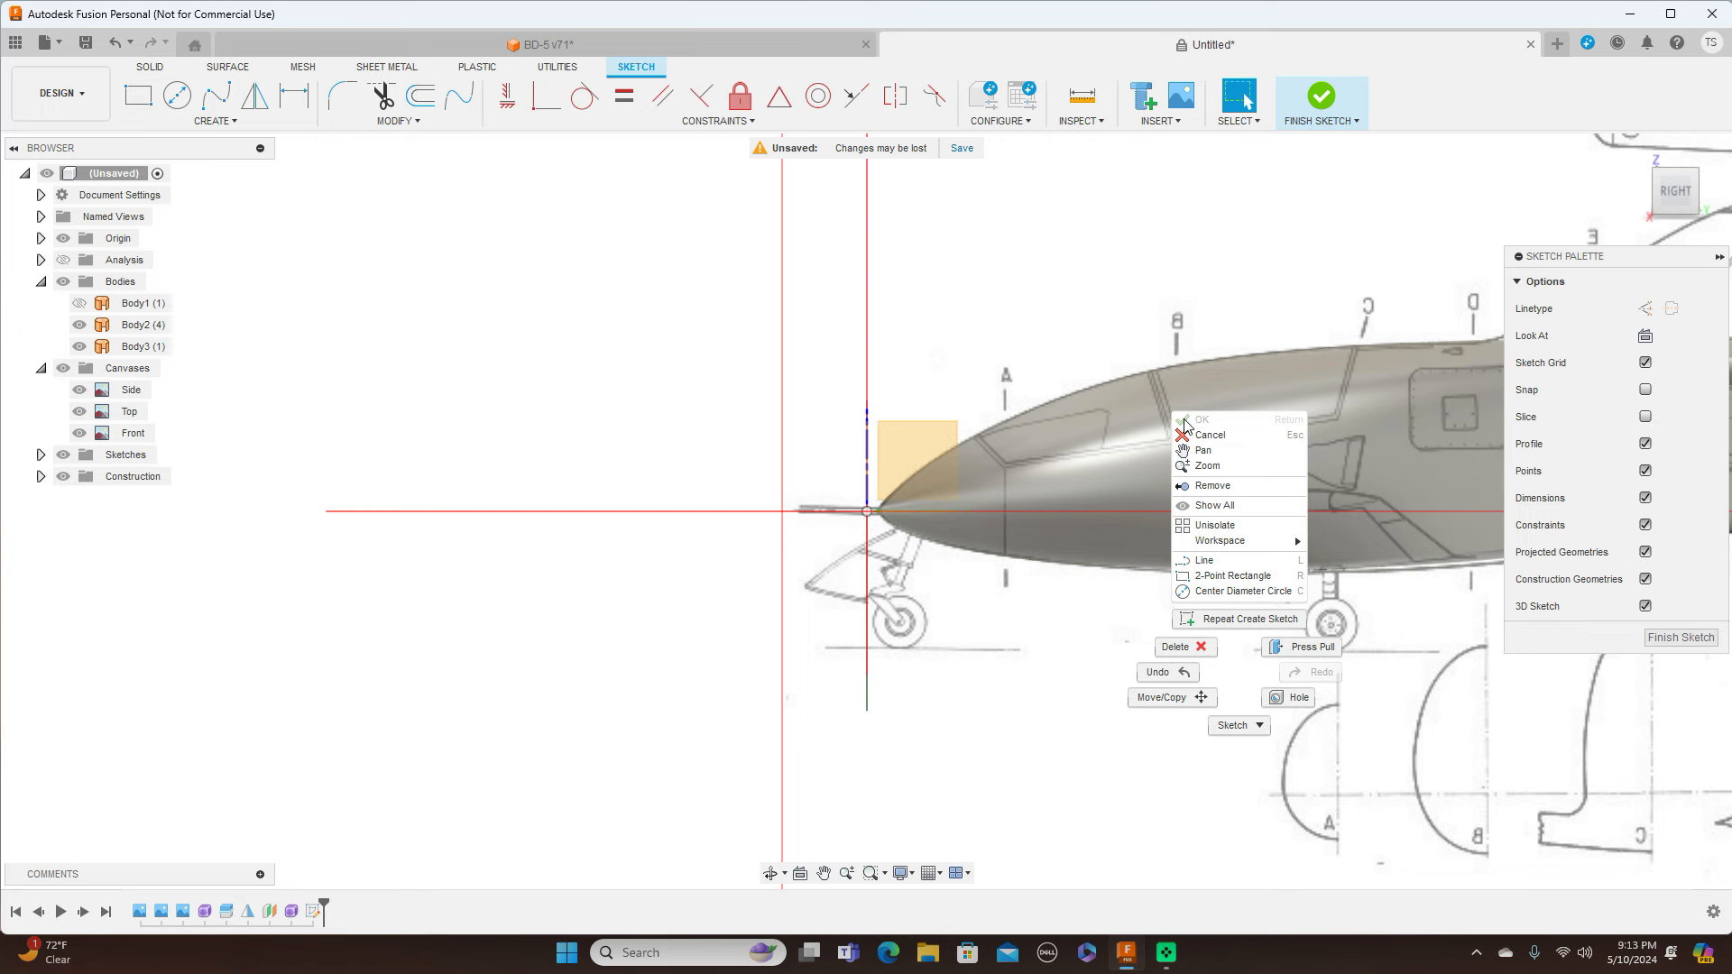
left_click(1213, 435)
left_click(1666, 640)
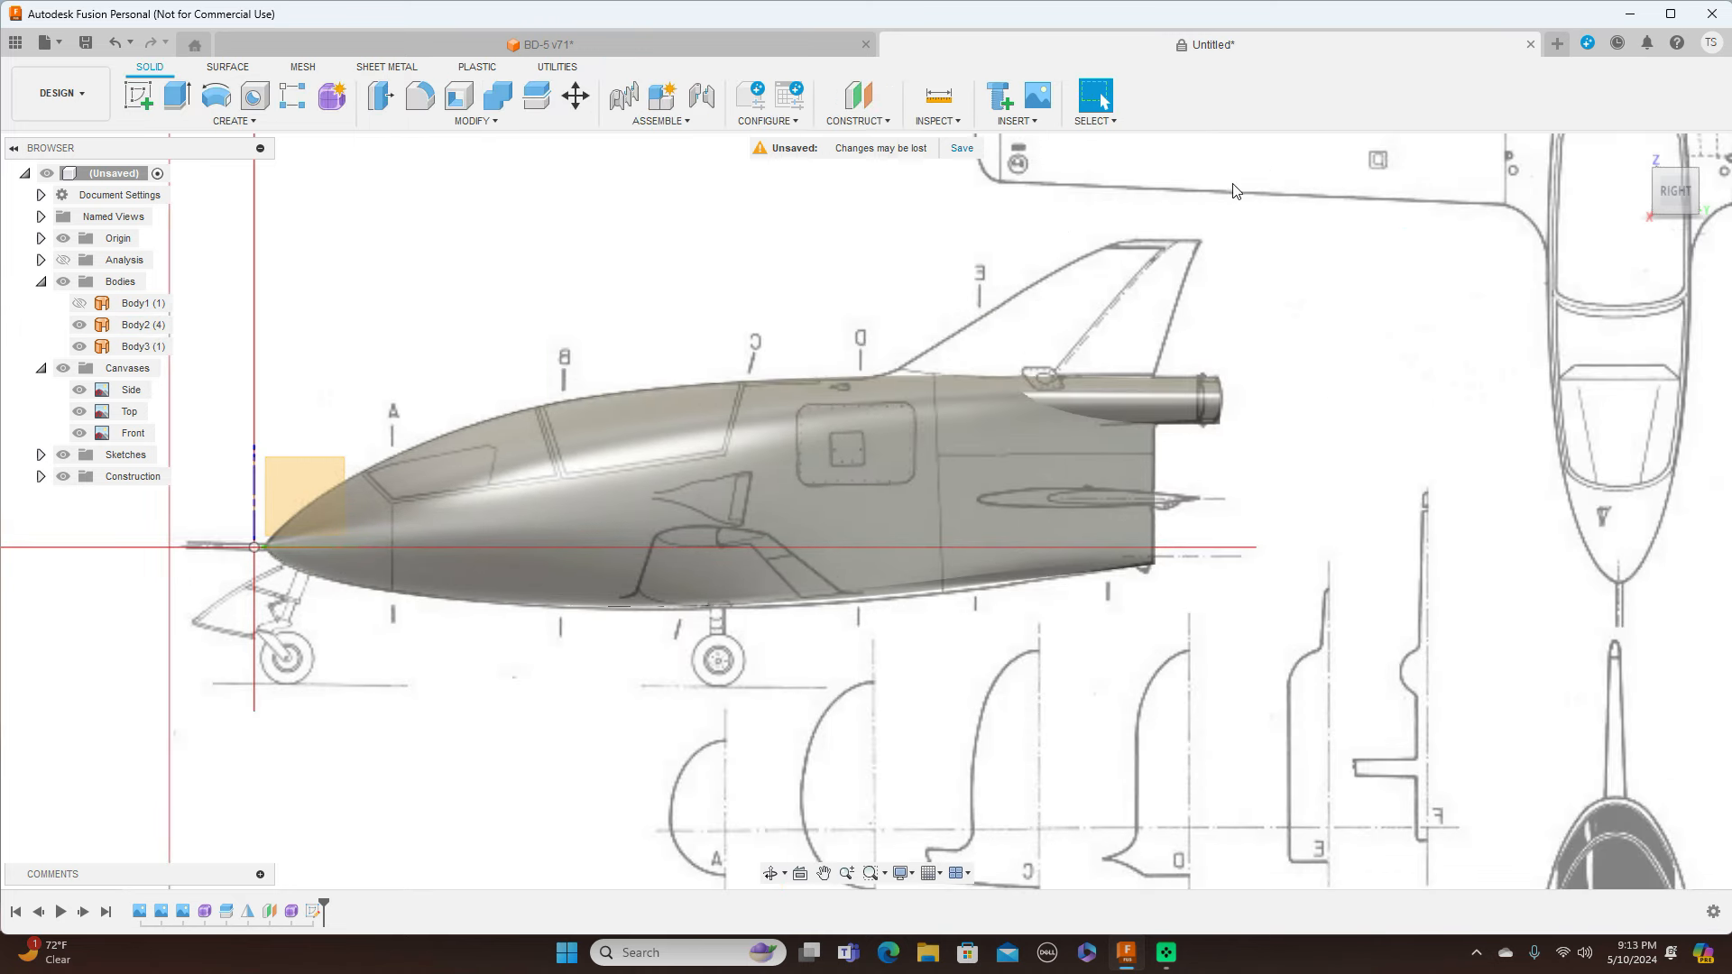
right_click(313, 910)
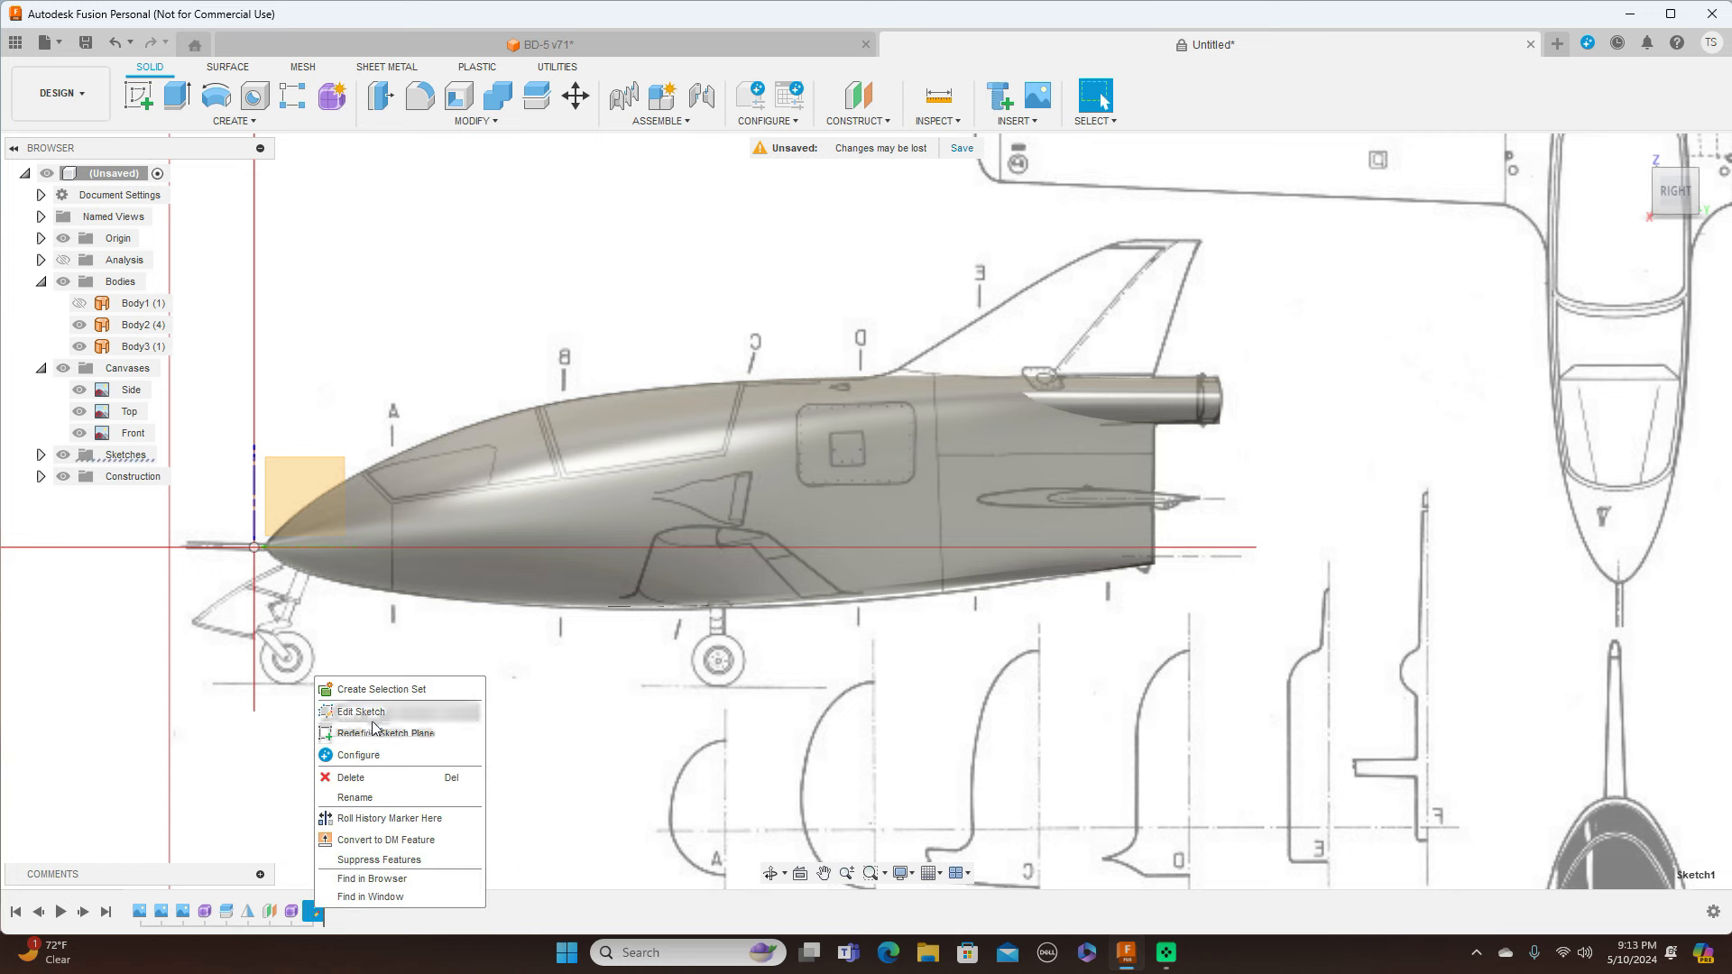
left_click(351, 777)
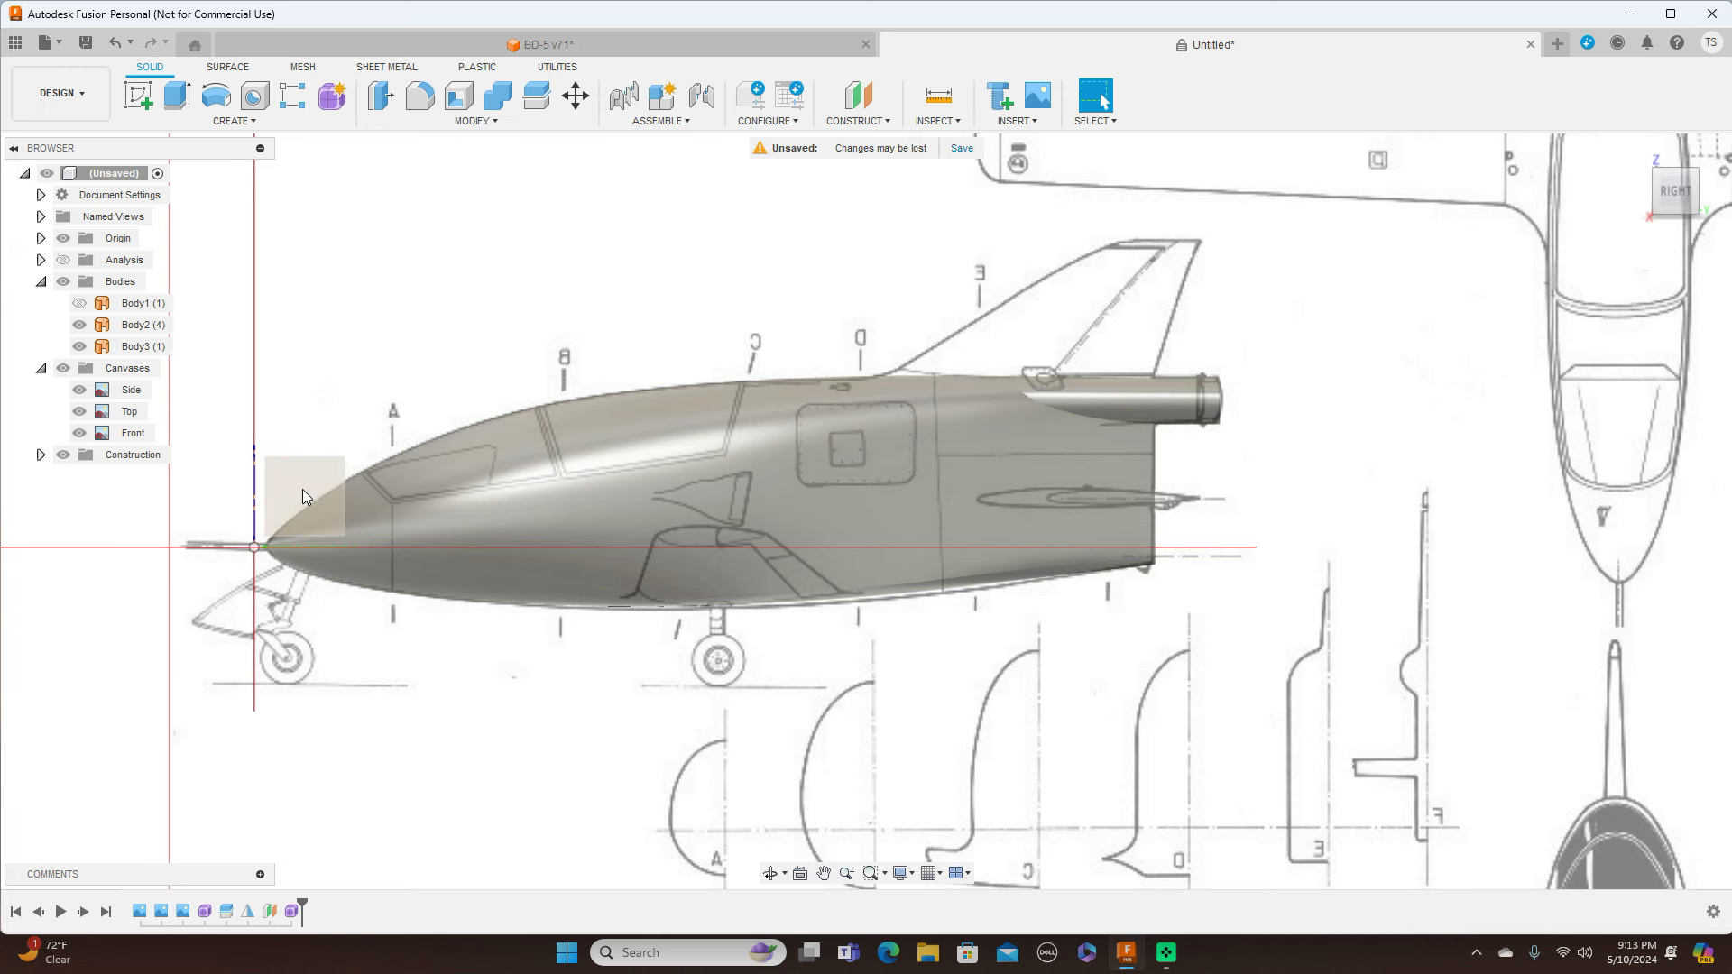
Sketch a line about 738 mm long along the vertical fin's base on the side plane, with the bodies hidden, and finish the sketch
left_click(301, 489)
left_click(142, 92)
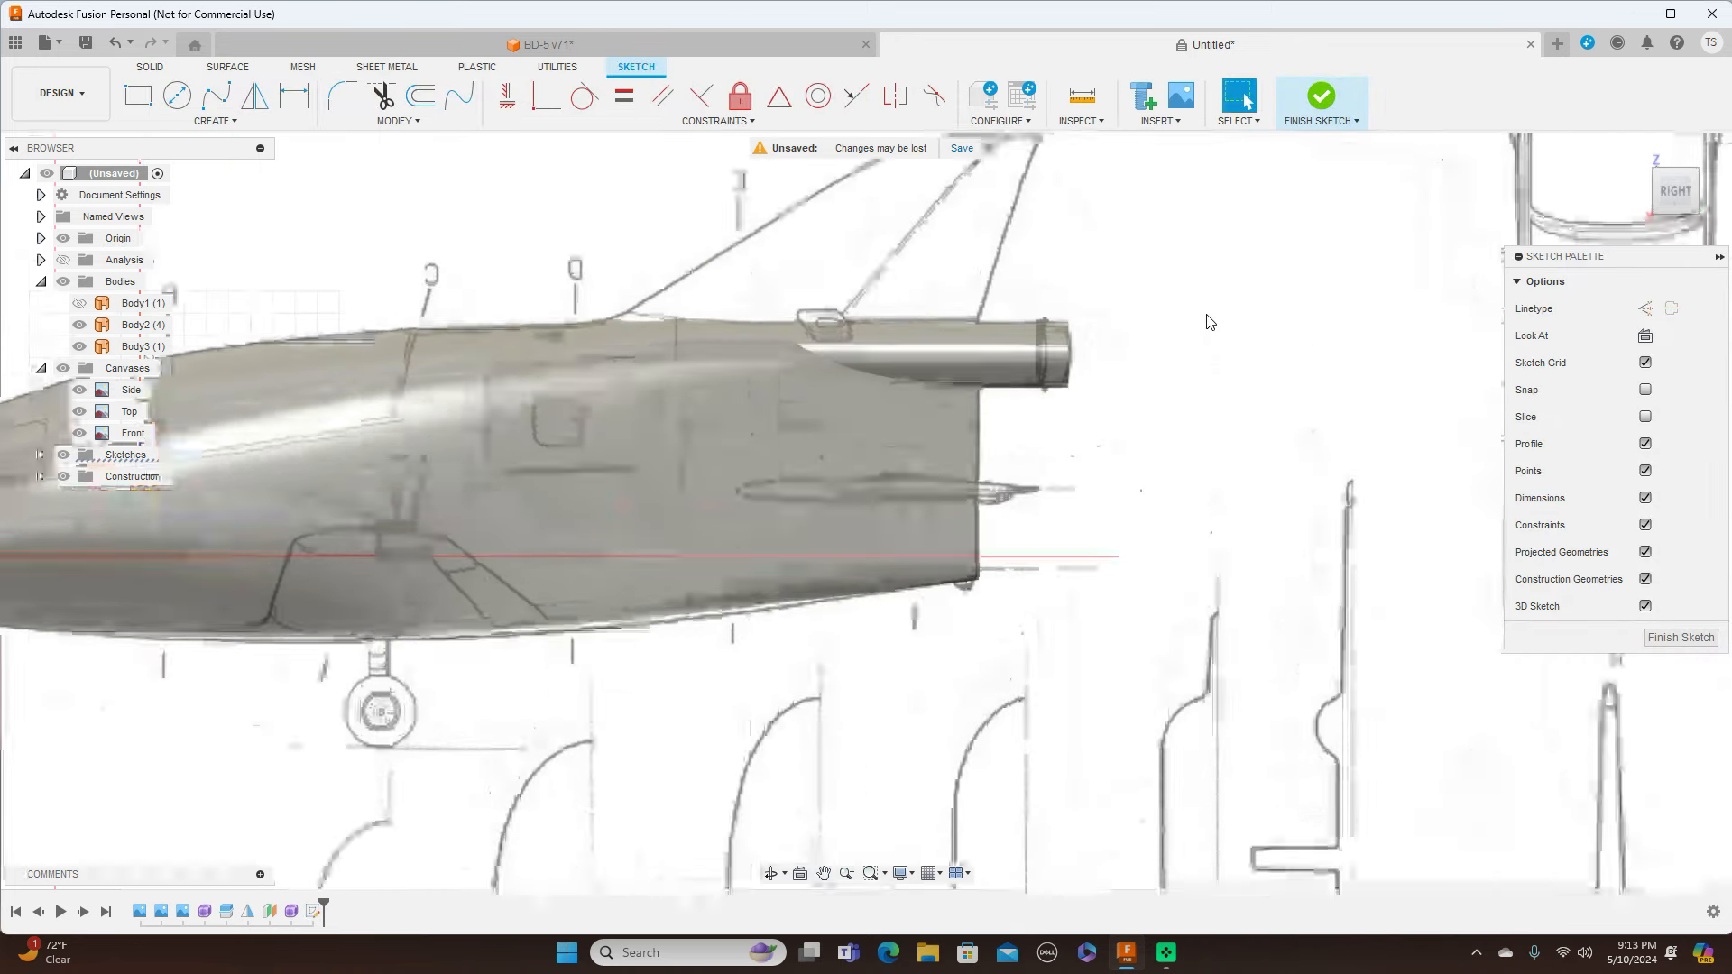
key("l")
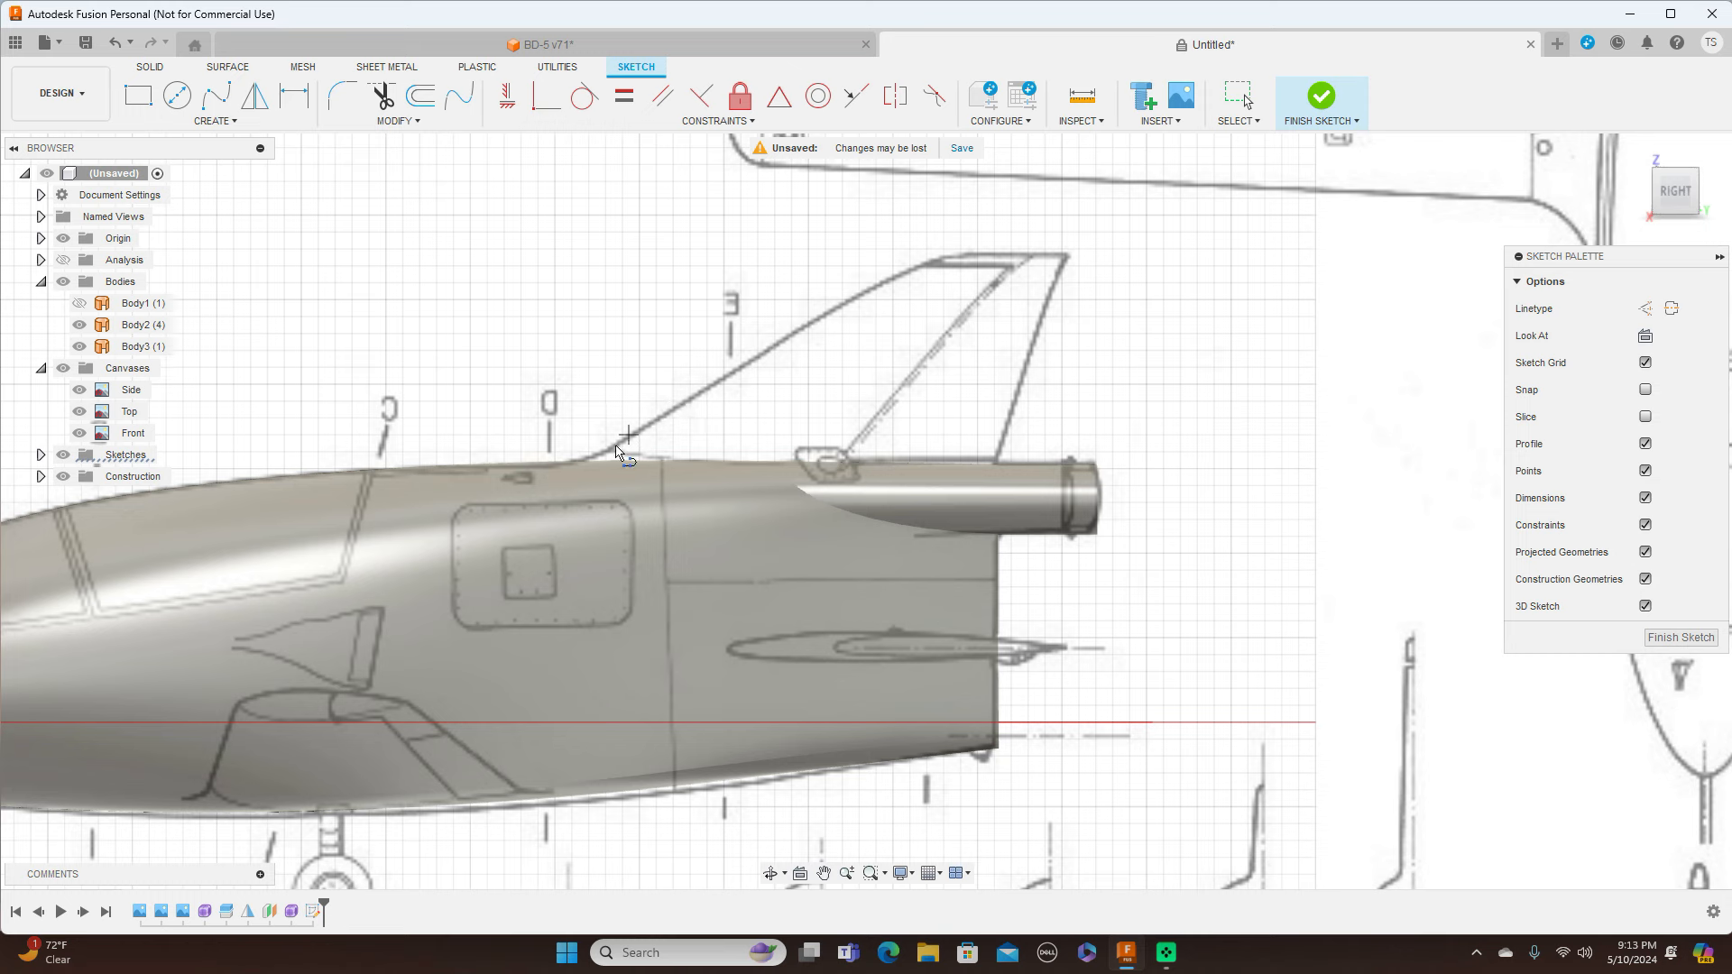
left_click(490, 478)
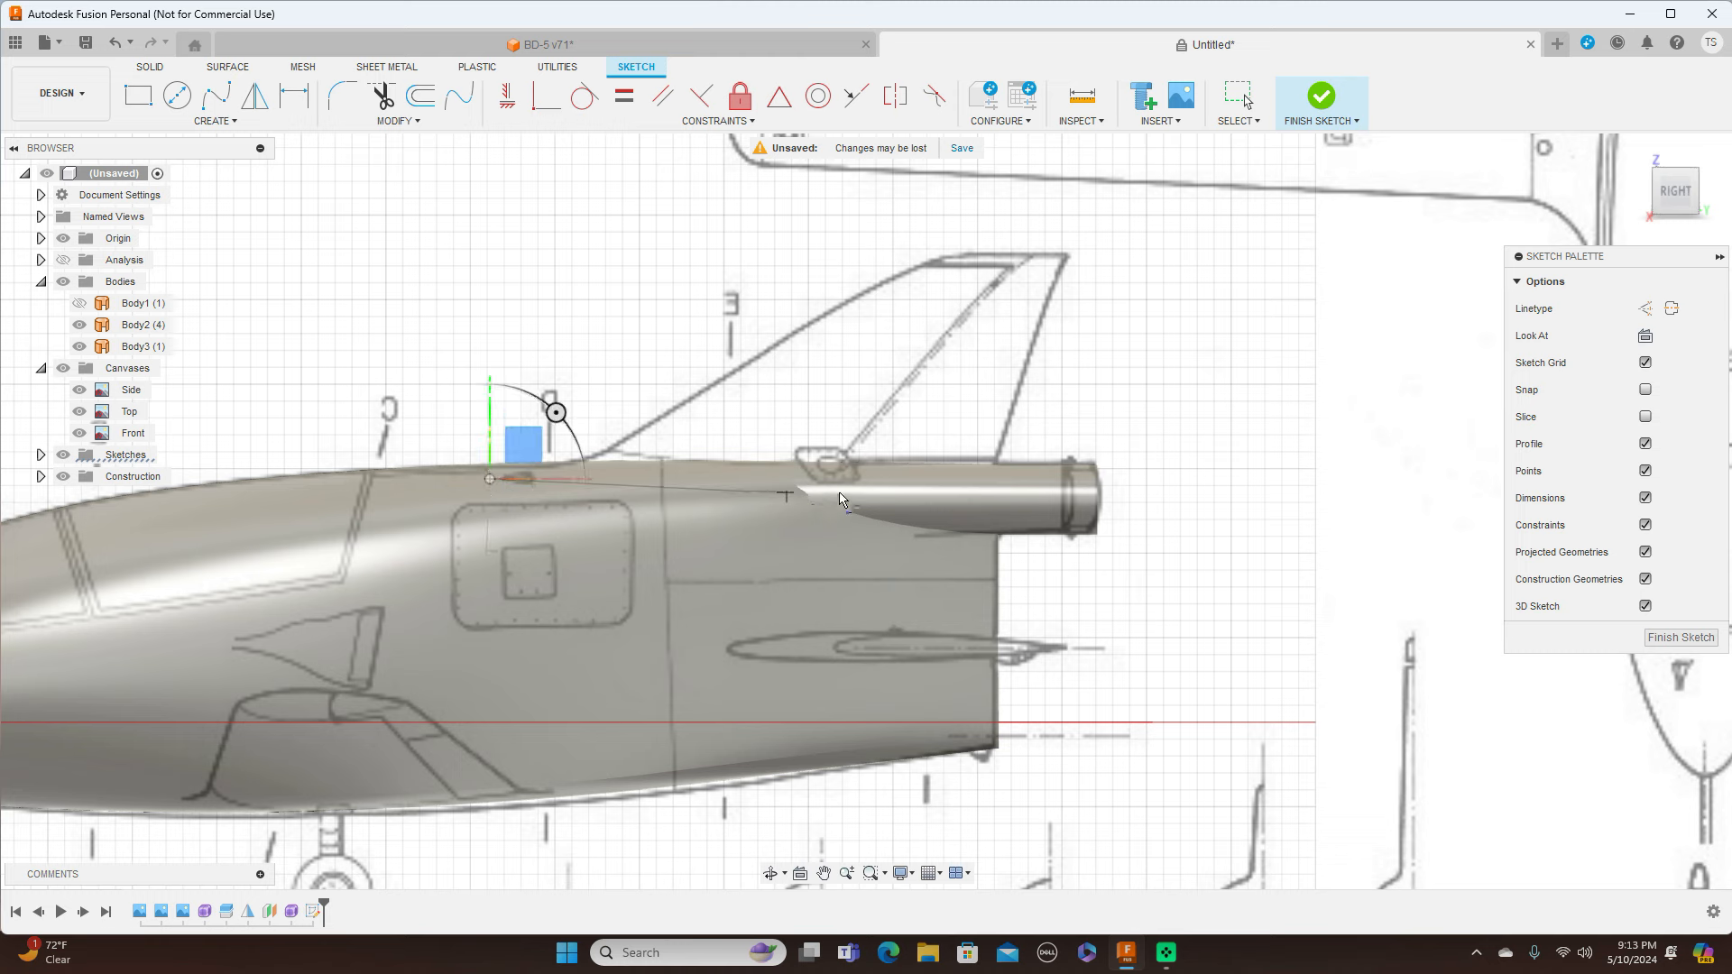
right_click(988, 469)
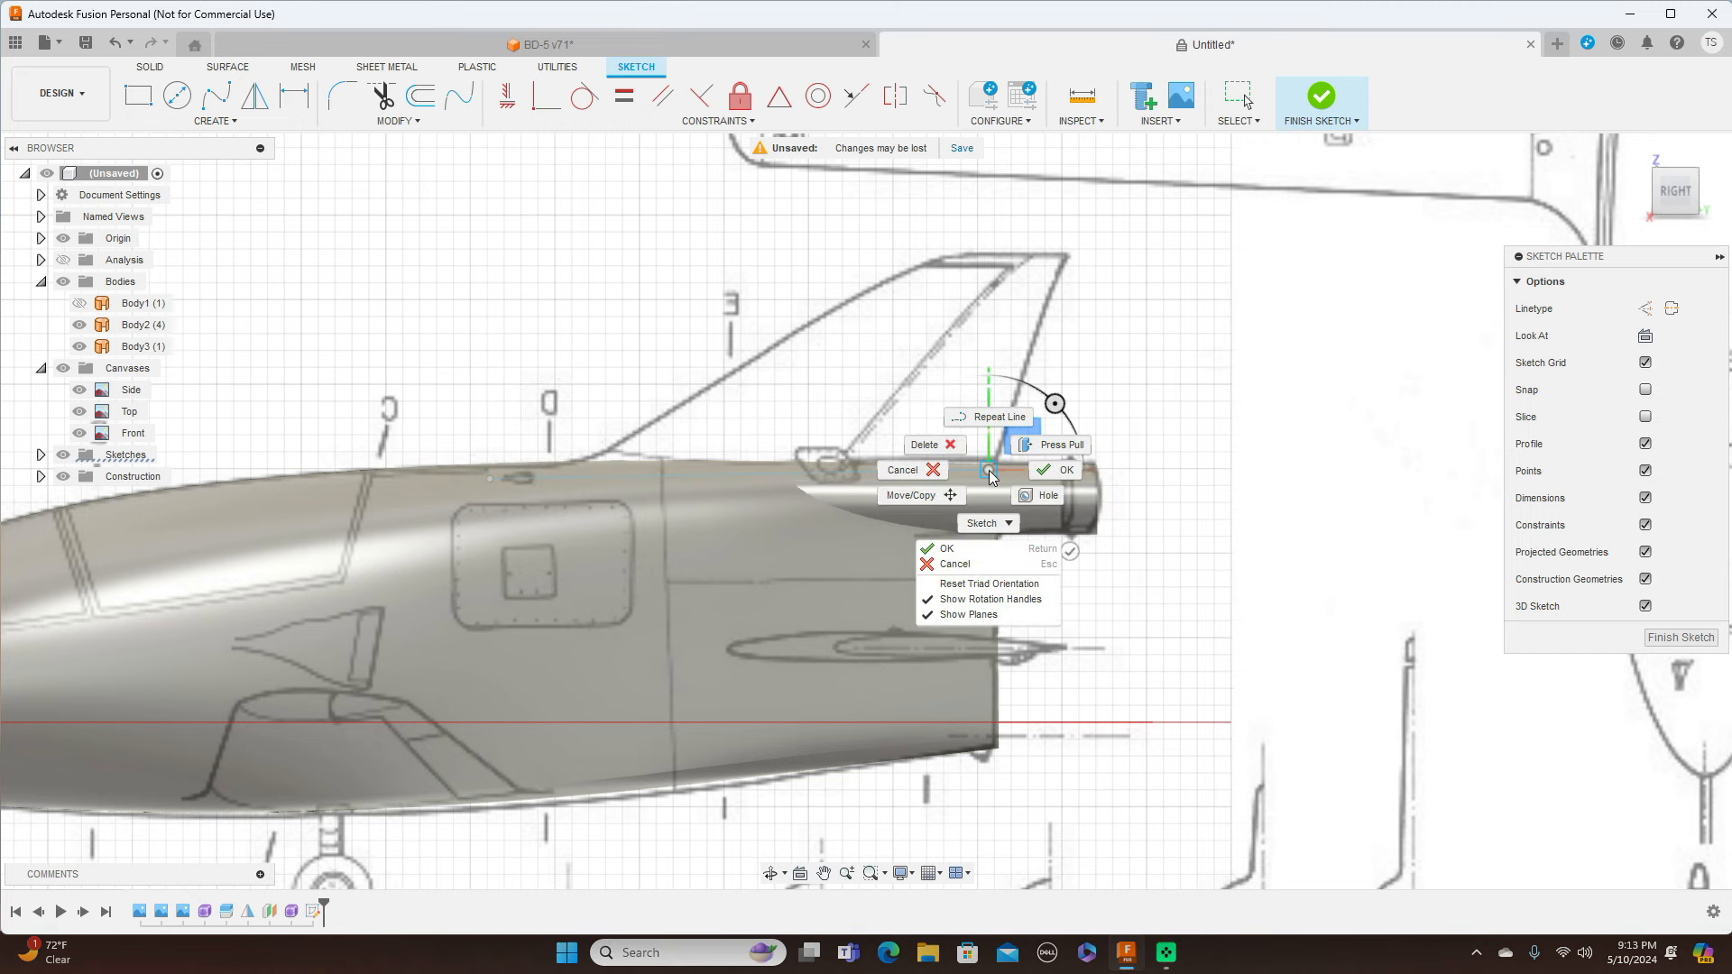
left_click(1049, 475)
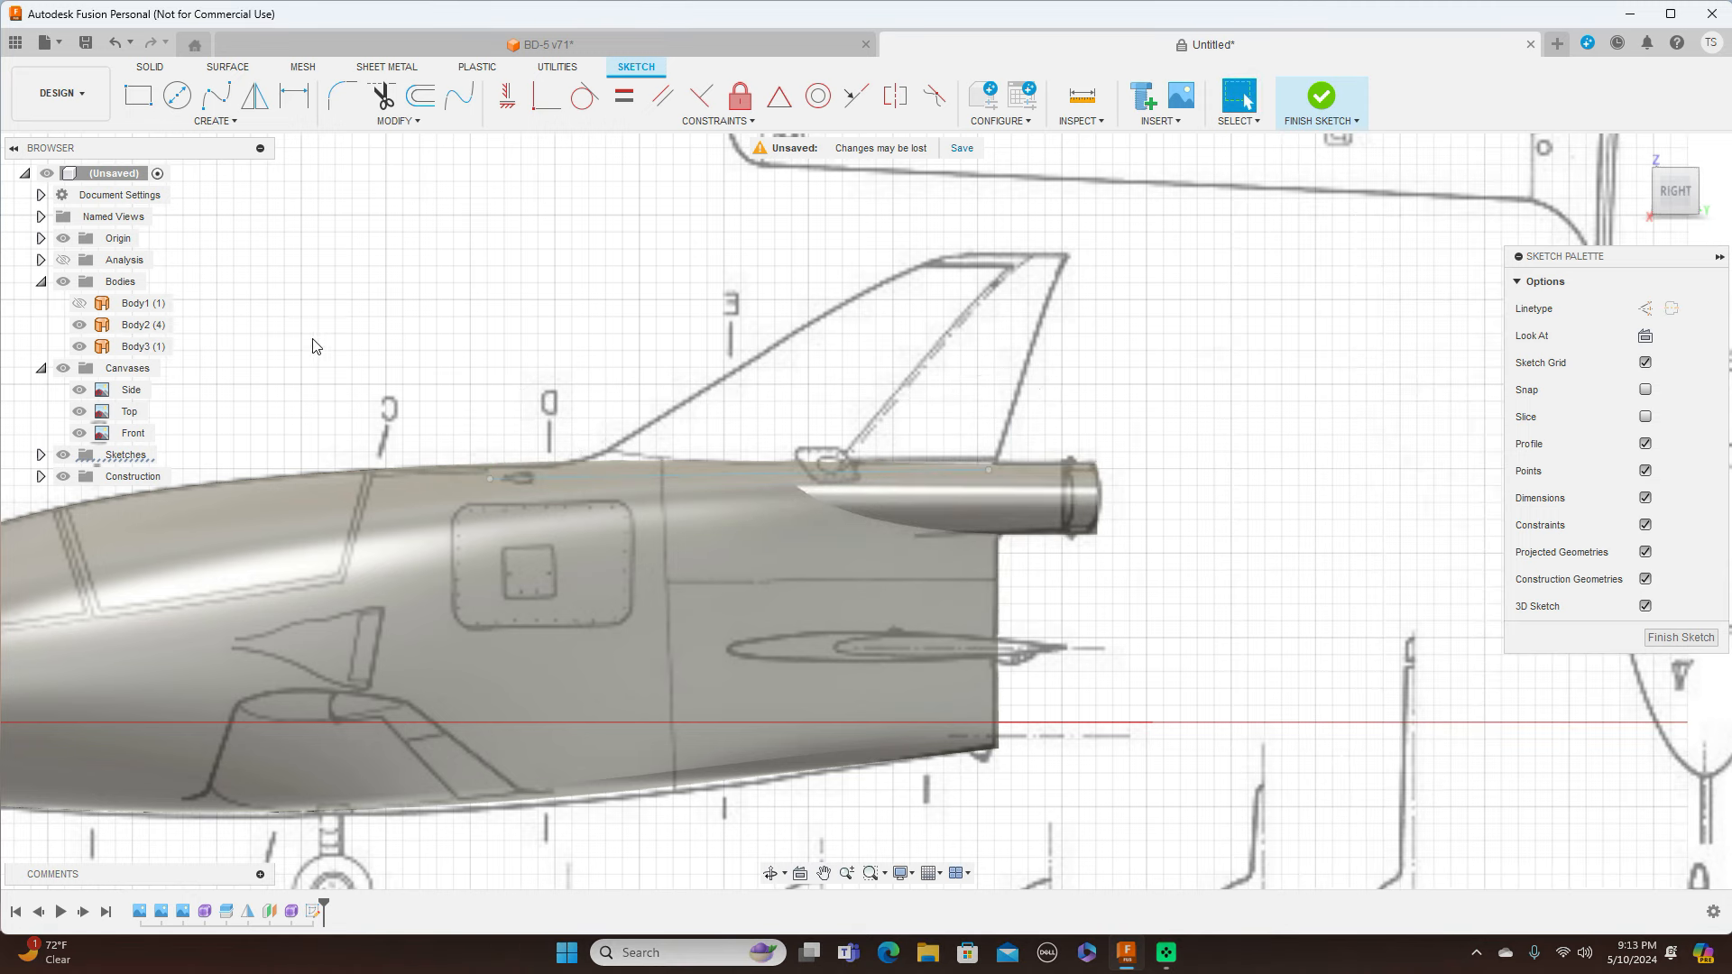
left_click(63, 282)
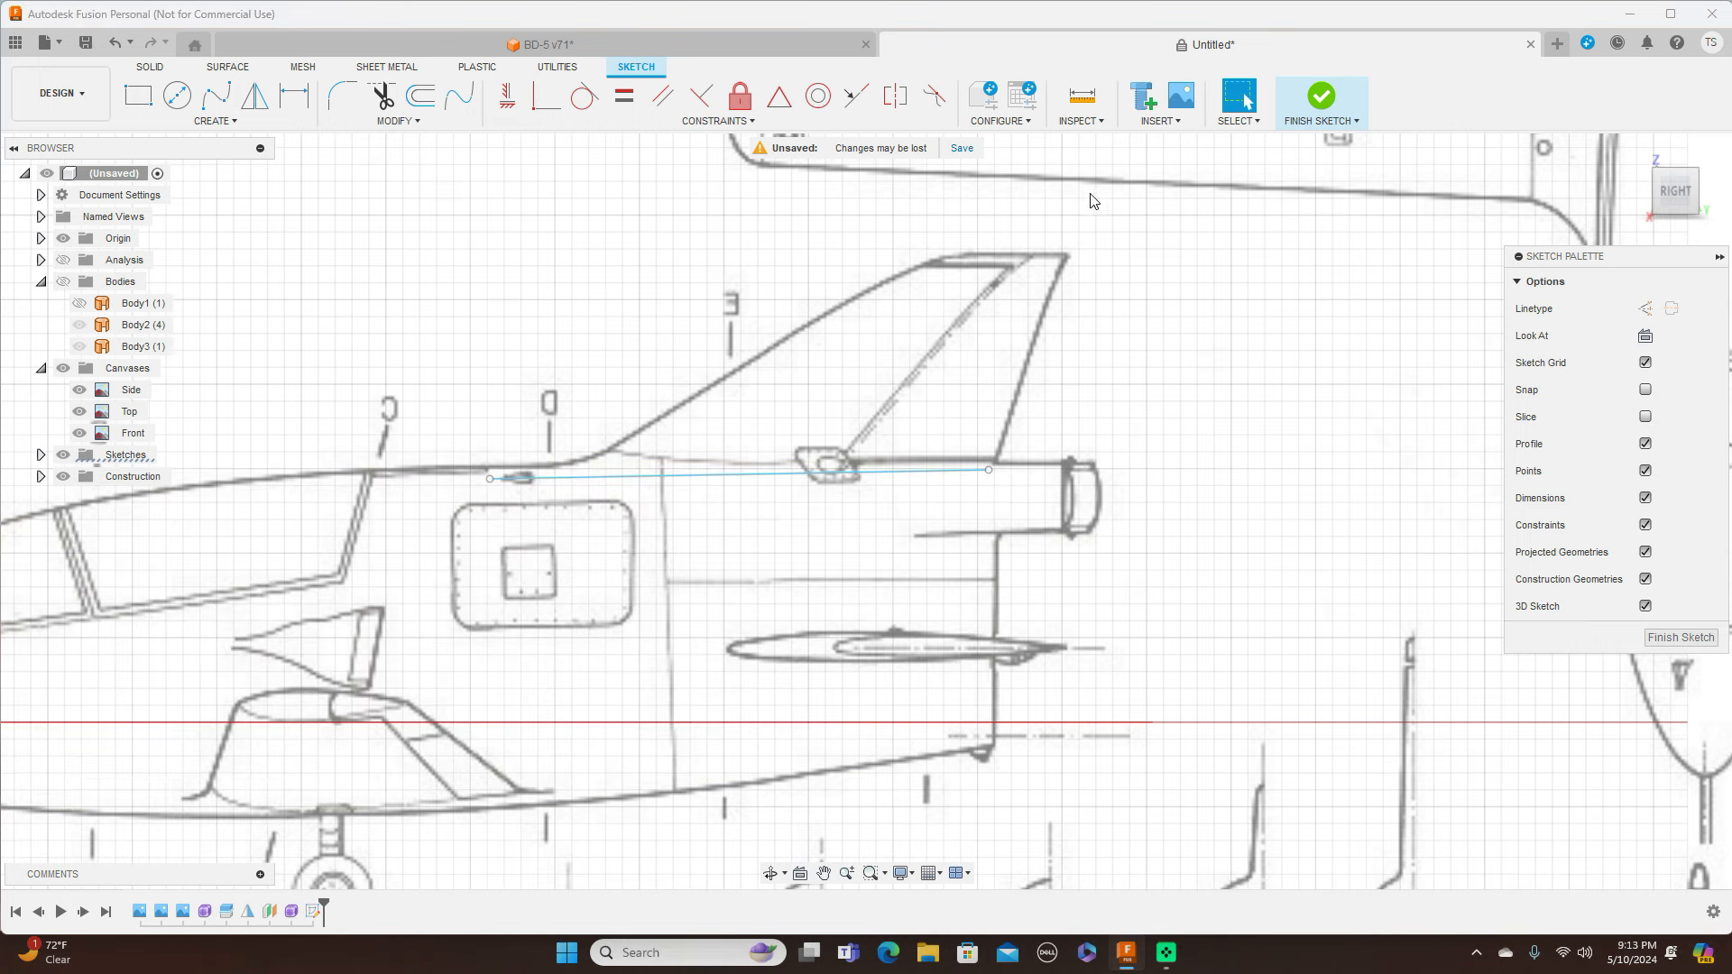
left_click(1322, 123)
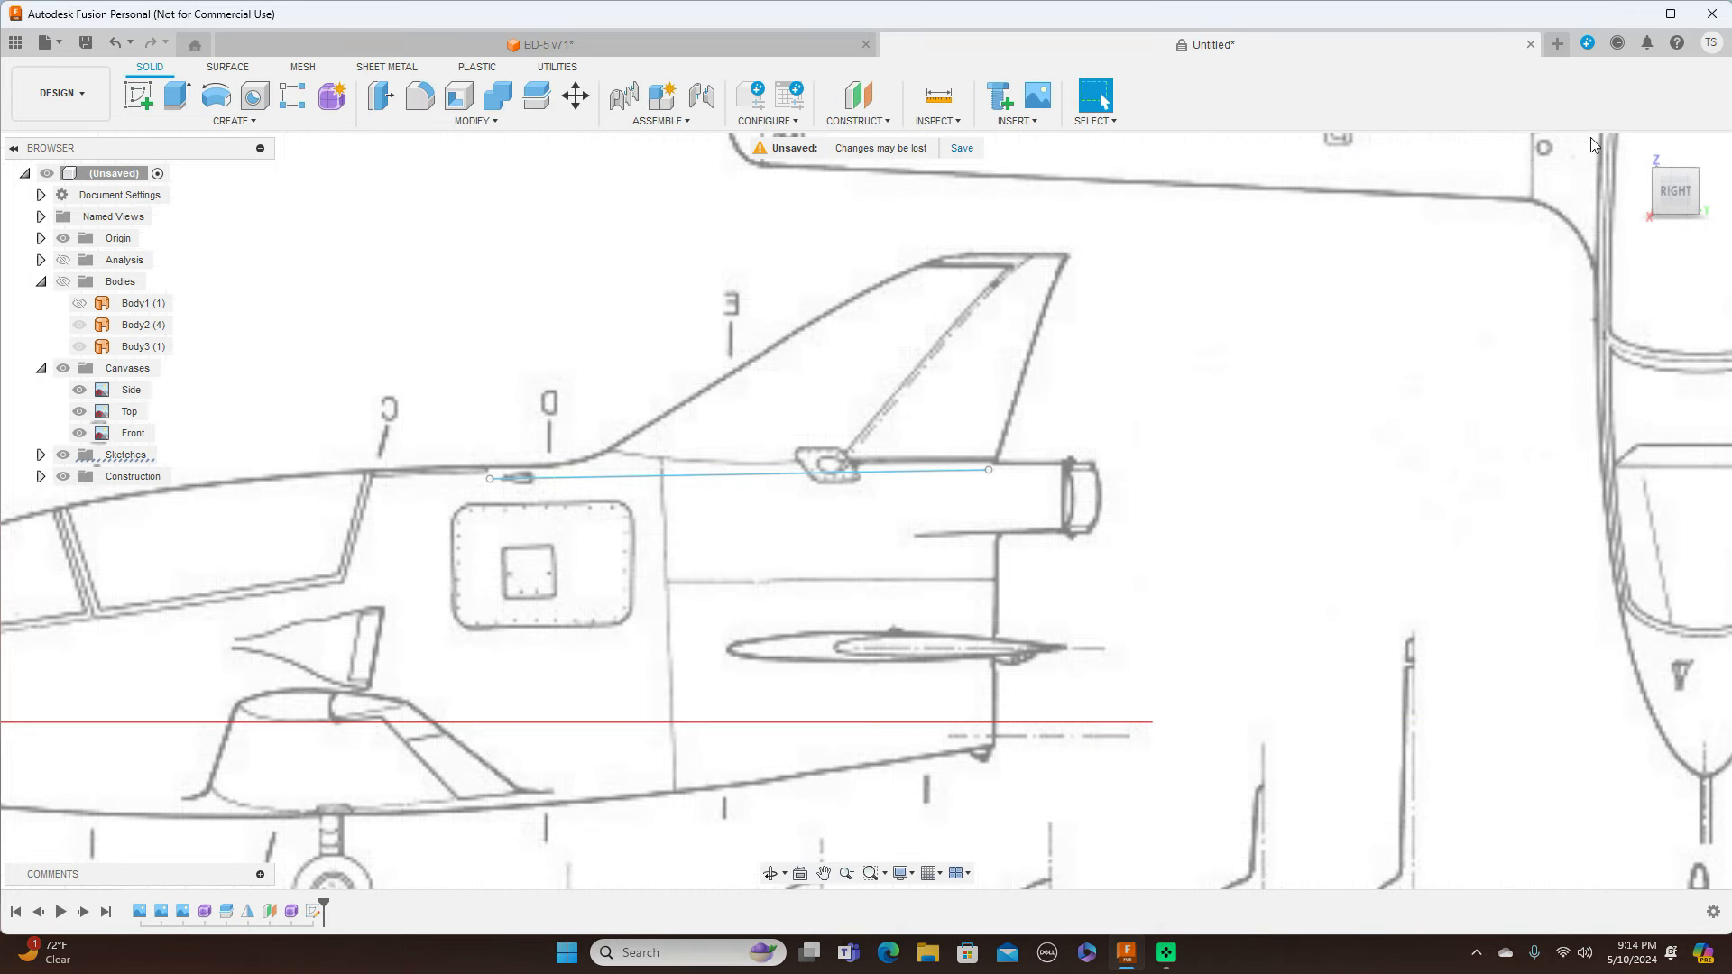
Create a construction plane at 90 degrees through the line sketched along the fin's base
left_click(1679, 161)
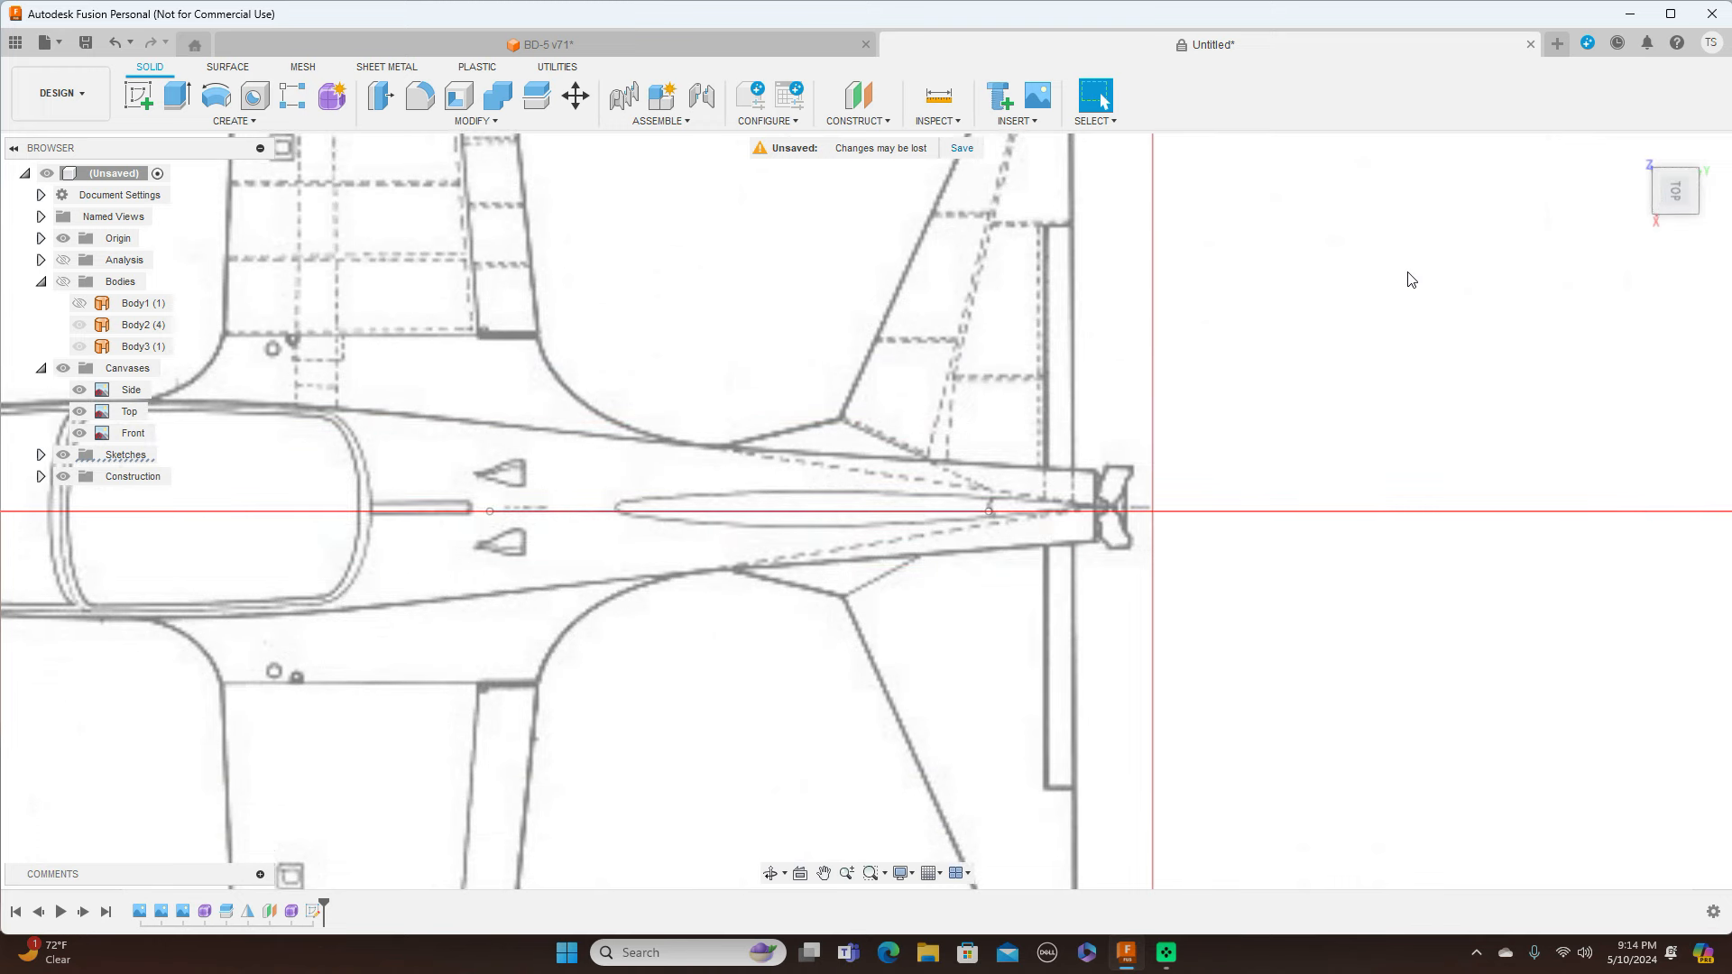
mouse_move(1608, 247)
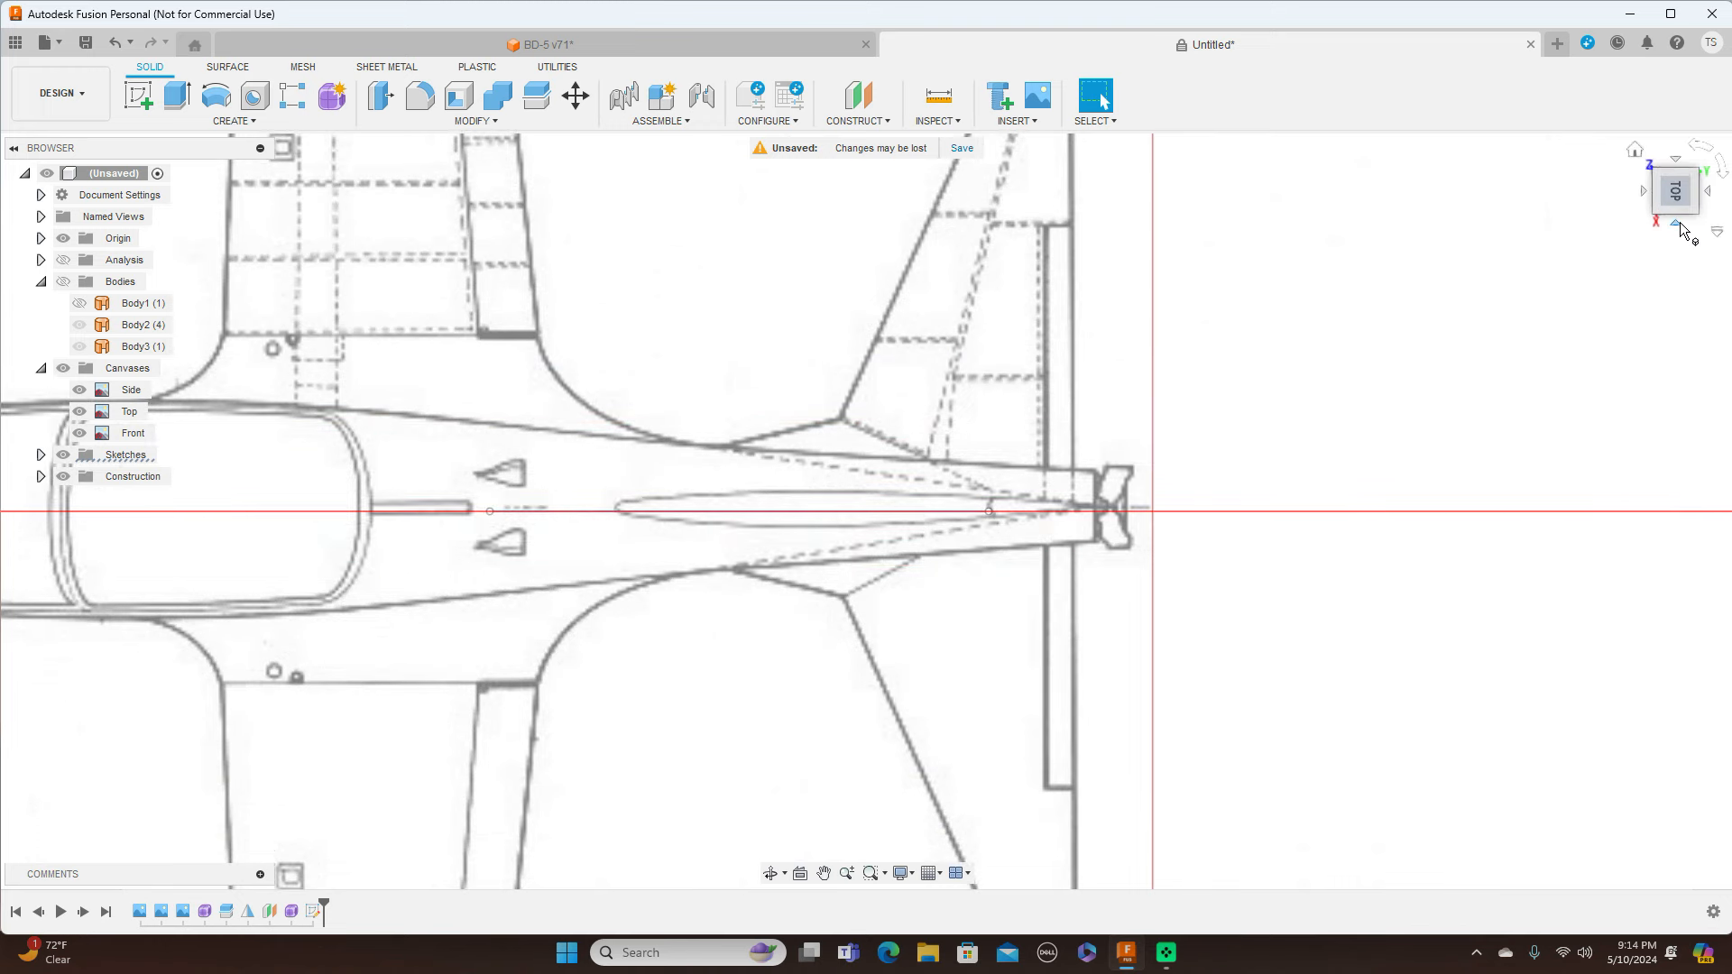
left_click(1679, 227)
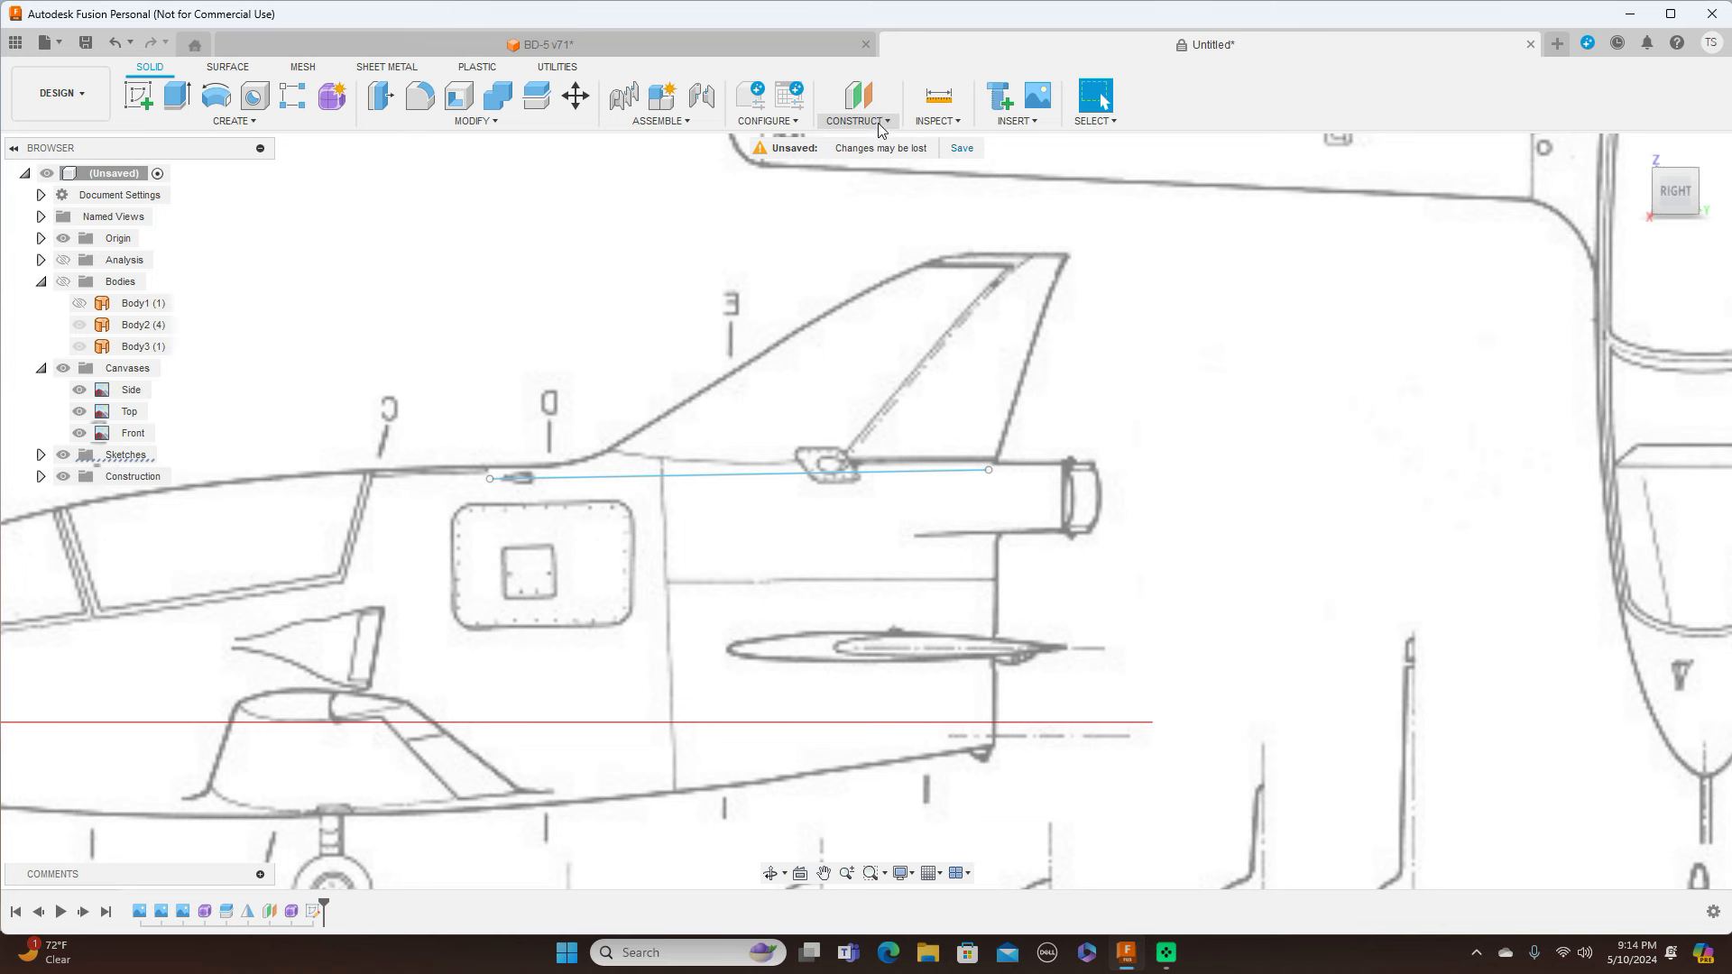
left_click(879, 126)
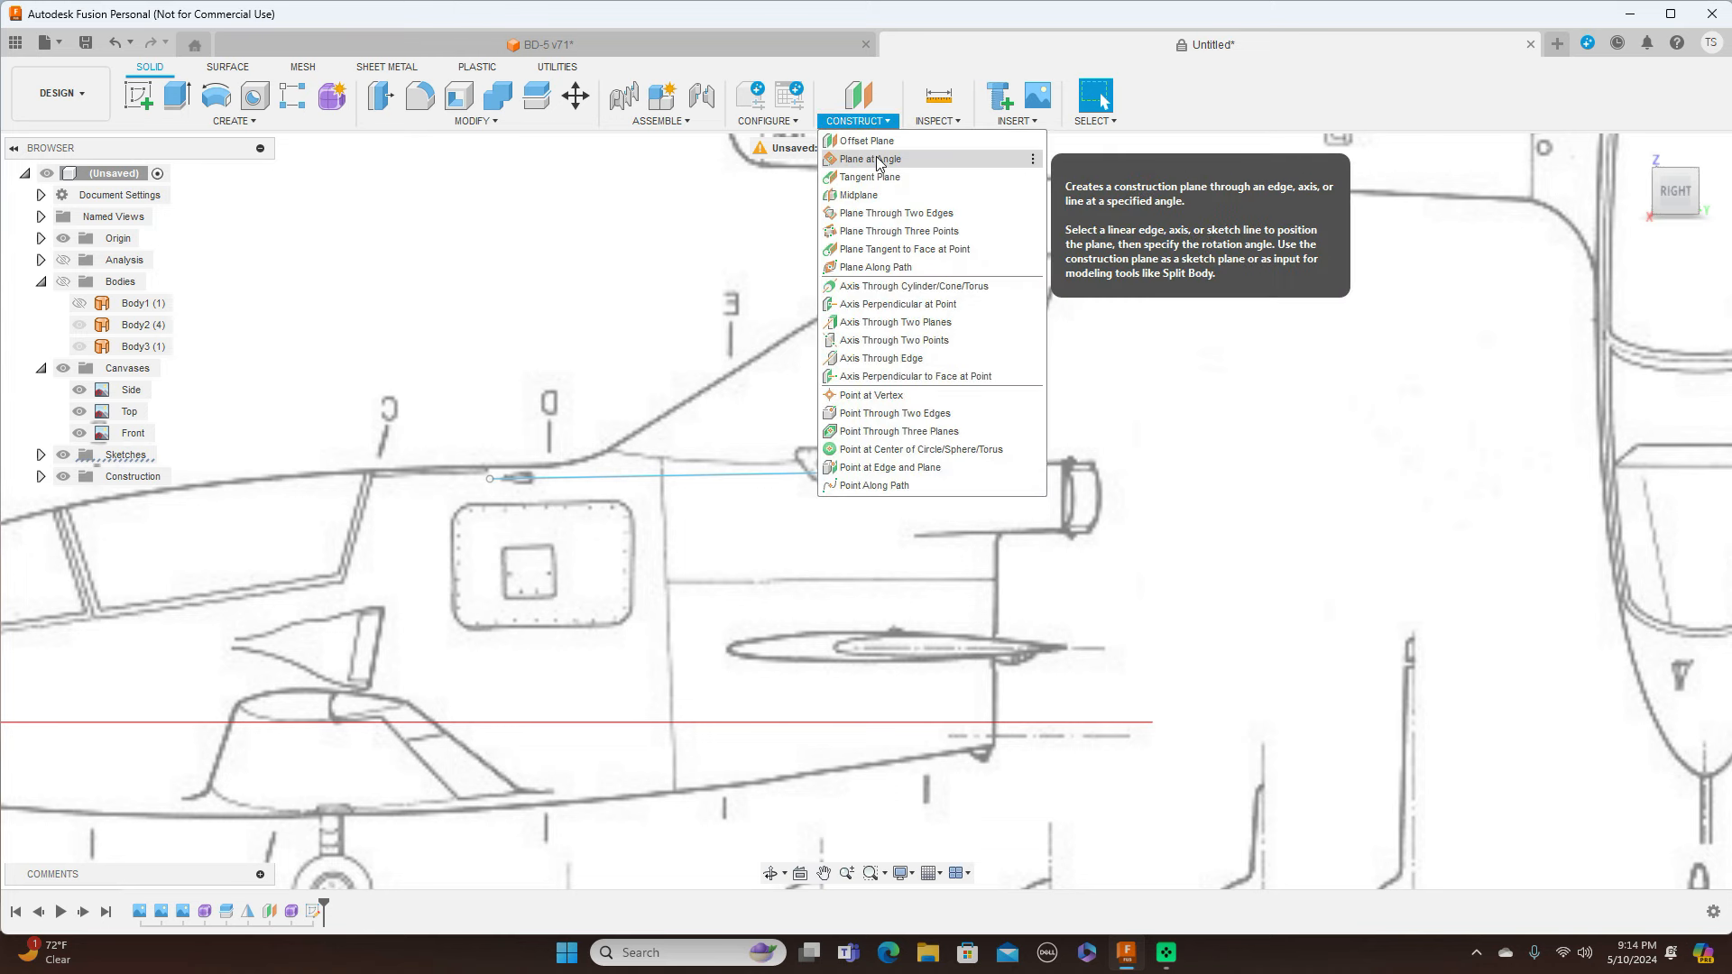
left_click(871, 159)
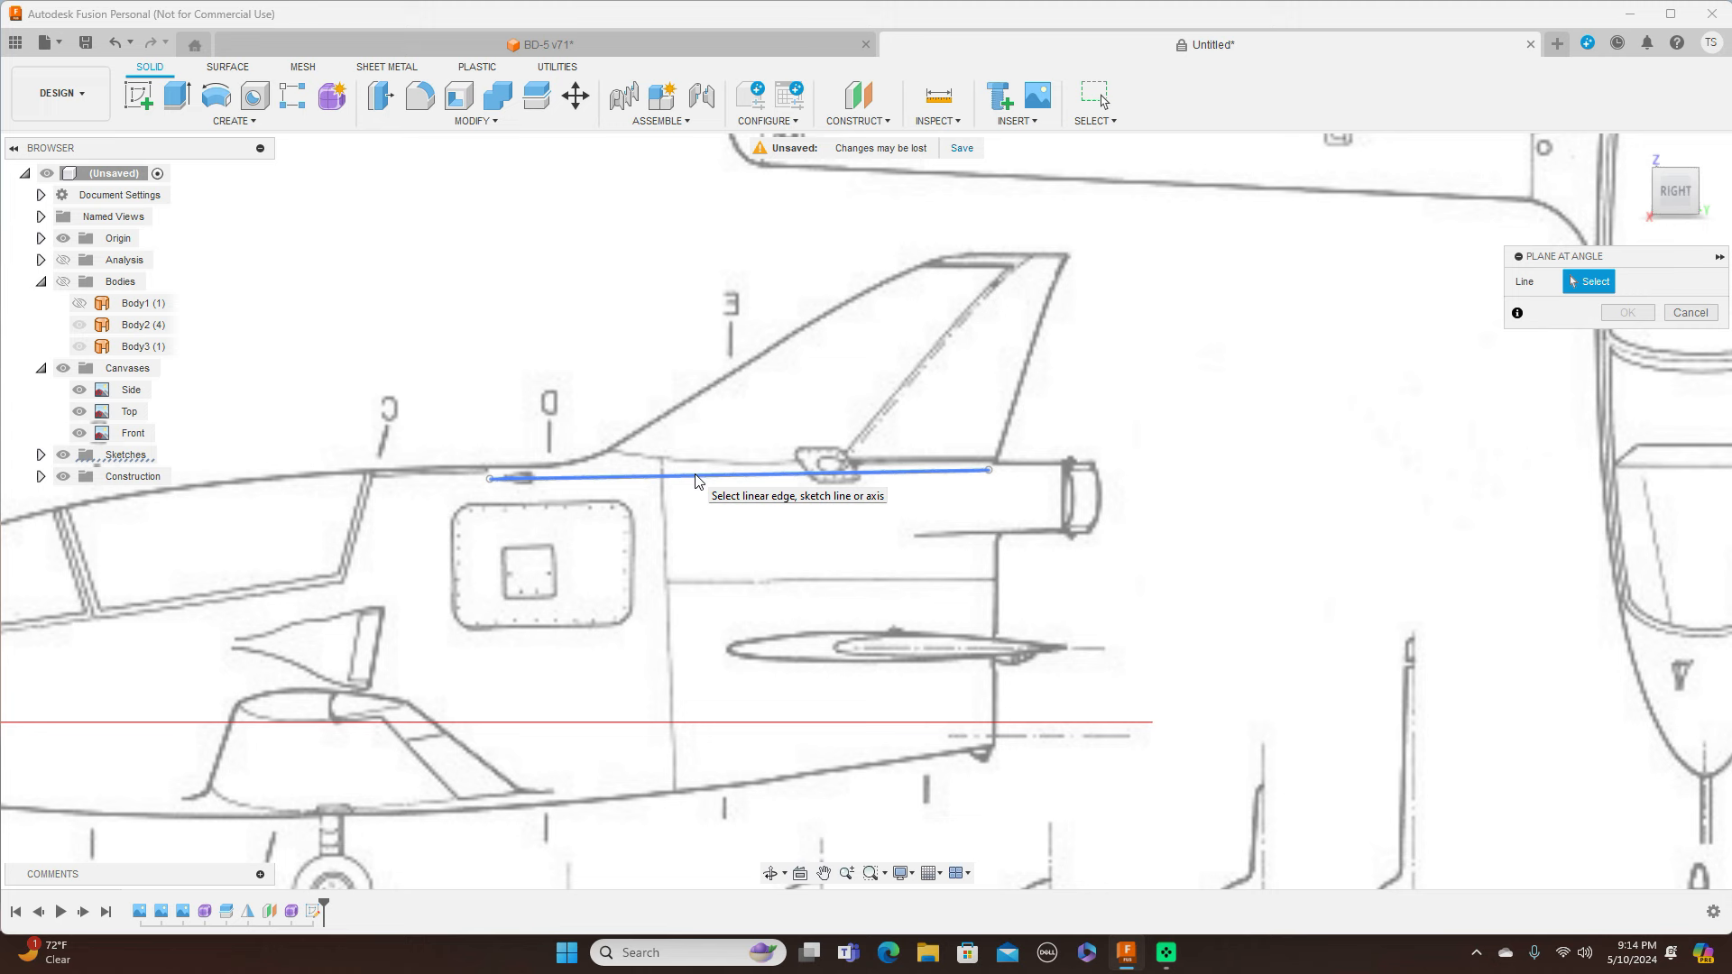
left_click(695, 474)
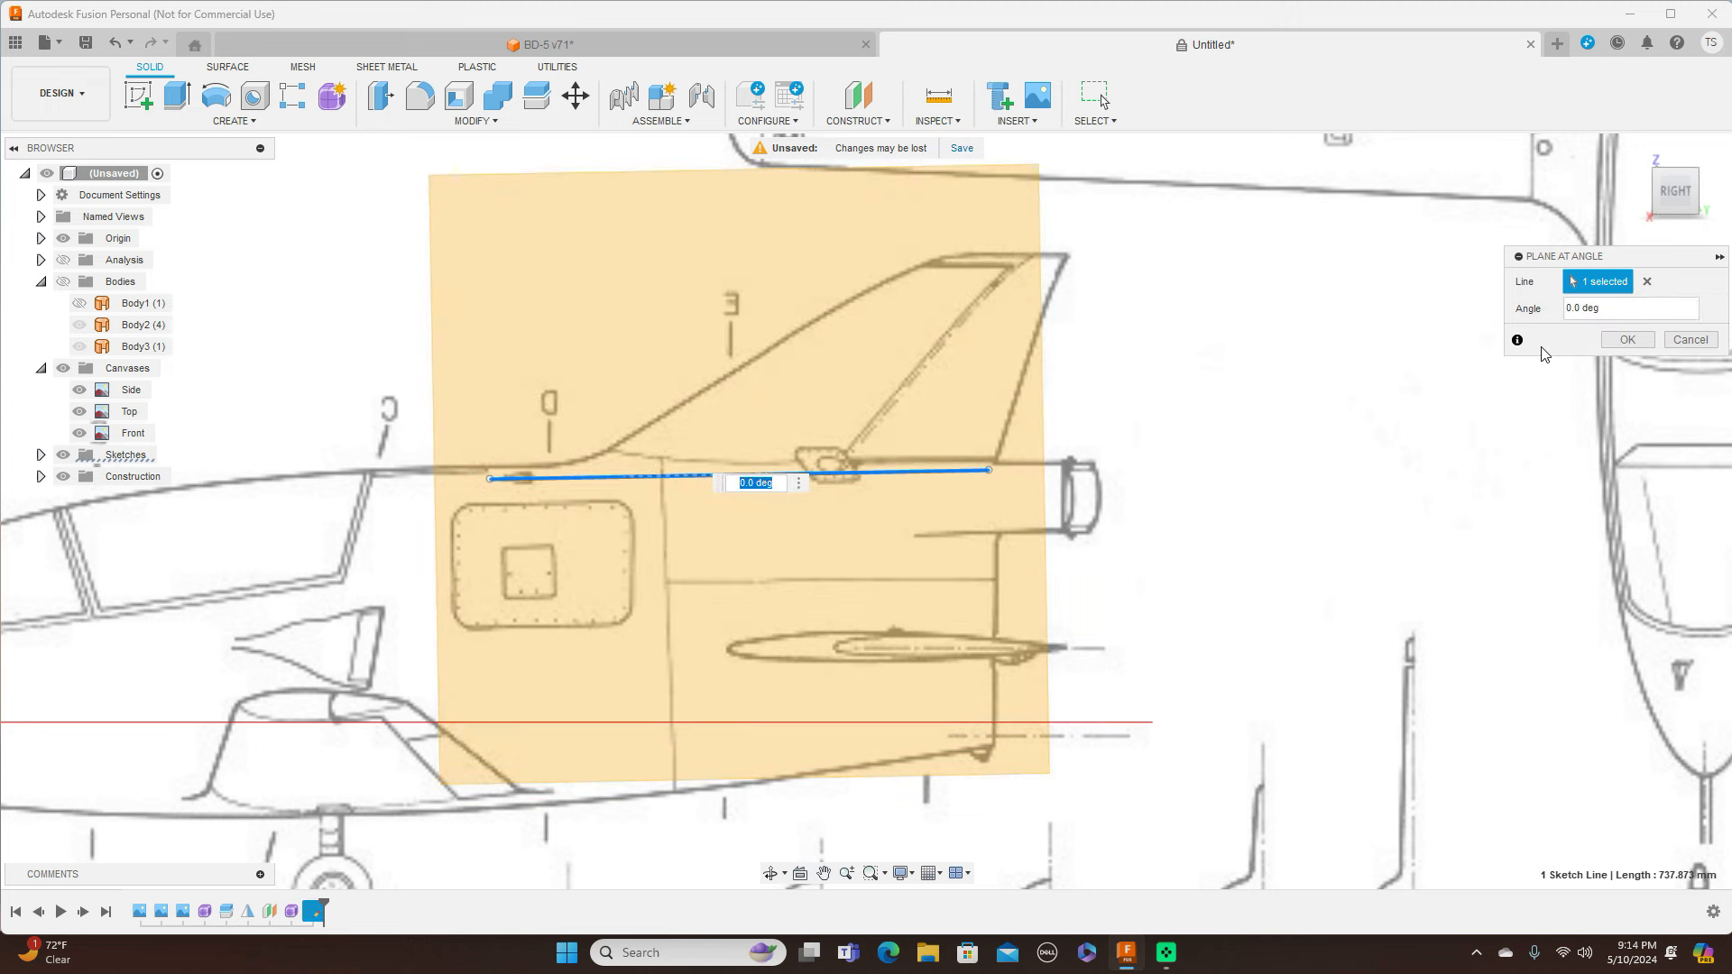
left_click(1566, 308)
type("9")
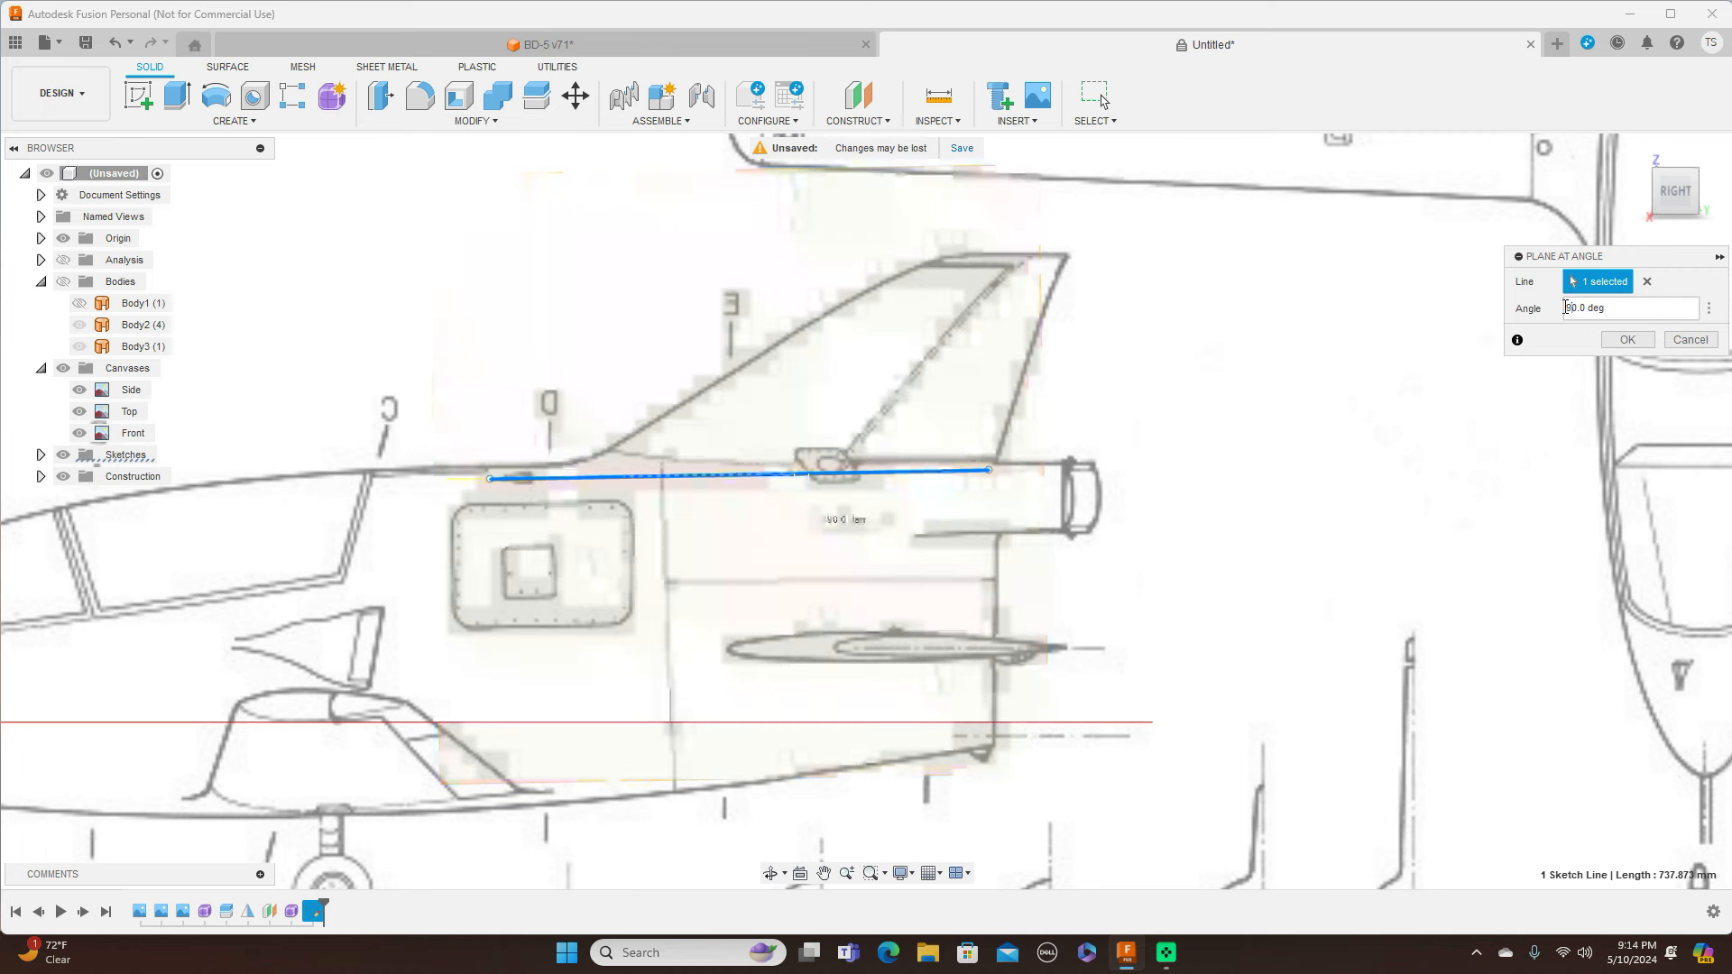
left_click(1627, 340)
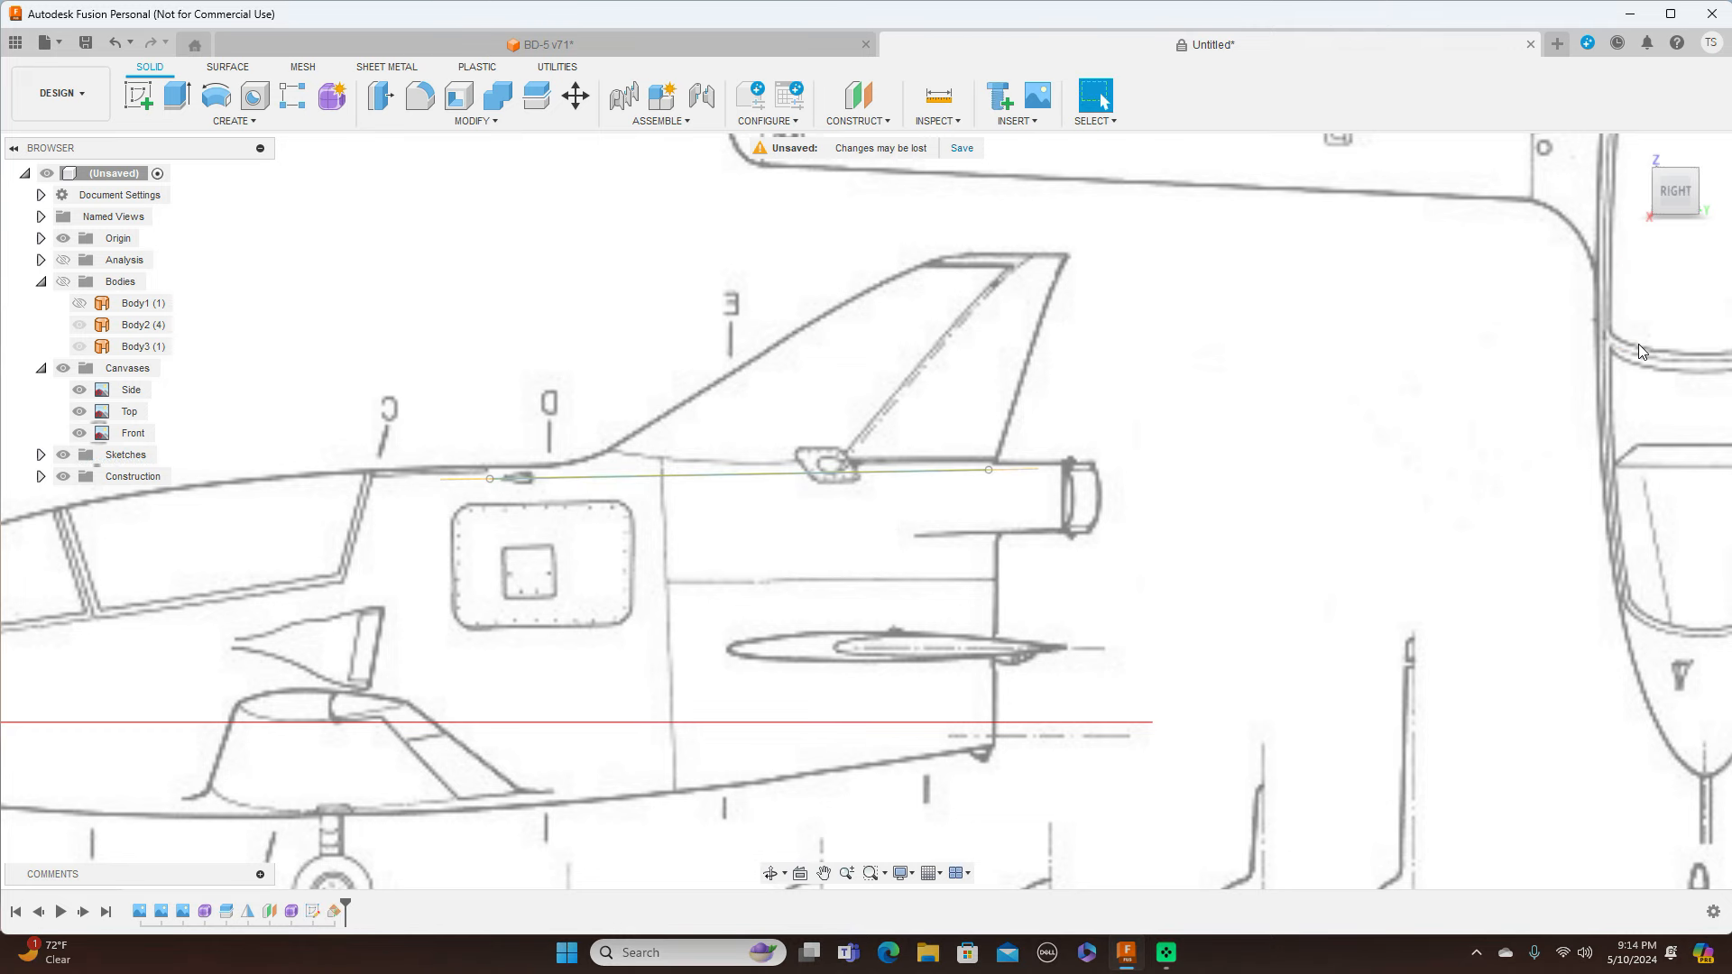
Start a new sketch on the angled construction plane, viewed from the top
mouse_move(1681, 164)
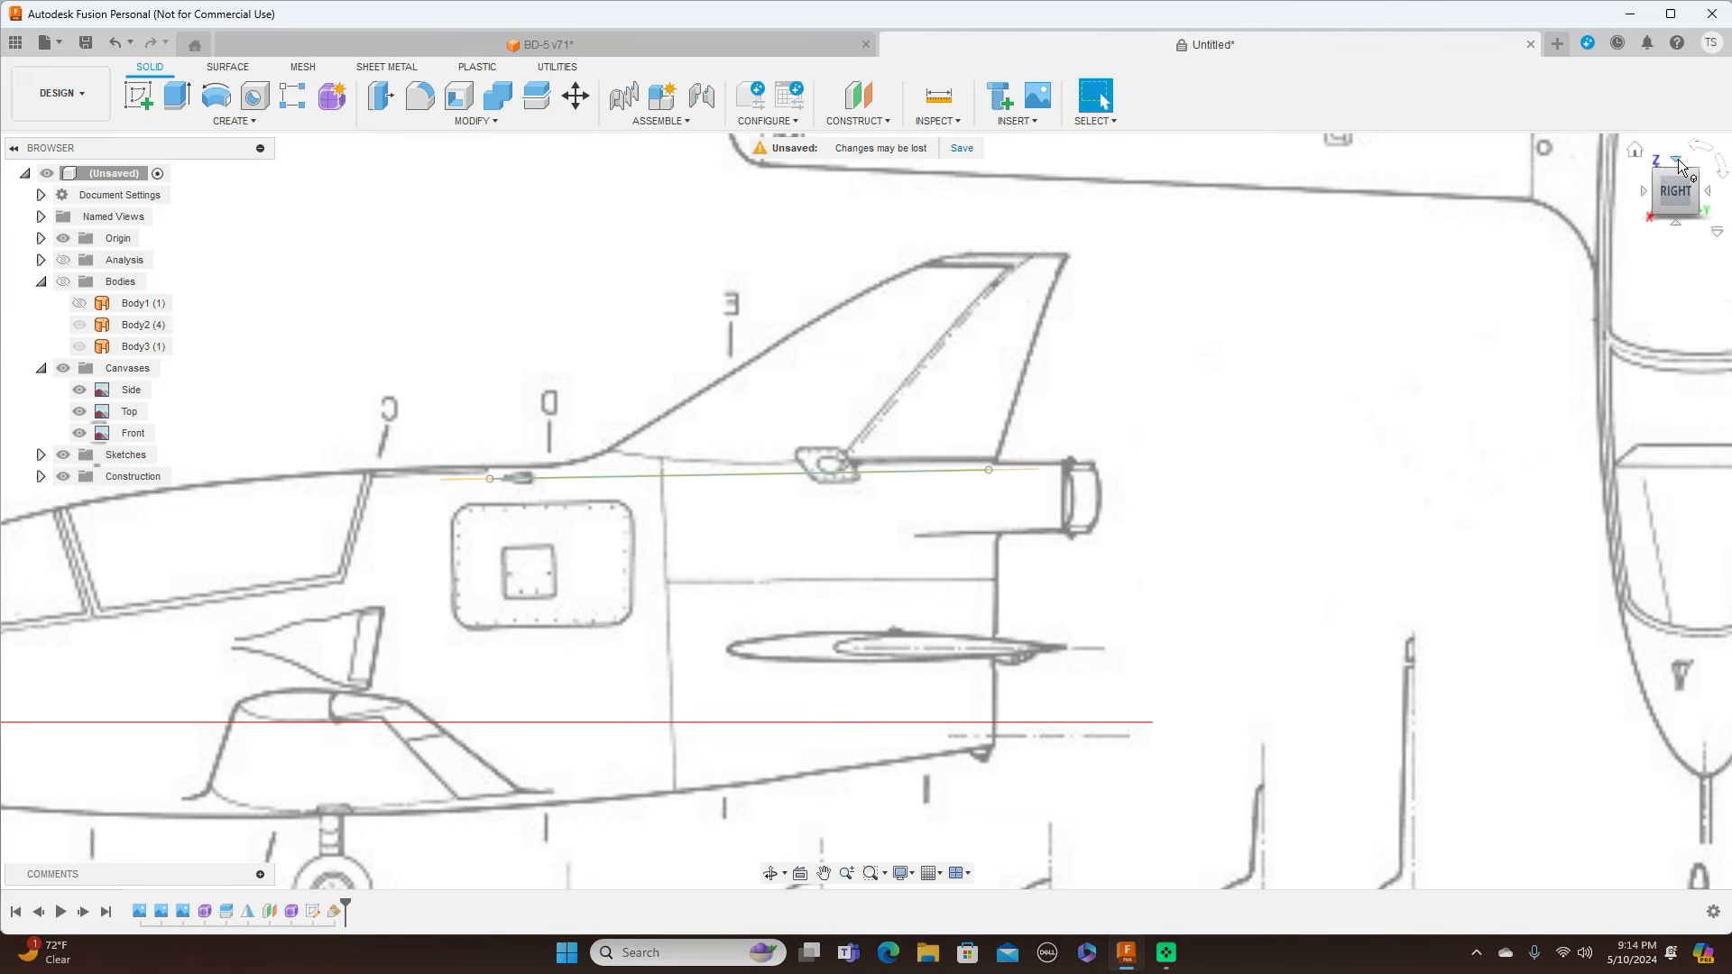
left_click(1676, 162)
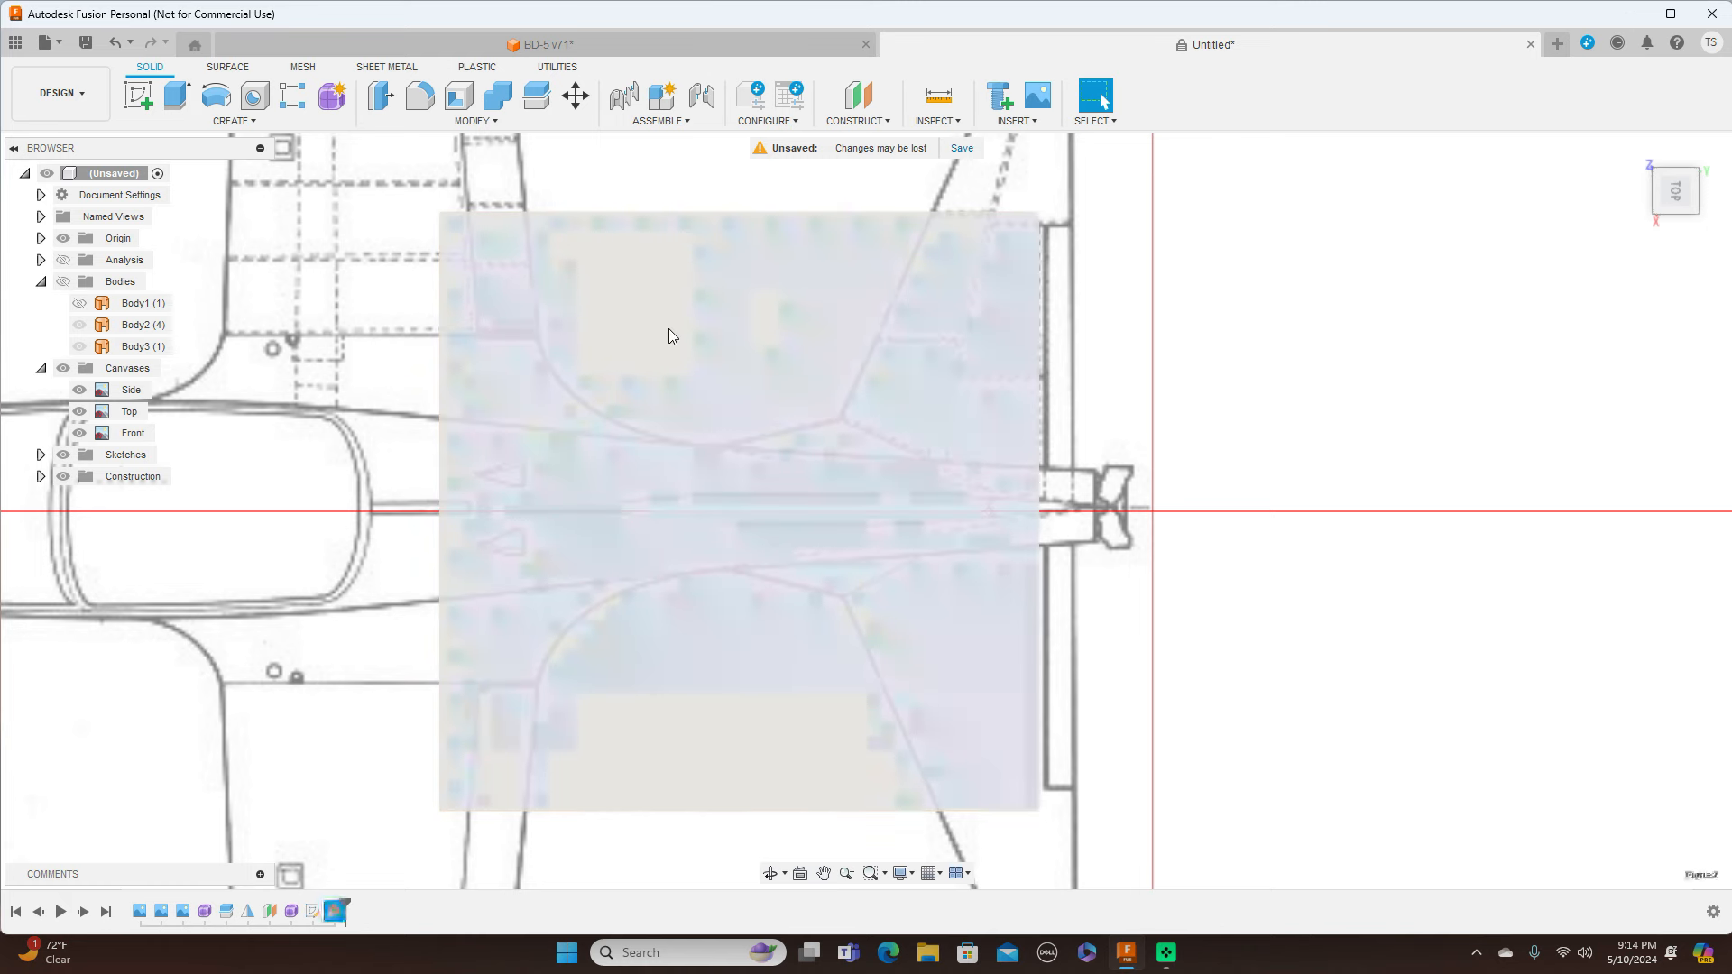
left_click(669, 328)
left_click(135, 98)
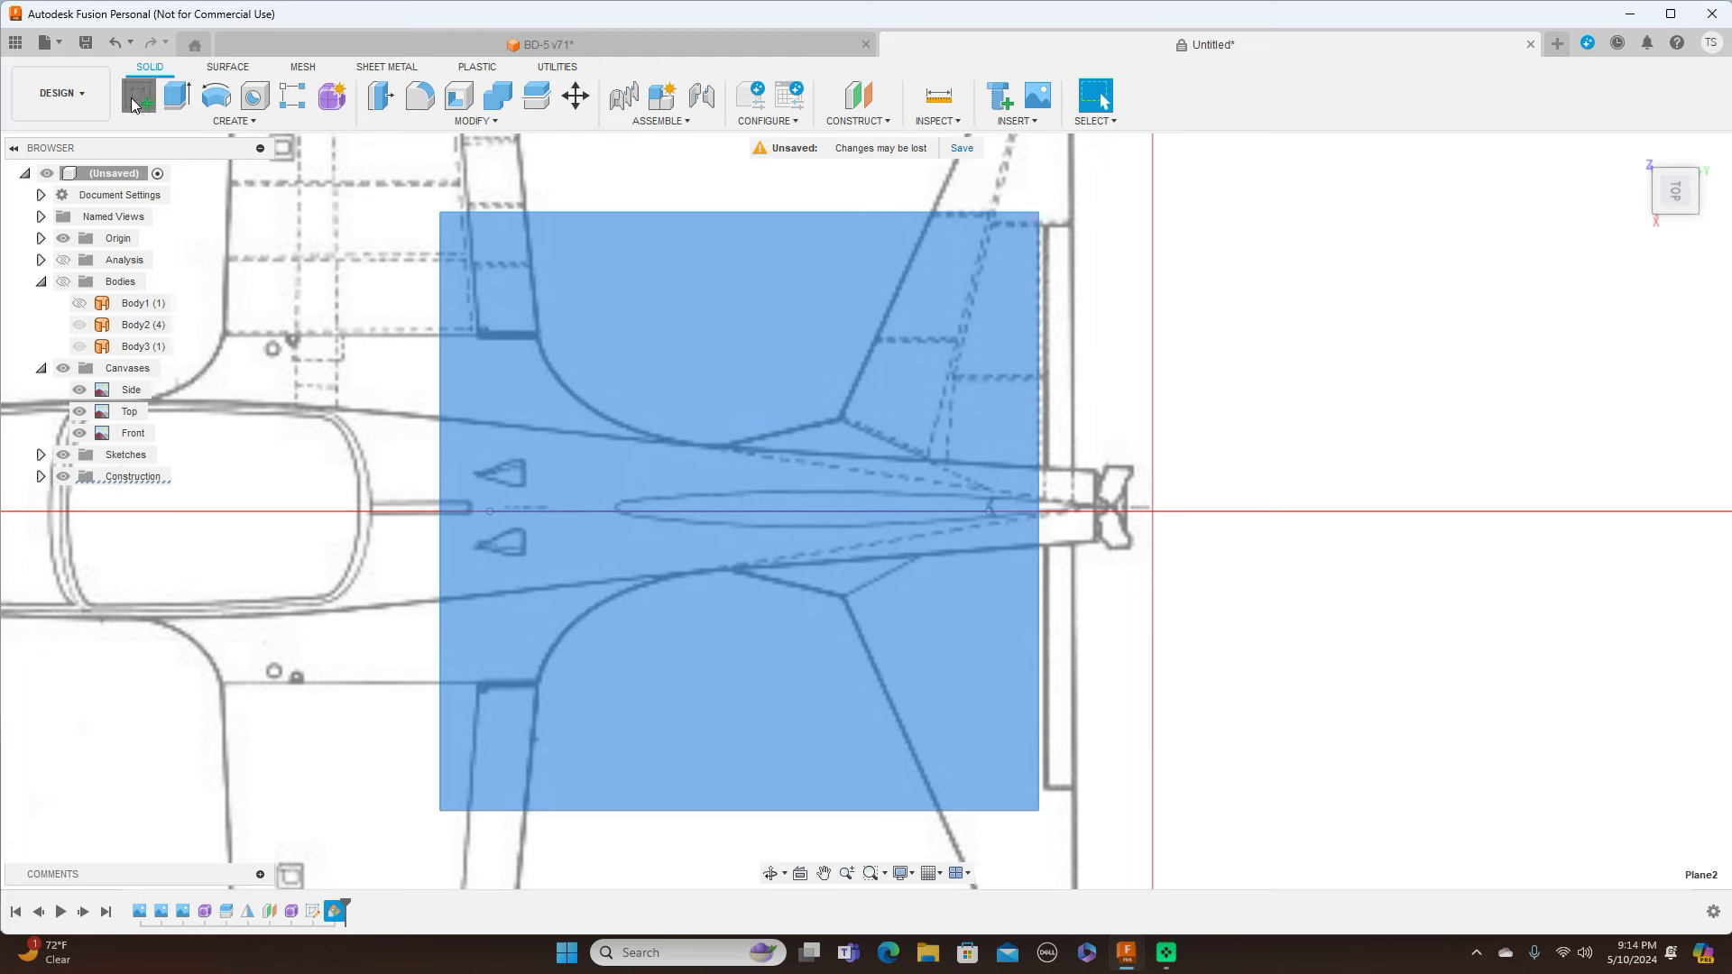
middle_click_drag(1418, 285, 369, 264)
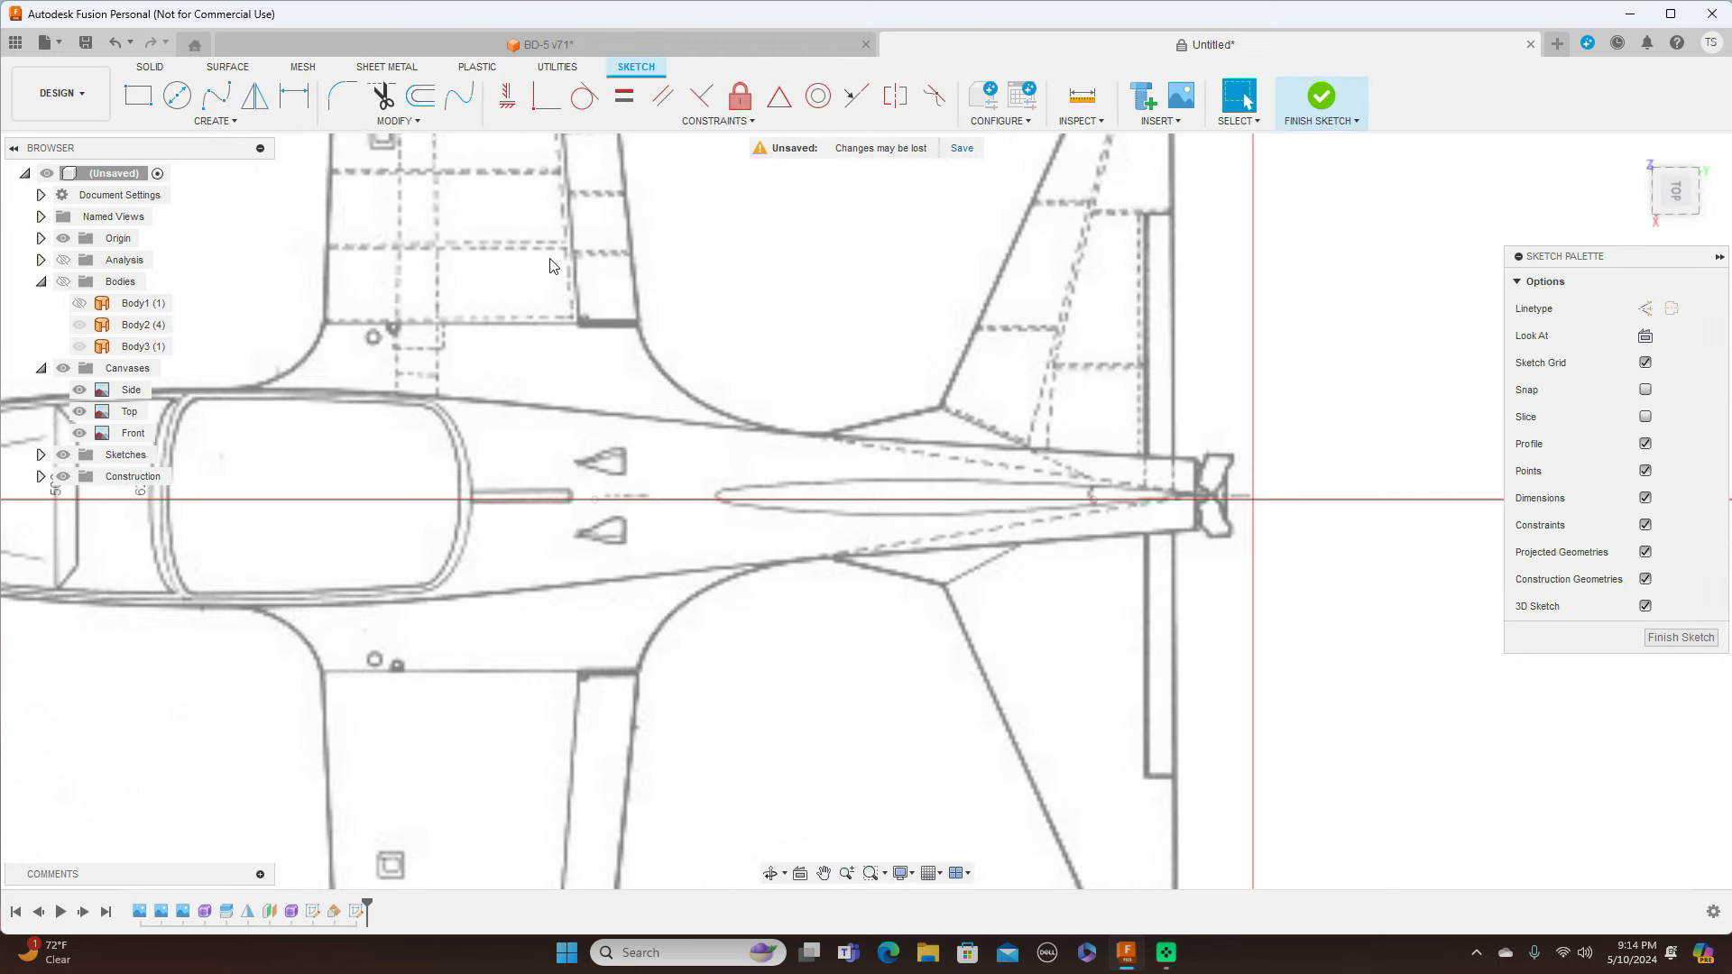
scroll(708, 266, "up", 1)
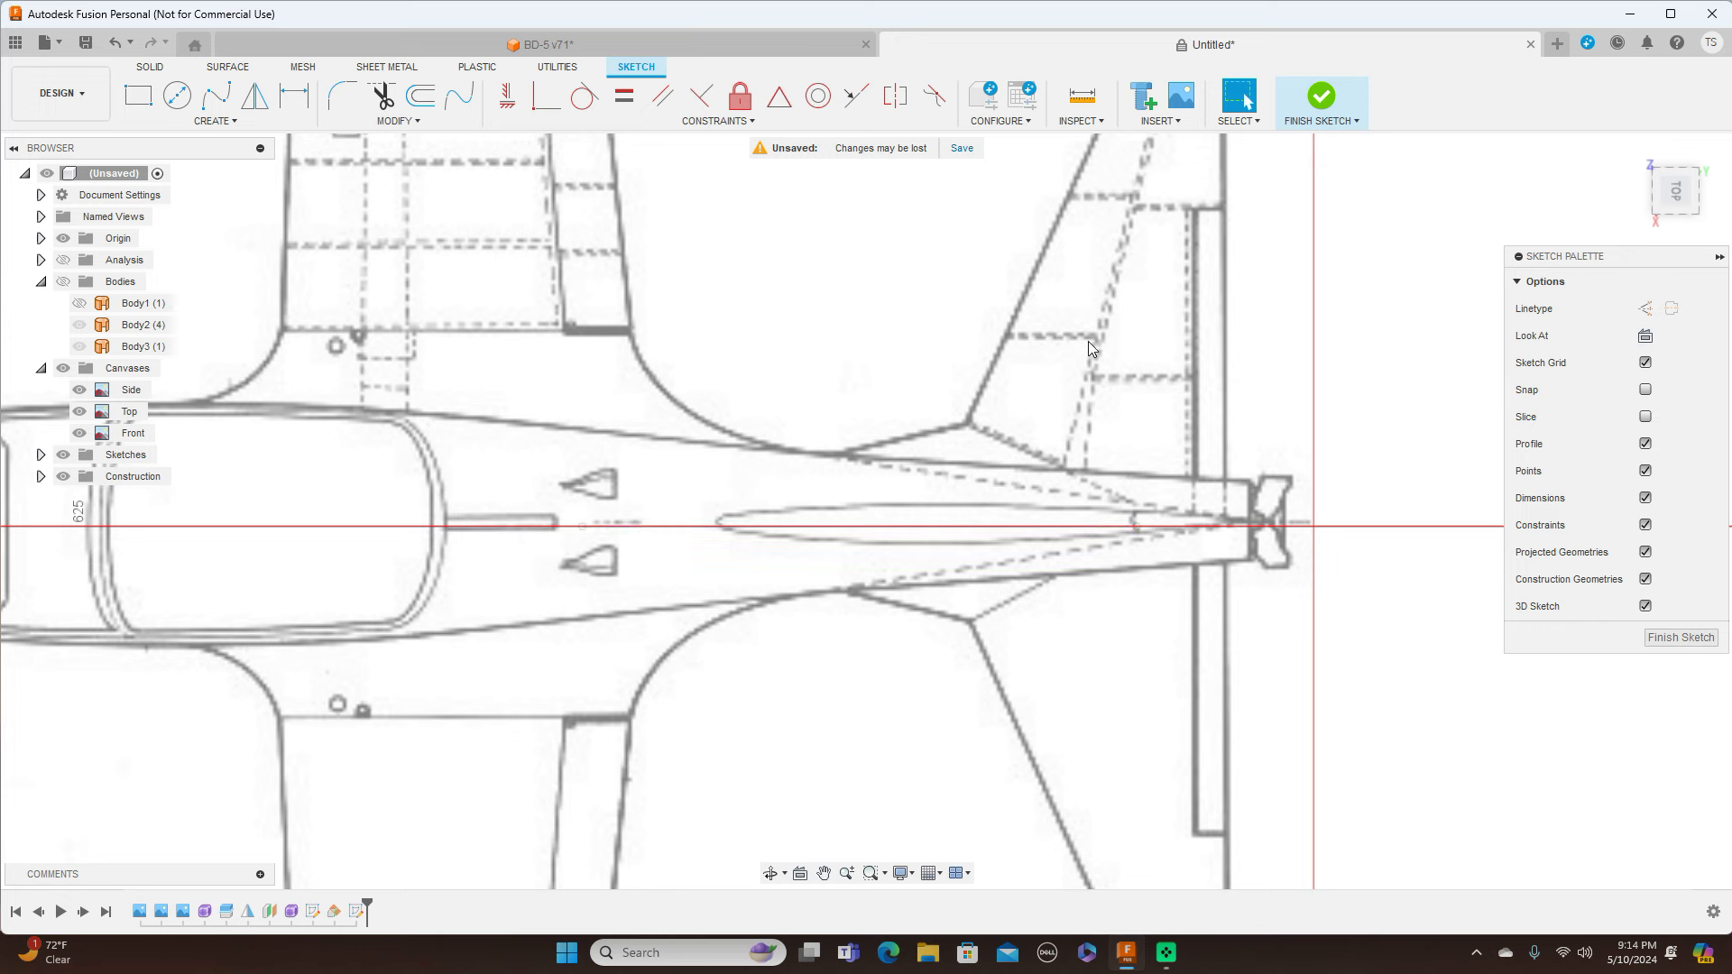
Project the fin's base line and its two endpoints into the sketch
key("p")
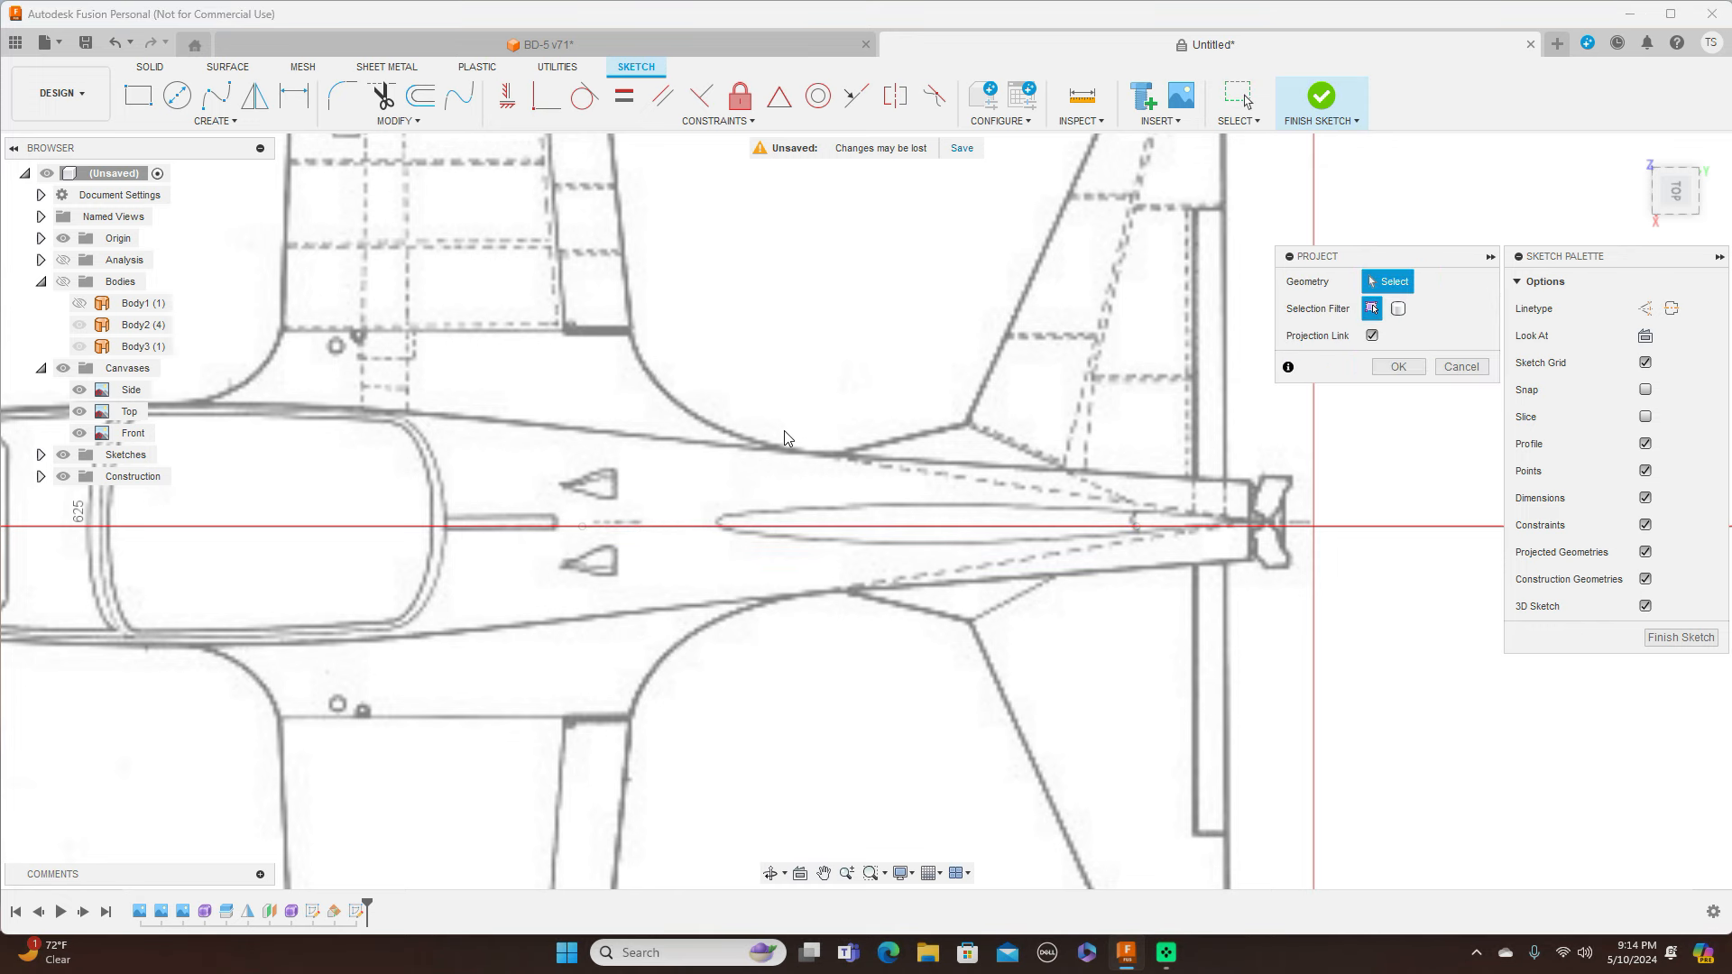
scroll(588, 530, "up", 3)
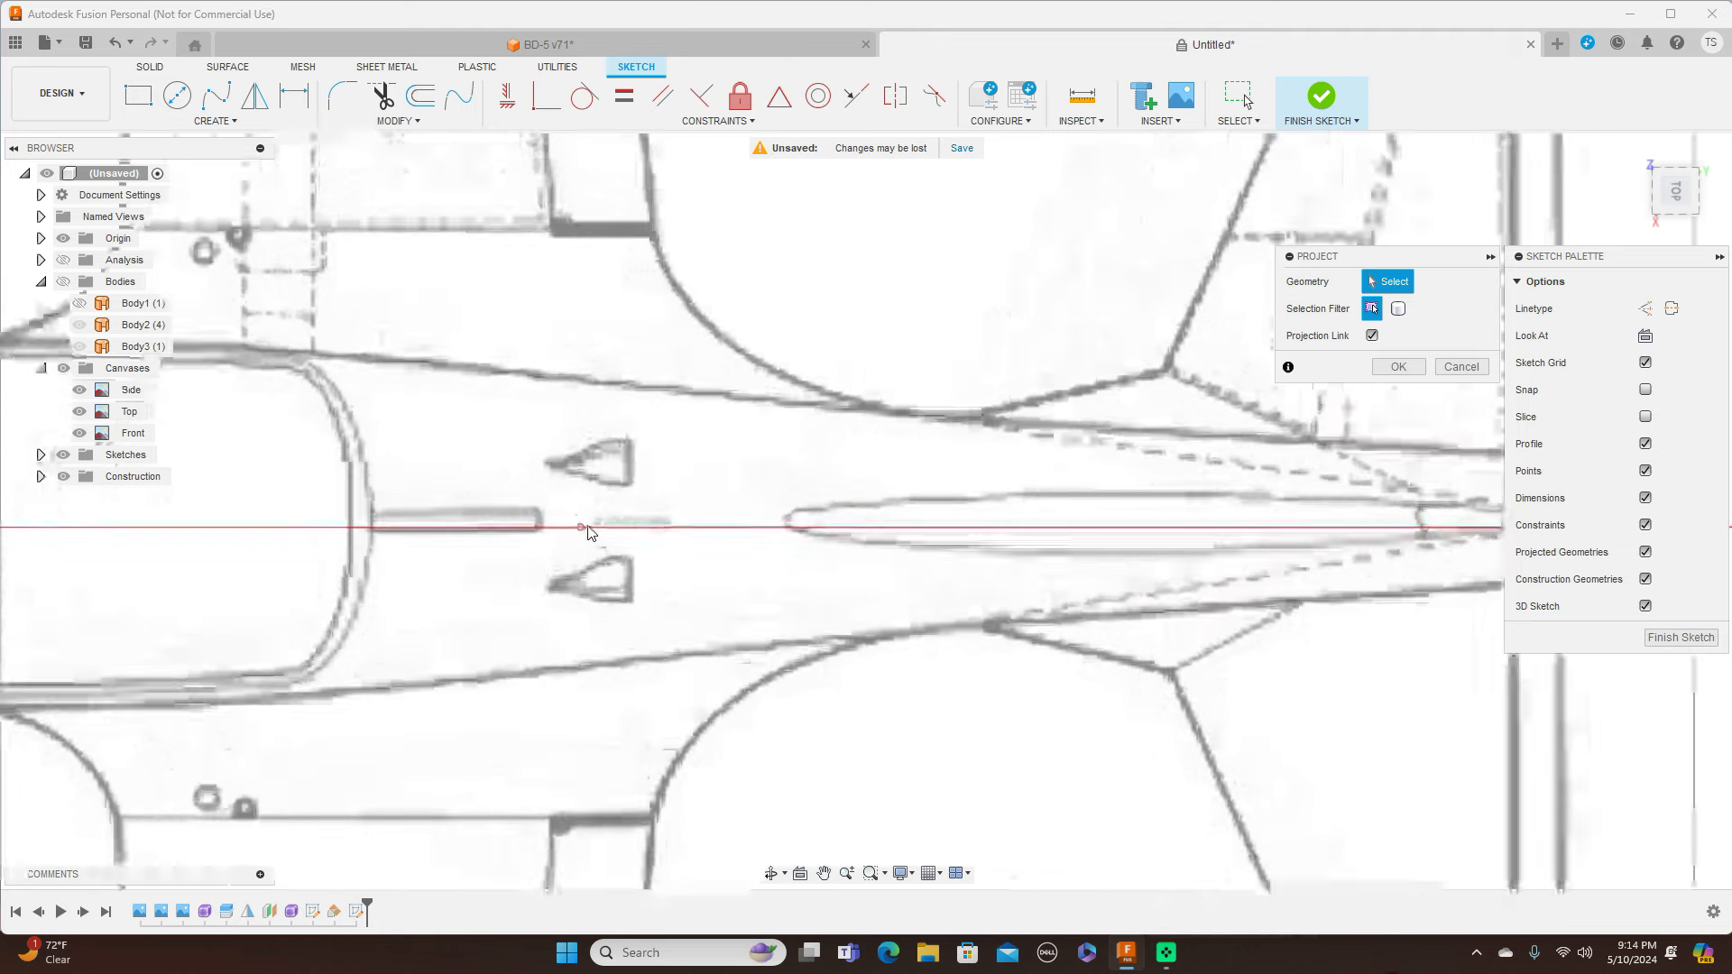
left_click(579, 529)
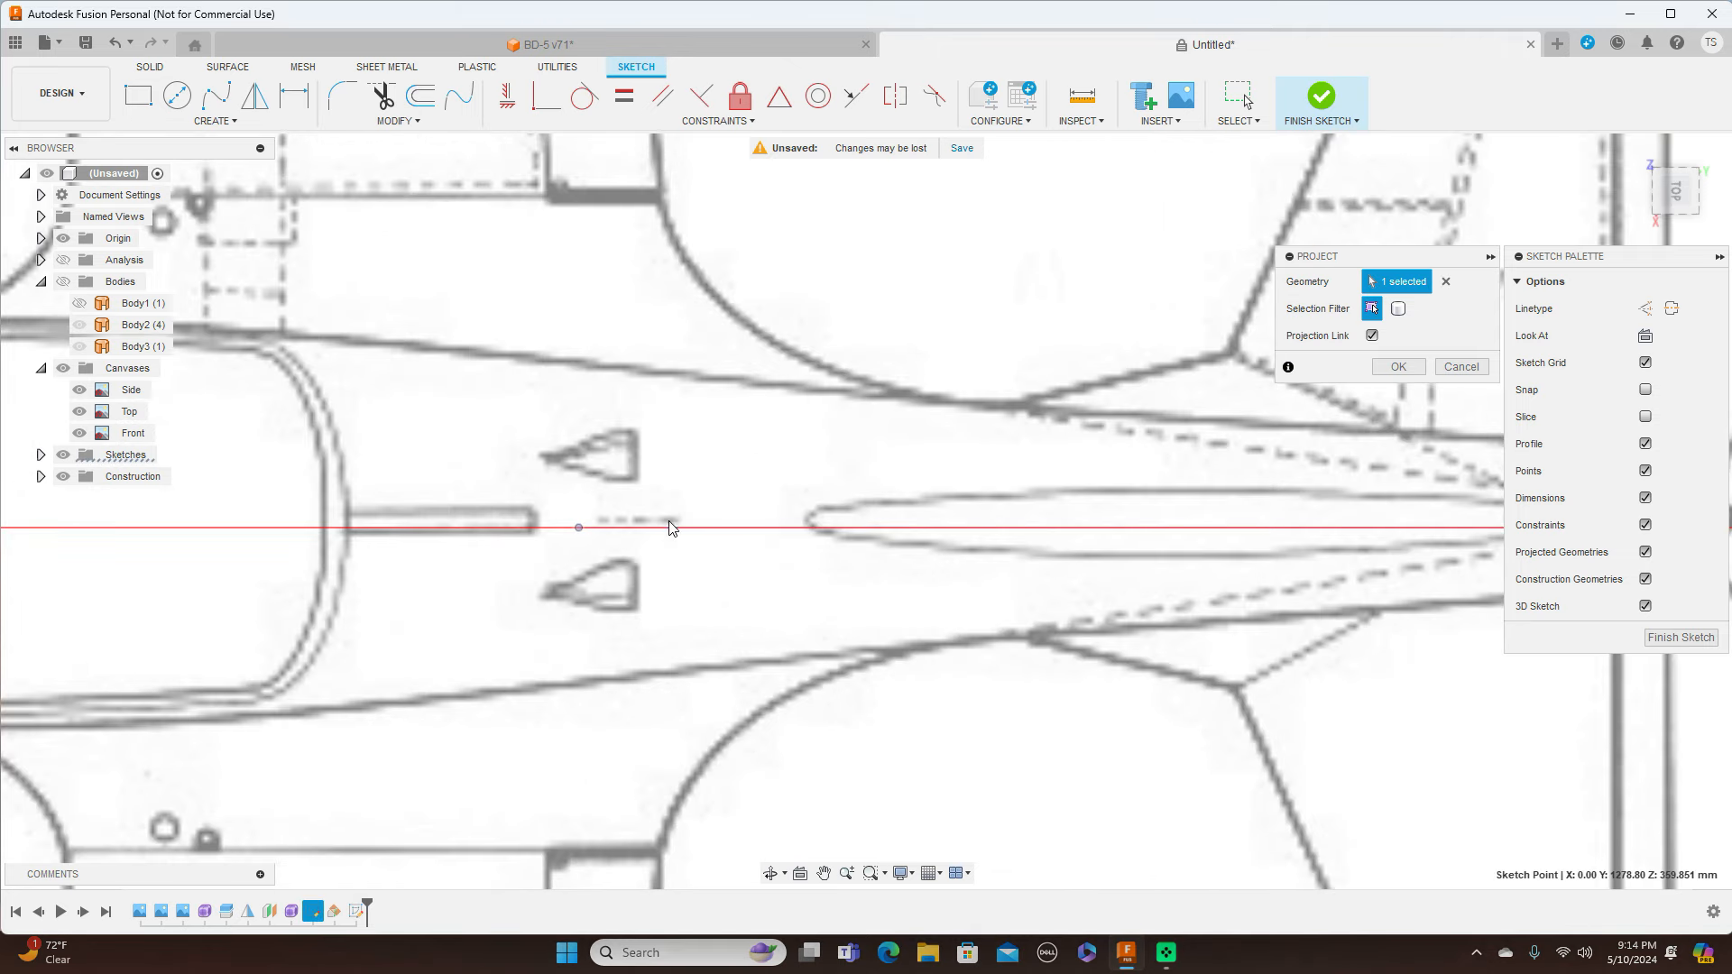
left_click(721, 529)
scroll(719, 539, "down", 2)
left_click(1322, 532)
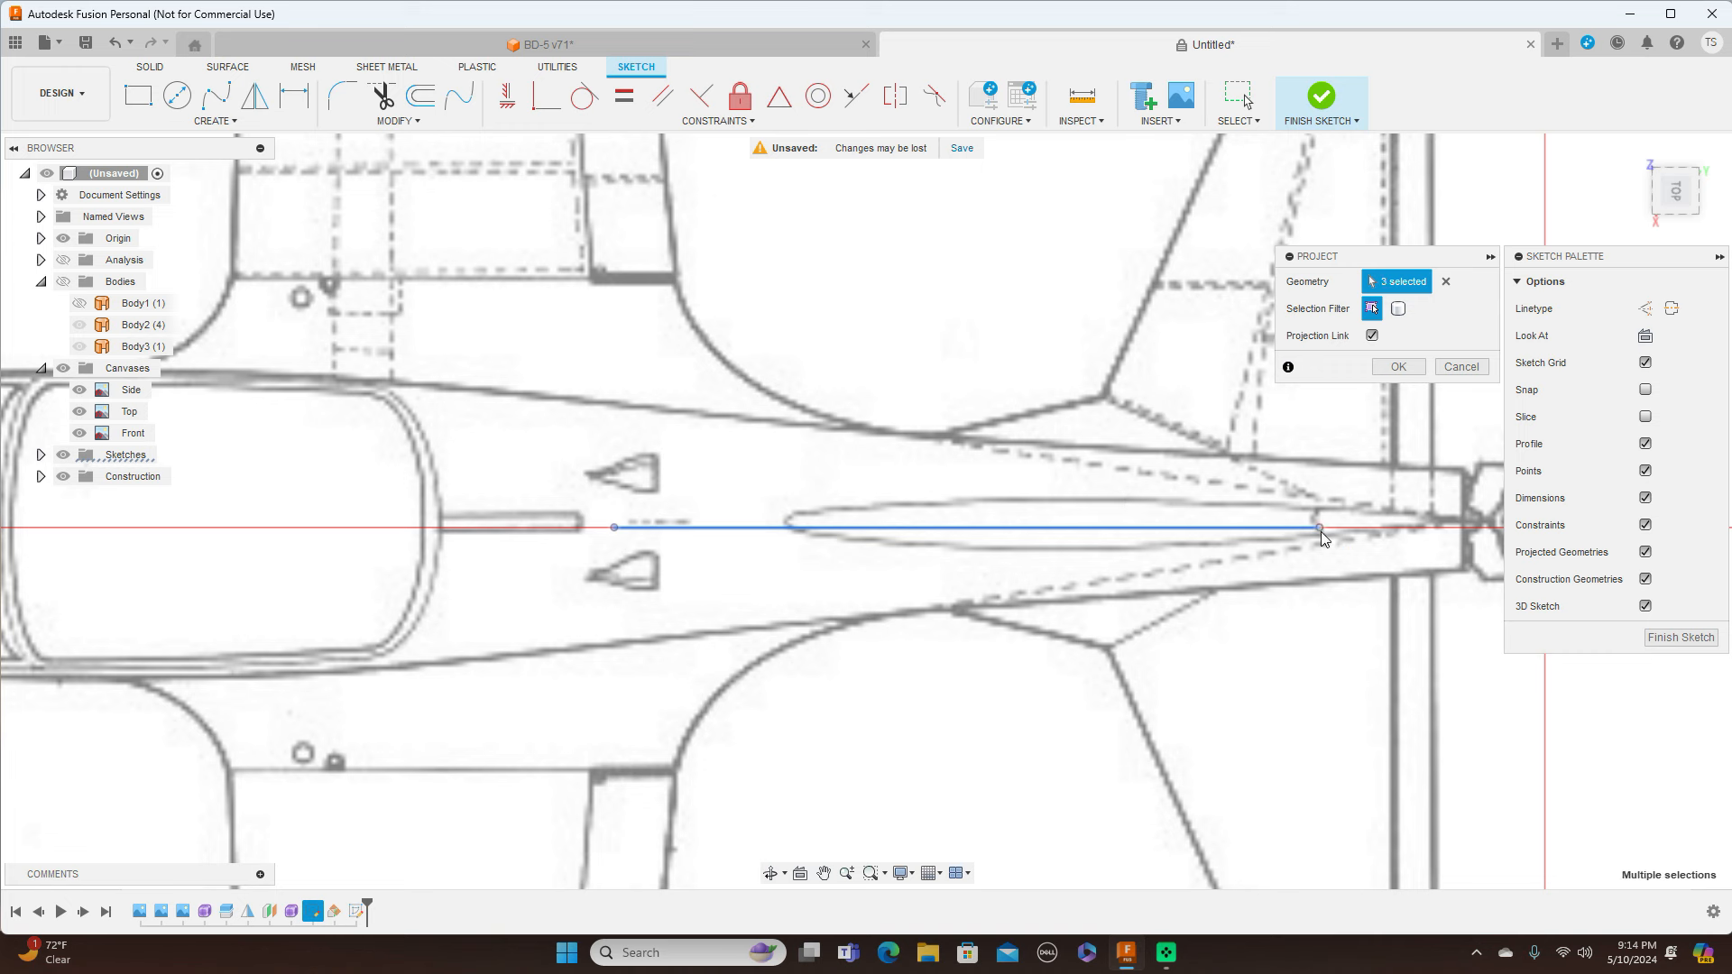
left_click(1400, 368)
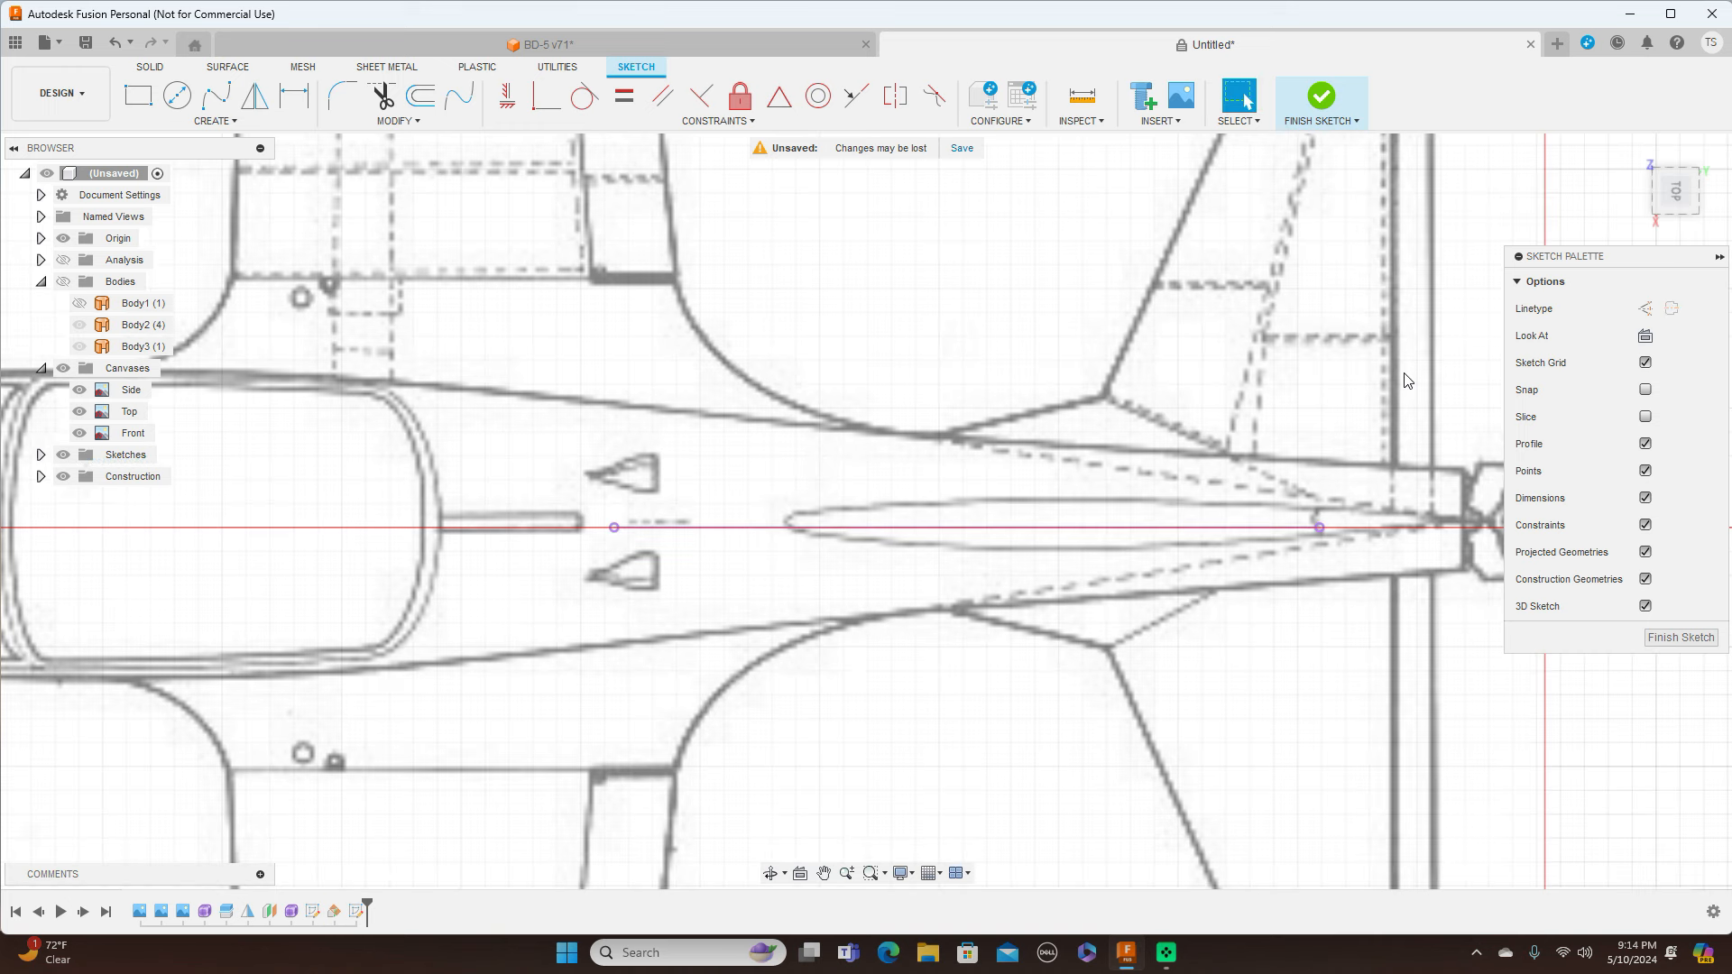
scroll(1137, 413, "up", 1)
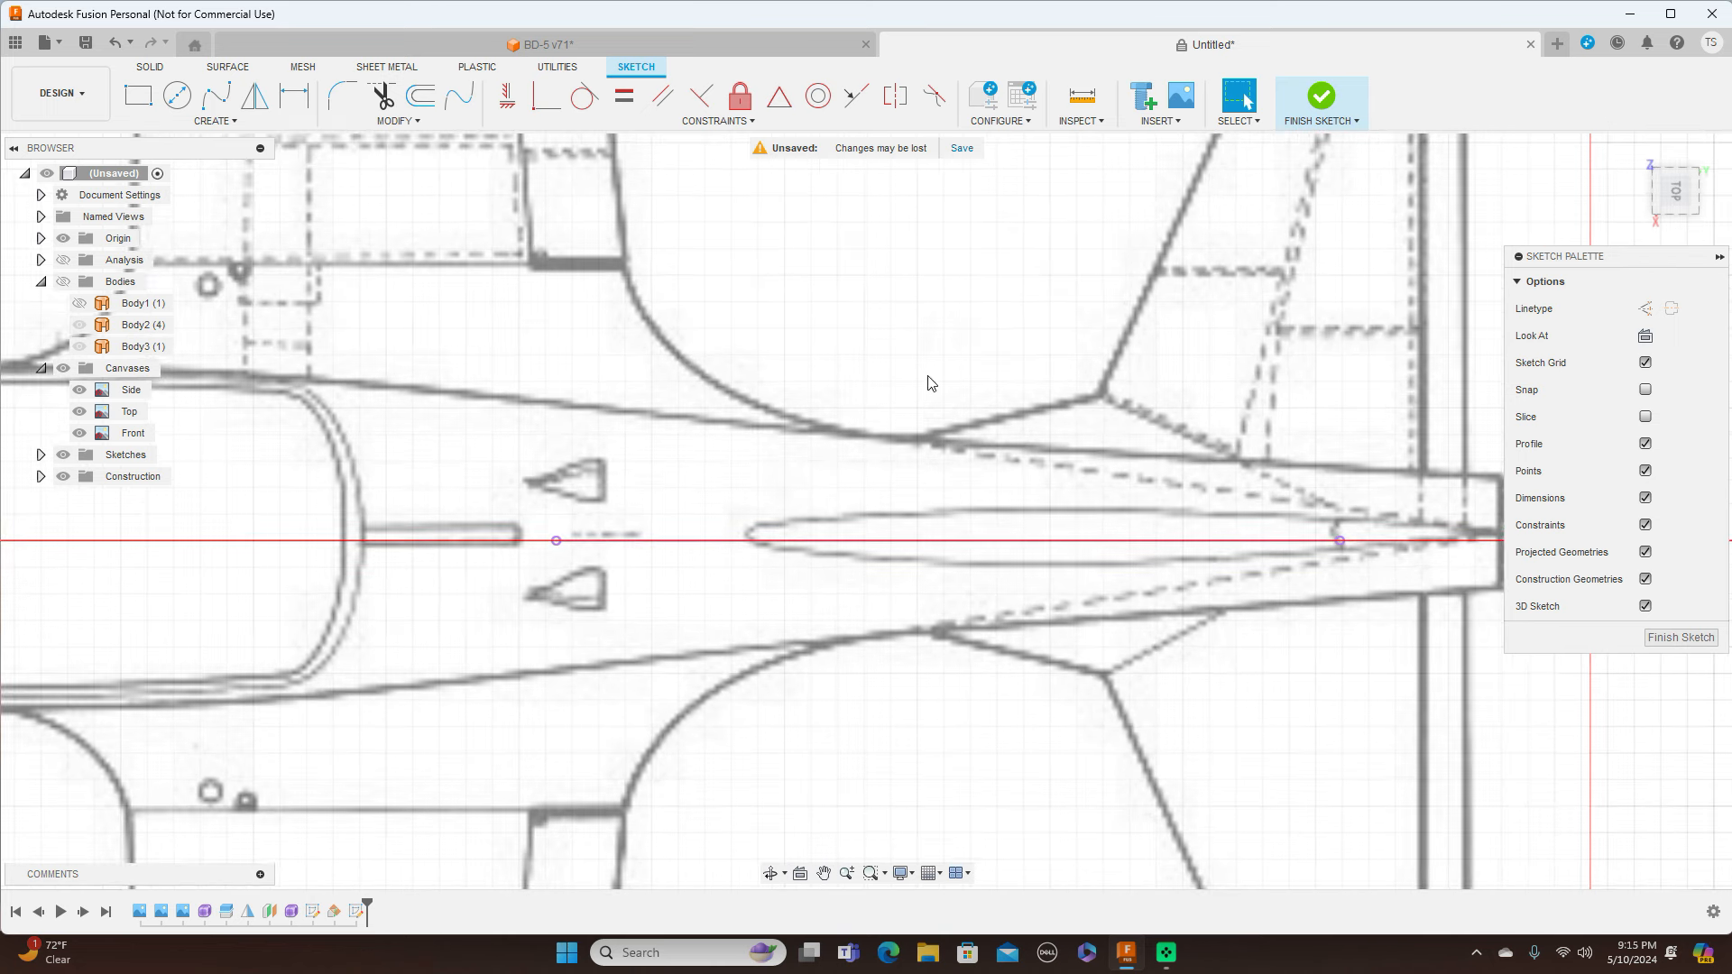
left_click(228, 103)
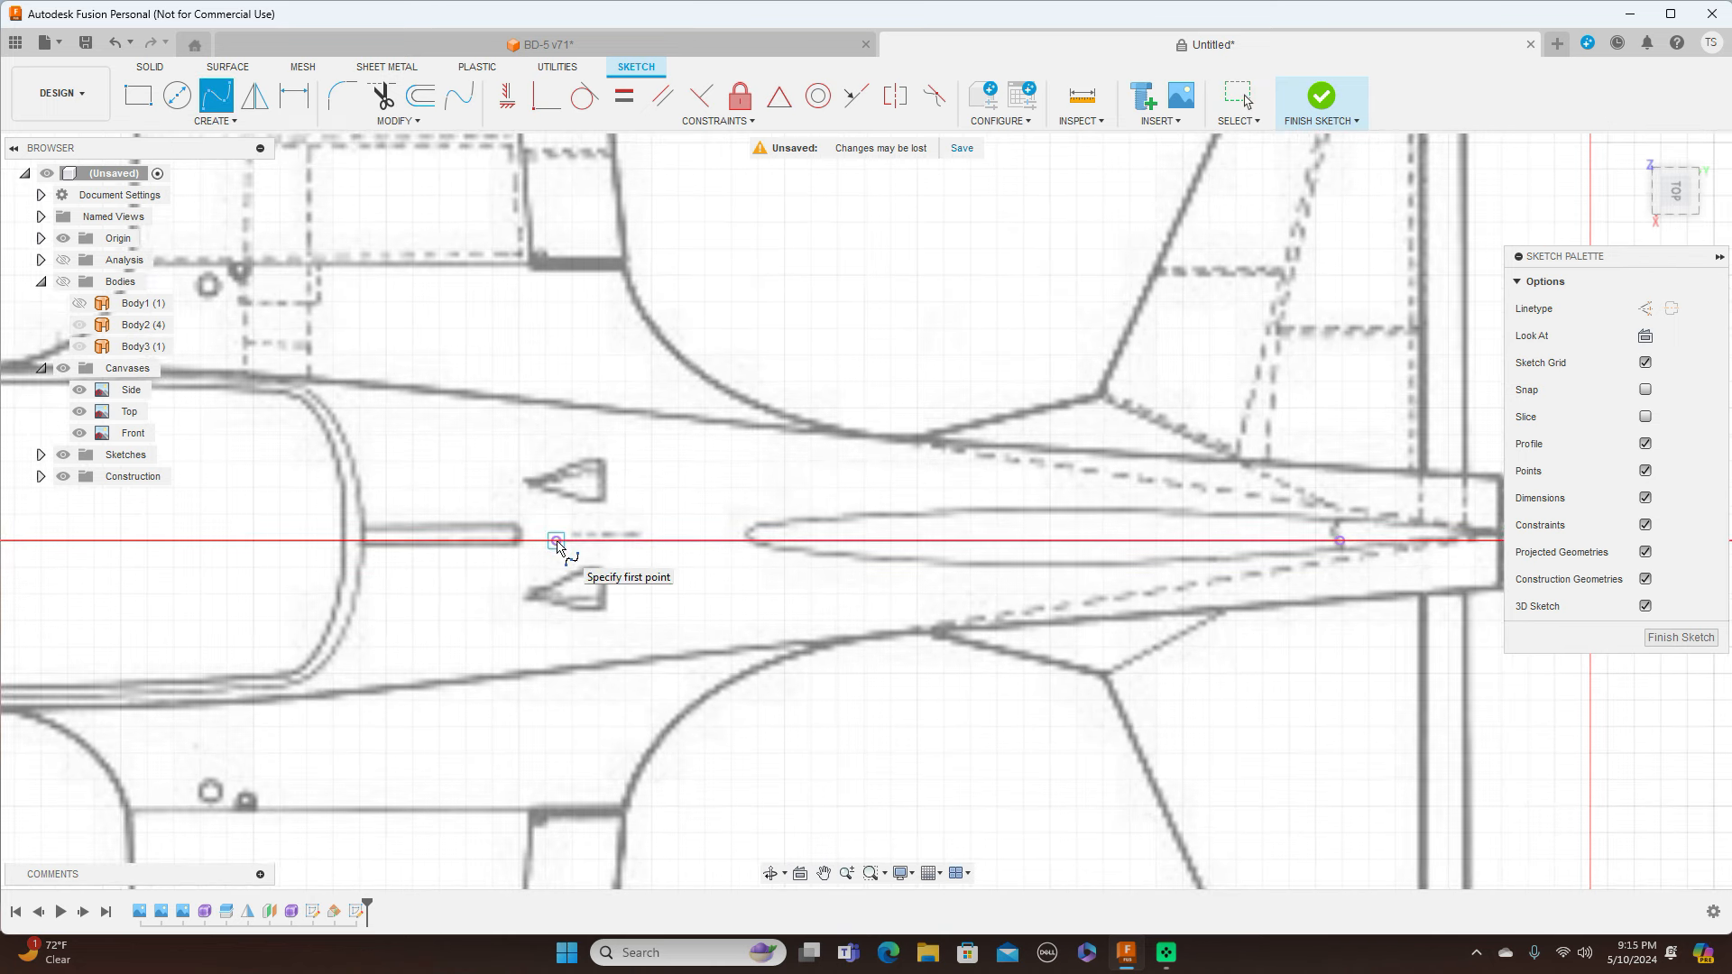
scroll(556, 542, "up", 1)
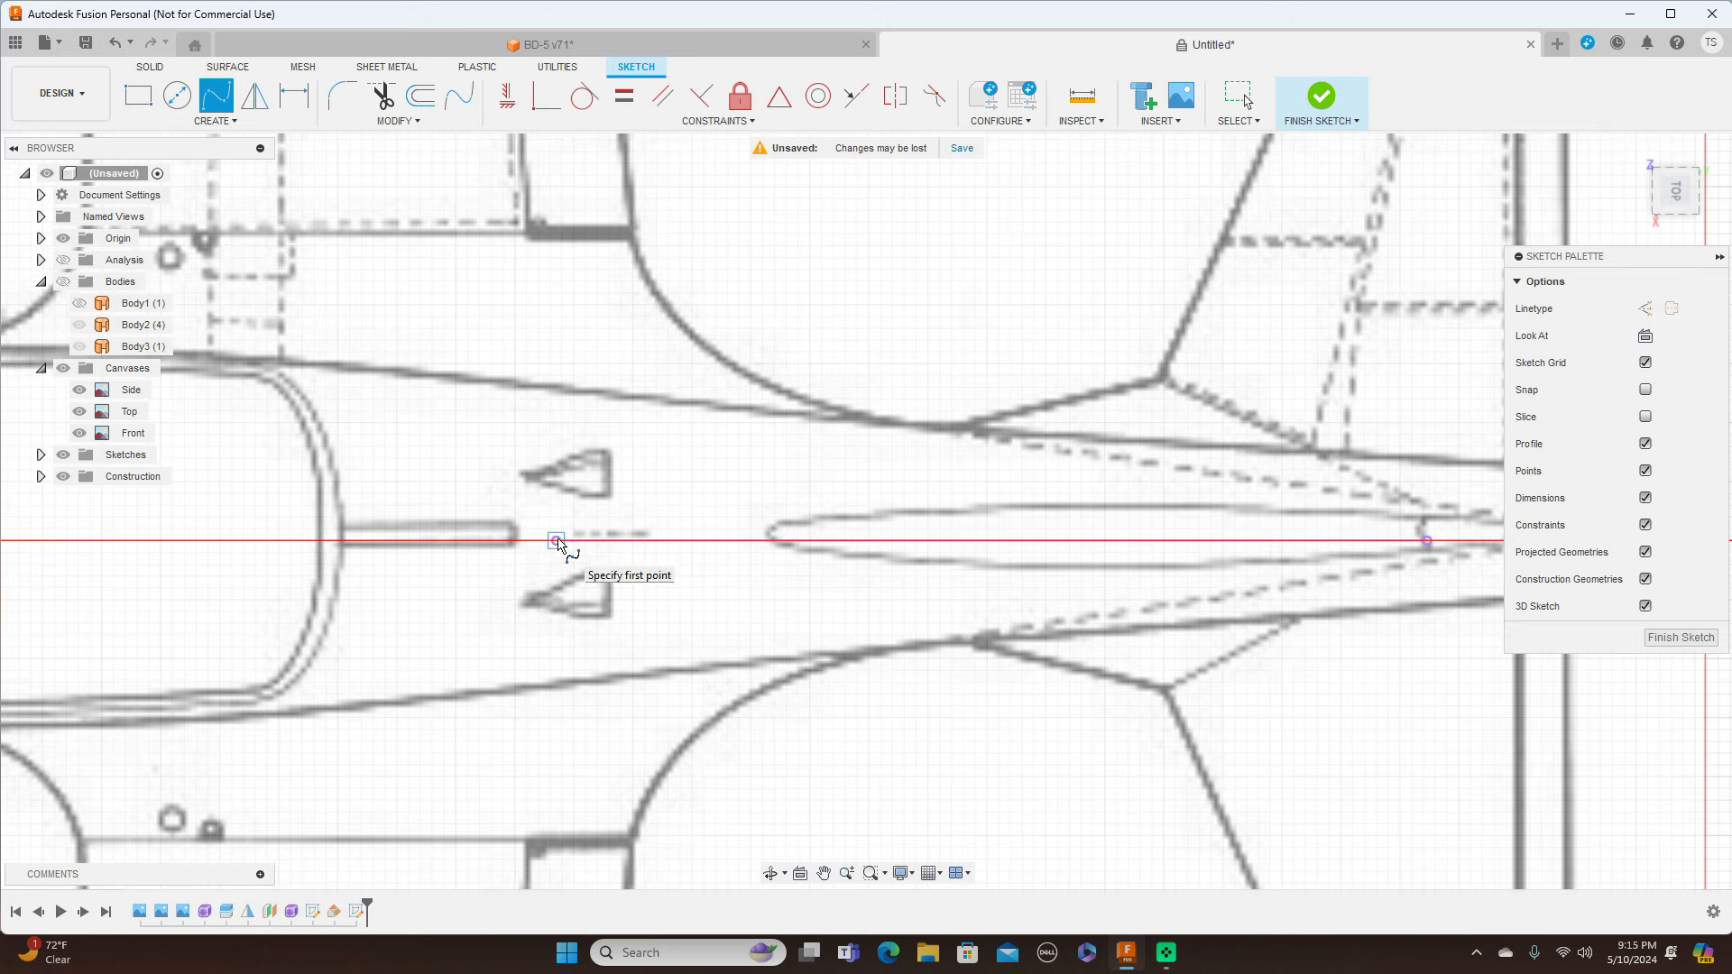
scroll(561, 533, "up", 2)
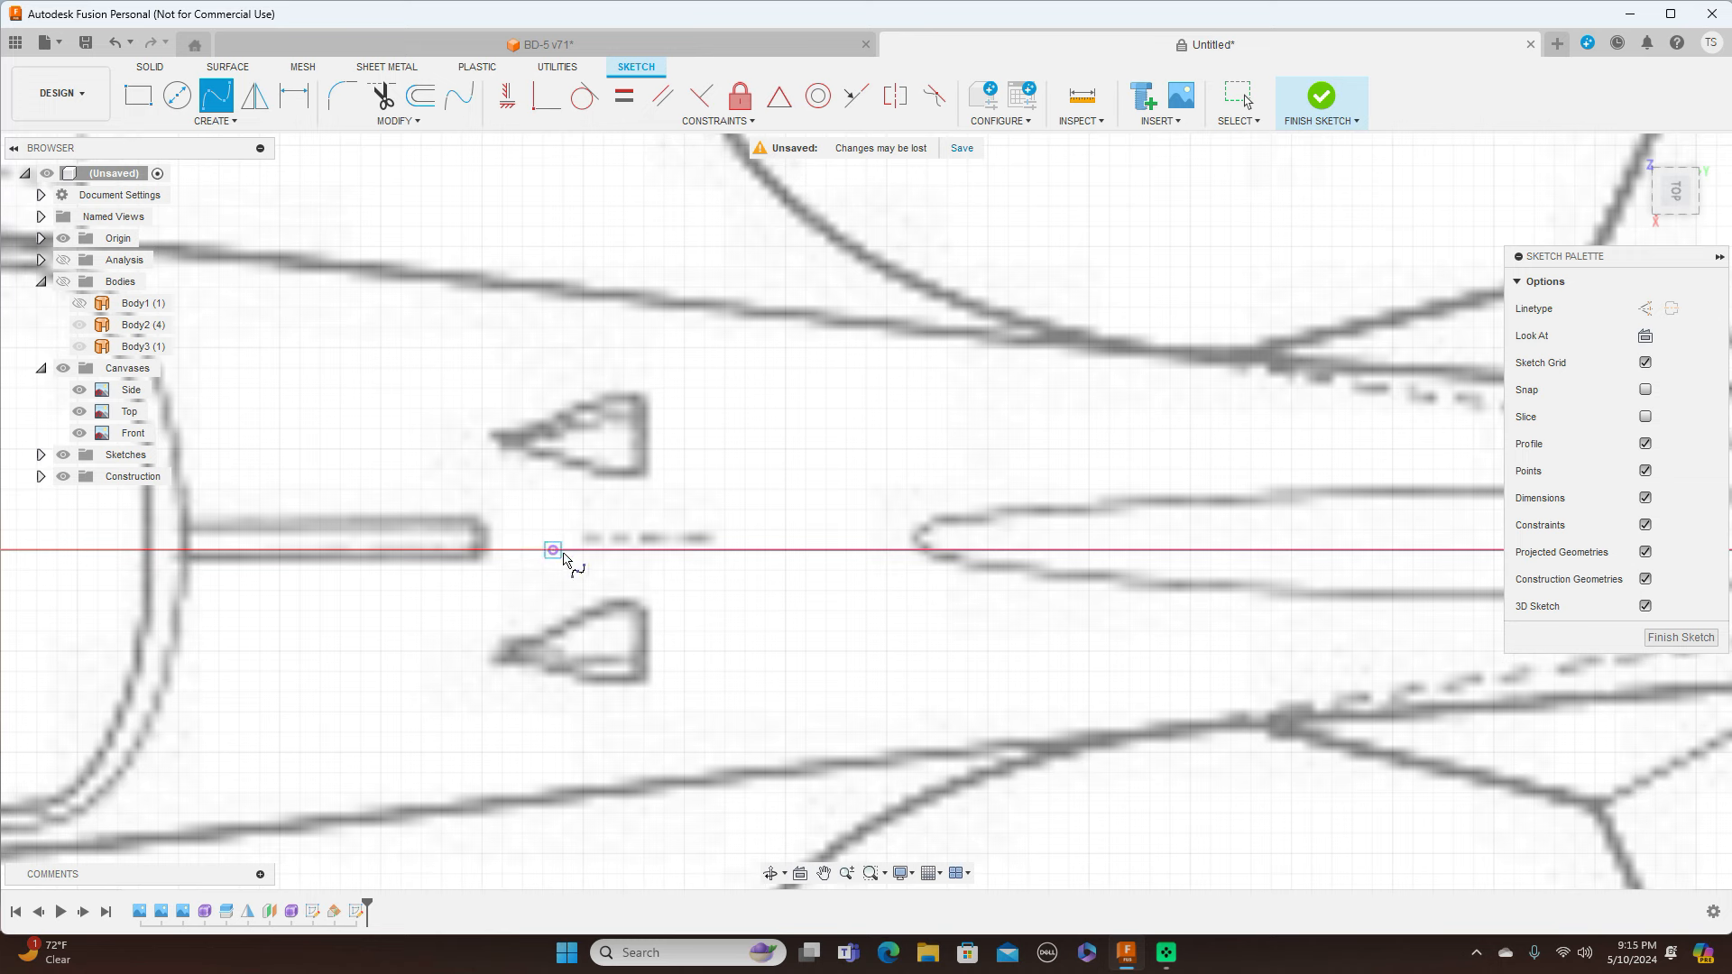
right_click(585, 497)
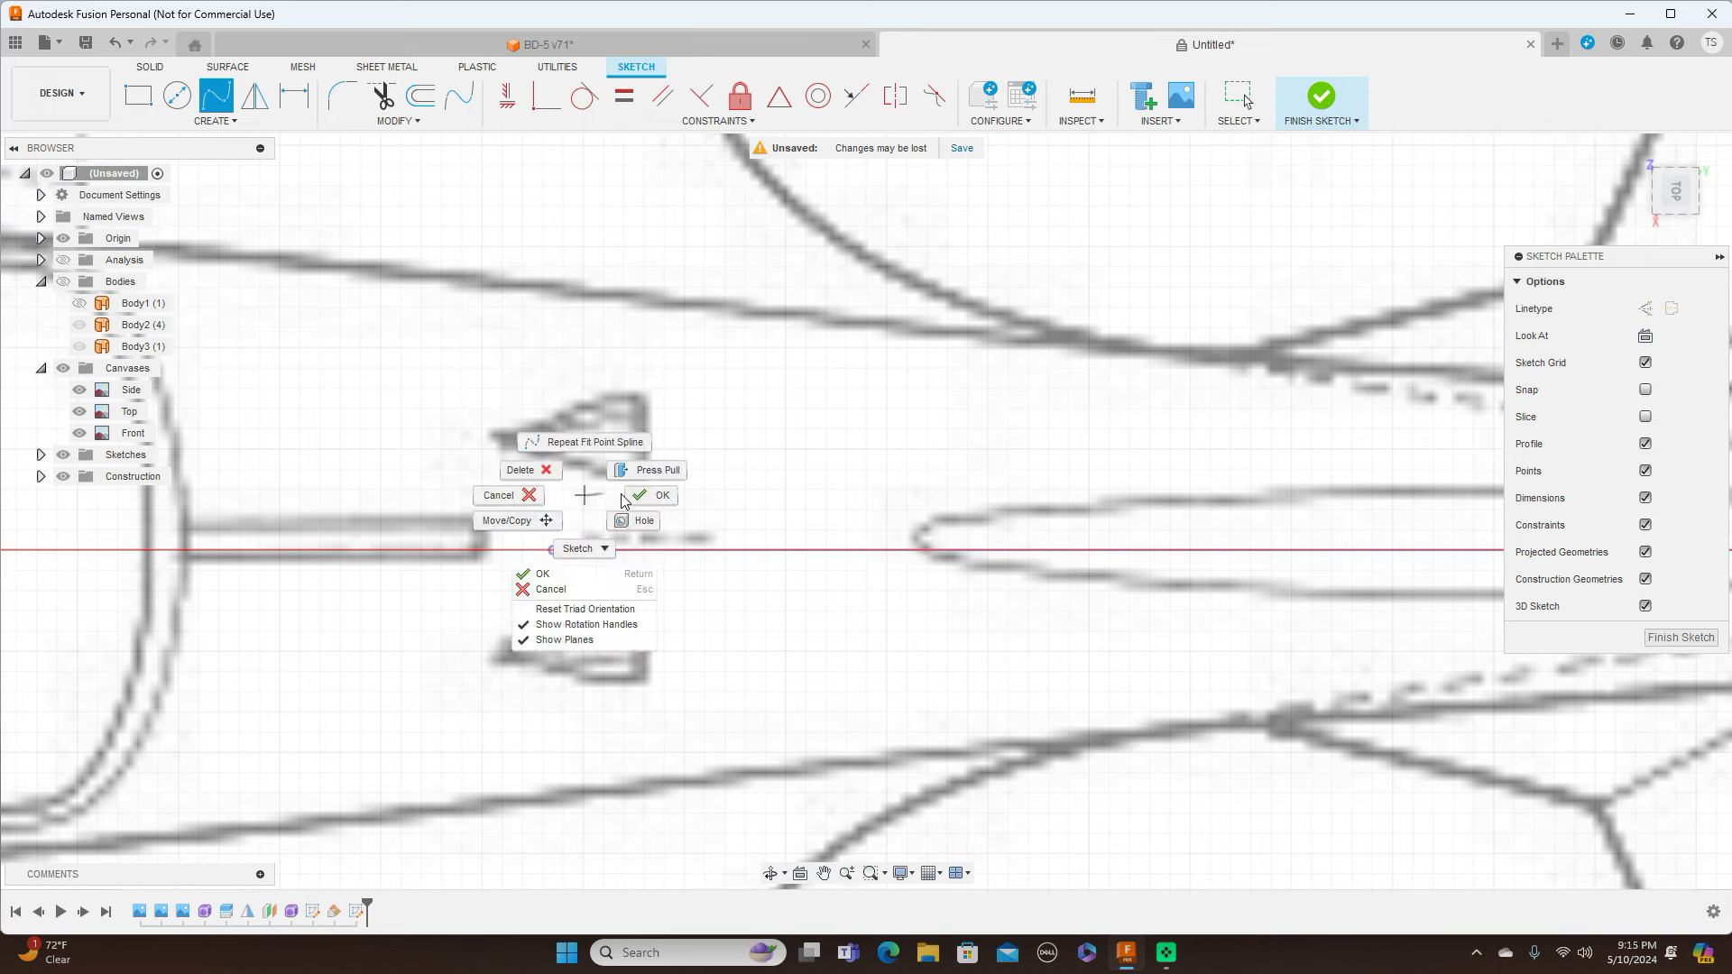
left_click(519, 497)
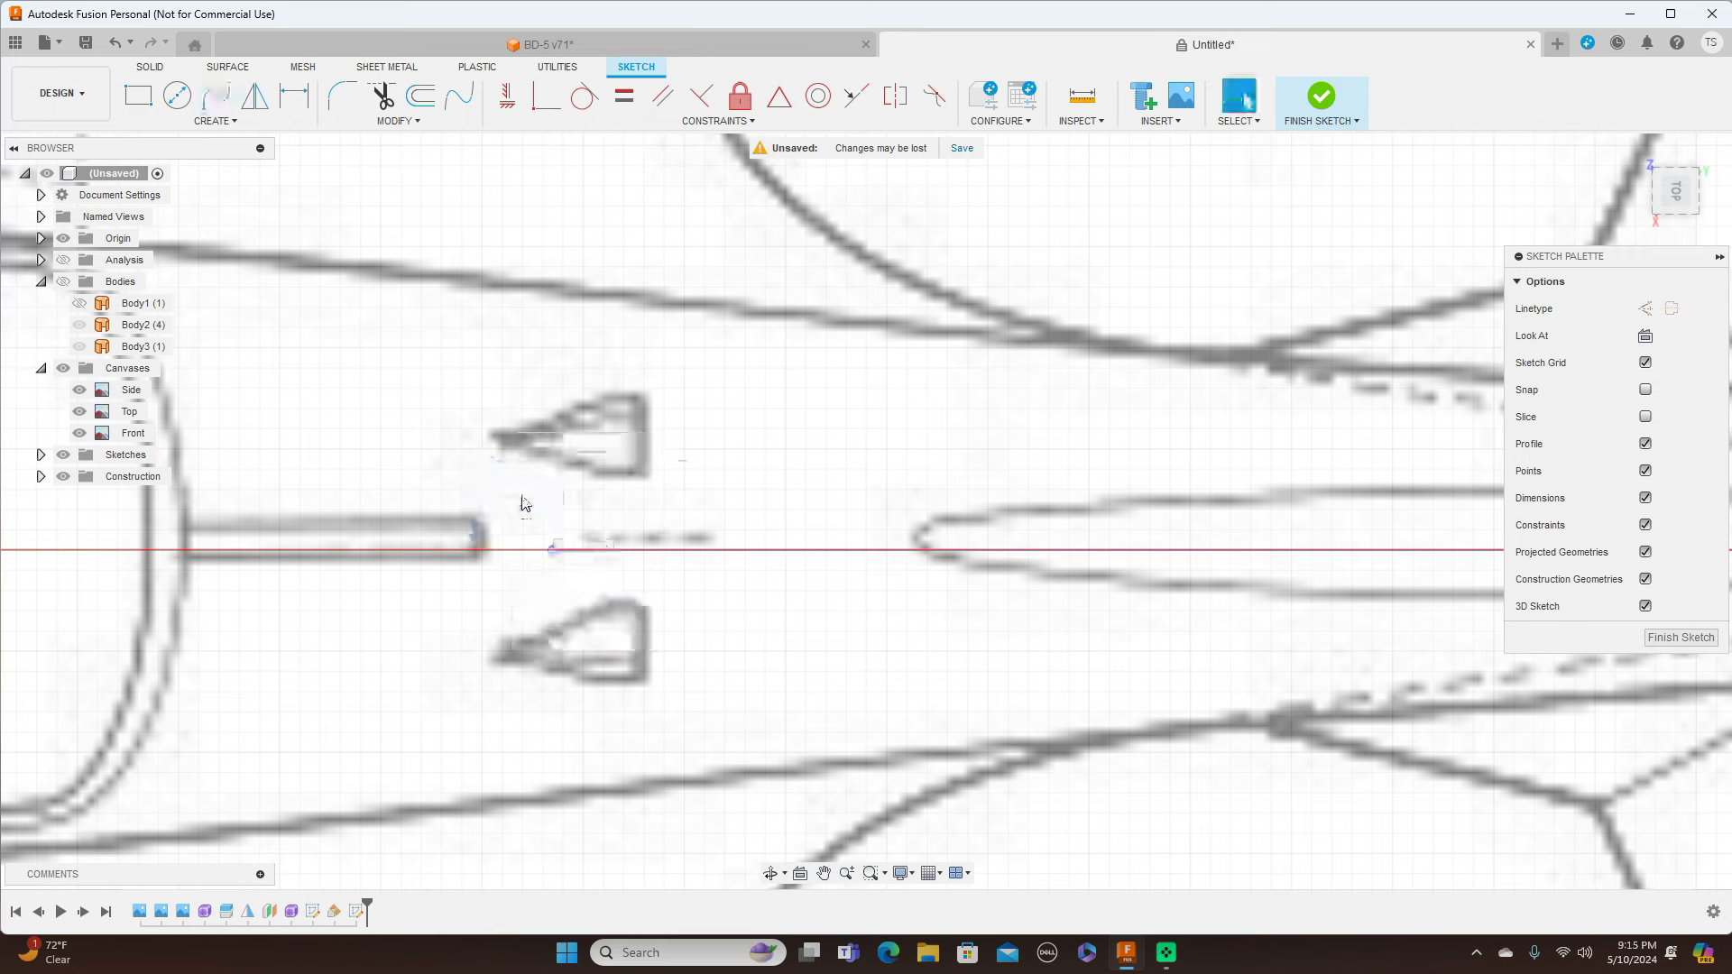
Sketch a six-point fit spline from the base line's front endpoint to its rear endpoint as one half of the fin's airfoil
left_click(215, 93)
left_click(553, 549)
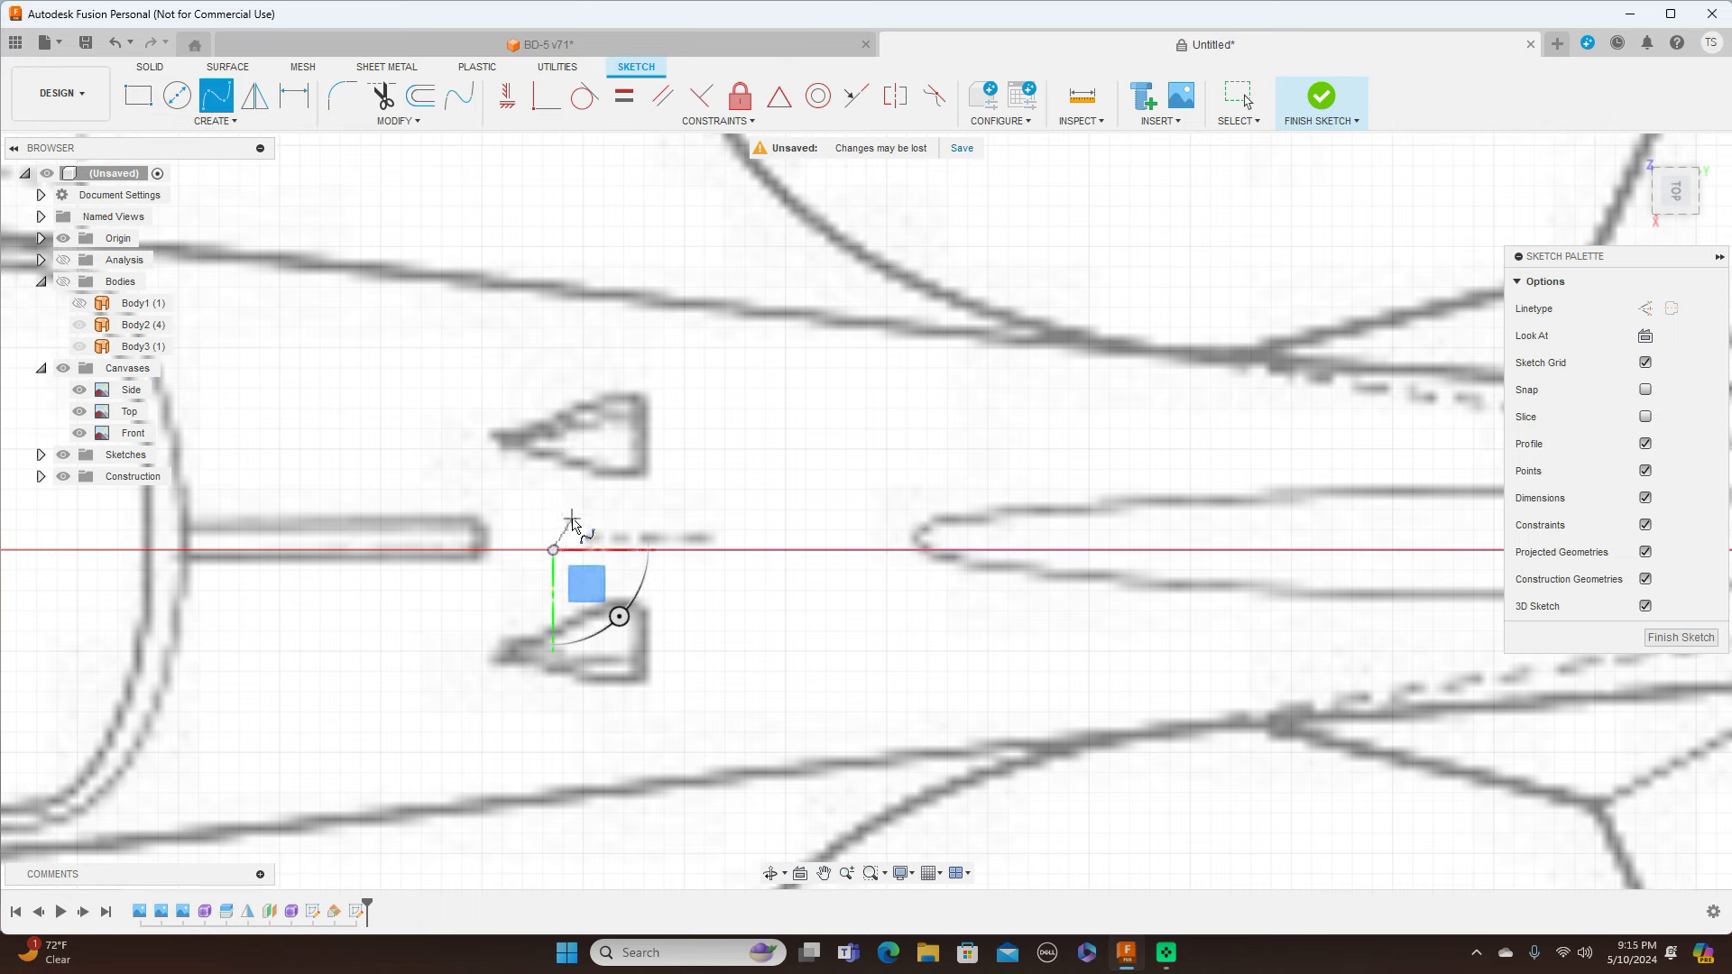
scroll(575, 519, "down", 2)
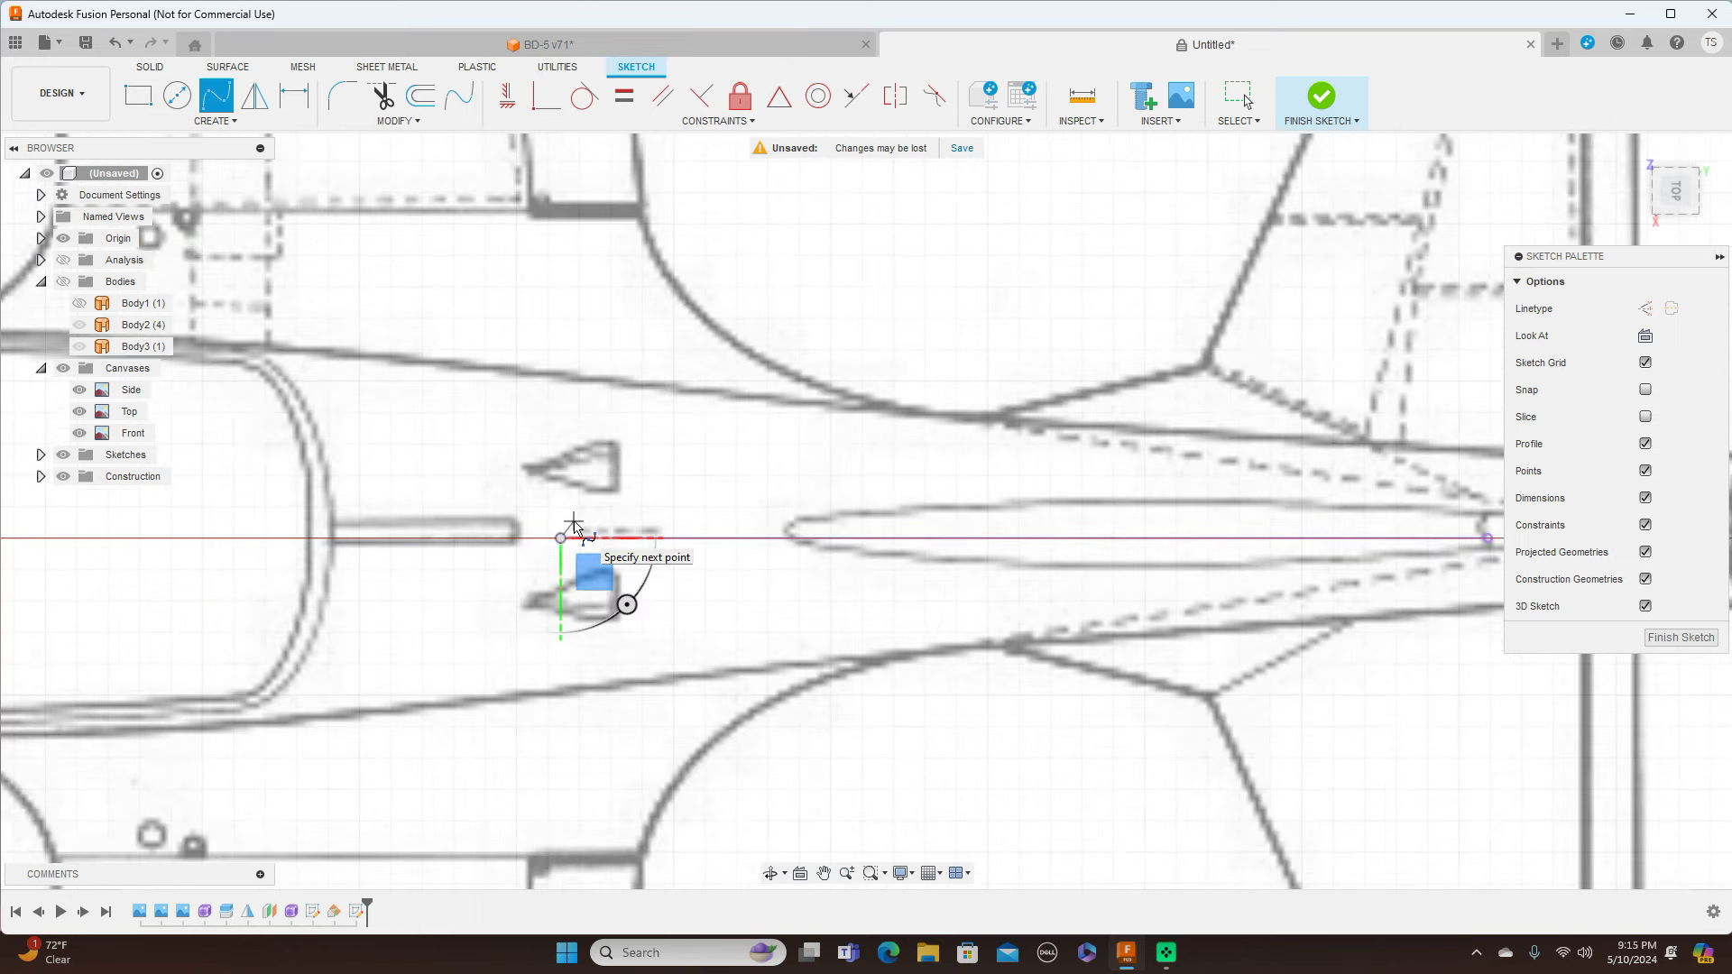
scroll(574, 530, "up", 2)
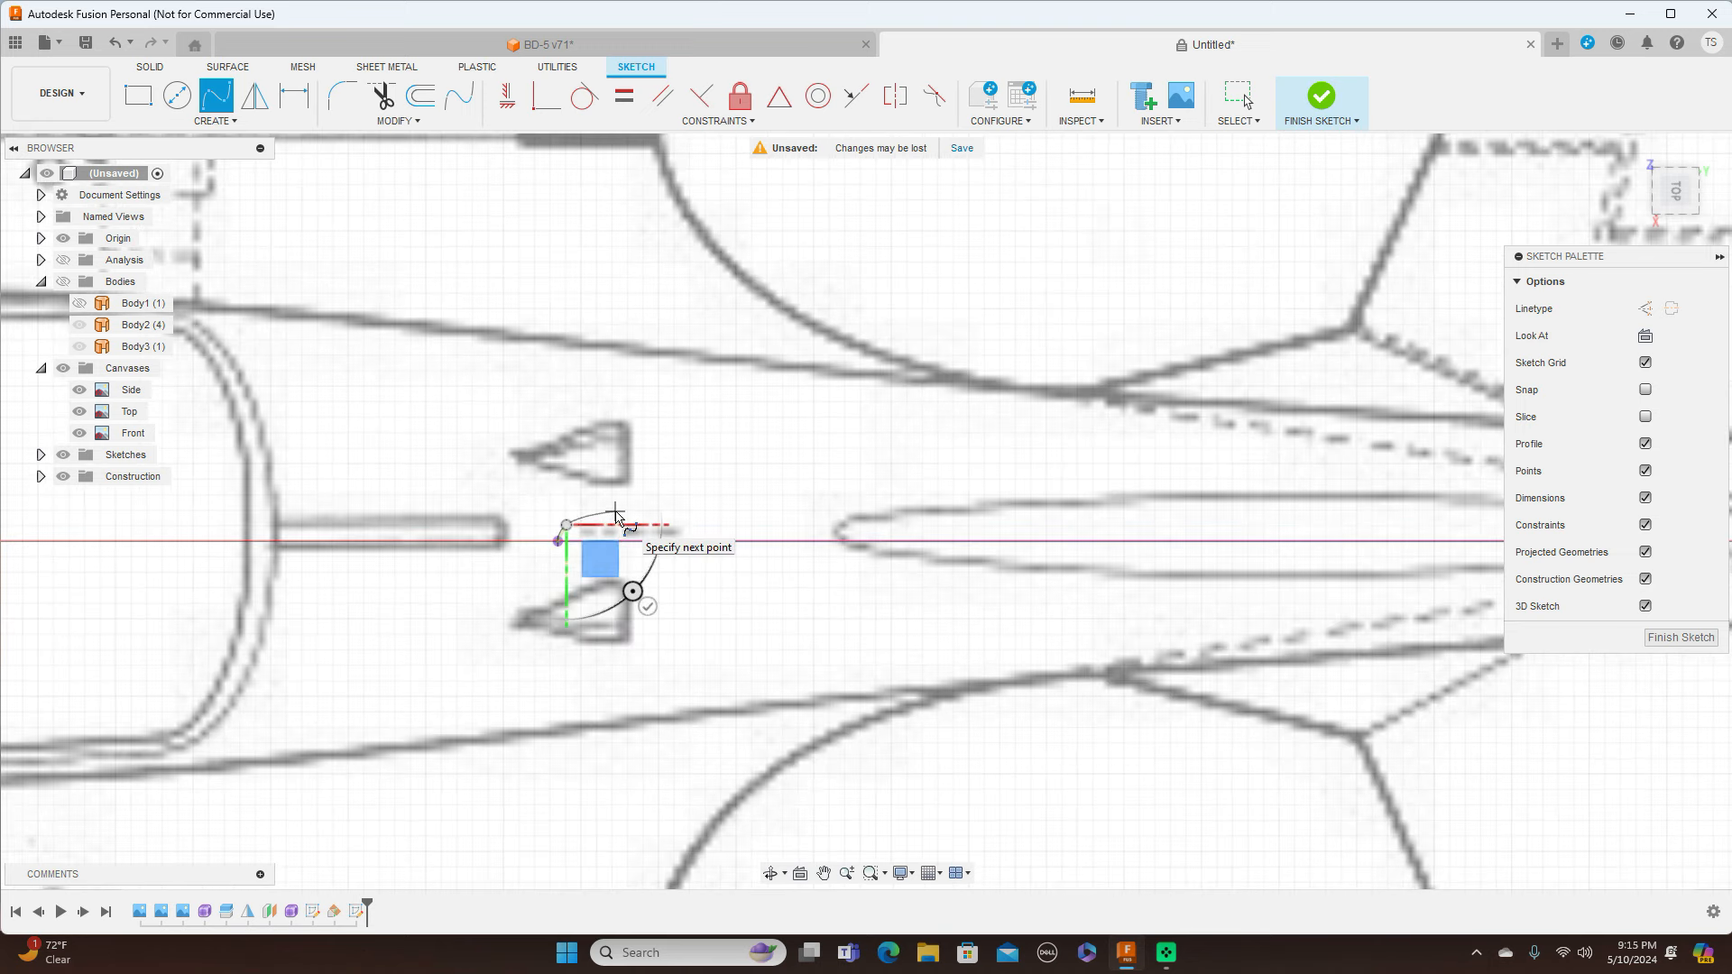
left_click(615, 512)
left_click(850, 498)
scroll(857, 500, "down", 2)
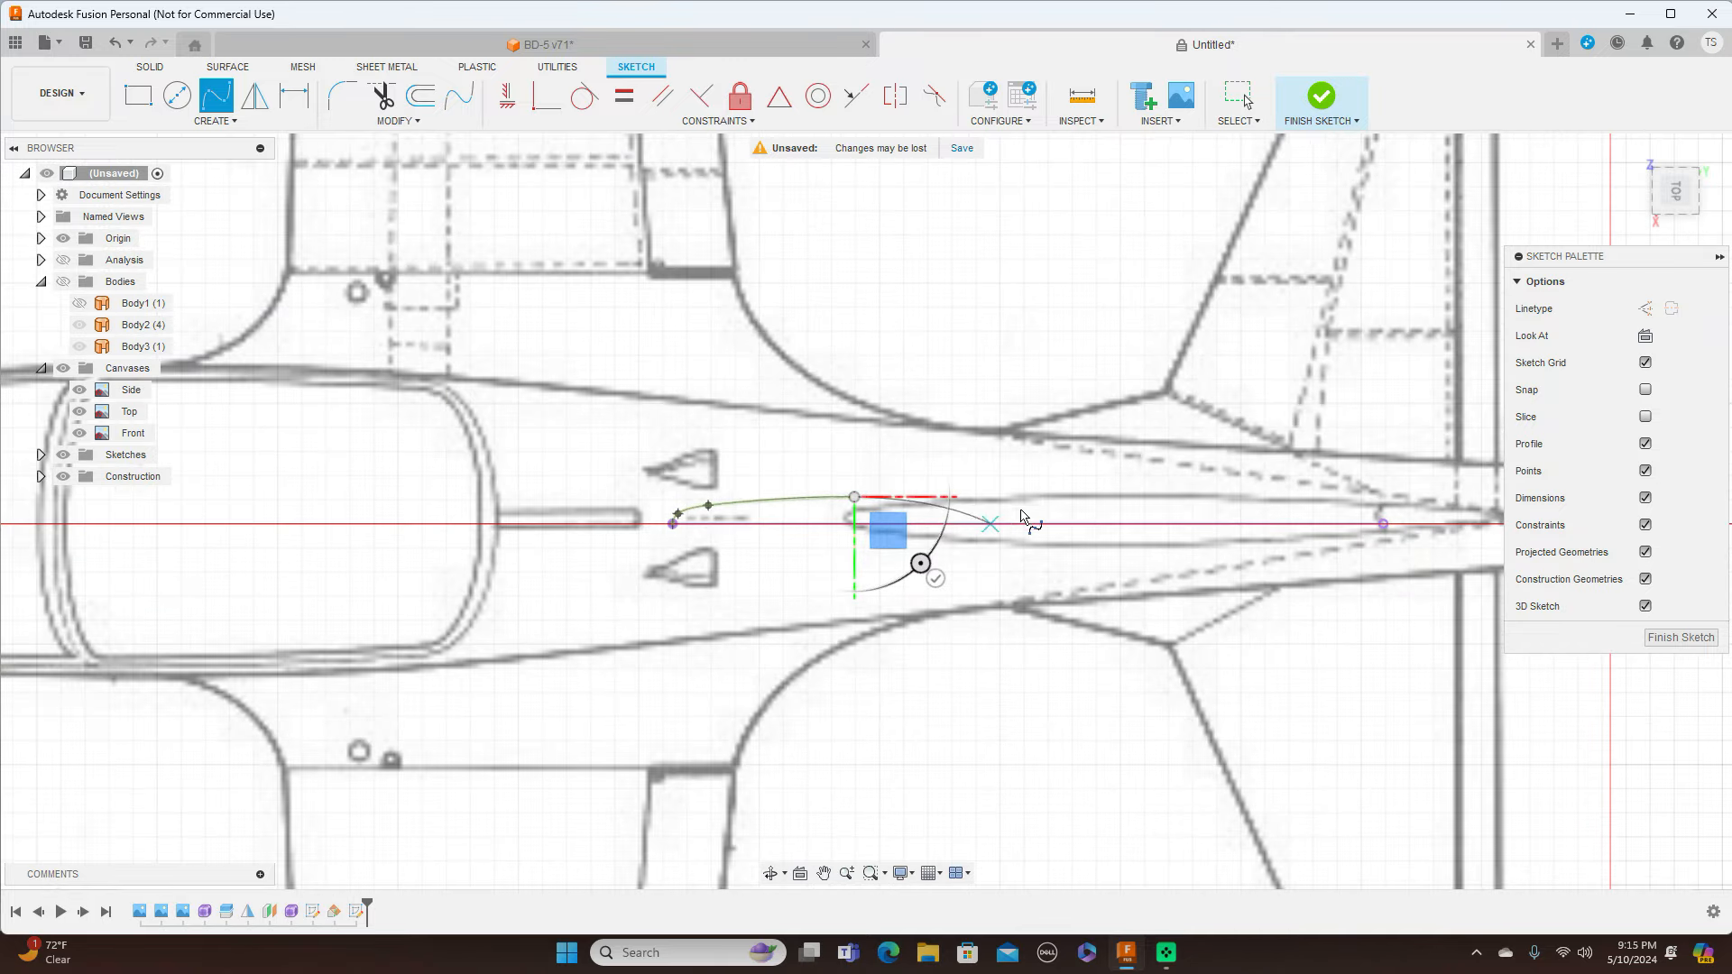
left_click(1085, 505)
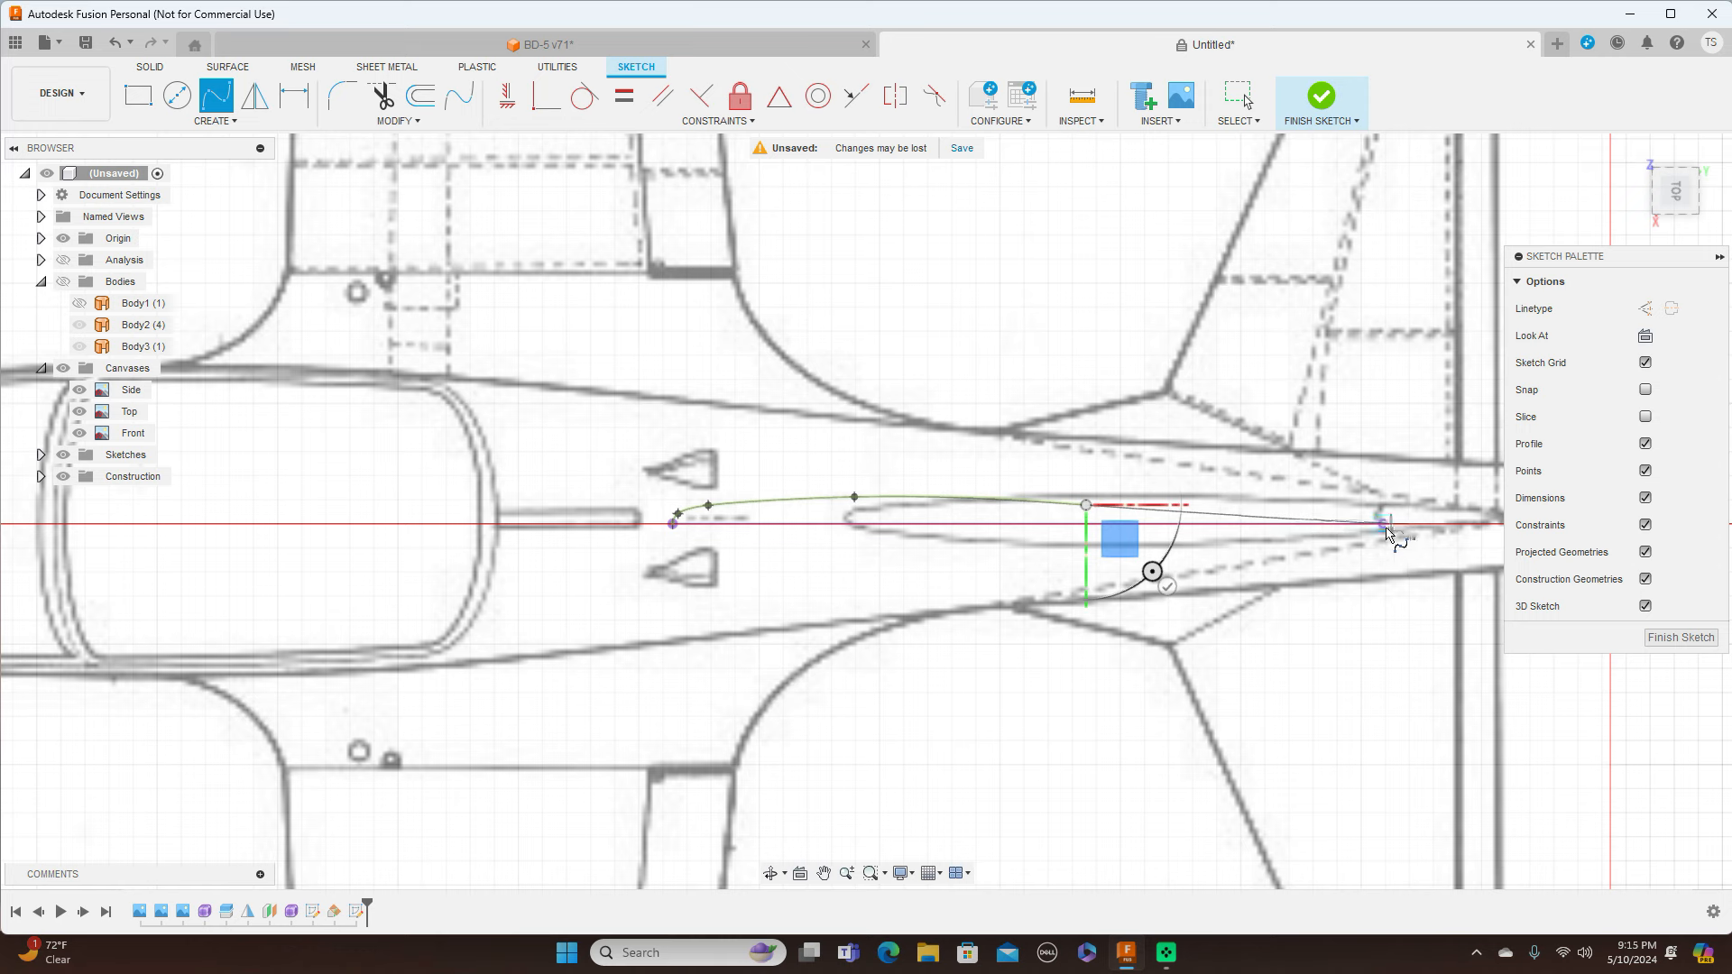
left_click(1386, 525)
right_click(1382, 527)
left_click(1441, 528)
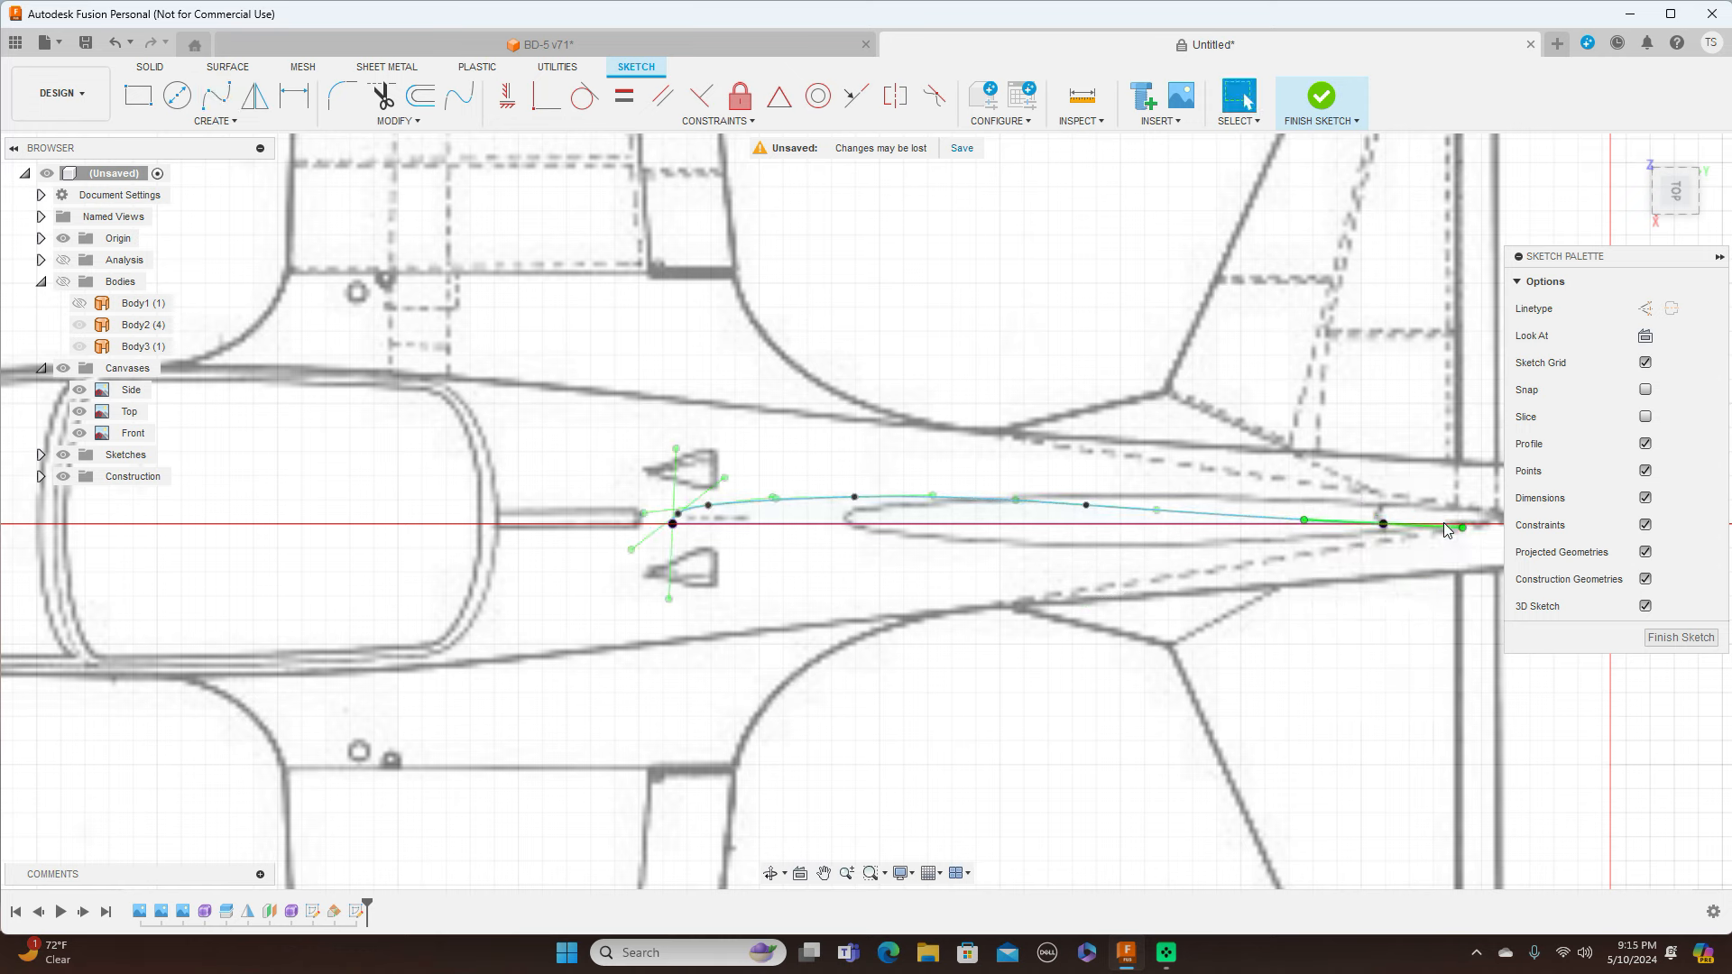
Move the half-profile spline's rearmost intermediate fit point slightly aft and outward to smooth the curve
left_click(1090, 507)
left_click(1085, 509)
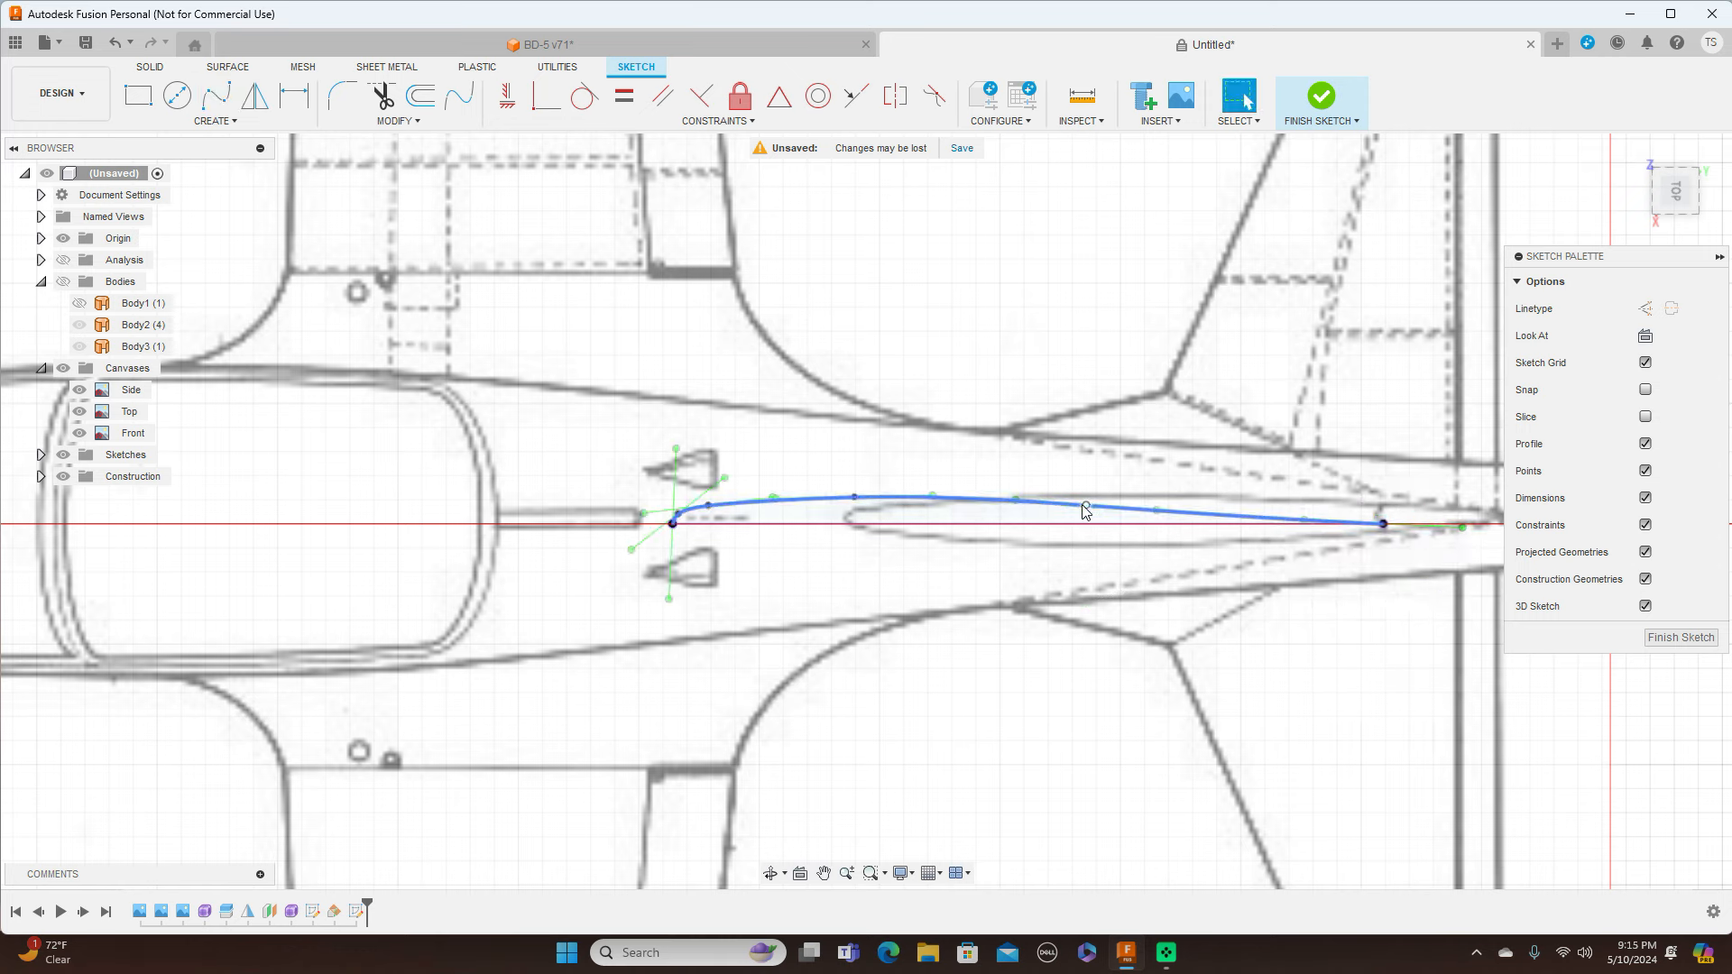
left_click(1095, 505)
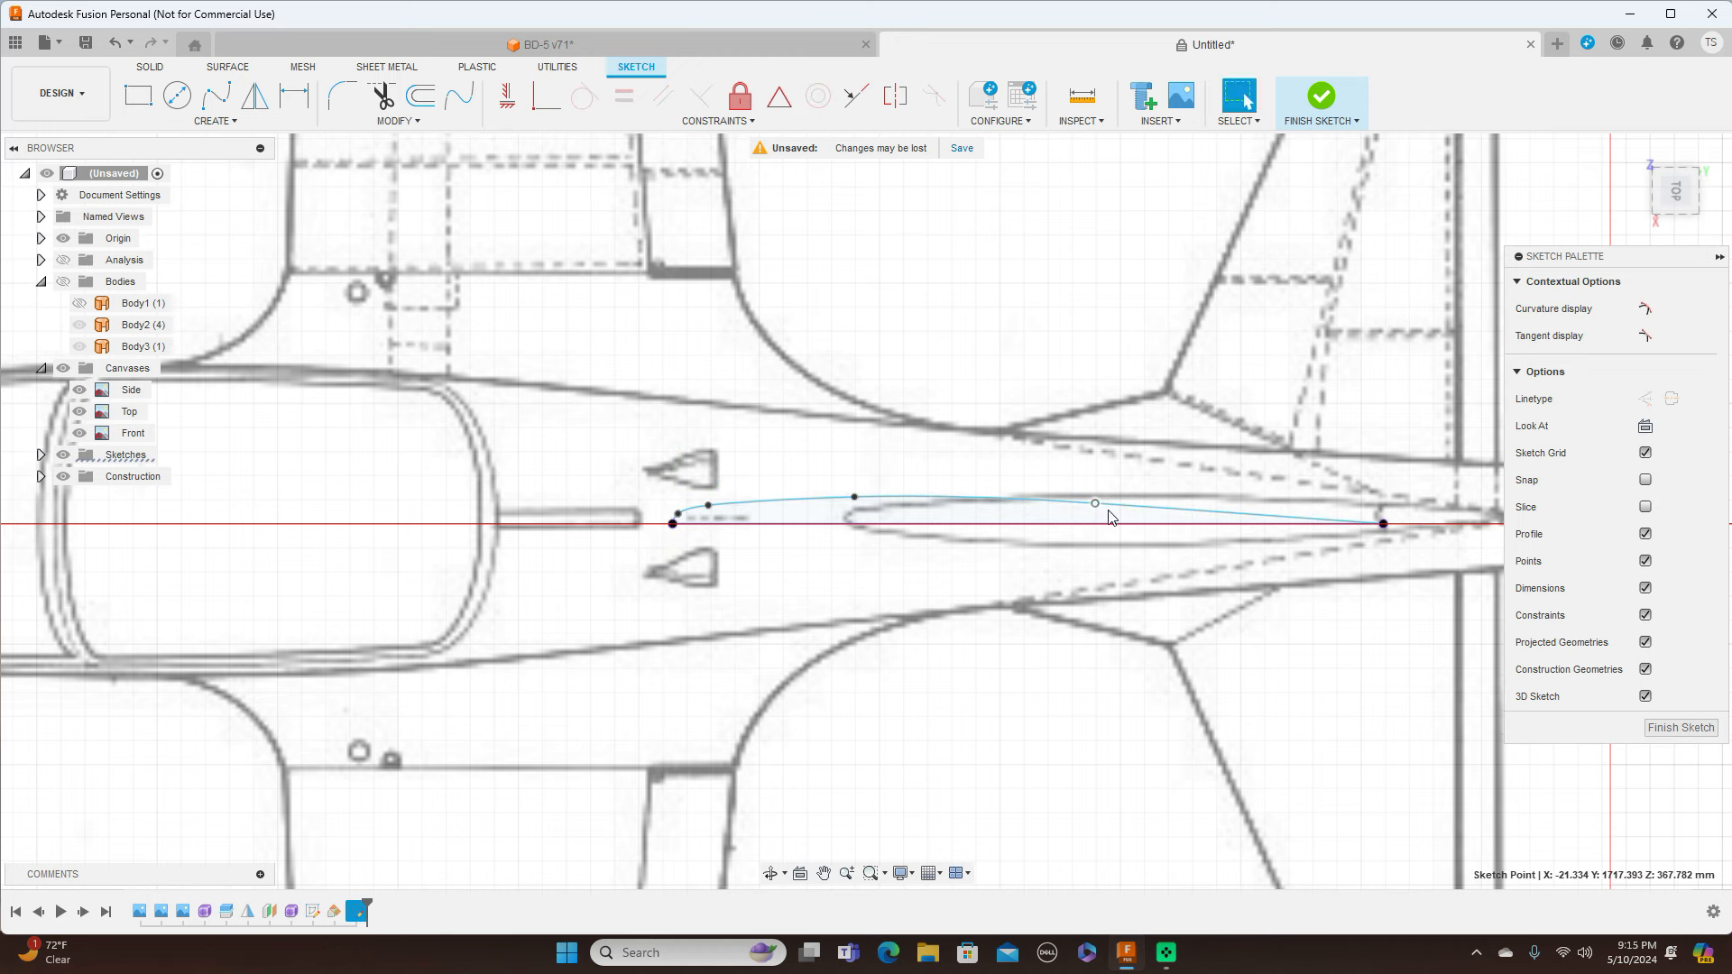
Mirror the airfoil spline about the projected base line to close the fin's root profile, and finish the sketch
left_click(257, 107)
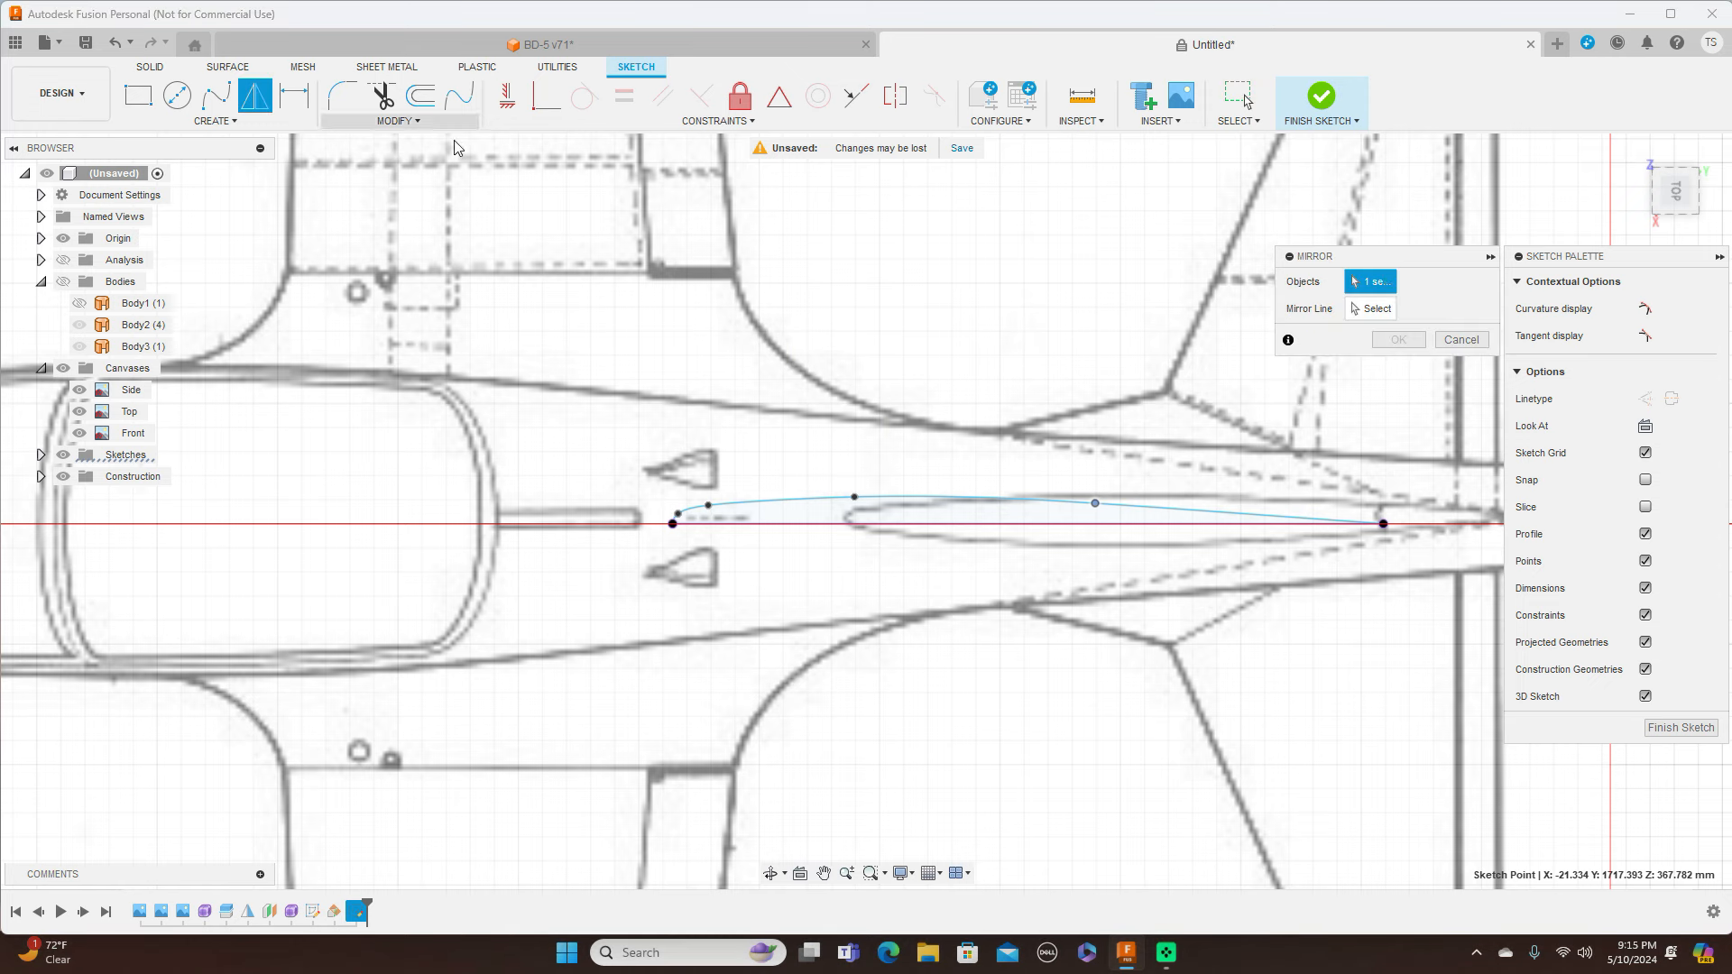
left_click(887, 495)
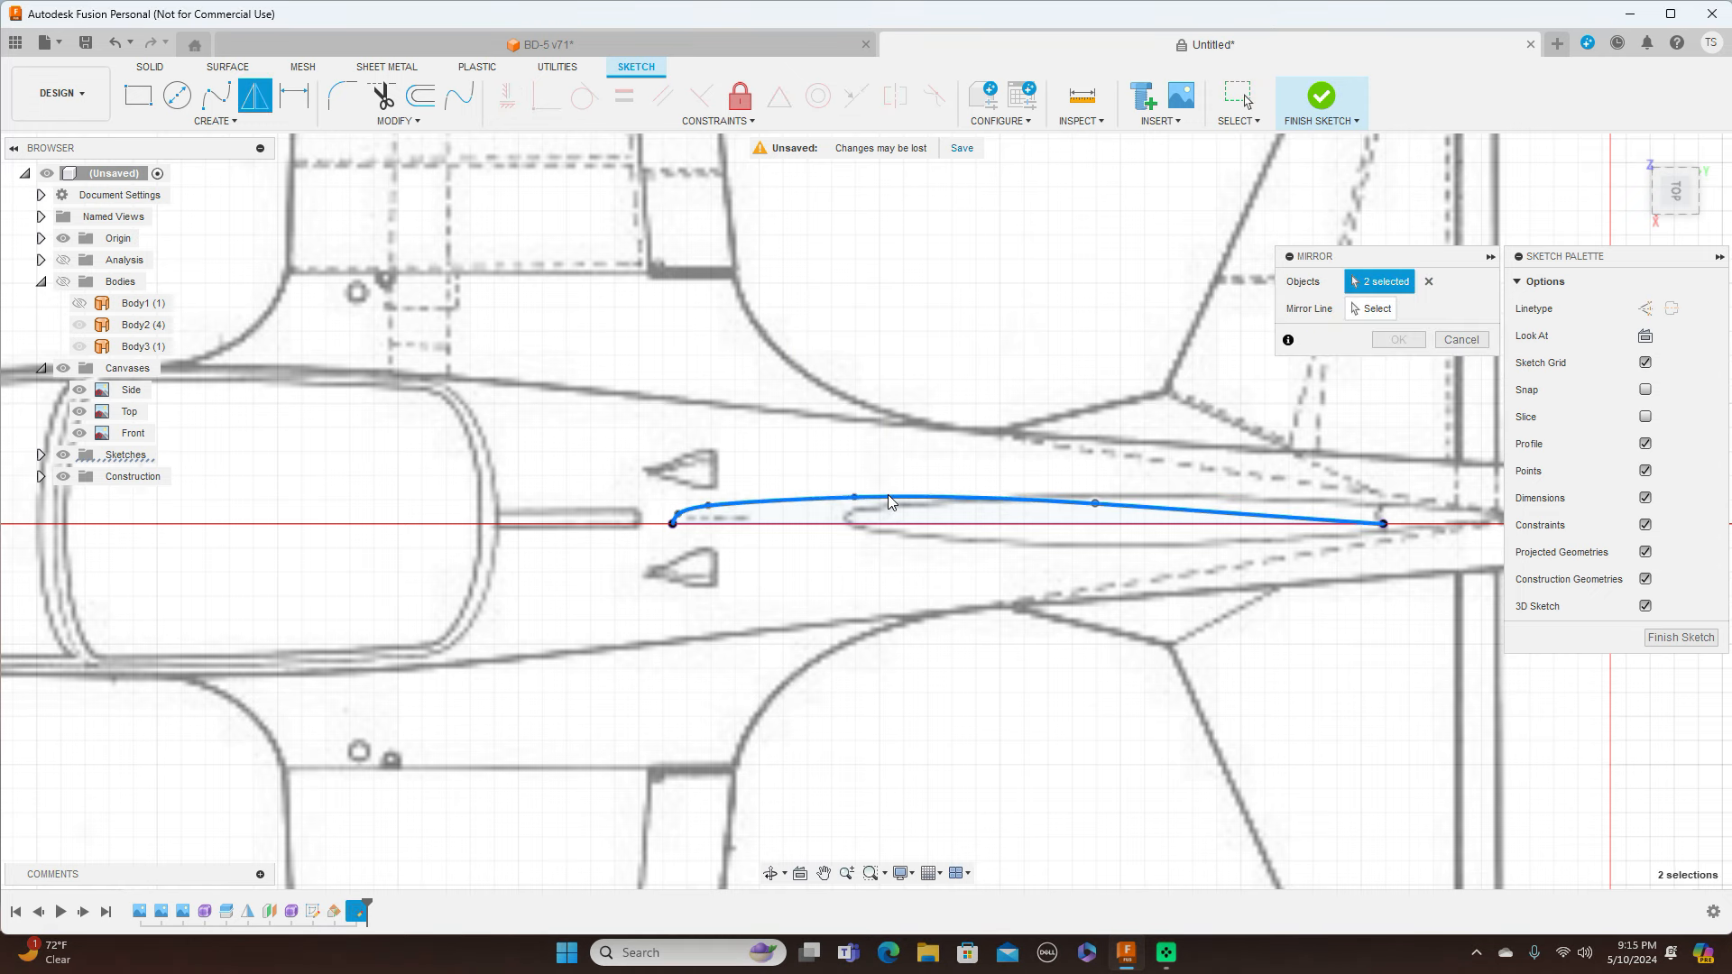
left_click(1427, 282)
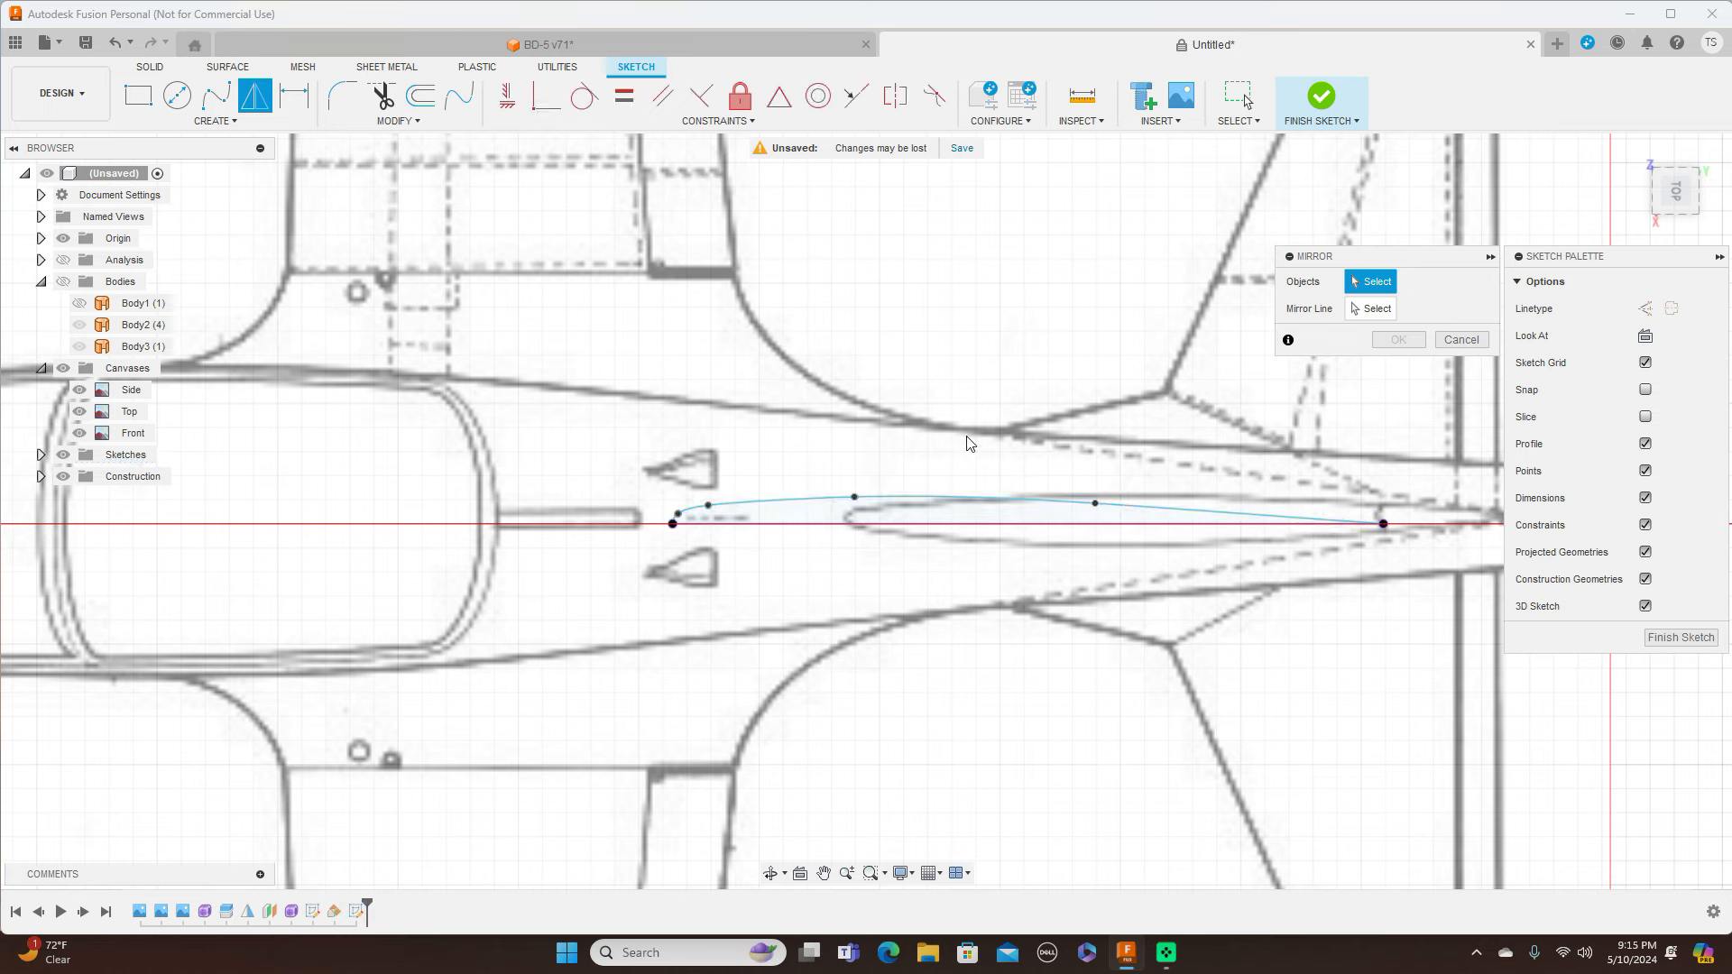
left_click(834, 498)
left_click(1361, 307)
left_click(772, 525)
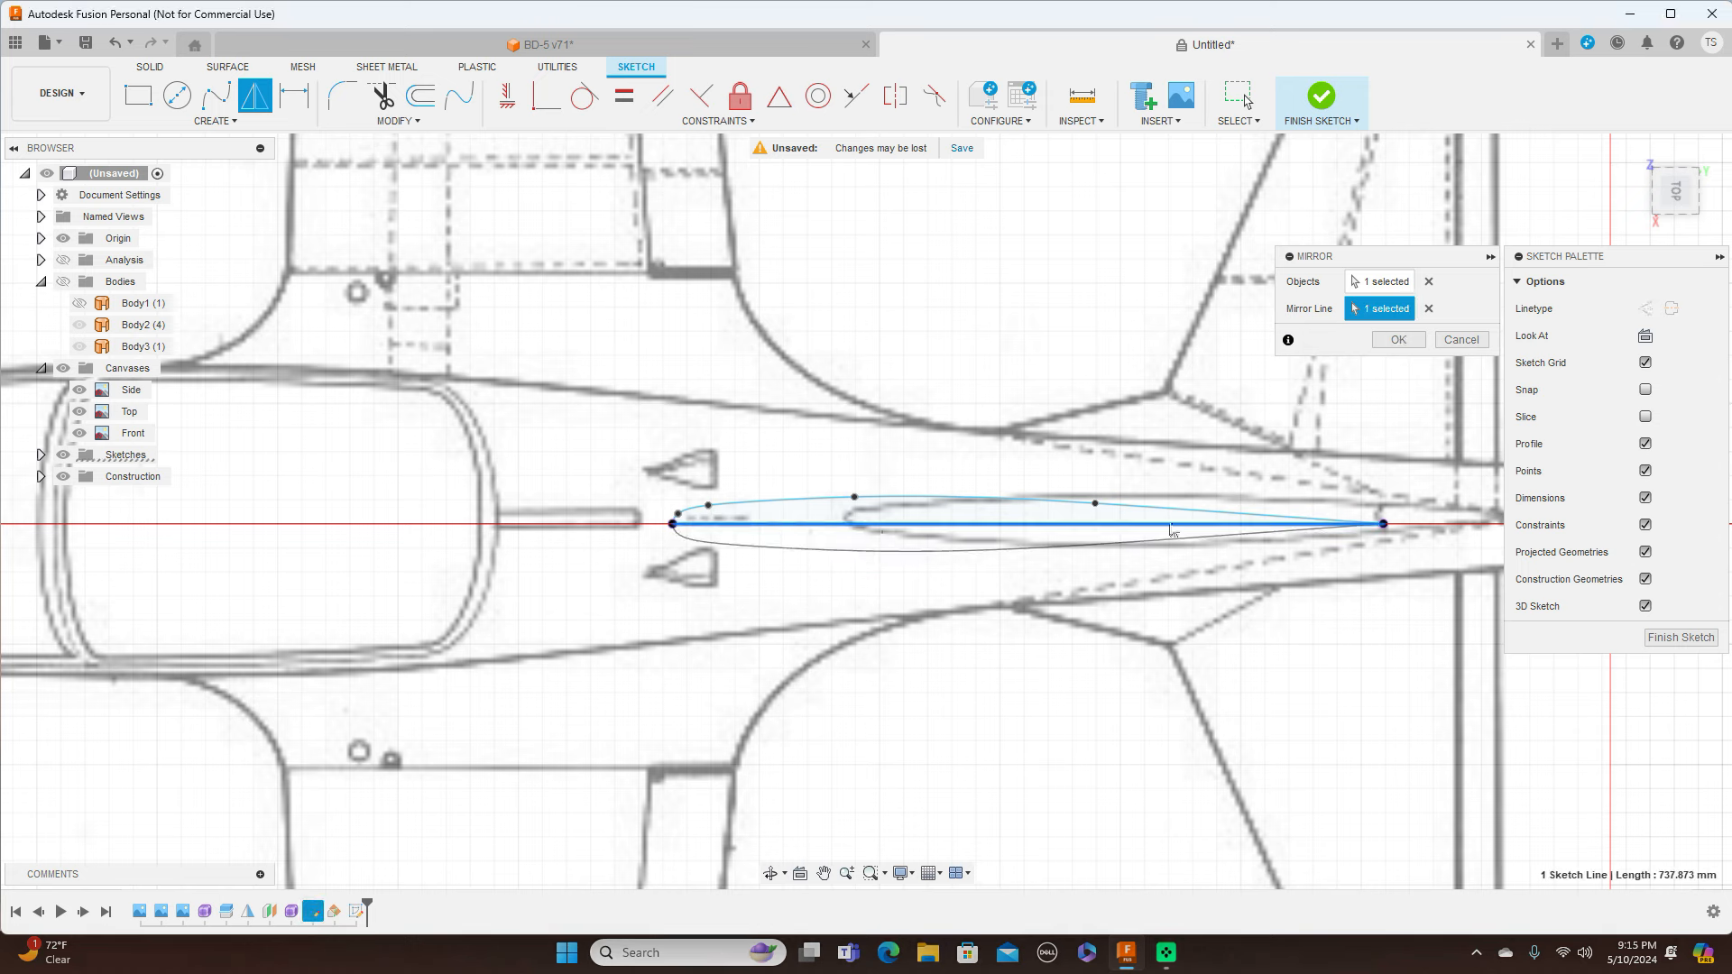
left_click(1397, 340)
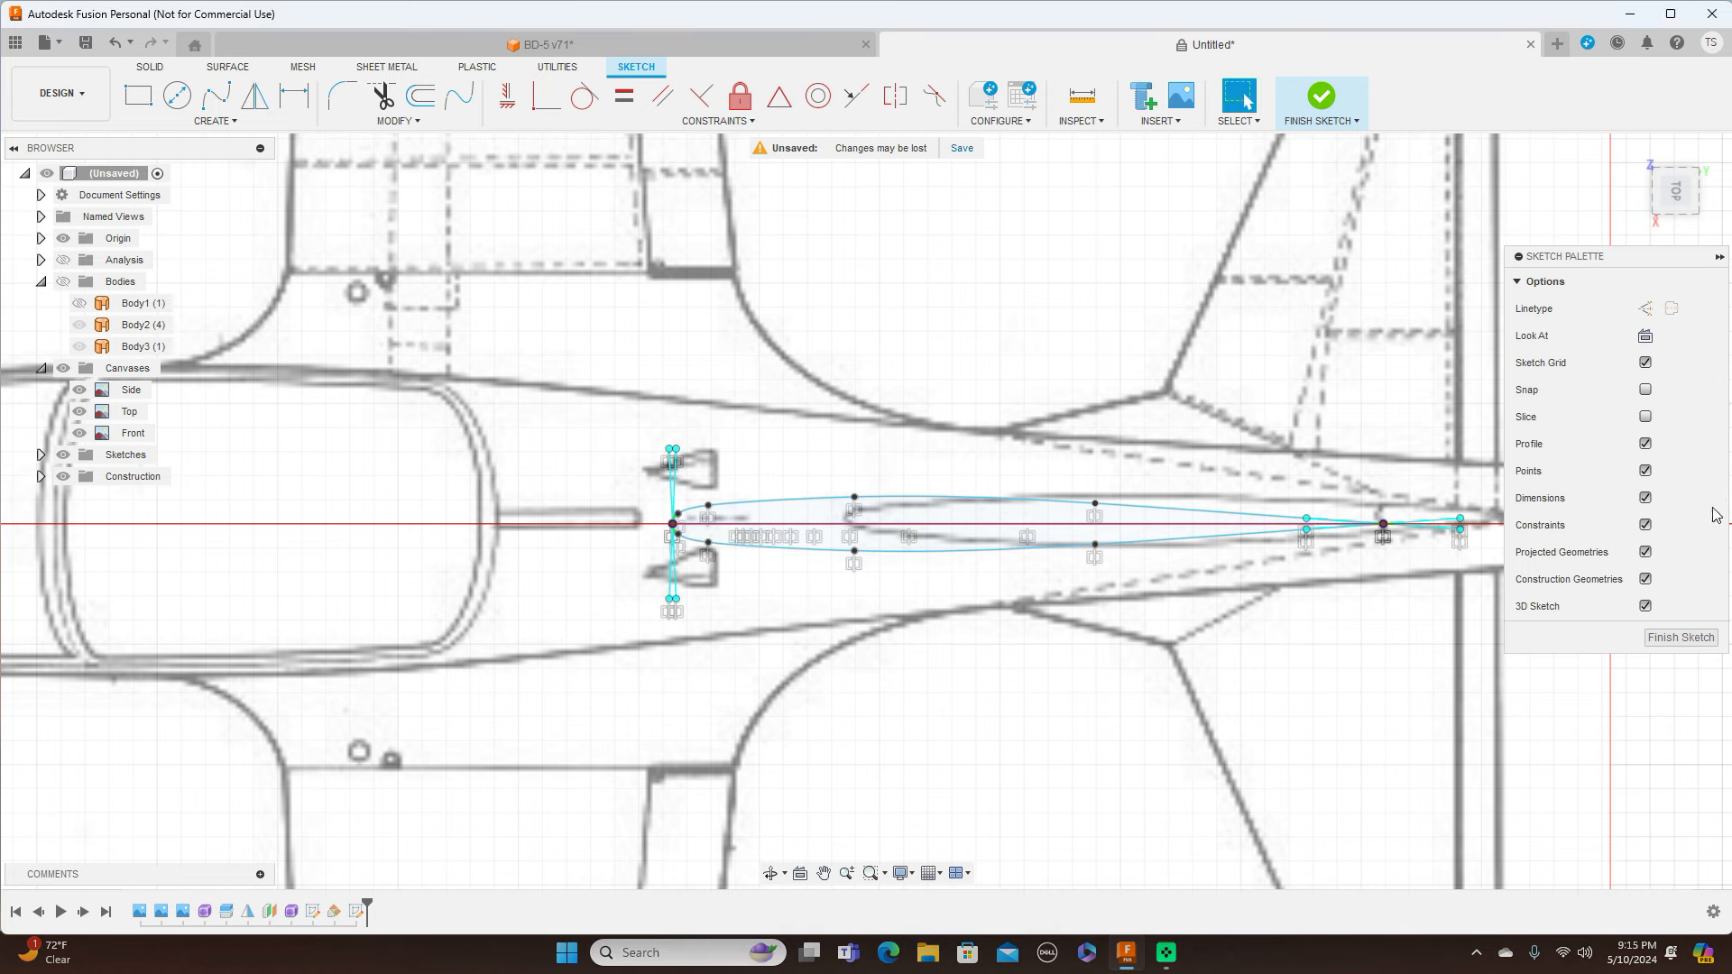
left_click(1681, 637)
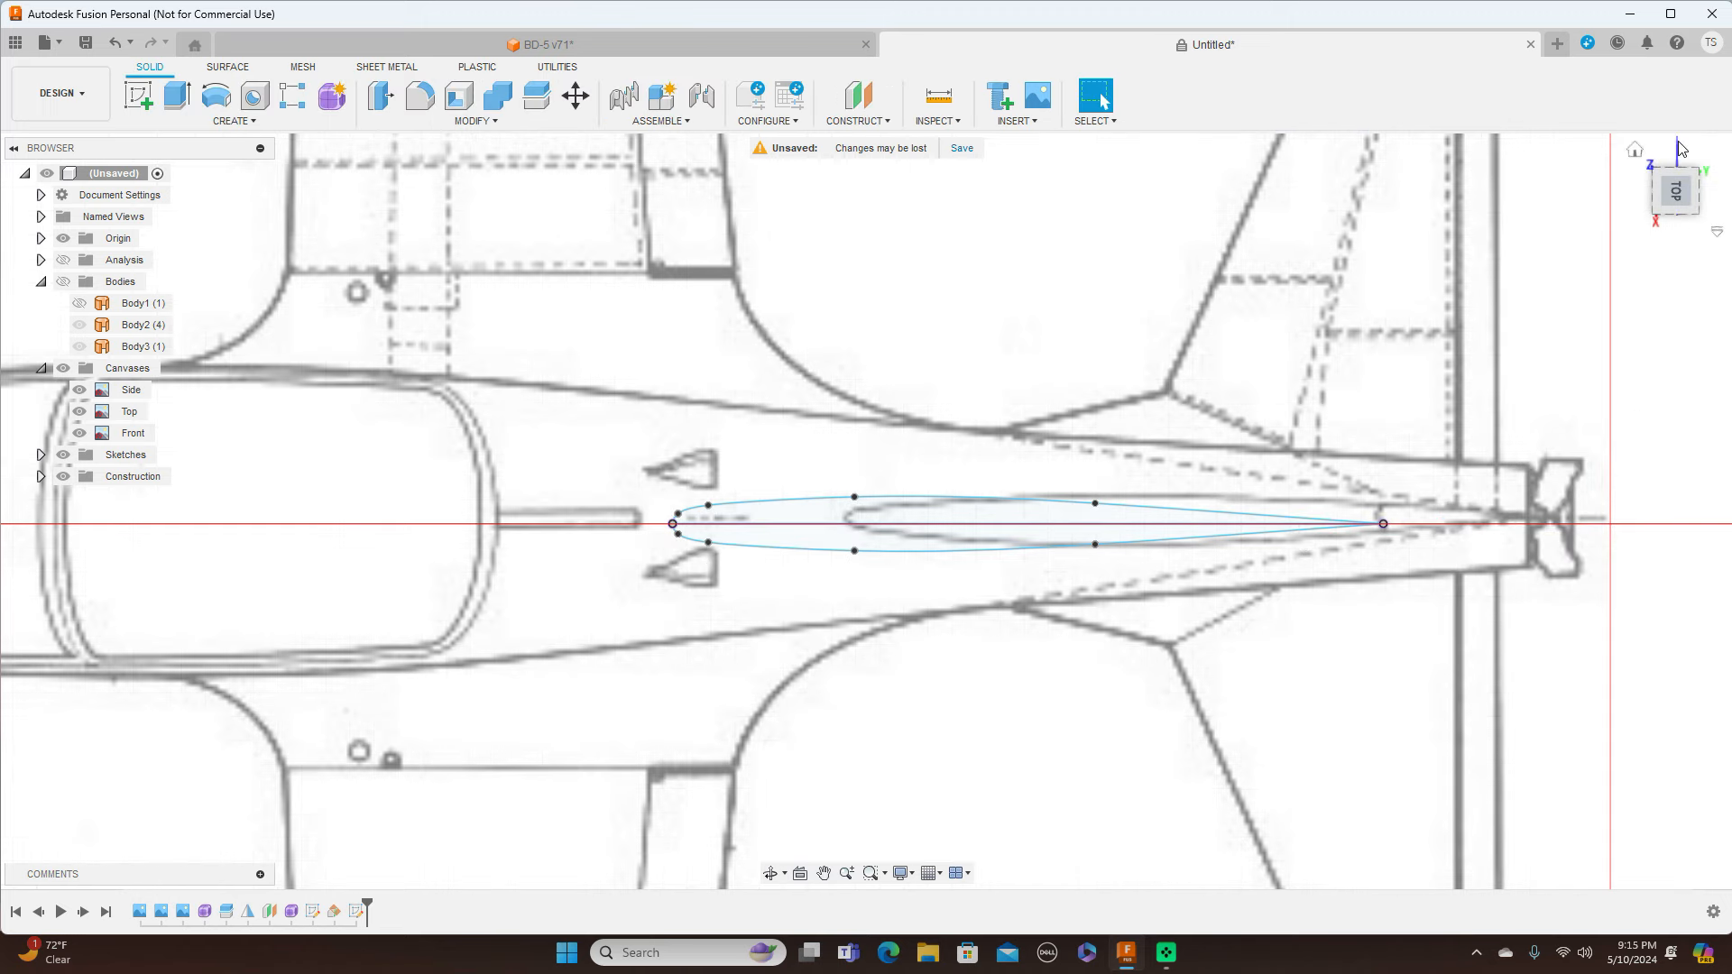
Start a new sketch on the YZ origin plane, viewed from the right side
left_click(1680, 185)
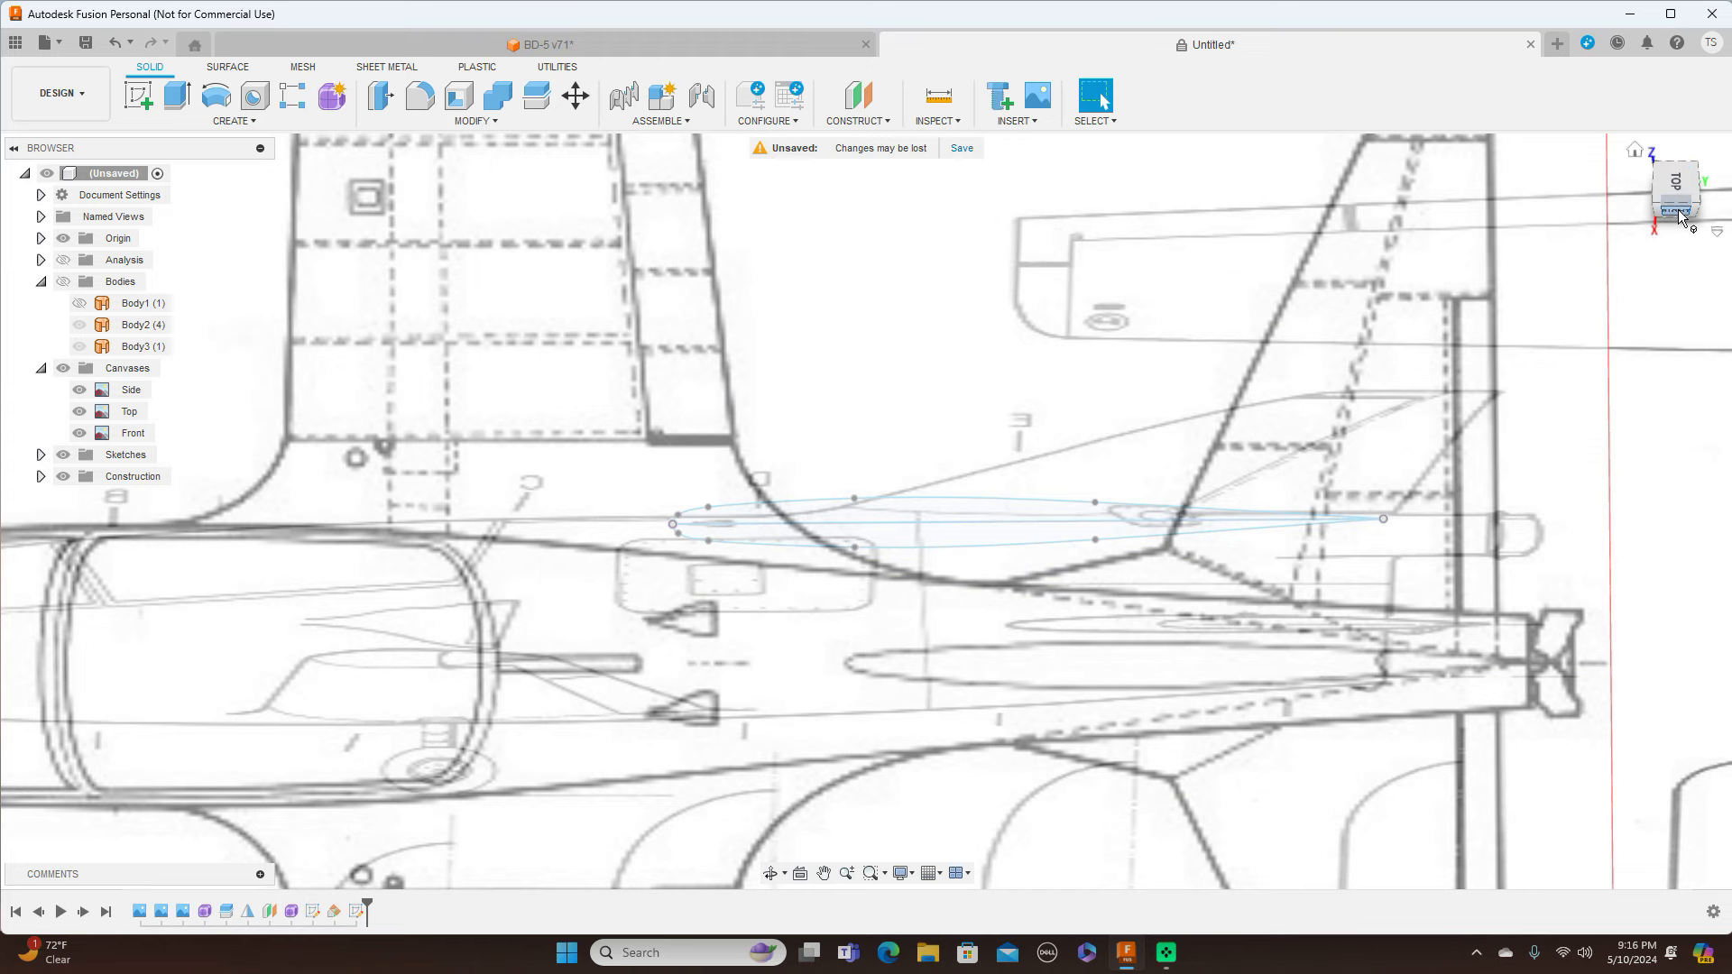
scroll(1222, 330, "up", 5)
scroll(1222, 329, "down", 2)
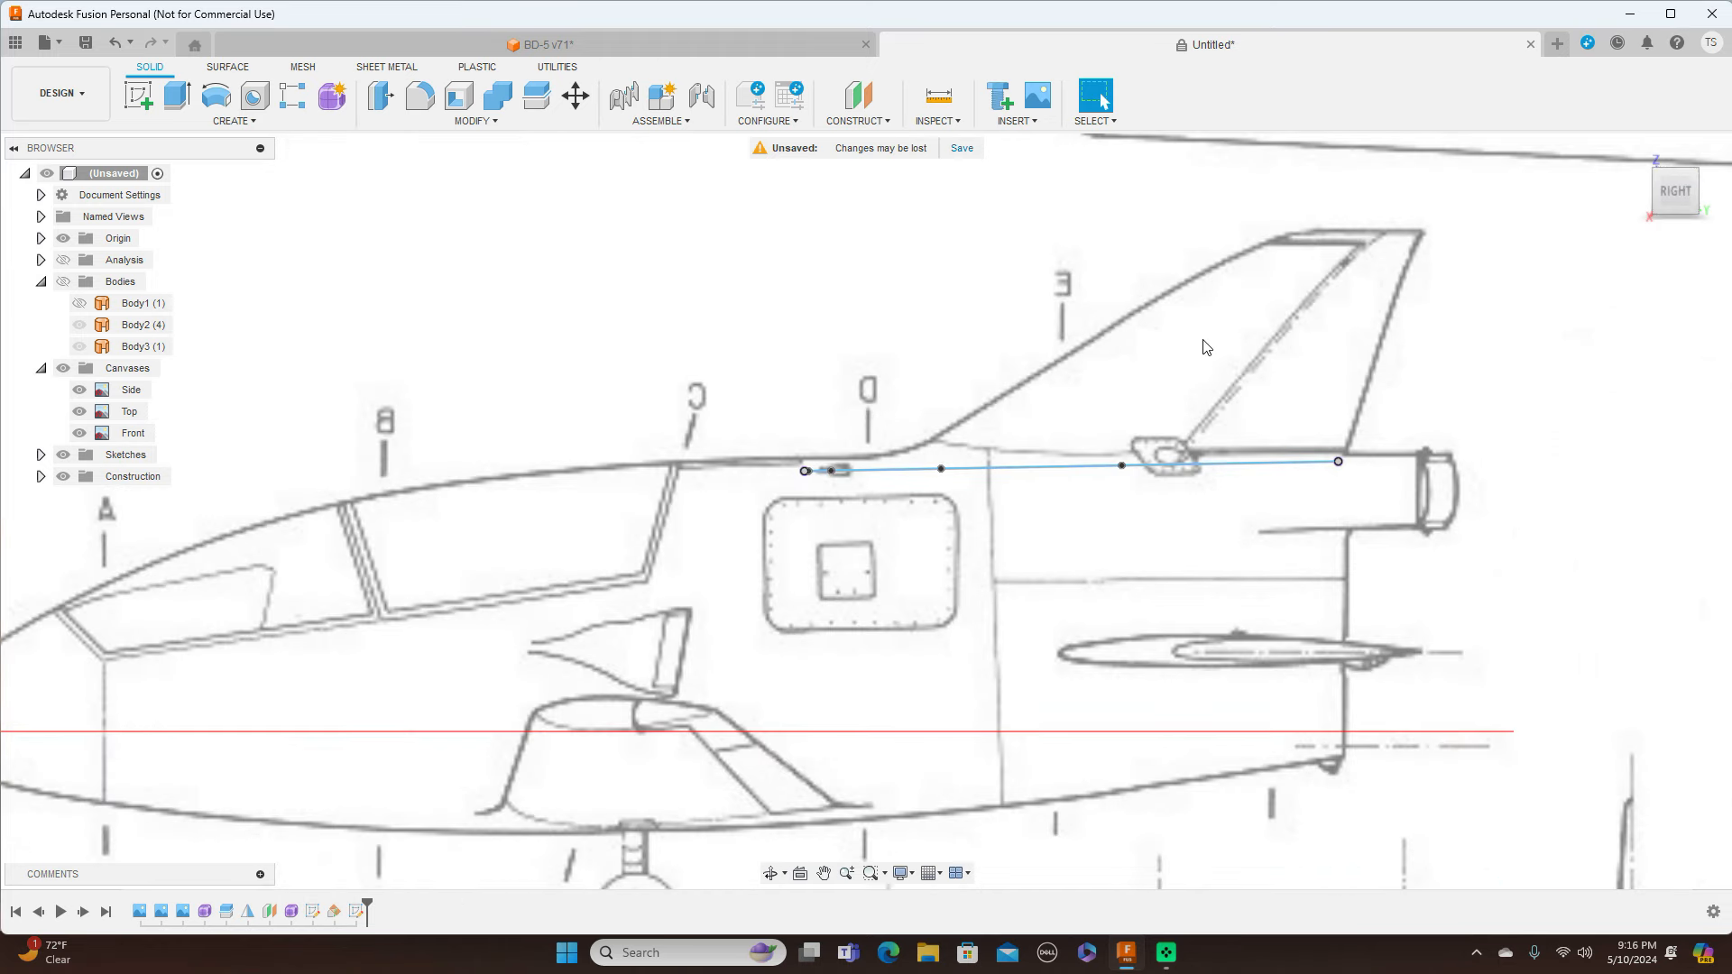
scroll(863, 311, "down", 2)
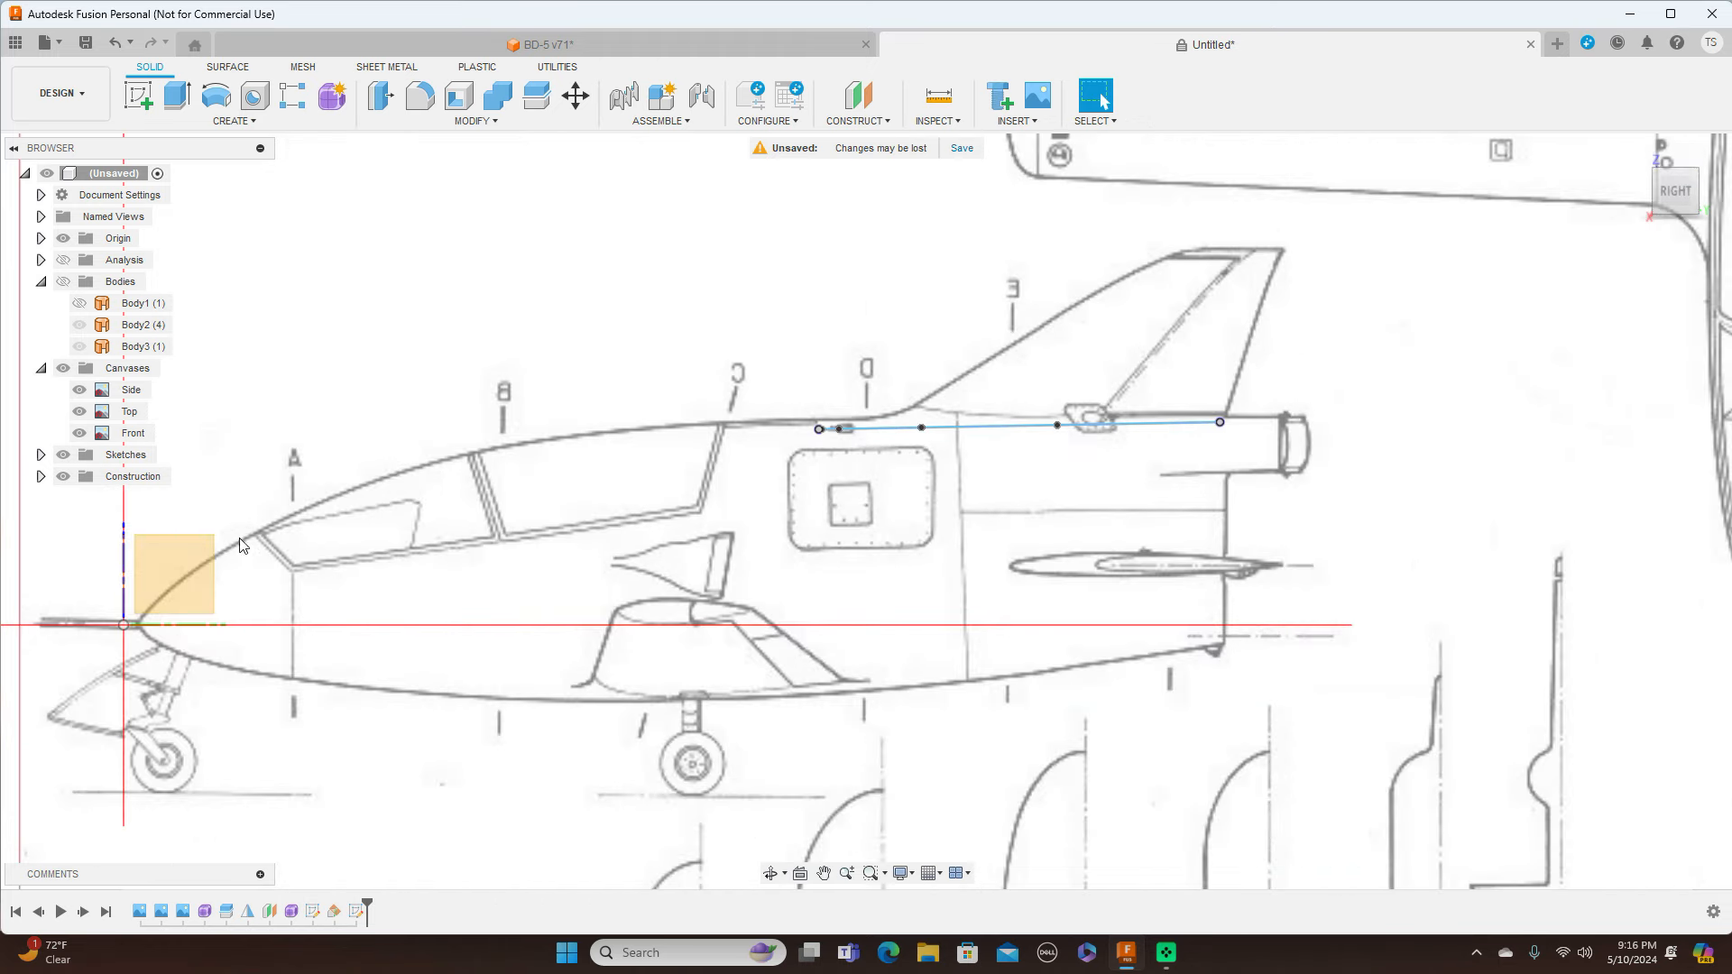
left_click(169, 559)
left_click(133, 101)
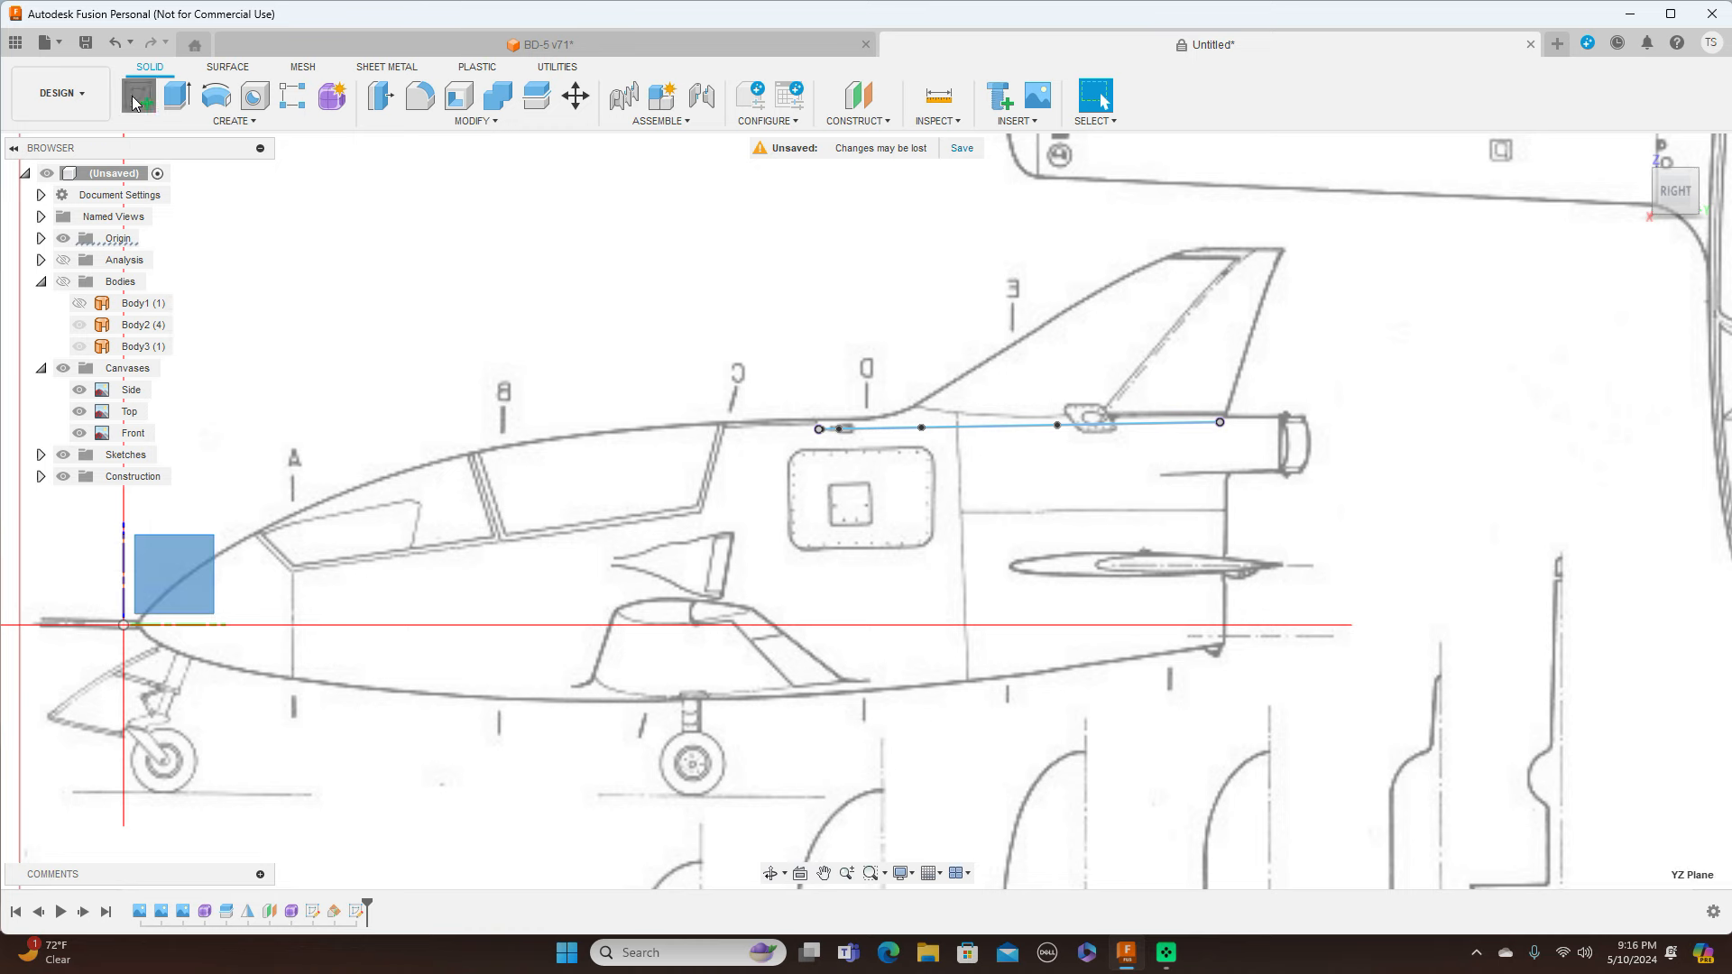
middle_click_drag(1196, 219, 523, 280)
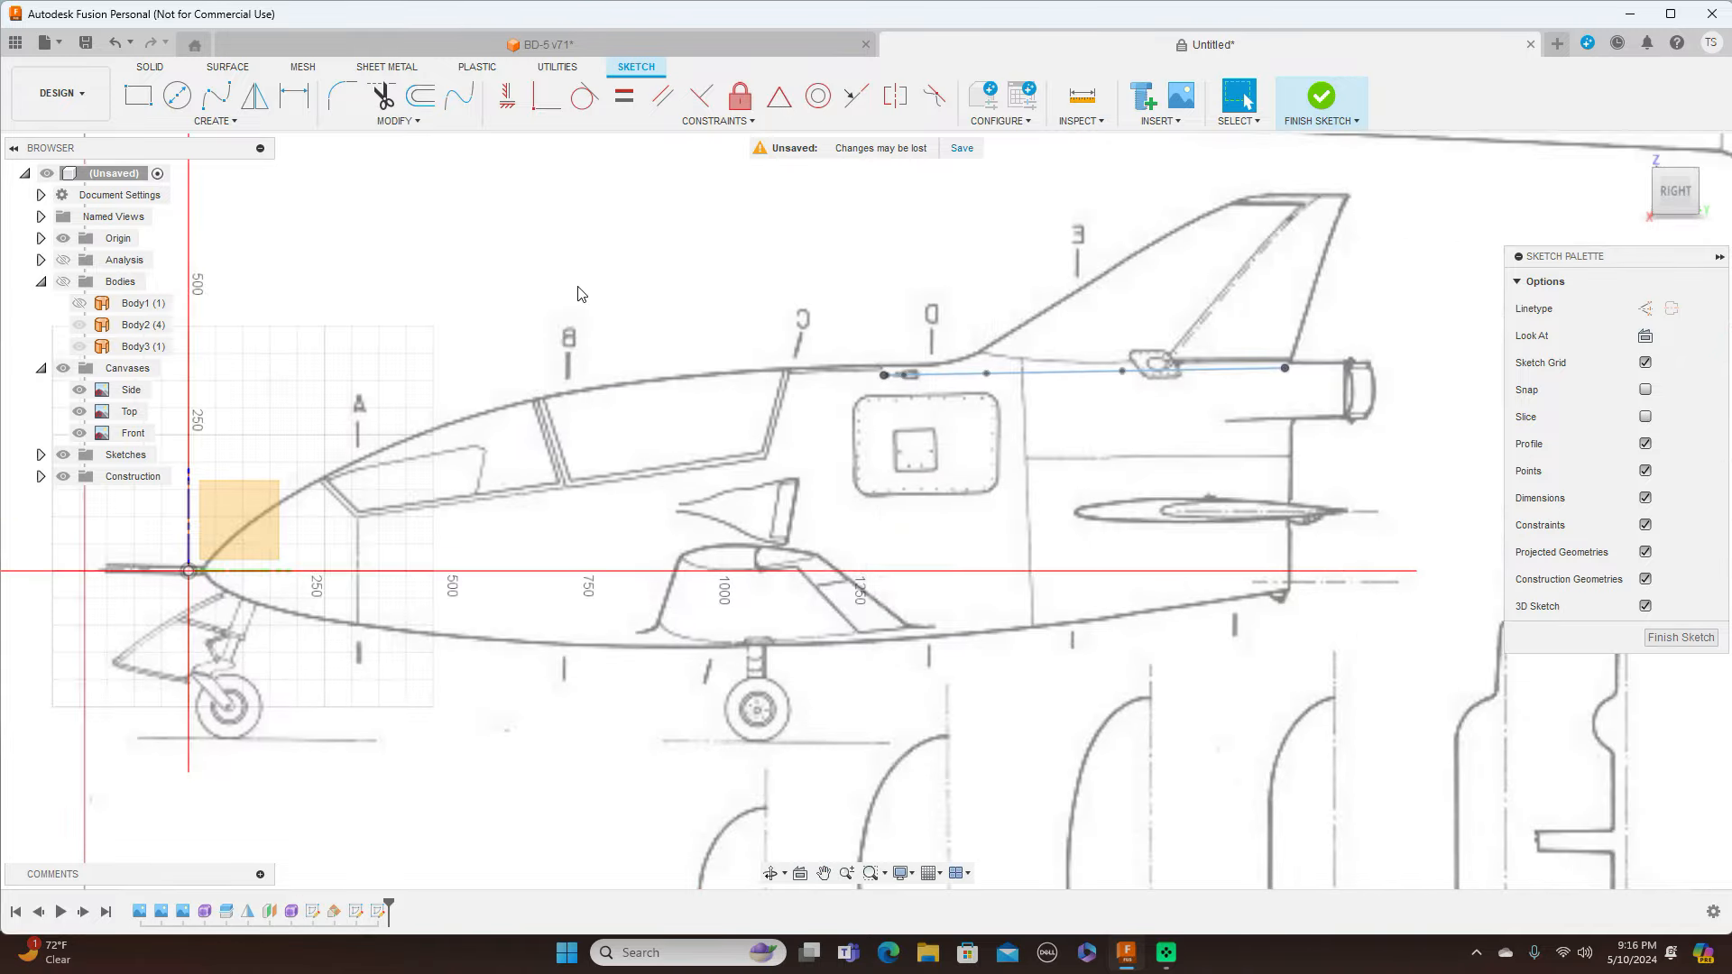
scroll(579, 294, "down", 1)
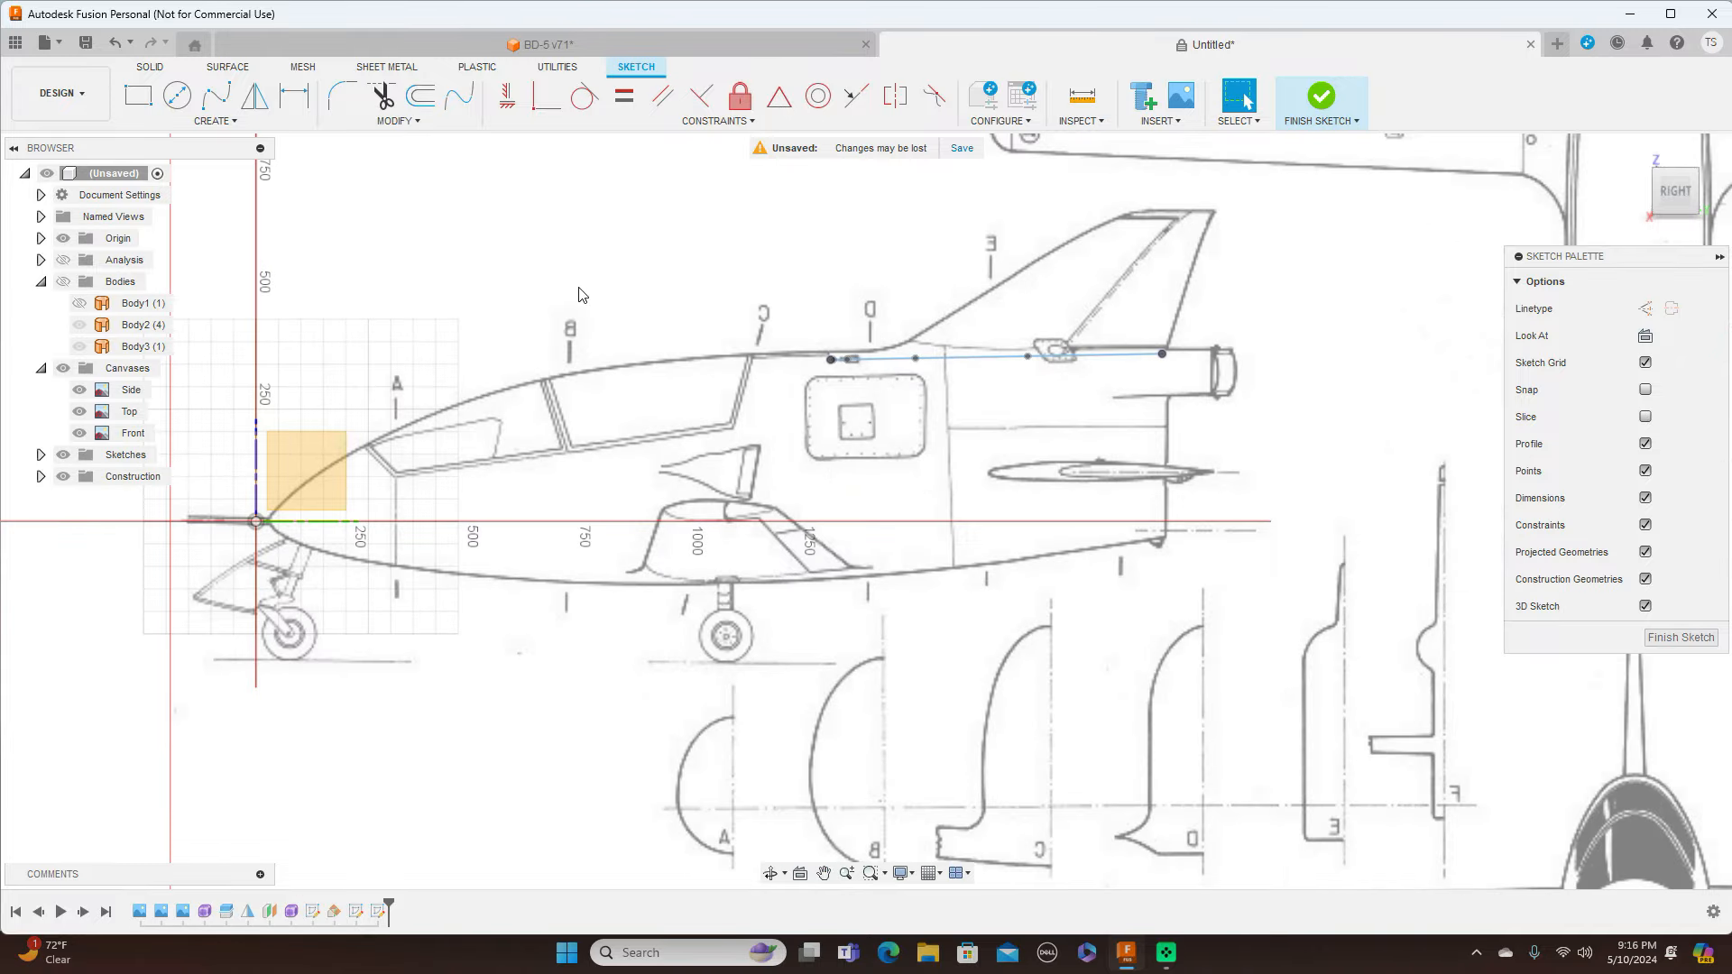
Trace the fin's leading edge with a six-point spline from the root profile's front point to the tip, adjusting the bend point onto the canvas outline
left_click(217, 96)
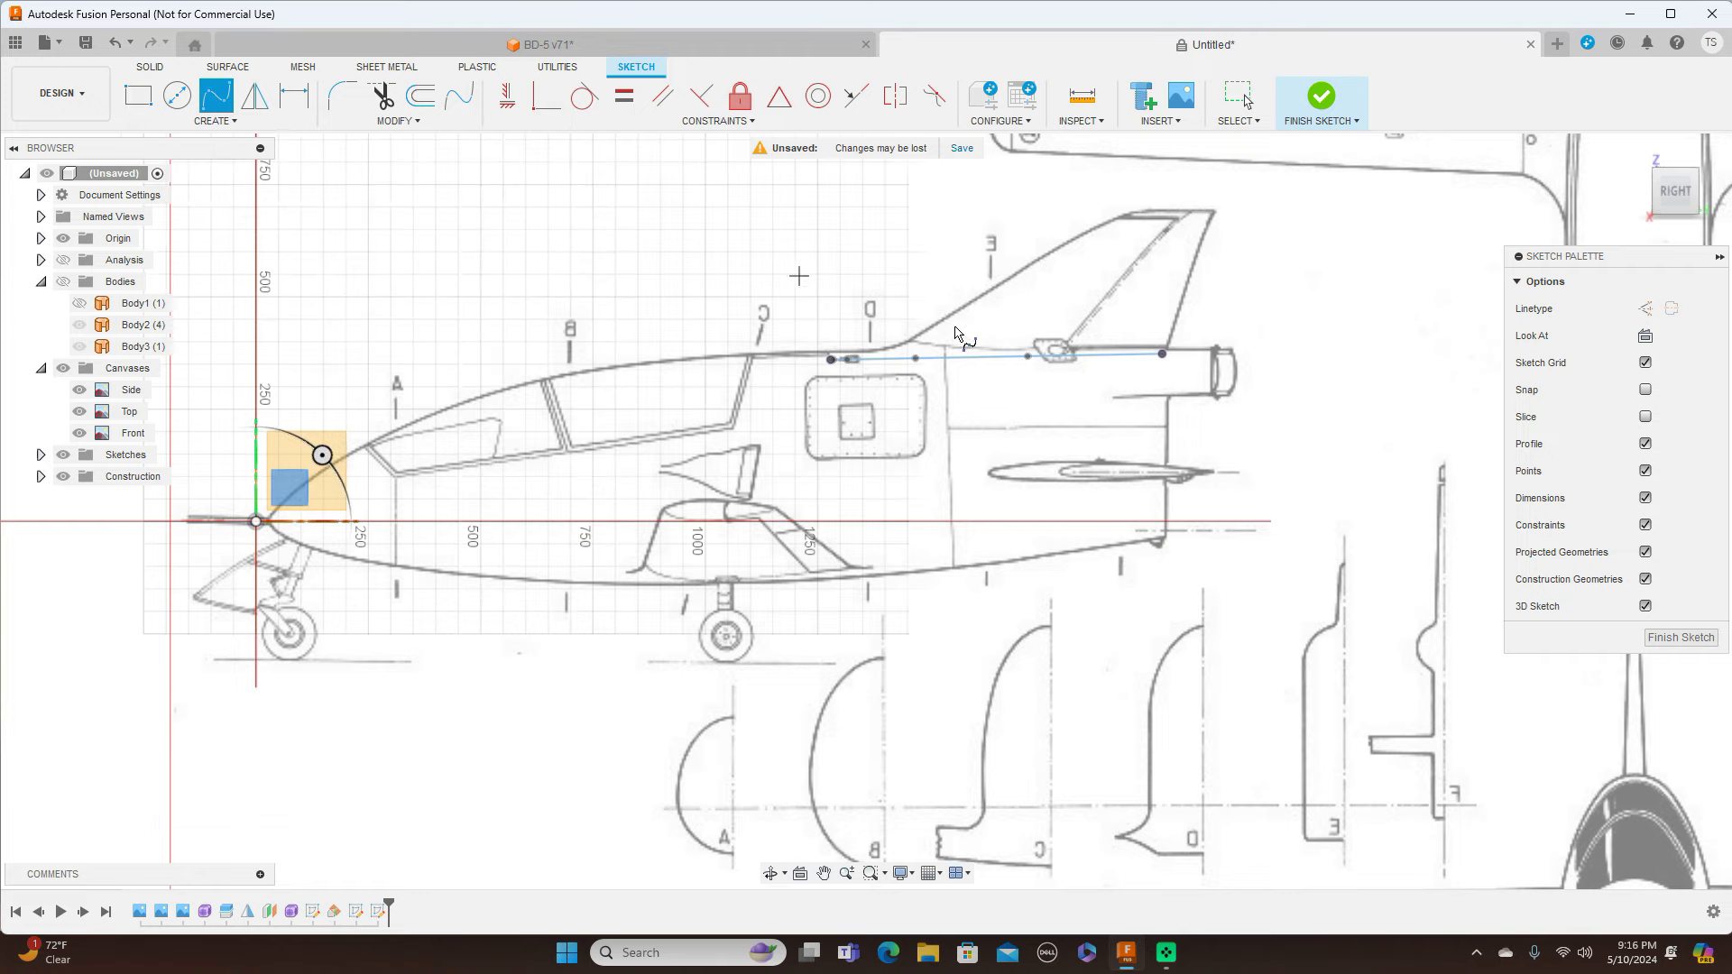
scroll(1000, 334, "up", 1)
scroll(1000, 333, "up", 3)
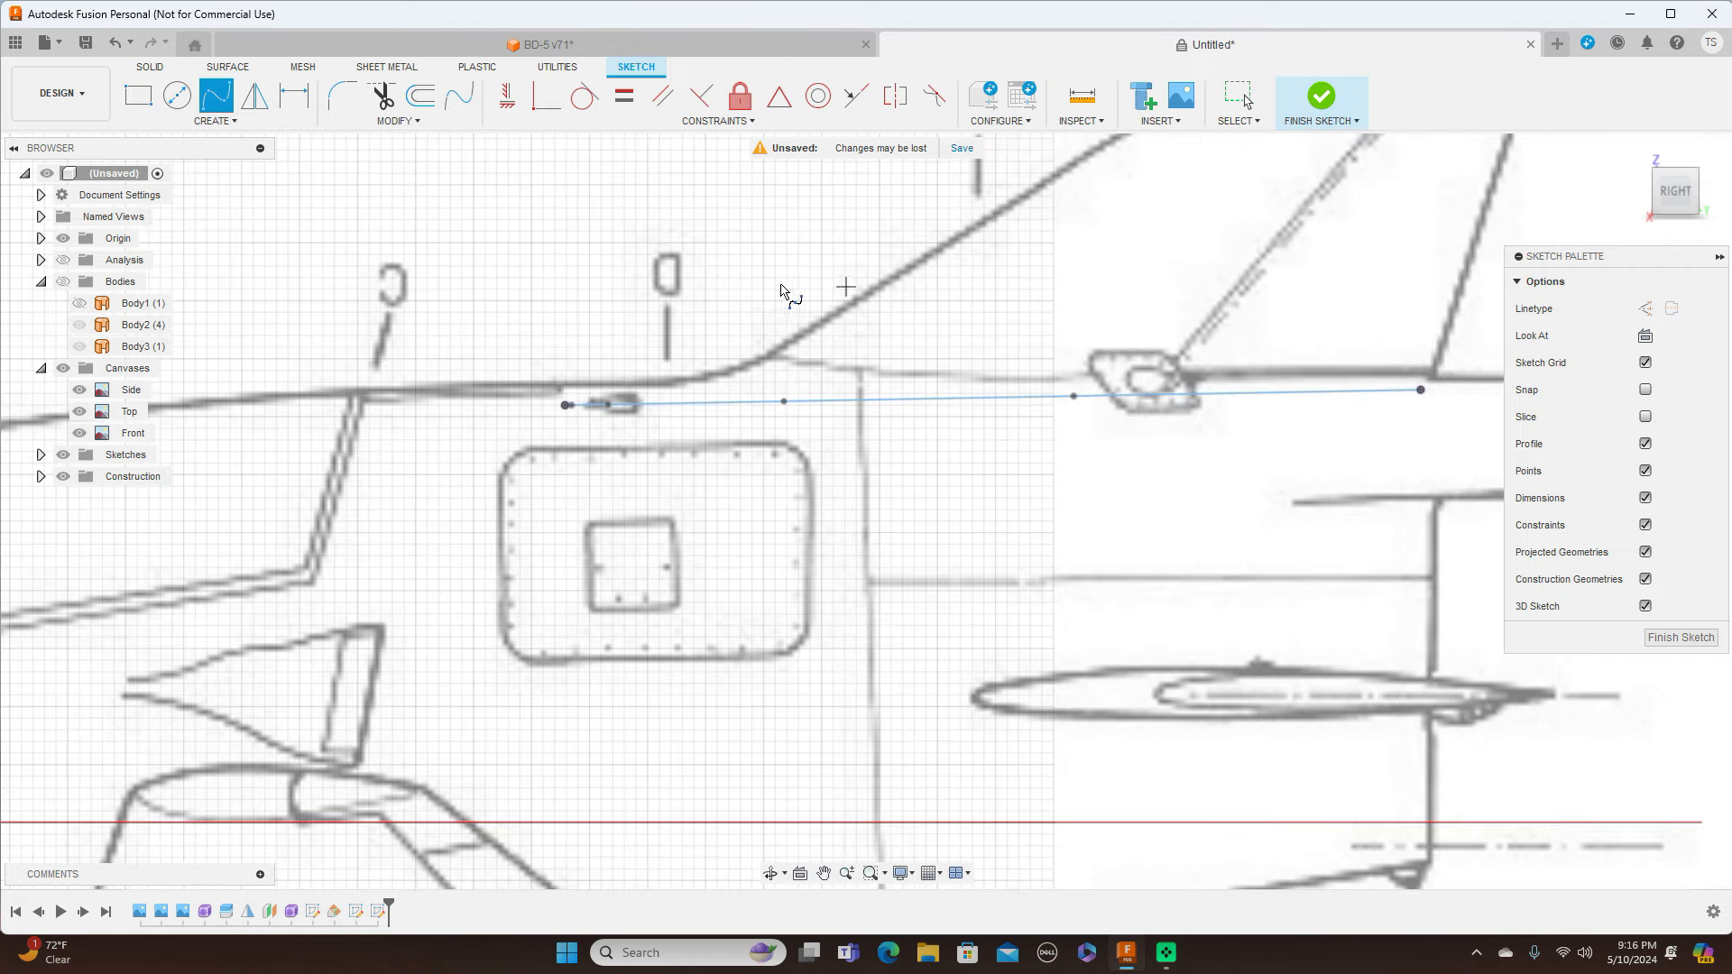
scroll(685, 298, "up", 3)
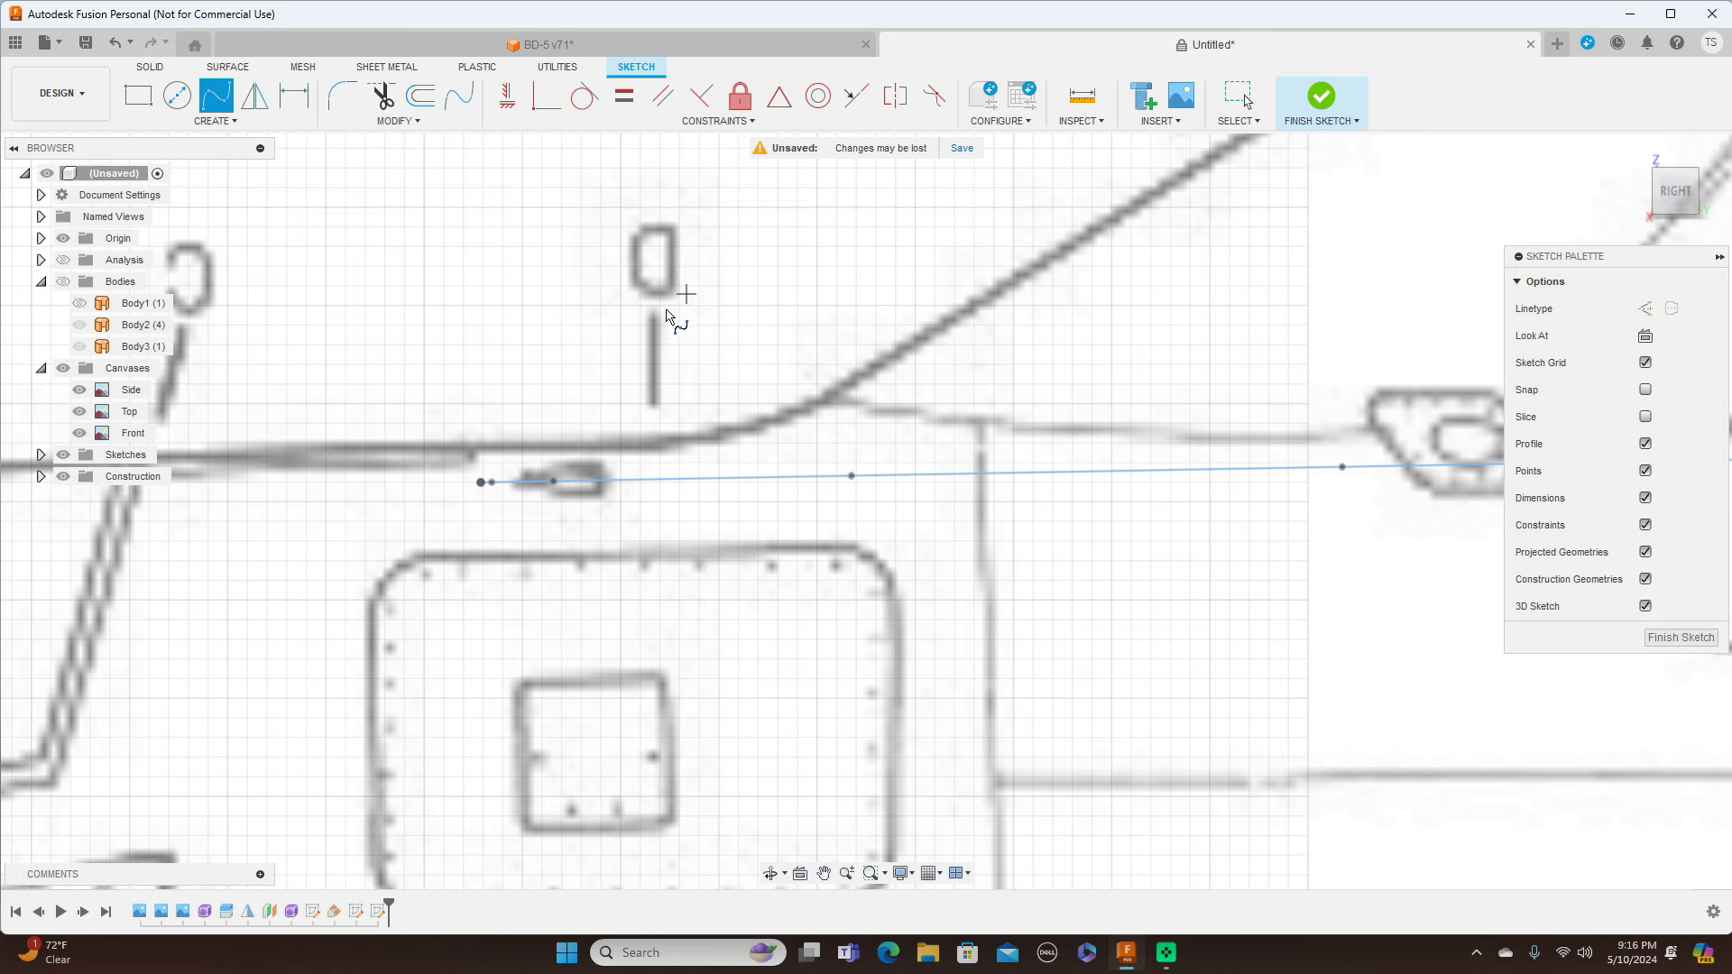
left_click(479, 483)
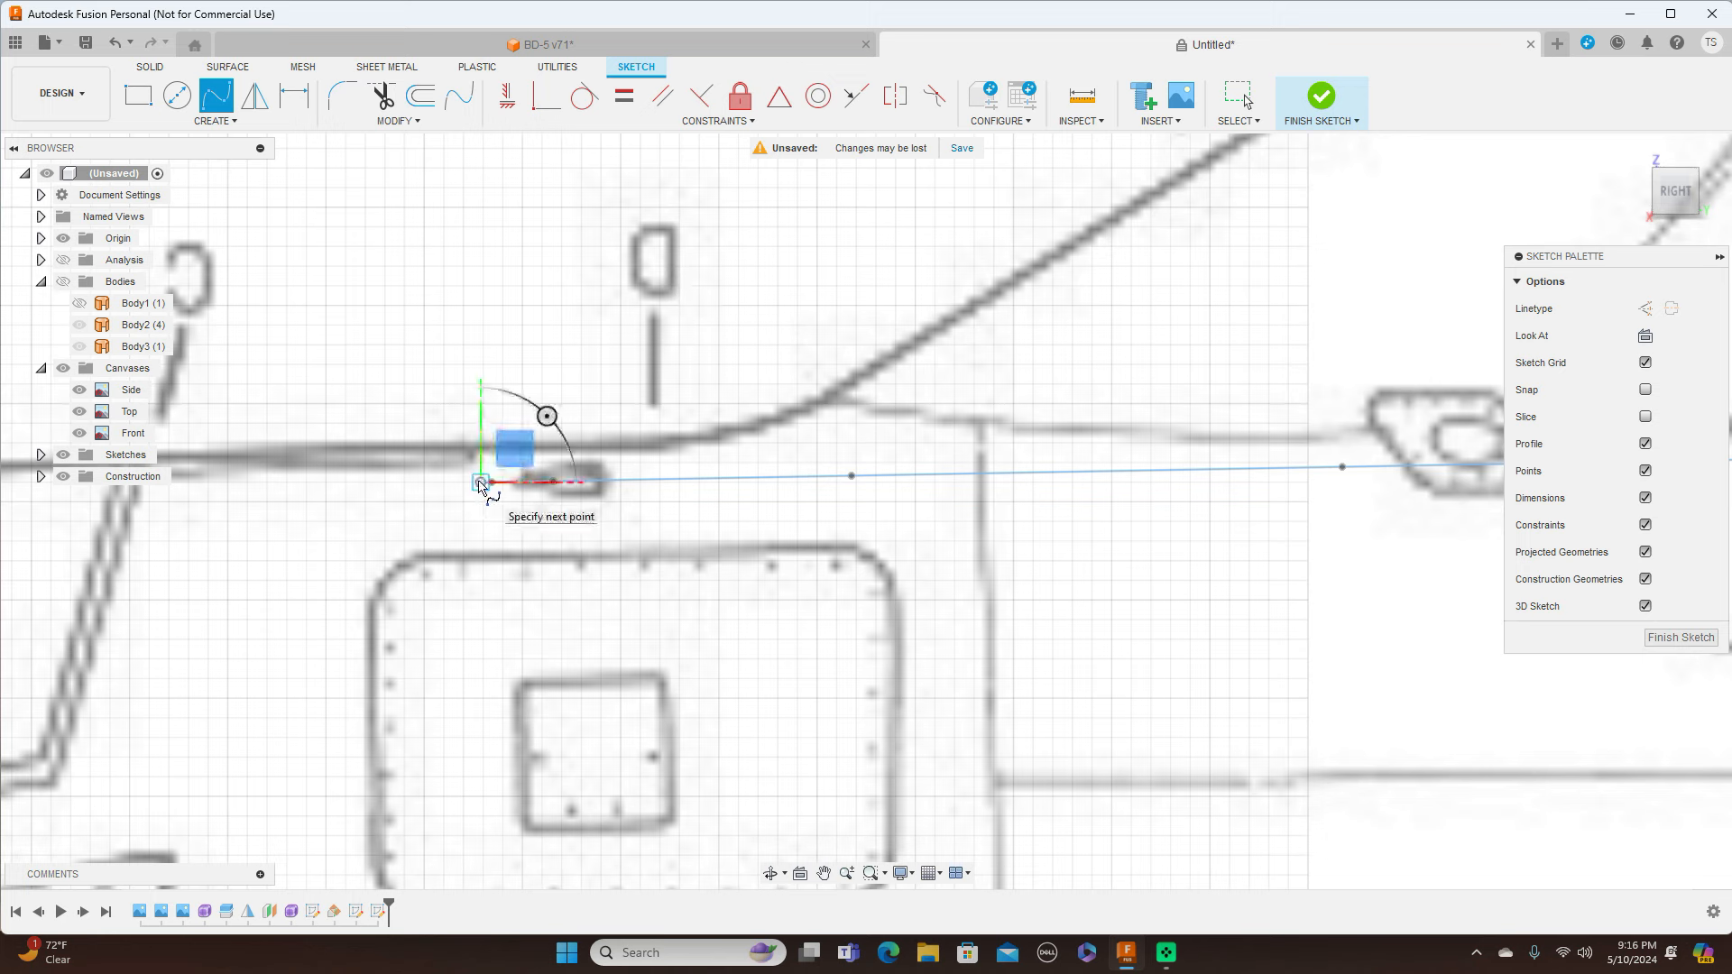
left_click(673, 455)
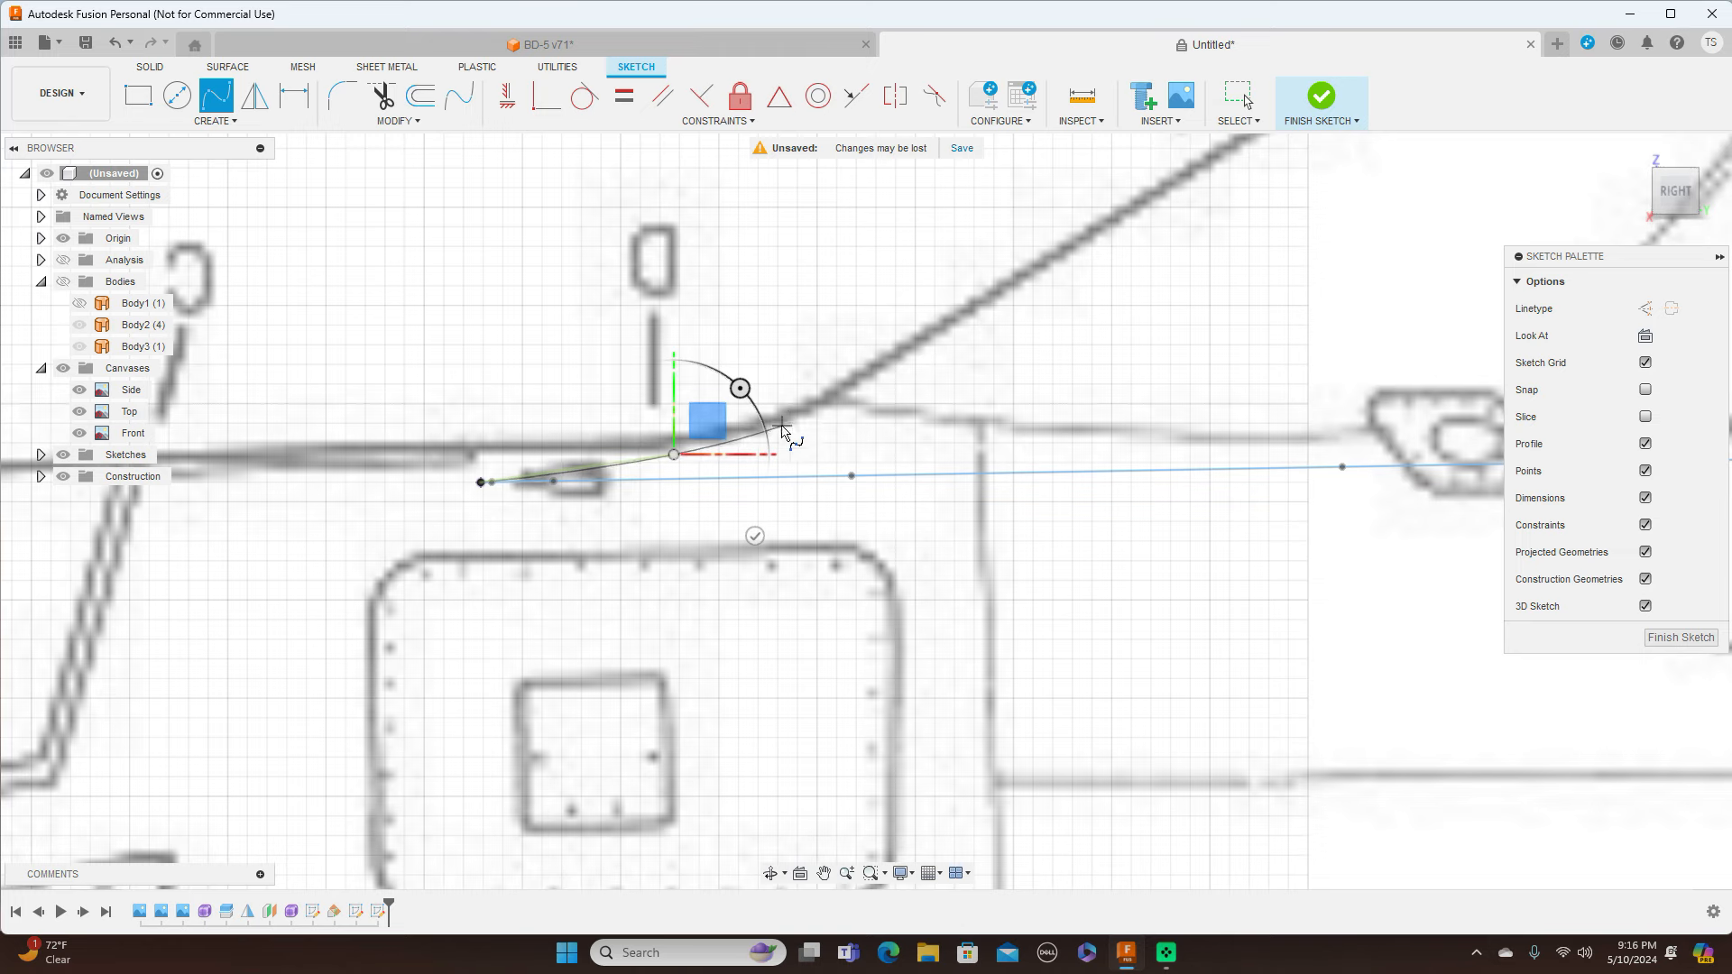
scroll(782, 431, "down", 4)
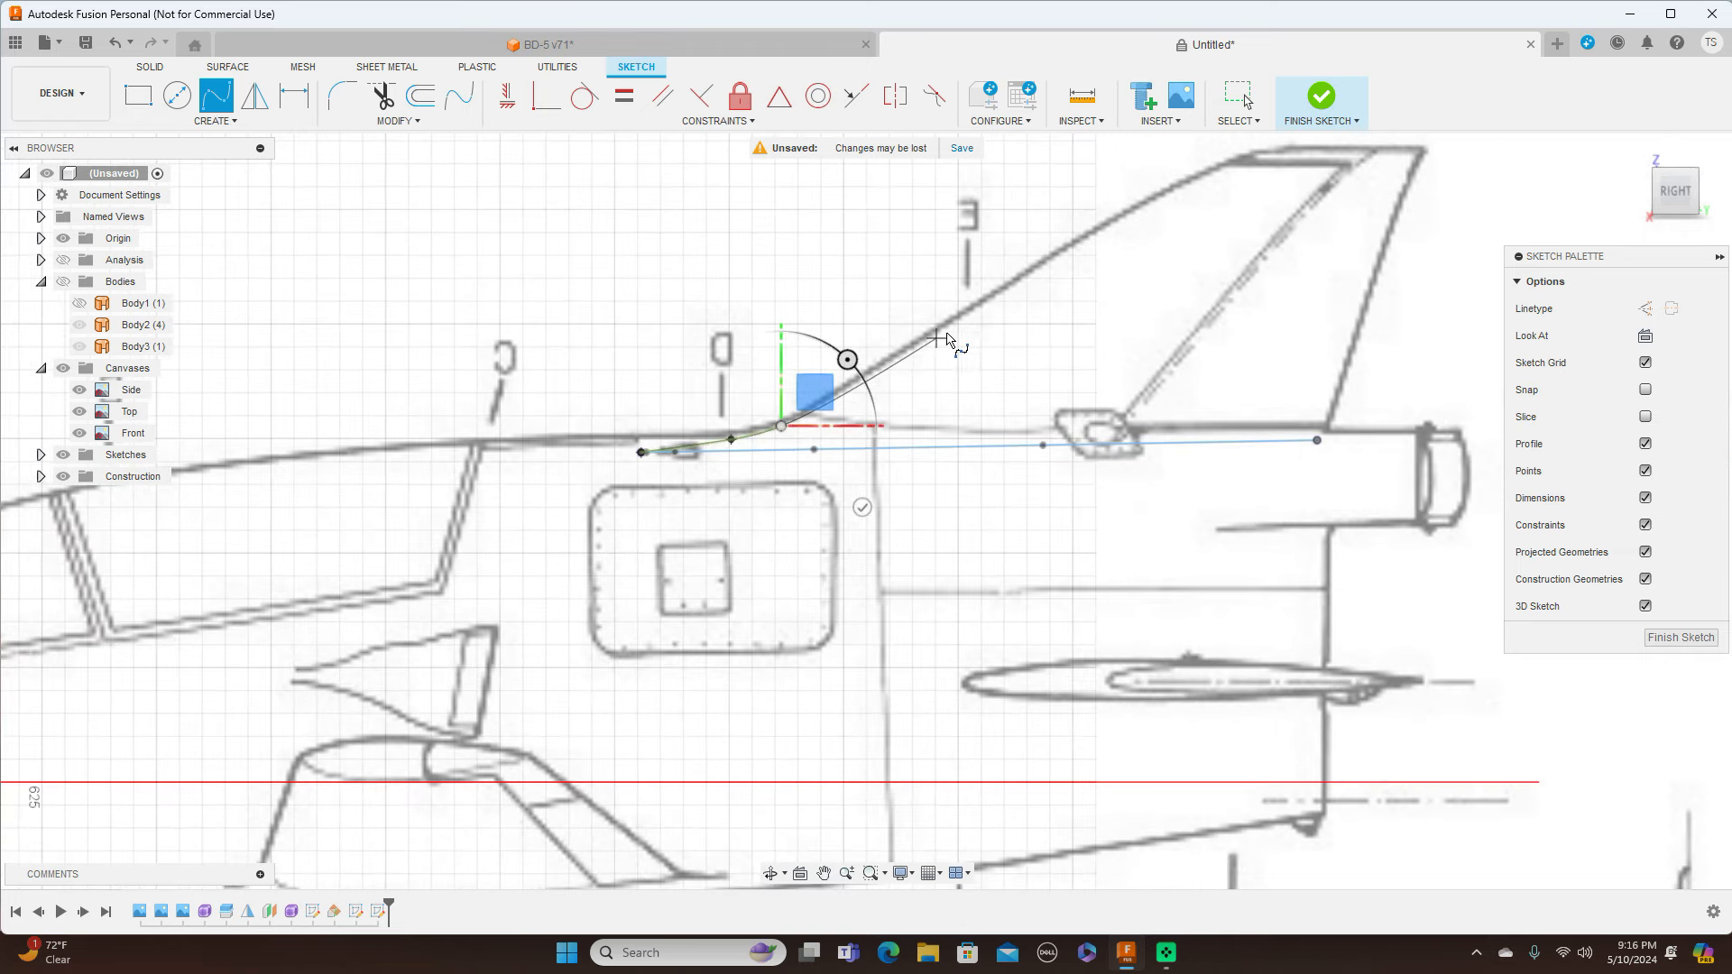
left_click(970, 309)
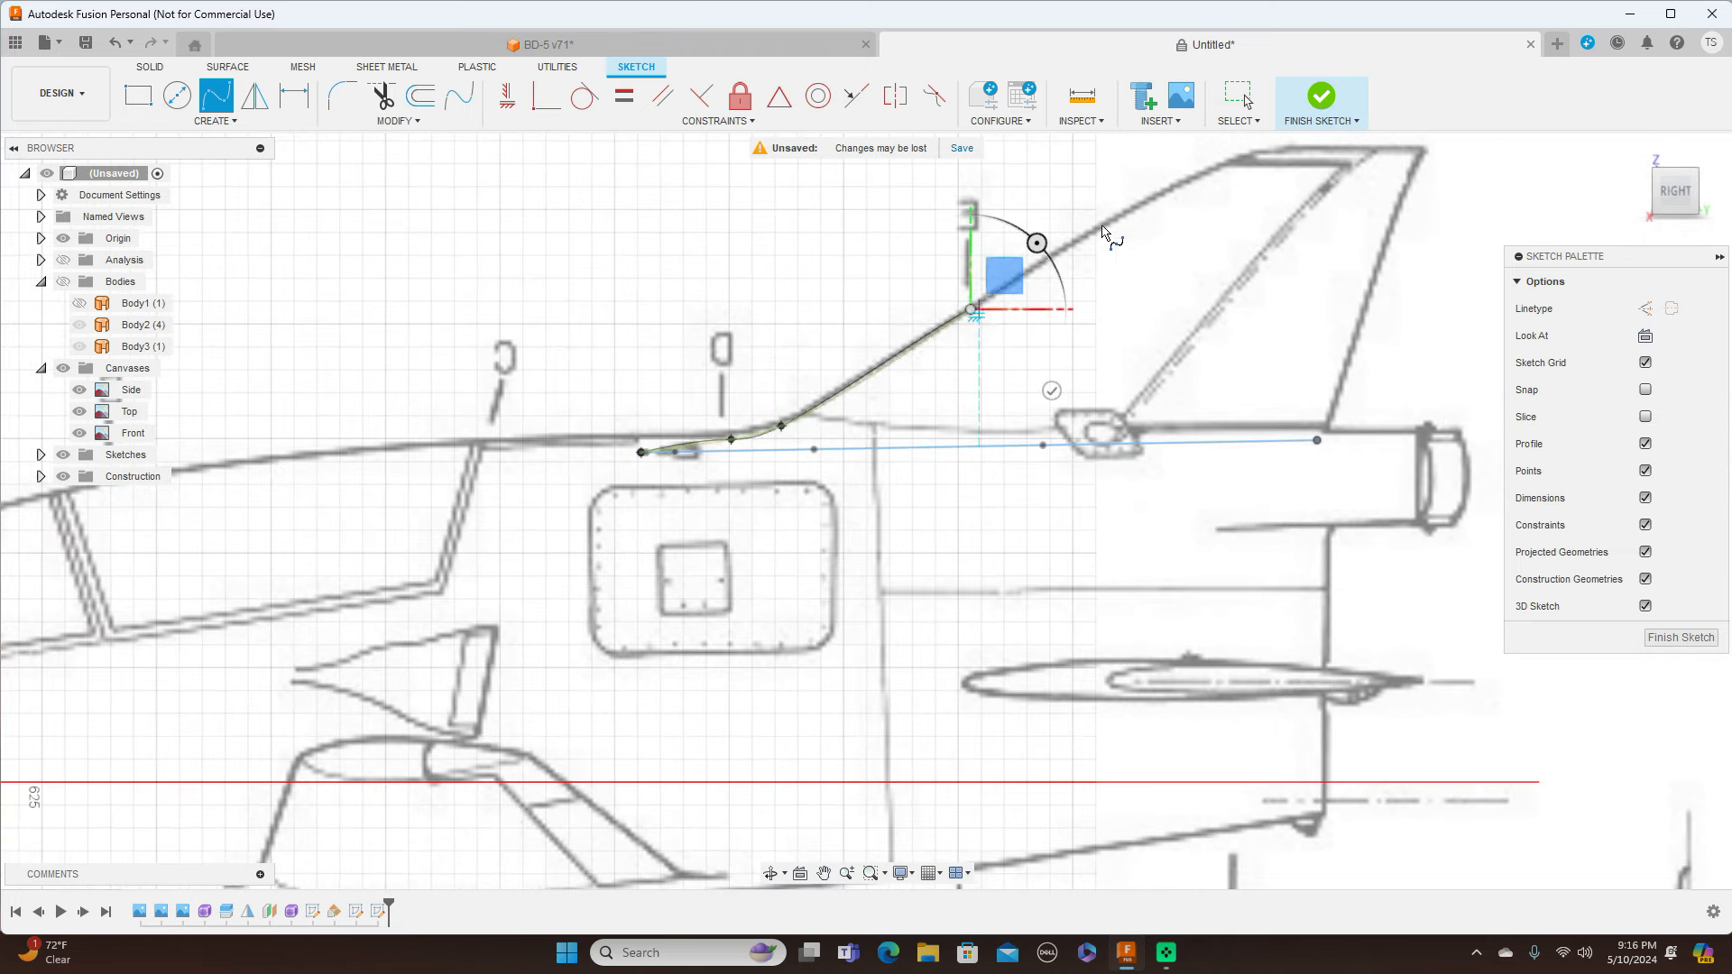
left_click(1153, 195)
left_click(1258, 149)
right_click(1258, 150)
left_click(1304, 153)
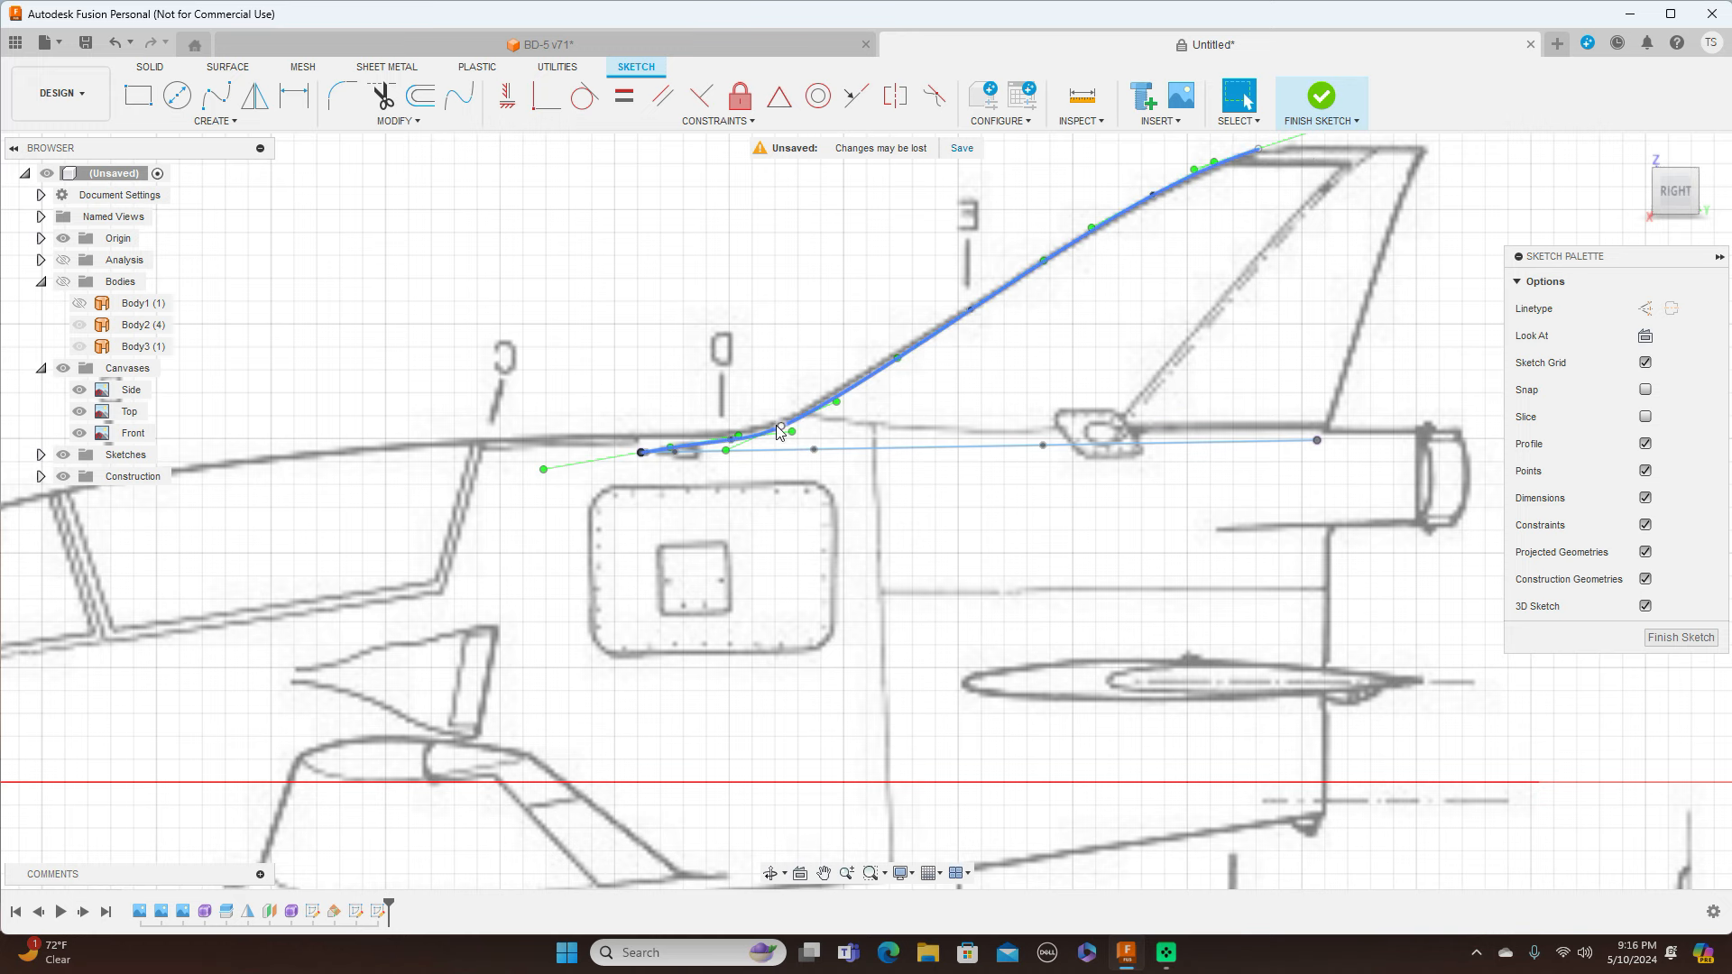
left_click_drag(785, 432, 800, 419)
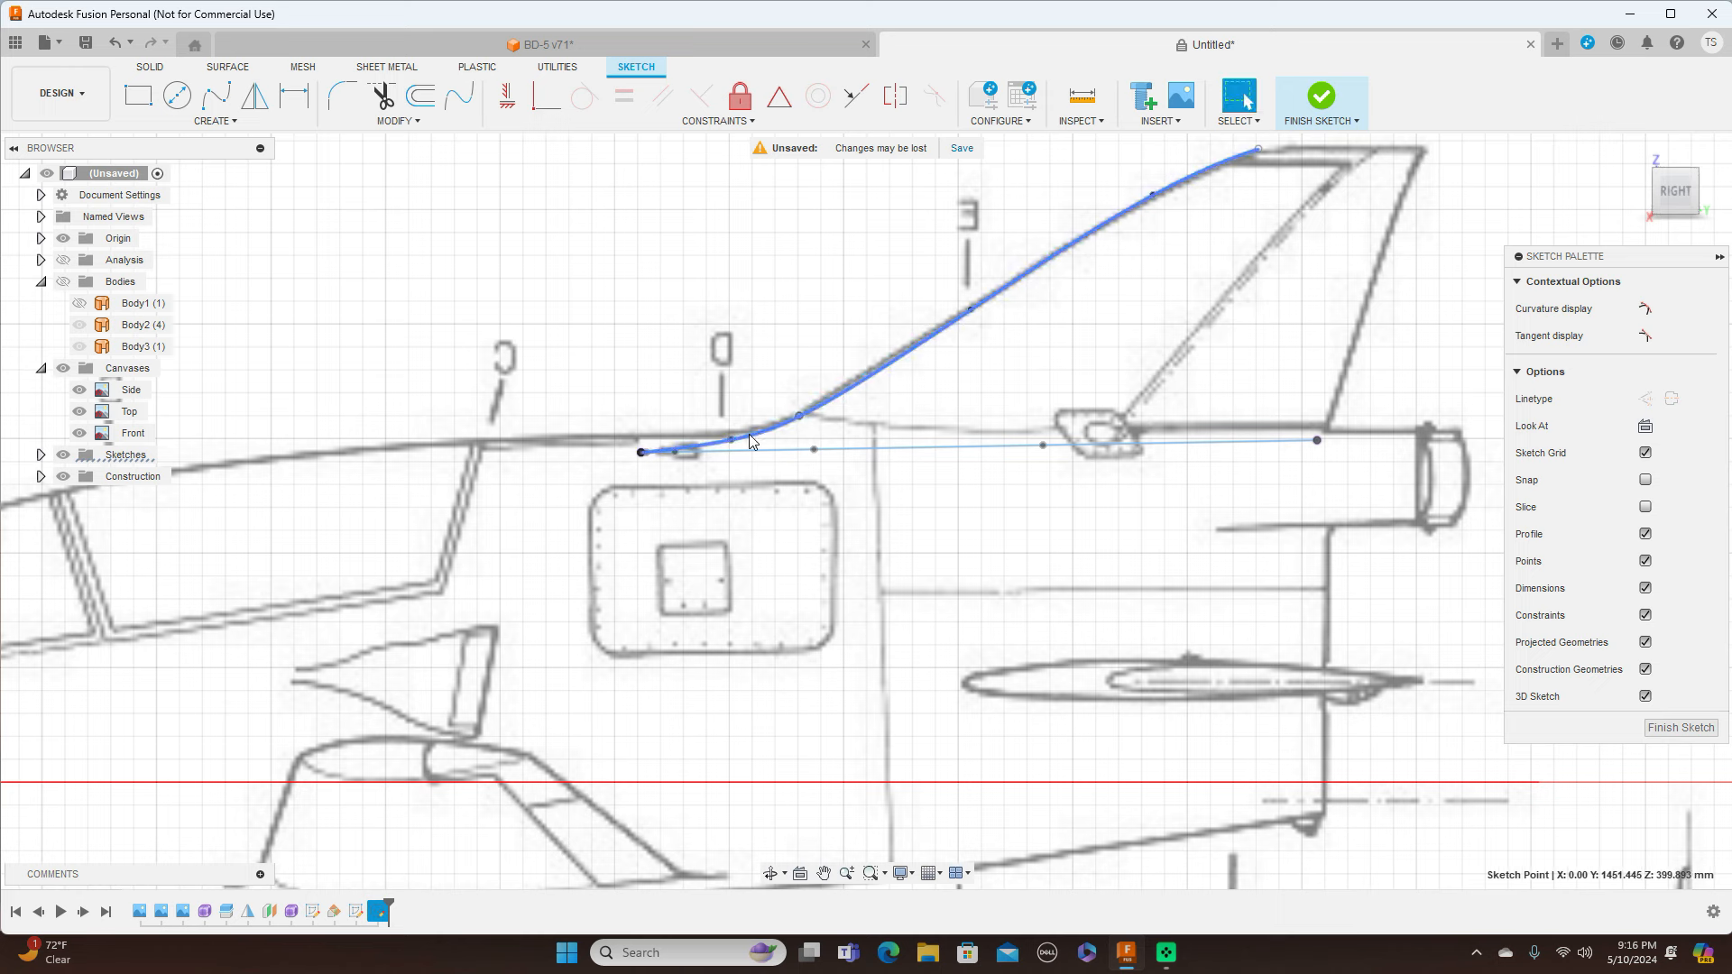
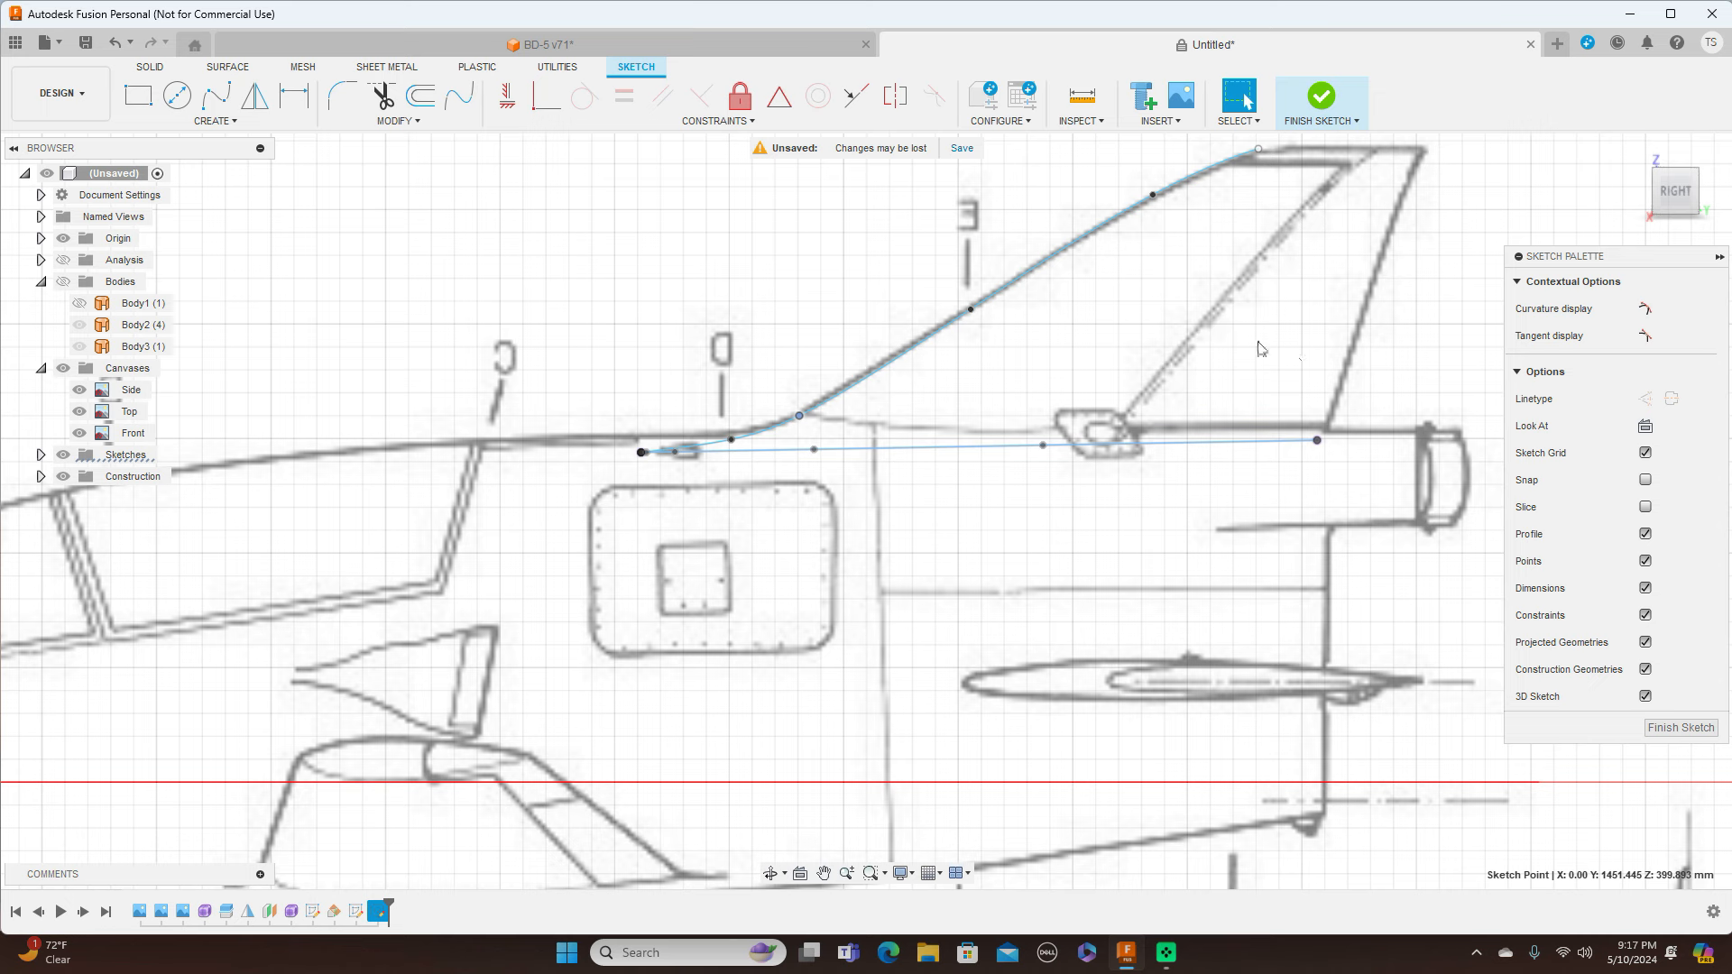
Trace the fin's trailing edge with a three-point spline from the root's rear point to the tip, adjust its middle point, and finish the sketch
left_click(215, 95)
left_click(1317, 441)
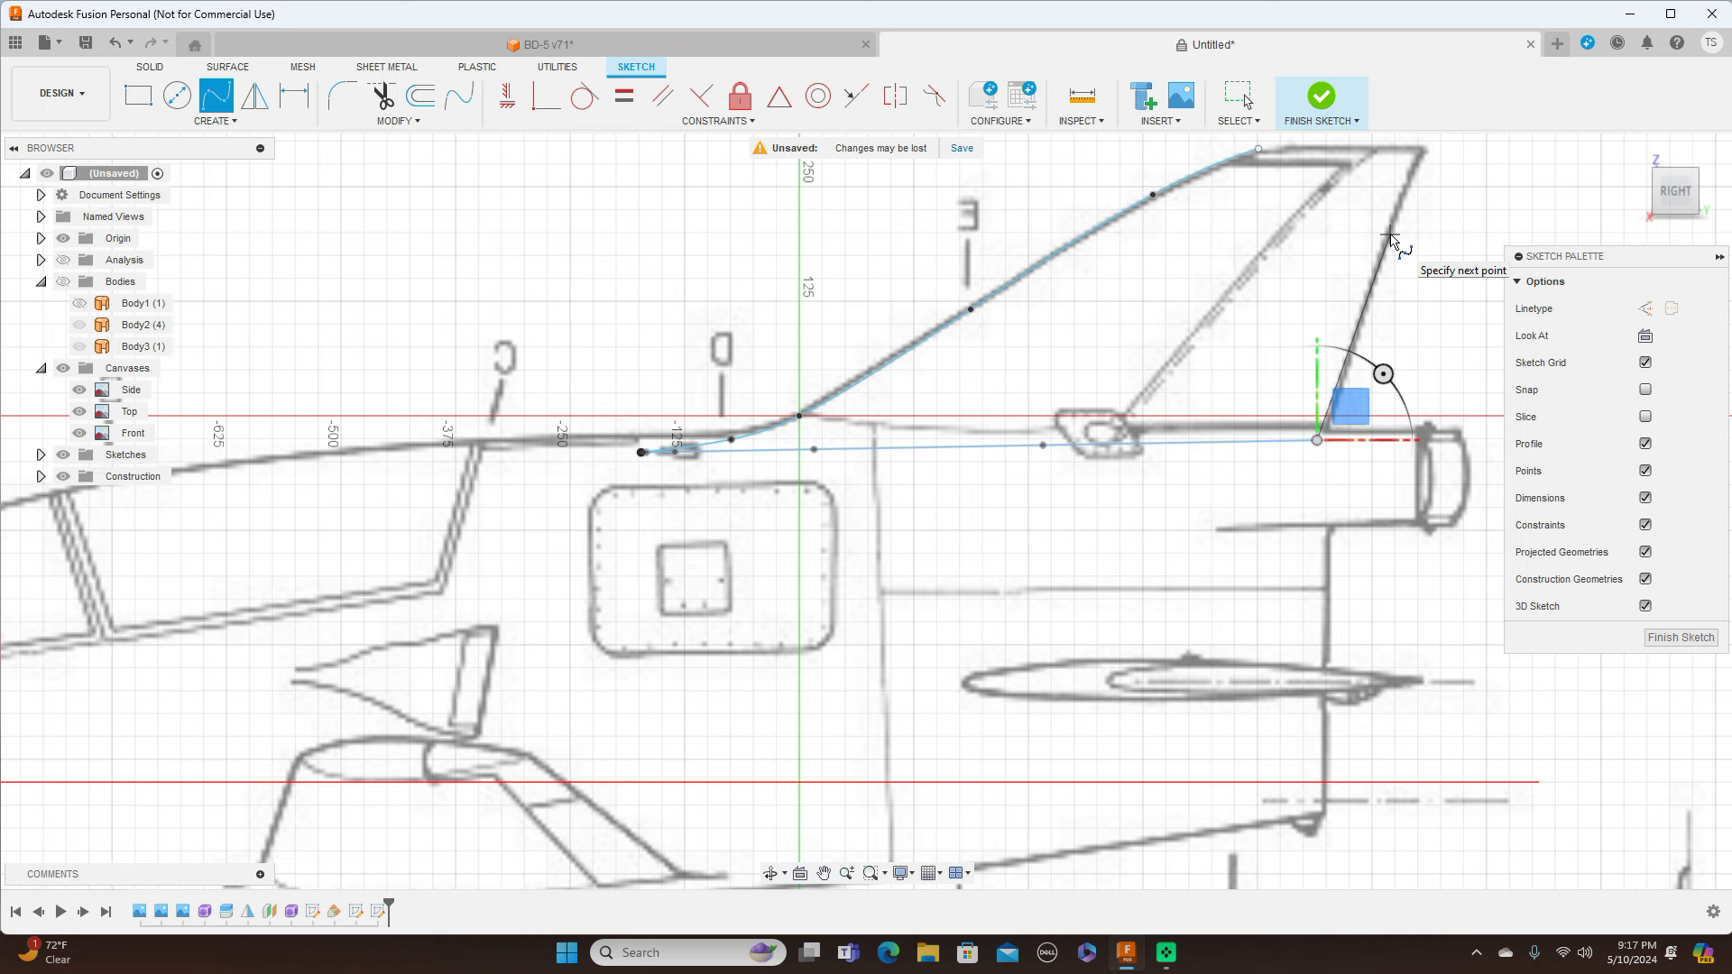
left_click(1390, 236)
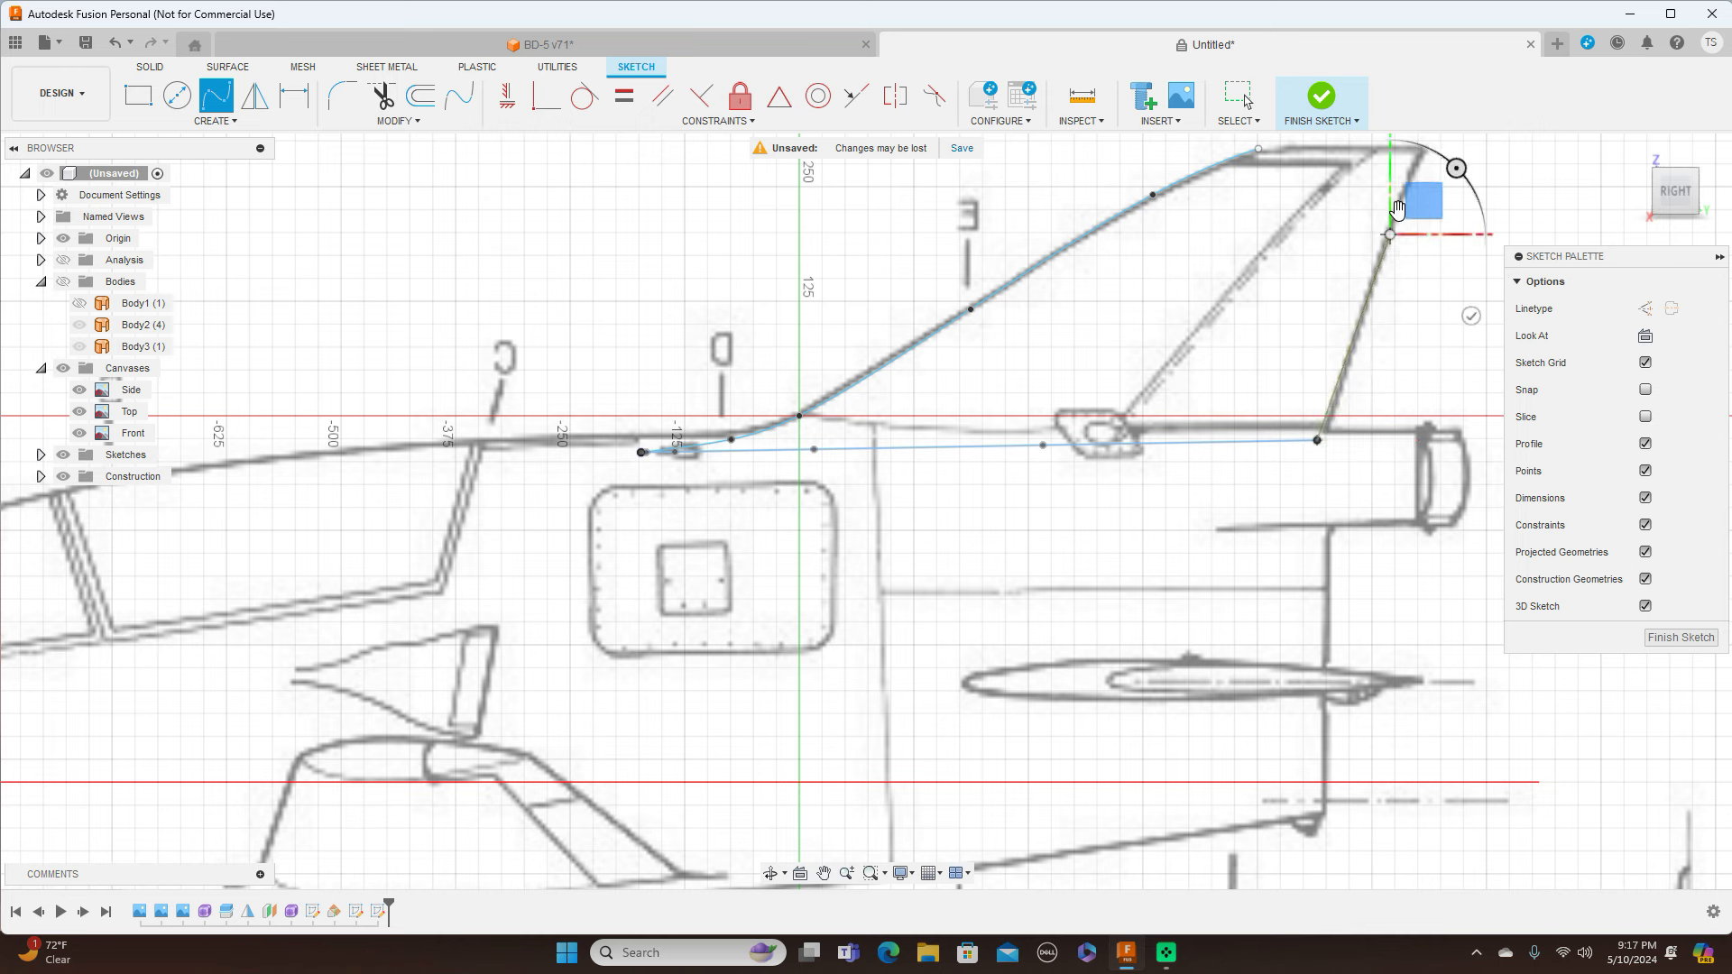
left_click(1424, 150)
right_click(1425, 151)
left_click(1471, 147)
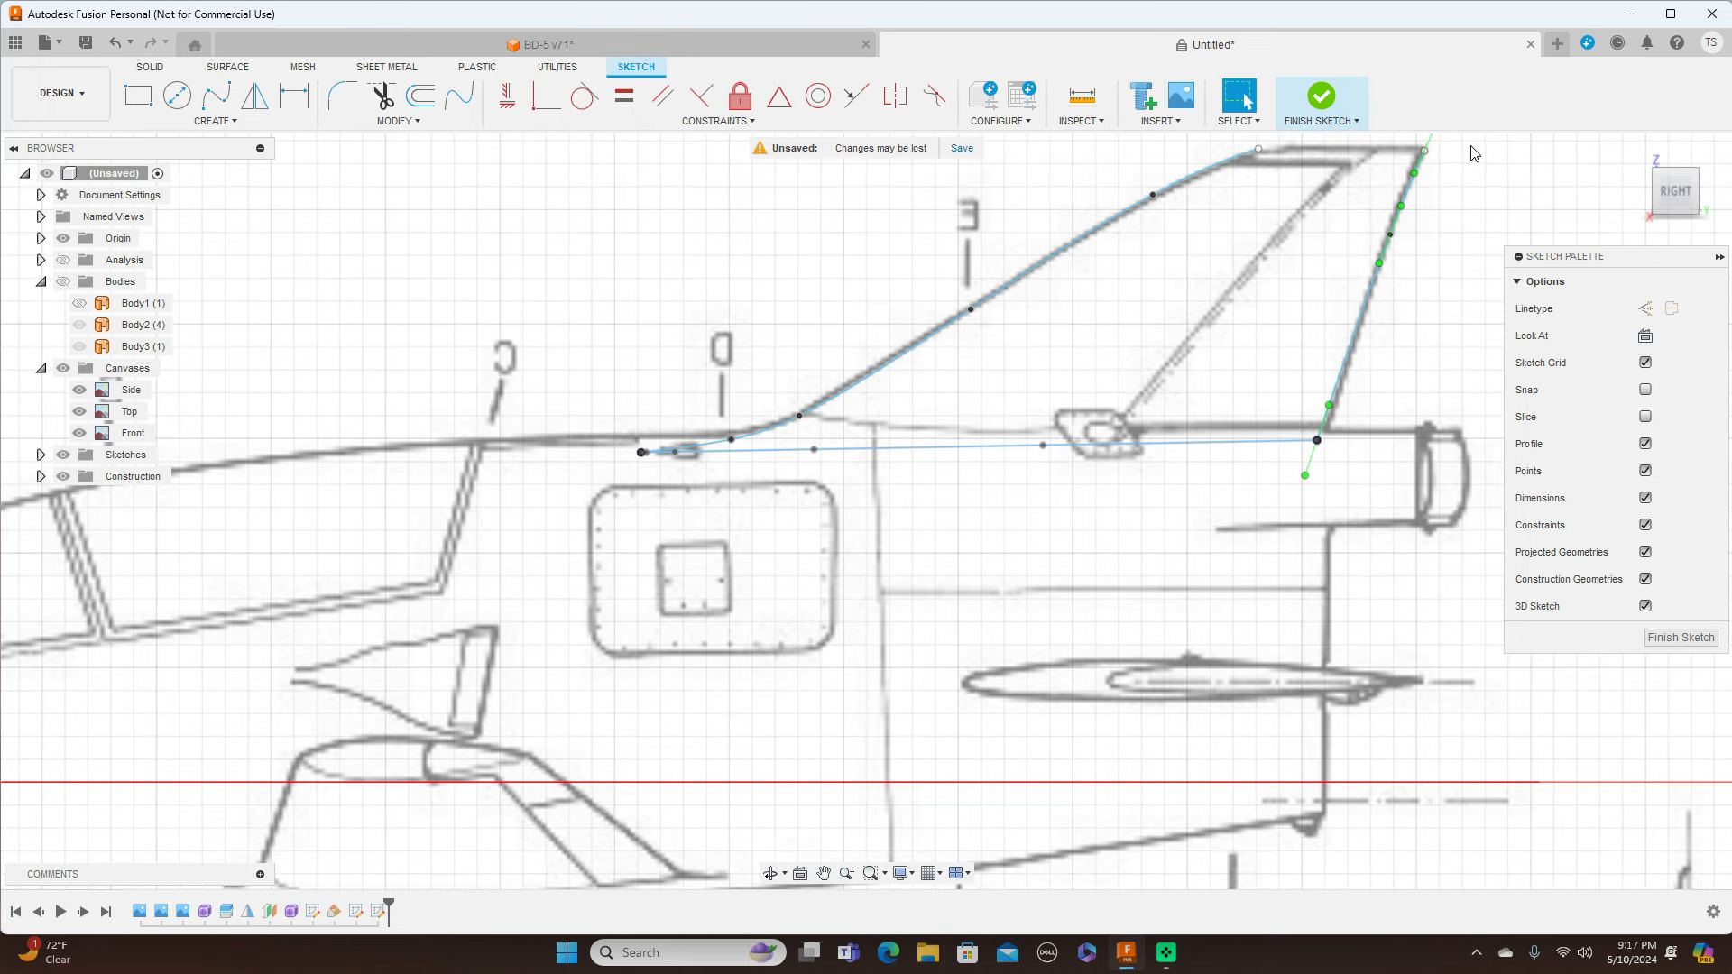
left_click(1392, 236)
key("Escape")
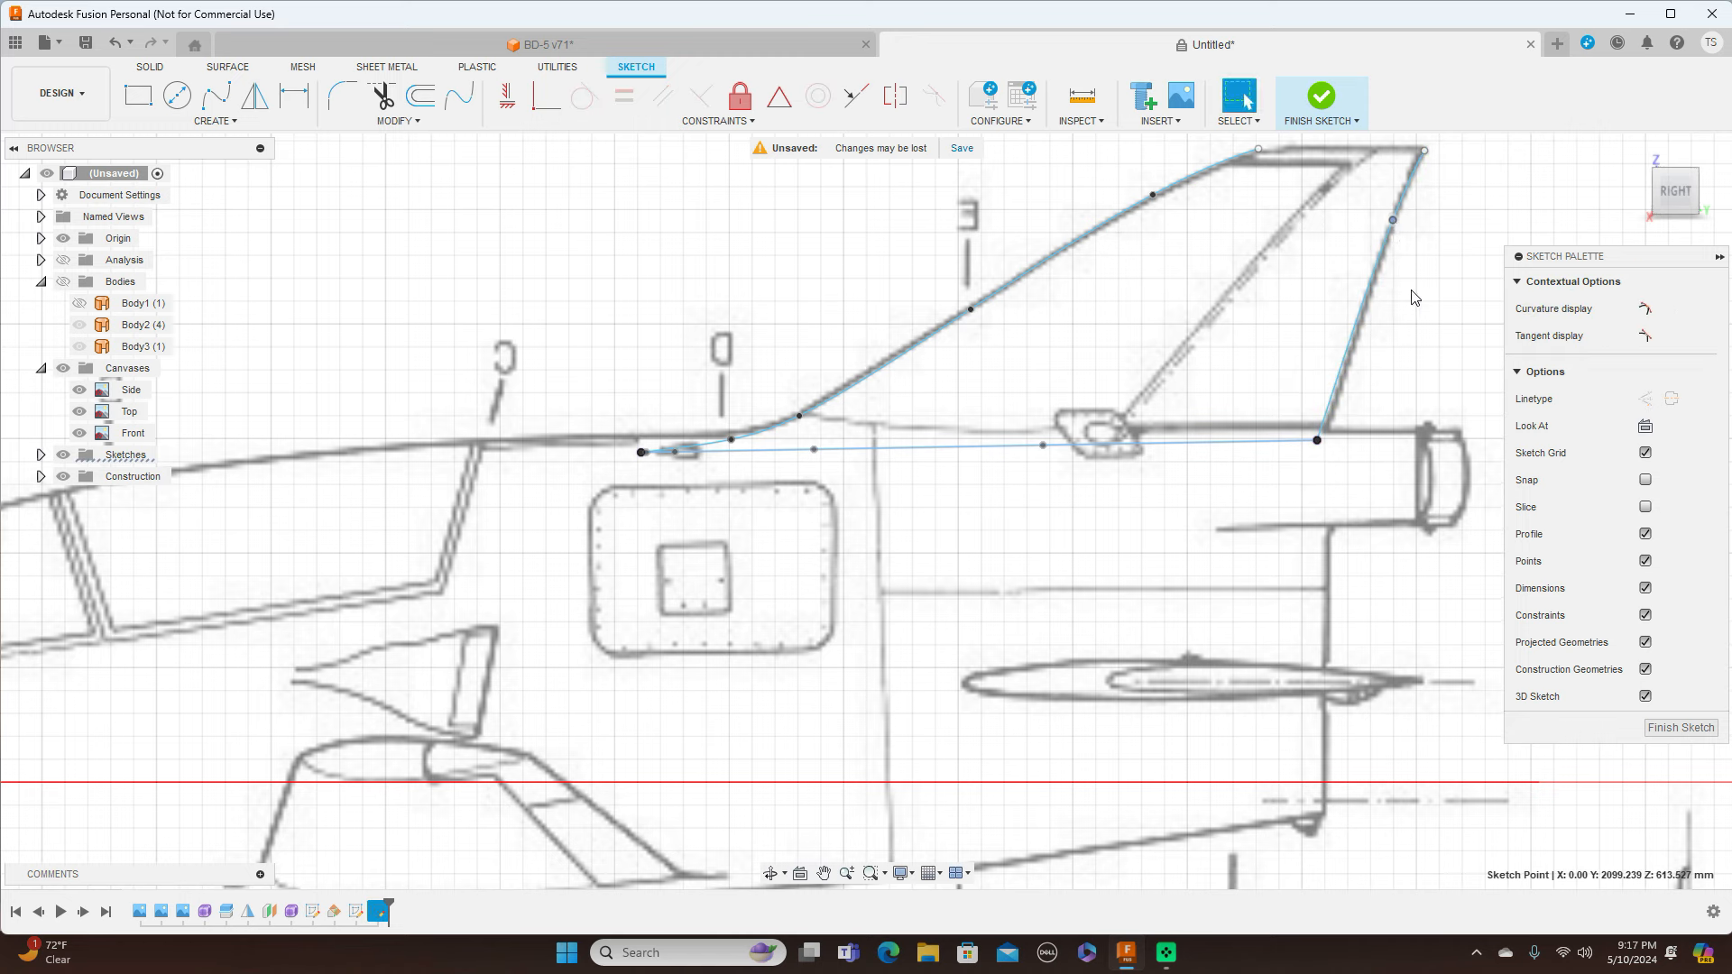
left_click(1680, 728)
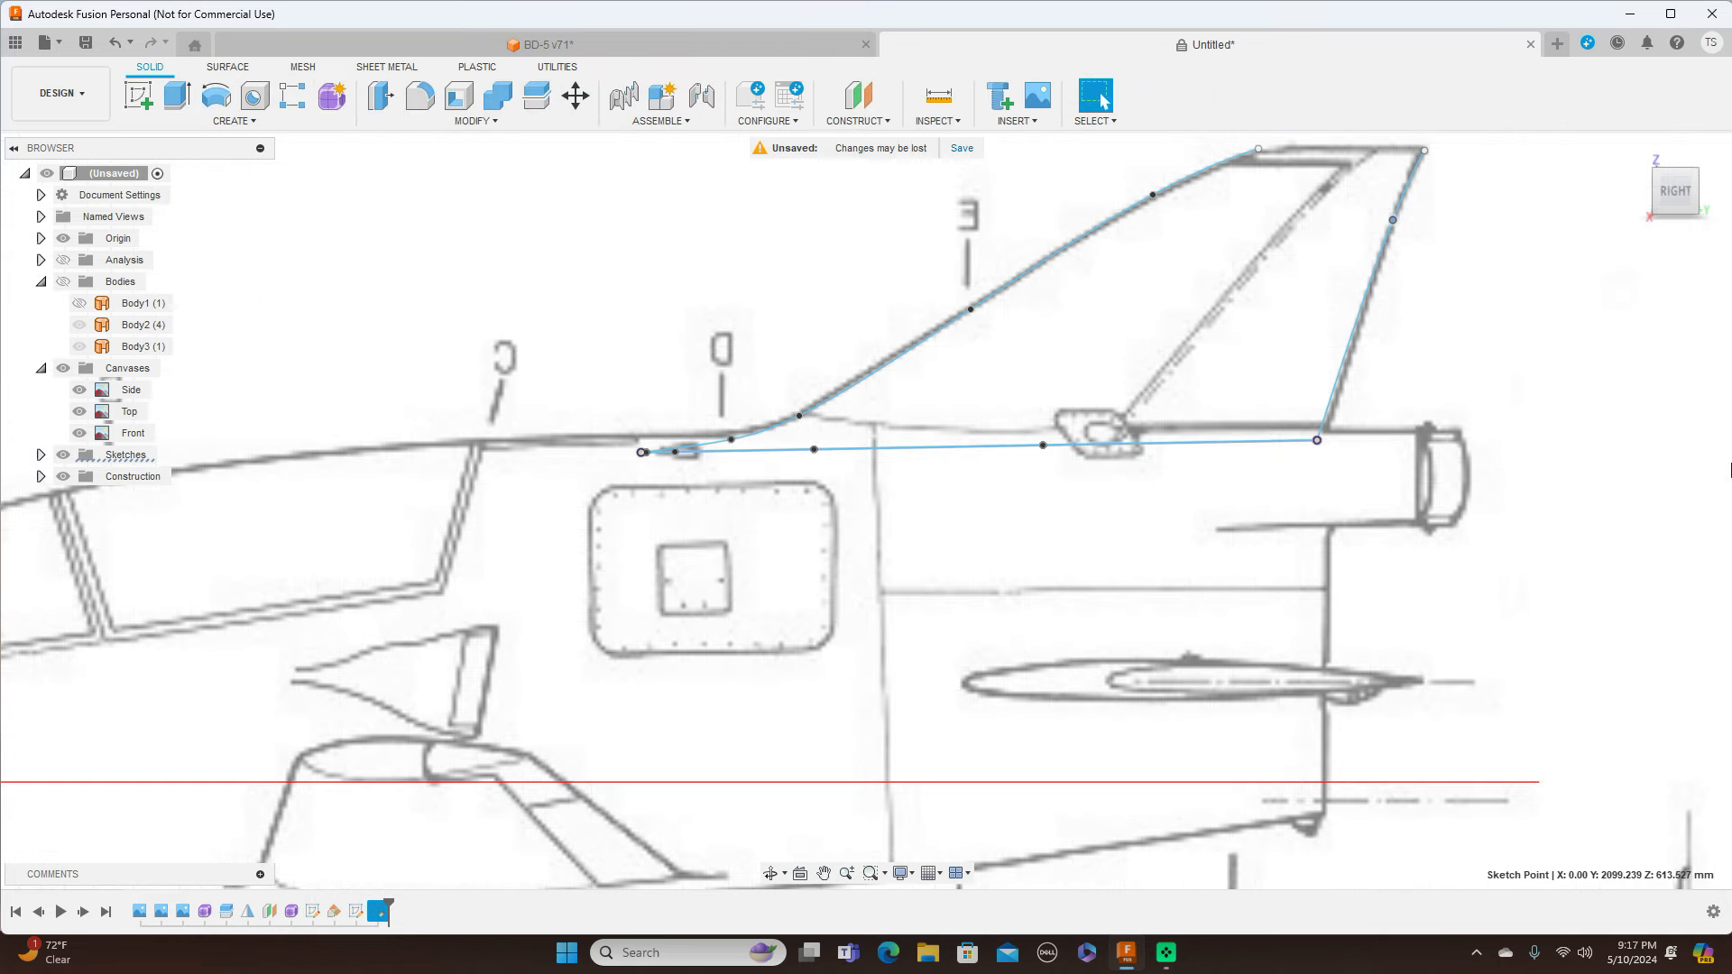
Hide all the reference canvases so that only the fin's sketch geometry shows
left_click_drag(1680, 180, 1697, 233)
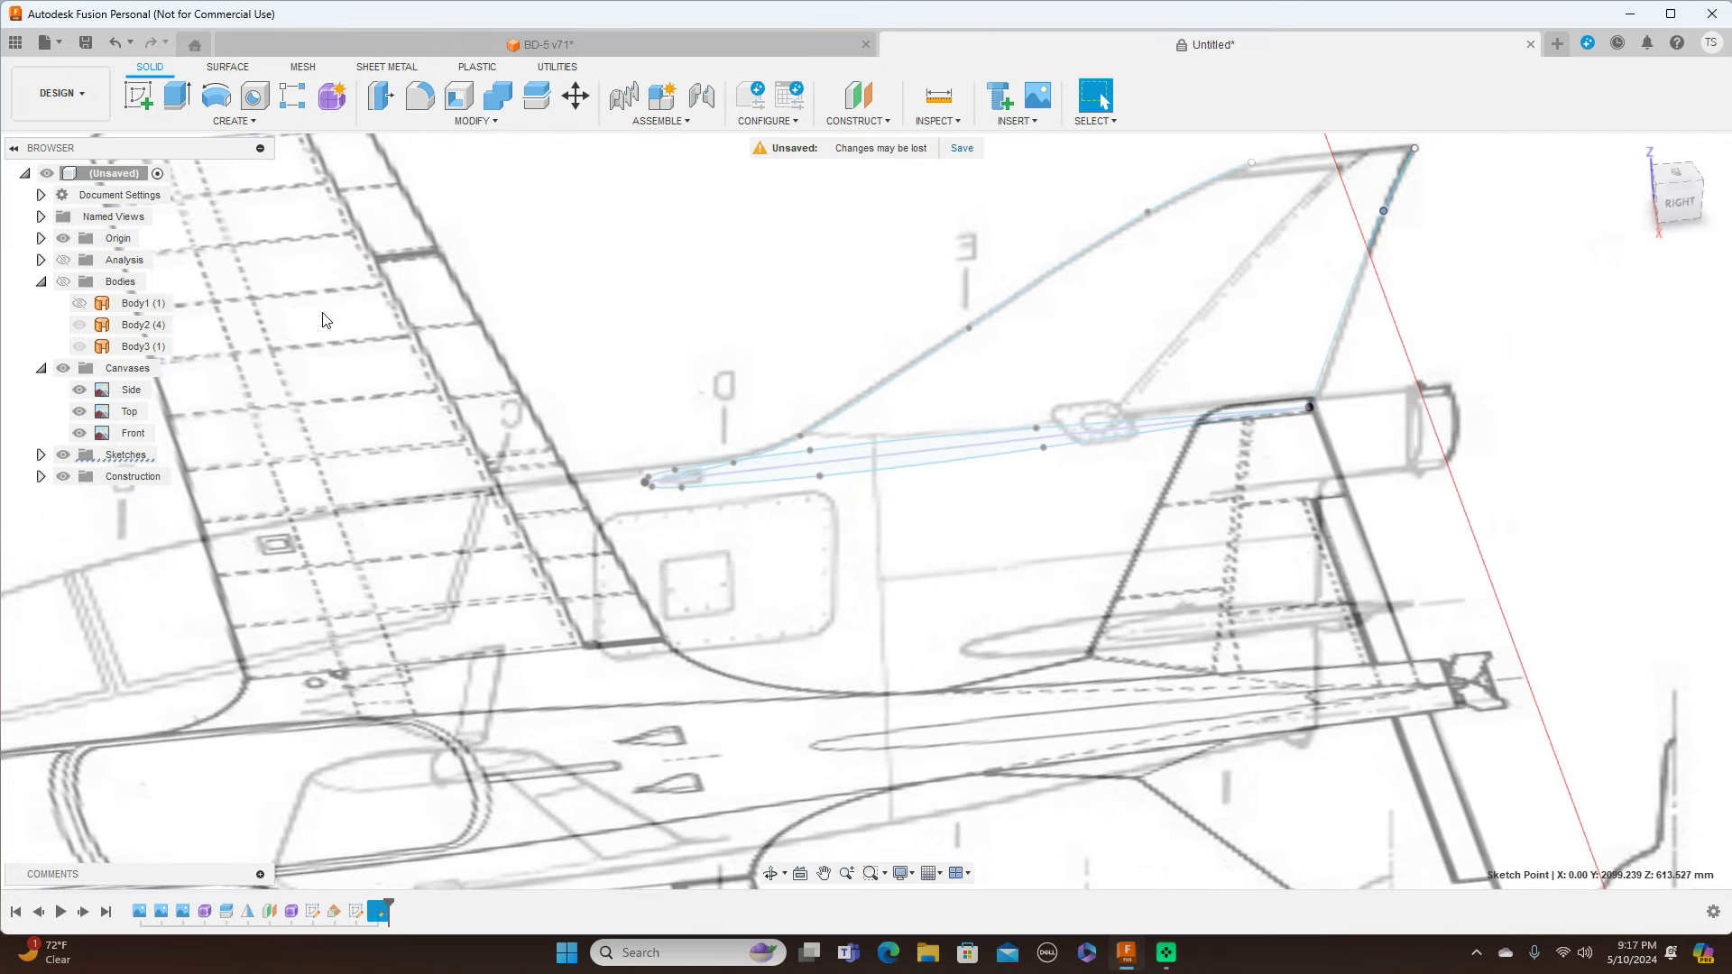
left_click(63, 368)
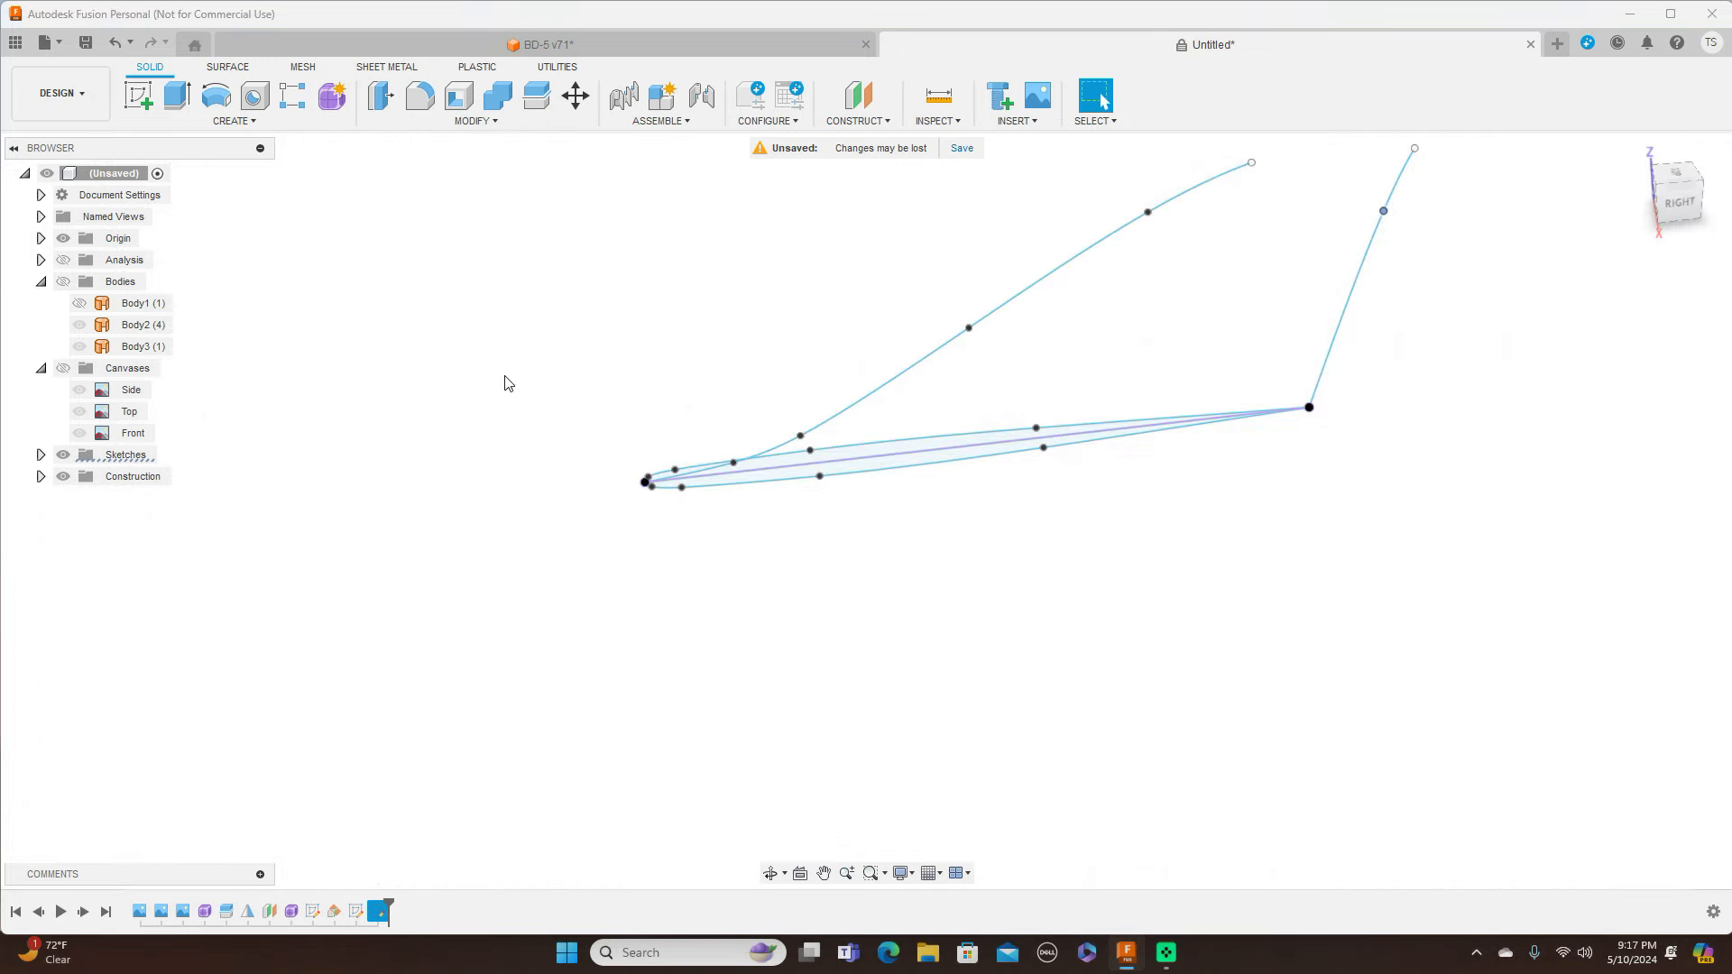
scroll(506, 382, "up", 1)
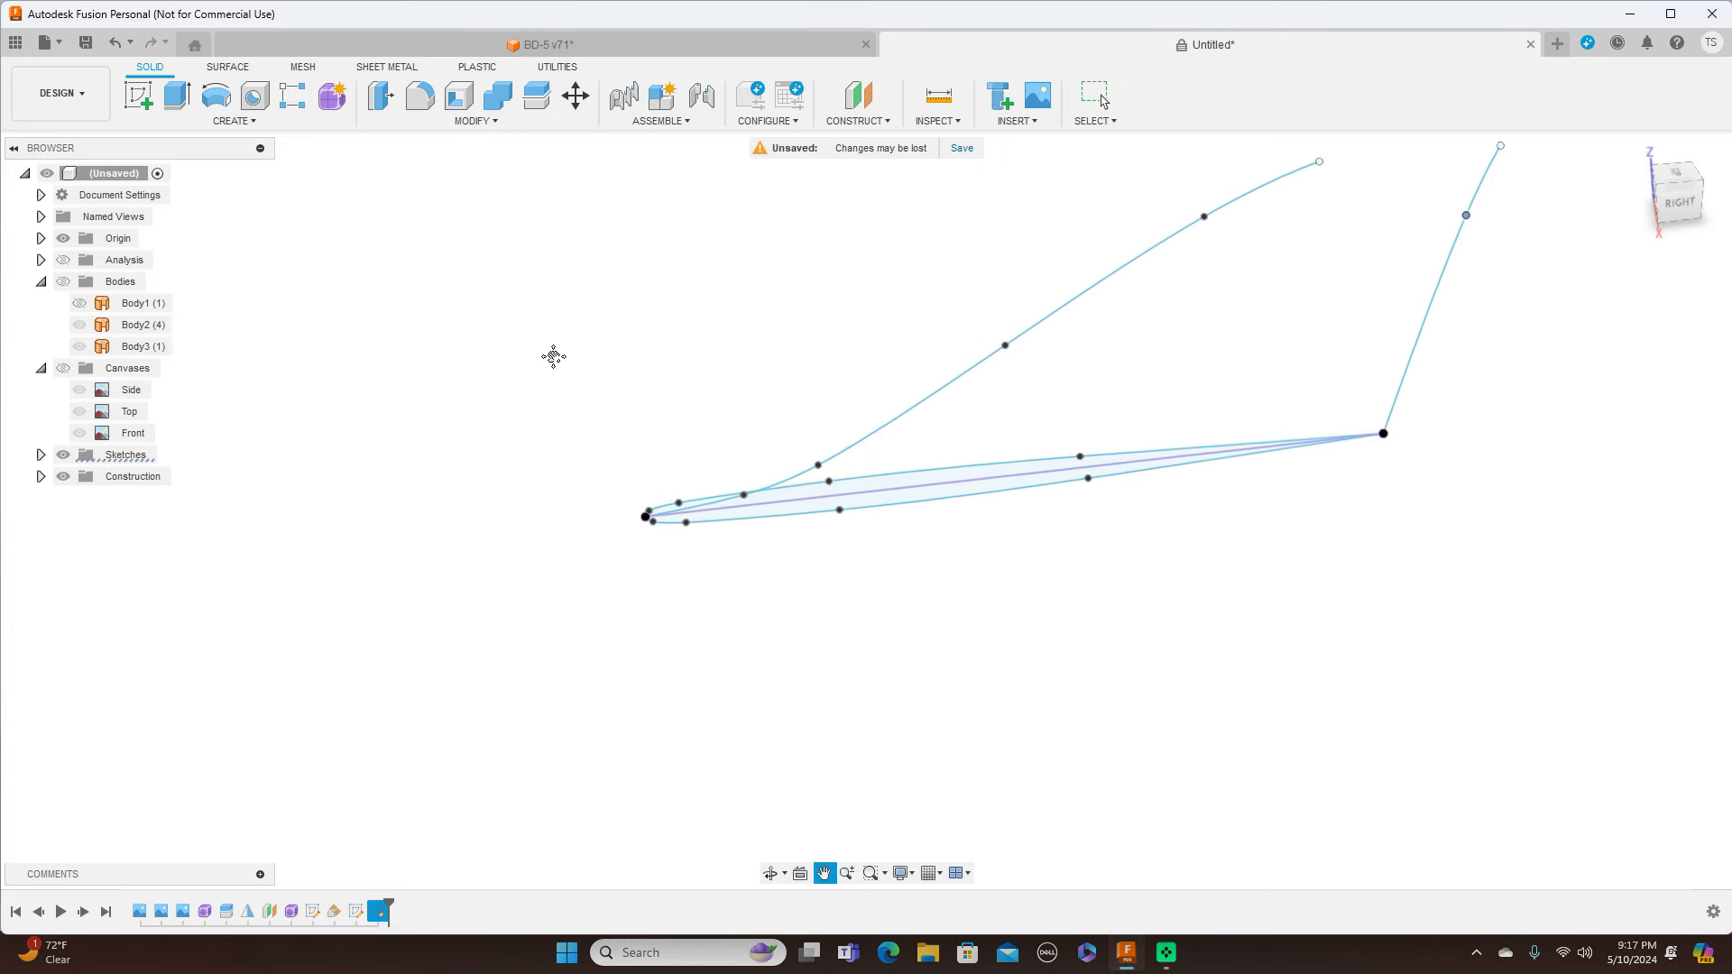
Sweep both halves of the fin's root profile along the leading-edge spline, with the trailing-edge spline as guide rail, as a new body
left_click(273, 125)
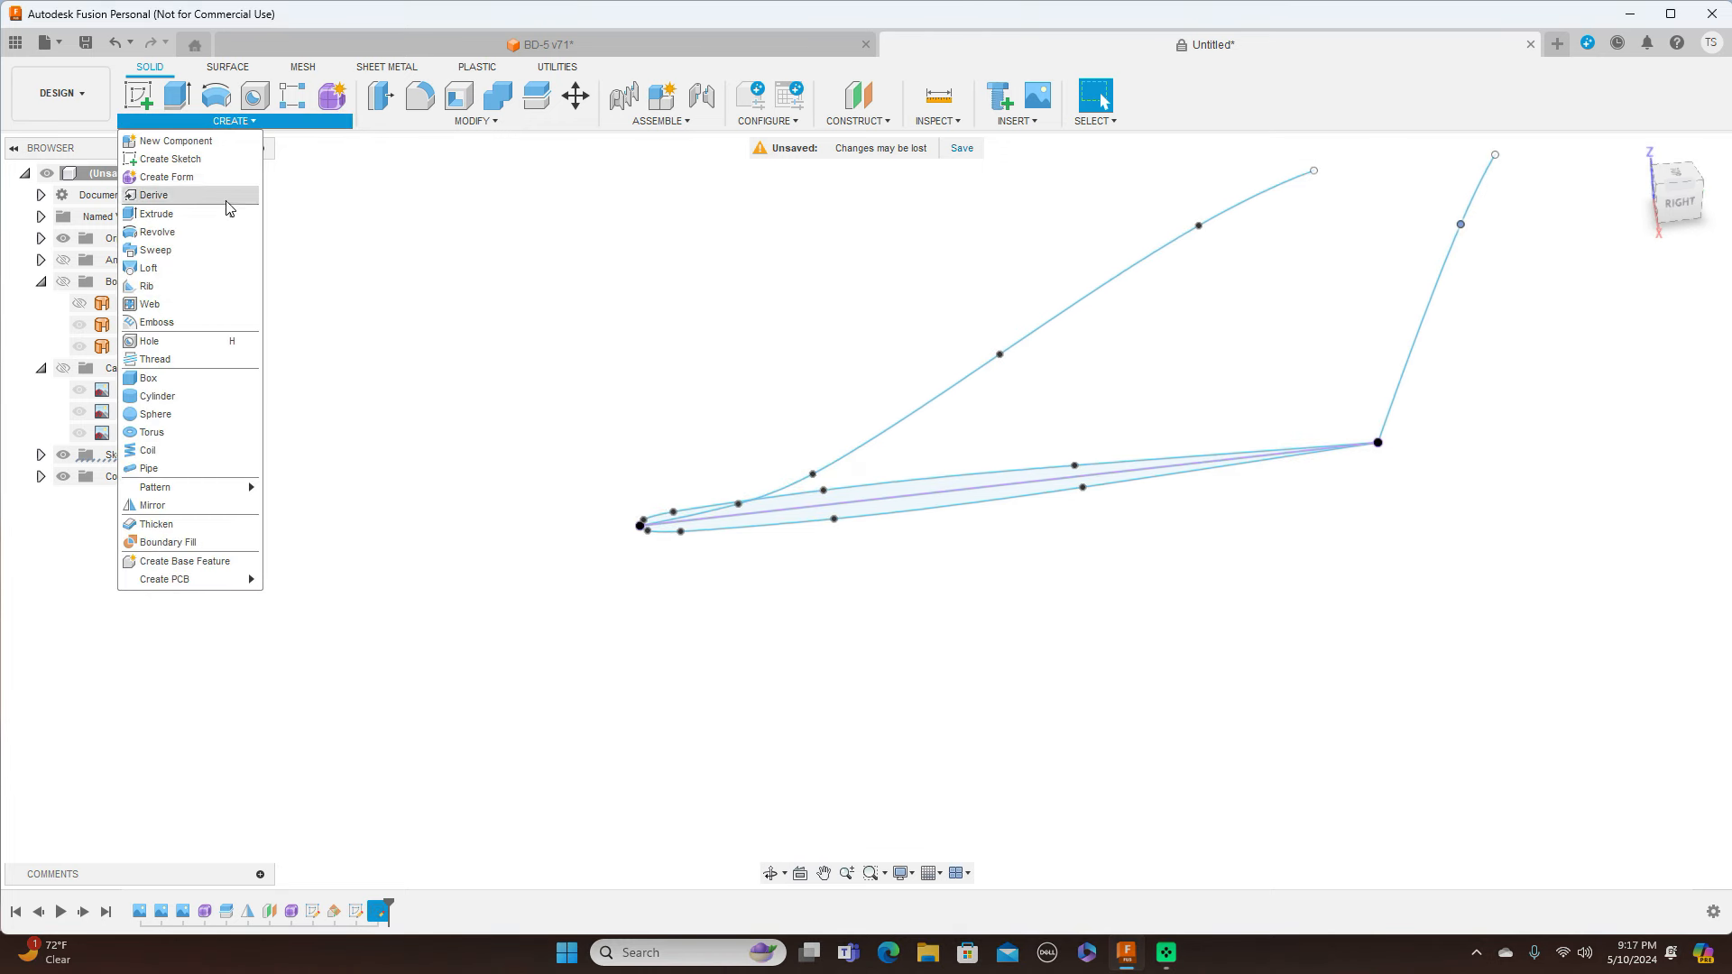
left_click(155, 250)
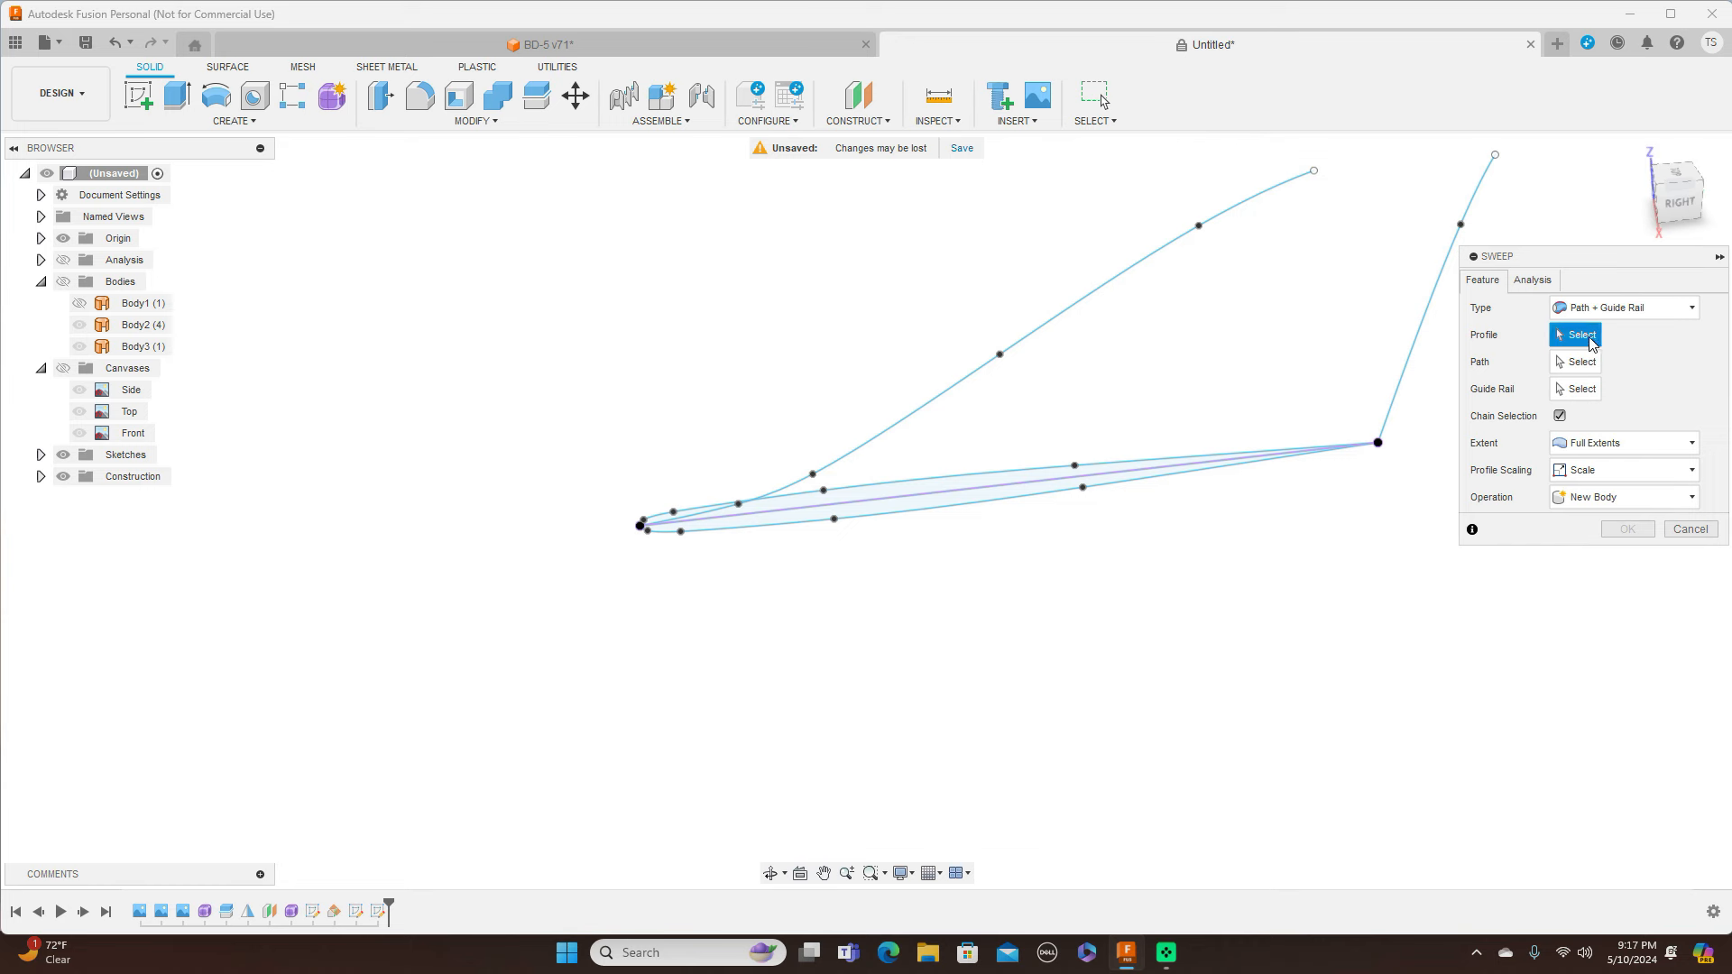
left_click(869, 508)
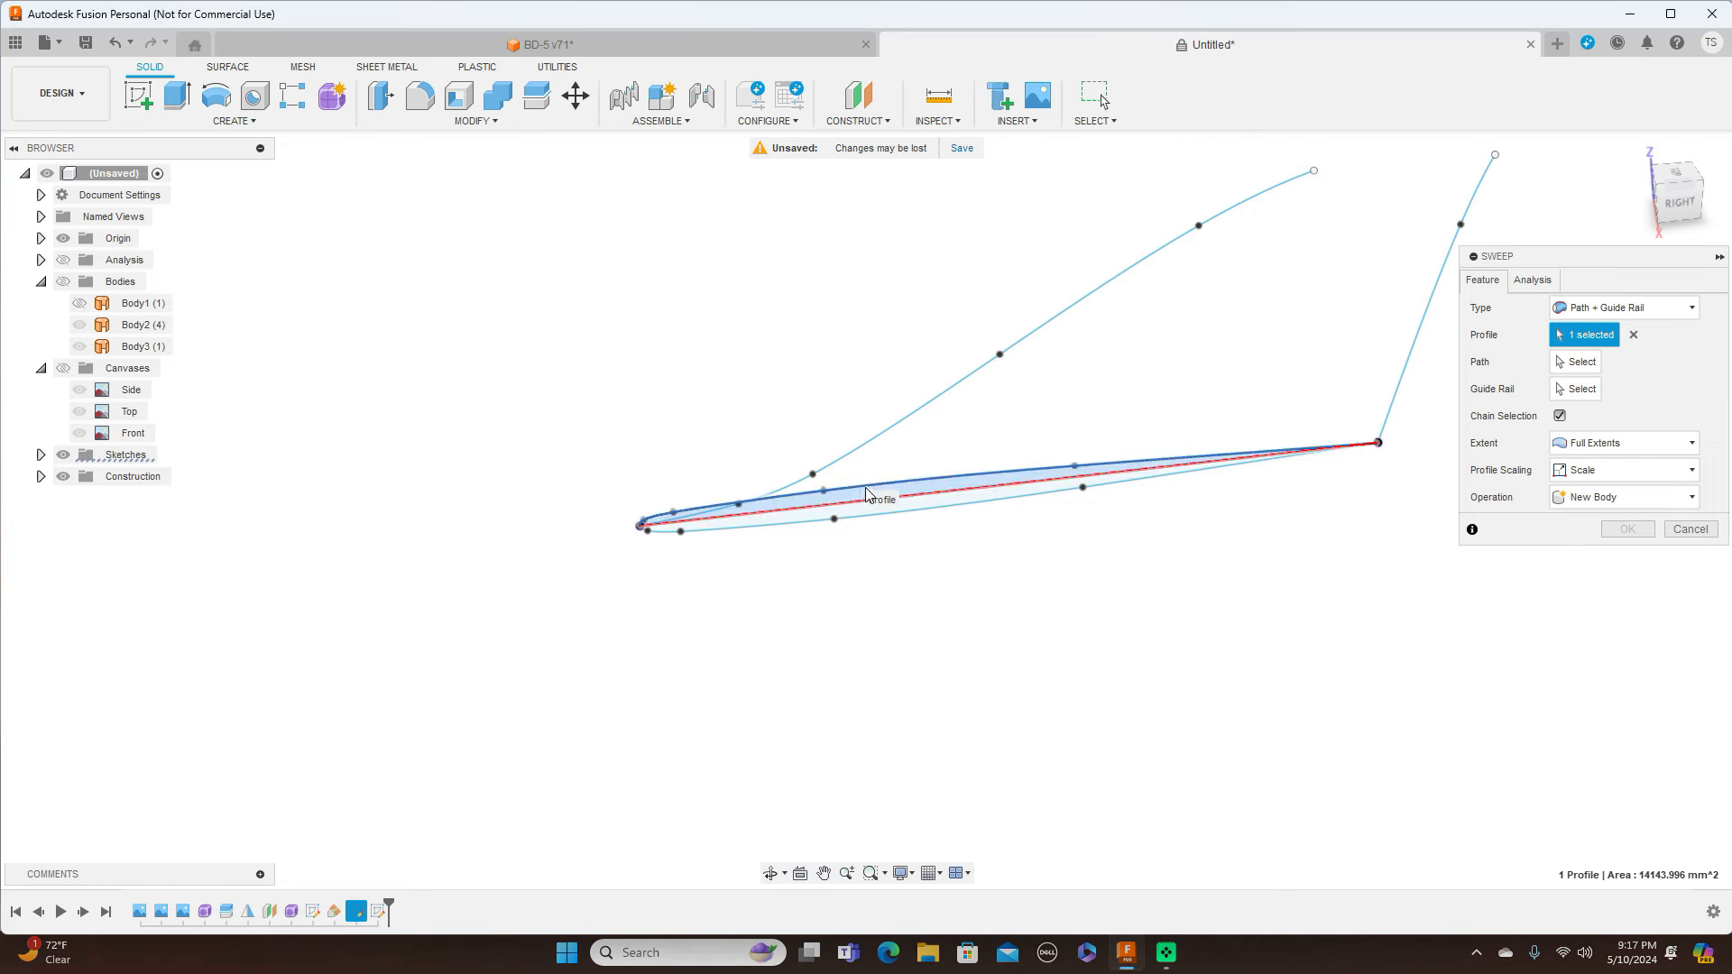
left_click(855, 512)
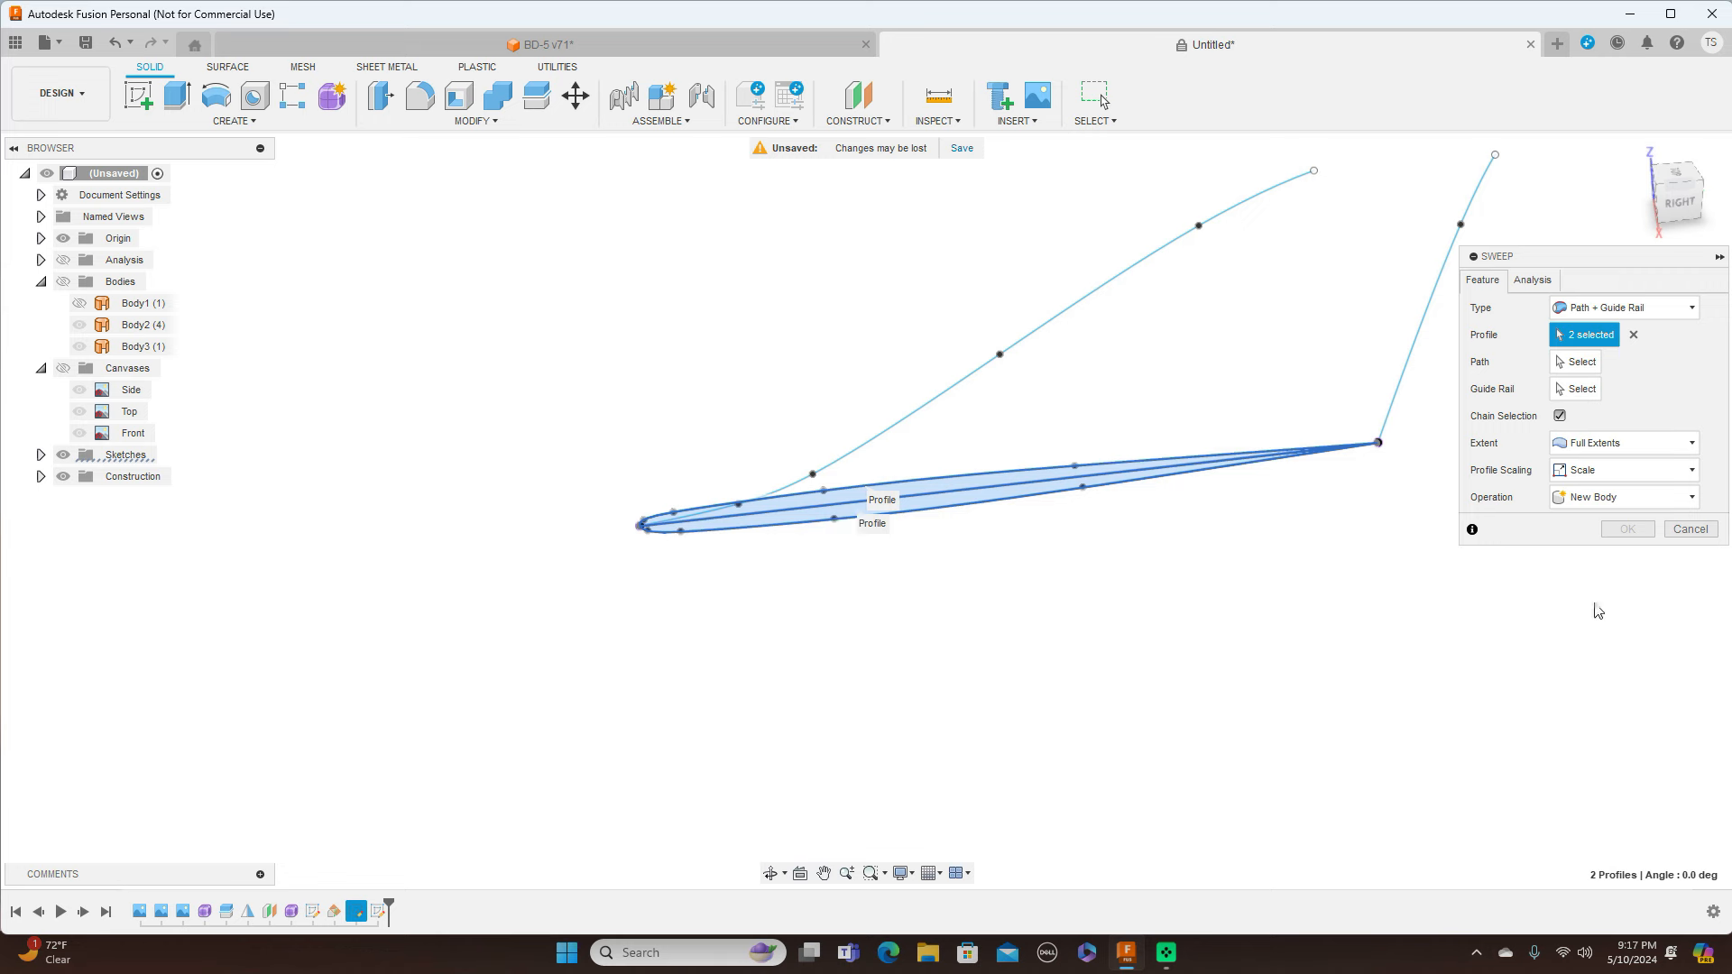
left_click(1580, 362)
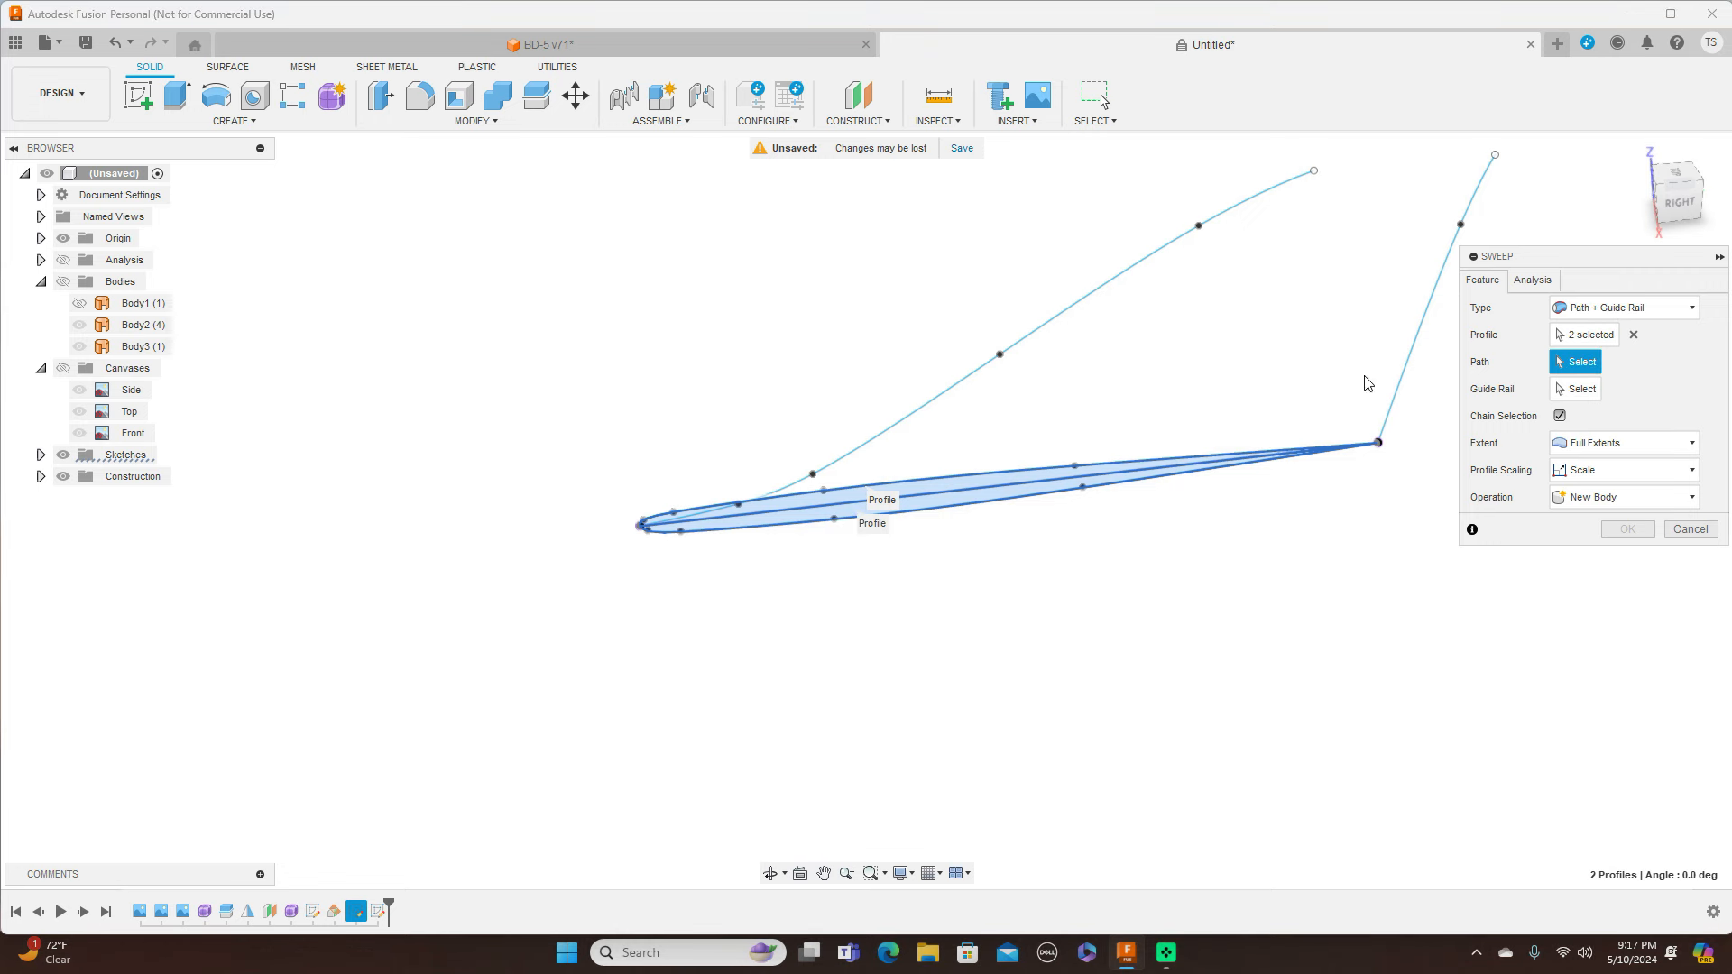
left_click(1104, 289)
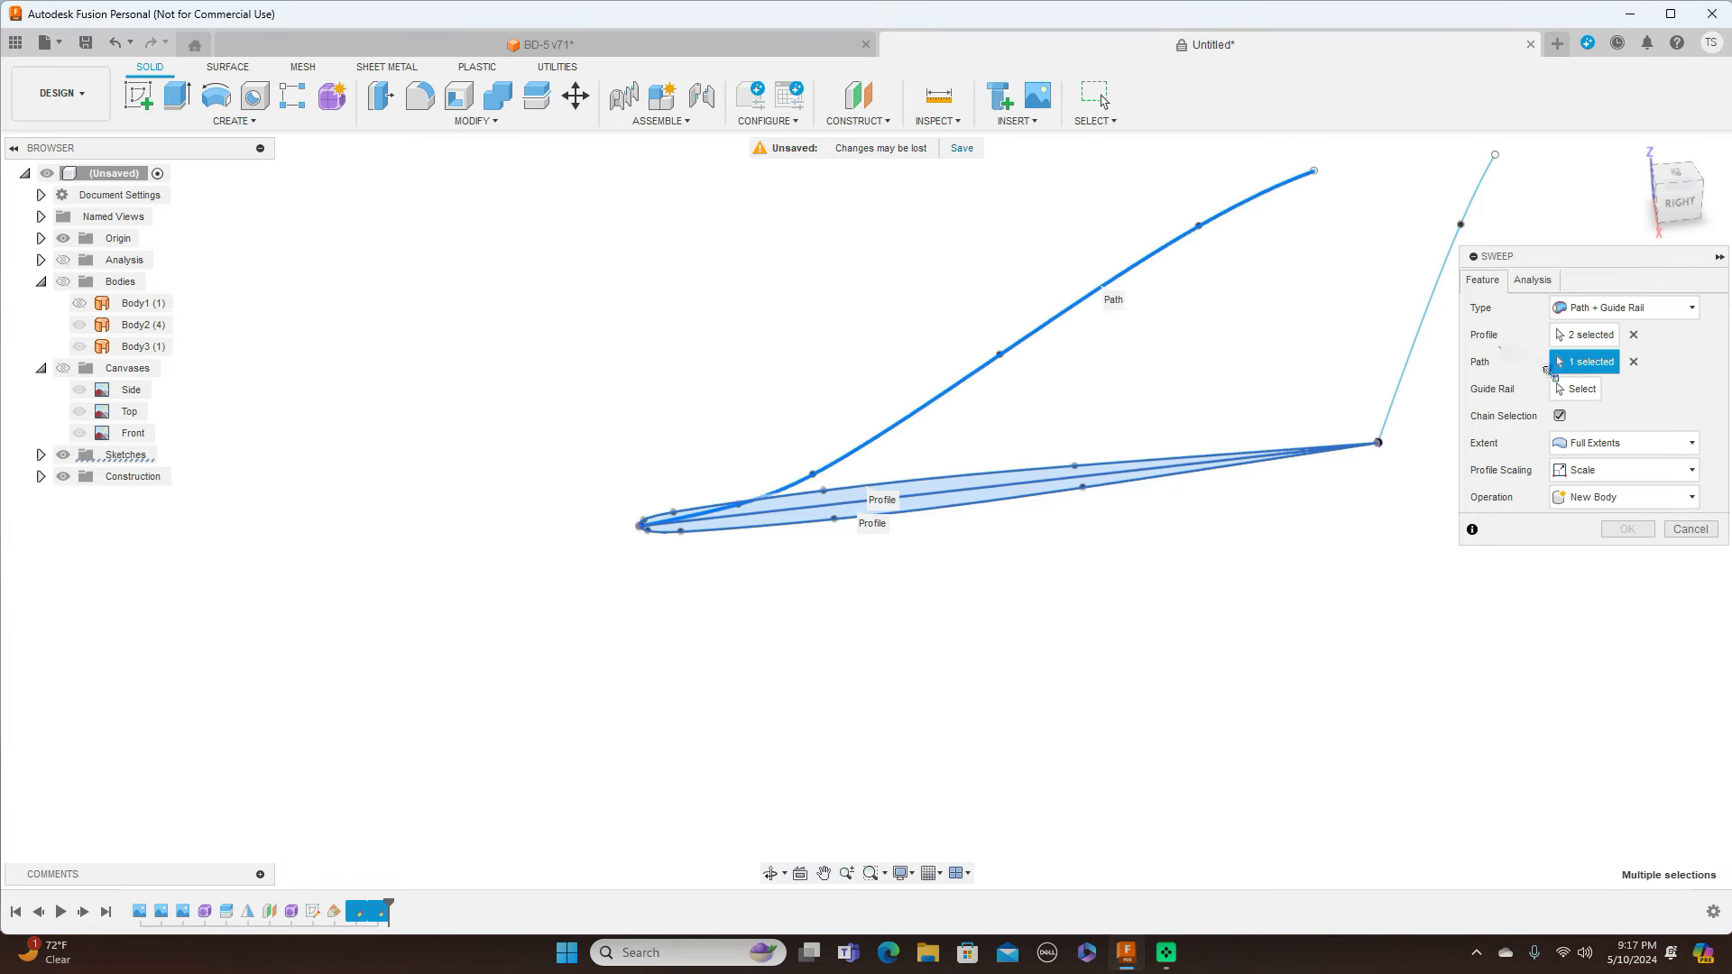
left_click(1565, 388)
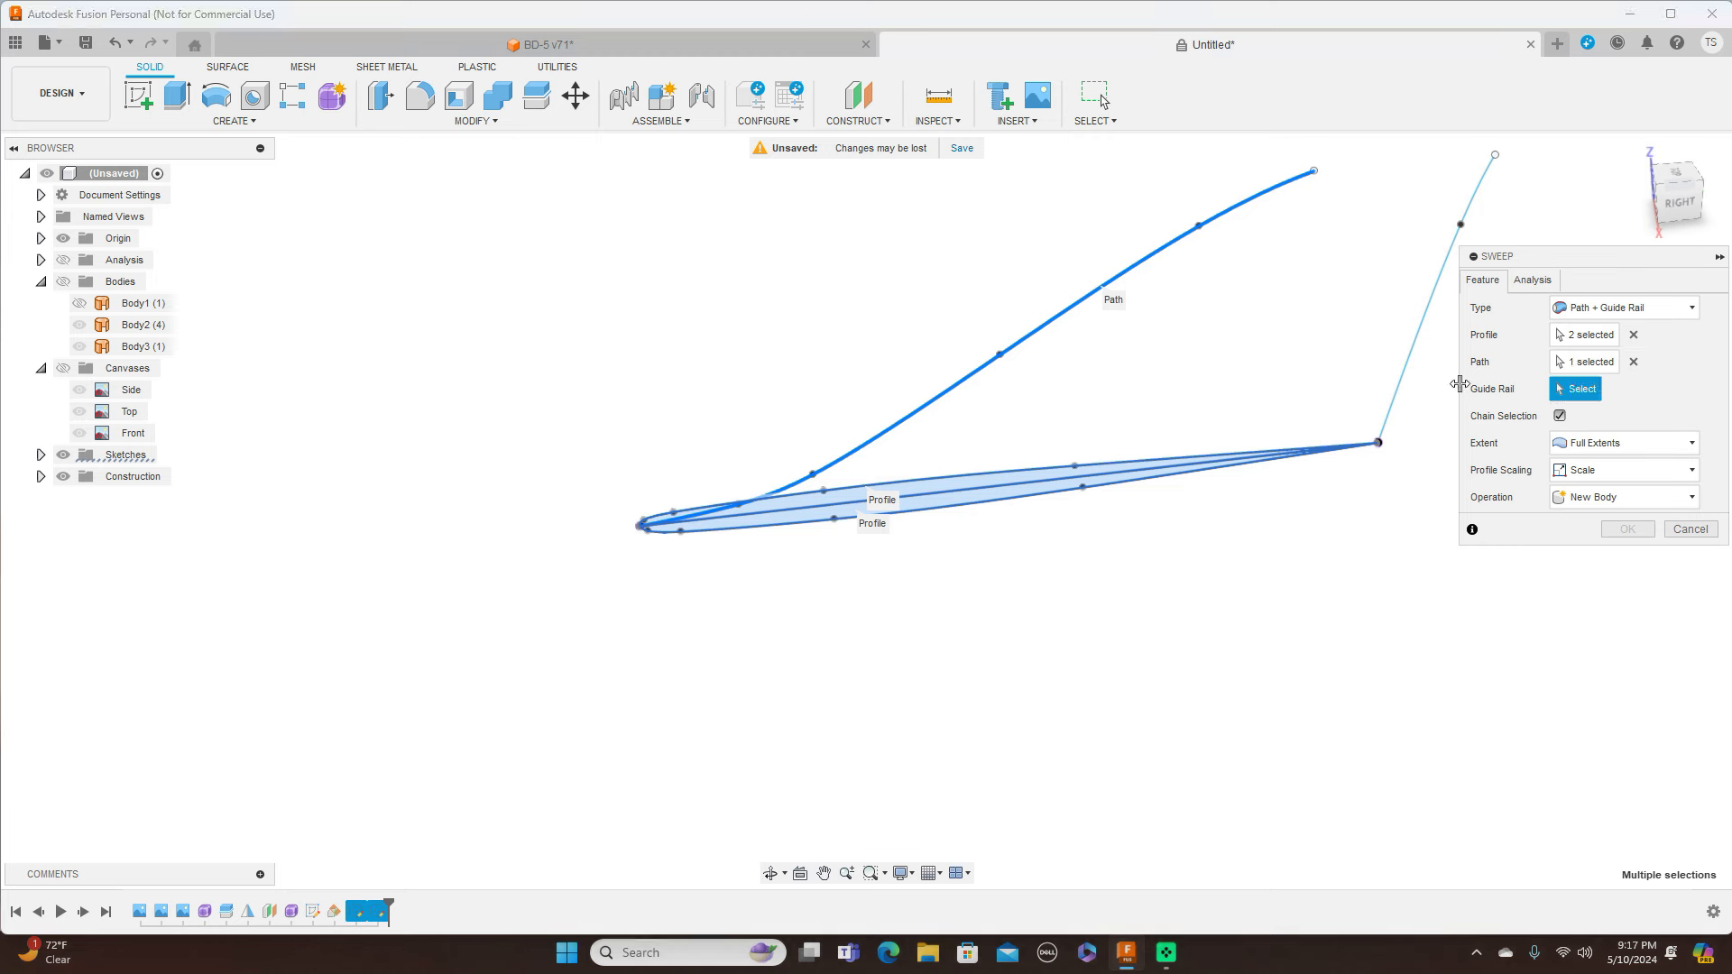
left_click(1407, 389)
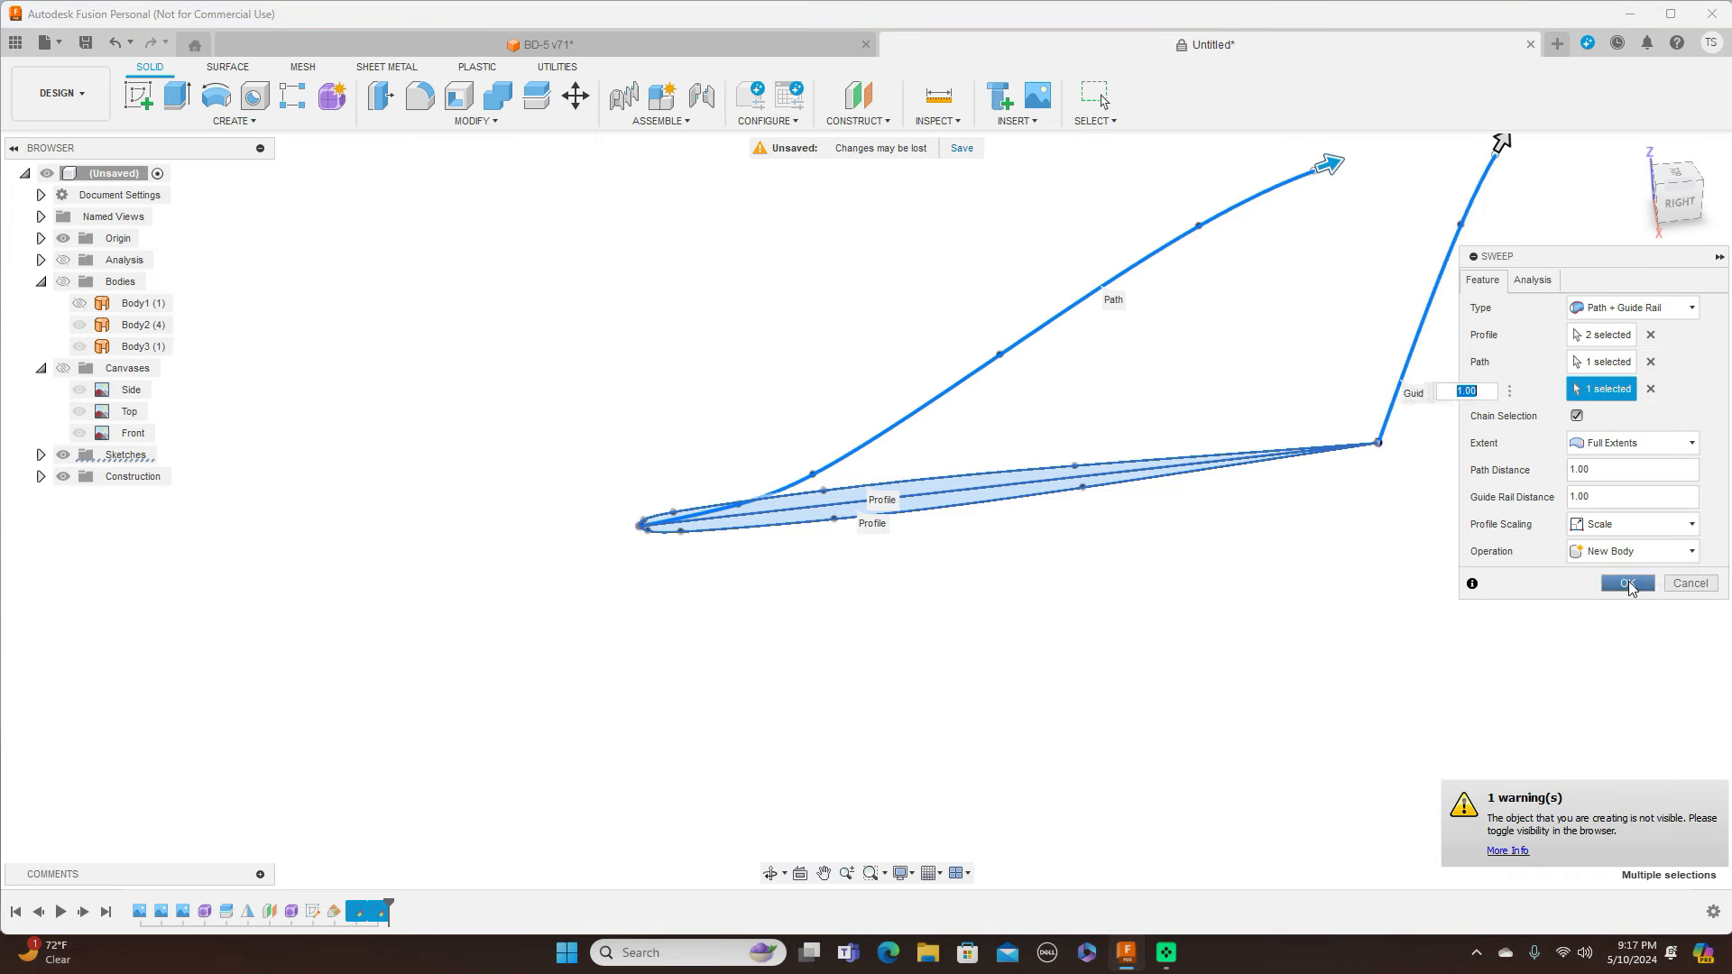
left_click(1627, 582)
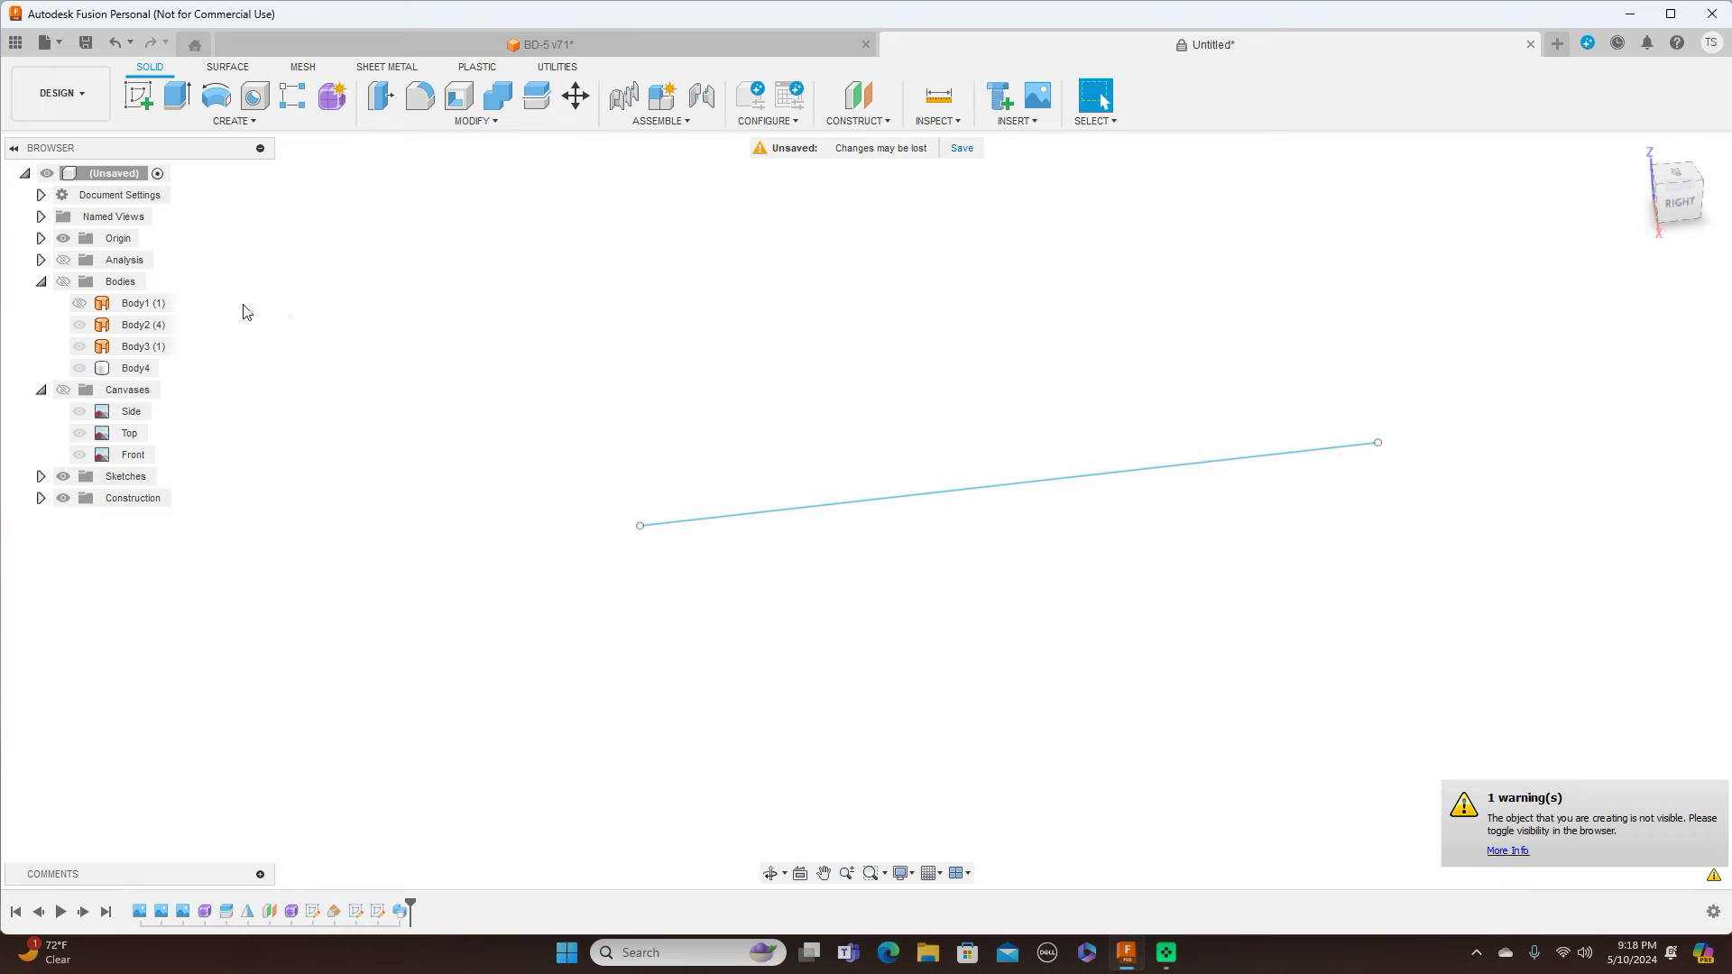
Show the bodies and hide the sketches and origin, viewing the aircraft from the right side
left_click(63, 281)
left_click(1162, 501)
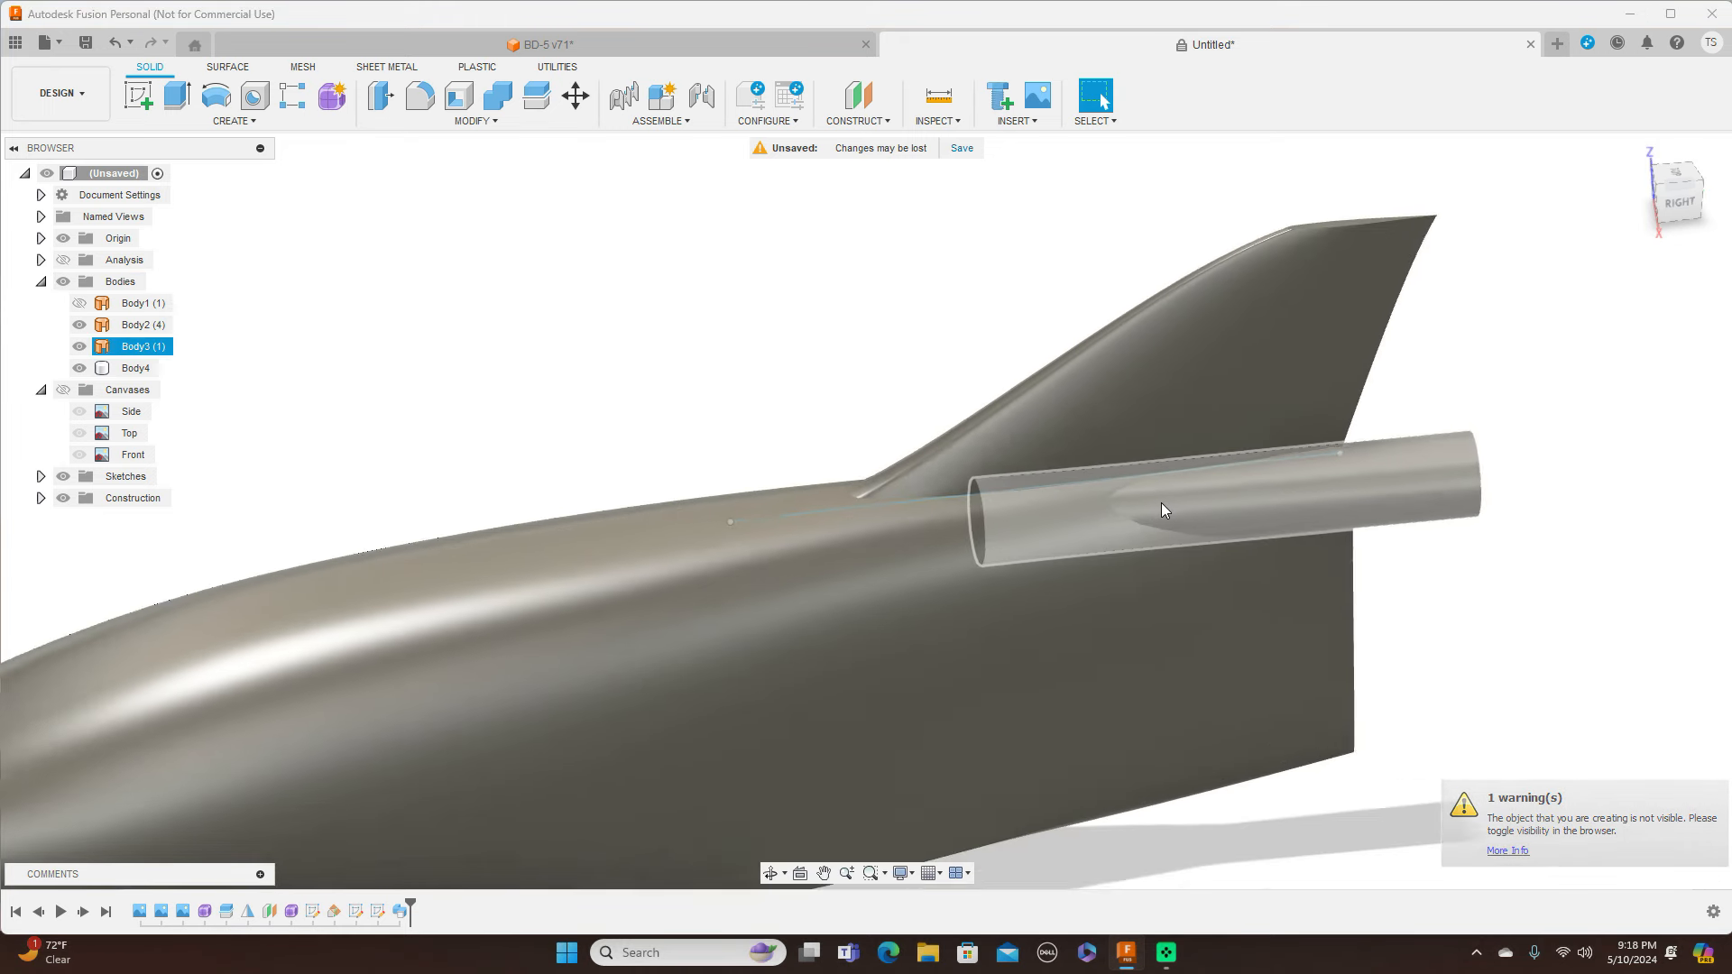
scroll(1606, 479, "down", 1)
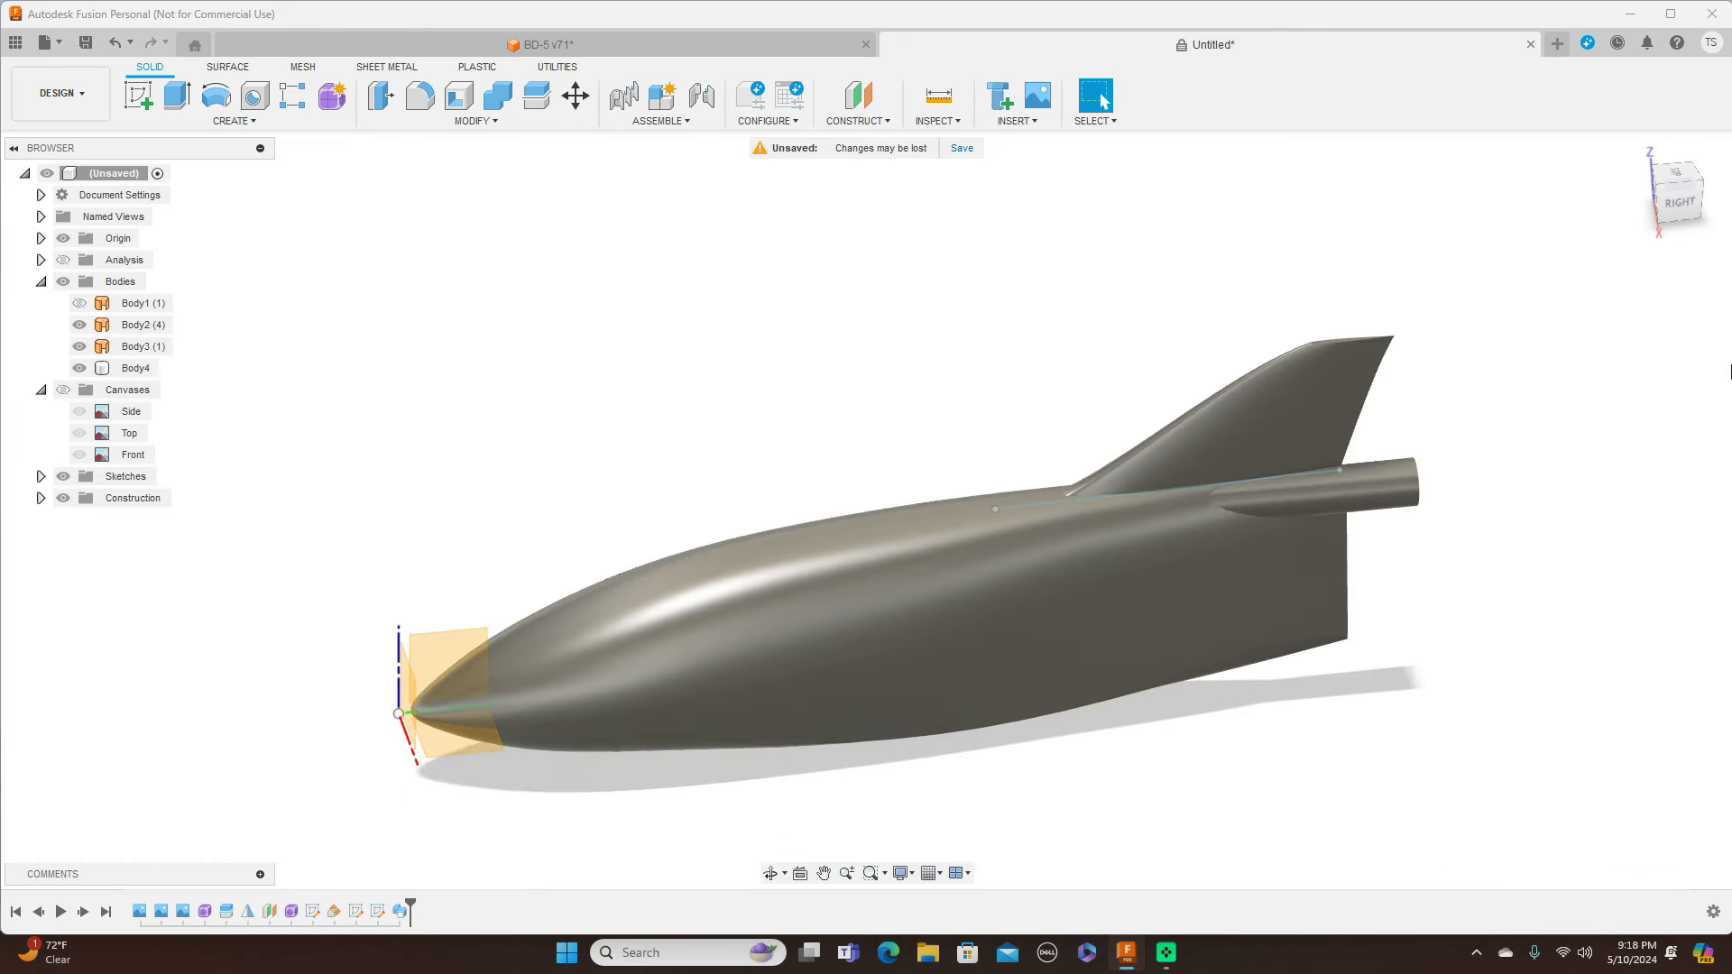
left_click(1680, 204)
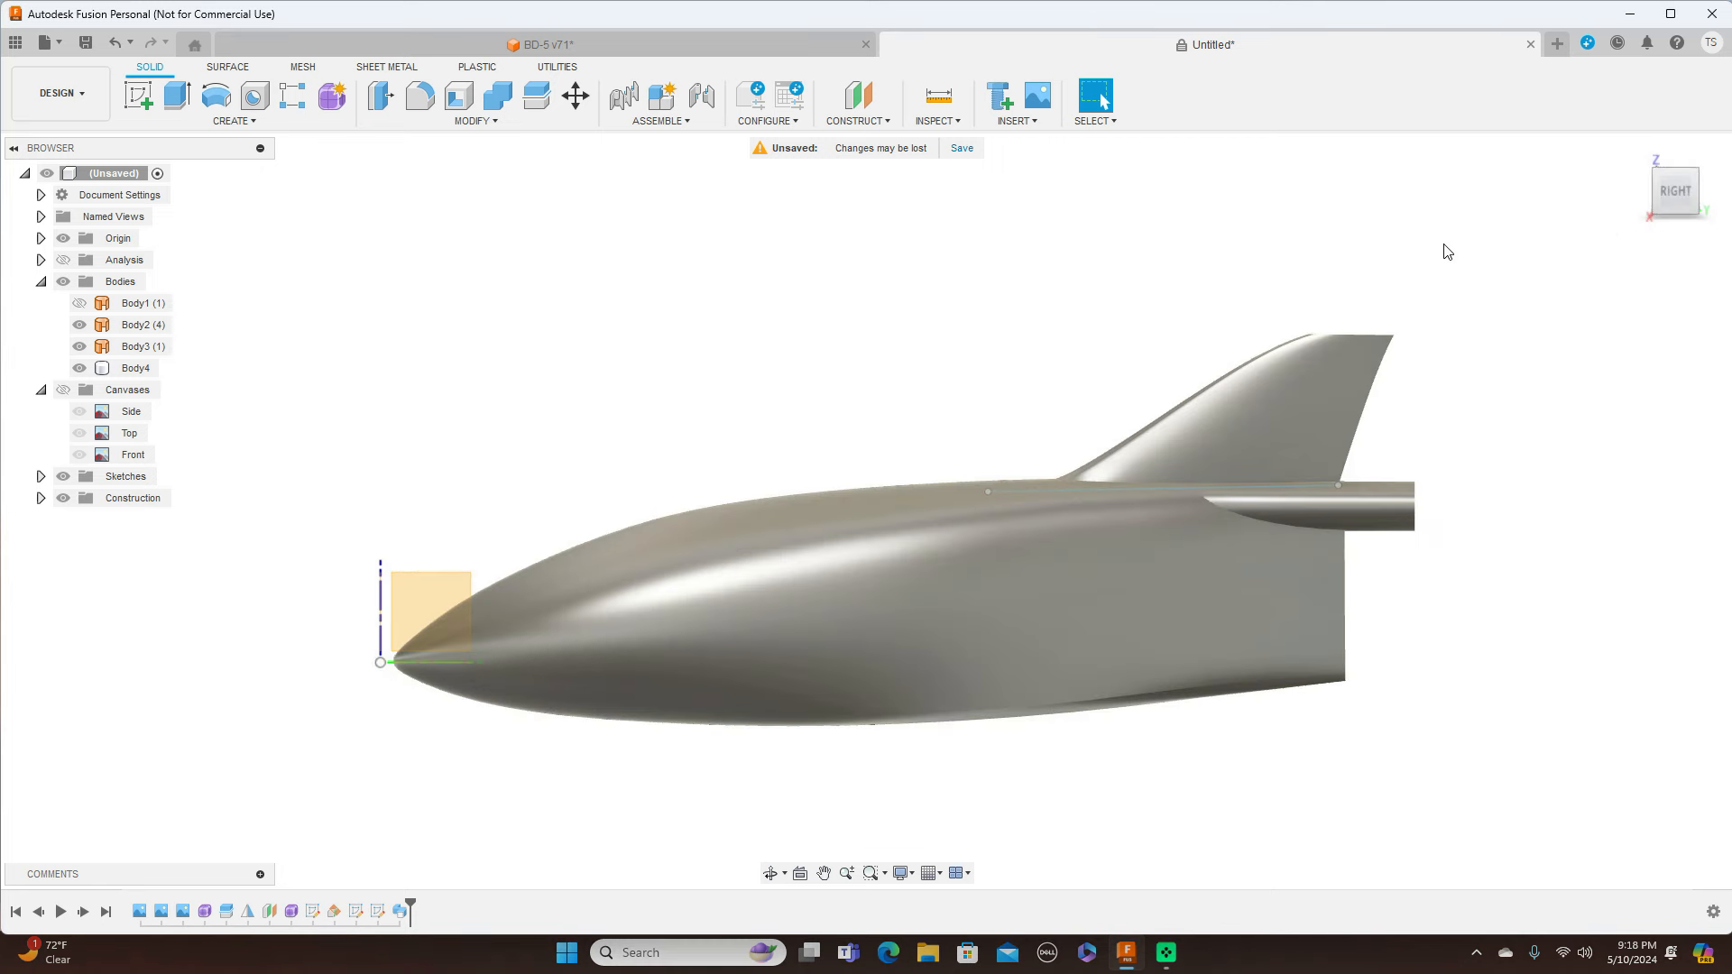
left_click(64, 477)
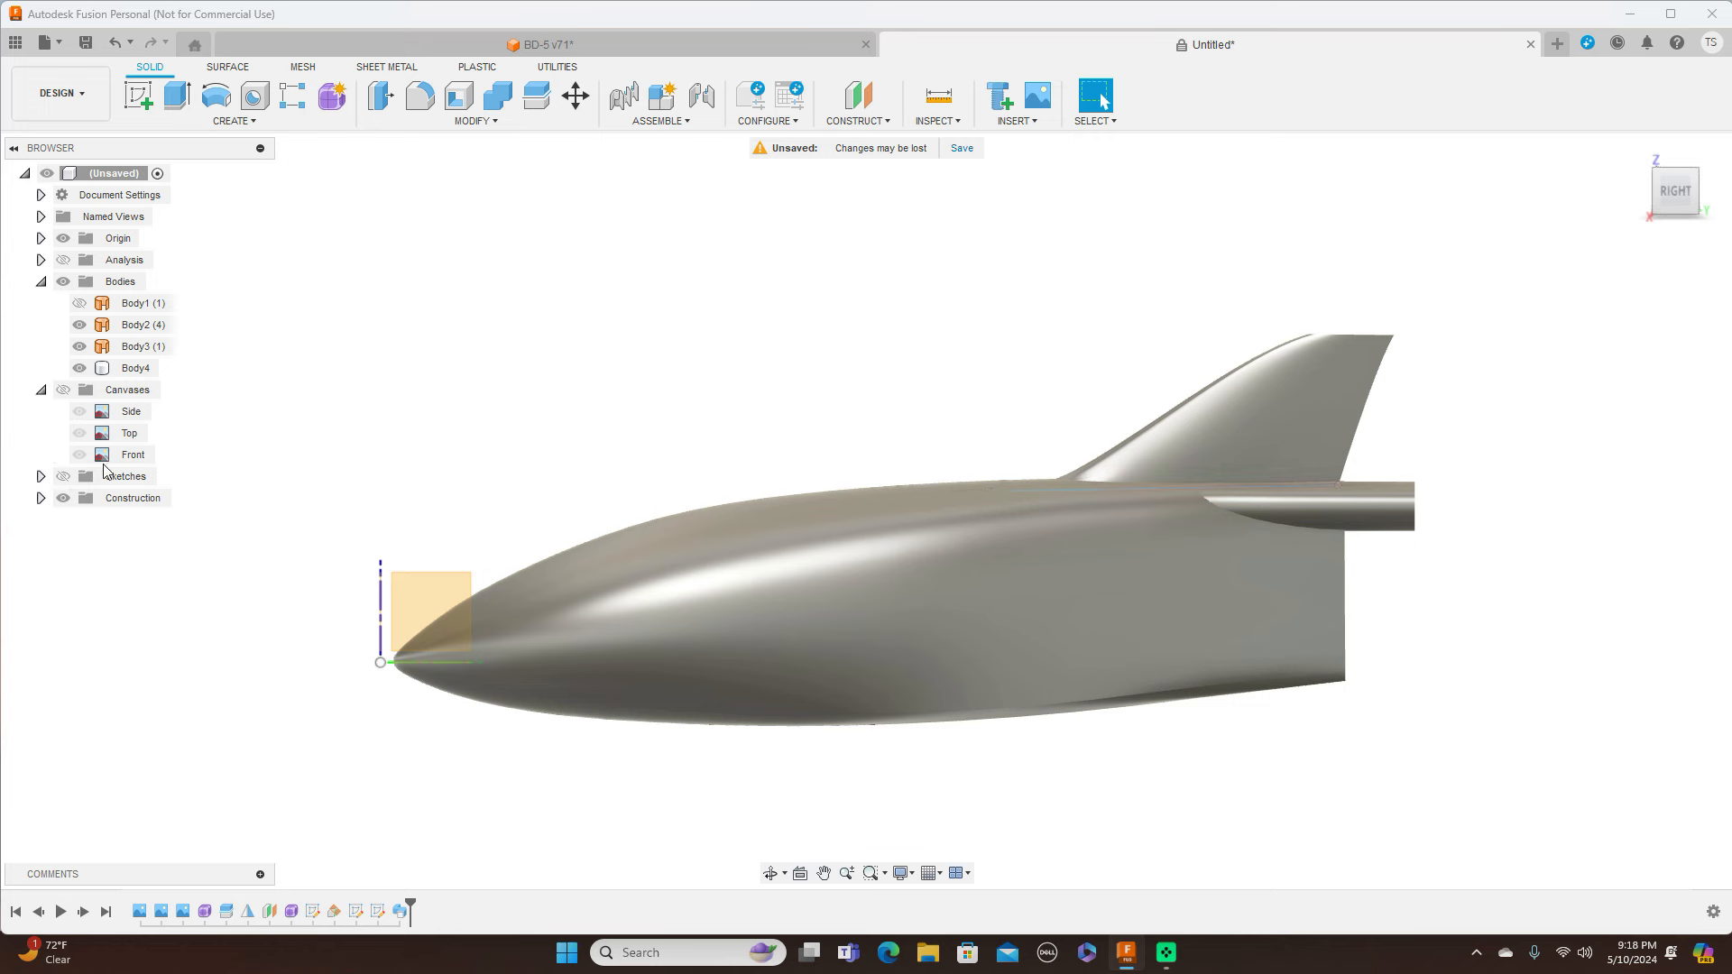
left_click(63, 239)
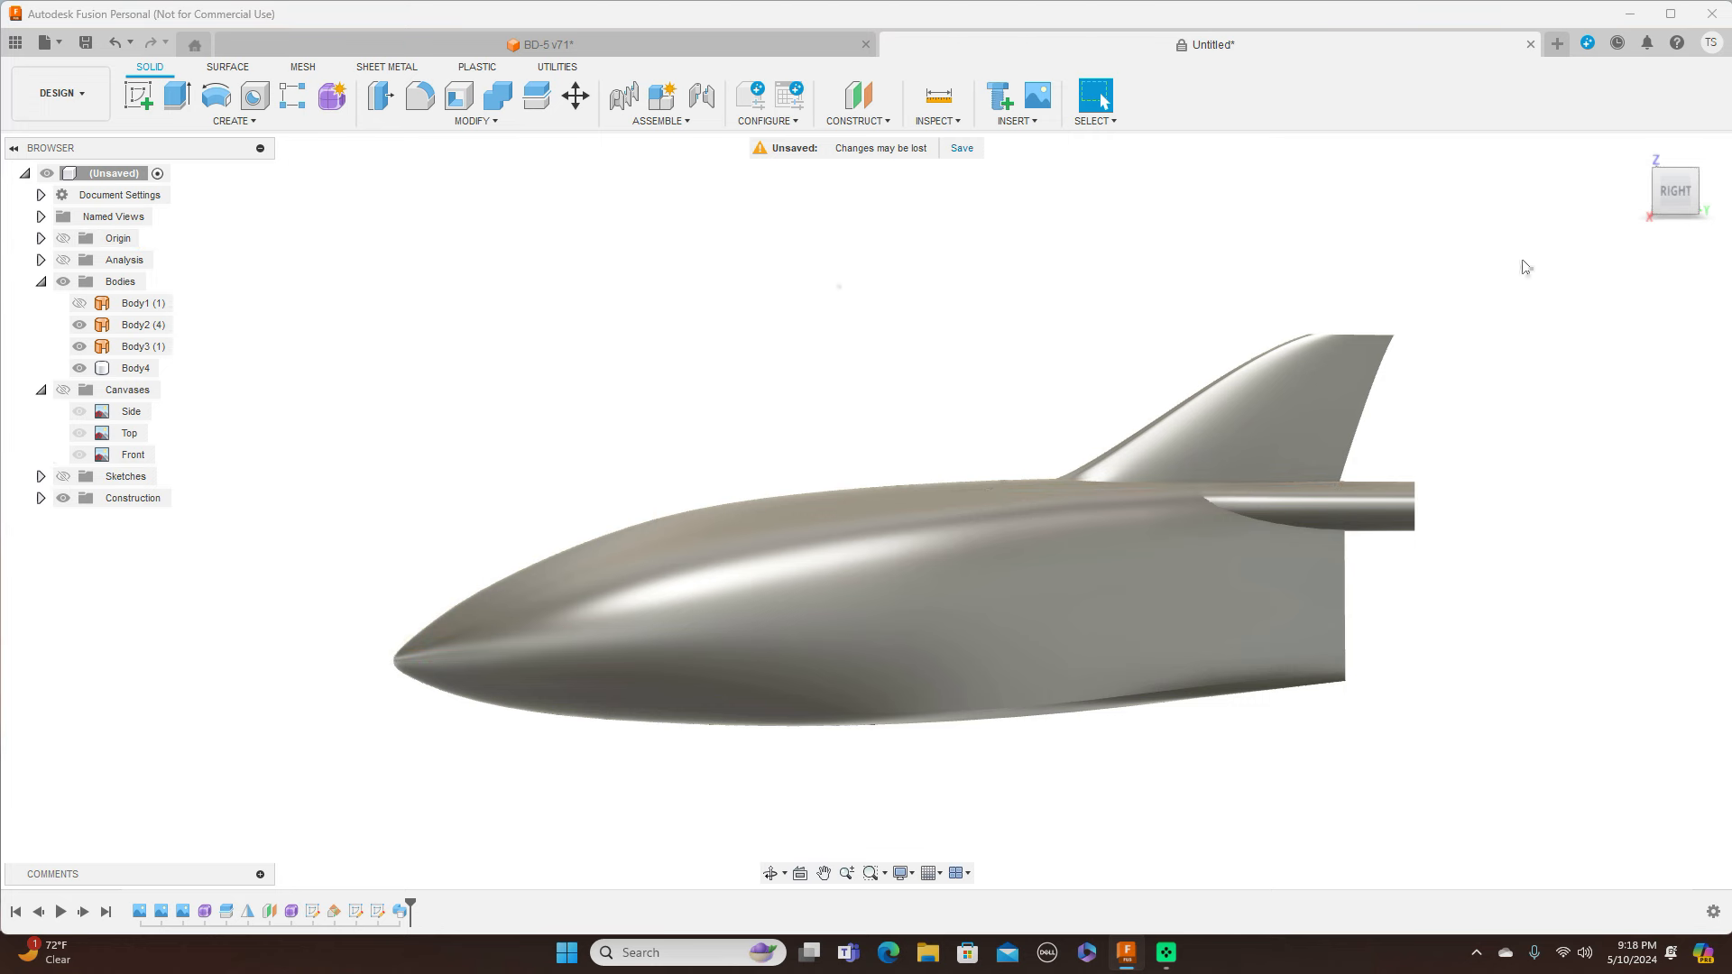
Check the fuselage from below, return to the right side view, and open the fuselage form for editing
mouse_move(1694, 199)
mouse_move(1654, 197)
left_mouse_down()
mouse_move(1724, 195)
mouse_move(1718, 167)
mouse_move(1687, 163)
mouse_move(1660, 186)
mouse_move(1656, 210)
mouse_move(1688, 210)
mouse_move(1685, 181)
mouse_move(1667, 178)
mouse_move(1627, 209)
mouse_move(1629, 169)
mouse_move(1641, 202)
left_mouse_up()
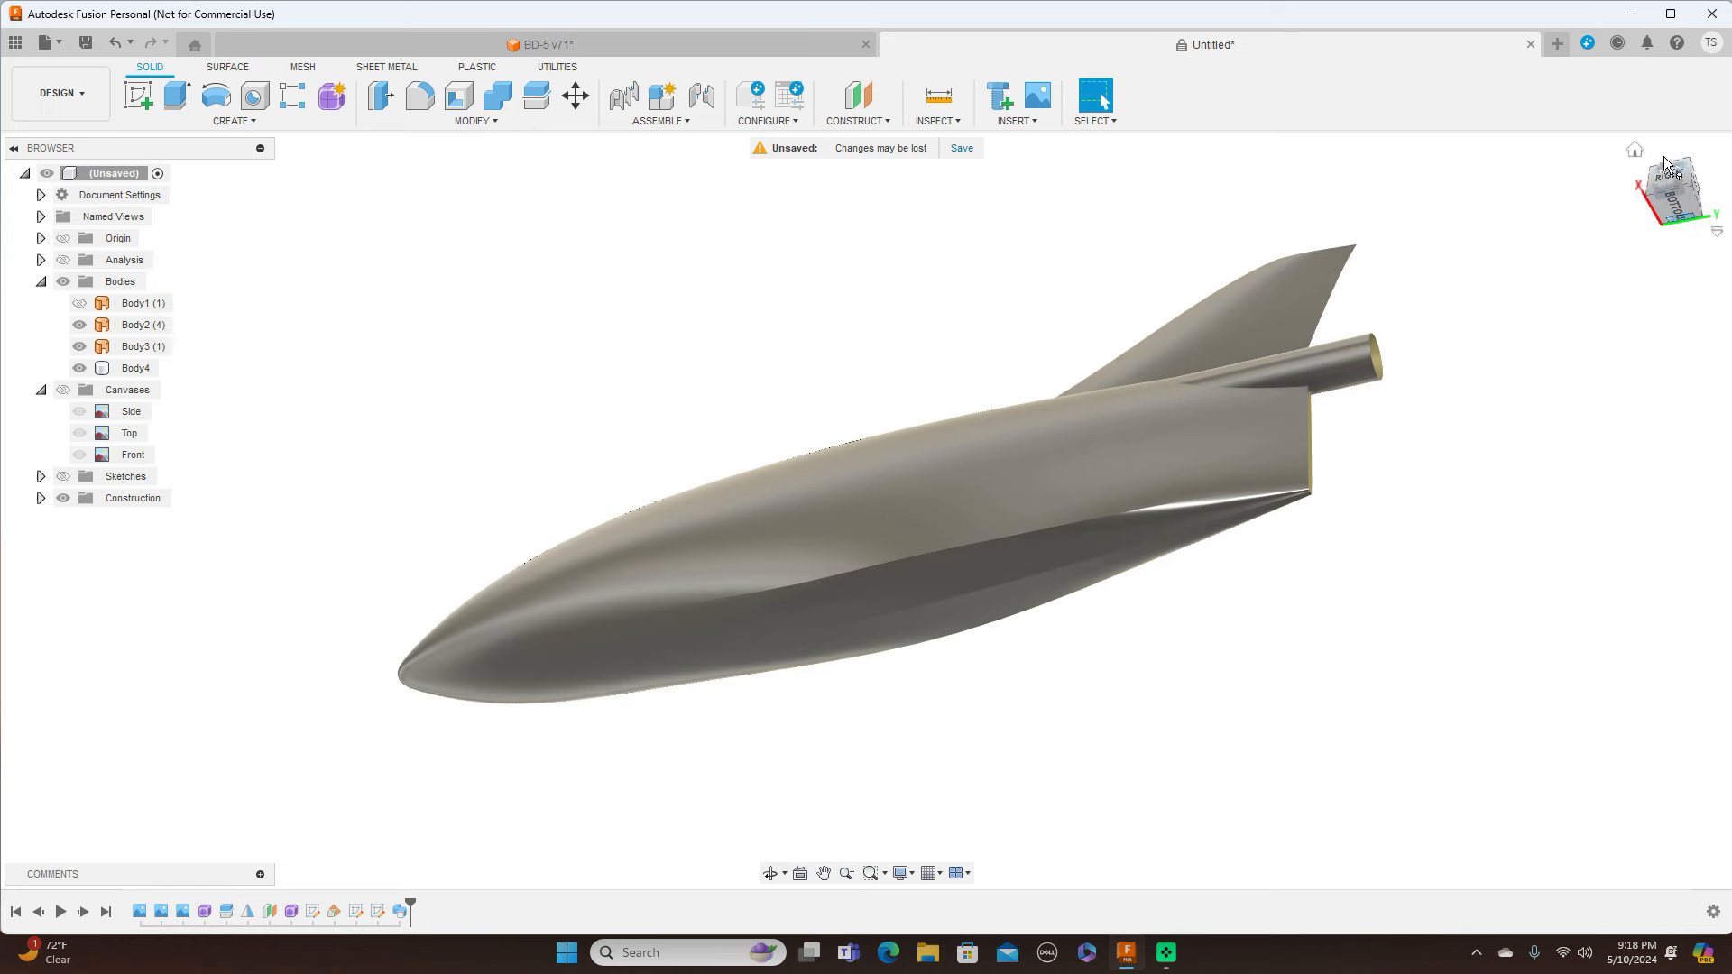
left_click(1668, 182)
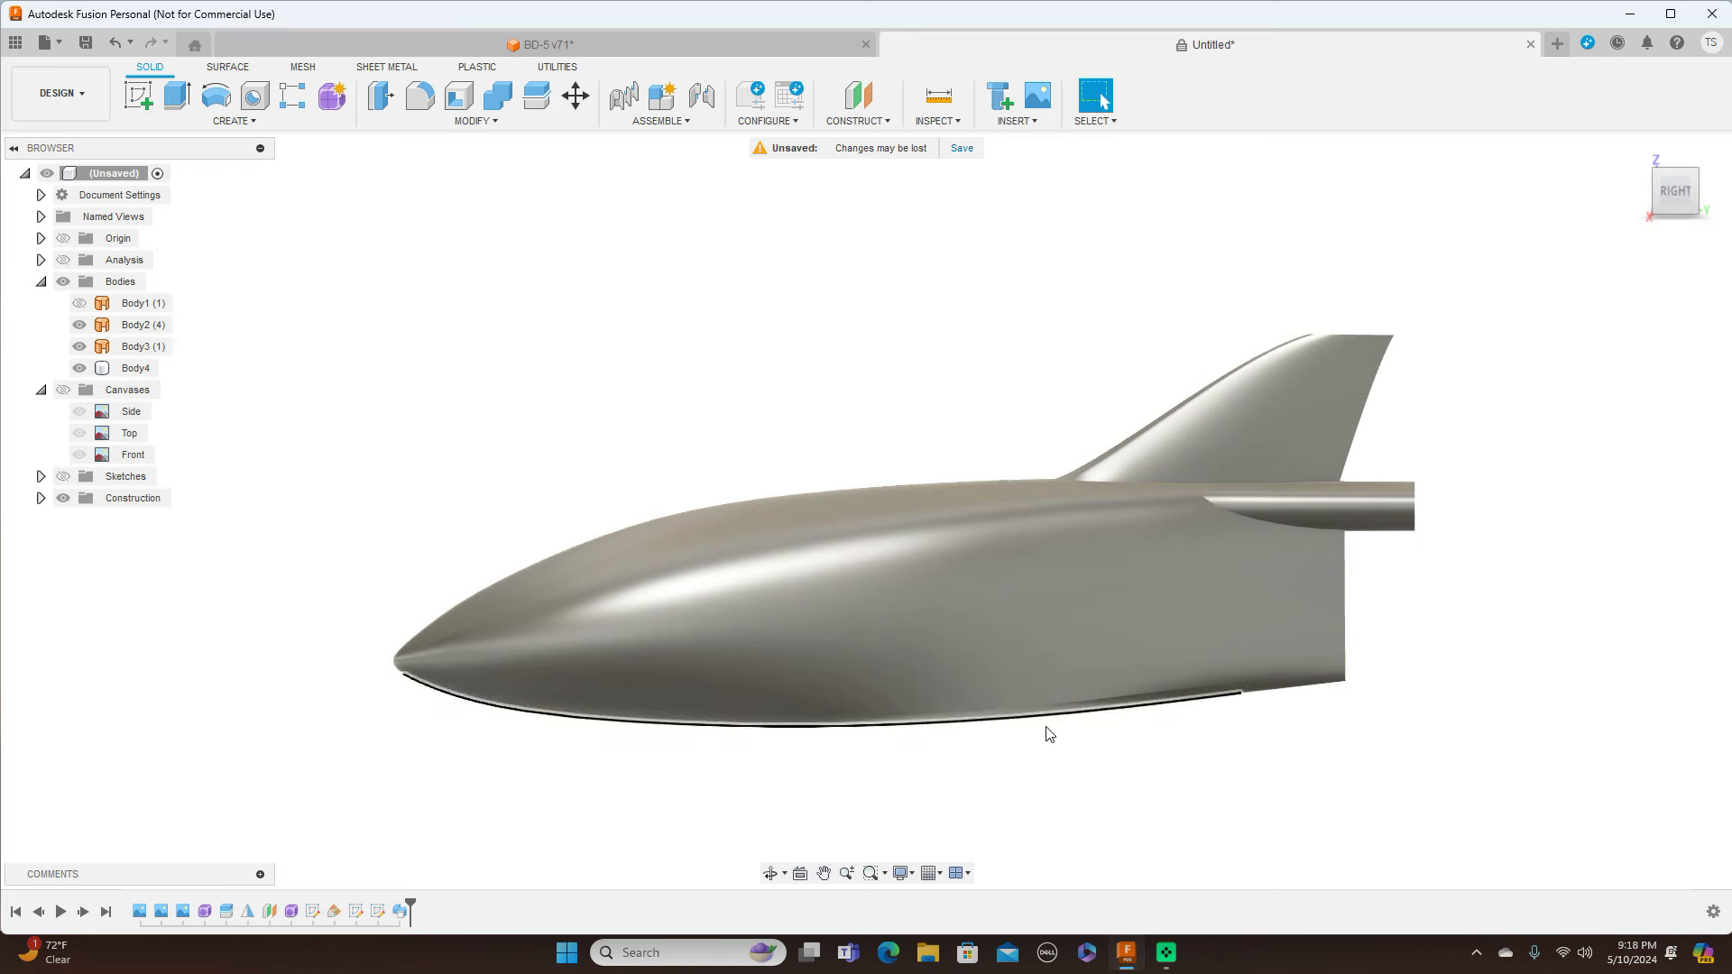
left_click(206, 912)
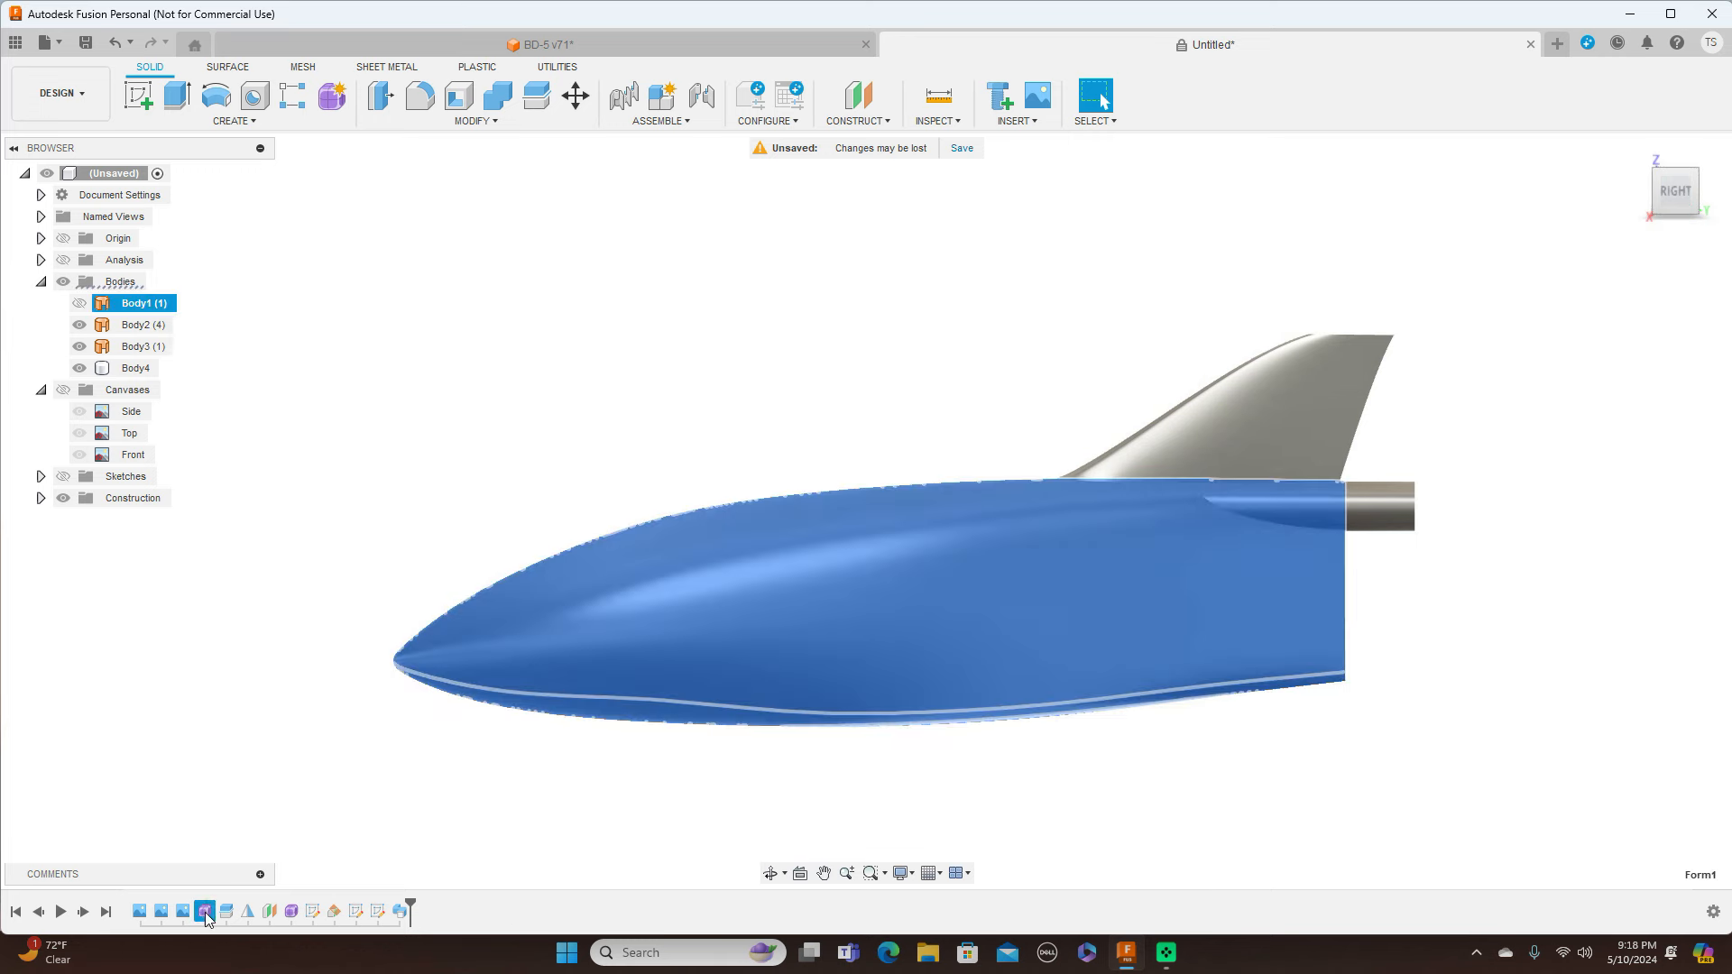
right_click(206, 912)
left_click(241, 746)
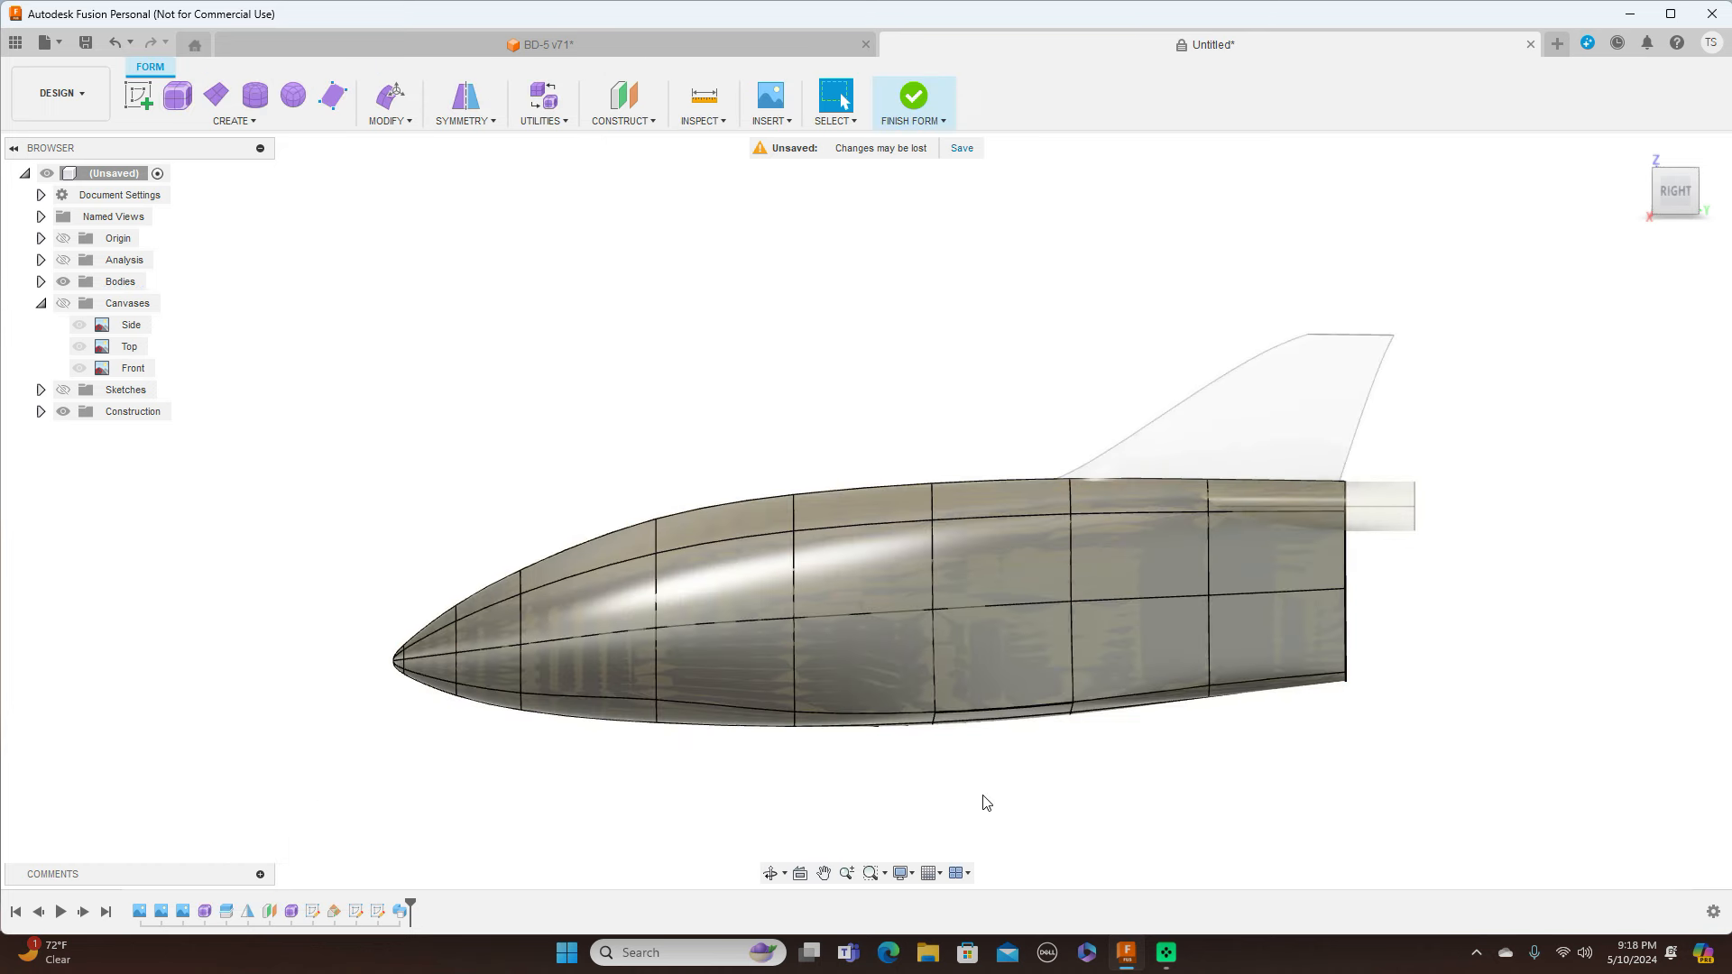
Move two adjoining lower side edges of the rear fuselage about 4.6 mm forward and 16.9 mm down, and finish the form
scroll(1046, 782, "up", 2)
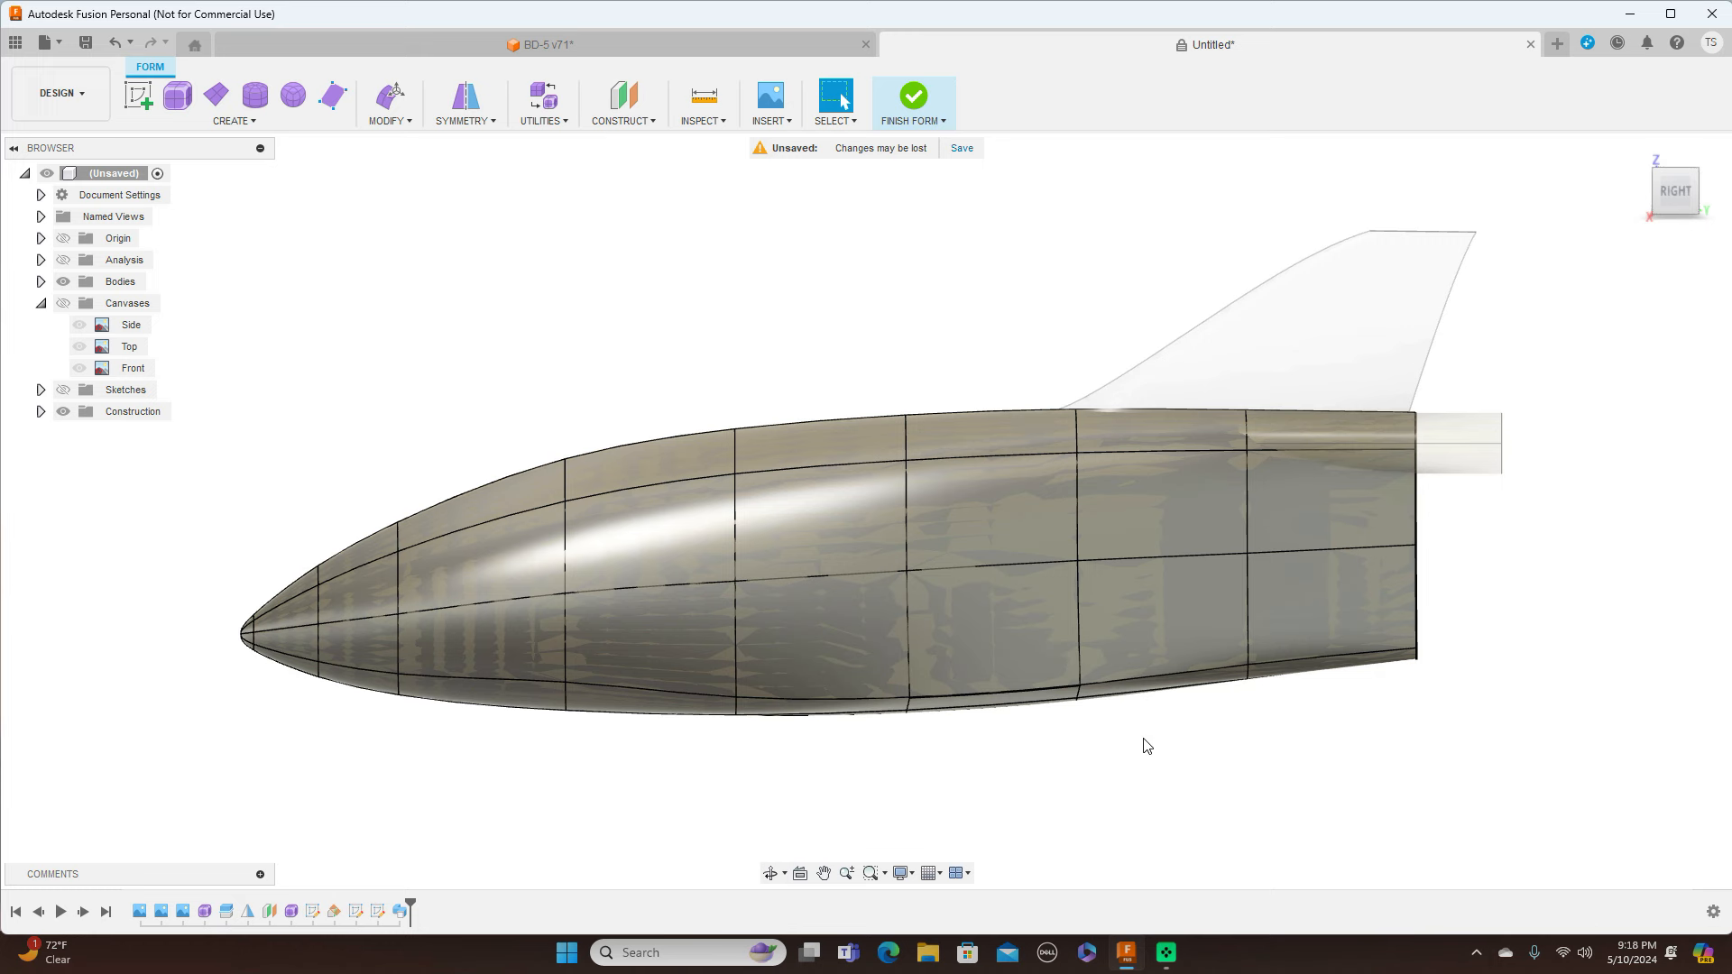
middle_click_drag(1147, 745, 1163, 708)
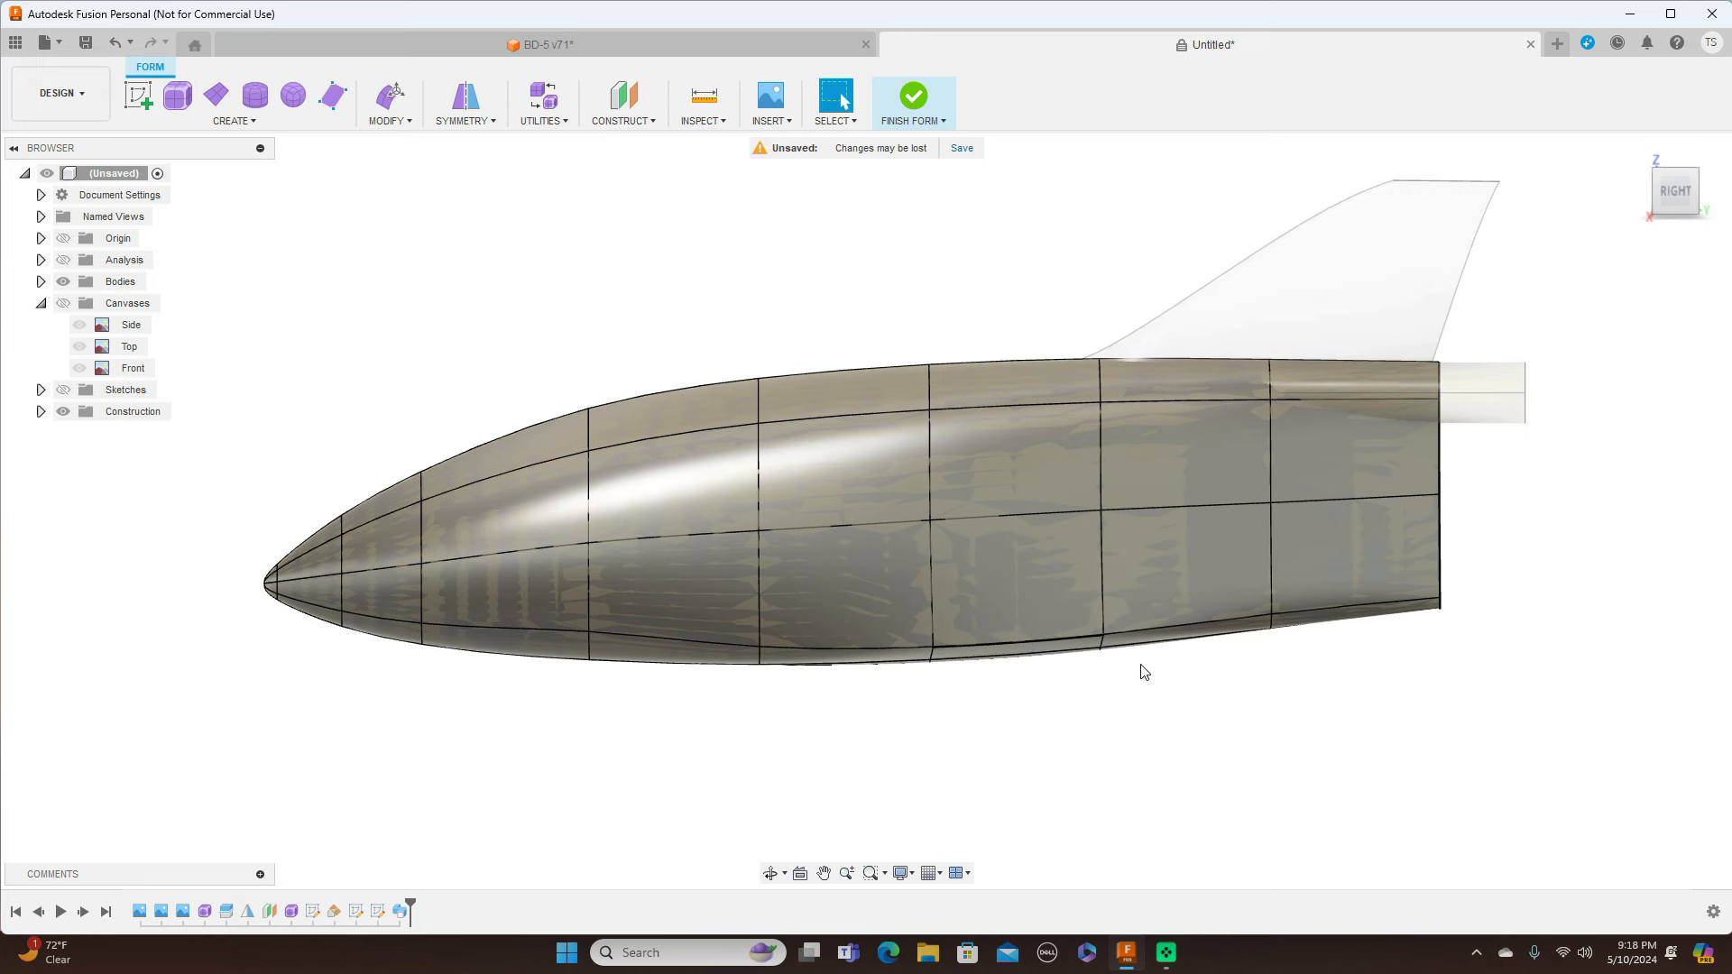
left_click(1081, 644)
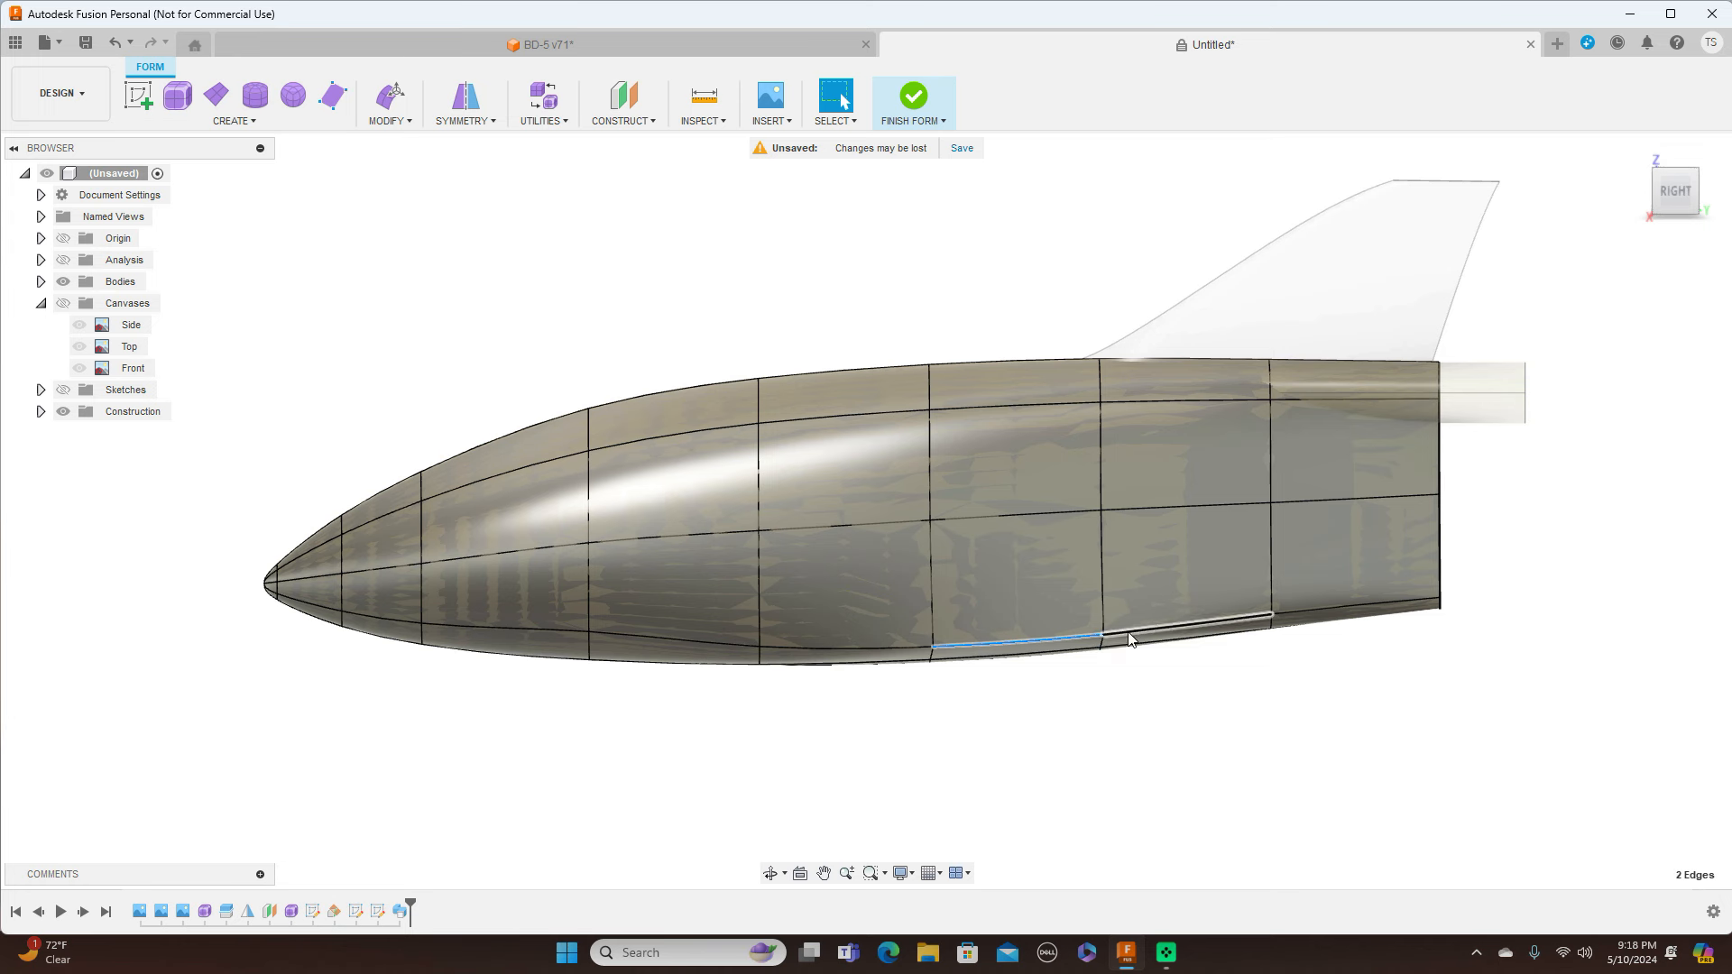
right_click(1129, 638)
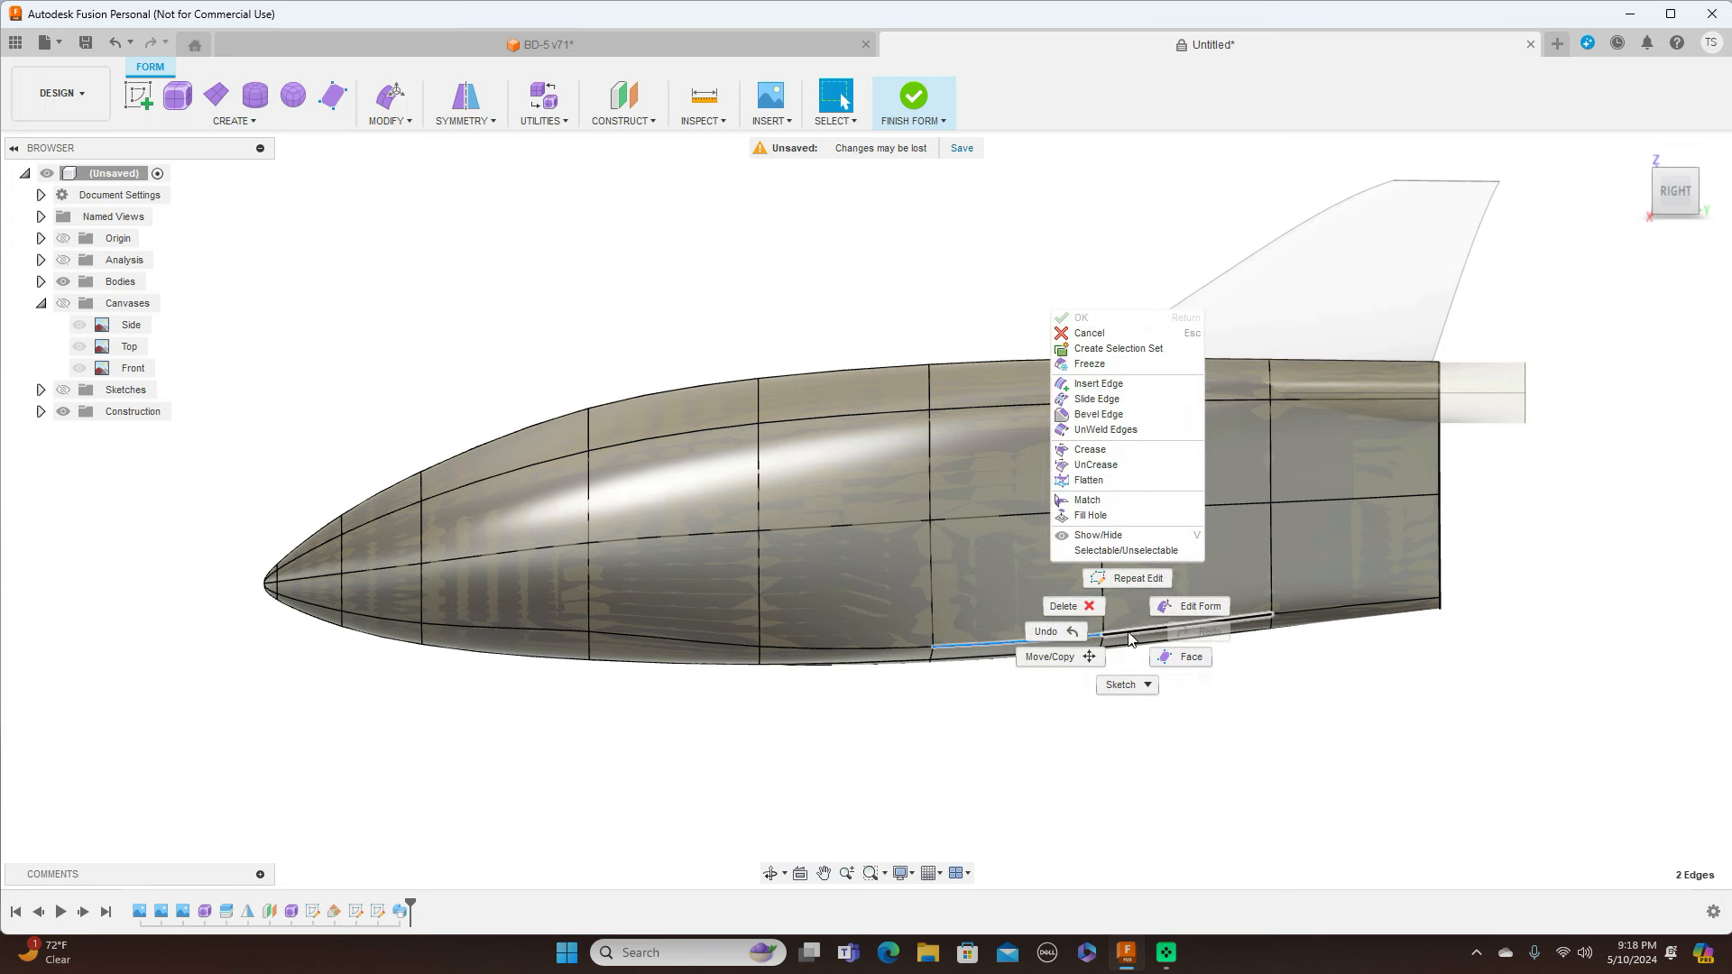
left_click(1187, 606)
left_click_drag(1125, 611, 1122, 619)
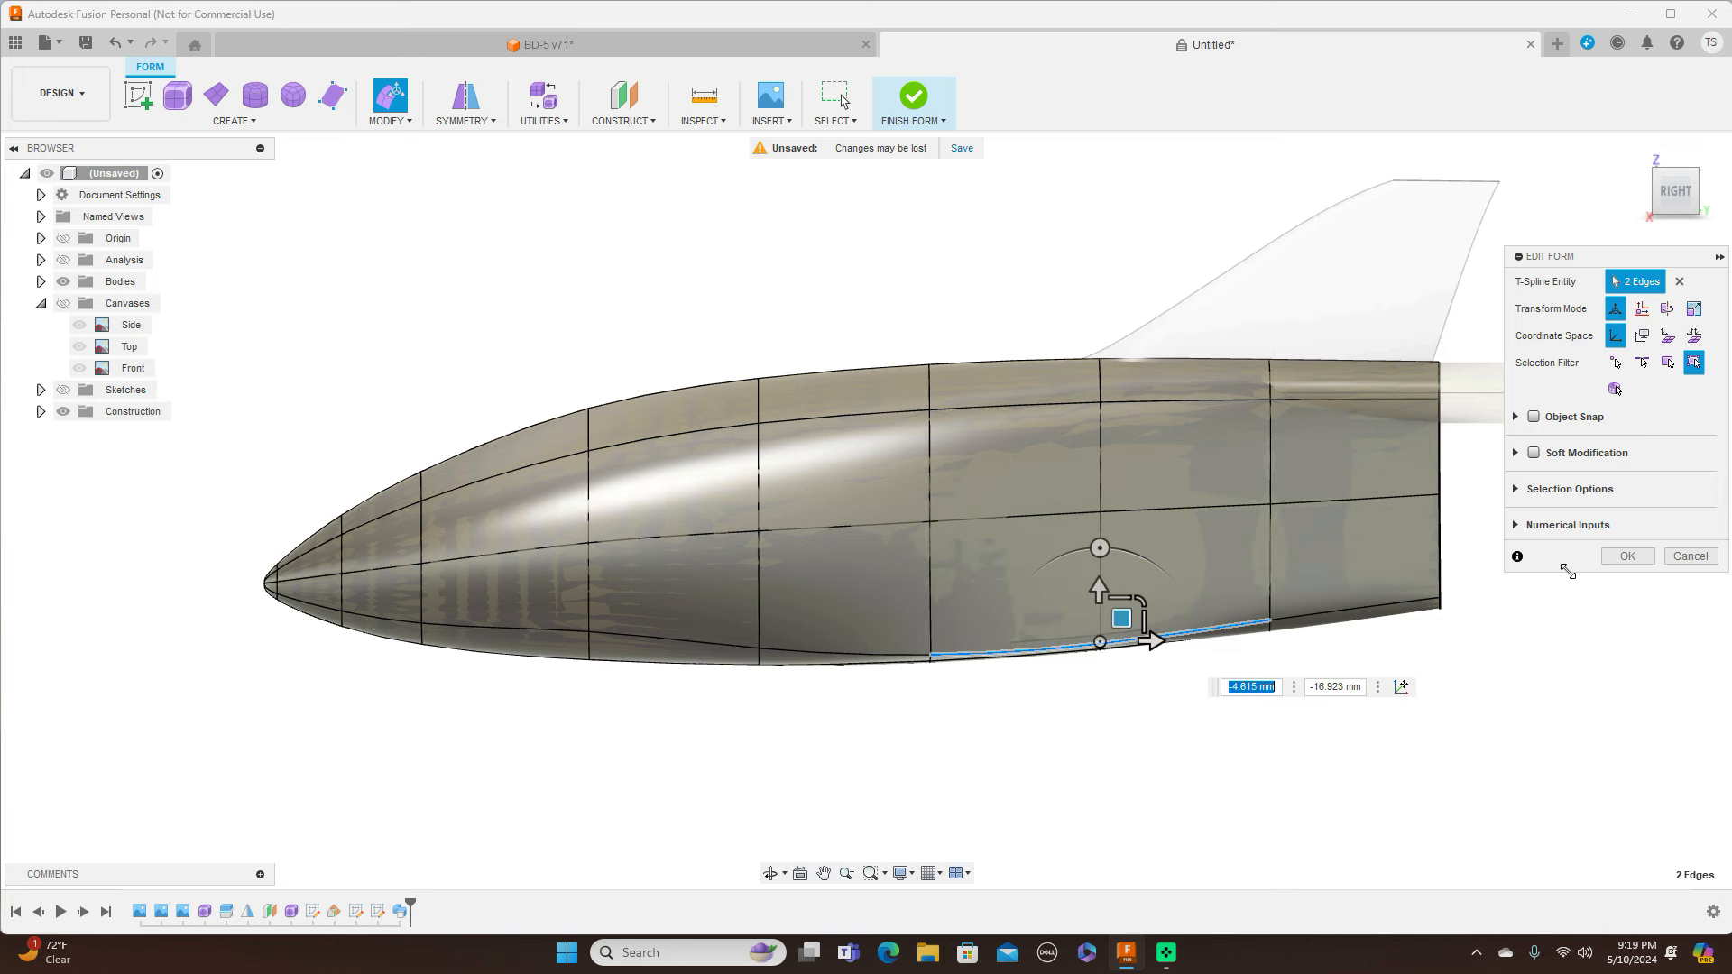
left_click(1625, 556)
left_click(944, 122)
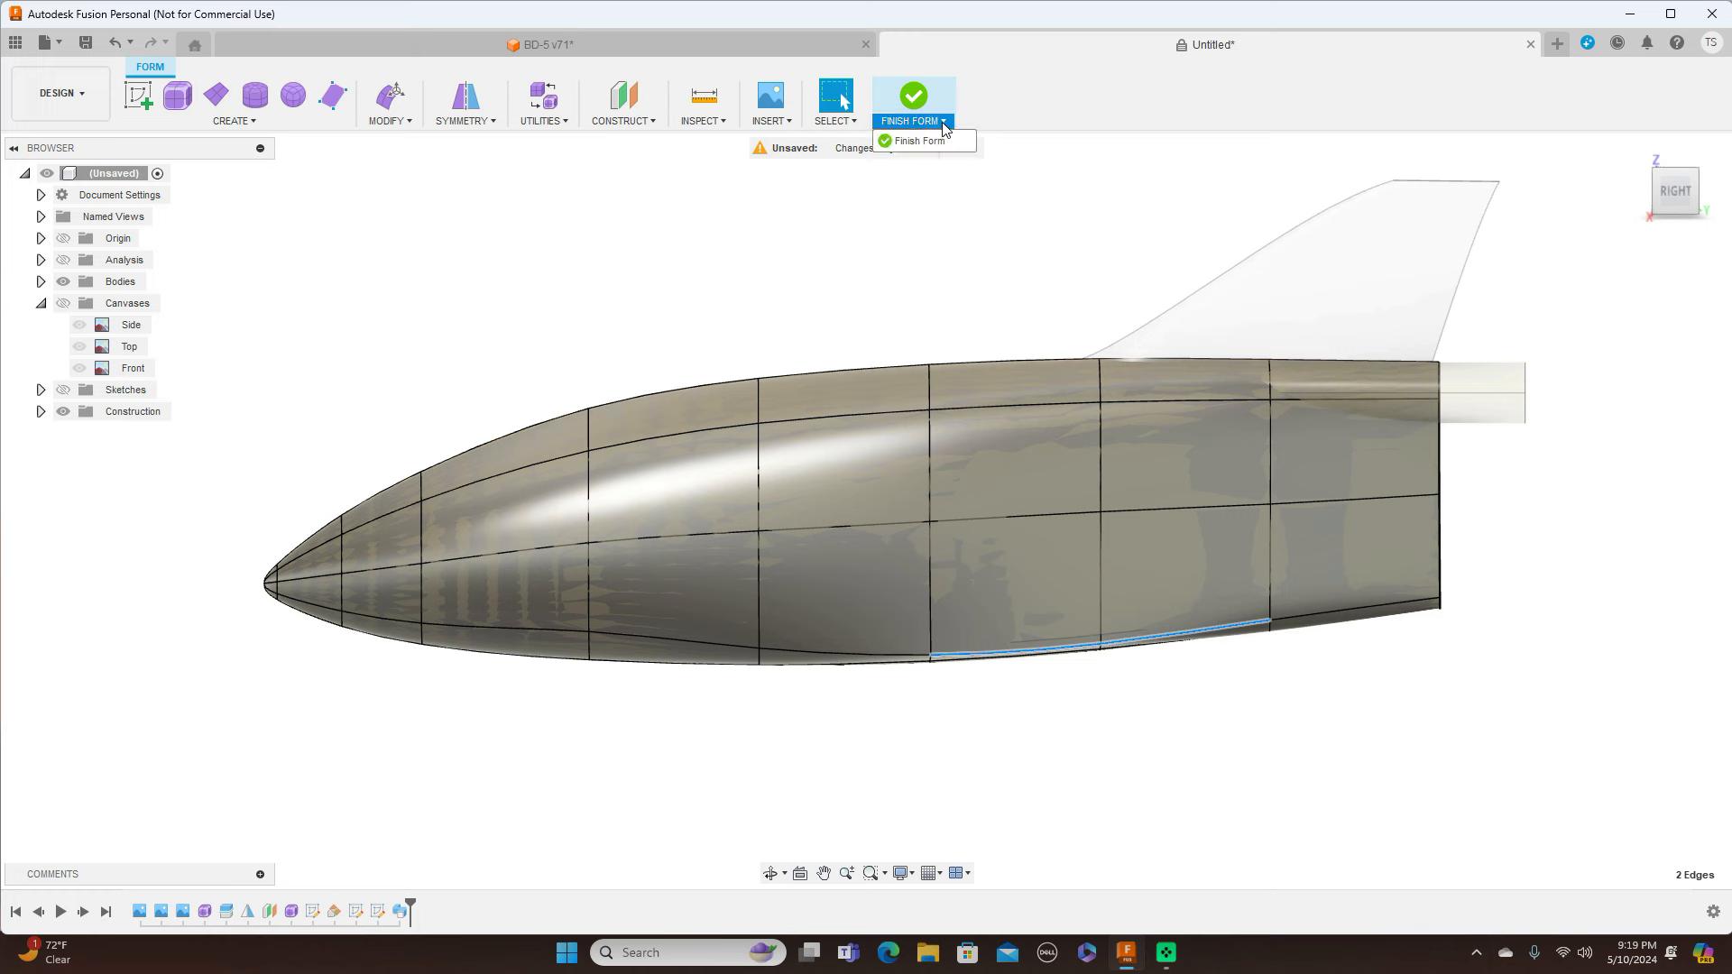
left_click(929, 140)
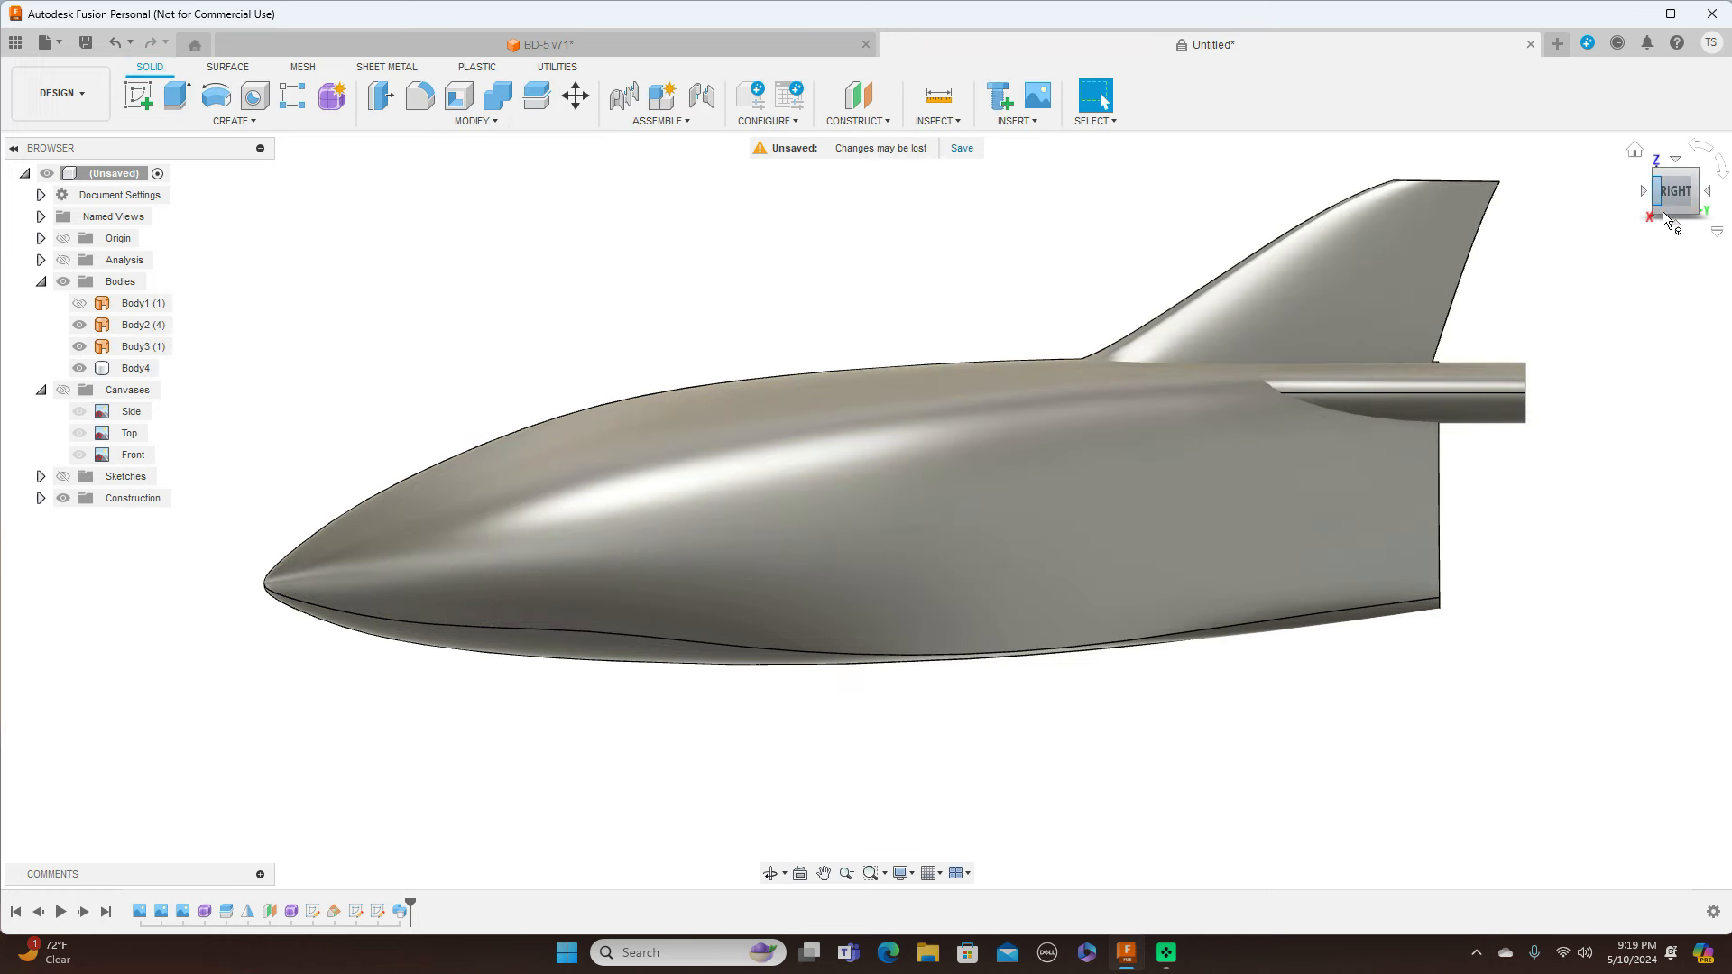
Inspect the aircraft from the front right and from underneath, and open the fuselage form for editing
mouse_move(1656, 213)
left_mouse_down()
mouse_move(1701, 190)
mouse_move(1693, 218)
mouse_move(1597, 211)
mouse_move(1634, 224)
mouse_move(1628, 249)
left_mouse_up()
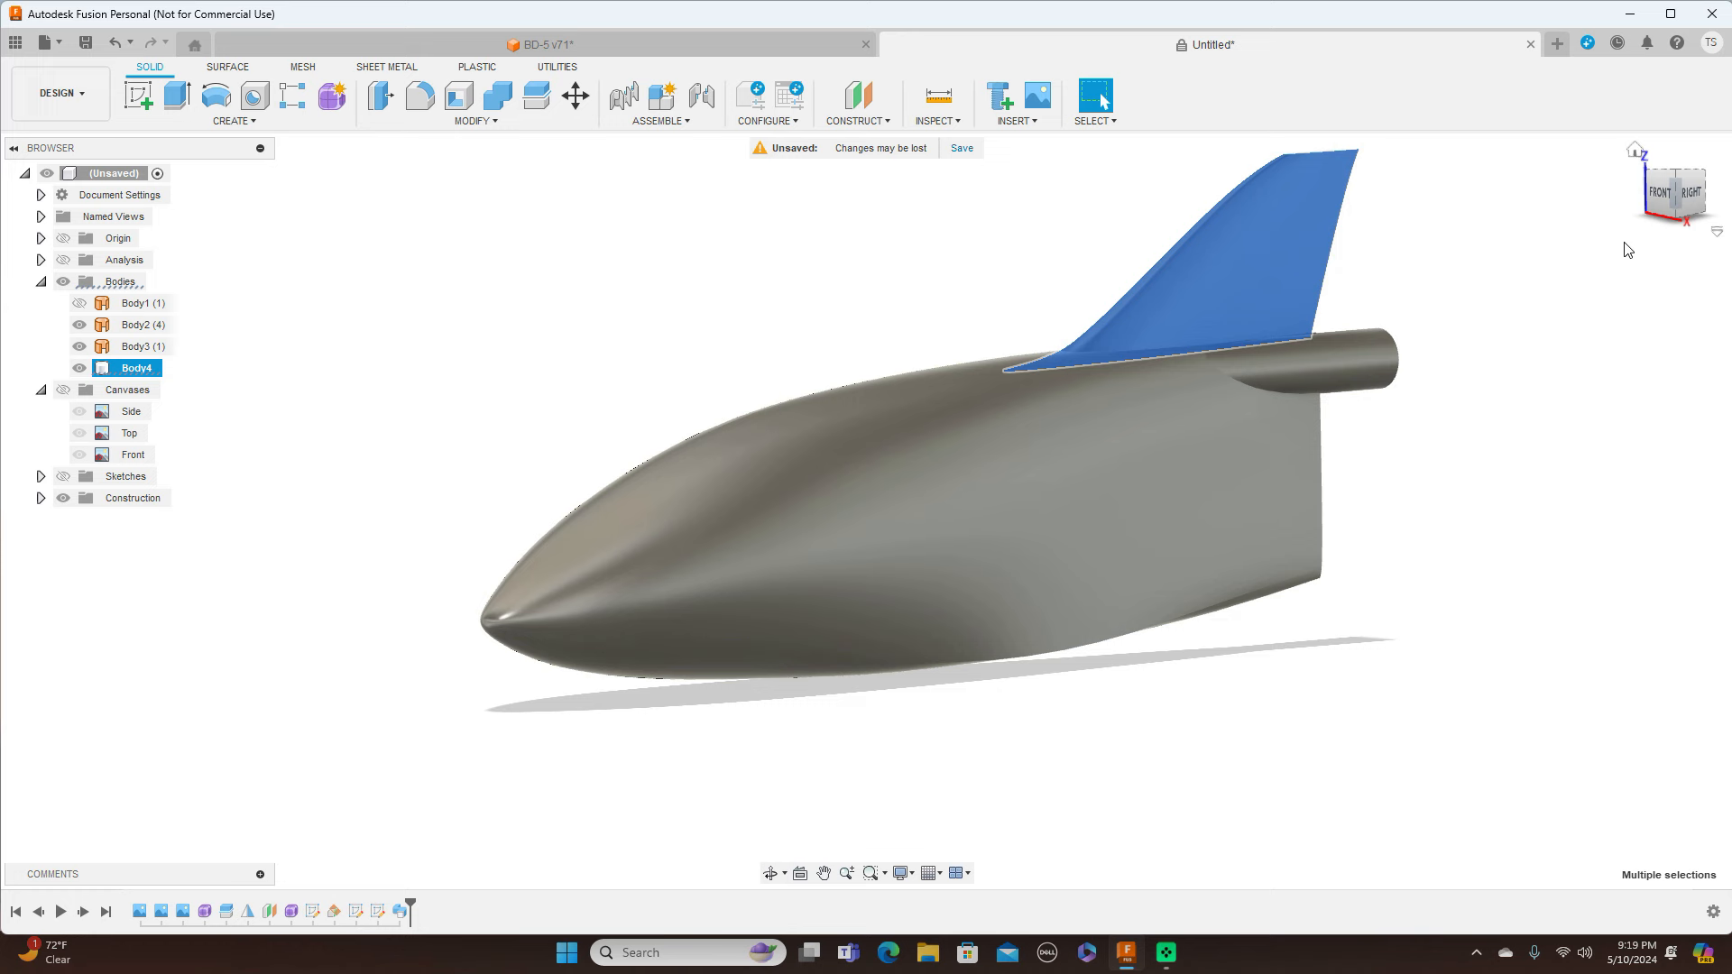
left_click(1566, 533)
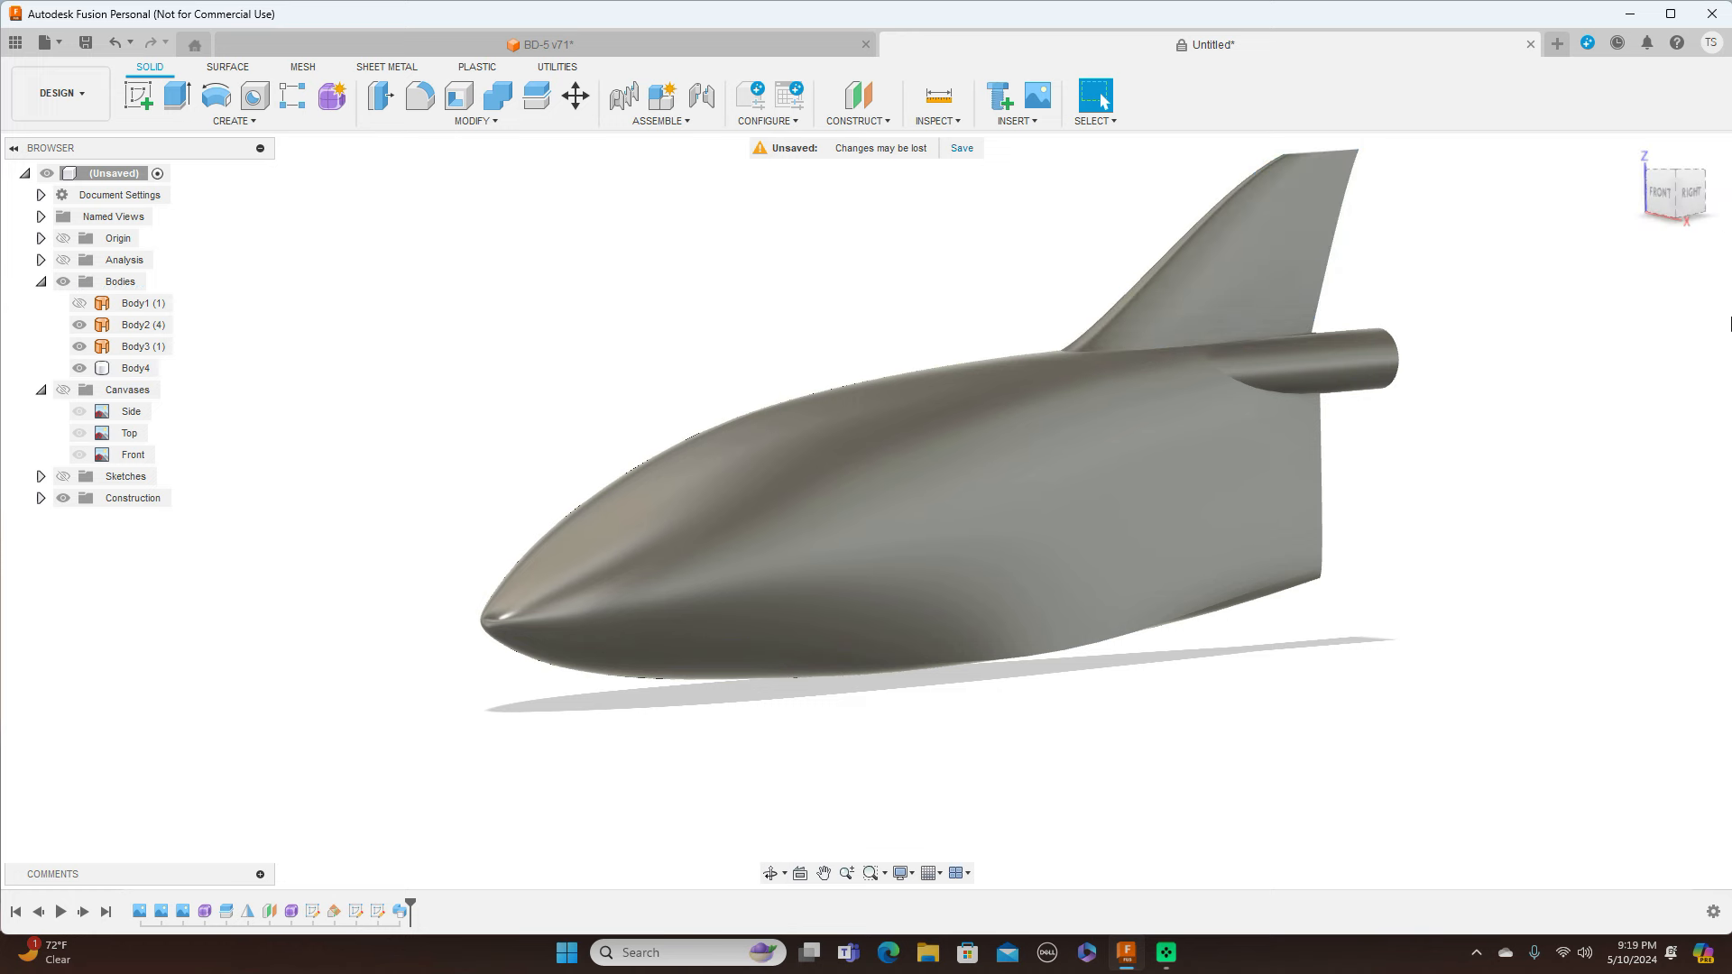
mouse_move(1645, 204)
left_mouse_down()
mouse_move(1624, 199)
mouse_move(1630, 144)
mouse_move(1629, 159)
left_mouse_up()
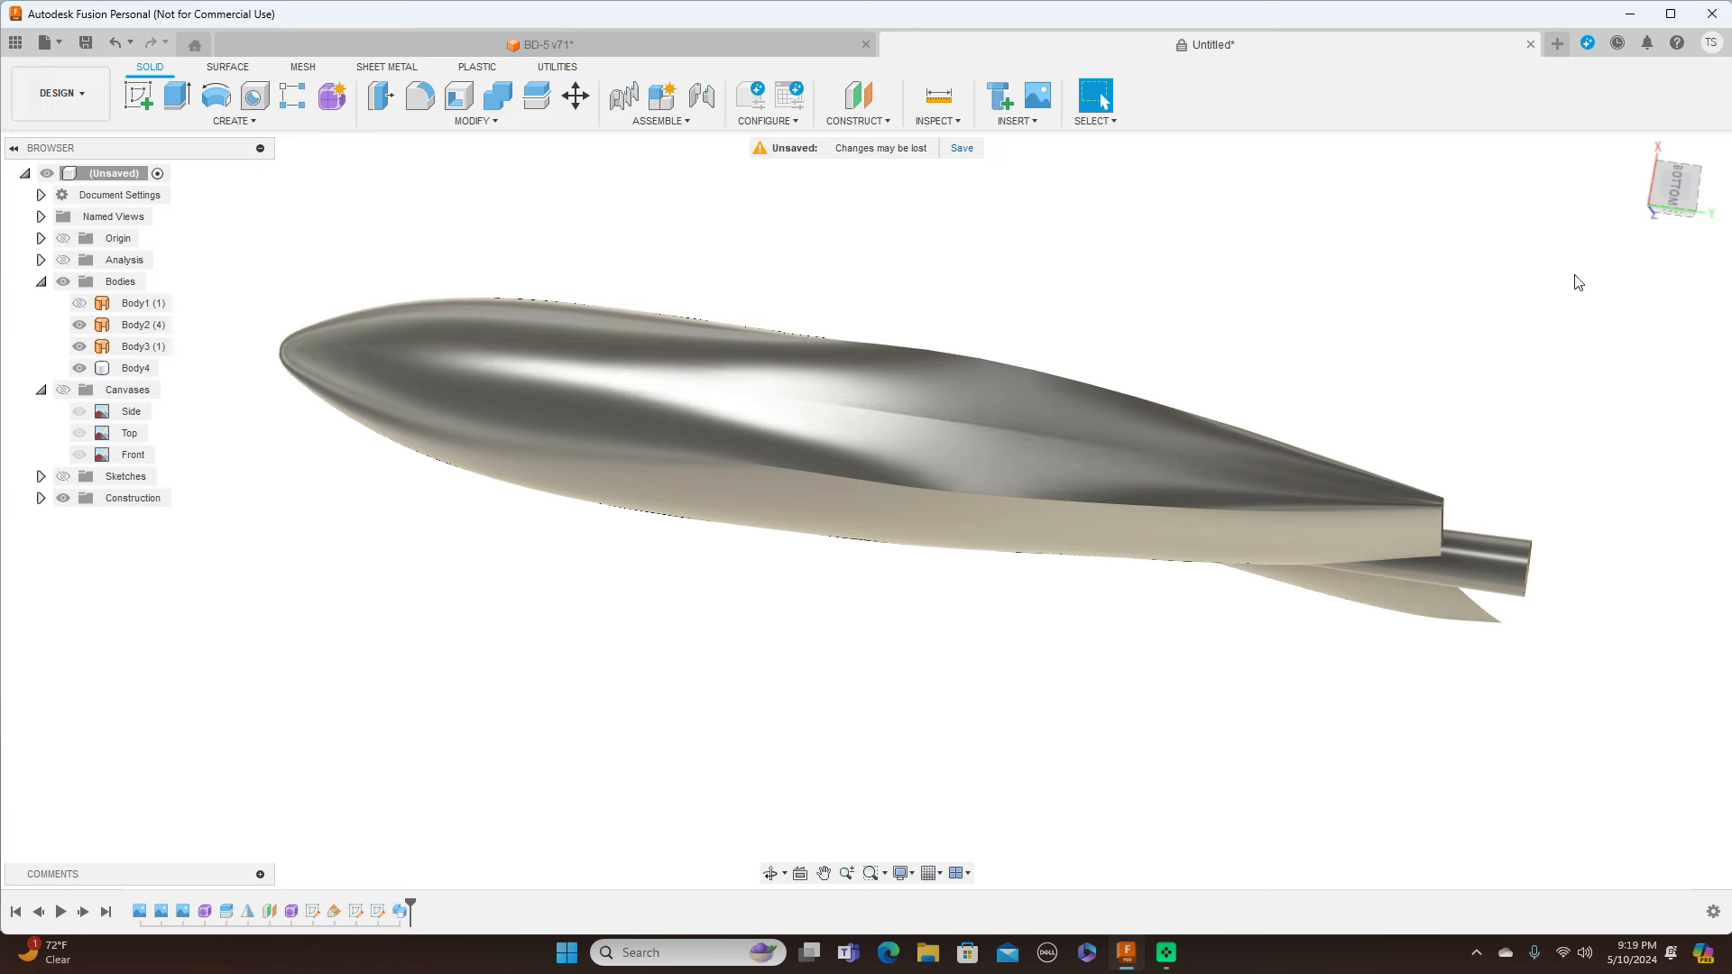
left_click_drag(1688, 174, 1670, 269)
left_click(202, 912)
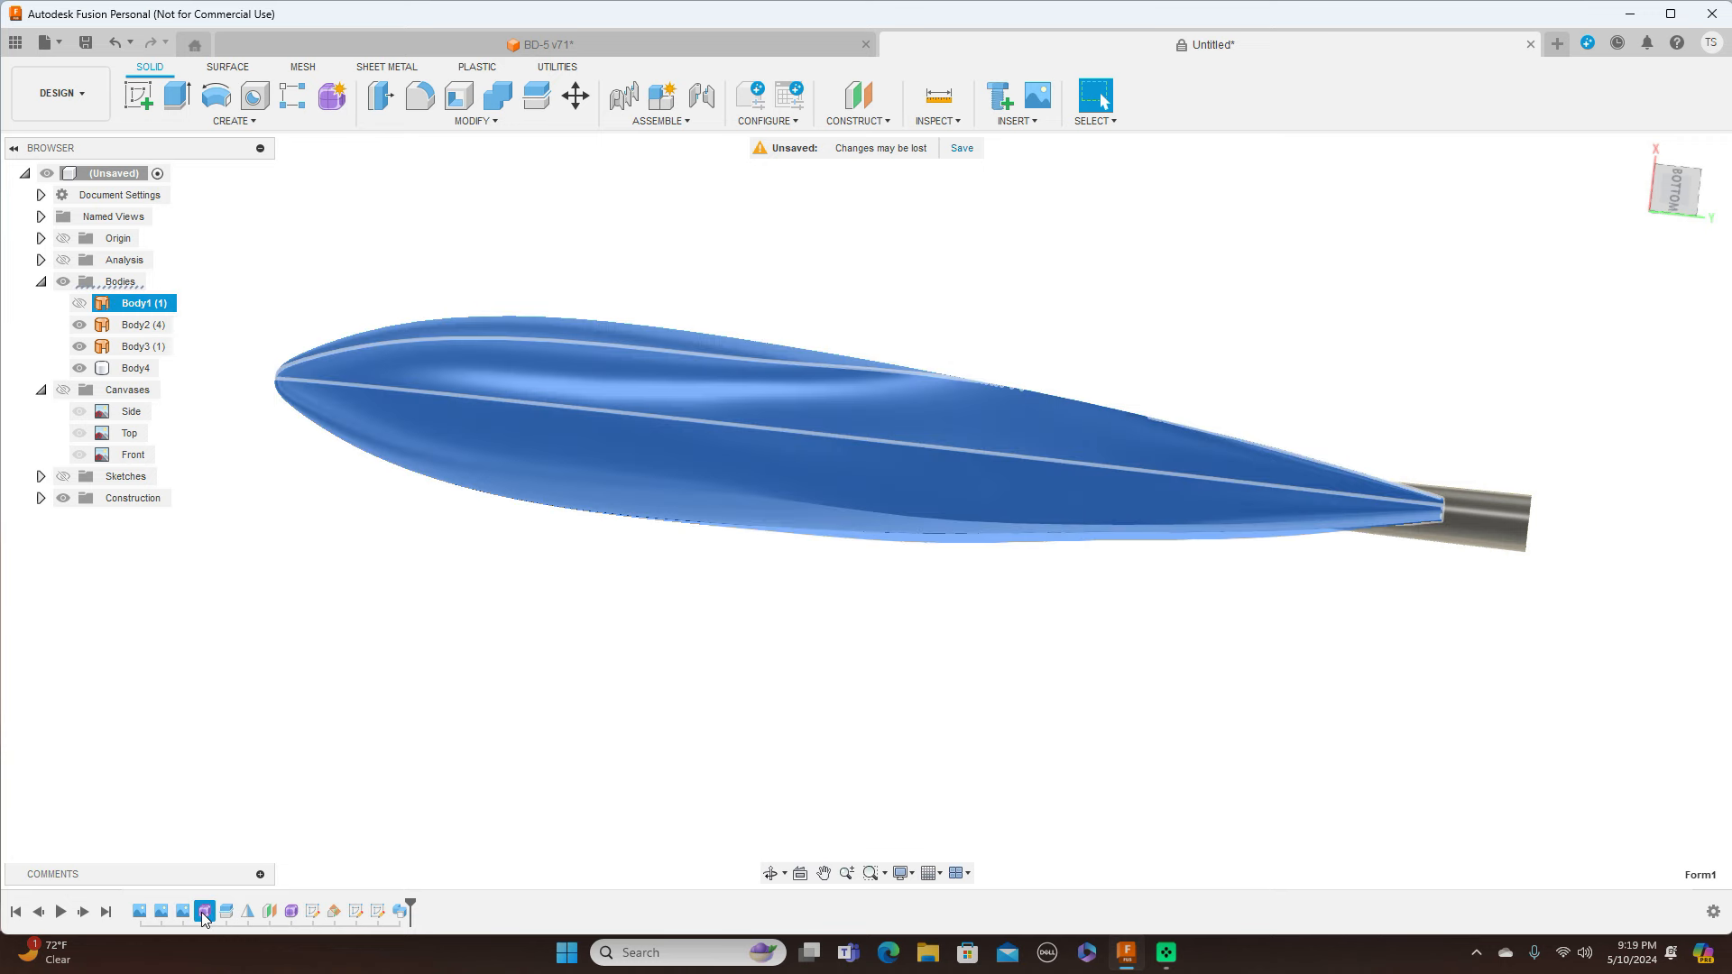
right_click(202, 911)
left_click(267, 739)
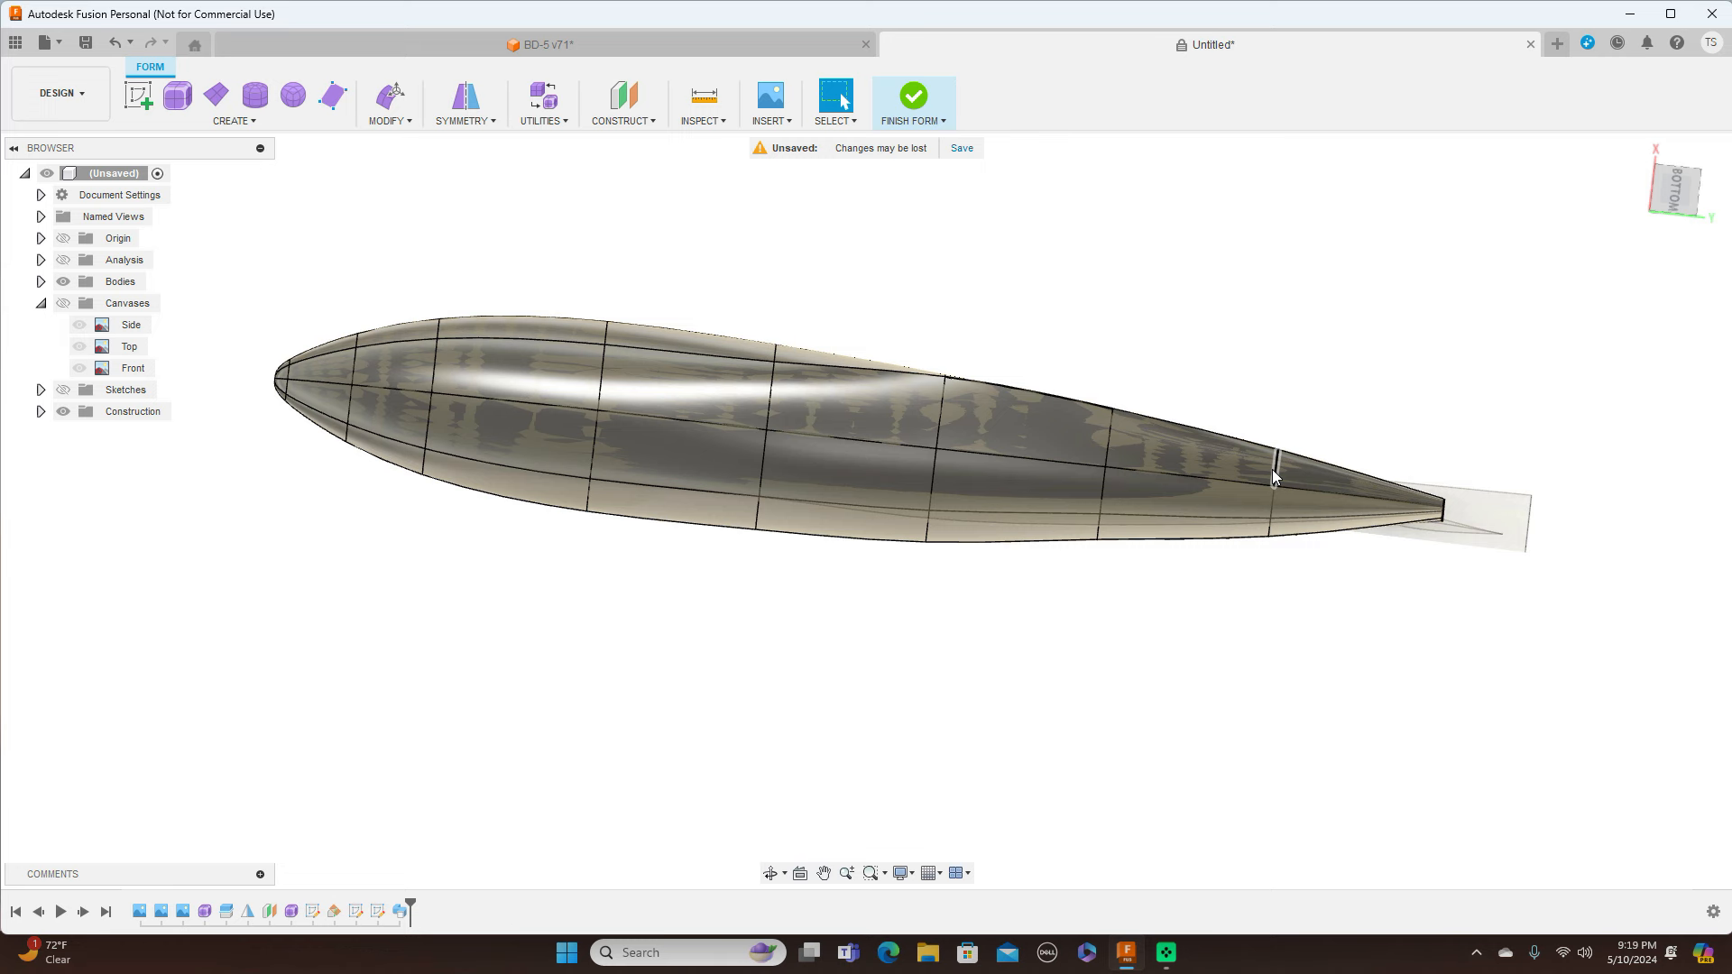
Move three adjoining bottom centreline edges of the mid-to-rear fuselage about 1.5 mm forward and 7.7 mm up, and finish the form
left_click(1003, 456)
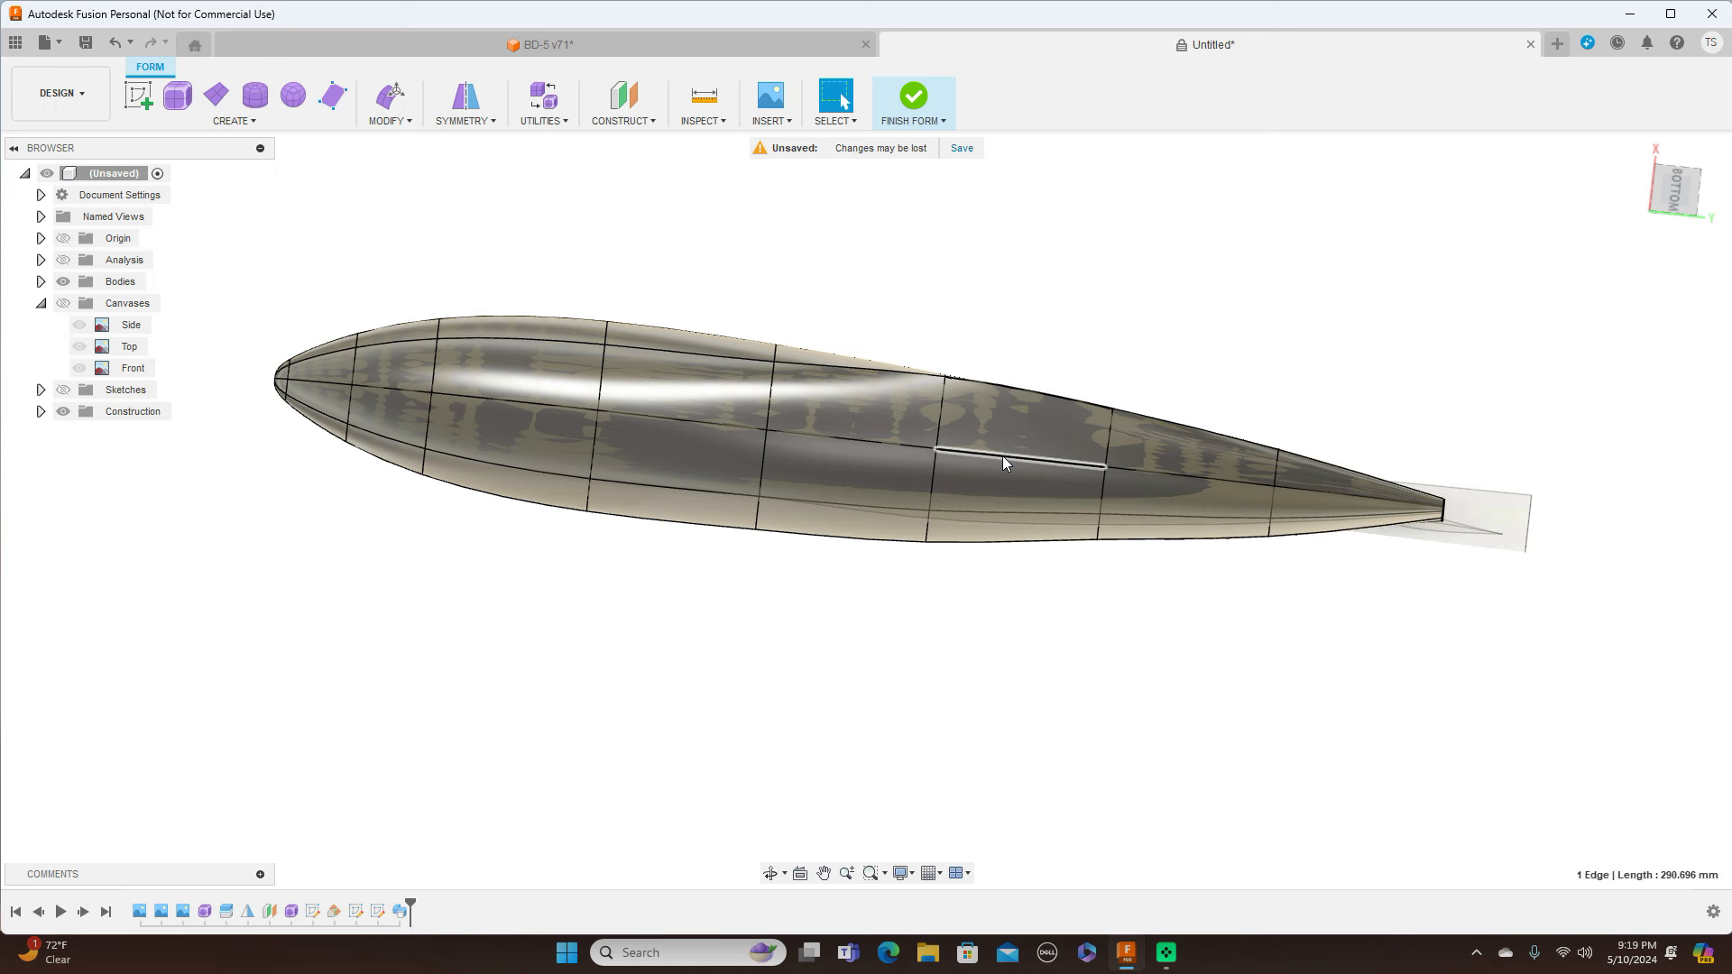
left_click(902, 446, "shift")
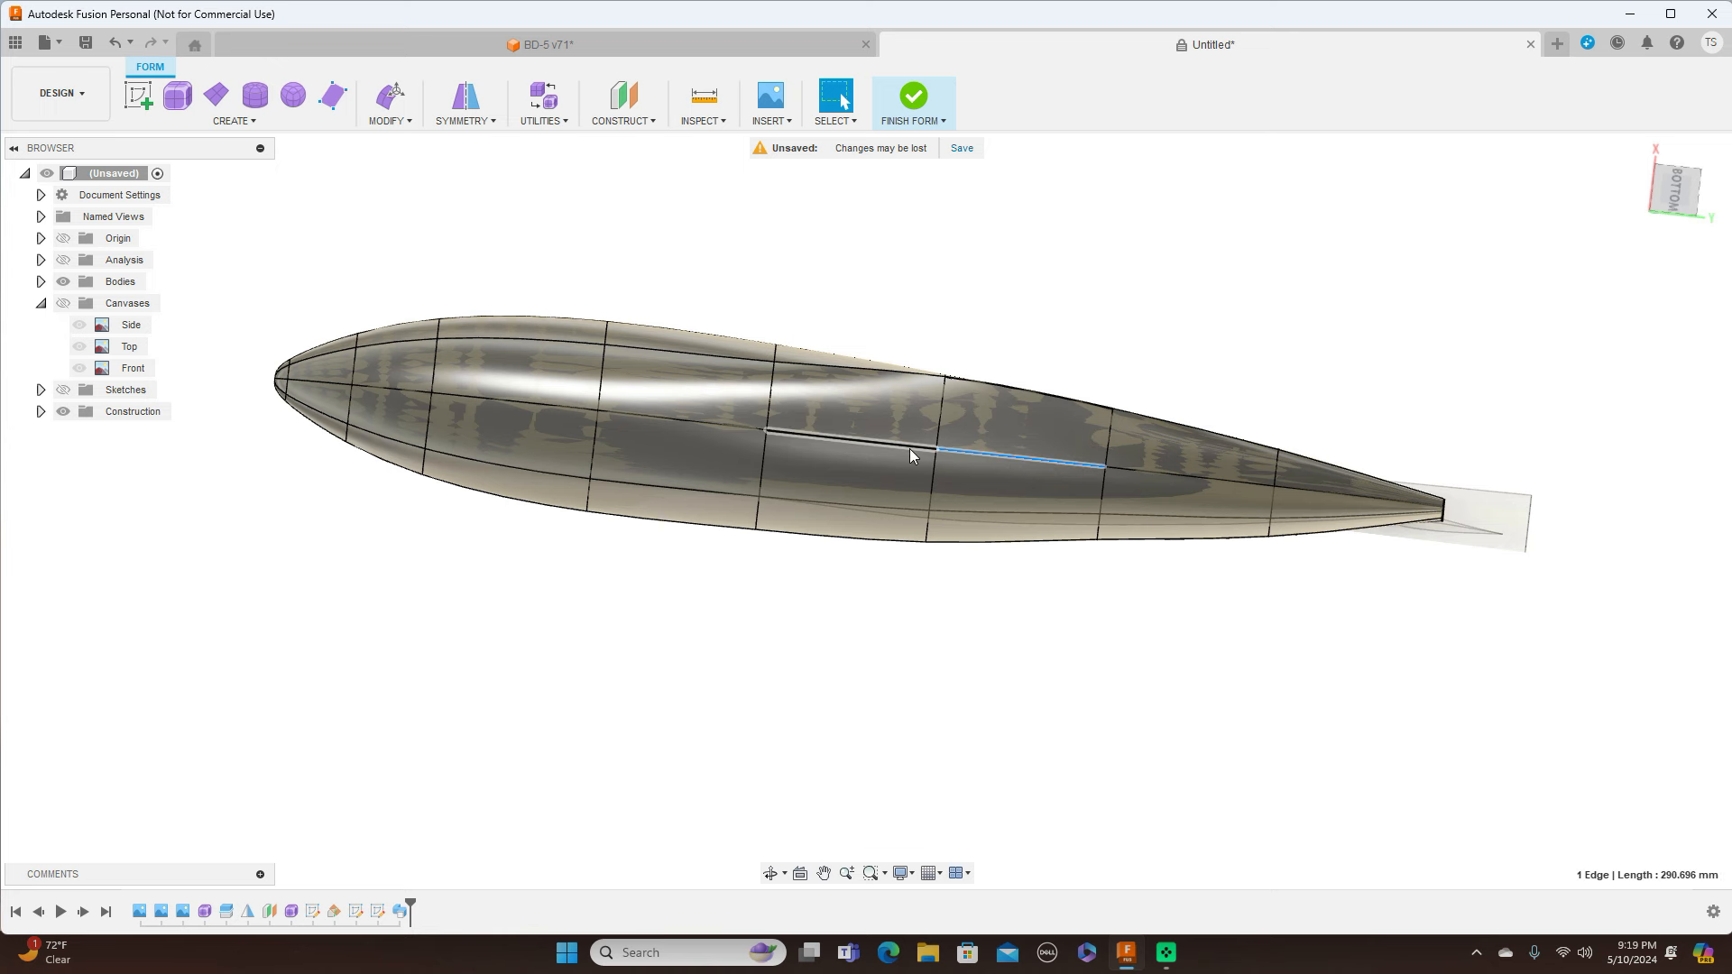
left_click(1193, 477, "shift")
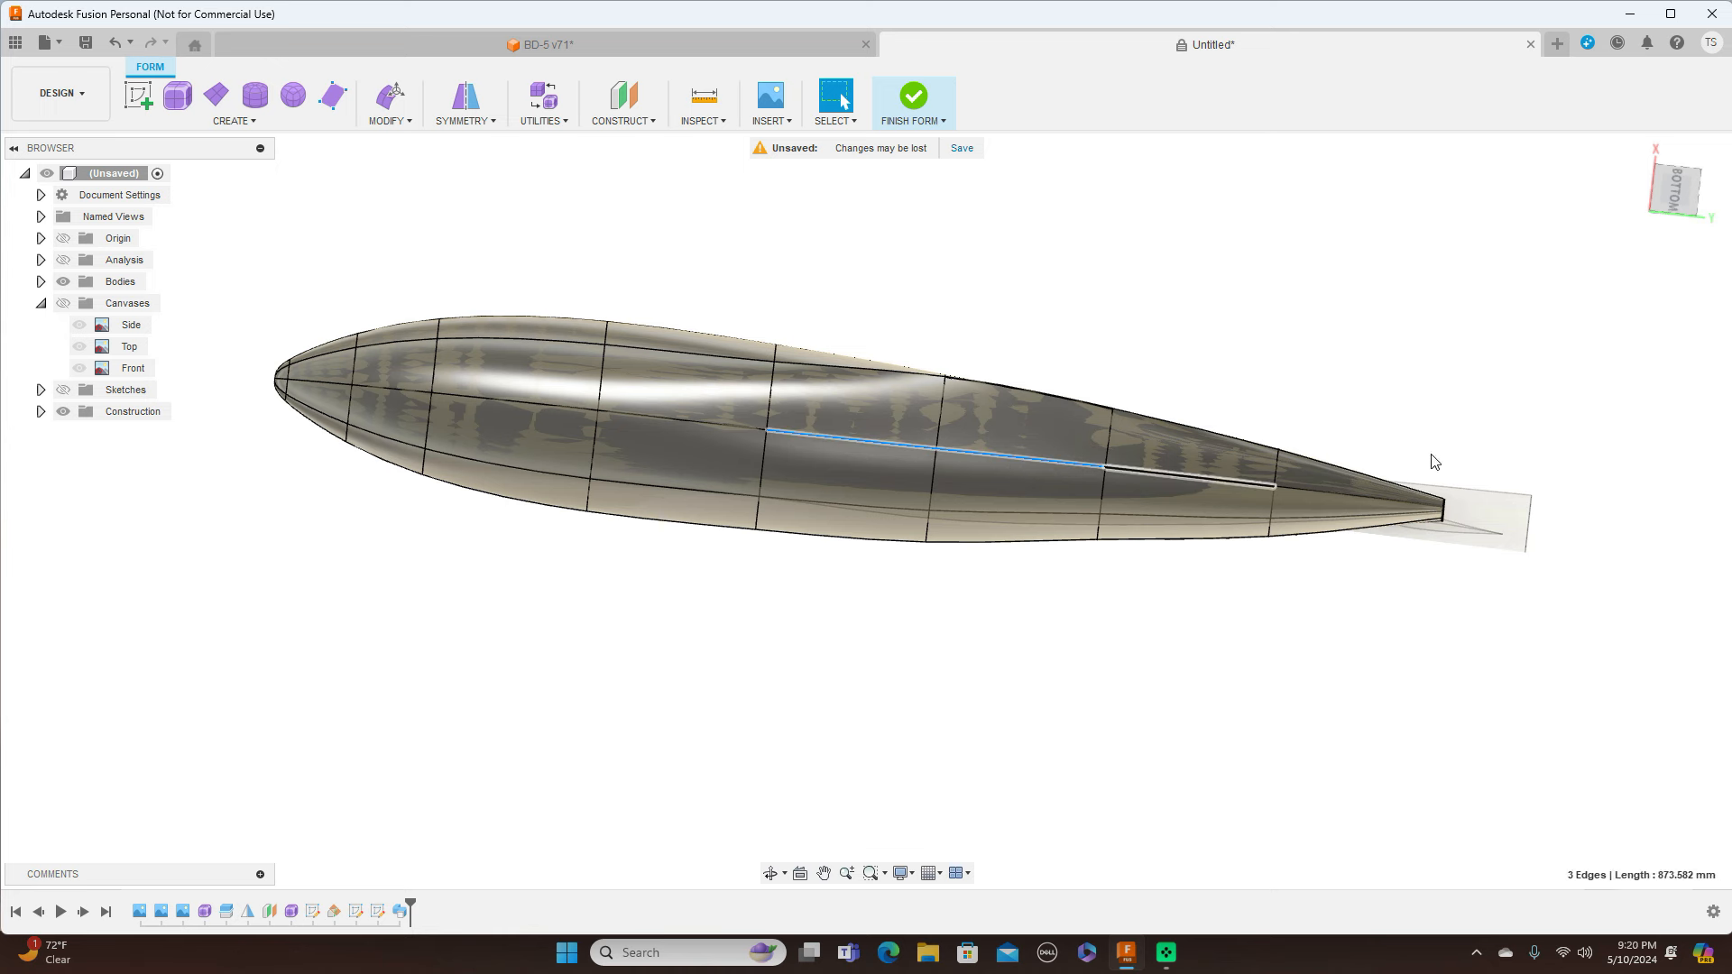
left_click(1673, 176)
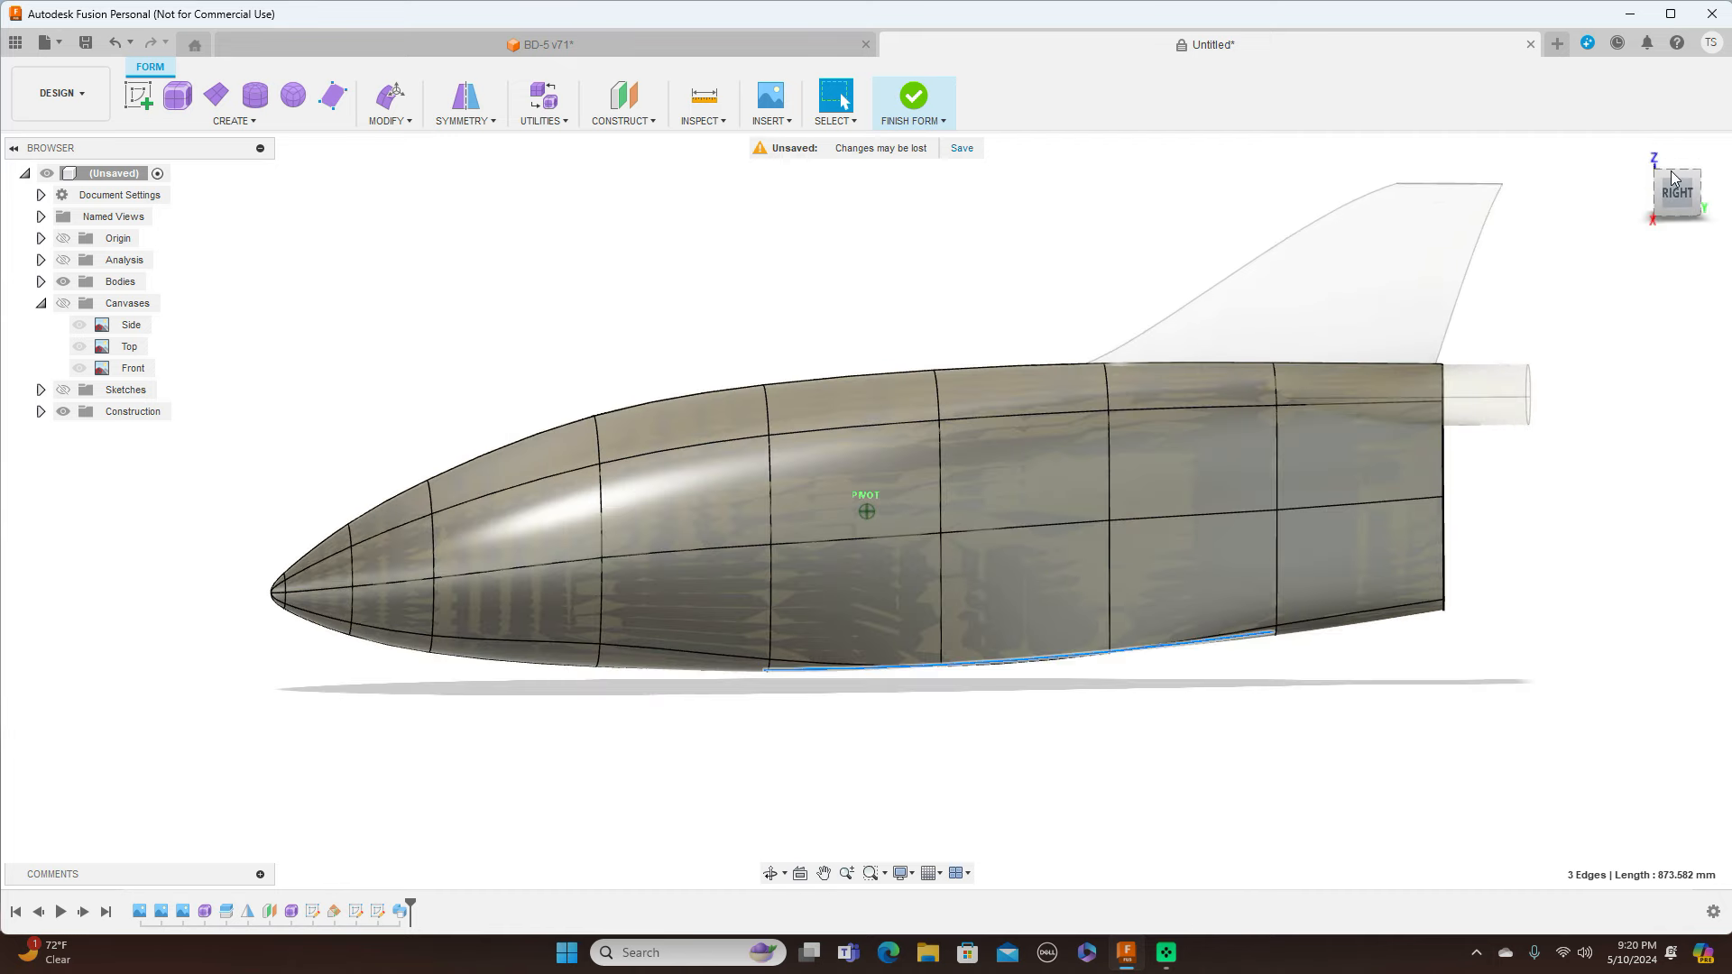
right_click(930, 252)
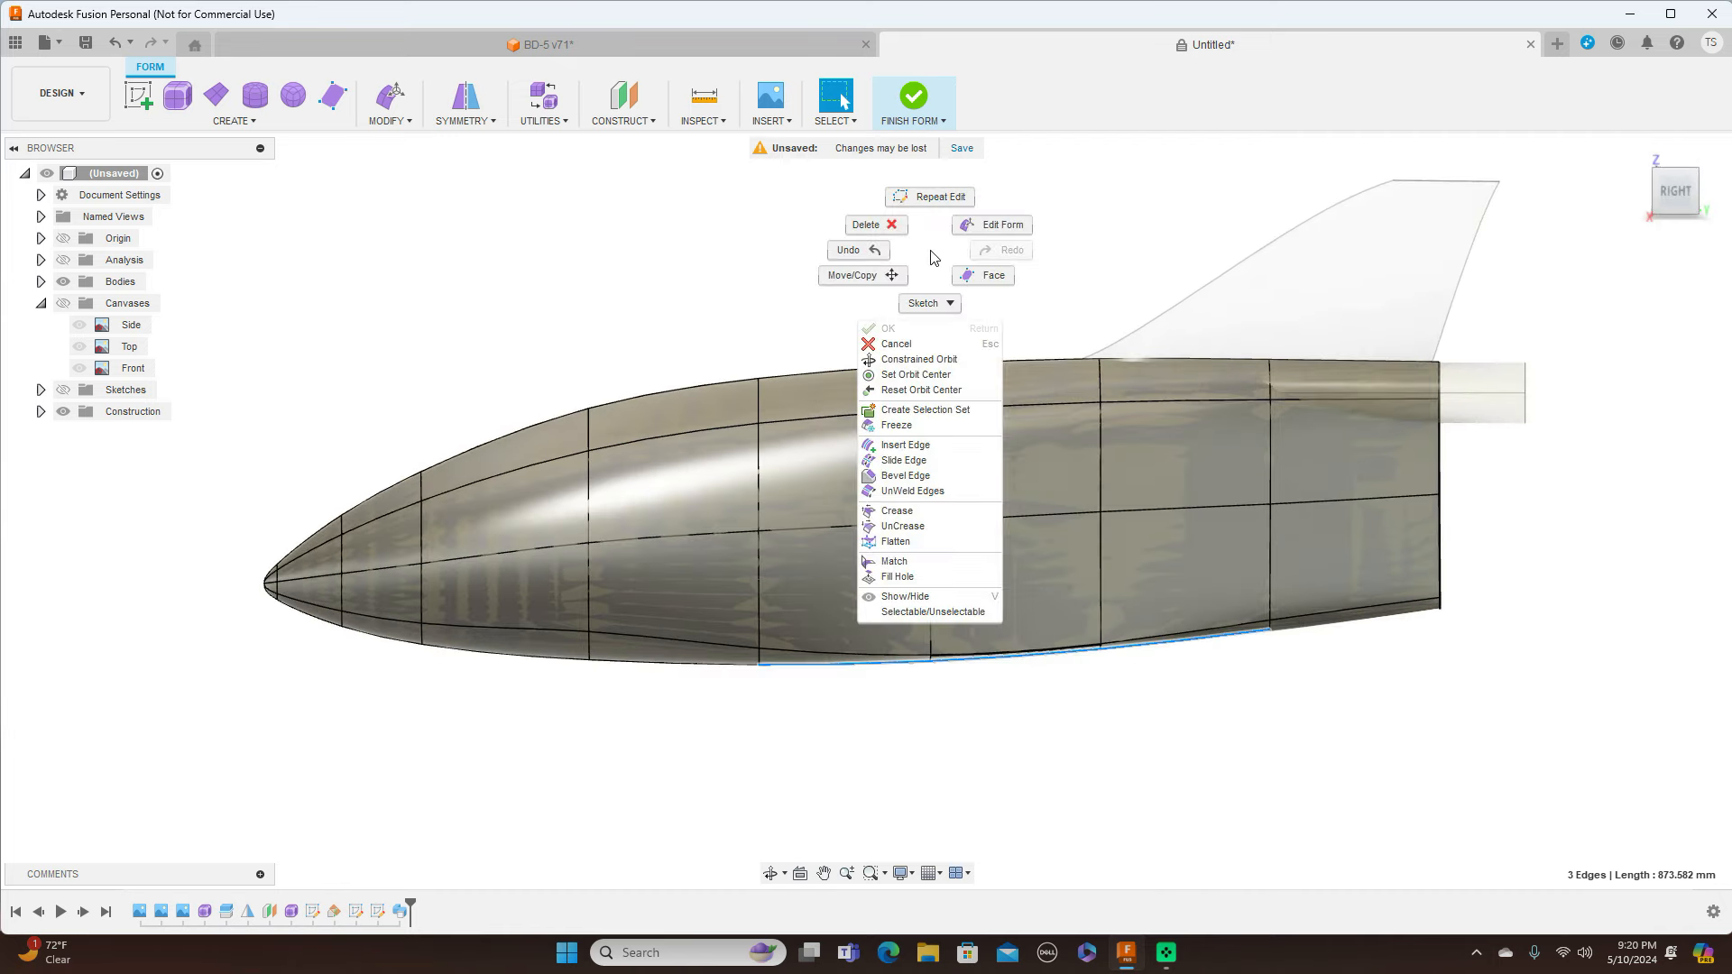
left_click(982, 227)
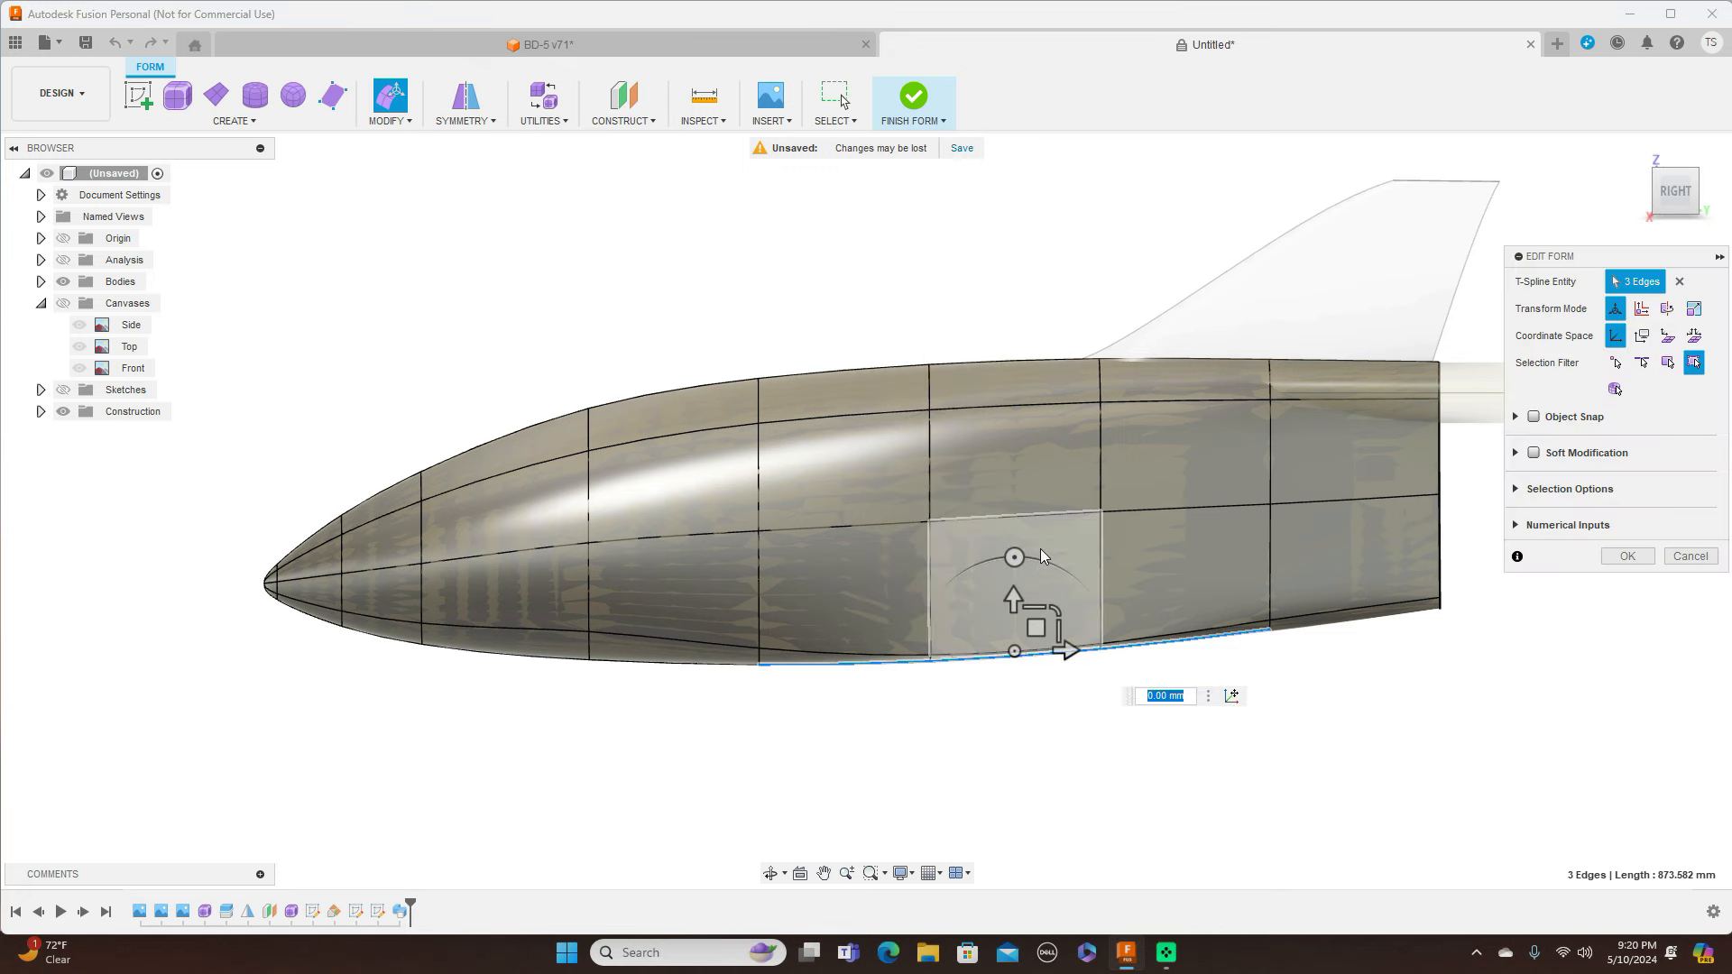
left_click_drag(1036, 627, 1036, 624)
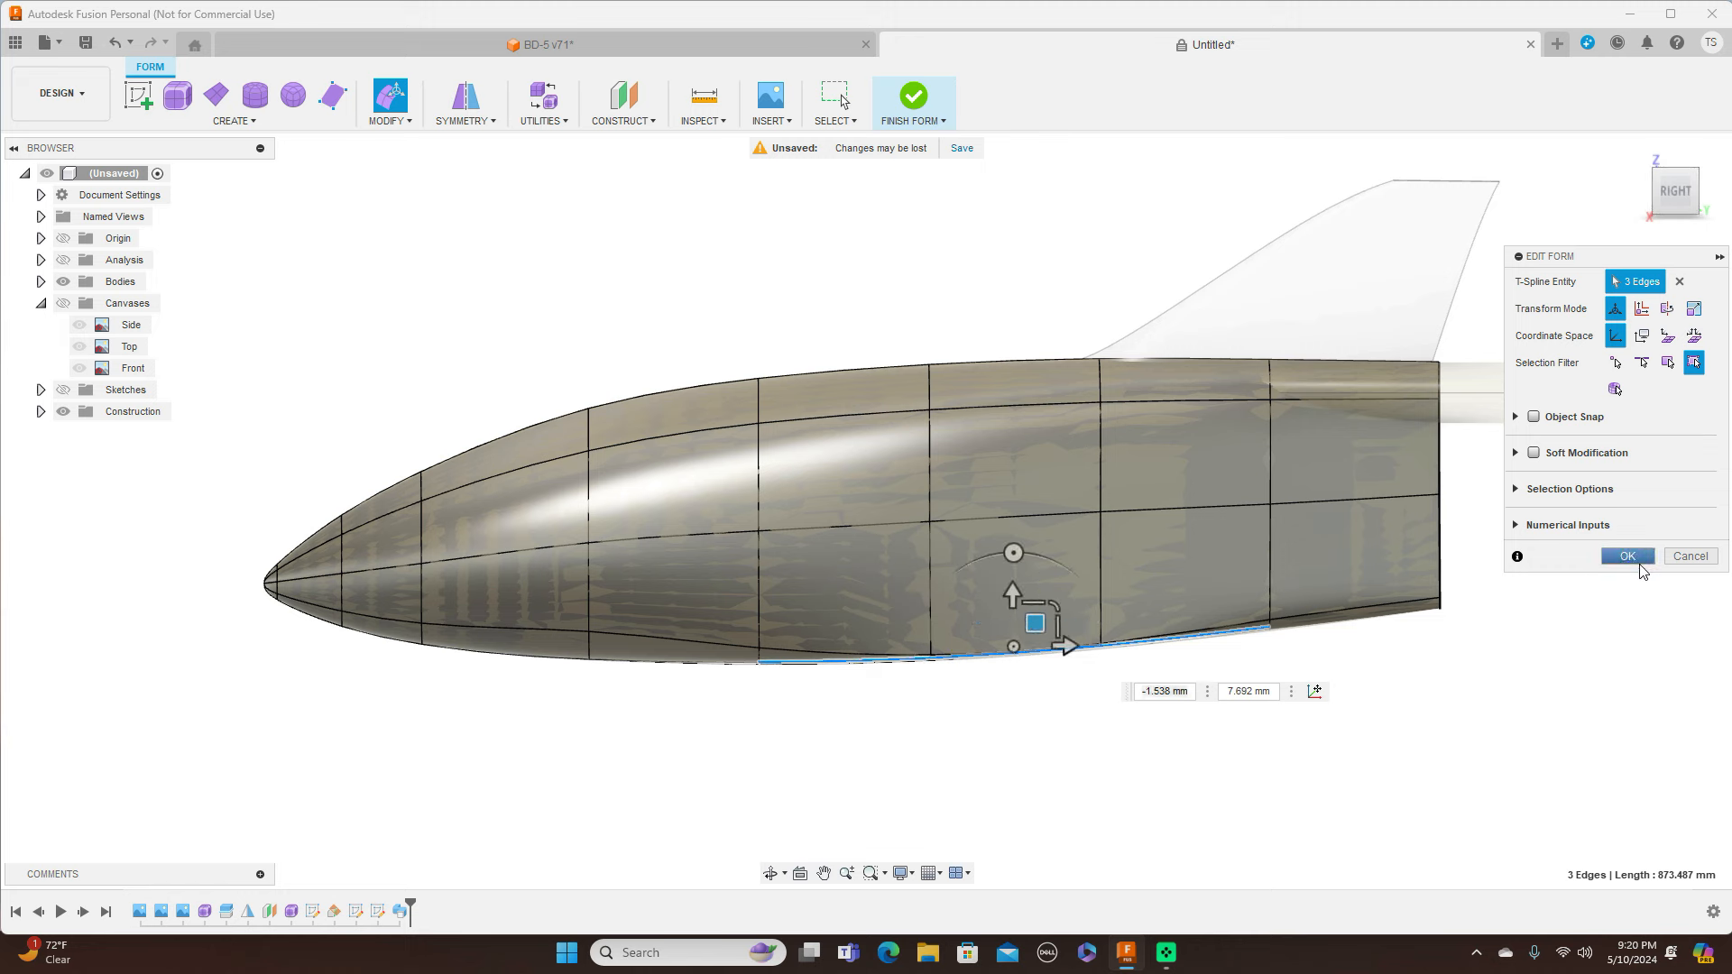
left_click(1627, 556)
left_click(943, 121)
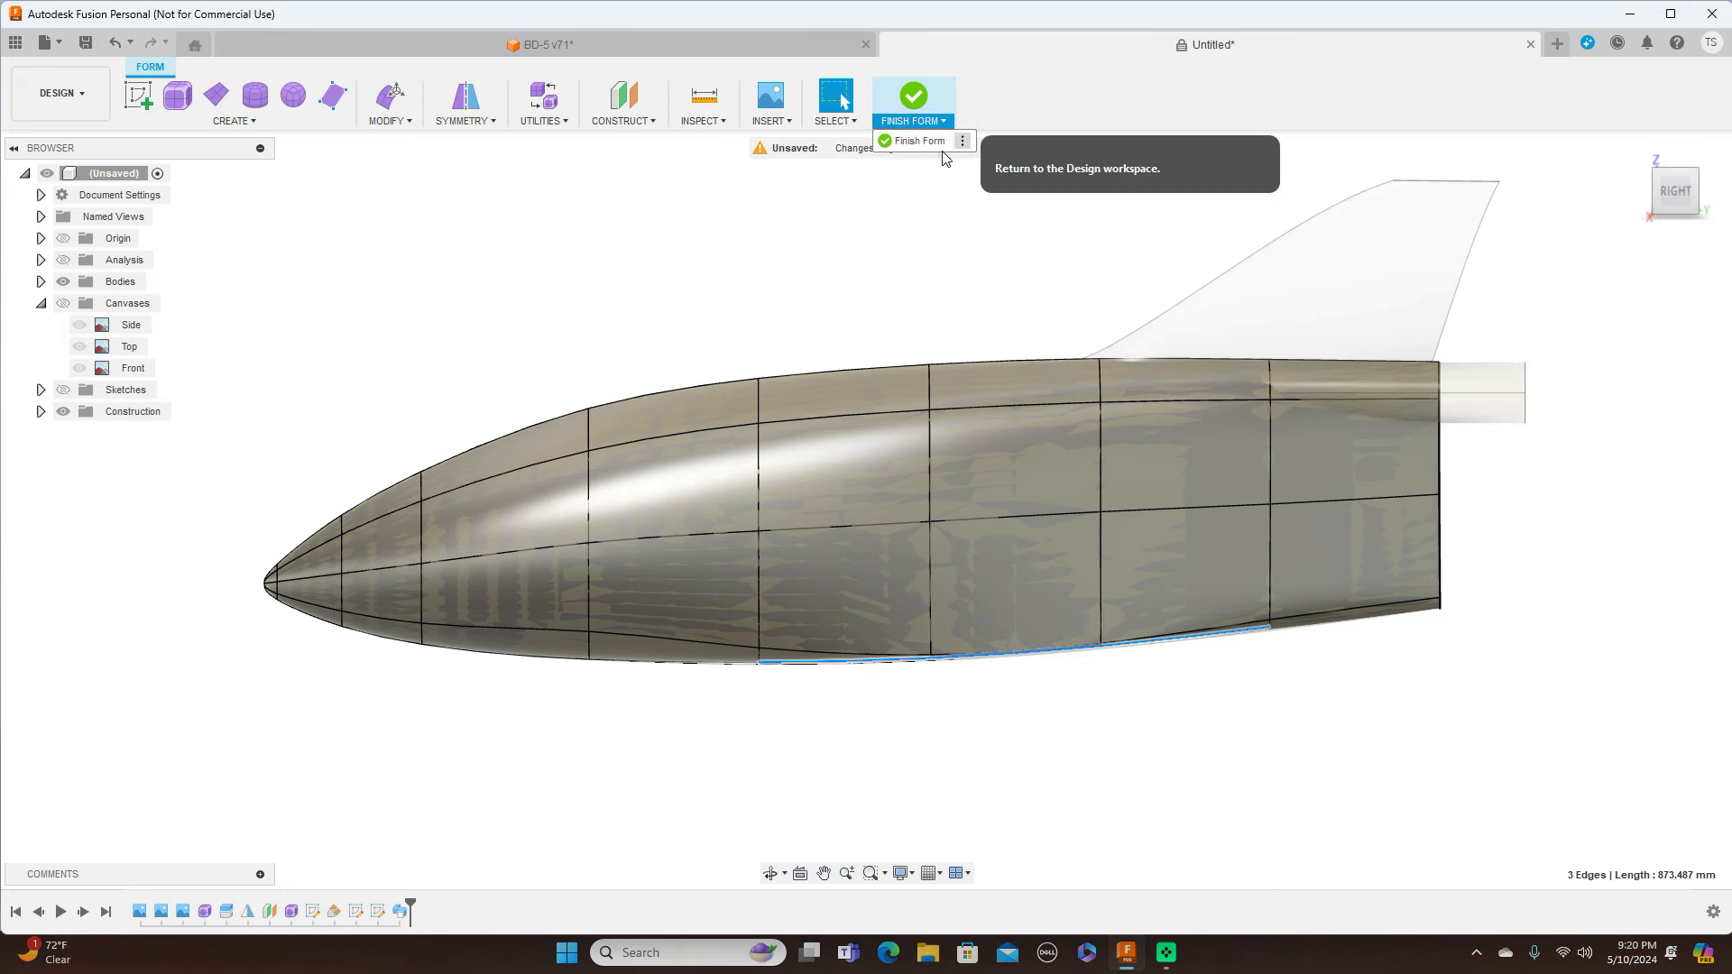
left_click(918, 140)
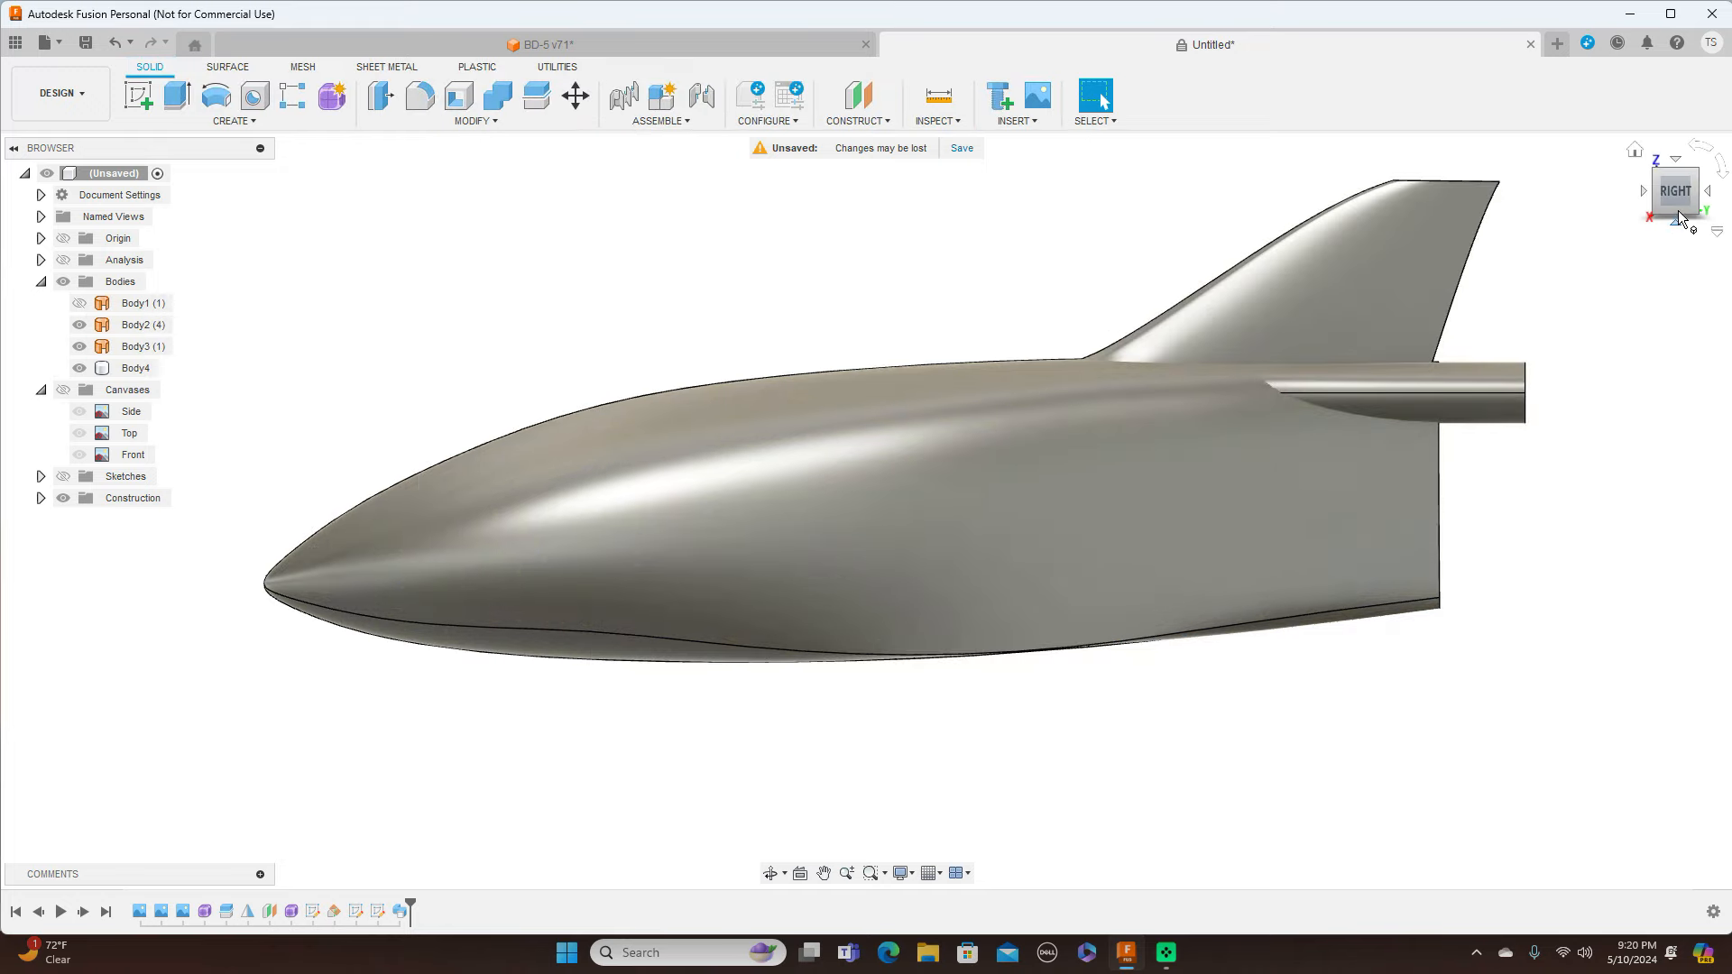
Show the canvases in the right side view and compare the fuselage and fin outlines with the side drawing
middle_click_drag(866, 502, 866, 510, "shift")
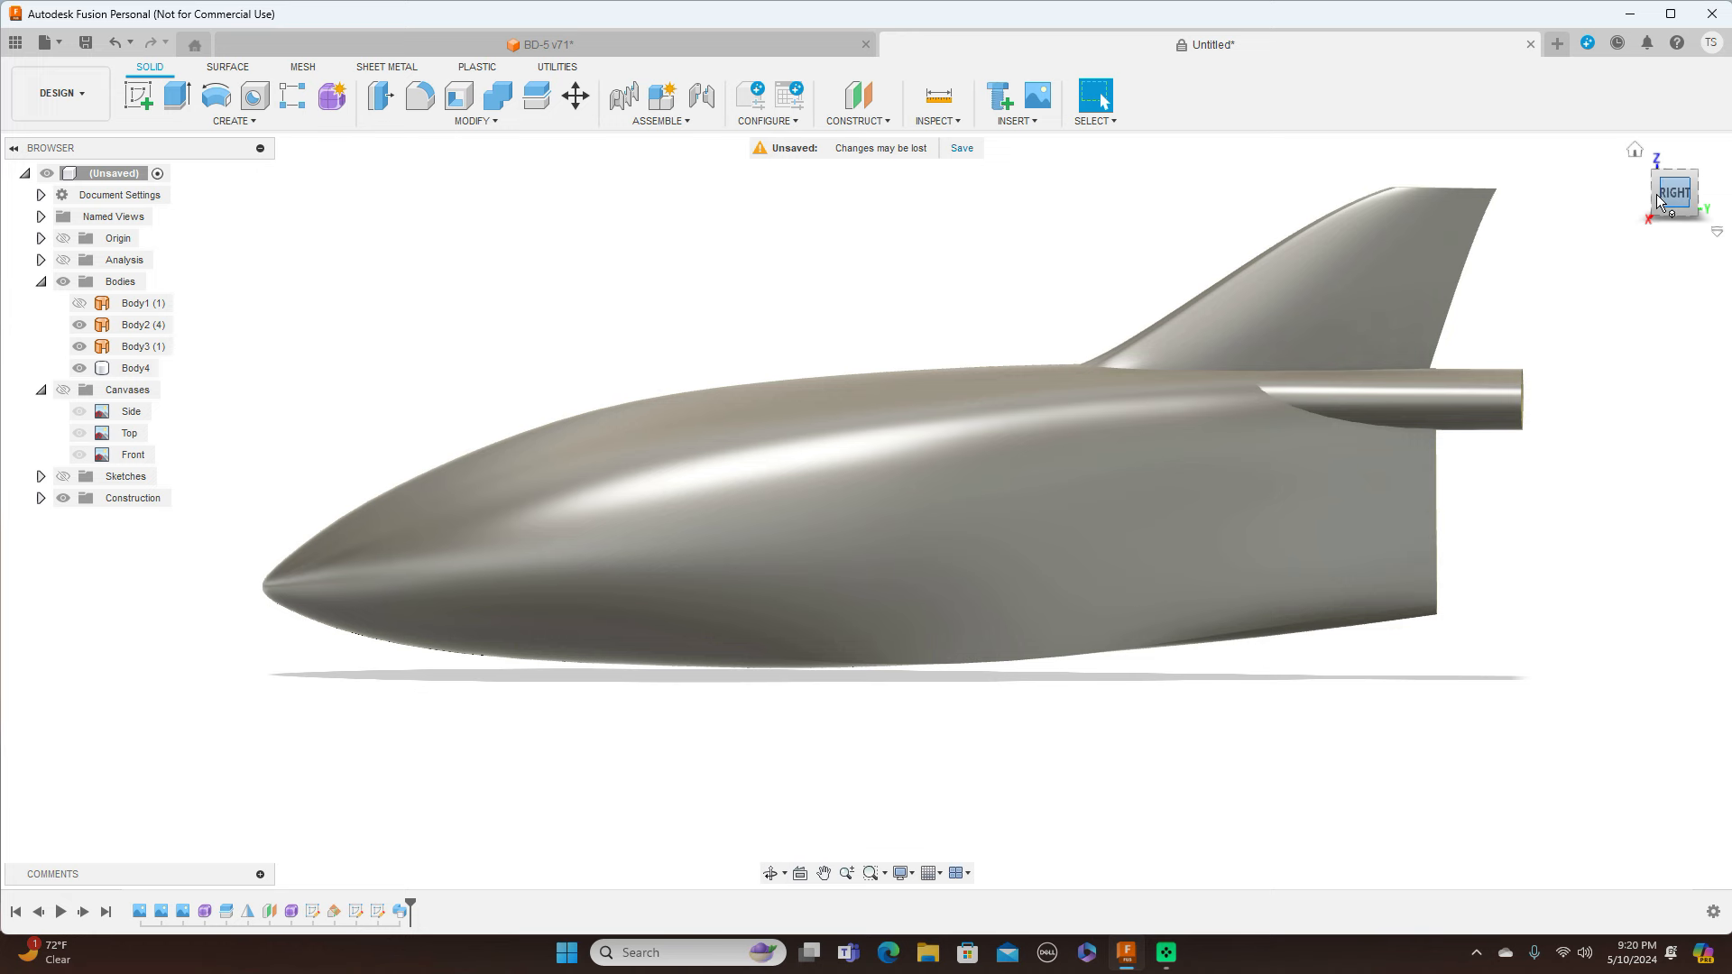
mouse_move(1726, 195)
left_mouse_down()
mouse_move(1705, 179)
mouse_move(1701, 200)
mouse_move(1721, 197)
left_mouse_up()
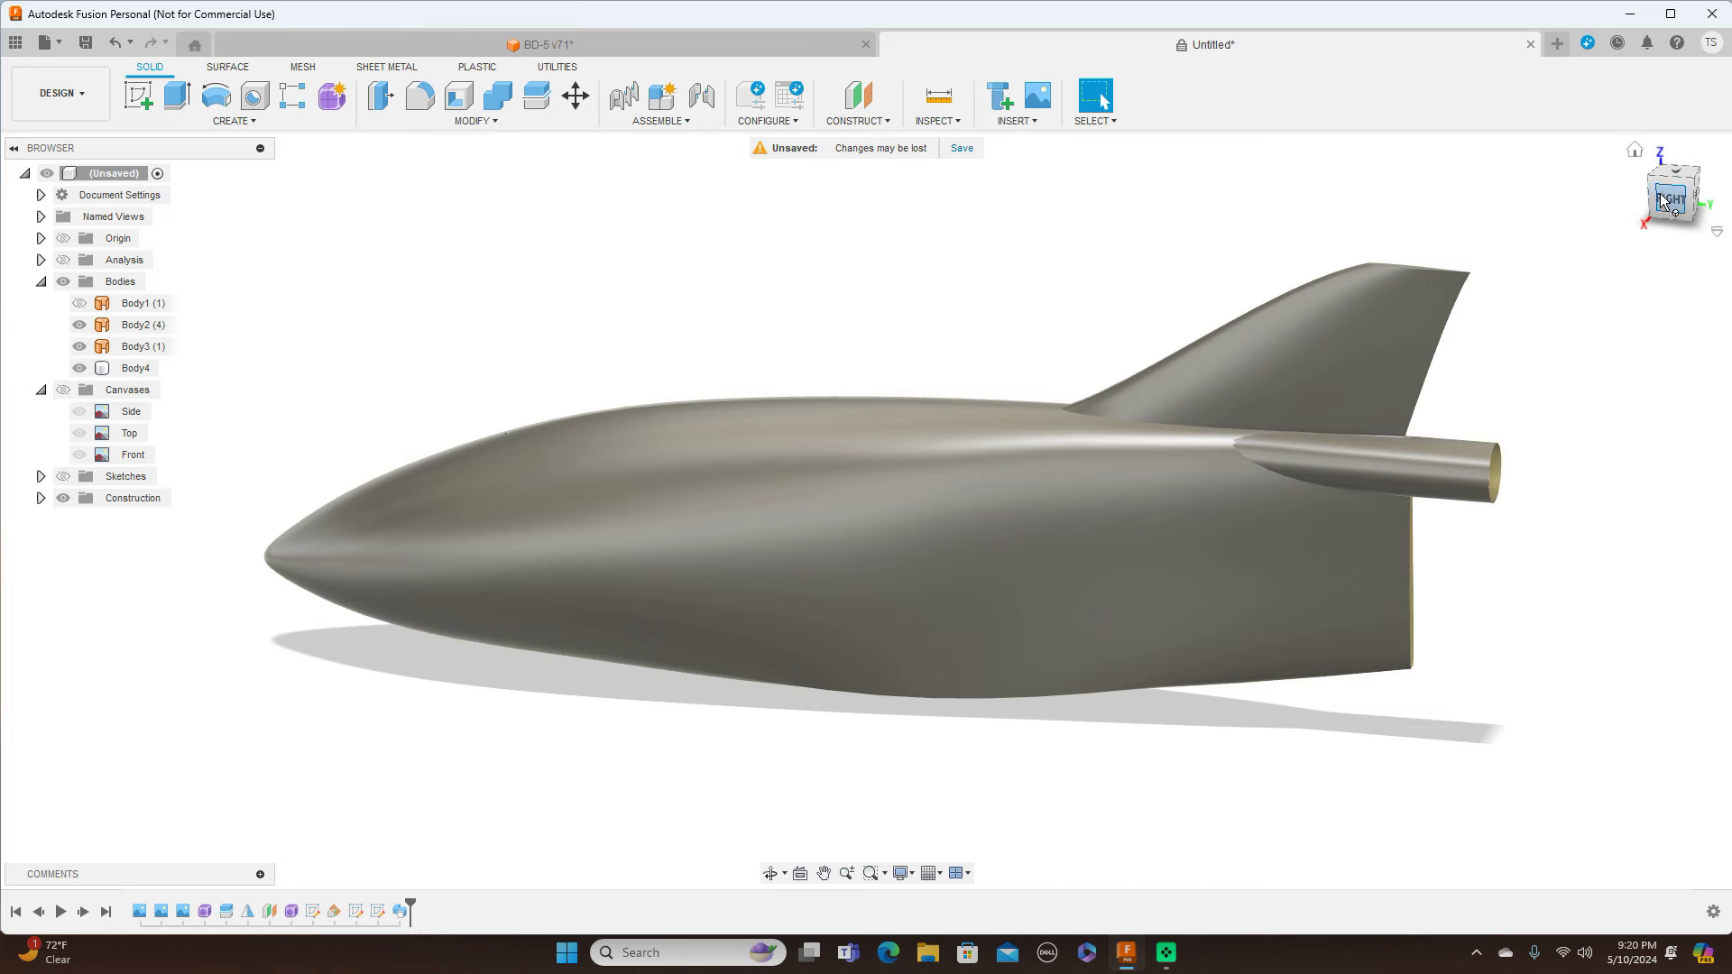
left_click(1674, 193)
left_click(63, 389)
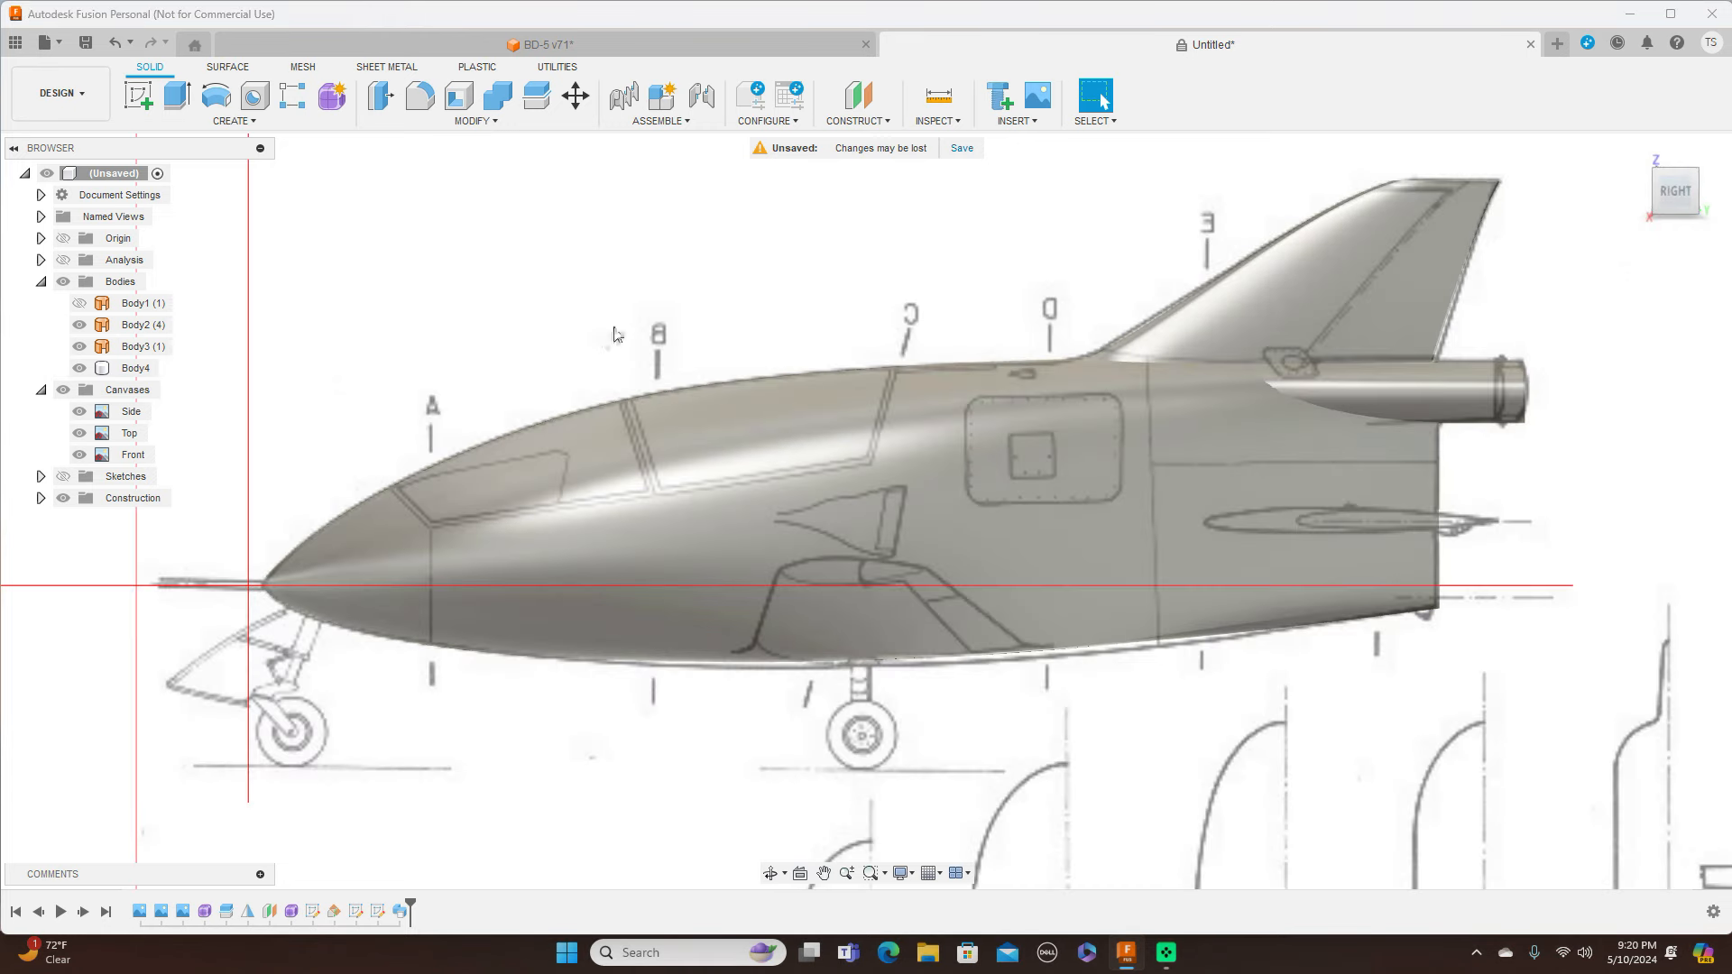
left_click(136, 325)
scroll(956, 409, "up", 3)
scroll(957, 415, "down", 2)
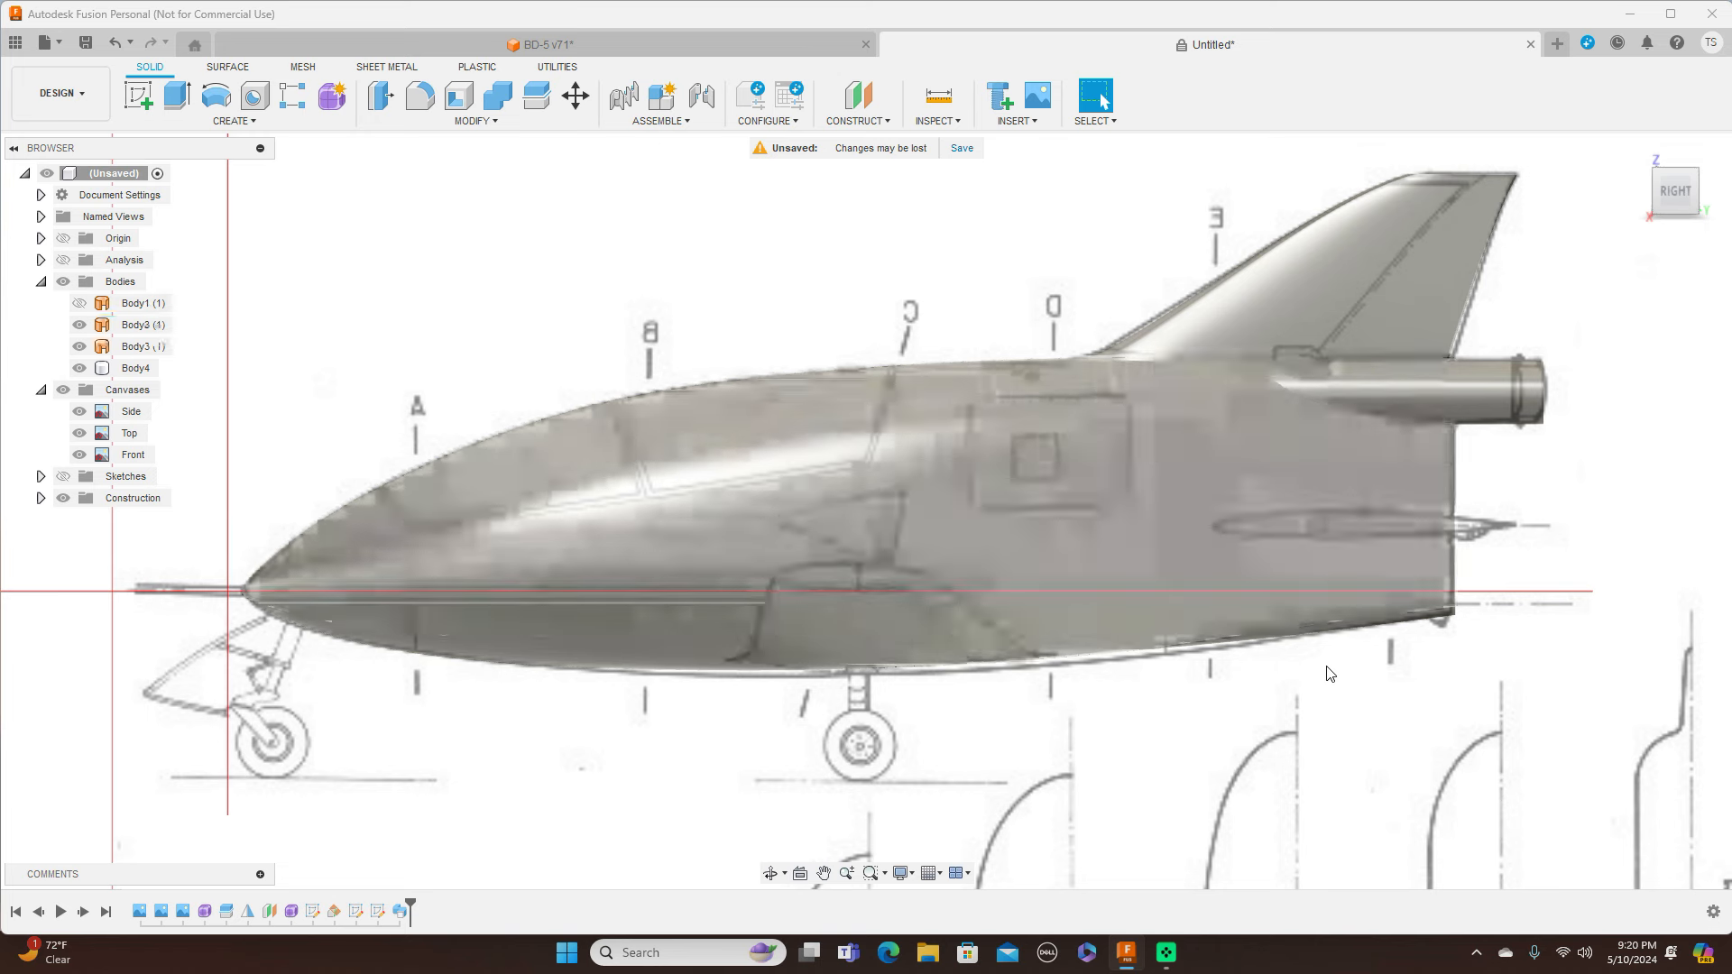
scroll(894, 546, "up", 2)
scroll(895, 546, "down", 1)
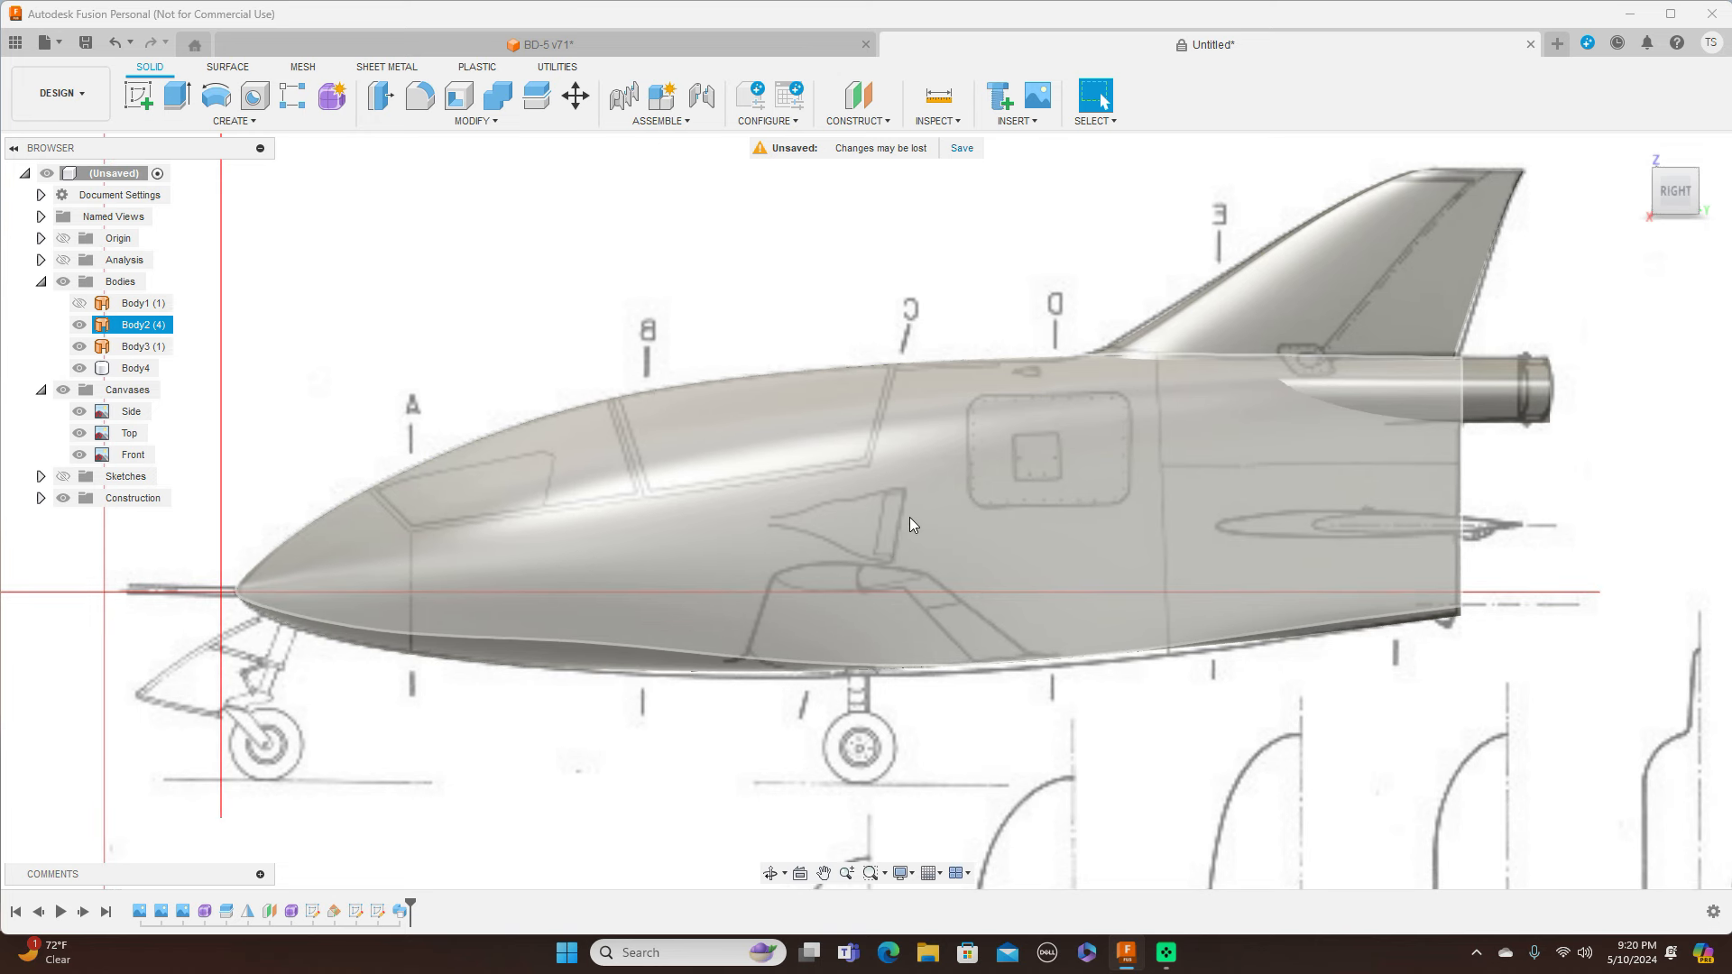
left_click(417, 334)
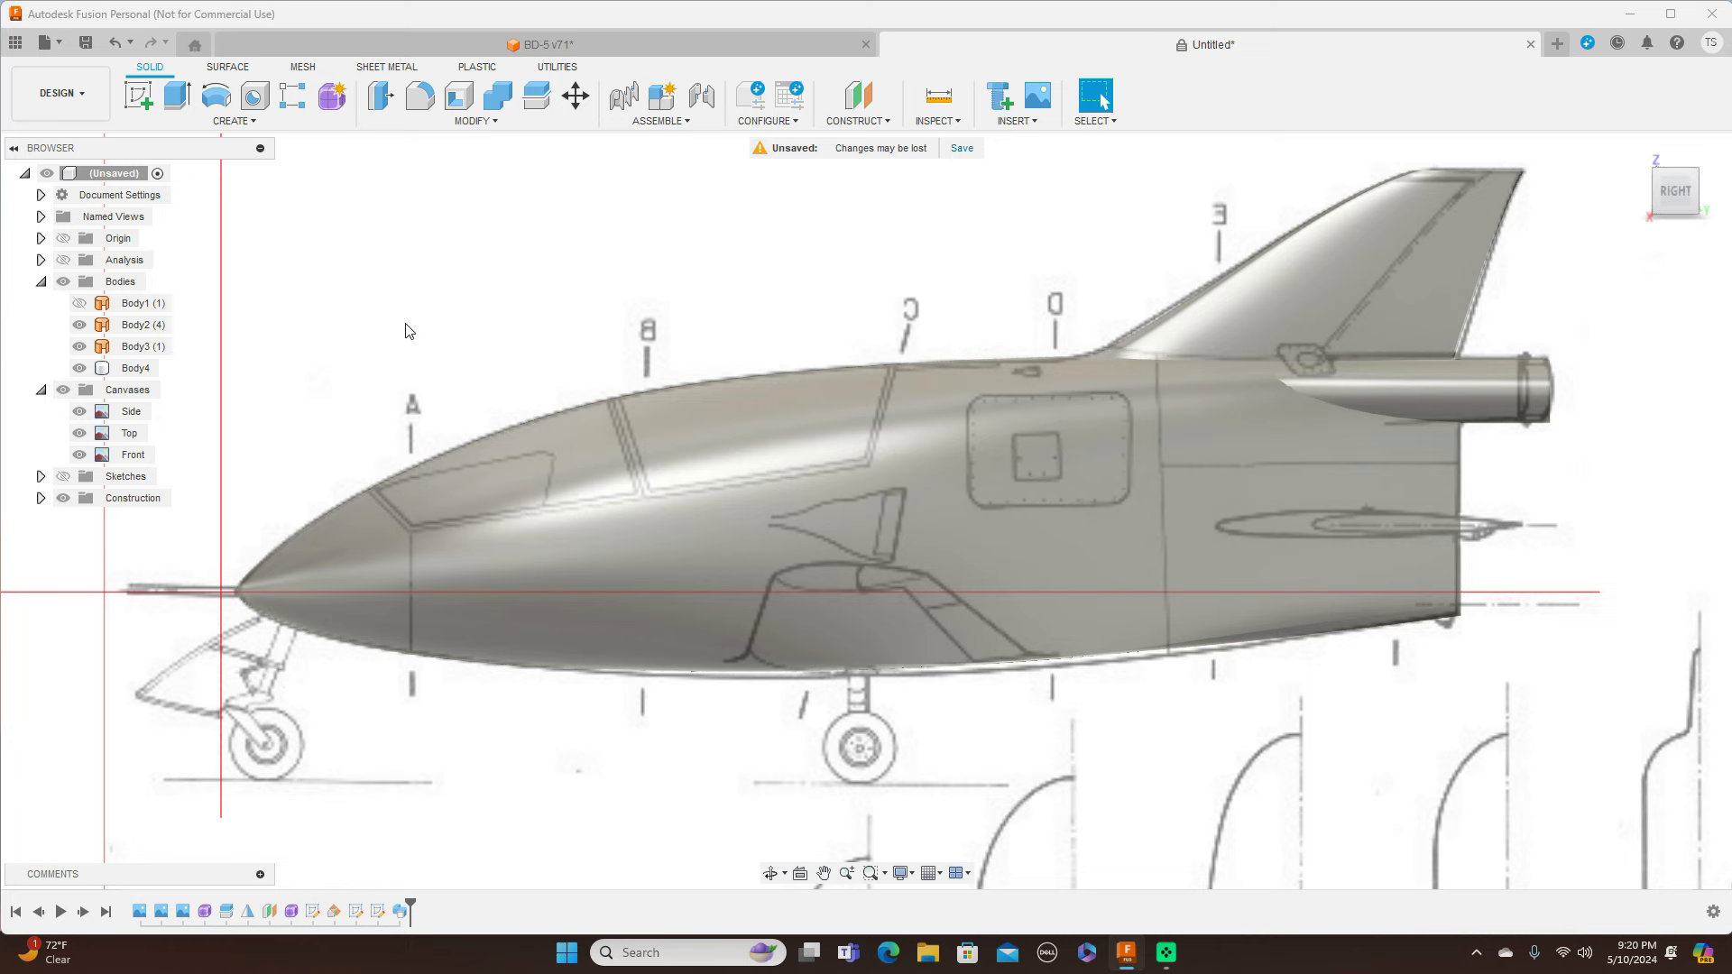
Hide the bodies and start a sketch on the vertical YZ origin plane, facing the side canvas
left_click(63, 281)
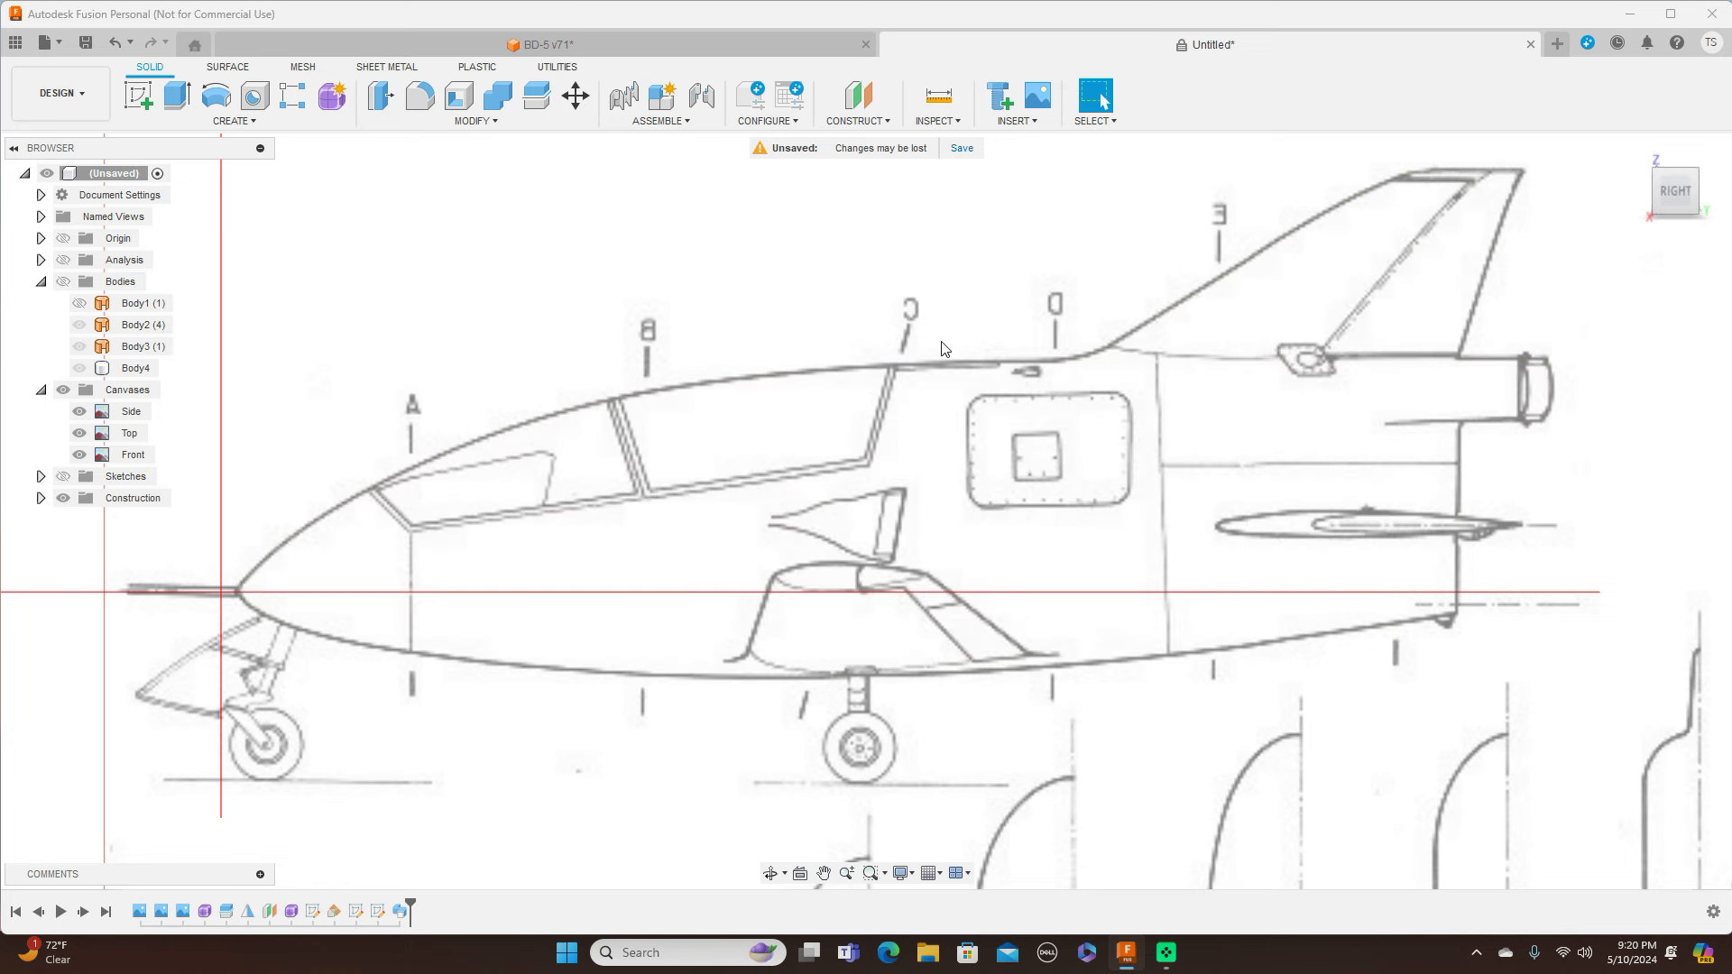
scroll(940, 350, "up", 2)
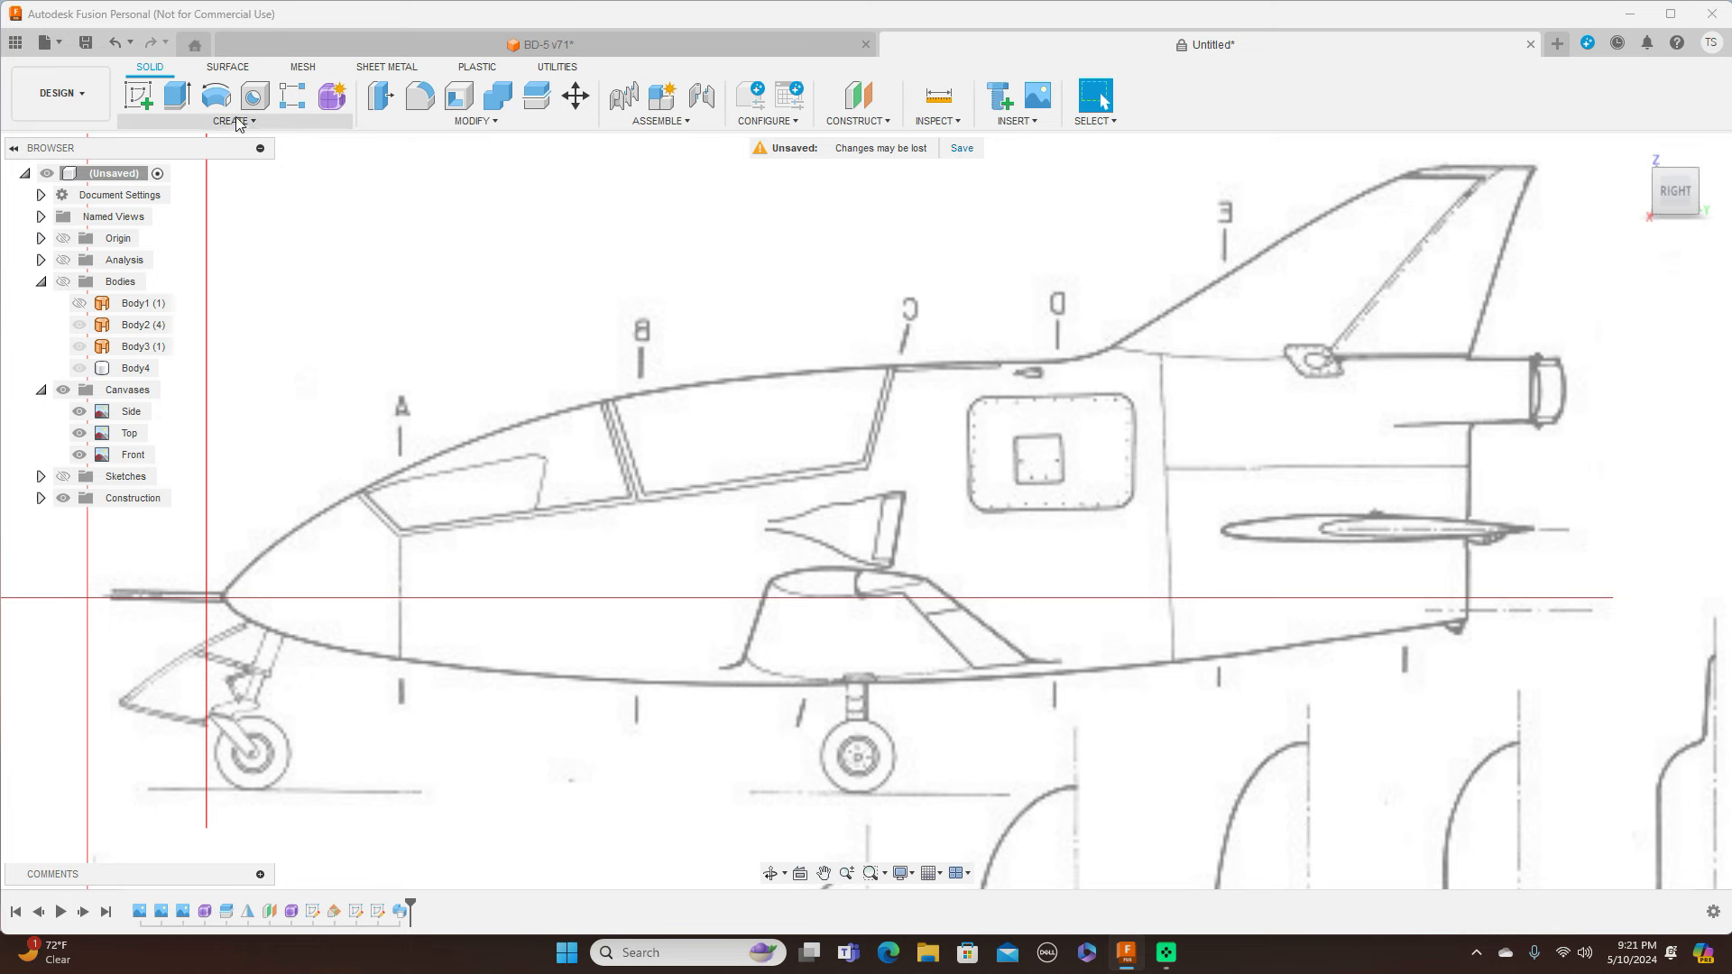
left_click(138, 93)
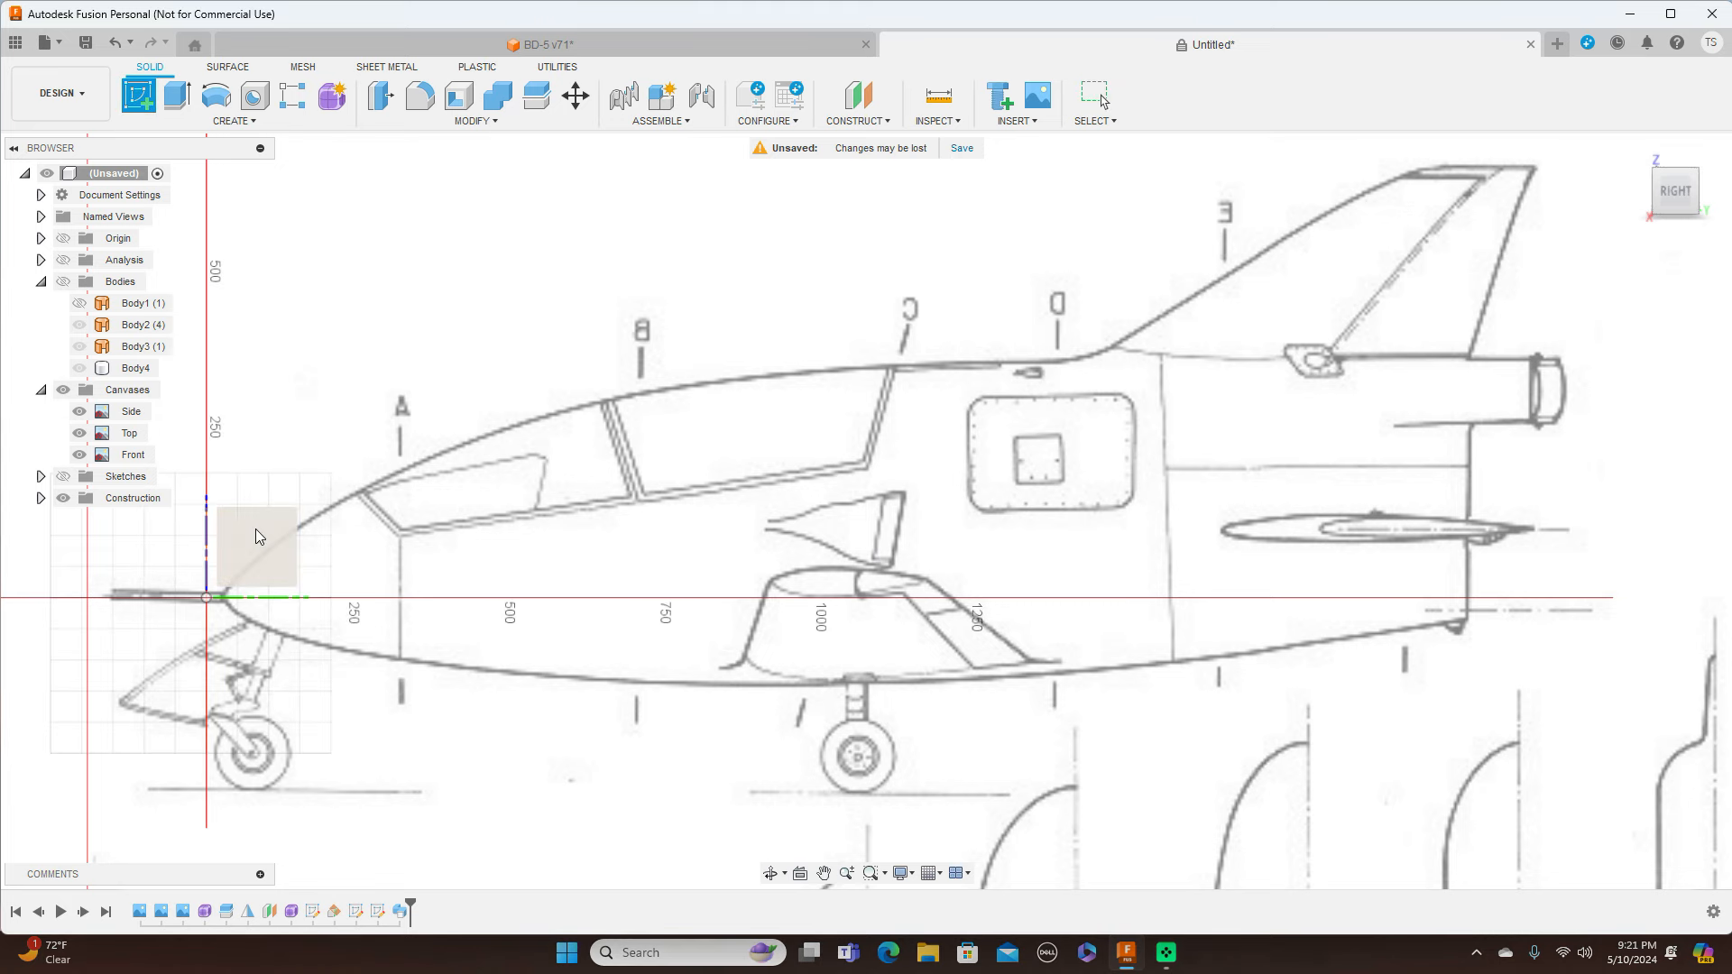
left_click(256, 532)
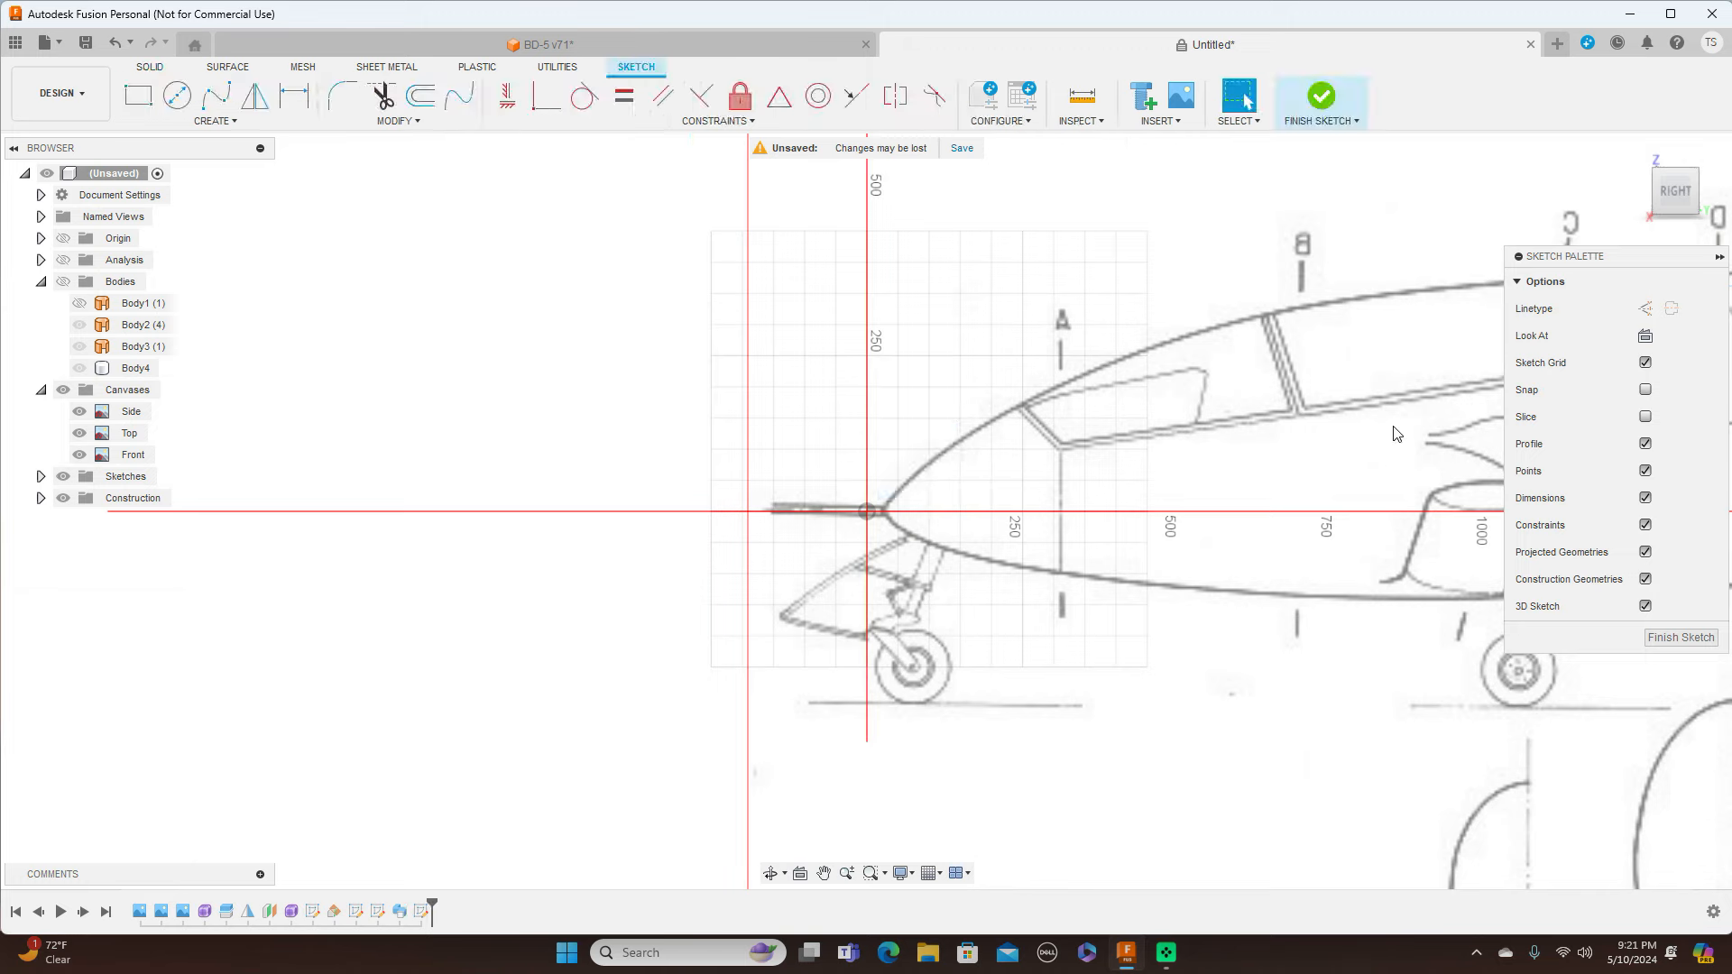
Trace the upper edge of the flared air intake below the canopy with a three-point fit point spline
middle_click_drag(975, 452, 418, 444)
scroll(500, 451, "up", 5)
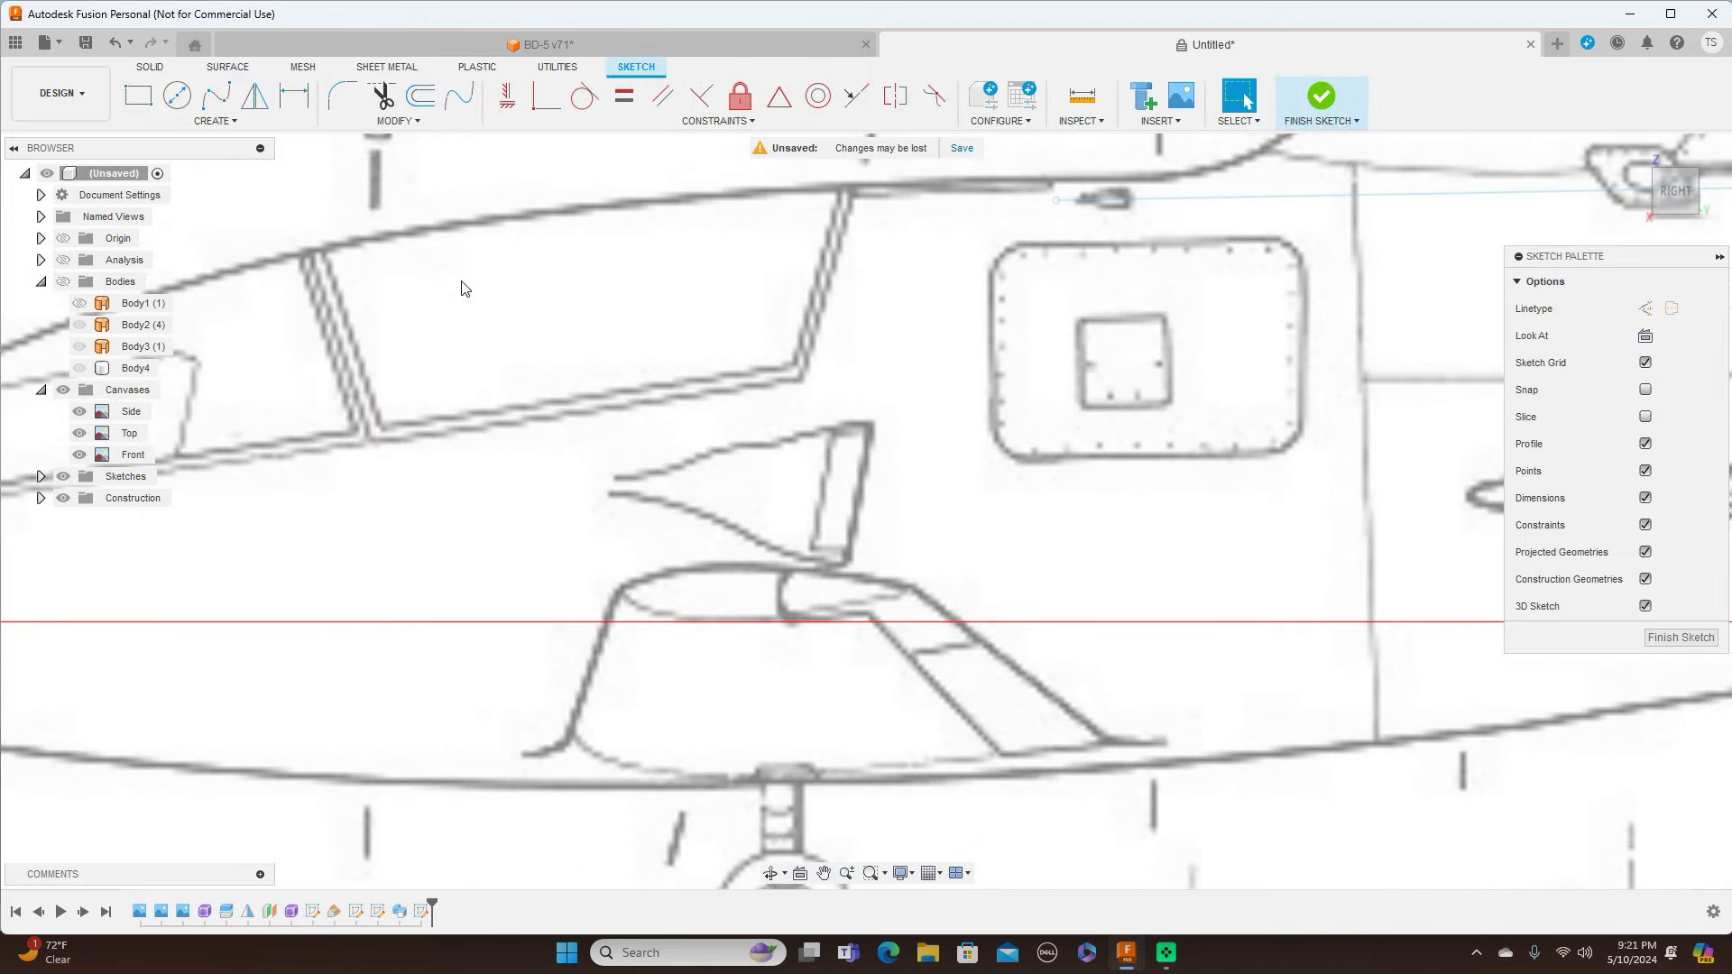
left_click(216, 93)
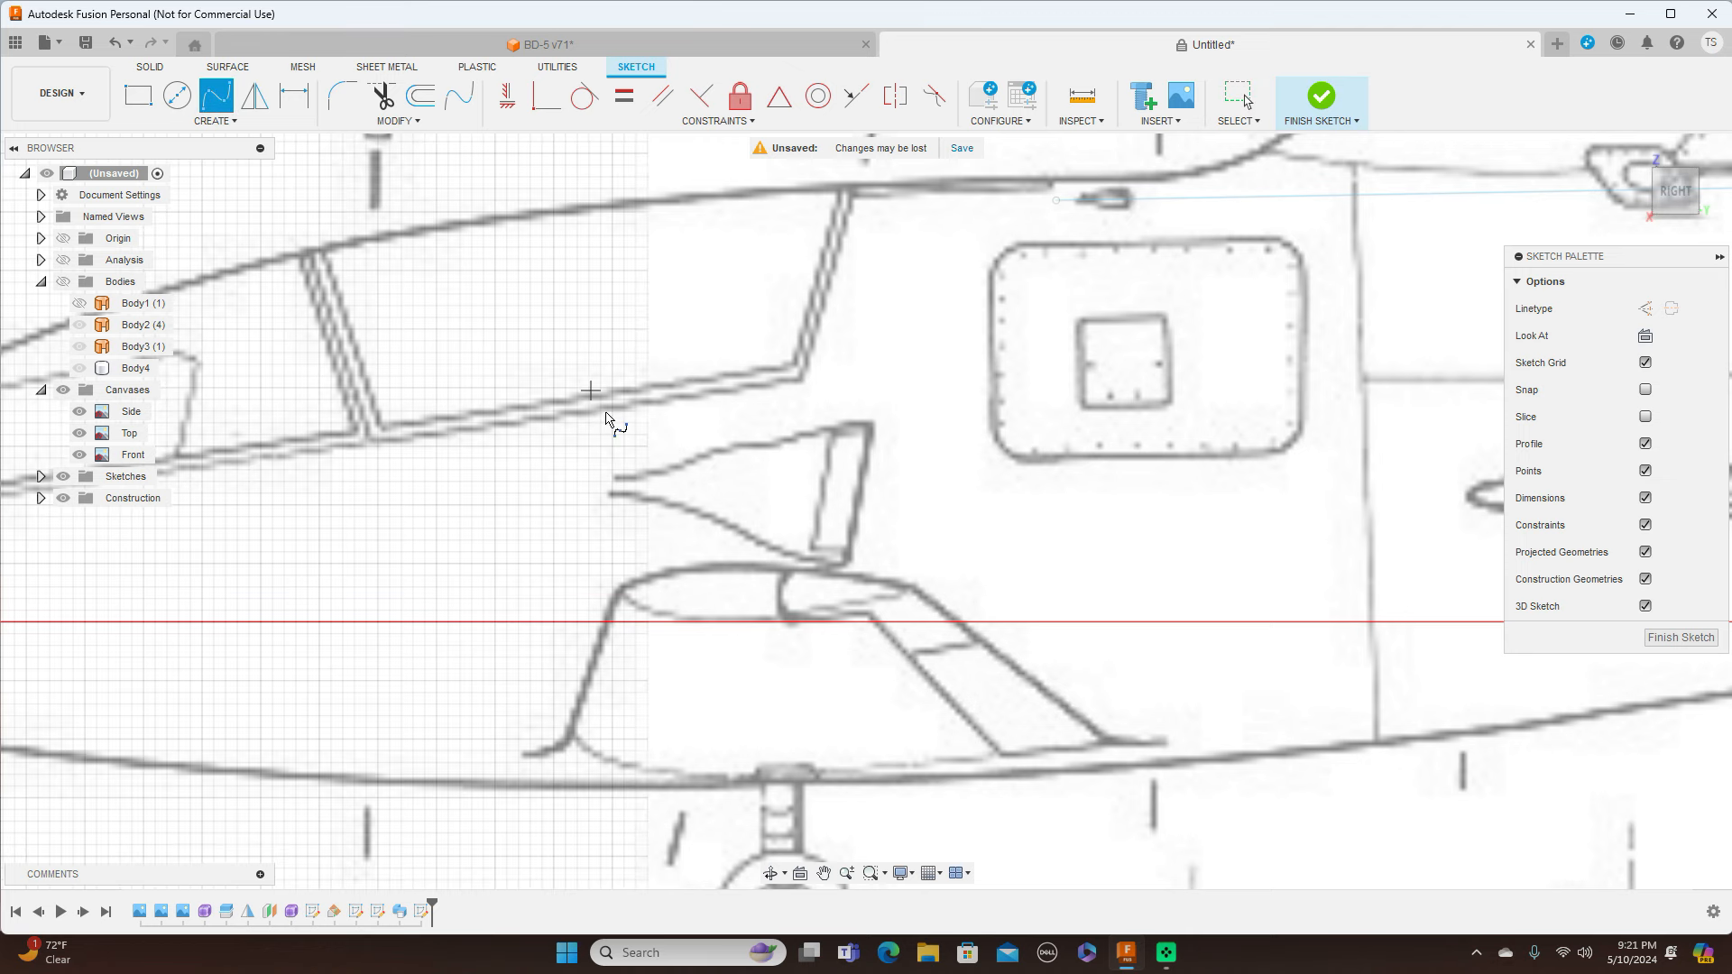
left_click(615, 480)
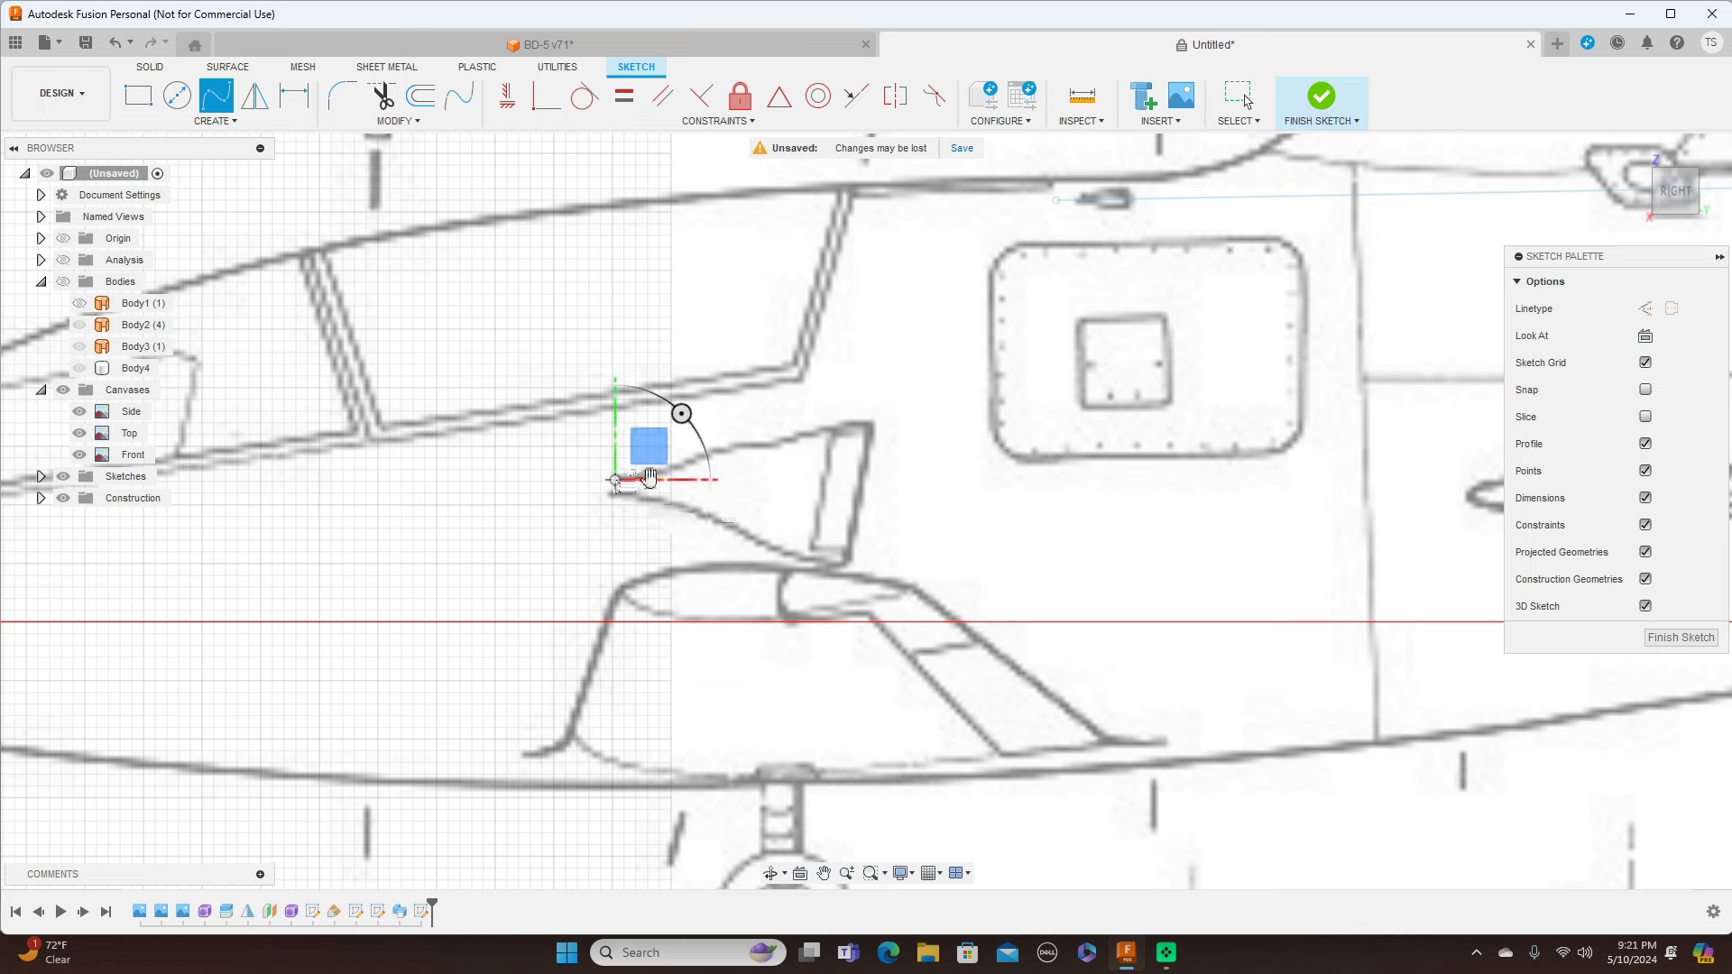
left_click(752, 453)
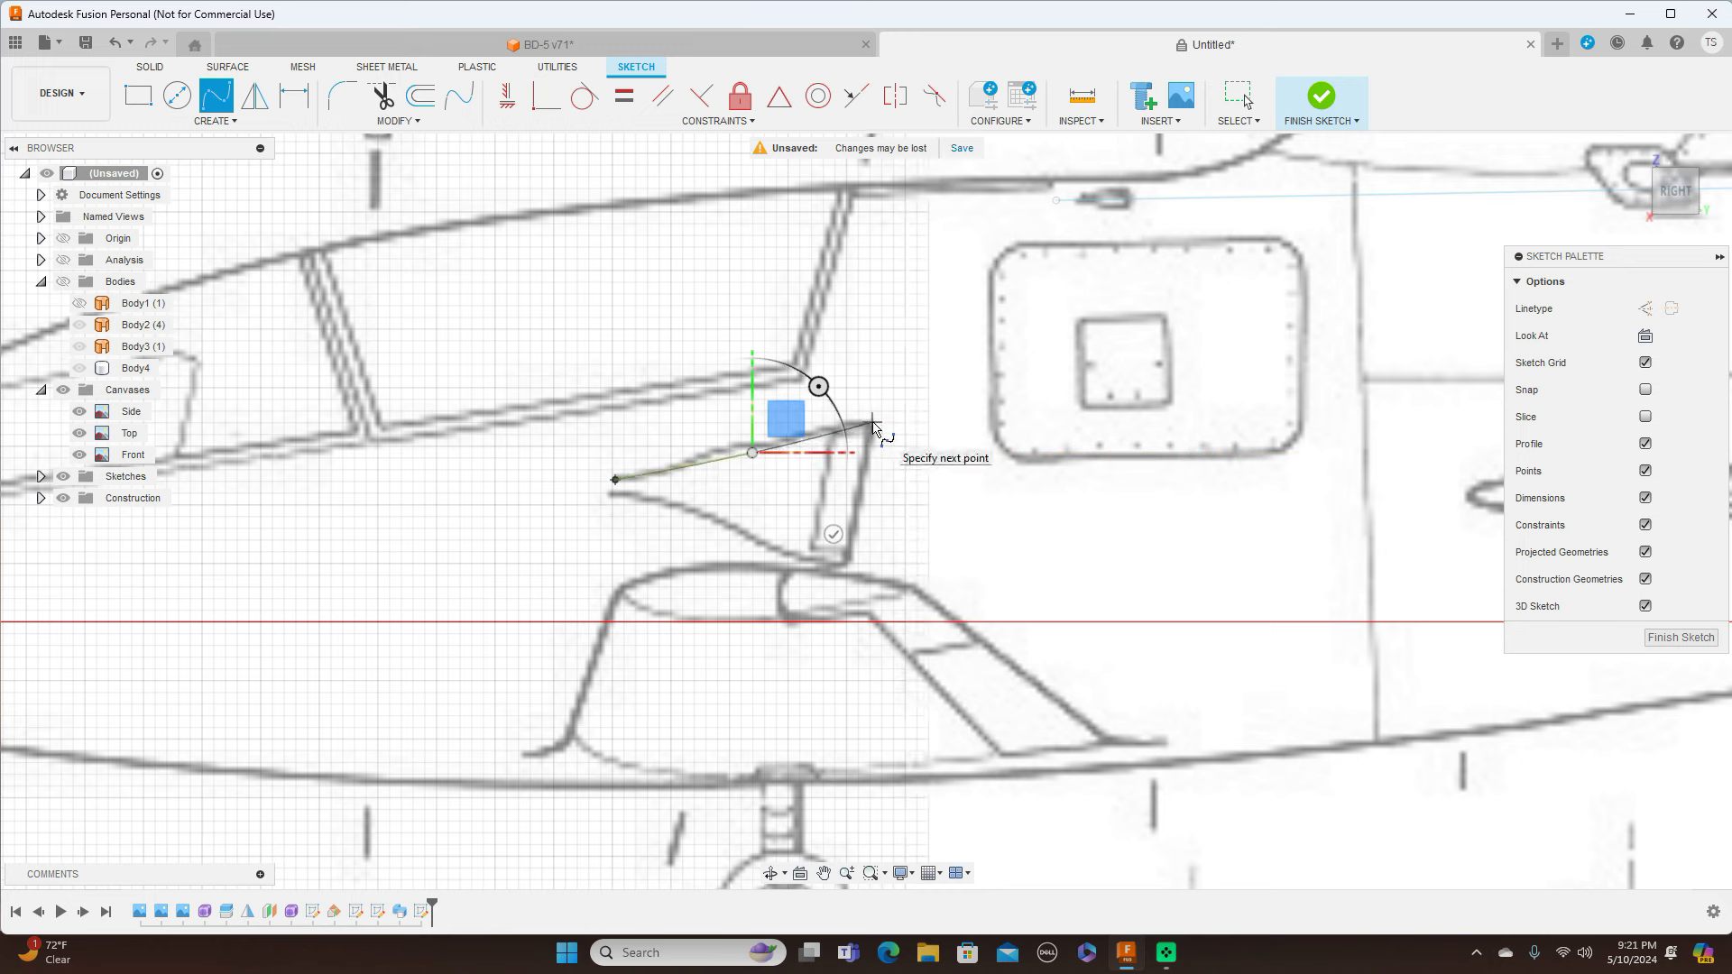
left_click(872, 422)
right_click(872, 422)
left_click(928, 425)
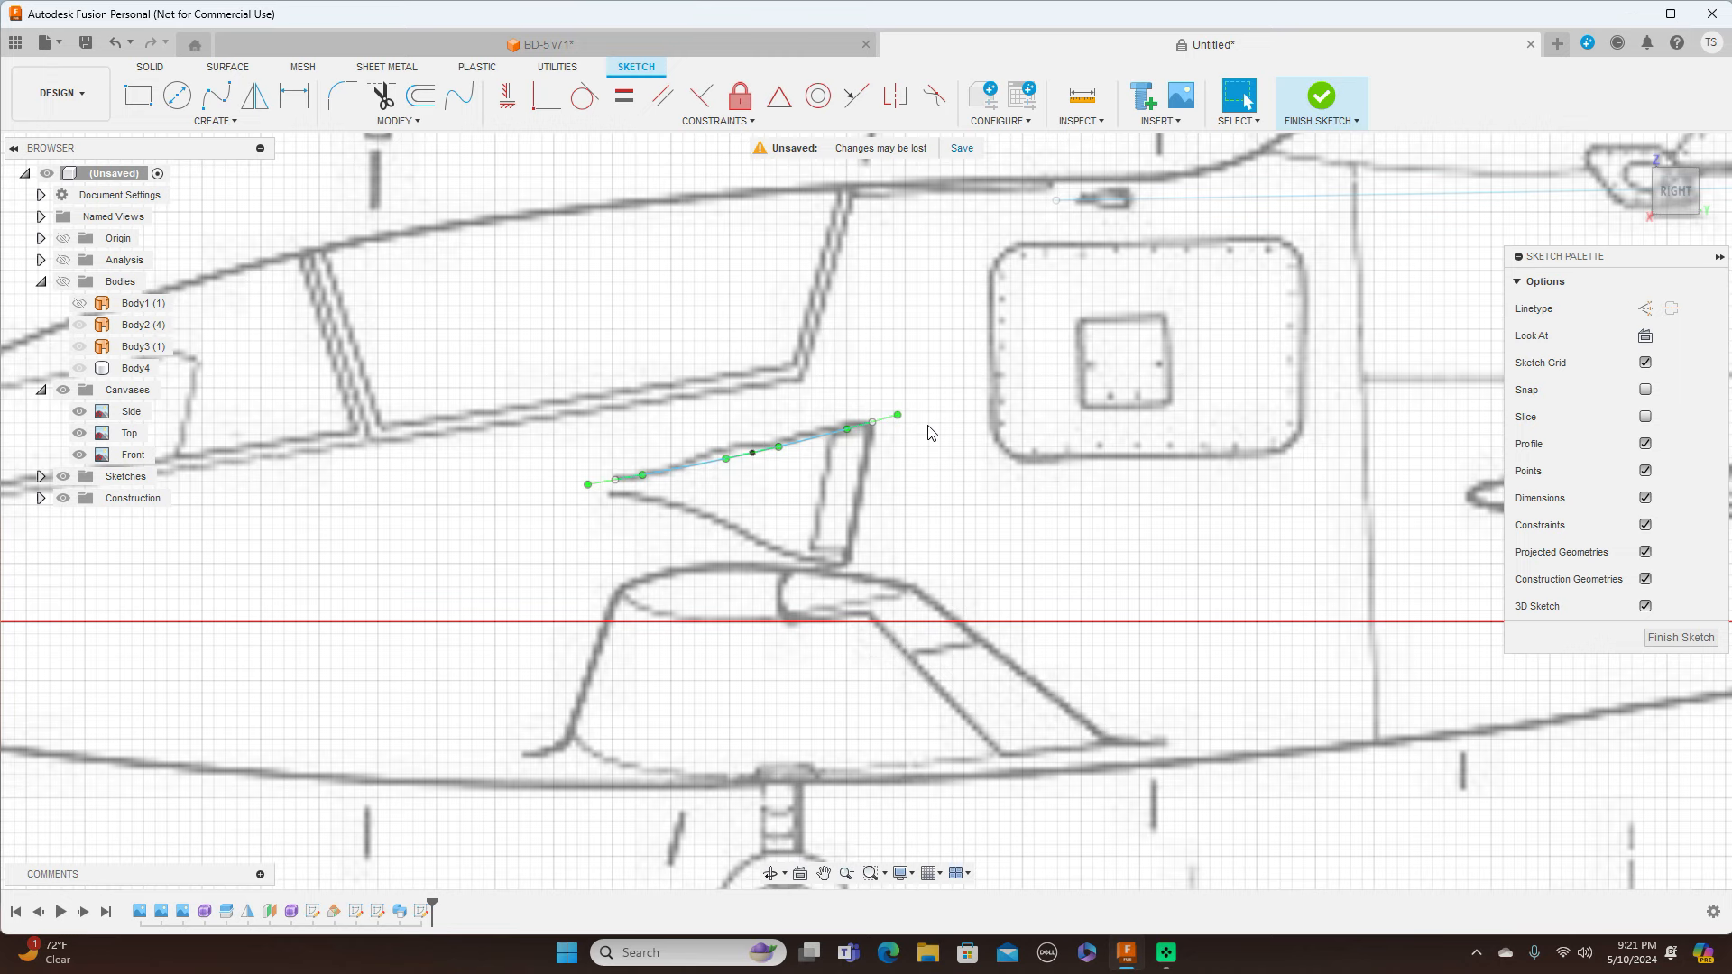
Trace the lower edge of the air intake with a four-point fit point spline from its narrow front to its rear corner
left_click(217, 96)
scroll(650, 532, "up", 2)
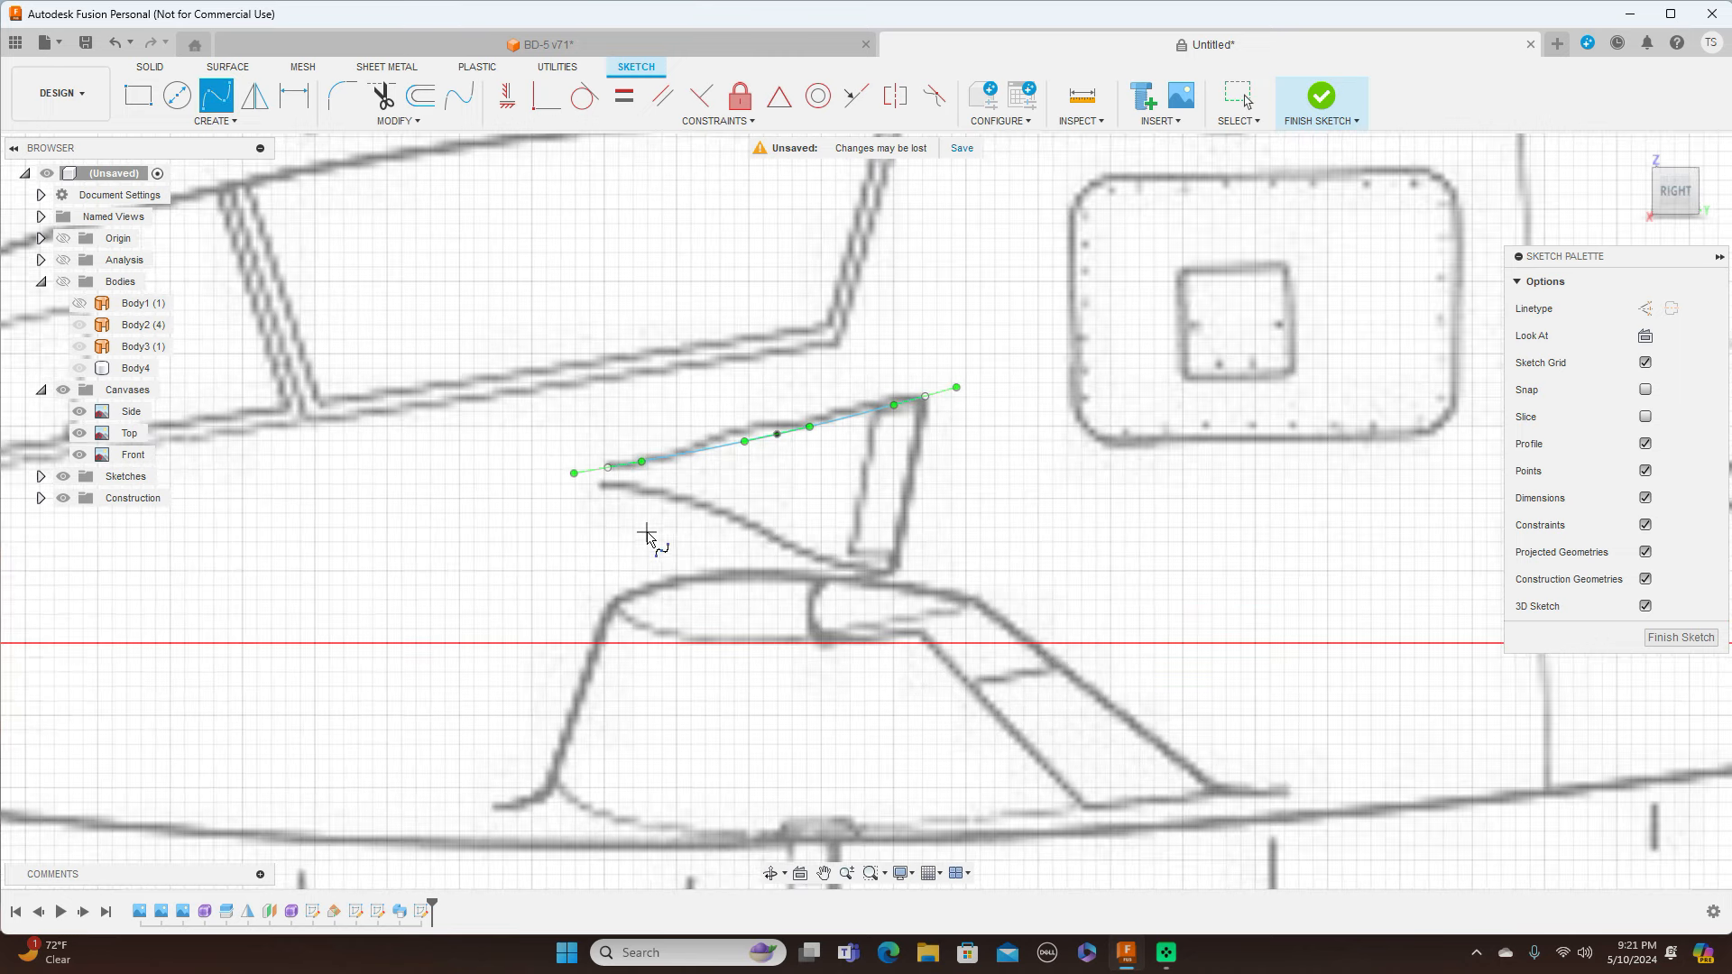
left_click(604, 484)
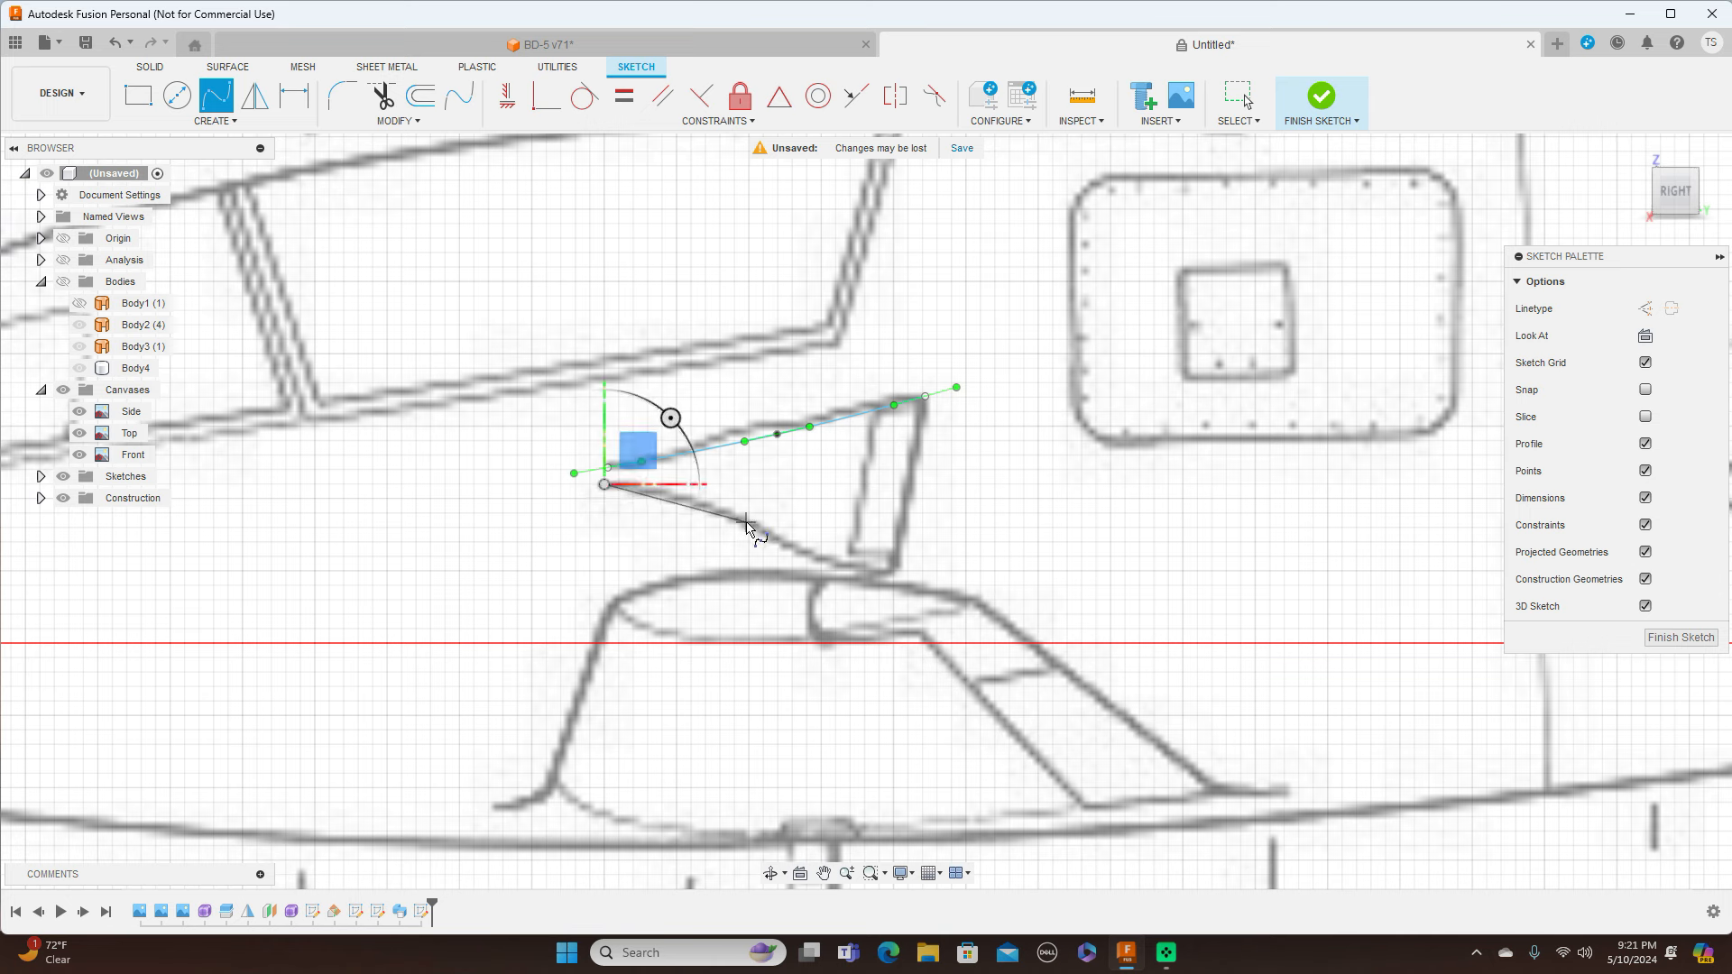
left_click(746, 522)
left_click(823, 561)
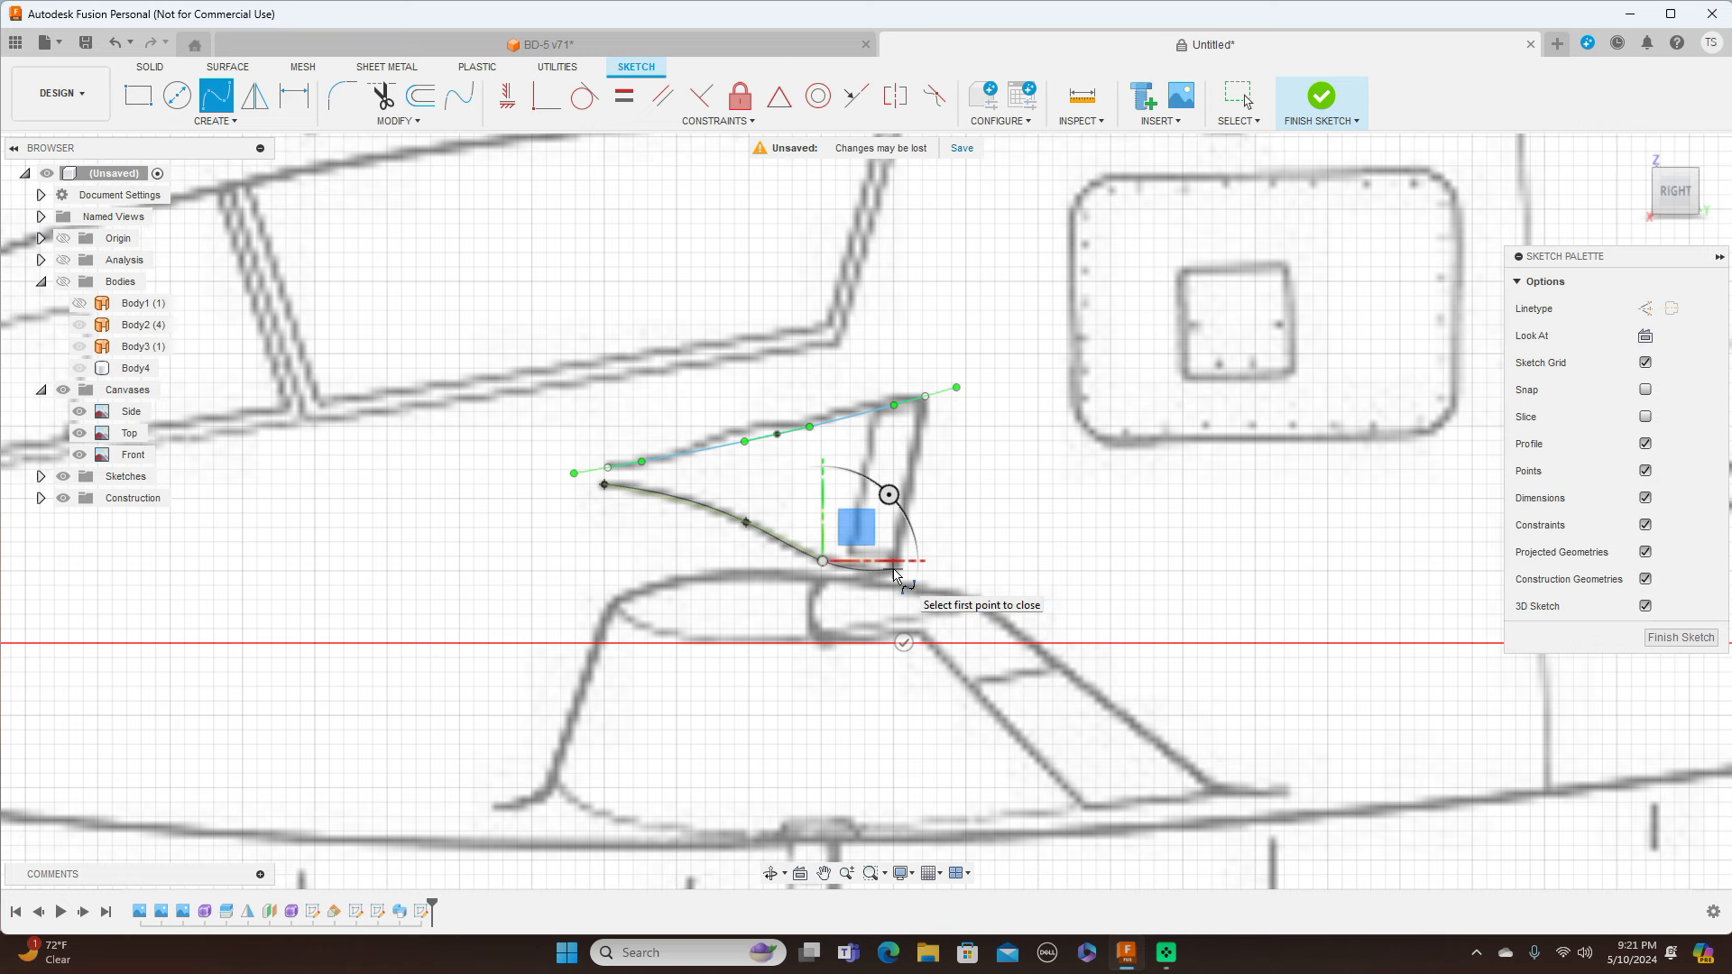
left_click(893, 569)
right_click(927, 575)
left_click(932, 573)
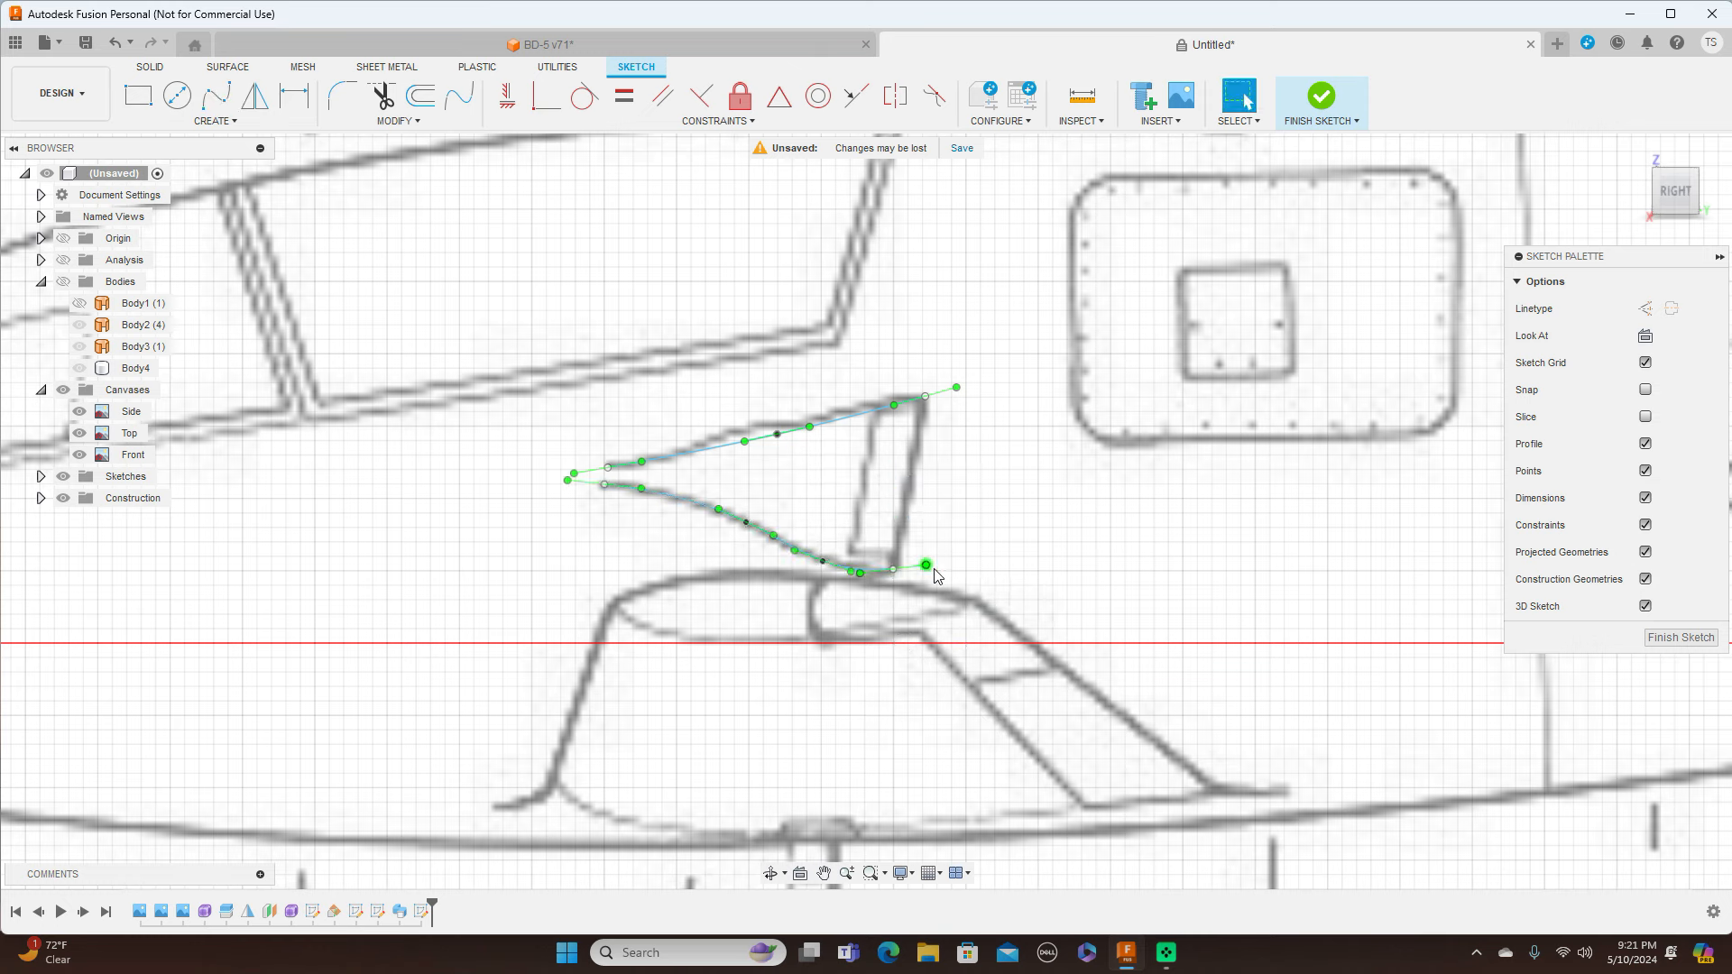
Draw a straight line along the intake's rear edge, joining the rear ends of the upper and lower splines
left_click(926, 397)
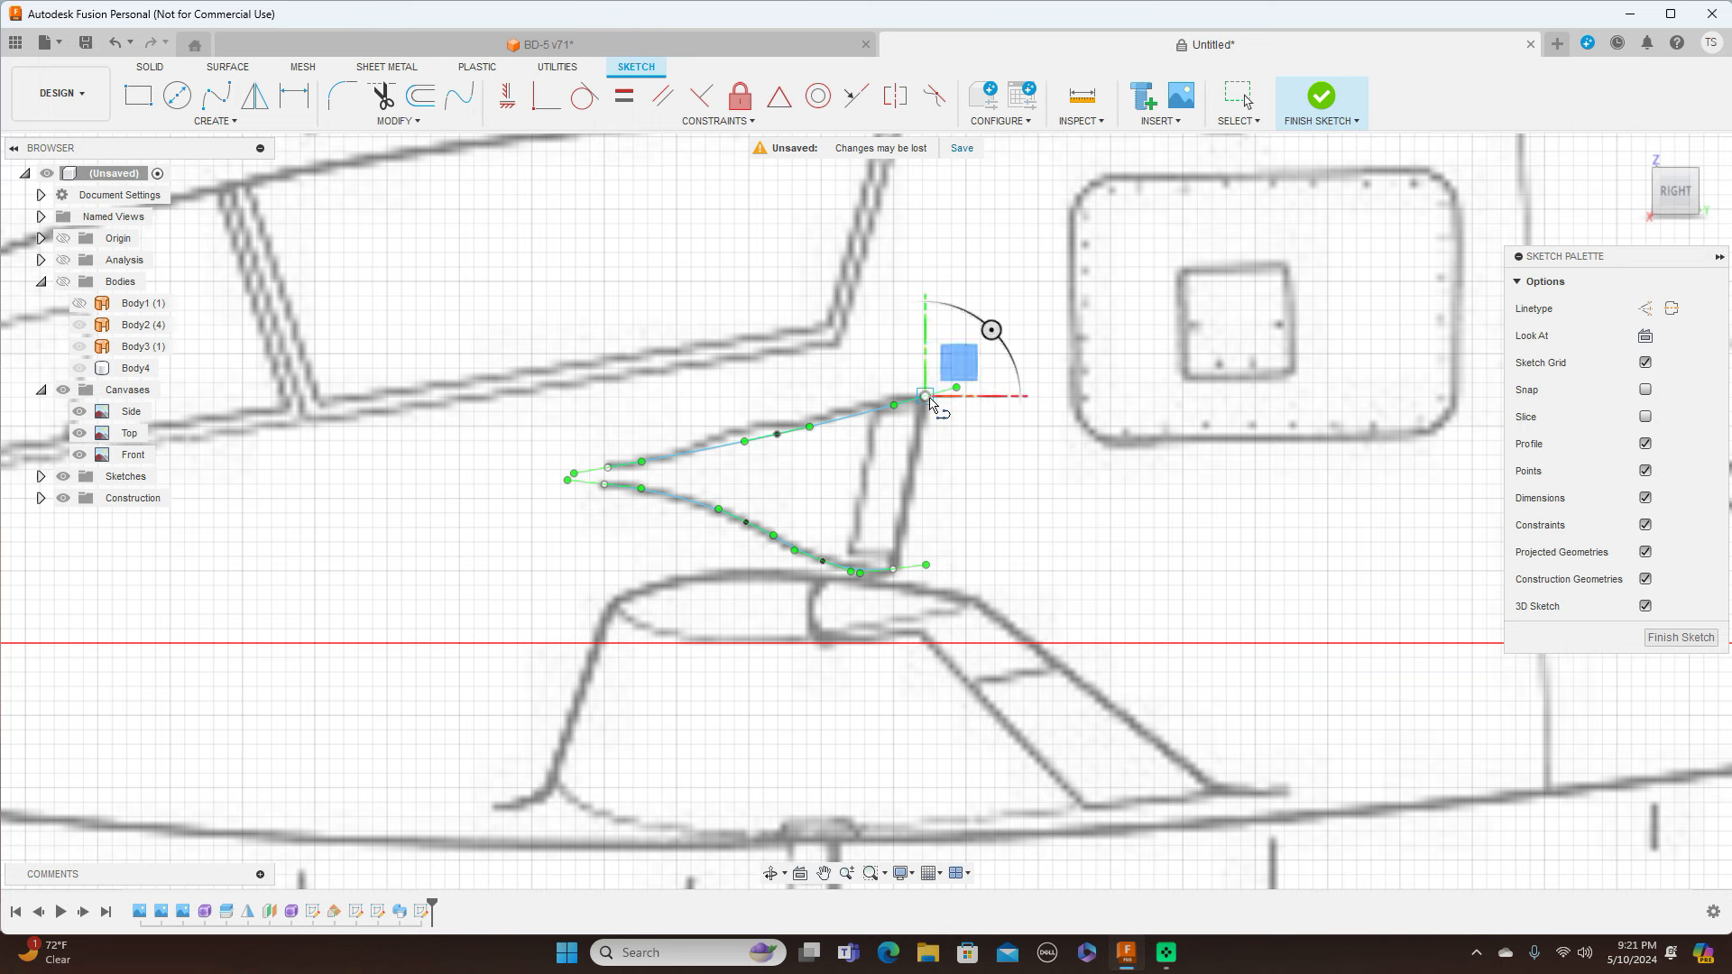
left_click(893, 570)
right_click(893, 571)
left_click(943, 573)
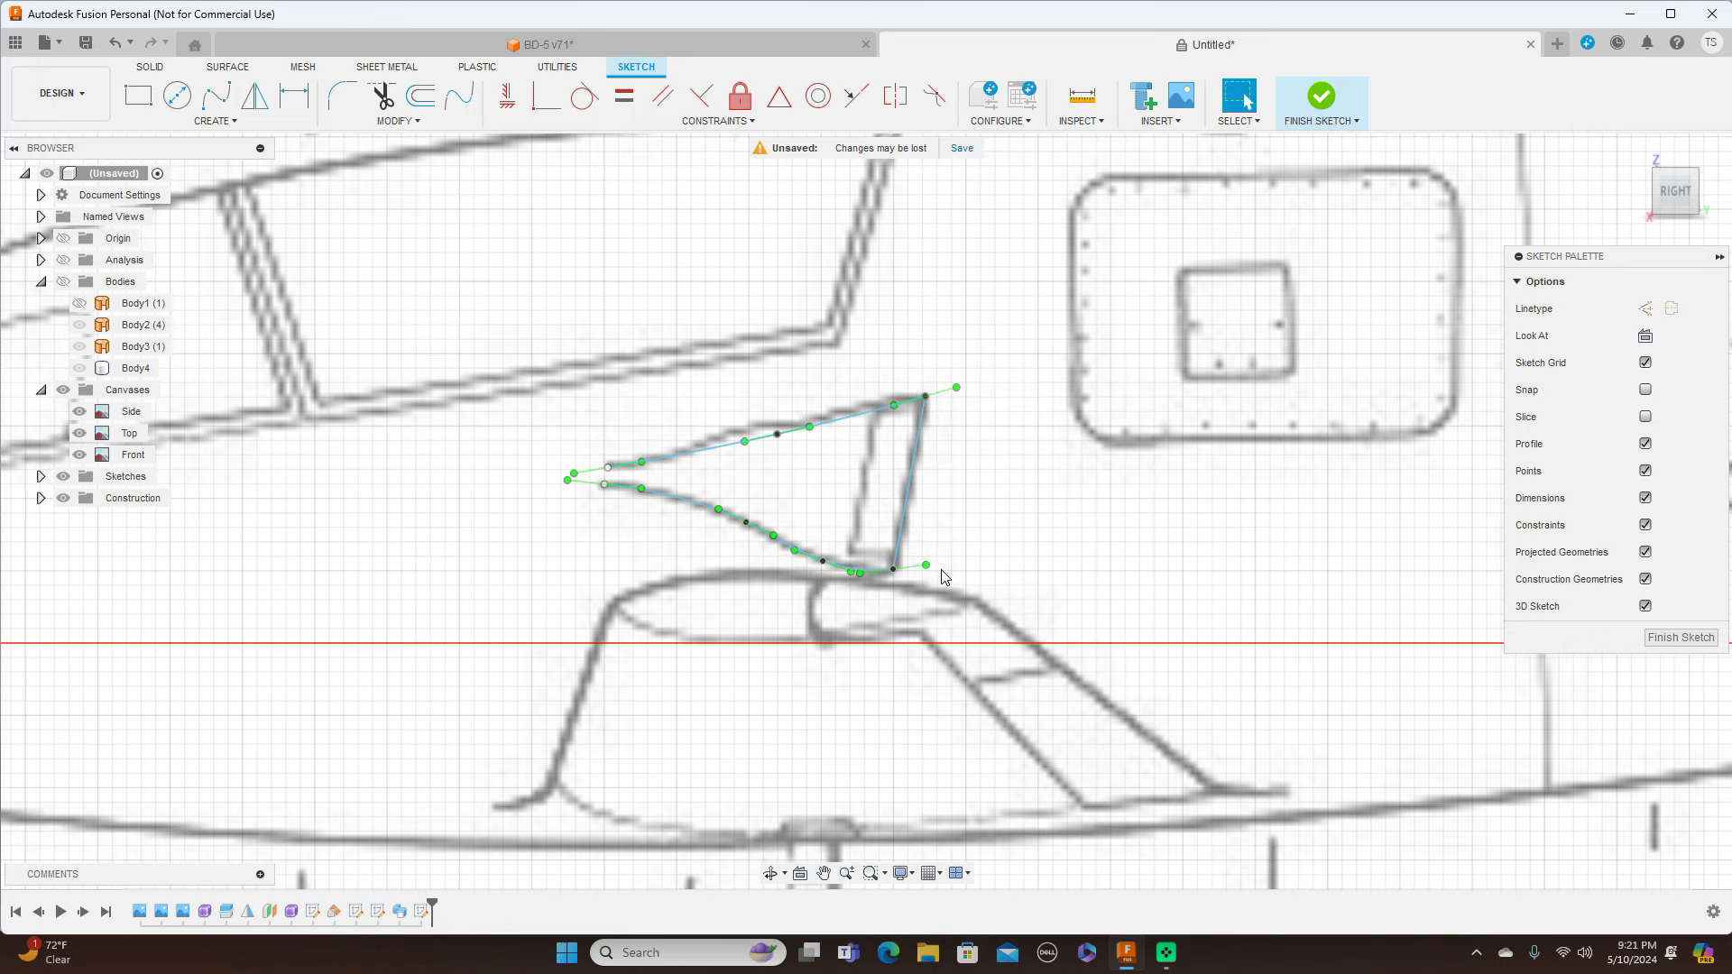
Close the intake outline with a straight line joining the front ends of the upper and lower splines
scroll(944, 573, "up", 3)
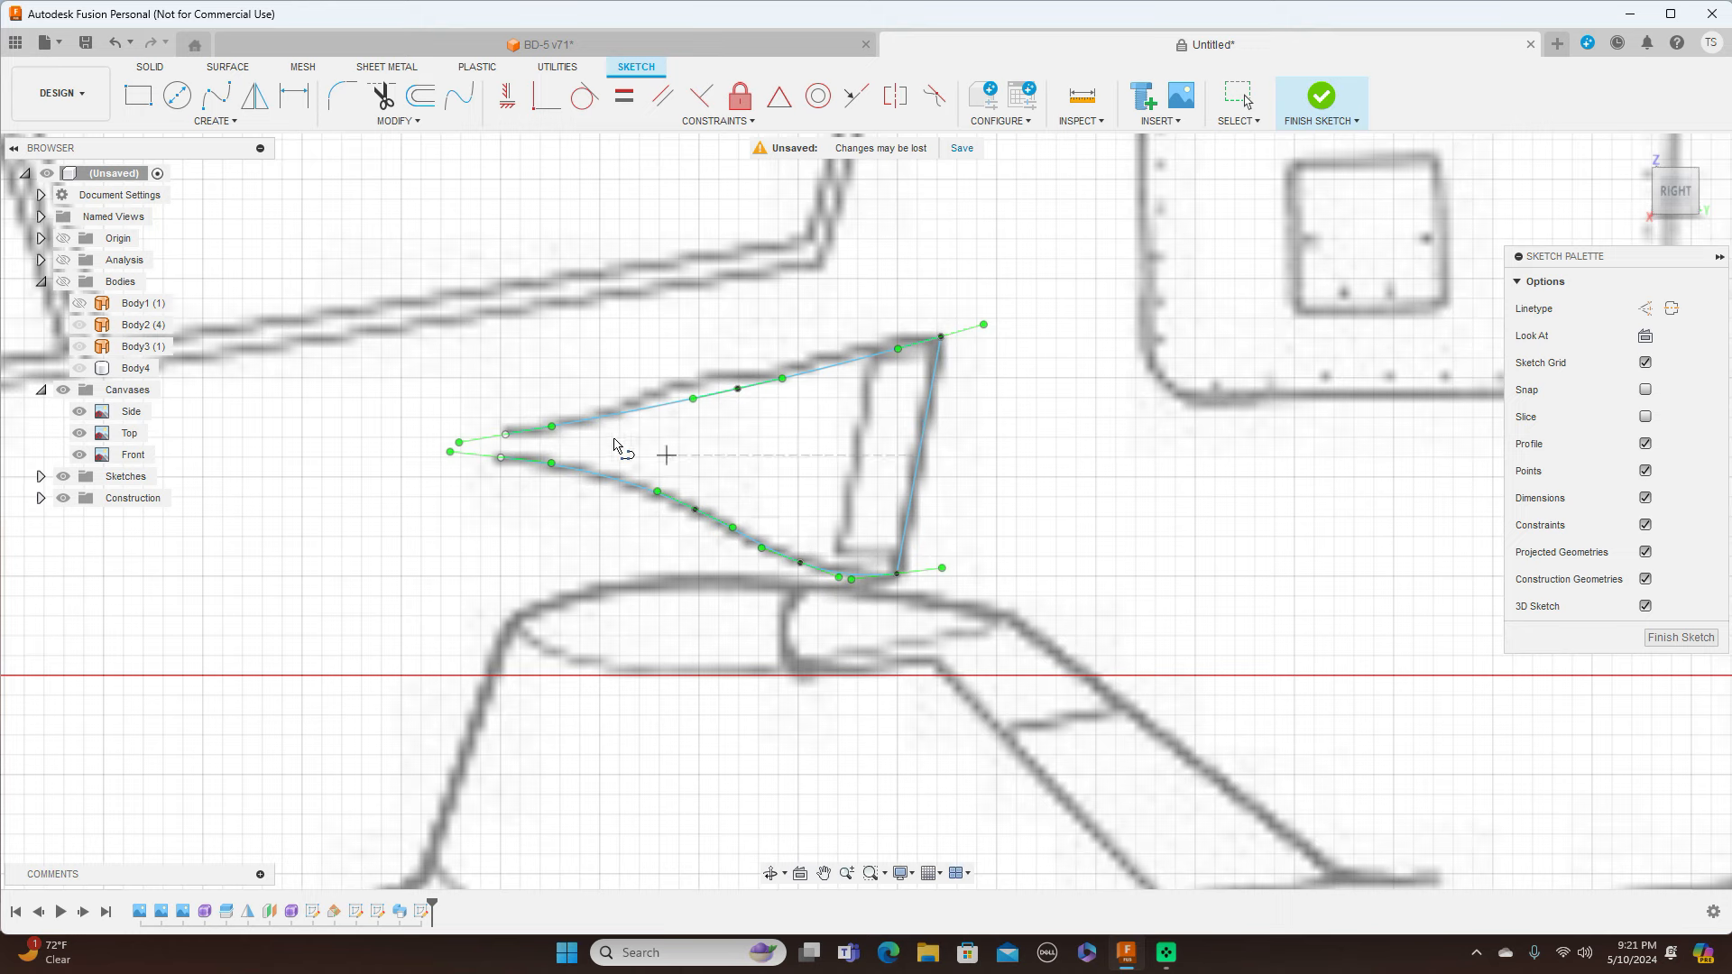
left_click(507, 437)
scroll(505, 441, "up", 2)
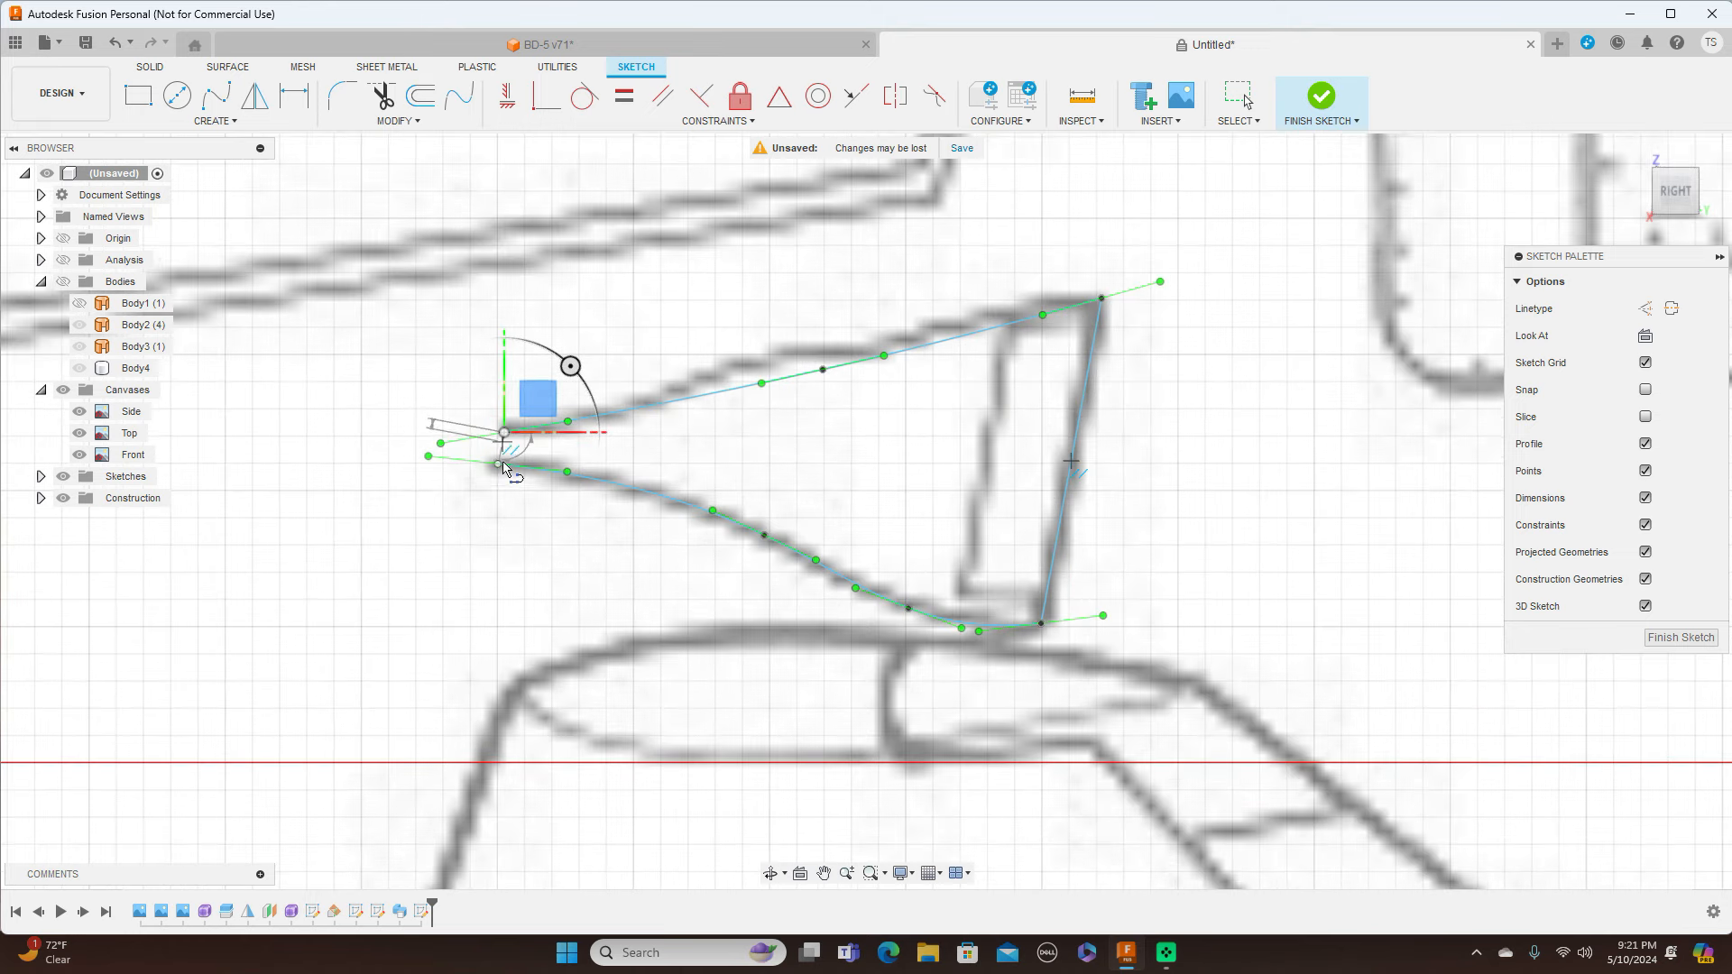
left_click(498, 465)
right_click(498, 465)
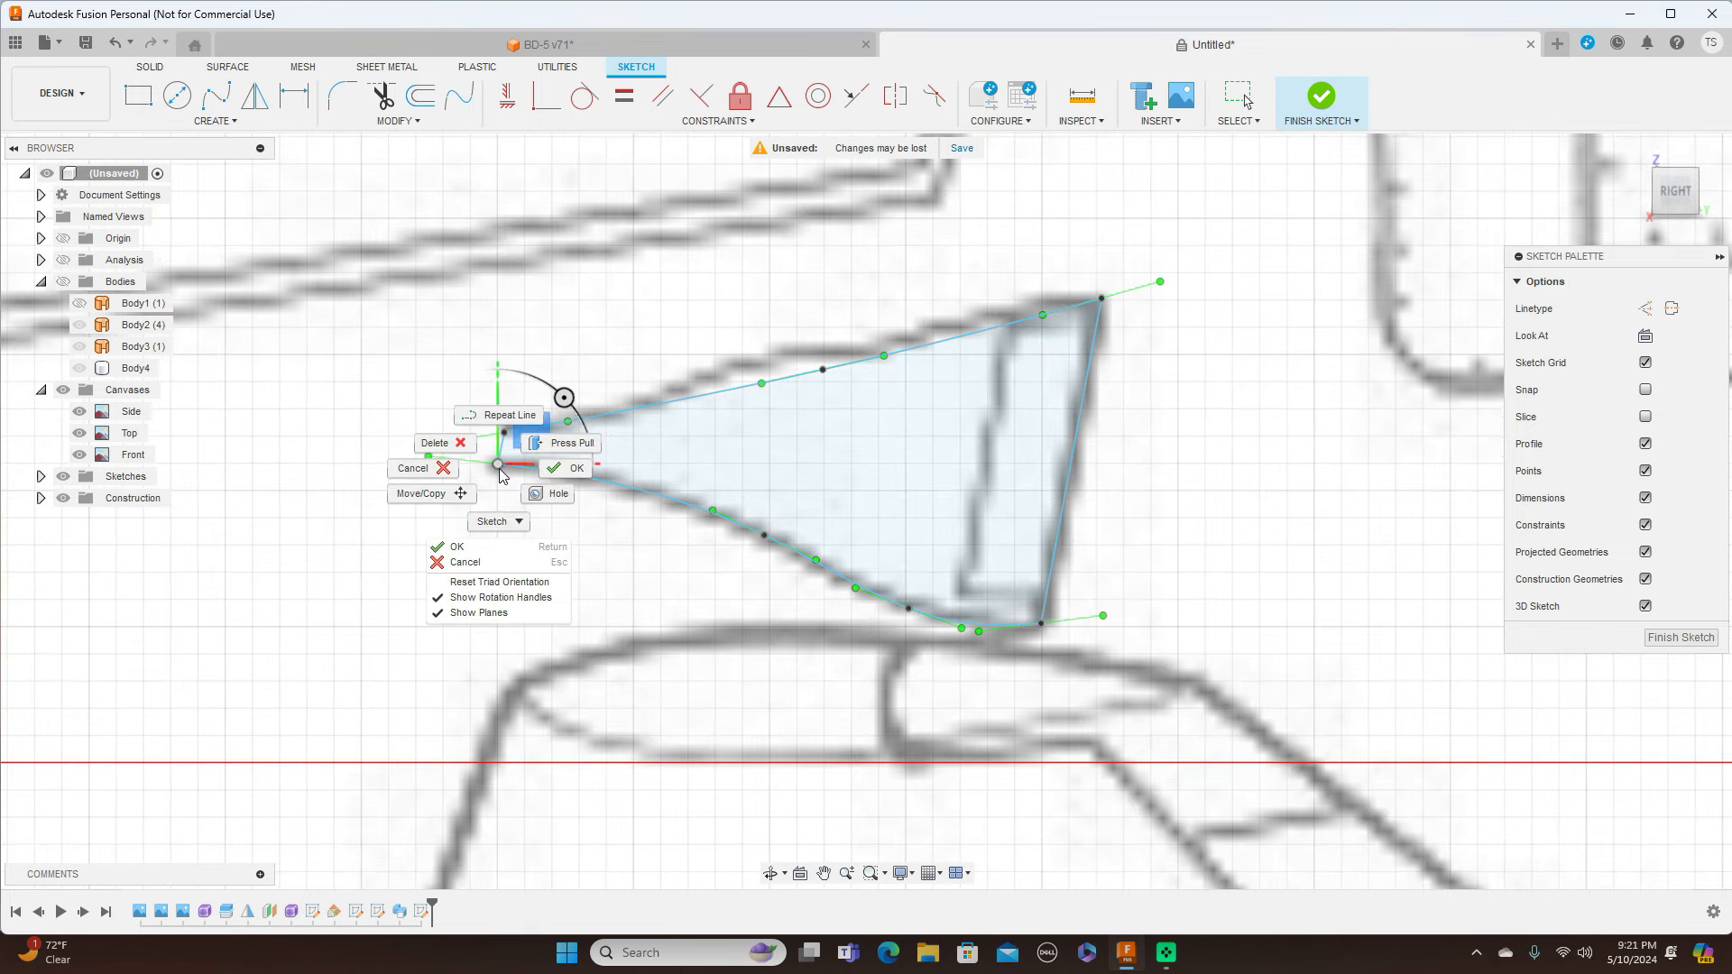
left_click(555, 455)
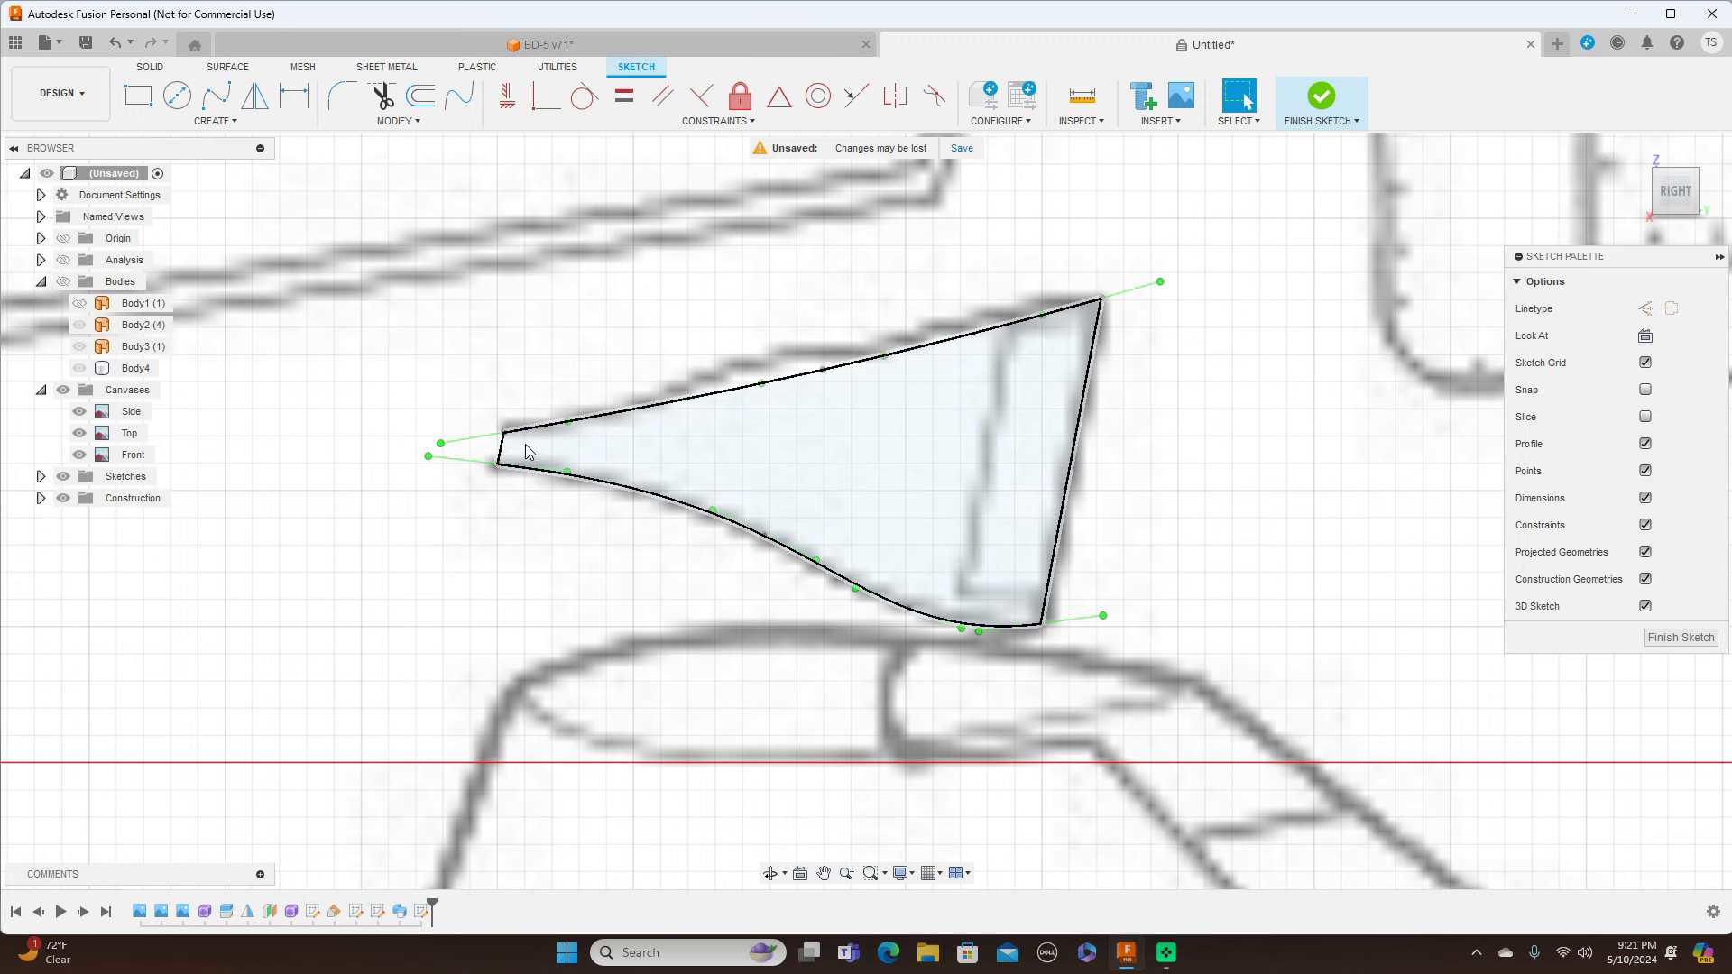
Pull the intake outline's upper front corner slightly forward above the lower one, finish the sketch and make the sketches visible again
left_click(496, 434)
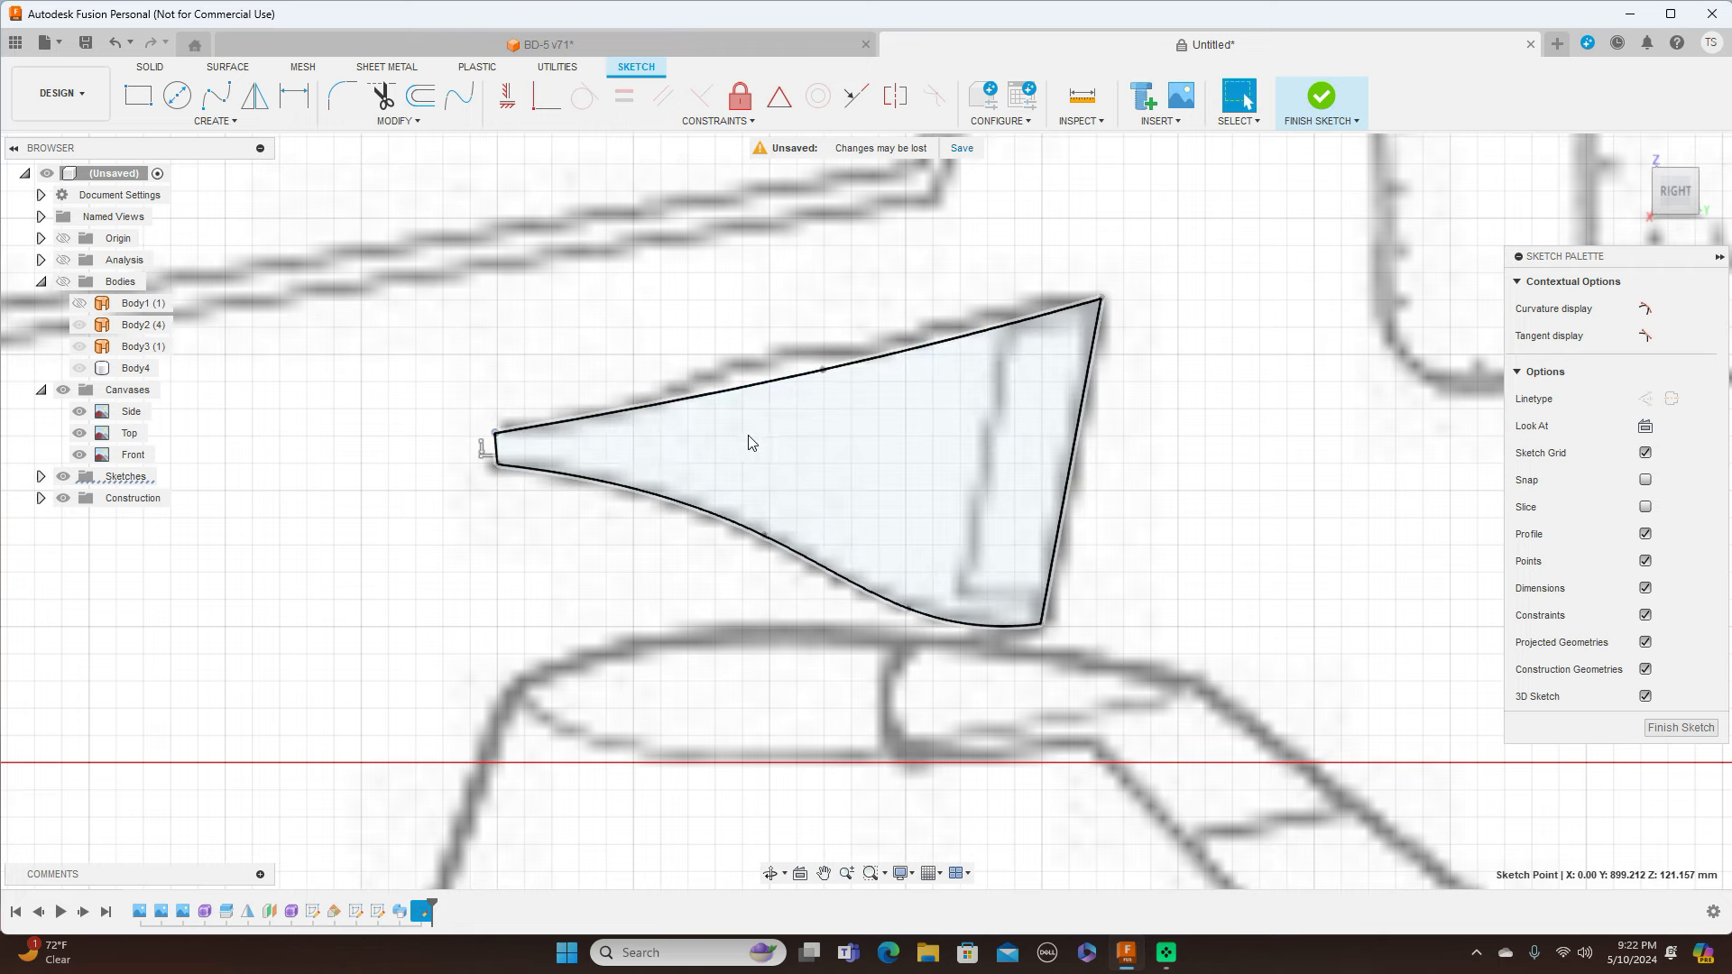
scroll(1200, 531, "down", 5)
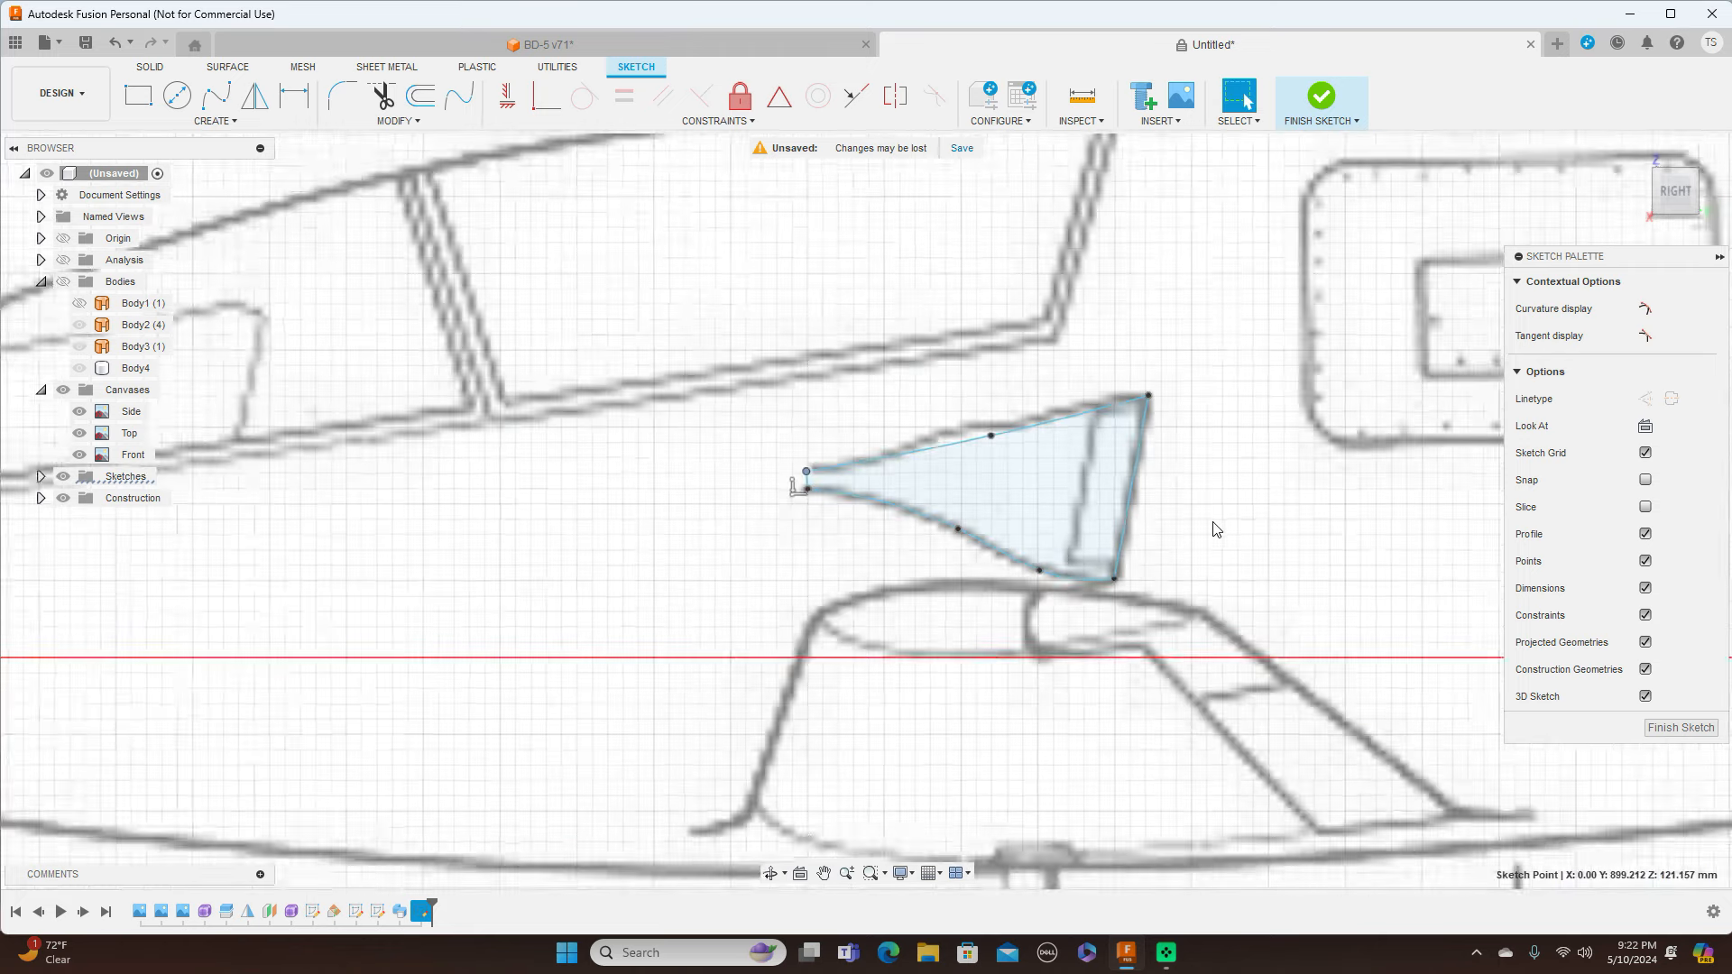
left_click(1686, 730)
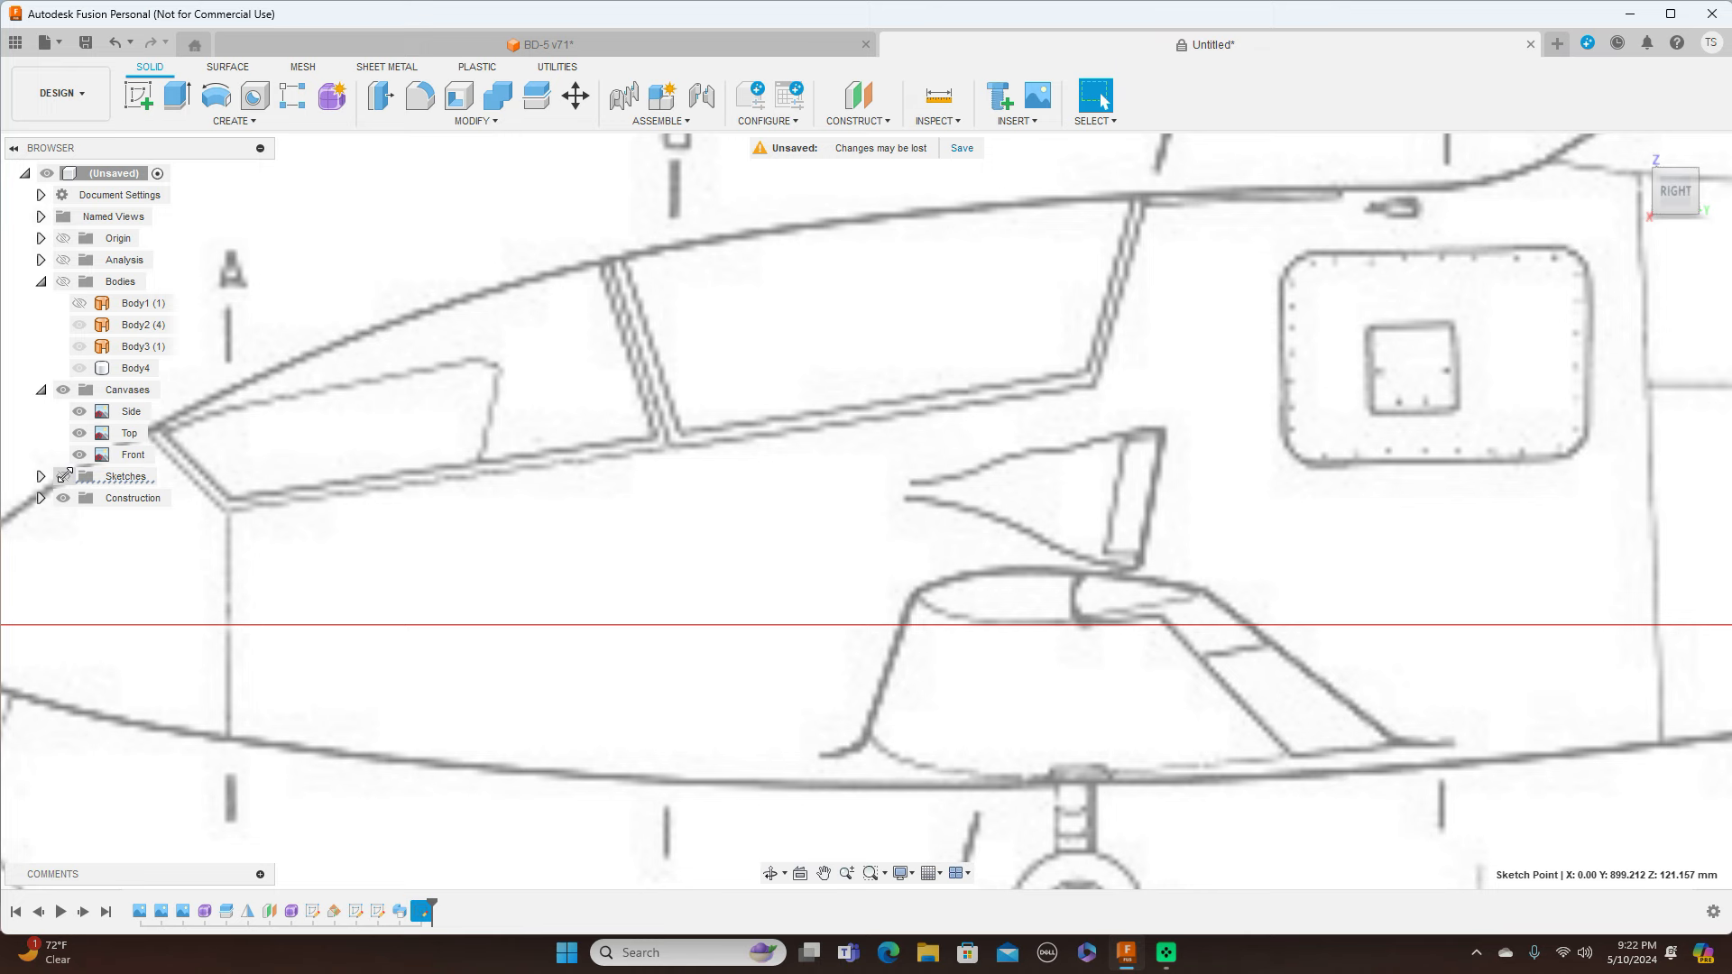
left_click(65, 475)
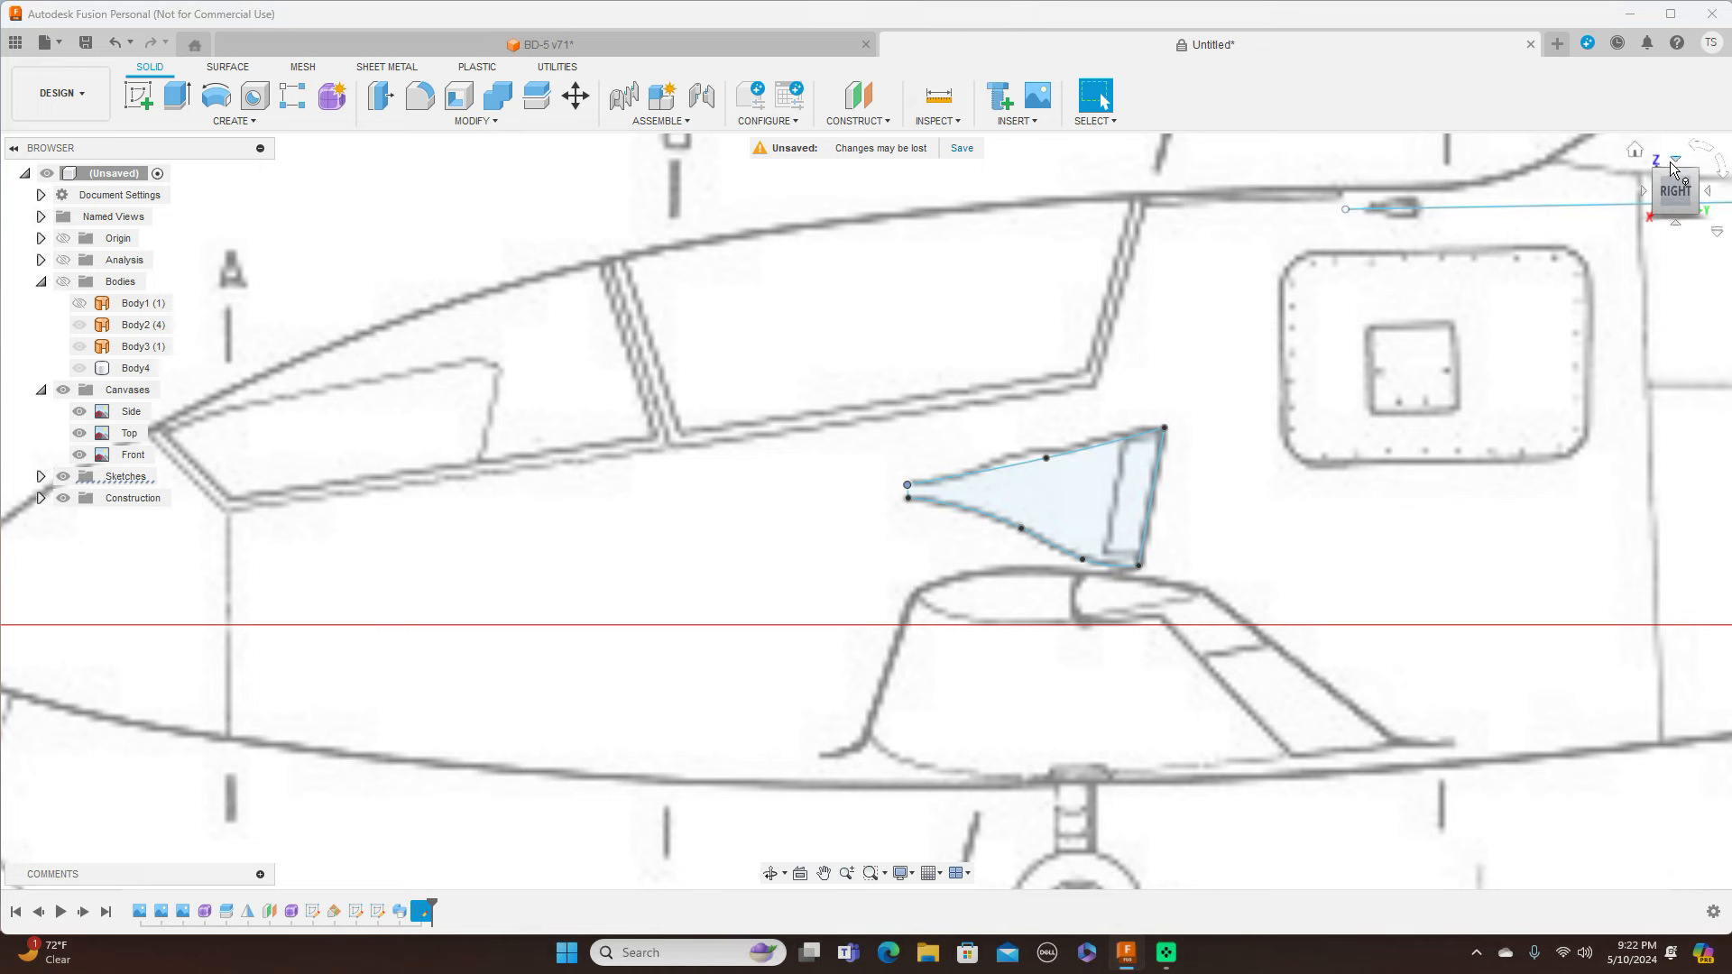
Move all curves of the intake outline 160 mm along Z, away from the centreline to the fuselage's outer side
left_click(1674, 162)
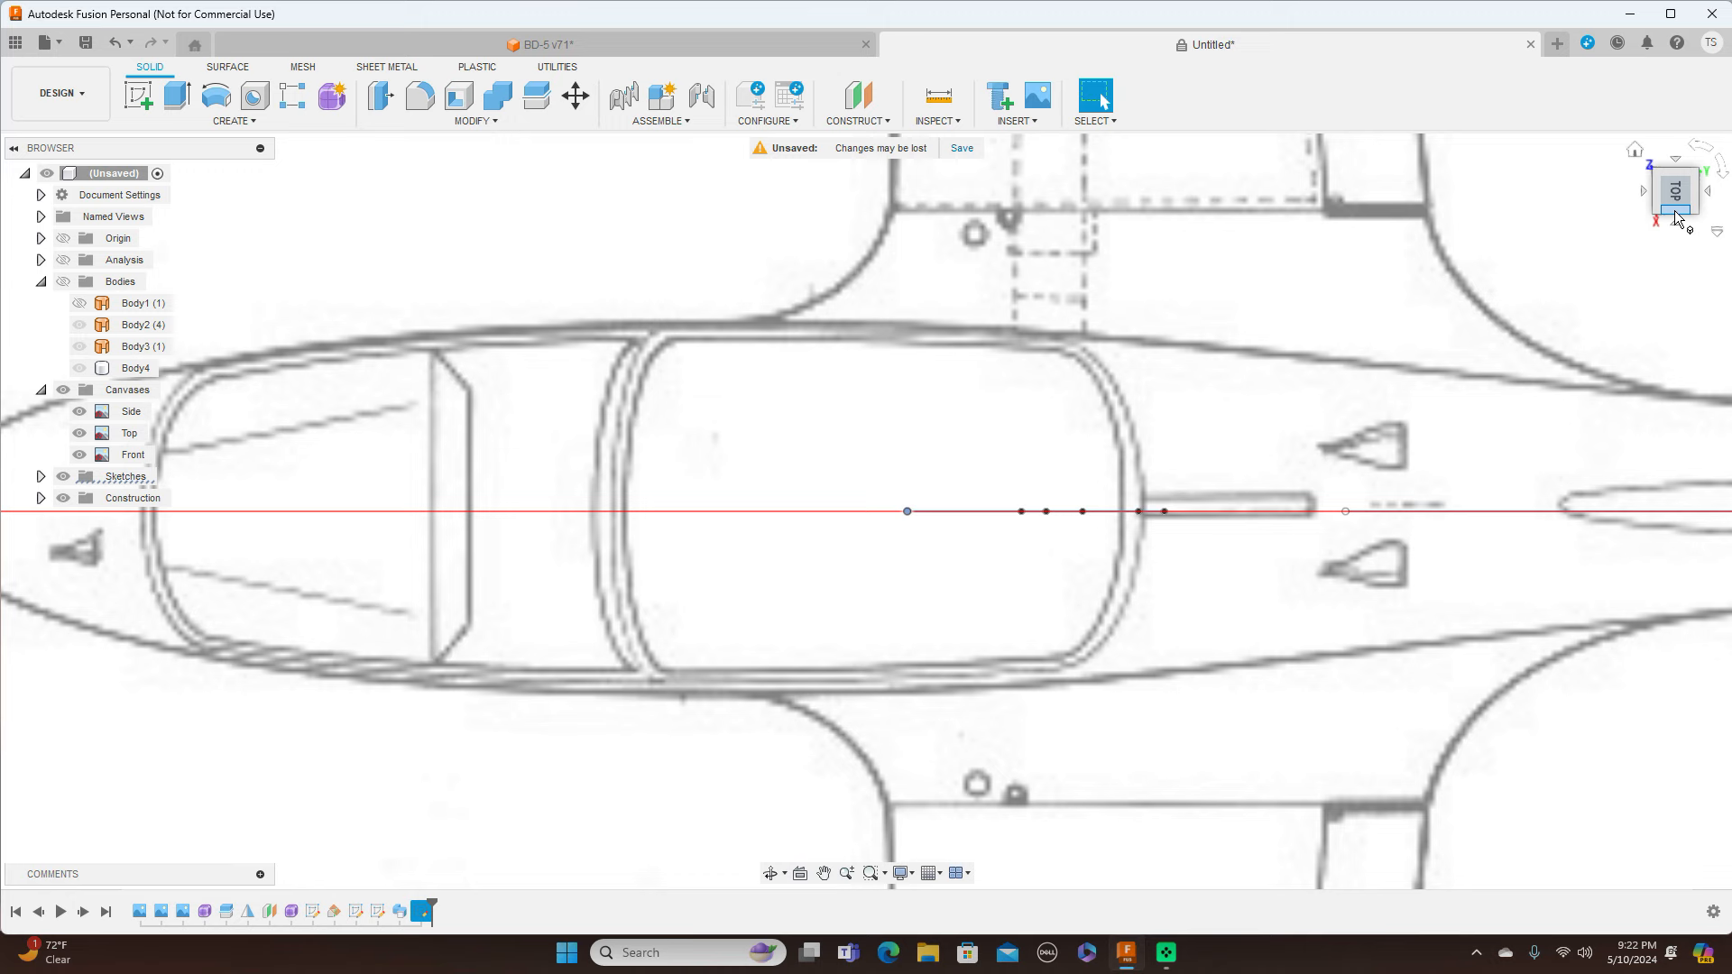
left_click_drag(1674, 214, 1672, 185)
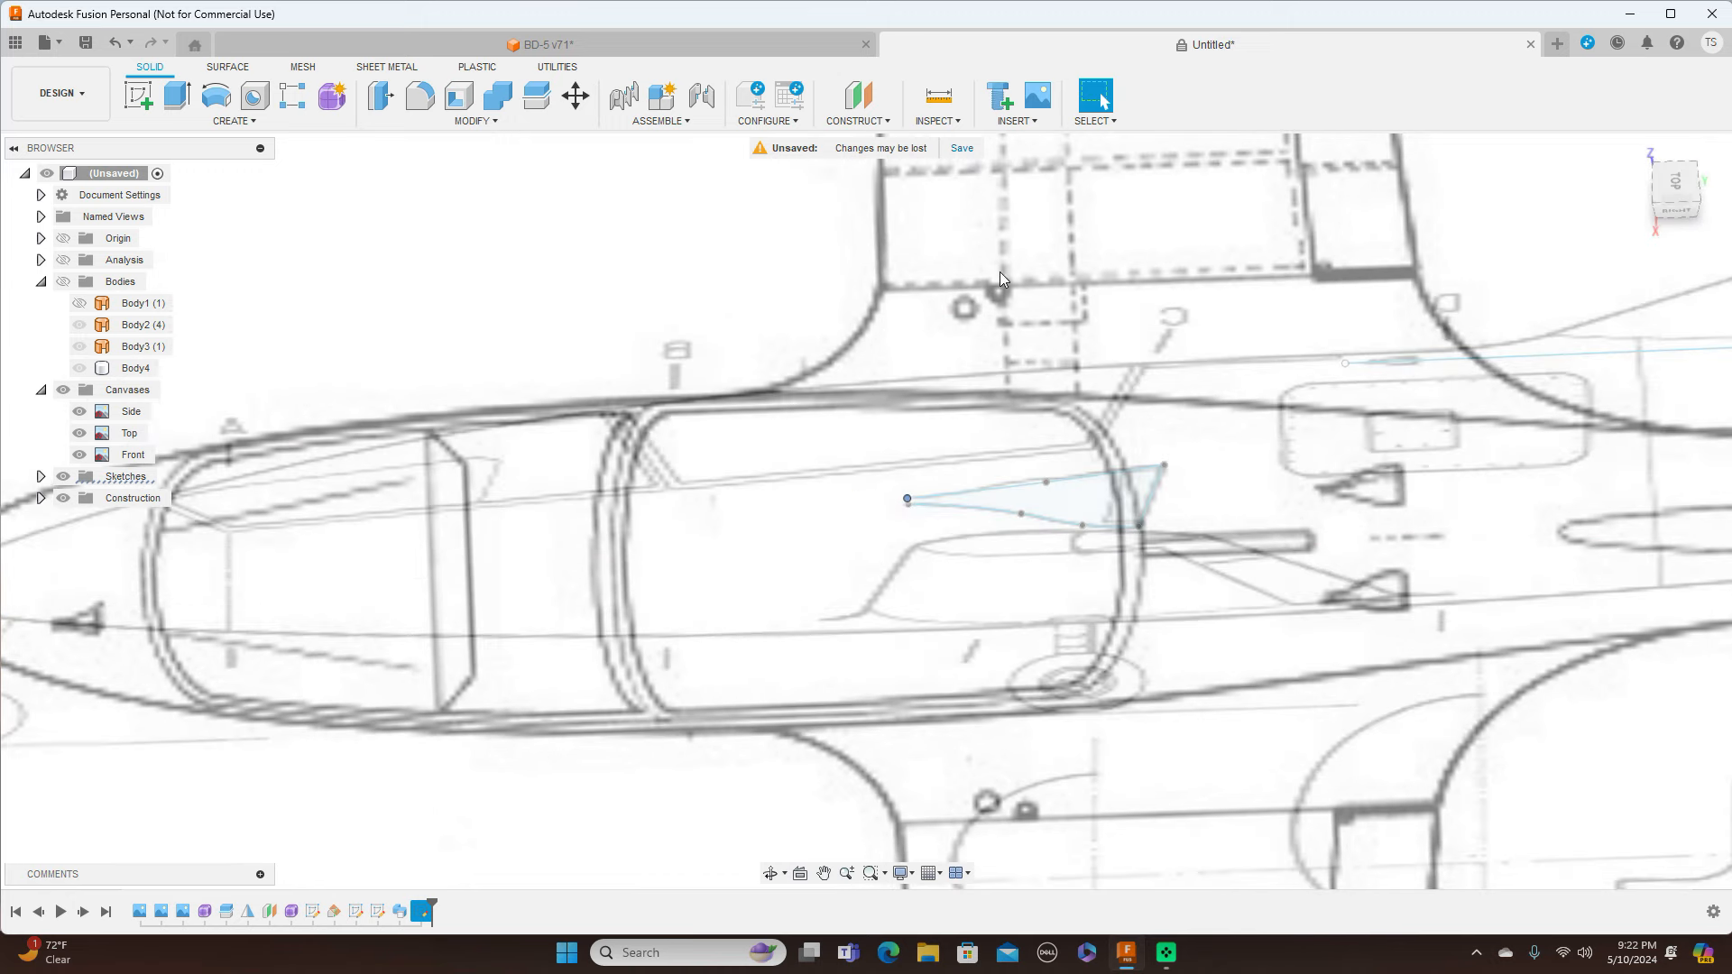
left_click(575, 101)
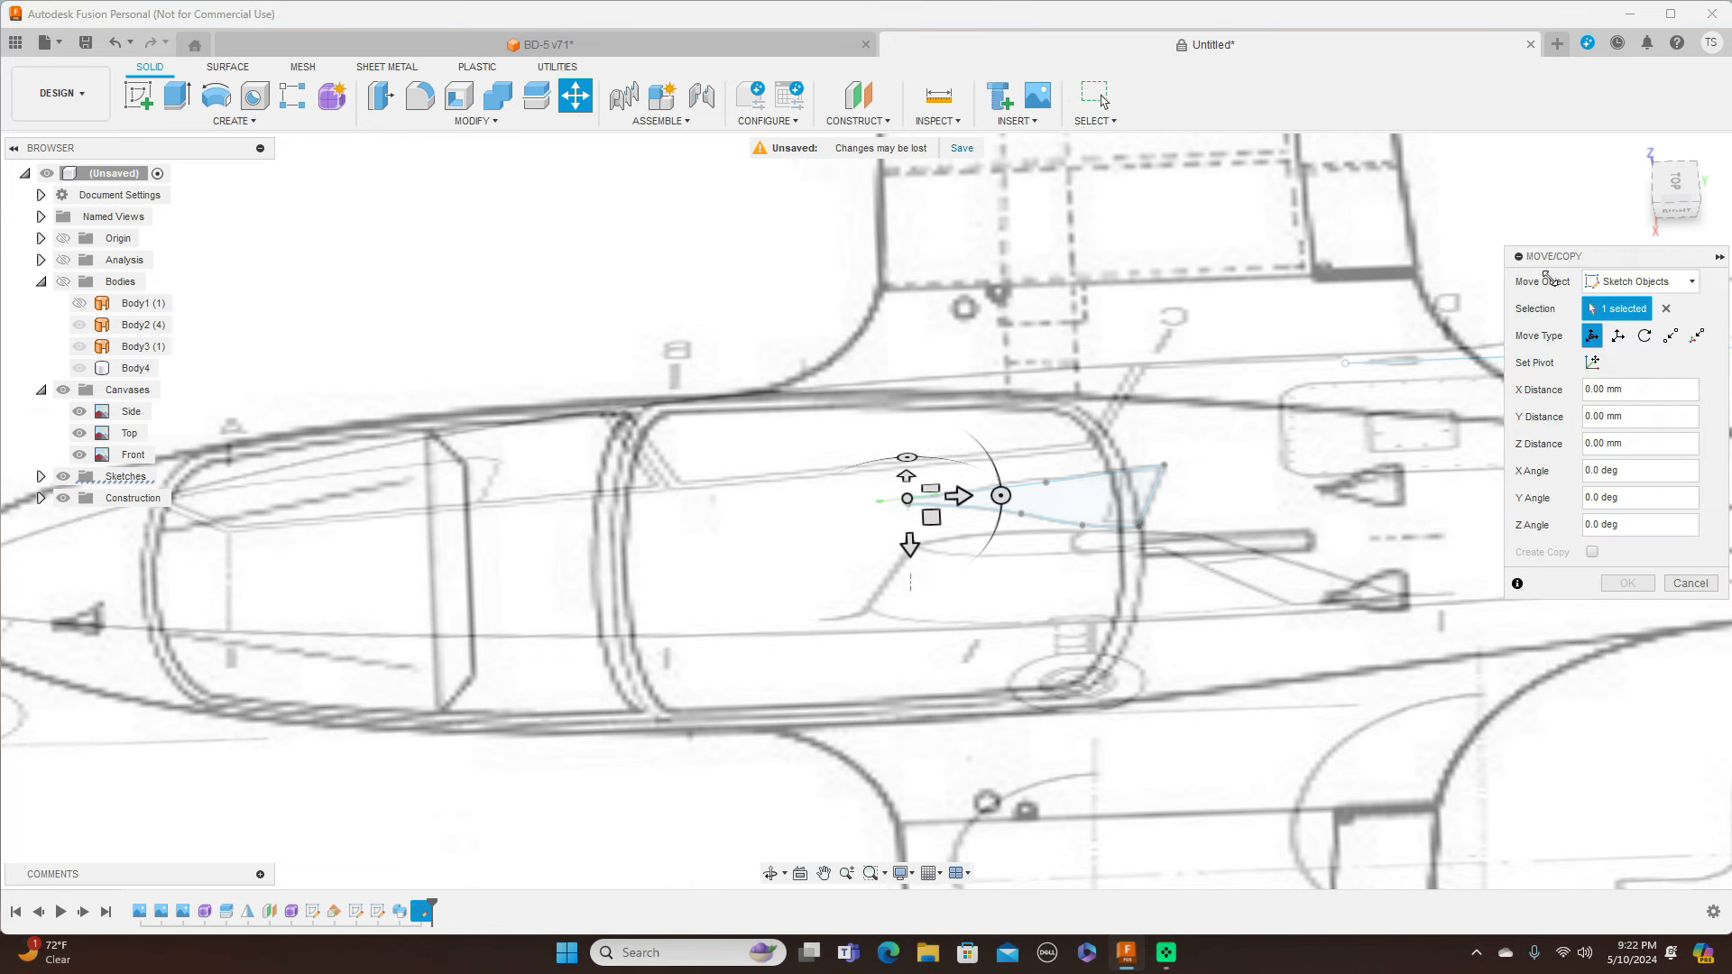
left_click(1683, 214)
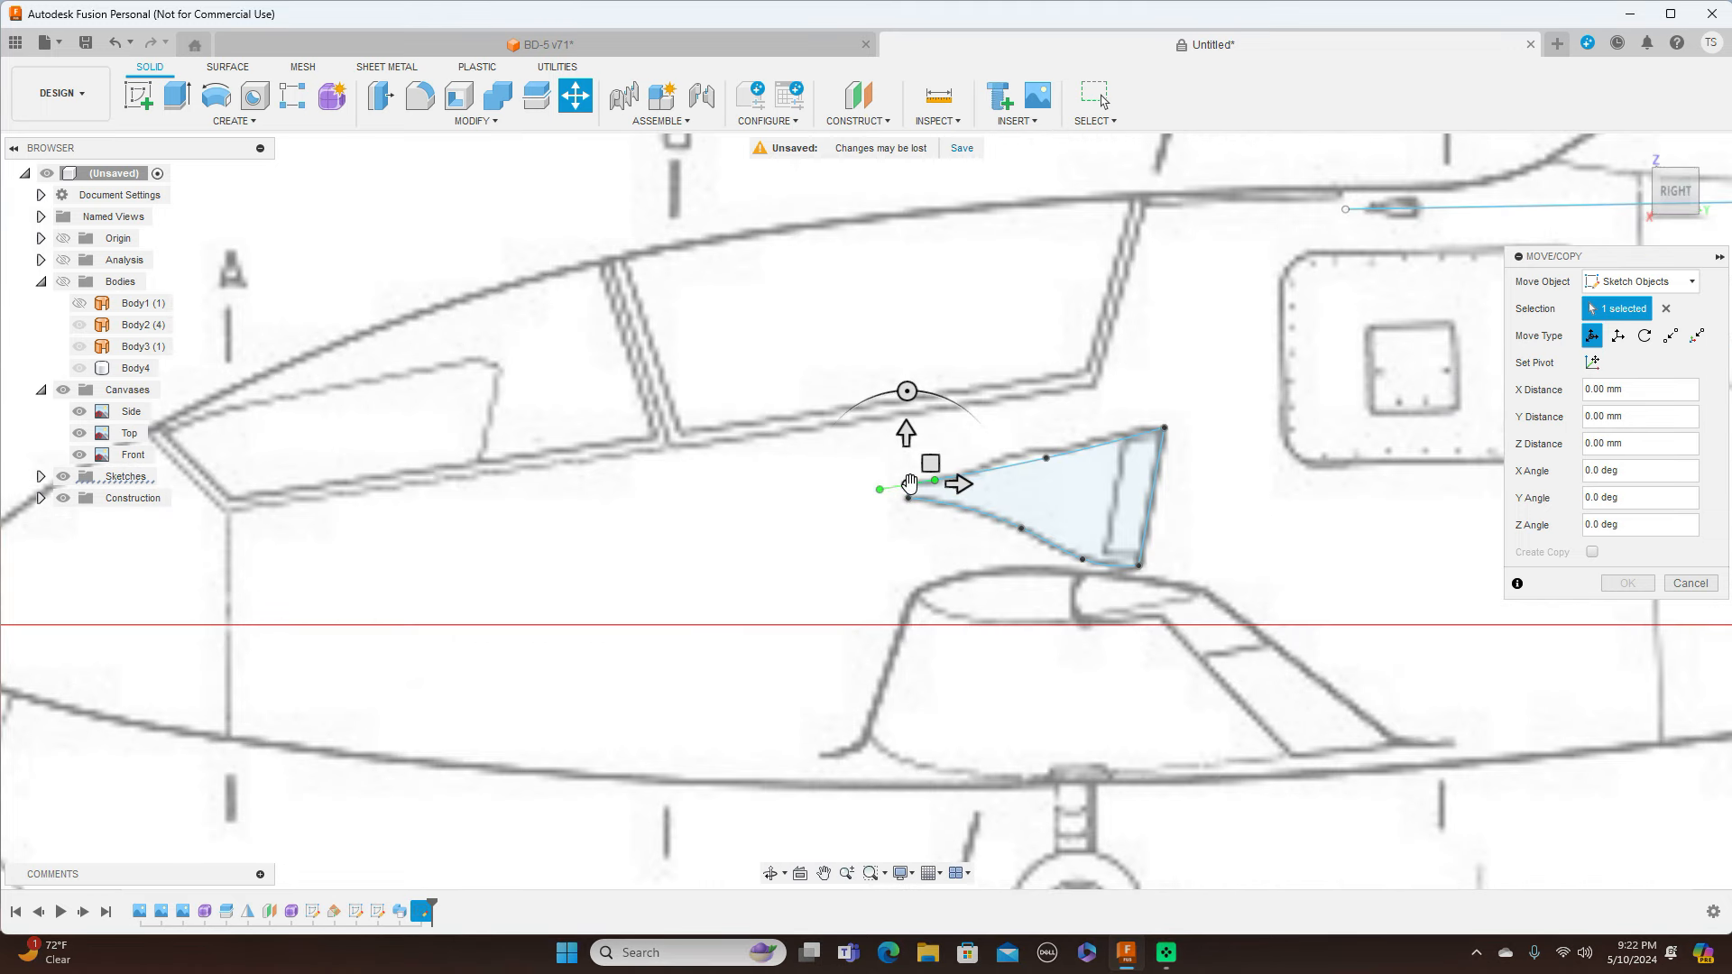
left_click(1074, 450)
left_click(1158, 466)
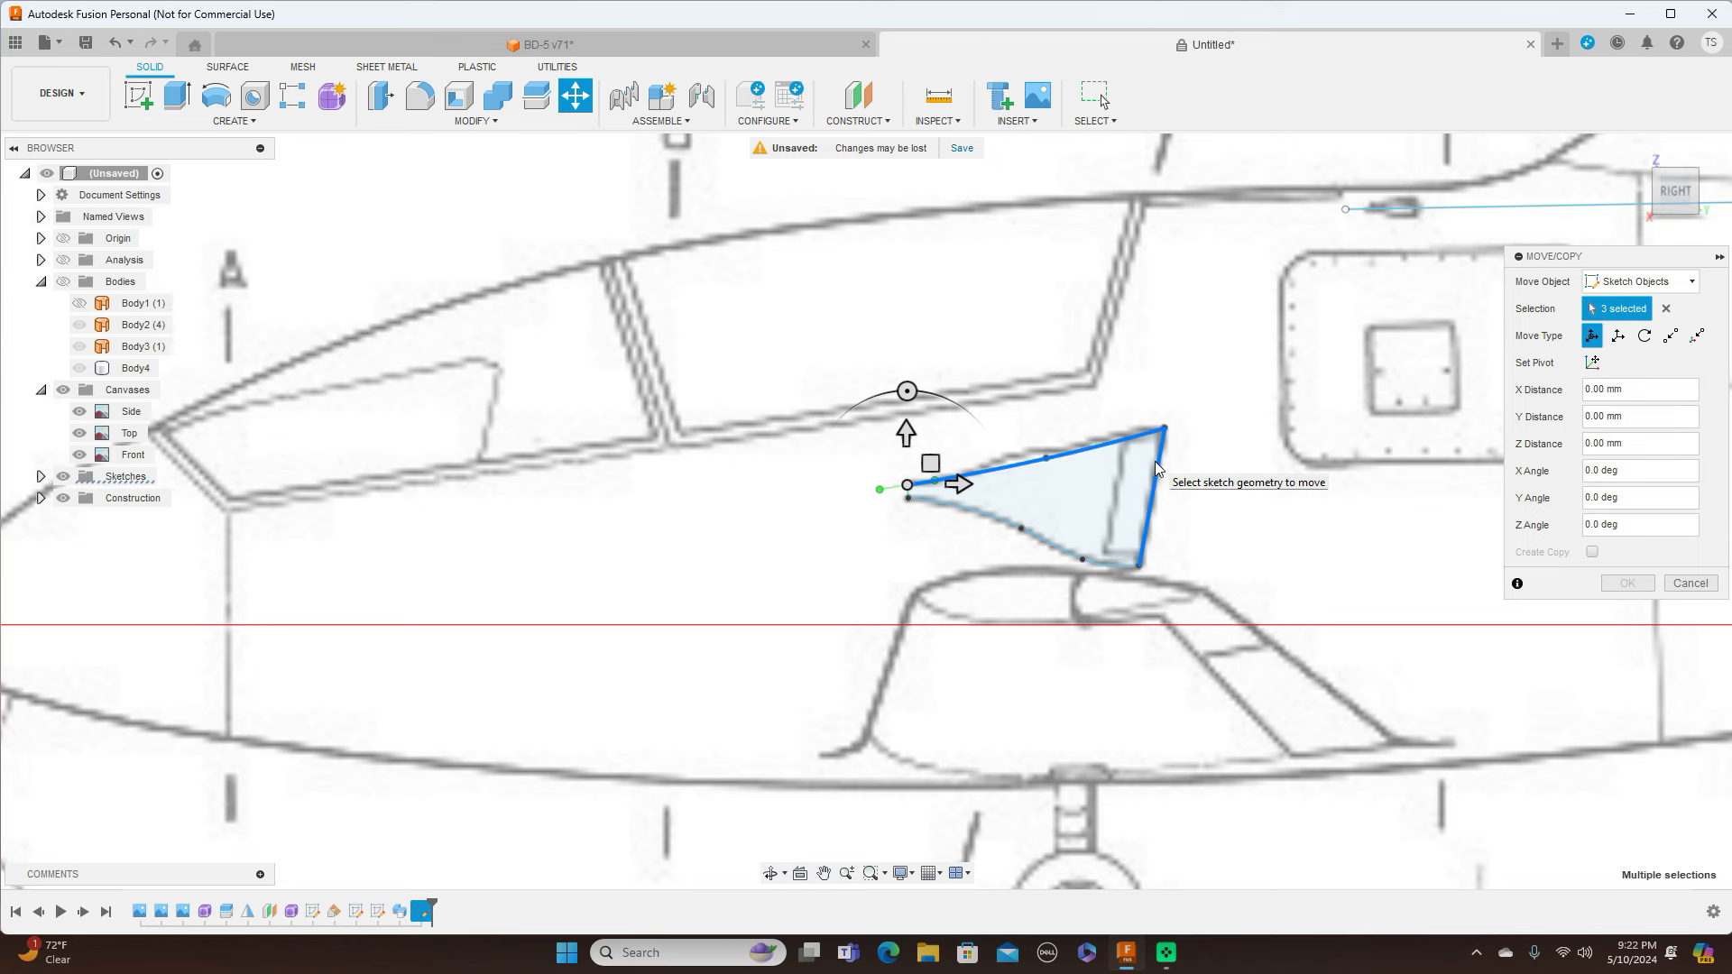
left_click(1107, 573)
scroll(1005, 566, "up", 5)
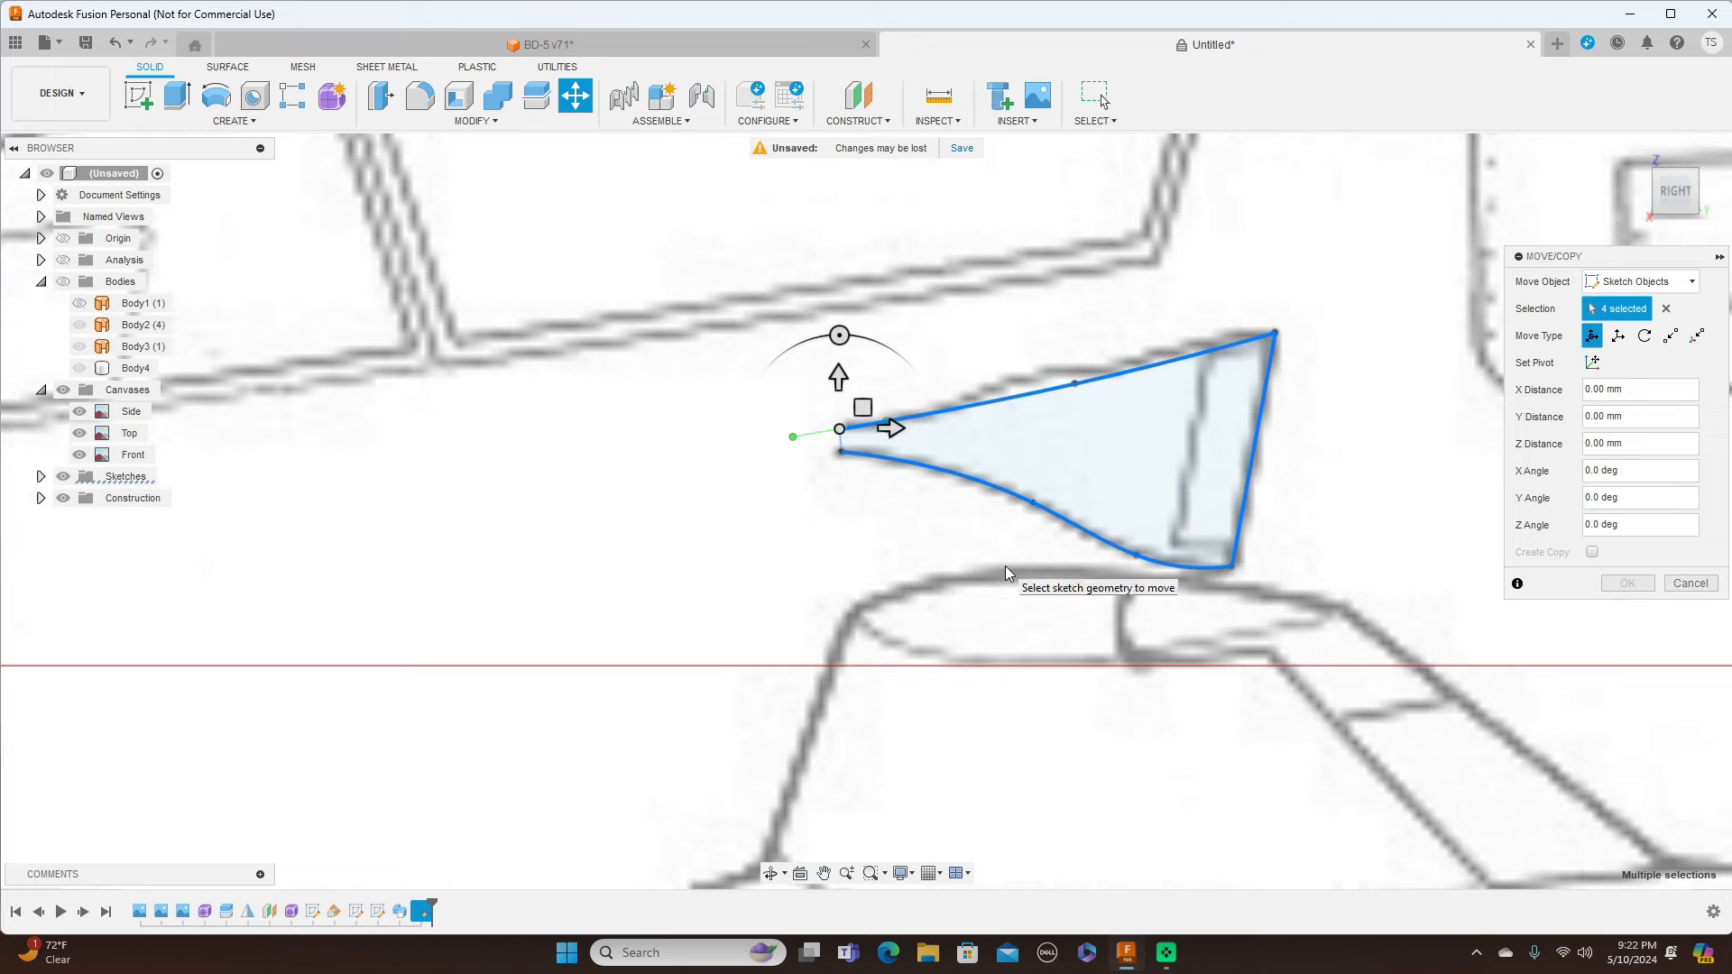
left_click(754, 373)
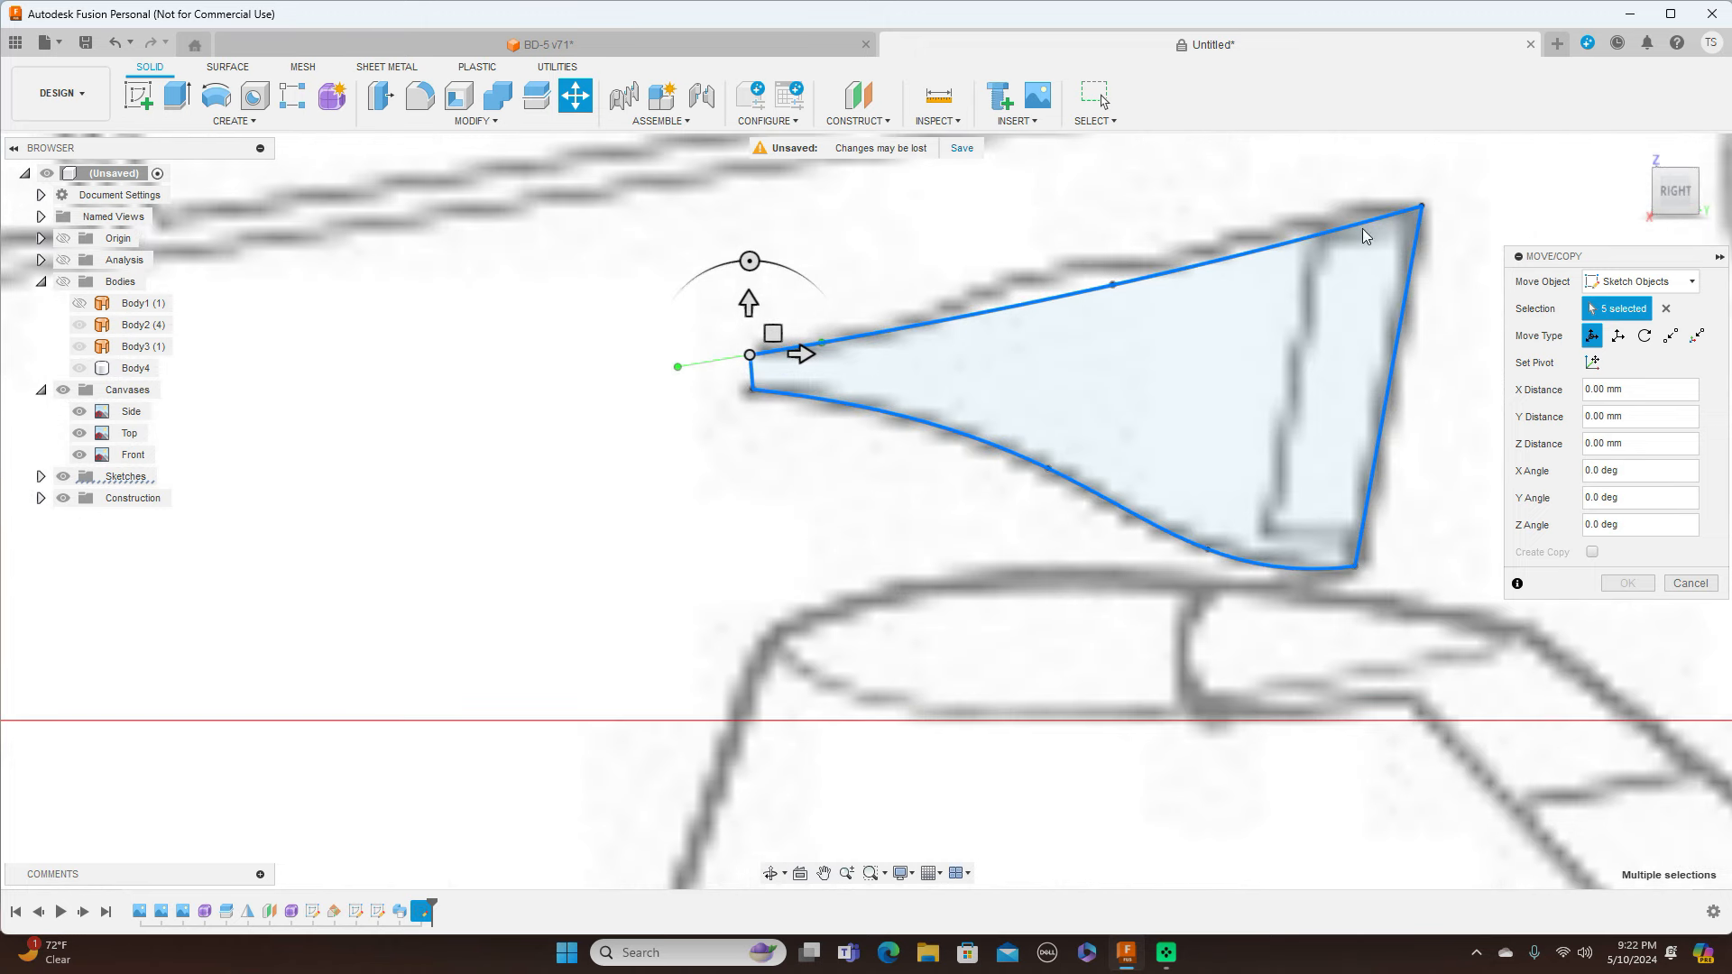
left_click(1668, 171)
scroll(1115, 327, "down", 3)
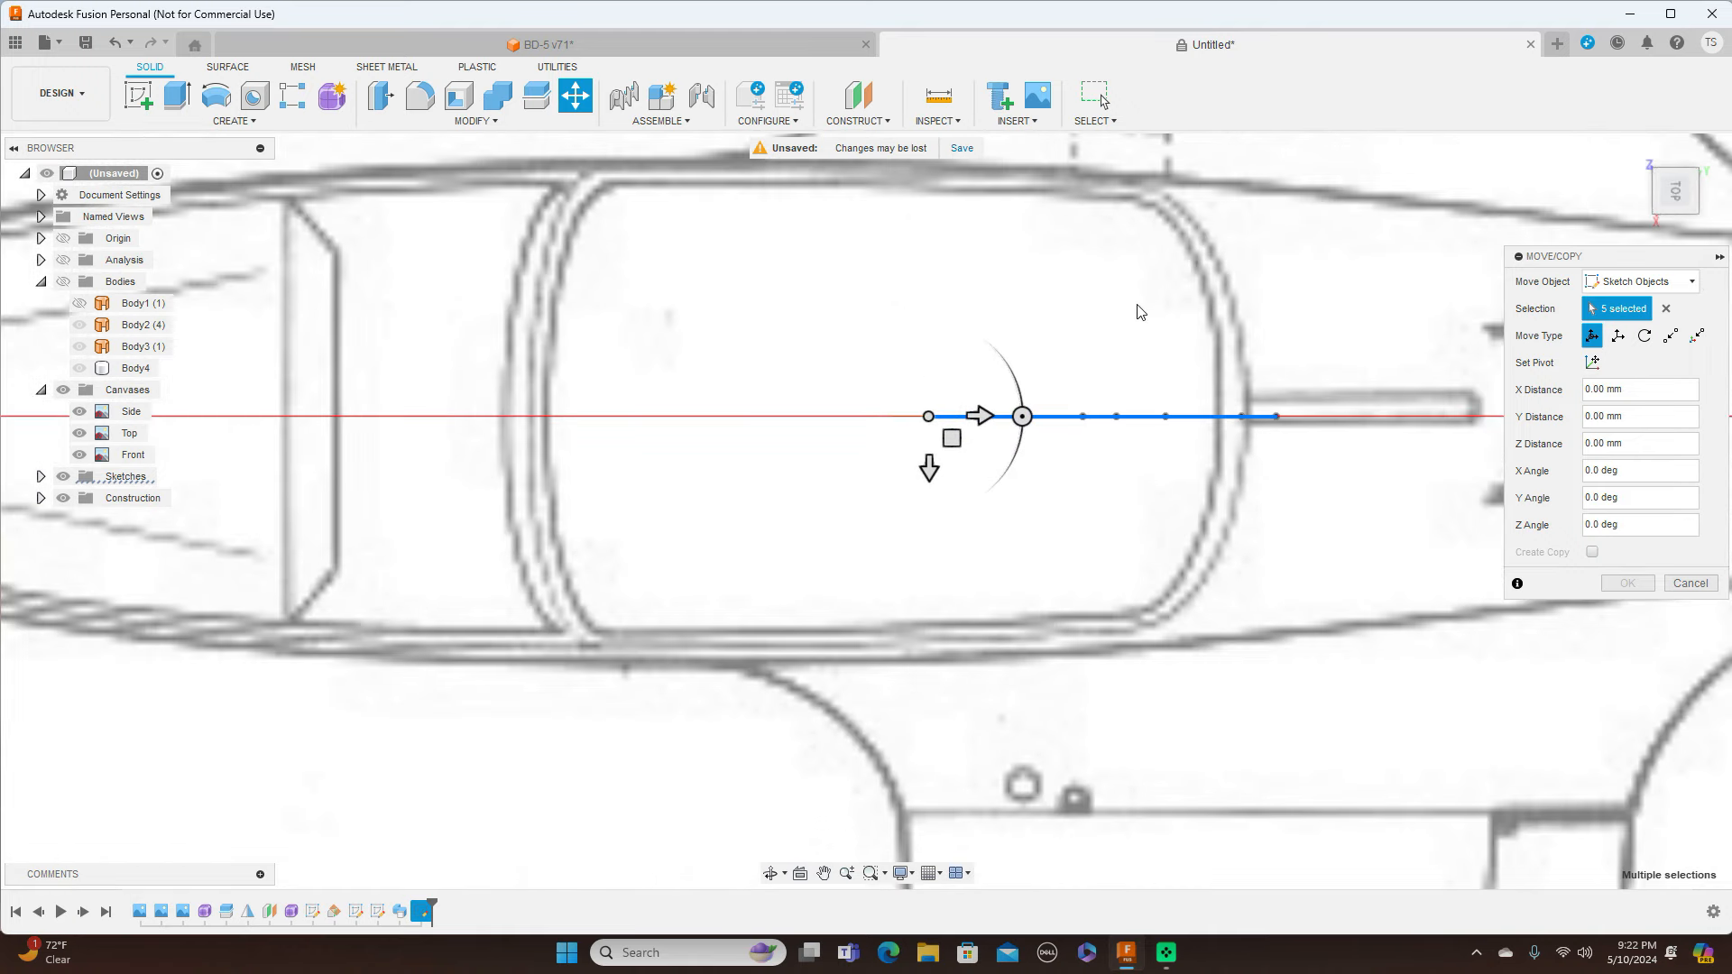
left_click_drag(932, 478, 933, 717)
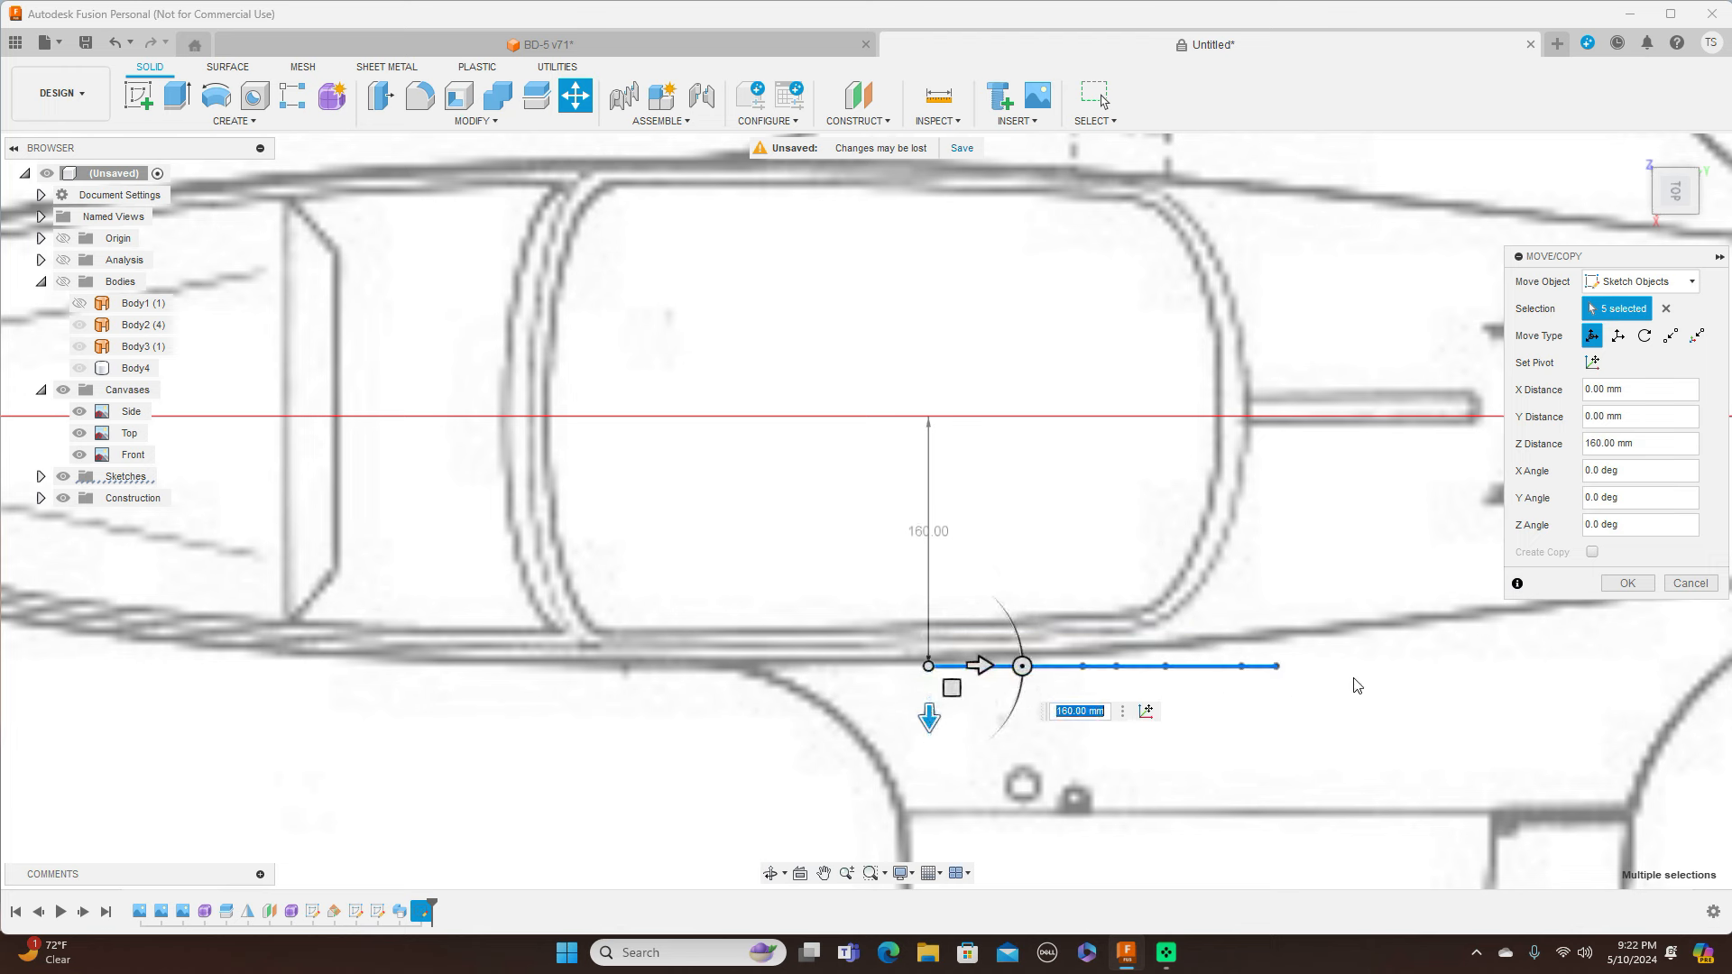
Show the bodies, then nudge the outline slightly inward and rotate it 15° about Y so its rear end sinks into the fuselage
left_click(63, 282)
scroll(566, 480, "up", 2)
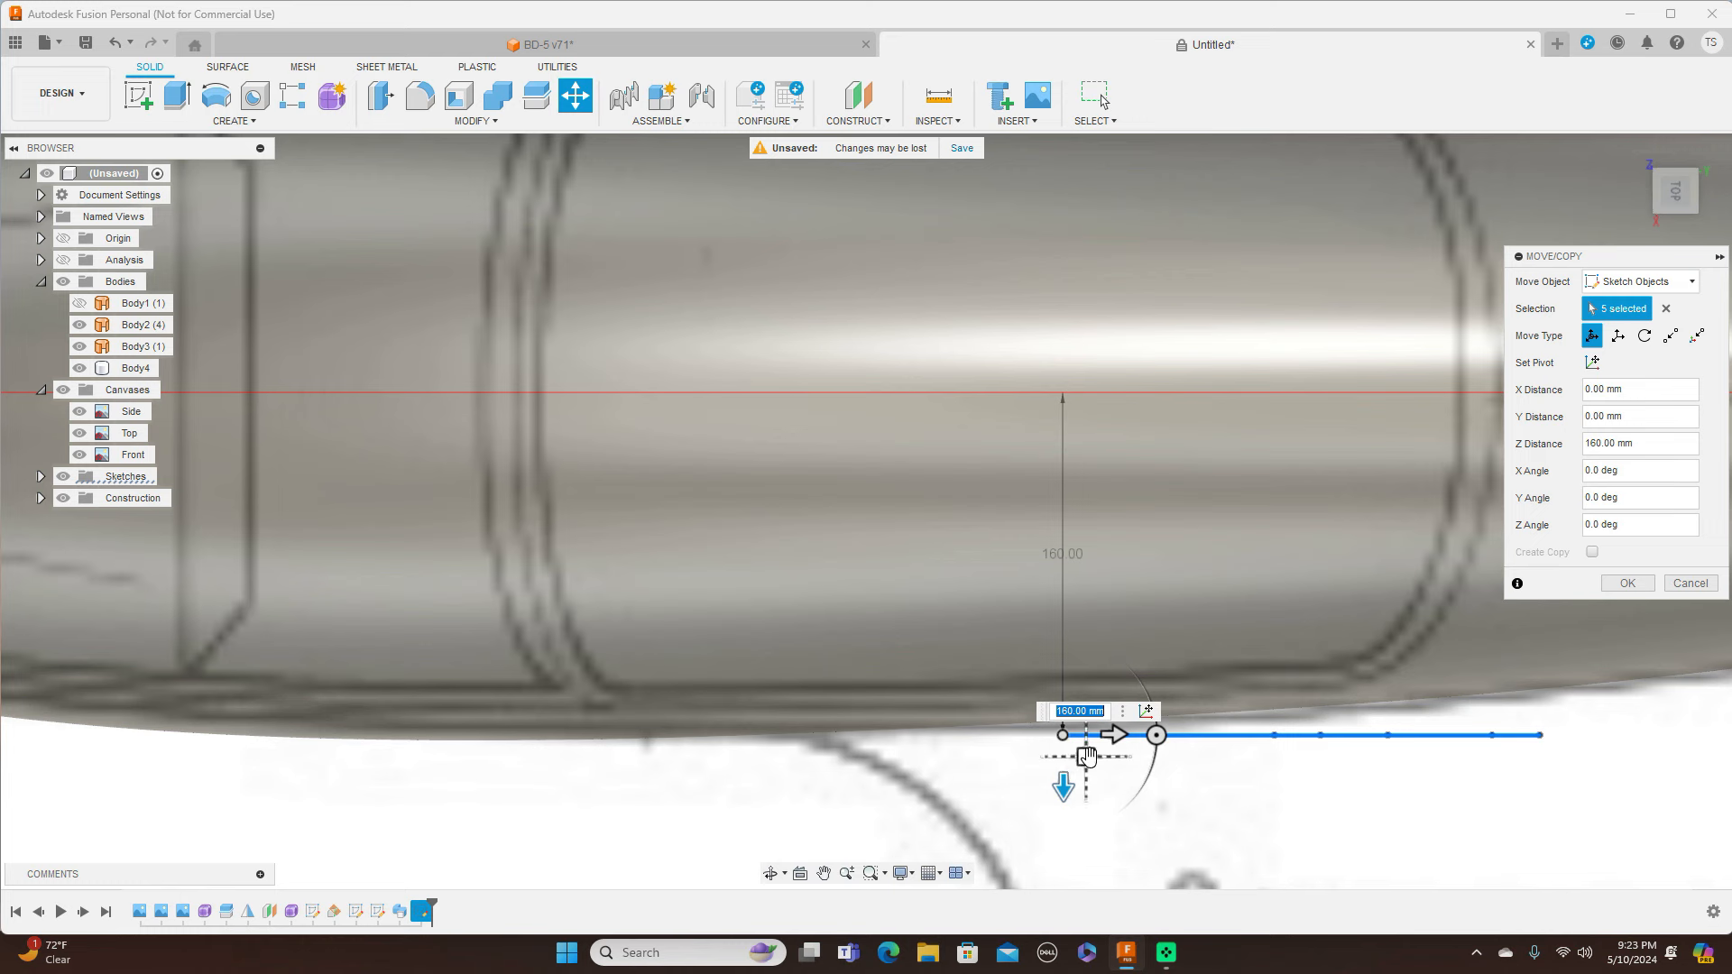
left_click(1087, 756)
left_click_drag(1086, 756, 1163, 690)
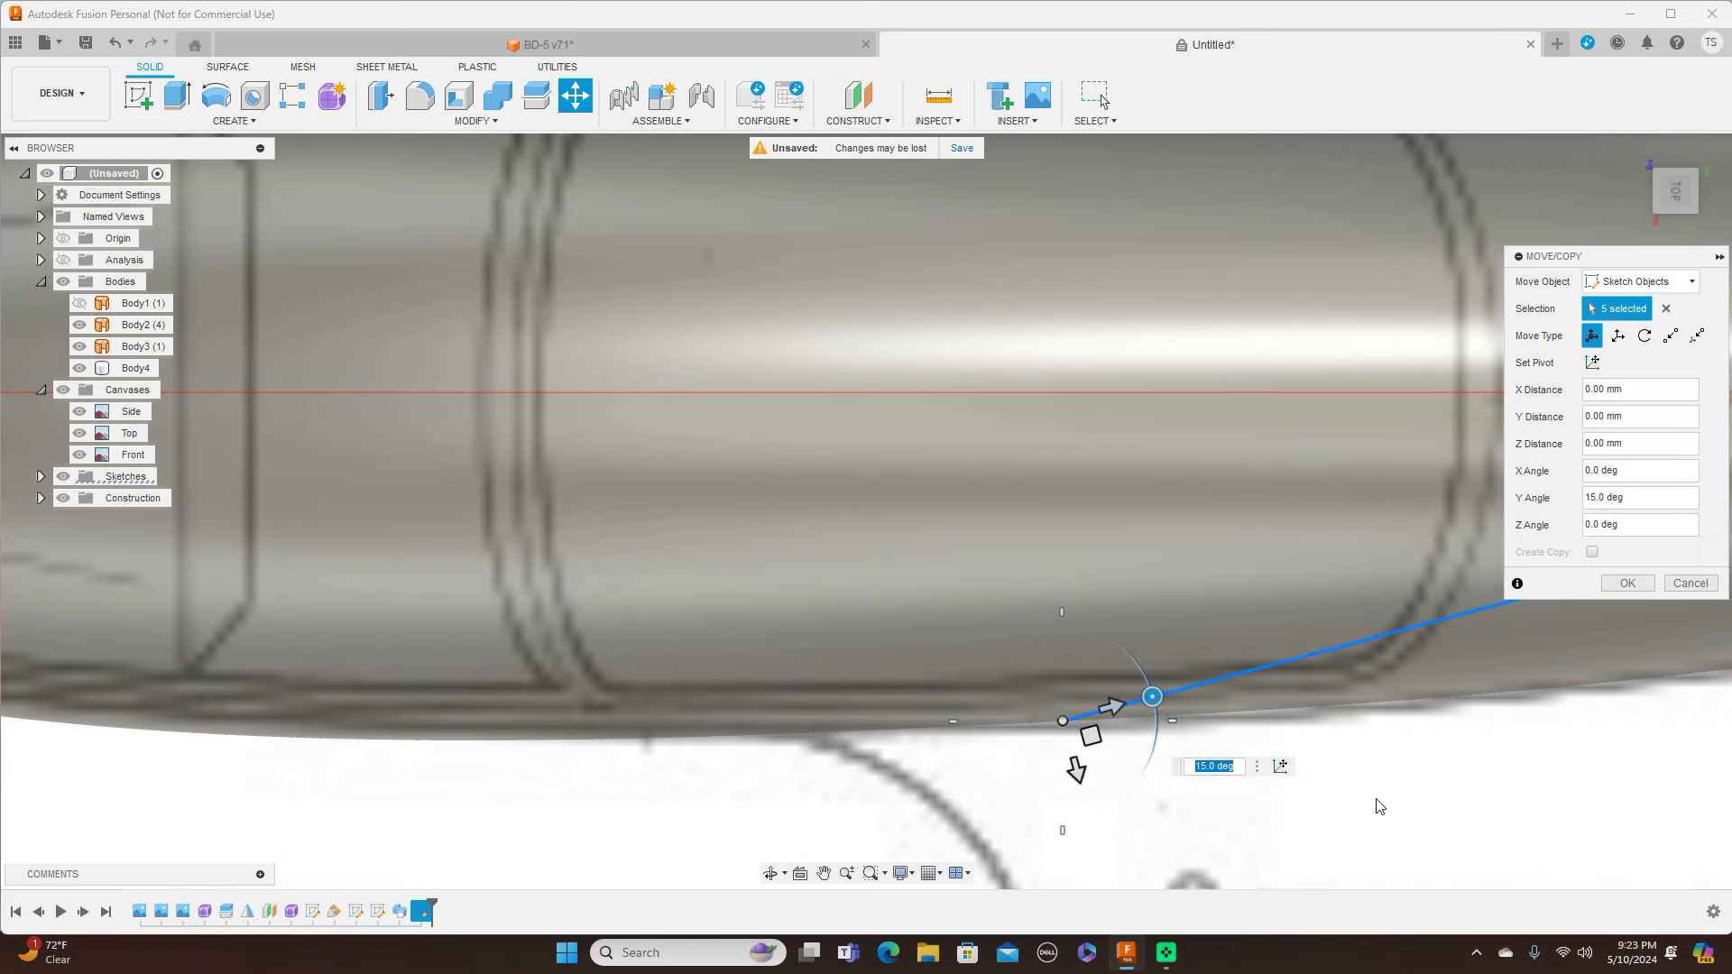
scroll(1198, 738, "down", 5)
scroll(1190, 729, "up", 3)
middle_click_drag(1191, 729, 1025, 705)
scroll(1025, 704, "down", 1)
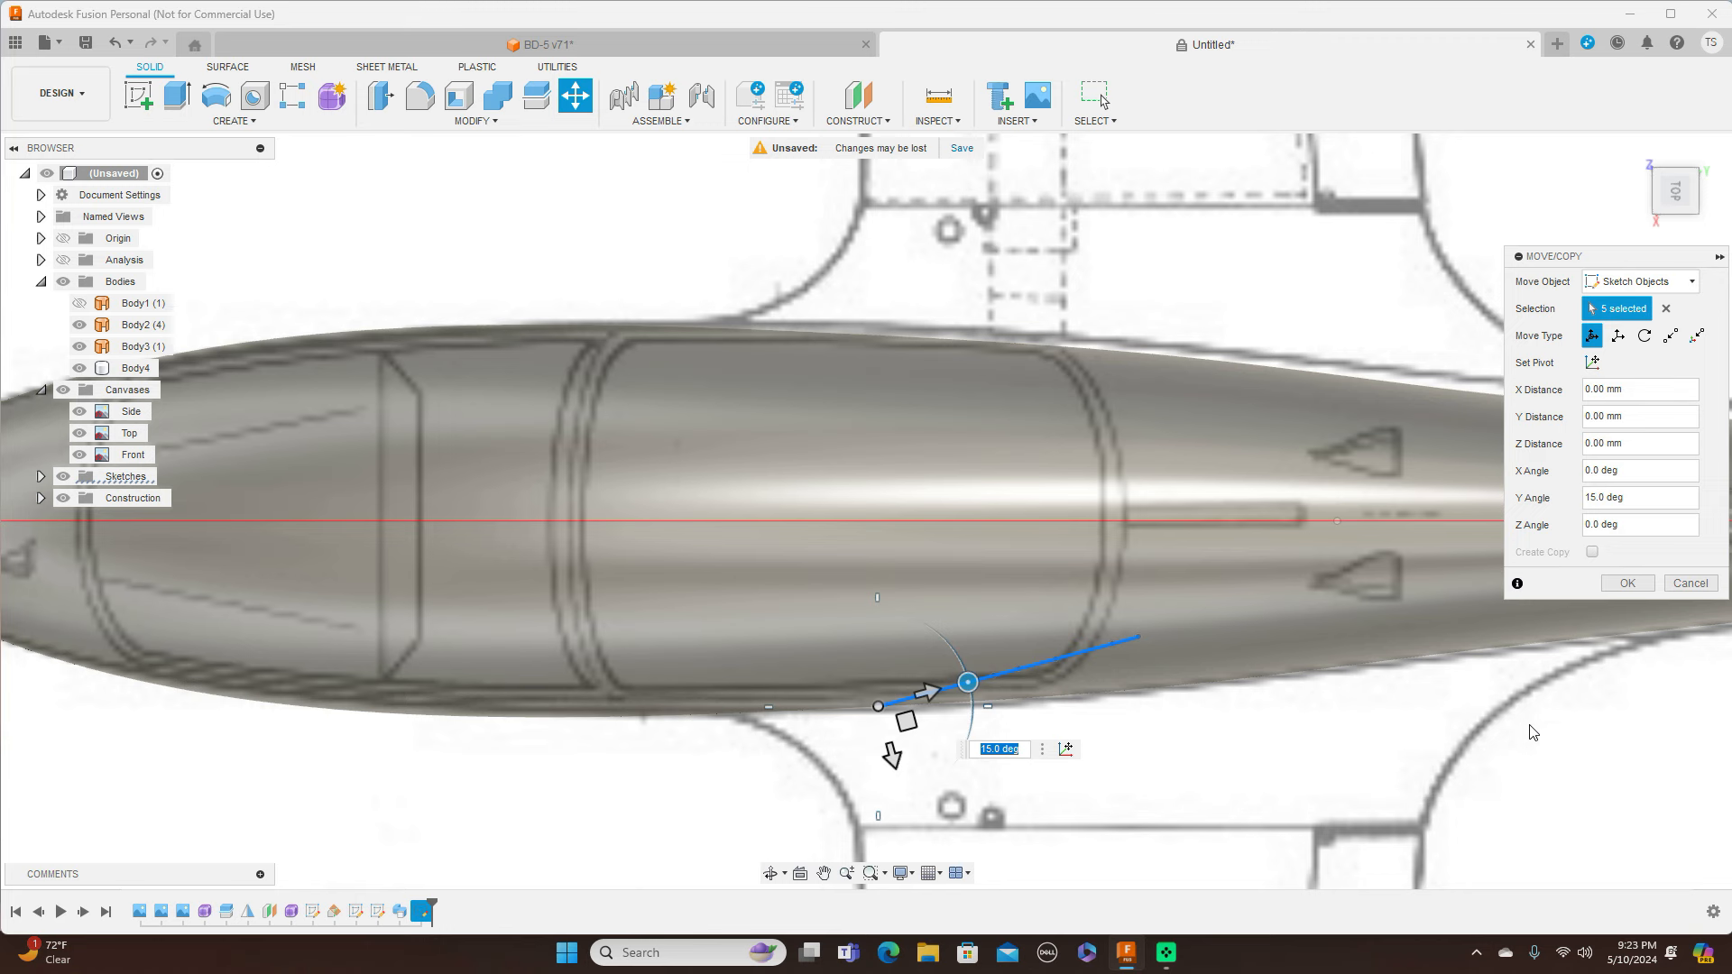
left_click(1634, 590)
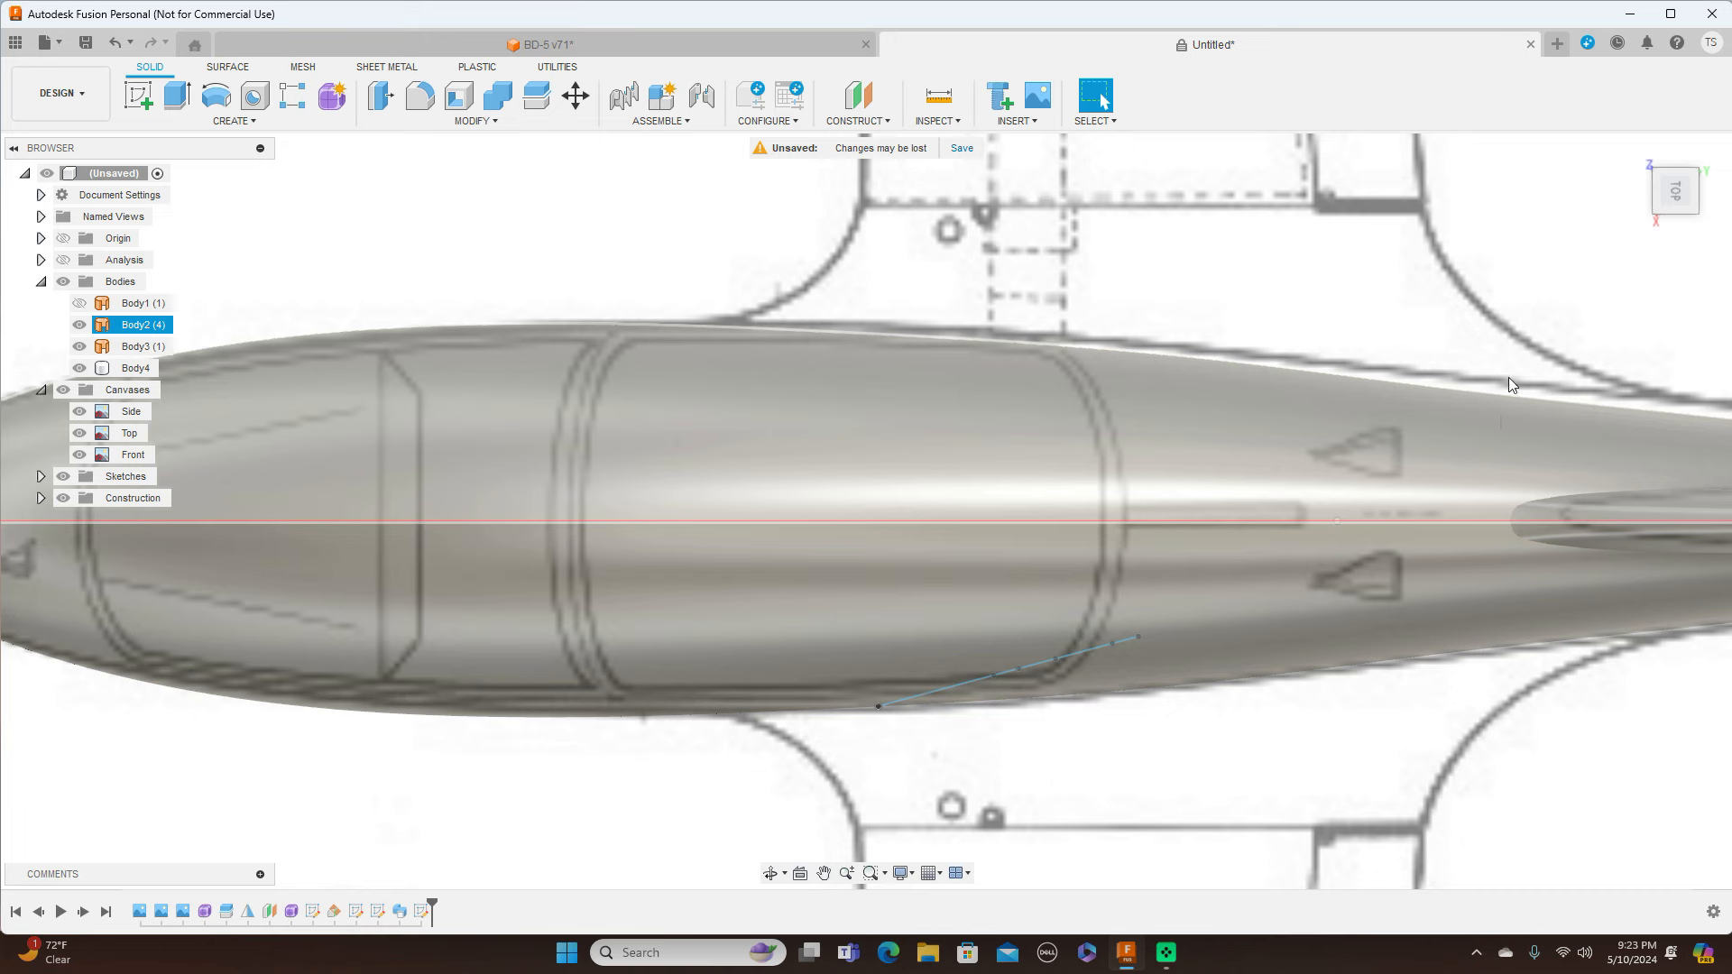
Try to cut the intake recess into the fuselage side by extruding the intake profile 75 mm outward with the Cut operation
left_click(1677, 225)
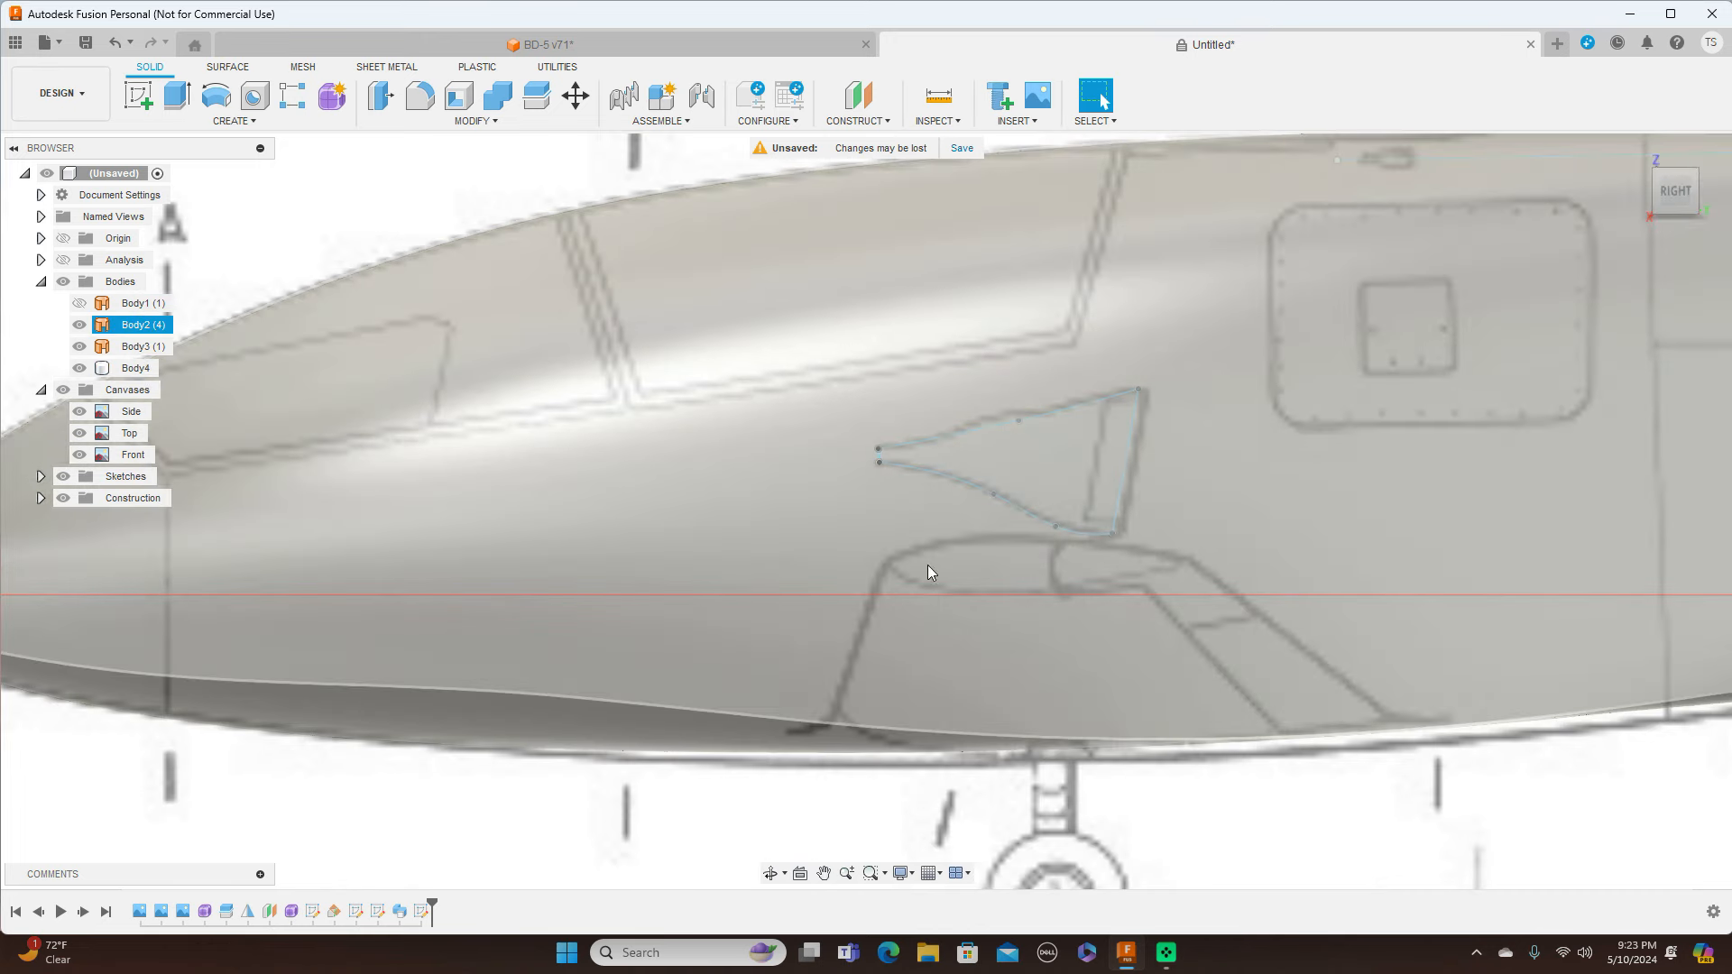
scroll(529, 887, "down", 3)
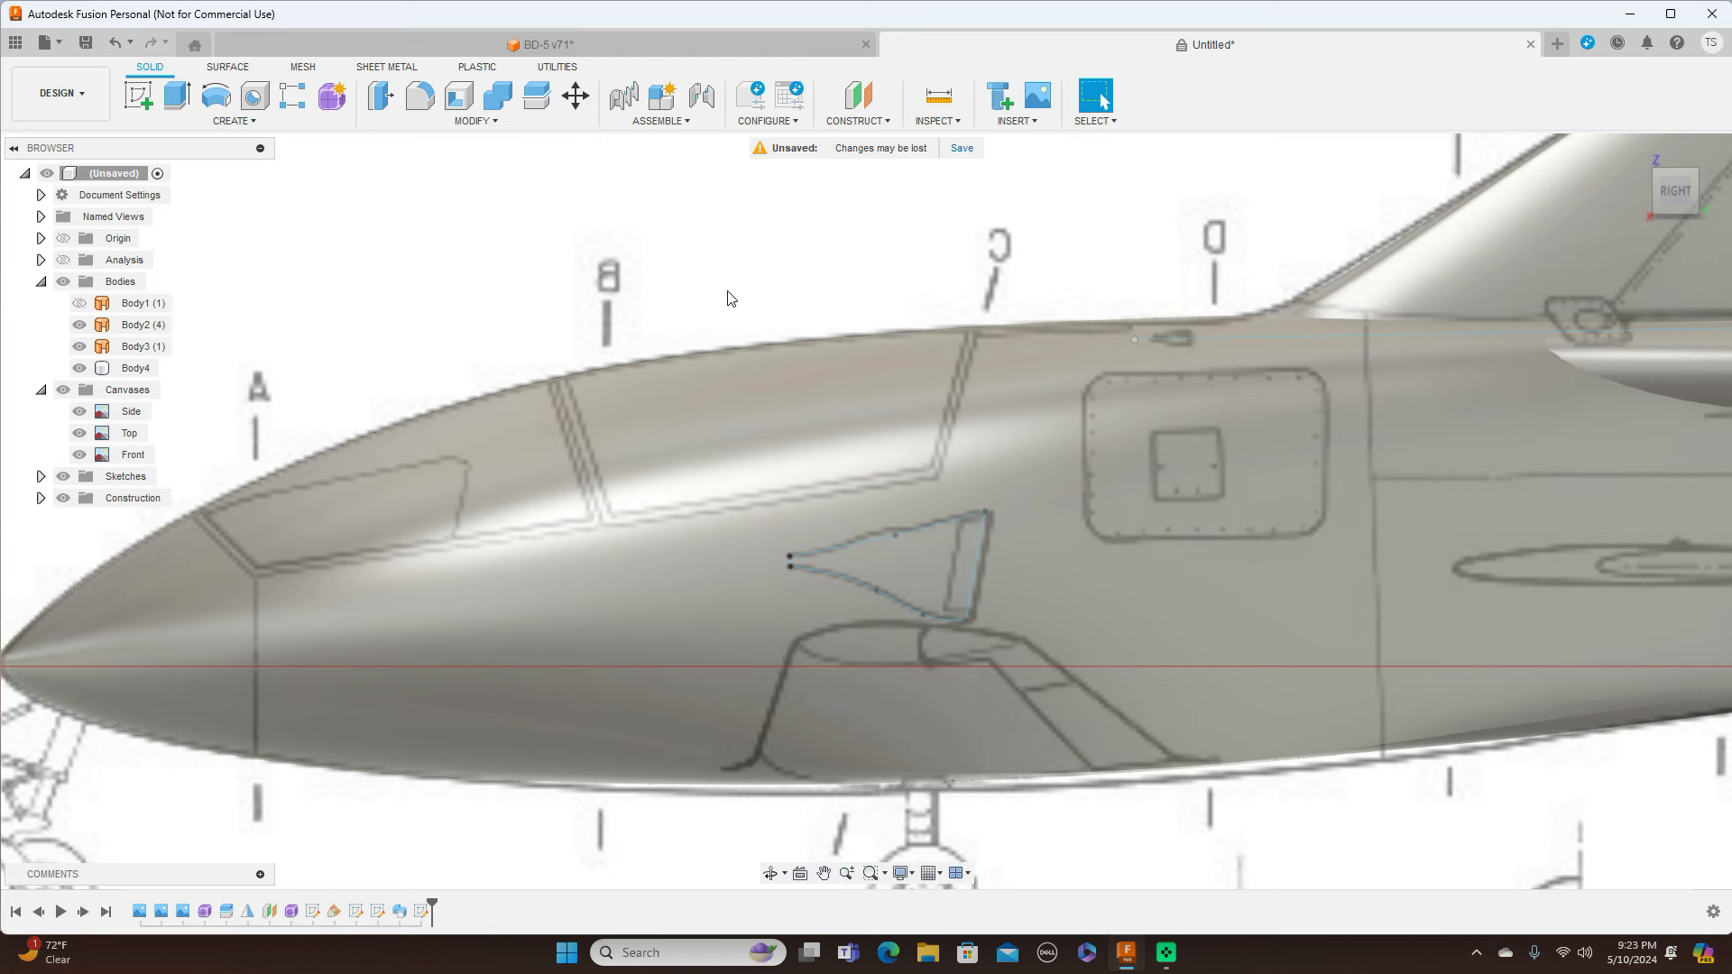
key("e")
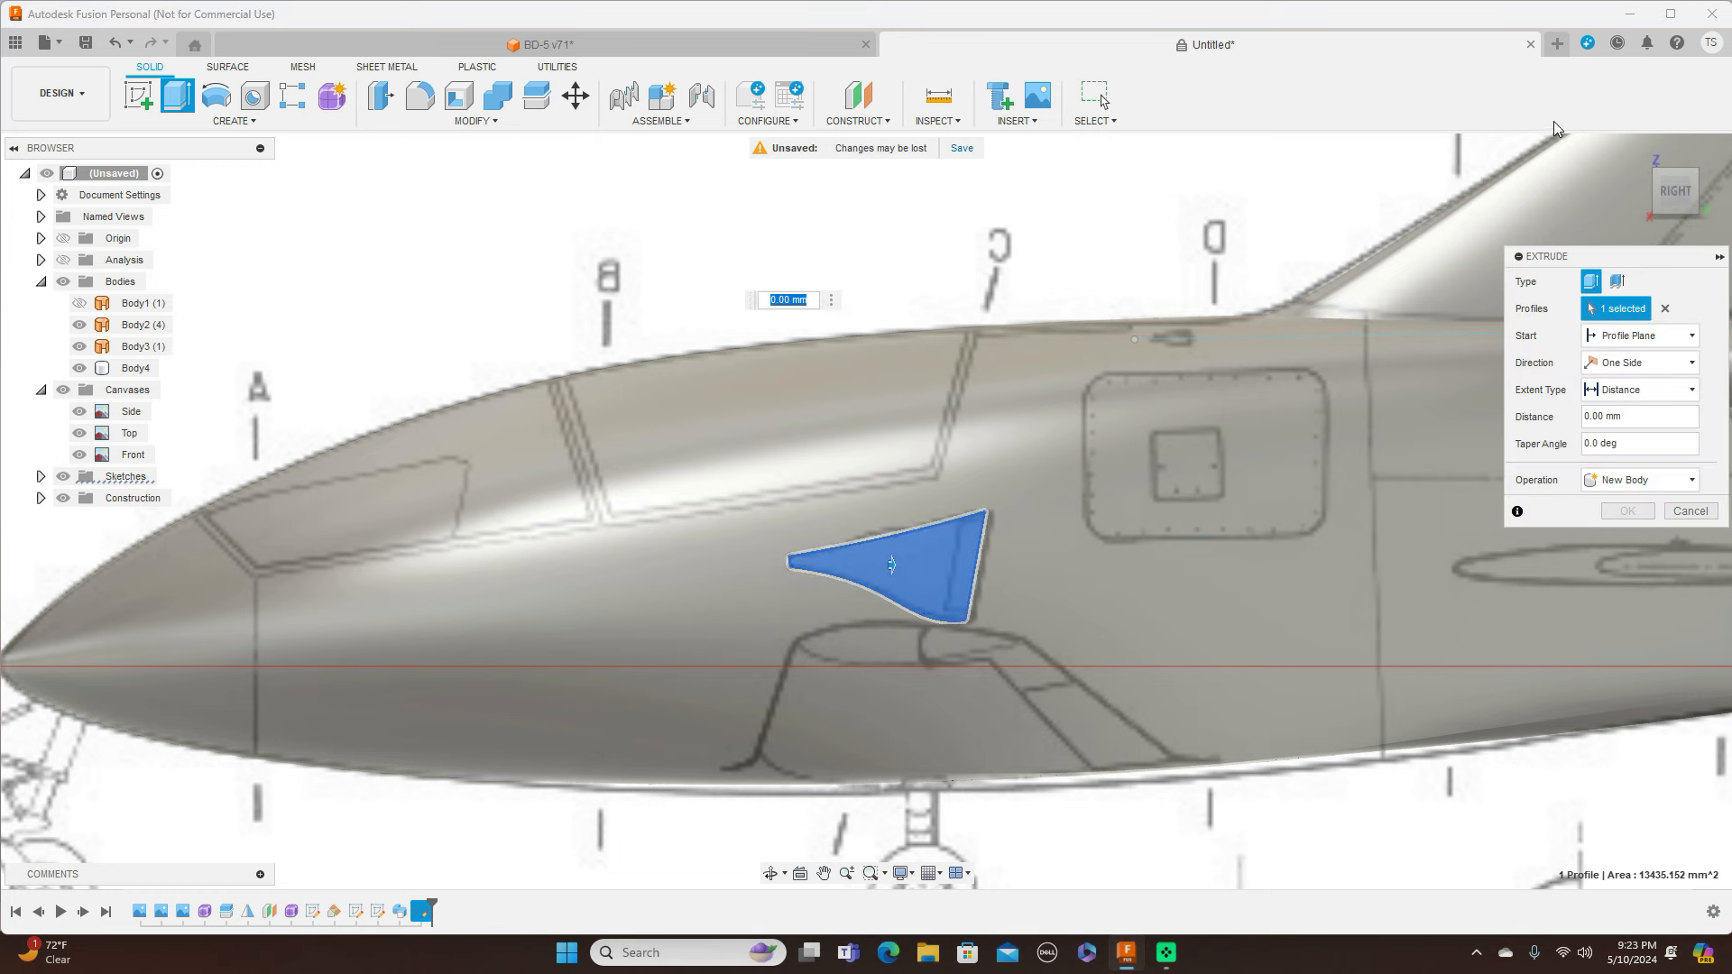
mouse_move(1675, 192)
left_mouse_down()
mouse_move(1677, 263)
mouse_move(1676, 209)
left_mouse_up()
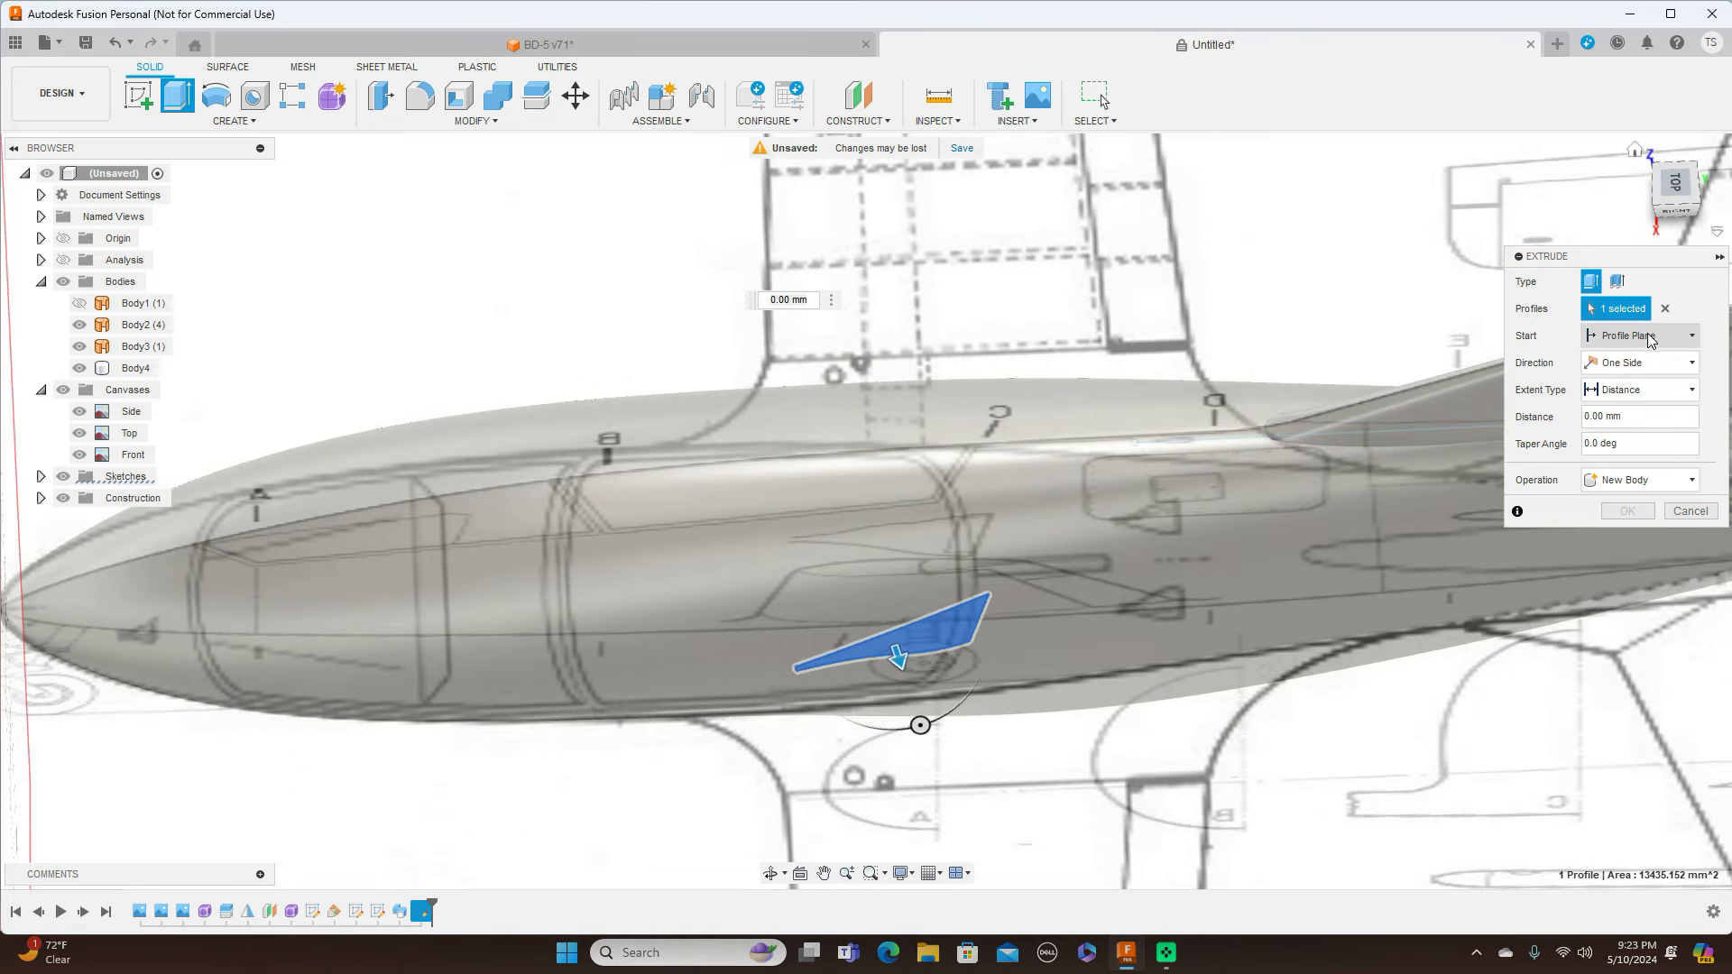
left_click(1692, 486)
left_click(1614, 526)
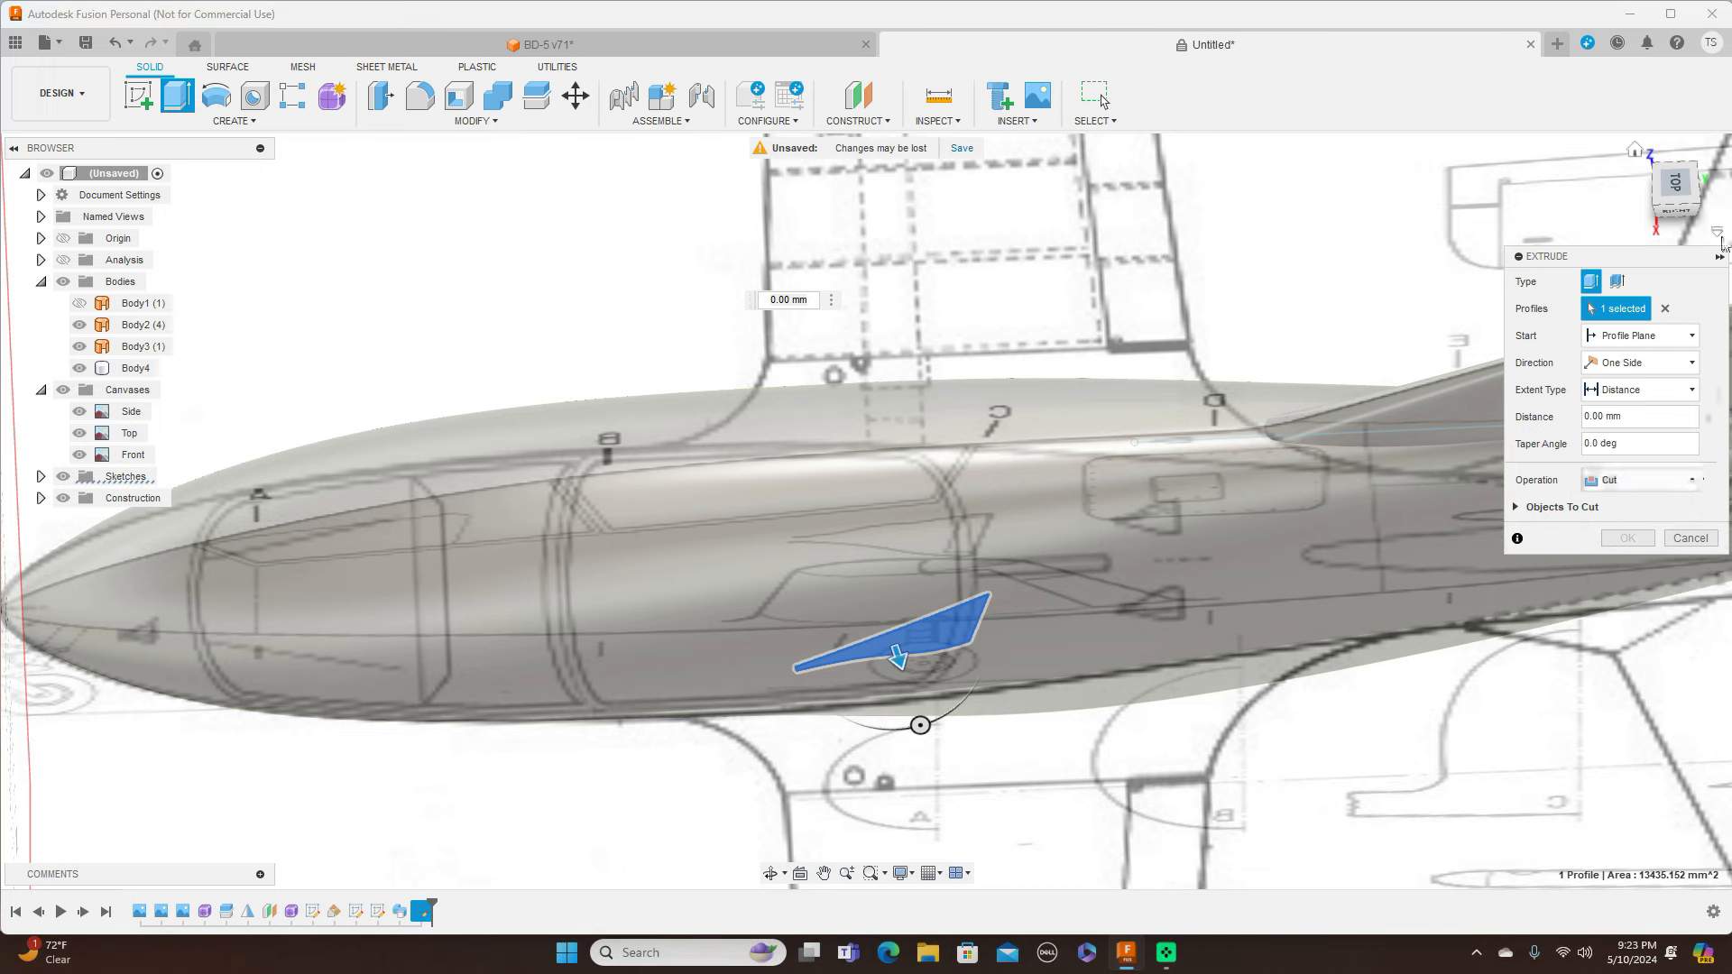
left_click(1678, 191)
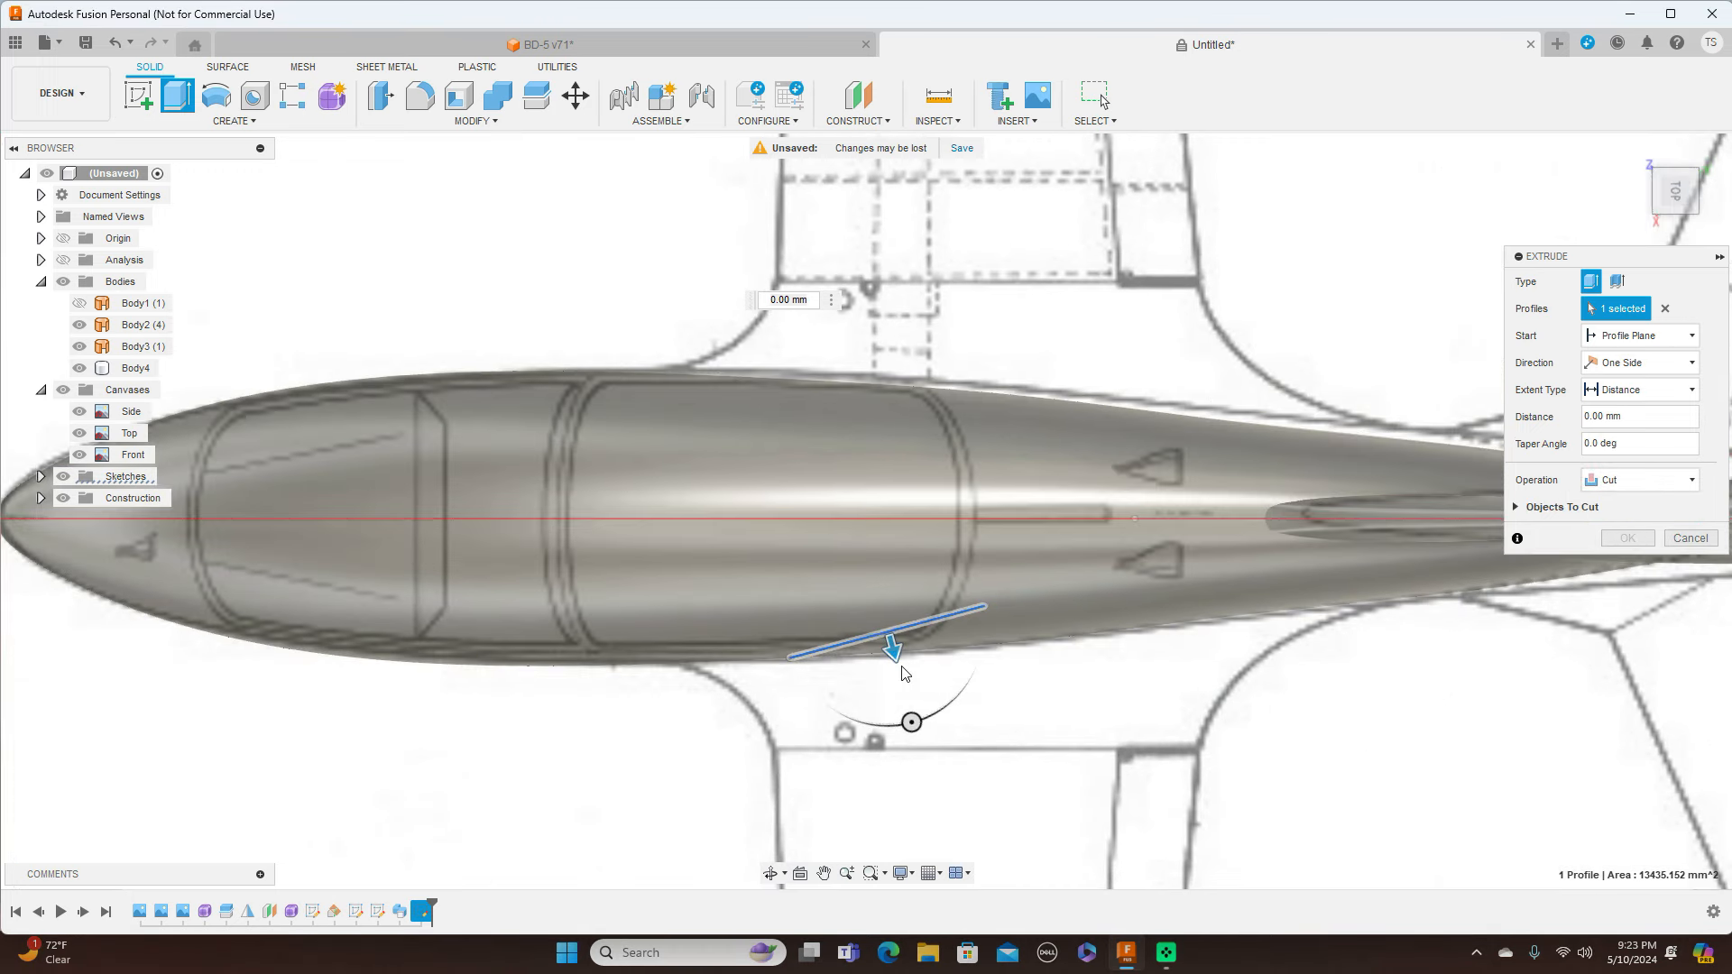
left_click_drag(902, 663, 902, 717)
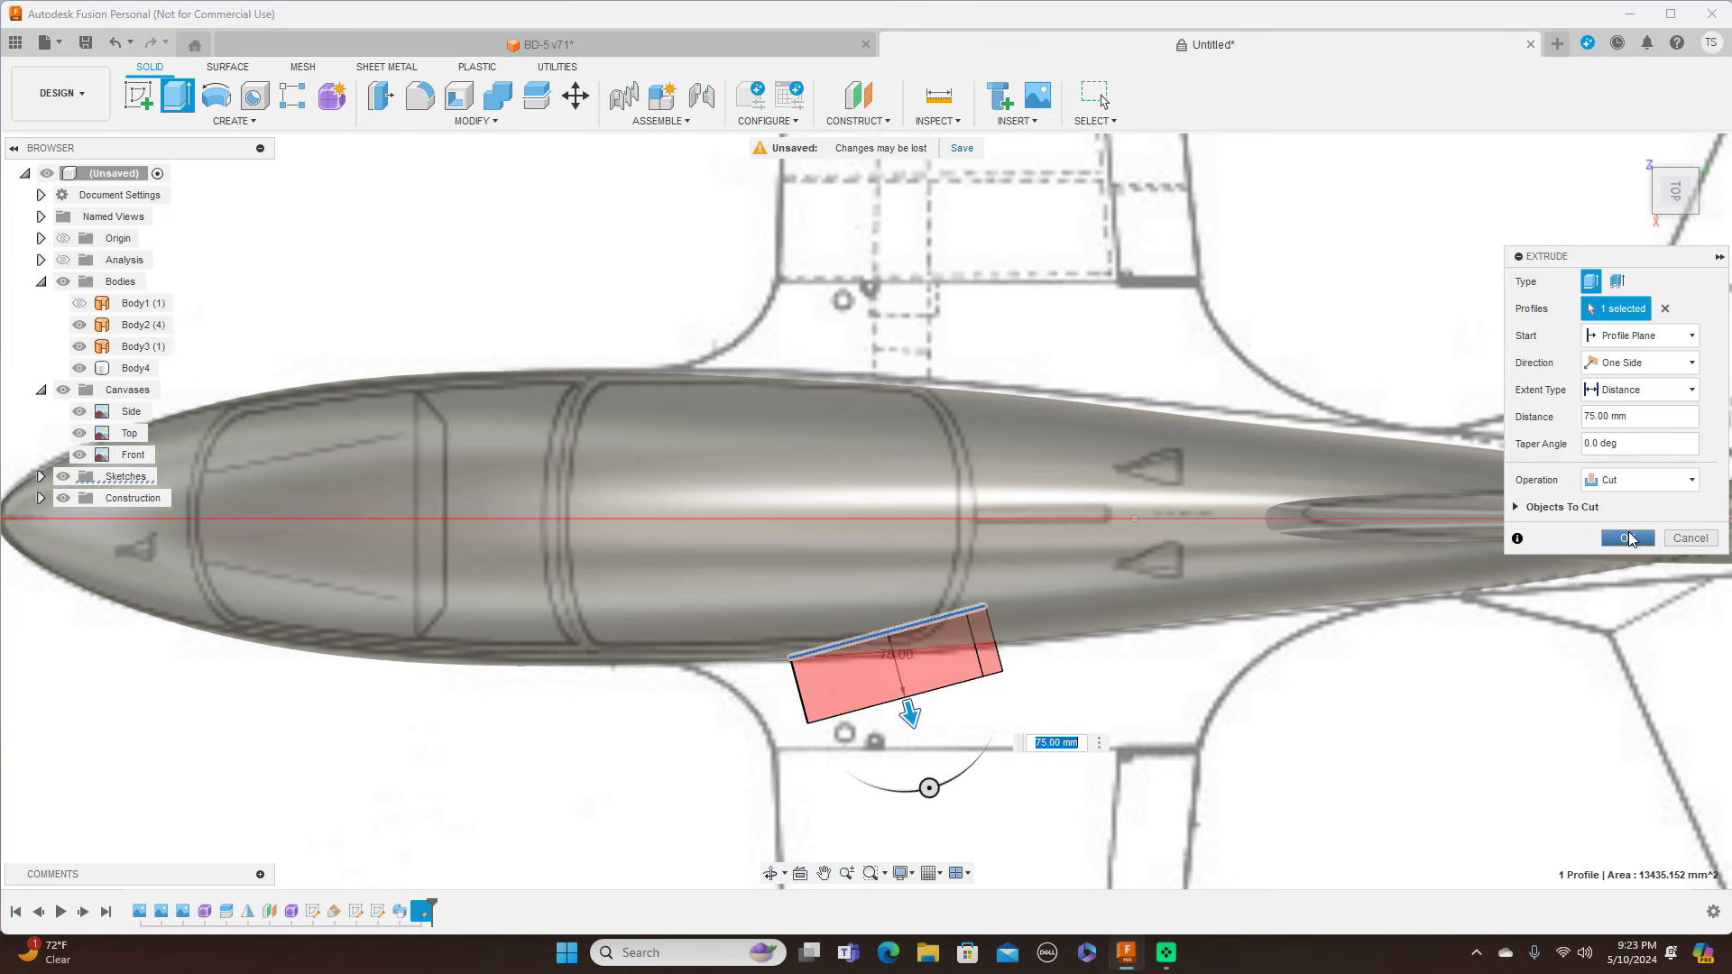
left_click(1628, 536)
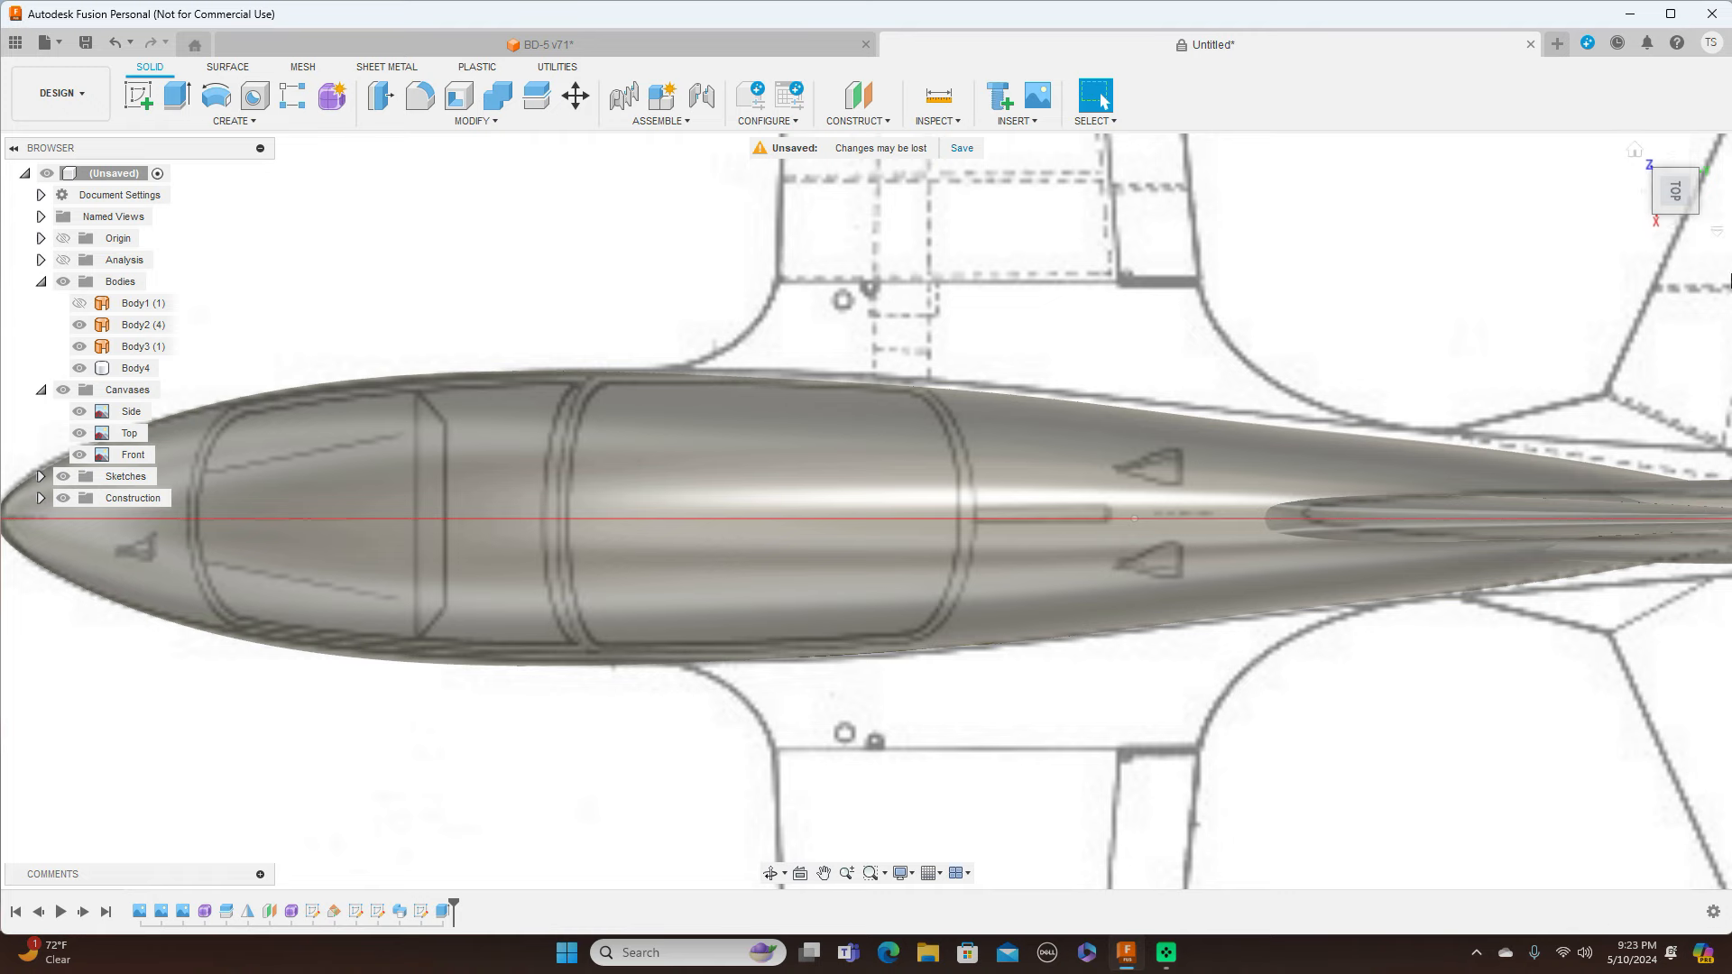
Check the intake recess on the fuselage side, then undo the extruded cut
left_click(1687, 224)
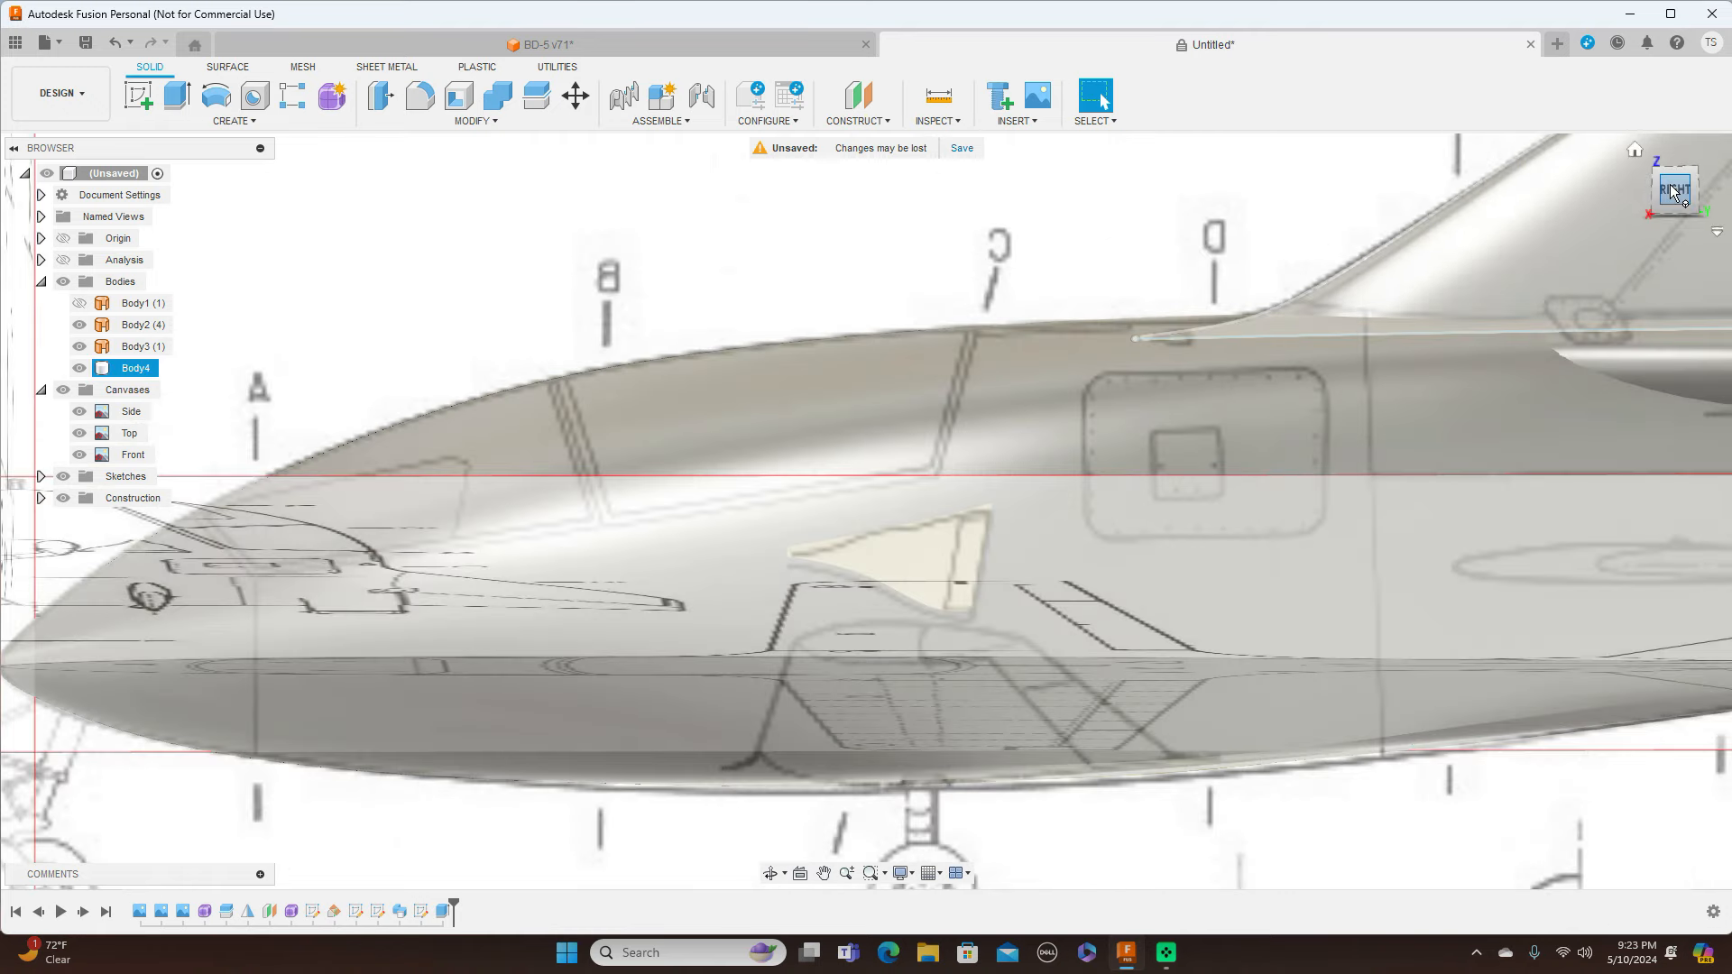
left_click(1670, 189)
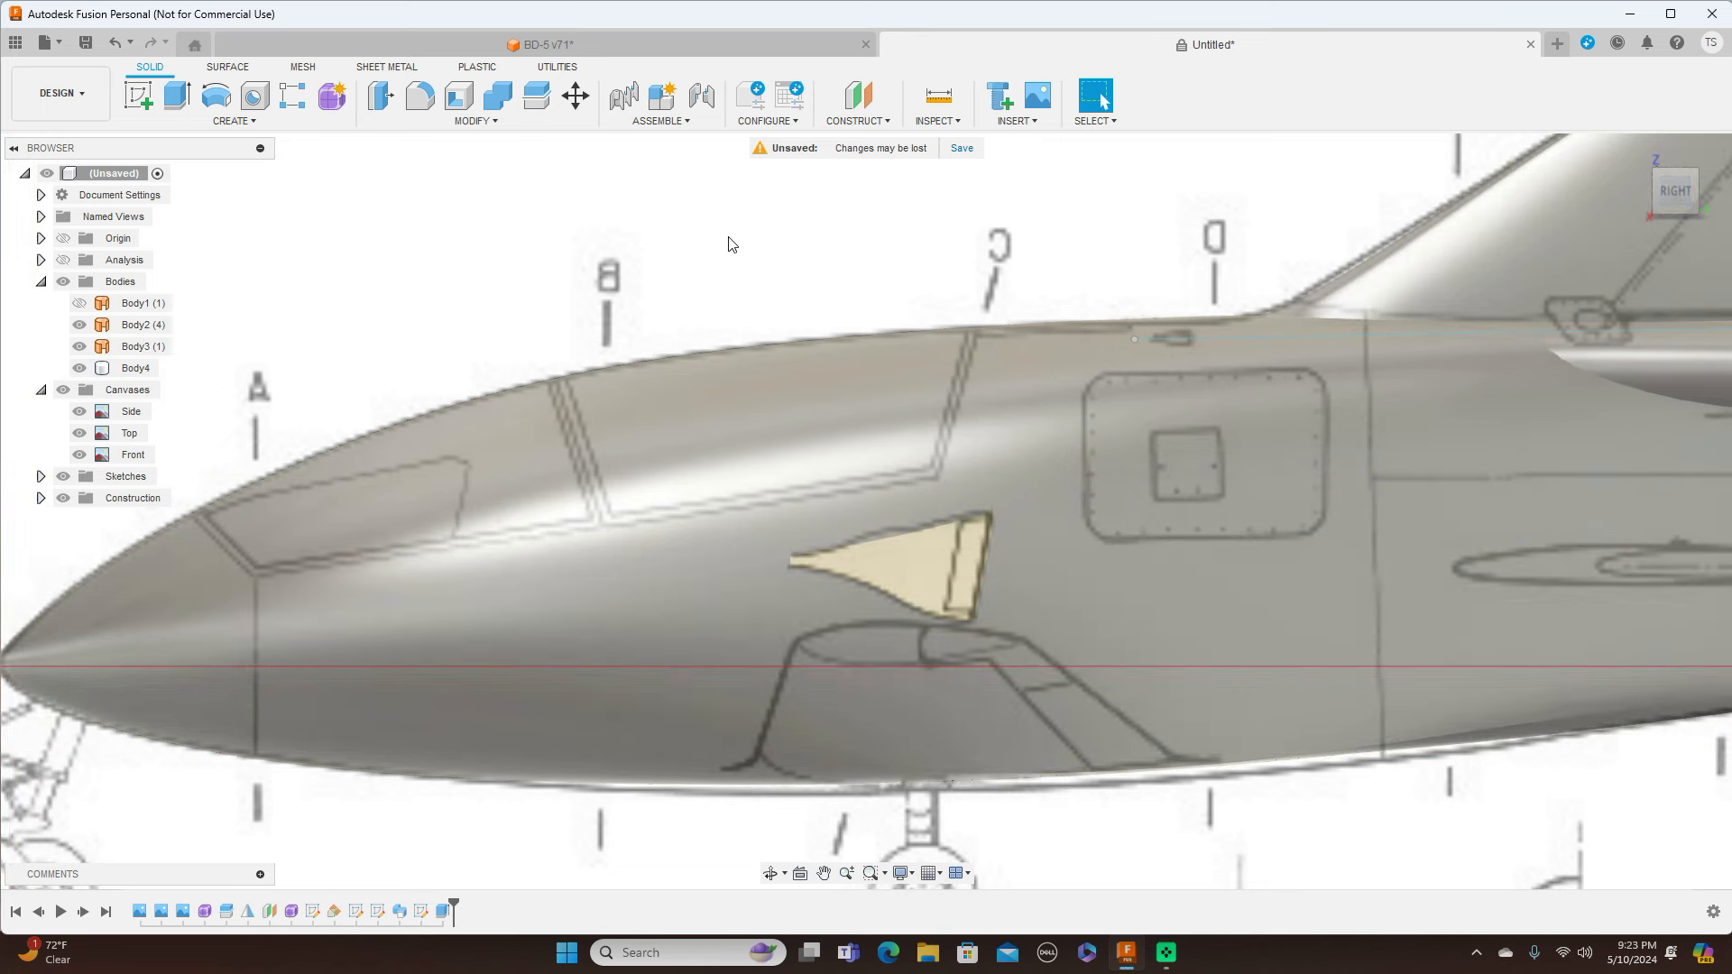
scroll(889, 333, "down", 3)
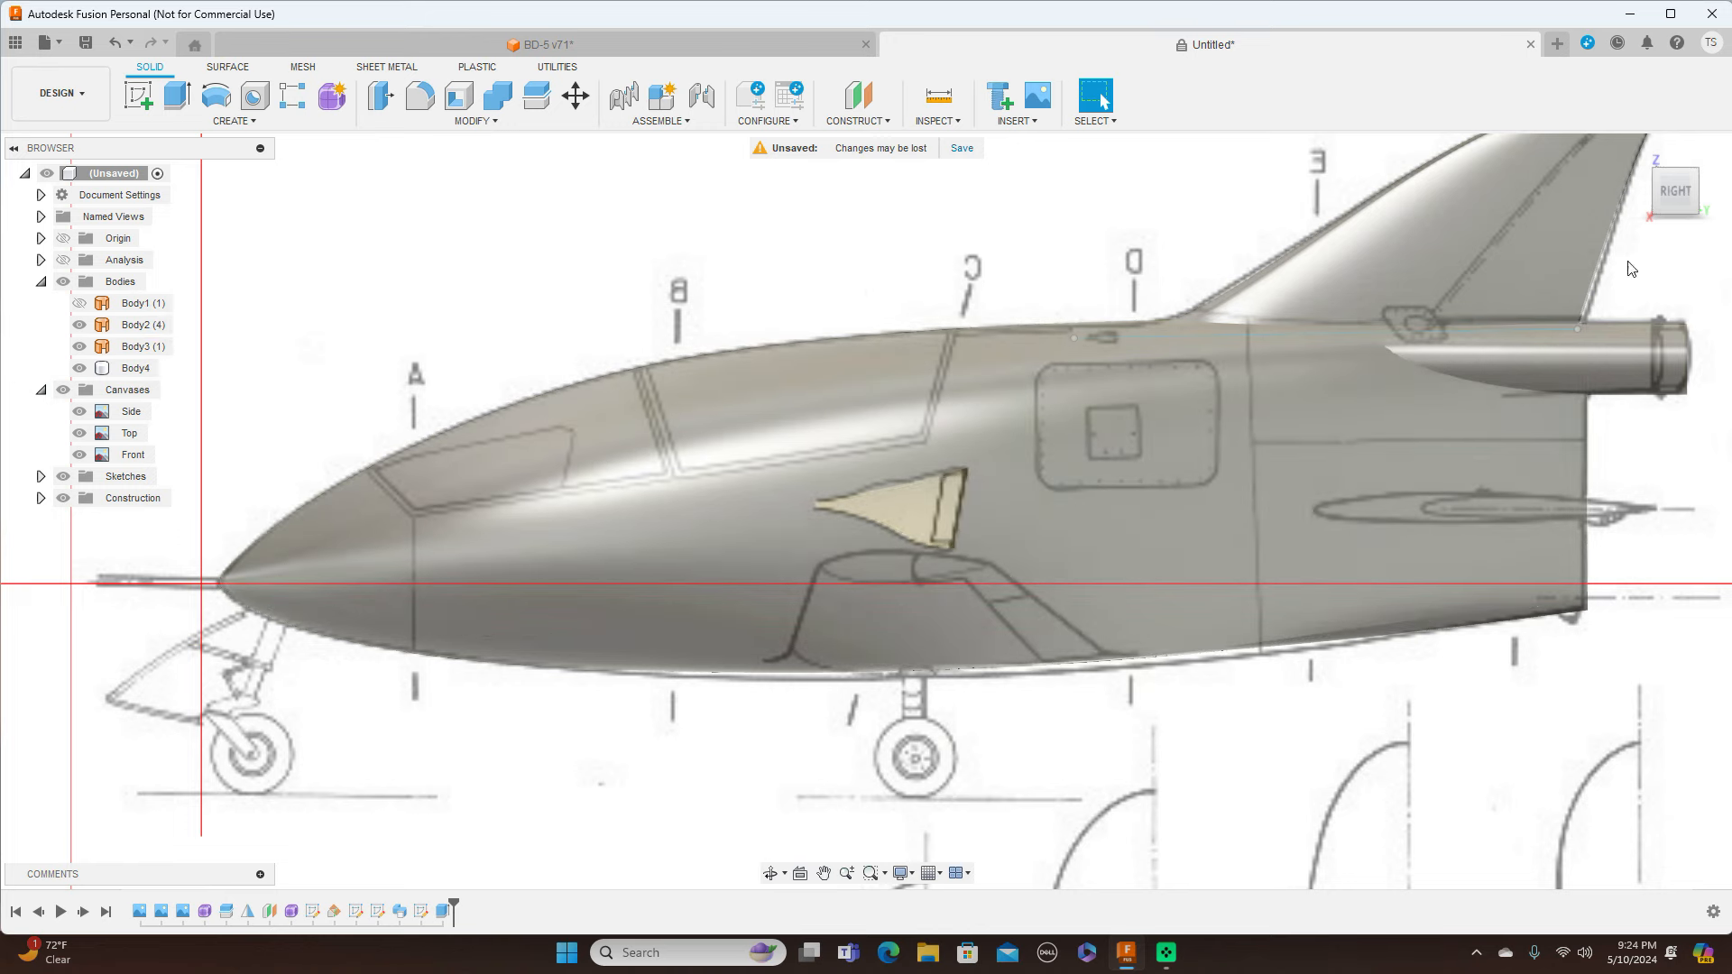
left_click(1683, 175)
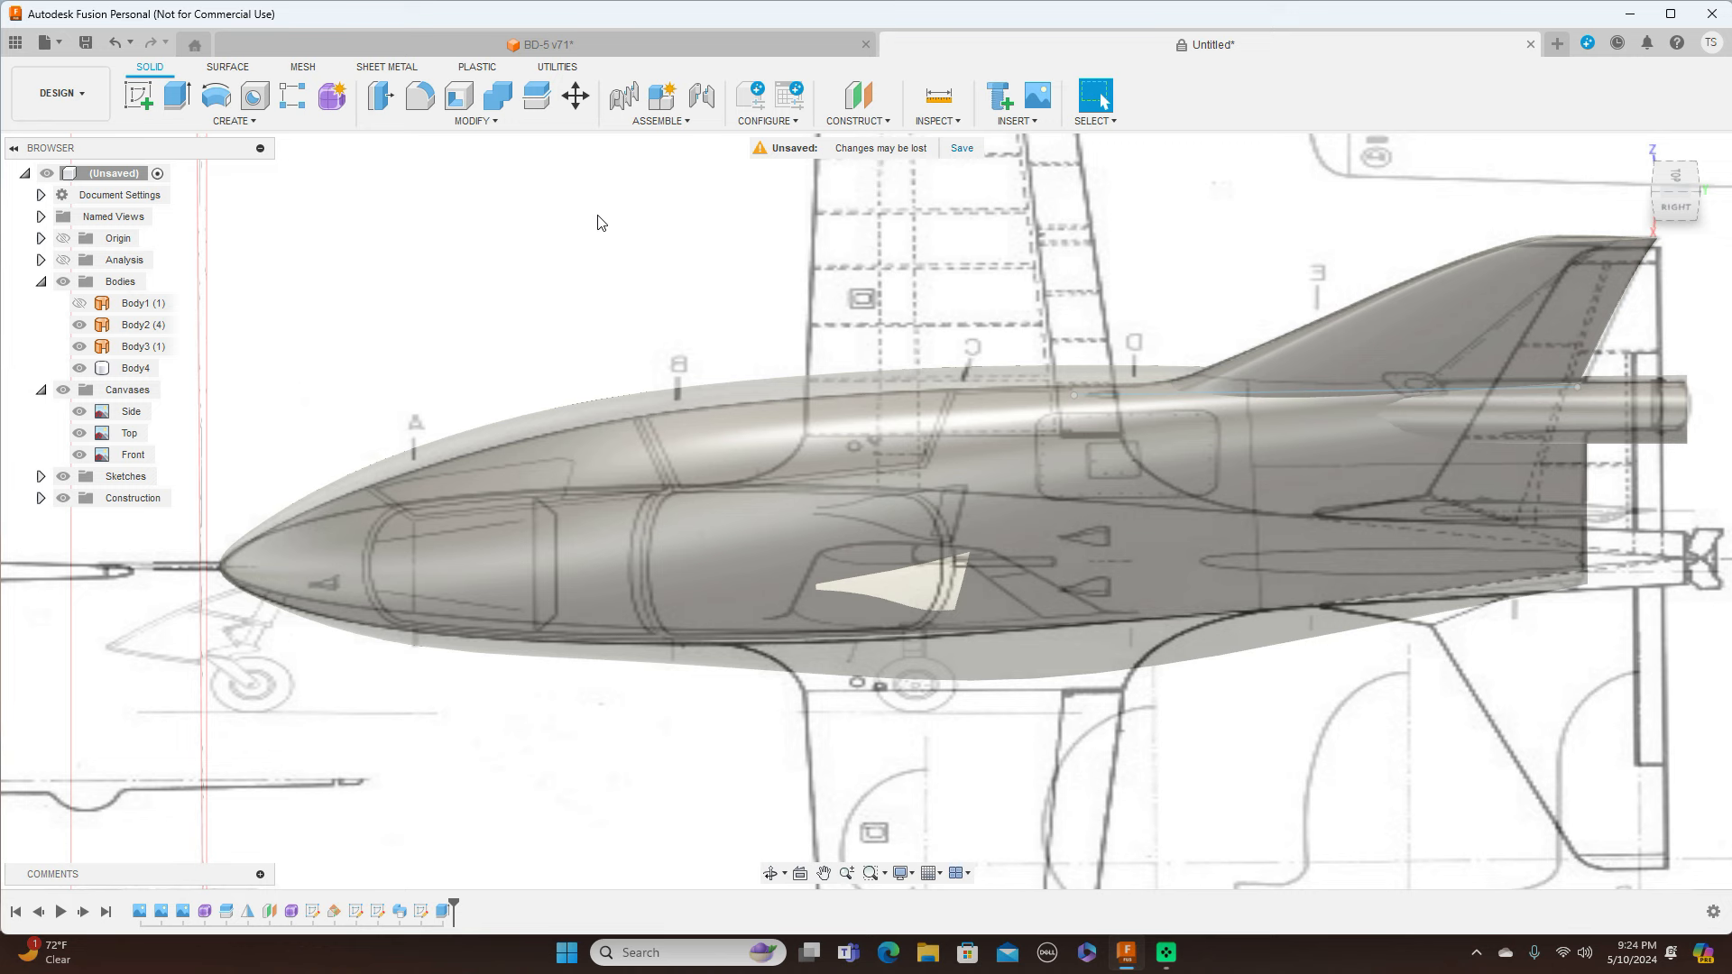
left_click(115, 47)
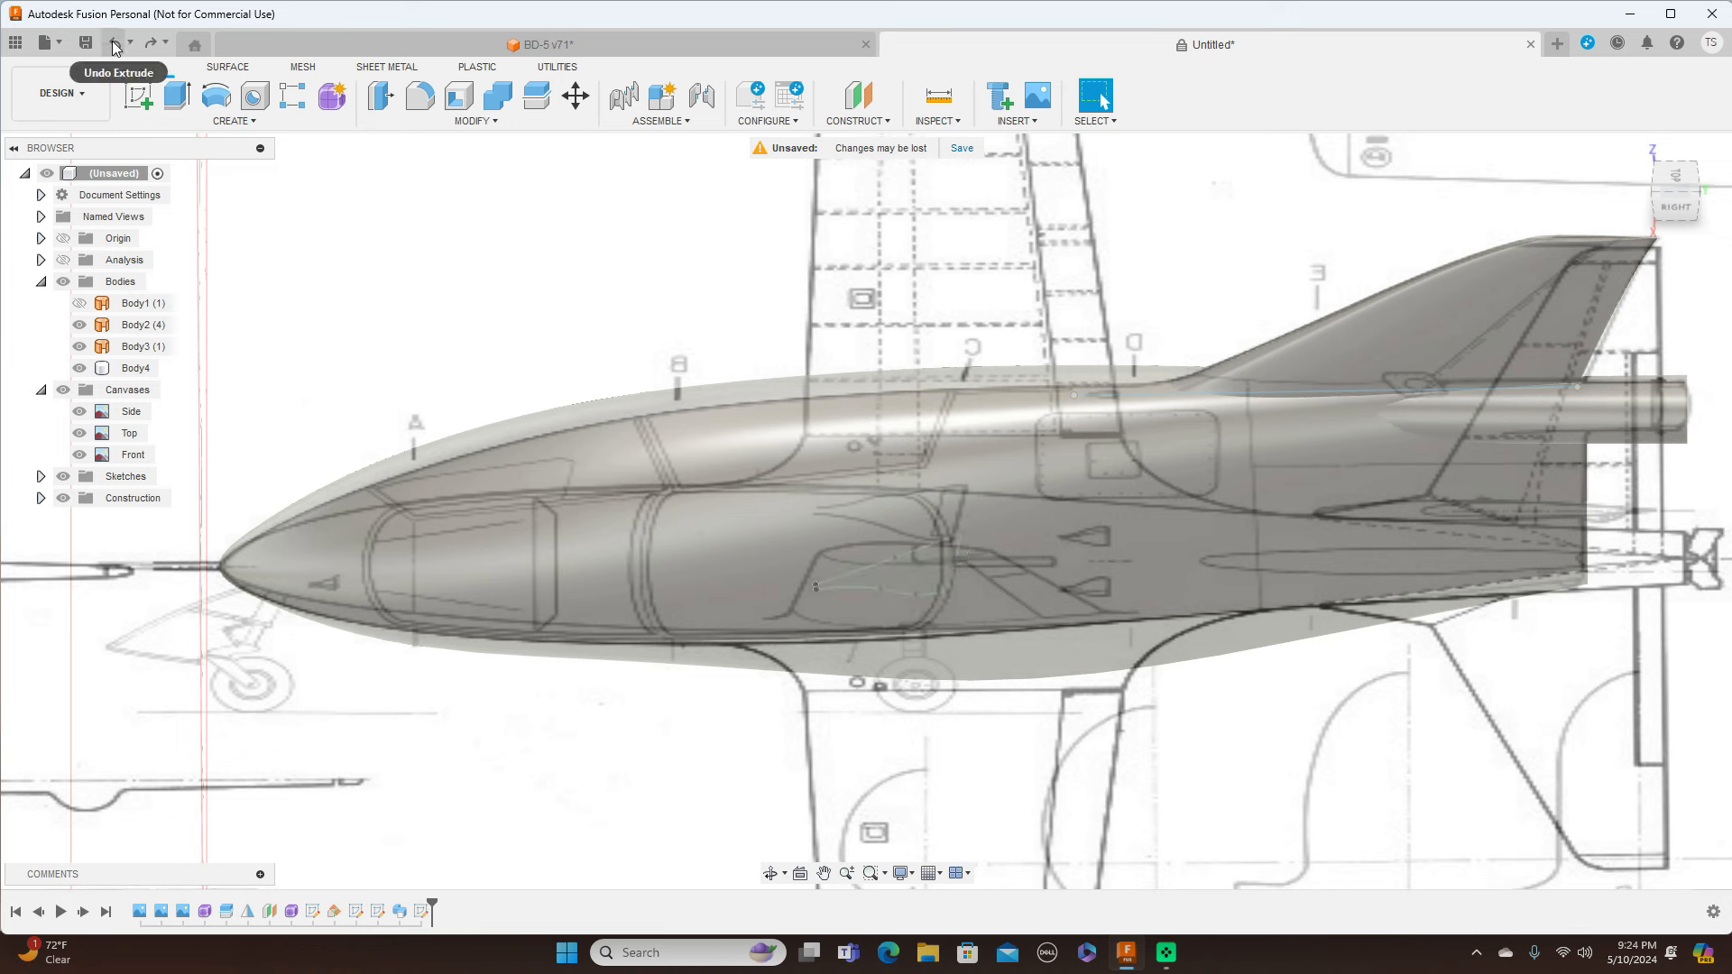
left_click(1683, 207)
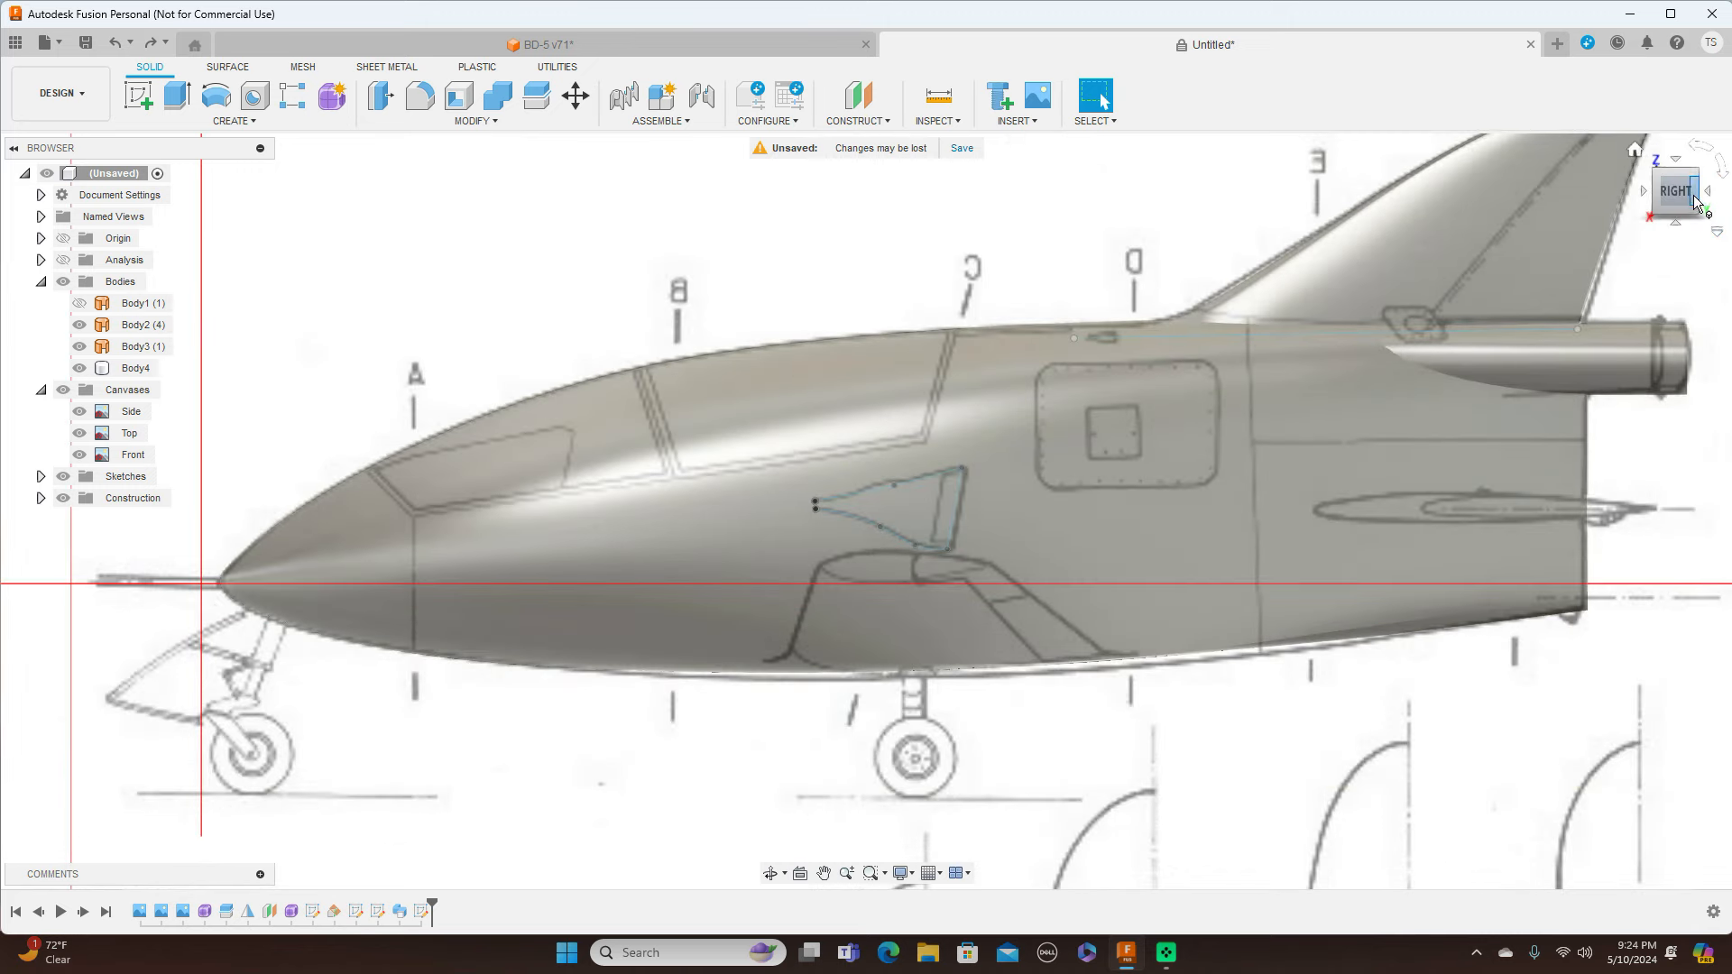
Close the open tail end of the fuselage surface with a Patch across its narrow rear opening, as a new body
left_click(1693, 199)
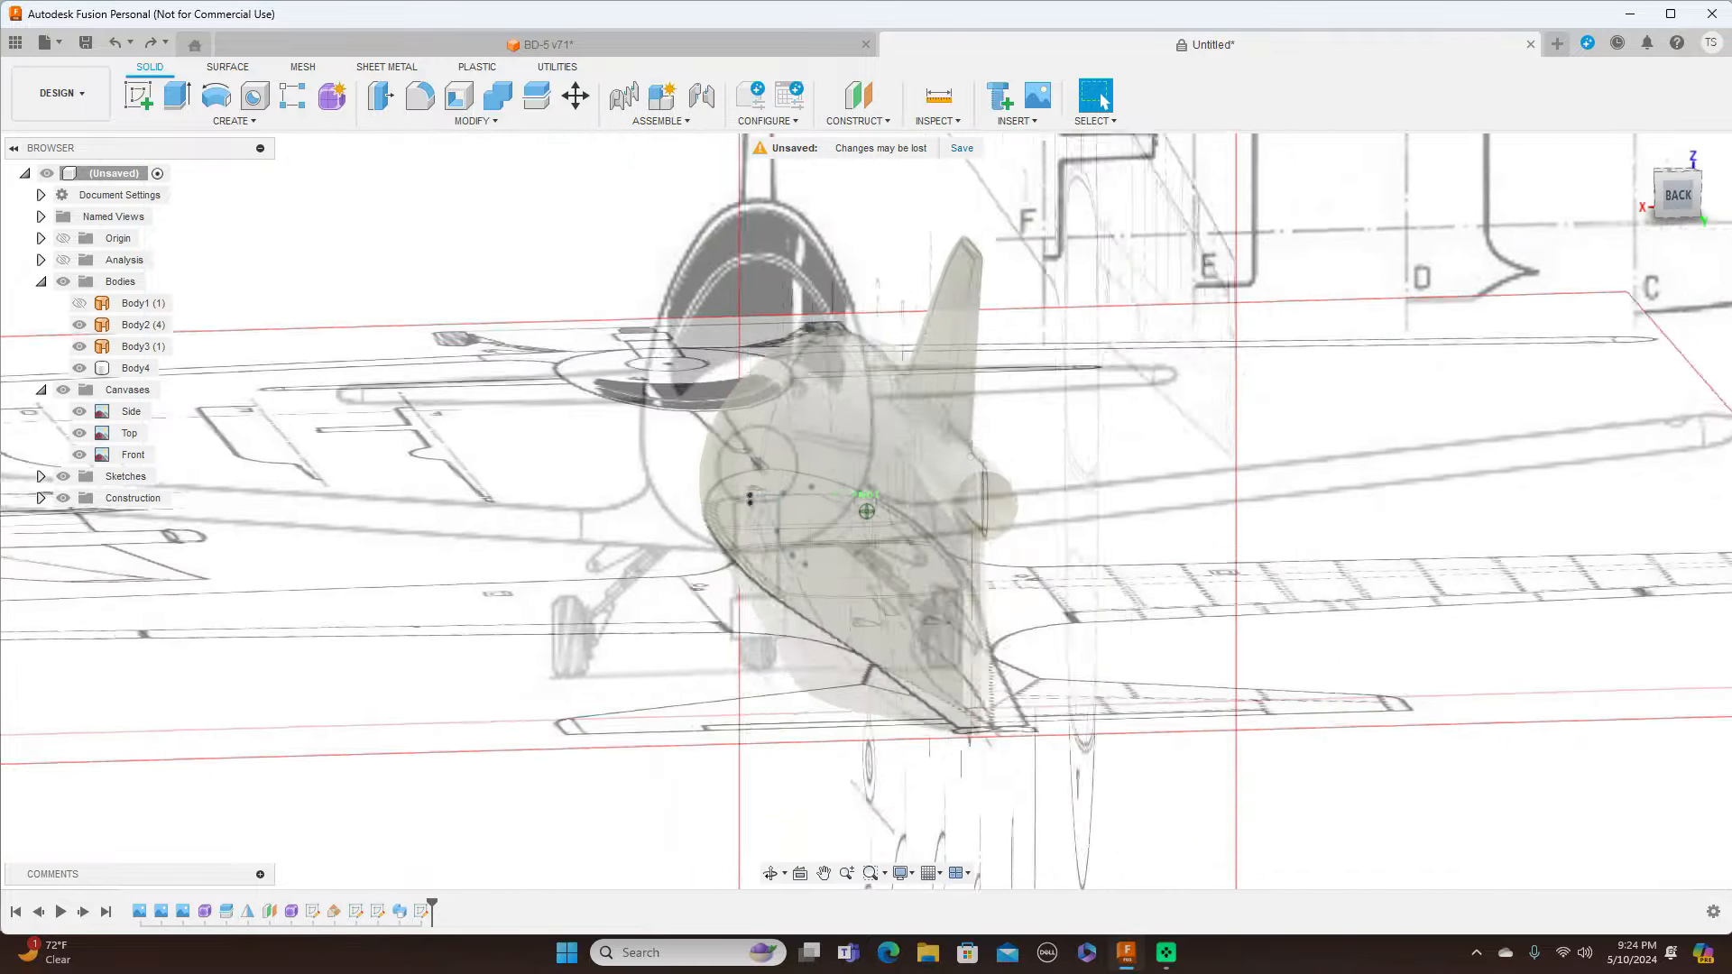
left_click(1675, 196)
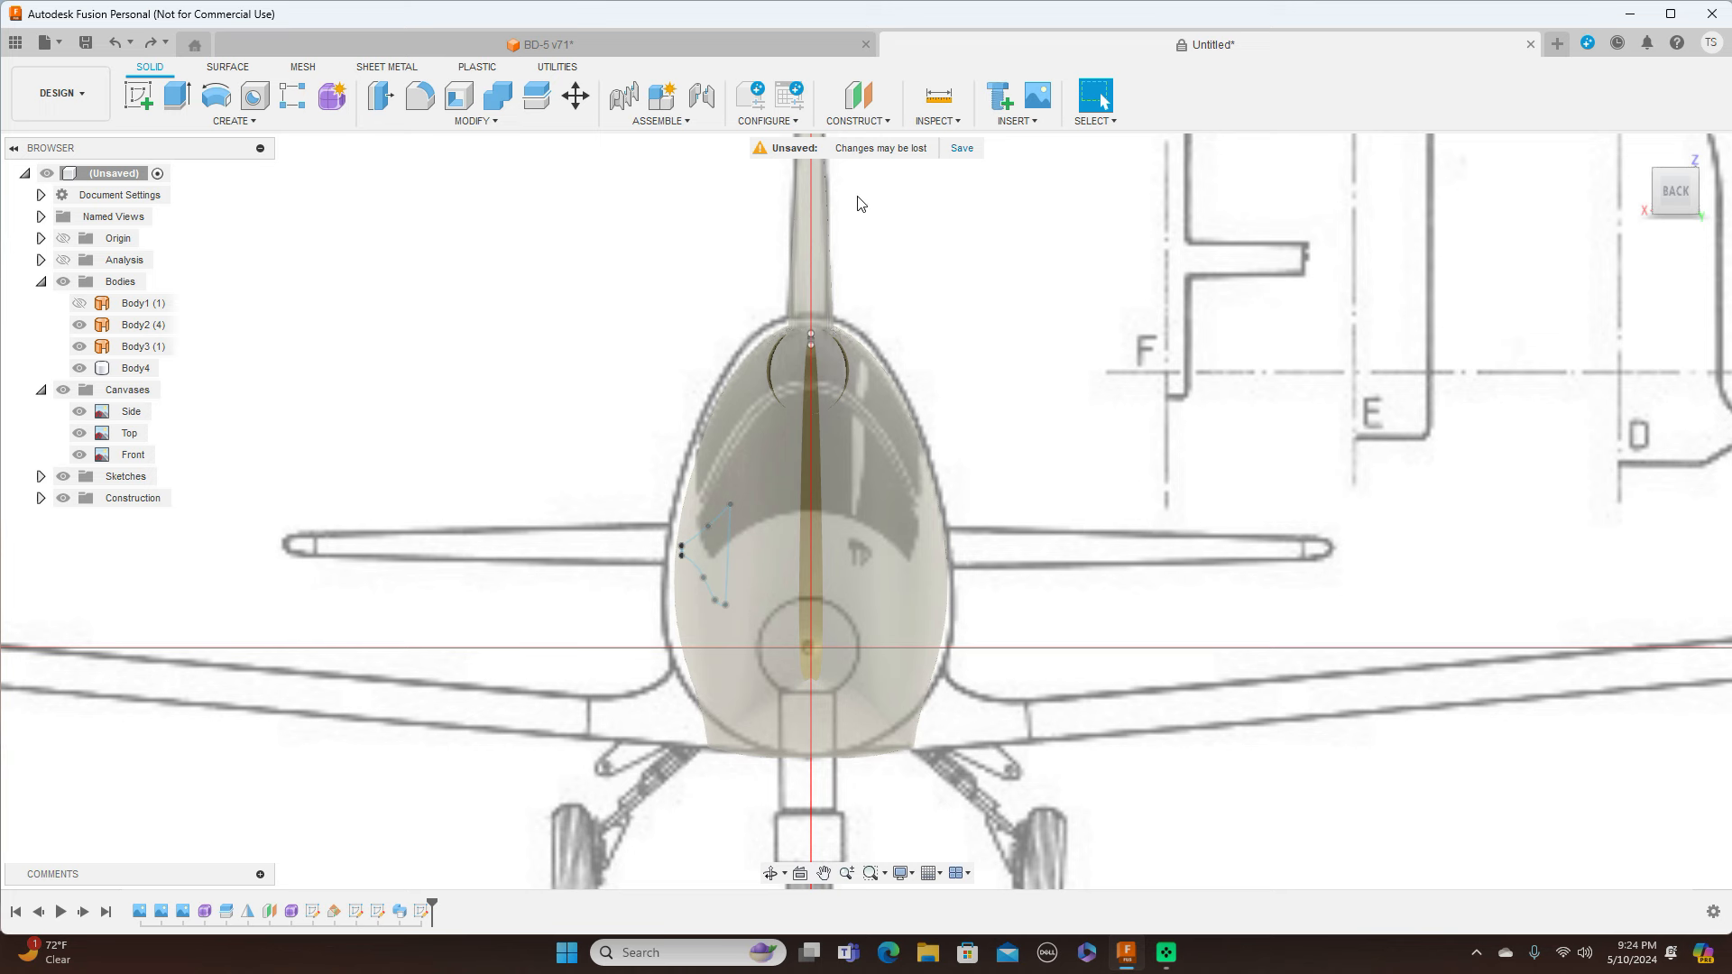
left_click(226, 69)
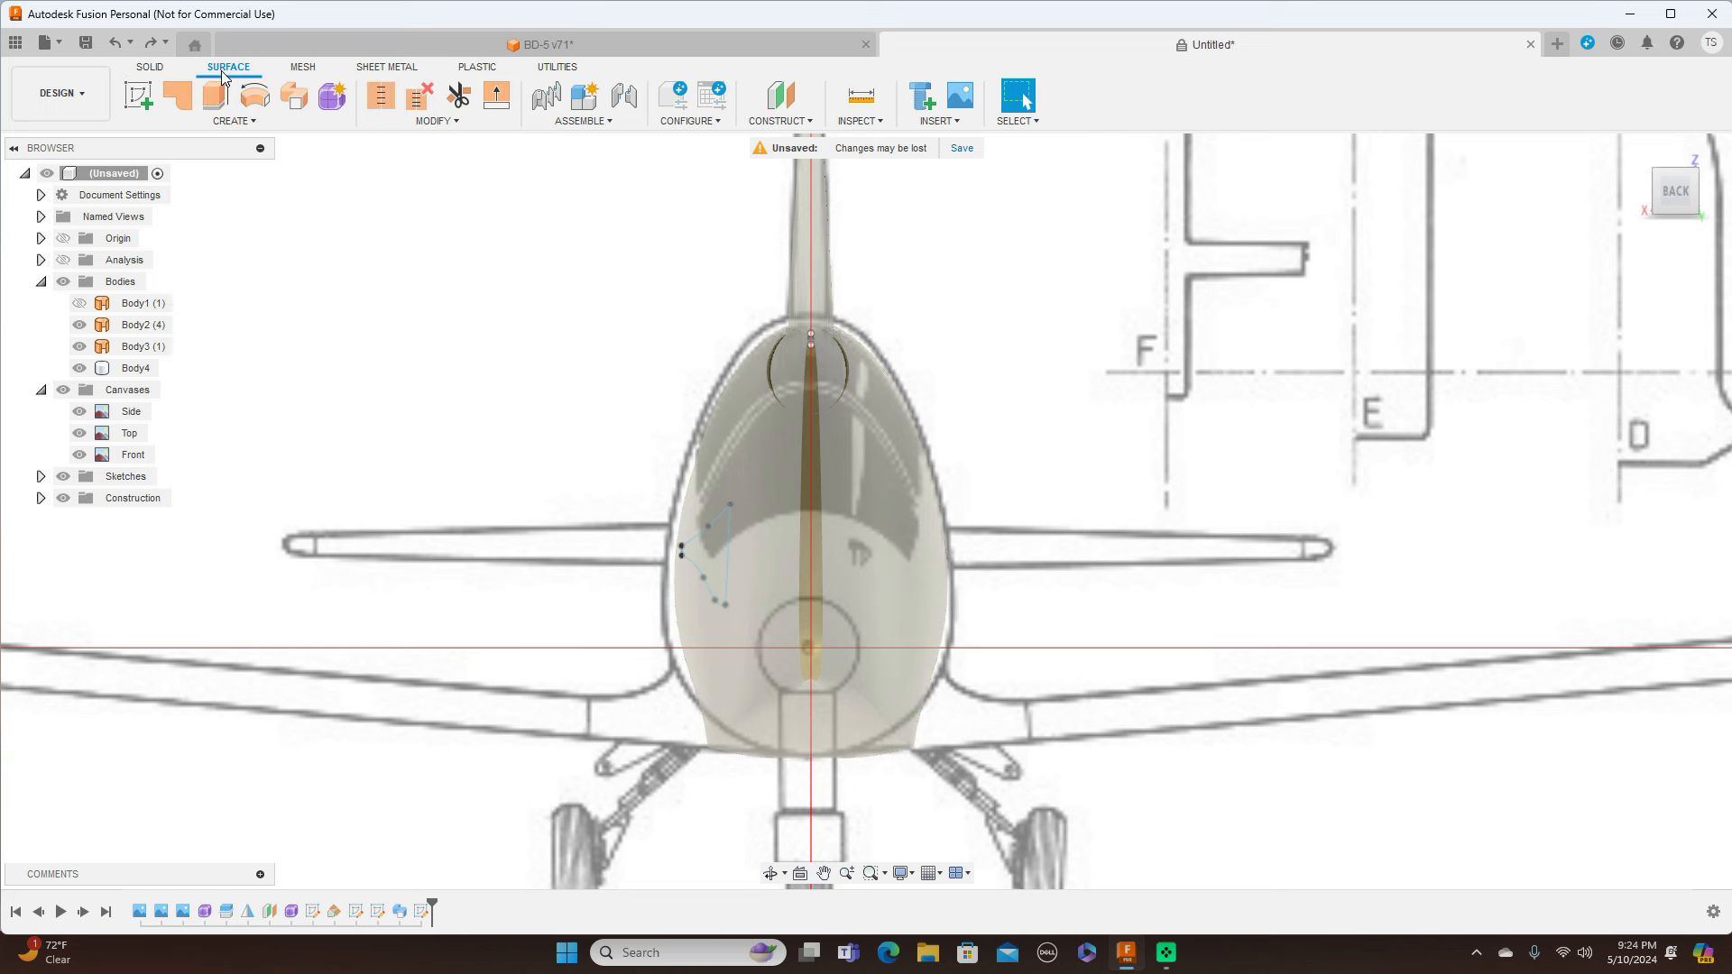
left_click(180, 99)
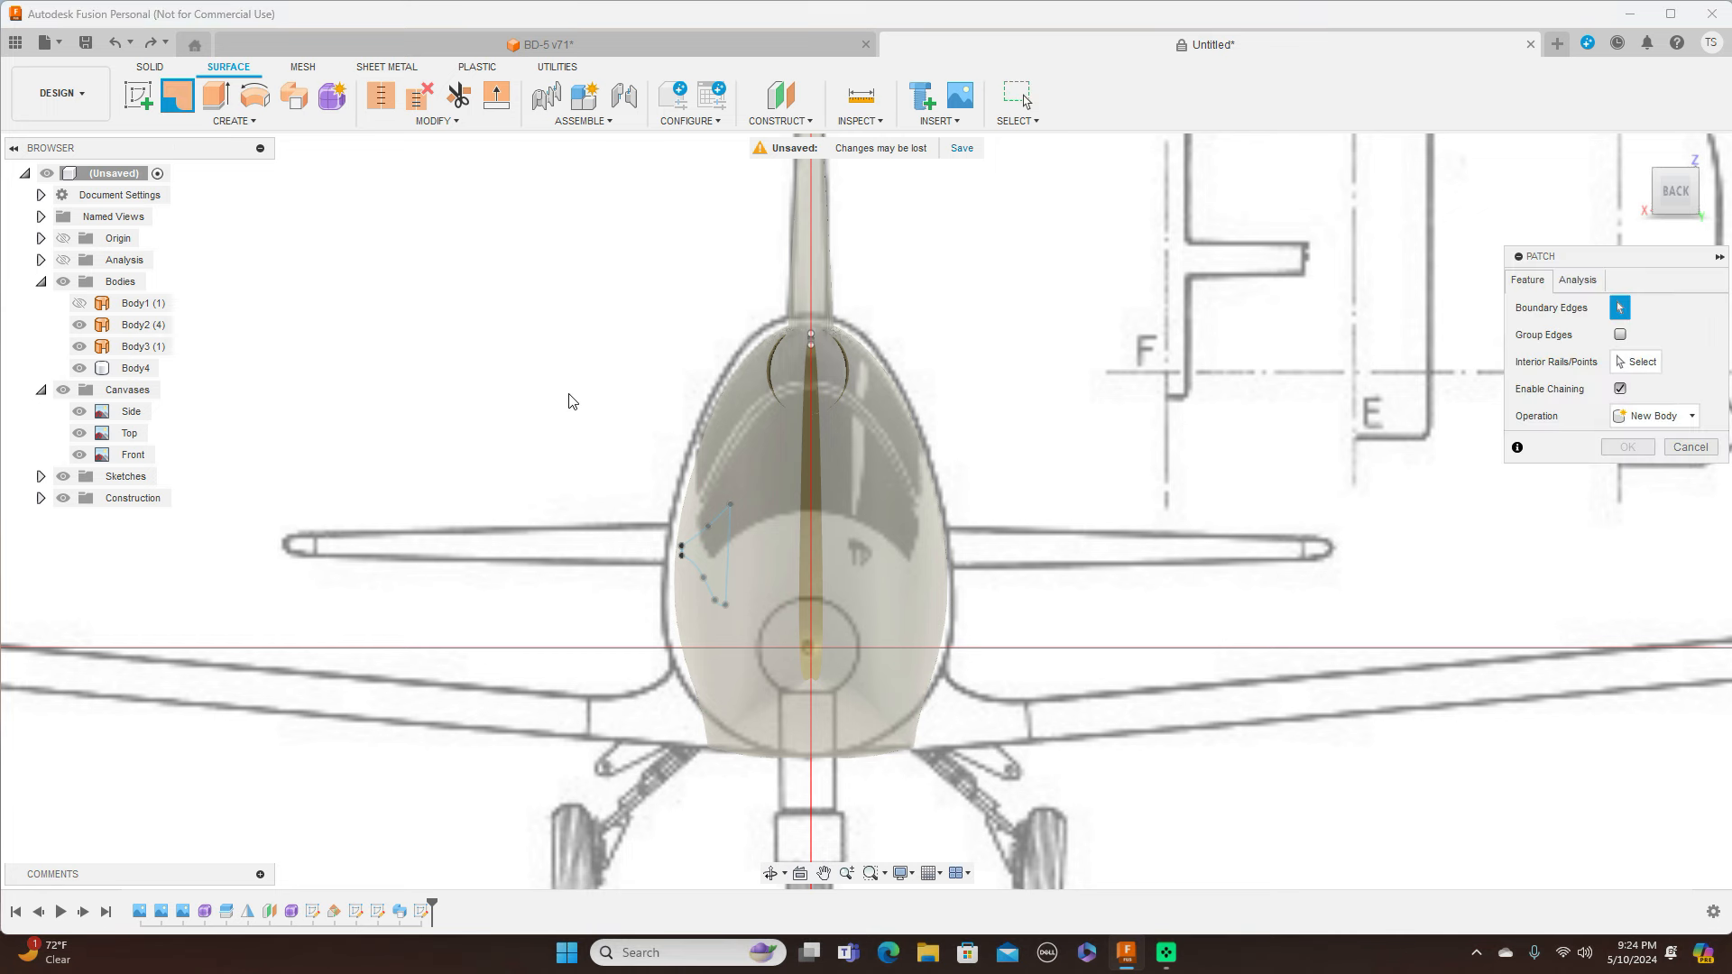
left_click(810, 499)
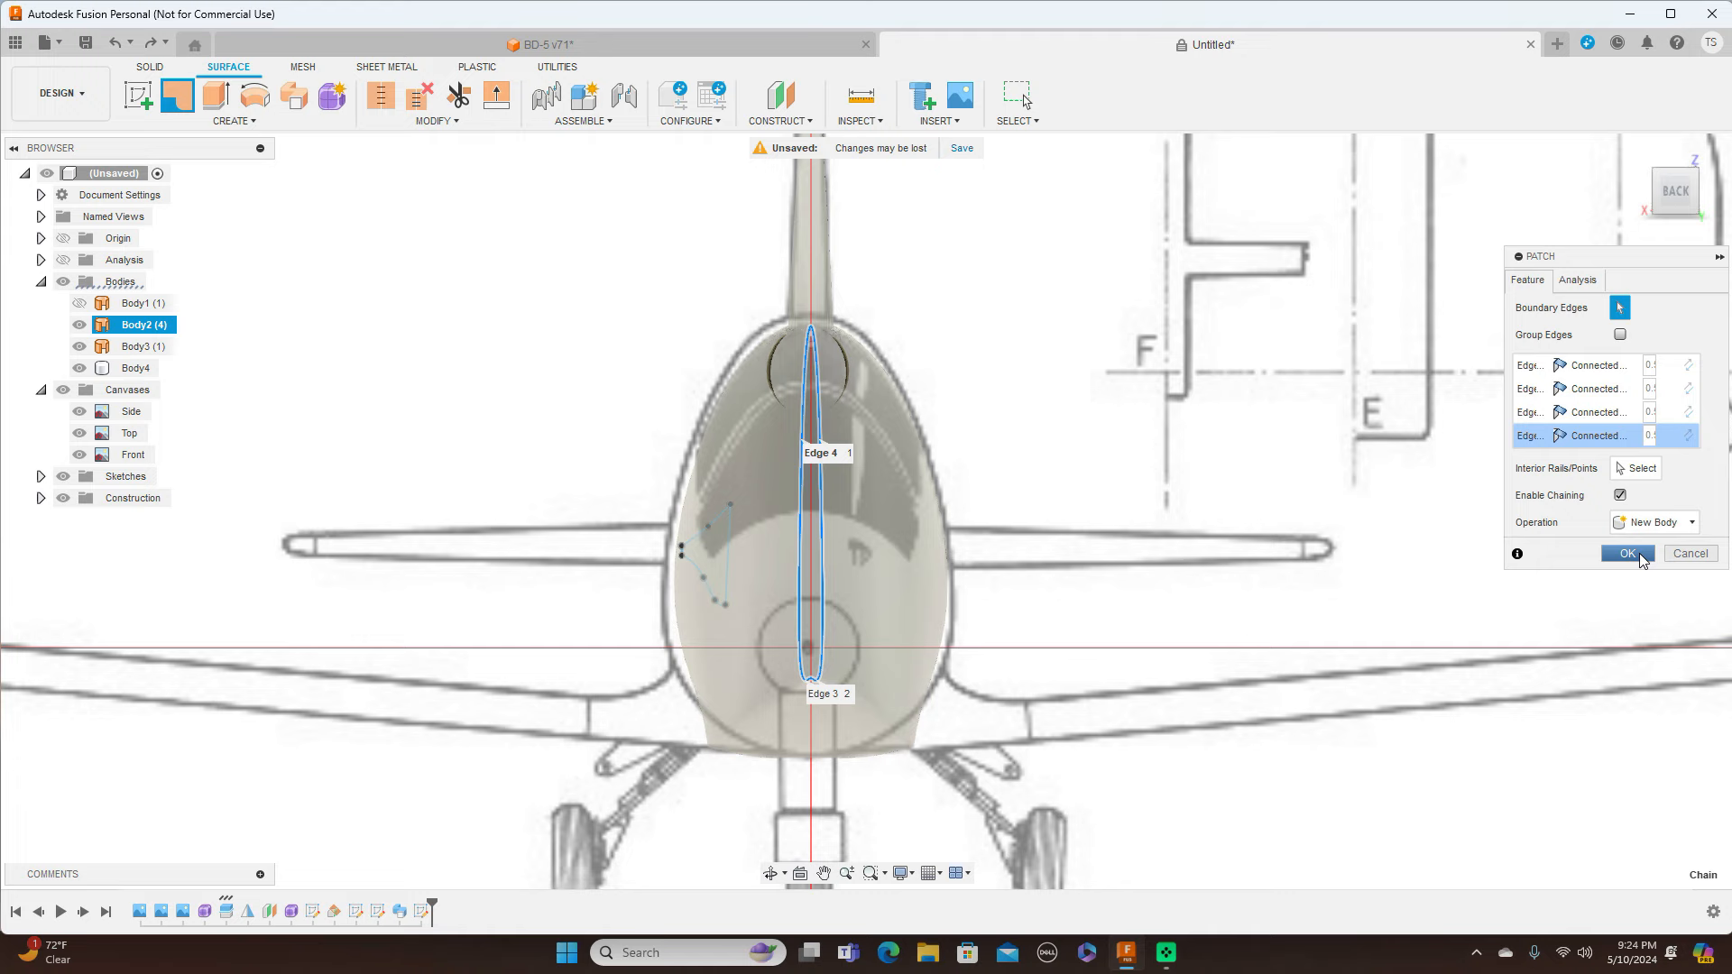
left_click(1627, 553)
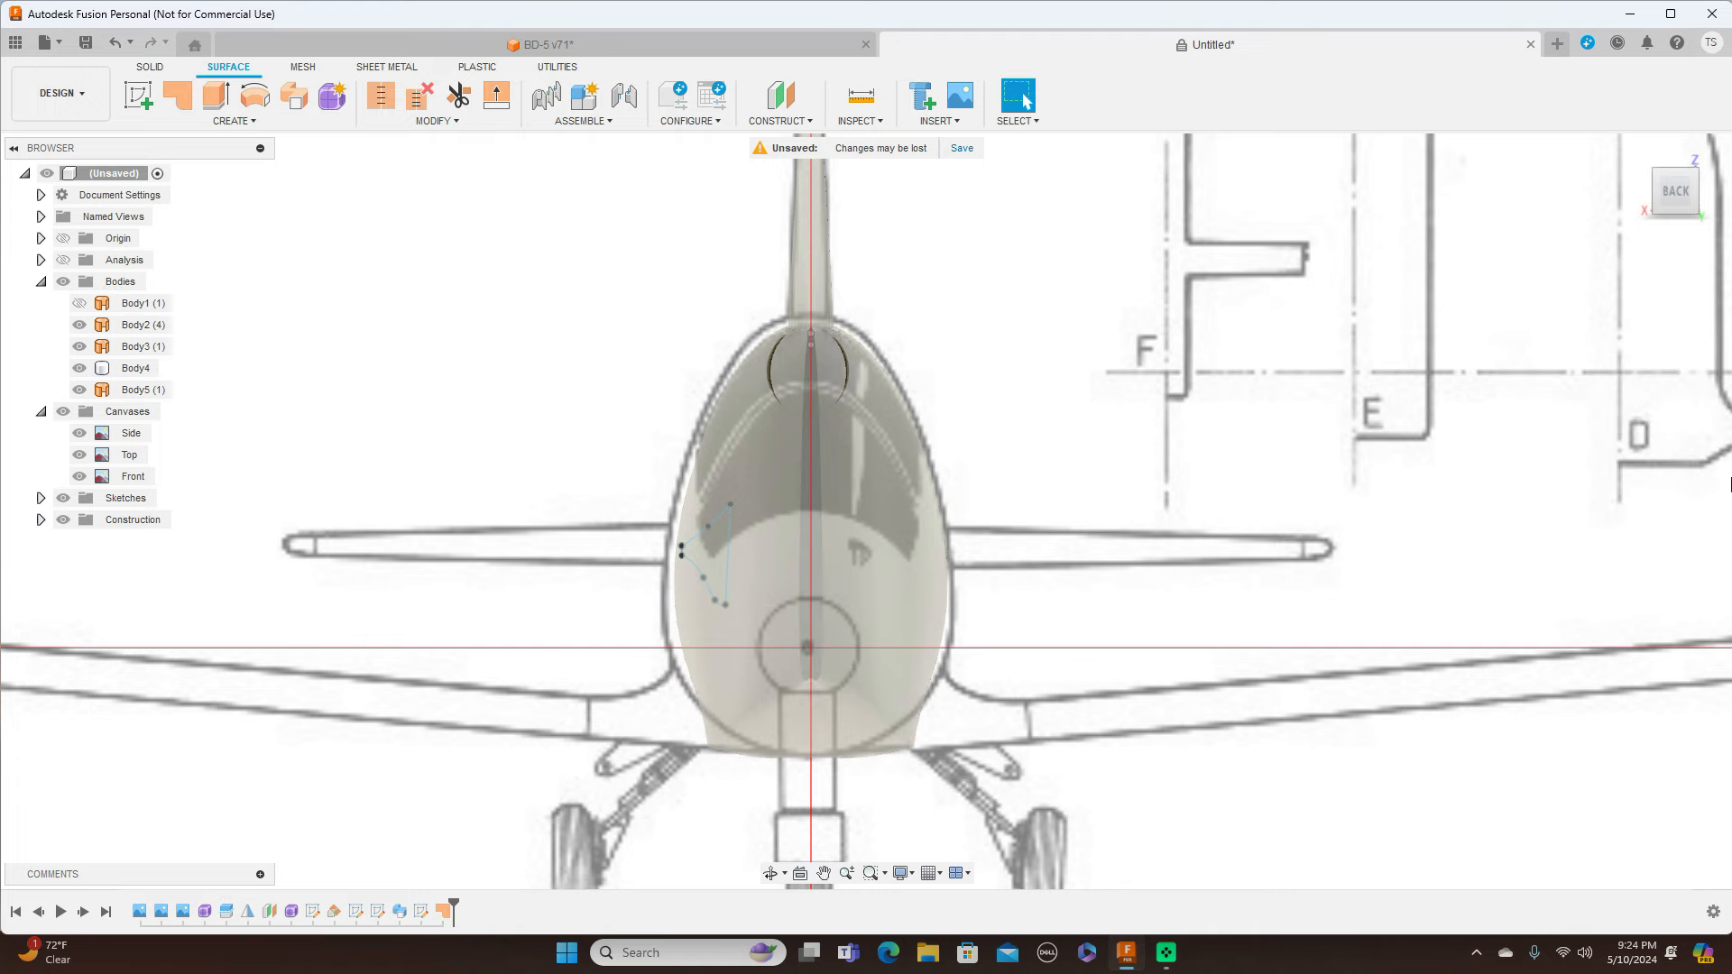
Hide the canvases, then stitch the rear patch and the fuselage surface together as a new body with 0.10 mm tolerance
left_click(1666, 207)
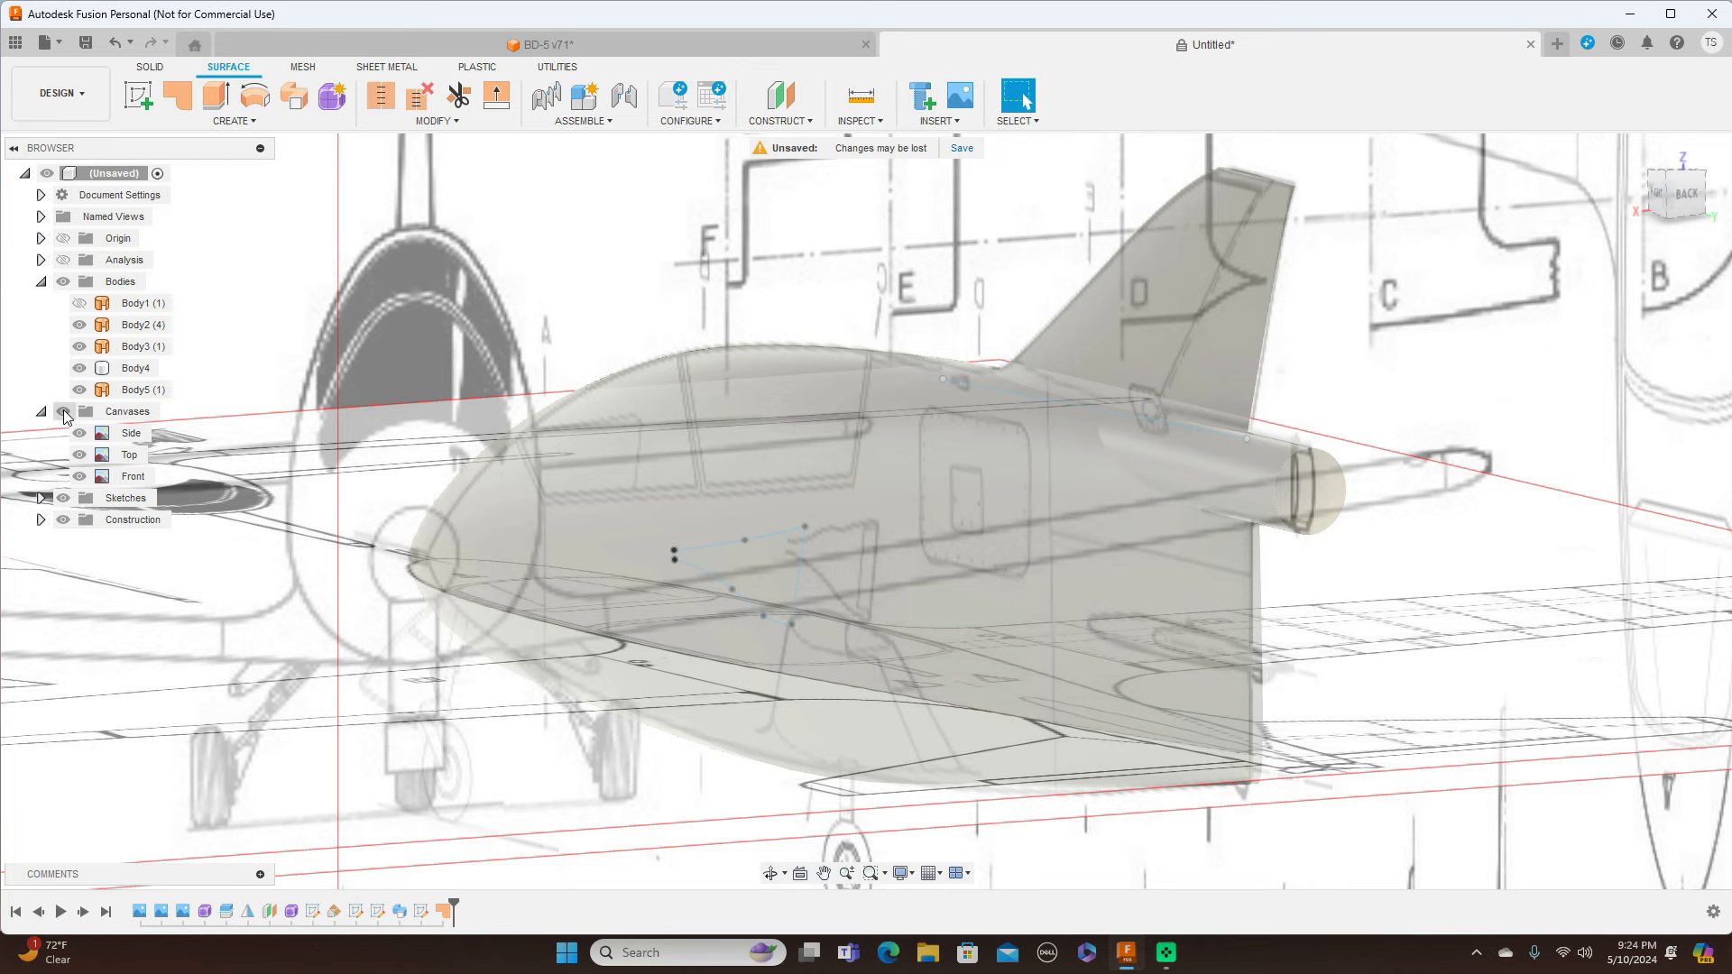
left_click(63, 411)
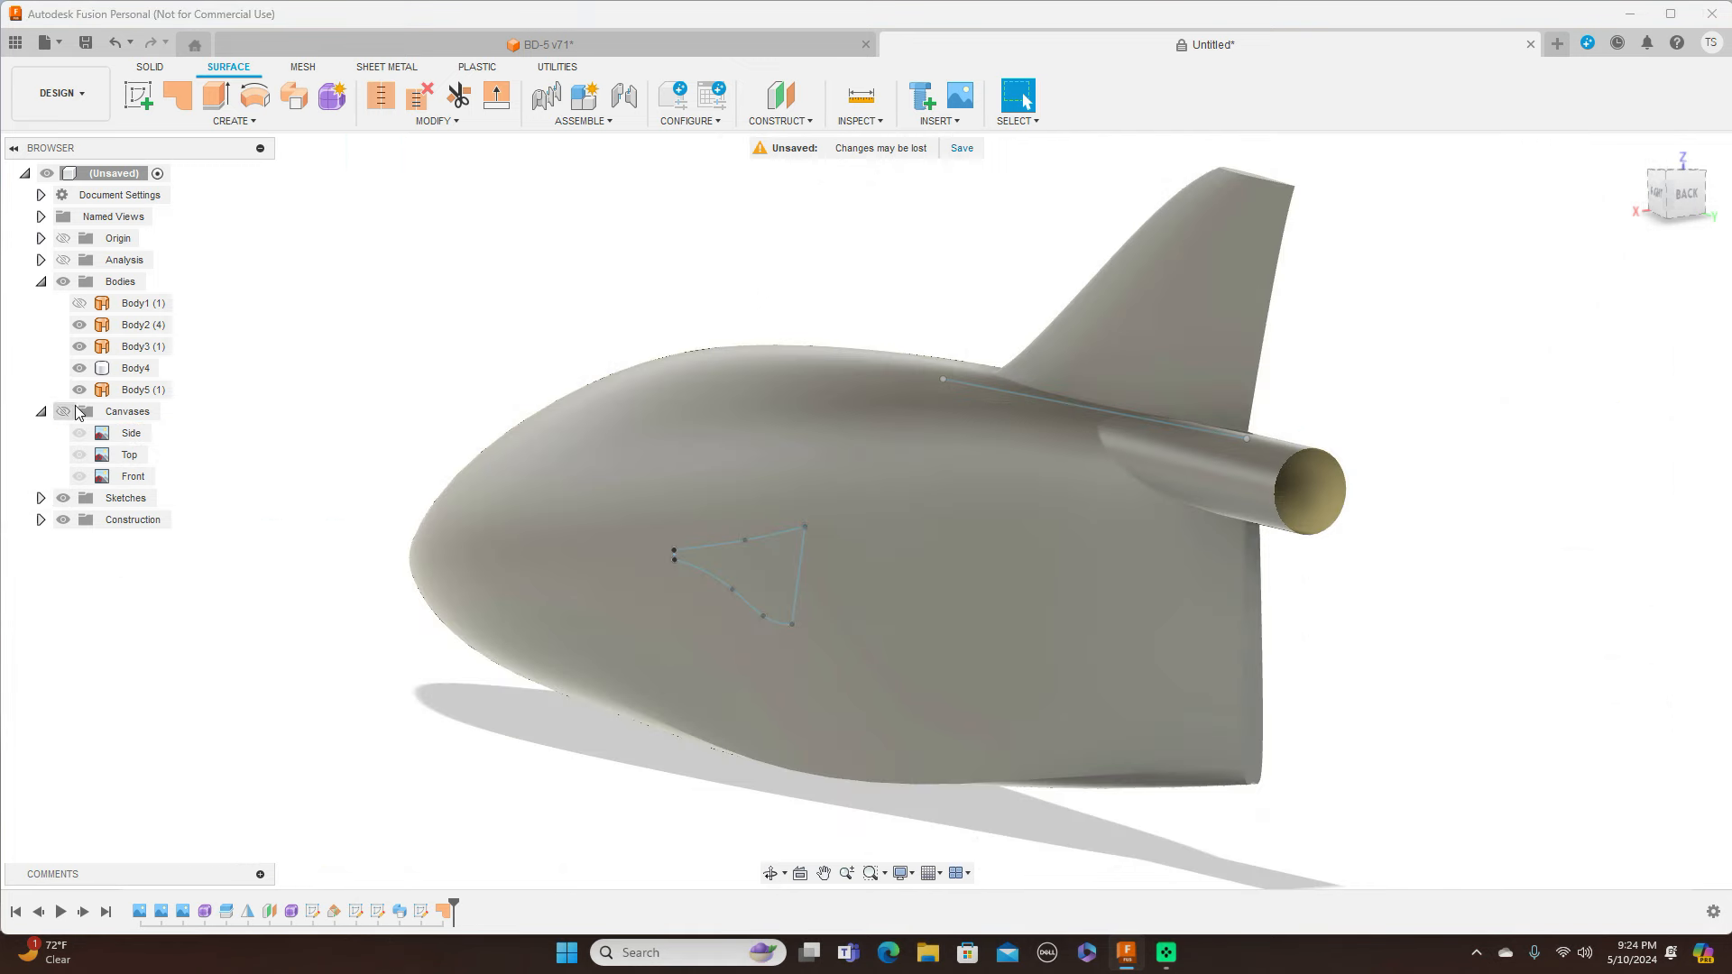
left_click(380, 97)
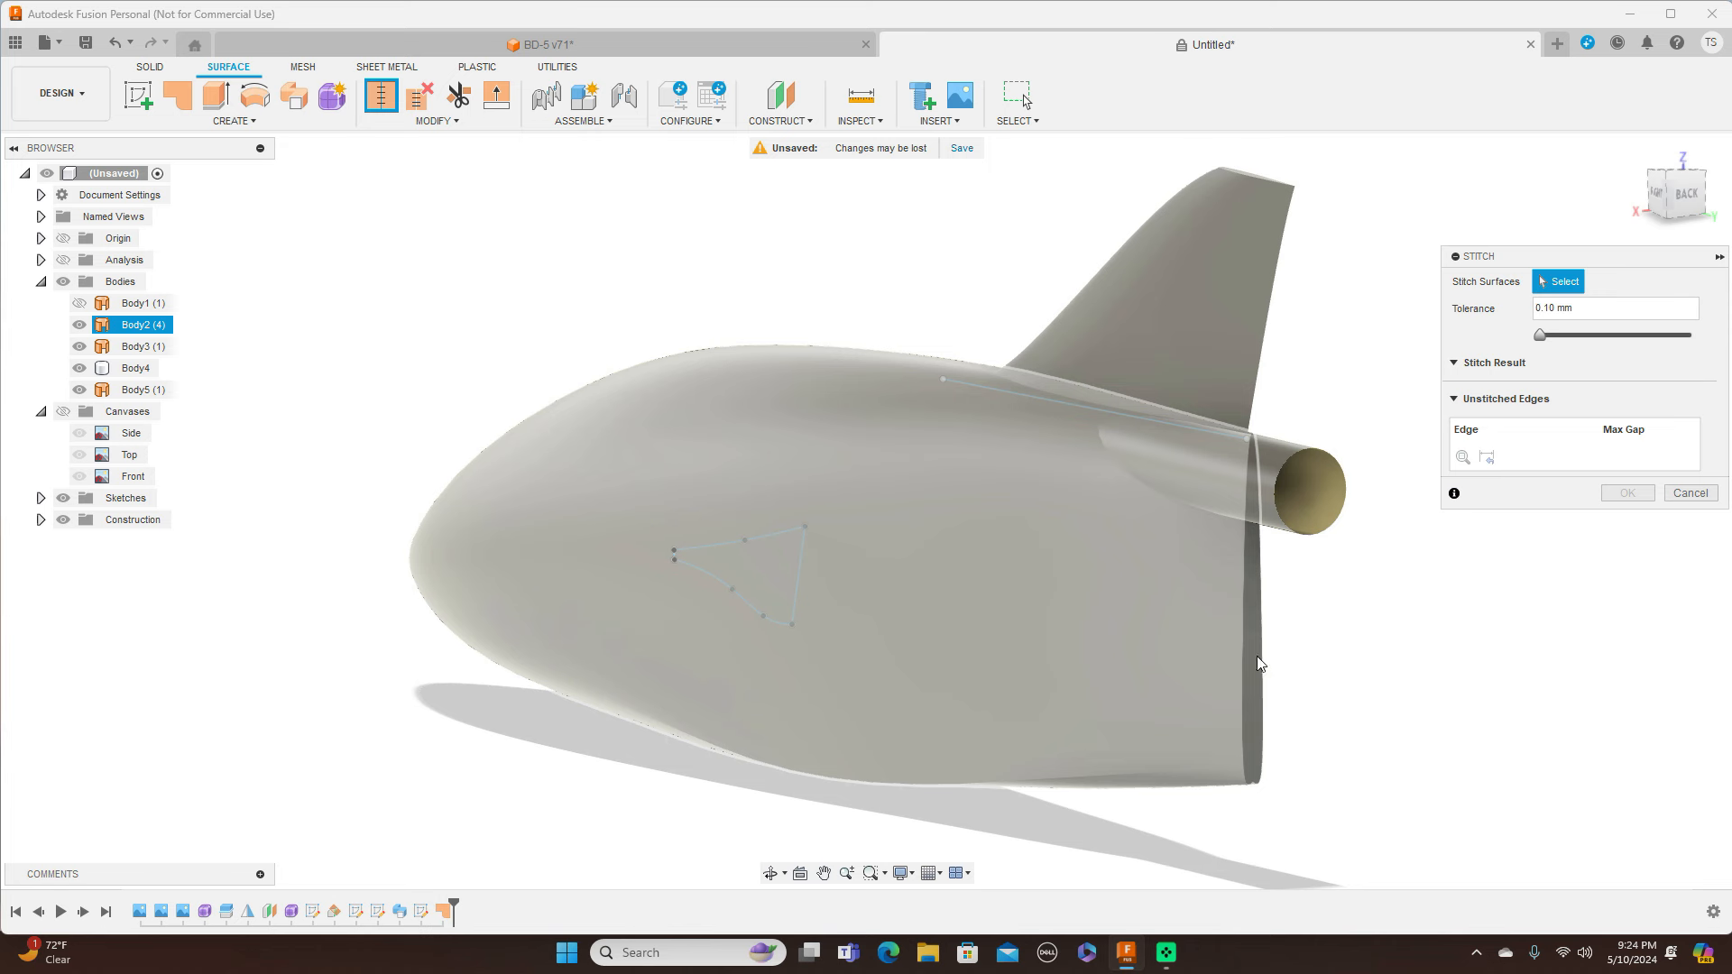
left_click(1262, 664)
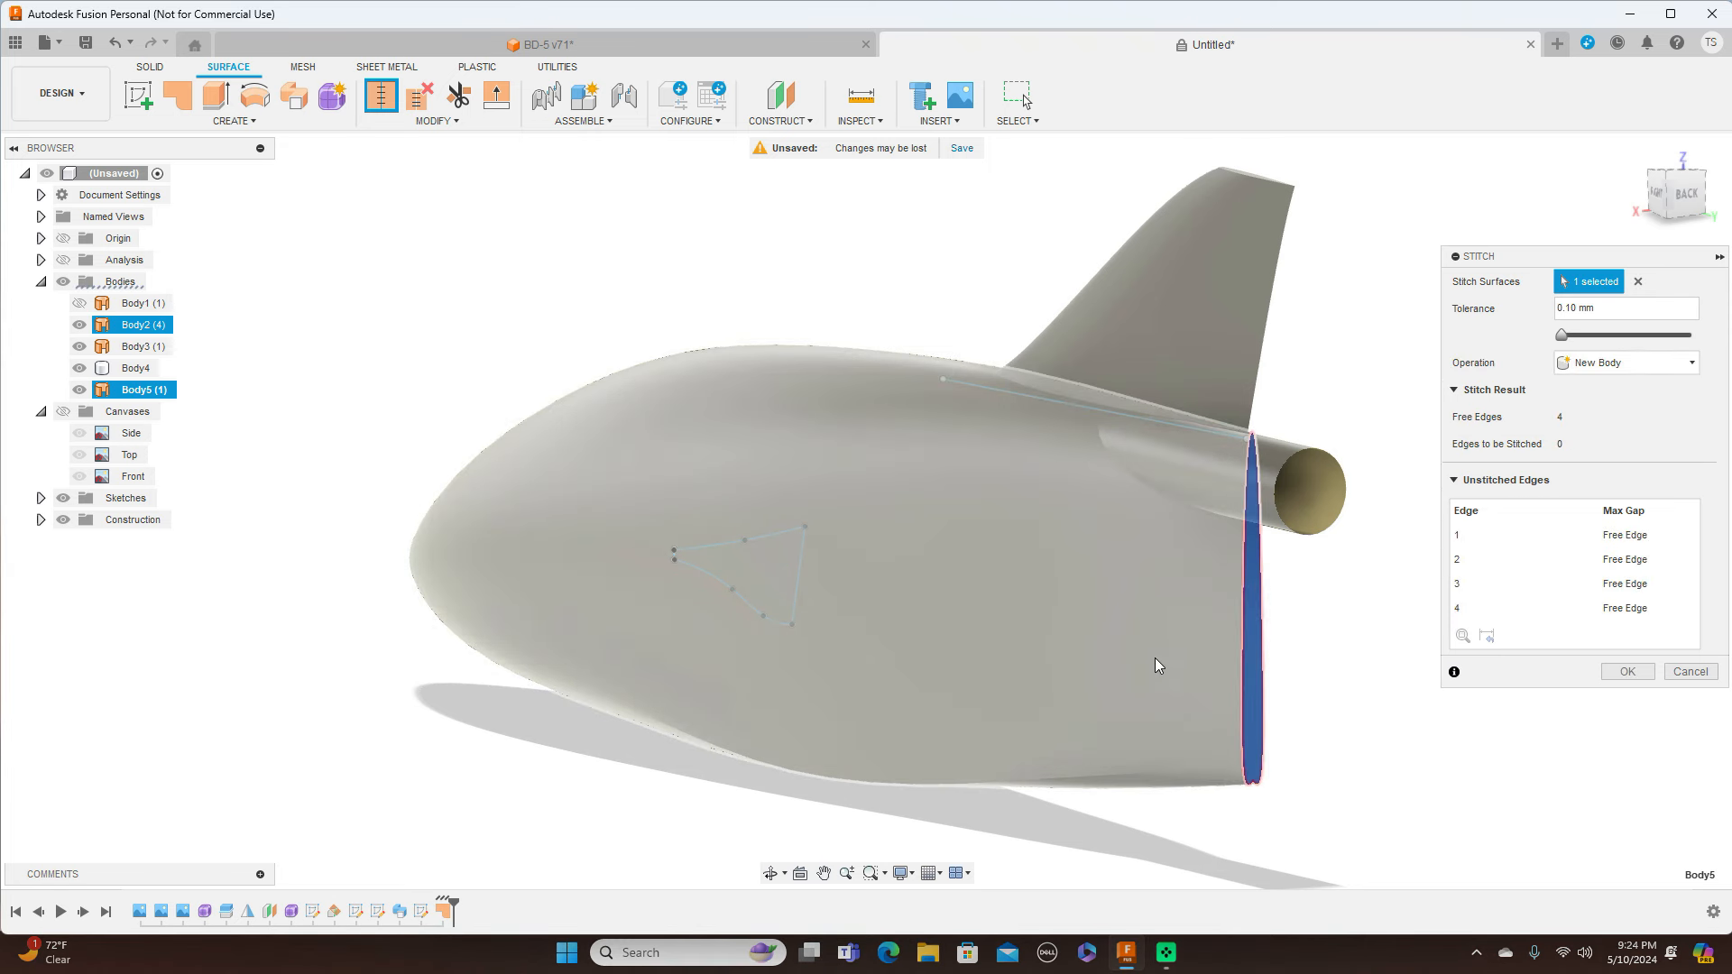
left_click(1160, 676)
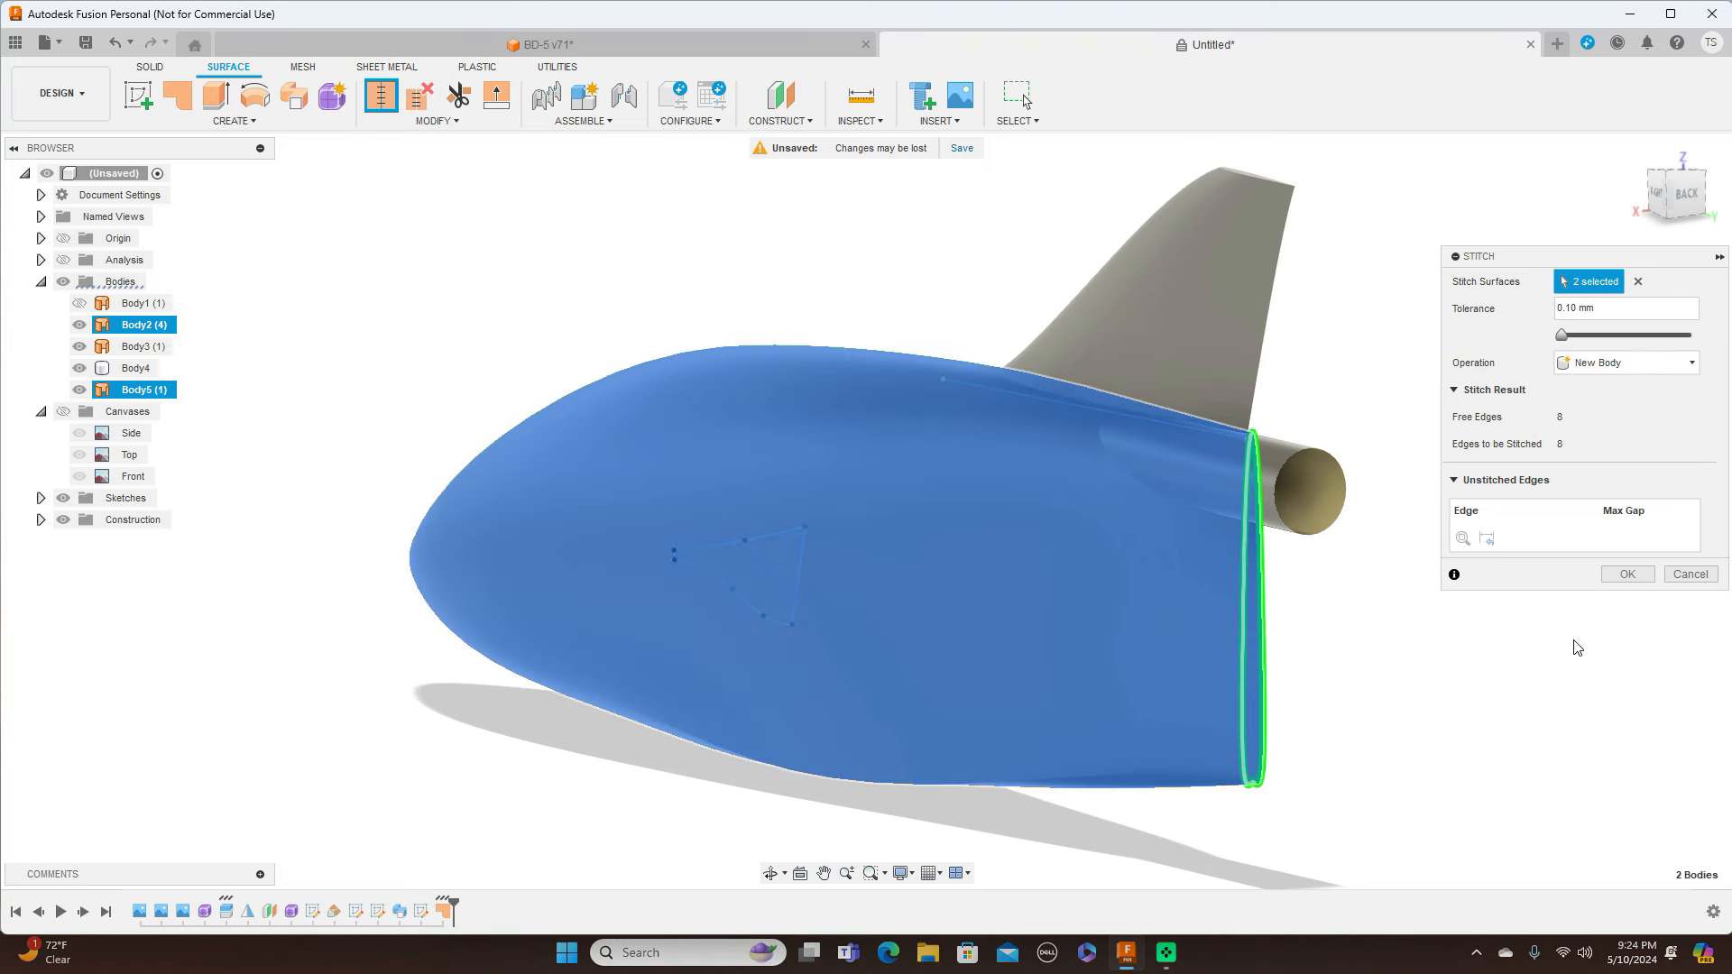
left_click(1623, 575)
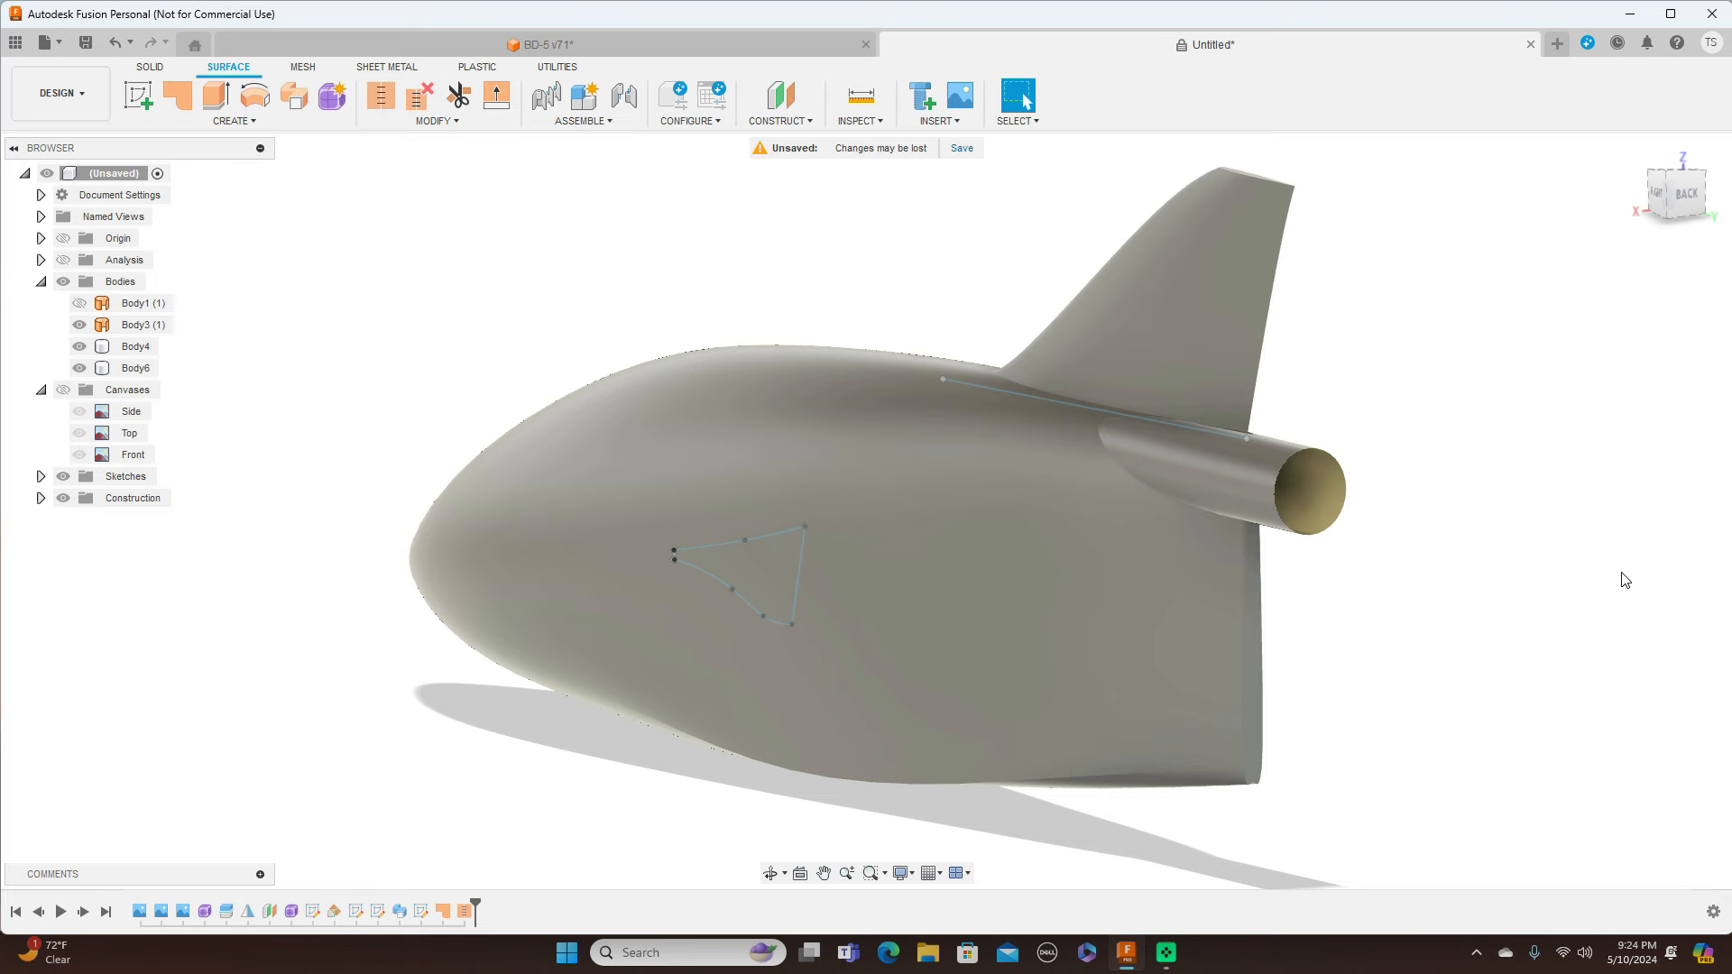
Cut the intake recess into the fuselage side by extruding the angled intake profile 100 mm outward with the Cut operation
left_click(1656, 197)
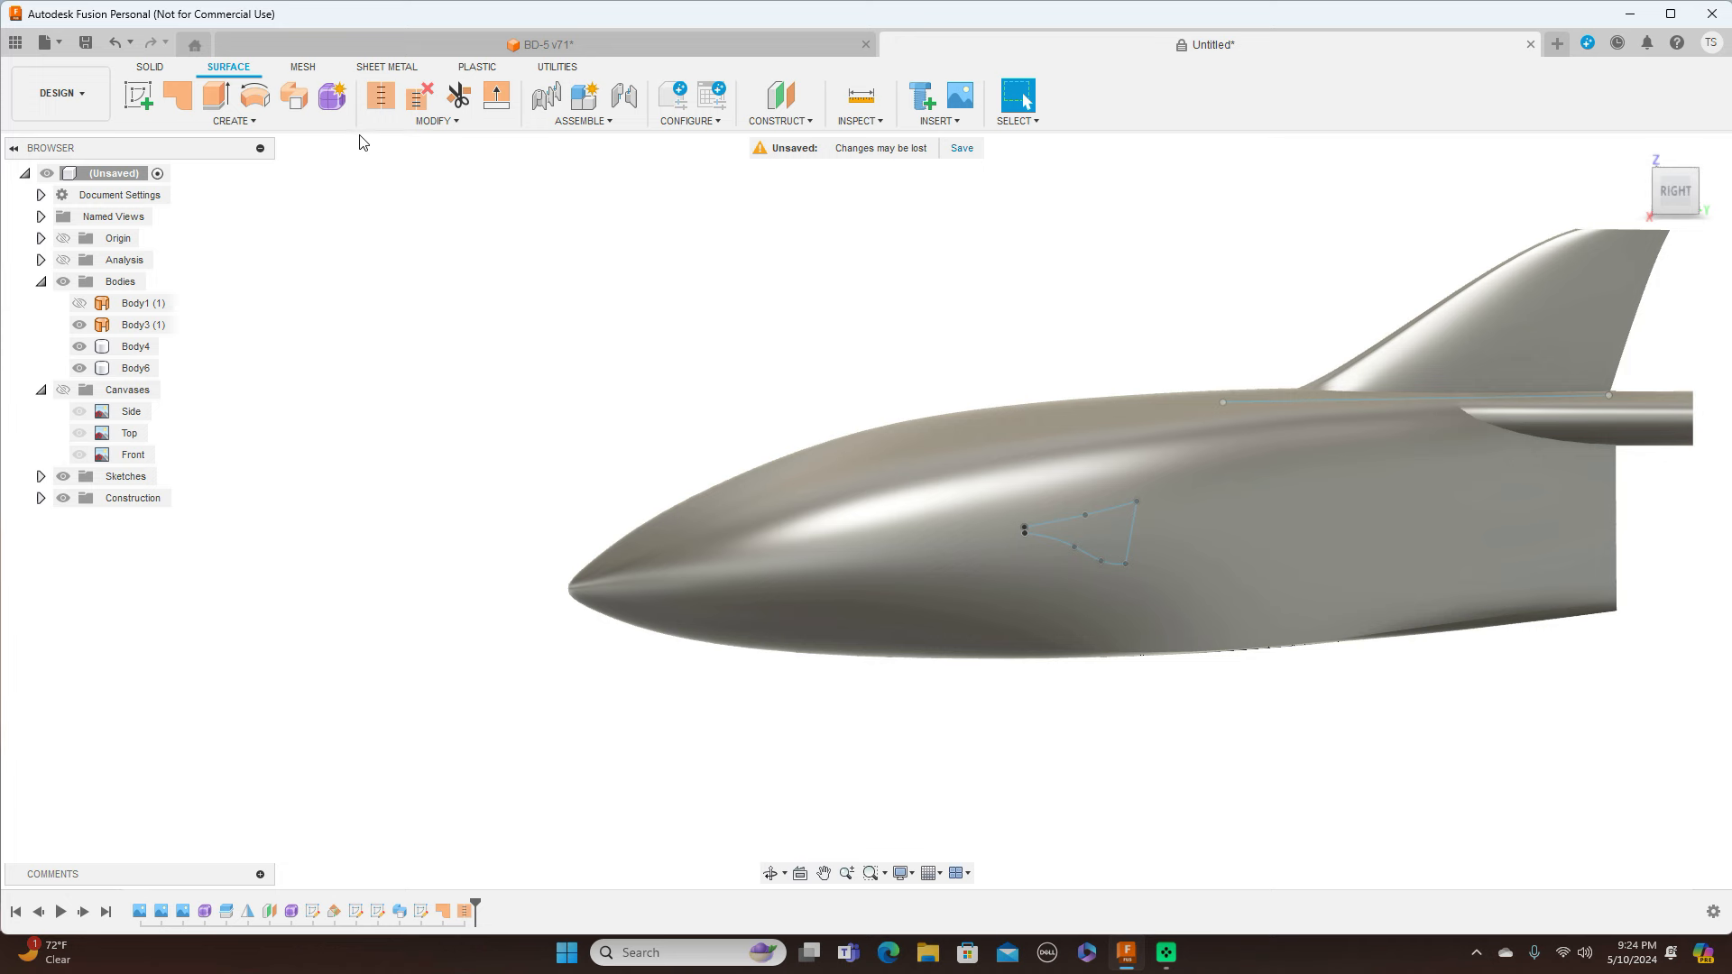
left_click(151, 68)
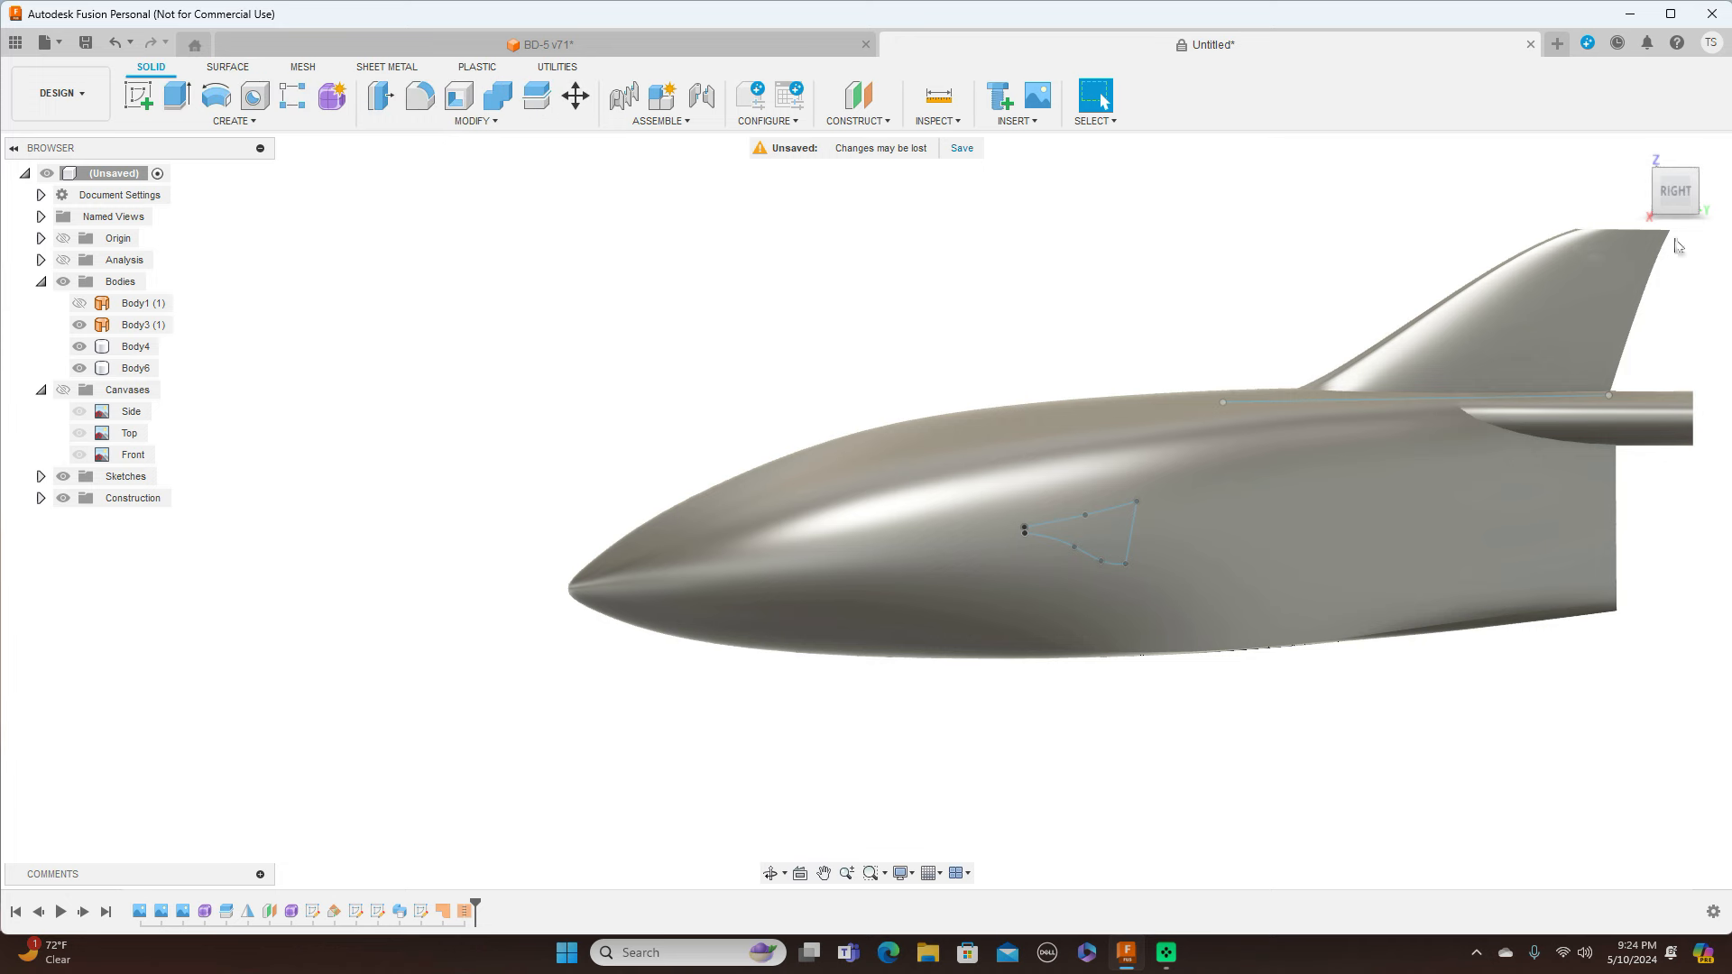
left_click_drag(1697, 194, 1672, 206)
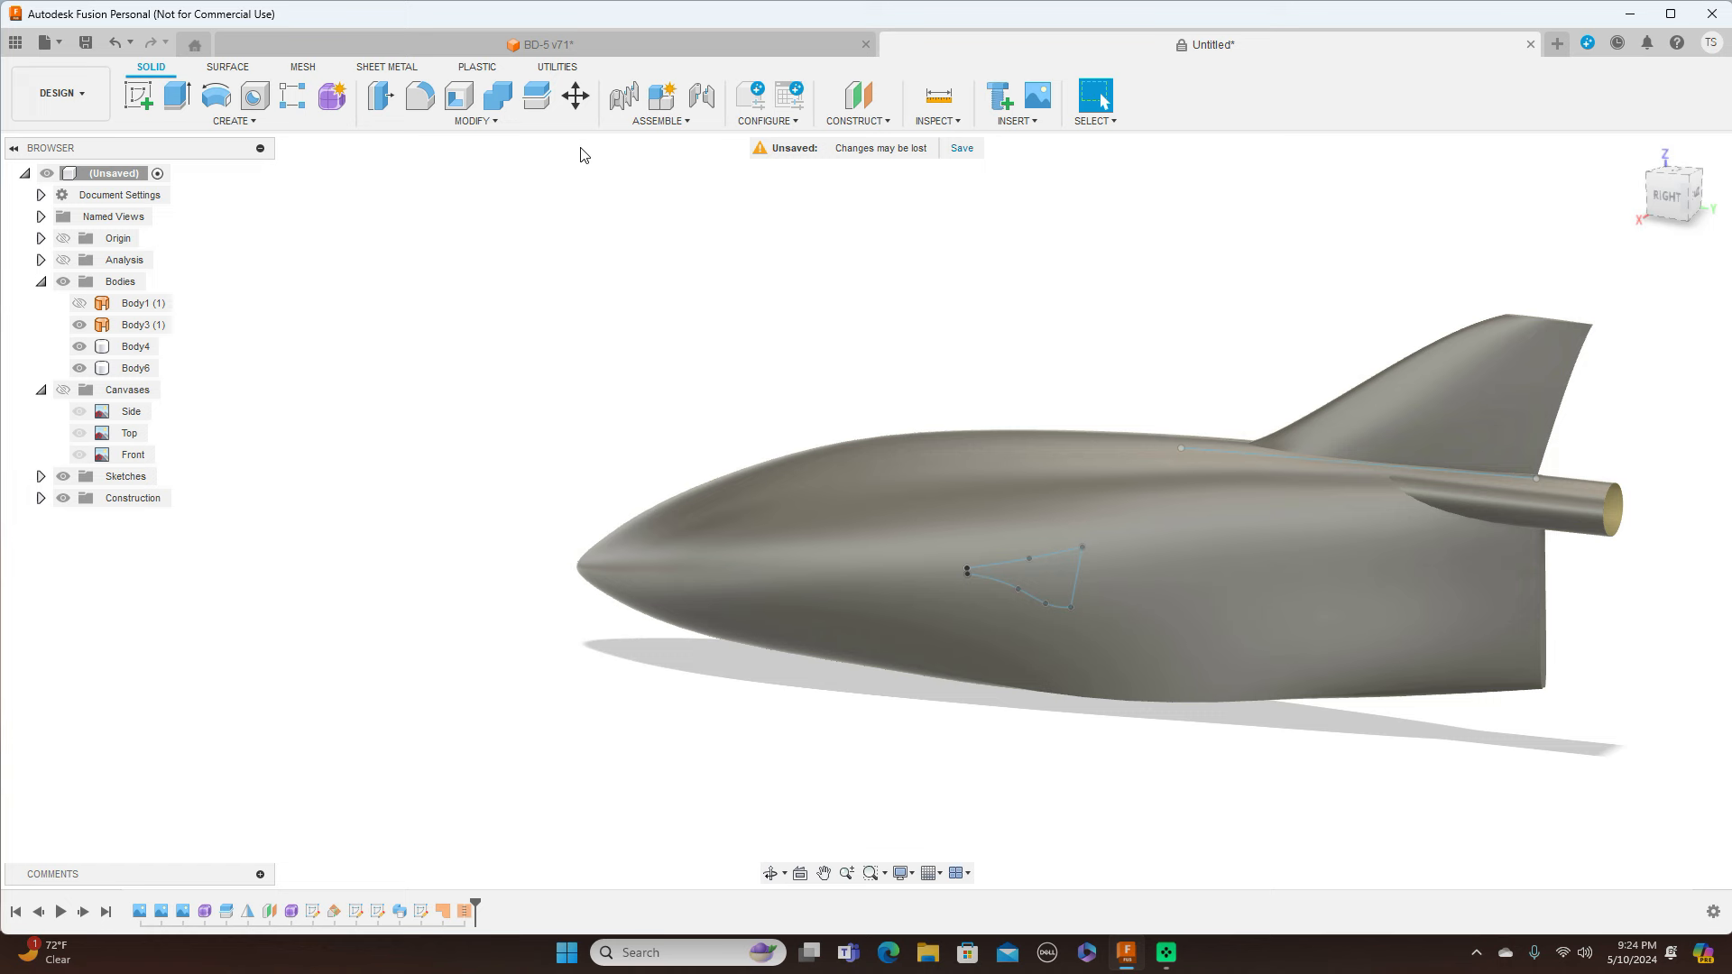
key("e")
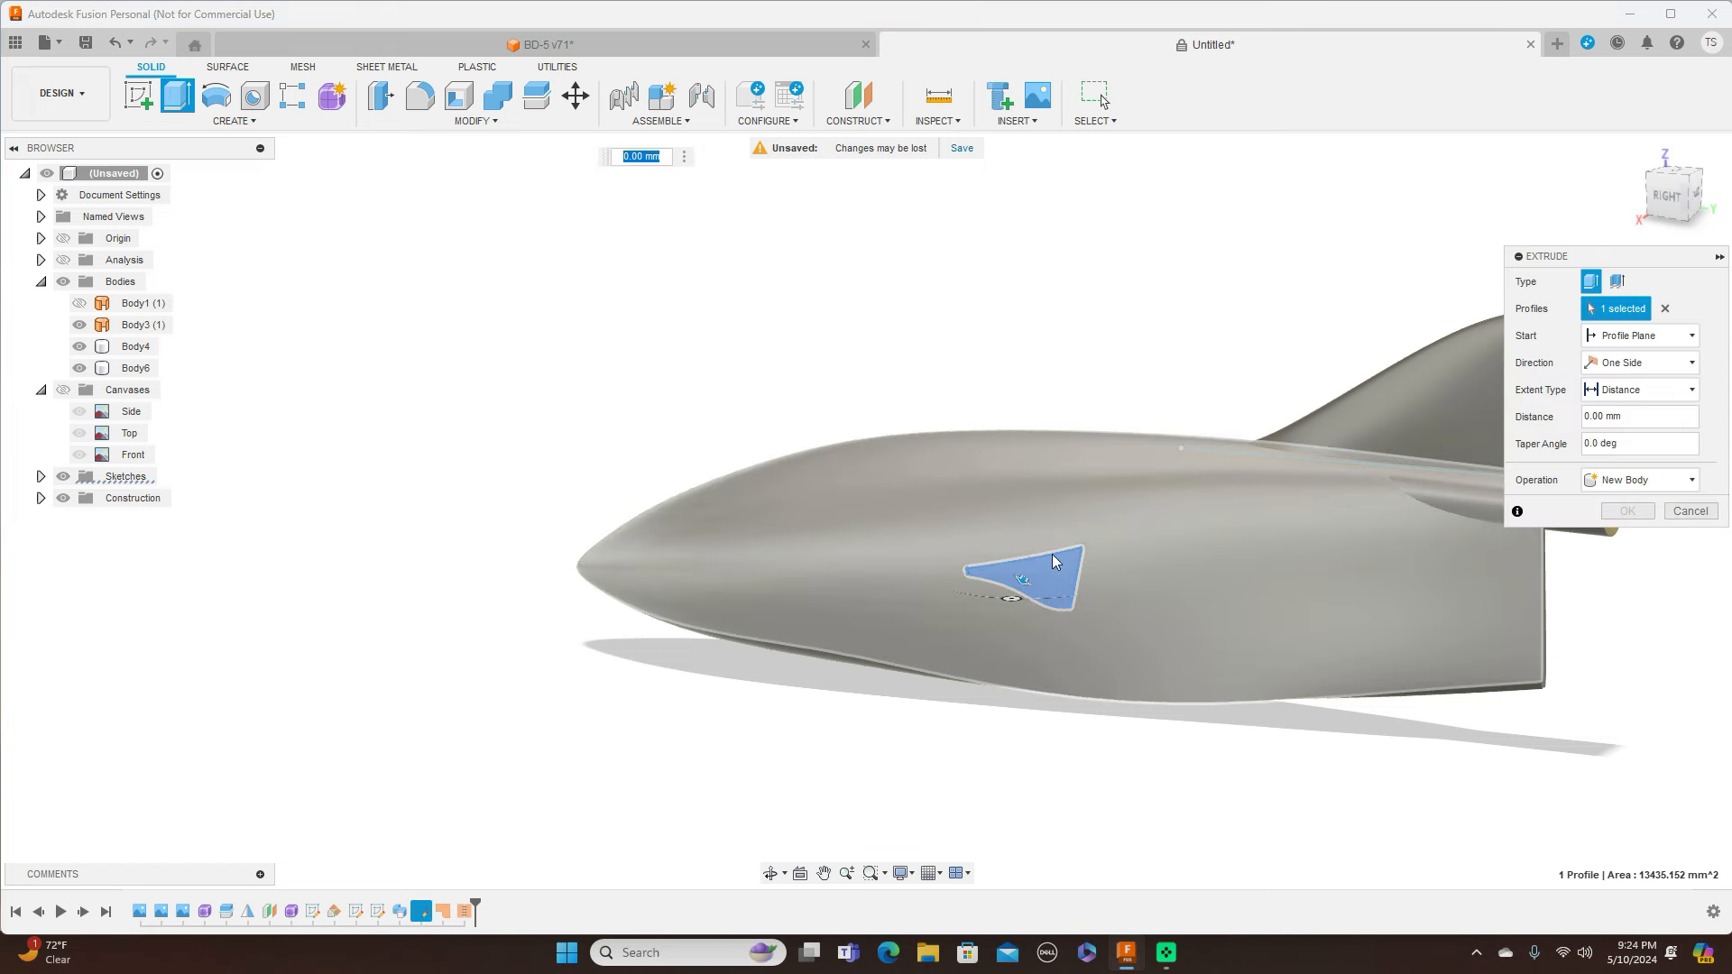
left_click(1674, 191)
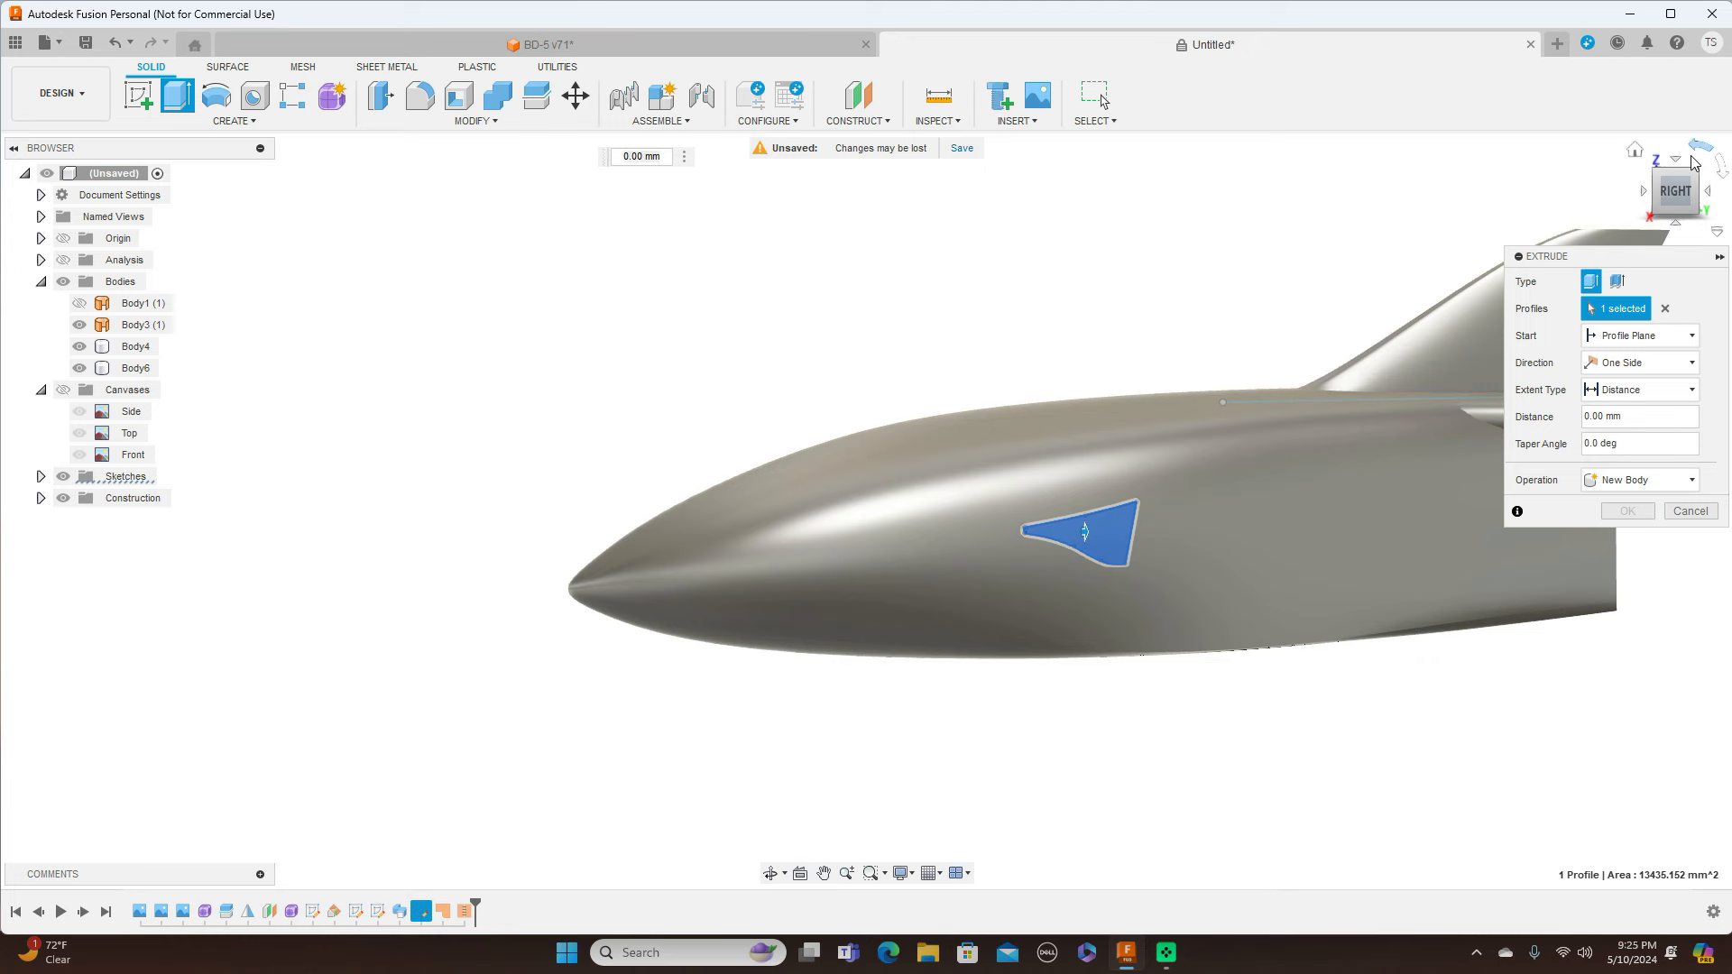
left_click(1675, 160)
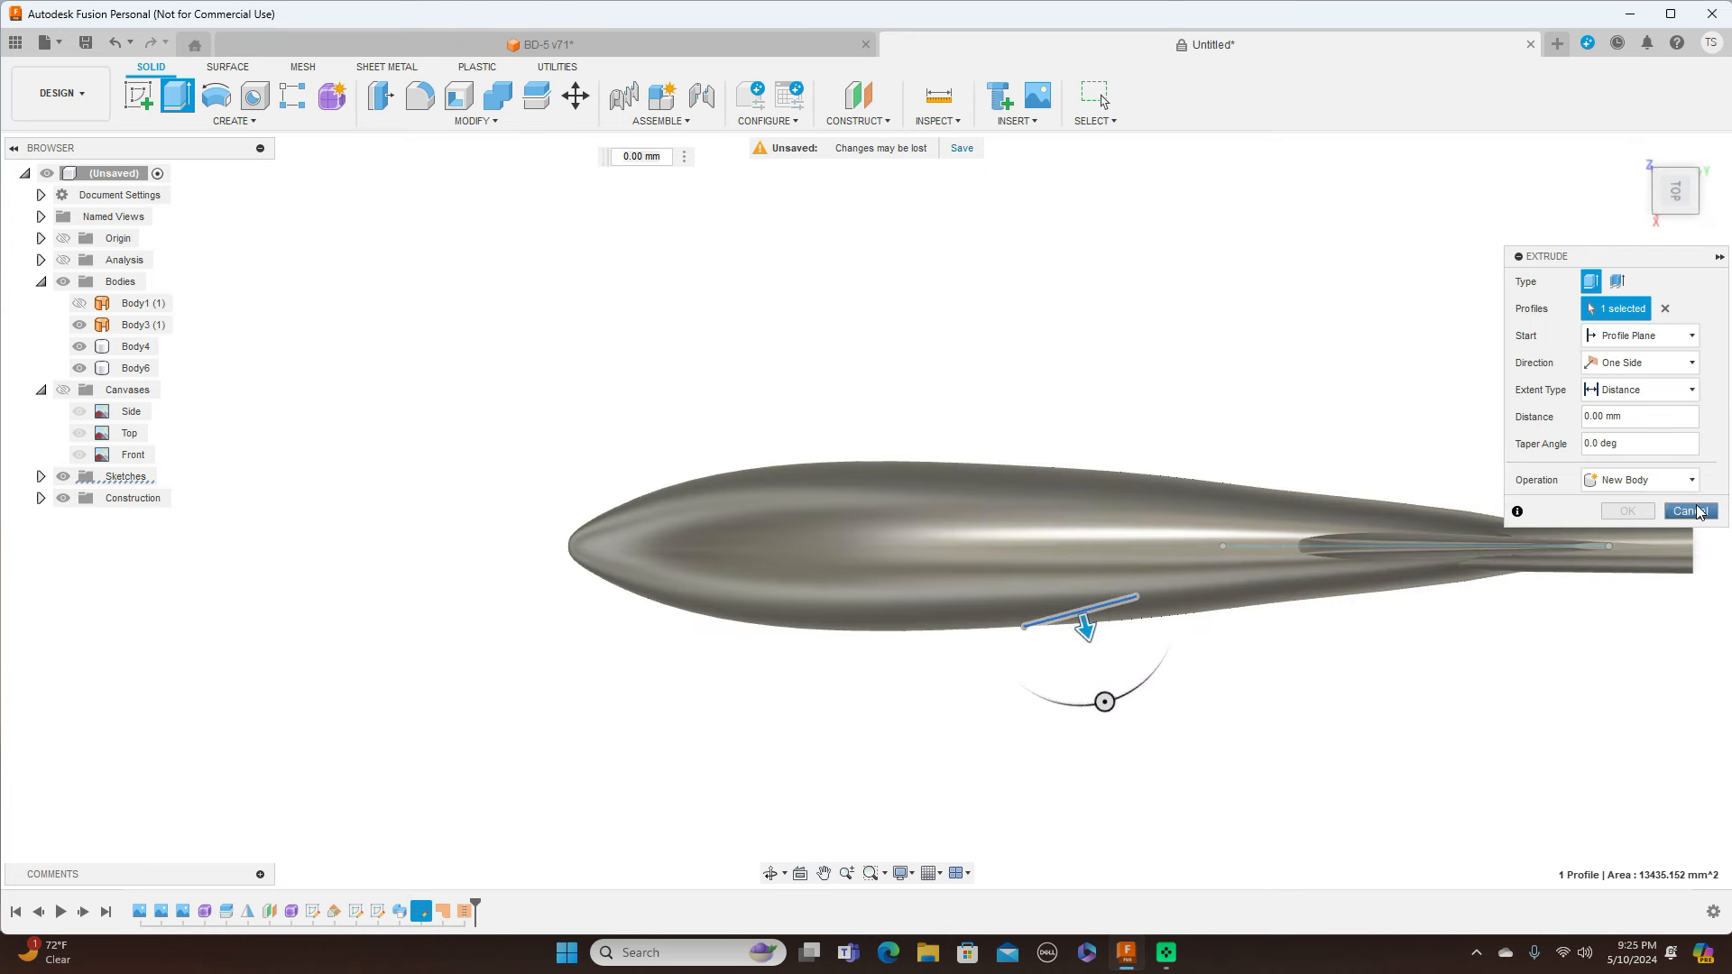
left_click(1668, 480)
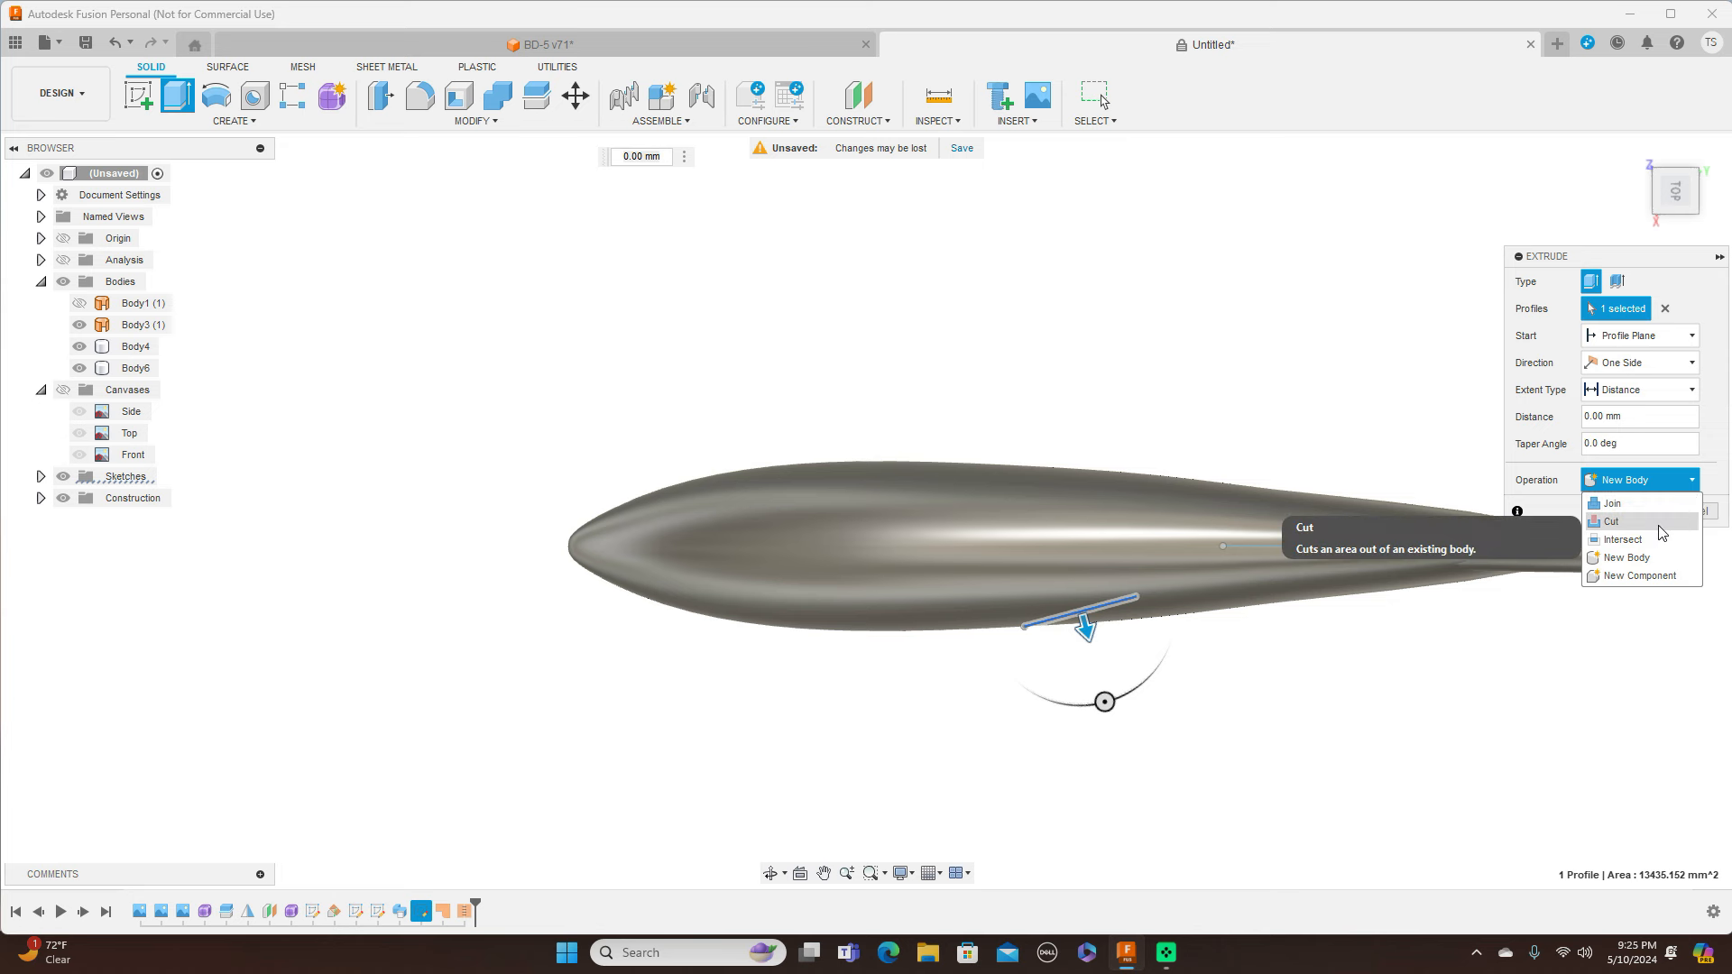
left_click(1623, 522)
left_click_drag(1086, 629, 1098, 688)
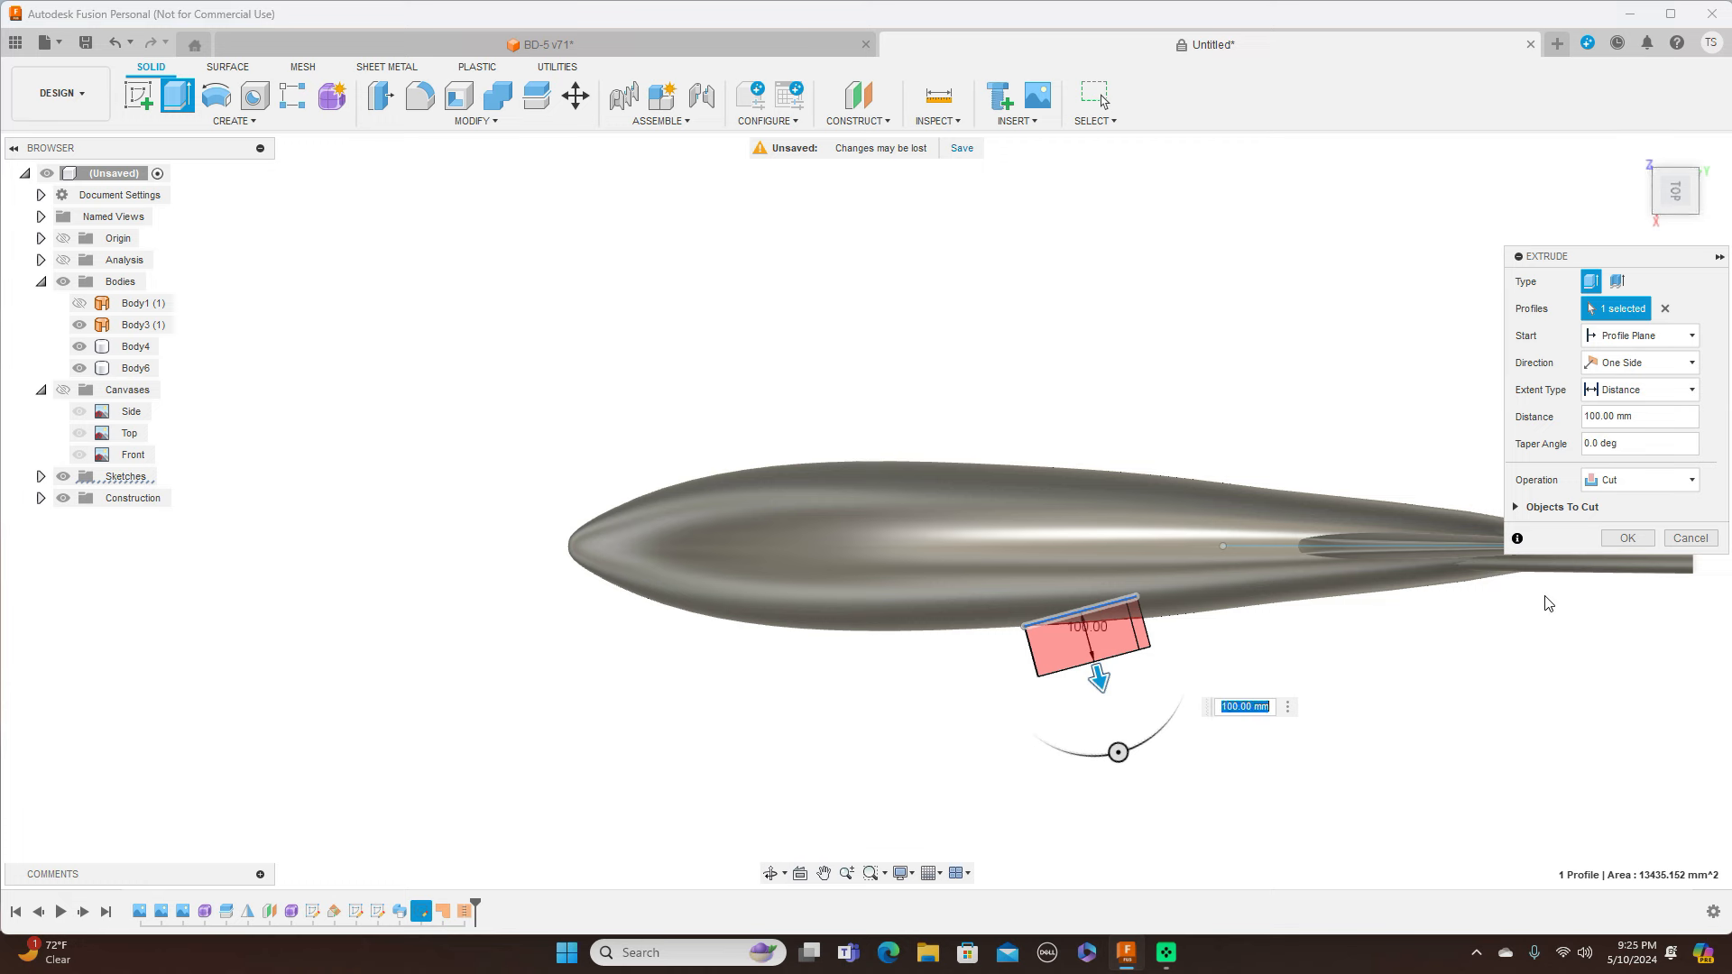
left_click(1624, 539)
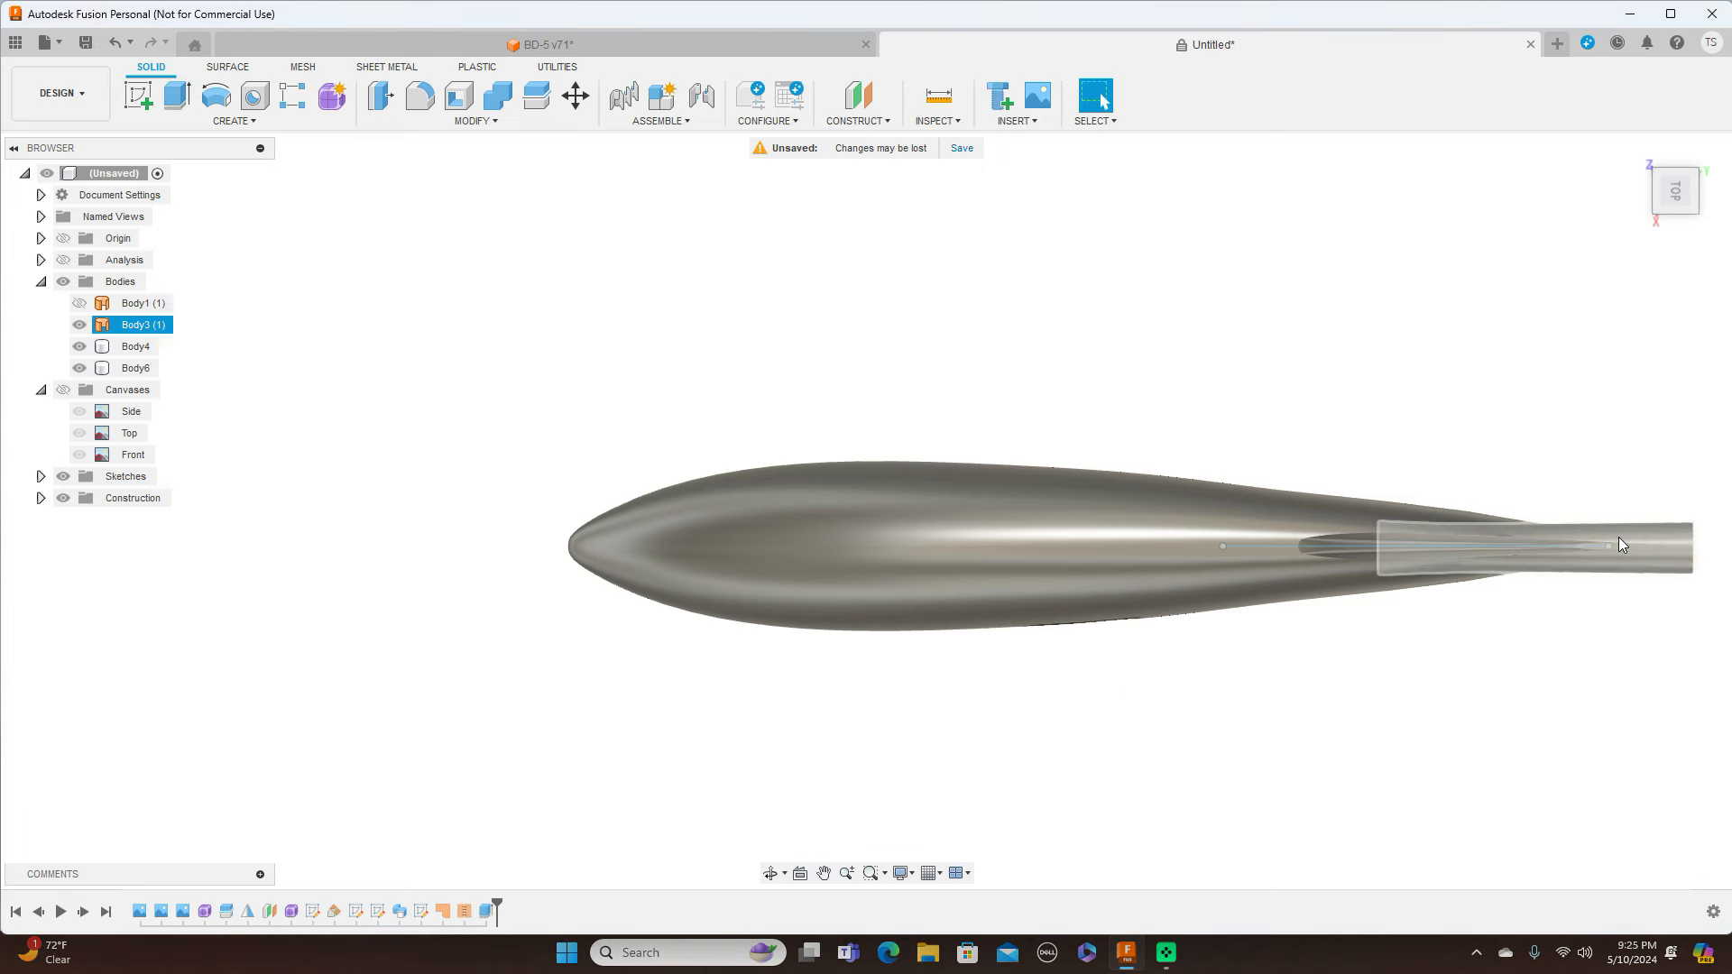
Examine the intake recess on the fuselage from the side and from behind
left_click(1679, 220)
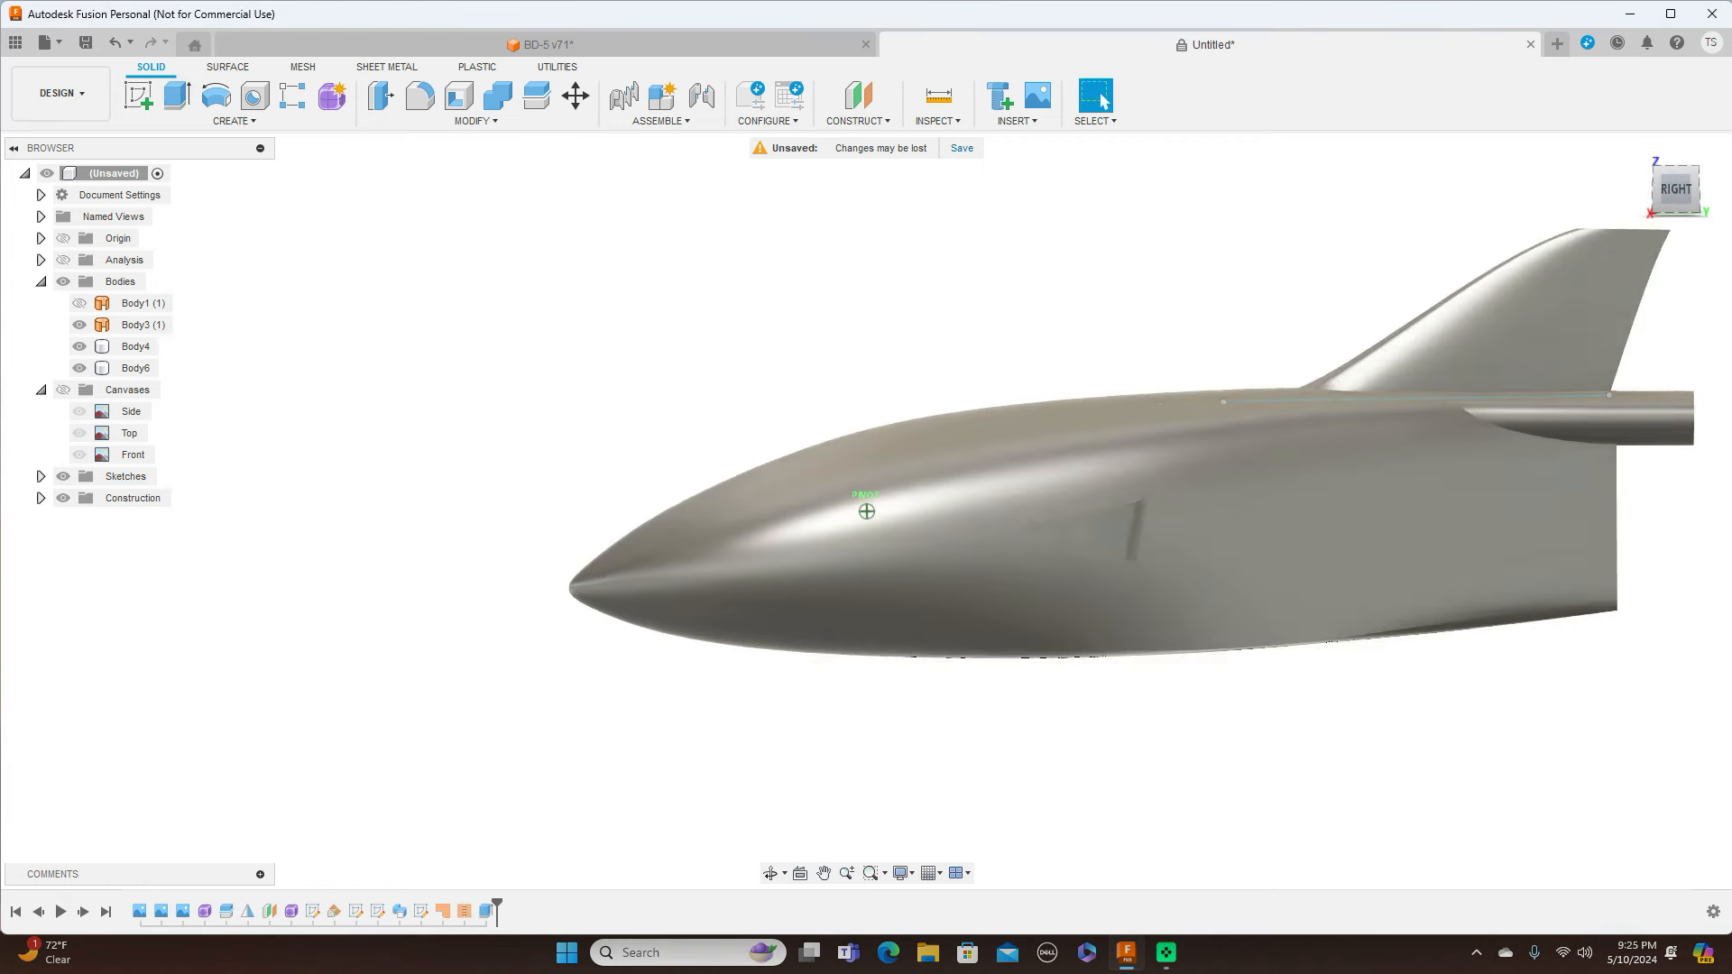
mouse_move(866, 511)
middle_mouse_down("shift")
mouse_move(956, 512)
mouse_move(749, 511)
mouse_move(509, 543)
mouse_move(518, 622)
mouse_move(577, 645)
middle_mouse_up("shift")
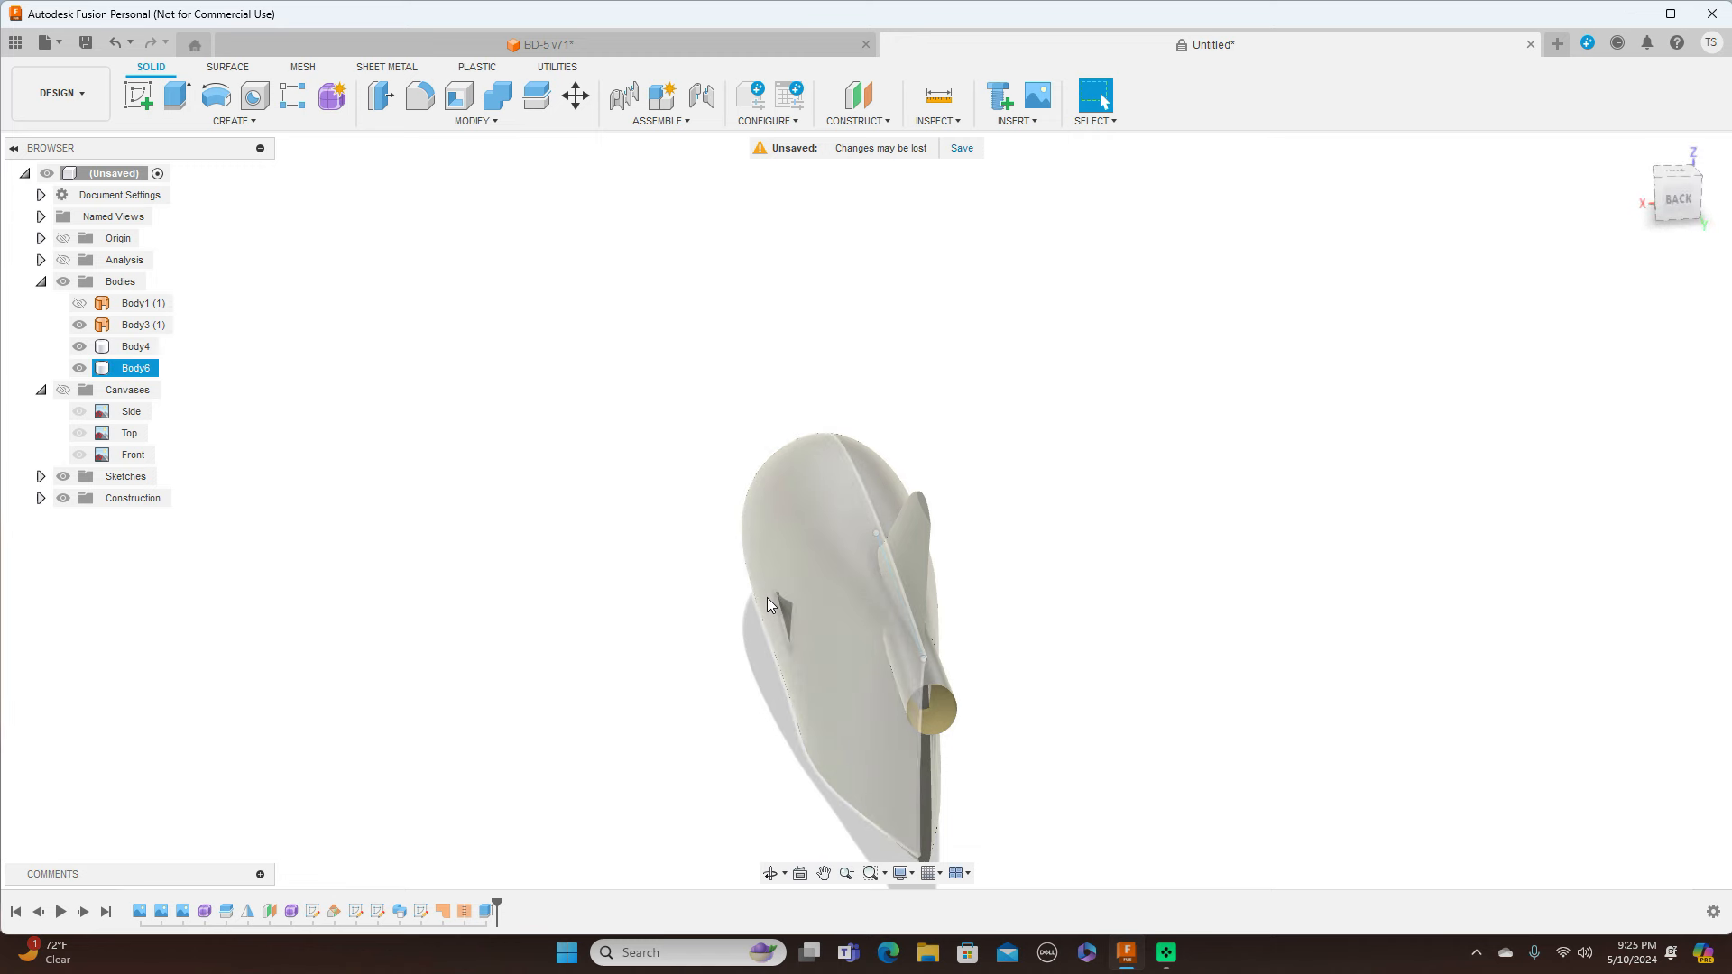
left_click(1673, 211)
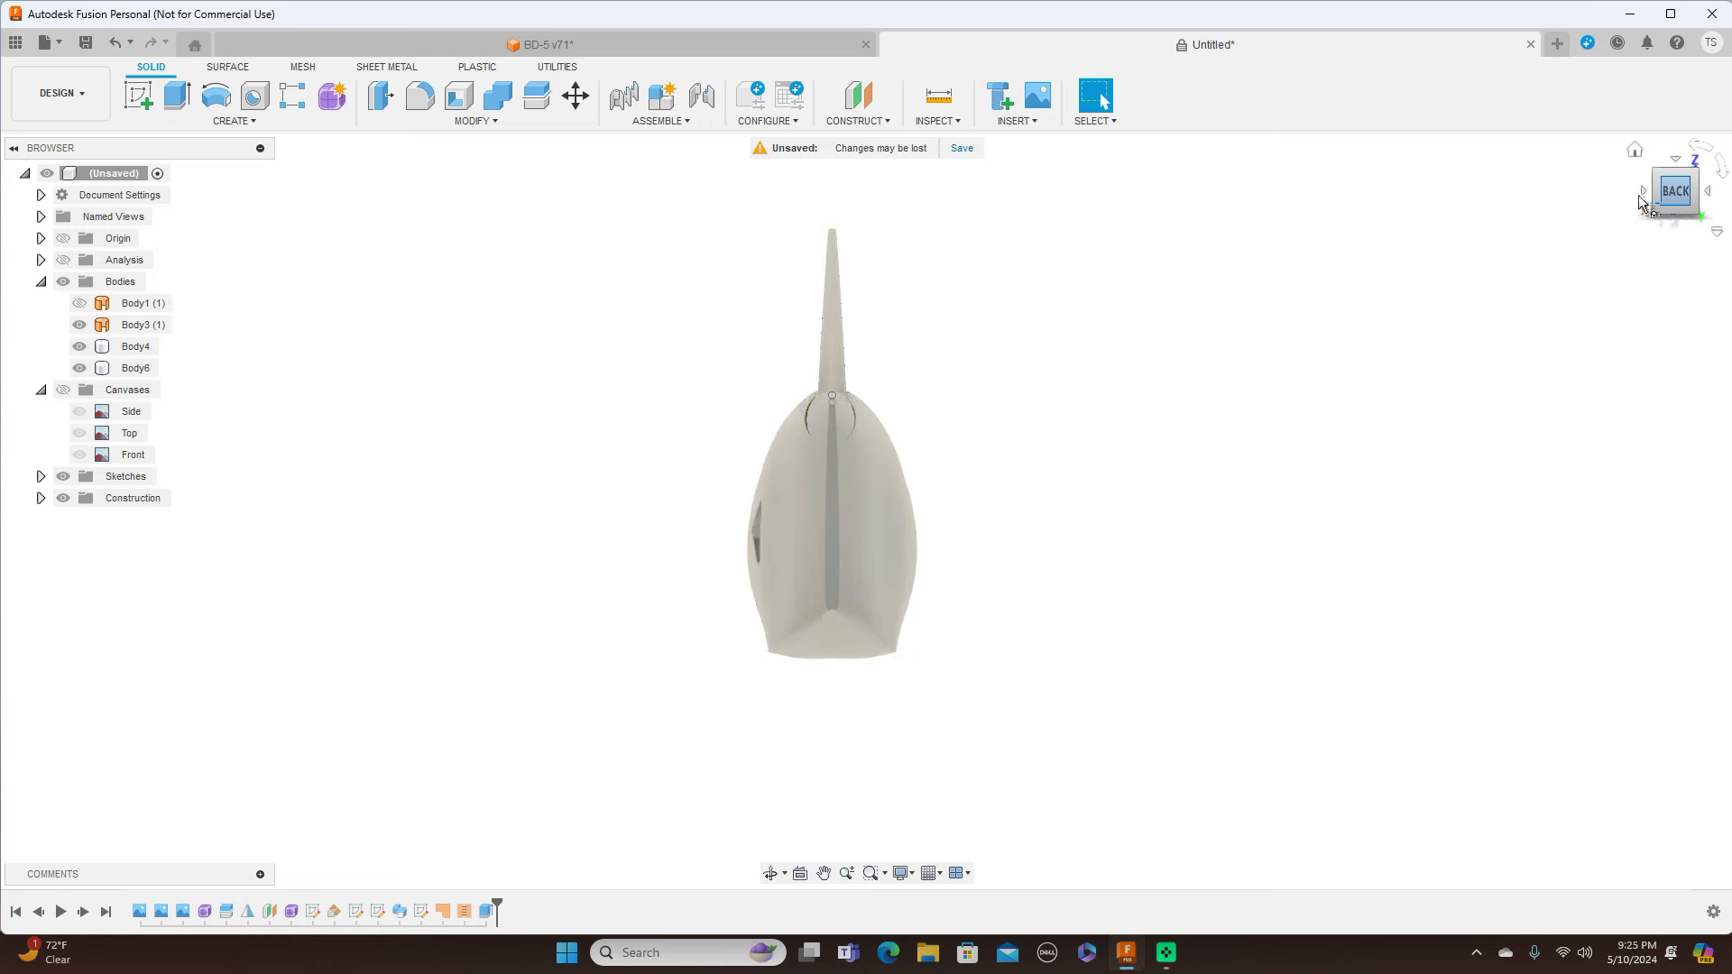
left_click(1643, 194)
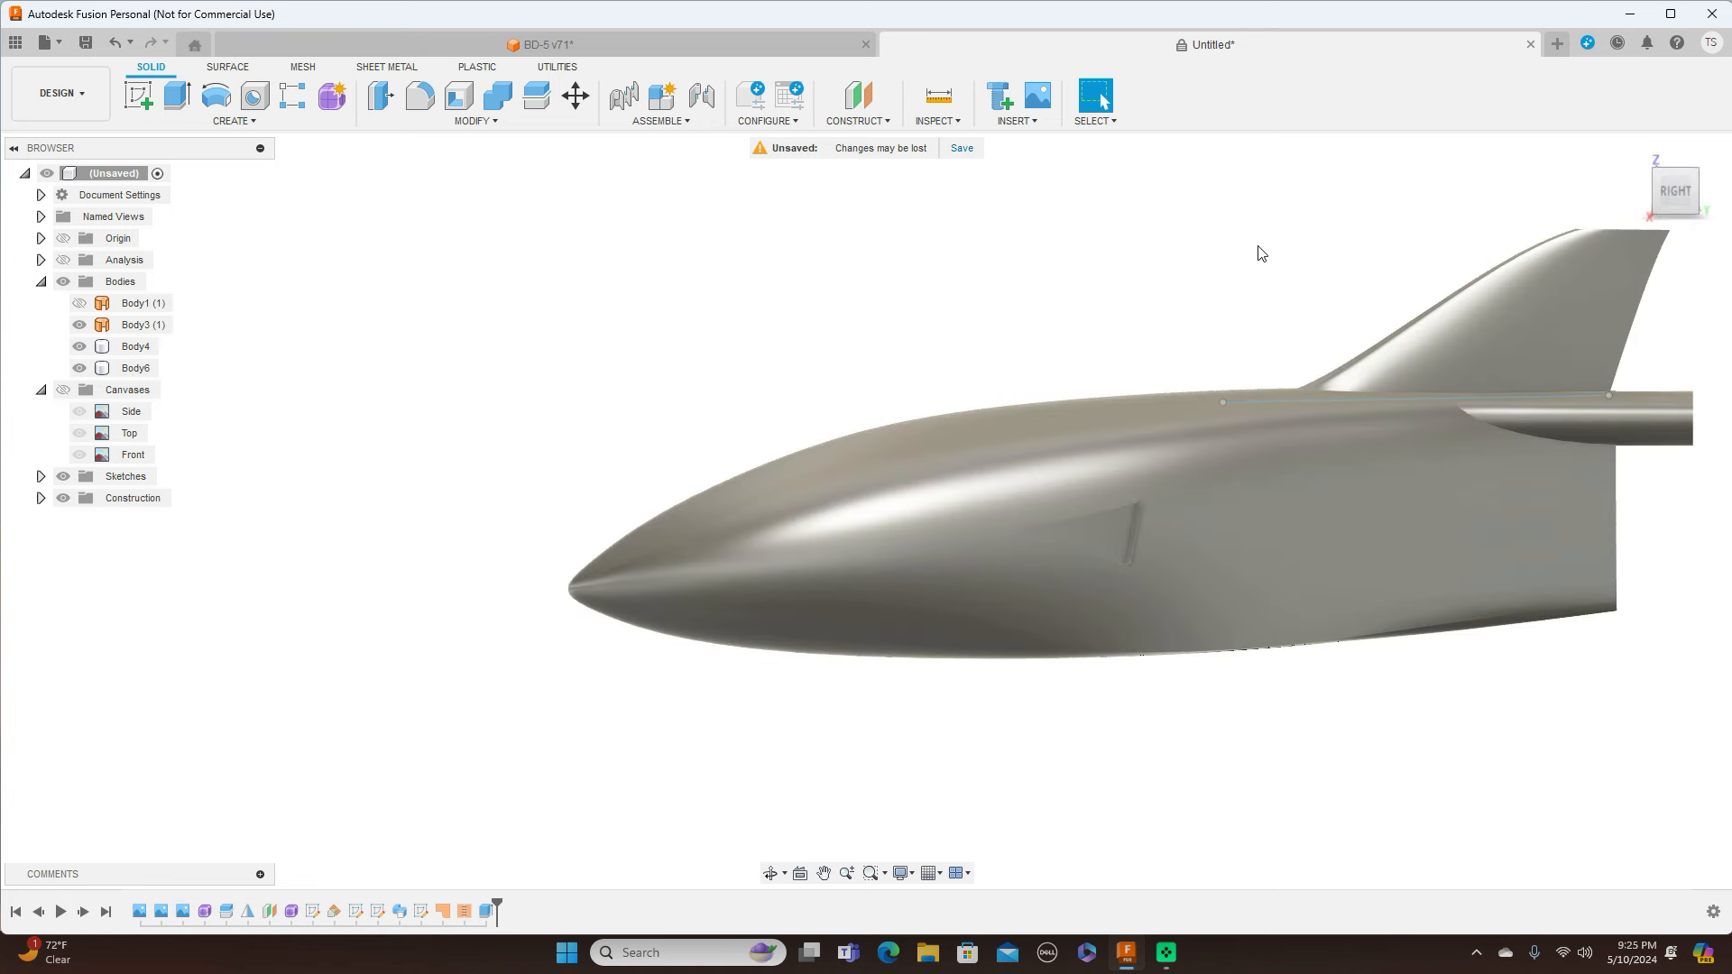
middle_click_drag(1234, 235, 1040, 262)
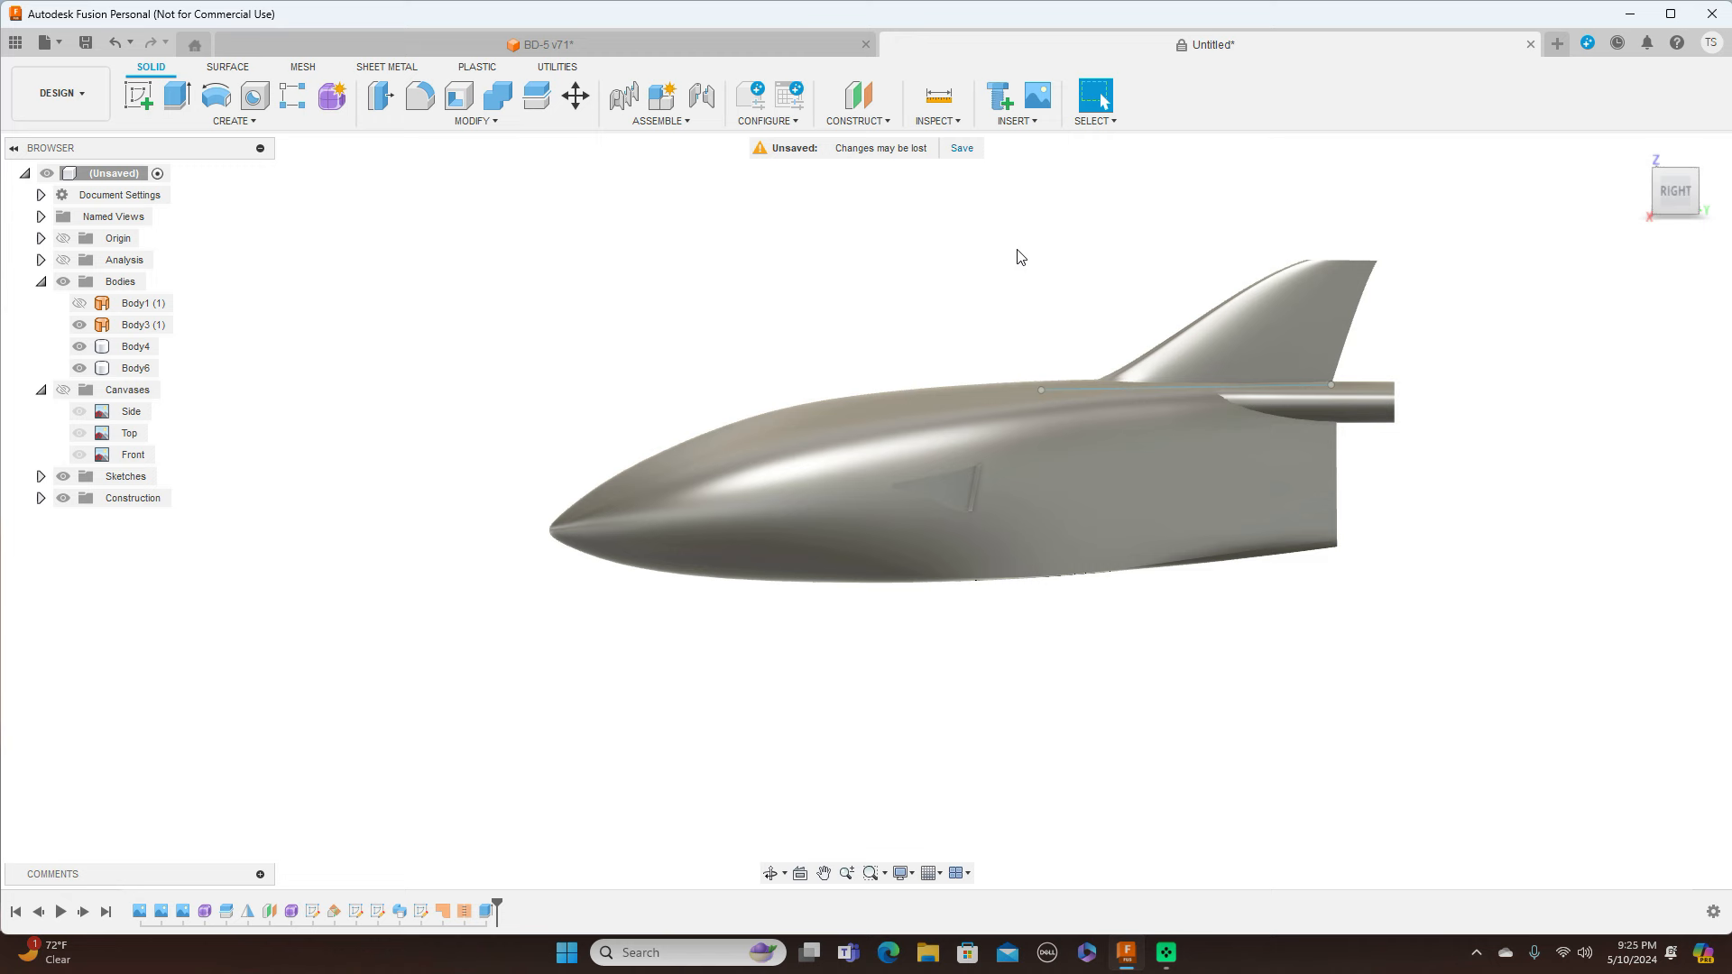
scroll(1018, 257, "up", 1)
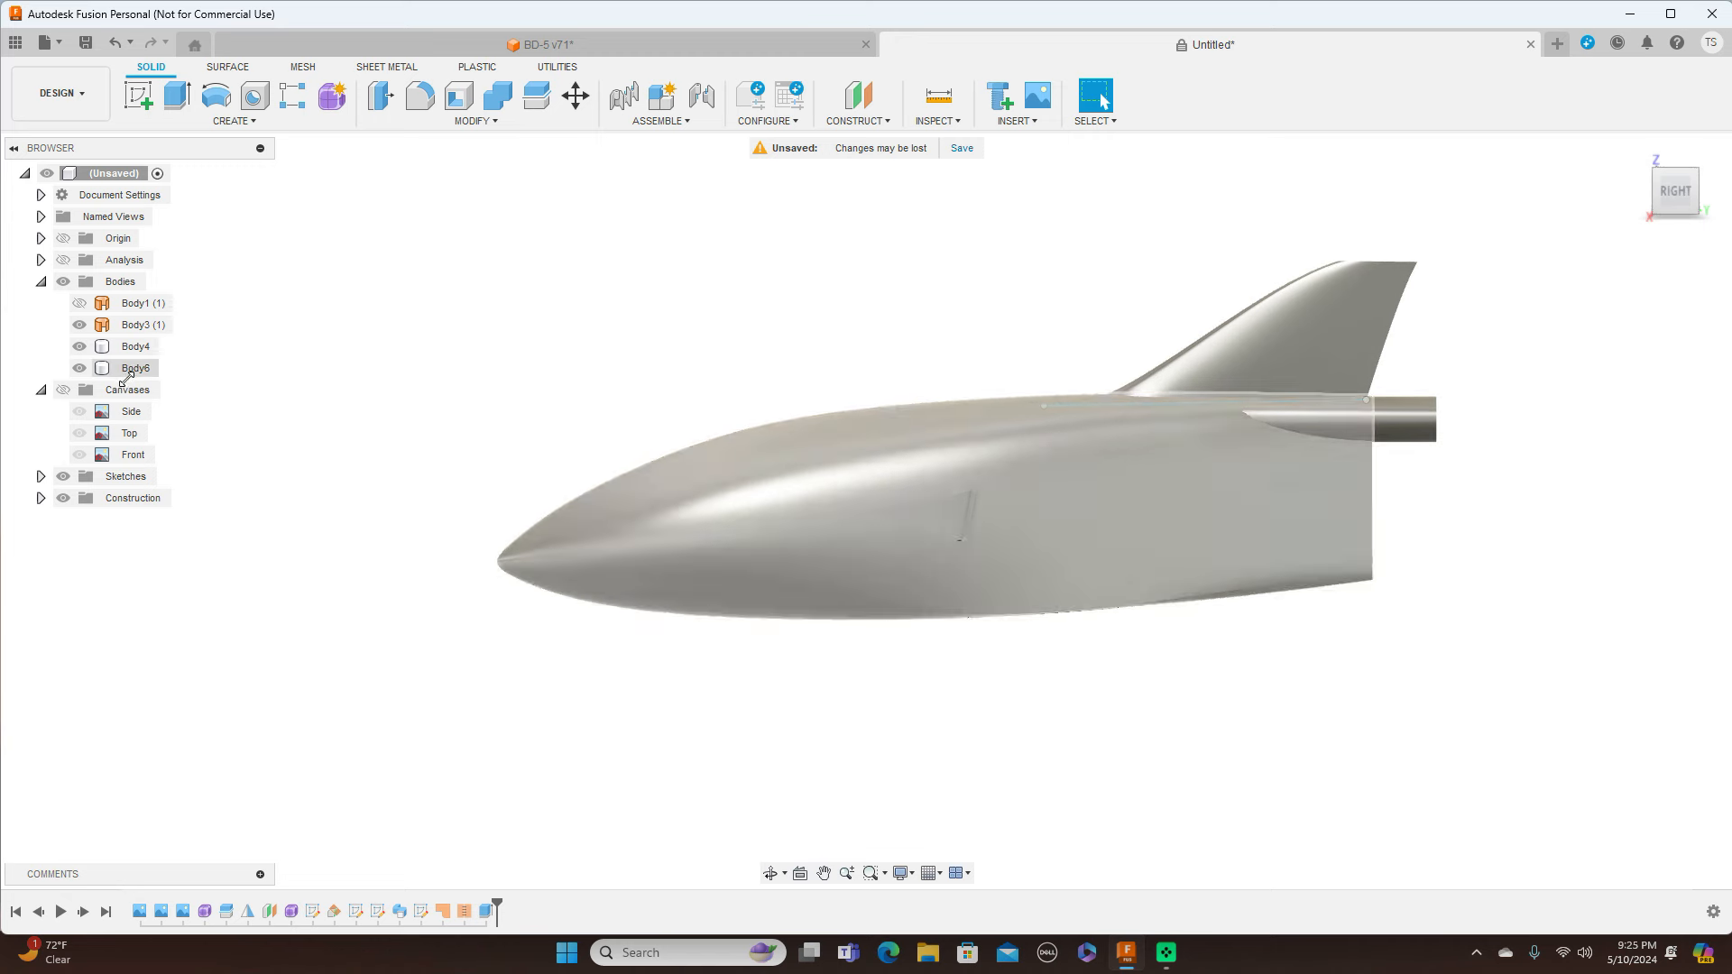
Show the reference canvases again and start a new sketch on the side-view plane
left_click(64, 390)
scroll(638, 321, "up", 1)
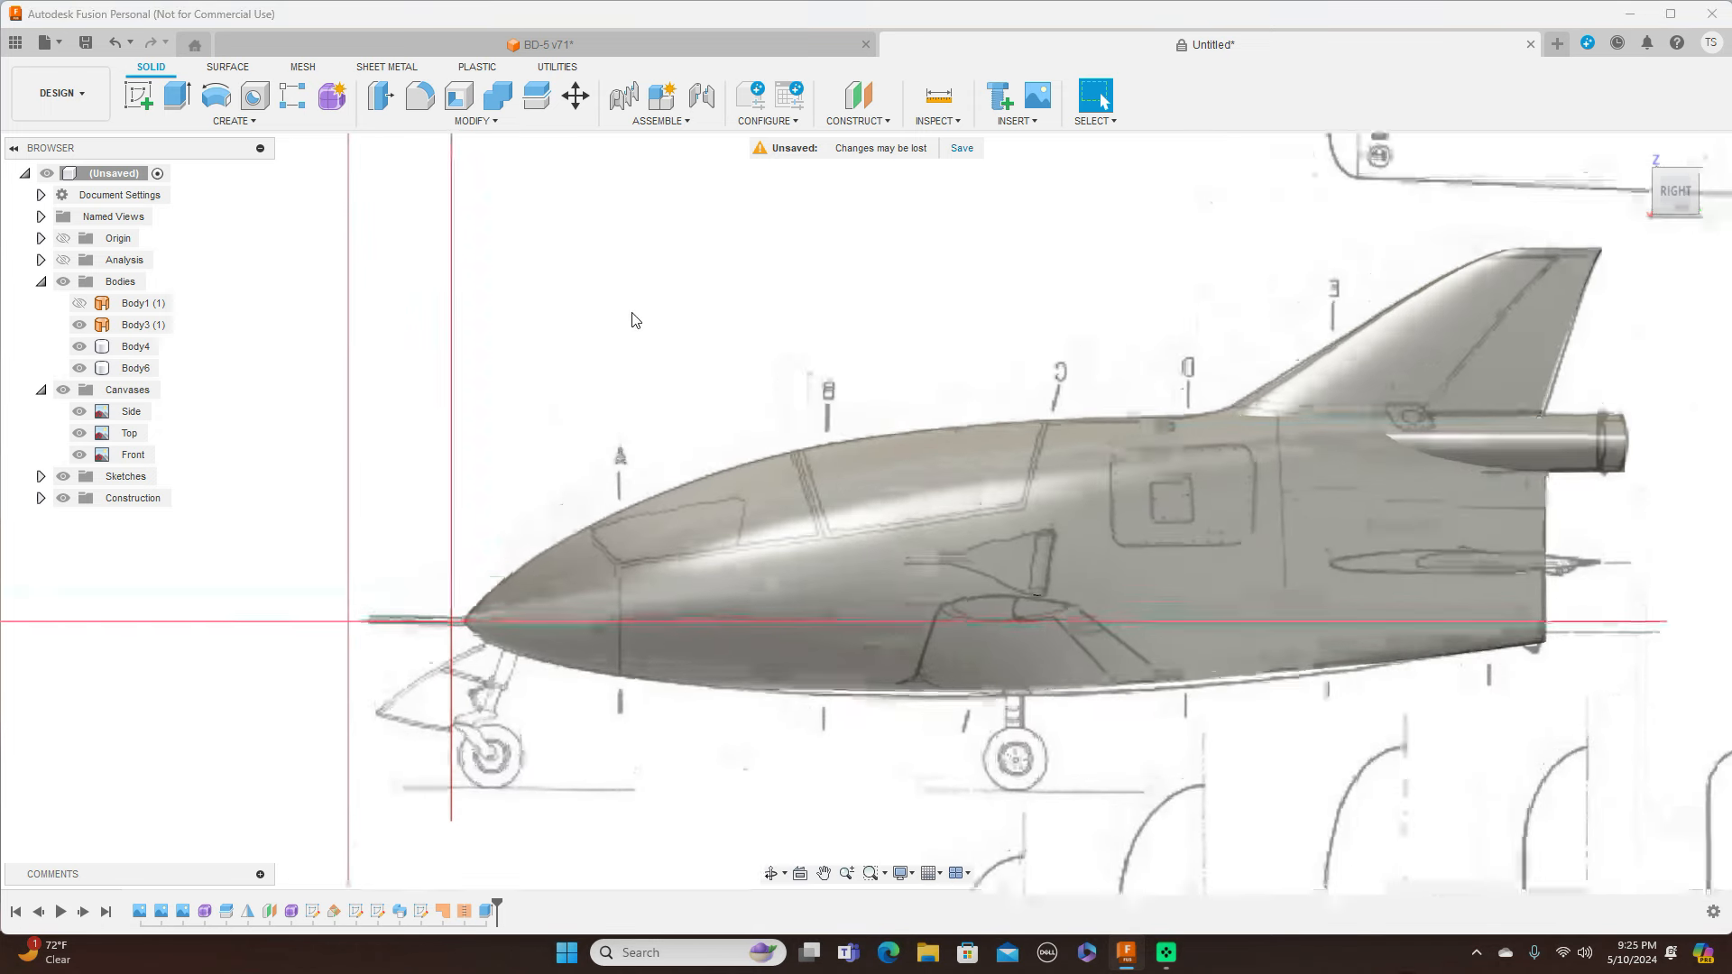
middle_click_drag(863, 261, 802, 253)
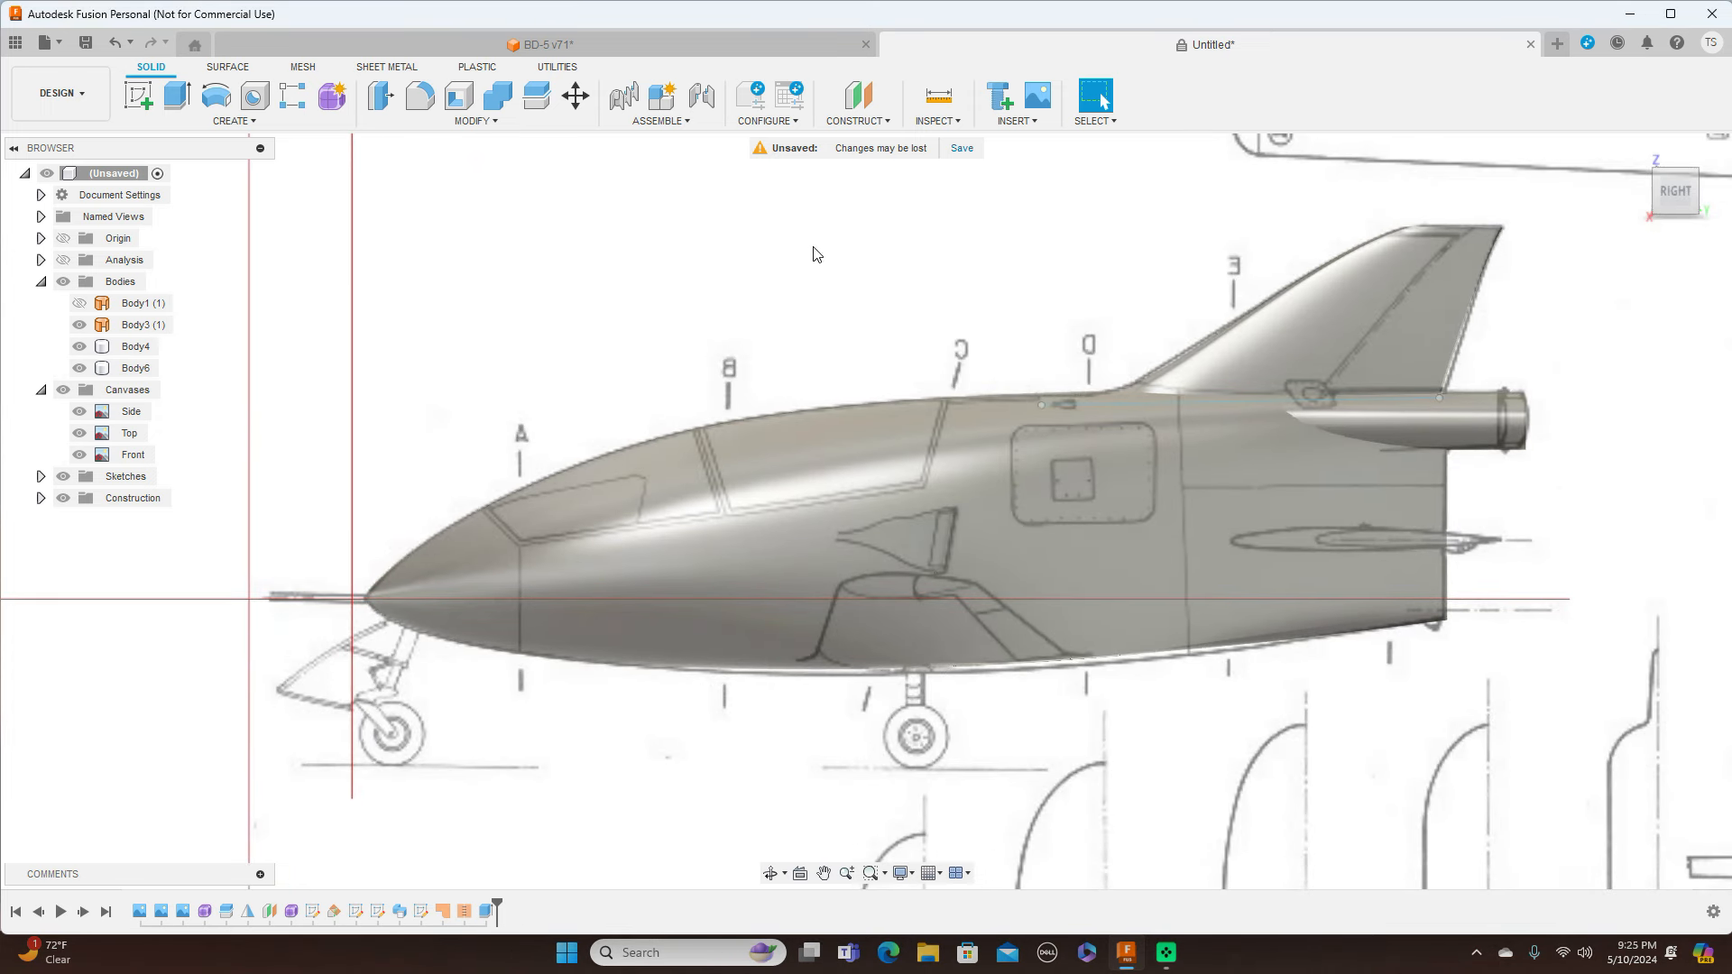
left_click(140, 95)
left_click(405, 538)
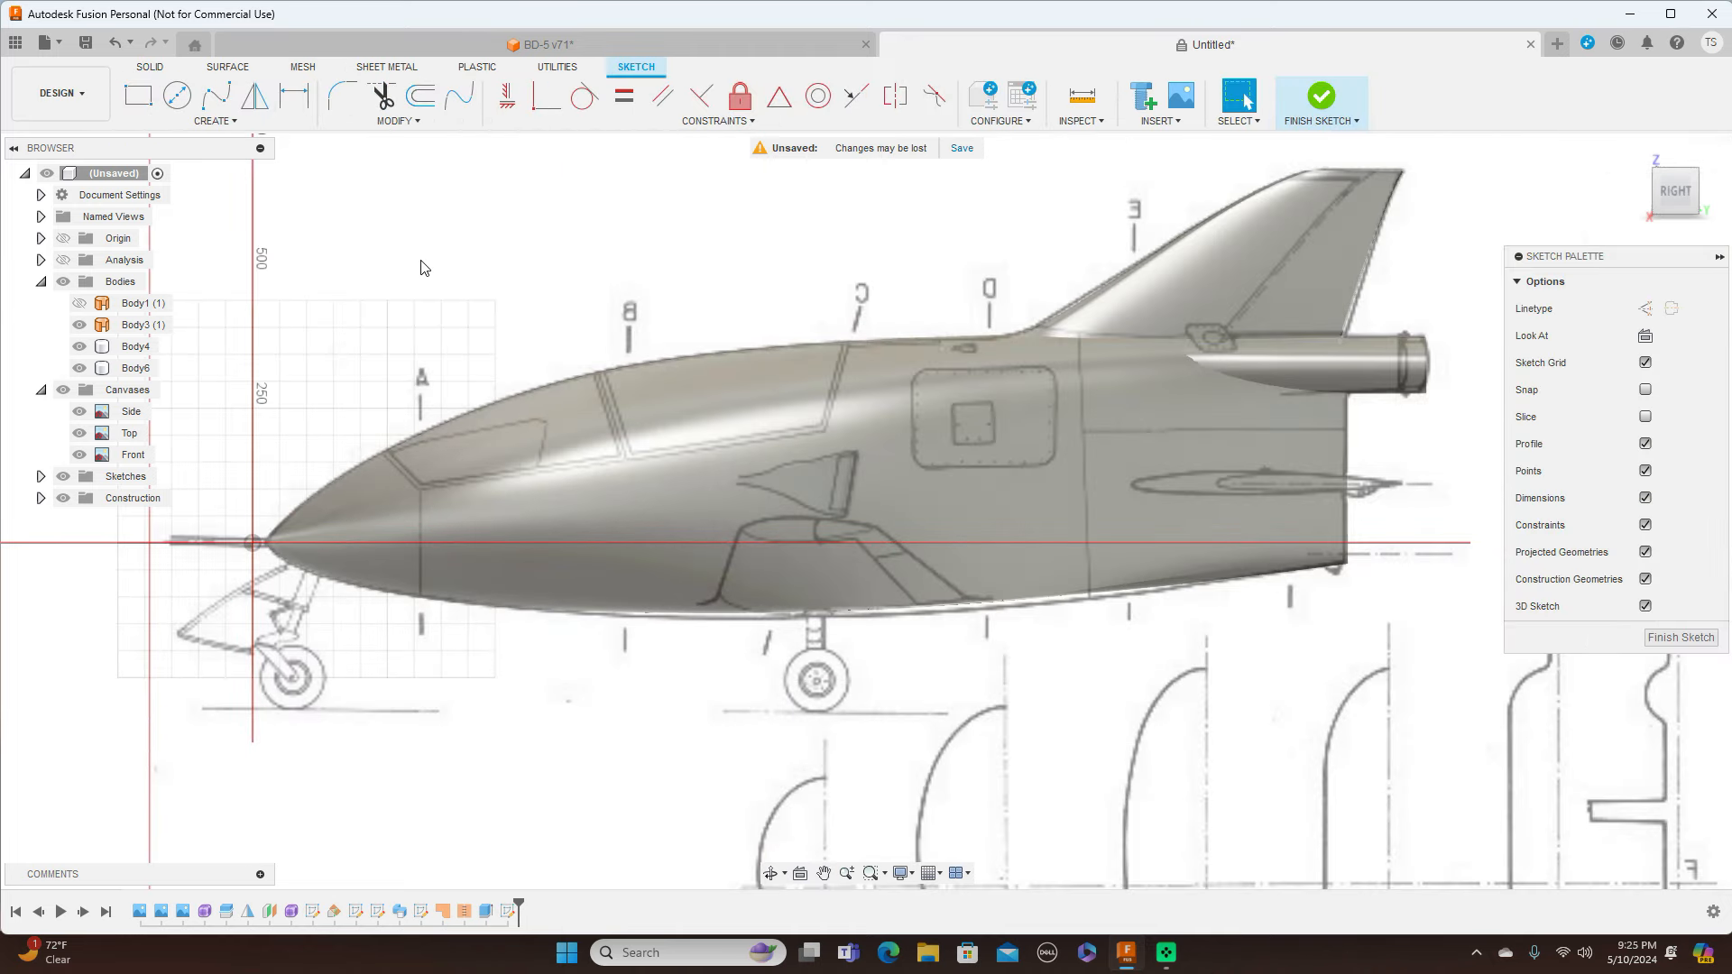
Trace the canopy's front, lower and rear edges on the side canvas with three connected lines, extending both ends above the fuselage
key("l")
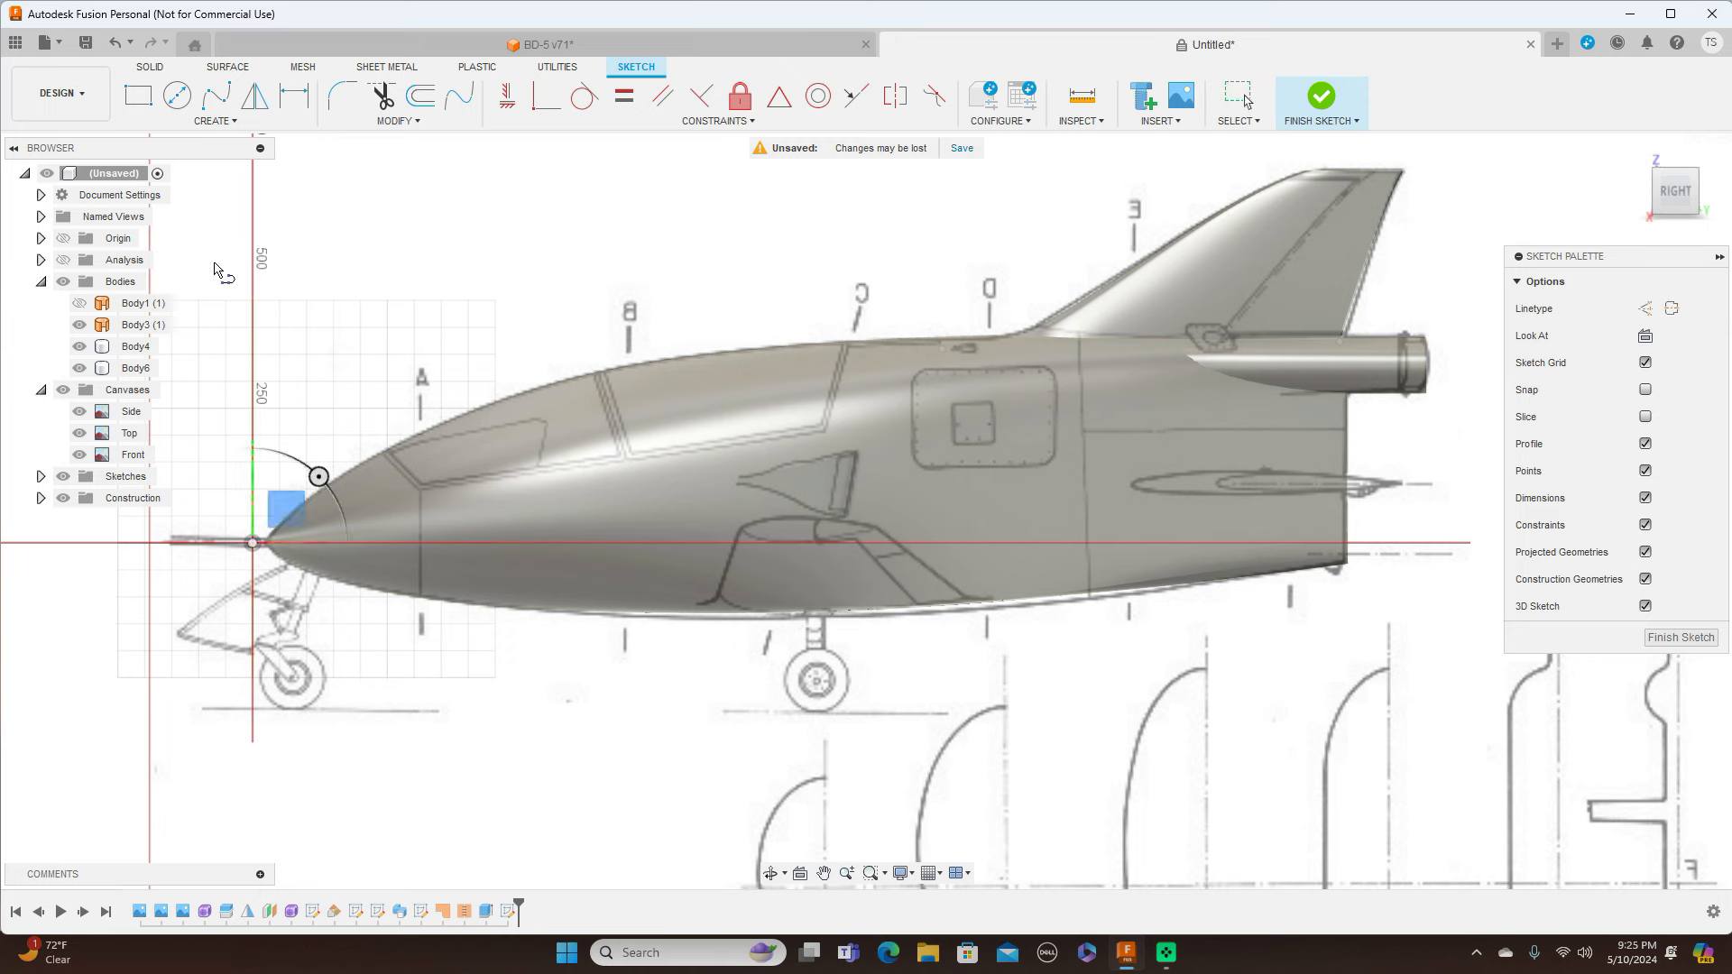
left_click(373, 437)
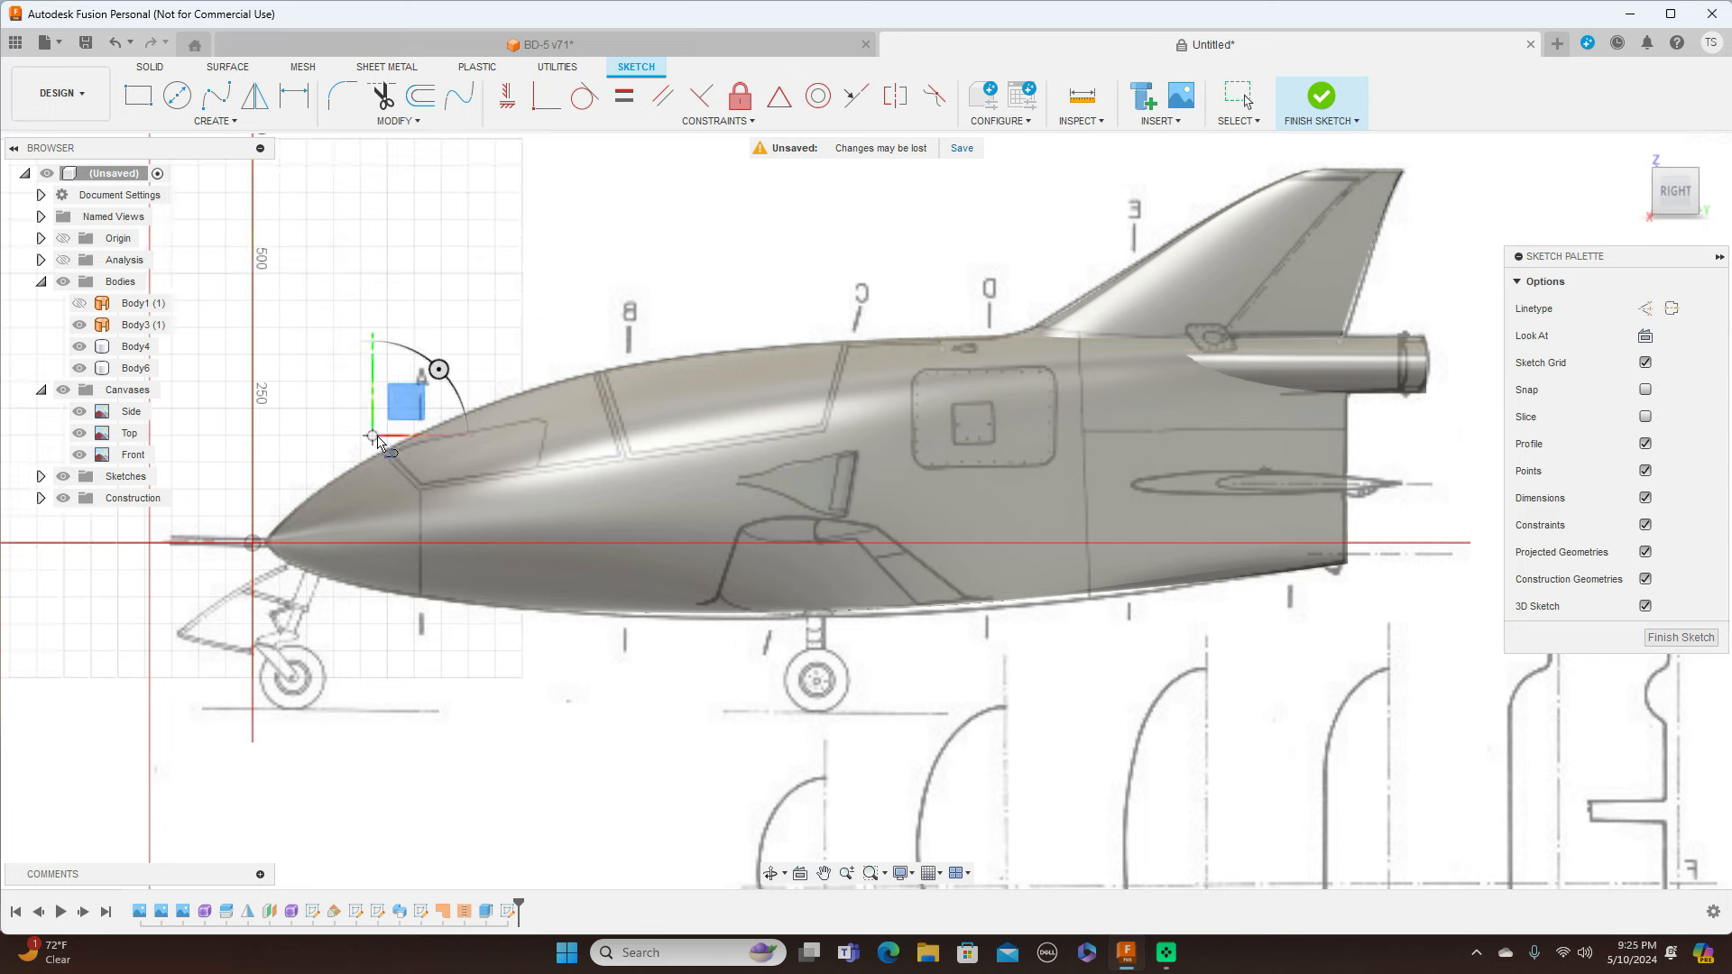
left_click(424, 490)
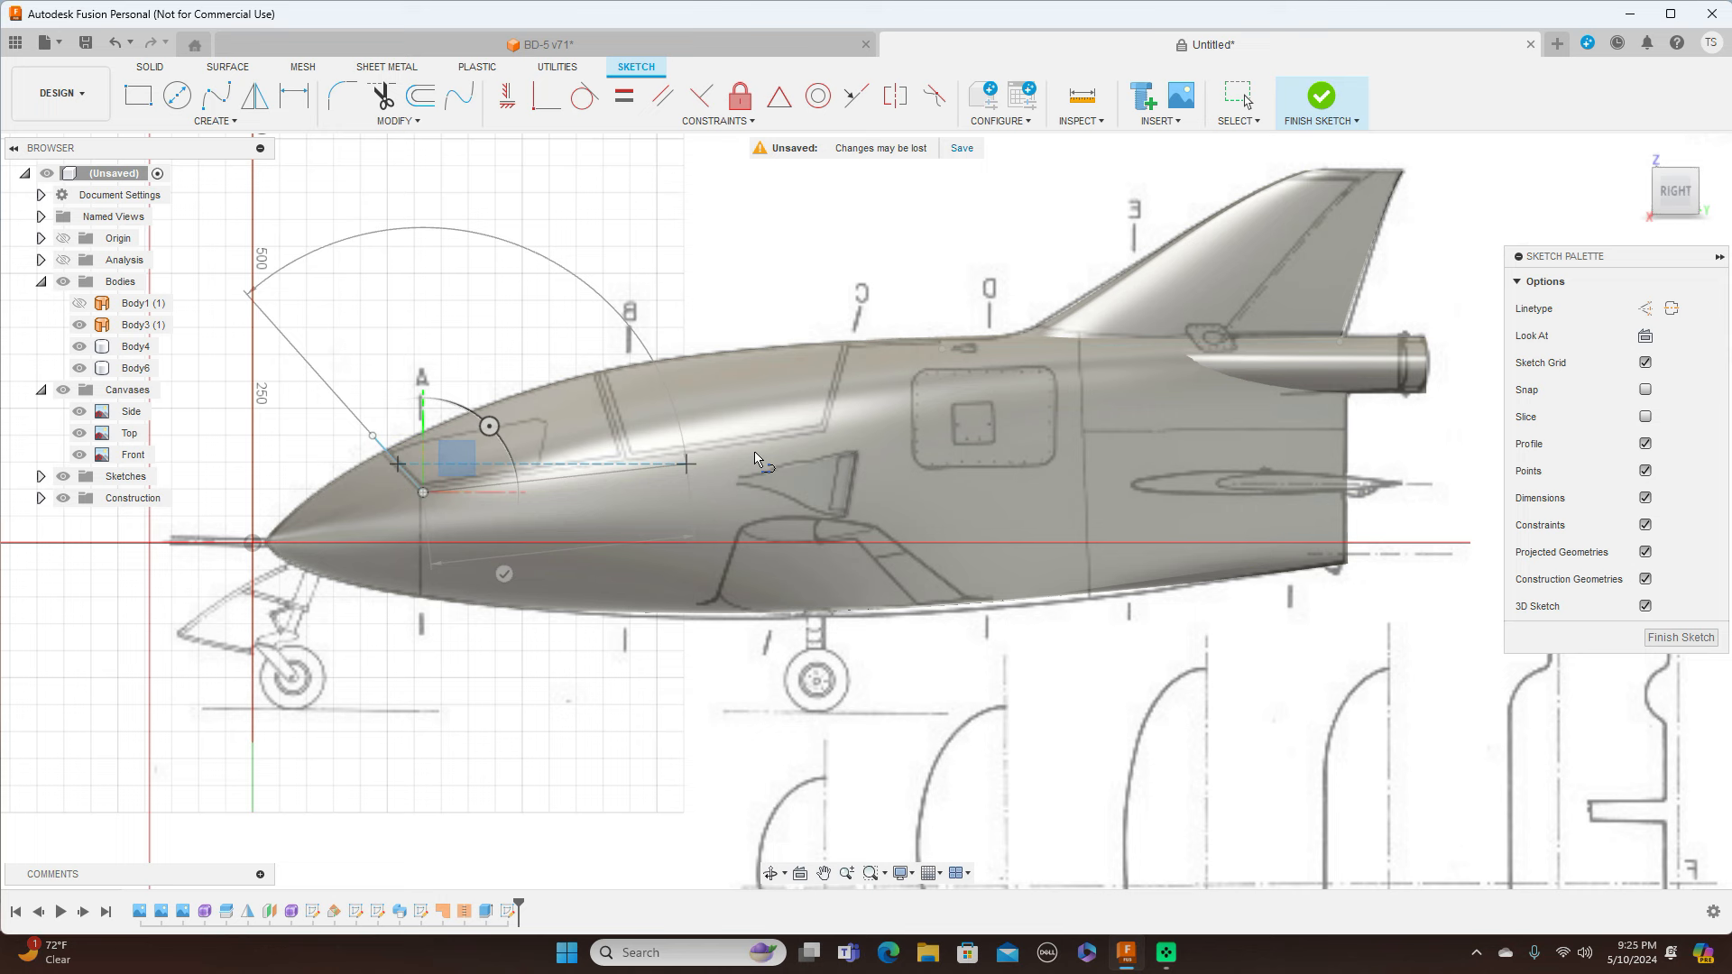
left_click(827, 431)
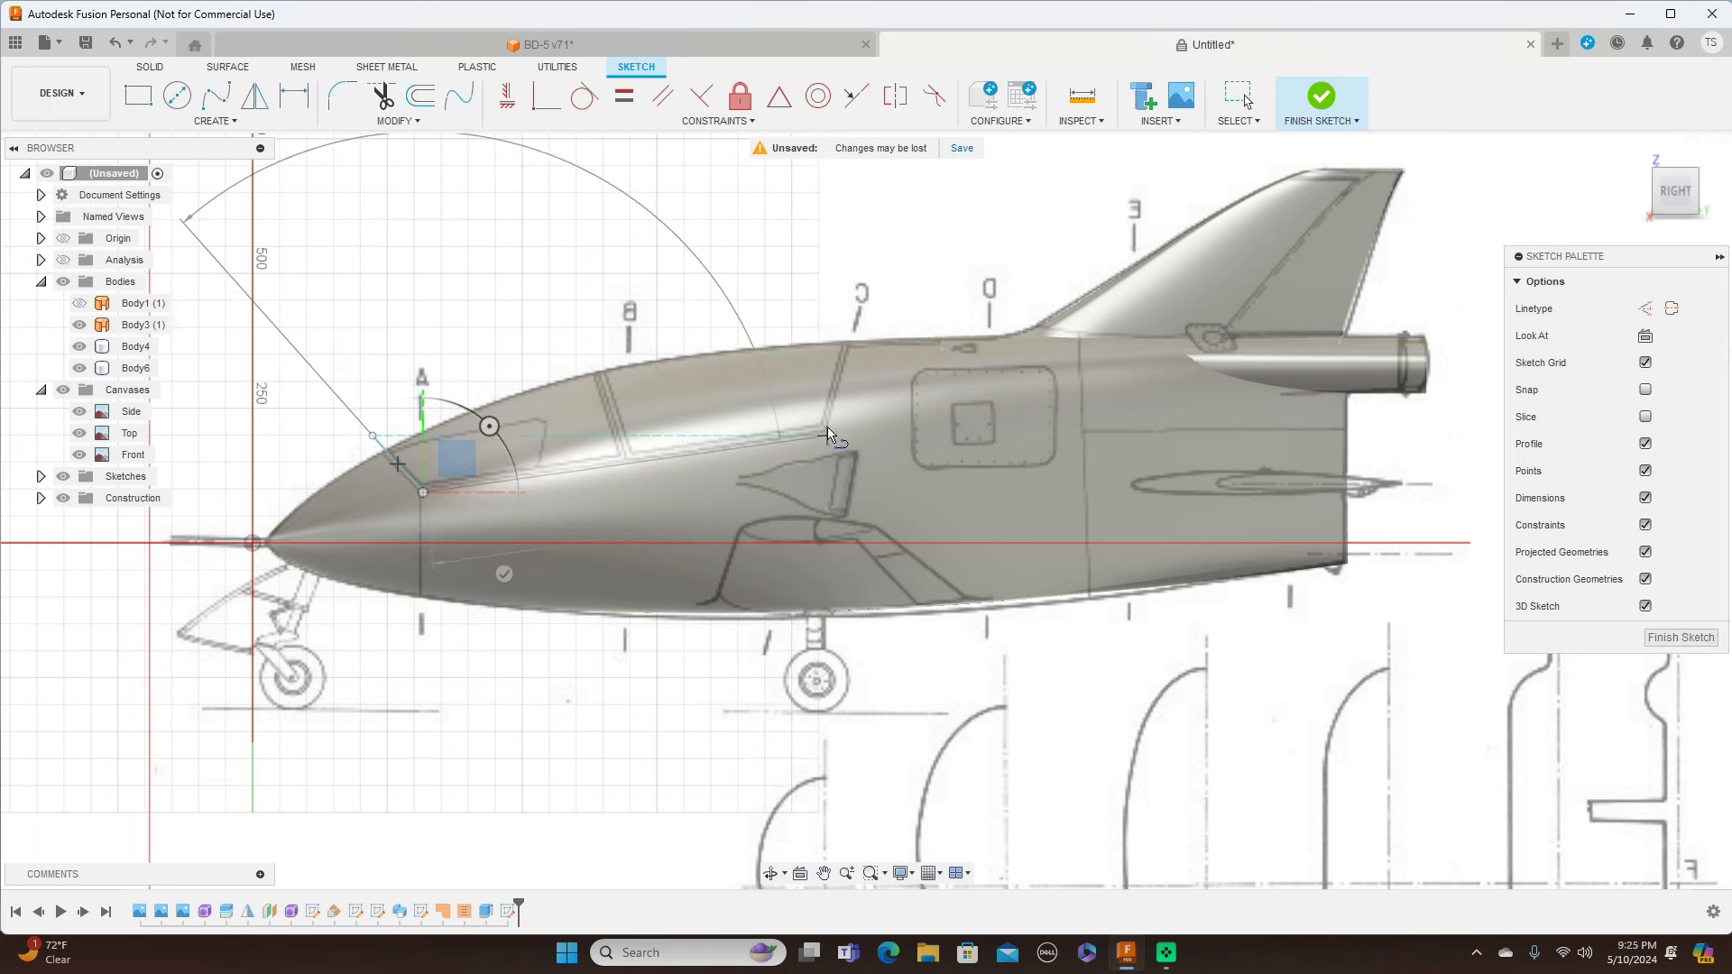
left_click(869, 290)
right_click(870, 290)
left_click(914, 285)
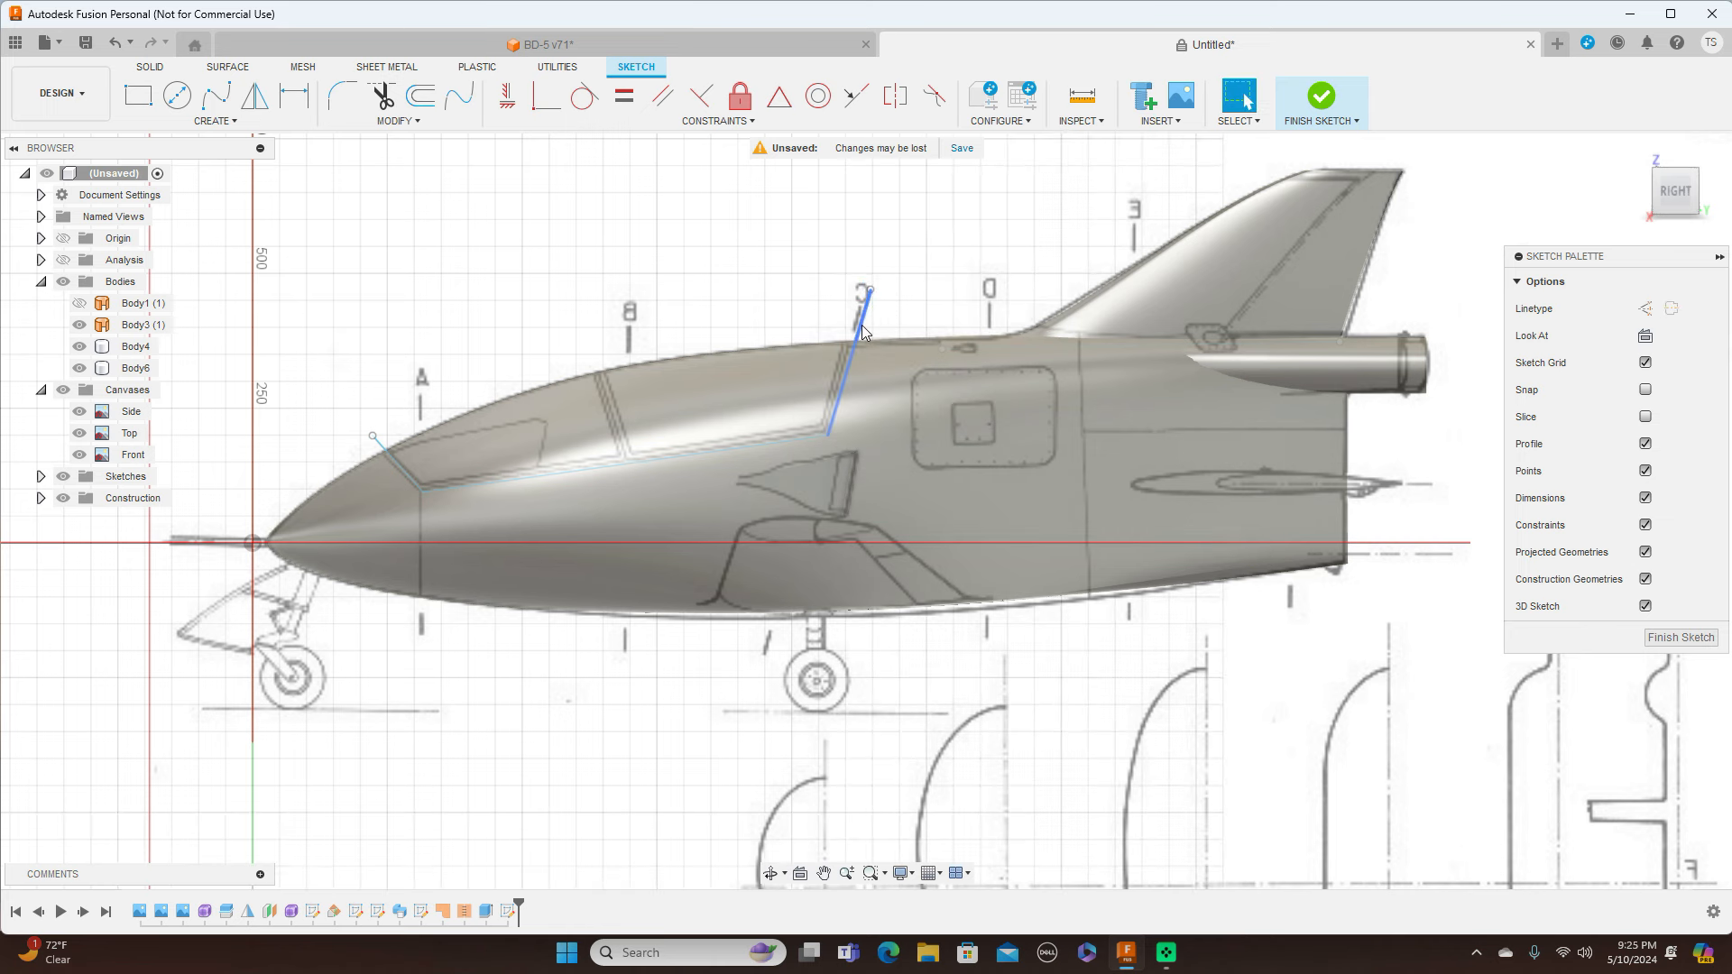
Shift the canopy outline's rear line slightly forward to match the side canvas and finish the sketch
left_click_drag(863, 331, 855, 331)
key("Escape")
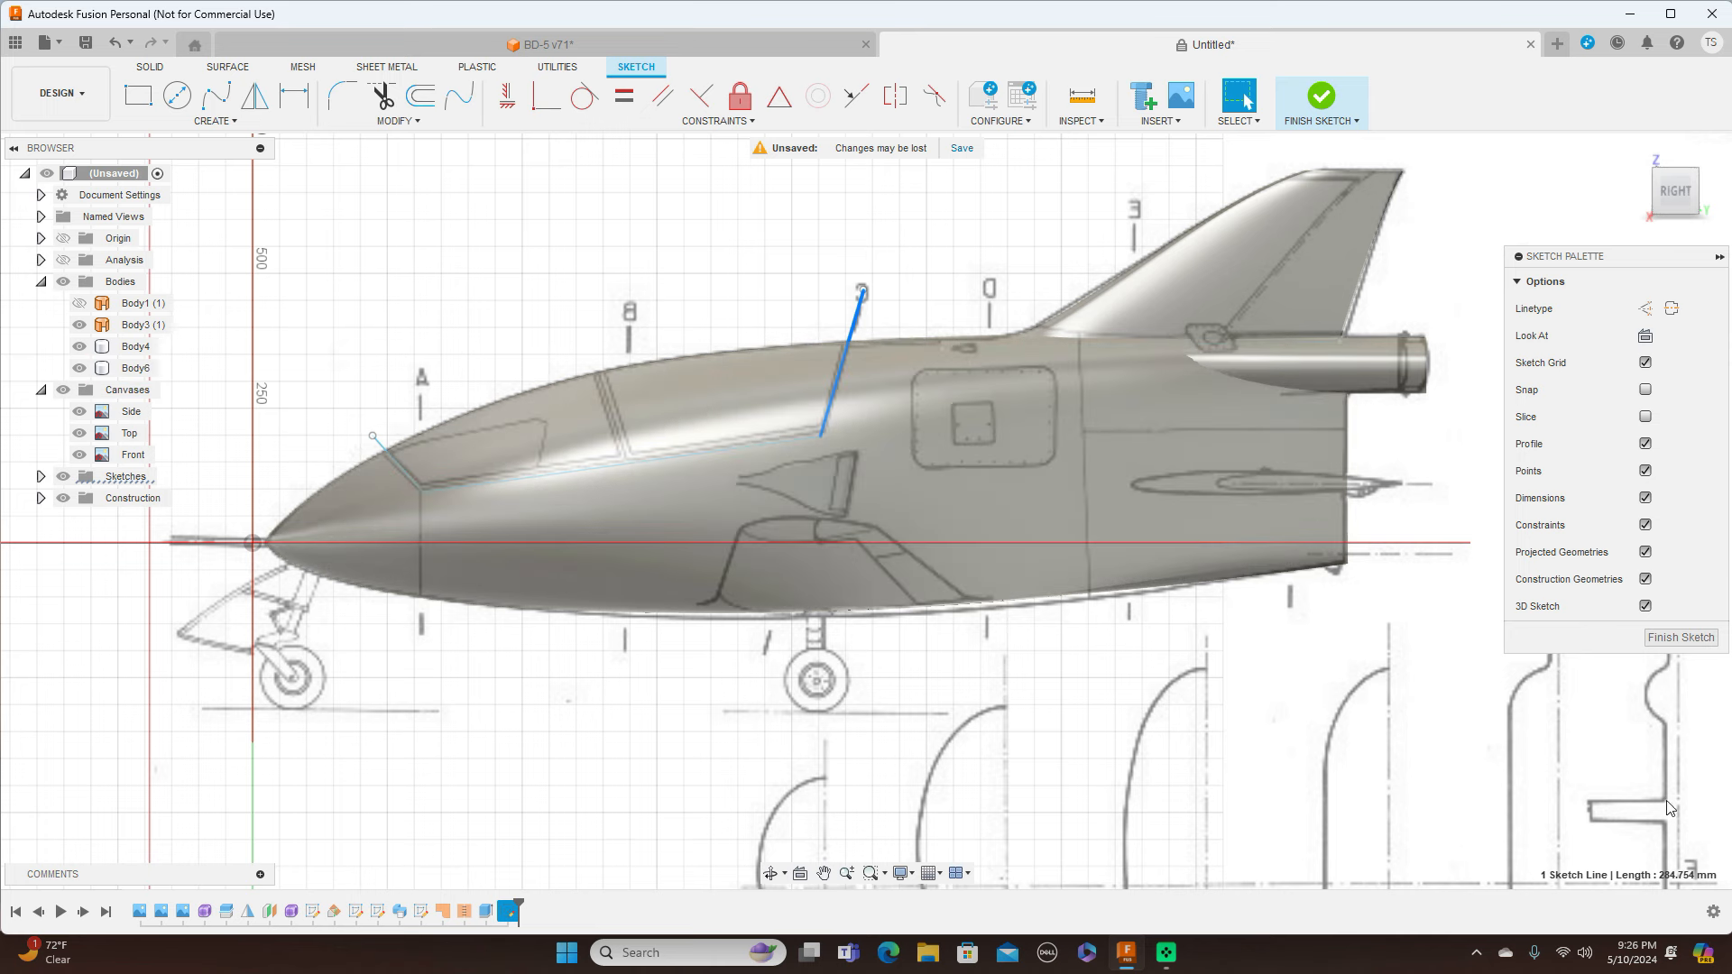
left_click(1683, 637)
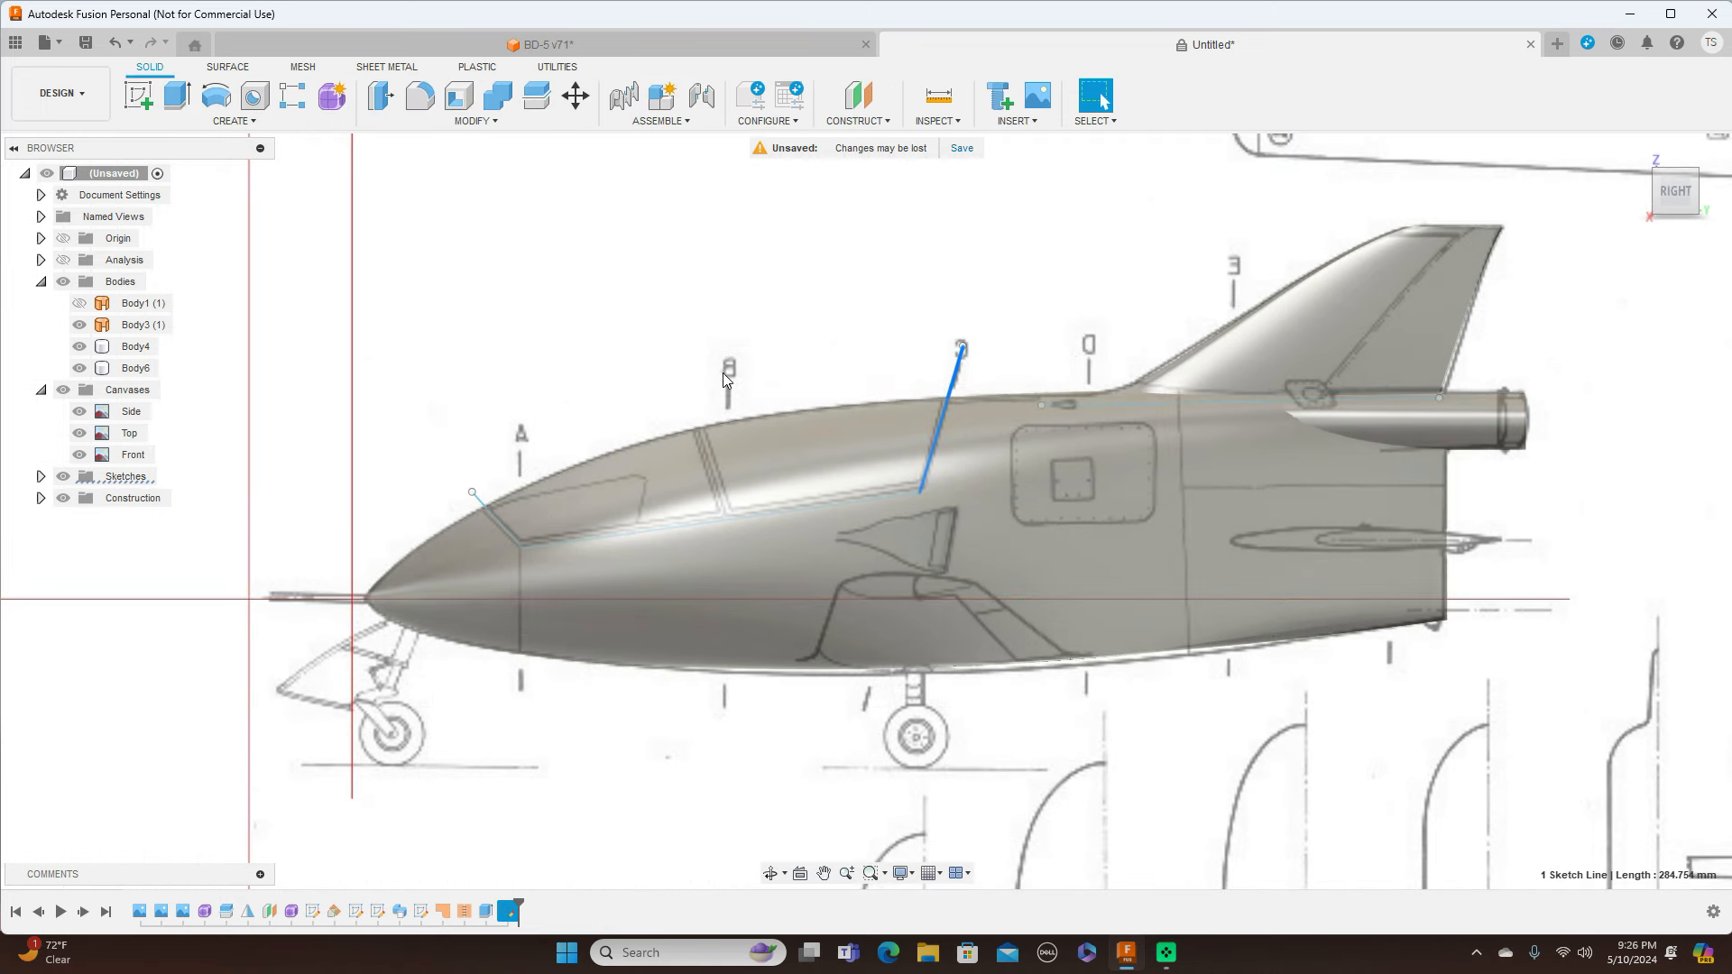
Split the solid fuselage body with the canopy outline sketch as an extended splitting tool
left_click(533, 100)
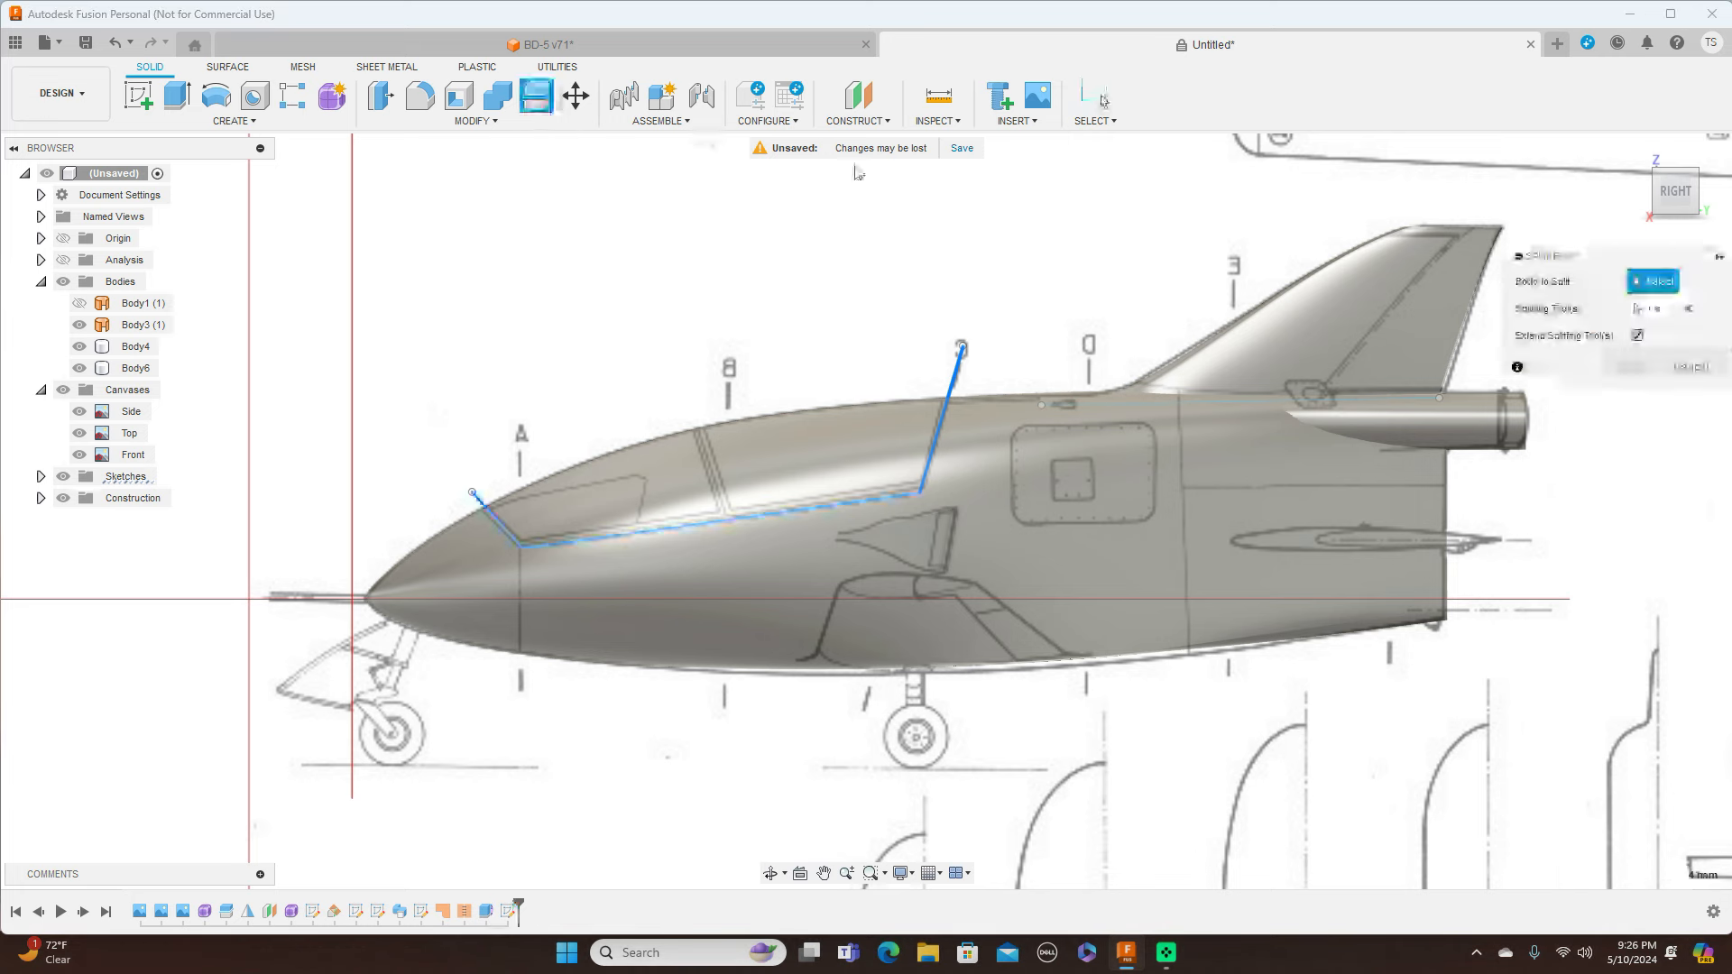
left_click(1042, 541)
left_click(939, 433)
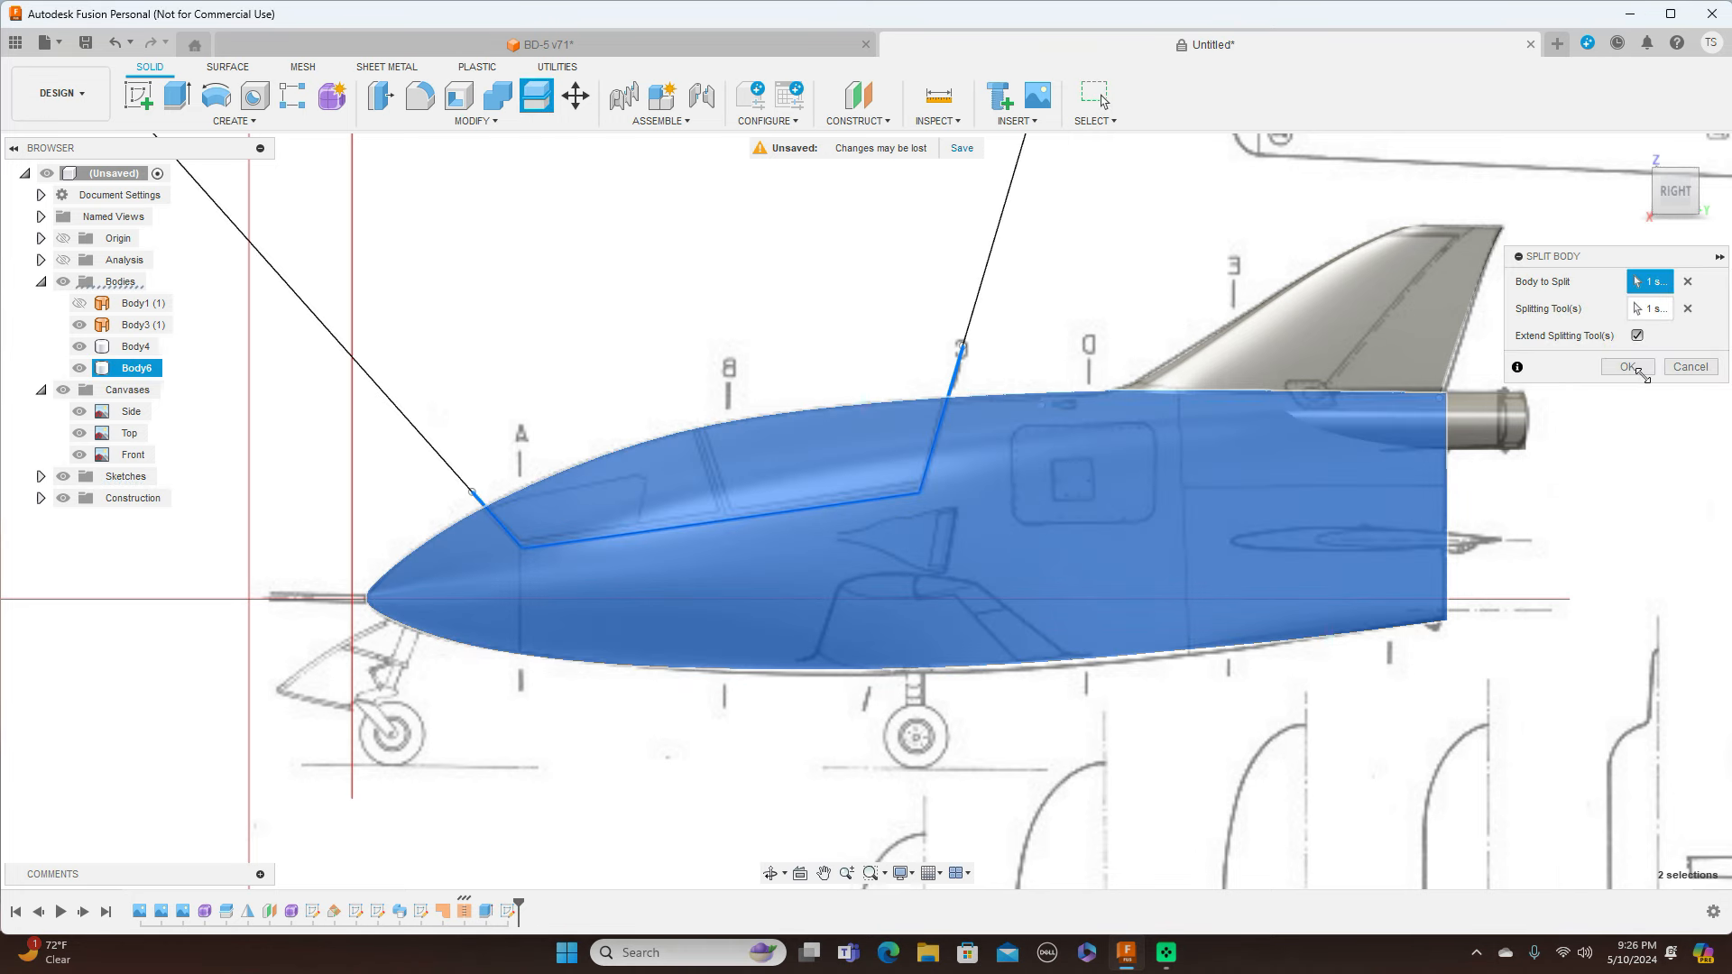
left_click(1627, 367)
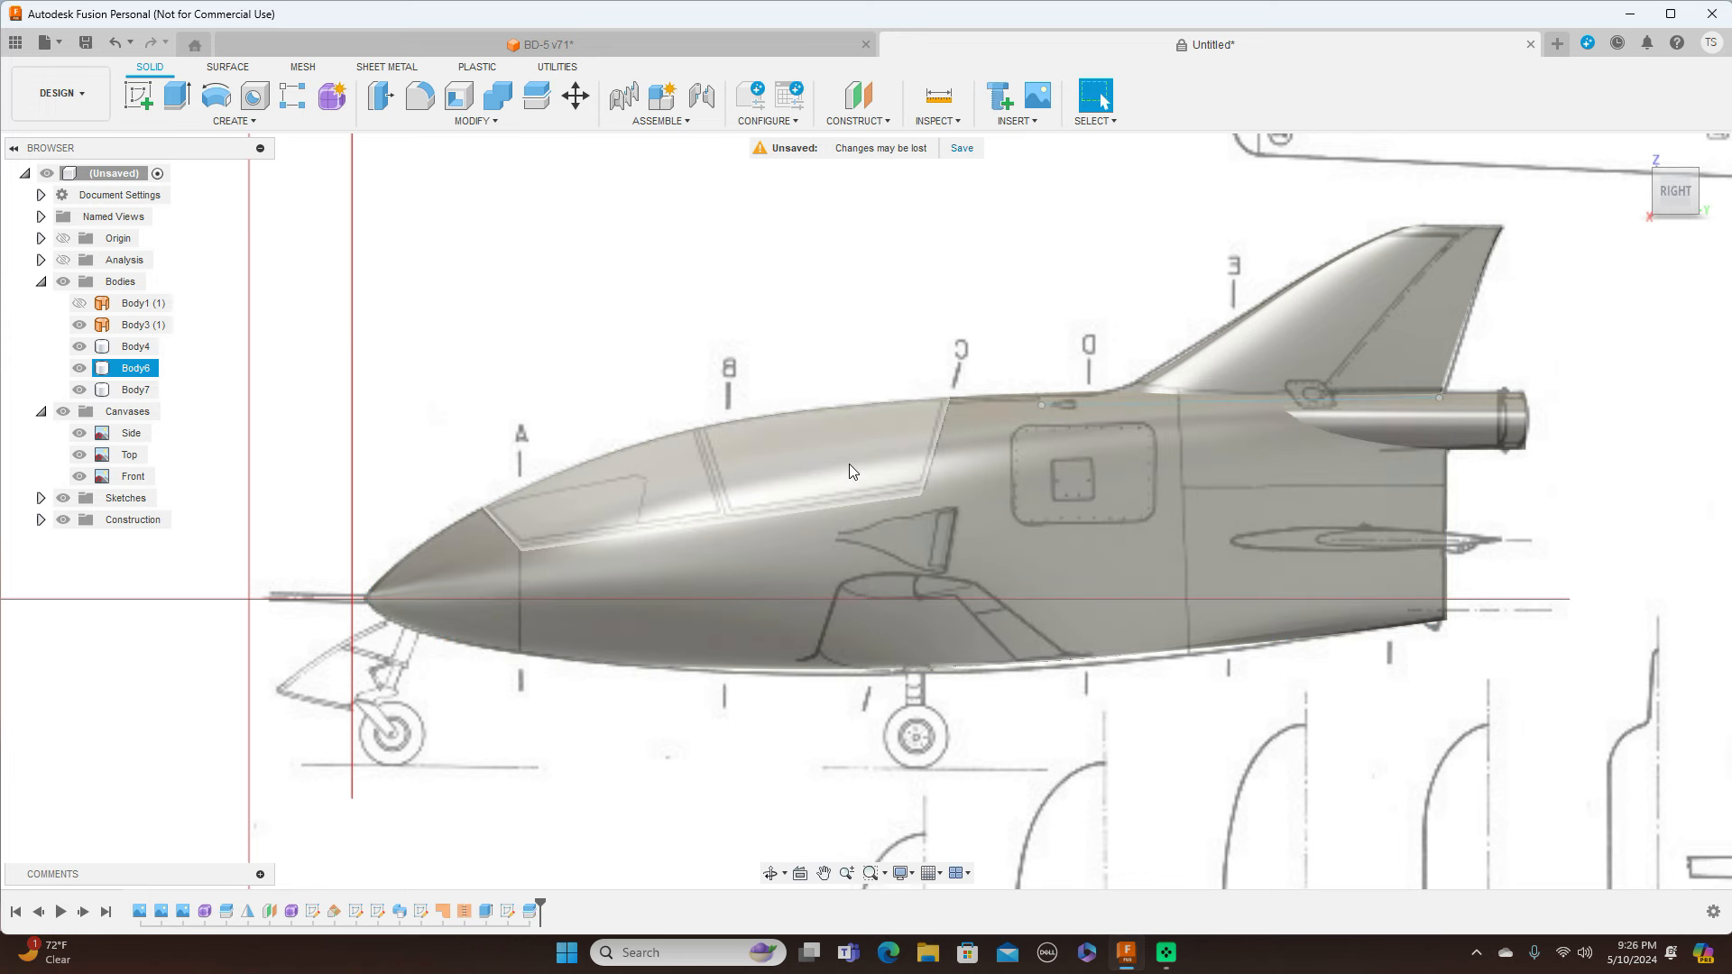
Apply the Glass - Window appearance from the smooth glass library to the canopy body
right_click(790, 447)
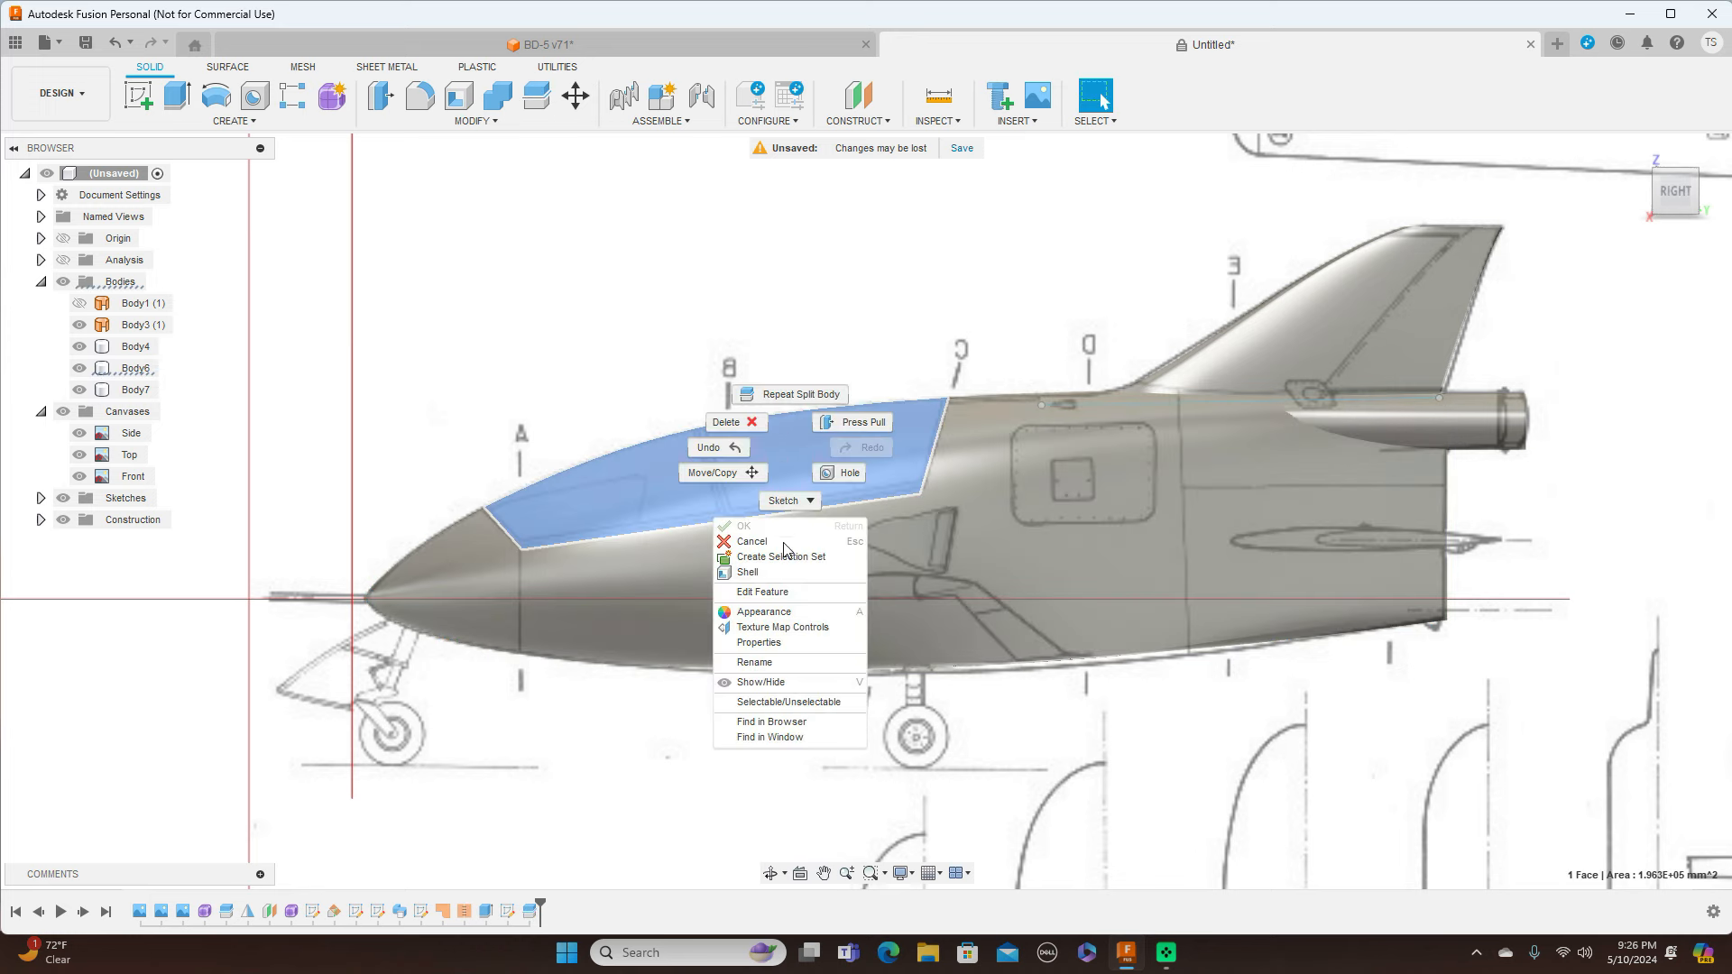
left_click(779, 613)
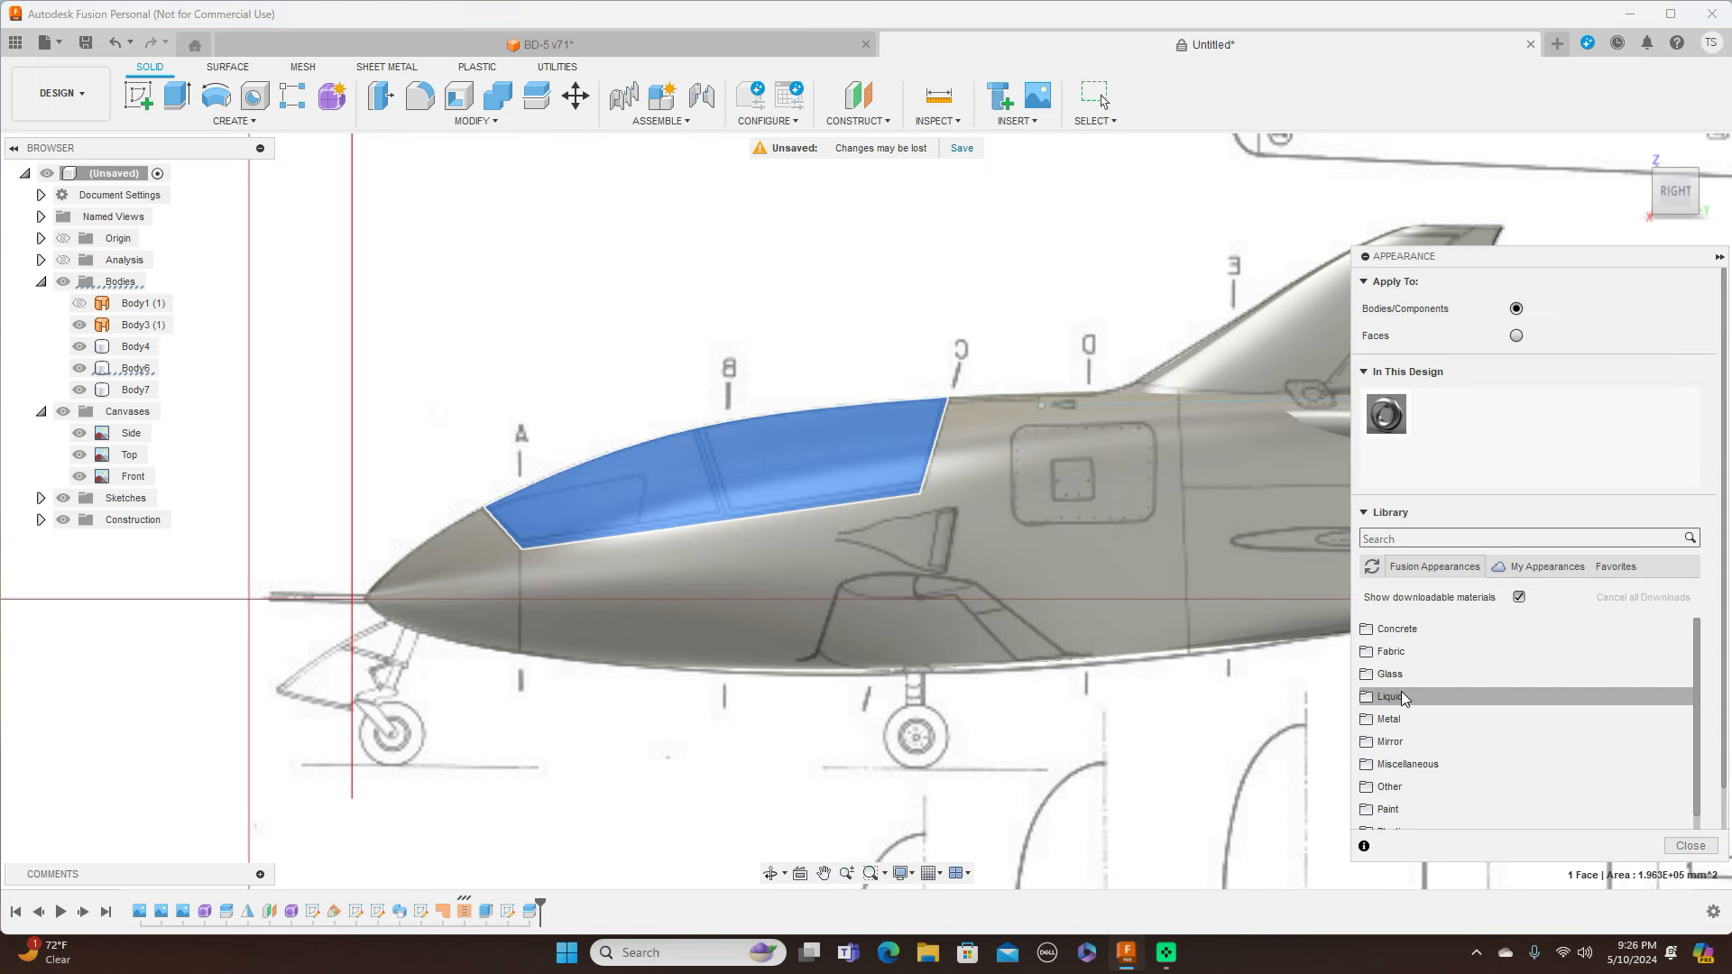
left_click(1418, 676)
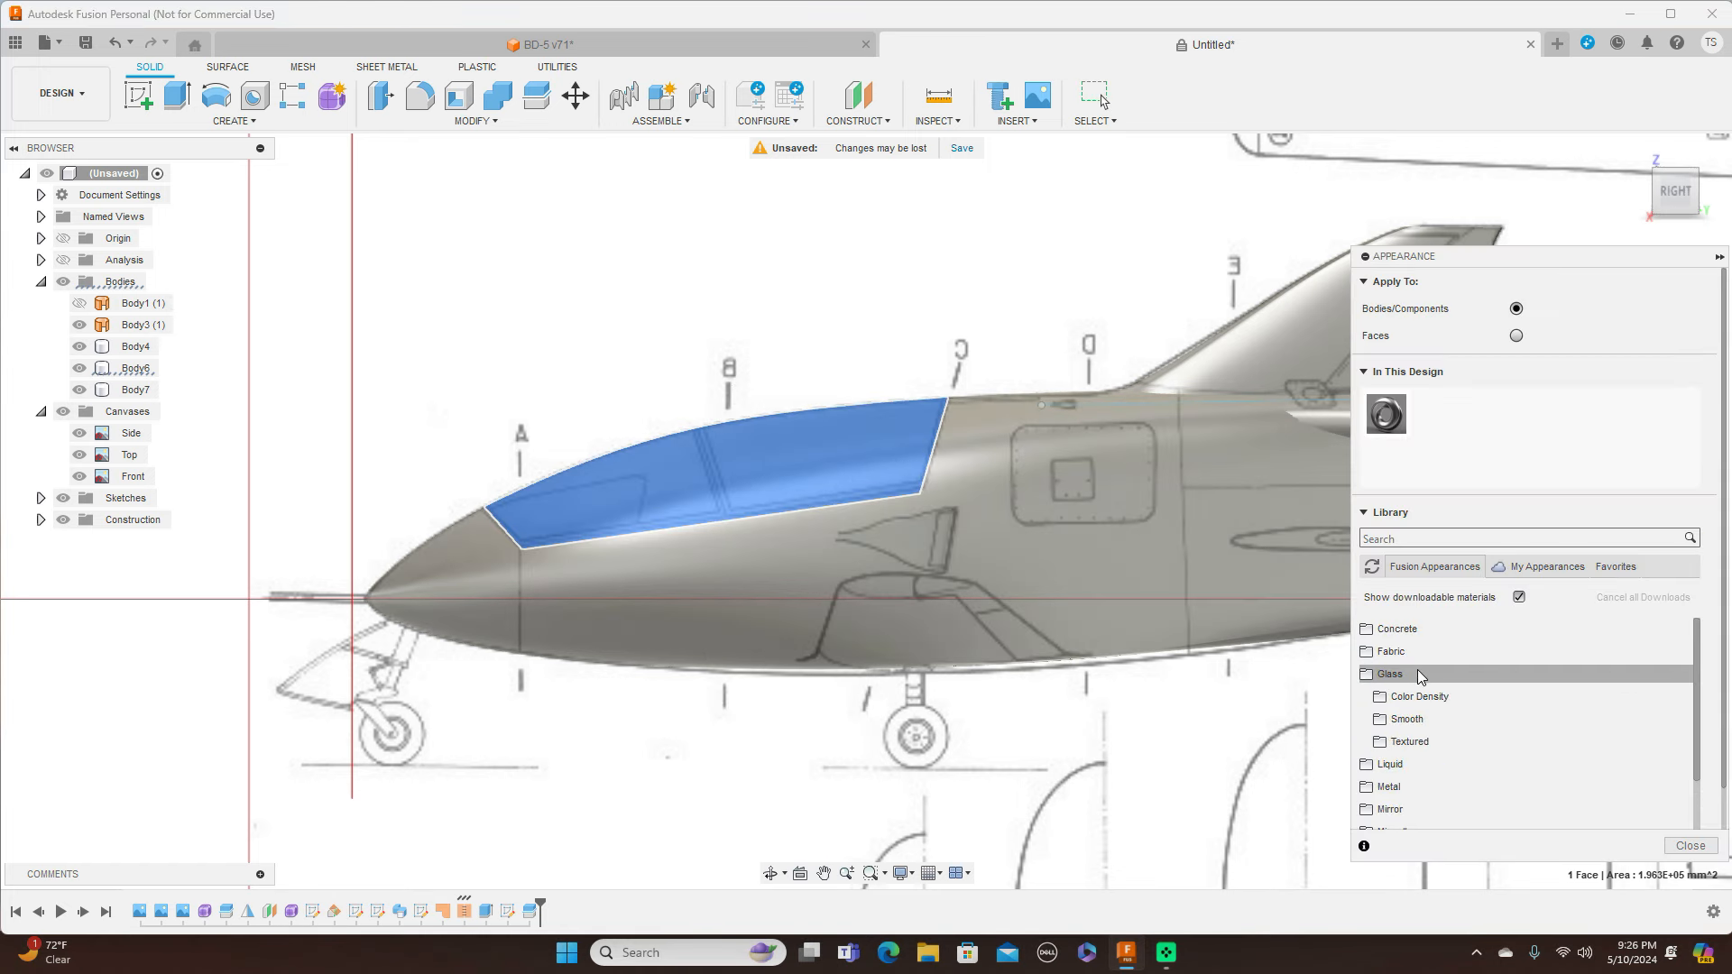
left_click(1422, 720)
left_click_drag(1411, 756, 717, 453)
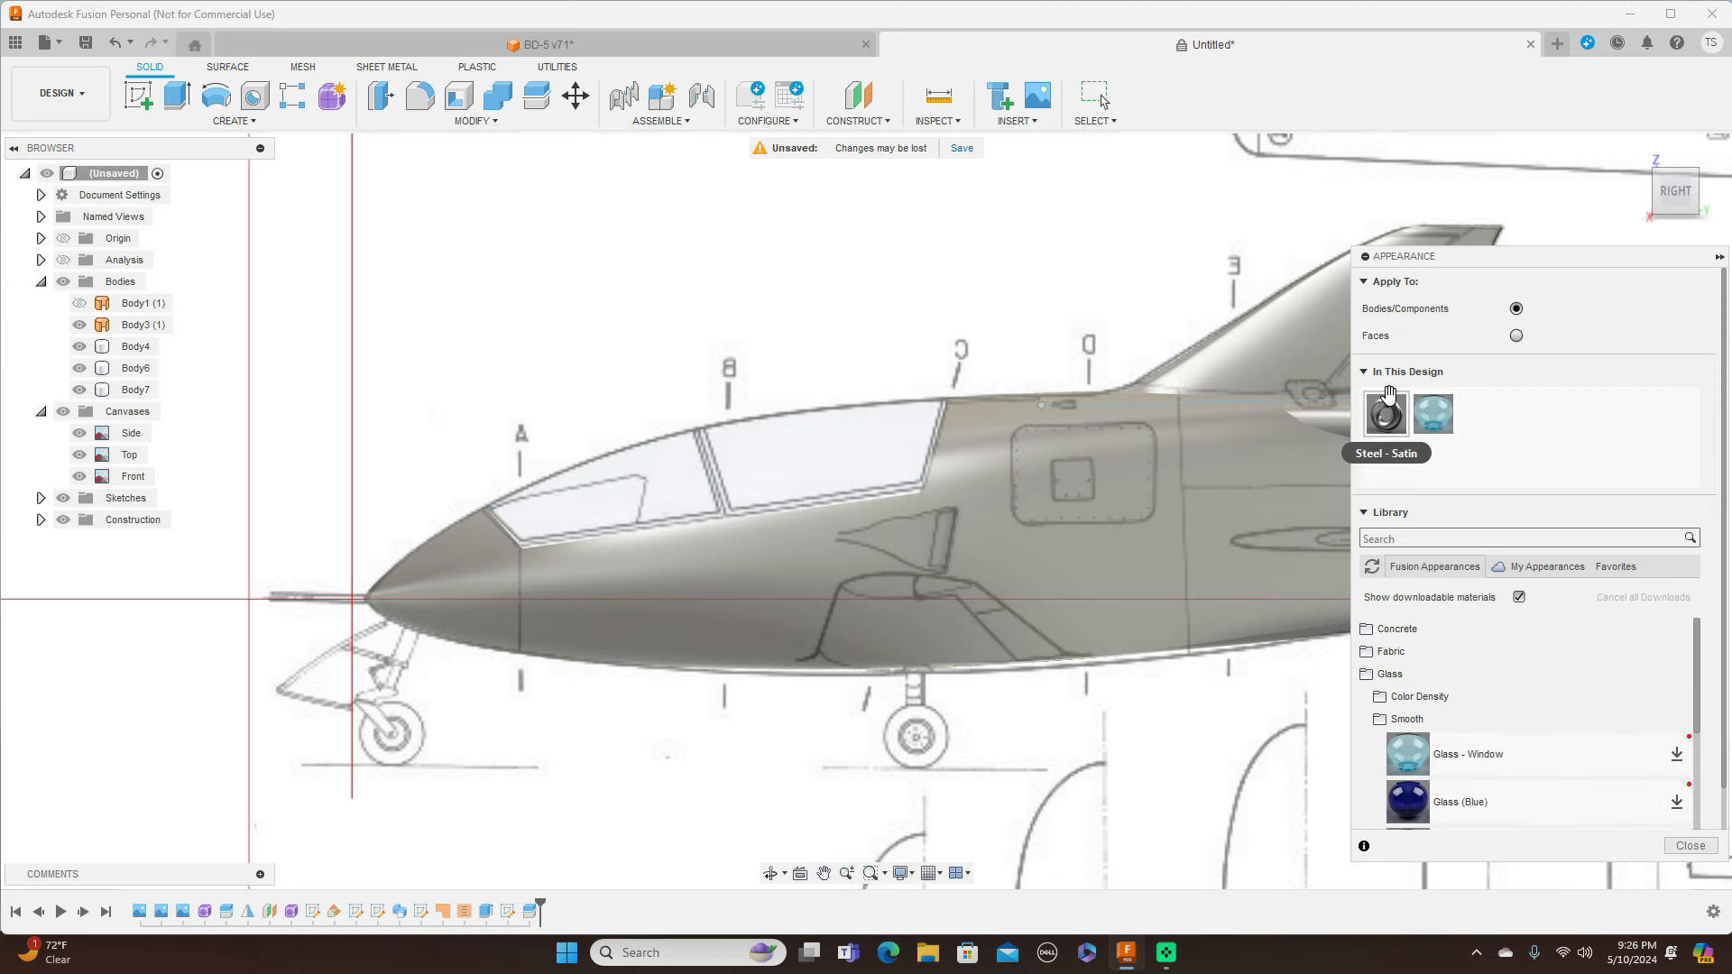
scroll(1597, 739, "down", 2)
scroll(1597, 741, "up", 2)
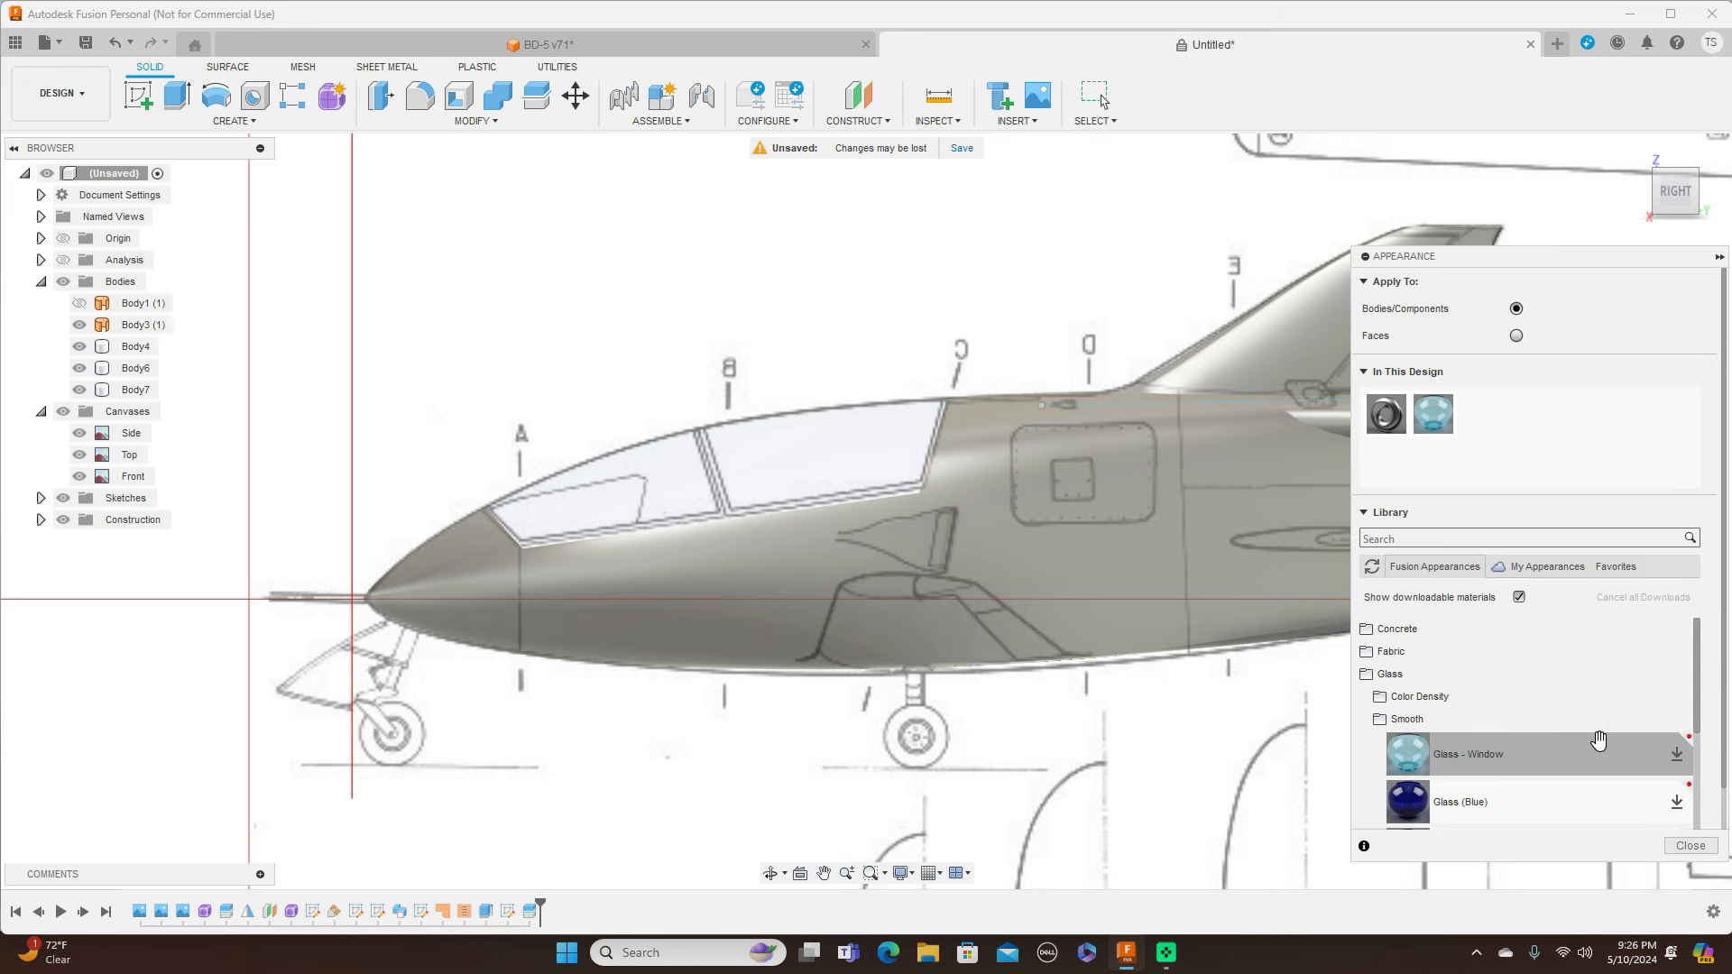
scroll(1598, 740, "down", 1)
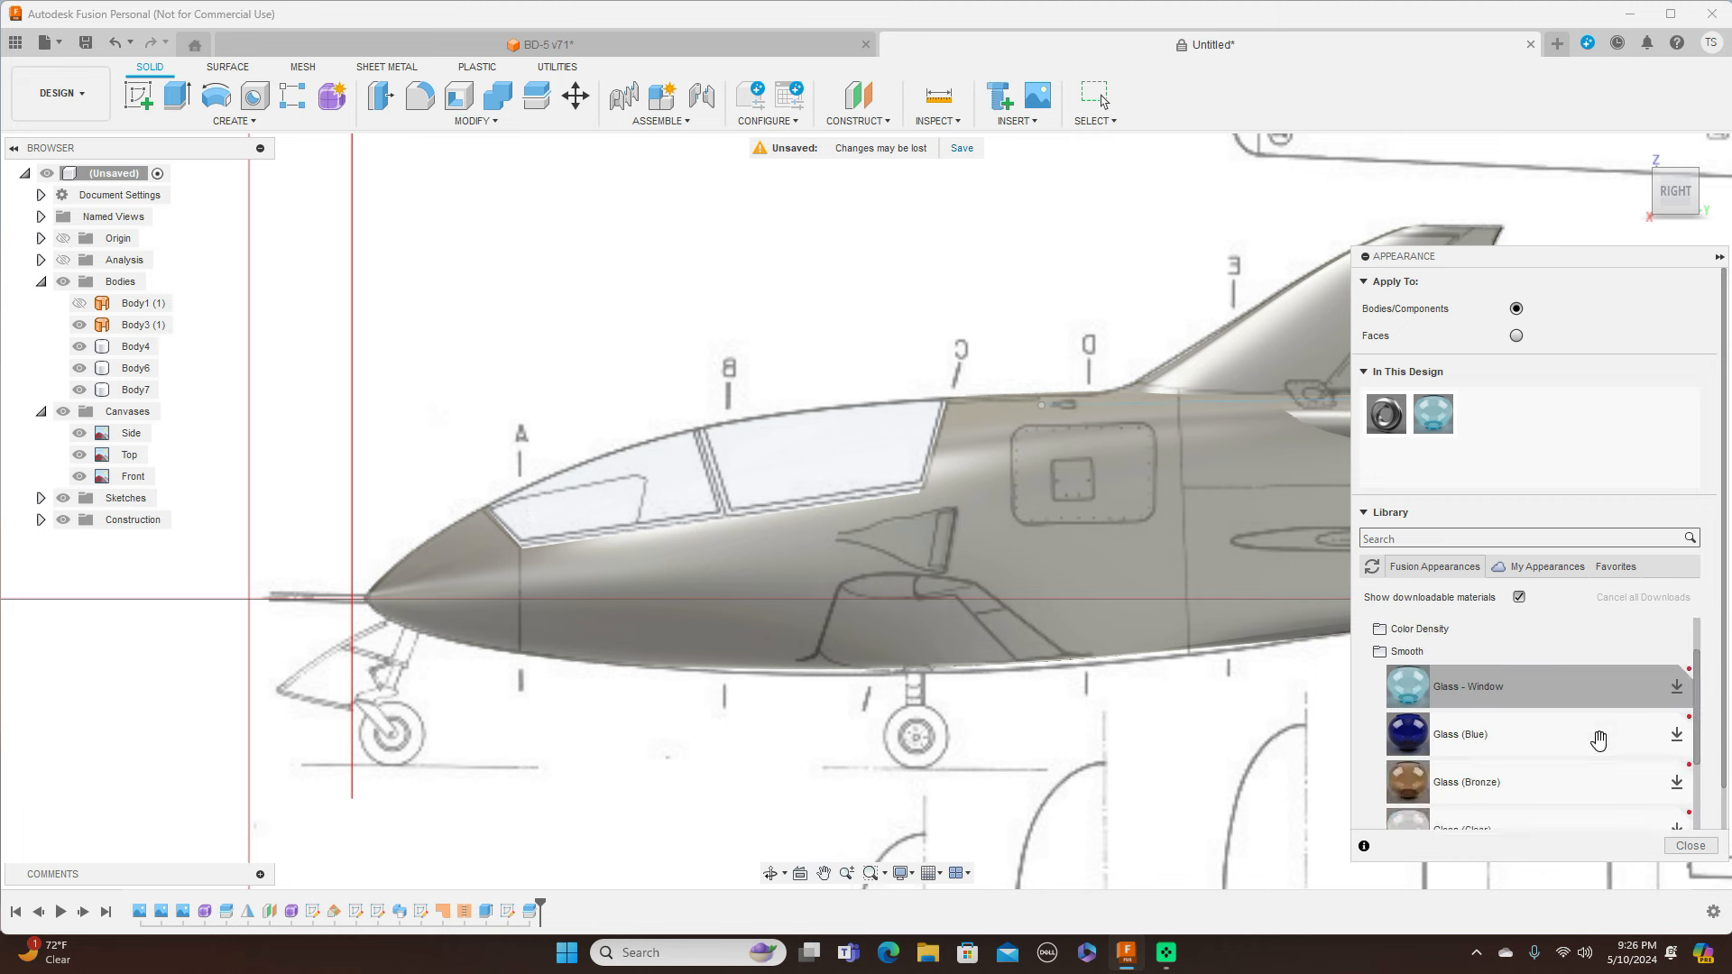
left_click(1691, 846)
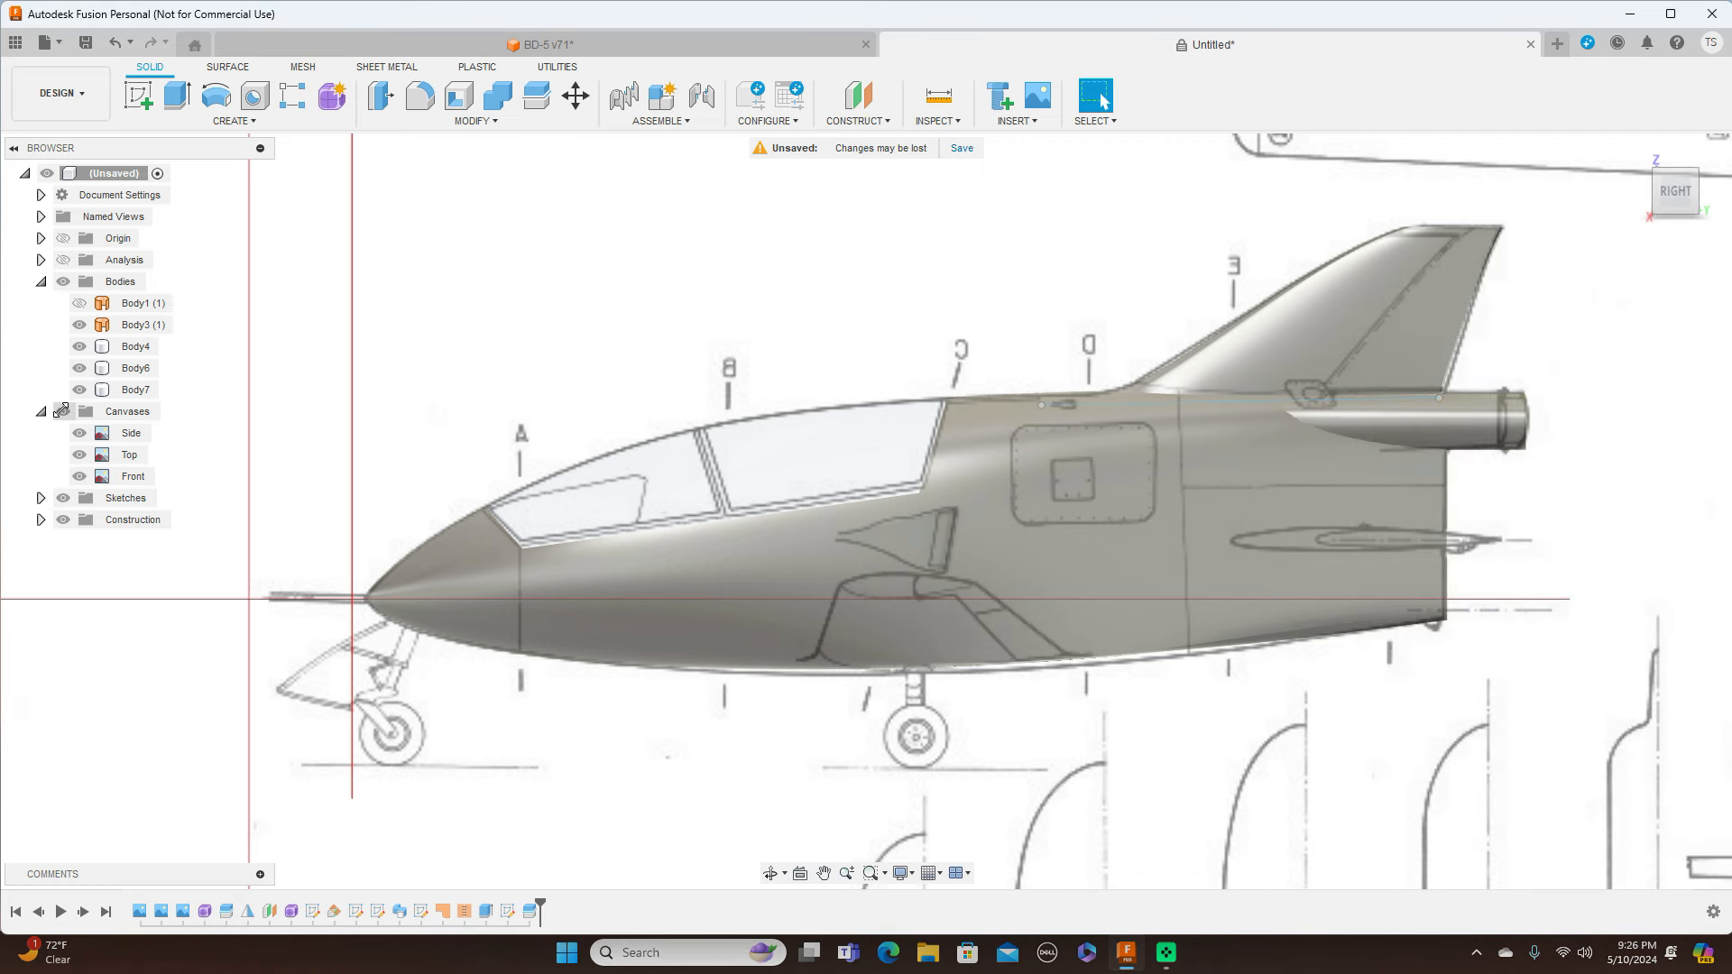
Hide the reference canvases and apply the Glass - Light Color (Blue) appearance to the canopy body
left_click(63, 411)
right_click(744, 478)
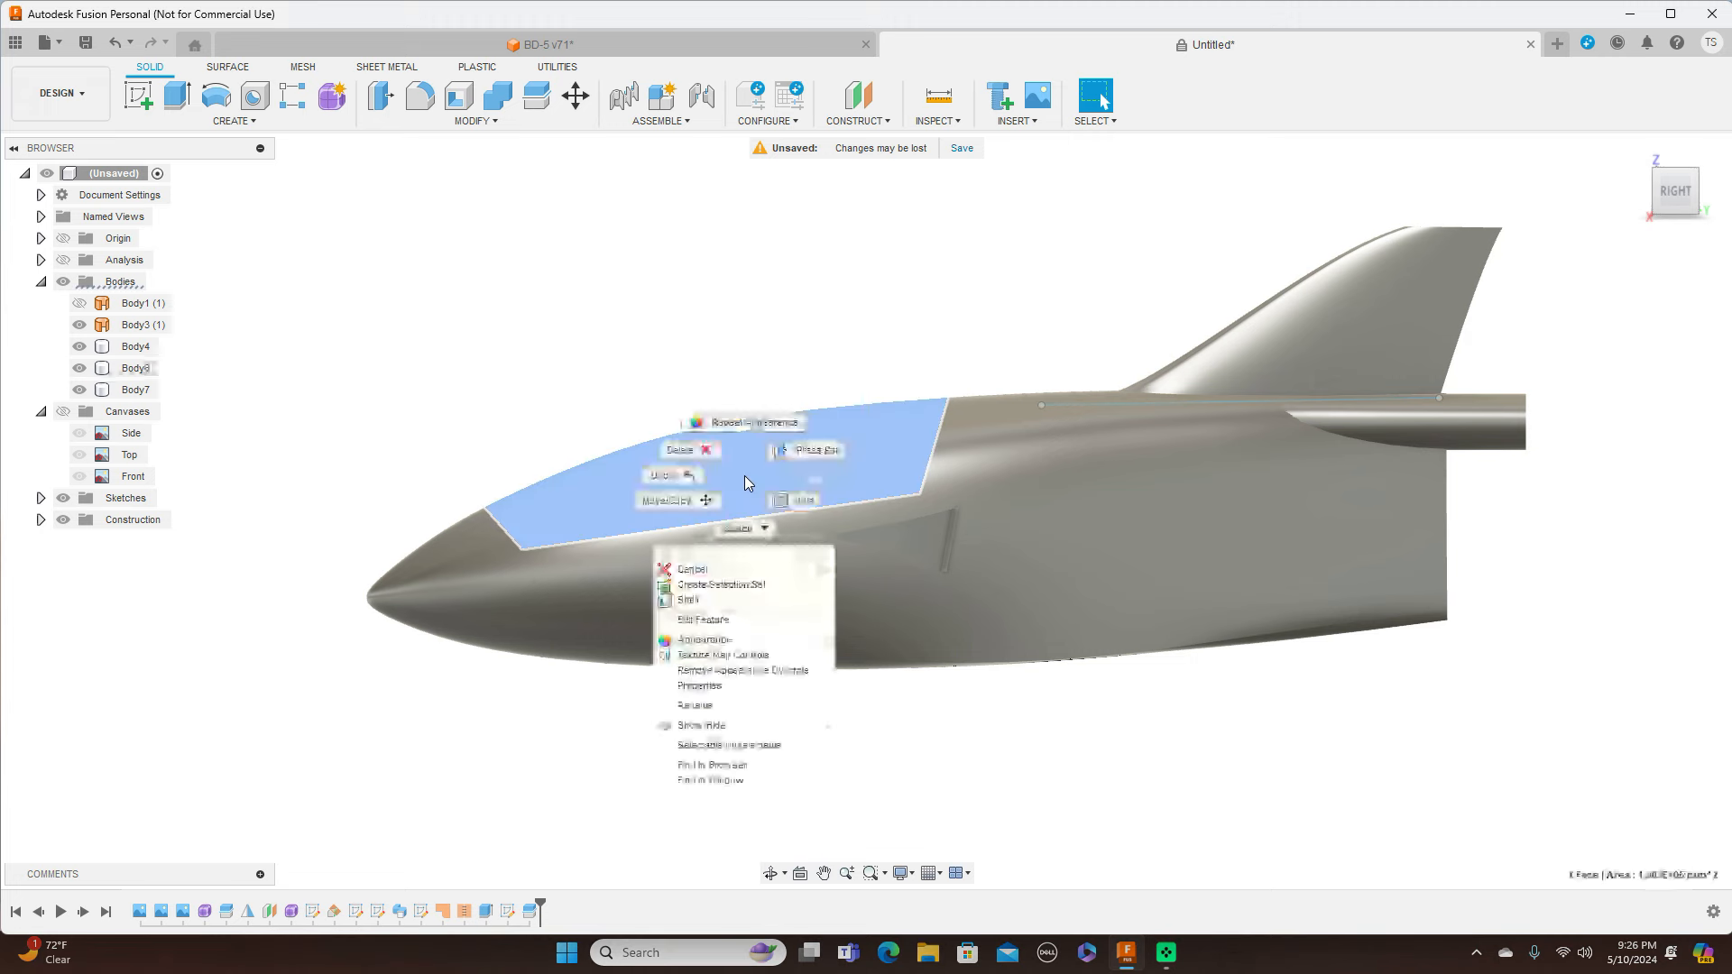
left_click(713, 639)
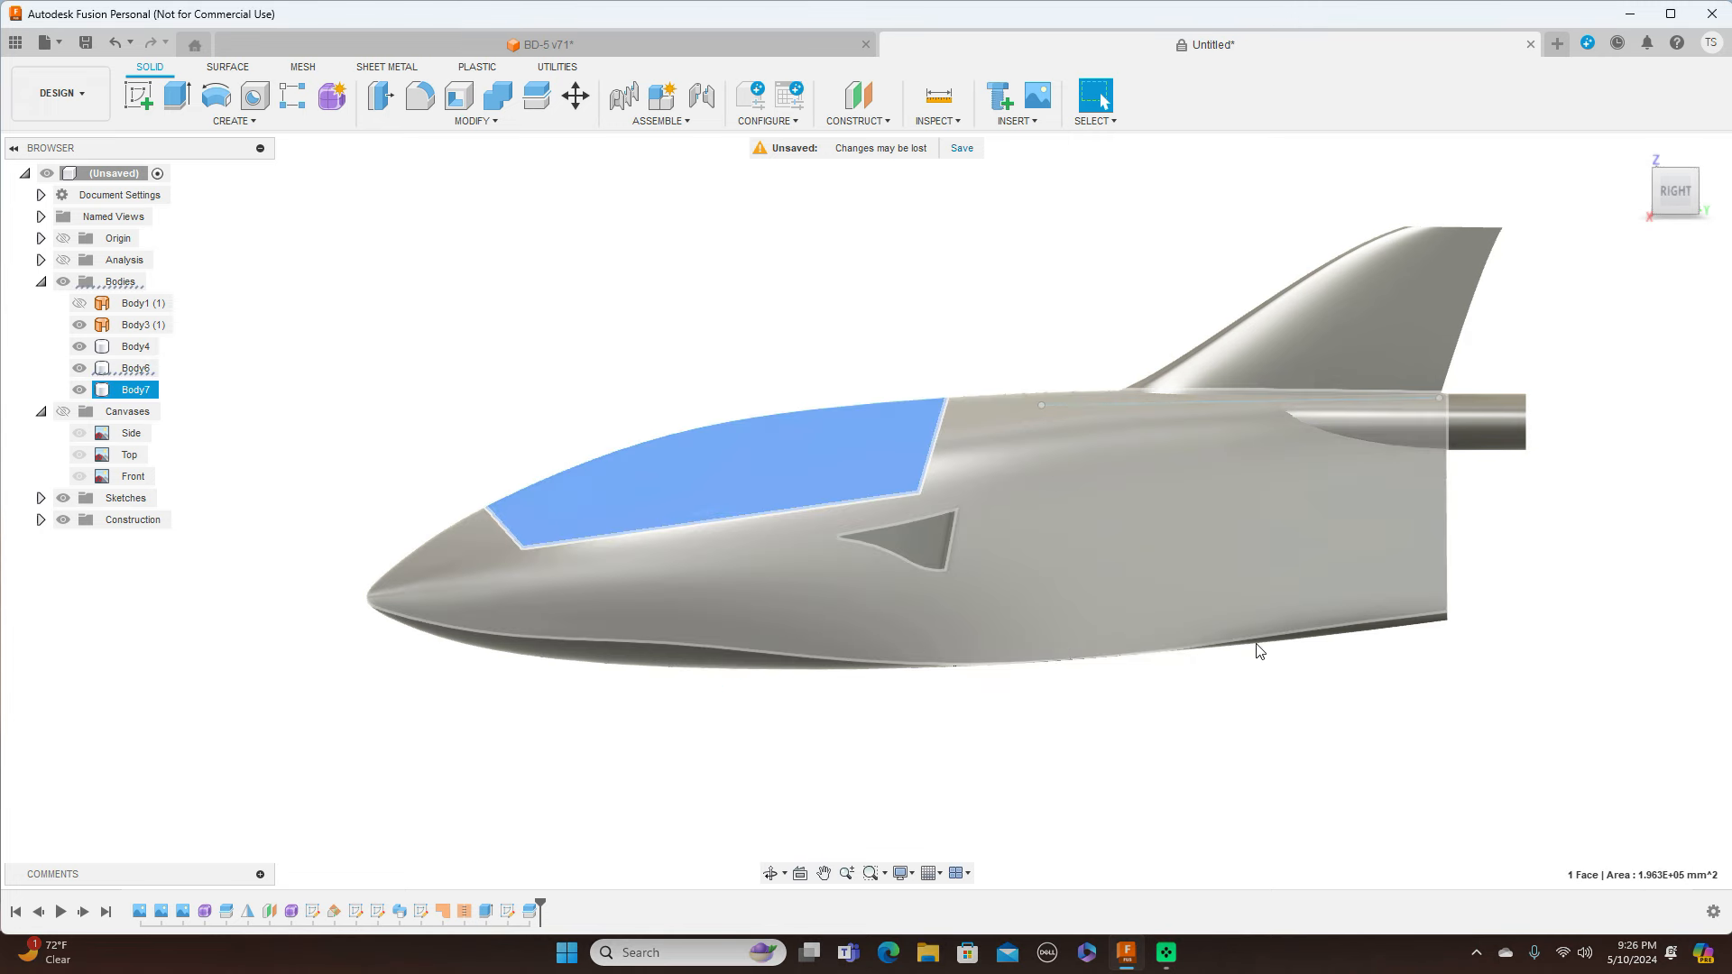
scroll(1564, 685, "down", 3)
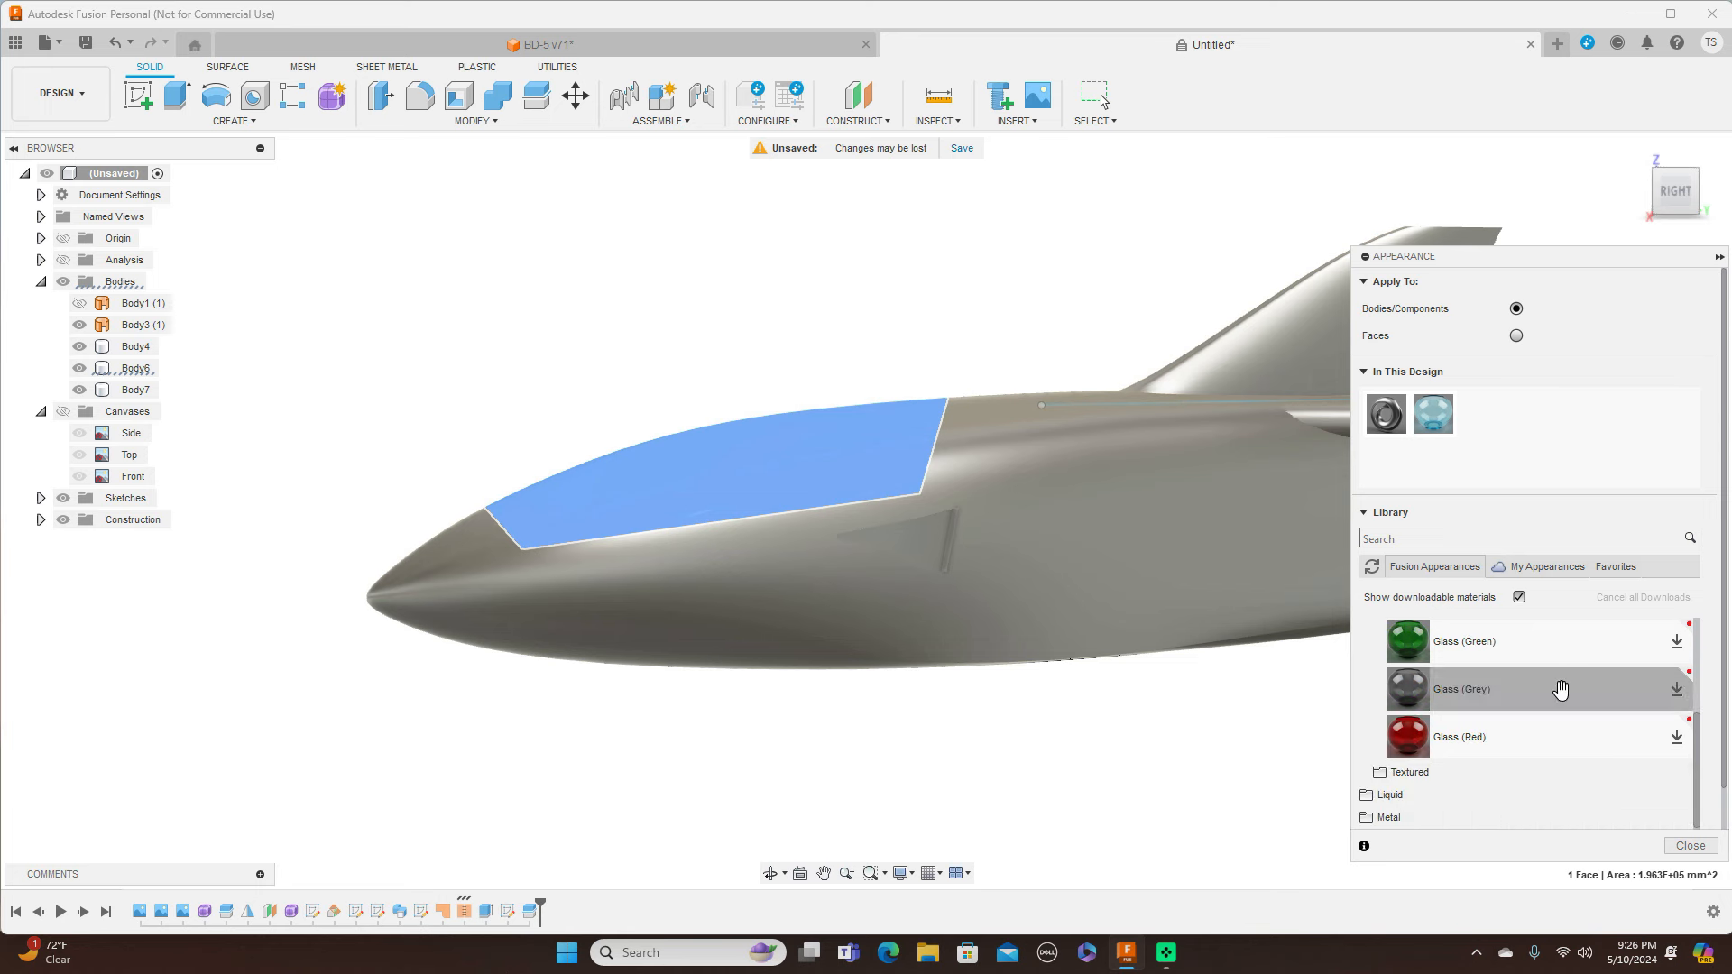
scroll(1560, 690, "up", 3)
scroll(1560, 690, "up", 1)
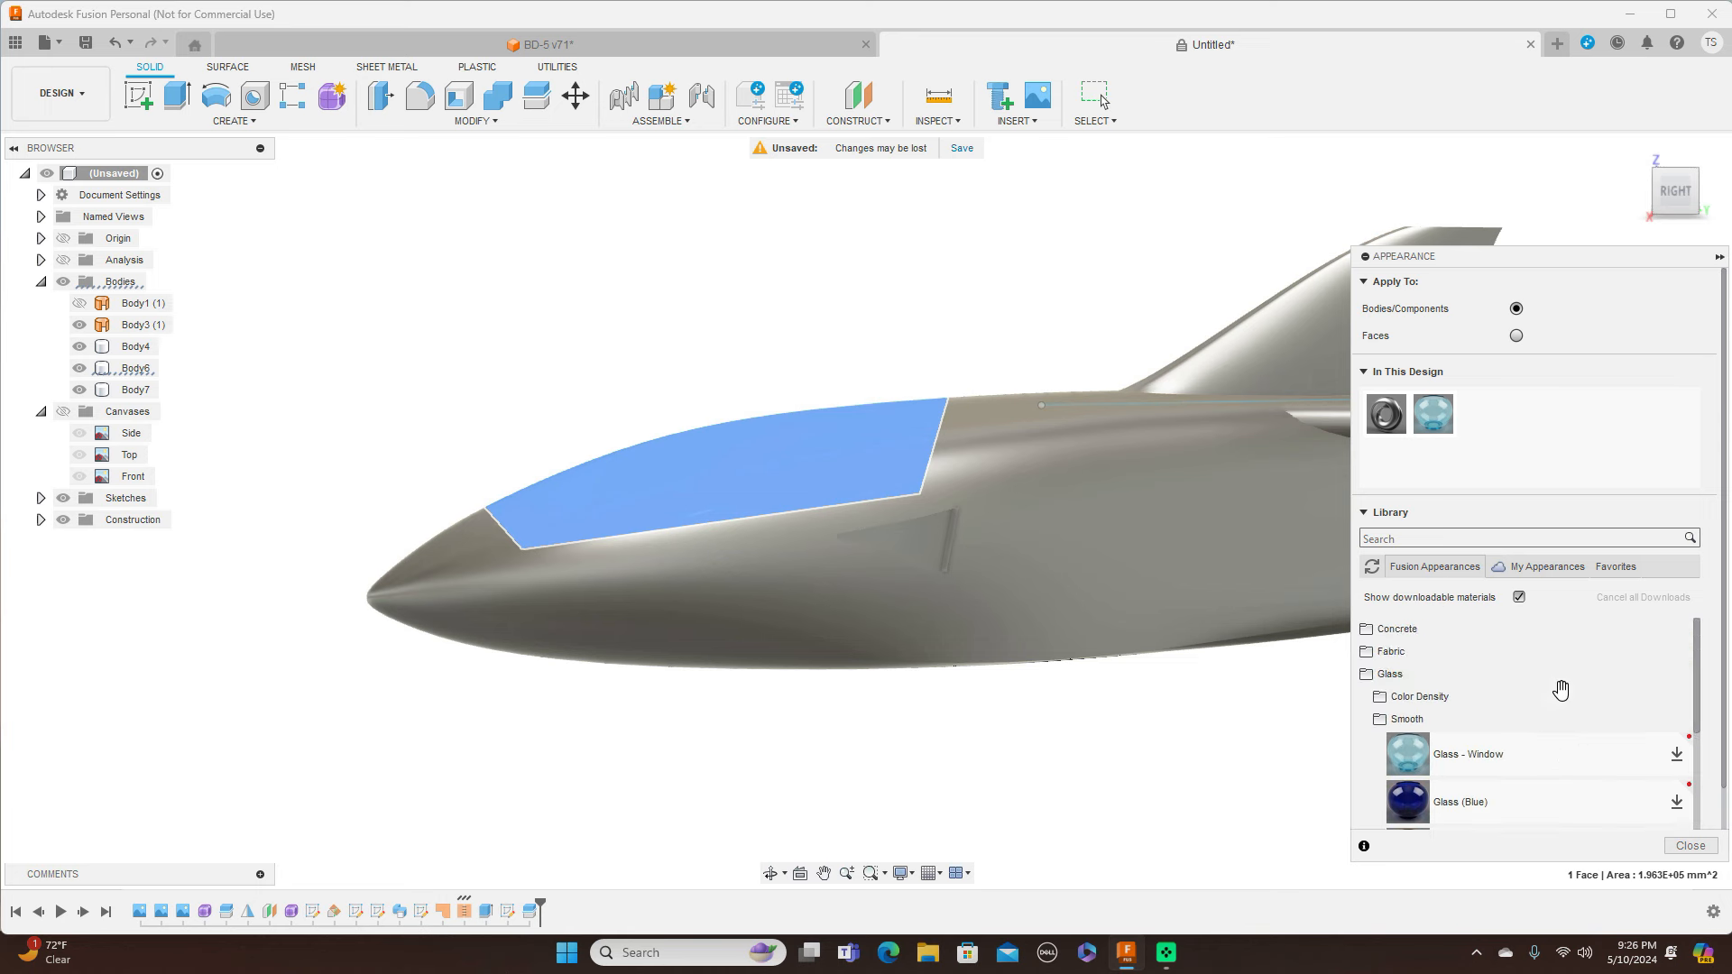
left_click(1560, 695)
scroll(1523, 717, "down", 1)
scroll(1523, 717, "down", 2)
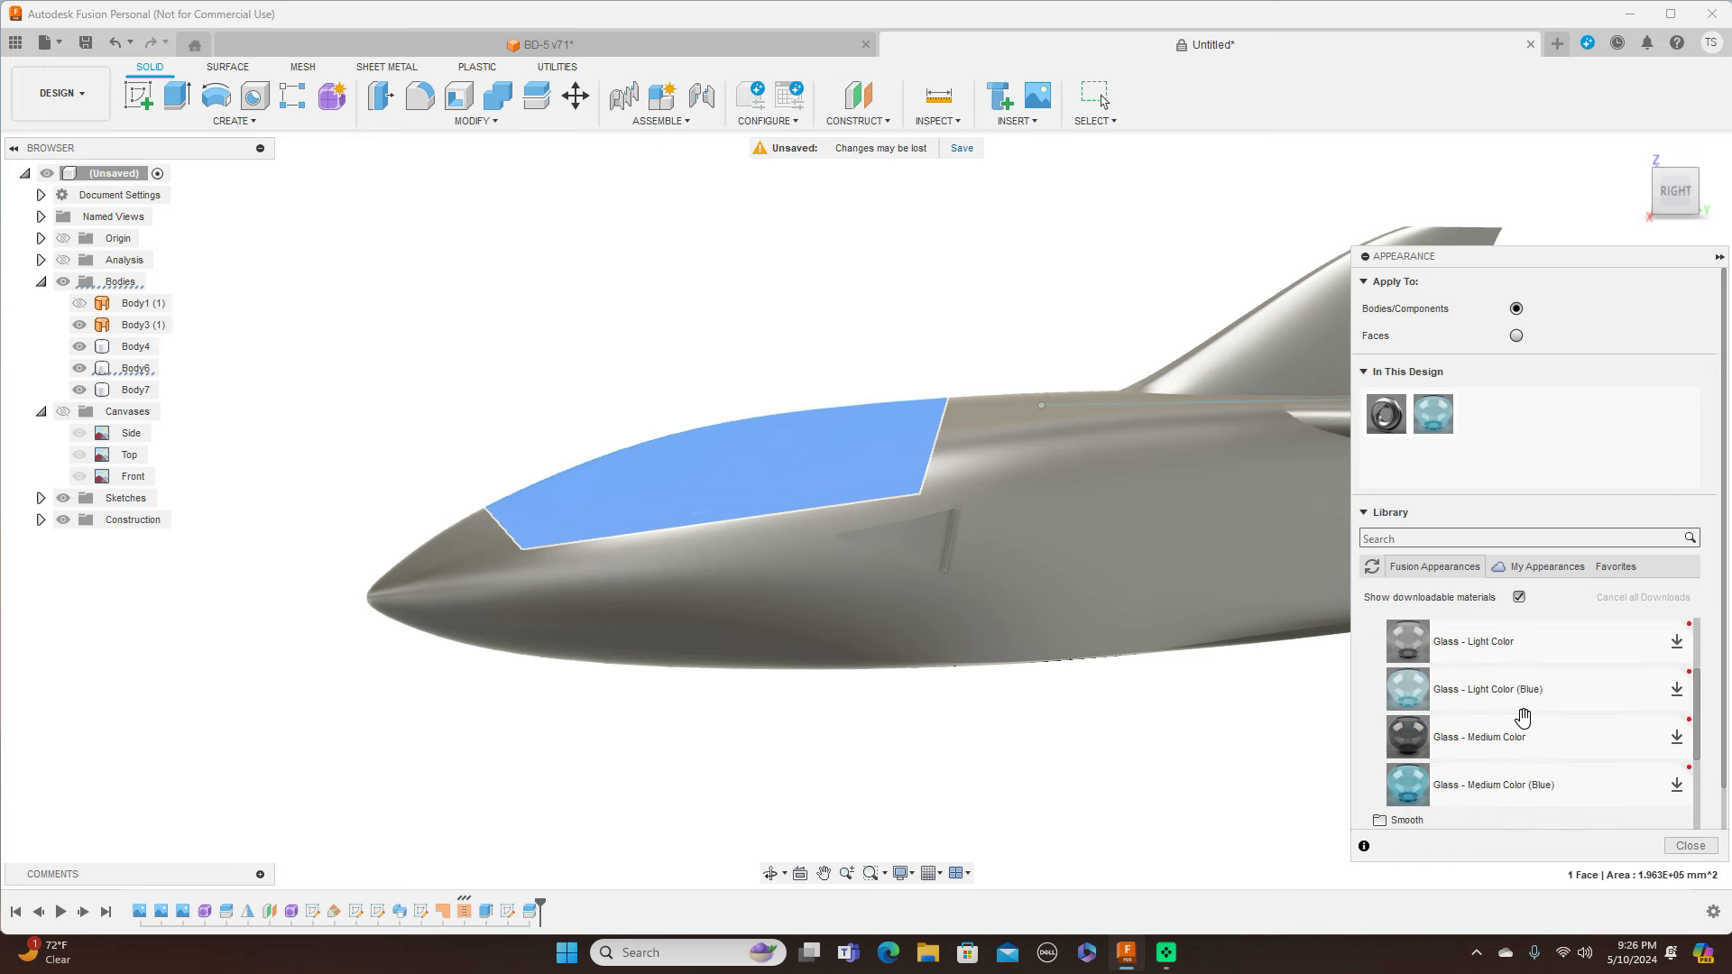
left_click_drag(1418, 693, 682, 471)
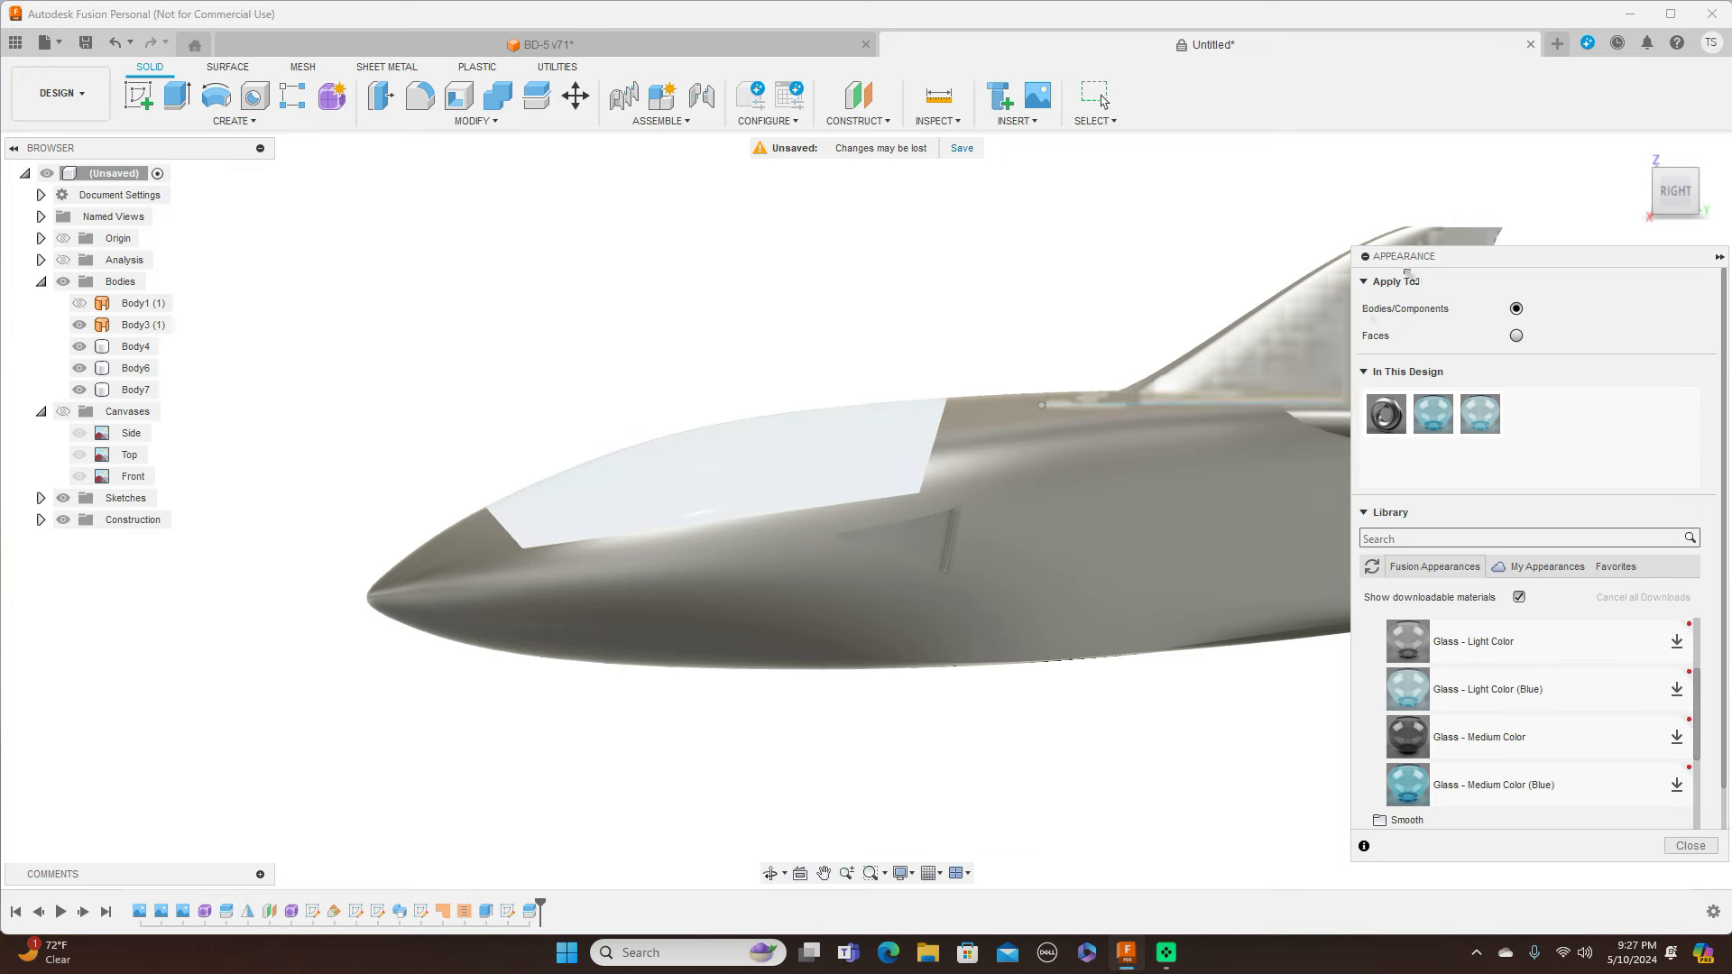
mouse_move(1658, 186)
left_mouse_down()
mouse_move(1710, 216)
mouse_move(1691, 208)
left_mouse_up()
left_click_drag(1422, 690, 807, 518)
left_click(905, 498)
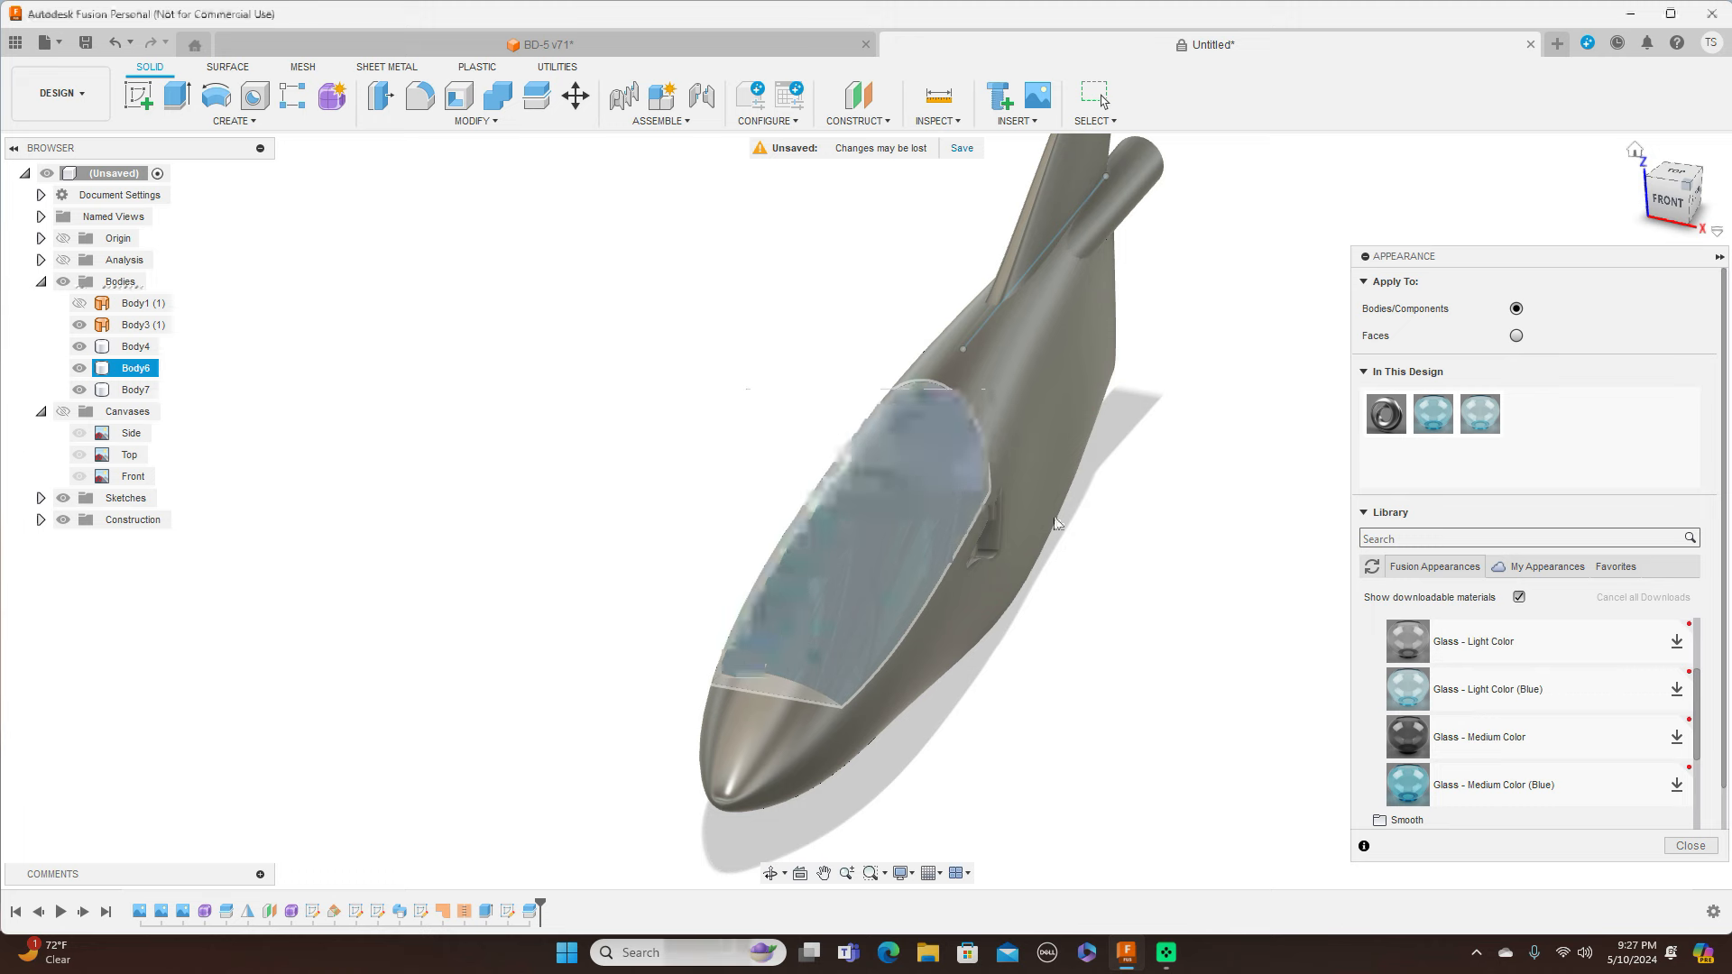
left_click(1709, 846)
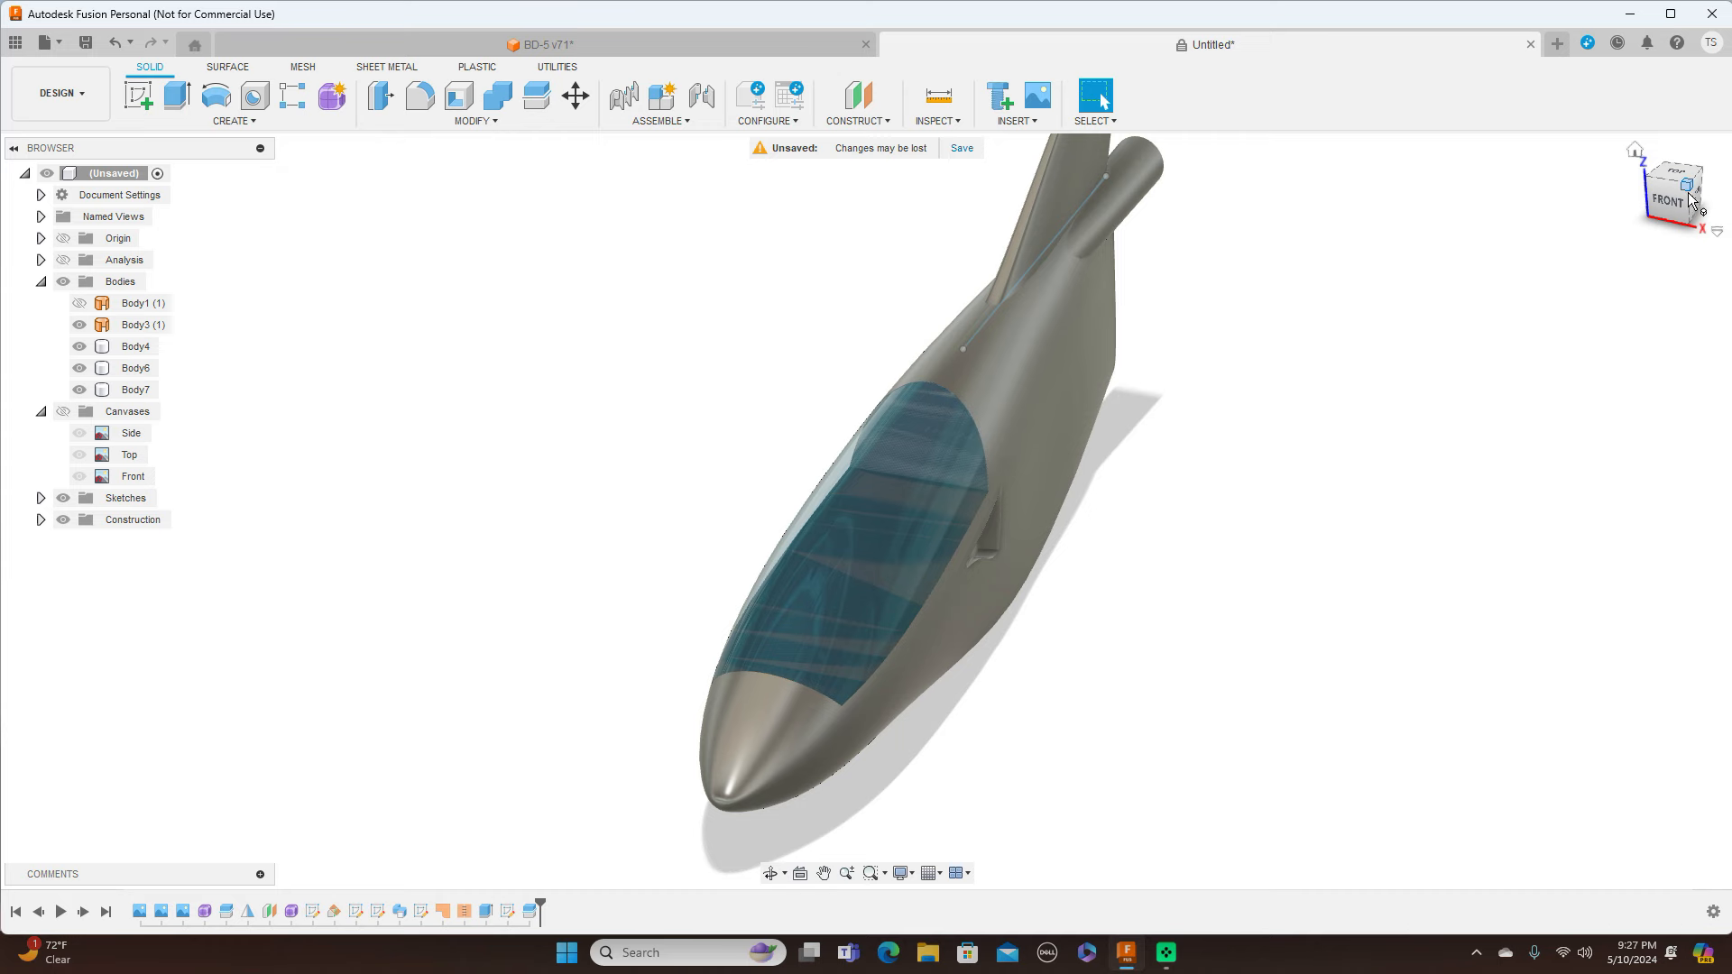
Mirror the intake recess cut as a feature across the fuselage's vertical centre plane, with the Adjust compute type
left_click(1689, 201)
mouse_move(1673, 193)
left_mouse_down()
mouse_move(1722, 193)
mouse_move(1637, 193)
mouse_move(1610, 207)
mouse_move(1628, 226)
left_mouse_up()
middle_click_drag(1342, 209, 1381, 206, "shift")
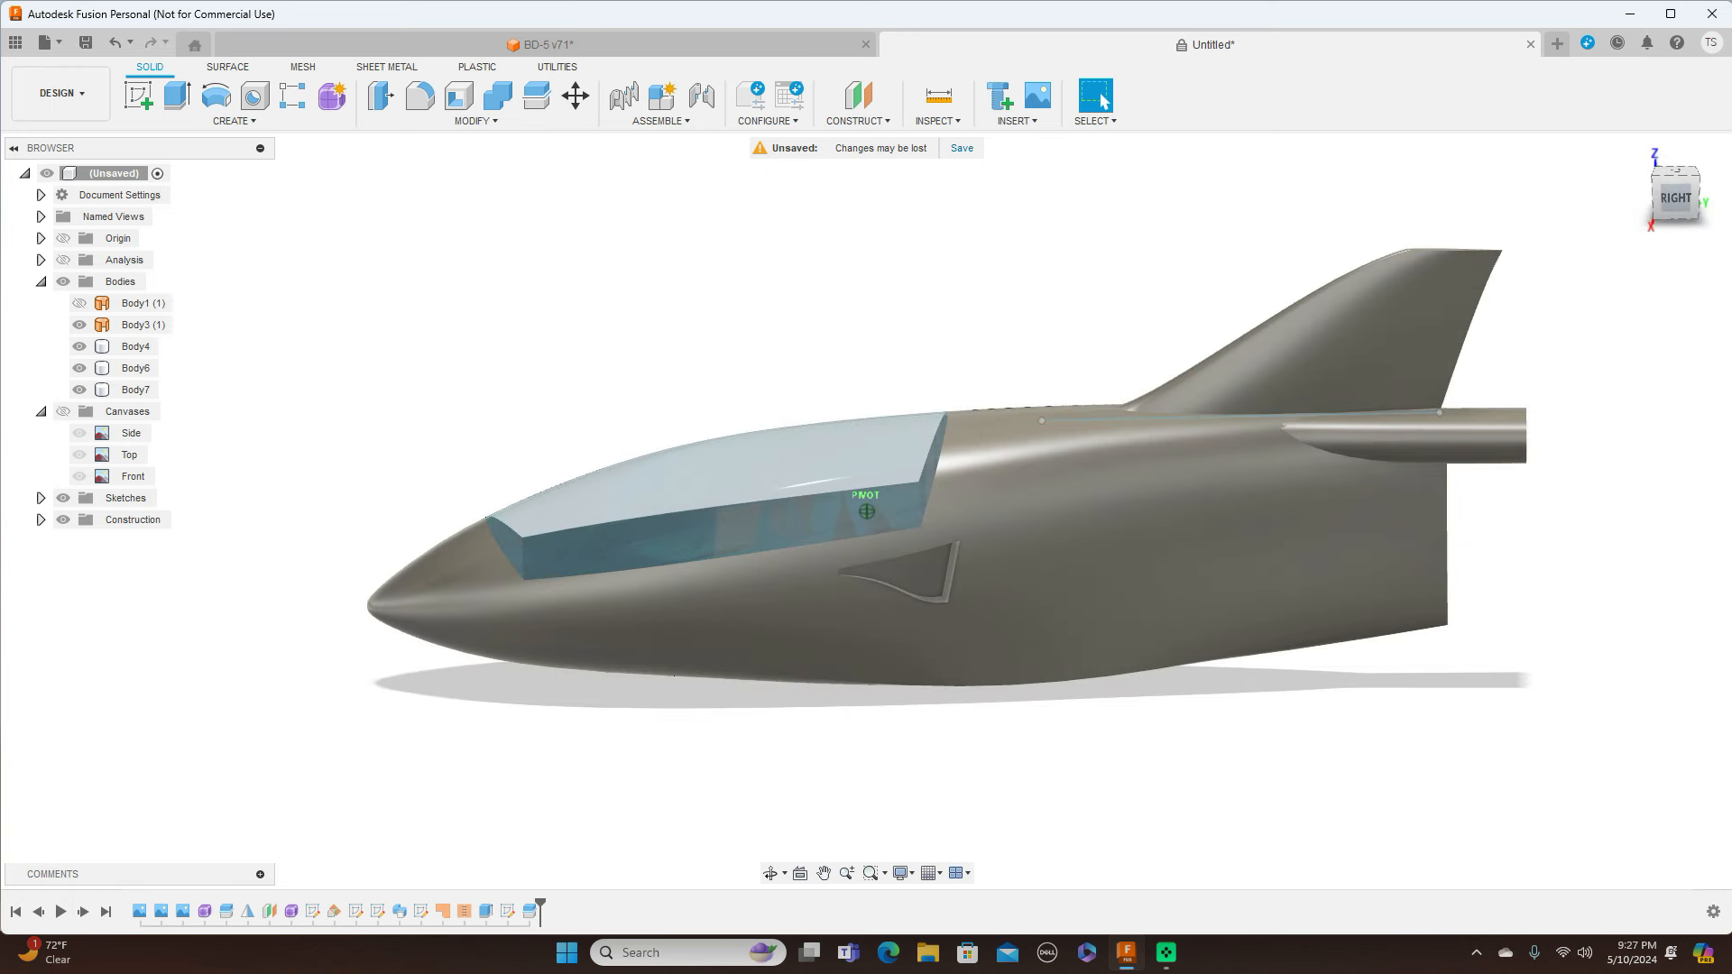
left_click(262, 121)
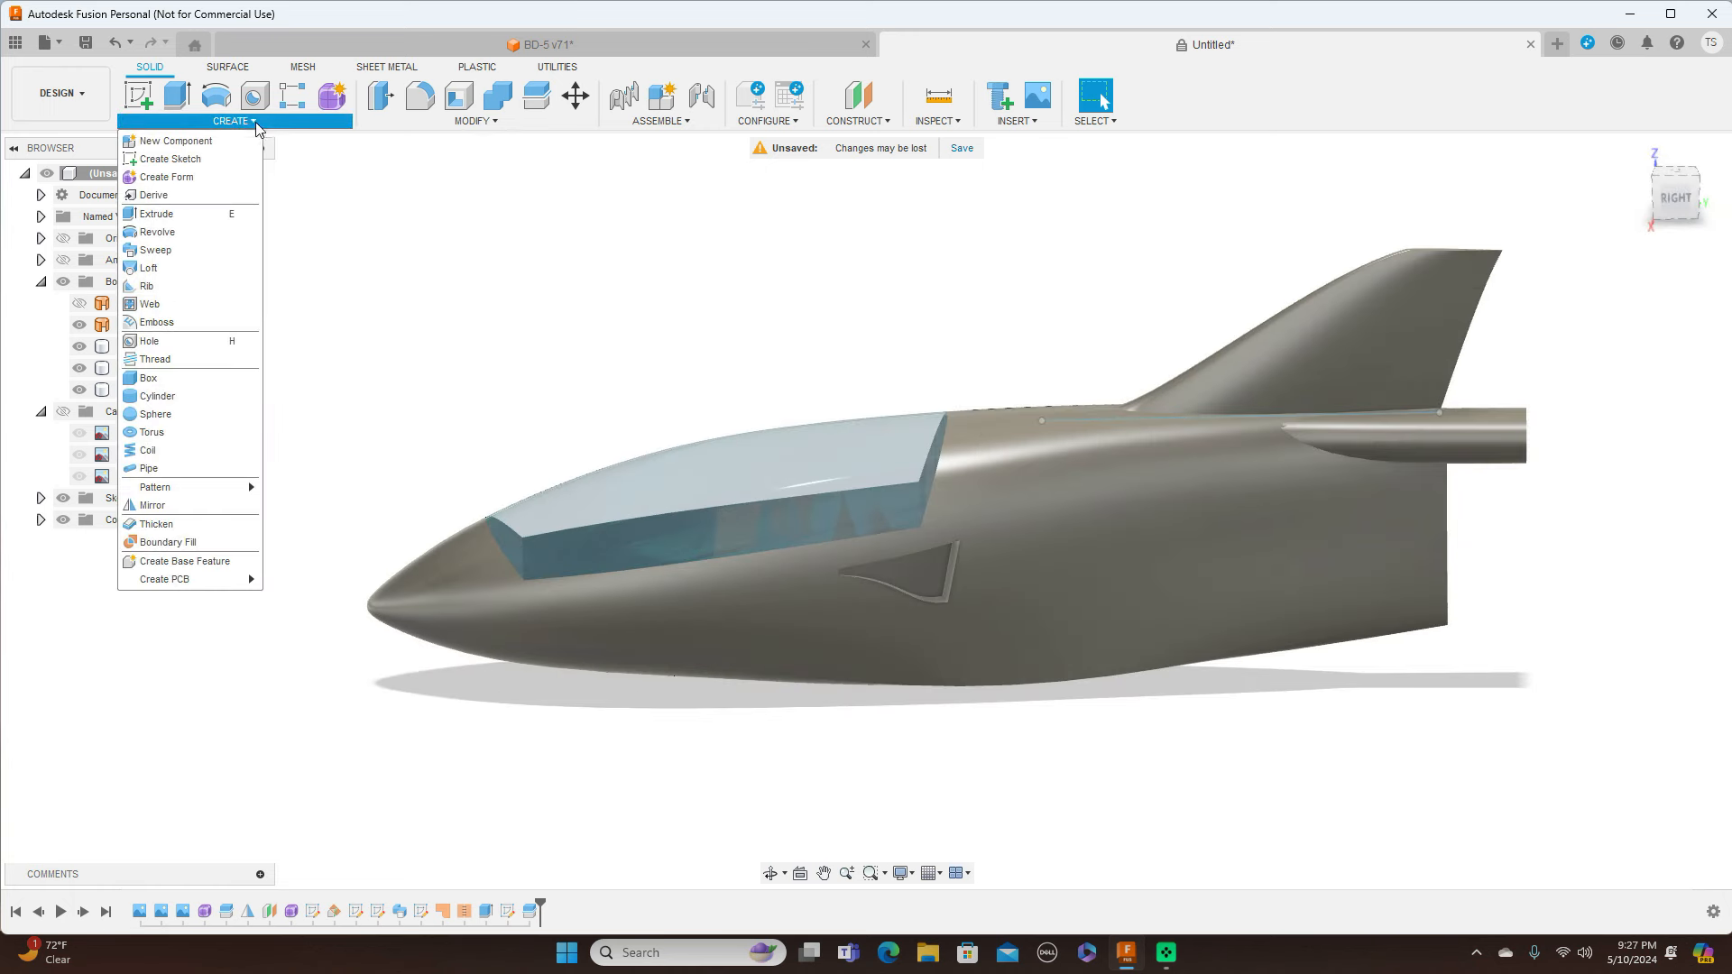
left_click(186, 513)
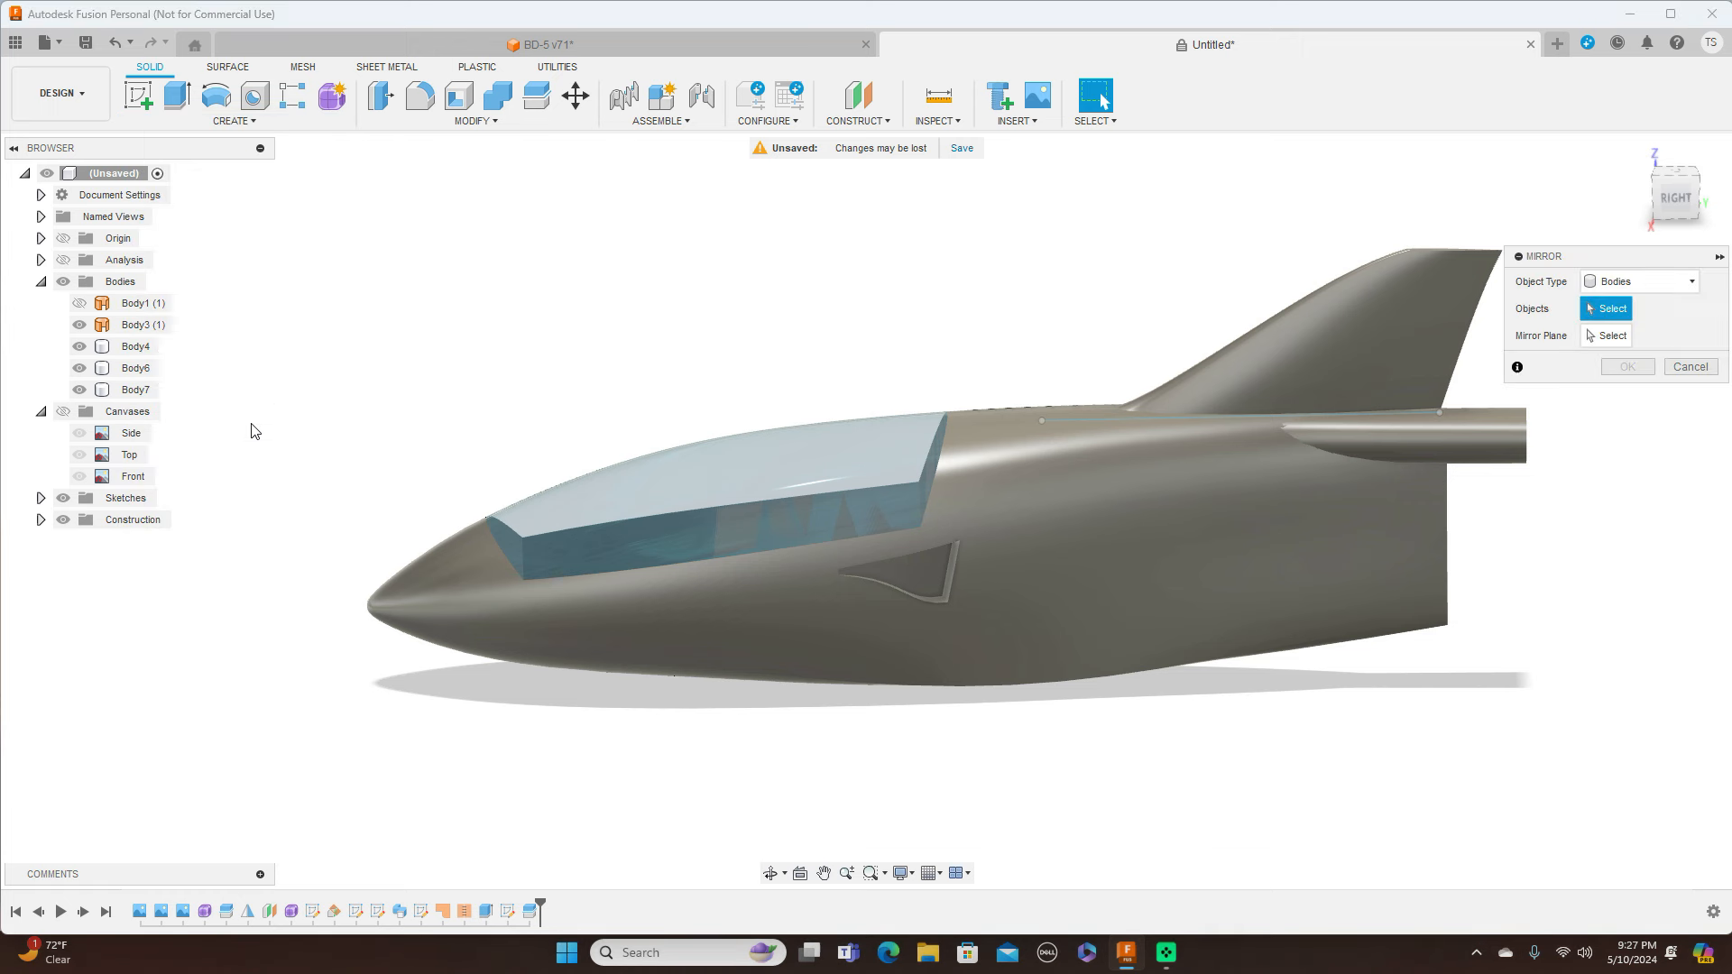
left_click(1679, 287)
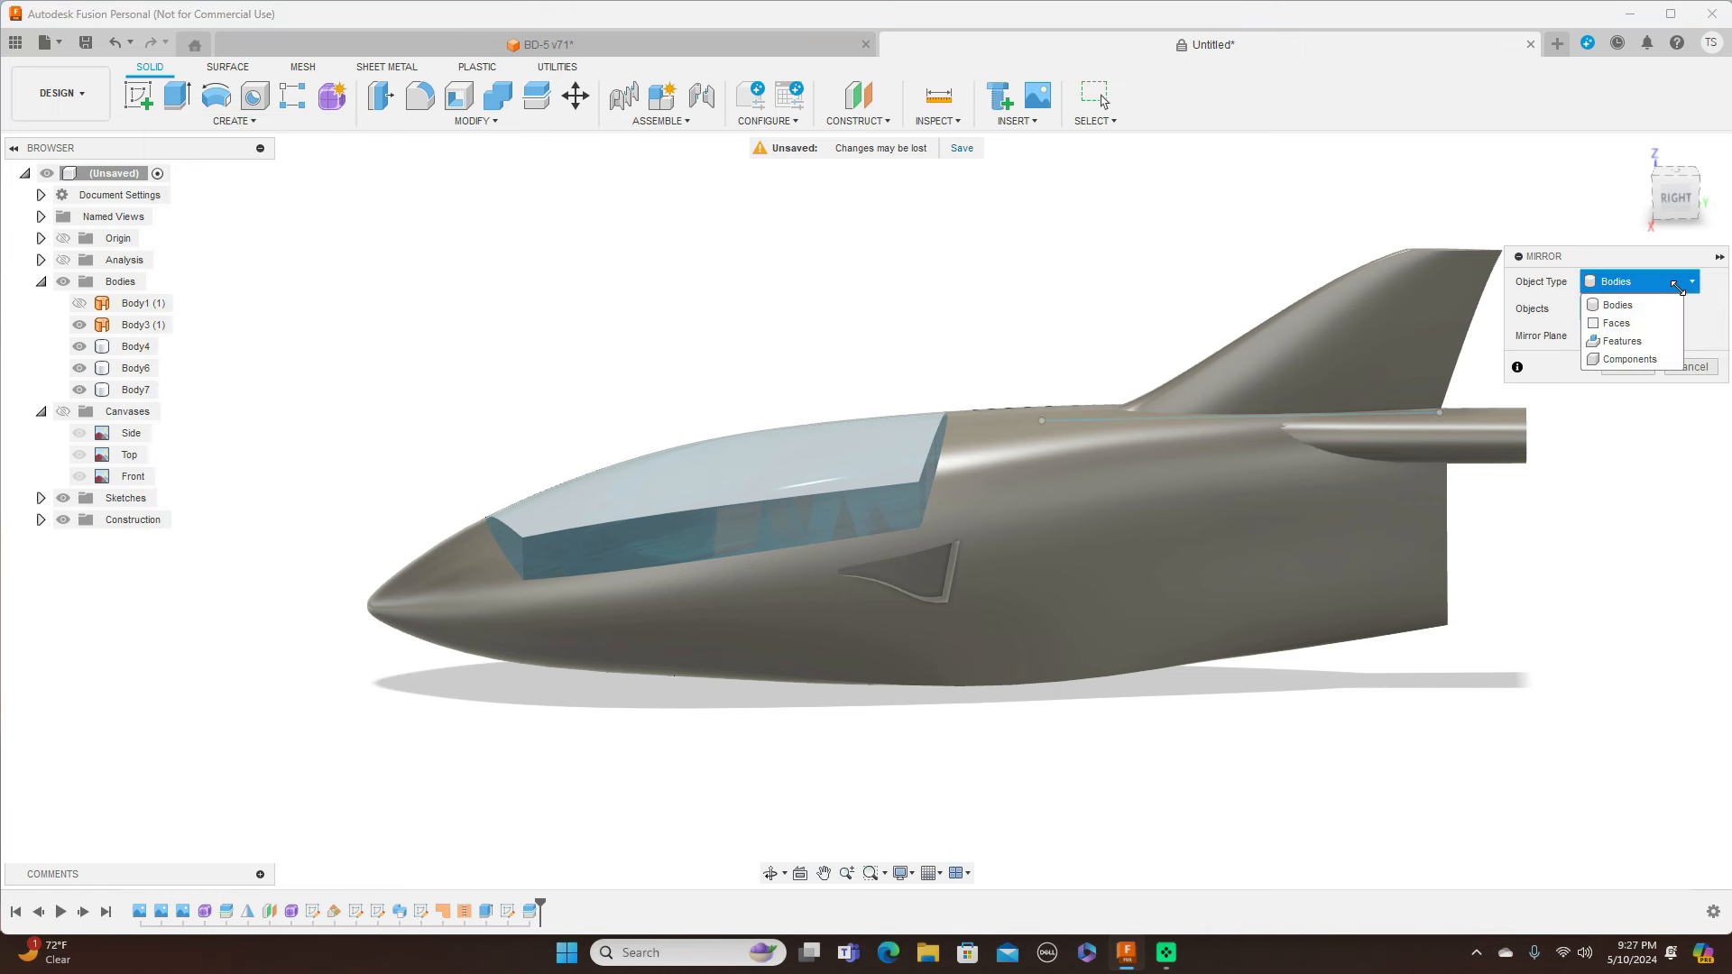
left_click(1647, 343)
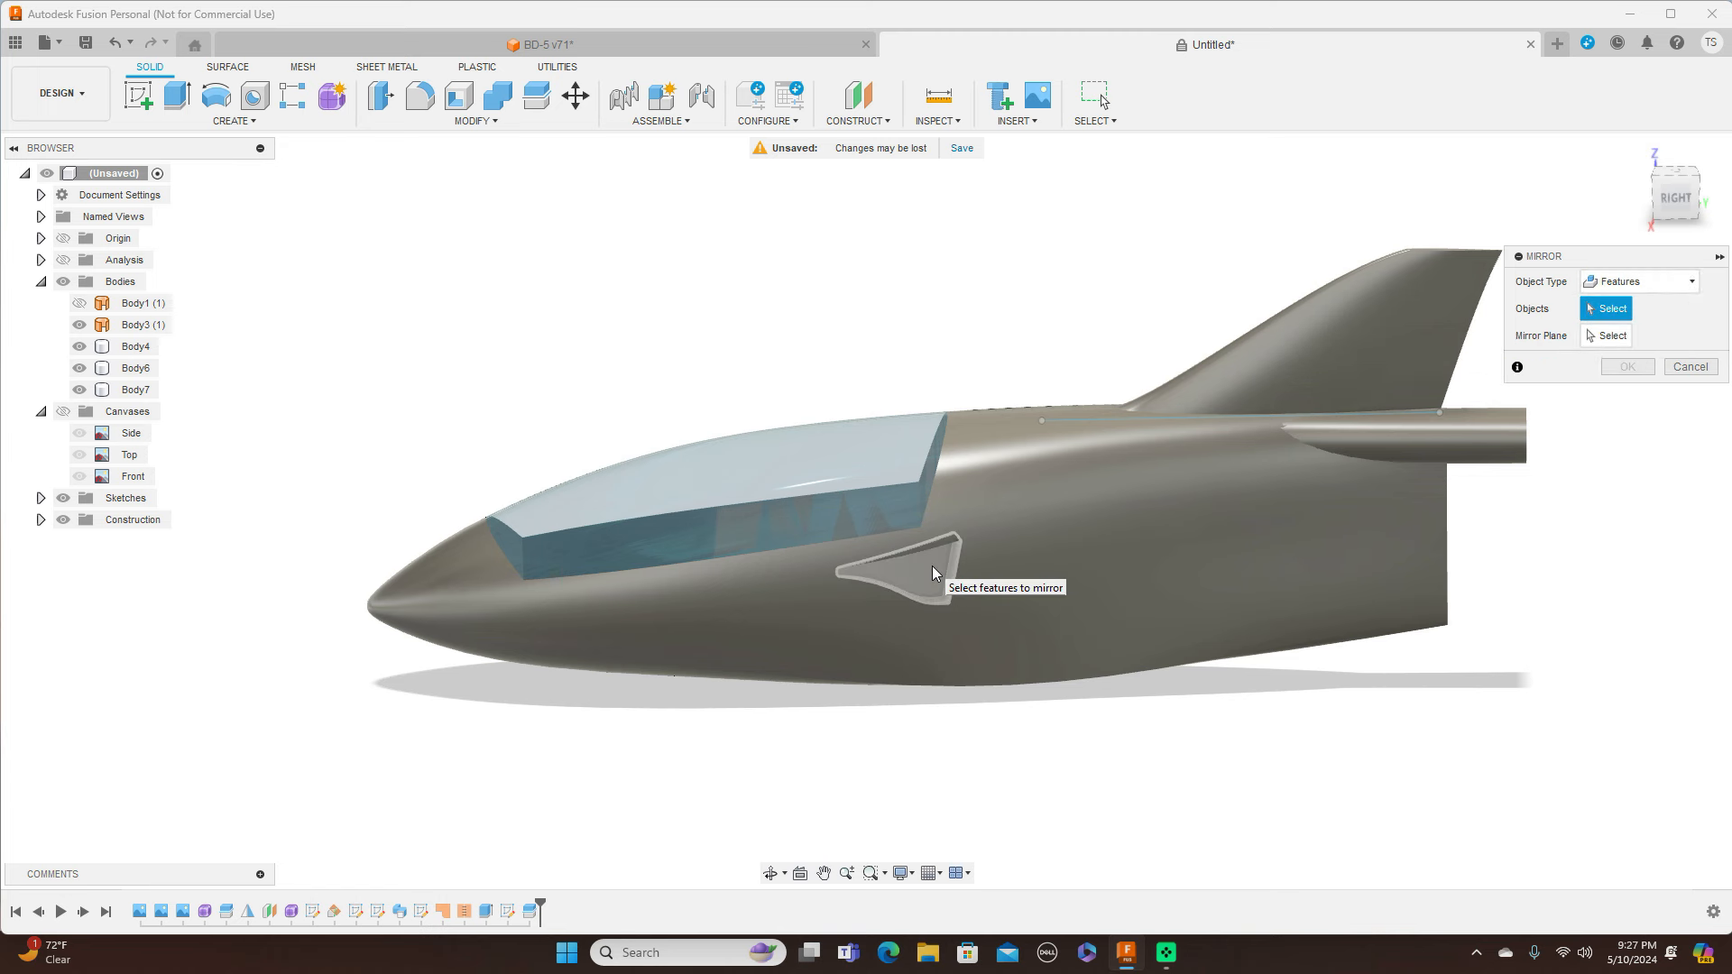
left_click(933, 566)
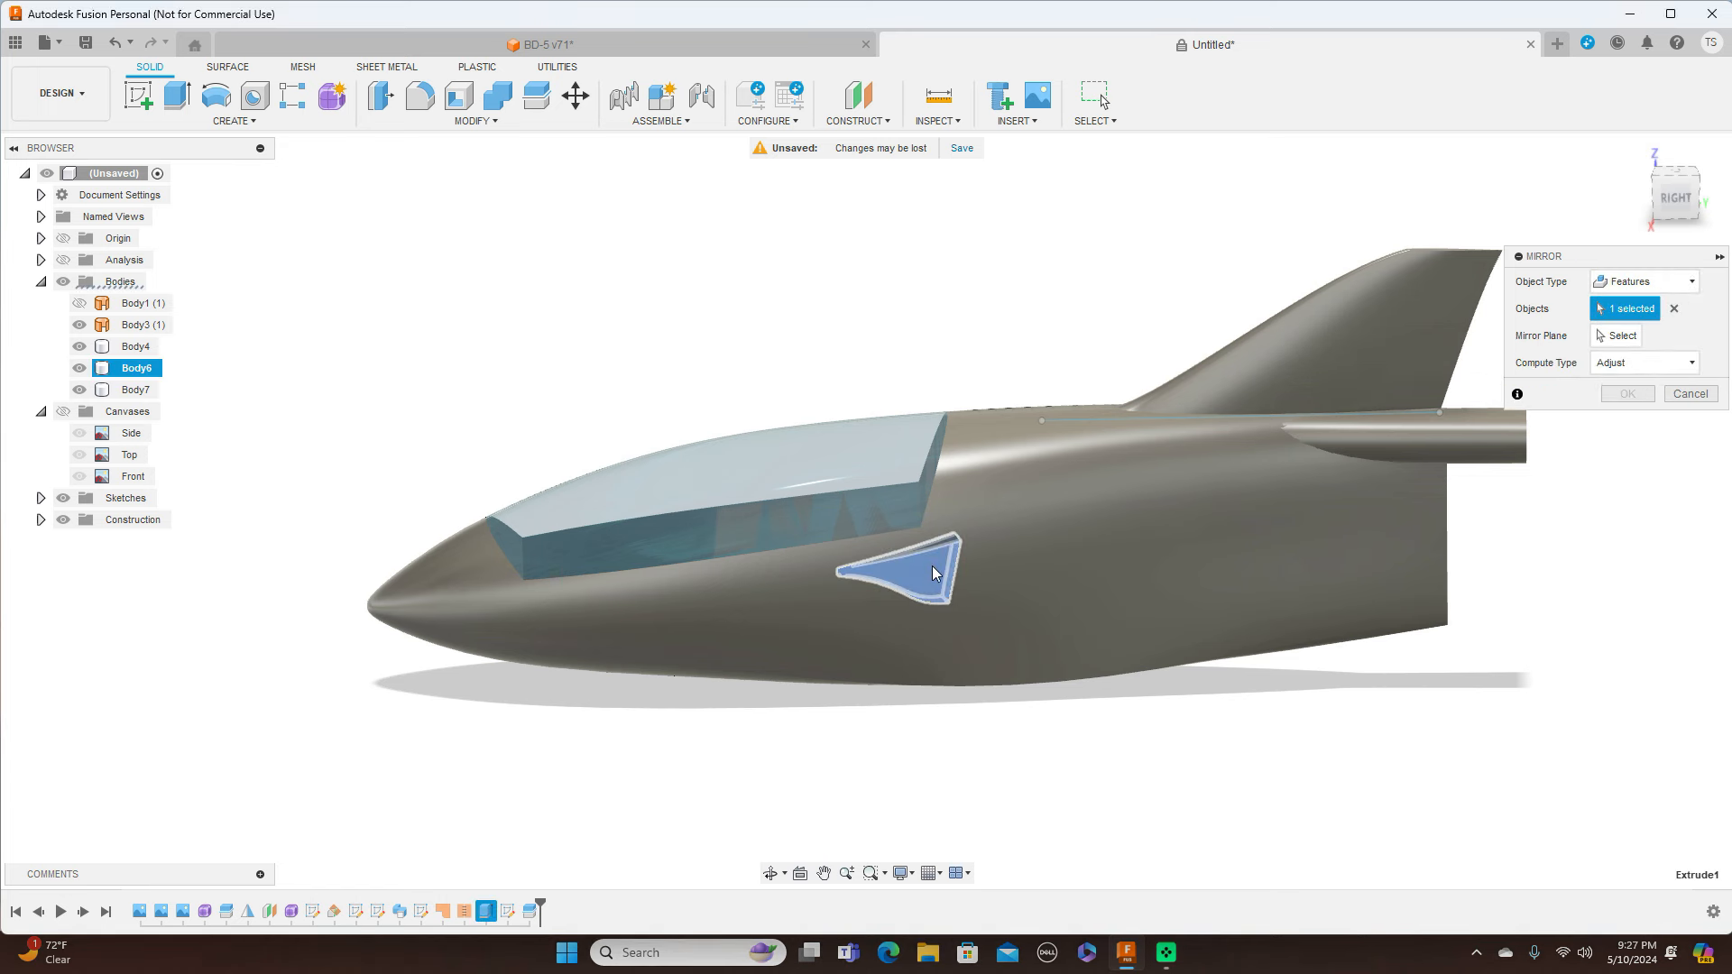
left_click(1618, 335)
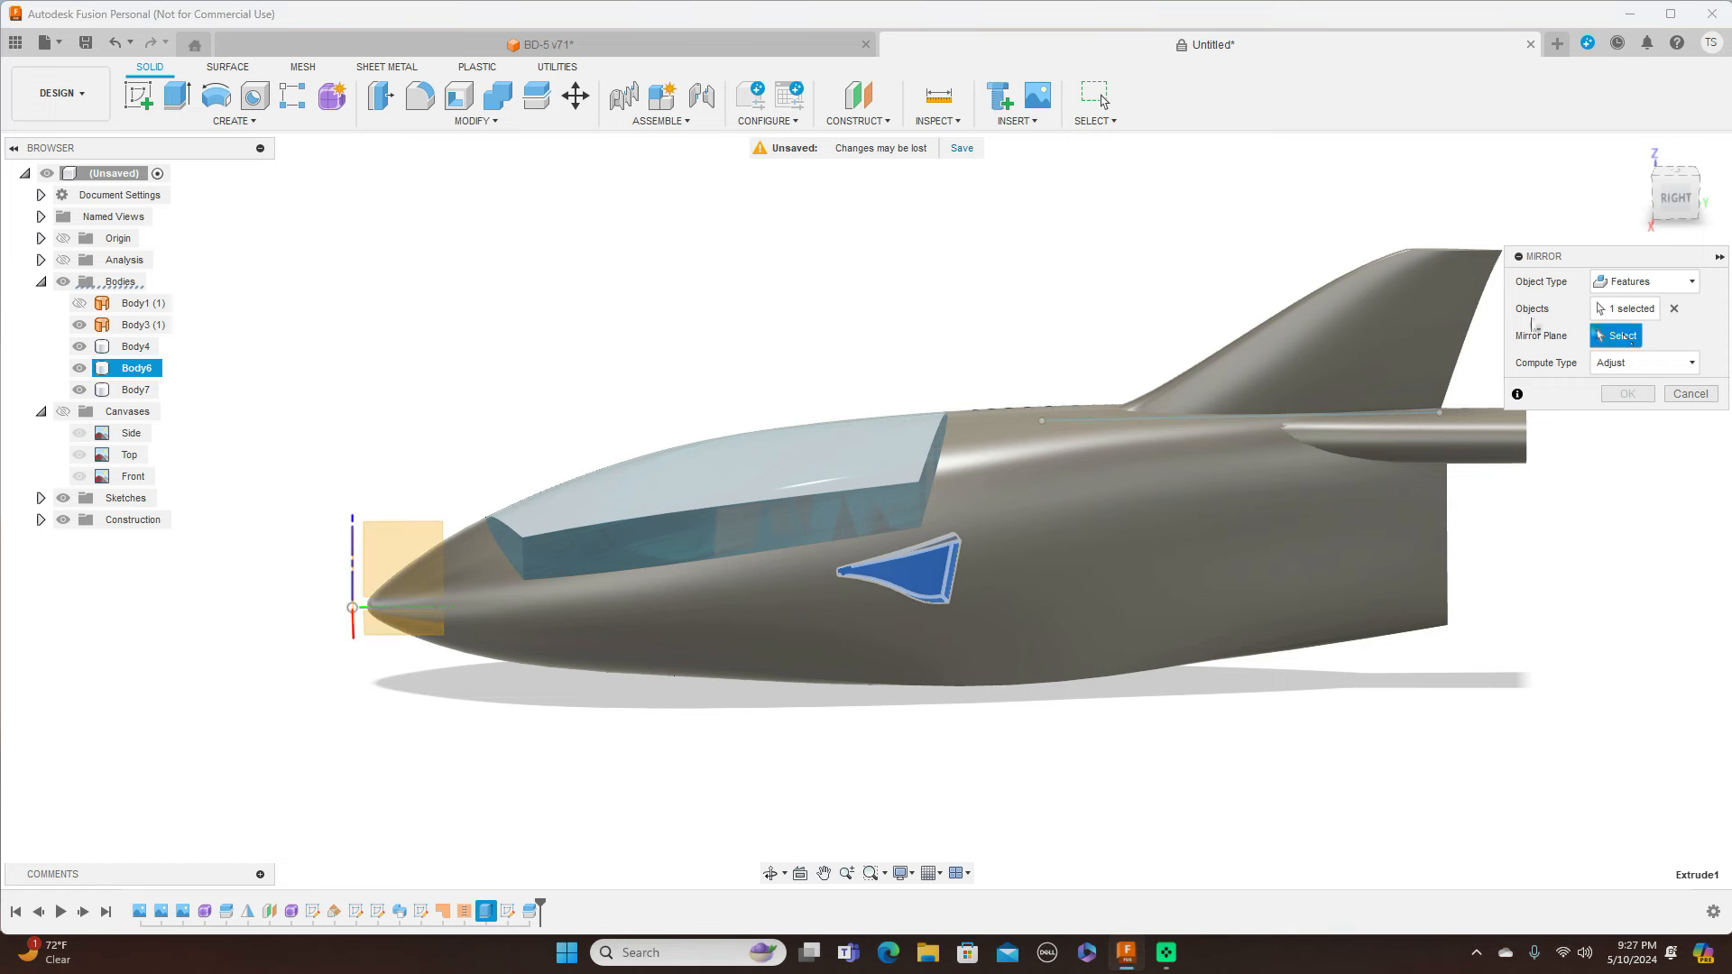
left_click(417, 536)
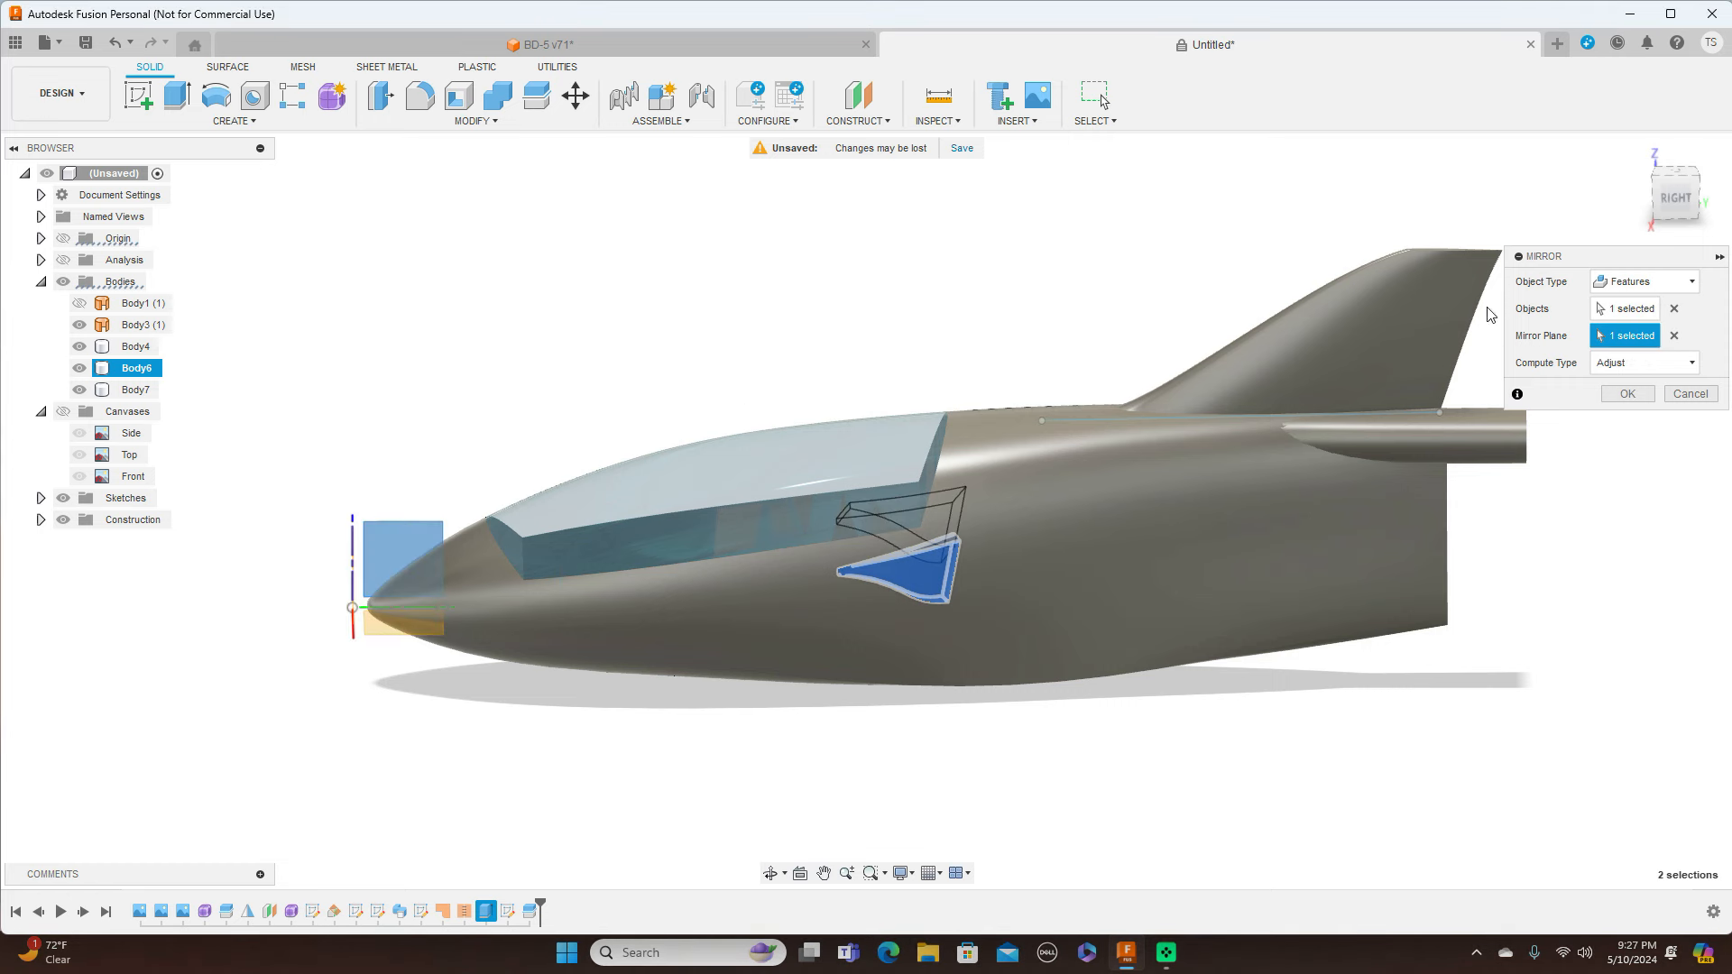
left_click(1628, 394)
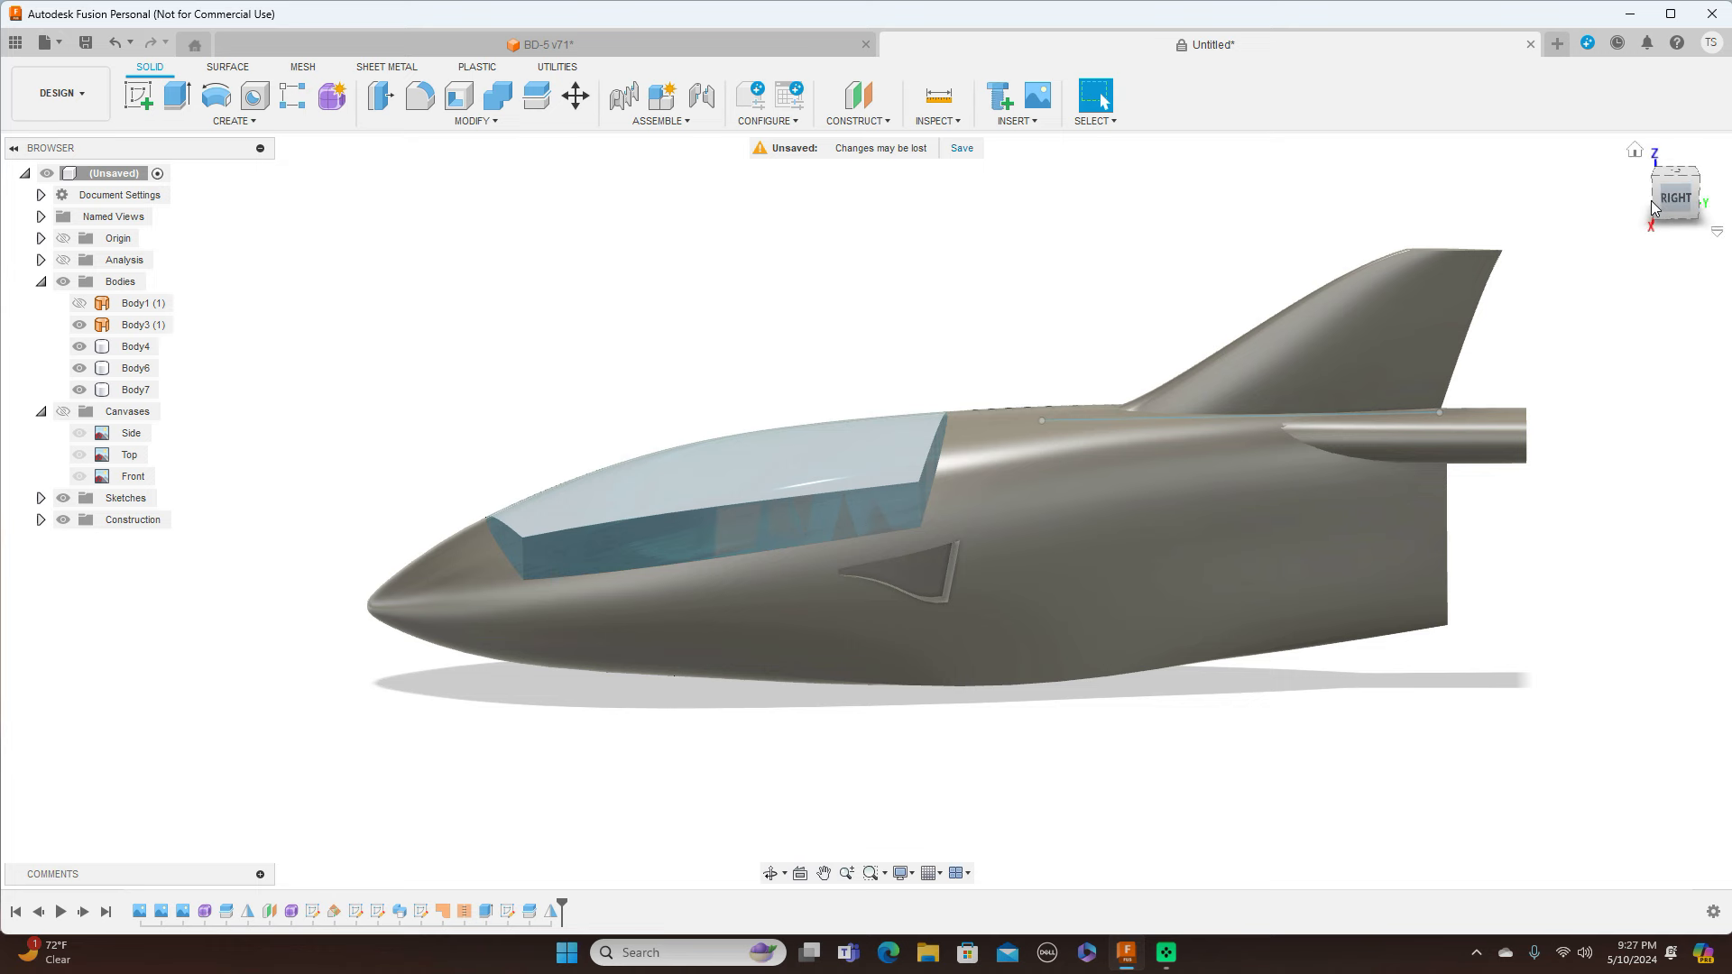
Examine the glass canopy and the intake recess on the fuselage from the side and the front quarter
mouse_move(1692, 186)
left_mouse_down()
mouse_move(1730, 189)
mouse_move(1653, 191)
mouse_move(1710, 186)
mouse_move(1705, 157)
mouse_move(1691, 188)
left_mouse_up()
left_click(1689, 188)
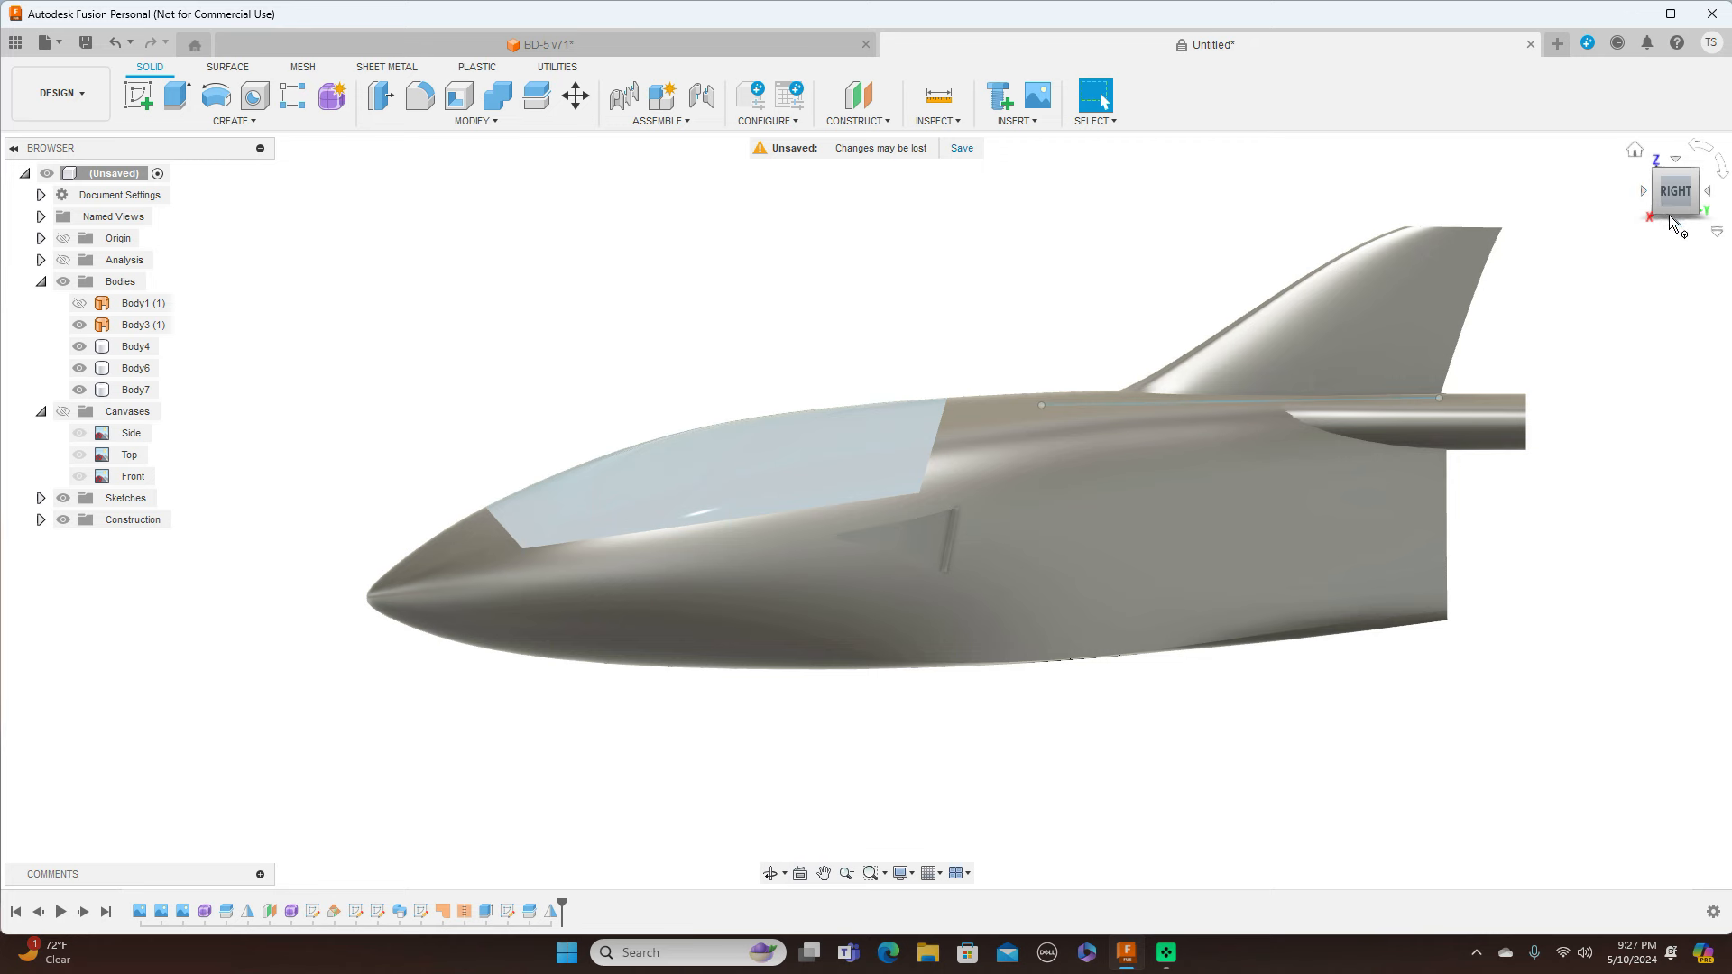
mouse_move(1671, 177)
left_mouse_down()
mouse_move(1707, 184)
mouse_move(1705, 209)
left_mouse_up()
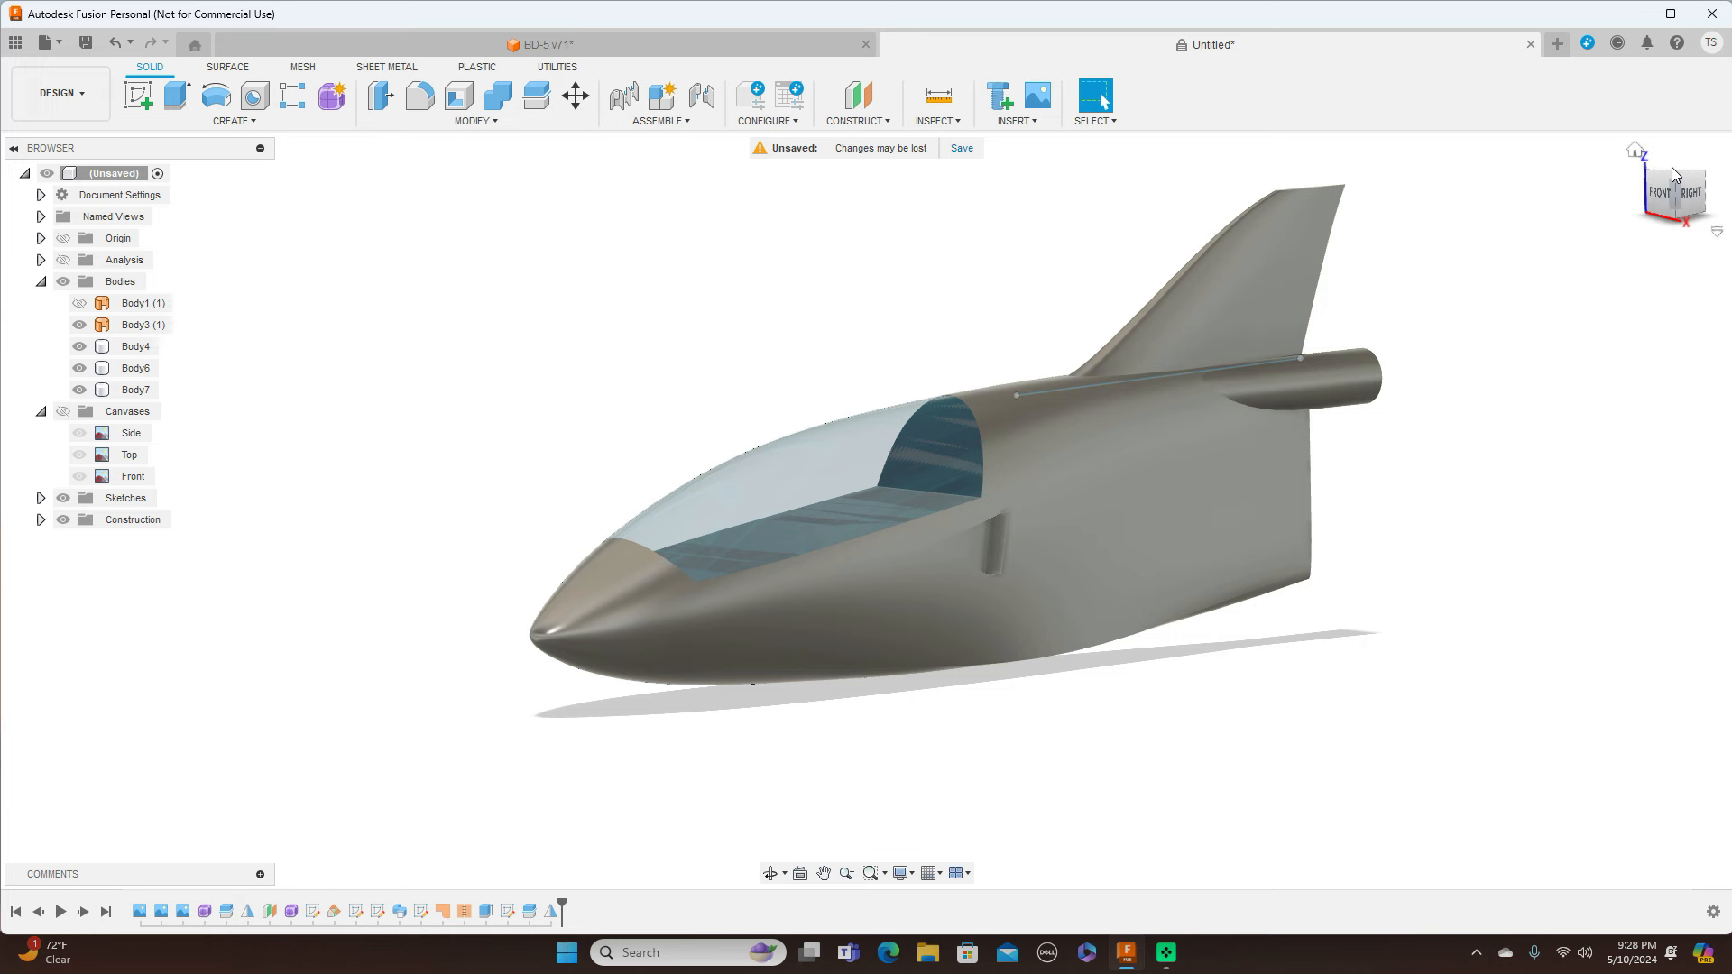
mouse_move(1675, 172)
left_mouse_down()
mouse_move(1681, 190)
mouse_move(1633, 176)
left_mouse_up()
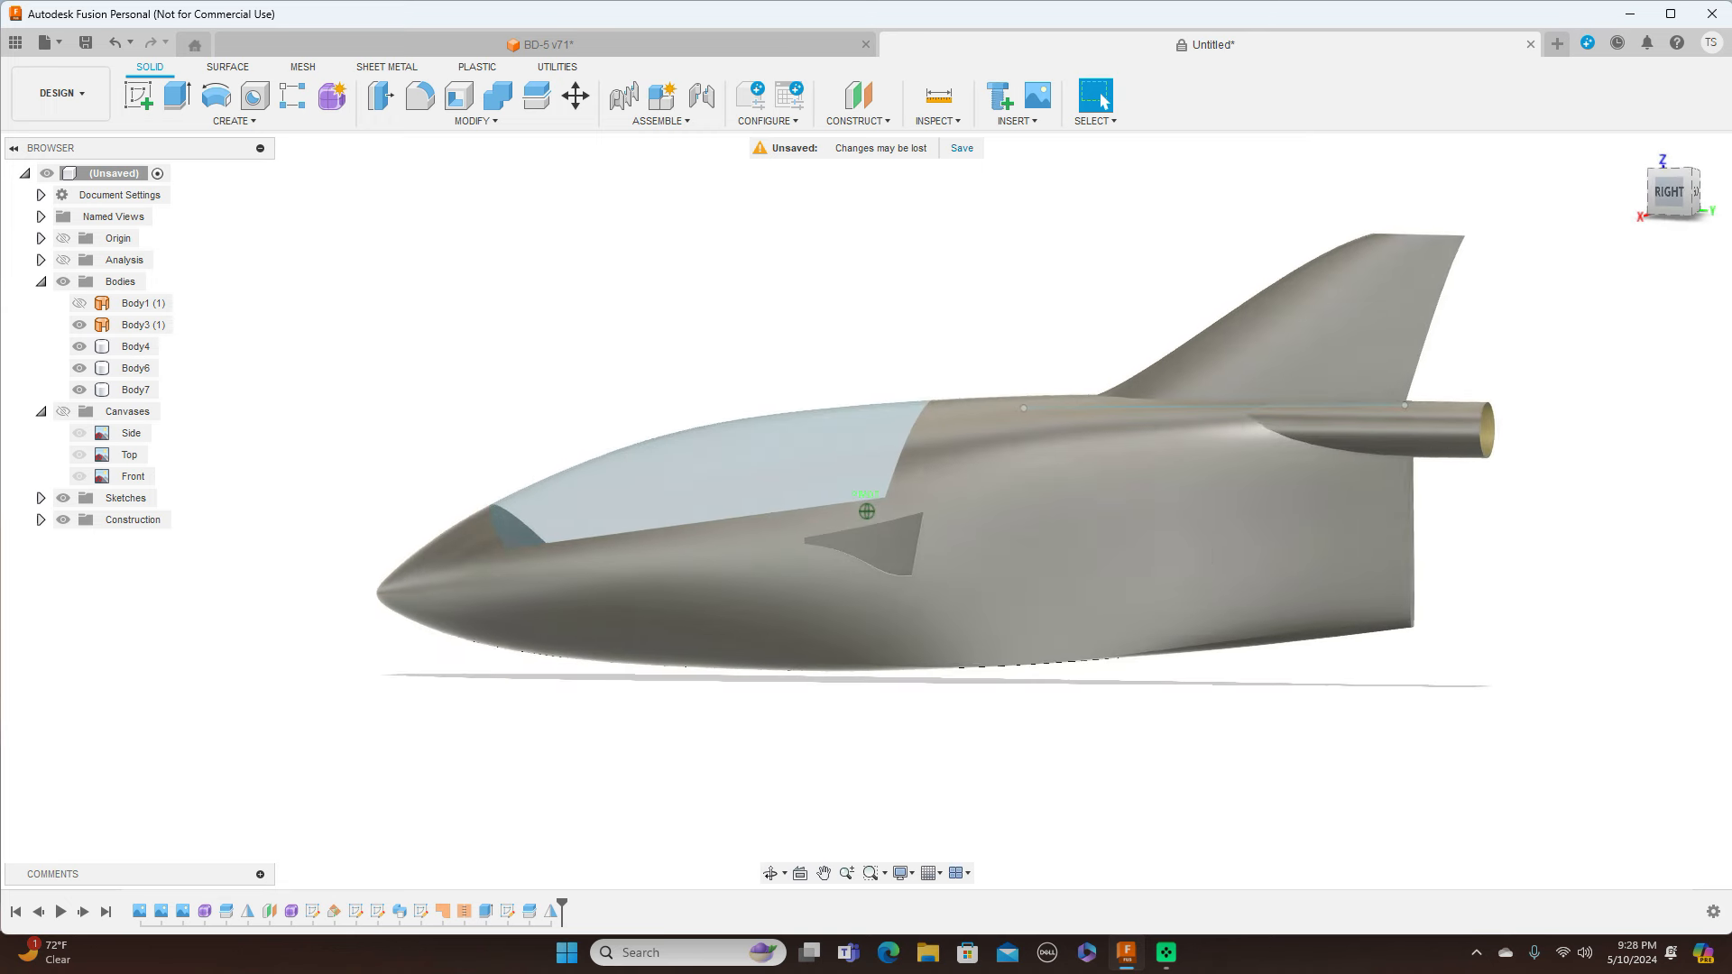
left_click_drag(1138, 599, 1129, 599)
left_click(1671, 195)
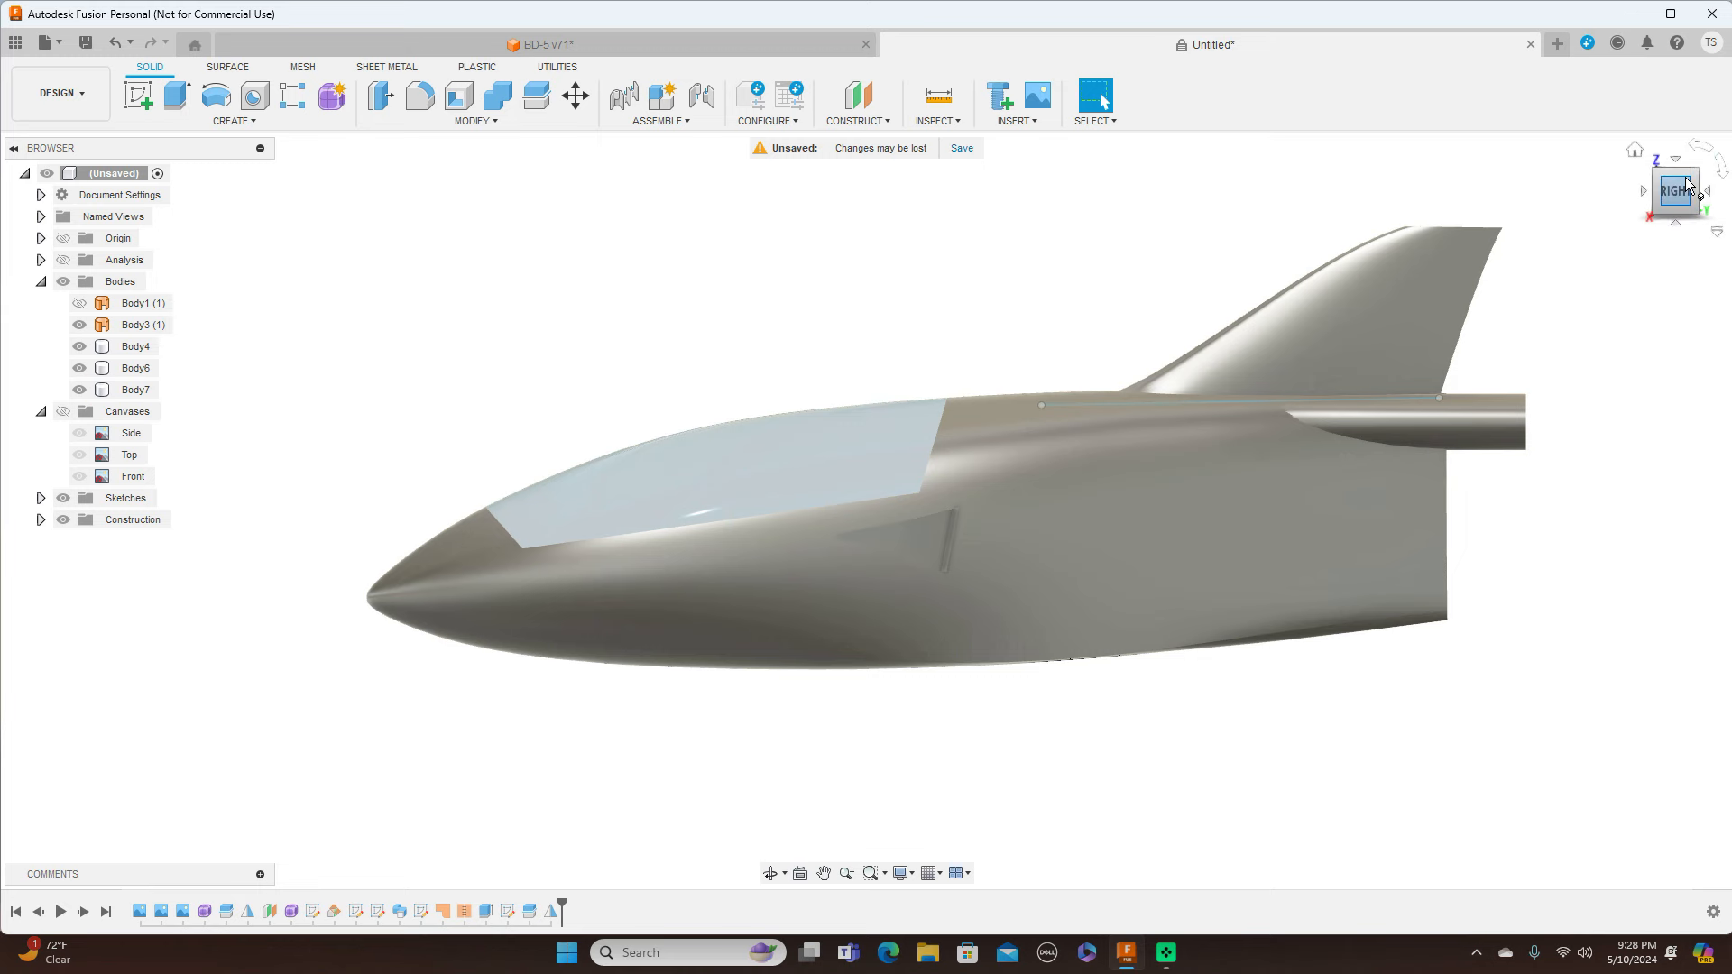
mouse_move(1661, 187)
left_mouse_down()
mouse_move(1728, 204)
mouse_move(1730, 279)
mouse_move(1662, 186)
mouse_move(1623, 209)
mouse_move(1676, 193)
left_mouse_up()
middle_click_drag(866, 512, 958, 511, "shift")
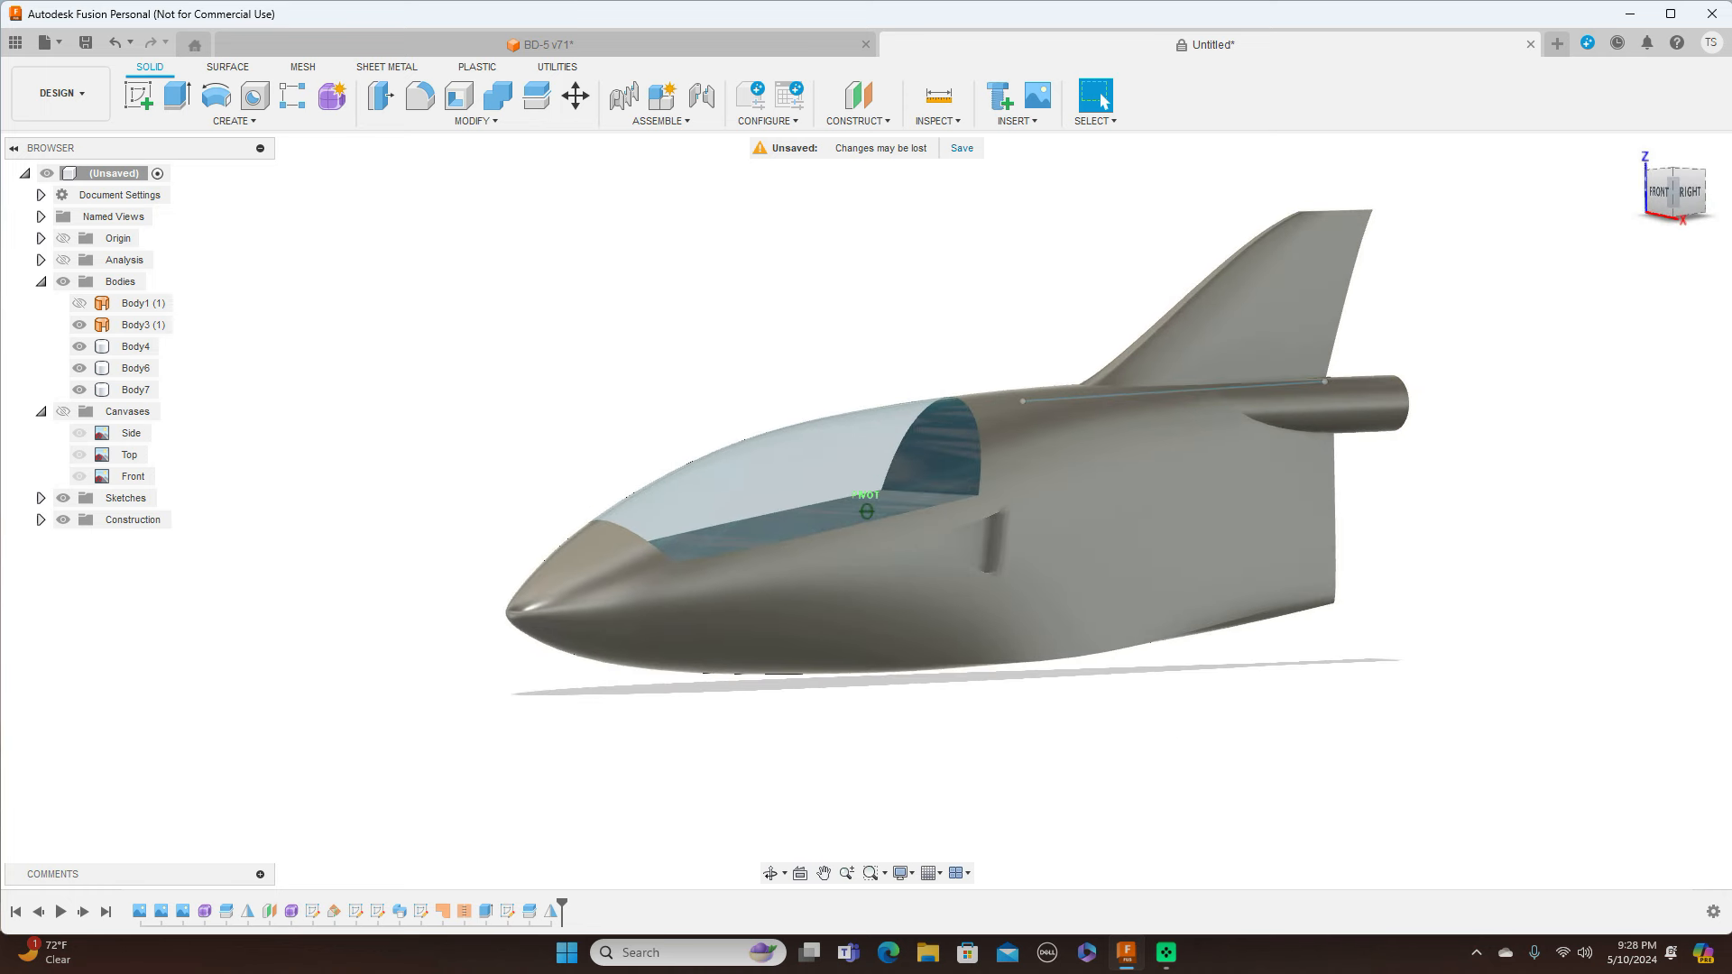